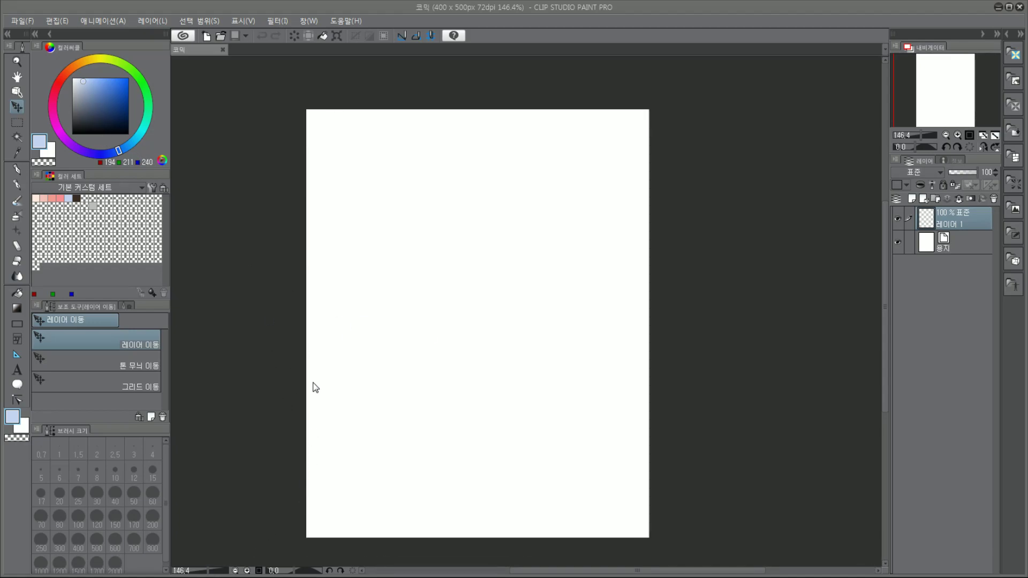
Step: Switch to File Explorer, open 호레리카.png from the 4호레리카 folder, and enlarge the pixel character standing by the doorway
{"action": "key", "text": "alt+Tab"}
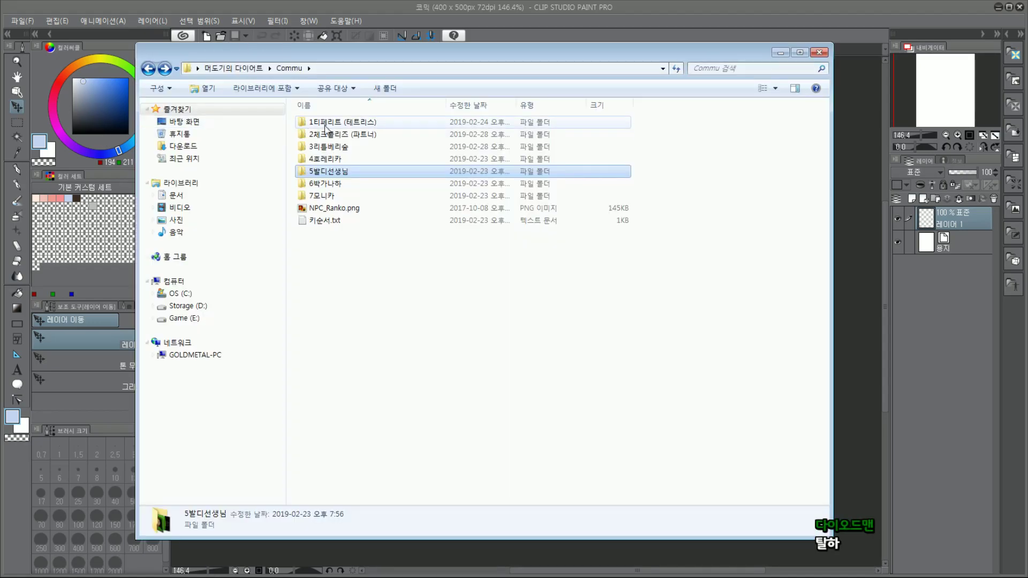
{"action": "double_click", "coordinate": [326, 158]}
{"action": "double_click", "coordinate": [325, 125]}
{"action": "scroll", "coordinate": [121, 337], "scroll_direction": "up", "scroll_amount": 6}
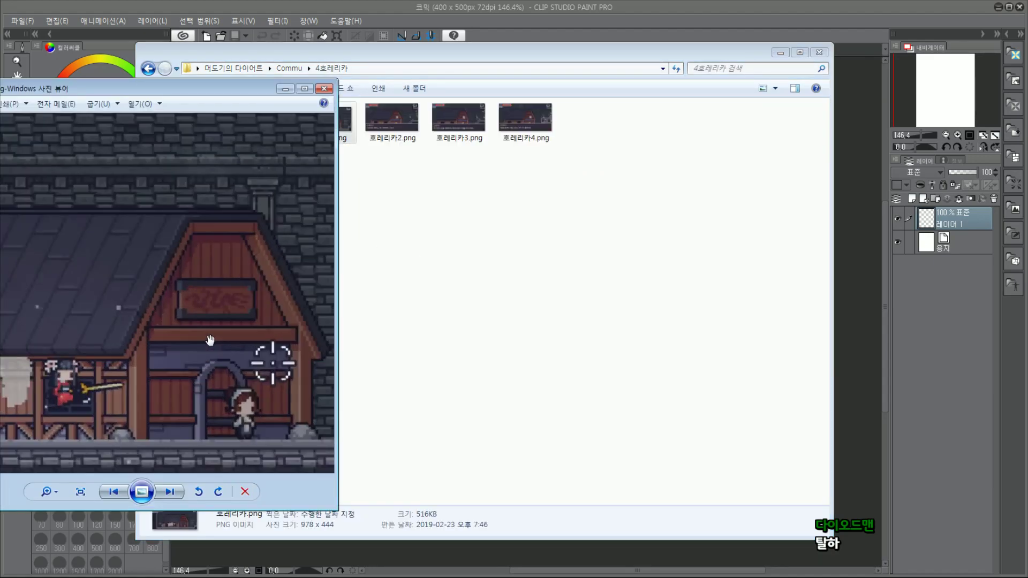
{"action": "scroll", "coordinate": [121, 337], "scroll_direction": "up", "scroll_amount": 3}
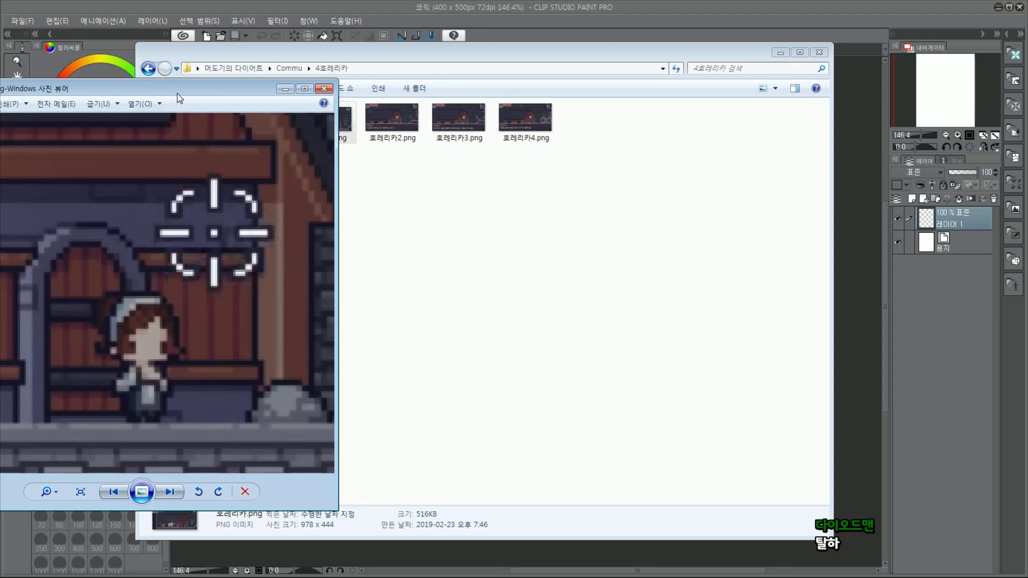
{"action": "left_click_drag", "start_coordinate": [177, 94], "coordinate": [328, 127]}
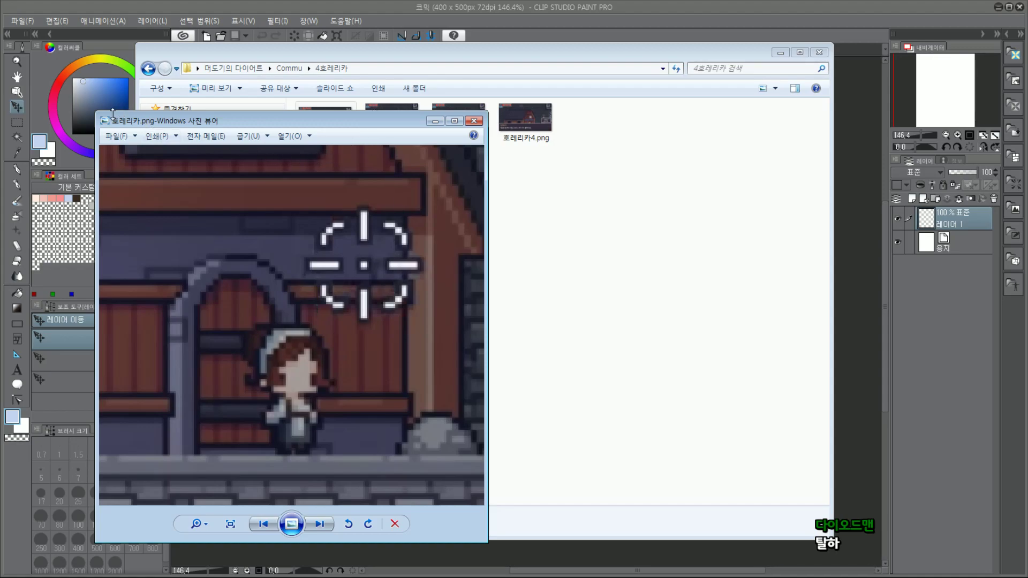
{"action": "left_click_drag", "start_coordinate": [97, 112], "coordinate": [45, 41]}
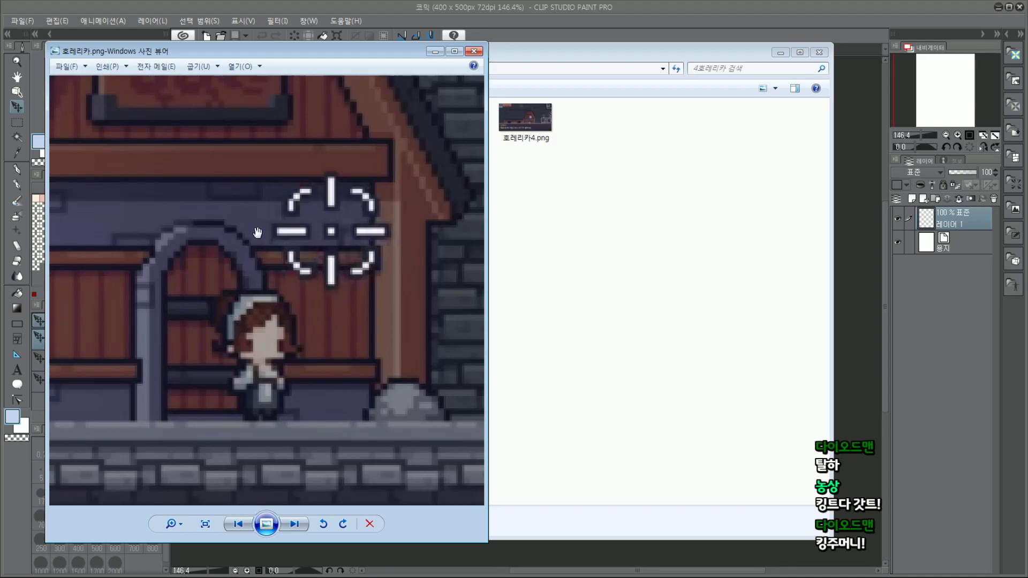
{"action": "scroll", "coordinate": [262, 233], "scroll_direction": "down", "scroll_amount": 1}
{"action": "scroll", "coordinate": [296, 298], "scroll_direction": "up", "scroll_amount": 1}
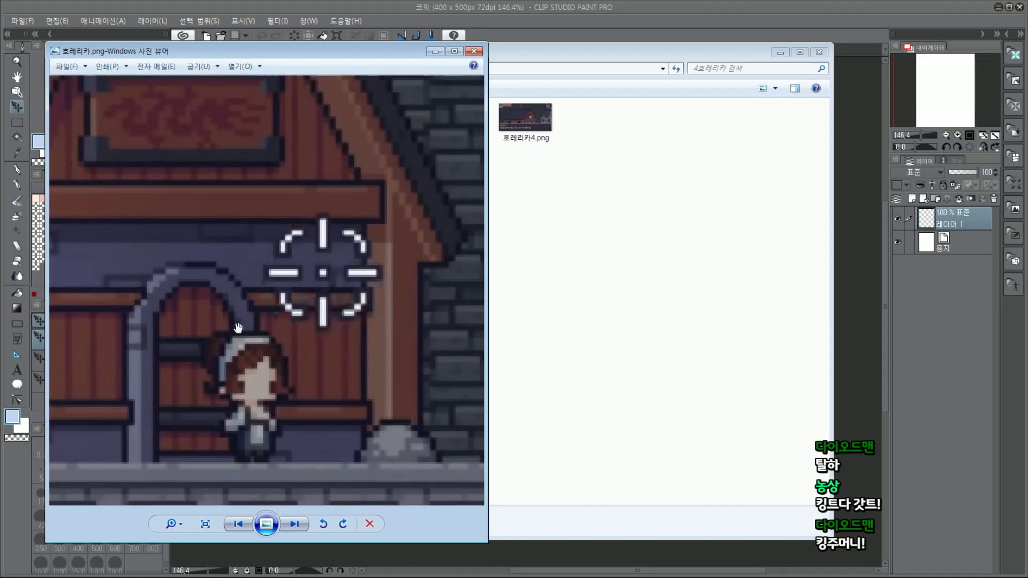
{"action": "left_click_drag", "start_coordinate": [238, 328], "coordinate": [237, 288]}
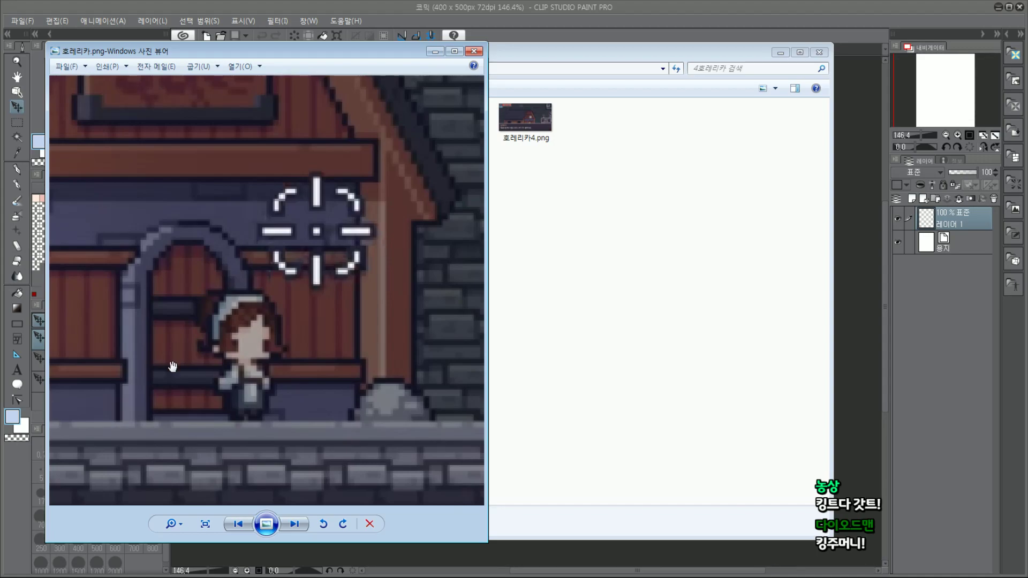
{"action": "left_click_drag", "start_coordinate": [222, 380], "coordinate": [240, 369]}
{"action": "left_click_drag", "start_coordinate": [168, 404], "coordinate": [161, 384]}
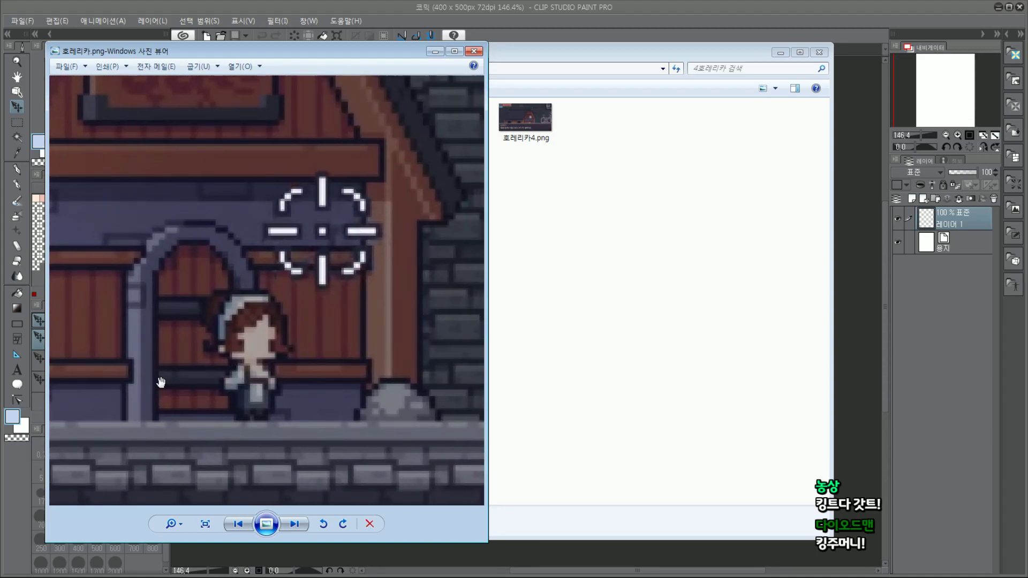
Step: Bring up the 호레리카 artwork in Steam beside the photo viewer and compare it with 호레리카.png and 호레리카2.png
{"action": "key", "text": "alt+Tab"}
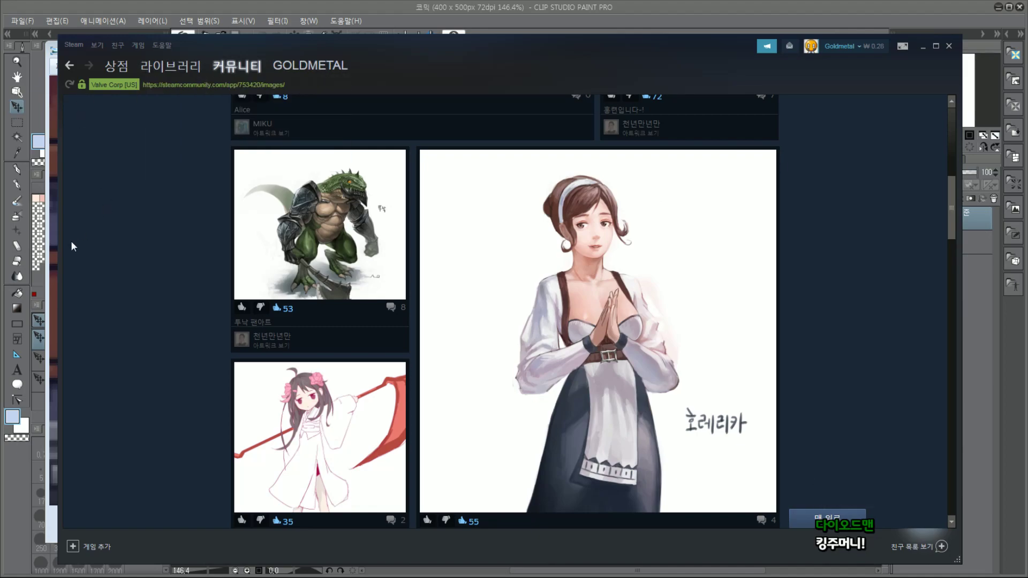
{"action": "left_click_drag", "start_coordinate": [57, 272], "coordinate": [372, 272]}
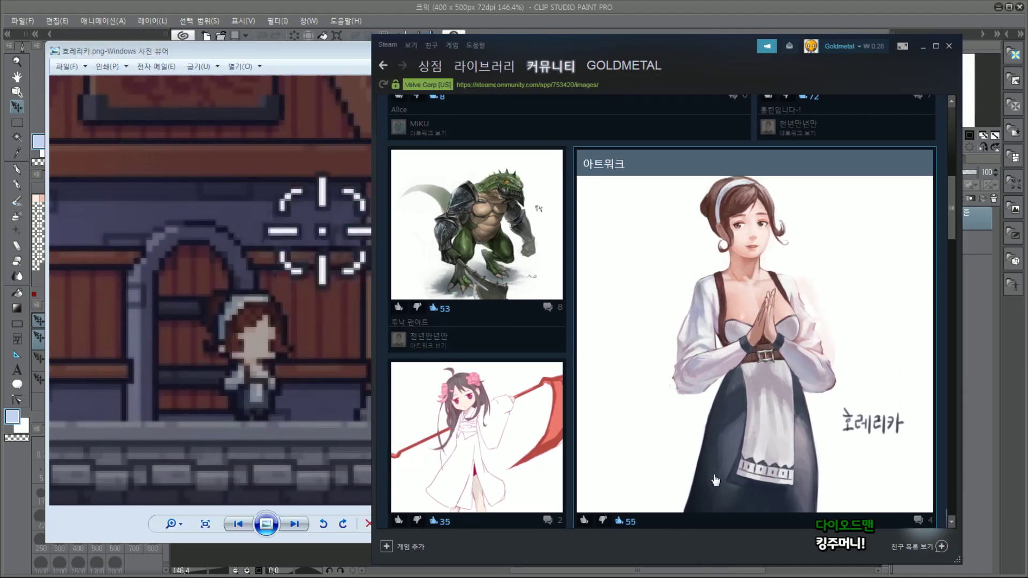
{"action": "left_click", "coordinate": [295, 524]}
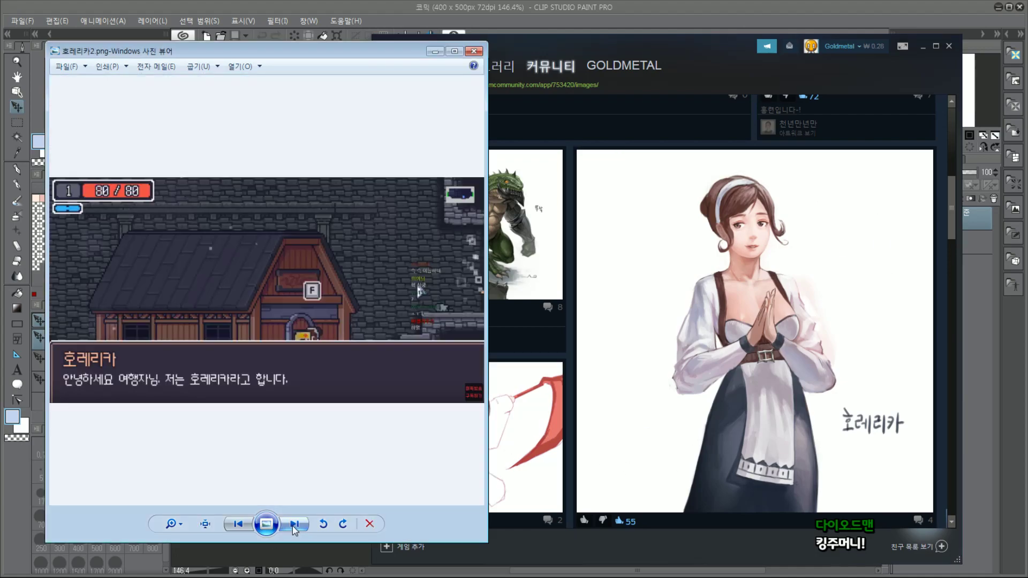
{"action": "scroll", "coordinate": [334, 363], "scroll_direction": "up", "scroll_amount": 3}
{"action": "scroll", "coordinate": [334, 363], "scroll_direction": "up", "scroll_amount": 3}
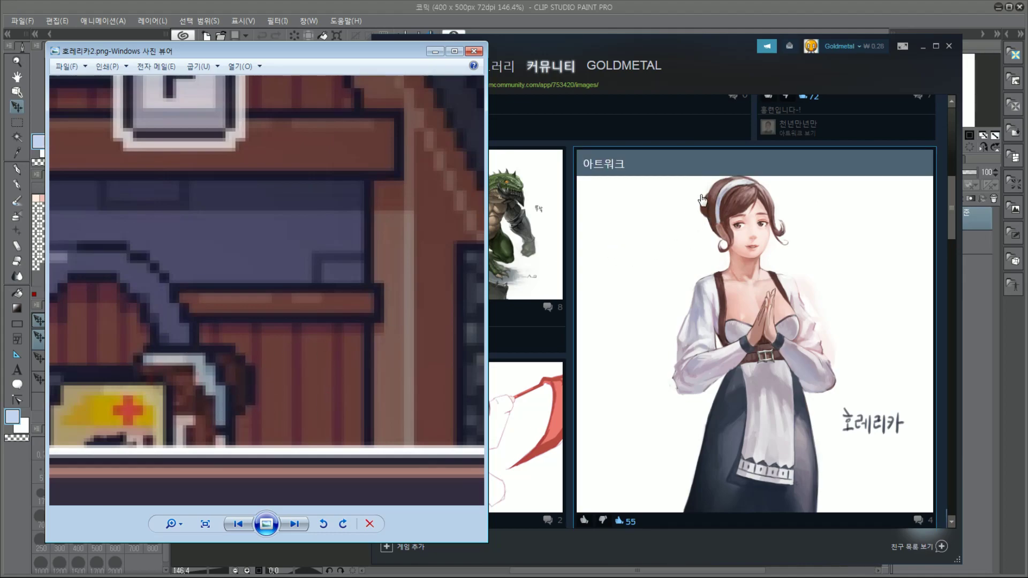
{"action": "left_click", "coordinate": [238, 524]}
{"action": "scroll", "coordinate": [404, 336], "scroll_direction": "up", "scroll_amount": 3}
{"action": "scroll", "coordinate": [338, 417], "scroll_direction": "up", "scroll_amount": 3}
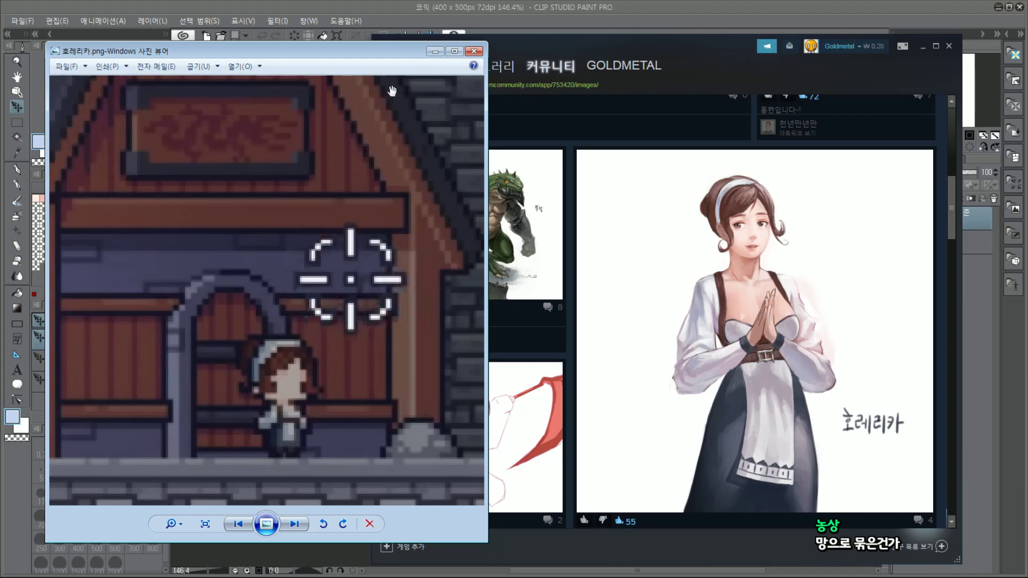
Step: Return to Clip Studio Paint and choose the dark brown swatch from the 기본 커스텀 세트 colour set
{"action": "left_click", "coordinate": [415, 24]}
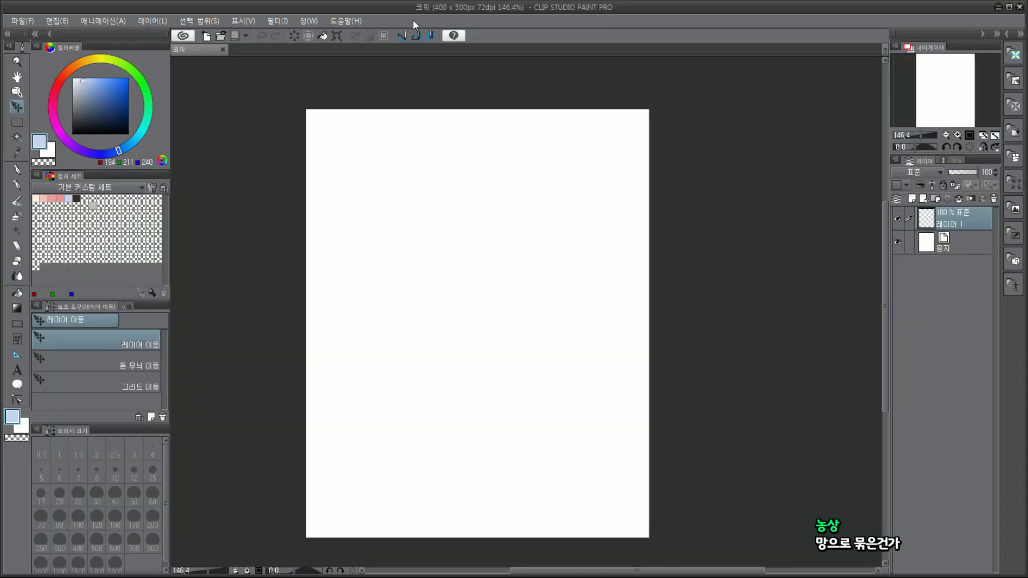
{"action": "left_click", "coordinate": [80, 189]}
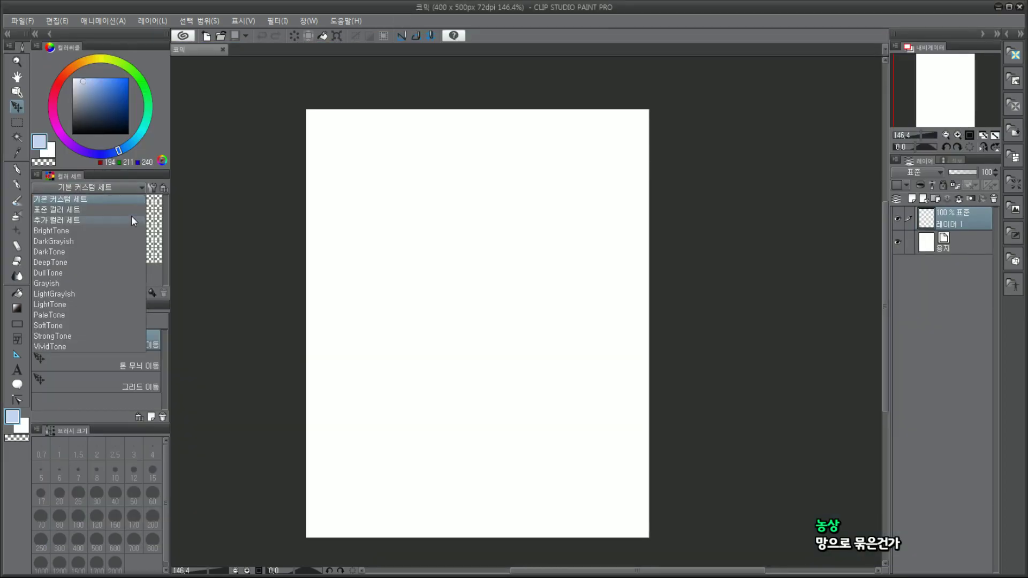
{"action": "left_click", "coordinate": [162, 217]}
{"action": "left_click", "coordinate": [77, 198]}
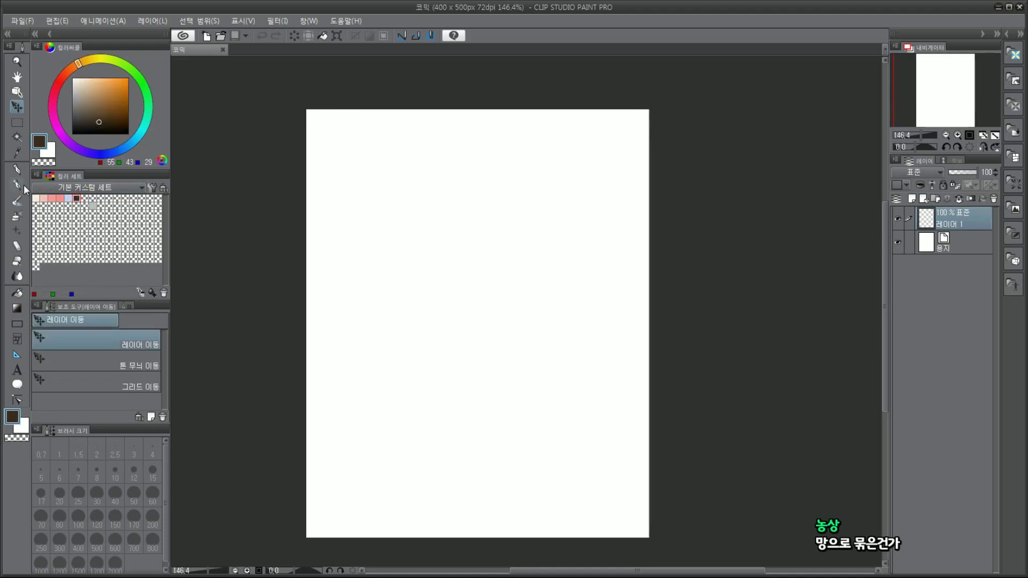
{"action": "left_click", "coordinate": [19, 184]}
{"action": "left_click_drag", "start_coordinate": [405, 221], "coordinate": [403, 282]}
{"action": "key", "text": "ctrl+z"}
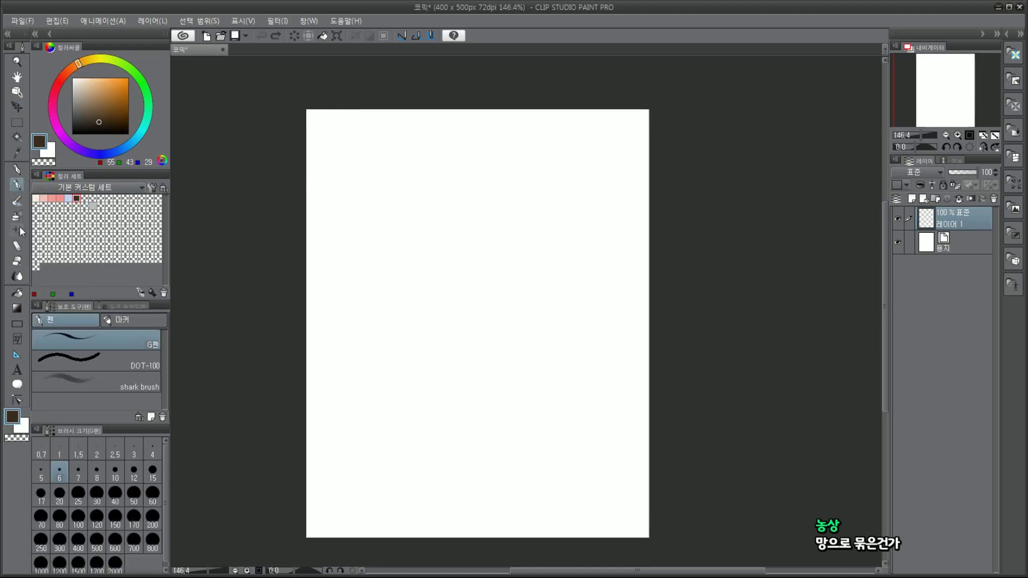
Step: Select the 페이퍼 연필 pencil with brush size 6
{"action": "left_click", "coordinate": [17, 169]}
{"action": "left_click", "coordinate": [58, 482]}
Step: Sketch the chibi head's jawline, pointed fringe, side locks and ear in the upper middle of the canvas
{"action": "mouse_move", "coordinate": [414, 220]}
{"action": "left_mouse_down"}
{"action": "mouse_move", "coordinate": [420, 298]}
{"action": "mouse_move", "coordinate": [413, 259]}
{"action": "mouse_move", "coordinate": [414, 284]}
{"action": "mouse_move", "coordinate": [511, 295]}
{"action": "mouse_move", "coordinate": [523, 286]}
{"action": "left_mouse_up"}
{"action": "key", "text": "ctrl+z"}
{"action": "key", "text": "ctrl+z"}
{"action": "mouse_move", "coordinate": [409, 209]}
{"action": "left_mouse_down"}
{"action": "mouse_move", "coordinate": [414, 233]}
{"action": "mouse_move", "coordinate": [402, 234]}
{"action": "mouse_move", "coordinate": [412, 261]}
{"action": "left_mouse_up"}
{"action": "key", "text": "ctrl+z"}
{"action": "mouse_move", "coordinate": [414, 211]}
{"action": "left_mouse_down"}
{"action": "mouse_move", "coordinate": [427, 234]}
{"action": "mouse_move", "coordinate": [428, 211]}
{"action": "mouse_move", "coordinate": [463, 238]}
{"action": "mouse_move", "coordinate": [479, 232]}
{"action": "mouse_move", "coordinate": [437, 249]}
{"action": "mouse_move", "coordinate": [468, 204]}
{"action": "mouse_move", "coordinate": [463, 226]}
{"action": "mouse_move", "coordinate": [464, 206]}
{"action": "mouse_move", "coordinate": [523, 269]}
{"action": "left_mouse_up"}
{"action": "key", "text": "ctrl+z"}
{"action": "key", "text": "ctrl+z"}
{"action": "mouse_move", "coordinate": [508, 203]}
{"action": "left_mouse_down"}
{"action": "mouse_move", "coordinate": [528, 274]}
{"action": "mouse_move", "coordinate": [513, 317]}
{"action": "left_mouse_up"}
{"action": "left_click_drag", "start_coordinate": [408, 261], "coordinate": [427, 311]}
{"action": "mouse_move", "coordinate": [532, 268]}
{"action": "left_mouse_down"}
{"action": "mouse_move", "coordinate": [542, 276]}
{"action": "mouse_move", "coordinate": [521, 308]}
{"action": "left_mouse_up"}
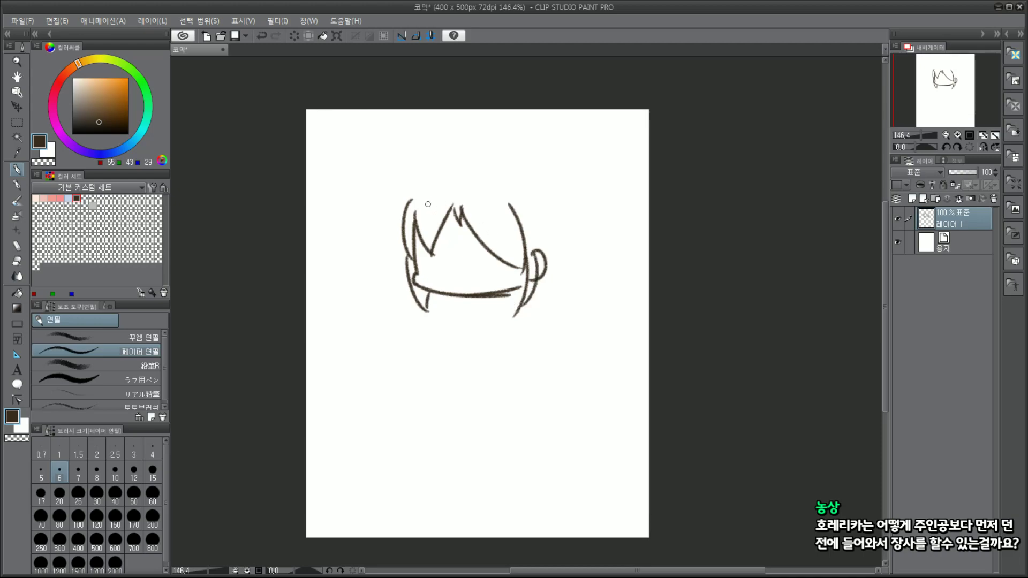
Step: Draw the crown of the hair and the curved back of the head around the face
{"action": "left_click_drag", "start_coordinate": [411, 202], "coordinate": [458, 170]}
{"action": "key", "text": "ctrl+z"}
{"action": "left_click_drag", "start_coordinate": [503, 187], "coordinate": [514, 202]}
{"action": "mouse_move", "coordinate": [415, 183]}
{"action": "left_mouse_down"}
{"action": "mouse_move", "coordinate": [481, 158]}
{"action": "mouse_move", "coordinate": [554, 260]}
{"action": "left_mouse_up"}
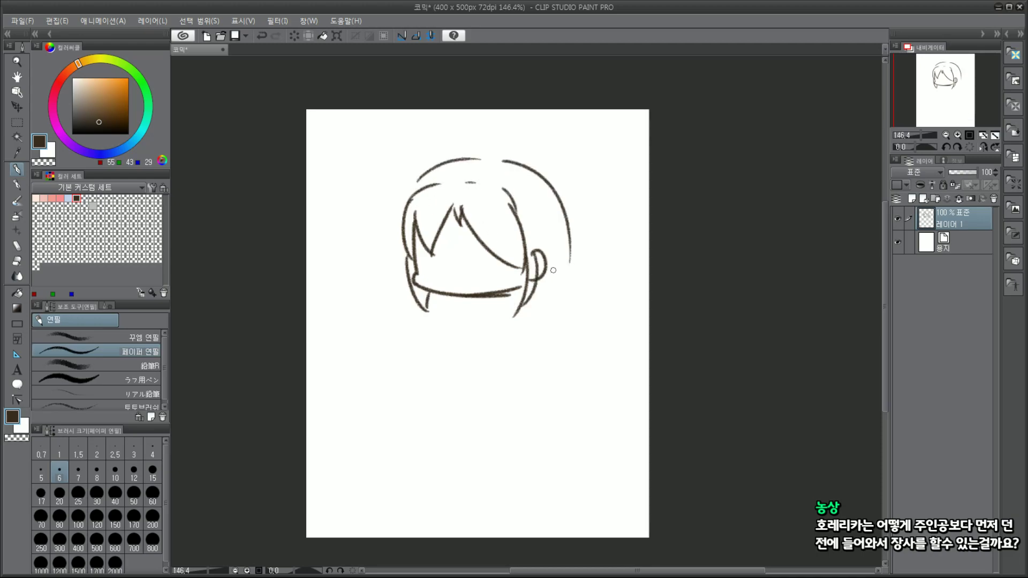
{"action": "key", "text": "ctrl+z"}
{"action": "mouse_move", "coordinate": [507, 161]}
{"action": "left_mouse_down"}
{"action": "mouse_move", "coordinate": [558, 218]}
{"action": "mouse_move", "coordinate": [552, 253]}
{"action": "left_mouse_up"}
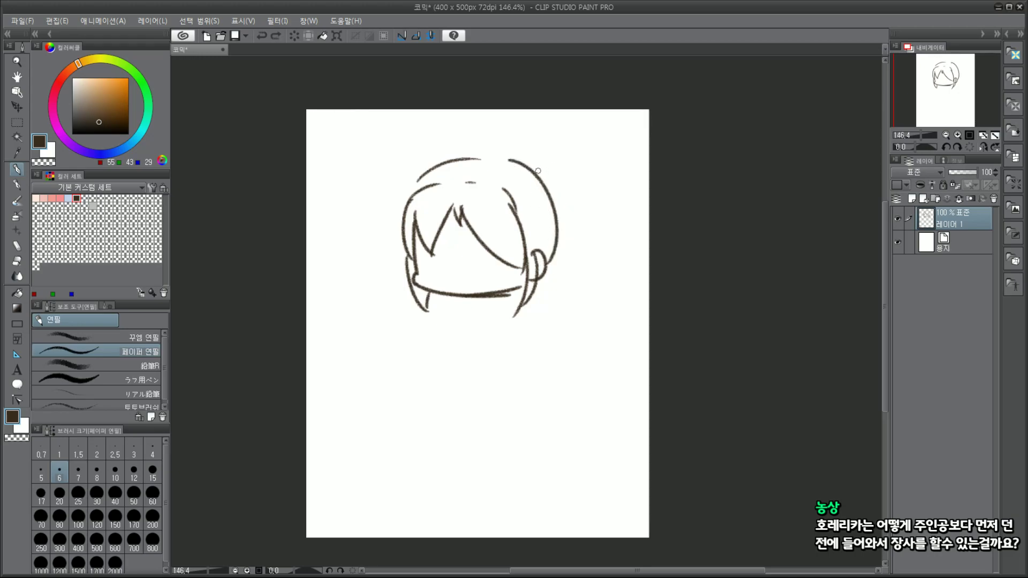
Step: Add a round hair bun on each side of the head with curved strand lines inside
{"action": "mouse_move", "coordinate": [538, 174]}
{"action": "left_mouse_down"}
{"action": "mouse_move", "coordinate": [572, 158]}
{"action": "mouse_move", "coordinate": [553, 188]}
{"action": "left_mouse_up"}
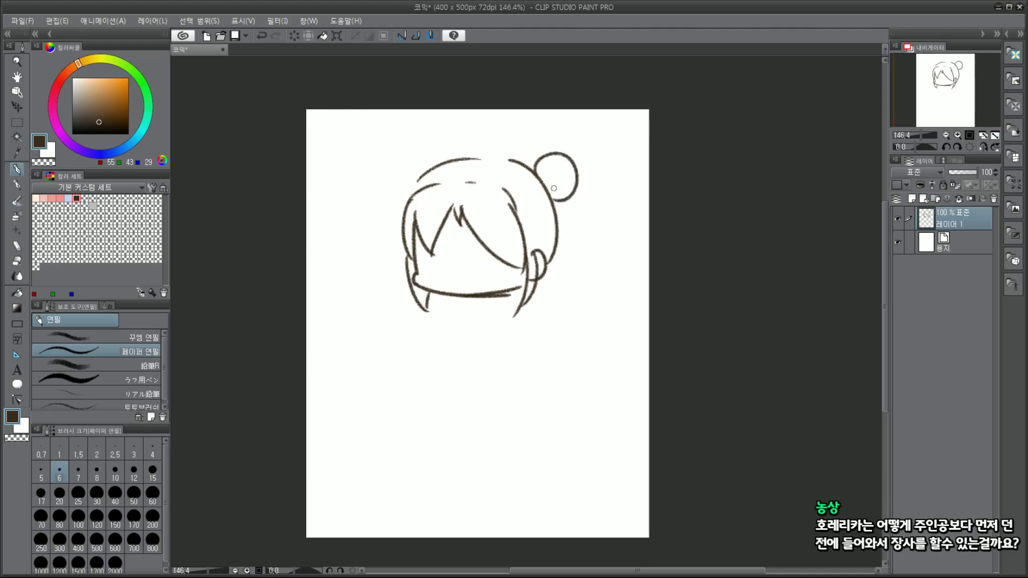
{"action": "left_click_drag", "start_coordinate": [554, 153], "coordinate": [556, 203]}
{"action": "mouse_move", "coordinate": [441, 161]}
{"action": "left_mouse_down"}
{"action": "mouse_move", "coordinate": [415, 191]}
{"action": "mouse_move", "coordinate": [402, 153]}
{"action": "mouse_move", "coordinate": [414, 191]}
{"action": "mouse_move", "coordinate": [426, 182]}
{"action": "mouse_move", "coordinate": [417, 183]}
{"action": "left_mouse_up"}
{"action": "key", "text": "ctrl+z"}
{"action": "key", "text": "ctrl+z"}
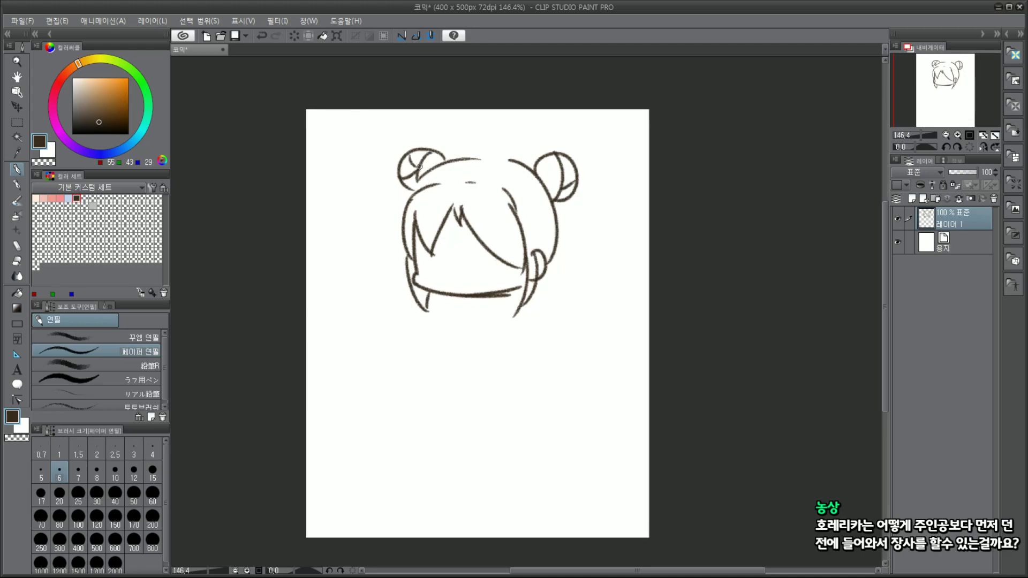
{"action": "key", "text": "ctrl+z"}
{"action": "mouse_move", "coordinate": [422, 167]}
{"action": "left_mouse_down"}
{"action": "mouse_move", "coordinate": [447, 155]}
{"action": "mouse_move", "coordinate": [428, 162]}
{"action": "mouse_move", "coordinate": [429, 176]}
{"action": "mouse_move", "coordinate": [437, 171]}
{"action": "left_mouse_up"}
{"action": "key", "text": "ctrl+z"}
{"action": "key", "text": "ctrl+z"}
Step: Draw two large eyes with dark pupils and curved eyebrows above them on the chibi face
{"action": "mouse_move", "coordinate": [445, 245]}
{"action": "left_mouse_down"}
{"action": "mouse_move", "coordinate": [427, 270]}
{"action": "mouse_move", "coordinate": [493, 235]}
{"action": "mouse_move", "coordinate": [495, 273]}
{"action": "left_mouse_up"}
{"action": "key", "text": "ctrl+z"}
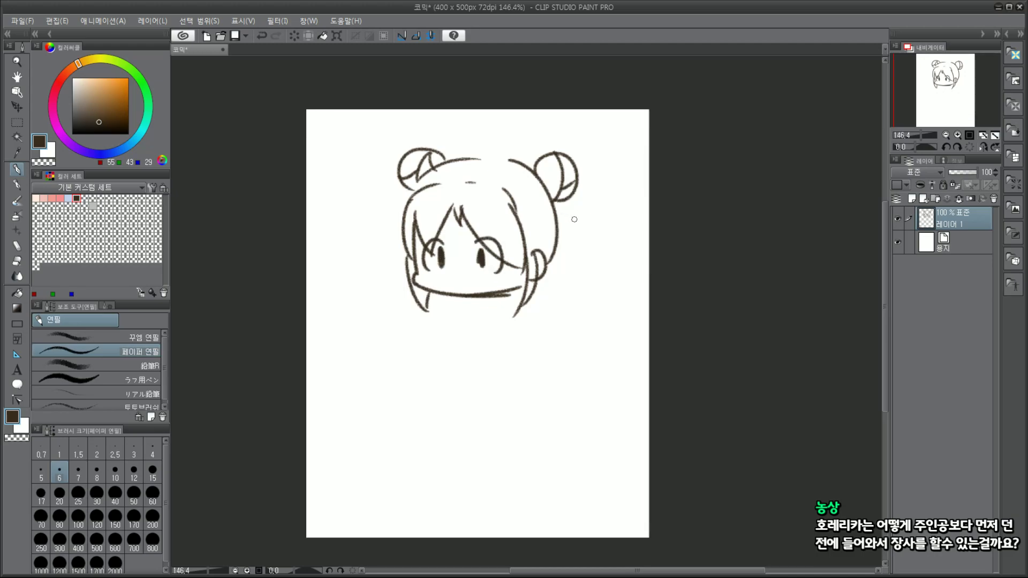
{"action": "left_click_drag", "start_coordinate": [586, 241], "coordinate": [569, 214]}
{"action": "key", "text": "ctrl+z"}
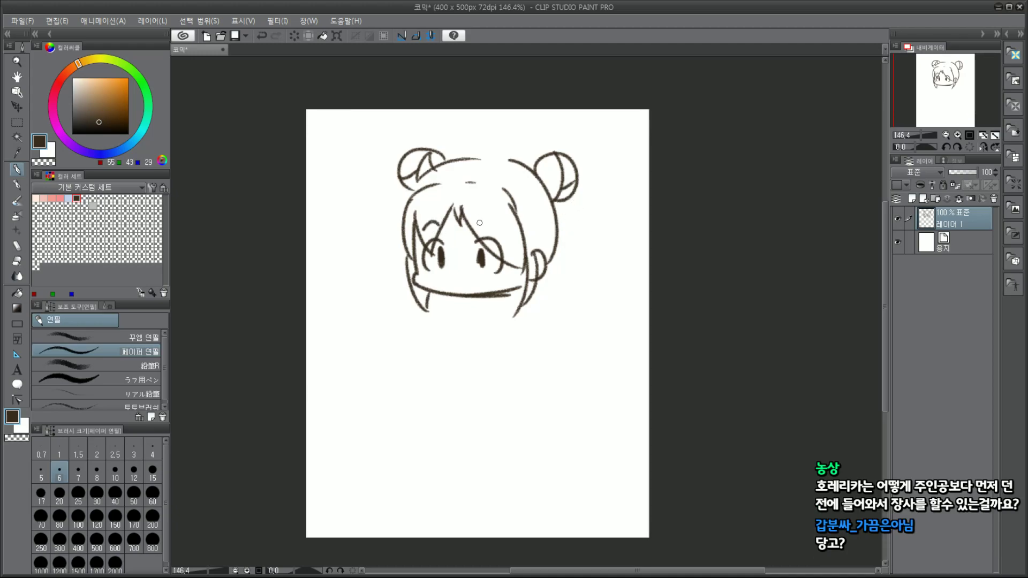
{"action": "key", "text": "ctrl+z"}
{"action": "left_click_drag", "start_coordinate": [471, 228], "coordinate": [492, 236]}
{"action": "key", "text": "ctrl+z"}
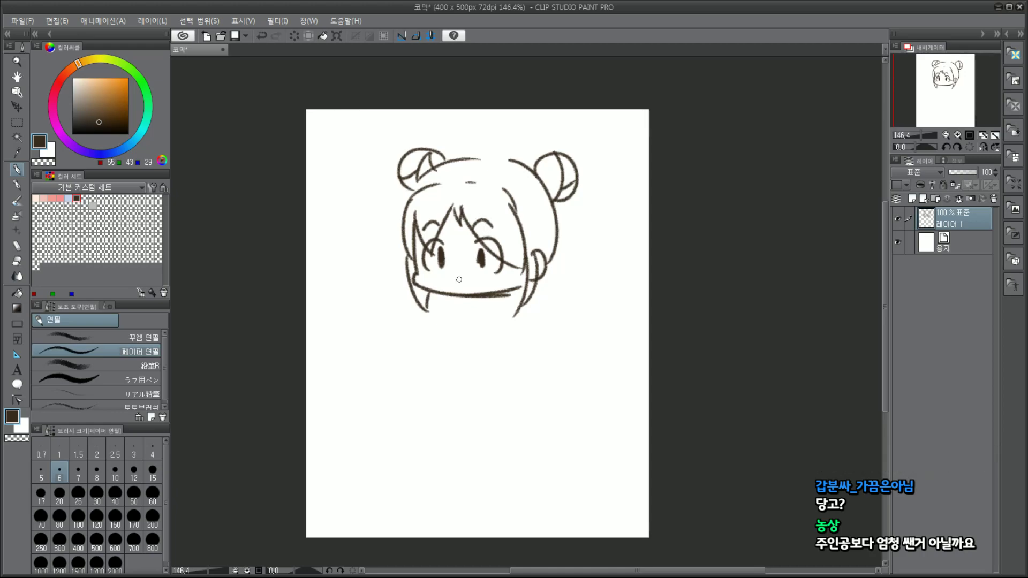
Step: Add a small smile and cheek marks, and sketch a tiny torso, arm and feet below the head
{"action": "mouse_move", "coordinate": [414, 275]}
{"action": "left_mouse_down"}
{"action": "mouse_move", "coordinate": [435, 280]}
{"action": "mouse_move", "coordinate": [462, 327]}
{"action": "left_mouse_up"}
{"action": "left_click_drag", "start_coordinate": [494, 294], "coordinate": [498, 336]}
{"action": "mouse_move", "coordinate": [469, 335]}
{"action": "left_mouse_down"}
{"action": "mouse_move", "coordinate": [494, 335]}
{"action": "mouse_move", "coordinate": [472, 343]}
{"action": "left_mouse_up"}
{"action": "mouse_move", "coordinate": [485, 339]}
{"action": "left_mouse_down"}
{"action": "mouse_move", "coordinate": [501, 357]}
{"action": "mouse_move", "coordinate": [501, 347]}
{"action": "left_mouse_up"}
{"action": "left_click_drag", "start_coordinate": [455, 301], "coordinate": [466, 312]}
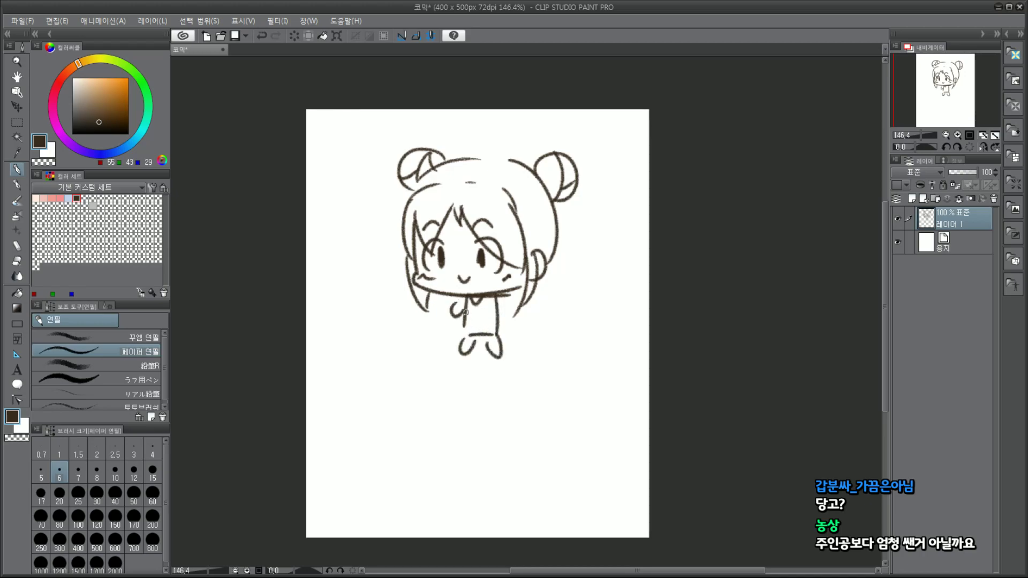
Step: Delete the sketch layer and create a new empty raster layer above the paper layer
{"action": "left_click", "coordinate": [993, 199]}
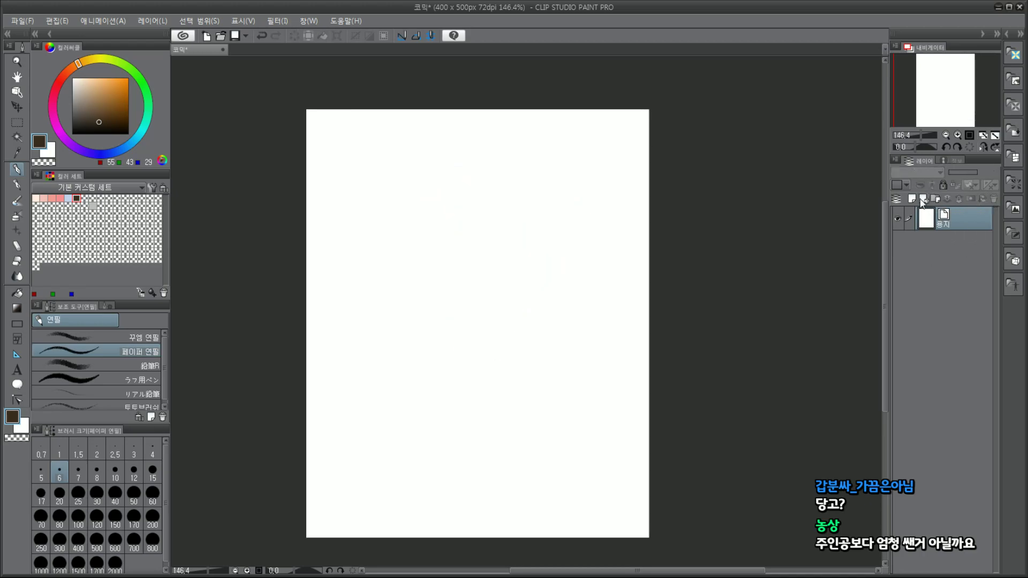
{"action": "left_click", "coordinate": [914, 199]}
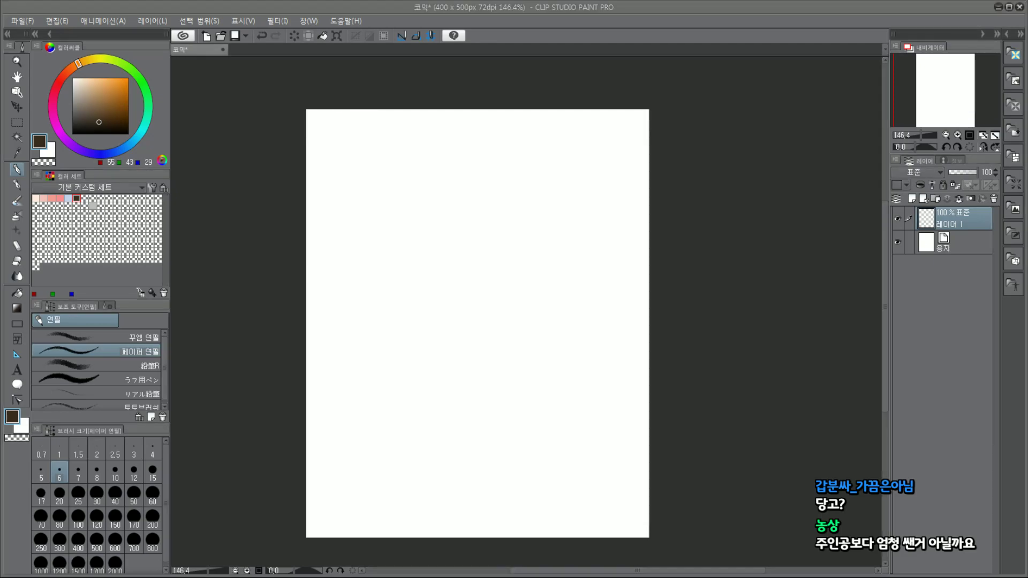
Step: Switch to the photo viewer and examine the pixel character's hair, headband and outfit in 호레리카.png at different magnifications
{"action": "key", "text": "alt+Tab"}
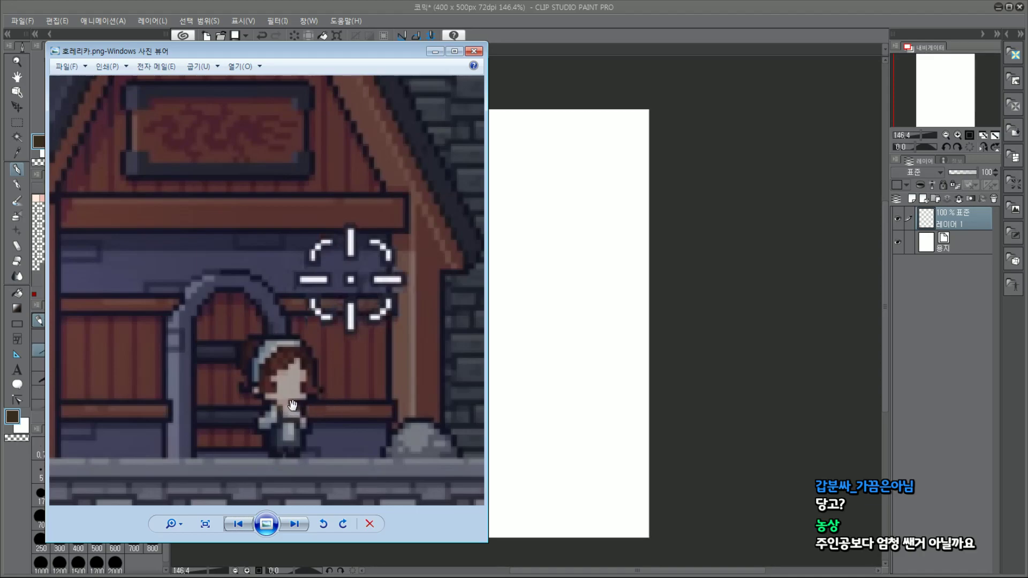
{"action": "scroll", "coordinate": [294, 420], "scroll_direction": "up", "scroll_amount": 1}
{"action": "scroll", "coordinate": [296, 433], "scroll_direction": "down", "scroll_amount": 1}
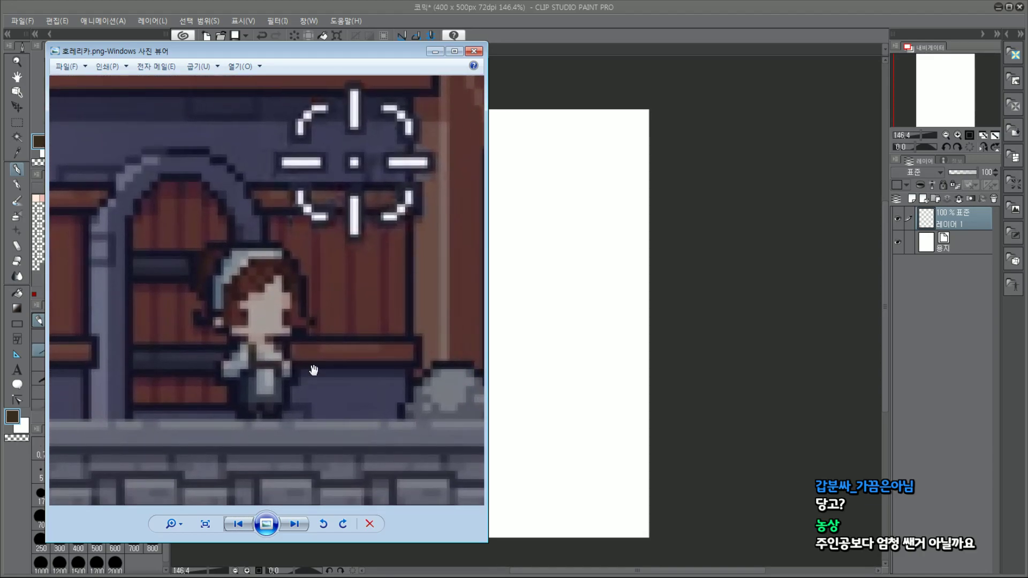
{"action": "scroll", "coordinate": [284, 370], "scroll_direction": "down", "scroll_amount": 2}
{"action": "scroll", "coordinate": [211, 431], "scroll_direction": "up", "scroll_amount": 3}
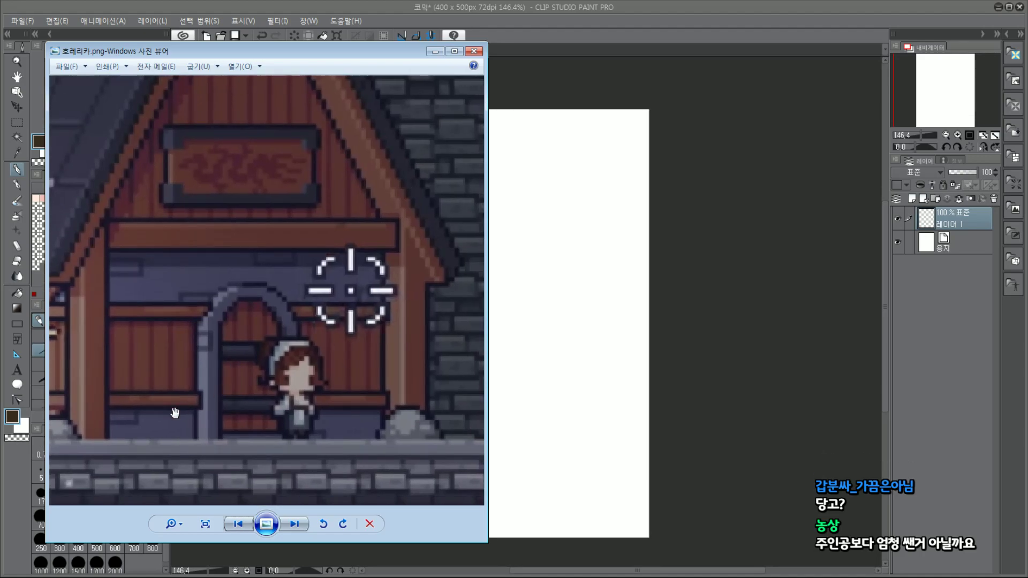
{"action": "scroll", "coordinate": [243, 399], "scroll_direction": "up", "scroll_amount": 2}
{"action": "left_click_drag", "start_coordinate": [212, 407], "coordinate": [169, 394]}
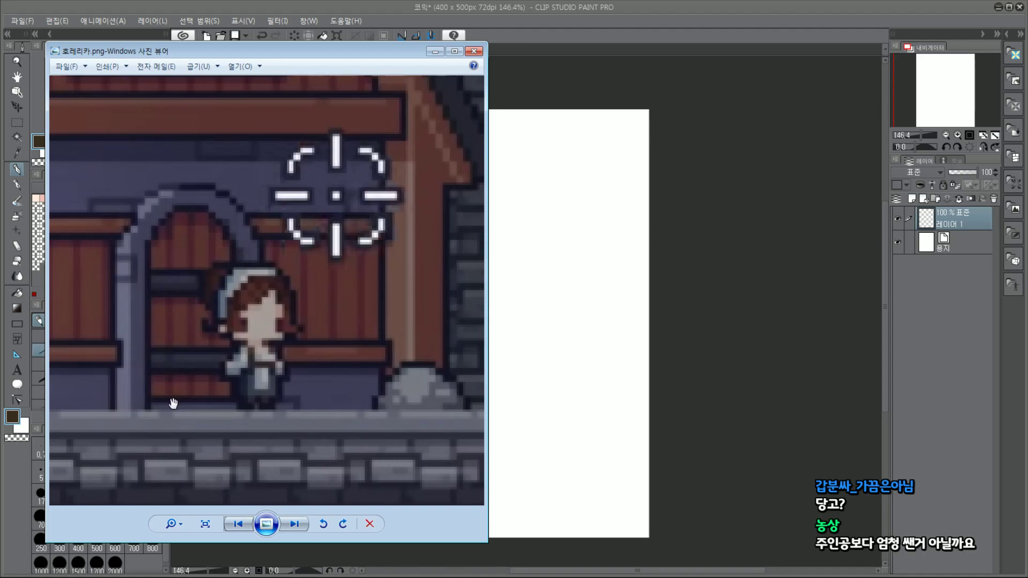
{"action": "scroll", "coordinate": [188, 399], "scroll_direction": "down", "scroll_amount": 2}
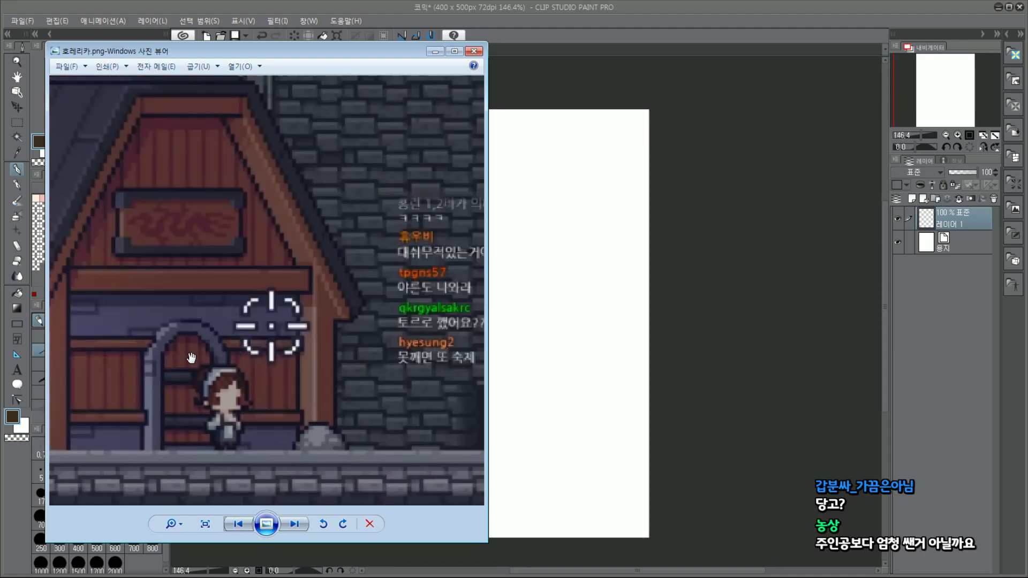
{"action": "scroll", "coordinate": [140, 395], "scroll_direction": "up", "scroll_amount": 3}
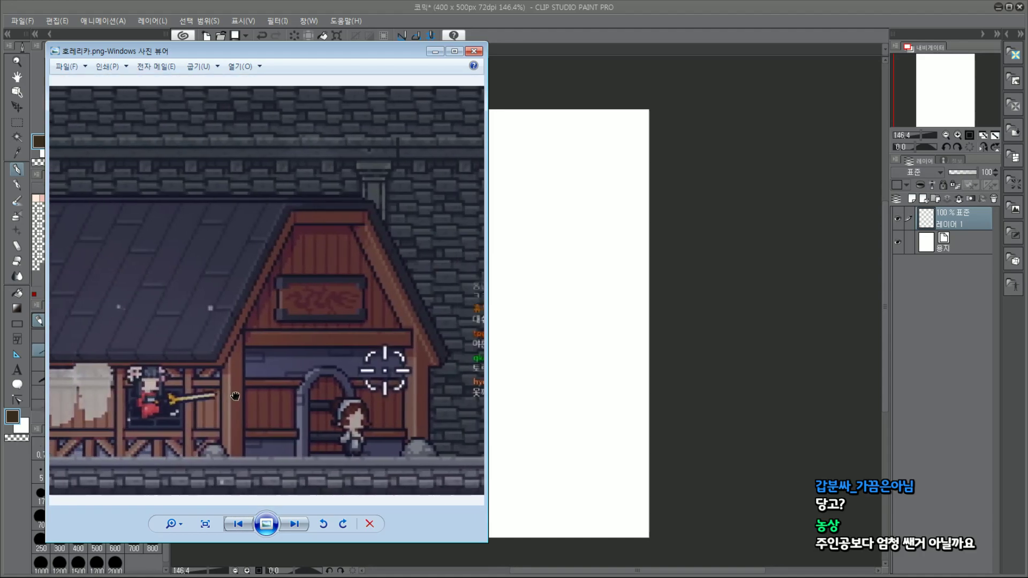
{"action": "scroll", "coordinate": [261, 419], "scroll_direction": "down", "scroll_amount": 3}
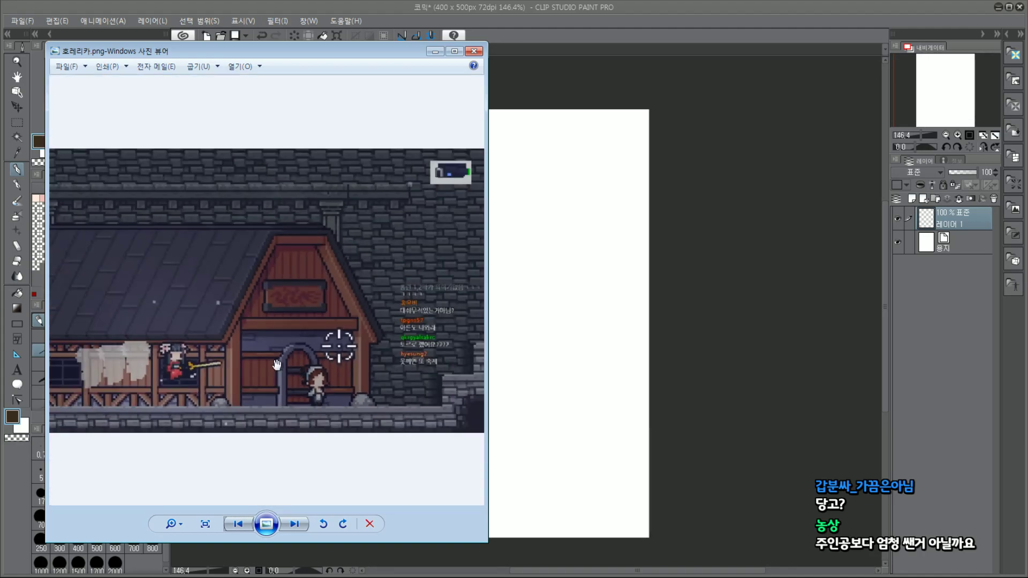
Step: Bring up the Steam fan art beside 호레리카.png and examine the pixel character's hair and outfit at several magnifications
{"action": "scroll", "coordinate": [273, 396], "scroll_direction": "up", "scroll_amount": 2}
{"action": "left_click_drag", "start_coordinate": [279, 406], "coordinate": [273, 394]}
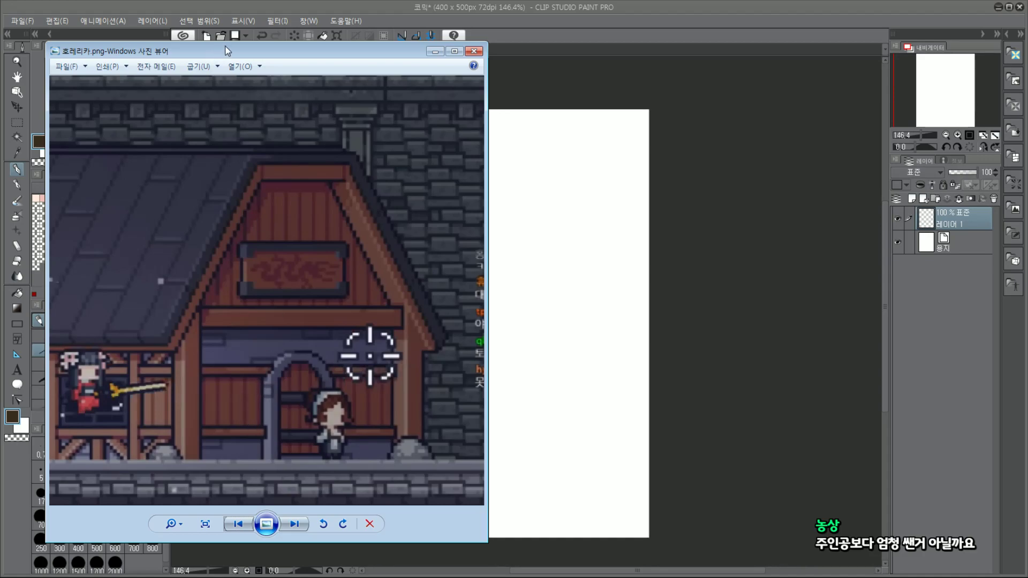
{"action": "left_click_drag", "start_coordinate": [234, 52], "coordinate": [258, 57]}
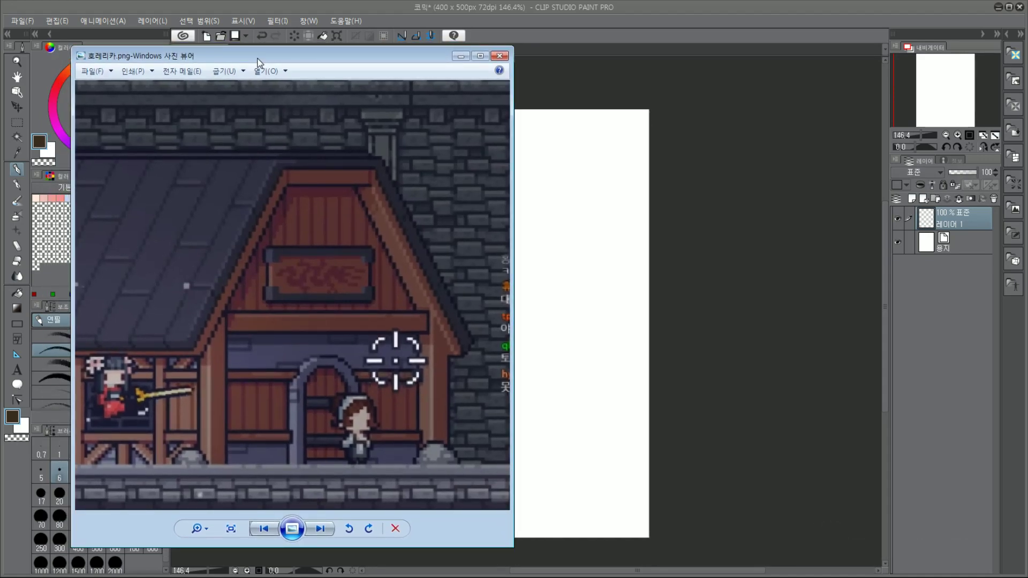
{"action": "scroll", "coordinate": [257, 375], "scroll_direction": "up", "scroll_amount": 2}
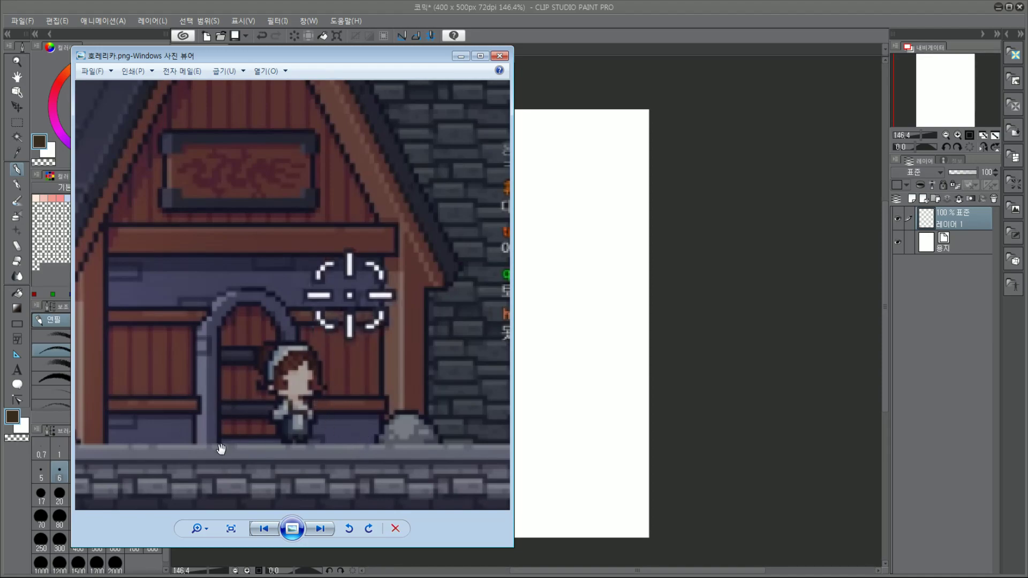
{"action": "key", "text": "alt+Tab"}
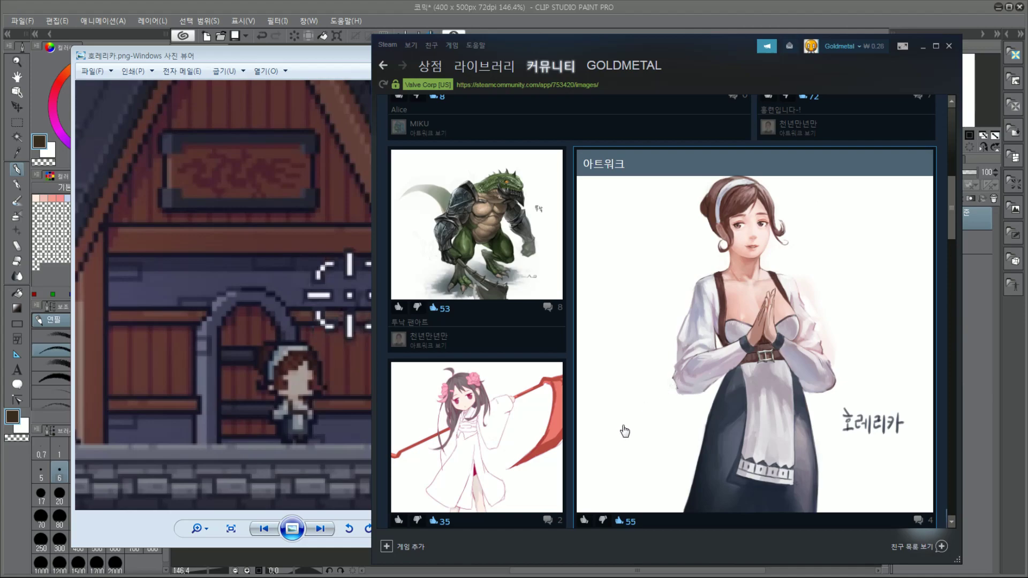
{"action": "left_click", "coordinate": [274, 434]}
{"action": "scroll", "coordinate": [299, 441], "scroll_direction": "up", "scroll_amount": 3}
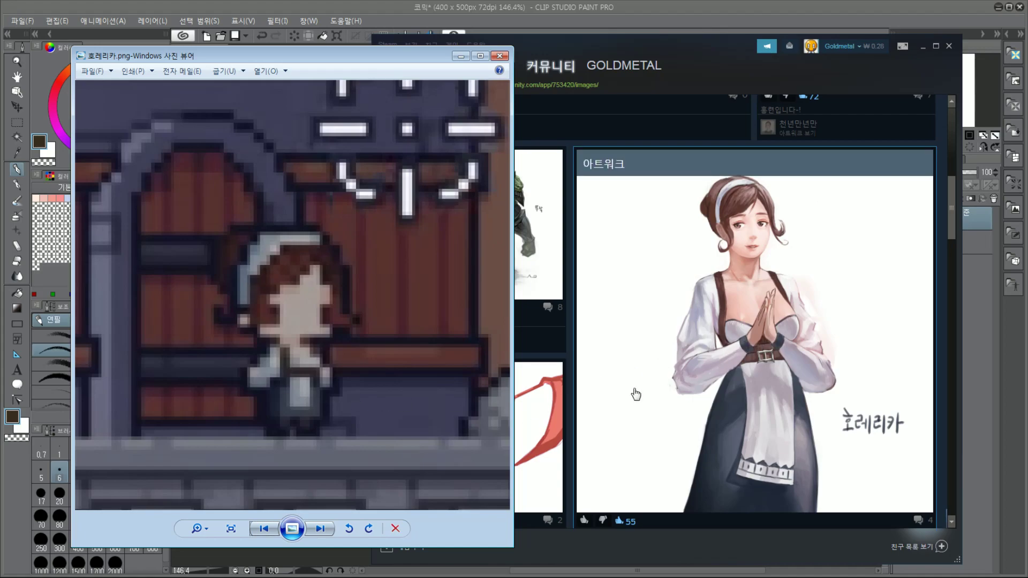
{"action": "scroll", "coordinate": [294, 378], "scroll_direction": "down", "scroll_amount": 3}
{"action": "scroll", "coordinate": [271, 452], "scroll_direction": "up", "scroll_amount": 3}
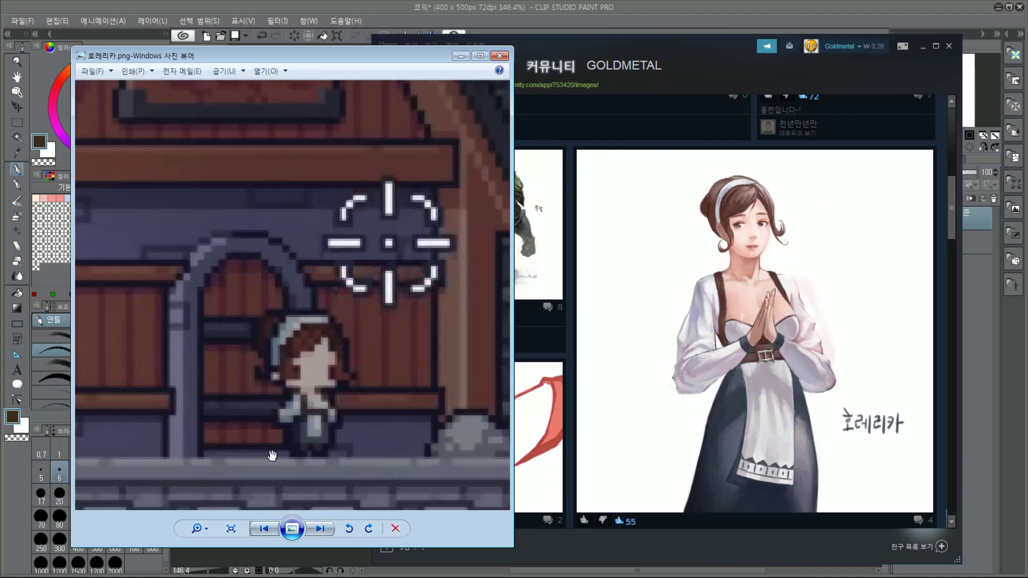
{"action": "scroll", "coordinate": [279, 426], "scroll_direction": "up", "scroll_amount": 1}
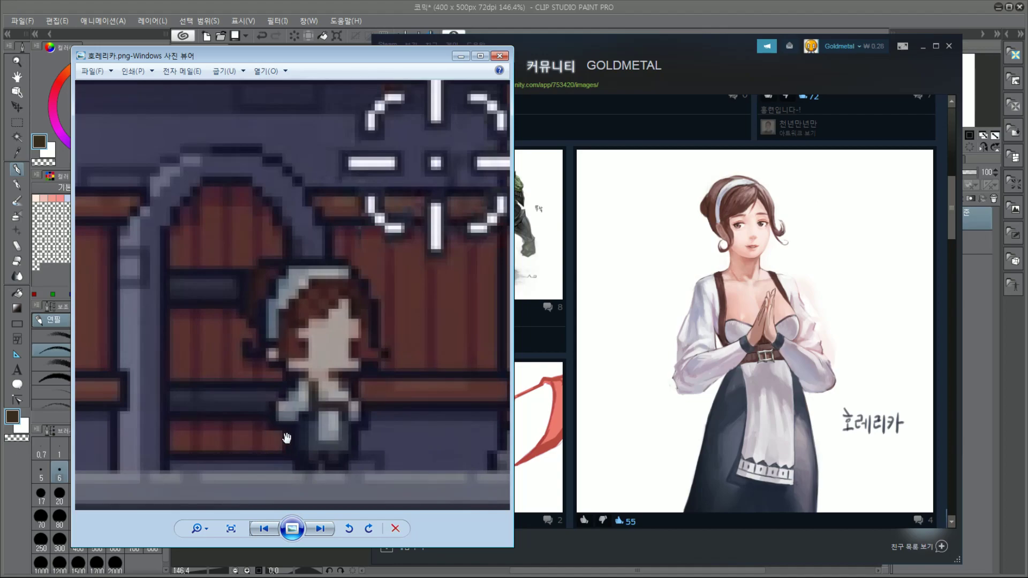
{"action": "scroll", "coordinate": [306, 391], "scroll_direction": "down", "scroll_amount": 3}
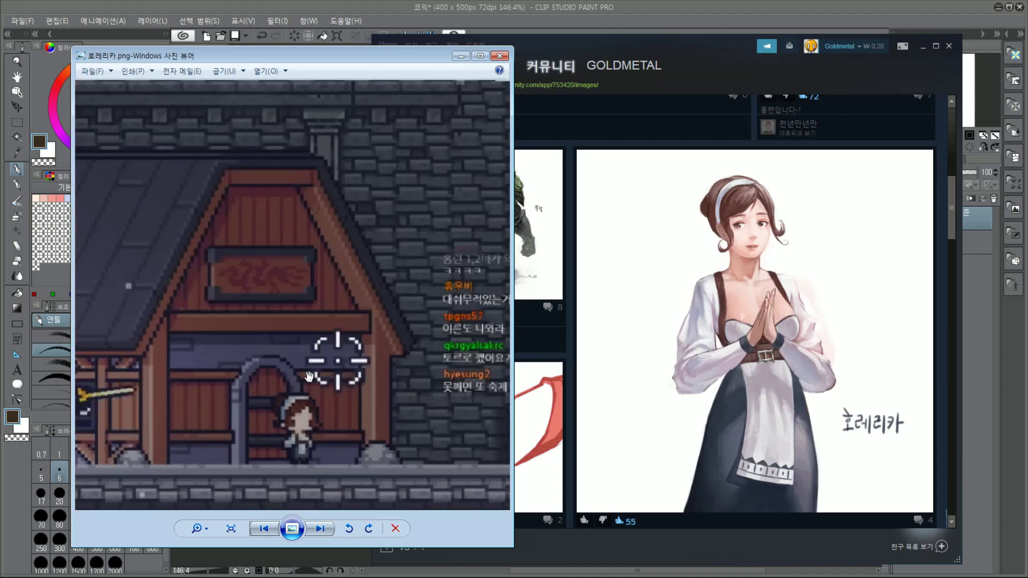
Step: View the dialogue screenshot 호레리카2.png, then return to 호레리카.png and examine the pixel character up close
{"action": "left_click", "coordinate": [330, 528]}
{"action": "left_click", "coordinate": [329, 528]}
{"action": "left_click", "coordinate": [329, 529]}
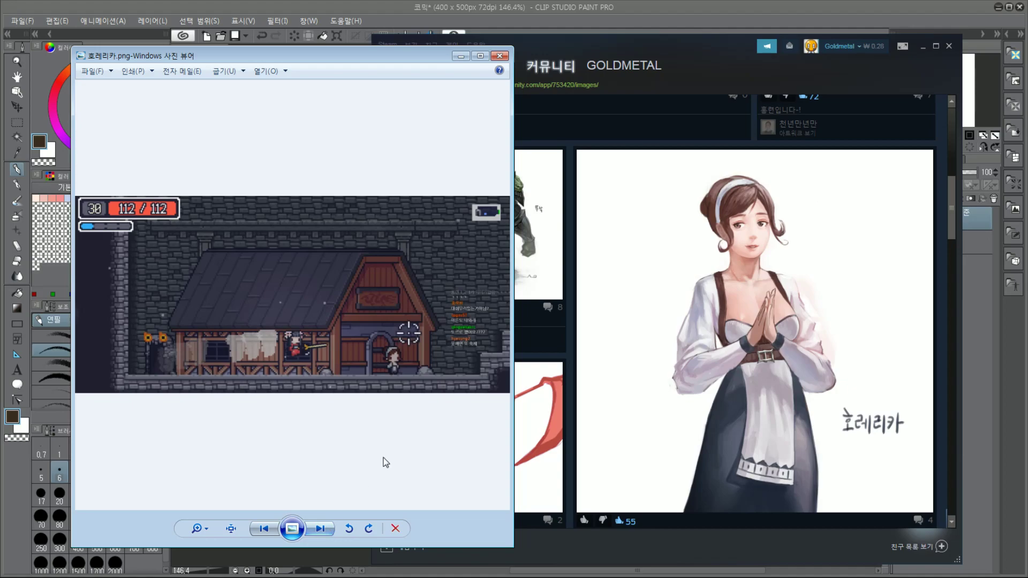
{"action": "scroll", "coordinate": [332, 395], "scroll_direction": "up", "scroll_amount": 5}
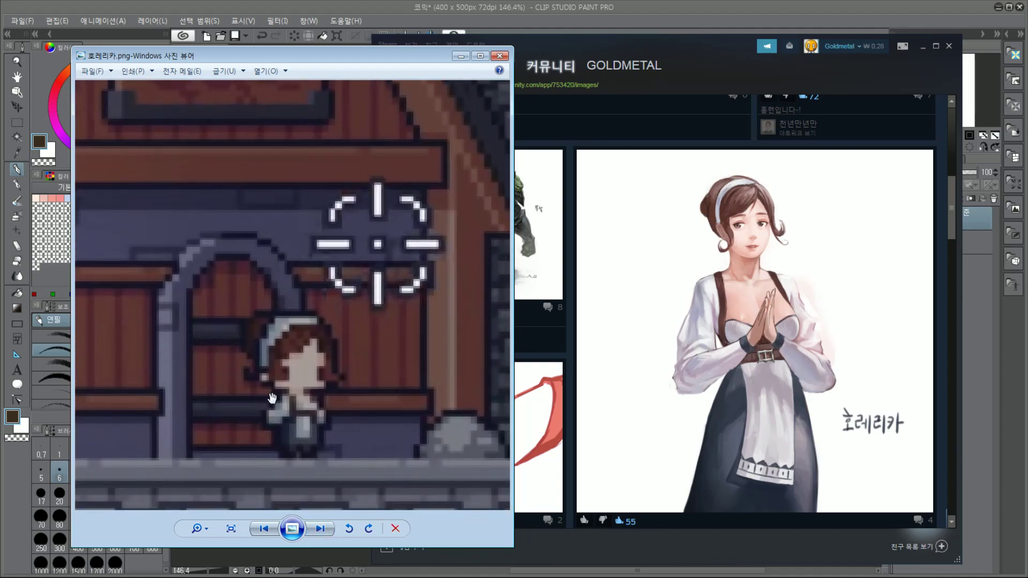
{"action": "left_click", "coordinate": [263, 530]}
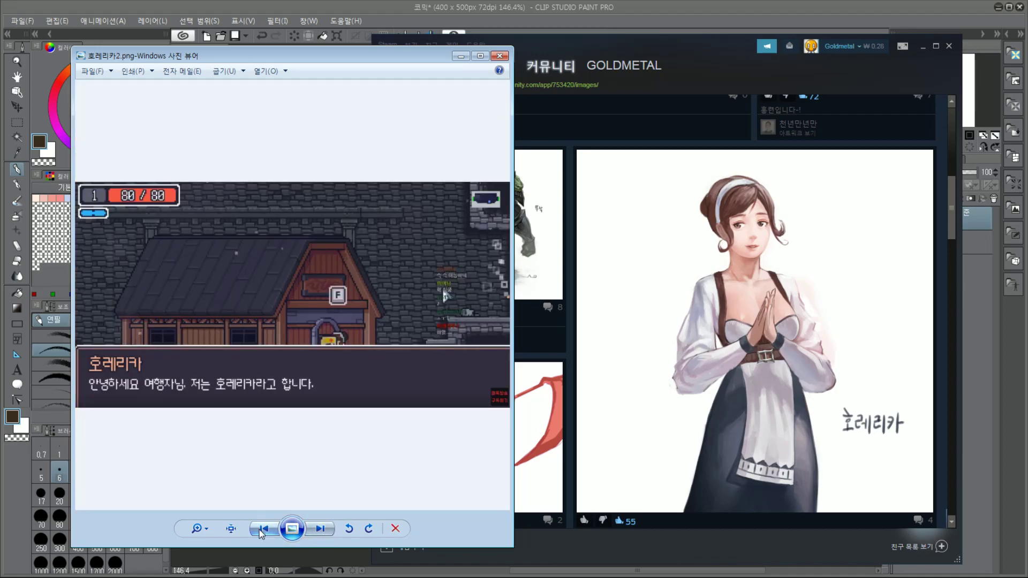
{"action": "left_click", "coordinate": [262, 530]}
{"action": "scroll", "coordinate": [339, 409], "scroll_direction": "up", "scroll_amount": 4}
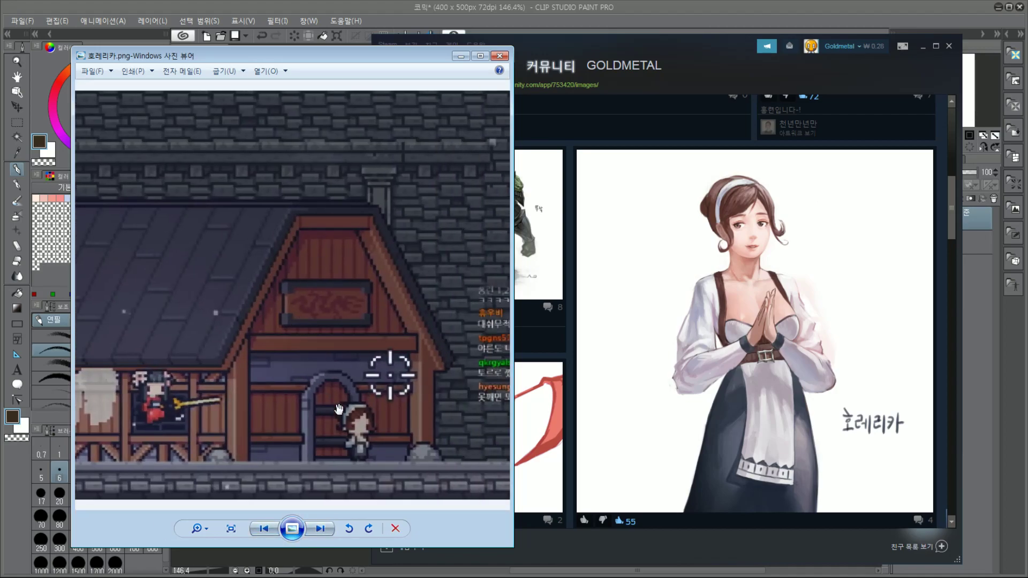
{"action": "scroll", "coordinate": [339, 409], "scroll_direction": "up", "scroll_amount": 2}
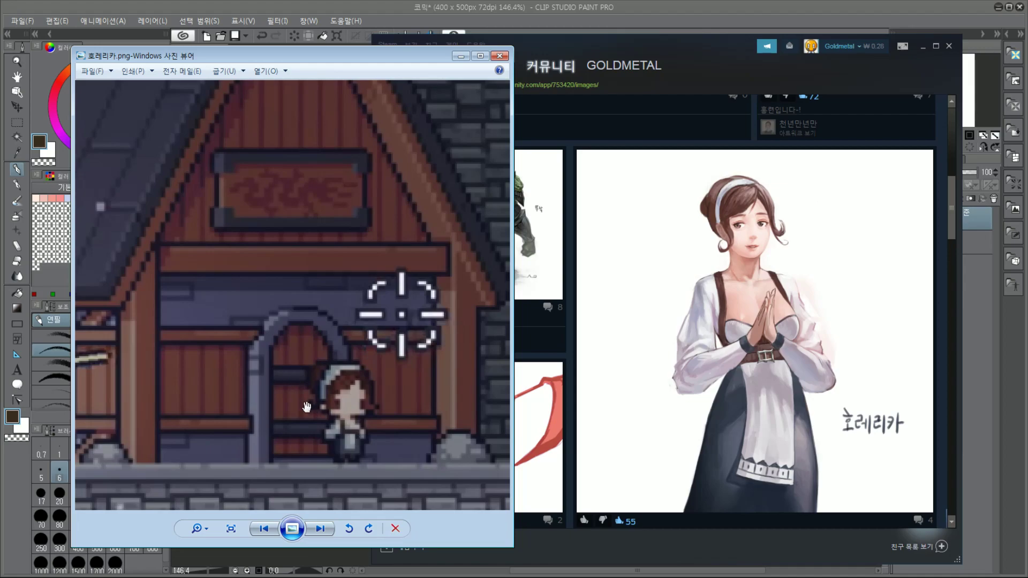
{"action": "scroll", "coordinate": [337, 406], "scroll_direction": "up", "scroll_amount": 2}
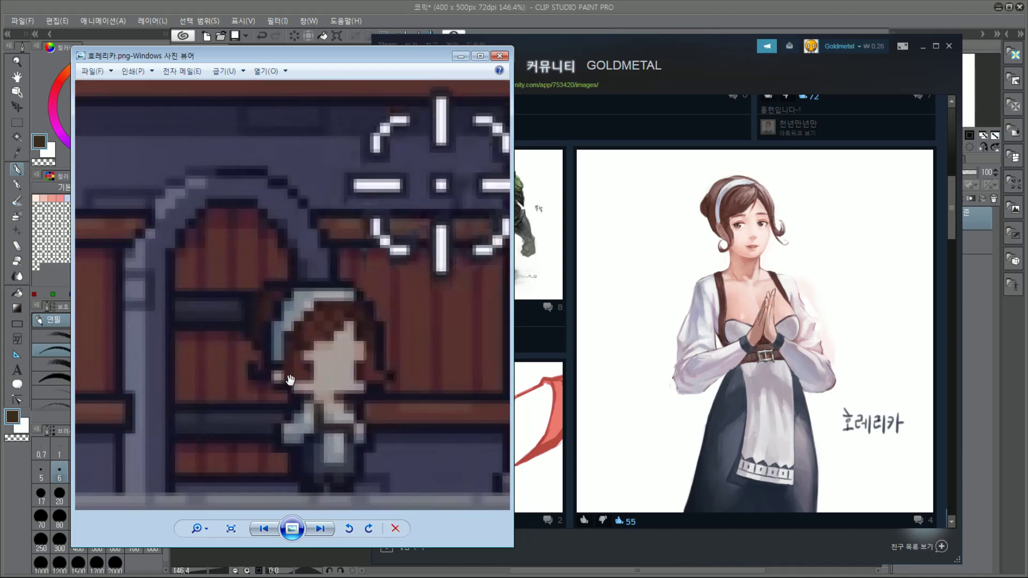
Step: Switch back to Clip Studio Paint and draw the left cheek line and wide curved jaw of the chibi face
{"action": "left_click", "coordinate": [592, 12]}
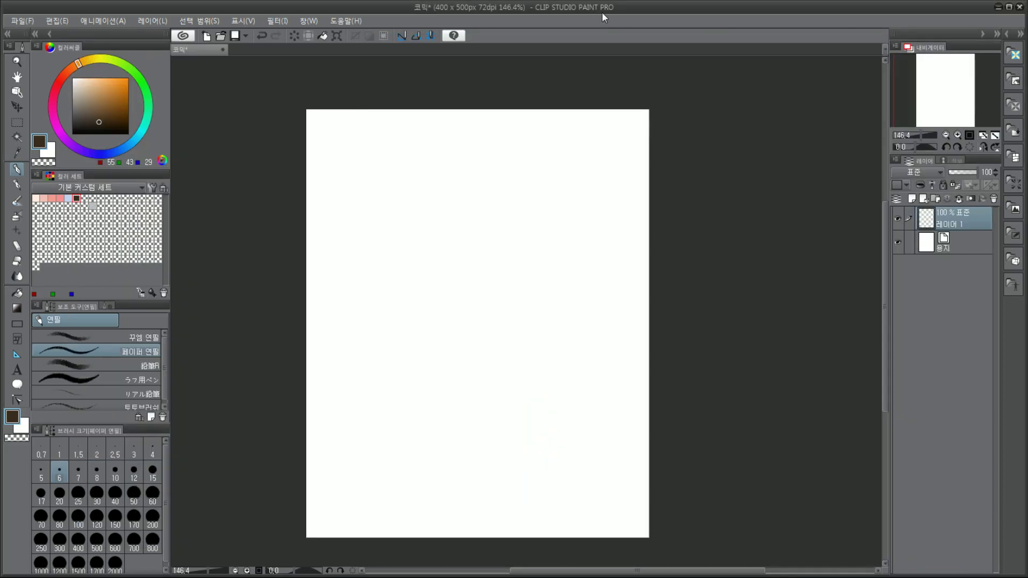
{"action": "mouse_move", "coordinate": [428, 246]}
{"action": "left_mouse_down"}
{"action": "mouse_move", "coordinate": [432, 277]}
{"action": "mouse_move", "coordinate": [436, 356]}
{"action": "left_mouse_up"}
{"action": "key", "text": "ctrl+z"}
{"action": "mouse_move", "coordinate": [411, 250]}
{"action": "left_mouse_down"}
{"action": "mouse_move", "coordinate": [418, 317]}
{"action": "mouse_move", "coordinate": [515, 325]}
{"action": "left_mouse_up"}
{"action": "key", "text": "ctrl+z"}
{"action": "left_click_drag", "start_coordinate": [416, 312], "coordinate": [530, 320]}
{"action": "key", "text": "ctrl+z"}
{"action": "mouse_move", "coordinate": [415, 313]}
{"action": "left_mouse_down"}
{"action": "mouse_move", "coordinate": [528, 320]}
{"action": "mouse_move", "coordinate": [426, 325]}
{"action": "mouse_move", "coordinate": [482, 332]}
{"action": "mouse_move", "coordinate": [511, 314]}
{"action": "mouse_move", "coordinate": [427, 328]}
{"action": "mouse_move", "coordinate": [457, 334]}
{"action": "mouse_move", "coordinate": [520, 315]}
{"action": "left_mouse_up"}
{"action": "key", "text": "ctrl+z"}
{"action": "key", "text": "ctrl+z"}
{"action": "left_click_drag", "start_coordinate": [432, 228], "coordinate": [414, 273]}
{"action": "key", "text": "ctrl+z"}
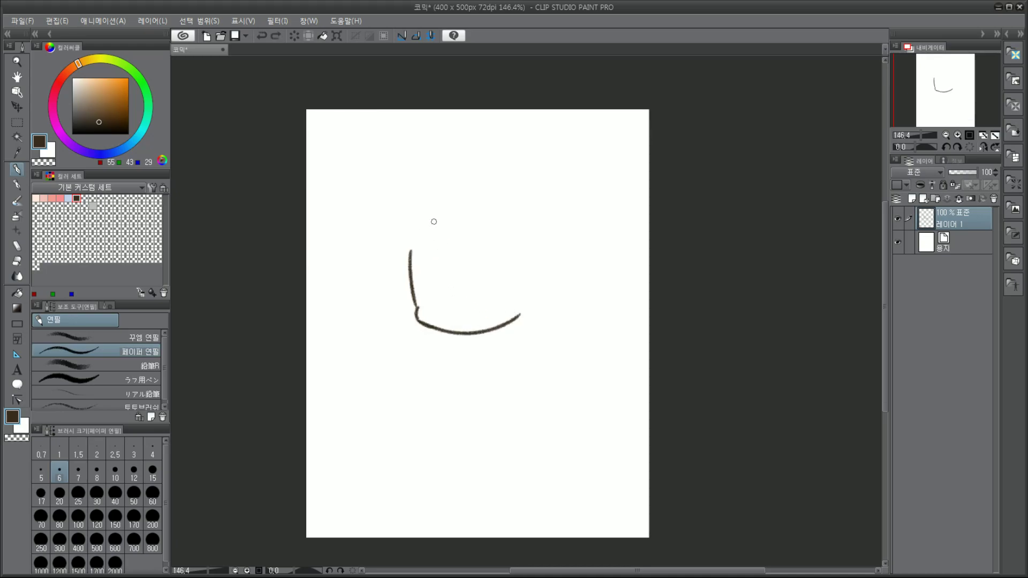
Step: Draw the left side of the hair as a curved lock running from the parting to a curl beside the cheek
{"action": "left_click_drag", "start_coordinate": [434, 222], "coordinate": [405, 297]}
{"action": "key", "text": "ctrl+z"}
{"action": "mouse_move", "coordinate": [463, 223]}
{"action": "left_mouse_down"}
{"action": "mouse_move", "coordinate": [404, 257]}
{"action": "mouse_move", "coordinate": [420, 251]}
{"action": "mouse_move", "coordinate": [412, 250]}
{"action": "mouse_move", "coordinate": [409, 308]}
{"action": "left_mouse_up"}
{"action": "key", "text": "ctrl+z"}
{"action": "key", "text": "ctrl+z"}
{"action": "left_click_drag", "start_coordinate": [462, 221], "coordinate": [402, 296]}
{"action": "key", "text": "ctrl+z"}
{"action": "mouse_move", "coordinate": [461, 221]}
{"action": "left_mouse_down"}
{"action": "mouse_move", "coordinate": [404, 277]}
{"action": "mouse_move", "coordinate": [391, 298]}
{"action": "left_mouse_up"}
{"action": "key", "text": "ctrl+z"}
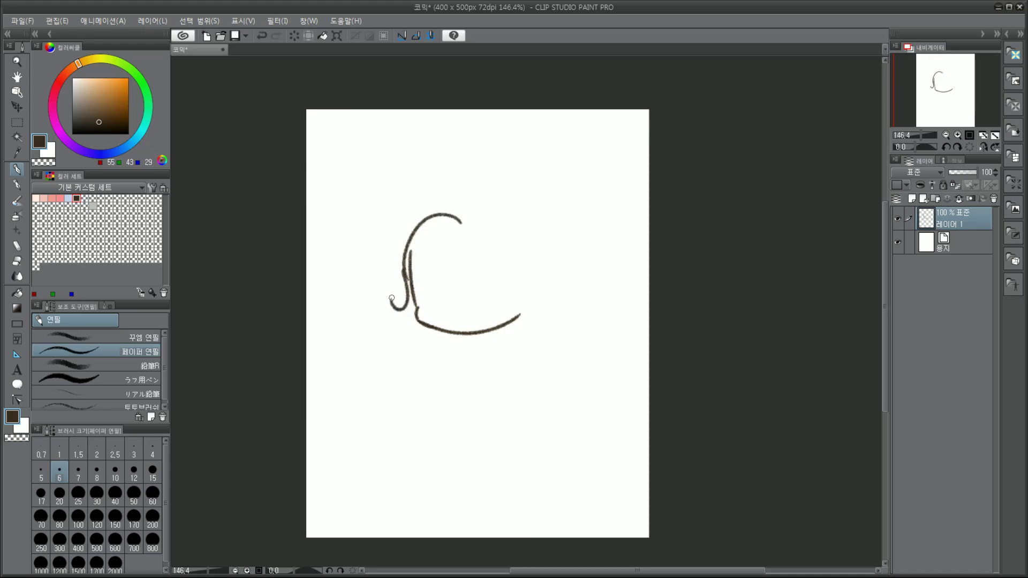
Step: Draw the right swept fringe from the parting, the inner left fringe line and a rounded lock beside the right cheek
{"action": "left_click_drag", "start_coordinate": [462, 222], "coordinate": [508, 289]}
{"action": "key", "text": "ctrl+z"}
{"action": "mouse_move", "coordinate": [461, 222]}
{"action": "left_mouse_down"}
{"action": "mouse_move", "coordinate": [475, 251]}
{"action": "mouse_move", "coordinate": [494, 260]}
{"action": "mouse_move", "coordinate": [469, 245]}
{"action": "mouse_move", "coordinate": [528, 270]}
{"action": "mouse_move", "coordinate": [531, 315]}
{"action": "left_mouse_up"}
{"action": "key", "text": "ctrl+z"}
{"action": "key", "text": "ctrl+z"}
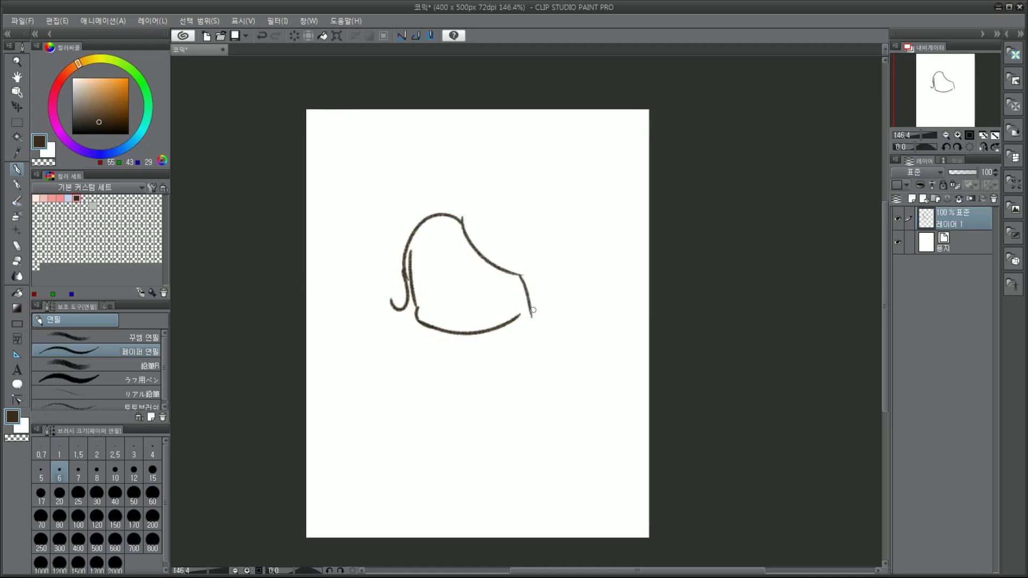
{"action": "key", "text": "ctrl+z"}
{"action": "mouse_move", "coordinate": [517, 275]}
{"action": "left_mouse_down"}
{"action": "mouse_move", "coordinate": [541, 302]}
{"action": "mouse_move", "coordinate": [531, 309]}
{"action": "left_mouse_up"}
{"action": "mouse_move", "coordinate": [404, 303]}
{"action": "left_mouse_down"}
{"action": "mouse_move", "coordinate": [418, 308]}
{"action": "mouse_move", "coordinate": [455, 230]}
{"action": "mouse_move", "coordinate": [512, 245]}
{"action": "mouse_move", "coordinate": [538, 281]}
{"action": "left_mouse_up"}
{"action": "key", "text": "ctrl+z"}
{"action": "mouse_move", "coordinate": [465, 221]}
{"action": "left_mouse_down"}
{"action": "mouse_move", "coordinate": [491, 213]}
{"action": "mouse_move", "coordinate": [543, 281]}
{"action": "left_mouse_up"}
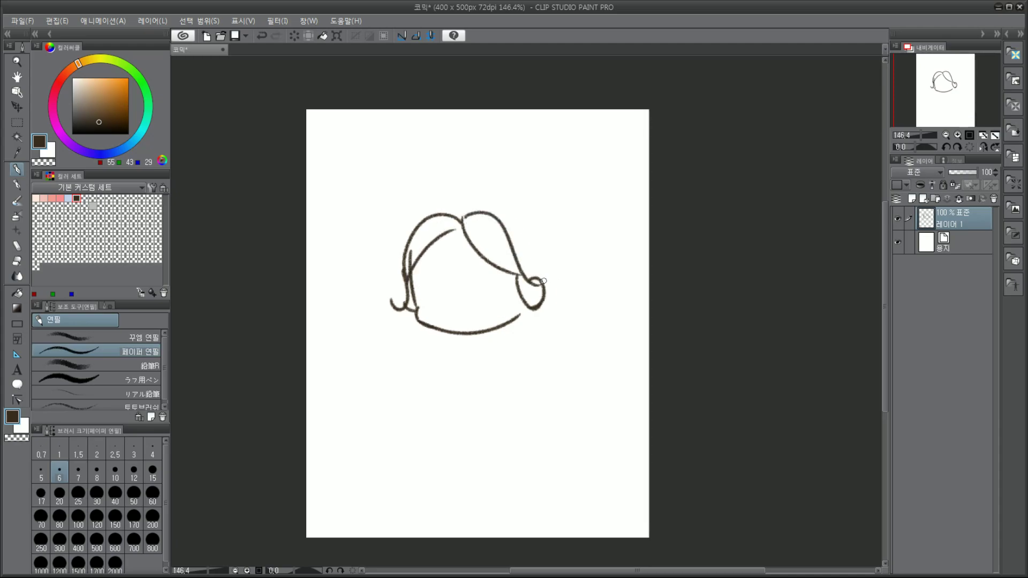
{"action": "key", "text": "ctrl+z"}
{"action": "left_click_drag", "start_coordinate": [463, 214], "coordinate": [531, 277]}
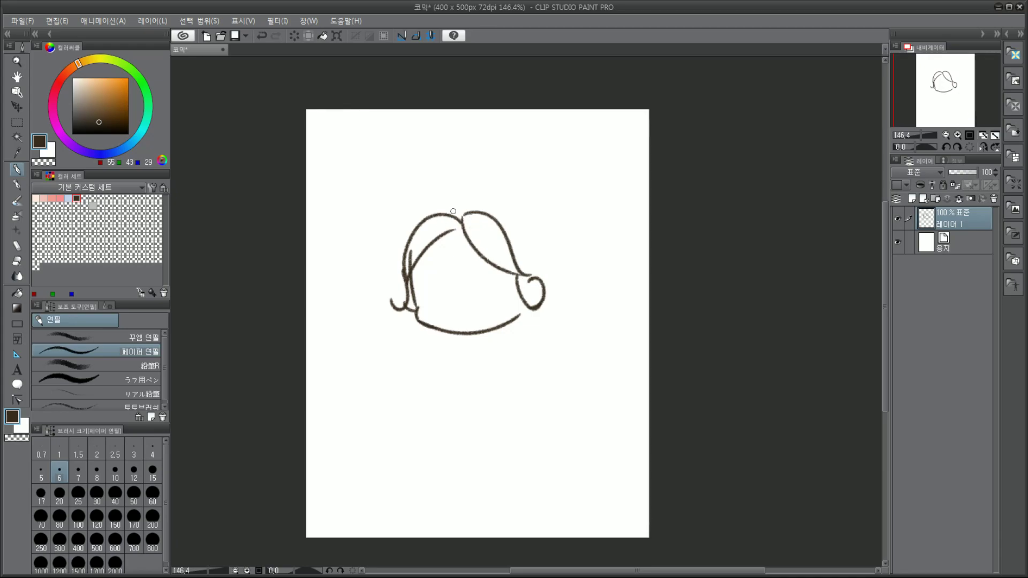
Step: Draw a curved headband line over the fringe and a short hair strand beneath it on the right
{"action": "left_click_drag", "start_coordinate": [438, 208], "coordinate": [541, 270]}
{"action": "key", "text": "ctrl+z"}
{"action": "mouse_move", "coordinate": [436, 206]}
{"action": "left_mouse_down"}
{"action": "mouse_move", "coordinate": [476, 195]}
{"action": "mouse_move", "coordinate": [534, 273]}
{"action": "left_mouse_up"}
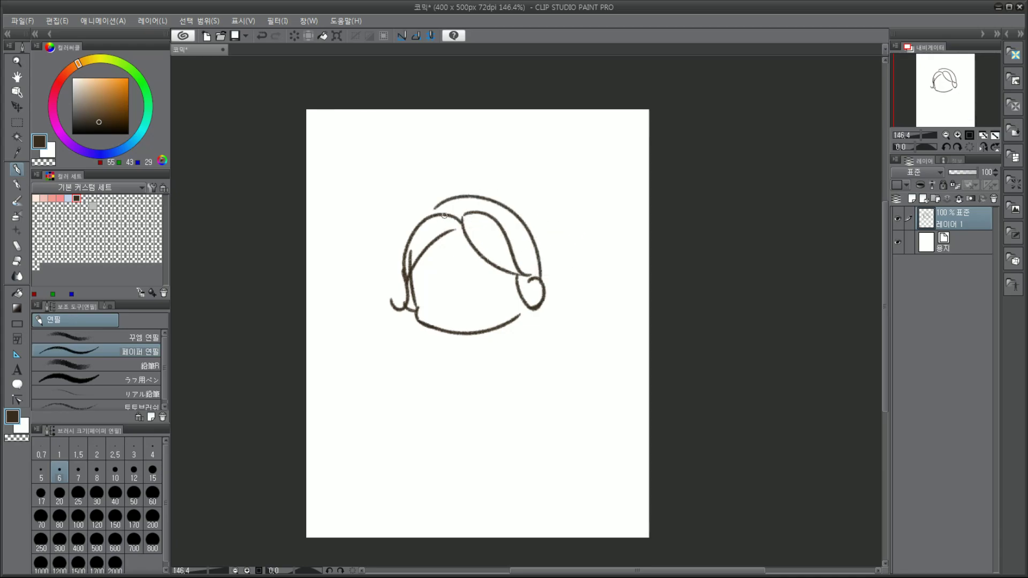
{"action": "key", "text": "ctrl+z"}
{"action": "mouse_move", "coordinate": [436, 207]}
{"action": "left_mouse_down"}
{"action": "mouse_move", "coordinate": [541, 270]}
{"action": "mouse_move", "coordinate": [498, 210]}
{"action": "mouse_move", "coordinate": [532, 277]}
{"action": "left_mouse_up"}
{"action": "key", "text": "ctrl+z"}
{"action": "key", "text": "ctrl+z"}
{"action": "key", "text": "ctrl+z"}
{"action": "left_click_drag", "start_coordinate": [500, 223], "coordinate": [534, 280]}
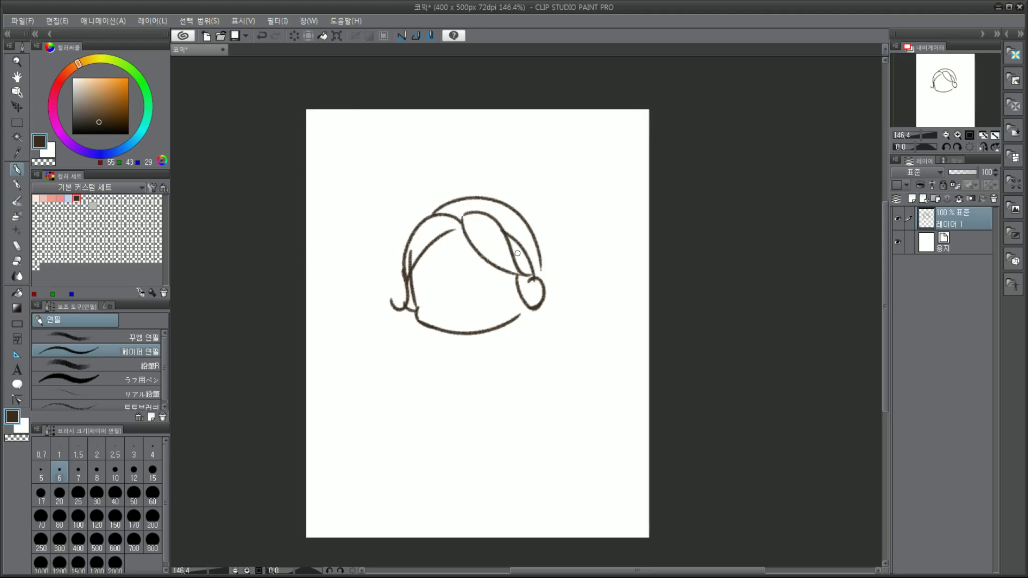
Step: Draw the outer contour of the head above the headband line and finish both side locks with curled ends
{"action": "mouse_move", "coordinate": [402, 266]}
{"action": "left_mouse_down"}
{"action": "mouse_move", "coordinate": [412, 199]}
{"action": "mouse_move", "coordinate": [455, 176]}
{"action": "mouse_move", "coordinate": [566, 289]}
{"action": "left_mouse_up"}
{"action": "key", "text": "ctrl+z"}
{"action": "key", "text": "ctrl+z"}
{"action": "mouse_move", "coordinate": [411, 206]}
{"action": "left_mouse_down"}
{"action": "mouse_move", "coordinate": [487, 174]}
{"action": "mouse_move", "coordinate": [538, 203]}
{"action": "left_mouse_up"}
{"action": "key", "text": "ctrl+z"}
{"action": "key", "text": "ctrl+z"}
{"action": "mouse_move", "coordinate": [406, 208]}
{"action": "left_mouse_down"}
{"action": "mouse_move", "coordinate": [503, 175]}
{"action": "mouse_move", "coordinate": [550, 209]}
{"action": "mouse_move", "coordinate": [558, 290]}
{"action": "left_mouse_up"}
{"action": "key", "text": "ctrl+z"}
{"action": "mouse_move", "coordinate": [502, 175]}
{"action": "left_mouse_down"}
{"action": "mouse_move", "coordinate": [554, 266]}
{"action": "mouse_move", "coordinate": [544, 288]}
{"action": "mouse_move", "coordinate": [559, 307]}
{"action": "left_mouse_up"}
{"action": "left_click_drag", "start_coordinate": [406, 299], "coordinate": [399, 297]}
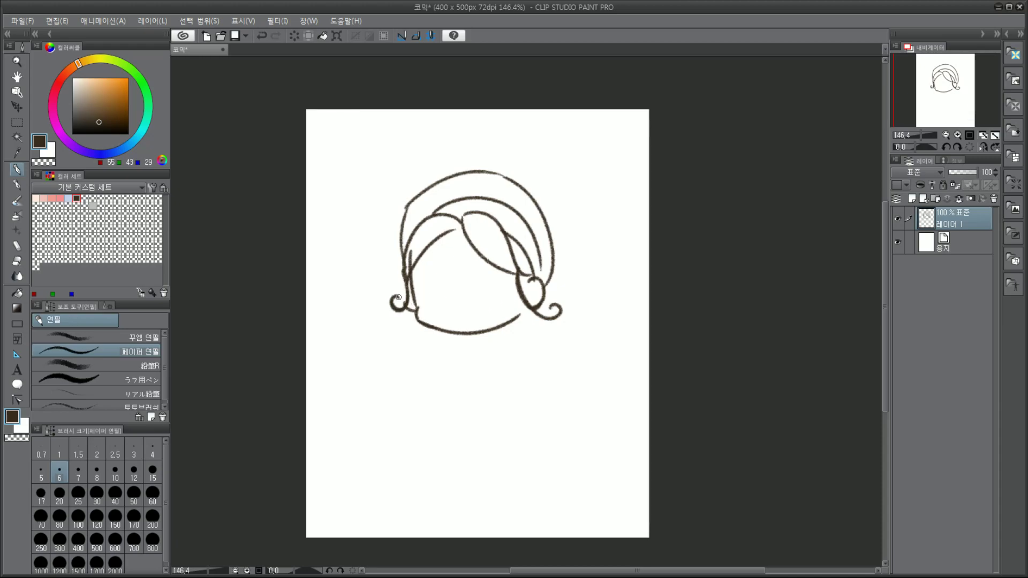
Step: Mark a tiny neck under the chin and draw a round hair bun with inner strands at the upper right of the head
{"action": "left_click_drag", "start_coordinate": [453, 328], "coordinate": [450, 357]}
{"action": "key", "text": "ctrl+z"}
{"action": "mouse_move", "coordinate": [502, 173]}
{"action": "left_mouse_down"}
{"action": "mouse_move", "coordinate": [567, 159]}
{"action": "mouse_move", "coordinate": [558, 190]}
{"action": "mouse_move", "coordinate": [504, 167]}
{"action": "mouse_move", "coordinate": [554, 221]}
{"action": "left_mouse_up"}
{"action": "key", "text": "ctrl+z"}
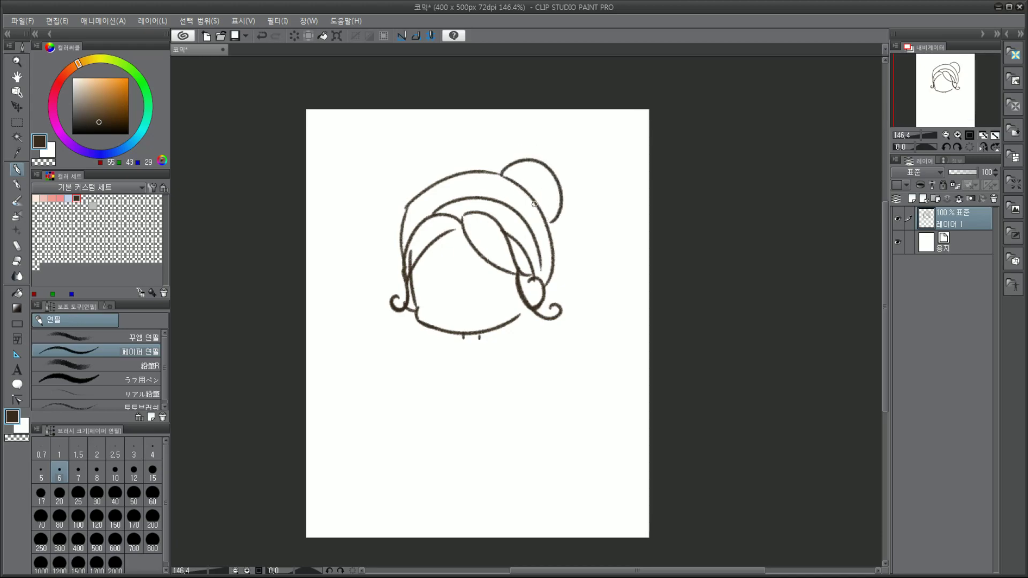
{"action": "left_click_drag", "start_coordinate": [552, 177], "coordinate": [551, 211]}
{"action": "left_click_drag", "start_coordinate": [519, 160], "coordinate": [547, 204]}
{"action": "key", "text": "ctrl+z"}
{"action": "left_click_drag", "start_coordinate": [526, 161], "coordinate": [548, 204]}
Step: Draw two tall dark eyes and a small smile on the face, plus a question mark beside the head
{"action": "mouse_move", "coordinate": [434, 280]}
{"action": "left_mouse_down"}
{"action": "mouse_move", "coordinate": [435, 295]}
{"action": "mouse_move", "coordinate": [437, 271]}
{"action": "mouse_move", "coordinate": [439, 294]}
{"action": "mouse_move", "coordinate": [487, 295]}
{"action": "mouse_move", "coordinate": [489, 268]}
{"action": "mouse_move", "coordinate": [490, 292]}
{"action": "left_mouse_up"}
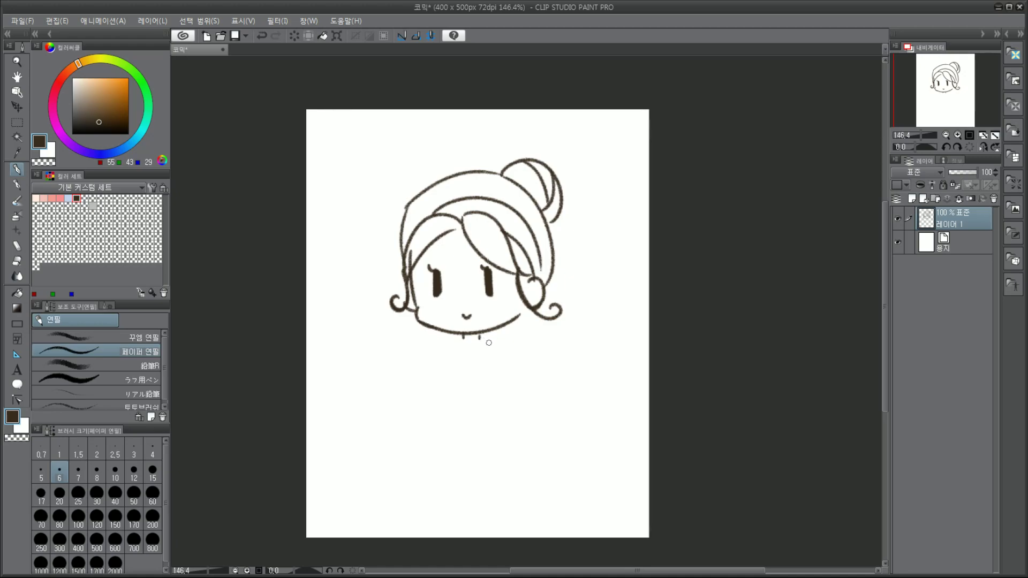
{"action": "left_click_drag", "start_coordinate": [573, 227], "coordinate": [577, 248]}
Step: Switch to the photo viewer, move its window off the sketch and compare the two pixel characters in 호레리카.png
{"action": "key", "text": "alt+Tab"}
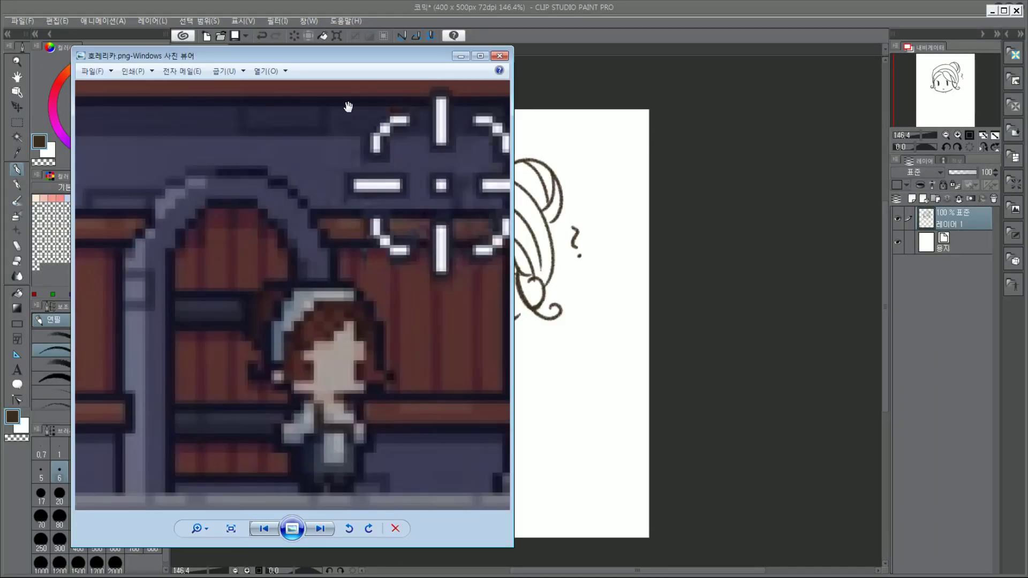
{"action": "left_click_drag", "start_coordinate": [377, 55], "coordinate": [264, 41]}
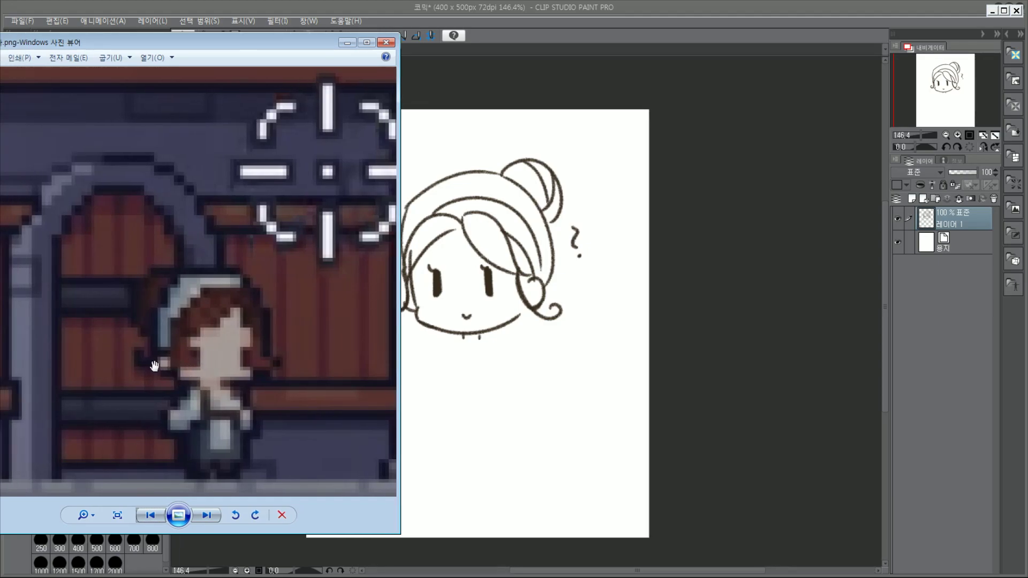
{"action": "scroll", "coordinate": [85, 407], "scroll_direction": "up", "scroll_amount": 3}
{"action": "left_click_drag", "start_coordinate": [92, 400], "coordinate": [324, 410]}
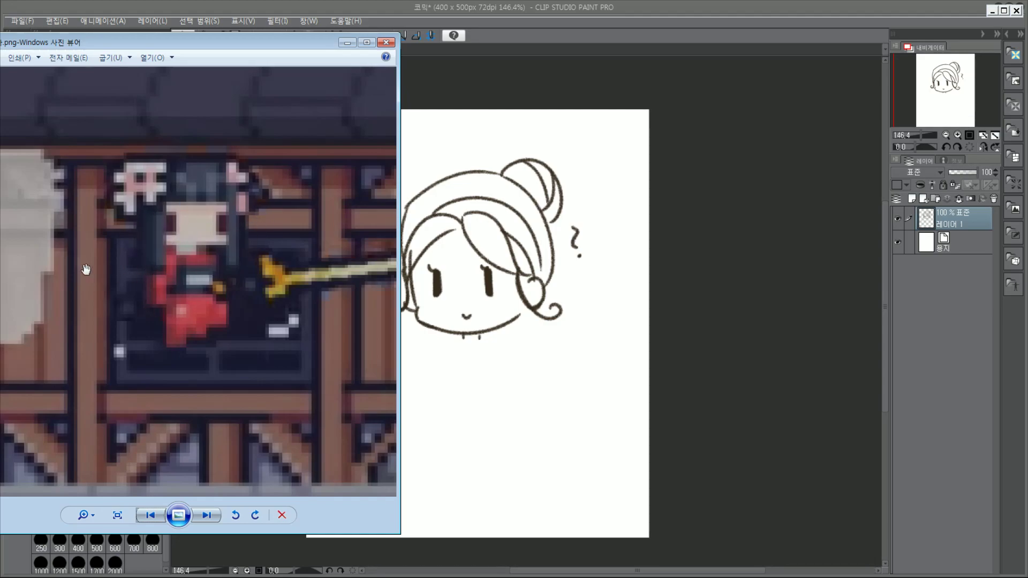
{"action": "left_click_drag", "start_coordinate": [290, 450], "coordinate": [193, 392]}
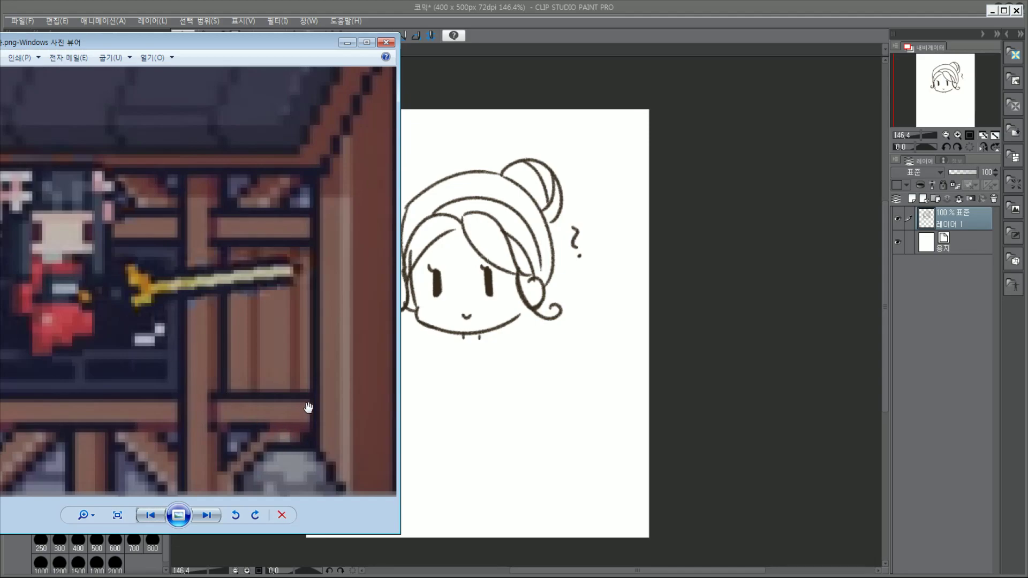
{"action": "left_click_drag", "start_coordinate": [362, 402], "coordinate": [128, 399]}
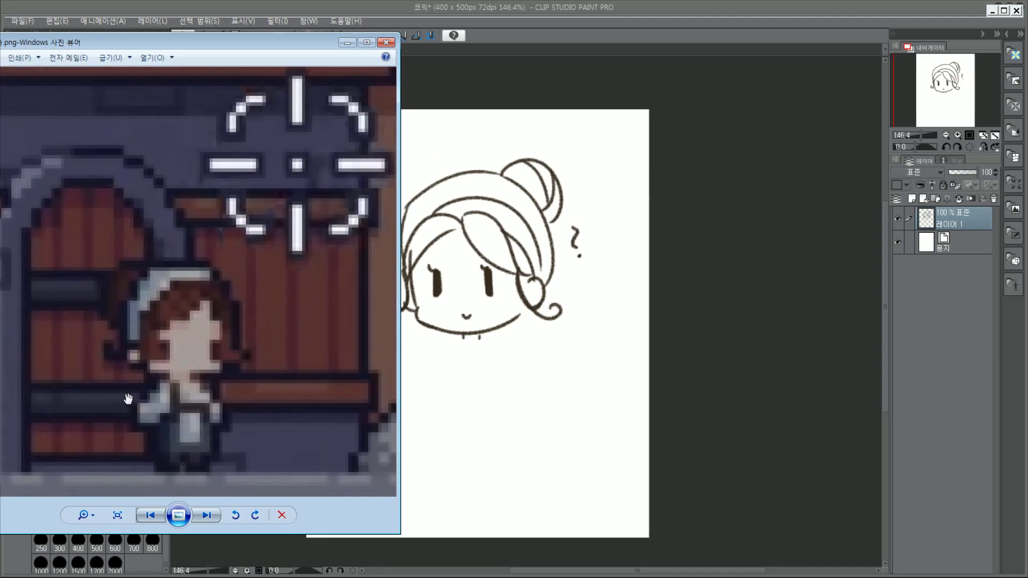
{"action": "left_click_drag", "start_coordinate": [183, 383], "coordinate": [211, 386]}
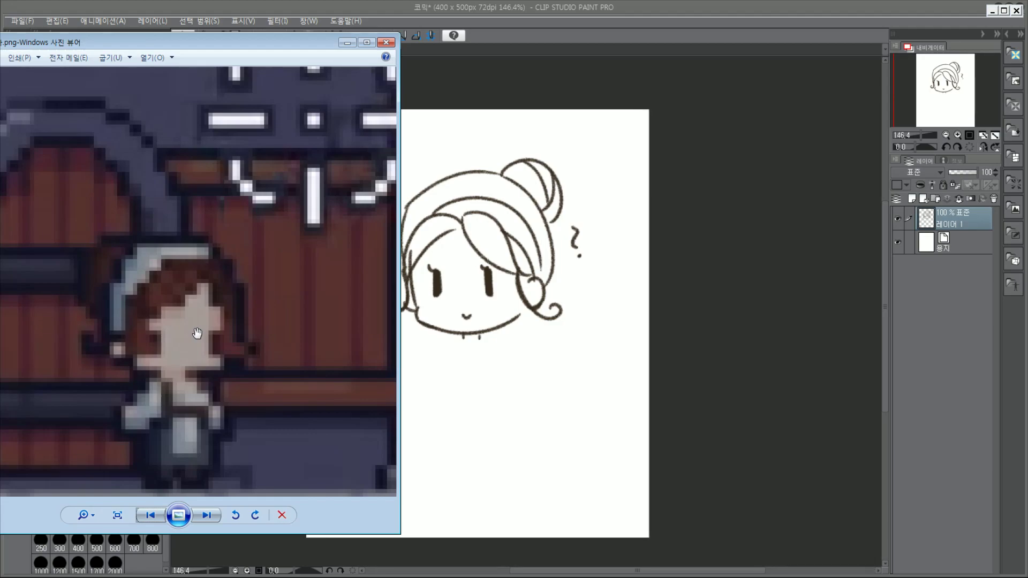
Step: Switch back to Clip Studio Paint, select the left eye with a rectangular selection and shift it slightly outward
{"action": "left_click", "coordinate": [538, 350]}
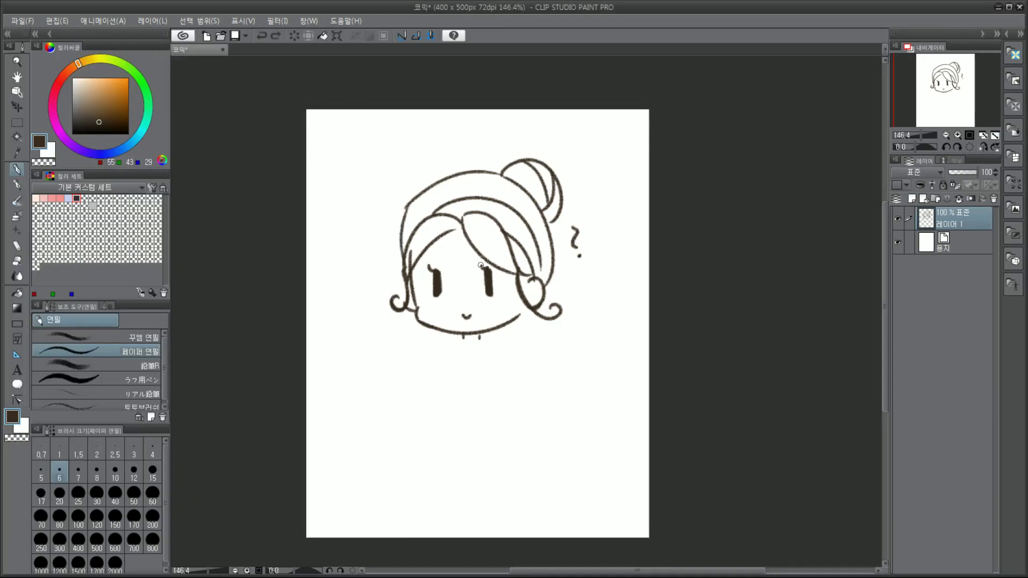
{"action": "key", "text": "ctrl+plus"}
{"action": "key", "text": "m"}
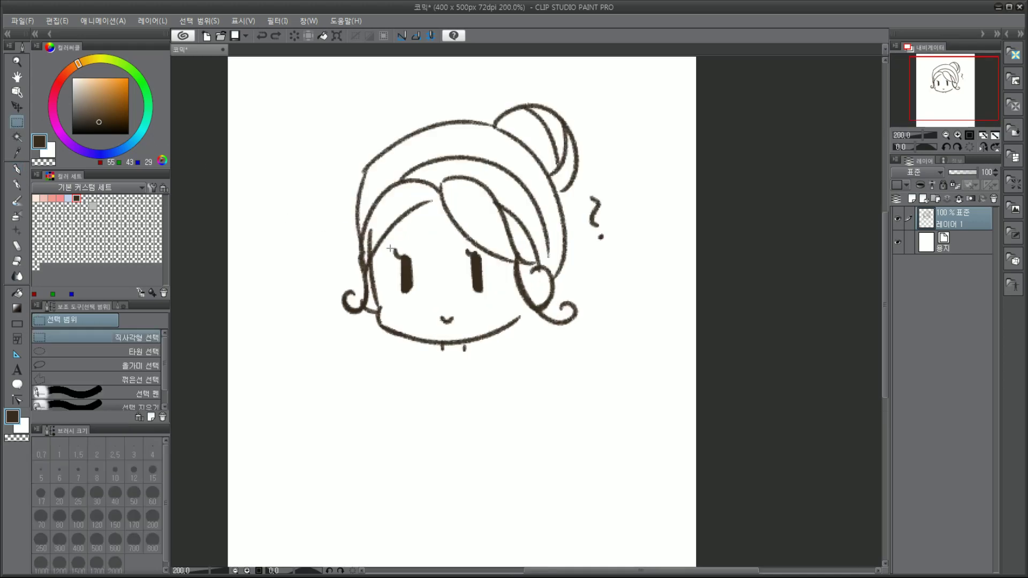
{"action": "mouse_move", "coordinate": [388, 238]}
{"action": "left_mouse_down"}
{"action": "mouse_move", "coordinate": [426, 299]}
{"action": "mouse_move", "coordinate": [406, 273]}
{"action": "left_mouse_up"}
{"action": "left_click", "coordinate": [451, 315]}
{"action": "key", "text": "Return"}
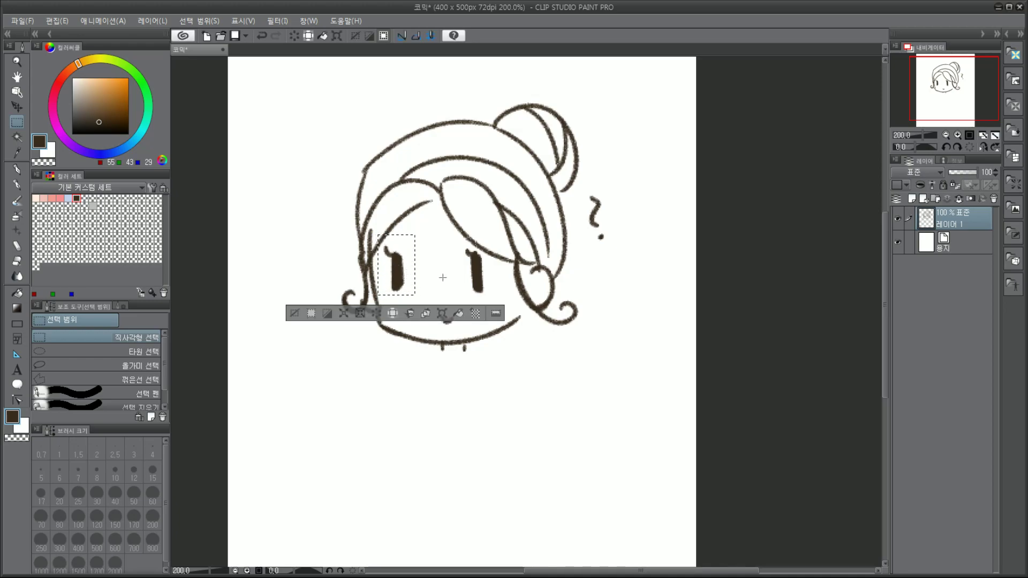
Step: Reselect the left eye with a new rectangular selection and nudge it slightly toward the centre of the face
{"action": "key", "text": "ctrl+d"}
{"action": "mouse_move", "coordinate": [379, 242]}
{"action": "left_mouse_down"}
{"action": "mouse_move", "coordinate": [414, 294]}
{"action": "mouse_move", "coordinate": [412, 284]}
{"action": "left_mouse_up"}
{"action": "left_click", "coordinate": [442, 312]}
{"action": "key", "text": "Return"}
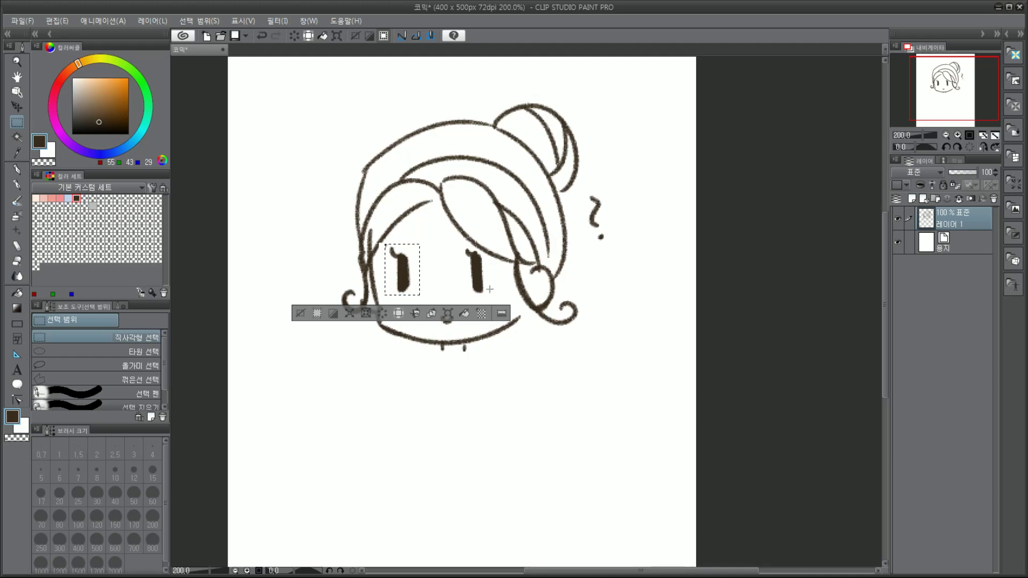
Step: Clear the selection around the left eye and return to the 페이퍼 연필 pencil
{"action": "key", "text": "ctrl+d"}
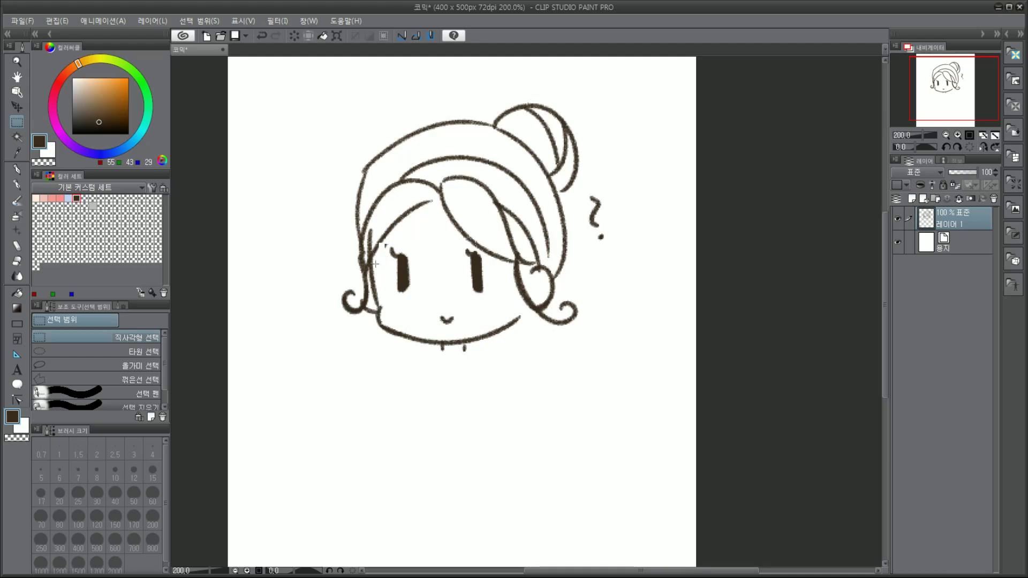
{"action": "left_click_drag", "start_coordinate": [314, 429], "coordinate": [277, 433]}
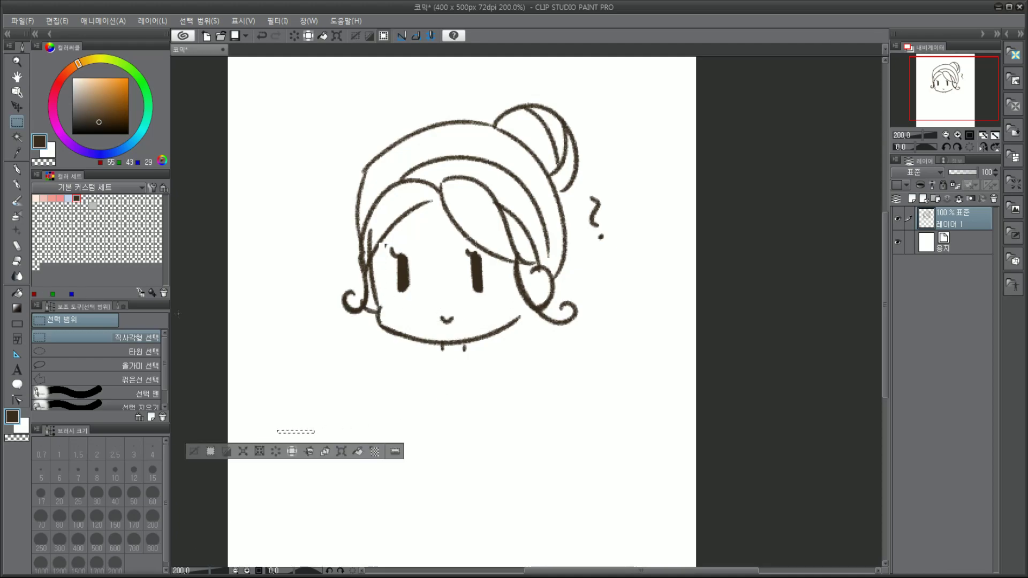
{"action": "key", "text": "ctrl+d"}
{"action": "left_click", "coordinate": [17, 170]}
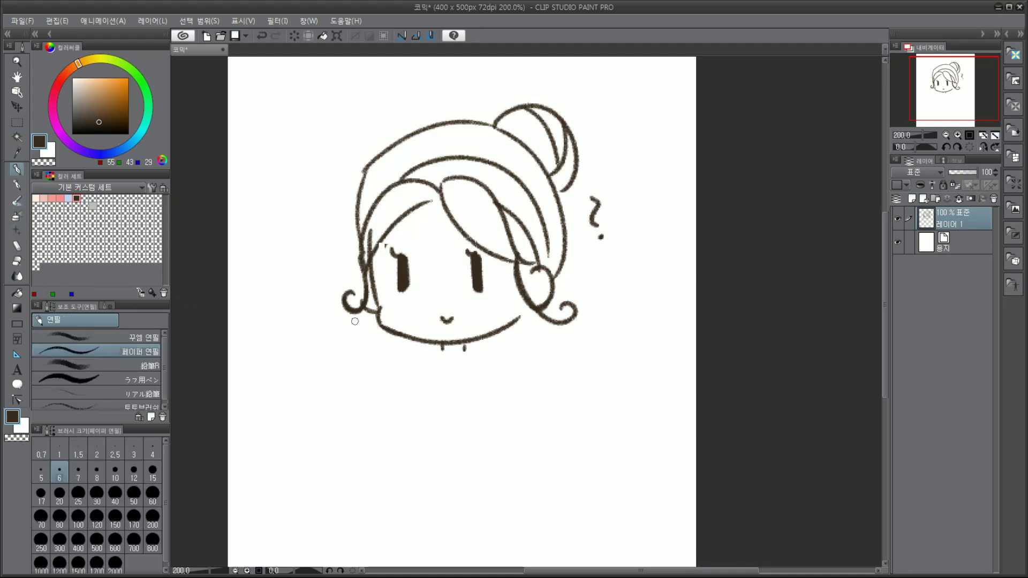
{"action": "scroll", "coordinate": [355, 321], "scroll_direction": "down", "scroll_amount": 1}
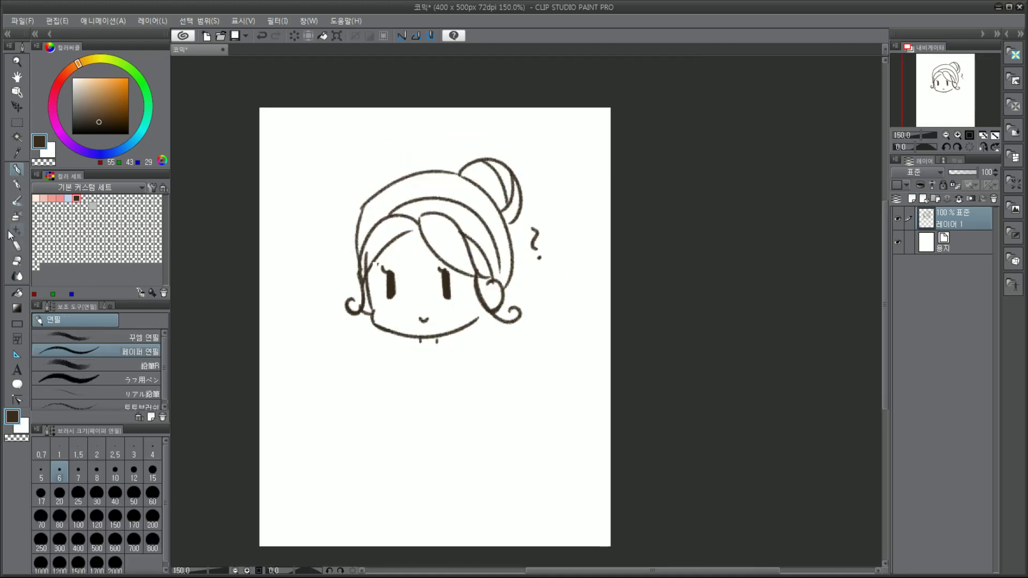
Step: Switch to Steam, study the 호레리카 fan art, and return to Clip Studio Paint
{"action": "key", "text": "alt+Tab"}
{"action": "left_click_drag", "start_coordinate": [235, 41], "coordinate": [1027, 85]}
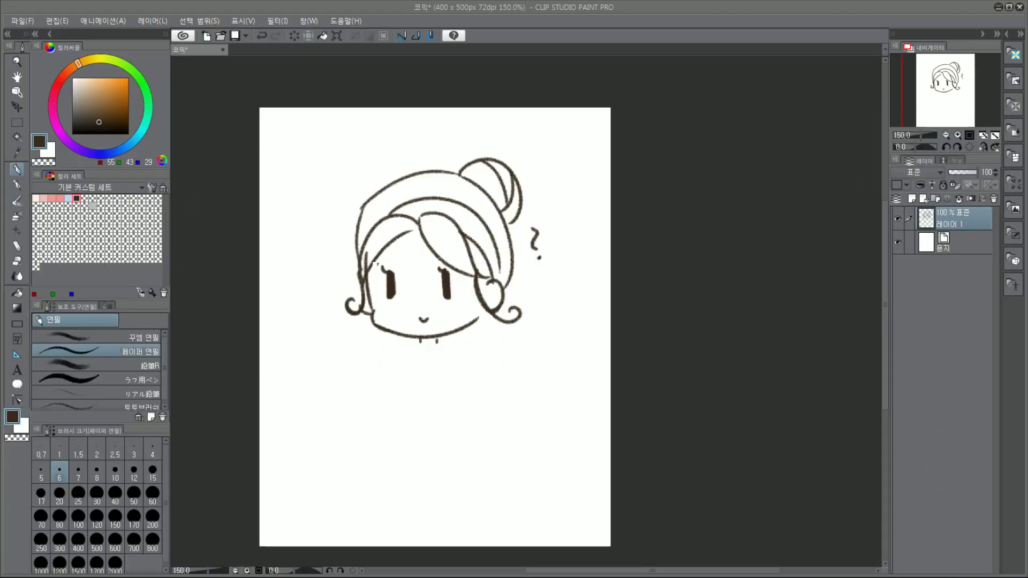
{"action": "key", "text": "alt+Tab"}
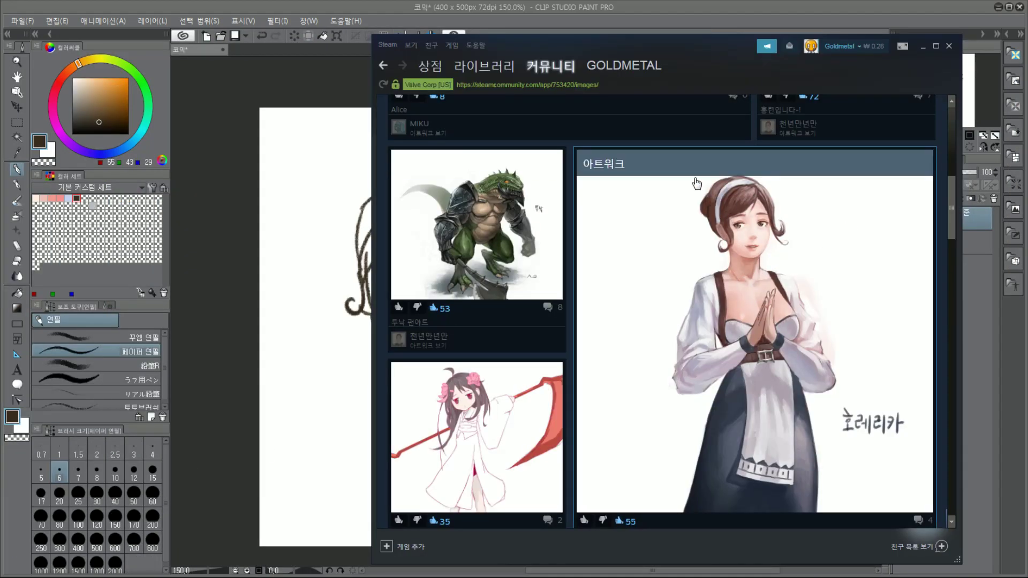
{"action": "mouse_move", "coordinate": [688, 55]}
{"action": "left_mouse_down"}
{"action": "mouse_move", "coordinate": [356, 242]}
{"action": "mouse_move", "coordinate": [153, 81]}
{"action": "mouse_move", "coordinate": [347, 305]}
{"action": "mouse_move", "coordinate": [487, 154]}
{"action": "mouse_move", "coordinate": [544, 127]}
{"action": "left_mouse_up"}
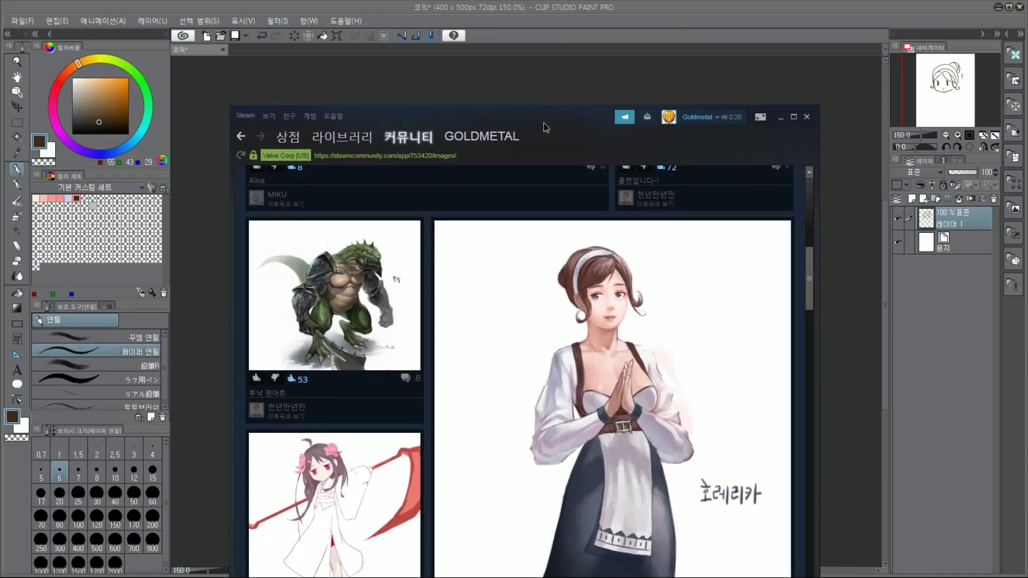
{"action": "key", "text": "alt+Tab"}
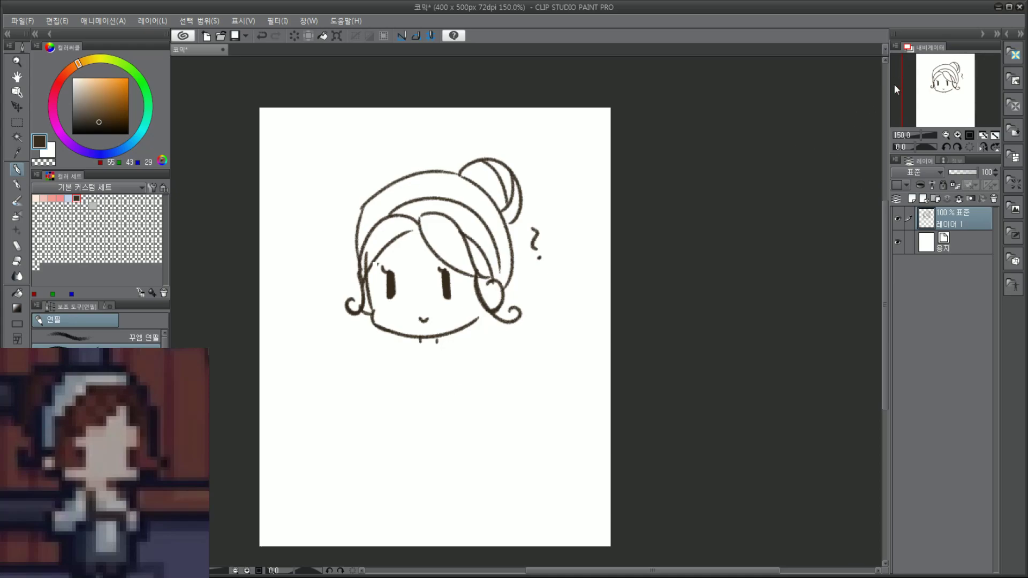
Step: Open the recent file 삼촌.png, copy the whole image and paste it into the sketch canvas as a new layer
{"action": "left_click_drag", "start_coordinate": [961, 97], "coordinate": [950, 100]}
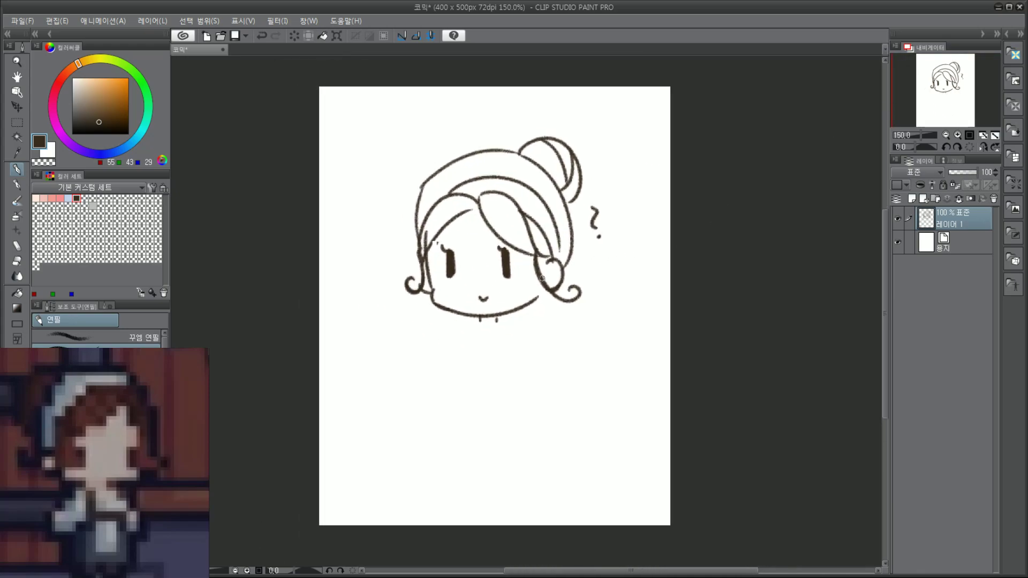
{"action": "scroll", "coordinate": [542, 279], "scroll_direction": "up", "scroll_amount": 1}
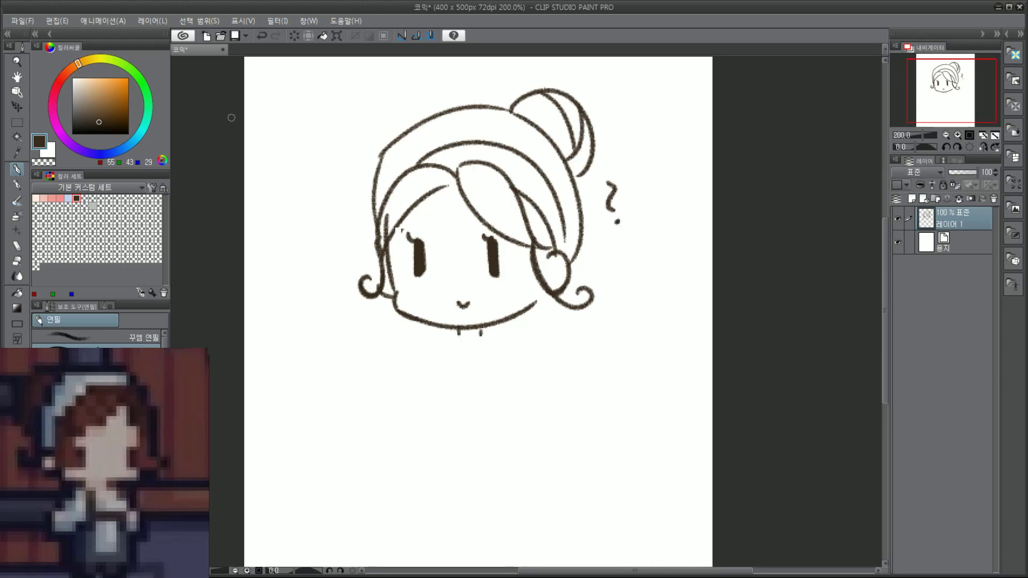
{"action": "left_click", "coordinate": [22, 22]}
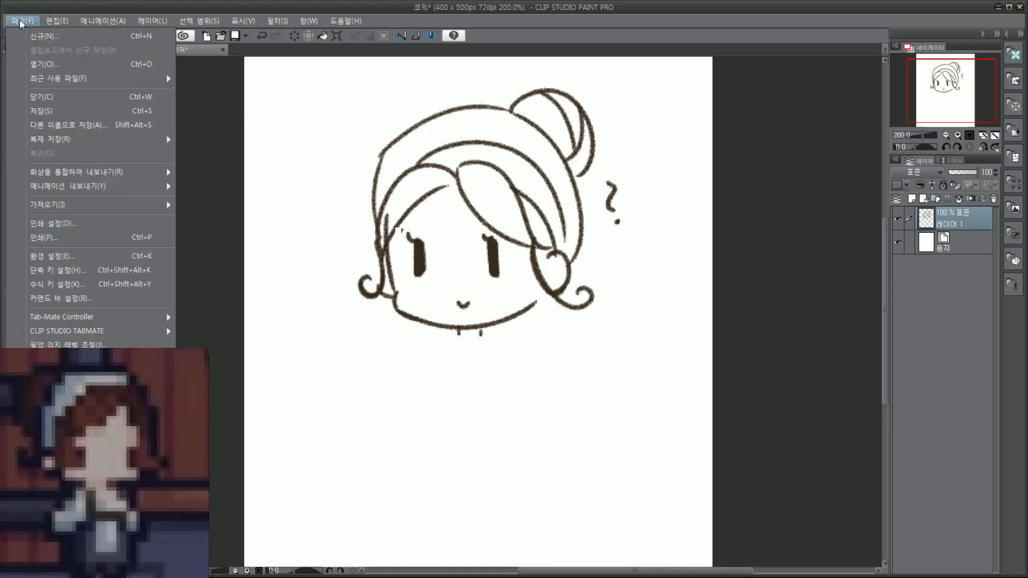
{"action": "mouse_move", "coordinate": [61, 80]}
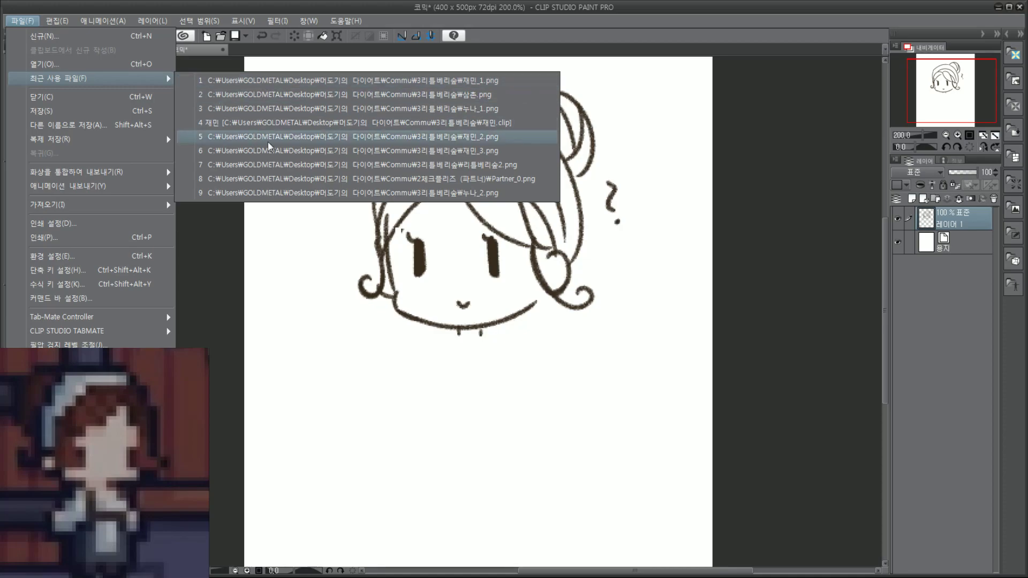
{"action": "left_click", "coordinate": [346, 96]}
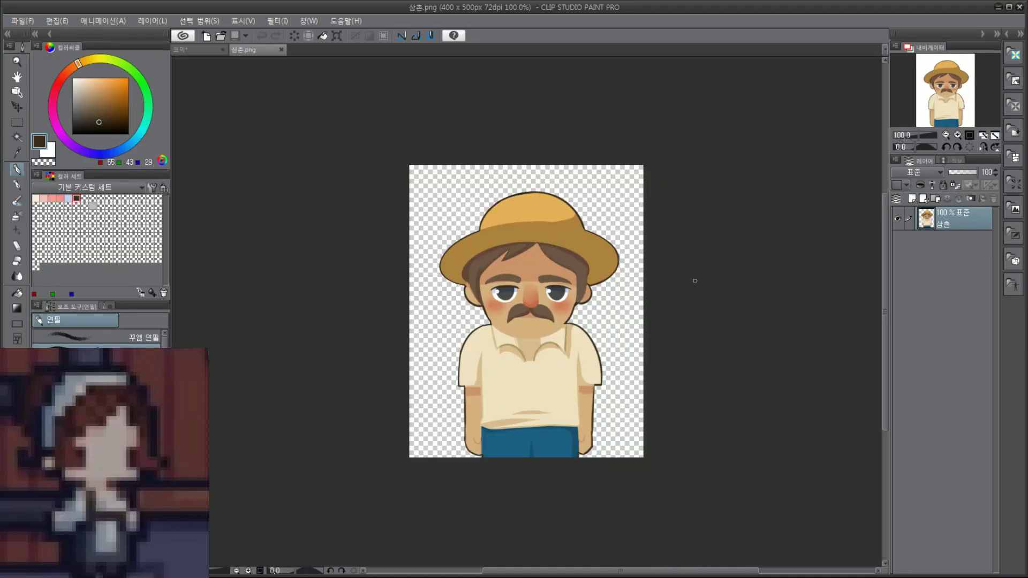
{"action": "key", "text": "ctrl+a"}
{"action": "key", "text": "ctrl+c"}
{"action": "left_click", "coordinate": [200, 49]}
{"action": "key", "text": "ctrl+v"}
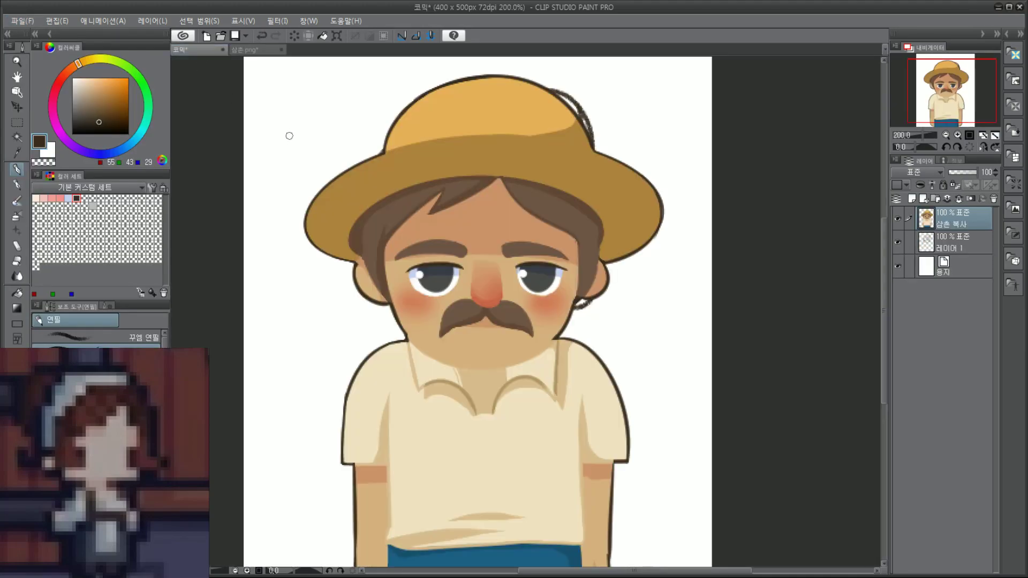
Step: Lower the pasted 삼촌 layer's opacity to 12% and make 레이어 1 the active layer
{"action": "left_click_drag", "start_coordinate": [939, 107], "coordinate": [937, 100]}
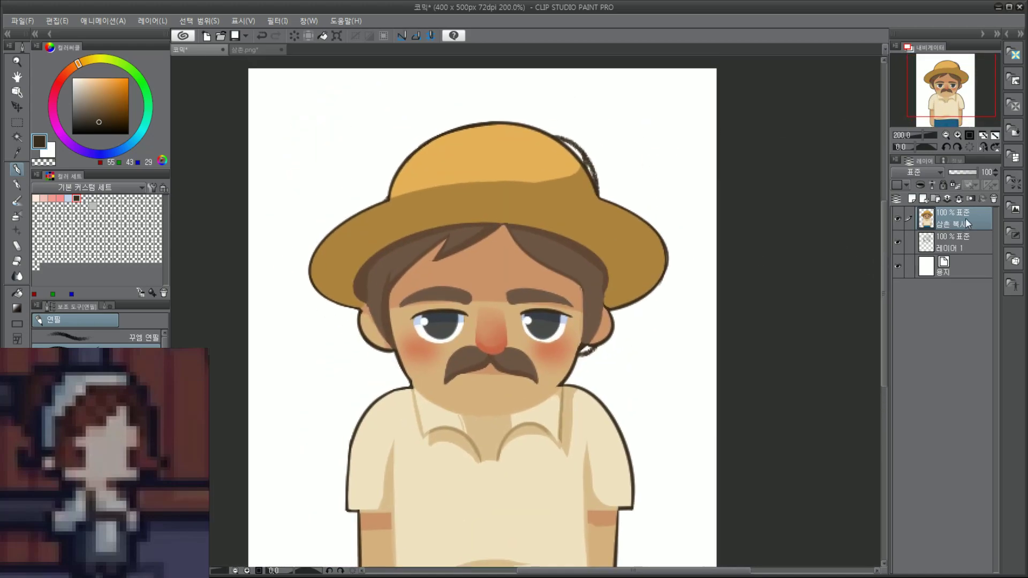
{"action": "left_click", "coordinate": [951, 171]}
{"action": "left_click", "coordinate": [946, 239]}
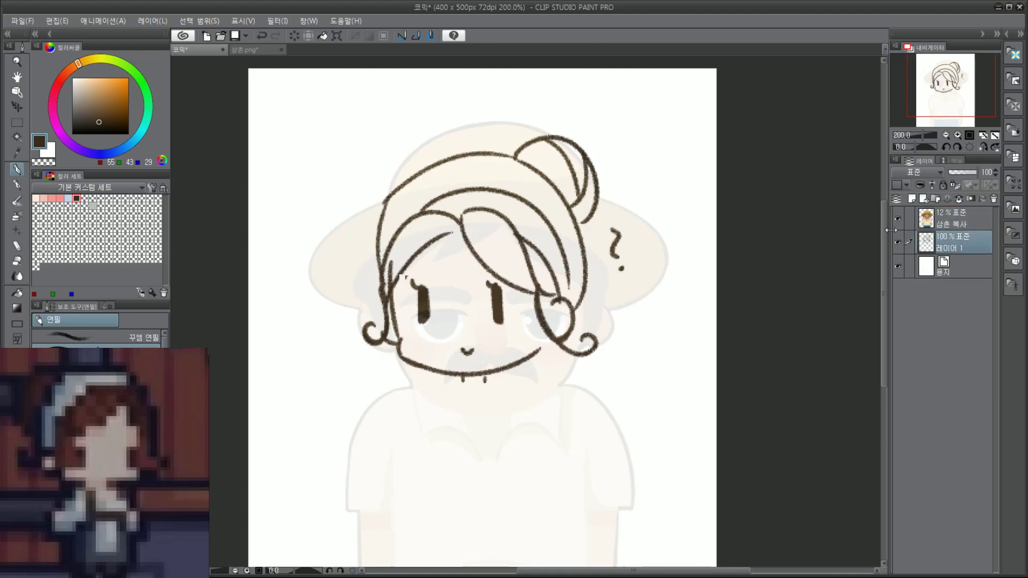
Step: Move the head sketch slightly upward so its crown lines up with the faded reference figure's hat
{"action": "left_click", "coordinate": [16, 107]}
{"action": "mouse_move", "coordinate": [504, 249]}
{"action": "left_mouse_down"}
{"action": "mouse_move", "coordinate": [508, 214]}
{"action": "mouse_move", "coordinate": [499, 218]}
{"action": "left_mouse_up"}
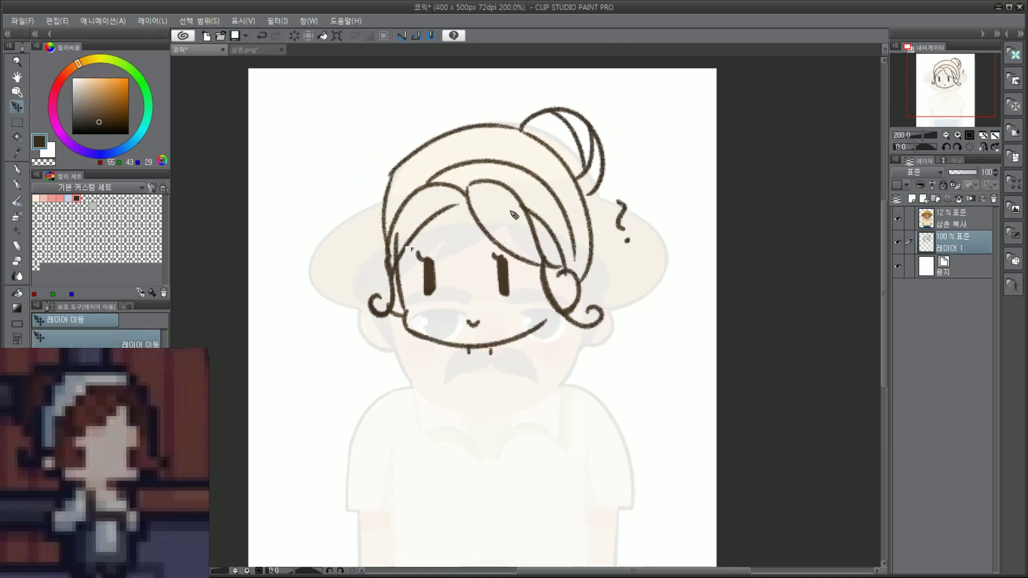
{"action": "mouse_move", "coordinate": [949, 83]}
{"action": "left_mouse_down"}
{"action": "mouse_move", "coordinate": [958, 91]}
{"action": "mouse_move", "coordinate": [949, 86]}
{"action": "left_mouse_up"}
{"action": "scroll", "coordinate": [757, 161], "scroll_direction": "down", "scroll_amount": 3}
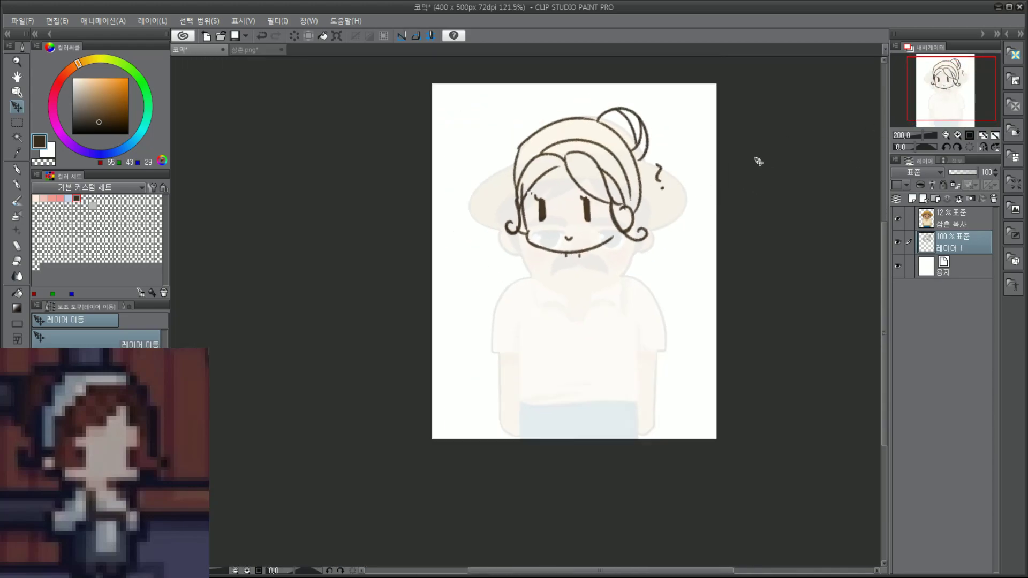
{"action": "scroll", "coordinate": [766, 136], "scroll_direction": "up", "scroll_amount": 2}
Step: Enlarge the head sketch slightly with a transform and shift it back over the reference figure's head
{"action": "key", "text": "ctrl+t"}
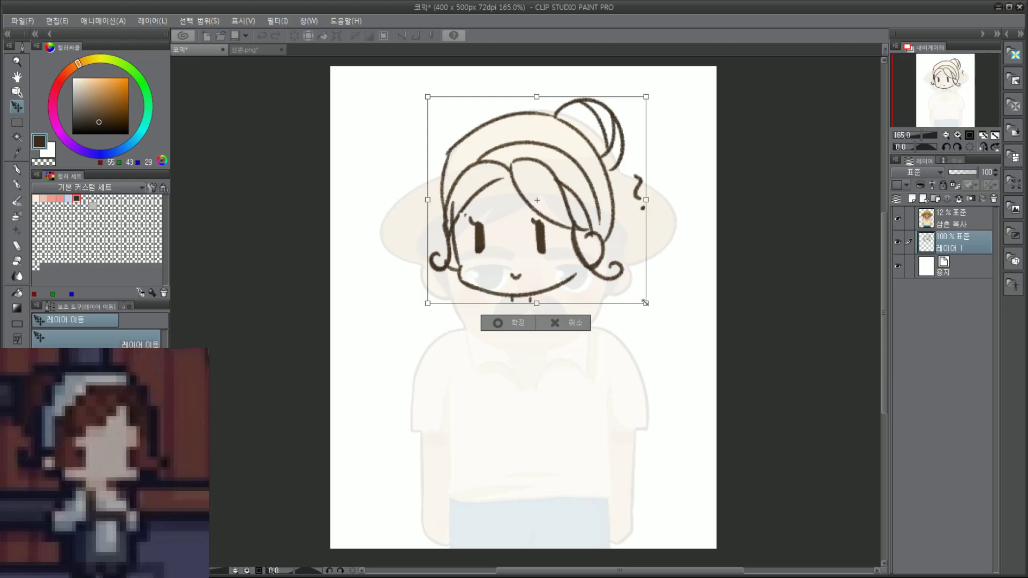
{"action": "left_click_drag", "start_coordinate": [641, 306], "coordinate": [673, 325]}
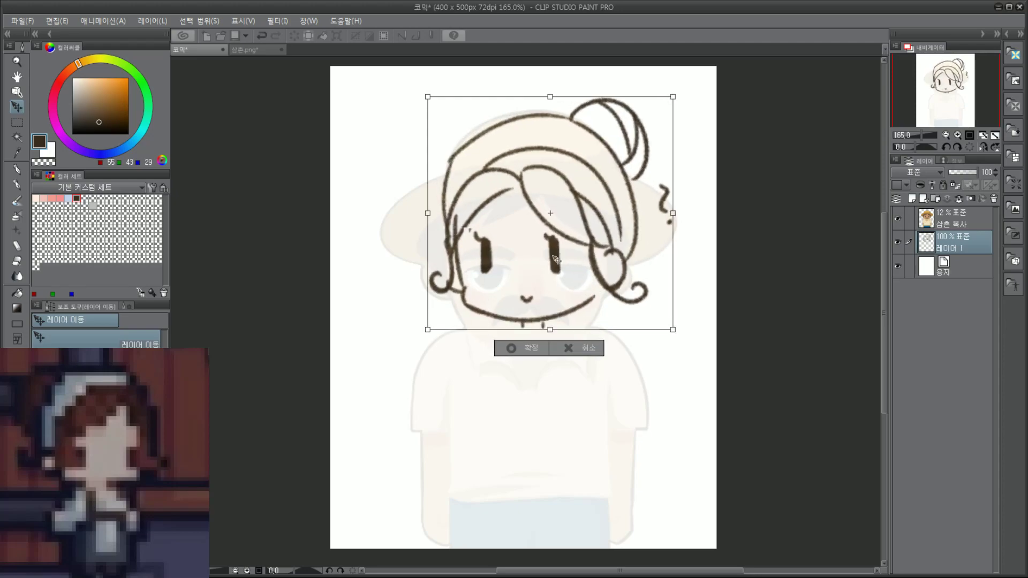
{"action": "key", "text": "Return"}
{"action": "left_click_drag", "start_coordinate": [554, 241], "coordinate": [542, 238]}
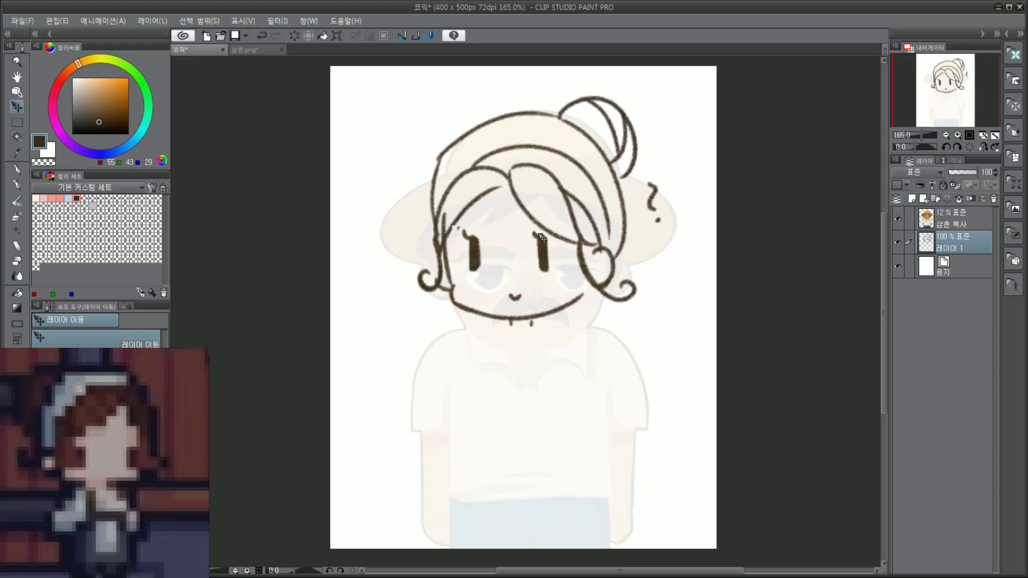
{"action": "left_click_drag", "start_coordinate": [914, 88], "coordinate": [925, 87]}
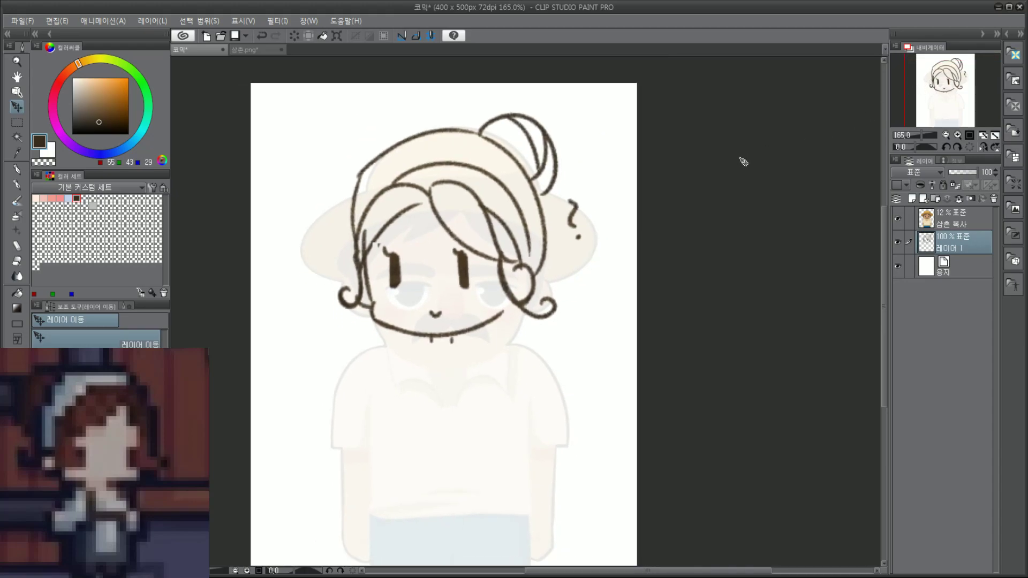
Step: With the pencil set, erase the left end of the jaw line and the stray marks beside the left eye
{"action": "left_click", "coordinate": [17, 185]}
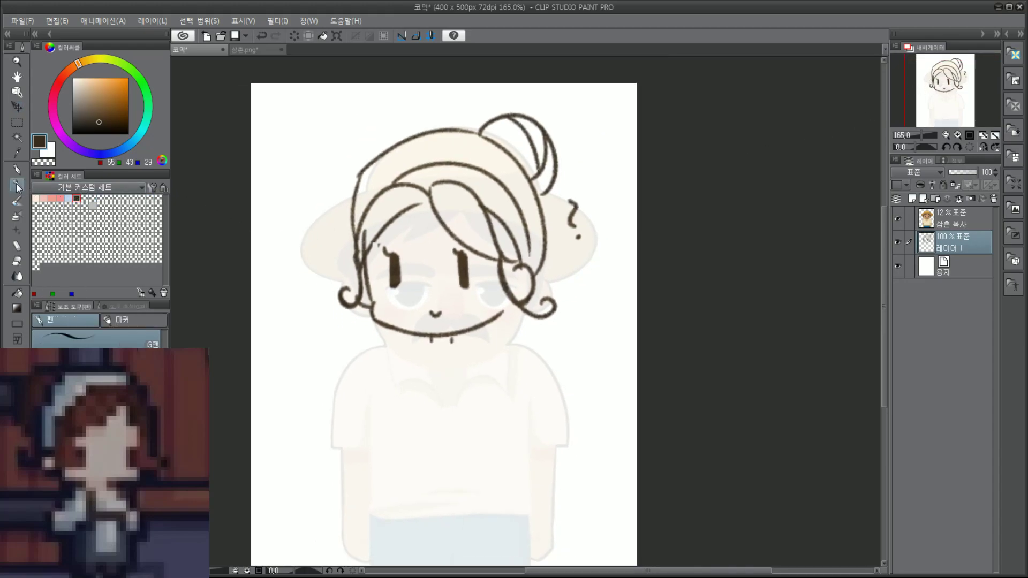
{"action": "left_click", "coordinate": [15, 171]}
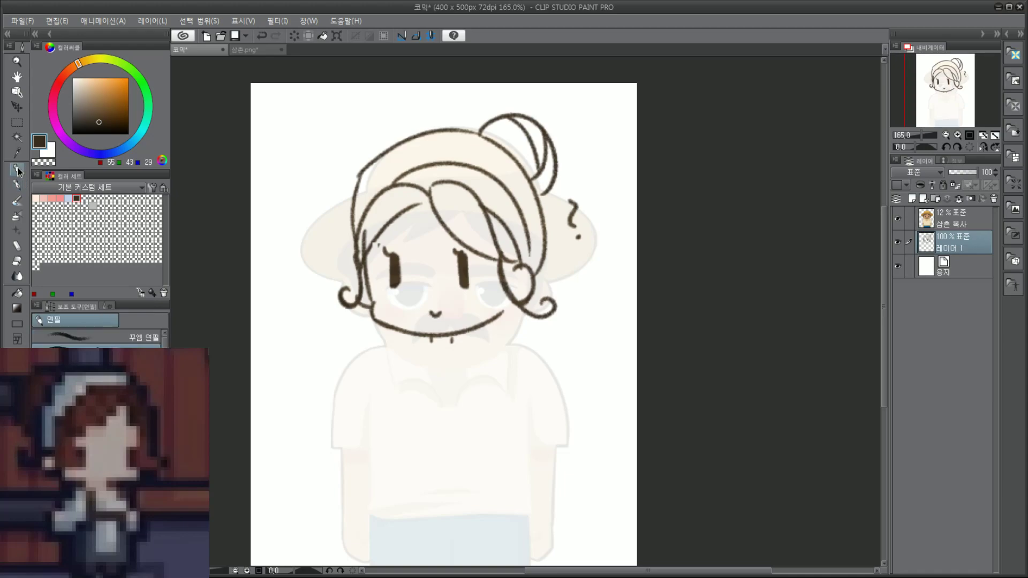
{"action": "left_click", "coordinate": [18, 186]}
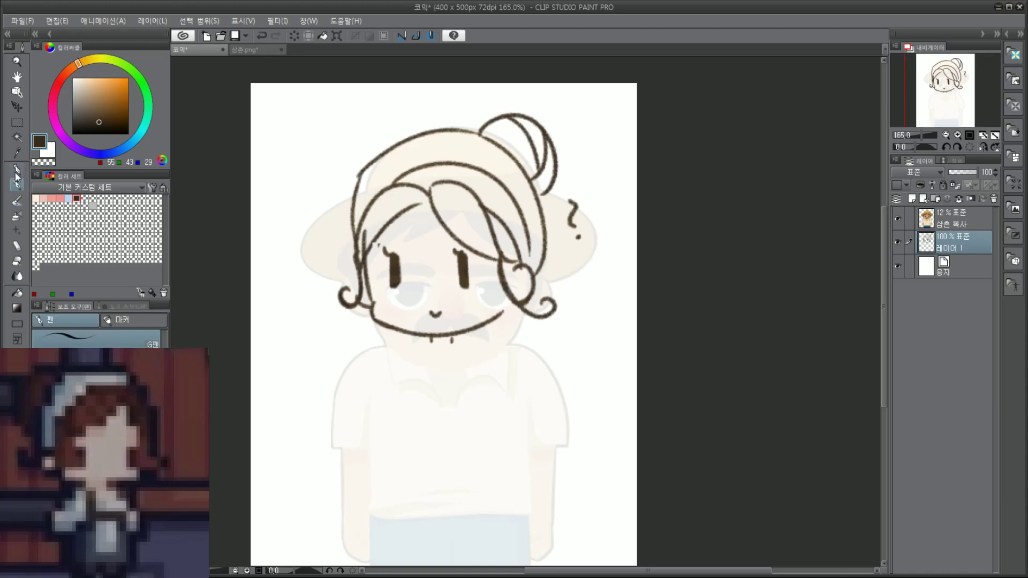
{"action": "left_click", "coordinate": [17, 171]}
{"action": "left_click_drag", "start_coordinate": [923, 104], "coordinate": [922, 111]}
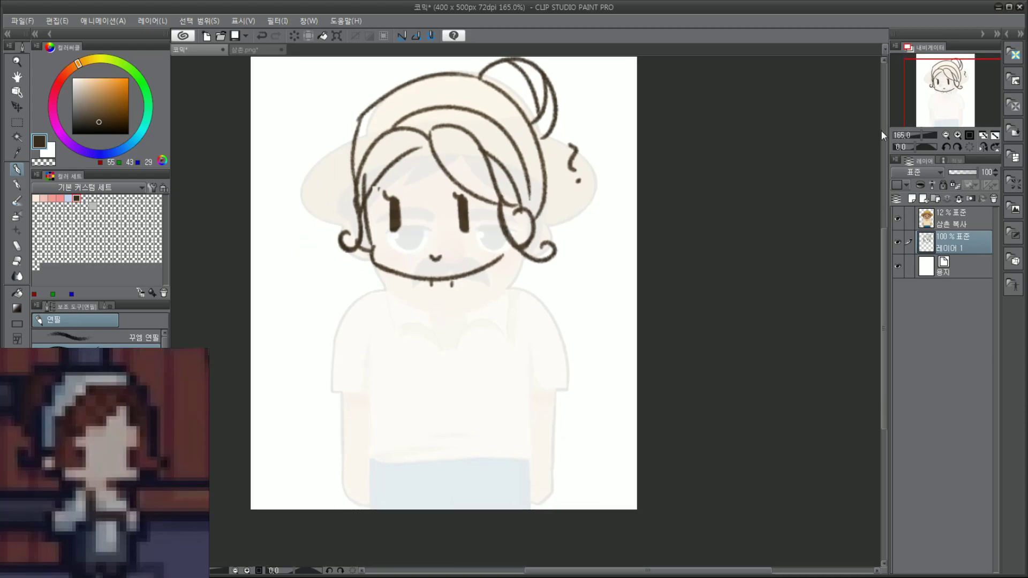
{"action": "scroll", "coordinate": [397, 241], "scroll_direction": "up", "scroll_amount": 1}
{"action": "scroll", "coordinate": [358, 213], "scroll_direction": "up", "scroll_amount": 2}
{"action": "mouse_move", "coordinate": [354, 186]}
{"action": "left_mouse_down"}
{"action": "mouse_move", "coordinate": [376, 305]}
{"action": "mouse_move", "coordinate": [409, 345]}
{"action": "mouse_move", "coordinate": [435, 348]}
{"action": "left_mouse_up"}
{"action": "key", "text": "ctrl+z"}
{"action": "key", "text": "ctrl+z"}
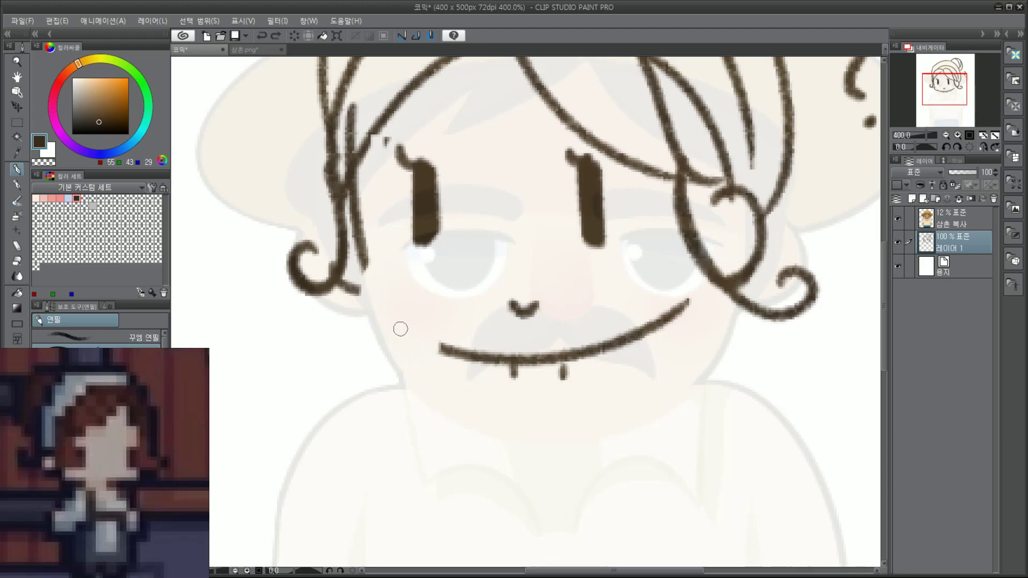
{"action": "scroll", "coordinate": [386, 340], "scroll_direction": "down", "scroll_amount": 2}
{"action": "scroll", "coordinate": [381, 245], "scroll_direction": "up", "scroll_amount": 2}
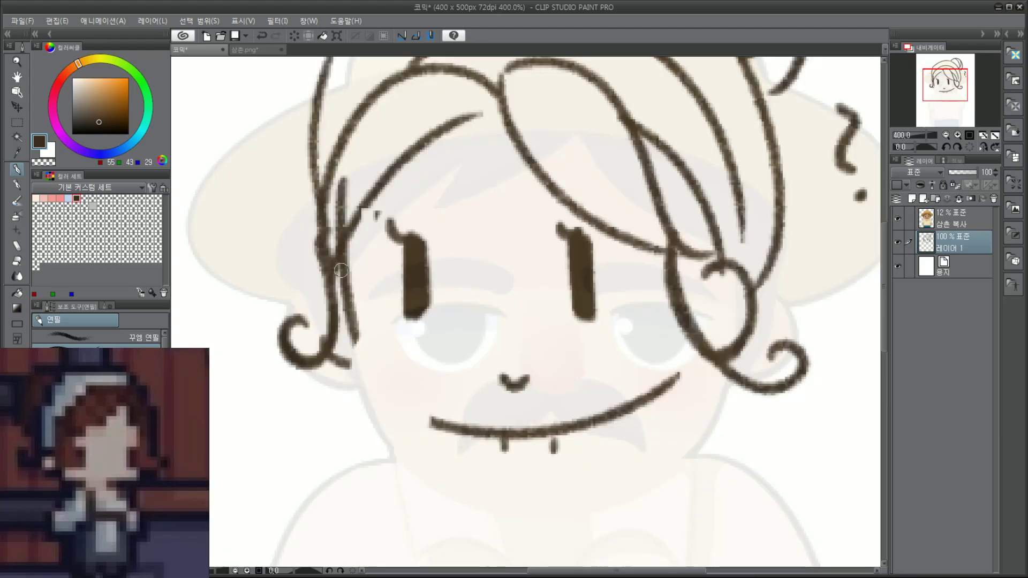
{"action": "left_click_drag", "start_coordinate": [367, 218], "coordinate": [378, 219]}
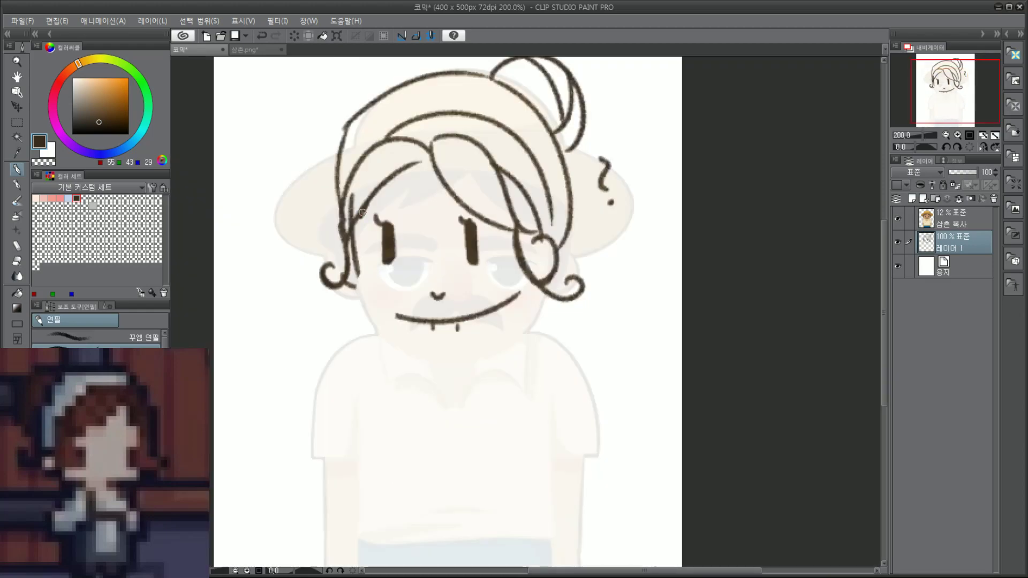
{"action": "scroll", "coordinate": [365, 247], "scroll_direction": "down", "scroll_amount": 2}
{"action": "key", "text": "ctrl+z"}
{"action": "mouse_move", "coordinate": [354, 242]}
{"action": "left_mouse_down"}
{"action": "mouse_move", "coordinate": [381, 341]}
{"action": "mouse_move", "coordinate": [372, 318]}
{"action": "left_mouse_up"}
{"action": "key", "text": "ctrl+z"}
{"action": "left_click_drag", "start_coordinate": [354, 224], "coordinate": [364, 285]}
{"action": "key", "text": "ctrl+z"}
{"action": "key", "text": "ctrl+z"}
{"action": "left_click_drag", "start_coordinate": [354, 228], "coordinate": [363, 311]}
{"action": "key", "text": "ctrl+z"}
{"action": "mouse_move", "coordinate": [359, 268]}
{"action": "left_mouse_down"}
{"action": "mouse_move", "coordinate": [365, 319]}
{"action": "mouse_move", "coordinate": [428, 345]}
{"action": "left_mouse_up"}
{"action": "key", "text": "ctrl+z"}
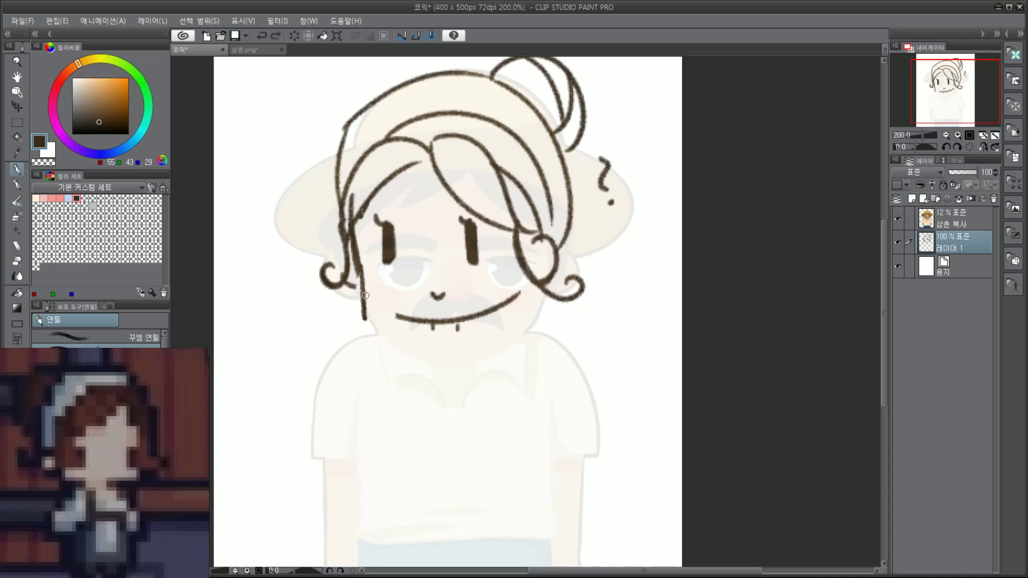
{"action": "key", "text": "ctrl+z"}
Step: Draw the left cheek line and a pointed chin, with the jaw rising to the hair on the right
{"action": "mouse_move", "coordinate": [356, 262]}
{"action": "left_mouse_down"}
{"action": "mouse_move", "coordinate": [364, 300]}
{"action": "mouse_move", "coordinate": [402, 333]}
{"action": "left_mouse_up"}
{"action": "mouse_move", "coordinate": [364, 304]}
{"action": "left_mouse_down"}
{"action": "mouse_move", "coordinate": [423, 335]}
{"action": "mouse_move", "coordinate": [499, 311]}
{"action": "left_mouse_up"}
{"action": "key", "text": "ctrl+z"}
{"action": "mouse_move", "coordinate": [425, 336]}
{"action": "left_mouse_down"}
{"action": "mouse_move", "coordinate": [501, 312]}
{"action": "mouse_move", "coordinate": [531, 289]}
{"action": "mouse_move", "coordinate": [490, 311]}
{"action": "mouse_move", "coordinate": [515, 293]}
{"action": "left_mouse_up"}
{"action": "key", "text": "ctrl+z"}
{"action": "key", "text": "ctrl+z"}
{"action": "left_click_drag", "start_coordinate": [426, 337], "coordinate": [526, 291]}
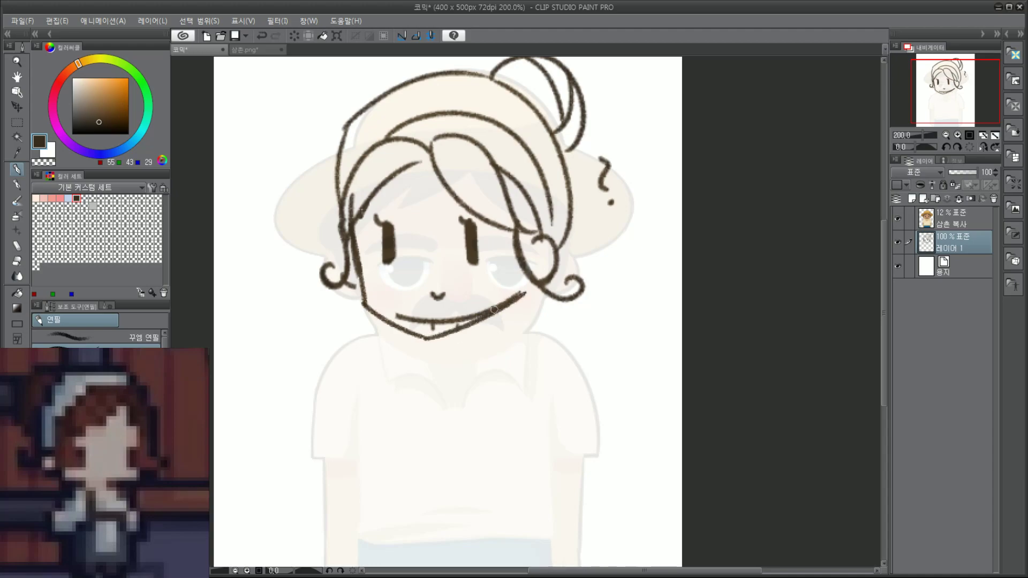
Step: Erase the old curved jaw line and the two neck marks inside the new pointed chin
{"action": "scroll", "coordinate": [353, 305], "scroll_direction": "up", "scroll_amount": 3}
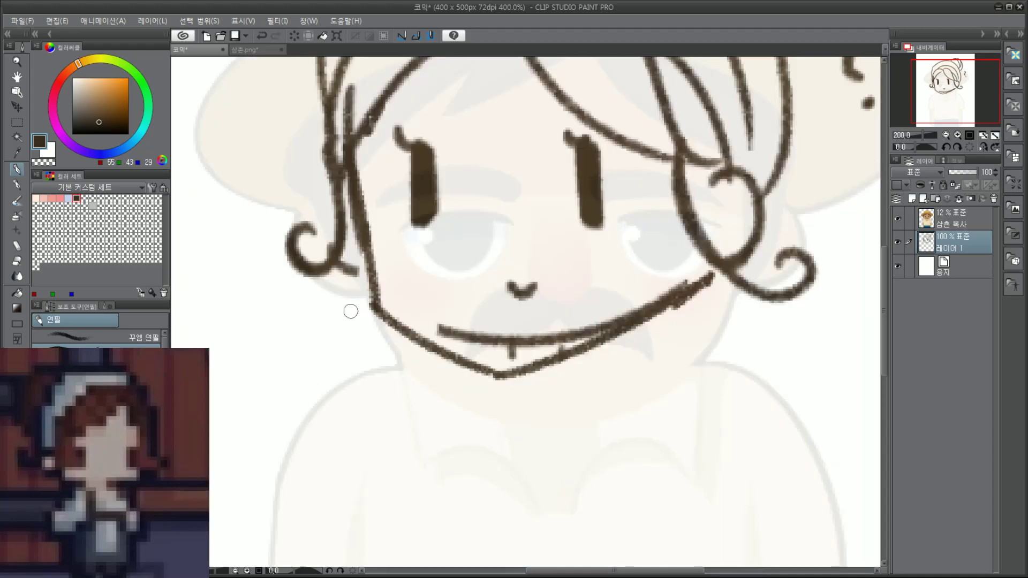
{"action": "mouse_move", "coordinate": [482, 325]}
{"action": "left_mouse_down"}
{"action": "mouse_move", "coordinate": [584, 330]}
{"action": "mouse_move", "coordinate": [686, 274]}
{"action": "mouse_move", "coordinate": [691, 300]}
{"action": "mouse_move", "coordinate": [678, 306]}
{"action": "mouse_move", "coordinate": [702, 272]}
{"action": "mouse_move", "coordinate": [651, 305]}
{"action": "mouse_move", "coordinate": [700, 268]}
{"action": "left_mouse_up"}
{"action": "left_click_drag", "start_coordinate": [659, 307], "coordinate": [706, 265]}
{"action": "scroll", "coordinate": [671, 271], "scroll_direction": "down", "scroll_amount": 2}
{"action": "scroll", "coordinate": [752, 227], "scroll_direction": "down", "scroll_amount": 1}
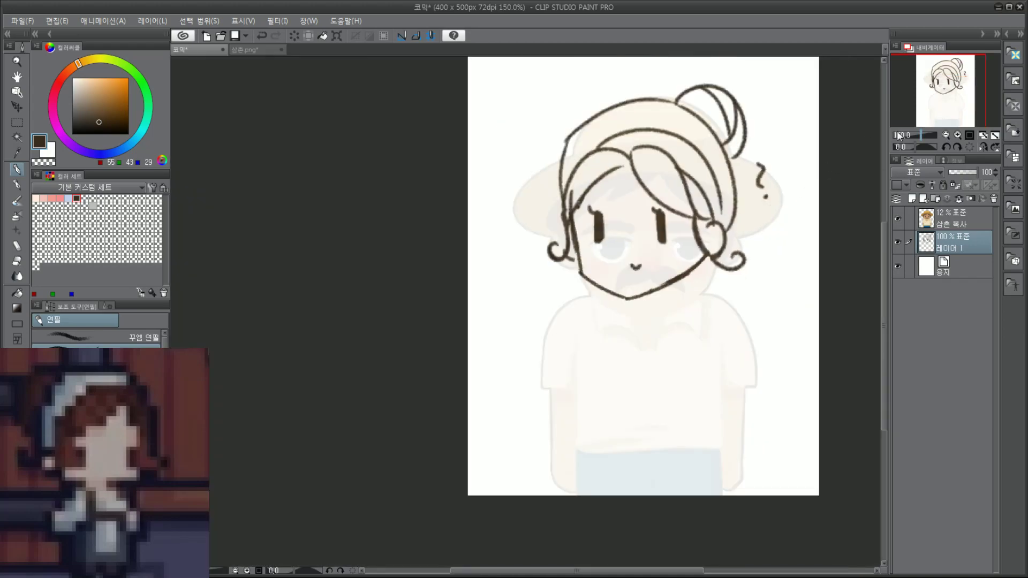
Step: Erase the small smiling mouth from the face
{"action": "left_click", "coordinate": [930, 107]}
{"action": "scroll", "coordinate": [563, 233], "scroll_direction": "up", "scroll_amount": 3}
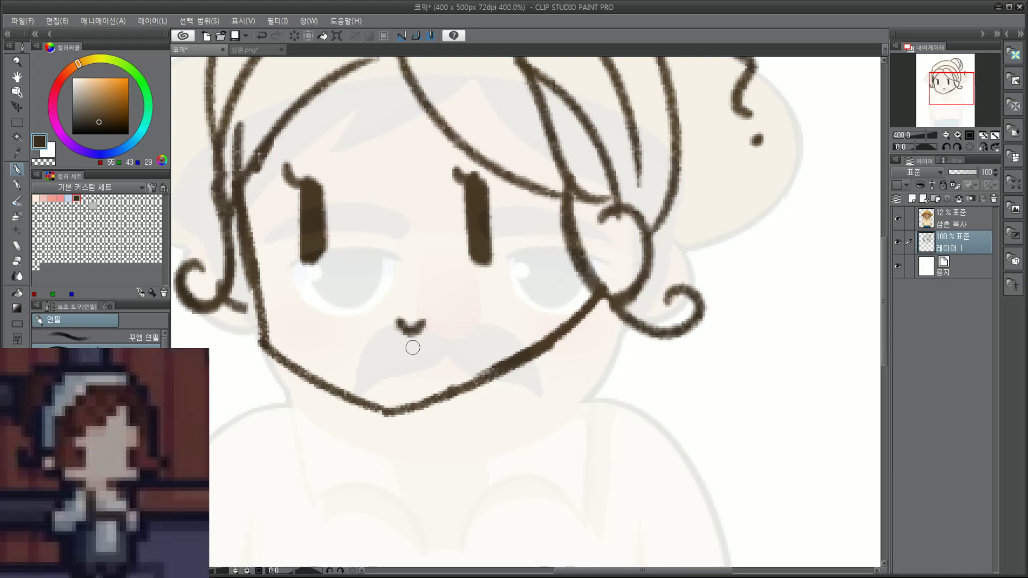
{"action": "mouse_move", "coordinate": [409, 343]}
{"action": "left_mouse_down"}
{"action": "mouse_move", "coordinate": [421, 316]}
{"action": "mouse_move", "coordinate": [409, 338]}
{"action": "left_mouse_up"}
{"action": "key", "text": "ctrl+minus"}
{"action": "key", "text": "ctrl+minus"}
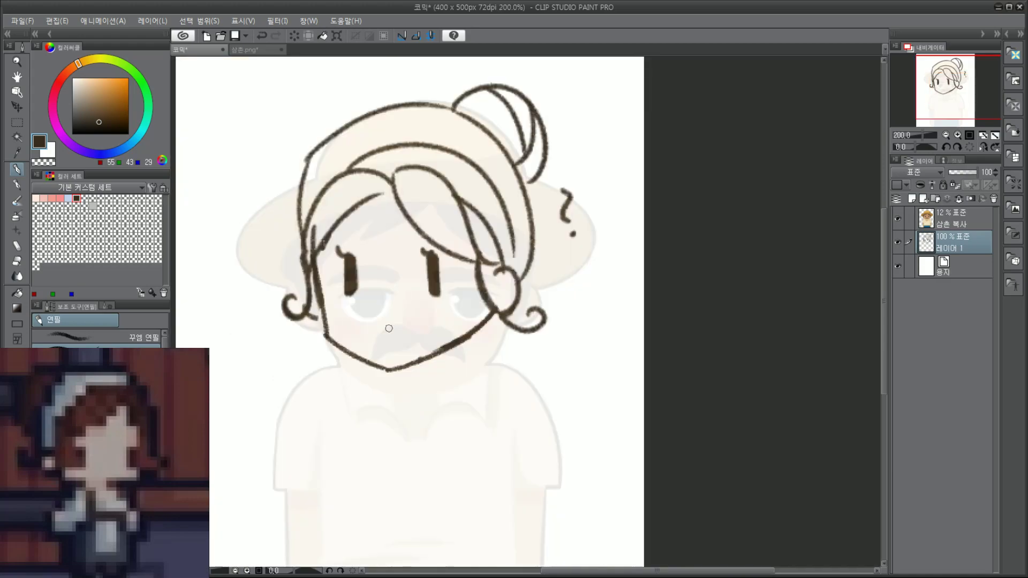
Step: Draw a small smiling mouth low on the face, between the eyes and the chin
{"action": "key", "text": "ctrl+plus"}
{"action": "key", "text": "ctrl+plus"}
{"action": "left_click_drag", "start_coordinate": [381, 326], "coordinate": [425, 325]}
{"action": "key", "text": "ctrl+z"}
{"action": "key", "text": "ctrl+minus"}
{"action": "key", "text": "ctrl+minus"}
{"action": "key", "text": "ctrl+minus"}
{"action": "key", "text": "ctrl+plus"}
{"action": "key", "text": "ctrl+plus"}
{"action": "key", "text": "ctrl+plus"}
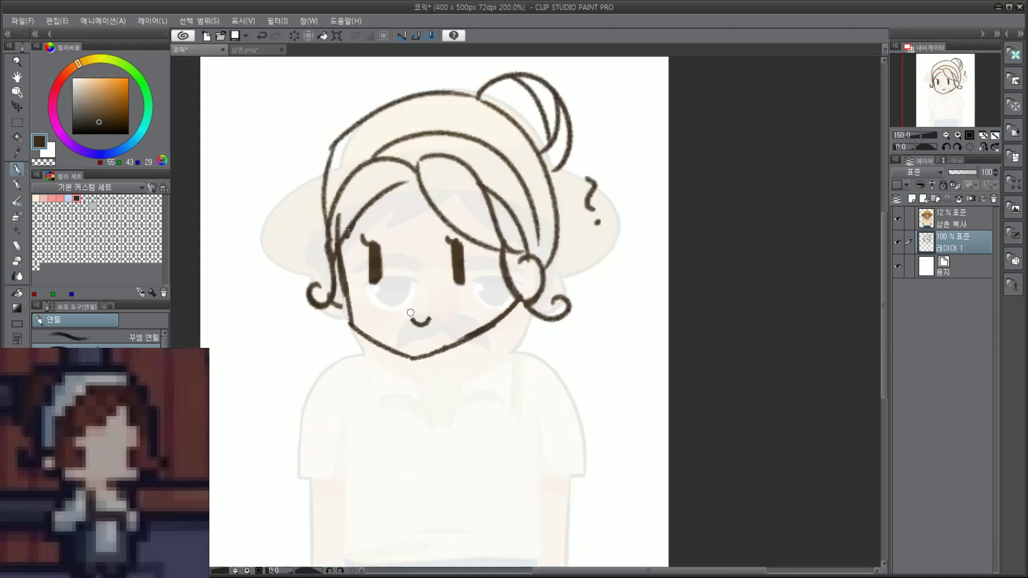
Step: Erase the pointed chin tip and redraw it as a smooth rounded curve joining both jaw lines
{"action": "mouse_move", "coordinate": [416, 405]}
{"action": "left_mouse_down"}
{"action": "mouse_move", "coordinate": [470, 393]}
{"action": "mouse_move", "coordinate": [477, 373]}
{"action": "left_mouse_up"}
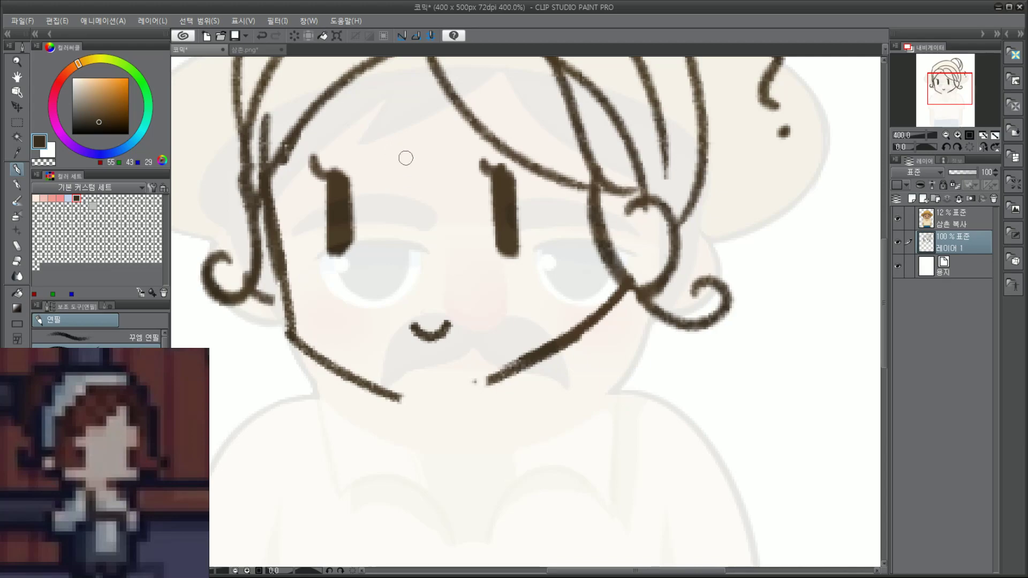
{"action": "mouse_move", "coordinate": [382, 91]}
{"action": "left_mouse_down"}
{"action": "mouse_move", "coordinate": [415, 270]}
{"action": "mouse_move", "coordinate": [423, 413]}
{"action": "mouse_move", "coordinate": [452, 392]}
{"action": "left_mouse_up"}
{"action": "key", "text": "ctrl+z"}
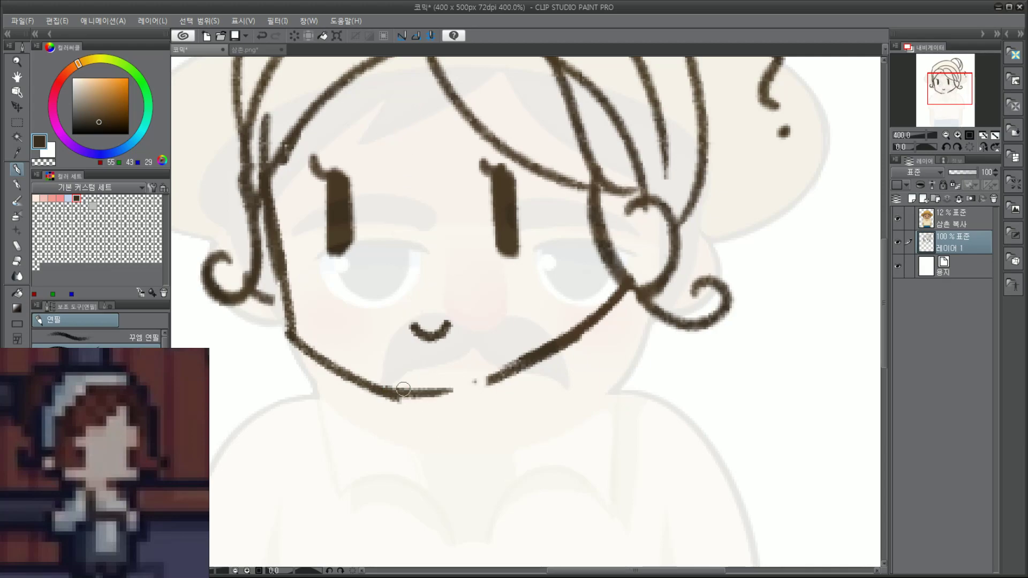
{"action": "key", "text": "ctrl+z"}
{"action": "mouse_move", "coordinate": [379, 390]}
{"action": "left_mouse_down"}
{"action": "mouse_move", "coordinate": [466, 394]}
{"action": "mouse_move", "coordinate": [450, 387]}
{"action": "mouse_move", "coordinate": [520, 365]}
{"action": "left_mouse_up"}
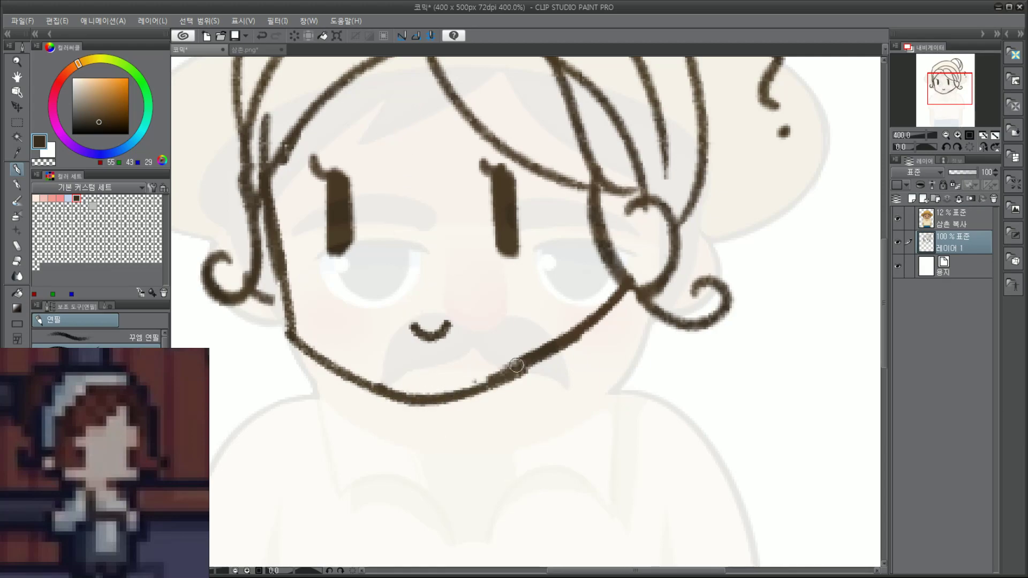
Step: Smooth the right jaw line up to the ear and trim its overly thick upper edge
{"action": "left_click_drag", "start_coordinate": [471, 392], "coordinate": [572, 342]}
{"action": "key", "text": "ctrl+z"}
{"action": "left_click_drag", "start_coordinate": [485, 388], "coordinate": [570, 346]}
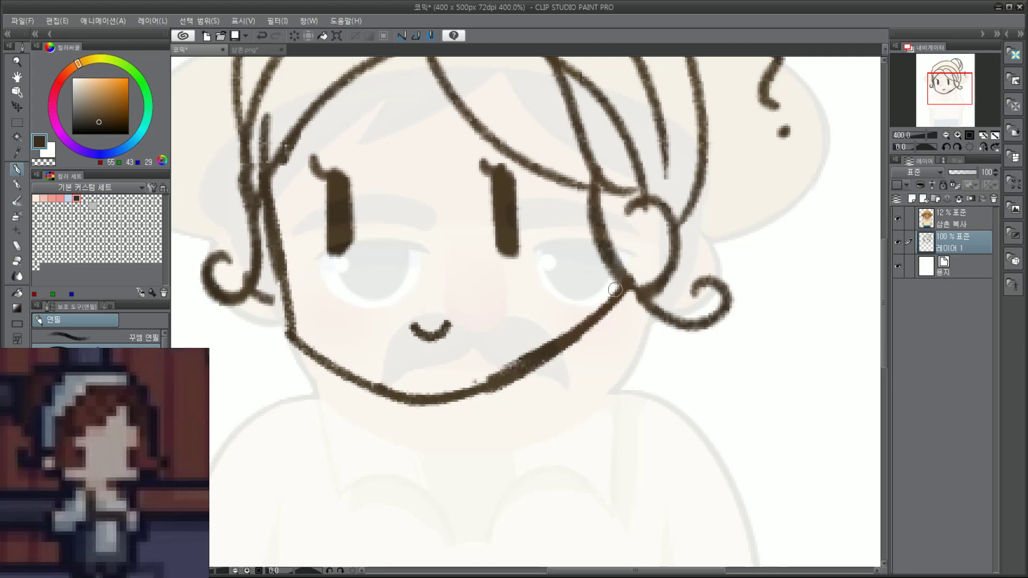
{"action": "mouse_move", "coordinate": [616, 298]}
{"action": "left_mouse_down"}
{"action": "mouse_move", "coordinate": [578, 333]}
{"action": "mouse_move", "coordinate": [615, 293]}
{"action": "left_mouse_up"}
{"action": "key", "text": "ctrl+minus"}
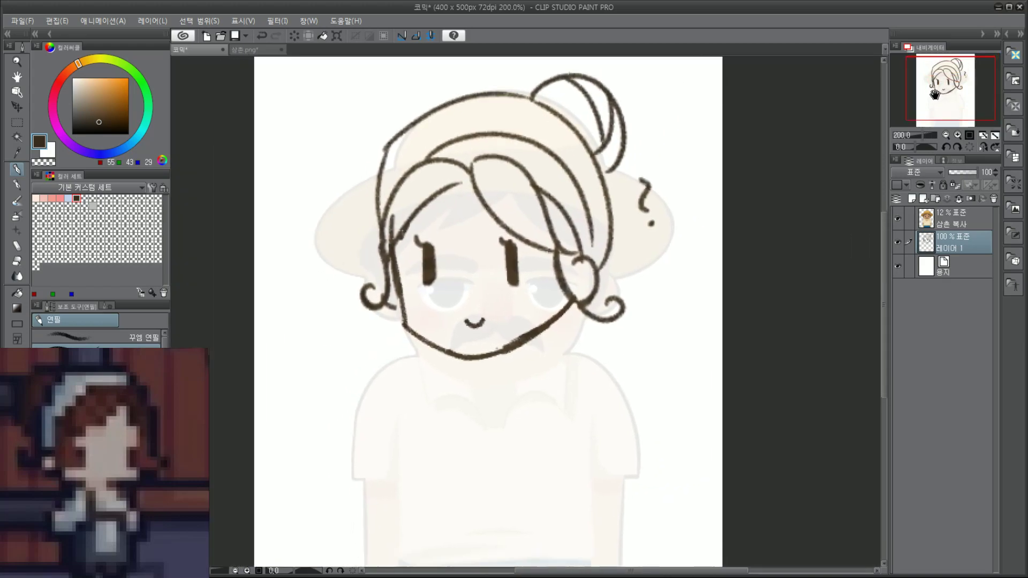
{"action": "scroll", "coordinate": [547, 236], "scroll_direction": "up", "scroll_amount": 2}
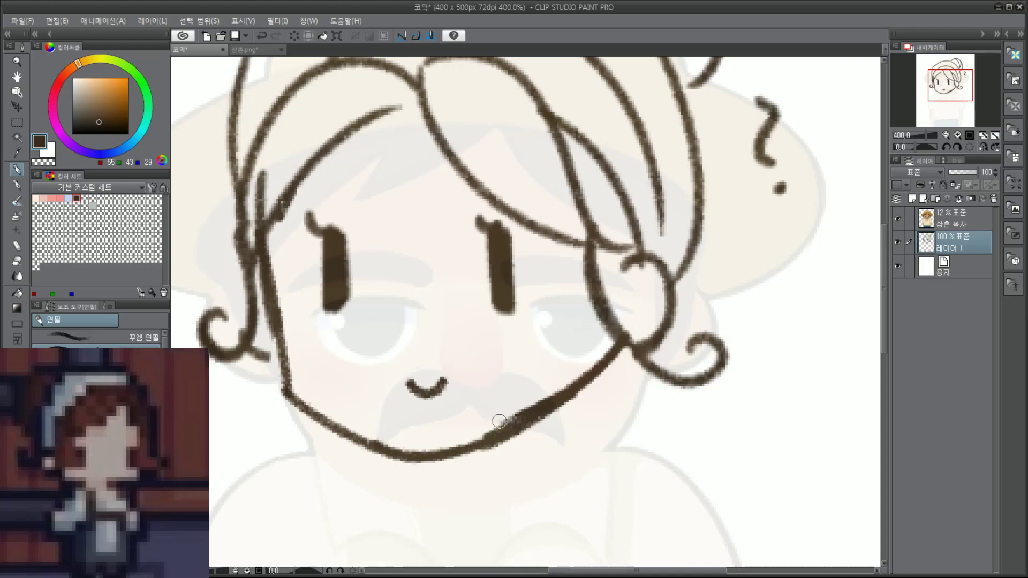
{"action": "mouse_move", "coordinate": [500, 420]}
{"action": "left_mouse_down"}
{"action": "mouse_move", "coordinate": [564, 385]}
{"action": "mouse_move", "coordinate": [518, 412]}
{"action": "mouse_move", "coordinate": [570, 410]}
{"action": "mouse_move", "coordinate": [503, 445]}
{"action": "left_mouse_up"}
Step: Erase the old right ear and hair line beside it, and redraw the ear as a larger curve meeting the jaw
{"action": "mouse_move", "coordinate": [593, 368]}
{"action": "left_mouse_down"}
{"action": "mouse_move", "coordinate": [622, 343]}
{"action": "mouse_move", "coordinate": [612, 356]}
{"action": "mouse_move", "coordinate": [648, 349]}
{"action": "mouse_move", "coordinate": [685, 279]}
{"action": "mouse_move", "coordinate": [662, 264]}
{"action": "mouse_move", "coordinate": [610, 276]}
{"action": "mouse_move", "coordinate": [606, 363]}
{"action": "mouse_move", "coordinate": [666, 299]}
{"action": "mouse_move", "coordinate": [656, 273]}
{"action": "mouse_move", "coordinate": [609, 346]}
{"action": "mouse_move", "coordinate": [662, 330]}
{"action": "mouse_move", "coordinate": [679, 310]}
{"action": "mouse_move", "coordinate": [641, 314]}
{"action": "left_mouse_up"}
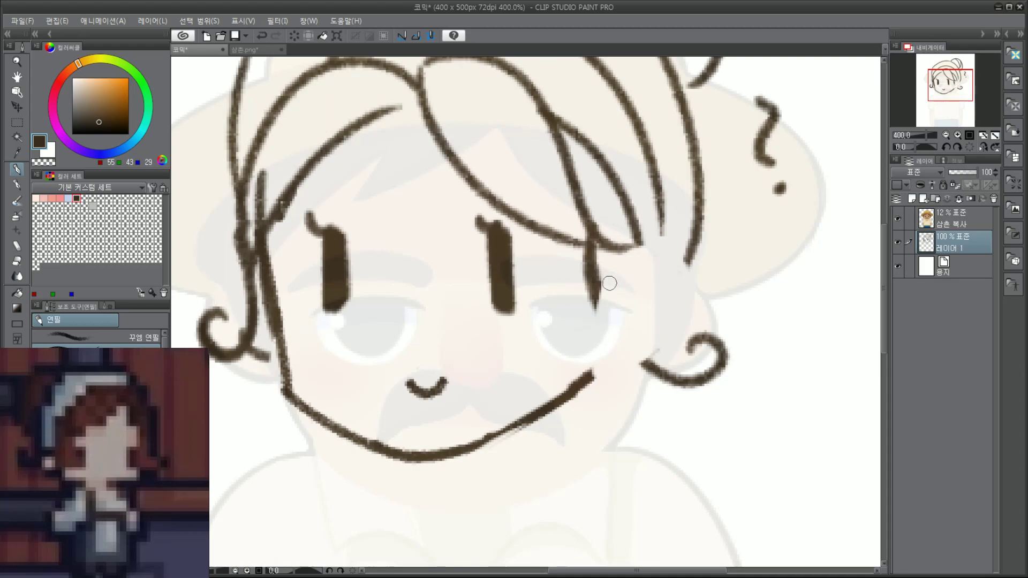
{"action": "left_click_drag", "start_coordinate": [601, 267], "coordinate": [592, 369]}
{"action": "key", "text": "ctrl+z"}
{"action": "mouse_move", "coordinate": [601, 263]}
{"action": "left_mouse_down"}
{"action": "mouse_move", "coordinate": [666, 320]}
{"action": "mouse_move", "coordinate": [594, 371]}
{"action": "left_mouse_up"}
{"action": "key", "text": "ctrl+z"}
{"action": "mouse_move", "coordinate": [605, 271]}
{"action": "left_mouse_down"}
{"action": "mouse_move", "coordinate": [656, 315]}
{"action": "mouse_move", "coordinate": [593, 367]}
{"action": "left_mouse_up"}
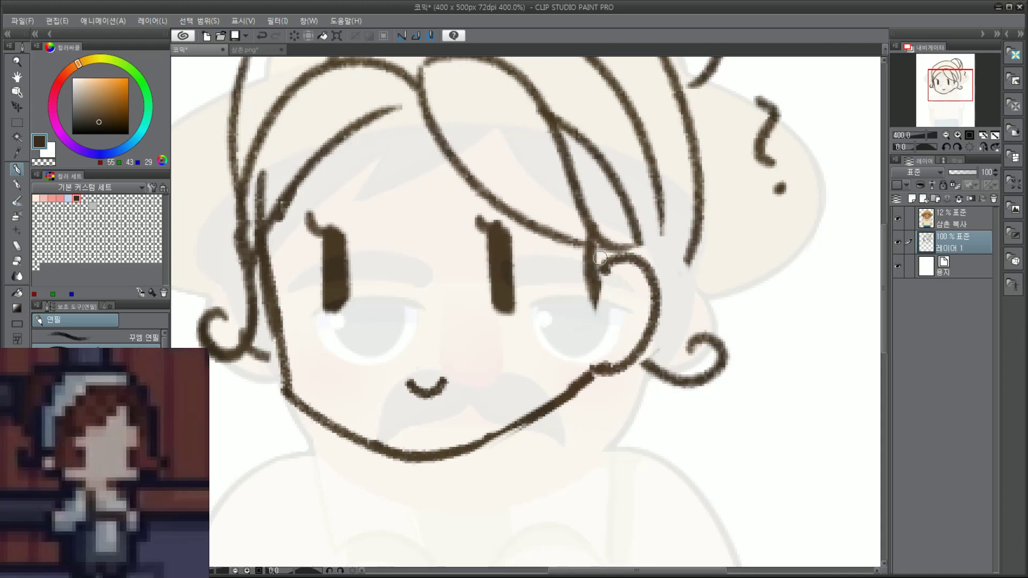
{"action": "mouse_move", "coordinate": [598, 263]}
{"action": "left_mouse_down"}
{"action": "mouse_move", "coordinate": [561, 243]}
{"action": "mouse_move", "coordinate": [593, 266]}
{"action": "left_mouse_up"}
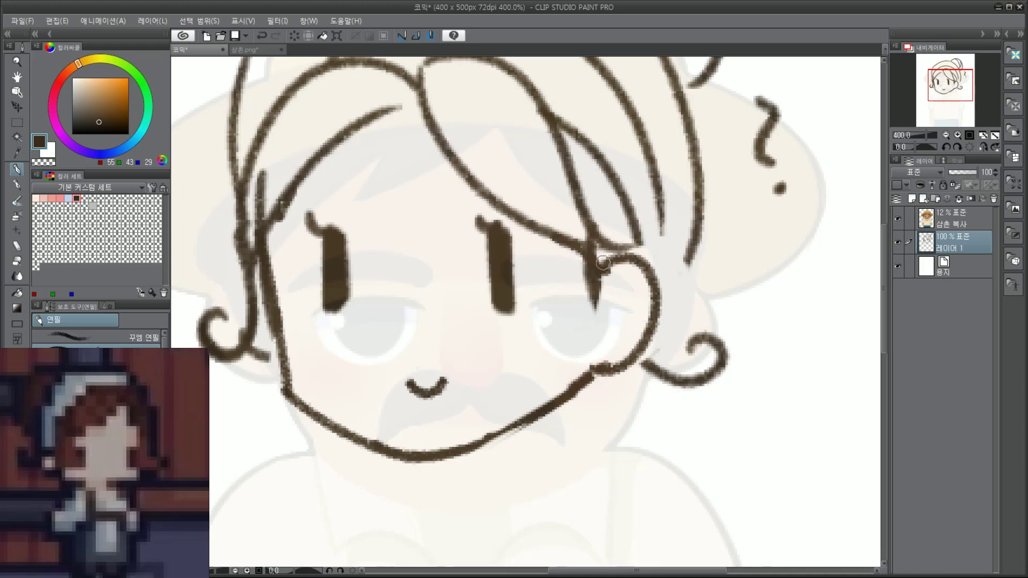
Step: Erase the right curl and the lower end of the fringe line between the right eye and the ear
{"action": "mouse_move", "coordinate": [589, 233]}
{"action": "left_mouse_down"}
{"action": "mouse_move", "coordinate": [673, 410]}
{"action": "mouse_move", "coordinate": [659, 351]}
{"action": "mouse_move", "coordinate": [637, 375]}
{"action": "mouse_move", "coordinate": [710, 327]}
{"action": "mouse_move", "coordinate": [729, 328]}
{"action": "mouse_move", "coordinate": [690, 381]}
{"action": "mouse_move", "coordinate": [719, 381]}
{"action": "left_mouse_up"}
{"action": "key", "text": "ctrl+z"}
{"action": "mouse_move", "coordinate": [579, 284]}
{"action": "left_mouse_down"}
{"action": "mouse_move", "coordinate": [597, 329]}
{"action": "mouse_move", "coordinate": [605, 299]}
{"action": "mouse_move", "coordinate": [577, 237]}
{"action": "mouse_move", "coordinate": [527, 223]}
{"action": "mouse_move", "coordinate": [503, 231]}
{"action": "left_mouse_up"}
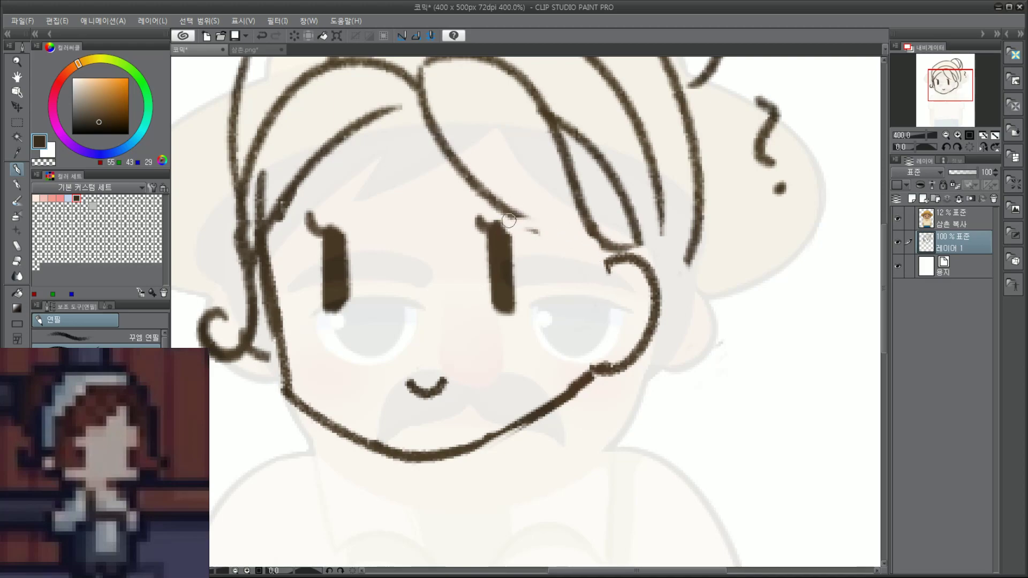
Step: Draw a long side lock from the right fringe down past the ear, ending in an outward curl below it
{"action": "mouse_move", "coordinate": [574, 191]}
{"action": "left_mouse_down"}
{"action": "mouse_move", "coordinate": [608, 330]}
{"action": "mouse_move", "coordinate": [597, 408]}
{"action": "mouse_move", "coordinate": [673, 396]}
{"action": "mouse_move", "coordinate": [676, 372]}
{"action": "mouse_move", "coordinate": [602, 282]}
{"action": "mouse_move", "coordinate": [675, 353]}
{"action": "left_mouse_up"}
{"action": "key", "text": "ctrl+z"}
{"action": "key", "text": "ctrl+z"}
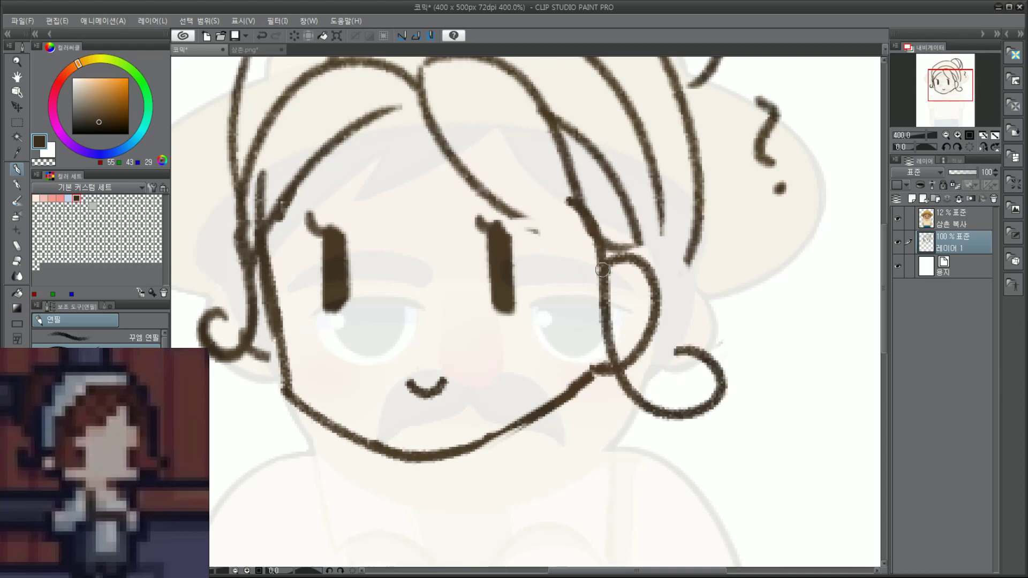
{"action": "key", "text": "ctrl+z"}
{"action": "mouse_move", "coordinate": [516, 89]}
{"action": "left_mouse_down"}
{"action": "mouse_move", "coordinate": [586, 280]}
{"action": "mouse_move", "coordinate": [671, 405]}
{"action": "mouse_move", "coordinate": [675, 335]}
{"action": "left_mouse_up"}
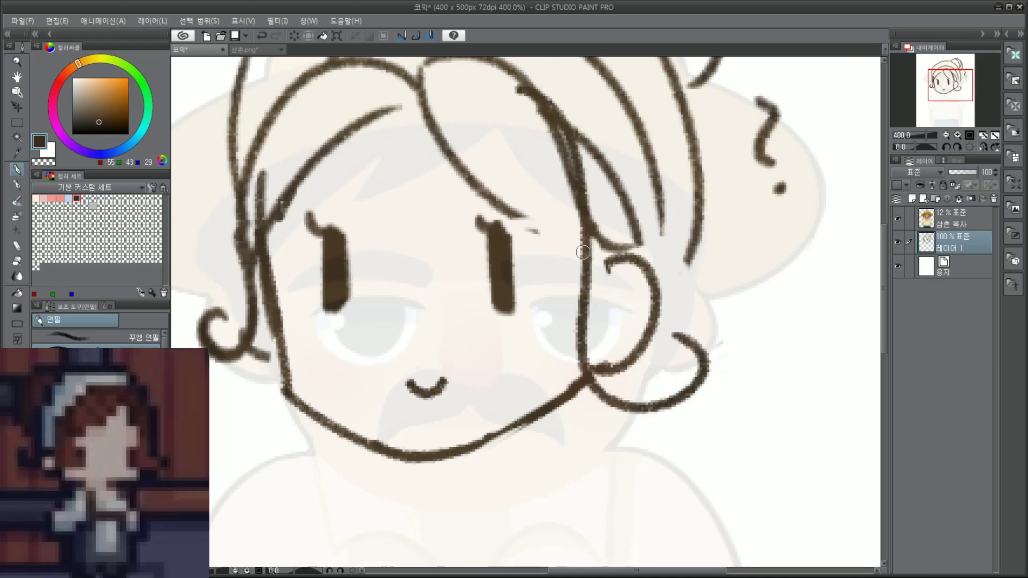
Step: Draw the front edge of the right side lock from the fringe to the jaw, and finish the curl's tip
{"action": "mouse_move", "coordinate": [425, 75]}
{"action": "left_mouse_down"}
{"action": "mouse_move", "coordinate": [429, 110]}
{"action": "mouse_move", "coordinate": [541, 316]}
{"action": "mouse_move", "coordinate": [658, 352]}
{"action": "left_mouse_up"}
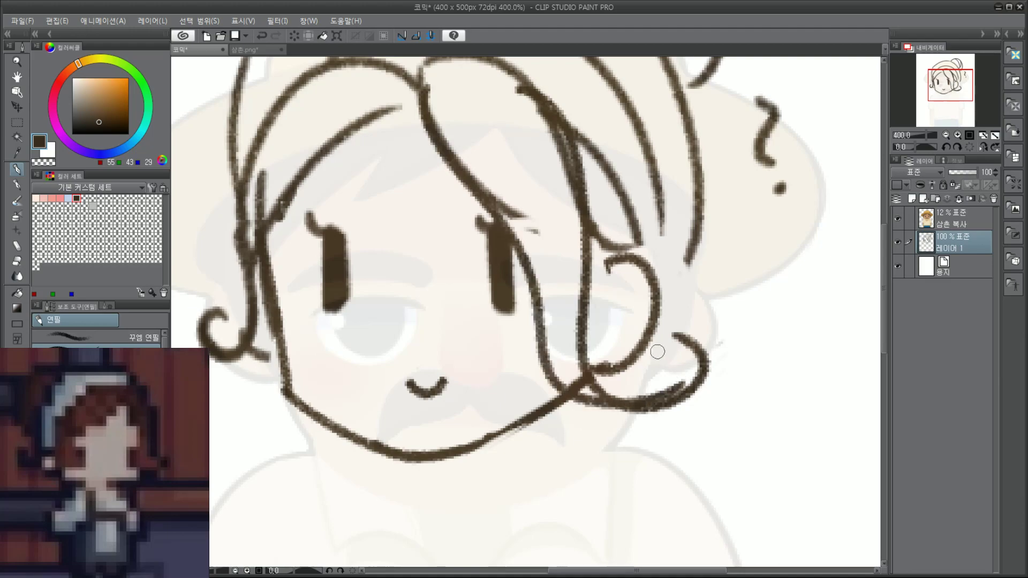
{"action": "key", "text": "ctrl+z"}
{"action": "left_click_drag", "start_coordinate": [527, 239], "coordinate": [546, 279]}
{"action": "mouse_move", "coordinate": [477, 182]}
{"action": "left_mouse_down"}
{"action": "mouse_move", "coordinate": [553, 310]}
{"action": "mouse_move", "coordinate": [702, 343]}
{"action": "left_mouse_up"}
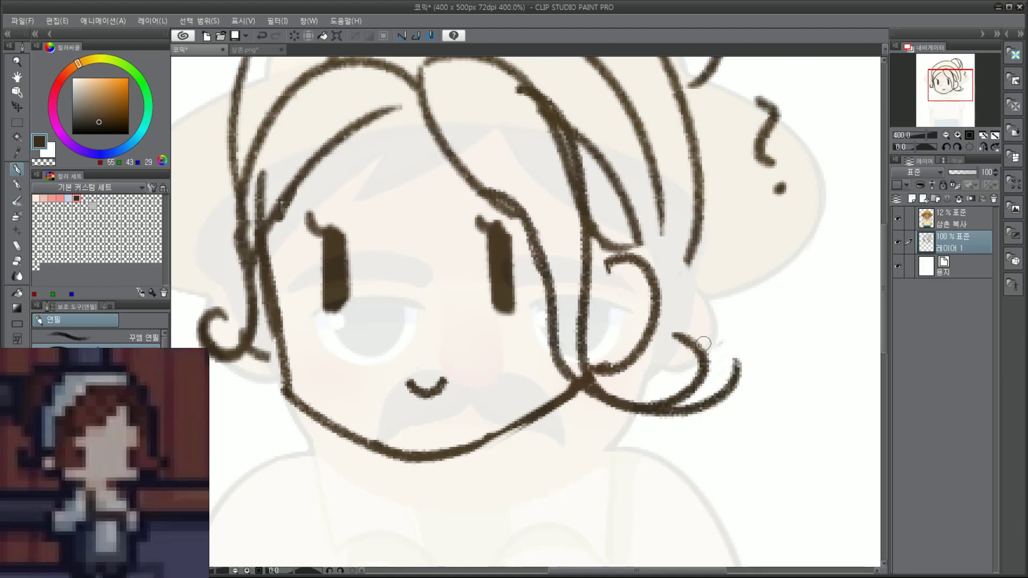
{"action": "key", "text": "ctrl+z"}
{"action": "mouse_move", "coordinate": [523, 217]}
{"action": "left_mouse_down"}
{"action": "mouse_move", "coordinate": [619, 401]}
{"action": "mouse_move", "coordinate": [675, 348]}
{"action": "mouse_move", "coordinate": [655, 338]}
{"action": "mouse_move", "coordinate": [683, 340]}
{"action": "mouse_move", "coordinate": [690, 371]}
{"action": "left_mouse_up"}
{"action": "scroll", "coordinate": [699, 346], "scroll_direction": "down", "scroll_amount": 3}
{"action": "scroll", "coordinate": [744, 294], "scroll_direction": "up", "scroll_amount": 1}
{"action": "scroll", "coordinate": [525, 336], "scroll_direction": "up", "scroll_amount": 2}
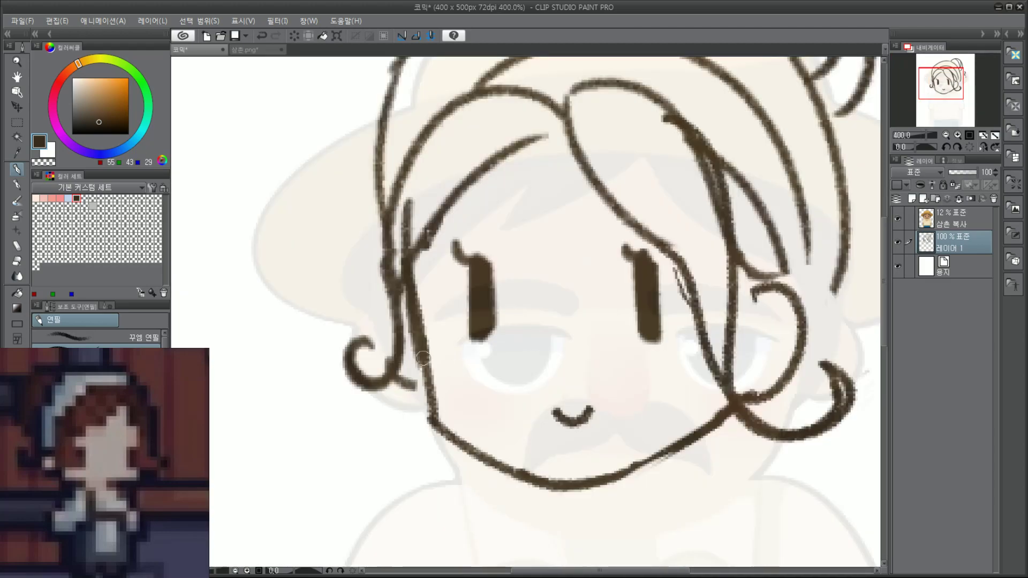
Step: Add an outward flick to the left curl and extend the right hair and headband lines down to the ear
{"action": "scroll", "coordinate": [424, 357], "scroll_direction": "down", "scroll_amount": 3}
{"action": "scroll", "coordinate": [523, 380], "scroll_direction": "up", "scroll_amount": 2}
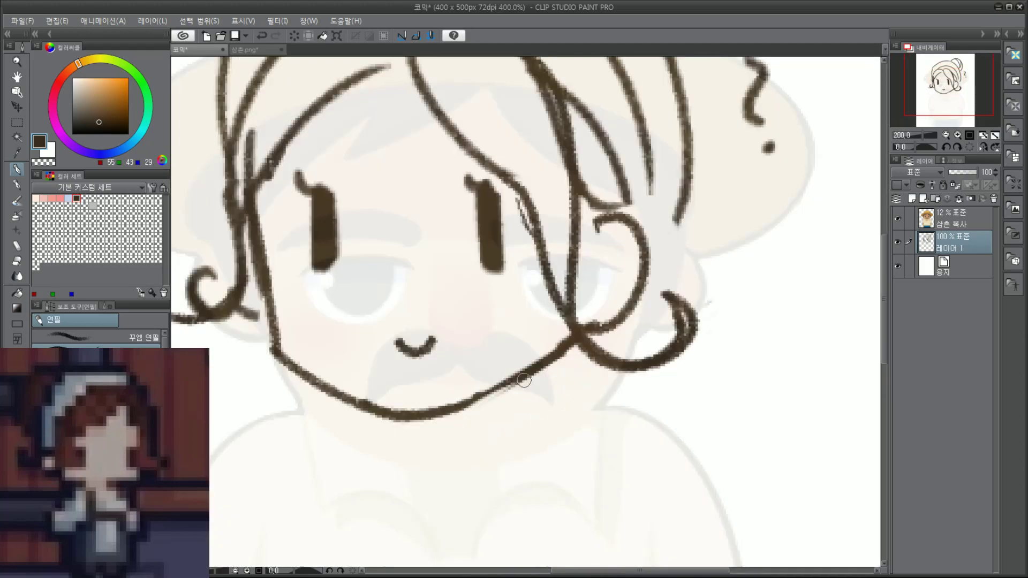
{"action": "scroll", "coordinate": [585, 301], "scroll_direction": "down", "scroll_amount": 3}
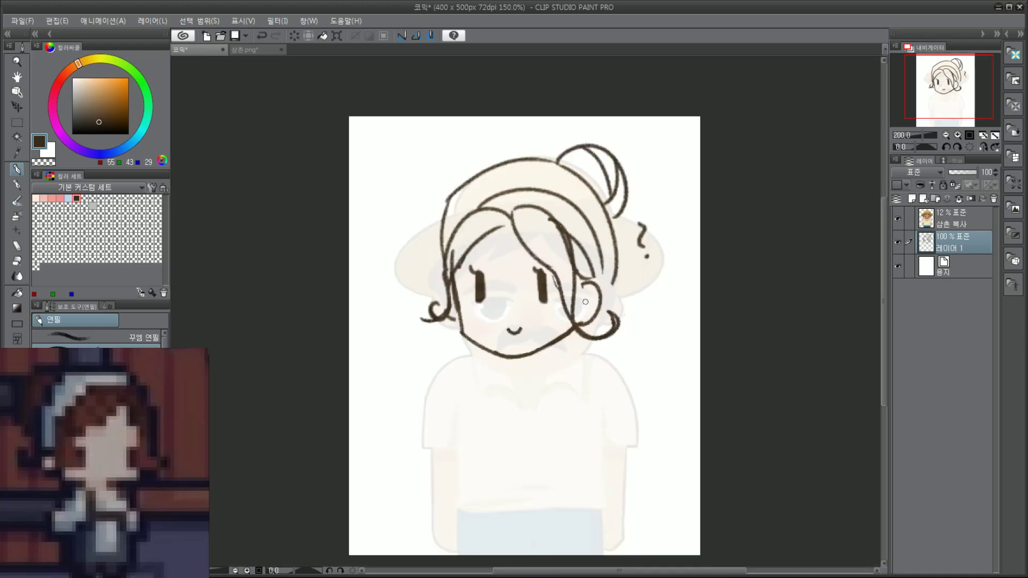
{"action": "scroll", "coordinate": [585, 301], "scroll_direction": "up", "scroll_amount": 1}
{"action": "scroll", "coordinate": [594, 264], "scroll_direction": "up", "scroll_amount": 2}
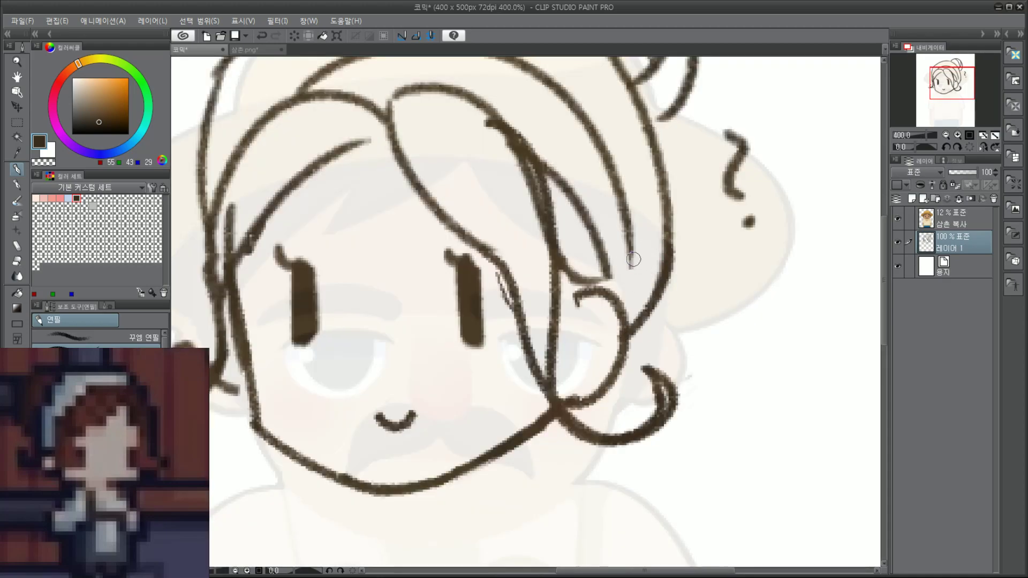
{"action": "left_click_drag", "start_coordinate": [631, 230], "coordinate": [624, 326]}
{"action": "left_click_drag", "start_coordinate": [602, 245], "coordinate": [611, 281]}
Step: Erase the question mark beside the head
{"action": "scroll", "coordinate": [611, 281], "scroll_direction": "down", "scroll_amount": 2}
{"action": "left_click", "coordinate": [949, 78]}
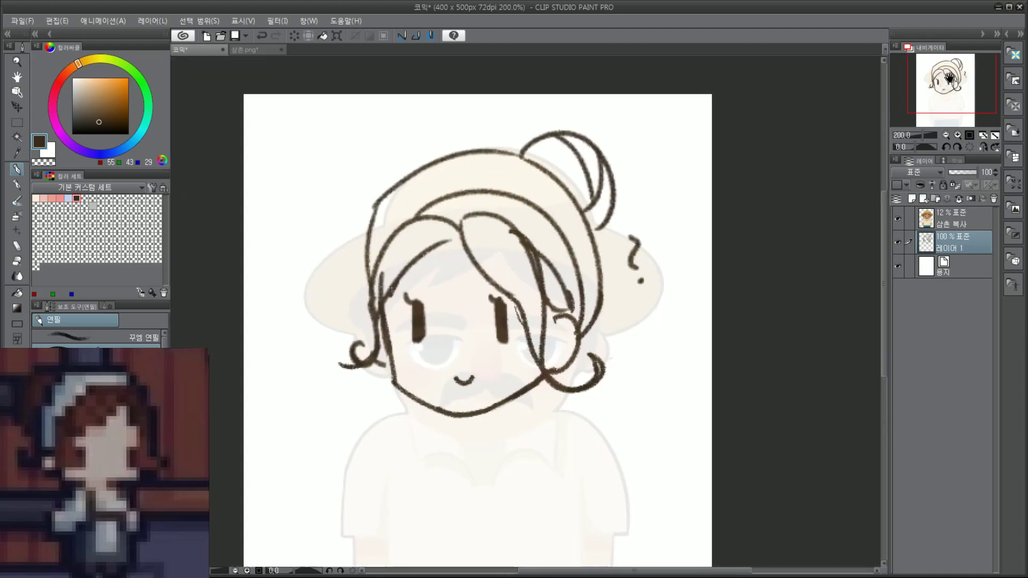
{"action": "left_click_drag", "start_coordinate": [950, 79], "coordinate": [948, 81]}
{"action": "mouse_move", "coordinate": [646, 262]}
{"action": "left_mouse_down"}
{"action": "mouse_move", "coordinate": [640, 222]}
{"action": "mouse_move", "coordinate": [650, 228]}
{"action": "left_mouse_up"}
{"action": "left_click_drag", "start_coordinate": [928, 83], "coordinate": [930, 89]}
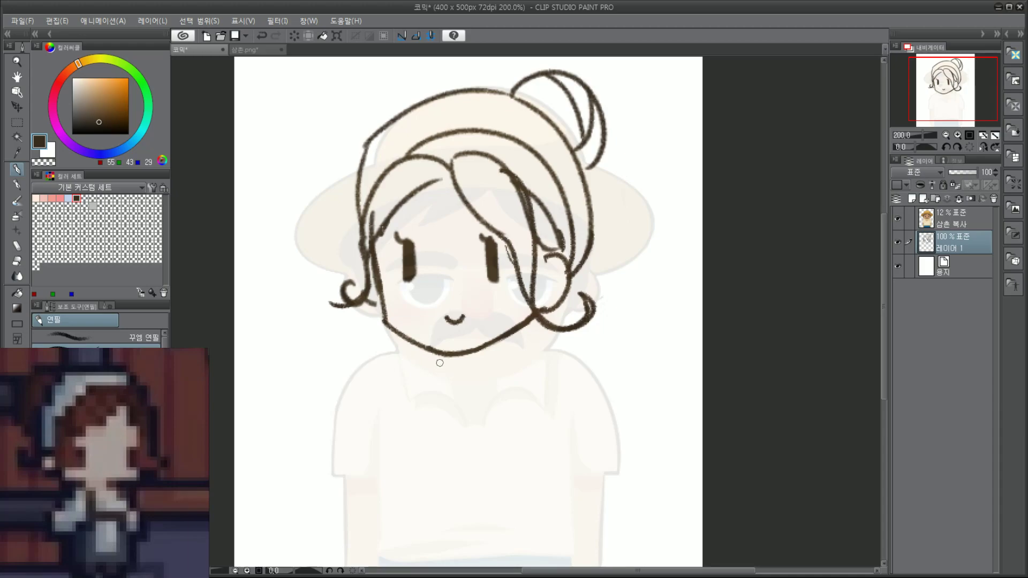
Step: Draw two short neck lines below the chin, flaring outward at their lower ends
{"action": "key", "text": "ctrl+z"}
{"action": "mouse_move", "coordinate": [503, 354]}
{"action": "left_mouse_down"}
{"action": "mouse_move", "coordinate": [504, 369]}
{"action": "mouse_move", "coordinate": [506, 358]}
{"action": "mouse_move", "coordinate": [455, 365]}
{"action": "left_mouse_up"}
{"action": "key", "text": "ctrl+z"}
{"action": "key", "text": "ctrl+z"}
{"action": "left_click_drag", "start_coordinate": [505, 338], "coordinate": [512, 372]}
{"action": "left_click_drag", "start_coordinate": [455, 359], "coordinate": [442, 379]}
Step: Draw the right shoulder sloping down from the neck and extend the left neck line outward at its base
{"action": "left_click_drag", "start_coordinate": [952, 86], "coordinate": [953, 96]}
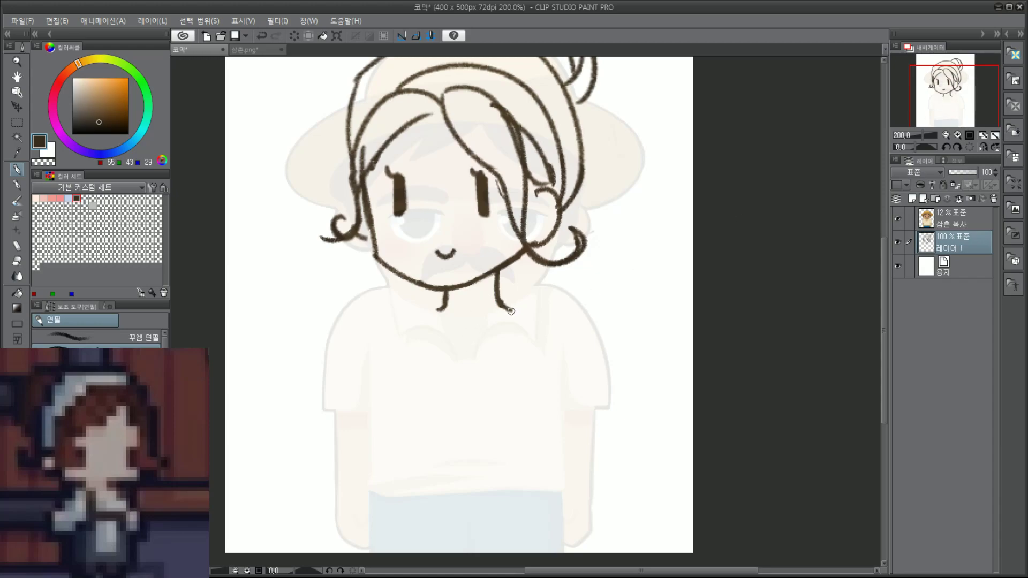
{"action": "left_click_drag", "start_coordinate": [511, 310], "coordinate": [534, 318]}
{"action": "key", "text": "ctrl+z"}
{"action": "left_click_drag", "start_coordinate": [487, 322], "coordinate": [560, 329]}
{"action": "key", "text": "ctrl+z"}
{"action": "key", "text": "ctrl+z"}
{"action": "key", "text": "ctrl+z"}
{"action": "left_click_drag", "start_coordinate": [513, 312], "coordinate": [572, 340]}
{"action": "key", "text": "ctrl+z"}
{"action": "key", "text": "ctrl+z"}
{"action": "key", "text": "ctrl+z"}
{"action": "mouse_move", "coordinate": [425, 317]}
{"action": "left_mouse_down"}
{"action": "mouse_move", "coordinate": [346, 361]}
{"action": "mouse_move", "coordinate": [449, 336]}
{"action": "mouse_move", "coordinate": [627, 335]}
{"action": "left_mouse_up"}
{"action": "key", "text": "ctrl+z"}
{"action": "key", "text": "ctrl+z"}
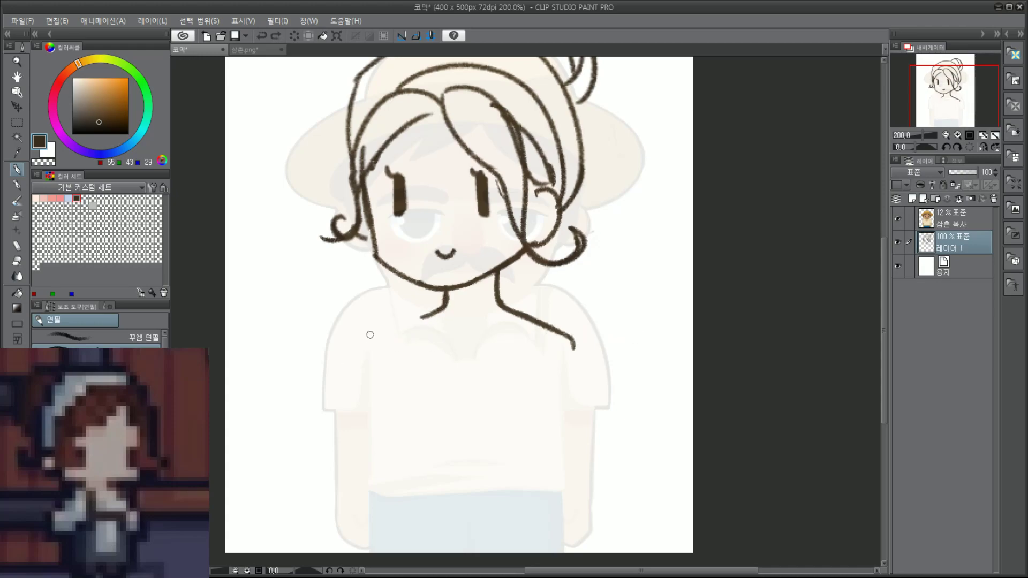
Step: Draw the left shoulder line and two collarbones with a small notch mark between them
{"action": "left_click_drag", "start_coordinate": [361, 182], "coordinate": [355, 384]}
{"action": "key", "text": "ctrl+z"}
{"action": "mouse_move", "coordinate": [374, 336]}
{"action": "left_mouse_down"}
{"action": "mouse_move", "coordinate": [433, 317]}
{"action": "mouse_move", "coordinate": [379, 342]}
{"action": "mouse_move", "coordinate": [457, 323]}
{"action": "mouse_move", "coordinate": [539, 326]}
{"action": "left_mouse_up"}
{"action": "key", "text": "ctrl+z"}
{"action": "mouse_move", "coordinate": [477, 328]}
{"action": "left_mouse_down"}
{"action": "mouse_move", "coordinate": [555, 331]}
{"action": "mouse_move", "coordinate": [502, 320]}
{"action": "mouse_move", "coordinate": [560, 332]}
{"action": "left_mouse_up"}
{"action": "key", "text": "ctrl+z"}
{"action": "key", "text": "ctrl+z"}
{"action": "key", "text": "ctrl+z"}
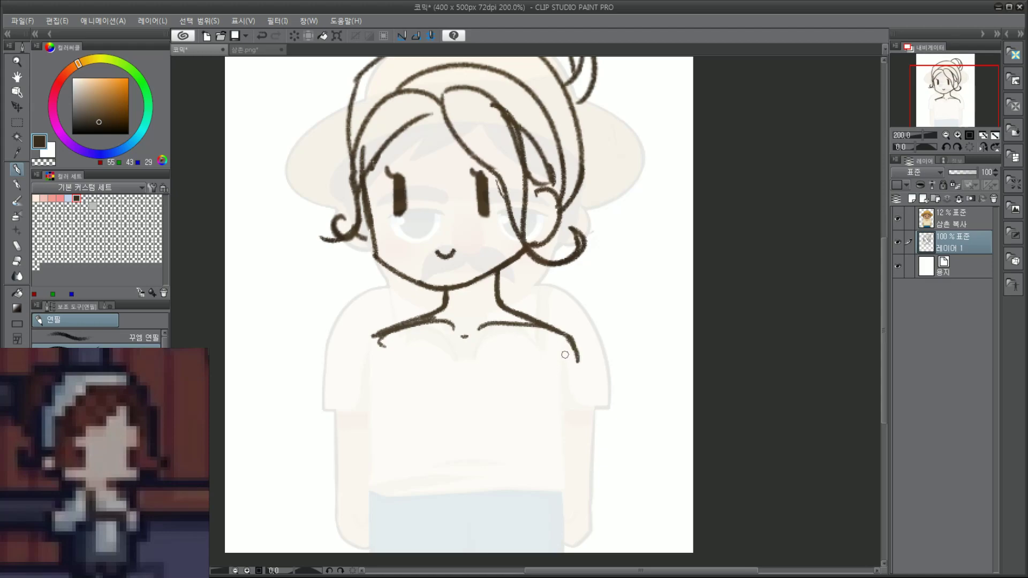
Step: Redraw the rounded end of the right shoulder slightly closer to the neck
{"action": "key", "text": "ctrl+plus"}
{"action": "mouse_move", "coordinate": [644, 412]}
{"action": "left_mouse_down"}
{"action": "mouse_move", "coordinate": [622, 355]}
{"action": "mouse_move", "coordinate": [619, 376]}
{"action": "mouse_move", "coordinate": [607, 368]}
{"action": "mouse_move", "coordinate": [613, 393]}
{"action": "left_mouse_up"}
{"action": "scroll", "coordinate": [612, 385], "scroll_direction": "down", "scroll_amount": 2}
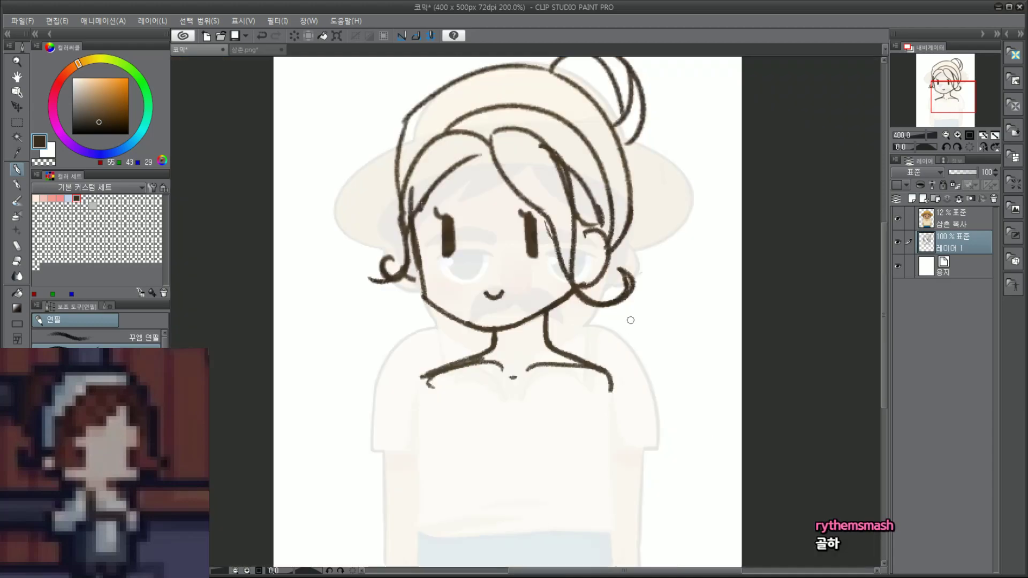
Step: Draw the right outer body line from the shoulder down to the canvas's lower edge, bulging slightly at the upper arm
{"action": "left_click_drag", "start_coordinate": [945, 105], "coordinate": [952, 107]}
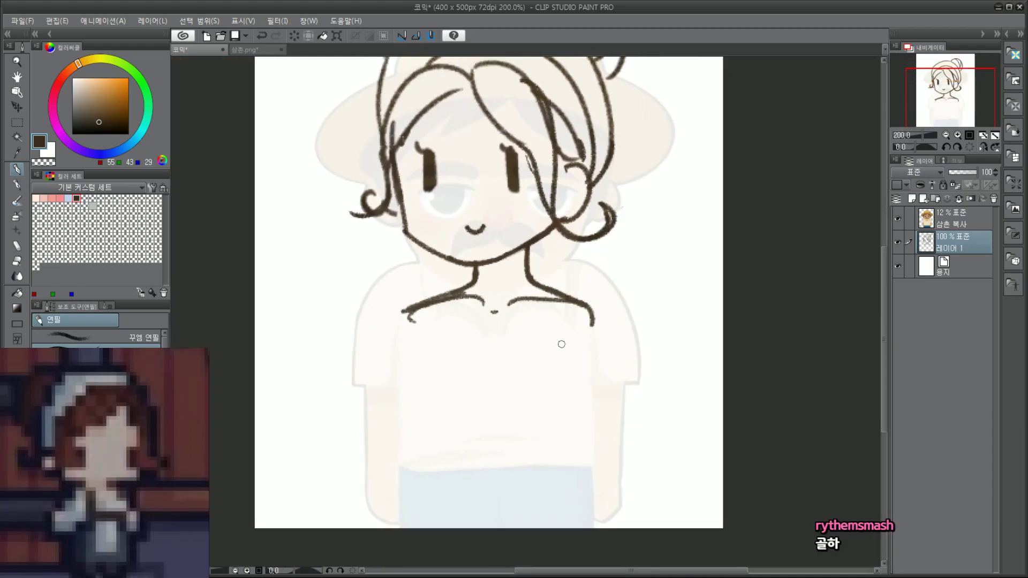
{"action": "left_click_drag", "start_coordinate": [594, 318], "coordinate": [597, 465]}
{"action": "key", "text": "ctrl+z"}
{"action": "key", "text": "ctrl+z"}
{"action": "key", "text": "ctrl+z"}
{"action": "left_click_drag", "start_coordinate": [587, 304], "coordinate": [602, 395]}
{"action": "key", "text": "ctrl+z"}
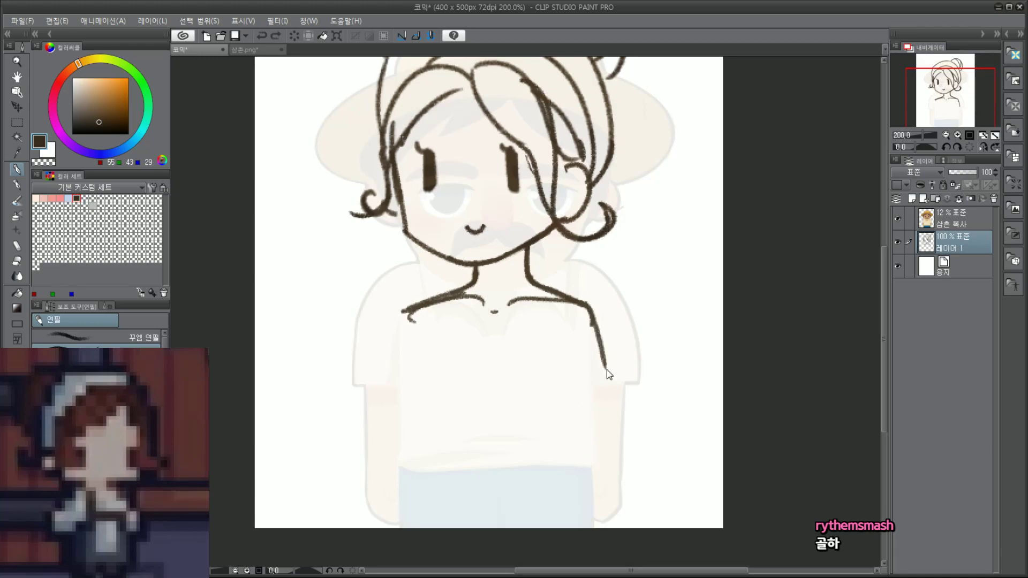
{"action": "mouse_move", "coordinate": [593, 323]}
{"action": "left_mouse_down"}
{"action": "mouse_move", "coordinate": [596, 427]}
{"action": "mouse_move", "coordinate": [585, 483]}
{"action": "left_mouse_up"}
{"action": "left_click_drag", "start_coordinate": [598, 444], "coordinate": [589, 519]}
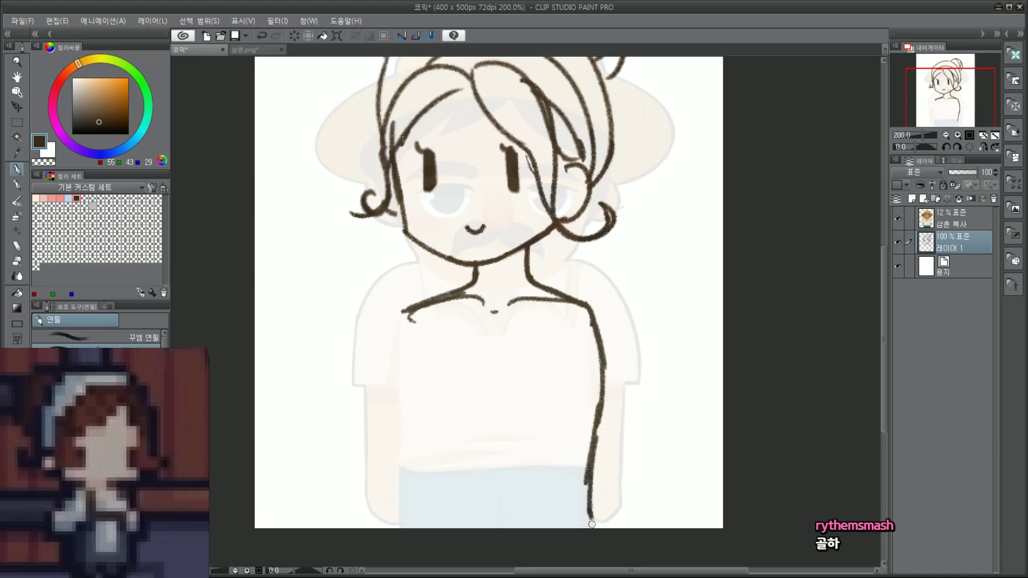
{"action": "key", "text": "ctrl+z"}
{"action": "key", "text": "ctrl+z"}
{"action": "left_click_drag", "start_coordinate": [605, 366], "coordinate": [590, 509]}
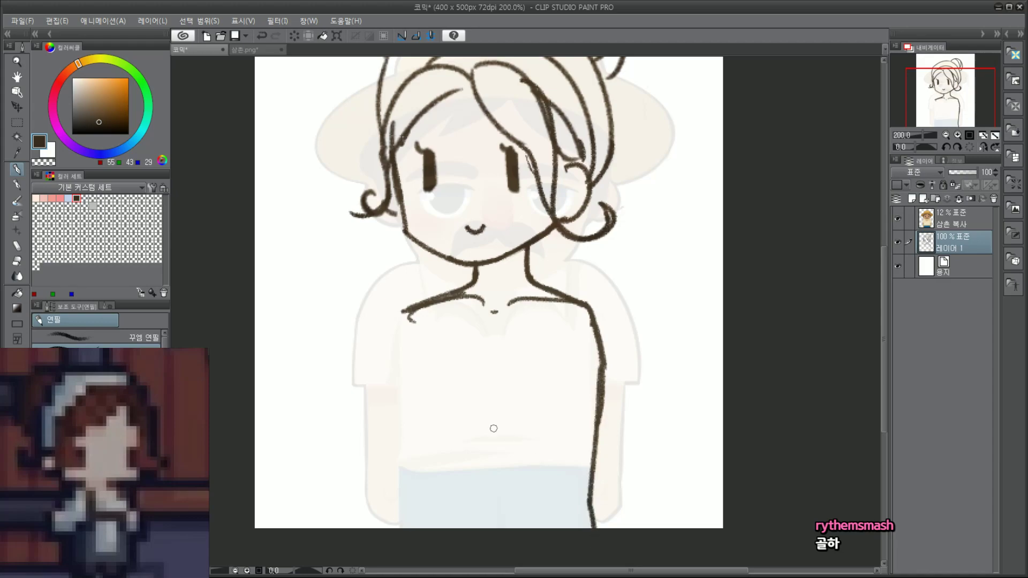
Step: Draw the left outer body line from the shoulder down to the canvas's lower edge
{"action": "left_click_drag", "start_coordinate": [405, 311], "coordinate": [379, 527]}
{"action": "key", "text": "ctrl+z"}
{"action": "left_click_drag", "start_coordinate": [405, 311], "coordinate": [397, 395]}
{"action": "left_click_drag", "start_coordinate": [397, 345], "coordinate": [399, 406]}
{"action": "left_click_drag", "start_coordinate": [396, 368], "coordinate": [397, 440]}
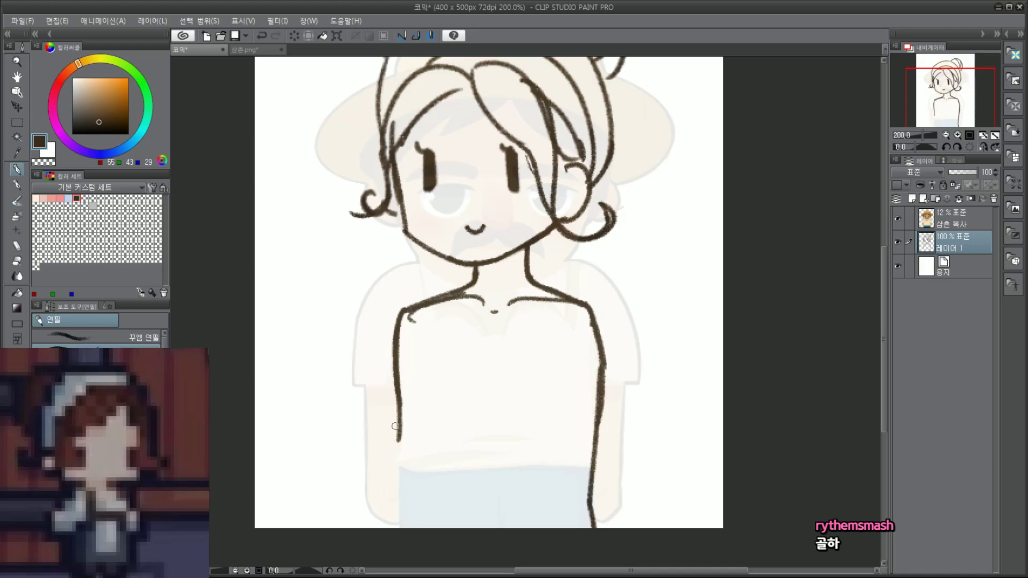
{"action": "left_click_drag", "start_coordinate": [399, 388], "coordinate": [383, 527]}
{"action": "key", "text": "ctrl+z"}
{"action": "left_click_drag", "start_coordinate": [405, 397], "coordinate": [384, 530]}
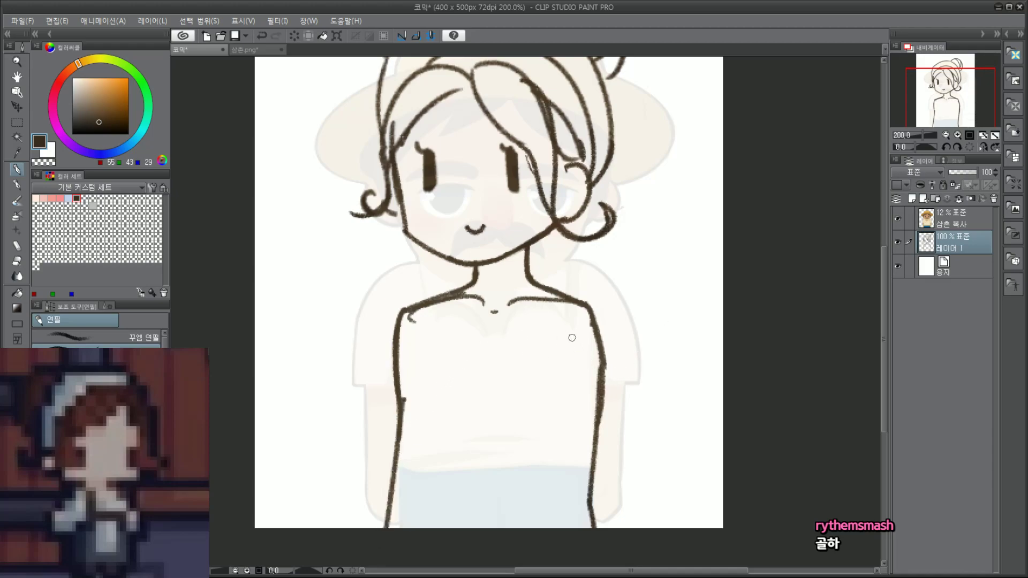
Step: Draw a narrow oval along the right upper arm and a short curve at the left upper arm's lower end
{"action": "mouse_move", "coordinate": [578, 311]}
{"action": "left_mouse_down"}
{"action": "mouse_move", "coordinate": [586, 404]}
{"action": "mouse_move", "coordinate": [597, 356]}
{"action": "left_mouse_up"}
{"action": "key", "text": "ctrl+z"}
{"action": "mouse_move", "coordinate": [402, 314]}
{"action": "left_mouse_down"}
{"action": "mouse_move", "coordinate": [418, 389]}
{"action": "mouse_move", "coordinate": [410, 393]}
{"action": "left_mouse_up"}
{"action": "key", "text": "ctrl+z"}
{"action": "key", "text": "ctrl+z"}
{"action": "mouse_move", "coordinate": [404, 318]}
{"action": "left_mouse_down"}
{"action": "mouse_move", "coordinate": [420, 351]}
{"action": "mouse_move", "coordinate": [410, 387]}
{"action": "mouse_move", "coordinate": [422, 369]}
{"action": "left_mouse_up"}
{"action": "key", "text": "ctrl+z"}
{"action": "key", "text": "ctrl+z"}
{"action": "key", "text": "ctrl+z"}
{"action": "mouse_move", "coordinate": [403, 321]}
{"action": "left_mouse_down"}
{"action": "mouse_move", "coordinate": [402, 397]}
{"action": "mouse_move", "coordinate": [422, 368]}
{"action": "left_mouse_up"}
{"action": "key", "text": "ctrl+z"}
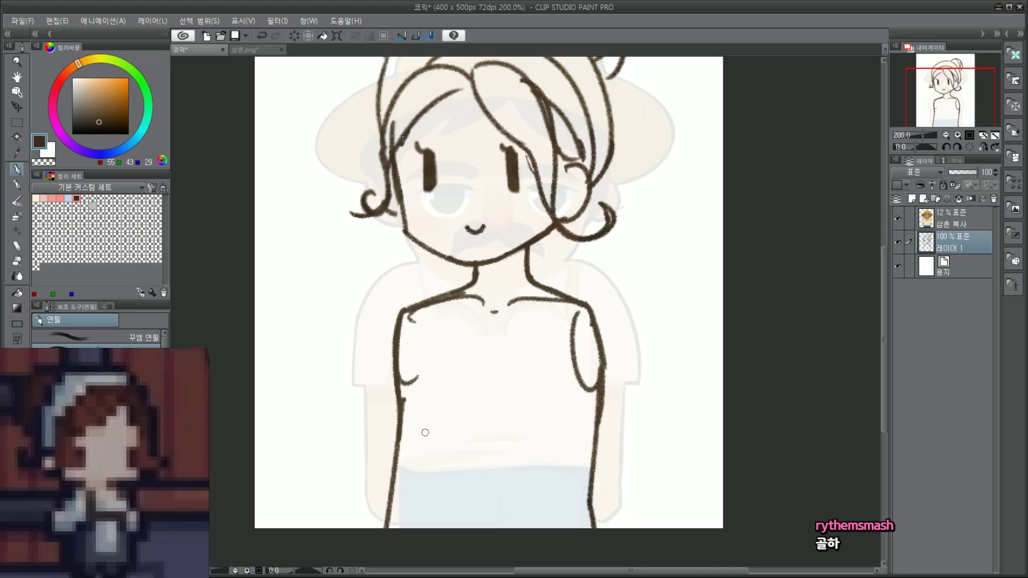
Step: Draw a nearly horizontal waist line across the body, just above the guide figure's trousers
{"action": "left_click_drag", "start_coordinate": [392, 453], "coordinate": [587, 455]}
{"action": "key", "text": "ctrl+z"}
{"action": "left_click_drag", "start_coordinate": [405, 464], "coordinate": [597, 458]}
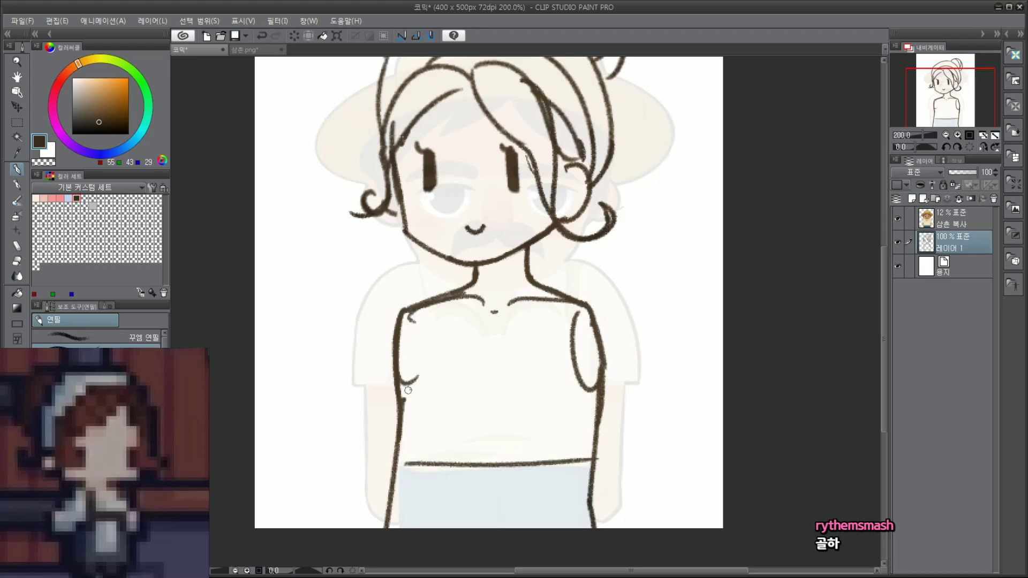
Step: Draw inward-slanting lines from below both upper arms down past the waist line
{"action": "key", "text": "ctrl+z"}
{"action": "left_click_drag", "start_coordinate": [603, 374], "coordinate": [575, 505]}
{"action": "left_click_drag", "start_coordinate": [397, 346], "coordinate": [410, 495]}
{"action": "key", "text": "ctrl+z"}
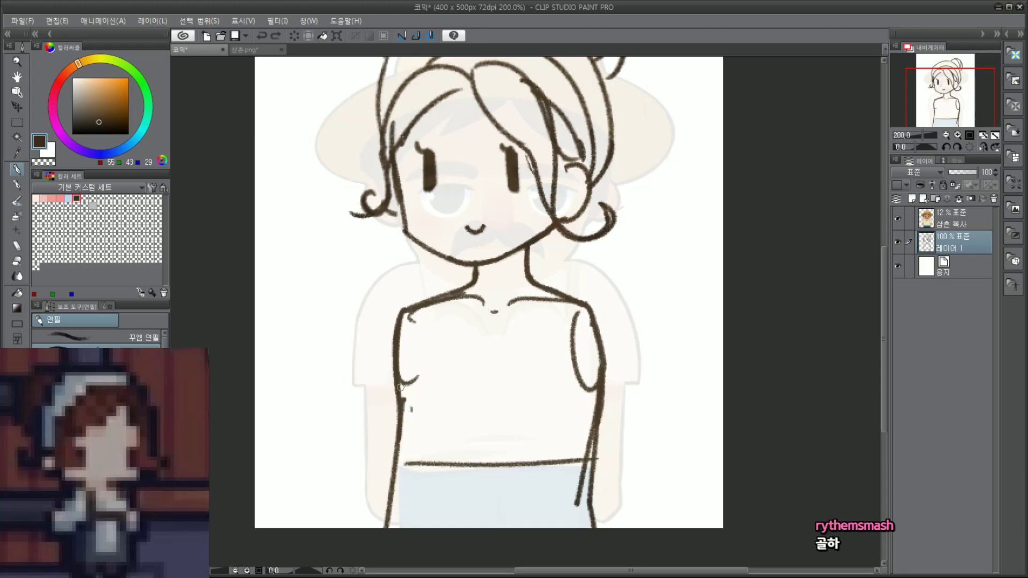
{"action": "left_click_drag", "start_coordinate": [392, 354], "coordinate": [411, 494]}
{"action": "key", "text": "ctrl+z"}
{"action": "left_click_drag", "start_coordinate": [397, 350], "coordinate": [410, 493]}
{"action": "key", "text": "ctrl+z"}
{"action": "left_click_drag", "start_coordinate": [400, 399], "coordinate": [410, 489]}
{"action": "left_click_drag", "start_coordinate": [597, 399], "coordinate": [572, 503]}
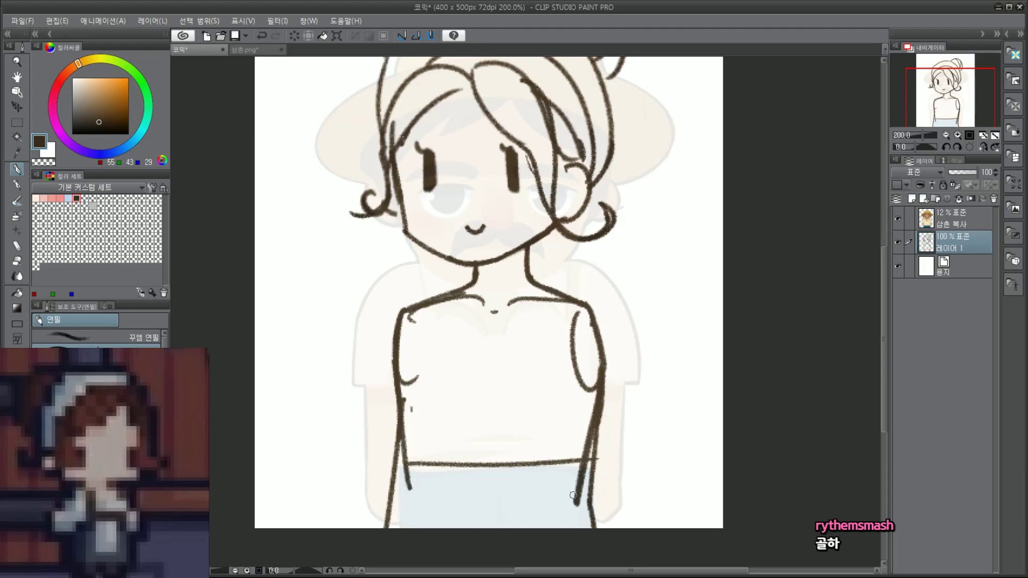
Step: Redraw the inward-slanting line below the right upper arm and erase the outer body lines on both sides
{"action": "key", "text": "ctrl+z"}
{"action": "left_click_drag", "start_coordinate": [599, 374], "coordinate": [577, 493]}
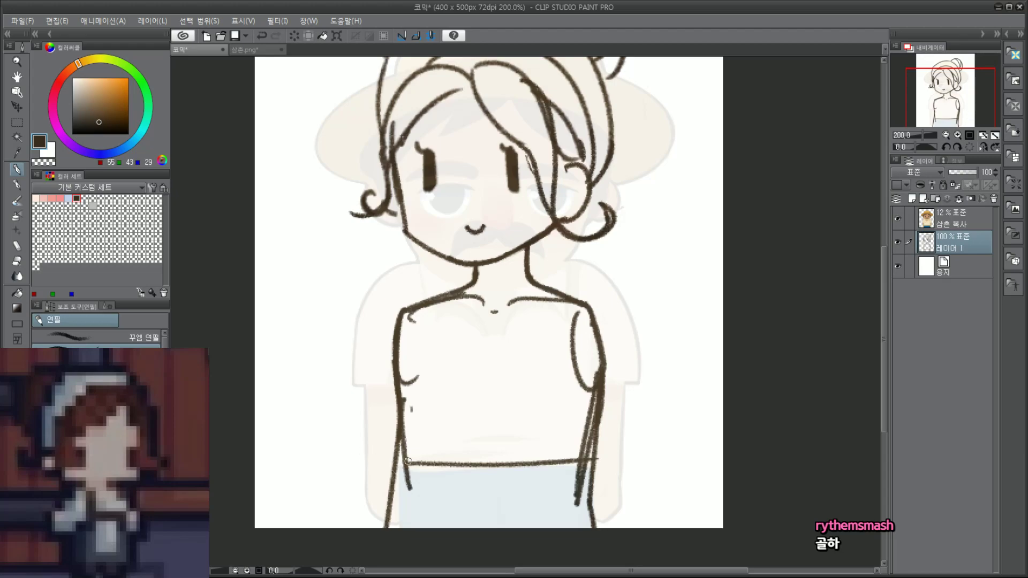
{"action": "left_click_drag", "start_coordinate": [397, 464], "coordinate": [382, 513]}
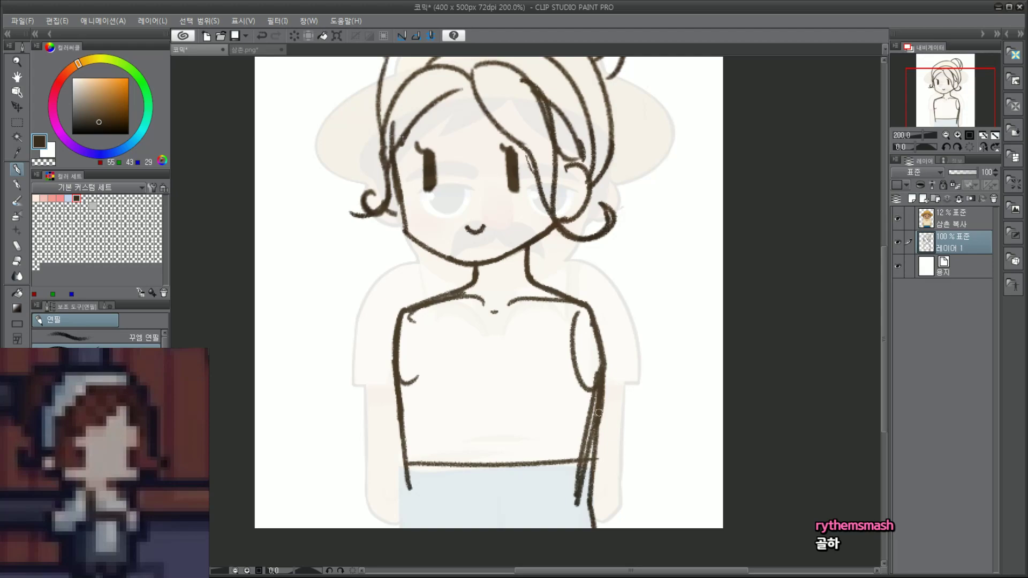
{"action": "left_click_drag", "start_coordinate": [599, 412], "coordinate": [595, 522]}
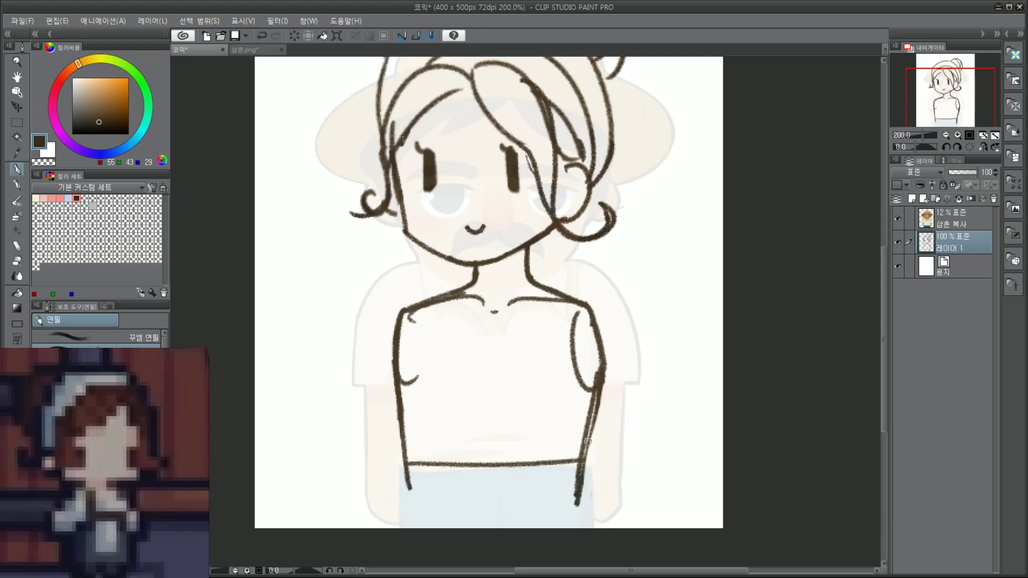
Step: Draw hip lines flaring outward from both ends of the waist down to the canvas's lower edge
{"action": "left_click_drag", "start_coordinate": [587, 442], "coordinate": [602, 573]}
{"action": "left_click_drag", "start_coordinate": [407, 431], "coordinate": [399, 528]}
{"action": "key", "text": "ctrl+z"}
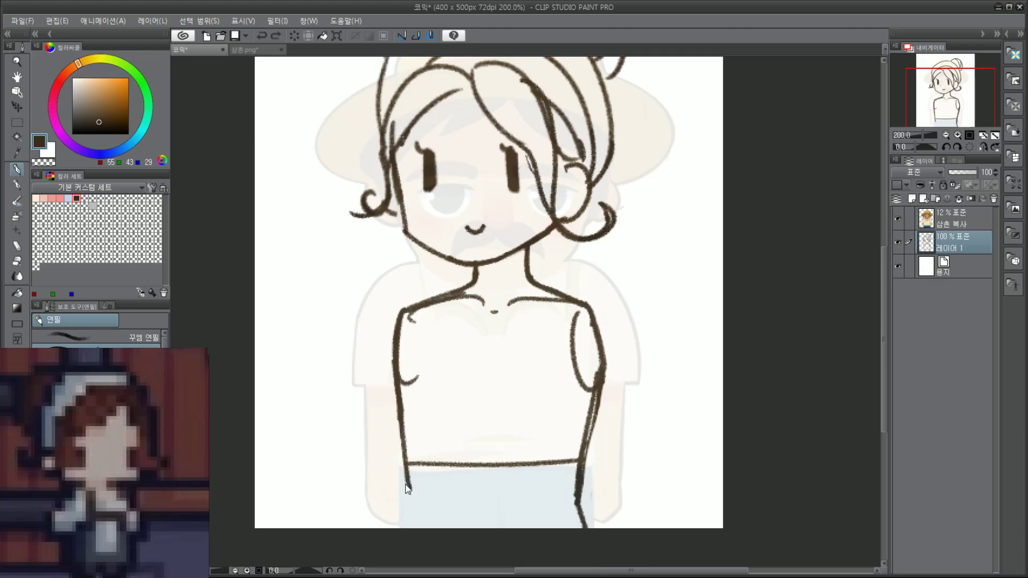
{"action": "left_click_drag", "start_coordinate": [408, 457], "coordinate": [394, 528]}
{"action": "key", "text": "ctrl+z"}
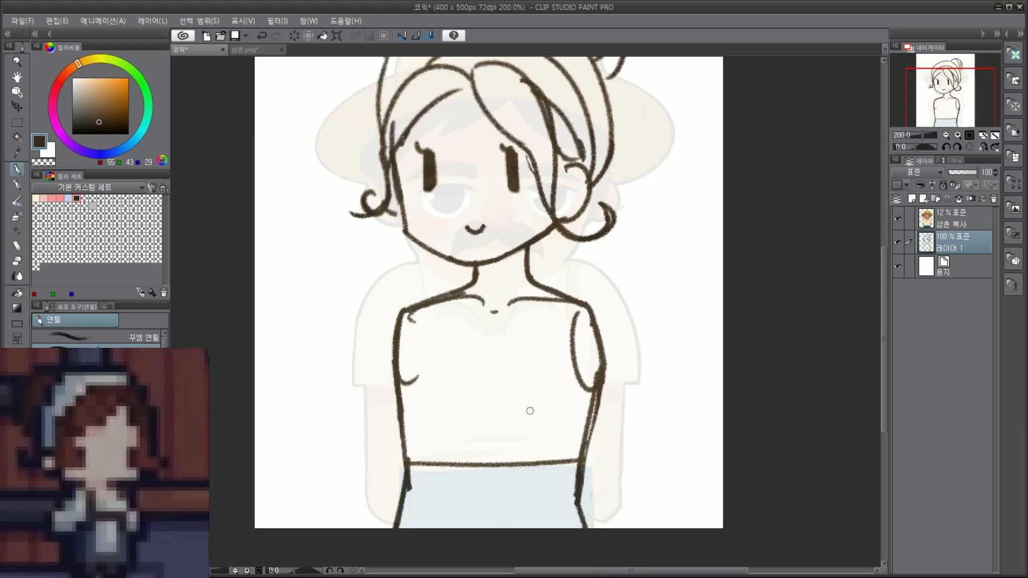
Step: Try outer arm lines running down and outward from the right shoulder
{"action": "scroll", "coordinate": [530, 411], "scroll_direction": "down", "scroll_amount": 2}
{"action": "scroll", "coordinate": [529, 409], "scroll_direction": "up", "scroll_amount": 1}
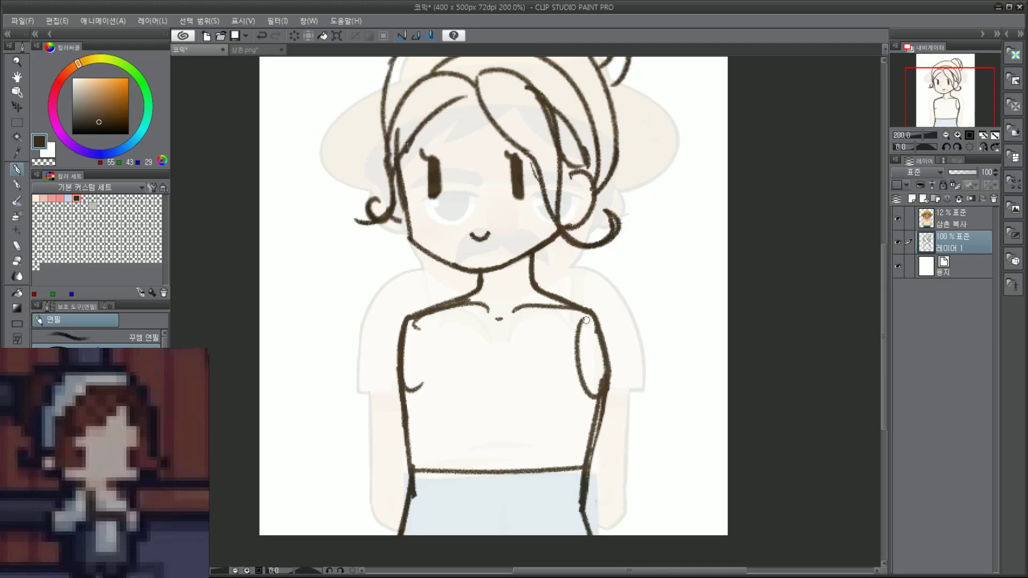
{"action": "mouse_move", "coordinate": [590, 319]}
{"action": "left_mouse_down"}
{"action": "mouse_move", "coordinate": [611, 330]}
{"action": "mouse_move", "coordinate": [639, 476]}
{"action": "mouse_move", "coordinate": [638, 396]}
{"action": "mouse_move", "coordinate": [664, 482]}
{"action": "mouse_move", "coordinate": [666, 444]}
{"action": "left_mouse_up"}
{"action": "key", "text": "ctrl+z"}
{"action": "key", "text": "ctrl+z"}
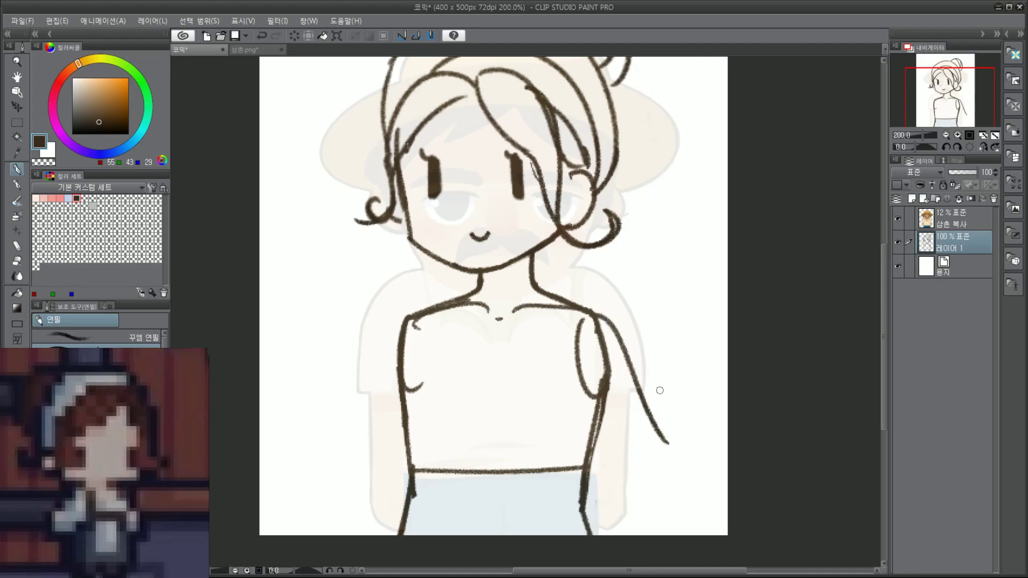
{"action": "key", "text": "ctrl+z"}
{"action": "left_click_drag", "start_coordinate": [593, 313], "coordinate": [632, 470]}
{"action": "key", "text": "ctrl+z"}
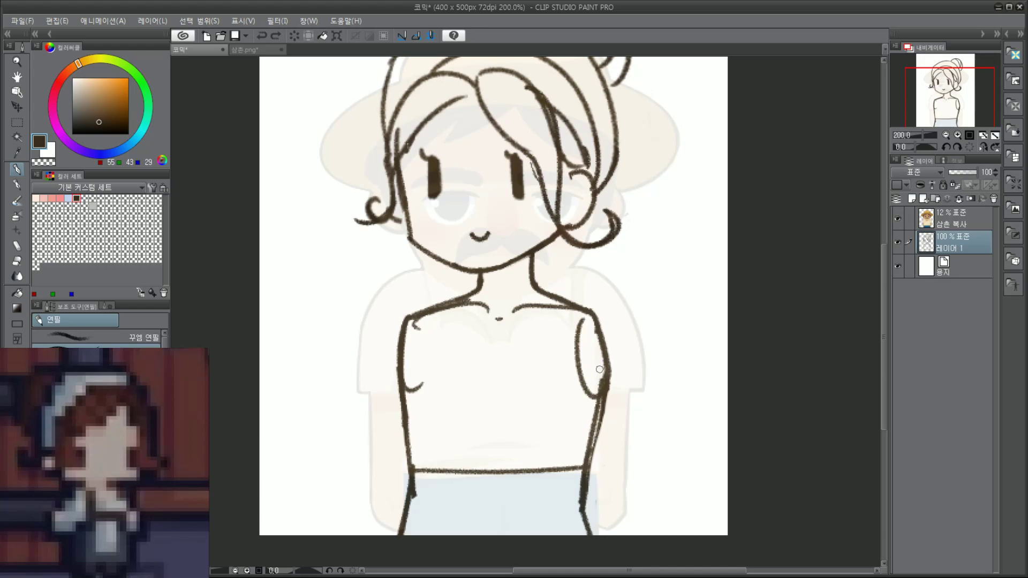
Step: Erase the upper stretch of the outer line at the right shoulder and delete the guide layer 삼촌 복사
{"action": "mouse_move", "coordinate": [600, 374]}
{"action": "left_mouse_down"}
{"action": "mouse_move", "coordinate": [596, 327]}
{"action": "mouse_move", "coordinate": [599, 345]}
{"action": "left_mouse_up"}
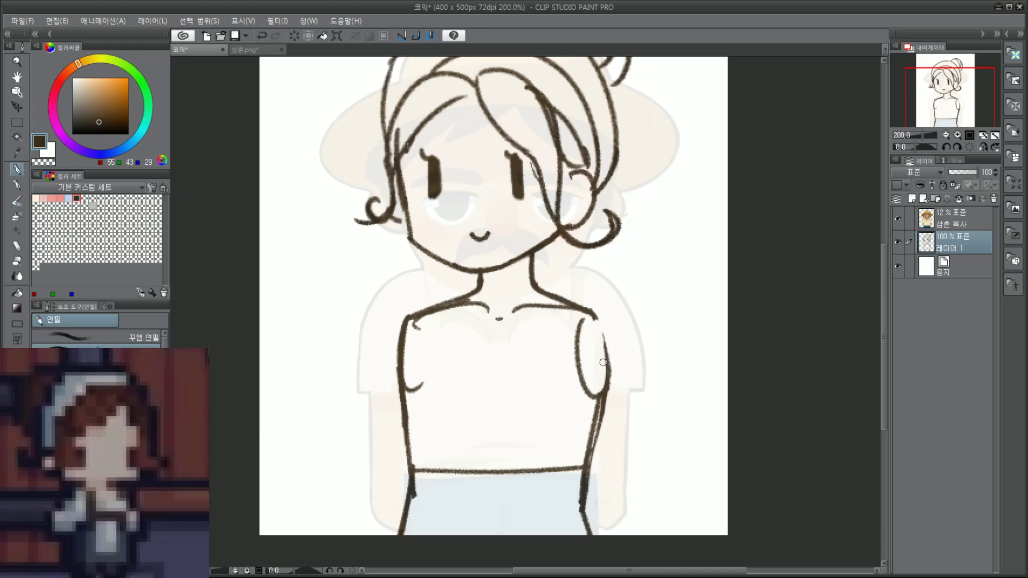
{"action": "key", "text": "ctrl+z"}
{"action": "left_click_drag", "start_coordinate": [934, 97], "coordinate": [938, 85]}
{"action": "left_click", "coordinate": [948, 223]}
{"action": "left_click", "coordinate": [993, 197]}
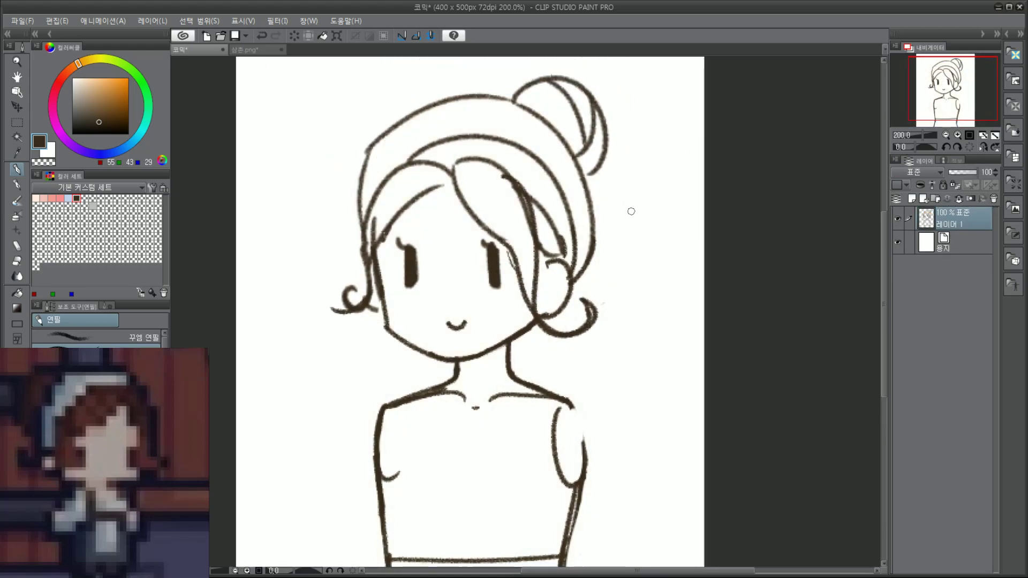
Step: Handwrite the note 여관 주인 on two lines to the right of the head
{"action": "left_click_drag", "start_coordinate": [624, 206], "coordinate": [623, 208]}
{"action": "left_click_drag", "start_coordinate": [629, 212], "coordinate": [637, 221]}
{"action": "mouse_move", "coordinate": [643, 199]}
{"action": "left_mouse_down"}
{"action": "mouse_move", "coordinate": [643, 238]}
{"action": "mouse_move", "coordinate": [658, 214]}
{"action": "mouse_move", "coordinate": [670, 225]}
{"action": "left_mouse_up"}
{"action": "left_click_drag", "start_coordinate": [664, 217], "coordinate": [678, 233]}
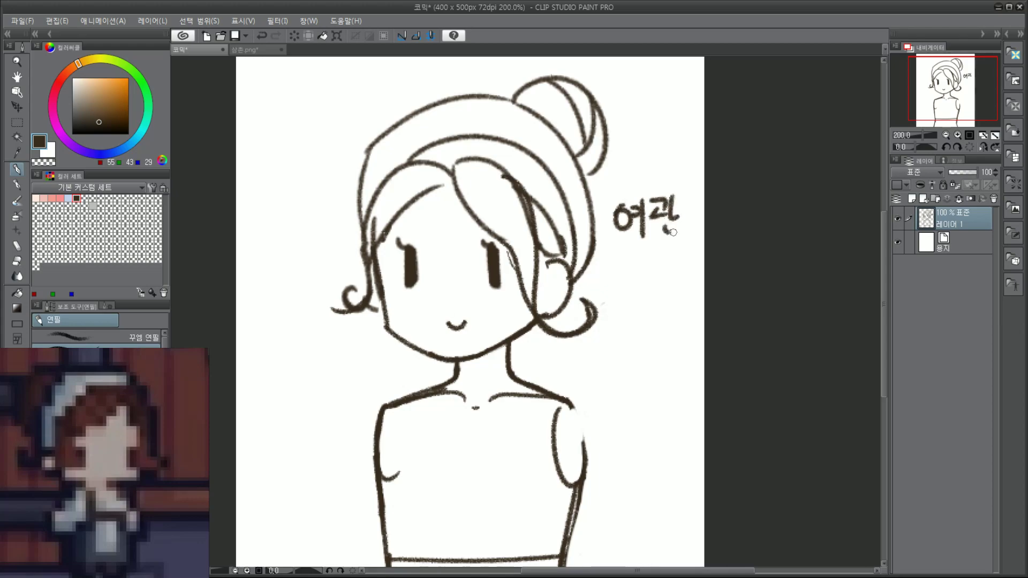
{"action": "left_click_drag", "start_coordinate": [609, 247], "coordinate": [633, 247]}
{"action": "mouse_move", "coordinate": [623, 249]}
{"action": "left_mouse_down"}
{"action": "mouse_move", "coordinate": [615, 265]}
{"action": "mouse_move", "coordinate": [637, 264]}
{"action": "left_mouse_up"}
{"action": "mouse_move", "coordinate": [626, 265]}
{"action": "left_mouse_down"}
{"action": "mouse_move", "coordinate": [627, 277]}
{"action": "mouse_move", "coordinate": [644, 253]}
{"action": "left_mouse_up"}
{"action": "left_click_drag", "start_coordinate": [656, 241], "coordinate": [665, 274]}
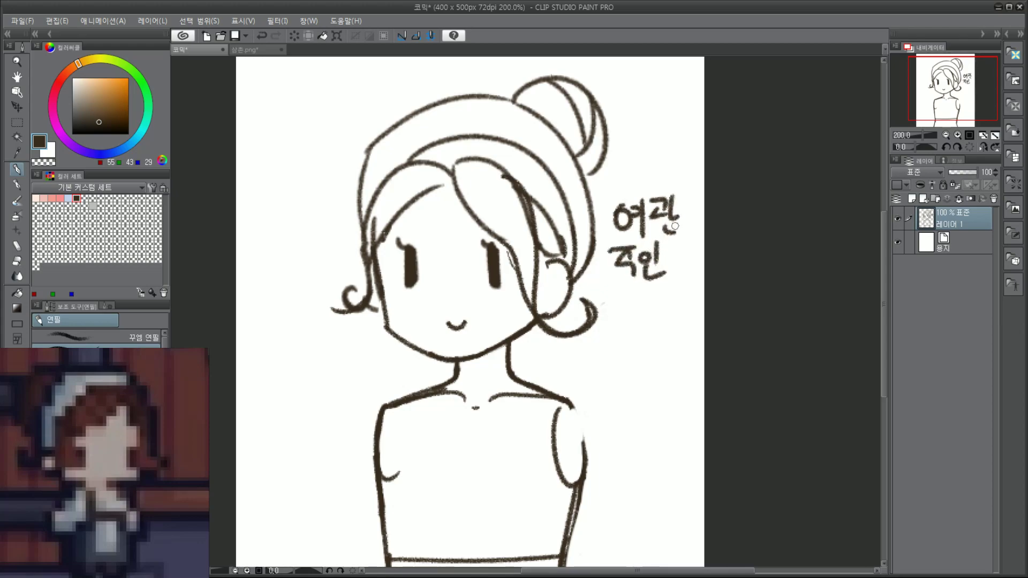
Step: Try several outward-slanting outer lines for the right arm, with forearm lines continuing toward the canvas's lower right corner
{"action": "left_click_drag", "start_coordinate": [962, 96], "coordinate": [961, 108]}
{"action": "left_click_drag", "start_coordinate": [581, 322], "coordinate": [621, 423]}
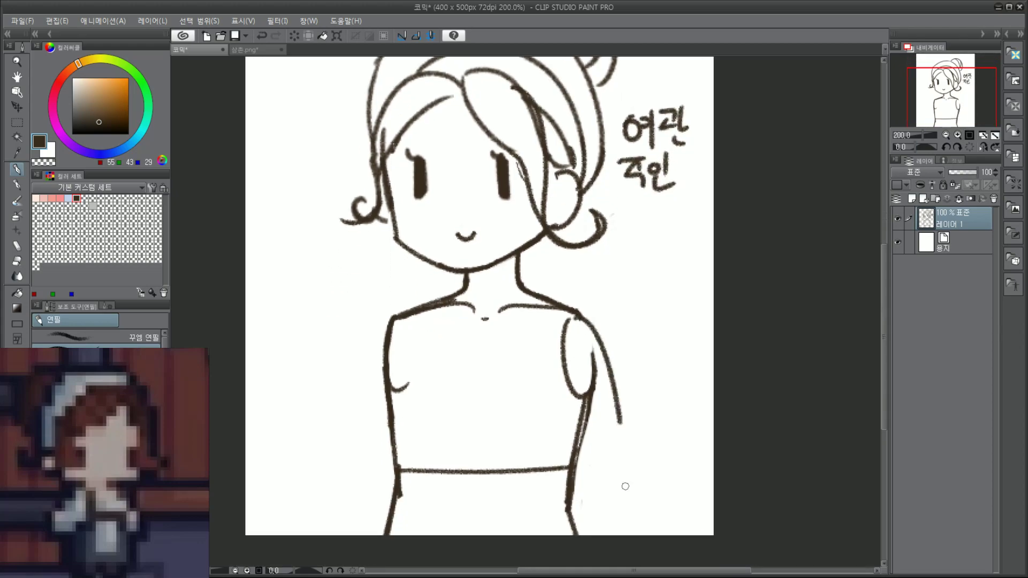
{"action": "key", "text": "ctrl+z"}
{"action": "left_click_drag", "start_coordinate": [582, 316], "coordinate": [645, 474]}
{"action": "key", "text": "ctrl+z"}
{"action": "left_click_drag", "start_coordinate": [584, 314], "coordinate": [664, 472]}
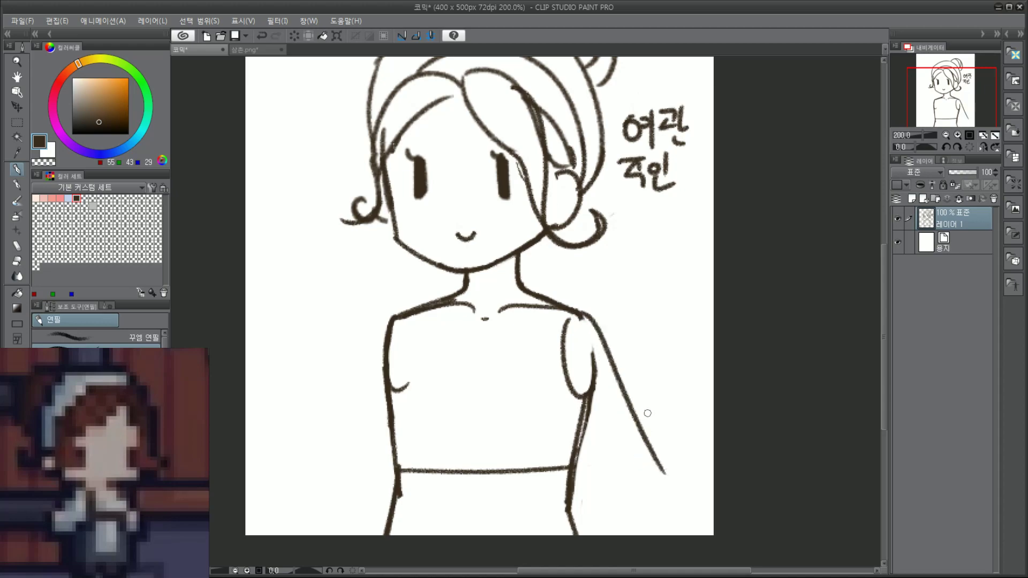
{"action": "left_click_drag", "start_coordinate": [637, 421], "coordinate": [667, 516]}
{"action": "left_click_drag", "start_coordinate": [665, 454], "coordinate": [717, 527]}
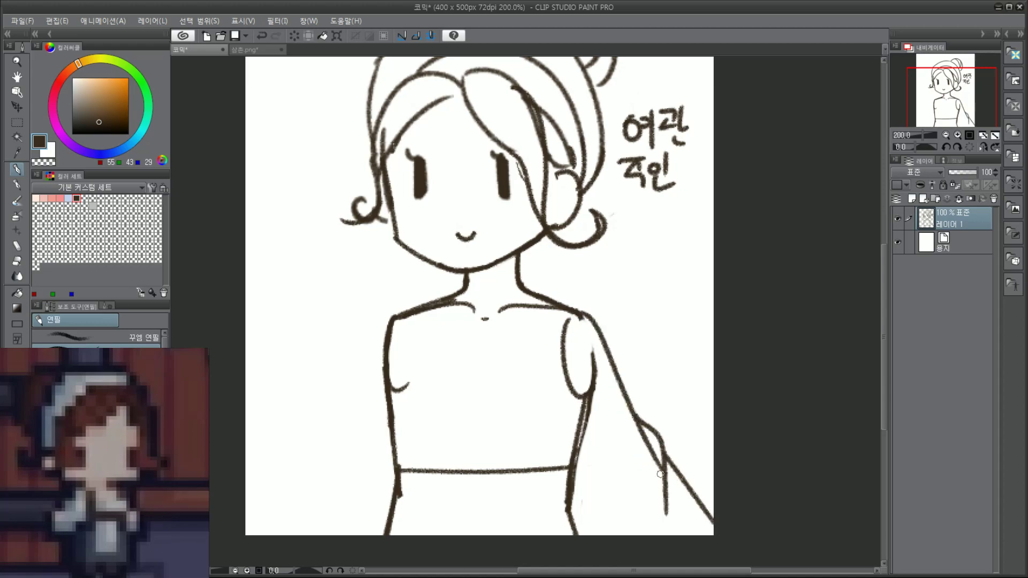
{"action": "key", "text": "ctrl+z"}
{"action": "key", "text": "ctrl+z"}
{"action": "mouse_move", "coordinate": [632, 408]}
{"action": "left_mouse_down"}
{"action": "mouse_move", "coordinate": [665, 487]}
{"action": "mouse_move", "coordinate": [666, 522]}
{"action": "mouse_move", "coordinate": [677, 486]}
{"action": "mouse_move", "coordinate": [714, 522]}
{"action": "left_mouse_up"}
{"action": "key", "text": "ctrl+z"}
{"action": "key", "text": "ctrl+z"}
{"action": "key", "text": "ctrl+z"}
{"action": "key", "text": "ctrl+z"}
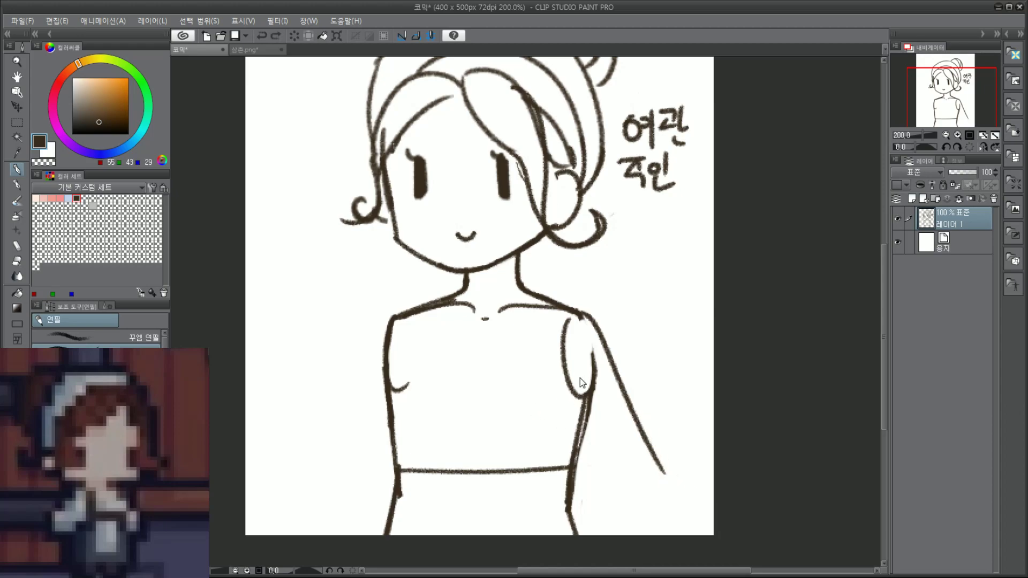
Step: Draw the right arm's outer line from the shoulder, bending outward at the elbow, and add a curve inside the forearm
{"action": "mouse_move", "coordinate": [580, 313]}
{"action": "left_mouse_down"}
{"action": "mouse_move", "coordinate": [625, 453]}
{"action": "mouse_move", "coordinate": [586, 328]}
{"action": "mouse_move", "coordinate": [620, 431]}
{"action": "left_mouse_up"}
{"action": "key", "text": "ctrl+z"}
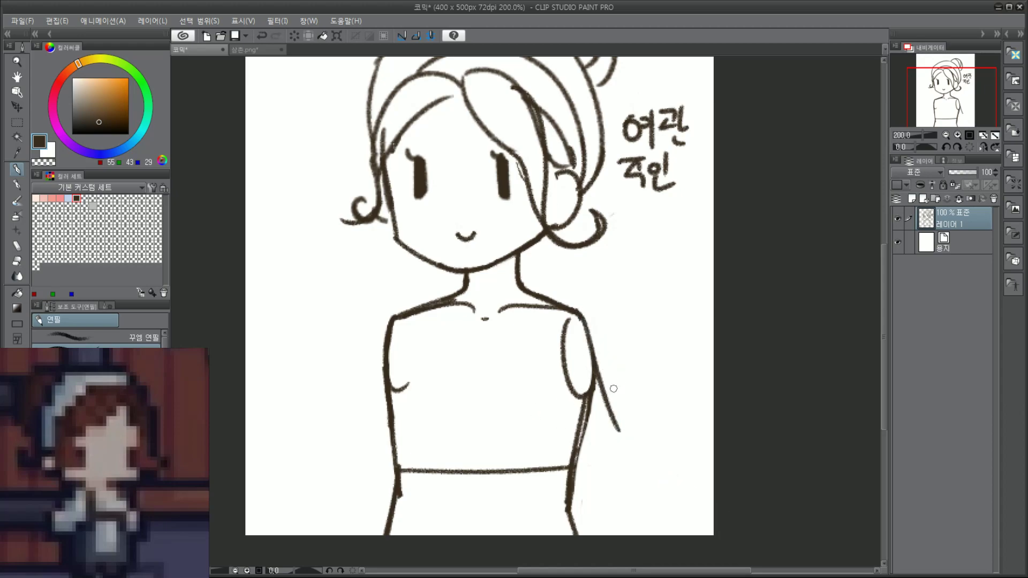
{"action": "key", "text": "ctrl+z"}
{"action": "mouse_move", "coordinate": [581, 313]}
{"action": "left_mouse_down"}
{"action": "mouse_move", "coordinate": [598, 373]}
{"action": "mouse_move", "coordinate": [649, 432]}
{"action": "mouse_move", "coordinate": [683, 532]}
{"action": "left_mouse_up"}
{"action": "key", "text": "ctrl+z"}
{"action": "mouse_move", "coordinate": [649, 434]}
{"action": "left_mouse_down"}
{"action": "mouse_move", "coordinate": [712, 535]}
{"action": "mouse_move", "coordinate": [657, 454]}
{"action": "mouse_move", "coordinate": [695, 535]}
{"action": "mouse_move", "coordinate": [607, 503]}
{"action": "left_mouse_up"}
{"action": "key", "text": "ctrl+z"}
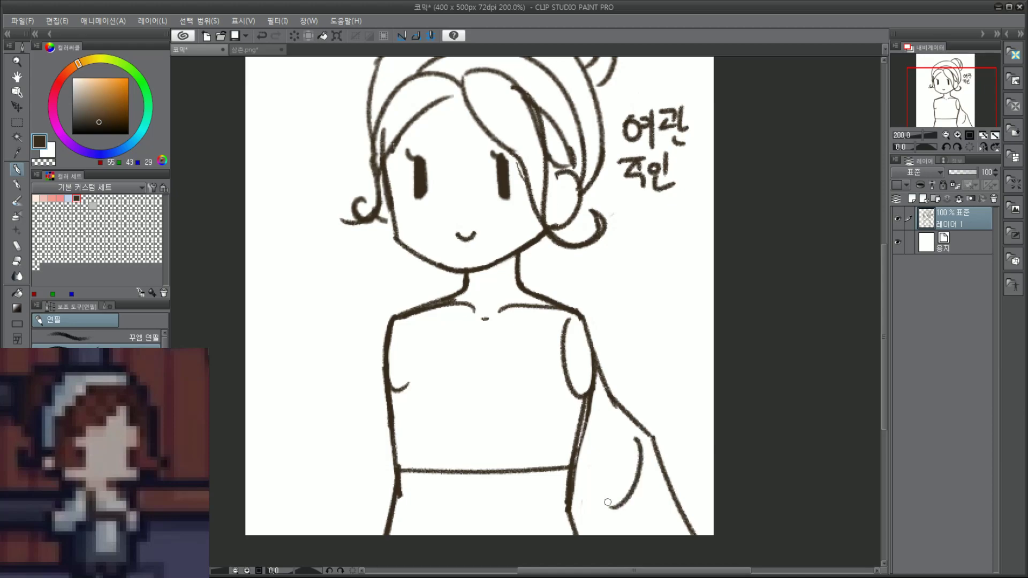
Step: Draw the right arm's inner line from the armpit down to the canvas's lower edge
{"action": "left_click_drag", "start_coordinate": [588, 388], "coordinate": [601, 538]}
{"action": "key", "text": "ctrl+z"}
{"action": "left_click_drag", "start_coordinate": [583, 396], "coordinate": [606, 539]}
{"action": "key", "text": "ctrl+z"}
{"action": "left_click_drag", "start_coordinate": [595, 505], "coordinate": [599, 535]}
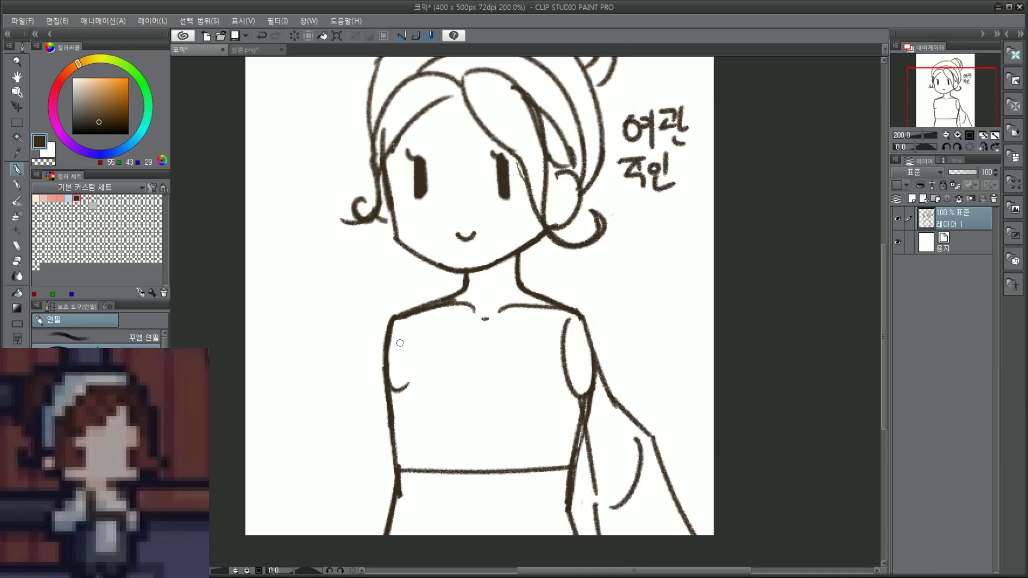
Step: Draw the left upper arm's outer line from the shoulder to the elbow, with a short curve at the elbow
{"action": "left_click_drag", "start_coordinate": [392, 316], "coordinate": [359, 418]}
{"action": "key", "text": "ctrl+z"}
{"action": "left_click_drag", "start_coordinate": [391, 317], "coordinate": [337, 499]}
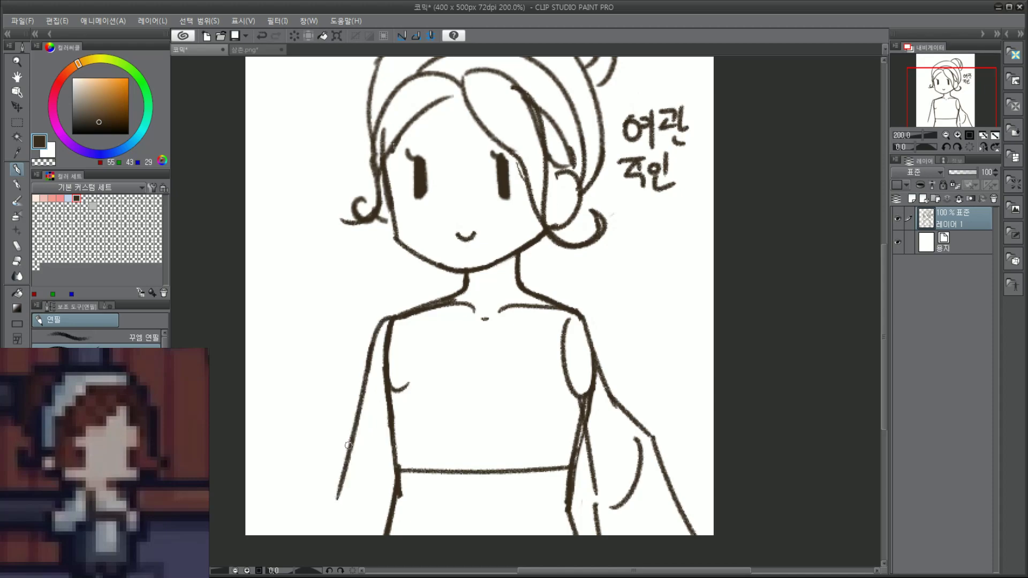
{"action": "key", "text": "ctrl+z"}
{"action": "mouse_move", "coordinate": [375, 349]}
{"action": "left_mouse_down"}
{"action": "mouse_move", "coordinate": [347, 444]}
{"action": "mouse_move", "coordinate": [377, 446]}
{"action": "mouse_move", "coordinate": [388, 434]}
{"action": "mouse_move", "coordinate": [348, 535]}
{"action": "left_mouse_up"}
{"action": "key", "text": "ctrl+z"}
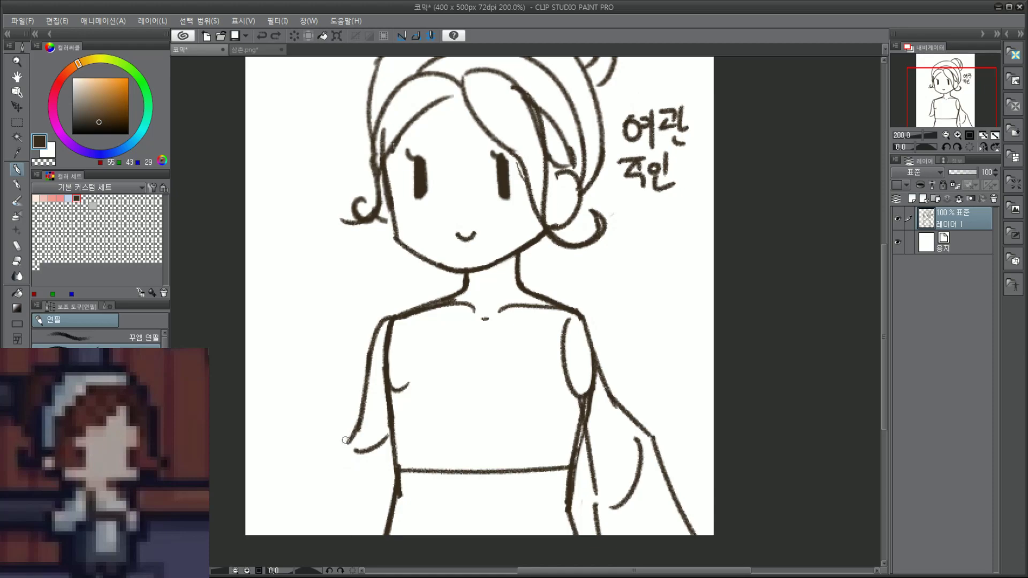
Step: Draw the left forearm's outer line from the elbow down to the canvas's lower edge
{"action": "left_click_drag", "start_coordinate": [347, 441], "coordinate": [317, 535]}
{"action": "key", "text": "ctrl+z"}
{"action": "left_click_drag", "start_coordinate": [347, 441], "coordinate": [331, 531]}
{"action": "key", "text": "ctrl+z"}
{"action": "key", "text": "ctrl+z"}
{"action": "mouse_move", "coordinate": [348, 441]}
{"action": "left_mouse_down"}
{"action": "mouse_move", "coordinate": [343, 518]}
{"action": "mouse_move", "coordinate": [323, 563]}
{"action": "left_mouse_up"}
{"action": "key", "text": "ctrl+z"}
{"action": "key", "text": "ctrl+z"}
{"action": "left_click_drag", "start_coordinate": [345, 503], "coordinate": [329, 541]}
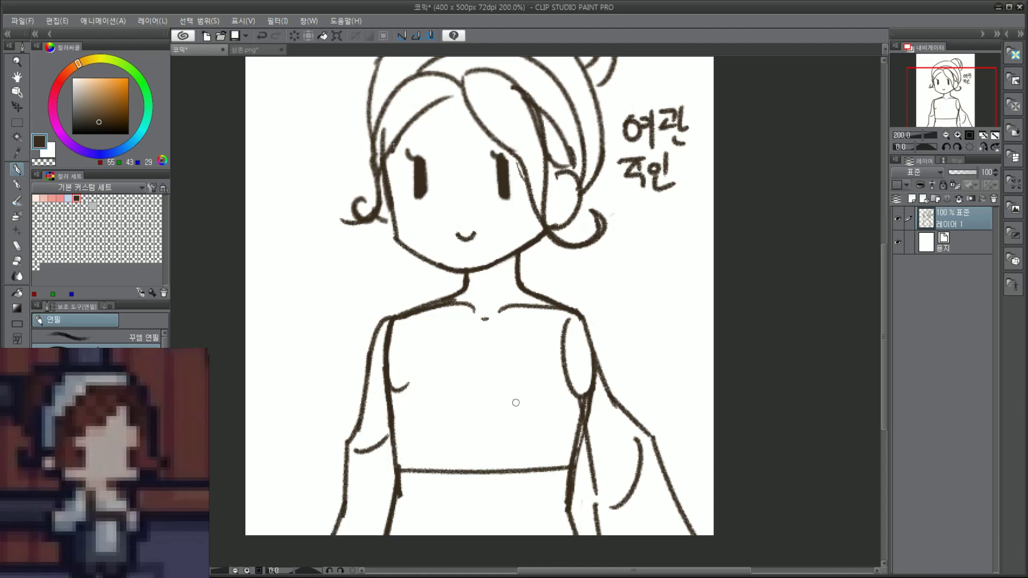
Step: Erase the right forearm's outer line and the lower part of the right arm's inner line
{"action": "key", "text": "ctrl+z"}
{"action": "mouse_move", "coordinate": [601, 533]}
{"action": "left_mouse_down"}
{"action": "mouse_move", "coordinate": [587, 498]}
{"action": "mouse_move", "coordinate": [597, 500]}
{"action": "mouse_move", "coordinate": [587, 504]}
{"action": "left_mouse_up"}
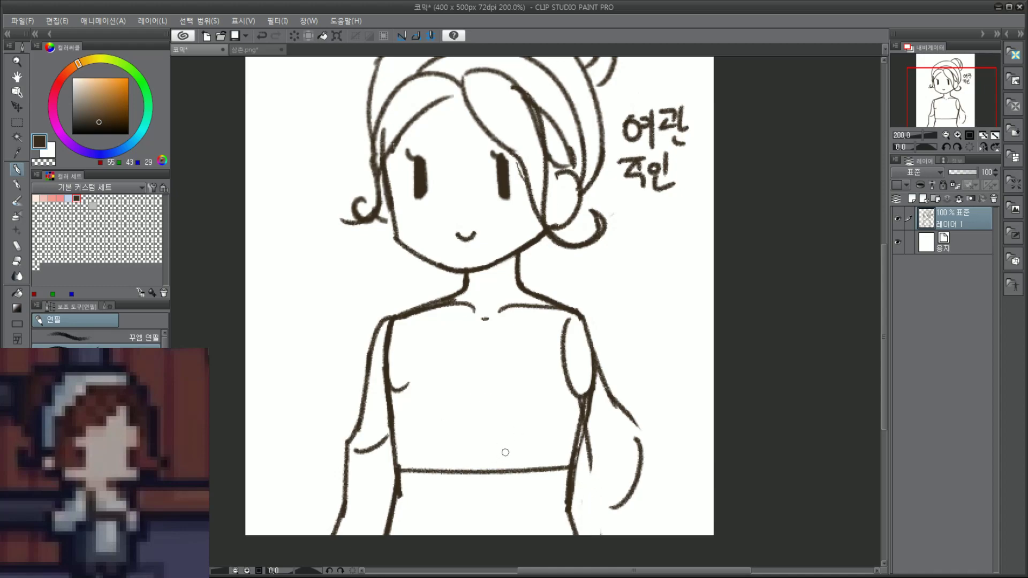
Step: Sketch a right forearm folded across the waist and join it to the upper arm with a pointed elbow
{"action": "mouse_move", "coordinate": [495, 407]}
{"action": "left_mouse_down"}
{"action": "mouse_move", "coordinate": [485, 515]}
{"action": "mouse_move", "coordinate": [608, 422]}
{"action": "left_mouse_up"}
{"action": "left_click_drag", "start_coordinate": [490, 515], "coordinate": [624, 480]}
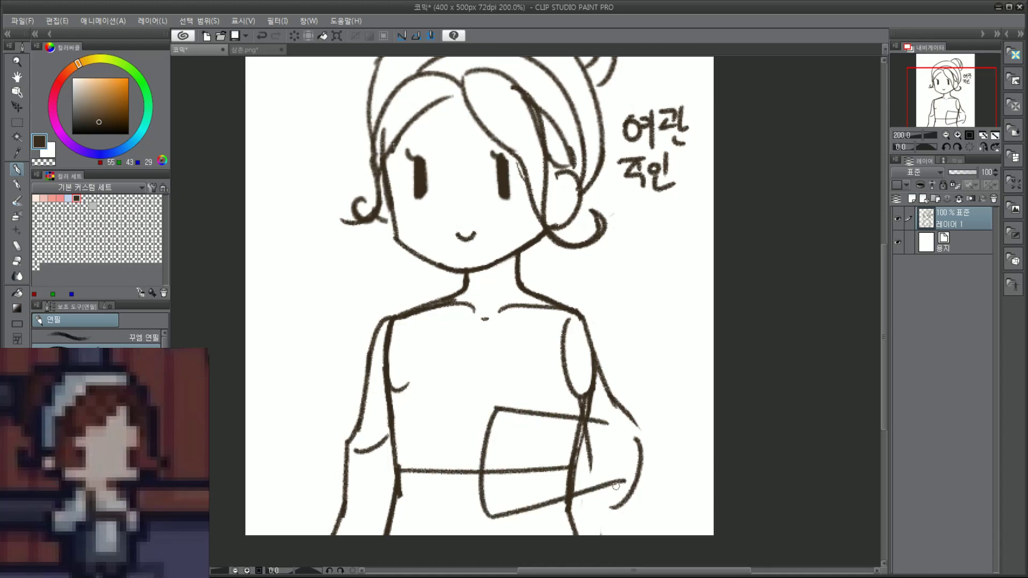
{"action": "left_click_drag", "start_coordinate": [601, 382], "coordinate": [646, 461]}
{"action": "left_click_drag", "start_coordinate": [625, 419], "coordinate": [651, 470]}
{"action": "left_click_drag", "start_coordinate": [644, 462], "coordinate": [619, 487]}
{"action": "left_click_drag", "start_coordinate": [590, 419], "coordinate": [611, 423]}
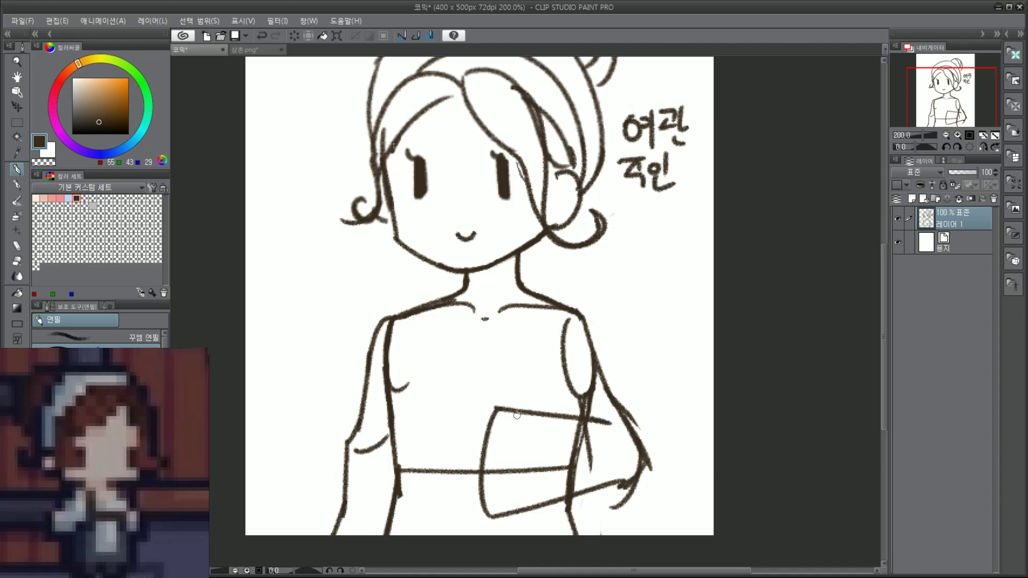
Step: Add a small hand at the end of the folded forearm and clean up the stray lines around the elbow
{"action": "mouse_move", "coordinate": [493, 412]}
{"action": "left_mouse_down"}
{"action": "mouse_move", "coordinate": [465, 444]}
{"action": "mouse_move", "coordinate": [477, 447]}
{"action": "mouse_move", "coordinate": [475, 421]}
{"action": "mouse_move", "coordinate": [478, 461]}
{"action": "left_mouse_up"}
{"action": "key", "text": "ctrl+z"}
{"action": "key", "text": "ctrl+z"}
{"action": "mouse_move", "coordinate": [479, 413]}
{"action": "left_mouse_down"}
{"action": "mouse_move", "coordinate": [457, 442]}
{"action": "mouse_move", "coordinate": [479, 476]}
{"action": "left_mouse_up"}
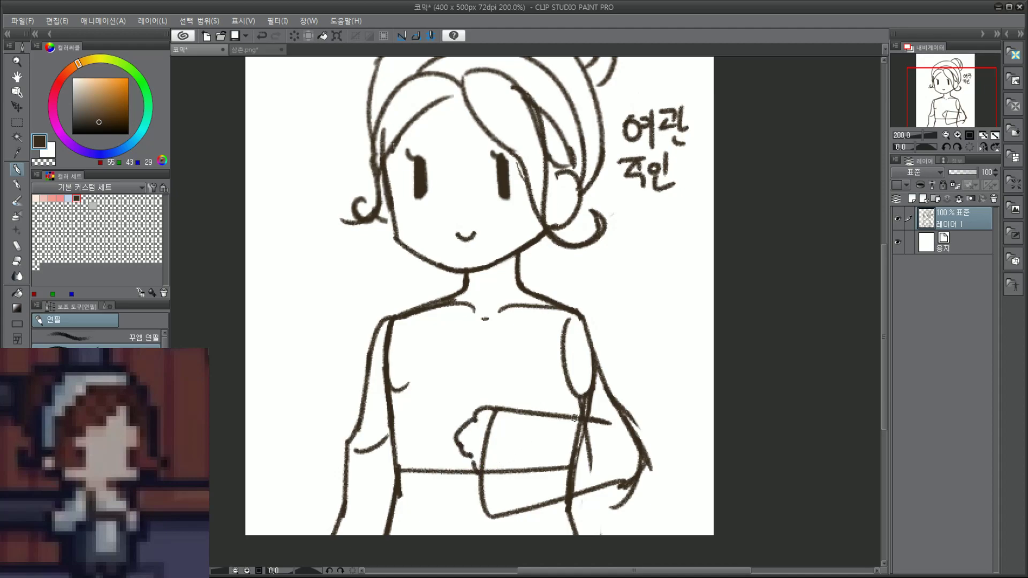
{"action": "mouse_move", "coordinate": [588, 473]}
{"action": "left_mouse_down"}
{"action": "mouse_move", "coordinate": [606, 488]}
{"action": "mouse_move", "coordinate": [607, 507]}
{"action": "mouse_move", "coordinate": [632, 499]}
{"action": "mouse_move", "coordinate": [637, 479]}
{"action": "mouse_move", "coordinate": [659, 469]}
{"action": "mouse_move", "coordinate": [638, 429]}
{"action": "left_mouse_up"}
{"action": "scroll", "coordinate": [649, 453], "scroll_direction": "down", "scroll_amount": 1}
{"action": "scroll", "coordinate": [641, 445], "scroll_direction": "up", "scroll_amount": 1}
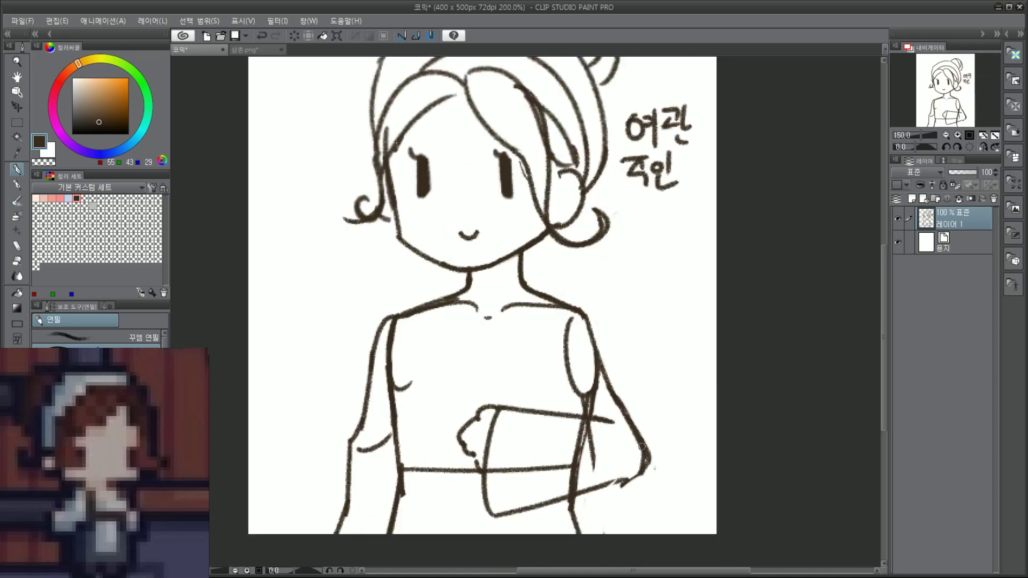
Step: Undo the folded forearm, its hand and the elbow changes
{"action": "key", "text": "ctrl+z"}
{"action": "key", "text": "ctrl+z"}
{"action": "key", "text": "ctrl+z"}
{"action": "key", "text": "ctrl+z"}
{"action": "key", "text": "ctrl+z"}
{"action": "key", "text": "ctrl+z"}
{"action": "key", "text": "ctrl+z"}
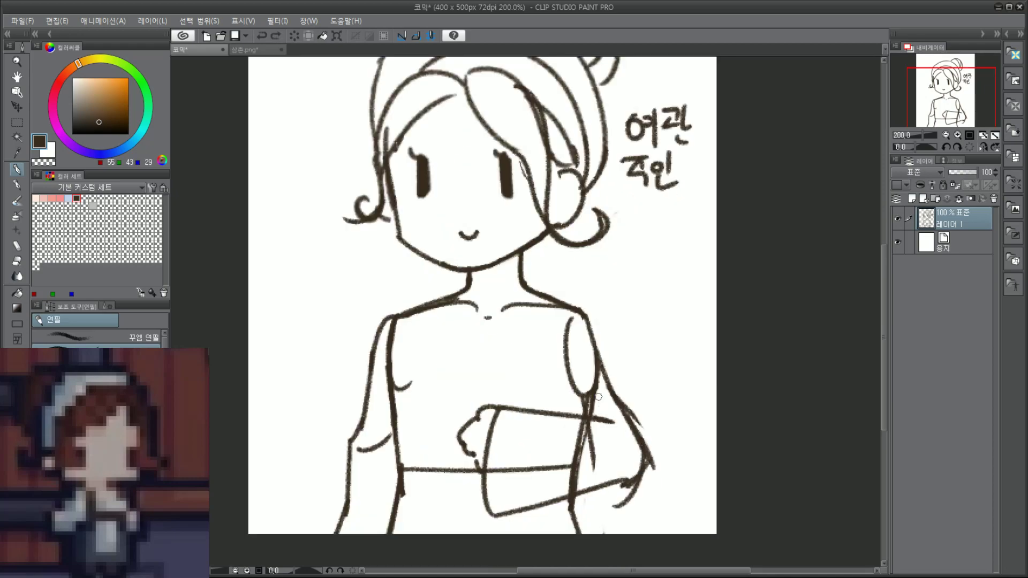
{"action": "key", "text": "ctrl+z"}
{"action": "key", "text": "ctrl+z"}
{"action": "key", "text": "ctrl+z"}
{"action": "key", "text": "ctrl+z"}
{"action": "key", "text": "ctrl+z"}
{"action": "key", "text": "ctrl+z"}
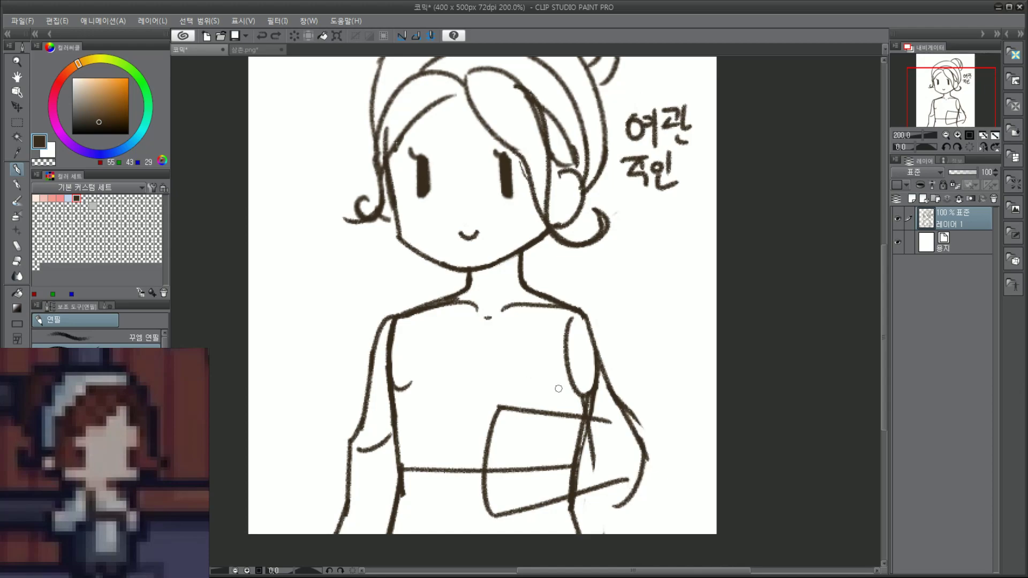
{"action": "key", "text": "ctrl+z"}
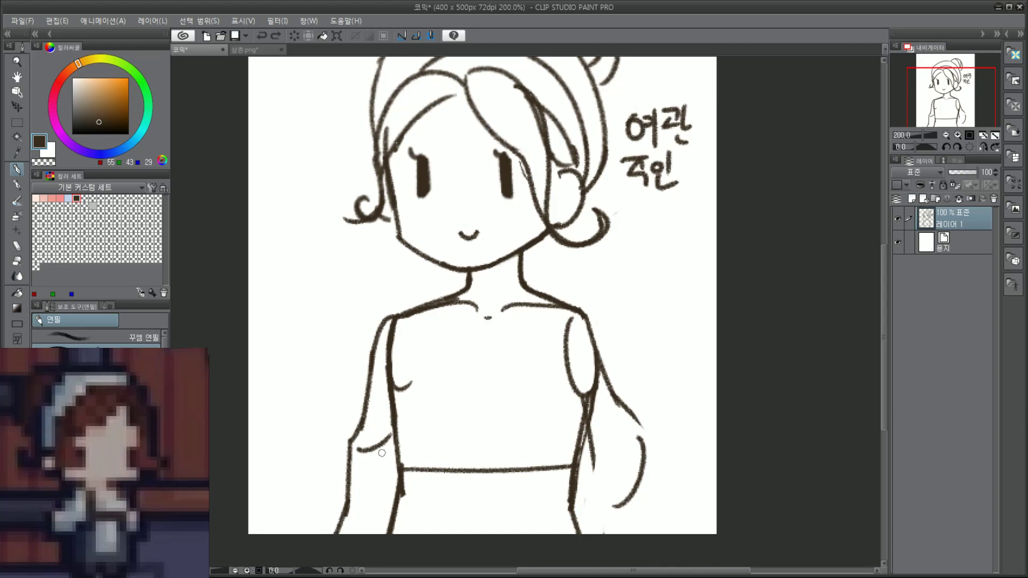
Step: Erase the right arm below its upper stub and the left forearm with its elbow curve, and retrace the left upper arm's outer line
{"action": "mouse_move", "coordinate": [631, 465]}
{"action": "left_mouse_down"}
{"action": "mouse_move", "coordinate": [651, 439]}
{"action": "mouse_move", "coordinate": [633, 501]}
{"action": "mouse_move", "coordinate": [632, 456]}
{"action": "mouse_move", "coordinate": [622, 449]}
{"action": "mouse_move", "coordinate": [604, 531]}
{"action": "mouse_move", "coordinate": [589, 483]}
{"action": "mouse_move", "coordinate": [584, 510]}
{"action": "mouse_move", "coordinate": [601, 408]}
{"action": "mouse_move", "coordinate": [621, 396]}
{"action": "mouse_move", "coordinate": [640, 430]}
{"action": "mouse_move", "coordinate": [608, 409]}
{"action": "left_mouse_up"}
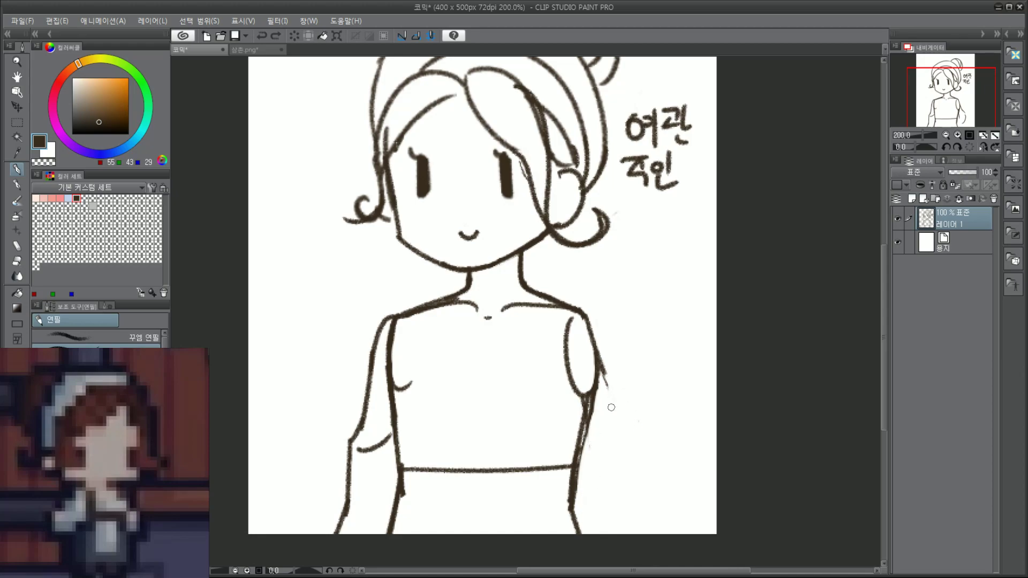
{"action": "mouse_move", "coordinate": [349, 421]}
{"action": "left_mouse_down"}
{"action": "mouse_move", "coordinate": [345, 495]}
{"action": "mouse_move", "coordinate": [385, 439]}
{"action": "mouse_move", "coordinate": [365, 462]}
{"action": "mouse_move", "coordinate": [358, 453]}
{"action": "left_mouse_up"}
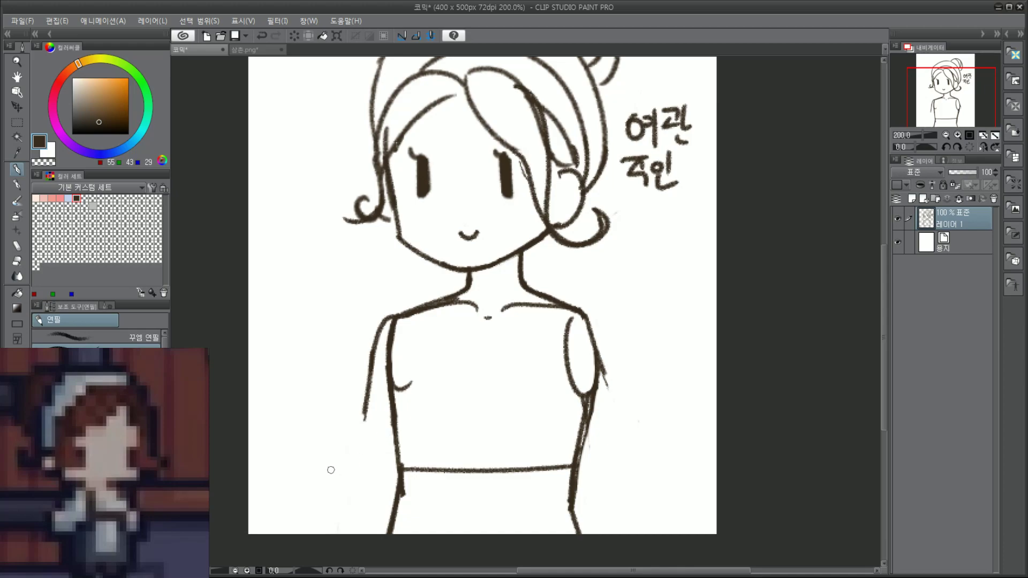
{"action": "left_click_drag", "start_coordinate": [378, 346], "coordinate": [366, 420]}
Step: Add a new layer and draw a nearly vertical outer forearm line from the left elbow to the canvas's lower edge
{"action": "left_click", "coordinate": [912, 199]}
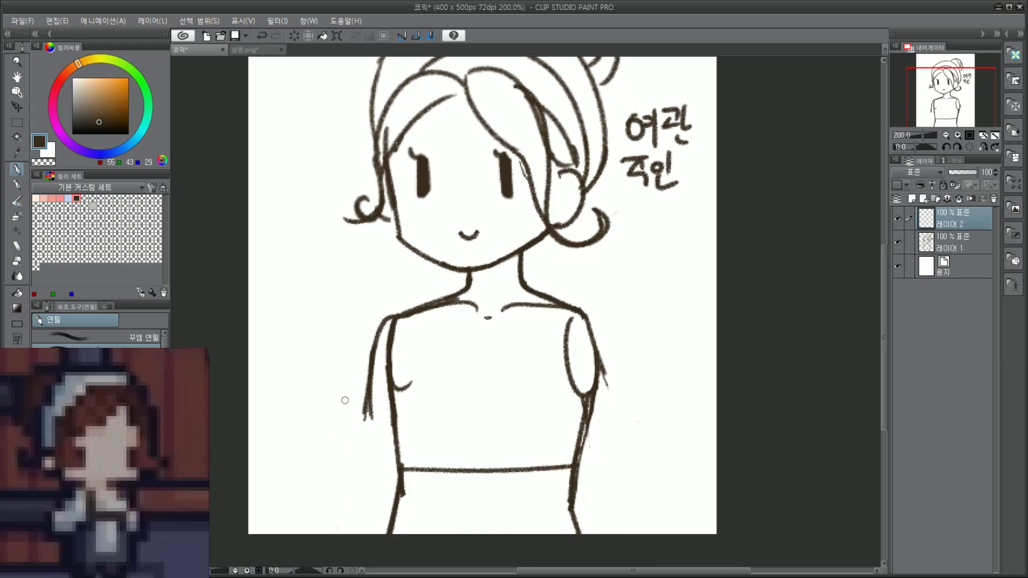
{"action": "mouse_move", "coordinate": [374, 348]}
{"action": "left_mouse_down"}
{"action": "mouse_move", "coordinate": [368, 389]}
{"action": "mouse_move", "coordinate": [392, 492]}
{"action": "left_mouse_up"}
{"action": "key", "text": "ctrl+z"}
{"action": "left_click_drag", "start_coordinate": [367, 396], "coordinate": [395, 533]}
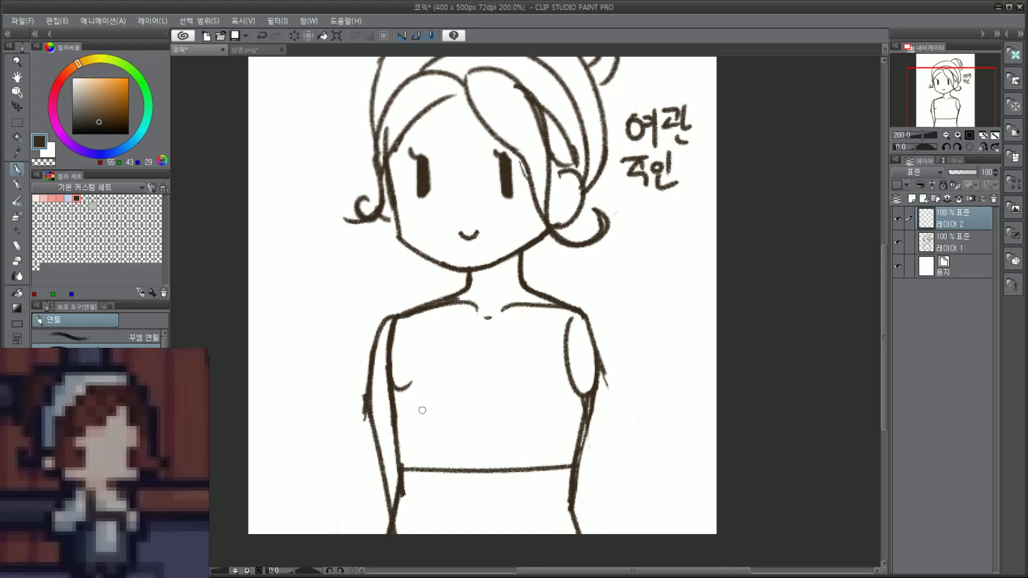
{"action": "key", "text": "ctrl+z"}
{"action": "left_click_drag", "start_coordinate": [365, 396], "coordinate": [372, 533]}
{"action": "key", "text": "ctrl+z"}
Step: Draw a rounded outer line for the right upper arm, curving from the shoulder down to elbow height
{"action": "mouse_move", "coordinate": [585, 316]}
{"action": "left_mouse_down"}
{"action": "mouse_move", "coordinate": [607, 386]}
{"action": "mouse_move", "coordinate": [615, 372]}
{"action": "left_mouse_up"}
{"action": "key", "text": "ctrl+z"}
{"action": "mouse_move", "coordinate": [587, 315]}
{"action": "left_mouse_down"}
{"action": "mouse_move", "coordinate": [621, 374]}
{"action": "mouse_move", "coordinate": [605, 431]}
{"action": "left_mouse_up"}
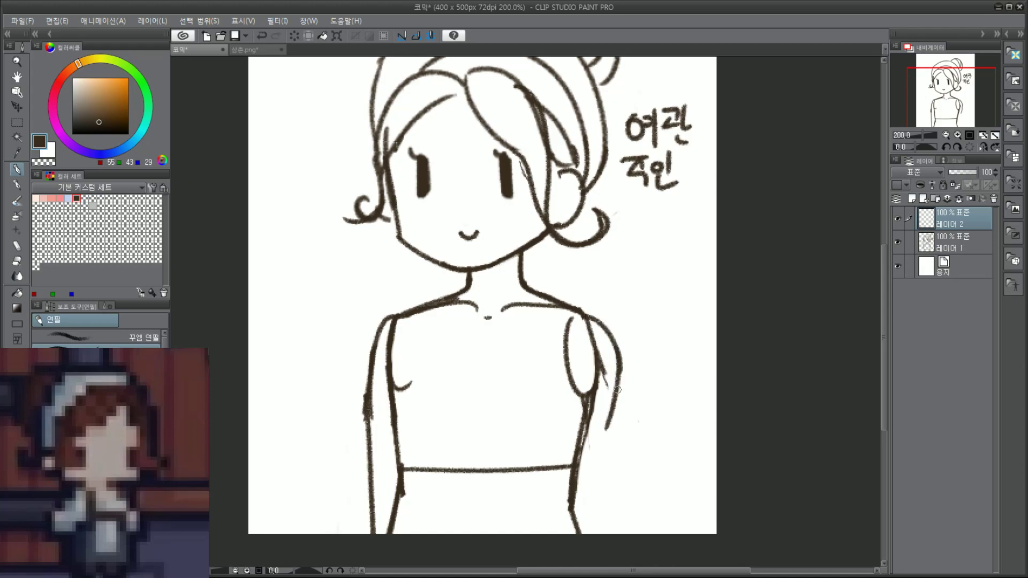
Step: Redraw the right arm's outer line from below the shoulder, continuing it inward down to the canvas's lower edge
{"action": "key", "text": "ctrl+z"}
{"action": "left_click_drag", "start_coordinate": [621, 354], "coordinate": [602, 461]}
{"action": "key", "text": "ctrl+z"}
{"action": "left_click_drag", "start_coordinate": [622, 362], "coordinate": [604, 455]}
{"action": "key", "text": "ctrl+z"}
{"action": "left_click_drag", "start_coordinate": [621, 358], "coordinate": [608, 461]}
{"action": "left_click_drag", "start_coordinate": [585, 533], "coordinate": [600, 465]}
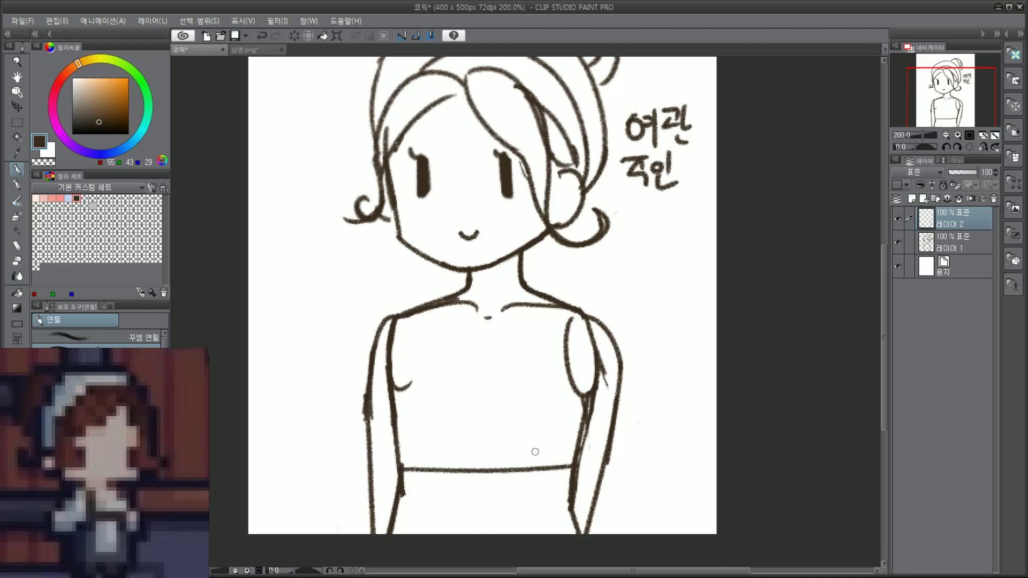
Step: Try inner forearm lines running diagonally from both armpits across the torso toward the middle of the canvas's lower edge
{"action": "left_click_drag", "start_coordinate": [566, 417], "coordinate": [486, 534]}
{"action": "key", "text": "ctrl+z"}
{"action": "left_click_drag", "start_coordinate": [586, 378], "coordinate": [513, 534]}
{"action": "left_click_drag", "start_coordinate": [401, 387], "coordinate": [460, 534]}
{"action": "key", "text": "ctrl+z"}
{"action": "key", "text": "ctrl+z"}
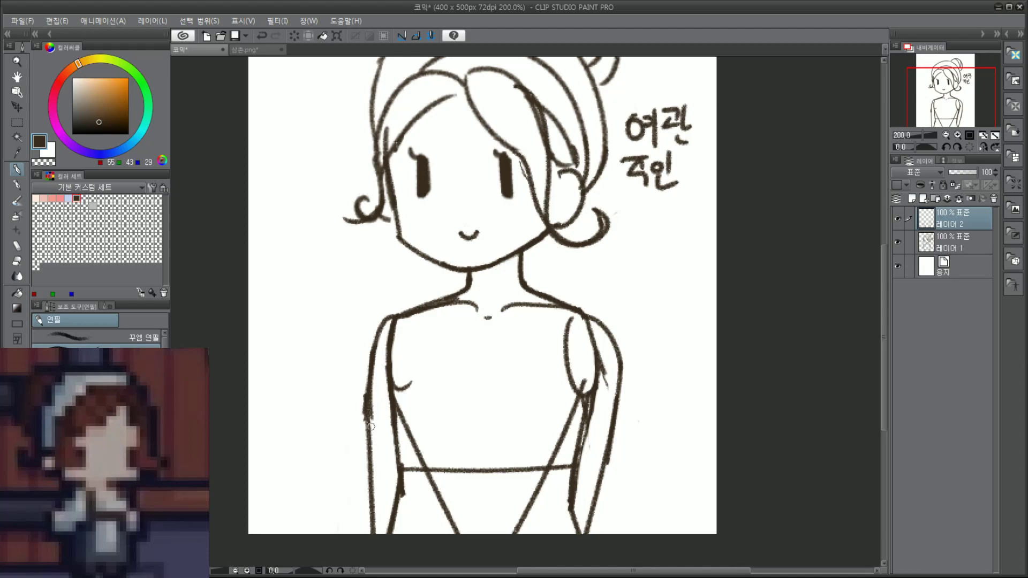
Step: Erase the left forearm's outer line and redraw it slanting inward from the elbow to the canvas's lower edge
{"action": "left_click_drag", "start_coordinate": [368, 407], "coordinate": [381, 534]}
{"action": "key", "text": "ctrl+z"}
{"action": "left_click_drag", "start_coordinate": [370, 474], "coordinate": [371, 510]}
{"action": "left_click_drag", "start_coordinate": [368, 401], "coordinate": [373, 530]}
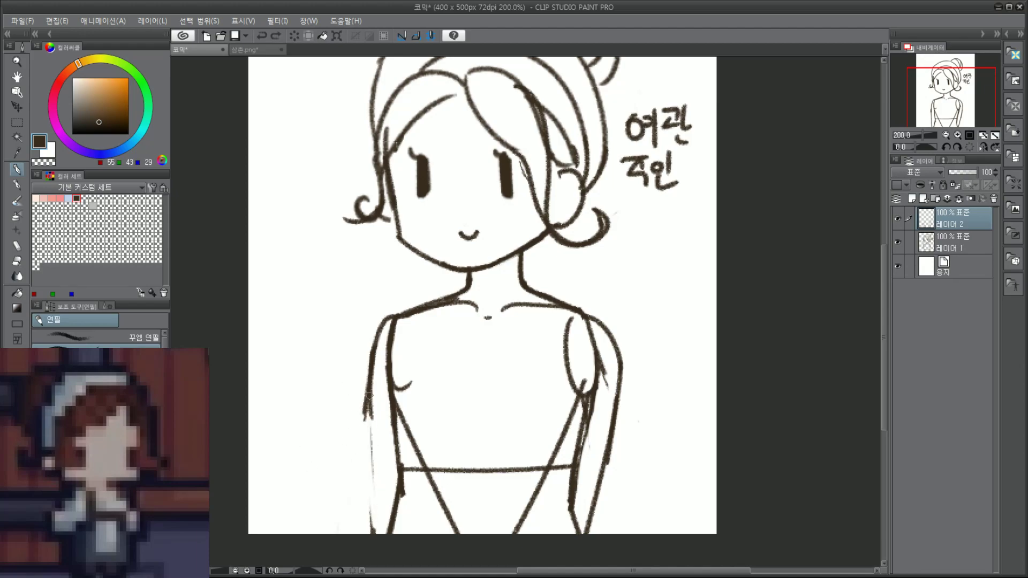
{"action": "left_click_drag", "start_coordinate": [370, 425], "coordinate": [373, 534]}
{"action": "left_click_drag", "start_coordinate": [368, 392], "coordinate": [395, 531]}
{"action": "key", "text": "ctrl+z"}
{"action": "left_click_drag", "start_coordinate": [369, 415], "coordinate": [386, 533]}
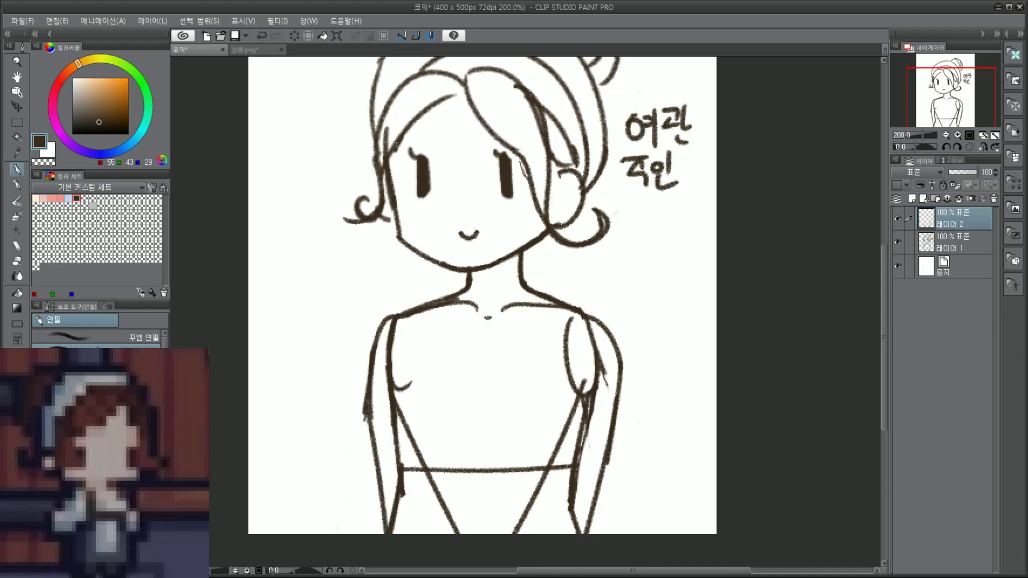
Step: Retrace the right forearm's outer line and sketch small hand curves between the diagonals at the canvas's lower edge
{"action": "left_click_drag", "start_coordinate": [607, 444], "coordinate": [585, 534]}
{"action": "left_click_drag", "start_coordinate": [456, 530], "coordinate": [501, 535]}
{"action": "scroll", "coordinate": [547, 468], "scroll_direction": "down", "scroll_amount": 2}
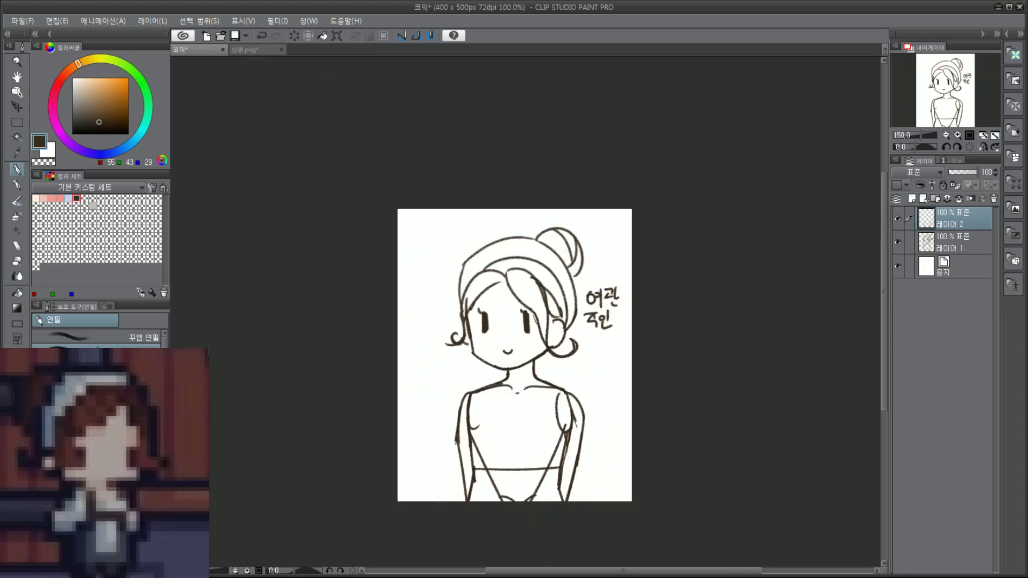
{"action": "scroll", "coordinate": [556, 495], "scroll_direction": "up", "scroll_amount": 2}
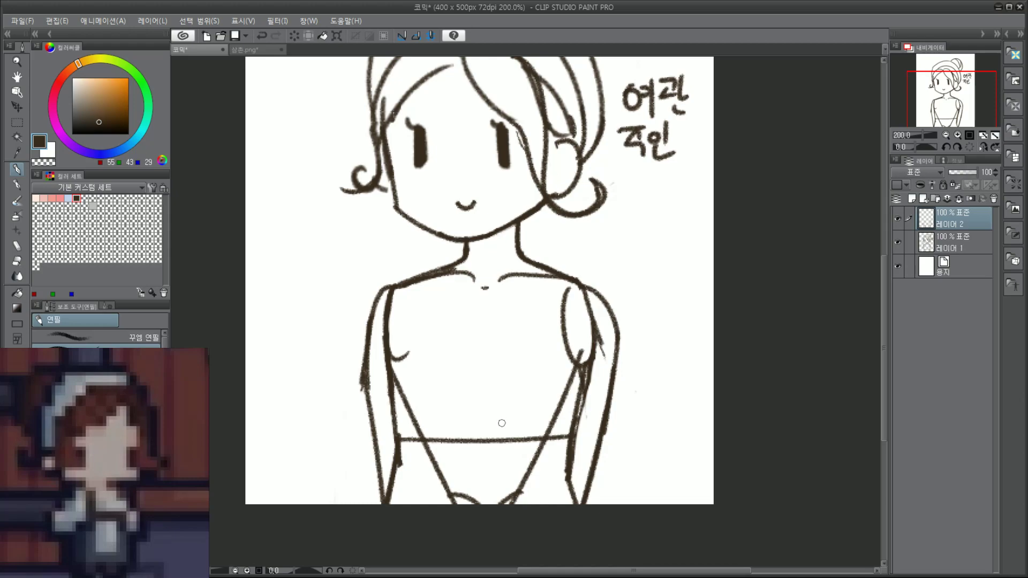
Step: Undo the hand curves, the slanted left forearm line and the diagonal forearm lines
{"action": "key", "text": "ctrl+z"}
{"action": "key", "text": "ctrl+z"}
{"action": "key", "text": "ctrl+z"}
{"action": "key", "text": "ctrl+z"}
{"action": "key", "text": "ctrl+z"}
{"action": "key", "text": "ctrl+z"}
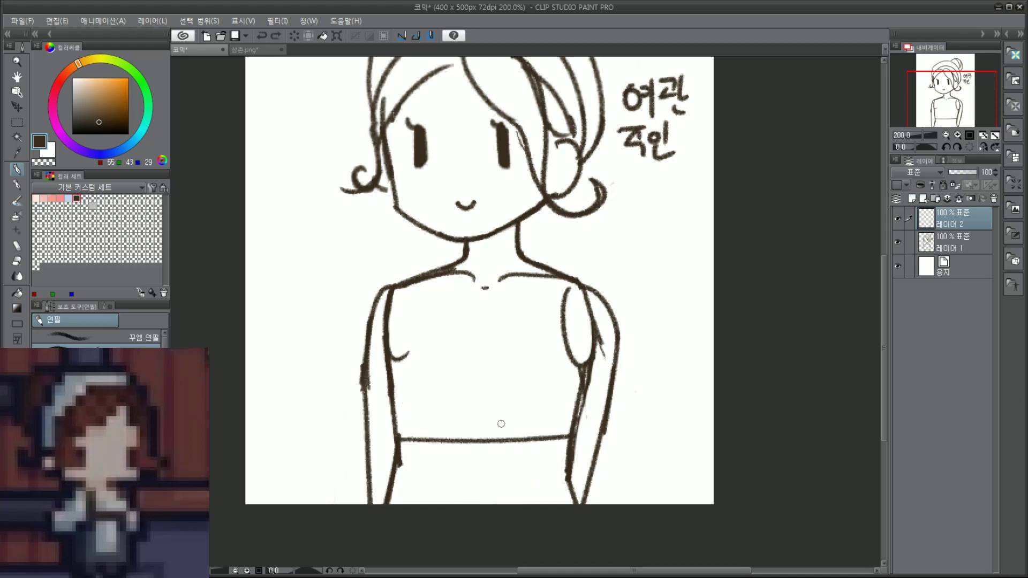
Step: Hide 레이어 2, select 레이어 1 and erase the leftover upper-arm lines outside both shoulders
{"action": "left_click", "coordinate": [897, 242]}
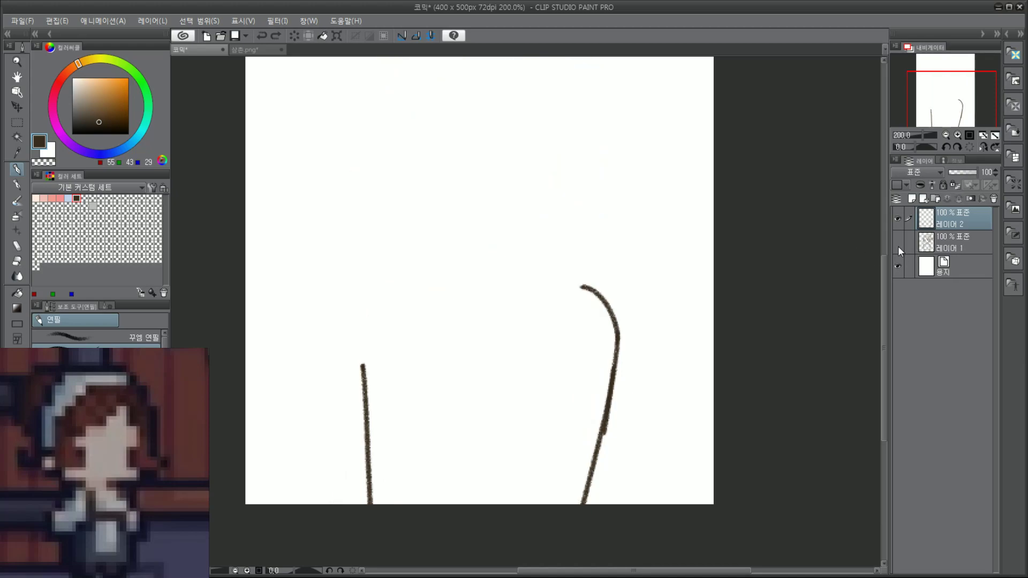
{"action": "left_click", "coordinate": [898, 242]}
{"action": "left_click", "coordinate": [898, 218]}
{"action": "left_click", "coordinate": [938, 247]}
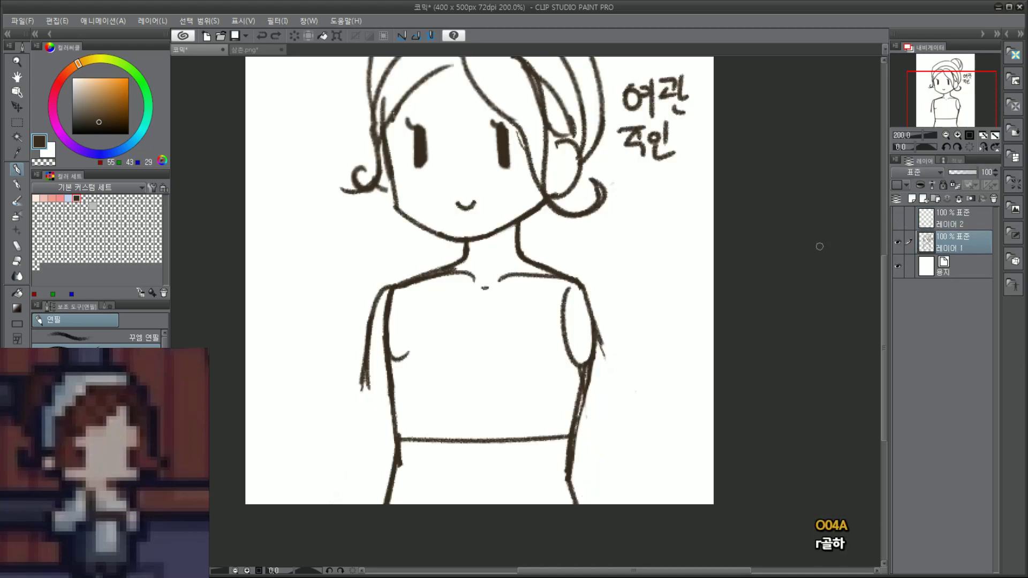
{"action": "mouse_move", "coordinate": [369, 335]}
{"action": "left_mouse_down"}
{"action": "mouse_move", "coordinate": [362, 370]}
{"action": "mouse_move", "coordinate": [372, 303]}
{"action": "mouse_move", "coordinate": [369, 334]}
{"action": "mouse_move", "coordinate": [385, 290]}
{"action": "left_mouse_up"}
{"action": "mouse_move", "coordinate": [606, 346]}
{"action": "left_mouse_down"}
{"action": "mouse_move", "coordinate": [605, 361]}
{"action": "mouse_move", "coordinate": [602, 334]}
{"action": "mouse_move", "coordinate": [600, 380]}
{"action": "mouse_move", "coordinate": [588, 372]}
{"action": "left_mouse_up"}
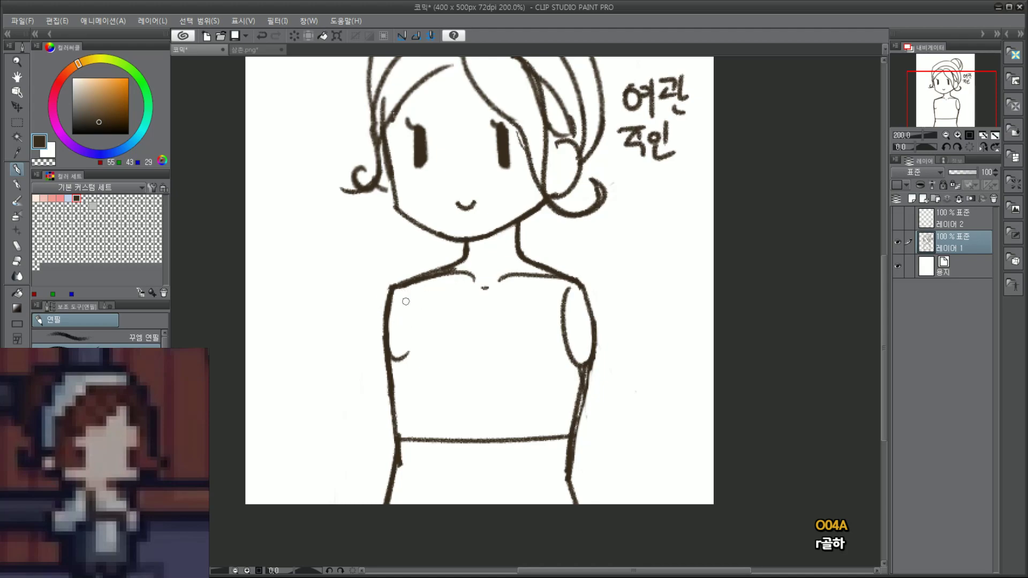
Step: Draw an apron strap on the left shoulder as two lines slanting down to the armpit
{"action": "key", "text": "ctrl+z"}
{"action": "mouse_move", "coordinate": [424, 276]}
{"action": "left_mouse_down"}
{"action": "mouse_move", "coordinate": [403, 375]}
{"action": "mouse_move", "coordinate": [416, 374]}
{"action": "left_mouse_up"}
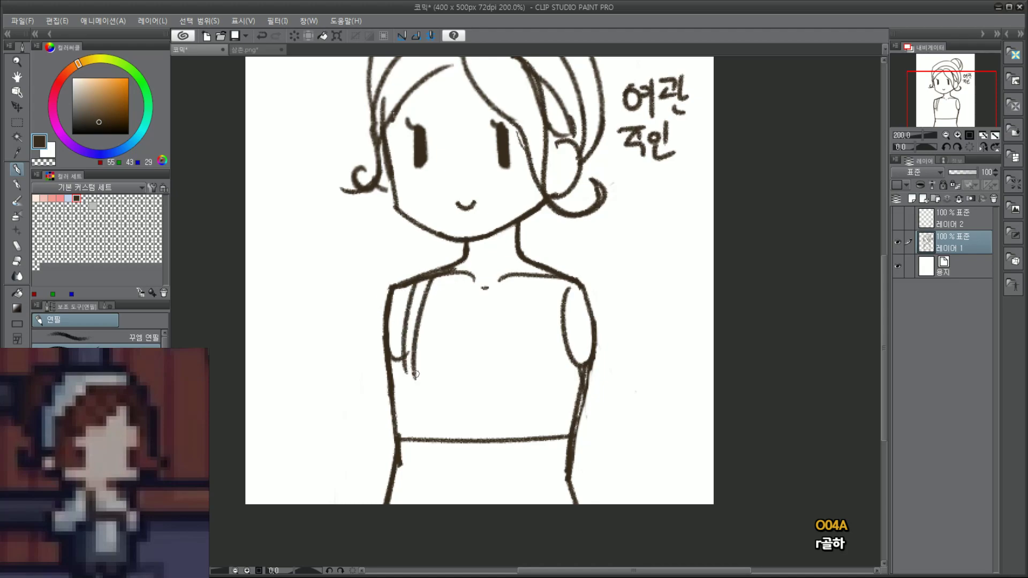
{"action": "key", "text": "ctrl+z"}
{"action": "key", "text": "ctrl+z"}
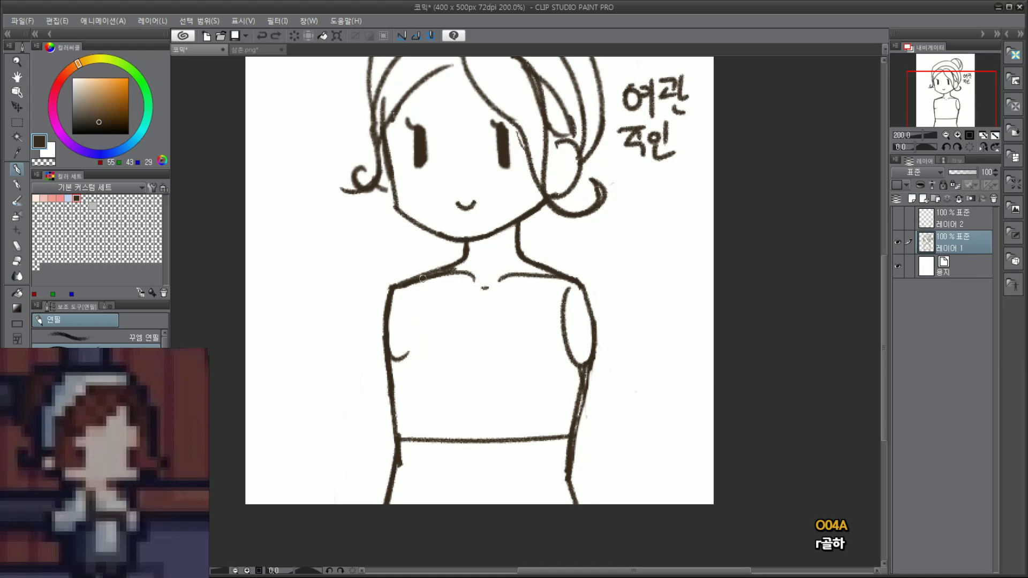
{"action": "left_click_drag", "start_coordinate": [419, 277], "coordinate": [395, 369]}
{"action": "key", "text": "ctrl+z"}
{"action": "mouse_move", "coordinate": [417, 282]}
{"action": "left_mouse_down"}
{"action": "mouse_move", "coordinate": [390, 369]}
{"action": "mouse_move", "coordinate": [398, 378]}
{"action": "left_mouse_up"}
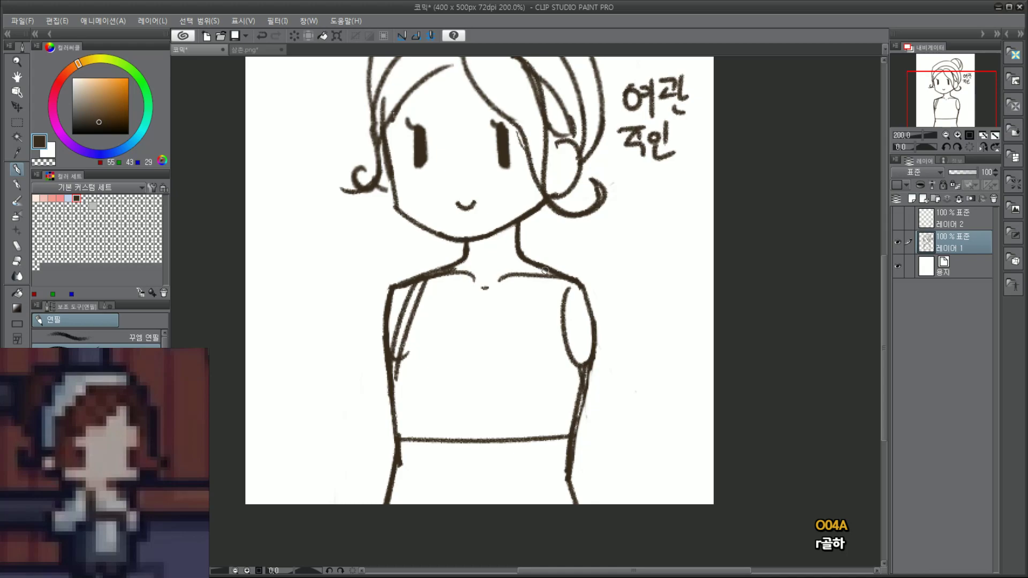
Step: Draw the right shoulder strap as two nearly vertical lines running down to mid-chest
{"action": "left_click_drag", "start_coordinate": [544, 271], "coordinate": [545, 377]}
{"action": "key", "text": "ctrl+z"}
{"action": "left_click_drag", "start_coordinate": [541, 270], "coordinate": [546, 377]}
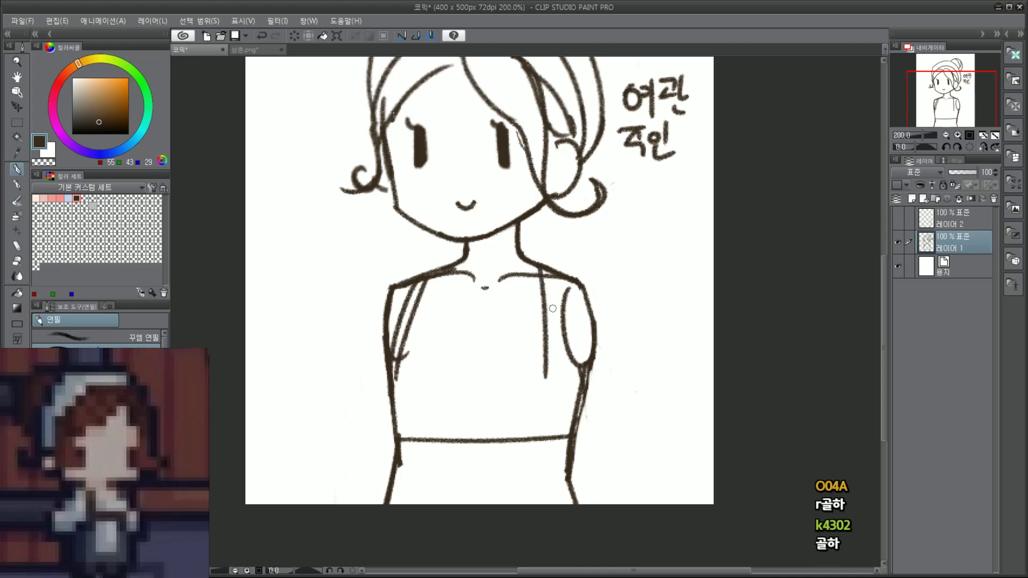
{"action": "key", "text": "ctrl+z"}
{"action": "left_click_drag", "start_coordinate": [542, 268], "coordinate": [549, 382]}
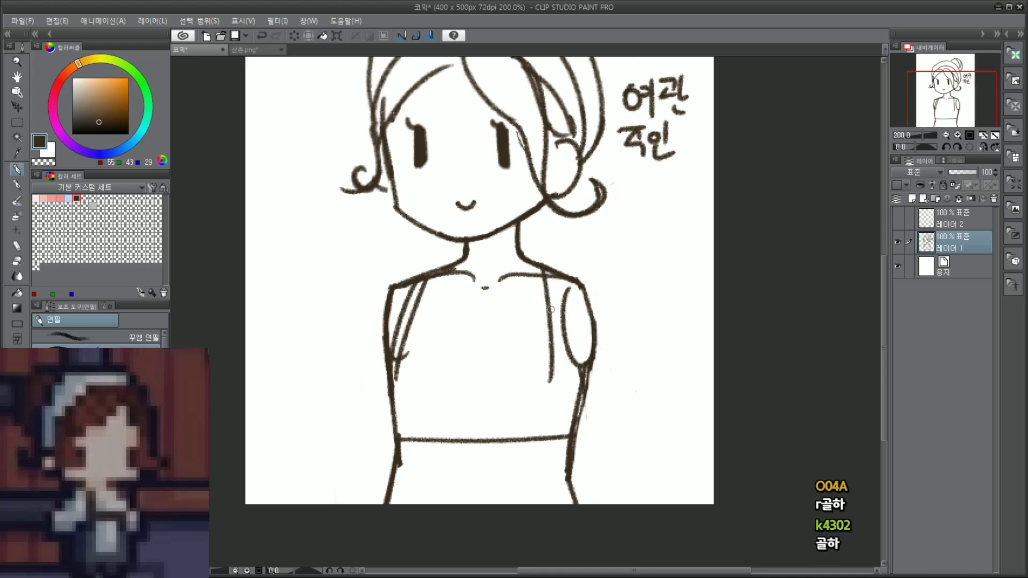
{"action": "key", "text": "ctrl+z"}
{"action": "mouse_move", "coordinate": [542, 267]}
{"action": "left_mouse_down"}
{"action": "mouse_move", "coordinate": [550, 376]}
{"action": "mouse_move", "coordinate": [561, 387]}
{"action": "left_mouse_up"}
{"action": "key", "text": "ctrl+z"}
{"action": "left_click_drag", "start_coordinate": [554, 270], "coordinate": [559, 377]}
{"action": "key", "text": "ctrl+z"}
{"action": "key", "text": "ctrl+z"}
{"action": "mouse_move", "coordinate": [541, 270]}
{"action": "left_mouse_down"}
{"action": "mouse_move", "coordinate": [546, 385]}
{"action": "mouse_move", "coordinate": [561, 381]}
{"action": "mouse_move", "coordinate": [557, 316]}
{"action": "mouse_move", "coordinate": [561, 379]}
{"action": "left_mouse_up"}
{"action": "key", "text": "ctrl+z"}
{"action": "key", "text": "ctrl+z"}
{"action": "left_click_drag", "start_coordinate": [555, 273], "coordinate": [560, 381]}
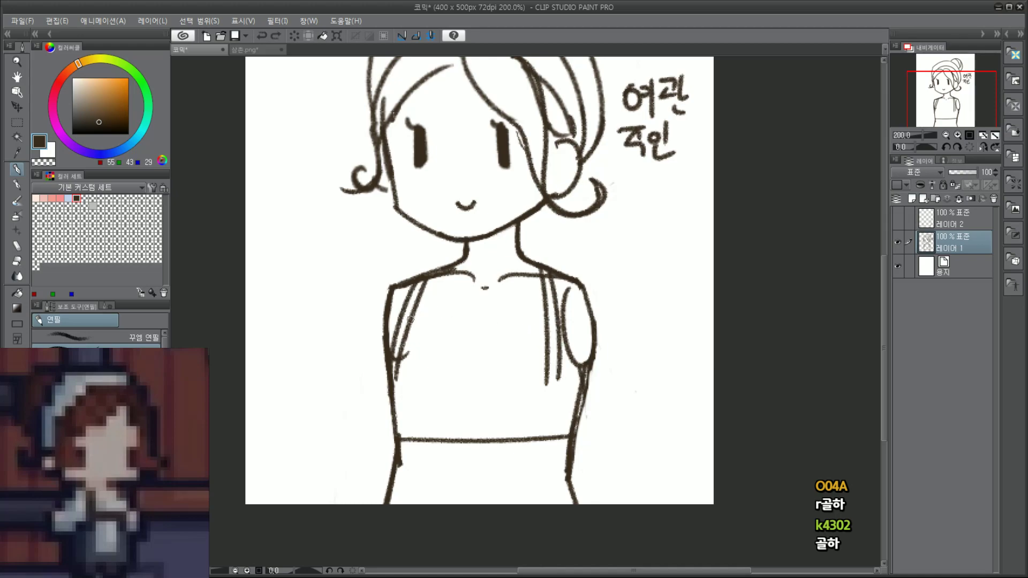
Step: Draw a wavy double neckline across the chest between the two straps
{"action": "left_click_drag", "start_coordinate": [410, 320], "coordinate": [530, 325]}
{"action": "key", "text": "ctrl+z"}
{"action": "left_click_drag", "start_coordinate": [410, 328], "coordinate": [482, 330]}
{"action": "key", "text": "ctrl+z"}
{"action": "left_click_drag", "start_coordinate": [411, 321], "coordinate": [542, 331]}
{"action": "key", "text": "ctrl+z"}
{"action": "left_click_drag", "start_coordinate": [414, 317], "coordinate": [536, 331]}
{"action": "key", "text": "ctrl+z"}
{"action": "mouse_move", "coordinate": [414, 320]}
{"action": "left_mouse_down"}
{"action": "mouse_move", "coordinate": [539, 327]}
{"action": "mouse_move", "coordinate": [550, 341]}
{"action": "left_mouse_up"}
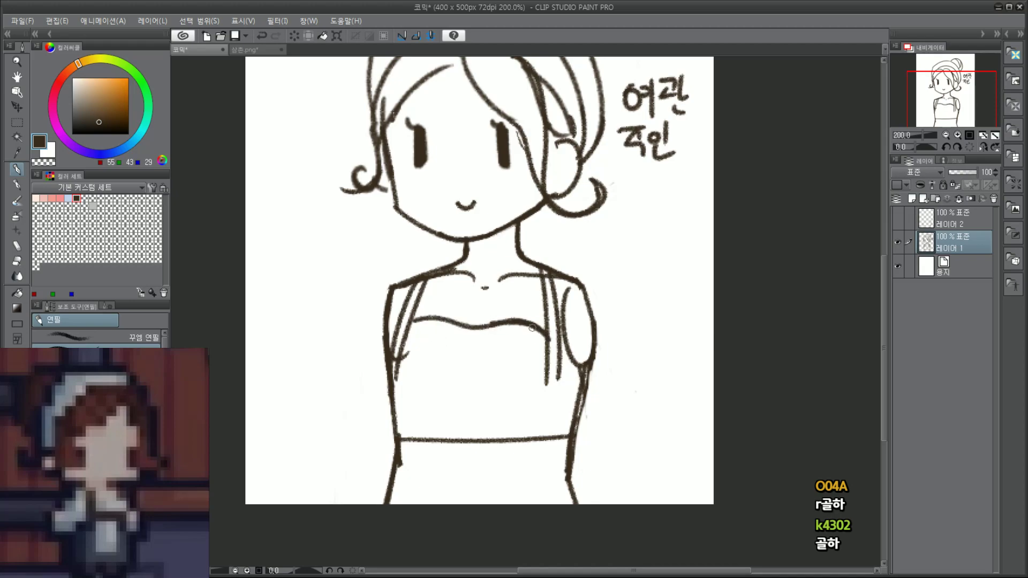
{"action": "mouse_move", "coordinate": [408, 327]}
{"action": "left_mouse_down"}
{"action": "mouse_move", "coordinate": [446, 314]}
{"action": "mouse_move", "coordinate": [476, 329]}
{"action": "left_mouse_up"}
{"action": "mouse_move", "coordinate": [407, 341]}
{"action": "left_mouse_down"}
{"action": "mouse_move", "coordinate": [456, 332]}
{"action": "mouse_move", "coordinate": [476, 343]}
{"action": "mouse_move", "coordinate": [531, 340]}
{"action": "left_mouse_up"}
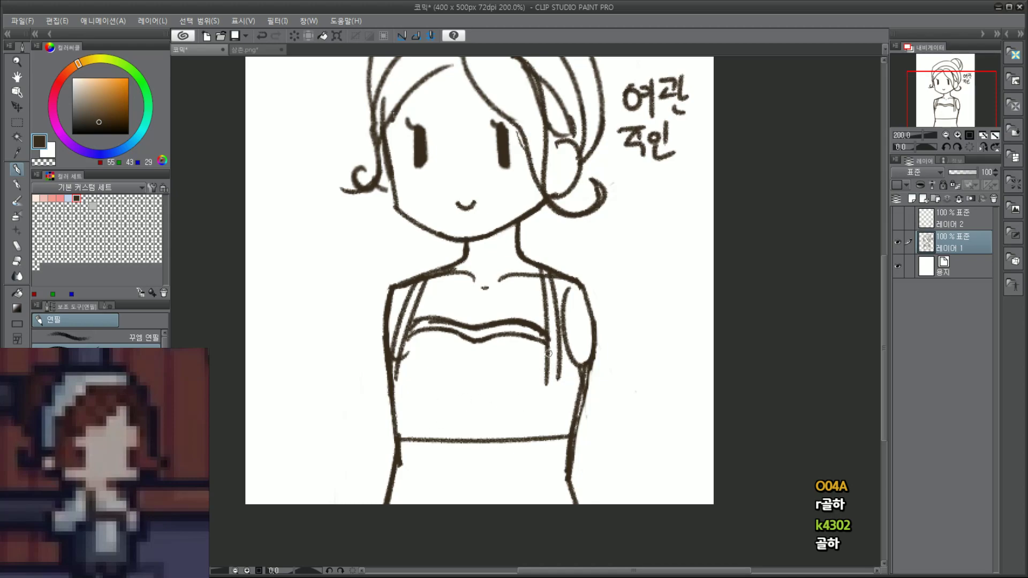
Step: Draw the bodice's bulging left side from the neckline to the waist and erase the old lines it overlaps
{"action": "left_click_drag", "start_coordinate": [411, 327], "coordinate": [399, 447]}
{"action": "key", "text": "ctrl+z"}
{"action": "left_click_drag", "start_coordinate": [410, 325], "coordinate": [400, 442]}
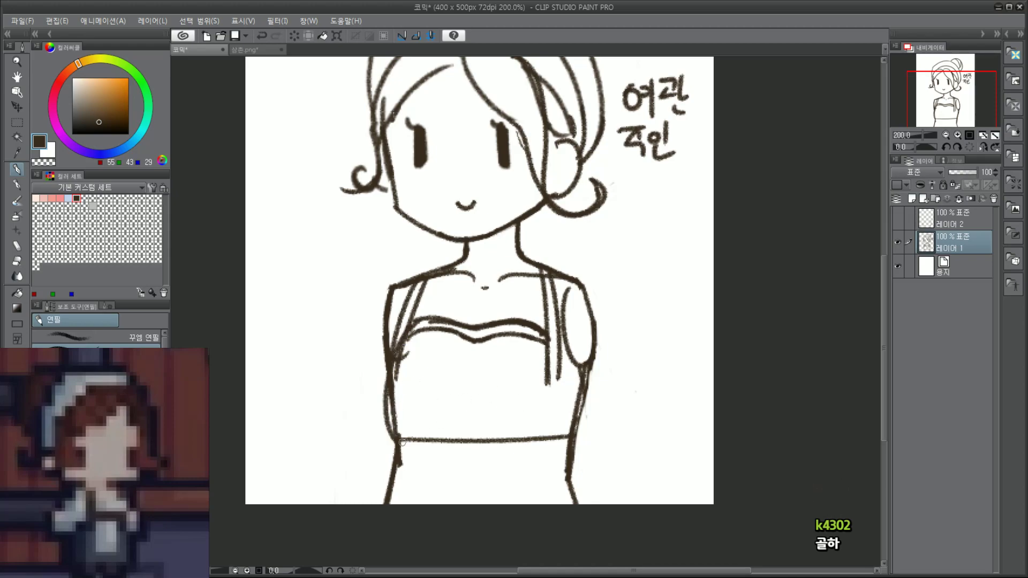
{"action": "mouse_move", "coordinate": [408, 335]}
{"action": "left_mouse_down"}
{"action": "mouse_move", "coordinate": [389, 395]}
{"action": "mouse_move", "coordinate": [402, 427]}
{"action": "left_mouse_up"}
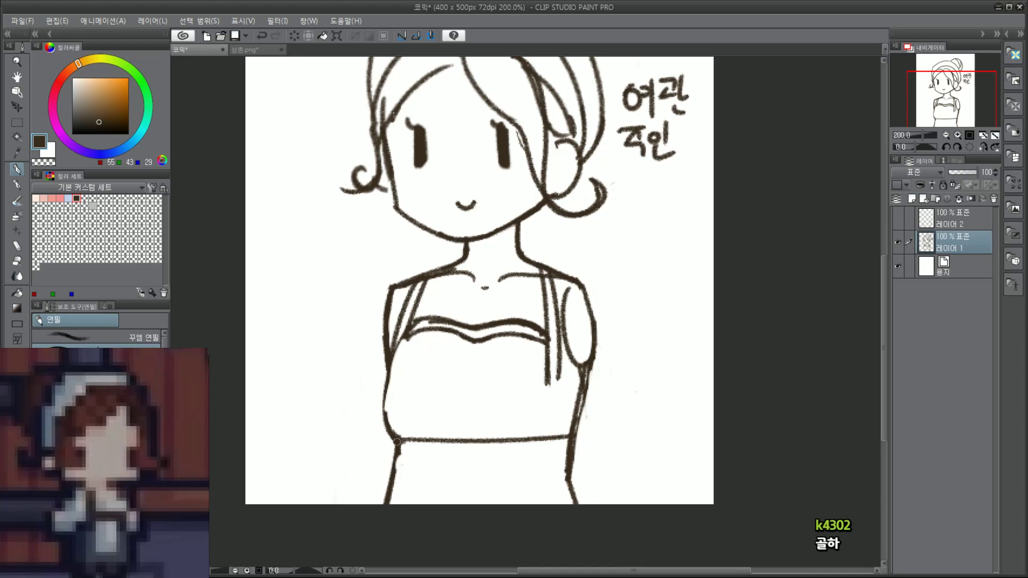
Step: Draw a second horizontal line just below the waistline to form a belt
{"action": "left_click_drag", "start_coordinate": [397, 442], "coordinate": [594, 432]}
{"action": "key", "text": "ctrl+z"}
{"action": "left_click_drag", "start_coordinate": [397, 450], "coordinate": [624, 459]}
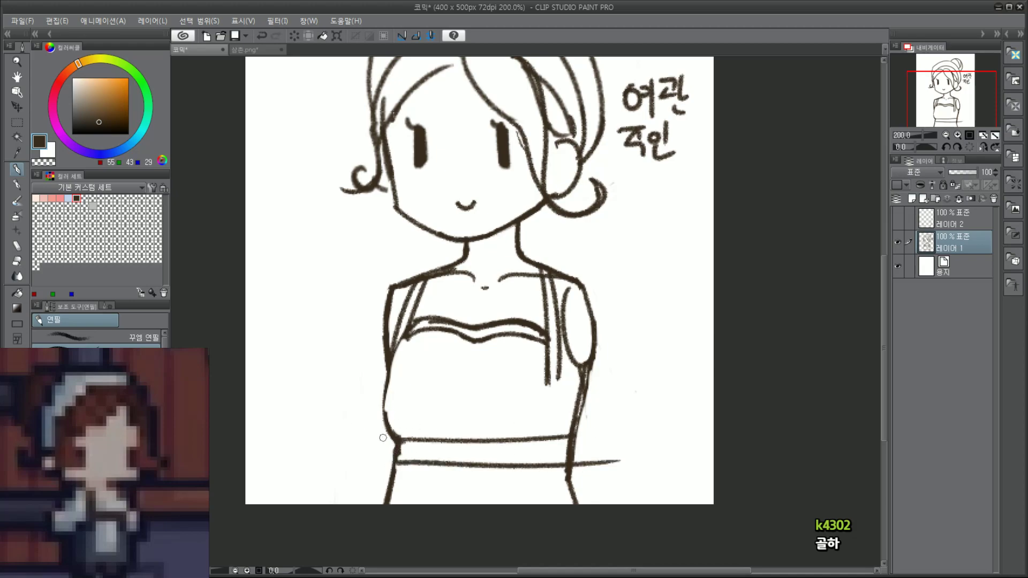
{"action": "key", "text": "ctrl+z"}
{"action": "mouse_move", "coordinate": [392, 471]}
{"action": "left_mouse_down"}
{"action": "mouse_move", "coordinate": [615, 466]}
{"action": "mouse_move", "coordinate": [427, 466]}
{"action": "mouse_move", "coordinate": [611, 456]}
{"action": "mouse_move", "coordinate": [518, 467]}
{"action": "mouse_move", "coordinate": [589, 470]}
{"action": "mouse_move", "coordinate": [602, 460]}
{"action": "left_mouse_up"}
{"action": "key", "text": "ctrl+z"}
{"action": "key", "text": "ctrl+z"}
{"action": "key", "text": "ctrl+z"}
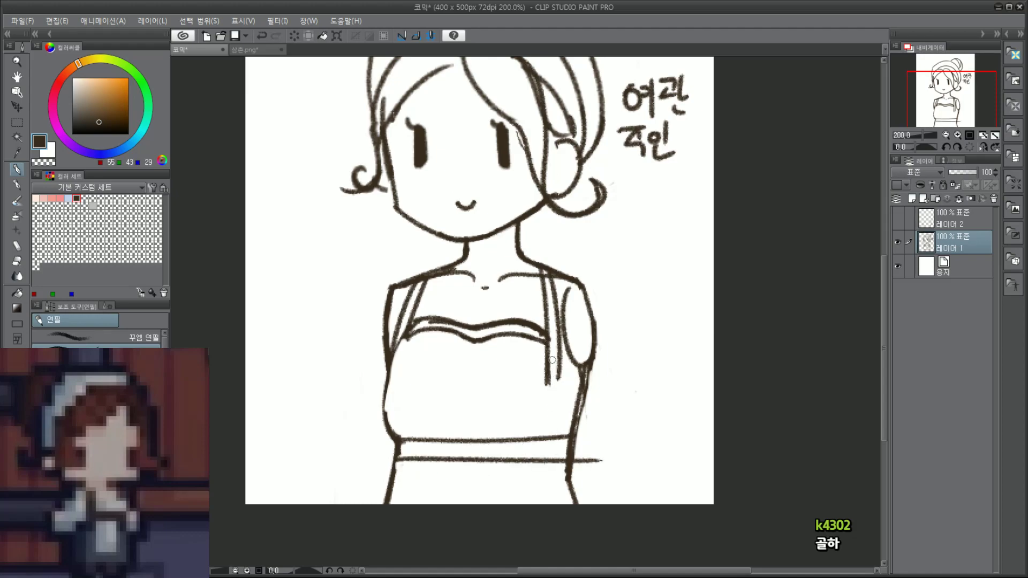
Step: Draw the bodice's rounded right side from the neckline down to the belt
{"action": "left_click_drag", "start_coordinate": [547, 340], "coordinate": [556, 442]}
{"action": "key", "text": "ctrl+z"}
{"action": "left_click_drag", "start_coordinate": [547, 340], "coordinate": [535, 450]}
{"action": "key", "text": "ctrl+z"}
{"action": "left_click_drag", "start_coordinate": [546, 347], "coordinate": [537, 442]}
{"action": "left_click_drag", "start_coordinate": [557, 353], "coordinate": [563, 428]}
{"action": "key", "text": "ctrl+z"}
{"action": "left_click_drag", "start_coordinate": [556, 331], "coordinate": [564, 445]}
{"action": "key", "text": "ctrl+z"}
{"action": "left_click_drag", "start_coordinate": [555, 352], "coordinate": [557, 410]}
{"action": "left_click_drag", "start_coordinate": [552, 445], "coordinate": [553, 446]}
{"action": "key", "text": "ctrl+z"}
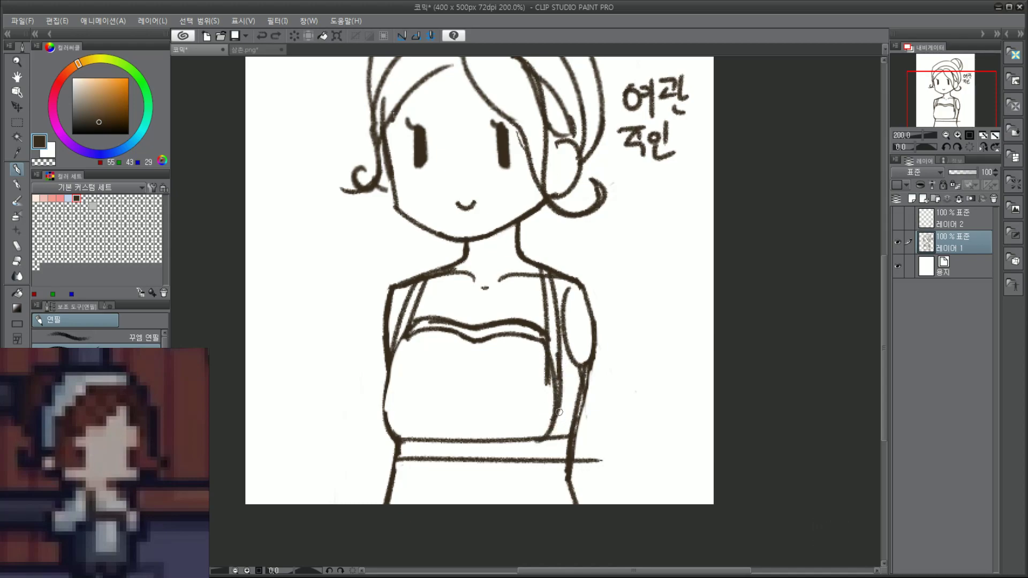
Step: Extend the right strap to the belt, draw a buckle and squared belt end there, and lengthen the torso's right side line
{"action": "mouse_move", "coordinate": [560, 398]}
{"action": "left_mouse_down"}
{"action": "mouse_move", "coordinate": [557, 434]}
{"action": "mouse_move", "coordinate": [556, 419]}
{"action": "mouse_move", "coordinate": [540, 442]}
{"action": "mouse_move", "coordinate": [541, 455]}
{"action": "mouse_move", "coordinate": [560, 437]}
{"action": "mouse_move", "coordinate": [558, 463]}
{"action": "left_mouse_up"}
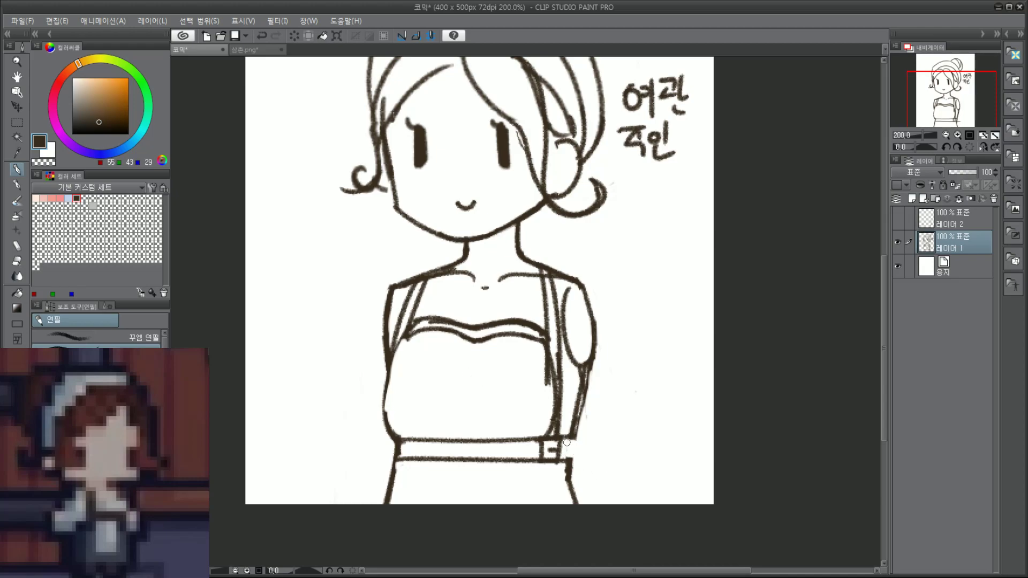
{"action": "scroll", "coordinate": [568, 432], "scroll_direction": "up", "scroll_amount": 2}
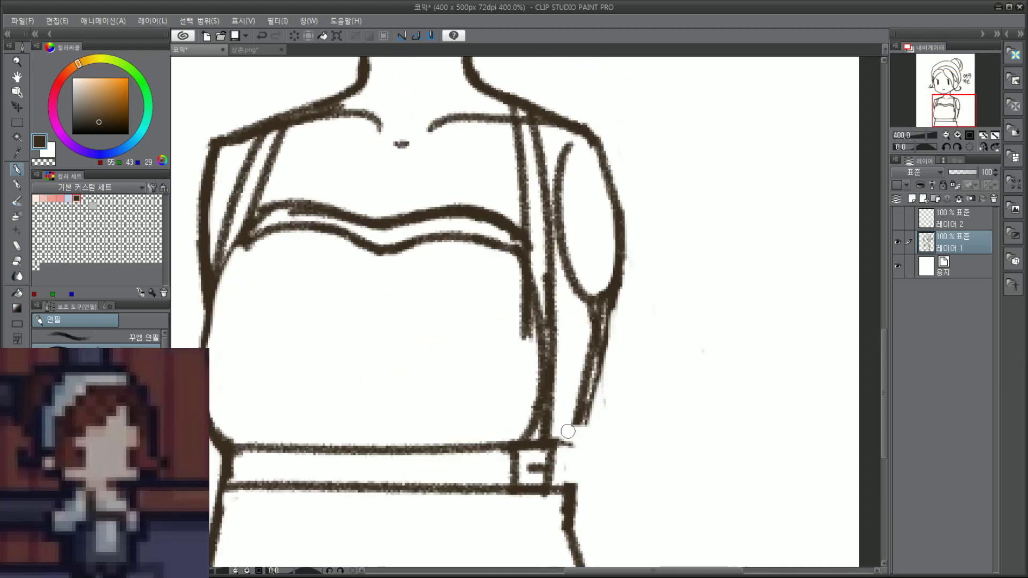
{"action": "mouse_move", "coordinate": [557, 443]}
{"action": "left_mouse_down"}
{"action": "mouse_move", "coordinate": [591, 448]}
{"action": "mouse_move", "coordinate": [579, 446]}
{"action": "mouse_move", "coordinate": [583, 471]}
{"action": "mouse_move", "coordinate": [582, 461]}
{"action": "mouse_move", "coordinate": [563, 488]}
{"action": "left_mouse_up"}
{"action": "key", "text": "ctrl+z"}
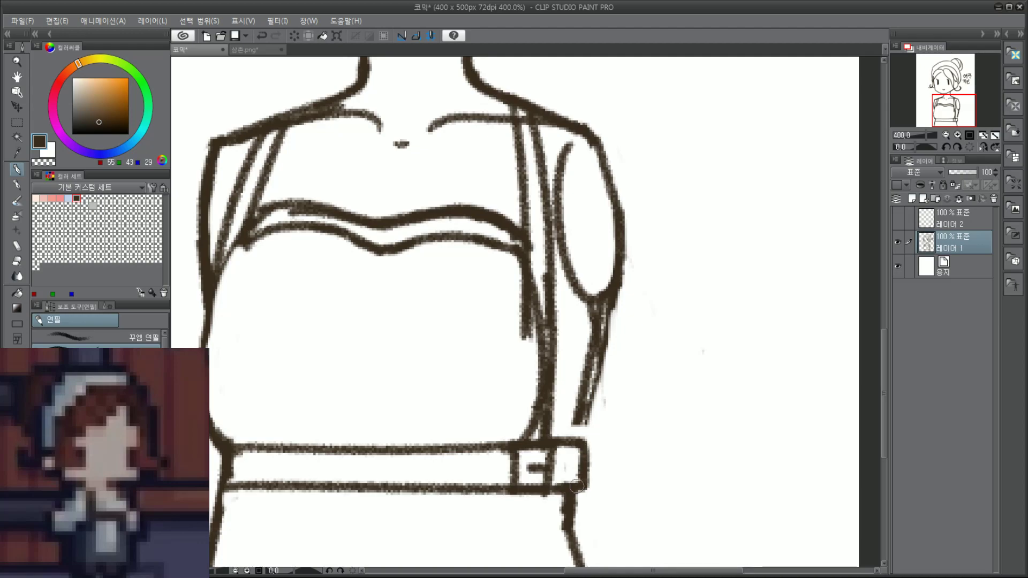
{"action": "left_click_drag", "start_coordinate": [588, 404], "coordinate": [583, 431]}
Step: Erase the surplus strap end inside the bodice and clean up the bodice's right side line
{"action": "scroll", "coordinate": [583, 430], "scroll_direction": "down", "scroll_amount": 2}
{"action": "scroll", "coordinate": [574, 403], "scroll_direction": "up", "scroll_amount": 2}
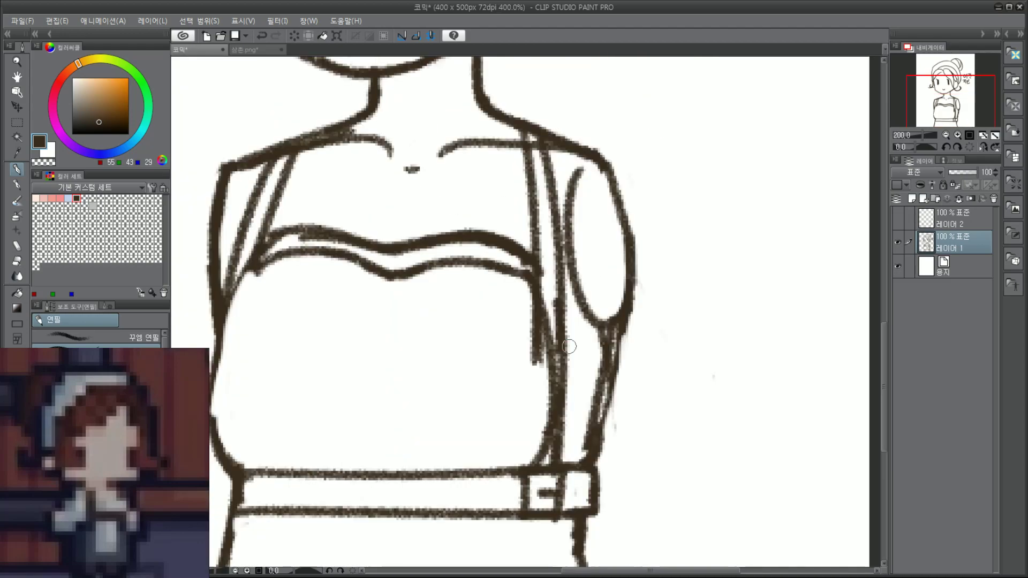
{"action": "mouse_move", "coordinate": [526, 341]}
{"action": "left_mouse_down"}
{"action": "mouse_move", "coordinate": [526, 287]}
{"action": "mouse_move", "coordinate": [549, 373]}
{"action": "mouse_move", "coordinate": [532, 433]}
{"action": "left_mouse_up"}
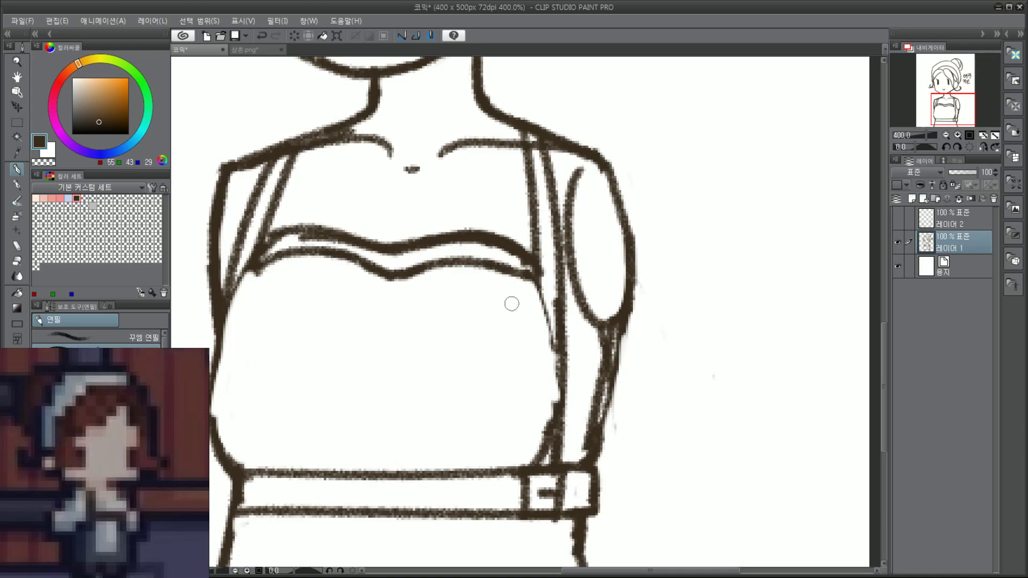
{"action": "key", "text": "ctrl+z"}
{"action": "left_click_drag", "start_coordinate": [535, 273], "coordinate": [527, 456]}
{"action": "scroll", "coordinate": [589, 278], "scroll_direction": "down", "scroll_amount": 3}
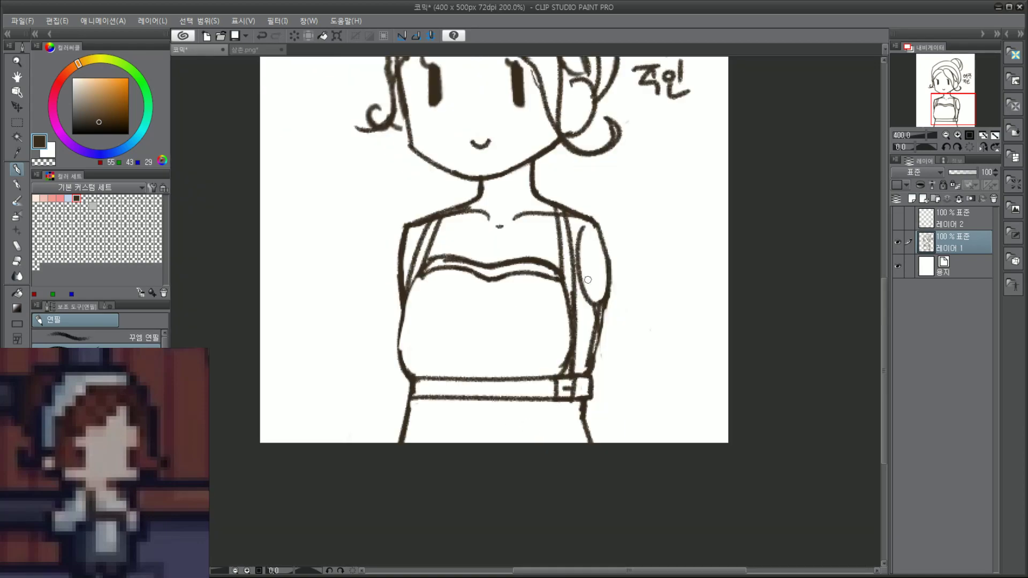
{"action": "scroll", "coordinate": [600, 291], "scroll_direction": "up", "scroll_amount": 1}
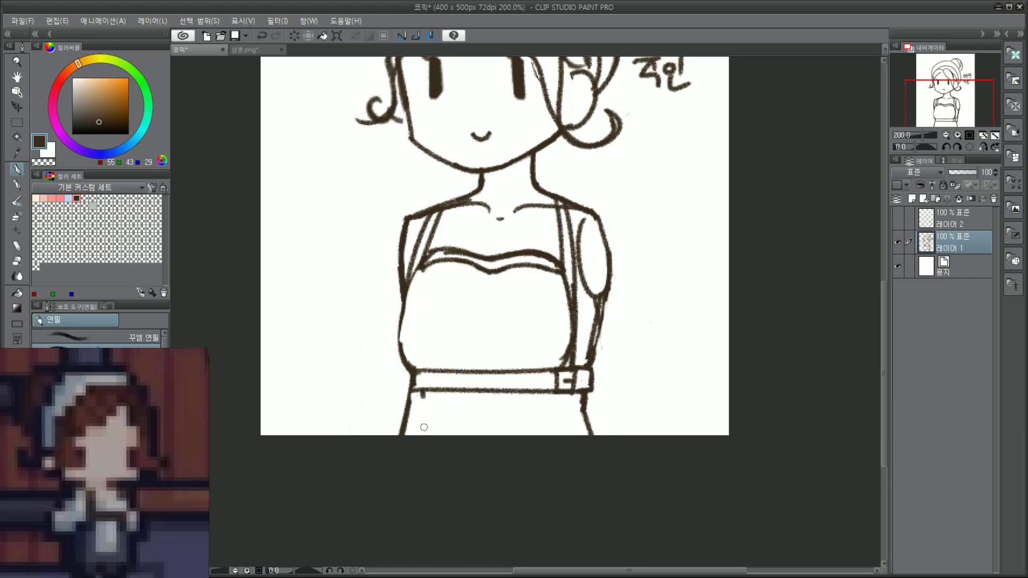
Step: Draw the apron skirt's left and right side lines from the belt down to the canvas's lower edge
{"action": "left_click_drag", "start_coordinate": [424, 428], "coordinate": [424, 436]}
{"action": "key", "text": "ctrl+z"}
{"action": "left_click_drag", "start_coordinate": [415, 392], "coordinate": [418, 435]}
{"action": "key", "text": "ctrl+z"}
{"action": "left_click_drag", "start_coordinate": [415, 392], "coordinate": [415, 435]}
{"action": "key", "text": "ctrl+z"}
{"action": "left_click_drag", "start_coordinate": [413, 384], "coordinate": [413, 434]}
{"action": "left_click_drag", "start_coordinate": [561, 407], "coordinate": [563, 435]}
{"action": "key", "text": "ctrl+z"}
{"action": "mouse_move", "coordinate": [556, 384]}
{"action": "left_mouse_down"}
{"action": "mouse_move", "coordinate": [557, 505]}
{"action": "mouse_move", "coordinate": [556, 408]}
{"action": "mouse_move", "coordinate": [559, 475]}
{"action": "left_mouse_up"}
{"action": "key", "text": "ctrl+z"}
{"action": "key", "text": "ctrl+z"}
{"action": "left_click_drag", "start_coordinate": [415, 389], "coordinate": [409, 461]}
{"action": "key", "text": "ctrl+z"}
Step: Add short fold strokes on the apron skirt just below the belt, near its left and right sides
{"action": "scroll", "coordinate": [466, 376], "scroll_direction": "up", "scroll_amount": 2}
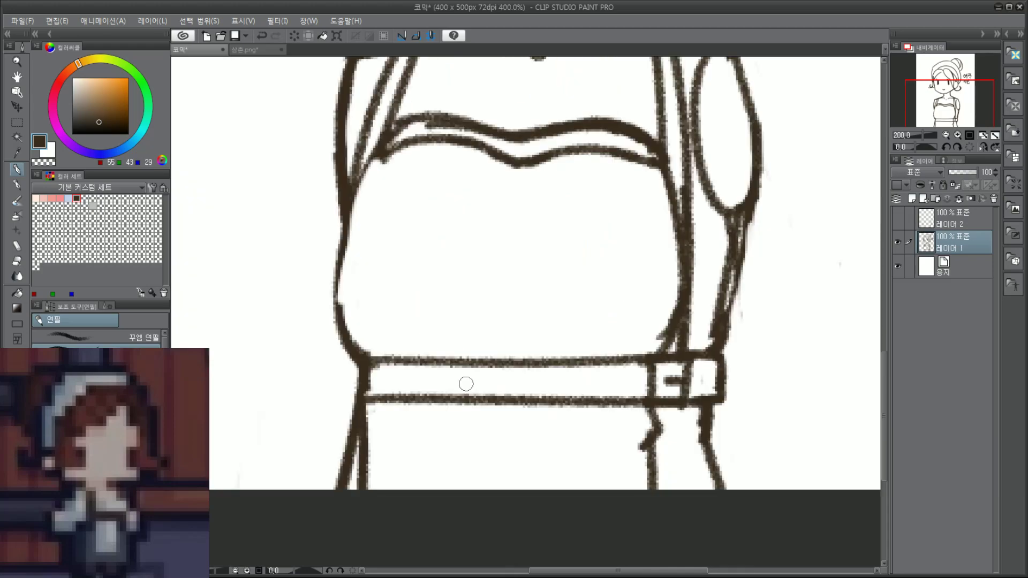
{"action": "left_click_drag", "start_coordinate": [410, 411], "coordinate": [384, 456]}
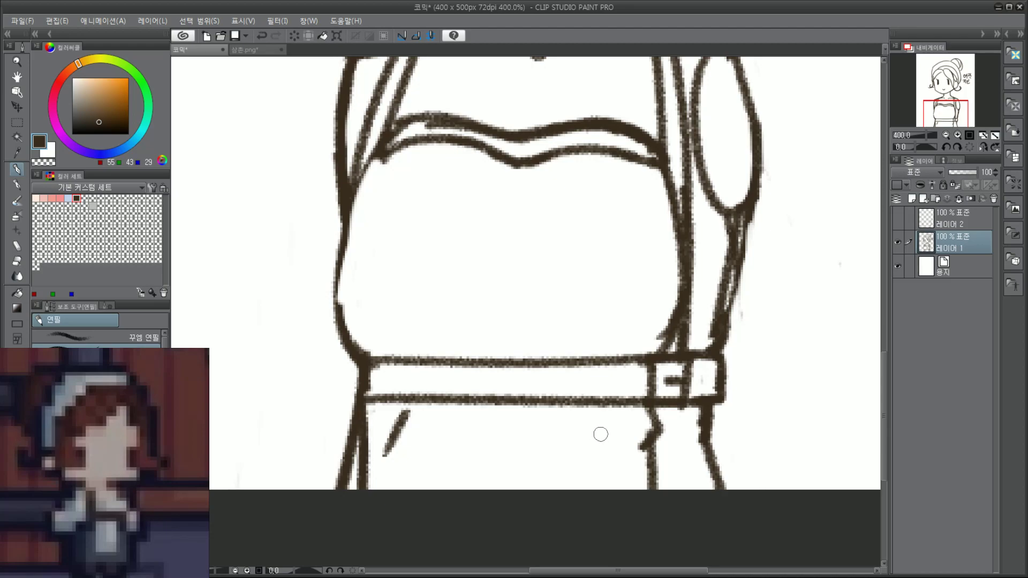
{"action": "left_click_drag", "start_coordinate": [600, 412], "coordinate": [618, 482]}
{"action": "key", "text": "ctrl+z"}
{"action": "mouse_move", "coordinate": [598, 417]}
{"action": "left_mouse_down"}
{"action": "mouse_move", "coordinate": [620, 446]}
{"action": "mouse_move", "coordinate": [620, 416]}
{"action": "mouse_move", "coordinate": [577, 492]}
{"action": "mouse_move", "coordinate": [585, 407]}
{"action": "mouse_move", "coordinate": [591, 427]}
{"action": "left_mouse_up"}
{"action": "key", "text": "ctrl+z"}
{"action": "key", "text": "ctrl+z"}
{"action": "left_click_drag", "start_coordinate": [574, 465], "coordinate": [586, 420]}
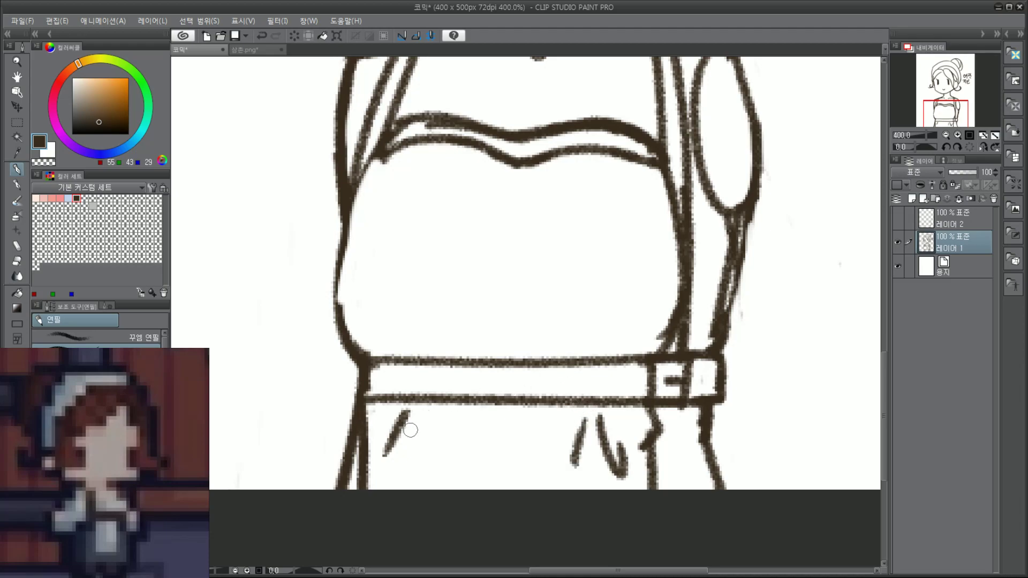
{"action": "mouse_move", "coordinate": [415, 419]}
{"action": "left_mouse_down"}
{"action": "mouse_move", "coordinate": [418, 449]}
{"action": "mouse_move", "coordinate": [409, 423]}
{"action": "left_mouse_up"}
{"action": "key", "text": "ctrl+z"}
Step: Draw a pair of short fold strokes at the centre of the bodice, just above the belt
{"action": "scroll", "coordinate": [447, 369], "scroll_direction": "down", "scroll_amount": 3}
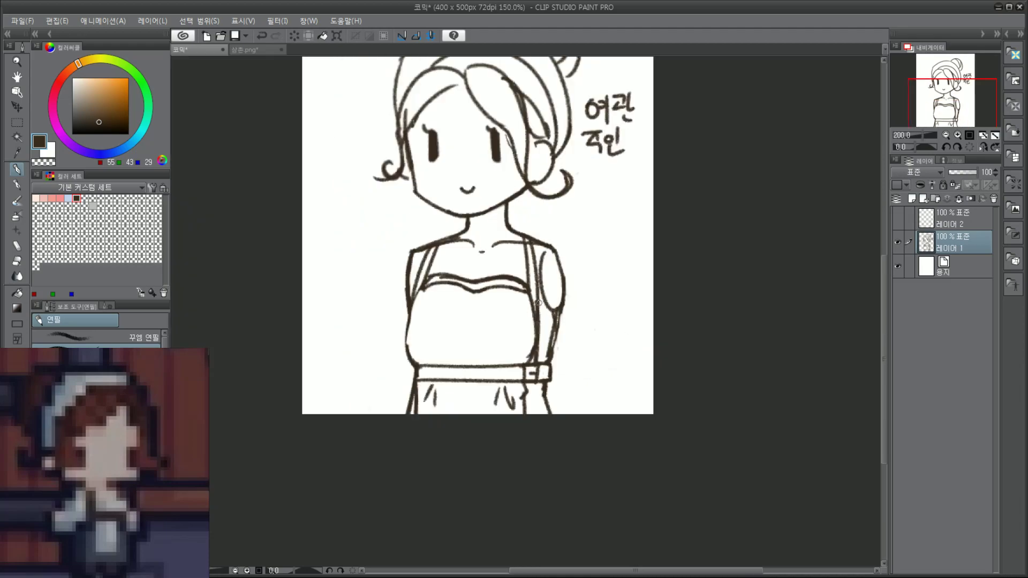
{"action": "key", "text": "ctrl+plus"}
{"action": "key", "text": "ctrl+plus"}
{"action": "key", "text": "ctrl+plus"}
{"action": "left_click_drag", "start_coordinate": [503, 337], "coordinate": [498, 370]}
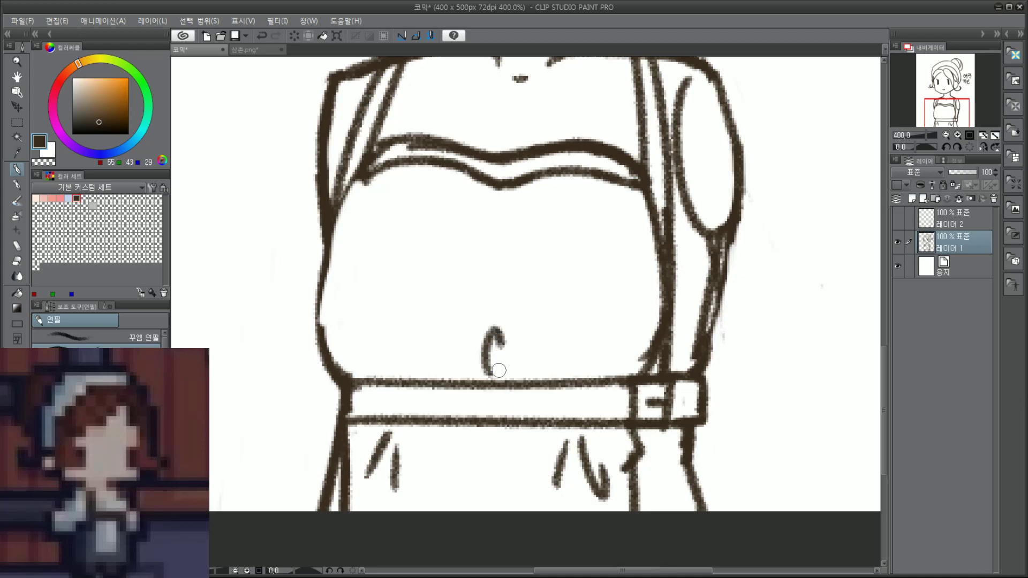
{"action": "key", "text": "ctrl+z"}
{"action": "mouse_move", "coordinate": [489, 319]}
{"action": "left_mouse_down"}
{"action": "mouse_move", "coordinate": [500, 343]}
{"action": "mouse_move", "coordinate": [498, 370]}
{"action": "left_mouse_up"}
{"action": "key", "text": "ctrl+z"}
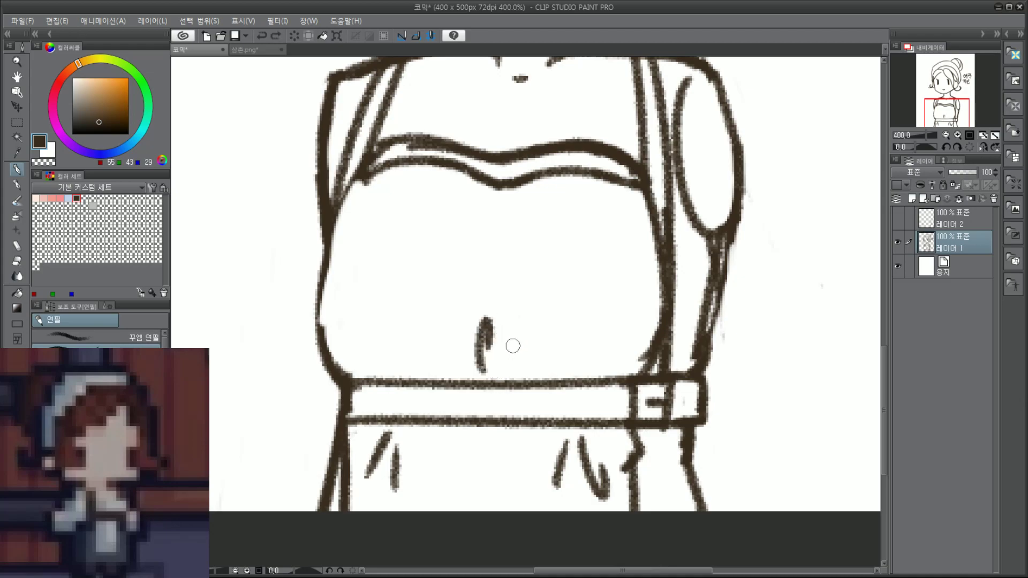
{"action": "left_click_drag", "start_coordinate": [520, 322], "coordinate": [500, 370]}
{"action": "key", "text": "ctrl+z"}
{"action": "left_click_drag", "start_coordinate": [519, 325], "coordinate": [498, 372]}
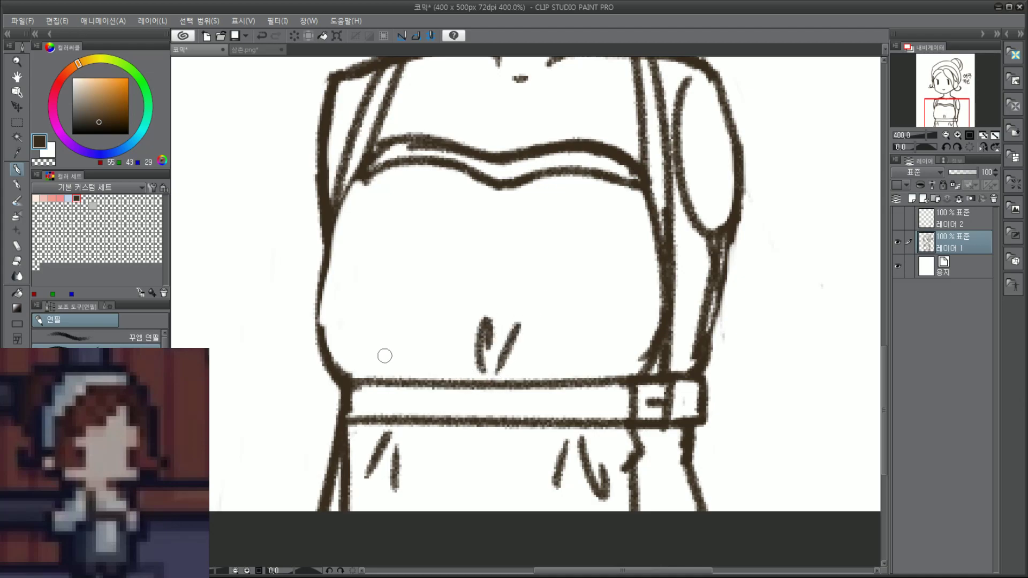
Step: Add a tiny fold mark beside the centre folds and a cluster of fold strokes at the bodice's lower right corner
{"action": "mouse_move", "coordinate": [447, 350]}
{"action": "left_mouse_down"}
{"action": "mouse_move", "coordinate": [434, 375]}
{"action": "mouse_move", "coordinate": [458, 368]}
{"action": "left_mouse_up"}
{"action": "key", "text": "ctrl+z"}
{"action": "key", "text": "ctrl+z"}
{"action": "key", "text": "ctrl+z"}
{"action": "mouse_move", "coordinate": [628, 336]}
{"action": "left_mouse_down"}
{"action": "mouse_move", "coordinate": [605, 367]}
{"action": "mouse_move", "coordinate": [616, 371]}
{"action": "mouse_move", "coordinate": [598, 370]}
{"action": "left_mouse_up"}
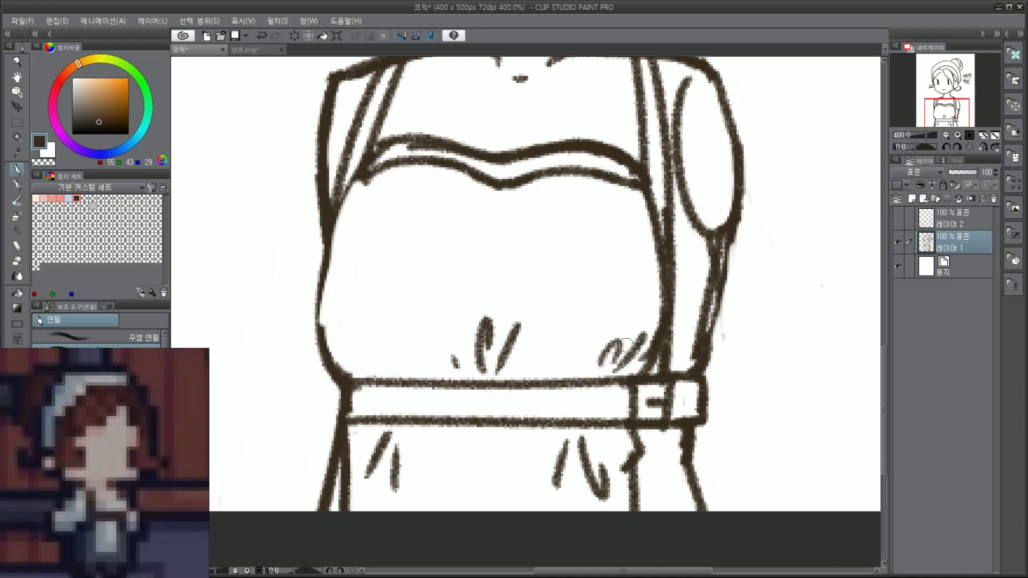
Step: Erase the shoulder lines where the apron straps cross them and redraw the strap tops raised over both shoulders
{"action": "scroll", "coordinate": [694, 287], "scroll_direction": "down", "scroll_amount": 5}
{"action": "mouse_move", "coordinate": [960, 91]}
{"action": "left_mouse_down"}
{"action": "mouse_move", "coordinate": [985, 84]}
{"action": "mouse_move", "coordinate": [953, 95]}
{"action": "left_mouse_up"}
{"action": "scroll", "coordinate": [714, 257], "scroll_direction": "up", "scroll_amount": 3}
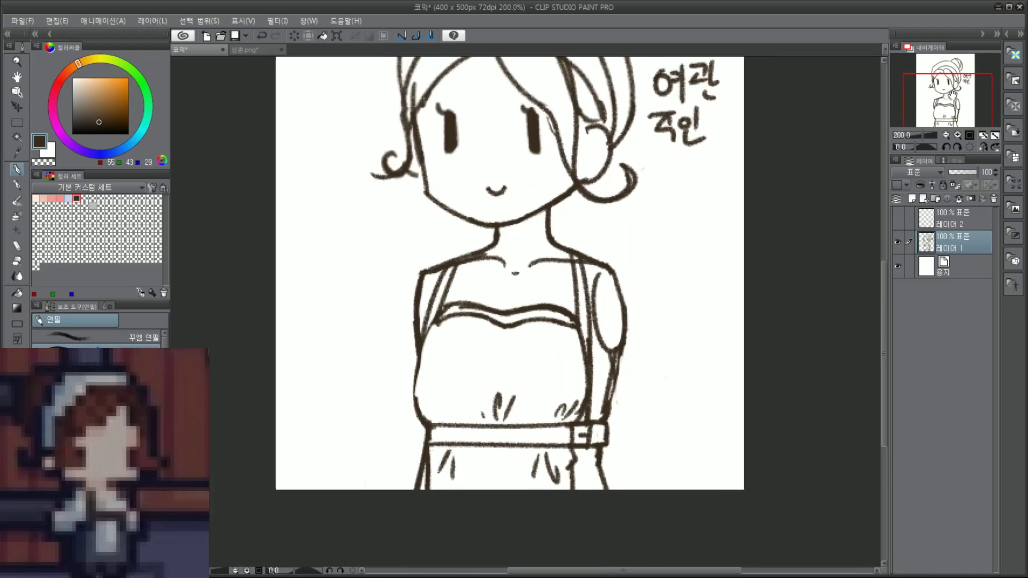
{"action": "scroll", "coordinate": [523, 237], "scroll_direction": "up", "scroll_amount": 2}
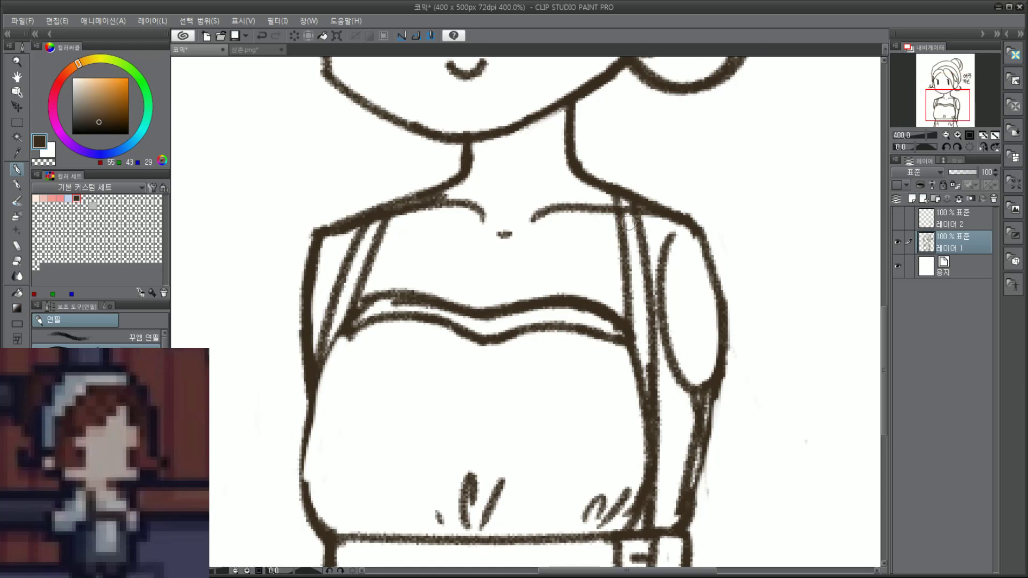
{"action": "key", "text": "ctrl+z"}
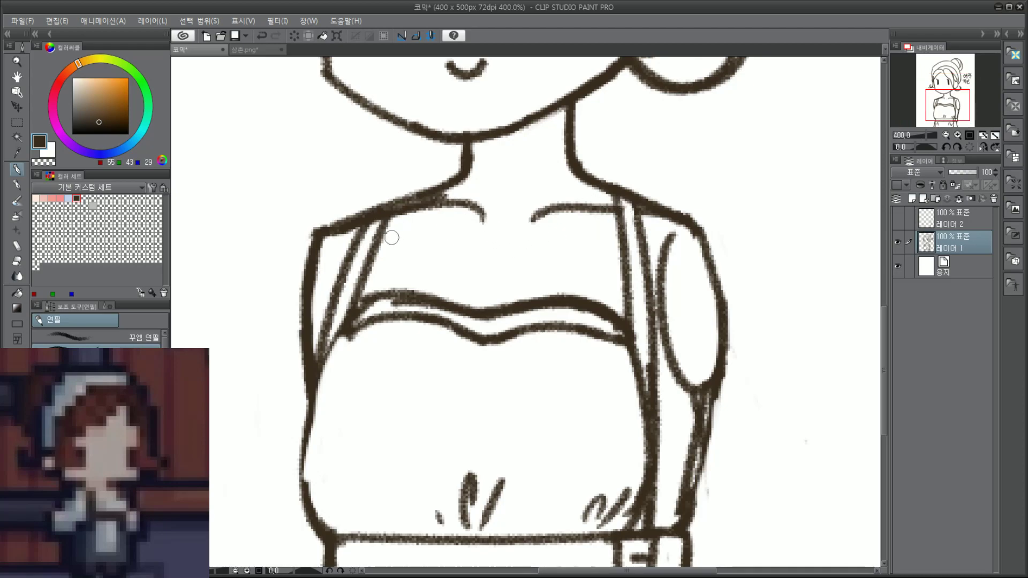
{"action": "left_click_drag", "start_coordinate": [387, 196], "coordinate": [378, 222]}
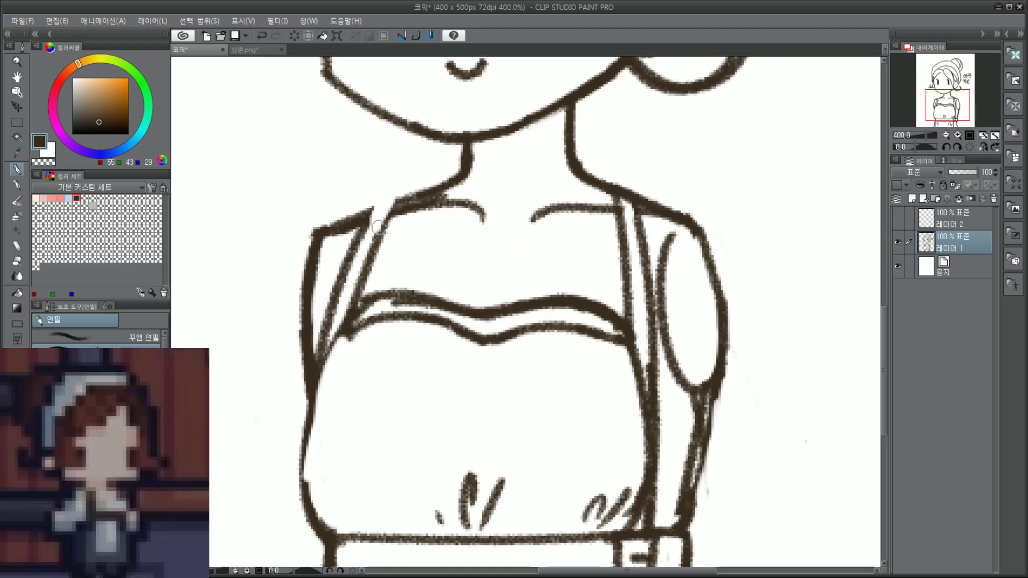
{"action": "mouse_move", "coordinate": [627, 203]}
{"action": "left_mouse_down"}
{"action": "mouse_move", "coordinate": [619, 183]}
{"action": "mouse_move", "coordinate": [624, 200]}
{"action": "mouse_move", "coordinate": [634, 185]}
{"action": "mouse_move", "coordinate": [610, 177]}
{"action": "mouse_move", "coordinate": [697, 222]}
{"action": "left_mouse_up"}
{"action": "key", "text": "ctrl+z"}
{"action": "mouse_move", "coordinate": [402, 196]}
{"action": "left_mouse_down"}
{"action": "mouse_move", "coordinate": [395, 188]}
{"action": "mouse_move", "coordinate": [356, 224]}
{"action": "mouse_move", "coordinate": [314, 235]}
{"action": "left_mouse_up"}
Step: Erase a short gap in the jaw line just right of the chin and taper the line ends on both sides
{"action": "scroll", "coordinate": [638, 175], "scroll_direction": "down", "scroll_amount": 5}
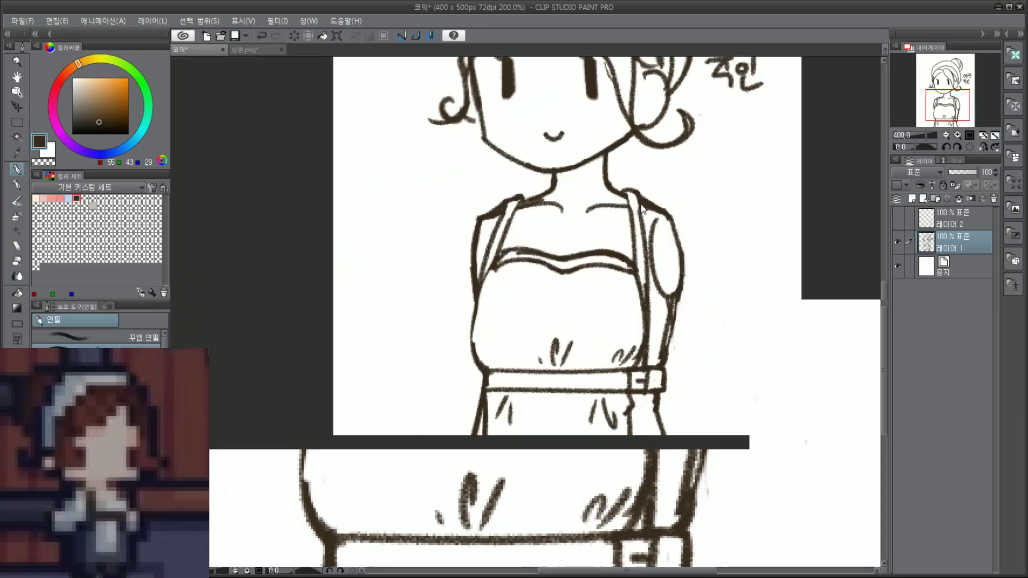
{"action": "scroll", "coordinate": [655, 179], "scroll_direction": "up", "scroll_amount": 2}
{"action": "scroll", "coordinate": [655, 180], "scroll_direction": "up", "scroll_amount": 1}
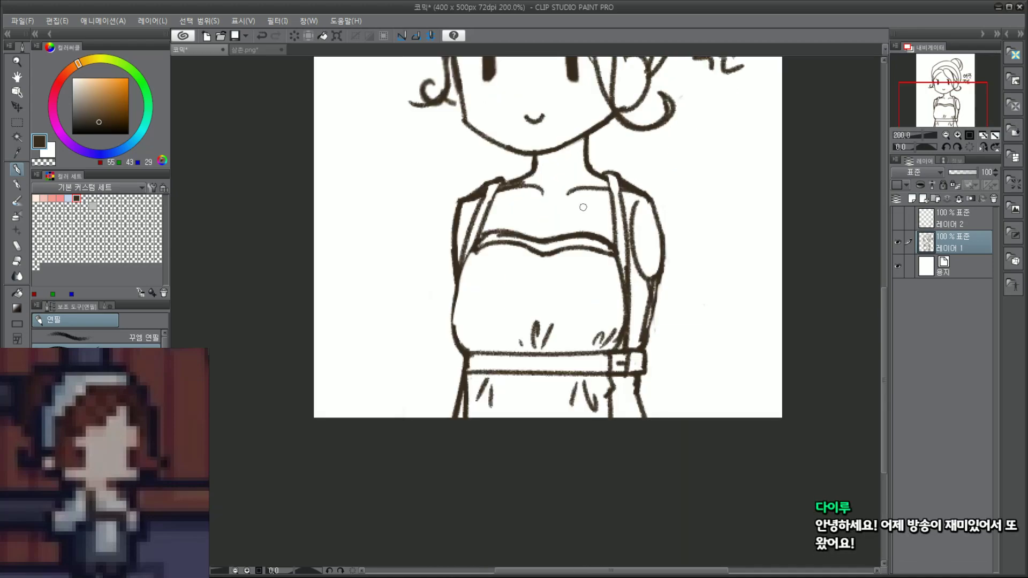
{"action": "left_click_drag", "start_coordinate": [917, 99], "coordinate": [920, 86]}
{"action": "scroll", "coordinate": [920, 86], "scroll_direction": "up", "scroll_amount": 2}
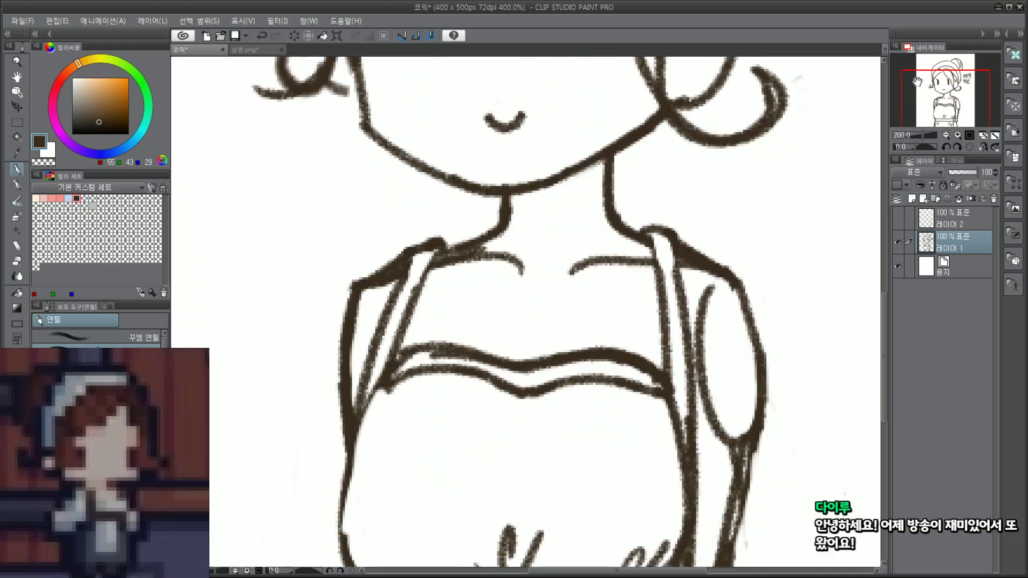
{"action": "left_click_drag", "start_coordinate": [565, 167], "coordinate": [551, 186]}
{"action": "left_click_drag", "start_coordinate": [905, 103], "coordinate": [905, 89]}
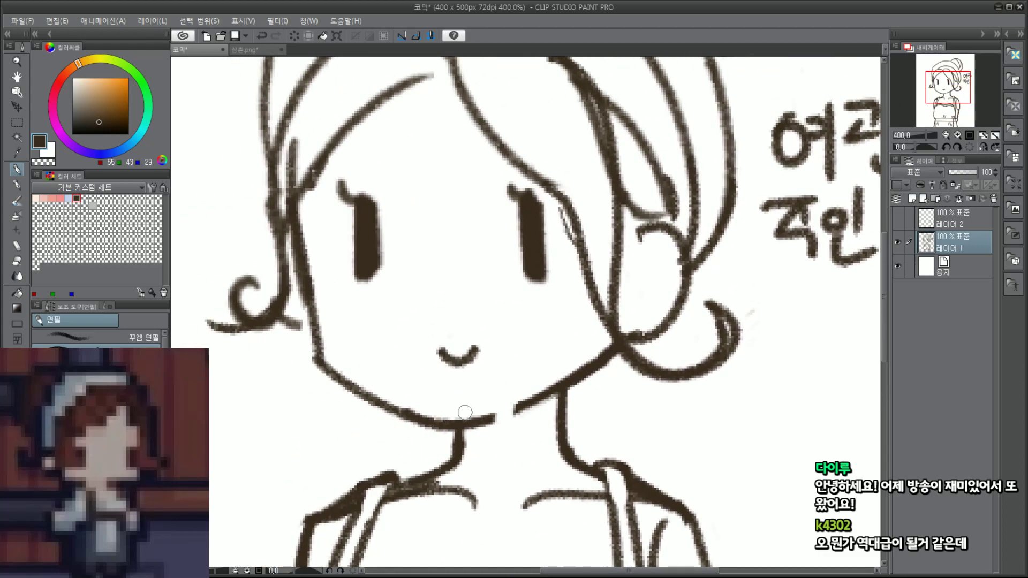
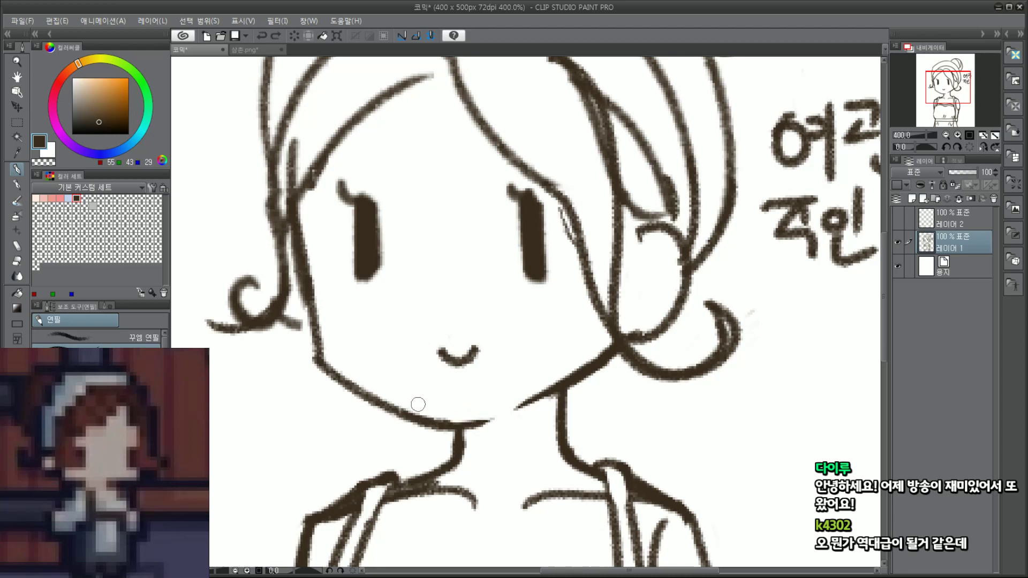
{"action": "left_click_drag", "start_coordinate": [425, 413], "coordinate": [482, 414]}
{"action": "left_click_drag", "start_coordinate": [511, 407], "coordinate": [542, 385]}
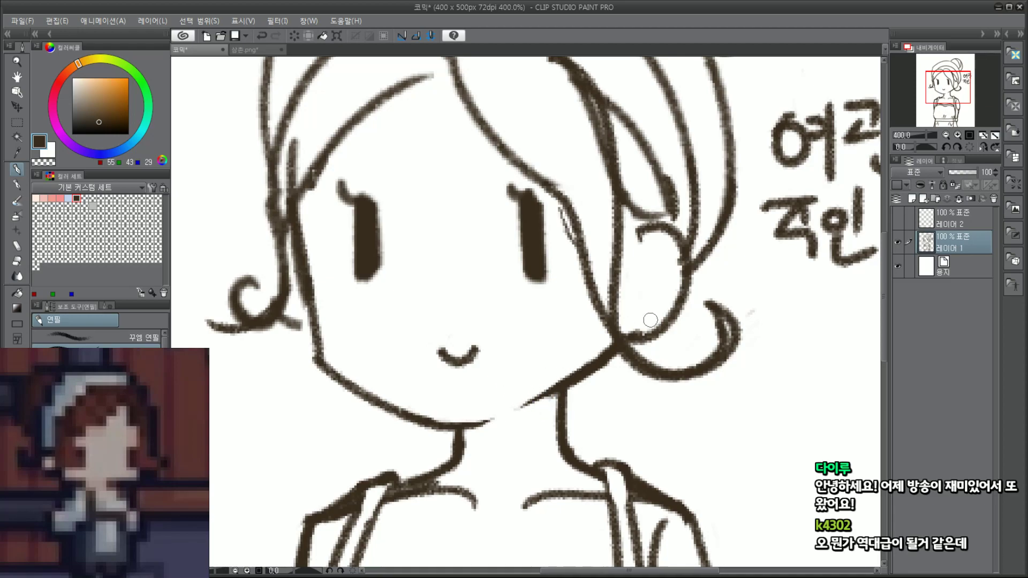
Step: Extend the right ear's upper outline so it joins the hair strand beside the face
{"action": "scroll", "coordinate": [850, 131], "scroll_direction": "down", "scroll_amount": 2}
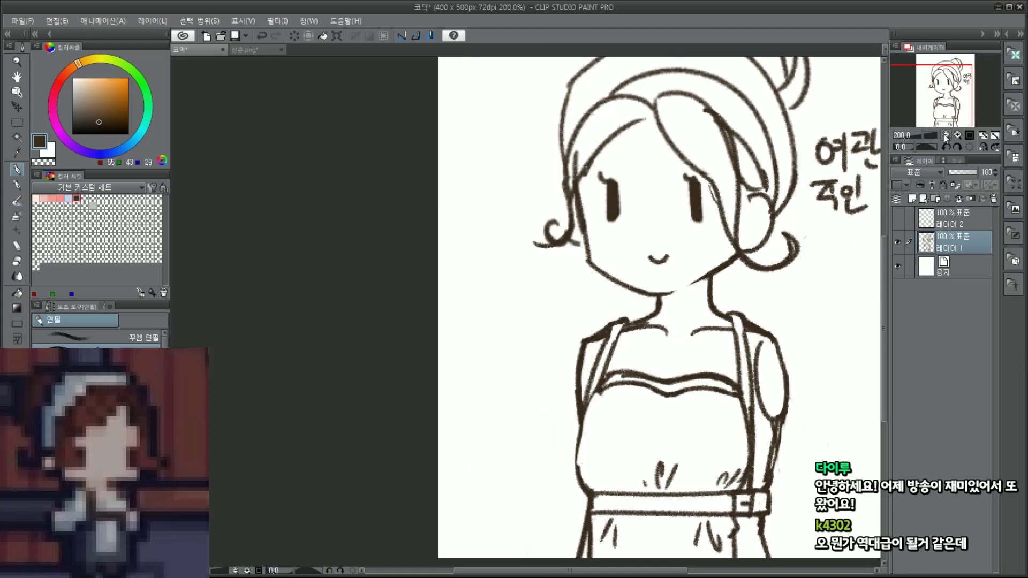
{"action": "left_click_drag", "start_coordinate": [969, 112], "coordinate": [983, 107]}
{"action": "scroll", "coordinate": [609, 202], "scroll_direction": "up", "scroll_amount": 5}
{"action": "mouse_move", "coordinate": [470, 254]}
{"action": "left_mouse_down"}
{"action": "mouse_move", "coordinate": [445, 268]}
{"action": "mouse_move", "coordinate": [476, 228]}
{"action": "left_mouse_up"}
{"action": "mouse_move", "coordinate": [428, 250]}
{"action": "left_mouse_down"}
{"action": "mouse_move", "coordinate": [448, 236]}
{"action": "mouse_move", "coordinate": [413, 230]}
{"action": "mouse_move", "coordinate": [421, 217]}
{"action": "mouse_move", "coordinate": [417, 226]}
{"action": "left_mouse_up"}
{"action": "scroll", "coordinate": [455, 232], "scroll_direction": "down", "scroll_amount": 5}
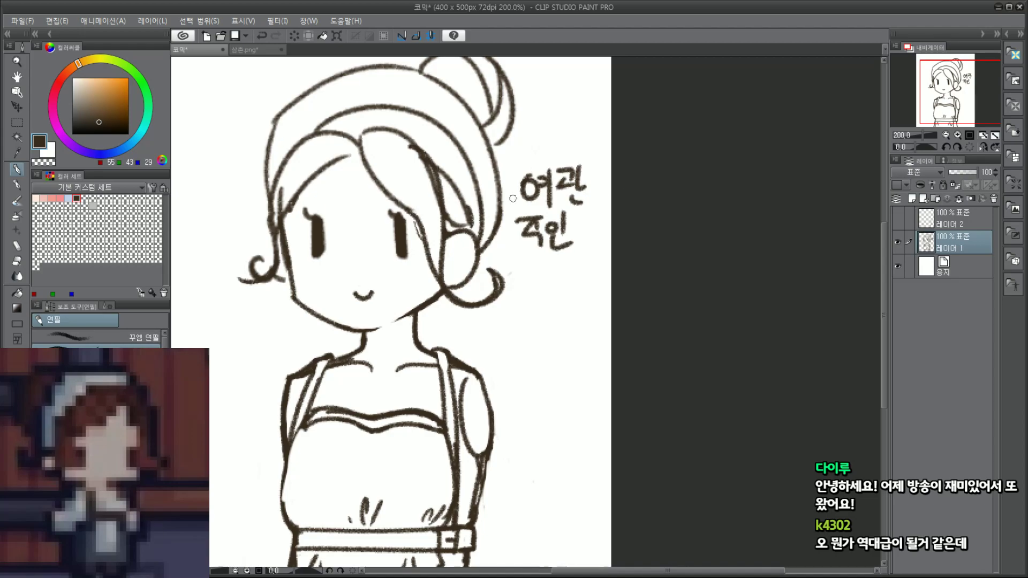
Step: Extend the tail of the left hair curl to meet the face outline
{"action": "scroll", "coordinate": [382, 368], "scroll_direction": "up", "scroll_amount": 2}
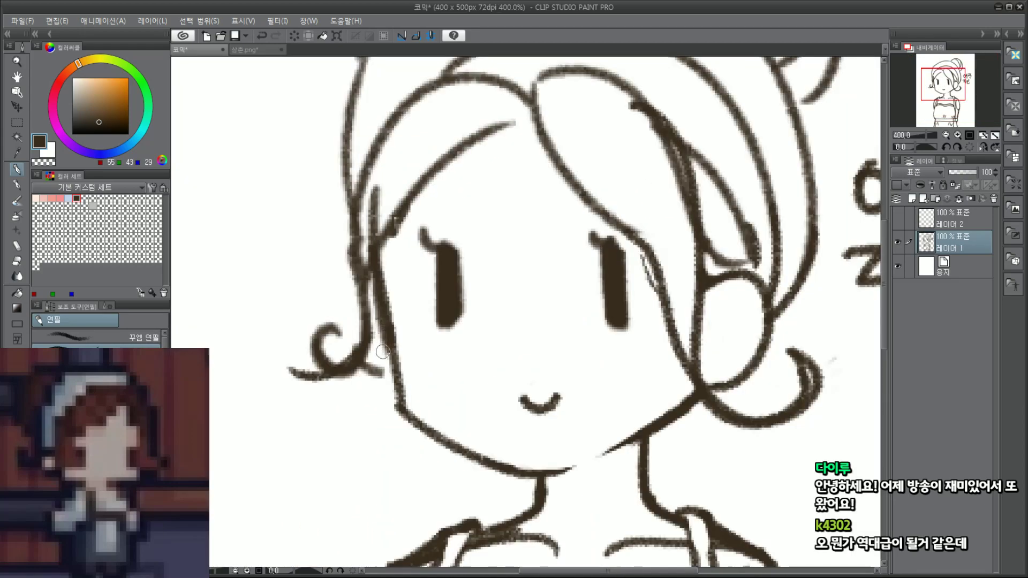
{"action": "left_click_drag", "start_coordinate": [383, 368], "coordinate": [396, 368]}
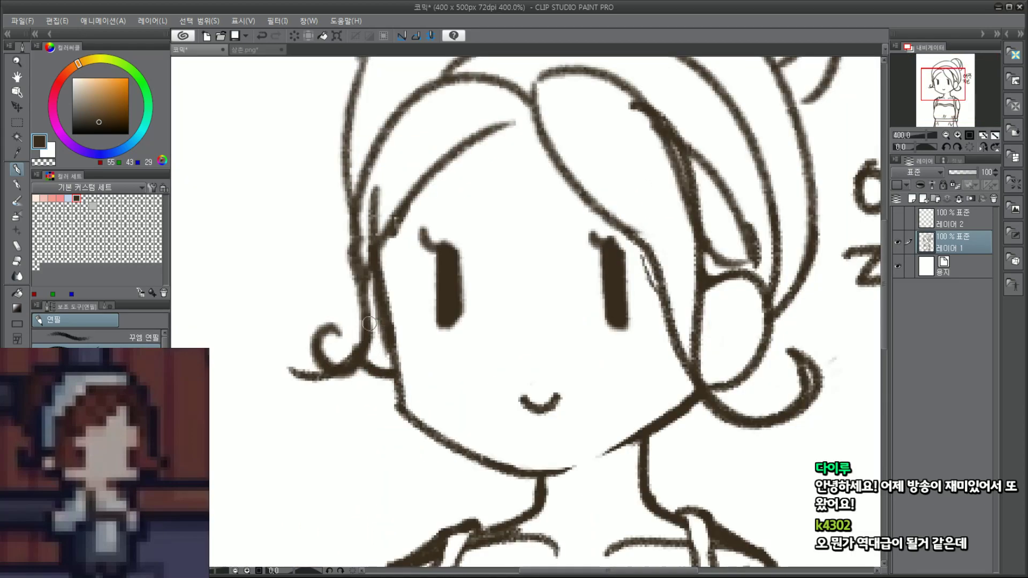
{"action": "scroll", "coordinate": [371, 298], "scroll_direction": "down", "scroll_amount": 2}
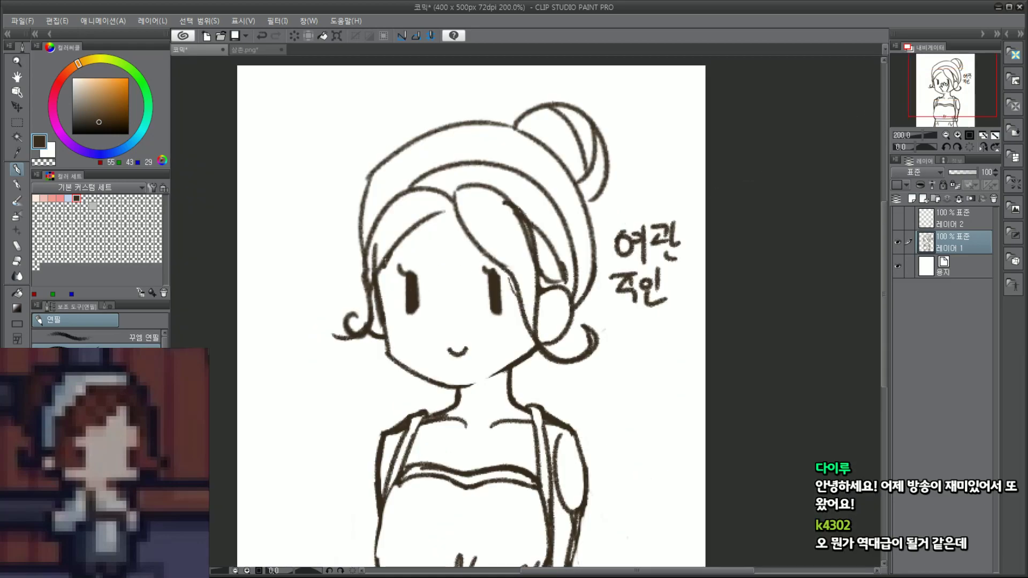
Step: Erase the right strap's outer line from beside the neckline down to the belt and touch up its inner line at the neckline
{"action": "left_click_drag", "start_coordinate": [964, 82], "coordinate": [964, 102]}
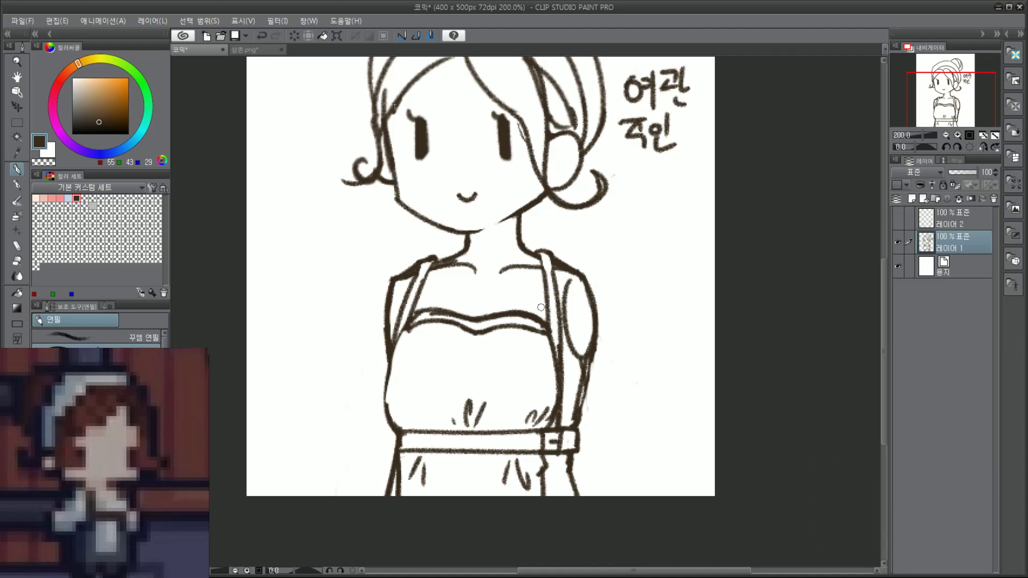
{"action": "scroll", "coordinate": [554, 334], "scroll_direction": "down", "scroll_amount": 1}
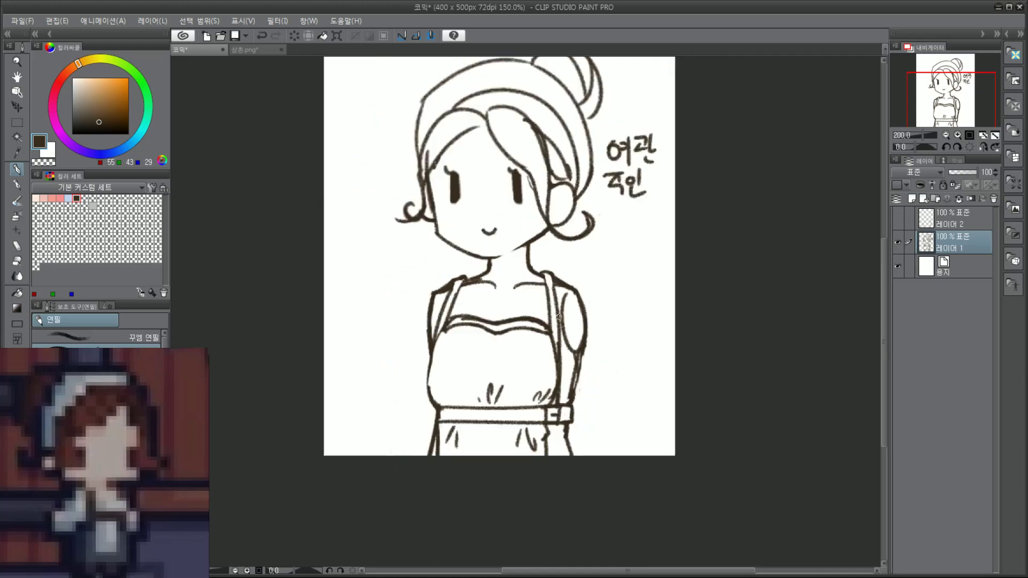
{"action": "scroll", "coordinate": [554, 333], "scroll_direction": "up", "scroll_amount": 3}
{"action": "mouse_move", "coordinate": [538, 342]}
{"action": "left_mouse_down"}
{"action": "mouse_move", "coordinate": [528, 455]}
{"action": "mouse_move", "coordinate": [527, 252]}
{"action": "mouse_move", "coordinate": [525, 300]}
{"action": "left_mouse_up"}
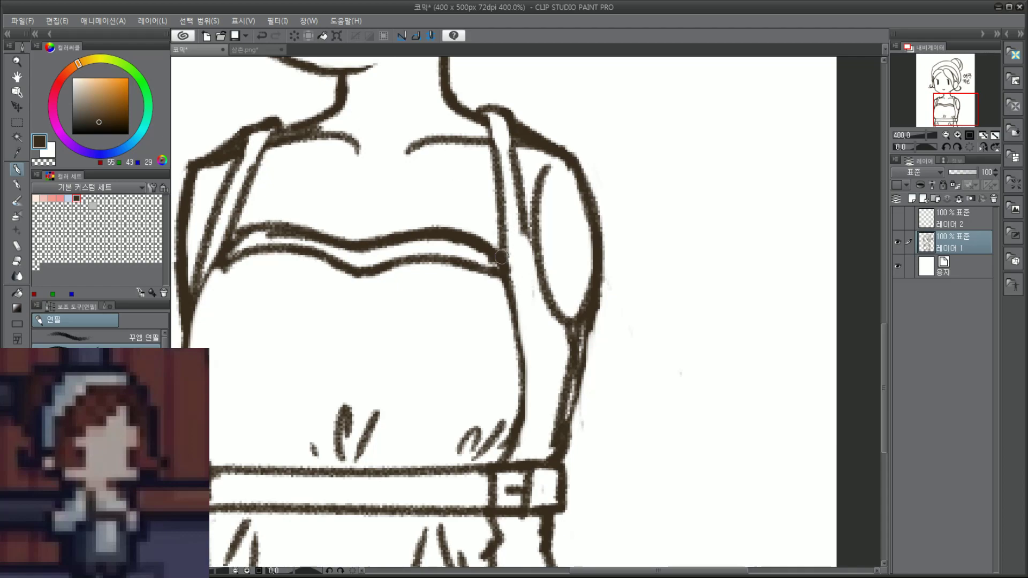
{"action": "left_click_drag", "start_coordinate": [503, 233], "coordinate": [506, 282]}
Step: Redraw the right strap's outer line as a curve following the bodice's side down to the belt buckle
{"action": "mouse_move", "coordinate": [516, 204]}
{"action": "left_mouse_down"}
{"action": "mouse_move", "coordinate": [538, 388]}
{"action": "mouse_move", "coordinate": [525, 213]}
{"action": "mouse_move", "coordinate": [536, 355]}
{"action": "left_mouse_up"}
{"action": "key", "text": "ctrl+z"}
{"action": "key", "text": "ctrl+z"}
{"action": "left_click_drag", "start_coordinate": [527, 296], "coordinate": [540, 397]}
{"action": "key", "text": "ctrl+z"}
{"action": "key", "text": "ctrl+z"}
{"action": "left_click_drag", "start_coordinate": [525, 234], "coordinate": [532, 310]}
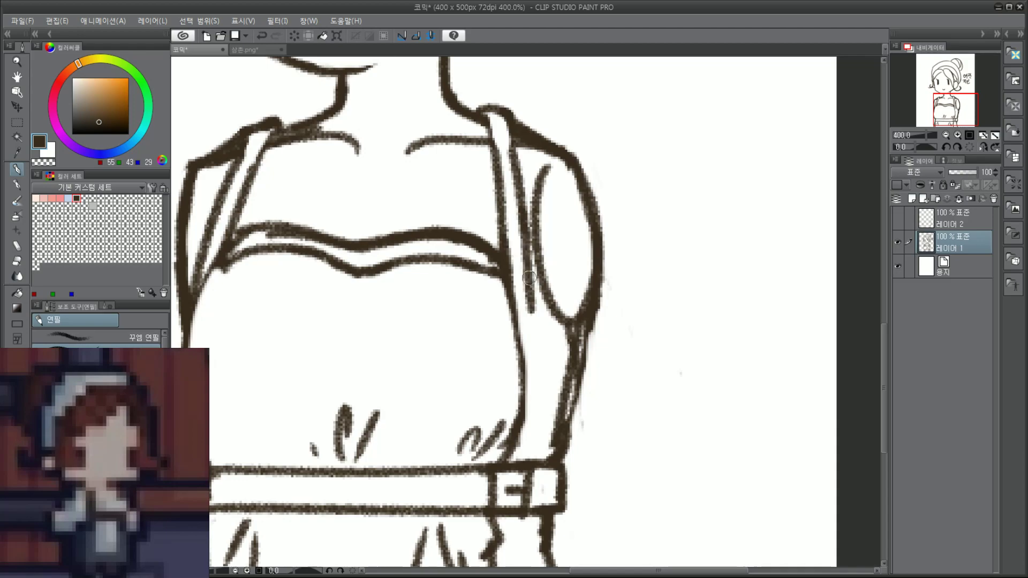
{"action": "mouse_move", "coordinate": [529, 269]}
{"action": "left_mouse_down"}
{"action": "mouse_move", "coordinate": [547, 408]}
{"action": "mouse_move", "coordinate": [545, 375]}
{"action": "mouse_move", "coordinate": [526, 462]}
{"action": "left_mouse_up"}
{"action": "key", "text": "ctrl+z"}
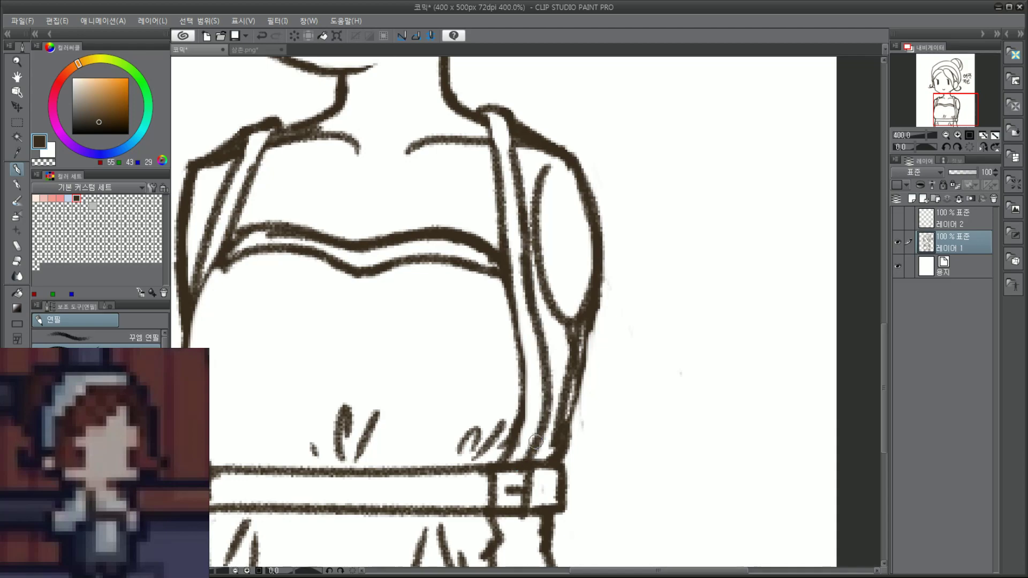
{"action": "left_click_drag", "start_coordinate": [523, 285], "coordinate": [521, 466]}
Step: Thicken the bodice's right side line from the neckline down toward the belt
{"action": "scroll", "coordinate": [521, 466], "scroll_direction": "down", "scroll_amount": 4}
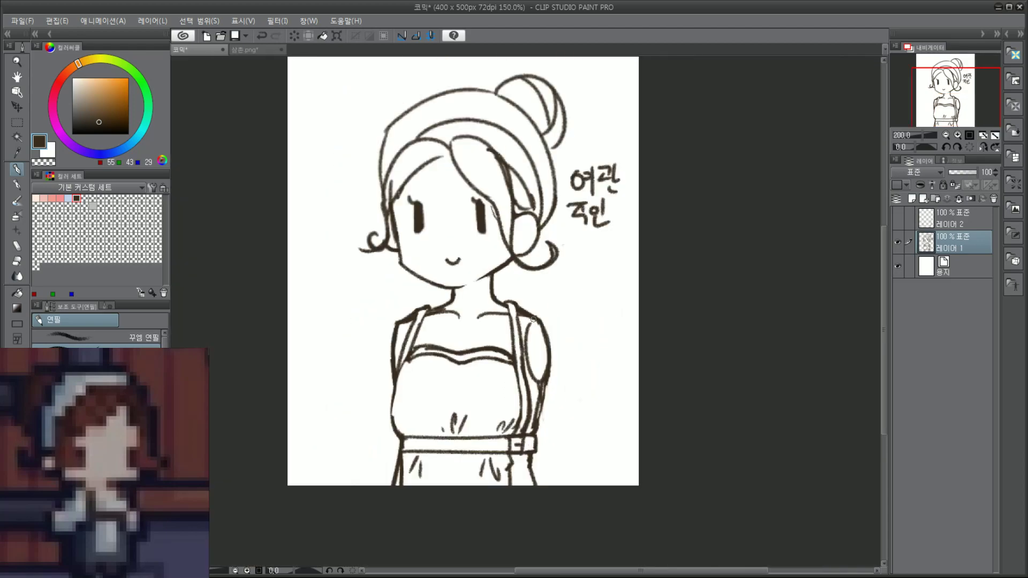
{"action": "scroll", "coordinate": [556, 366], "scroll_direction": "up", "scroll_amount": 4}
{"action": "left_click_drag", "start_coordinate": [546, 343], "coordinate": [565, 477]}
{"action": "key", "text": "ctrl+z"}
{"action": "key", "text": "ctrl+z"}
{"action": "left_click_drag", "start_coordinate": [549, 353], "coordinate": [567, 482]}
{"action": "key", "text": "ctrl+z"}
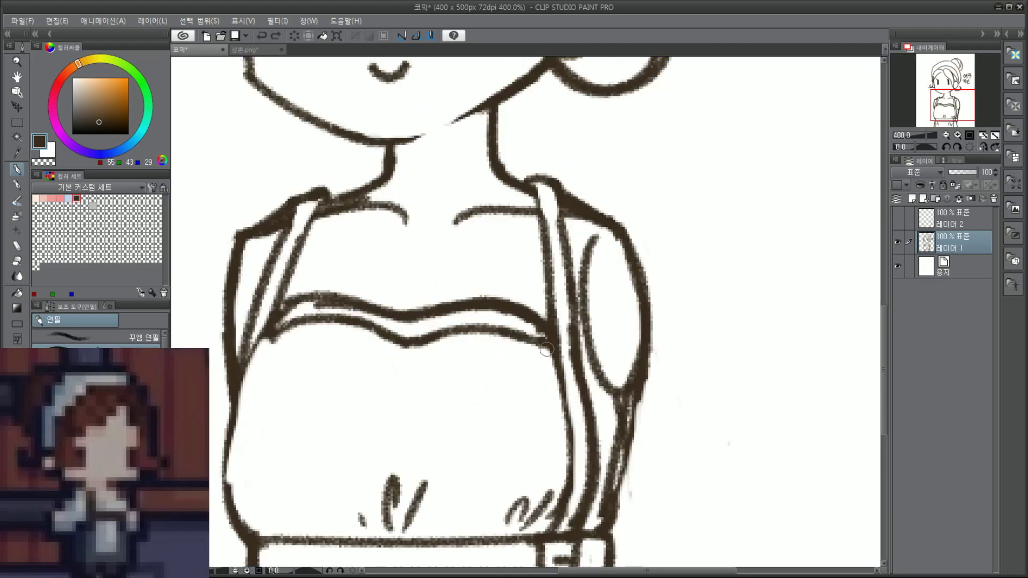
{"action": "left_click_drag", "start_coordinate": [542, 344], "coordinate": [563, 502]}
Step: Redraw the bodice's left side line thicker and rounder from the neckline down to the belt
{"action": "mouse_move", "coordinate": [268, 341]}
{"action": "left_mouse_down"}
{"action": "mouse_move", "coordinate": [259, 348]}
{"action": "mouse_move", "coordinate": [247, 527]}
{"action": "mouse_move", "coordinate": [228, 417]}
{"action": "mouse_move", "coordinate": [246, 518]}
{"action": "left_mouse_up"}
{"action": "key", "text": "ctrl+z"}
{"action": "key", "text": "ctrl+z"}
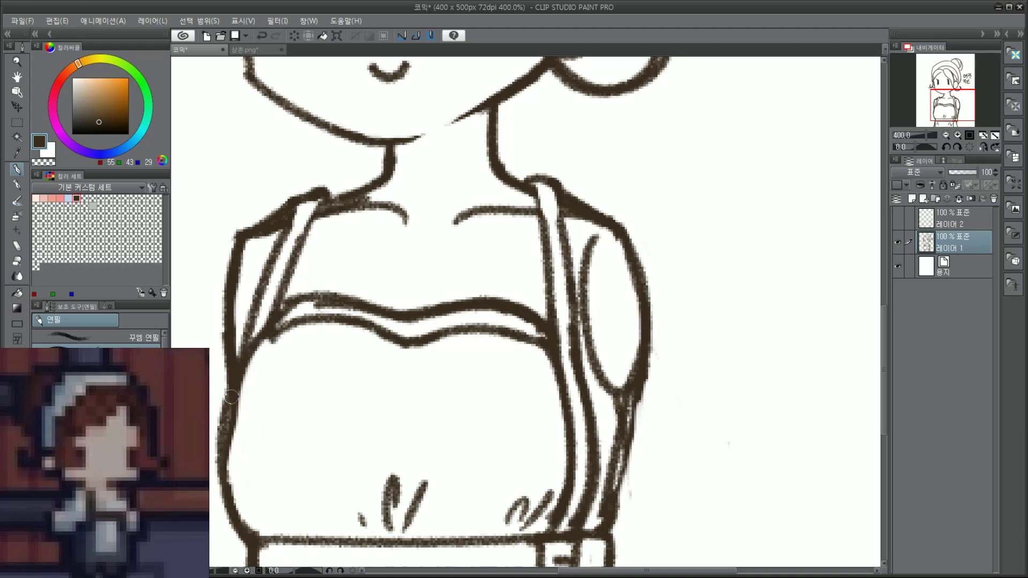
{"action": "scroll", "coordinate": [250, 536], "scroll_direction": "down", "scroll_amount": 3}
{"action": "scroll", "coordinate": [289, 292], "scroll_direction": "up", "scroll_amount": 4}
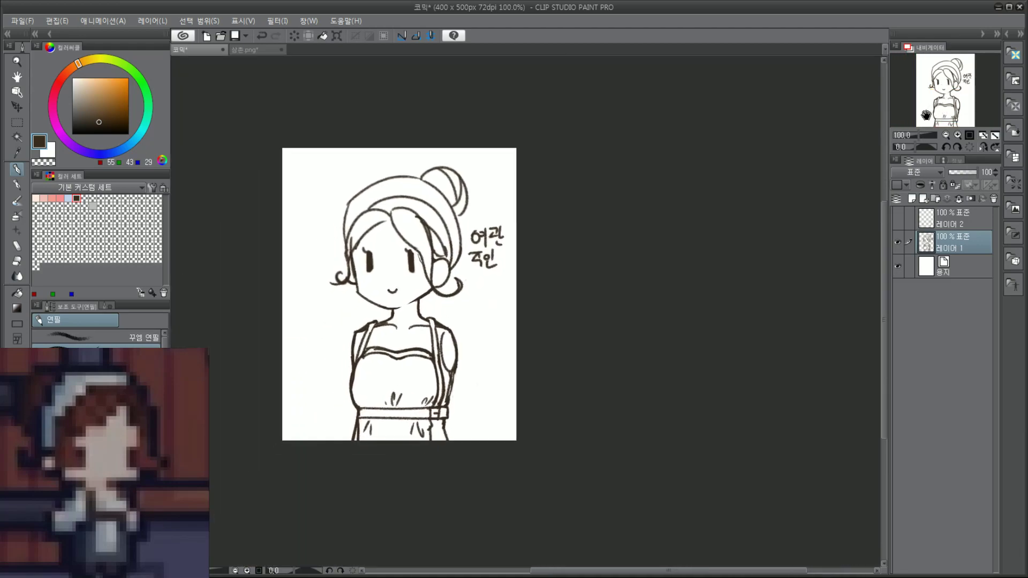
{"action": "mouse_move", "coordinate": [264, 226]}
{"action": "left_mouse_down"}
{"action": "mouse_move", "coordinate": [276, 218]}
{"action": "mouse_move", "coordinate": [299, 284]}
{"action": "mouse_move", "coordinate": [285, 316]}
{"action": "mouse_move", "coordinate": [290, 228]}
{"action": "mouse_move", "coordinate": [257, 290]}
{"action": "left_mouse_up"}
{"action": "key", "text": "ctrl+z"}
{"action": "mouse_move", "coordinate": [256, 167]}
{"action": "left_mouse_down"}
{"action": "mouse_move", "coordinate": [267, 197]}
{"action": "mouse_move", "coordinate": [293, 228]}
{"action": "left_mouse_up"}
{"action": "key", "text": "ctrl+z"}
Step: Try to sketch a left arm angled outward from the shoulder, bending at the elbow and reaching toward the waist
{"action": "left_click_drag", "start_coordinate": [967, 85], "coordinate": [961, 99]}
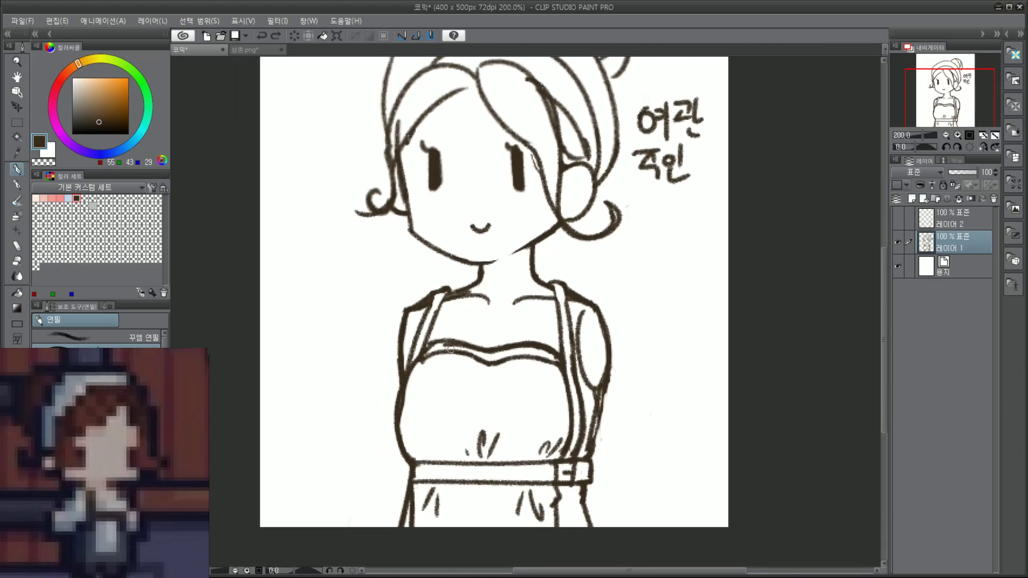
{"action": "left_click", "coordinate": [407, 307]}
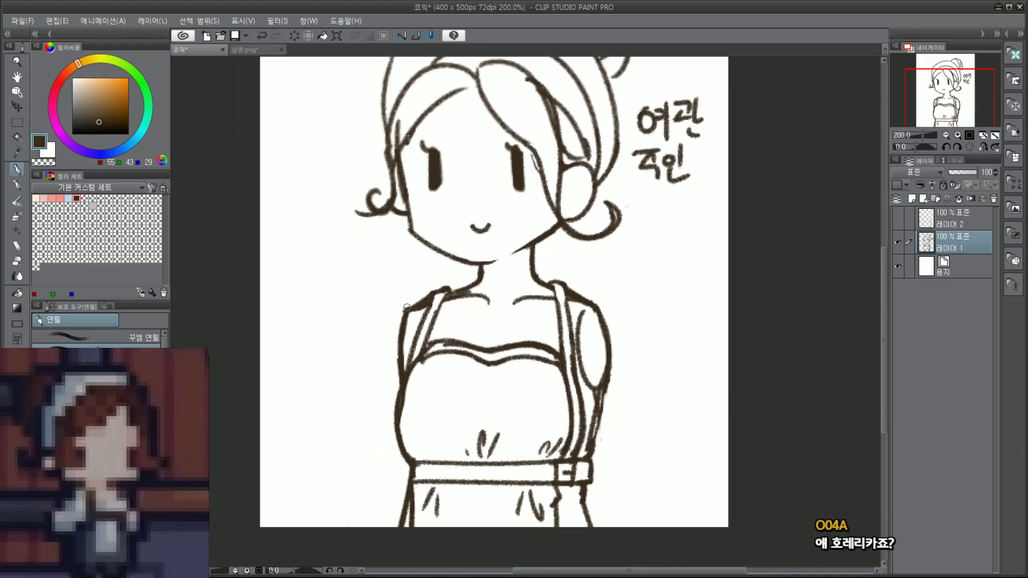
{"action": "key", "text": "ctrl+z"}
{"action": "left_click_drag", "start_coordinate": [408, 308], "coordinate": [315, 507]}
{"action": "key", "text": "ctrl+z"}
{"action": "left_click_drag", "start_coordinate": [405, 309], "coordinate": [337, 422]}
{"action": "key", "text": "ctrl+z"}
{"action": "mouse_move", "coordinate": [404, 309]}
{"action": "left_mouse_down"}
{"action": "mouse_move", "coordinate": [344, 443]}
{"action": "mouse_move", "coordinate": [377, 354]}
{"action": "mouse_move", "coordinate": [366, 382]}
{"action": "left_mouse_up"}
{"action": "key", "text": "ctrl+z"}
{"action": "left_click_drag", "start_coordinate": [366, 378], "coordinate": [344, 452]}
{"action": "key", "text": "ctrl+z"}
{"action": "key", "text": "ctrl+z"}
{"action": "mouse_move", "coordinate": [366, 377]}
{"action": "left_mouse_down"}
{"action": "mouse_move", "coordinate": [341, 462]}
{"action": "mouse_move", "coordinate": [326, 467]}
{"action": "mouse_move", "coordinate": [343, 485]}
{"action": "left_mouse_up"}
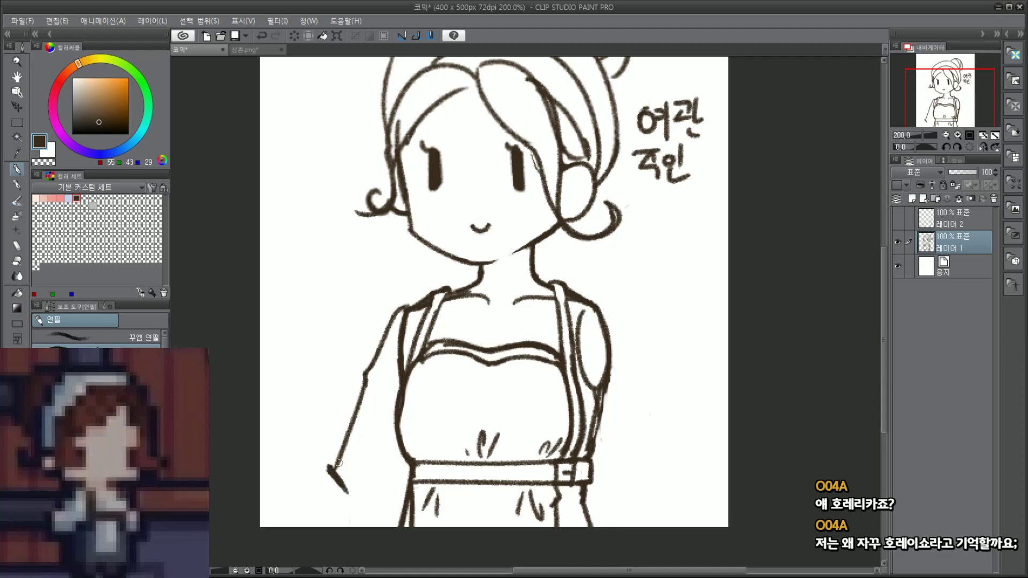
{"action": "key", "text": "ctrl+z"}
{"action": "mouse_move", "coordinate": [334, 470]}
{"action": "left_mouse_down"}
{"action": "mouse_move", "coordinate": [349, 486]}
{"action": "mouse_move", "coordinate": [396, 479]}
{"action": "left_mouse_up"}
{"action": "key", "text": "ctrl+z"}
{"action": "key", "text": "ctrl+z"}
{"action": "key", "text": "ctrl+z"}
{"action": "key", "text": "ctrl+z"}
{"action": "key", "text": "ctrl+z"}
Step: Replace the empty layer above the sketch with a new one and handwrite 호레리카 below the 여관주인 note
{"action": "left_click", "coordinate": [993, 200]}
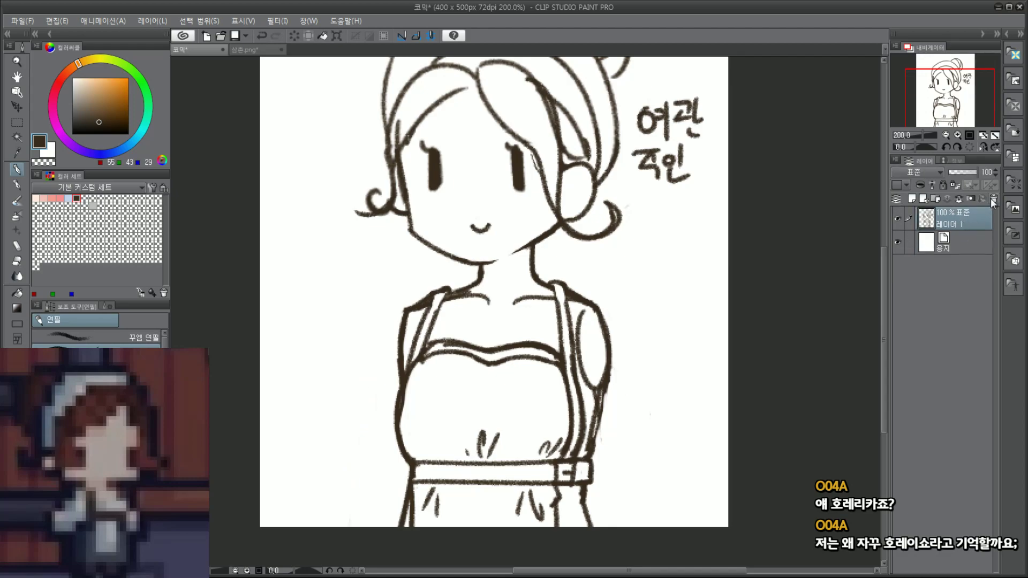
{"action": "left_click", "coordinate": [913, 199]}
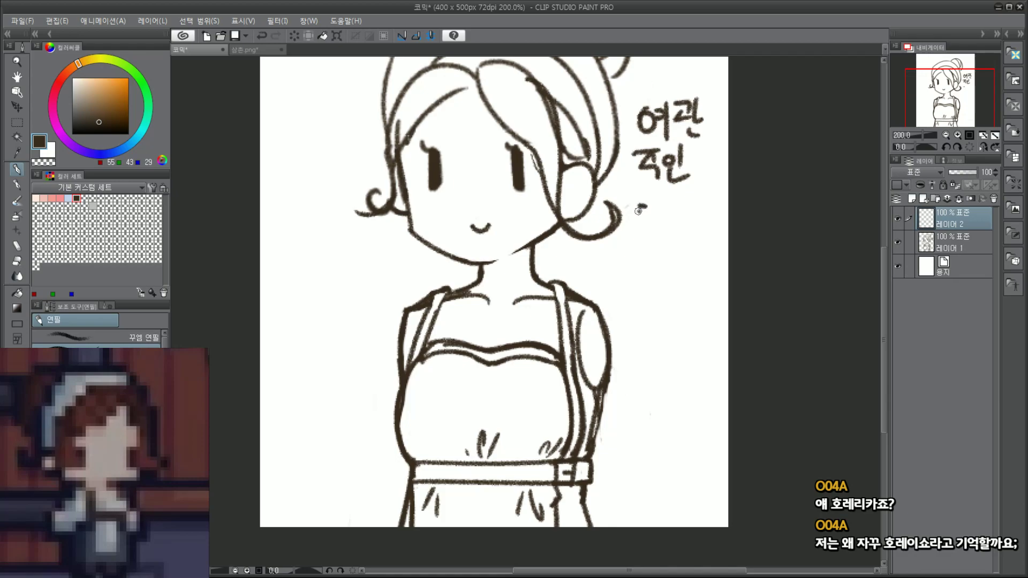
{"action": "mouse_move", "coordinate": [638, 211]}
{"action": "left_mouse_down"}
{"action": "mouse_move", "coordinate": [661, 232]}
{"action": "mouse_move", "coordinate": [659, 204]}
{"action": "mouse_move", "coordinate": [665, 227]}
{"action": "mouse_move", "coordinate": [718, 221]}
{"action": "left_mouse_up"}
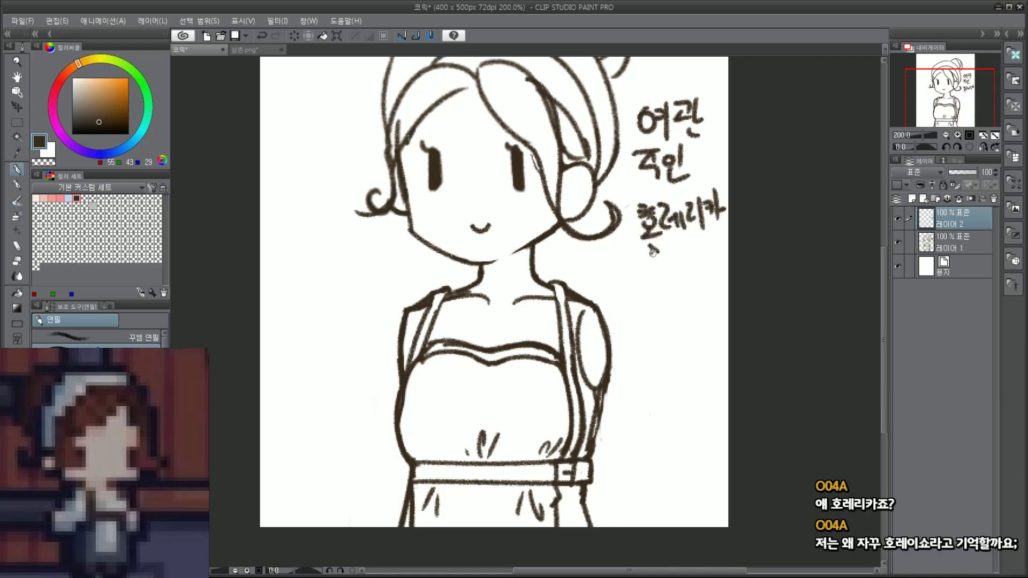
Step: Handwrite 호레이쇼 beneath the 호레리카 label, removing the circle and stray mark drawn around its ending
{"action": "mouse_move", "coordinate": [652, 250]}
{"action": "left_mouse_down"}
{"action": "mouse_move", "coordinate": [653, 277]}
{"action": "mouse_move", "coordinate": [668, 244]}
{"action": "mouse_move", "coordinate": [678, 257]}
{"action": "mouse_move", "coordinate": [717, 237]}
{"action": "left_mouse_up"}
{"action": "mouse_move", "coordinate": [711, 249]}
{"action": "left_mouse_down"}
{"action": "mouse_move", "coordinate": [706, 226]}
{"action": "mouse_move", "coordinate": [717, 284]}
{"action": "left_mouse_up"}
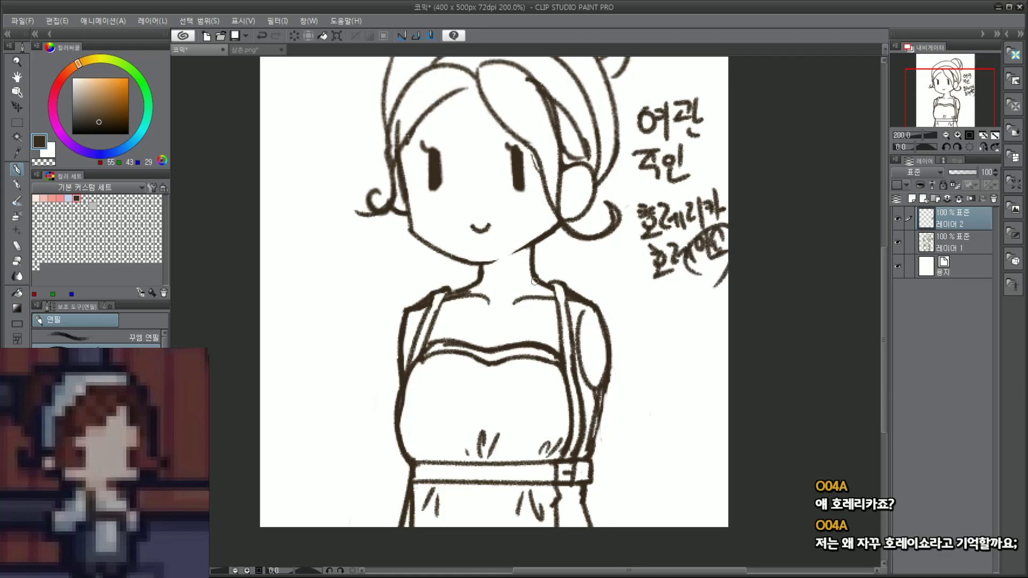
{"action": "key", "text": "ctrl+z"}
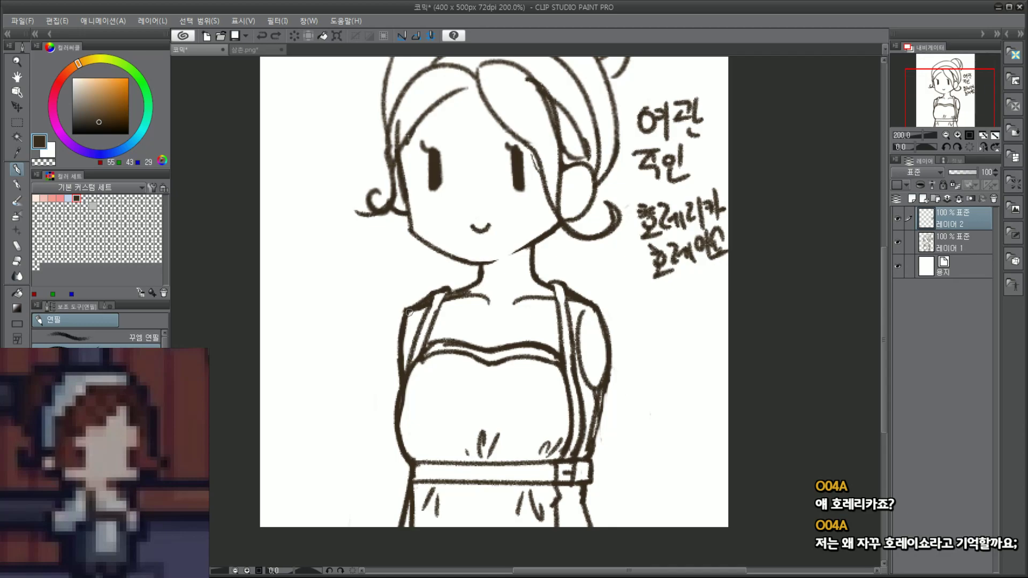
{"action": "key", "text": "ctrl+z"}
Step: Try to outline the left arm angling outward from the shoulder to a bent elbow beside the belt
{"action": "mouse_move", "coordinate": [409, 313]}
{"action": "left_mouse_down"}
{"action": "mouse_move", "coordinate": [360, 415]}
{"action": "mouse_move", "coordinate": [370, 406]}
{"action": "mouse_move", "coordinate": [365, 427]}
{"action": "mouse_move", "coordinate": [352, 432]}
{"action": "left_mouse_up"}
{"action": "key", "text": "ctrl+z"}
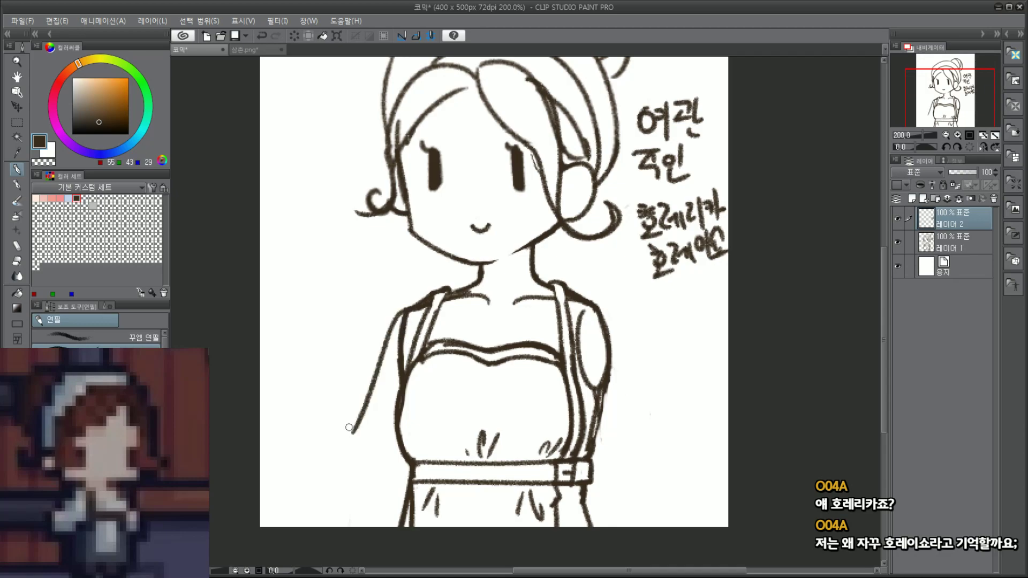
{"action": "key", "text": "ctrl+z"}
{"action": "left_click_drag", "start_coordinate": [409, 307], "coordinate": [359, 436]}
{"action": "key", "text": "ctrl+z"}
{"action": "left_click_drag", "start_coordinate": [410, 308], "coordinate": [343, 427]}
{"action": "key", "text": "ctrl+z"}
{"action": "left_click_drag", "start_coordinate": [408, 310], "coordinate": [356, 384]}
{"action": "key", "text": "ctrl+z"}
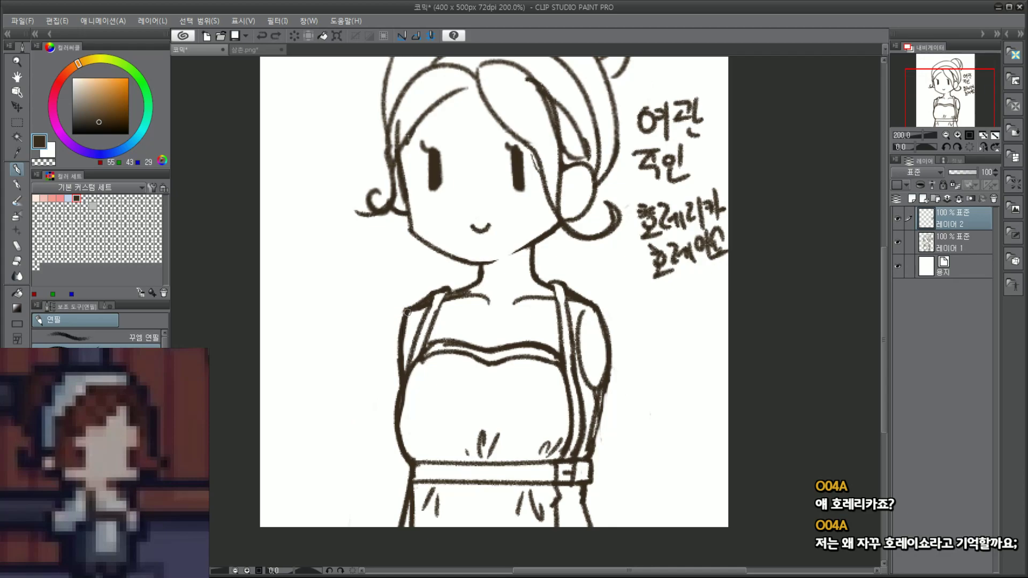
{"action": "mouse_move", "coordinate": [408, 312]}
{"action": "left_mouse_down"}
{"action": "mouse_move", "coordinate": [349, 413]}
{"action": "mouse_move", "coordinate": [360, 446]}
{"action": "mouse_move", "coordinate": [336, 435]}
{"action": "mouse_move", "coordinate": [356, 467]}
{"action": "mouse_move", "coordinate": [376, 465]}
{"action": "left_mouse_up"}
{"action": "key", "text": "ctrl+z"}
{"action": "key", "text": "ctrl+z"}
{"action": "key", "text": "ctrl+z"}
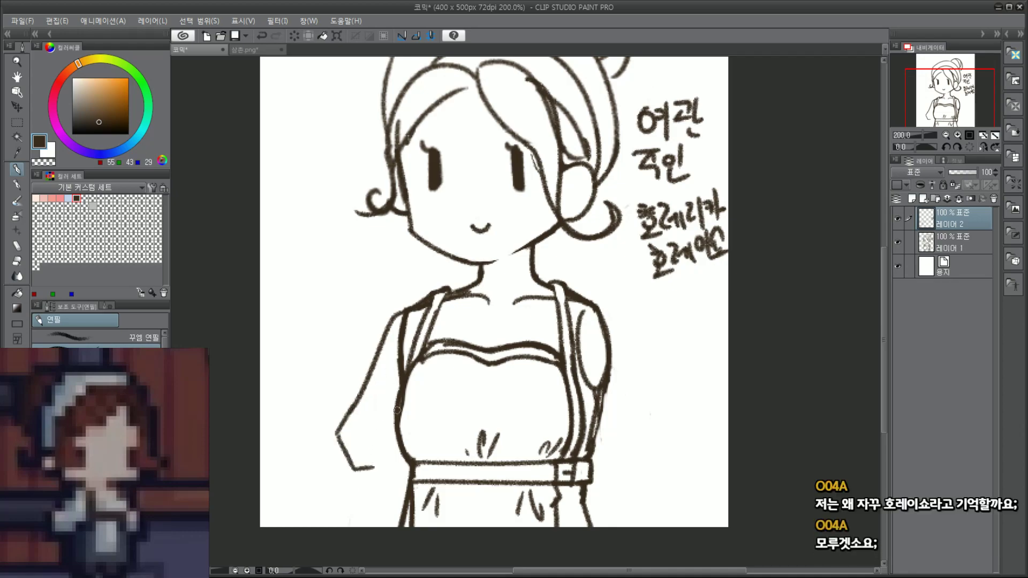
Step: Try to add the left arm's inner line and a stroke down the middle of the bodice
{"action": "mouse_move", "coordinate": [413, 351]}
{"action": "left_mouse_down"}
{"action": "mouse_move", "coordinate": [387, 457]}
{"action": "mouse_move", "coordinate": [394, 370]}
{"action": "mouse_move", "coordinate": [392, 403]}
{"action": "left_mouse_up"}
{"action": "key", "text": "ctrl+z"}
{"action": "key", "text": "ctrl+z"}
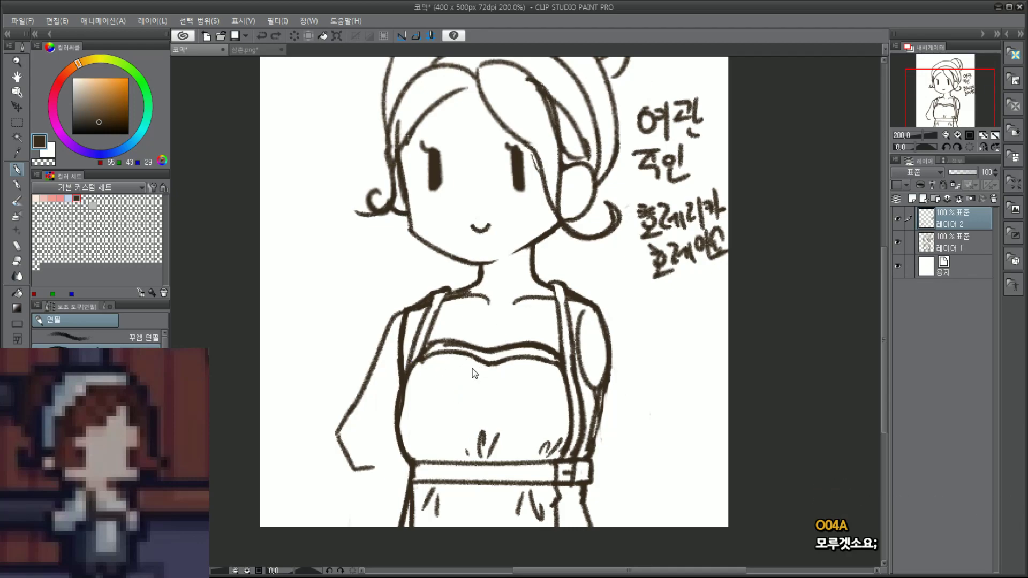
{"action": "left_click_drag", "start_coordinate": [475, 336], "coordinate": [457, 431]}
{"action": "key", "text": "ctrl+z"}
Step: Switch to the Steam community artwork page, examine the 호레리카 fan art for her arm pose, and return to the drawing
{"action": "left_click_drag", "start_coordinate": [479, 43], "coordinate": [470, 52]}
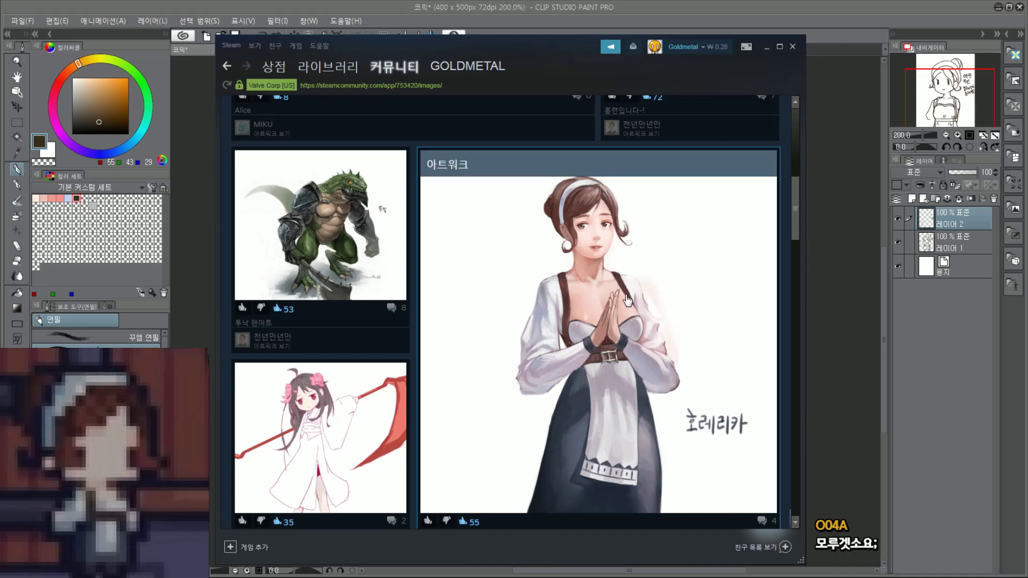
{"action": "mouse_move", "coordinate": [558, 47]}
{"action": "left_mouse_down"}
{"action": "mouse_move", "coordinate": [544, 413]}
{"action": "mouse_move", "coordinate": [528, 365]}
{"action": "mouse_move", "coordinate": [539, 115]}
{"action": "mouse_move", "coordinate": [547, 451]}
{"action": "mouse_move", "coordinate": [561, 115]}
{"action": "mouse_move", "coordinate": [623, 46]}
{"action": "left_mouse_up"}
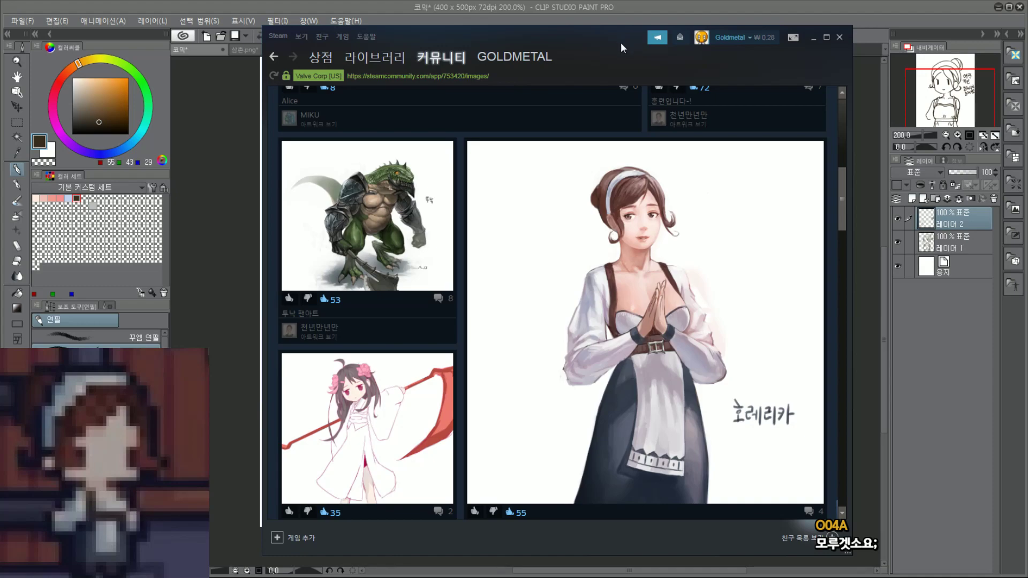
{"action": "left_click_drag", "start_coordinate": [621, 43], "coordinate": [645, 75]}
{"action": "key", "text": "alt+Tab"}
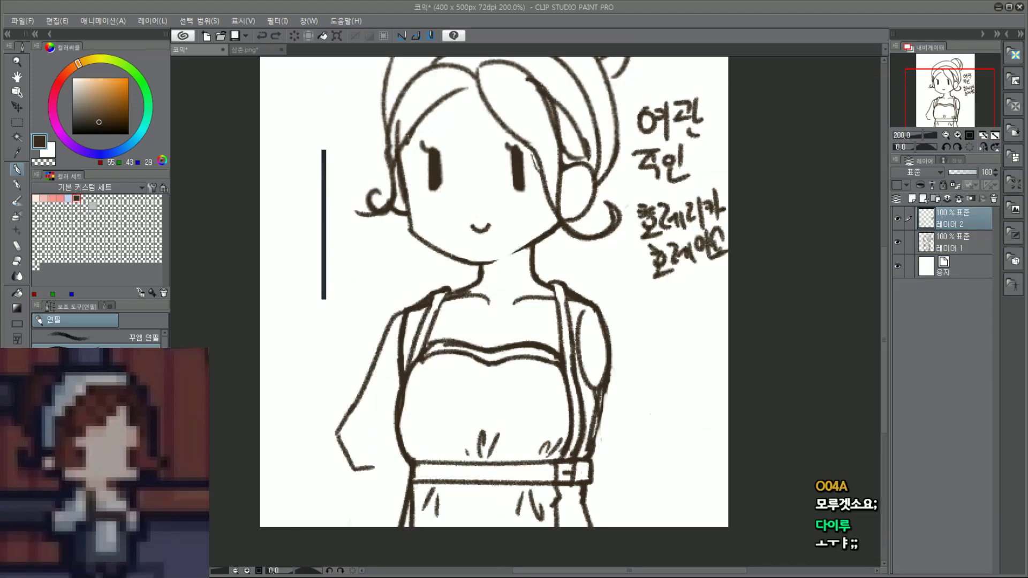
{"action": "left_click", "coordinate": [787, 282]}
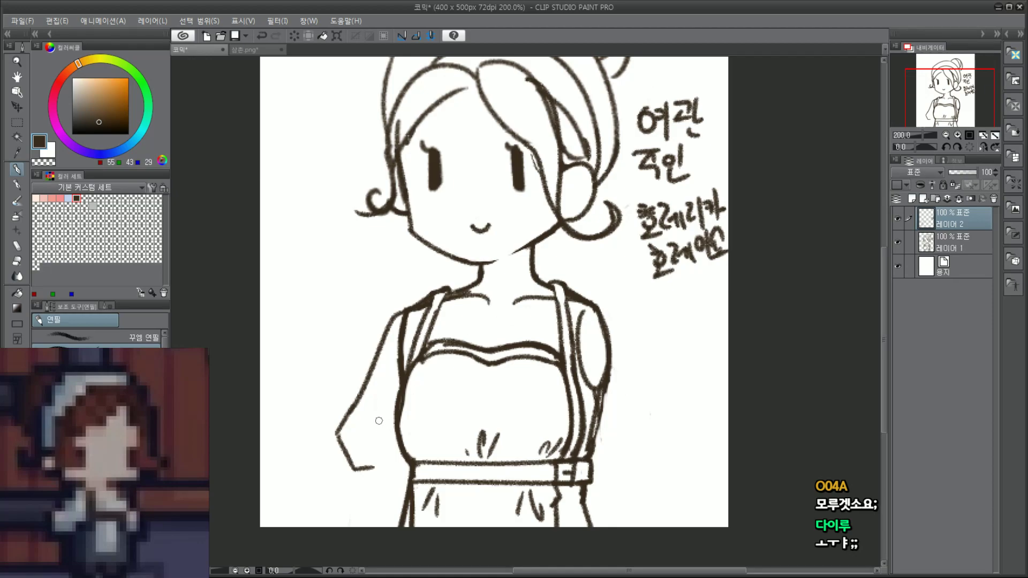
Step: Try to sketch a forearm rising from the left elbow to the chest, with its edge dropping past the belt
{"action": "left_click_drag", "start_coordinate": [362, 427], "coordinate": [430, 365]}
{"action": "key", "text": "ctrl+z"}
{"action": "left_click_drag", "start_coordinate": [368, 421], "coordinate": [445, 358]}
{"action": "key", "text": "ctrl+z"}
{"action": "mouse_move", "coordinate": [355, 411]}
{"action": "left_mouse_down"}
{"action": "mouse_move", "coordinate": [458, 369]}
{"action": "mouse_move", "coordinate": [448, 487]}
{"action": "left_mouse_up"}
{"action": "key", "text": "ctrl+z"}
{"action": "left_click_drag", "start_coordinate": [456, 360], "coordinate": [473, 499]}
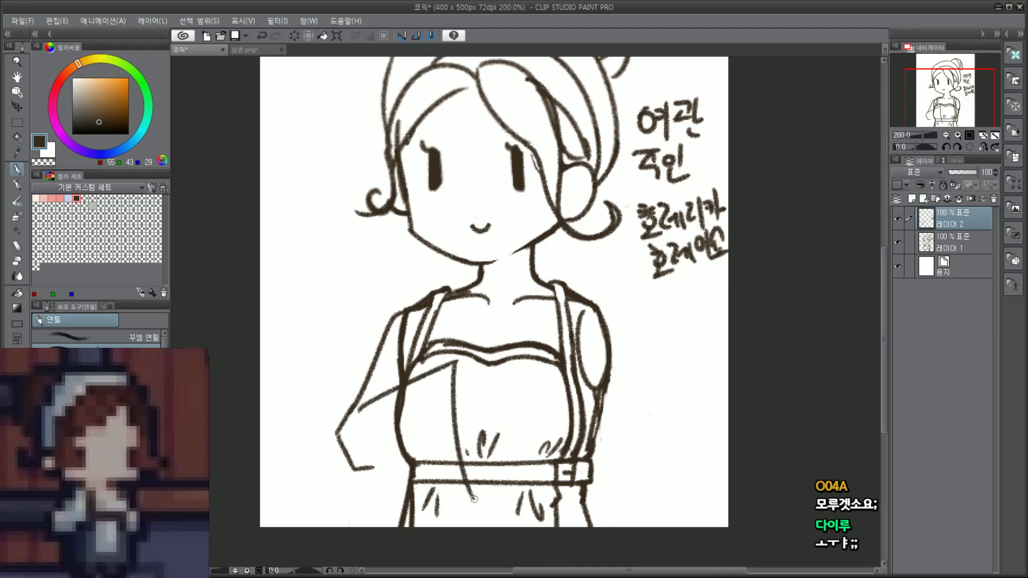
{"action": "key", "text": "ctrl+z"}
{"action": "key", "text": "ctrl+z"}
Step: Try to redraw the left forearm across the bodice with a lower edge along the belt and a hand at the neckline
{"action": "left_click_drag", "start_coordinate": [365, 410], "coordinate": [470, 365]}
{"action": "key", "text": "ctrl+z"}
{"action": "key", "text": "ctrl+z"}
{"action": "left_click_drag", "start_coordinate": [363, 423], "coordinate": [467, 359]}
{"action": "key", "text": "ctrl+z"}
{"action": "key", "text": "ctrl+z"}
{"action": "mouse_move", "coordinate": [362, 418]}
{"action": "left_mouse_down"}
{"action": "mouse_move", "coordinate": [460, 367]}
{"action": "mouse_move", "coordinate": [479, 483]}
{"action": "left_mouse_up"}
{"action": "left_click_drag", "start_coordinate": [359, 464], "coordinate": [484, 476]}
{"action": "left_click_drag", "start_coordinate": [456, 374], "coordinate": [480, 397]}
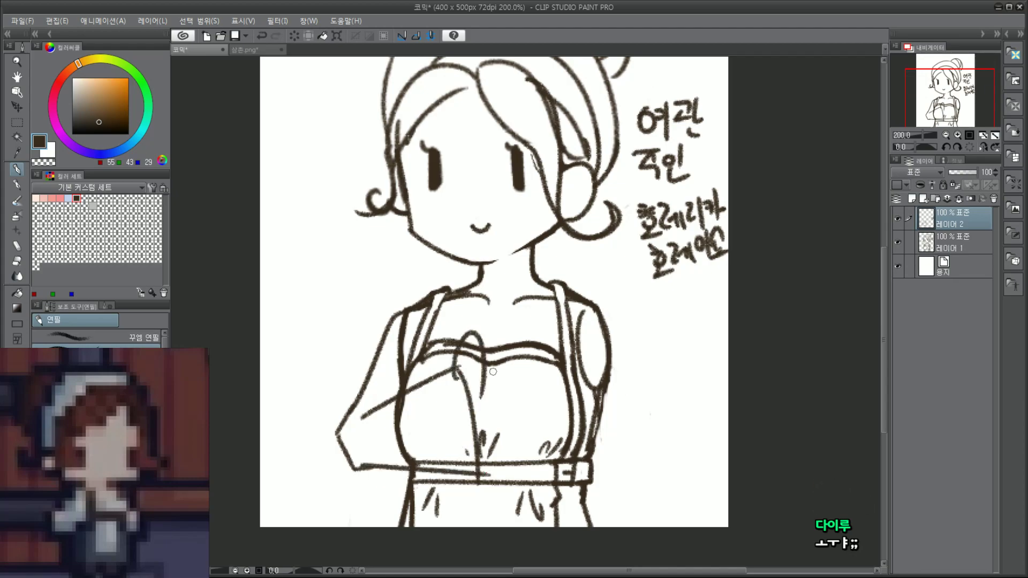
Step: Undo the hand, the raised forearm and the bent left arm outline
{"action": "key", "text": "ctrl+z"}
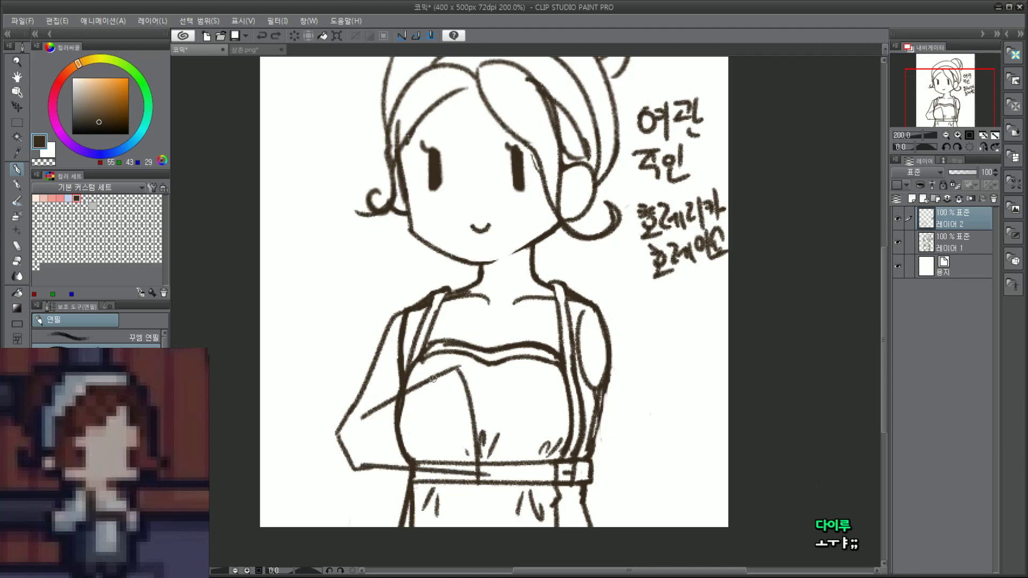
{"action": "key", "text": "ctrl+z"}
{"action": "key", "text": "ctrl+z"}
{"action": "key", "text": "ctrl+z"}
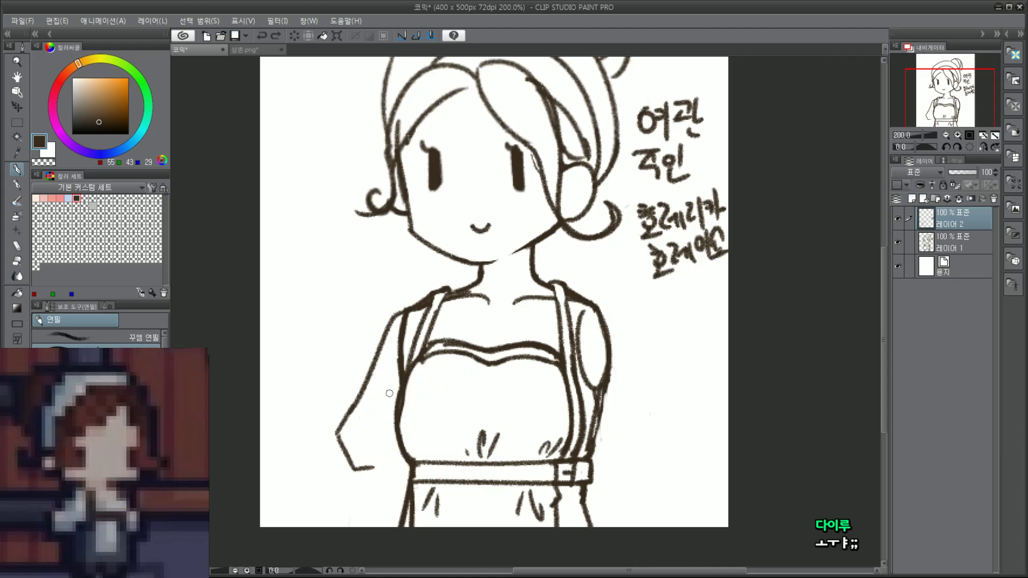
{"action": "key", "text": "ctrl+z"}
{"action": "key", "text": "ctrl+z"}
{"action": "key", "text": "ctrl+z"}
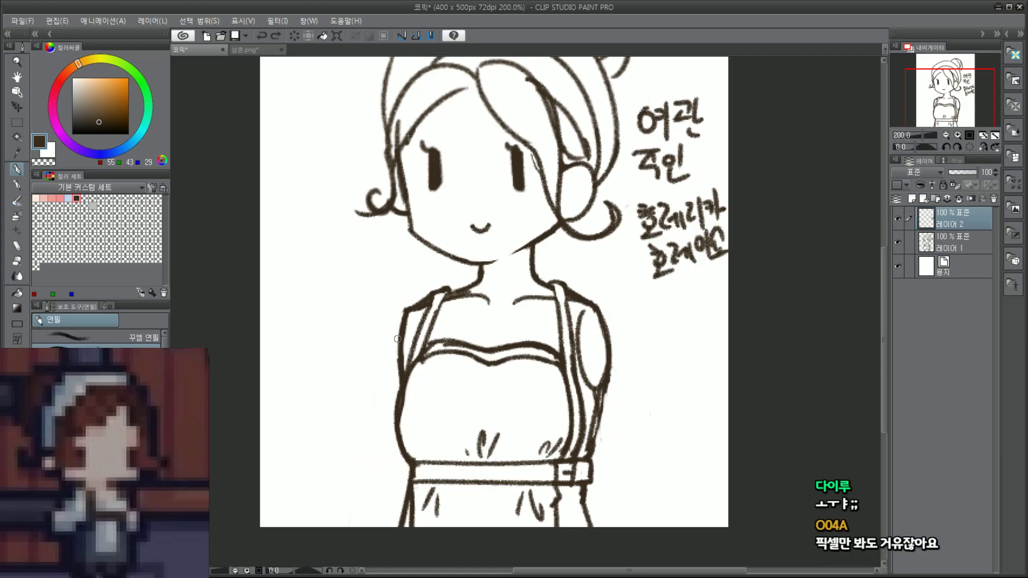
Step: Try to outline a lowered left arm from a rounded shoulder down past the belt to the canvas's bottom edge
{"action": "left_click_drag", "start_coordinate": [403, 311], "coordinate": [371, 369]}
{"action": "key", "text": "ctrl+z"}
{"action": "mouse_move", "coordinate": [403, 310]}
{"action": "left_mouse_down"}
{"action": "mouse_move", "coordinate": [381, 333]}
{"action": "mouse_move", "coordinate": [363, 383]}
{"action": "left_mouse_up"}
{"action": "key", "text": "ctrl+z"}
{"action": "left_click_drag", "start_coordinate": [403, 313], "coordinate": [362, 413]}
{"action": "key", "text": "ctrl+z"}
{"action": "key", "text": "ctrl+z"}
{"action": "mouse_move", "coordinate": [403, 311]}
{"action": "left_mouse_down"}
{"action": "mouse_move", "coordinate": [364, 426]}
{"action": "mouse_move", "coordinate": [408, 527]}
{"action": "left_mouse_up"}
{"action": "key", "text": "ctrl+z"}
{"action": "key", "text": "ctrl+z"}
{"action": "mouse_move", "coordinate": [402, 317]}
{"action": "left_mouse_down"}
{"action": "mouse_move", "coordinate": [371, 432]}
{"action": "mouse_move", "coordinate": [378, 347]}
{"action": "mouse_move", "coordinate": [399, 518]}
{"action": "left_mouse_up"}
{"action": "key", "text": "ctrl+z"}
{"action": "key", "text": "ctrl+z"}
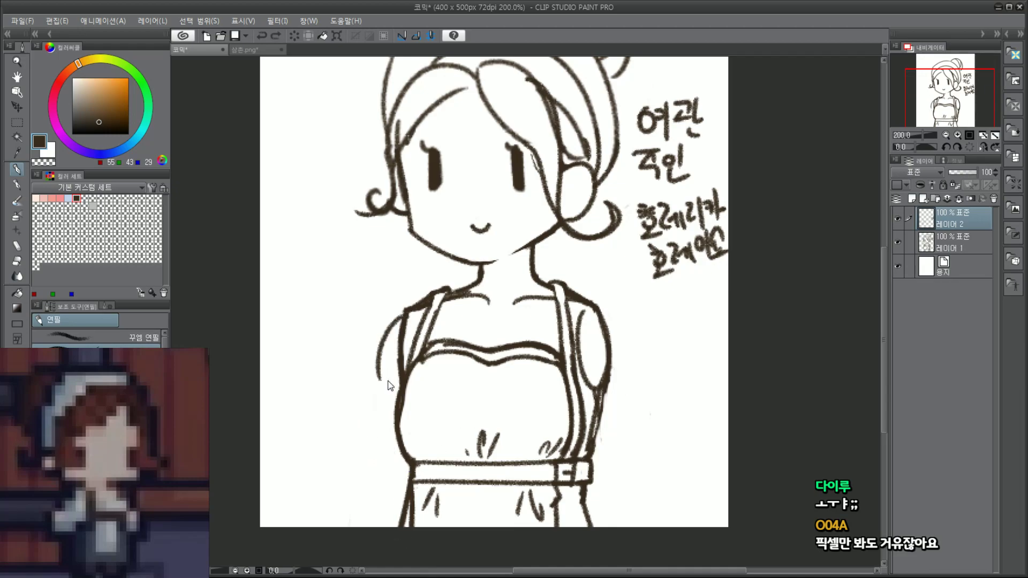
{"action": "left_click_drag", "start_coordinate": [379, 364], "coordinate": [397, 540]}
{"action": "key", "text": "ctrl+z"}
{"action": "left_click_drag", "start_coordinate": [377, 362], "coordinate": [399, 526]}
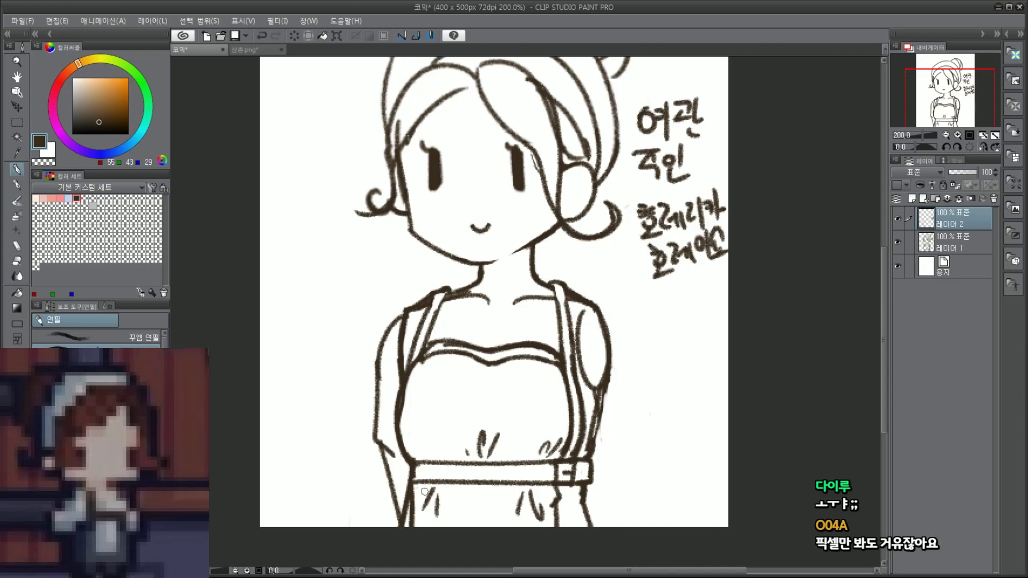
Step: Try to sketch diagonal forearm lines from both sides of the waist, converging below the belt
{"action": "left_click_drag", "start_coordinate": [458, 475], "coordinate": [403, 555]}
{"action": "key", "text": "ctrl+z"}
{"action": "left_click_drag", "start_coordinate": [383, 430], "coordinate": [454, 500]}
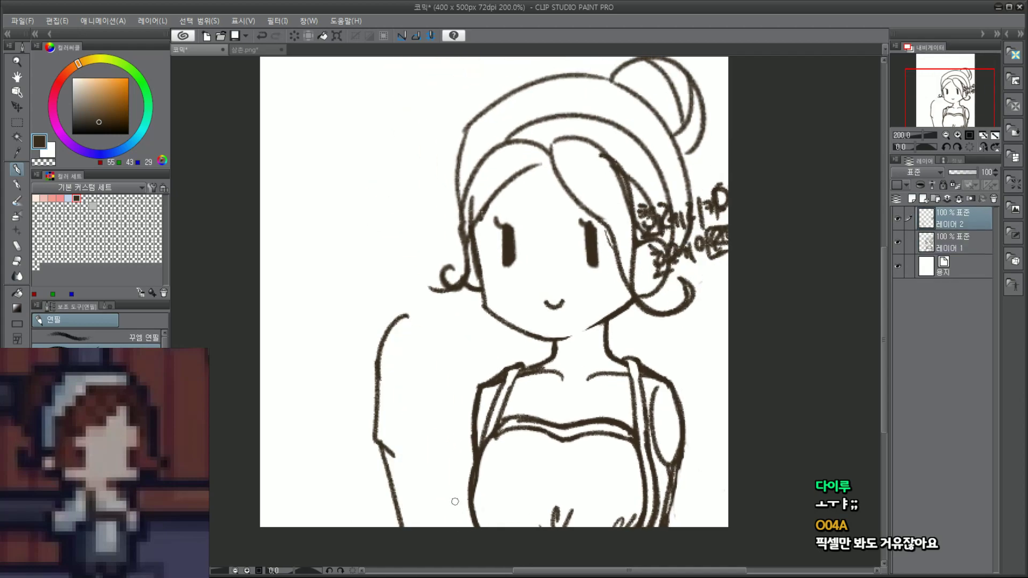
{"action": "key", "text": "ctrl+z"}
{"action": "left_click_drag", "start_coordinate": [410, 454], "coordinate": [461, 520]}
{"action": "key", "text": "ctrl+z"}
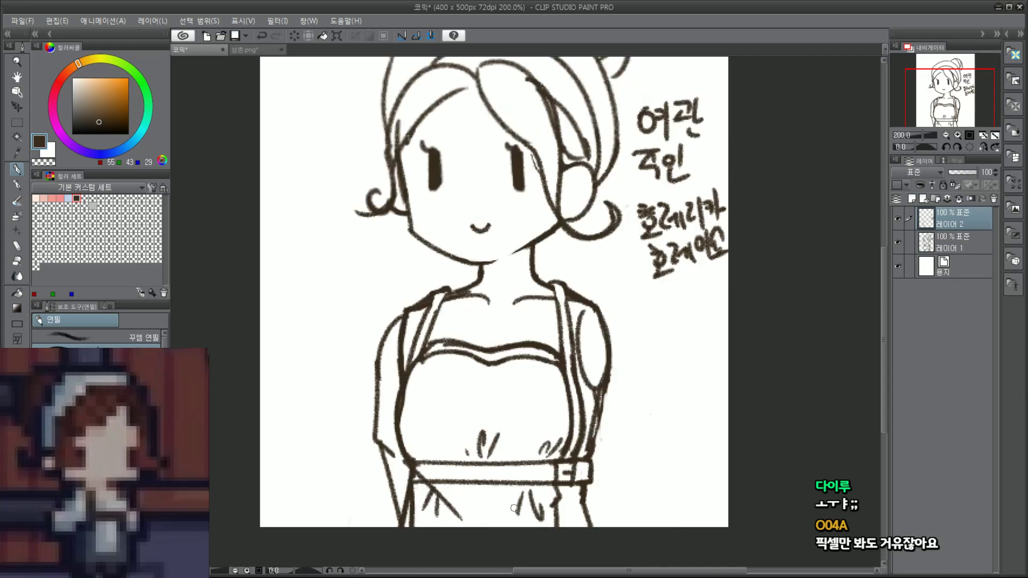
{"action": "left_click_drag", "start_coordinate": [585, 387], "coordinate": [501, 527]}
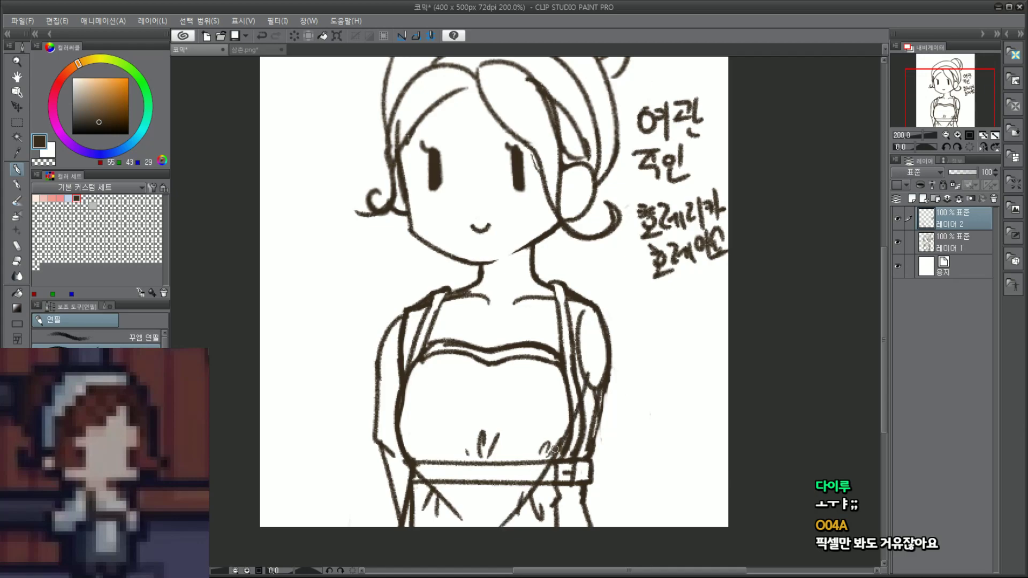
{"action": "key", "text": "ctrl+z"}
{"action": "left_click_drag", "start_coordinate": [571, 411], "coordinate": [477, 527]}
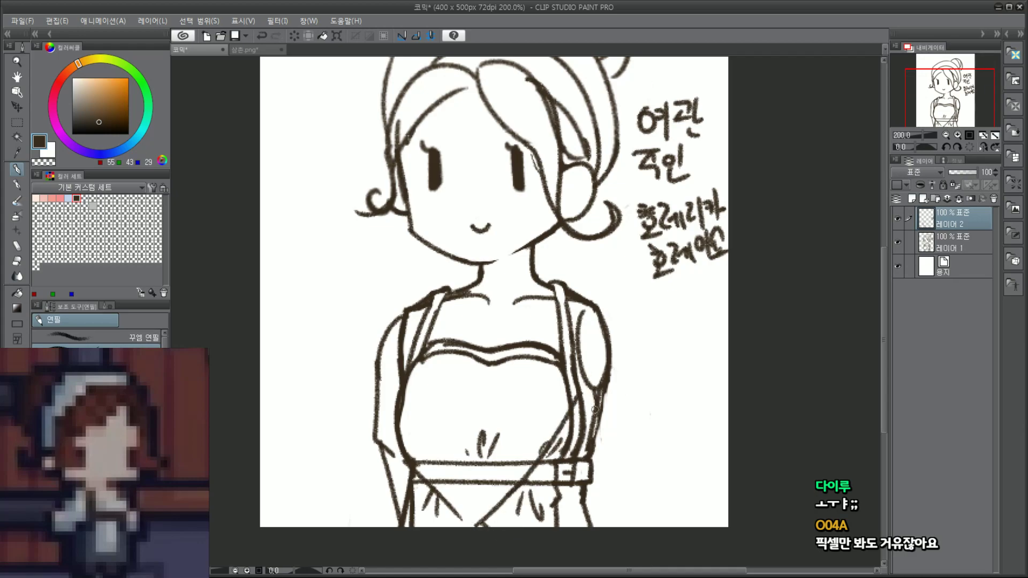
Step: Try to outline the lowered right arm from a rounded shoulder to the elbow and inward below the belt
{"action": "mouse_move", "coordinate": [602, 311]}
{"action": "left_mouse_down"}
{"action": "mouse_move", "coordinate": [625, 364]}
{"action": "mouse_move", "coordinate": [620, 331]}
{"action": "mouse_move", "coordinate": [631, 382]}
{"action": "left_mouse_up"}
{"action": "key", "text": "ctrl+z"}
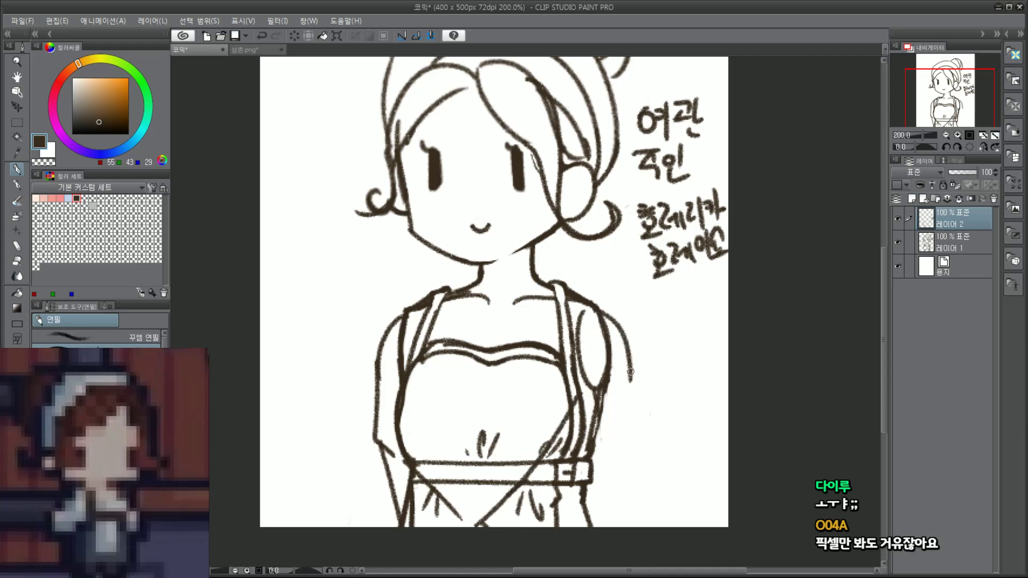
{"action": "key", "text": "ctrl+z"}
{"action": "mouse_move", "coordinate": [596, 312]}
{"action": "left_mouse_down"}
{"action": "mouse_move", "coordinate": [627, 336]}
{"action": "mouse_move", "coordinate": [633, 365]}
{"action": "mouse_move", "coordinate": [613, 407]}
{"action": "left_mouse_up"}
{"action": "key", "text": "ctrl+z"}
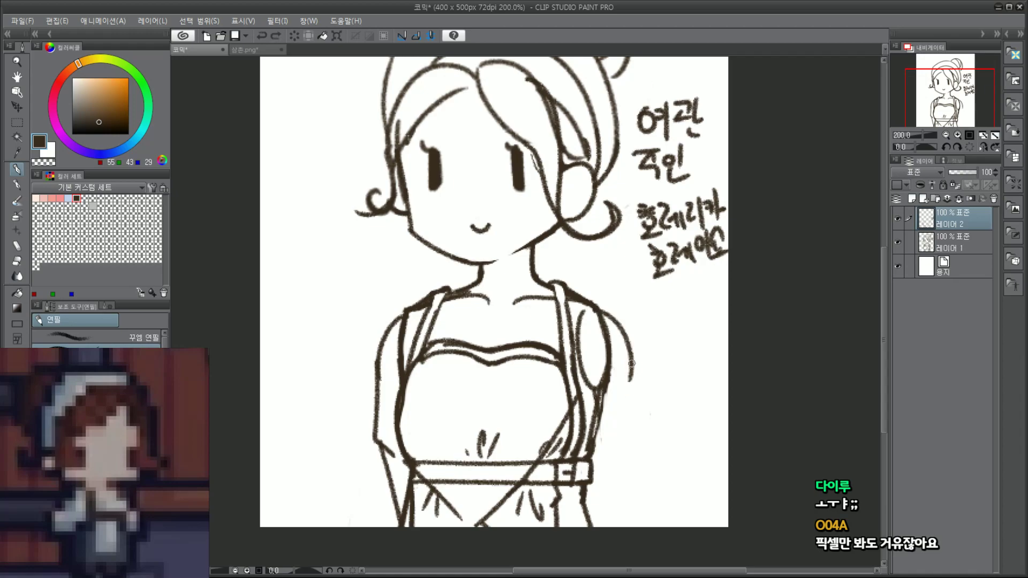
{"action": "left_click_drag", "start_coordinate": [631, 364], "coordinate": [584, 527]}
{"action": "key", "text": "ctrl+z"}
{"action": "left_click_drag", "start_coordinate": [619, 442], "coordinate": [581, 527]}
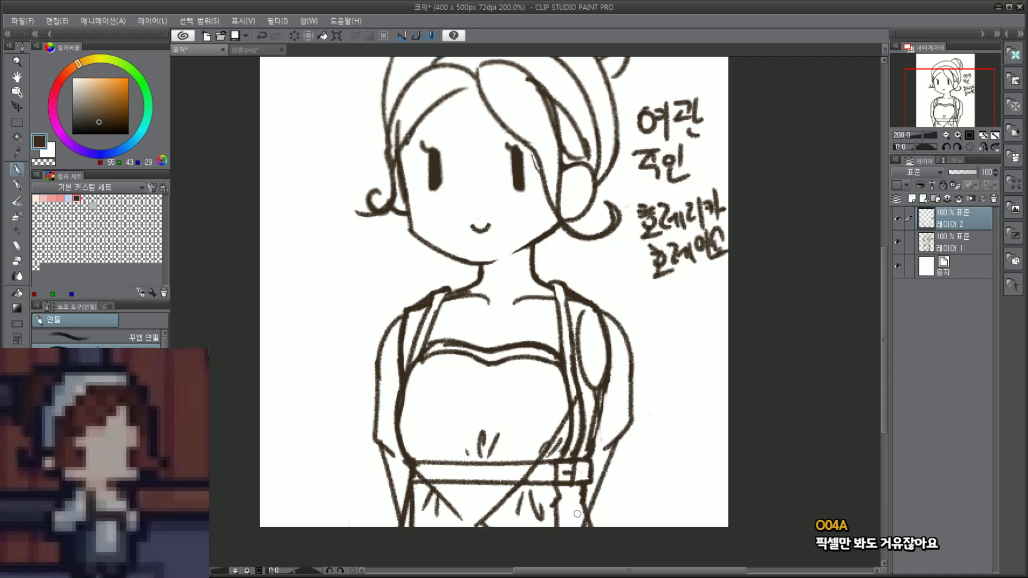
{"action": "key", "text": "ctrl+z"}
{"action": "key", "text": "ctrl+z"}
{"action": "mouse_move", "coordinate": [631, 379]}
{"action": "left_mouse_down"}
{"action": "mouse_move", "coordinate": [613, 470]}
{"action": "mouse_move", "coordinate": [589, 499]}
{"action": "mouse_move", "coordinate": [587, 527]}
{"action": "left_mouse_up"}
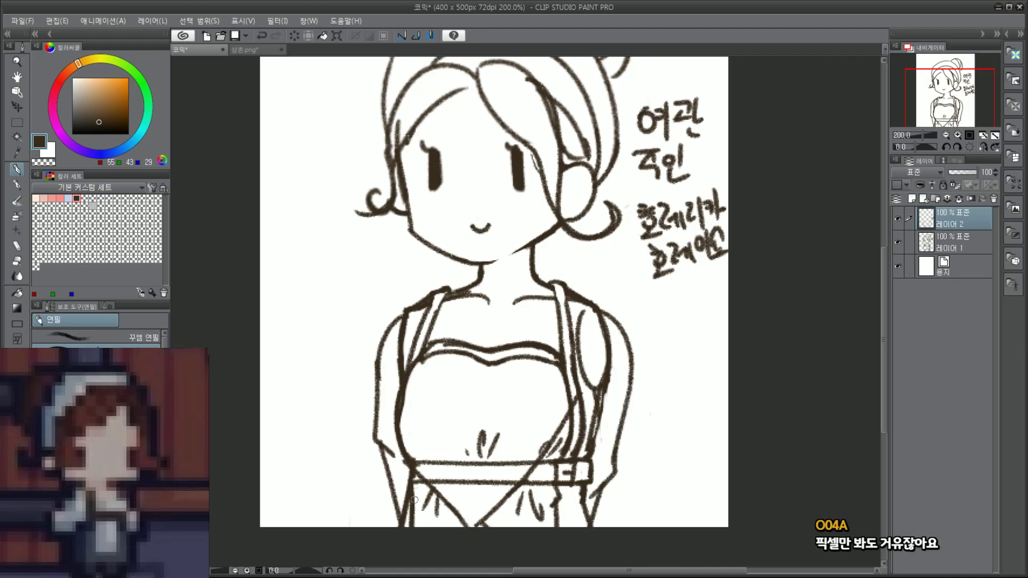
Step: Undo both lowered arm outlines and the diagonal forearm lines crossing the skirt
{"action": "scroll", "coordinate": [458, 514], "scroll_direction": "down", "scroll_amount": 3}
{"action": "scroll", "coordinate": [539, 504], "scroll_direction": "up", "scroll_amount": 3}
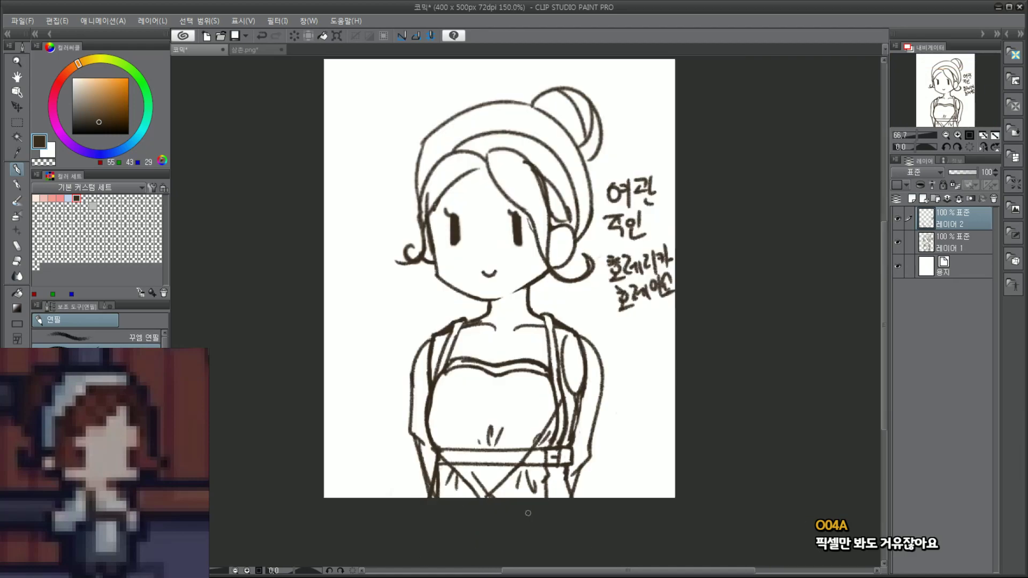
{"action": "left_click_drag", "start_coordinate": [399, 494], "coordinate": [557, 497]}
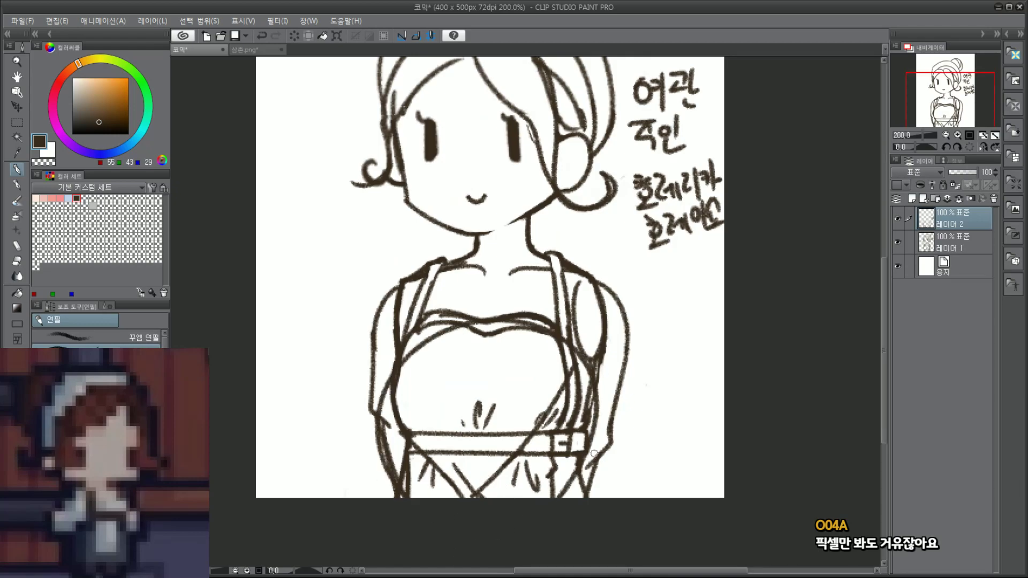
{"action": "key", "text": "ctrl+z"}
{"action": "key", "text": "ctrl+z"}
{"action": "key", "text": "ctrl+z"}
{"action": "key", "text": "ctrl+z"}
{"action": "key", "text": "ctrl+z"}
{"action": "key", "text": "ctrl+z"}
{"action": "key", "text": "ctrl+z"}
{"action": "key", "text": "ctrl+z"}
{"action": "key", "text": "ctrl+z"}
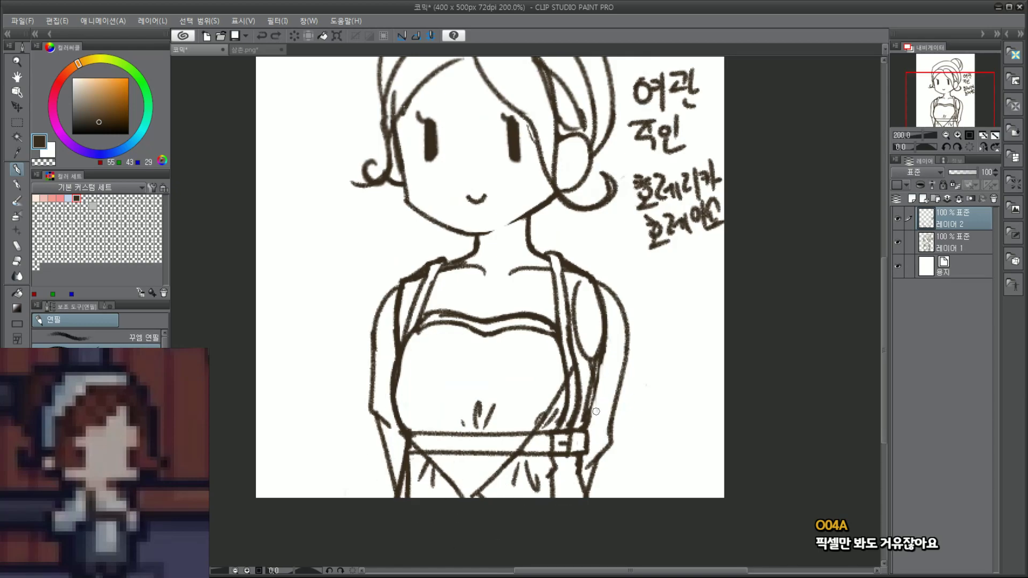
{"action": "key", "text": "ctrl+z"}
{"action": "key", "text": "ctrl+z"}
{"action": "key", "text": "ctrl+z"}
{"action": "key", "text": "ctrl+z"}
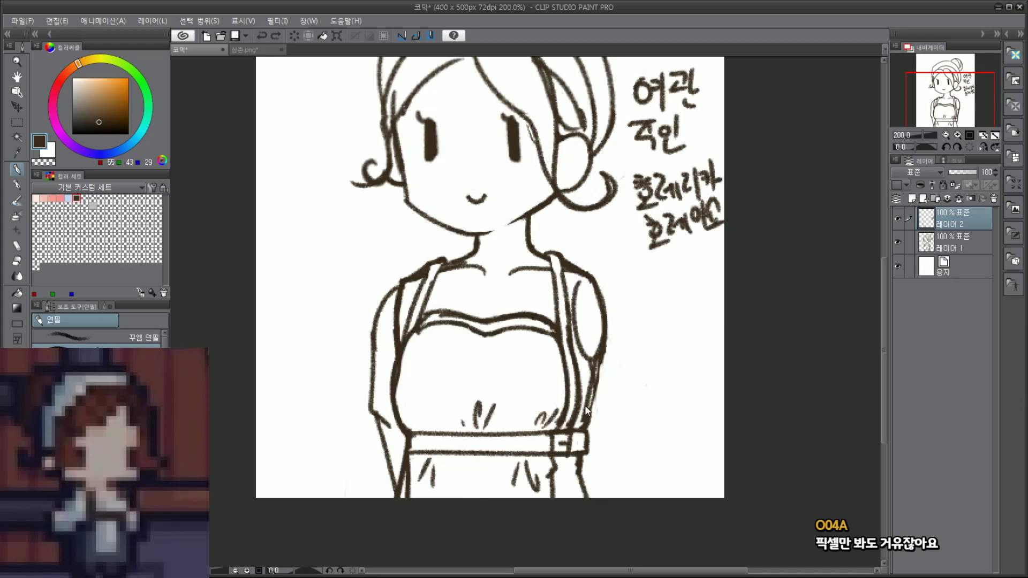
{"action": "key", "text": "ctrl+z"}
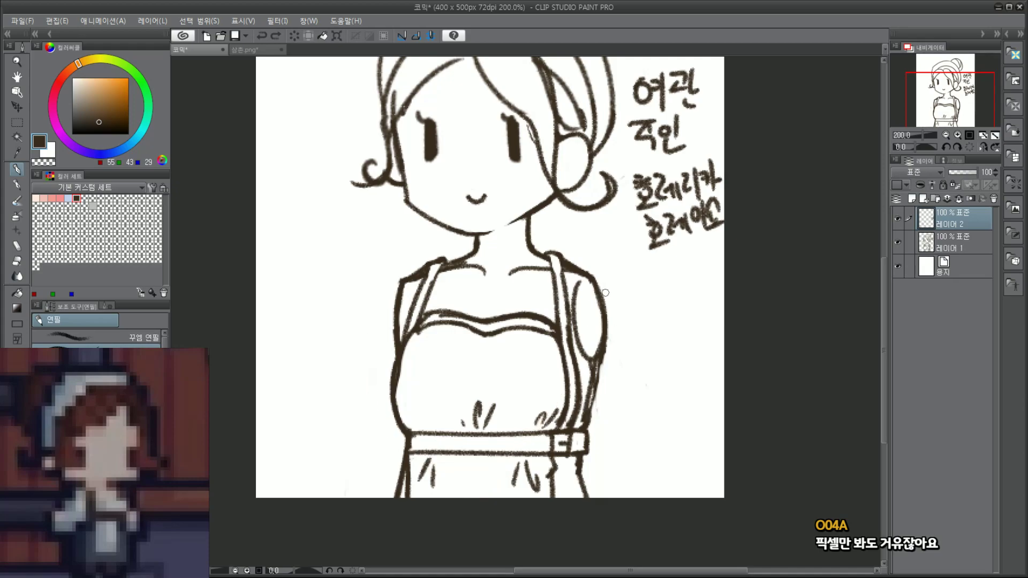
Step: Draw the right arm's outer line sloping outward from the shoulder past the elbow to the canvas's bottom edge
{"action": "left_click_drag", "start_coordinate": [593, 281], "coordinate": [626, 351]}
{"action": "key", "text": "ctrl+z"}
{"action": "mouse_move", "coordinate": [592, 281]}
{"action": "left_mouse_down"}
{"action": "mouse_move", "coordinate": [651, 400]}
{"action": "mouse_move", "coordinate": [641, 430]}
{"action": "mouse_move", "coordinate": [649, 416]}
{"action": "mouse_move", "coordinate": [685, 498]}
{"action": "left_mouse_up"}
{"action": "key", "text": "ctrl+z"}
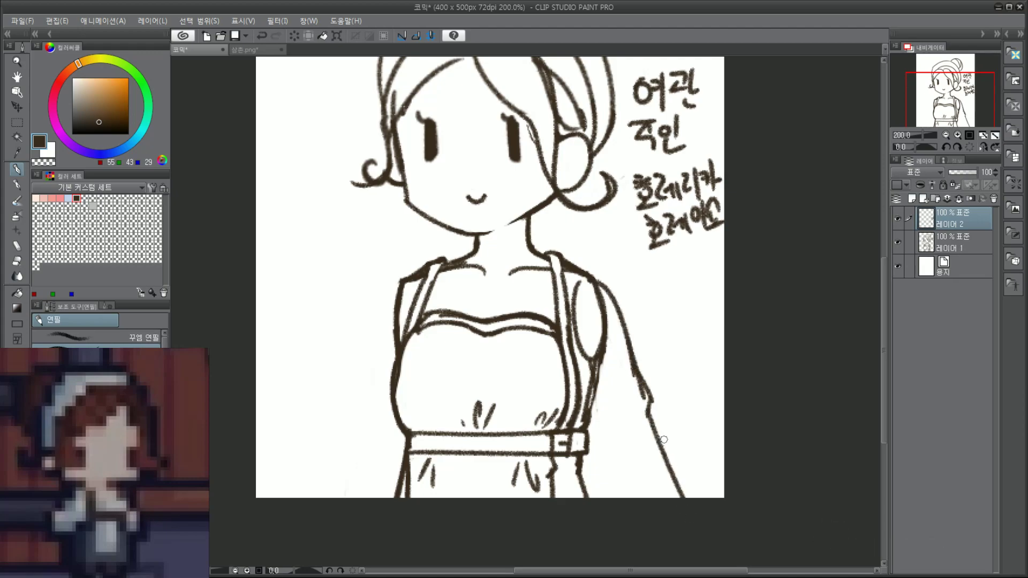
{"action": "key", "text": "ctrl+z"}
{"action": "left_click_drag", "start_coordinate": [647, 408], "coordinate": [678, 498]}
{"action": "key", "text": "ctrl+z"}
{"action": "key", "text": "ctrl+z"}
{"action": "left_click_drag", "start_coordinate": [654, 401], "coordinate": [674, 498]}
{"action": "key", "text": "ctrl+z"}
Step: Try to draw the right arm's inner line from the armpit down past the belt
{"action": "mouse_move", "coordinate": [584, 358]}
{"action": "left_mouse_down"}
{"action": "mouse_move", "coordinate": [616, 498]}
{"action": "mouse_move", "coordinate": [600, 431]}
{"action": "mouse_move", "coordinate": [604, 498]}
{"action": "left_mouse_up"}
{"action": "key", "text": "ctrl+z"}
{"action": "key", "text": "ctrl+z"}
{"action": "key", "text": "ctrl+z"}
{"action": "key", "text": "ctrl+z"}
{"action": "key", "text": "ctrl+z"}
{"action": "key", "text": "ctrl+z"}
{"action": "key", "text": "ctrl+z"}
{"action": "key", "text": "ctrl+z"}
{"action": "key", "text": "ctrl+z"}
{"action": "key", "text": "ctrl+z"}
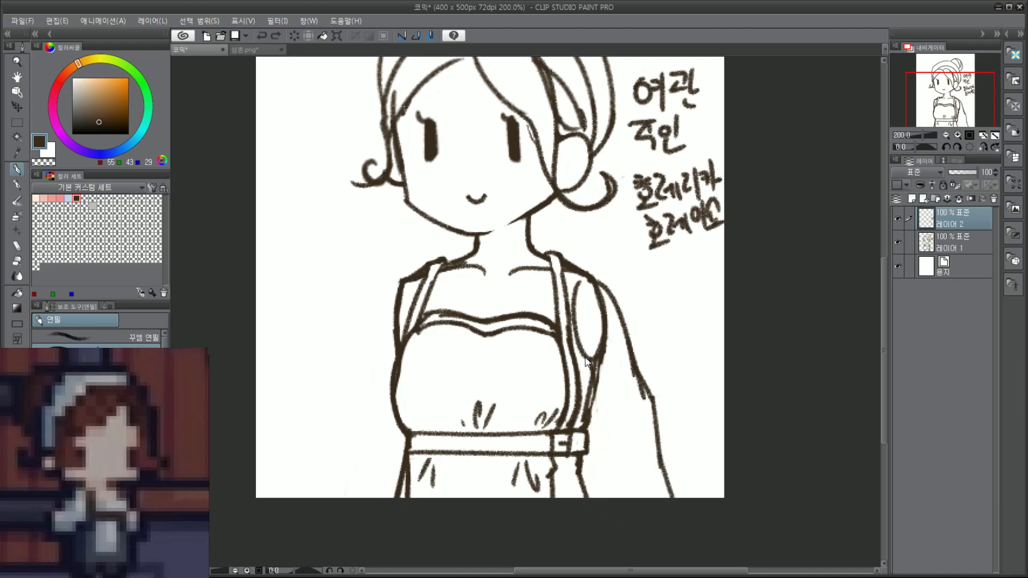
Step: Draw the right arm's inner line from the armpit alongside the belt to the canvas's bottom edge
{"action": "key", "text": "ctrl+y"}
{"action": "key", "text": "ctrl+y"}
{"action": "key", "text": "ctrl+y"}
{"action": "key", "text": "ctrl+y"}
{"action": "key", "text": "ctrl+y"}
{"action": "key", "text": "ctrl+y"}
{"action": "key", "text": "ctrl+y"}
{"action": "left_click_drag", "start_coordinate": [583, 347], "coordinate": [606, 521]}
{"action": "left_click_drag", "start_coordinate": [590, 390], "coordinate": [611, 527]}
{"action": "key", "text": "ctrl+z"}
Step: Draw the left arm's outer line sloping outward from the shoulder past the elbow to the canvas's bottom edge
{"action": "left_click_drag", "start_coordinate": [397, 286], "coordinate": [374, 385]}
{"action": "key", "text": "ctrl+z"}
{"action": "left_click_drag", "start_coordinate": [398, 280], "coordinate": [369, 363]}
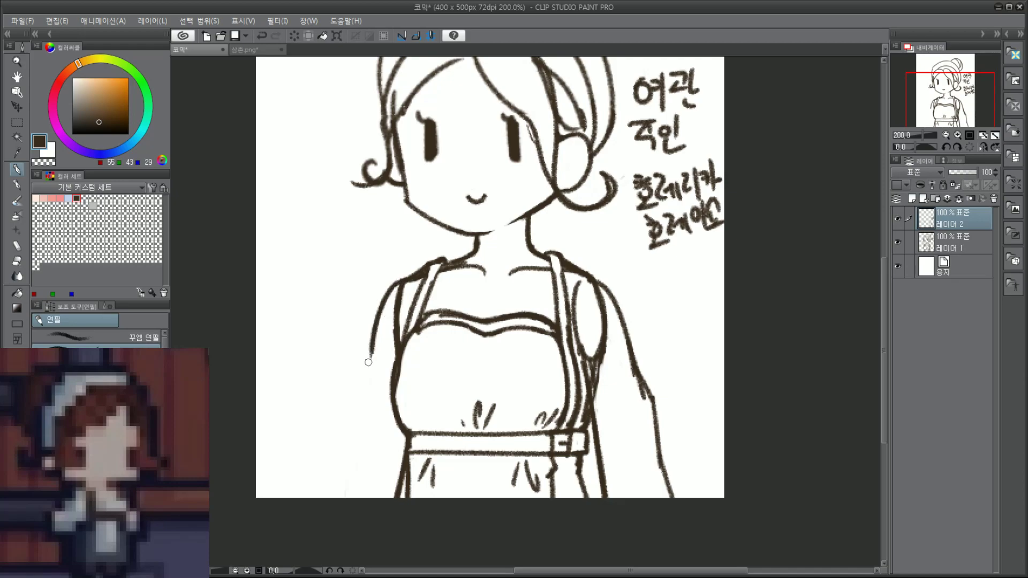
{"action": "left_click_drag", "start_coordinate": [377, 325], "coordinate": [334, 499]}
{"action": "key", "text": "ctrl+z"}
{"action": "mouse_move", "coordinate": [355, 413]}
{"action": "left_mouse_down"}
{"action": "mouse_move", "coordinate": [332, 506]}
{"action": "mouse_move", "coordinate": [335, 497]}
{"action": "left_mouse_up"}
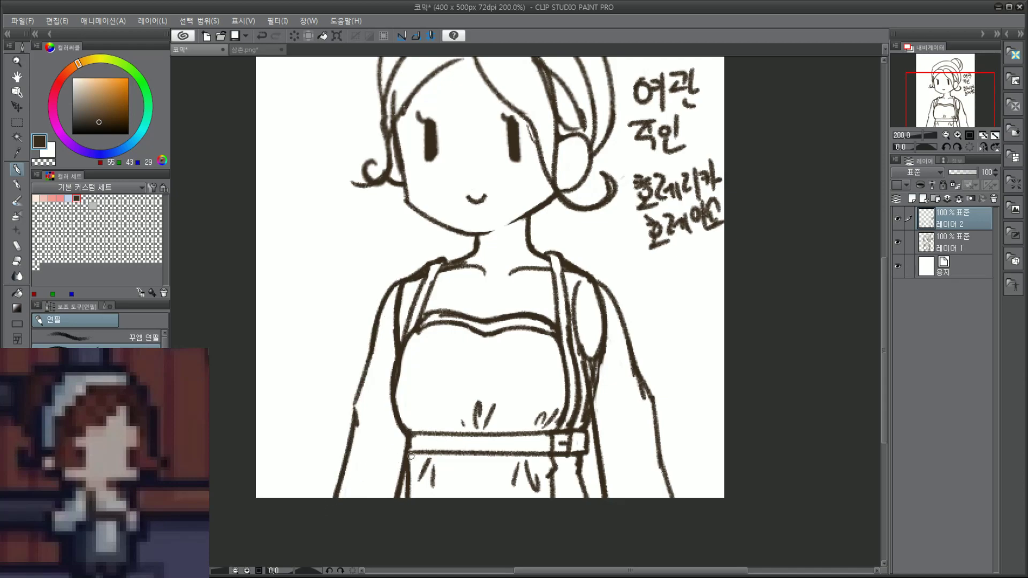
{"action": "left_click_drag", "start_coordinate": [412, 456], "coordinate": [396, 528]}
{"action": "key", "text": "ctrl+z"}
{"action": "scroll", "coordinate": [289, 349], "scroll_direction": "down", "scroll_amount": 2}
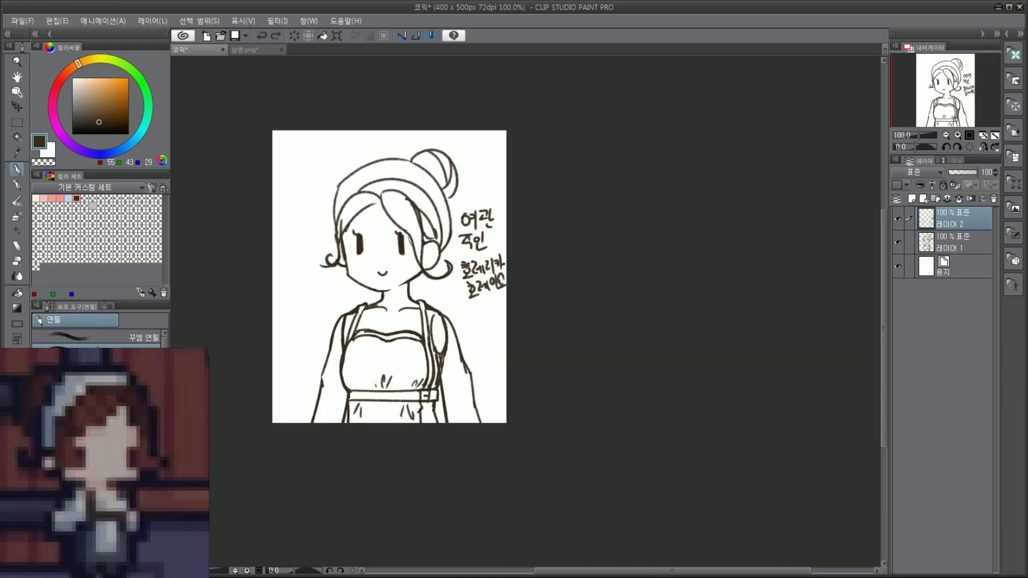
{"action": "scroll", "coordinate": [385, 247], "scroll_direction": "up", "scroll_amount": 2}
{"action": "left_click_drag", "start_coordinate": [971, 96], "coordinate": [961, 107]}
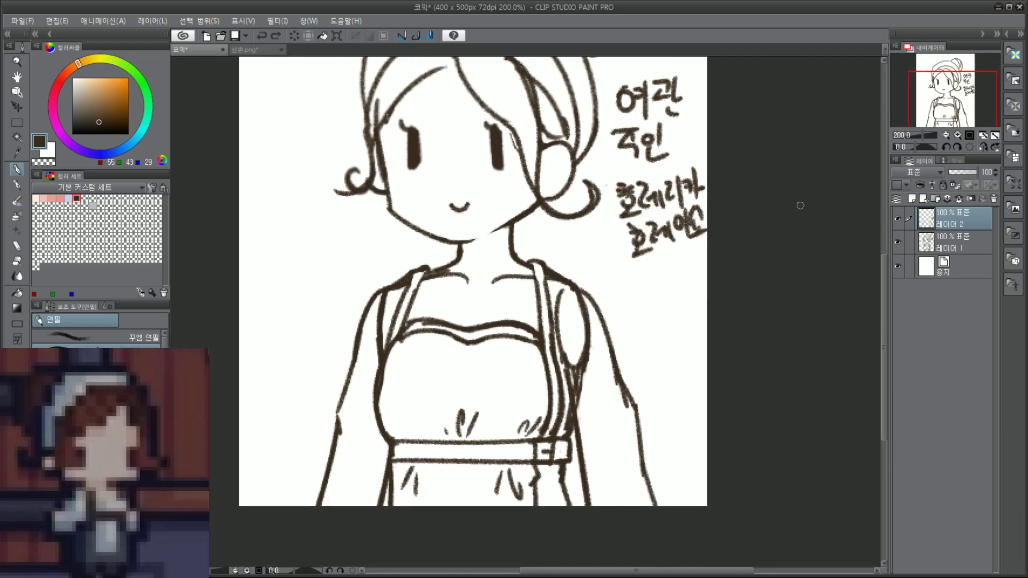
{"action": "mouse_move", "coordinate": [666, 335]}
{"action": "left_mouse_down"}
{"action": "mouse_move", "coordinate": [652, 367]}
{"action": "mouse_move", "coordinate": [678, 382]}
{"action": "left_mouse_up"}
{"action": "left_click_drag", "start_coordinate": [654, 371], "coordinate": [684, 357]}
{"action": "key", "text": "ctrl+z"}
{"action": "key", "text": "ctrl+z"}
Step: Touch up the dress bodice's side outline just below the character's right armpit
{"action": "scroll", "coordinate": [452, 342], "scroll_direction": "up", "scroll_amount": 2}
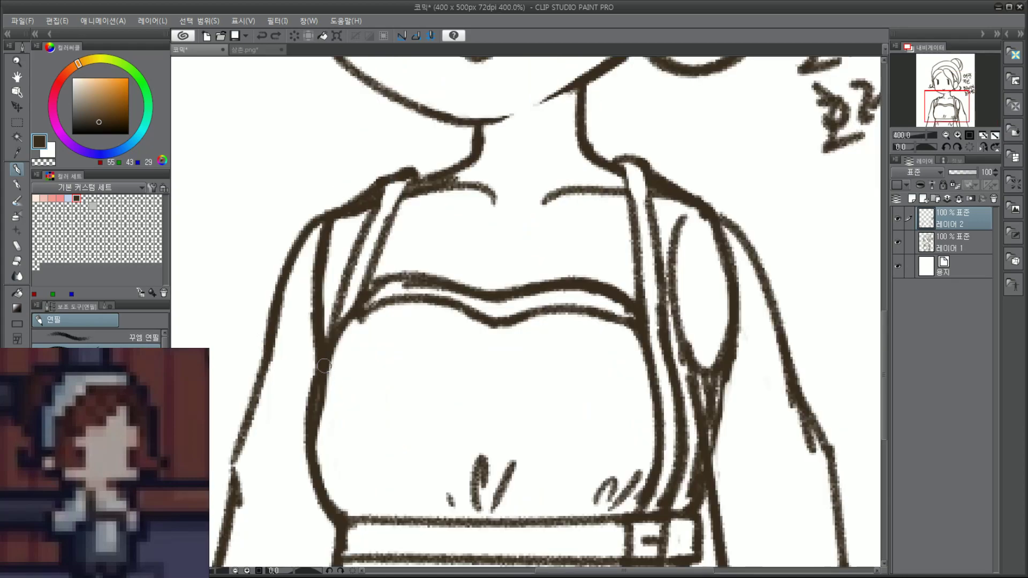
{"action": "left_click_drag", "start_coordinate": [329, 384], "coordinate": [329, 391]}
{"action": "scroll", "coordinate": [761, 159], "scroll_direction": "down", "scroll_amount": 2}
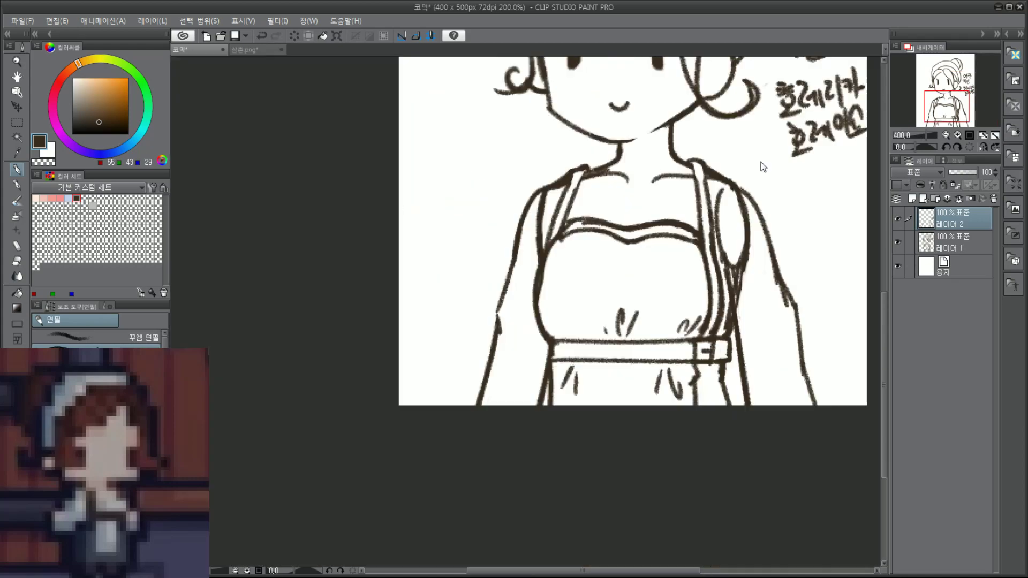
{"action": "mouse_move", "coordinate": [945, 94]}
{"action": "left_mouse_down"}
{"action": "mouse_move", "coordinate": [963, 74]}
{"action": "mouse_move", "coordinate": [964, 87]}
{"action": "left_mouse_up"}
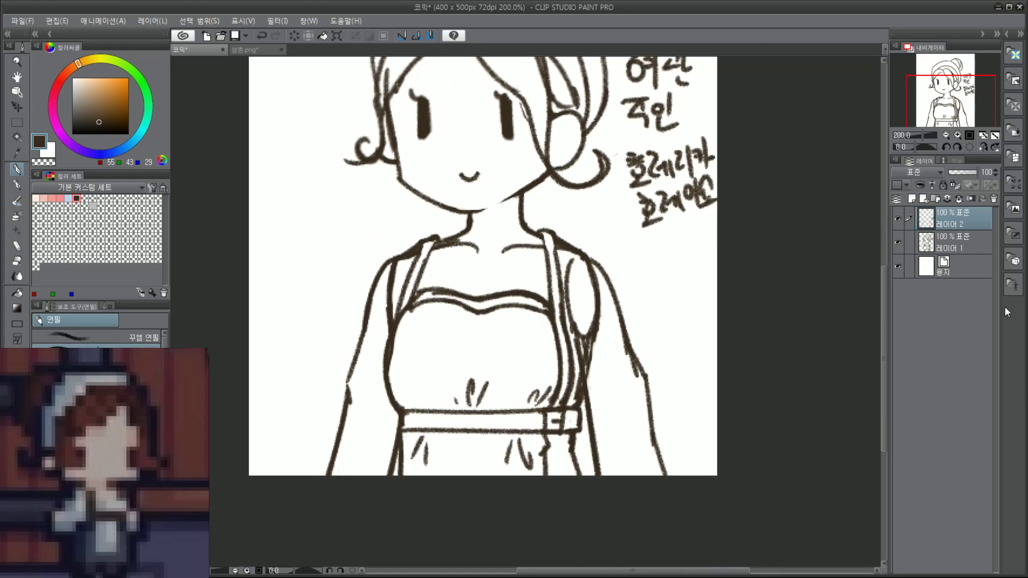
Step: Lasso the left arm's outer line and shift it slightly inward toward the body, leaving nothing selected
{"action": "left_click", "coordinate": [17, 122]}
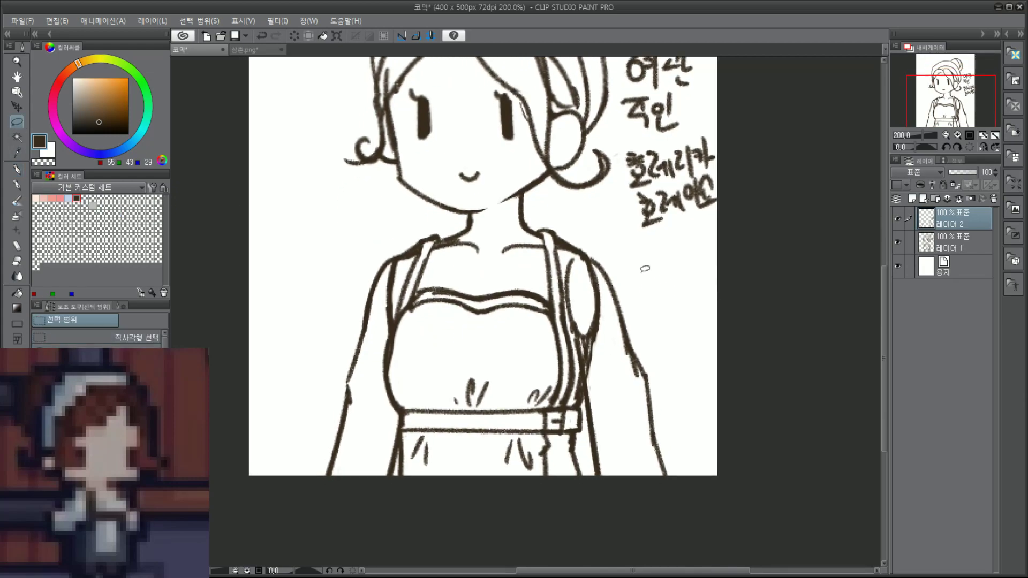
{"action": "mouse_move", "coordinate": [585, 244]}
{"action": "left_mouse_down"}
{"action": "mouse_move", "coordinate": [624, 445]}
{"action": "mouse_move", "coordinate": [689, 313]}
{"action": "mouse_move", "coordinate": [586, 242]}
{"action": "left_mouse_up"}
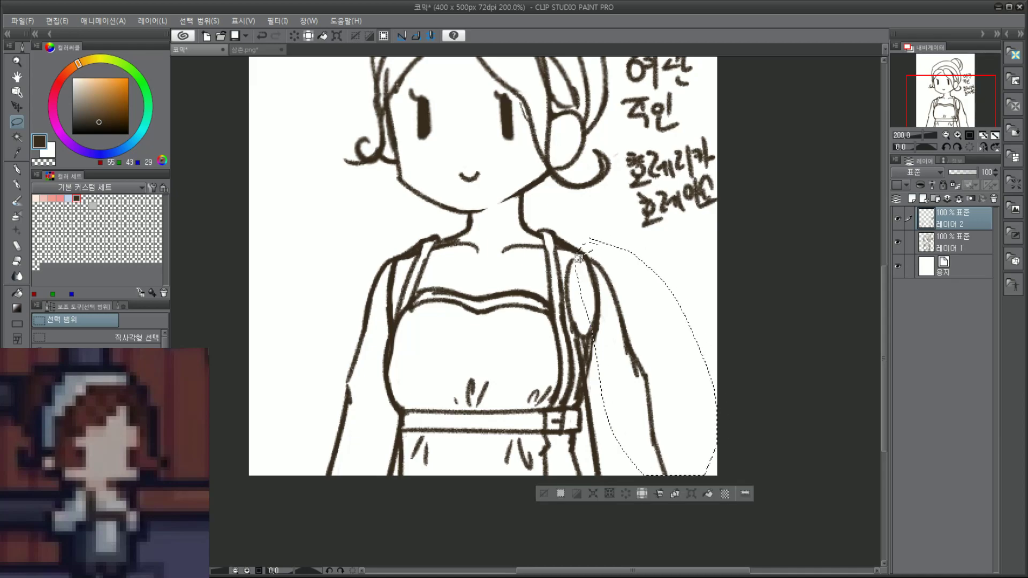
{"action": "left_click", "coordinate": [677, 493]}
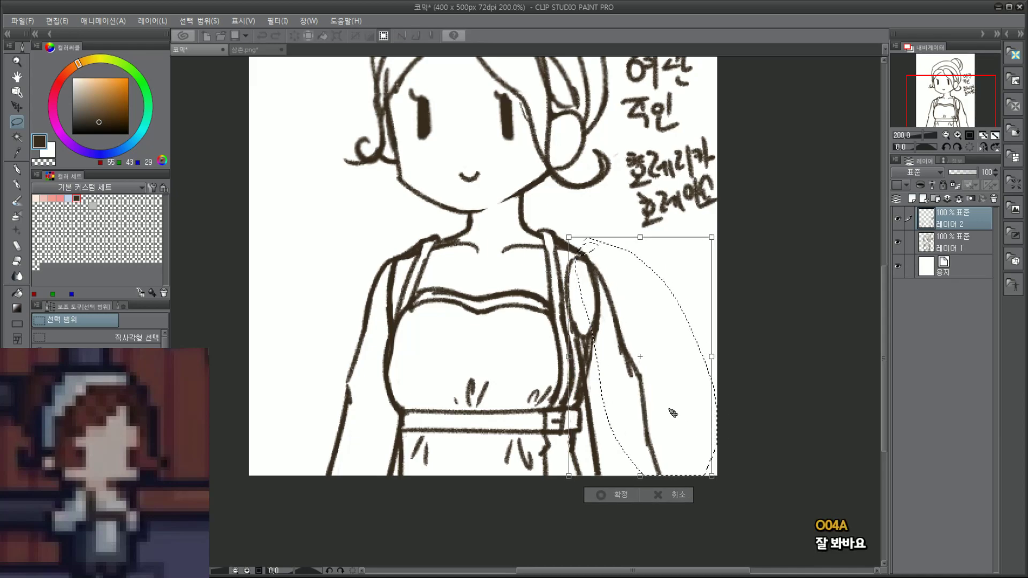
{"action": "left_click_drag", "start_coordinate": [678, 413], "coordinate": [675, 414]}
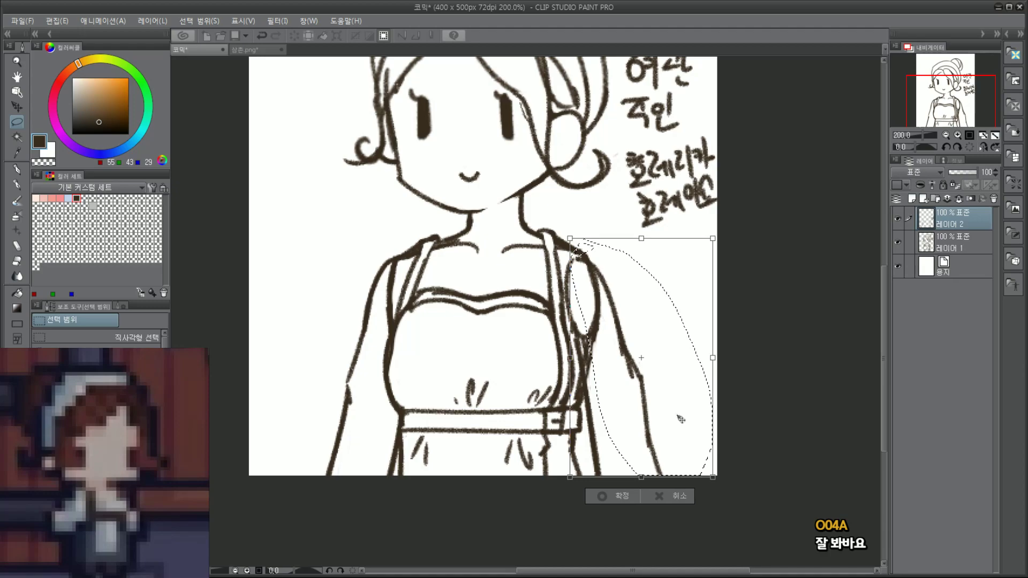
{"action": "key", "text": "ctrl+d"}
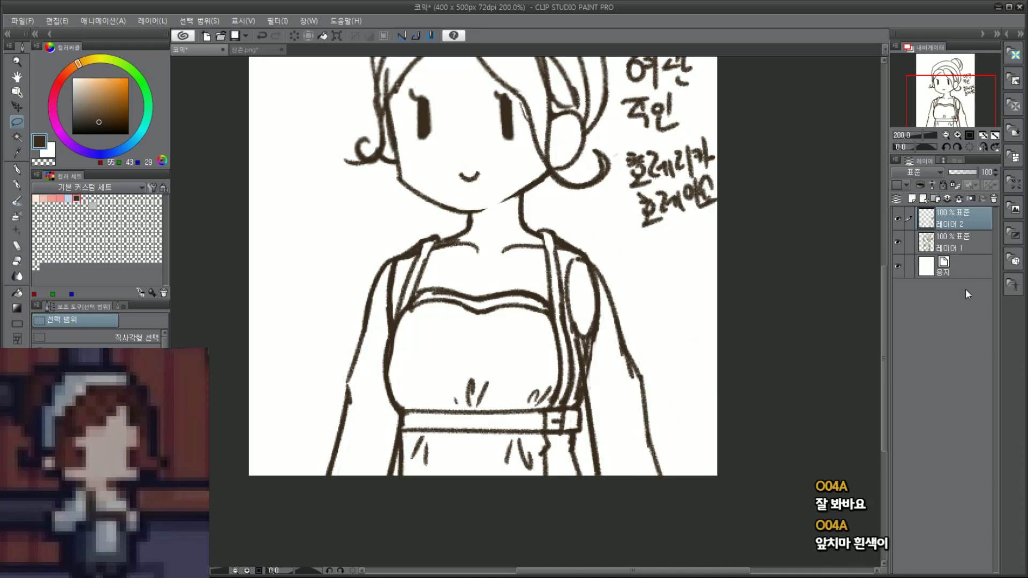
Step: Merge 레이어 2 with the arm lines down into 레이어 1 and switch to the pen
{"action": "mouse_move", "coordinate": [947, 107]}
{"action": "left_mouse_down"}
{"action": "mouse_move", "coordinate": [959, 93]}
{"action": "mouse_move", "coordinate": [955, 108]}
{"action": "left_mouse_up"}
{"action": "scroll", "coordinate": [449, 321], "scroll_direction": "up", "scroll_amount": 2}
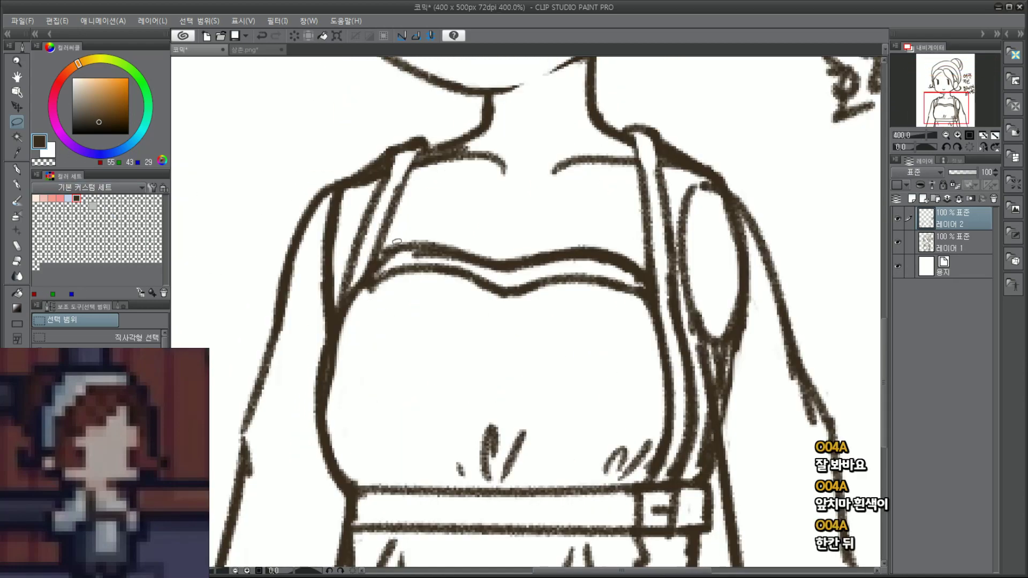
{"action": "scroll", "coordinate": [556, 242], "scroll_direction": "down", "scroll_amount": 2}
{"action": "scroll", "coordinate": [544, 220], "scroll_direction": "up", "scroll_amount": 2}
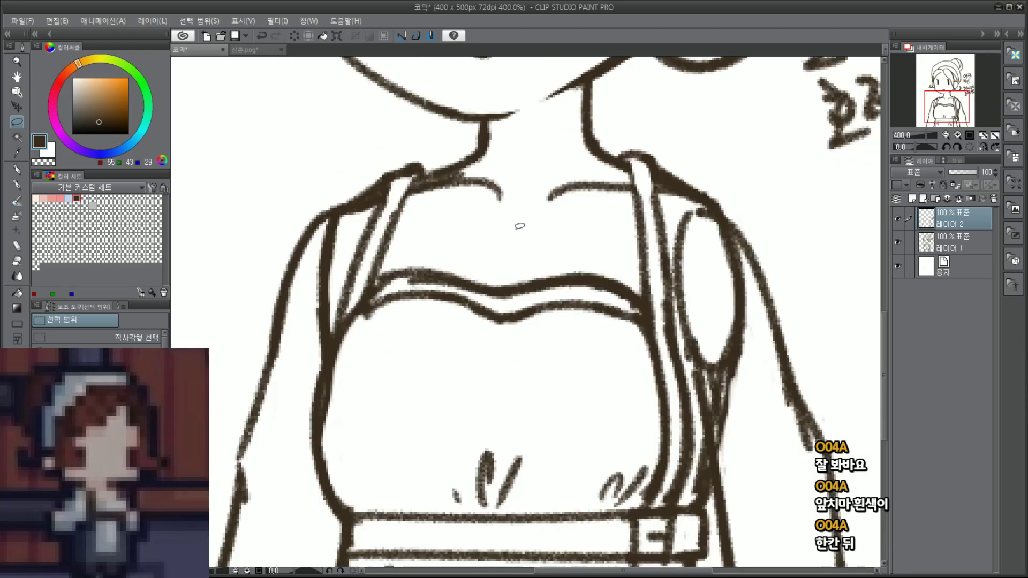
{"action": "key", "text": "p"}
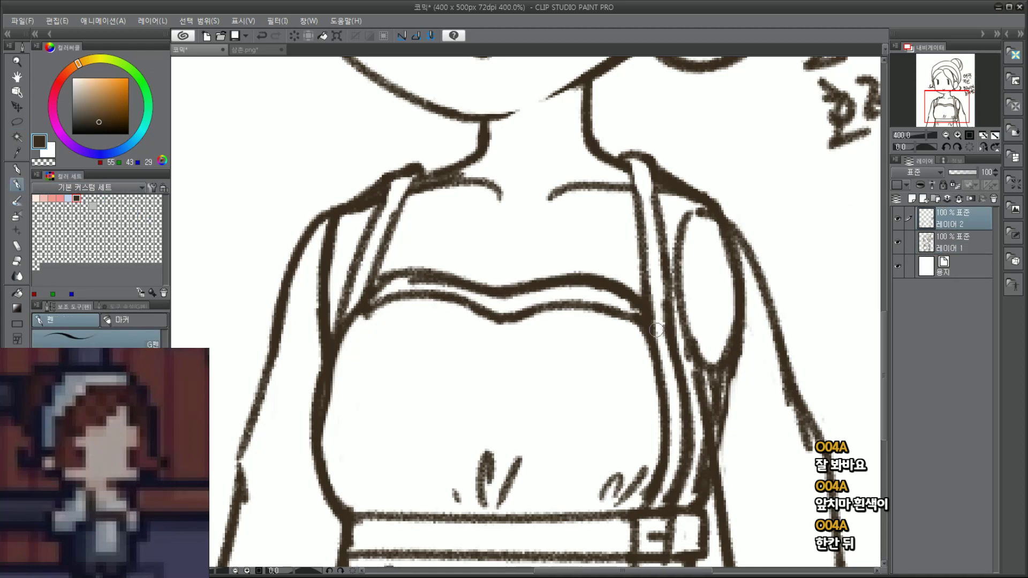
{"action": "key", "text": "ctrl+e"}
Step: Try to erase the middle of the dress's neckline trim and redraw its upper line with the G pen
{"action": "mouse_move", "coordinate": [492, 302]}
{"action": "left_mouse_down"}
{"action": "mouse_move", "coordinate": [462, 287]}
{"action": "mouse_move", "coordinate": [452, 313]}
{"action": "mouse_move", "coordinate": [475, 313]}
{"action": "mouse_move", "coordinate": [499, 284]}
{"action": "mouse_move", "coordinate": [493, 304]}
{"action": "mouse_move", "coordinate": [524, 330]}
{"action": "mouse_move", "coordinate": [550, 292]}
{"action": "mouse_move", "coordinate": [437, 310]}
{"action": "mouse_move", "coordinate": [455, 304]}
{"action": "mouse_move", "coordinate": [447, 276]}
{"action": "mouse_move", "coordinate": [431, 310]}
{"action": "left_mouse_up"}
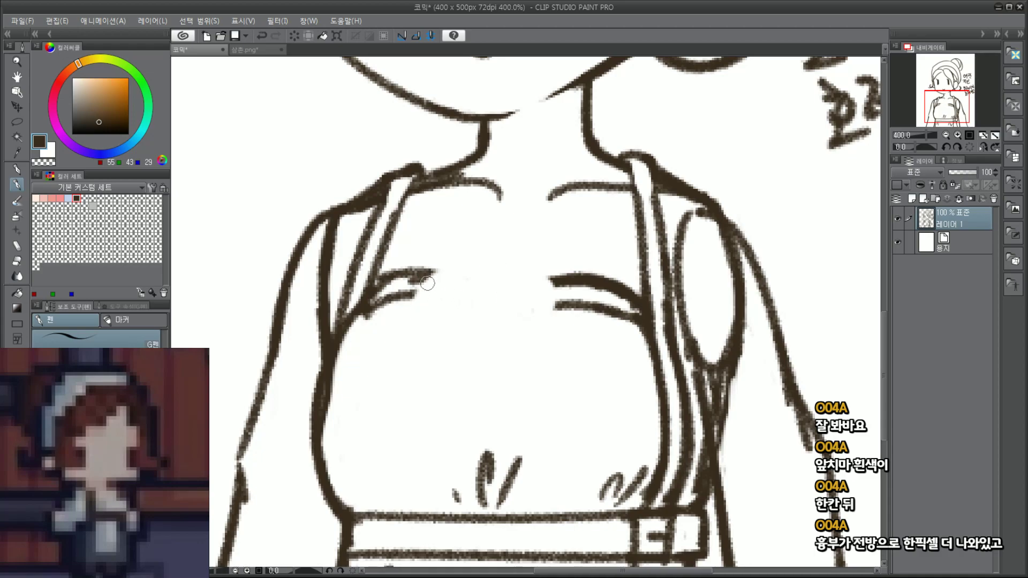
{"action": "left_click_drag", "start_coordinate": [394, 278], "coordinate": [465, 305]}
{"action": "key", "text": "ctrl+z"}
{"action": "mouse_move", "coordinate": [391, 274]}
{"action": "left_mouse_down"}
{"action": "mouse_move", "coordinate": [482, 292]}
{"action": "mouse_move", "coordinate": [497, 282]}
{"action": "left_mouse_up"}
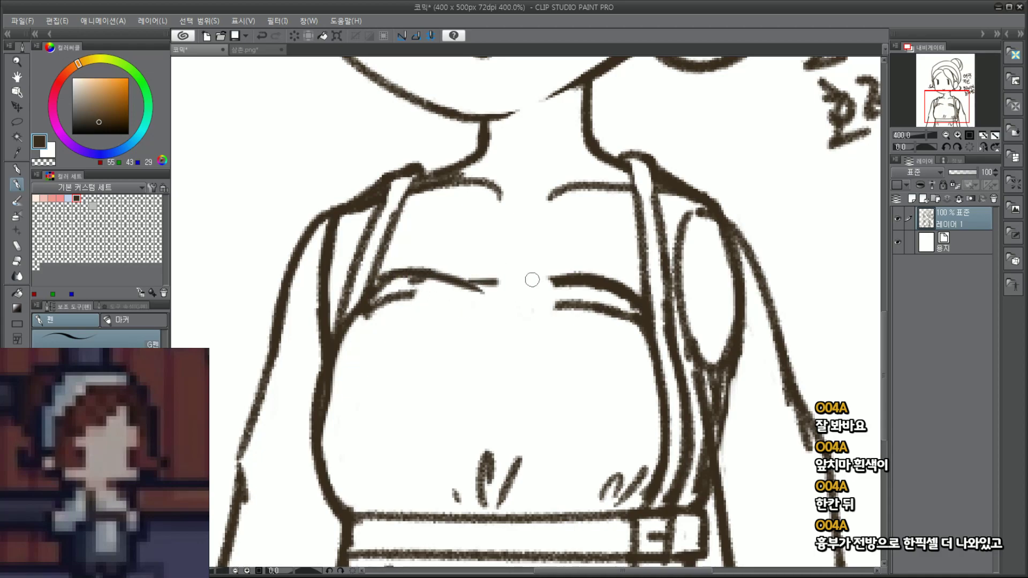
{"action": "key", "text": "ctrl+z"}
{"action": "left_click", "coordinate": [17, 169]}
{"action": "key", "text": "ctrl+z"}
{"action": "key", "text": "ctrl+z"}
{"action": "key", "text": "ctrl+z"}
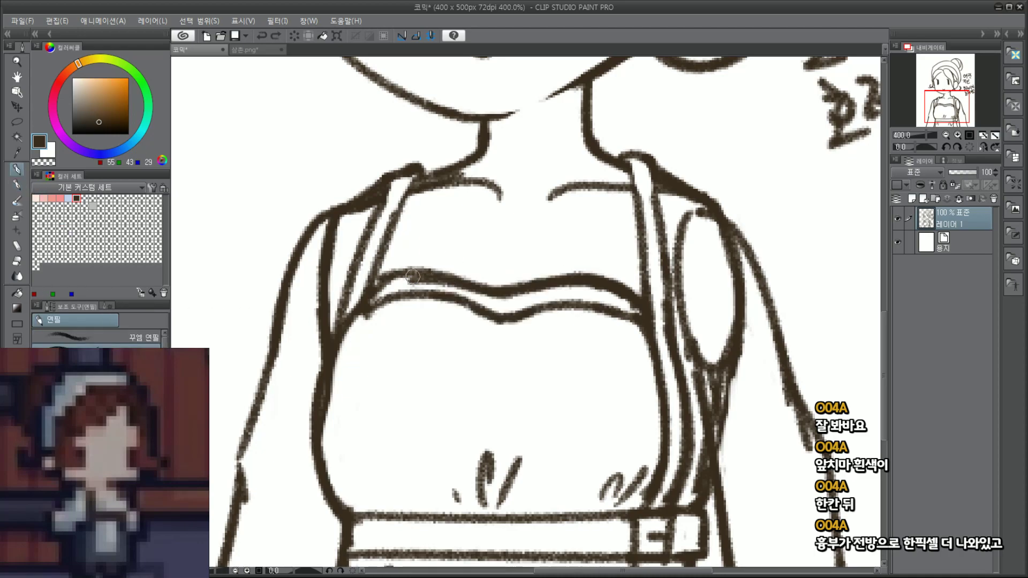
Step: Erase the middle of the neckline trim and draw a curved centre guideline from between the collarbones to the belt in pencil
{"action": "mouse_move", "coordinate": [490, 327]}
{"action": "left_mouse_down"}
{"action": "mouse_move", "coordinate": [491, 292]}
{"action": "mouse_move", "coordinate": [472, 318]}
{"action": "mouse_move", "coordinate": [486, 287]}
{"action": "mouse_move", "coordinate": [510, 315]}
{"action": "left_mouse_up"}
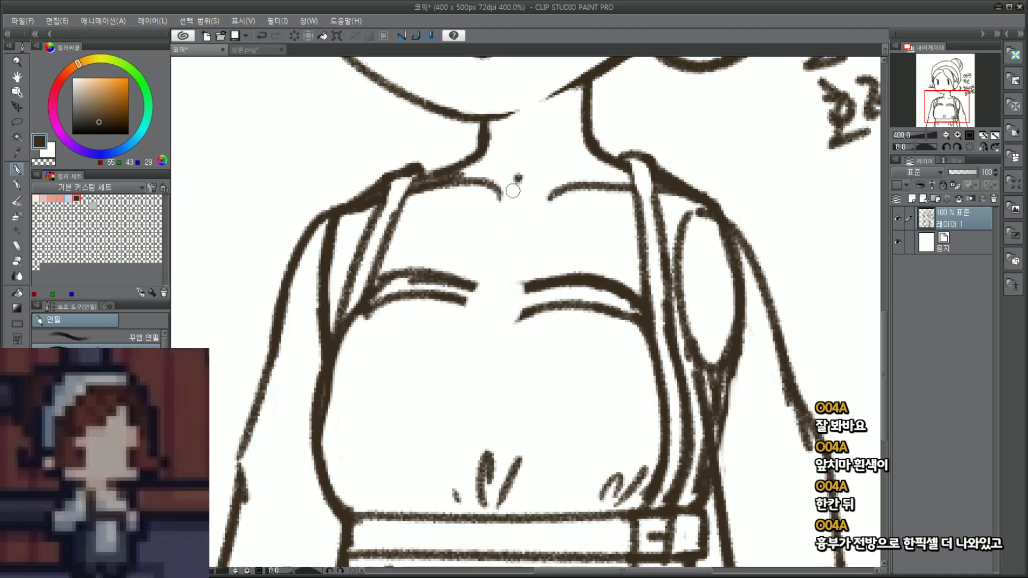
{"action": "mouse_move", "coordinate": [514, 182]}
{"action": "left_mouse_down"}
{"action": "mouse_move", "coordinate": [466, 401]}
{"action": "mouse_move", "coordinate": [498, 528]}
{"action": "left_mouse_up"}
{"action": "key", "text": "ctrl+z"}
{"action": "mouse_move", "coordinate": [517, 187]}
{"action": "left_mouse_down"}
{"action": "mouse_move", "coordinate": [486, 262]}
{"action": "mouse_move", "coordinate": [479, 514]}
{"action": "left_mouse_up"}
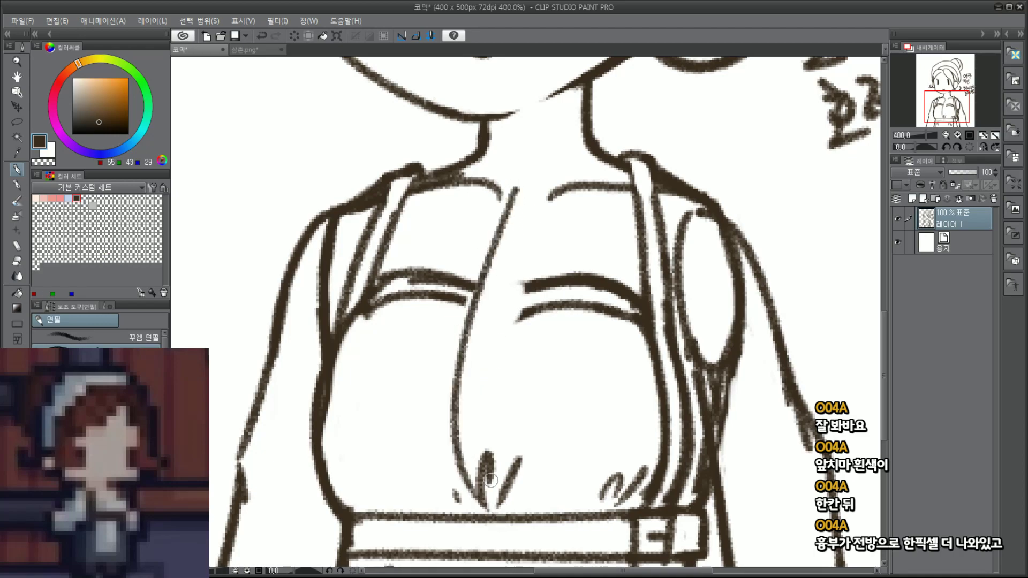
{"action": "key", "text": "ctrl+z"}
{"action": "key", "text": "ctrl+z"}
{"action": "mouse_move", "coordinate": [520, 201]}
{"action": "left_mouse_down"}
{"action": "mouse_move", "coordinate": [445, 450]}
{"action": "mouse_move", "coordinate": [485, 522]}
{"action": "left_mouse_up"}
{"action": "key", "text": "ctrl+z"}
{"action": "mouse_move", "coordinate": [524, 177]}
{"action": "left_mouse_down"}
{"action": "mouse_move", "coordinate": [472, 330]}
{"action": "mouse_move", "coordinate": [501, 514]}
{"action": "left_mouse_up"}
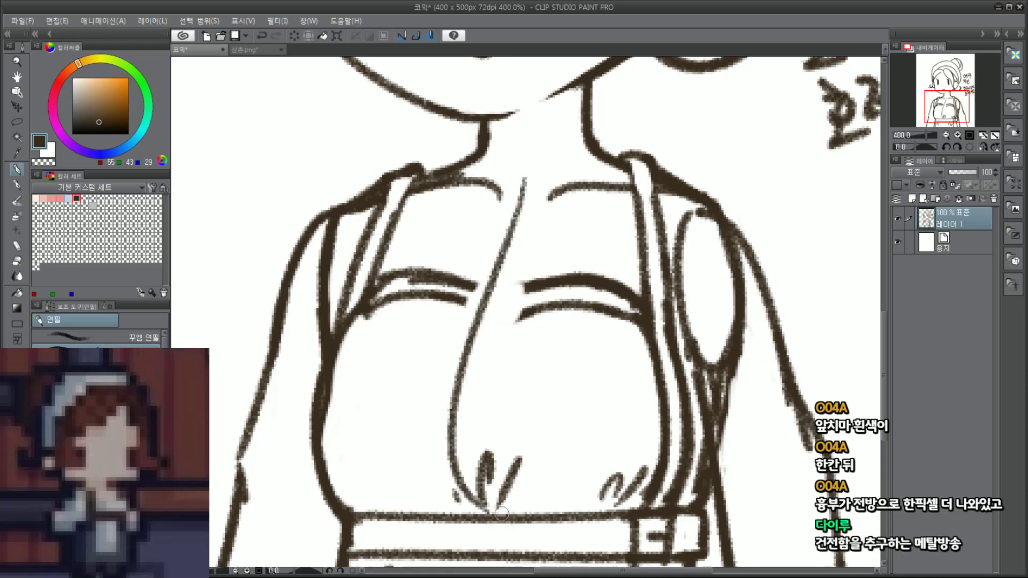
Step: Redraw both neckline trim lines so they dip sharply where they meet the centre guideline
{"action": "mouse_move", "coordinate": [458, 285]}
{"action": "left_mouse_down"}
{"action": "mouse_move", "coordinate": [482, 296]}
{"action": "mouse_move", "coordinate": [459, 280]}
{"action": "mouse_move", "coordinate": [471, 286]}
{"action": "mouse_move", "coordinate": [429, 303]}
{"action": "mouse_move", "coordinate": [433, 294]}
{"action": "mouse_move", "coordinate": [461, 302]}
{"action": "mouse_move", "coordinate": [490, 328]}
{"action": "mouse_move", "coordinate": [533, 318]}
{"action": "mouse_move", "coordinate": [513, 294]}
{"action": "mouse_move", "coordinate": [492, 301]}
{"action": "mouse_move", "coordinate": [568, 276]}
{"action": "left_mouse_up"}
{"action": "key", "text": "ctrl+z"}
{"action": "left_click_drag", "start_coordinate": [490, 305], "coordinate": [592, 276]}
{"action": "mouse_move", "coordinate": [496, 328]}
{"action": "left_mouse_down"}
{"action": "mouse_move", "coordinate": [548, 307]}
{"action": "mouse_move", "coordinate": [623, 316]}
{"action": "left_mouse_up"}
{"action": "left_click_drag", "start_coordinate": [543, 306], "coordinate": [635, 324]}
{"action": "scroll", "coordinate": [589, 289], "scroll_direction": "down", "scroll_amount": 4}
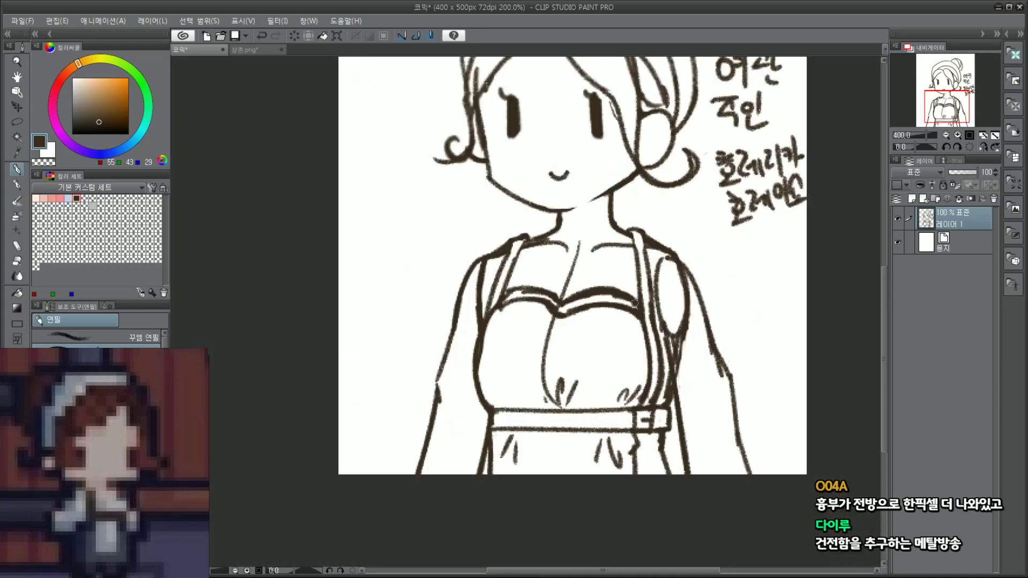
{"action": "scroll", "coordinate": [638, 273], "scroll_direction": "up", "scroll_amount": 2}
{"action": "scroll", "coordinate": [638, 274], "scroll_direction": "up", "scroll_amount": 2}
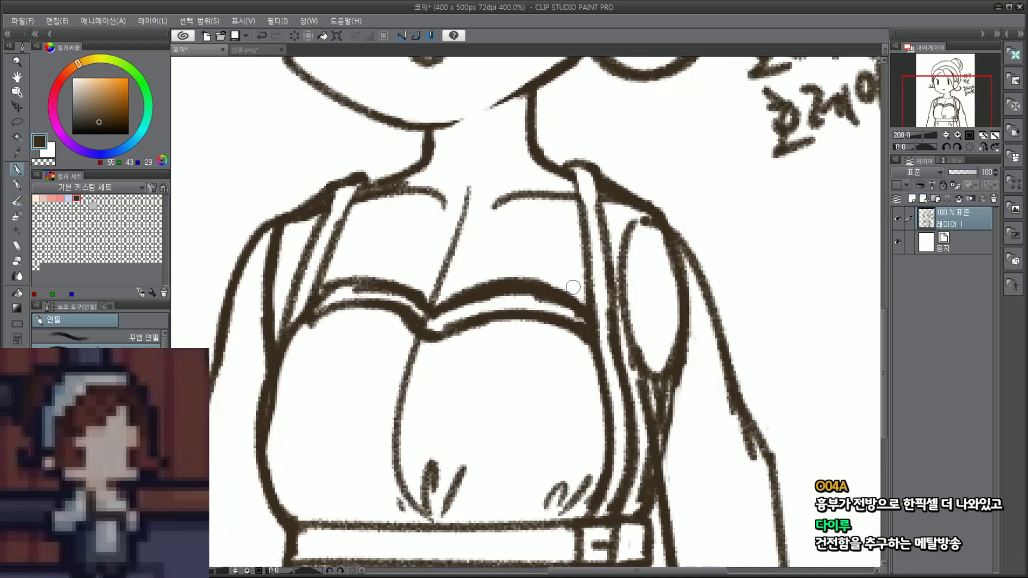
Step: Erase the sharp dip in the neckline trim, redraw both lines as a shallow wave, and remove the centre guideline
{"action": "mouse_move", "coordinate": [441, 343]}
{"action": "left_mouse_down"}
{"action": "mouse_move", "coordinate": [422, 308]}
{"action": "mouse_move", "coordinate": [432, 301]}
{"action": "mouse_move", "coordinate": [452, 336]}
{"action": "mouse_move", "coordinate": [451, 317]}
{"action": "mouse_move", "coordinate": [428, 298]}
{"action": "left_mouse_up"}
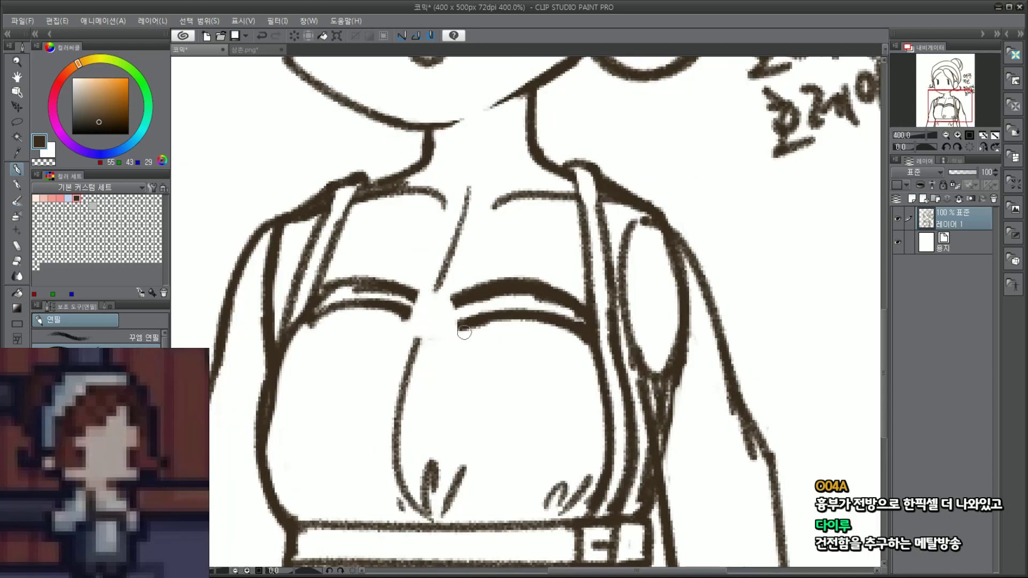
{"action": "mouse_move", "coordinate": [464, 333]}
{"action": "left_mouse_down"}
{"action": "mouse_move", "coordinate": [422, 296]}
{"action": "mouse_move", "coordinate": [394, 307]}
{"action": "mouse_move", "coordinate": [388, 281]}
{"action": "mouse_move", "coordinate": [400, 316]}
{"action": "left_mouse_up"}
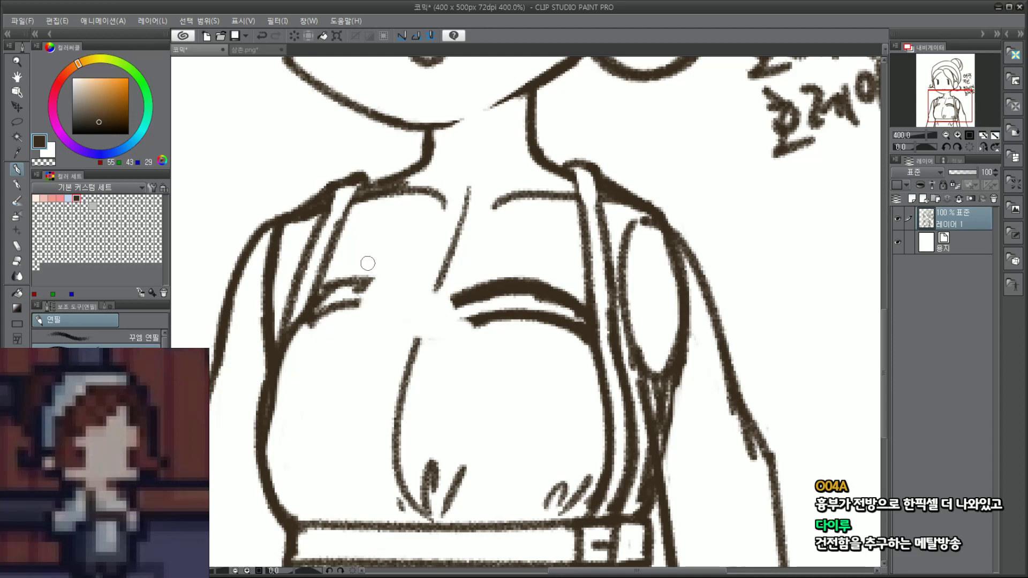
{"action": "mouse_move", "coordinate": [350, 286]}
{"action": "left_mouse_down"}
{"action": "mouse_move", "coordinate": [457, 306]}
{"action": "mouse_move", "coordinate": [420, 301]}
{"action": "mouse_move", "coordinate": [462, 295]}
{"action": "left_mouse_up"}
{"action": "key", "text": "ctrl+z"}
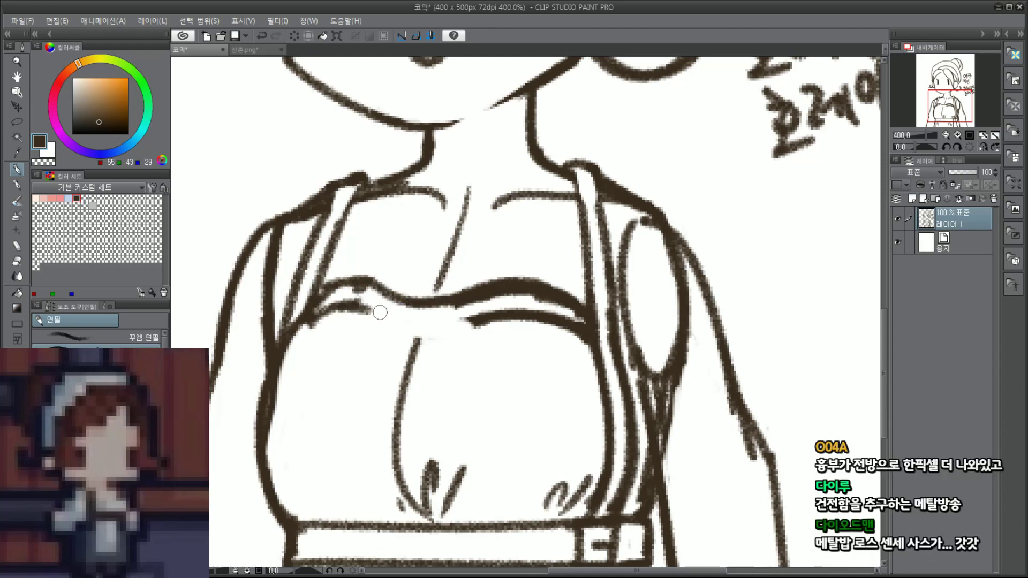
{"action": "mouse_move", "coordinate": [371, 311]}
{"action": "left_mouse_down"}
{"action": "mouse_move", "coordinate": [405, 326]}
{"action": "mouse_move", "coordinate": [378, 318]}
{"action": "mouse_move", "coordinate": [464, 327]}
{"action": "mouse_move", "coordinate": [437, 331]}
{"action": "mouse_move", "coordinate": [481, 320]}
{"action": "left_mouse_up"}
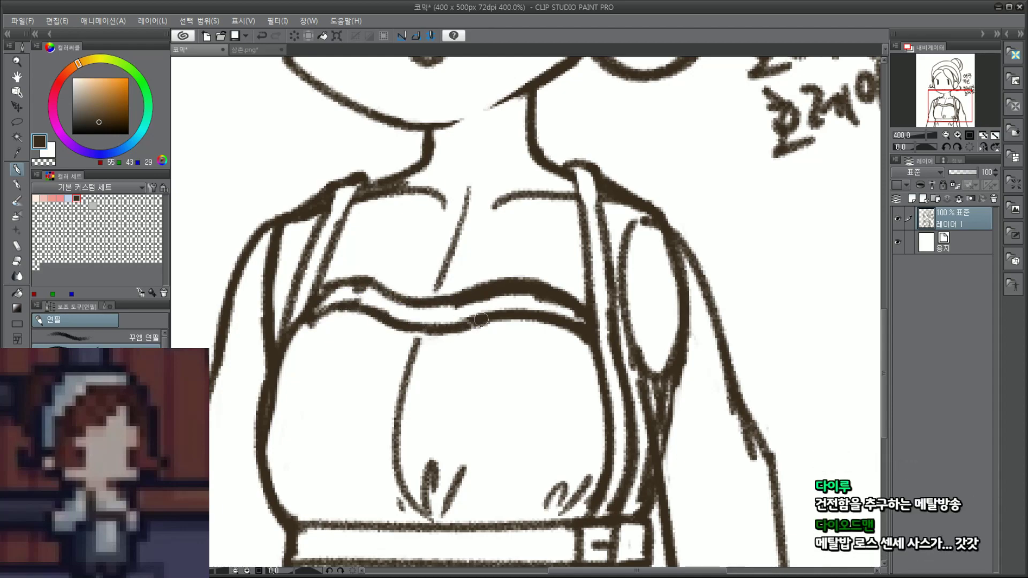
{"action": "left_click_drag", "start_coordinate": [397, 323], "coordinate": [422, 325]}
{"action": "scroll", "coordinate": [453, 289], "scroll_direction": "down", "scroll_amount": 5}
{"action": "scroll", "coordinate": [448, 252], "scroll_direction": "up", "scroll_amount": 4}
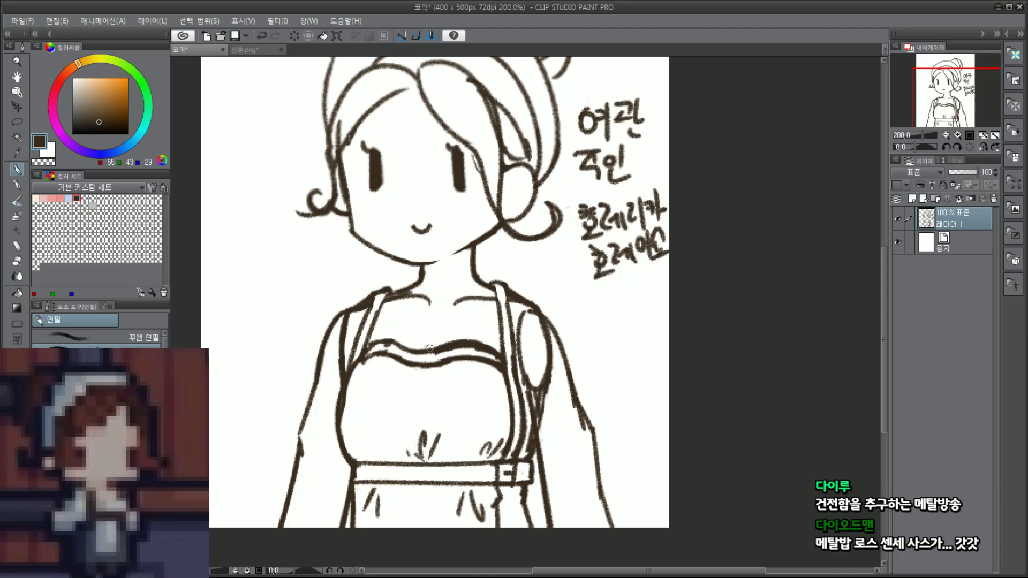
Step: Sketch temporary vertical guides from the head's sides to the shoulders and a circle around the head, and undo them
{"action": "scroll", "coordinate": [426, 344], "scroll_direction": "down", "scroll_amount": 3}
{"action": "scroll", "coordinate": [463, 385], "scroll_direction": "up", "scroll_amount": 2}
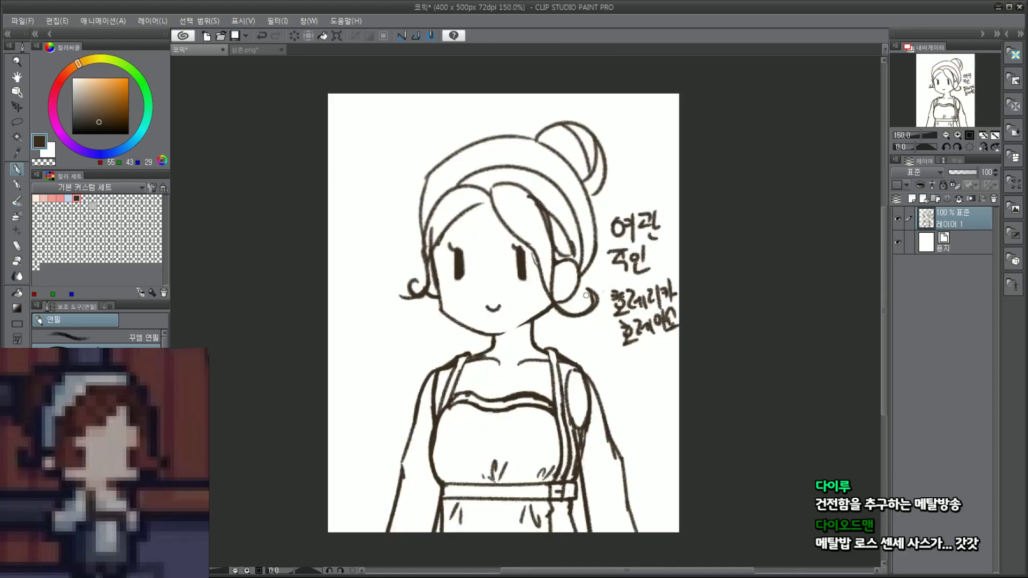
{"action": "left_click_drag", "start_coordinate": [585, 244], "coordinate": [595, 408]}
{"action": "left_click_drag", "start_coordinate": [418, 241], "coordinate": [419, 421]}
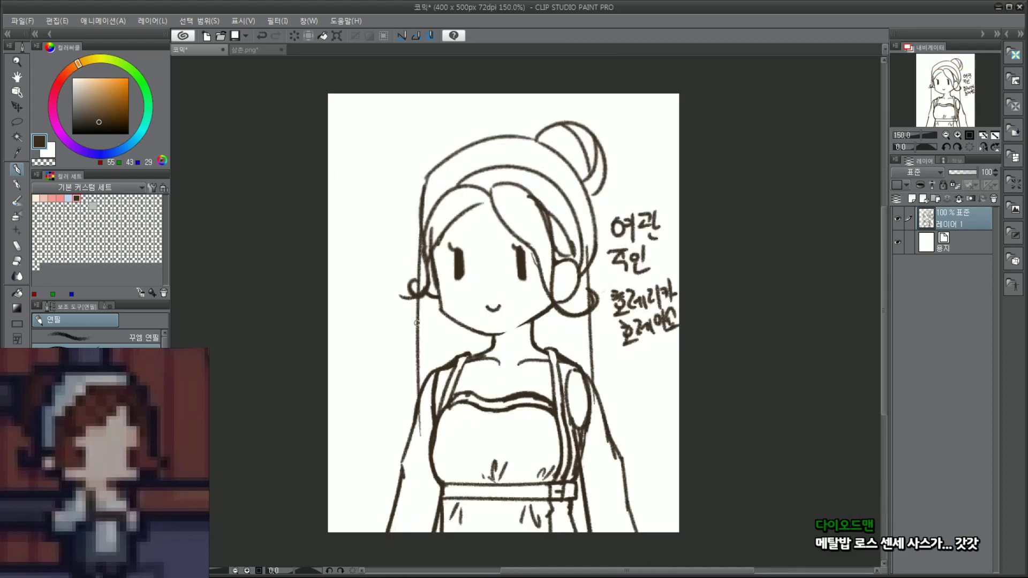
{"action": "key", "text": "ctrl+z"}
{"action": "left_click_drag", "start_coordinate": [418, 176], "coordinate": [417, 397]}
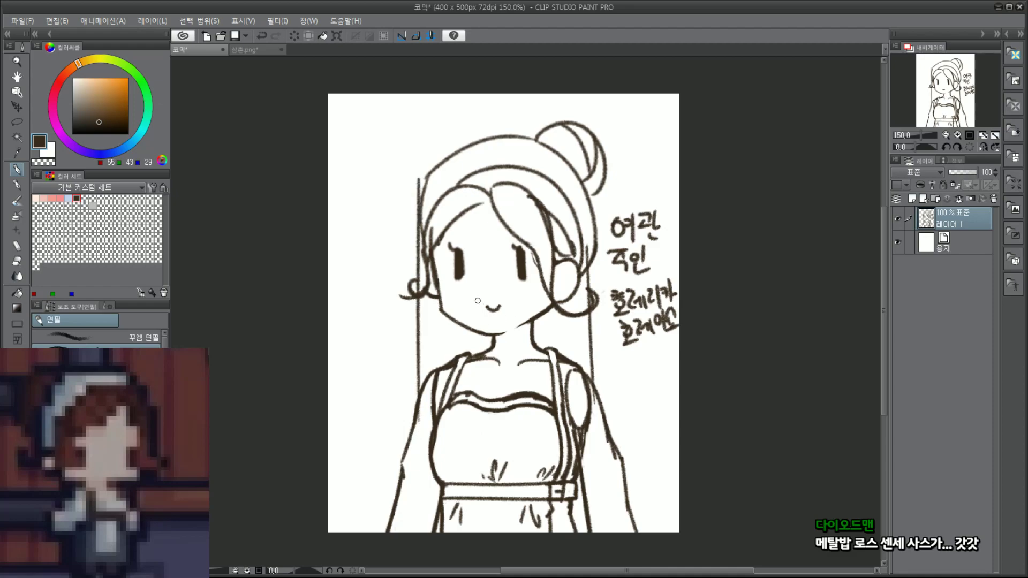
{"action": "mouse_move", "coordinate": [517, 336]}
{"action": "left_mouse_down"}
{"action": "mouse_move", "coordinate": [436, 149]}
{"action": "mouse_move", "coordinate": [589, 311]}
{"action": "left_mouse_up"}
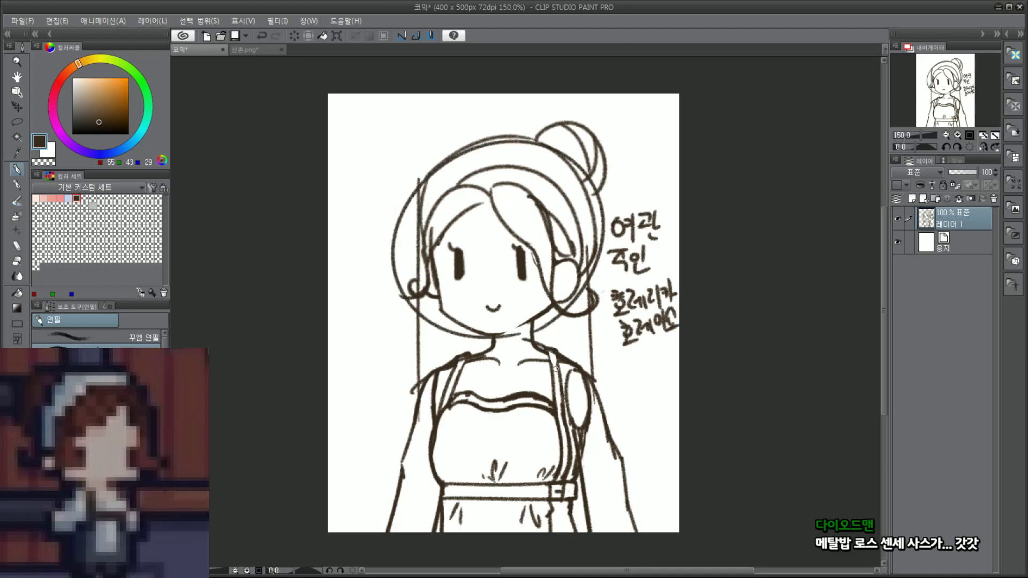
{"action": "mouse_move", "coordinate": [530, 342]}
{"action": "left_mouse_down"}
{"action": "mouse_move", "coordinate": [583, 286]}
{"action": "mouse_move", "coordinate": [538, 349]}
{"action": "left_mouse_up"}
{"action": "key", "text": "ctrl+z"}
{"action": "key", "text": "ctrl+z"}
{"action": "key", "text": "ctrl+z"}
{"action": "key", "text": "ctrl+z"}
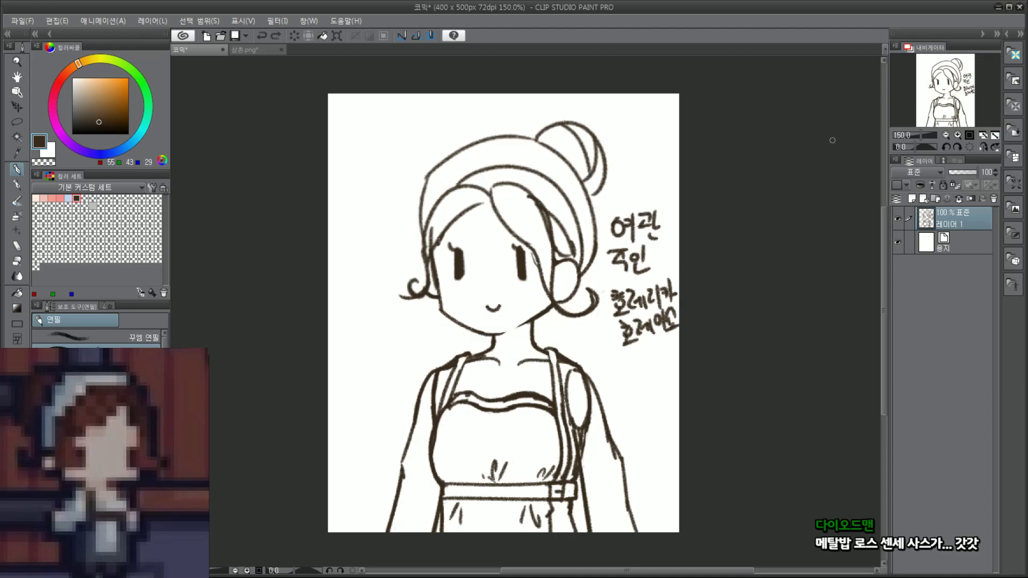
Step: View the finished portrait Tetris_0.png in the Commu folder's 1티페리트 (테트리스) subfolder as a proportion reference and return to the drawing
{"action": "left_click_drag", "start_coordinate": [940, 80], "coordinate": [954, 85]}
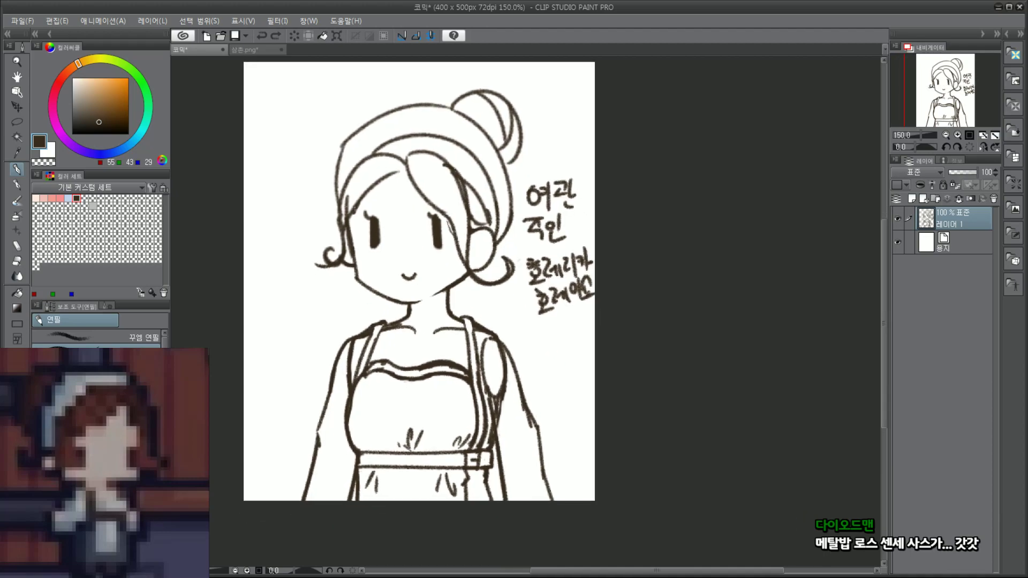
{"action": "key", "text": "alt+Tab"}
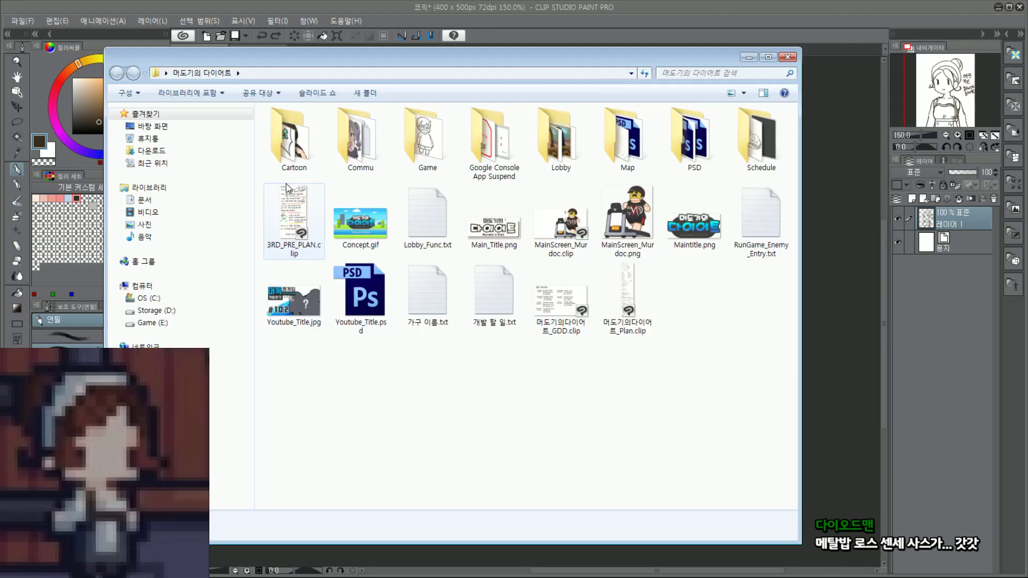
{"action": "double_click", "coordinate": [331, 143]}
{"action": "double_click", "coordinate": [327, 127]}
{"action": "double_click", "coordinate": [327, 131]}
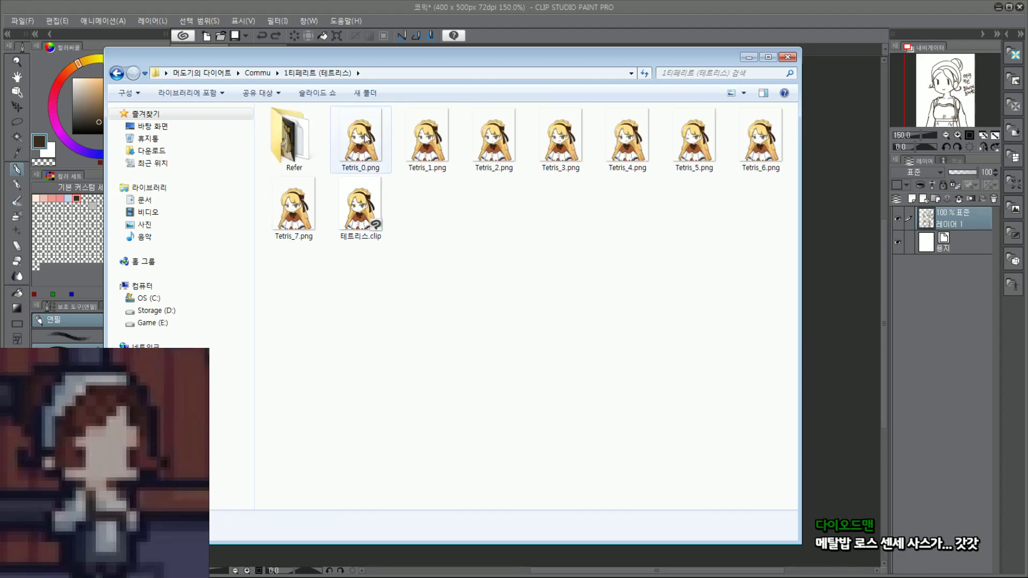
{"action": "double_click", "coordinate": [360, 138]}
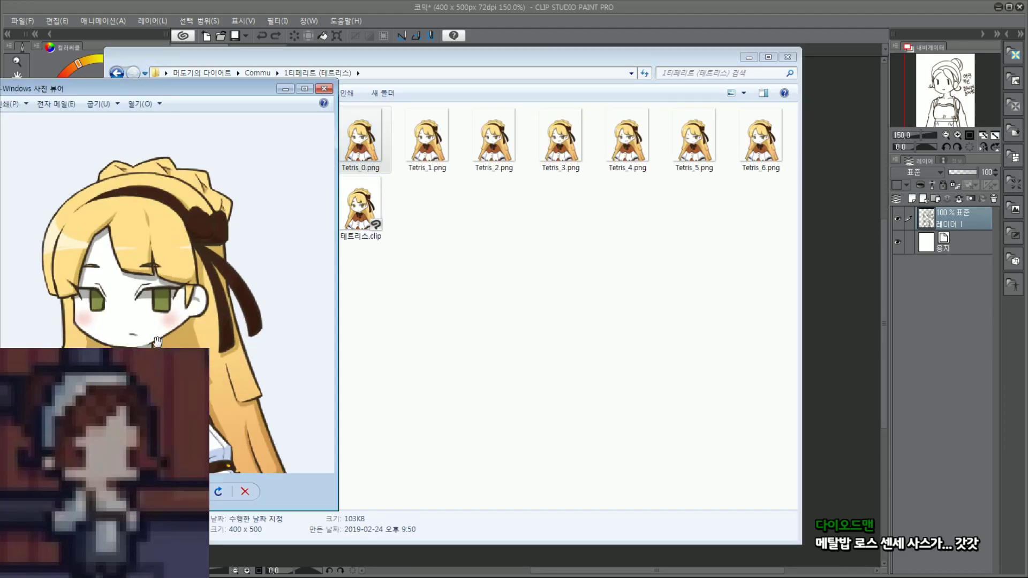
{"action": "left_click", "coordinate": [323, 89]}
{"action": "left_click", "coordinate": [752, 59]}
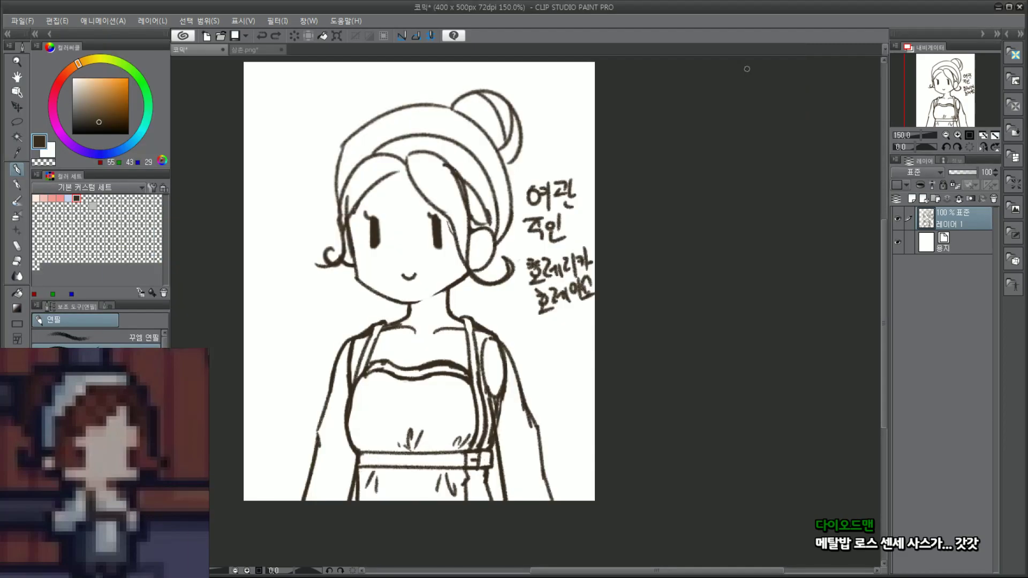
Step: Rename the sketch layer to Temp
{"action": "left_click_drag", "start_coordinate": [978, 86], "coordinate": [939, 99]}
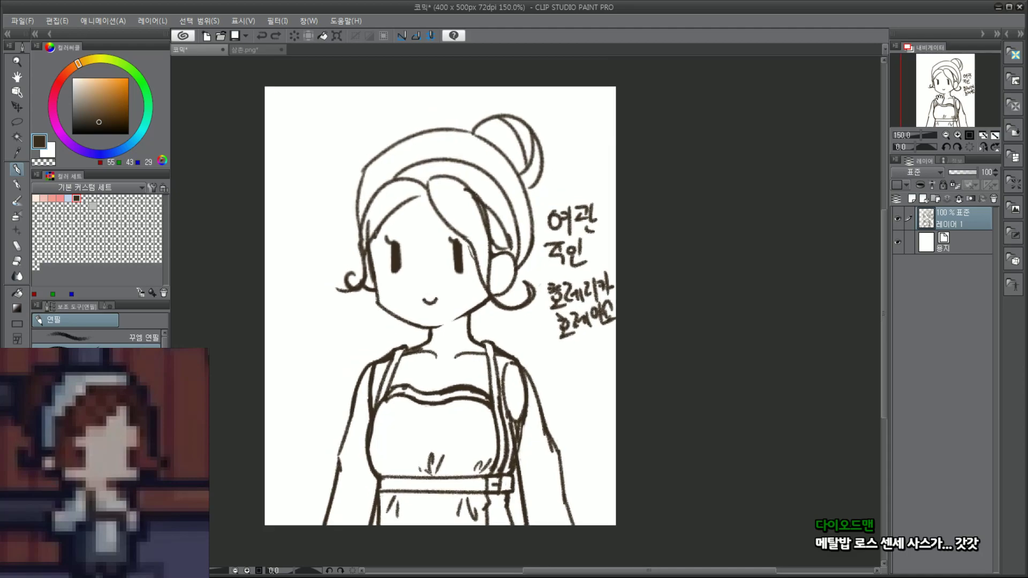
{"action": "scroll", "coordinate": [404, 244], "scroll_direction": "up", "scroll_amount": 1}
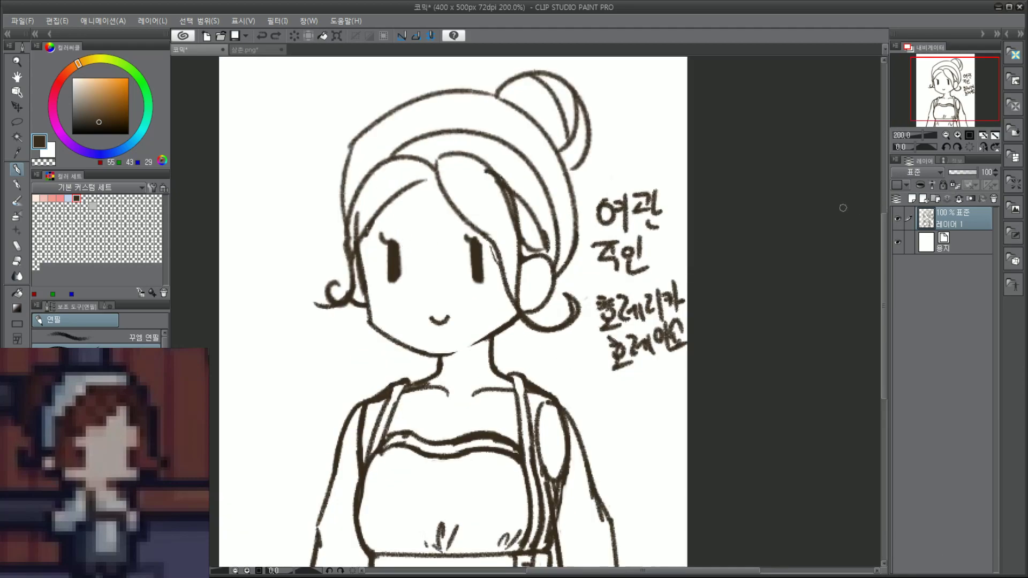
{"action": "double_click", "coordinate": [953, 220]}
{"action": "mouse_move", "coordinate": [975, 85]}
{"action": "left_mouse_down"}
{"action": "mouse_move", "coordinate": [974, 100]}
{"action": "mouse_move", "coordinate": [975, 85]}
{"action": "left_mouse_up"}
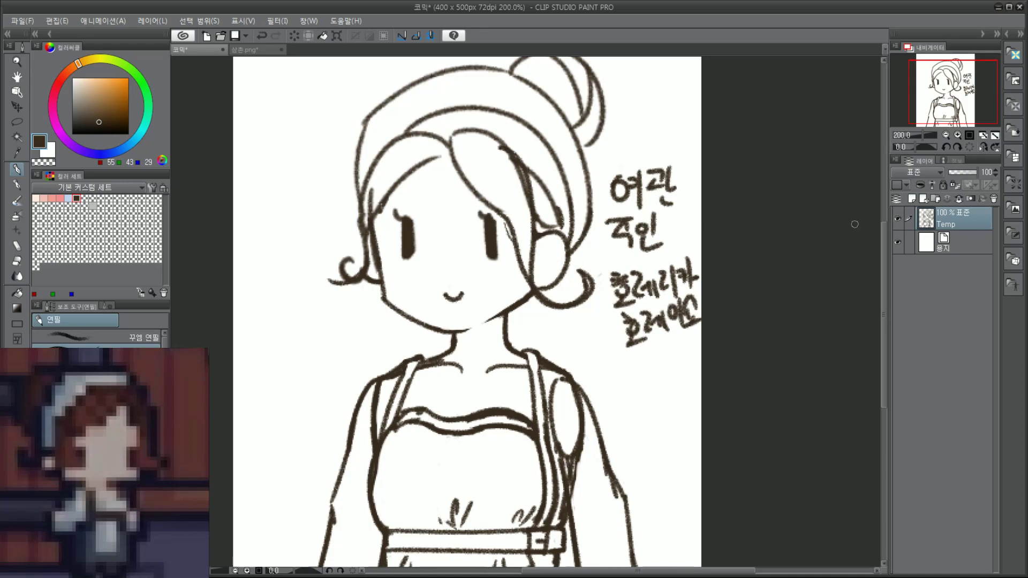
Step: Erase both oval eyes with their lashes and redraw them as tall solid vertical bars with rounded ends
{"action": "scroll", "coordinate": [849, 232], "scroll_direction": "up", "scroll_amount": 2}
{"action": "left_click_drag", "start_coordinate": [959, 81], "coordinate": [949, 84]}
{"action": "mouse_move", "coordinate": [505, 233]}
{"action": "left_mouse_down"}
{"action": "mouse_move", "coordinate": [496, 222]}
{"action": "mouse_move", "coordinate": [528, 300]}
{"action": "mouse_move", "coordinate": [543, 270]}
{"action": "left_mouse_up"}
{"action": "mouse_move", "coordinate": [346, 243]}
{"action": "left_mouse_down"}
{"action": "mouse_move", "coordinate": [349, 323]}
{"action": "mouse_move", "coordinate": [324, 267]}
{"action": "left_mouse_up"}
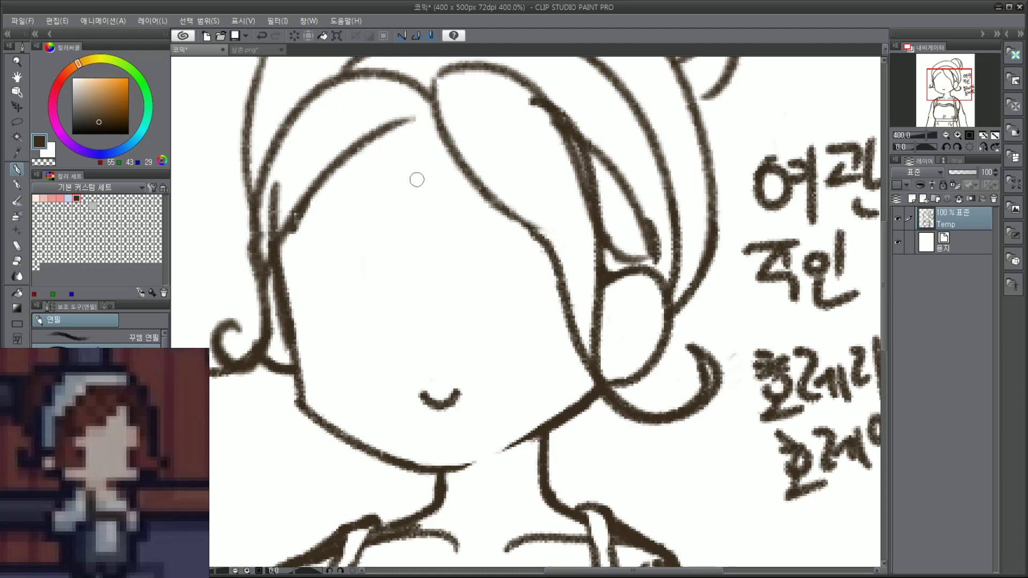
{"action": "mouse_move", "coordinate": [492, 242]}
{"action": "left_mouse_down"}
{"action": "mouse_move", "coordinate": [489, 336]}
{"action": "mouse_move", "coordinate": [498, 335]}
{"action": "left_mouse_up"}
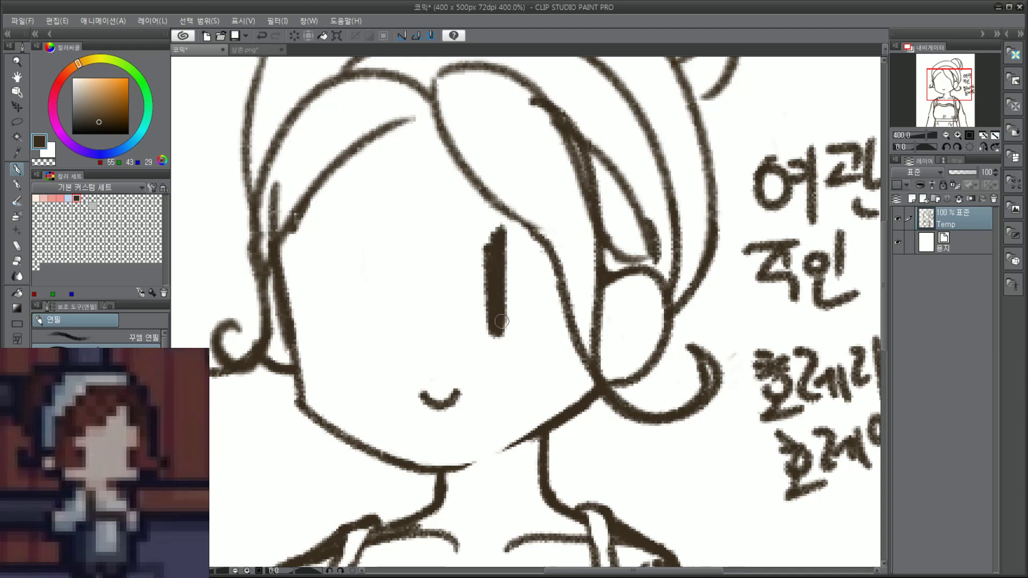
{"action": "key", "text": "ctrl+z"}
{"action": "key", "text": "ctrl+z"}
{"action": "mouse_move", "coordinate": [496, 240]}
{"action": "left_mouse_down"}
{"action": "mouse_move", "coordinate": [496, 328]}
{"action": "mouse_move", "coordinate": [501, 242]}
{"action": "mouse_move", "coordinate": [506, 328]}
{"action": "mouse_move", "coordinate": [508, 247]}
{"action": "left_mouse_up"}
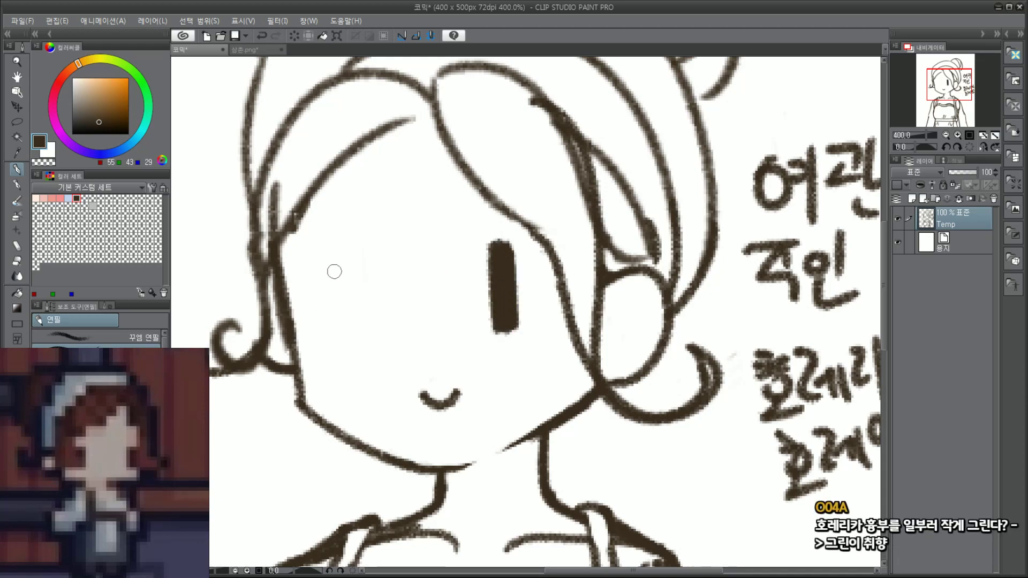
{"action": "mouse_move", "coordinate": [317, 258]}
{"action": "left_mouse_down"}
{"action": "mouse_move", "coordinate": [321, 338]}
{"action": "mouse_move", "coordinate": [327, 249]}
{"action": "mouse_move", "coordinate": [330, 337]}
{"action": "mouse_move", "coordinate": [328, 256]}
{"action": "mouse_move", "coordinate": [337, 326]}
{"action": "mouse_move", "coordinate": [342, 246]}
{"action": "mouse_move", "coordinate": [345, 339]}
{"action": "mouse_move", "coordinate": [347, 249]}
{"action": "mouse_move", "coordinate": [347, 331]}
{"action": "left_mouse_up"}
{"action": "key", "text": "ctrl+z"}
{"action": "scroll", "coordinate": [348, 330], "scroll_direction": "down", "scroll_amount": 3}
{"action": "scroll", "coordinate": [402, 287], "scroll_direction": "up", "scroll_amount": 3}
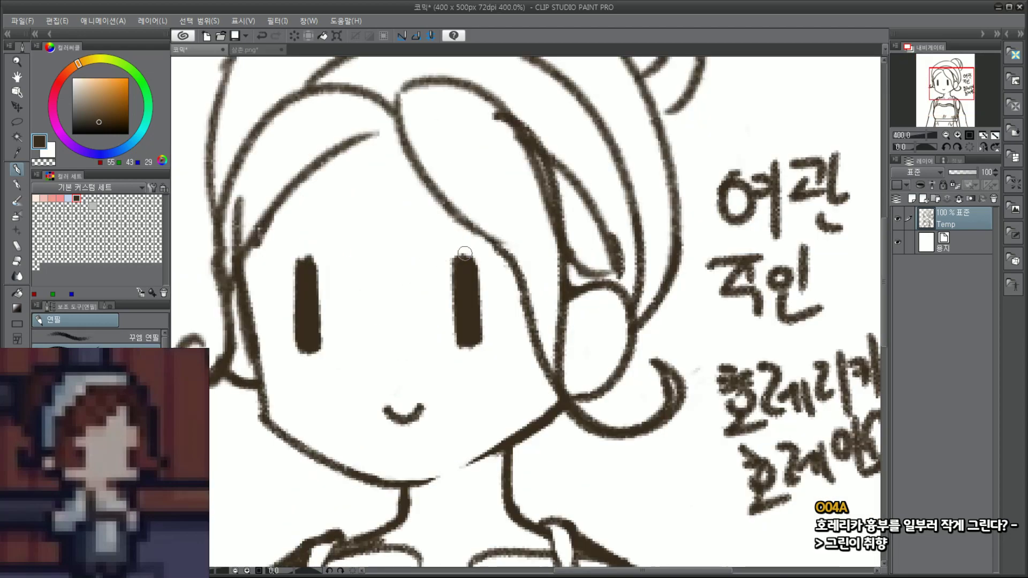
Step: Add a small lash flick at the upper corner of each bar eye
{"action": "left_click_drag", "start_coordinate": [445, 250], "coordinate": [458, 257]}
{"action": "scroll", "coordinate": [302, 262], "scroll_direction": "down", "scroll_amount": 3}
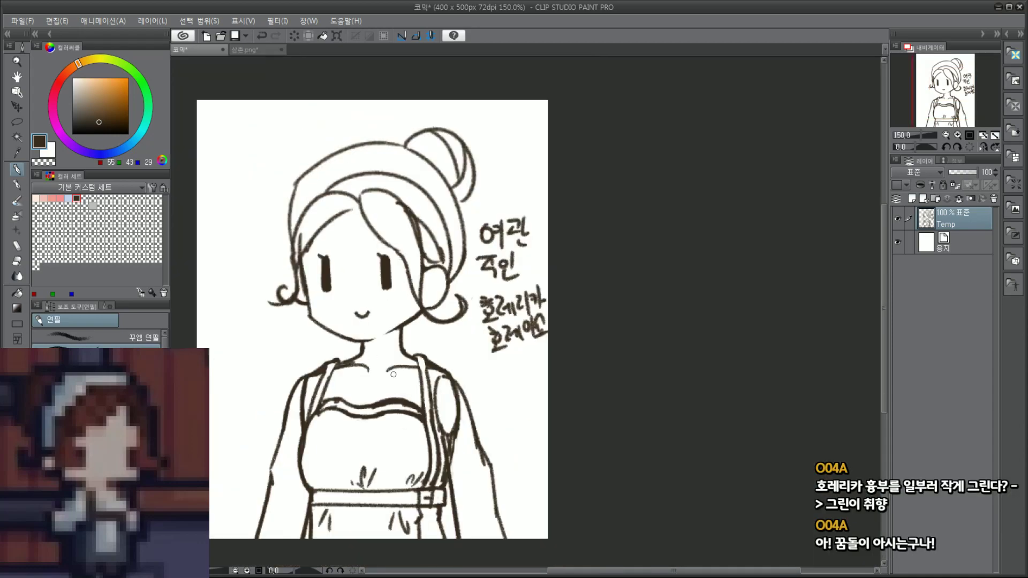
{"action": "scroll", "coordinate": [308, 251], "scroll_direction": "up", "scroll_amount": 3}
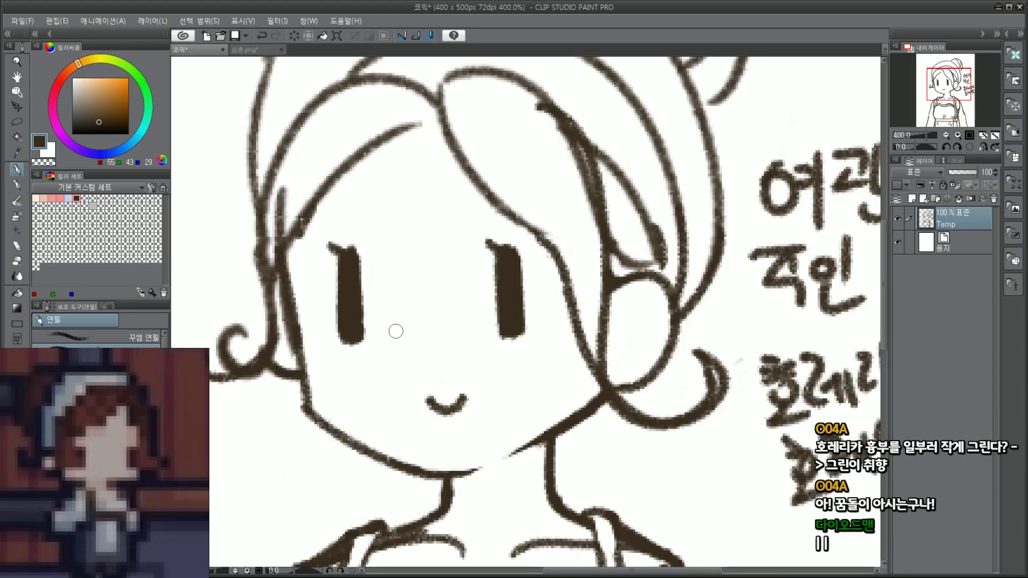
Step: Trim the lower ends of both bar eyes and erase their lash flicks, leaving short flat-ended rectangles
{"action": "mouse_move", "coordinate": [362, 343]}
{"action": "left_mouse_down"}
{"action": "mouse_move", "coordinate": [333, 339]}
{"action": "mouse_move", "coordinate": [365, 339]}
{"action": "left_mouse_up"}
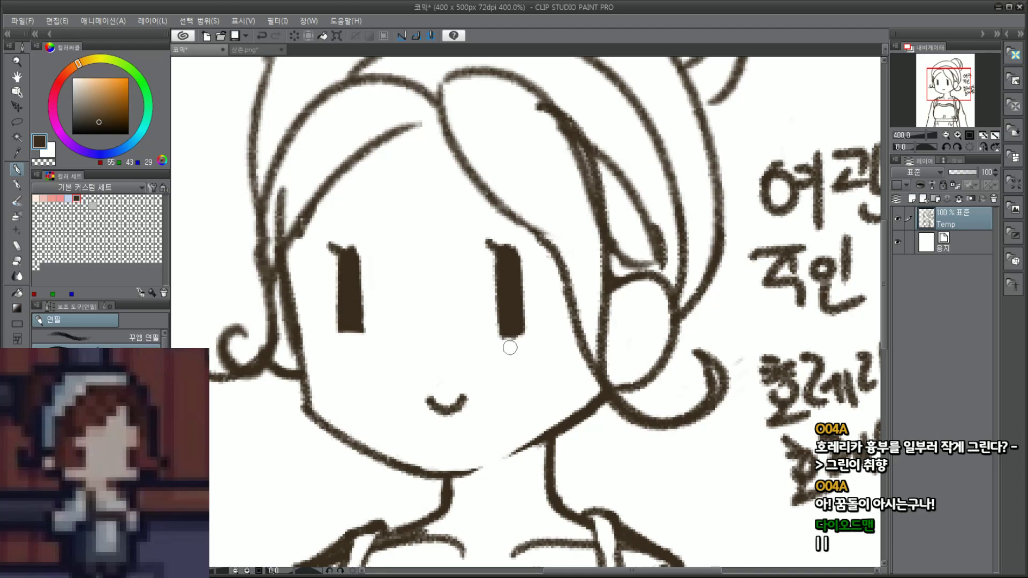
{"action": "left_click_drag", "start_coordinate": [522, 339], "coordinate": [495, 335]}
{"action": "key", "text": "ctrl+z"}
{"action": "scroll", "coordinate": [496, 335], "scroll_direction": "down", "scroll_amount": 4}
{"action": "scroll", "coordinate": [525, 328], "scroll_direction": "up", "scroll_amount": 4}
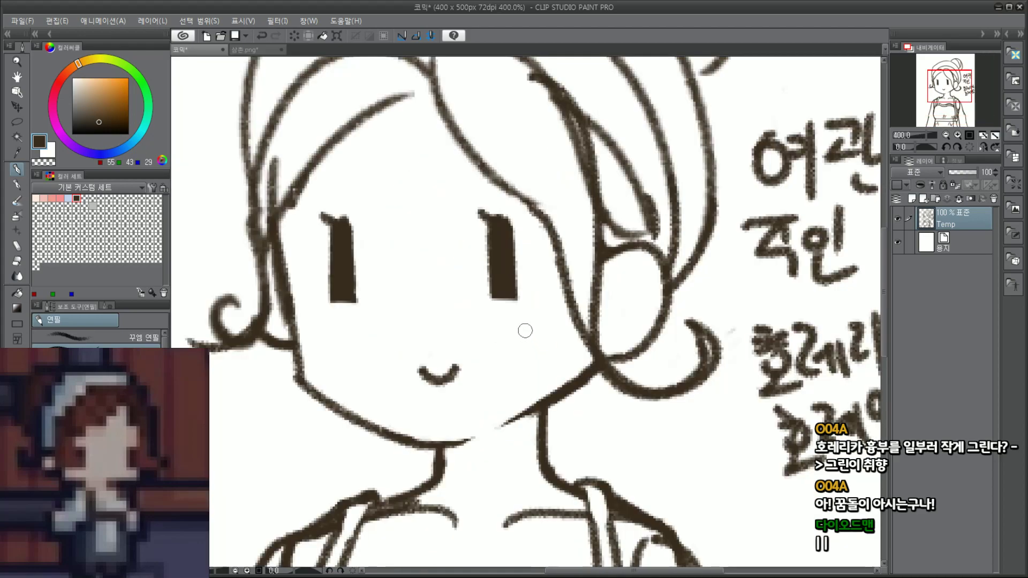
{"action": "mouse_move", "coordinate": [485, 204]}
{"action": "left_mouse_down"}
{"action": "mouse_move", "coordinate": [475, 214]}
{"action": "mouse_move", "coordinate": [500, 220]}
{"action": "mouse_move", "coordinate": [487, 220]}
{"action": "left_mouse_up"}
{"action": "mouse_move", "coordinate": [353, 203]}
{"action": "left_mouse_down"}
{"action": "mouse_move", "coordinate": [319, 223]}
{"action": "mouse_move", "coordinate": [331, 226]}
{"action": "left_mouse_up"}
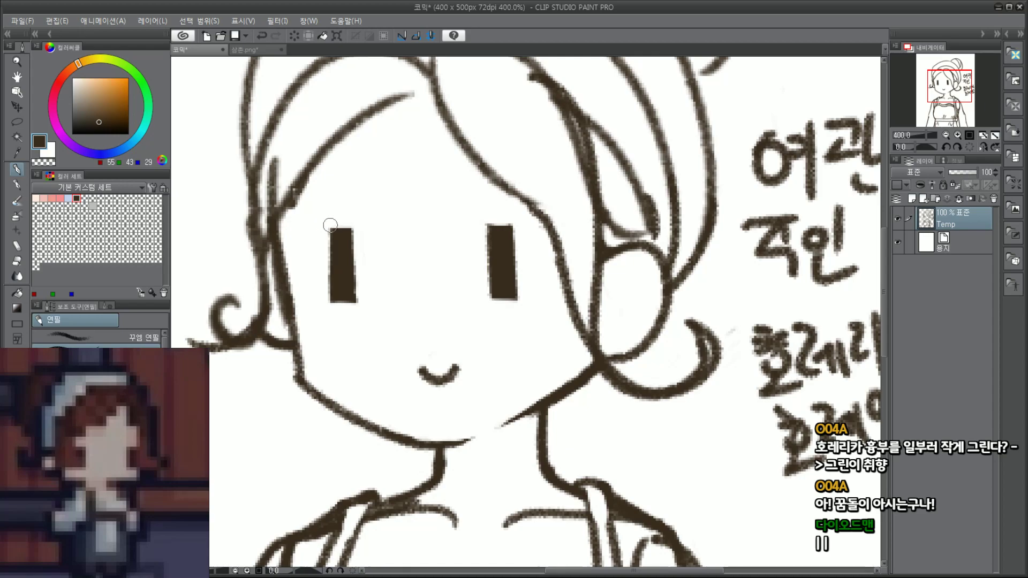
Step: Erase the mouth and redraw it as a small curved smile
{"action": "left_click_drag", "start_coordinate": [458, 370], "coordinate": [426, 362]}
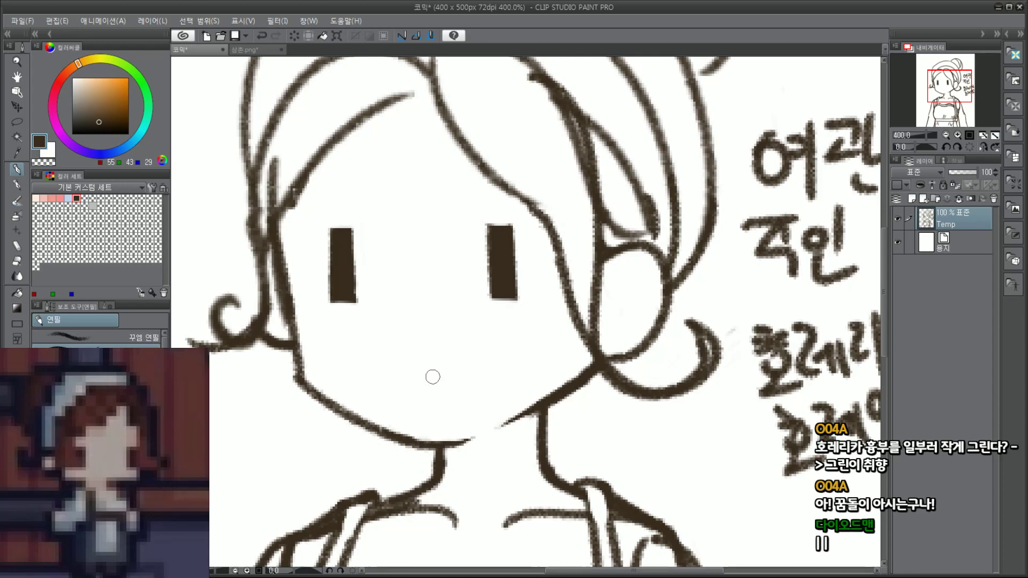
{"action": "mouse_move", "coordinate": [422, 368]}
{"action": "left_mouse_down"}
{"action": "mouse_move", "coordinate": [444, 381]}
{"action": "mouse_move", "coordinate": [447, 371]}
{"action": "mouse_move", "coordinate": [430, 377]}
{"action": "mouse_move", "coordinate": [469, 362]}
{"action": "mouse_move", "coordinate": [428, 375]}
{"action": "mouse_move", "coordinate": [464, 370]}
{"action": "left_mouse_up"}
{"action": "key", "text": "ctrl+z"}
{"action": "key", "text": "ctrl+z"}
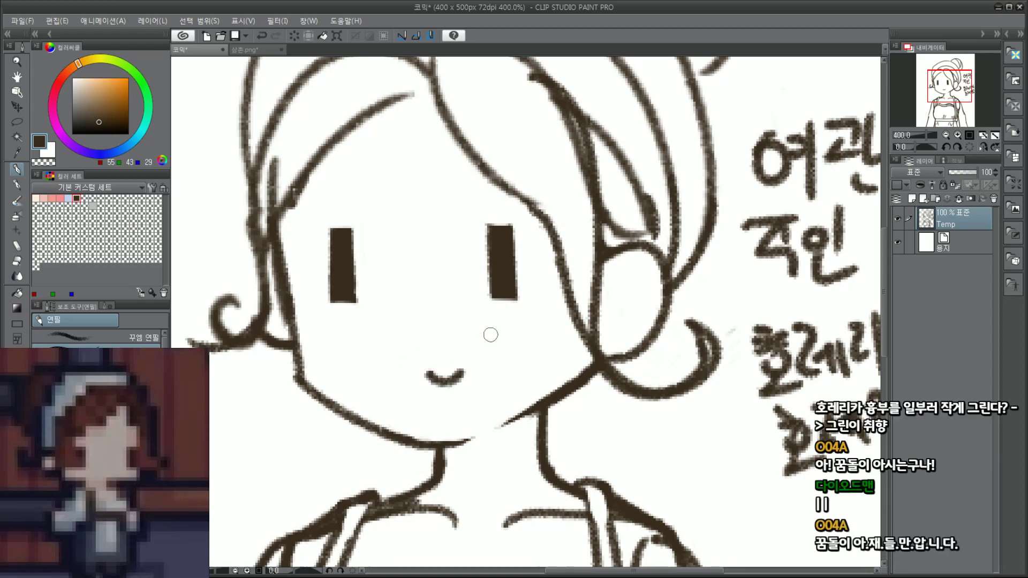
{"action": "scroll", "coordinate": [490, 335], "scroll_direction": "down", "scroll_amount": 4}
{"action": "scroll", "coordinate": [530, 355], "scroll_direction": "up", "scroll_amount": 4}
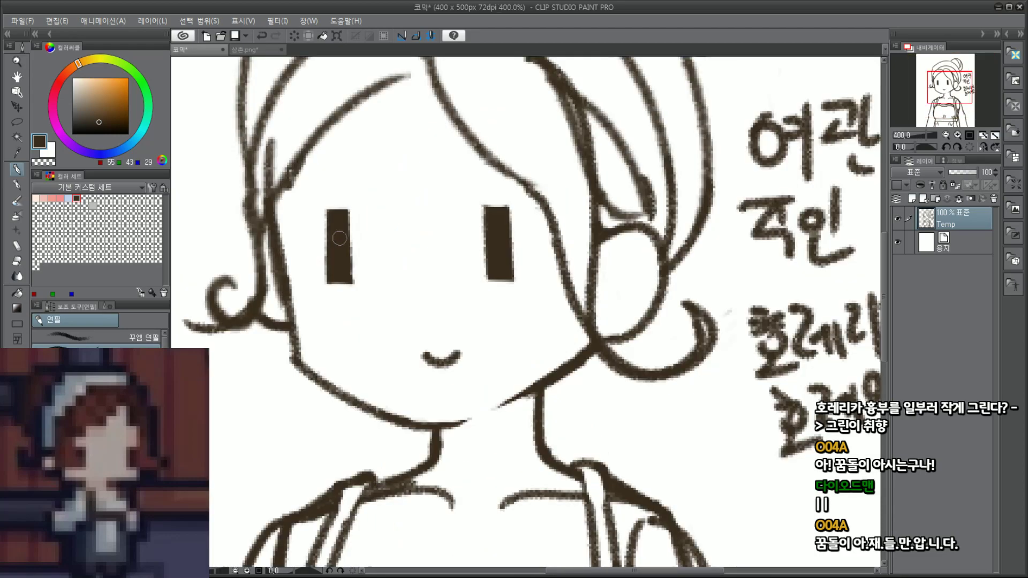
Step: Erase both rectangular eyes completely, leaving only the mouth on the face
{"action": "mouse_move", "coordinate": [340, 238]}
{"action": "left_mouse_down"}
{"action": "mouse_move", "coordinate": [331, 285]}
{"action": "mouse_move", "coordinate": [340, 265]}
{"action": "mouse_move", "coordinate": [347, 198]}
{"action": "left_mouse_up"}
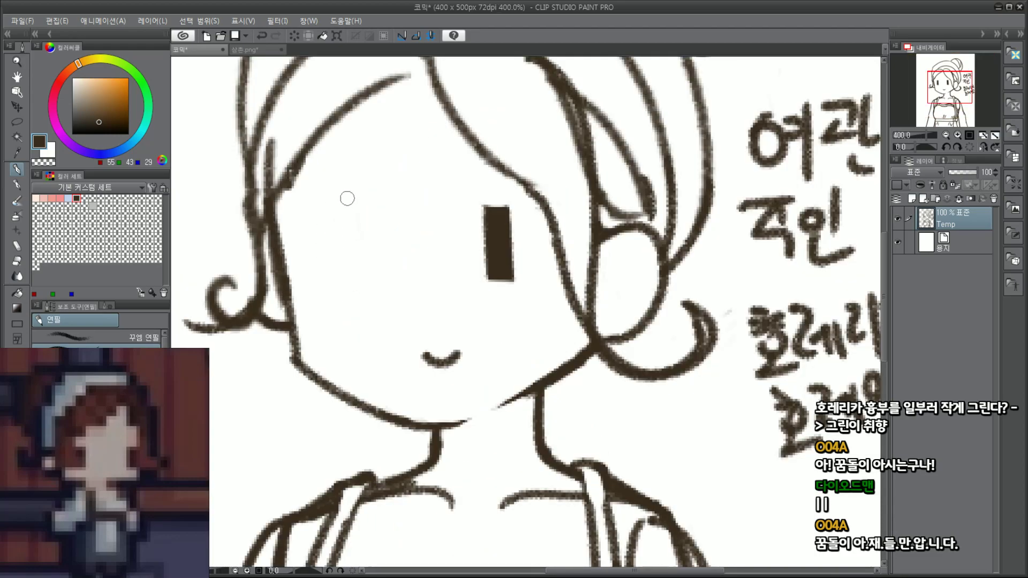
{"action": "mouse_move", "coordinate": [487, 276]}
{"action": "left_mouse_down"}
{"action": "mouse_move", "coordinate": [493, 214]}
{"action": "mouse_move", "coordinate": [503, 268]}
{"action": "mouse_move", "coordinate": [509, 207]}
{"action": "left_mouse_up"}
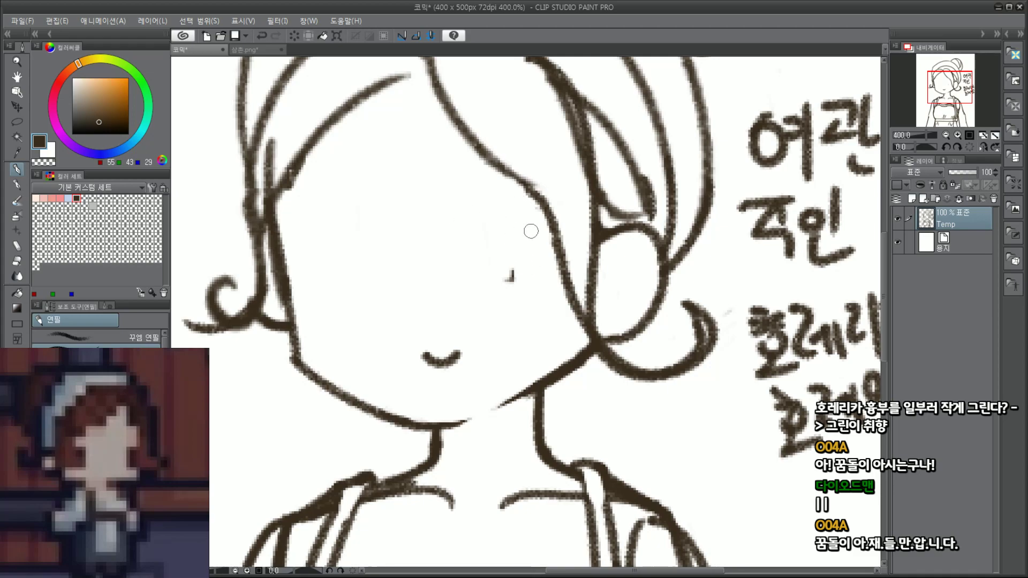
{"action": "left_click_drag", "start_coordinate": [509, 275], "coordinate": [520, 254]}
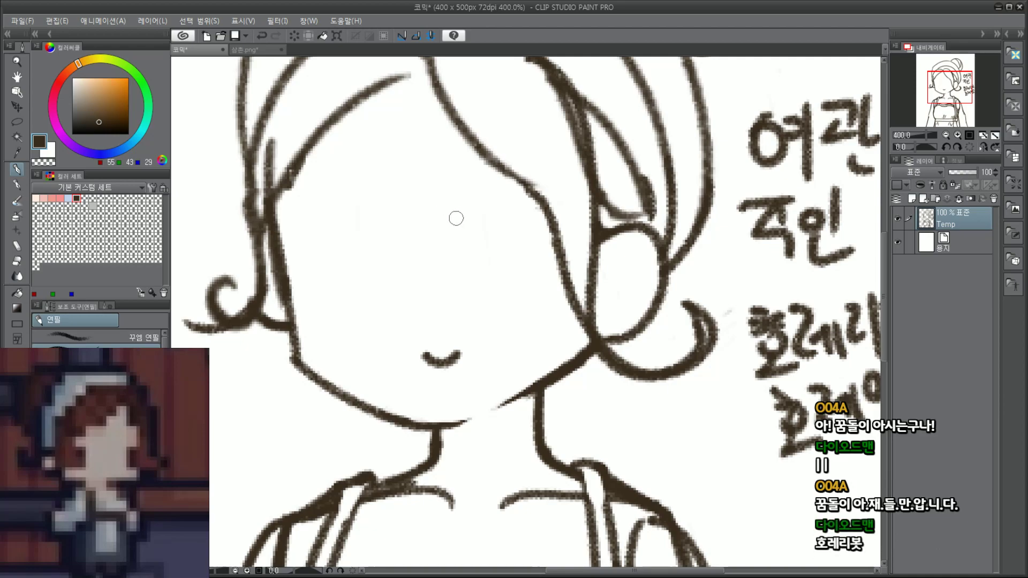
Step: Draw a wide, gently arched upper lash line for the eye beside the long side bangs
{"action": "key", "text": "ctrl+z"}
{"action": "left_click_drag", "start_coordinate": [439, 234], "coordinate": [543, 222]}
{"action": "key", "text": "ctrl+z"}
{"action": "left_click_drag", "start_coordinate": [440, 239], "coordinate": [538, 231]}
{"action": "left_click_drag", "start_coordinate": [455, 236], "coordinate": [544, 241]}
{"action": "key", "text": "ctrl+z"}
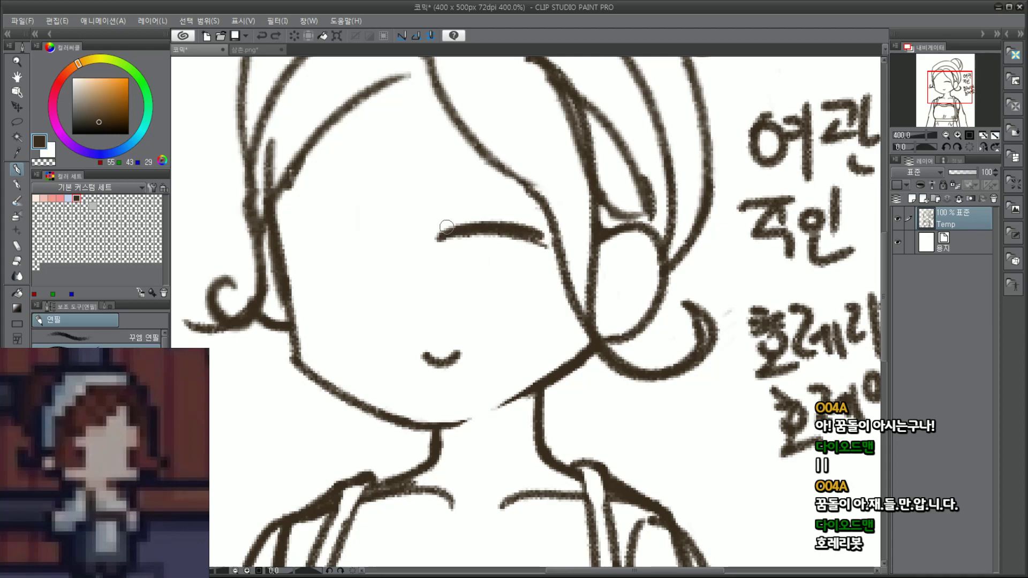
Step: Add a short downward lash stroke and a small outward flick at the outer corner of that lash line
{"action": "mouse_move", "coordinate": [433, 243]}
{"action": "left_mouse_down"}
{"action": "mouse_move", "coordinate": [537, 236]}
{"action": "mouse_move", "coordinate": [534, 276]}
{"action": "left_mouse_up"}
{"action": "key", "text": "ctrl+z"}
{"action": "key", "text": "ctrl+z"}
{"action": "key", "text": "ctrl+z"}
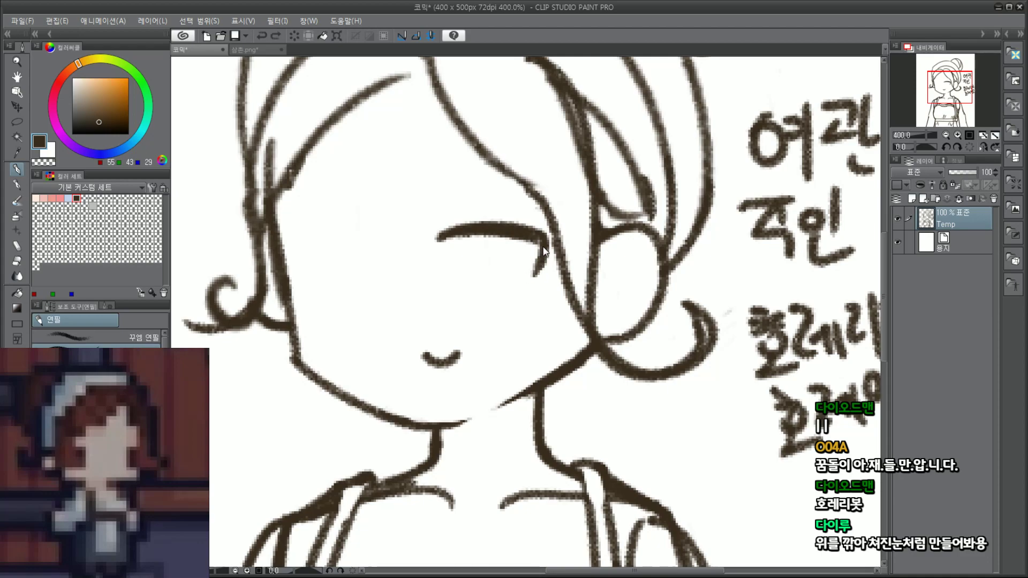
{"action": "key", "text": "ctrl+z"}
{"action": "mouse_move", "coordinate": [545, 237]}
{"action": "left_mouse_down"}
{"action": "mouse_move", "coordinate": [542, 271]}
{"action": "mouse_move", "coordinate": [560, 226]}
{"action": "left_mouse_up"}
{"action": "key", "text": "ctrl+z"}
Step: Outline a squarish iris hanging beneath the finished upper lash line
{"action": "mouse_move", "coordinate": [484, 236]}
{"action": "left_mouse_down"}
{"action": "mouse_move", "coordinate": [489, 302]}
{"action": "mouse_move", "coordinate": [486, 279]}
{"action": "left_mouse_up"}
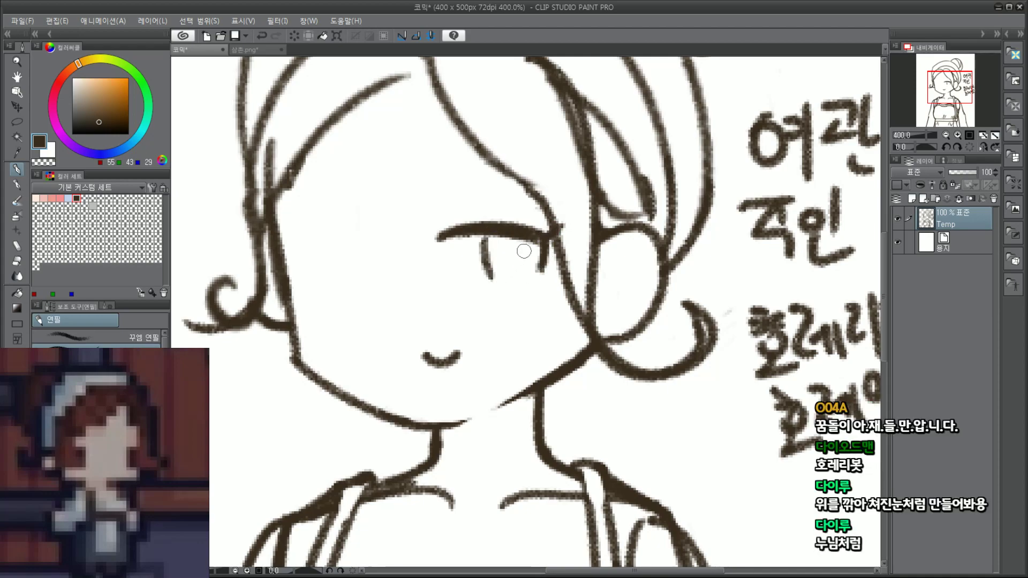
{"action": "left_click_drag", "start_coordinate": [529, 242], "coordinate": [533, 278]}
{"action": "key", "text": "ctrl+z"}
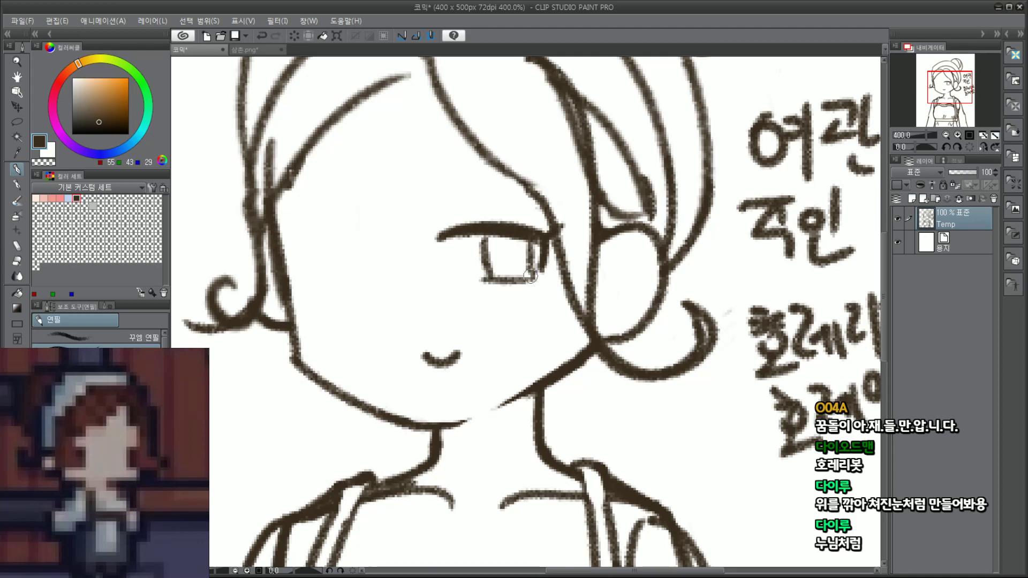
{"action": "scroll", "coordinate": [523, 232], "scroll_direction": "down", "scroll_amount": 2}
{"action": "scroll", "coordinate": [512, 220], "scroll_direction": "up", "scroll_amount": 2}
Step: Thicken the upper lash line, add a thin eyelid crease above it, and draw a curved eyebrow across the bangs
{"action": "left_click_drag", "start_coordinate": [457, 232], "coordinate": [527, 229]}
{"action": "key", "text": "ctrl+z"}
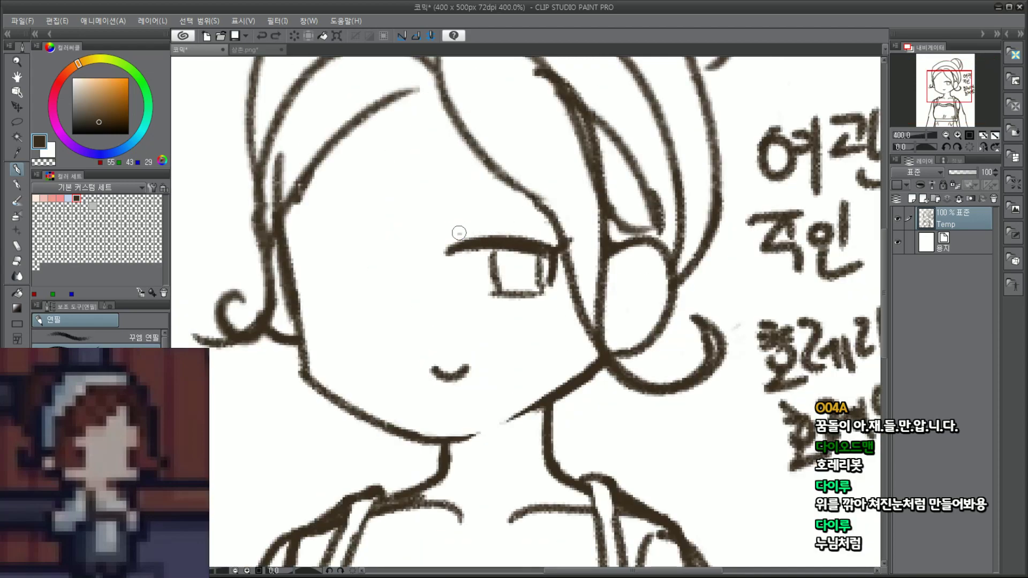
{"action": "mouse_move", "coordinate": [459, 232]}
{"action": "left_mouse_down"}
{"action": "mouse_move", "coordinate": [520, 232]}
{"action": "mouse_move", "coordinate": [449, 245]}
{"action": "mouse_move", "coordinate": [459, 244]}
{"action": "left_mouse_up"}
{"action": "key", "text": "ctrl+z"}
{"action": "key", "text": "ctrl+z"}
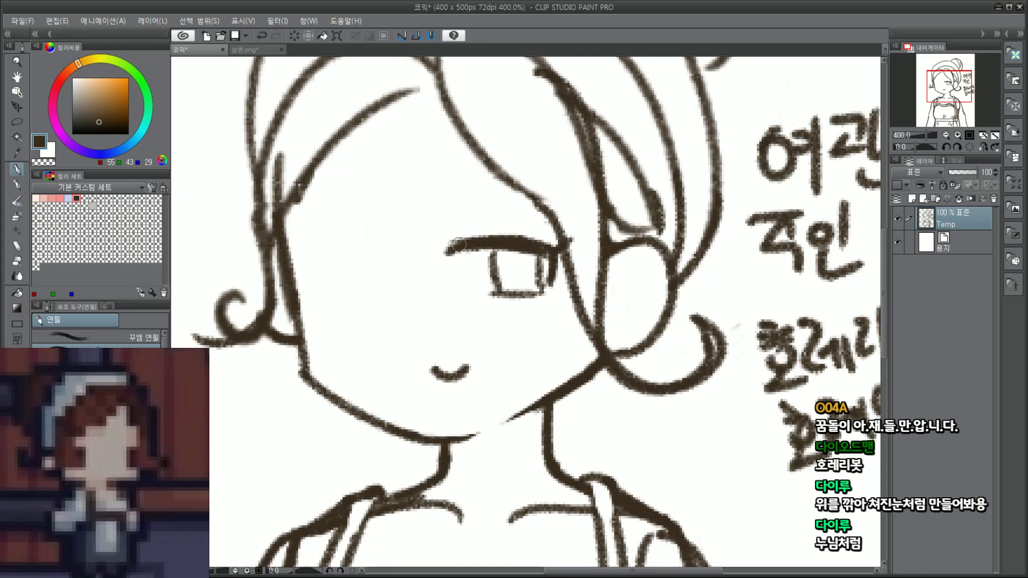
{"action": "key", "text": "ctrl+z"}
{"action": "mouse_move", "coordinate": [539, 241]}
{"action": "left_mouse_down"}
{"action": "mouse_move", "coordinate": [441, 240]}
{"action": "mouse_move", "coordinate": [516, 227]}
{"action": "left_mouse_up"}
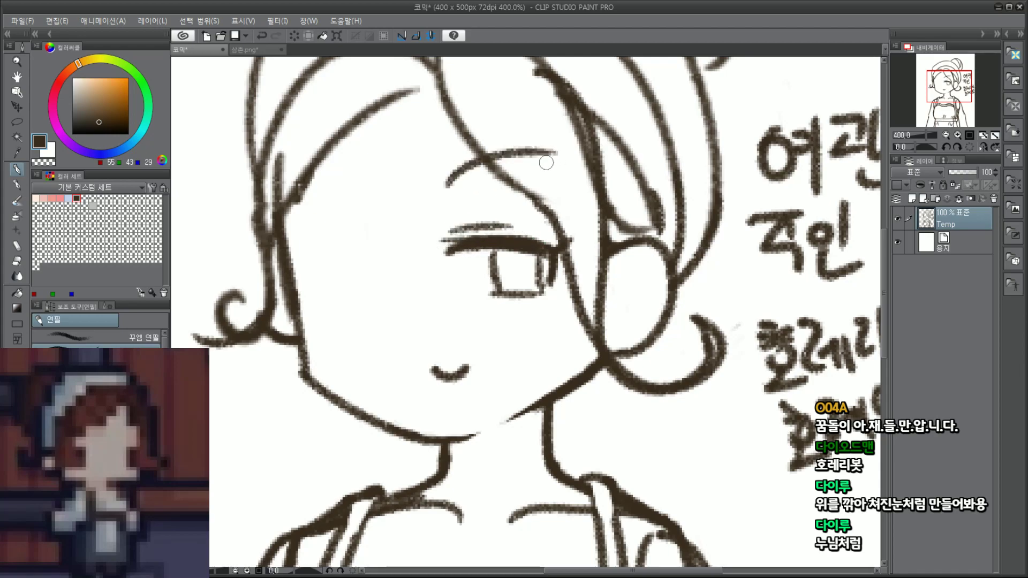
{"action": "scroll", "coordinate": [525, 182], "scroll_direction": "down", "scroll_amount": 2}
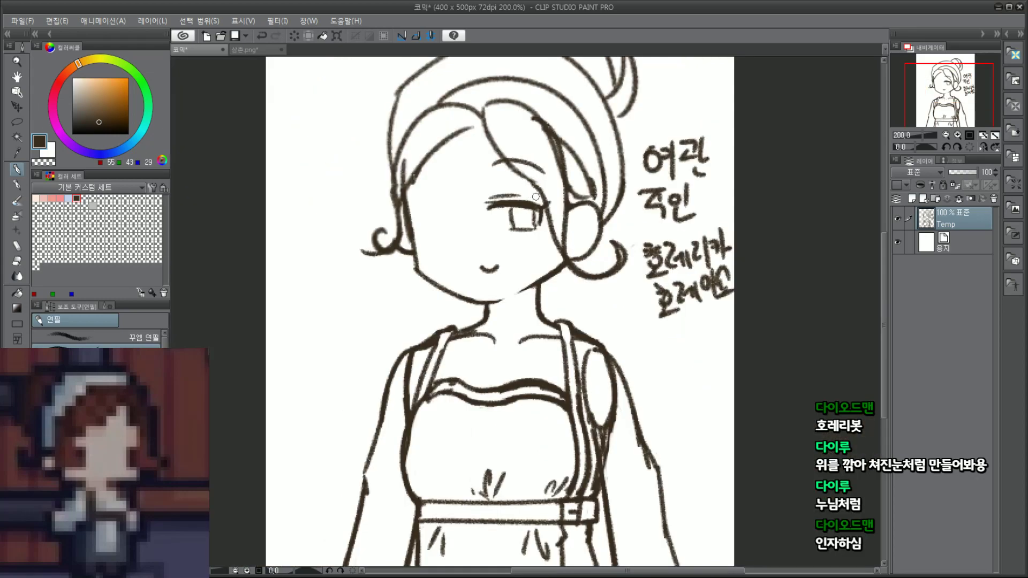
{"action": "scroll", "coordinate": [547, 199], "scroll_direction": "up", "scroll_amount": 2}
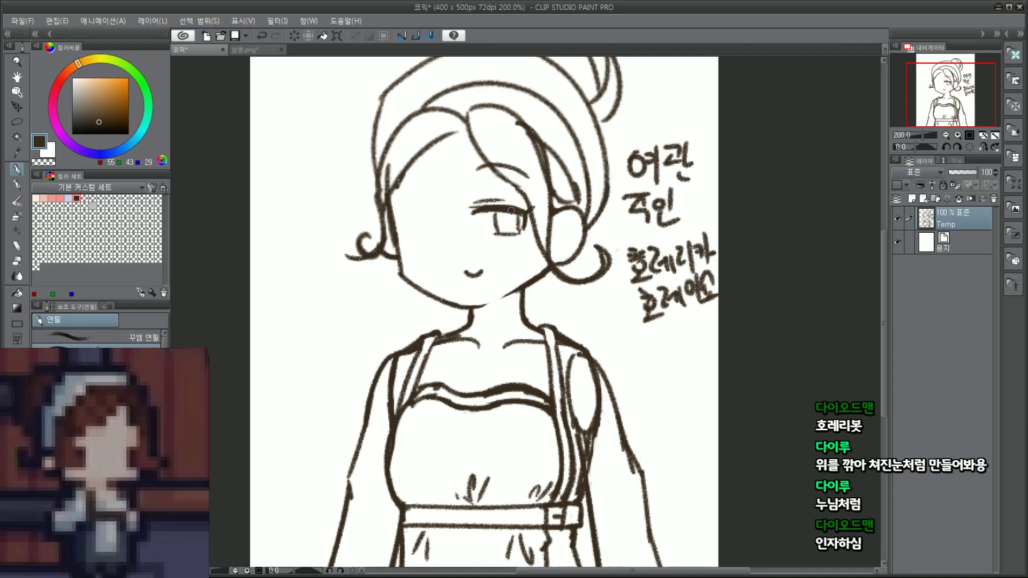
Step: Draw a matching arched upper lash line for the other eye, on the side of the small hair curl
{"action": "scroll", "coordinate": [512, 211], "scroll_direction": "up", "scroll_amount": 2}
{"action": "left_click_drag", "start_coordinate": [289, 221], "coordinate": [365, 220]}
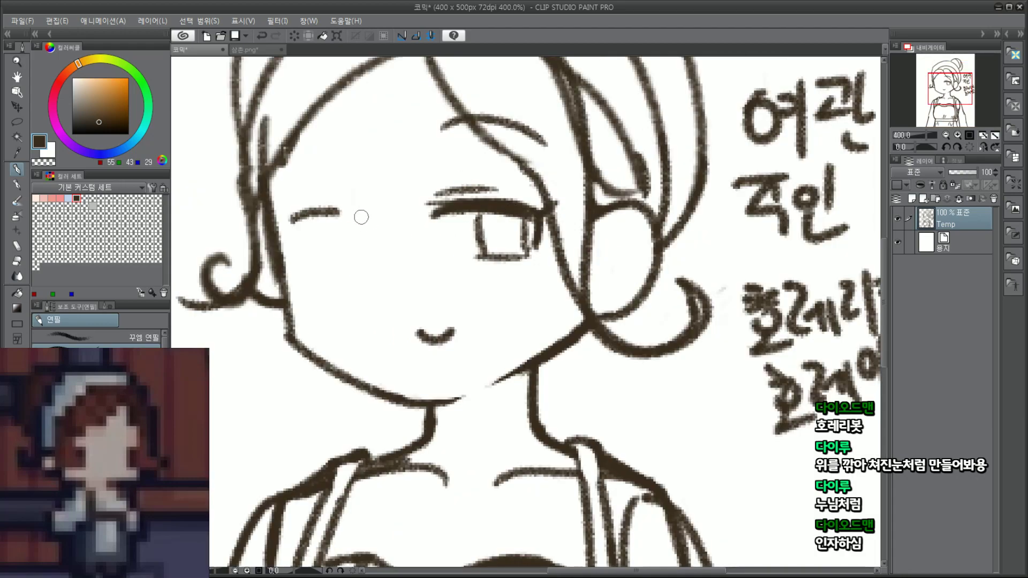
{"action": "key", "text": "ctrl+z"}
{"action": "left_click_drag", "start_coordinate": [289, 222], "coordinate": [366, 221]}
{"action": "left_click_drag", "start_coordinate": [289, 222], "coordinate": [359, 219]}
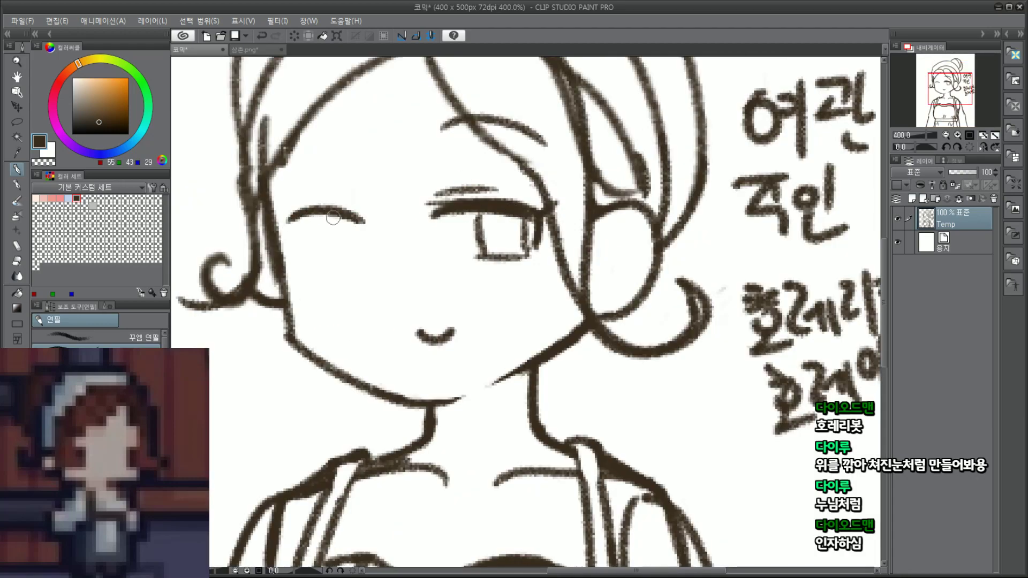
{"action": "key", "text": "ctrl+z"}
{"action": "left_click_drag", "start_coordinate": [287, 223], "coordinate": [340, 212]}
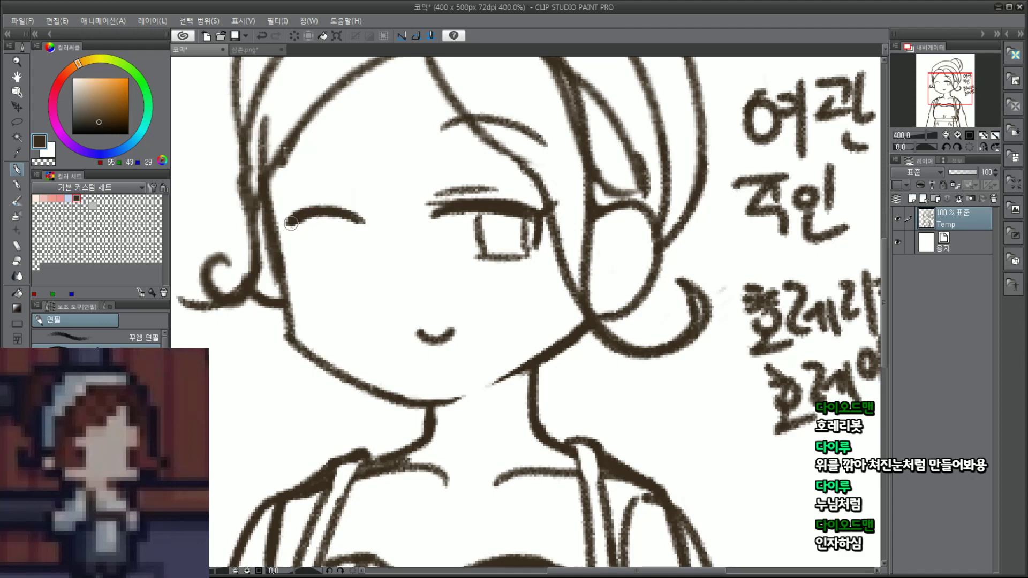
Step: Add outer-corner lashes to the second eye and outline a squarish iris beneath its lash line
{"action": "left_click_drag", "start_coordinate": [287, 217], "coordinate": [300, 249]}
{"action": "key", "text": "ctrl+z"}
{"action": "key", "text": "ctrl+z"}
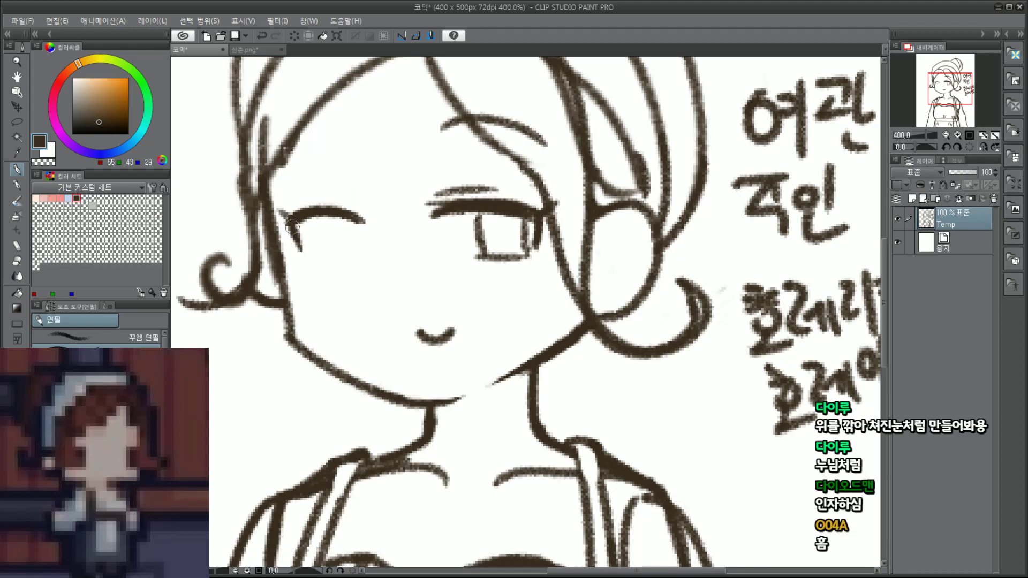
{"action": "left_click_drag", "start_coordinate": [275, 211], "coordinate": [320, 251]}
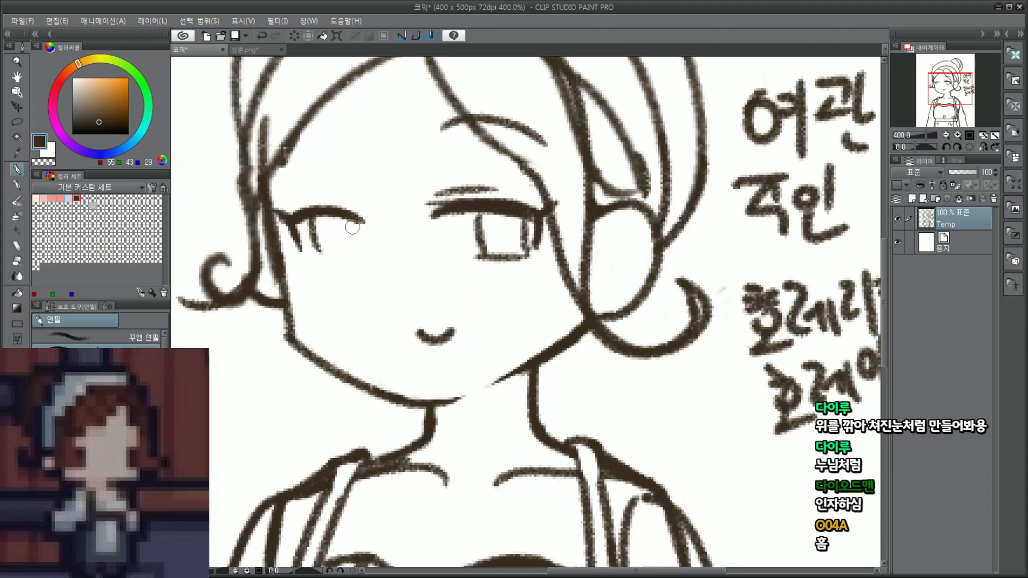
{"action": "mouse_move", "coordinate": [355, 220]}
{"action": "left_mouse_down"}
{"action": "mouse_move", "coordinate": [352, 249]}
{"action": "mouse_move", "coordinate": [313, 249]}
{"action": "mouse_move", "coordinate": [367, 255]}
{"action": "left_mouse_up"}
{"action": "key", "text": "ctrl+z"}
{"action": "key", "text": "ctrl+z"}
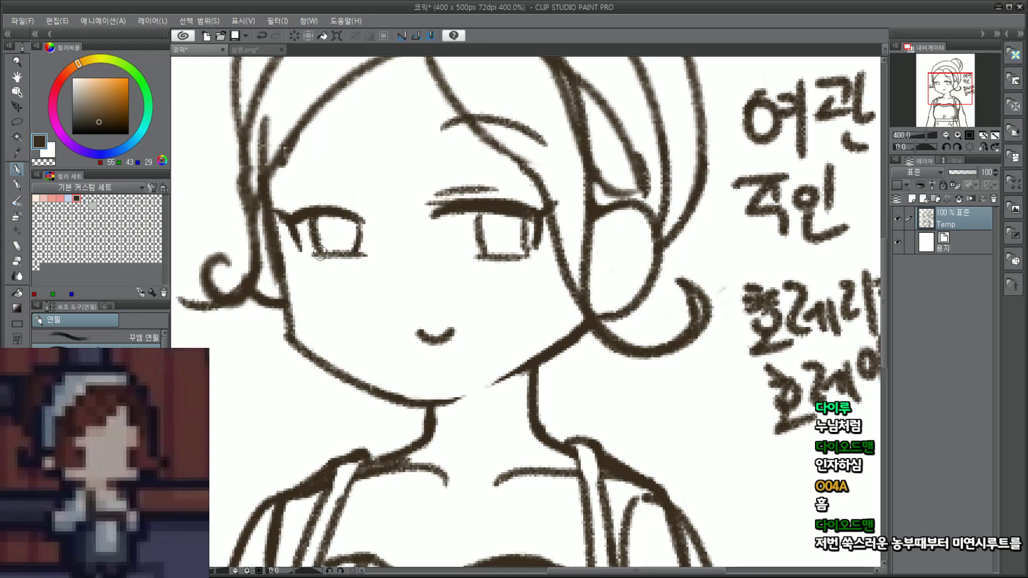
{"action": "key", "text": "ctrl+z"}
{"action": "left_click_drag", "start_coordinate": [306, 255], "coordinate": [339, 255]}
Step: Thicken the second eye's lash line, add a thin eyelid crease, and draw its eyebrow near the hairline
{"action": "left_click_drag", "start_coordinate": [334, 208], "coordinate": [368, 213]}
{"action": "key", "text": "ctrl+z"}
{"action": "left_click_drag", "start_coordinate": [311, 198], "coordinate": [365, 201]}
{"action": "key", "text": "ctrl+z"}
{"action": "left_click_drag", "start_coordinate": [274, 148], "coordinate": [346, 135]}
{"action": "key", "text": "ctrl+z"}
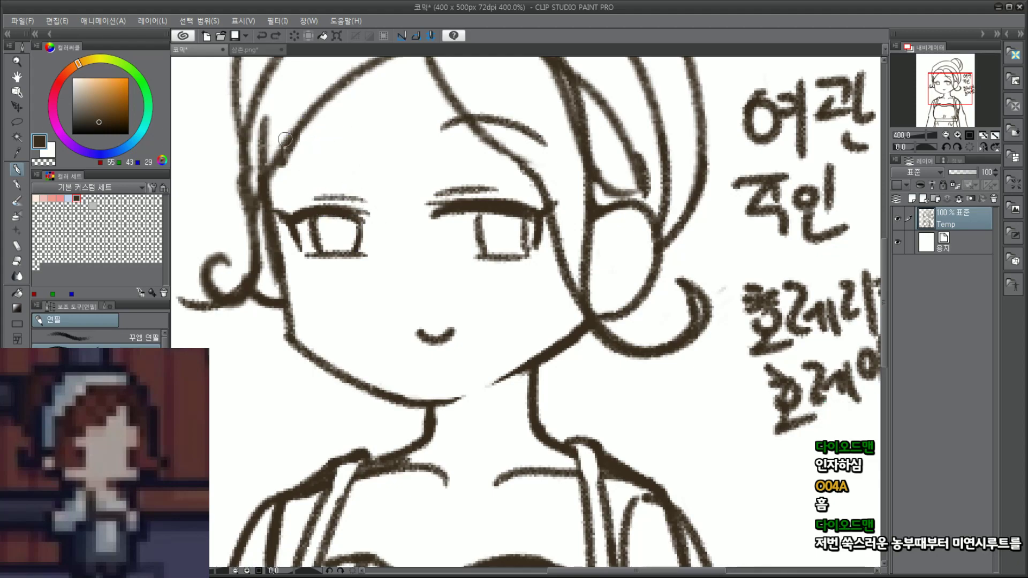
{"action": "mouse_move", "coordinate": [282, 139]}
{"action": "left_mouse_down"}
{"action": "mouse_move", "coordinate": [356, 135]}
{"action": "mouse_move", "coordinate": [324, 124]}
{"action": "mouse_move", "coordinate": [349, 124]}
{"action": "left_mouse_up"}
{"action": "key", "text": "ctrl+z"}
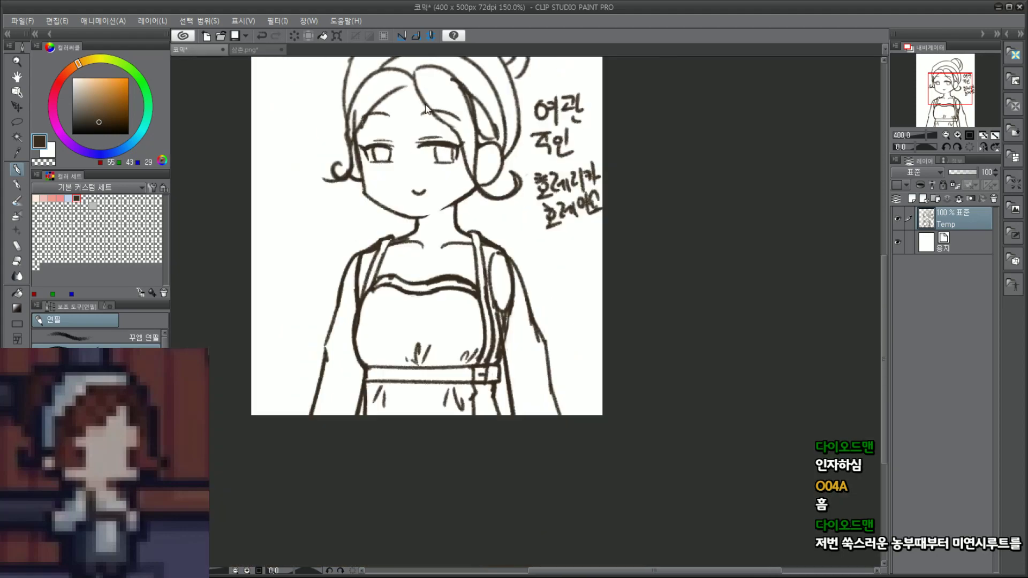
Step: Try to erase the inner end of the second eye's lash line and its crease, and redraw both shorter
{"action": "scroll", "coordinate": [391, 110], "scroll_direction": "down", "scroll_amount": 3}
{"action": "scroll", "coordinate": [442, 106], "scroll_direction": "up", "scroll_amount": 1}
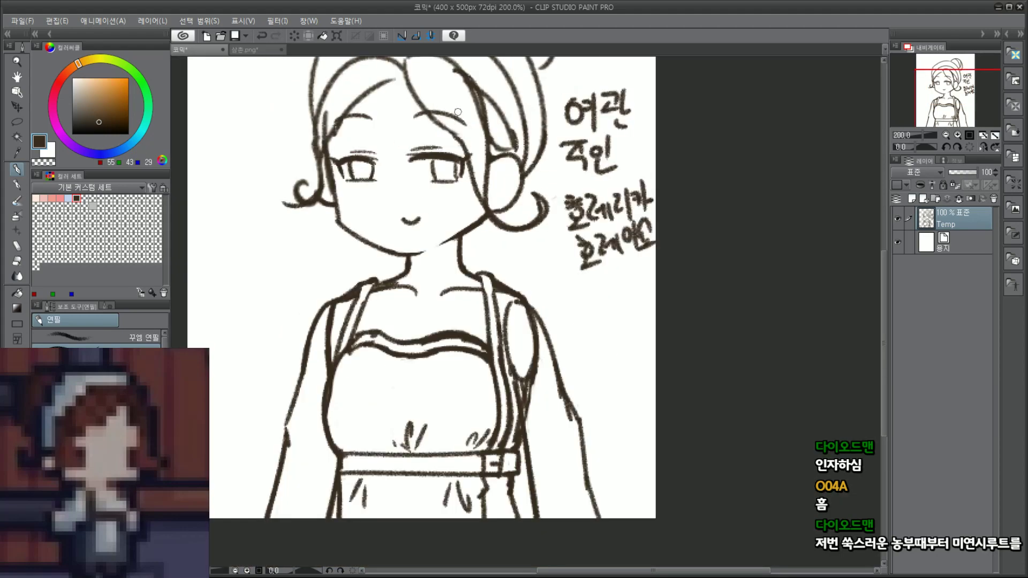
{"action": "left_click_drag", "start_coordinate": [926, 86], "coordinate": [919, 72]}
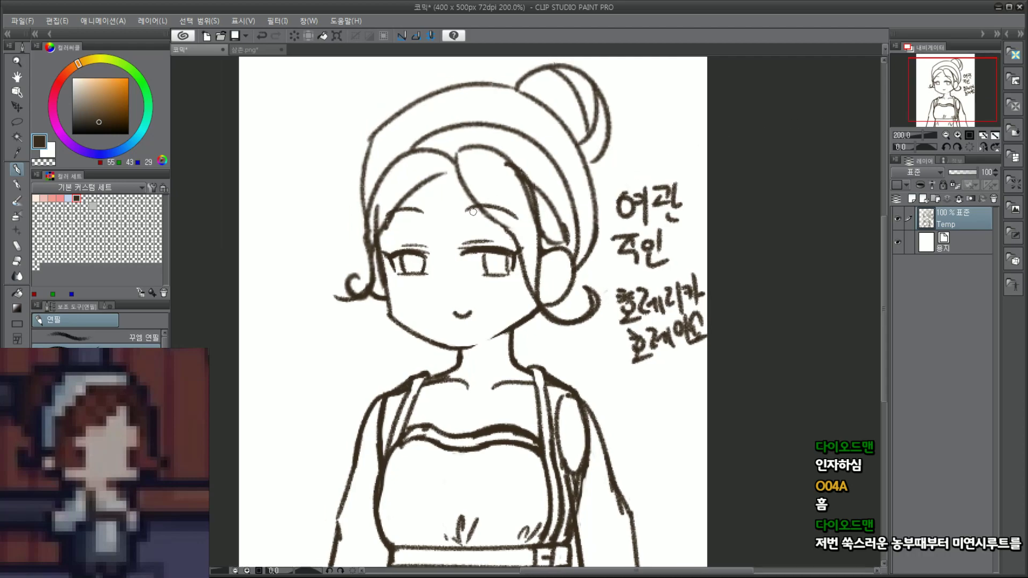
{"action": "scroll", "coordinate": [502, 254], "scroll_direction": "up", "scroll_amount": 2}
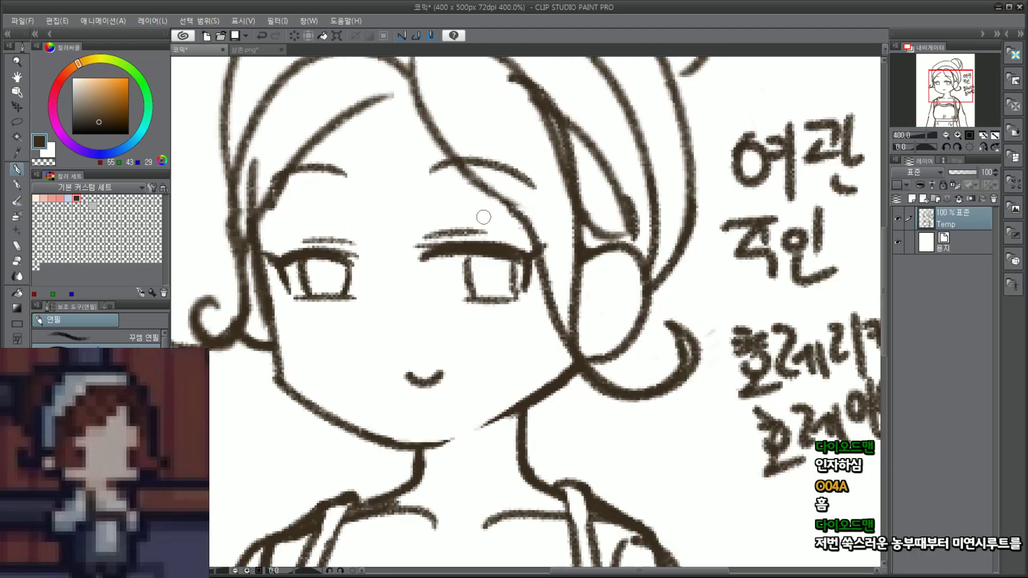
{"action": "left_click", "coordinate": [17, 122]}
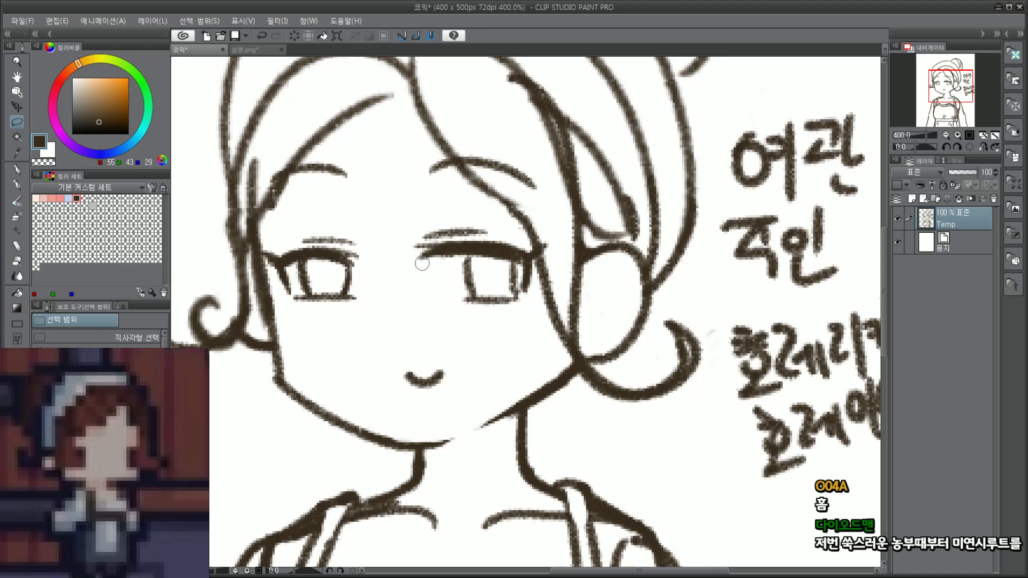
{"action": "mouse_move", "coordinate": [442, 233]}
{"action": "left_mouse_down"}
{"action": "mouse_move", "coordinate": [473, 227]}
{"action": "mouse_move", "coordinate": [439, 243]}
{"action": "mouse_move", "coordinate": [481, 237]}
{"action": "left_mouse_up"}
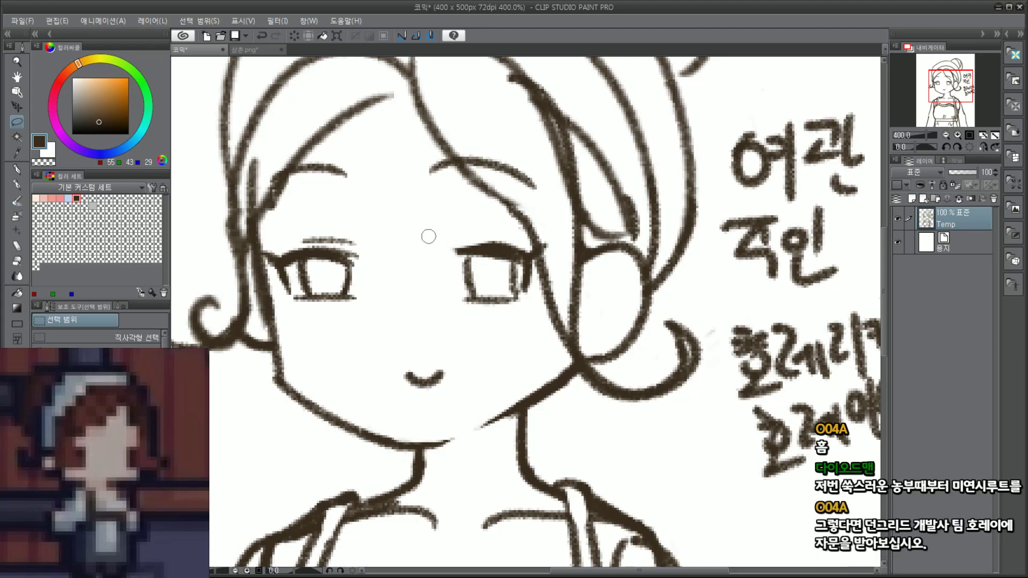
{"action": "left_click", "coordinate": [25, 186]}
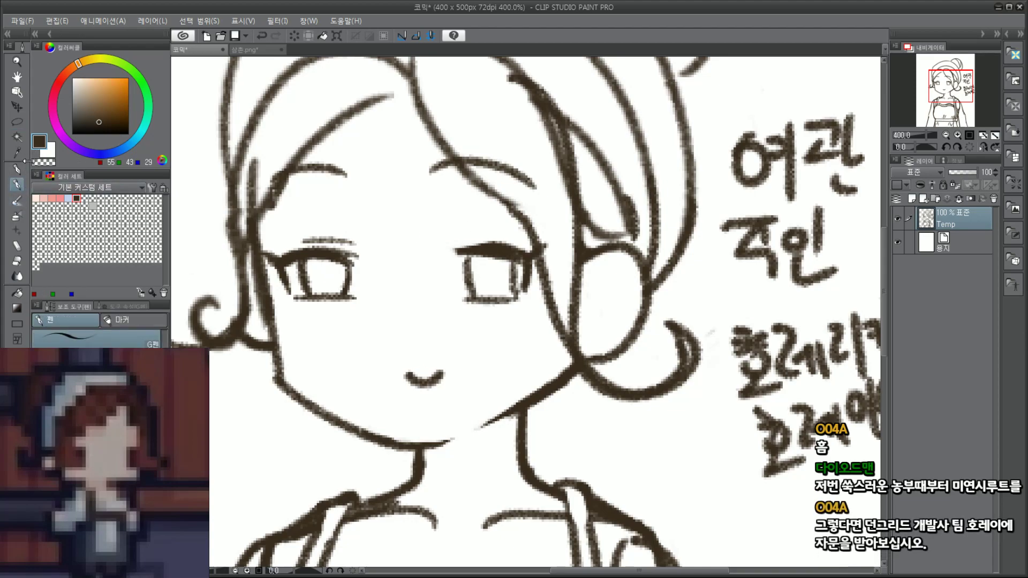
{"action": "left_click", "coordinate": [17, 170]}
{"action": "mouse_move", "coordinate": [433, 257]}
{"action": "left_mouse_down"}
{"action": "mouse_move", "coordinate": [458, 259]}
{"action": "mouse_move", "coordinate": [498, 250]}
{"action": "mouse_move", "coordinate": [445, 259]}
{"action": "mouse_move", "coordinate": [501, 250]}
{"action": "mouse_move", "coordinate": [441, 250]}
{"action": "mouse_move", "coordinate": [498, 242]}
{"action": "mouse_move", "coordinate": [459, 241]}
{"action": "mouse_move", "coordinate": [466, 235]}
{"action": "mouse_move", "coordinate": [516, 239]}
{"action": "mouse_move", "coordinate": [446, 242]}
{"action": "mouse_move", "coordinate": [508, 240]}
{"action": "left_mouse_up"}
{"action": "key", "text": "ctrl+z"}
{"action": "key", "text": "ctrl+z"}
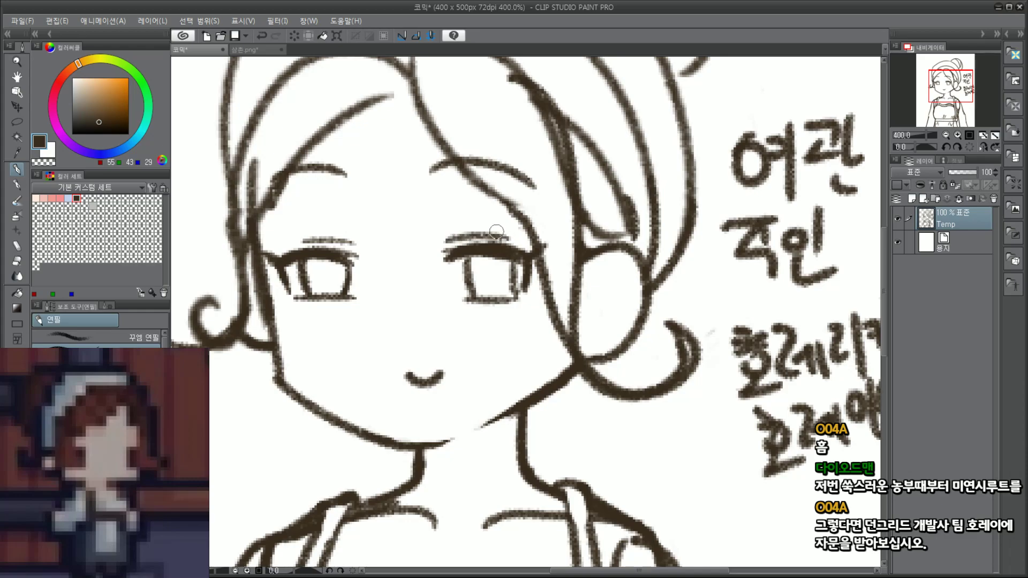
Step: Undo the shortened lash line and eyelid crease of the second eye
{"action": "scroll", "coordinate": [493, 220], "scroll_direction": "down", "scroll_amount": 2}
{"action": "scroll", "coordinate": [527, 194], "scroll_direction": "down", "scroll_amount": 1}
{"action": "scroll", "coordinate": [512, 234], "scroll_direction": "up", "scroll_amount": 3}
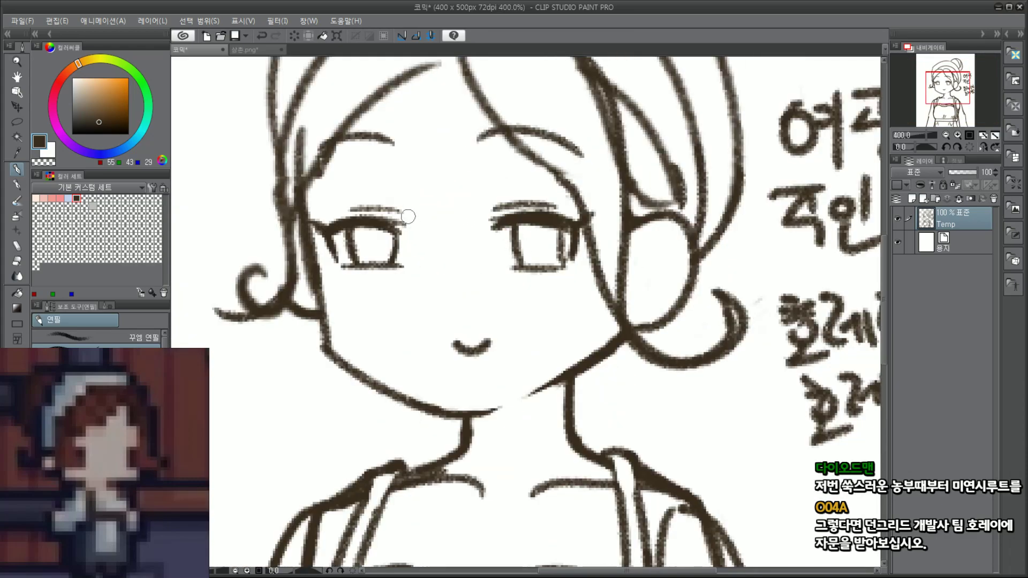
{"action": "key", "text": "ctrl+z"}
{"action": "key", "text": "ctrl+z"}
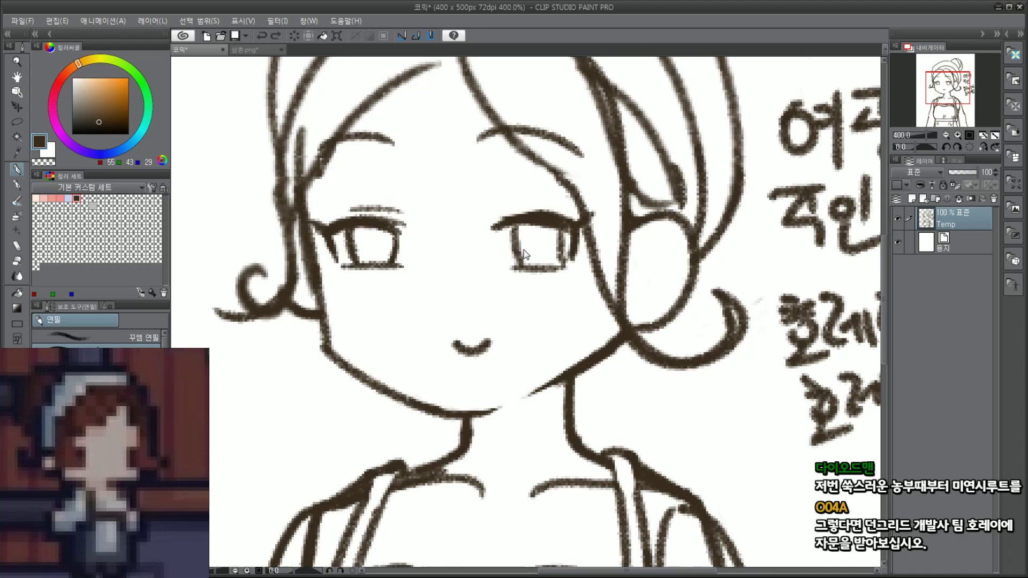
{"action": "key", "text": "ctrl+y"}
{"action": "key", "text": "ctrl+y"}
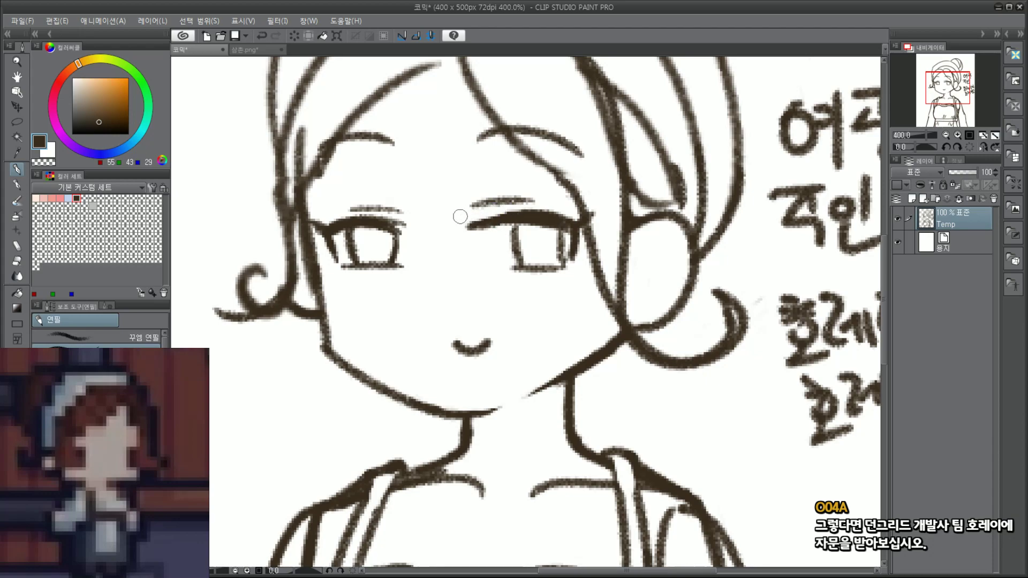
Step: Raise and thicken the inner end of the second eye's upper lash line
{"action": "left_click_drag", "start_coordinate": [472, 219], "coordinate": [541, 213]}
{"action": "key", "text": "ctrl+z"}
{"action": "left_click_drag", "start_coordinate": [471, 219], "coordinate": [542, 210]}
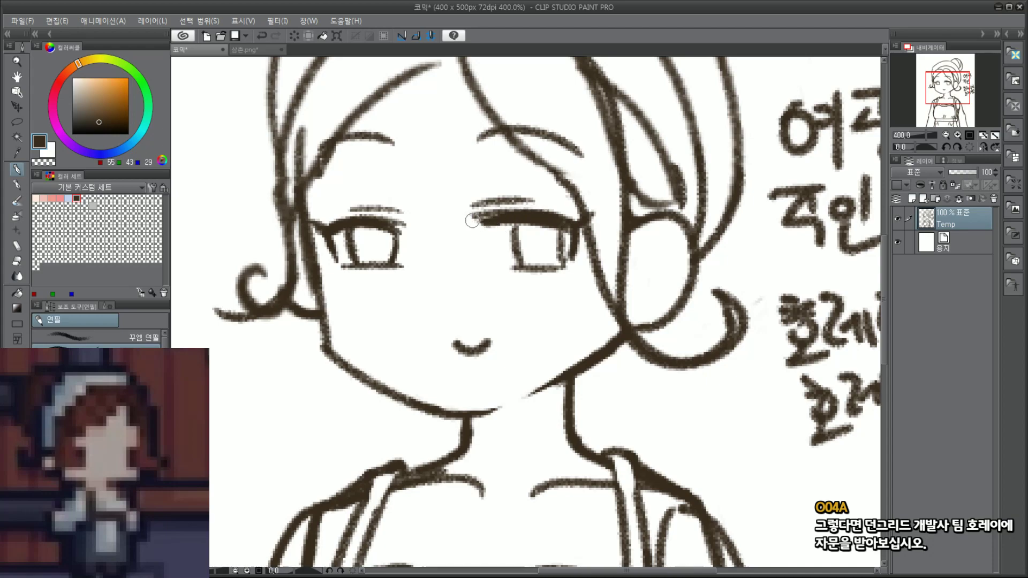
{"action": "left_click_drag", "start_coordinate": [471, 218], "coordinate": [521, 212]}
{"action": "key", "text": "ctrl+z"}
Step: Select the second eye freehand with its lashes and crease, and shift it slightly toward the centre of the face
{"action": "left_click", "coordinate": [17, 122]}
{"action": "mouse_move", "coordinate": [447, 129]}
{"action": "left_mouse_down"}
{"action": "mouse_move", "coordinate": [469, 277]}
{"action": "mouse_move", "coordinate": [581, 285]}
{"action": "mouse_move", "coordinate": [594, 210]}
{"action": "mouse_move", "coordinate": [497, 179]}
{"action": "mouse_move", "coordinate": [443, 125]}
{"action": "left_mouse_up"}
{"action": "key", "text": "ctrl+t"}
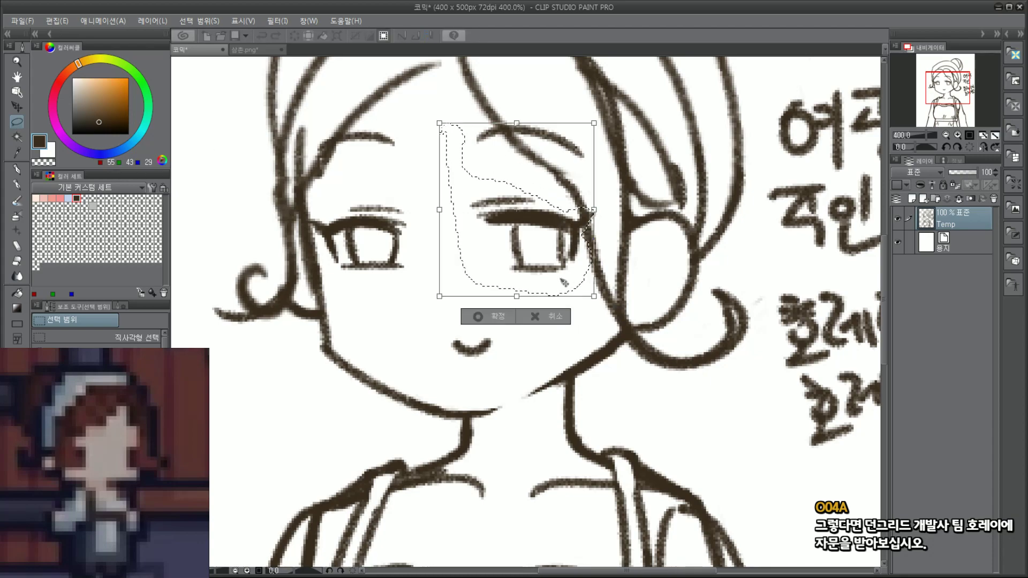
{"action": "left_click_drag", "start_coordinate": [557, 273], "coordinate": [546, 270]}
{"action": "key", "text": "asciicircum"}
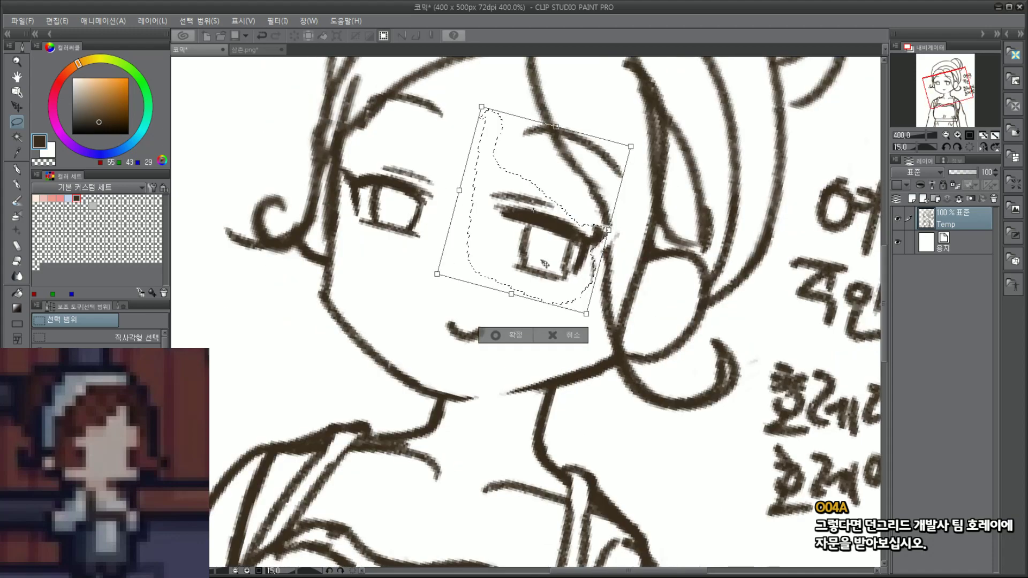
{"action": "key", "text": "Return"}
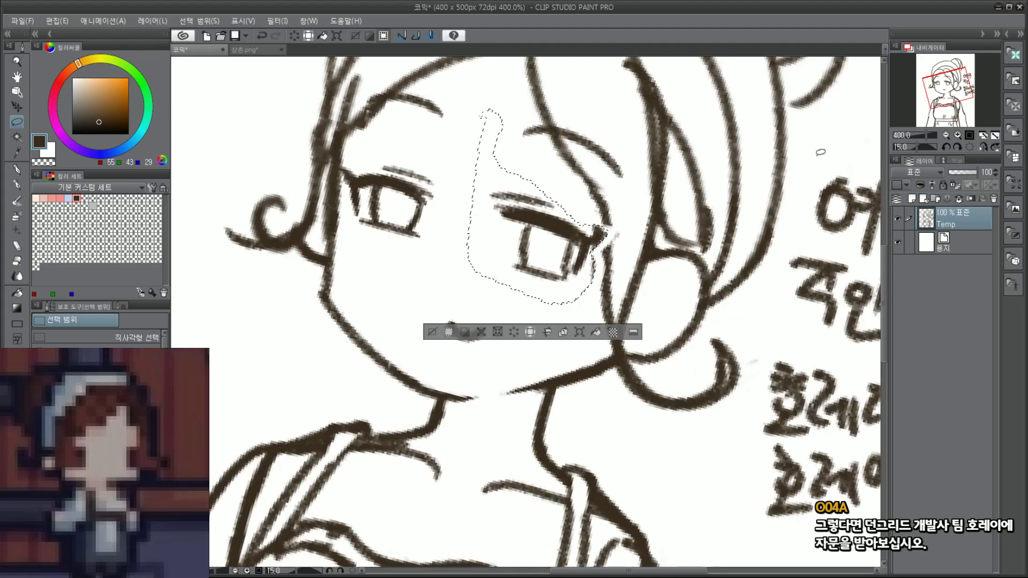
{"action": "left_click", "coordinate": [970, 147]}
{"action": "left_click", "coordinate": [430, 159]}
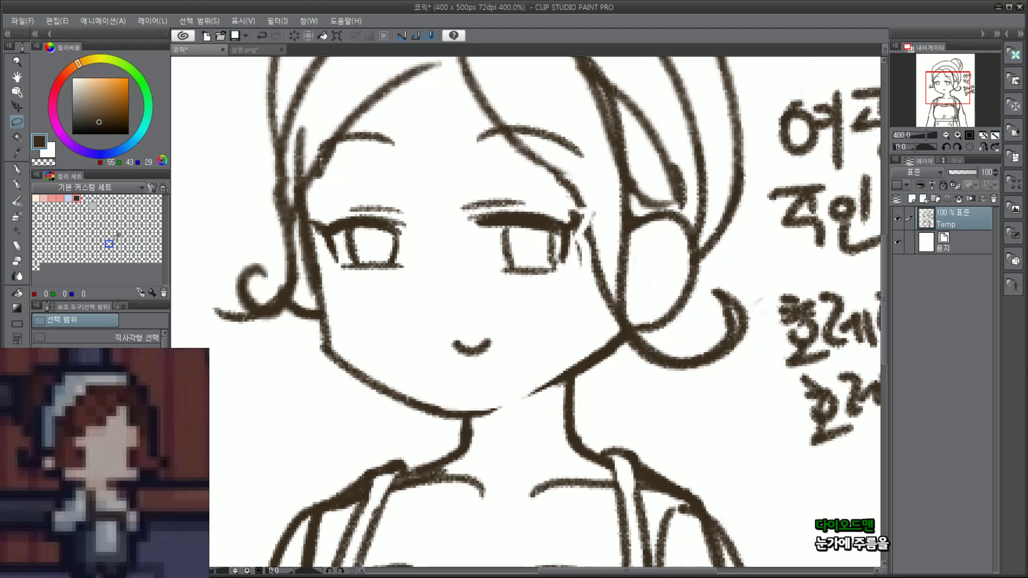
Step: Redraw the bang strand beside the shifted eye, cleaning up the stray marks and the outer lash corner
{"action": "left_click", "coordinate": [17, 169]}
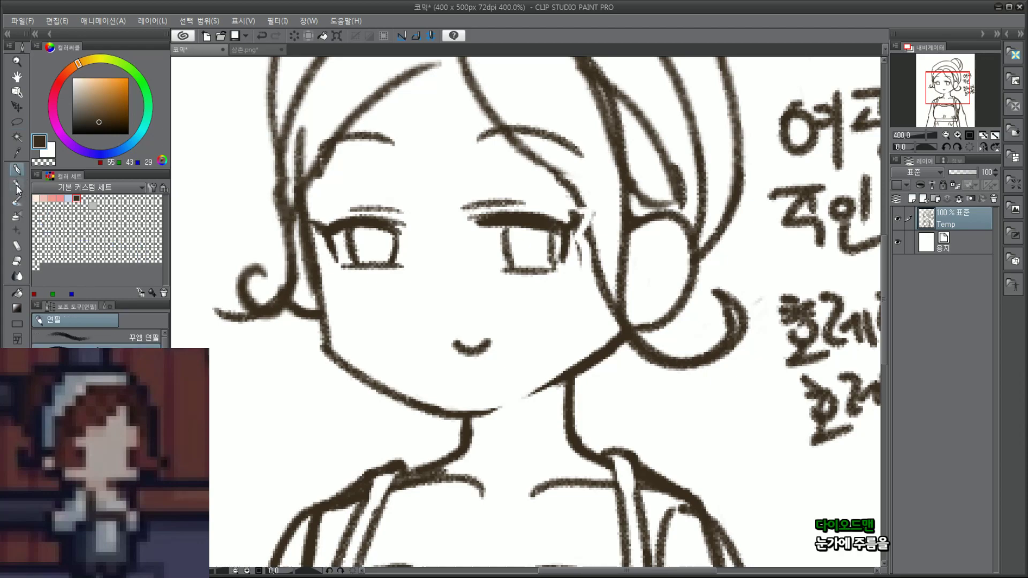
{"action": "left_click", "coordinate": [18, 186]}
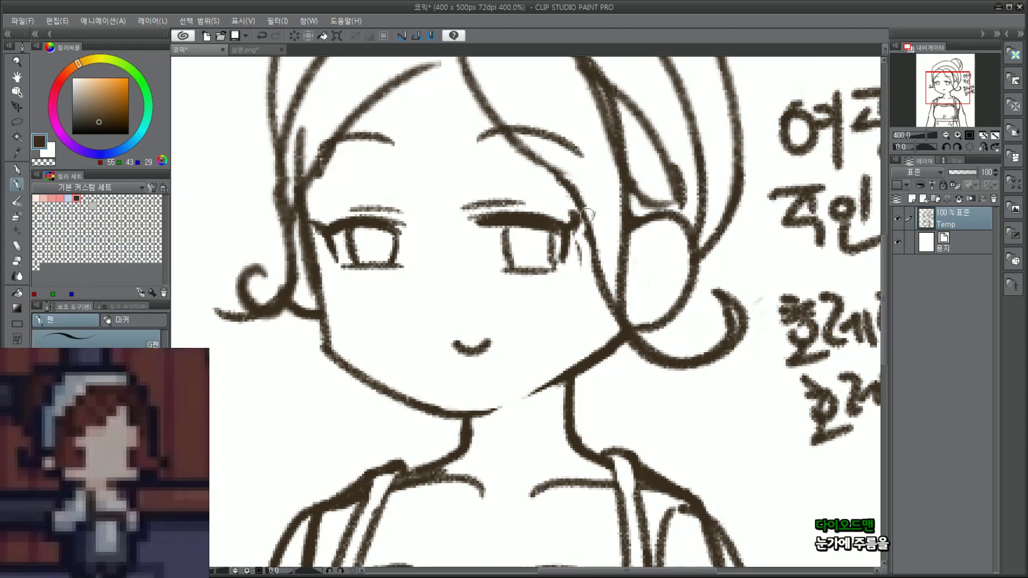
{"action": "key", "text": "ctrl+z"}
{"action": "left_click", "coordinate": [16, 171]}
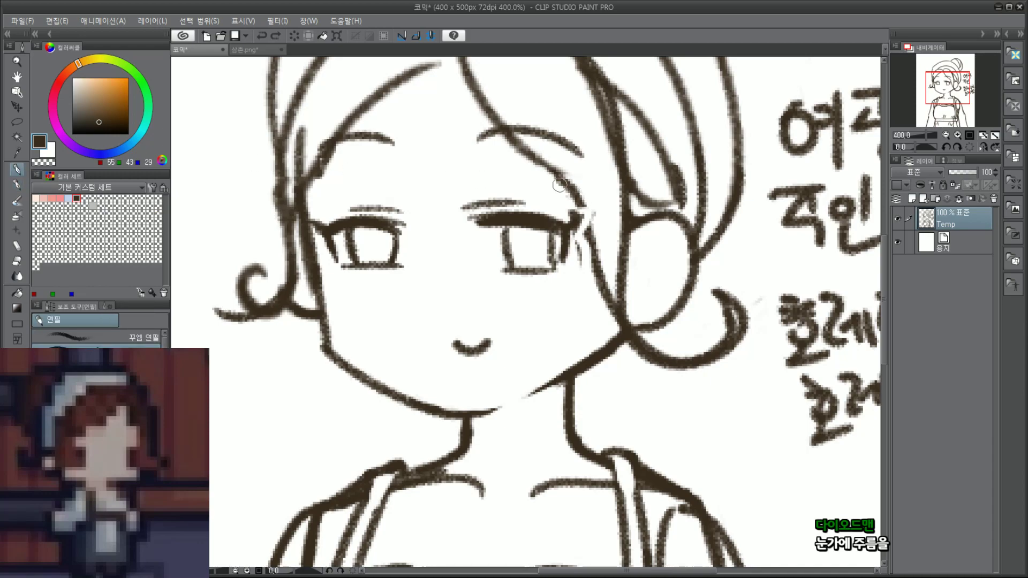
{"action": "left_click_drag", "start_coordinate": [551, 173], "coordinate": [596, 259]}
{"action": "key", "text": "ctrl+z"}
{"action": "mouse_move", "coordinate": [556, 171]}
{"action": "left_mouse_down"}
{"action": "mouse_move", "coordinate": [588, 267]}
{"action": "mouse_move", "coordinate": [576, 214]}
{"action": "mouse_move", "coordinate": [592, 247]}
{"action": "mouse_move", "coordinate": [576, 228]}
{"action": "left_mouse_up"}
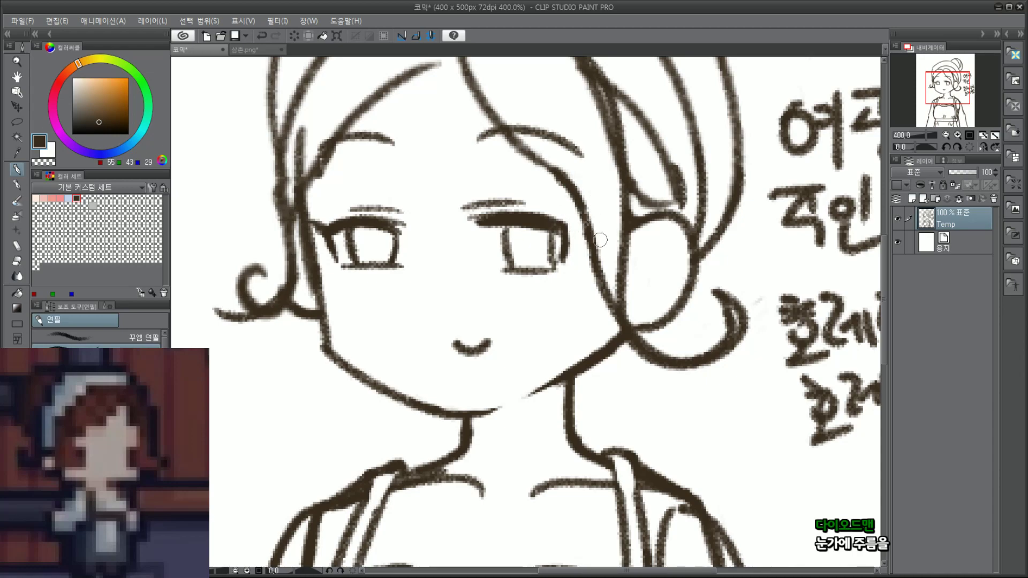
{"action": "left_click_drag", "start_coordinate": [564, 225], "coordinate": [579, 213]}
{"action": "key", "text": "ctrl+z"}
Step: Extend the second eye's eyelid crease toward its outer corner
{"action": "scroll", "coordinate": [554, 227], "scroll_direction": "down", "scroll_amount": 4}
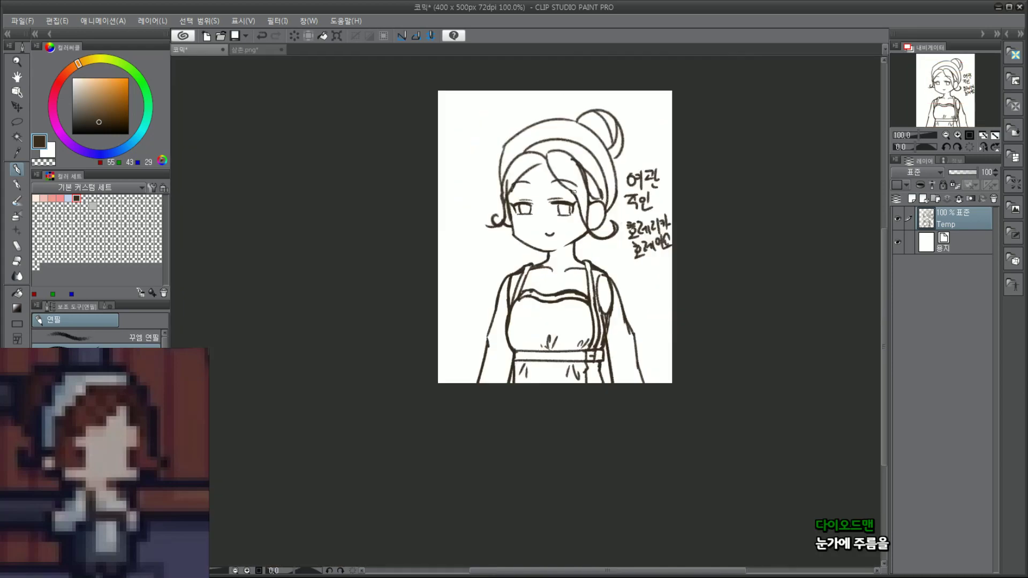
{"action": "scroll", "coordinate": [549, 207], "scroll_direction": "up", "scroll_amount": 4}
{"action": "left_click_drag", "start_coordinate": [547, 212], "coordinate": [570, 213]}
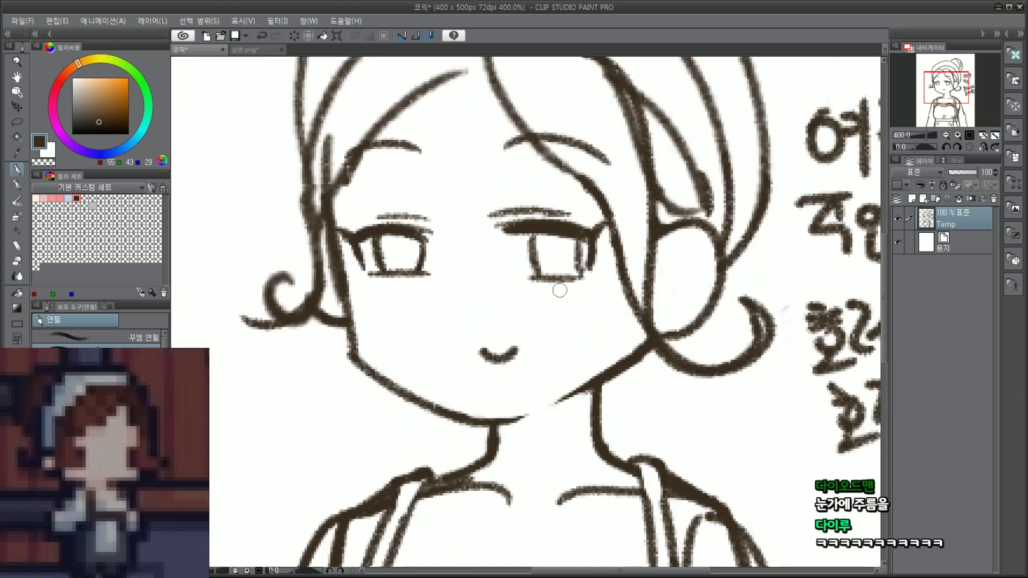
{"action": "mouse_move", "coordinate": [561, 289]}
{"action": "left_mouse_down"}
{"action": "mouse_move", "coordinate": [613, 294]}
{"action": "mouse_move", "coordinate": [566, 324]}
{"action": "left_mouse_up"}
{"action": "key", "text": "ctrl+z"}
{"action": "scroll", "coordinate": [551, 258], "scroll_direction": "down", "scroll_amount": 2}
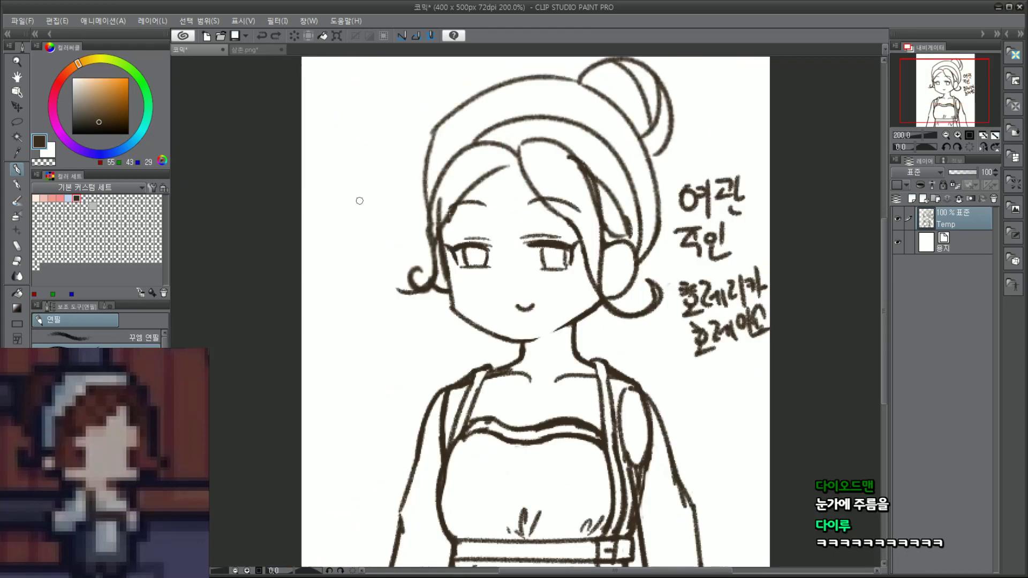
Step: Try a sample eye with an oval iris and arched lash line in the blank area beside the head
{"action": "left_click_drag", "start_coordinate": [350, 182], "coordinate": [384, 235]}
{"action": "key", "text": "ctrl+z"}
{"action": "left_click_drag", "start_coordinate": [348, 183], "coordinate": [386, 230]}
{"action": "key", "text": "ctrl+z"}
{"action": "mouse_move", "coordinate": [347, 193]}
{"action": "left_mouse_down"}
{"action": "mouse_move", "coordinate": [395, 220]}
{"action": "mouse_move", "coordinate": [371, 190]}
{"action": "mouse_move", "coordinate": [410, 226]}
{"action": "left_mouse_up"}
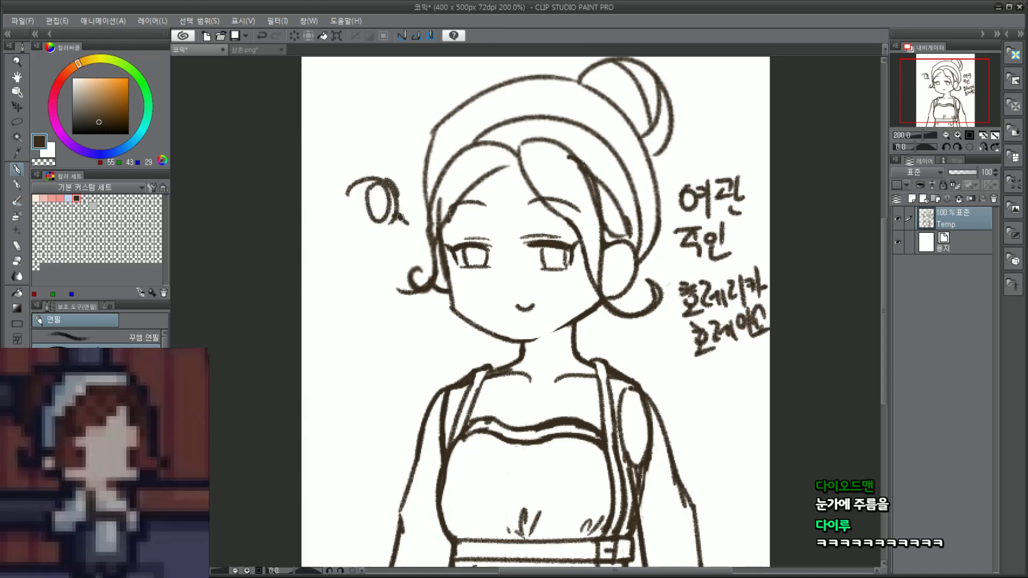
{"action": "left_click_drag", "start_coordinate": [347, 192], "coordinate": [385, 185]}
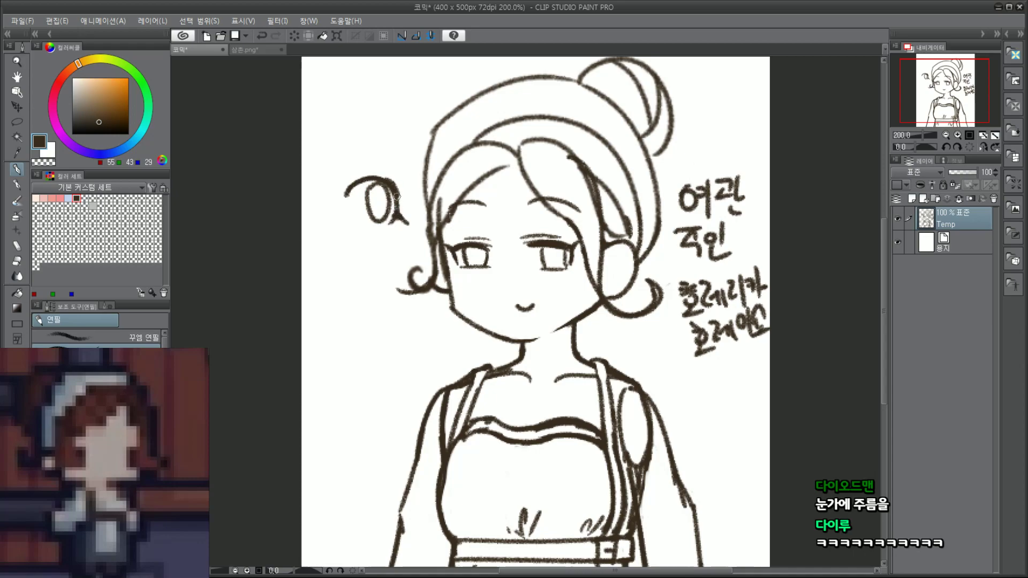
Step: Try enclosing the sample eye in a large circle with a small cross on its upper edge
{"action": "left_click_drag", "start_coordinate": [335, 245], "coordinate": [401, 231]}
{"action": "left_click_drag", "start_coordinate": [369, 141], "coordinate": [401, 170]}
{"action": "left_click_drag", "start_coordinate": [399, 148], "coordinate": [378, 165]}
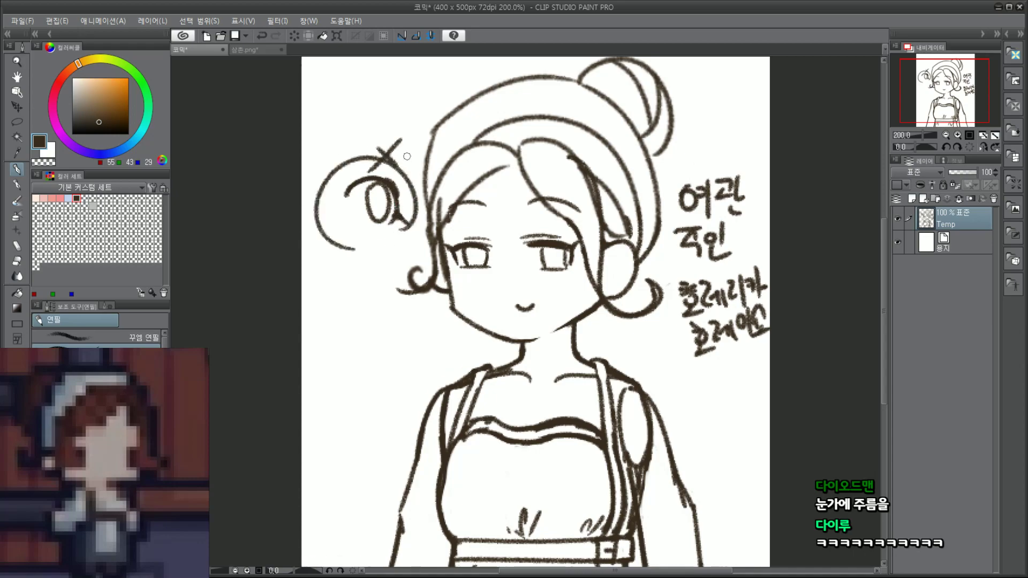
{"action": "key", "text": "ctrl+z"}
{"action": "key", "text": "ctrl+z"}
{"action": "key", "text": "ctrl+z"}
{"action": "left_click_drag", "start_coordinate": [359, 236], "coordinate": [399, 229]}
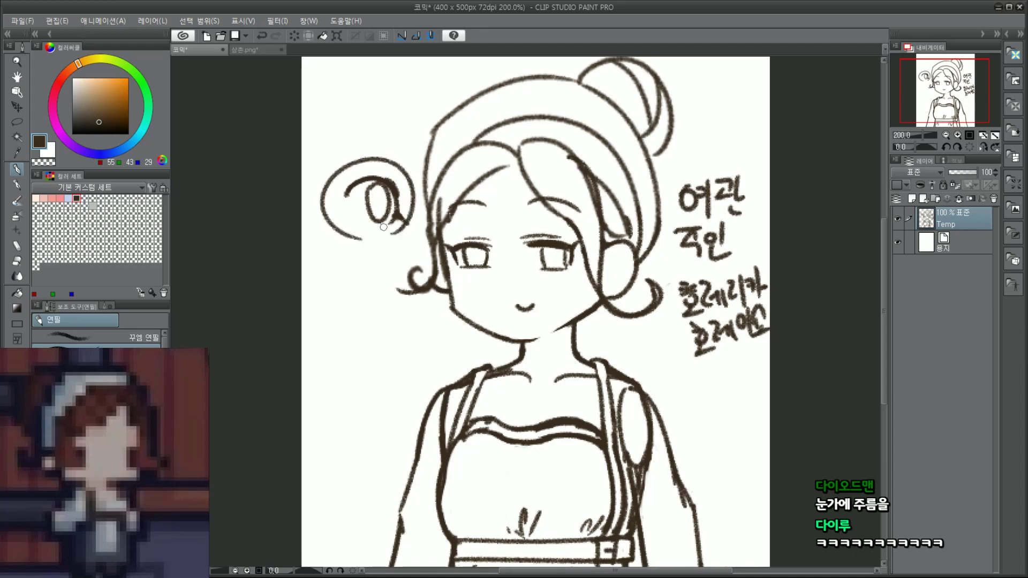
{"action": "key", "text": "ctrl+z"}
Step: Try an arc above the sample eye and undo the whole sample sketch beside the head
{"action": "mouse_move", "coordinate": [351, 180]}
{"action": "left_mouse_down"}
{"action": "mouse_move", "coordinate": [395, 177]}
{"action": "mouse_move", "coordinate": [342, 191]}
{"action": "mouse_move", "coordinate": [404, 179]}
{"action": "mouse_move", "coordinate": [387, 174]}
{"action": "left_mouse_up"}
{"action": "key", "text": "ctrl+z"}
{"action": "key", "text": "ctrl+z"}
{"action": "key", "text": "ctrl+z"}
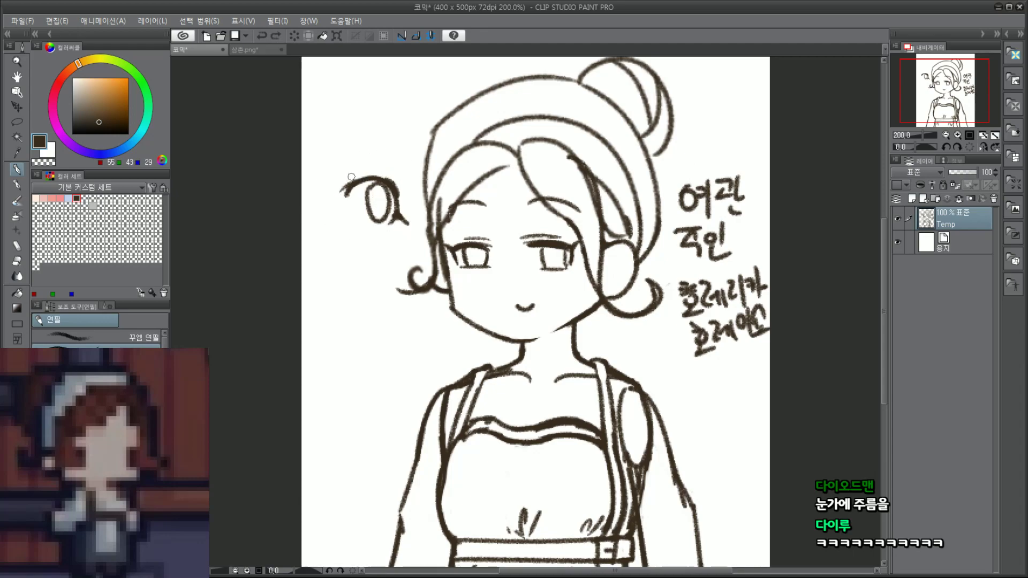
{"action": "left_click_drag", "start_coordinate": [351, 143], "coordinate": [403, 142]}
{"action": "key", "text": "ctrl+z"}
{"action": "key", "text": "ctrl+z"}
{"action": "key", "text": "ctrl+z"}
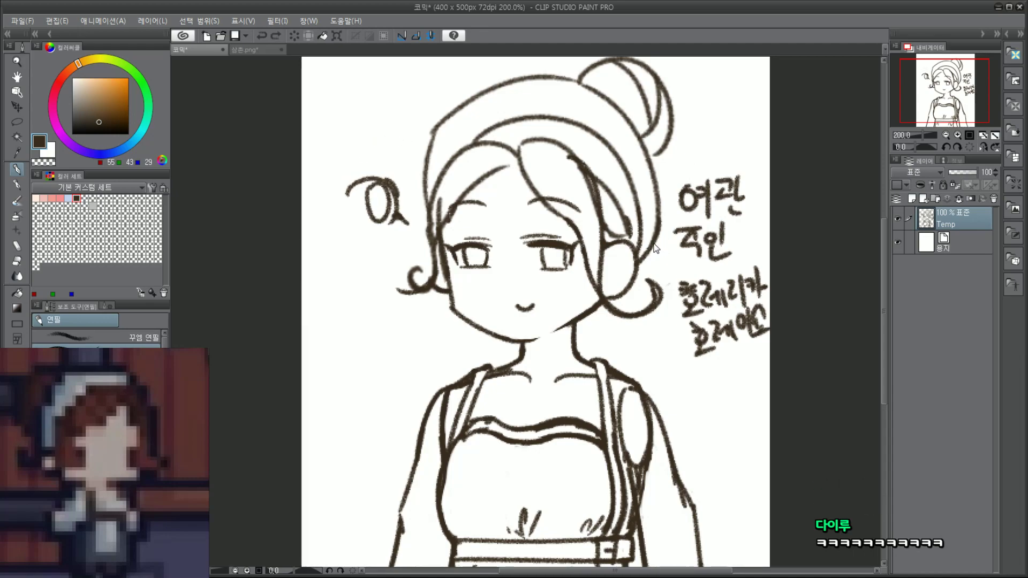
{"action": "key", "text": "ctrl+z"}
{"action": "key", "text": "ctrl+z"}
{"action": "key", "text": "ctrl+z"}
{"action": "key", "text": "ctrl+z"}
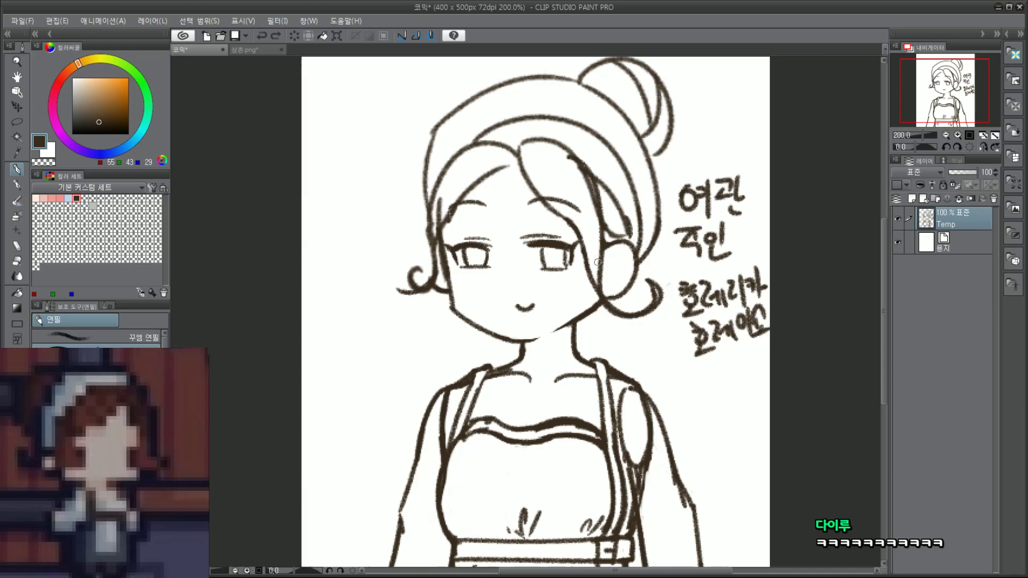
Step: Redraw the second eye's upper lash line as a thick, gently curved stroke extending toward the nose
{"action": "scroll", "coordinate": [598, 262], "scroll_direction": "up", "scroll_amount": 4}
{"action": "scroll", "coordinate": [538, 249], "scroll_direction": "down", "scroll_amount": 2}
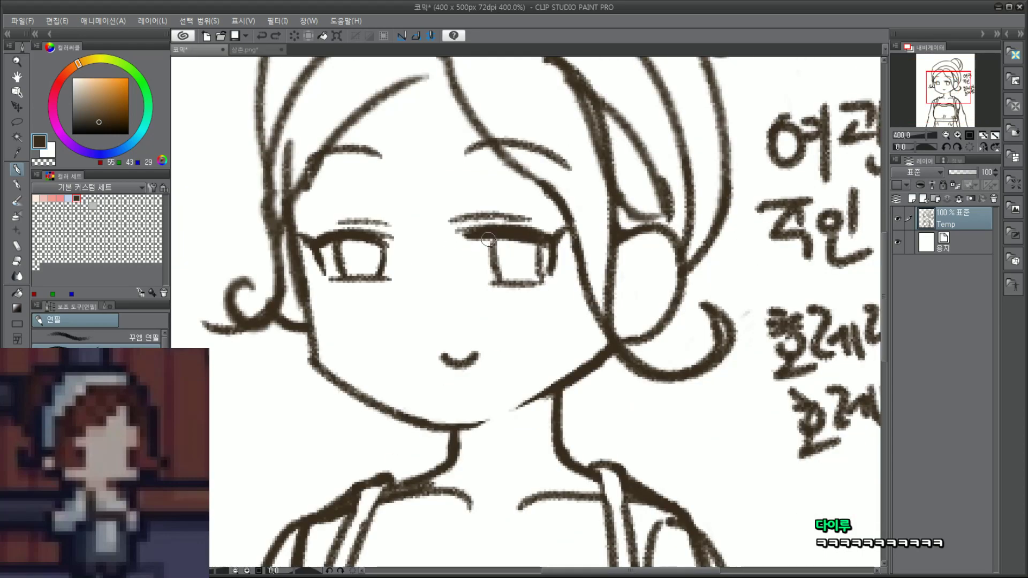
{"action": "mouse_move", "coordinate": [461, 231]}
{"action": "left_mouse_down"}
{"action": "mouse_move", "coordinate": [530, 233]}
{"action": "mouse_move", "coordinate": [514, 227]}
{"action": "mouse_move", "coordinate": [489, 230]}
{"action": "mouse_move", "coordinate": [546, 241]}
{"action": "left_mouse_up"}
{"action": "key", "text": "ctrl+z"}
{"action": "left_click_drag", "start_coordinate": [482, 236], "coordinate": [546, 232]}
{"action": "key", "text": "ctrl+z"}
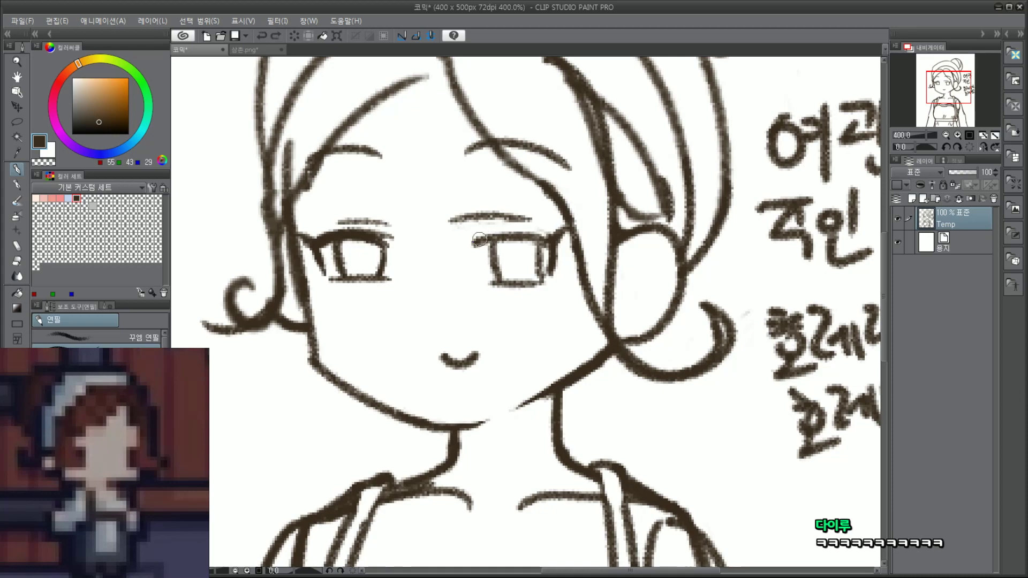
{"action": "left_click_drag", "start_coordinate": [481, 239], "coordinate": [552, 239]}
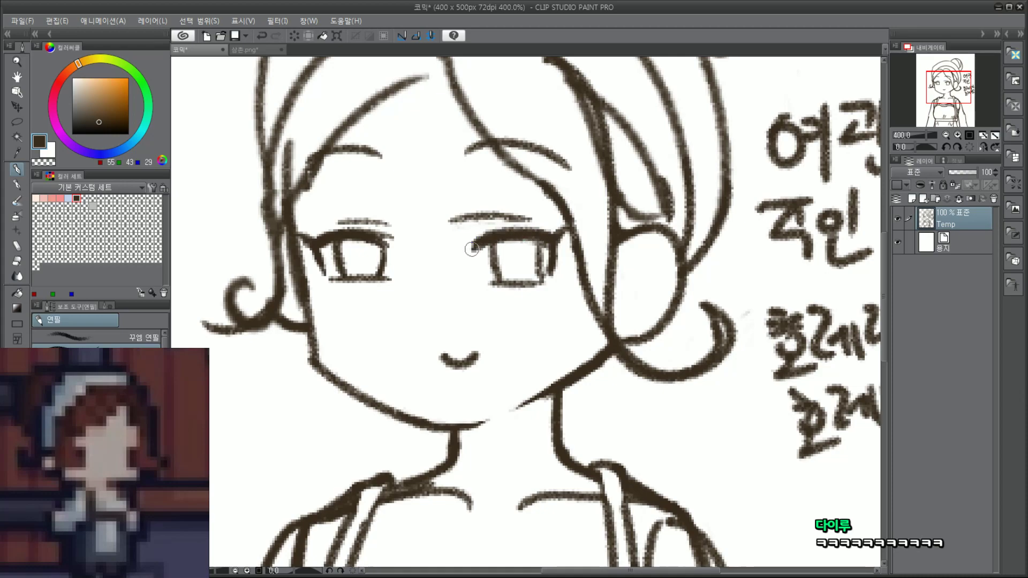
{"action": "key", "text": "ctrl+z"}
{"action": "mouse_move", "coordinate": [485, 236]}
{"action": "left_mouse_down"}
{"action": "mouse_move", "coordinate": [462, 246]}
{"action": "mouse_move", "coordinate": [471, 238]}
{"action": "left_mouse_up"}
Step: Redraw the second eye's eyelid crease as a shorter, thin line above the lash line
{"action": "scroll", "coordinate": [489, 232], "scroll_direction": "down", "scroll_amount": 3}
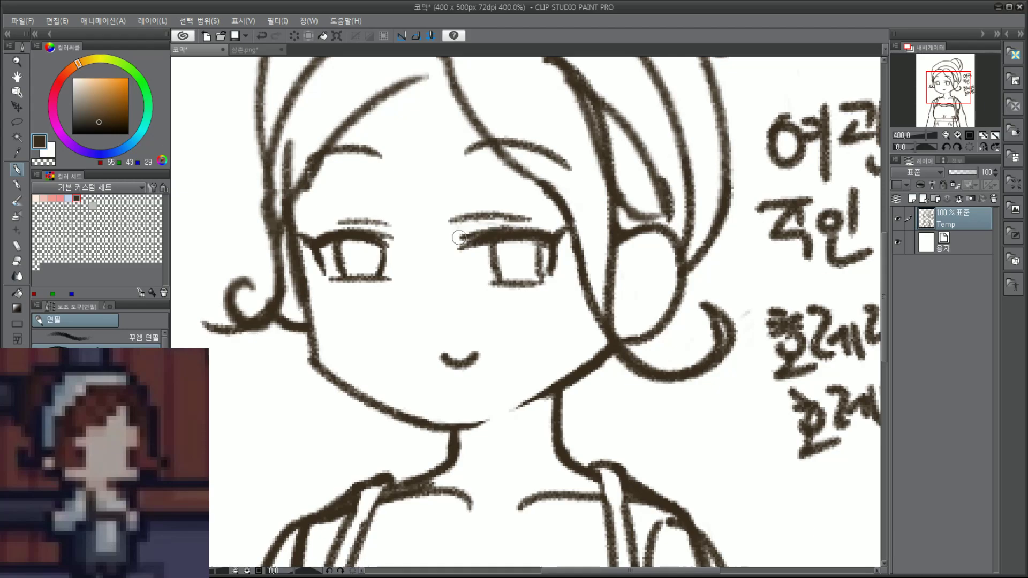
{"action": "scroll", "coordinate": [497, 225], "scroll_direction": "down", "scroll_amount": 2}
{"action": "scroll", "coordinate": [501, 223], "scroll_direction": "up", "scroll_amount": 4}
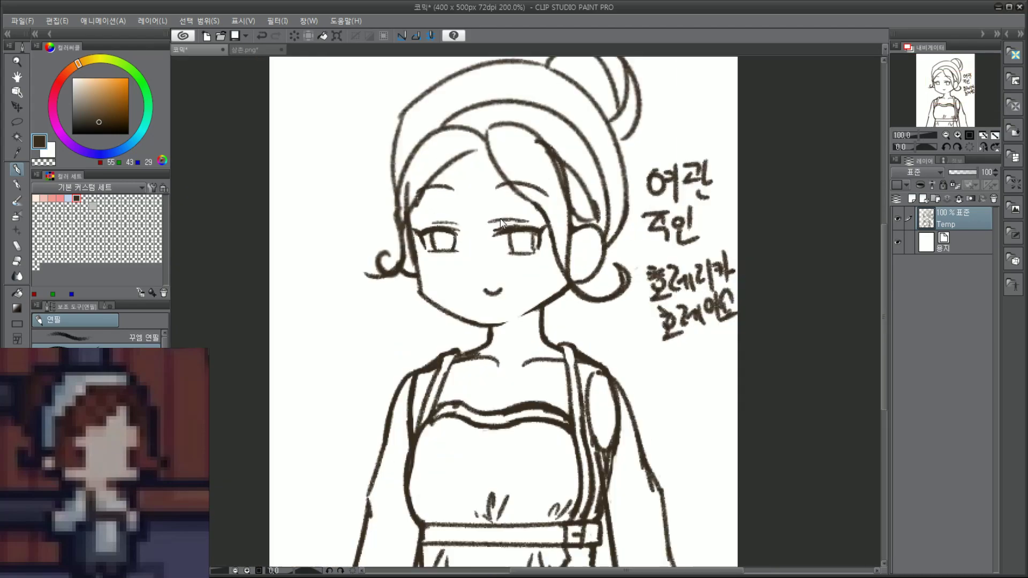
{"action": "mouse_move", "coordinate": [471, 220]}
{"action": "left_mouse_down"}
{"action": "mouse_move", "coordinate": [528, 211]}
{"action": "mouse_move", "coordinate": [498, 221]}
{"action": "mouse_move", "coordinate": [562, 215]}
{"action": "left_mouse_up"}
{"action": "key", "text": "ctrl+z"}
Step: Try a diagonal line running down the cheek beneath each eye
{"action": "left_click_drag", "start_coordinate": [518, 272], "coordinate": [557, 317]}
{"action": "left_click_drag", "start_coordinate": [429, 277], "coordinate": [387, 318]}
{"action": "key", "text": "ctrl+z"}
{"action": "key", "text": "ctrl+z"}
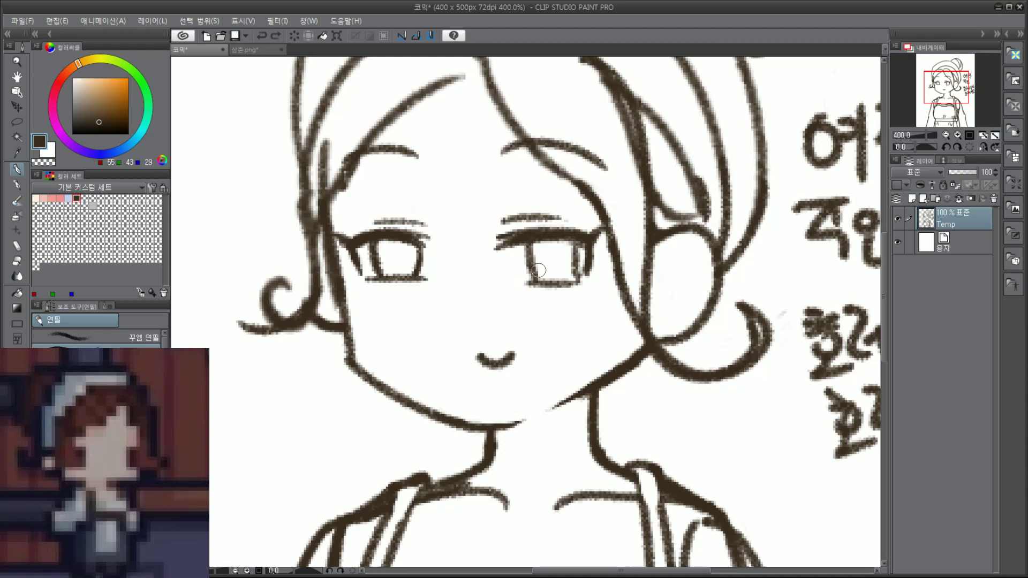
{"action": "scroll", "coordinate": [536, 267], "scroll_direction": "up", "scroll_amount": 1}
{"action": "scroll", "coordinate": [519, 285], "scroll_direction": "down", "scroll_amount": 1}
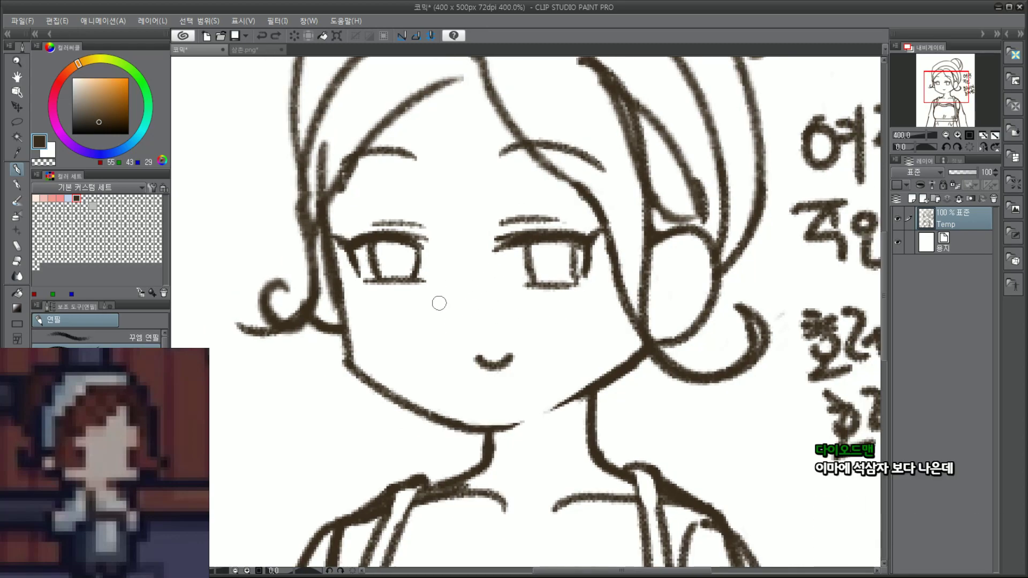
Step: Try a short slanted line for the nose between the eyes and the mouth
{"action": "mouse_move", "coordinate": [444, 285]}
{"action": "left_mouse_down"}
{"action": "mouse_move", "coordinate": [428, 342]}
{"action": "mouse_move", "coordinate": [387, 296]}
{"action": "mouse_move", "coordinate": [392, 288]}
{"action": "mouse_move", "coordinate": [392, 302]}
{"action": "left_mouse_up"}
{"action": "key", "text": "ctrl+z"}
{"action": "scroll", "coordinate": [467, 333], "scroll_direction": "down", "scroll_amount": 2}
{"action": "scroll", "coordinate": [479, 305], "scroll_direction": "up", "scroll_amount": 2}
{"action": "key", "text": "ctrl+z"}
{"action": "key", "text": "ctrl+z"}
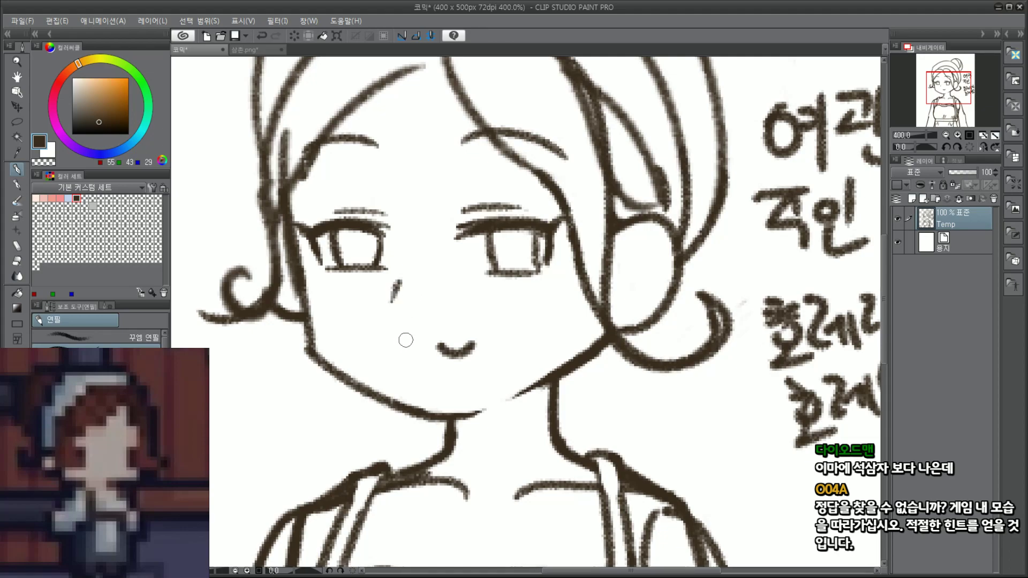
{"action": "key", "text": "ctrl+z"}
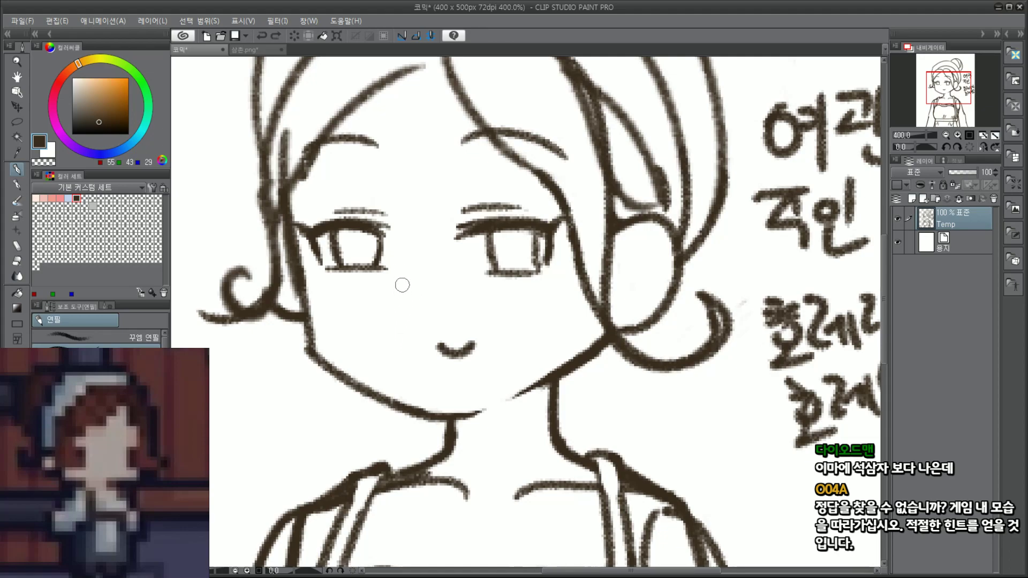
Step: Draw a tiny dot-like nose mark above the mouth, slightly toward the left eye
{"action": "mouse_move", "coordinate": [402, 287]}
{"action": "left_mouse_down"}
{"action": "mouse_move", "coordinate": [407, 274]}
{"action": "mouse_move", "coordinate": [406, 304]}
{"action": "left_mouse_up"}
{"action": "key", "text": "ctrl+z"}
{"action": "key", "text": "ctrl+z"}
{"action": "scroll", "coordinate": [448, 277], "scroll_direction": "down", "scroll_amount": 4}
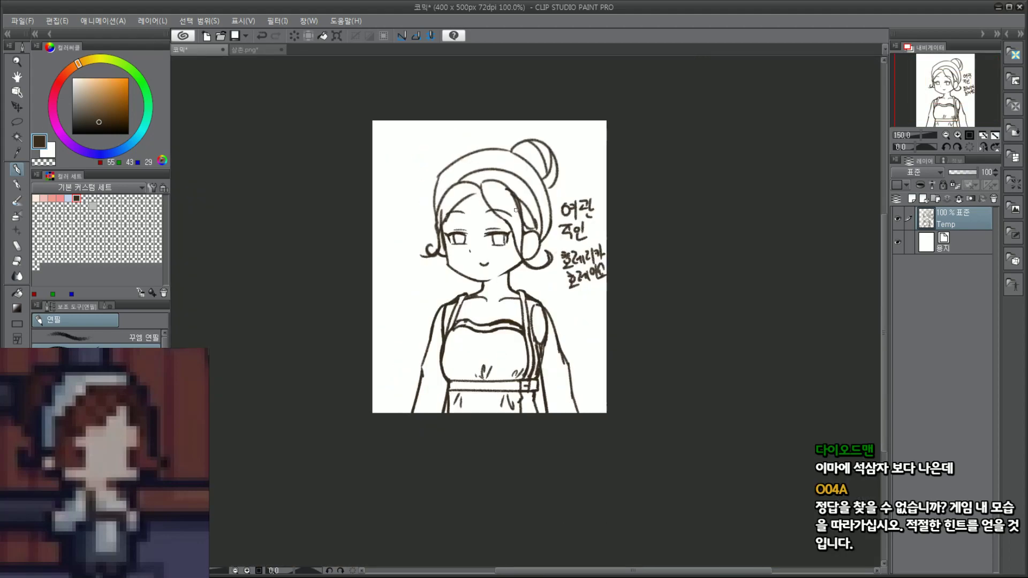
Step: Lasso the right-hand eye with its eyelid crease, nudge it slightly outward with a transform, and clear the selection
{"action": "scroll", "coordinate": [505, 216], "scroll_direction": "up", "scroll_amount": 2}
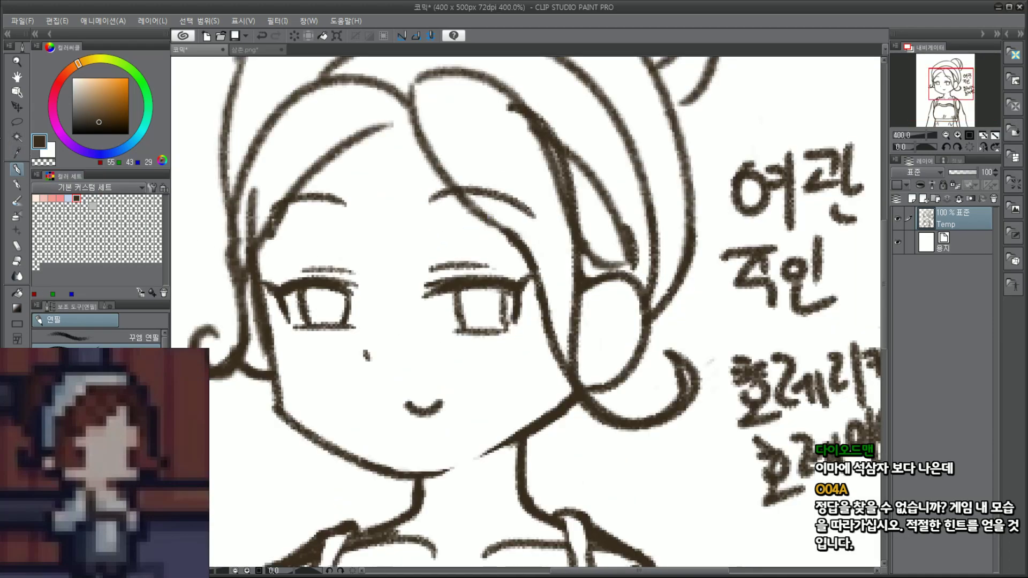
{"action": "left_click", "coordinate": [17, 124]}
{"action": "mouse_move", "coordinate": [420, 257]}
{"action": "left_mouse_down"}
{"action": "mouse_move", "coordinate": [482, 367]}
{"action": "mouse_move", "coordinate": [527, 300]}
{"action": "mouse_move", "coordinate": [423, 256]}
{"action": "left_mouse_up"}
{"action": "left_click", "coordinate": [514, 391]}
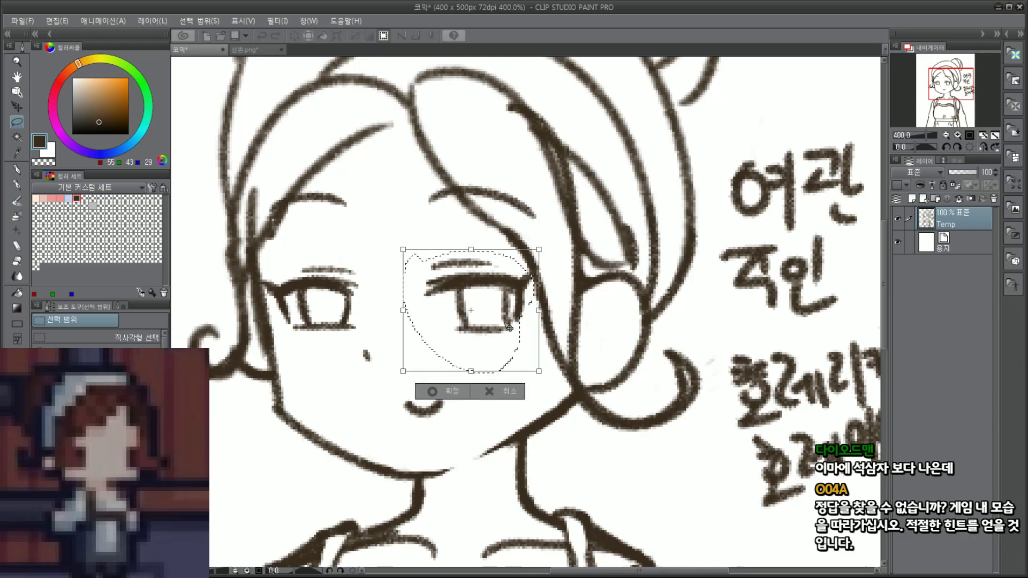
{"action": "key", "text": "Return"}
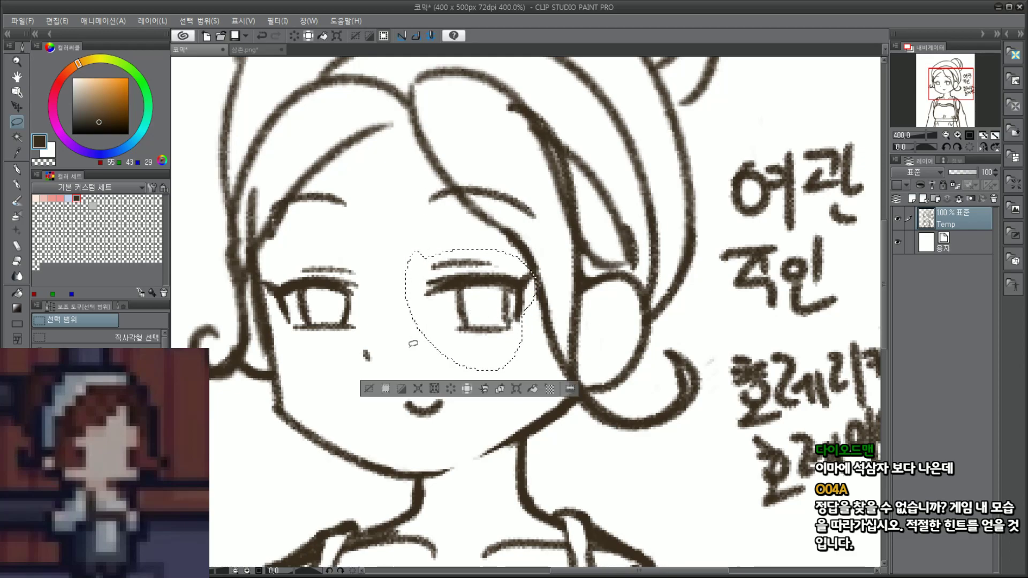
{"action": "key", "text": "ctrl+d"}
Step: Check the whole sketch's balance by mirroring the canvas view horizontally and restoring it
{"action": "scroll", "coordinate": [414, 348], "scroll_direction": "down", "scroll_amount": 4}
{"action": "left_click", "coordinate": [958, 135]}
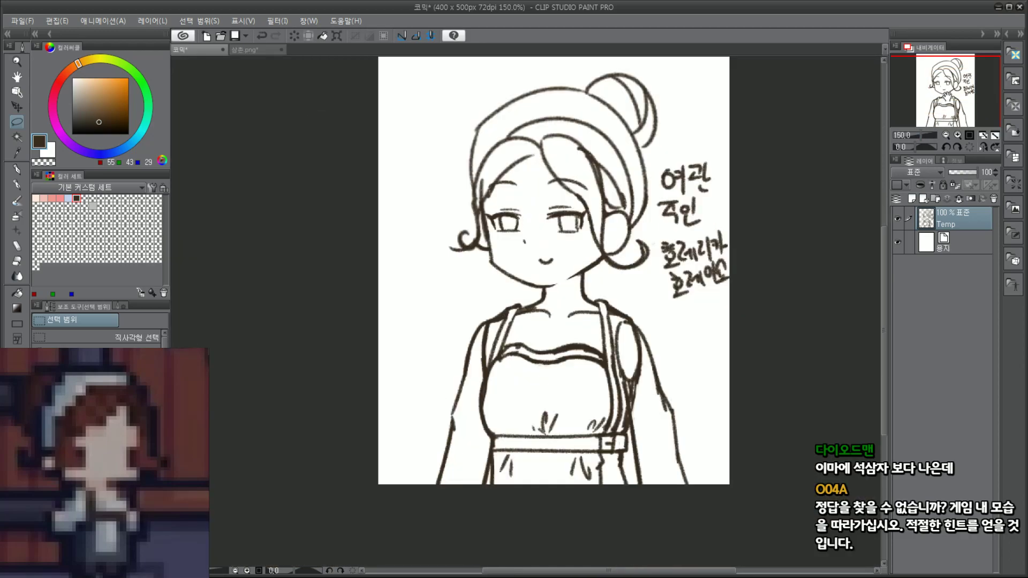
{"action": "left_click_drag", "start_coordinate": [948, 98], "coordinate": [963, 91]}
{"action": "left_click", "coordinate": [984, 147]}
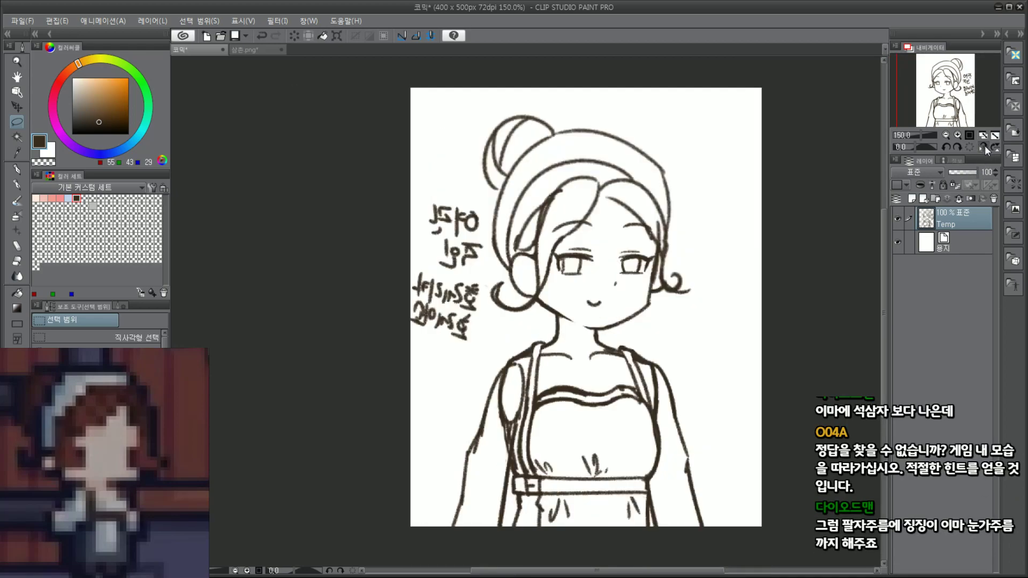
{"action": "left_click", "coordinate": [983, 148]}
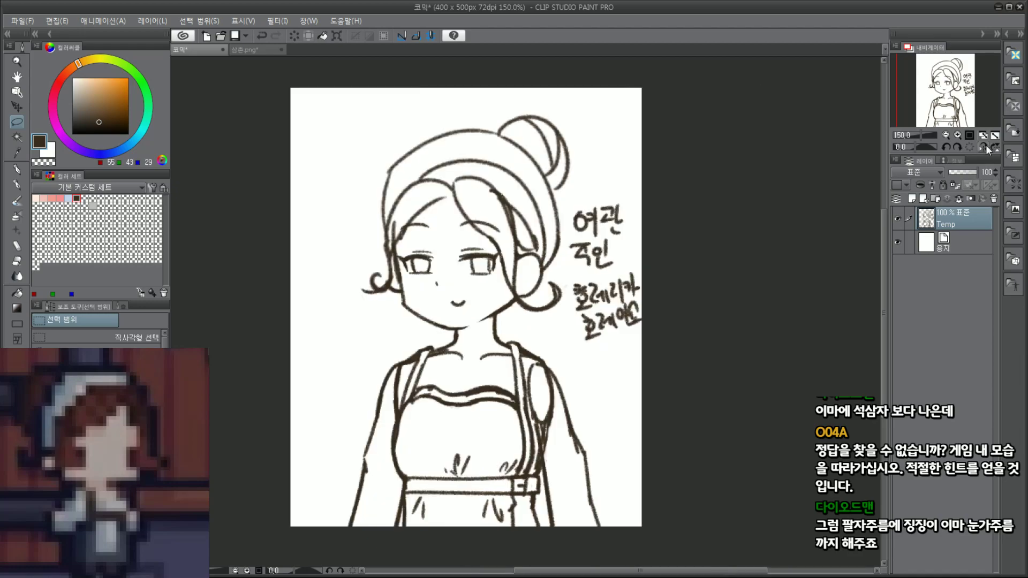
{"action": "left_click", "coordinate": [988, 147]}
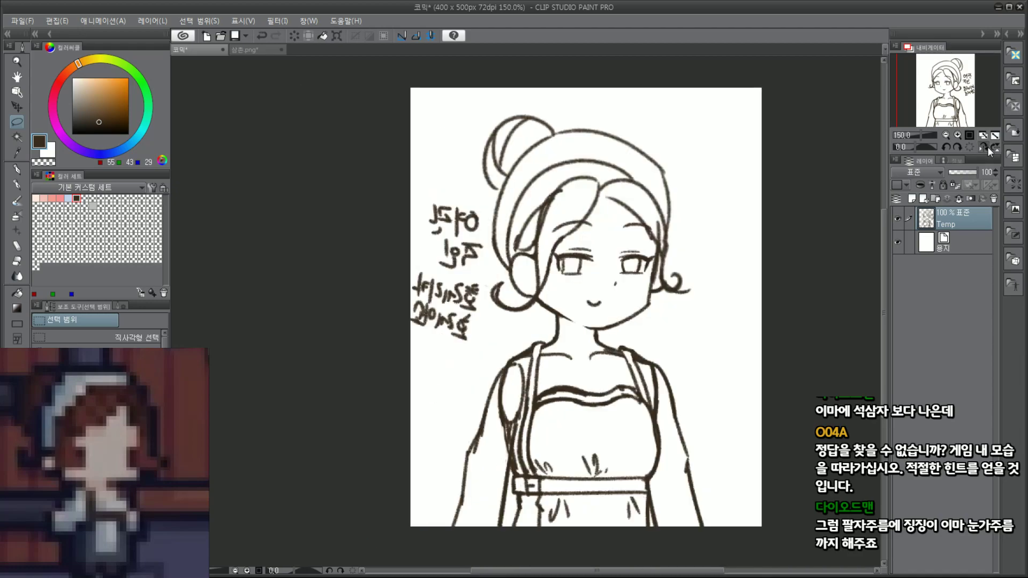
{"action": "left_click", "coordinate": [988, 149]}
Step: Lower the opacity of the Temp sketch layer to 12%
{"action": "scroll", "coordinate": [486, 284], "scroll_direction": "up", "scroll_amount": 1}
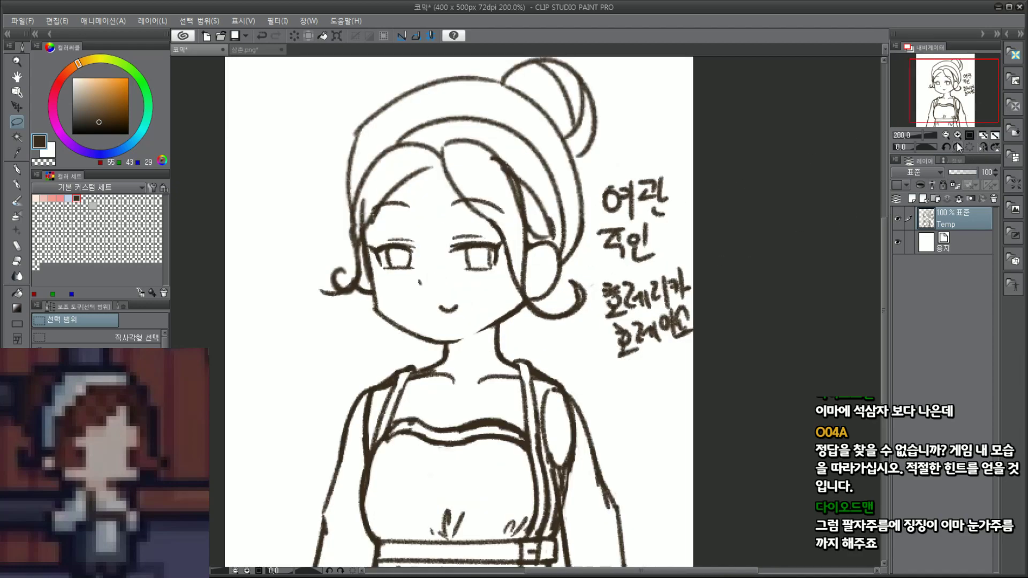
{"action": "left_click_drag", "start_coordinate": [954, 90], "coordinate": [951, 90]}
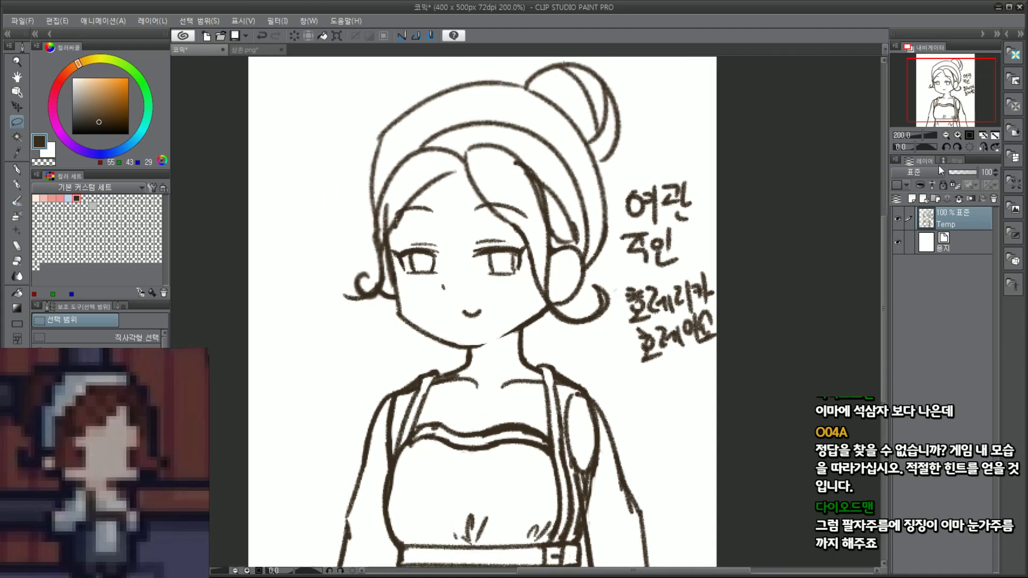
{"action": "left_click", "coordinate": [958, 172]}
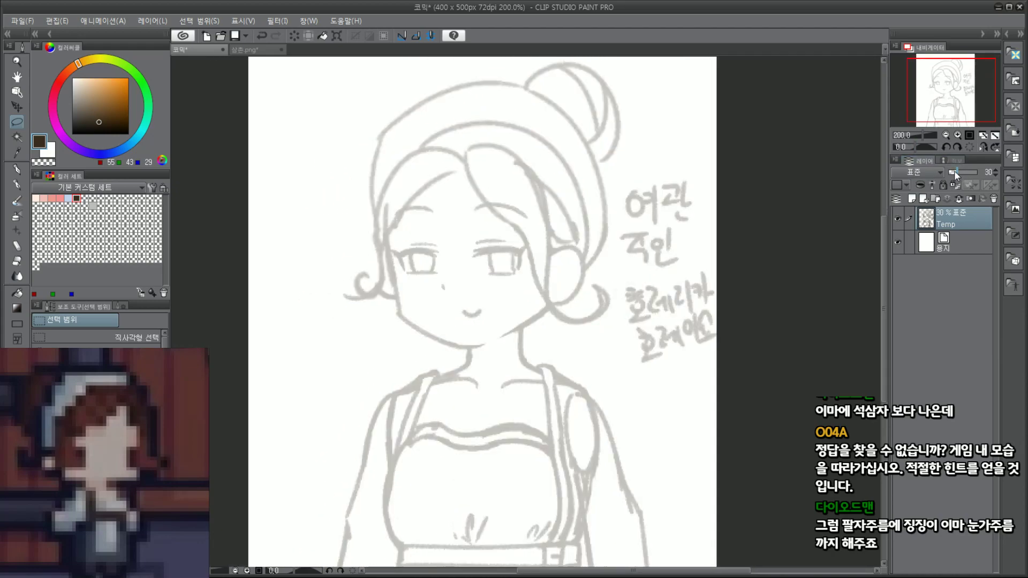
{"action": "left_click_drag", "start_coordinate": [955, 170], "coordinate": [953, 172]}
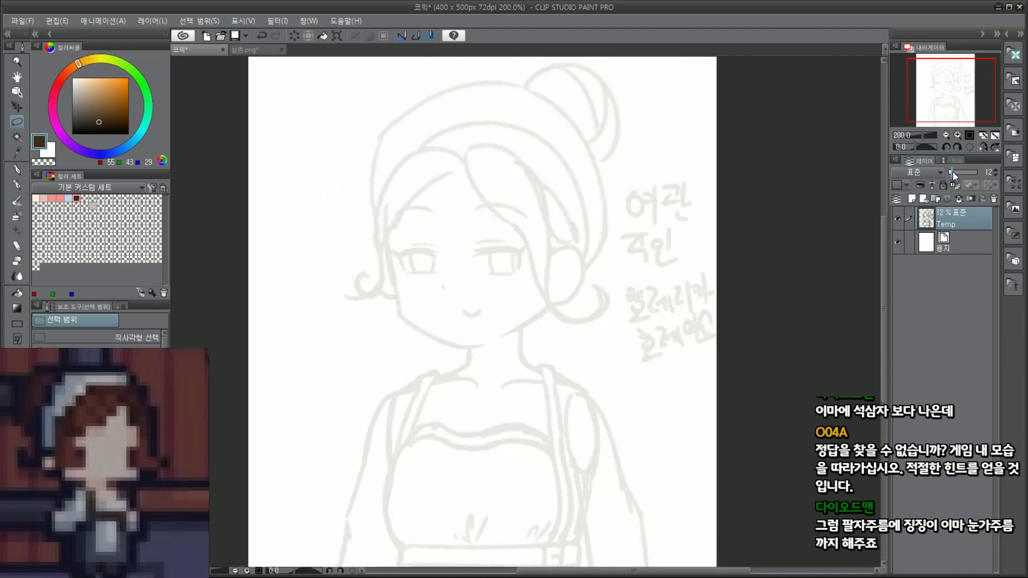
Step: Add a new raster layer above the Temp sketch layer and name it Base
{"action": "left_click", "coordinate": [912, 199]}
{"action": "double_click", "coordinate": [953, 224]}
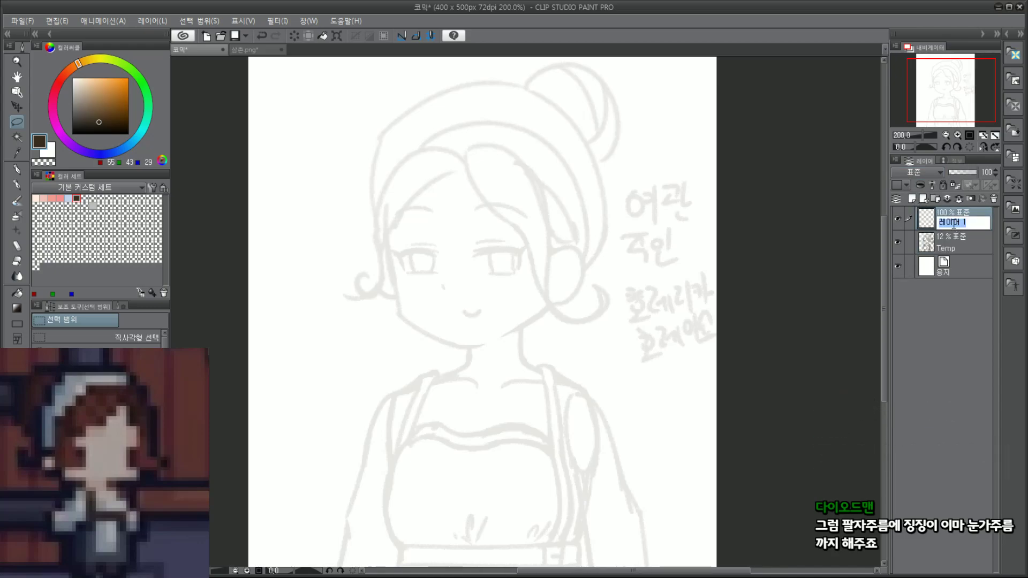
{"action": "type", "text": "ㅂ"}
{"action": "type", "text": "Base"}
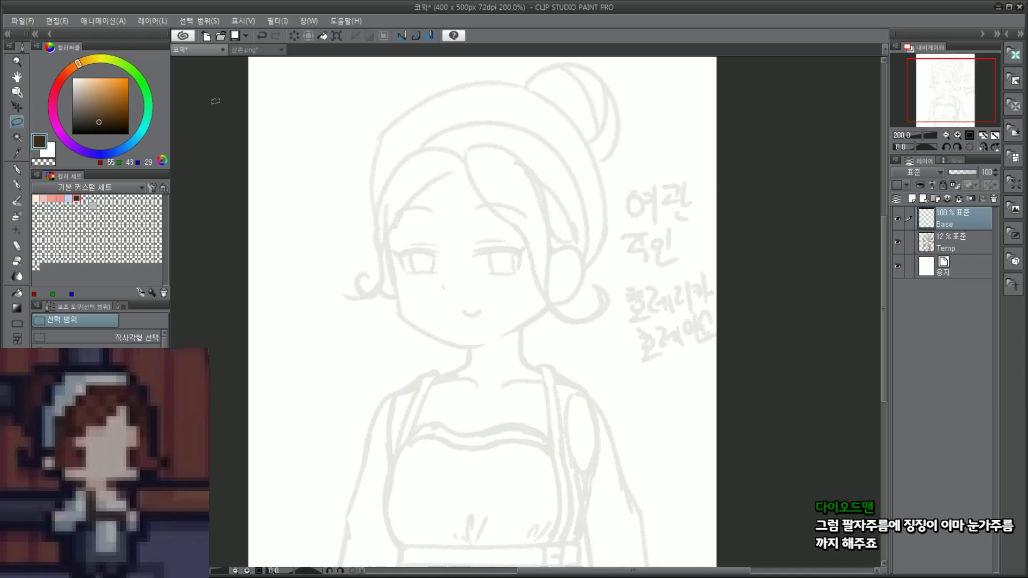
Step: Save the drawing under the name 호레리카 in the folder 머도기의 다이어트 > Commu > 4호레리카
{"action": "left_click", "coordinate": [16, 20]}
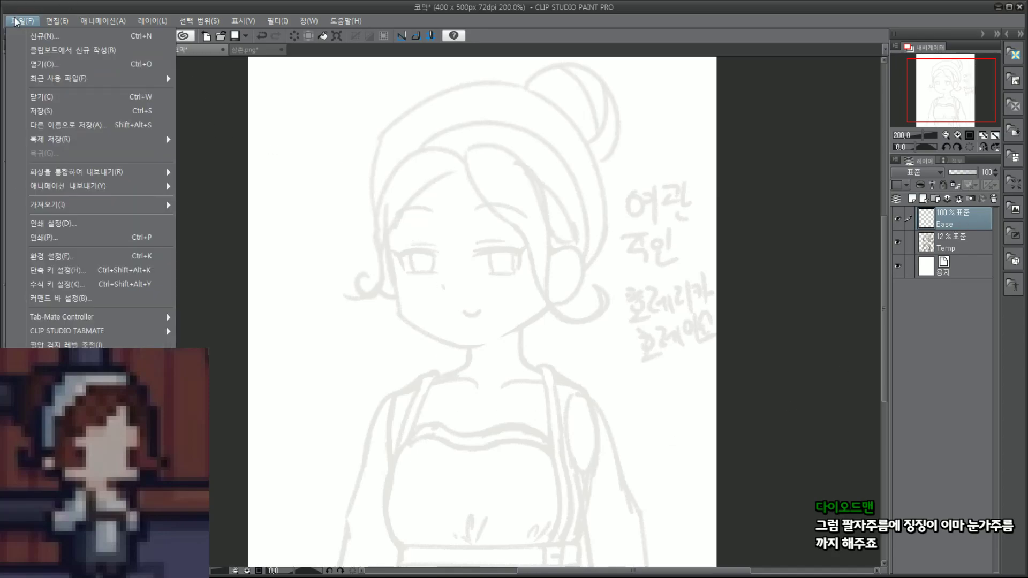
{"action": "left_click", "coordinate": [64, 126]}
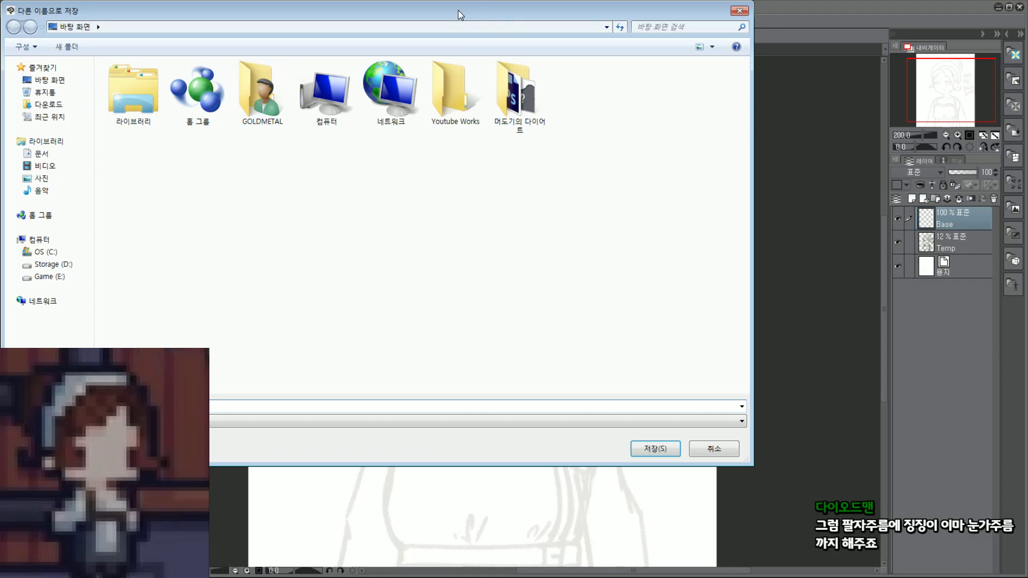
{"action": "left_click_drag", "start_coordinate": [475, 6], "coordinate": [500, 43]}
{"action": "double_click", "coordinate": [539, 142]}
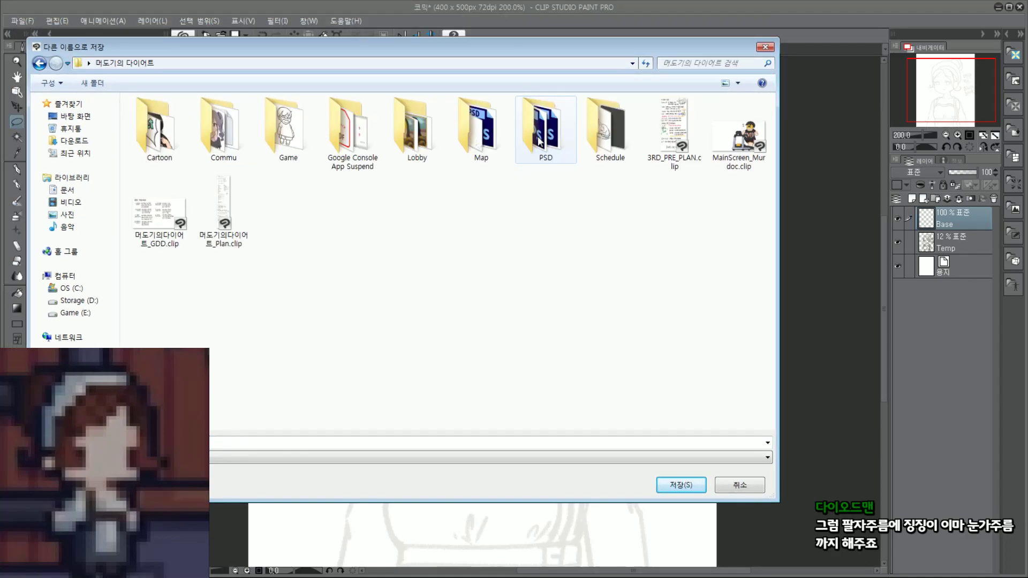
{"action": "double_click", "coordinate": [223, 125]}
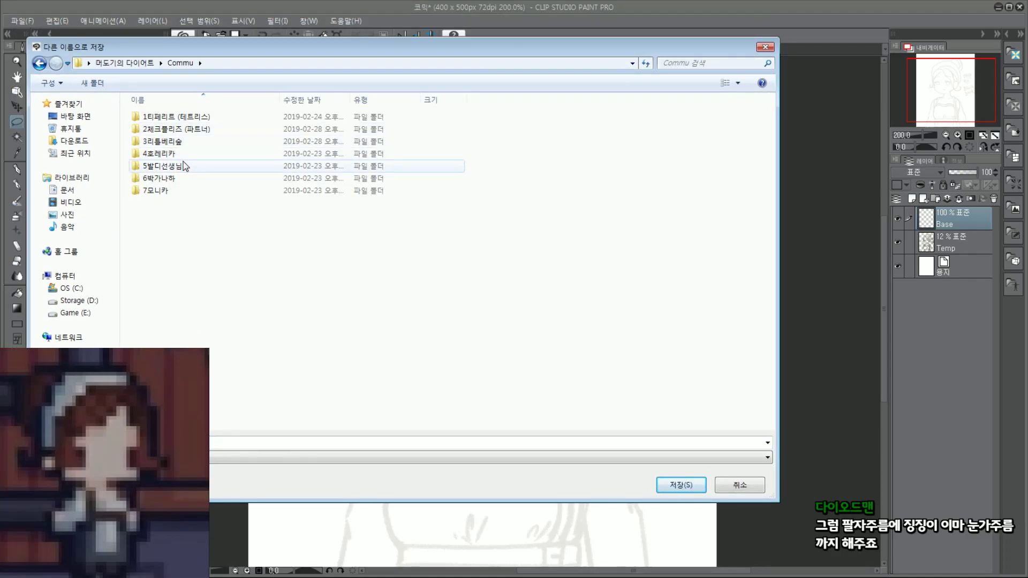
{"action": "double_click", "coordinate": [191, 152]}
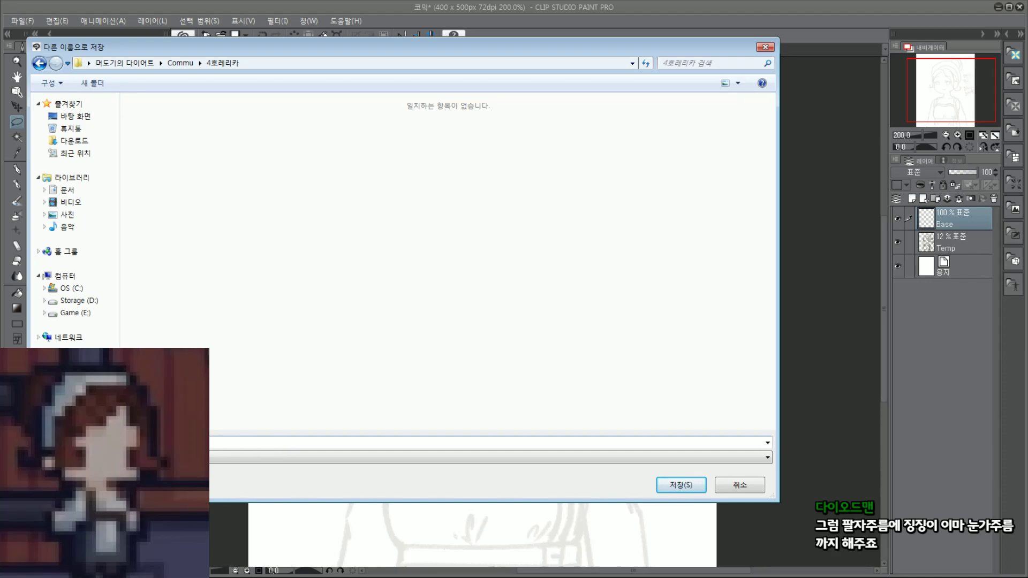
{"action": "key", "text": "Return"}
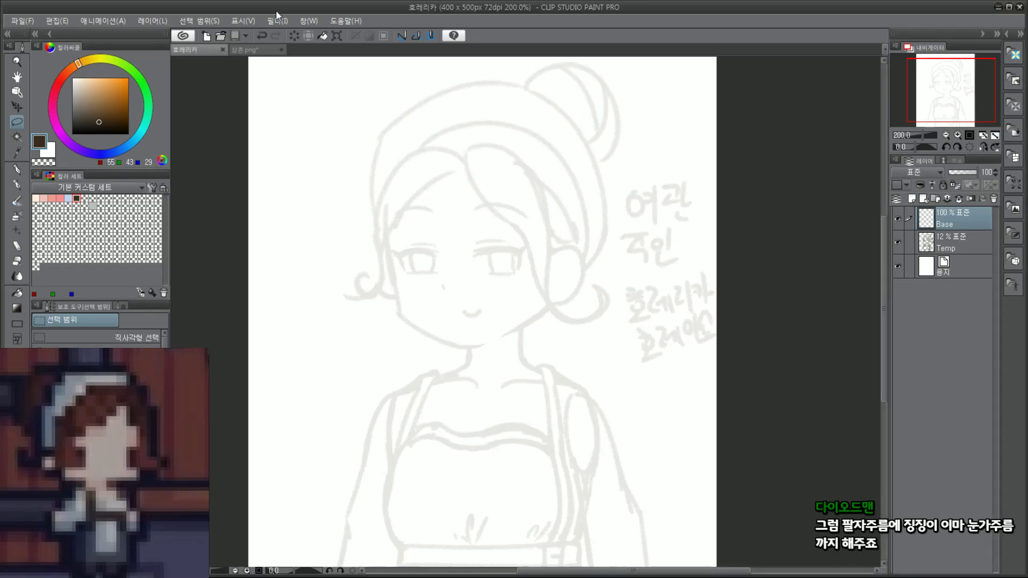
Step: Set up the G-pen with the dark brown swatch for inking the line art
{"action": "mouse_move", "coordinate": [939, 97]}
{"action": "left_mouse_down"}
{"action": "mouse_move", "coordinate": [930, 98]}
{"action": "mouse_move", "coordinate": [956, 88]}
{"action": "left_mouse_up"}
{"action": "left_click", "coordinate": [17, 169]}
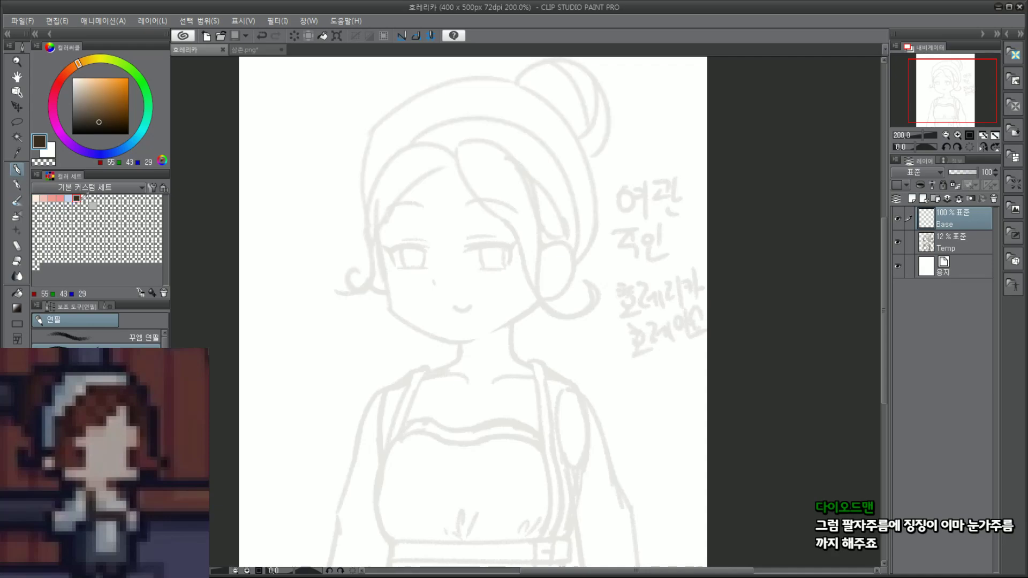
{"action": "left_click", "coordinate": [101, 206]}
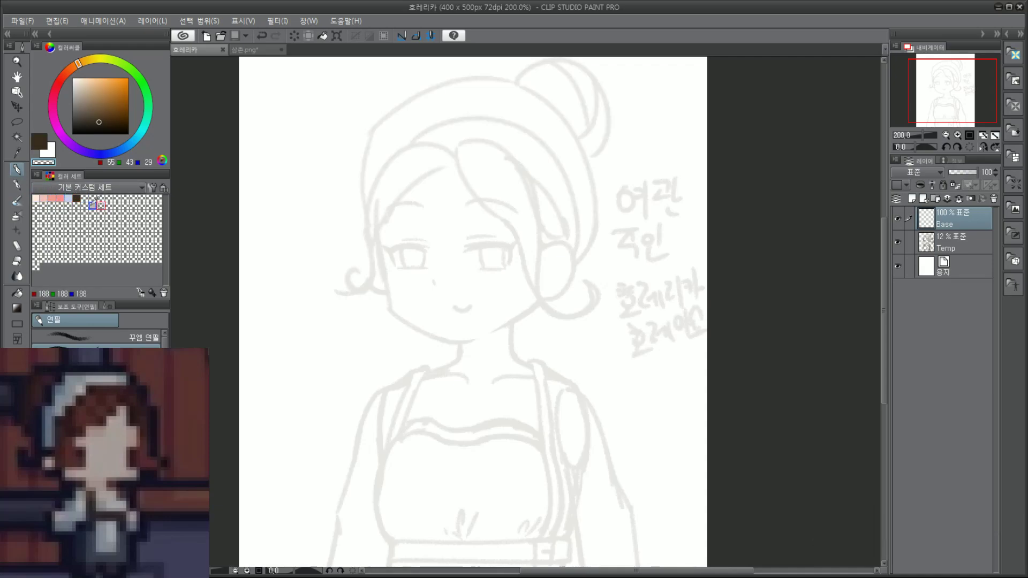
{"action": "left_click", "coordinate": [85, 199]}
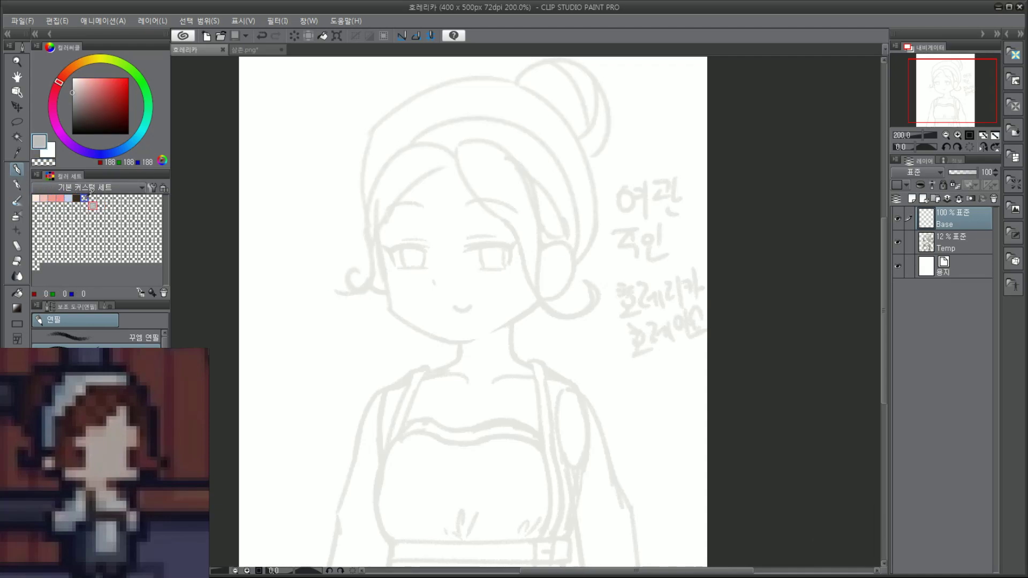
{"action": "left_click", "coordinate": [76, 198]}
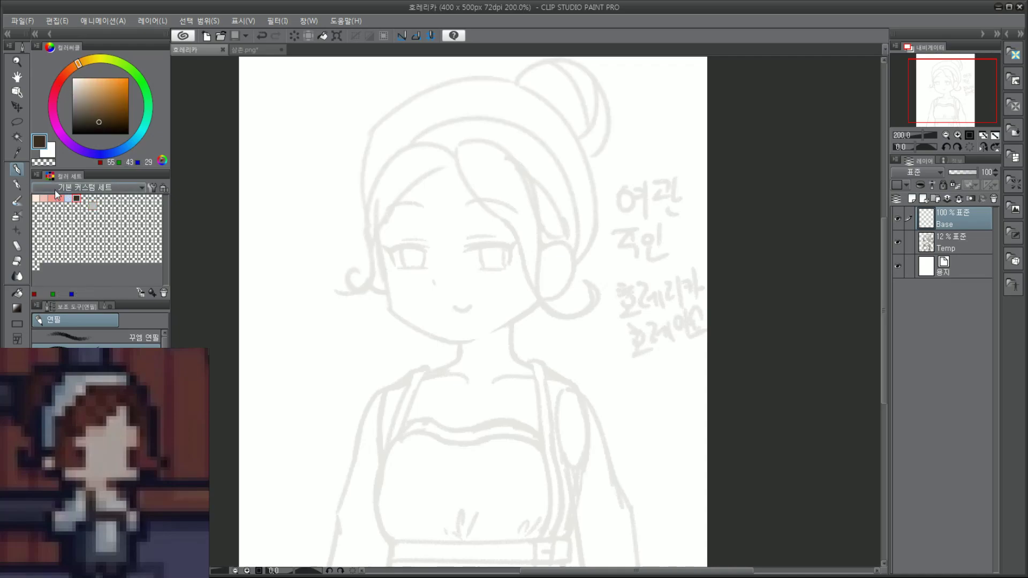
{"action": "left_click", "coordinate": [18, 185]}
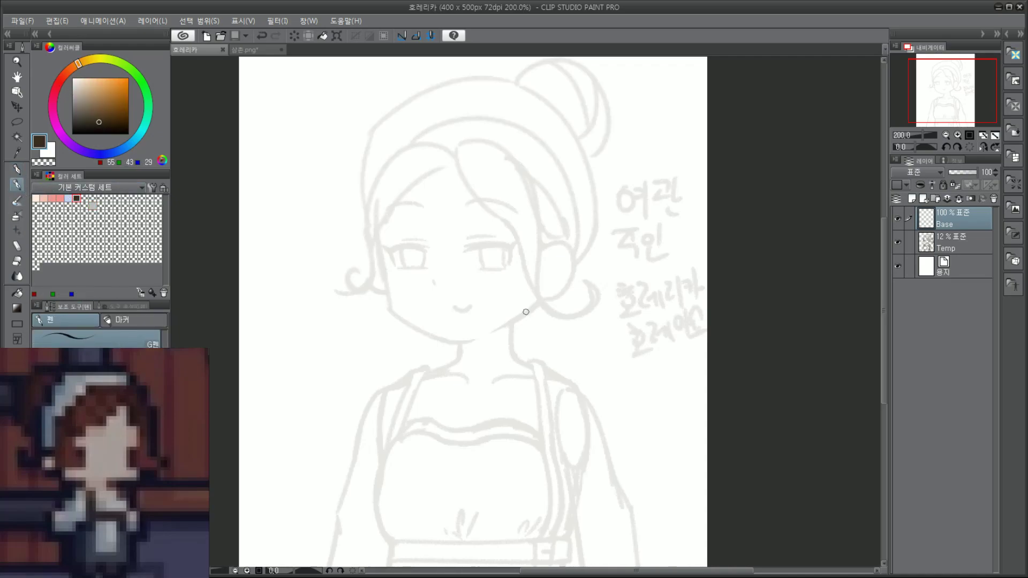
Step: Ink the left side of the face on the Base layer, from the temple past the cheek corner toward the chin
{"action": "scroll", "coordinate": [383, 221], "scroll_direction": "up", "scroll_amount": 2}
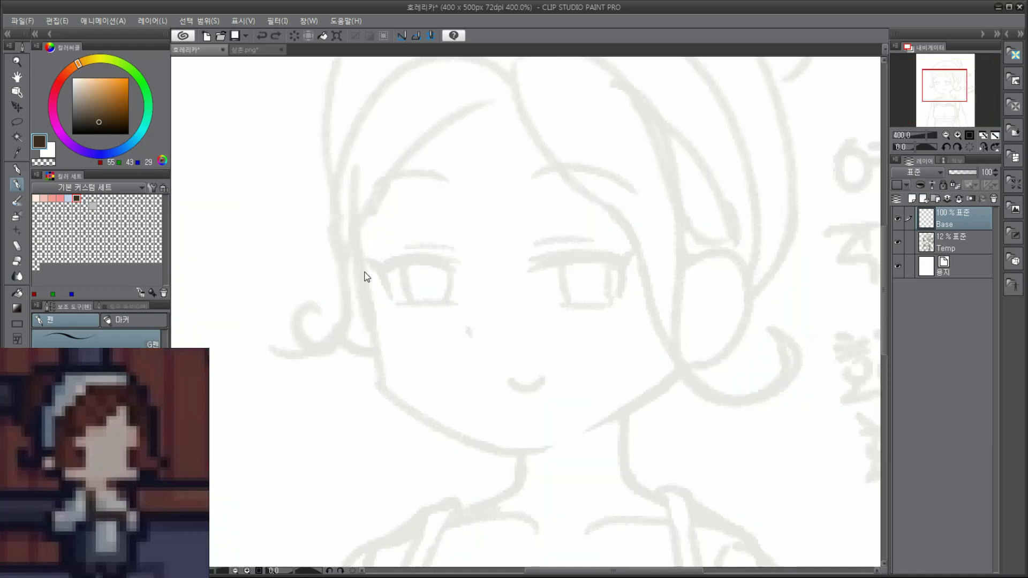
{"action": "left_click_drag", "start_coordinate": [356, 230], "coordinate": [371, 352]}
{"action": "key", "text": "ctrl+z"}
{"action": "left_click_drag", "start_coordinate": [349, 229], "coordinate": [371, 310]}
{"action": "key", "text": "ctrl+y"}
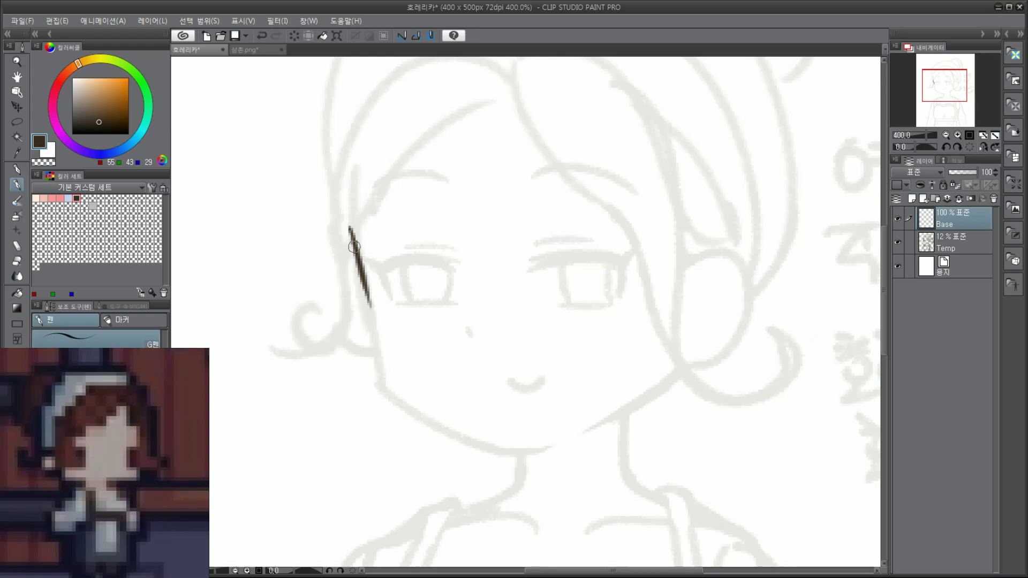
{"action": "key", "text": "ctrl+z"}
{"action": "mouse_move", "coordinate": [355, 247]}
{"action": "left_mouse_down"}
{"action": "mouse_move", "coordinate": [371, 293]}
{"action": "mouse_move", "coordinate": [373, 377]}
{"action": "left_mouse_up"}
{"action": "key", "text": "ctrl+z"}
{"action": "mouse_move", "coordinate": [370, 302]}
{"action": "left_mouse_down"}
{"action": "mouse_move", "coordinate": [380, 391]}
{"action": "mouse_move", "coordinate": [481, 444]}
{"action": "left_mouse_up"}
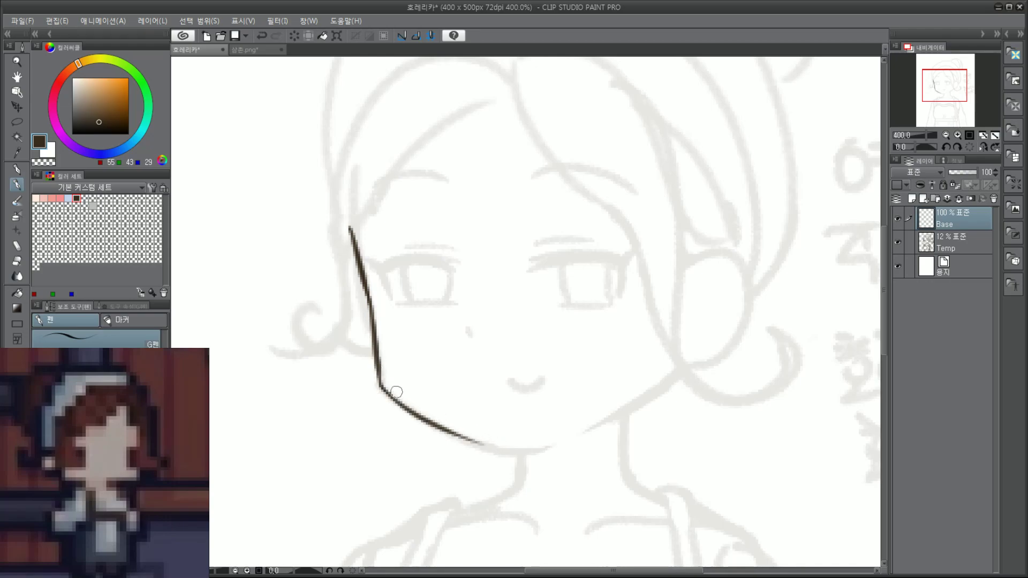
Step: Redraw the lower-left jaw stroke and extend it around the bottom of the chin
{"action": "left_click_drag", "start_coordinate": [380, 385], "coordinate": [523, 451]}
{"action": "key", "text": "ctrl+z"}
{"action": "left_click_drag", "start_coordinate": [380, 385], "coordinate": [528, 445]}
{"action": "key", "text": "ctrl+z"}
{"action": "mouse_move", "coordinate": [381, 385]}
{"action": "left_mouse_down"}
{"action": "mouse_move", "coordinate": [517, 443]}
{"action": "mouse_move", "coordinate": [554, 444]}
{"action": "left_mouse_up"}
{"action": "key", "text": "ctrl+z"}
{"action": "key", "text": "ctrl+z"}
{"action": "left_click_drag", "start_coordinate": [480, 443], "coordinate": [546, 448]}
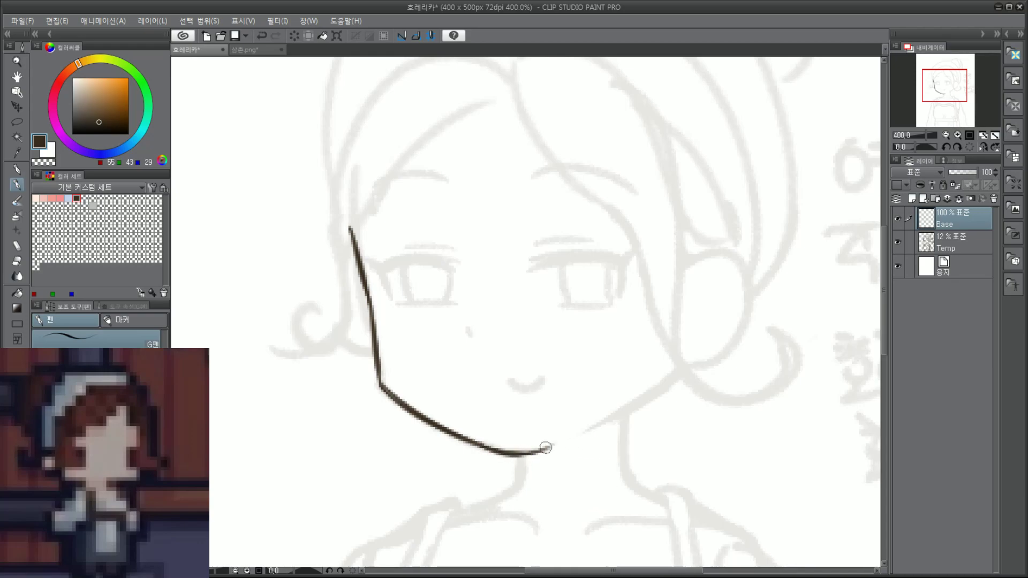
Step: Try several ink strokes for the right jawline between the chin and the ear
{"action": "mouse_move", "coordinate": [683, 365]}
{"action": "left_mouse_down"}
{"action": "mouse_move", "coordinate": [583, 430]}
{"action": "mouse_move", "coordinate": [681, 370]}
{"action": "left_mouse_up"}
{"action": "key", "text": "ctrl+z"}
{"action": "key", "text": "ctrl+z"}
{"action": "left_click_drag", "start_coordinate": [586, 431], "coordinate": [682, 368]}
{"action": "key", "text": "ctrl+z"}
{"action": "left_click_drag", "start_coordinate": [584, 432], "coordinate": [680, 363]}
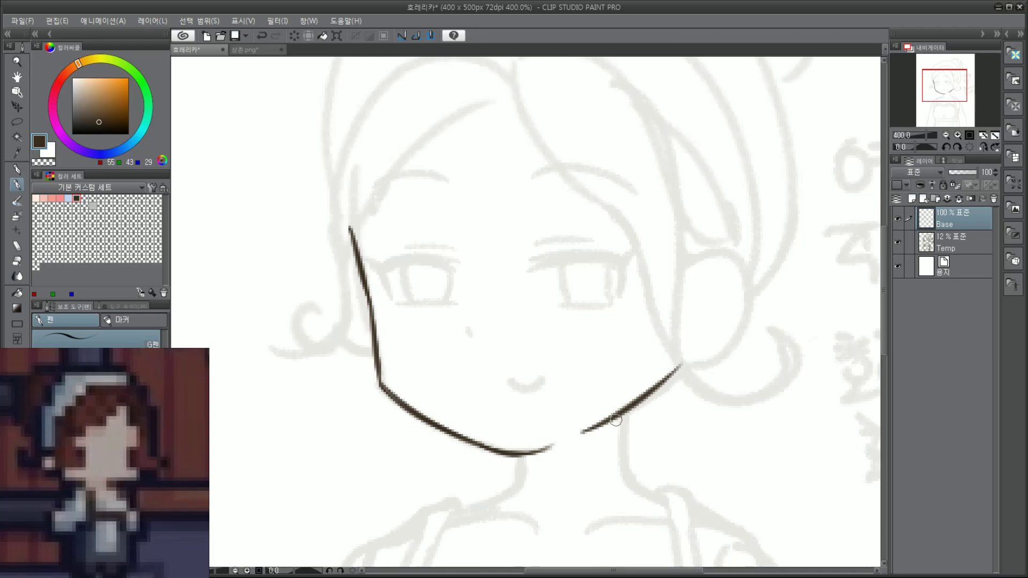
{"action": "key", "text": "ctrl+z"}
{"action": "left_click_drag", "start_coordinate": [587, 431], "coordinate": [684, 367]}
{"action": "key", "text": "ctrl+z"}
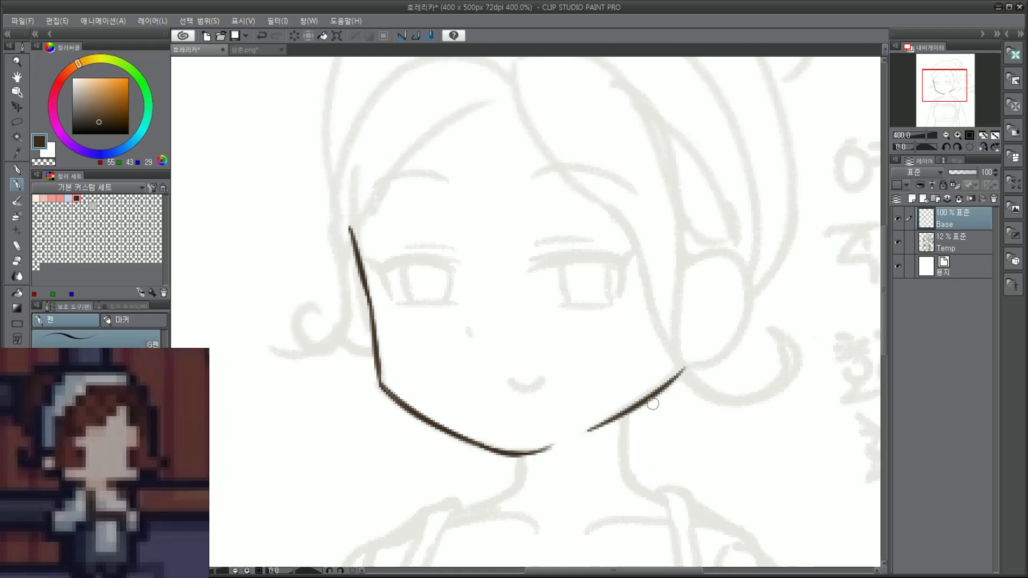
{"action": "key", "text": "ctrl+z"}
{"action": "mouse_move", "coordinate": [588, 431]}
{"action": "left_mouse_down"}
{"action": "mouse_move", "coordinate": [675, 370]}
{"action": "mouse_move", "coordinate": [665, 390]}
{"action": "mouse_move", "coordinate": [681, 364]}
{"action": "left_mouse_up"}
{"action": "key", "text": "ctrl+z"}
{"action": "key", "text": "ctrl+z"}
{"action": "key", "text": "ctrl+z"}
{"action": "key", "text": "ctrl+z"}
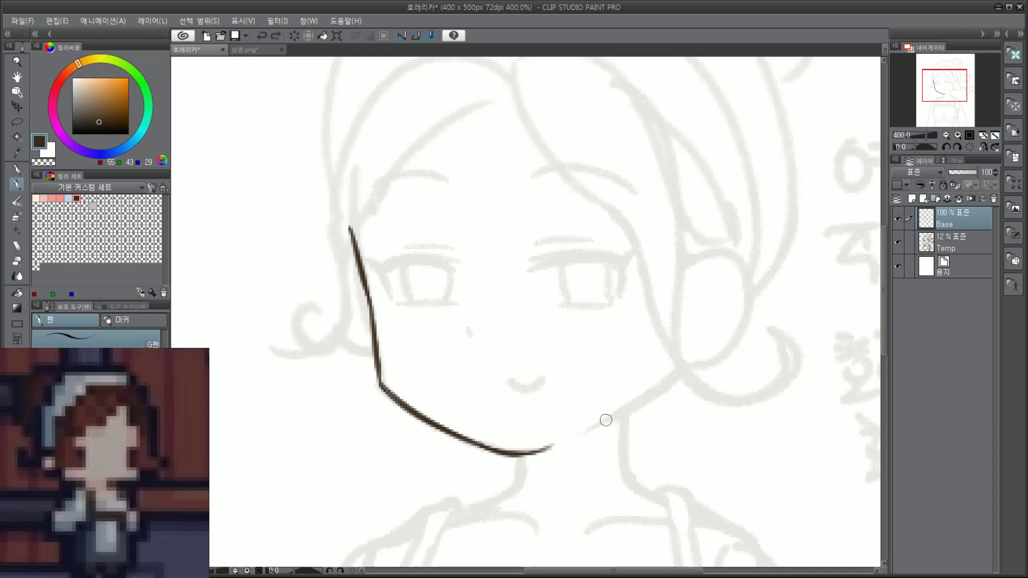
Step: Ink the right jawline over the sketch, from beside the chin up to the base of the ear
{"action": "left_click_drag", "start_coordinate": [589, 428], "coordinate": [677, 367]}
{"action": "key", "text": "ctrl+z"}
{"action": "left_click_drag", "start_coordinate": [586, 433], "coordinate": [674, 374]}
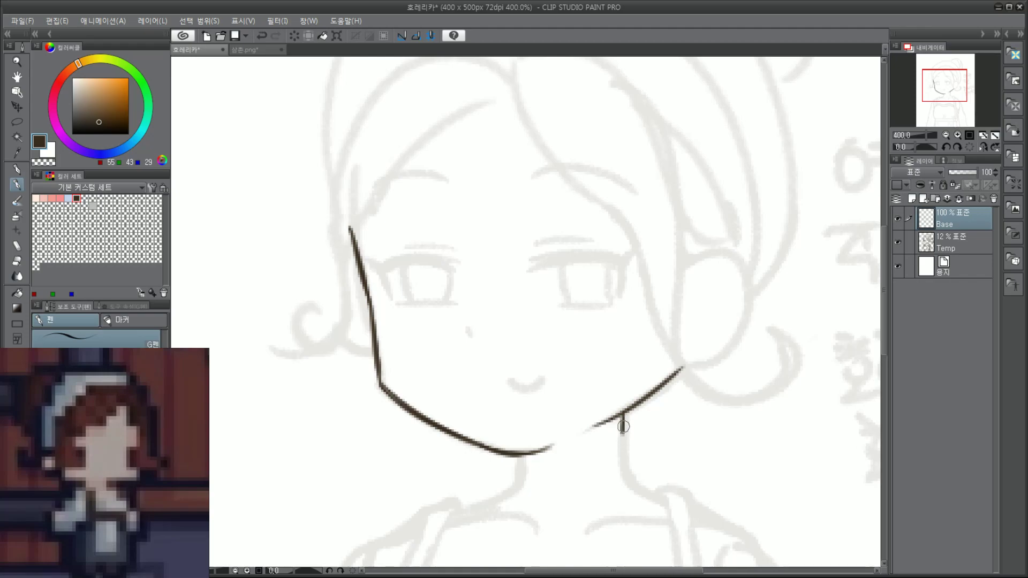
Step: Ink a short neck line below the right jaw and go over the right jawline again up to the ear
{"action": "left_click_drag", "start_coordinate": [624, 443], "coordinate": [624, 447]}
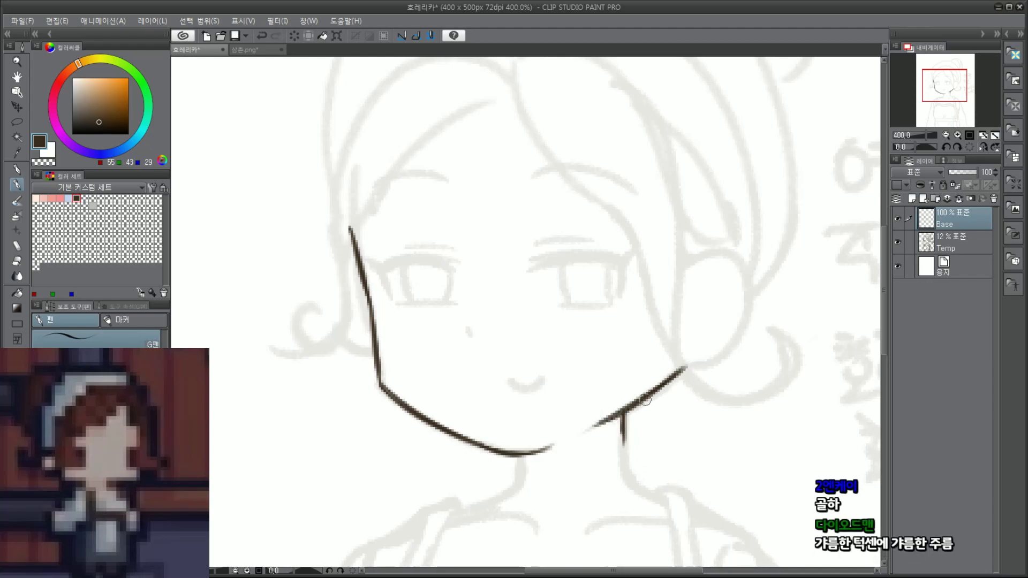
{"action": "left_click_drag", "start_coordinate": [589, 430], "coordinate": [680, 374]}
{"action": "key", "text": "ctrl+z"}
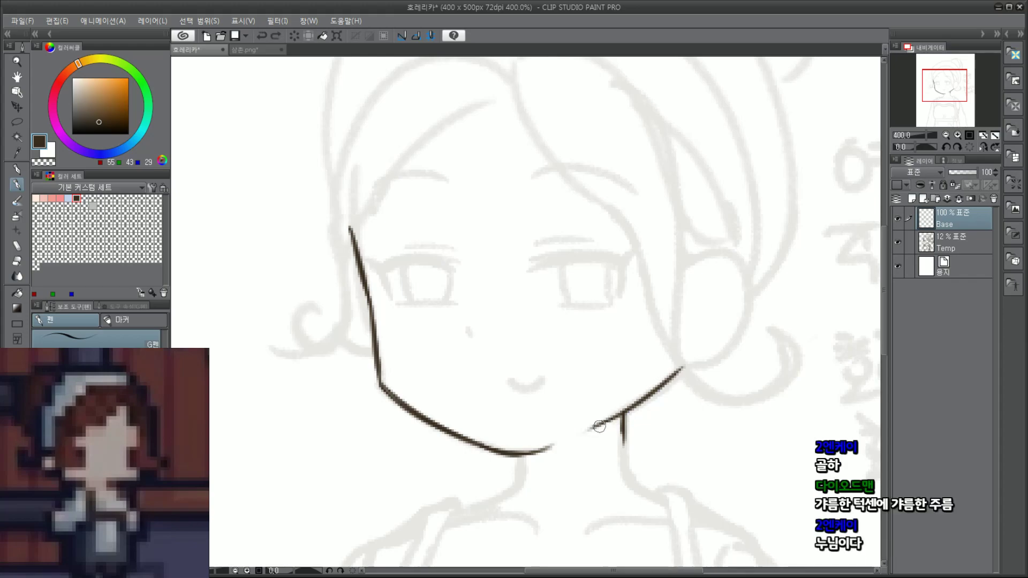
{"action": "mouse_move", "coordinate": [600, 426]}
{"action": "left_mouse_down"}
{"action": "mouse_move", "coordinate": [676, 372]}
{"action": "mouse_move", "coordinate": [632, 413]}
{"action": "mouse_move", "coordinate": [616, 415]}
{"action": "mouse_move", "coordinate": [678, 365]}
{"action": "left_mouse_up"}
{"action": "left_click_drag", "start_coordinate": [641, 399], "coordinate": [677, 371]}
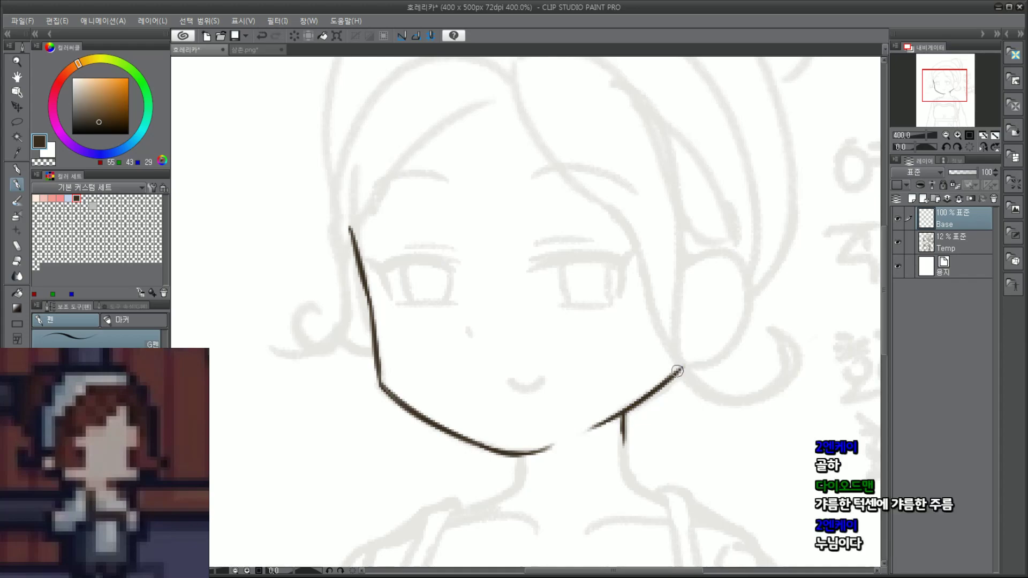
Step: Try ink strokes for the left fringe across the forehead, starting near the hair parting
{"action": "left_click_drag", "start_coordinate": [939, 92], "coordinate": [968, 91]}
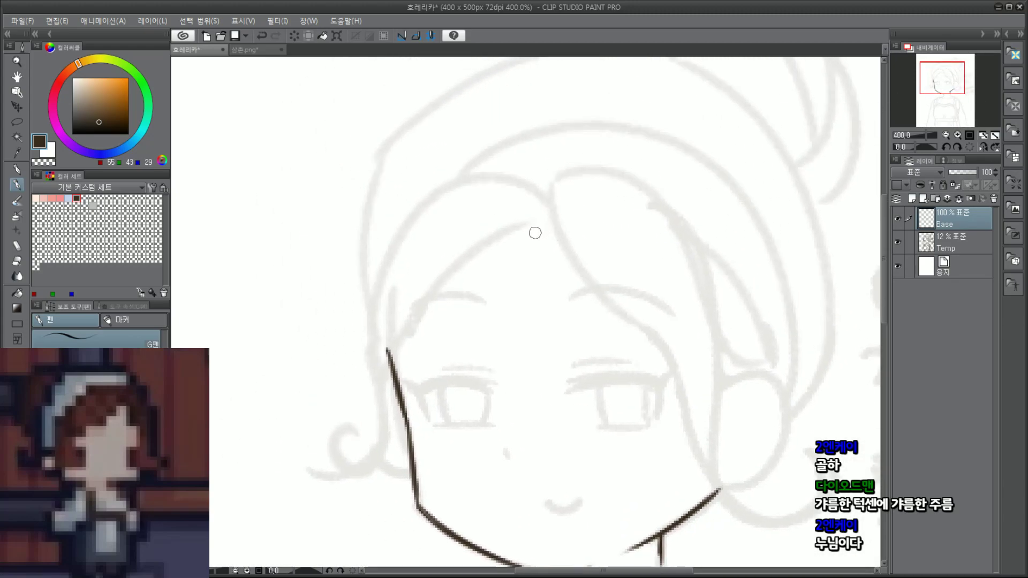
{"action": "key", "text": "ctrl+minus"}
{"action": "key", "text": "ctrl+minus"}
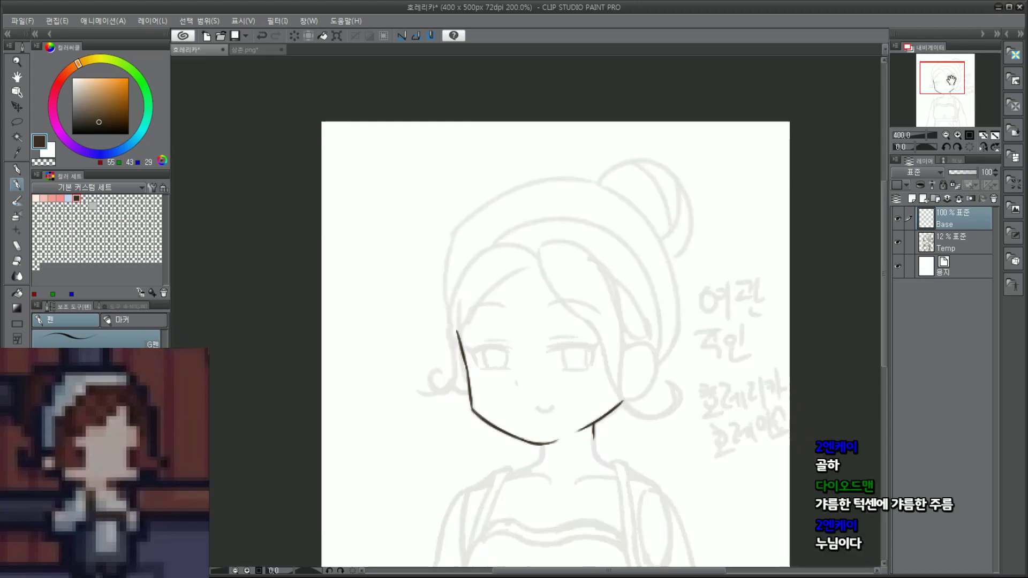
{"action": "left_click_drag", "start_coordinate": [951, 79], "coordinate": [956, 80]}
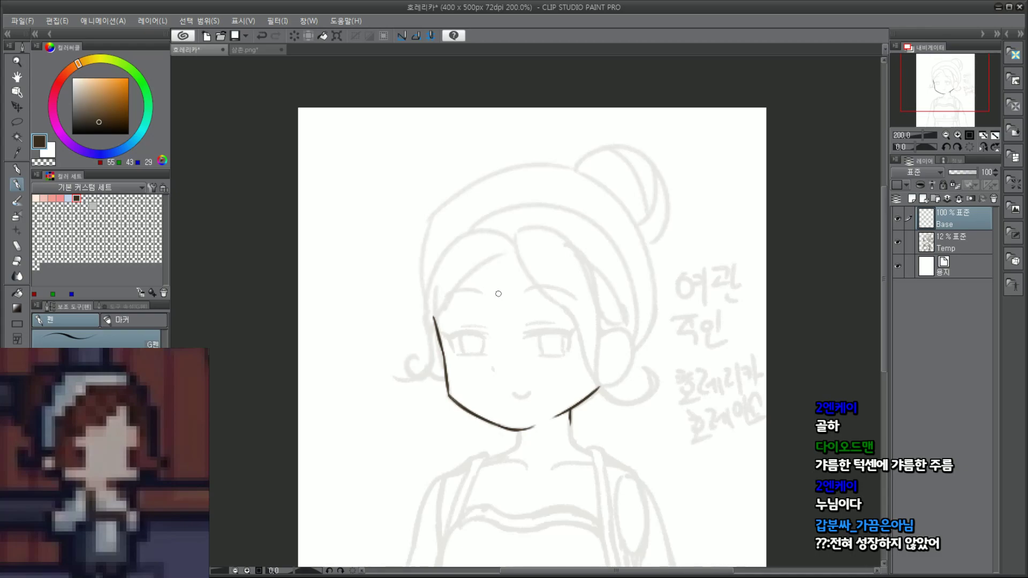
{"action": "scroll", "coordinate": [498, 302], "scroll_direction": "up", "scroll_amount": 2}
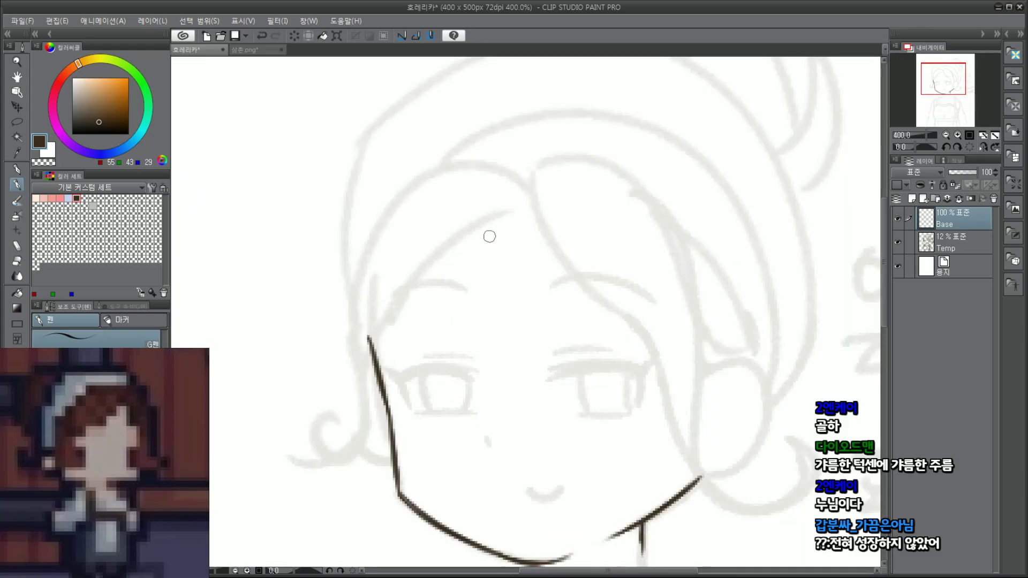
{"action": "left_click_drag", "start_coordinate": [506, 204], "coordinate": [416, 335]}
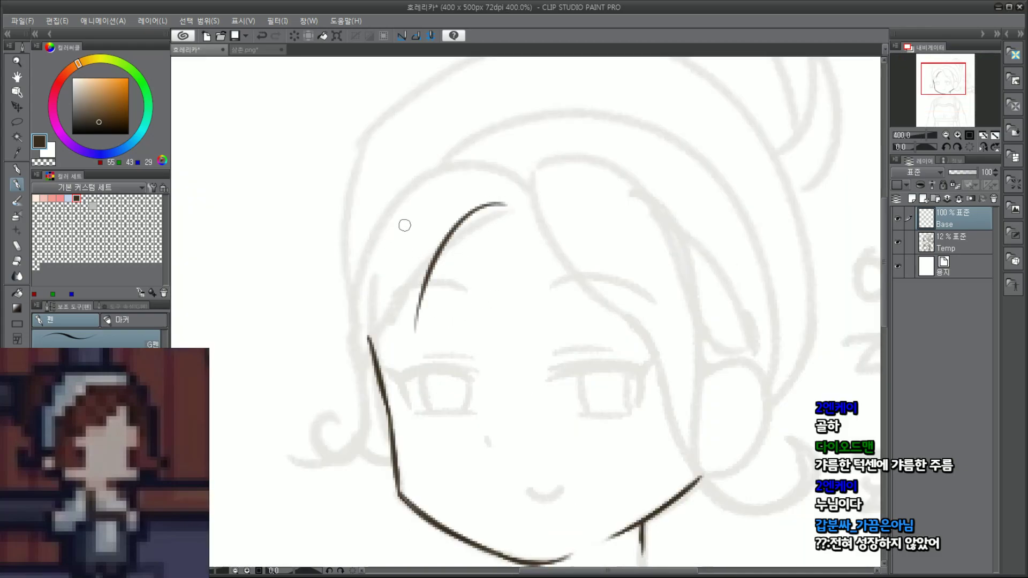
{"action": "key", "text": "ctrl+z"}
{"action": "left_click_drag", "start_coordinate": [518, 168], "coordinate": [517, 170]}
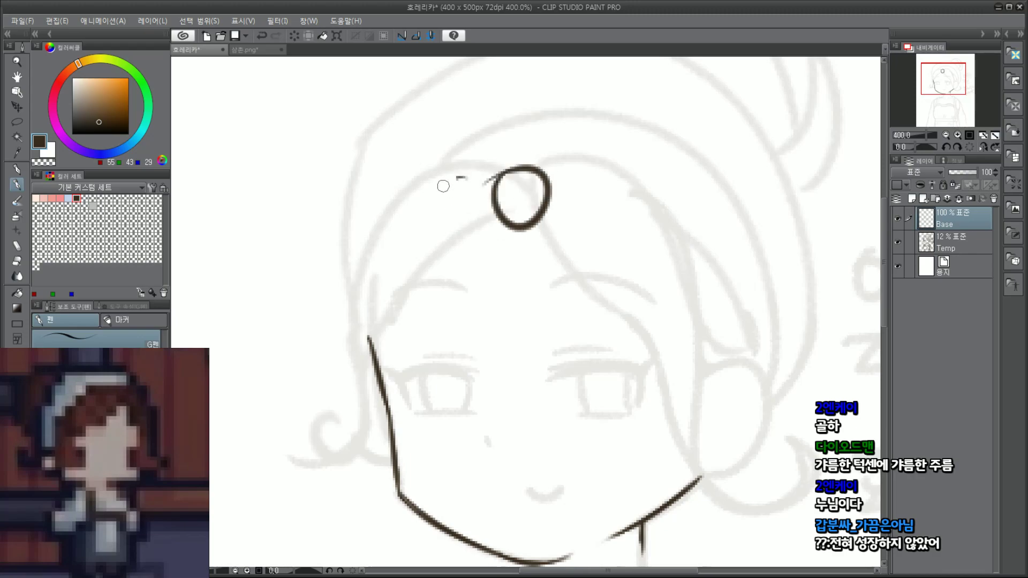
{"action": "mouse_move", "coordinate": [447, 182]}
{"action": "left_mouse_down"}
{"action": "mouse_move", "coordinate": [432, 222]}
{"action": "mouse_move", "coordinate": [376, 291]}
{"action": "mouse_move", "coordinate": [369, 428]}
{"action": "left_mouse_up"}
{"action": "key", "text": "ctrl+z"}
{"action": "key", "text": "ctrl+z"}
{"action": "key", "text": "ctrl+z"}
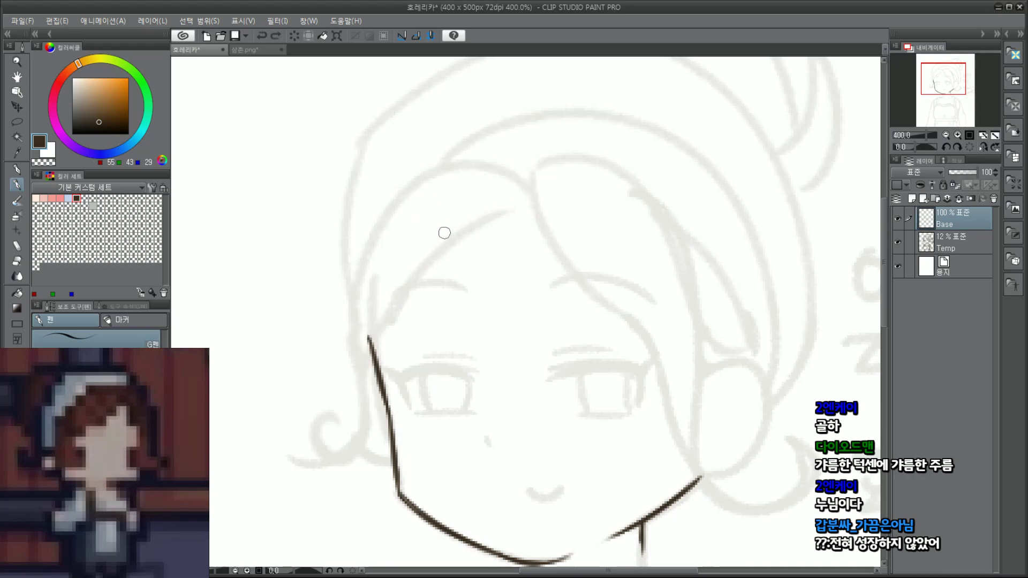
Step: Try several long curved strokes for the left side lock, from the upper forehead past the temple to the cheek
{"action": "mouse_move", "coordinate": [454, 219]}
{"action": "left_mouse_down"}
{"action": "mouse_move", "coordinate": [367, 360]}
{"action": "mouse_move", "coordinate": [368, 466]}
{"action": "left_mouse_up"}
{"action": "key", "text": "ctrl+z"}
{"action": "mouse_move", "coordinate": [443, 217]}
{"action": "left_mouse_down"}
{"action": "mouse_move", "coordinate": [364, 444]}
{"action": "mouse_move", "coordinate": [370, 465]}
{"action": "left_mouse_up"}
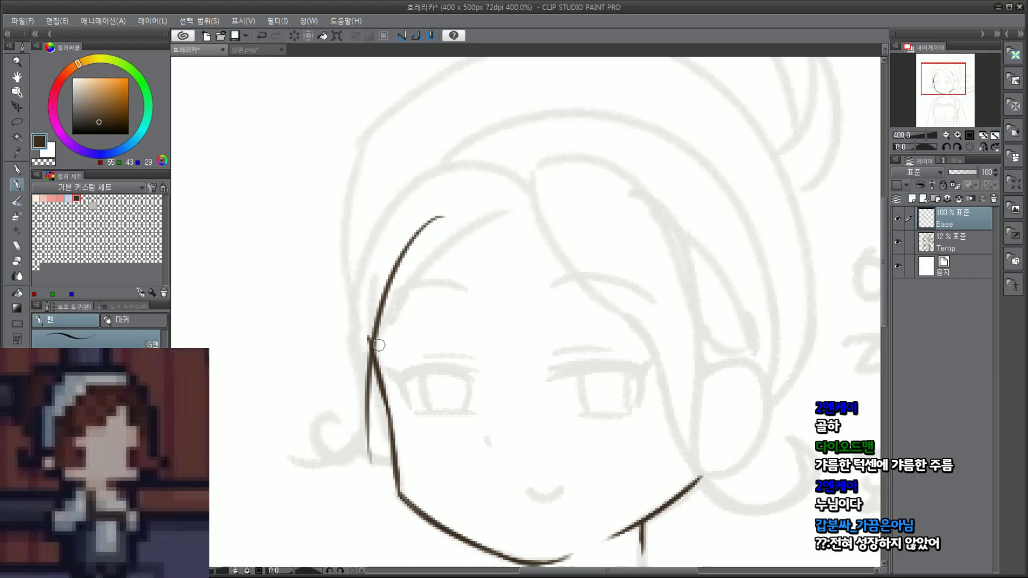
{"action": "key", "text": "ctrl+z"}
{"action": "left_click_drag", "start_coordinate": [428, 249], "coordinate": [379, 470]}
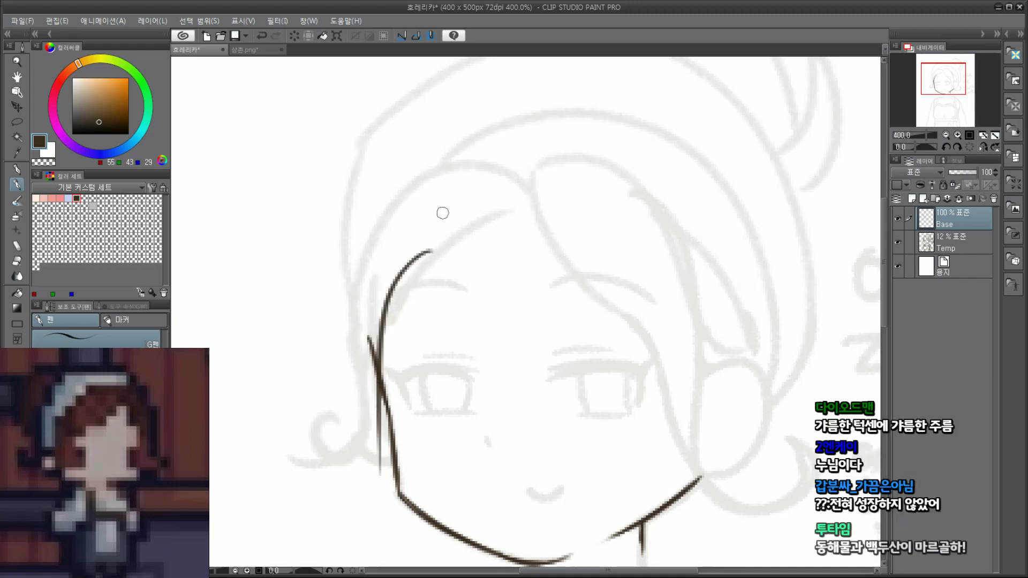
{"action": "key", "text": "ctrl+z"}
{"action": "left_click_drag", "start_coordinate": [437, 214], "coordinate": [369, 462]}
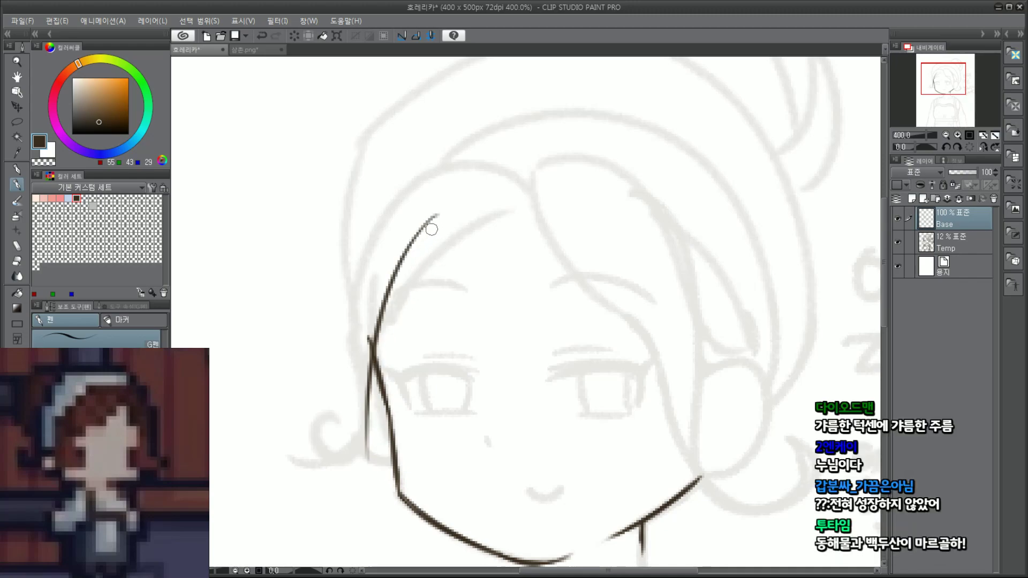
{"action": "key", "text": "ctrl+z"}
{"action": "left_click_drag", "start_coordinate": [448, 207], "coordinate": [369, 462]}
{"action": "key", "text": "ctrl+z"}
{"action": "mouse_move", "coordinate": [454, 206]}
{"action": "left_mouse_down"}
{"action": "mouse_move", "coordinate": [362, 420]}
{"action": "mouse_move", "coordinate": [369, 461]}
{"action": "left_mouse_up"}
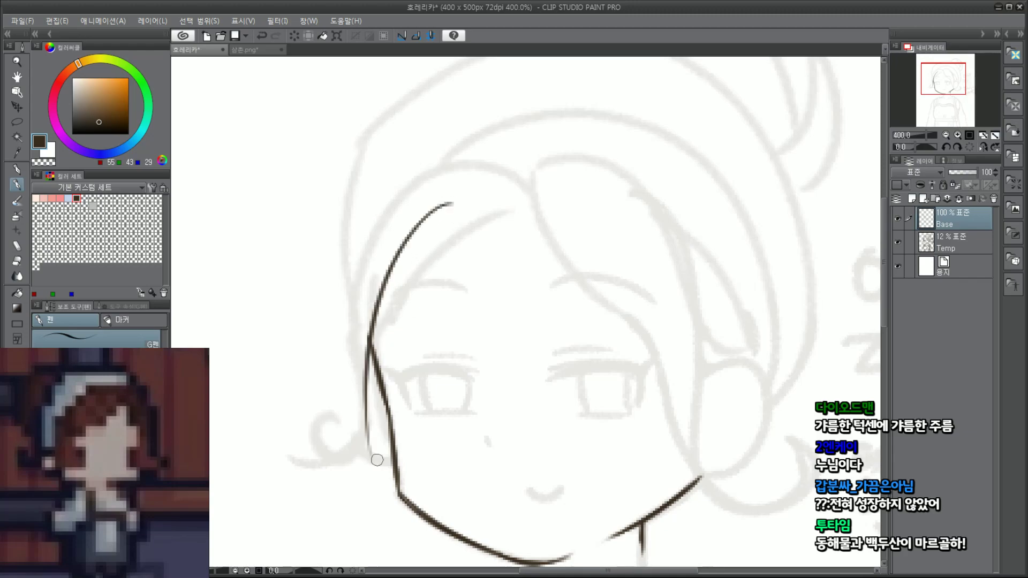
{"action": "key", "text": "ctrl+z"}
{"action": "mouse_move", "coordinate": [455, 204]}
{"action": "left_mouse_down"}
{"action": "mouse_move", "coordinate": [408, 243]}
{"action": "mouse_move", "coordinate": [367, 464]}
{"action": "left_mouse_up"}
{"action": "key", "text": "ctrl+z"}
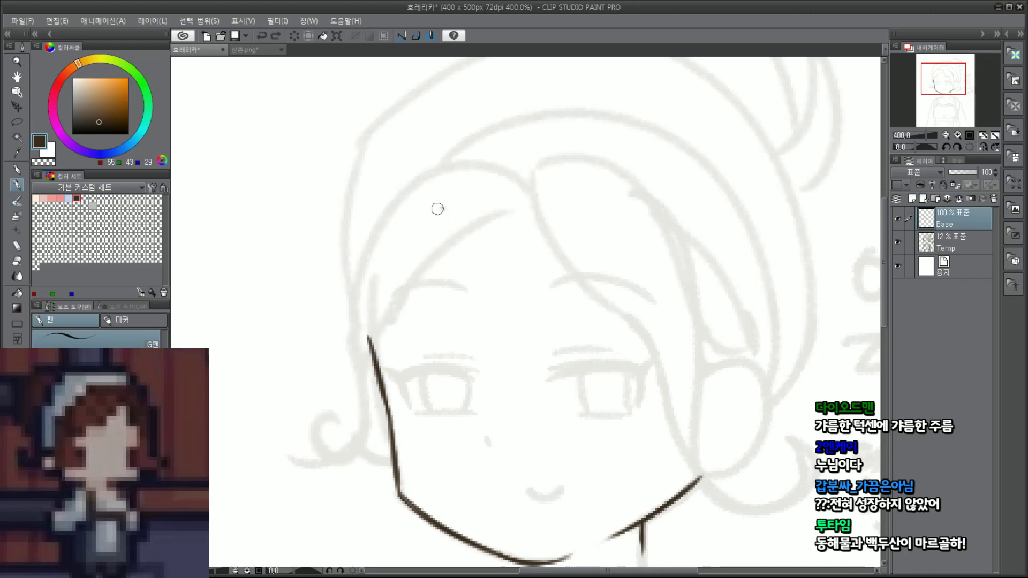
{"action": "left_click_drag", "start_coordinate": [440, 205], "coordinate": [370, 440]}
{"action": "key", "text": "ctrl+z"}
{"action": "left_click_drag", "start_coordinate": [458, 205], "coordinate": [358, 484]}
{"action": "key", "text": "ctrl+z"}
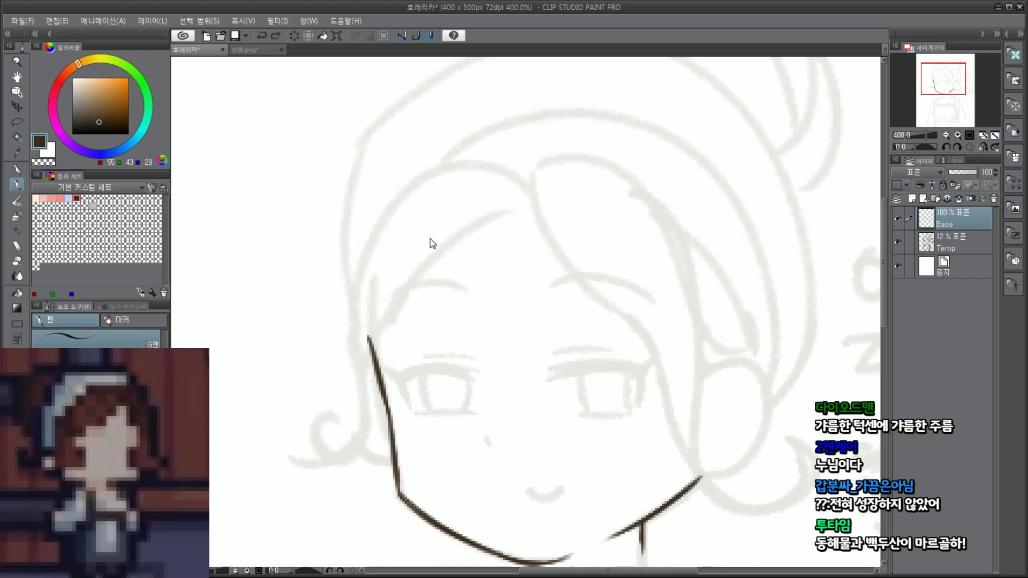
{"action": "mouse_move", "coordinate": [453, 208]}
{"action": "left_mouse_down"}
{"action": "mouse_move", "coordinate": [356, 455]}
{"action": "mouse_move", "coordinate": [358, 488]}
{"action": "mouse_move", "coordinate": [353, 424]}
{"action": "mouse_move", "coordinate": [355, 466]}
{"action": "mouse_move", "coordinate": [371, 467]}
{"action": "left_mouse_up"}
{"action": "key", "text": "ctrl+z"}
{"action": "key", "text": "ctrl+z"}
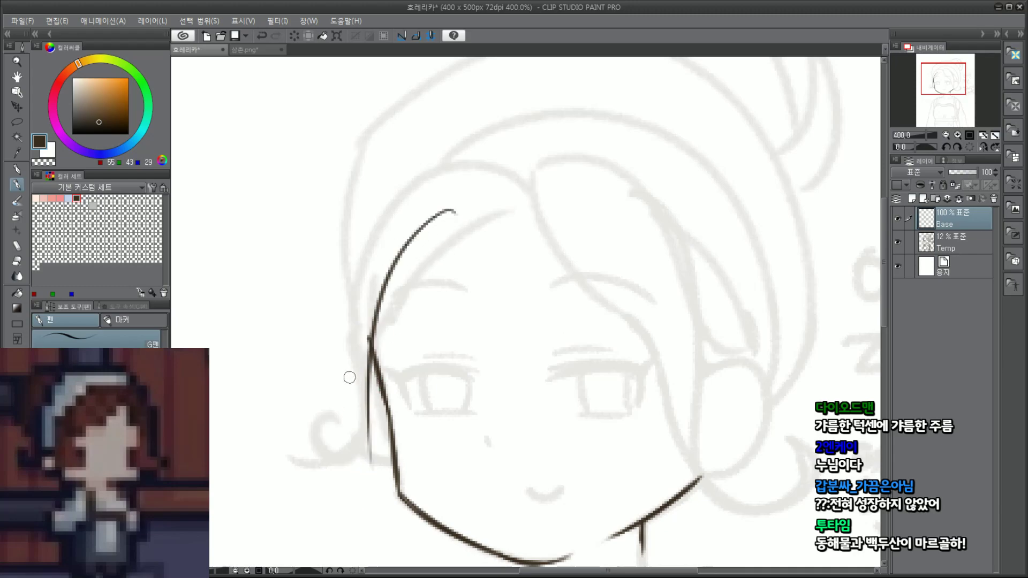
{"action": "key", "text": "ctrl+z"}
{"action": "left_click_drag", "start_coordinate": [450, 203], "coordinate": [371, 453]}
{"action": "key", "text": "ctrl+z"}
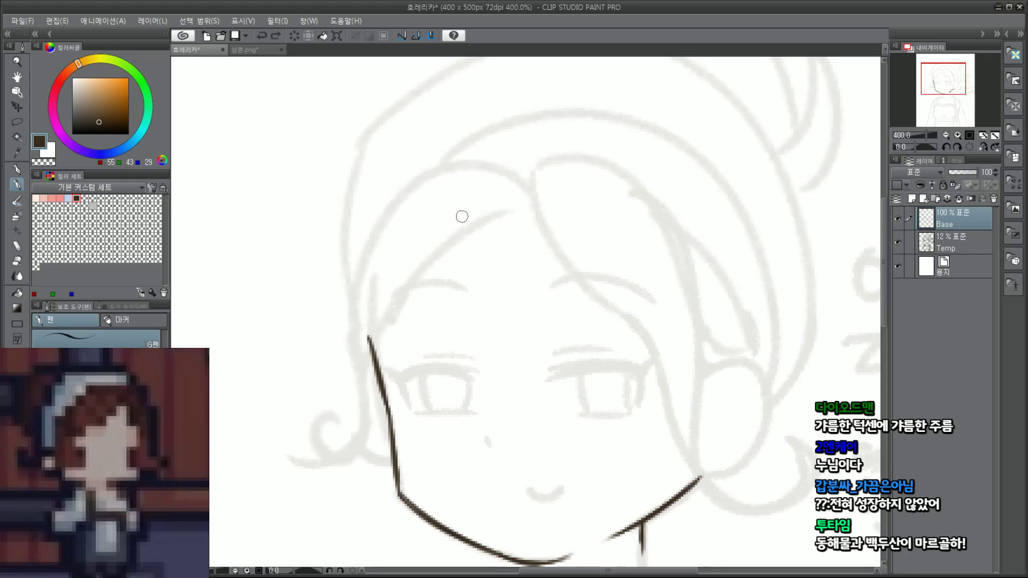
Step: Ink the inner edge of the left side lock, curving from the upper forehead through the temple down beside the cheek
{"action": "left_click_drag", "start_coordinate": [441, 205], "coordinate": [361, 376]}
{"action": "left_click_drag", "start_coordinate": [359, 466], "coordinate": [359, 471]}
{"action": "mouse_move", "coordinate": [366, 346]}
{"action": "left_mouse_down"}
{"action": "mouse_move", "coordinate": [353, 459]}
{"action": "mouse_move", "coordinate": [325, 391]}
{"action": "mouse_move", "coordinate": [316, 396]}
{"action": "left_mouse_up"}
{"action": "key", "text": "ctrl+z"}
{"action": "key", "text": "ctrl+z"}
{"action": "key", "text": "ctrl+z"}
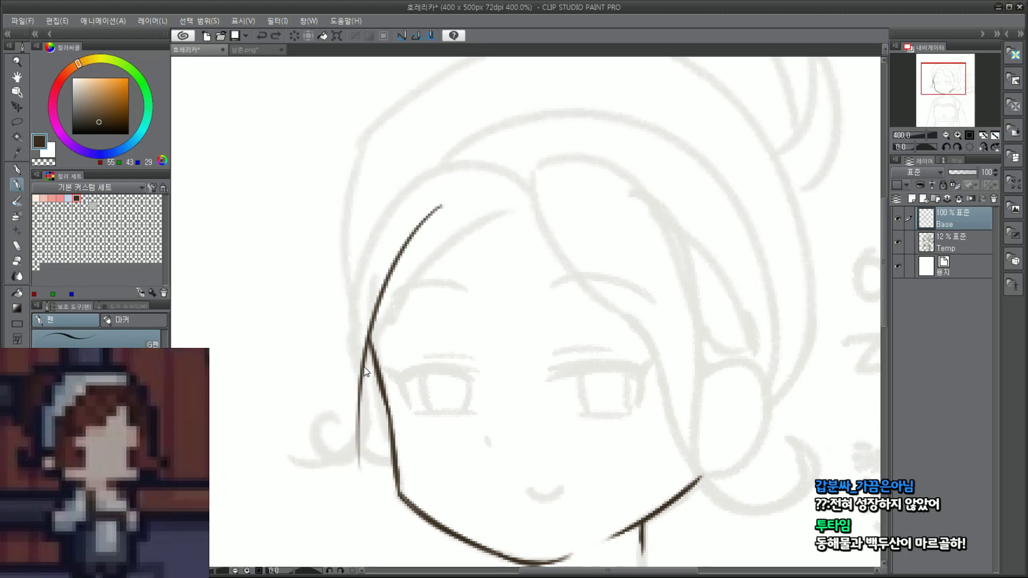
Step: Try several strokes for the outward curl at the end of the left side lock
{"action": "mouse_move", "coordinate": [369, 343]}
{"action": "left_mouse_down"}
{"action": "mouse_move", "coordinate": [306, 427]}
{"action": "mouse_move", "coordinate": [303, 387]}
{"action": "left_mouse_up"}
{"action": "left_click_drag", "start_coordinate": [362, 365], "coordinate": [314, 419]}
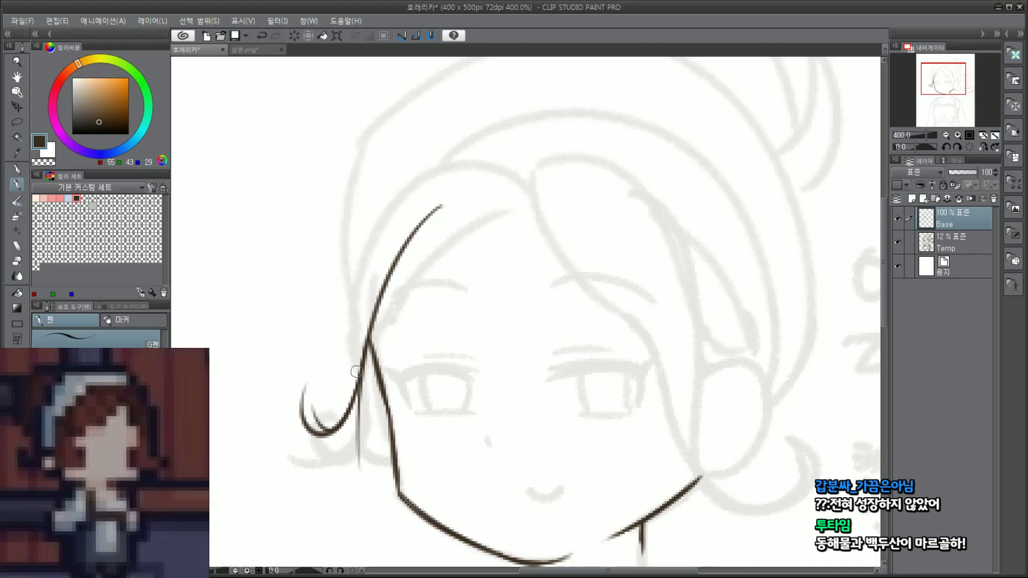
{"action": "key", "text": "ctrl+z"}
{"action": "key", "text": "ctrl+z"}
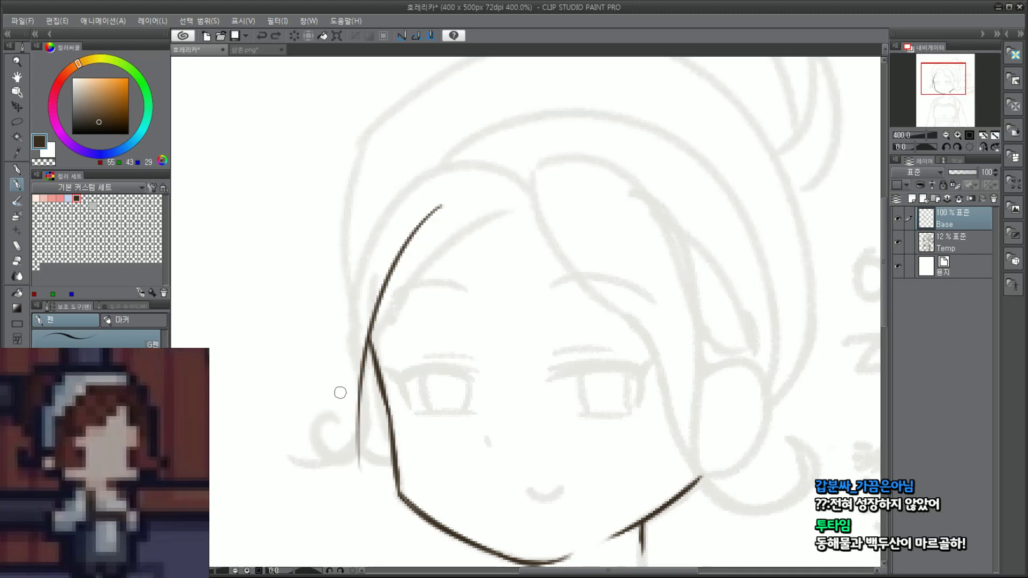
{"action": "mouse_move", "coordinate": [359, 360]}
{"action": "left_mouse_down"}
{"action": "mouse_move", "coordinate": [358, 378]}
{"action": "mouse_move", "coordinate": [314, 410]}
{"action": "left_mouse_up"}
{"action": "key", "text": "ctrl+z"}
{"action": "left_click_drag", "start_coordinate": [366, 366], "coordinate": [358, 465]}
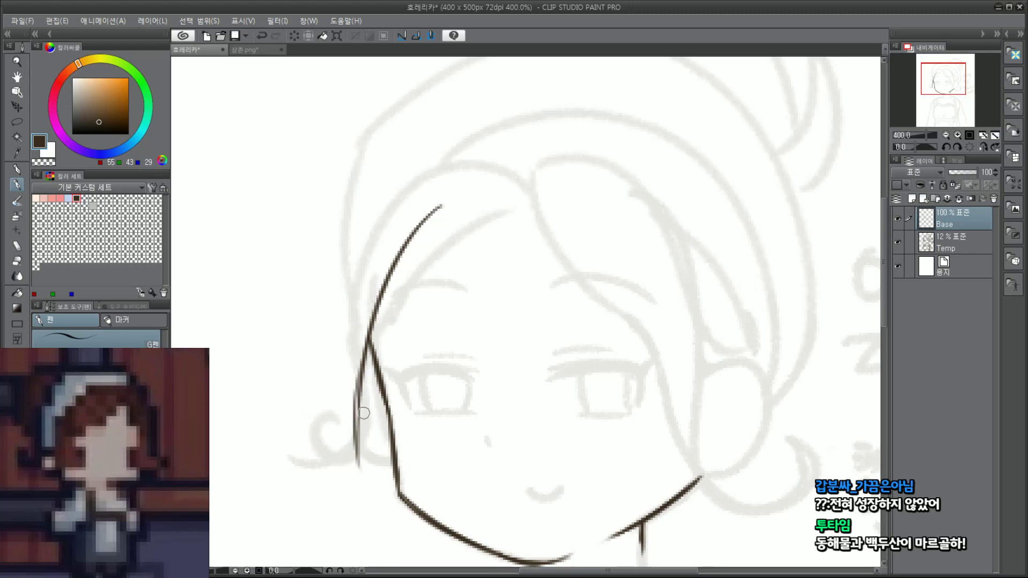
{"action": "key", "text": "ctrl+z"}
{"action": "left_click_drag", "start_coordinate": [362, 380], "coordinate": [317, 408]}
{"action": "key", "text": "ctrl+z"}
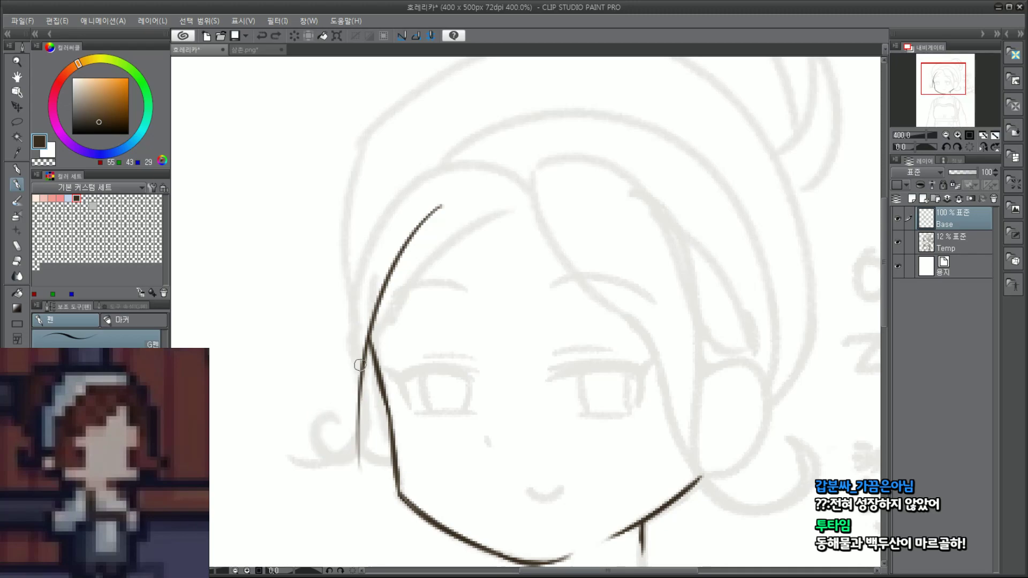
Step: Ink the upturned curl at the end of the left side lock and erase the stray line ends around it
{"action": "mouse_move", "coordinate": [360, 378]}
{"action": "left_mouse_down"}
{"action": "mouse_move", "coordinate": [299, 429]}
{"action": "mouse_move", "coordinate": [324, 397]}
{"action": "mouse_move", "coordinate": [316, 405]}
{"action": "mouse_move", "coordinate": [337, 419]}
{"action": "mouse_move", "coordinate": [315, 478]}
{"action": "left_mouse_up"}
{"action": "key", "text": "ctrl+z"}
{"action": "key", "text": "ctrl+z"}
{"action": "key", "text": "ctrl+z"}
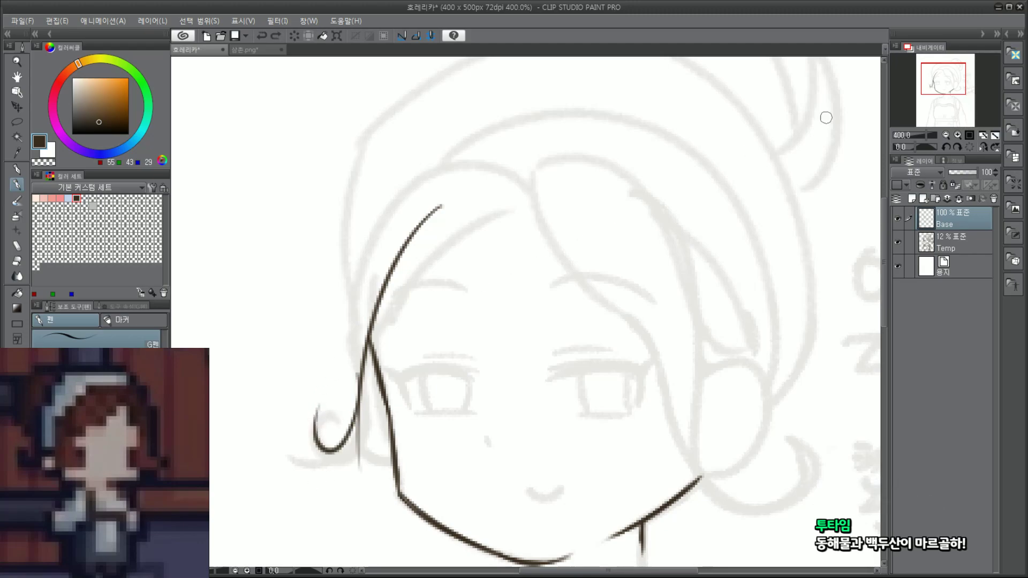
{"action": "left_click_drag", "start_coordinate": [943, 77], "coordinate": [942, 83]}
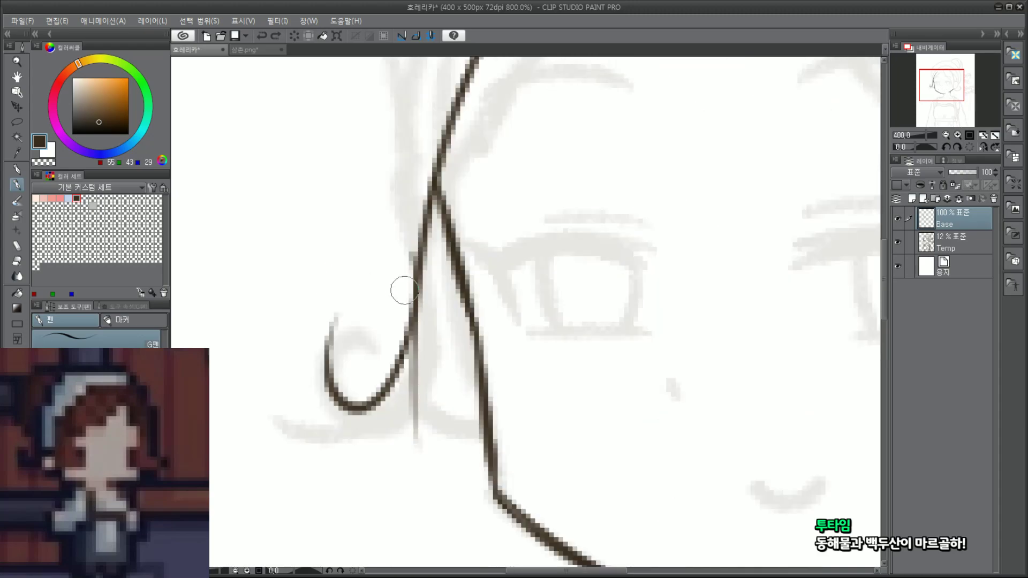
{"action": "scroll", "coordinate": [401, 290], "scroll_direction": "up", "scroll_amount": 2}
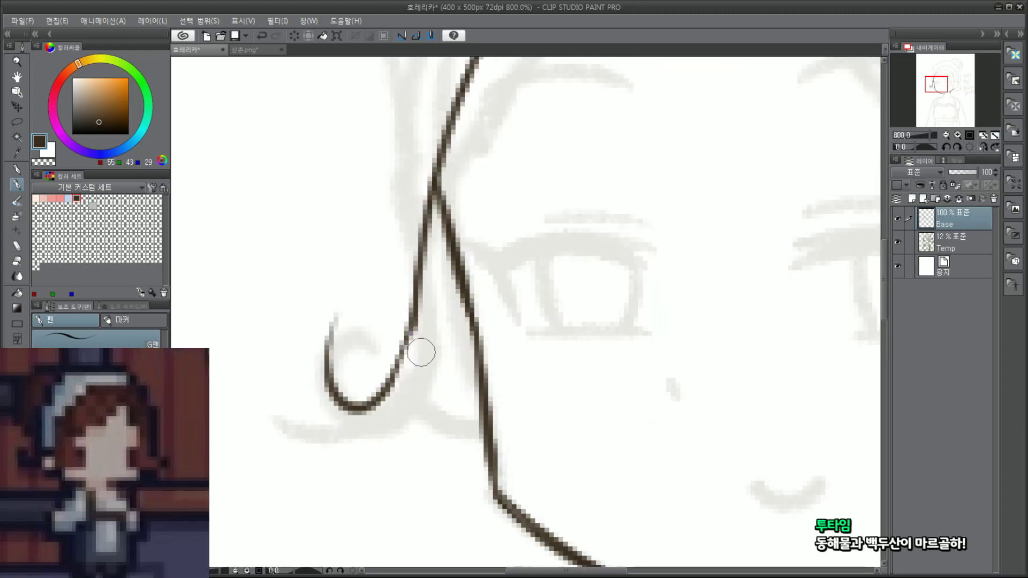
{"action": "scroll", "coordinate": [425, 337], "scroll_direction": "down", "scroll_amount": 2}
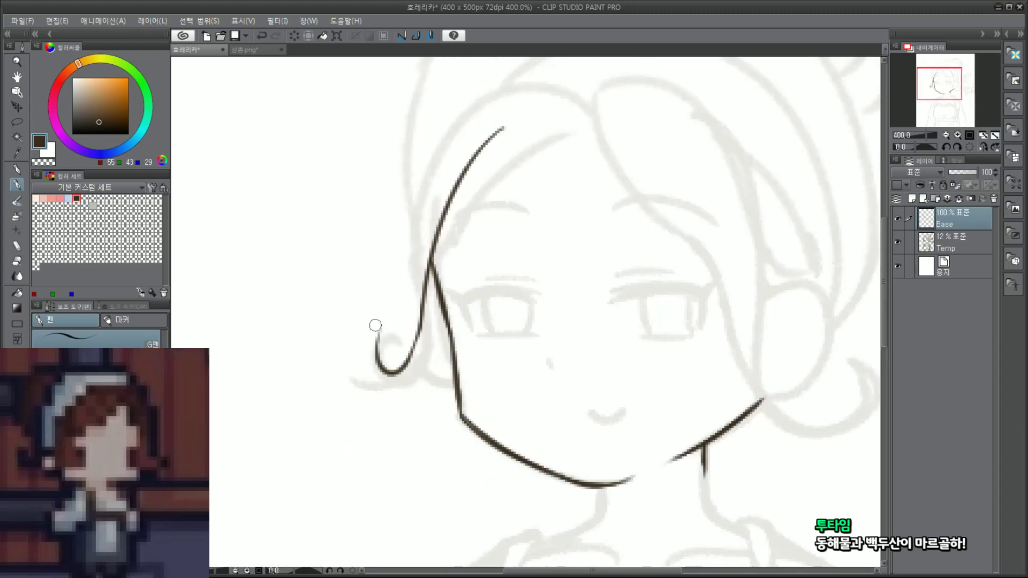
Step: Try strokes for a second, lower curl line from the curl's tip back toward the cheek
{"action": "mouse_move", "coordinate": [377, 327]}
{"action": "left_mouse_down"}
{"action": "mouse_move", "coordinate": [365, 353]}
{"action": "mouse_move", "coordinate": [373, 412]}
{"action": "mouse_move", "coordinate": [377, 396]}
{"action": "left_mouse_up"}
{"action": "key", "text": "ctrl+z"}
{"action": "key", "text": "ctrl+z"}
{"action": "left_click_drag", "start_coordinate": [379, 326], "coordinate": [373, 415]}
{"action": "key", "text": "ctrl+z"}
{"action": "left_click_drag", "start_coordinate": [378, 322], "coordinate": [375, 399]}
{"action": "key", "text": "ctrl+z"}
{"action": "mouse_move", "coordinate": [381, 323]}
{"action": "left_mouse_down"}
{"action": "mouse_move", "coordinate": [378, 389]}
{"action": "mouse_move", "coordinate": [428, 375]}
{"action": "mouse_move", "coordinate": [430, 322]}
{"action": "left_mouse_up"}
{"action": "key", "text": "ctrl+z"}
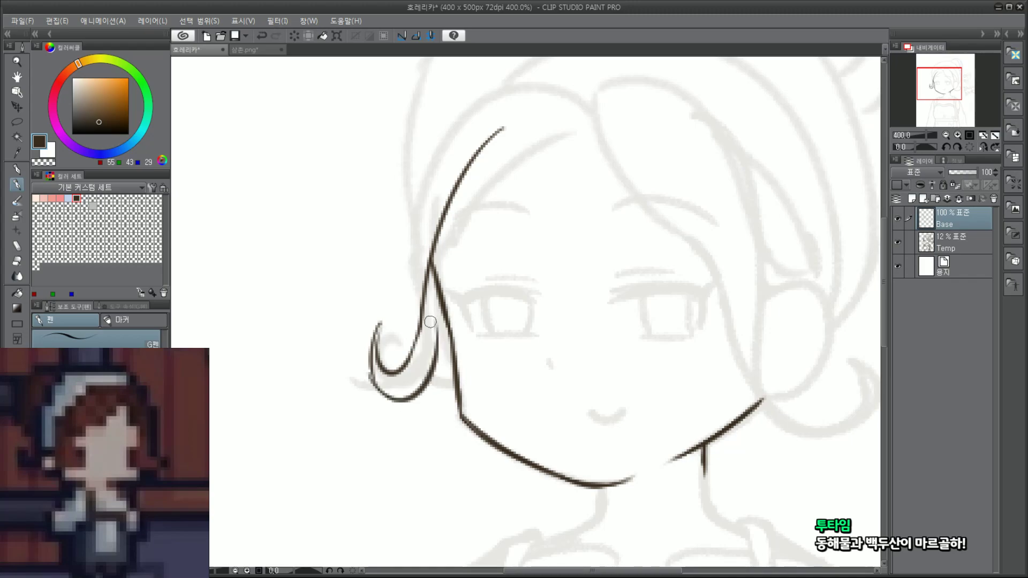
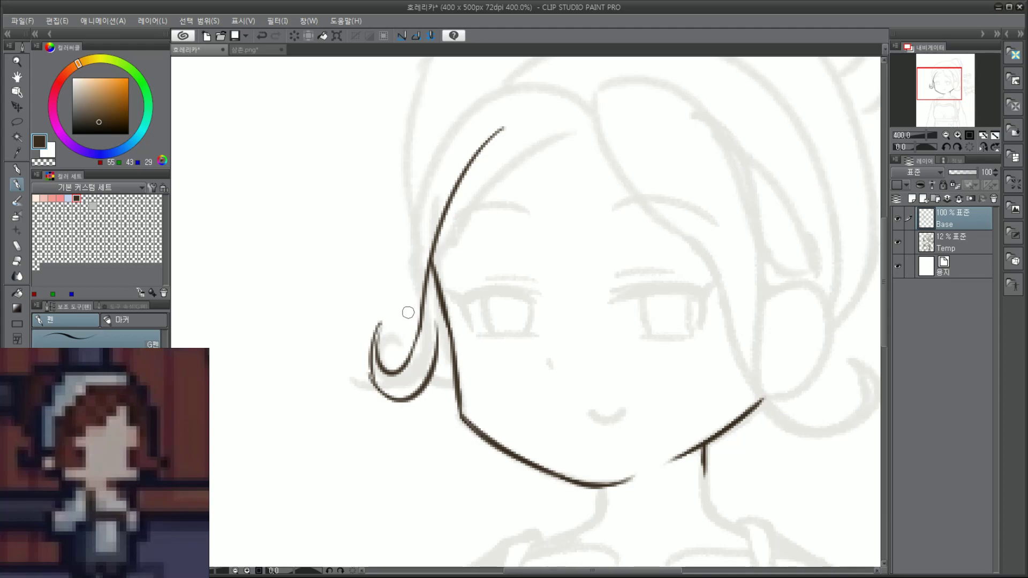
{"action": "key", "text": "ctrl+z"}
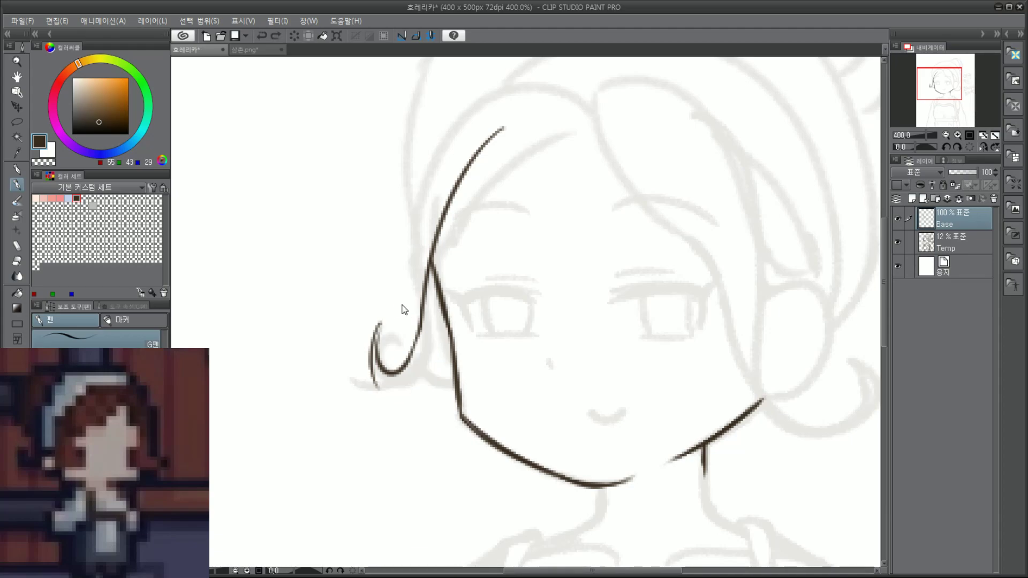
{"action": "key", "text": "ctrl+z"}
Step: Try several arcs for the outer contour of the left hair, from the hairline down toward the curl
{"action": "left_click_drag", "start_coordinate": [459, 96], "coordinate": [391, 342]}
{"action": "key", "text": "ctrl+z"}
{"action": "left_click_drag", "start_coordinate": [492, 81], "coordinate": [398, 321]}
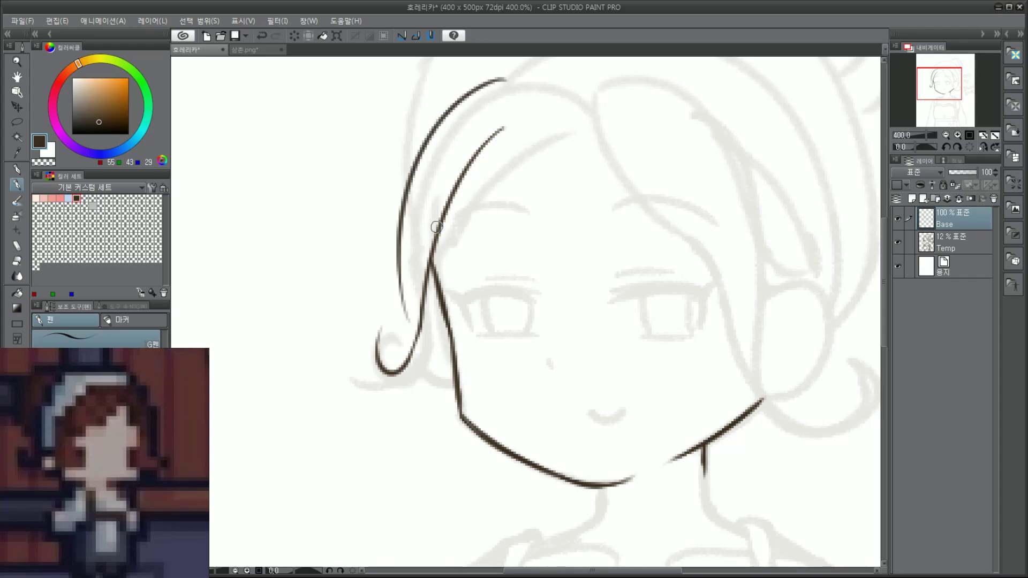
{"action": "key", "text": "ctrl+z"}
{"action": "mouse_move", "coordinate": [508, 72]}
{"action": "left_mouse_down"}
{"action": "mouse_move", "coordinate": [402, 149]}
{"action": "mouse_move", "coordinate": [400, 345]}
{"action": "left_mouse_up"}
{"action": "key", "text": "ctrl+z"}
{"action": "key", "text": "ctrl+z"}
{"action": "left_click", "coordinate": [512, 75], "text": "ctrl+shift"}
{"action": "left_click_drag", "start_coordinate": [512, 75], "coordinate": [397, 321]}
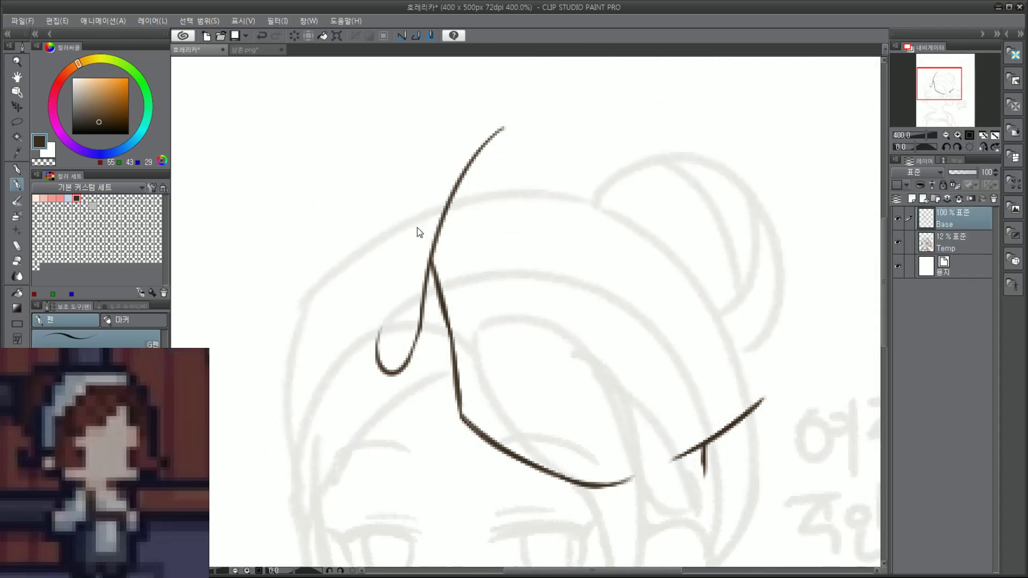
{"action": "key", "text": "ctrl+z"}
{"action": "mouse_move", "coordinate": [509, 79]}
{"action": "left_mouse_down"}
{"action": "mouse_move", "coordinate": [388, 325]}
{"action": "mouse_move", "coordinate": [438, 120]}
{"action": "mouse_move", "coordinate": [397, 293]}
{"action": "left_mouse_up"}
{"action": "key", "text": "ctrl+z"}
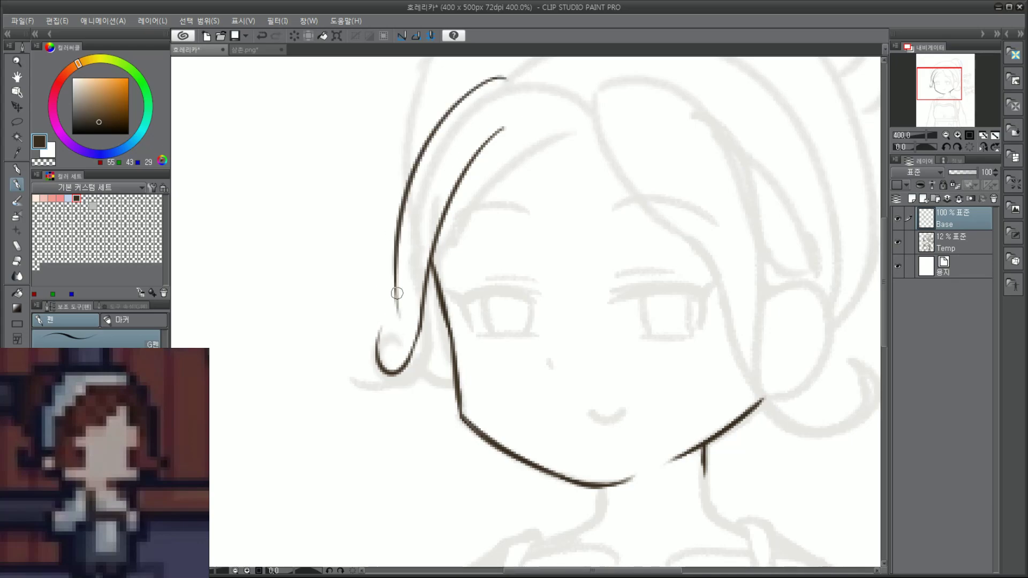
{"action": "key", "text": "ctrl+z"}
Step: Ink the outer contour of the left side lock from the hairline down and connect it to the curl's tip
{"action": "mouse_move", "coordinate": [512, 85]}
{"action": "left_mouse_down"}
{"action": "mouse_move", "coordinate": [393, 264]}
{"action": "mouse_move", "coordinate": [399, 300]}
{"action": "mouse_move", "coordinate": [368, 342]}
{"action": "left_mouse_up"}
{"action": "key", "text": "ctrl+z"}
{"action": "mouse_move", "coordinate": [404, 245]}
{"action": "left_mouse_down"}
{"action": "mouse_move", "coordinate": [393, 351]}
{"action": "mouse_move", "coordinate": [365, 335]}
{"action": "left_mouse_up"}
{"action": "key", "text": "ctrl+z"}
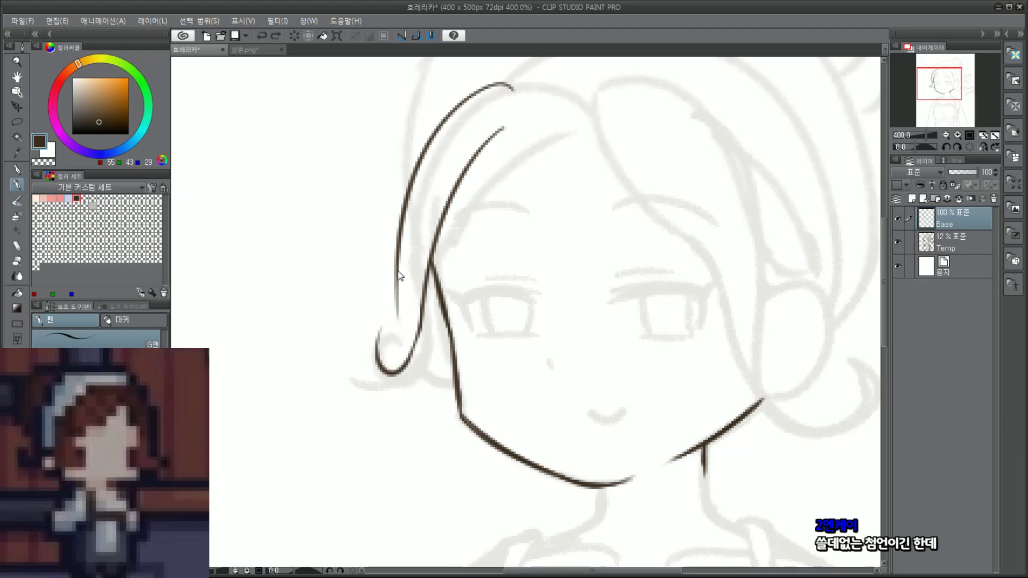
{"action": "mouse_move", "coordinate": [396, 271]}
{"action": "left_mouse_down"}
{"action": "mouse_move", "coordinate": [348, 286]}
{"action": "mouse_move", "coordinate": [377, 339]}
{"action": "left_mouse_up"}
{"action": "key", "text": "ctrl+z"}
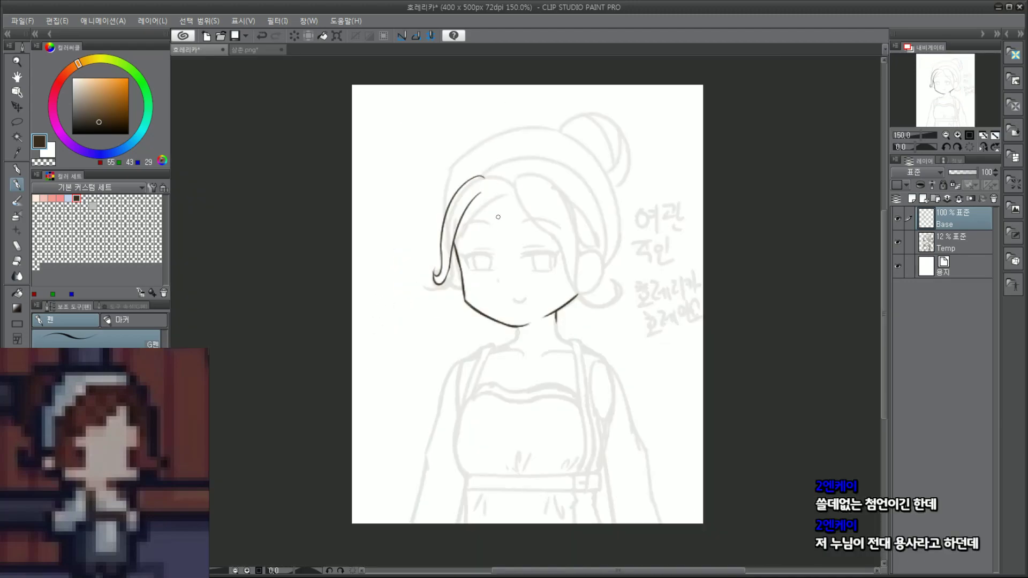
Step: Try a large round loop beside the jaw on the right side of the face
{"action": "scroll", "coordinate": [490, 218], "scroll_direction": "up", "scroll_amount": 4}
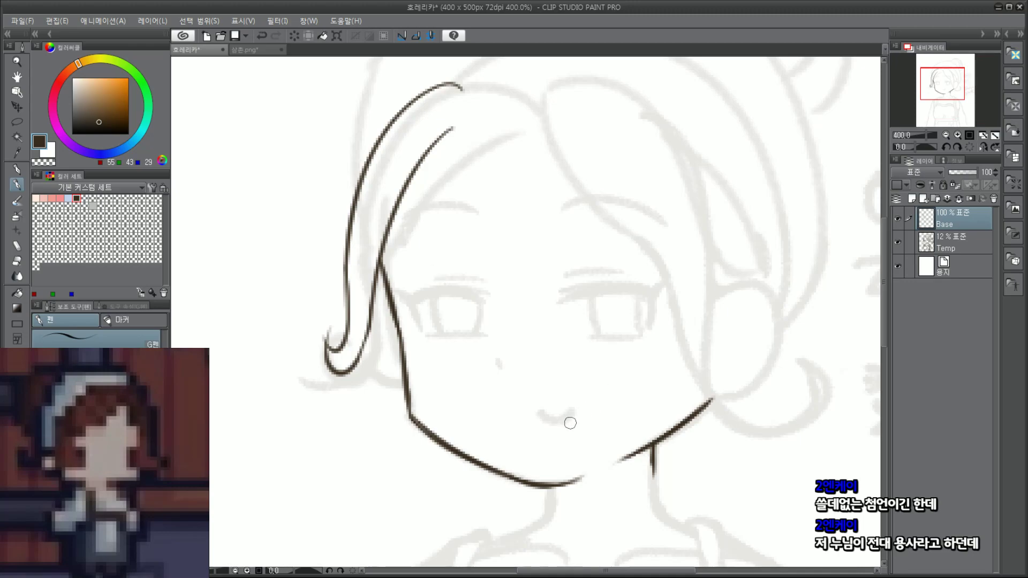
{"action": "mouse_move", "coordinate": [763, 467]}
{"action": "left_mouse_down"}
{"action": "mouse_move", "coordinate": [840, 396]}
{"action": "mouse_move", "coordinate": [780, 454]}
{"action": "left_mouse_up"}
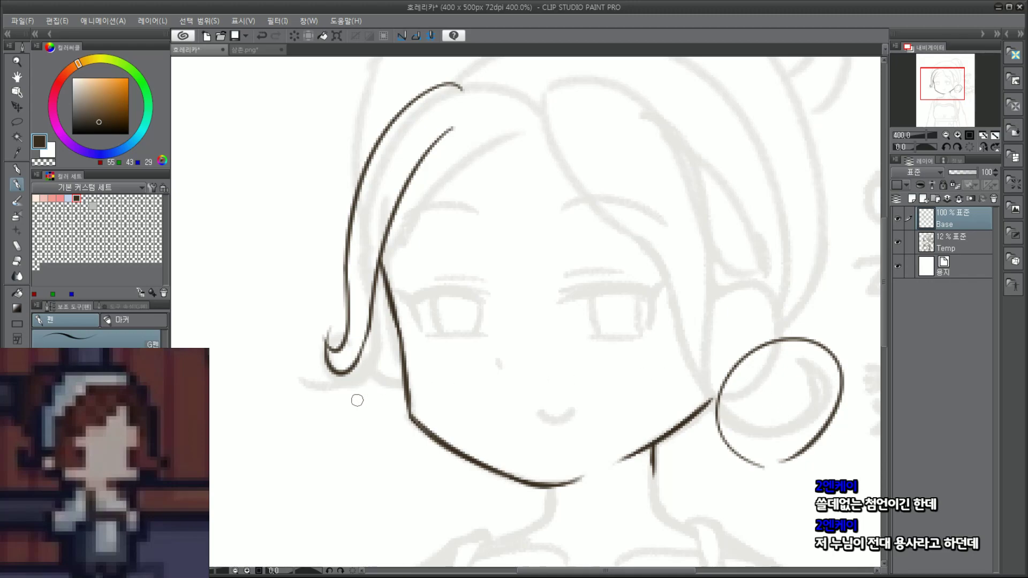
{"action": "key", "text": "ctrl+z"}
Step: Undo the small curl of the left side lock and the lower part of its inner line
{"action": "key", "text": "ctrl+z"}
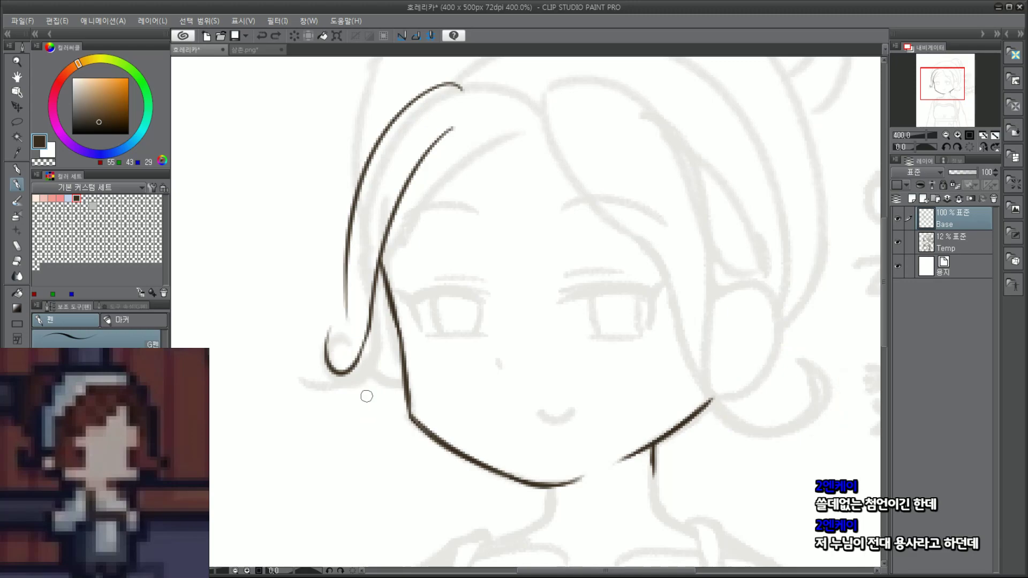
{"action": "key", "text": "ctrl+z"}
{"action": "key", "text": "ctrl+z"}
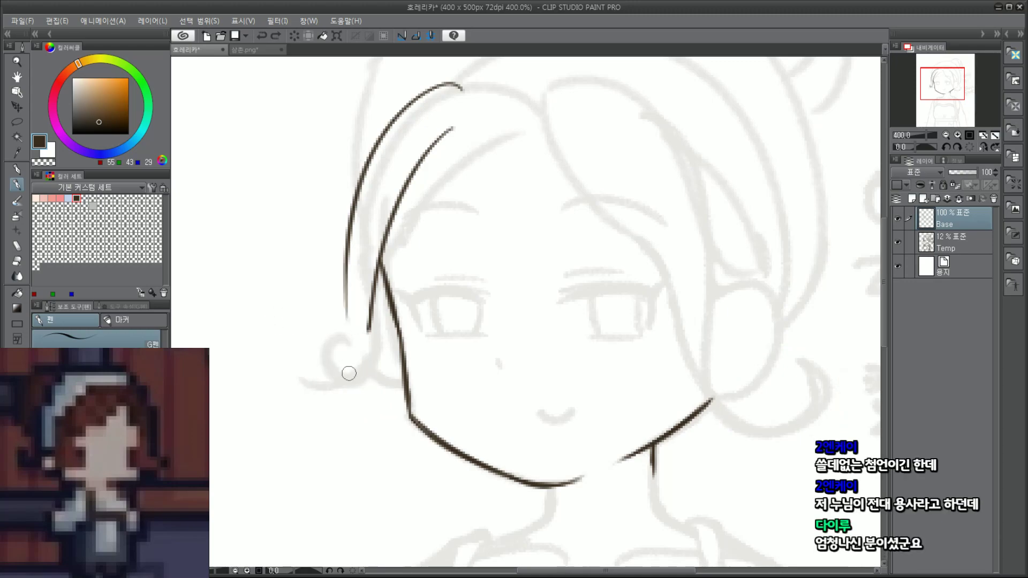
{"action": "key", "text": "ctrl+z"}
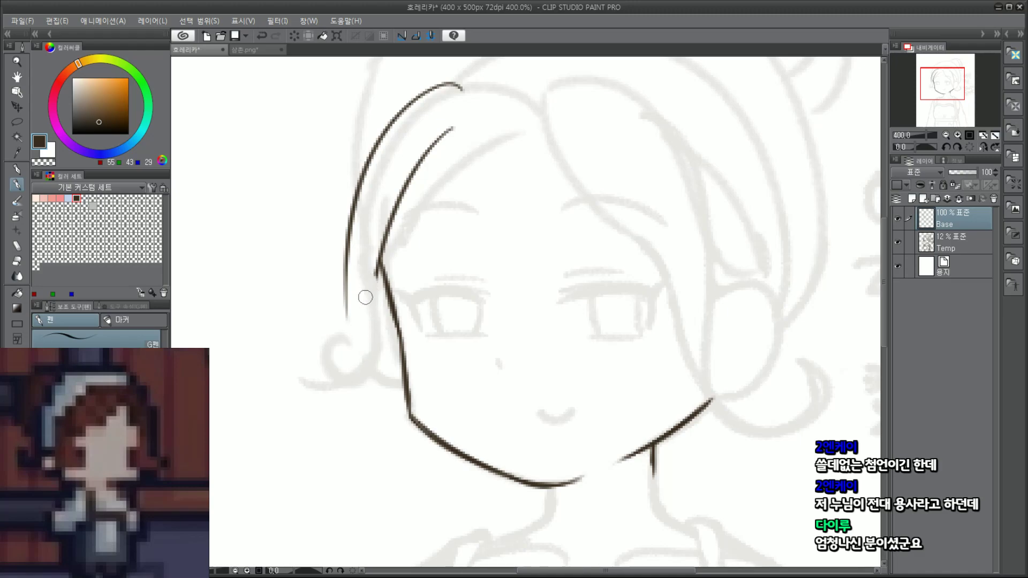
Step: Try several strokes continuing the left lock's outer contour down toward a wider curl
{"action": "mouse_move", "coordinate": [346, 253]}
{"action": "left_mouse_down"}
{"action": "mouse_move", "coordinate": [344, 340]}
{"action": "mouse_move", "coordinate": [326, 402]}
{"action": "mouse_move", "coordinate": [310, 328]}
{"action": "left_mouse_up"}
{"action": "key", "text": "ctrl+z"}
{"action": "key", "text": "ctrl+z"}
{"action": "left_click_drag", "start_coordinate": [346, 252], "coordinate": [316, 374]}
{"action": "key", "text": "ctrl+z"}
{"action": "left_click_drag", "start_coordinate": [345, 256], "coordinate": [311, 354]}
{"action": "key", "text": "ctrl+z"}
{"action": "left_click_drag", "start_coordinate": [347, 250], "coordinate": [289, 335]}
{"action": "key", "text": "ctrl+z"}
{"action": "left_click_drag", "start_coordinate": [346, 257], "coordinate": [306, 348]}
{"action": "key", "text": "ctrl+z"}
{"action": "key", "text": "ctrl+z"}
{"action": "mouse_move", "coordinate": [353, 241]}
{"action": "left_mouse_down"}
{"action": "mouse_move", "coordinate": [359, 386]}
{"action": "mouse_move", "coordinate": [355, 365]}
{"action": "left_mouse_up"}
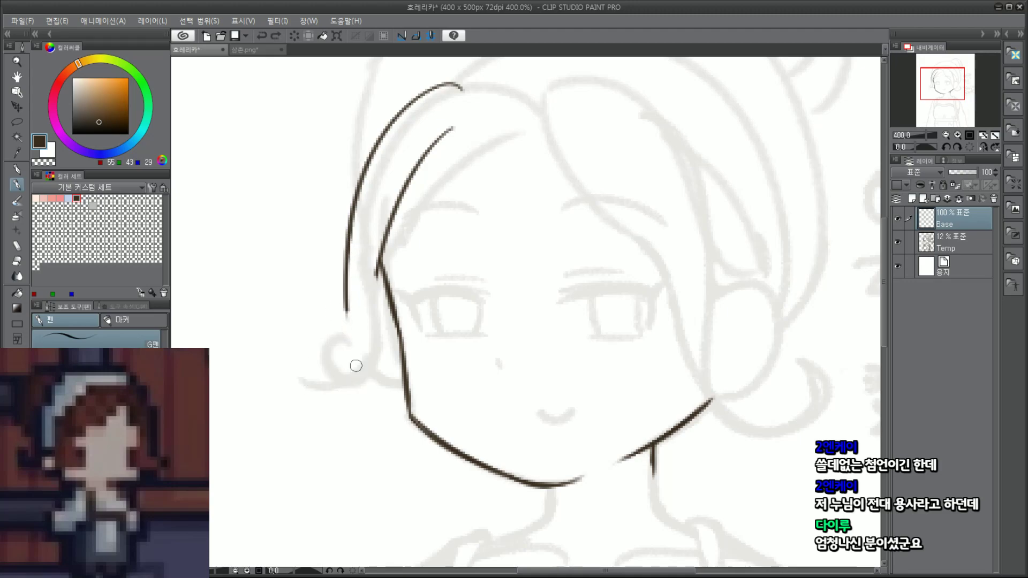
{"action": "key", "text": "ctrl+z"}
{"action": "left_click_drag", "start_coordinate": [348, 228], "coordinate": [351, 351]}
{"action": "key", "text": "ctrl+z"}
Step: Extend the left lock's outer contour downward and sweep it up into a wider curl
{"action": "left_click_drag", "start_coordinate": [345, 307], "coordinate": [294, 378]}
{"action": "key", "text": "ctrl+z"}
{"action": "mouse_move", "coordinate": [344, 304]}
{"action": "left_mouse_down"}
{"action": "mouse_move", "coordinate": [294, 335]}
{"action": "mouse_move", "coordinate": [349, 363]}
{"action": "mouse_move", "coordinate": [300, 345]}
{"action": "mouse_move", "coordinate": [330, 428]}
{"action": "mouse_move", "coordinate": [394, 426]}
{"action": "left_mouse_up"}
{"action": "key", "text": "ctrl+z"}
{"action": "key", "text": "ctrl+z"}
{"action": "key", "text": "ctrl+z"}
Step: Try several lower arcs from the new curl's tip around toward the jaw
{"action": "left_click_drag", "start_coordinate": [287, 368], "coordinate": [381, 396]}
{"action": "key", "text": "ctrl+z"}
{"action": "left_click_drag", "start_coordinate": [300, 344], "coordinate": [385, 396]}
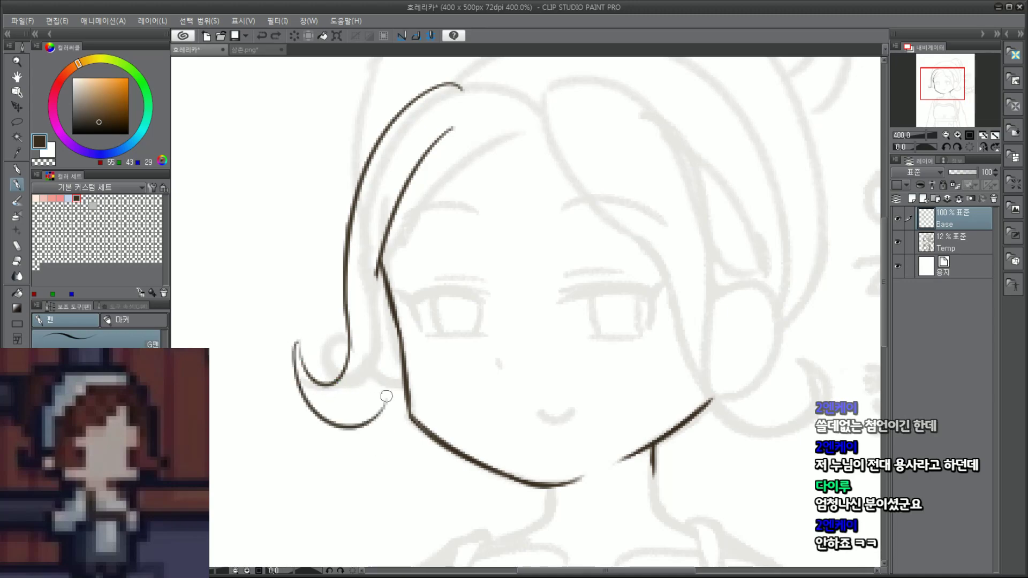
{"action": "key", "text": "ctrl+z"}
{"action": "left_click_drag", "start_coordinate": [298, 345], "coordinate": [379, 399]}
{"action": "key", "text": "ctrl+z"}
{"action": "left_click_drag", "start_coordinate": [296, 344], "coordinate": [356, 374]}
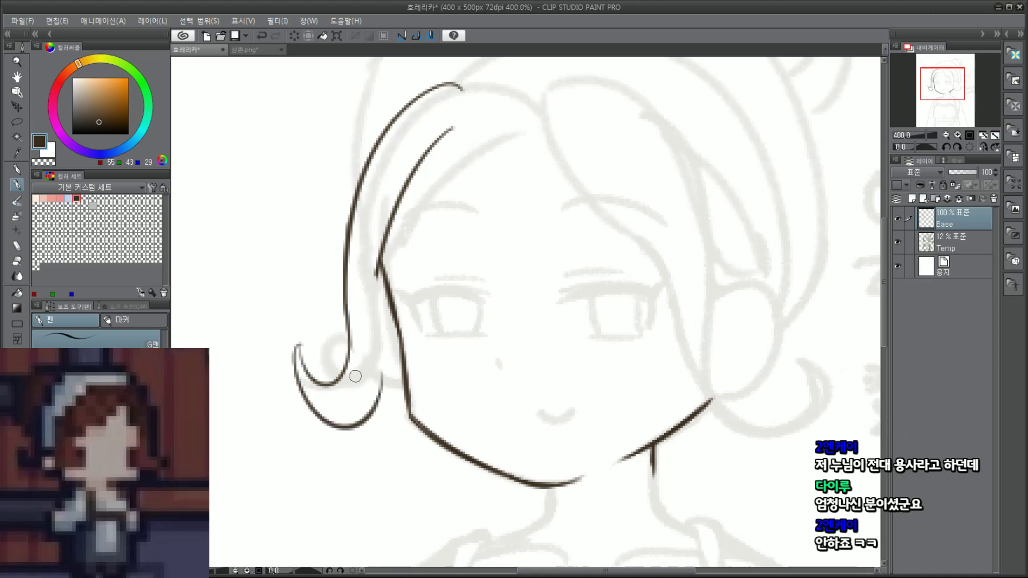
{"action": "key", "text": "ctrl+z"}
{"action": "mouse_move", "coordinate": [297, 342]}
{"action": "left_mouse_down"}
{"action": "mouse_move", "coordinate": [375, 398]}
{"action": "mouse_move", "coordinate": [372, 335]}
{"action": "left_mouse_up"}
{"action": "key", "text": "ctrl+z"}
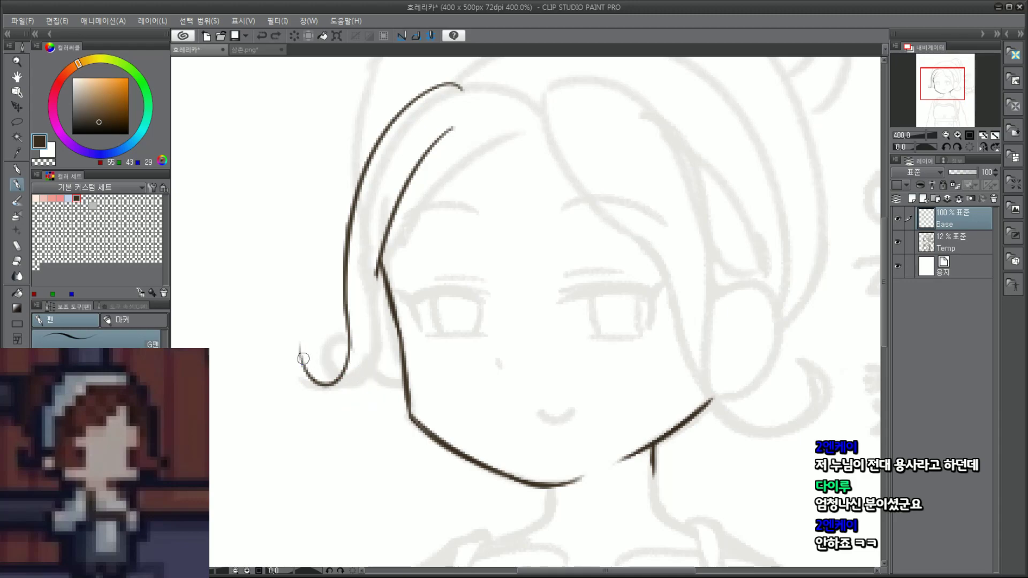
{"action": "key", "text": "ctrl+y"}
{"action": "key", "text": "ctrl+z"}
Step: Try short strokes for the outer side of the curl, starting at its tip
{"action": "left_click_drag", "start_coordinate": [303, 327], "coordinate": [319, 390]}
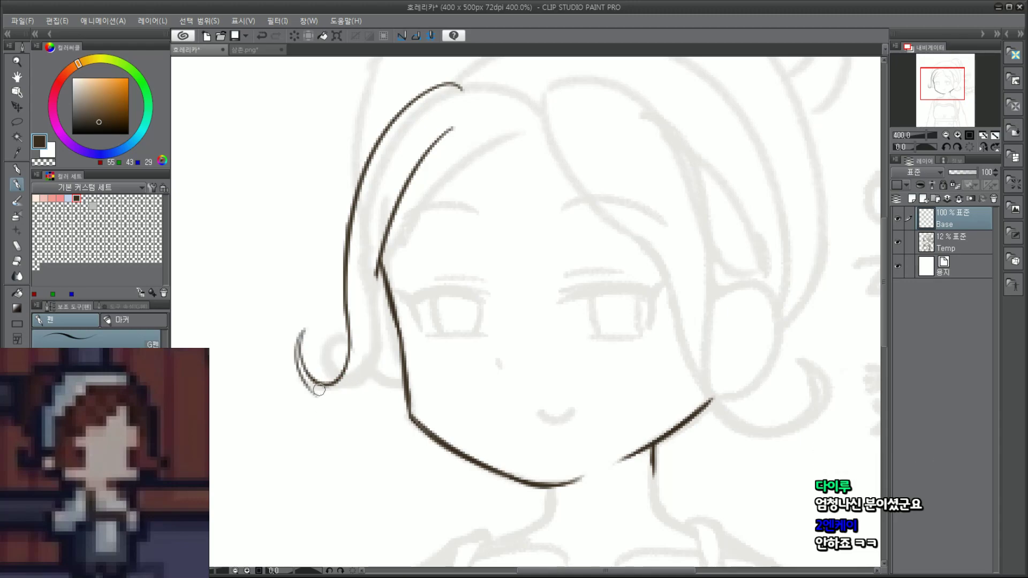
{"action": "left_click_drag", "start_coordinate": [298, 321], "coordinate": [305, 413]}
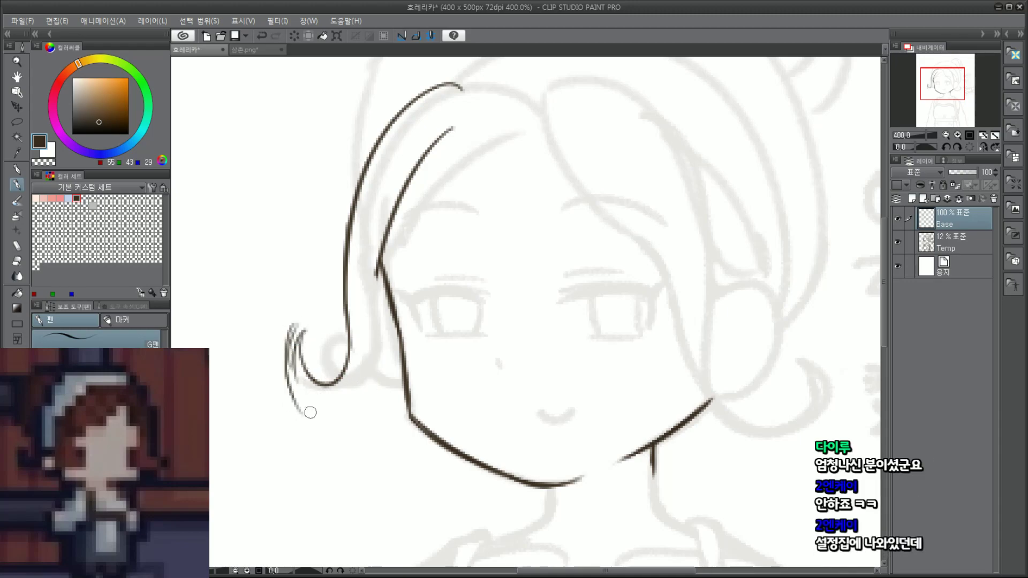
{"action": "key", "text": "ctrl+z"}
{"action": "left_click_drag", "start_coordinate": [299, 321], "coordinate": [298, 407]}
{"action": "key", "text": "ctrl+z"}
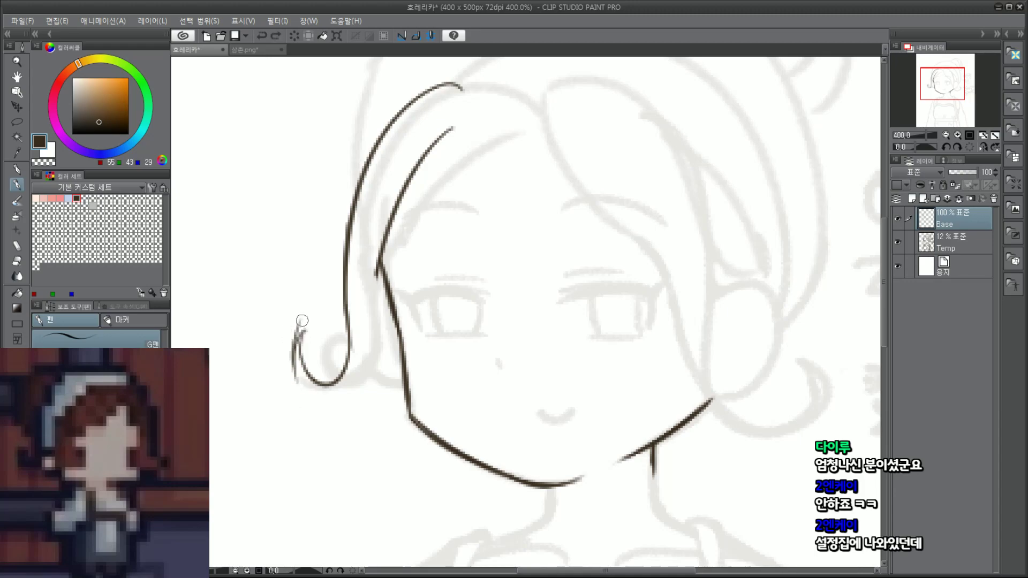
{"action": "left_click_drag", "start_coordinate": [299, 321], "coordinate": [296, 413]}
{"action": "key", "text": "ctrl+z"}
{"action": "left_click_drag", "start_coordinate": [300, 319], "coordinate": [297, 412]}
{"action": "key", "text": "ctrl+z"}
{"action": "left_click_drag", "start_coordinate": [301, 322], "coordinate": [299, 412]}
{"action": "key", "text": "ctrl+z"}
{"action": "left_click_drag", "start_coordinate": [299, 320], "coordinate": [299, 414]}
{"action": "key", "text": "ctrl+z"}
Step: Try a full sweep from the curl's tip around its underside and up to the cheek
{"action": "left_click_drag", "start_coordinate": [288, 355], "coordinate": [355, 390]}
{"action": "key", "text": "ctrl+z"}
{"action": "mouse_move", "coordinate": [300, 324]}
{"action": "left_mouse_down"}
{"action": "mouse_move", "coordinate": [296, 395]}
{"action": "mouse_move", "coordinate": [362, 381]}
{"action": "mouse_move", "coordinate": [290, 347]}
{"action": "mouse_move", "coordinate": [356, 375]}
{"action": "mouse_move", "coordinate": [389, 319]}
{"action": "left_mouse_up"}
{"action": "key", "text": "ctrl+z"}
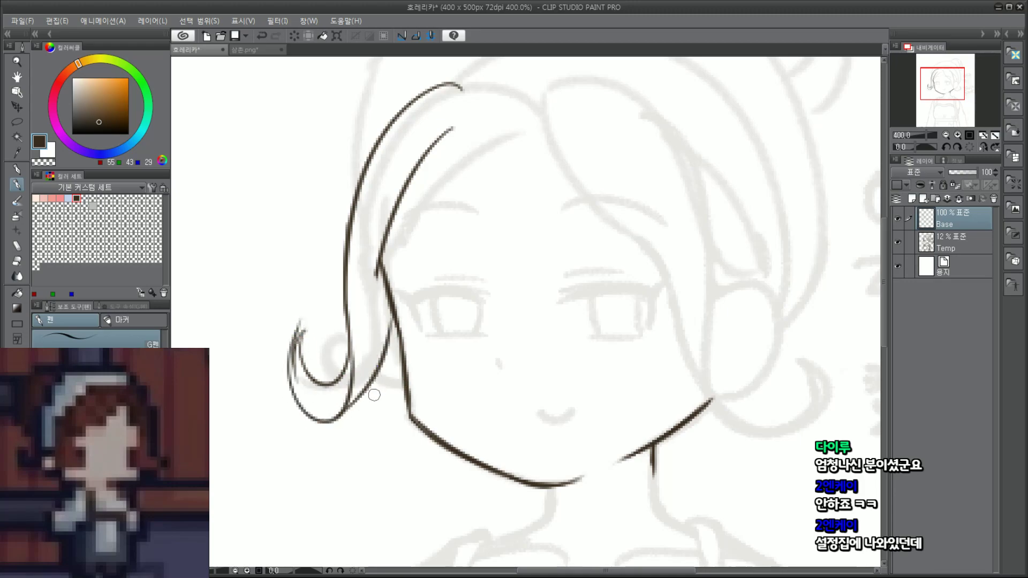
{"action": "key", "text": "ctrl+z"}
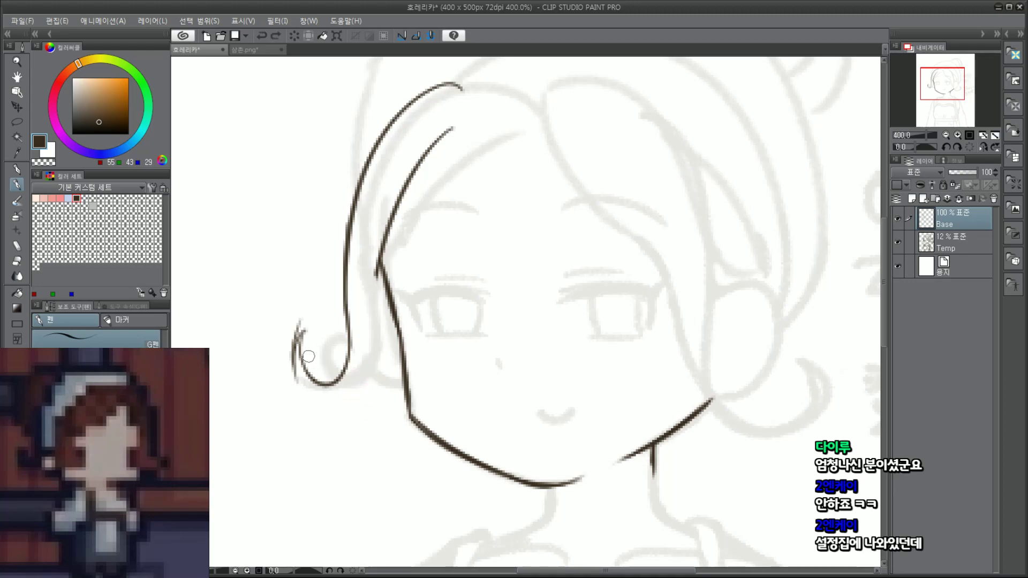
Step: Ink the left lock's inner edge from the temple down, sweeping beneath the curl and up to its tip
{"action": "left_click_drag", "start_coordinate": [385, 280], "coordinate": [337, 417]}
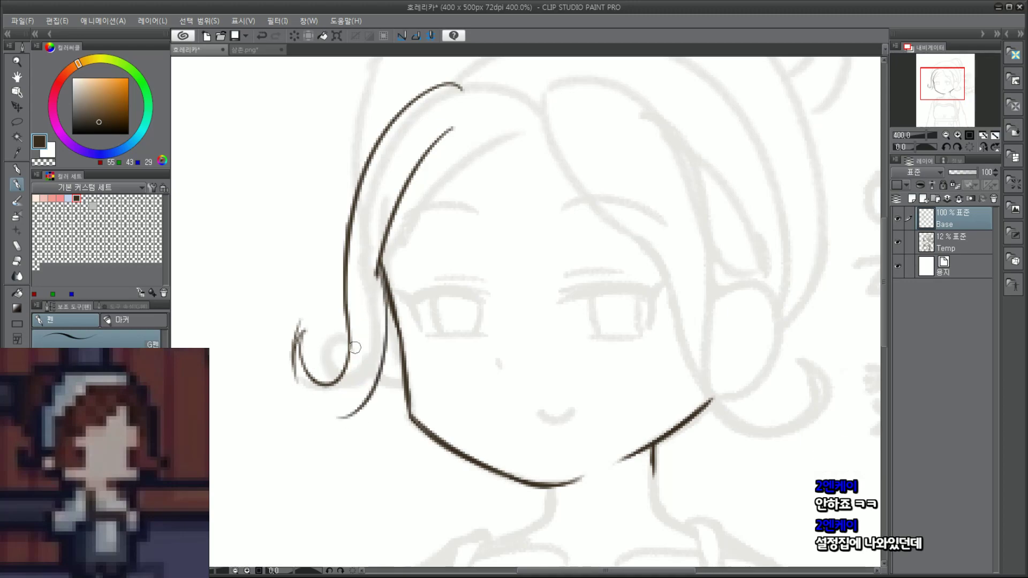
{"action": "key", "text": "ctrl+z"}
{"action": "mouse_move", "coordinate": [383, 276]}
{"action": "left_mouse_down"}
{"action": "mouse_move", "coordinate": [352, 408]}
{"action": "mouse_move", "coordinate": [314, 402]}
{"action": "left_mouse_up"}
{"action": "key", "text": "ctrl+z"}
{"action": "mouse_move", "coordinate": [390, 297]}
{"action": "left_mouse_down"}
{"action": "mouse_move", "coordinate": [303, 422]}
{"action": "mouse_move", "coordinate": [306, 323]}
{"action": "left_mouse_up"}
{"action": "key", "text": "ctrl+z"}
{"action": "mouse_move", "coordinate": [378, 271]}
{"action": "left_mouse_down"}
{"action": "mouse_move", "coordinate": [282, 391]}
{"action": "mouse_move", "coordinate": [299, 328]}
{"action": "left_mouse_up"}
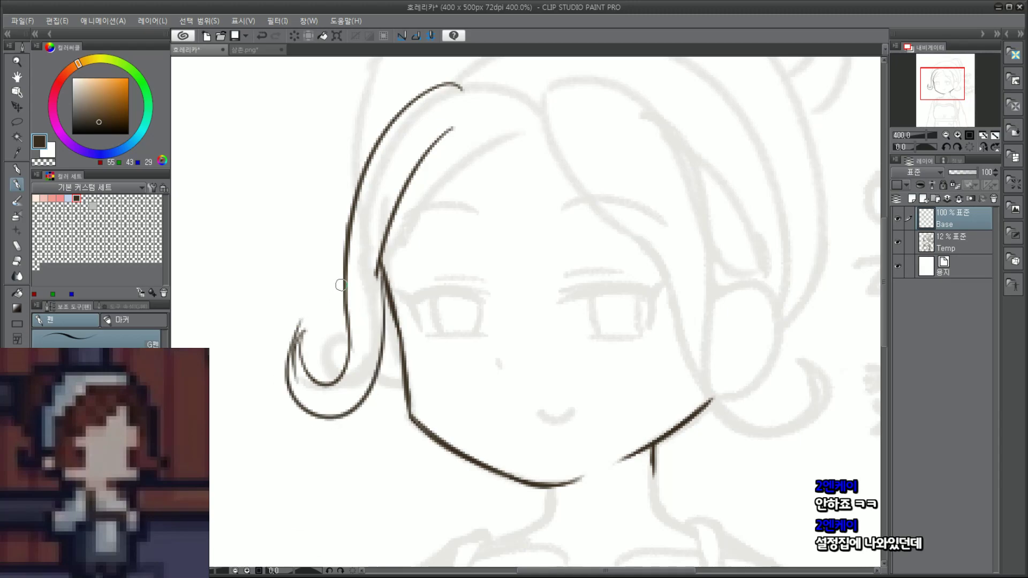
Step: Erase the overlapping strokes at the tip and outer side of the left curl
{"action": "scroll", "coordinate": [370, 298], "scroll_direction": "down", "scroll_amount": 5}
{"action": "scroll", "coordinate": [356, 314], "scroll_direction": "up", "scroll_amount": 5}
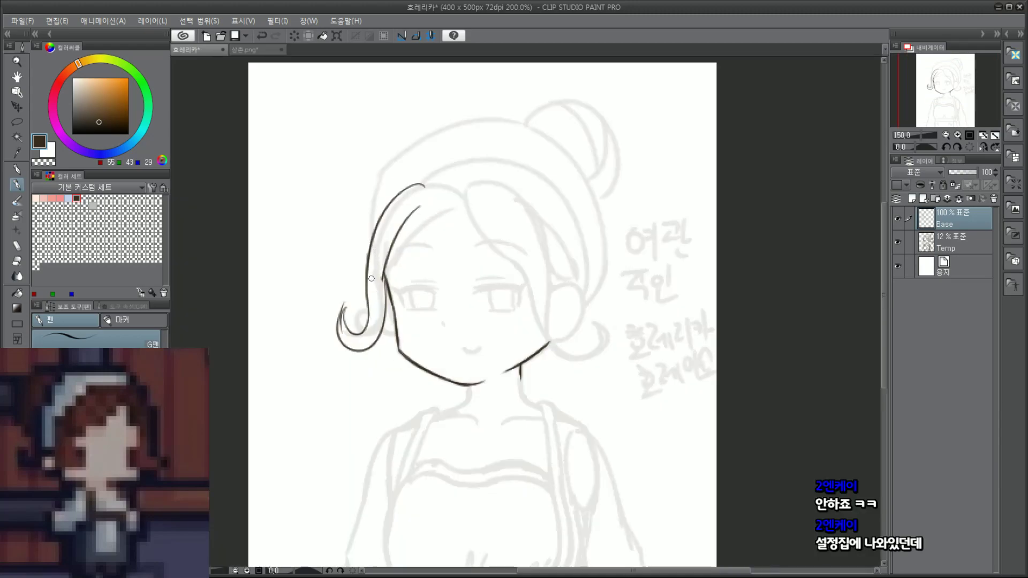
{"action": "scroll", "coordinate": [356, 315], "scroll_direction": "up", "scroll_amount": 3}
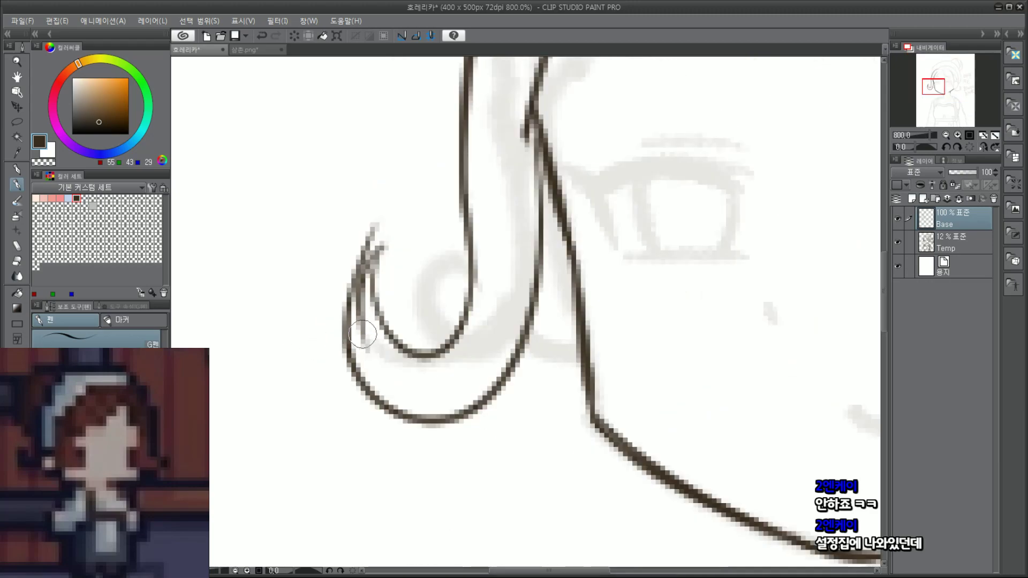
{"action": "mouse_move", "coordinate": [364, 253]}
{"action": "left_mouse_down"}
{"action": "mouse_move", "coordinate": [332, 328]}
{"action": "mouse_move", "coordinate": [335, 348]}
{"action": "left_mouse_up"}
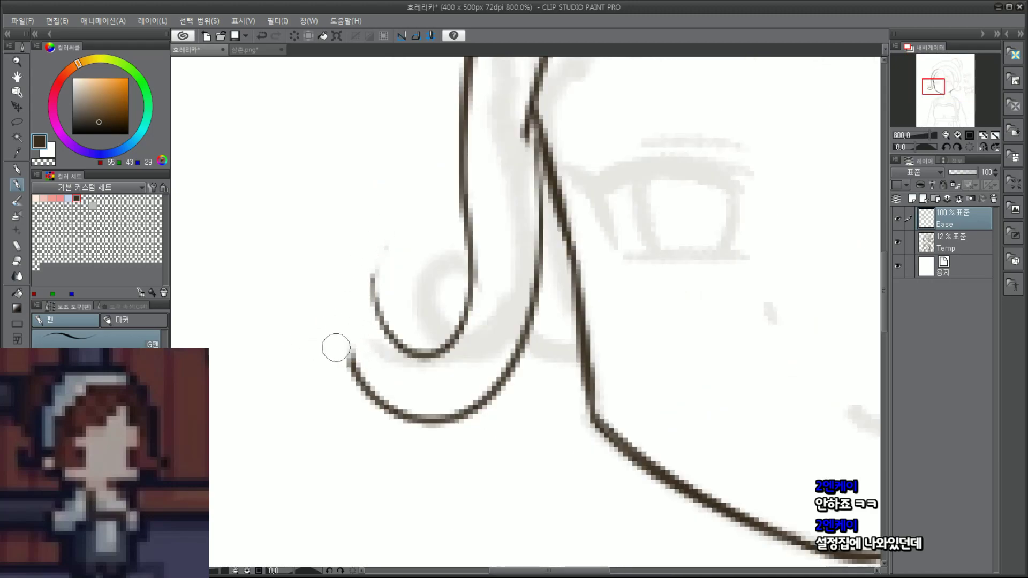
Step: Redraw the outer side of the left curl and join both lines in a pointed tip
{"action": "mouse_move", "coordinate": [370, 385]}
{"action": "left_mouse_down"}
{"action": "mouse_move", "coordinate": [342, 298]}
{"action": "mouse_move", "coordinate": [381, 239]}
{"action": "left_mouse_up"}
{"action": "key", "text": "ctrl+z"}
{"action": "key", "text": "ctrl+z"}
{"action": "key", "text": "ctrl+y"}
{"action": "key", "text": "ctrl+z"}
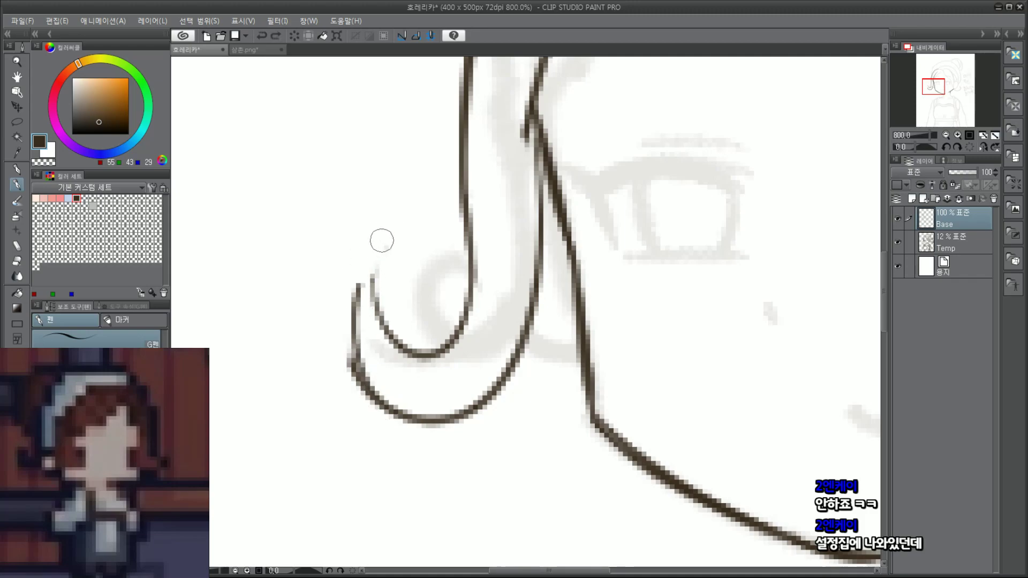
{"action": "key", "text": "ctrl+y"}
{"action": "mouse_move", "coordinate": [349, 357]}
{"action": "left_mouse_down"}
{"action": "mouse_move", "coordinate": [393, 230]}
{"action": "mouse_move", "coordinate": [378, 316]}
{"action": "left_mouse_up"}
{"action": "key", "text": "ctrl+z"}
{"action": "left_click_drag", "start_coordinate": [383, 239], "coordinate": [379, 319]}
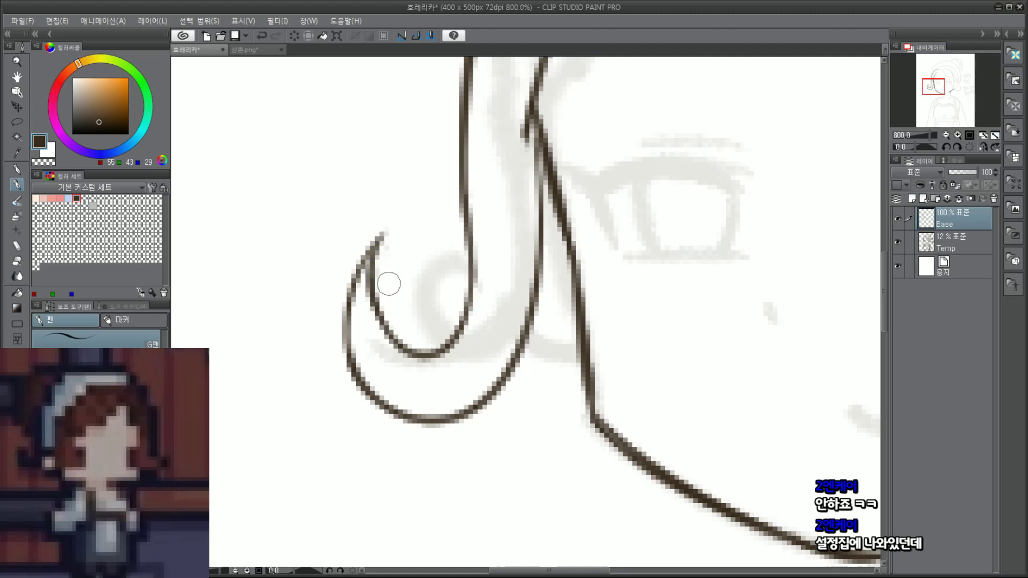
Step: Reinforce the lines around the curl's tip and touch up the lower part of the lock's outer contour
{"action": "mouse_move", "coordinate": [373, 264]}
{"action": "left_mouse_down"}
{"action": "mouse_move", "coordinate": [390, 337]}
{"action": "mouse_move", "coordinate": [413, 352]}
{"action": "left_mouse_up"}
{"action": "mouse_move", "coordinate": [379, 235]}
{"action": "left_mouse_down"}
{"action": "mouse_move", "coordinate": [359, 268]}
{"action": "mouse_move", "coordinate": [351, 365]}
{"action": "left_mouse_up"}
{"action": "left_click_drag", "start_coordinate": [353, 283], "coordinate": [360, 376]}
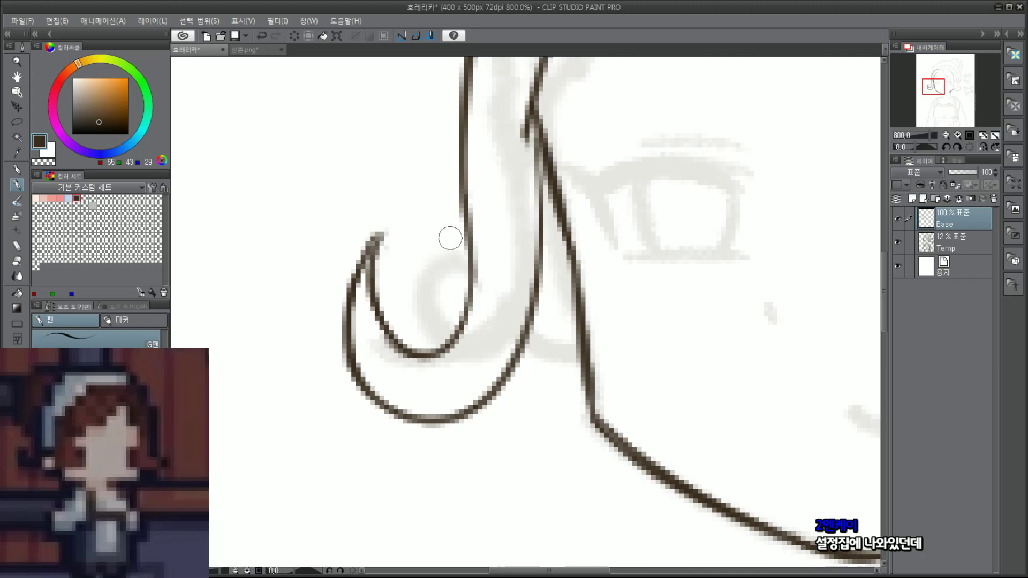
{"action": "key", "text": "ctrl+z"}
{"action": "mouse_move", "coordinate": [460, 198]}
{"action": "left_mouse_down"}
{"action": "mouse_move", "coordinate": [453, 341]}
{"action": "mouse_move", "coordinate": [466, 315]}
{"action": "mouse_move", "coordinate": [453, 341]}
{"action": "left_mouse_up"}
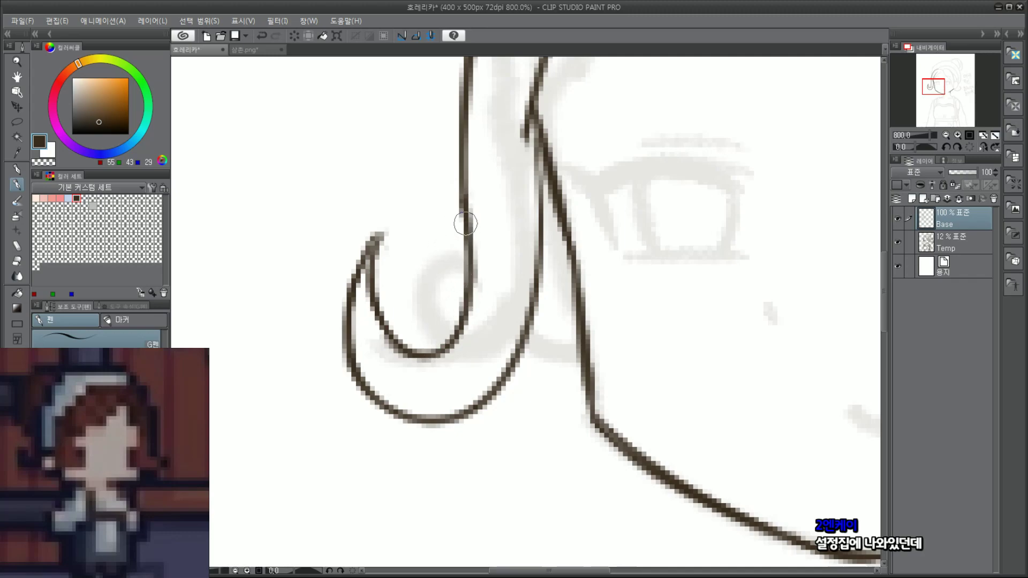
{"action": "left_click_drag", "start_coordinate": [466, 223], "coordinate": [437, 328]}
Step: Ink a short curved line joining the left lock's inner edge to the cheek above the jaw corner
{"action": "scroll", "coordinate": [737, 157], "scroll_direction": "down", "scroll_amount": 2}
{"action": "left_click_drag", "start_coordinate": [945, 85], "coordinate": [939, 82]}
{"action": "scroll", "coordinate": [432, 322], "scroll_direction": "up", "scroll_amount": 2}
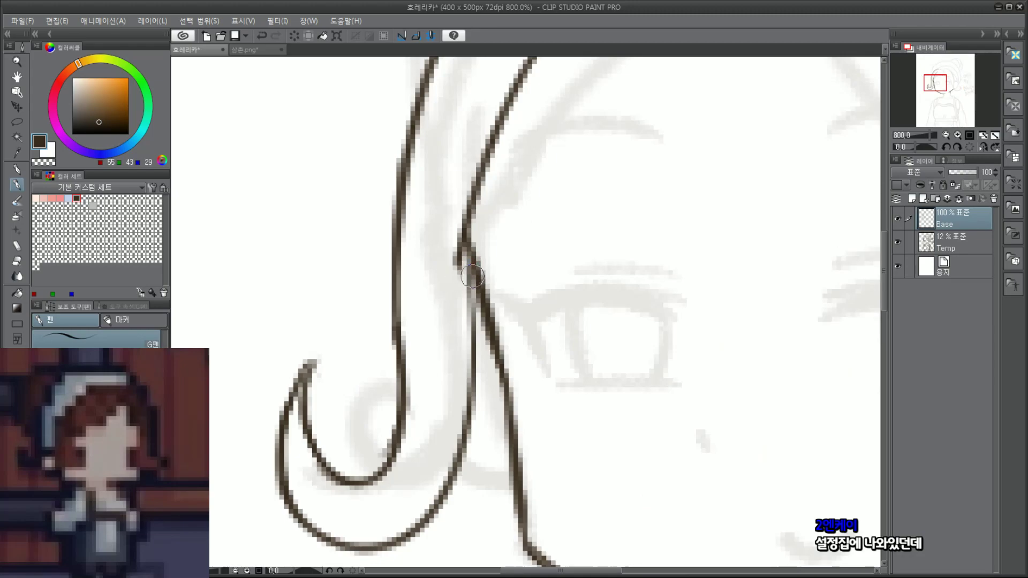
{"action": "left_click_drag", "start_coordinate": [464, 469], "coordinate": [512, 489]}
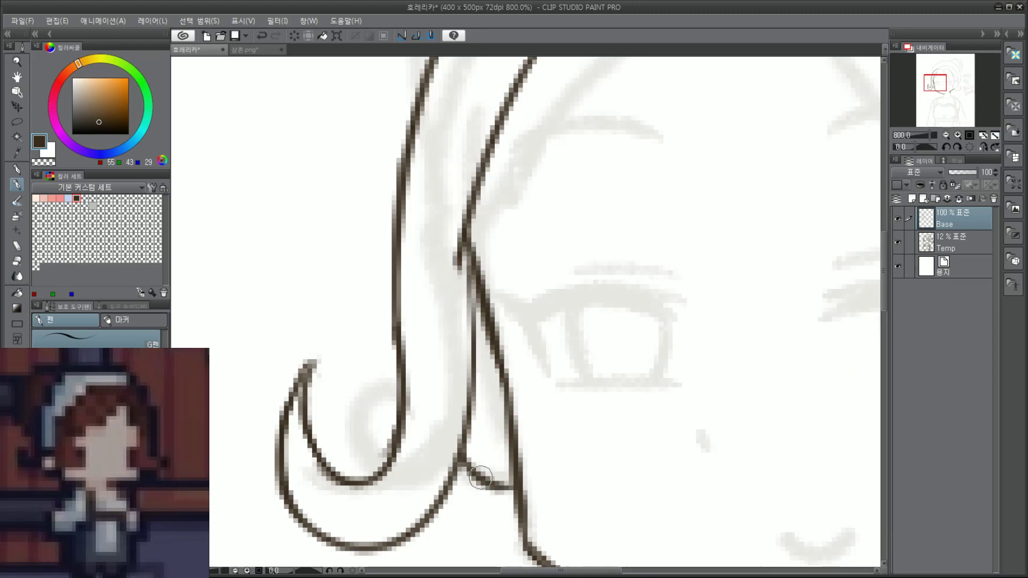
{"action": "key", "text": "ctrl+z"}
{"action": "left_click_drag", "start_coordinate": [464, 467], "coordinate": [511, 488]}
{"action": "key", "text": "ctrl+z"}
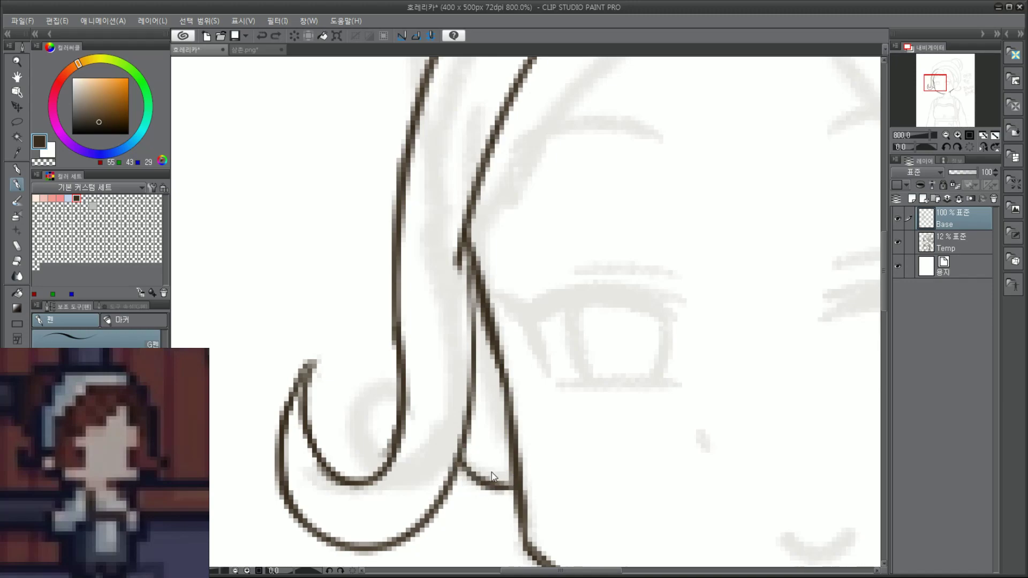
{"action": "mouse_move", "coordinate": [464, 460]}
{"action": "left_mouse_down"}
{"action": "mouse_move", "coordinate": [515, 486]}
{"action": "mouse_move", "coordinate": [503, 479]}
{"action": "left_mouse_up"}
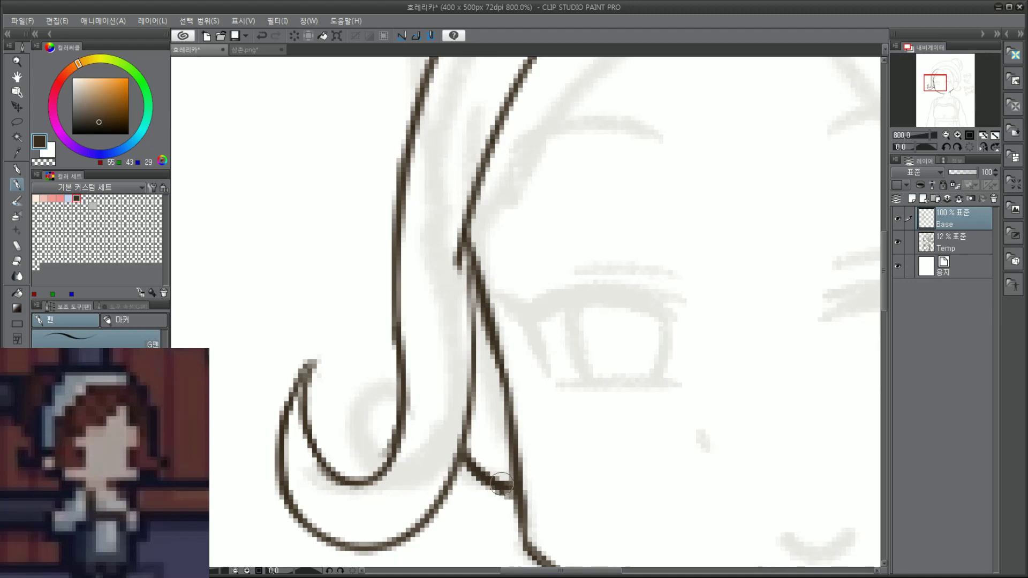
Step: Thicken the left lock's outer contour where it bends into the curl
{"action": "scroll", "coordinate": [517, 439], "scroll_direction": "down", "scroll_amount": 5}
{"action": "scroll", "coordinate": [577, 424], "scroll_direction": "up", "scroll_amount": 2}
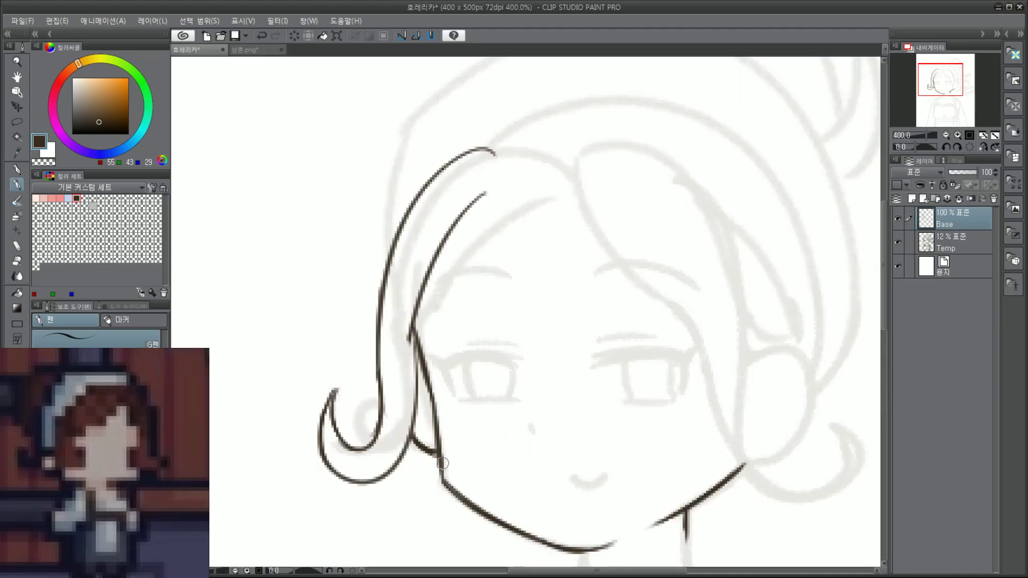
{"action": "scroll", "coordinate": [432, 433], "scroll_direction": "up", "scroll_amount": 3}
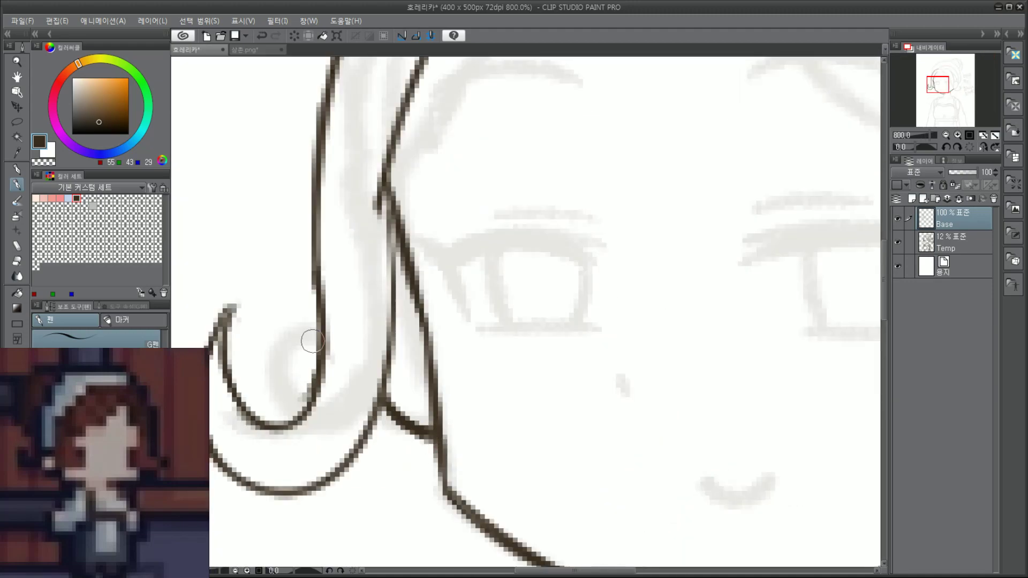
{"action": "mouse_move", "coordinate": [317, 278]}
{"action": "left_mouse_down"}
{"action": "mouse_move", "coordinate": [319, 339]}
{"action": "mouse_move", "coordinate": [279, 425]}
{"action": "left_mouse_up"}
{"action": "mouse_move", "coordinate": [314, 387]}
{"action": "left_mouse_down"}
{"action": "mouse_move", "coordinate": [298, 424]}
{"action": "mouse_move", "coordinate": [278, 428]}
{"action": "left_mouse_up"}
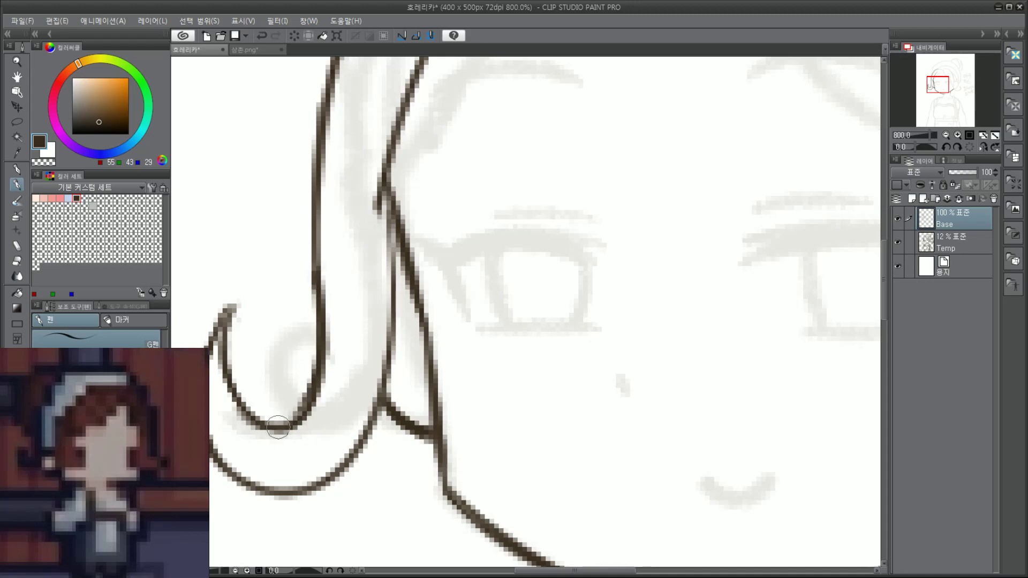
Step: Erase the stray line end at the temple and the lock's inner line running up to the hairline
{"action": "scroll", "coordinate": [278, 428], "scroll_direction": "down", "scroll_amount": 5}
{"action": "scroll", "coordinate": [322, 278], "scroll_direction": "up", "scroll_amount": 5}
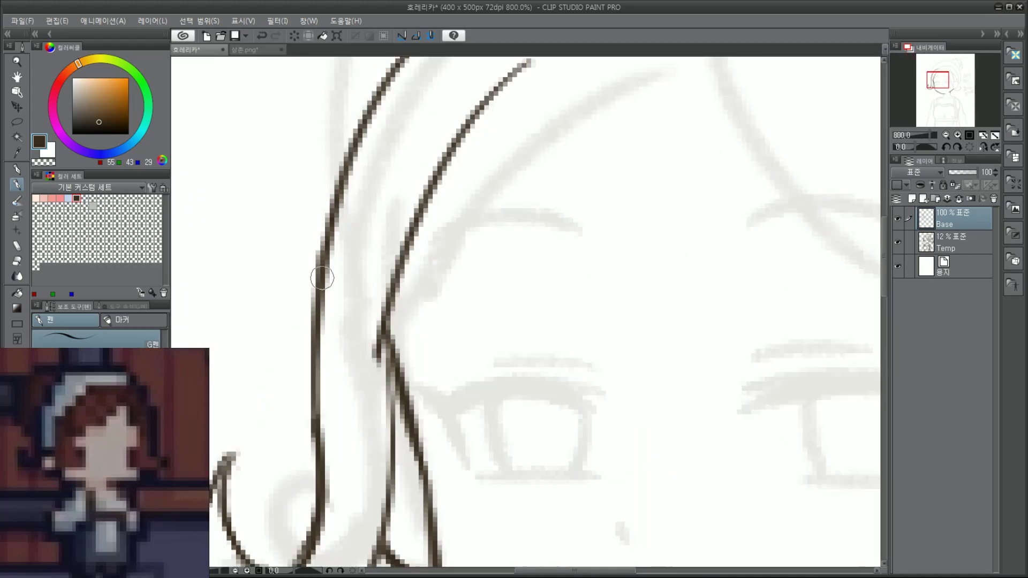
{"action": "scroll", "coordinate": [370, 328], "scroll_direction": "down", "scroll_amount": 4}
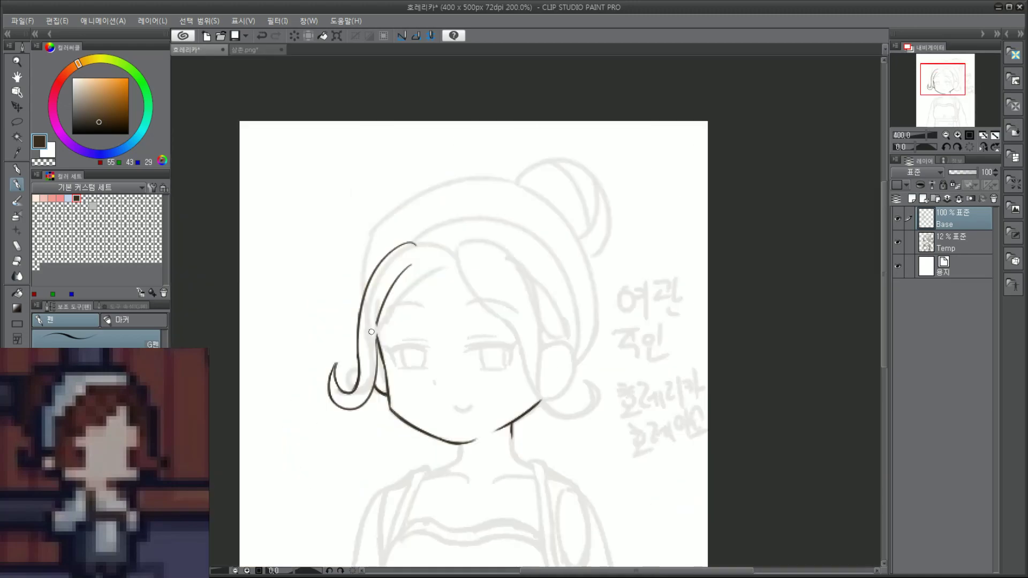
{"action": "scroll", "coordinate": [371, 330], "scroll_direction": "up", "scroll_amount": 2}
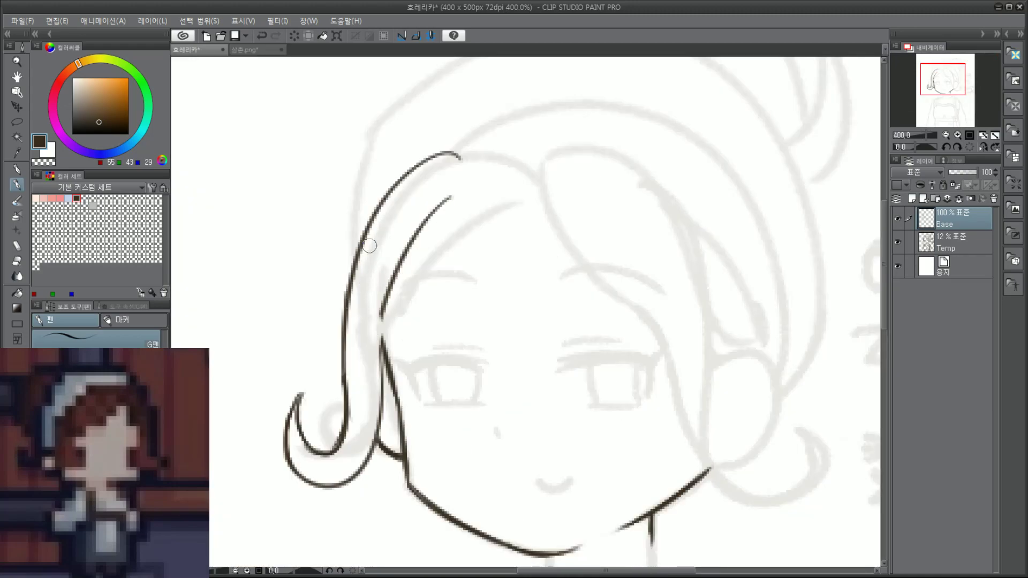
{"action": "mouse_move", "coordinate": [451, 199]}
{"action": "left_mouse_down"}
{"action": "mouse_move", "coordinate": [415, 230]}
{"action": "mouse_move", "coordinate": [379, 316]}
{"action": "left_mouse_up"}
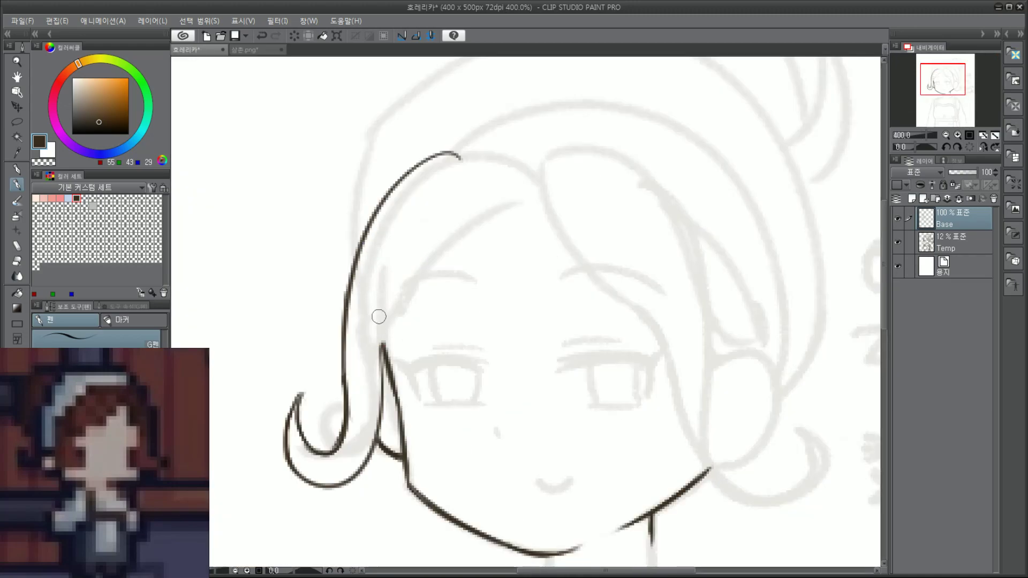
Step: Ink the left lock's inner edge as a smooth curve from the temple up onto the forehead
{"action": "left_click_drag", "start_coordinate": [512, 193], "coordinate": [390, 353]}
{"action": "key", "text": "ctrl+z"}
{"action": "left_click_drag", "start_coordinate": [483, 215], "coordinate": [388, 425]}
{"action": "key", "text": "ctrl+z"}
{"action": "mouse_move", "coordinate": [473, 214]}
{"action": "left_mouse_down"}
{"action": "mouse_move", "coordinate": [412, 260]}
{"action": "mouse_move", "coordinate": [387, 349]}
{"action": "left_mouse_up"}
{"action": "key", "text": "ctrl+z"}
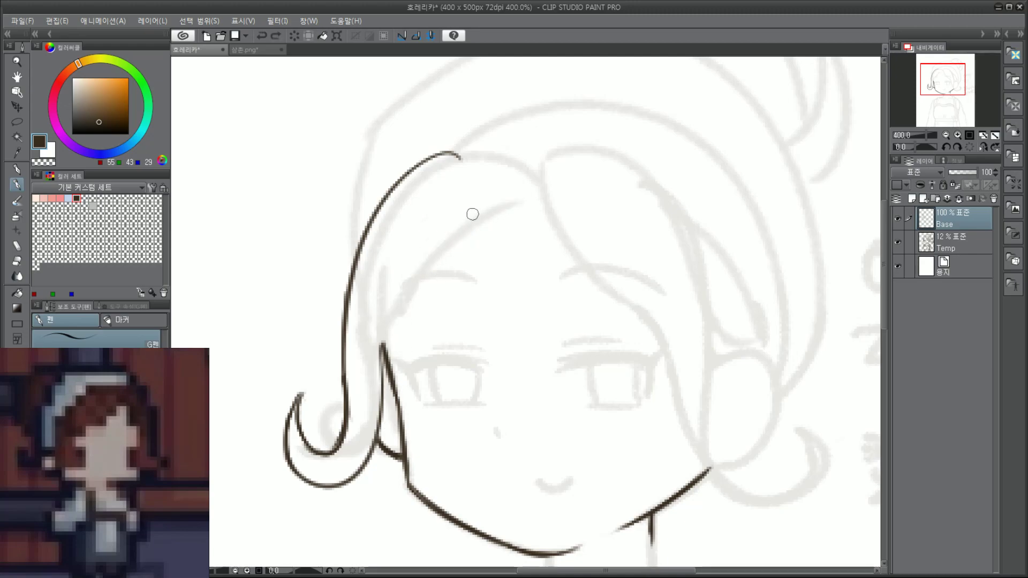
{"action": "left_click_drag", "start_coordinate": [473, 216], "coordinate": [382, 343]}
{"action": "key", "text": "ctrl+z"}
{"action": "mouse_move", "coordinate": [475, 217]}
{"action": "left_mouse_down"}
{"action": "mouse_move", "coordinate": [407, 257]}
{"action": "mouse_move", "coordinate": [382, 347]}
{"action": "left_mouse_up"}
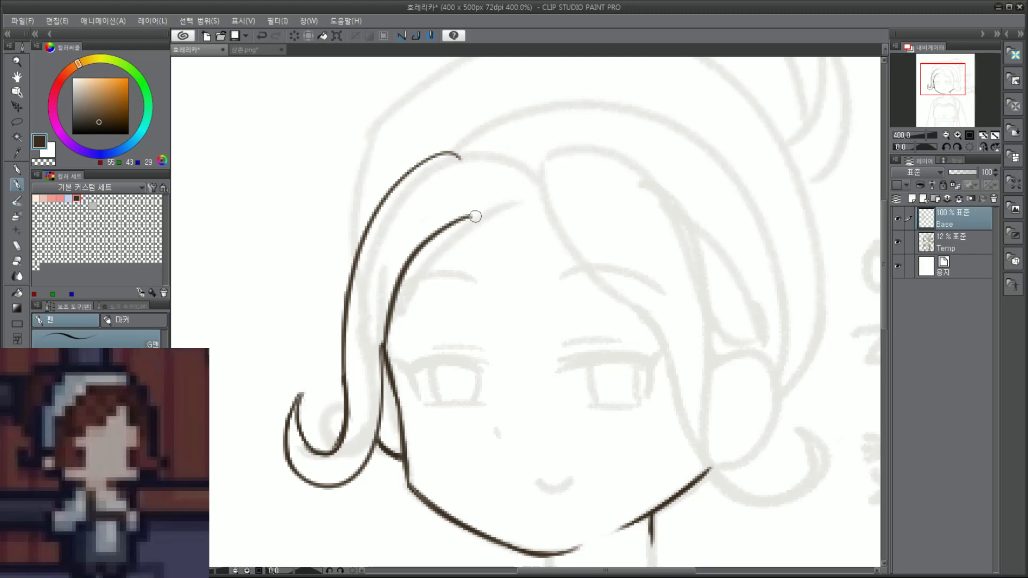
{"action": "key", "text": "ctrl+z"}
{"action": "mouse_move", "coordinate": [475, 216]}
{"action": "left_mouse_down"}
{"action": "mouse_move", "coordinate": [419, 238]}
{"action": "mouse_move", "coordinate": [381, 398]}
{"action": "left_mouse_up"}
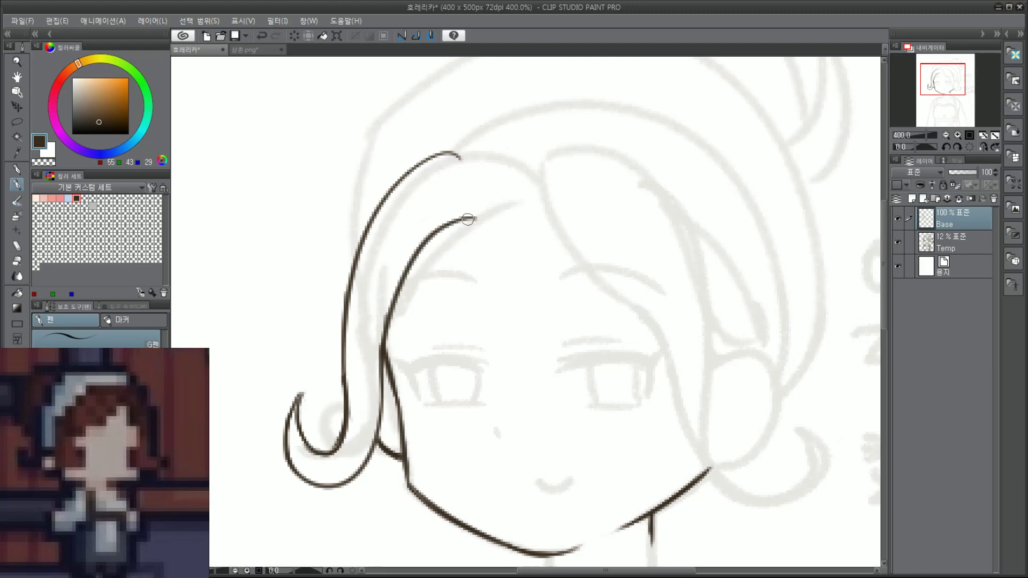
Step: Try to close the left lock's open top with a short curve between its outer and inner lines
{"action": "key", "text": "ctrl+z"}
{"action": "mouse_move", "coordinate": [400, 174]}
{"action": "left_mouse_down"}
{"action": "mouse_move", "coordinate": [467, 158]}
{"action": "mouse_move", "coordinate": [454, 154]}
{"action": "mouse_move", "coordinate": [472, 166]}
{"action": "mouse_move", "coordinate": [474, 227]}
{"action": "left_mouse_up"}
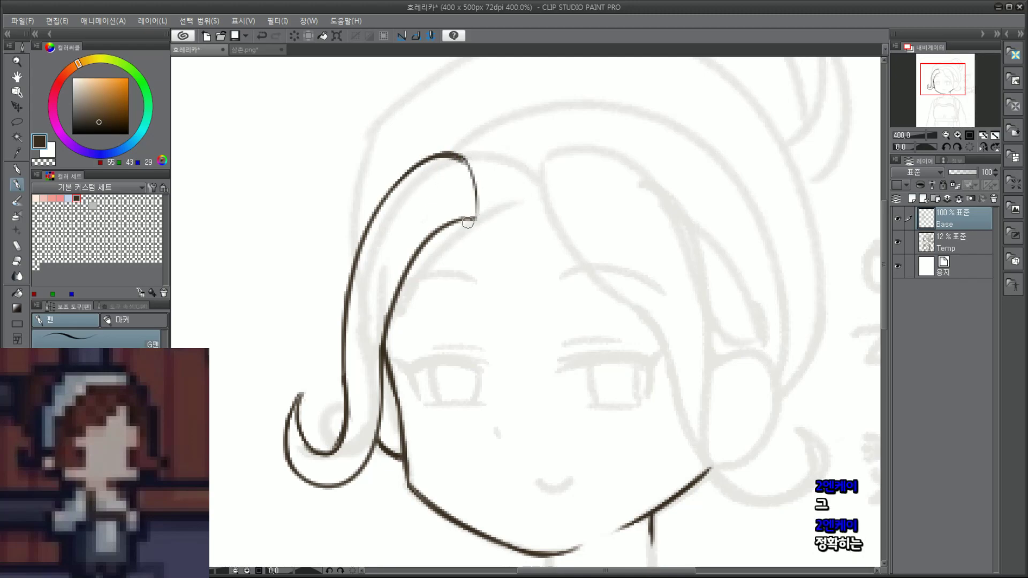
{"action": "key", "text": "ctrl+z"}
{"action": "left_click_drag", "start_coordinate": [475, 142], "coordinate": [502, 225]}
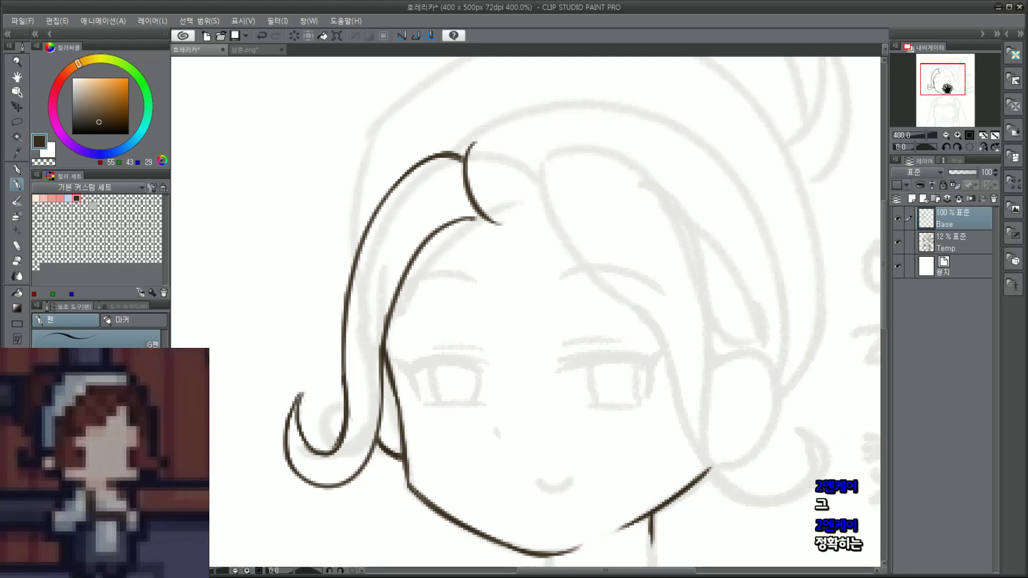
{"action": "left_click_drag", "start_coordinate": [946, 89], "coordinate": [953, 91]}
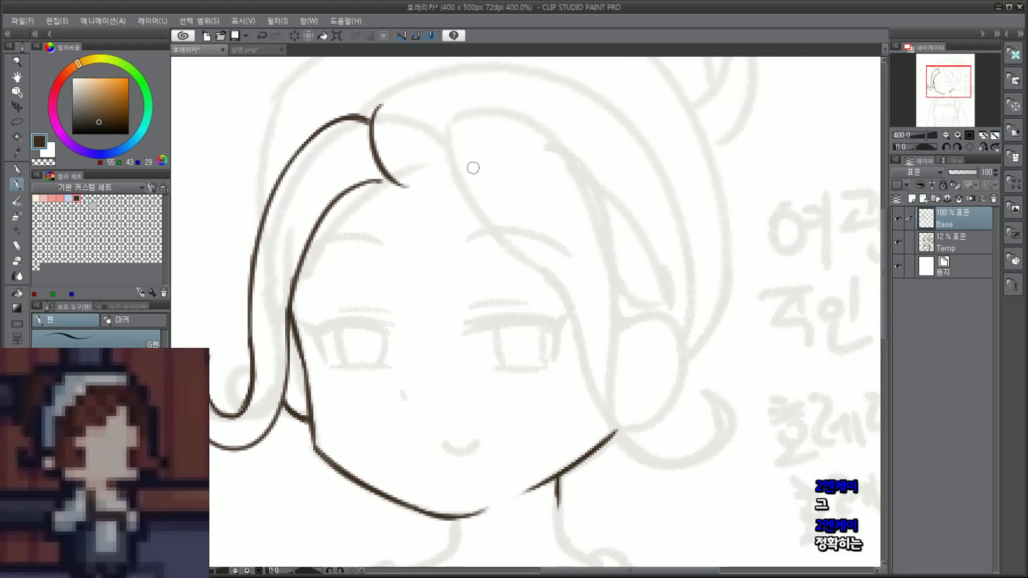
{"action": "key", "text": "ctrl+z"}
Step: Try several short bang strokes across the forehead, branching off the top of the left lock's inner line
{"action": "left_click_drag", "start_coordinate": [378, 148], "coordinate": [460, 237]}
{"action": "key", "text": "ctrl+z"}
{"action": "mouse_move", "coordinate": [380, 174]}
{"action": "left_mouse_down"}
{"action": "mouse_move", "coordinate": [455, 253]}
{"action": "mouse_move", "coordinate": [416, 173]}
{"action": "left_mouse_up"}
{"action": "key", "text": "ctrl+z"}
{"action": "left_click_drag", "start_coordinate": [454, 254], "coordinate": [397, 165]}
{"action": "key", "text": "ctrl+z"}
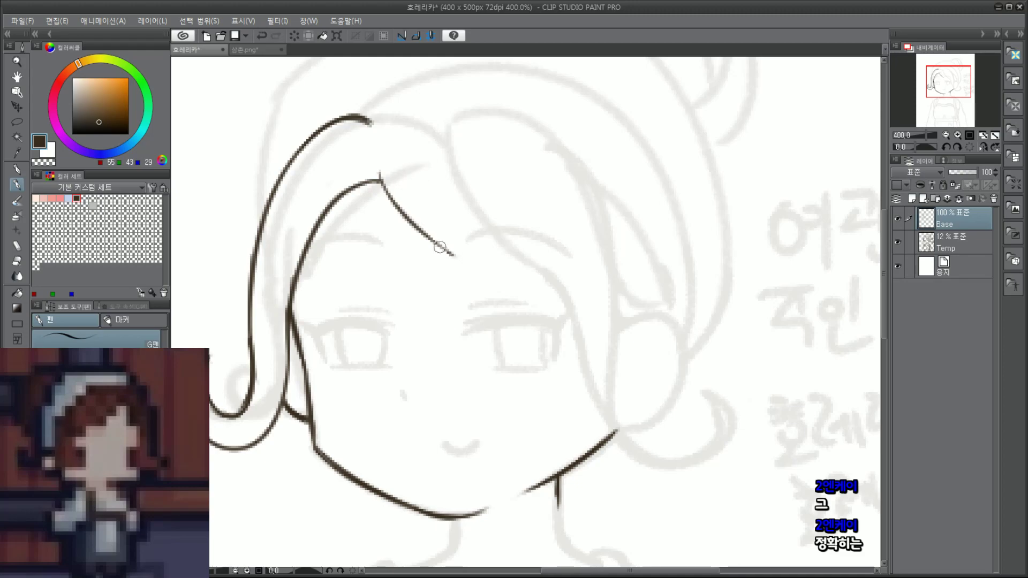
{"action": "mouse_move", "coordinate": [446, 248]}
{"action": "left_mouse_down"}
{"action": "mouse_move", "coordinate": [397, 165]}
{"action": "mouse_move", "coordinate": [549, 277]}
{"action": "left_mouse_up"}
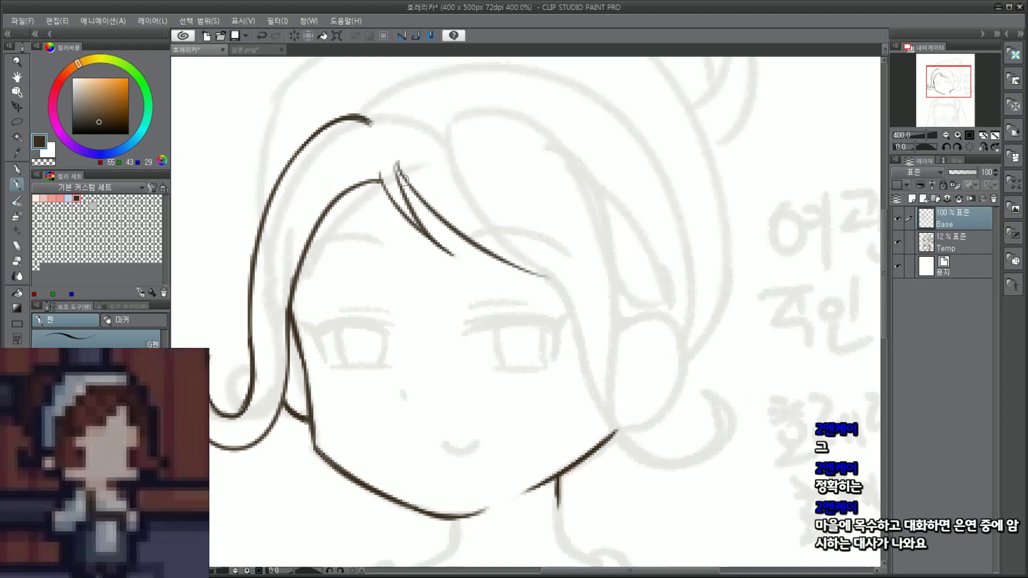
{"action": "key", "text": "ctrl+z"}
{"action": "key", "text": "ctrl+z"}
{"action": "key", "text": "ctrl+z"}
{"action": "mouse_move", "coordinate": [381, 180]}
{"action": "left_mouse_down"}
{"action": "mouse_move", "coordinate": [414, 282]}
{"action": "mouse_move", "coordinate": [383, 180]}
{"action": "mouse_move", "coordinate": [413, 272]}
{"action": "mouse_move", "coordinate": [390, 230]}
{"action": "left_mouse_up"}
{"action": "key", "text": "ctrl+z"}
{"action": "key", "text": "ctrl+z"}
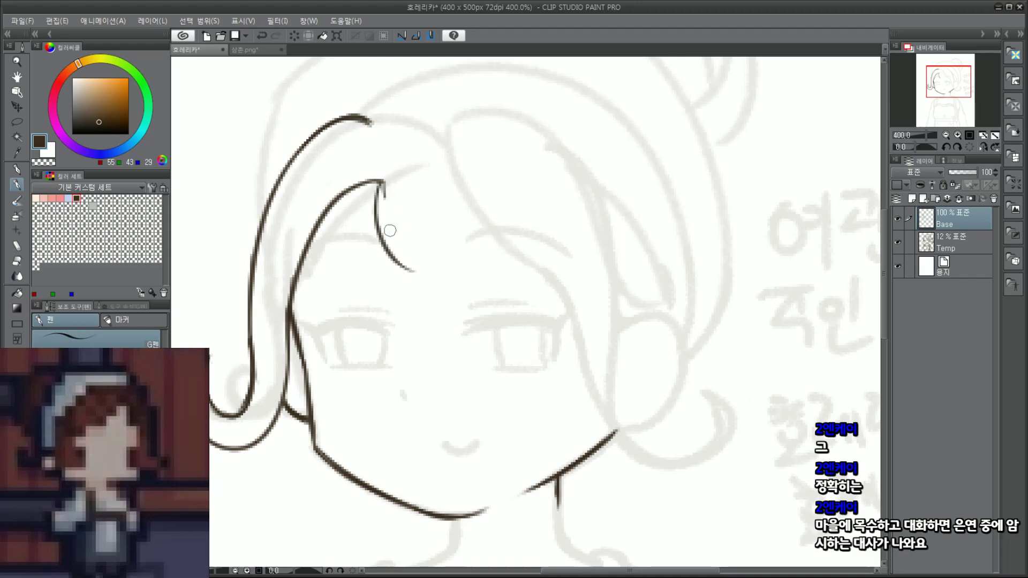
{"action": "key", "text": "ctrl+z"}
{"action": "left_click_drag", "start_coordinate": [388, 183], "coordinate": [409, 269]}
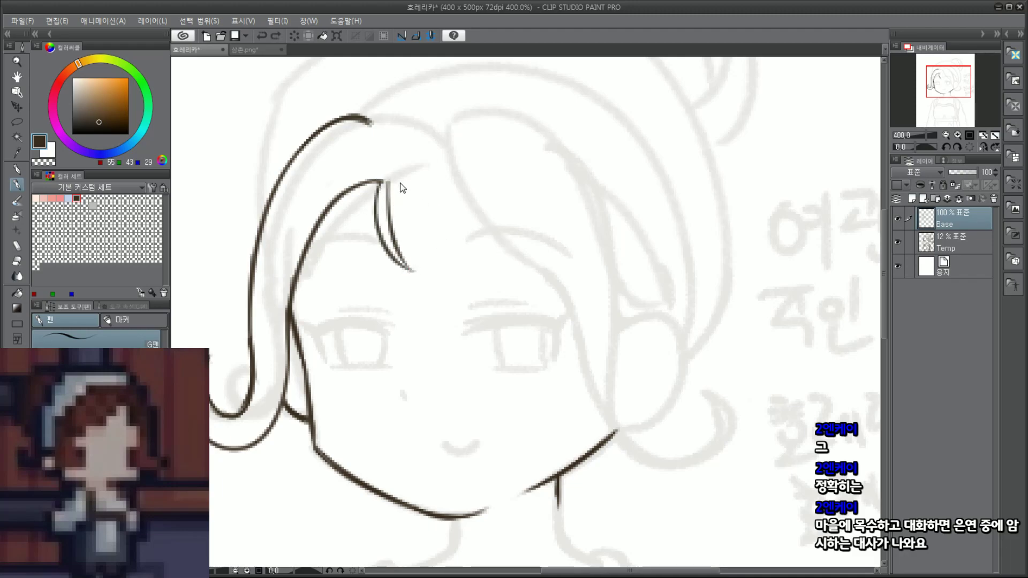
{"action": "left_click_drag", "start_coordinate": [393, 194], "coordinate": [659, 319]}
{"action": "key", "text": "ctrl+z"}
{"action": "key", "text": "ctrl+z"}
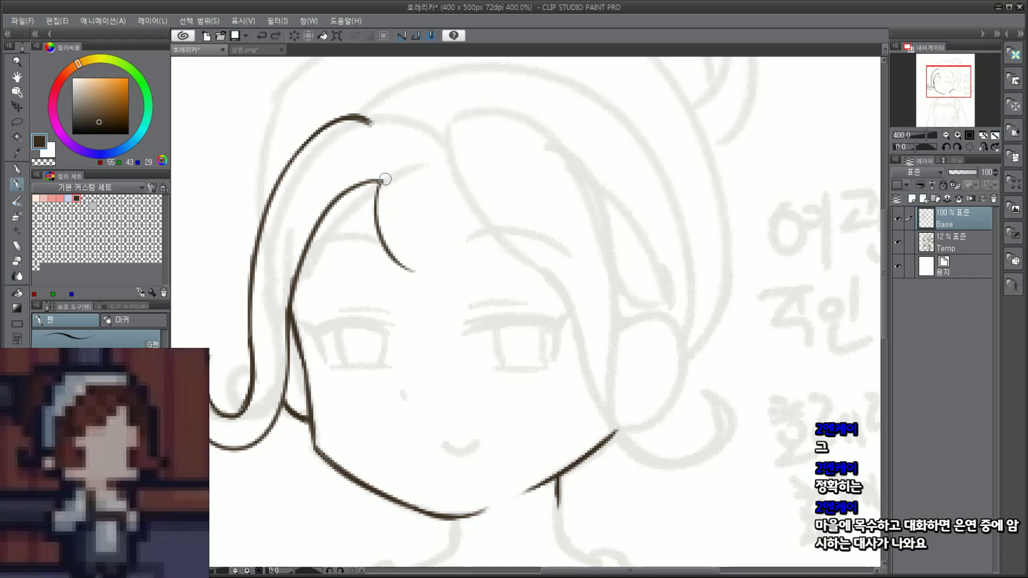
{"action": "key", "text": "ctrl+z"}
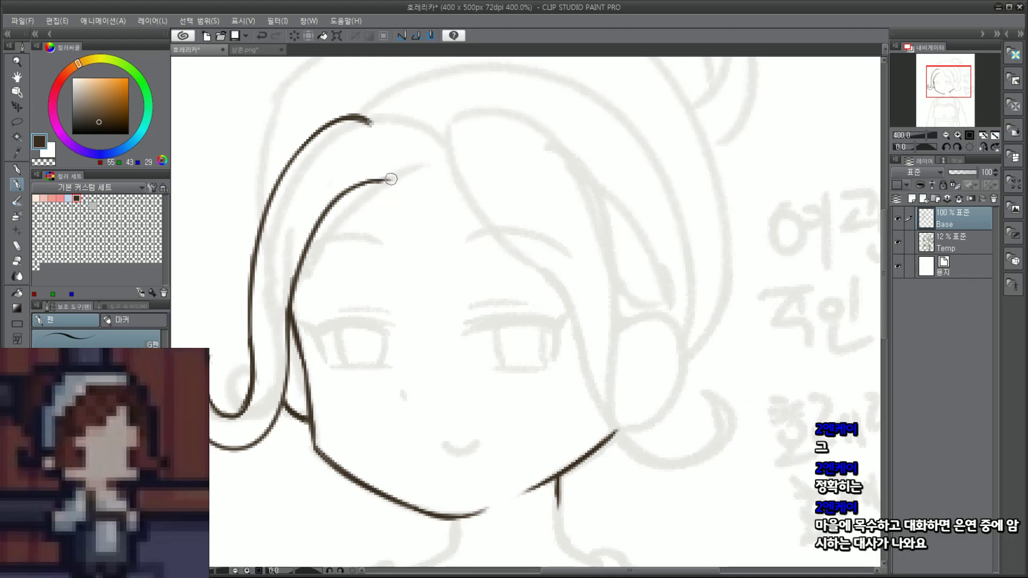
Step: Ink the bangs' lower edge as one sweeping curve from above the left lock's inner line across to above the right eye
{"action": "left_click_drag", "start_coordinate": [391, 179], "coordinate": [528, 279]}
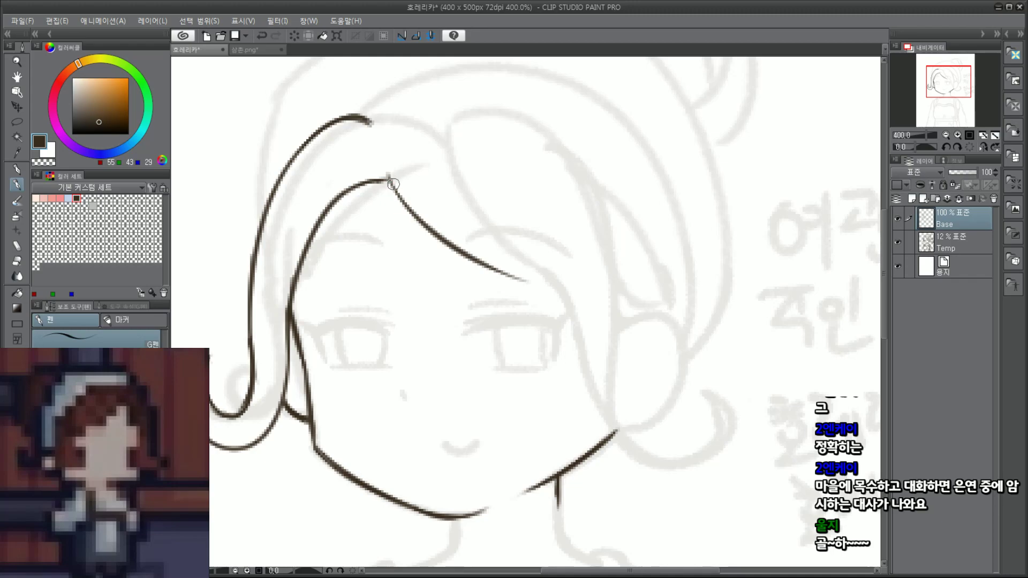
{"action": "key", "text": "ctrl+z"}
{"action": "left_click_drag", "start_coordinate": [380, 153], "coordinate": [528, 266]}
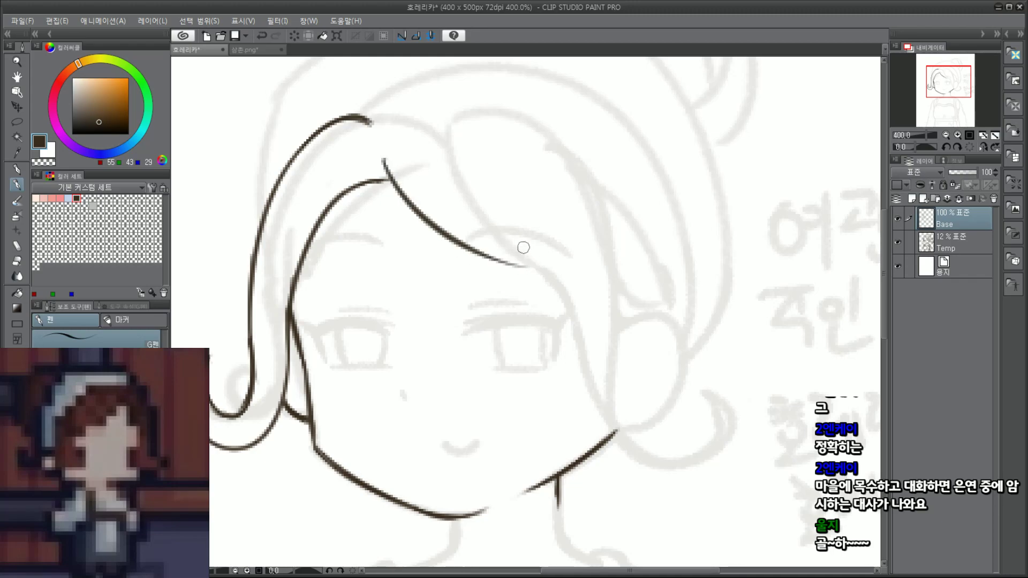
{"action": "key", "text": "ctrl+z"}
{"action": "left_click_drag", "start_coordinate": [382, 150], "coordinate": [556, 292]}
{"action": "key", "text": "ctrl+z"}
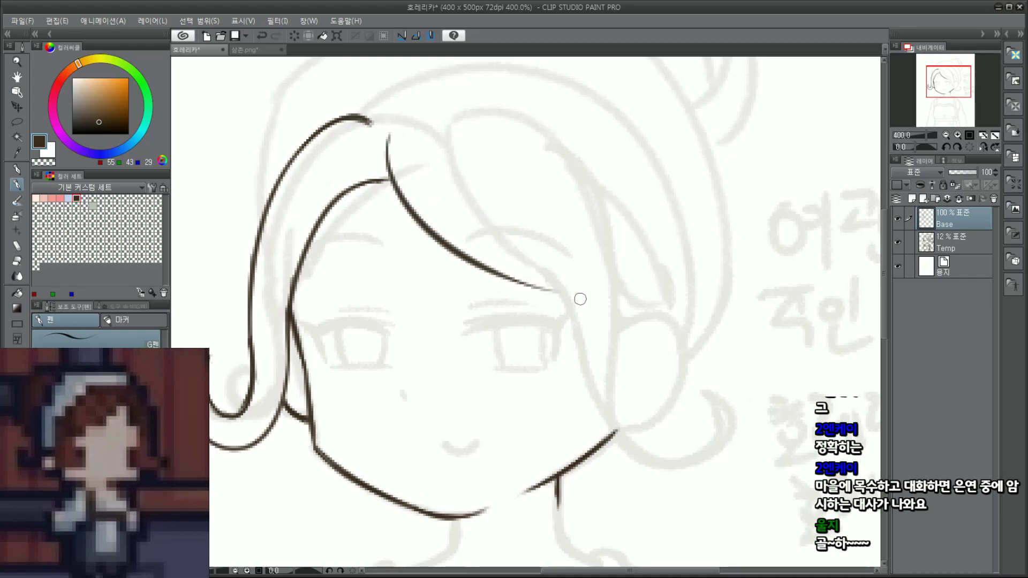
{"action": "key", "text": "ctrl+z"}
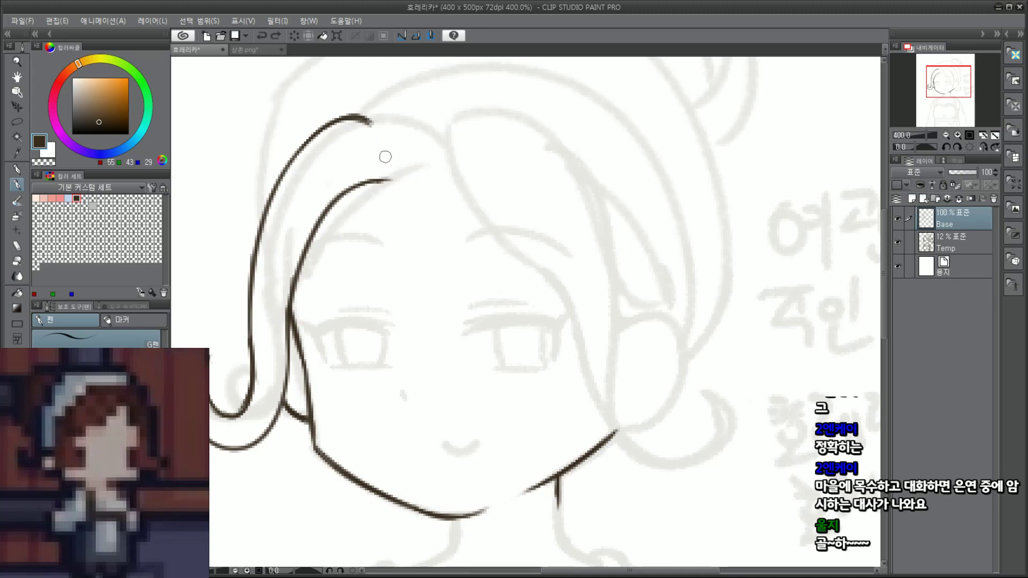
{"action": "left_click_drag", "start_coordinate": [382, 156], "coordinate": [596, 288]}
Step: Ink the hair's top contour arcing from the left lock's top over the head and down to the right ear
{"action": "left_click_drag", "start_coordinate": [368, 116], "coordinate": [591, 268]}
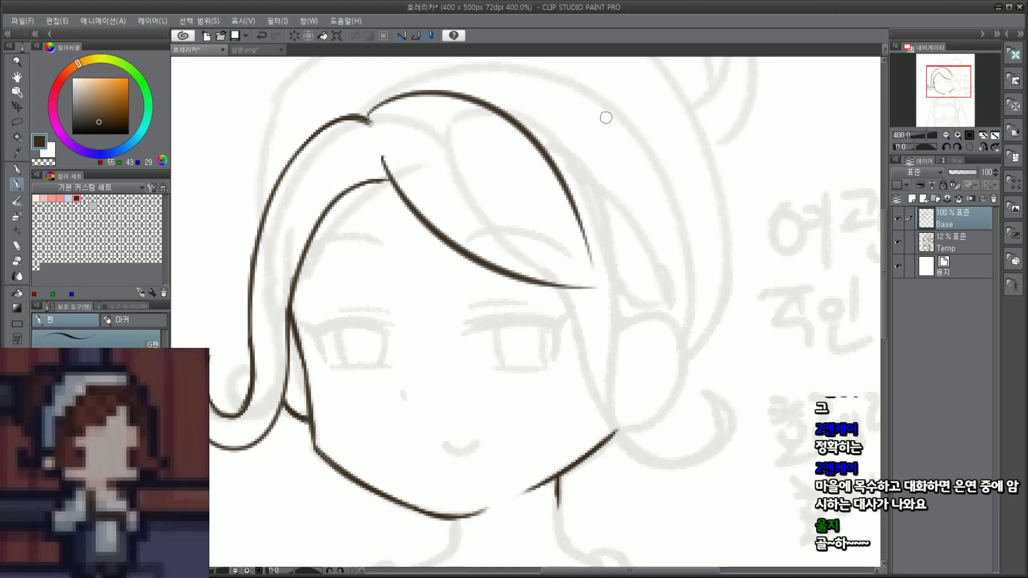
{"action": "key", "text": "ctrl+z"}
{"action": "left_click_drag", "start_coordinate": [370, 118], "coordinate": [637, 305]}
{"action": "key", "text": "ctrl+z"}
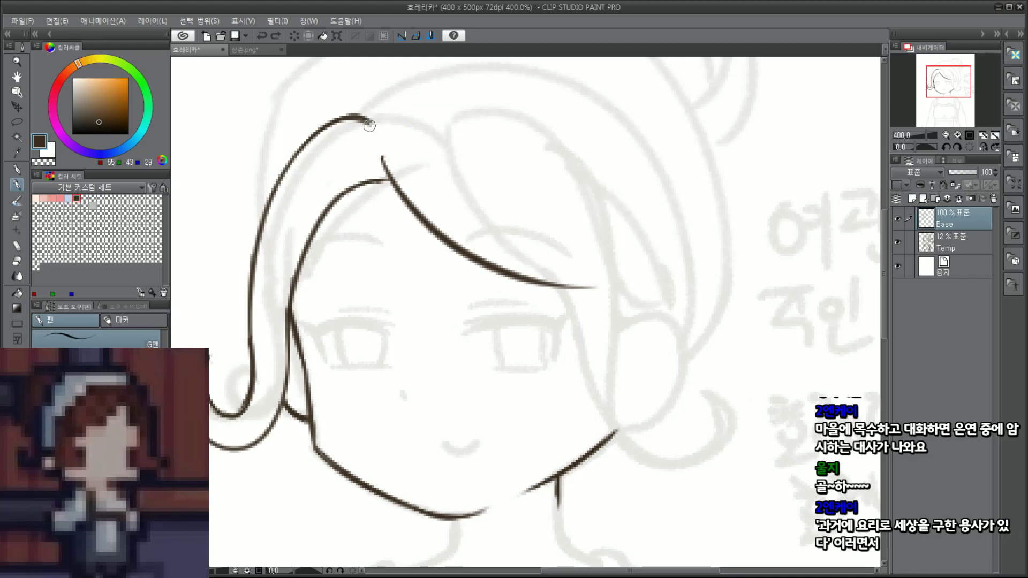
{"action": "left_click_drag", "start_coordinate": [369, 126], "coordinate": [646, 309]}
{"action": "key", "text": "ctrl+z"}
{"action": "left_click_drag", "start_coordinate": [372, 122], "coordinate": [627, 329]}
Step: Try to ink the right lock's inner edge from the end of the bangs down past the jaw
{"action": "left_click_drag", "start_coordinate": [551, 287], "coordinate": [612, 464]}
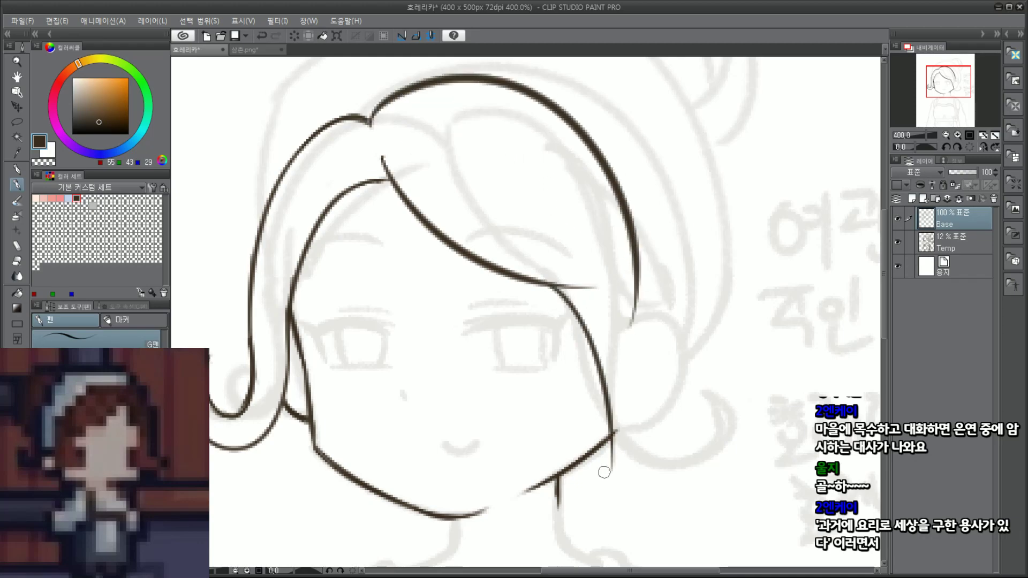
{"action": "key", "text": "ctrl+z"}
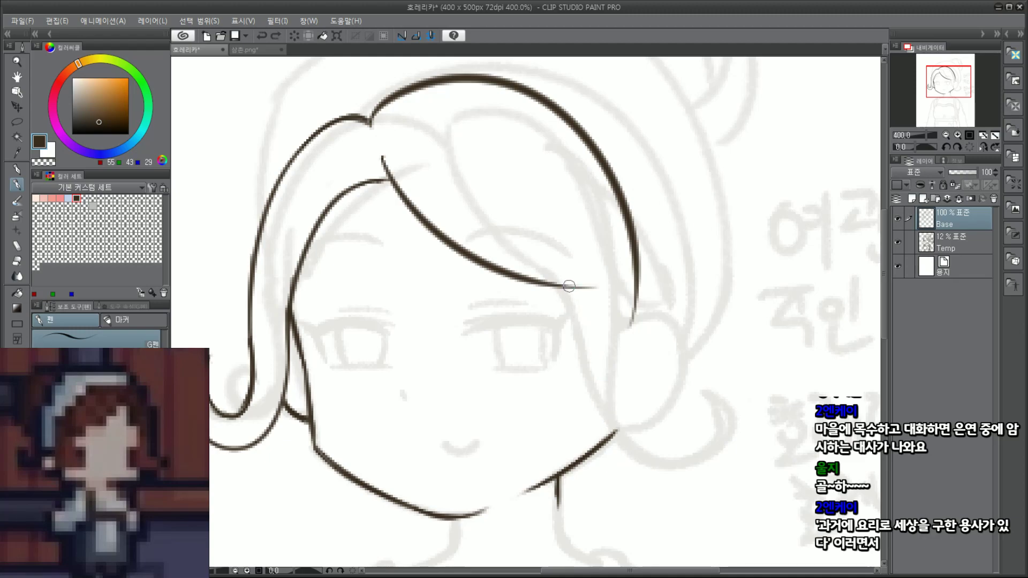
{"action": "left_click_drag", "start_coordinate": [568, 289], "coordinate": [621, 480]}
{"action": "key", "text": "ctrl+z"}
{"action": "key", "text": "ctrl+z"}
{"action": "mouse_move", "coordinate": [571, 293]}
{"action": "left_mouse_down"}
{"action": "mouse_move", "coordinate": [618, 503]}
{"action": "mouse_move", "coordinate": [591, 426]}
{"action": "left_mouse_up"}
{"action": "left_click_drag", "start_coordinate": [626, 487], "coordinate": [672, 490]}
{"action": "key", "text": "ctrl+z"}
{"action": "mouse_move", "coordinate": [560, 288]}
{"action": "left_mouse_down"}
{"action": "mouse_move", "coordinate": [590, 425]}
{"action": "mouse_move", "coordinate": [688, 465]}
{"action": "left_mouse_up"}
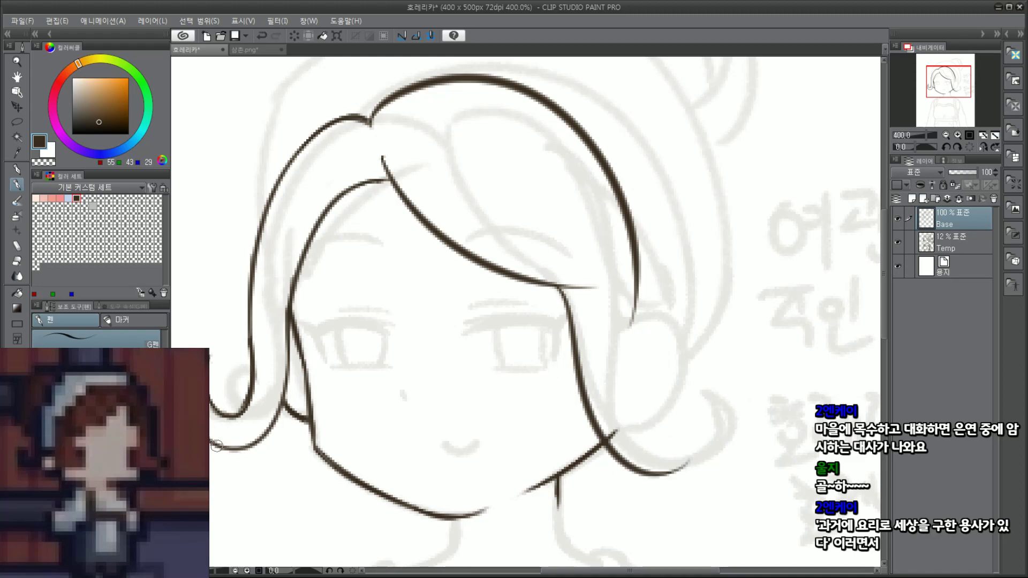
{"action": "left_click_drag", "start_coordinate": [216, 446], "coordinate": [798, 439]}
{"action": "key", "text": "ctrl+z"}
{"action": "key", "text": "ctrl+z"}
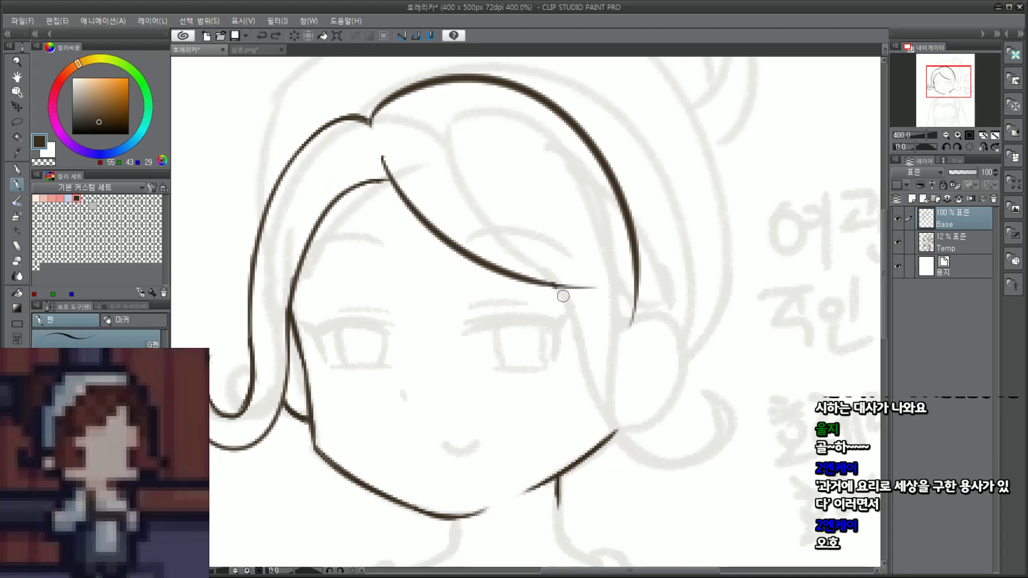
Step: Ink the right lock's inner edge from the bangs' end down across the jaw and into an outward, upturned curl
{"action": "left_click_drag", "start_coordinate": [557, 288], "coordinate": [647, 444]}
{"action": "key", "text": "ctrl+z"}
{"action": "left_click_drag", "start_coordinate": [557, 290], "coordinate": [654, 467]}
{"action": "key", "text": "ctrl+z"}
{"action": "left_click_drag", "start_coordinate": [591, 362], "coordinate": [633, 472]}
{"action": "key", "text": "ctrl+z"}
{"action": "left_click_drag", "start_coordinate": [557, 287], "coordinate": [656, 446]}
{"action": "key", "text": "ctrl+z"}
{"action": "left_click_drag", "start_coordinate": [557, 287], "coordinate": [656, 449]}
{"action": "key", "text": "ctrl+z"}
{"action": "left_click_drag", "start_coordinate": [558, 287], "coordinate": [647, 454]}
{"action": "key", "text": "ctrl+z"}
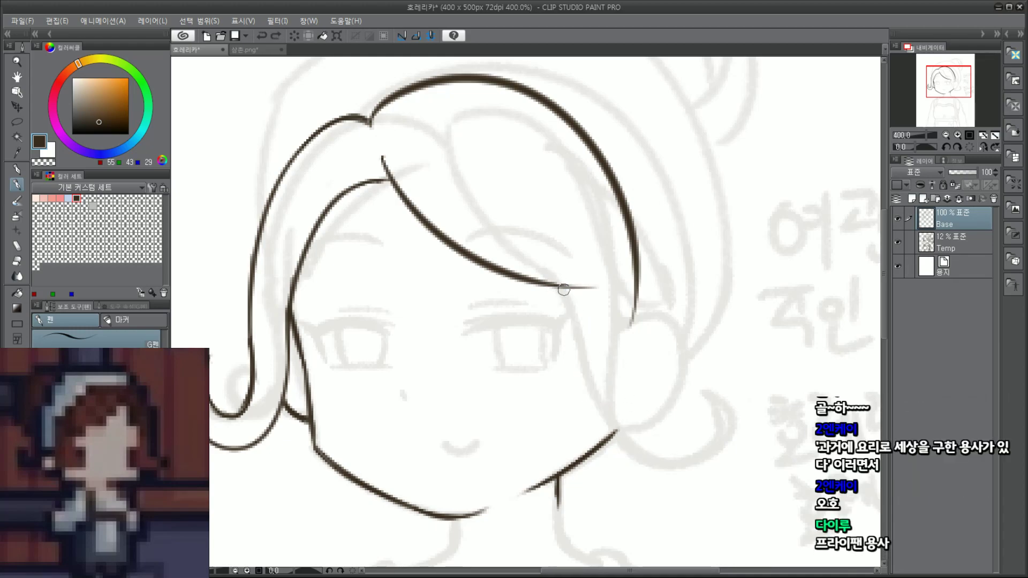
{"action": "mouse_move", "coordinate": [558, 284]}
{"action": "left_mouse_down"}
{"action": "mouse_move", "coordinate": [683, 458]}
{"action": "mouse_move", "coordinate": [734, 408]}
{"action": "mouse_move", "coordinate": [716, 402]}
{"action": "left_mouse_up"}
{"action": "key", "text": "ctrl+z"}
{"action": "left_click_drag", "start_coordinate": [656, 455], "coordinate": [700, 409]}
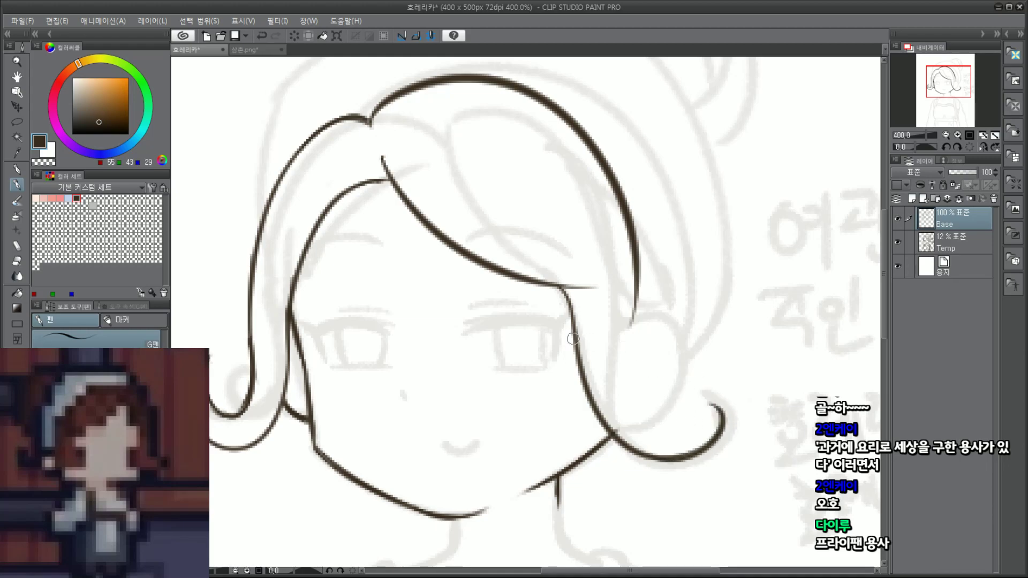
Step: Extend the hair's right contour down from the ear and curve it outward and up as the curl's upper edge
{"action": "left_click_drag", "start_coordinate": [930, 71], "coordinate": [931, 72]}
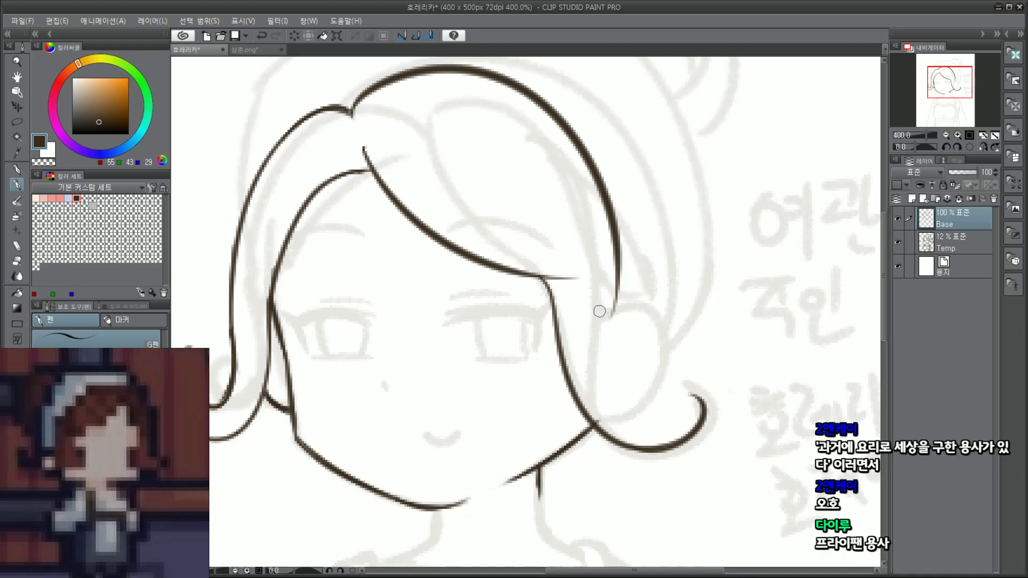
{"action": "left_click_drag", "start_coordinate": [614, 310], "coordinate": [689, 406]}
{"action": "key", "text": "ctrl+z"}
{"action": "mouse_move", "coordinate": [616, 308]}
{"action": "left_mouse_down"}
{"action": "mouse_move", "coordinate": [688, 401]}
{"action": "mouse_move", "coordinate": [609, 365]}
{"action": "left_mouse_up"}
{"action": "key", "text": "ctrl+z"}
{"action": "key", "text": "ctrl+z"}
{"action": "left_click_drag", "start_coordinate": [615, 306], "coordinate": [671, 378]}
{"action": "key", "text": "ctrl+z"}
{"action": "mouse_move", "coordinate": [615, 305]}
{"action": "left_mouse_down"}
{"action": "mouse_move", "coordinate": [691, 389]}
{"action": "mouse_move", "coordinate": [664, 411]}
{"action": "mouse_move", "coordinate": [676, 348]}
{"action": "left_mouse_up"}
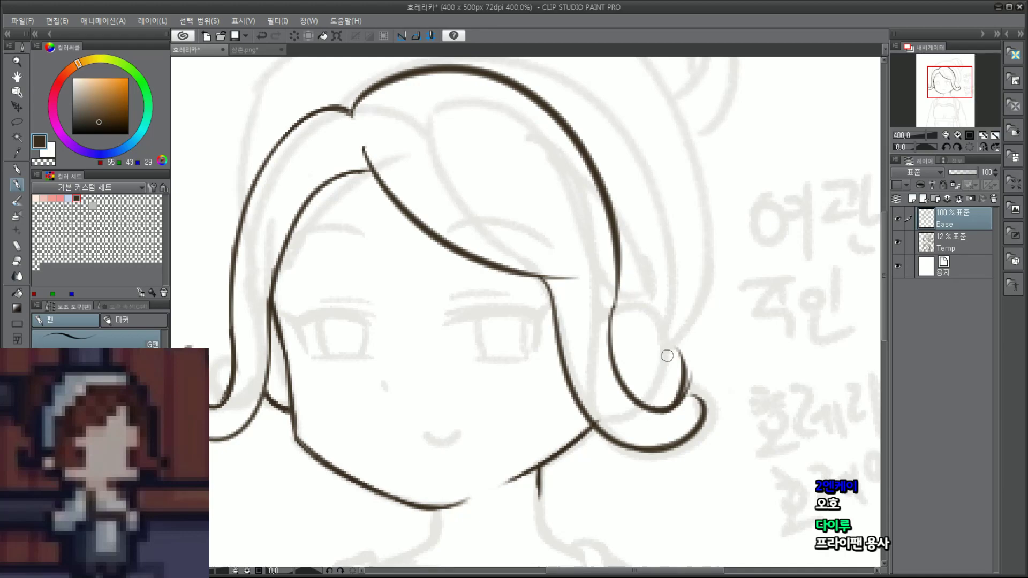
Step: Trim the right curl's hooked end and close the curl by inking its lower edge up to a pointed tip
{"action": "scroll", "coordinate": [710, 429], "scroll_direction": "up", "scroll_amount": 2}
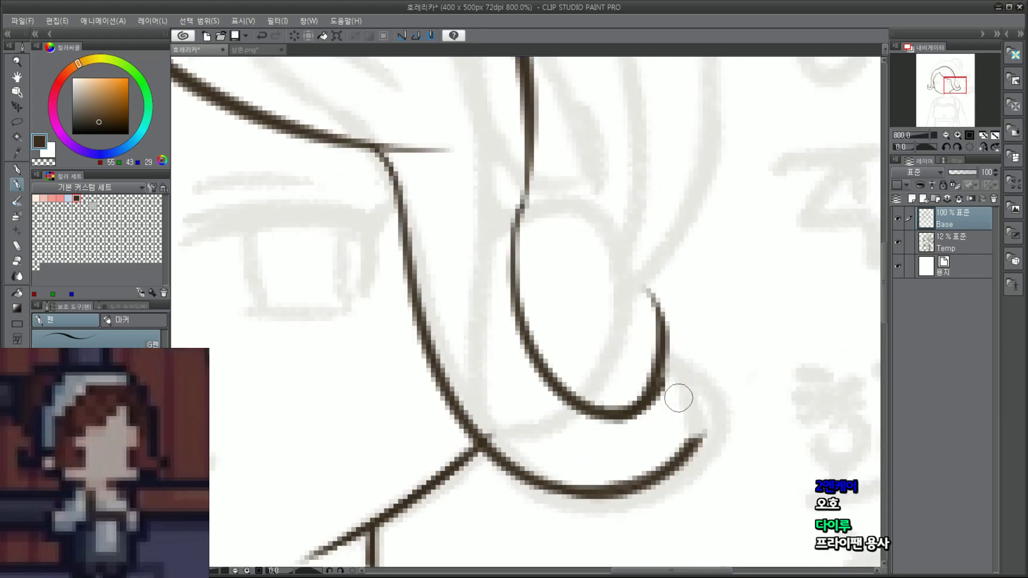
{"action": "scroll", "coordinate": [678, 422], "scroll_direction": "down", "scroll_amount": 2}
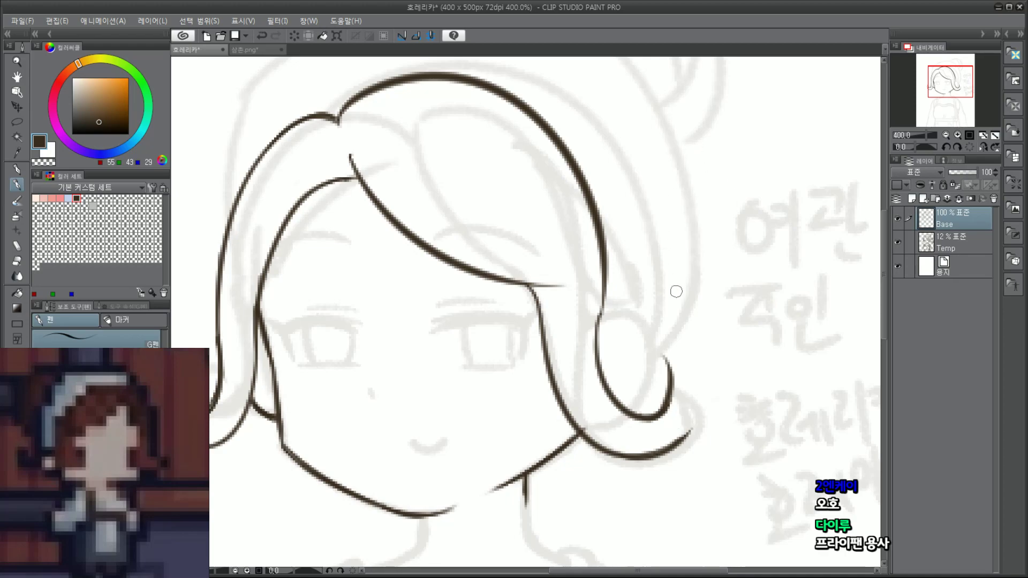
{"action": "mouse_move", "coordinate": [665, 360]}
{"action": "left_mouse_down"}
{"action": "mouse_move", "coordinate": [667, 442]}
{"action": "mouse_move", "coordinate": [685, 422]}
{"action": "mouse_move", "coordinate": [677, 381]}
{"action": "left_mouse_up"}
{"action": "key", "text": "ctrl+z"}
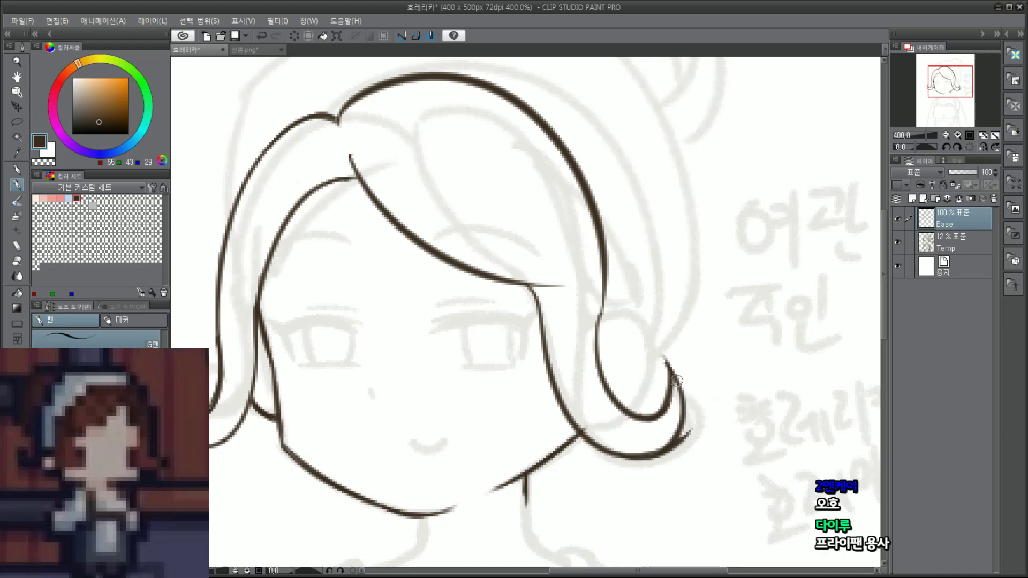
{"action": "left_click_drag", "start_coordinate": [696, 428], "coordinate": [688, 435]}
{"action": "scroll", "coordinate": [667, 376], "scroll_direction": "down", "scroll_amount": 4}
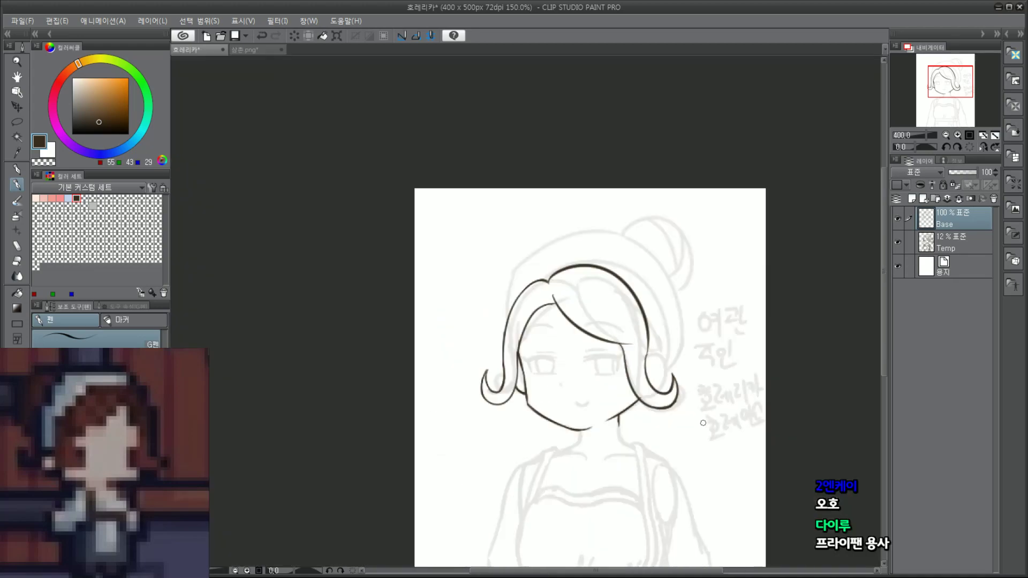
{"action": "scroll", "coordinate": [691, 407], "scroll_direction": "up", "scroll_amount": 1}
{"action": "scroll", "coordinate": [700, 426], "scroll_direction": "up", "scroll_amount": 5}
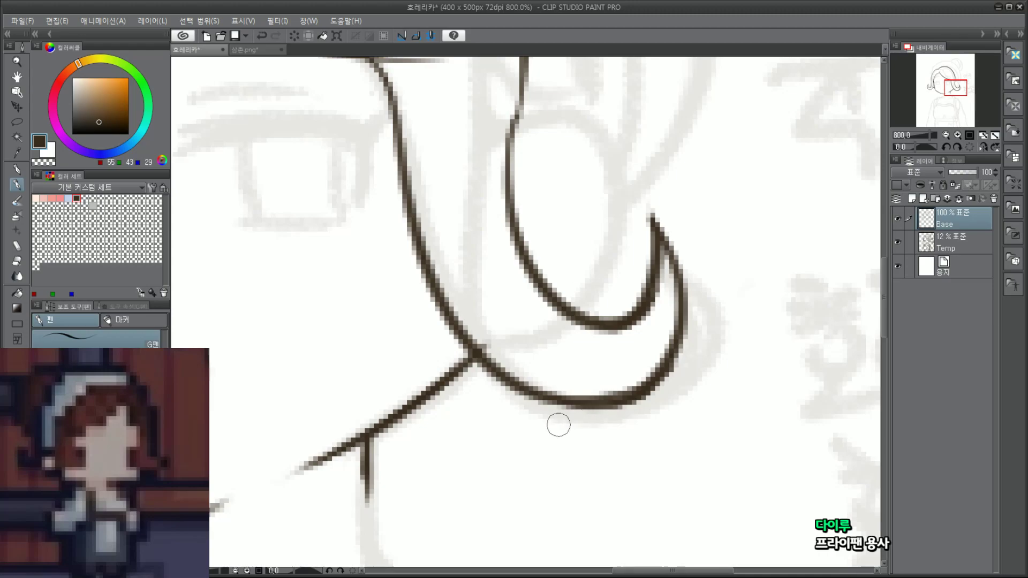
Step: Try to add a second, lower curl beneath the left lock, starting from the temple
{"action": "scroll", "coordinate": [559, 425], "scroll_direction": "down", "scroll_amount": 2}
{"action": "left_click_drag", "start_coordinate": [943, 96], "coordinate": [924, 88]}
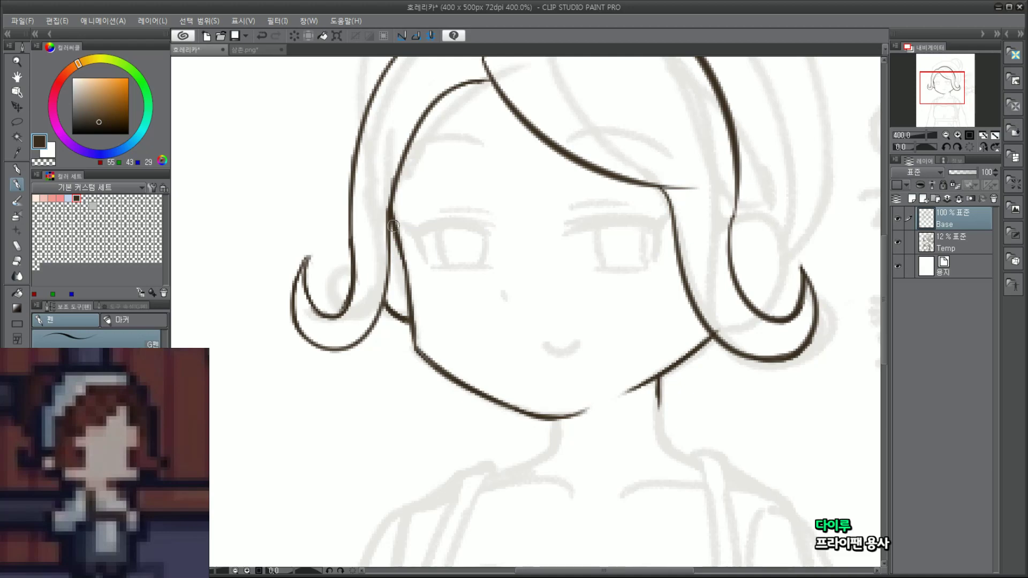
{"action": "left_click_drag", "start_coordinate": [393, 226], "coordinate": [311, 363]}
{"action": "key", "text": "ctrl+z"}
{"action": "left_click_drag", "start_coordinate": [390, 230], "coordinate": [259, 341]}
{"action": "key", "text": "ctrl+z"}
{"action": "mouse_move", "coordinate": [391, 223]}
{"action": "left_mouse_down"}
{"action": "mouse_move", "coordinate": [264, 385]}
{"action": "mouse_move", "coordinate": [270, 348]}
{"action": "mouse_move", "coordinate": [354, 340]}
{"action": "left_mouse_up"}
{"action": "scroll", "coordinate": [387, 266], "scroll_direction": "down", "scroll_amount": 2}
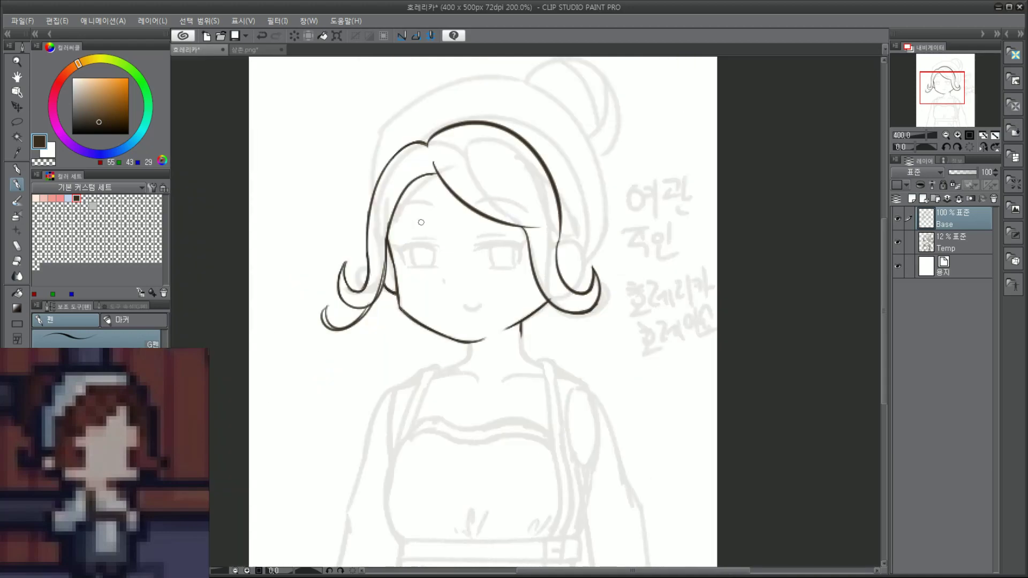
{"action": "scroll", "coordinate": [421, 223], "scroll_direction": "down", "scroll_amount": 1}
{"action": "scroll", "coordinate": [391, 227], "scroll_direction": "up", "scroll_amount": 3}
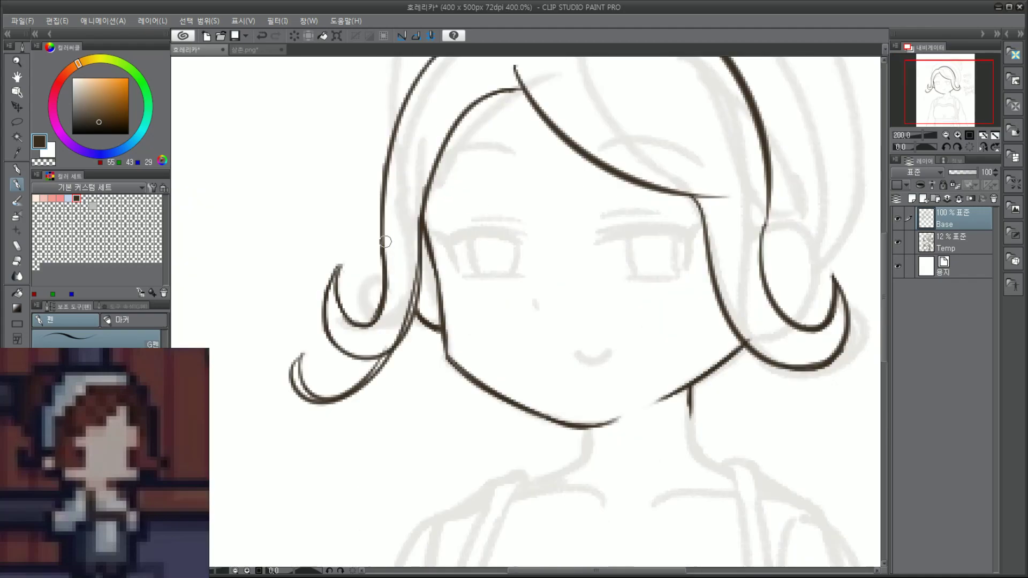
{"action": "key", "text": "ctrl+z"}
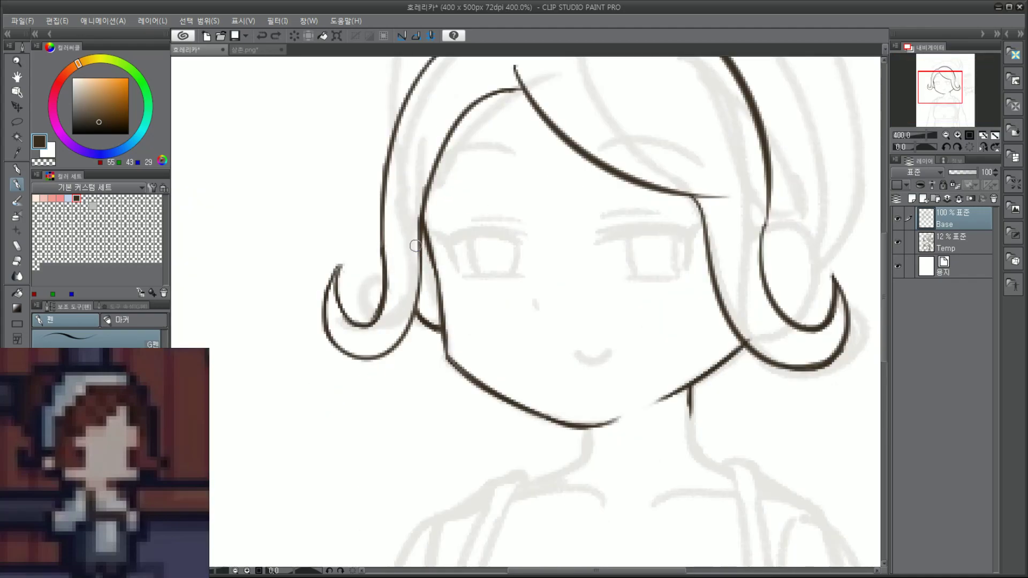
Step: Ink the lower curl beneath the left lock, sweeping from the temple down and outward to a slightly upturned tip
{"action": "left_click_drag", "start_coordinate": [423, 210], "coordinate": [423, 258]}
{"action": "mouse_move", "coordinate": [421, 221]}
{"action": "left_mouse_down"}
{"action": "mouse_move", "coordinate": [369, 405]}
{"action": "mouse_move", "coordinate": [323, 380]}
{"action": "mouse_move", "coordinate": [346, 395]}
{"action": "mouse_move", "coordinate": [331, 409]}
{"action": "mouse_move", "coordinate": [293, 373]}
{"action": "left_mouse_up"}
{"action": "key", "text": "ctrl+z"}
{"action": "mouse_move", "coordinate": [347, 408]}
{"action": "left_mouse_down"}
{"action": "mouse_move", "coordinate": [309, 384]}
{"action": "mouse_move", "coordinate": [389, 396]}
{"action": "left_mouse_up"}
{"action": "key", "text": "ctrl+z"}
{"action": "key", "text": "ctrl+z"}
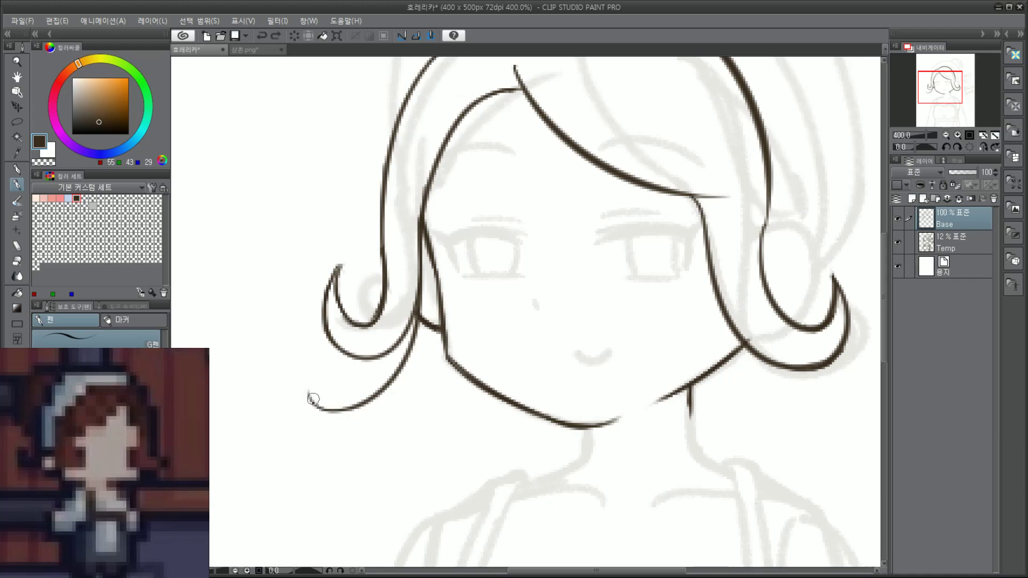
Step: Close the lower left curl with an inner edge running from its pointed tip back up to the lock
{"action": "left_click_drag", "start_coordinate": [311, 396], "coordinate": [404, 338]}
{"action": "key", "text": "ctrl+z"}
{"action": "mouse_move", "coordinate": [310, 396]}
{"action": "left_mouse_down"}
{"action": "mouse_move", "coordinate": [391, 370]}
{"action": "mouse_move", "coordinate": [403, 320]}
{"action": "mouse_move", "coordinate": [388, 385]}
{"action": "mouse_move", "coordinate": [412, 327]}
{"action": "mouse_move", "coordinate": [353, 406]}
{"action": "mouse_move", "coordinate": [399, 343]}
{"action": "left_mouse_up"}
{"action": "key", "text": "ctrl+z"}
{"action": "key", "text": "ctrl+z"}
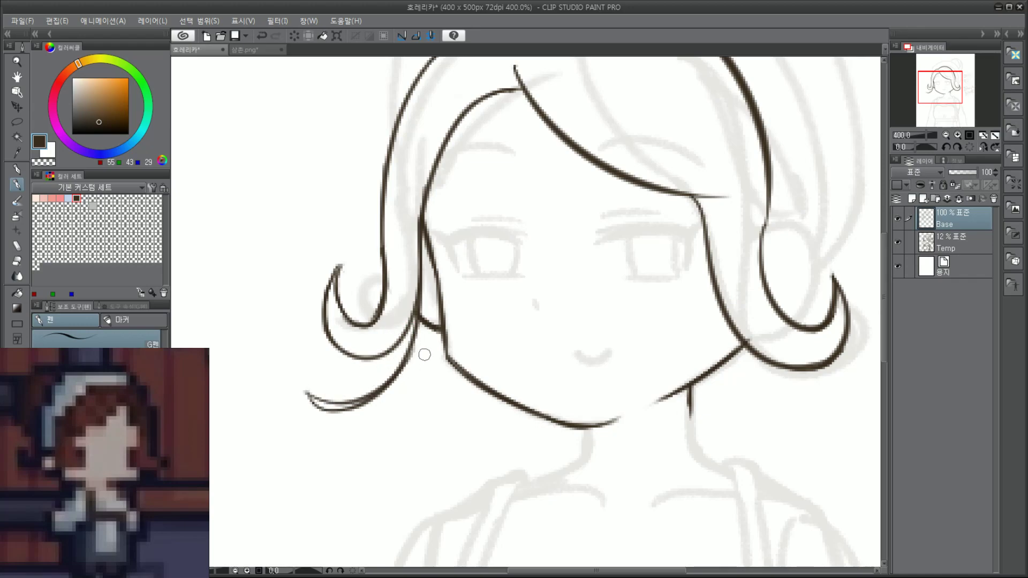
{"action": "key", "text": "ctrl+z"}
{"action": "mouse_move", "coordinate": [308, 394]}
{"action": "left_mouse_down"}
{"action": "mouse_move", "coordinate": [409, 348]}
{"action": "mouse_move", "coordinate": [408, 327]}
{"action": "left_mouse_up"}
{"action": "key", "text": "ctrl+z"}
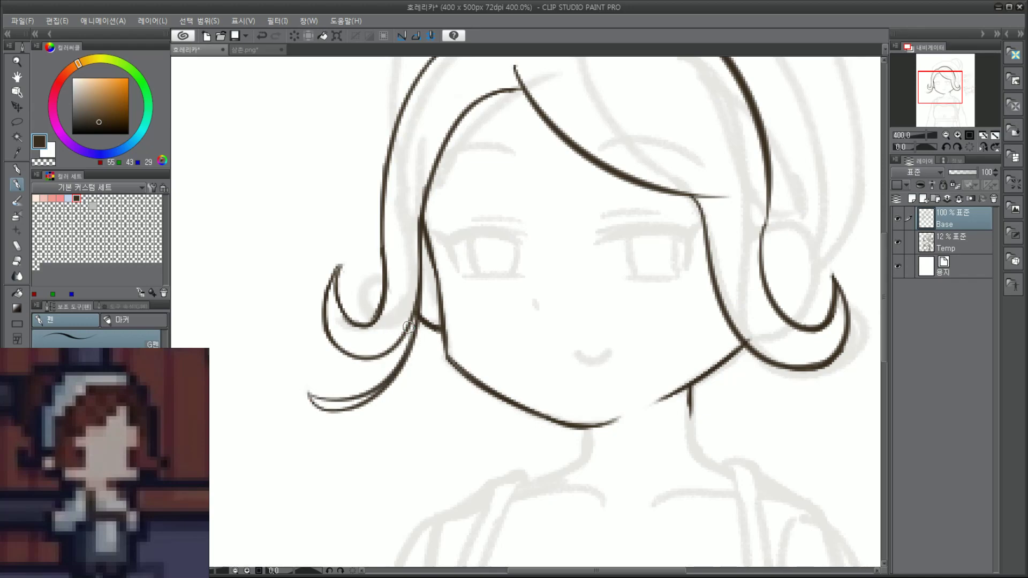
{"action": "scroll", "coordinate": [417, 293], "scroll_direction": "down", "scroll_amount": 3}
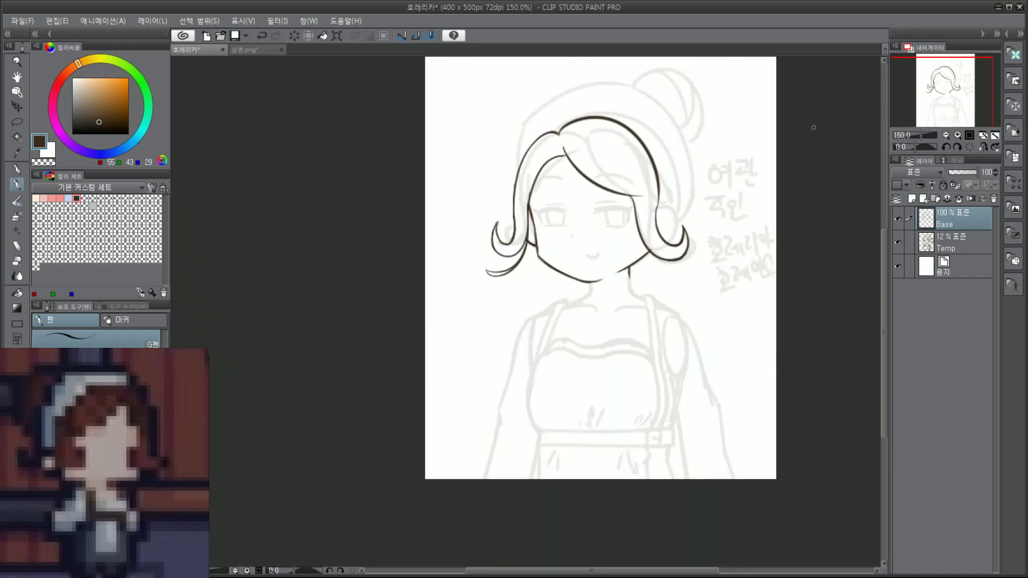
Step: Join the hair's right contour smoothly to the line running down into the right curl
{"action": "scroll", "coordinate": [573, 237], "scroll_direction": "up", "scroll_amount": 3}
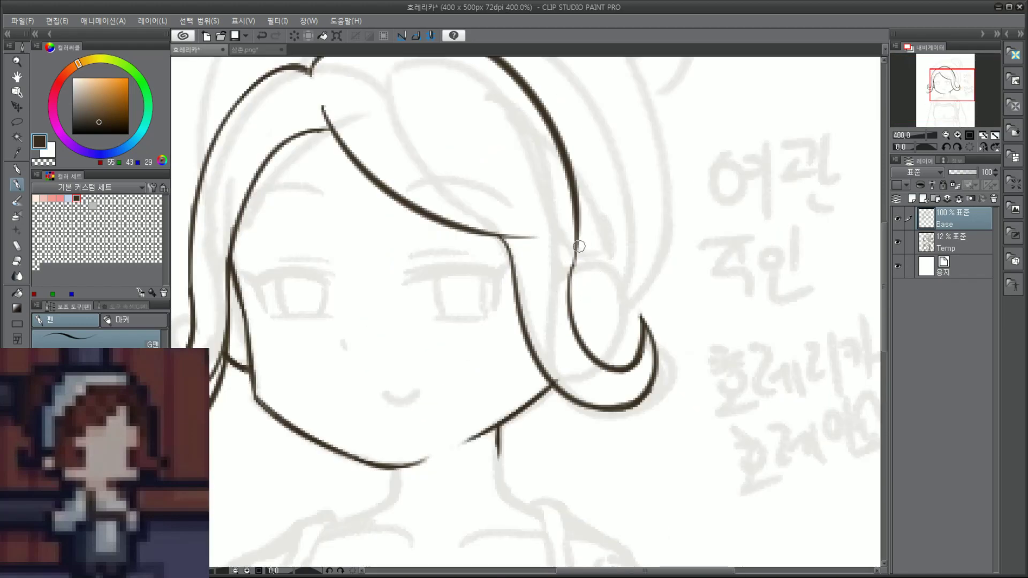
{"action": "left_click_drag", "start_coordinate": [577, 217], "coordinate": [573, 311]}
{"action": "key", "text": "ctrl+z"}
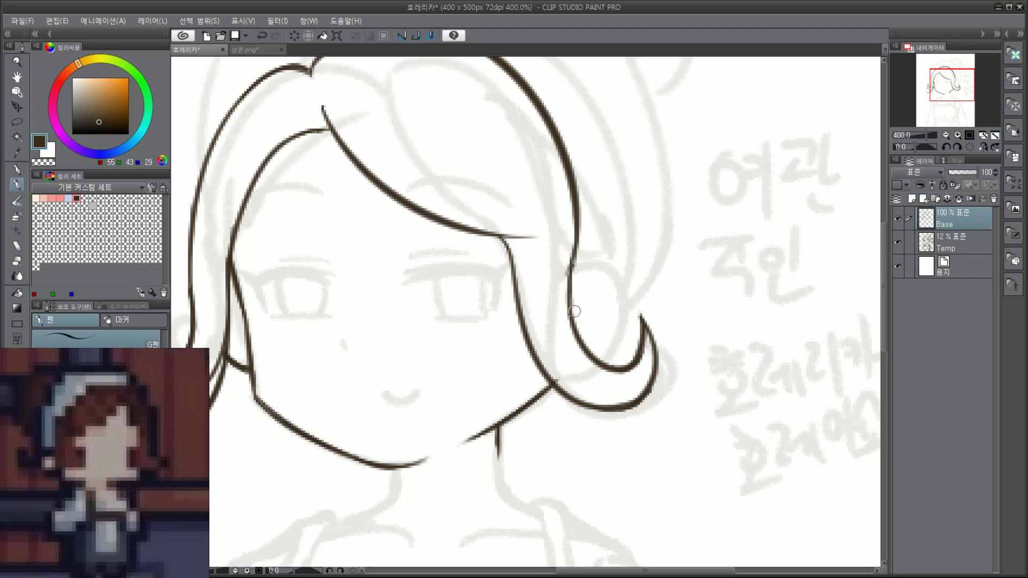
Step: Ink the right ear as a rounded outline from the hair contour down to the curl's upper edge
{"action": "left_click_drag", "start_coordinate": [570, 270], "coordinate": [579, 328]}
{"action": "key", "text": "ctrl+z"}
{"action": "left_click_drag", "start_coordinate": [579, 270], "coordinate": [592, 351]}
{"action": "key", "text": "ctrl+z"}
{"action": "left_click_drag", "start_coordinate": [572, 270], "coordinate": [593, 356]}
{"action": "key", "text": "ctrl+z"}
{"action": "left_click_drag", "start_coordinate": [572, 275], "coordinate": [587, 349]}
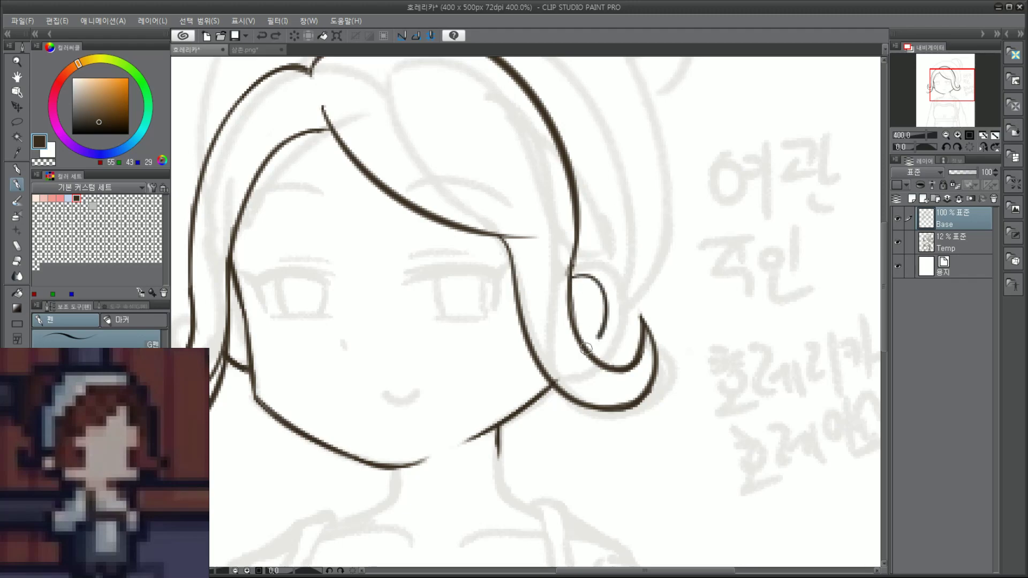
{"action": "key", "text": "ctrl+z"}
{"action": "mouse_move", "coordinate": [572, 279]}
{"action": "left_mouse_down"}
{"action": "mouse_move", "coordinate": [610, 339]}
{"action": "mouse_move", "coordinate": [600, 337]}
{"action": "mouse_move", "coordinate": [592, 357]}
{"action": "left_mouse_up"}
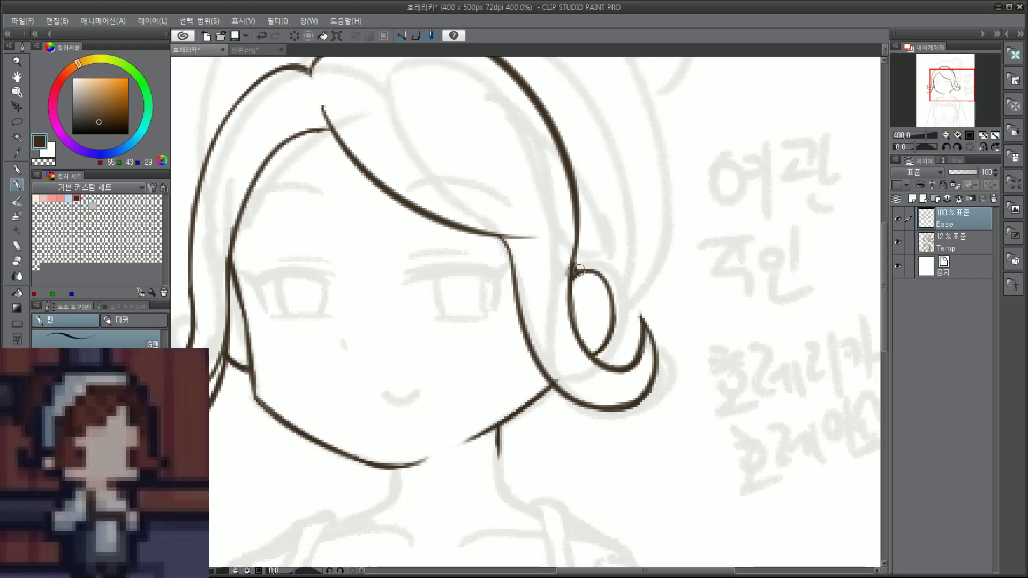
{"action": "scroll", "coordinate": [579, 271], "scroll_direction": "down", "scroll_amount": 3}
{"action": "scroll", "coordinate": [560, 241], "scroll_direction": "up", "scroll_amount": 3}
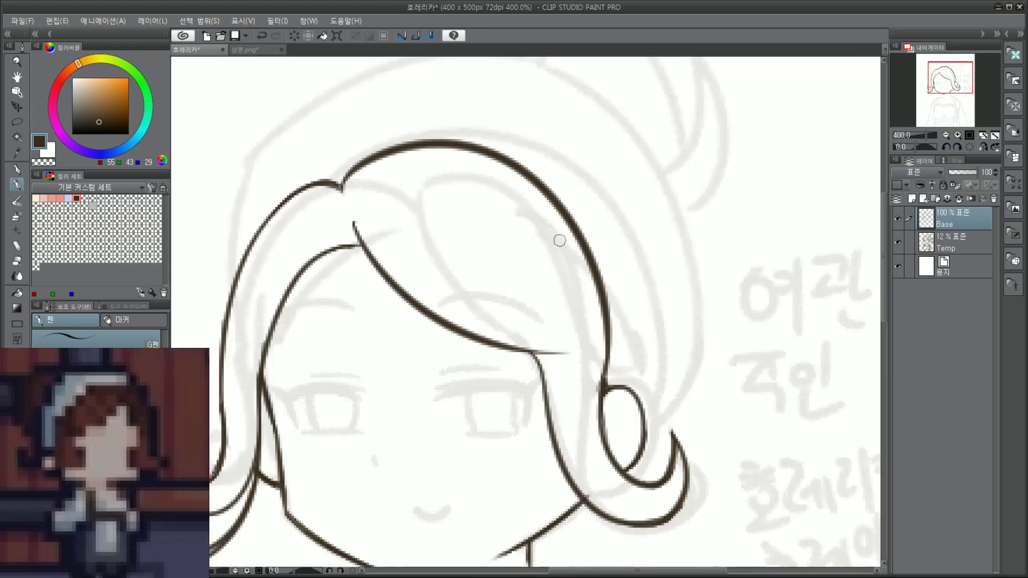
Step: Trim the bangs' overshooting upper tip where it meets the left fringe line
{"action": "left_click_drag", "start_coordinate": [937, 105], "coordinate": [932, 95]}
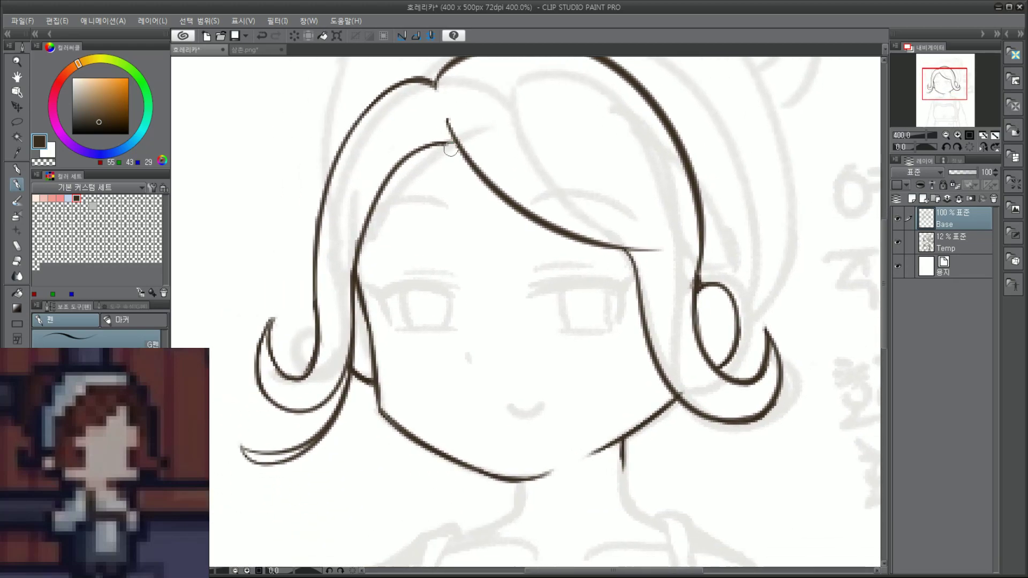
{"action": "mouse_move", "coordinate": [465, 117]}
{"action": "left_mouse_down"}
{"action": "mouse_move", "coordinate": [450, 126]}
{"action": "mouse_move", "coordinate": [465, 130]}
{"action": "mouse_move", "coordinate": [452, 185]}
{"action": "left_mouse_up"}
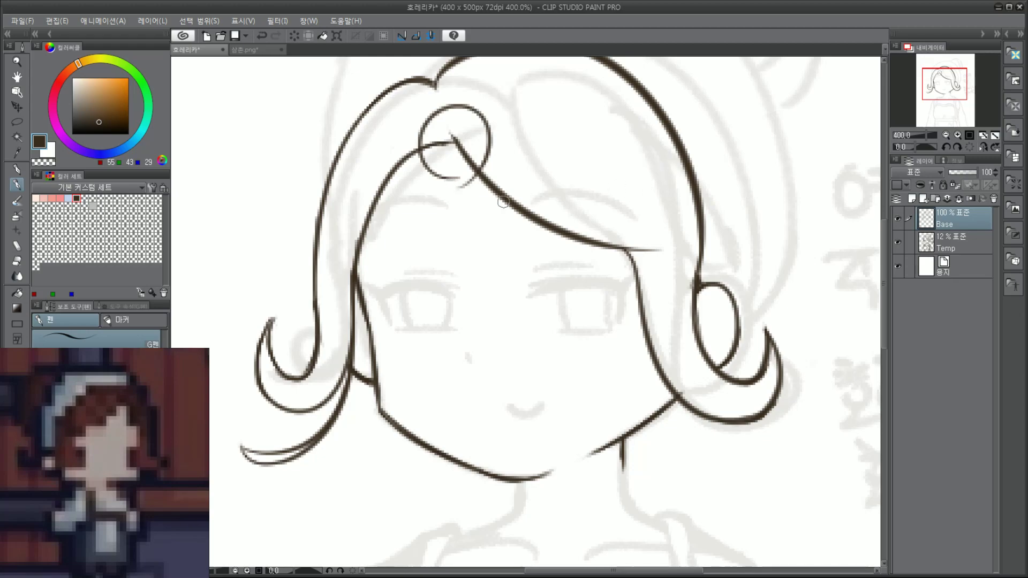
{"action": "key", "text": "ctrl+z"}
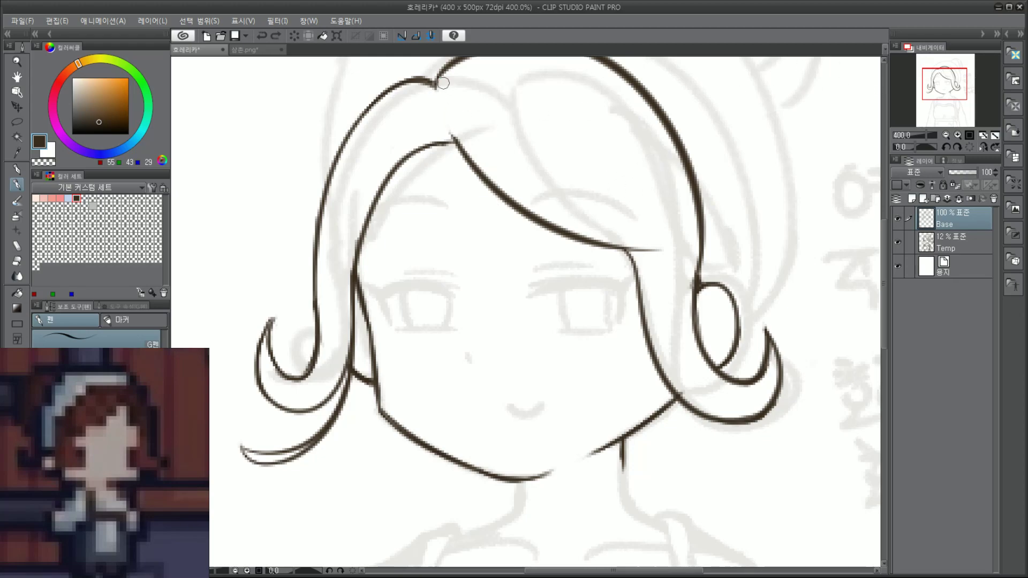
Step: Ink a short downward tick at the parting notch on top of the hair
{"action": "left_click_drag", "start_coordinate": [443, 83], "coordinate": [444, 120]}
{"action": "key", "text": "ctrl+z"}
{"action": "left_click_drag", "start_coordinate": [436, 84], "coordinate": [434, 101]}
{"action": "key", "text": "ctrl+z"}
{"action": "key", "text": "ctrl+z"}
Step: Add short inner-fold lines inside the right and left ears
{"action": "left_click_drag", "start_coordinate": [695, 330], "coordinate": [710, 325]}
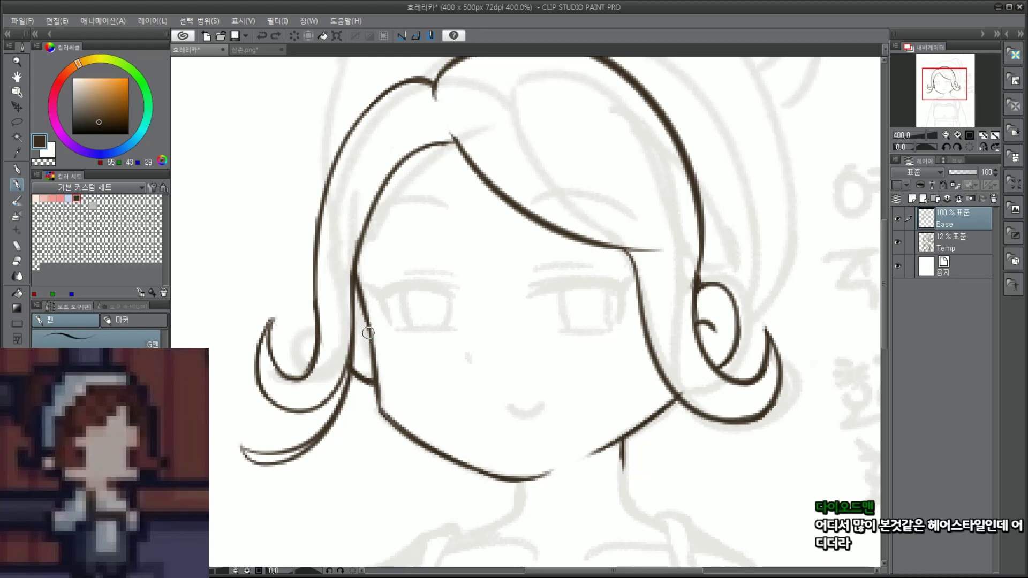
{"action": "left_click_drag", "start_coordinate": [943, 82], "coordinate": [945, 75]}
{"action": "scroll", "coordinate": [316, 319], "scroll_direction": "down", "scroll_amount": 2}
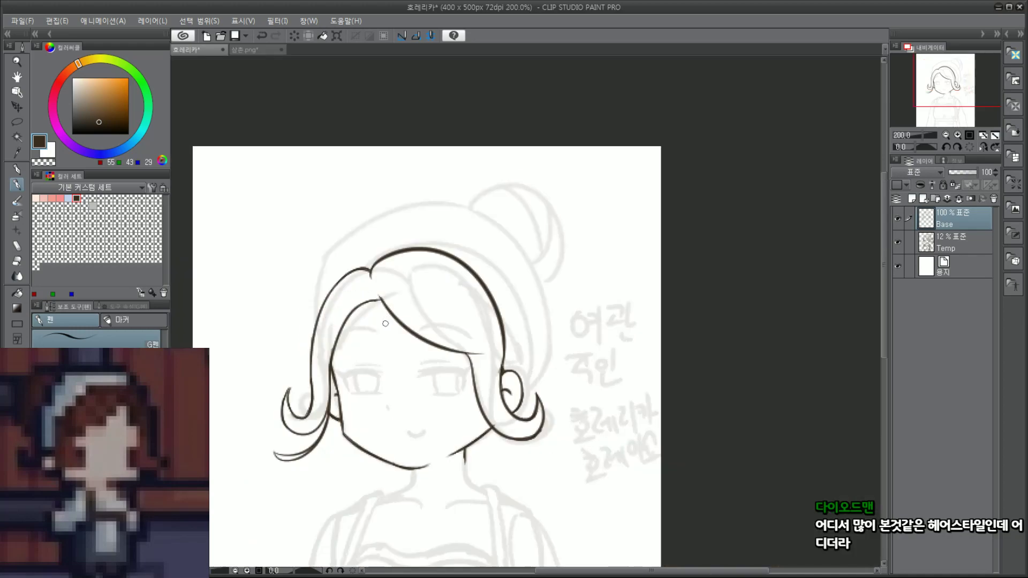
{"action": "scroll", "coordinate": [371, 324], "scroll_direction": "up", "scroll_amount": 2}
{"action": "left_click_drag", "start_coordinate": [268, 314], "coordinate": [254, 196]}
{"action": "left_click_drag", "start_coordinate": [243, 261], "coordinate": [359, 162]}
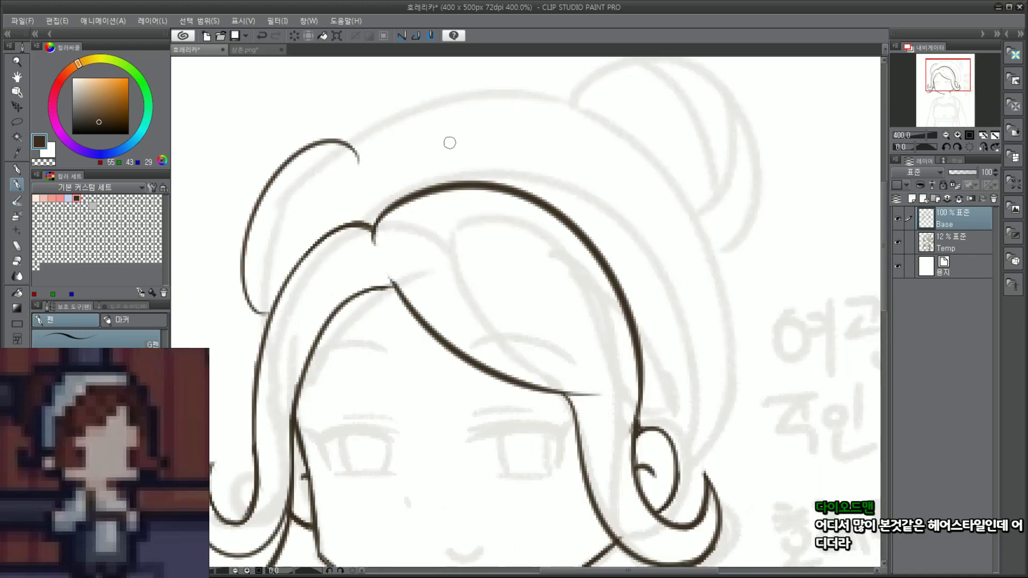
{"action": "left_click_drag", "start_coordinate": [451, 144], "coordinate": [625, 149]}
{"action": "left_click_drag", "start_coordinate": [672, 225], "coordinate": [700, 379]}
{"action": "key", "text": "ctrl+z"}
{"action": "key", "text": "ctrl+z"}
{"action": "key", "text": "ctrl+z"}
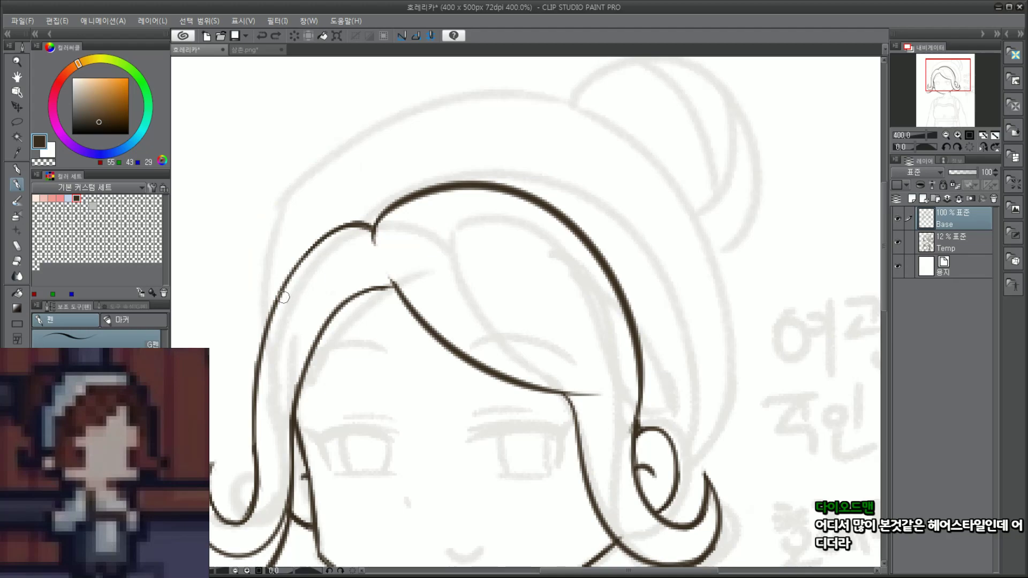
{"action": "mouse_move", "coordinate": [269, 327]}
{"action": "left_mouse_down"}
{"action": "mouse_move", "coordinate": [267, 281]}
{"action": "mouse_move", "coordinate": [353, 170]}
{"action": "left_mouse_up"}
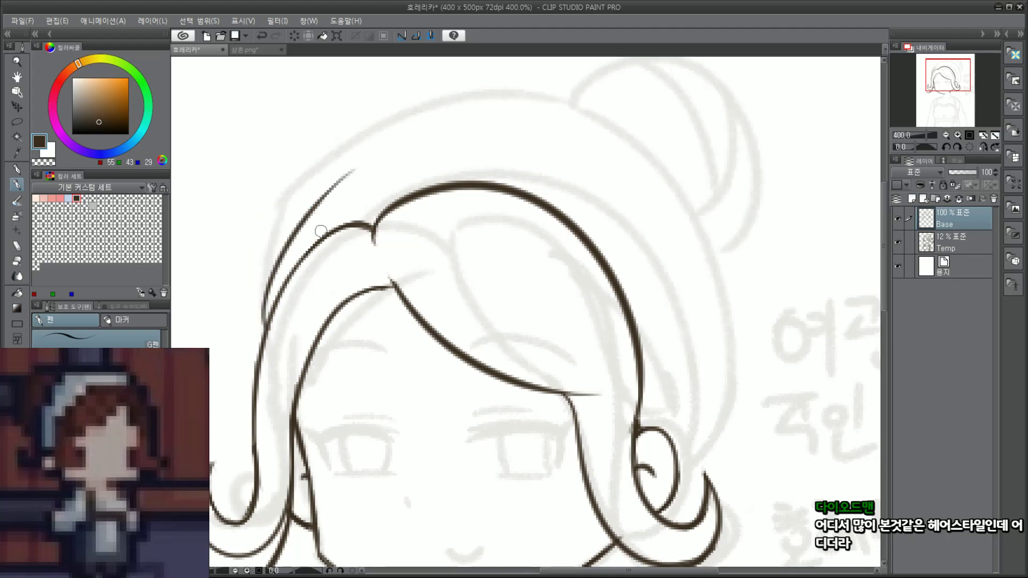
{"action": "key", "text": "ctrl+z"}
{"action": "key", "text": "ctrl+y"}
{"action": "key", "text": "ctrl+z"}
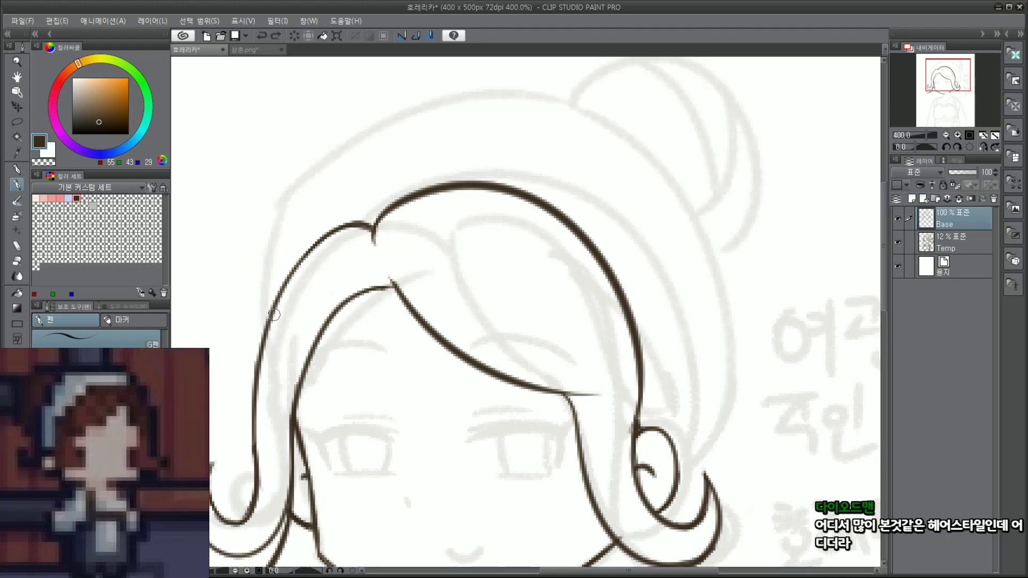
Step: Ink the left part of the headscarf's outer outline, curving up from the hair's left contour
{"action": "mouse_move", "coordinate": [270, 313]}
{"action": "left_mouse_down"}
{"action": "mouse_move", "coordinate": [342, 150]}
{"action": "mouse_move", "coordinate": [337, 161]}
{"action": "mouse_move", "coordinate": [471, 101]}
{"action": "left_mouse_up"}
{"action": "key", "text": "ctrl+z"}
{"action": "mouse_move", "coordinate": [327, 167]}
{"action": "left_mouse_down"}
{"action": "mouse_move", "coordinate": [470, 91]}
{"action": "mouse_move", "coordinate": [518, 87]}
{"action": "mouse_move", "coordinate": [385, 118]}
{"action": "mouse_move", "coordinate": [508, 92]}
{"action": "left_mouse_up"}
{"action": "key", "text": "ctrl+z"}
{"action": "key", "text": "ctrl+z"}
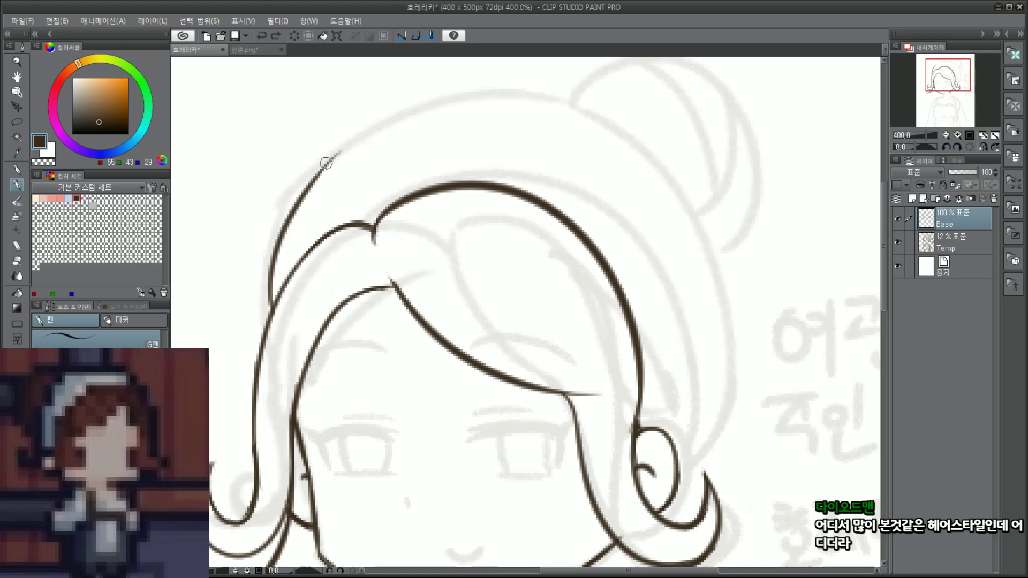
Step: Extend the headscarf's outer outline from its left part in a smooth arc up to the crown, redrawing until it fits
{"action": "left_click_drag", "start_coordinate": [335, 163], "coordinate": [522, 88]}
{"action": "key", "text": "ctrl+z"}
{"action": "mouse_move", "coordinate": [331, 164]}
{"action": "left_mouse_down"}
{"action": "mouse_move", "coordinate": [458, 101]}
{"action": "mouse_move", "coordinate": [339, 155]}
{"action": "mouse_move", "coordinate": [499, 92]}
{"action": "mouse_move", "coordinate": [527, 94]}
{"action": "left_mouse_up"}
{"action": "key", "text": "ctrl+z"}
{"action": "key", "text": "ctrl+z"}
{"action": "key", "text": "ctrl+z"}
{"action": "mouse_move", "coordinate": [338, 156]}
{"action": "left_mouse_down"}
{"action": "mouse_move", "coordinate": [480, 97]}
{"action": "mouse_move", "coordinate": [514, 97]}
{"action": "left_mouse_up"}
{"action": "key", "text": "ctrl+z"}
{"action": "mouse_move", "coordinate": [337, 158]}
{"action": "left_mouse_down"}
{"action": "mouse_move", "coordinate": [451, 99]}
{"action": "mouse_move", "coordinate": [523, 102]}
{"action": "left_mouse_up"}
{"action": "key", "text": "ctrl+z"}
{"action": "mouse_move", "coordinate": [340, 151]}
{"action": "left_mouse_down"}
{"action": "mouse_move", "coordinate": [460, 96]}
{"action": "mouse_move", "coordinate": [510, 96]}
{"action": "left_mouse_up"}
{"action": "key", "text": "ctrl+z"}
{"action": "left_click_drag", "start_coordinate": [333, 161], "coordinate": [530, 95]}
{"action": "key", "text": "ctrl+z"}
{"action": "left_click_drag", "start_coordinate": [338, 161], "coordinate": [532, 101]}
{"action": "key", "text": "ctrl+z"}
{"action": "left_click_drag", "start_coordinate": [333, 163], "coordinate": [528, 102]}
{"action": "key", "text": "ctrl+z"}
{"action": "left_click_drag", "start_coordinate": [337, 161], "coordinate": [535, 103]}
{"action": "key", "text": "ctrl+z"}
{"action": "mouse_move", "coordinate": [340, 154]}
{"action": "left_mouse_down"}
{"action": "mouse_move", "coordinate": [361, 134]}
{"action": "mouse_move", "coordinate": [530, 105]}
{"action": "left_mouse_up"}
{"action": "key", "text": "ctrl+z"}
{"action": "mouse_move", "coordinate": [336, 155]}
{"action": "left_mouse_down"}
{"action": "mouse_move", "coordinate": [361, 130]}
{"action": "mouse_move", "coordinate": [525, 99]}
{"action": "left_mouse_up"}
{"action": "key", "text": "ctrl+z"}
{"action": "left_click_drag", "start_coordinate": [339, 158], "coordinate": [530, 113]}
{"action": "key", "text": "ctrl+z"}
{"action": "left_click_drag", "start_coordinate": [338, 156], "coordinate": [521, 98]}
{"action": "key", "text": "ctrl+z"}
{"action": "mouse_move", "coordinate": [328, 156]}
{"action": "left_mouse_down"}
{"action": "mouse_move", "coordinate": [347, 144]}
{"action": "mouse_move", "coordinate": [504, 105]}
{"action": "left_mouse_up"}
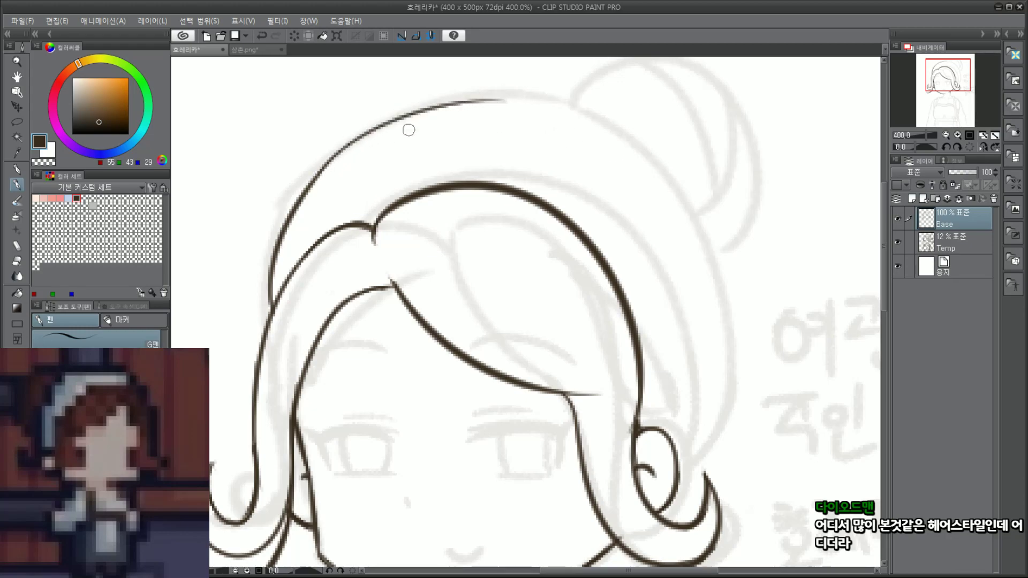
Step: Continue the headscarf's outer outline from the crown around the right side of the head down behind the right ear
{"action": "left_click_drag", "start_coordinate": [433, 105], "coordinate": [572, 106]}
{"action": "key", "text": "ctrl+z"}
{"action": "mouse_move", "coordinate": [479, 98]}
{"action": "left_mouse_down"}
{"action": "mouse_move", "coordinate": [543, 88]}
{"action": "mouse_move", "coordinate": [727, 311]}
{"action": "mouse_move", "coordinate": [524, 93]}
{"action": "mouse_move", "coordinate": [691, 452]}
{"action": "left_mouse_up"}
{"action": "key", "text": "ctrl+z"}
{"action": "key", "text": "ctrl+z"}
{"action": "mouse_move", "coordinate": [508, 97]}
{"action": "left_mouse_down"}
{"action": "mouse_move", "coordinate": [714, 436]}
{"action": "mouse_move", "coordinate": [682, 471]}
{"action": "left_mouse_up"}
{"action": "key", "text": "ctrl+z"}
{"action": "mouse_move", "coordinate": [493, 102]}
{"action": "left_mouse_down"}
{"action": "mouse_move", "coordinate": [723, 298]}
{"action": "mouse_move", "coordinate": [682, 465]}
{"action": "left_mouse_up"}
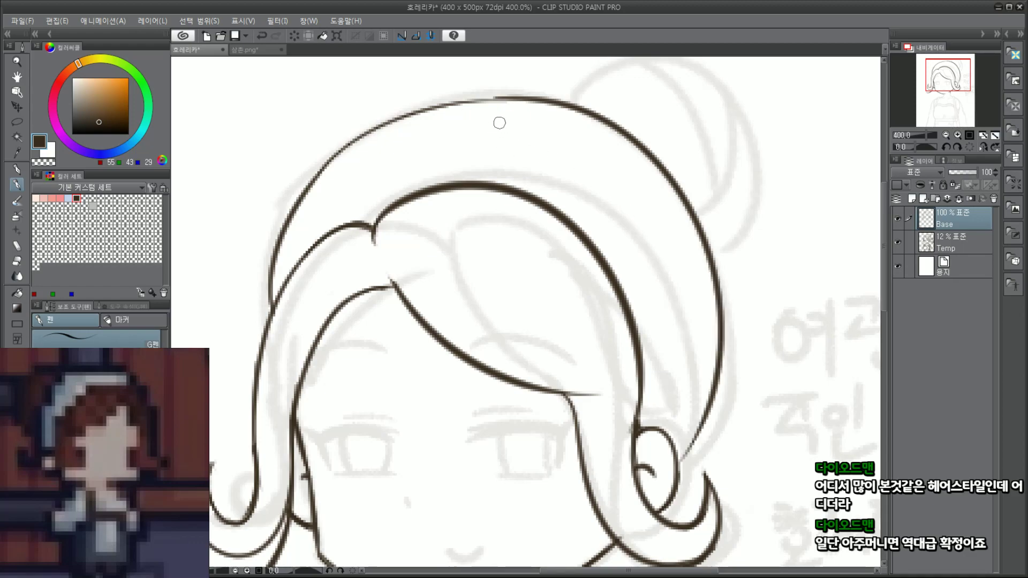
{"action": "key", "text": "ctrl+z"}
{"action": "mouse_move", "coordinate": [489, 97]}
{"action": "left_mouse_down"}
{"action": "mouse_move", "coordinate": [711, 443]}
{"action": "mouse_move", "coordinate": [679, 495]}
{"action": "left_mouse_up"}
{"action": "scroll", "coordinate": [730, 73], "scroll_direction": "down", "scroll_amount": 2}
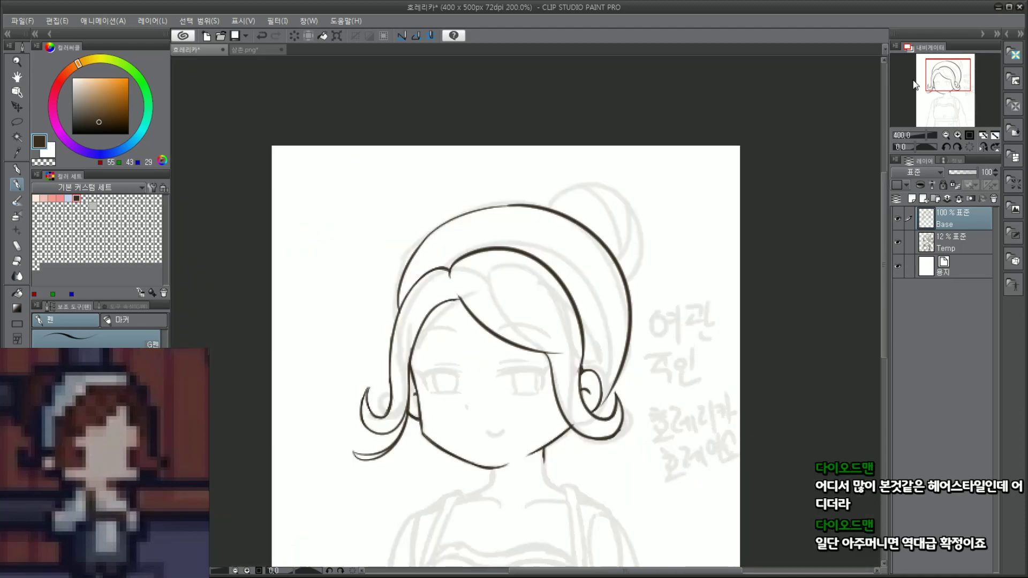
Step: Trim the headscarf outline's tail at the right ear and thicken the corner where the two lines meet
{"action": "scroll", "coordinate": [601, 412], "scroll_direction": "up", "scroll_amount": 2}
{"action": "mouse_move", "coordinate": [953, 91]}
{"action": "left_mouse_down"}
{"action": "mouse_move", "coordinate": [951, 82]}
{"action": "mouse_move", "coordinate": [949, 92]}
{"action": "left_mouse_up"}
{"action": "scroll", "coordinate": [665, 356], "scroll_direction": "up", "scroll_amount": 2}
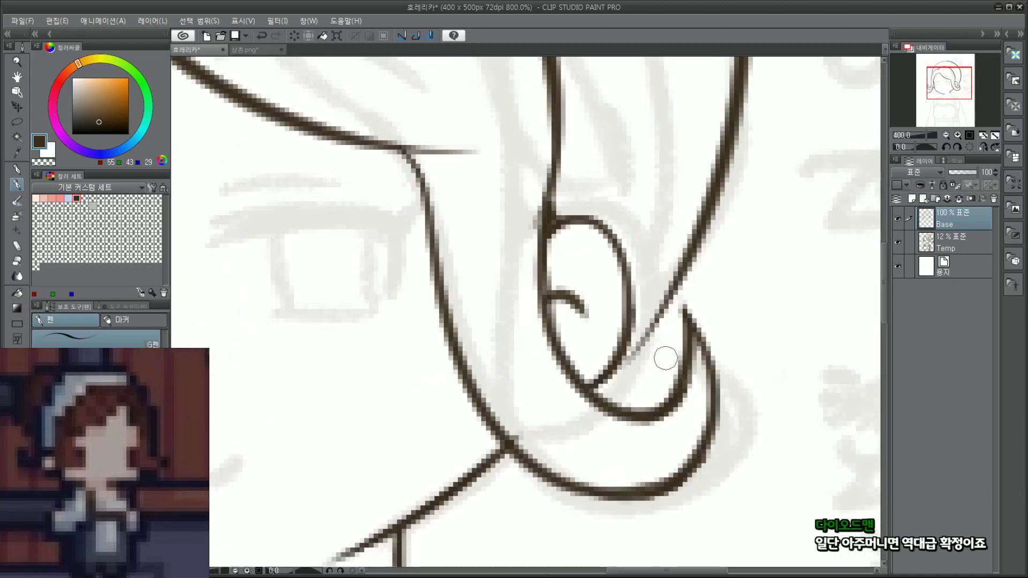
{"action": "left_click_drag", "start_coordinate": [685, 256], "coordinate": [617, 362]}
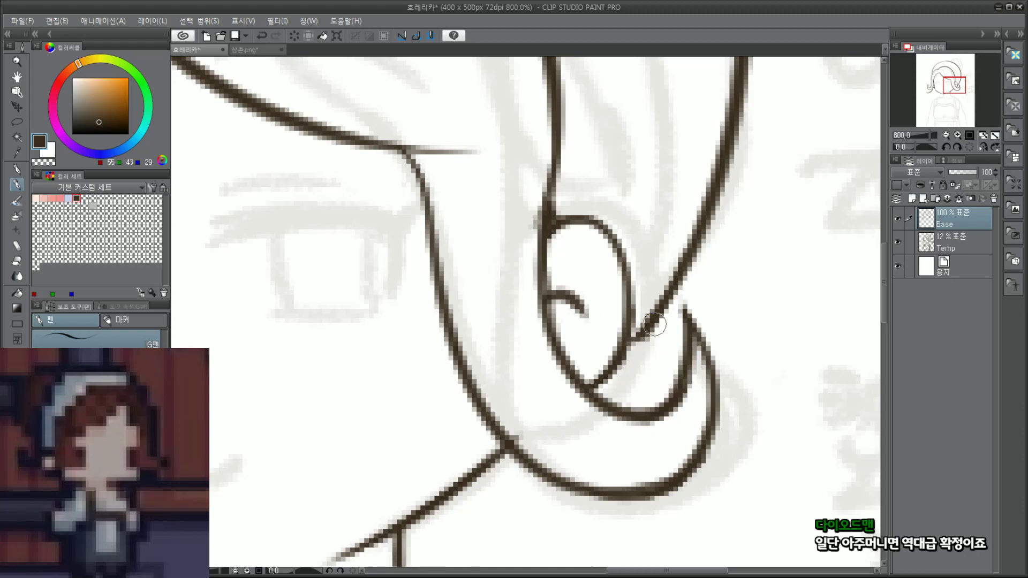
{"action": "left_click_drag", "start_coordinate": [624, 344], "coordinate": [653, 321]}
{"action": "scroll", "coordinate": [672, 264], "scroll_direction": "down", "scroll_amount": 7}
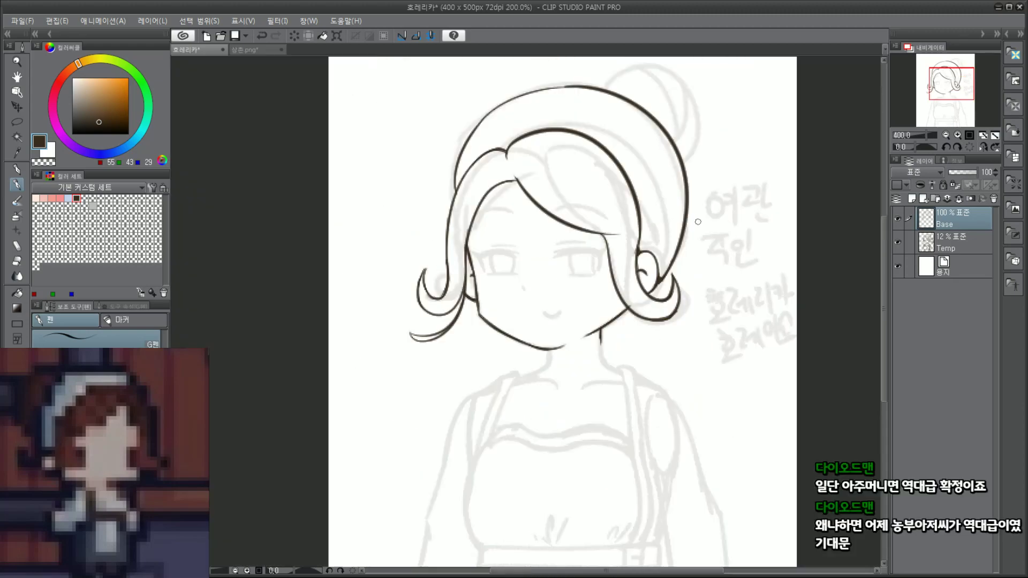
Step: Thicken the thin stretch of the headscarf outline at the crown so its left and right arcs join evenly
{"action": "left_click", "coordinate": [941, 81]}
{"action": "scroll", "coordinate": [542, 195], "scroll_direction": "up", "scroll_amount": 7}
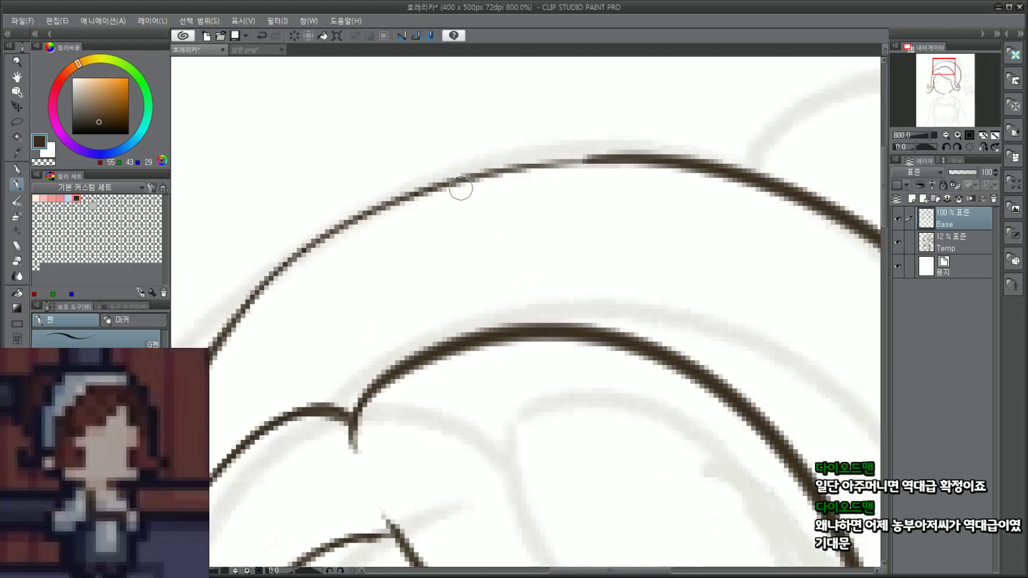
{"action": "mouse_move", "coordinate": [397, 205]}
{"action": "left_mouse_down"}
{"action": "mouse_move", "coordinate": [453, 180]}
{"action": "mouse_move", "coordinate": [624, 148]}
{"action": "mouse_move", "coordinate": [615, 163]}
{"action": "left_mouse_up"}
{"action": "key", "text": "ctrl+z"}
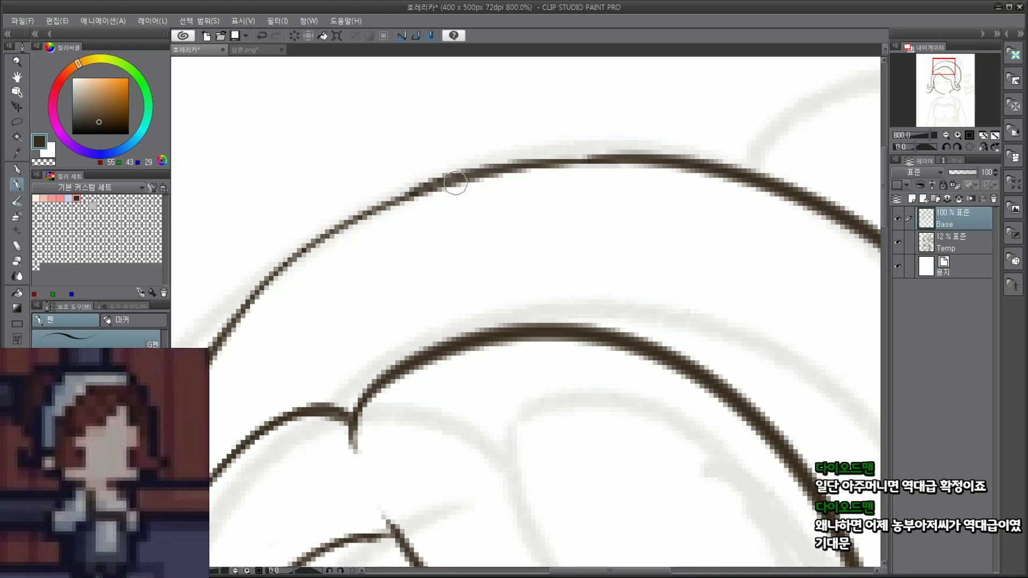
{"action": "left_click_drag", "start_coordinate": [456, 183], "coordinate": [618, 158]}
{"action": "key", "text": "ctrl+z"}
{"action": "key", "text": "ctrl+z"}
{"action": "left_click_drag", "start_coordinate": [436, 190], "coordinate": [619, 157]}
{"action": "key", "text": "ctrl+z"}
{"action": "left_click_drag", "start_coordinate": [460, 177], "coordinate": [612, 160]}
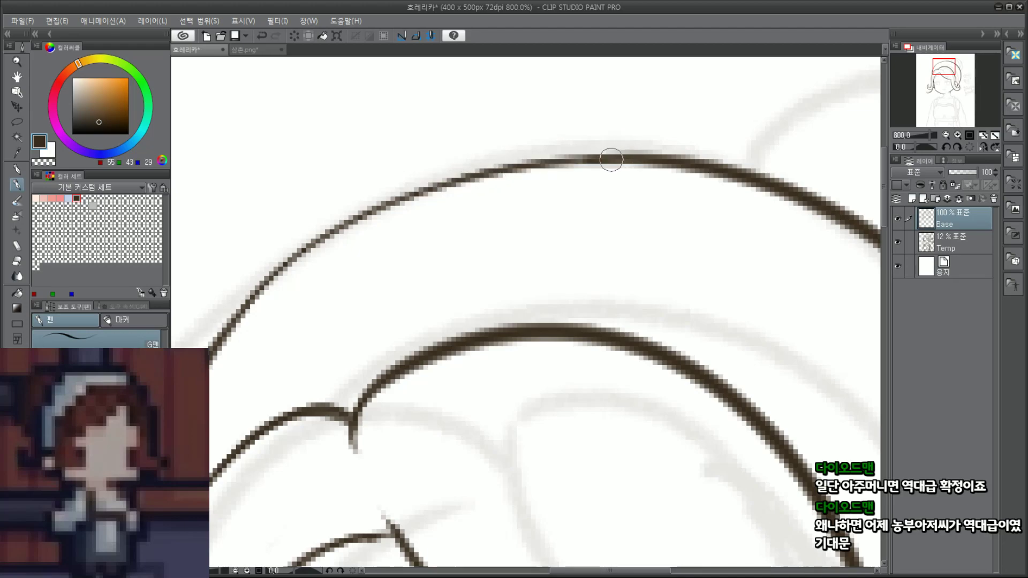
{"action": "left_click_drag", "start_coordinate": [527, 164], "coordinate": [592, 160]}
{"action": "scroll", "coordinate": [496, 197], "scroll_direction": "down", "scroll_amount": 4}
Step: Reinforce the headscarf outline's left end where it meets the hair's left contour
{"action": "scroll", "coordinate": [338, 332], "scroll_direction": "up", "scroll_amount": 4}
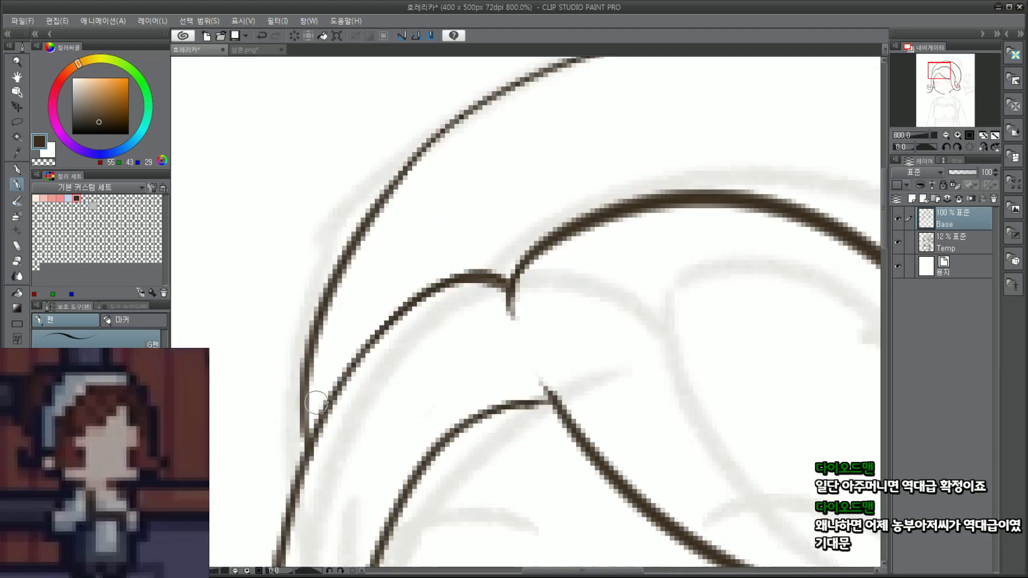
{"action": "mouse_move", "coordinate": [315, 396]}
{"action": "left_mouse_down"}
{"action": "mouse_move", "coordinate": [320, 425]}
{"action": "mouse_move", "coordinate": [305, 452]}
{"action": "left_mouse_up"}
{"action": "scroll", "coordinate": [293, 477], "scroll_direction": "down", "scroll_amount": 5}
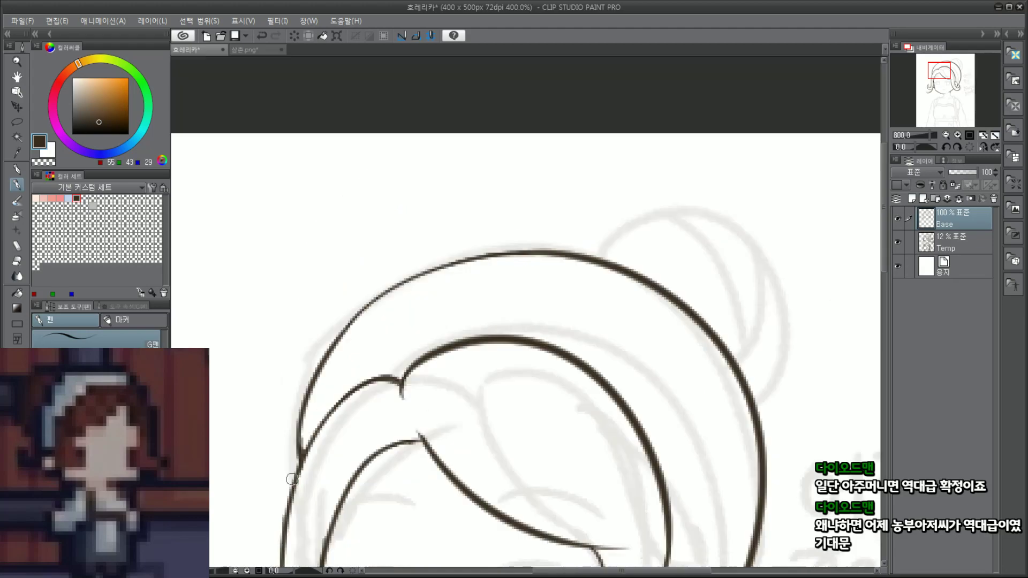
{"action": "left_click_drag", "start_coordinate": [961, 88], "coordinate": [951, 105]}
{"action": "scroll", "coordinate": [512, 297], "scroll_direction": "up", "scroll_amount": 3}
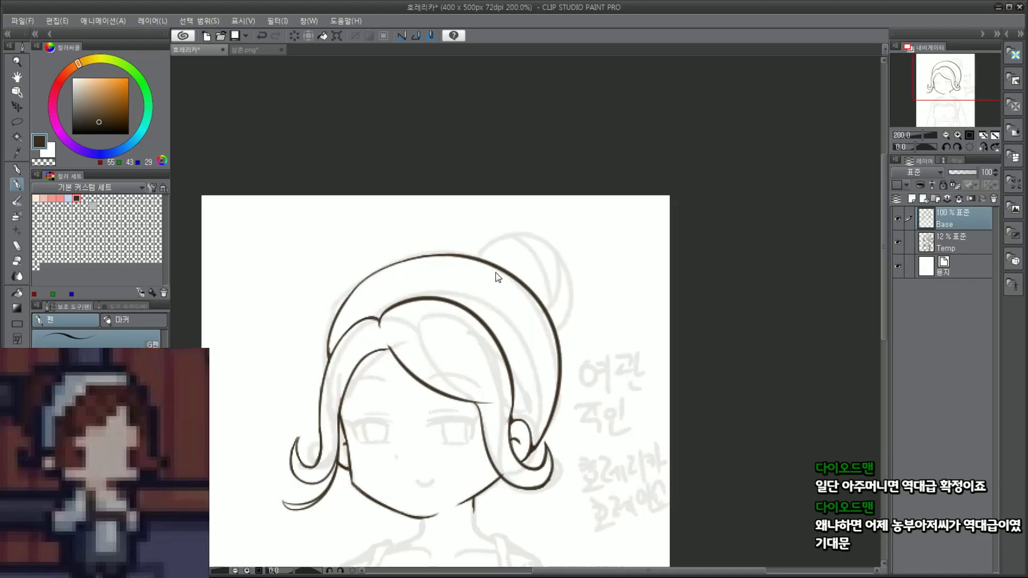
{"action": "left_click_drag", "start_coordinate": [948, 95], "coordinate": [950, 80]}
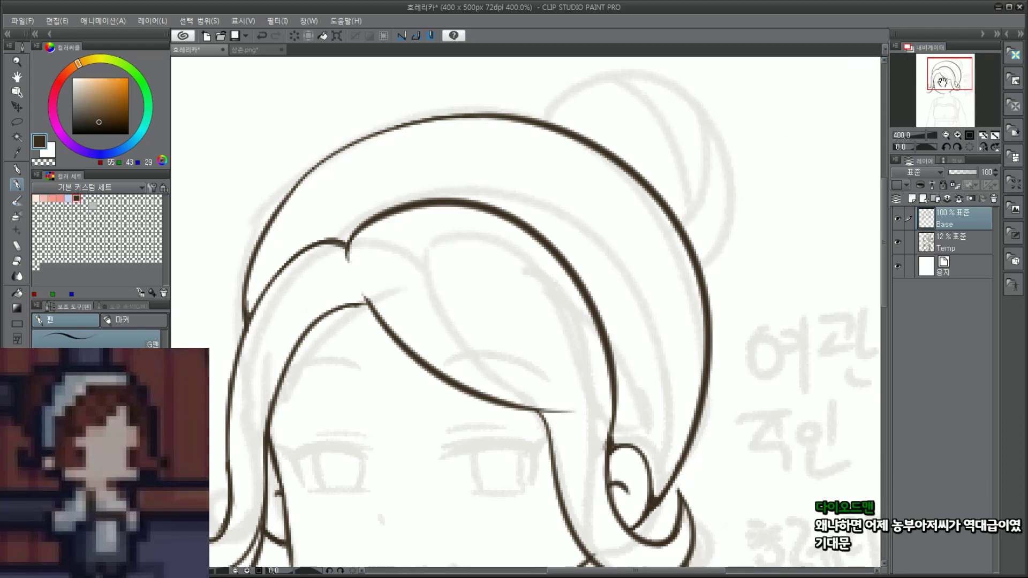
{"action": "left_click_drag", "start_coordinate": [942, 82], "coordinate": [945, 79]}
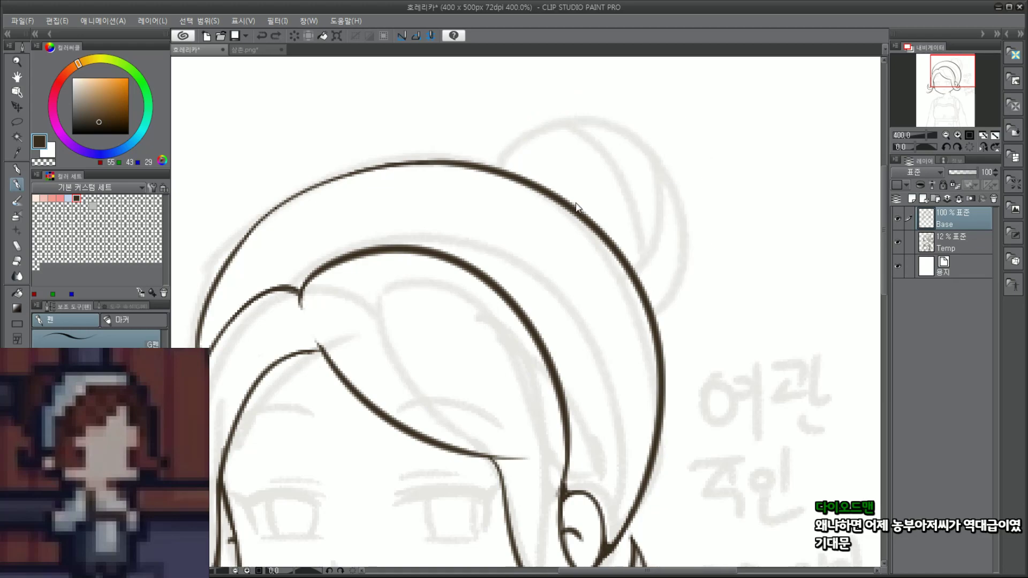
{"action": "left_click_drag", "start_coordinate": [513, 164], "coordinate": [664, 347]}
{"action": "key", "text": "ctrl+z"}
{"action": "mouse_move", "coordinate": [501, 170]}
{"action": "left_mouse_down"}
{"action": "mouse_move", "coordinate": [702, 303]}
{"action": "mouse_move", "coordinate": [683, 310]}
{"action": "left_mouse_up"}
{"action": "key", "text": "ctrl+z"}
{"action": "mouse_move", "coordinate": [500, 170]}
{"action": "left_mouse_down"}
{"action": "mouse_move", "coordinate": [705, 165]}
{"action": "mouse_move", "coordinate": [657, 298]}
{"action": "left_mouse_up"}
{"action": "key", "text": "ctrl+z"}
Step: Add a new layer above Base and ink the hair bun's large round outline at the head's upper right
{"action": "left_click", "coordinate": [913, 199]}
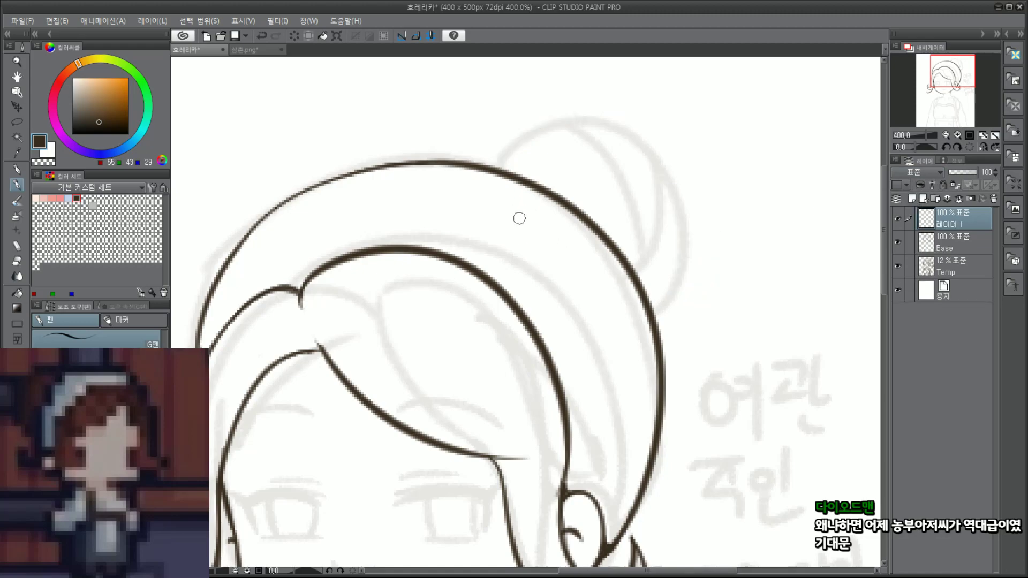
{"action": "left_click_drag", "start_coordinate": [520, 218], "coordinate": [625, 317]}
{"action": "key", "text": "ctrl+z"}
{"action": "left_click_drag", "start_coordinate": [540, 242], "coordinate": [624, 321]}
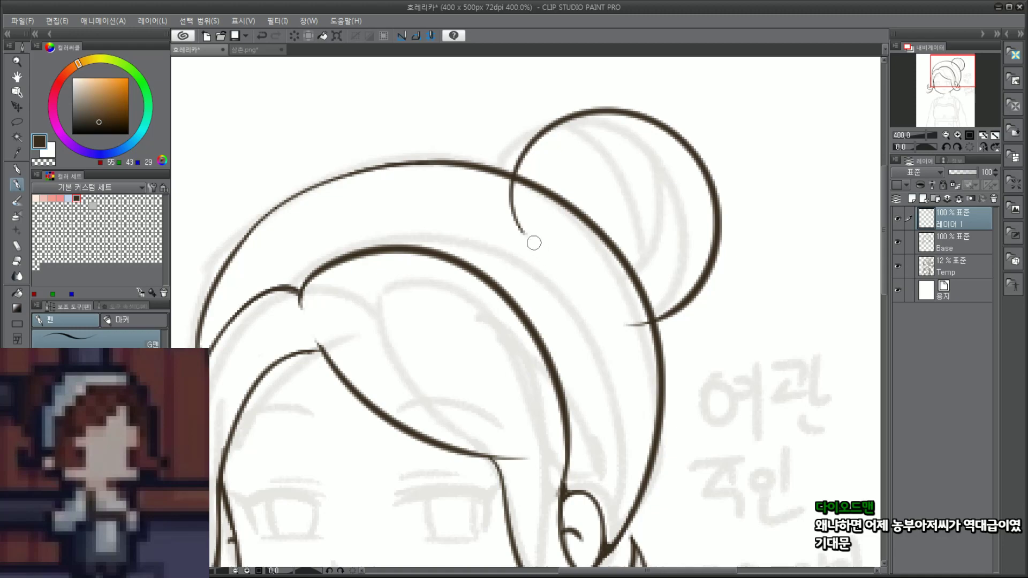
Step: Erase the parts of the hair bun's outline that overlap the headscarf, leaving only the arc outside it
{"action": "left_click_drag", "start_coordinate": [534, 243], "coordinate": [509, 199]}
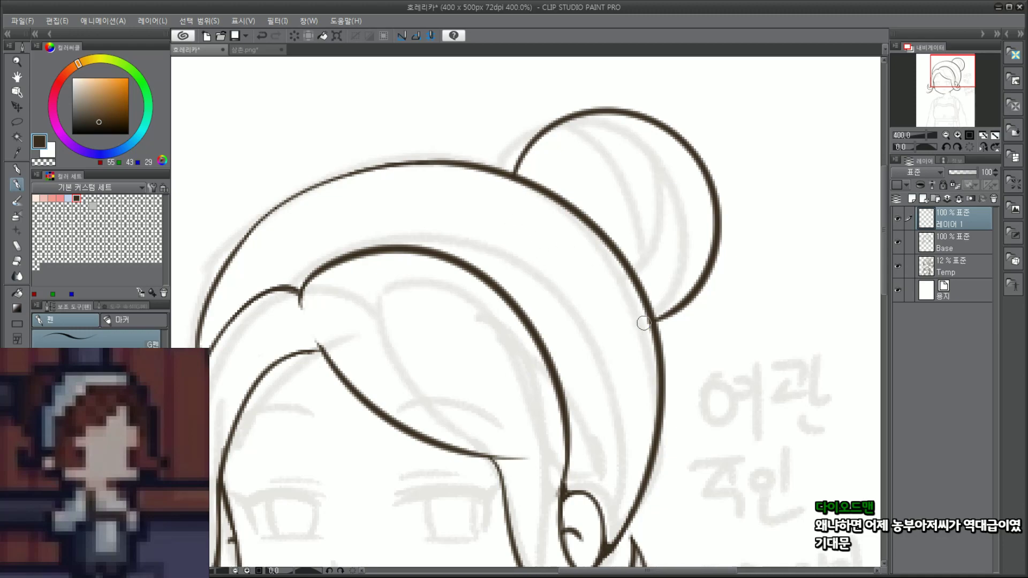
{"action": "scroll", "coordinate": [685, 370], "scroll_direction": "down", "scroll_amount": 5}
{"action": "scroll", "coordinate": [712, 391], "scroll_direction": "up", "scroll_amount": 5}
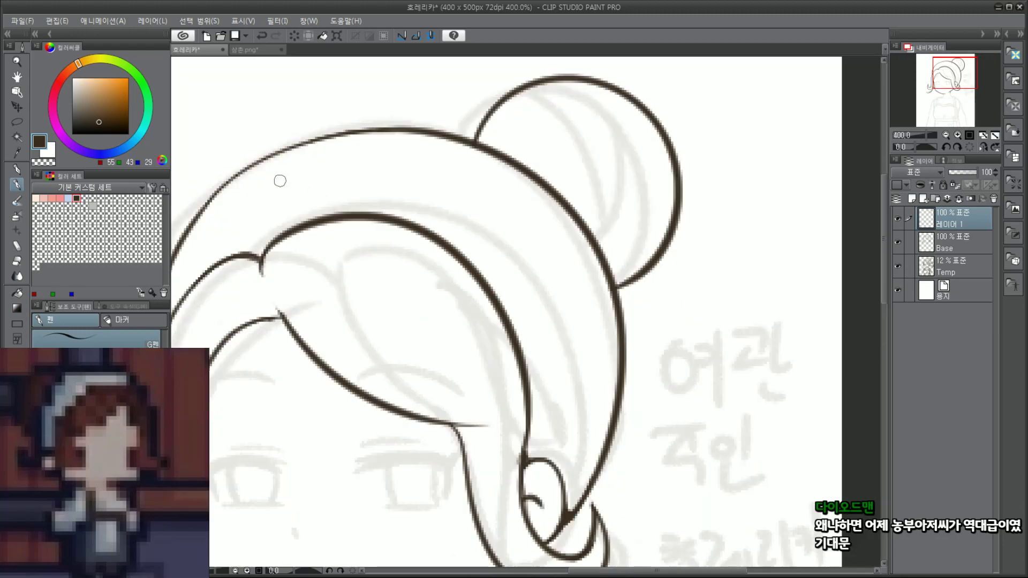
Step: Move the bun's layer down and left so the bun sits further behind the headscarf
{"action": "left_click", "coordinate": [17, 107]}
{"action": "mouse_move", "coordinate": [635, 207]}
{"action": "left_mouse_down"}
{"action": "mouse_move", "coordinate": [601, 217]}
{"action": "mouse_move", "coordinate": [623, 209]}
{"action": "left_mouse_up"}
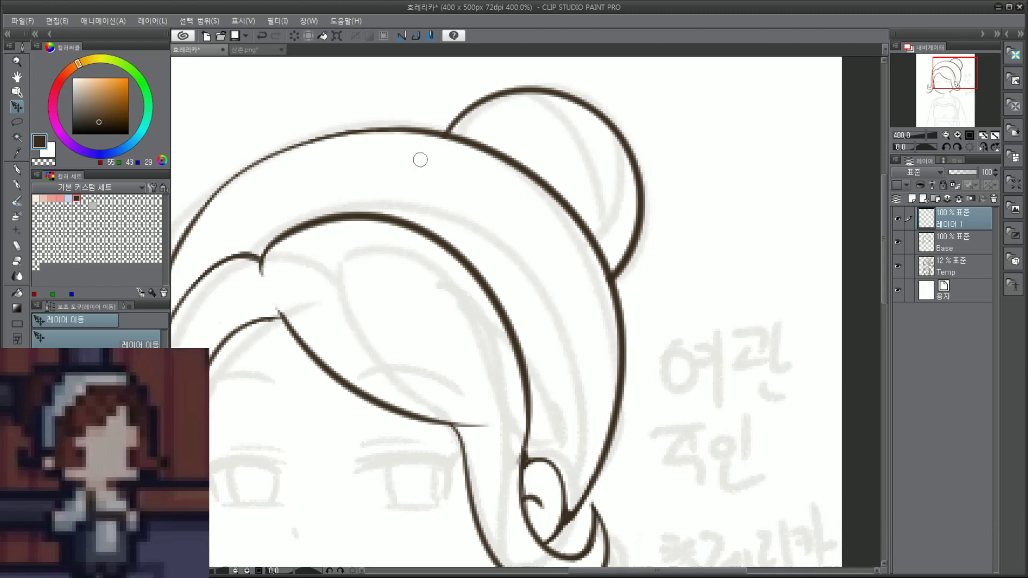
{"action": "left_click", "coordinate": [16, 185]}
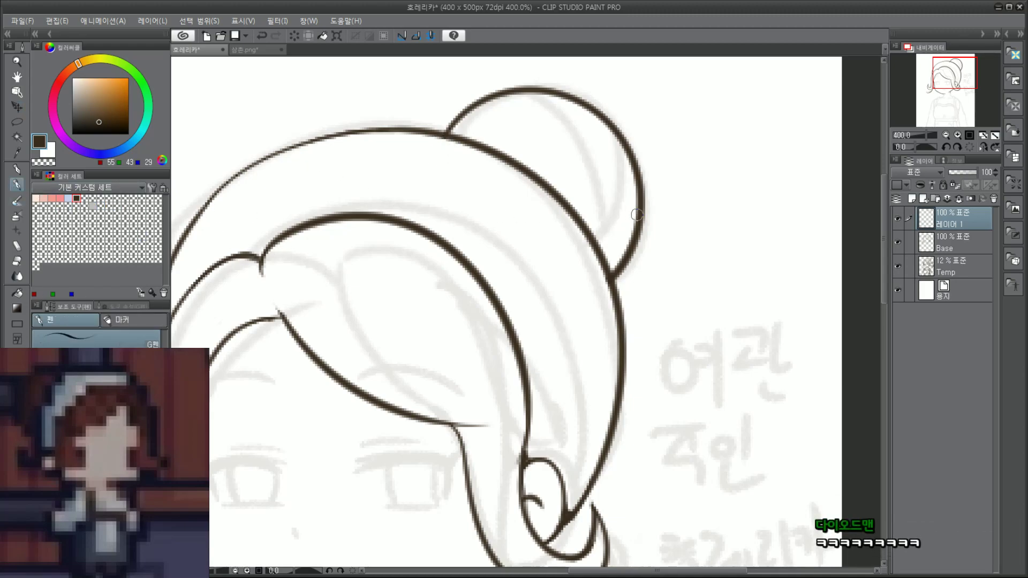
{"action": "mouse_move", "coordinate": [671, 154]}
{"action": "left_mouse_down"}
{"action": "mouse_move", "coordinate": [760, 218]}
{"action": "mouse_move", "coordinate": [728, 134]}
{"action": "mouse_move", "coordinate": [795, 216]}
{"action": "left_mouse_up"}
{"action": "left_click_drag", "start_coordinate": [721, 243], "coordinate": [786, 217]}
{"action": "mouse_move", "coordinate": [685, 178]}
{"action": "left_mouse_down"}
{"action": "mouse_move", "coordinate": [698, 223]}
{"action": "mouse_move", "coordinate": [769, 167]}
{"action": "mouse_move", "coordinate": [775, 191]}
{"action": "left_mouse_up"}
{"action": "left_click_drag", "start_coordinate": [701, 221], "coordinate": [779, 194]}
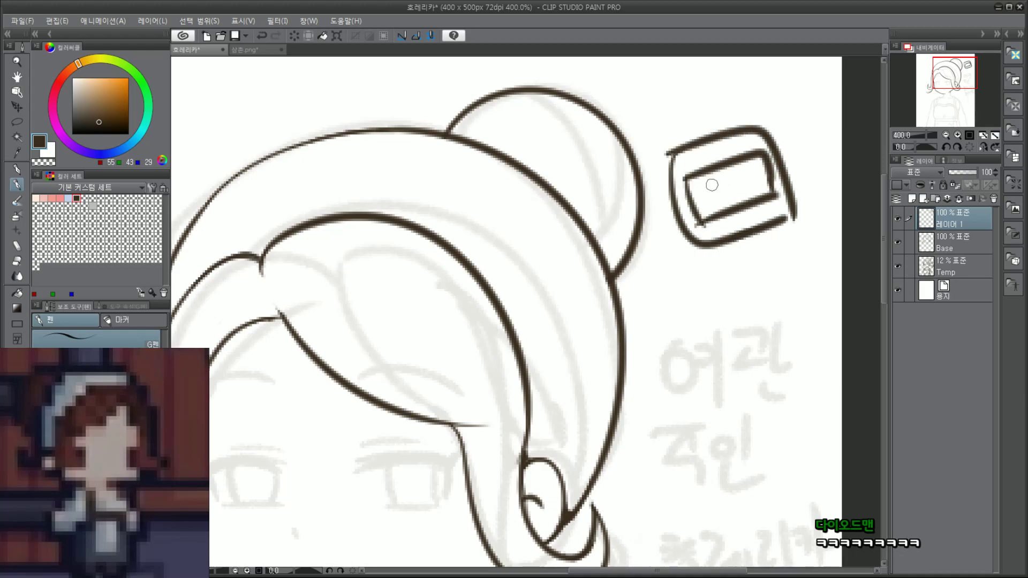
{"action": "left_click_drag", "start_coordinate": [698, 183], "coordinate": [749, 189]}
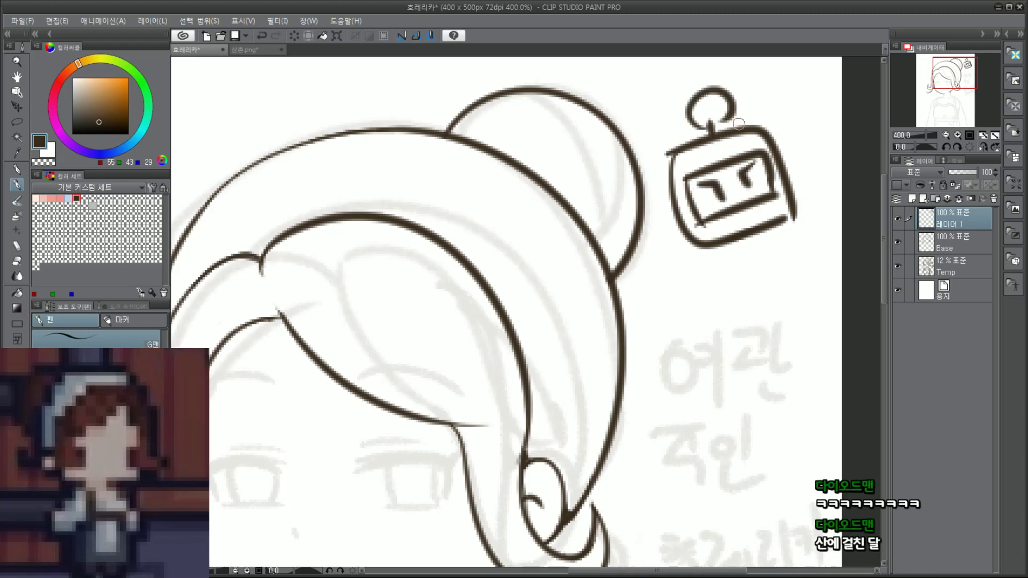
{"action": "mouse_move", "coordinate": [754, 80]}
{"action": "left_mouse_down"}
{"action": "mouse_move", "coordinate": [763, 102]}
{"action": "mouse_move", "coordinate": [746, 97]}
{"action": "left_mouse_up"}
{"action": "mouse_move", "coordinate": [627, 87]}
{"action": "left_mouse_down"}
{"action": "mouse_move", "coordinate": [644, 109]}
{"action": "mouse_move", "coordinate": [663, 83]}
{"action": "left_mouse_up"}
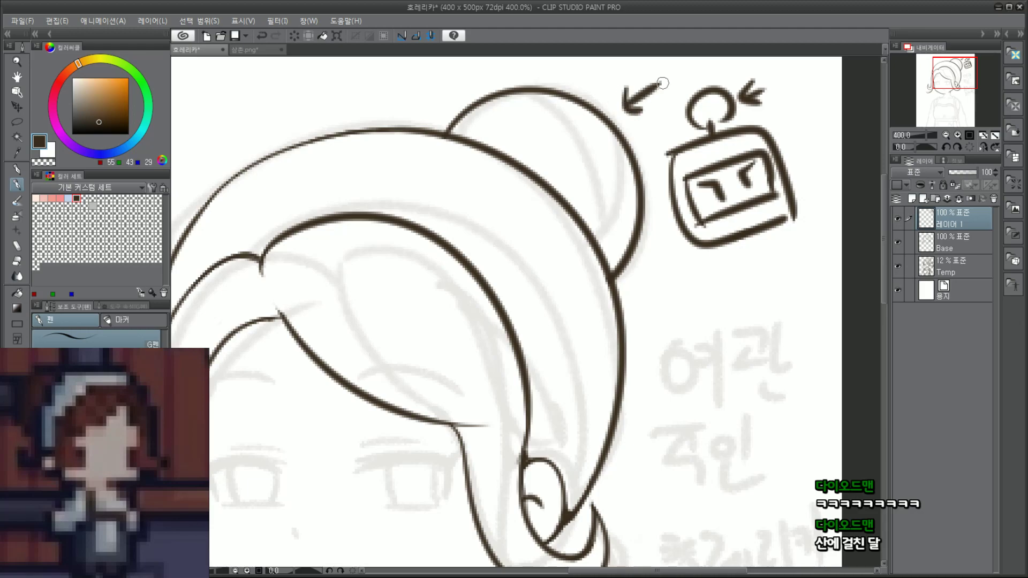
{"action": "scroll", "coordinate": [734, 260], "scroll_direction": "down", "scroll_amount": 3}
{"action": "scroll", "coordinate": [757, 257], "scroll_direction": "up", "scroll_amount": 3}
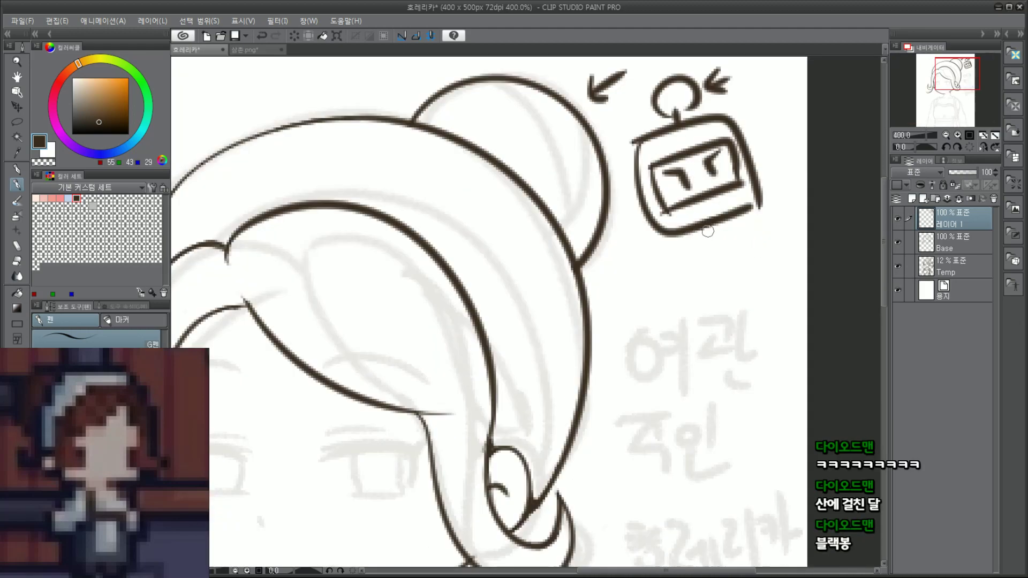
{"action": "mouse_move", "coordinate": [703, 231]}
{"action": "left_mouse_down"}
{"action": "mouse_move", "coordinate": [745, 279]}
{"action": "mouse_move", "coordinate": [726, 224]}
{"action": "mouse_move", "coordinate": [711, 248]}
{"action": "mouse_move", "coordinate": [722, 257]}
{"action": "mouse_move", "coordinate": [751, 232]}
{"action": "mouse_move", "coordinate": [753, 243]}
{"action": "mouse_move", "coordinate": [655, 248]}
{"action": "left_mouse_up"}
{"action": "left_click_drag", "start_coordinate": [760, 208], "coordinate": [775, 186]}
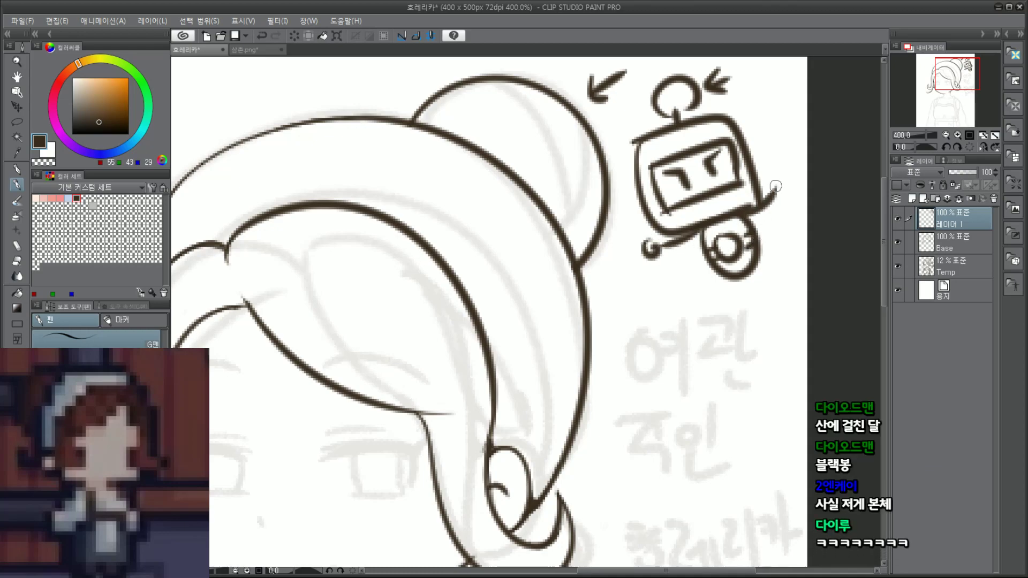
{"action": "key", "text": "ctrl+z"}
{"action": "key", "text": "ctrl+z"}
{"action": "key", "text": "ctrl+z"}
{"action": "key", "text": "ctrl+z"}
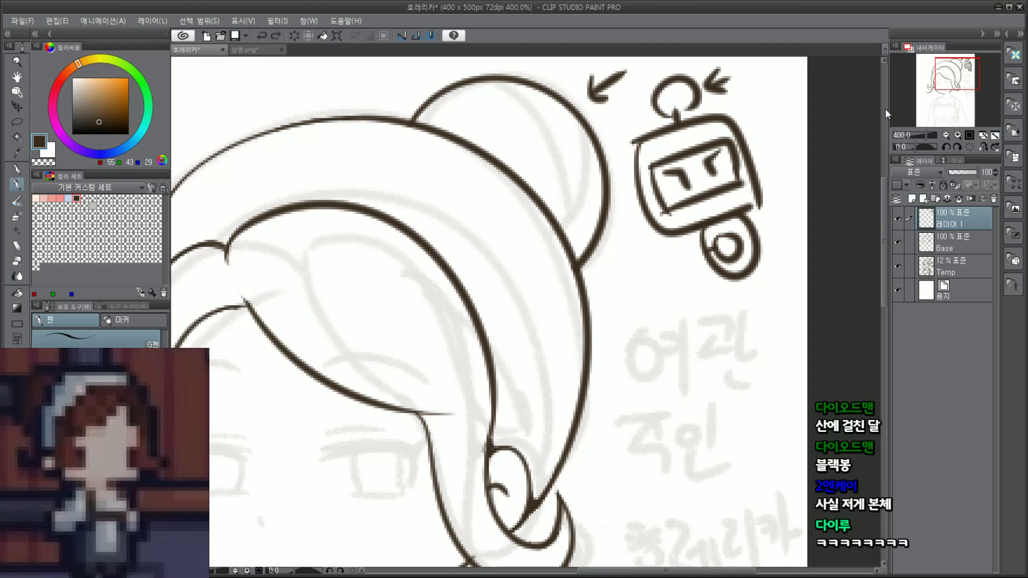
{"action": "key", "text": "ctrl+z"}
{"action": "key", "text": "ctrl+z"}
{"action": "key", "text": "ctrl+z"}
{"action": "key", "text": "ctrl+z"}
{"action": "key", "text": "ctrl+z"}
{"action": "key", "text": "ctrl+z"}
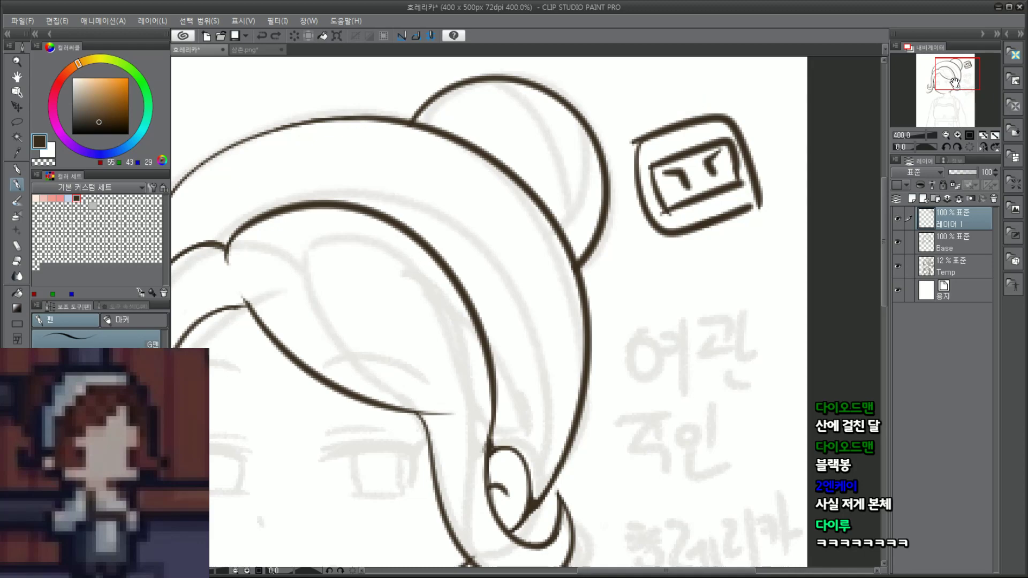
{"action": "key", "text": "ctrl+z"}
{"action": "key", "text": "ctrl+z"}
{"action": "key", "text": "ctrl+z"}
{"action": "key", "text": "ctrl+z"}
{"action": "key", "text": "ctrl+z"}
{"action": "key", "text": "ctrl+z"}
{"action": "key", "text": "ctrl+z"}
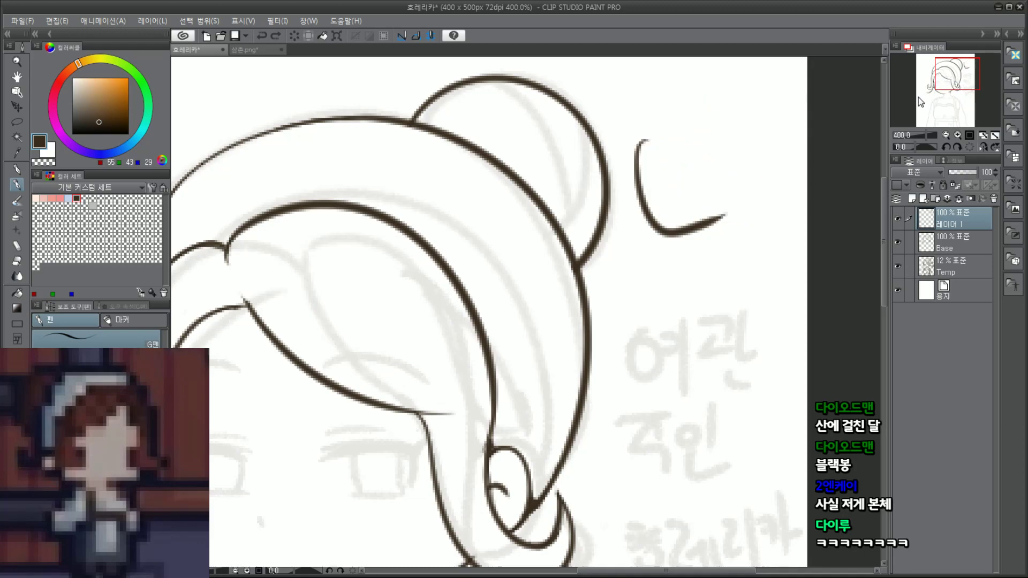
{"action": "key", "text": "ctrl+z"}
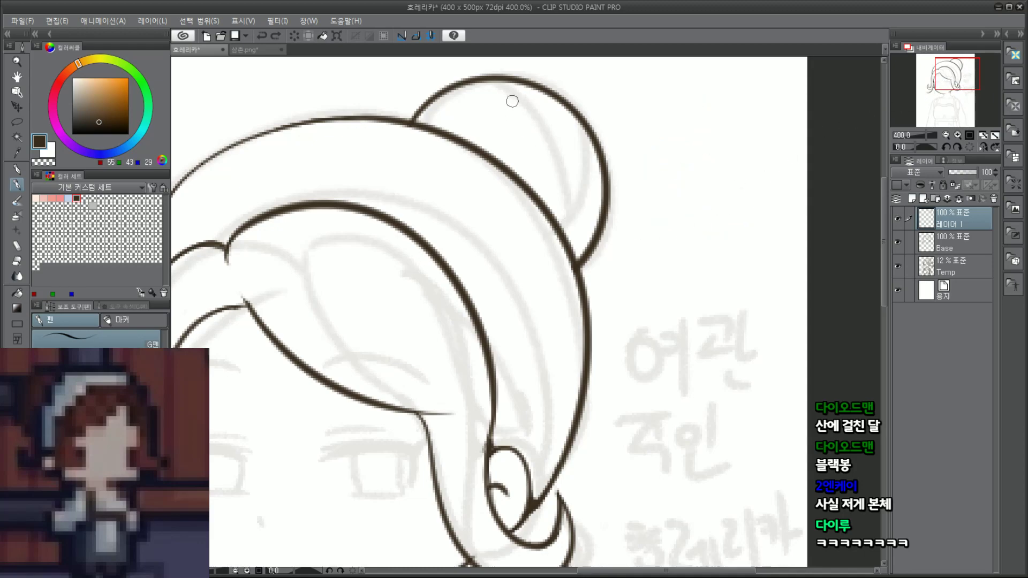
Step: Ink a curved strand line inside the bun from its upper edge down towards the headscarf
{"action": "left_click_drag", "start_coordinate": [535, 113], "coordinate": [565, 217]}
{"action": "key", "text": "ctrl+z"}
{"action": "left_click_drag", "start_coordinate": [503, 80], "coordinate": [562, 214]}
{"action": "key", "text": "ctrl+z"}
{"action": "left_click_drag", "start_coordinate": [503, 82], "coordinate": [566, 202]}
{"action": "key", "text": "ctrl+z"}
{"action": "left_click_drag", "start_coordinate": [505, 79], "coordinate": [565, 204]}
{"action": "key", "text": "ctrl+z"}
{"action": "mouse_move", "coordinate": [506, 80]}
{"action": "left_mouse_down"}
{"action": "mouse_move", "coordinate": [566, 210]}
{"action": "mouse_move", "coordinate": [524, 92]}
{"action": "mouse_move", "coordinate": [569, 213]}
{"action": "left_mouse_up"}
{"action": "key", "text": "ctrl+z"}
{"action": "key", "text": "ctrl+z"}
{"action": "key", "text": "ctrl+z"}
{"action": "left_click_drag", "start_coordinate": [515, 81], "coordinate": [566, 214]}
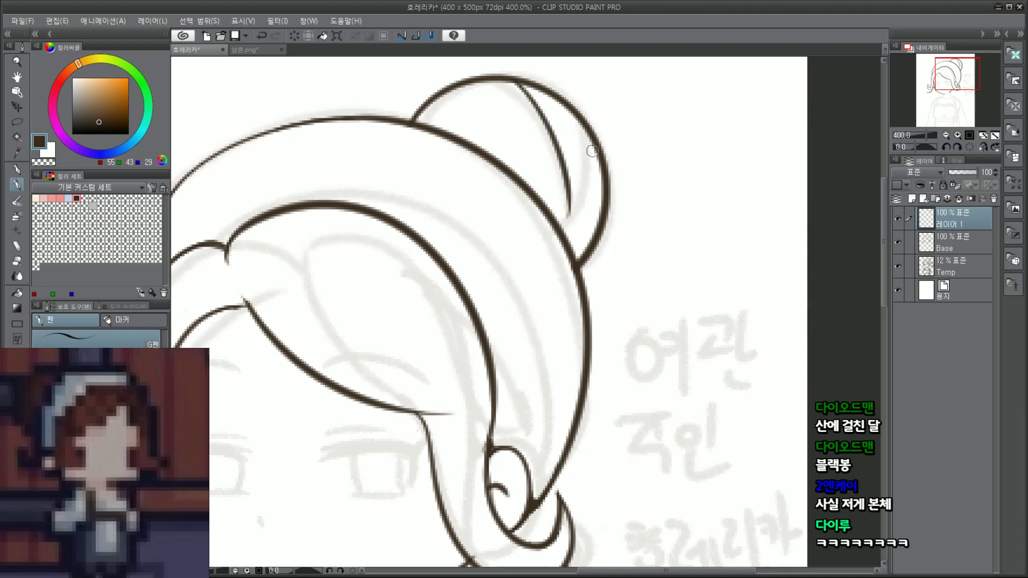
Step: Ink and thicken a second strand line from the bun's right edge, curving down past the first line to the headscarf
{"action": "left_click_drag", "start_coordinate": [592, 151], "coordinate": [562, 219]}
{"action": "key", "text": "ctrl+z"}
{"action": "left_click_drag", "start_coordinate": [591, 134], "coordinate": [551, 222]}
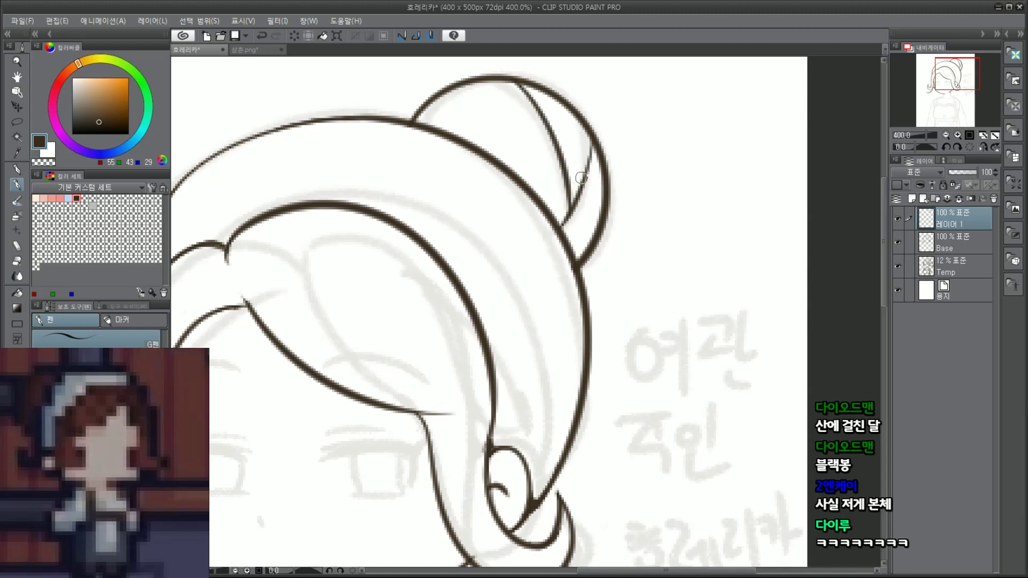
{"action": "key", "text": "ctrl+z"}
{"action": "left_click_drag", "start_coordinate": [590, 133], "coordinate": [550, 220]}
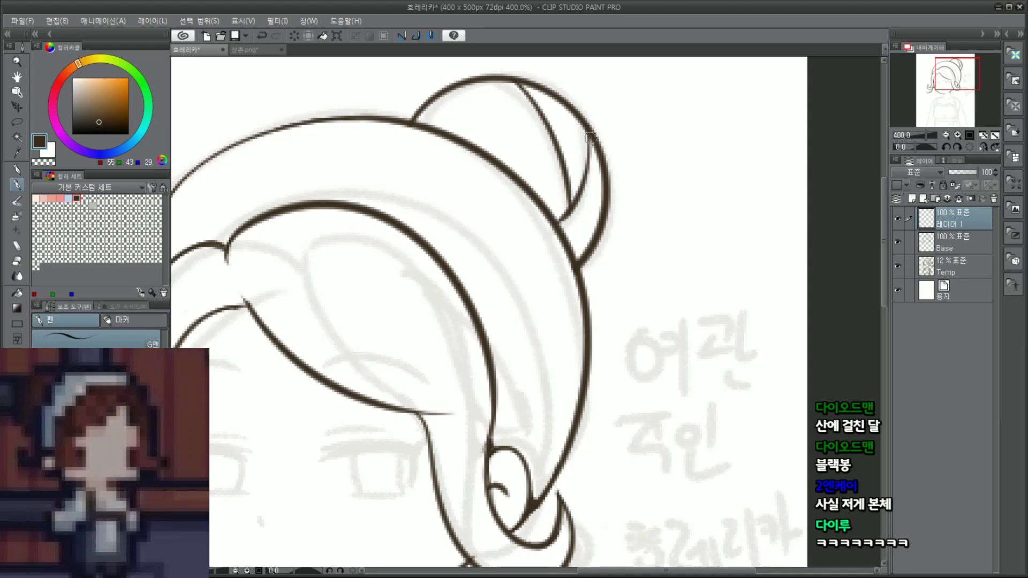
{"action": "left_click_drag", "start_coordinate": [591, 139], "coordinate": [569, 213]}
{"action": "key", "text": "ctrl+z"}
{"action": "left_click_drag", "start_coordinate": [590, 137], "coordinate": [571, 210]}
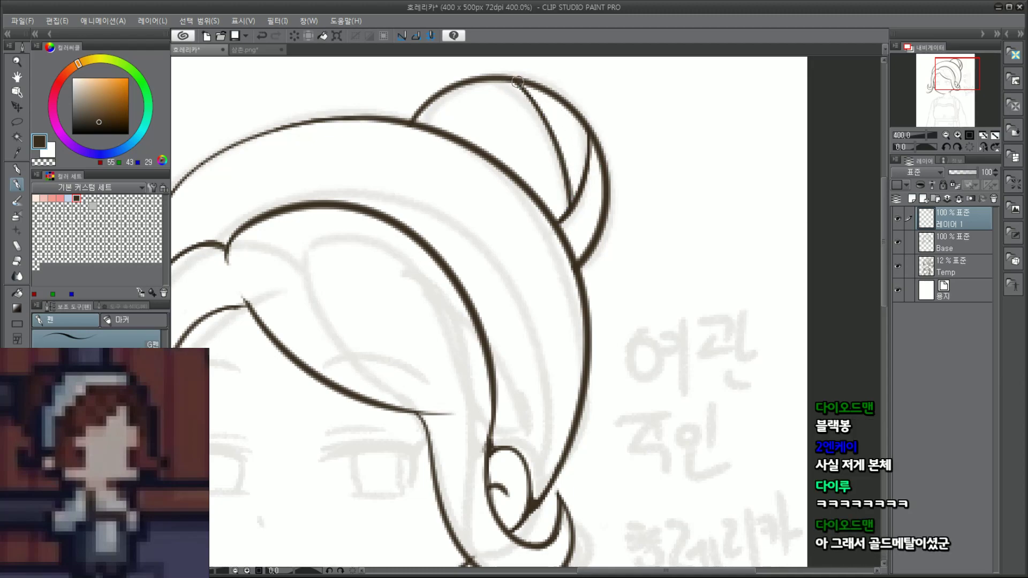
Step: Ink the left and right neck contours from the jaw, curving outward into the shoulders
{"action": "scroll", "coordinate": [514, 85], "scroll_direction": "down", "scroll_amount": 3}
{"action": "scroll", "coordinate": [571, 154], "scroll_direction": "up", "scroll_amount": 3}
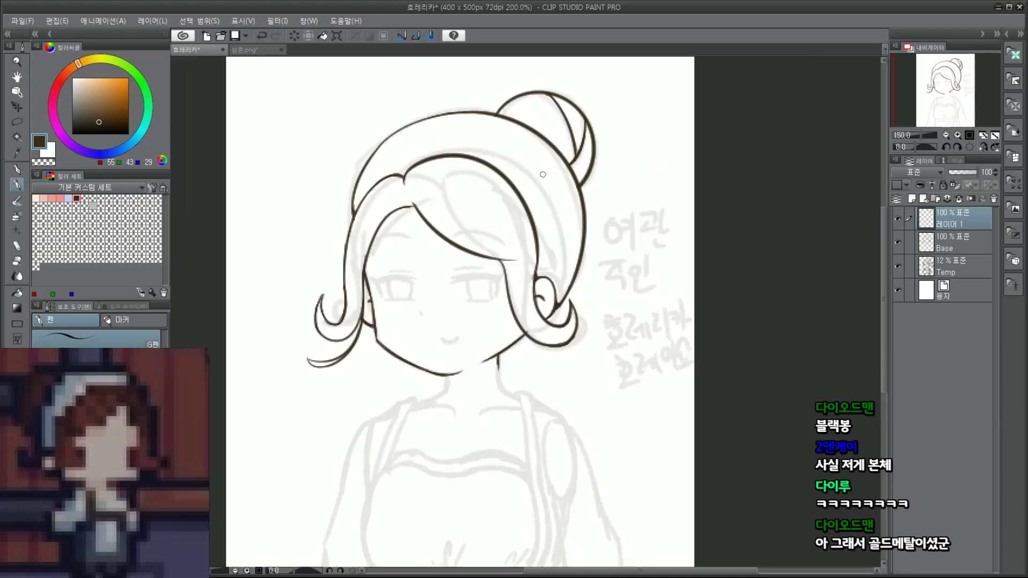
{"action": "scroll", "coordinate": [502, 298], "scroll_direction": "down", "scroll_amount": 3}
{"action": "scroll", "coordinate": [502, 298], "scroll_direction": "up", "scroll_amount": 3}
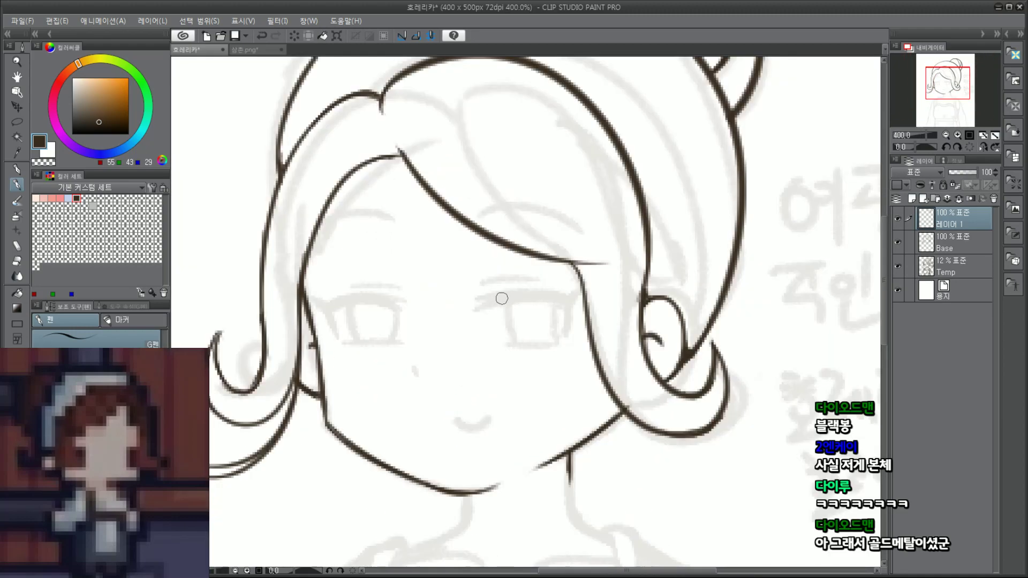
{"action": "left_click_drag", "start_coordinate": [943, 86], "coordinate": [945, 92]}
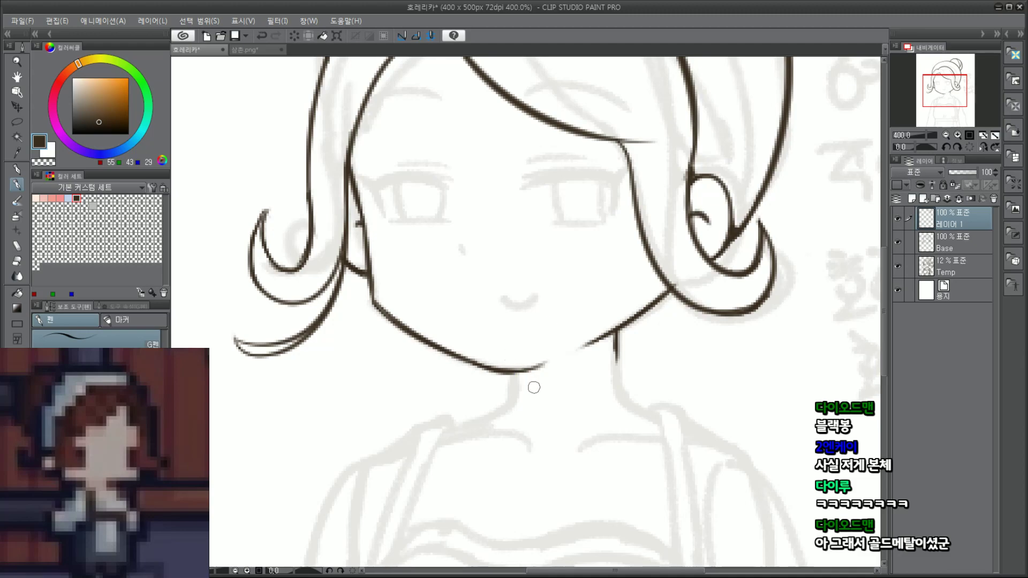
{"action": "left_click_drag", "start_coordinate": [515, 374], "coordinate": [507, 409]}
{"action": "key", "text": "ctrl+z"}
{"action": "mouse_move", "coordinate": [516, 373]}
{"action": "left_mouse_down"}
{"action": "mouse_move", "coordinate": [498, 414]}
{"action": "mouse_move", "coordinate": [503, 407]}
{"action": "mouse_move", "coordinate": [443, 438]}
{"action": "mouse_move", "coordinate": [508, 408]}
{"action": "left_mouse_up"}
{"action": "key", "text": "ctrl+z"}
{"action": "key", "text": "ctrl+z"}
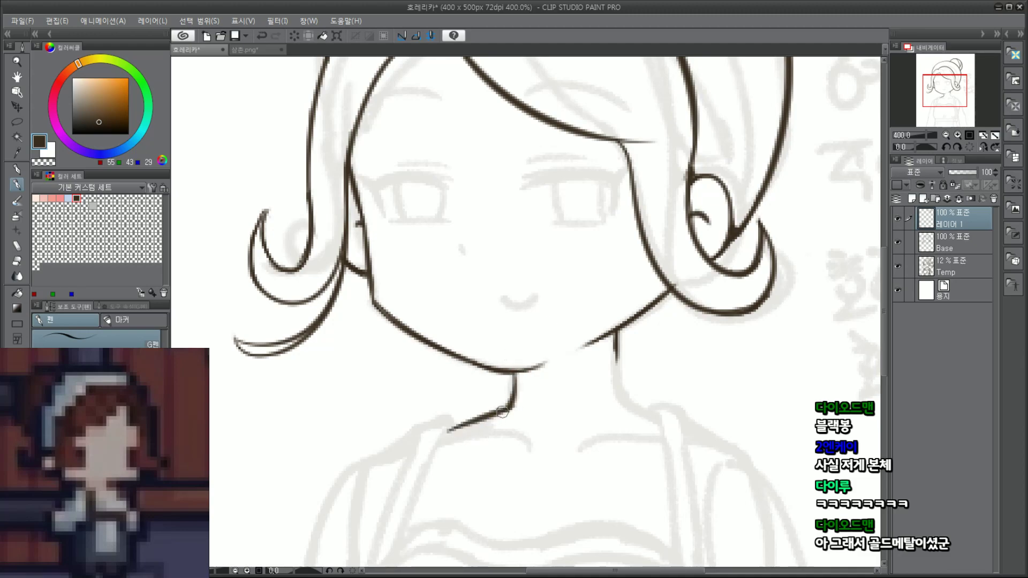
{"action": "key", "text": "ctrl+z"}
{"action": "left_click_drag", "start_coordinate": [454, 434], "coordinate": [509, 408]}
{"action": "key", "text": "ctrl+z"}
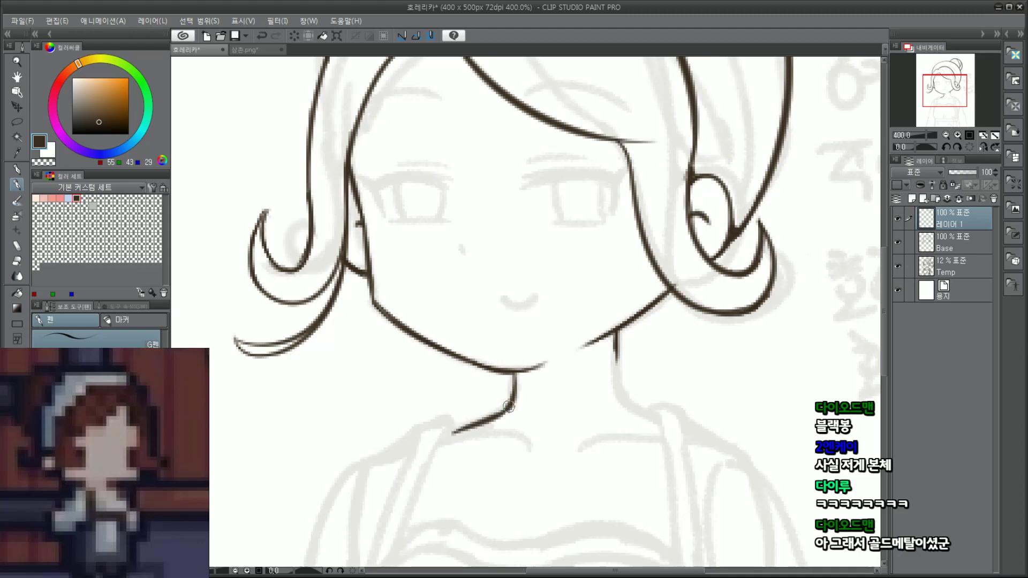
{"action": "mouse_move", "coordinate": [616, 336]}
{"action": "left_mouse_down"}
{"action": "mouse_move", "coordinate": [648, 406]}
{"action": "mouse_move", "coordinate": [622, 390]}
{"action": "mouse_move", "coordinate": [661, 420]}
{"action": "left_mouse_up"}
{"action": "key", "text": "ctrl+z"}
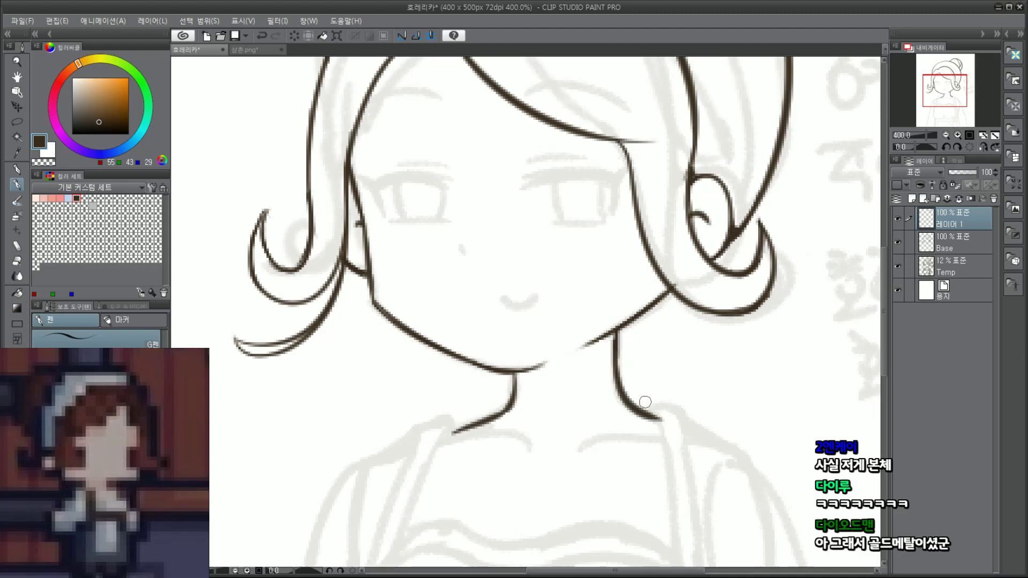
Step: Ink the headscarf's inner curve from its left outline over the crown and down the right side between hairline and outer edge
{"action": "left_click_drag", "start_coordinate": [469, 234], "coordinate": [449, 328]}
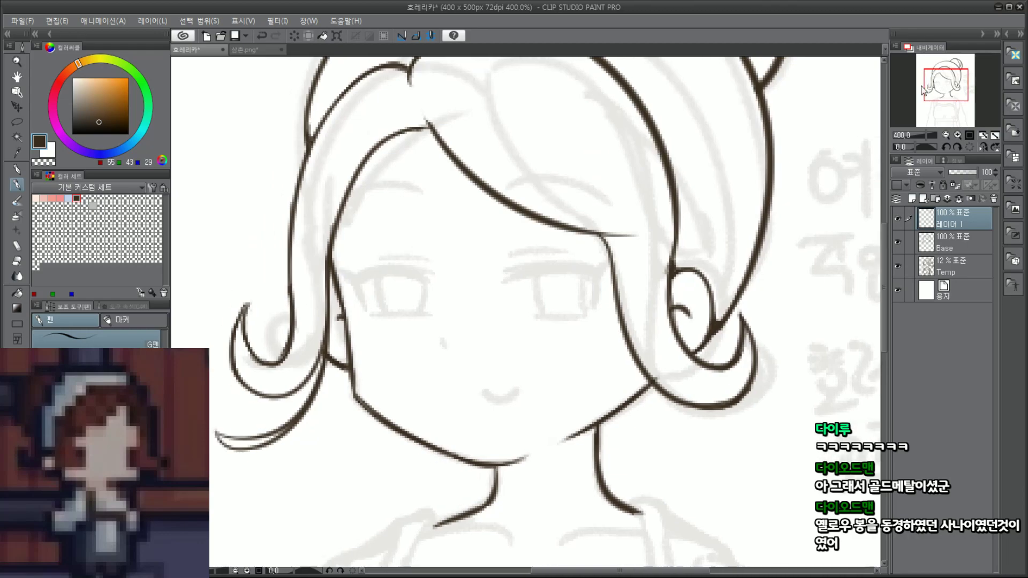
{"action": "scroll", "coordinate": [506, 298], "scroll_direction": "down", "scroll_amount": 3}
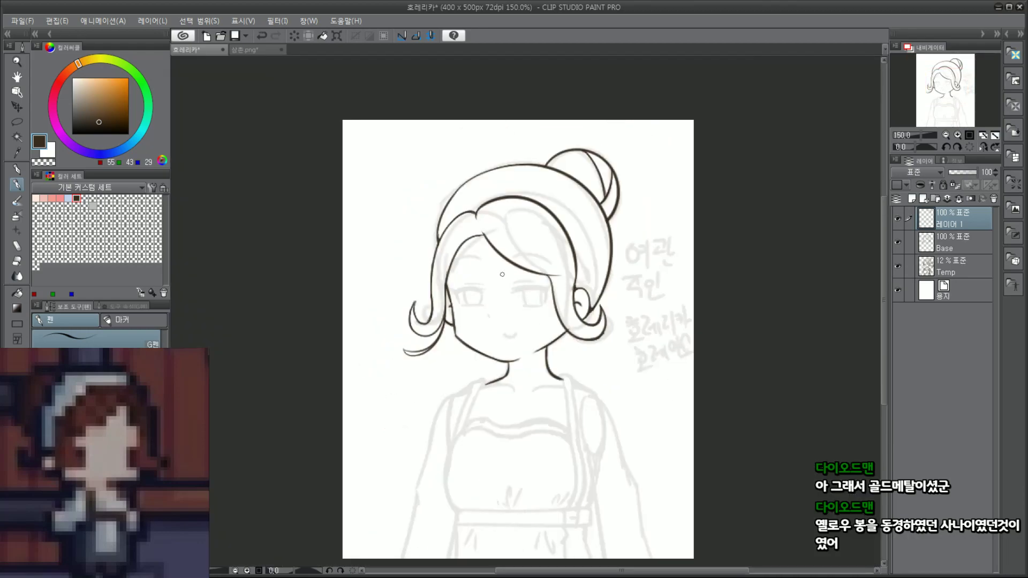
{"action": "scroll", "coordinate": [494, 254], "scroll_direction": "up", "scroll_amount": 3}
{"action": "left_click_drag", "start_coordinate": [945, 83], "coordinate": [948, 79]}
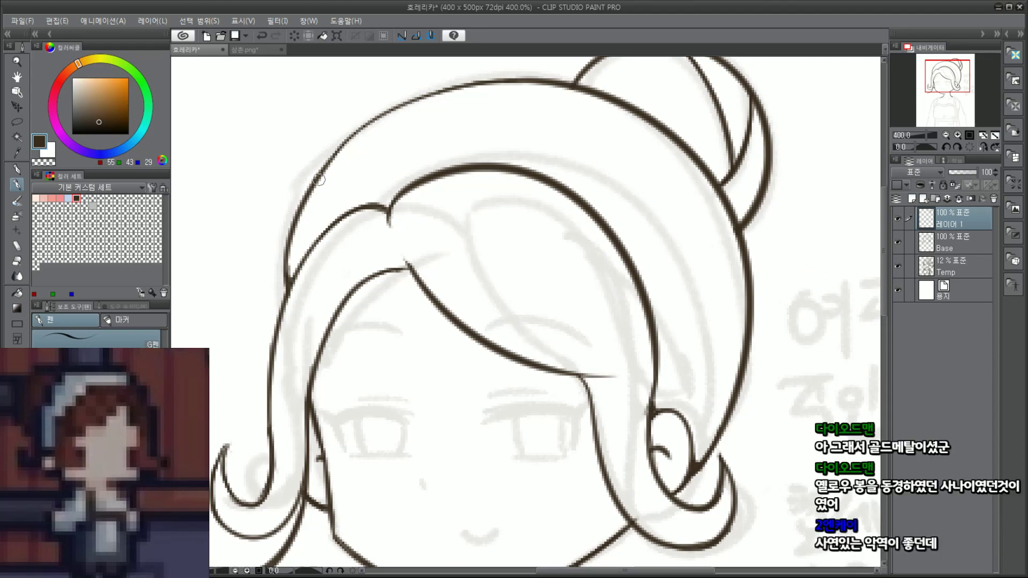
{"action": "mouse_move", "coordinate": [323, 182]}
{"action": "left_mouse_down"}
{"action": "mouse_move", "coordinate": [458, 132]}
{"action": "mouse_move", "coordinate": [569, 188]}
{"action": "left_mouse_up"}
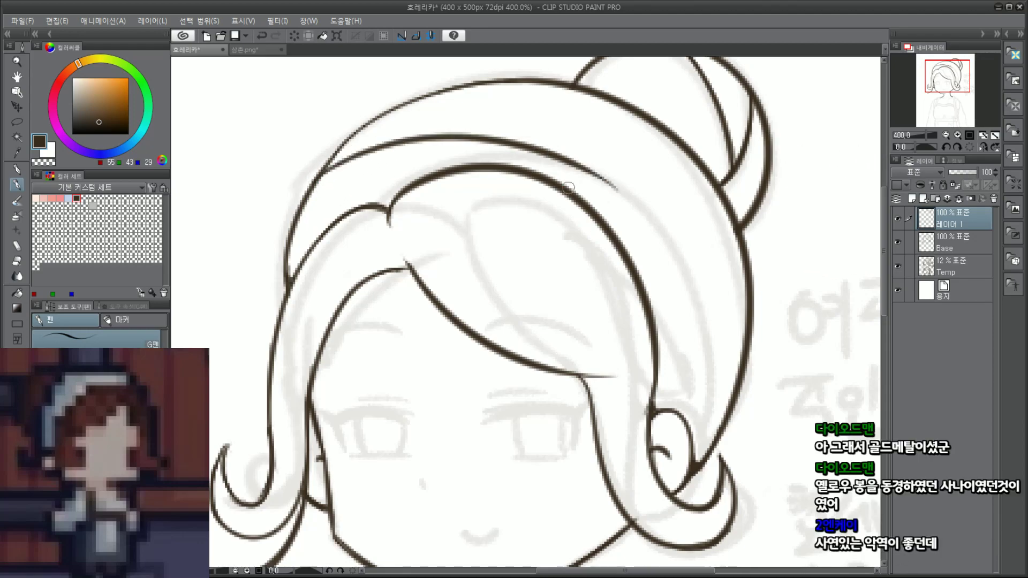
{"action": "key", "text": "ctrl+z"}
{"action": "mouse_move", "coordinate": [310, 192]}
{"action": "left_mouse_down"}
{"action": "mouse_move", "coordinate": [426, 120]}
{"action": "mouse_move", "coordinate": [690, 296]}
{"action": "left_mouse_up"}
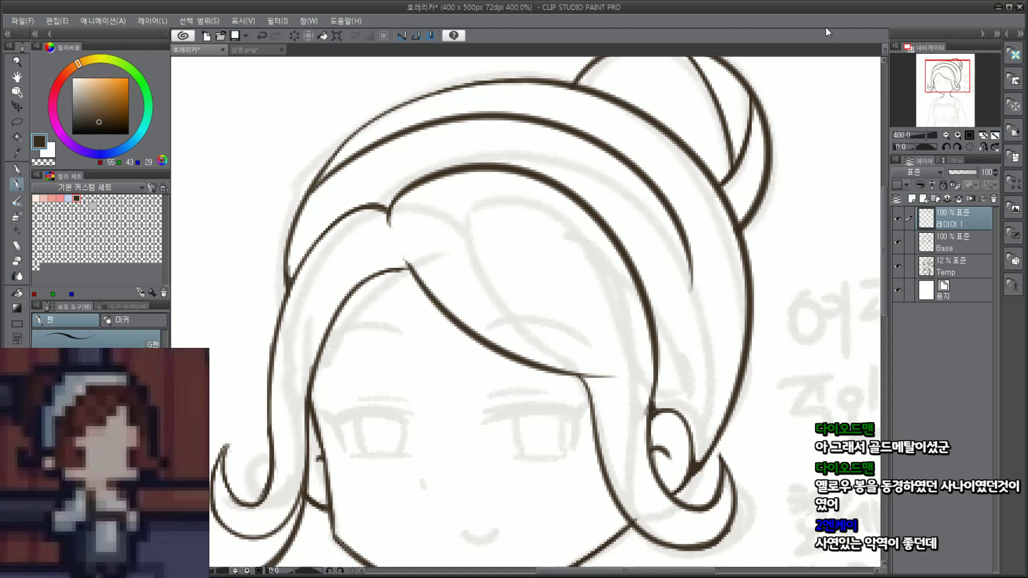
{"action": "key", "text": "ctrl+z"}
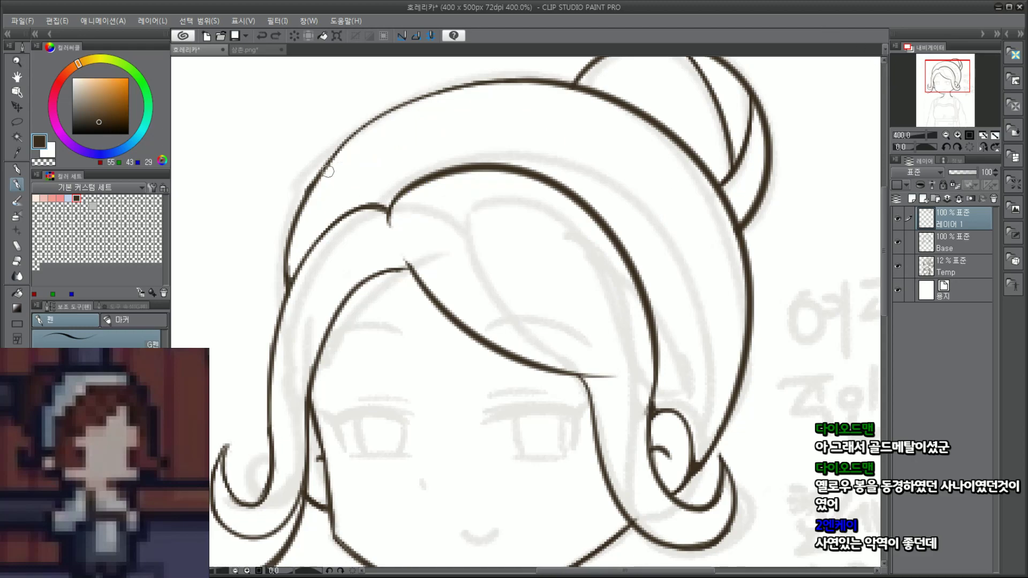
{"action": "left_click_drag", "start_coordinate": [328, 171], "coordinate": [653, 227]}
{"action": "key", "text": "ctrl+z"}
{"action": "mouse_move", "coordinate": [307, 194]}
{"action": "left_mouse_down"}
{"action": "mouse_move", "coordinate": [357, 157]}
{"action": "mouse_move", "coordinate": [654, 268]}
{"action": "mouse_move", "coordinate": [668, 251]}
{"action": "left_mouse_up"}
{"action": "key", "text": "ctrl+z"}
{"action": "left_click_drag", "start_coordinate": [299, 208], "coordinate": [679, 262]}
{"action": "key", "text": "ctrl+z"}
{"action": "mouse_move", "coordinate": [311, 205]}
{"action": "left_mouse_down"}
{"action": "mouse_move", "coordinate": [677, 264]}
{"action": "mouse_move", "coordinate": [676, 363]}
{"action": "mouse_move", "coordinate": [365, 154]}
{"action": "mouse_move", "coordinate": [709, 350]}
{"action": "left_mouse_up"}
{"action": "key", "text": "ctrl+z"}
{"action": "key", "text": "ctrl+z"}
{"action": "mouse_move", "coordinate": [307, 205]}
{"action": "left_mouse_down"}
{"action": "mouse_move", "coordinate": [493, 121]}
{"action": "mouse_move", "coordinate": [681, 368]}
{"action": "left_mouse_up"}
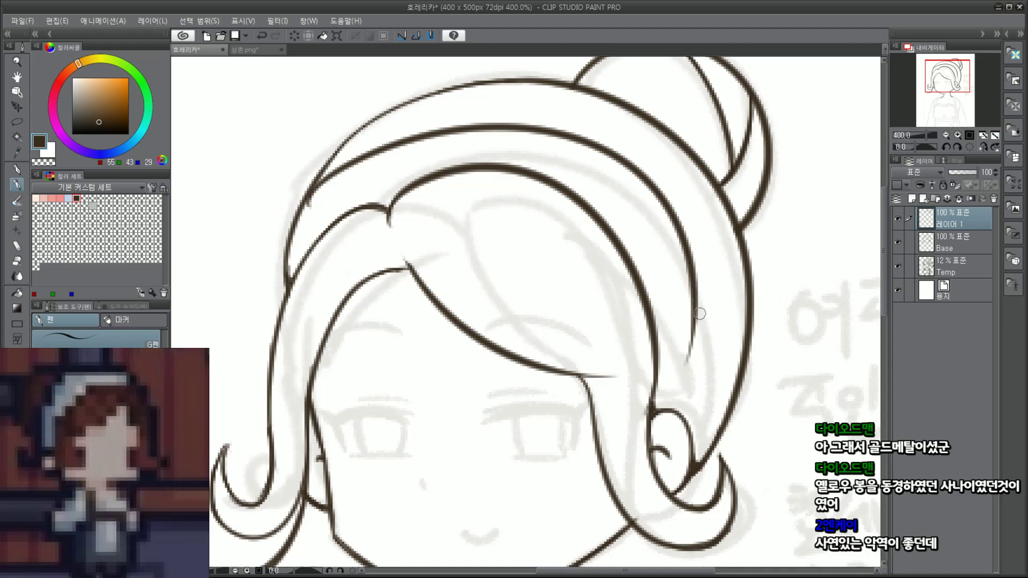
{"action": "key", "text": "ctrl+z"}
{"action": "mouse_move", "coordinate": [308, 187]}
{"action": "left_mouse_down"}
{"action": "mouse_move", "coordinate": [486, 129]}
{"action": "mouse_move", "coordinate": [670, 273]}
{"action": "mouse_move", "coordinate": [333, 162]}
{"action": "mouse_move", "coordinate": [702, 312]}
{"action": "left_mouse_up"}
{"action": "key", "text": "ctrl+z"}
{"action": "key", "text": "ctrl+z"}
{"action": "left_click_drag", "start_coordinate": [301, 201], "coordinate": [696, 290]}
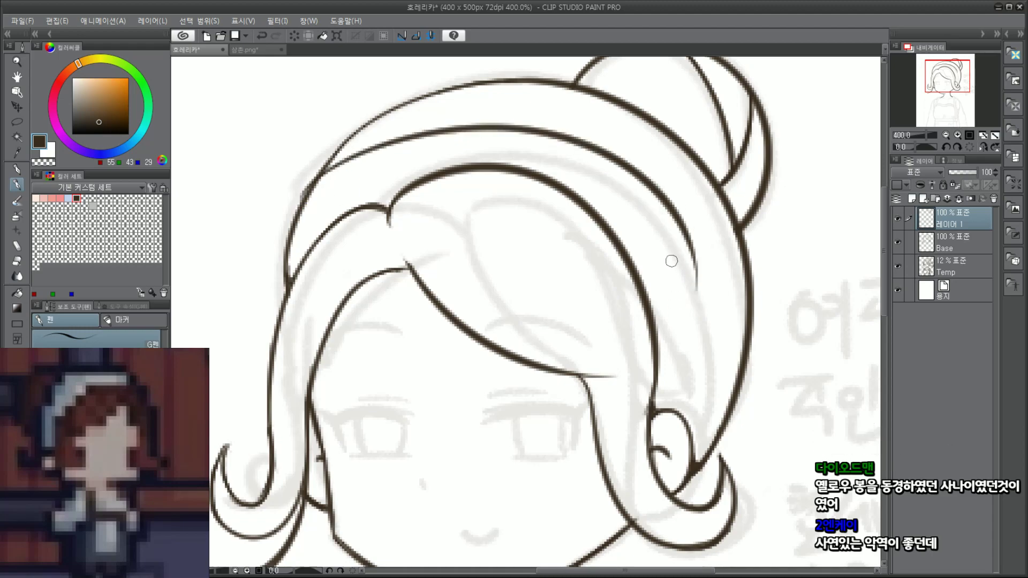
{"action": "key", "text": "ctrl+z"}
{"action": "mouse_move", "coordinate": [300, 183]}
{"action": "left_mouse_down"}
{"action": "mouse_move", "coordinate": [469, 135]}
{"action": "mouse_move", "coordinate": [670, 328]}
{"action": "left_mouse_up"}
{"action": "key", "text": "ctrl+z"}
{"action": "mouse_move", "coordinate": [308, 193]}
{"action": "left_mouse_down"}
{"action": "mouse_move", "coordinate": [613, 174]}
{"action": "mouse_move", "coordinate": [648, 332]}
{"action": "mouse_move", "coordinate": [637, 174]}
{"action": "mouse_move", "coordinate": [697, 337]}
{"action": "left_mouse_up"}
{"action": "key", "text": "ctrl+z"}
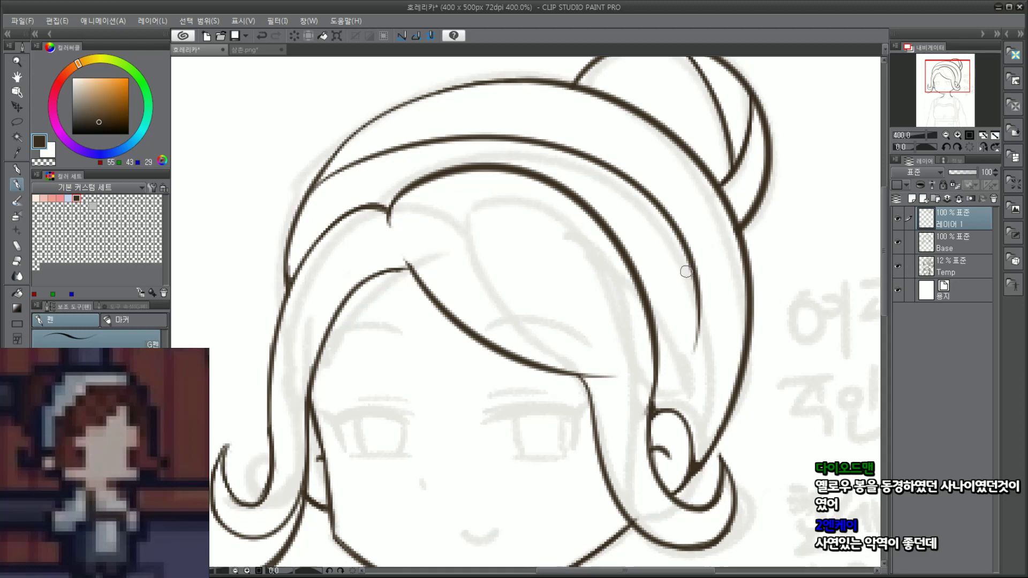
Step: Extend the headscarf's inner curve down its right side to the top of the right ear and thicken the join
{"action": "left_click_drag", "start_coordinate": [688, 258], "coordinate": [674, 403]}
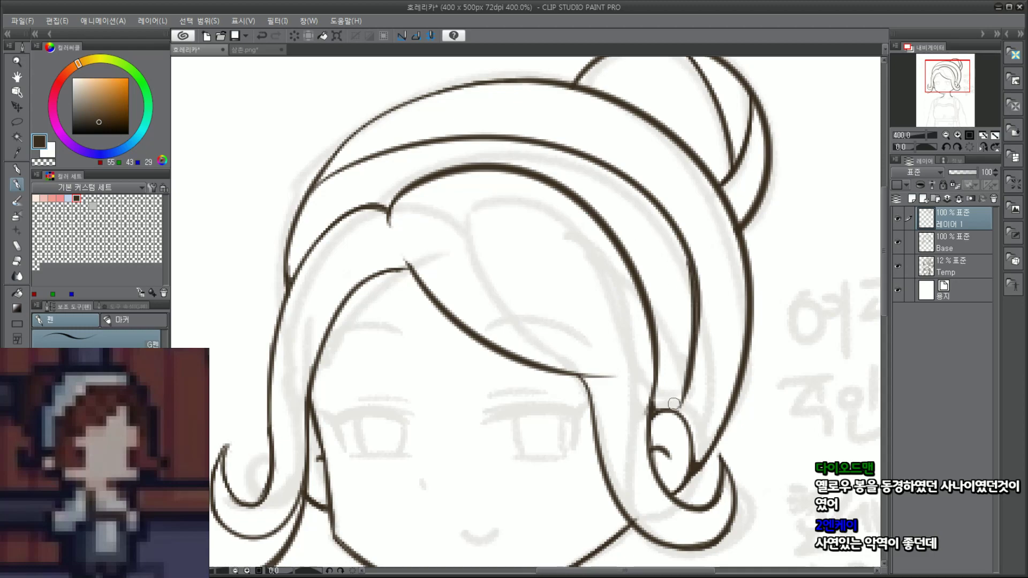
{"action": "key", "text": "ctrl+z"}
{"action": "left_click_drag", "start_coordinate": [696, 300], "coordinate": [679, 415]}
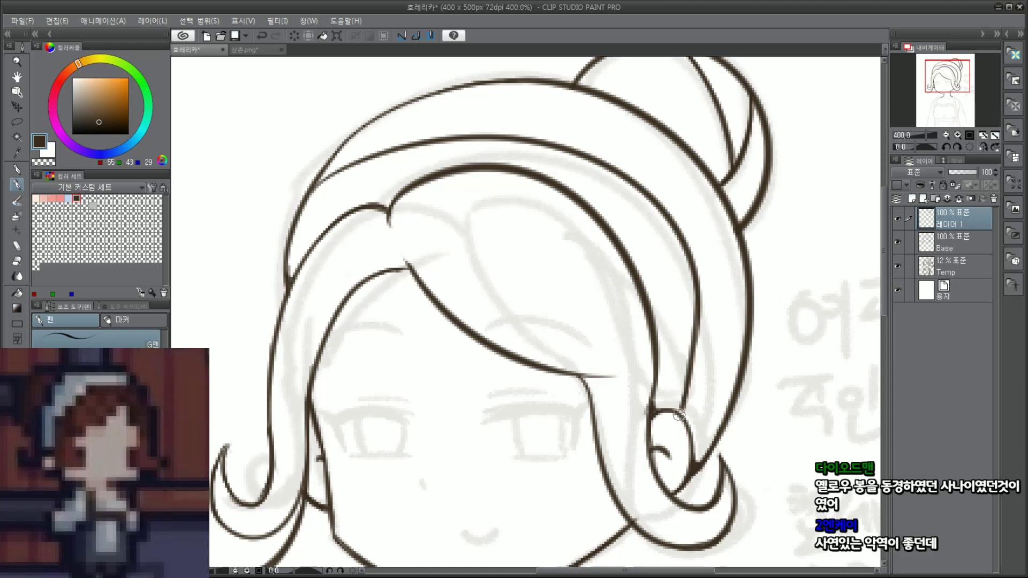
{"action": "key", "text": "ctrl+z"}
{"action": "key", "text": "ctrl+z"}
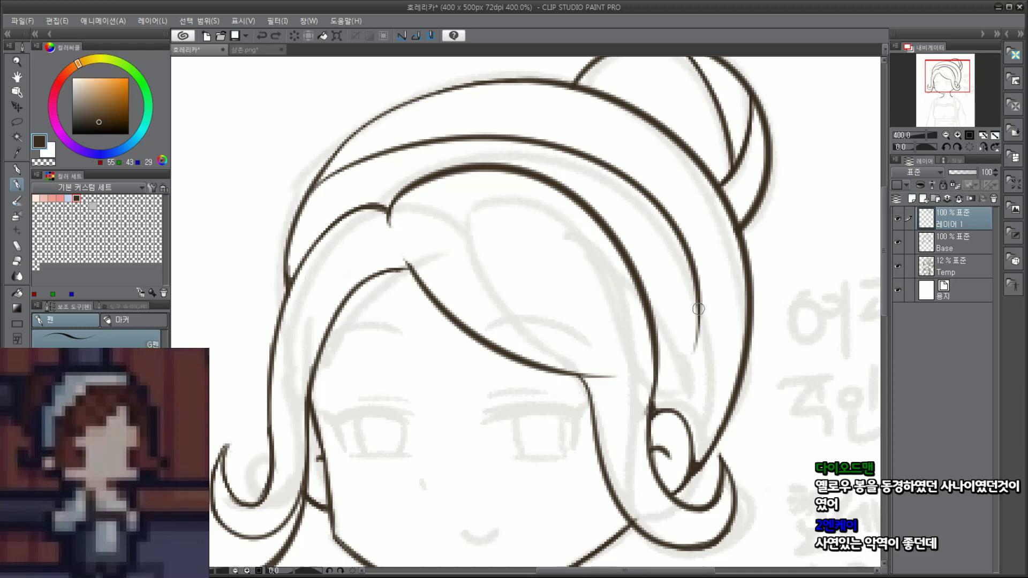
{"action": "left_click_drag", "start_coordinate": [698, 309], "coordinate": [684, 398]}
{"action": "scroll", "coordinate": [691, 343], "scroll_direction": "up", "scroll_amount": 2}
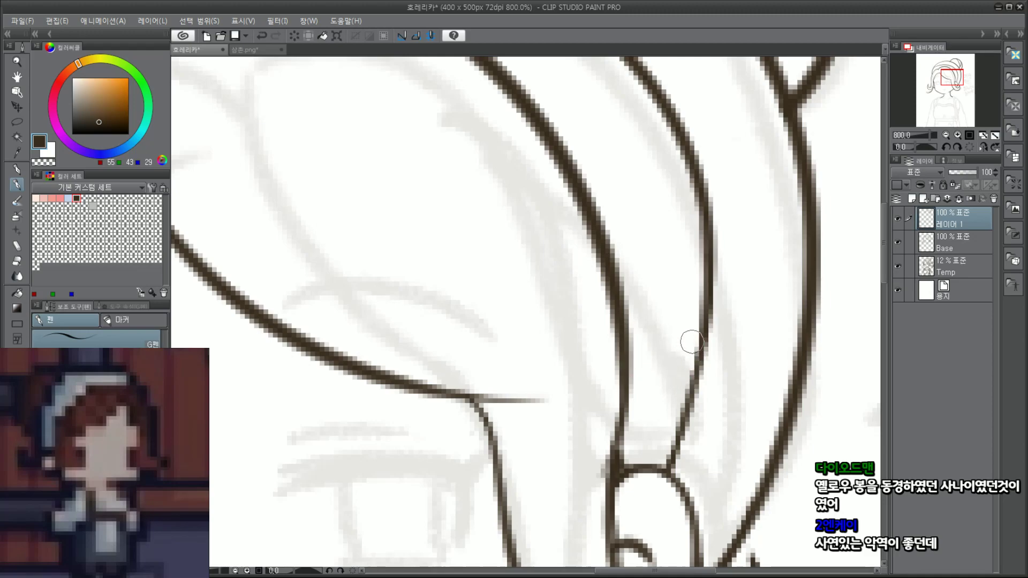
{"action": "left_click_drag", "start_coordinate": [697, 335], "coordinate": [668, 477]}
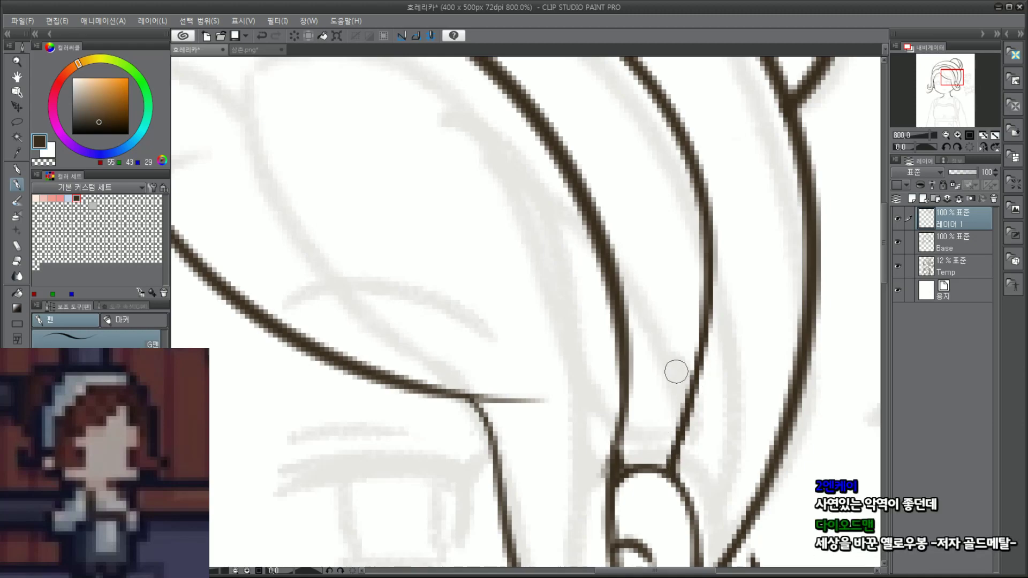
Step: Erase the headscarf's left outline between the inner curve and the hair on the Base layer, and return to layer 레이어 1
{"action": "scroll", "coordinate": [677, 368], "scroll_direction": "down", "scroll_amount": 2}
{"action": "scroll", "coordinate": [327, 160], "scroll_direction": "up", "scroll_amount": 2}
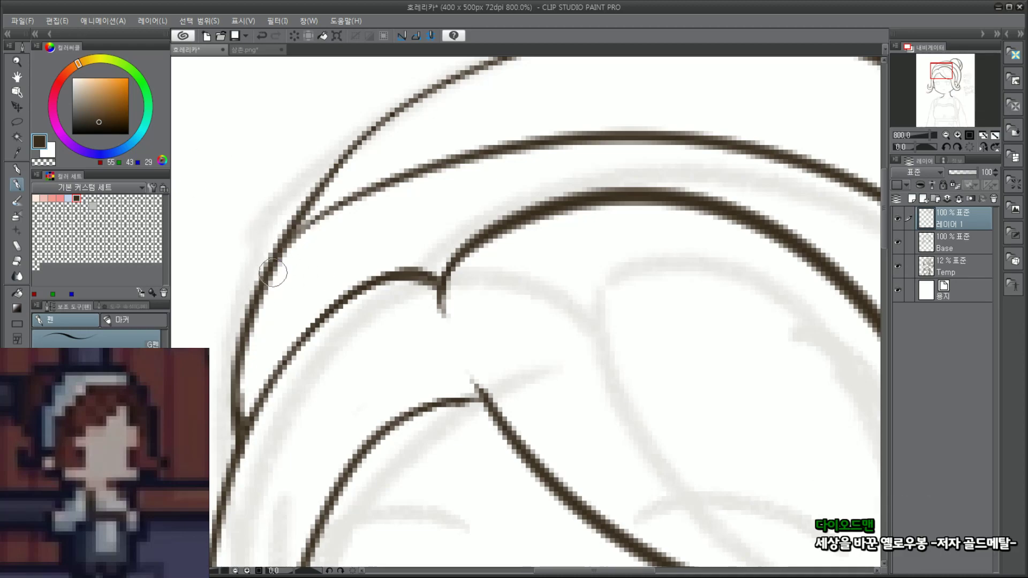
{"action": "left_click", "coordinate": [954, 242]}
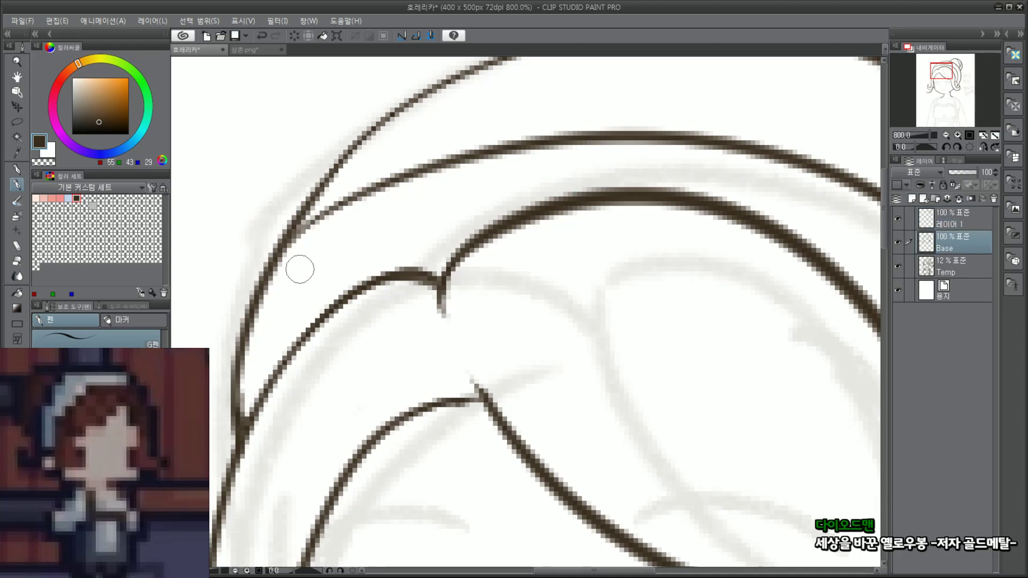
{"action": "mouse_move", "coordinate": [298, 269]}
{"action": "left_mouse_down"}
{"action": "mouse_move", "coordinate": [285, 266]}
{"action": "mouse_move", "coordinate": [232, 335]}
{"action": "mouse_move", "coordinate": [229, 395]}
{"action": "mouse_move", "coordinate": [222, 390]}
{"action": "left_mouse_up"}
{"action": "left_click", "coordinate": [964, 217]}
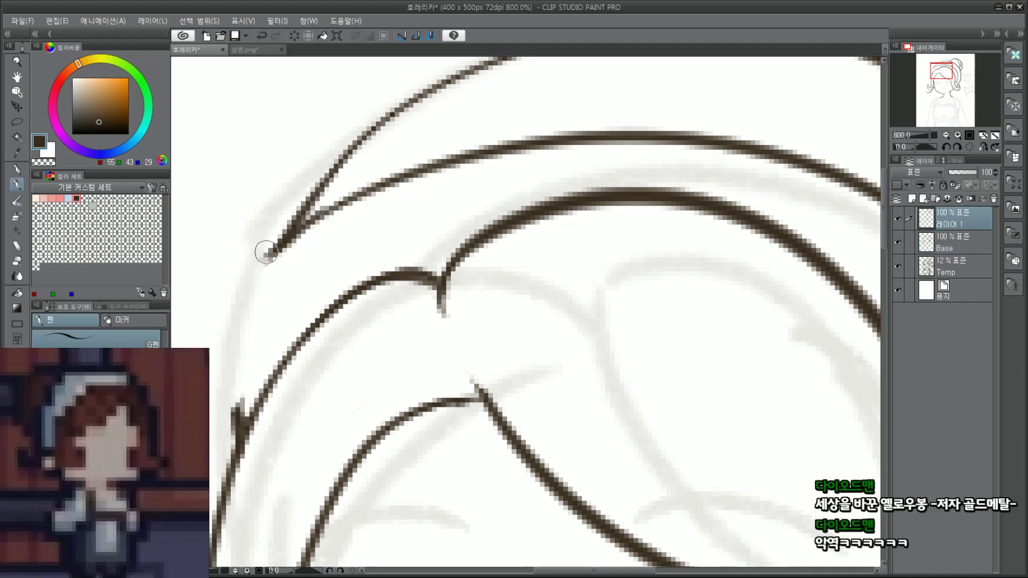
Step: Try re-inking the headscarf's left edge as an angular corner dropping to the hair, and undo the last strokes
{"action": "key", "text": "ctrl+z"}
{"action": "mouse_move", "coordinate": [266, 259]}
{"action": "left_mouse_down"}
{"action": "mouse_move", "coordinate": [241, 353]}
{"action": "mouse_move", "coordinate": [242, 334]}
{"action": "left_mouse_up"}
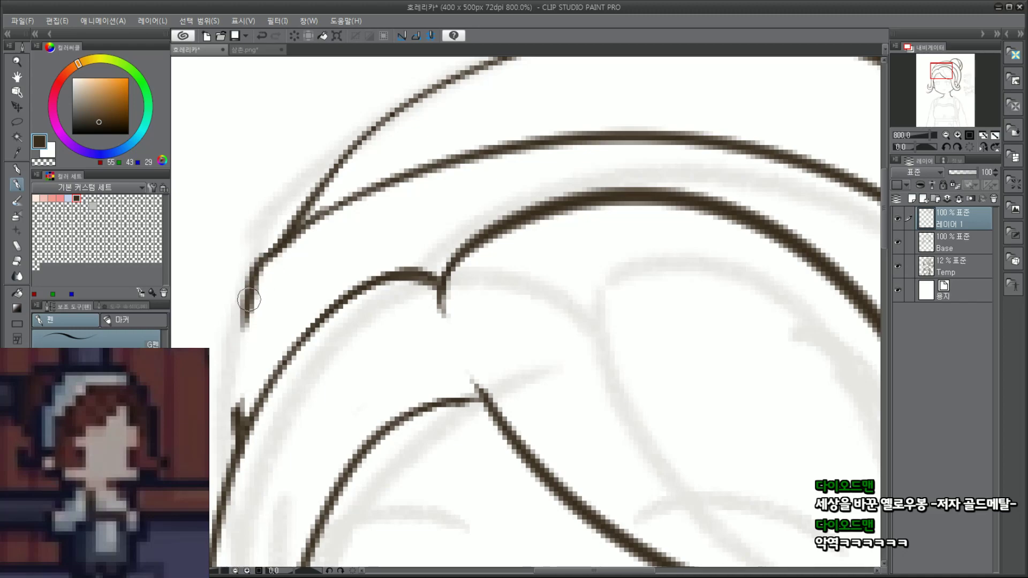
{"action": "left_click_drag", "start_coordinate": [251, 289], "coordinate": [231, 395]}
{"action": "left_click_drag", "start_coordinate": [252, 313], "coordinate": [231, 419]}
{"action": "scroll", "coordinate": [573, 285], "scroll_direction": "down", "scroll_amount": 8}
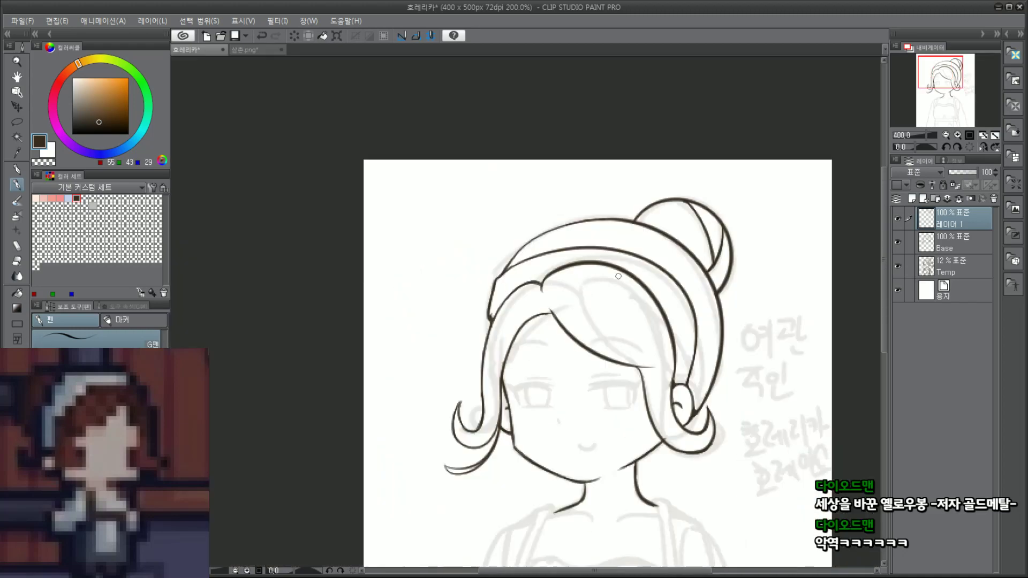
{"action": "left_click_drag", "start_coordinate": [661, 283], "coordinate": [555, 293]}
{"action": "scroll", "coordinate": [555, 293], "scroll_direction": "up", "scroll_amount": 1}
{"action": "scroll", "coordinate": [555, 292], "scroll_direction": "up", "scroll_amount": 3}
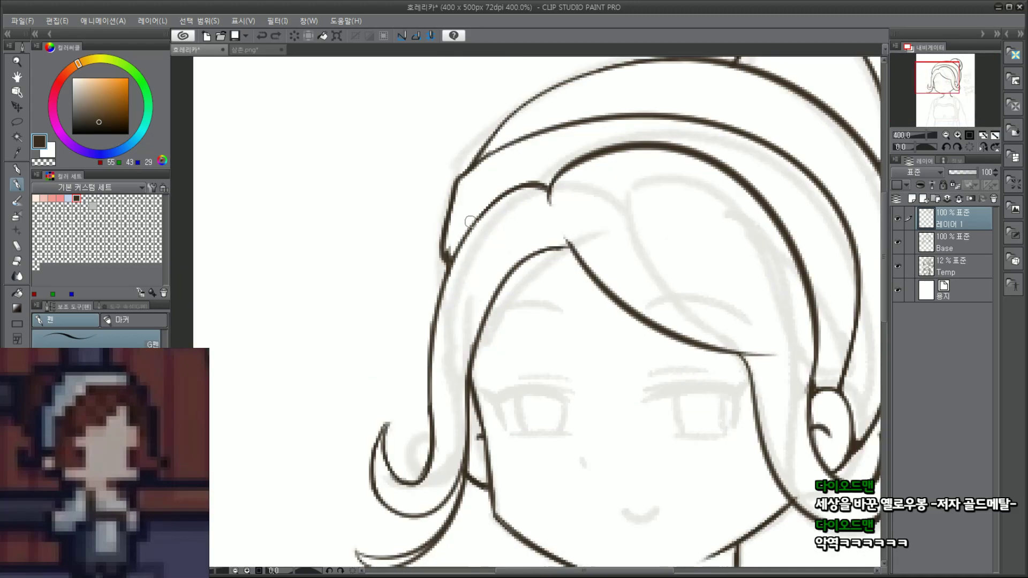
{"action": "key", "text": "ctrl+z"}
{"action": "key", "text": "ctrl+z"}
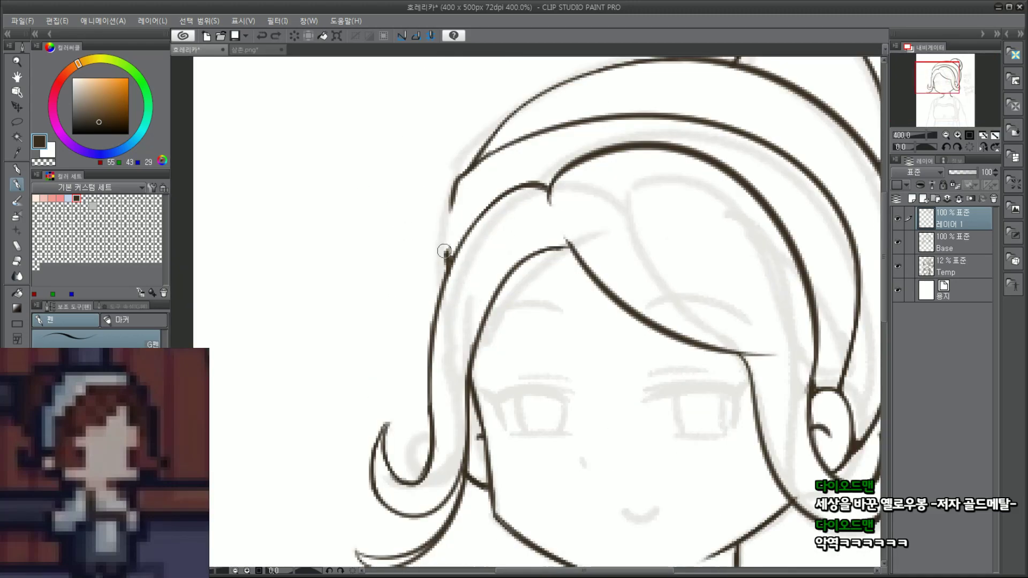
Step: Erase the leftover stub by the hair, merge 레이어 1 into Base and re-ink the headscarf's left edge as a smooth curve
{"action": "left_click_drag", "start_coordinate": [447, 243], "coordinate": [450, 256]}
{"action": "key", "text": "ctrl+e"}
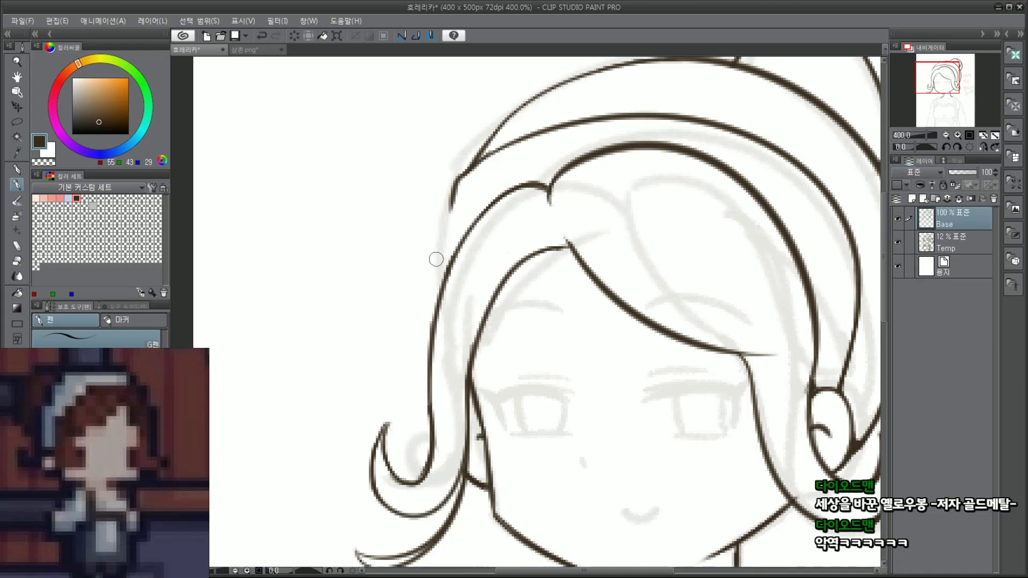
{"action": "mouse_move", "coordinate": [451, 208]}
{"action": "left_mouse_down"}
{"action": "mouse_move", "coordinate": [458, 184]}
{"action": "mouse_move", "coordinate": [450, 278]}
{"action": "left_mouse_up"}
{"action": "key", "text": "ctrl+z"}
{"action": "left_click_drag", "start_coordinate": [459, 176], "coordinate": [453, 258]}
{"action": "key", "text": "ctrl+z"}
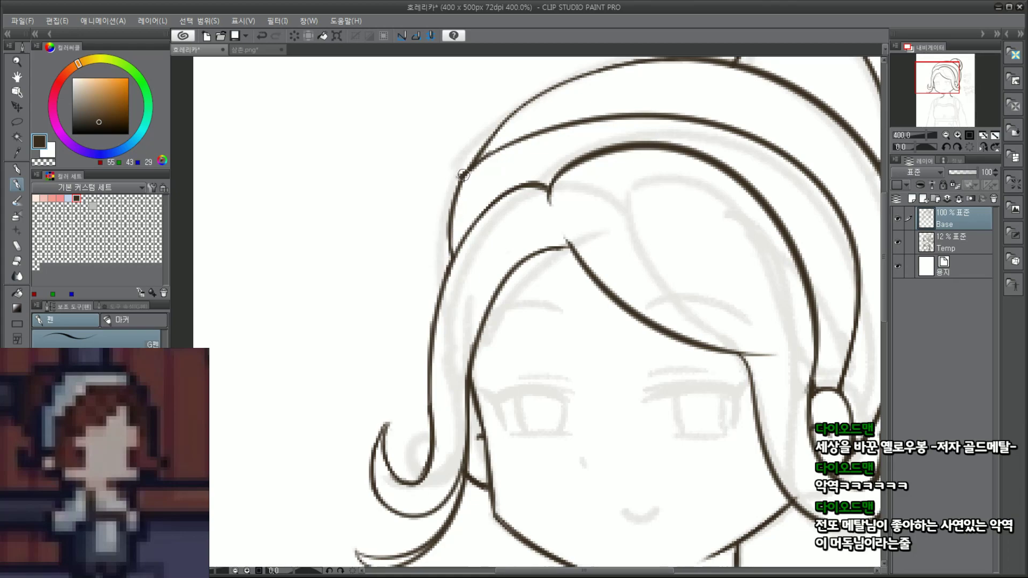
Step: Try a curved line from the headscarf's crown down through the fringe, and undo it
{"action": "scroll", "coordinate": [459, 176], "scroll_direction": "down", "scroll_amount": 3}
{"action": "scroll", "coordinate": [542, 170], "scroll_direction": "up", "scroll_amount": 5}
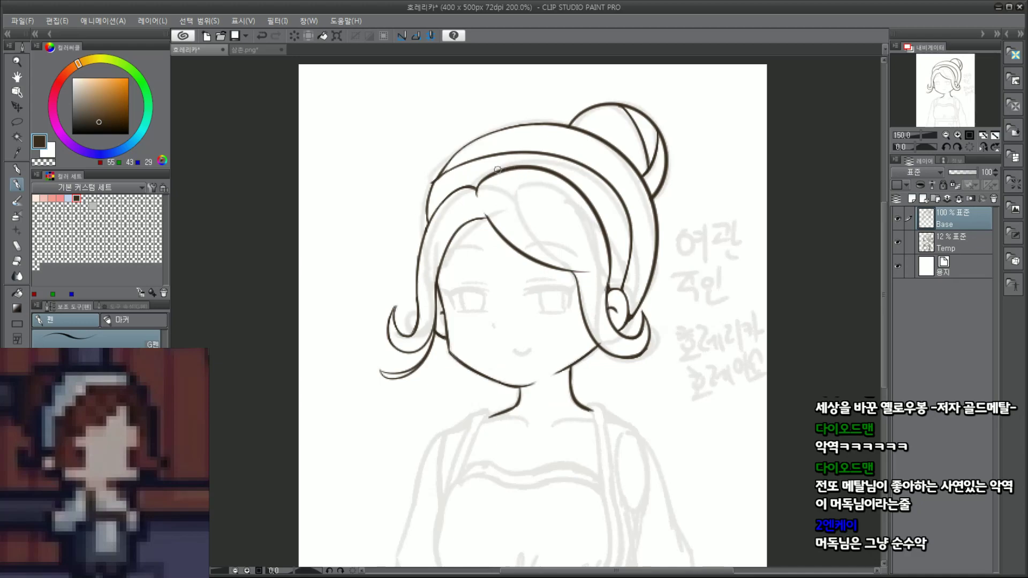
{"action": "scroll", "coordinate": [324, 219], "scroll_direction": "down", "scroll_amount": 4}
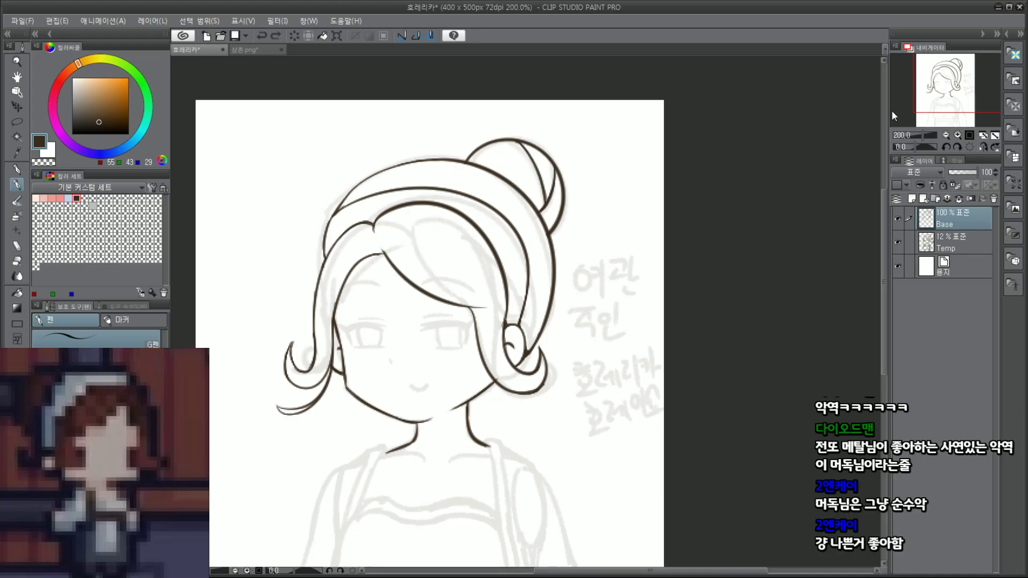
{"action": "mouse_move", "coordinate": [946, 89]}
{"action": "left_mouse_down"}
{"action": "mouse_move", "coordinate": [938, 97]}
{"action": "mouse_move", "coordinate": [940, 81]}
{"action": "mouse_move", "coordinate": [958, 92]}
{"action": "left_mouse_up"}
{"action": "scroll", "coordinate": [516, 172], "scroll_direction": "up", "scroll_amount": 2}
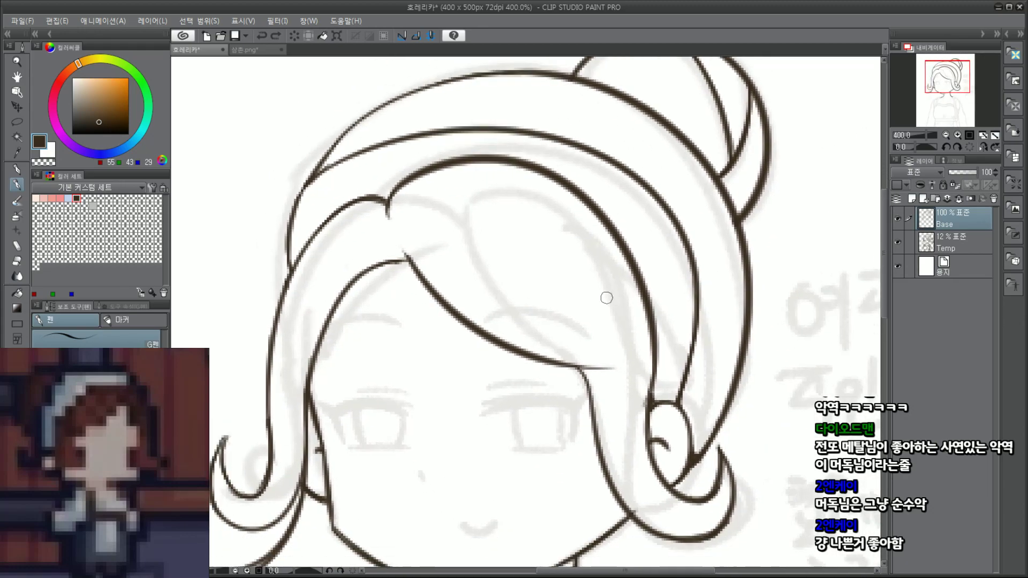
{"action": "mouse_move", "coordinate": [536, 77]}
{"action": "left_mouse_down"}
{"action": "mouse_move", "coordinate": [455, 250]}
{"action": "mouse_move", "coordinate": [470, 396]}
{"action": "left_mouse_up"}
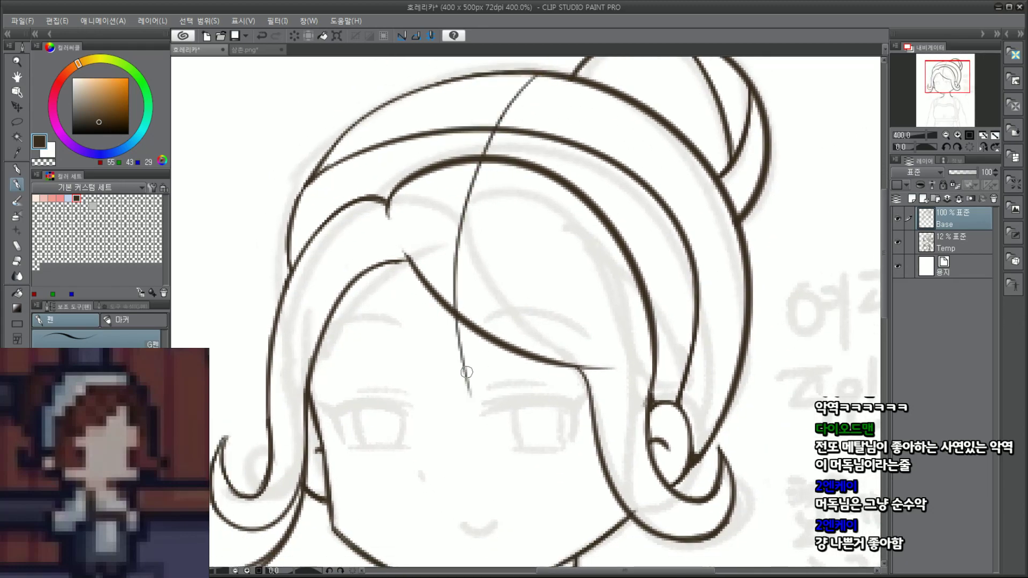
{"action": "key", "text": "ctrl+z"}
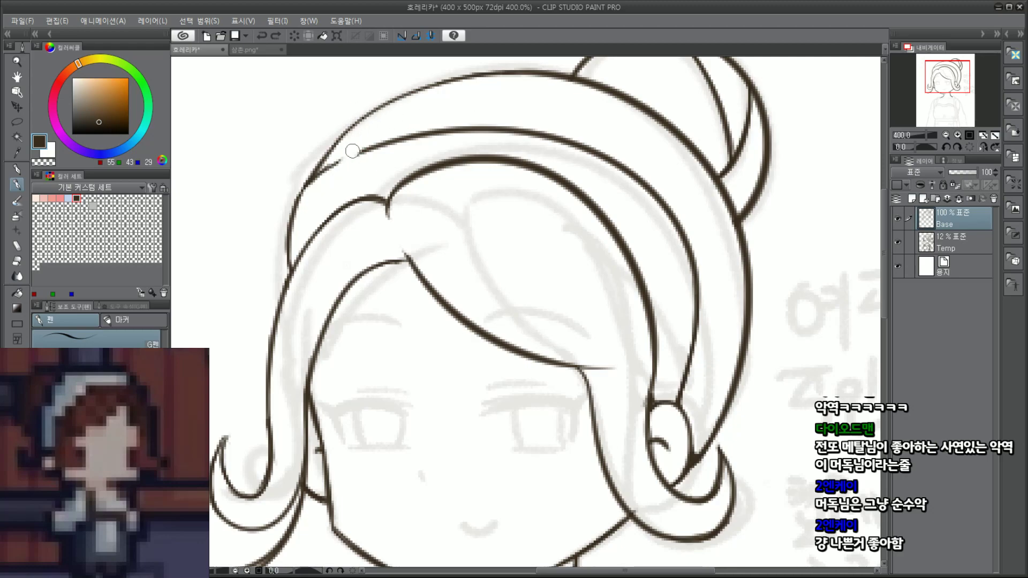
Step: Erase the headscarf's inner curve from its left end over the crown to the right side, and try re-inking it along a higher arc
{"action": "mouse_move", "coordinate": [335, 163]}
{"action": "left_mouse_down"}
{"action": "mouse_move", "coordinate": [413, 127]}
{"action": "mouse_move", "coordinate": [457, 124]}
{"action": "mouse_move", "coordinate": [565, 150]}
{"action": "mouse_move", "coordinate": [629, 170]}
{"action": "mouse_move", "coordinate": [684, 235]}
{"action": "mouse_move", "coordinate": [694, 271]}
{"action": "left_mouse_up"}
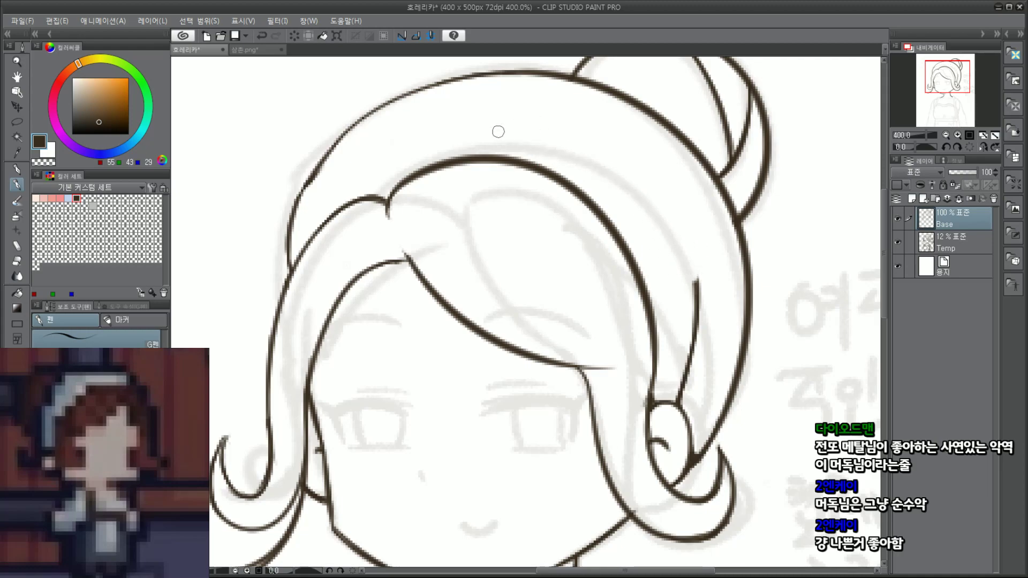
{"action": "mouse_move", "coordinate": [303, 194]}
{"action": "left_mouse_down"}
{"action": "mouse_move", "coordinate": [528, 129]}
{"action": "mouse_move", "coordinate": [650, 232]}
{"action": "left_mouse_up"}
{"action": "key", "text": "ctrl+z"}
{"action": "left_click_drag", "start_coordinate": [340, 157], "coordinate": [701, 274]}
{"action": "key", "text": "ctrl+z"}
{"action": "mouse_move", "coordinate": [296, 203]}
{"action": "left_mouse_down"}
{"action": "mouse_move", "coordinate": [706, 237]}
{"action": "mouse_move", "coordinate": [714, 306]}
{"action": "left_mouse_up"}
{"action": "key", "text": "ctrl+z"}
{"action": "left_click_drag", "start_coordinate": [292, 235], "coordinate": [658, 313]}
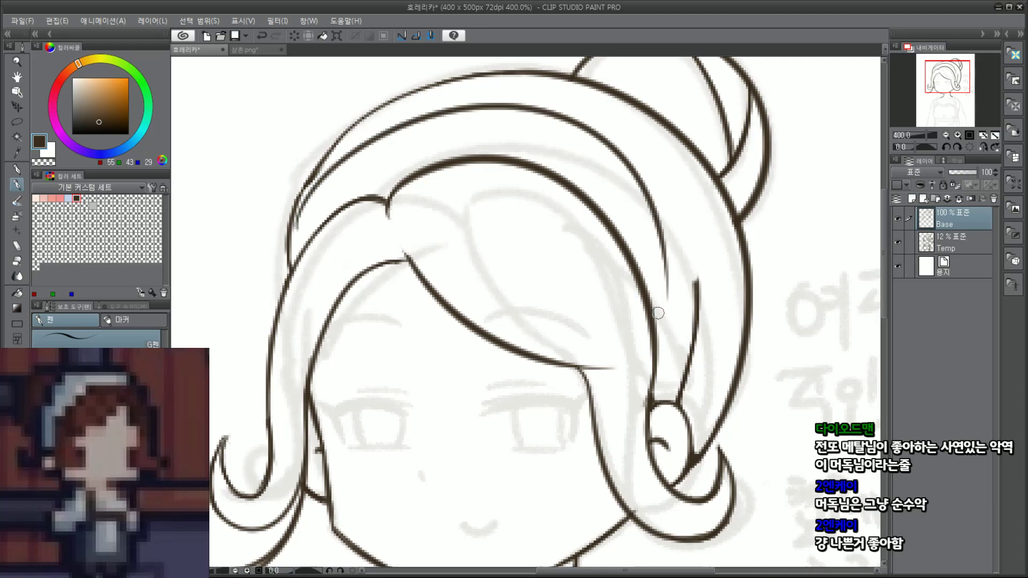
{"action": "key", "text": "ctrl+z"}
{"action": "left_click_drag", "start_coordinate": [308, 188], "coordinate": [690, 326]}
{"action": "key", "text": "ctrl+z"}
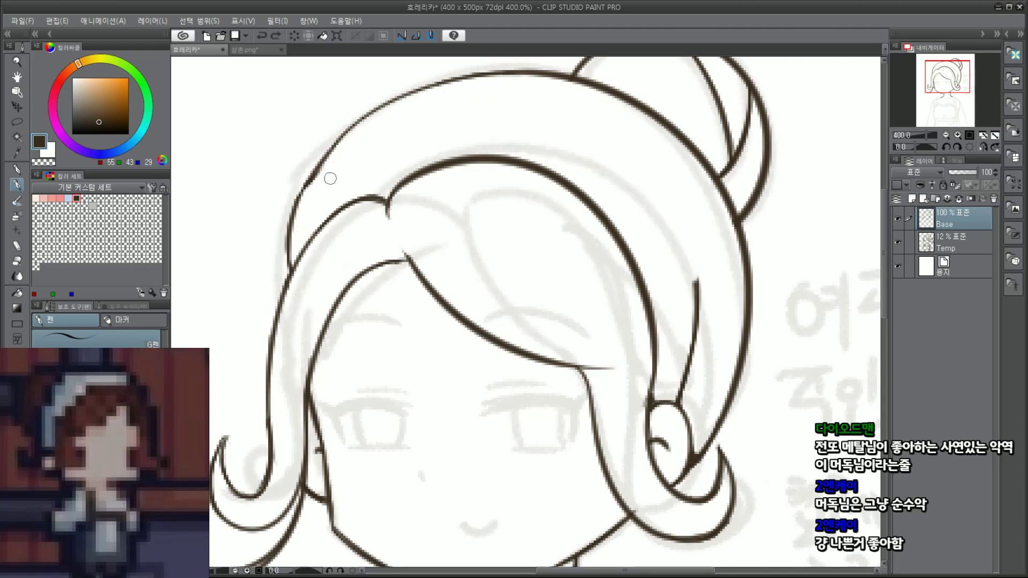
{"action": "mouse_move", "coordinate": [319, 181]}
{"action": "left_mouse_down"}
{"action": "mouse_move", "coordinate": [523, 124]}
{"action": "mouse_move", "coordinate": [684, 273]}
{"action": "left_mouse_up"}
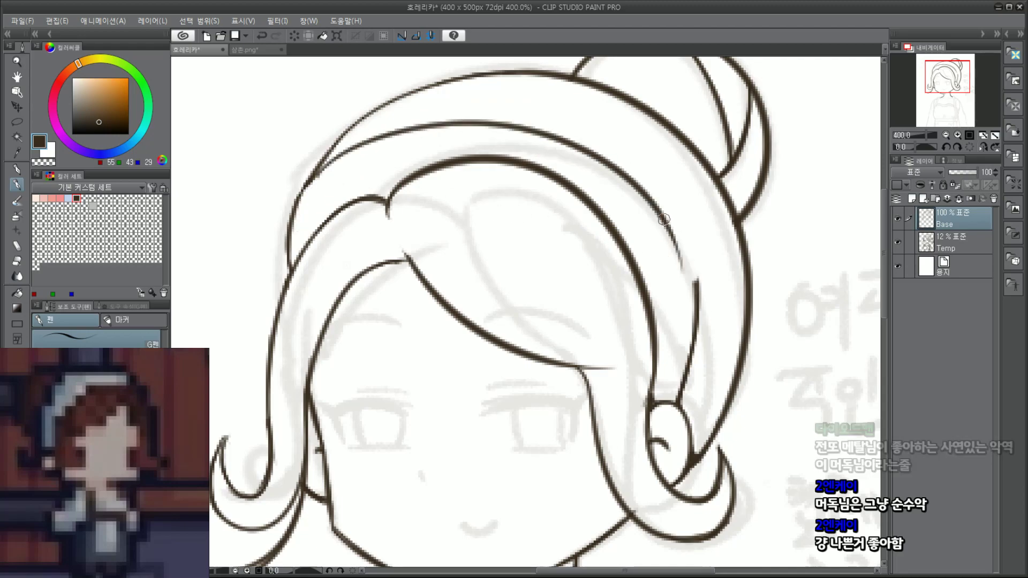
{"action": "key", "text": "ctrl+z"}
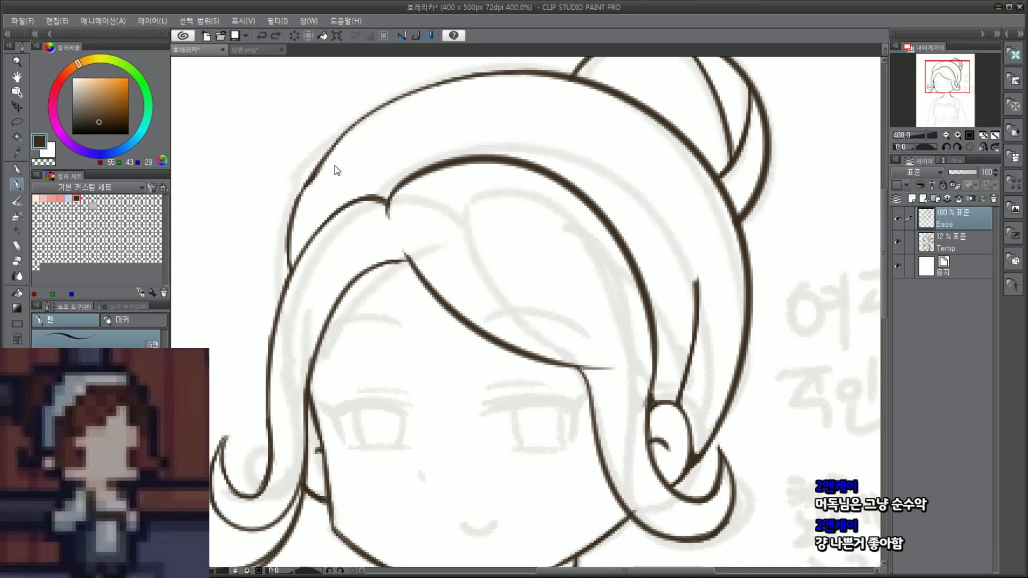
{"action": "mouse_move", "coordinate": [317, 174]}
{"action": "left_mouse_down"}
{"action": "mouse_move", "coordinate": [514, 113]}
{"action": "mouse_move", "coordinate": [677, 286]}
{"action": "left_mouse_up"}
{"action": "key", "text": "ctrl+z"}
Step: Try out loose arcs and drooping strand strokes across the headscarf and hairline, and undo them all
{"action": "mouse_move", "coordinate": [336, 194]}
{"action": "left_mouse_down"}
{"action": "mouse_move", "coordinate": [445, 127]}
{"action": "mouse_move", "coordinate": [599, 183]}
{"action": "mouse_move", "coordinate": [590, 196]}
{"action": "left_mouse_up"}
{"action": "mouse_move", "coordinate": [441, 252]}
{"action": "left_mouse_down"}
{"action": "mouse_move", "coordinate": [351, 262]}
{"action": "mouse_move", "coordinate": [523, 296]}
{"action": "left_mouse_up"}
{"action": "key", "text": "ctrl+z"}
{"action": "mouse_move", "coordinate": [503, 127]}
{"action": "left_mouse_down"}
{"action": "mouse_move", "coordinate": [576, 122]}
{"action": "mouse_move", "coordinate": [616, 289]}
{"action": "left_mouse_up"}
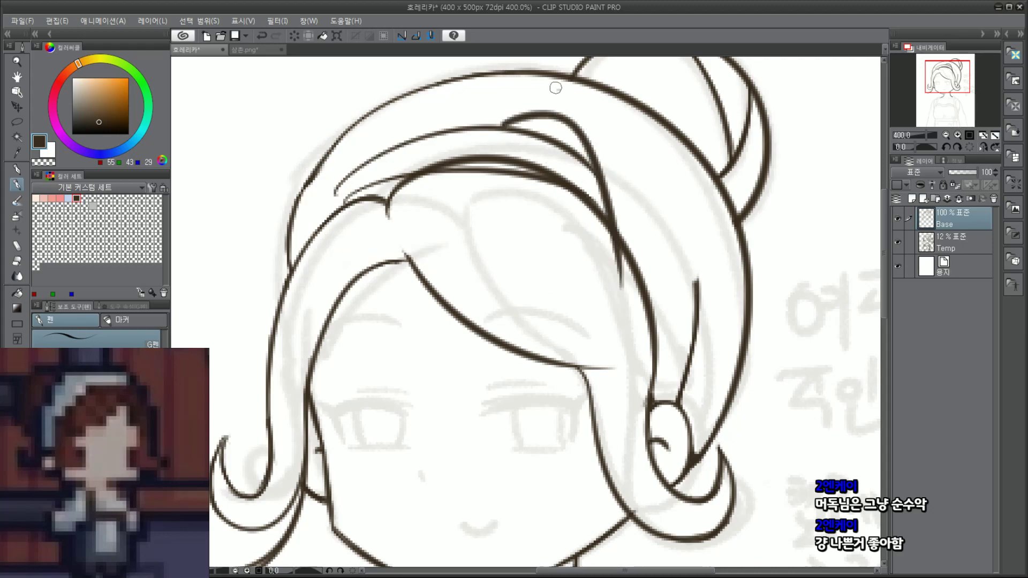
{"action": "left_click_drag", "start_coordinate": [554, 83], "coordinate": [670, 340]}
{"action": "mouse_move", "coordinate": [393, 149]}
{"action": "left_mouse_down"}
{"action": "mouse_move", "coordinate": [368, 134]}
{"action": "mouse_move", "coordinate": [314, 320]}
{"action": "left_mouse_up"}
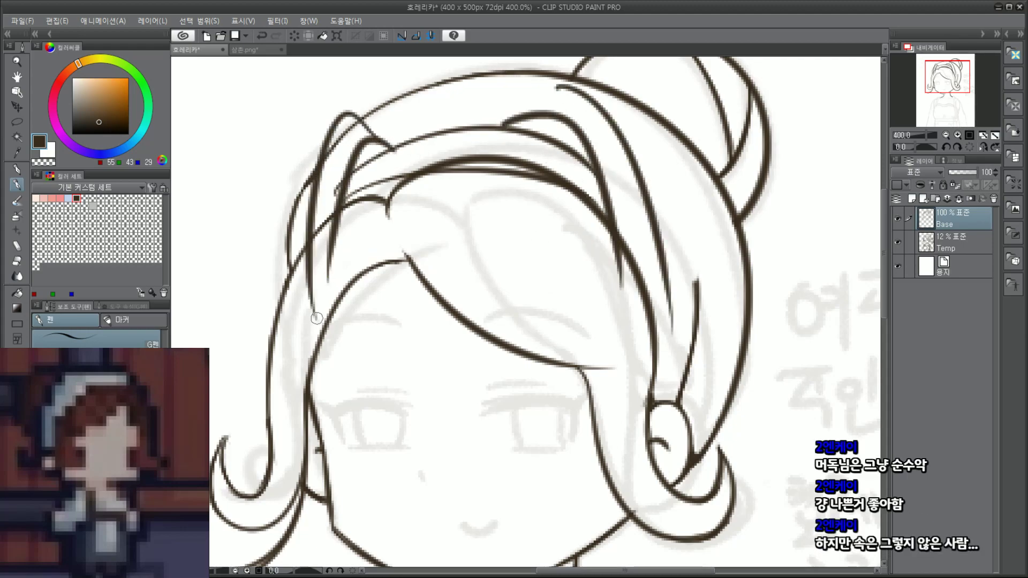
{"action": "mouse_move", "coordinate": [502, 239]}
{"action": "left_mouse_down"}
{"action": "mouse_move", "coordinate": [347, 252]}
{"action": "mouse_move", "coordinate": [482, 316]}
{"action": "left_mouse_up"}
{"action": "key", "text": "ctrl+z"}
{"action": "key", "text": "ctrl+z"}
{"action": "key", "text": "ctrl+z"}
{"action": "key", "text": "ctrl+z"}
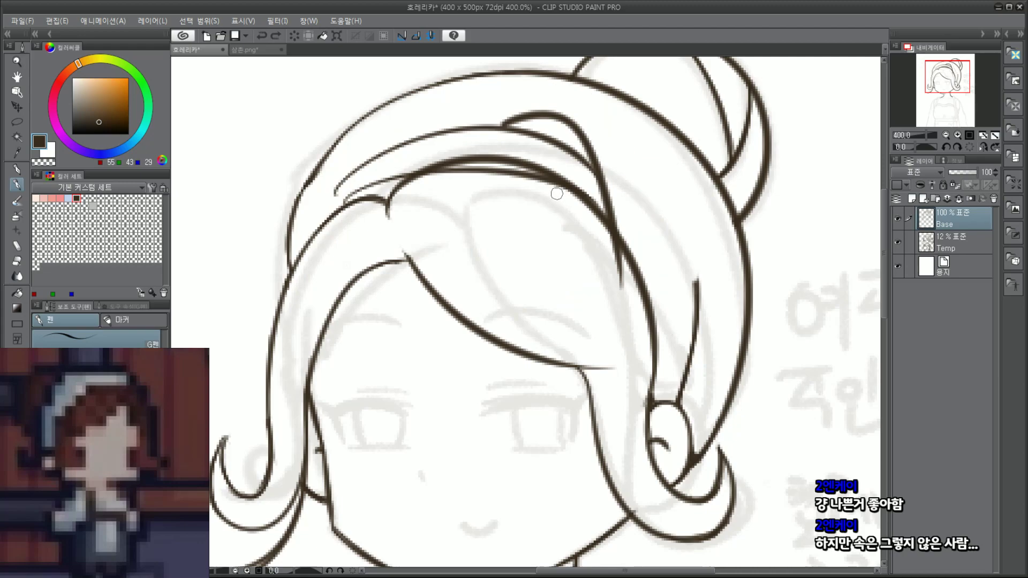
{"action": "key", "text": "ctrl+z"}
{"action": "key", "text": "ctrl+z"}
{"action": "key", "text": "ctrl+z"}
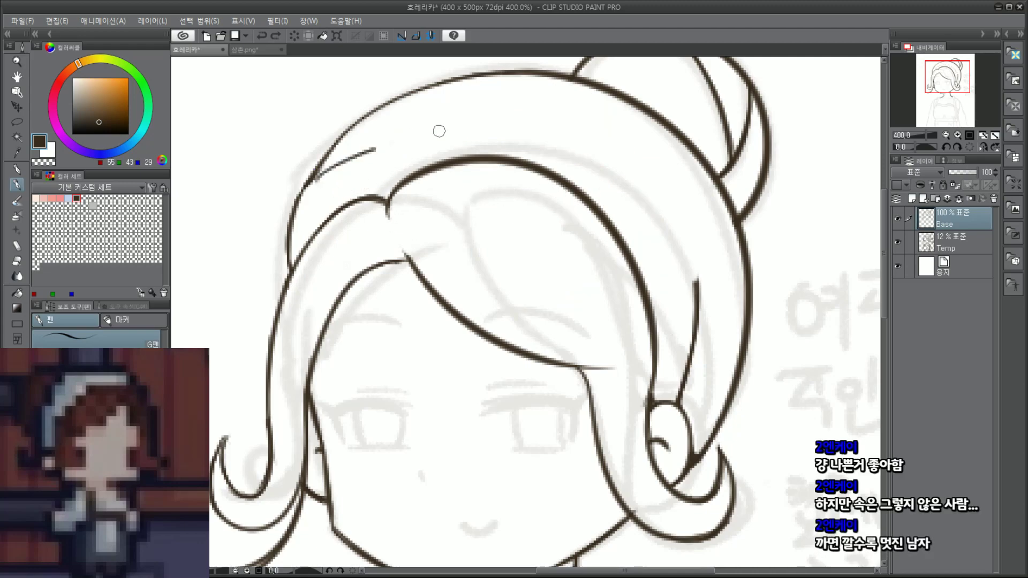
Step: Try again to ink the headscarf's inner curve in one stroke on Base towards the line above the right ear, undoing every attempt
{"action": "left_click_drag", "start_coordinate": [311, 196], "coordinate": [697, 292]}
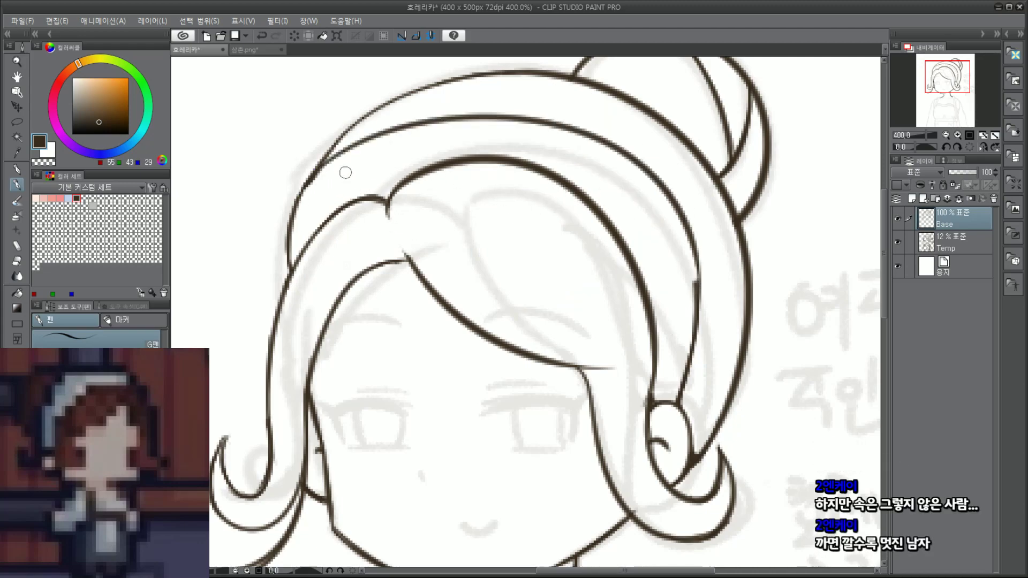
{"action": "key", "text": "ctrl+z"}
{"action": "mouse_move", "coordinate": [322, 168]}
{"action": "left_mouse_down"}
{"action": "mouse_move", "coordinate": [673, 244]}
{"action": "mouse_move", "coordinate": [689, 297]}
{"action": "mouse_move", "coordinate": [454, 129]}
{"action": "mouse_move", "coordinate": [674, 324]}
{"action": "left_mouse_up"}
{"action": "key", "text": "ctrl+z"}
{"action": "key", "text": "ctrl+z"}
{"action": "mouse_move", "coordinate": [314, 176]}
{"action": "left_mouse_down"}
{"action": "mouse_move", "coordinate": [372, 151]}
{"action": "mouse_move", "coordinate": [699, 299]}
{"action": "left_mouse_up"}
{"action": "key", "text": "ctrl+z"}
{"action": "left_click_drag", "start_coordinate": [312, 178], "coordinate": [691, 320]}
{"action": "key", "text": "ctrl+z"}
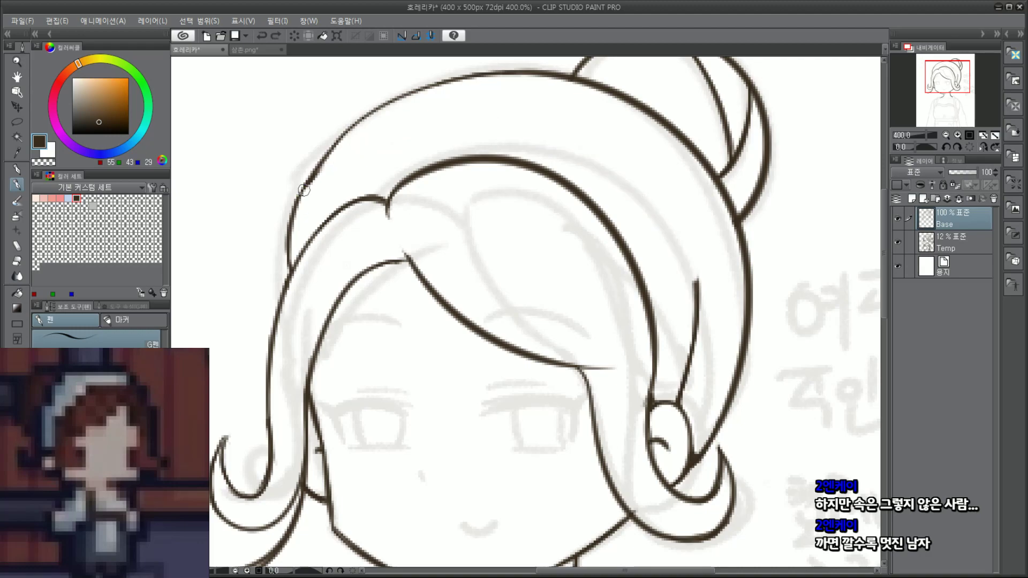
{"action": "mouse_move", "coordinate": [304, 188]}
{"action": "left_mouse_down"}
{"action": "mouse_move", "coordinate": [563, 155]}
{"action": "mouse_move", "coordinate": [697, 294]}
{"action": "left_mouse_up"}
{"action": "key", "text": "ctrl+z"}
{"action": "left_click_drag", "start_coordinate": [316, 178], "coordinate": [677, 283]}
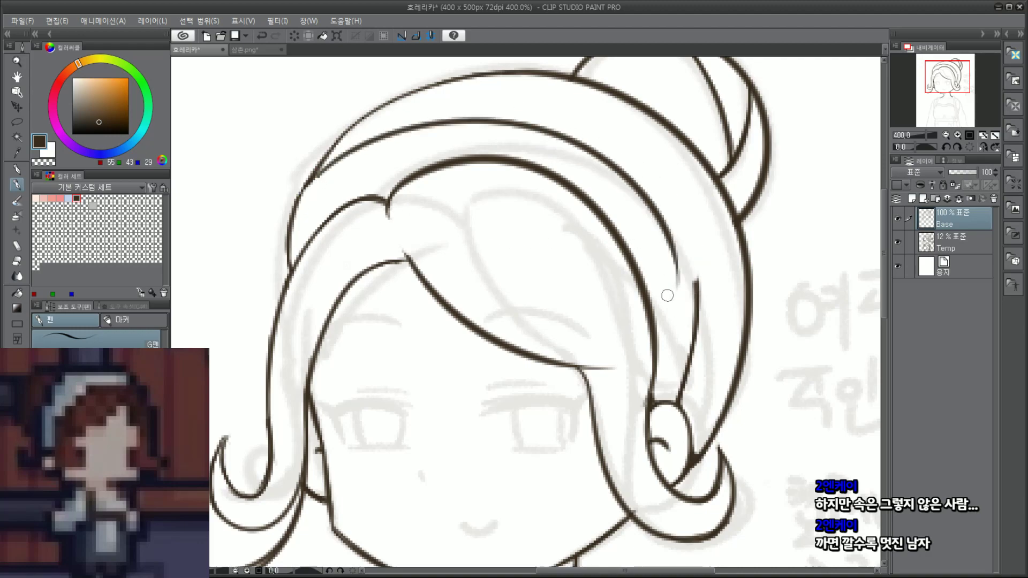
{"action": "scroll", "coordinate": [680, 268], "scroll_direction": "down", "scroll_amount": 2}
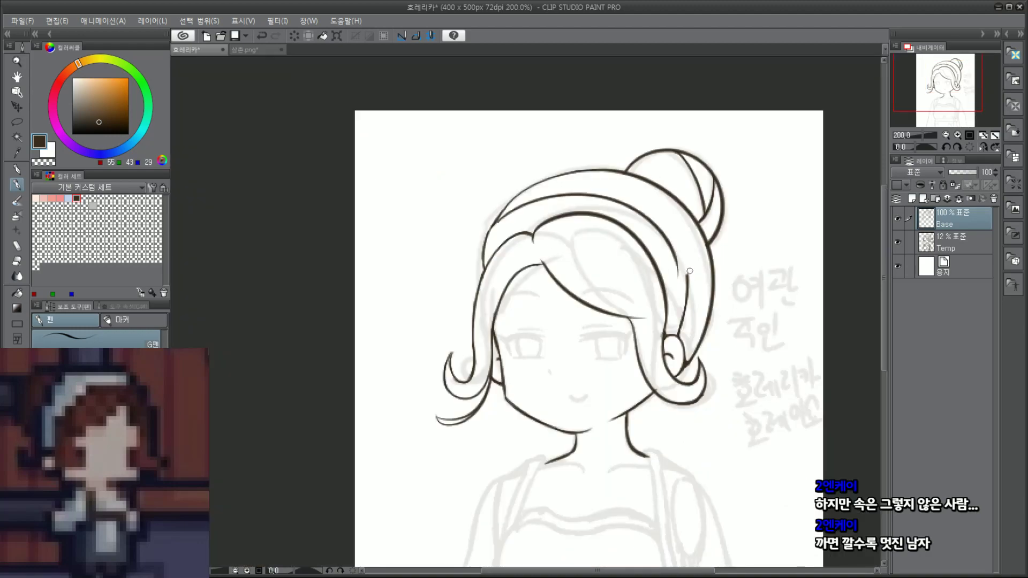
{"action": "scroll", "coordinate": [689, 271], "scroll_direction": "up", "scroll_amount": 2}
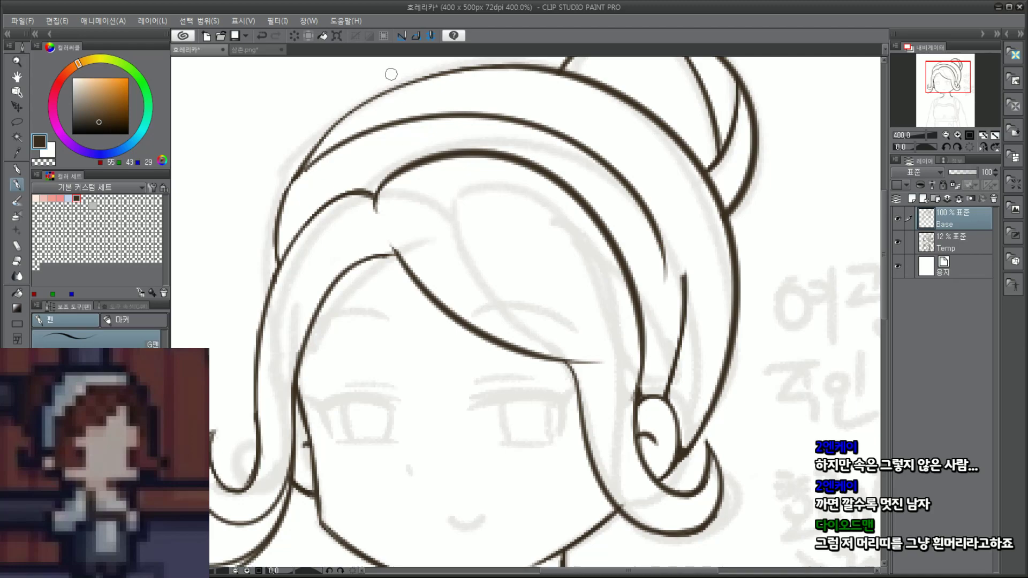
{"action": "key", "text": "ctrl+z"}
Step: Add a new layer above Base and try inking the headscarf's inner curve on it at several heights, undoing each attempt
{"action": "left_click", "coordinate": [912, 198]}
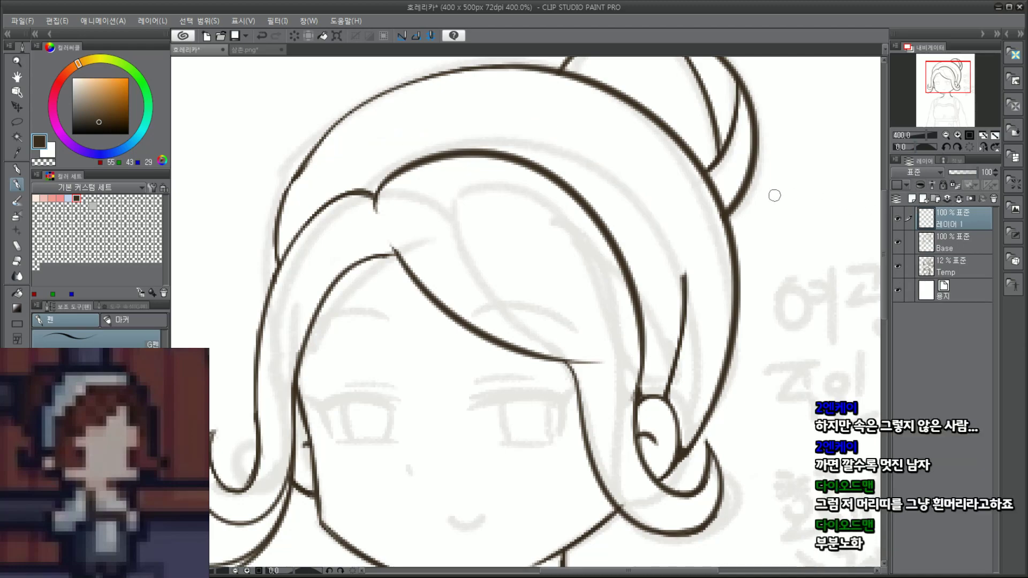
{"action": "mouse_move", "coordinate": [312, 163]}
{"action": "left_mouse_down"}
{"action": "mouse_move", "coordinate": [451, 94]}
{"action": "mouse_move", "coordinate": [676, 258]}
{"action": "left_mouse_up"}
{"action": "key", "text": "ctrl+z"}
{"action": "left_click_drag", "start_coordinate": [321, 150], "coordinate": [667, 248]}
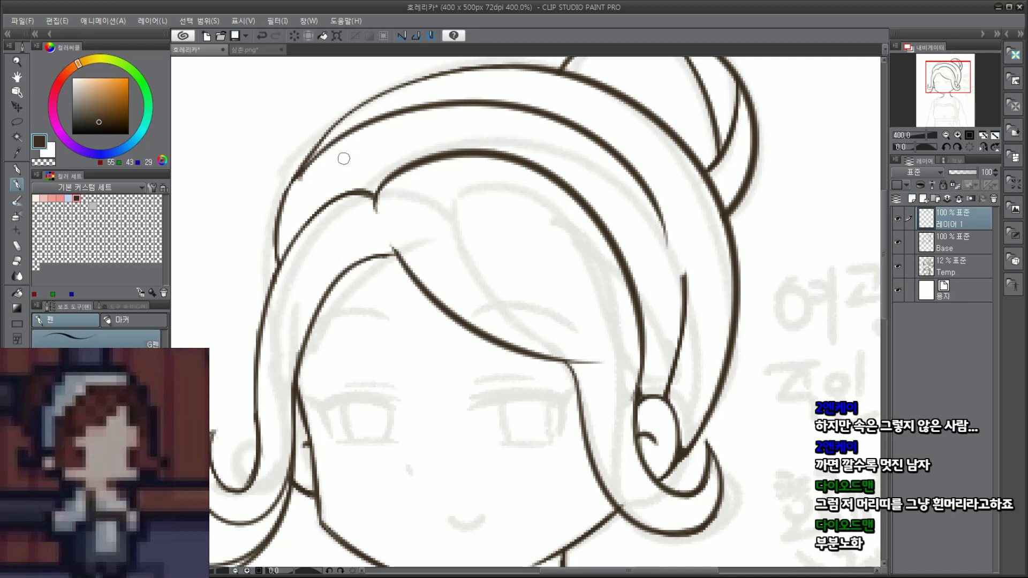
{"action": "key", "text": "ctrl+z"}
{"action": "mouse_move", "coordinate": [297, 185]}
{"action": "left_mouse_down"}
{"action": "mouse_move", "coordinate": [586, 110]}
{"action": "mouse_move", "coordinate": [654, 237]}
{"action": "left_mouse_up"}
{"action": "key", "text": "ctrl+z"}
{"action": "mouse_move", "coordinate": [305, 160]}
{"action": "left_mouse_down"}
{"action": "mouse_move", "coordinate": [385, 117]}
{"action": "mouse_move", "coordinate": [666, 260]}
{"action": "left_mouse_up"}
{"action": "key", "text": "ctrl+z"}
{"action": "left_click_drag", "start_coordinate": [299, 174], "coordinate": [699, 247]}
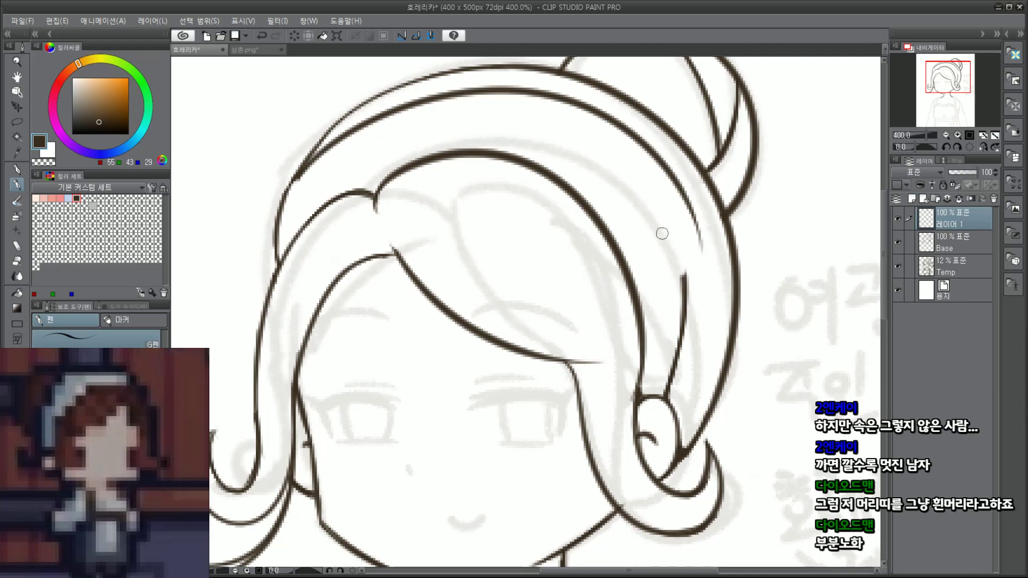
{"action": "key", "text": "ctrl+z"}
{"action": "mouse_move", "coordinate": [287, 171]}
{"action": "left_mouse_down"}
{"action": "mouse_move", "coordinate": [504, 122]}
{"action": "mouse_move", "coordinate": [664, 281]}
{"action": "left_mouse_up"}
{"action": "key", "text": "ctrl+z"}
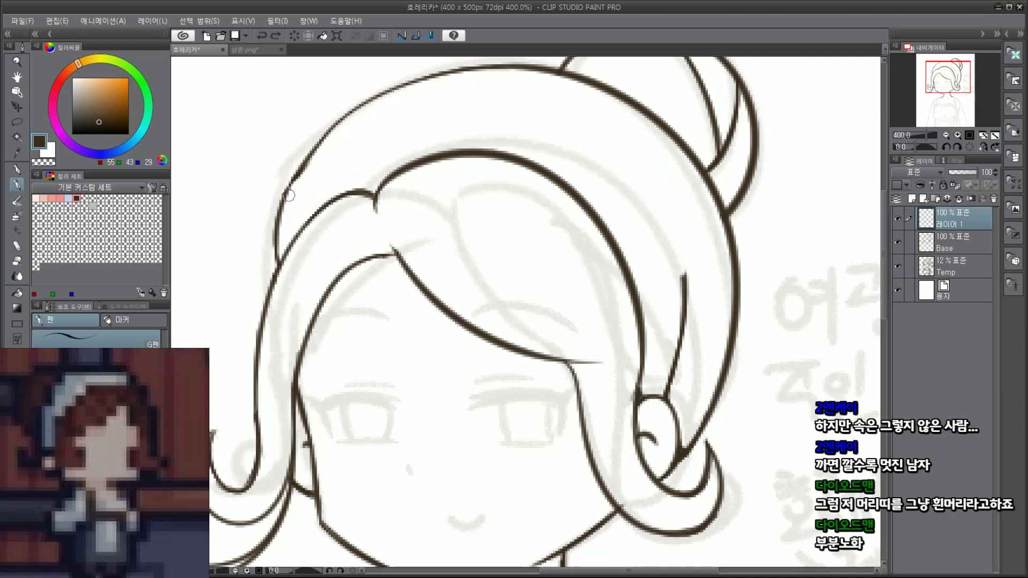
Step: Ink the headscarf's inner curve from its left edge over the crown to the line above the right ear, and merge the layer into Base
{"action": "mouse_move", "coordinate": [289, 195]}
{"action": "left_mouse_down"}
{"action": "mouse_move", "coordinate": [325, 152]}
{"action": "mouse_move", "coordinate": [656, 196]}
{"action": "mouse_move", "coordinate": [679, 279]}
{"action": "left_mouse_up"}
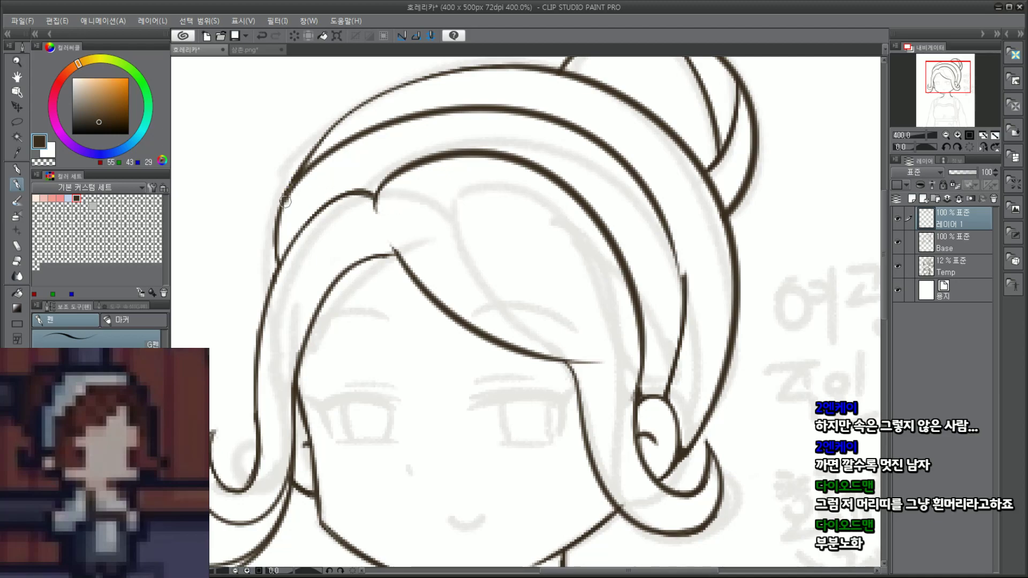
{"action": "left_click_drag", "start_coordinate": [666, 227], "coordinate": [679, 293]}
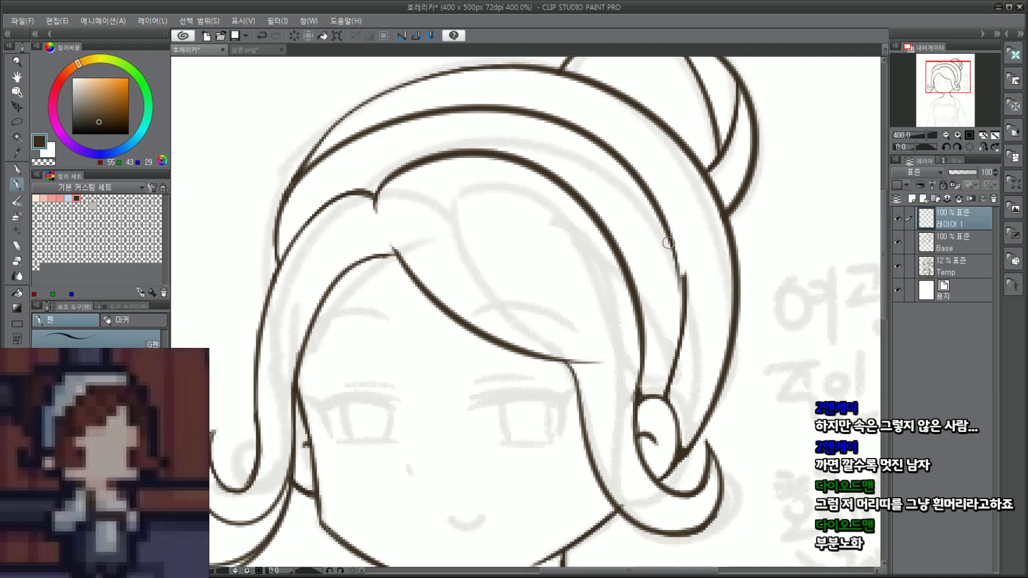
{"action": "key", "text": "ctrl+z"}
{"action": "left_click_drag", "start_coordinate": [665, 234], "coordinate": [679, 324]}
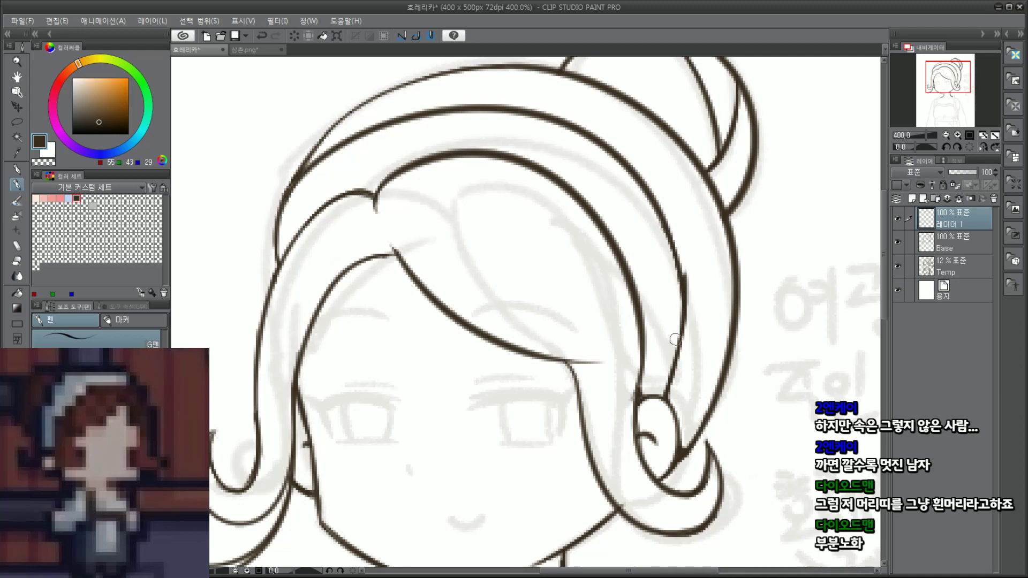
{"action": "key", "text": "ctrl+e"}
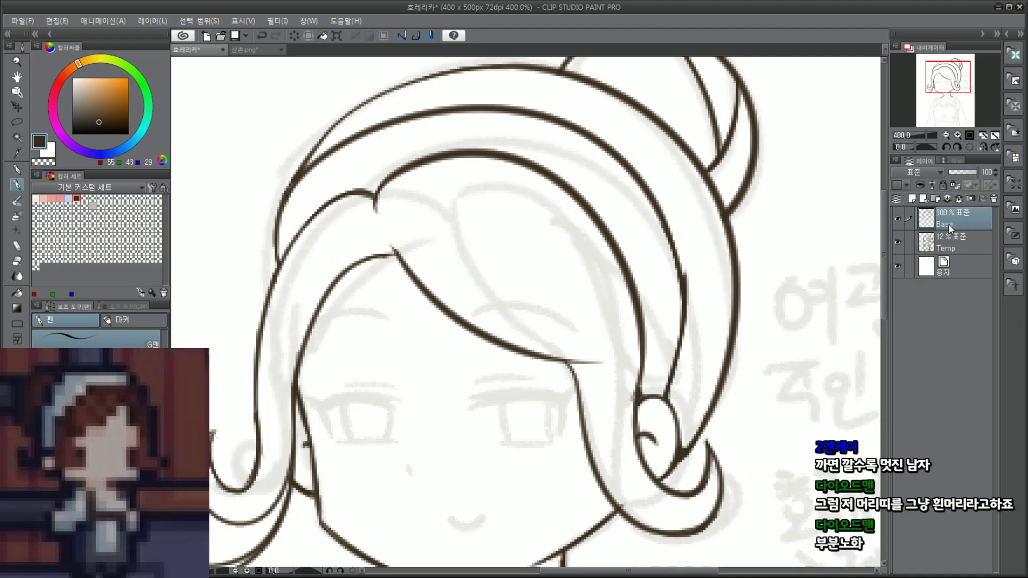
Step: Erase the lower left end of the headscarf's outer contour where it runs into the new inner curve
{"action": "scroll", "coordinate": [678, 304], "scroll_direction": "up", "scroll_amount": 2}
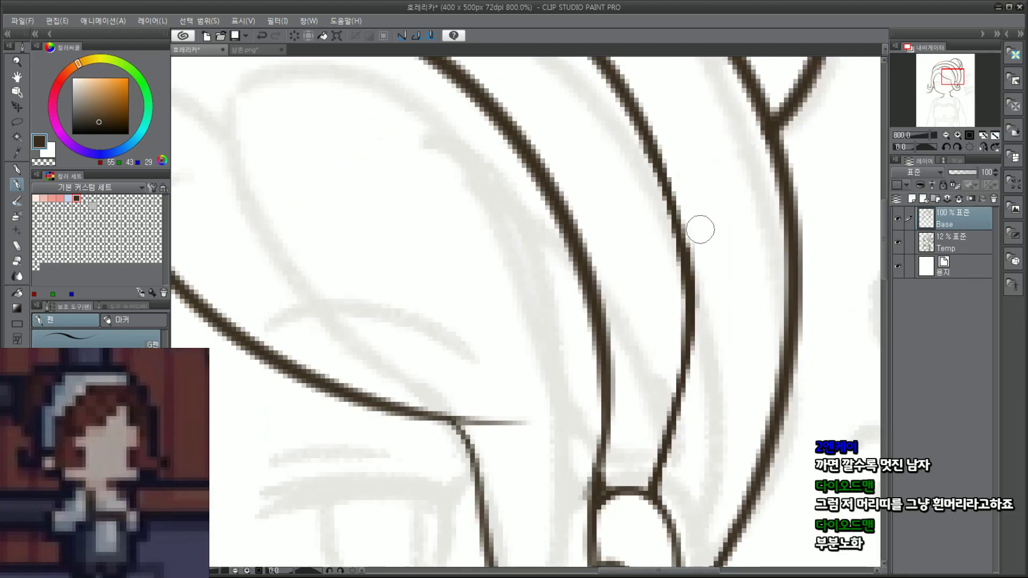
{"action": "scroll", "coordinate": [711, 312], "scroll_direction": "down", "scroll_amount": 2}
{"action": "left_click_drag", "start_coordinate": [671, 82], "coordinate": [859, 109]}
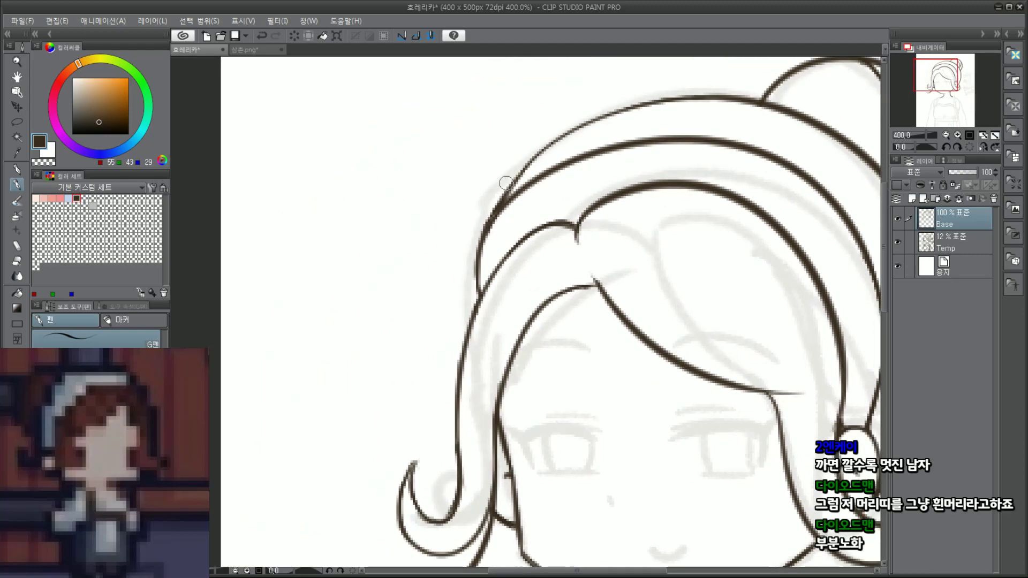
{"action": "scroll", "coordinate": [505, 183], "scroll_direction": "up", "scroll_amount": 2}
{"action": "left_click_drag", "start_coordinate": [523, 177], "coordinate": [440, 259]}
{"action": "left_click_drag", "start_coordinate": [935, 71], "coordinate": [941, 69]}
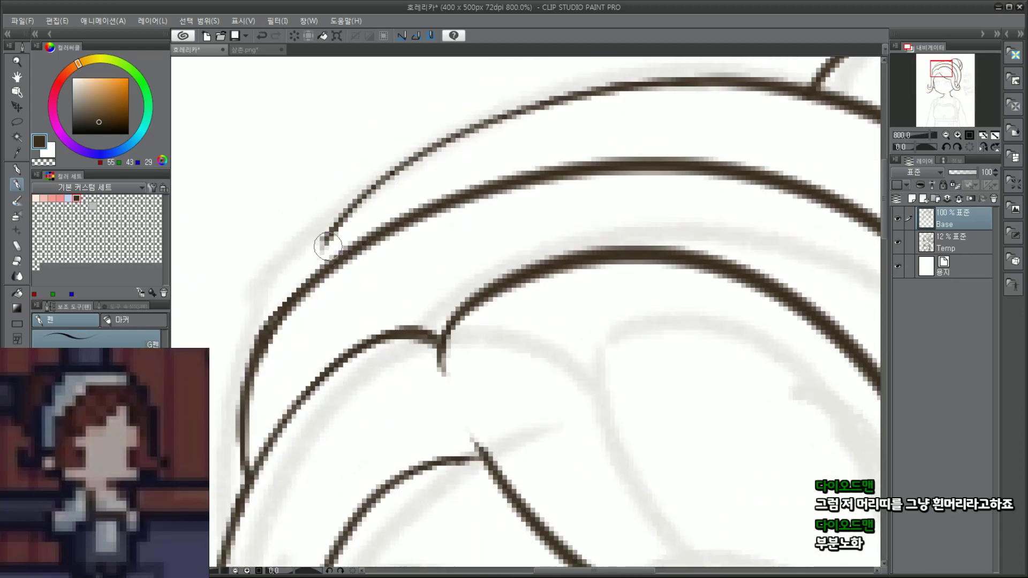
Step: Trim the outer contour's left end further and try re-inking it down into the headscarf's inner curve
{"action": "mouse_move", "coordinate": [329, 246]}
{"action": "left_mouse_down"}
{"action": "mouse_move", "coordinate": [353, 213]}
{"action": "mouse_move", "coordinate": [326, 229]}
{"action": "mouse_move", "coordinate": [374, 188]}
{"action": "left_mouse_up"}
{"action": "scroll", "coordinate": [355, 207], "scroll_direction": "down", "scroll_amount": 1}
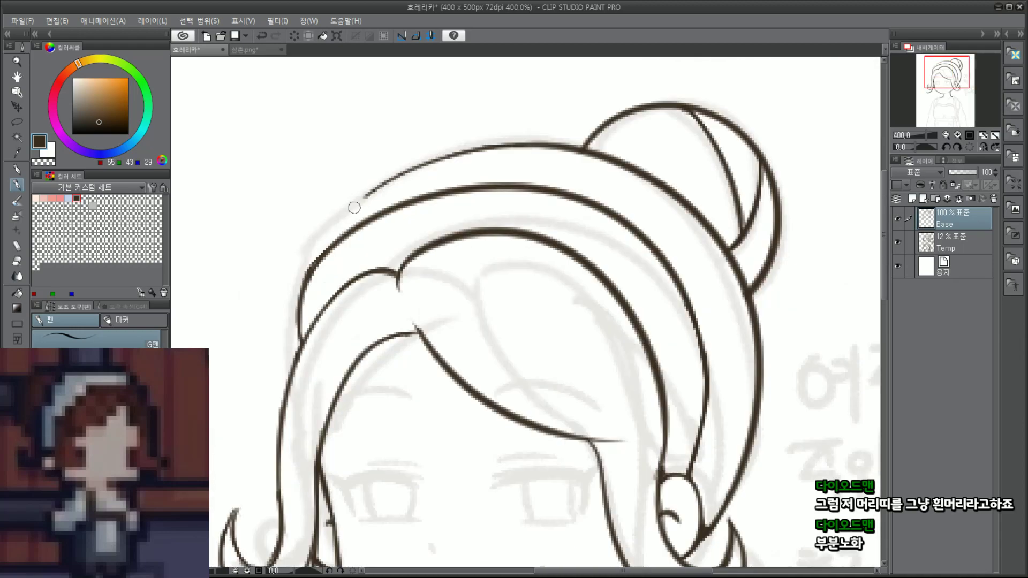
{"action": "scroll", "coordinate": [354, 209], "scroll_direction": "up", "scroll_amount": 1}
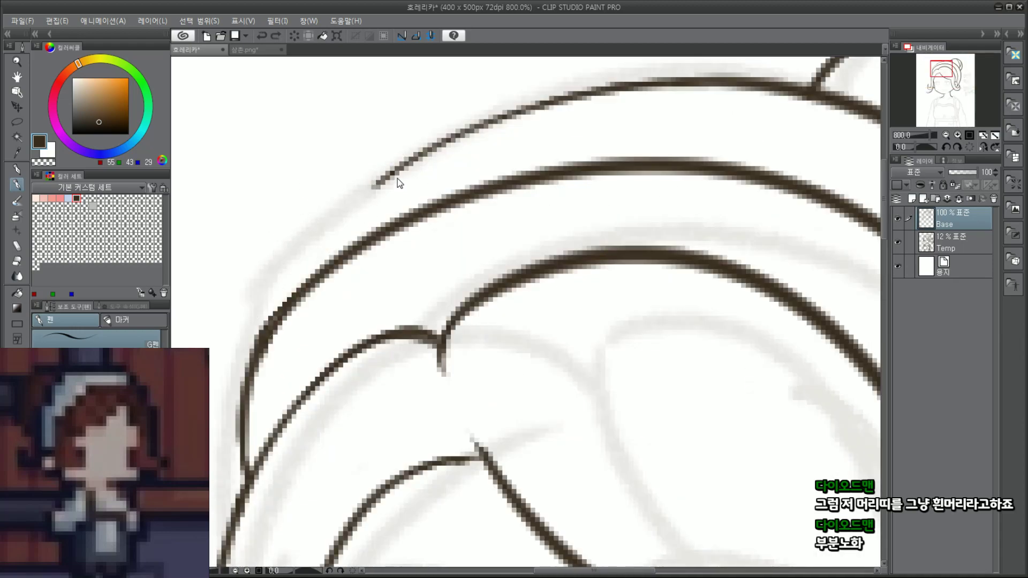
{"action": "left_click_drag", "start_coordinate": [403, 170], "coordinate": [289, 320]}
{"action": "key", "text": "ctrl+z"}
{"action": "left_click_drag", "start_coordinate": [400, 168], "coordinate": [262, 324]}
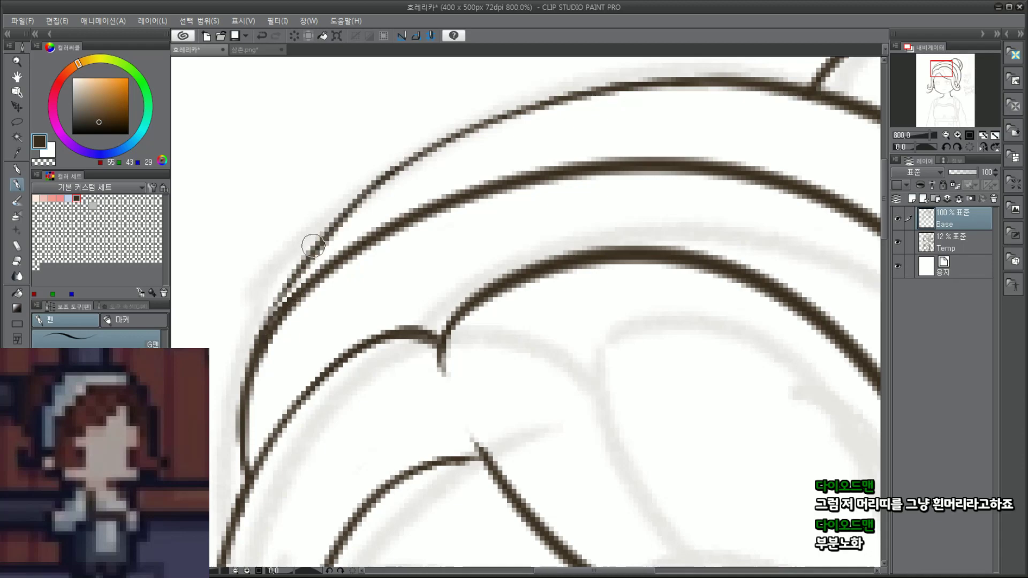
{"action": "key", "text": "ctrl+z"}
{"action": "left_click_drag", "start_coordinate": [395, 167], "coordinate": [289, 292]}
{"action": "key", "text": "ctrl+z"}
{"action": "left_click_drag", "start_coordinate": [396, 163], "coordinate": [296, 282]}
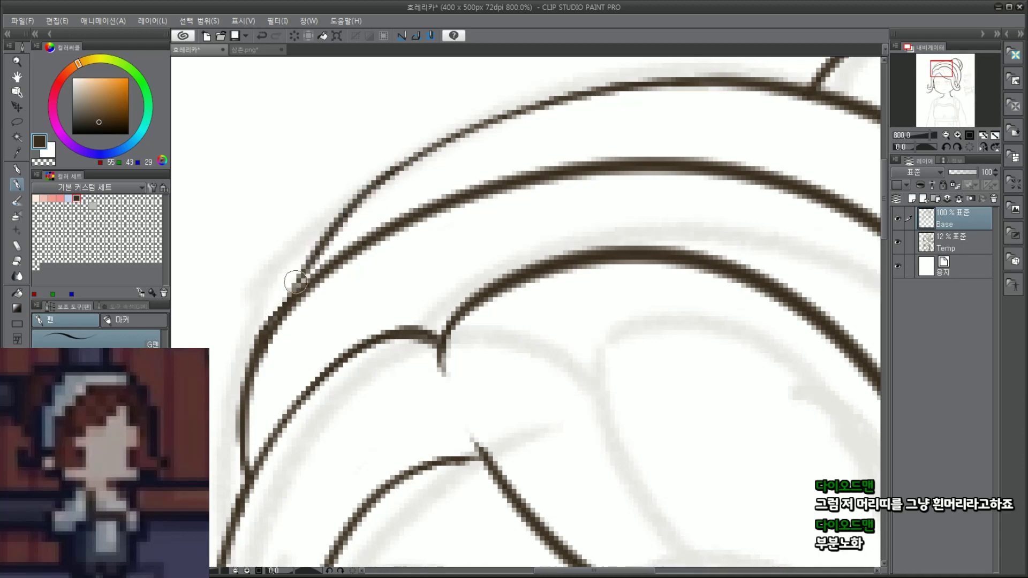
{"action": "left_click_drag", "start_coordinate": [397, 168], "coordinate": [287, 290]}
{"action": "left_click_drag", "start_coordinate": [314, 250], "coordinate": [272, 321]}
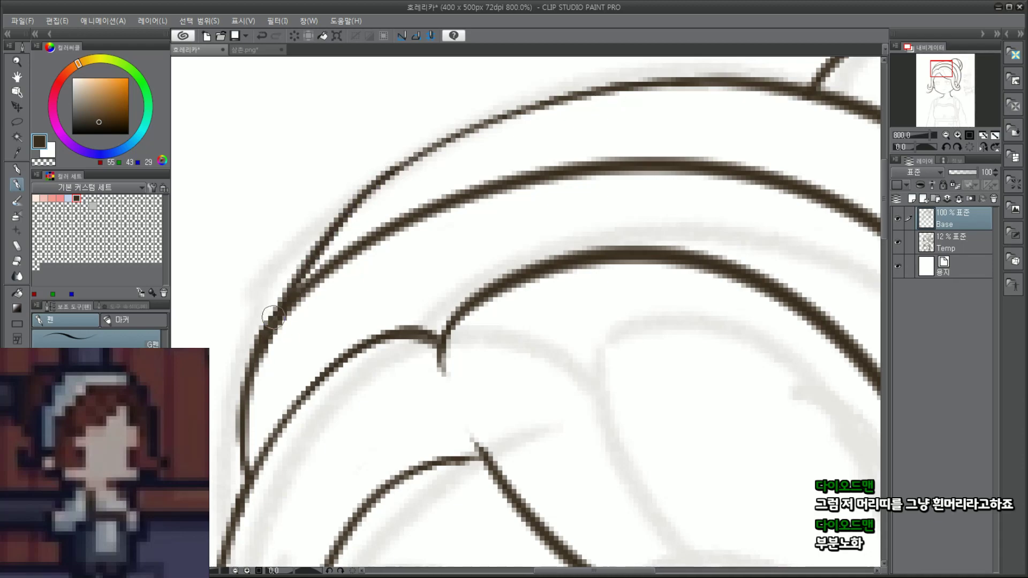
Step: Undo the re-inked join and the last trim at the left end of the headscarf's outer contour
{"action": "scroll", "coordinate": [274, 324], "scroll_direction": "down", "scroll_amount": 2}
{"action": "scroll", "coordinate": [273, 324], "scroll_direction": "down", "scroll_amount": 4}
{"action": "scroll", "coordinate": [379, 223], "scroll_direction": "up", "scroll_amount": 5}
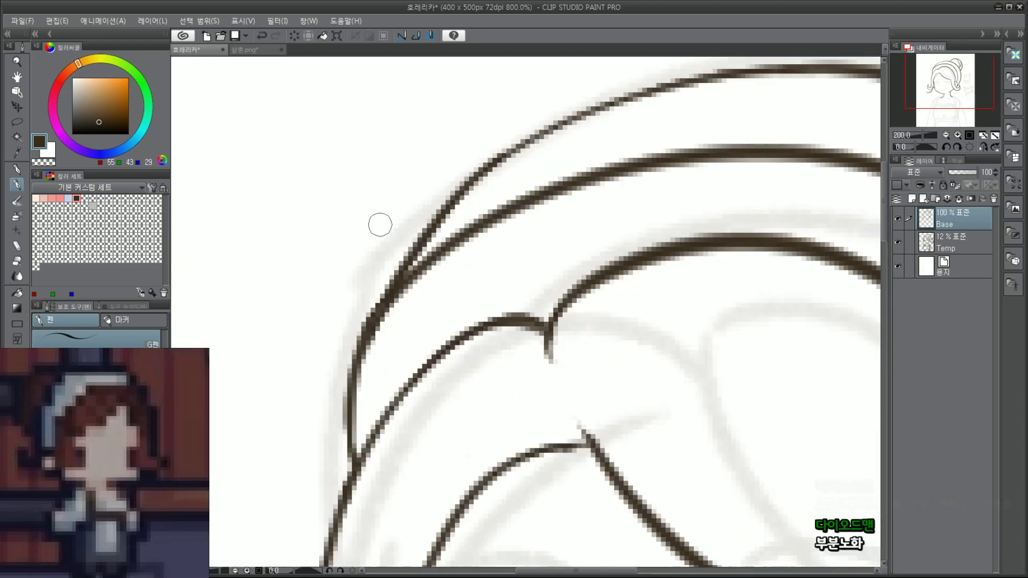
{"action": "key", "text": "ctrl+z"}
{"action": "key", "text": "ctrl+z"}
{"action": "key", "text": "ctrl+z"}
{"action": "key", "text": "ctrl+z"}
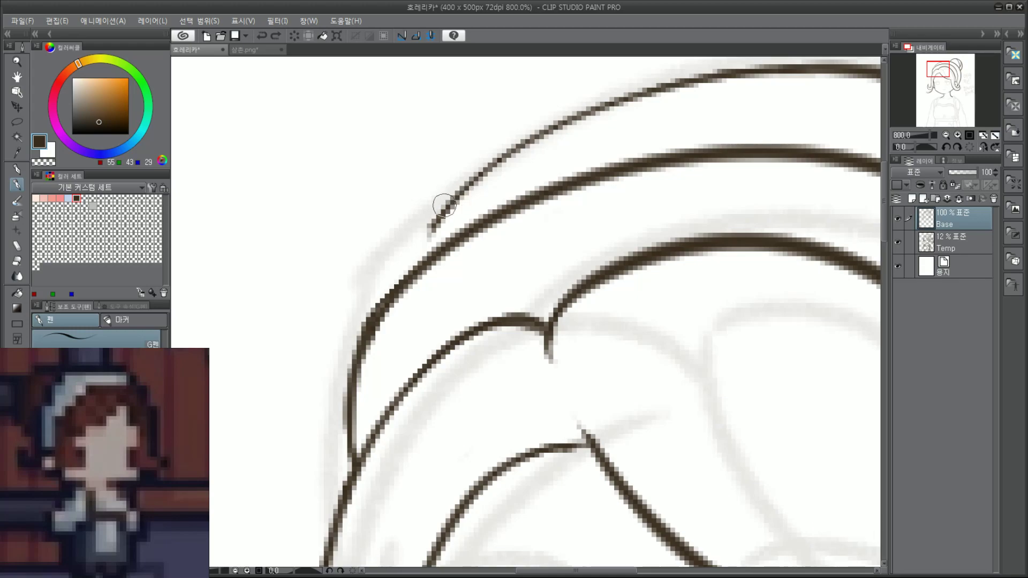
Step: Try short strokes extending the headscarf's outer contour down to the inner curve on the left, undoing them all
{"action": "left_click_drag", "start_coordinate": [493, 163], "coordinate": [421, 255]}
{"action": "key", "text": "ctrl+z"}
{"action": "left_click_drag", "start_coordinate": [491, 165], "coordinate": [395, 282]}
{"action": "key", "text": "ctrl+z"}
{"action": "left_click_drag", "start_coordinate": [461, 193], "coordinate": [395, 294]}
{"action": "left_click_drag", "start_coordinate": [448, 209], "coordinate": [382, 296]}
{"action": "key", "text": "ctrl+z"}
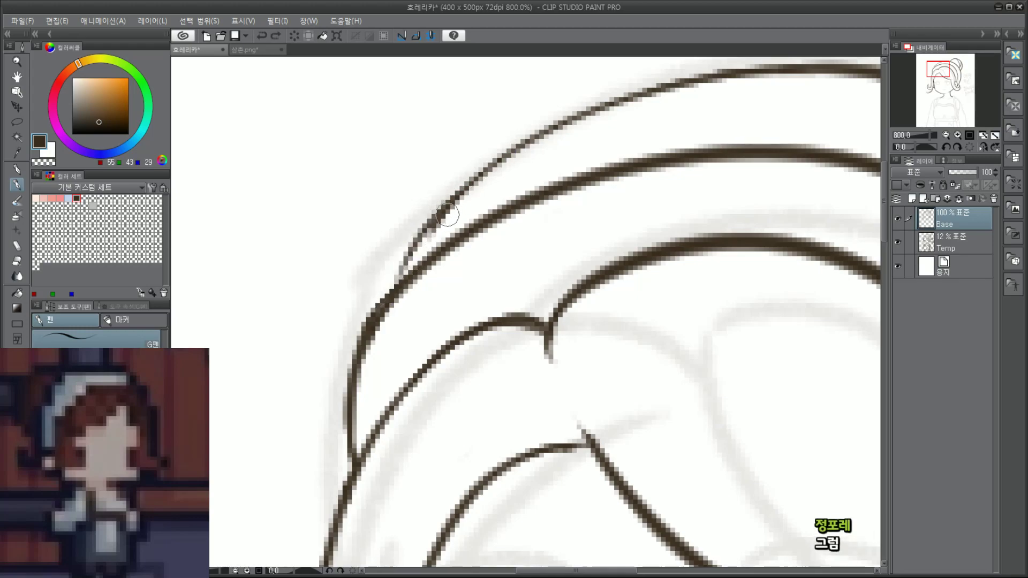
{"action": "key", "text": "ctrl+z"}
{"action": "left_click_drag", "start_coordinate": [451, 204], "coordinate": [395, 283]}
{"action": "key", "text": "ctrl+z"}
{"action": "key", "text": "ctrl+z"}
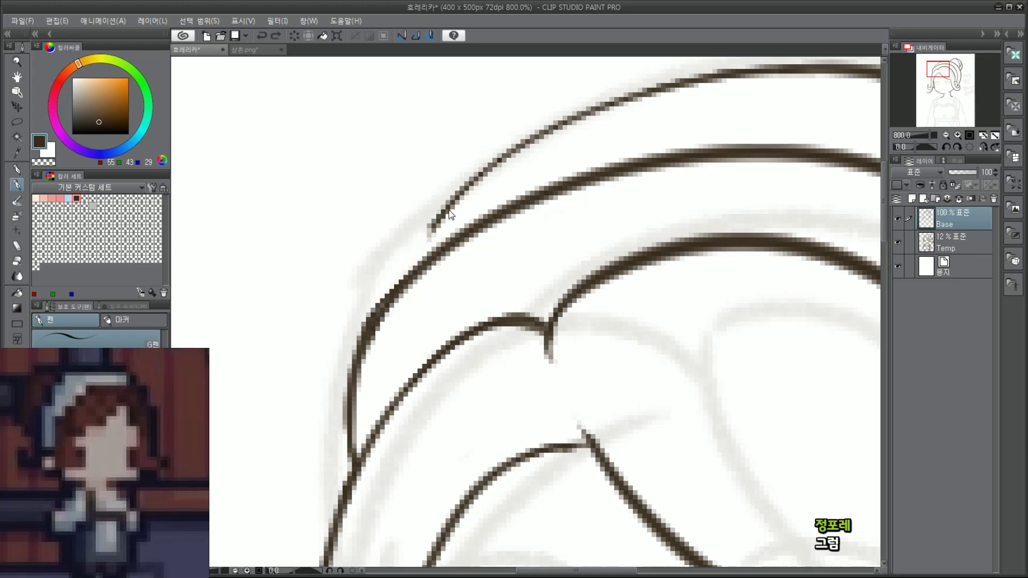
Step: Ink the left end of the headscarf's outer contour down to the inner curve and strengthen the join with short strokes
{"action": "left_click_drag", "start_coordinate": [490, 165], "coordinate": [406, 259]}
{"action": "key", "text": "ctrl+z"}
{"action": "left_click_drag", "start_coordinate": [498, 166], "coordinate": [398, 273]}
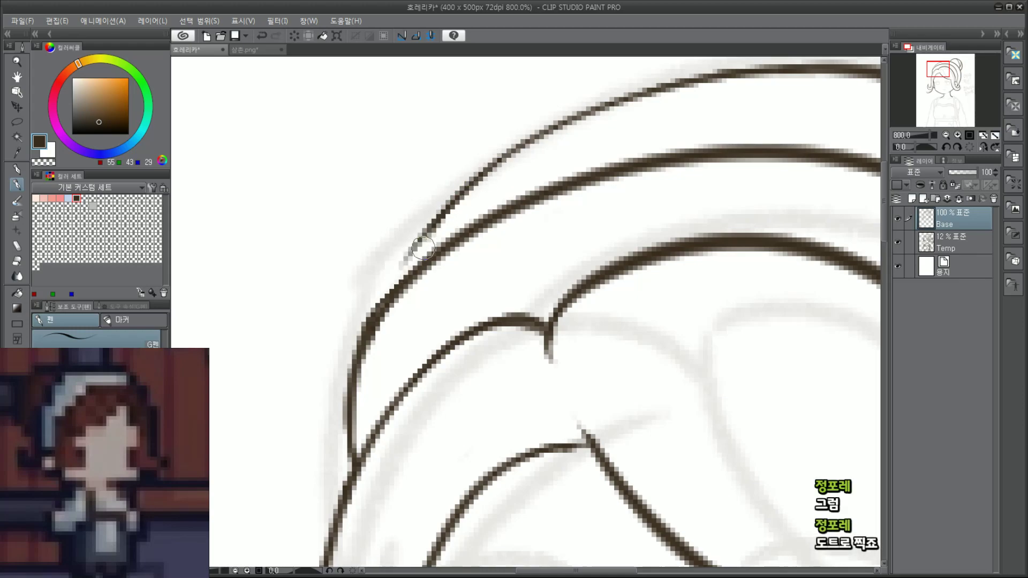
{"action": "left_click_drag", "start_coordinate": [428, 230], "coordinate": [381, 310]}
{"action": "left_click_drag", "start_coordinate": [412, 251], "coordinate": [395, 281]}
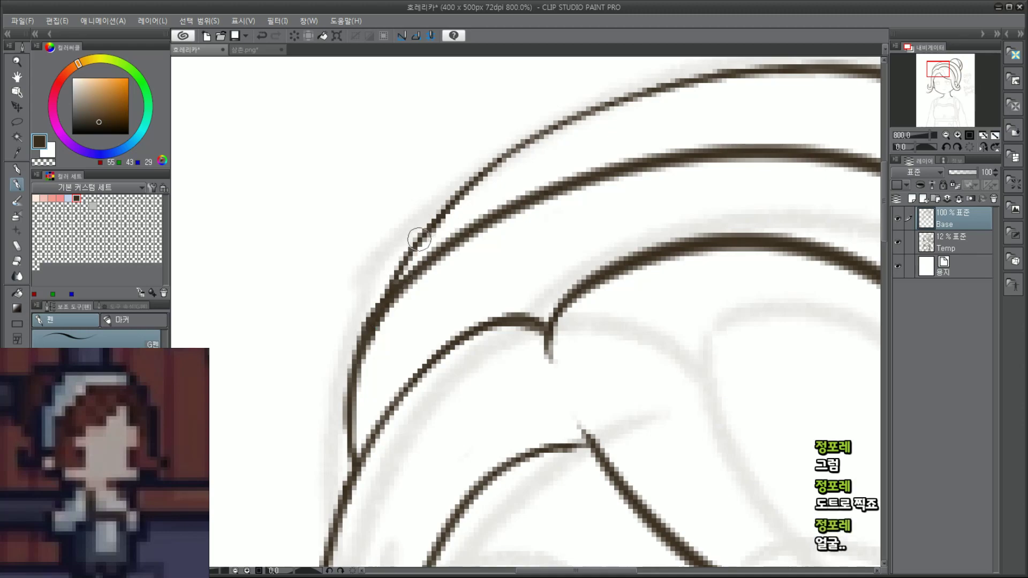
{"action": "left_click_drag", "start_coordinate": [421, 241], "coordinate": [379, 306]}
{"action": "scroll", "coordinate": [377, 314], "scroll_direction": "down", "scroll_amount": 2}
{"action": "scroll", "coordinate": [377, 314], "scroll_direction": "down", "scroll_amount": 2}
{"action": "scroll", "coordinate": [666, 241], "scroll_direction": "down", "scroll_amount": 1}
{"action": "scroll", "coordinate": [696, 201], "scroll_direction": "up", "scroll_amount": 1}
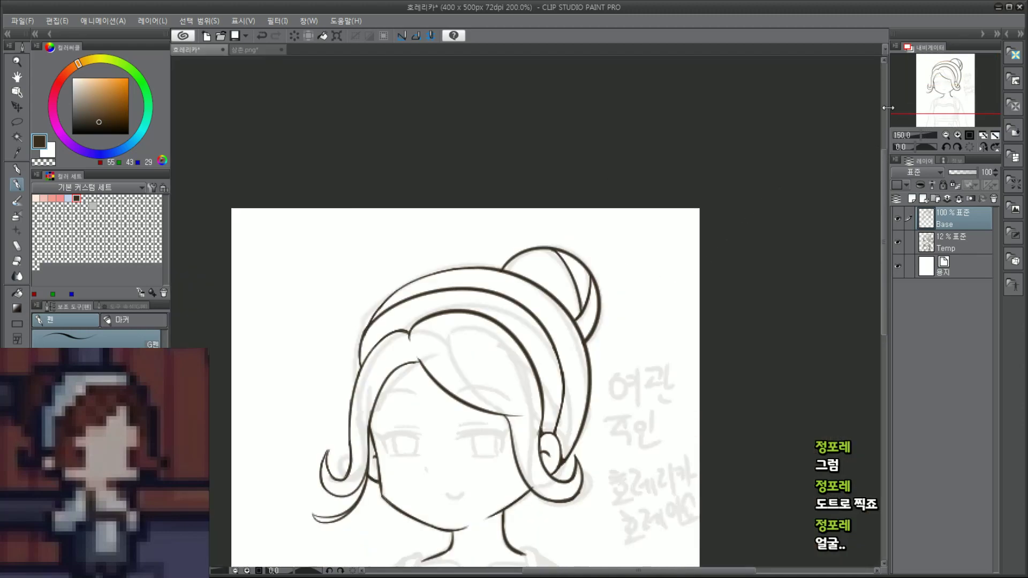
Step: Reinforce the hairline stroke rising from the corner where it meets the headscarf's lower left end
{"action": "left_click_drag", "start_coordinate": [943, 88], "coordinate": [936, 106]}
{"action": "scroll", "coordinate": [457, 168], "scroll_direction": "up", "scroll_amount": 4}
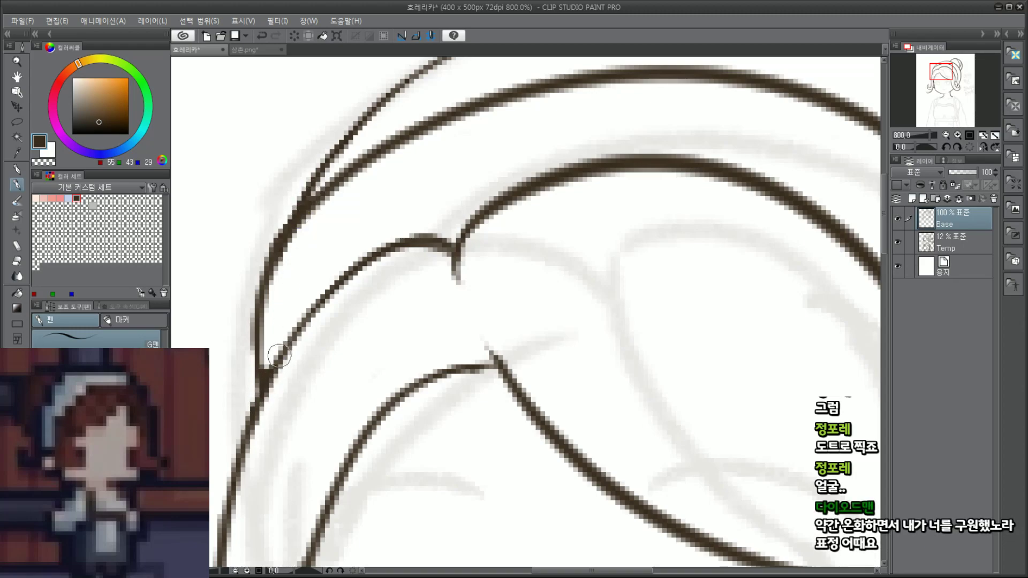
{"action": "left_click_drag", "start_coordinate": [266, 379], "coordinate": [348, 268]}
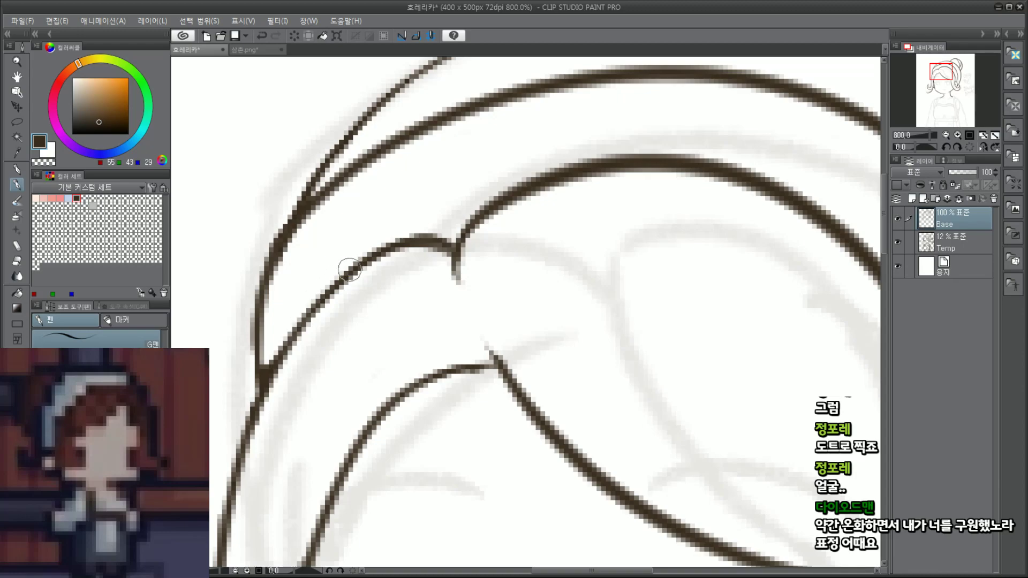
{"action": "scroll", "coordinate": [351, 272], "scroll_direction": "down", "scroll_amount": 4}
{"action": "scroll", "coordinate": [707, 321], "scroll_direction": "up", "scroll_amount": 2}
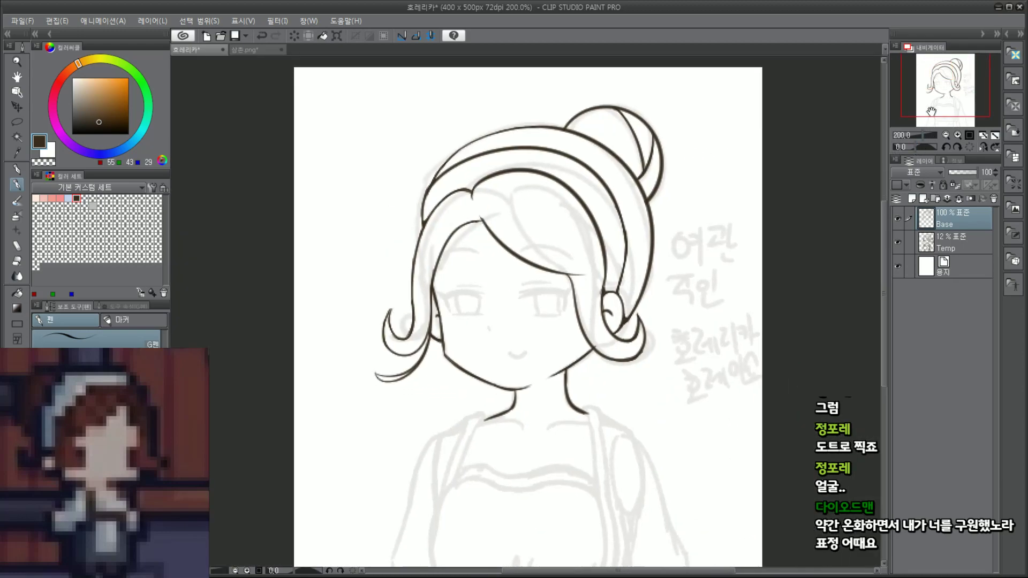
Step: Fill in the corner where the headscarf's inner curve meets the top of the right ear
{"action": "left_click_drag", "start_coordinate": [922, 88], "coordinate": [942, 75]}
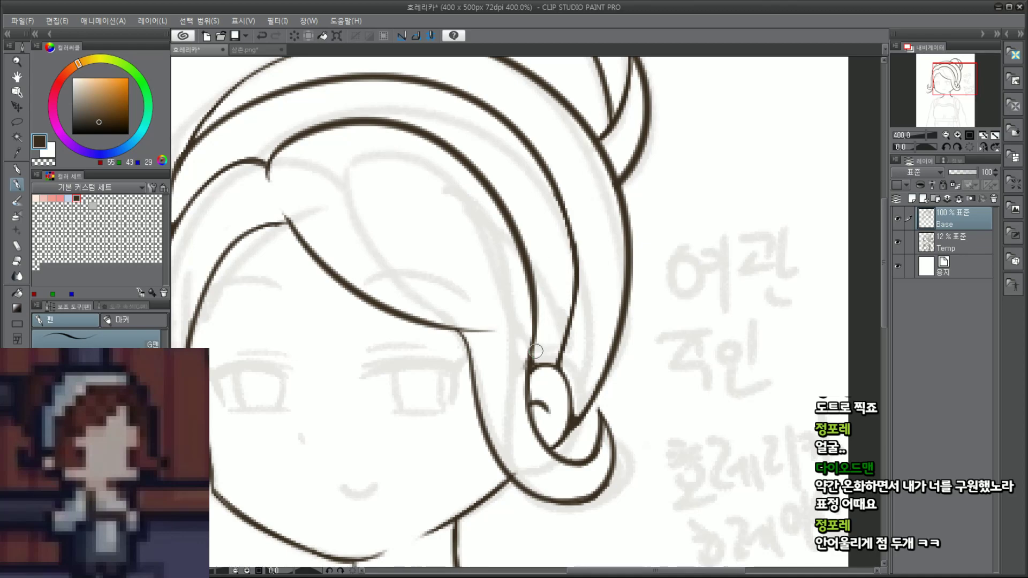
{"action": "scroll", "coordinate": [536, 348], "scroll_direction": "up", "scroll_amount": 2}
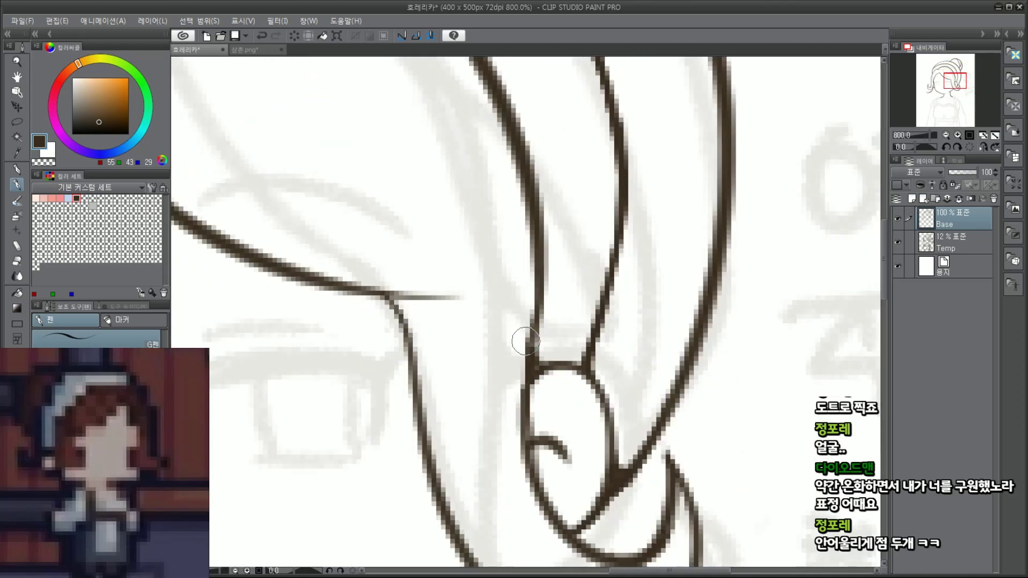
{"action": "scroll", "coordinate": [527, 316], "scroll_direction": "down", "scroll_amount": 2}
{"action": "scroll", "coordinate": [569, 326], "scroll_direction": "up", "scroll_amount": 2}
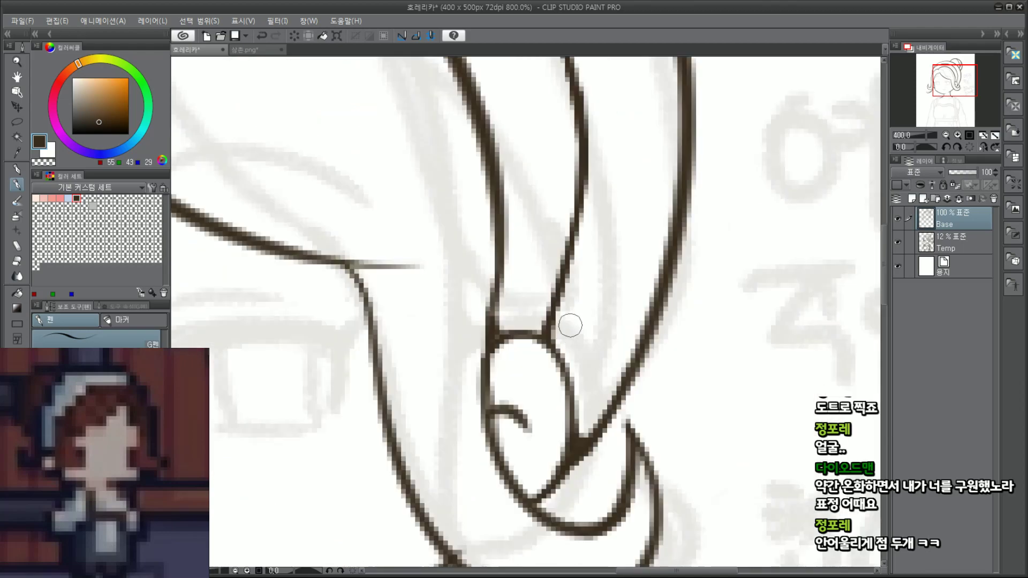
{"action": "scroll", "coordinate": [544, 326], "scroll_direction": "down", "scroll_amount": 1}
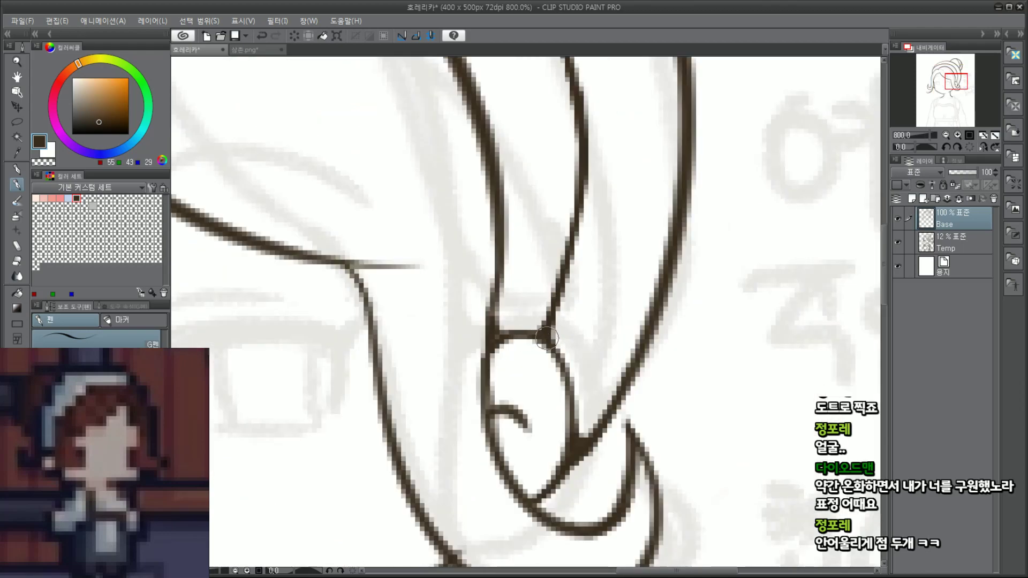
{"action": "scroll", "coordinate": [569, 437], "scroll_direction": "down", "scroll_amount": 1}
{"action": "scroll", "coordinate": [568, 438], "scroll_direction": "down", "scroll_amount": 3}
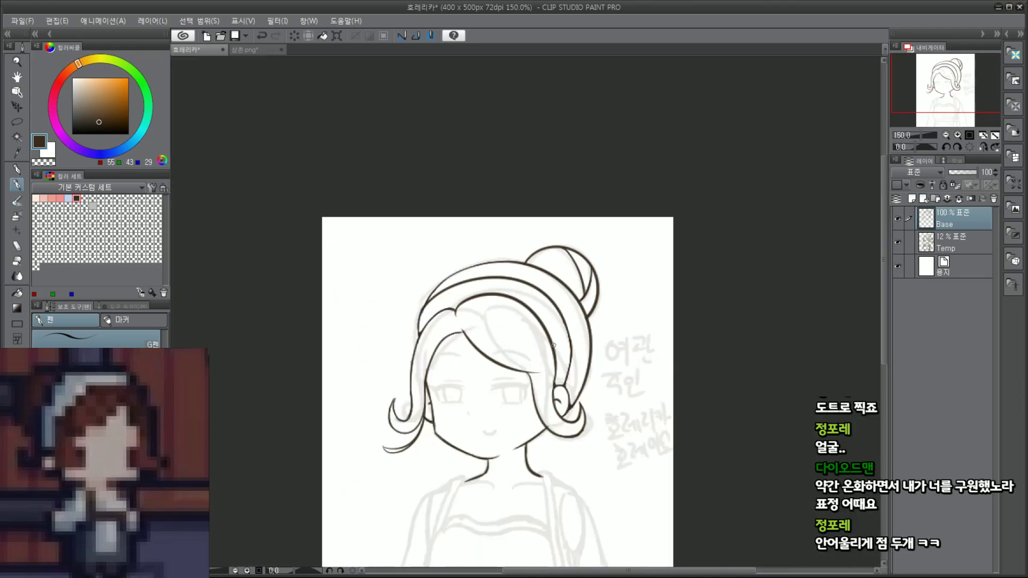
Step: Save the drawing under its current file name, with the neck and chest area brought into view
{"action": "scroll", "coordinate": [565, 324], "scroll_direction": "up", "scroll_amount": 2}
{"action": "left_click_drag", "start_coordinate": [947, 84], "coordinate": [931, 109]}
{"action": "left_click", "coordinate": [21, 20]}
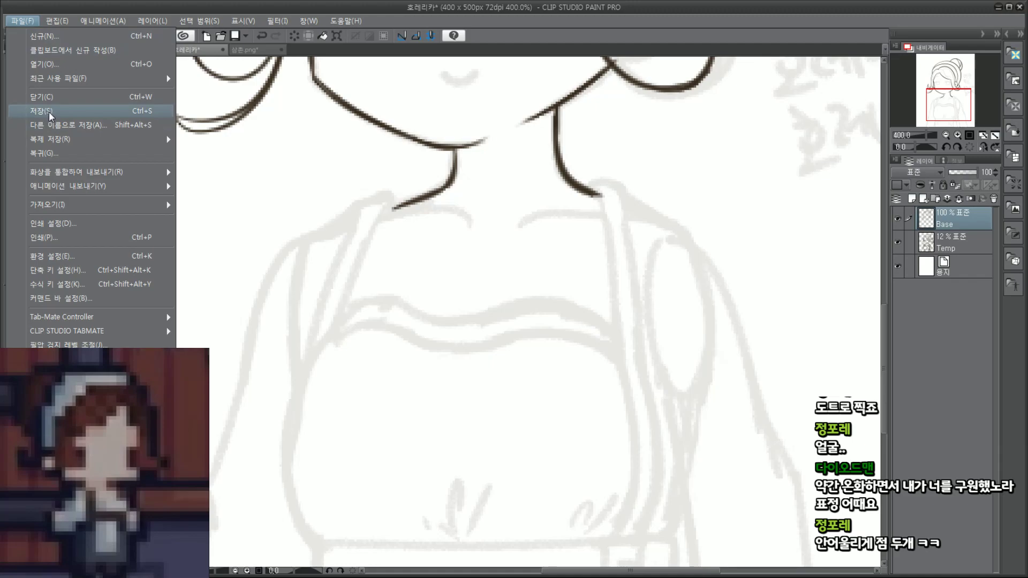
{"action": "key", "text": "Return"}
Step: Ink the short fold where the left apron strap wraps over the shoulder beside the neck line
{"action": "left_click_drag", "start_coordinate": [345, 220], "coordinate": [369, 280]}
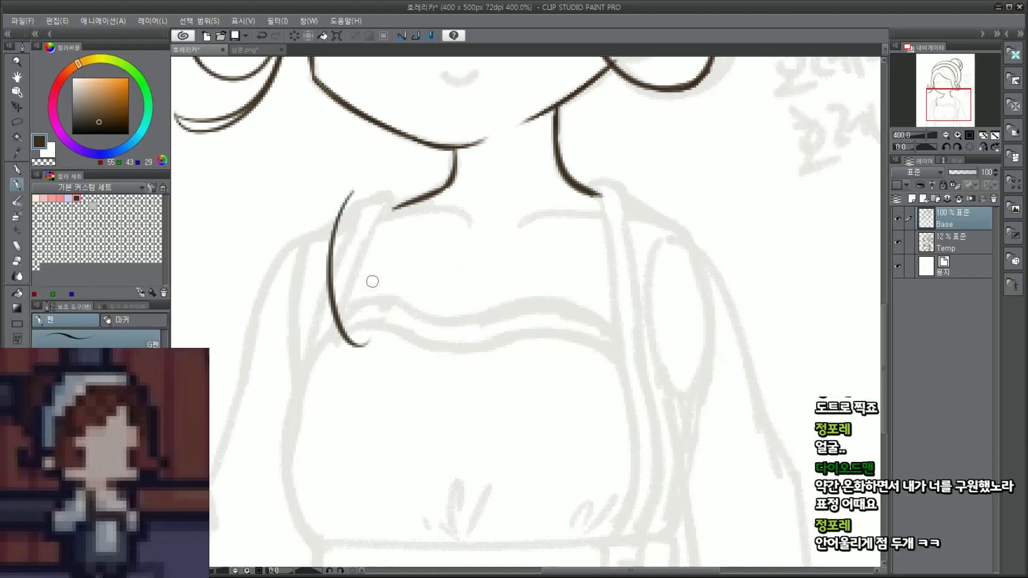
{"action": "key", "text": "ctrl+z"}
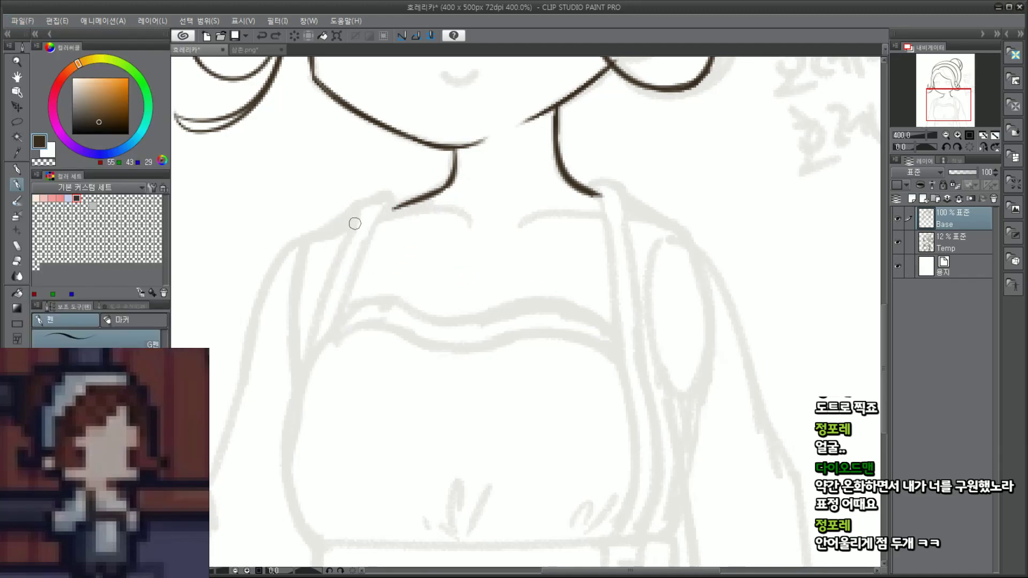
{"action": "left_click_drag", "start_coordinate": [410, 204], "coordinate": [389, 202]}
{"action": "mouse_move", "coordinate": [369, 203]}
{"action": "left_mouse_down"}
{"action": "mouse_move", "coordinate": [401, 207]}
{"action": "mouse_move", "coordinate": [374, 199]}
{"action": "mouse_move", "coordinate": [401, 206]}
{"action": "mouse_move", "coordinate": [328, 313]}
{"action": "left_mouse_up"}
{"action": "key", "text": "ctrl+z"}
{"action": "key", "text": "ctrl+z"}
{"action": "key", "text": "ctrl+z"}
Step: Ink the left apron strap's outer edge from the shoulder fold diagonally down to the side of the bib
{"action": "mouse_move", "coordinate": [361, 205]}
{"action": "left_mouse_down"}
{"action": "mouse_move", "coordinate": [399, 205]}
{"action": "mouse_move", "coordinate": [361, 214]}
{"action": "mouse_move", "coordinate": [319, 310]}
{"action": "left_mouse_up"}
{"action": "key", "text": "ctrl+z"}
{"action": "key", "text": "ctrl+z"}
{"action": "left_click_drag", "start_coordinate": [362, 205], "coordinate": [300, 385]}
{"action": "key", "text": "ctrl+z"}
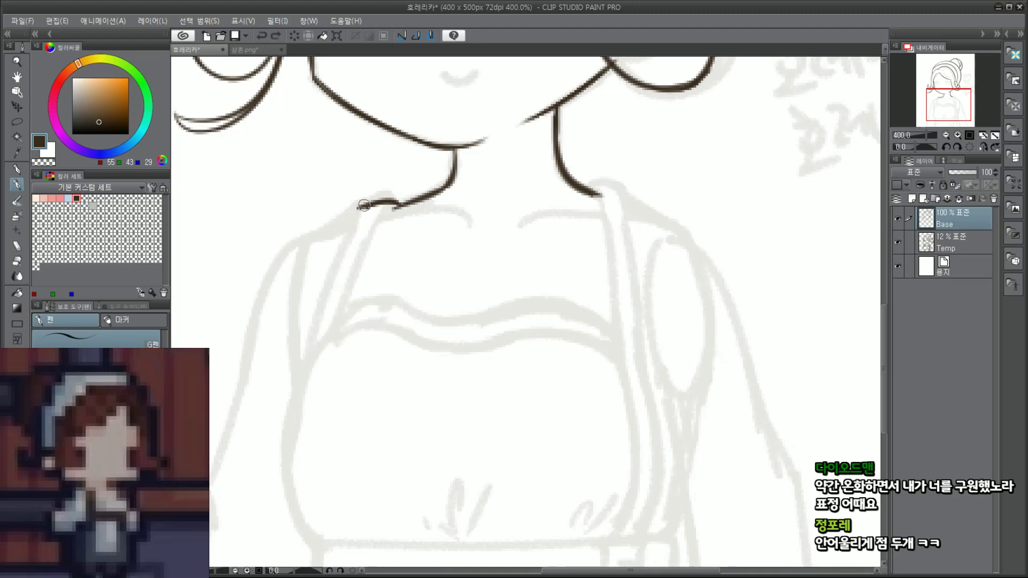
{"action": "left_click_drag", "start_coordinate": [360, 205], "coordinate": [305, 374]}
{"action": "key", "text": "ctrl+z"}
{"action": "left_click_drag", "start_coordinate": [358, 206], "coordinate": [295, 382]}
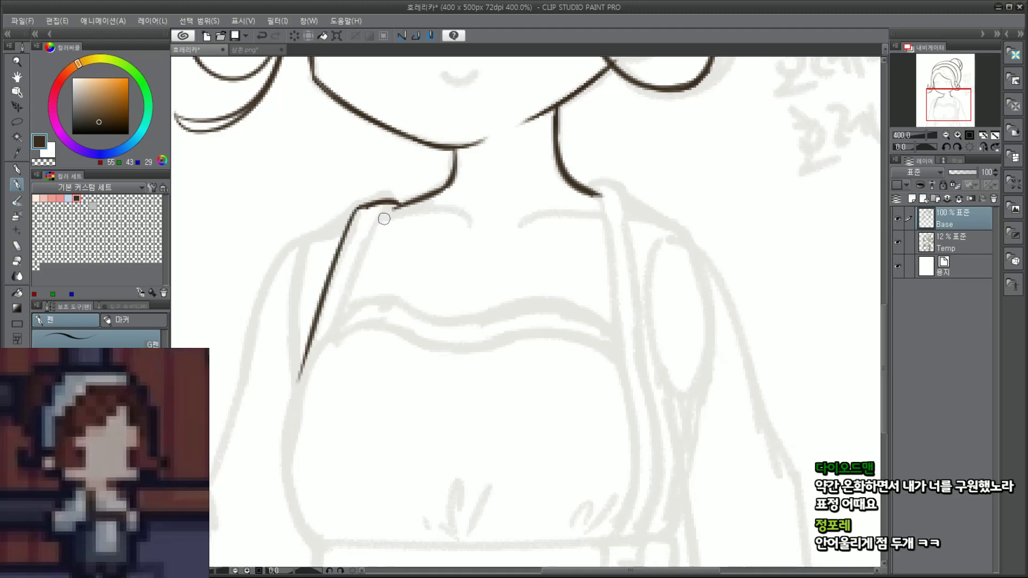
Step: Ink the left apron strap's inner edge from the shoulder down to the bib's top and thicken its lower part
{"action": "left_click_drag", "start_coordinate": [387, 211], "coordinate": [338, 349]}
{"action": "key", "text": "ctrl+z"}
{"action": "left_click_drag", "start_coordinate": [386, 209], "coordinate": [334, 338]}
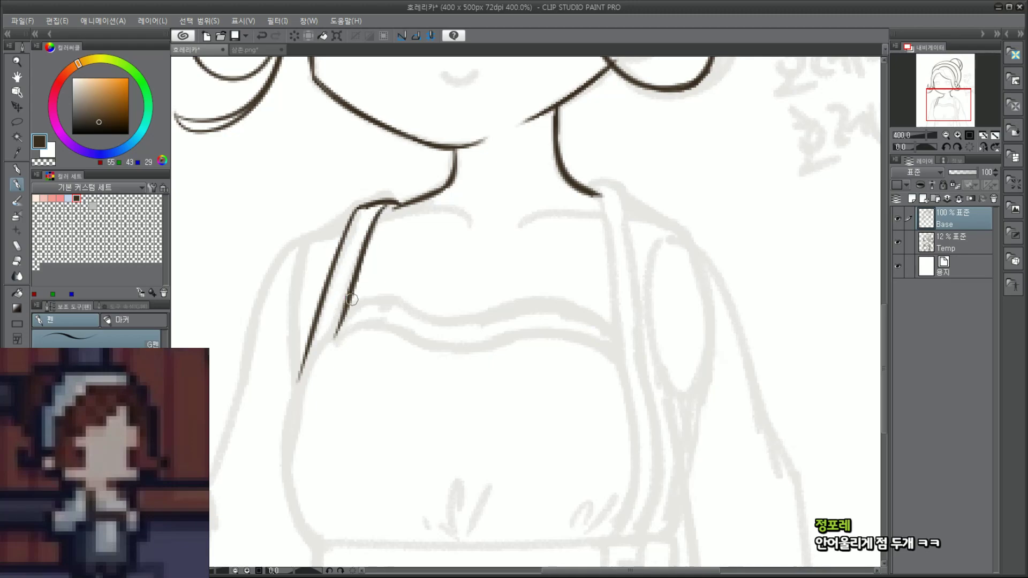
{"action": "left_click_drag", "start_coordinate": [351, 299], "coordinate": [335, 347]}
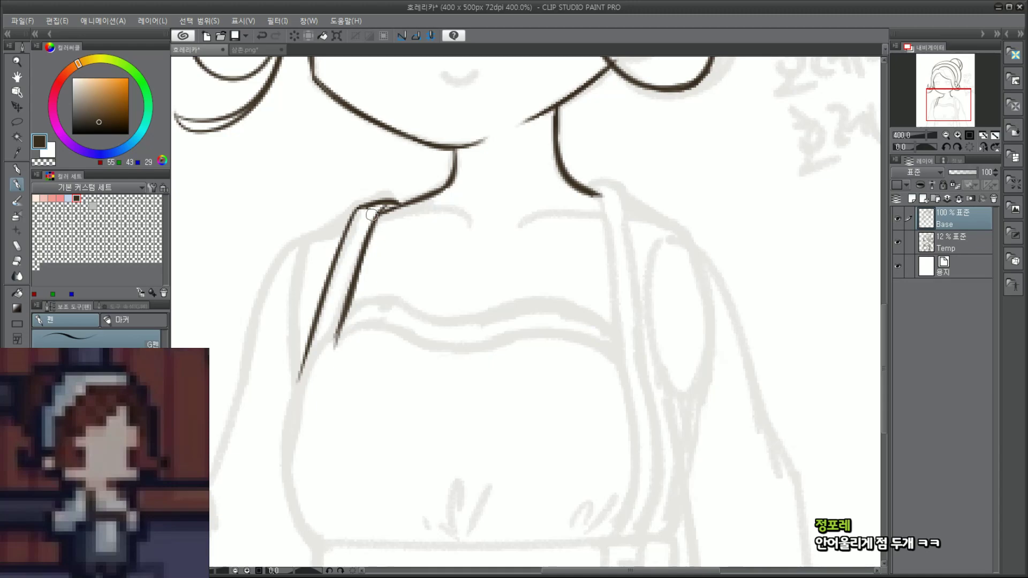
Step: Clean up the overlapping ink inside the left strap's fold where it meets the shoulder line
{"action": "left_click_drag", "start_coordinate": [951, 113], "coordinate": [944, 92]}
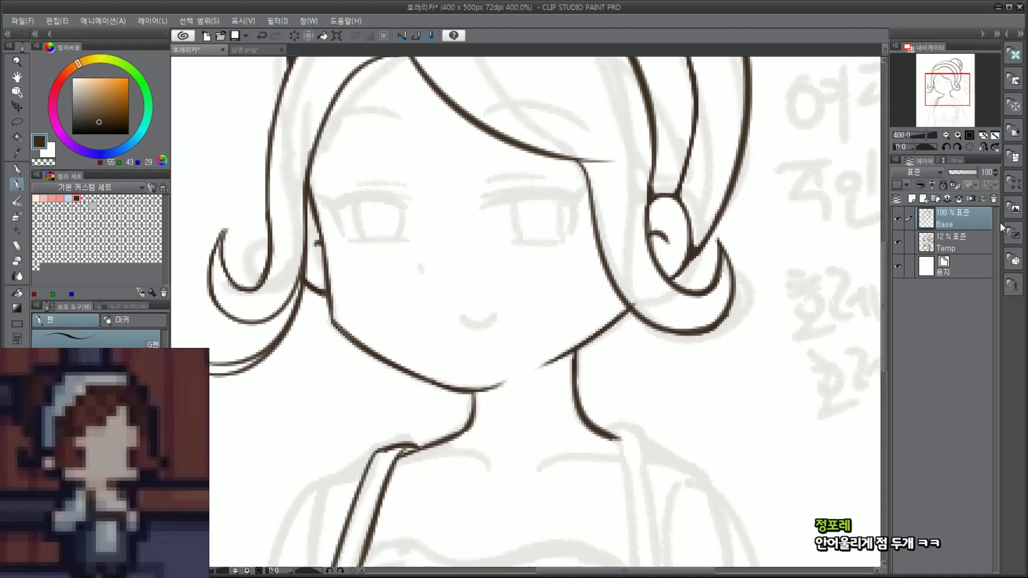
{"action": "left_click", "coordinate": [573, 250]}
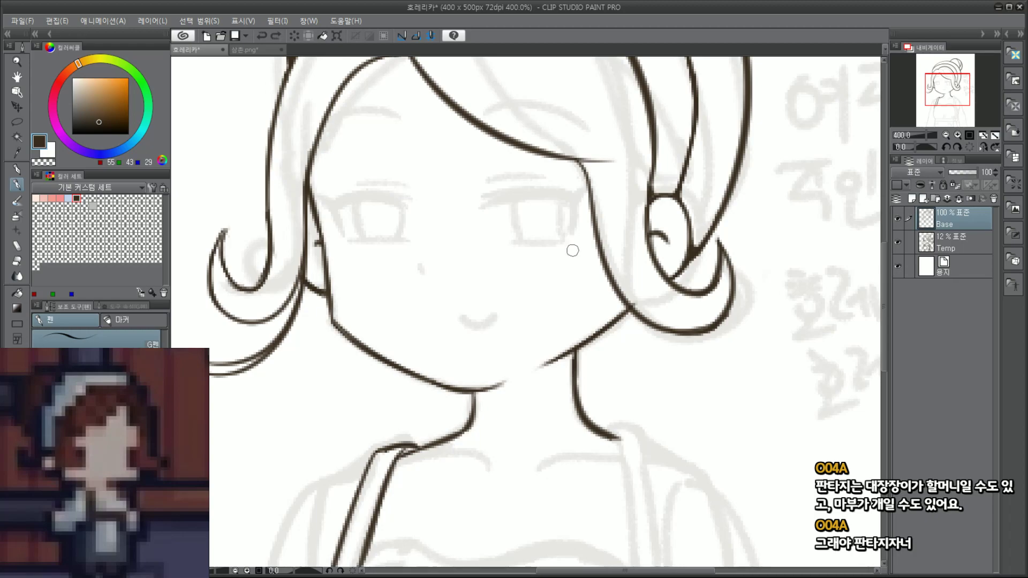
{"action": "left_click_drag", "start_coordinate": [961, 81], "coordinate": [941, 103]}
{"action": "scroll", "coordinate": [848, 174], "scroll_direction": "up", "scroll_amount": 2}
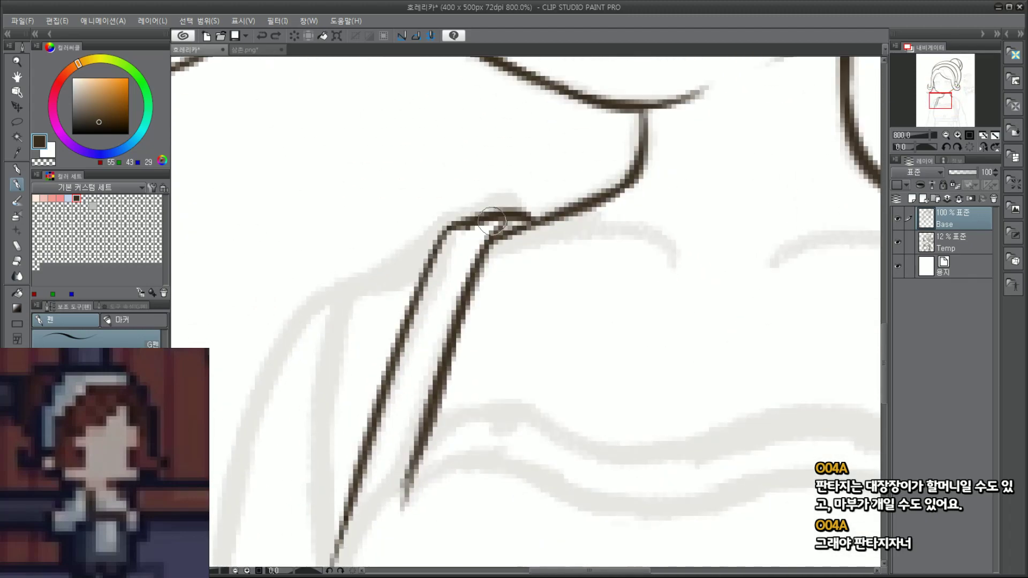
{"action": "left_click_drag", "start_coordinate": [511, 219], "coordinate": [500, 222]}
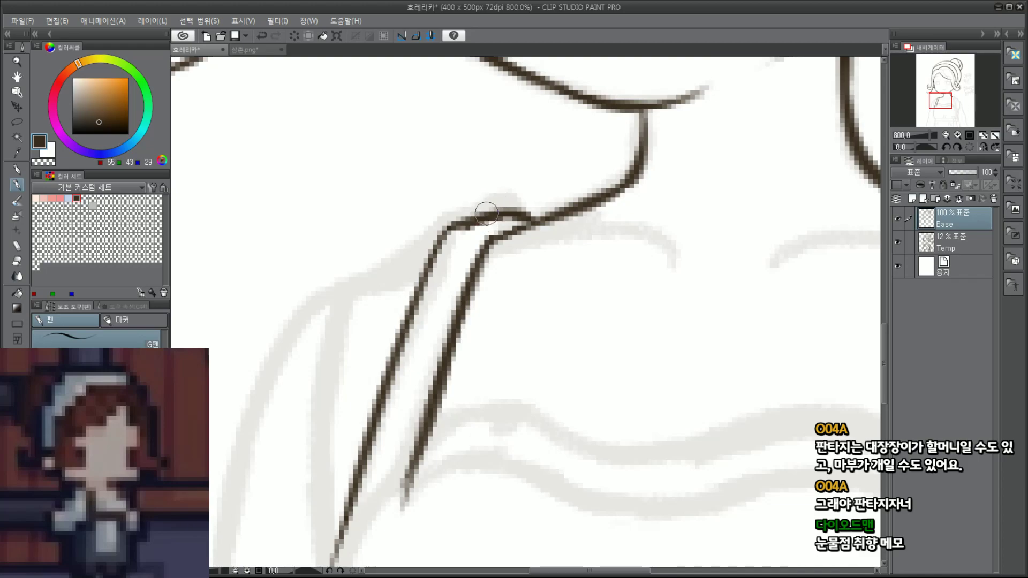
{"action": "left_click_drag", "start_coordinate": [520, 217], "coordinate": [449, 232]}
{"action": "key", "text": "ctrl+z"}
Step: Ink the left shoulder line from the strap outward and curve it down into the upper arm
{"action": "scroll", "coordinate": [465, 220], "scroll_direction": "down", "scroll_amount": 2}
{"action": "scroll", "coordinate": [440, 317], "scroll_direction": "up", "scroll_amount": 2}
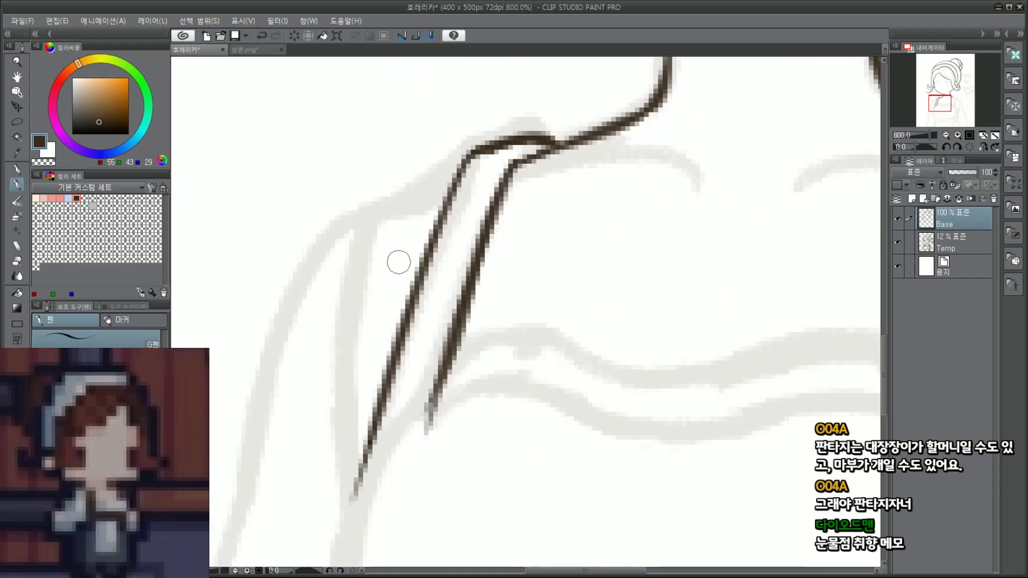
{"action": "left_click_drag", "start_coordinate": [460, 176], "coordinate": [379, 210]}
{"action": "mouse_move", "coordinate": [456, 177]}
{"action": "left_mouse_down"}
{"action": "mouse_move", "coordinate": [328, 223]}
{"action": "mouse_move", "coordinate": [295, 292]}
{"action": "left_mouse_up"}
{"action": "key", "text": "ctrl+z"}
{"action": "mouse_move", "coordinate": [371, 210]}
{"action": "left_mouse_down"}
{"action": "mouse_move", "coordinate": [326, 246]}
{"action": "mouse_move", "coordinate": [289, 319]}
{"action": "left_mouse_up"}
{"action": "left_click_drag", "start_coordinate": [325, 252], "coordinate": [273, 340]}
{"action": "key", "text": "ctrl+minus"}
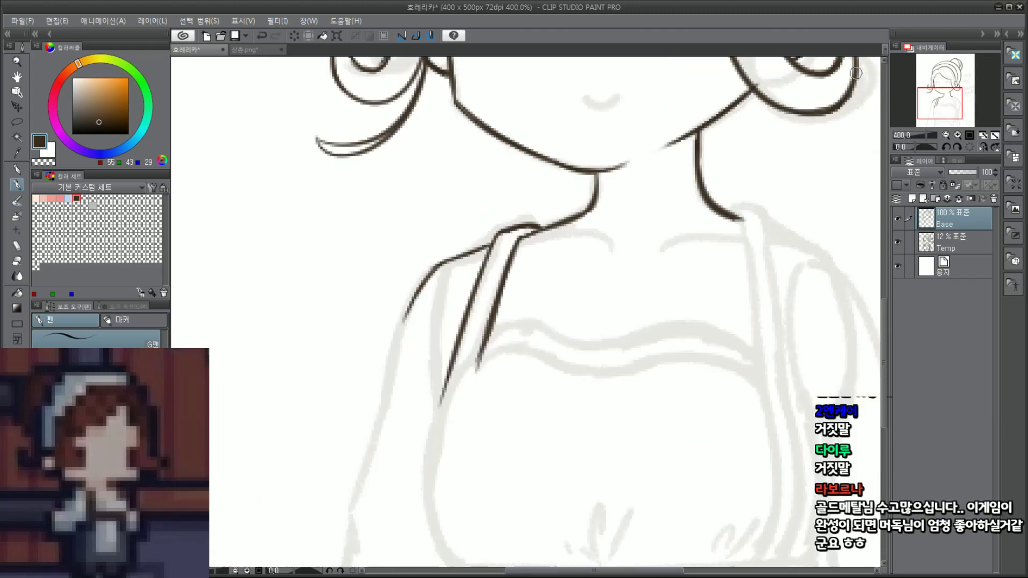
{"action": "left_click_drag", "start_coordinate": [951, 88], "coordinate": [956, 102]}
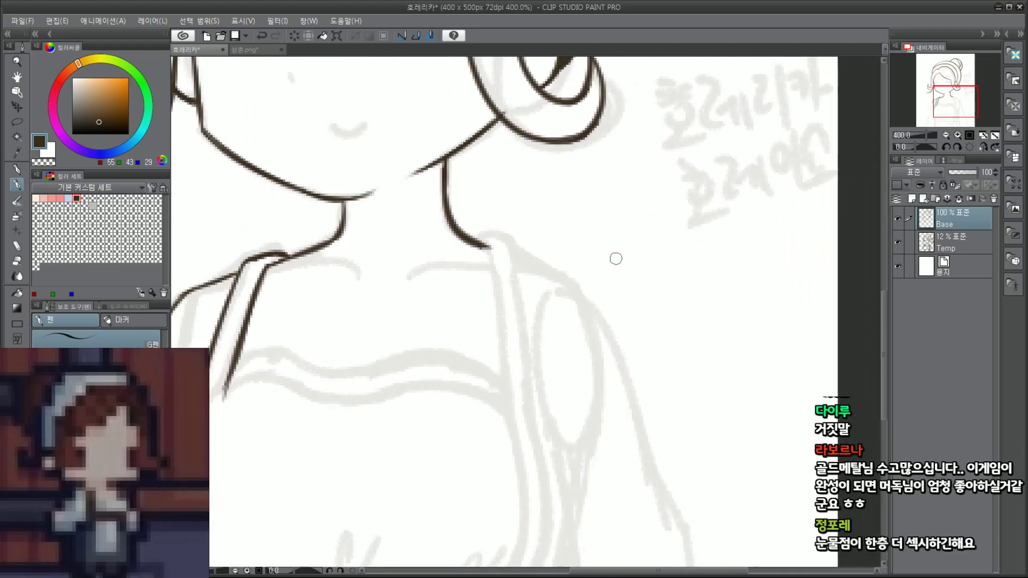
{"action": "scroll", "coordinate": [535, 271], "scroll_direction": "up", "scroll_amount": 1}
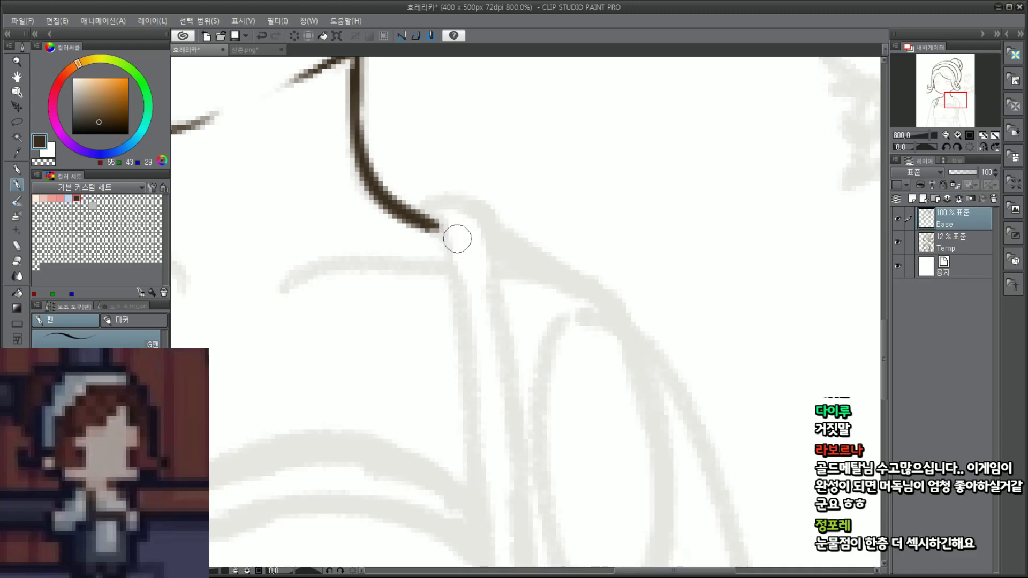
{"action": "key", "text": "ctrl+minus"}
{"action": "left_click_drag", "start_coordinate": [958, 97], "coordinate": [946, 98]}
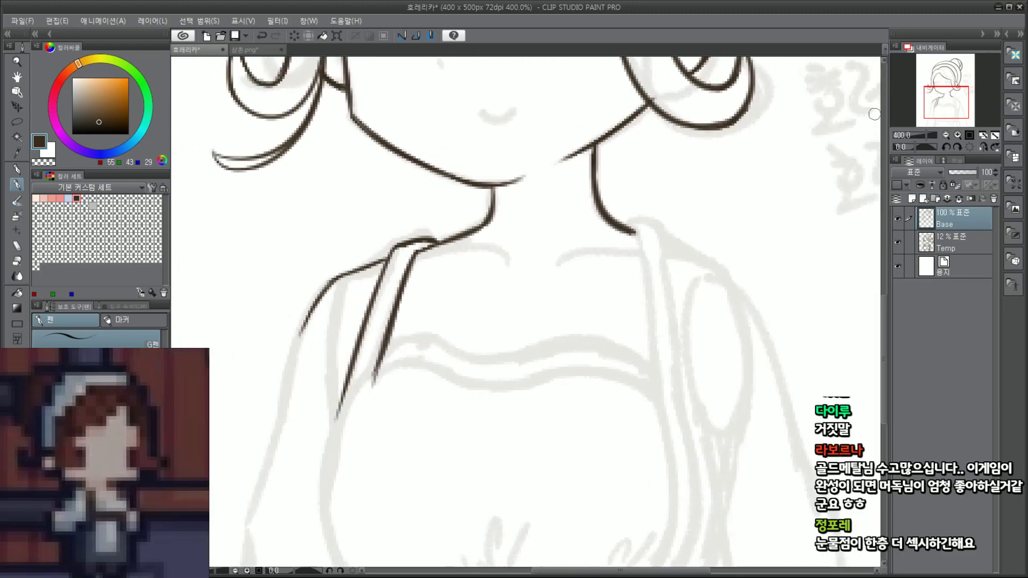
{"action": "mouse_move", "coordinate": [522, 277]}
{"action": "left_mouse_down"}
{"action": "mouse_move", "coordinate": [535, 293]}
{"action": "mouse_move", "coordinate": [528, 319]}
{"action": "left_mouse_up"}
{"action": "mouse_move", "coordinate": [551, 303]}
{"action": "left_mouse_down"}
{"action": "mouse_move", "coordinate": [560, 292]}
{"action": "mouse_move", "coordinate": [640, 298]}
{"action": "left_mouse_up"}
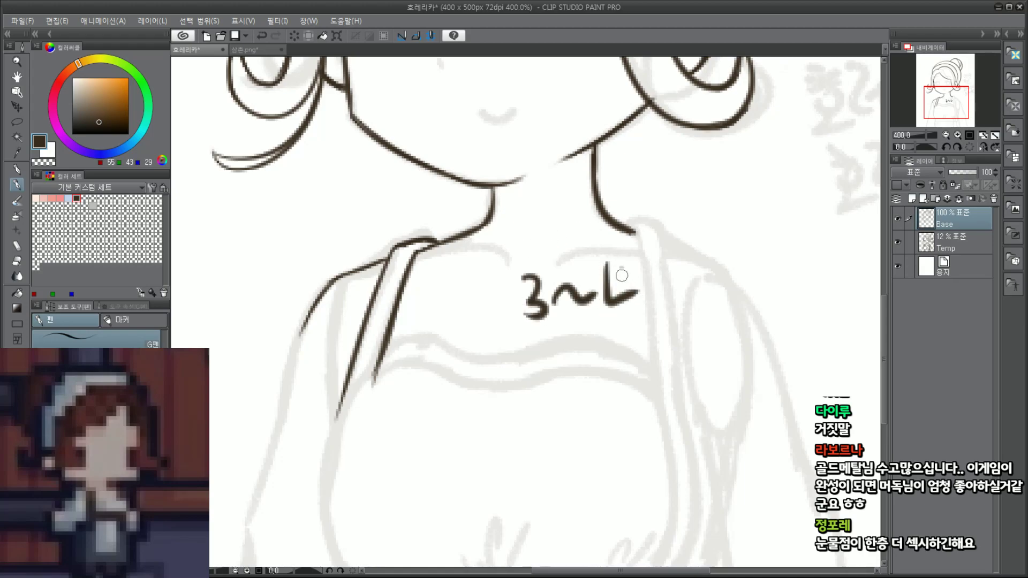
{"action": "key", "text": "ctrl+z"}
{"action": "key", "text": "ctrl+z"}
{"action": "key", "text": "ctrl+z"}
{"action": "key", "text": "ctrl+z"}
{"action": "mouse_move", "coordinate": [549, 261]}
{"action": "left_mouse_down"}
{"action": "mouse_move", "coordinate": [570, 297]}
{"action": "mouse_move", "coordinate": [566, 326]}
{"action": "left_mouse_up"}
{"action": "mouse_move", "coordinate": [541, 342]}
{"action": "left_mouse_down"}
{"action": "mouse_move", "coordinate": [496, 287]}
{"action": "mouse_move", "coordinate": [565, 361]}
{"action": "left_mouse_up"}
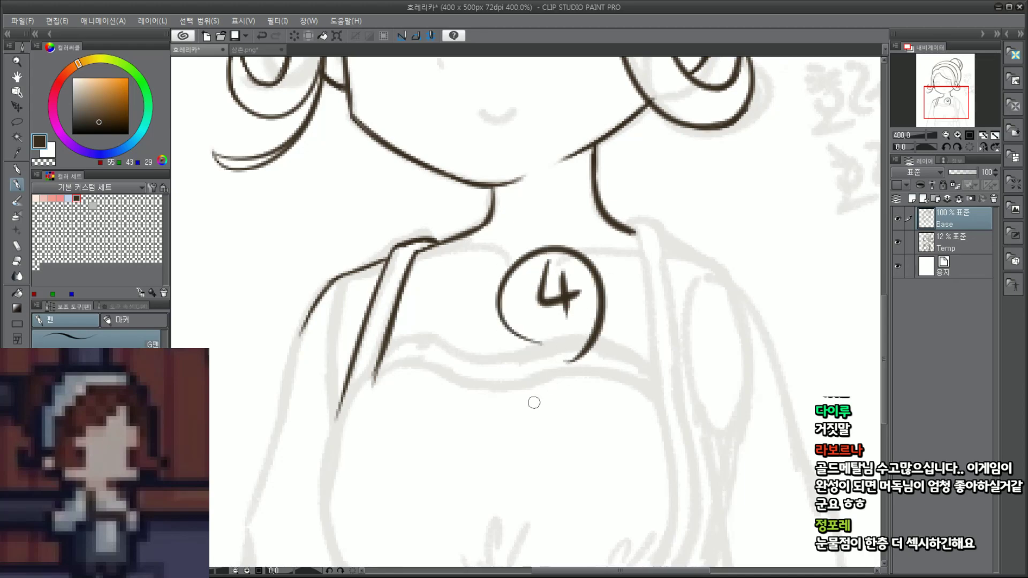
{"action": "left_click_drag", "start_coordinate": [513, 395], "coordinate": [540, 440]}
{"action": "mouse_move", "coordinate": [544, 377]}
{"action": "left_mouse_down"}
{"action": "mouse_move", "coordinate": [569, 392]}
{"action": "mouse_move", "coordinate": [545, 428]}
{"action": "left_mouse_up"}
{"action": "left_click_drag", "start_coordinate": [576, 375], "coordinate": [582, 428]}
{"action": "left_click_drag", "start_coordinate": [581, 399], "coordinate": [604, 390]}
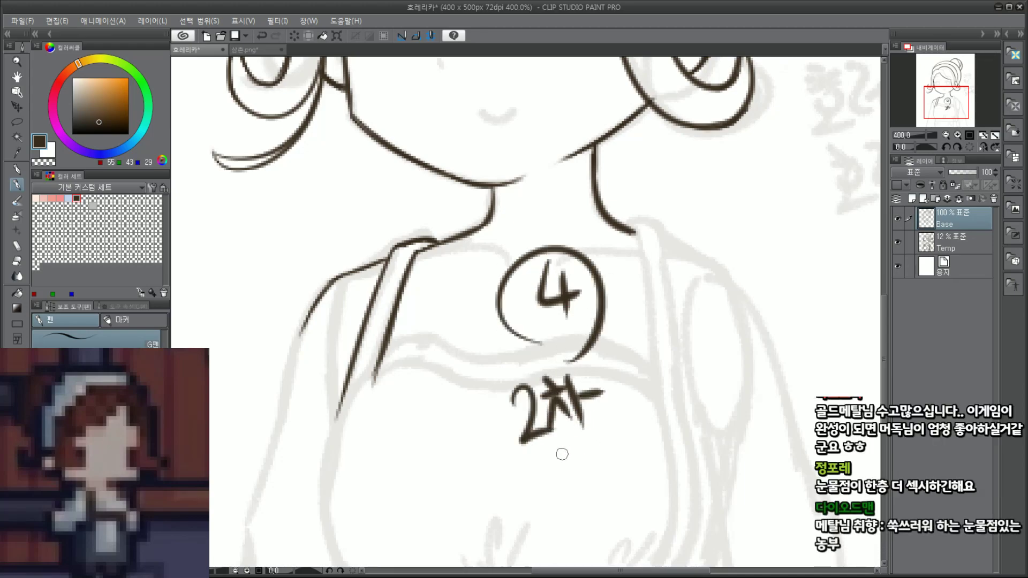
{"action": "left_click_drag", "start_coordinate": [533, 459], "coordinate": [571, 454]}
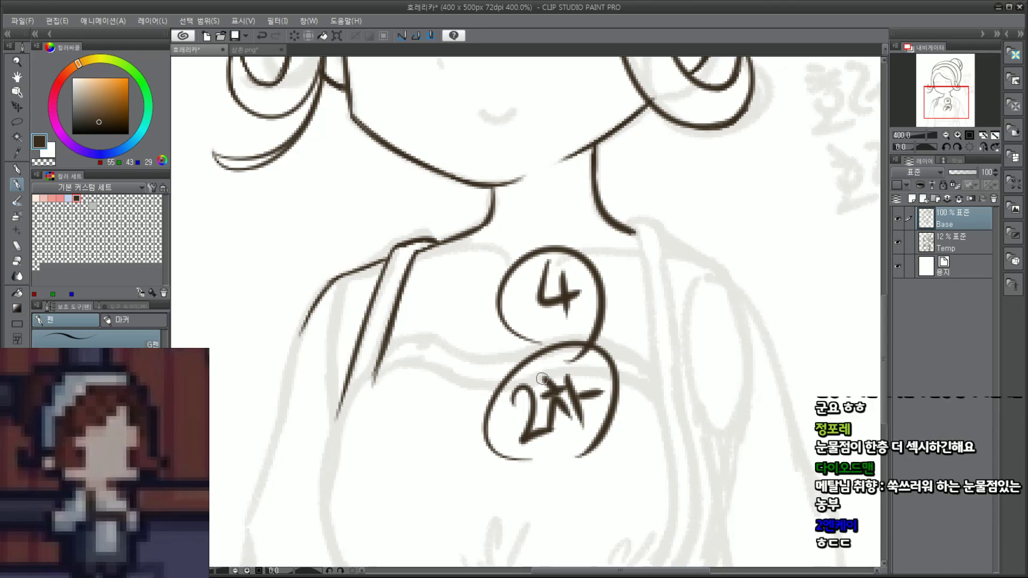
{"action": "left_click_drag", "start_coordinate": [562, 464], "coordinate": [556, 454]}
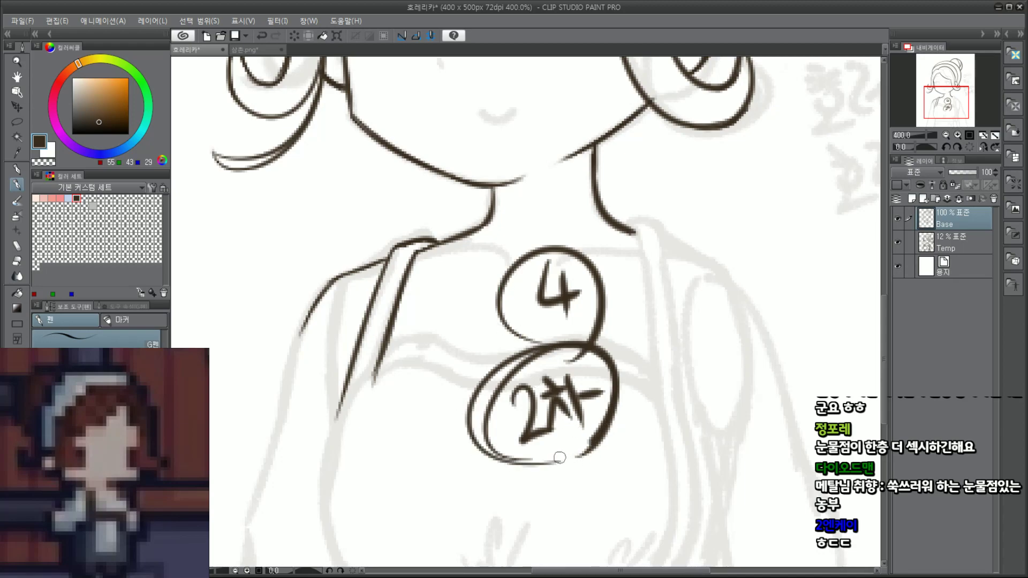
{"action": "left_click_drag", "start_coordinate": [622, 347], "coordinate": [651, 442]}
{"action": "left_click_drag", "start_coordinate": [624, 349], "coordinate": [629, 383]}
{"action": "mouse_move", "coordinate": [674, 329]}
{"action": "left_mouse_down"}
{"action": "mouse_move", "coordinate": [713, 410]}
{"action": "mouse_move", "coordinate": [727, 316]}
{"action": "left_mouse_up"}
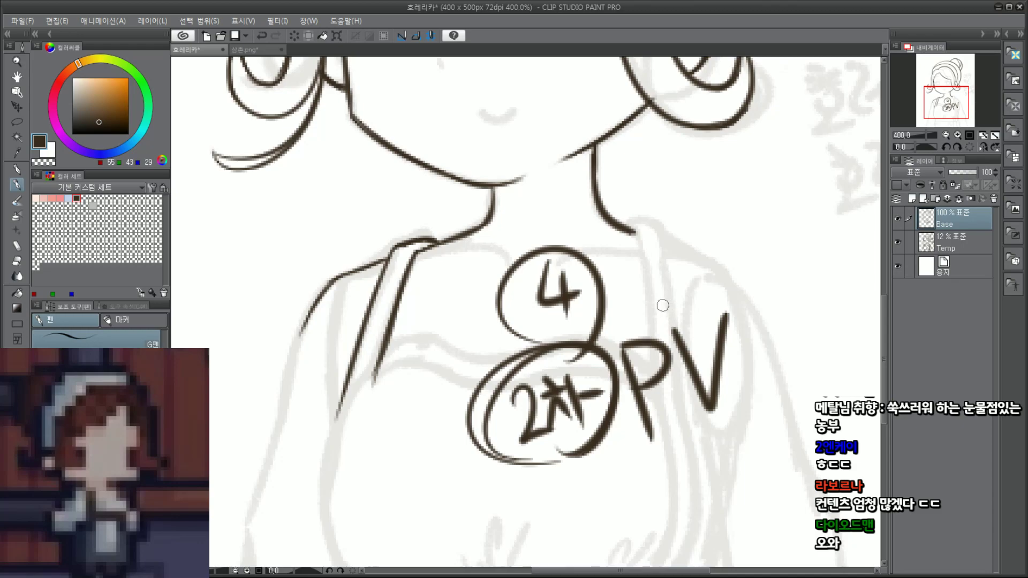
{"action": "key", "text": "ctrl+z"}
{"action": "key", "text": "ctrl+z"}
{"action": "key", "text": "ctrl+z"}
{"action": "key", "text": "ctrl+z"}
{"action": "key", "text": "ctrl+z"}
{"action": "key", "text": "ctrl+z"}
{"action": "key", "text": "ctrl+z"}
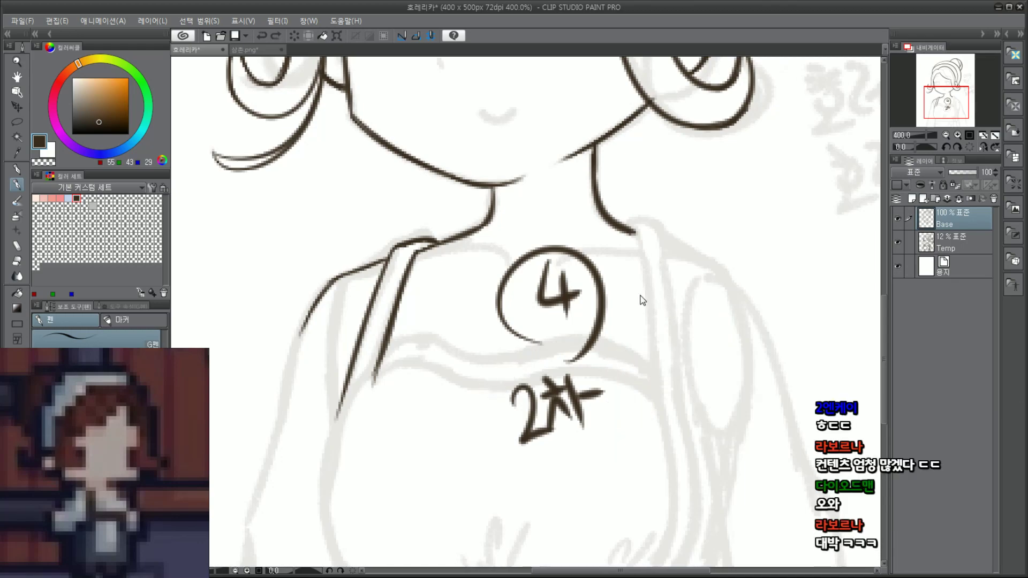
{"action": "key", "text": "ctrl+z"}
{"action": "key", "text": "ctrl+z"}
{"action": "key", "text": "ctrl+z"}
{"action": "key", "text": "ctrl+z"}
{"action": "key", "text": "ctrl+z"}
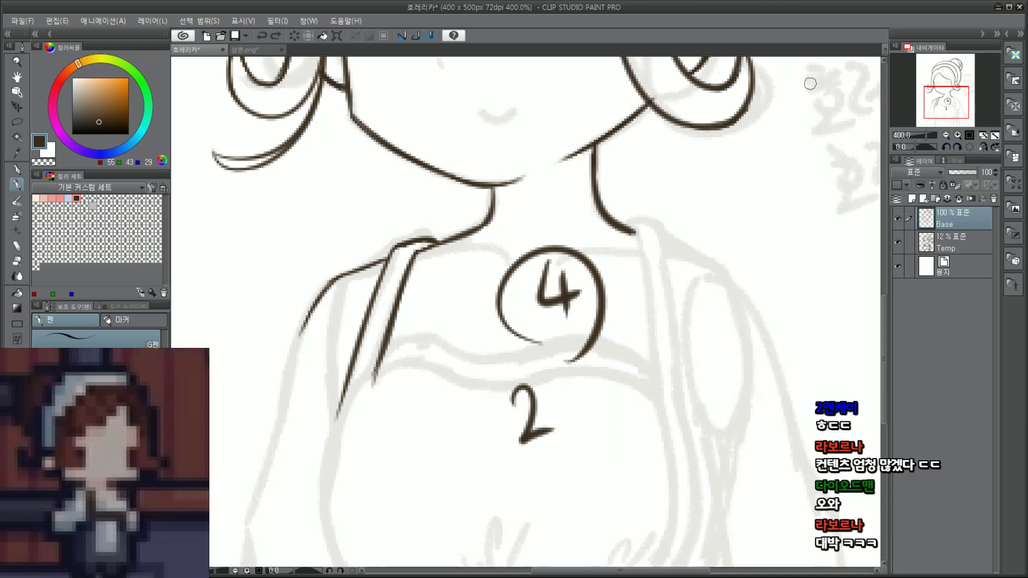
{"action": "key", "text": "ctrl+z"}
{"action": "key", "text": "ctrl+z"}
{"action": "key", "text": "ctrl+z"}
{"action": "key", "text": "ctrl+z"}
{"action": "key", "text": "ctrl+z"}
{"action": "key", "text": "ctrl+z"}
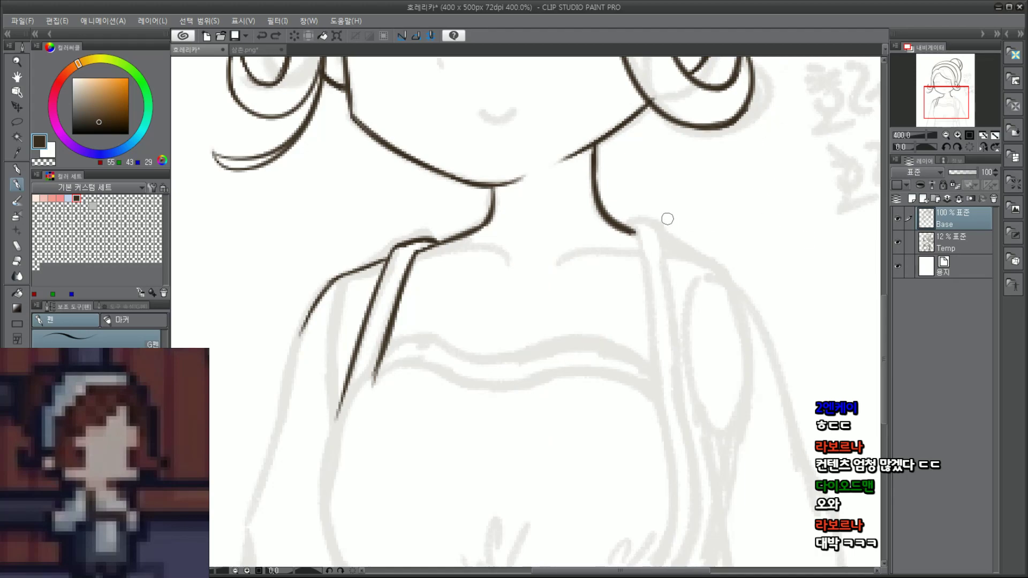
{"action": "key", "text": "ctrl+z"}
Step: Ink the right apron strap's inner edge from the end of the neck line down to the bib's corner
{"action": "left_click_drag", "start_coordinate": [635, 230], "coordinate": [655, 375]}
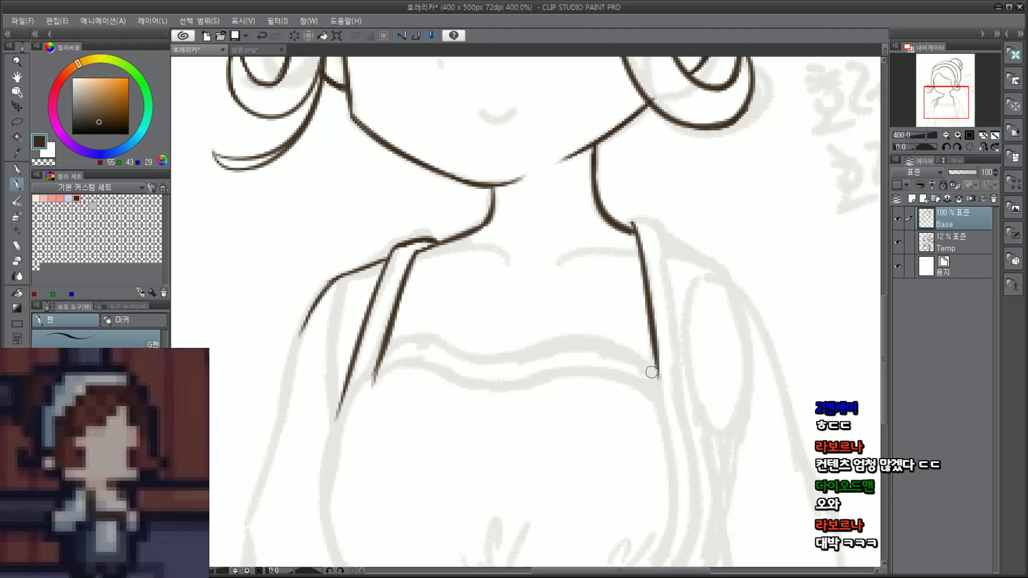
{"action": "key", "text": "ctrl+z"}
{"action": "left_click_drag", "start_coordinate": [635, 230], "coordinate": [658, 390]}
{"action": "key", "text": "ctrl+z"}
{"action": "left_click_drag", "start_coordinate": [636, 232], "coordinate": [655, 393]}
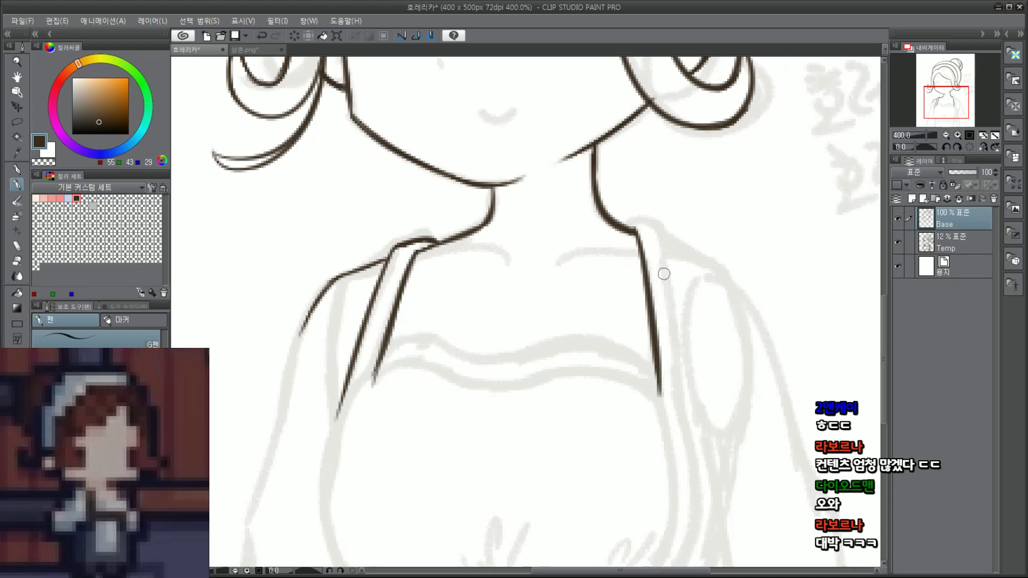
Step: Ink the small fold at the top of the right apron strap where it wraps over the shoulder
{"action": "key", "text": "ctrl+z"}
{"action": "left_click_drag", "start_coordinate": [657, 225], "coordinate": [667, 269]}
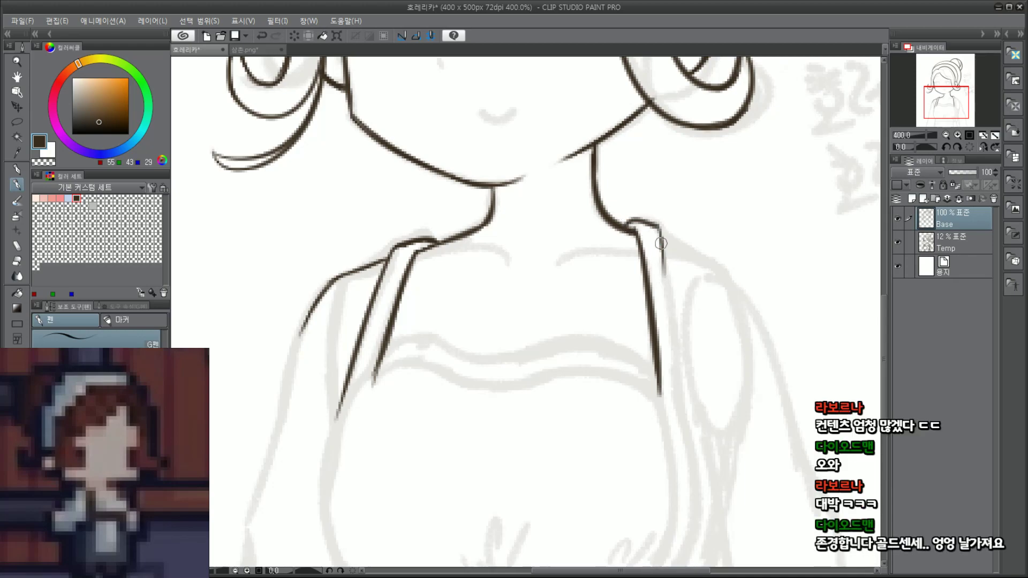
{"action": "key", "text": "ctrl+z"}
{"action": "left_click_drag", "start_coordinate": [655, 225], "coordinate": [669, 385]}
{"action": "key", "text": "ctrl+z"}
{"action": "left_click_drag", "start_coordinate": [654, 224], "coordinate": [682, 406]}
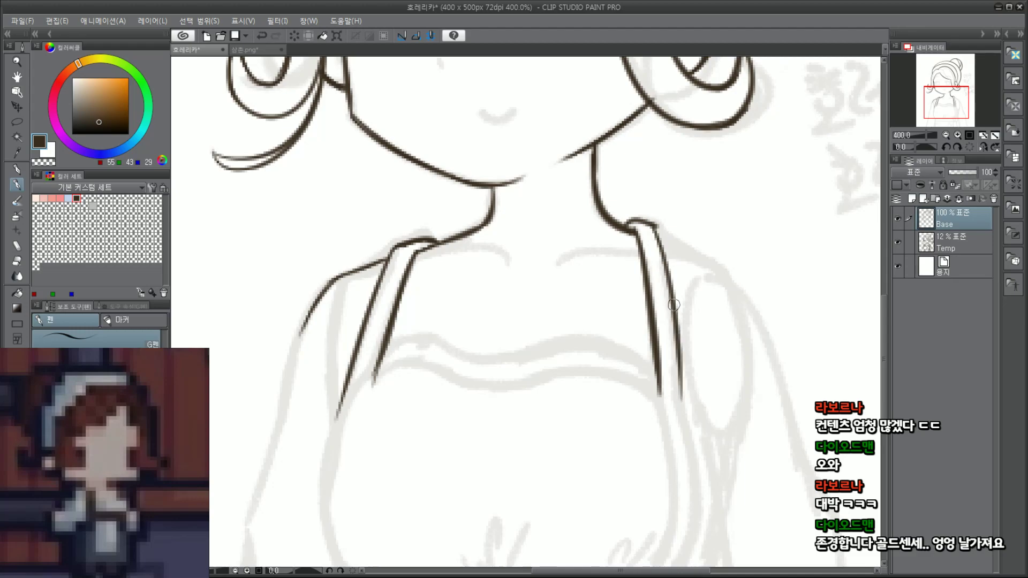
{"action": "key", "text": "ctrl+z"}
{"action": "left_click_drag", "start_coordinate": [642, 221], "coordinate": [634, 227]}
{"action": "key", "text": "ctrl+z"}
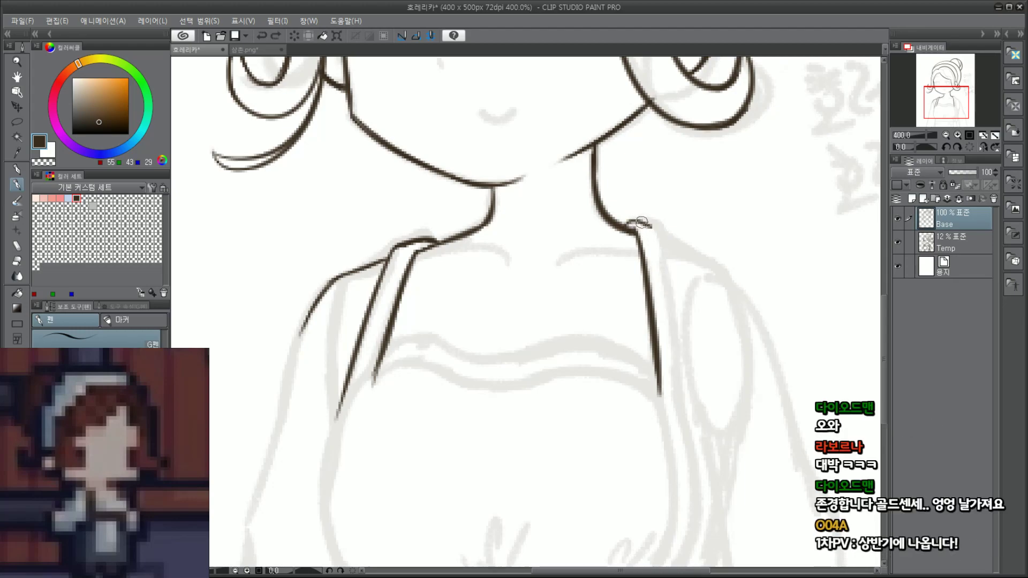
{"action": "key", "text": "ctrl+z"}
{"action": "mouse_move", "coordinate": [637, 222]}
{"action": "left_mouse_down"}
{"action": "mouse_move", "coordinate": [657, 229]}
{"action": "mouse_move", "coordinate": [679, 357]}
{"action": "left_mouse_up"}
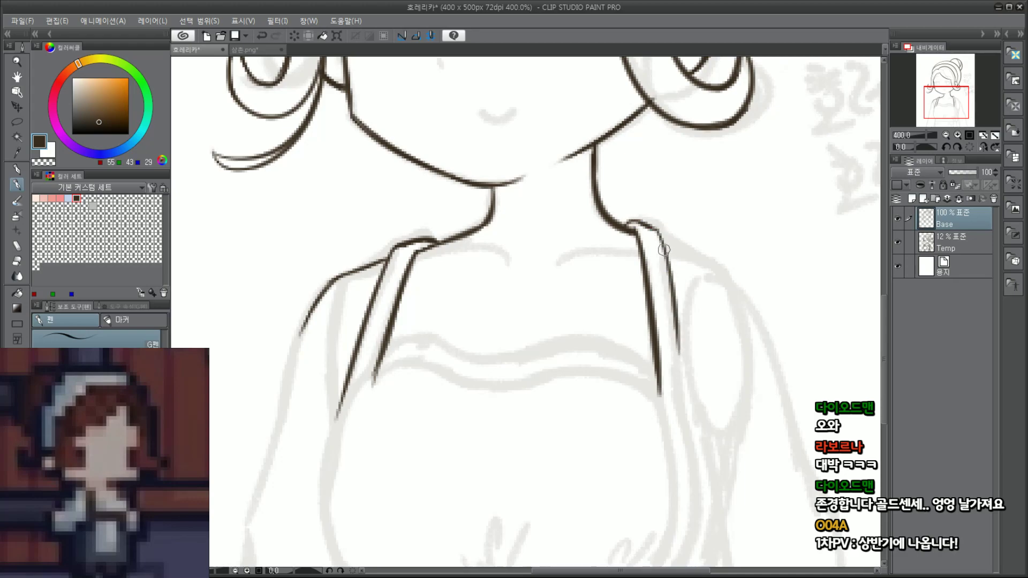
Step: Ink the right apron strap's outer edge from the shoulder fold down to the level of the inner edge's end
{"action": "key", "text": "ctrl+z"}
{"action": "left_click_drag", "start_coordinate": [655, 230], "coordinate": [686, 393]}
{"action": "key", "text": "ctrl+z"}
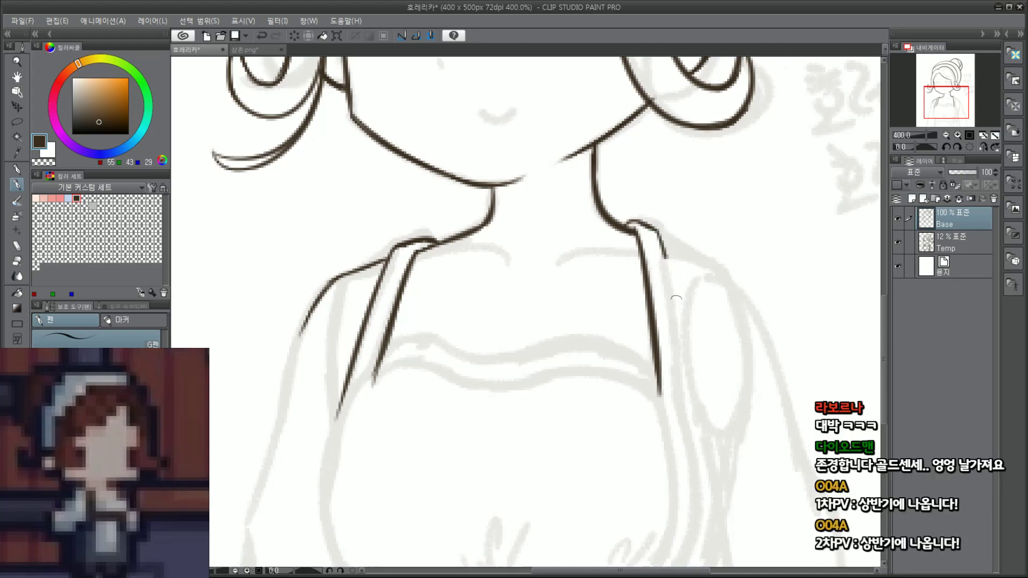
{"action": "key", "text": "ctrl+z"}
{"action": "mouse_move", "coordinate": [656, 231]}
{"action": "left_mouse_down"}
{"action": "mouse_move", "coordinate": [676, 299]}
{"action": "mouse_move", "coordinate": [664, 235]}
{"action": "mouse_move", "coordinate": [682, 384]}
{"action": "left_mouse_up"}
{"action": "key", "text": "ctrl+z"}
{"action": "left_click_drag", "start_coordinate": [656, 229], "coordinate": [683, 415]}
{"action": "key", "text": "ctrl+z"}
{"action": "left_click_drag", "start_coordinate": [658, 230], "coordinate": [684, 407]}
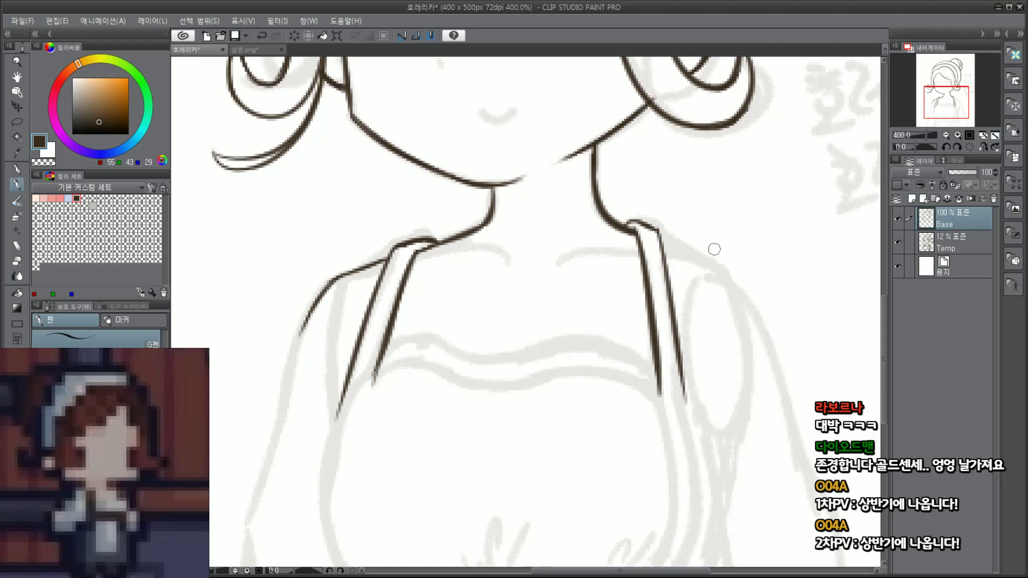
Step: Ink the right shoulder line sloping from the strap's outer edge to the top of the sleeve
{"action": "left_click_drag", "start_coordinate": [669, 244], "coordinate": [723, 279]}
{"action": "key", "text": "ctrl+z"}
{"action": "left_click_drag", "start_coordinate": [664, 239], "coordinate": [735, 279]}
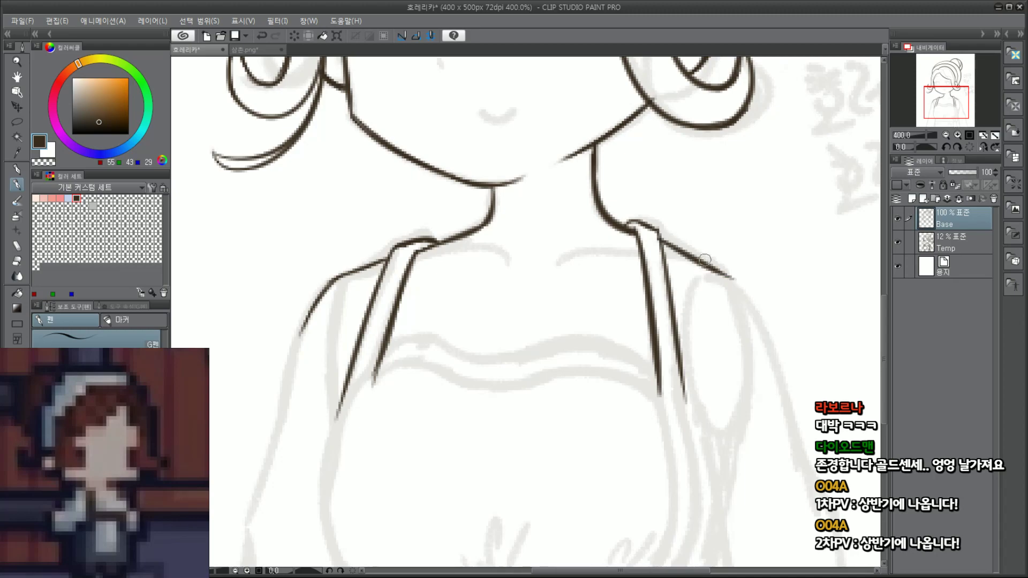
{"action": "scroll", "coordinate": [666, 242], "scroll_direction": "up", "scroll_amount": 2}
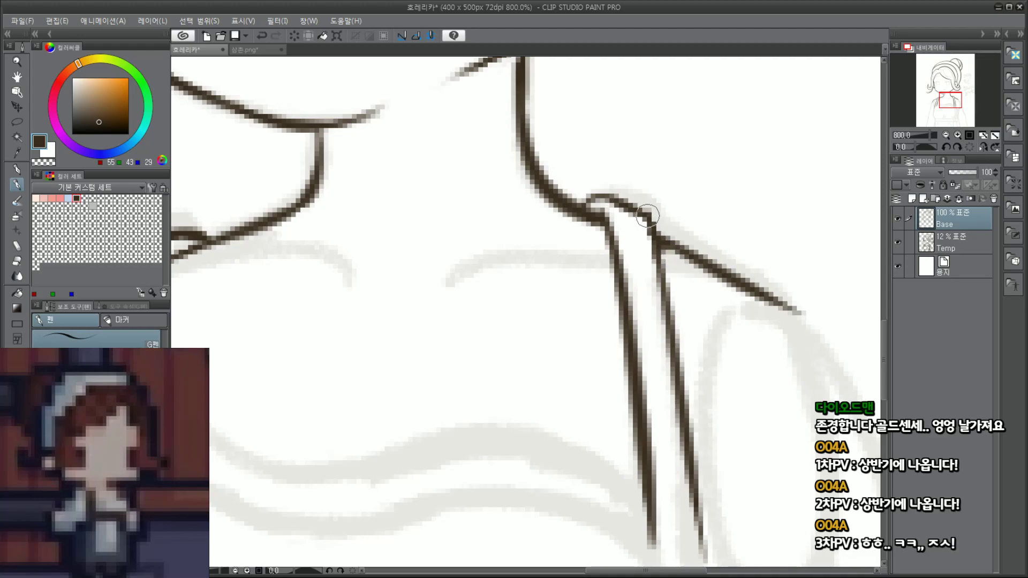
{"action": "scroll", "coordinate": [726, 220], "scroll_direction": "down", "scroll_amount": 2}
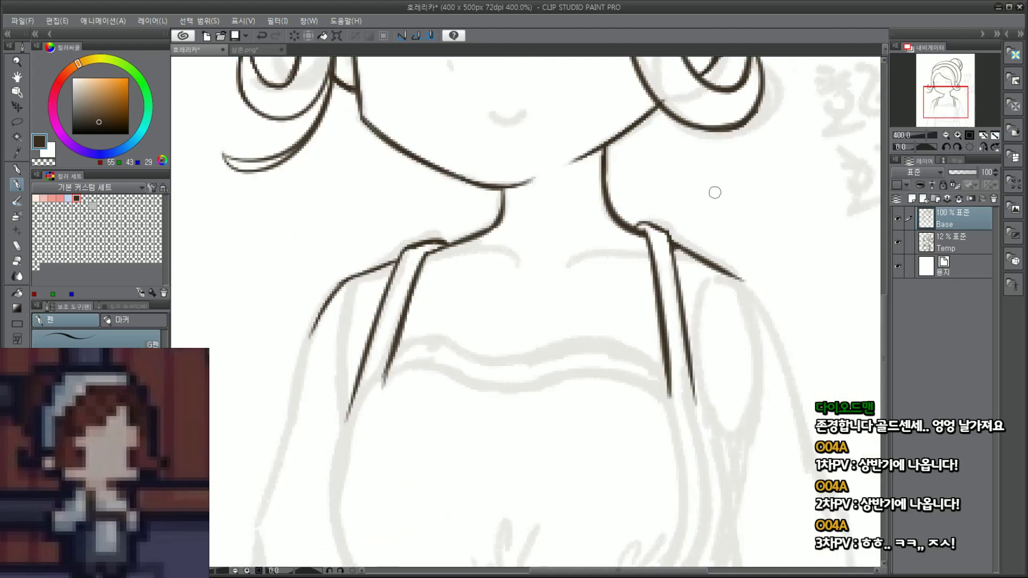
{"action": "scroll", "coordinate": [376, 270], "scroll_direction": "up", "scroll_amount": 2}
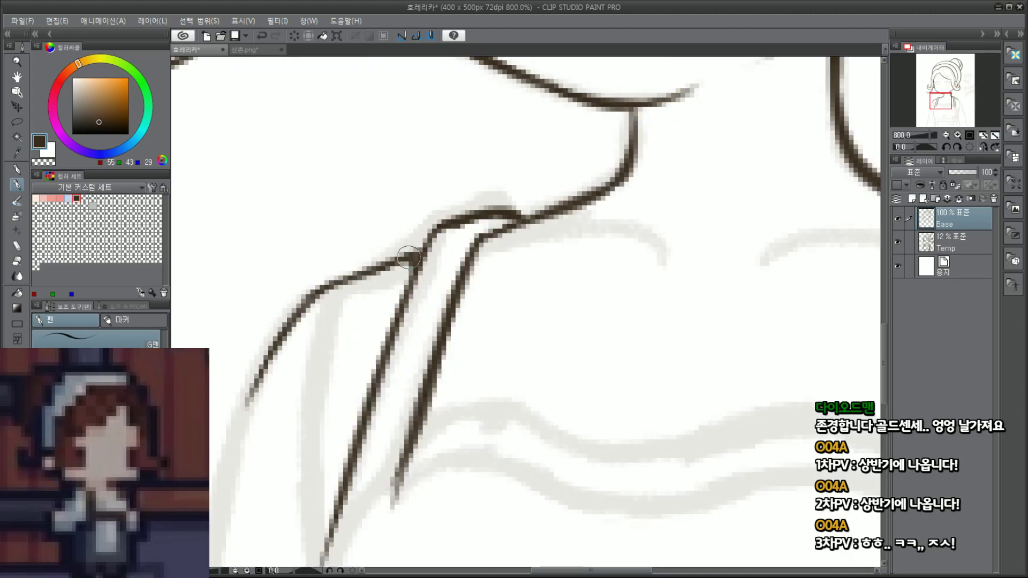
{"action": "scroll", "coordinate": [461, 230], "scroll_direction": "down", "scroll_amount": 2}
{"action": "scroll", "coordinate": [784, 232], "scroll_direction": "up", "scroll_amount": 2}
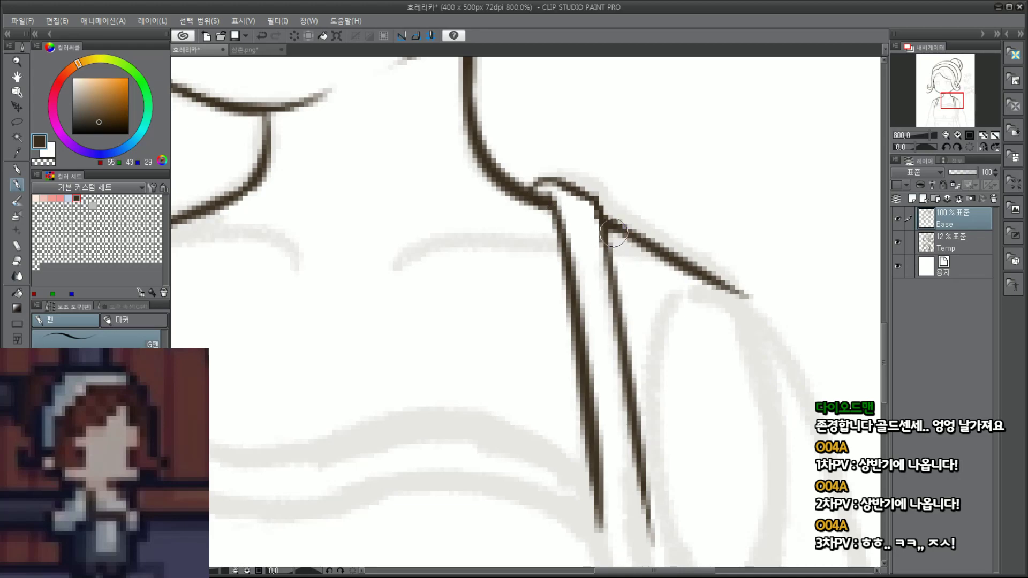
{"action": "scroll", "coordinate": [613, 233], "scroll_direction": "down", "scroll_amount": 2}
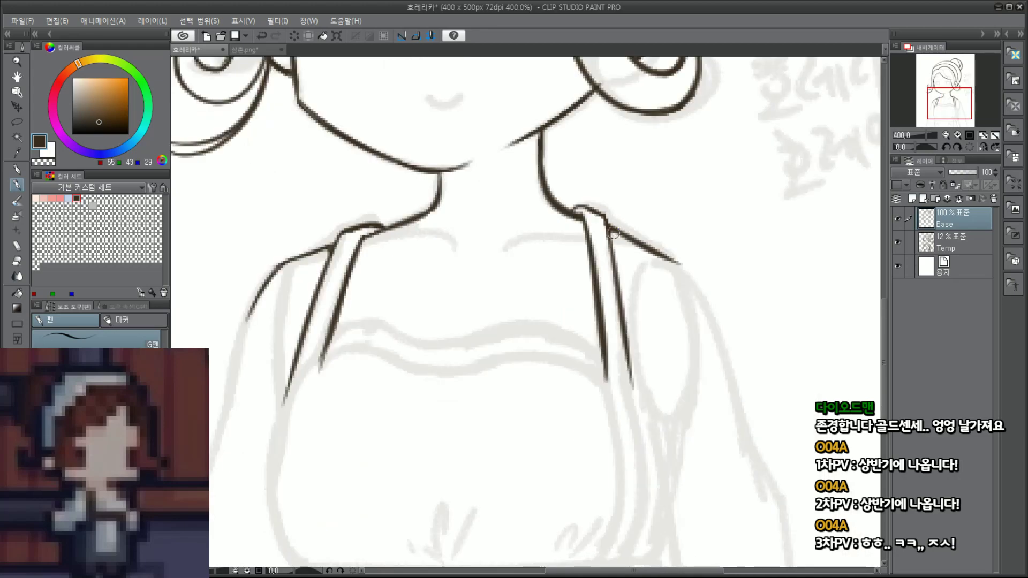
{"action": "scroll", "coordinate": [614, 233], "scroll_direction": "down", "scroll_amount": 2}
{"action": "scroll", "coordinate": [585, 298], "scroll_direction": "up", "scroll_amount": 4}
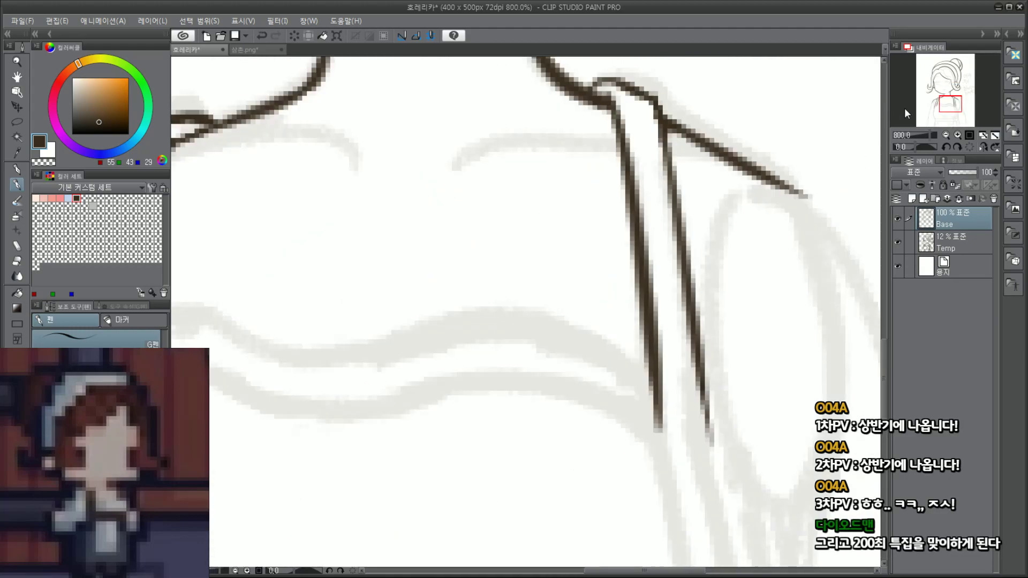
{"action": "scroll", "coordinate": [905, 114], "scroll_direction": "down", "scroll_amount": 2}
Step: Ink the left hump of the apron bib's wavy top edge, starting from the left strap's inner edge
{"action": "left_click_drag", "start_coordinate": [947, 100], "coordinate": [944, 106]}
{"action": "mouse_move", "coordinate": [349, 241]}
{"action": "left_mouse_down"}
{"action": "mouse_move", "coordinate": [399, 229]}
{"action": "mouse_move", "coordinate": [379, 241]}
{"action": "mouse_move", "coordinate": [423, 251]}
{"action": "left_mouse_up"}
{"action": "key", "text": "ctrl+z"}
{"action": "key", "text": "ctrl+z"}
{"action": "left_click_drag", "start_coordinate": [349, 237], "coordinate": [421, 247]}
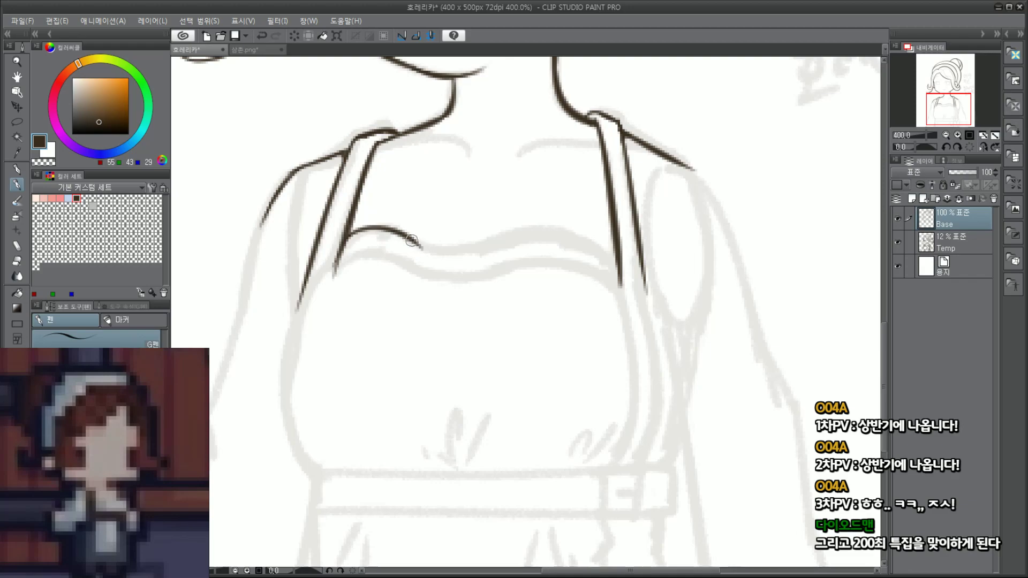
{"action": "key", "text": "ctrl+z"}
{"action": "mouse_move", "coordinate": [349, 236]}
{"action": "left_mouse_down"}
{"action": "mouse_move", "coordinate": [413, 237]}
{"action": "mouse_move", "coordinate": [393, 225]}
{"action": "mouse_move", "coordinate": [481, 243]}
{"action": "left_mouse_up"}
{"action": "key", "text": "ctrl+z"}
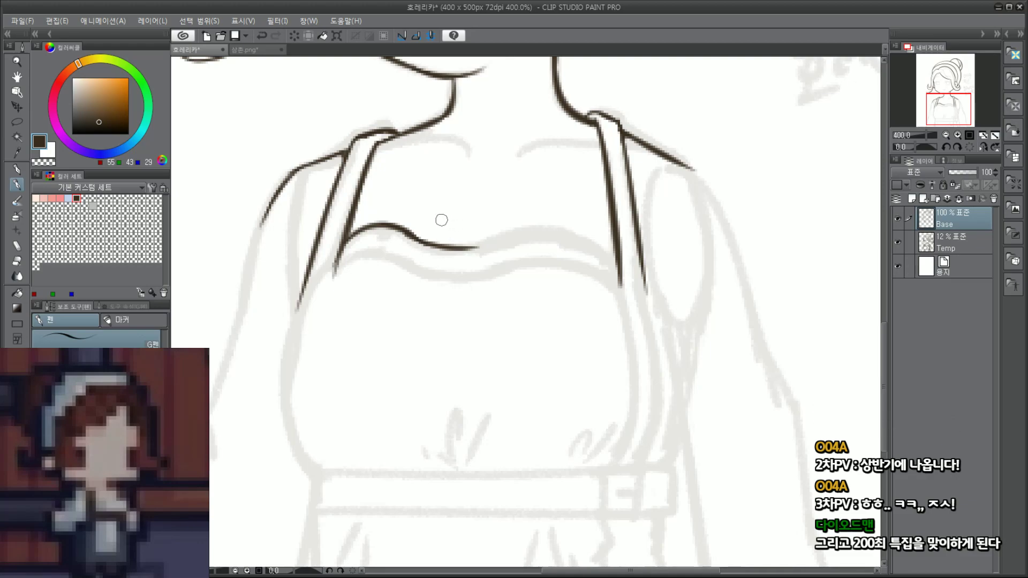
{"action": "key", "text": "ctrl+z"}
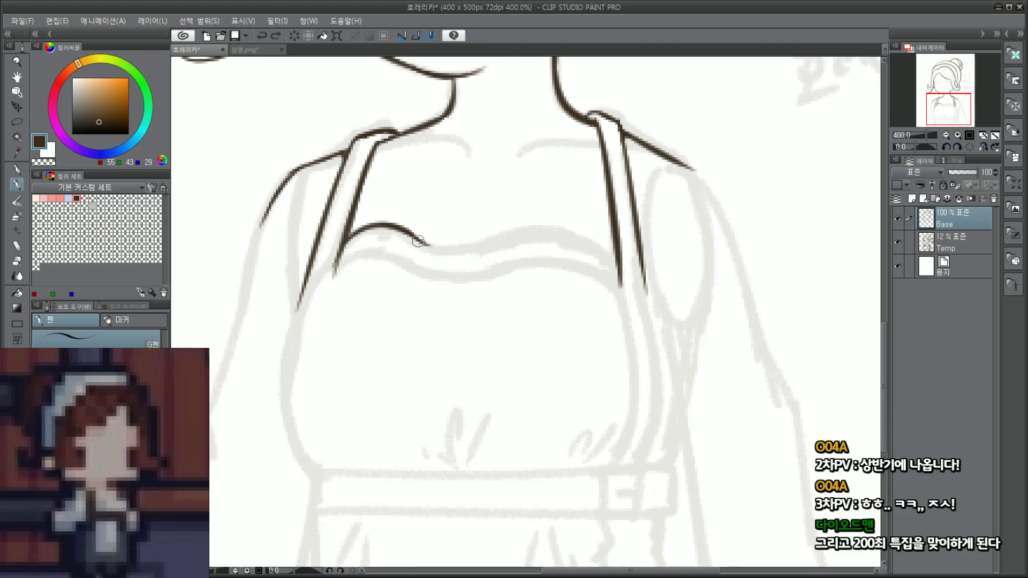
Step: Continue the bib's top edge from the left hump through the shallow dip at the middle of the chest
{"action": "key", "text": "ctrl+z"}
{"action": "mouse_move", "coordinate": [418, 238]}
{"action": "left_mouse_down"}
{"action": "mouse_move", "coordinate": [470, 229]}
{"action": "mouse_move", "coordinate": [488, 241]}
{"action": "left_mouse_up"}
{"action": "key", "text": "ctrl+z"}
{"action": "left_click_drag", "start_coordinate": [424, 240], "coordinate": [557, 240]}
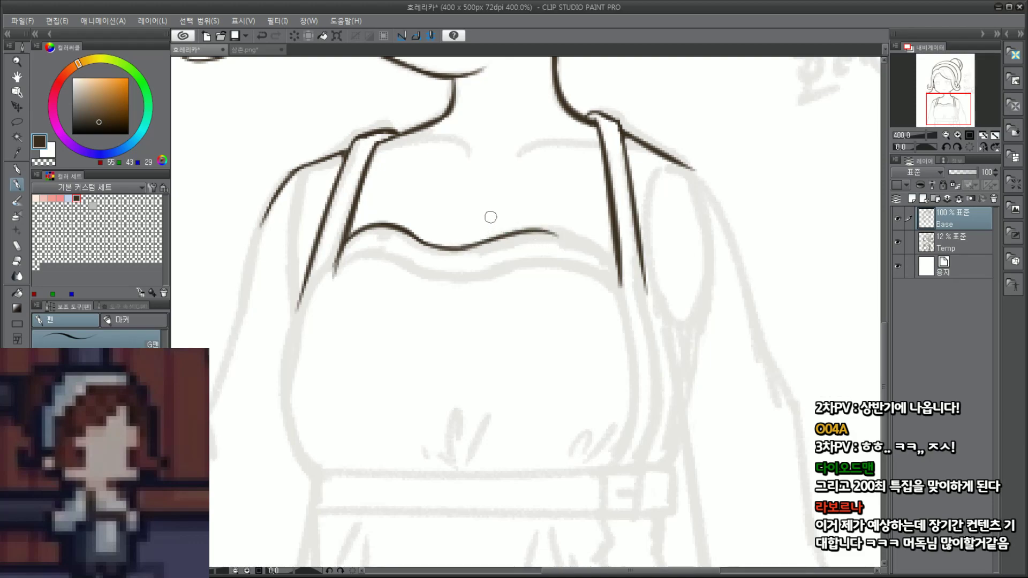
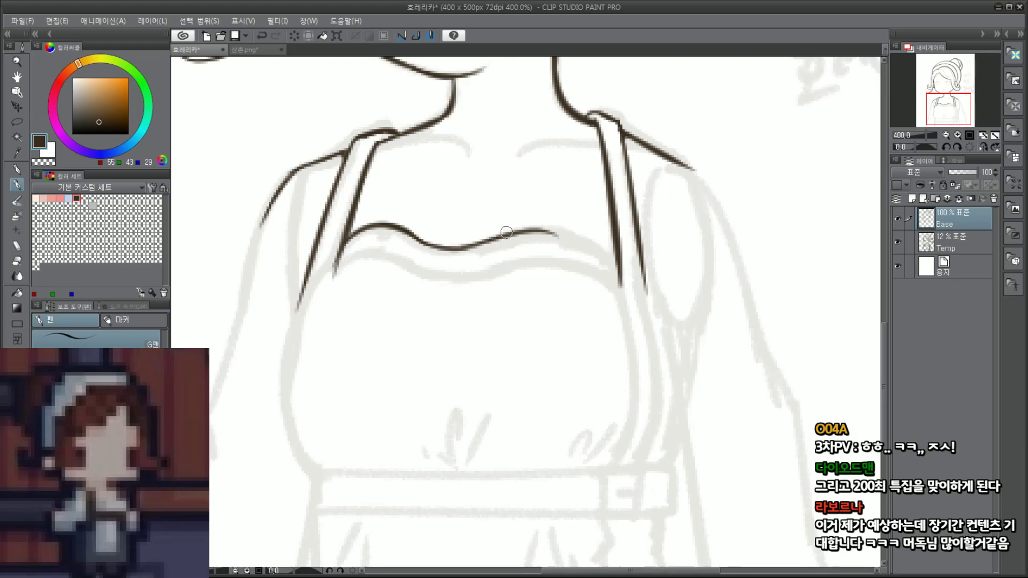
Step: Ink the right hump of the bib's top edge from the middle dip over to the right strap's inner edge
{"action": "key", "text": "ctrl+z"}
{"action": "left_click_drag", "start_coordinate": [464, 248], "coordinate": [582, 243]}
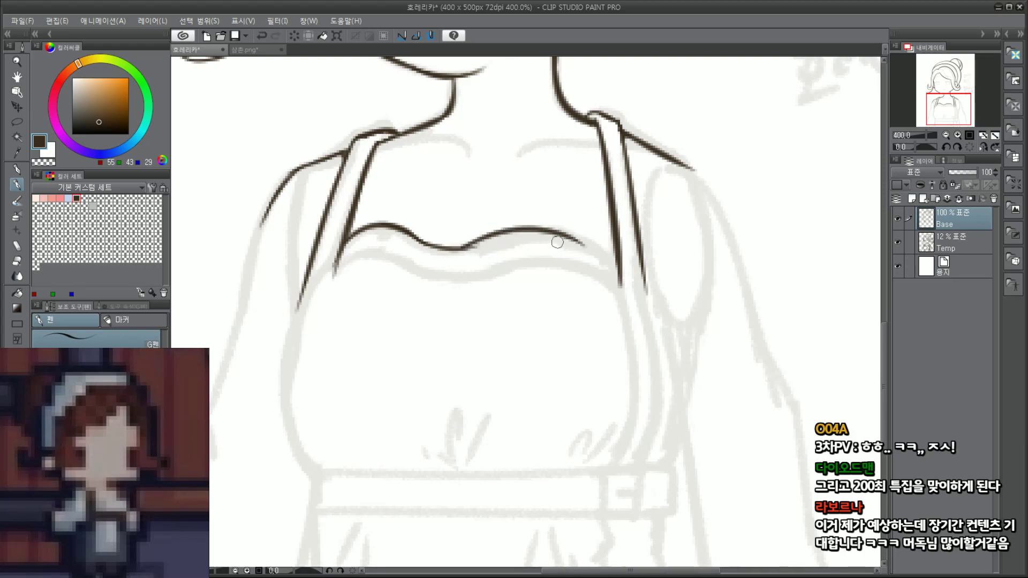
{"action": "key", "text": "ctrl+z"}
{"action": "left_click_drag", "start_coordinate": [468, 246], "coordinate": [597, 251]}
{"action": "key", "text": "ctrl+z"}
{"action": "left_click_drag", "start_coordinate": [471, 246], "coordinate": [601, 256]}
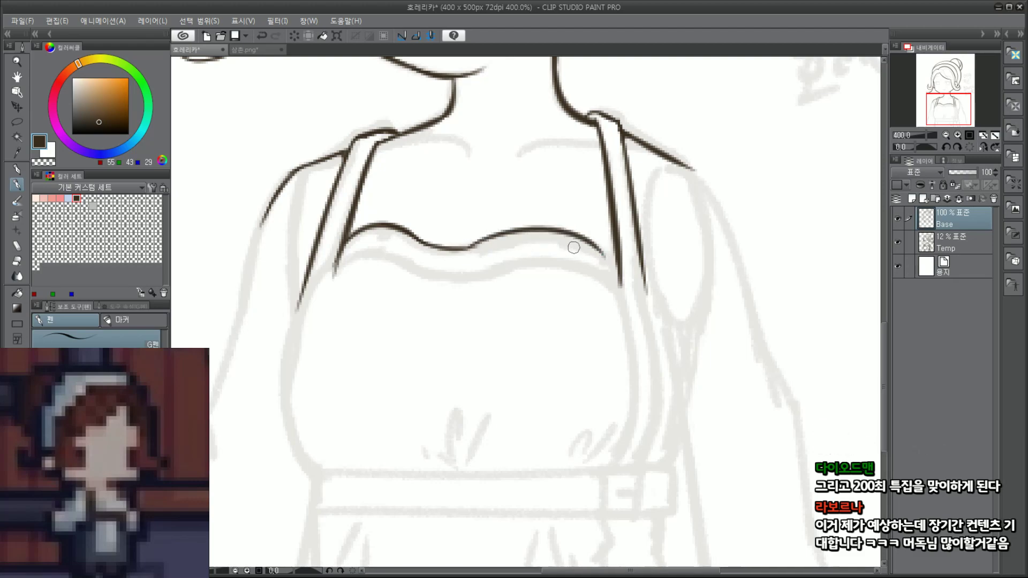
{"action": "key", "text": "ctrl+z"}
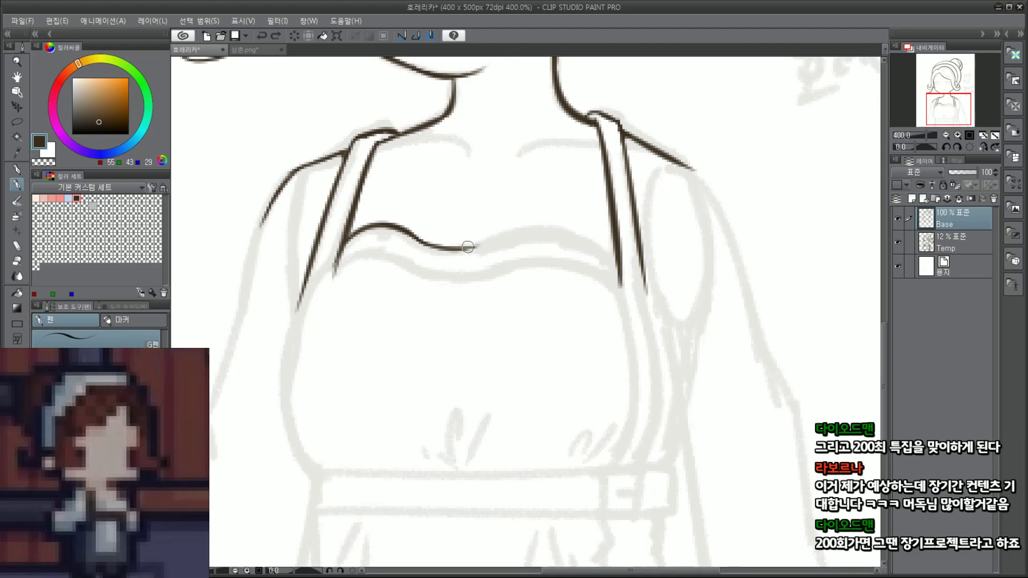
{"action": "key", "text": "ctrl+z"}
{"action": "mouse_move", "coordinate": [464, 248]}
{"action": "left_mouse_down"}
{"action": "mouse_move", "coordinate": [576, 237]}
{"action": "mouse_move", "coordinate": [552, 221]}
{"action": "mouse_move", "coordinate": [588, 246]}
{"action": "mouse_move", "coordinate": [528, 226]}
{"action": "mouse_move", "coordinate": [615, 259]}
{"action": "left_mouse_up"}
{"action": "key", "text": "ctrl+z"}
{"action": "key", "text": "ctrl+z"}
{"action": "mouse_move", "coordinate": [471, 248]}
{"action": "left_mouse_down"}
{"action": "mouse_move", "coordinate": [547, 223]}
{"action": "mouse_move", "coordinate": [615, 259]}
{"action": "left_mouse_up"}
{"action": "key", "text": "ctrl+z"}
{"action": "mouse_move", "coordinate": [471, 248]}
{"action": "left_mouse_down"}
{"action": "mouse_move", "coordinate": [547, 228]}
{"action": "mouse_move", "coordinate": [586, 246]}
{"action": "mouse_move", "coordinate": [471, 247]}
{"action": "mouse_move", "coordinate": [551, 224]}
{"action": "mouse_move", "coordinate": [610, 256]}
{"action": "left_mouse_up"}
{"action": "key", "text": "ctrl+z"}
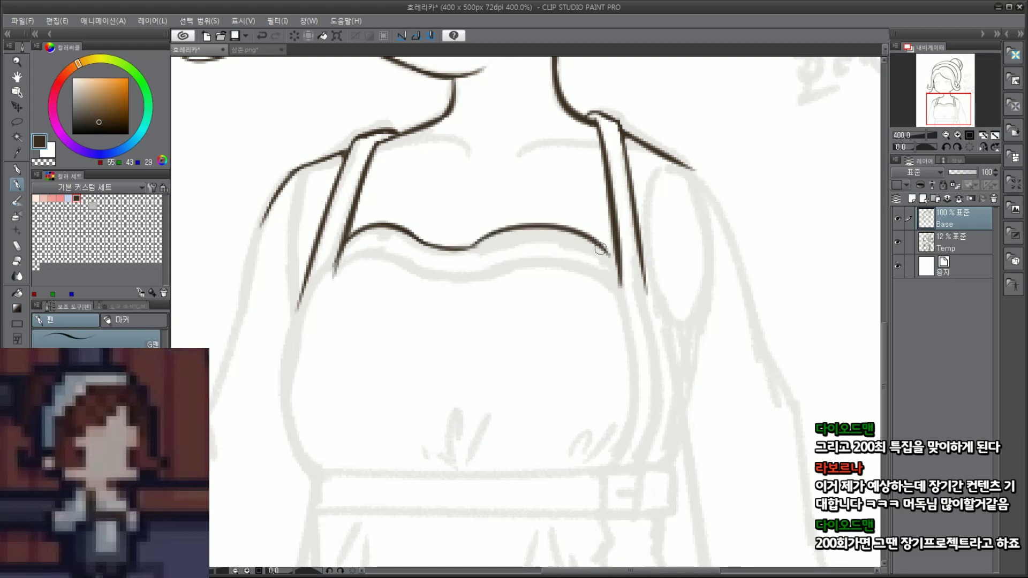
Step: Redraw the bib's middle dip as one smooth curve and strengthen the top edge's join with the right strap
{"action": "scroll", "coordinate": [554, 256], "scroll_direction": "up", "scroll_amount": 3}
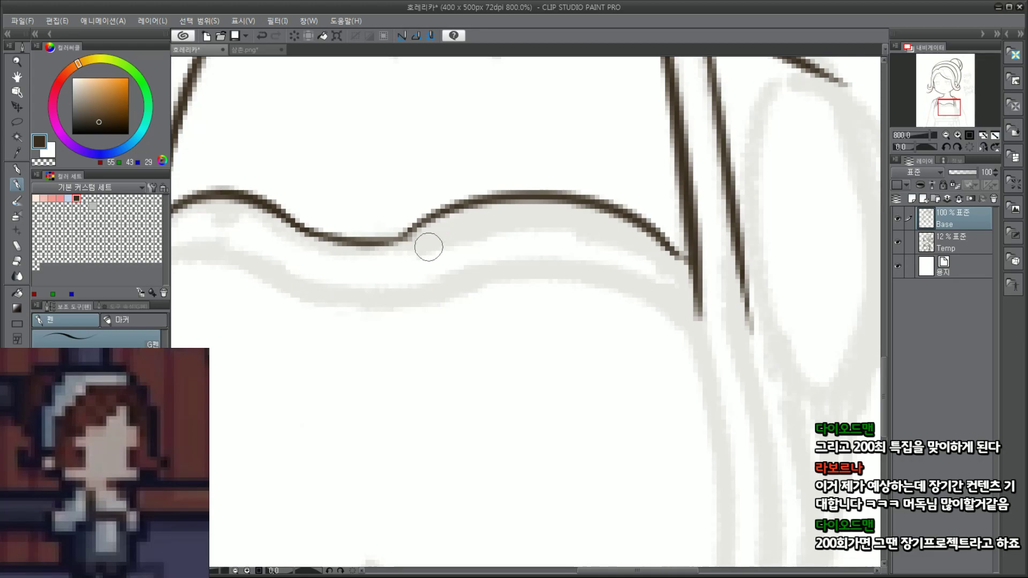
{"action": "mouse_move", "coordinate": [401, 240]}
{"action": "left_mouse_down"}
{"action": "mouse_move", "coordinate": [348, 251]}
{"action": "mouse_move", "coordinate": [361, 269]}
{"action": "mouse_move", "coordinate": [371, 252]}
{"action": "mouse_move", "coordinate": [346, 248]}
{"action": "mouse_move", "coordinate": [422, 229]}
{"action": "left_mouse_up"}
{"action": "key", "text": "ctrl+z"}
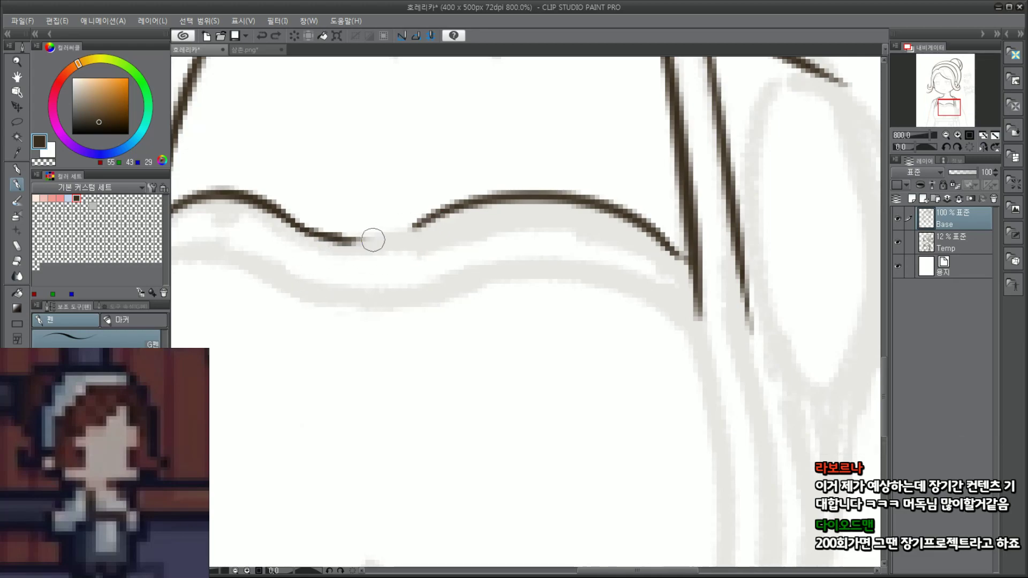
{"action": "left_click_drag", "start_coordinate": [343, 244], "coordinate": [436, 215]}
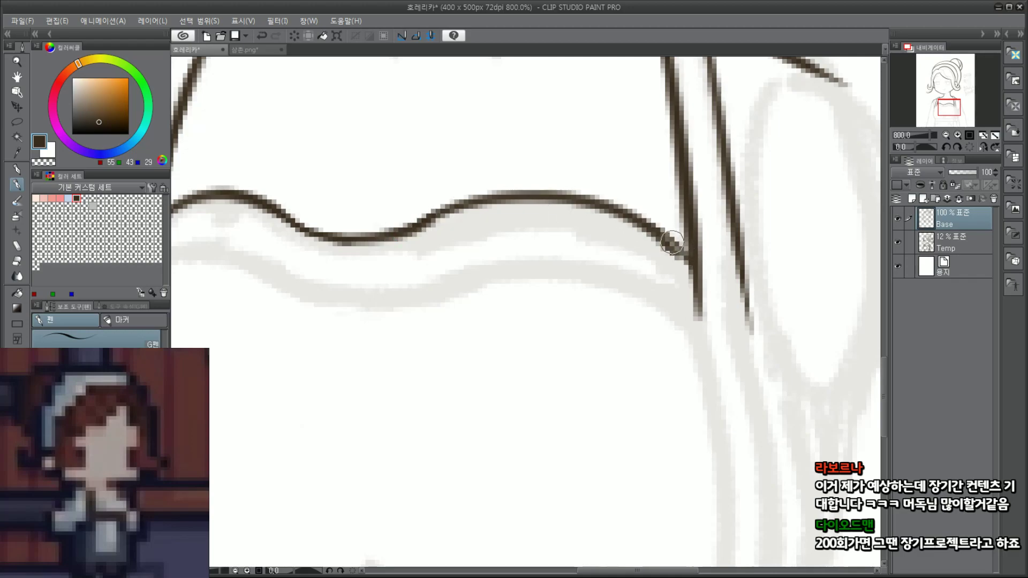
{"action": "mouse_move", "coordinate": [672, 242]}
{"action": "left_mouse_down"}
{"action": "mouse_move", "coordinate": [696, 285]}
{"action": "mouse_move", "coordinate": [688, 254]}
{"action": "left_mouse_up"}
{"action": "scroll", "coordinate": [688, 246], "scroll_direction": "down", "scroll_amount": 2}
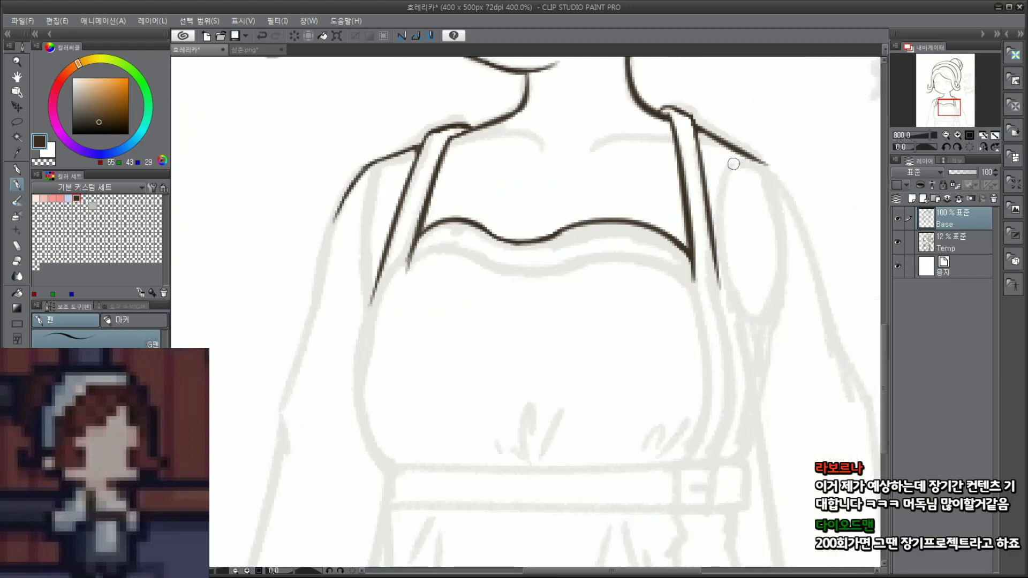
Step: Examine the joins of the bib's top edge, the straps and the shoulder lines on both sides
{"action": "scroll", "coordinate": [528, 310], "scroll_direction": "down", "scroll_amount": 1}
{"action": "left_click_drag", "start_coordinate": [528, 310], "coordinate": [528, 352]}
{"action": "scroll", "coordinate": [449, 332], "scroll_direction": "up", "scroll_amount": 1}
{"action": "scroll", "coordinate": [511, 298], "scroll_direction": "up", "scroll_amount": 1}
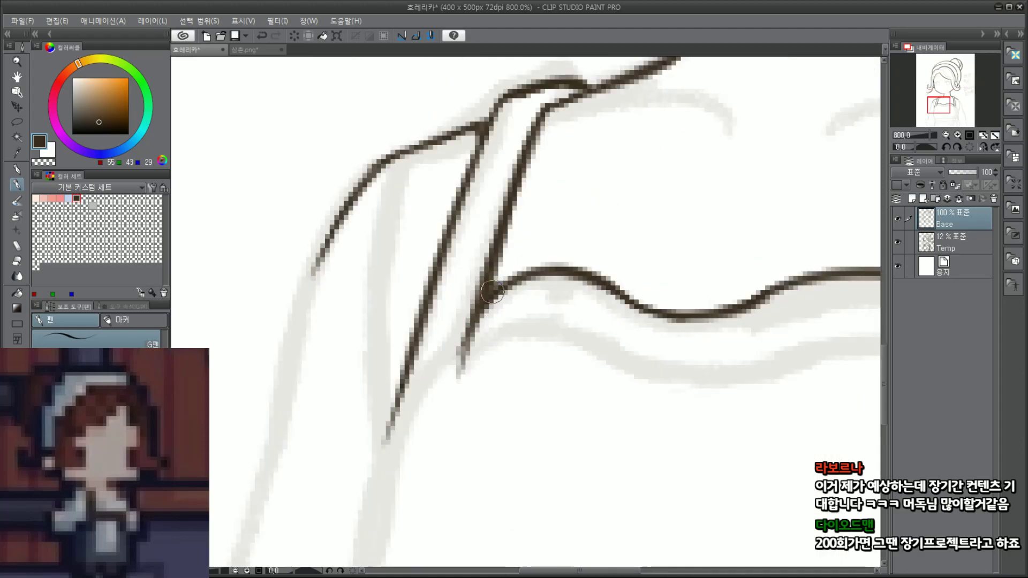
{"action": "scroll", "coordinate": [748, 179], "scroll_direction": "down", "scroll_amount": 2}
{"action": "left_click_drag", "start_coordinate": [940, 113], "coordinate": [957, 113]}
{"action": "scroll", "coordinate": [690, 127], "scroll_direction": "up", "scroll_amount": 1}
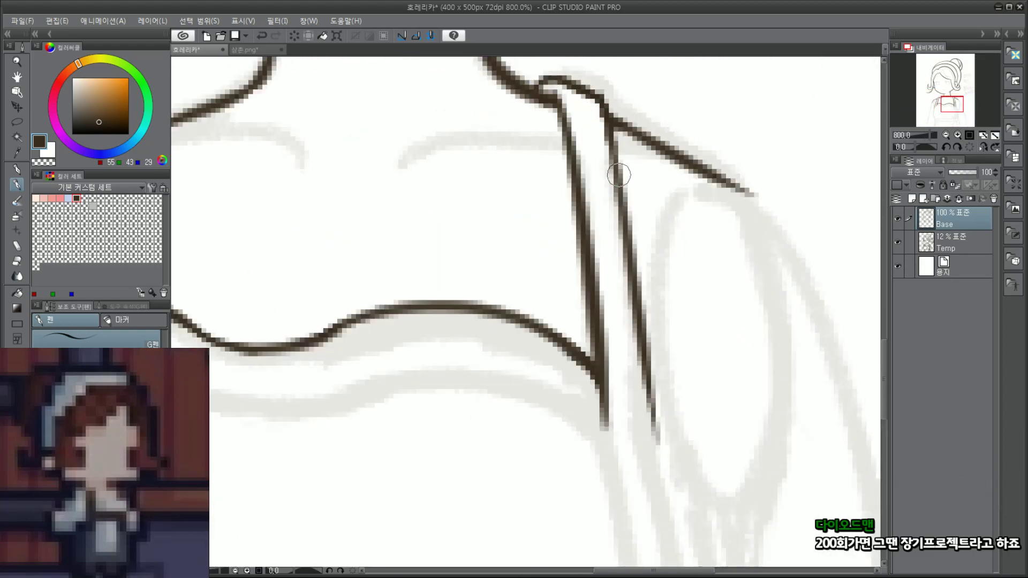
{"action": "scroll", "coordinate": [696, 201], "scroll_direction": "down", "scroll_amount": 2}
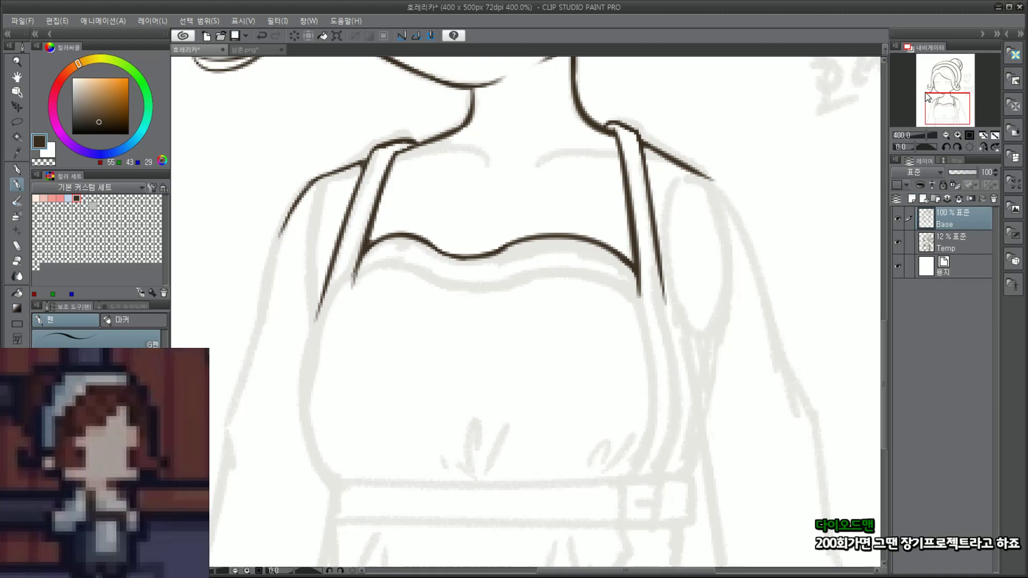
Step: Ink the outer line of the right upper arm, curving from the shoulder down toward the elbow
{"action": "left_click_drag", "start_coordinate": [928, 98], "coordinate": [933, 99]}
{"action": "key", "text": "ctrl+z"}
{"action": "mouse_move", "coordinate": [611, 141]}
{"action": "left_mouse_down"}
{"action": "mouse_move", "coordinate": [664, 209]}
{"action": "mouse_move", "coordinate": [658, 200]}
{"action": "mouse_move", "coordinate": [679, 281]}
{"action": "left_mouse_up"}
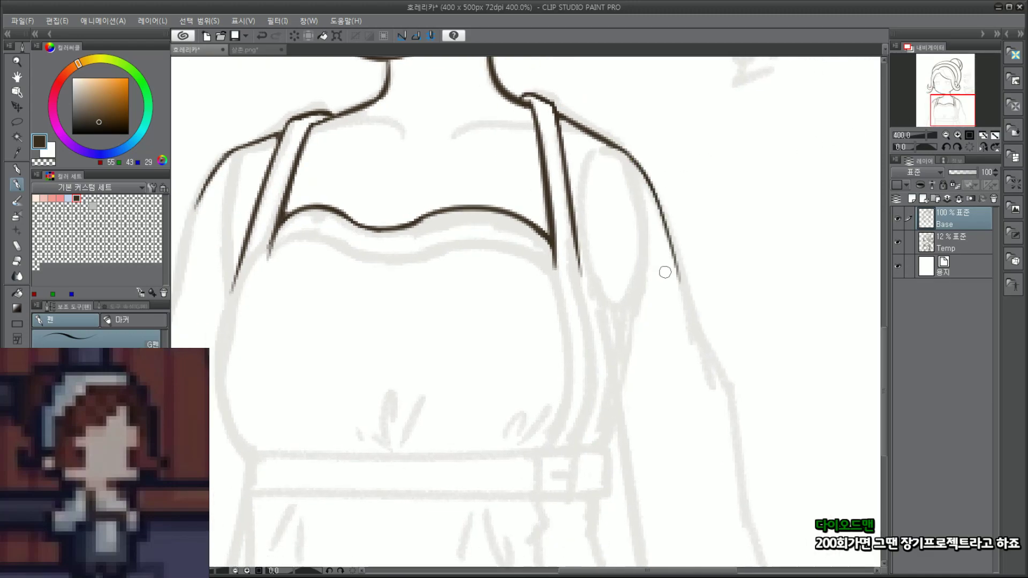
{"action": "key", "text": "ctrl+z"}
{"action": "left_click_drag", "start_coordinate": [664, 230], "coordinate": [697, 346]}
Step: Trim the end of the left strap's inner edge that overshoots the bib's upper left corner
{"action": "left_click_drag", "start_coordinate": [960, 107], "coordinate": [929, 107]}
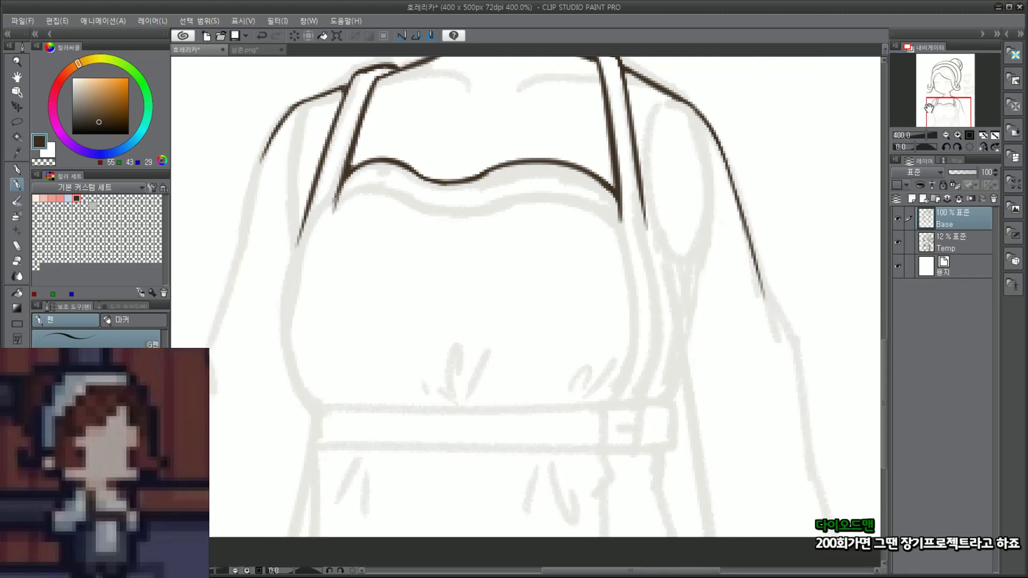
{"action": "left_click_drag", "start_coordinate": [354, 192], "coordinate": [306, 256]}
{"action": "key", "text": "ctrl+z"}
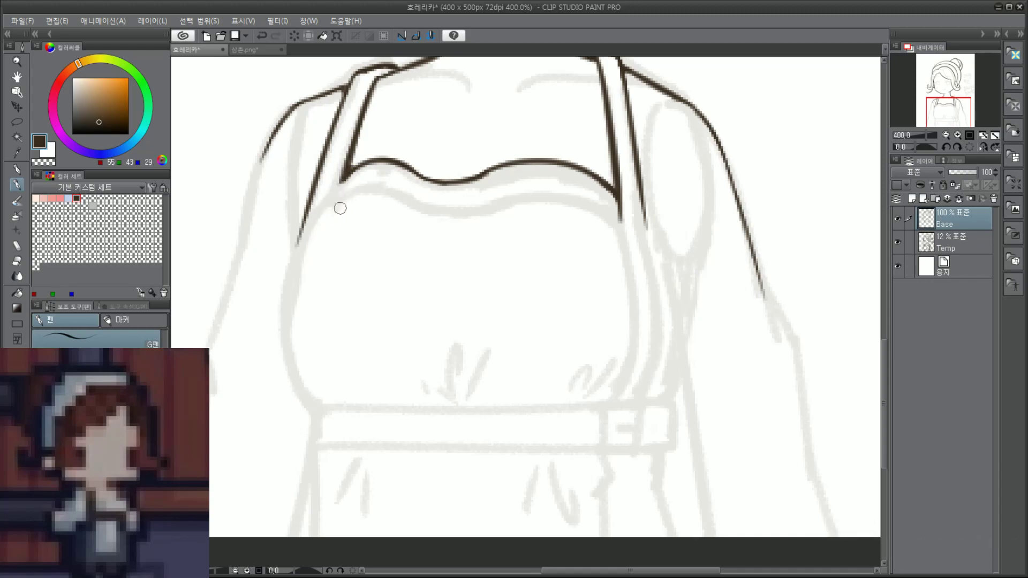
Step: Ink the bib's left side as a rounded curve from its upper left corner down to the waistband
{"action": "left_click_drag", "start_coordinate": [347, 180], "coordinate": [284, 371]}
{"action": "key", "text": "ctrl+z"}
{"action": "left_click_drag", "start_coordinate": [341, 183], "coordinate": [282, 334]}
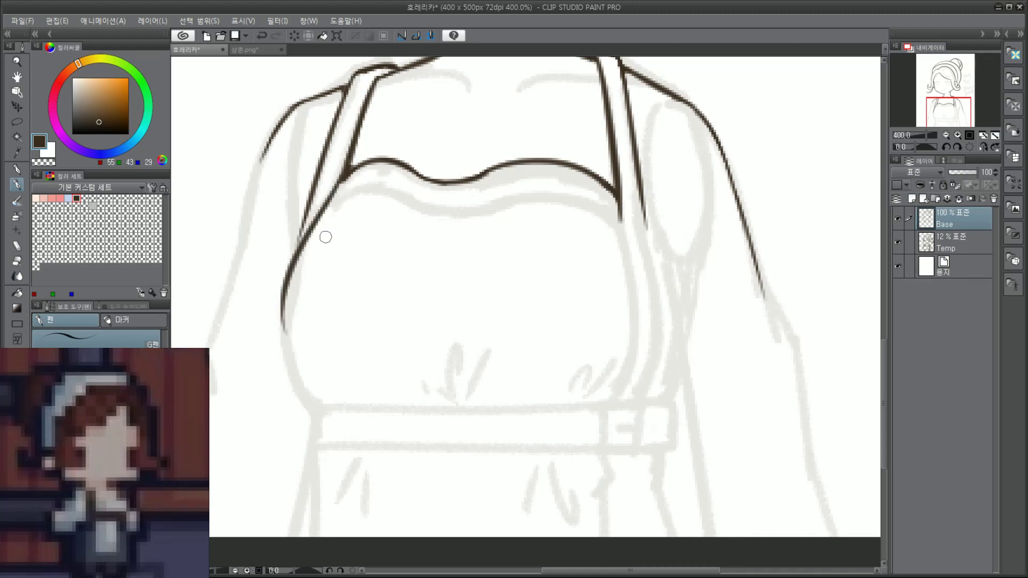
{"action": "key", "text": "ctrl+z"}
{"action": "left_click_drag", "start_coordinate": [344, 181], "coordinate": [315, 221]}
{"action": "key", "text": "ctrl+z"}
{"action": "mouse_move", "coordinate": [342, 178]}
{"action": "left_mouse_down"}
{"action": "mouse_move", "coordinate": [323, 203]}
{"action": "mouse_move", "coordinate": [292, 375]}
{"action": "left_mouse_up"}
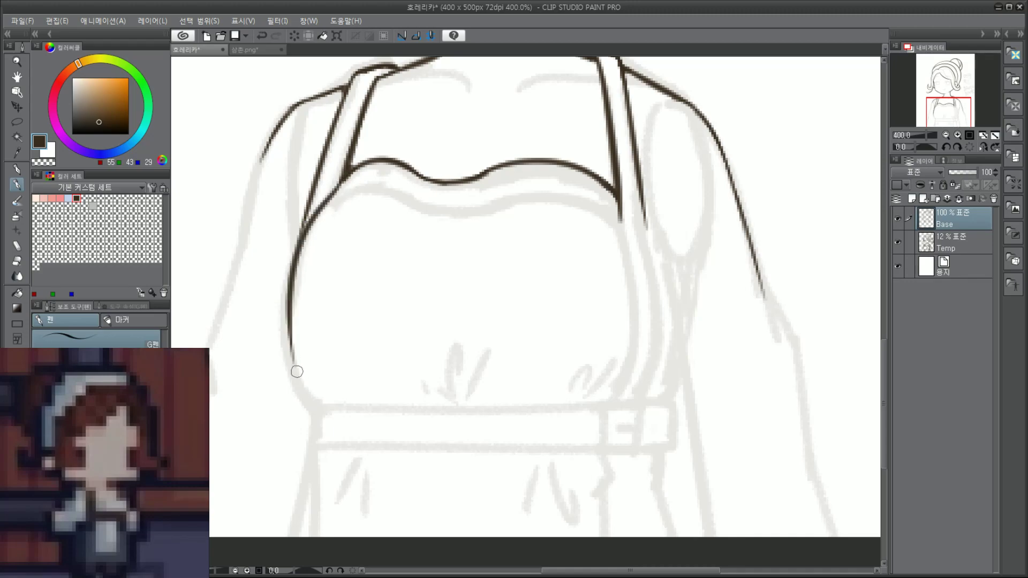
{"action": "key", "text": "ctrl+z"}
{"action": "mouse_move", "coordinate": [341, 174]}
{"action": "left_mouse_down"}
{"action": "mouse_move", "coordinate": [289, 421]}
{"action": "mouse_move", "coordinate": [294, 286]}
{"action": "mouse_move", "coordinate": [284, 415]}
{"action": "left_mouse_up"}
{"action": "key", "text": "ctrl+z"}
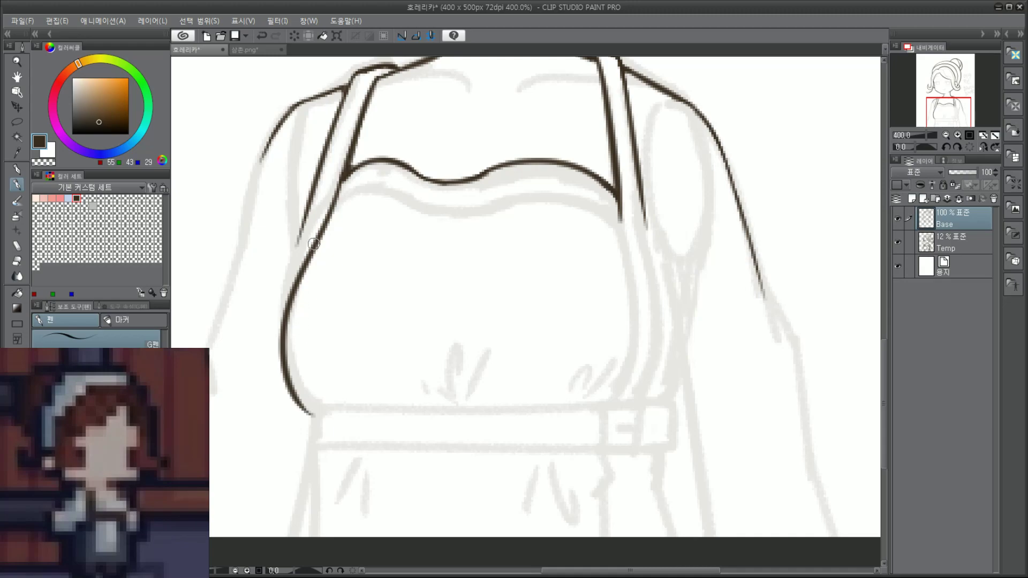
{"action": "key", "text": "ctrl+z"}
{"action": "left_click_drag", "start_coordinate": [343, 175], "coordinate": [308, 400]}
{"action": "key", "text": "ctrl+z"}
{"action": "mouse_move", "coordinate": [342, 177]}
{"action": "left_mouse_down"}
{"action": "mouse_move", "coordinate": [307, 399]}
{"action": "mouse_move", "coordinate": [309, 443]}
{"action": "left_mouse_up"}
Step: Ink the short vertical ends of the waistband on both sides, with small turns at their corners
{"action": "key", "text": "ctrl+z"}
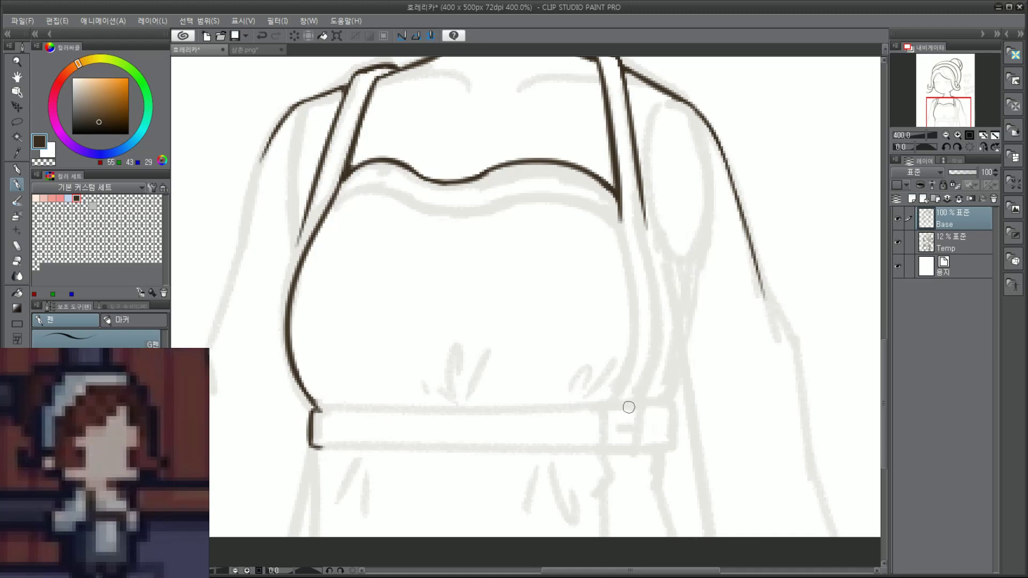
{"action": "left_click_drag", "start_coordinate": [659, 402], "coordinate": [673, 447]}
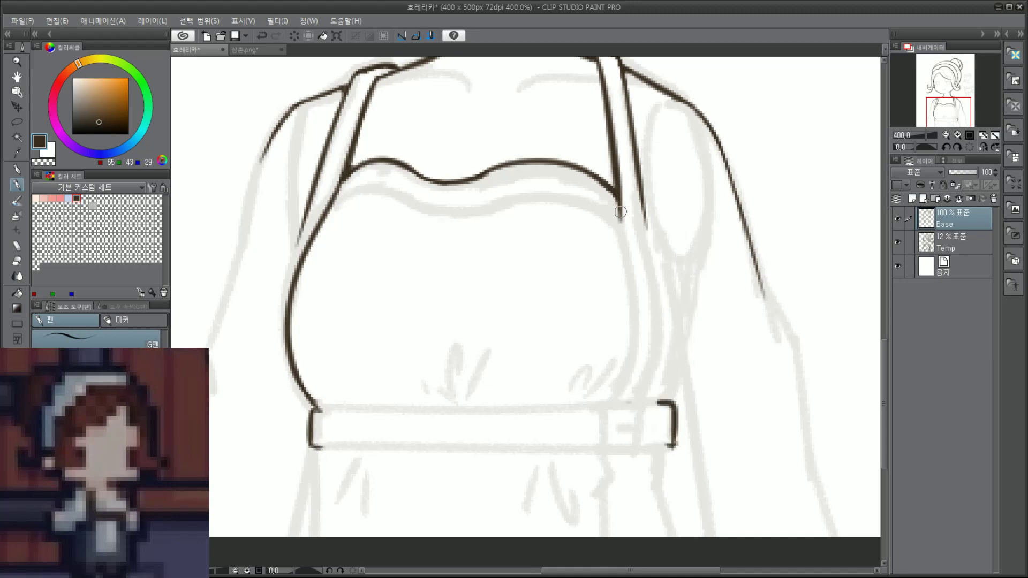
{"action": "key", "text": "ctrl+z"}
Step: Ink the bib's right side as a rounded curve from the right strap's inner edge down to the waistband
{"action": "mouse_move", "coordinate": [607, 184]}
{"action": "left_mouse_down"}
{"action": "mouse_move", "coordinate": [635, 332]}
{"action": "mouse_move", "coordinate": [631, 305]}
{"action": "mouse_move", "coordinate": [634, 318]}
{"action": "left_mouse_up"}
{"action": "key", "text": "ctrl+z"}
{"action": "left_click_drag", "start_coordinate": [620, 212], "coordinate": [642, 297]}
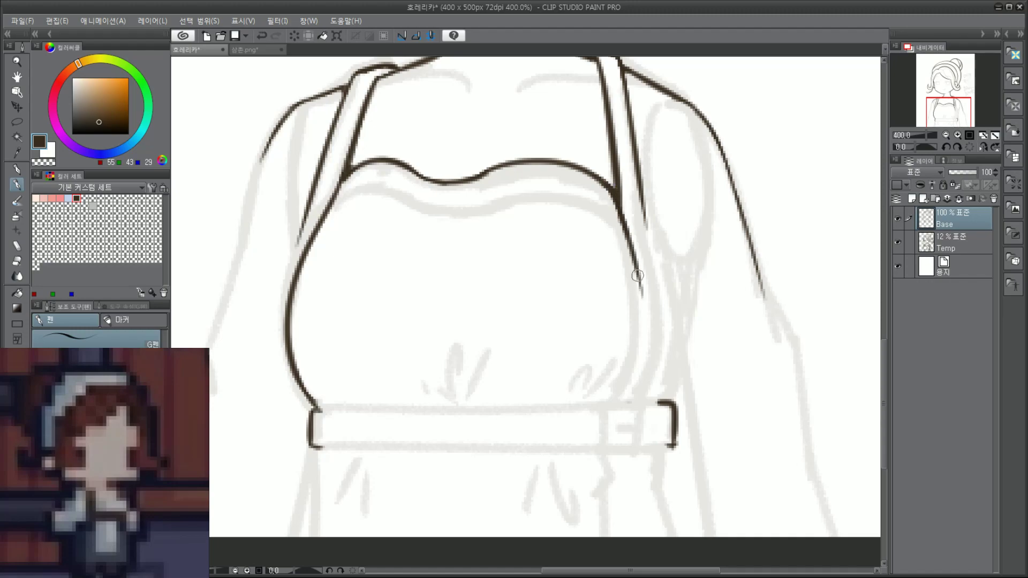
{"action": "left_click_drag", "start_coordinate": [631, 241], "coordinate": [618, 384]}
{"action": "key", "text": "ctrl+z"}
{"action": "key", "text": "ctrl+z"}
{"action": "left_click_drag", "start_coordinate": [619, 210], "coordinate": [617, 391]}
{"action": "key", "text": "ctrl+z"}
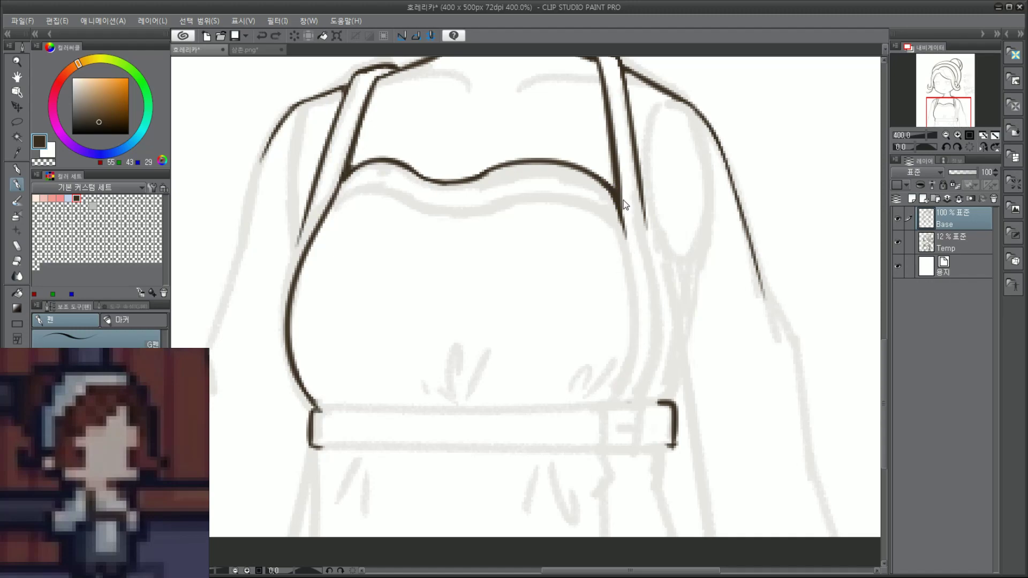
{"action": "mouse_move", "coordinate": [616, 192]}
{"action": "left_mouse_down"}
{"action": "mouse_move", "coordinate": [638, 348]}
{"action": "mouse_move", "coordinate": [624, 392]}
{"action": "left_mouse_up"}
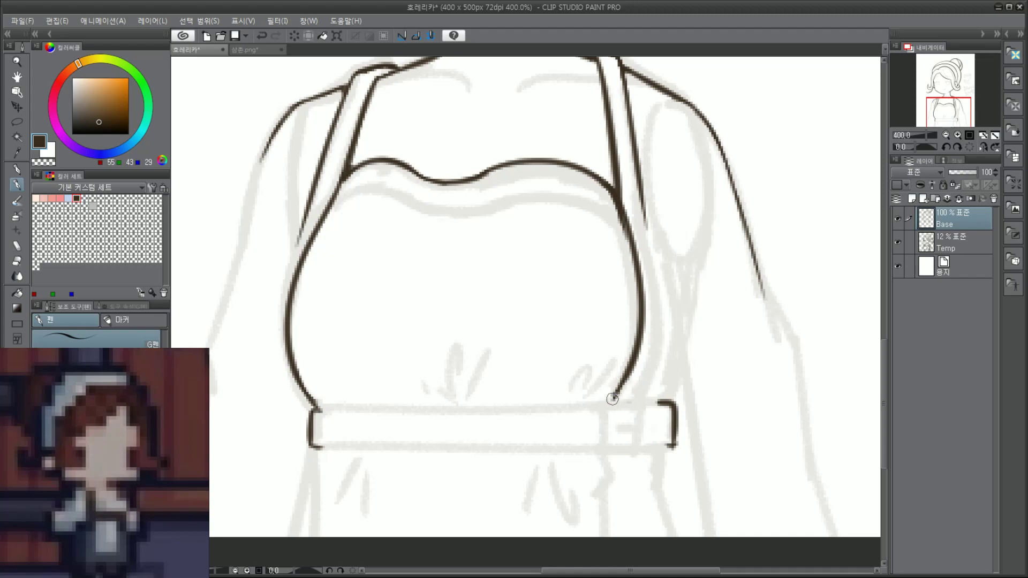
Step: Extend the right strap's outer edge down alongside the bib's right side to the waistband
{"action": "left_click_drag", "start_coordinate": [644, 187], "coordinate": [658, 297]}
{"action": "key", "text": "ctrl+z"}
{"action": "left_click_drag", "start_coordinate": [638, 163], "coordinate": [646, 231]}
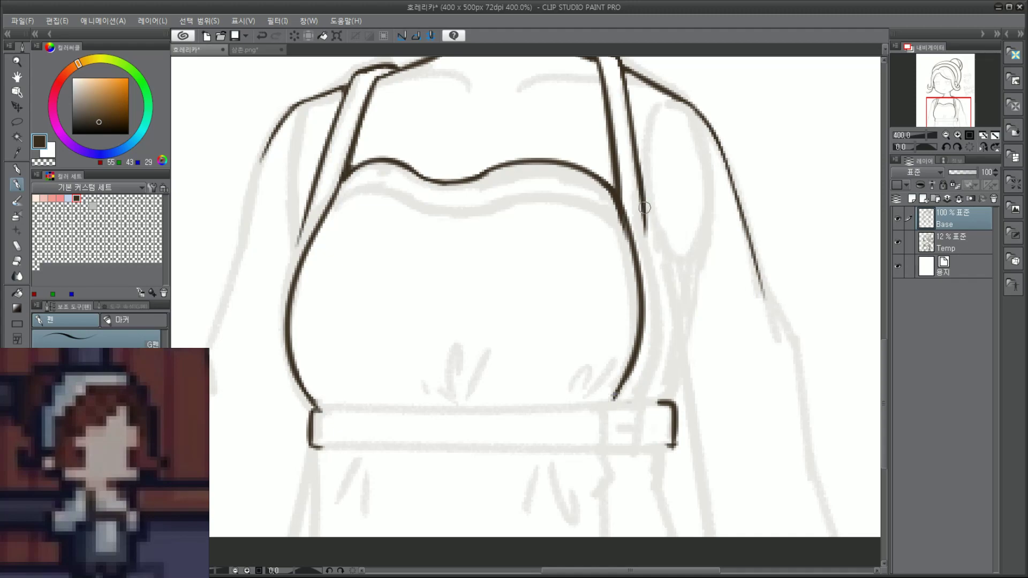
{"action": "key", "text": "ctrl+z"}
{"action": "left_click_drag", "start_coordinate": [638, 174], "coordinate": [651, 262]}
{"action": "left_click_drag", "start_coordinate": [645, 214], "coordinate": [623, 396]}
{"action": "key", "text": "ctrl+z"}
{"action": "mouse_move", "coordinate": [637, 198]}
{"action": "left_mouse_down"}
{"action": "mouse_move", "coordinate": [647, 236]}
{"action": "mouse_move", "coordinate": [627, 397]}
{"action": "left_mouse_up"}
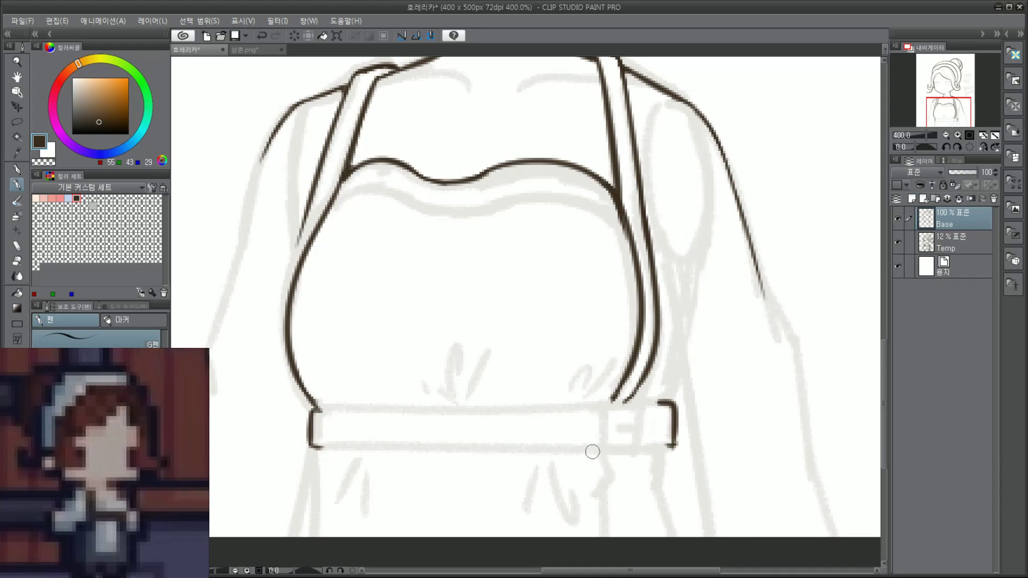
{"action": "scroll", "coordinate": [592, 452], "scroll_direction": "up", "scroll_amount": 2}
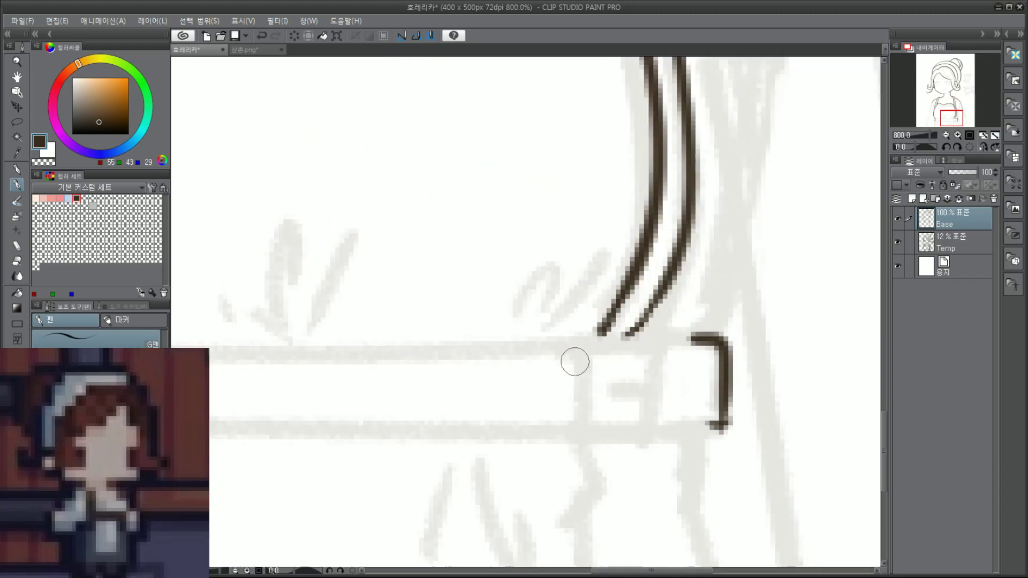
{"action": "scroll", "coordinate": [576, 345], "scroll_direction": "down", "scroll_amount": 2}
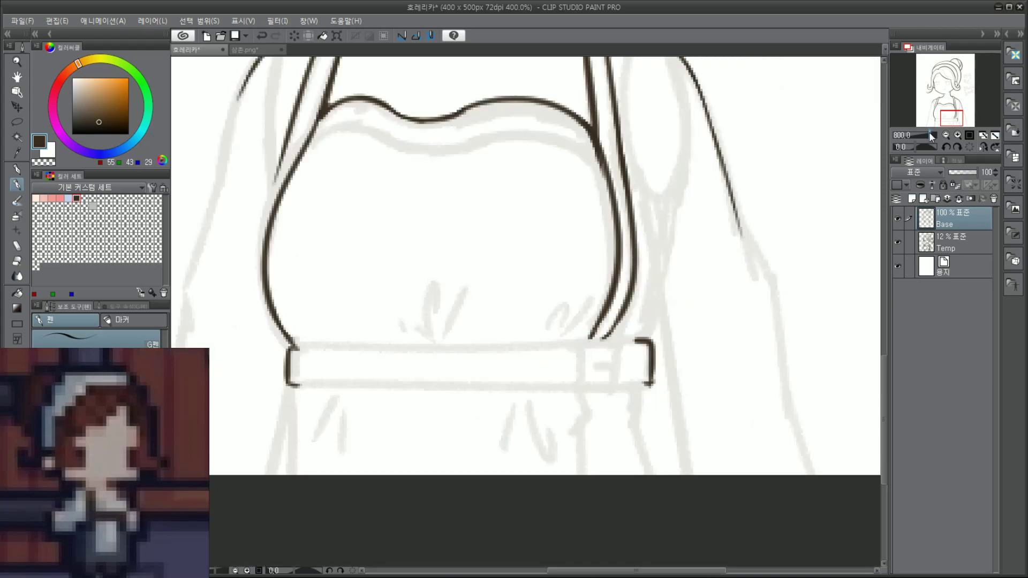
Step: Try to extend the left strap's outer edge down until it merges with the bib's left side
{"action": "scroll", "coordinate": [626, 190], "scroll_direction": "up", "scroll_amount": 2}
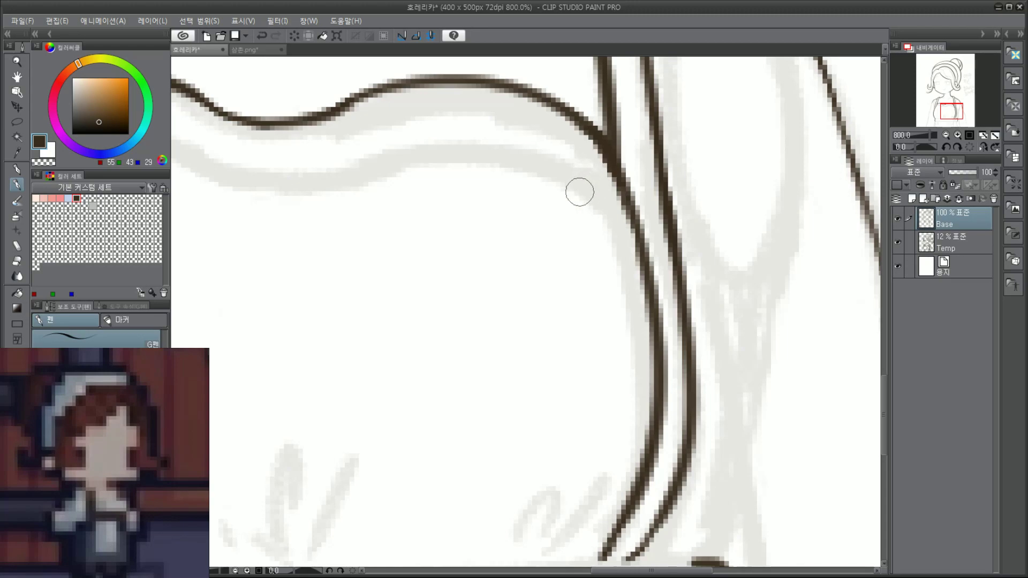
{"action": "key", "text": "ctrl+minus"}
{"action": "left_click_drag", "start_coordinate": [960, 112], "coordinate": [953, 109]}
{"action": "scroll", "coordinate": [386, 300], "scroll_direction": "up", "scroll_amount": 2}
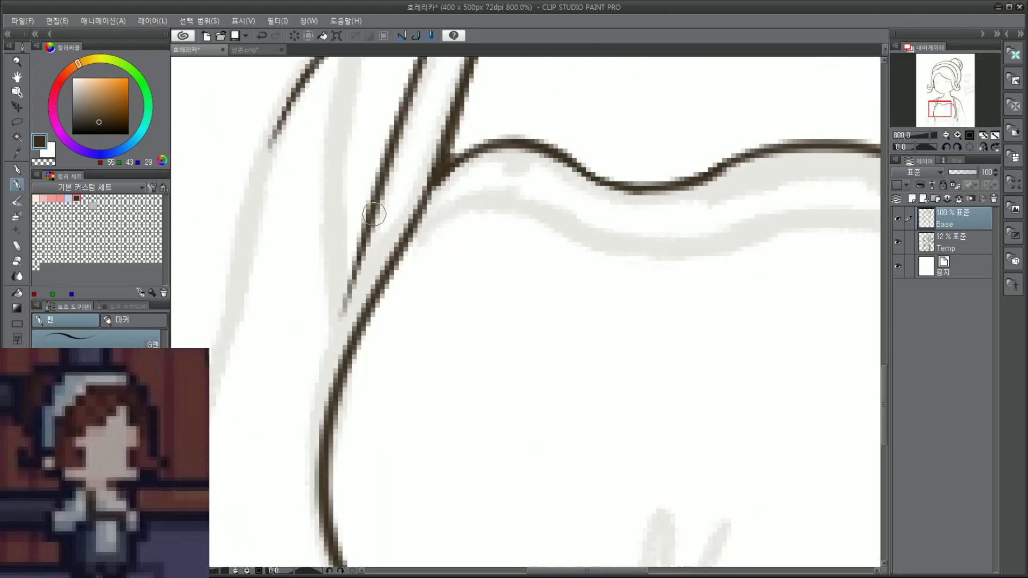
{"action": "left_click_drag", "start_coordinate": [379, 190], "coordinate": [339, 375]}
{"action": "key", "text": "ctrl+z"}
{"action": "left_click_drag", "start_coordinate": [377, 199], "coordinate": [334, 391]}
{"action": "key", "text": "ctrl+z"}
{"action": "left_click_drag", "start_coordinate": [375, 199], "coordinate": [325, 398]}
{"action": "left_click_drag", "start_coordinate": [341, 321], "coordinate": [318, 436]}
{"action": "left_click_drag", "start_coordinate": [329, 370], "coordinate": [319, 445]}
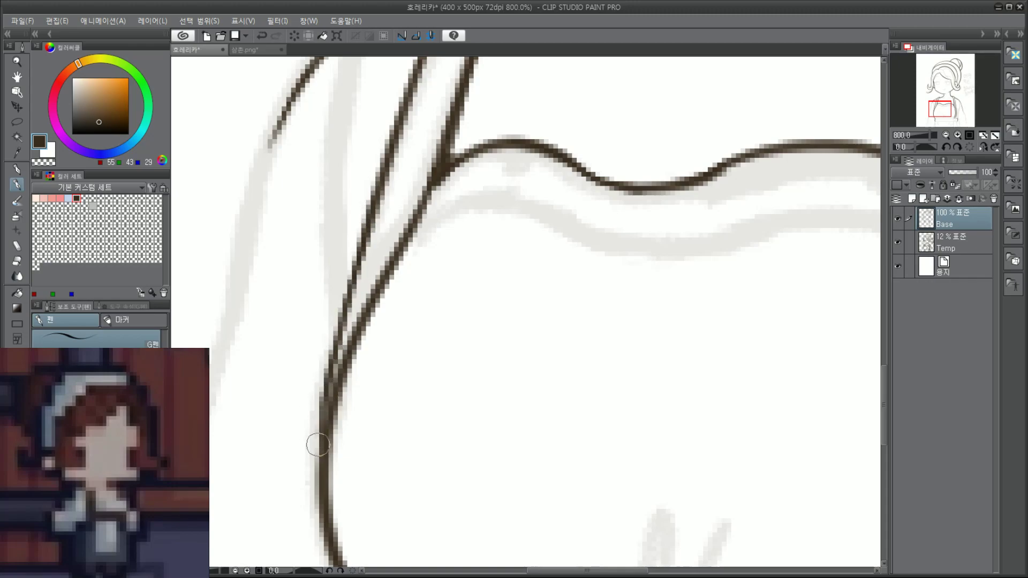
{"action": "left_click_drag", "start_coordinate": [370, 215], "coordinate": [317, 429]}
{"action": "left_click_drag", "start_coordinate": [343, 309], "coordinate": [320, 439]}
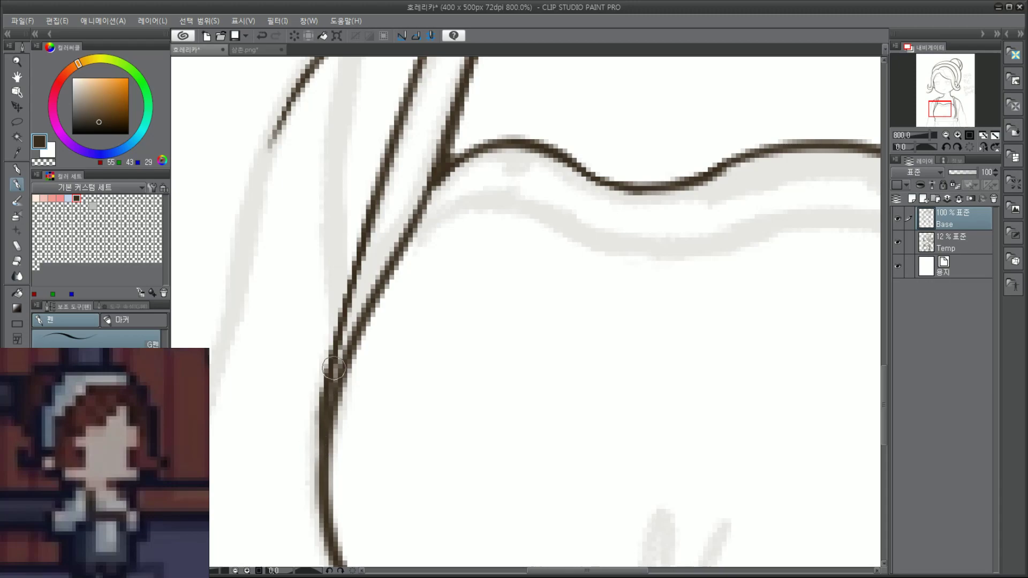
Step: Erase the lower end of the left strap's outer edge, leaving a gap above the bib's left side
{"action": "scroll", "coordinate": [318, 456], "scroll_direction": "down", "scroll_amount": 2}
{"action": "scroll", "coordinate": [666, 262], "scroll_direction": "down", "scroll_amount": 2}
{"action": "scroll", "coordinate": [740, 330], "scroll_direction": "up", "scroll_amount": 2}
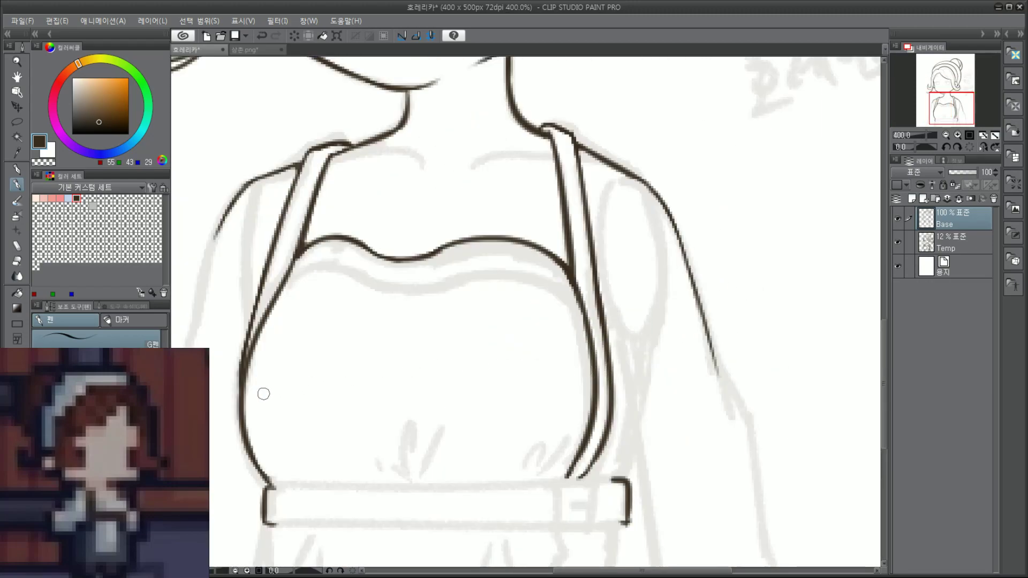
{"action": "left_click_drag", "start_coordinate": [969, 121], "coordinate": [956, 128]}
{"action": "scroll", "coordinate": [466, 206], "scroll_direction": "up", "scroll_amount": 2}
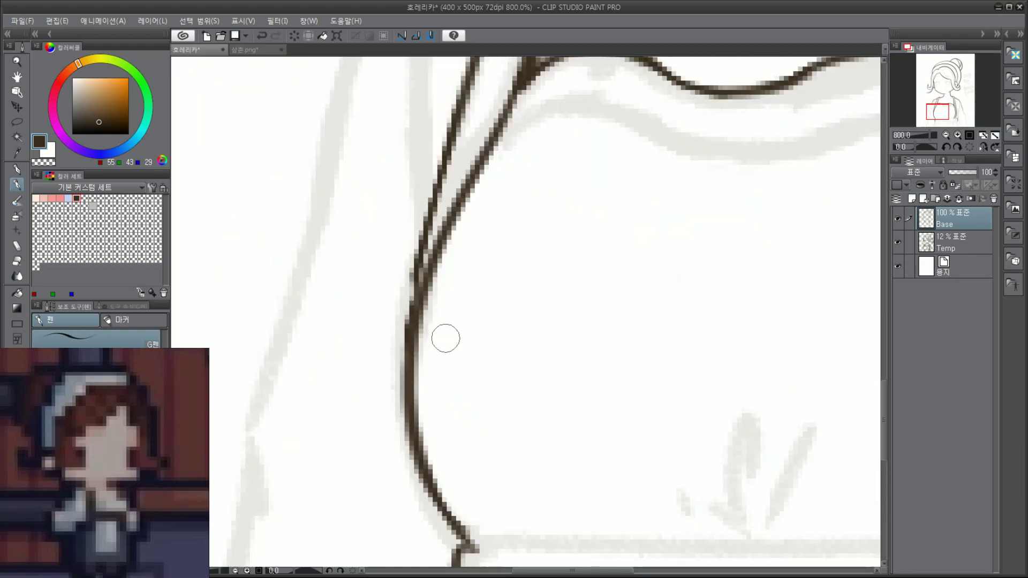
{"action": "scroll", "coordinate": [432, 324], "scroll_direction": "down", "scroll_amount": 2}
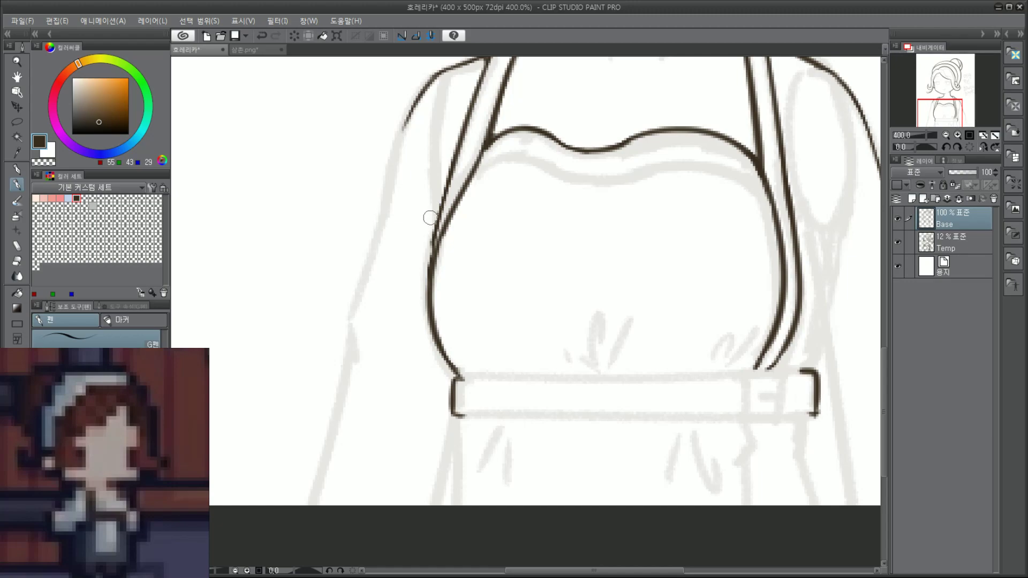
{"action": "scroll", "coordinate": [423, 252], "scroll_direction": "up", "scroll_amount": 2}
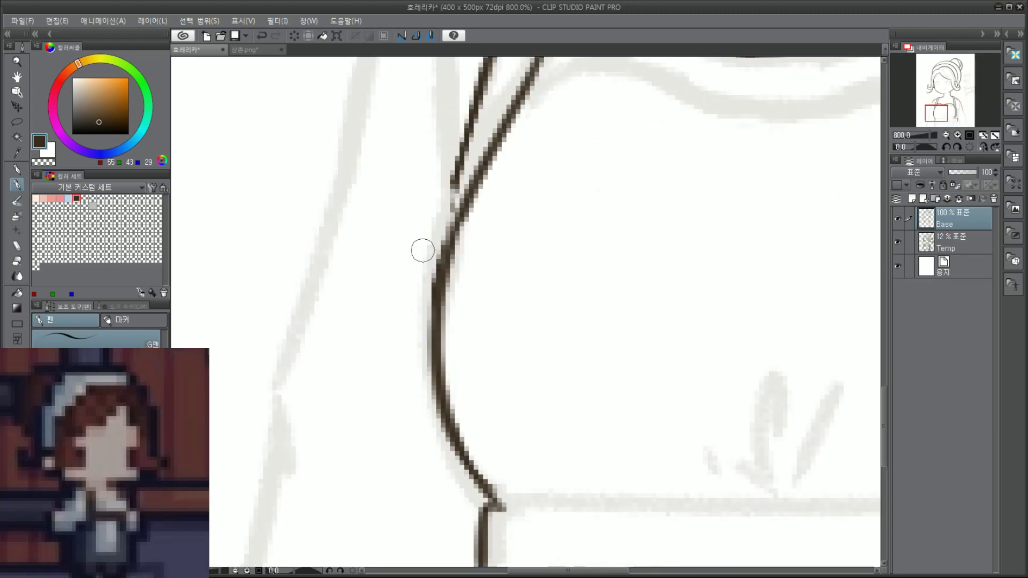
{"action": "scroll", "coordinate": [421, 244], "scroll_direction": "down", "scroll_amount": 2}
{"action": "left_click_drag", "start_coordinate": [945, 112], "coordinate": [944, 106]}
{"action": "scroll", "coordinate": [402, 343], "scroll_direction": "up", "scroll_amount": 2}
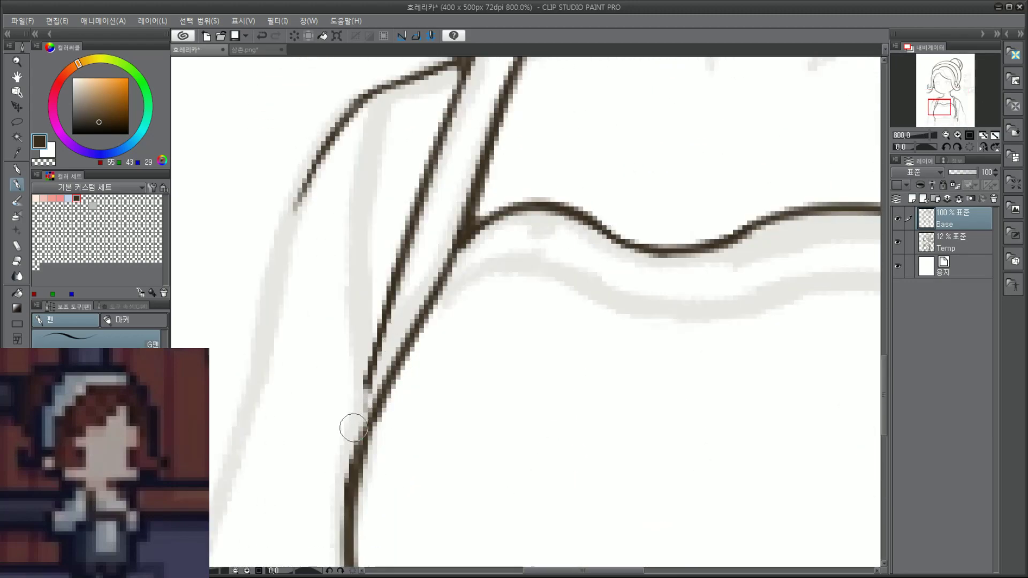
{"action": "mouse_move", "coordinate": [353, 428]}
{"action": "left_mouse_down"}
{"action": "mouse_move", "coordinate": [390, 306]}
{"action": "mouse_move", "coordinate": [378, 321]}
{"action": "left_mouse_up"}
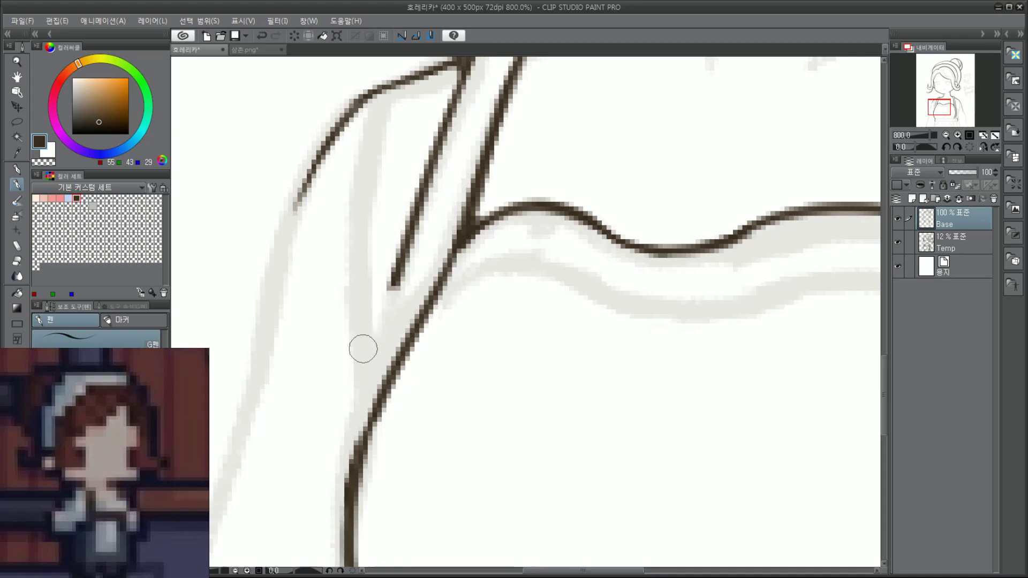
Step: Redraw the lower part of the left strap's outer edge as a clean line tapering into the bib's left side
{"action": "left_click_drag", "start_coordinate": [417, 219], "coordinate": [364, 449]}
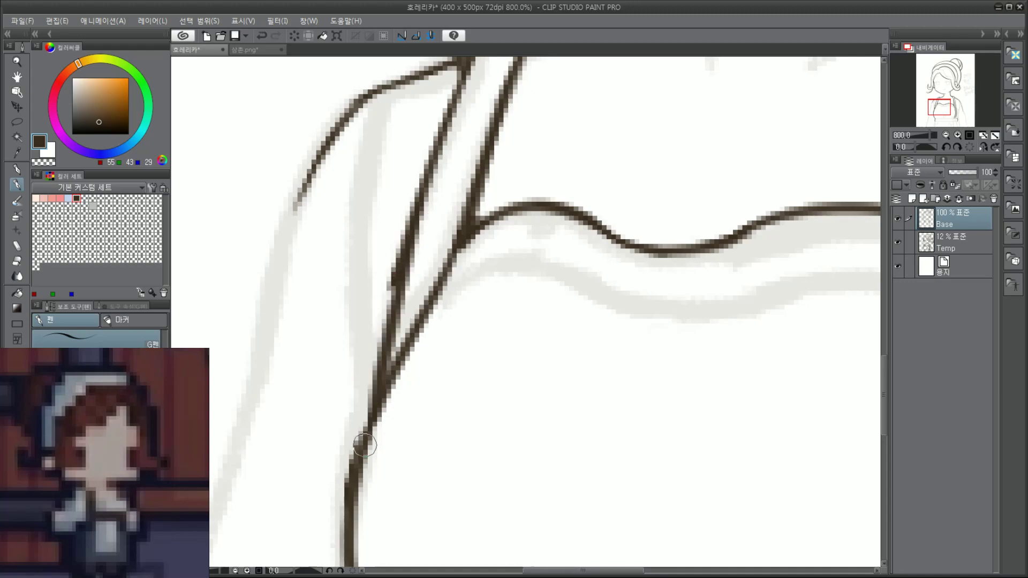
{"action": "key", "text": "ctrl+z"}
{"action": "key", "text": "ctrl+z"}
{"action": "mouse_move", "coordinate": [410, 225]}
{"action": "left_mouse_down"}
{"action": "mouse_move", "coordinate": [349, 472]}
{"action": "mouse_move", "coordinate": [359, 465]}
{"action": "left_mouse_up"}
{"action": "key", "text": "ctrl+z"}
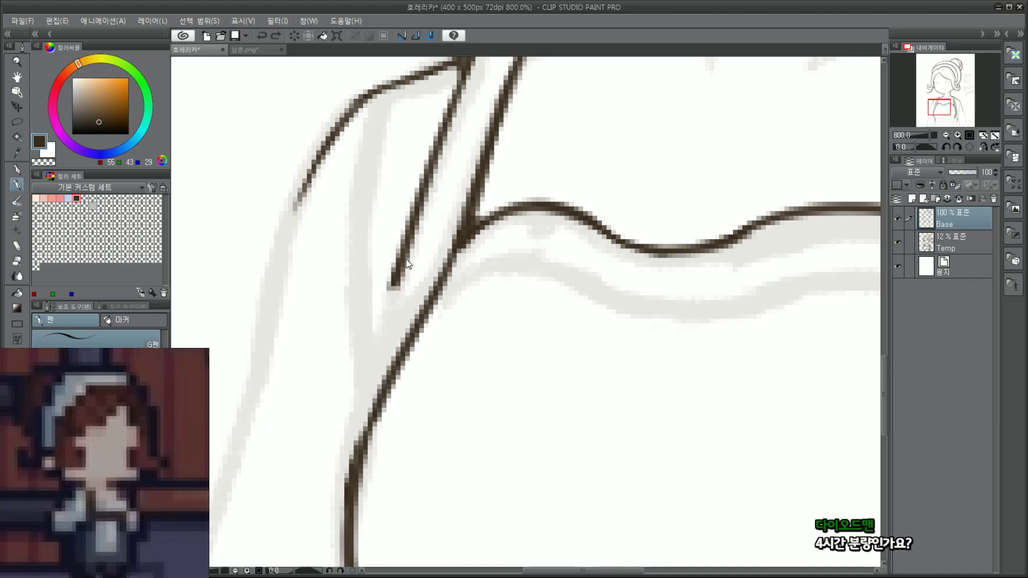
{"action": "left_click_drag", "start_coordinate": [420, 210], "coordinate": [348, 459]}
{"action": "key", "text": "ctrl+z"}
{"action": "left_click_drag", "start_coordinate": [419, 212], "coordinate": [352, 468]}
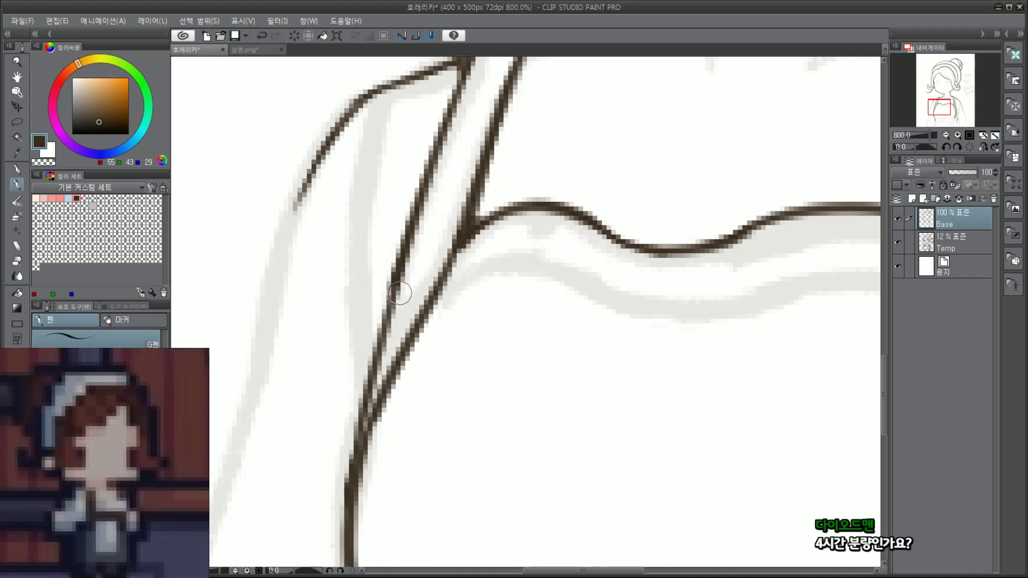
{"action": "key", "text": "ctrl+z"}
{"action": "left_click_drag", "start_coordinate": [407, 262], "coordinate": [357, 450]}
{"action": "key", "text": "ctrl+z"}
{"action": "left_click_drag", "start_coordinate": [401, 257], "coordinate": [358, 423]}
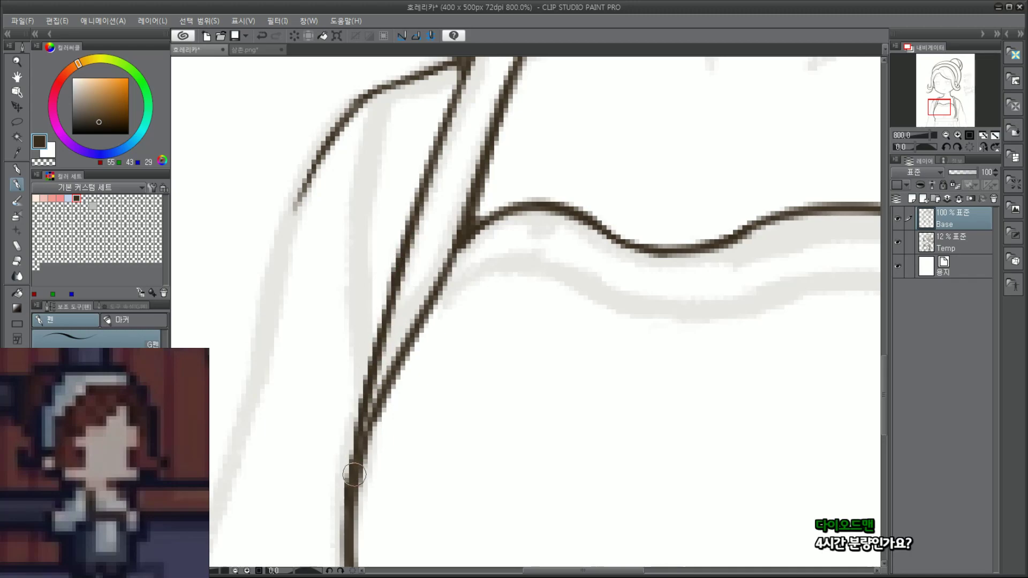
{"action": "scroll", "coordinate": [364, 396], "scroll_direction": "down", "scroll_amount": 2}
{"action": "scroll", "coordinate": [364, 396], "scroll_direction": "down", "scroll_amount": 2}
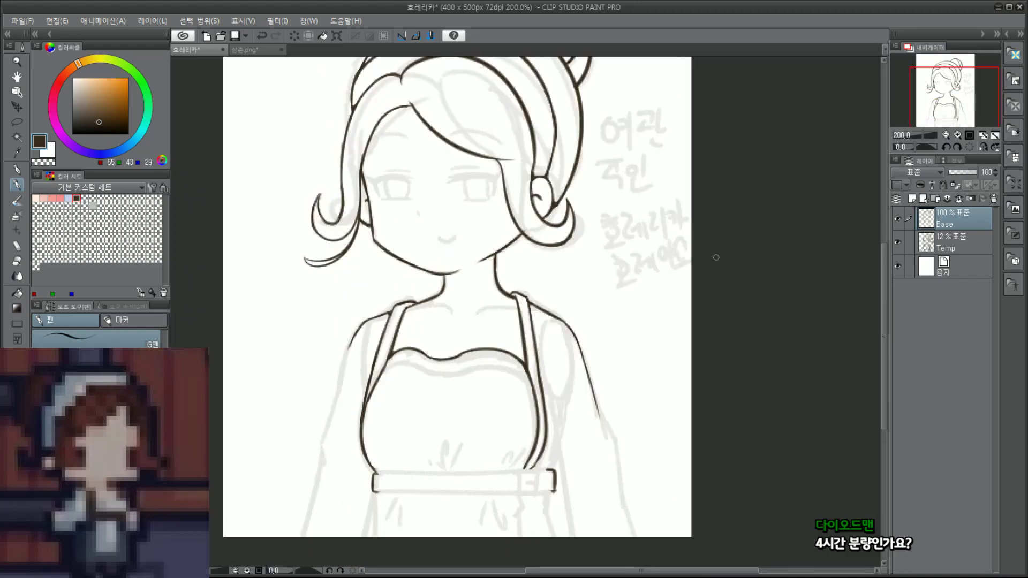
Step: Ink the left hump of a trim line just below the bib's top edge, starting at the bib's left side
{"action": "scroll", "coordinate": [383, 467], "scroll_direction": "up", "scroll_amount": 2}
{"action": "scroll", "coordinate": [399, 324], "scroll_direction": "up", "scroll_amount": 2}
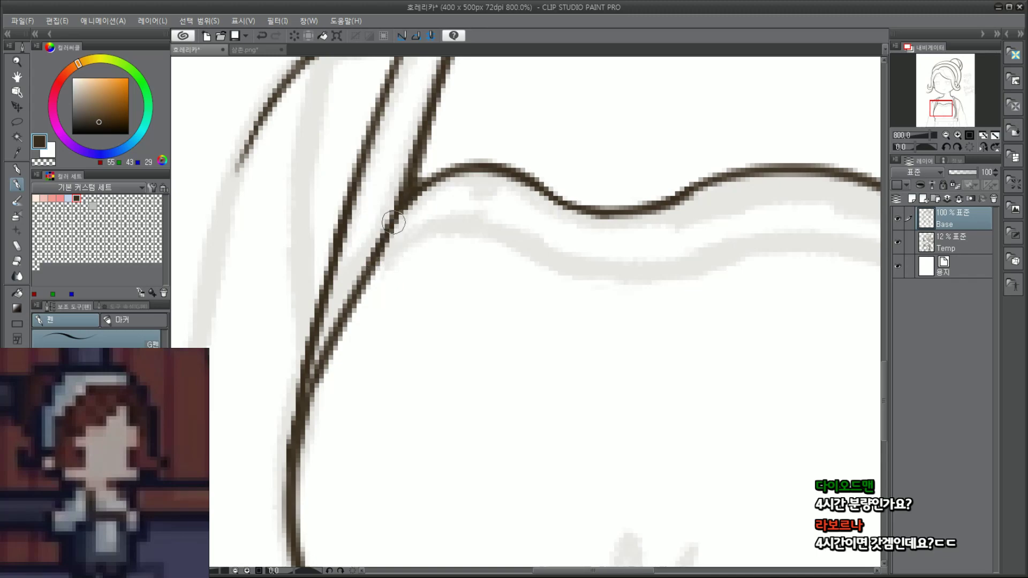
{"action": "left_click_drag", "start_coordinate": [399, 214], "coordinate": [348, 324]}
{"action": "scroll", "coordinate": [357, 320], "scroll_direction": "down", "scroll_amount": 2}
{"action": "key", "text": "ctrl+z"}
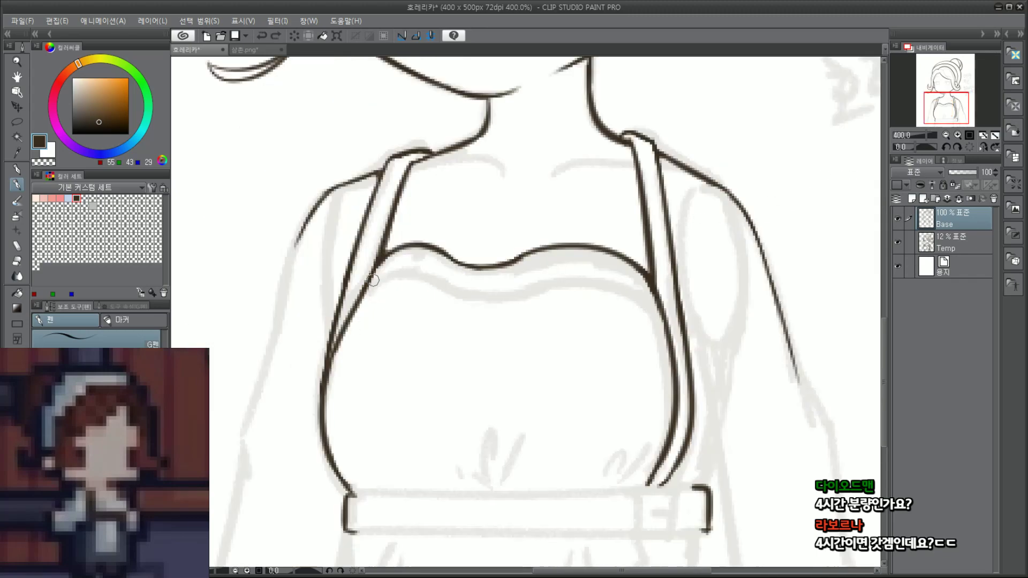
{"action": "key", "text": "ctrl+z"}
{"action": "left_click_drag", "start_coordinate": [369, 283], "coordinate": [434, 266]}
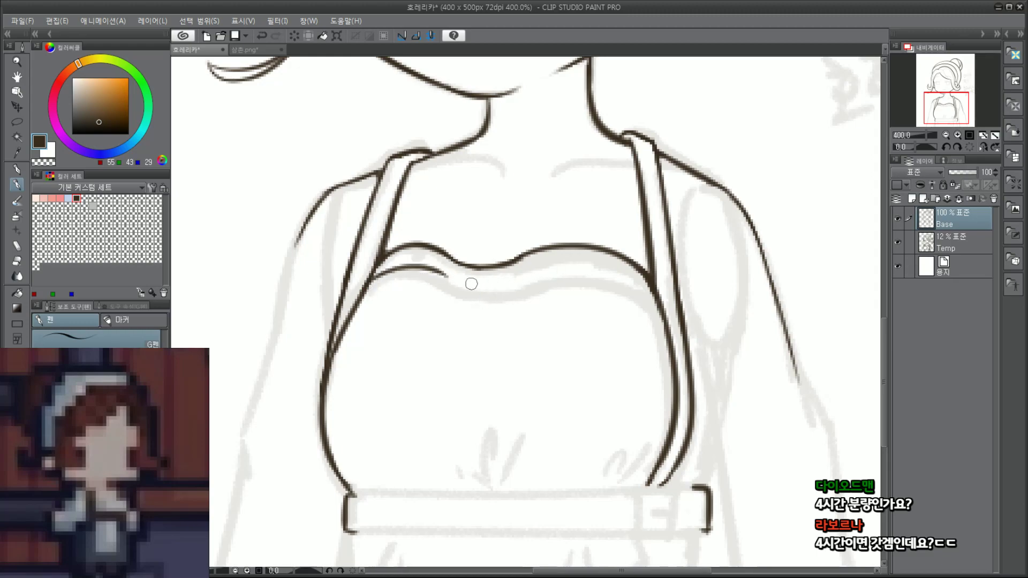
Step: Continue the bib's trim line through the central dip, parallel to the wavy top edge
{"action": "key", "text": "ctrl+z"}
{"action": "mouse_move", "coordinate": [435, 270]}
{"action": "left_mouse_down"}
{"action": "mouse_move", "coordinate": [551, 276]}
{"action": "mouse_move", "coordinate": [541, 273]}
{"action": "left_mouse_up"}
{"action": "key", "text": "ctrl+z"}
{"action": "mouse_move", "coordinate": [443, 277]}
{"action": "left_mouse_down"}
{"action": "mouse_move", "coordinate": [550, 275]}
{"action": "mouse_move", "coordinate": [498, 291]}
{"action": "mouse_move", "coordinate": [549, 275]}
{"action": "mouse_move", "coordinate": [537, 269]}
{"action": "left_mouse_up"}
{"action": "key", "text": "ctrl+z"}
{"action": "key", "text": "ctrl+z"}
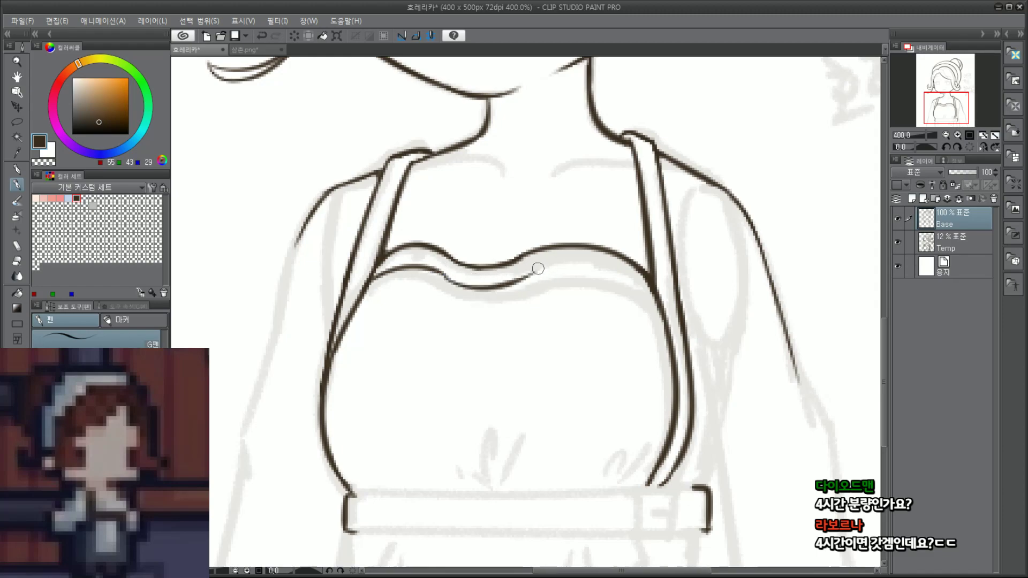
{"action": "key", "text": "ctrl+z"}
{"action": "left_click_drag", "start_coordinate": [445, 273], "coordinate": [533, 268]}
{"action": "key", "text": "ctrl+z"}
{"action": "left_click_drag", "start_coordinate": [445, 271], "coordinate": [543, 271]}
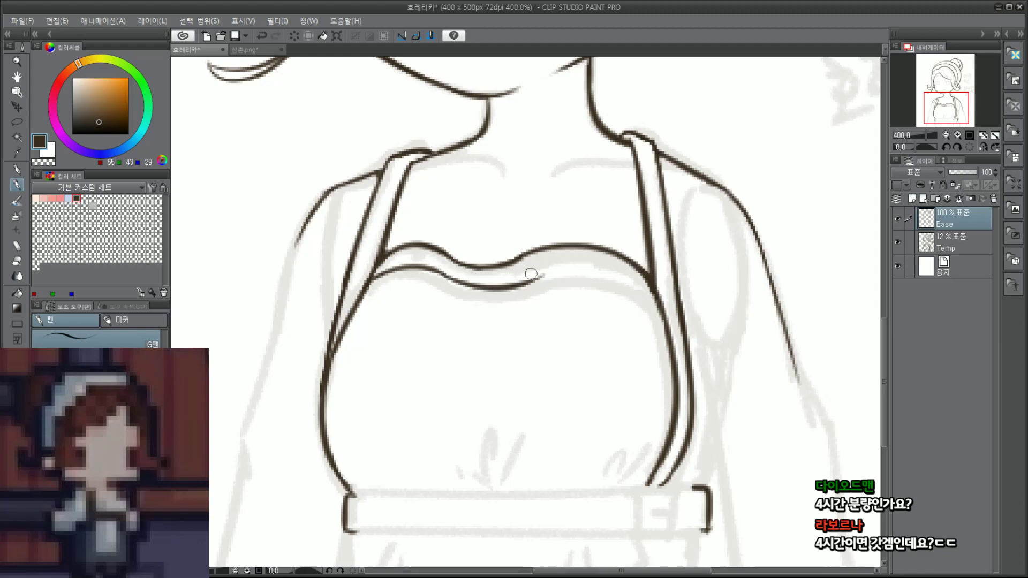
{"action": "key", "text": "ctrl+z"}
{"action": "left_click_drag", "start_coordinate": [444, 275], "coordinate": [518, 275]}
{"action": "key", "text": "ctrl+z"}
{"action": "left_click_drag", "start_coordinate": [443, 273], "coordinate": [527, 274]}
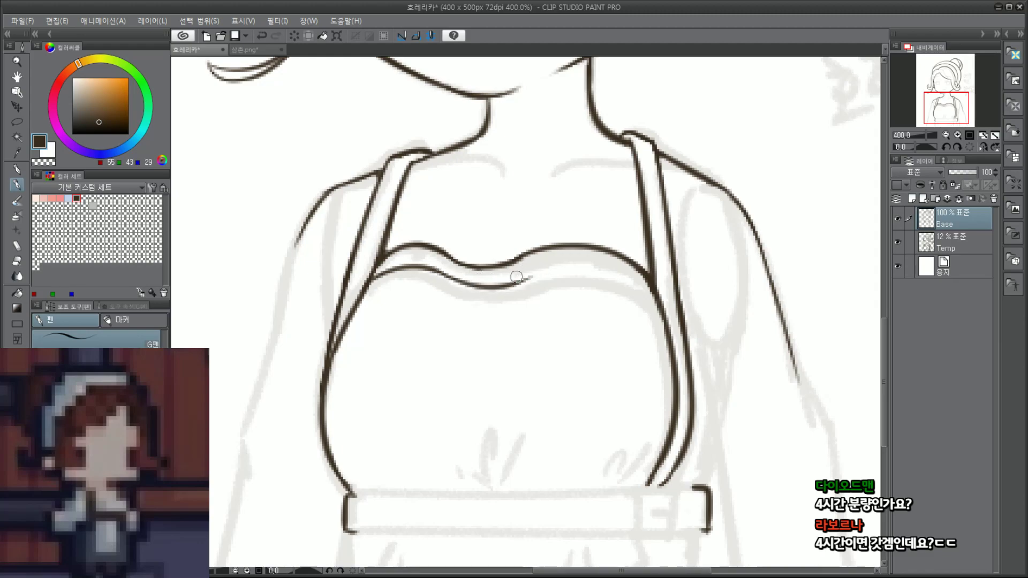
{"action": "key", "text": "ctrl+z"}
{"action": "mouse_move", "coordinate": [444, 275]}
{"action": "left_mouse_down"}
{"action": "mouse_move", "coordinate": [574, 267]}
{"action": "mouse_move", "coordinate": [626, 273]}
{"action": "mouse_move", "coordinate": [650, 290]}
{"action": "left_mouse_up"}
Step: Finish the trim line with its right hump, curving down to the corner where the bib meets the right strap
{"action": "key", "text": "ctrl+z"}
{"action": "left_click_drag", "start_coordinate": [554, 266], "coordinate": [654, 294]}
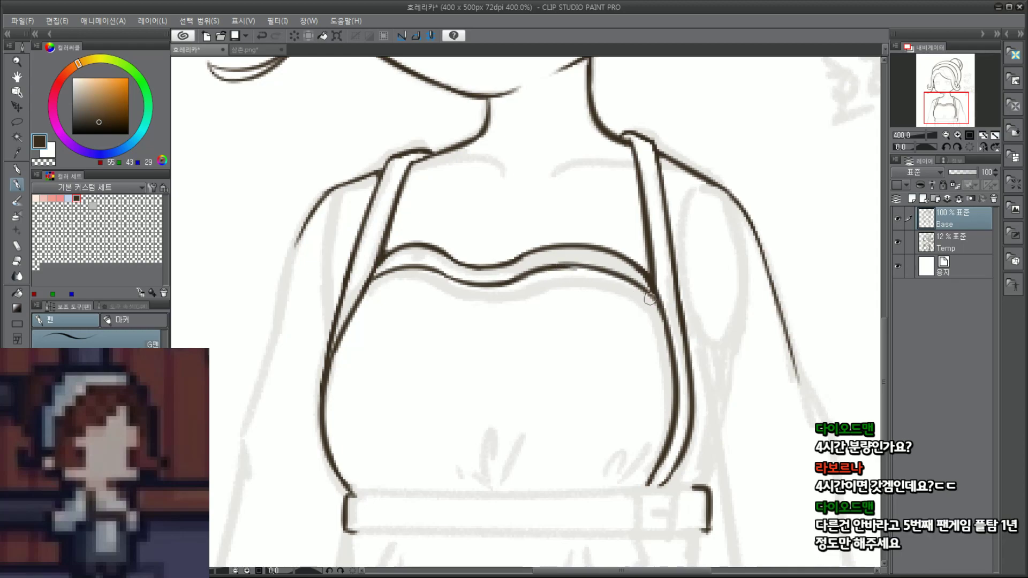
{"action": "left_click_drag", "start_coordinate": [557, 267], "coordinate": [609, 271]}
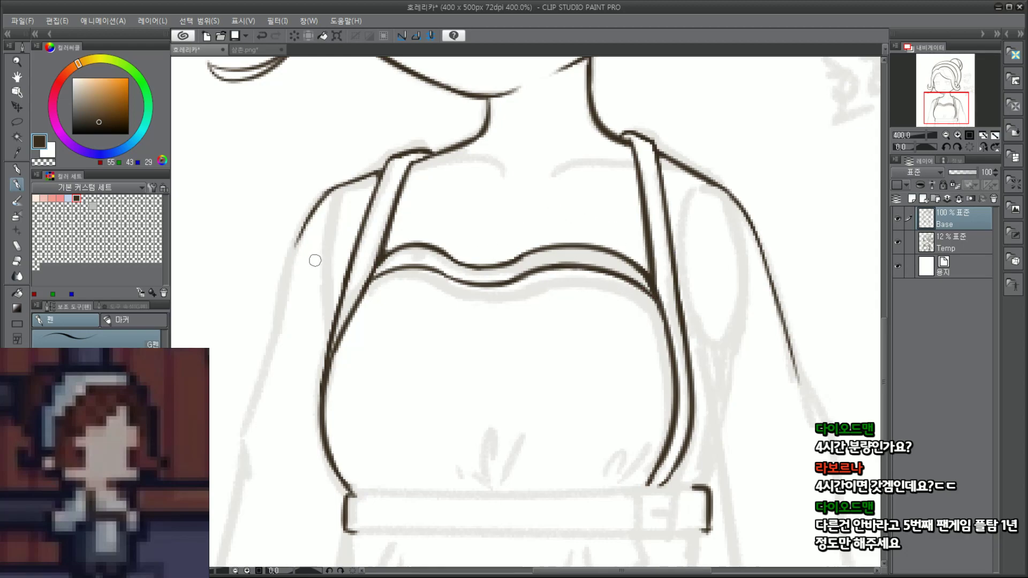
Step: Extend the left arm's outer line from the shoulder curve down to just above the elbow
{"action": "left_click_drag", "start_coordinate": [293, 261], "coordinate": [290, 302]}
{"action": "key", "text": "ctrl+z"}
{"action": "left_click_drag", "start_coordinate": [305, 218], "coordinate": [281, 307]}
{"action": "key", "text": "ctrl+z"}
{"action": "left_click_drag", "start_coordinate": [310, 215], "coordinate": [290, 284]}
{"action": "key", "text": "ctrl+z"}
{"action": "left_click_drag", "start_coordinate": [326, 192], "coordinate": [285, 289]}
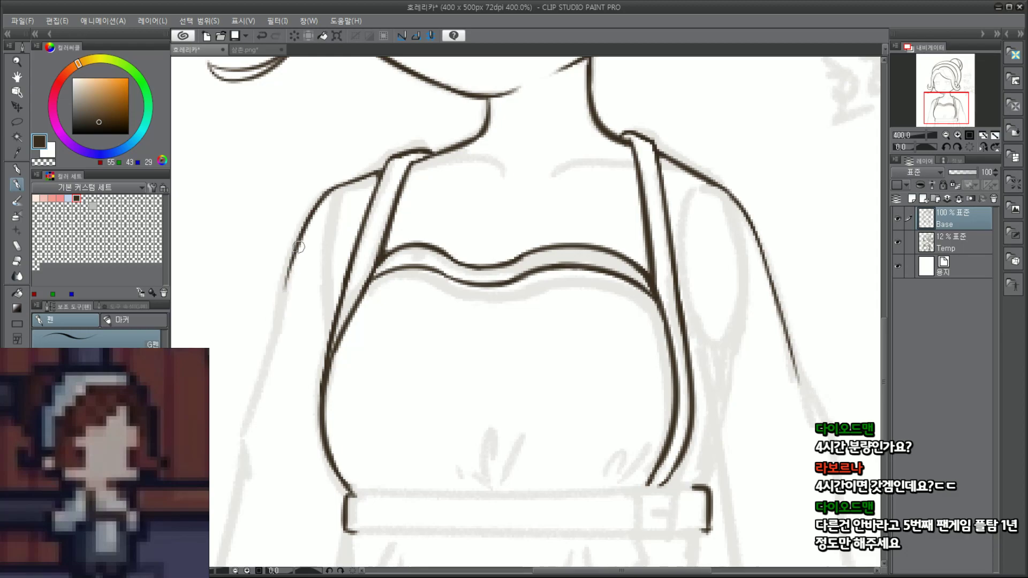
{"action": "left_click_drag", "start_coordinate": [298, 241], "coordinate": [277, 335]}
{"action": "left_click_drag", "start_coordinate": [290, 269], "coordinate": [256, 404]}
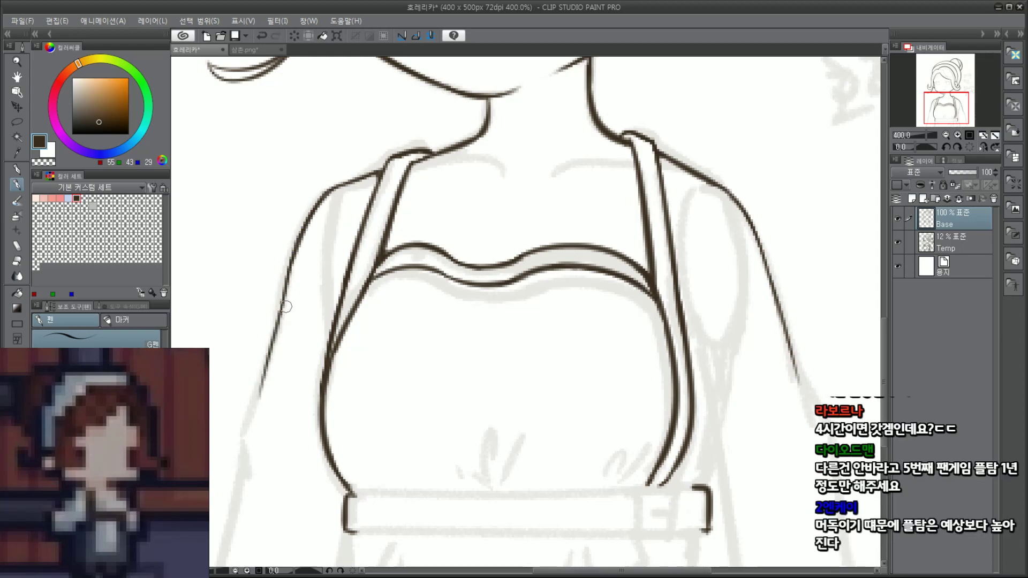
{"action": "left_click_drag", "start_coordinate": [287, 267], "coordinate": [259, 421]}
{"action": "key", "text": "ctrl+z"}
{"action": "key", "text": "ctrl+z"}
{"action": "left_click_drag", "start_coordinate": [283, 292], "coordinate": [250, 429]}
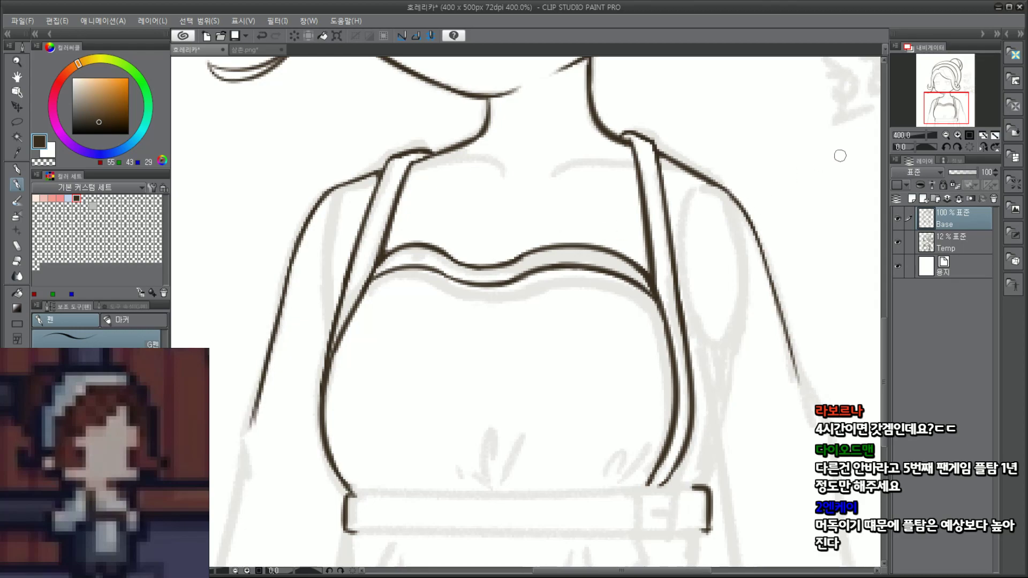
Step: Try to continue the right arm's outer line past the elbow toward the canvas's lower edge
{"action": "left_click_drag", "start_coordinate": [956, 103], "coordinate": [958, 112]}
{"action": "left_click_drag", "start_coordinate": [777, 213], "coordinate": [800, 298]}
{"action": "key", "text": "ctrl+z"}
{"action": "left_click_drag", "start_coordinate": [789, 253], "coordinate": [826, 312]}
{"action": "key", "text": "ctrl+z"}
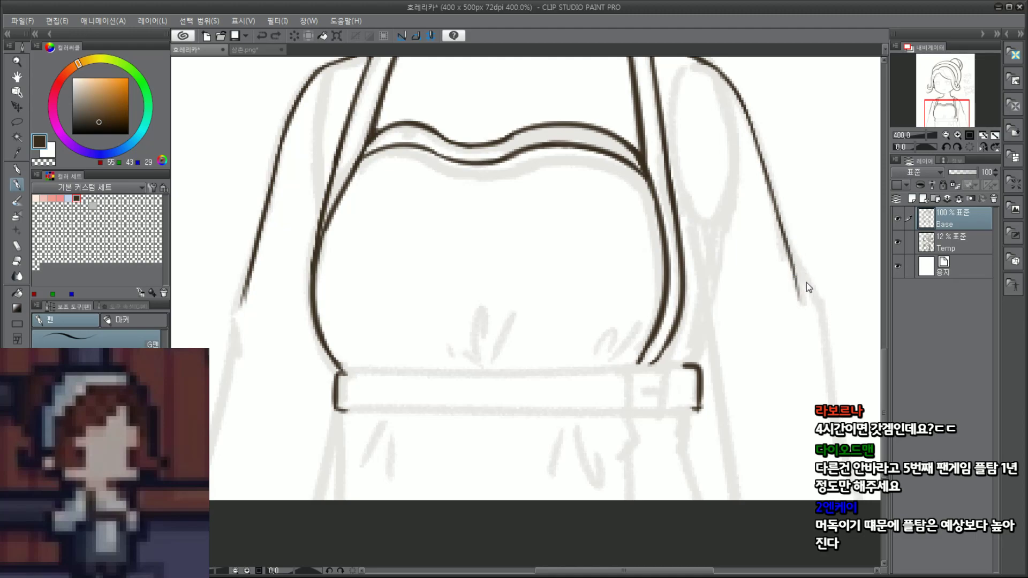
{"action": "mouse_move", "coordinate": [792, 264]}
{"action": "left_mouse_down"}
{"action": "mouse_move", "coordinate": [821, 304]}
{"action": "mouse_move", "coordinate": [824, 404]}
{"action": "left_mouse_up"}
{"action": "key", "text": "ctrl+z"}
{"action": "left_click_drag", "start_coordinate": [952, 114], "coordinate": [953, 119]}
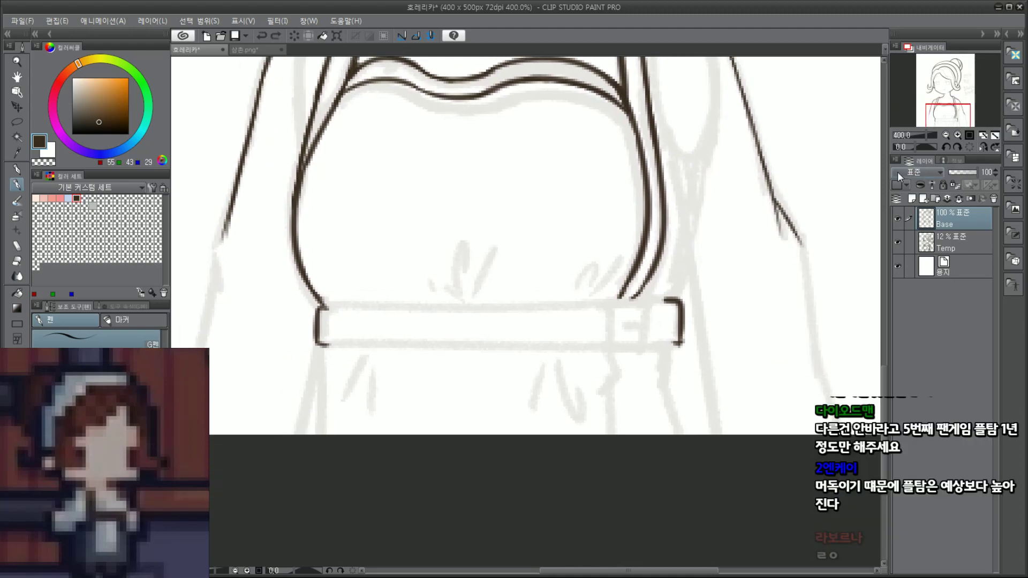
{"action": "left_click_drag", "start_coordinate": [800, 243], "coordinate": [808, 401]}
{"action": "key", "text": "ctrl+z"}
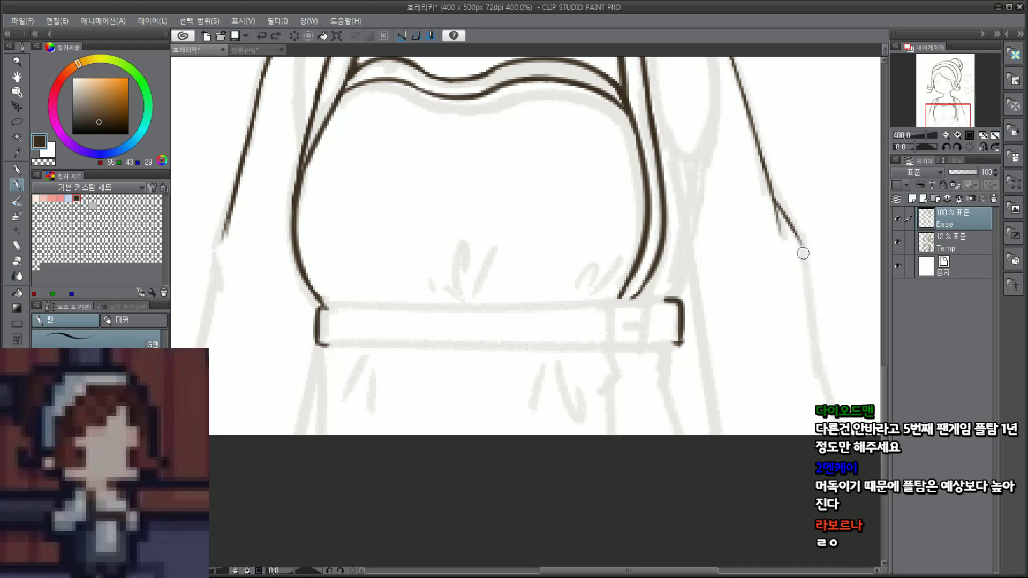
{"action": "key", "text": "ctrl+z"}
{"action": "left_click_drag", "start_coordinate": [779, 209], "coordinate": [836, 400]}
{"action": "key", "text": "ctrl+z"}
{"action": "left_click_drag", "start_coordinate": [781, 211], "coordinate": [838, 407]}
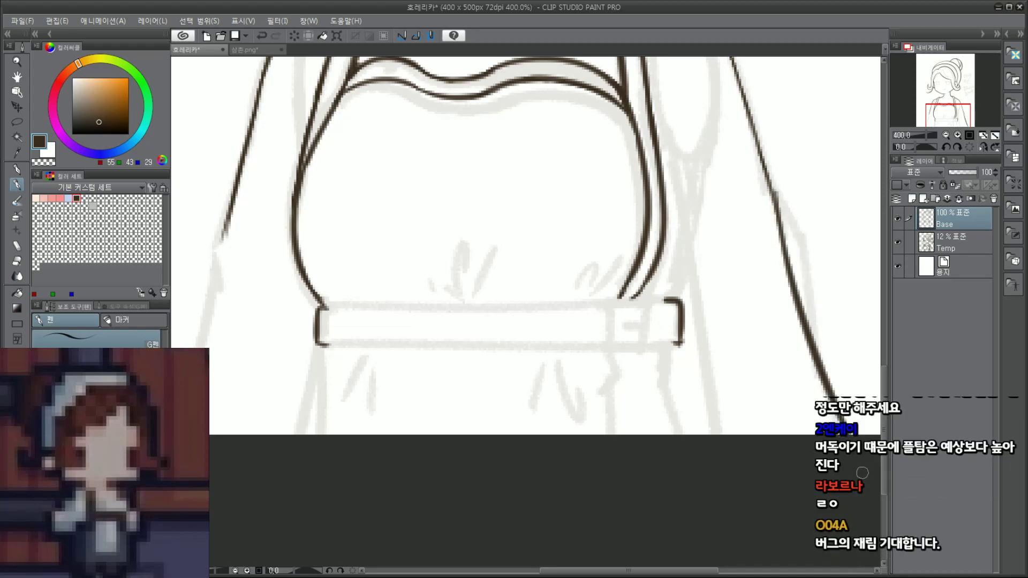
{"action": "key", "text": "ctrl+z"}
Step: Ink the left forearm's outer line down to the canvas's lower edge, plus a narrow U-shaped fold hanging from the elbow
{"action": "left_click_drag", "start_coordinate": [953, 119], "coordinate": [949, 116]}
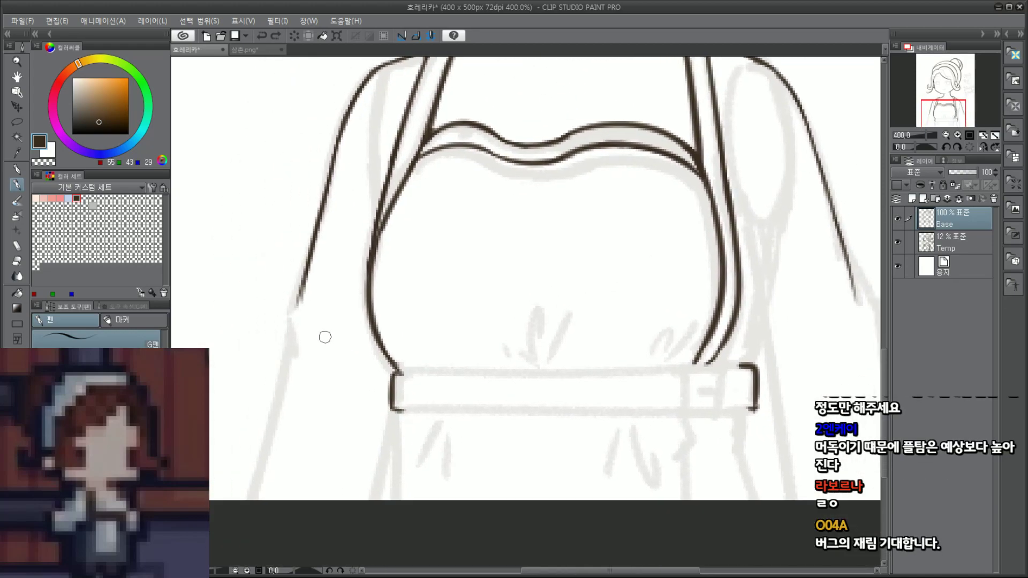
{"action": "mouse_move", "coordinate": [307, 277]}
{"action": "left_mouse_down"}
{"action": "mouse_move", "coordinate": [303, 422]}
{"action": "mouse_move", "coordinate": [246, 509]}
{"action": "left_mouse_up"}
{"action": "key", "text": "ctrl+z"}
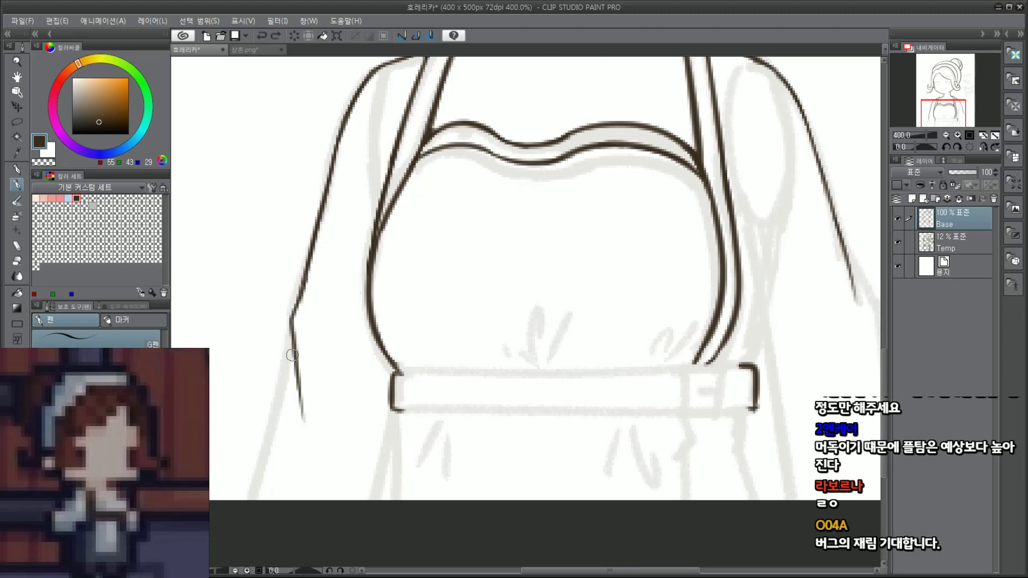
{"action": "left_click_drag", "start_coordinate": [293, 338], "coordinate": [238, 524]}
{"action": "key", "text": "ctrl+z"}
{"action": "left_click_drag", "start_coordinate": [293, 337], "coordinate": [234, 502]}
{"action": "key", "text": "ctrl+z"}
{"action": "mouse_move", "coordinate": [317, 477]}
{"action": "left_mouse_down"}
{"action": "mouse_move", "coordinate": [346, 426]}
{"action": "mouse_move", "coordinate": [320, 485]}
{"action": "mouse_move", "coordinate": [329, 391]}
{"action": "left_mouse_up"}
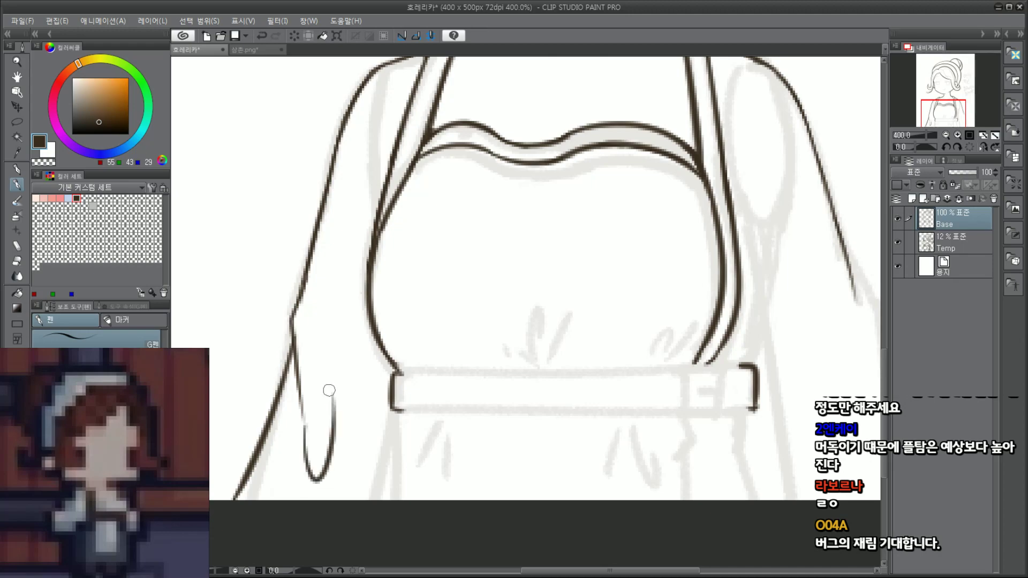
Step: Extend the right arm's outer line in one smooth, nearly straight stroke down to the canvas's lower edge
{"action": "left_click_drag", "start_coordinate": [926, 115], "coordinate": [937, 116]}
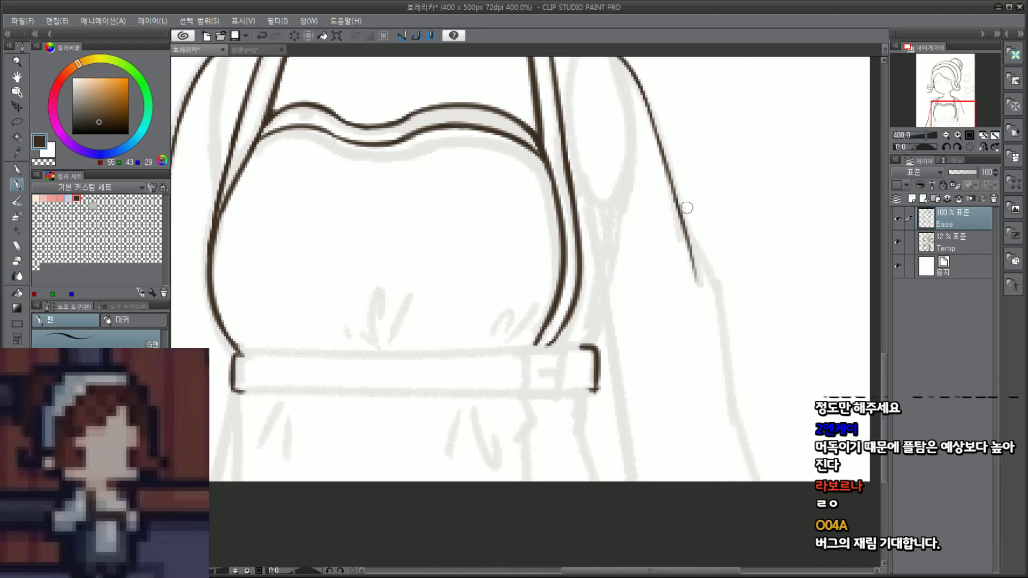
{"action": "left_click_drag", "start_coordinate": [687, 207], "coordinate": [752, 455]}
{"action": "key", "text": "ctrl+z"}
{"action": "mouse_move", "coordinate": [688, 225]}
{"action": "left_mouse_down"}
{"action": "mouse_move", "coordinate": [702, 322]}
{"action": "mouse_move", "coordinate": [760, 479]}
{"action": "left_mouse_up"}
{"action": "key", "text": "ctrl+z"}
{"action": "left_click_drag", "start_coordinate": [688, 246], "coordinate": [755, 480]}
{"action": "scroll", "coordinate": [705, 339], "scroll_direction": "down", "scroll_amount": 3}
{"action": "scroll", "coordinate": [610, 348], "scroll_direction": "up", "scroll_amount": 3}
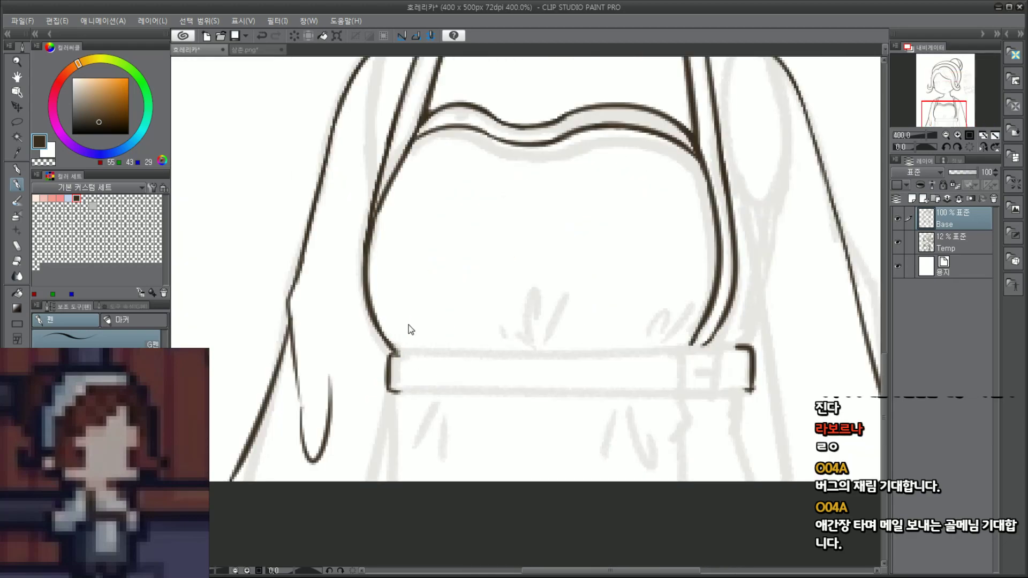
Step: Ink a small curved wisp beside the neck under the curled side lock, mark it with an arrow and "cute", and loop the bun and wisp
{"action": "scroll", "coordinate": [408, 324], "scroll_direction": "down", "scroll_amount": 2}
{"action": "mouse_move", "coordinate": [921, 100]}
{"action": "left_mouse_down"}
{"action": "mouse_move", "coordinate": [915, 80]}
{"action": "mouse_move", "coordinate": [935, 97]}
{"action": "left_mouse_up"}
{"action": "scroll", "coordinate": [523, 218], "scroll_direction": "up", "scroll_amount": 3}
{"action": "mouse_move", "coordinate": [504, 213]}
{"action": "left_mouse_down"}
{"action": "mouse_move", "coordinate": [524, 270]}
{"action": "mouse_move", "coordinate": [533, 251]}
{"action": "mouse_move", "coordinate": [523, 250]}
{"action": "mouse_move", "coordinate": [526, 215]}
{"action": "mouse_move", "coordinate": [517, 266]}
{"action": "left_mouse_up"}
{"action": "key", "text": "ctrl+z"}
{"action": "key", "text": "ctrl+z"}
{"action": "mouse_move", "coordinate": [563, 224]}
{"action": "left_mouse_down"}
{"action": "mouse_move", "coordinate": [563, 250]}
{"action": "mouse_move", "coordinate": [593, 232]}
{"action": "mouse_move", "coordinate": [640, 251]}
{"action": "mouse_move", "coordinate": [670, 243]}
{"action": "mouse_move", "coordinate": [691, 217]}
{"action": "left_mouse_up"}
{"action": "mouse_move", "coordinate": [683, 205]}
{"action": "left_mouse_down"}
{"action": "mouse_move", "coordinate": [681, 238]}
{"action": "mouse_move", "coordinate": [702, 221]}
{"action": "mouse_move", "coordinate": [723, 227]}
{"action": "left_mouse_up"}
{"action": "key", "text": "ctrl+minus"}
{"action": "key", "text": "ctrl+minus"}
{"action": "left_click_drag", "start_coordinate": [954, 97], "coordinate": [954, 89]}
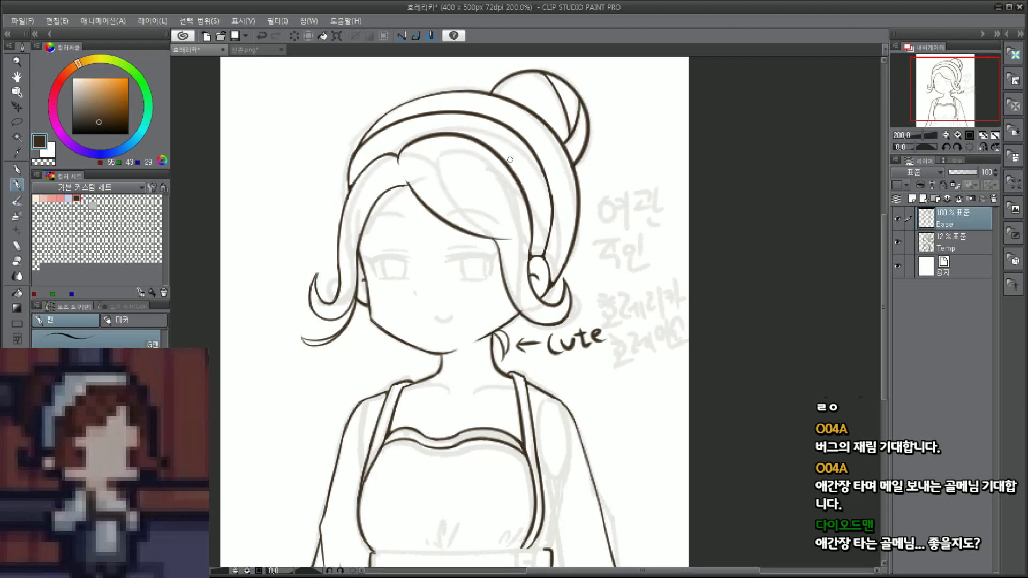
{"action": "mouse_move", "coordinate": [570, 221]}
{"action": "left_mouse_down"}
{"action": "mouse_move", "coordinate": [530, 67]}
{"action": "mouse_move", "coordinate": [546, 252]}
{"action": "left_mouse_up"}
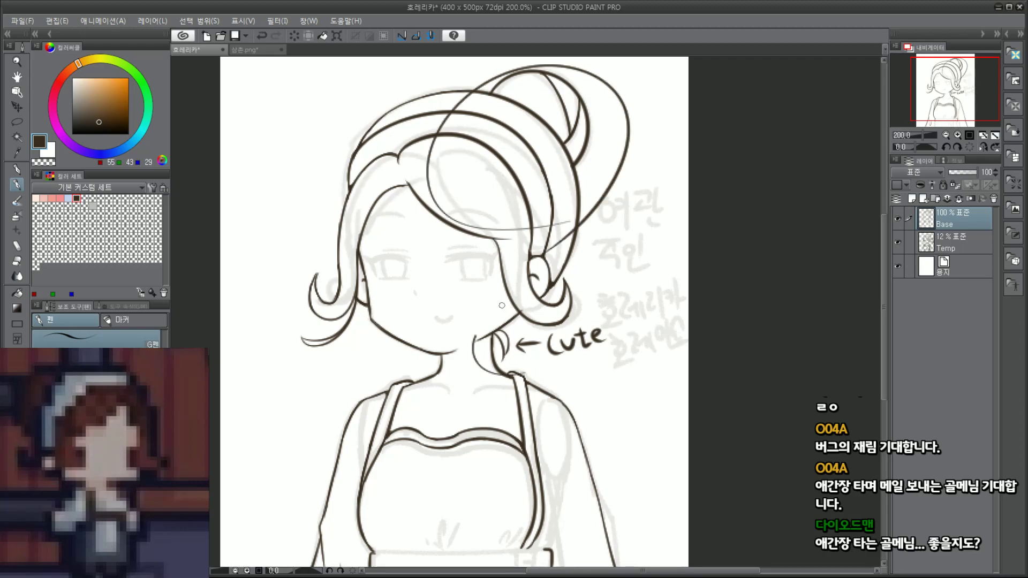
{"action": "left_click_drag", "start_coordinate": [502, 306], "coordinate": [498, 401]}
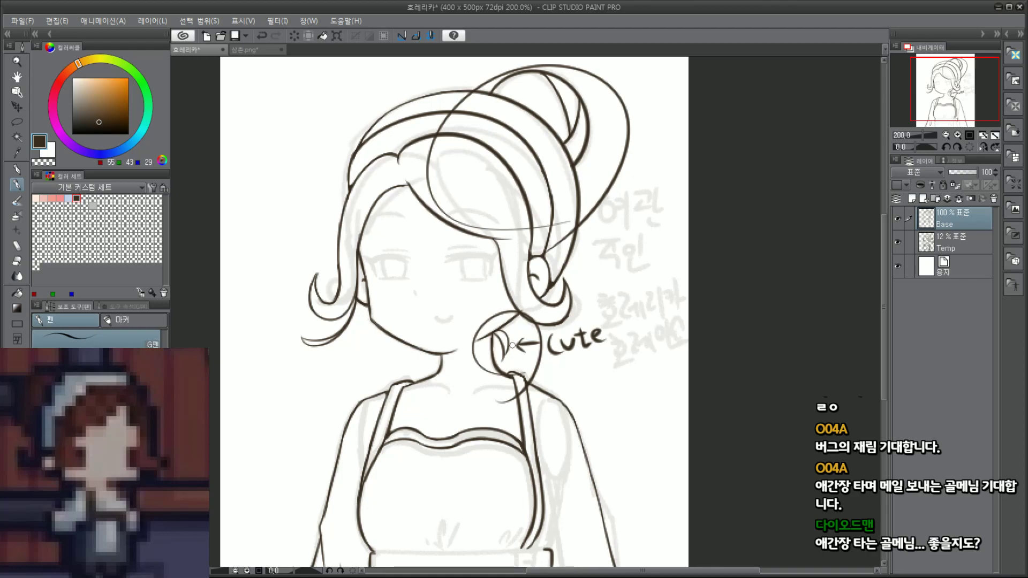
Step: Undo the loops, the "cute" lettering, the arrow and the wisp beside the neck
{"action": "key", "text": "ctrl+z"}
{"action": "key", "text": "ctrl+z"}
{"action": "key", "text": "ctrl+z"}
{"action": "key", "text": "ctrl+z"}
{"action": "key", "text": "ctrl+z"}
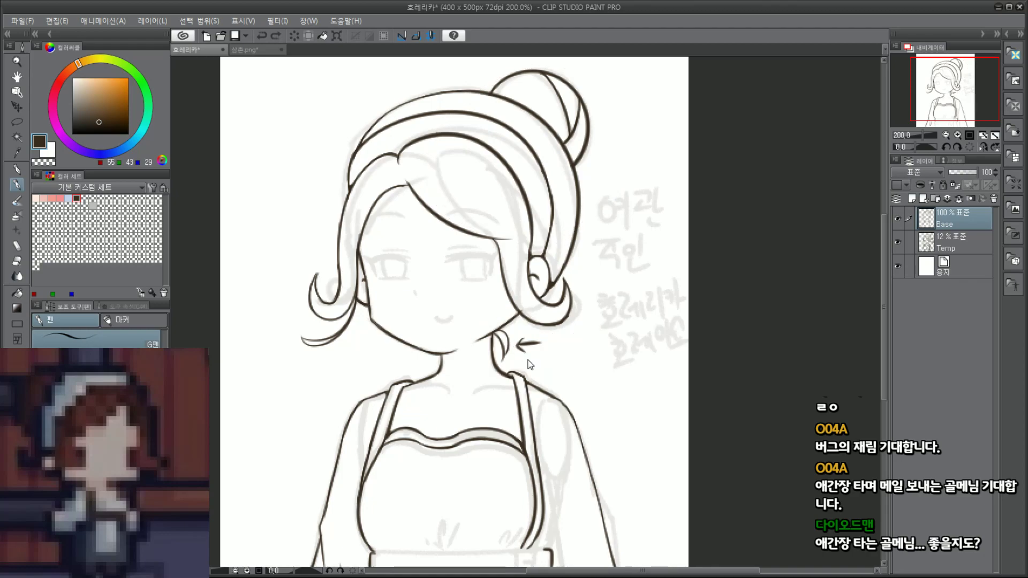
{"action": "scroll", "coordinate": [533, 364], "scroll_direction": "up", "scroll_amount": 4}
{"action": "key", "text": "ctrl+z"}
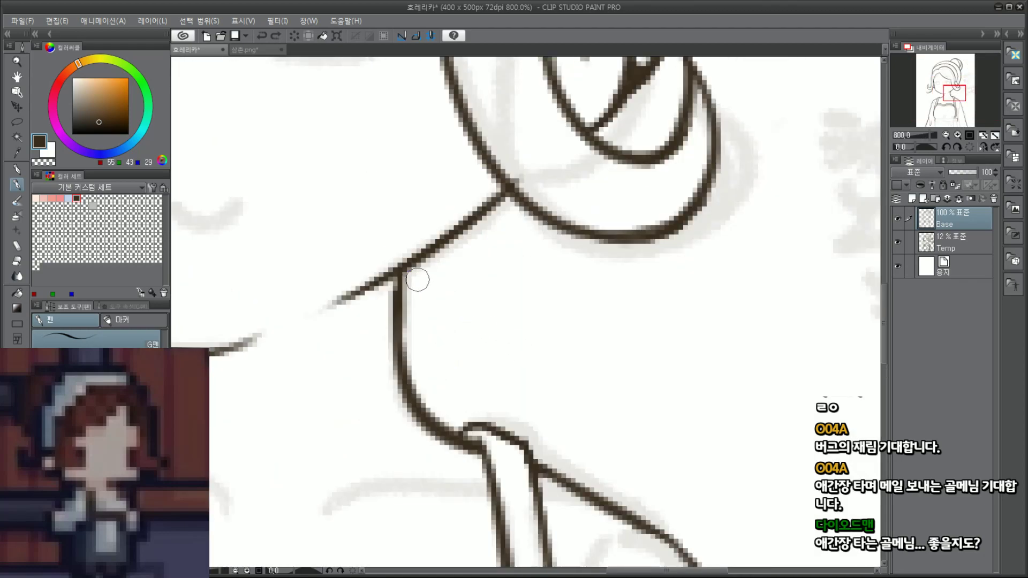
Step: Ink a small crescent-shaped lock of hair from the jawline down beside the neck, using two curves that meet in a point
{"action": "left_click_drag", "start_coordinate": [413, 273], "coordinate": [440, 395]}
{"action": "key", "text": "ctrl+z"}
{"action": "key", "text": "ctrl+y"}
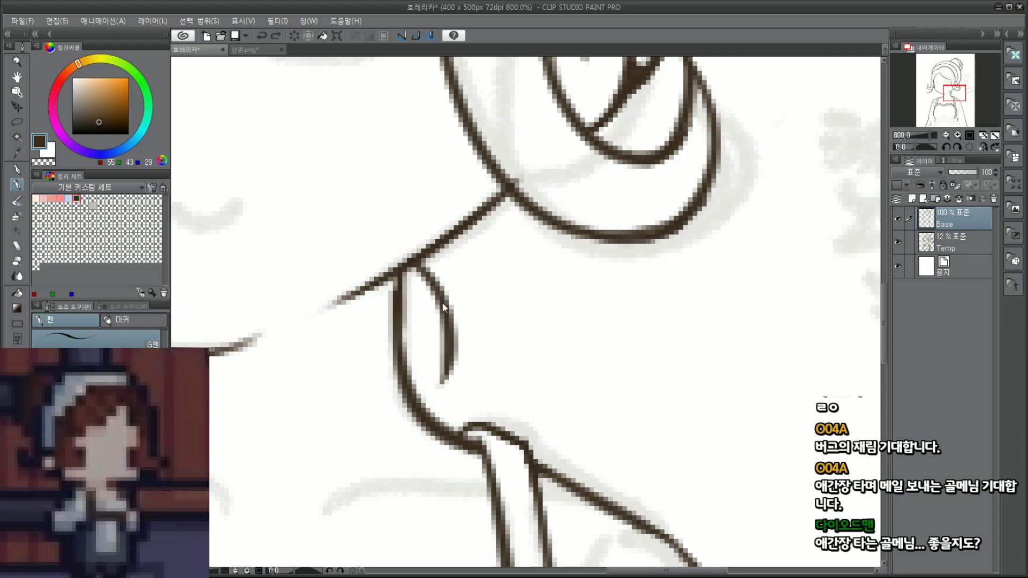
{"action": "key", "text": "ctrl+z"}
{"action": "mouse_move", "coordinate": [412, 272]}
{"action": "left_mouse_down"}
{"action": "mouse_move", "coordinate": [444, 392]}
{"action": "mouse_move", "coordinate": [487, 326]}
{"action": "mouse_move", "coordinate": [446, 407]}
{"action": "left_mouse_up"}
{"action": "key", "text": "ctrl+z"}
{"action": "left_click_drag", "start_coordinate": [453, 368], "coordinate": [442, 408]}
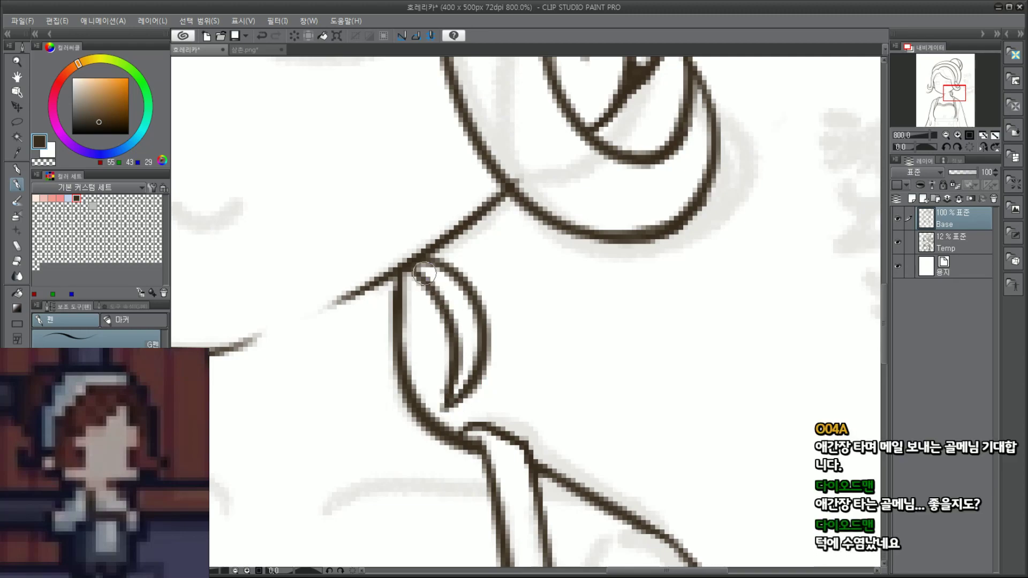
{"action": "scroll", "coordinate": [437, 266], "scroll_direction": "down", "scroll_amount": 4}
{"action": "scroll", "coordinate": [387, 285], "scroll_direction": "up", "scroll_amount": 4}
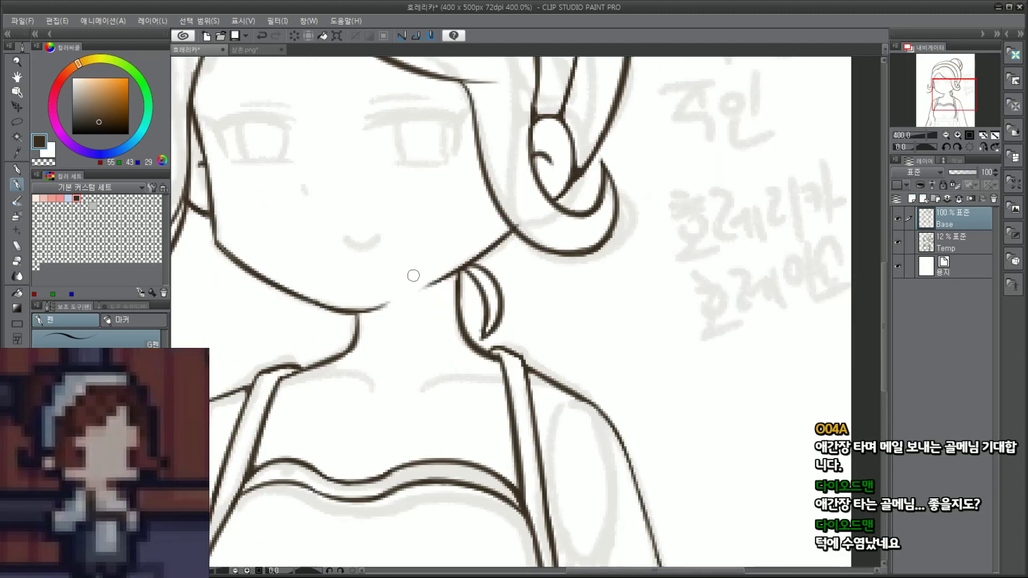
Step: Undo the hair curl strokes beside the neck and redraw the curl's inner curve starting from the jawline
{"action": "key", "text": "ctrl+z"}
{"action": "key", "text": "ctrl+z"}
{"action": "key", "text": "ctrl+z"}
{"action": "key", "text": "ctrl+z"}
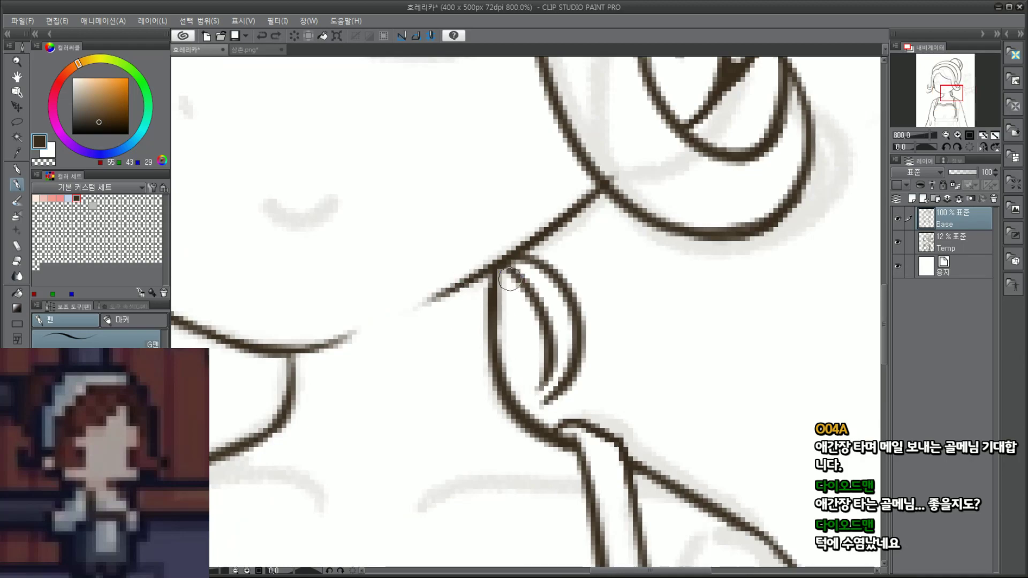
{"action": "mouse_move", "coordinate": [502, 275]}
{"action": "left_mouse_down"}
{"action": "mouse_move", "coordinate": [543, 356]}
{"action": "mouse_move", "coordinate": [521, 284]}
{"action": "mouse_move", "coordinate": [533, 398]}
{"action": "left_mouse_up"}
{"action": "key", "text": "ctrl+z"}
{"action": "key", "text": "ctrl+z"}
{"action": "mouse_move", "coordinate": [517, 256]}
{"action": "left_mouse_down"}
{"action": "mouse_move", "coordinate": [535, 406]}
{"action": "mouse_move", "coordinate": [527, 415]}
{"action": "left_mouse_up"}
{"action": "key", "text": "ctrl+z"}
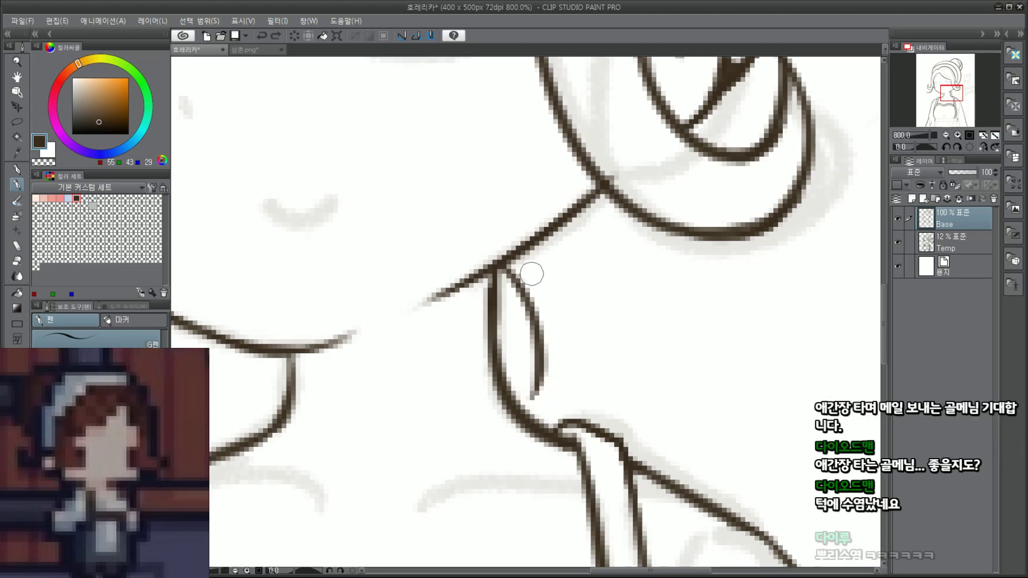
Step: Draw the curl's outer curve beside the neck and join it to the inner curve in a pointed tip
{"action": "mouse_move", "coordinate": [519, 257]}
{"action": "left_mouse_down"}
{"action": "mouse_move", "coordinate": [534, 394]}
{"action": "mouse_move", "coordinate": [540, 368]}
{"action": "left_mouse_up"}
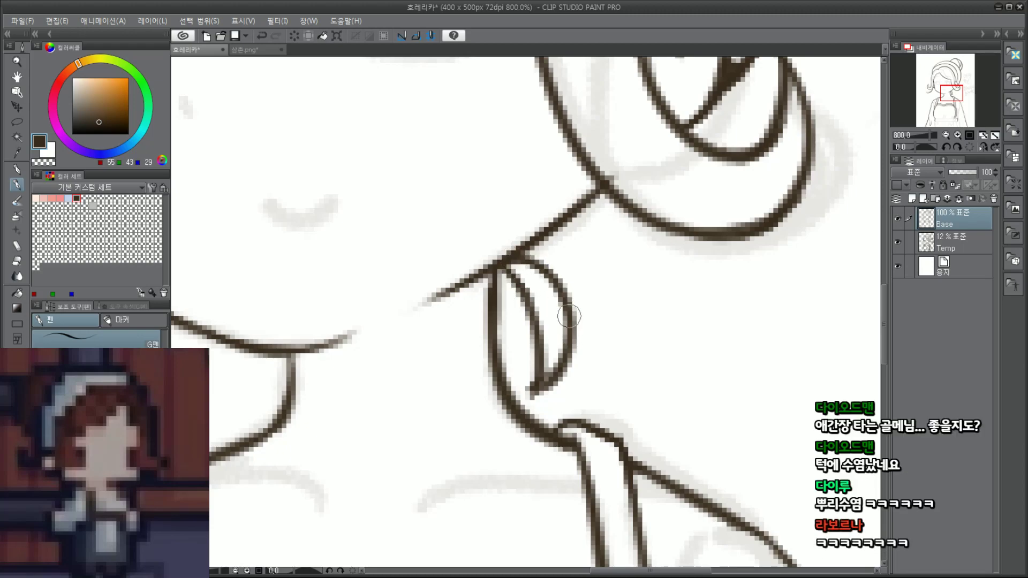
{"action": "left_click_drag", "start_coordinate": [509, 274], "coordinate": [537, 340]}
{"action": "mouse_move", "coordinate": [526, 295]}
{"action": "left_mouse_down"}
{"action": "mouse_move", "coordinate": [541, 393]}
{"action": "mouse_move", "coordinate": [529, 397]}
{"action": "left_mouse_up"}
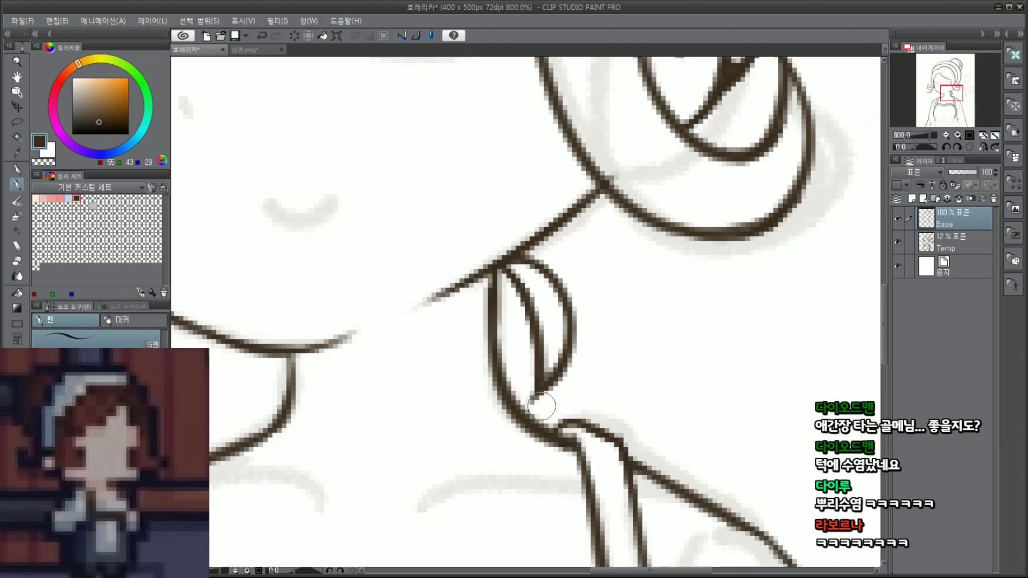
Step: Ink the belt's upper edge as one straight line between its two end pieces, retrying the stroke until it fits the sketch
{"action": "scroll", "coordinate": [572, 271], "scroll_direction": "down", "scroll_amount": 3}
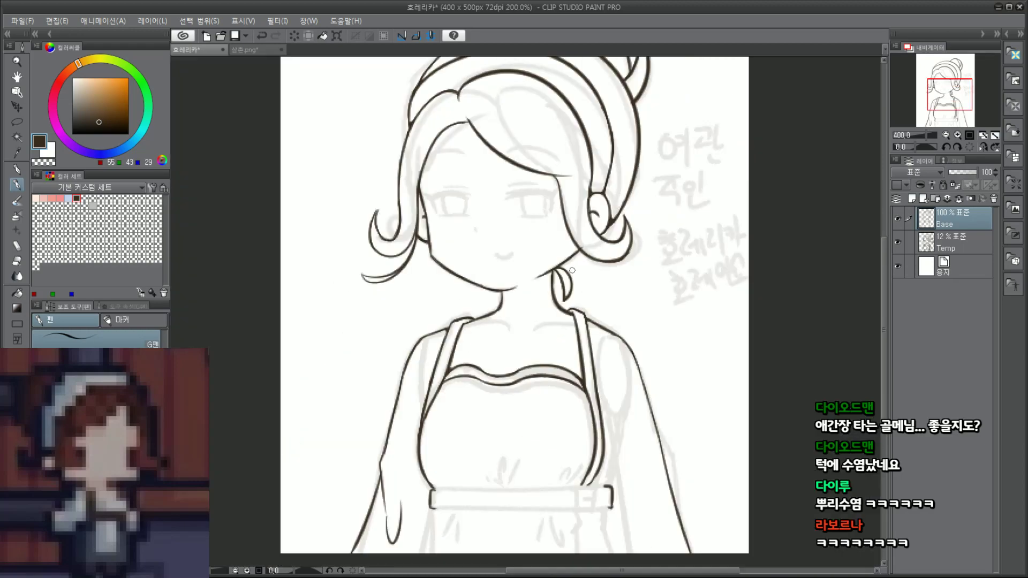
{"action": "scroll", "coordinate": [572, 271], "scroll_direction": "down", "scroll_amount": 1}
{"action": "scroll", "coordinate": [396, 334], "scroll_direction": "up", "scroll_amount": 3}
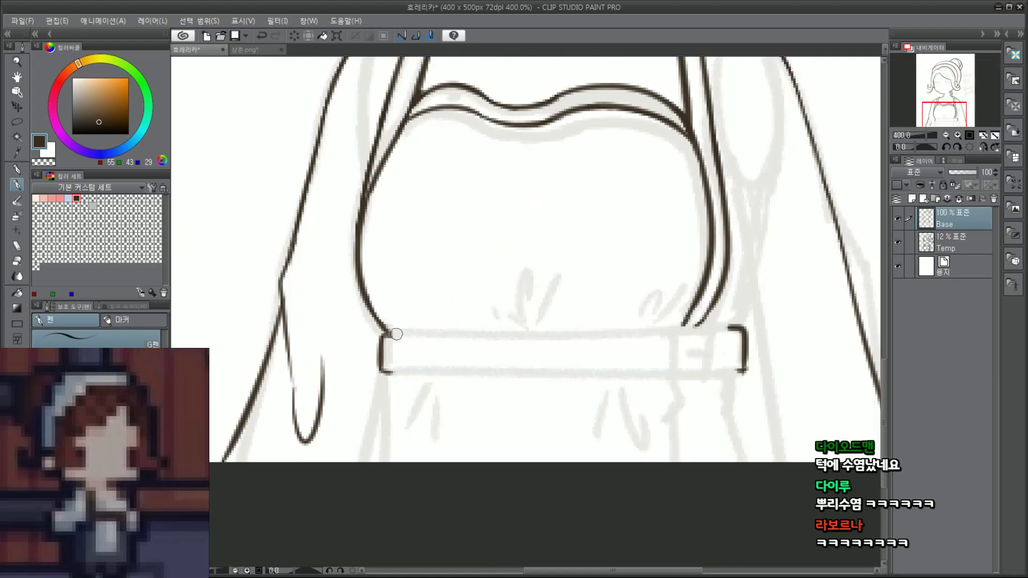
{"action": "left_click_drag", "start_coordinate": [385, 333], "coordinate": [731, 328]}
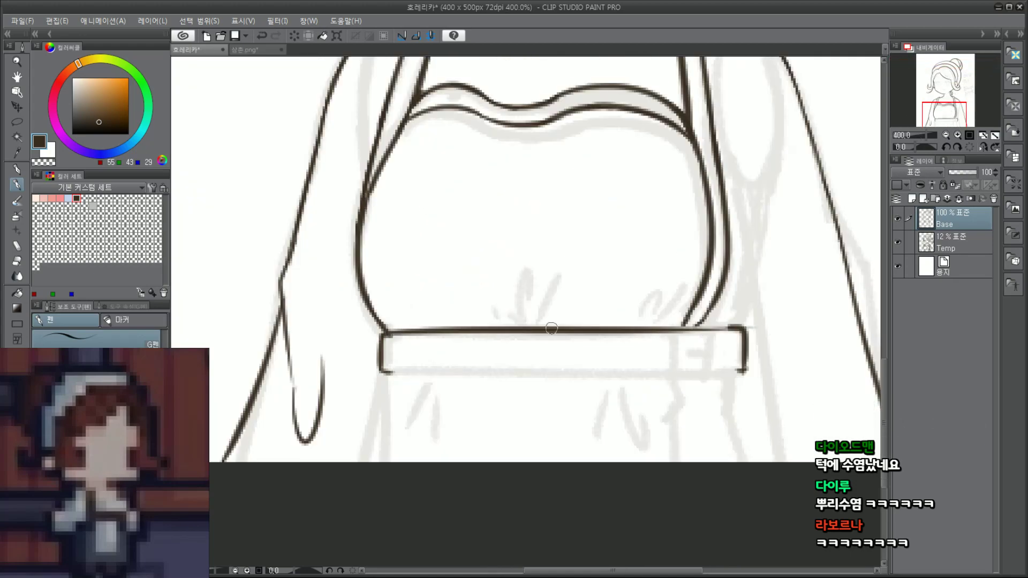
{"action": "key", "text": "ctrl+z"}
{"action": "left_click_drag", "start_coordinate": [382, 334], "coordinate": [779, 317]}
{"action": "key", "text": "ctrl+z"}
{"action": "left_click_drag", "start_coordinate": [383, 335], "coordinate": [779, 324]}
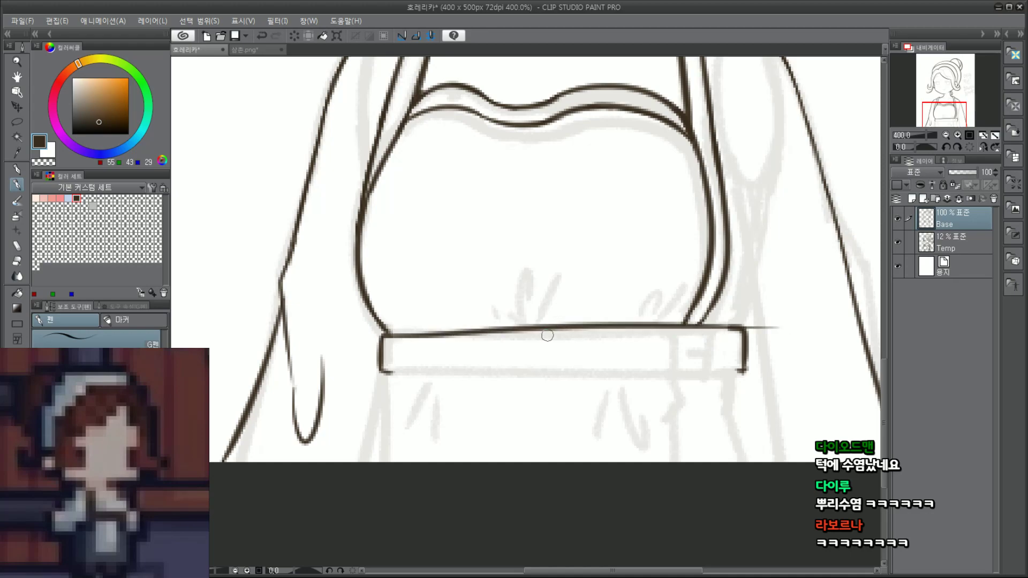
{"action": "key", "text": "ctrl+z"}
{"action": "left_click_drag", "start_coordinate": [383, 336], "coordinate": [765, 327]}
{"action": "key", "text": "ctrl+z"}
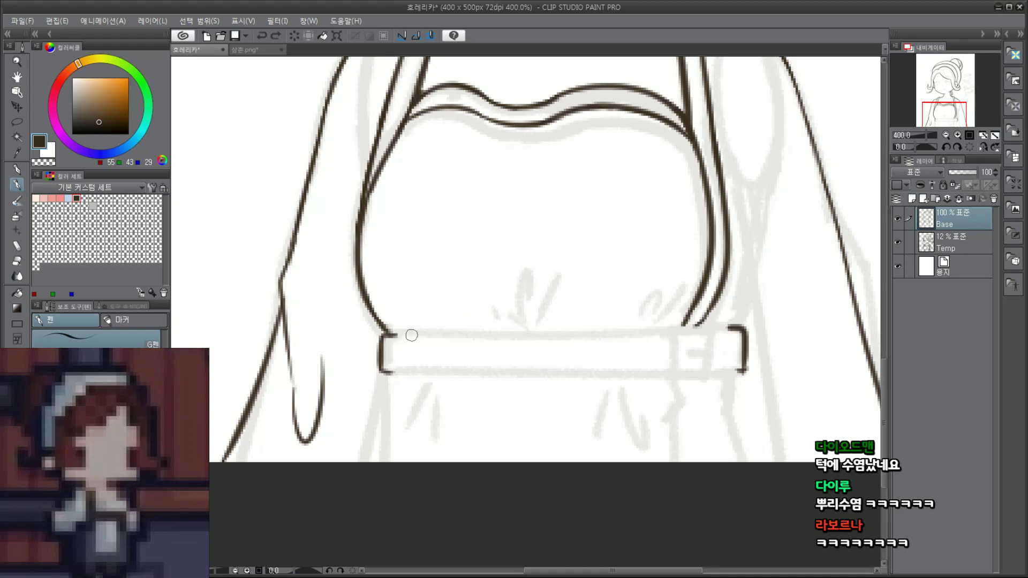
{"action": "left_click_drag", "start_coordinate": [384, 336], "coordinate": [771, 328]}
Step: Ink the belt's lower edge as a straight line joining its two ends, redoing the stroke until it sits evenly
{"action": "mouse_move", "coordinate": [381, 373]}
{"action": "left_mouse_down"}
{"action": "mouse_move", "coordinate": [777, 378]}
{"action": "mouse_move", "coordinate": [402, 374]}
{"action": "mouse_move", "coordinate": [757, 358]}
{"action": "left_mouse_up"}
{"action": "key", "text": "ctrl+z"}
{"action": "key", "text": "ctrl+z"}
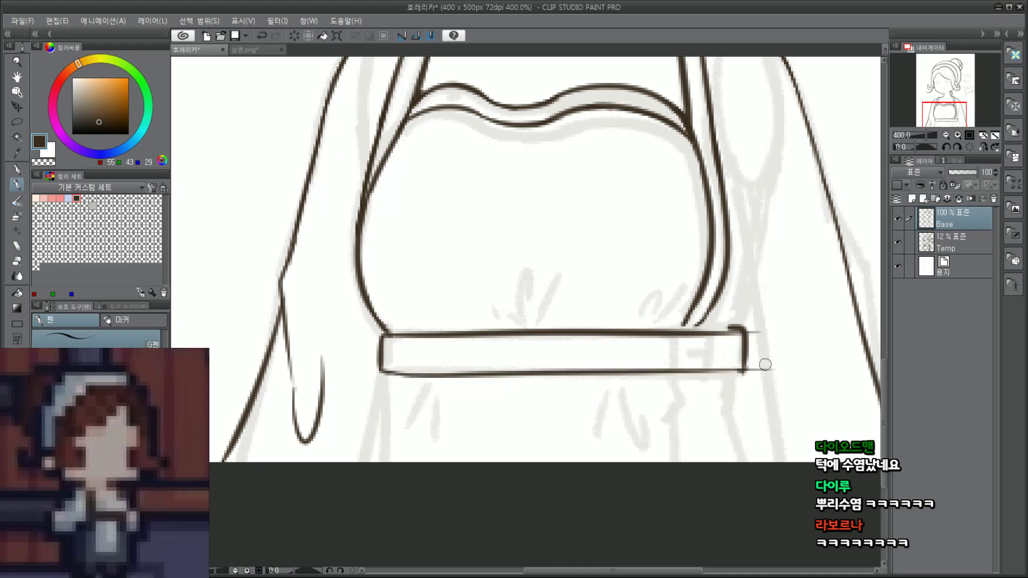
{"action": "key", "text": "ctrl+z"}
{"action": "left_click_drag", "start_coordinate": [383, 370], "coordinate": [809, 363]}
{"action": "key", "text": "ctrl+z"}
{"action": "left_click_drag", "start_coordinate": [384, 370], "coordinate": [822, 376]}
{"action": "key", "text": "ctrl+z"}
{"action": "left_click_drag", "start_coordinate": [389, 371], "coordinate": [815, 375]}
{"action": "key", "text": "ctrl+z"}
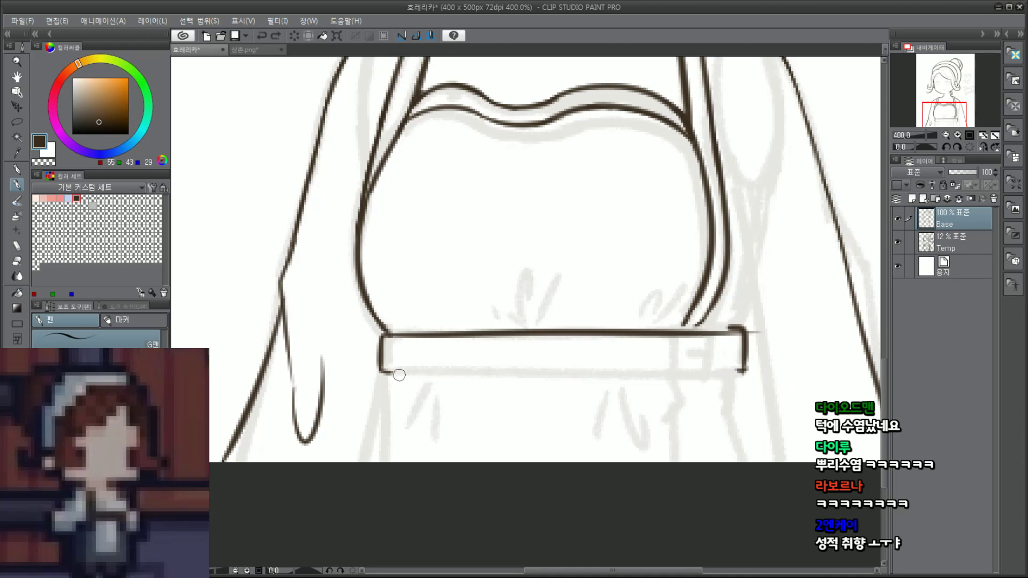
{"action": "left_click_drag", "start_coordinate": [387, 371], "coordinate": [815, 375]}
{"action": "key", "text": "ctrl+z"}
{"action": "left_click_drag", "start_coordinate": [385, 370], "coordinate": [863, 369]}
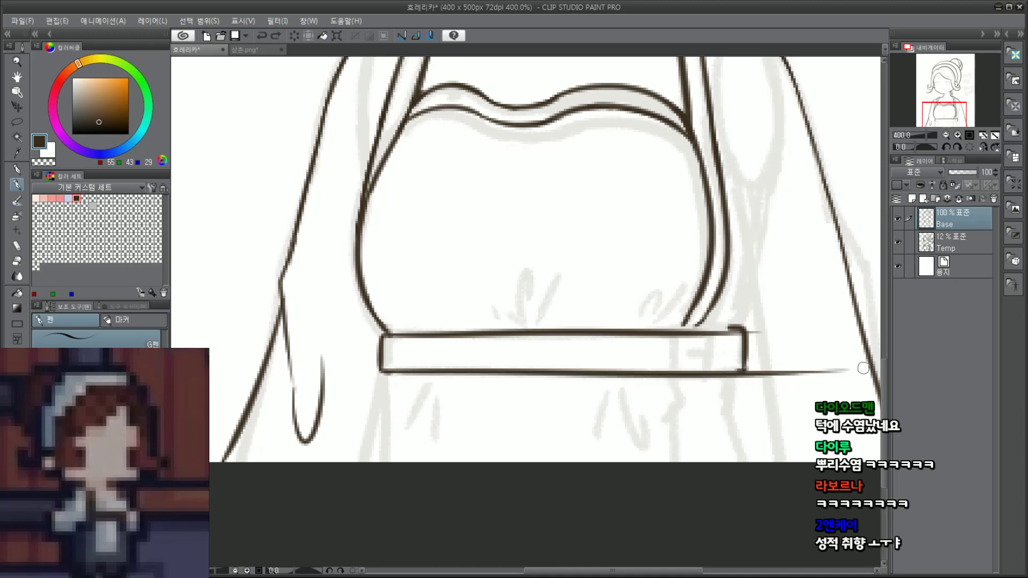
{"action": "key", "text": "ctrl+z"}
{"action": "mouse_move", "coordinate": [379, 369]}
{"action": "left_mouse_down"}
{"action": "mouse_move", "coordinate": [793, 372]}
{"action": "mouse_move", "coordinate": [761, 369]}
{"action": "left_mouse_up"}
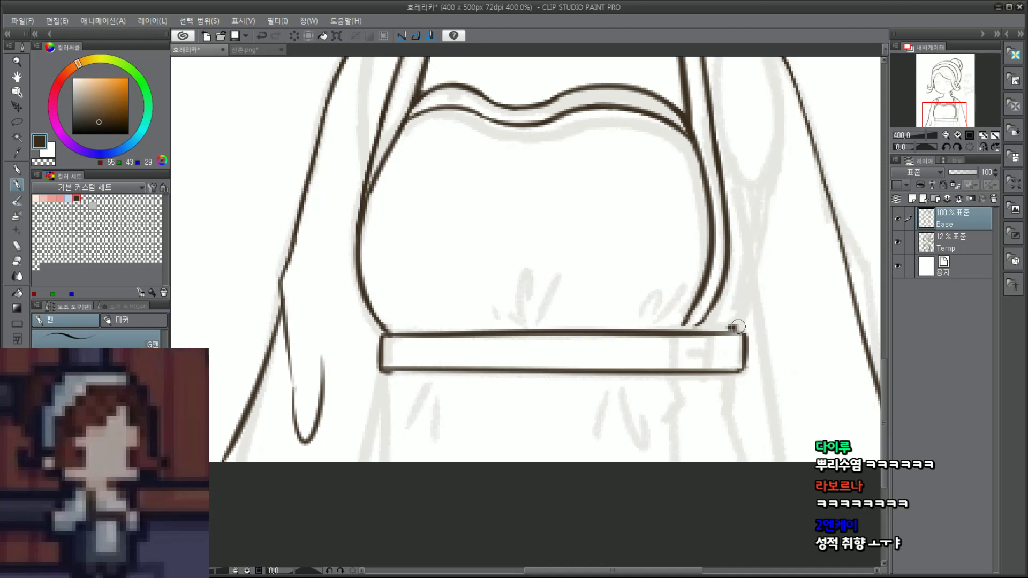
Step: Clean up the belt's left end and redraw its right end with rounded corners joining the upper and lower edges
{"action": "scroll", "coordinate": [415, 381], "scroll_direction": "up", "scroll_amount": 2}
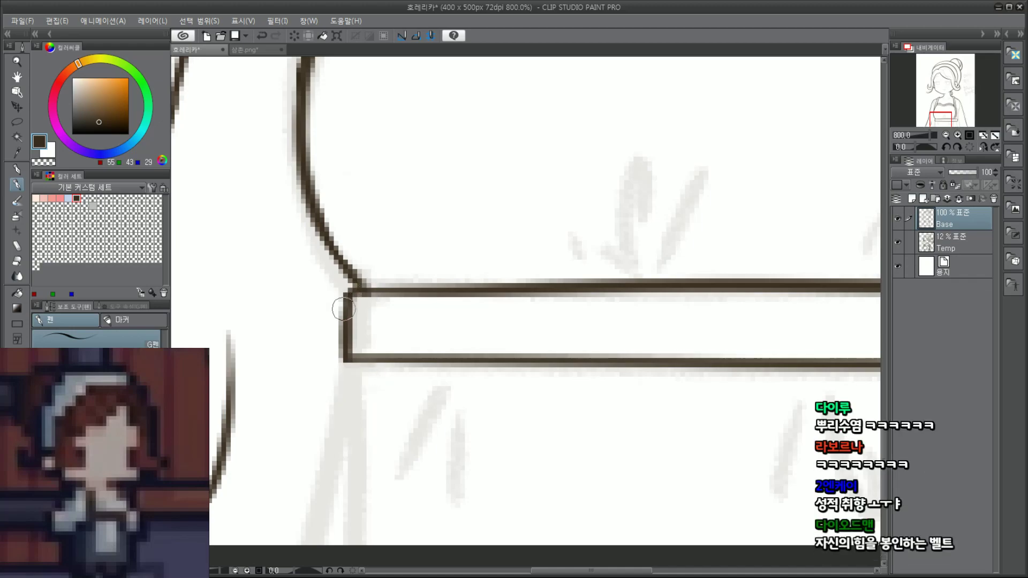
{"action": "left_click_drag", "start_coordinate": [344, 306], "coordinate": [352, 360]}
{"action": "scroll", "coordinate": [357, 354], "scroll_direction": "down", "scroll_amount": 2}
{"action": "left_click_drag", "start_coordinate": [951, 107], "coordinate": [955, 108]}
{"action": "scroll", "coordinate": [607, 341], "scroll_direction": "up", "scroll_amount": 2}
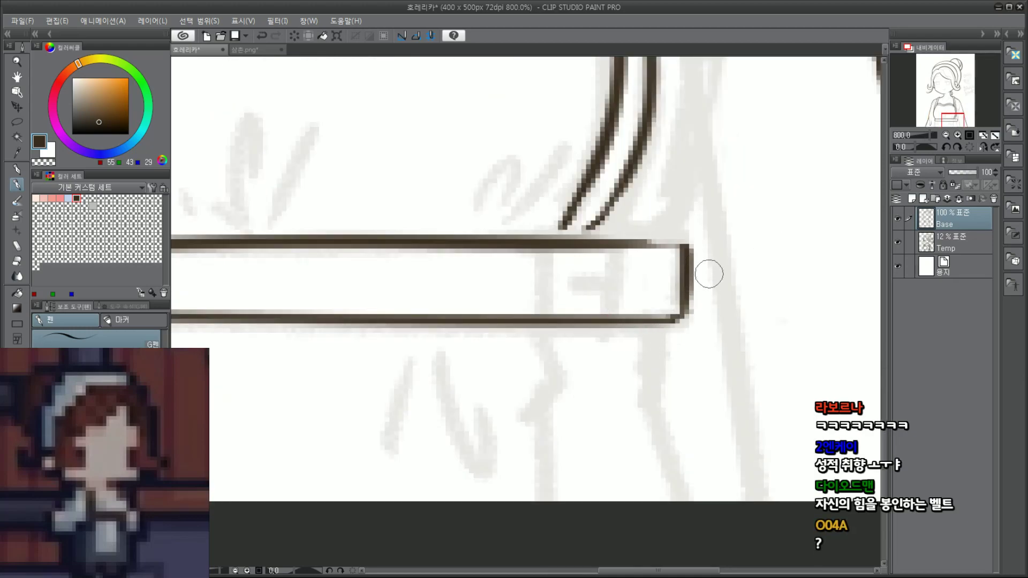
{"action": "left_click_drag", "start_coordinate": [689, 242], "coordinate": [703, 266]}
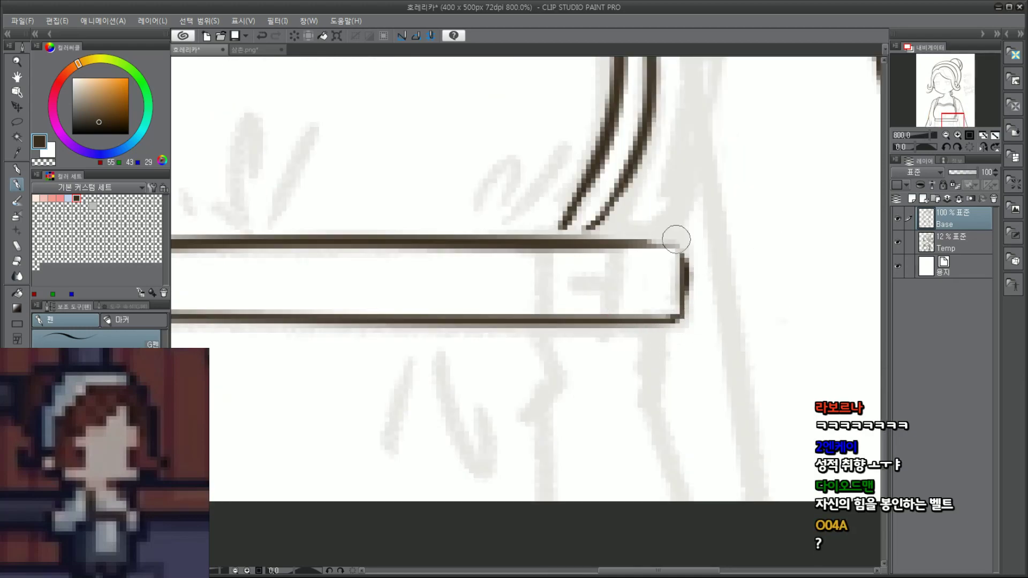
{"action": "left_click_drag", "start_coordinate": [642, 242], "coordinate": [685, 266]}
{"action": "key", "text": "ctrl+z"}
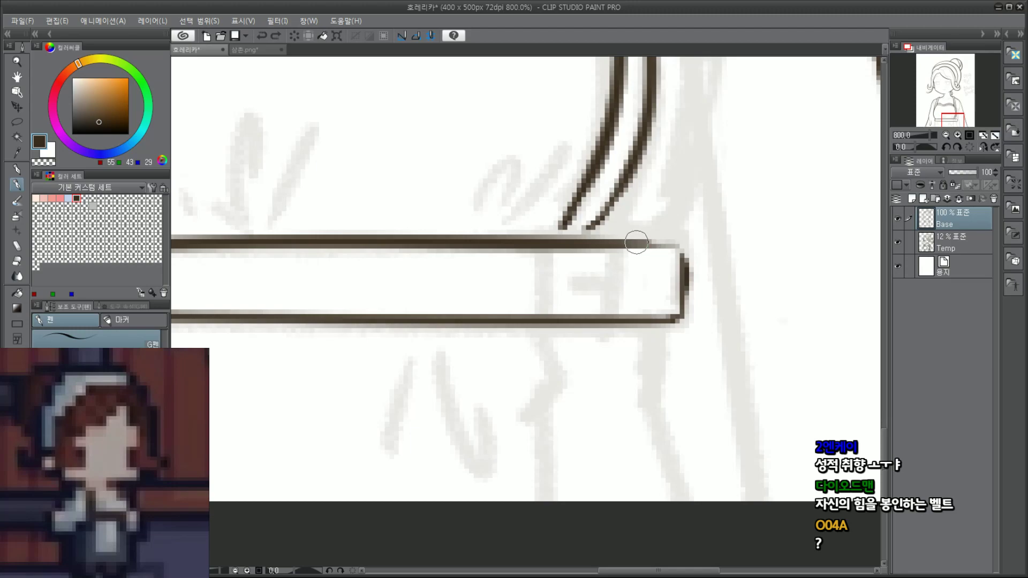
{"action": "mouse_move", "coordinate": [636, 241]}
{"action": "left_mouse_down"}
{"action": "mouse_move", "coordinate": [677, 246]}
{"action": "mouse_move", "coordinate": [687, 318]}
{"action": "mouse_move", "coordinate": [673, 321]}
{"action": "left_mouse_up"}
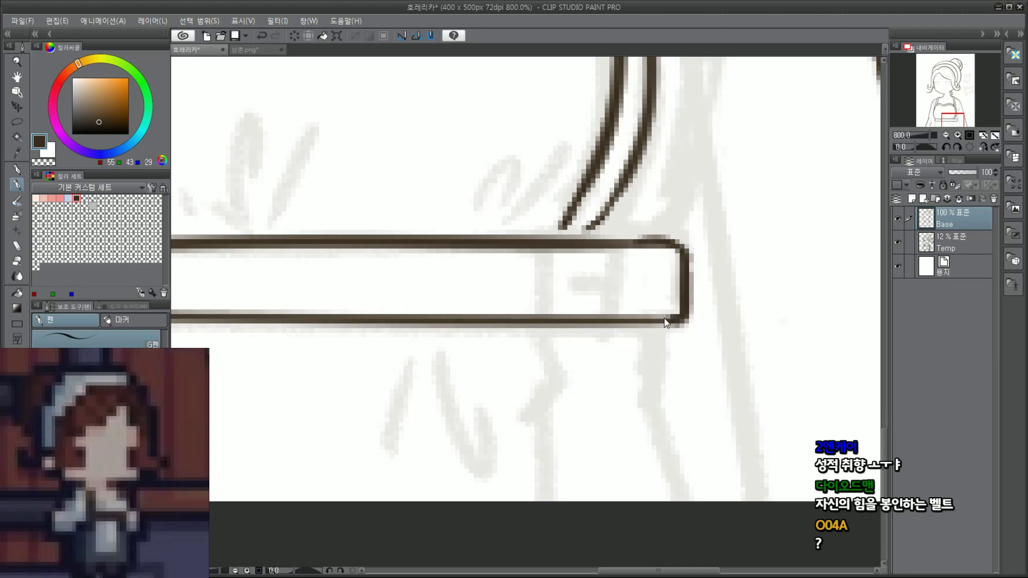
Step: Draw a short curve rising from the belt's upper right corner towards the arm for the waist
{"action": "scroll", "coordinate": [669, 317], "scroll_direction": "down", "scroll_amount": 1}
{"action": "scroll", "coordinate": [872, 127], "scroll_direction": "down", "scroll_amount": 1}
{"action": "left_click_drag", "start_coordinate": [949, 109], "coordinate": [969, 89]}
{"action": "scroll", "coordinate": [619, 260], "scroll_direction": "up", "scroll_amount": 1}
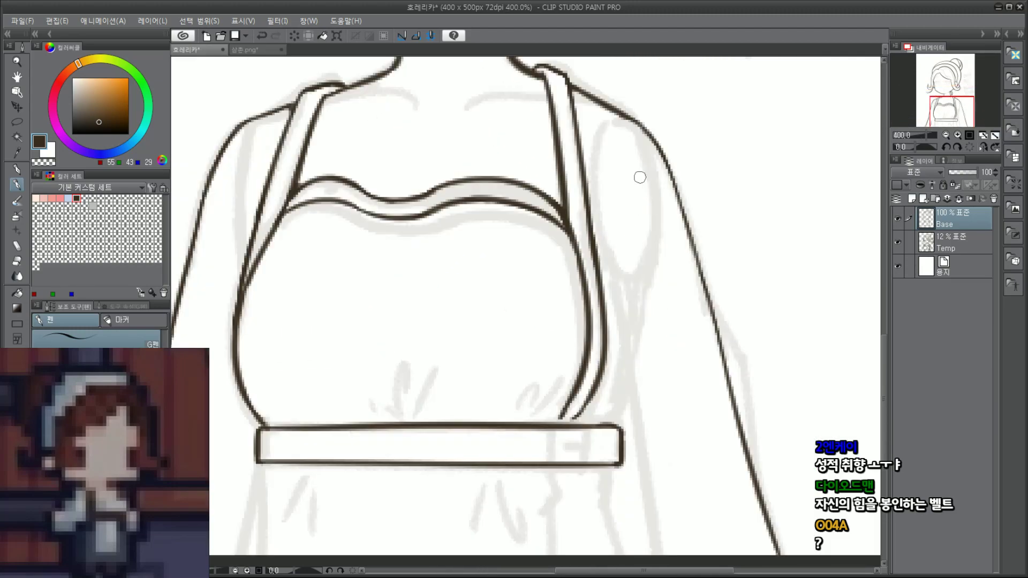
{"action": "mouse_move", "coordinate": [639, 124]}
{"action": "left_mouse_down"}
{"action": "mouse_move", "coordinate": [656, 180]}
{"action": "mouse_move", "coordinate": [623, 378]}
{"action": "left_mouse_up"}
{"action": "key", "text": "ctrl+z"}
{"action": "left_click_drag", "start_coordinate": [654, 234], "coordinate": [605, 423]}
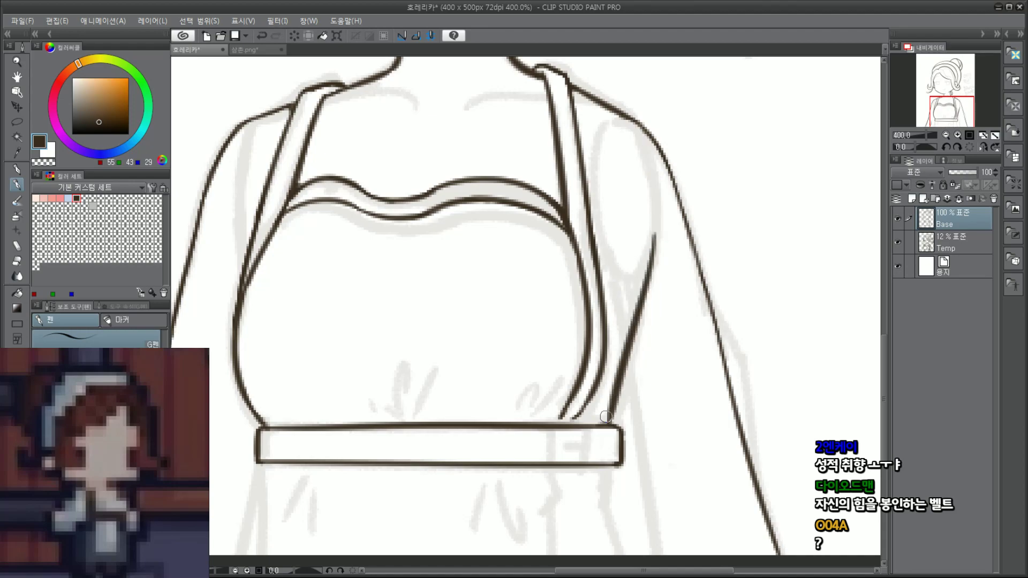
{"action": "key", "text": "ctrl+z"}
{"action": "left_click_drag", "start_coordinate": [625, 375], "coordinate": [616, 429]}
{"action": "key", "text": "ctrl+z"}
{"action": "left_click_drag", "start_coordinate": [628, 395], "coordinate": [606, 426]}
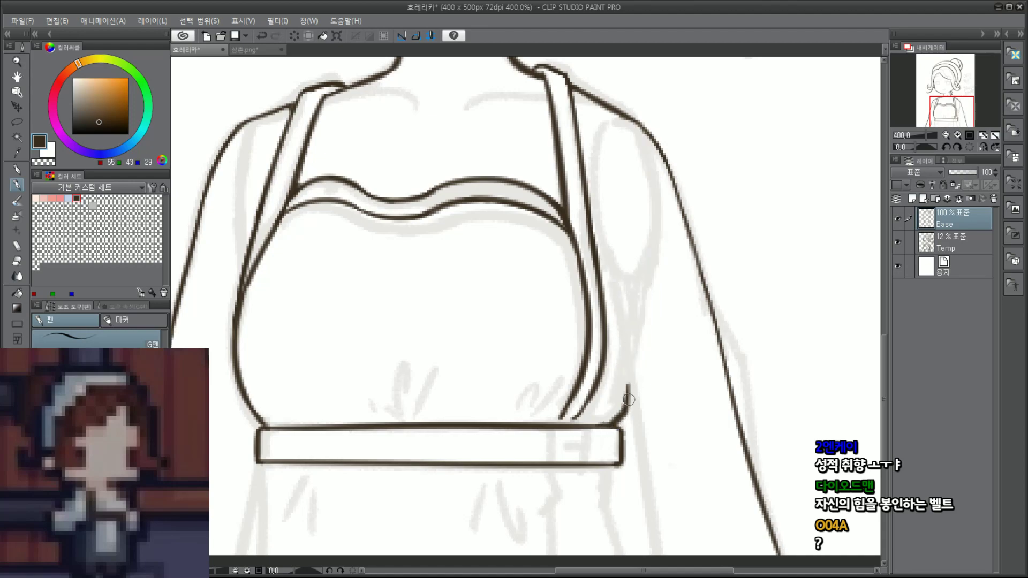
{"action": "key", "text": "ctrl+z"}
{"action": "left_click_drag", "start_coordinate": [629, 387], "coordinate": [620, 415]}
Step: Ink the jagged, folded cloth outline running from the belt's lower right corner down to the canvas edge
{"action": "left_click_drag", "start_coordinate": [931, 107], "coordinate": [931, 116]}
{"action": "key", "text": "ctrl+z"}
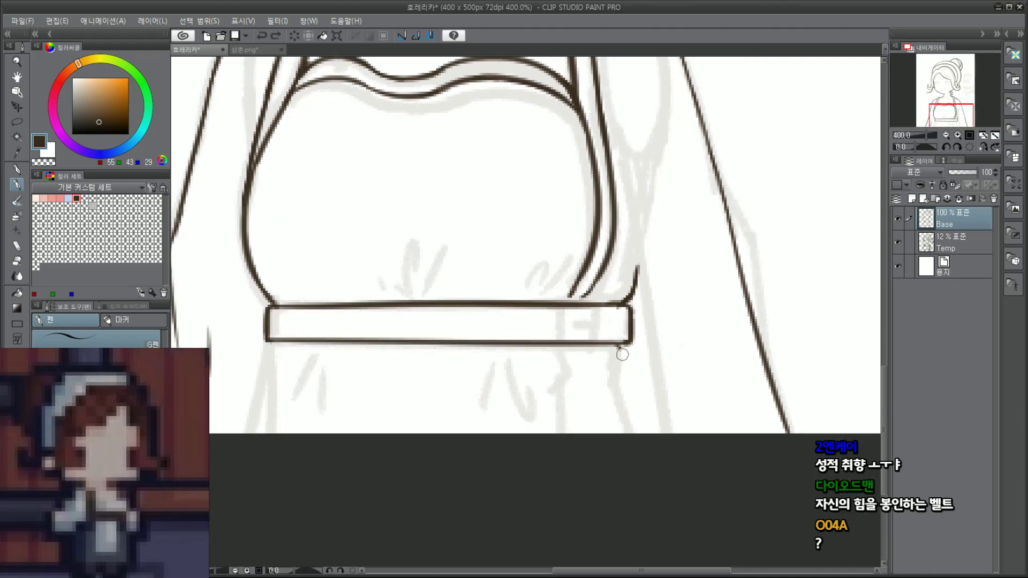
{"action": "left_click_drag", "start_coordinate": [621, 345], "coordinate": [657, 482]}
{"action": "key", "text": "ctrl+z"}
{"action": "left_click_drag", "start_coordinate": [622, 345], "coordinate": [661, 482]}
{"action": "key", "text": "ctrl+z"}
{"action": "key", "text": "ctrl+z"}
{"action": "mouse_move", "coordinate": [647, 168]}
{"action": "left_mouse_down"}
{"action": "mouse_move", "coordinate": [617, 348]}
{"action": "mouse_move", "coordinate": [635, 434]}
{"action": "left_mouse_up"}
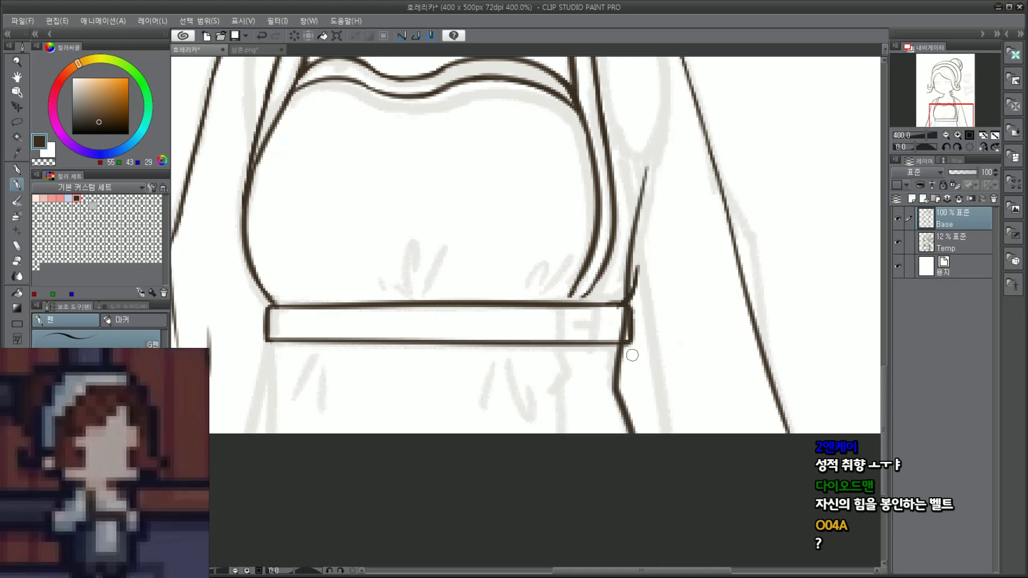
{"action": "key", "text": "ctrl+z"}
{"action": "left_click_drag", "start_coordinate": [620, 345], "coordinate": [615, 388]}
{"action": "left_click_drag", "start_coordinate": [622, 348], "coordinate": [615, 419]}
{"action": "key", "text": "ctrl+z"}
{"action": "mouse_move", "coordinate": [621, 377]}
{"action": "left_mouse_down"}
{"action": "mouse_move", "coordinate": [609, 423]}
{"action": "mouse_move", "coordinate": [636, 446]}
{"action": "mouse_move", "coordinate": [631, 432]}
{"action": "left_mouse_up"}
{"action": "key", "text": "ctrl+z"}
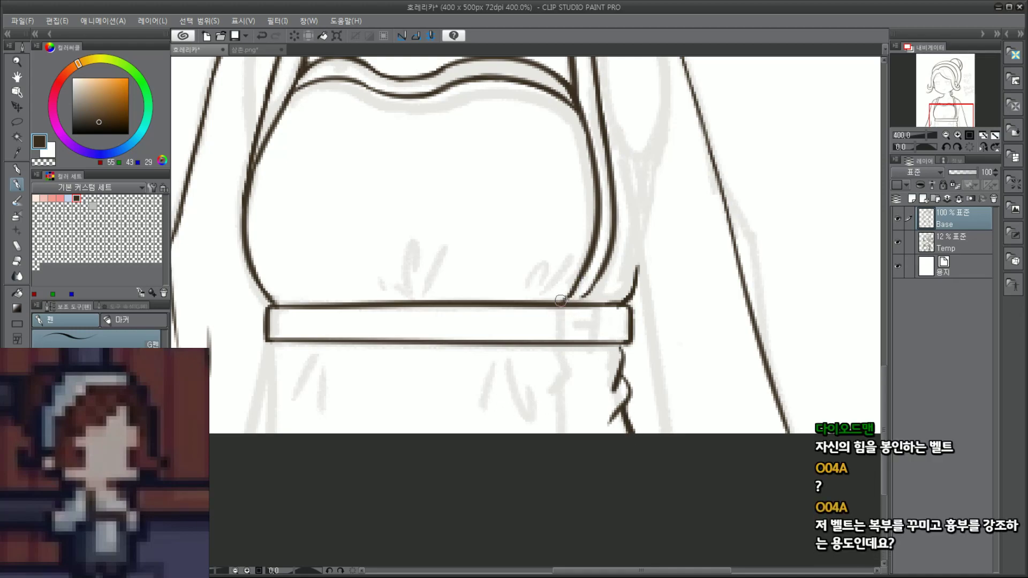
{"action": "scroll", "coordinate": [711, 182], "scroll_direction": "down", "scroll_amount": 2}
{"action": "left_click_drag", "start_coordinate": [564, 151], "coordinate": [558, 237]}
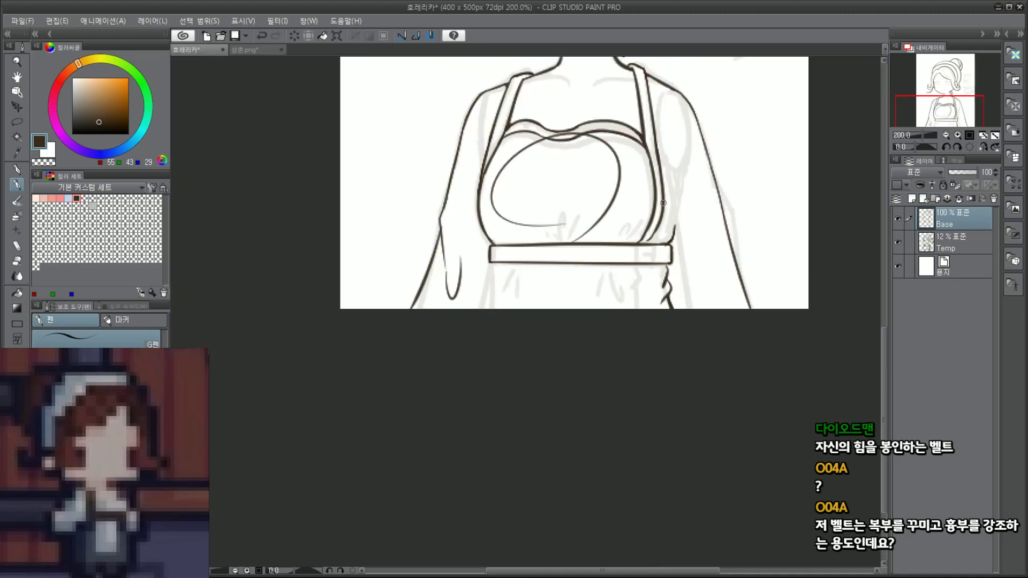
{"action": "key", "text": "ctrl+z"}
{"action": "key", "text": "ctrl+z"}
Step: Draw a second folded cloth line below the belt, inward from the jagged right outline, down to the canvas edge
{"action": "scroll", "coordinate": [653, 190], "scroll_direction": "up", "scroll_amount": 2}
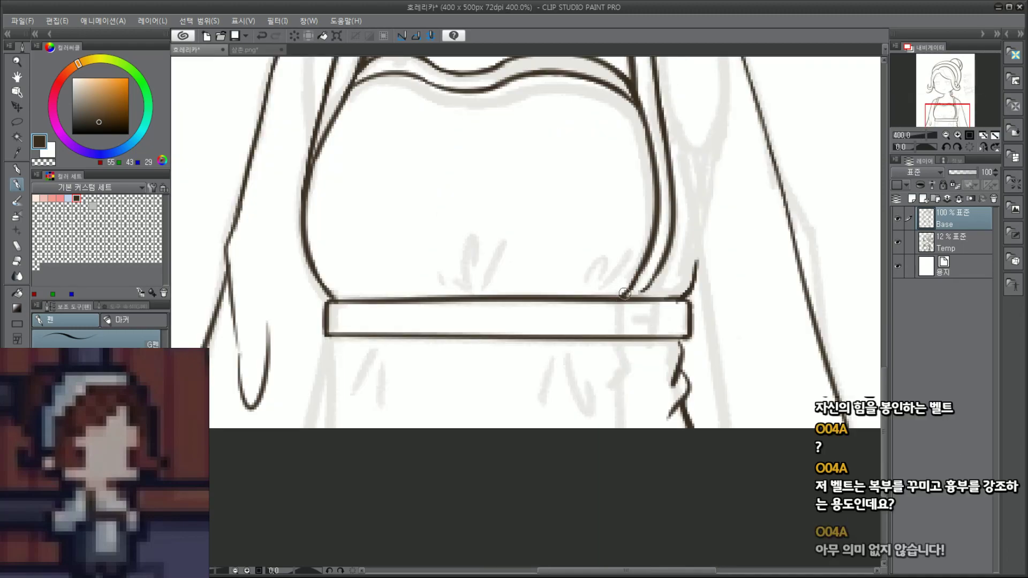
{"action": "mouse_move", "coordinate": [633, 283]}
{"action": "left_mouse_down"}
{"action": "mouse_move", "coordinate": [623, 297]}
{"action": "mouse_move", "coordinate": [626, 467]}
{"action": "left_mouse_up"}
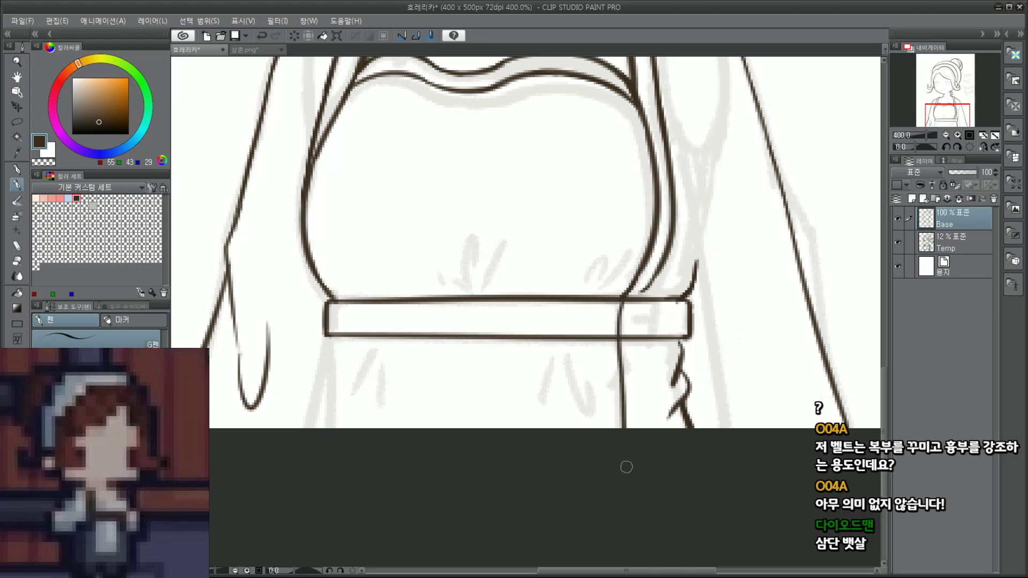
{"action": "key", "text": "ctrl+z"}
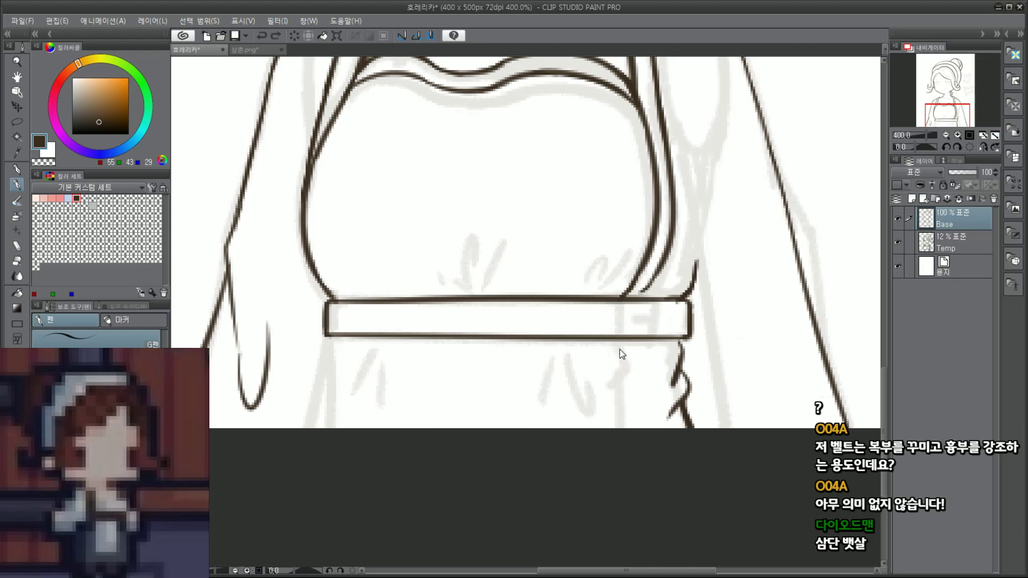
{"action": "mouse_move", "coordinate": [626, 366]}
{"action": "left_mouse_down"}
{"action": "mouse_move", "coordinate": [611, 401]}
{"action": "mouse_move", "coordinate": [622, 428]}
{"action": "left_mouse_up"}
{"action": "key", "text": "ctrl+z"}
{"action": "key", "text": "ctrl+z"}
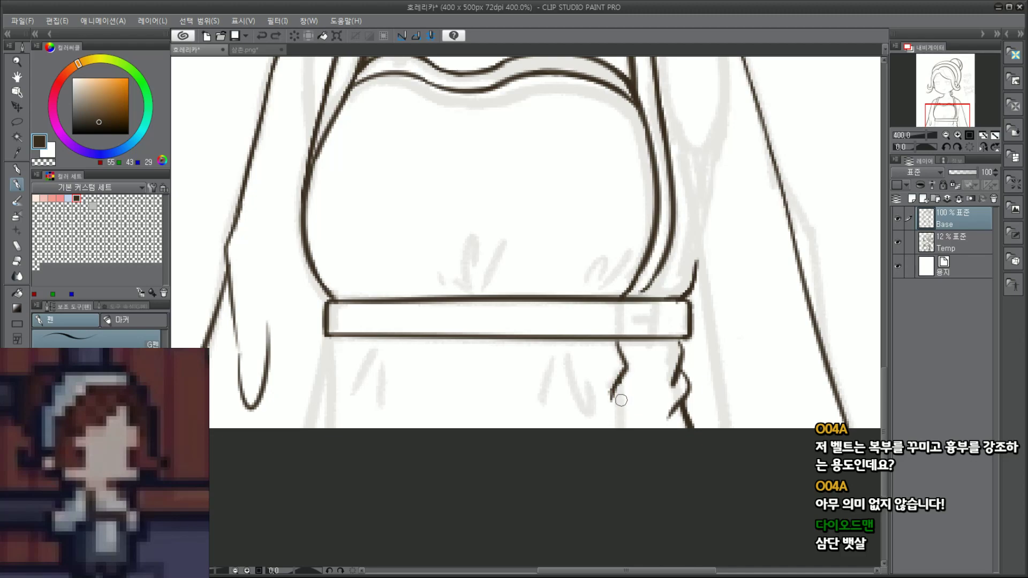
{"action": "left_click_drag", "start_coordinate": [620, 383], "coordinate": [622, 426]}
{"action": "key", "text": "ctrl+z"}
Step: Draw the apron's near-vertical left edge from just inside the belt's lower left corner down to the canvas edge
{"action": "mouse_move", "coordinate": [329, 304]}
{"action": "left_mouse_down"}
{"action": "mouse_move", "coordinate": [322, 381]}
{"action": "mouse_move", "coordinate": [333, 395]}
{"action": "left_mouse_up"}
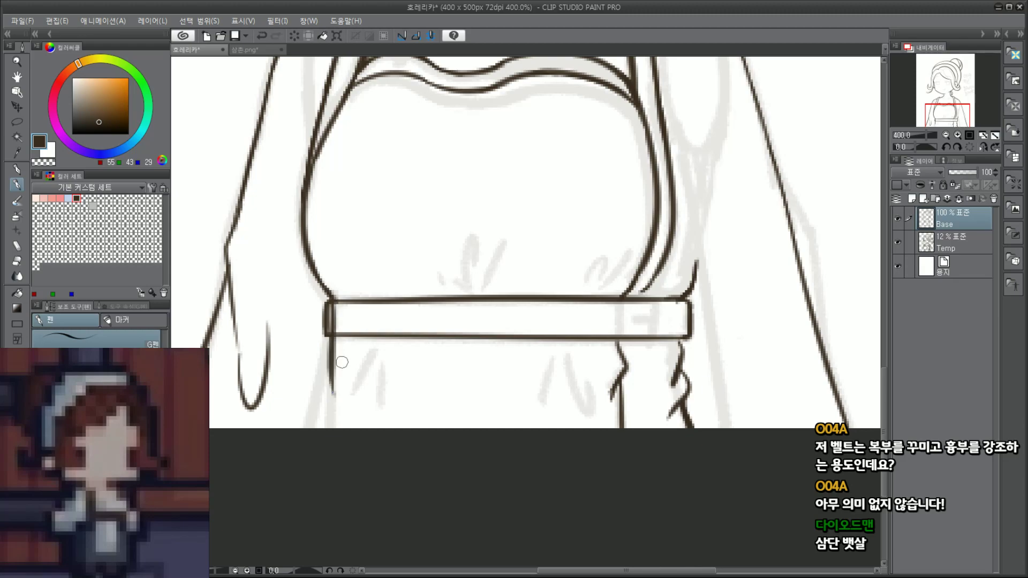
{"action": "key", "text": "ctrl+z"}
{"action": "key", "text": "ctrl+z"}
{"action": "left_click_drag", "start_coordinate": [334, 326], "coordinate": [336, 428]}
{"action": "key", "text": "ctrl+z"}
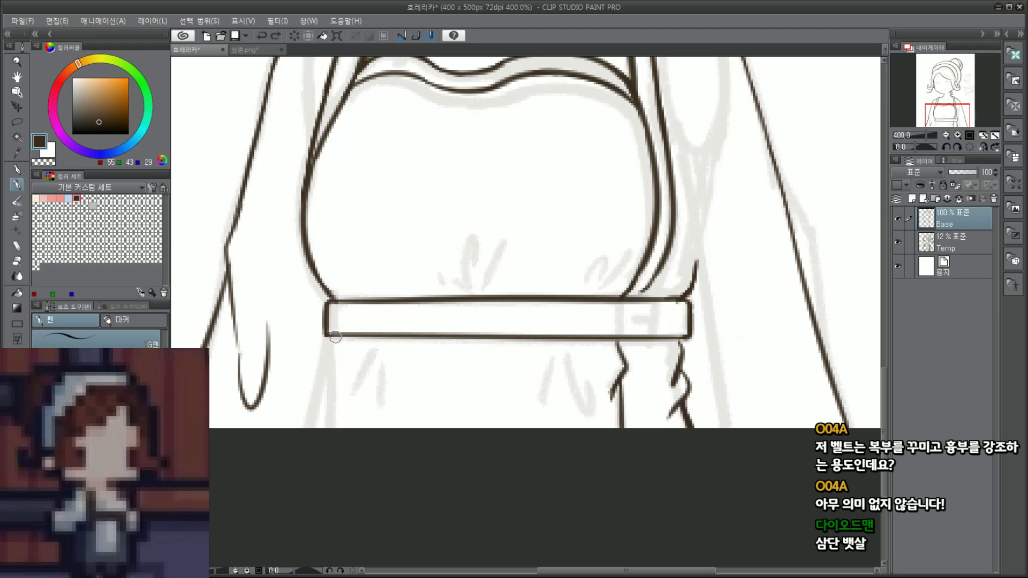
{"action": "key", "text": "ctrl+z"}
{"action": "left_click_drag", "start_coordinate": [335, 337], "coordinate": [332, 454]}
{"action": "key", "text": "ctrl+z"}
{"action": "key", "text": "ctrl+z"}
{"action": "key", "text": "ctrl+z"}
{"action": "key", "text": "ctrl+z"}
{"action": "key", "text": "ctrl+z"}
{"action": "left_click_drag", "start_coordinate": [338, 339], "coordinate": [333, 429]}
{"action": "key", "text": "ctrl+z"}
{"action": "left_click_drag", "start_coordinate": [338, 338], "coordinate": [332, 428]}
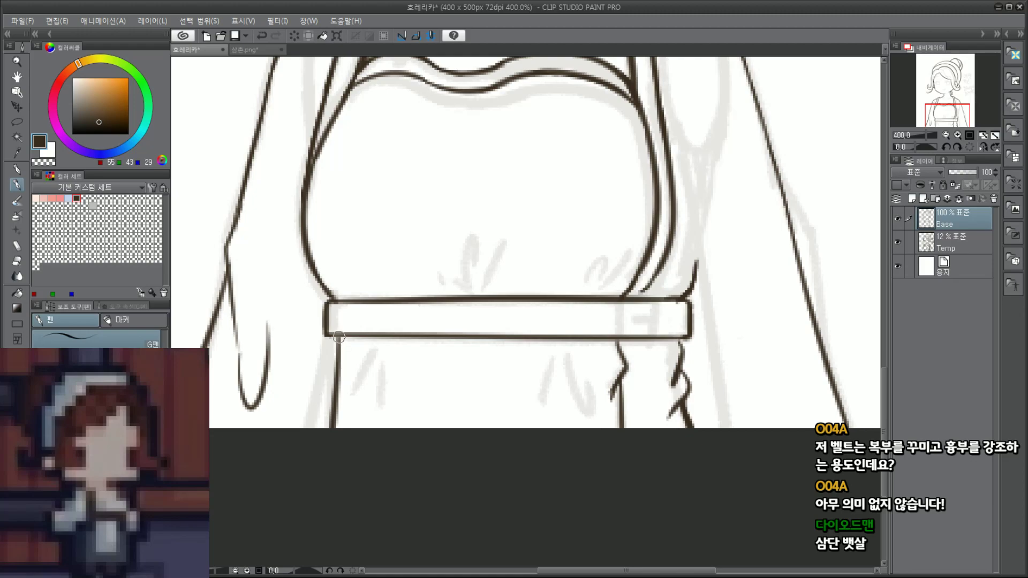
Step: Draw the skirt's slanted outline from the belt's lower left corner to the canvas edge, outside the apron line
{"action": "left_click_drag", "start_coordinate": [339, 338], "coordinate": [325, 438]}
{"action": "scroll", "coordinate": [308, 398], "scroll_direction": "up", "scroll_amount": 2}
{"action": "left_click_drag", "start_coordinate": [356, 278], "coordinate": [301, 490]}
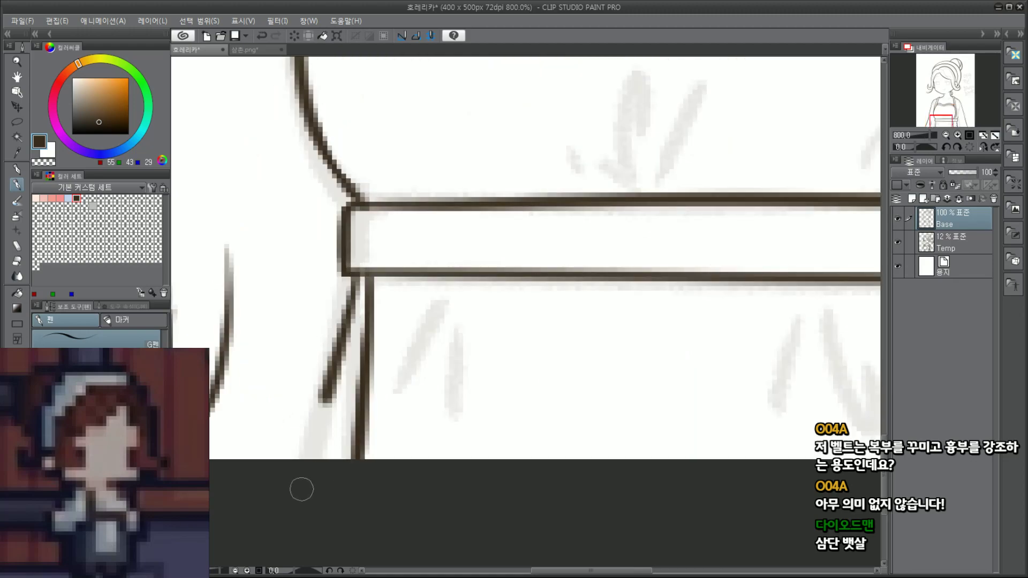
{"action": "key", "text": "ctrl+z"}
{"action": "scroll", "coordinate": [351, 275], "scroll_direction": "down", "scroll_amount": 3}
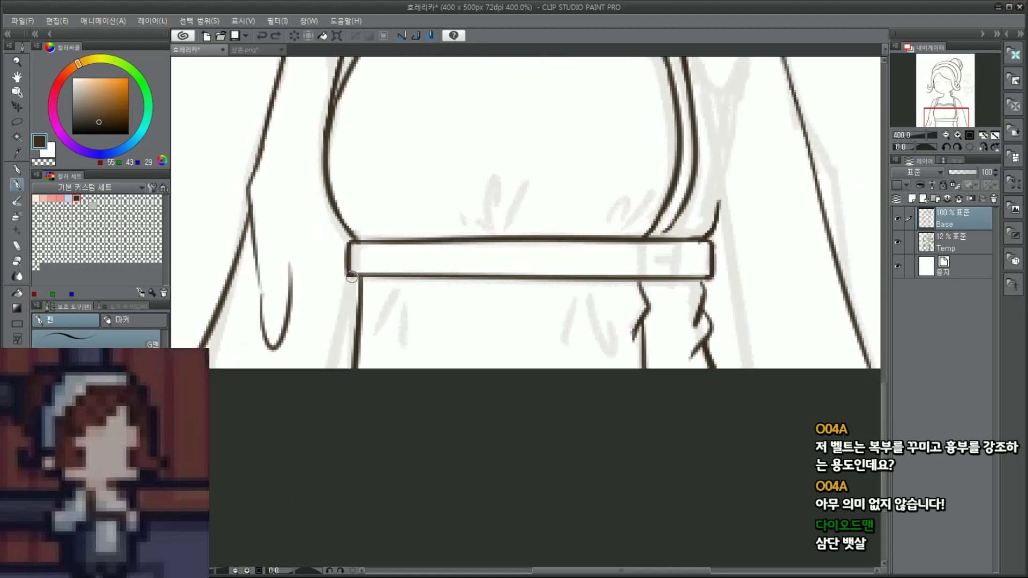
{"action": "key", "text": "ctrl+z"}
{"action": "left_click_drag", "start_coordinate": [352, 277], "coordinate": [312, 457]}
{"action": "key", "text": "ctrl+z"}
{"action": "left_click_drag", "start_coordinate": [353, 280], "coordinate": [332, 370]}
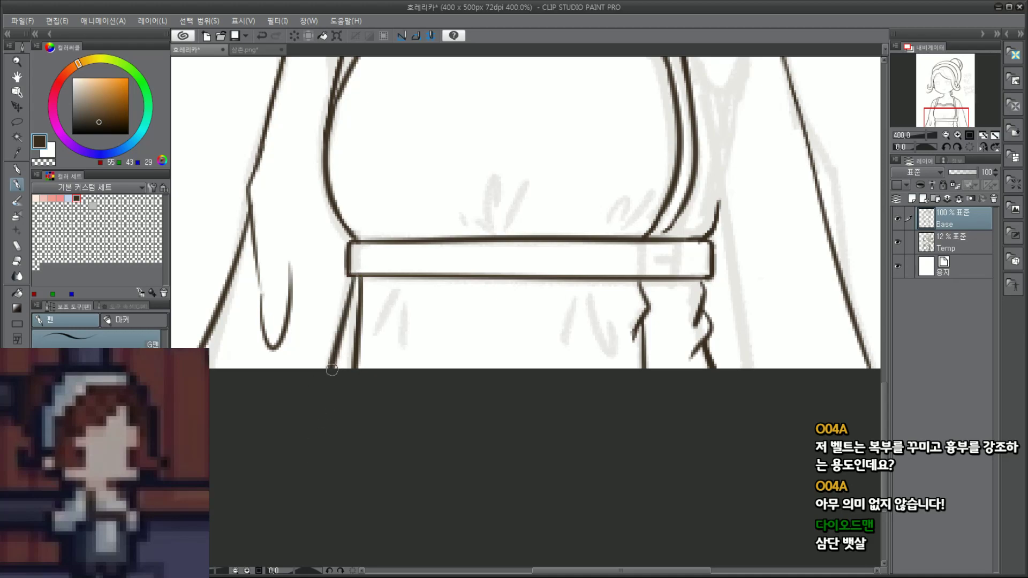
Step: Redraw the skirt's slanted outline from the belt's lower left corner down to the canvas edge, outside the apron line
{"action": "key", "text": "ctrl+z"}
{"action": "left_click_drag", "start_coordinate": [352, 277], "coordinate": [332, 368]}
{"action": "key", "text": "ctrl+z"}
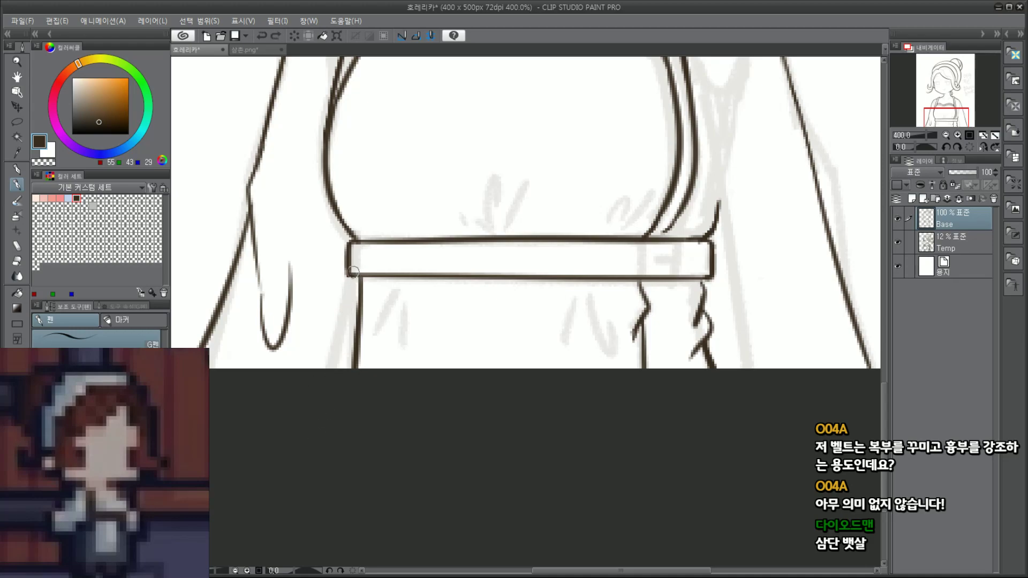
{"action": "left_click_drag", "start_coordinate": [353, 276], "coordinate": [337, 370]}
{"action": "scroll", "coordinate": [368, 278], "scroll_direction": "down", "scroll_amount": 3}
{"action": "scroll", "coordinate": [522, 206], "scroll_direction": "down", "scroll_amount": 3}
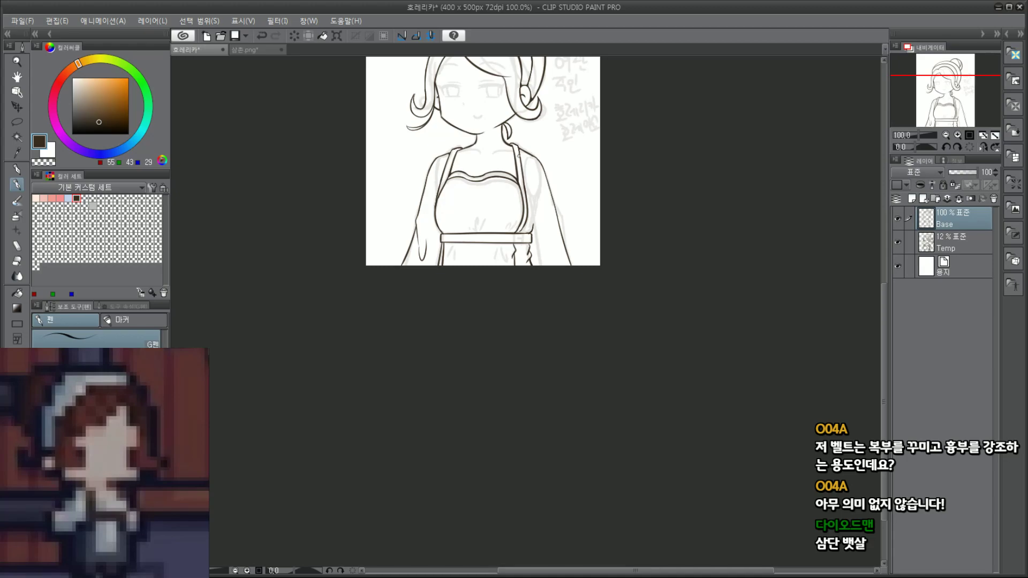
{"action": "scroll", "coordinate": [507, 166], "scroll_direction": "up", "scroll_amount": 6}
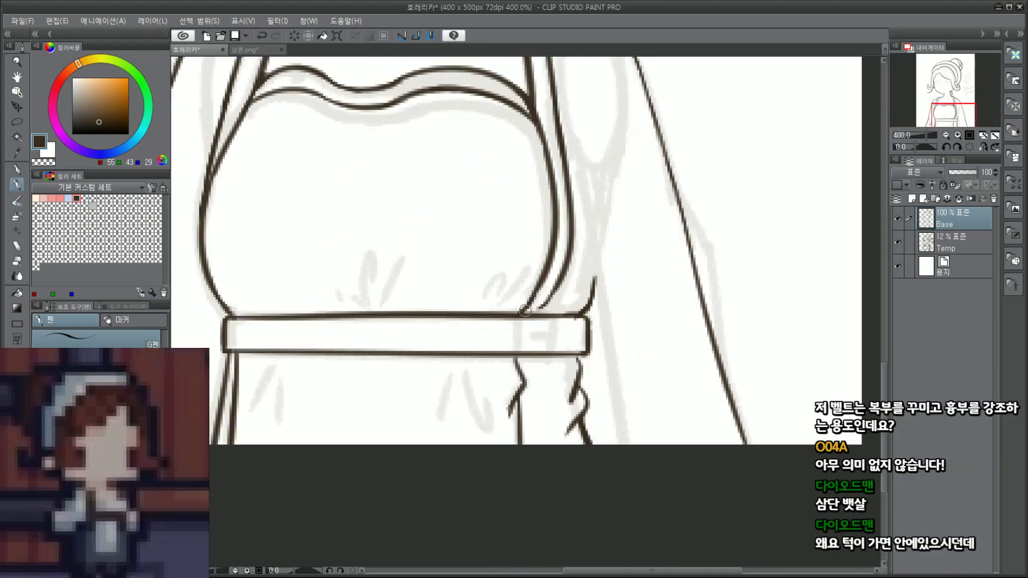
{"action": "key", "text": "ctrl+z"}
{"action": "left_click_drag", "start_coordinate": [526, 305], "coordinate": [517, 395]}
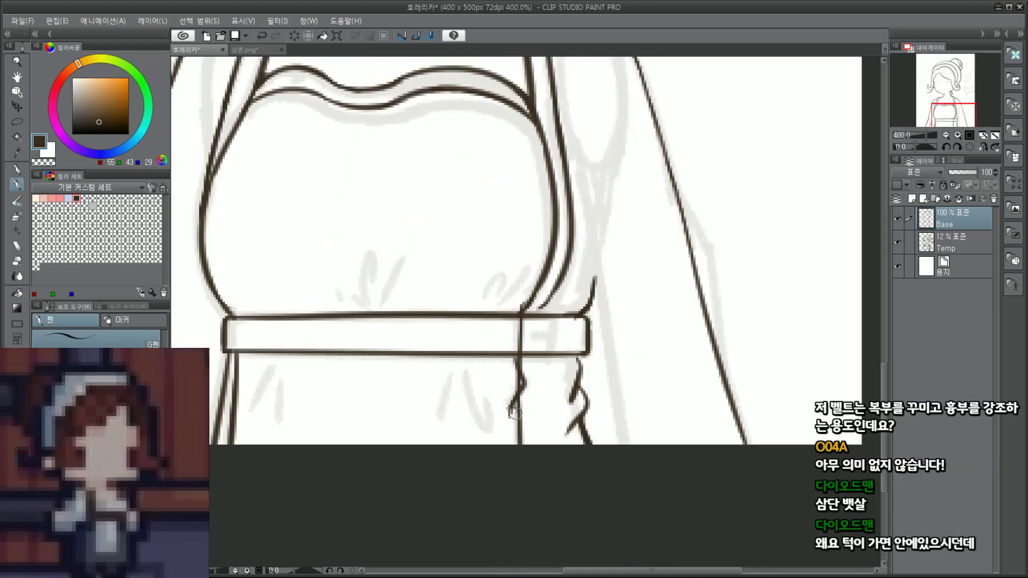
{"action": "key", "text": "ctrl+z"}
Step: Redraw the inner cloth line below the belt as one folded notch continuing in a near-vertical line to the canvas edge
{"action": "scroll", "coordinate": [525, 367], "scroll_direction": "down", "scroll_amount": 6}
{"action": "scroll", "coordinate": [513, 358], "scroll_direction": "up", "scroll_amount": 6}
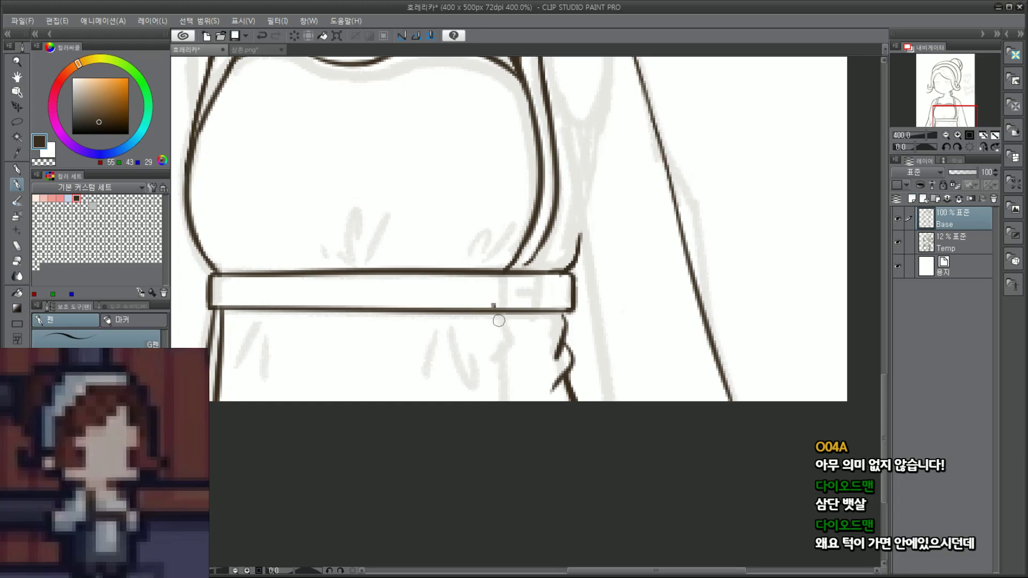
{"action": "key", "text": "ctrl+z"}
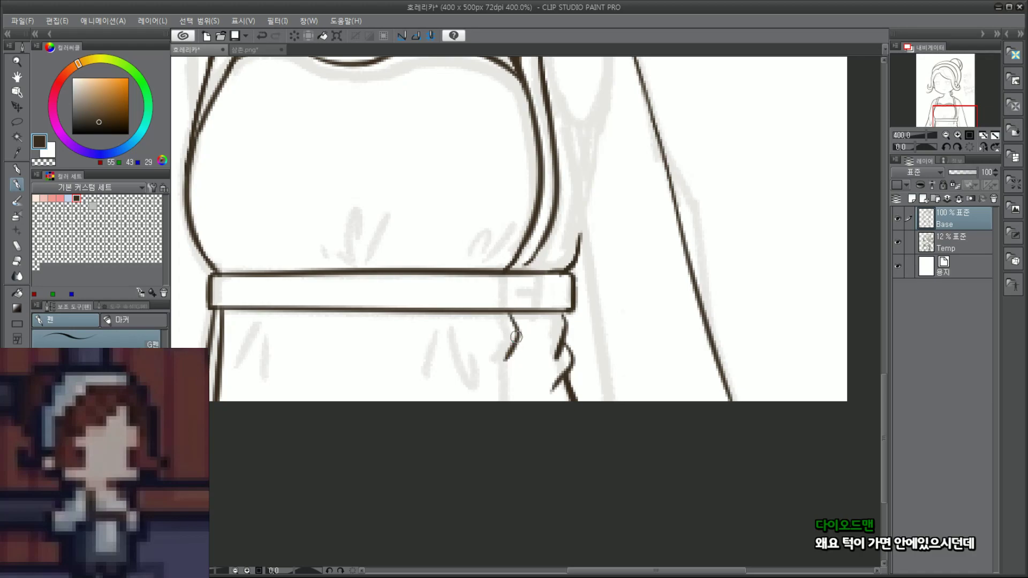
{"action": "key", "text": "ctrl+z"}
{"action": "left_click_drag", "start_coordinate": [514, 314], "coordinate": [520, 437]}
{"action": "key", "text": "ctrl+z"}
{"action": "left_click_drag", "start_coordinate": [516, 346], "coordinate": [514, 444]}
{"action": "left_click_drag", "start_coordinate": [519, 402], "coordinate": [518, 369]}
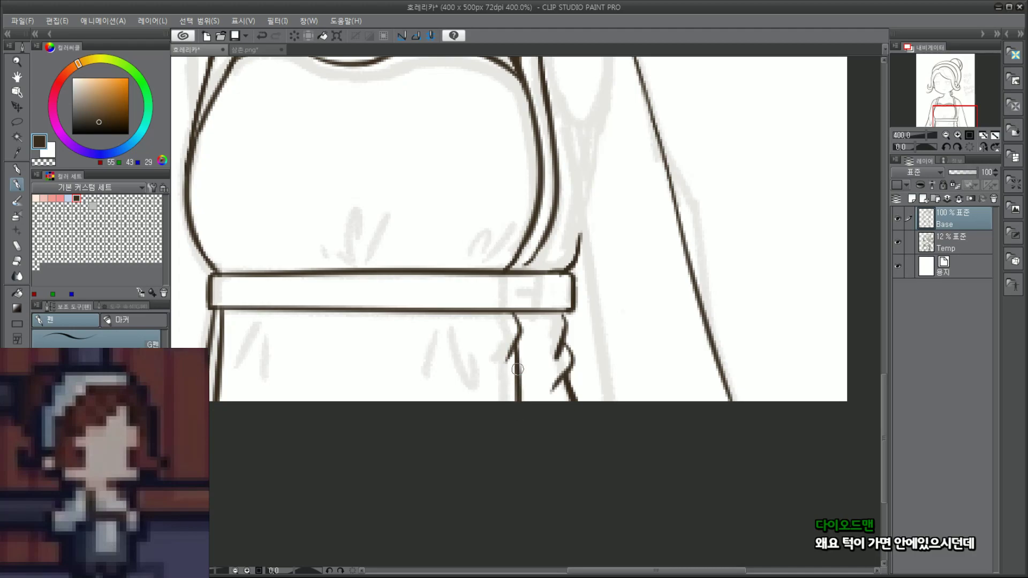
{"action": "key", "text": "ctrl+z"}
{"action": "key", "text": "ctrl+y"}
{"action": "key", "text": "ctrl+z"}
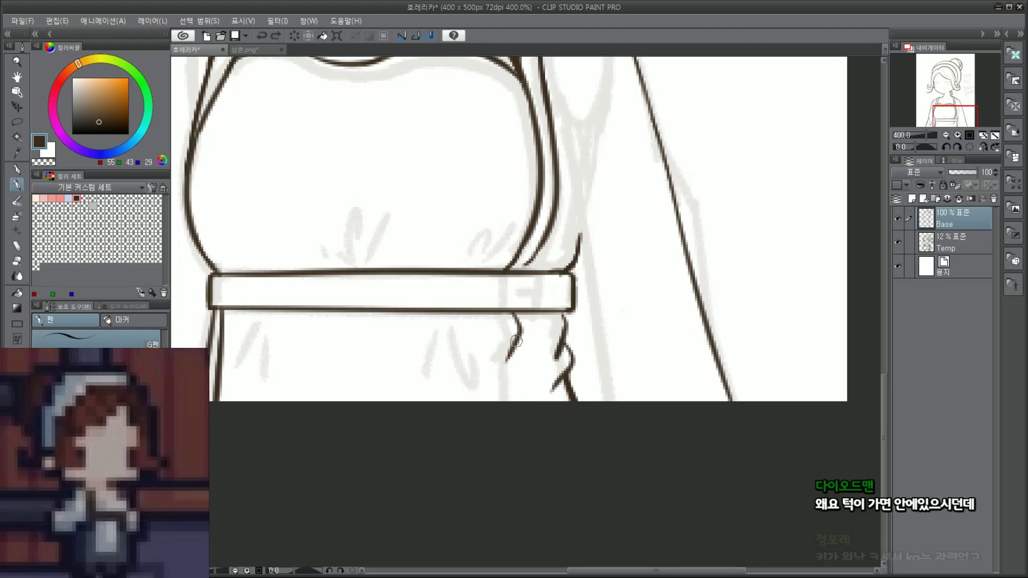
{"action": "key", "text": "ctrl+y"}
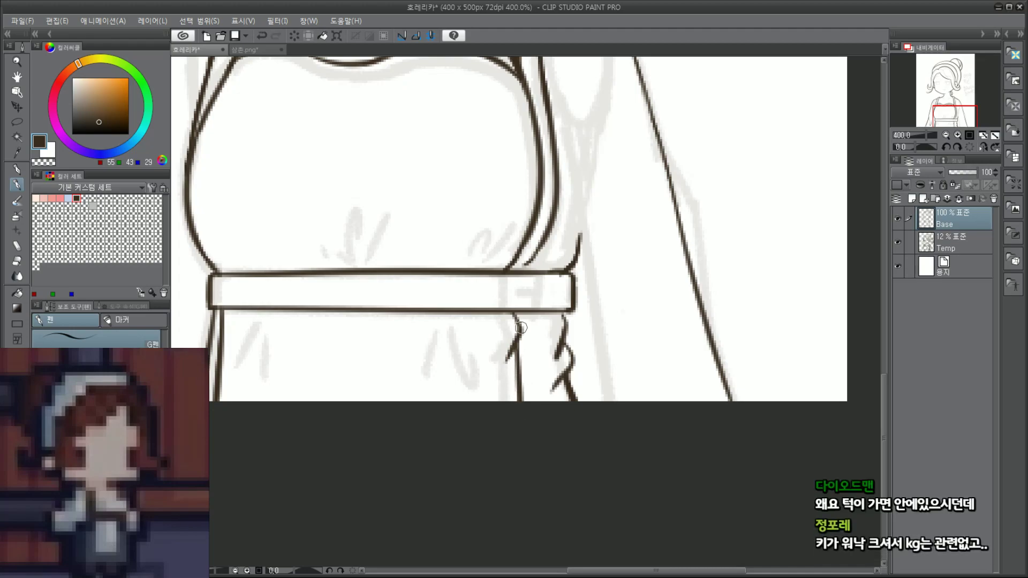
Step: Extend the lower tip of the inner cloth fold with a short tapering stroke slanting down and to the left
{"action": "scroll", "coordinate": [517, 310], "scroll_direction": "up", "scroll_amount": 2}
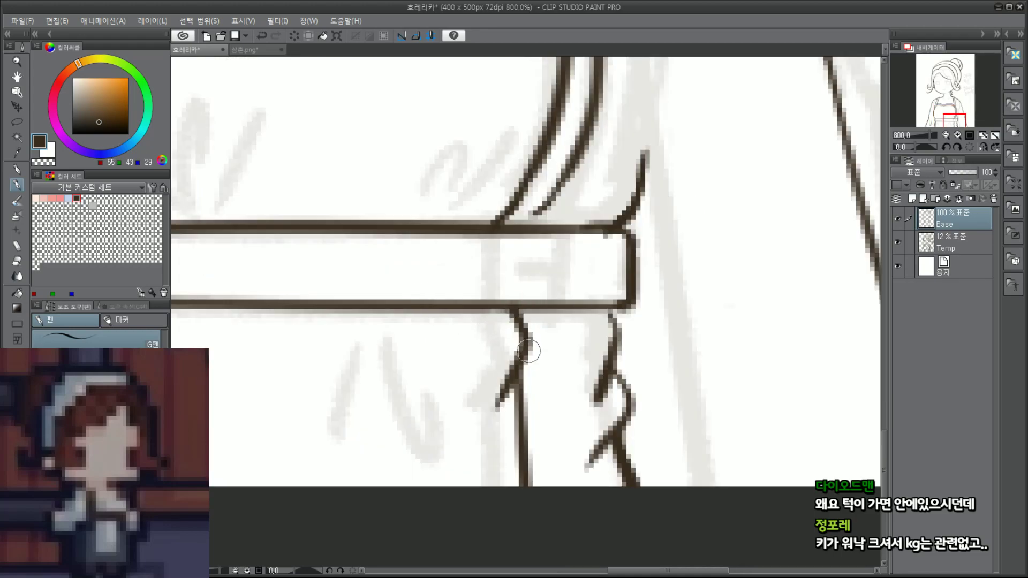
{"action": "left_click_drag", "start_coordinate": [522, 352], "coordinate": [496, 449]}
{"action": "key", "text": "ctrl+z"}
{"action": "left_click_drag", "start_coordinate": [515, 372], "coordinate": [493, 419]}
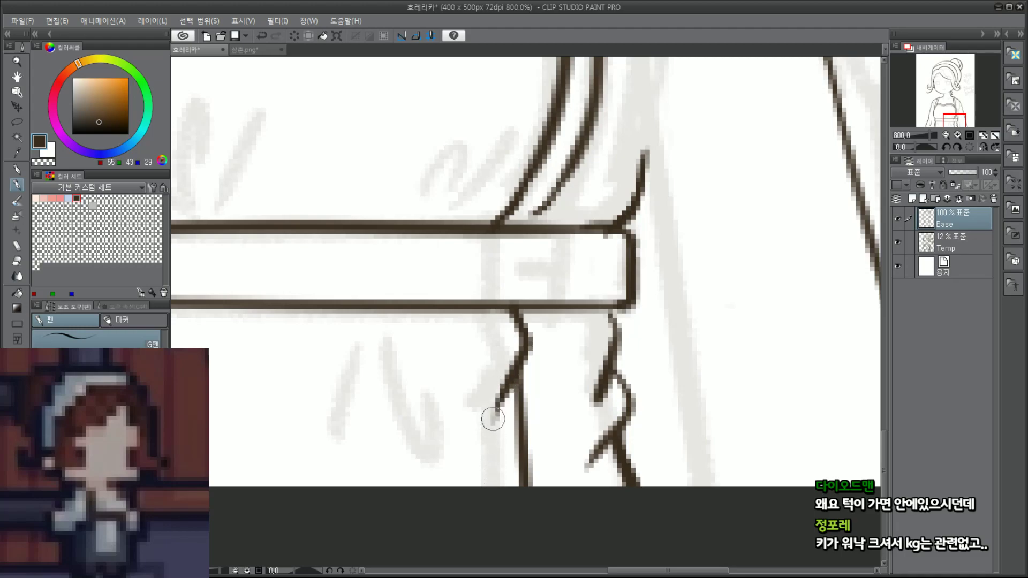
{"action": "scroll", "coordinate": [410, 366], "scroll_direction": "down", "scroll_amount": 5}
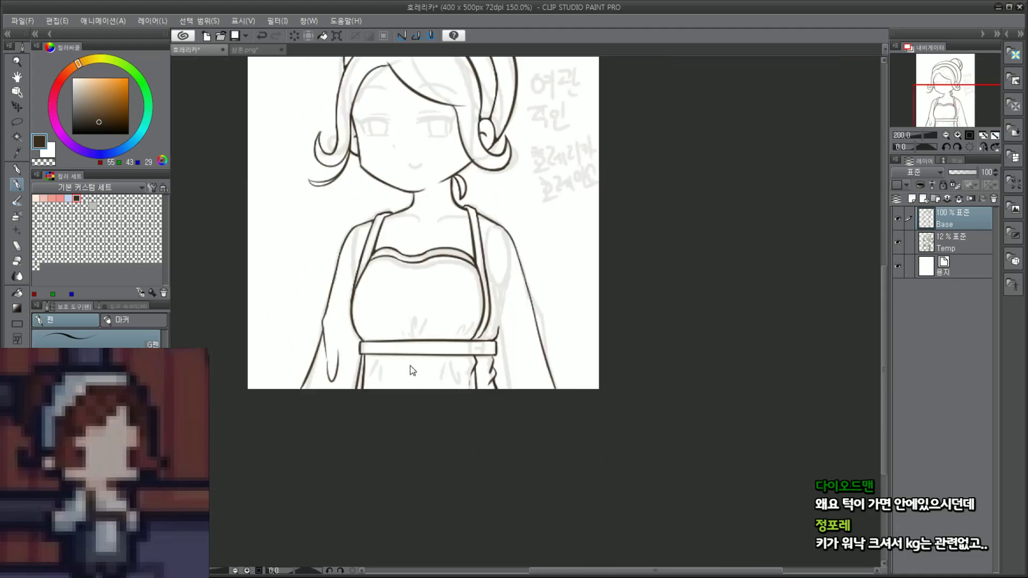
{"action": "scroll", "coordinate": [410, 365], "scroll_direction": "up", "scroll_amount": 1}
{"action": "scroll", "coordinate": [353, 296], "scroll_direction": "down", "scroll_amount": 3}
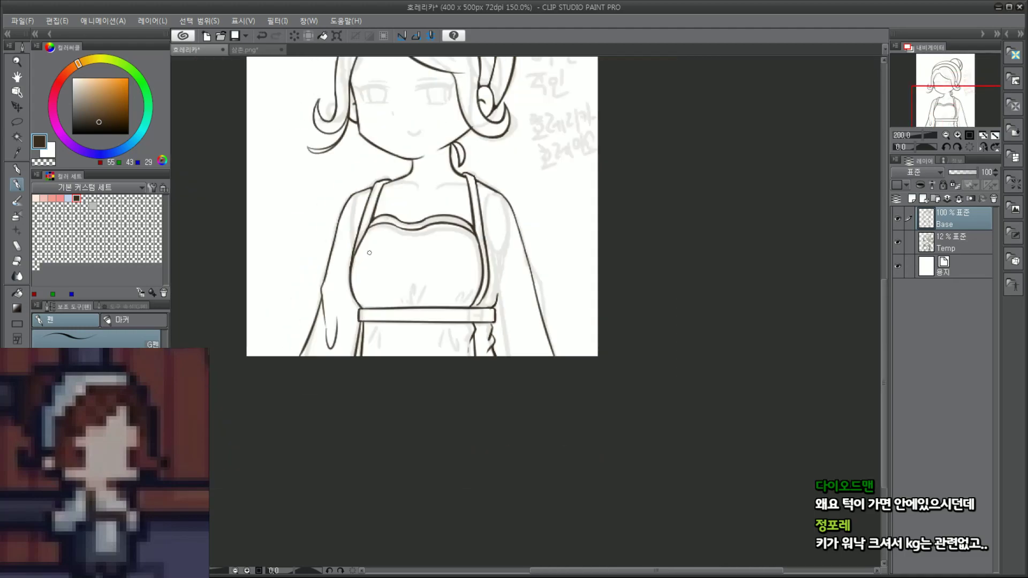
{"action": "scroll", "coordinate": [383, 277], "scroll_direction": "up", "scroll_amount": 3}
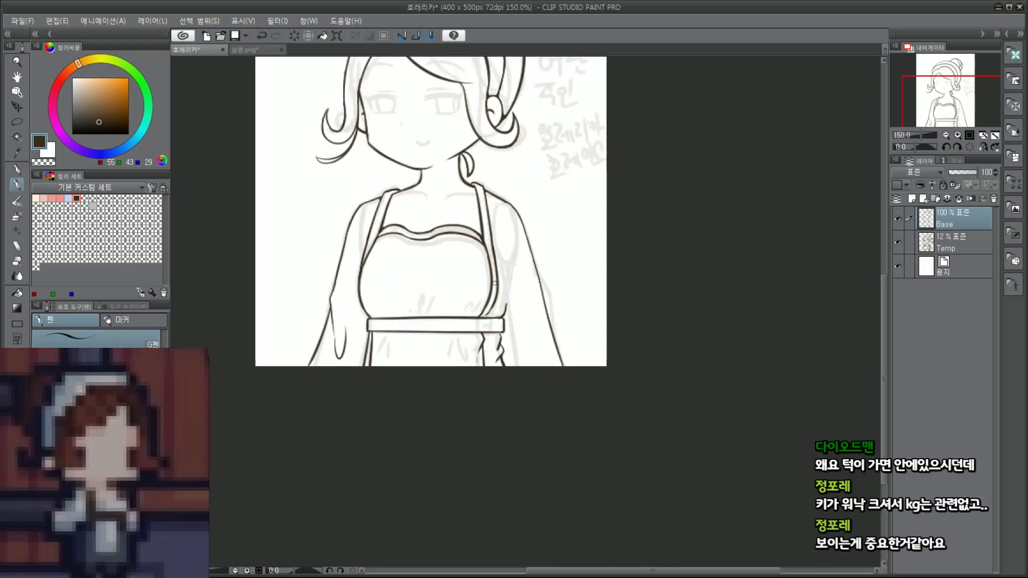
{"action": "scroll", "coordinate": [503, 264], "scroll_direction": "up", "scroll_amount": 1}
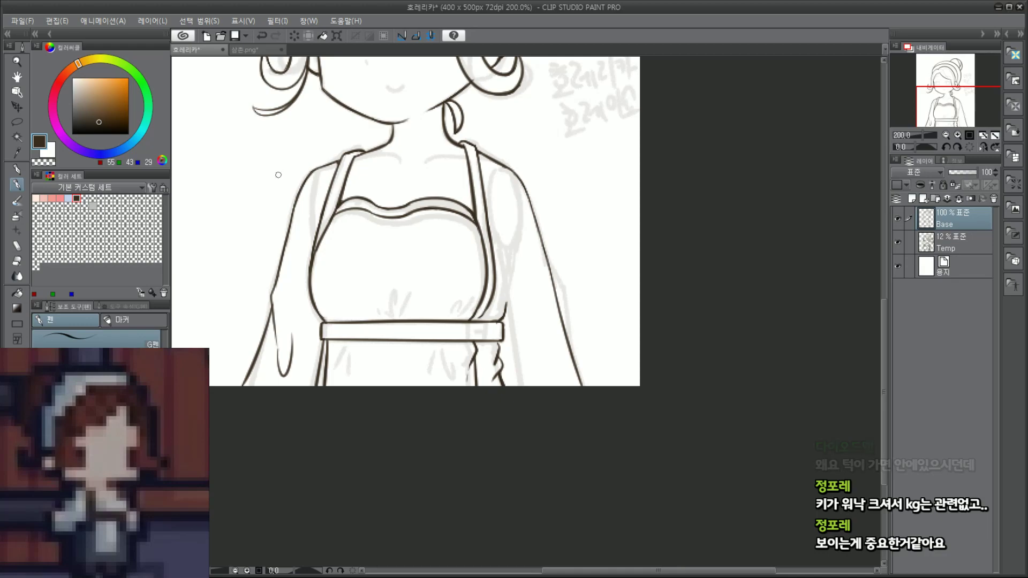
Step: Draw thin crease lines inside the left sleeve, one under the shoulder outline and one running down the armhole
{"action": "scroll", "coordinate": [264, 170], "scroll_direction": "up", "scroll_amount": 2}
{"action": "scroll", "coordinate": [336, 172], "scroll_direction": "up", "scroll_amount": 2}
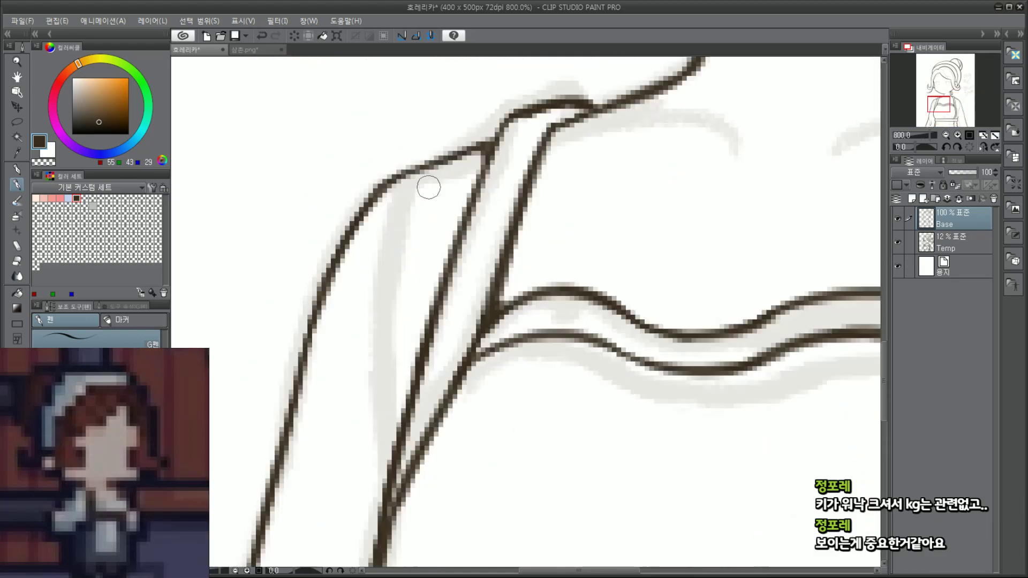
{"action": "mouse_move", "coordinate": [394, 200]}
{"action": "left_mouse_down"}
{"action": "mouse_move", "coordinate": [413, 190]}
{"action": "mouse_move", "coordinate": [464, 174]}
{"action": "left_mouse_up"}
{"action": "key", "text": "ctrl+z"}
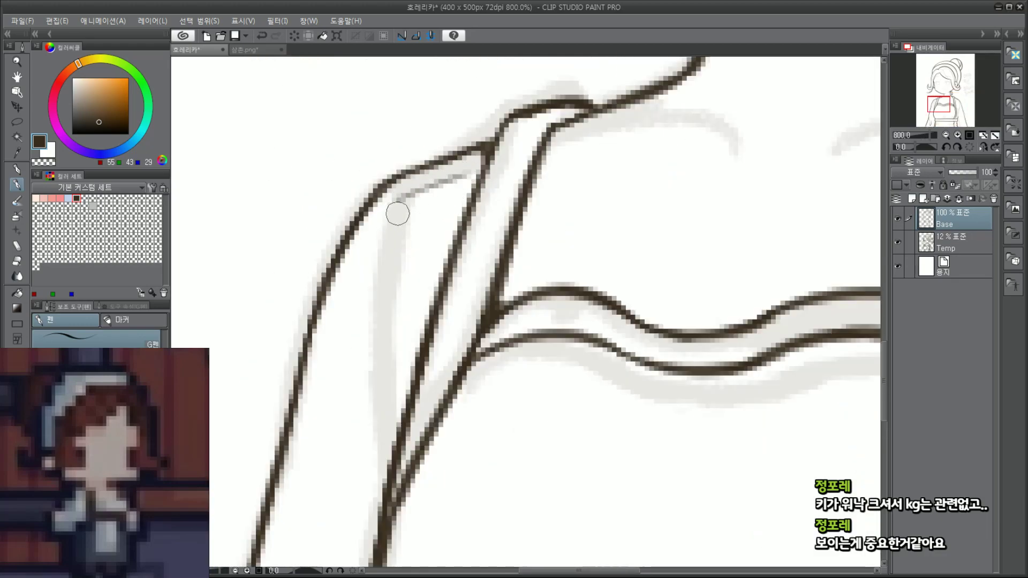
{"action": "left_click_drag", "start_coordinate": [384, 214], "coordinate": [394, 324]}
{"action": "scroll", "coordinate": [406, 341], "scroll_direction": "down", "scroll_amount": 4}
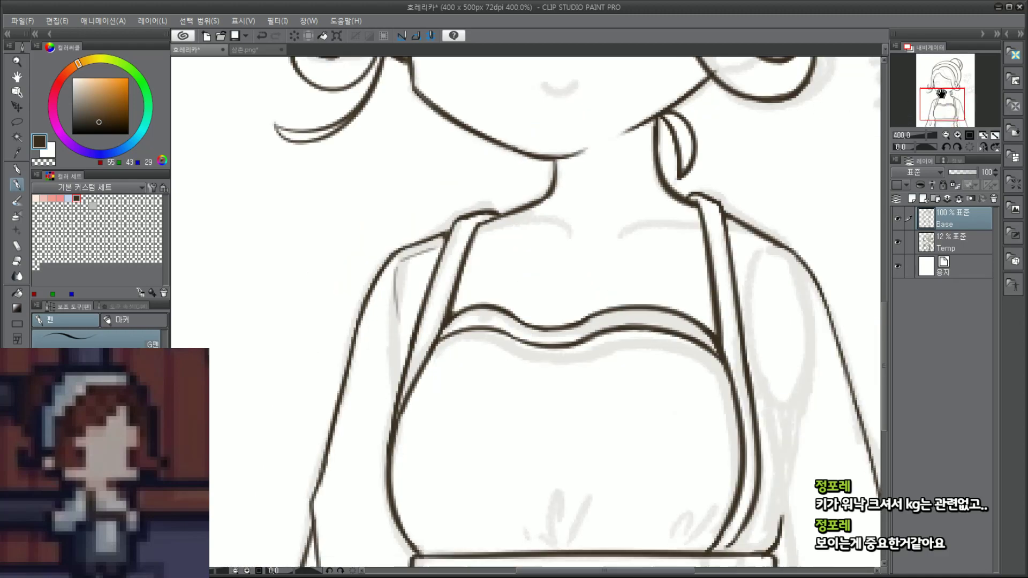
Step: Add matching thin crease lines inside the right sleeve, below the shoulder outline and along the armhole
{"action": "scroll", "coordinate": [407, 228], "scroll_direction": "up", "scroll_amount": 2}
{"action": "mouse_move", "coordinate": [397, 217]}
{"action": "left_mouse_down"}
{"action": "mouse_move", "coordinate": [438, 246]}
{"action": "mouse_move", "coordinate": [415, 232]}
{"action": "mouse_move", "coordinate": [430, 242]}
{"action": "mouse_move", "coordinate": [427, 322]}
{"action": "left_mouse_up"}
{"action": "key", "text": "ctrl+z"}
{"action": "key", "text": "ctrl+z"}
{"action": "mouse_move", "coordinate": [423, 255]}
{"action": "left_mouse_down"}
{"action": "mouse_move", "coordinate": [418, 280]}
{"action": "mouse_move", "coordinate": [490, 489]}
{"action": "left_mouse_up"}
{"action": "scroll", "coordinate": [418, 336], "scroll_direction": "down", "scroll_amount": 2}
{"action": "key", "text": "ctrl+z"}
{"action": "left_click_drag", "start_coordinate": [455, 300], "coordinate": [487, 480]}
{"action": "key", "text": "ctrl+z"}
{"action": "left_click_drag", "start_coordinate": [457, 316], "coordinate": [488, 479]}
{"action": "key", "text": "ctrl+z"}
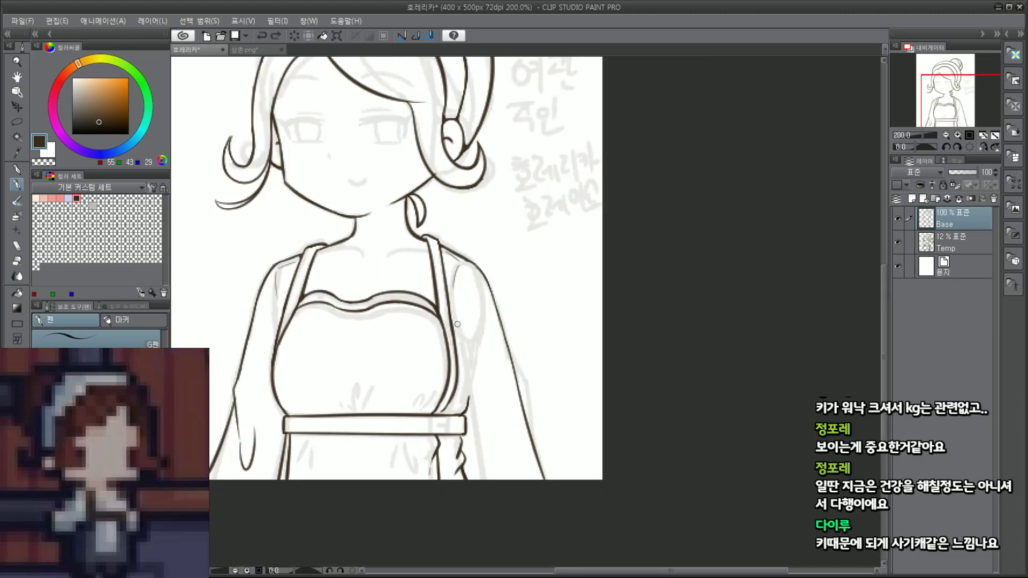
{"action": "left_click_drag", "start_coordinate": [455, 316], "coordinate": [485, 478]}
{"action": "key", "text": "ctrl+z"}
{"action": "left_click_drag", "start_coordinate": [456, 317], "coordinate": [487, 479]}
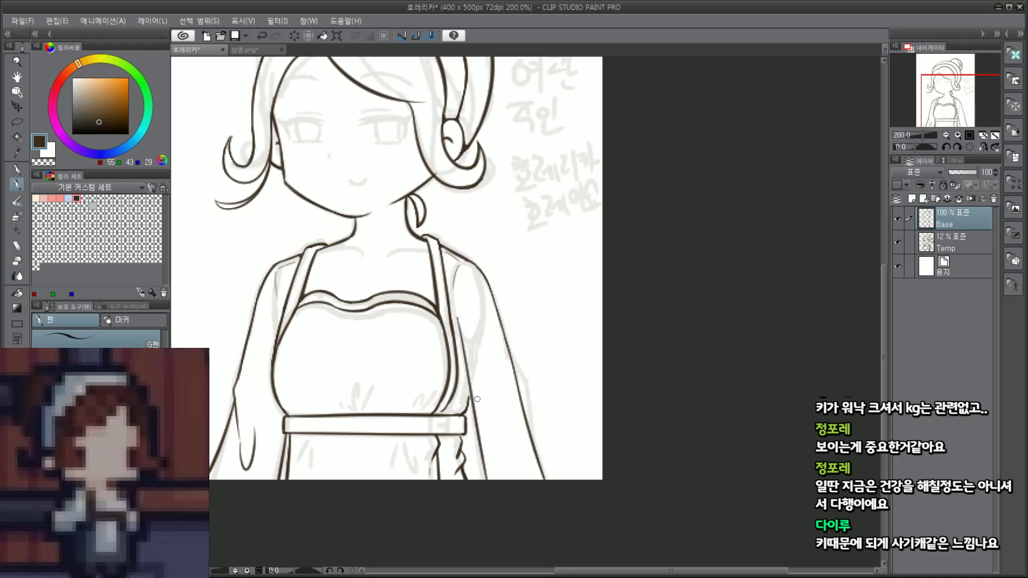
{"action": "key", "text": "ctrl+z"}
{"action": "left_click_drag", "start_coordinate": [455, 320], "coordinate": [485, 480]}
{"action": "key", "text": "ctrl+z"}
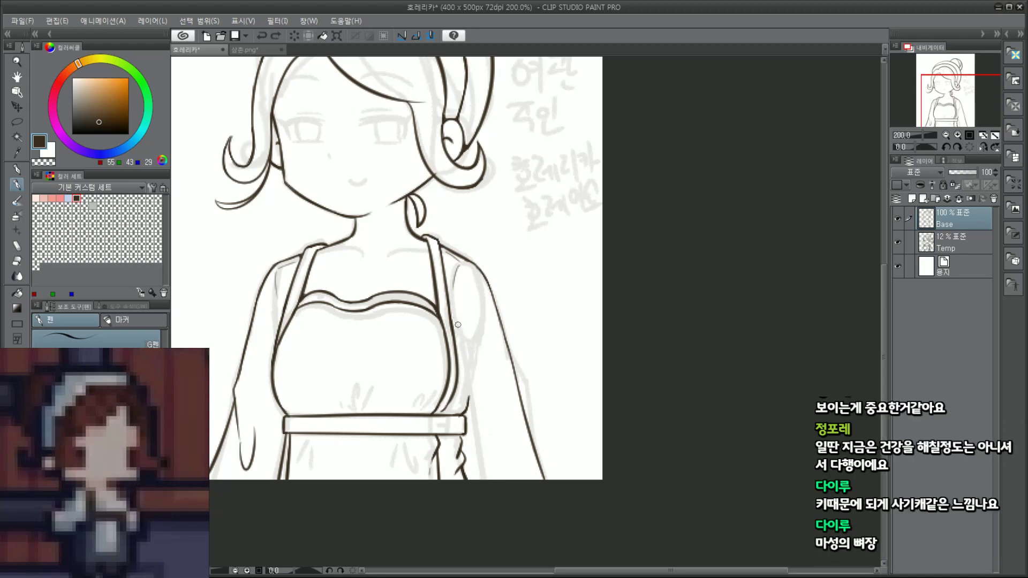
{"action": "left_click_drag", "start_coordinate": [455, 321], "coordinate": [478, 479]}
{"action": "key", "text": "ctrl+z"}
{"action": "left_click_drag", "start_coordinate": [455, 318], "coordinate": [484, 479]}
{"action": "key", "text": "ctrl+z"}
{"action": "key", "text": "ctrl+z"}
{"action": "left_click_drag", "start_coordinate": [467, 392], "coordinate": [484, 480]}
{"action": "key", "text": "ctrl+z"}
Step: Ink the long side line of the torso from beside the right apron strap, past the belt's end, to the canvas edge
{"action": "left_click_drag", "start_coordinate": [454, 303], "coordinate": [479, 480]}
{"action": "left_click_drag", "start_coordinate": [458, 305], "coordinate": [481, 501]}
{"action": "key", "text": "ctrl+z"}
{"action": "scroll", "coordinate": [478, 377], "scroll_direction": "down", "scroll_amount": 3}
{"action": "scroll", "coordinate": [471, 321], "scroll_direction": "up", "scroll_amount": 4}
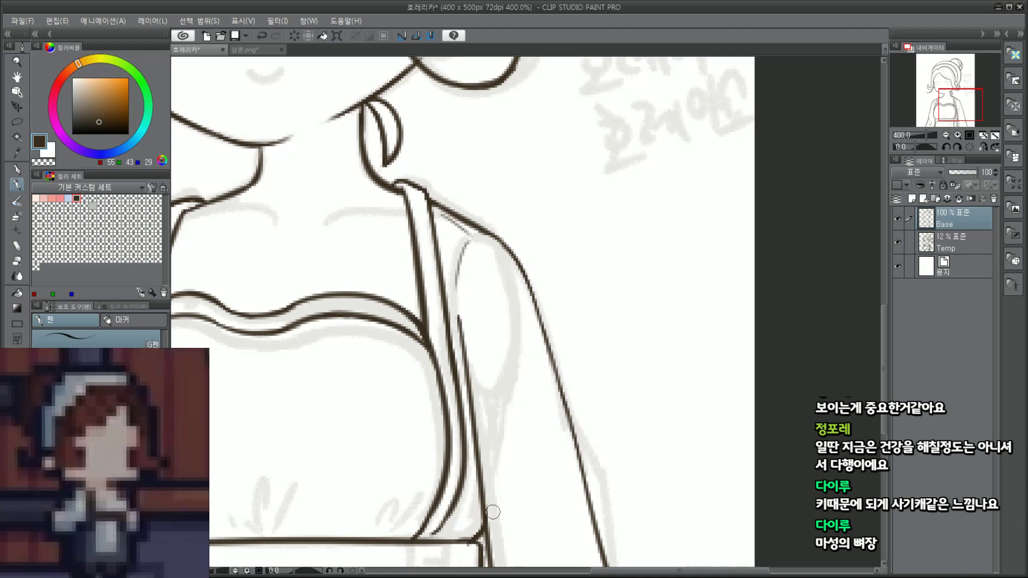
Step: Thicken the lower end of the right torso side line, from below the belt to the canvas edge
{"action": "scroll", "coordinate": [455, 319], "scroll_direction": "up", "scroll_amount": 2}
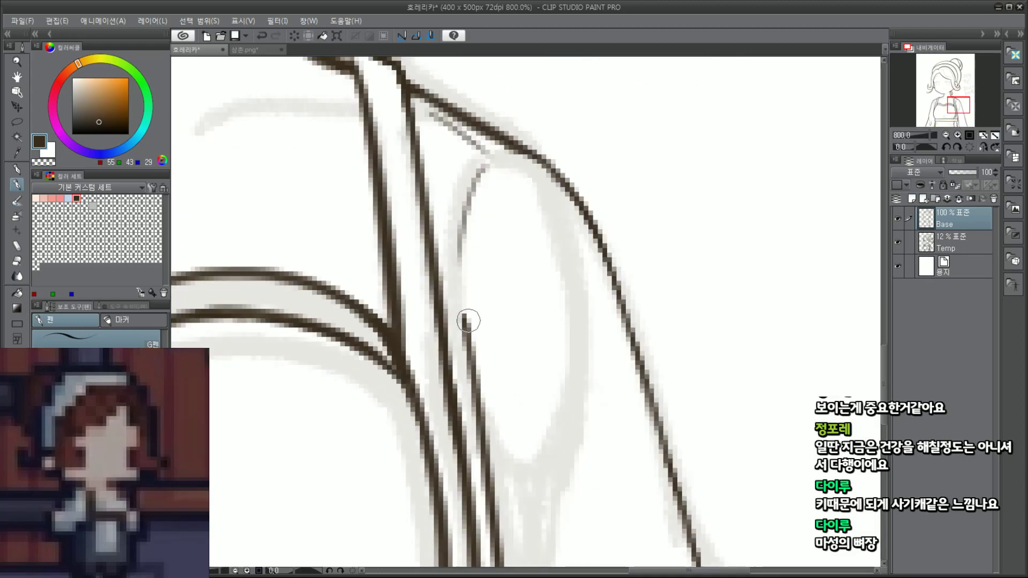
{"action": "scroll", "coordinate": [458, 278], "scroll_direction": "down", "scroll_amount": 4}
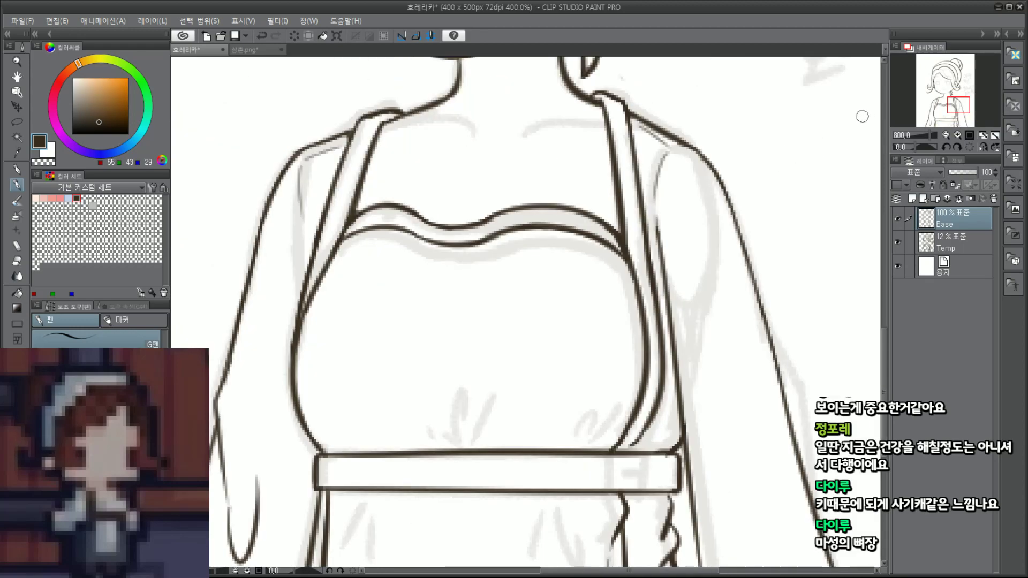
{"action": "scroll", "coordinate": [536, 268], "scroll_direction": "up", "scroll_amount": 2}
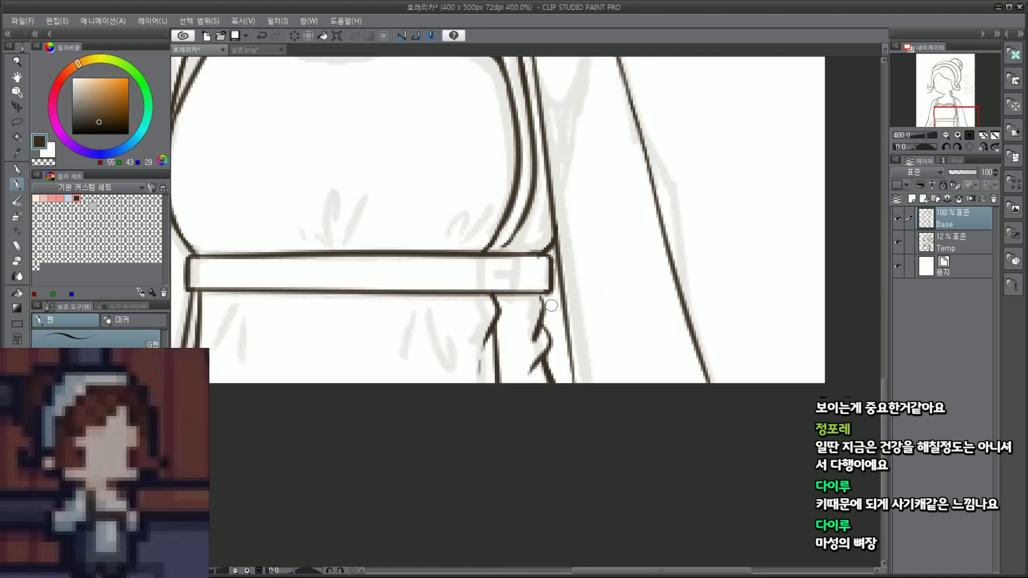
{"action": "scroll", "coordinate": [552, 287], "scroll_direction": "up", "scroll_amount": 2}
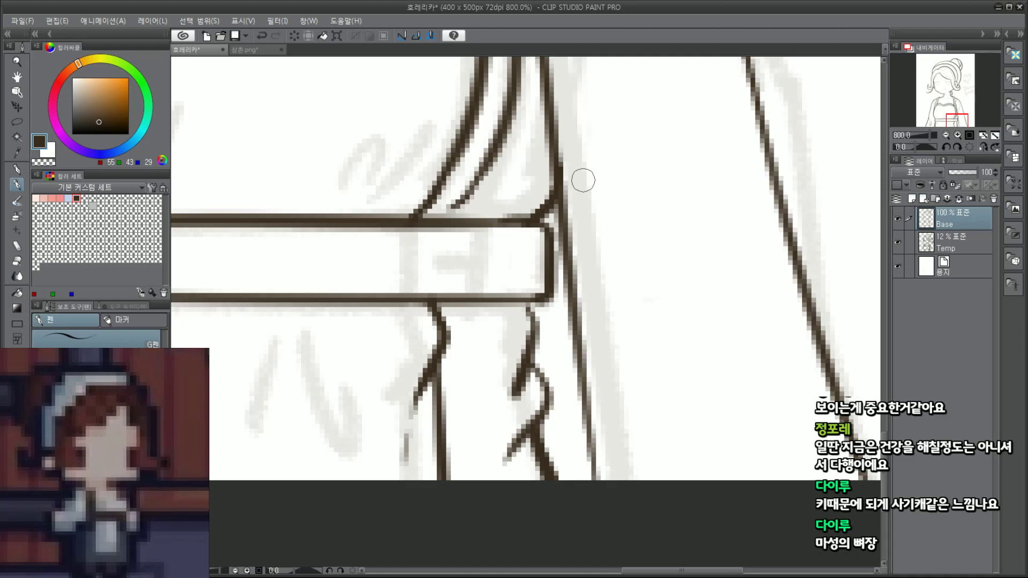
{"action": "left_click_drag", "start_coordinate": [580, 364], "coordinate": [597, 484]}
{"action": "left_click_drag", "start_coordinate": [583, 399], "coordinate": [601, 516]}
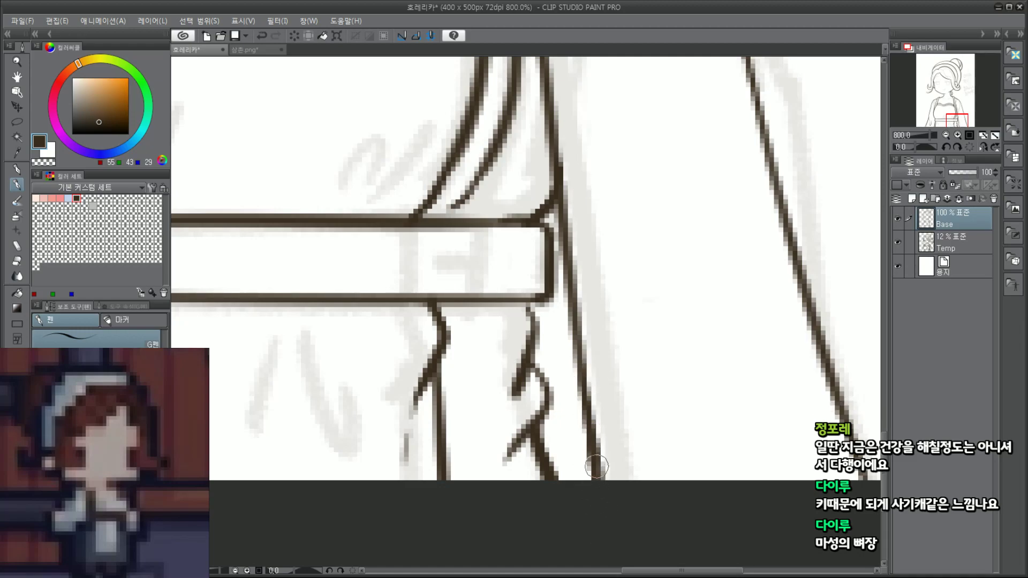
{"action": "scroll", "coordinate": [584, 413], "scroll_direction": "down", "scroll_amount": 2}
{"action": "scroll", "coordinate": [577, 413], "scroll_direction": "down", "scroll_amount": 2}
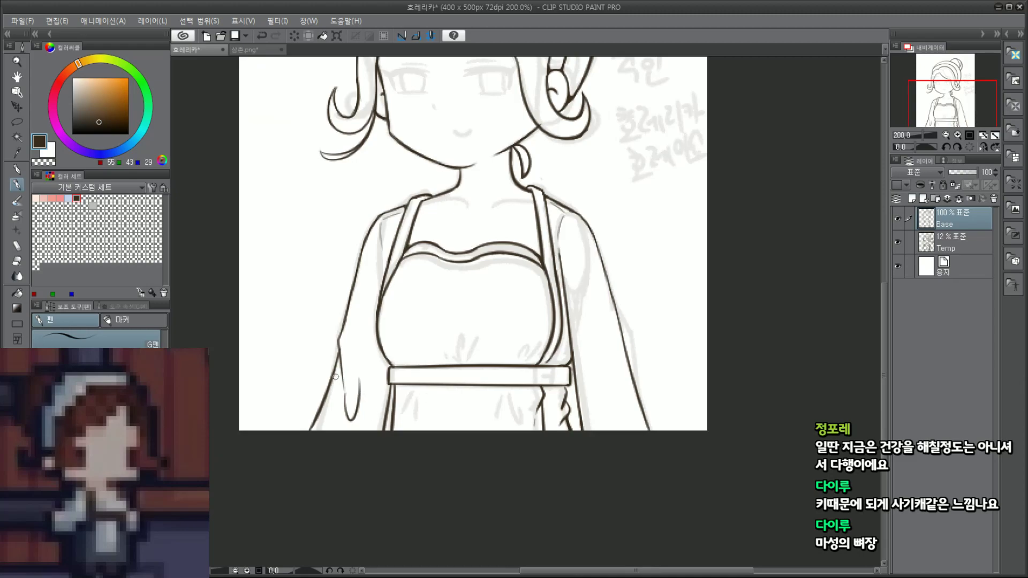
{"action": "scroll", "coordinate": [336, 376], "scroll_direction": "up", "scroll_amount": 4}
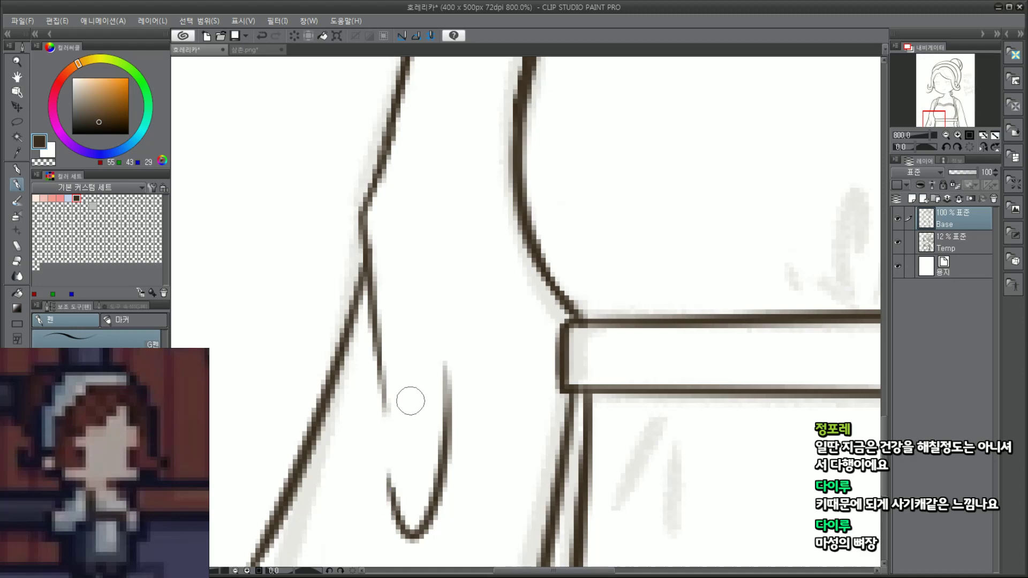
{"action": "scroll", "coordinate": [398, 300], "scroll_direction": "down", "scroll_amount": 2}
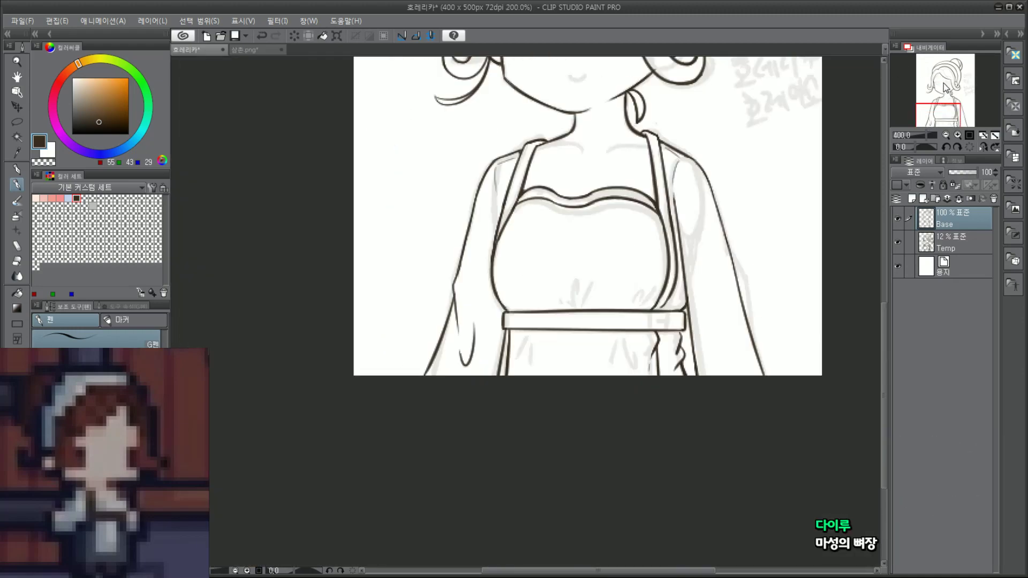
{"action": "left_click_drag", "start_coordinate": [945, 87], "coordinate": [969, 95]}
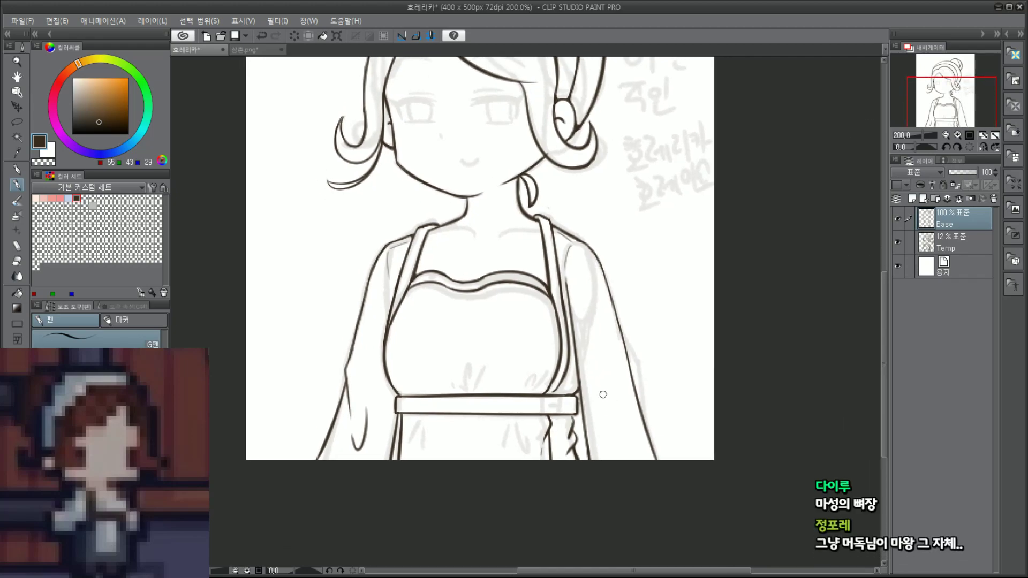
{"action": "scroll", "coordinate": [602, 394], "scroll_direction": "up", "scroll_amount": 2}
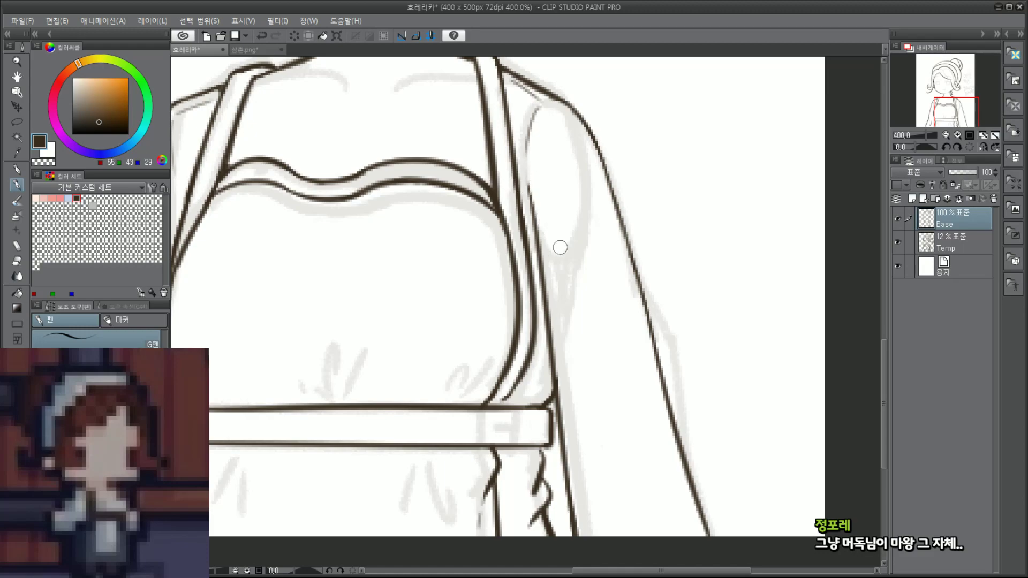
Step: Doodle a small head with a hair tuft in the blank space beside the girl's right shoulder
{"action": "left_click_drag", "start_coordinate": [956, 110], "coordinate": [964, 101]}
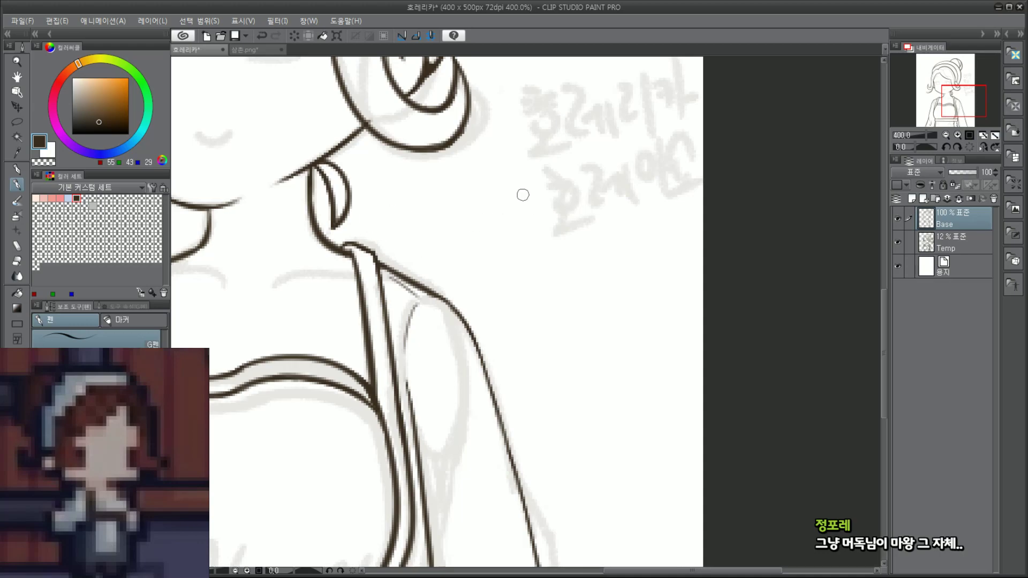
{"action": "mouse_move", "coordinate": [505, 167]}
{"action": "left_mouse_down"}
{"action": "mouse_move", "coordinate": [511, 200]}
{"action": "mouse_move", "coordinate": [556, 197]}
{"action": "left_mouse_up"}
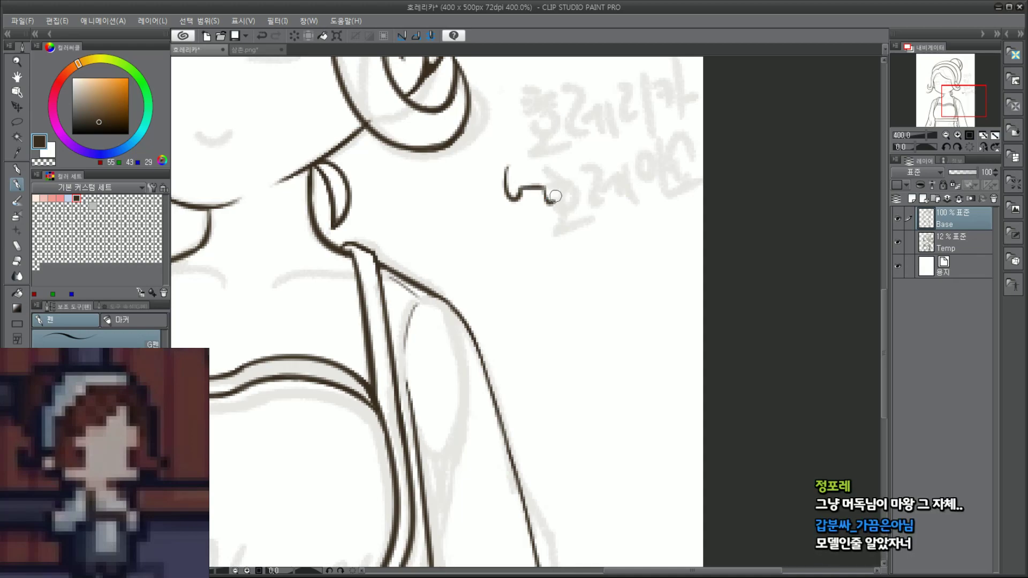
{"action": "mouse_move", "coordinate": [511, 161]}
{"action": "left_mouse_down"}
{"action": "mouse_move", "coordinate": [558, 181]}
{"action": "mouse_move", "coordinate": [532, 153]}
{"action": "mouse_move", "coordinate": [555, 184]}
{"action": "mouse_move", "coordinate": [556, 168]}
{"action": "mouse_move", "coordinate": [552, 200]}
{"action": "mouse_move", "coordinate": [547, 146]}
{"action": "mouse_move", "coordinate": [560, 182]}
{"action": "left_mouse_up"}
{"action": "key", "text": "ctrl+z"}
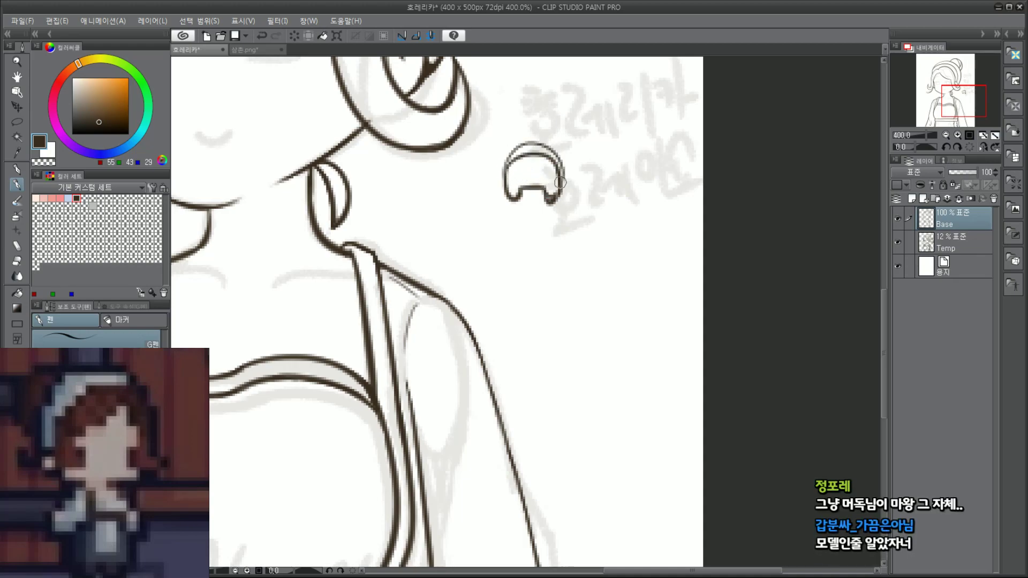
{"action": "left_click_drag", "start_coordinate": [511, 204], "coordinate": [557, 202]}
{"action": "mouse_move", "coordinate": [550, 146]}
{"action": "left_mouse_down"}
{"action": "mouse_move", "coordinate": [511, 138]}
{"action": "mouse_move", "coordinate": [510, 161]}
{"action": "left_mouse_up"}
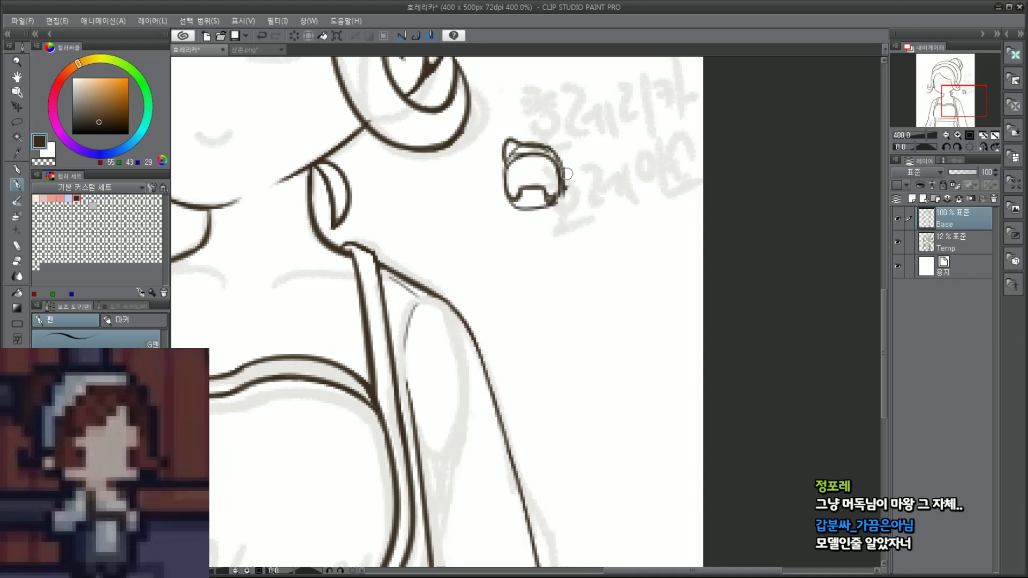
Step: Sketch a tapered torso and two long straight legs beneath the doodled head
{"action": "mouse_move", "coordinate": [498, 220]}
{"action": "left_mouse_down"}
{"action": "mouse_move", "coordinate": [565, 215]}
{"action": "mouse_move", "coordinate": [511, 303]}
{"action": "mouse_move", "coordinate": [561, 301]}
{"action": "left_mouse_up"}
{"action": "left_click_drag", "start_coordinate": [566, 215], "coordinate": [560, 323]}
{"action": "mouse_move", "coordinate": [511, 300]}
{"action": "left_mouse_down"}
{"action": "mouse_move", "coordinate": [517, 441]}
{"action": "mouse_move", "coordinate": [539, 441]}
{"action": "mouse_move", "coordinate": [541, 413]}
{"action": "left_mouse_up"}
{"action": "left_click_drag", "start_coordinate": [536, 325], "coordinate": [535, 430]}
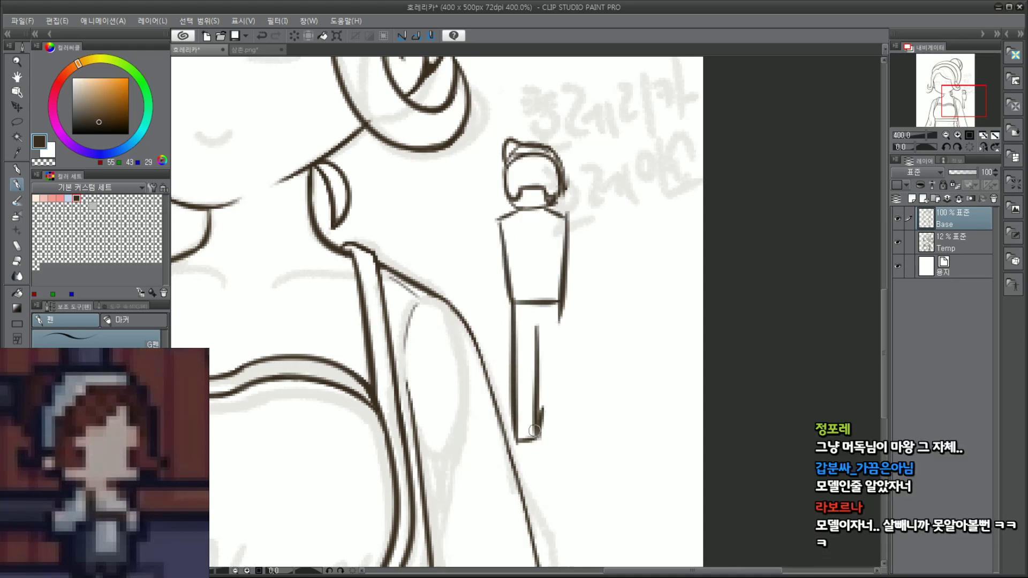
{"action": "key", "text": "ctrl+z"}
{"action": "left_click_drag", "start_coordinate": [538, 331], "coordinate": [540, 431]}
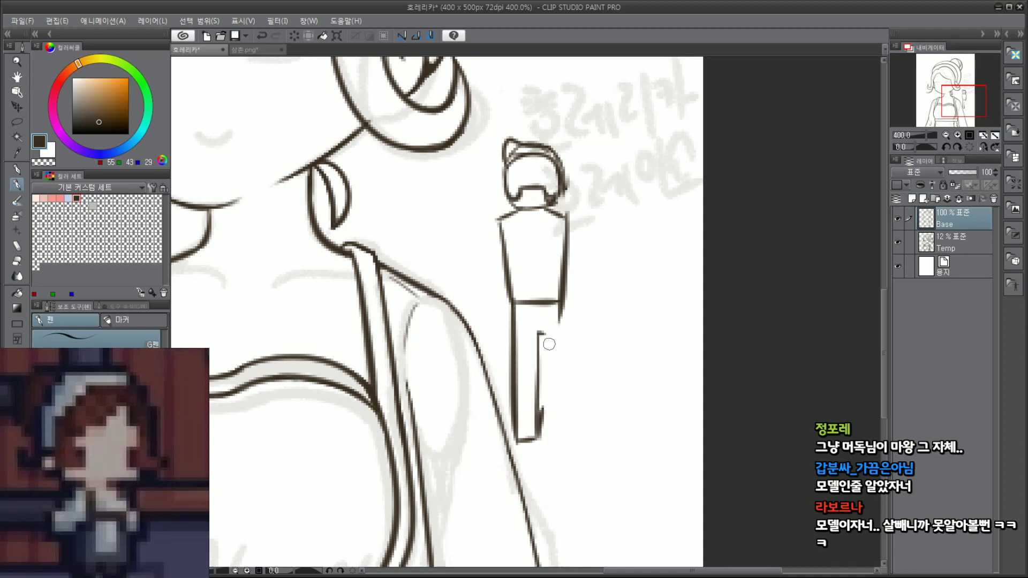
{"action": "left_click_drag", "start_coordinate": [546, 332], "coordinate": [554, 448]}
Step: Add both bent arms and simple feet to the doodled figure, with one hand raised and holding an object
{"action": "left_click_drag", "start_coordinate": [498, 220], "coordinate": [487, 294]}
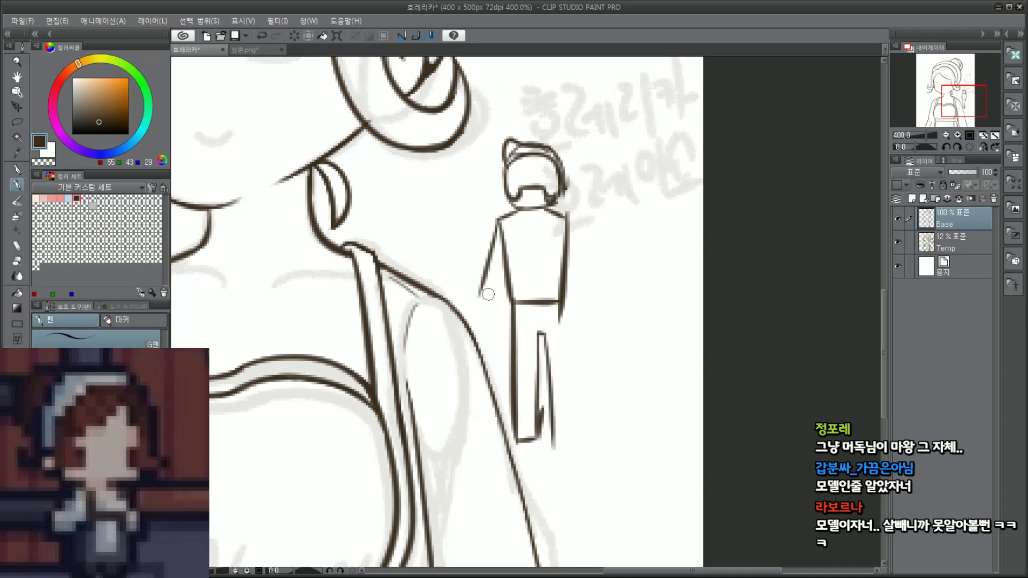
{"action": "key", "text": "ctrl+z"}
{"action": "left_click_drag", "start_coordinate": [497, 219], "coordinate": [501, 282]}
{"action": "mouse_move", "coordinate": [456, 219]}
{"action": "left_mouse_down"}
{"action": "mouse_move", "coordinate": [444, 245]}
{"action": "mouse_move", "coordinate": [476, 255]}
{"action": "mouse_move", "coordinate": [455, 222]}
{"action": "mouse_move", "coordinate": [478, 249]}
{"action": "mouse_move", "coordinate": [456, 227]}
{"action": "mouse_move", "coordinate": [452, 234]}
{"action": "mouse_move", "coordinate": [462, 186]}
{"action": "mouse_move", "coordinate": [424, 173]}
{"action": "mouse_move", "coordinate": [452, 202]}
{"action": "left_mouse_up"}
{"action": "left_click_drag", "start_coordinate": [569, 215], "coordinate": [589, 262]}
{"action": "left_click_drag", "start_coordinate": [589, 263], "coordinate": [567, 270]}
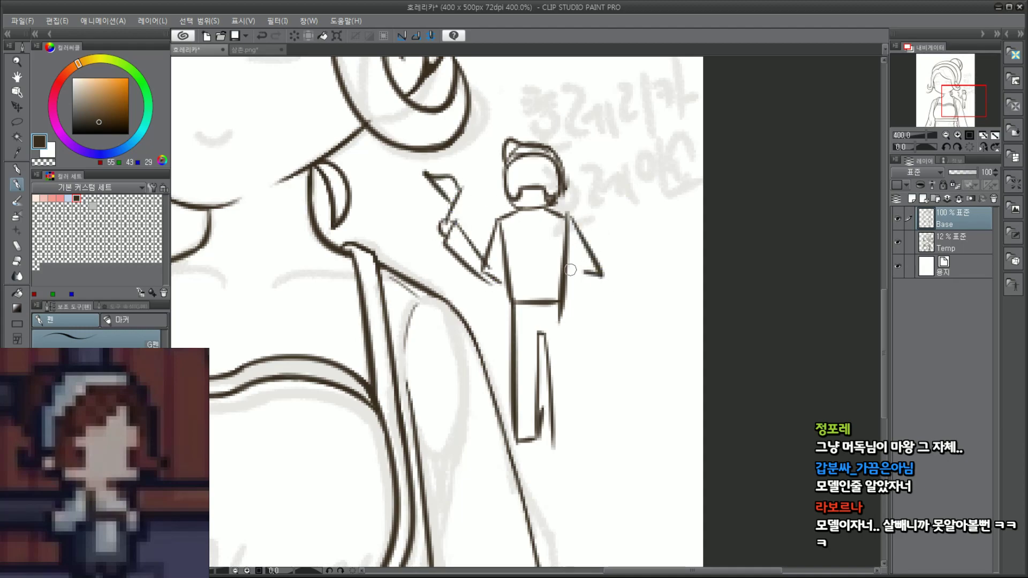
{"action": "key", "text": "ctrl+z"}
{"action": "left_click_drag", "start_coordinate": [571, 217], "coordinate": [589, 262]}
{"action": "mouse_move", "coordinate": [589, 262]}
{"action": "left_mouse_down"}
{"action": "mouse_move", "coordinate": [567, 268]}
{"action": "mouse_move", "coordinate": [595, 317]}
{"action": "mouse_move", "coordinate": [576, 431]}
{"action": "mouse_move", "coordinate": [545, 451]}
{"action": "mouse_move", "coordinate": [571, 448]}
{"action": "left_mouse_up"}
{"action": "scroll", "coordinate": [656, 386], "scroll_direction": "down", "scroll_amount": 3}
{"action": "scroll", "coordinate": [656, 389], "scroll_direction": "up", "scroll_amount": 1}
{"action": "scroll", "coordinate": [658, 393], "scroll_direction": "up", "scroll_amount": 2}
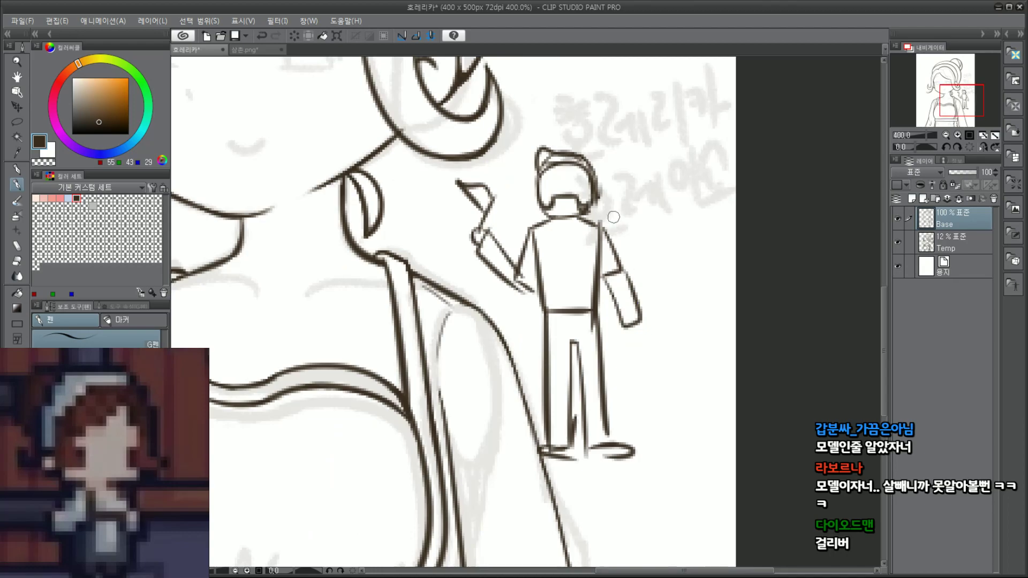
Step: Mark head-length intervals down the side of the doodled figure with short vertical strokes and ticks
{"action": "mouse_move", "coordinate": [629, 149]}
{"action": "left_mouse_down"}
{"action": "mouse_move", "coordinate": [651, 147]}
{"action": "mouse_move", "coordinate": [645, 206]}
{"action": "left_mouse_up"}
{"action": "mouse_move", "coordinate": [636, 207]}
{"action": "left_mouse_down"}
{"action": "mouse_move", "coordinate": [654, 205]}
{"action": "mouse_move", "coordinate": [646, 250]}
{"action": "left_mouse_up"}
{"action": "left_click_drag", "start_coordinate": [642, 252], "coordinate": [659, 253]}
{"action": "left_click_drag", "start_coordinate": [651, 298], "coordinate": [651, 306]}
{"action": "left_click_drag", "start_coordinate": [650, 309], "coordinate": [668, 308]}
{"action": "left_click_drag", "start_coordinate": [661, 327], "coordinate": [661, 347]}
{"action": "left_click_drag", "start_coordinate": [658, 354], "coordinate": [669, 355]}
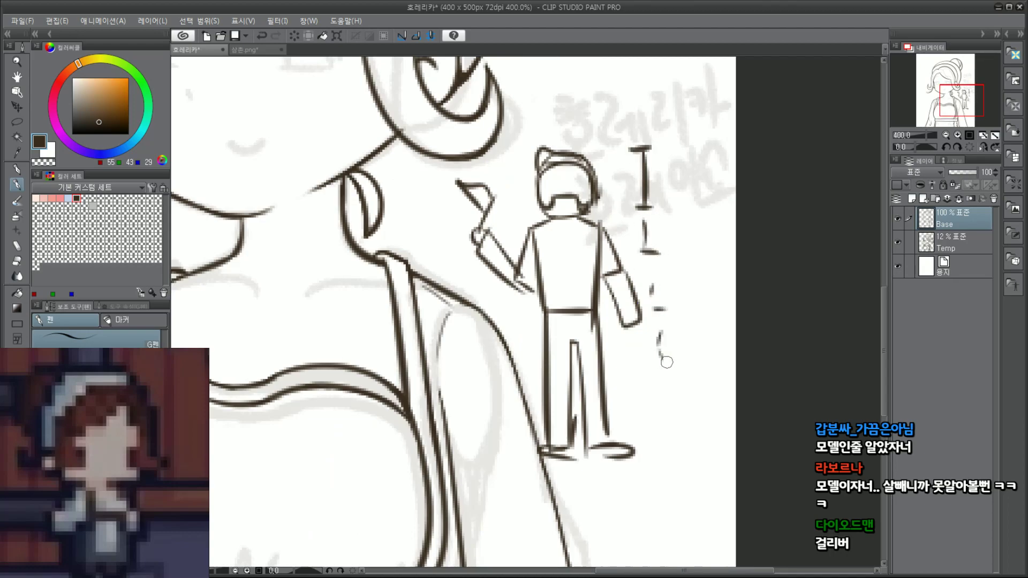
Step: Undo every stroke of the doodled figure and its proportion marks beside the shoulder
{"action": "key", "text": "ctrl+z"}
{"action": "key", "text": "ctrl+z"}
{"action": "key", "text": "ctrl+z"}
{"action": "key", "text": "ctrl+z"}
{"action": "key", "text": "ctrl+z"}
{"action": "key", "text": "ctrl+z"}
{"action": "key", "text": "ctrl+z"}
{"action": "key", "text": "ctrl+z"}
{"action": "key", "text": "ctrl+z"}
{"action": "key", "text": "ctrl+z"}
{"action": "key", "text": "ctrl+z"}
{"action": "key", "text": "ctrl+z"}
{"action": "key", "text": "ctrl+z"}
{"action": "key", "text": "ctrl+z"}
{"action": "key", "text": "ctrl+z"}
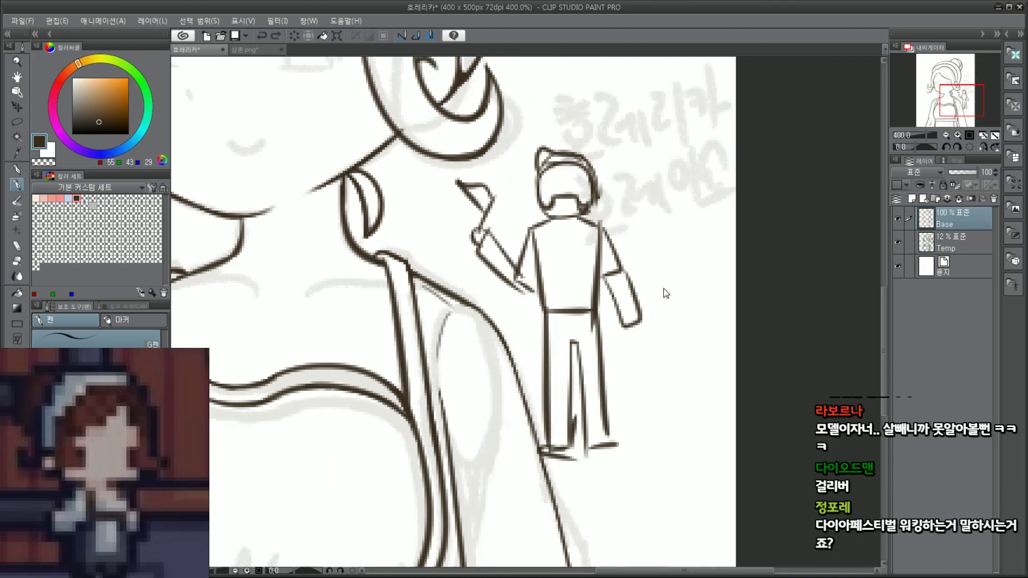
{"action": "key", "text": "ctrl+z"}
{"action": "key", "text": "ctrl+z"}
{"action": "key", "text": "ctrl+z"}
{"action": "key", "text": "ctrl+z"}
{"action": "key", "text": "ctrl+z"}
{"action": "key", "text": "ctrl+z"}
{"action": "key", "text": "ctrl+z"}
{"action": "key", "text": "ctrl+z"}
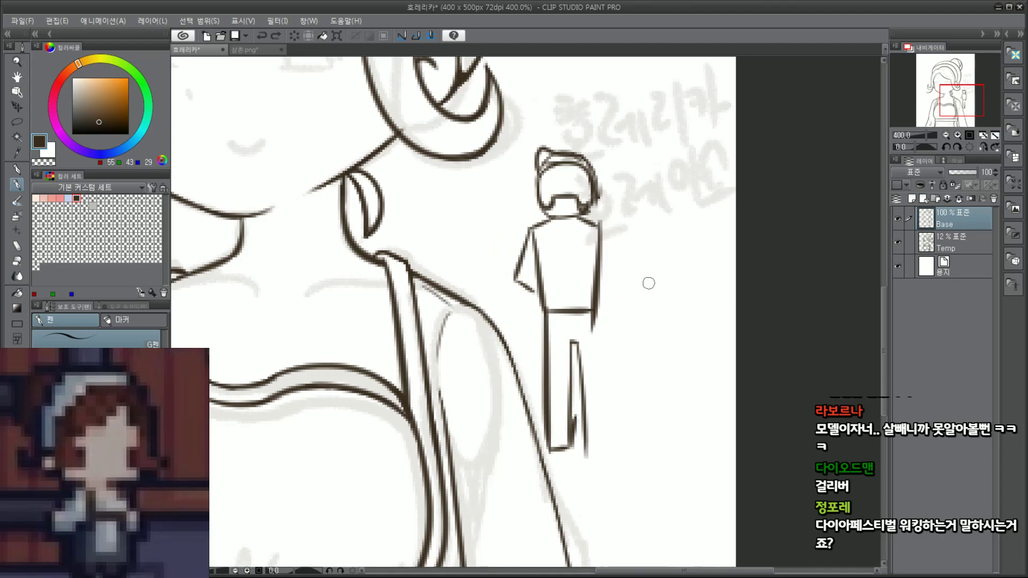
{"action": "key", "text": "ctrl+z"}
{"action": "key", "text": "ctrl+z"}
{"action": "key", "text": "ctrl+z"}
{"action": "key", "text": "ctrl+z"}
{"action": "key", "text": "ctrl+z"}
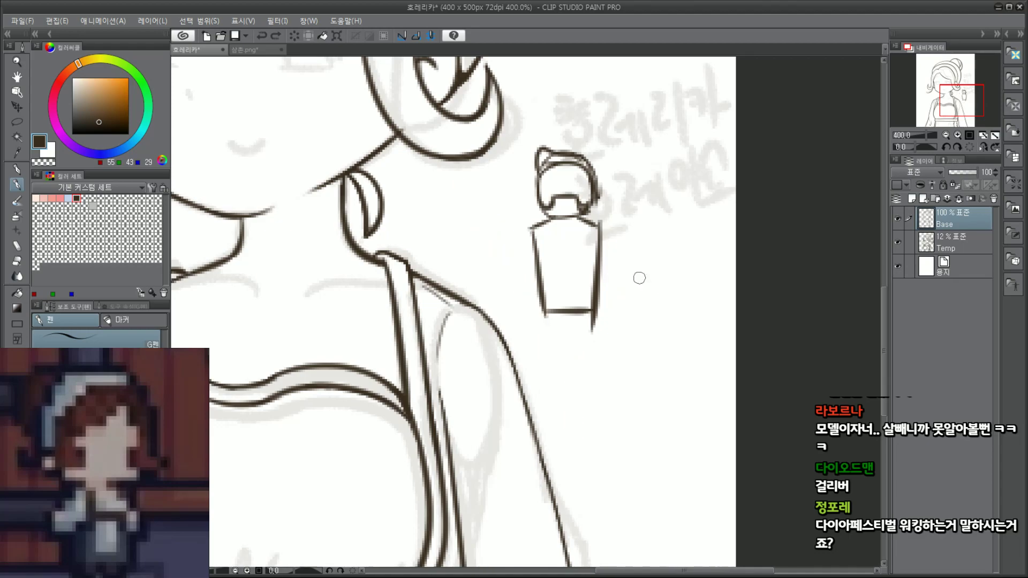
{"action": "key", "text": "ctrl+z"}
{"action": "key", "text": "ctrl+z"}
{"action": "key", "text": "ctrl+z"}
{"action": "key", "text": "ctrl+z"}
{"action": "key", "text": "ctrl+z"}
{"action": "key", "text": "ctrl+z"}
{"action": "key", "text": "ctrl+z"}
{"action": "key", "text": "ctrl+z"}
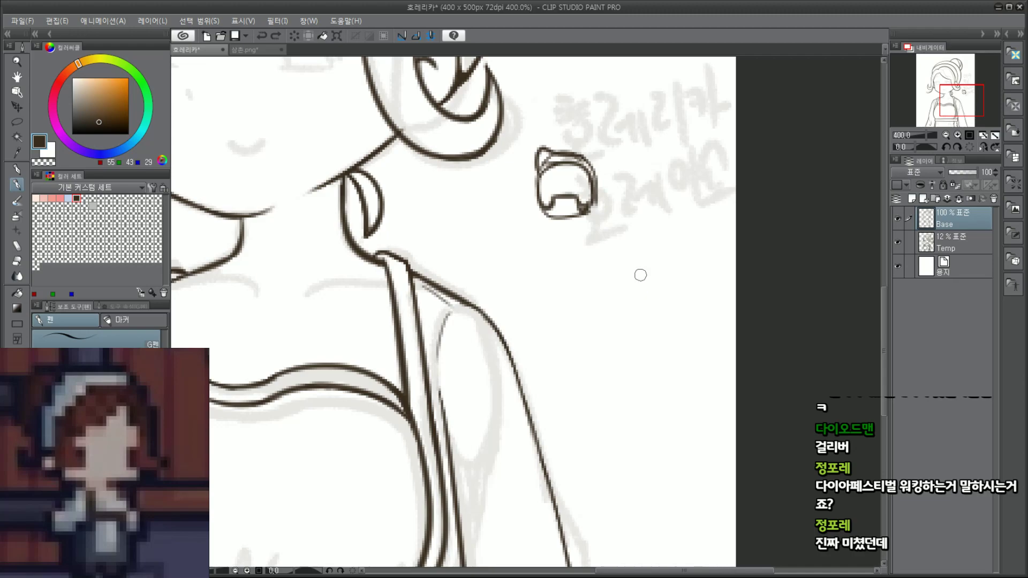
{"action": "key", "text": "ctrl+z"}
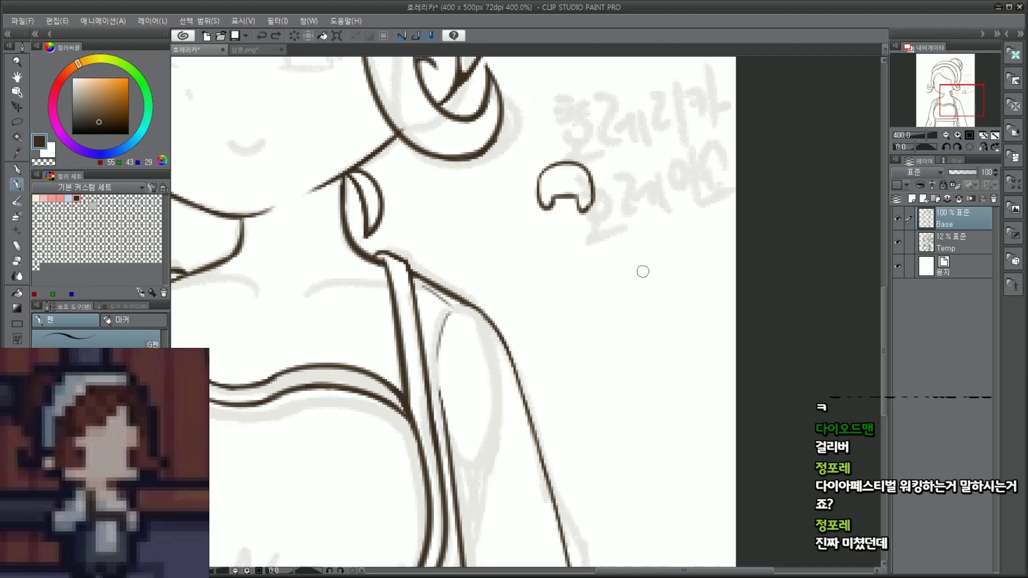
{"action": "key", "text": "ctrl+z"}
{"action": "key", "text": "ctrl+z"}
{"action": "key", "text": "ctrl+z"}
{"action": "key", "text": "ctrl+z"}
{"action": "key", "text": "ctrl+z"}
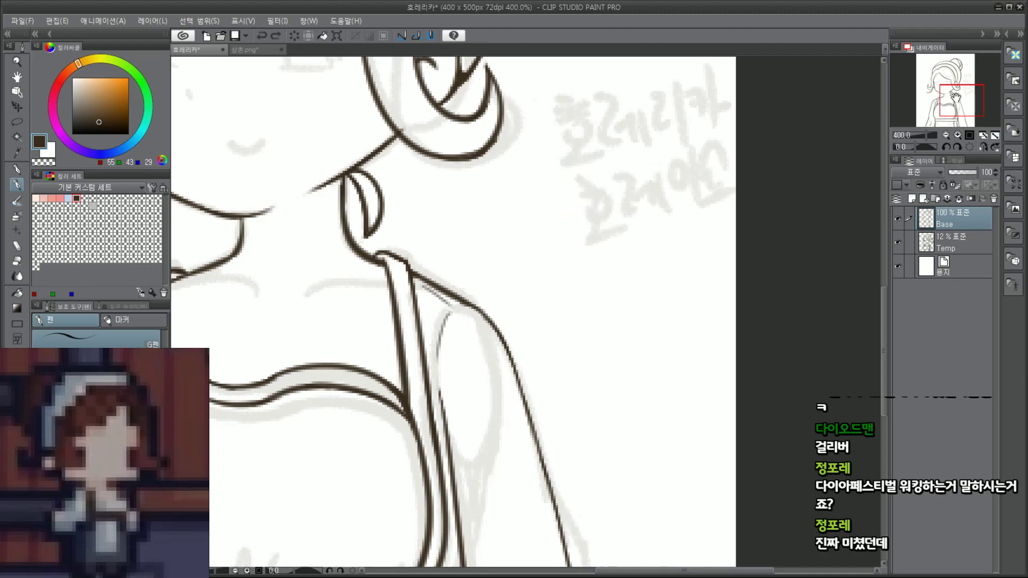
Step: Erase the elbow stretch of the right sleeve's outer outline, leaving the upper and lower parts in place
{"action": "key", "text": "ctrl+minus"}
{"action": "key", "text": "ctrl+minus"}
{"action": "left_click_drag", "start_coordinate": [960, 98], "coordinate": [955, 110]}
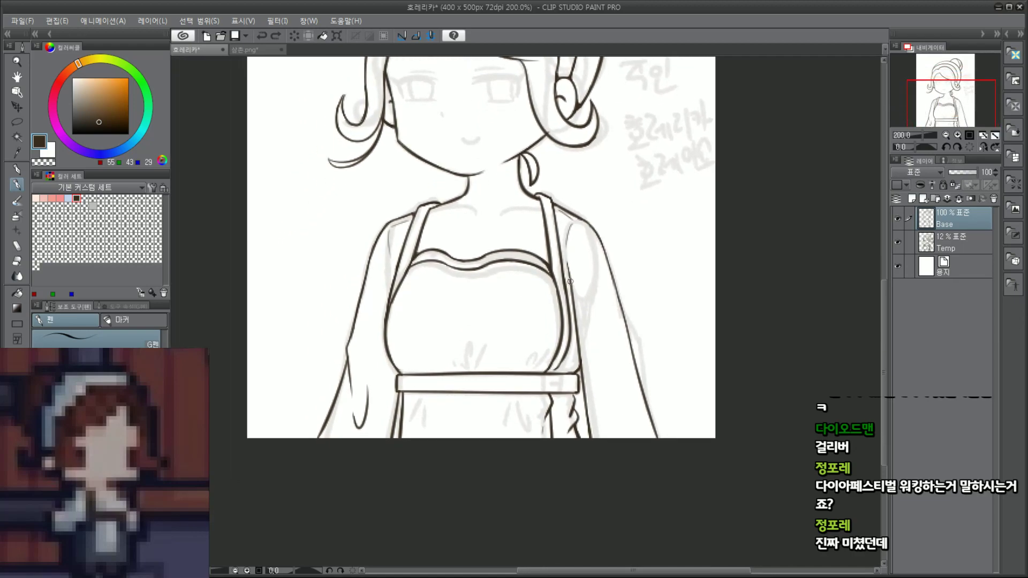
{"action": "scroll", "coordinate": [959, 108], "scroll_direction": "up", "scroll_amount": 2}
{"action": "left_click_drag", "start_coordinate": [959, 107], "coordinate": [951, 109]}
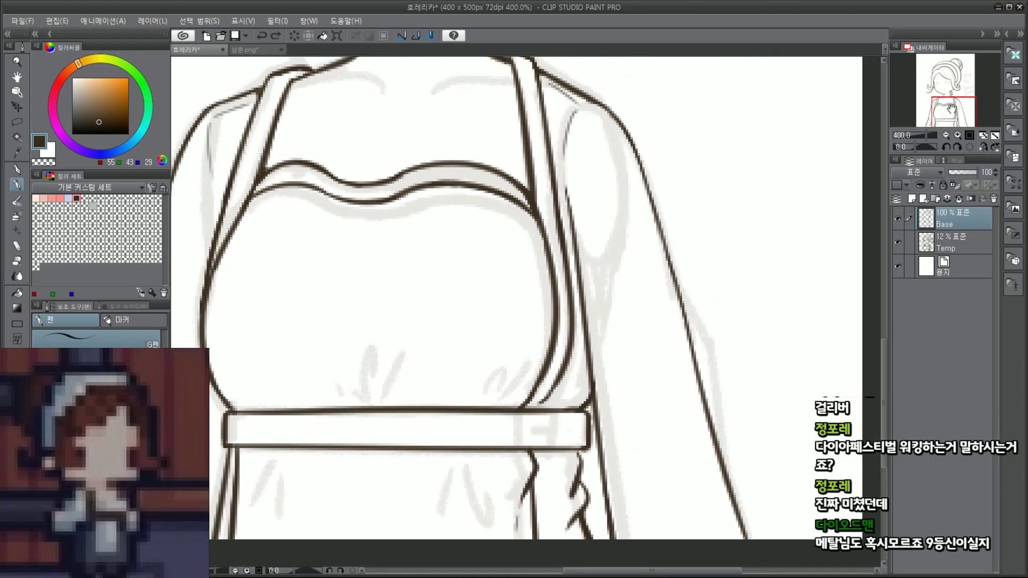
{"action": "left_click_drag", "start_coordinate": [676, 294], "coordinate": [701, 405]}
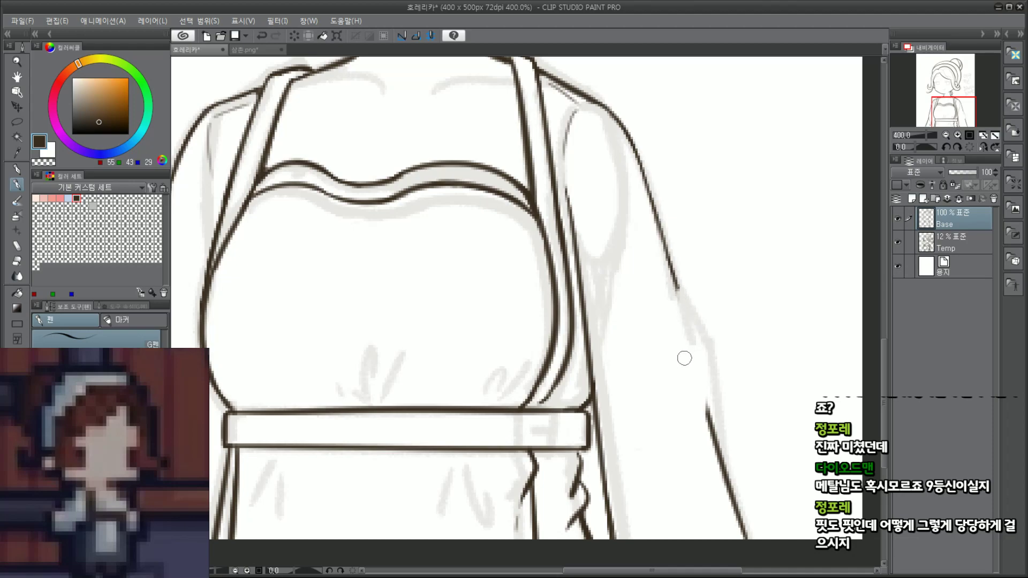
Step: Redraw the right sleeve's outer outline with a pointed bump at the elbow, joining the lower sleeve line
{"action": "mouse_move", "coordinate": [674, 284]}
{"action": "left_mouse_down"}
{"action": "mouse_move", "coordinate": [702, 324]}
{"action": "mouse_move", "coordinate": [705, 313]}
{"action": "mouse_move", "coordinate": [702, 419]}
{"action": "left_mouse_up"}
{"action": "key", "text": "ctrl+z"}
{"action": "key", "text": "ctrl+z"}
{"action": "key", "text": "ctrl+z"}
{"action": "left_click_drag", "start_coordinate": [702, 311], "coordinate": [713, 445]}
{"action": "key", "text": "ctrl+z"}
{"action": "left_click_drag", "start_coordinate": [704, 314], "coordinate": [717, 426]}
{"action": "key", "text": "ctrl+z"}
{"action": "left_click_drag", "start_coordinate": [705, 310], "coordinate": [719, 469]}
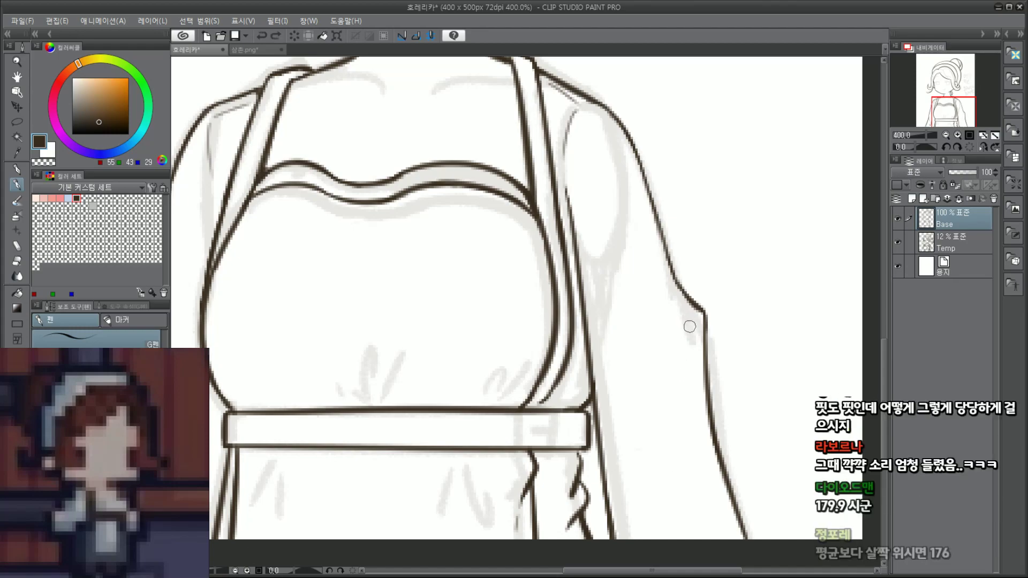
Step: Try a thin curved fold line inside the right sleeve, arching down from just under the elbow bump
{"action": "left_click_drag", "start_coordinate": [692, 317], "coordinate": [671, 454]}
{"action": "scroll", "coordinate": [684, 353], "scroll_direction": "down", "scroll_amount": 2}
{"action": "scroll", "coordinate": [691, 364], "scroll_direction": "up", "scroll_amount": 2}
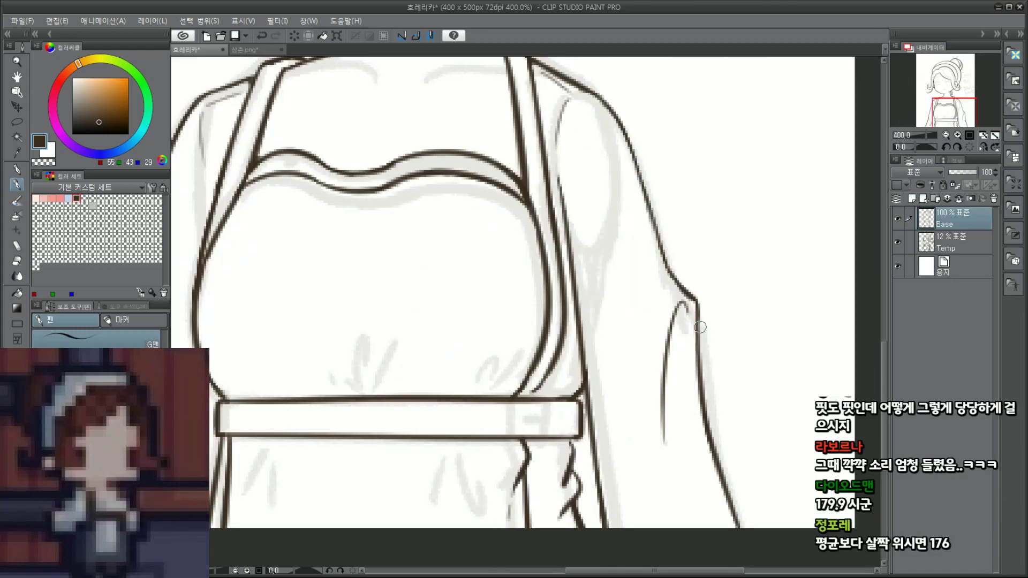
{"action": "key", "text": "ctrl+z"}
{"action": "left_click_drag", "start_coordinate": [687, 307], "coordinate": [657, 448]}
{"action": "key", "text": "ctrl+z"}
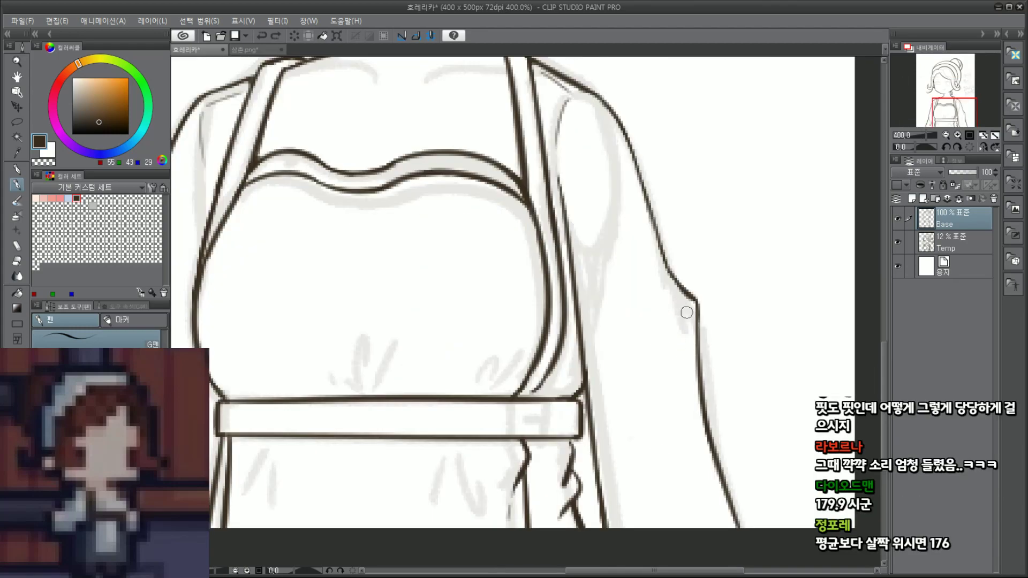
{"action": "left_click_drag", "start_coordinate": [687, 304], "coordinate": [665, 467]}
{"action": "key", "text": "ctrl+z"}
{"action": "left_click_drag", "start_coordinate": [688, 305], "coordinate": [669, 464]}
{"action": "key", "text": "ctrl+z"}
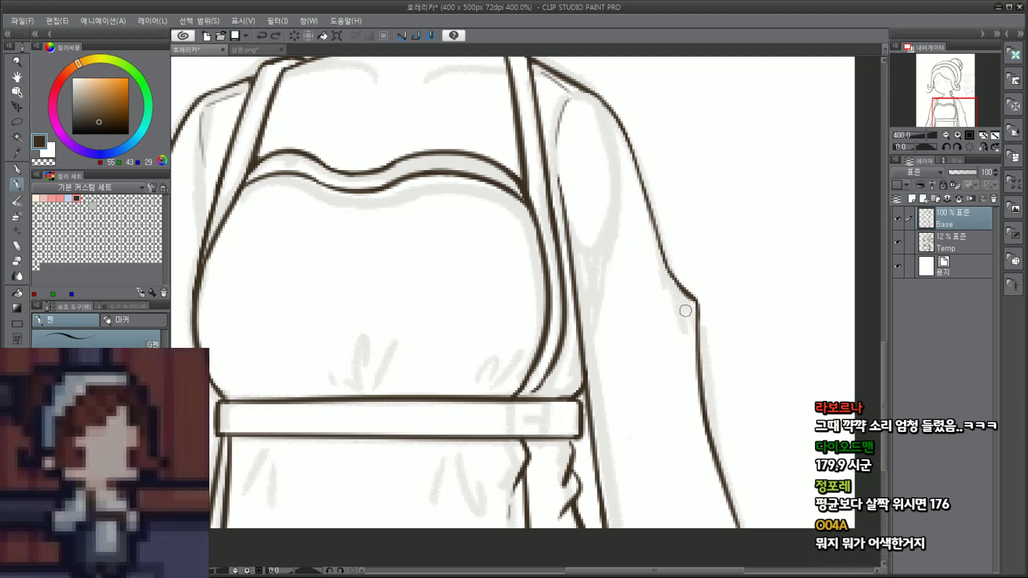
{"action": "mouse_move", "coordinate": [687, 310]}
{"action": "left_mouse_down"}
{"action": "mouse_move", "coordinate": [670, 458]}
{"action": "mouse_move", "coordinate": [657, 419]}
{"action": "mouse_move", "coordinate": [666, 442]}
{"action": "left_mouse_up"}
{"action": "key", "text": "ctrl+z"}
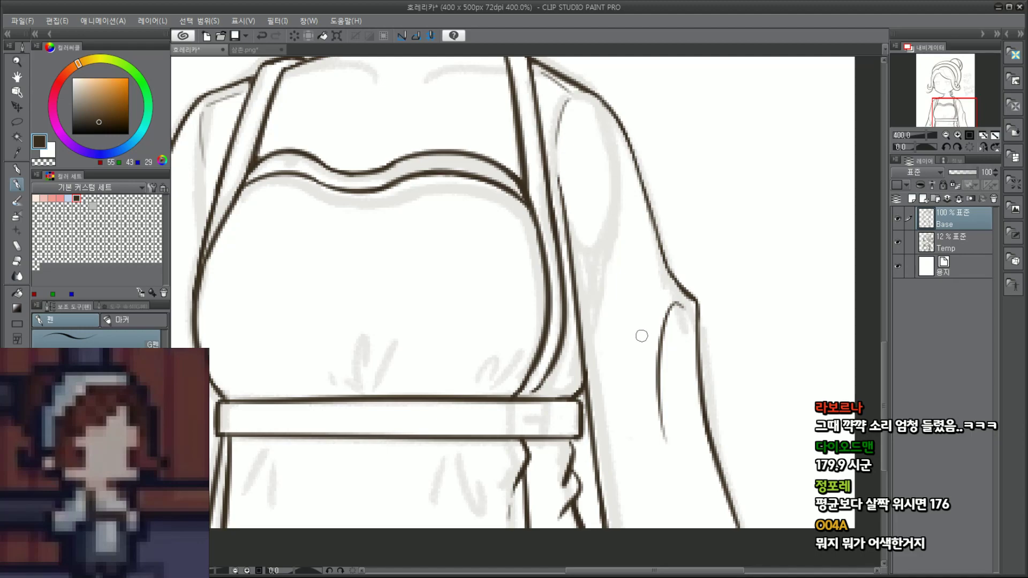
{"action": "scroll", "coordinate": [648, 342], "scroll_direction": "down", "scroll_amount": 3}
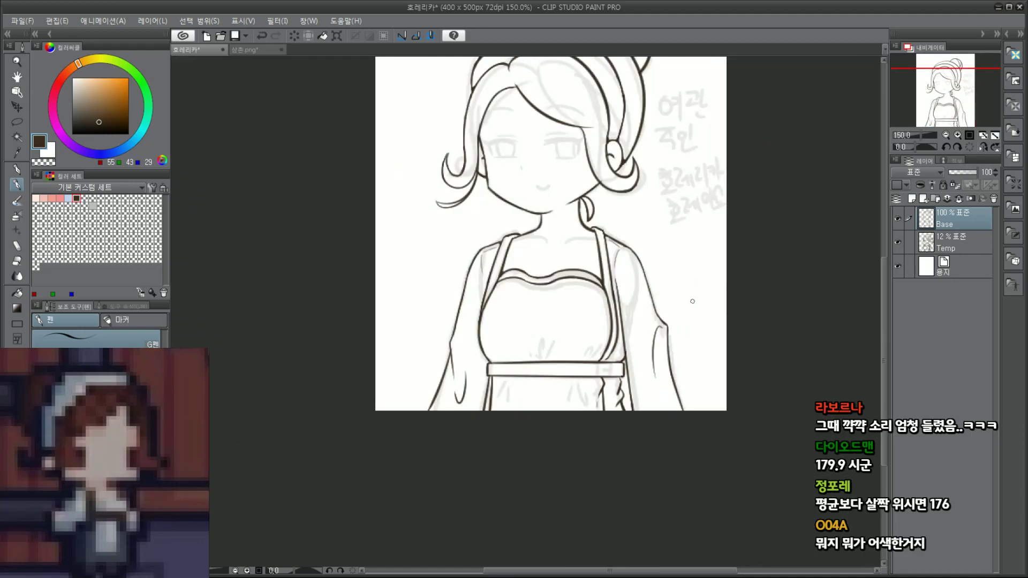
{"action": "scroll", "coordinate": [693, 301], "scroll_direction": "up", "scroll_amount": 3}
{"action": "key", "text": "ctrl+z"}
{"action": "left_click_drag", "start_coordinate": [613, 396], "coordinate": [607, 391]}
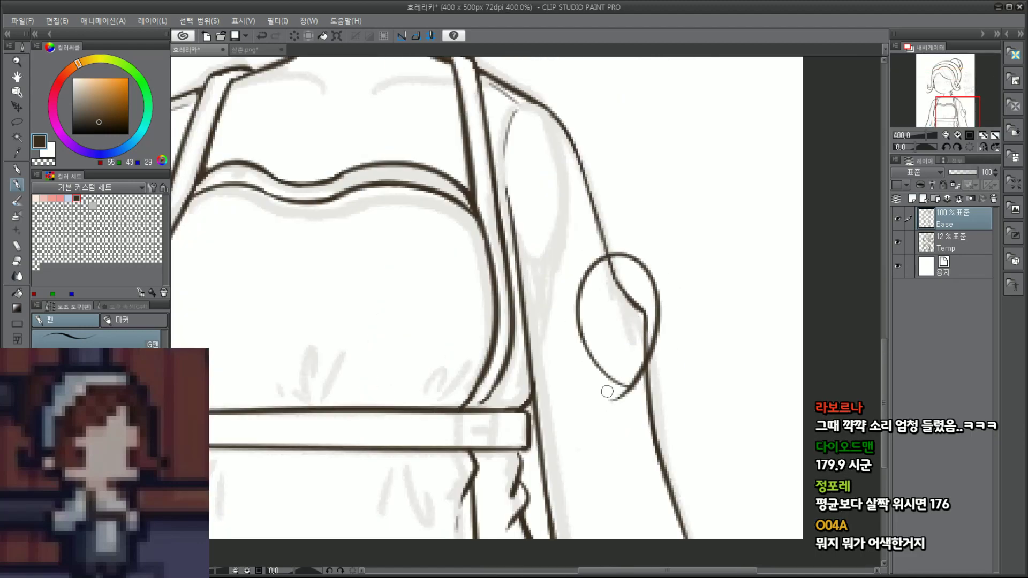
{"action": "key", "text": "ctrl+z"}
Step: Try fold lines running down the right sleeve from the inner corner of the elbow bump
{"action": "left_click_drag", "start_coordinate": [617, 299], "coordinate": [637, 312]}
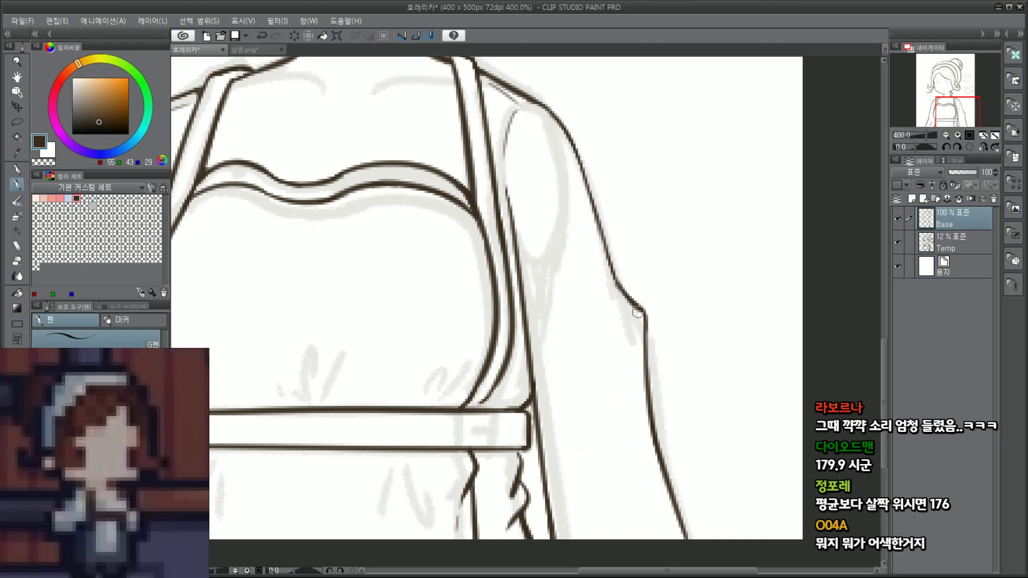
{"action": "mouse_move", "coordinate": [607, 260]}
{"action": "left_mouse_down"}
{"action": "mouse_move", "coordinate": [611, 434]}
{"action": "mouse_move", "coordinate": [631, 415]}
{"action": "left_mouse_up"}
{"action": "key", "text": "ctrl+z"}
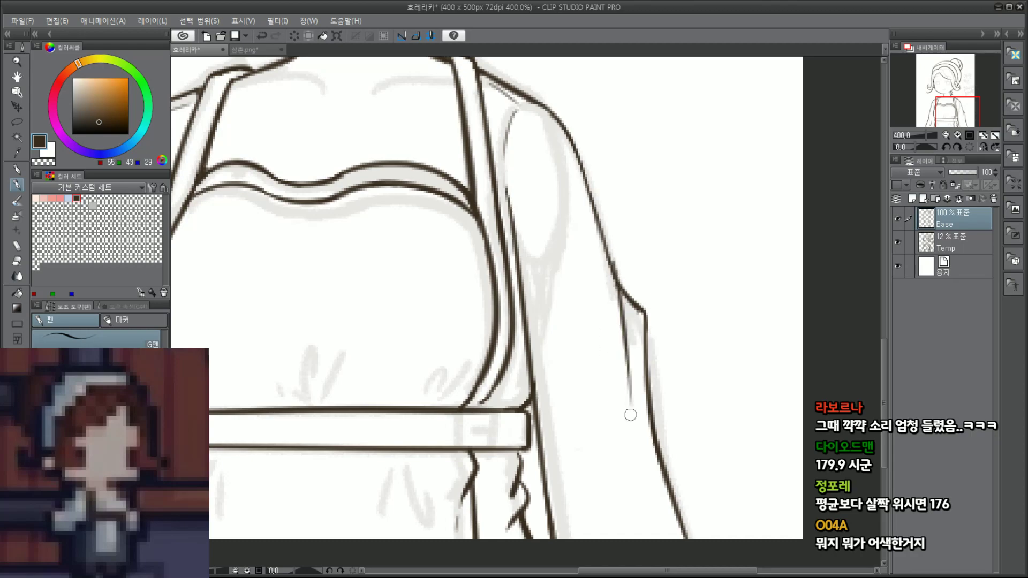
{"action": "key", "text": "ctrl+z"}
{"action": "left_click_drag", "start_coordinate": [612, 270], "coordinate": [624, 346]}
{"action": "key", "text": "ctrl+z"}
{"action": "mouse_move", "coordinate": [611, 272]}
{"action": "left_mouse_down"}
{"action": "mouse_move", "coordinate": [627, 333]}
{"action": "mouse_move", "coordinate": [605, 481]}
{"action": "left_mouse_up"}
{"action": "key", "text": "ctrl+z"}
{"action": "key", "text": "ctrl+z"}
{"action": "mouse_move", "coordinate": [624, 320]}
{"action": "left_mouse_down"}
{"action": "mouse_move", "coordinate": [601, 378]}
{"action": "mouse_move", "coordinate": [603, 481]}
{"action": "left_mouse_up"}
{"action": "key", "text": "ctrl+z"}
{"action": "key", "text": "ctrl+z"}
Step: Draw a long, thin hooked fold line inside the right sleeve, from under the elbow bump down and curling back up
{"action": "left_click_drag", "start_coordinate": [628, 316], "coordinate": [630, 438]}
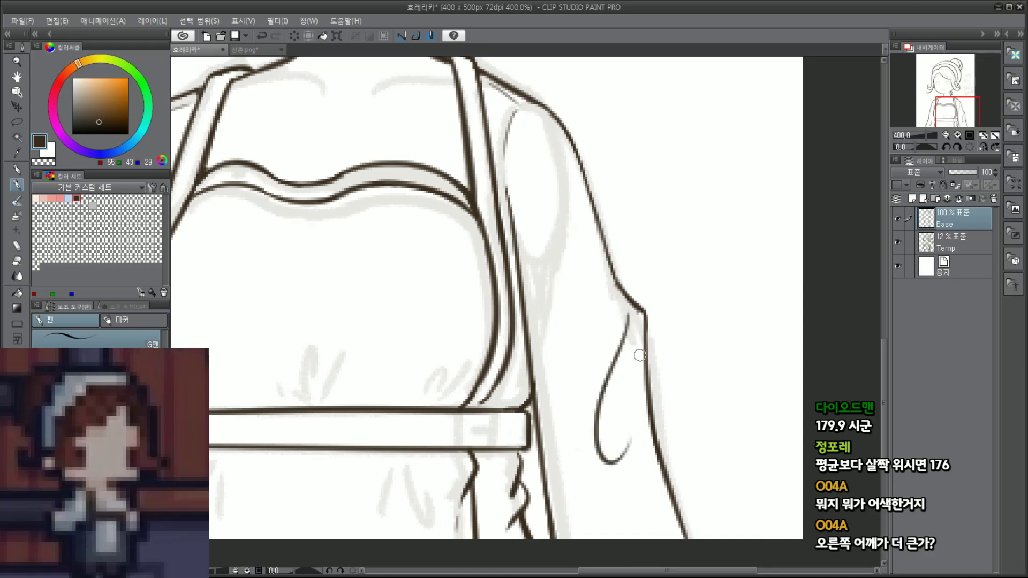
{"action": "scroll", "coordinate": [646, 334], "scroll_direction": "down", "scroll_amount": 5}
{"action": "scroll", "coordinate": [642, 309], "scroll_direction": "up", "scroll_amount": 3}
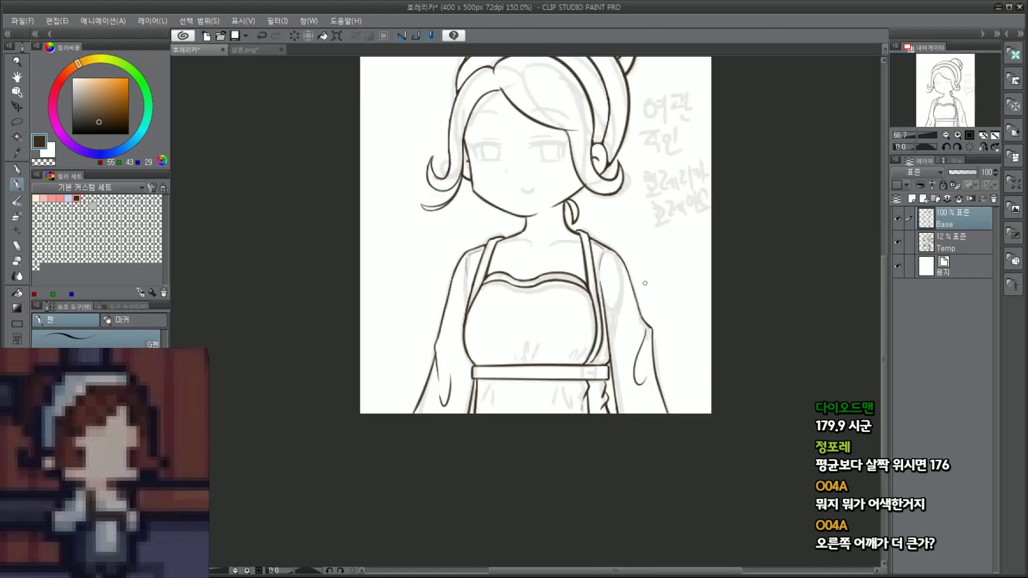
{"action": "scroll", "coordinate": [646, 359], "scroll_direction": "up", "scroll_amount": 2}
{"action": "key", "text": "ctrl+z"}
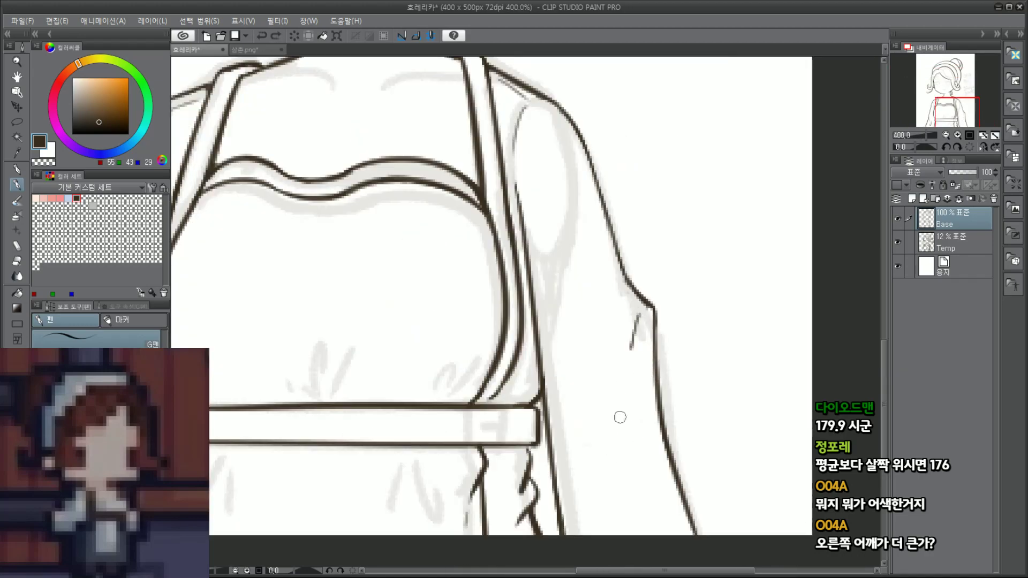
{"action": "left_click_drag", "start_coordinate": [637, 317], "coordinate": [632, 440]}
{"action": "key", "text": "ctrl+z"}
{"action": "mouse_move", "coordinate": [637, 315]}
{"action": "left_mouse_down"}
{"action": "mouse_move", "coordinate": [620, 464]}
{"action": "mouse_move", "coordinate": [632, 420]}
{"action": "mouse_move", "coordinate": [634, 440]}
{"action": "mouse_move", "coordinate": [633, 374]}
{"action": "left_mouse_up"}
{"action": "key", "text": "ctrl+z"}
{"action": "mouse_move", "coordinate": [625, 456]}
{"action": "left_mouse_down"}
{"action": "mouse_move", "coordinate": [643, 349]}
{"action": "mouse_move", "coordinate": [633, 378]}
{"action": "left_mouse_up"}
{"action": "key", "text": "ctrl+z"}
{"action": "key", "text": "ctrl+z"}
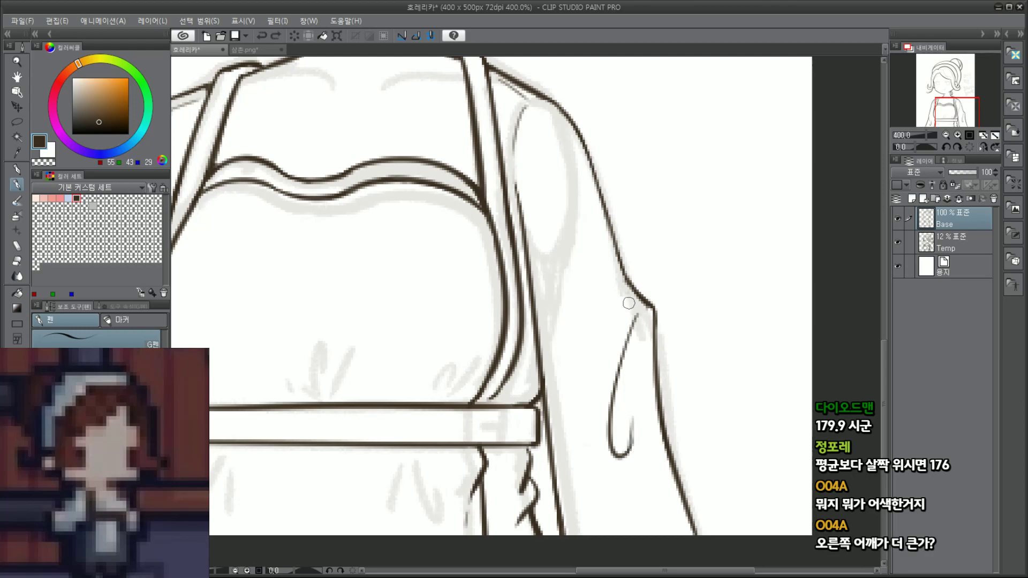
{"action": "left_click_drag", "start_coordinate": [637, 320], "coordinate": [637, 314]}
{"action": "scroll", "coordinate": [648, 276], "scroll_direction": "down", "scroll_amount": 2}
{"action": "scroll", "coordinate": [650, 289], "scroll_direction": "up", "scroll_amount": 2}
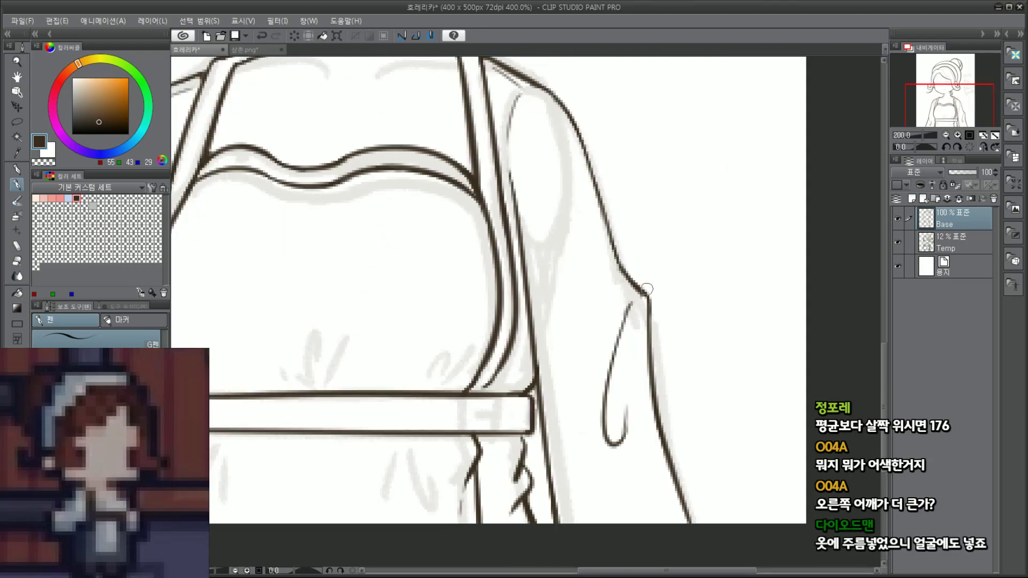
Step: Try a second thin fold line inside the right sleeve, on the torso side of the hooked fold
{"action": "key", "text": "ctrl+z"}
{"action": "mouse_move", "coordinate": [622, 264]}
{"action": "left_mouse_down"}
{"action": "mouse_move", "coordinate": [605, 362]}
{"action": "mouse_move", "coordinate": [593, 344]}
{"action": "left_mouse_up"}
{"action": "key", "text": "ctrl+z"}
{"action": "key", "text": "ctrl+z"}
{"action": "mouse_move", "coordinate": [605, 238]}
{"action": "left_mouse_down"}
{"action": "mouse_move", "coordinate": [584, 400]}
{"action": "mouse_move", "coordinate": [604, 457]}
{"action": "left_mouse_up"}
{"action": "key", "text": "ctrl+z"}
{"action": "key", "text": "ctrl+z"}
{"action": "left_click_drag", "start_coordinate": [597, 365], "coordinate": [592, 438]}
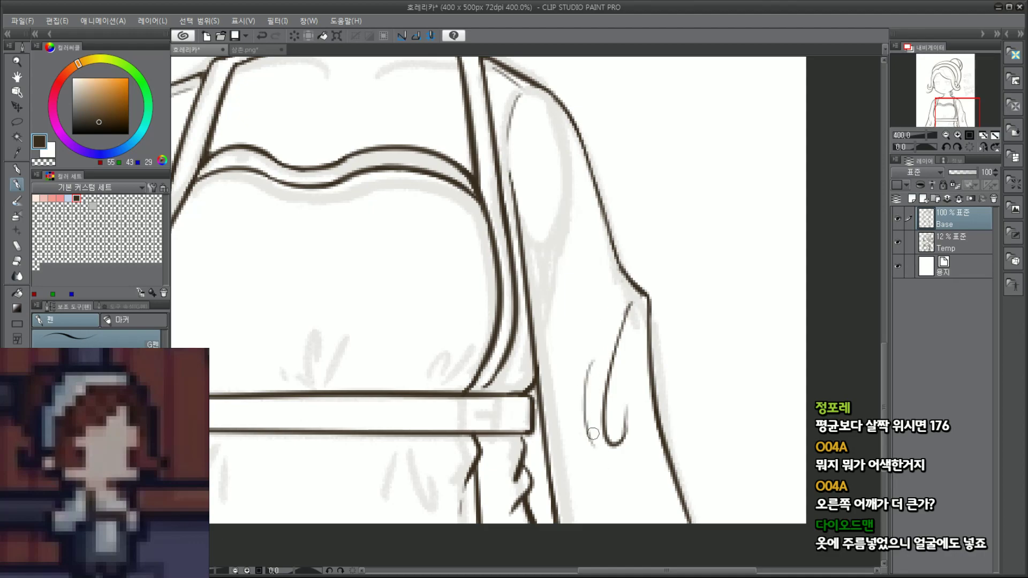
{"action": "scroll", "coordinate": [606, 337], "scroll_direction": "down", "scroll_amount": 3}
{"action": "key", "text": "ctrl+z"}
{"action": "scroll", "coordinate": [626, 297], "scroll_direction": "up", "scroll_amount": 1}
{"action": "scroll", "coordinate": [627, 297], "scroll_direction": "up", "scroll_amount": 2}
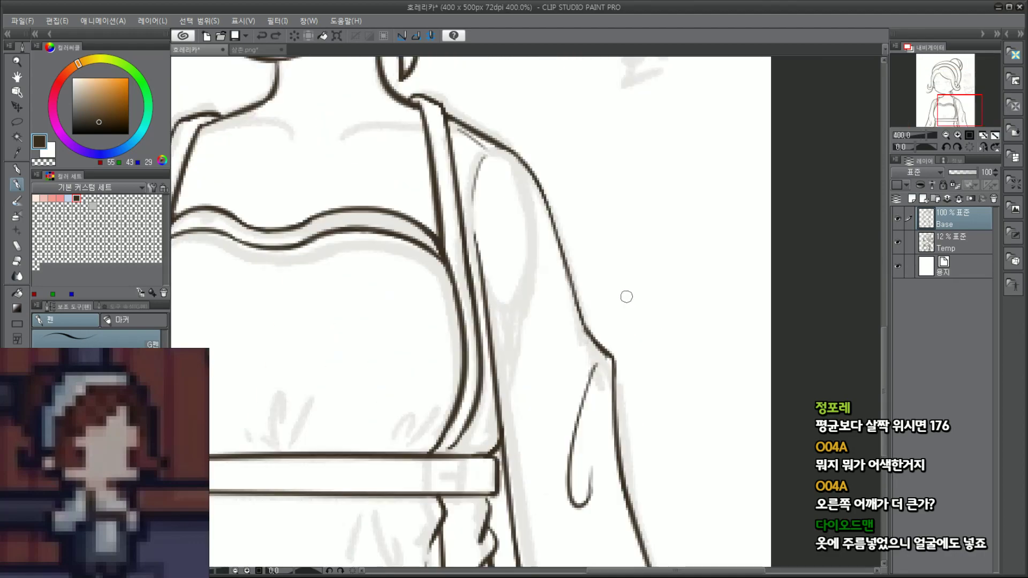
Step: Ink a thin collarbone line from the left apron strap towards the base of the neck
{"action": "left_click", "coordinate": [627, 382]}
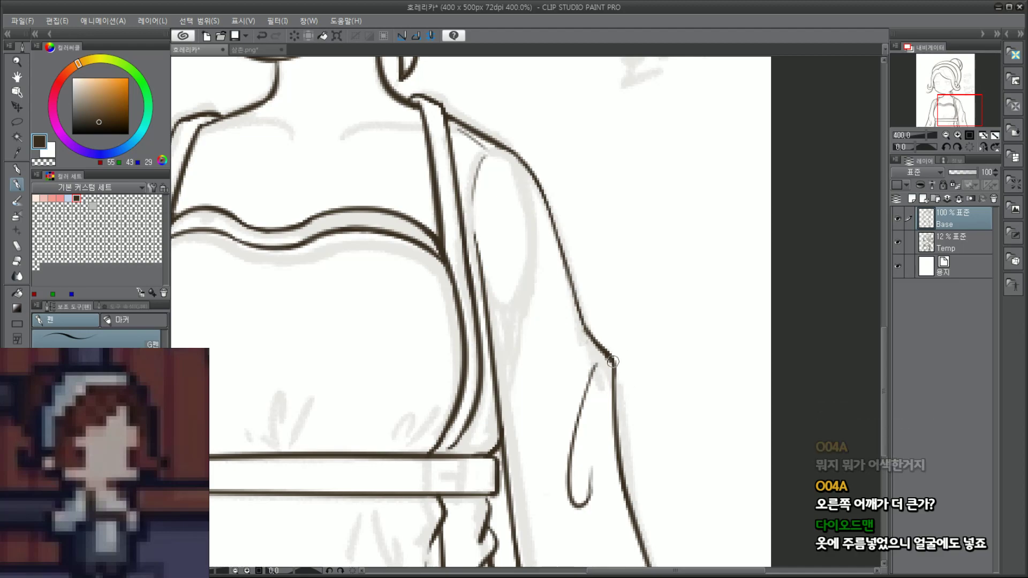
{"action": "scroll", "coordinate": [480, 269], "scroll_direction": "down", "scroll_amount": 3}
{"action": "scroll", "coordinate": [479, 269], "scroll_direction": "up", "scroll_amount": 1}
{"action": "scroll", "coordinate": [444, 254], "scroll_direction": "up", "scroll_amount": 2}
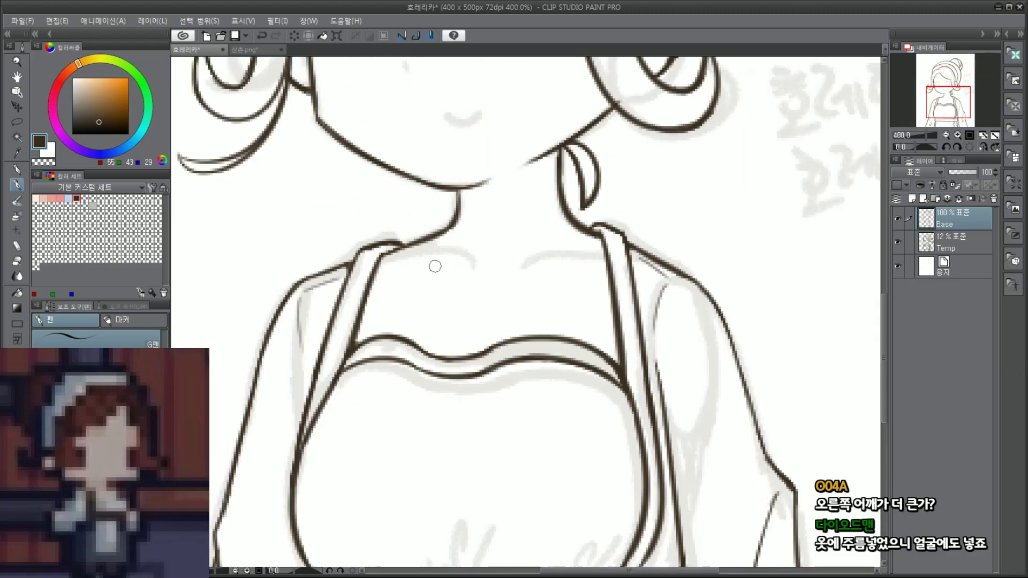
{"action": "key", "text": "ctrl+z"}
{"action": "mouse_move", "coordinate": [379, 265]}
{"action": "left_mouse_down"}
{"action": "mouse_move", "coordinate": [431, 254]}
{"action": "mouse_move", "coordinate": [465, 273]}
{"action": "left_mouse_up"}
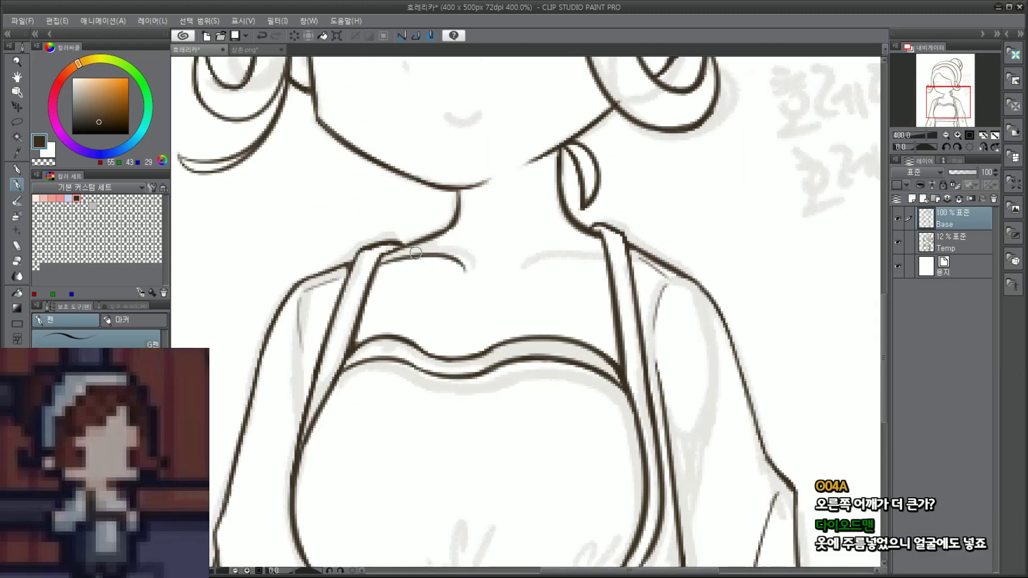
{"action": "key", "text": "ctrl+z"}
{"action": "mouse_move", "coordinate": [398, 257]}
{"action": "left_mouse_down"}
{"action": "mouse_move", "coordinate": [468, 262]}
{"action": "mouse_move", "coordinate": [410, 257]}
{"action": "mouse_move", "coordinate": [469, 256]}
{"action": "mouse_move", "coordinate": [460, 256]}
{"action": "left_mouse_up"}
{"action": "key", "text": "ctrl+z"}
{"action": "key", "text": "ctrl+z"}
{"action": "key", "text": "ctrl+z"}
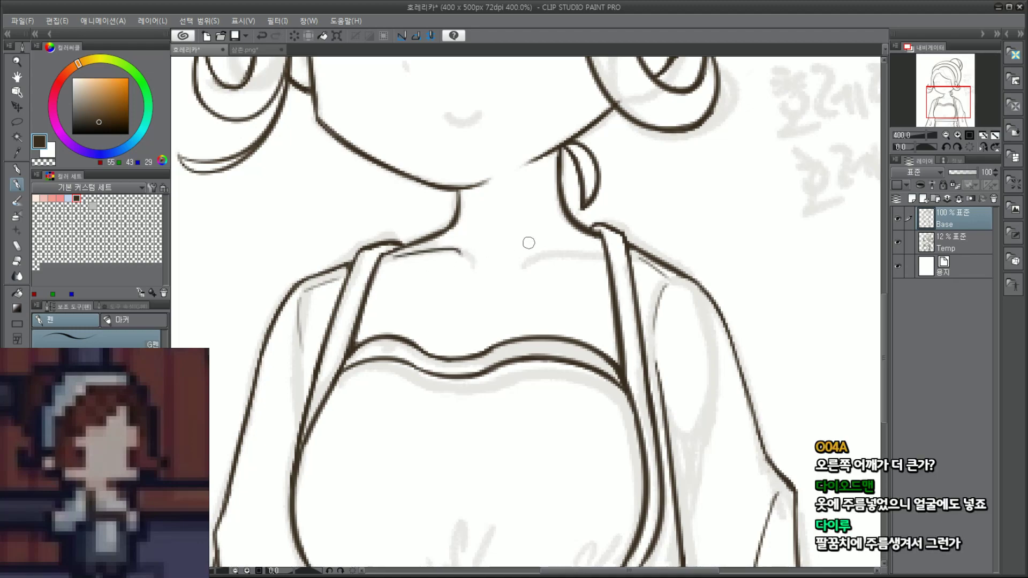
Step: Ink a matching thin collarbone line on the right side and a small curved notch between the two collarbones
{"action": "key", "text": "ctrl+z"}
{"action": "left_click_drag", "start_coordinate": [532, 252], "coordinate": [611, 251]}
{"action": "key", "text": "ctrl+z"}
{"action": "left_click_drag", "start_coordinate": [524, 253], "coordinate": [599, 250]}
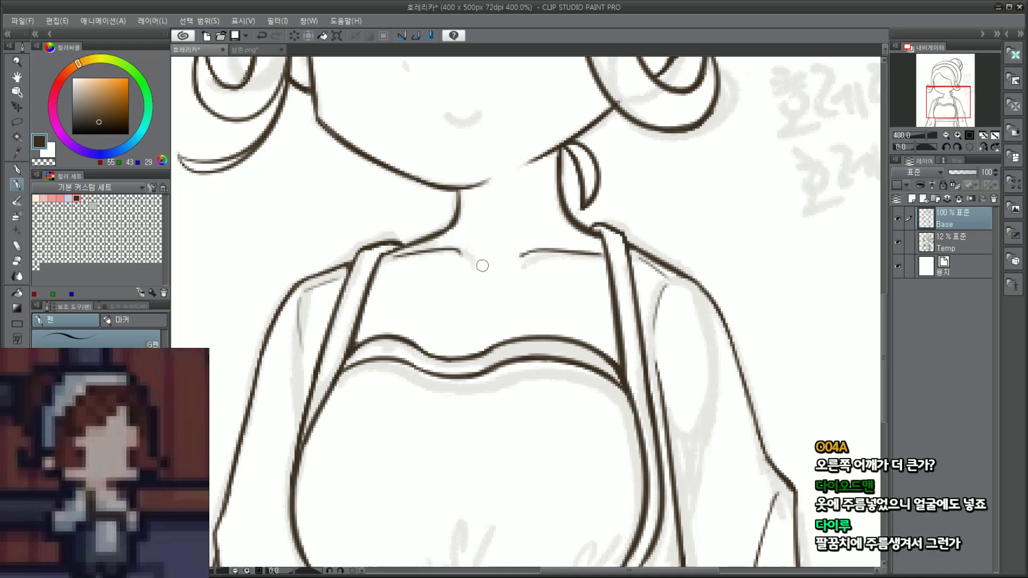
{"action": "left_click_drag", "start_coordinate": [477, 263], "coordinate": [495, 268]}
{"action": "key", "text": "ctrl+z"}
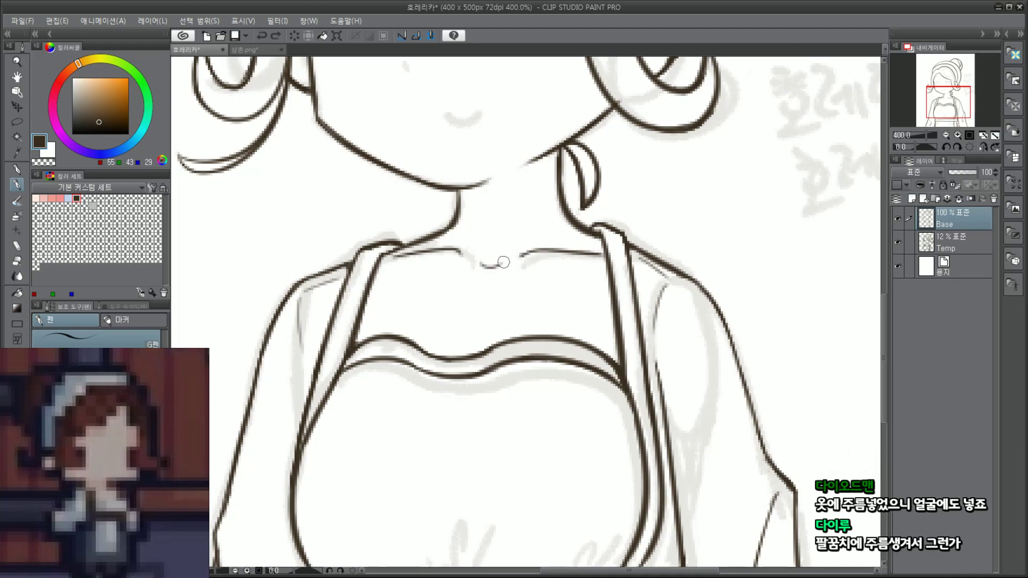
Step: Try short fold marks on the apron bodice just above the left part of the waistband
{"action": "scroll", "coordinate": [568, 175], "scroll_direction": "down", "scroll_amount": 3}
{"action": "scroll", "coordinate": [569, 174], "scroll_direction": "down", "scroll_amount": 1}
{"action": "scroll", "coordinate": [557, 187], "scroll_direction": "up", "scroll_amount": 2}
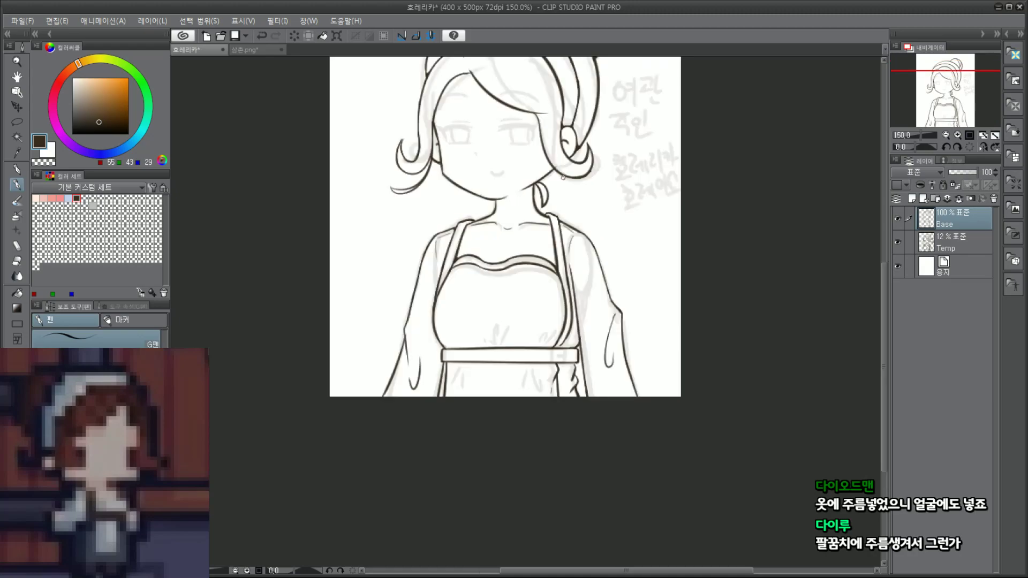
{"action": "scroll", "coordinate": [501, 370], "scroll_direction": "up", "scroll_amount": 2}
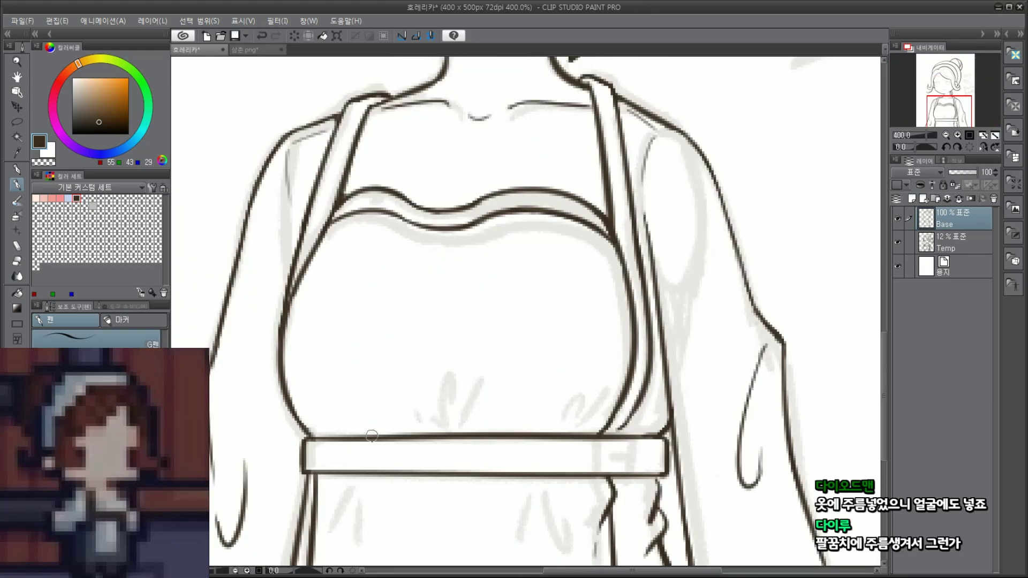
{"action": "mouse_move", "coordinate": [354, 401]}
{"action": "left_mouse_down"}
{"action": "mouse_move", "coordinate": [367, 431]}
{"action": "mouse_move", "coordinate": [374, 410]}
{"action": "left_mouse_up"}
{"action": "left_click_drag", "start_coordinate": [358, 511], "coordinate": [379, 486]}
{"action": "mouse_move", "coordinate": [352, 503]}
{"action": "left_mouse_down"}
{"action": "mouse_move", "coordinate": [370, 485]}
{"action": "mouse_move", "coordinate": [383, 510]}
{"action": "left_mouse_up"}
{"action": "left_click_drag", "start_coordinate": [489, 368], "coordinate": [536, 311]}
{"action": "key", "text": "ctrl+z"}
{"action": "key", "text": "ctrl+z"}
{"action": "key", "text": "ctrl+z"}
{"action": "key", "text": "ctrl+z"}
{"action": "key", "text": "ctrl+z"}
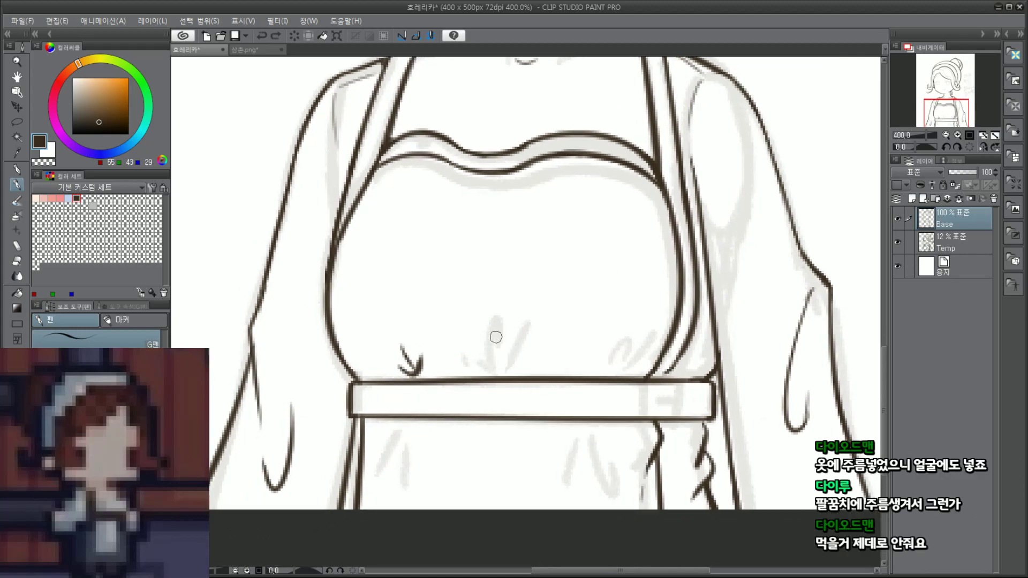
Step: Draw a looped fold mark with short strokes beside it at the middle of the bodice, just above the waistband
{"action": "mouse_move", "coordinate": [494, 369]}
{"action": "left_mouse_down"}
{"action": "mouse_move", "coordinate": [482, 334]}
{"action": "mouse_move", "coordinate": [499, 338]}
{"action": "mouse_move", "coordinate": [498, 354]}
{"action": "mouse_move", "coordinate": [489, 353]}
{"action": "mouse_move", "coordinate": [525, 323]}
{"action": "mouse_move", "coordinate": [515, 366]}
{"action": "left_mouse_up"}
{"action": "key", "text": "ctrl+z"}
{"action": "key", "text": "ctrl+z"}
{"action": "key", "text": "ctrl+z"}
{"action": "key", "text": "ctrl+z"}
Step: Draw a hooked fold and a short stroke on the skirt below the right half of the waistband
{"action": "left_click_drag", "start_coordinate": [941, 112], "coordinate": [941, 119]}
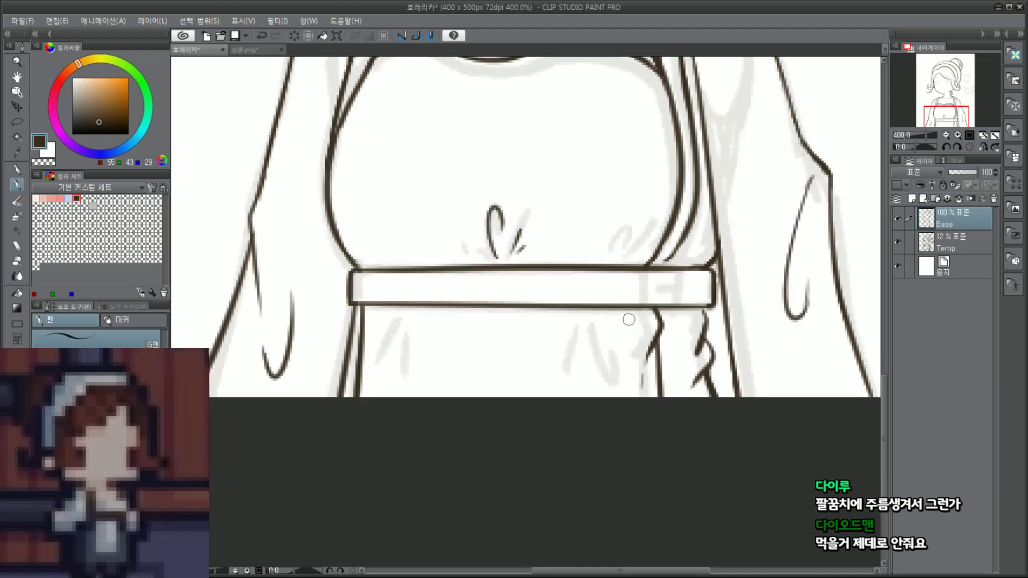
{"action": "key", "text": "ctrl+z"}
{"action": "mouse_move", "coordinate": [596, 334]}
{"action": "left_mouse_down"}
{"action": "mouse_move", "coordinate": [608, 324]}
{"action": "mouse_move", "coordinate": [610, 370]}
{"action": "left_mouse_up"}
{"action": "key", "text": "ctrl+z"}
{"action": "key", "text": "ctrl+z"}
{"action": "key", "text": "ctrl+z"}
{"action": "mouse_move", "coordinate": [586, 318]}
{"action": "left_mouse_down"}
{"action": "mouse_move", "coordinate": [609, 352]}
{"action": "mouse_move", "coordinate": [575, 362]}
{"action": "mouse_move", "coordinate": [616, 340]}
{"action": "left_mouse_up"}
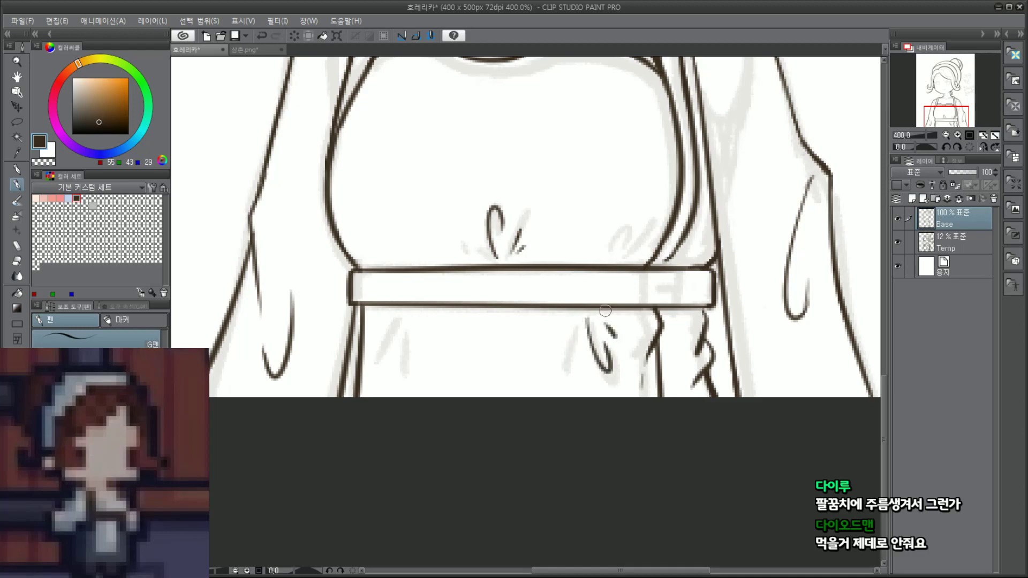
Step: Draw two short fold strokes on the skirt below the left end of the waistband
{"action": "mouse_move", "coordinate": [386, 343]}
{"action": "left_mouse_down"}
{"action": "mouse_move", "coordinate": [404, 314]}
{"action": "mouse_move", "coordinate": [403, 333]}
{"action": "left_mouse_up"}
{"action": "key", "text": "ctrl+z"}
{"action": "key", "text": "ctrl+z"}
{"action": "key", "text": "ctrl+z"}
Step: Add short fold strokes above the waistband at the right and left lower corners of the bodice
{"action": "mouse_move", "coordinate": [647, 248]}
{"action": "left_mouse_down"}
{"action": "mouse_move", "coordinate": [626, 264]}
{"action": "mouse_move", "coordinate": [642, 259]}
{"action": "mouse_move", "coordinate": [632, 225]}
{"action": "mouse_move", "coordinate": [639, 238]}
{"action": "left_mouse_up"}
{"action": "key", "text": "ctrl+z"}
{"action": "scroll", "coordinate": [657, 220], "scroll_direction": "down", "scroll_amount": 2}
{"action": "scroll", "coordinate": [678, 220], "scroll_direction": "up", "scroll_amount": 2}
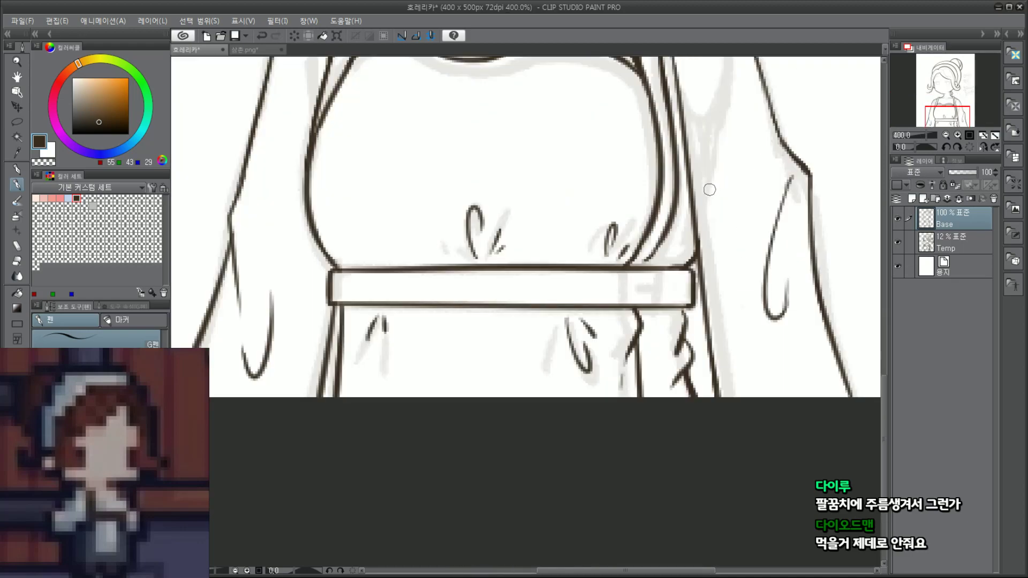
{"action": "left_click_drag", "start_coordinate": [620, 234], "coordinate": [615, 255]}
{"action": "left_click_drag", "start_coordinate": [339, 248], "coordinate": [350, 256]}
{"action": "key", "text": "ctrl+z"}
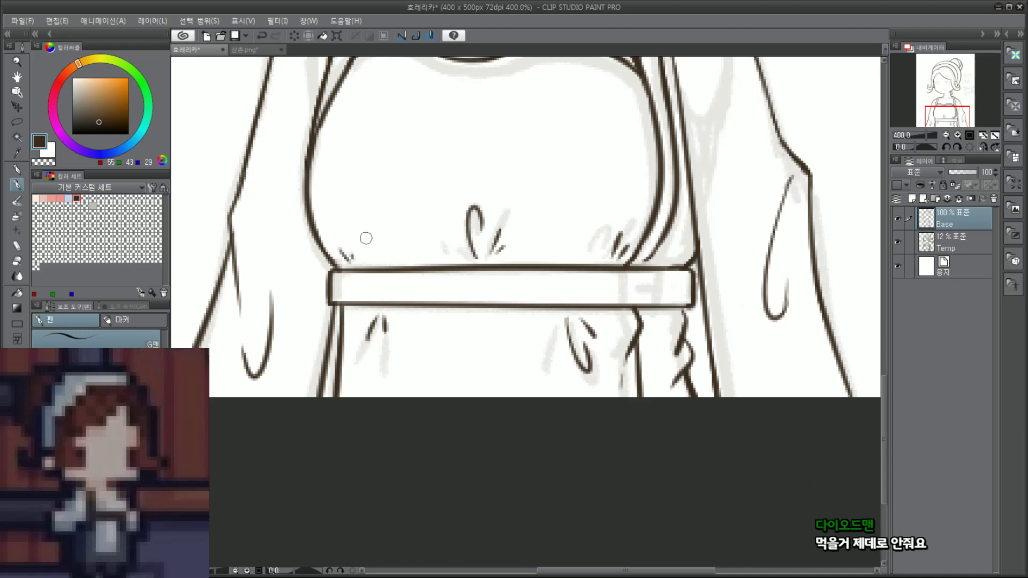
Step: Hide the Temp sketch layer and save the file
{"action": "scroll", "coordinate": [471, 201], "scroll_direction": "down", "scroll_amount": 4}
{"action": "left_click_drag", "start_coordinate": [950, 108], "coordinate": [947, 82]}
{"action": "scroll", "coordinate": [517, 249], "scroll_direction": "up", "scroll_amount": 2}
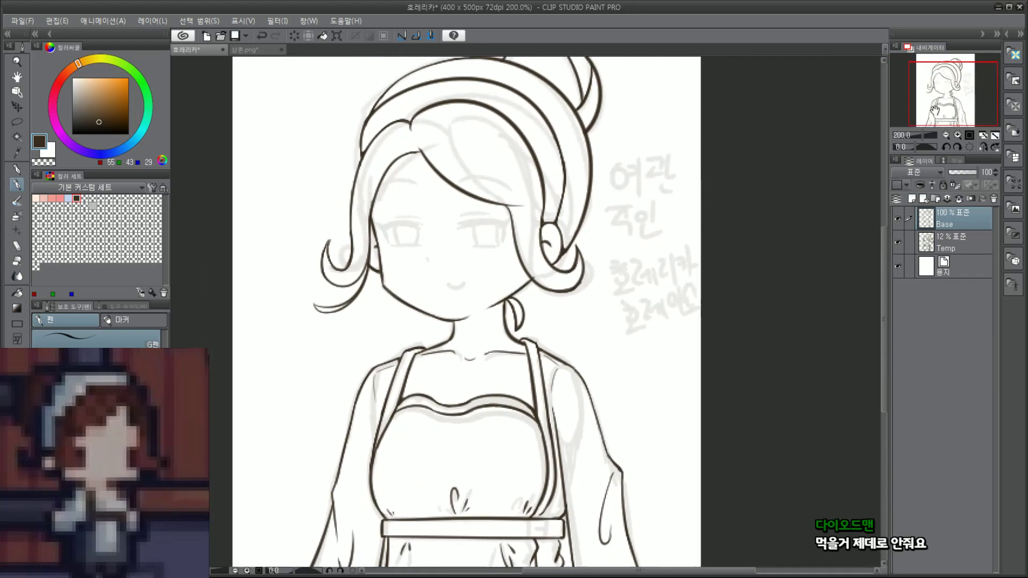
{"action": "left_click", "coordinate": [898, 241]}
{"action": "scroll", "coordinate": [835, 256], "scroll_direction": "down", "scroll_amount": 2}
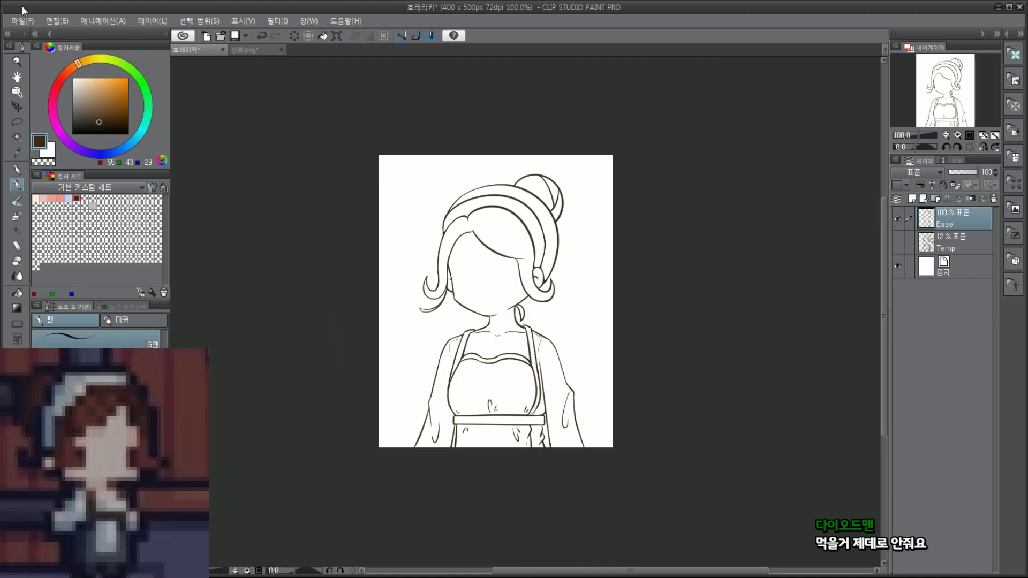
{"action": "left_click", "coordinate": [29, 21]}
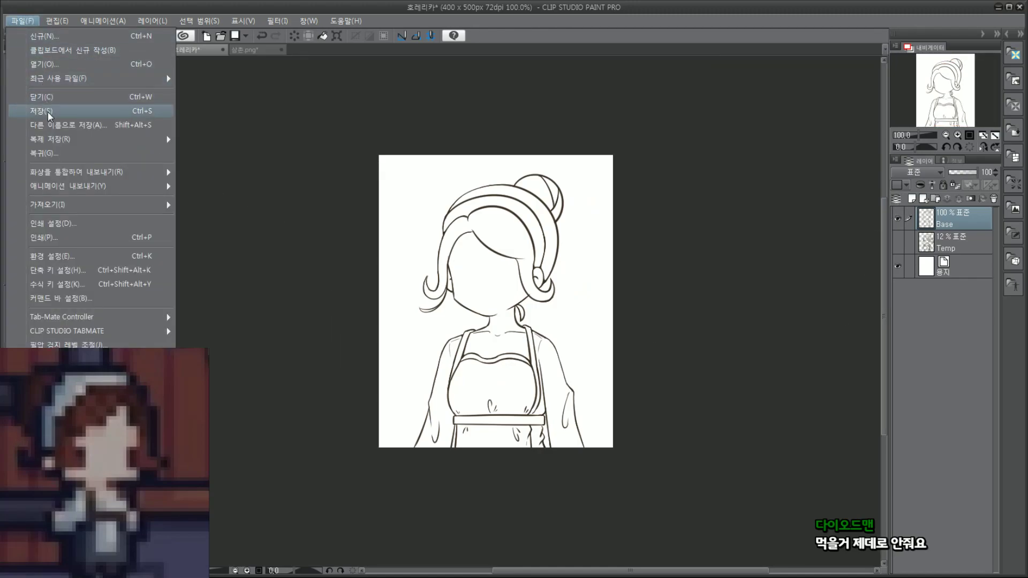
{"action": "key", "text": "Return"}
Step: Redraw the lower end of the outer curved line on the bodice's right side so it meets the waistband
{"action": "scroll", "coordinate": [469, 209], "scroll_direction": "up", "scroll_amount": 2}
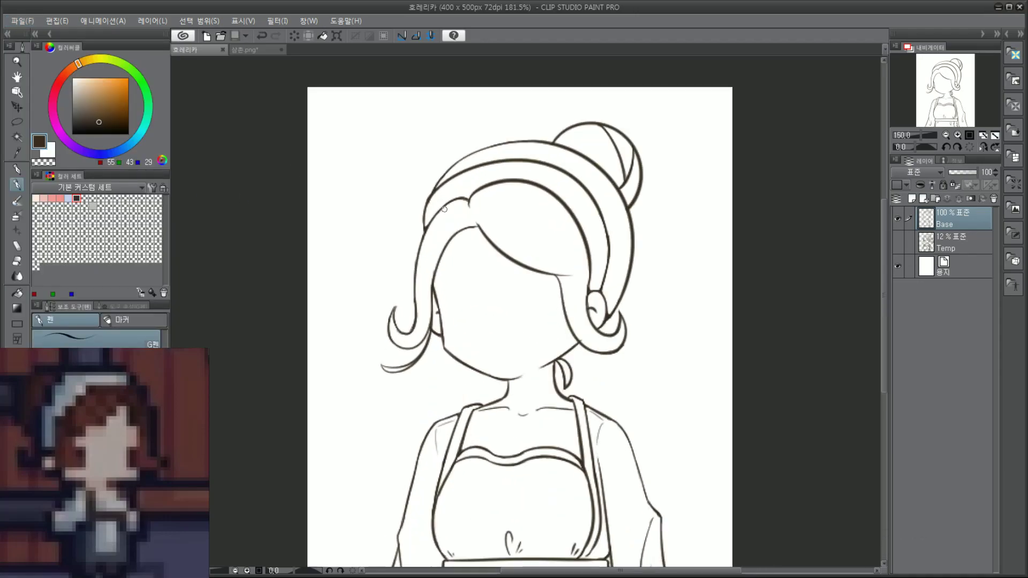
{"action": "scroll", "coordinate": [457, 196], "scroll_direction": "up", "scroll_amount": 1}
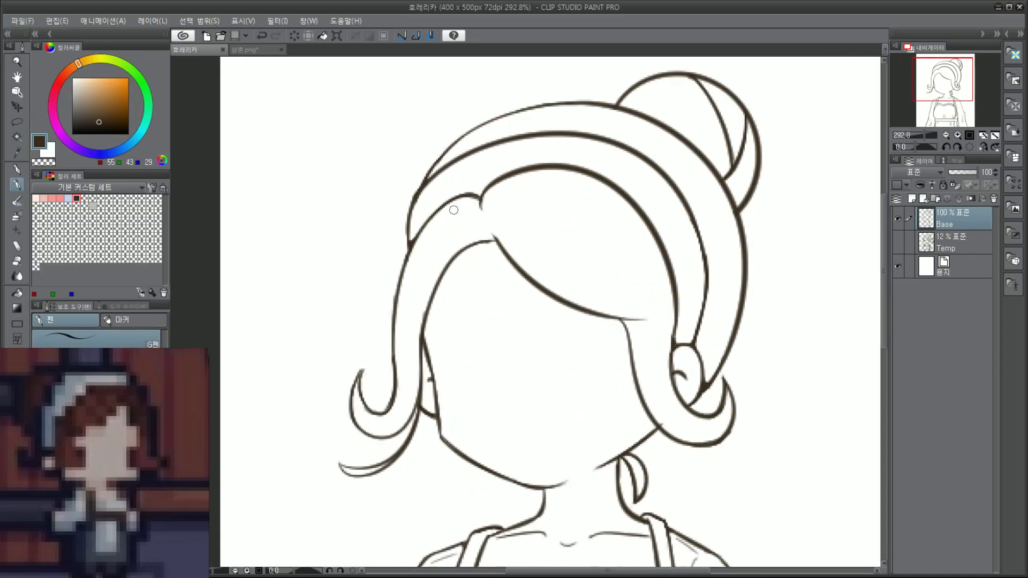
{"action": "left_click_drag", "start_coordinate": [934, 85], "coordinate": [944, 112]}
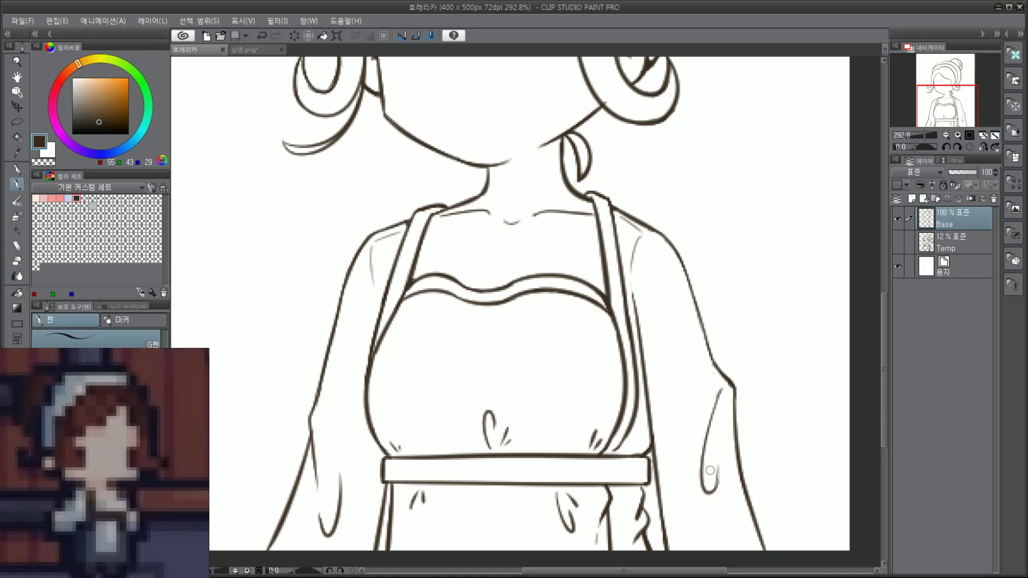
{"action": "scroll", "coordinate": [734, 251], "scroll_direction": "down", "scroll_amount": 5}
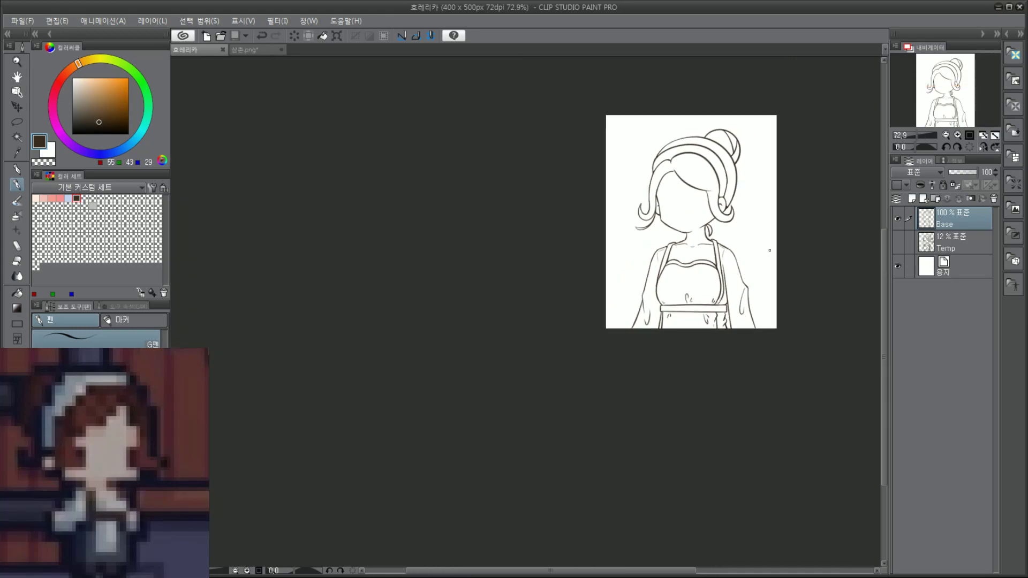
{"action": "scroll", "coordinate": [748, 273], "scroll_direction": "up", "scroll_amount": 4}
{"action": "scroll", "coordinate": [748, 273], "scroll_direction": "down", "scroll_amount": 4}
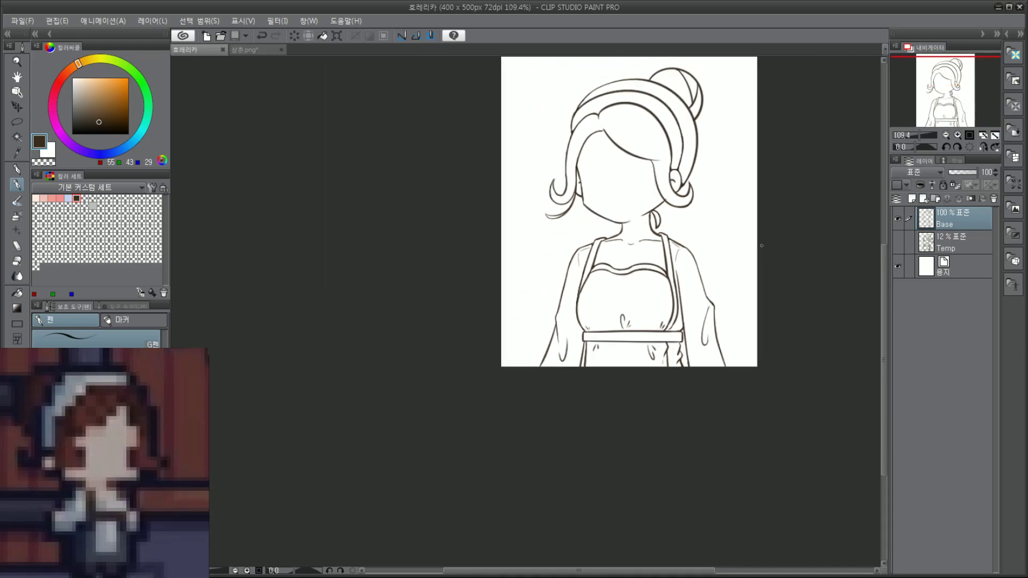
{"action": "scroll", "coordinate": [785, 248], "scroll_direction": "up", "scroll_amount": 9}
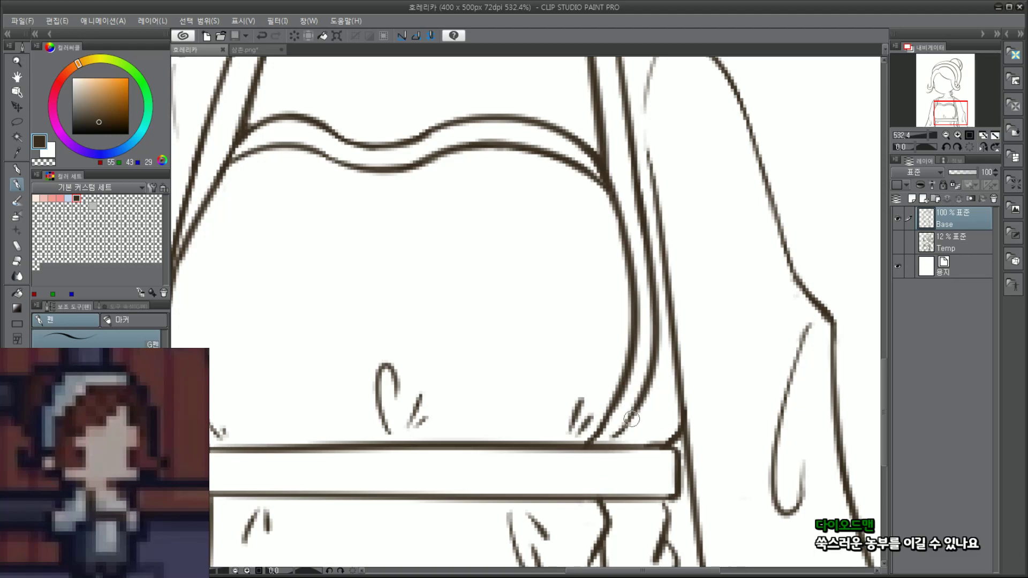
{"action": "left_click_drag", "start_coordinate": [632, 418], "coordinate": [616, 434]}
{"action": "key", "text": "ctrl+z"}
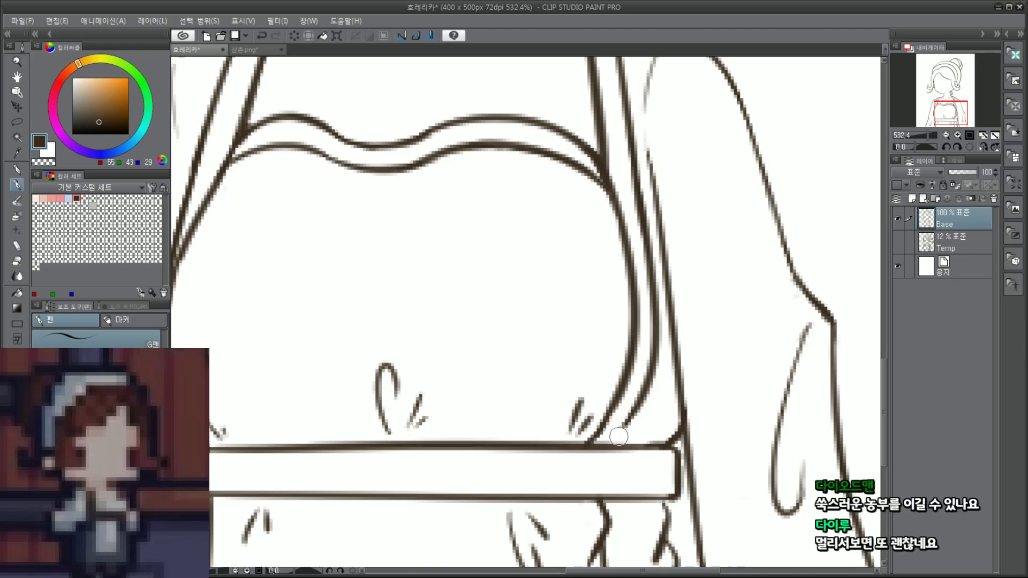
{"action": "left_click_drag", "start_coordinate": [629, 414], "coordinate": [614, 444]}
{"action": "key", "text": "ctrl+z"}
{"action": "left_click_drag", "start_coordinate": [637, 402], "coordinate": [615, 444]}
{"action": "key", "text": "ctrl+z"}
Step: Draw a vertical divider across the waistband near its right end and clear the band's edges just right of it
{"action": "left_click_drag", "start_coordinate": [951, 111], "coordinate": [949, 117]}
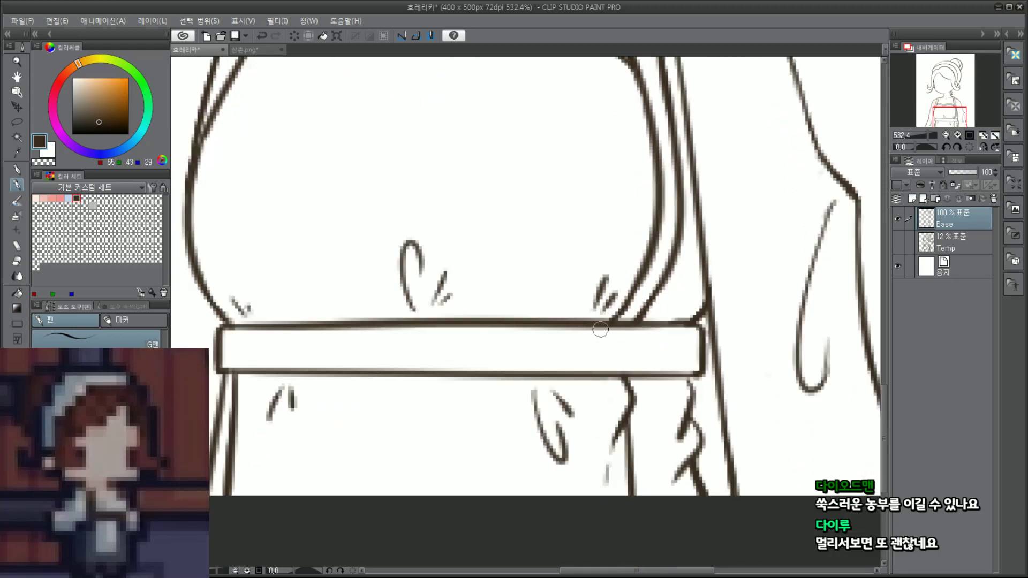
{"action": "left_click_drag", "start_coordinate": [586, 324], "coordinate": [581, 381]}
{"action": "key", "text": "ctrl+z"}
{"action": "left_click_drag", "start_coordinate": [584, 322], "coordinate": [581, 381]}
{"action": "key", "text": "ctrl+z"}
{"action": "mouse_move", "coordinate": [577, 328]}
{"action": "left_mouse_down"}
{"action": "mouse_move", "coordinate": [580, 370]}
{"action": "mouse_move", "coordinate": [610, 375]}
{"action": "mouse_move", "coordinate": [589, 364]}
{"action": "mouse_move", "coordinate": [613, 372]}
{"action": "mouse_move", "coordinate": [627, 326]}
{"action": "mouse_move", "coordinate": [587, 324]}
{"action": "mouse_move", "coordinate": [589, 335]}
{"action": "left_mouse_up"}
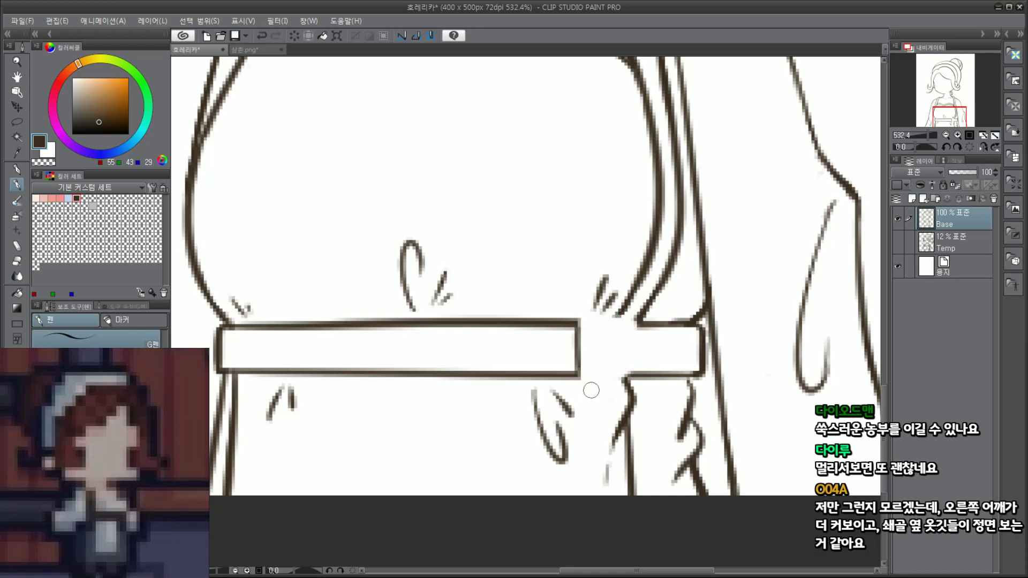
Step: Redraw the waistband's lower and upper edges from the new divider to the right end section
{"action": "key", "text": "ctrl+z"}
{"action": "left_click_drag", "start_coordinate": [580, 375], "coordinate": [635, 379]}
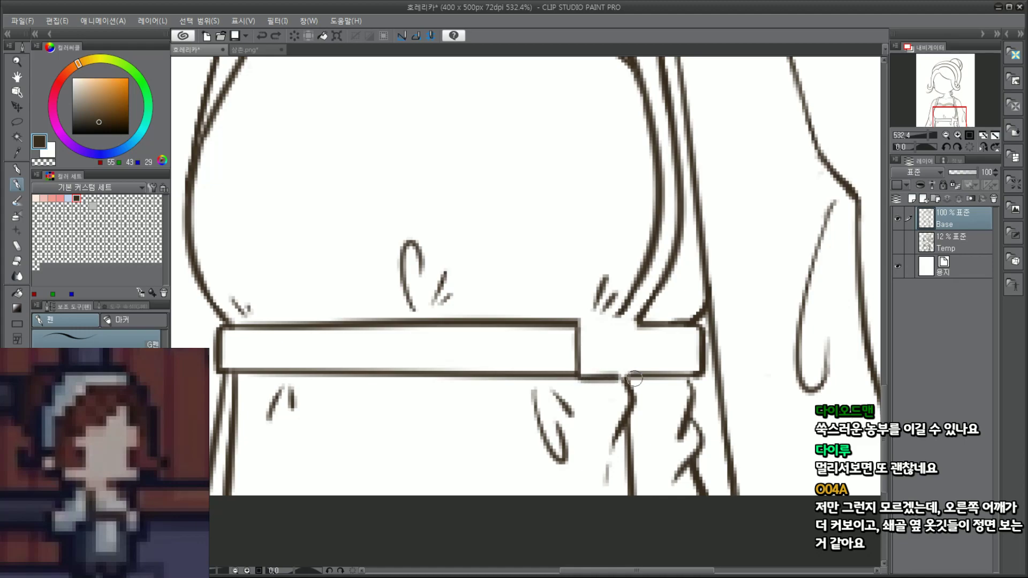
{"action": "left_click_drag", "start_coordinate": [582, 324], "coordinate": [642, 322]}
{"action": "key", "text": "ctrl+z"}
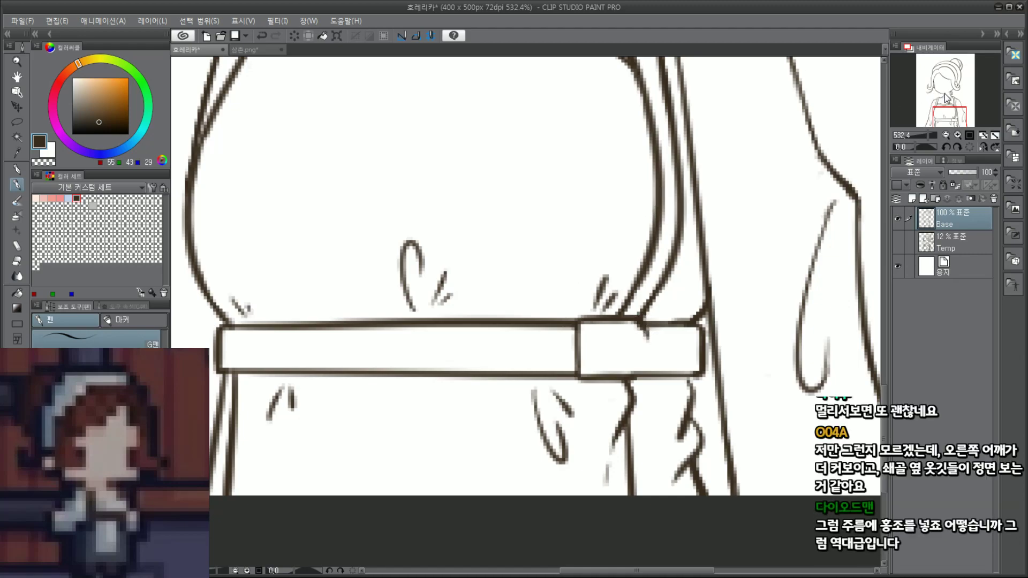
Step: Try marking the right shoulder with a large circle and an arrow
{"action": "scroll", "coordinate": [947, 98], "scroll_direction": "down", "scroll_amount": 4}
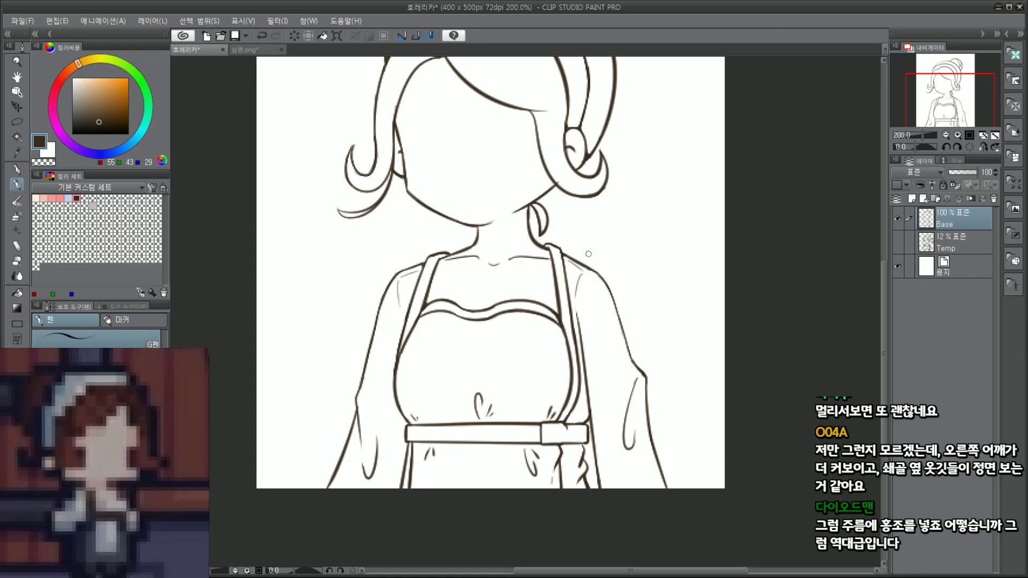
{"action": "left_click_drag", "start_coordinate": [495, 217], "coordinate": [503, 210]}
{"action": "mouse_move", "coordinate": [681, 251]}
{"action": "left_mouse_down"}
{"action": "mouse_move", "coordinate": [602, 248]}
{"action": "mouse_move", "coordinate": [632, 274]}
{"action": "left_mouse_up"}
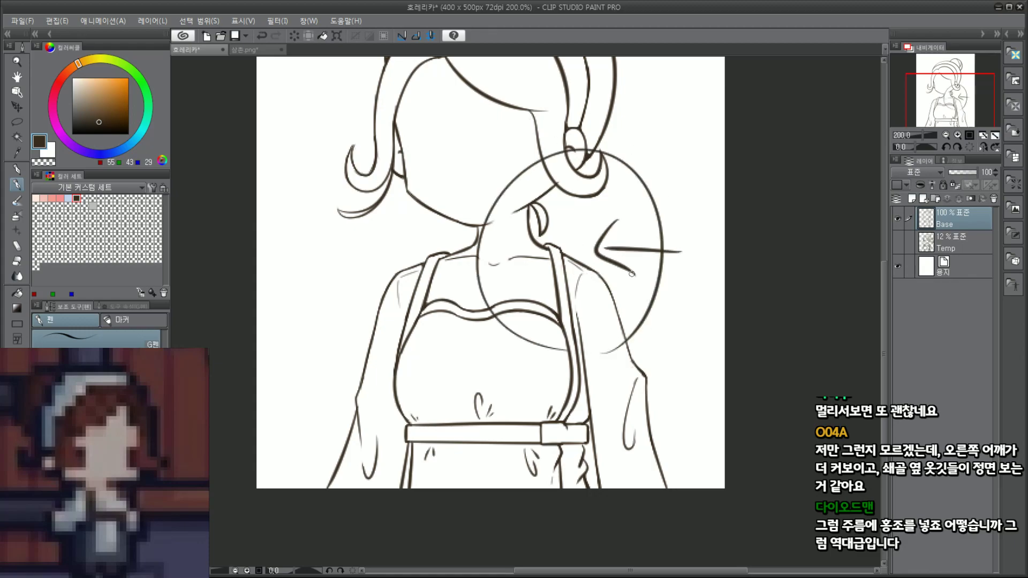
{"action": "left_click_drag", "start_coordinate": [967, 111], "coordinate": [963, 107]}
{"action": "key", "text": "ctrl+z"}
{"action": "key", "text": "ctrl+z"}
{"action": "key", "text": "ctrl+z"}
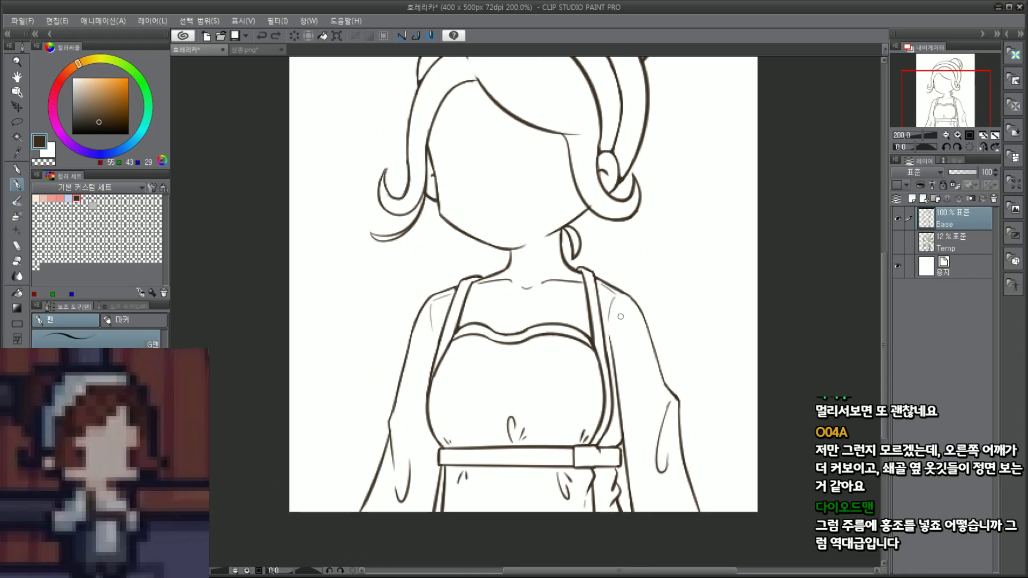
Step: Try slanted guide lines across the chest to check the slope of both shoulders
{"action": "left_click_drag", "start_coordinate": [434, 312], "coordinate": [545, 294]}
{"action": "left_click_drag", "start_coordinate": [630, 341], "coordinate": [528, 296]}
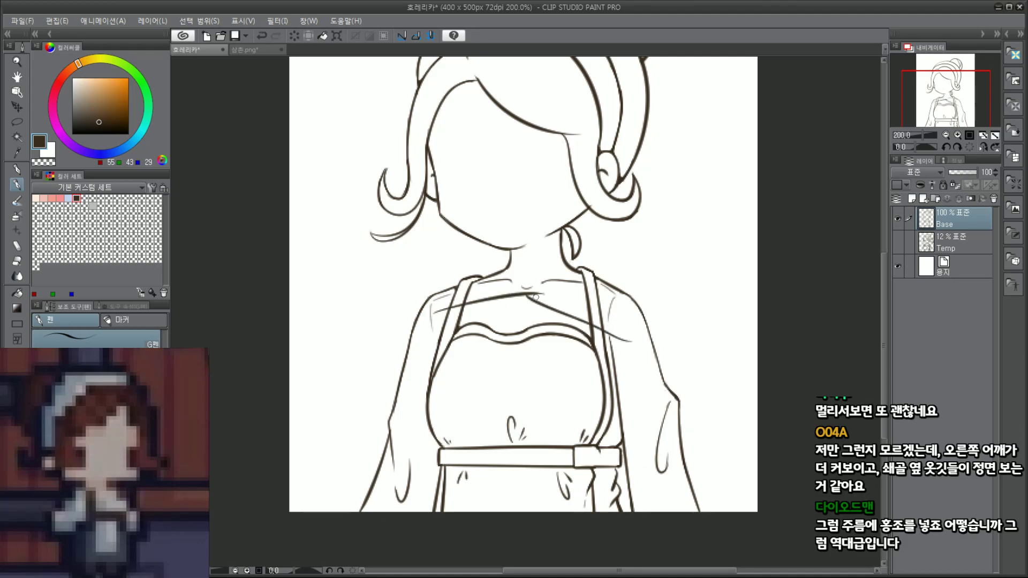
{"action": "key", "text": "ctrl+z"}
{"action": "key", "text": "ctrl+z"}
{"action": "left_click_drag", "start_coordinate": [442, 307], "coordinate": [533, 280]}
{"action": "mouse_move", "coordinate": [437, 302]}
{"action": "left_mouse_down"}
{"action": "mouse_move", "coordinate": [545, 285]}
{"action": "mouse_move", "coordinate": [601, 311]}
{"action": "mouse_move", "coordinate": [547, 282]}
{"action": "mouse_move", "coordinate": [608, 313]}
{"action": "left_mouse_up"}
{"action": "key", "text": "ctrl+z"}
{"action": "key", "text": "ctrl+z"}
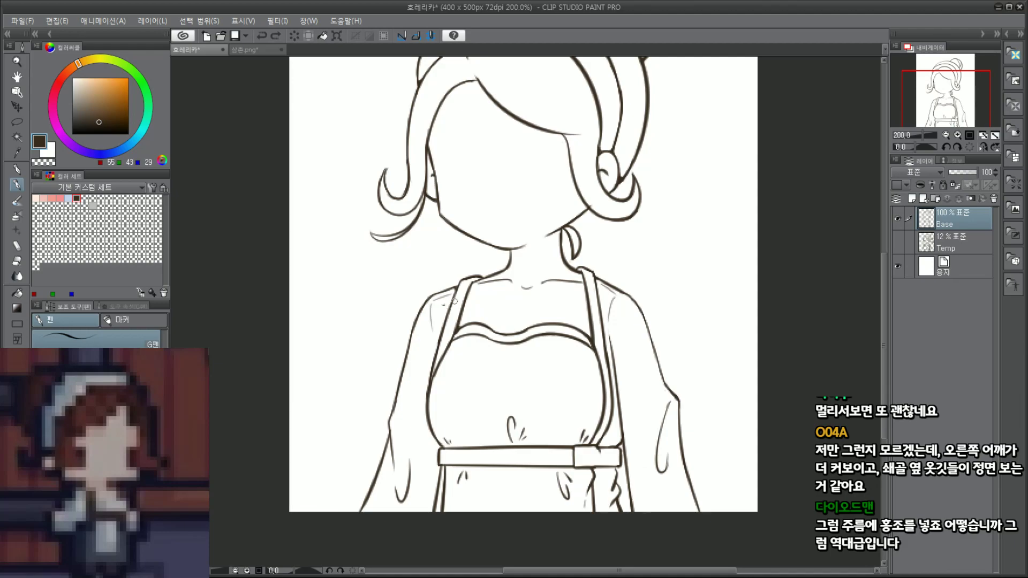
Step: Sketch a slanted guide line from the left shoulder to the neck base and an oval over the right collarbone
{"action": "left_click_drag", "start_coordinate": [443, 306], "coordinate": [538, 282]}
{"action": "left_click_drag", "start_coordinate": [601, 338], "coordinate": [573, 329]}
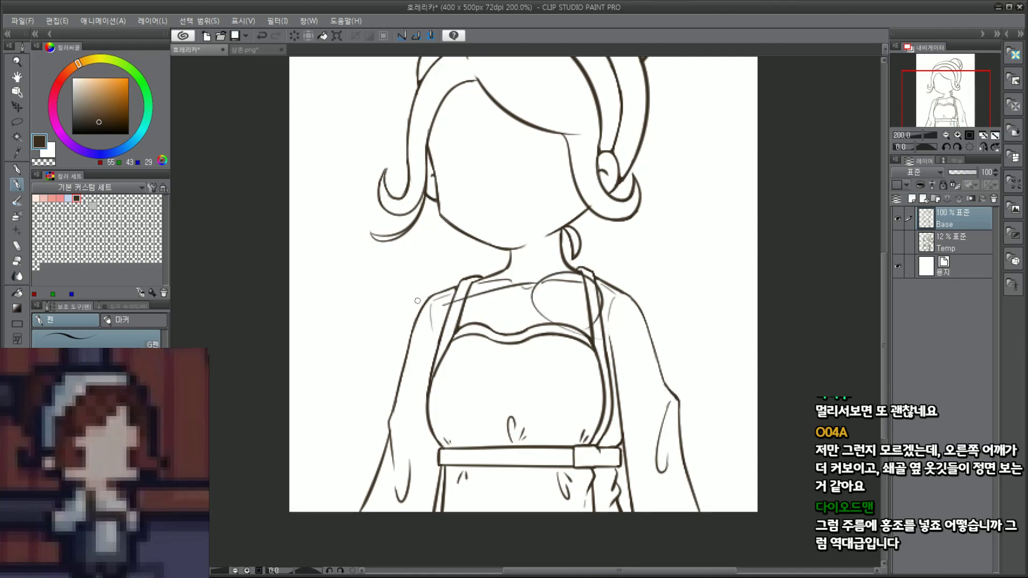
Step: Try sketching a rectangular construction box over the left shoulder, from the shoulder's outer edge to the neck base
{"action": "left_click_drag", "start_coordinate": [385, 287], "coordinate": [513, 252]}
{"action": "left_click_drag", "start_coordinate": [512, 255], "coordinate": [514, 301]}
{"action": "left_click_drag", "start_coordinate": [398, 340], "coordinate": [473, 310]}
{"action": "key", "text": "ctrl+z"}
{"action": "key", "text": "ctrl+z"}
{"action": "key", "text": "ctrl+z"}
{"action": "left_click_drag", "start_coordinate": [390, 275], "coordinate": [393, 320]}
{"action": "mouse_move", "coordinate": [386, 273]}
{"action": "left_mouse_down"}
{"action": "mouse_move", "coordinate": [518, 268]}
{"action": "mouse_move", "coordinate": [442, 320]}
{"action": "mouse_move", "coordinate": [515, 315]}
{"action": "left_mouse_up"}
{"action": "left_click_drag", "start_coordinate": [392, 321], "coordinate": [505, 317]}
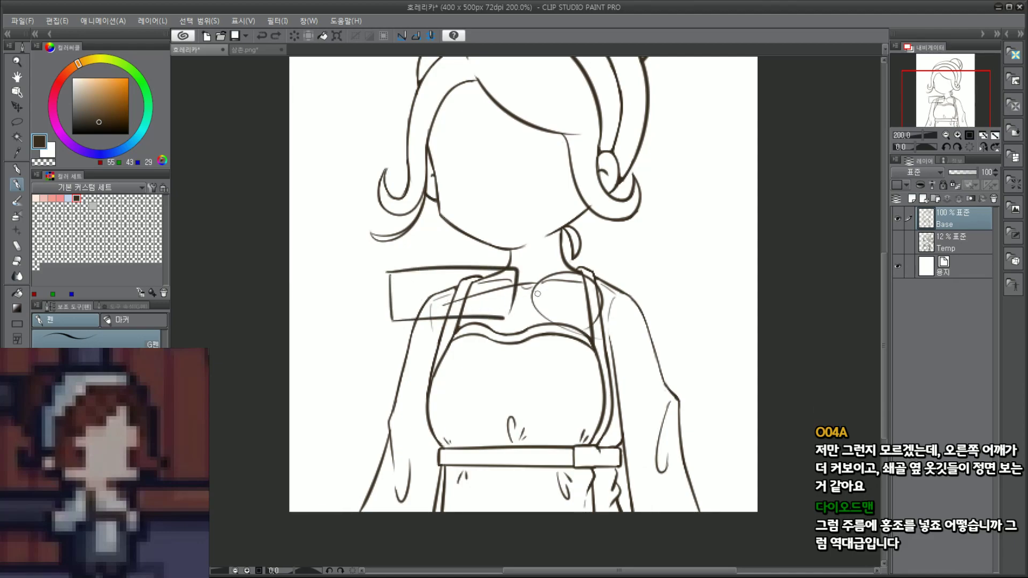
Step: Try an oval and a receding perspective box over the right shoulder to check its volume
{"action": "left_click_drag", "start_coordinate": [608, 339], "coordinate": [610, 304]}
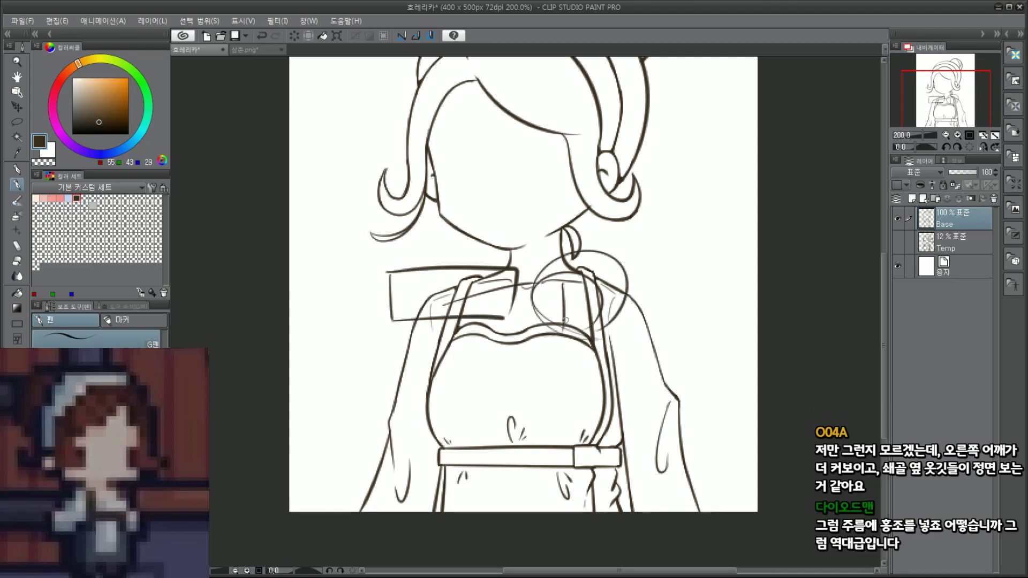
{"action": "left_click_drag", "start_coordinate": [563, 328], "coordinate": [640, 380]}
{"action": "mouse_move", "coordinate": [569, 287]}
{"action": "left_mouse_down"}
{"action": "mouse_move", "coordinate": [644, 270]}
{"action": "mouse_move", "coordinate": [686, 322]}
{"action": "left_mouse_up"}
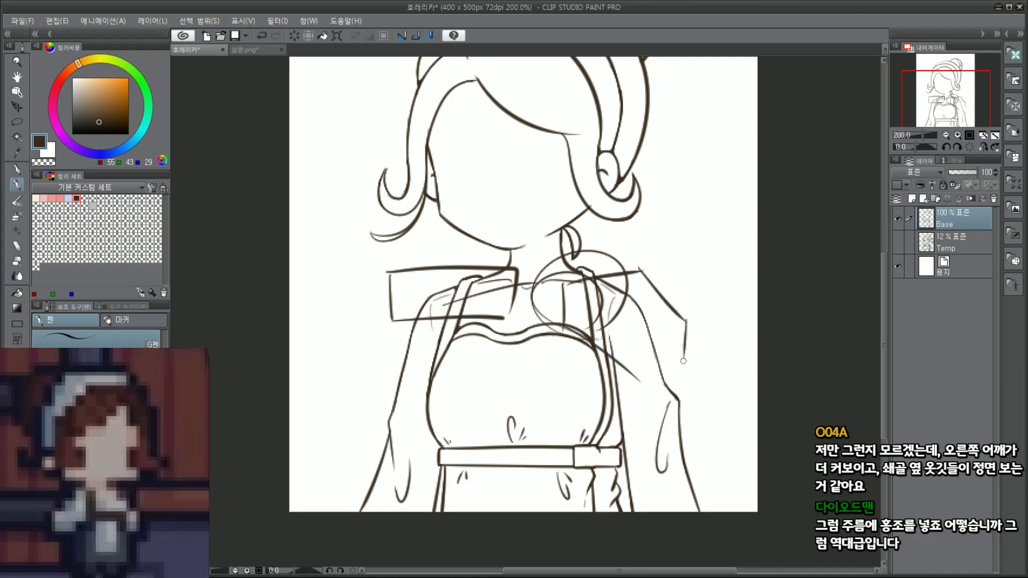
{"action": "left_click_drag", "start_coordinate": [685, 363], "coordinate": [632, 371]}
{"action": "left_click_drag", "start_coordinate": [612, 325], "coordinate": [684, 319]}
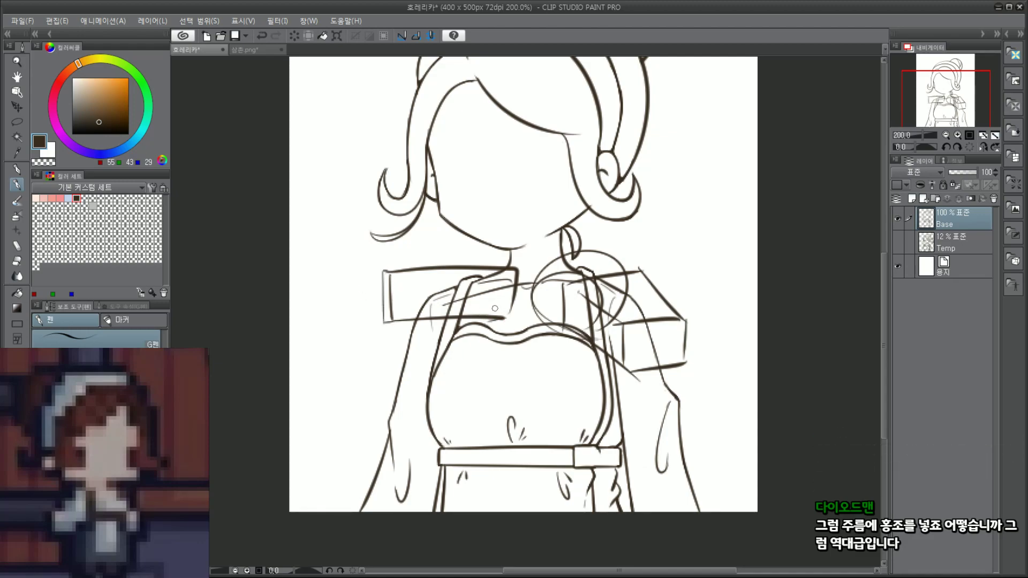
{"action": "left_click_drag", "start_coordinate": [642, 381], "coordinate": [650, 388]}
{"action": "key", "text": "ctrl+z"}
Step: Try circling the left and right shoulder boxes to compare their sizes
{"action": "left_click_drag", "start_coordinate": [416, 350], "coordinate": [494, 328]}
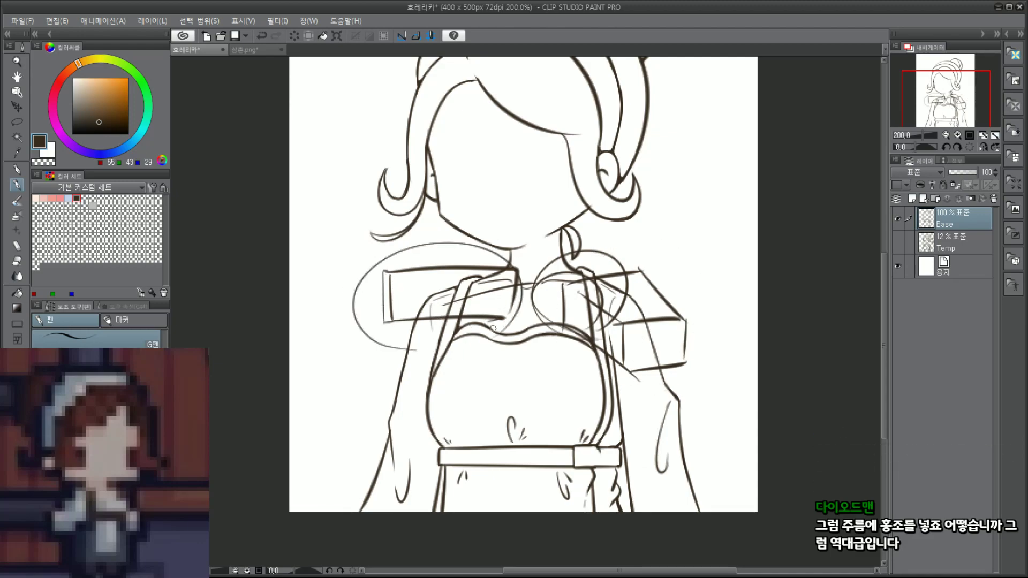
{"action": "left_click_drag", "start_coordinate": [622, 382], "coordinate": [714, 284]}
{"action": "key", "text": "ctrl+z"}
{"action": "key", "text": "ctrl+z"}
{"action": "mouse_move", "coordinate": [637, 377]}
{"action": "left_mouse_down"}
{"action": "mouse_move", "coordinate": [530, 330]}
{"action": "mouse_move", "coordinate": [644, 418]}
{"action": "left_mouse_up"}
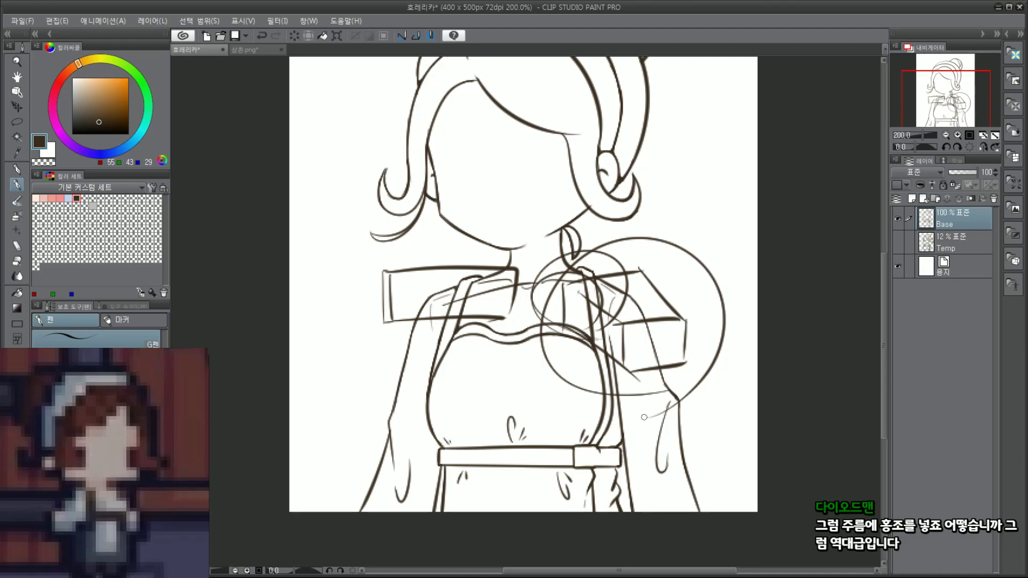
{"action": "key", "text": "ctrl+z"}
{"action": "key", "text": "ctrl+z"}
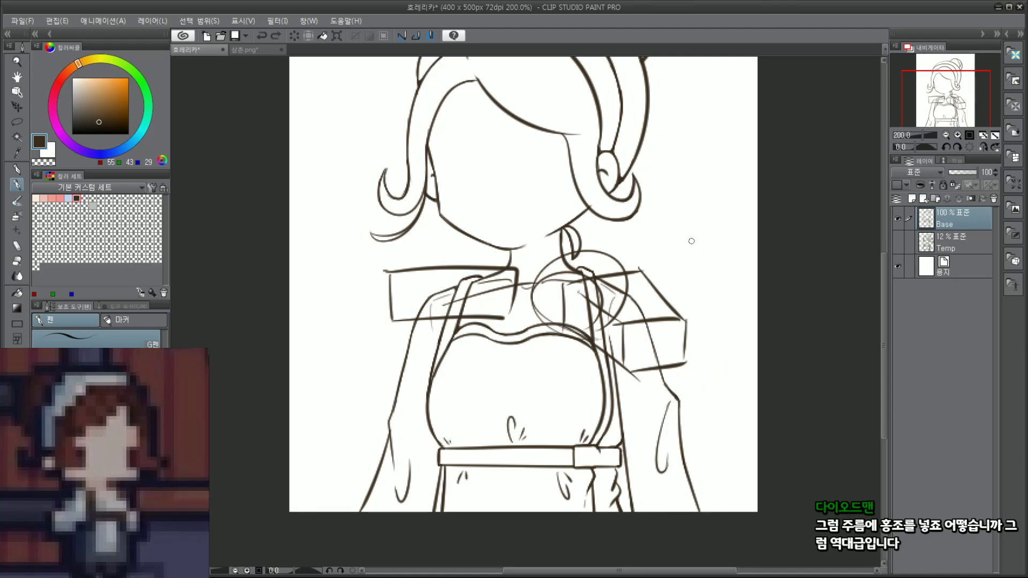
Step: Undo the construction boxes and ovals drawn over both shoulders
{"action": "key", "text": "ctrl+z"}
{"action": "key", "text": "ctrl+z"}
{"action": "key", "text": "ctrl+z"}
{"action": "key", "text": "ctrl+z"}
{"action": "key", "text": "ctrl+z"}
{"action": "key", "text": "ctrl+z"}
{"action": "key", "text": "ctrl+z"}
{"action": "key", "text": "ctrl+z"}
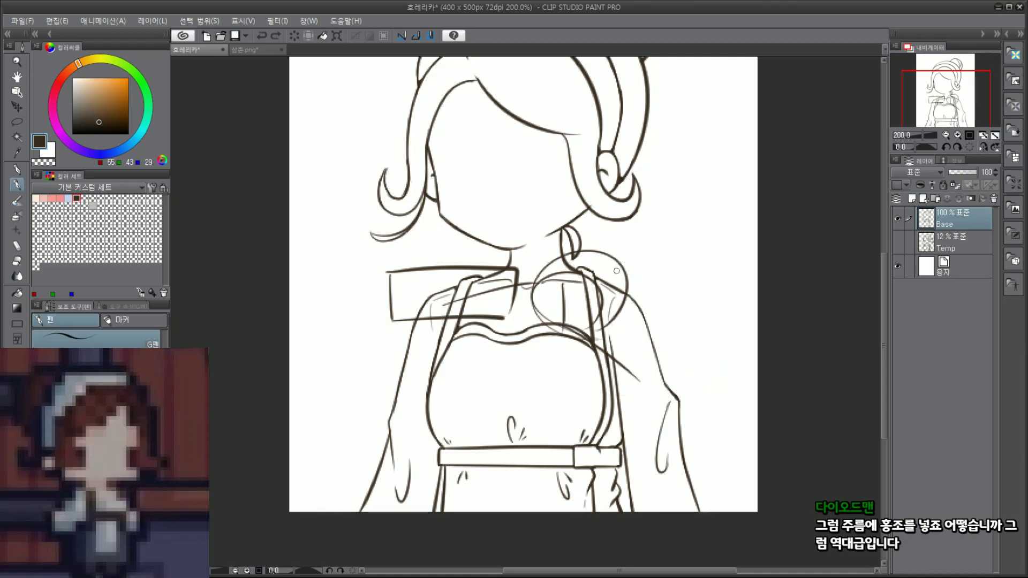
{"action": "key", "text": "ctrl+z"}
{"action": "key", "text": "ctrl+z"}
{"action": "key", "text": "ctrl+z"}
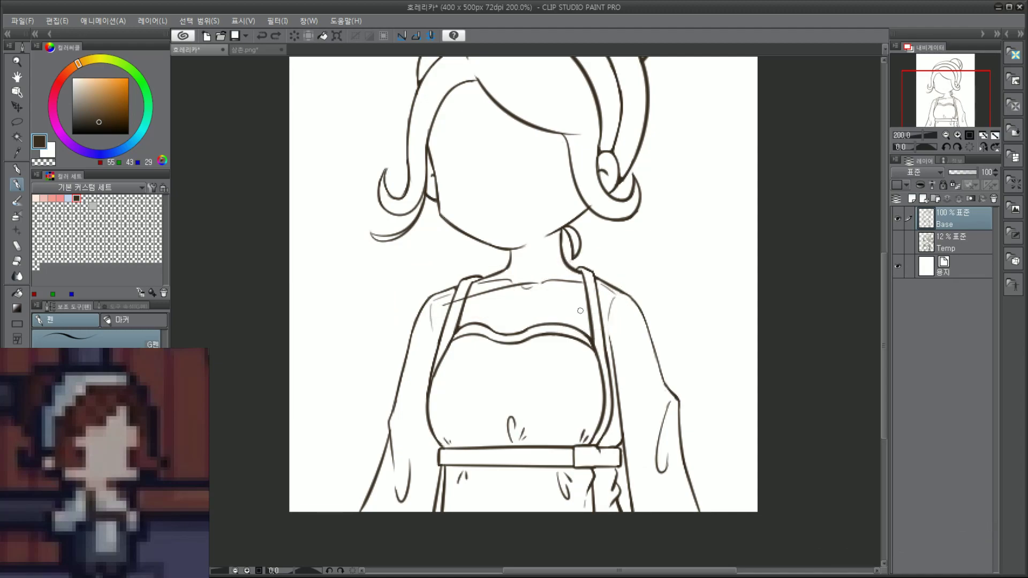
Step: Try a raised rounded curve from the neck base over the right shoulder
{"action": "key", "text": "ctrl+y"}
{"action": "key", "text": "ctrl+z"}
{"action": "left_click_drag", "start_coordinate": [567, 281], "coordinate": [619, 287]}
{"action": "key", "text": "ctrl+z"}
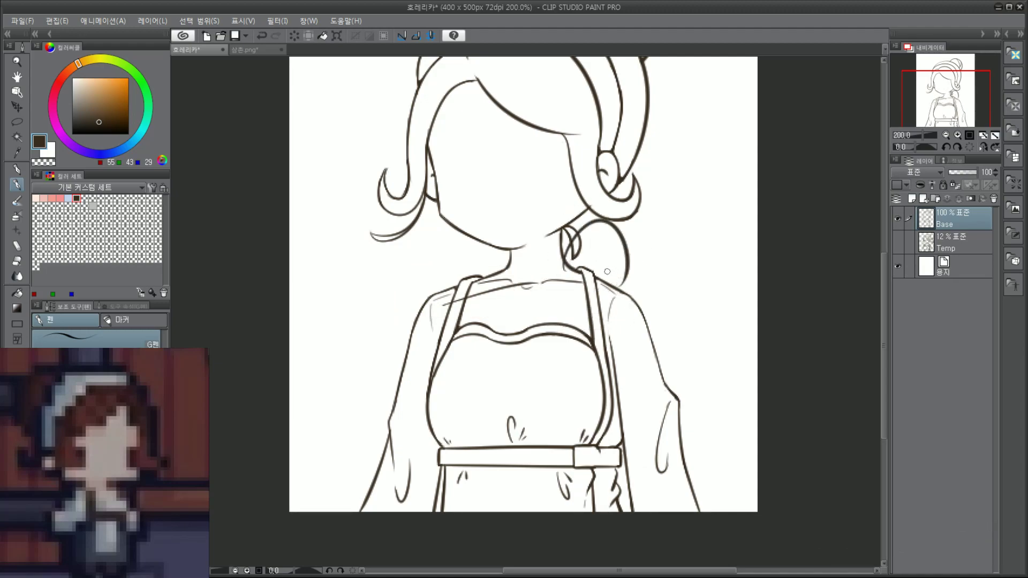
{"action": "key", "text": "ctrl+z"}
{"action": "left_click_drag", "start_coordinate": [567, 262], "coordinate": [624, 290]}
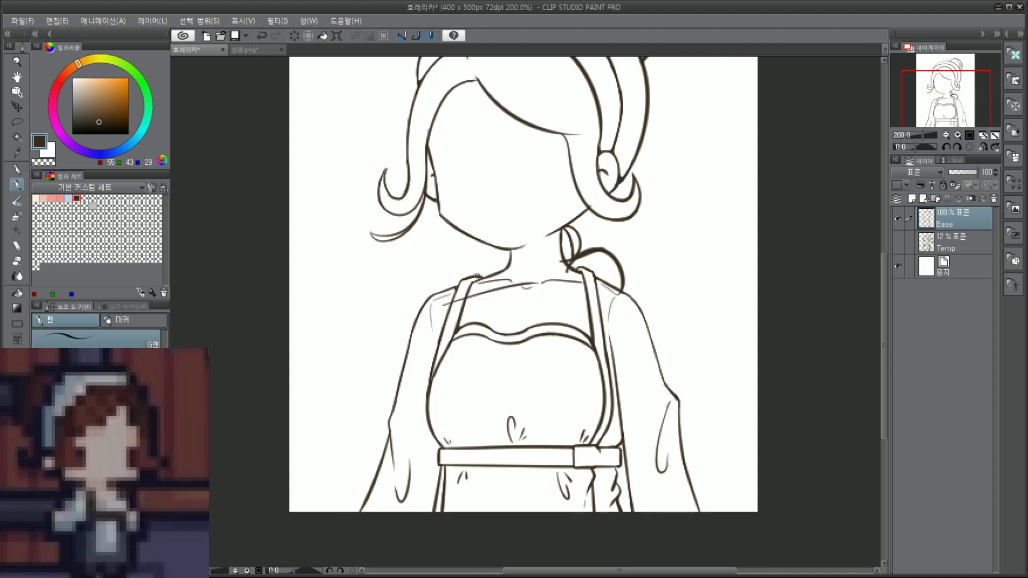
{"action": "mouse_move", "coordinate": [472, 307]}
{"action": "left_mouse_down"}
{"action": "mouse_move", "coordinate": [525, 271]}
{"action": "mouse_move", "coordinate": [523, 297]}
{"action": "left_mouse_up"}
{"action": "key", "text": "ctrl+z"}
Step: Try straight sloping strokes above both shoulders, and undo them along with the slanted guide line across the collarbones
{"action": "left_click_drag", "start_coordinate": [624, 282], "coordinate": [570, 471]}
{"action": "key", "text": "ctrl+z"}
{"action": "key", "text": "ctrl+z"}
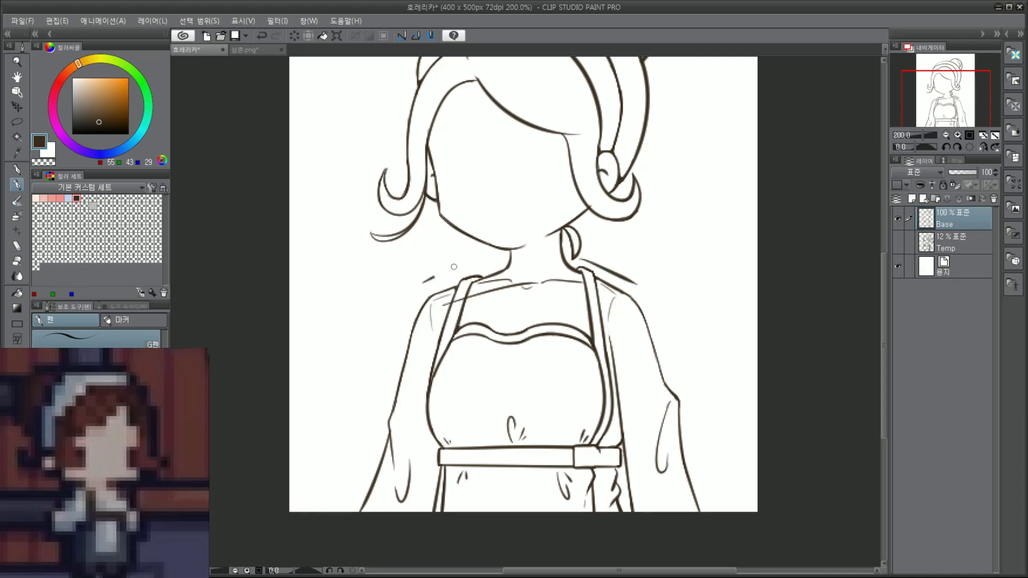
{"action": "key", "text": "ctrl+z"}
{"action": "key", "text": "ctrl+z"}
{"action": "mouse_move", "coordinate": [600, 324]}
{"action": "left_mouse_down"}
{"action": "mouse_move", "coordinate": [613, 329]}
{"action": "mouse_move", "coordinate": [614, 318]}
{"action": "left_mouse_up"}
{"action": "key", "text": "ctrl+z"}
{"action": "key", "text": "ctrl+z"}
{"action": "key", "text": "ctrl+z"}
Step: Extend the upper ends of both neck lines so they join the jawline
{"action": "scroll", "coordinate": [651, 310], "scroll_direction": "up", "scroll_amount": 2}
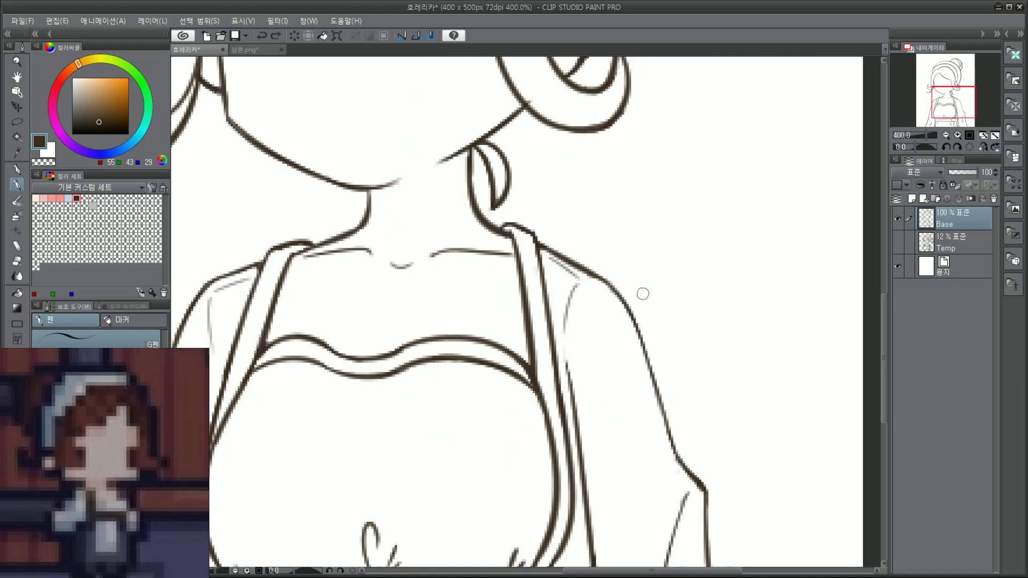
{"action": "scroll", "coordinate": [631, 286], "scroll_direction": "down", "scroll_amount": 2}
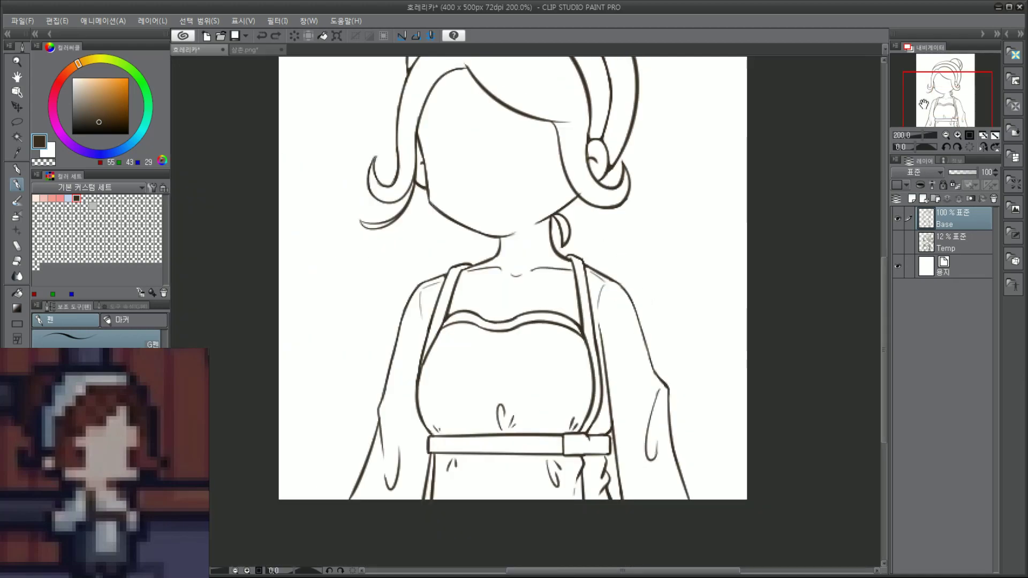
{"action": "left_click_drag", "start_coordinate": [955, 111], "coordinate": [956, 112]}
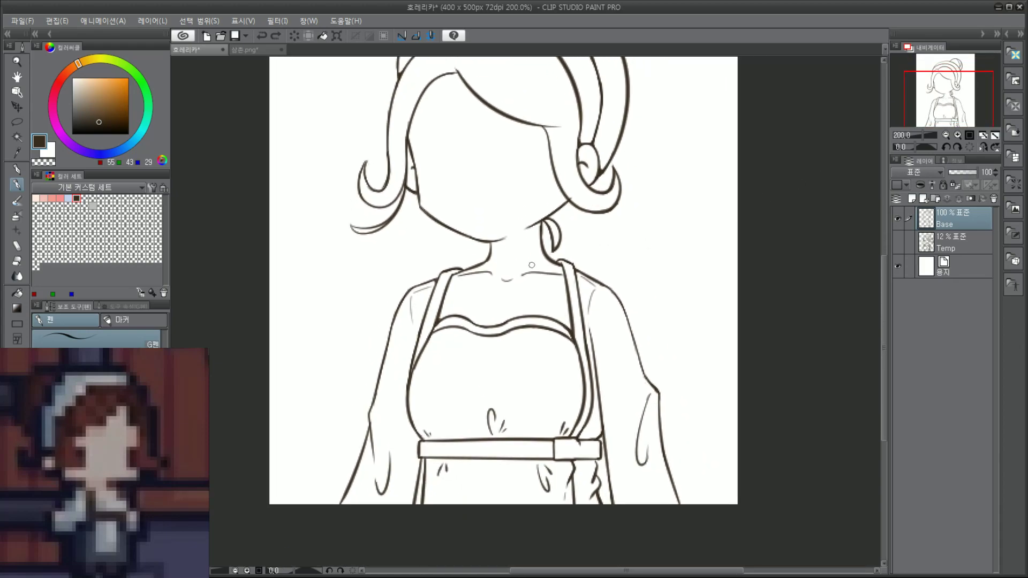
{"action": "scroll", "coordinate": [532, 265], "scroll_direction": "up", "scroll_amount": 2}
{"action": "scroll", "coordinate": [515, 184], "scroll_direction": "up", "scroll_amount": 2}
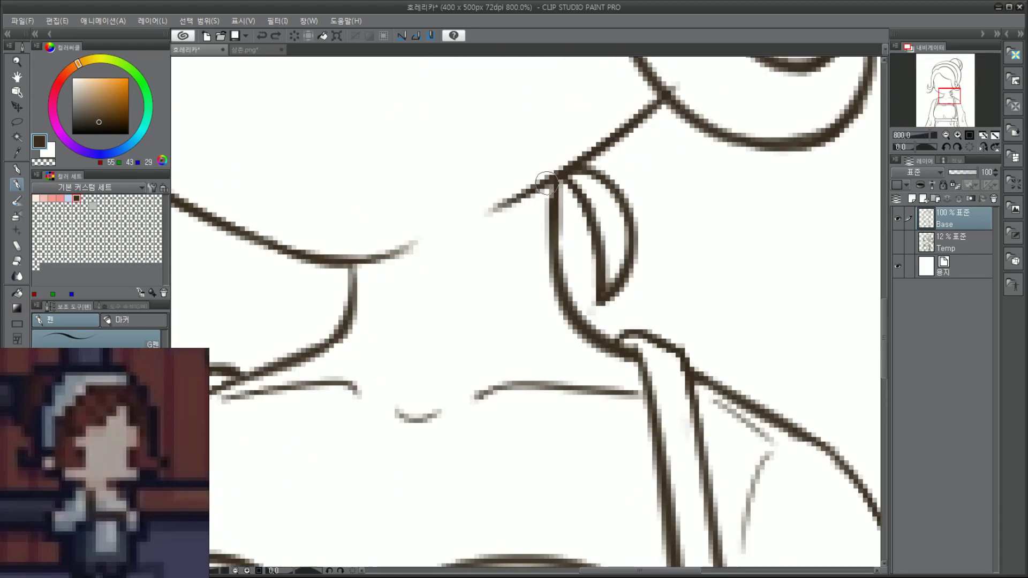
{"action": "left_click_drag", "start_coordinate": [549, 184], "coordinate": [551, 206]}
{"action": "mouse_move", "coordinate": [350, 266]}
{"action": "left_mouse_down"}
{"action": "mouse_move", "coordinate": [355, 283]}
{"action": "mouse_move", "coordinate": [355, 272]}
{"action": "left_mouse_up"}
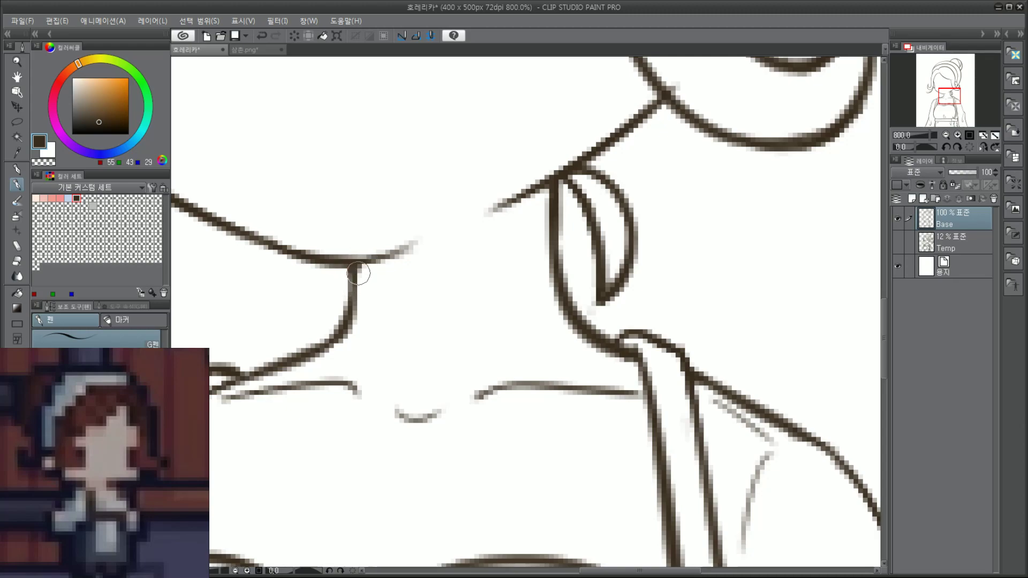
Step: Erase the short hooked line inside the waistband's right end section and open the band edges around it
{"action": "scroll", "coordinate": [429, 220], "scroll_direction": "down", "scroll_amount": 2}
{"action": "left_click_drag", "start_coordinate": [934, 110], "coordinate": [924, 126]}
{"action": "scroll", "coordinate": [933, 122], "scroll_direction": "down", "scroll_amount": 2}
{"action": "scroll", "coordinate": [587, 369], "scroll_direction": "up", "scroll_amount": 2}
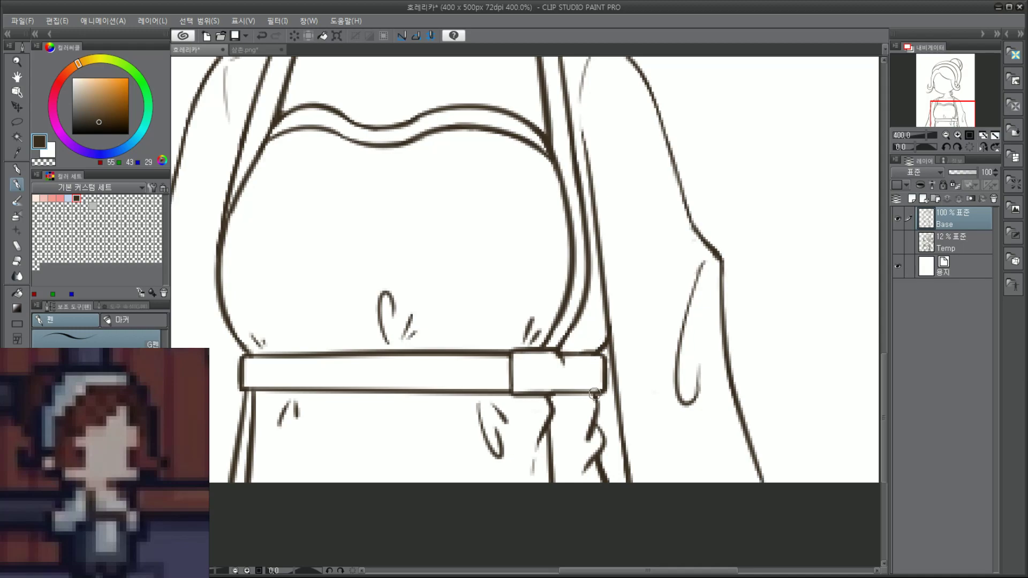
{"action": "scroll", "coordinate": [542, 381], "scroll_direction": "up", "scroll_amount": 2}
{"action": "mouse_move", "coordinate": [569, 328]}
{"action": "left_mouse_down"}
{"action": "mouse_move", "coordinate": [580, 375]}
{"action": "mouse_move", "coordinate": [583, 341]}
{"action": "mouse_move", "coordinate": [583, 402]}
{"action": "left_mouse_up"}
{"action": "key", "text": "ctrl+z"}
{"action": "key", "text": "ctrl+z"}
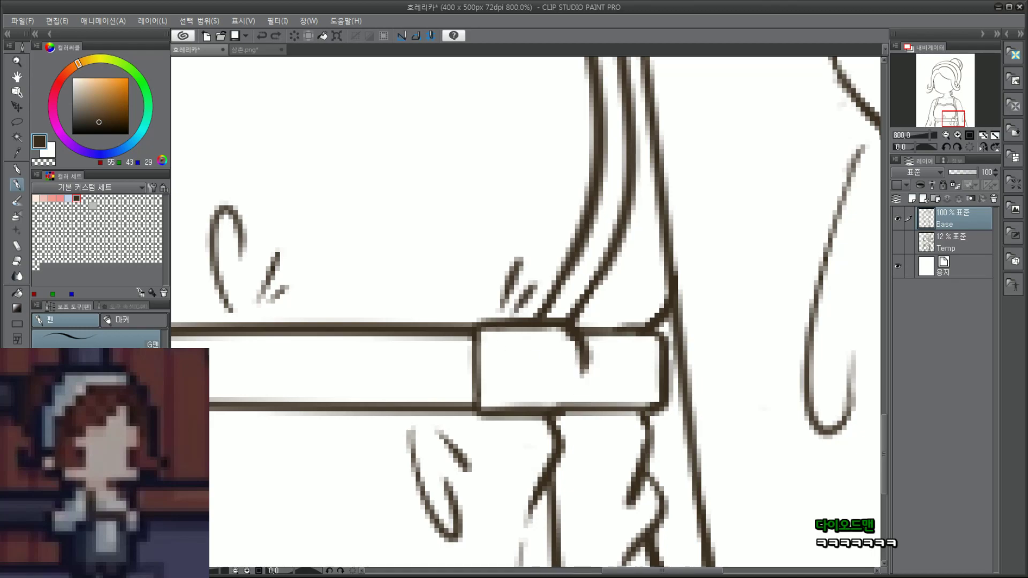
{"action": "mouse_move", "coordinate": [584, 349]}
{"action": "left_mouse_down"}
{"action": "mouse_move", "coordinate": [578, 339]}
{"action": "mouse_move", "coordinate": [553, 395]}
{"action": "mouse_move", "coordinate": [577, 397]}
{"action": "left_mouse_up"}
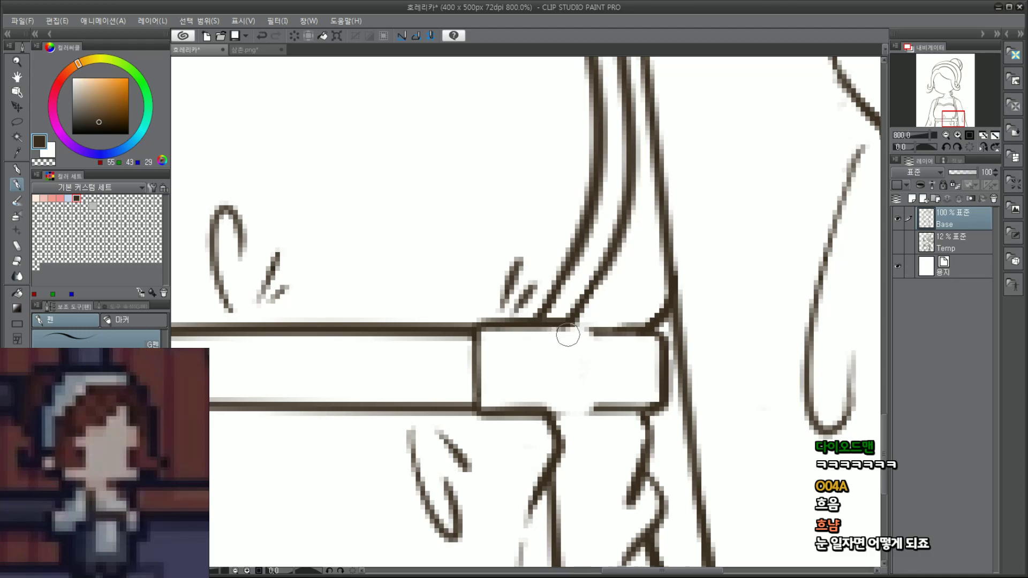
Step: Draw a rectangular buckle frame on the waistband's right part with an angular hooked spiral inside it
{"action": "mouse_move", "coordinate": [551, 324]}
{"action": "left_mouse_down"}
{"action": "mouse_move", "coordinate": [584, 346]}
{"action": "mouse_move", "coordinate": [566, 344]}
{"action": "mouse_move", "coordinate": [588, 364]}
{"action": "mouse_move", "coordinate": [594, 401]}
{"action": "mouse_move", "coordinate": [591, 389]}
{"action": "mouse_move", "coordinate": [551, 414]}
{"action": "mouse_move", "coordinate": [528, 413]}
{"action": "mouse_move", "coordinate": [591, 408]}
{"action": "mouse_move", "coordinate": [523, 408]}
{"action": "left_mouse_up"}
{"action": "key", "text": "ctrl+z"}
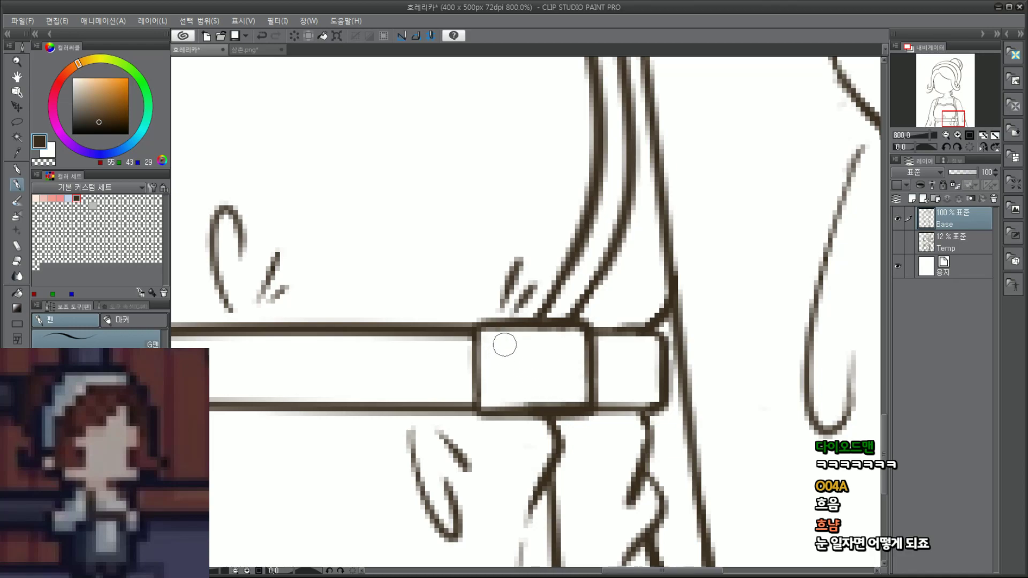
{"action": "mouse_move", "coordinate": [503, 345]}
{"action": "left_mouse_down"}
{"action": "mouse_move", "coordinate": [498, 376]}
{"action": "mouse_move", "coordinate": [496, 345]}
{"action": "mouse_move", "coordinate": [497, 392]}
{"action": "mouse_move", "coordinate": [569, 391]}
{"action": "left_mouse_up"}
{"action": "key", "text": "ctrl+z"}
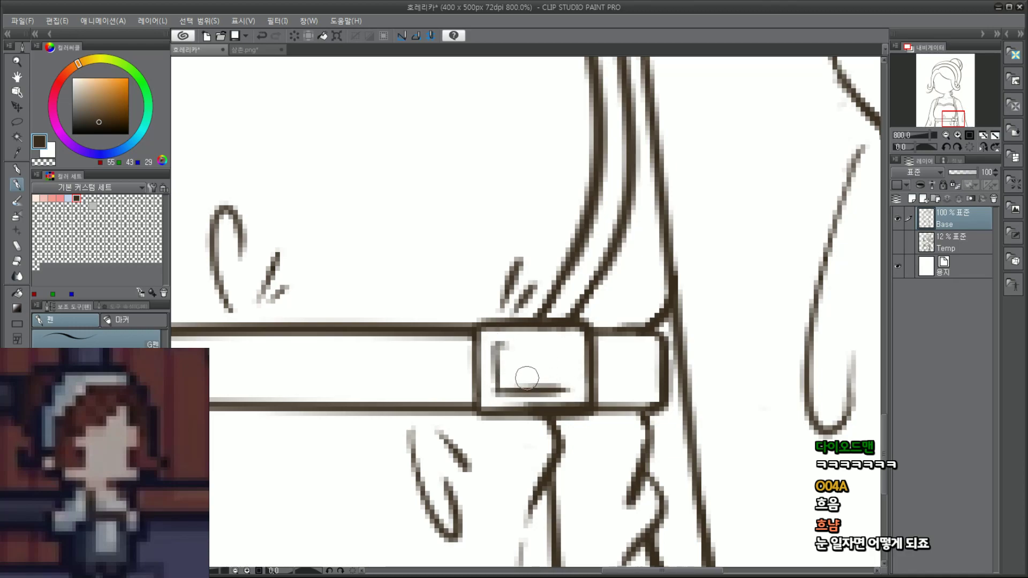
{"action": "mouse_move", "coordinate": [494, 345]}
{"action": "left_mouse_down"}
{"action": "mouse_move", "coordinate": [564, 341]}
{"action": "mouse_move", "coordinate": [567, 356]}
{"action": "mouse_move", "coordinate": [522, 360]}
{"action": "mouse_move", "coordinate": [526, 372]}
{"action": "mouse_move", "coordinate": [564, 371]}
{"action": "mouse_move", "coordinate": [566, 387]}
{"action": "mouse_move", "coordinate": [514, 394]}
{"action": "mouse_move", "coordinate": [501, 389]}
{"action": "mouse_move", "coordinate": [501, 341]}
{"action": "mouse_move", "coordinate": [571, 342]}
{"action": "mouse_move", "coordinate": [572, 364]}
{"action": "left_mouse_up"}
{"action": "key", "text": "ctrl+z"}
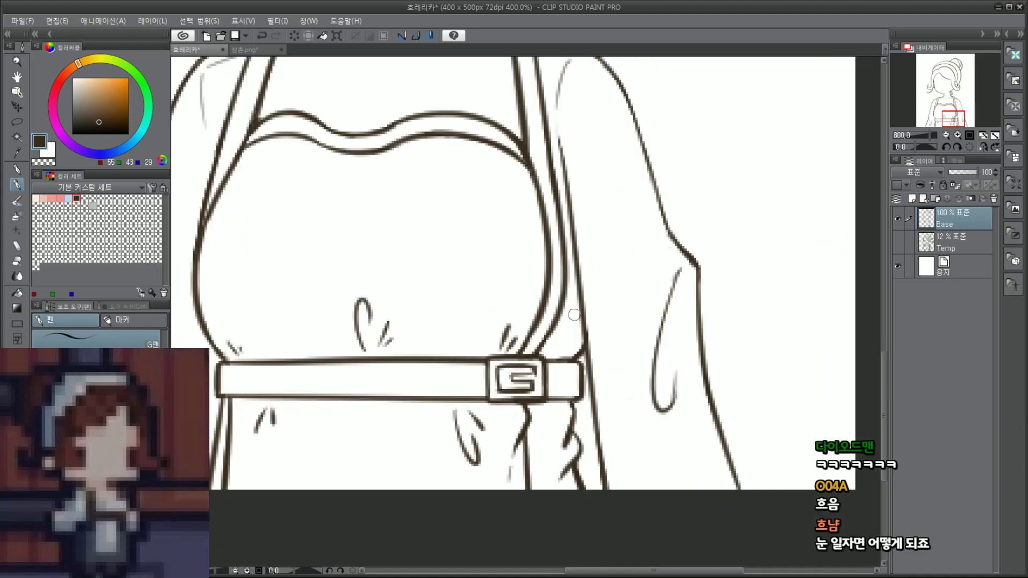
Step: Touch up the left side of the buckle's inner spiral
{"action": "scroll", "coordinate": [583, 324], "scroll_direction": "down", "scroll_amount": 5}
{"action": "scroll", "coordinate": [584, 324], "scroll_direction": "down", "scroll_amount": 1}
{"action": "scroll", "coordinate": [557, 338], "scroll_direction": "up", "scroll_amount": 7}
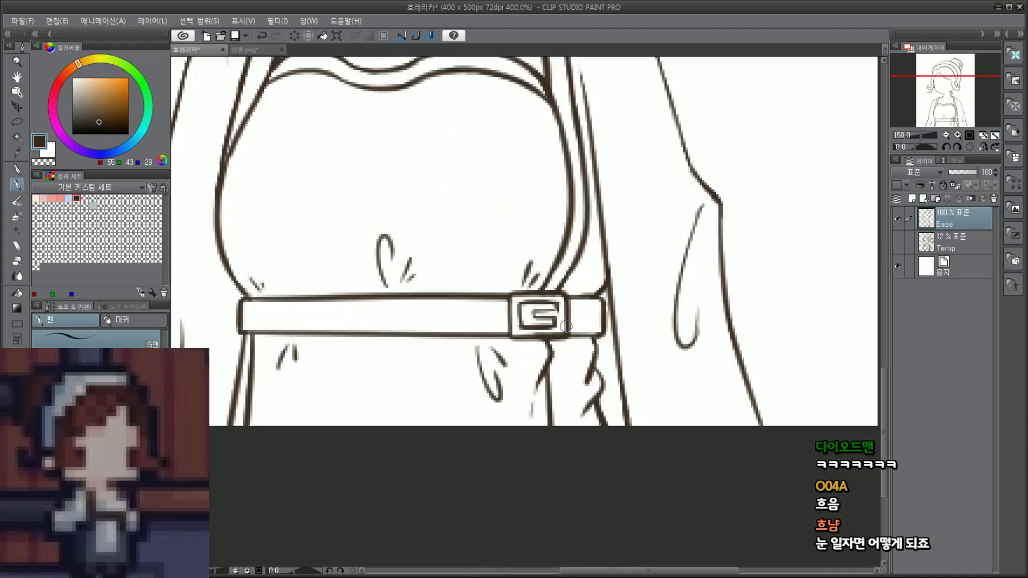
{"action": "mouse_move", "coordinate": [540, 294]}
{"action": "left_mouse_down"}
{"action": "mouse_move", "coordinate": [539, 332]}
{"action": "mouse_move", "coordinate": [539, 320]}
{"action": "mouse_move", "coordinate": [518, 336]}
{"action": "mouse_move", "coordinate": [457, 342]}
{"action": "mouse_move", "coordinate": [407, 330]}
{"action": "mouse_move", "coordinate": [551, 328]}
{"action": "mouse_move", "coordinate": [533, 290]}
{"action": "mouse_move", "coordinate": [542, 321]}
{"action": "left_mouse_up"}
{"action": "key", "text": "ctrl+z"}
{"action": "key", "text": "ctrl+z"}
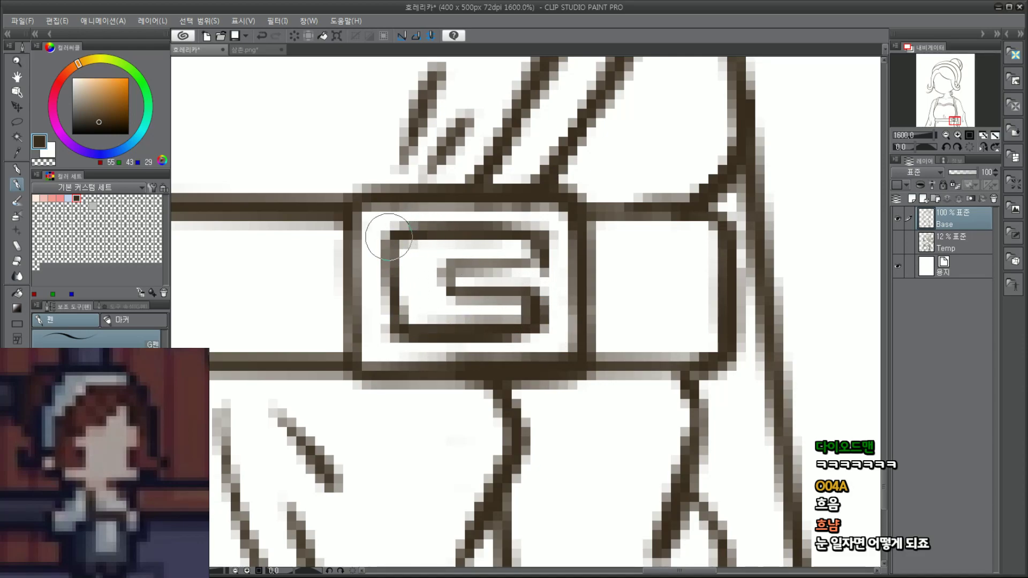
{"action": "left_click_drag", "start_coordinate": [390, 230], "coordinate": [390, 321]}
{"action": "left_click_drag", "start_coordinate": [391, 283], "coordinate": [384, 324]}
{"action": "scroll", "coordinate": [484, 255], "scroll_direction": "down", "scroll_amount": 10}
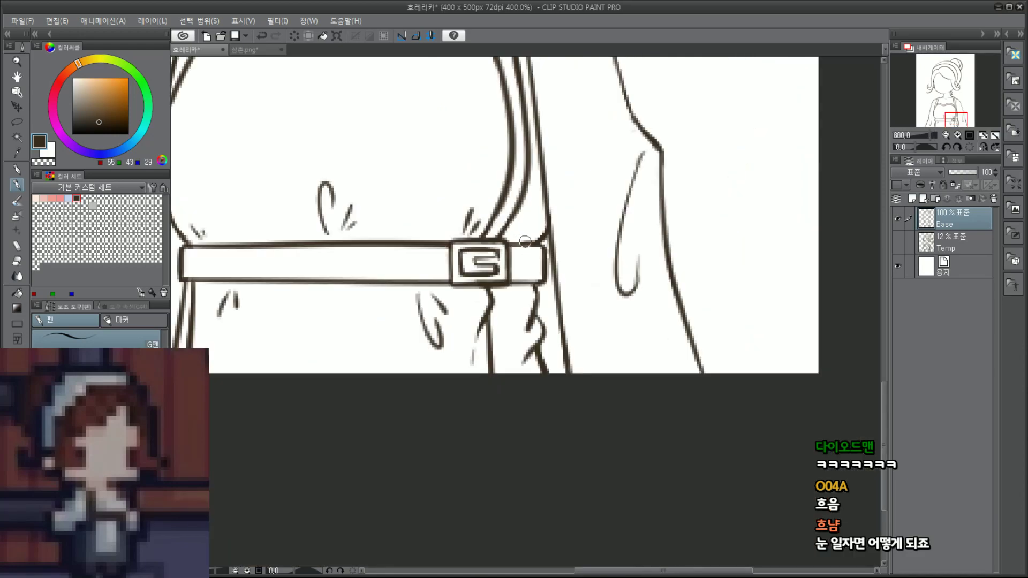
Step: Try a large arc rising across the waistband and down both sides of the skirt
{"action": "scroll", "coordinate": [527, 190], "scroll_direction": "down", "scroll_amount": 1}
{"action": "scroll", "coordinate": [500, 216], "scroll_direction": "up", "scroll_amount": 5}
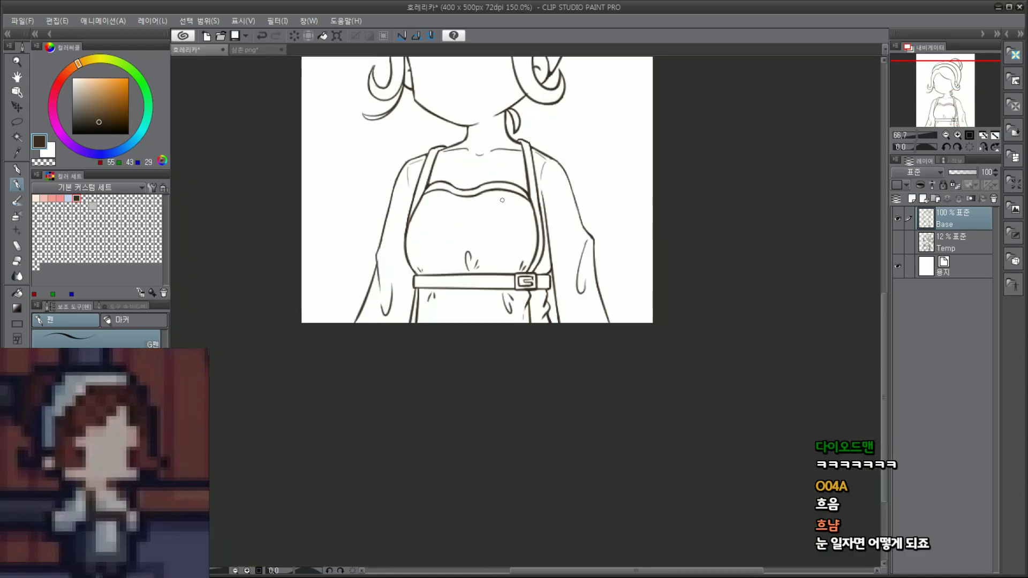
{"action": "mouse_move", "coordinate": [964, 110]}
{"action": "left_mouse_down"}
{"action": "mouse_move", "coordinate": [963, 92]}
{"action": "mouse_move", "coordinate": [964, 108]}
{"action": "left_mouse_up"}
{"action": "scroll", "coordinate": [659, 360], "scroll_direction": "down", "scroll_amount": 4}
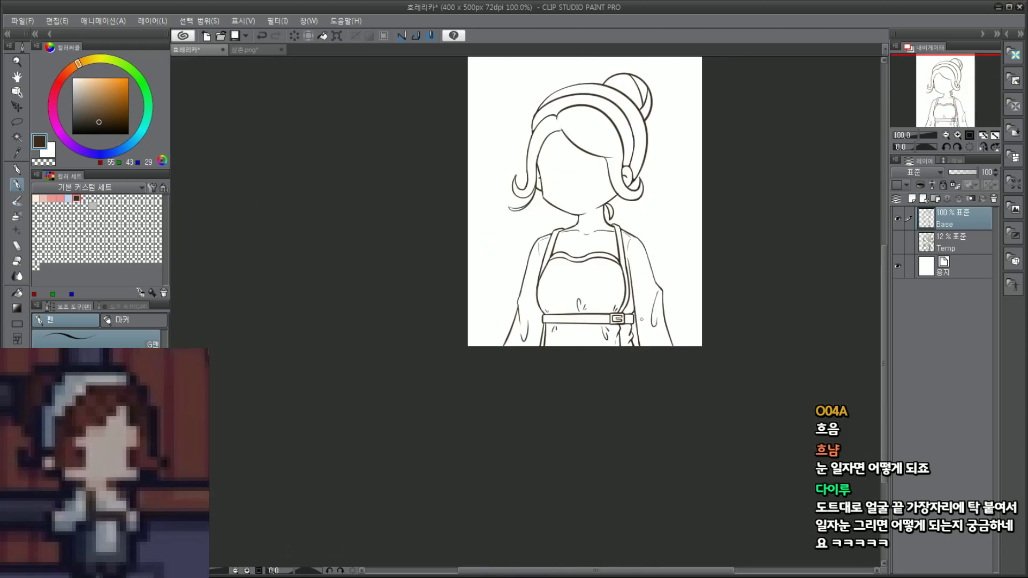
{"action": "scroll", "coordinate": [539, 369], "scroll_direction": "up", "scroll_amount": 3}
{"action": "left_click_drag", "start_coordinate": [540, 369], "coordinate": [570, 411]}
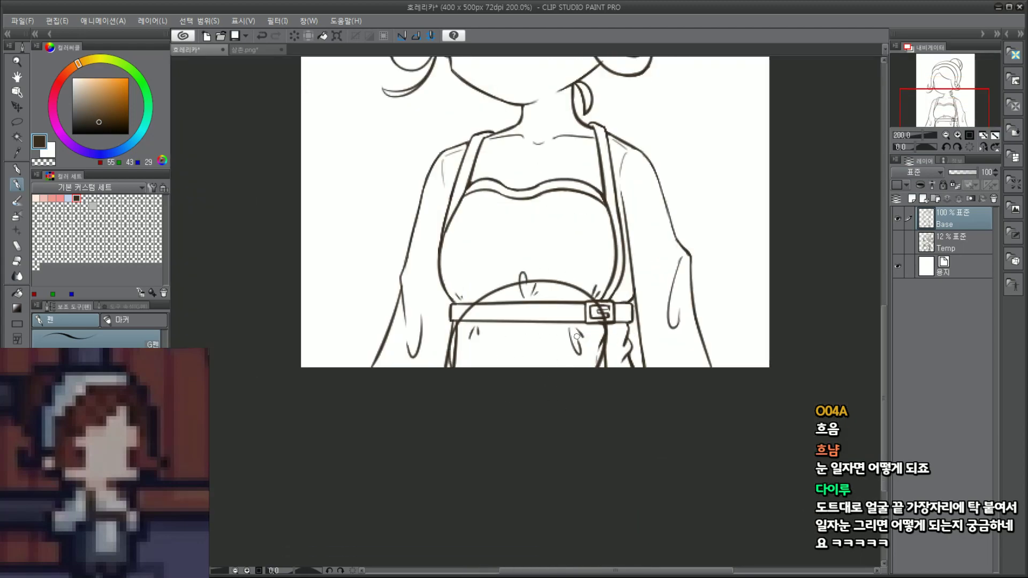
{"action": "key", "text": "ctrl+z"}
Step: Erase the inner of the two side lines below the waistband's left end
{"action": "scroll", "coordinate": [576, 337], "scroll_direction": "up", "scroll_amount": 2}
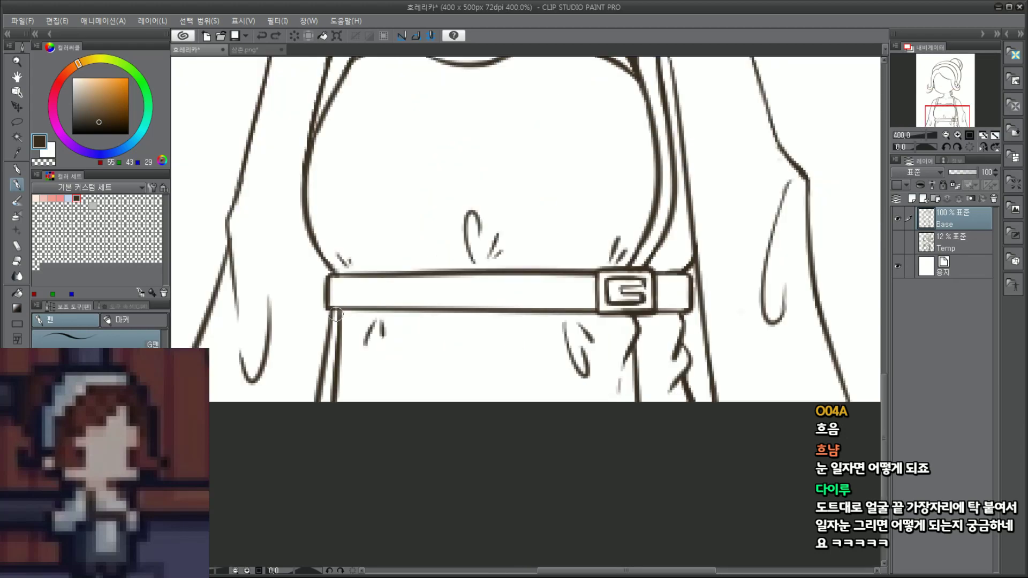
{"action": "scroll", "coordinate": [336, 315], "scroll_direction": "up", "scroll_amount": 2}
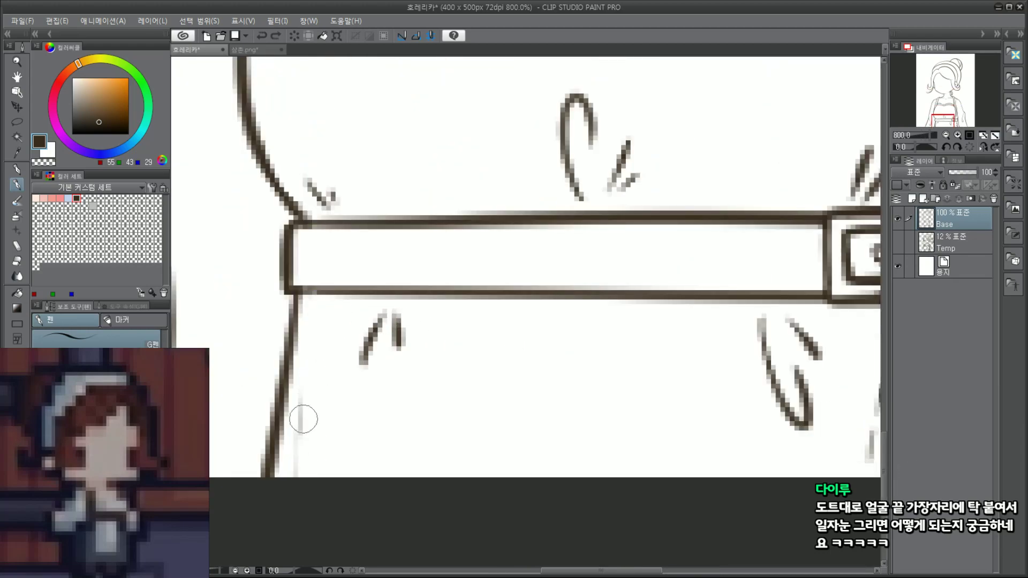
{"action": "mouse_move", "coordinate": [303, 419]}
{"action": "left_mouse_down"}
{"action": "mouse_move", "coordinate": [316, 390]}
{"action": "mouse_move", "coordinate": [317, 435]}
{"action": "left_mouse_up"}
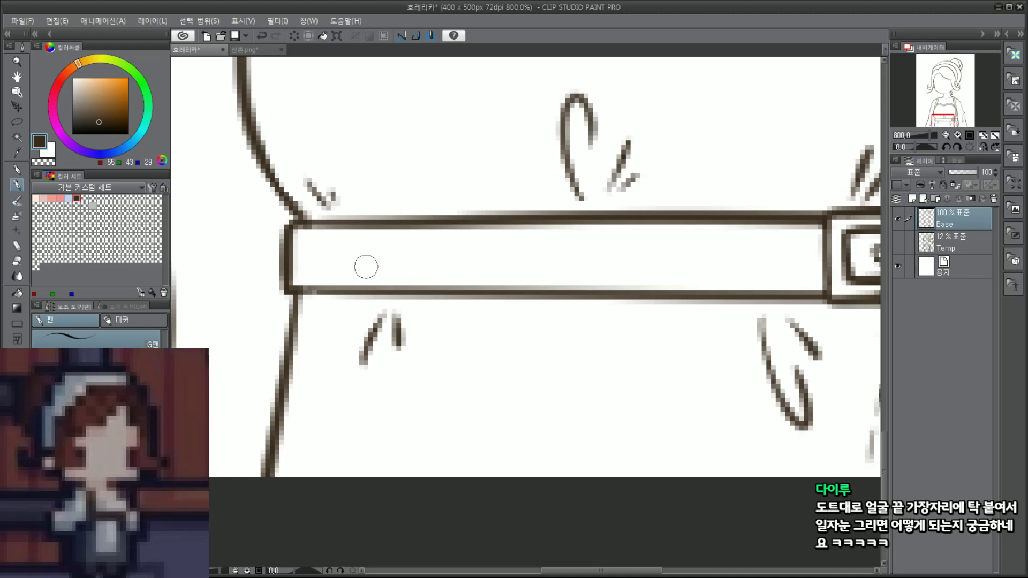
Step: Redraw the inner side line below the waistband's left end, spaced wider from the outer line
{"action": "mouse_move", "coordinate": [301, 208]}
{"action": "left_mouse_down"}
{"action": "mouse_move", "coordinate": [342, 249]}
{"action": "mouse_move", "coordinate": [344, 516]}
{"action": "left_mouse_up"}
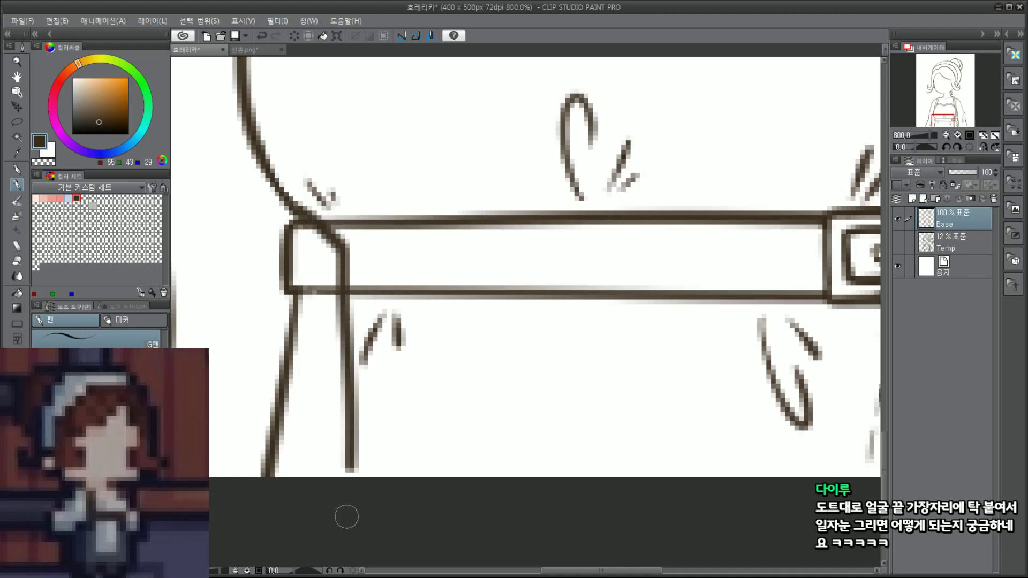
{"action": "key", "text": "ctrl+z"}
{"action": "mouse_move", "coordinate": [344, 292]}
{"action": "left_mouse_down"}
{"action": "mouse_move", "coordinate": [343, 538]}
{"action": "mouse_move", "coordinate": [344, 442]}
{"action": "mouse_move", "coordinate": [334, 541]}
{"action": "mouse_move", "coordinate": [320, 535]}
{"action": "left_mouse_up"}
{"action": "key", "text": "ctrl+z"}
{"action": "key", "text": "ctrl+z"}
{"action": "scroll", "coordinate": [319, 535], "scroll_direction": "down", "scroll_amount": 3}
{"action": "scroll", "coordinate": [319, 535], "scroll_direction": "down", "scroll_amount": 5}
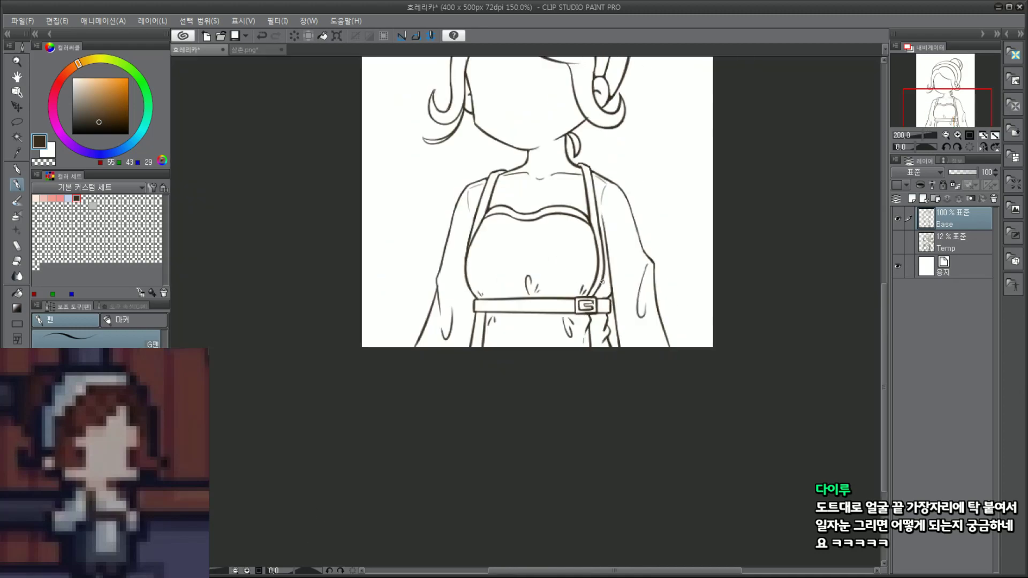
{"action": "scroll", "coordinate": [585, 293], "scroll_direction": "up", "scroll_amount": 2}
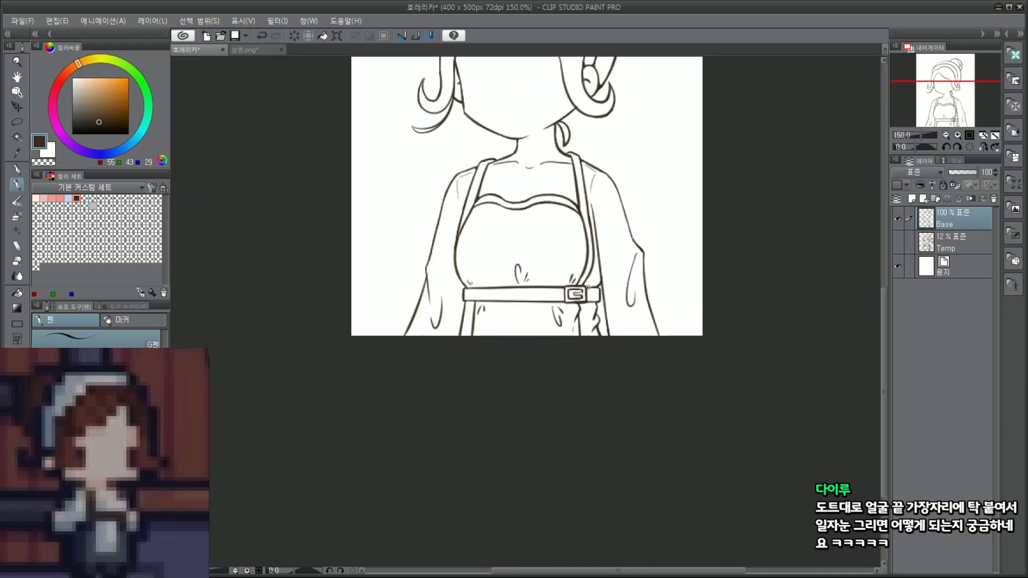
Step: Lasso the skirt fold lines directly beneath the buckle on the Base layer and shift them slightly to the left
{"action": "scroll", "coordinate": [589, 294], "scroll_direction": "up", "scroll_amount": 5}
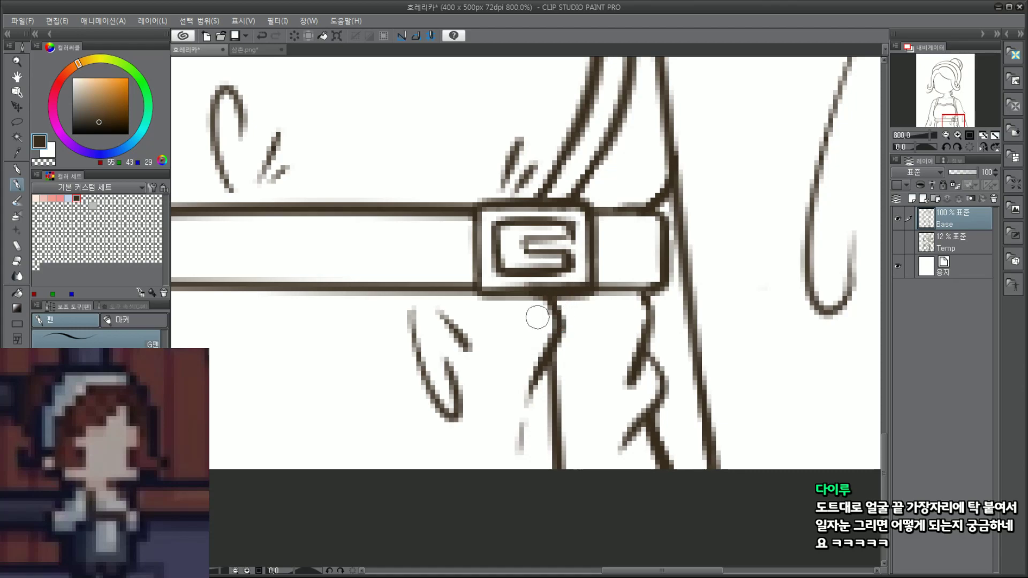
{"action": "left_click", "coordinate": [17, 122]}
{"action": "mouse_move", "coordinate": [491, 488]}
{"action": "left_mouse_down"}
{"action": "mouse_move", "coordinate": [532, 307]}
{"action": "mouse_move", "coordinate": [546, 294]}
{"action": "mouse_move", "coordinate": [576, 304]}
{"action": "mouse_move", "coordinate": [588, 409]}
{"action": "mouse_move", "coordinate": [583, 544]}
{"action": "left_mouse_up"}
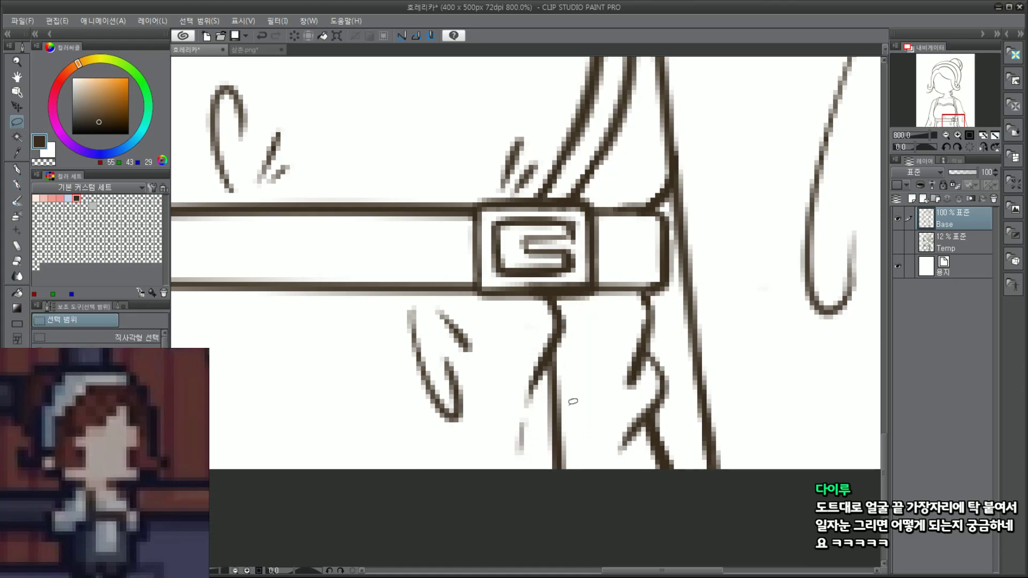
{"action": "left_click_drag", "start_coordinate": [535, 518], "coordinate": [520, 346]}
{"action": "mouse_move", "coordinate": [545, 289]}
{"action": "left_mouse_down"}
{"action": "mouse_move", "coordinate": [583, 321]}
{"action": "mouse_move", "coordinate": [582, 475]}
{"action": "mouse_move", "coordinate": [535, 518]}
{"action": "left_mouse_up"}
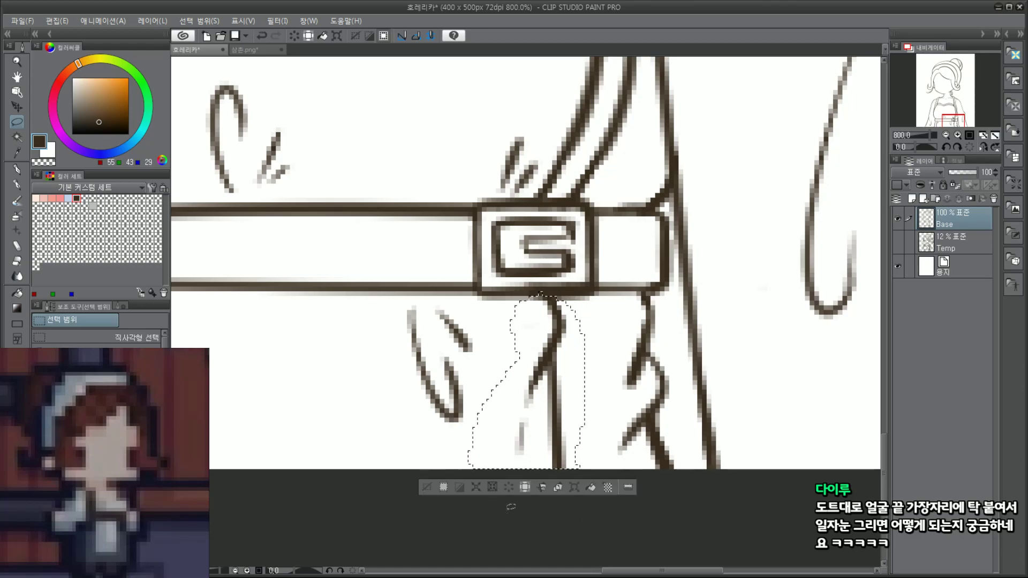
{"action": "key", "text": "ctrl+t"}
{"action": "left_click_drag", "start_coordinate": [559, 396], "coordinate": [543, 395]}
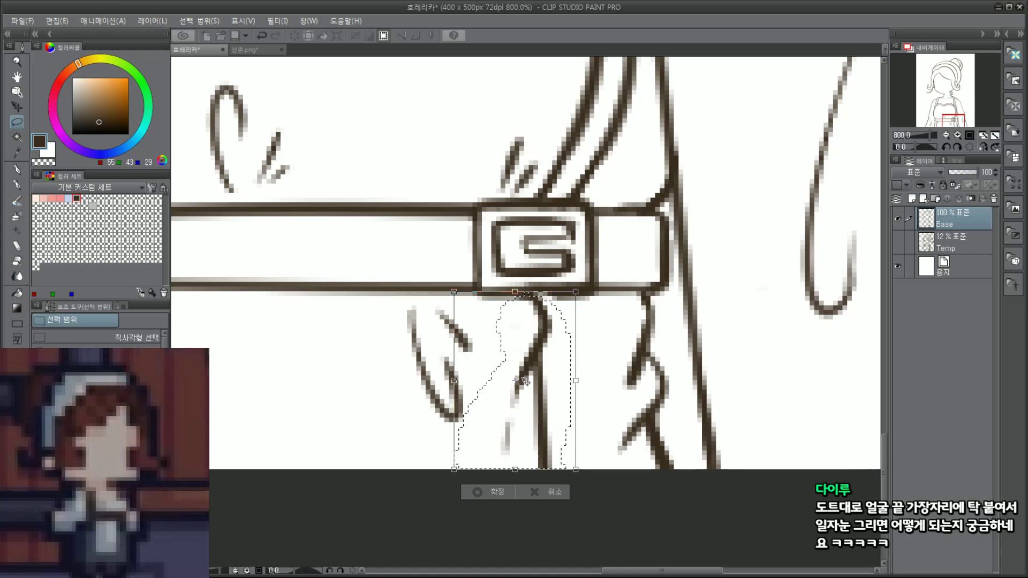
{"action": "key", "text": "Return"}
{"action": "key", "text": "ctrl+d"}
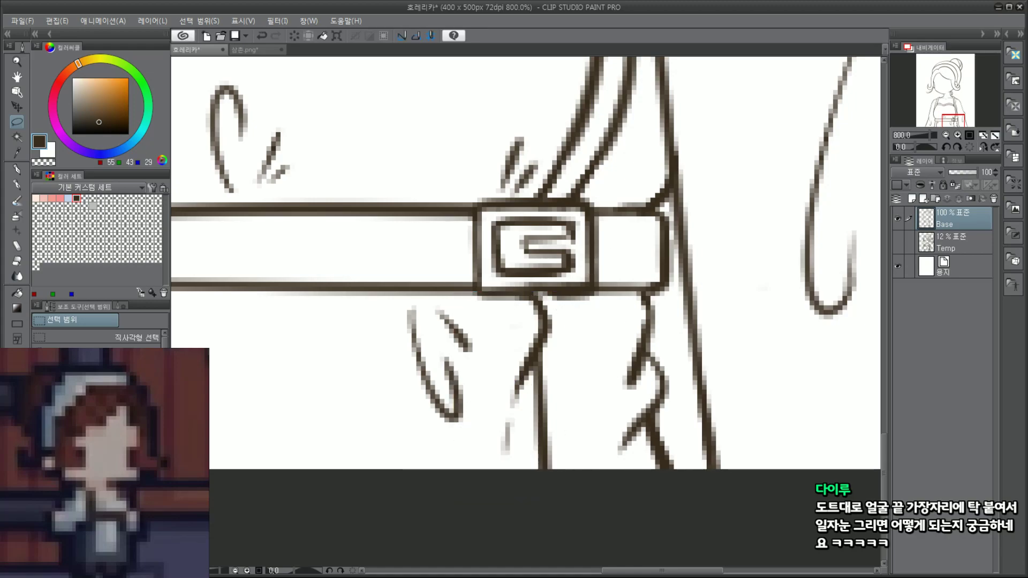
Step: Touch up the buckle's bottom edge where the shifted fold line meets it
{"action": "left_click", "coordinate": [15, 185]}
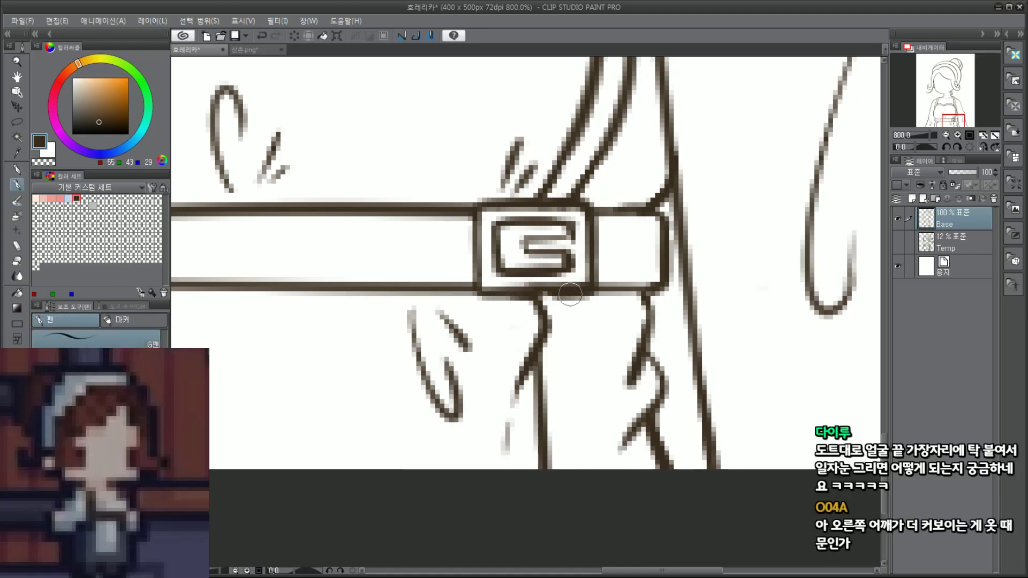
{"action": "key", "text": "ctrl+z"}
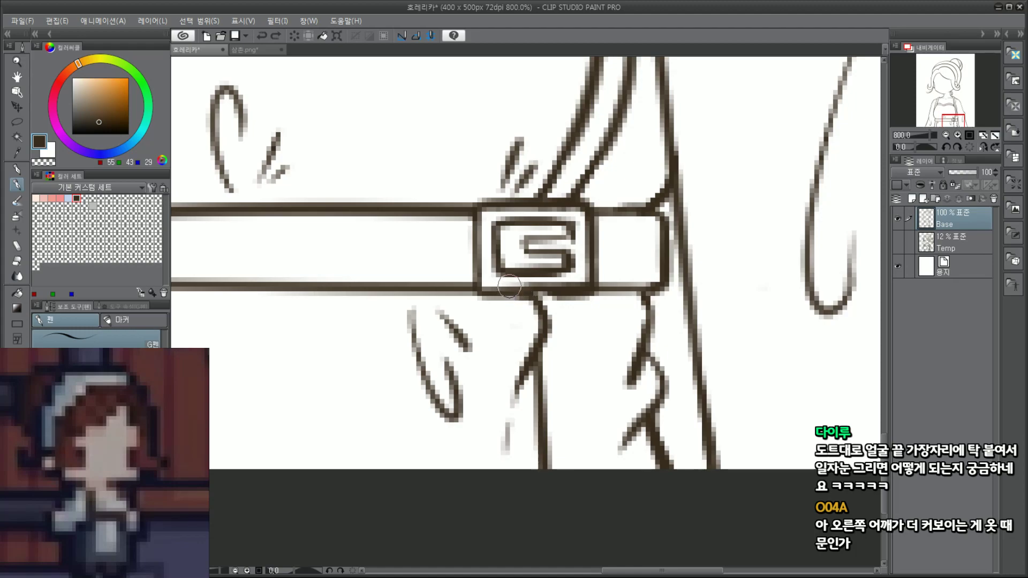
{"action": "left_click_drag", "start_coordinate": [526, 292], "coordinate": [573, 291]}
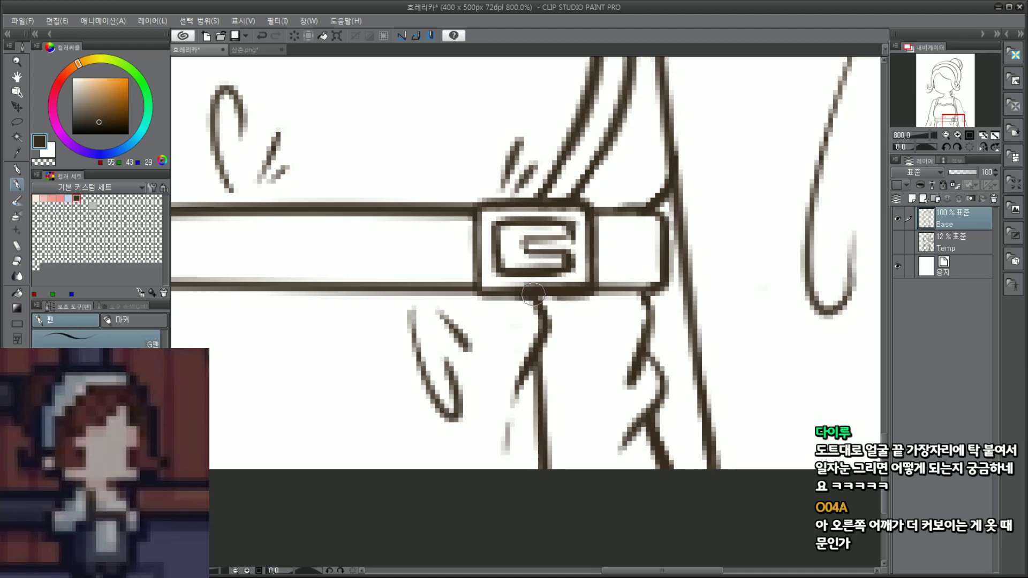
Step: Try a large rough loop around the left shoulder and upper chest
{"action": "scroll", "coordinate": [533, 294], "scroll_direction": "down", "scroll_amount": 4}
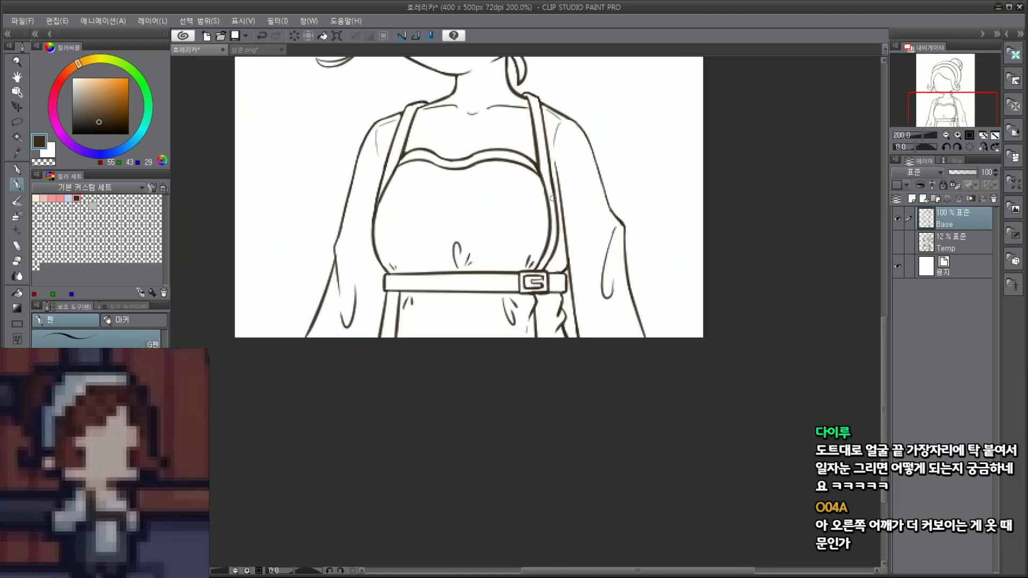
{"action": "scroll", "coordinate": [651, 192], "scroll_direction": "down", "scroll_amount": 1}
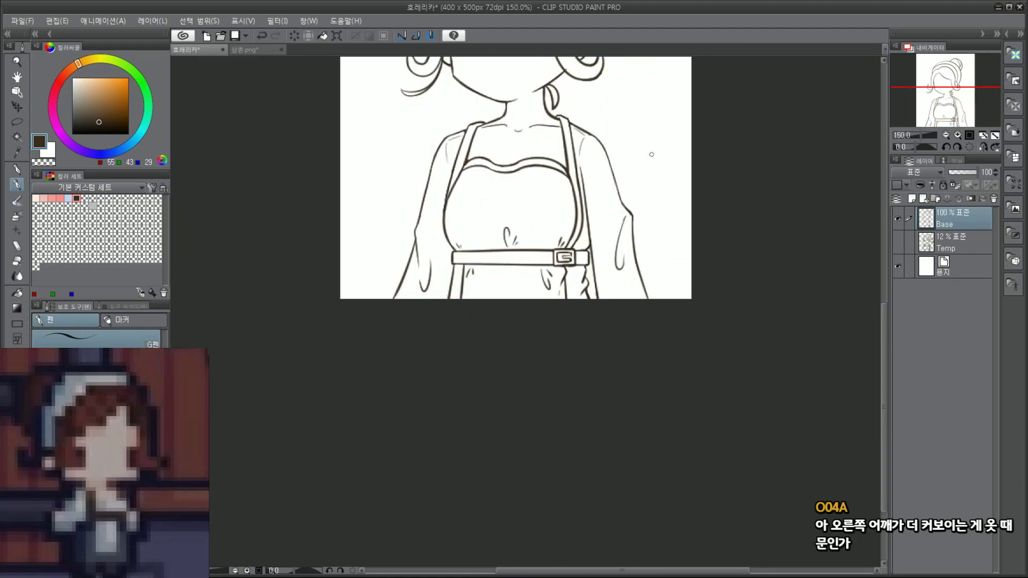
{"action": "scroll", "coordinate": [554, 150], "scroll_direction": "up", "scroll_amount": 1}
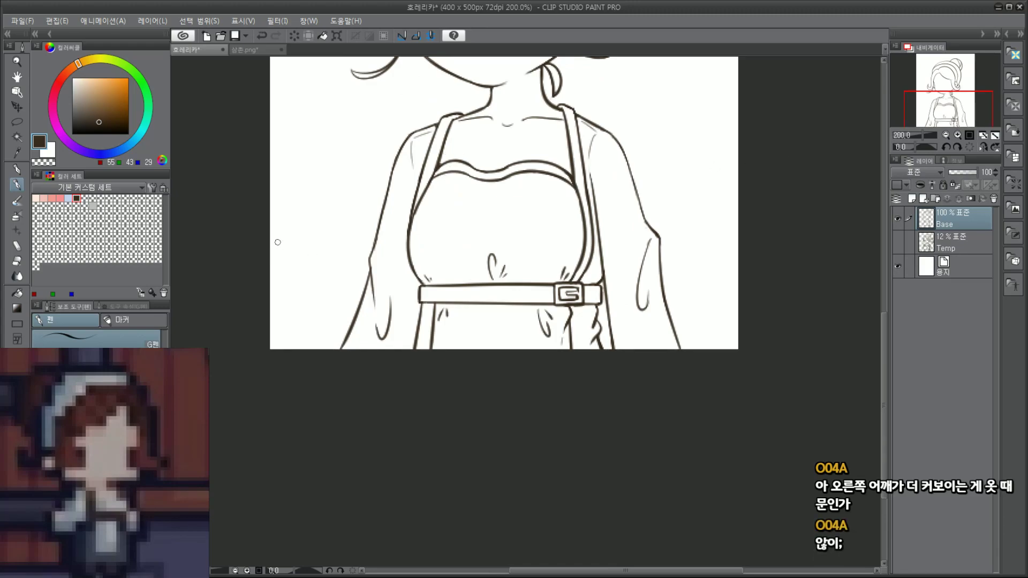
{"action": "mouse_move", "coordinate": [448, 200]}
{"action": "left_mouse_down"}
{"action": "mouse_move", "coordinate": [526, 93]}
{"action": "mouse_move", "coordinate": [419, 208]}
{"action": "mouse_move", "coordinate": [413, 193]}
{"action": "left_mouse_up"}
{"action": "key", "text": "ctrl+z"}
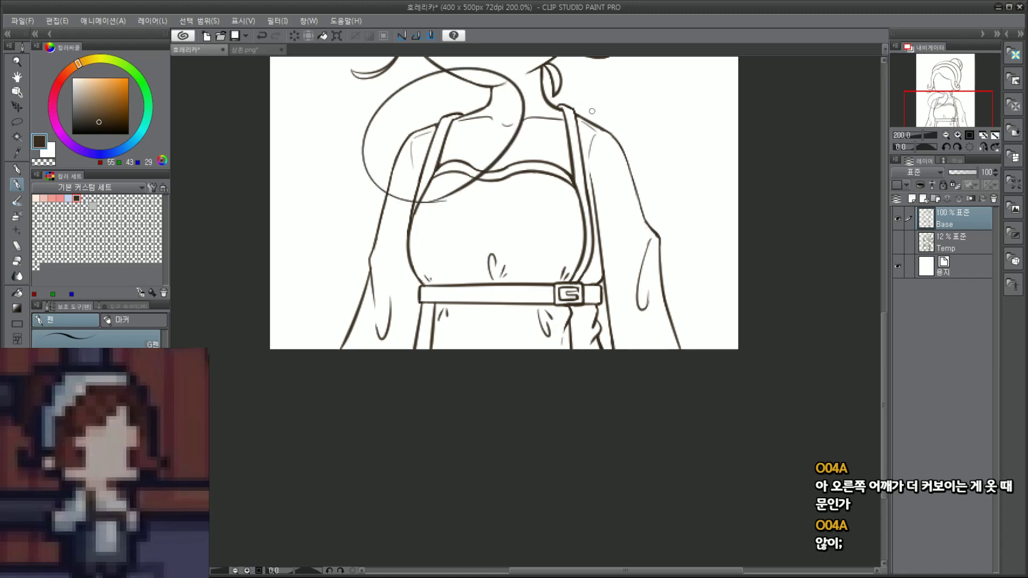
{"action": "key", "text": "ctrl+z"}
Step: Check the whole figure and save the drawing
{"action": "scroll", "coordinate": [651, 187], "scroll_direction": "up", "scroll_amount": 2}
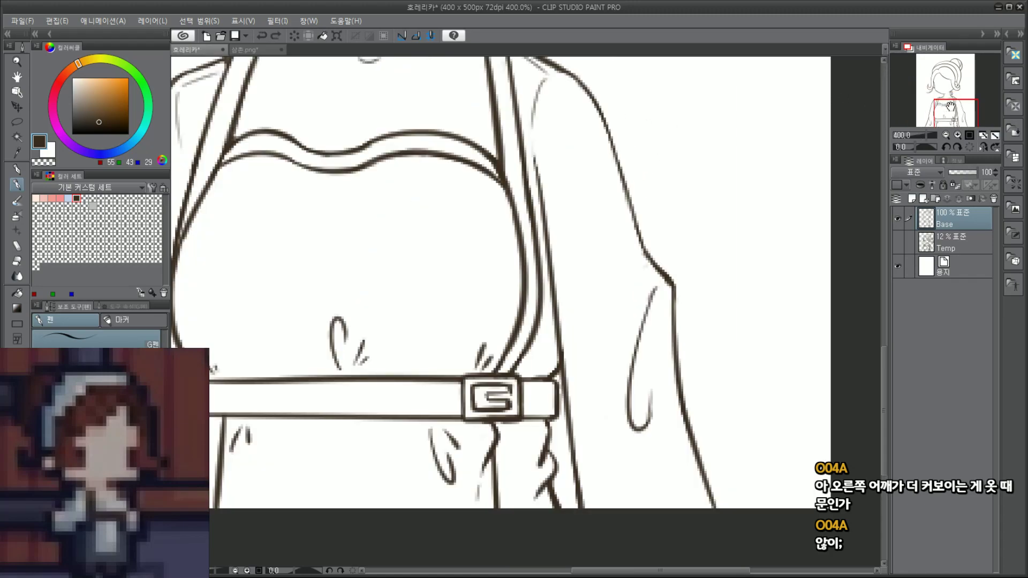
{"action": "left_click_drag", "start_coordinate": [945, 104], "coordinate": [948, 119]}
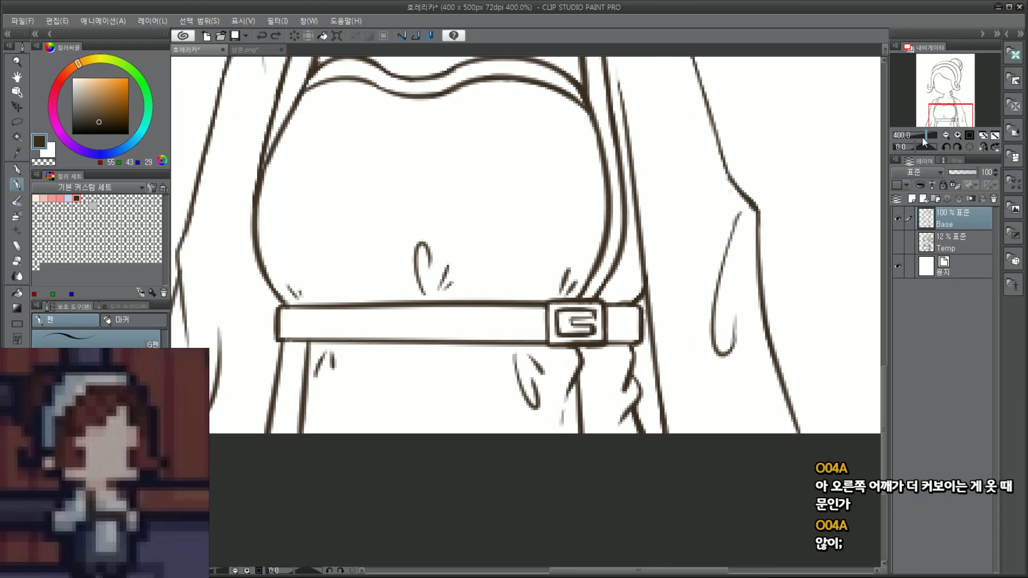
{"action": "scroll", "coordinate": [681, 368], "scroll_direction": "down", "scroll_amount": 3}
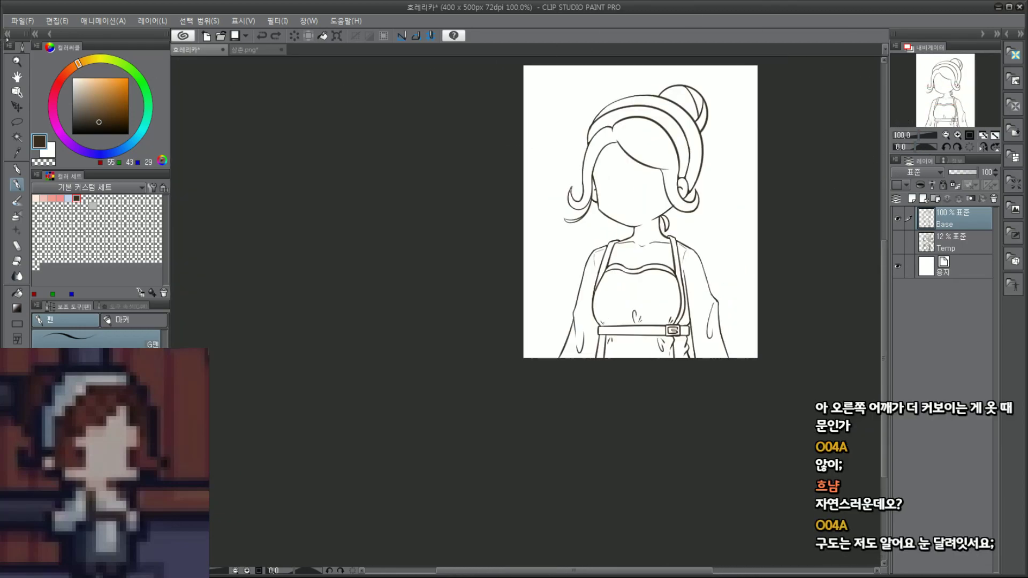
{"action": "left_click", "coordinate": [21, 21]}
{"action": "key", "text": "Return"}
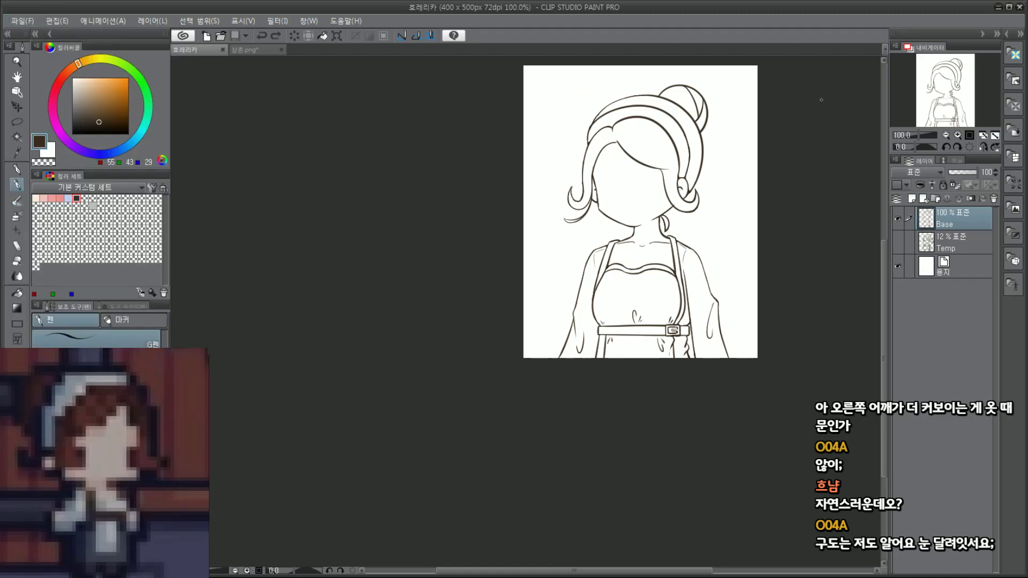
Step: Try a wider curve on the Base layer along the face side of the right hair lock
{"action": "left_click_drag", "start_coordinate": [916, 103], "coordinate": [947, 95]}
{"action": "scroll", "coordinate": [538, 113], "scroll_direction": "up", "scroll_amount": 5}
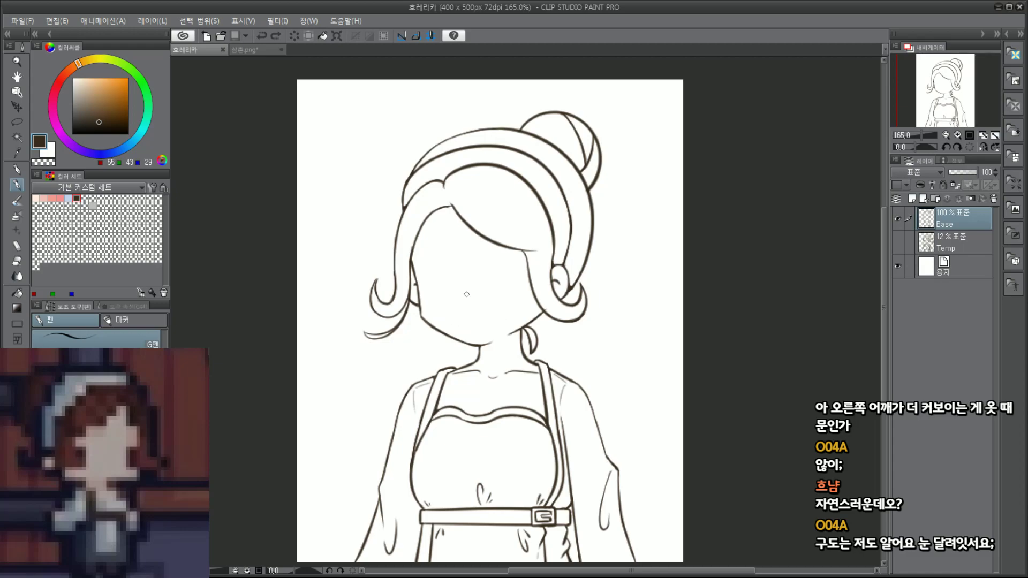
{"action": "scroll", "coordinate": [464, 362], "scroll_direction": "up", "scroll_amount": 4}
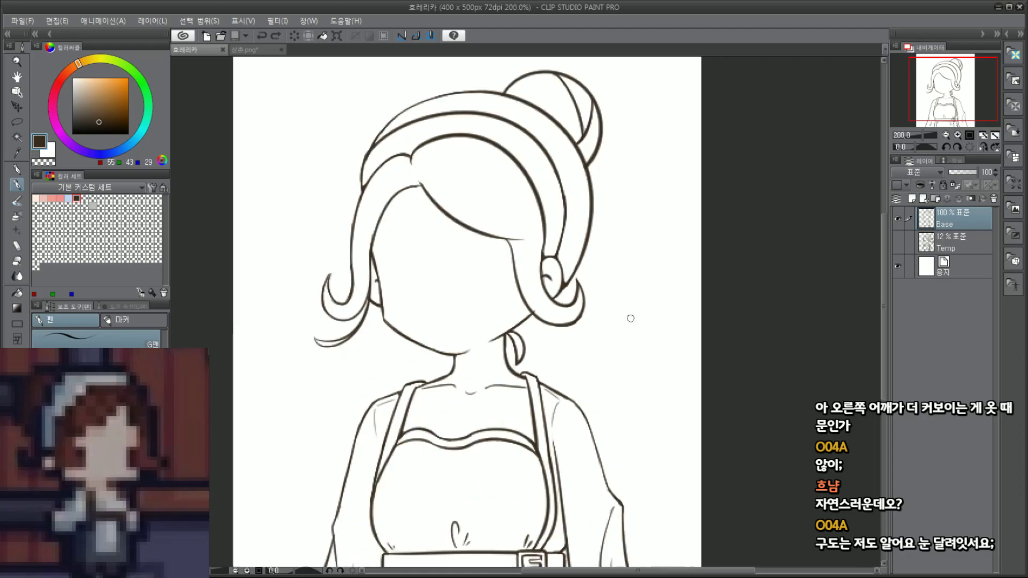
{"action": "left_click", "coordinate": [454, 302]}
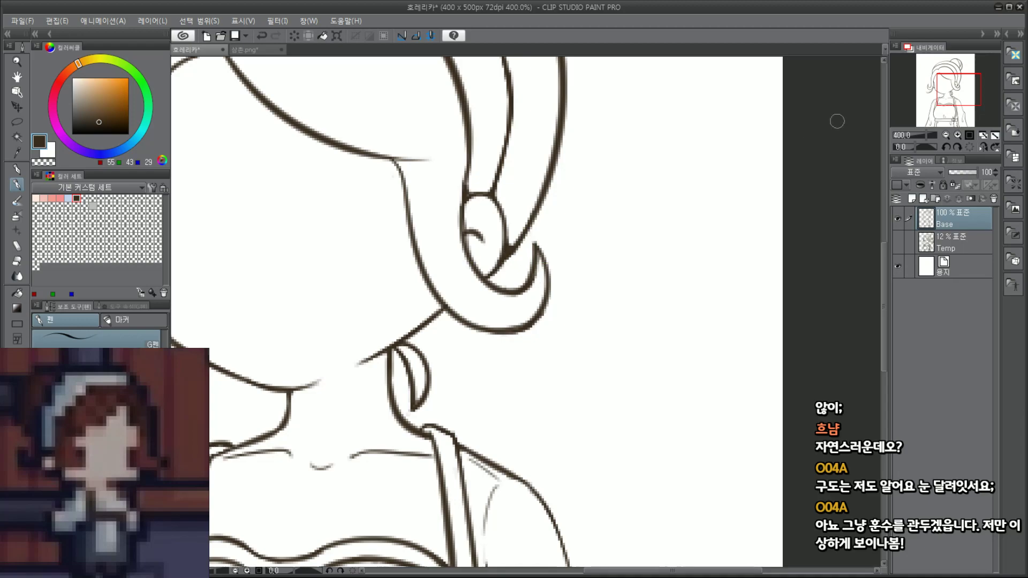
{"action": "scroll", "coordinate": [837, 122], "scroll_direction": "down", "scroll_amount": 2}
{"action": "scroll", "coordinate": [711, 283], "scroll_direction": "up", "scroll_amount": 2}
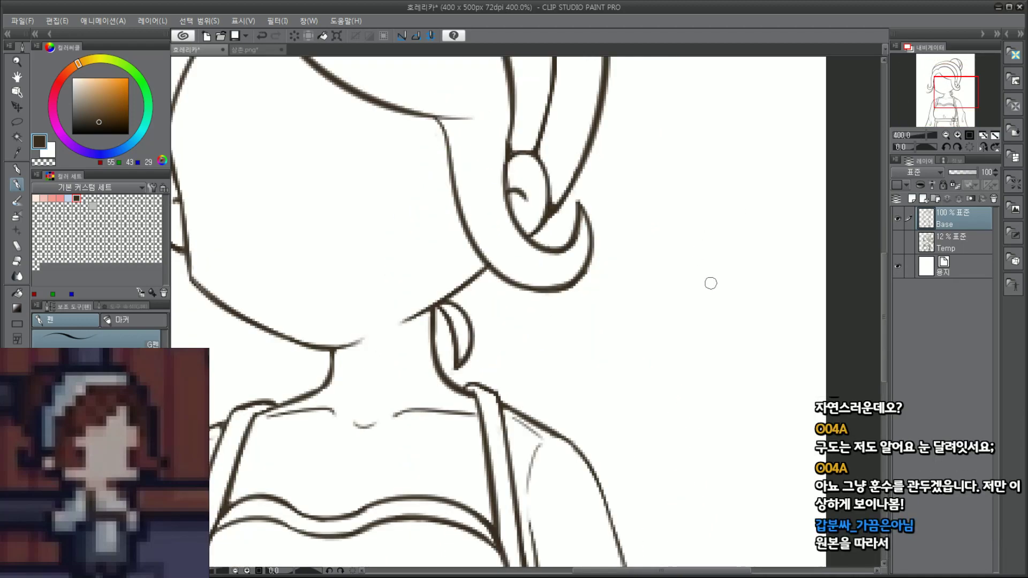
{"action": "left_click_drag", "start_coordinate": [949, 99], "coordinate": [947, 90]}
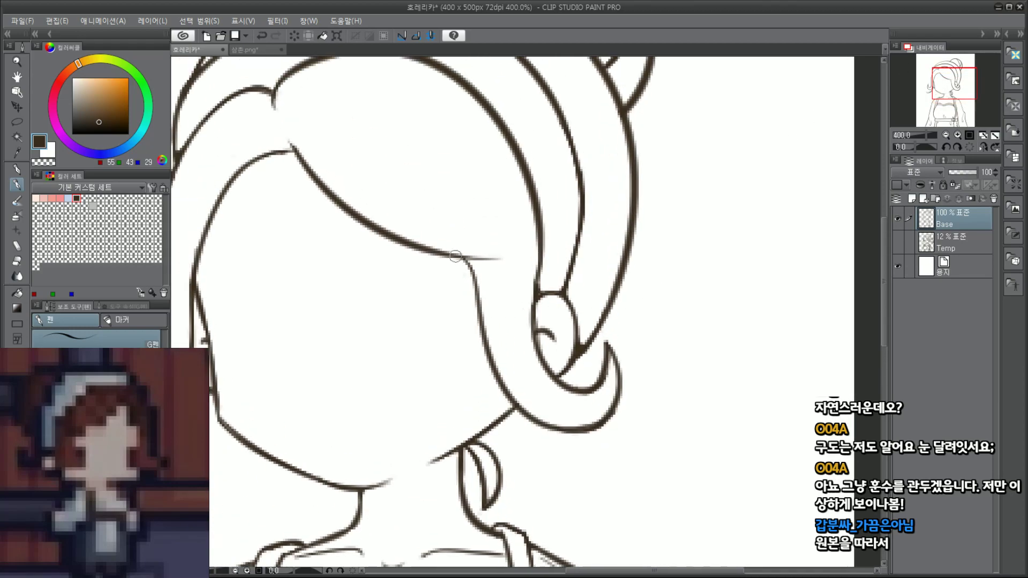
{"action": "left_click_drag", "start_coordinate": [464, 259], "coordinate": [535, 423]}
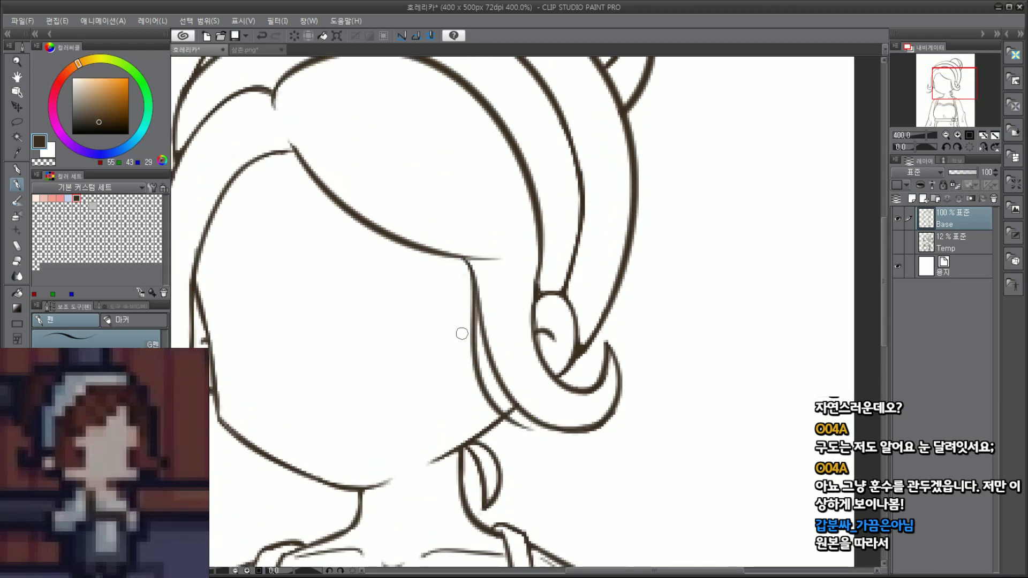
{"action": "key", "text": "ctrl+z"}
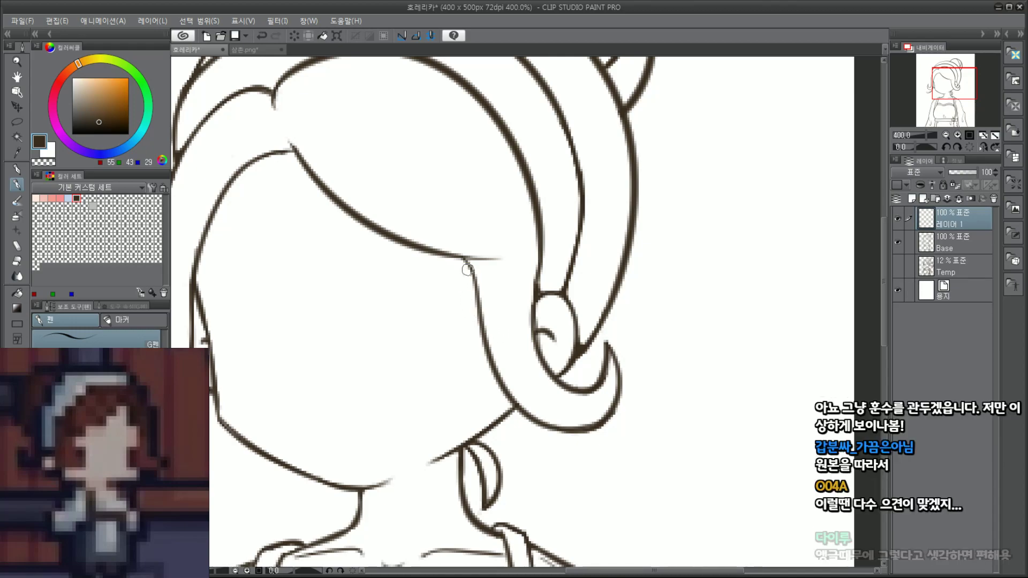
Step: Draw a wider outer curve for the right hair lock on the new layer, from beneath the bangs to the curl
{"action": "left_click_drag", "start_coordinate": [469, 272], "coordinate": [522, 434]}
{"action": "key", "text": "ctrl+z"}
{"action": "mouse_move", "coordinate": [471, 274]}
{"action": "left_mouse_down"}
{"action": "mouse_move", "coordinate": [472, 301]}
{"action": "mouse_move", "coordinate": [551, 441]}
{"action": "mouse_move", "coordinate": [490, 410]}
{"action": "mouse_move", "coordinate": [589, 419]}
{"action": "left_mouse_up"}
{"action": "key", "text": "ctrl+z"}
{"action": "left_click_drag", "start_coordinate": [470, 287], "coordinate": [519, 426]}
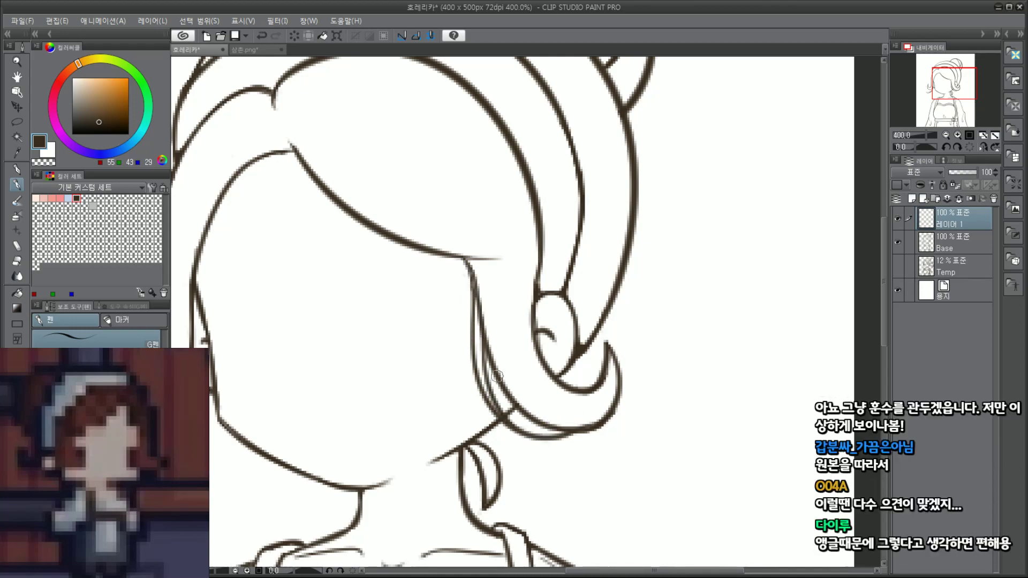
{"action": "key", "text": "ctrl+z"}
Step: Add an inner strand curve between the right lock's old line and the new outer curve, redrawing it until it flows into the curl
{"action": "left_click_drag", "start_coordinate": [480, 320], "coordinate": [534, 416]}
{"action": "key", "text": "ctrl+z"}
{"action": "mouse_move", "coordinate": [479, 317]}
{"action": "left_mouse_down"}
{"action": "mouse_move", "coordinate": [517, 420]}
{"action": "mouse_move", "coordinate": [561, 426]}
{"action": "left_mouse_up"}
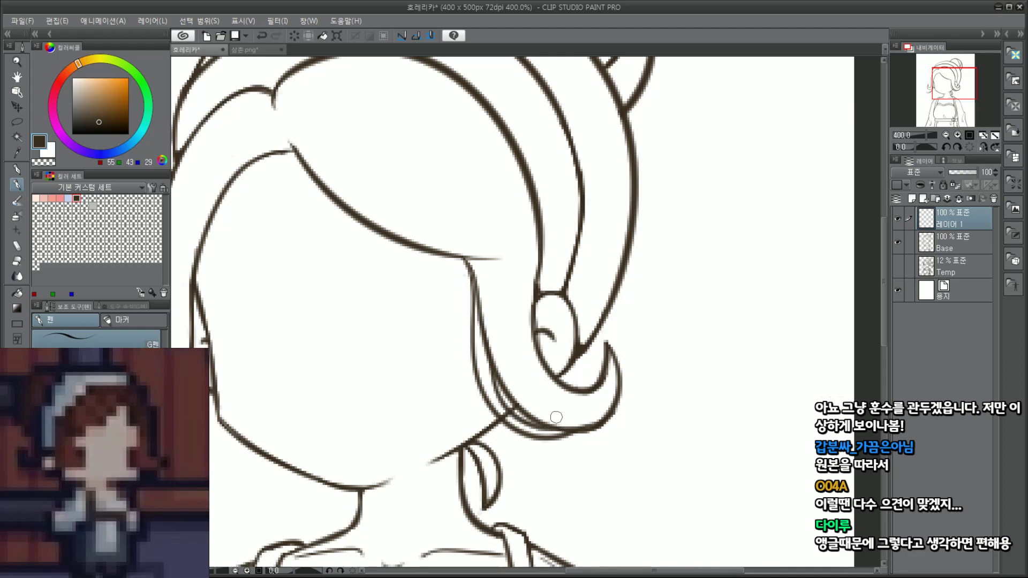
{"action": "key", "text": "ctrl+z"}
{"action": "key", "text": "ctrl+y"}
{"action": "key", "text": "ctrl+z"}
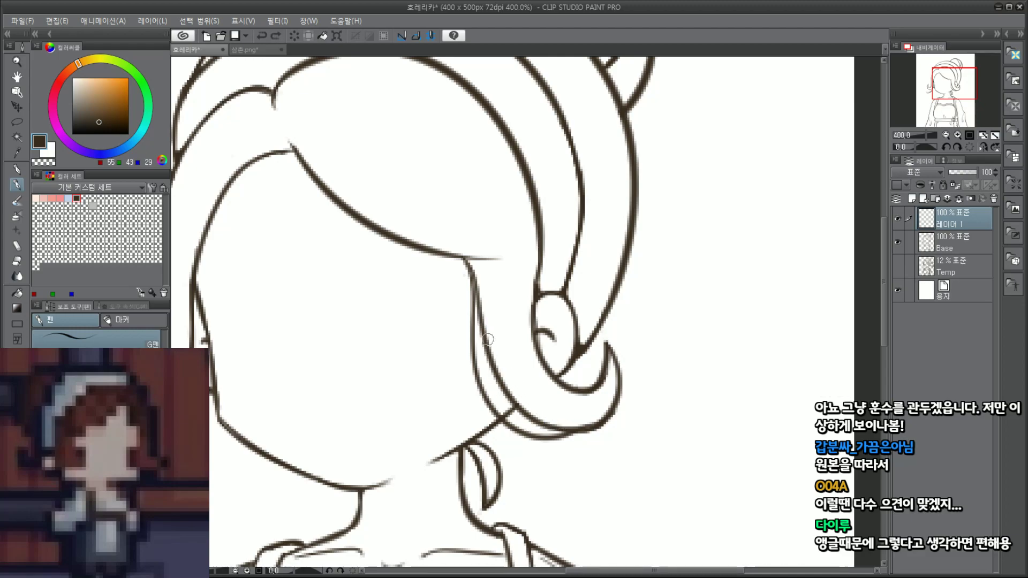
{"action": "mouse_move", "coordinate": [480, 324]}
{"action": "left_mouse_down"}
{"action": "mouse_move", "coordinate": [516, 417]}
{"action": "mouse_move", "coordinate": [554, 425]}
{"action": "left_mouse_up"}
{"action": "key", "text": "ctrl+z"}
{"action": "mouse_move", "coordinate": [487, 344]}
{"action": "left_mouse_down"}
{"action": "mouse_move", "coordinate": [528, 424]}
{"action": "mouse_move", "coordinate": [565, 429]}
{"action": "left_mouse_up"}
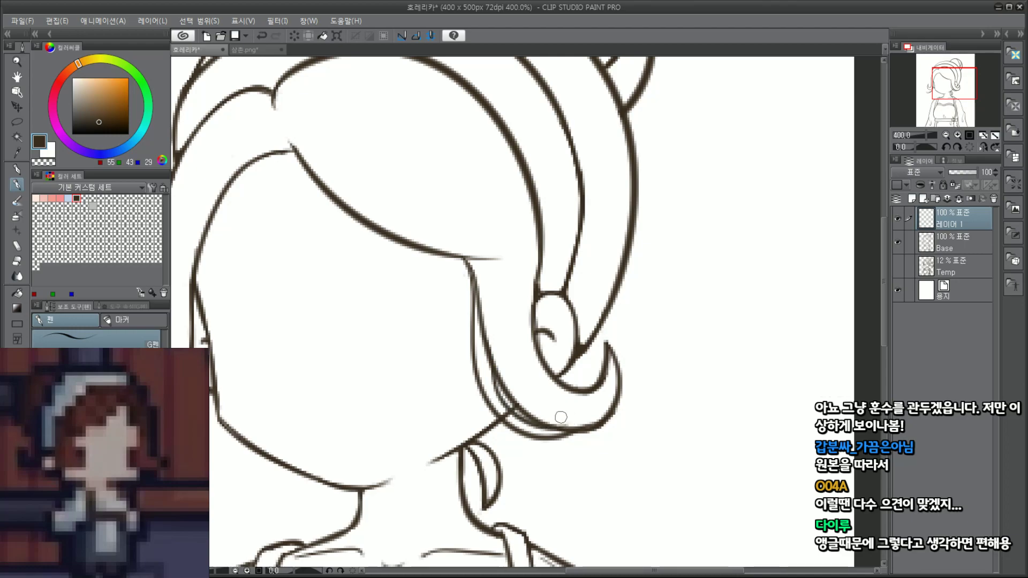
{"action": "key", "text": "ctrl+z"}
{"action": "mouse_move", "coordinate": [482, 330]}
{"action": "left_mouse_down"}
{"action": "mouse_move", "coordinate": [545, 431]}
{"action": "mouse_move", "coordinate": [564, 422]}
{"action": "mouse_move", "coordinate": [504, 408]}
{"action": "mouse_move", "coordinate": [554, 421]}
{"action": "left_mouse_up"}
{"action": "key", "text": "ctrl+z"}
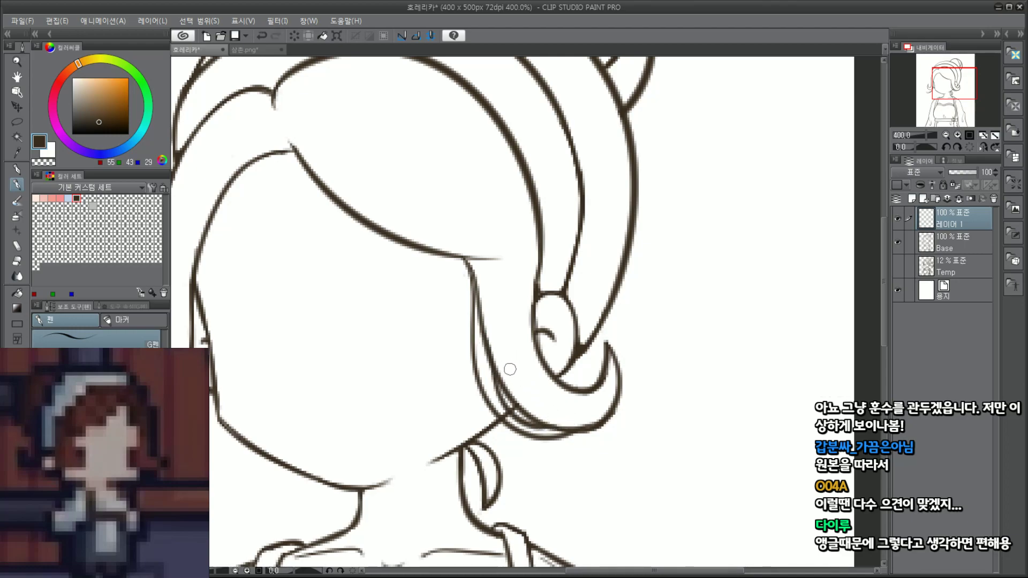
{"action": "key", "text": "ctrl+z"}
{"action": "mouse_move", "coordinate": [481, 326]}
{"action": "left_mouse_down"}
{"action": "mouse_move", "coordinate": [495, 388]}
{"action": "mouse_move", "coordinate": [571, 430]}
{"action": "left_mouse_up"}
{"action": "key", "text": "ctrl+z"}
{"action": "mouse_move", "coordinate": [480, 327]}
{"action": "left_mouse_down"}
{"action": "mouse_move", "coordinate": [501, 401]}
{"action": "mouse_move", "coordinate": [576, 428]}
{"action": "left_mouse_up"}
{"action": "key", "text": "ctrl+z"}
{"action": "mouse_move", "coordinate": [479, 322]}
{"action": "left_mouse_down"}
{"action": "mouse_move", "coordinate": [520, 421]}
{"action": "mouse_move", "coordinate": [557, 419]}
{"action": "left_mouse_up"}
{"action": "key", "text": "ctrl+z"}
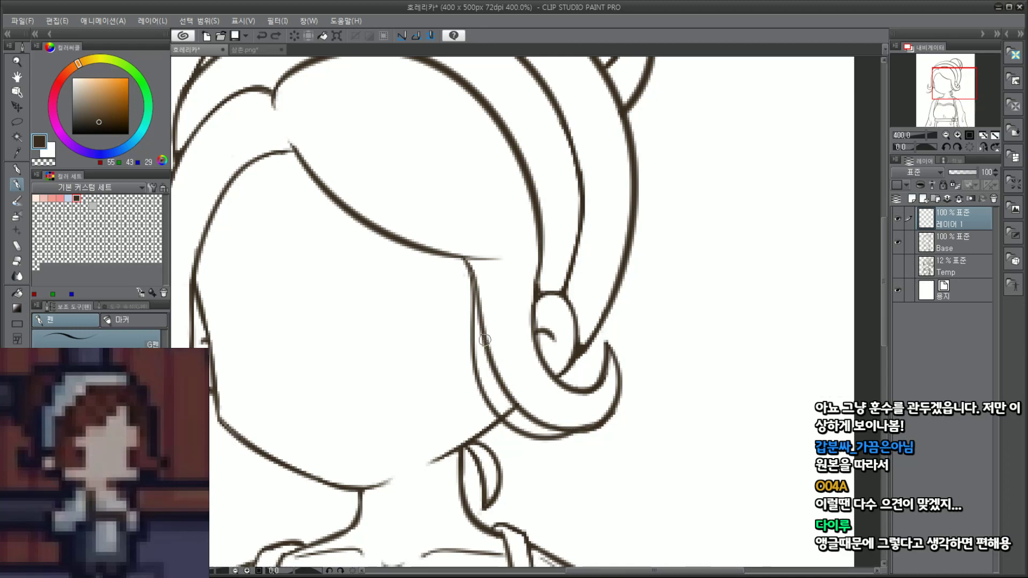
{"action": "mouse_move", "coordinate": [481, 327]}
{"action": "left_mouse_down"}
{"action": "mouse_move", "coordinate": [550, 430]}
{"action": "mouse_move", "coordinate": [544, 414]}
{"action": "mouse_move", "coordinate": [524, 425]}
{"action": "mouse_move", "coordinate": [557, 434]}
{"action": "left_mouse_up"}
{"action": "key", "text": "ctrl+z"}
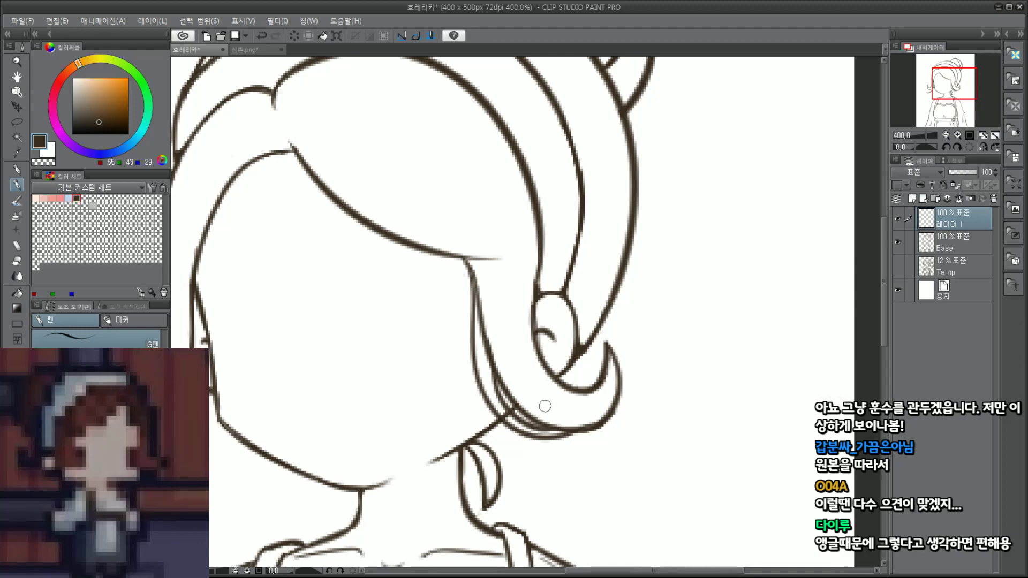
{"action": "key", "text": "ctrl+z"}
{"action": "mouse_move", "coordinate": [481, 328]}
{"action": "left_mouse_down"}
{"action": "mouse_move", "coordinate": [493, 392]}
{"action": "mouse_move", "coordinate": [518, 389]}
{"action": "mouse_move", "coordinate": [482, 331]}
{"action": "mouse_move", "coordinate": [557, 416]}
{"action": "left_mouse_up"}
{"action": "key", "text": "ctrl+z"}
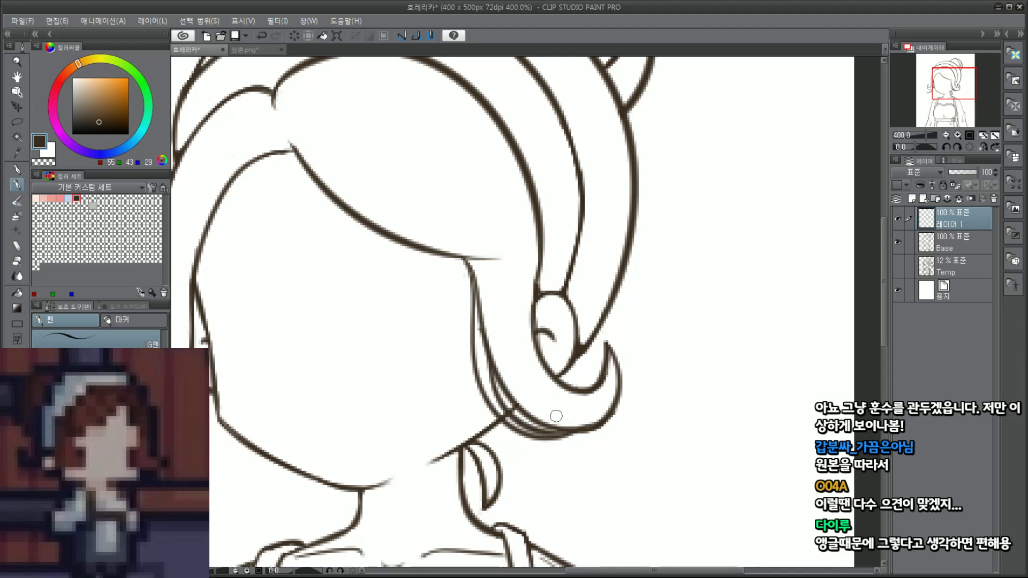
Step: Erase the jawline end inside the right lock and the upper stretch of the old lock line on the Base layer
{"action": "scroll", "coordinate": [565, 417], "scroll_direction": "down", "scroll_amount": 3}
{"action": "scroll", "coordinate": [580, 439], "scroll_direction": "up", "scroll_amount": 5}
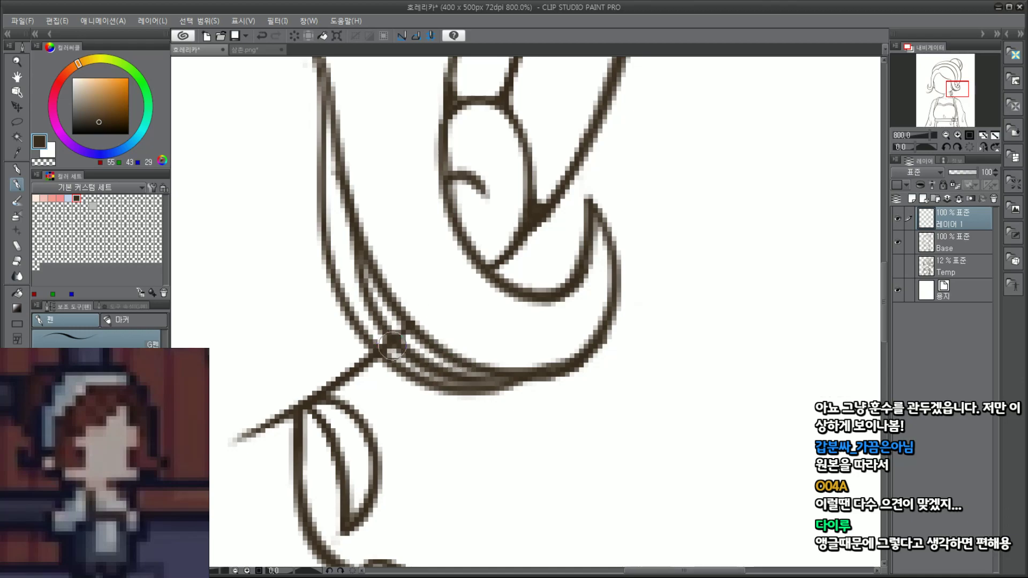
{"action": "left_click", "coordinate": [953, 242]}
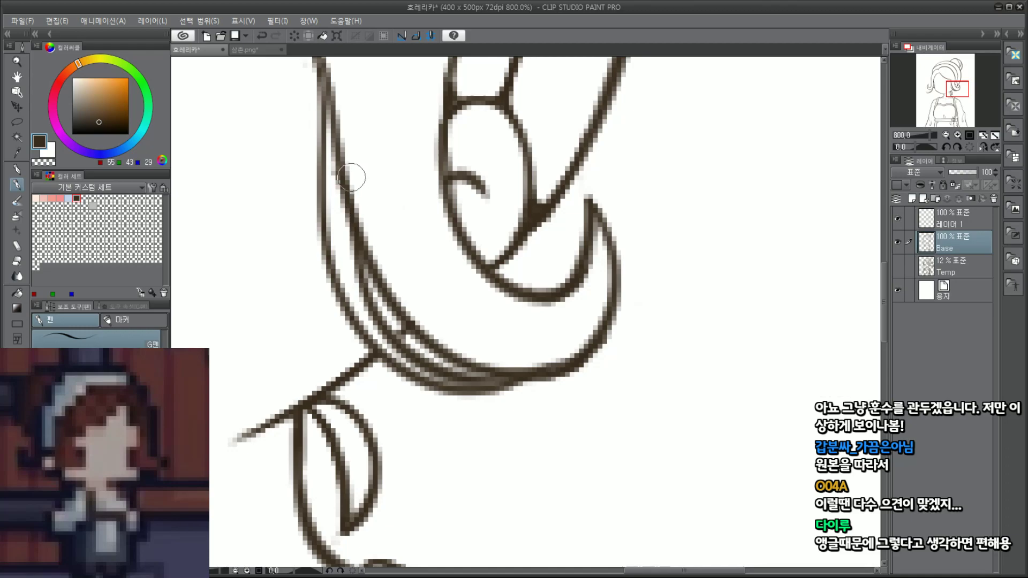
{"action": "mouse_move", "coordinate": [355, 172]}
{"action": "left_mouse_down"}
{"action": "mouse_move", "coordinate": [346, 196]}
{"action": "mouse_move", "coordinate": [342, 126]}
{"action": "left_mouse_up"}
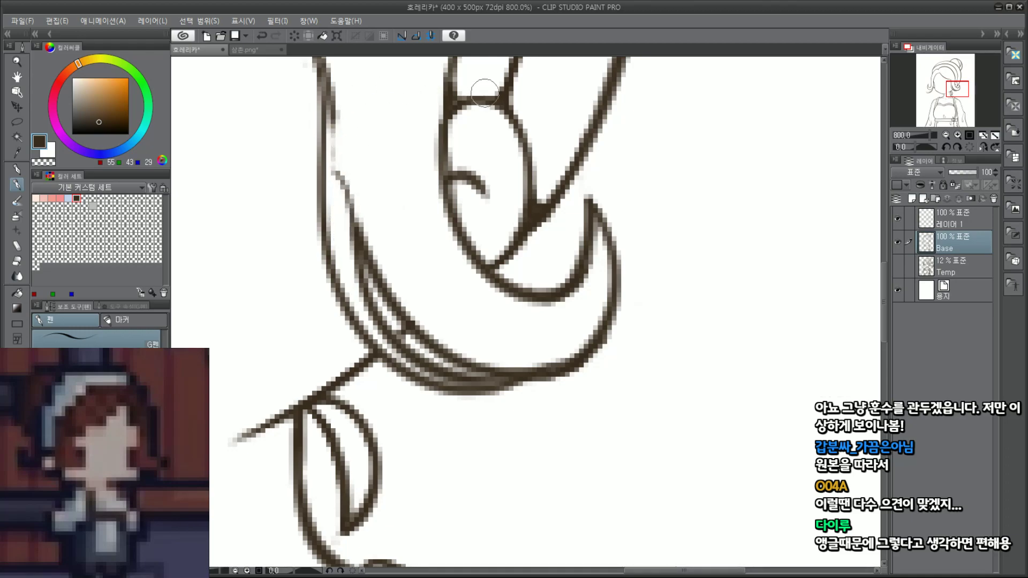
{"action": "left_click", "coordinate": [951, 223]}
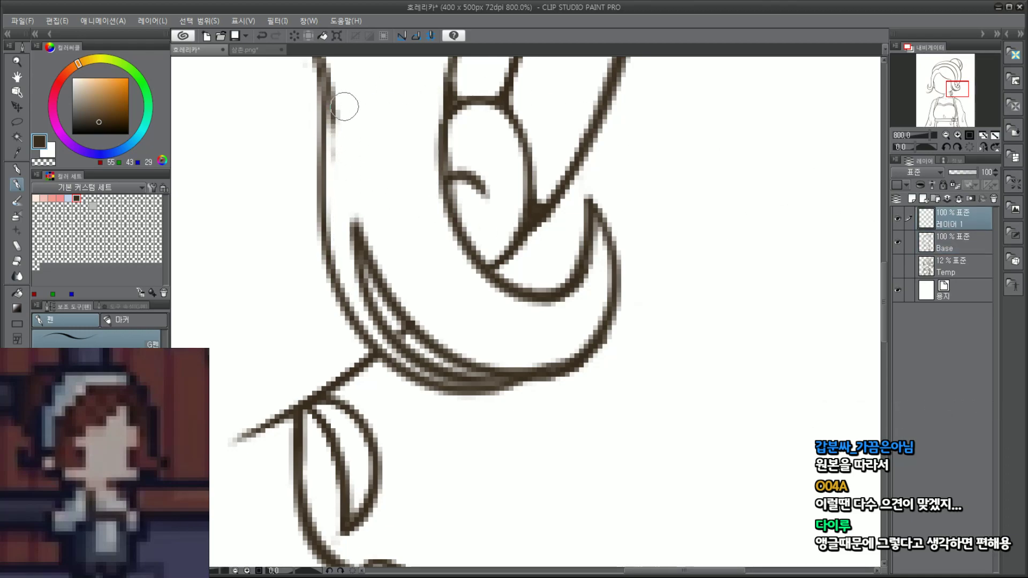
Step: Undo the wider outer and inner curves of the right hair lock together with the erasing on the Base layer
{"action": "scroll", "coordinate": [736, 141], "scroll_direction": "down", "scroll_amount": 8}
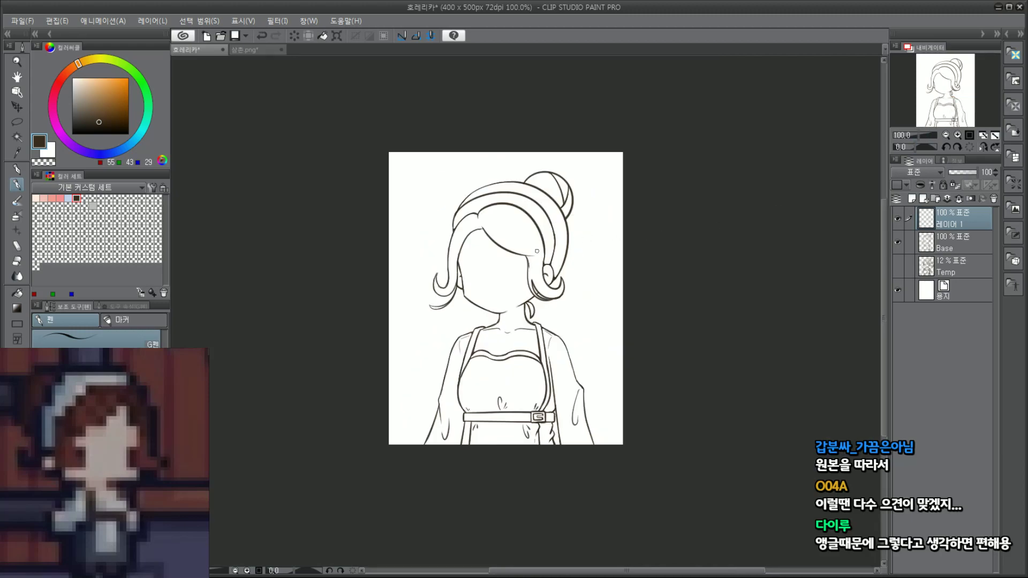
{"action": "scroll", "coordinate": [534, 254], "scroll_direction": "up", "scroll_amount": 2}
{"action": "scroll", "coordinate": [538, 289], "scroll_direction": "up", "scroll_amount": 2}
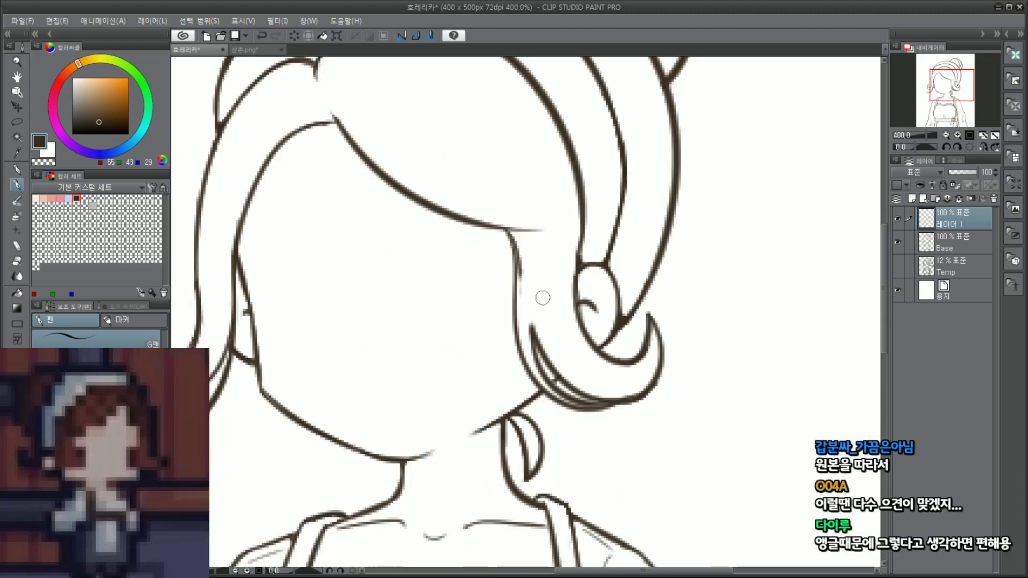
{"action": "scroll", "coordinate": [566, 324], "scroll_direction": "down", "scroll_amount": 2}
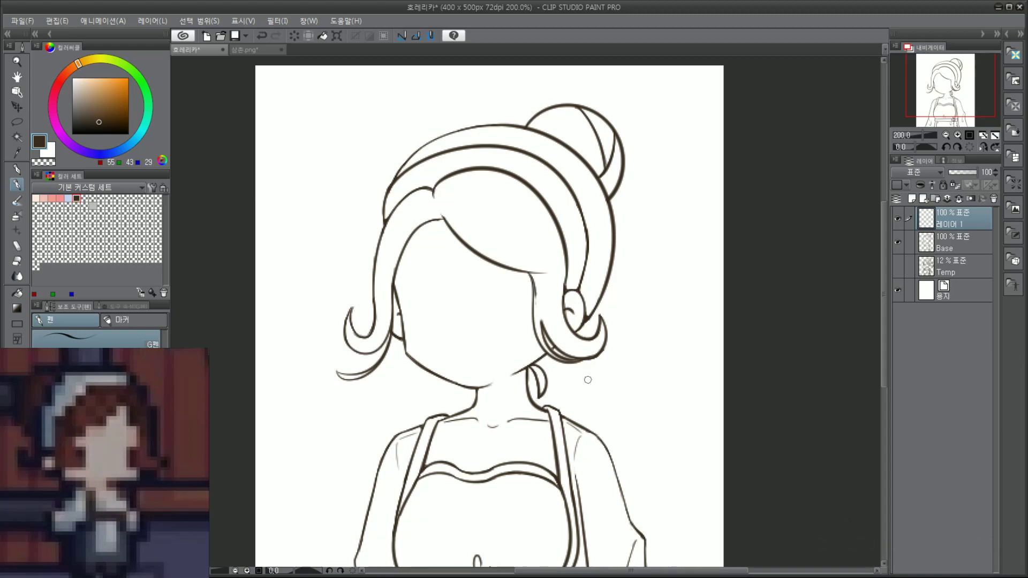
{"action": "key", "text": "ctrl+z"}
{"action": "key", "text": "ctrl+z"}
{"action": "key", "text": "ctrl+z"}
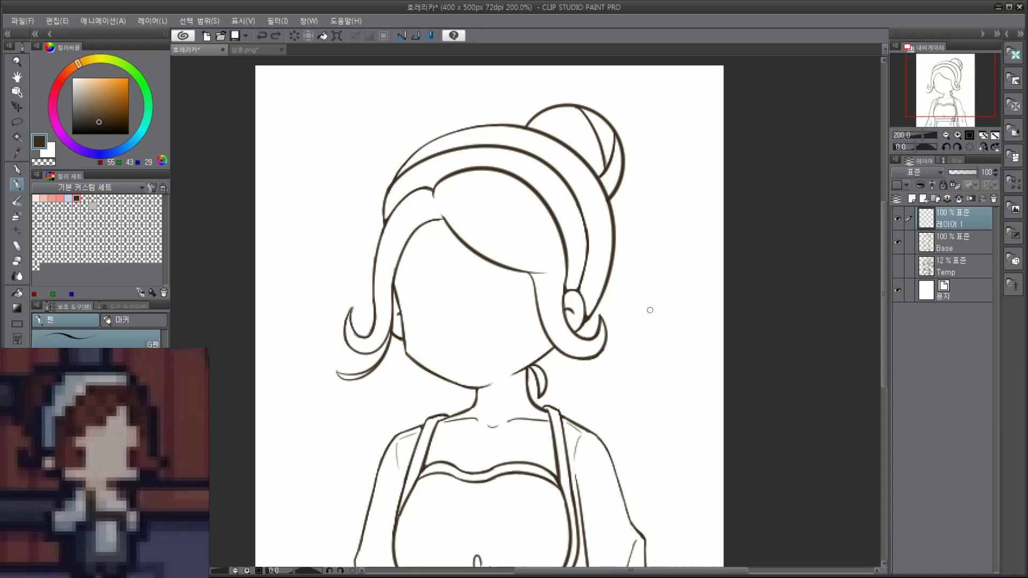
{"action": "scroll", "coordinate": [650, 310], "scroll_direction": "up", "scroll_amount": 2}
{"action": "left_click_drag", "start_coordinate": [942, 109], "coordinate": [930, 113]}
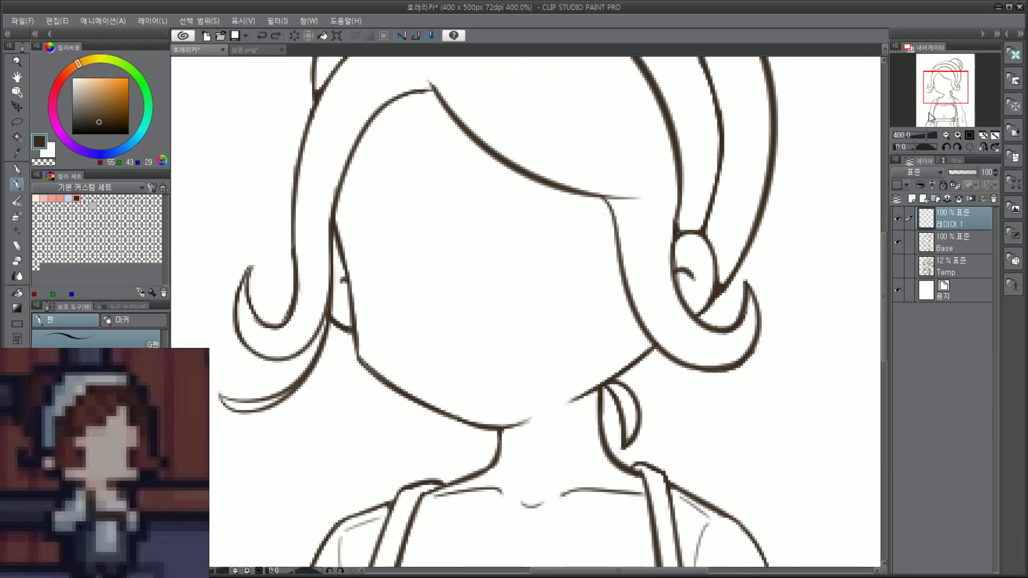
Step: Merge the top layer down into Base and create a fresh layer above it
{"action": "key", "text": "ctrl+e"}
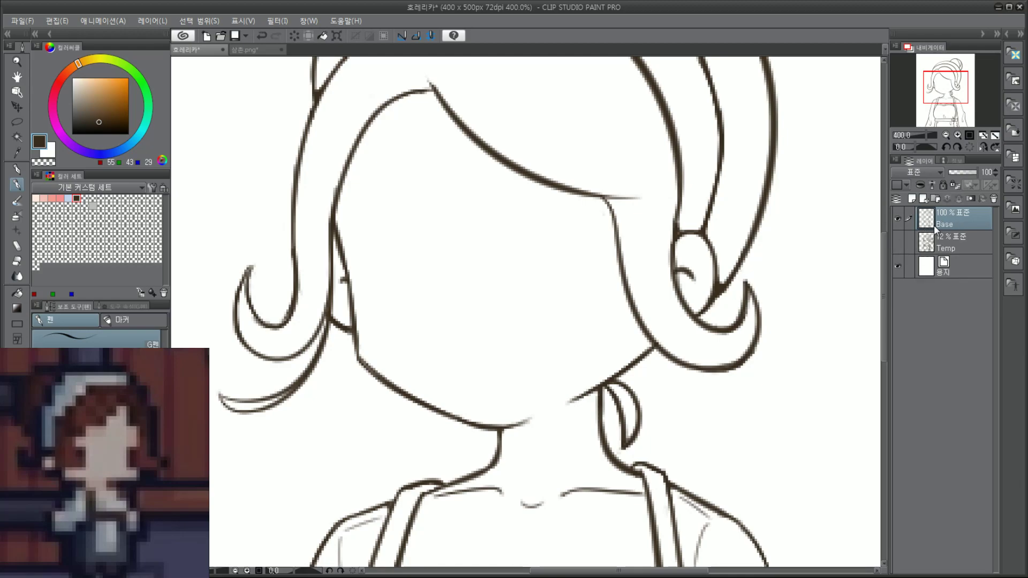
{"action": "left_click", "coordinate": [913, 200]}
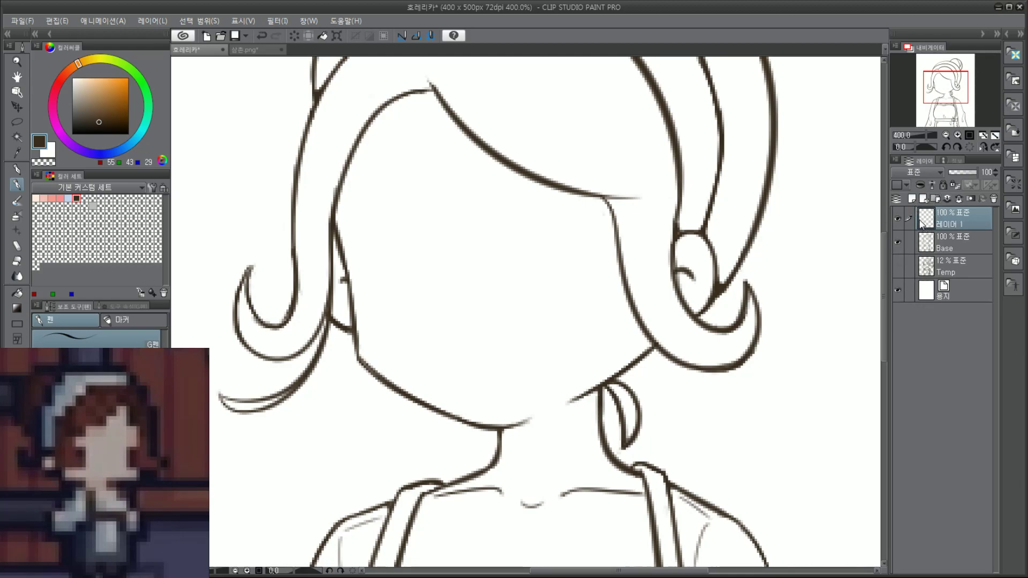
{"action": "left_click_drag", "start_coordinate": [943, 86], "coordinate": [957, 83]}
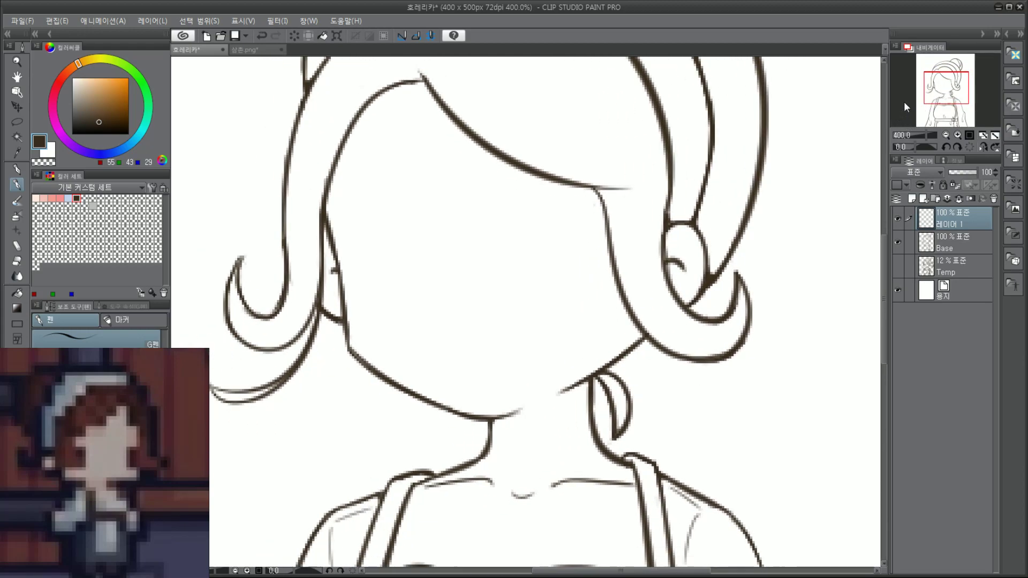
{"action": "key", "text": "ctrl+minus"}
{"action": "mouse_move", "coordinate": [474, 429]}
{"action": "left_mouse_down"}
{"action": "mouse_move", "coordinate": [401, 427]}
{"action": "mouse_move", "coordinate": [459, 427]}
{"action": "left_mouse_up"}
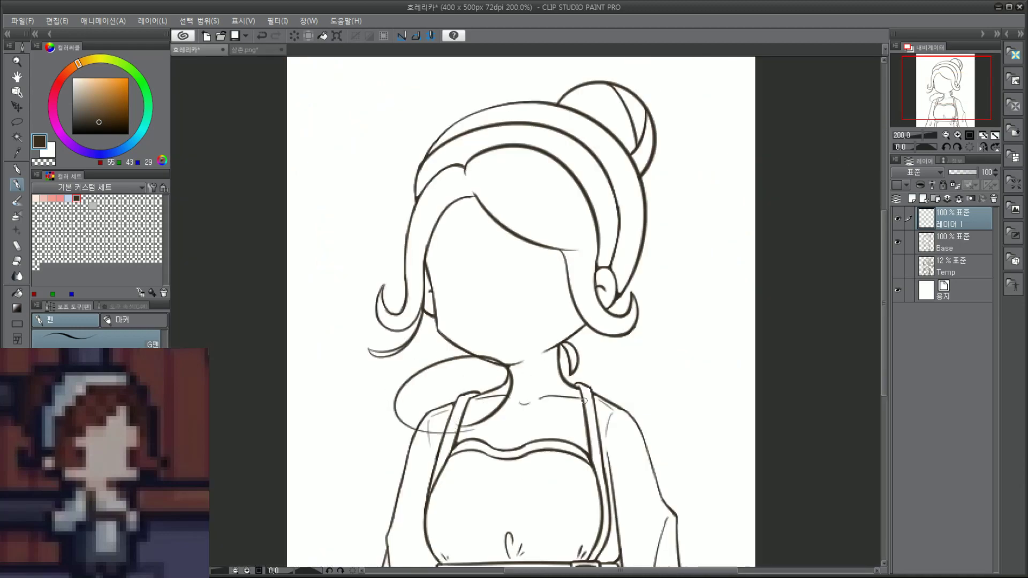
{"action": "left_click_drag", "start_coordinate": [642, 394], "coordinate": [616, 425]}
{"action": "key", "text": "ctrl+z"}
{"action": "key", "text": "ctrl+z"}
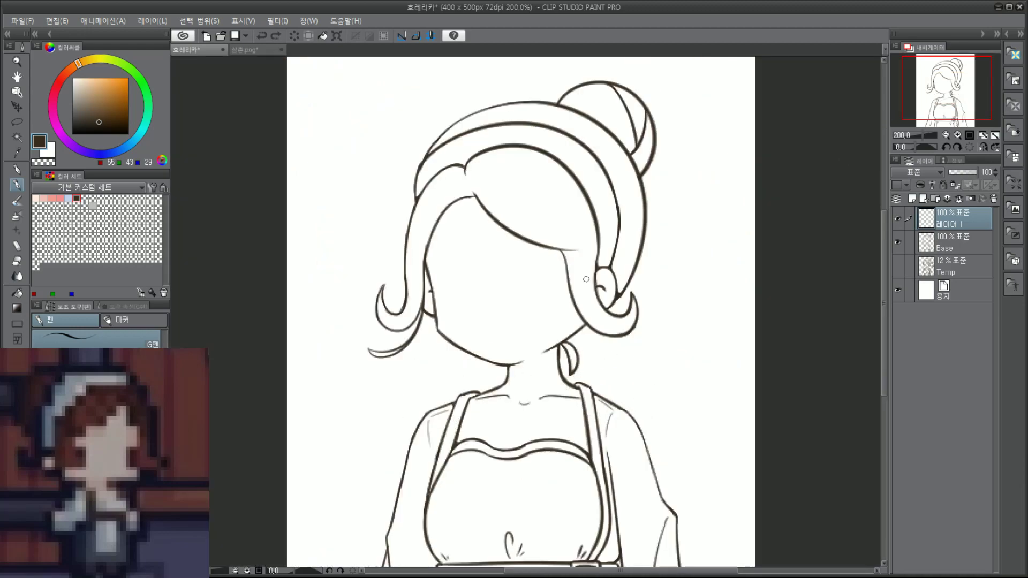
Step: Rename the new top layer to ㅁㅊㄷ
{"action": "scroll", "coordinate": [586, 279], "scroll_direction": "up", "scroll_amount": 2}
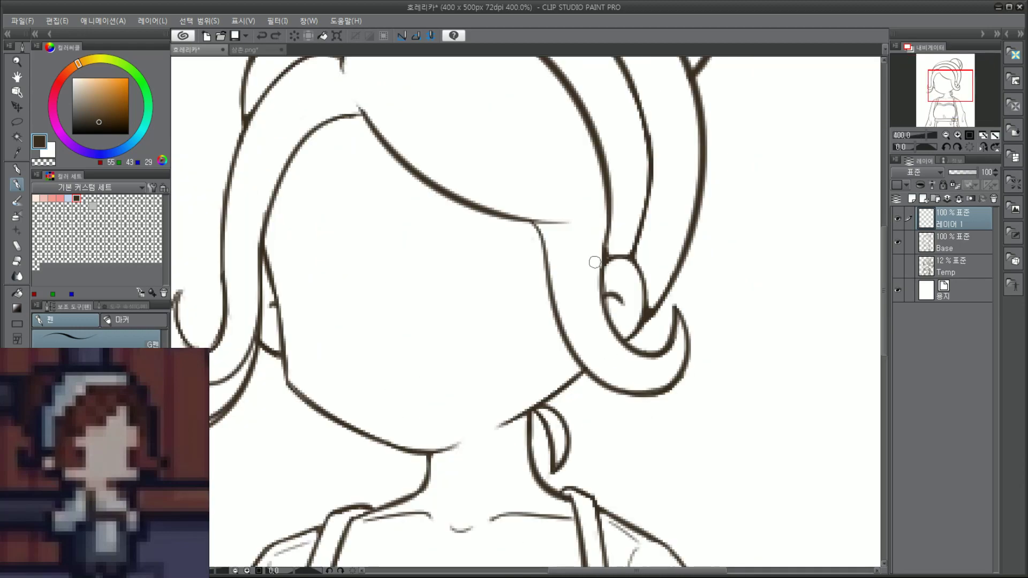
{"action": "left_click", "coordinate": [964, 248]}
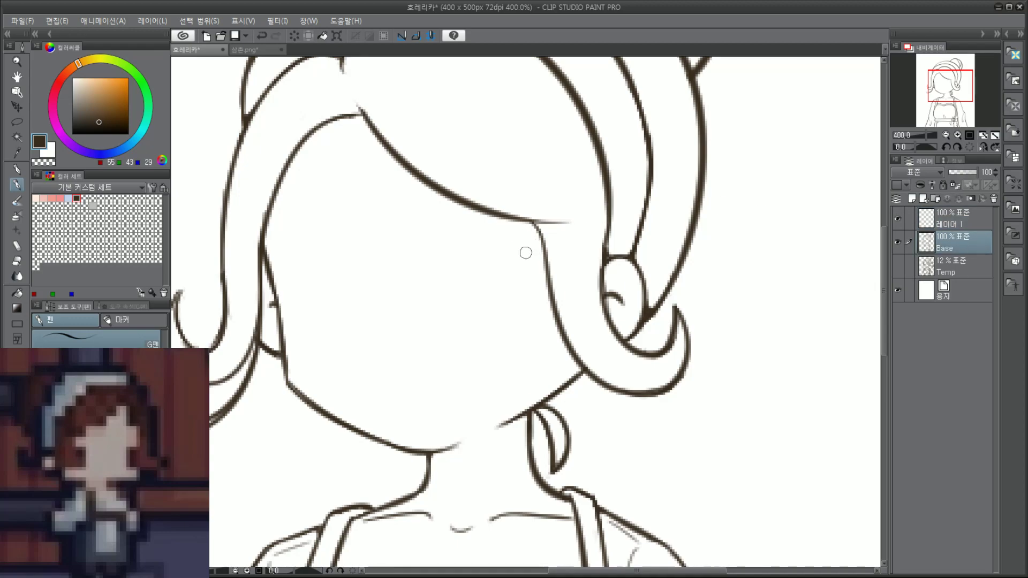
{"action": "left_click", "coordinate": [949, 225]}
{"action": "left_click_drag", "start_coordinate": [958, 87], "coordinate": [956, 86]}
{"action": "double_click", "coordinate": [951, 222]}
{"action": "type", "text": "ㄻㅊㄷ"}
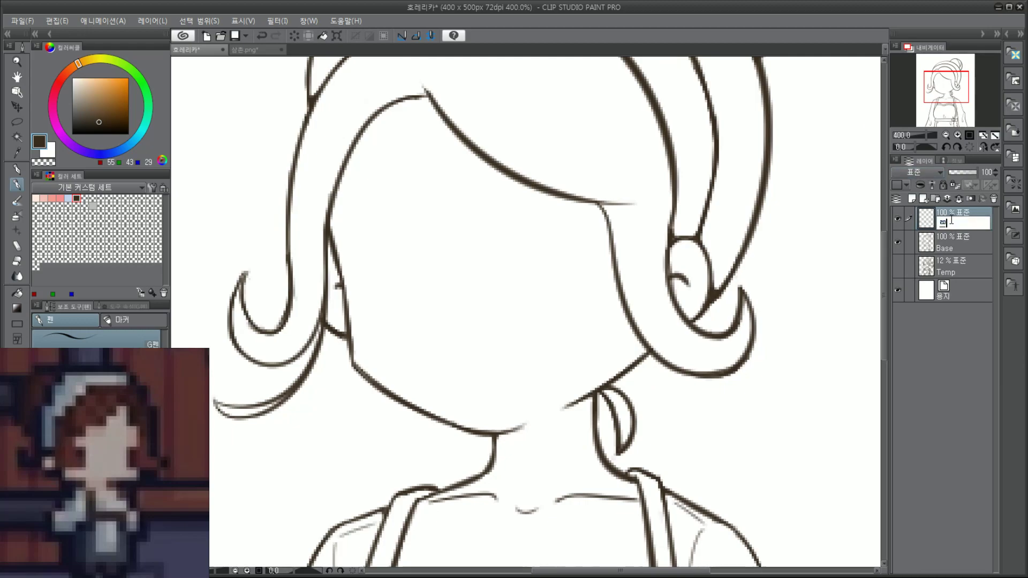
{"action": "key", "text": "Return"}
Step: Draw the upper part of the vertical face guideline down from the hair parting, redoing it until the curve fits
{"action": "key", "text": "ctrl+z"}
{"action": "mouse_move", "coordinate": [507, 195]}
{"action": "left_mouse_down"}
{"action": "mouse_move", "coordinate": [535, 321]}
{"action": "mouse_move", "coordinate": [528, 188]}
{"action": "mouse_move", "coordinate": [560, 303]}
{"action": "left_mouse_up"}
{"action": "key", "text": "ctrl+z"}
{"action": "key", "text": "ctrl+z"}
{"action": "mouse_move", "coordinate": [434, 91]}
{"action": "left_mouse_down"}
{"action": "mouse_move", "coordinate": [482, 350]}
{"action": "mouse_move", "coordinate": [454, 270]}
{"action": "left_mouse_up"}
{"action": "left_click_drag", "start_coordinate": [431, 185], "coordinate": [441, 356]}
{"action": "key", "text": "ctrl+z"}
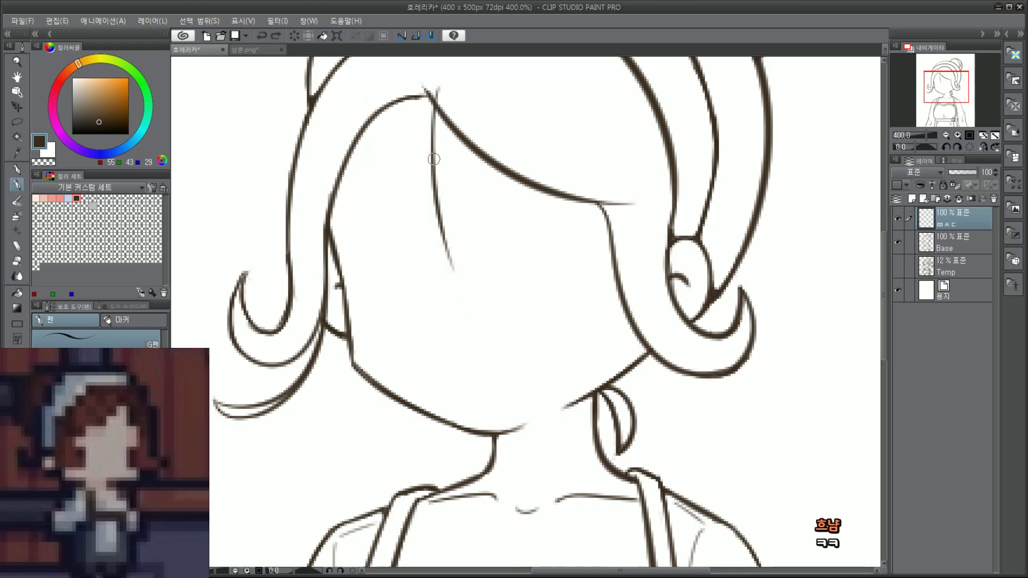
{"action": "key", "text": "ctrl+z"}
{"action": "key", "text": "ctrl+z"}
{"action": "mouse_move", "coordinate": [427, 87]}
{"action": "left_mouse_down"}
{"action": "mouse_move", "coordinate": [433, 240]}
{"action": "mouse_move", "coordinate": [442, 272]}
{"action": "left_mouse_up"}
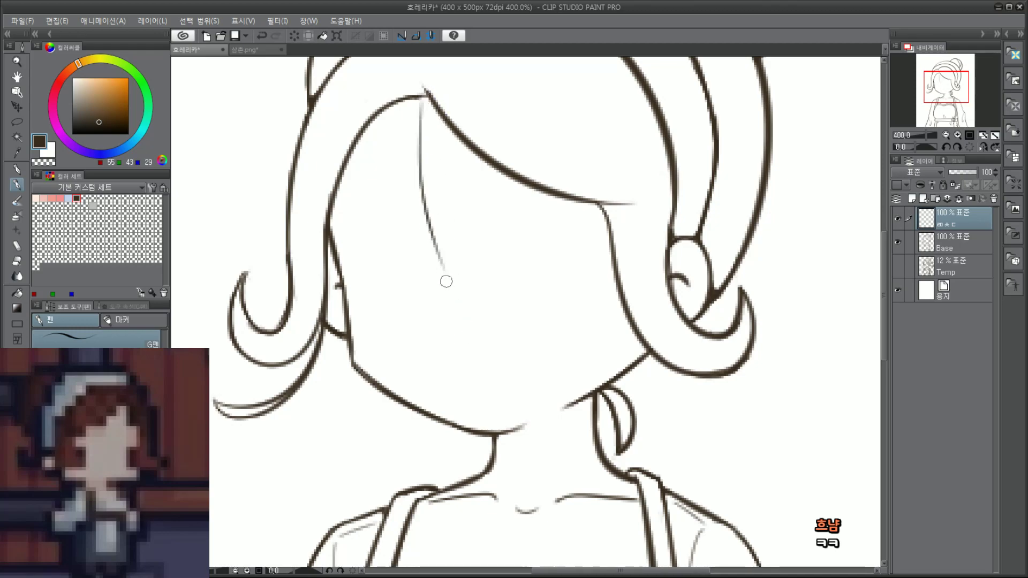
{"action": "key", "text": "ctrl+z"}
{"action": "left_click_drag", "start_coordinate": [425, 90], "coordinate": [445, 273]}
Step: Continue the vertical guideline along the middle of the face and curve its lower part into the chin
{"action": "mouse_move", "coordinate": [424, 194]}
{"action": "left_mouse_down"}
{"action": "mouse_move", "coordinate": [441, 244]}
{"action": "mouse_move", "coordinate": [441, 350]}
{"action": "mouse_move", "coordinate": [424, 300]}
{"action": "left_mouse_up"}
{"action": "key", "text": "ctrl+z"}
{"action": "key", "text": "ctrl+z"}
{"action": "mouse_move", "coordinate": [424, 197]}
{"action": "left_mouse_down"}
{"action": "mouse_move", "coordinate": [439, 239]}
{"action": "mouse_move", "coordinate": [429, 330]}
{"action": "mouse_move", "coordinate": [492, 418]}
{"action": "left_mouse_up"}
{"action": "key", "text": "ctrl+z"}
{"action": "mouse_move", "coordinate": [430, 327]}
{"action": "left_mouse_down"}
{"action": "mouse_move", "coordinate": [448, 394]}
{"action": "mouse_move", "coordinate": [482, 429]}
{"action": "left_mouse_up"}
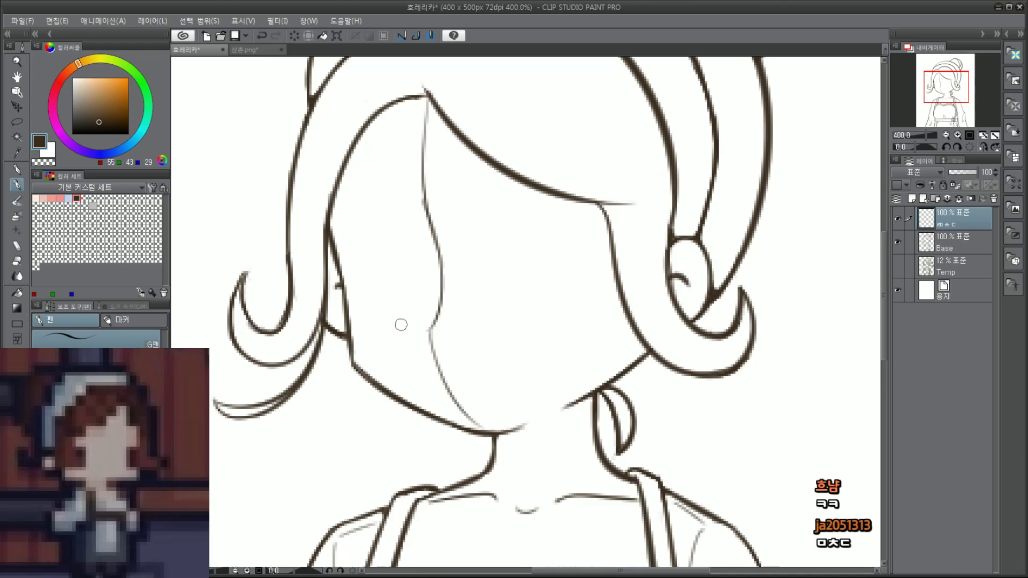
Step: Draw a gently sagging horizontal guideline across the lower face from the left ear to the right hair lock, redrawing it until it fits
{"action": "mouse_move", "coordinate": [351, 313]}
{"action": "left_mouse_down"}
{"action": "mouse_move", "coordinate": [509, 328]}
{"action": "mouse_move", "coordinate": [650, 323]}
{"action": "left_mouse_up"}
{"action": "key", "text": "ctrl+z"}
{"action": "mouse_move", "coordinate": [351, 314]}
{"action": "left_mouse_down"}
{"action": "mouse_move", "coordinate": [567, 333]}
{"action": "mouse_move", "coordinate": [667, 321]}
{"action": "left_mouse_up"}
{"action": "key", "text": "ctrl+z"}
{"action": "key", "text": "ctrl+y"}
{"action": "key", "text": "ctrl+z"}
{"action": "left_click_drag", "start_coordinate": [359, 303], "coordinate": [664, 302]}
{"action": "scroll", "coordinate": [766, 261], "scroll_direction": "down", "scroll_amount": 2}
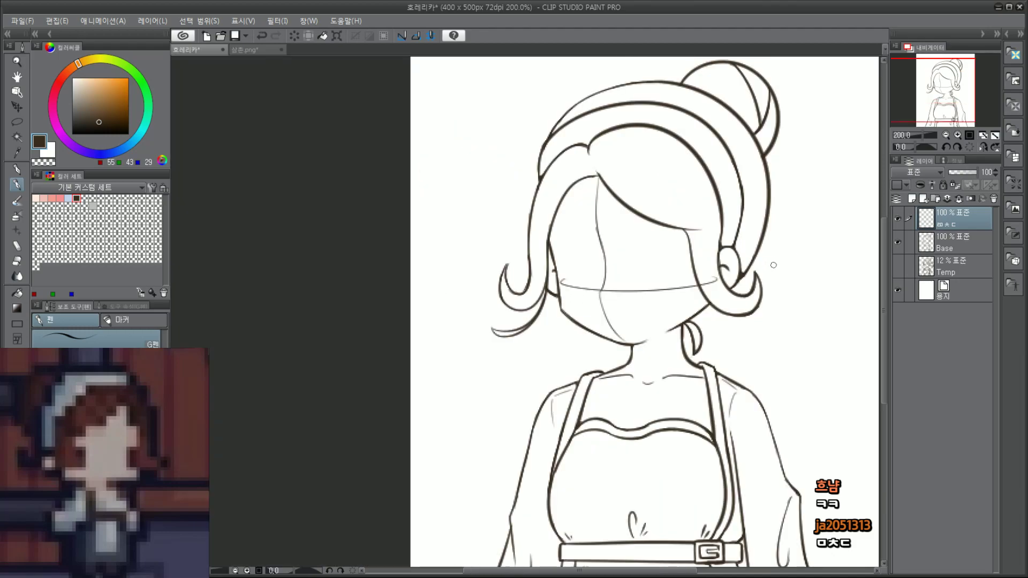
Step: Redraw the forehead stretch of the vertical guideline with a curve bowing further left, and remove its old stretch
{"action": "scroll", "coordinate": [771, 266], "scroll_direction": "up", "scroll_amount": 2}
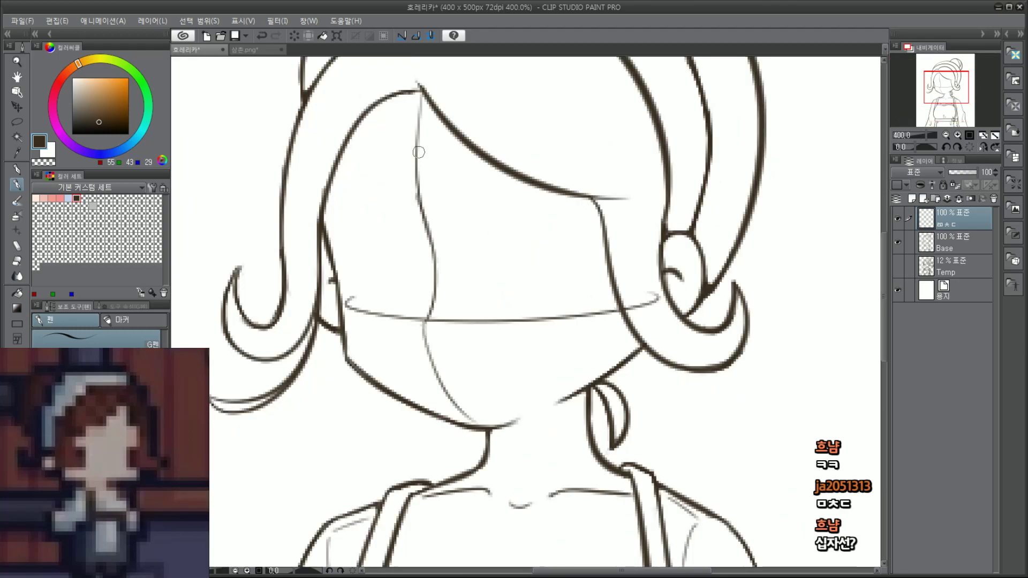
{"action": "left_click_drag", "start_coordinate": [419, 81], "coordinate": [420, 214]}
{"action": "key", "text": "ctrl+z"}
{"action": "left_click_drag", "start_coordinate": [418, 86], "coordinate": [421, 201]}
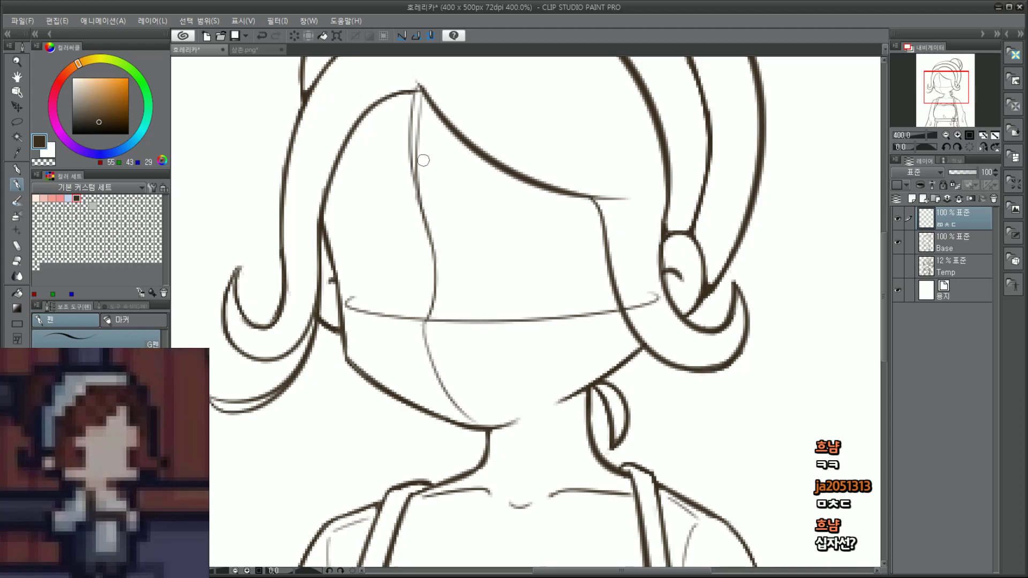
{"action": "key", "text": "ctrl+z"}
{"action": "mouse_move", "coordinate": [418, 91]}
{"action": "left_mouse_down"}
{"action": "mouse_move", "coordinate": [412, 116]}
{"action": "mouse_move", "coordinate": [420, 204]}
{"action": "left_mouse_up"}
{"action": "key", "text": "ctrl+z"}
{"action": "left_click_drag", "start_coordinate": [420, 89], "coordinate": [414, 185]}
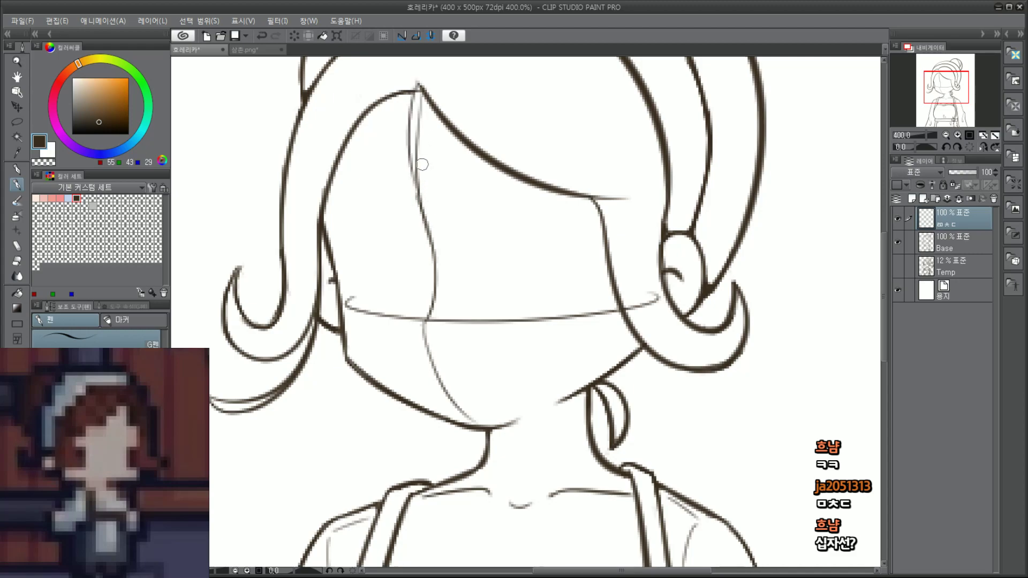
{"action": "key", "text": "ctrl+z"}
{"action": "left_click_drag", "start_coordinate": [419, 86], "coordinate": [414, 185]}
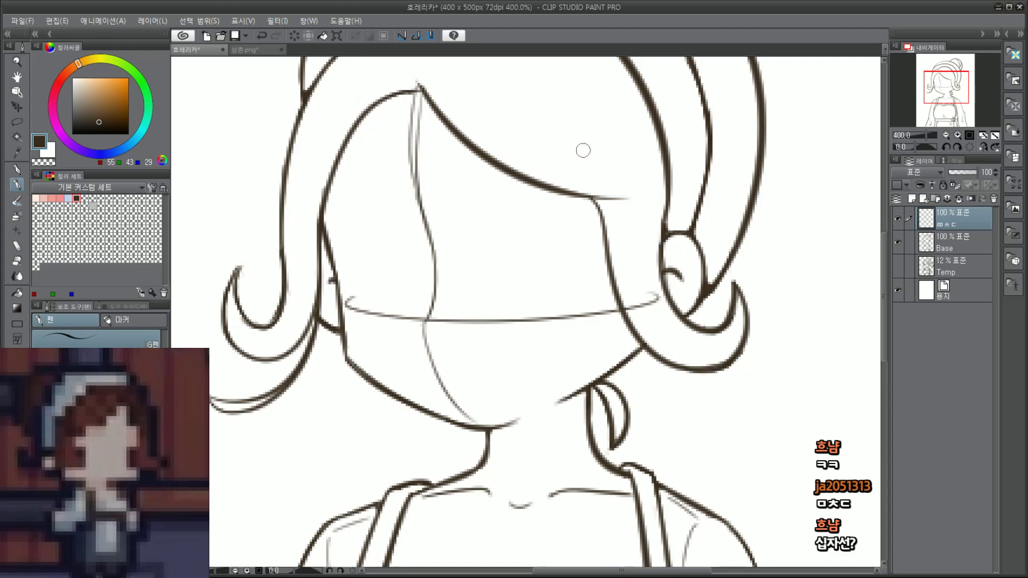
{"action": "key", "text": "ctrl+z"}
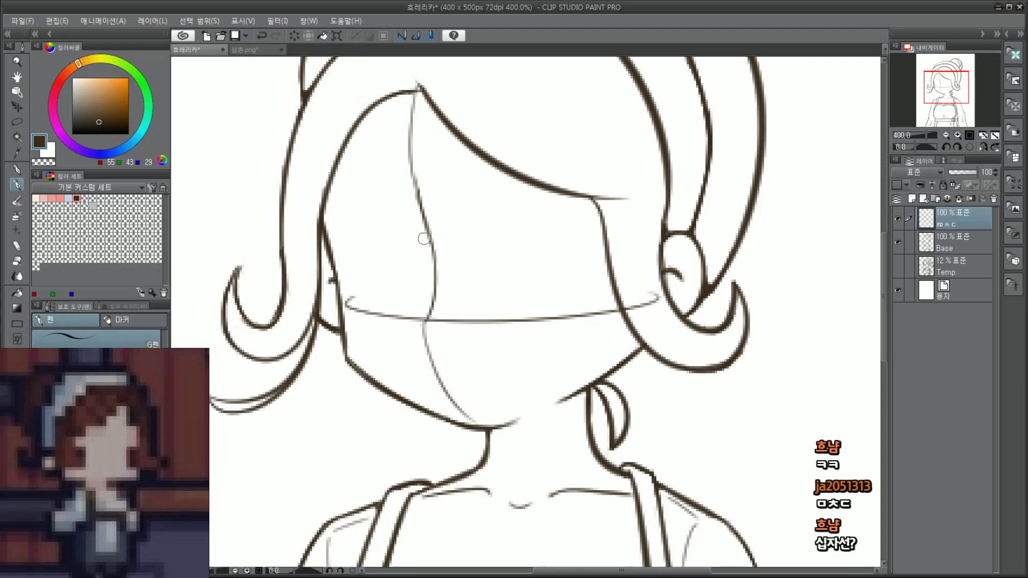
{"action": "scroll", "coordinate": [452, 257], "scroll_direction": "down", "scroll_amount": 2}
{"action": "mouse_move", "coordinate": [412, 427]}
{"action": "left_mouse_down"}
{"action": "mouse_move", "coordinate": [662, 407]}
{"action": "mouse_move", "coordinate": [332, 389]}
{"action": "left_mouse_up"}
{"action": "key", "text": "ctrl+z"}
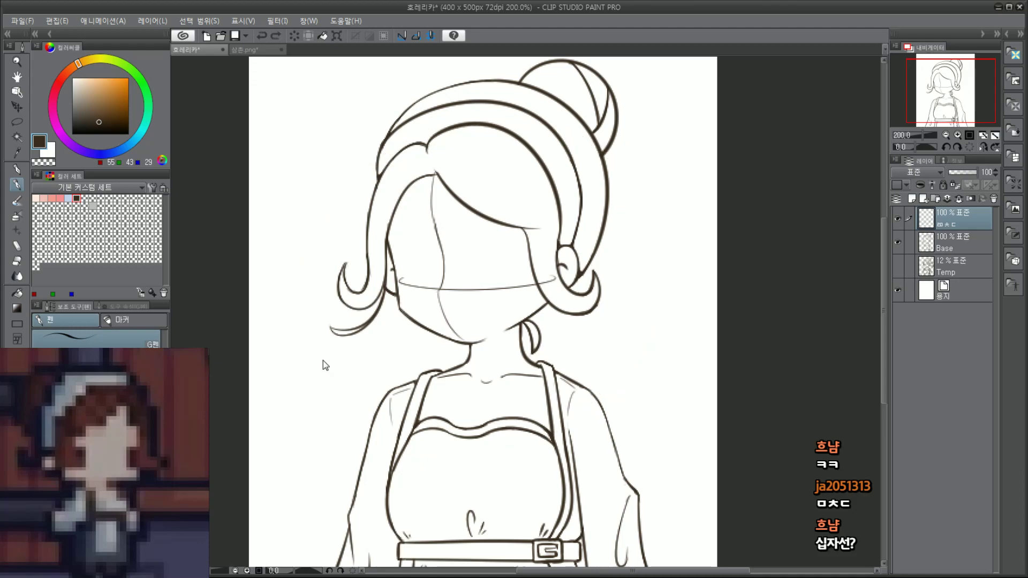
Step: Move the guideline layer slightly to the left with the Move Layer tool
{"action": "scroll", "coordinate": [323, 361], "scroll_direction": "up", "scroll_amount": 2}
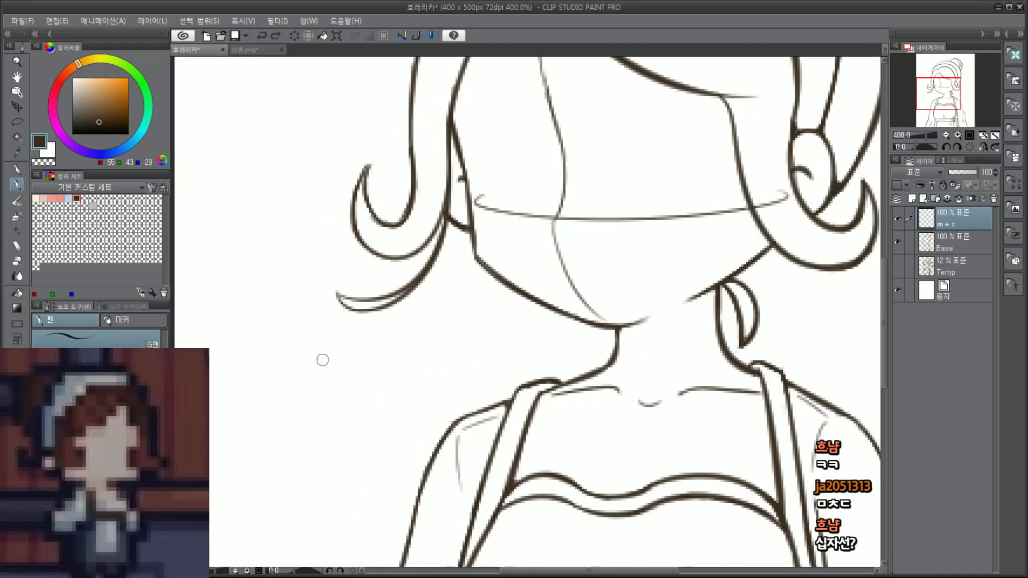
{"action": "left_click_drag", "start_coordinate": [939, 84], "coordinate": [948, 80]}
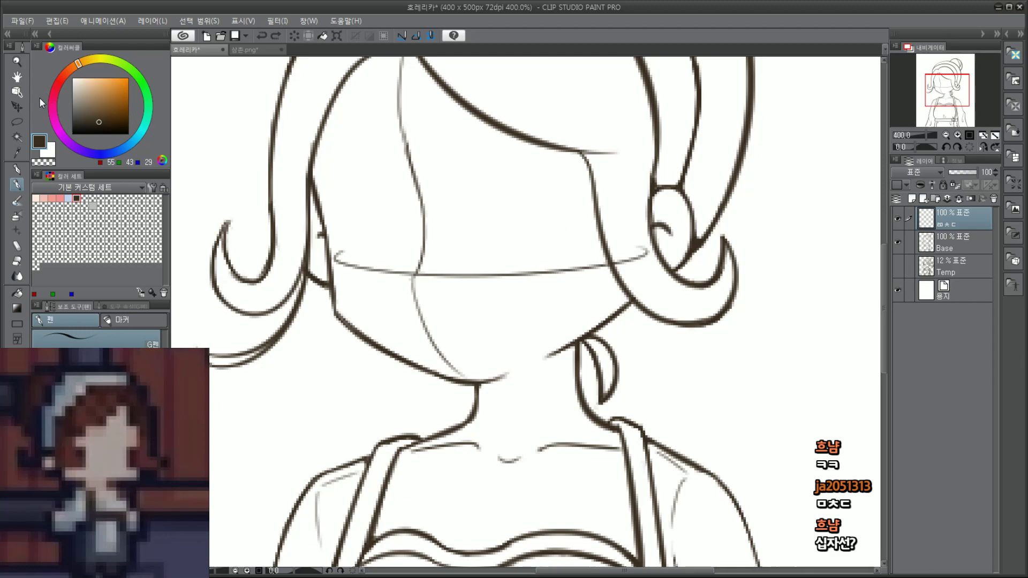
{"action": "left_click", "coordinate": [16, 106]}
{"action": "left_click_drag", "start_coordinate": [532, 270], "coordinate": [523, 252]}
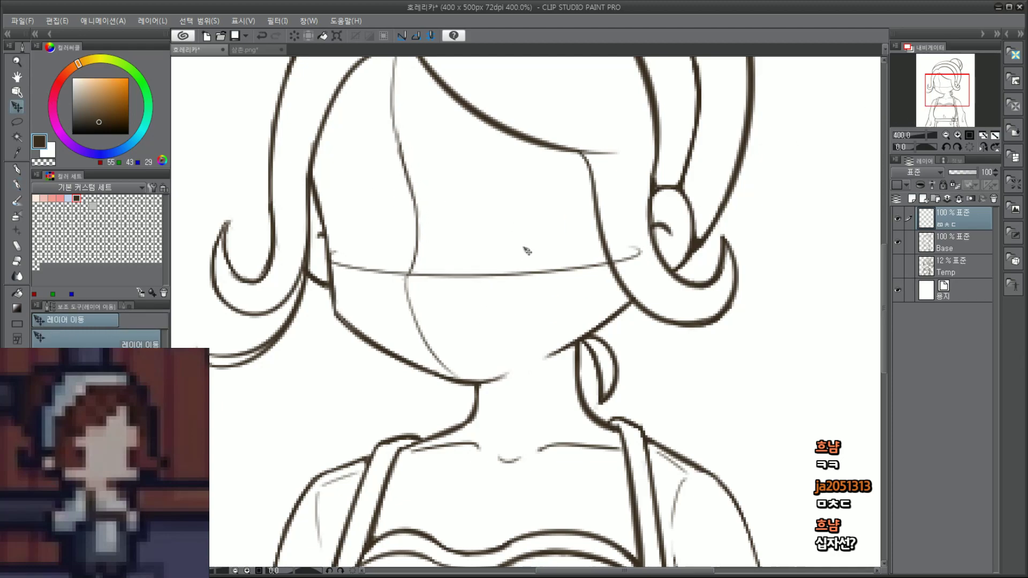
Step: Rename the guideline layer to Face Styandard
{"action": "double_click", "coordinate": [946, 222]}
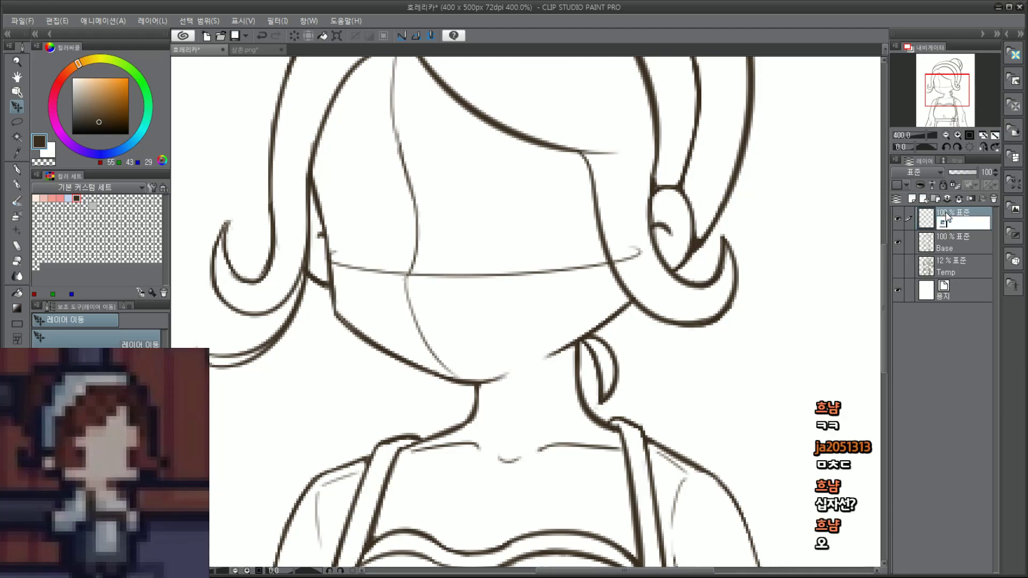
{"action": "type", "text": "Face Styan"}
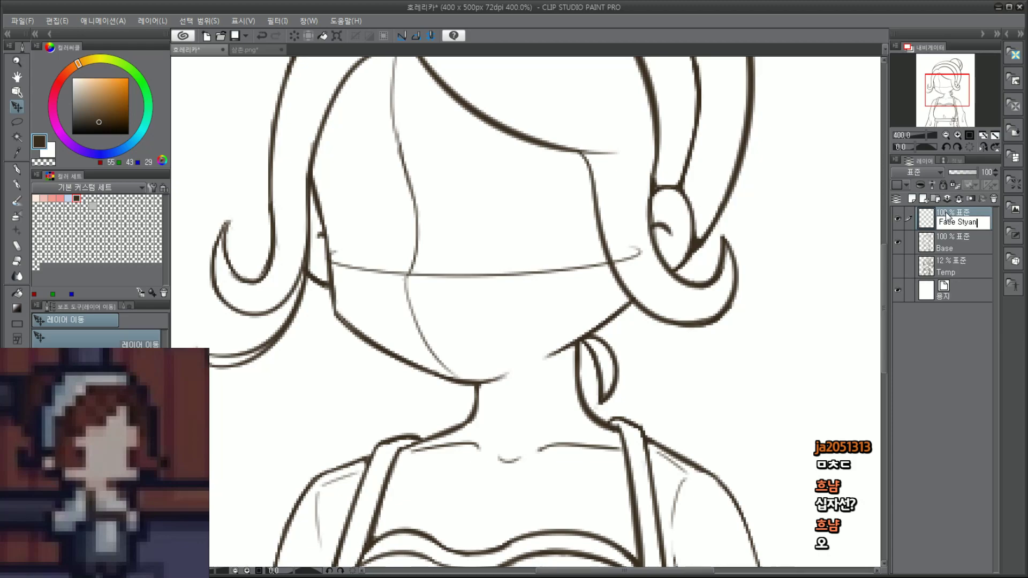
{"action": "type", "text": "dard"}
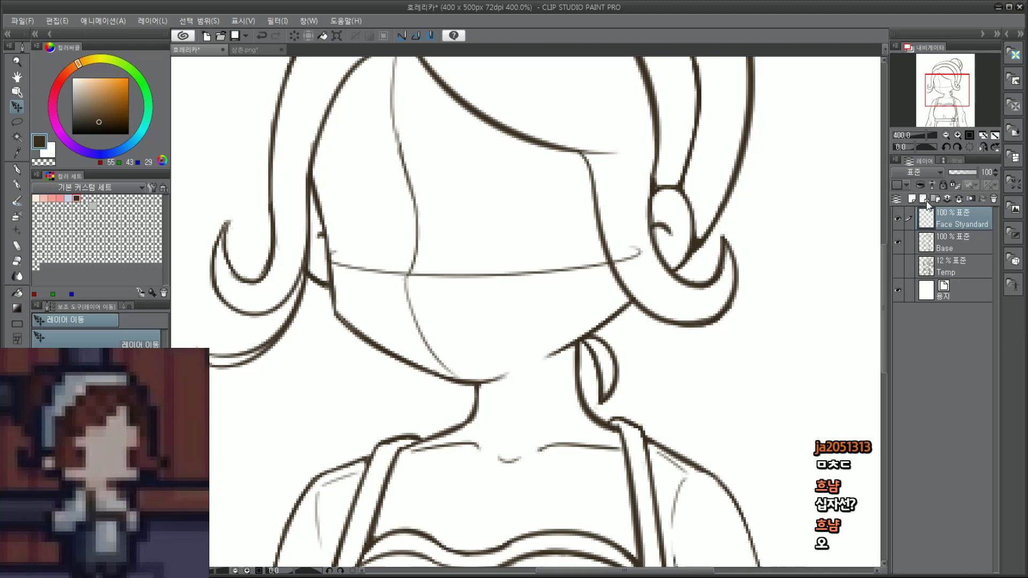
Step: Add a new layer above the guidelines and name it Face
{"action": "left_click", "coordinate": [913, 198]}
{"action": "double_click", "coordinate": [952, 226]}
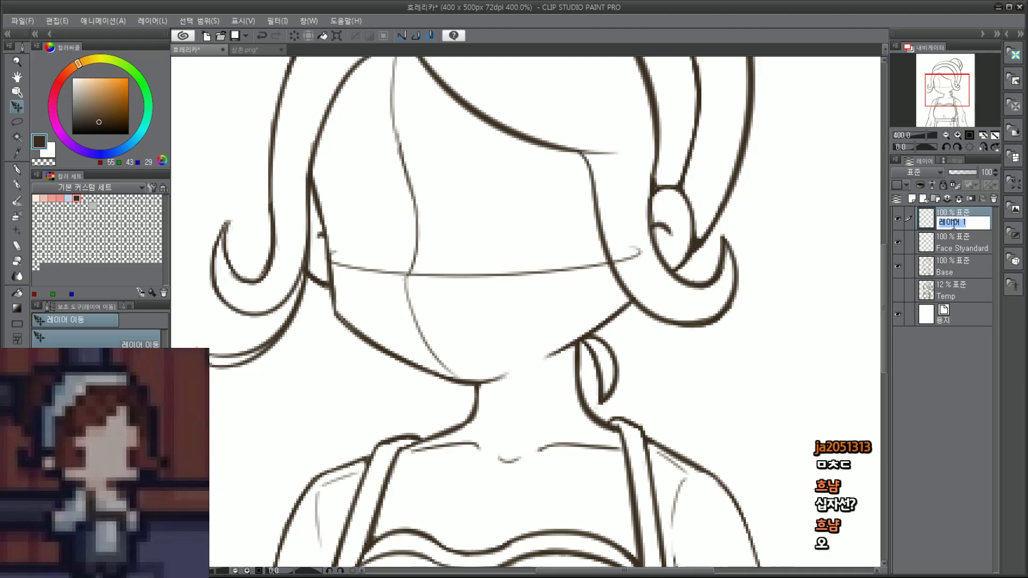
{"action": "type", "text": "Face"}
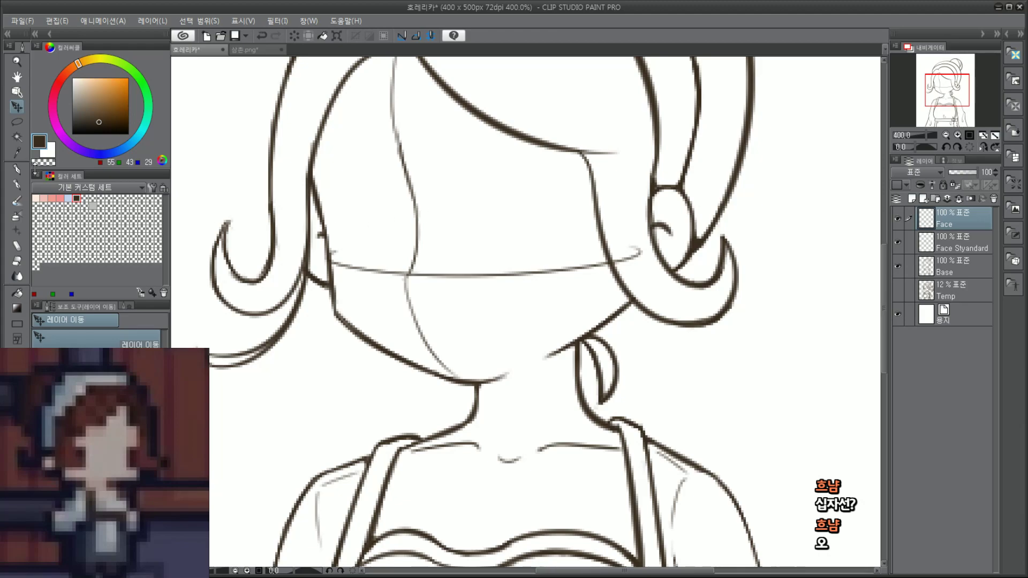
Step: Lower the Face Styandard layer's opacity to 18% and make the Face layer active for drawing with the pen
{"action": "left_click", "coordinate": [18, 185]}
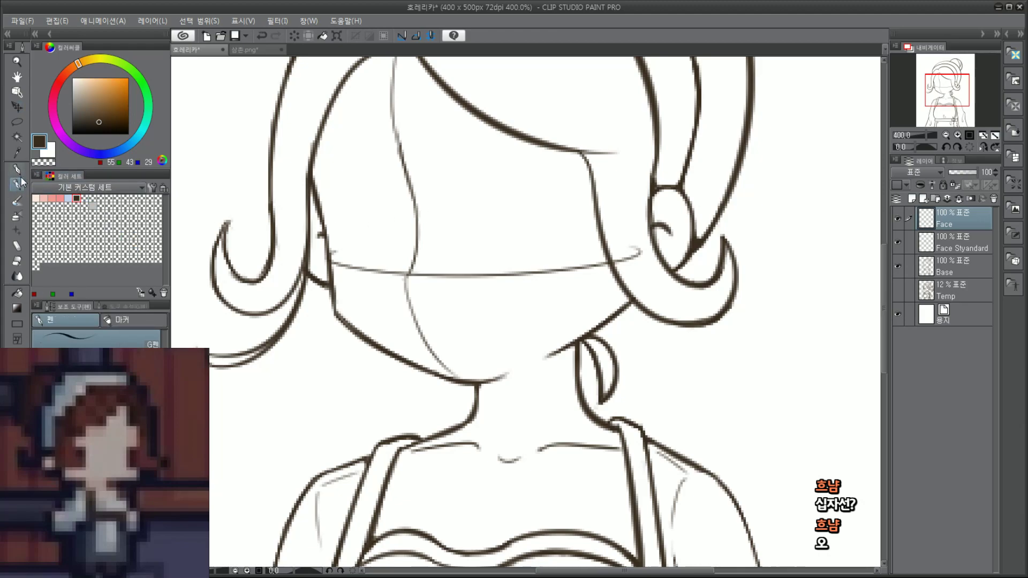
{"action": "left_click", "coordinate": [966, 240]}
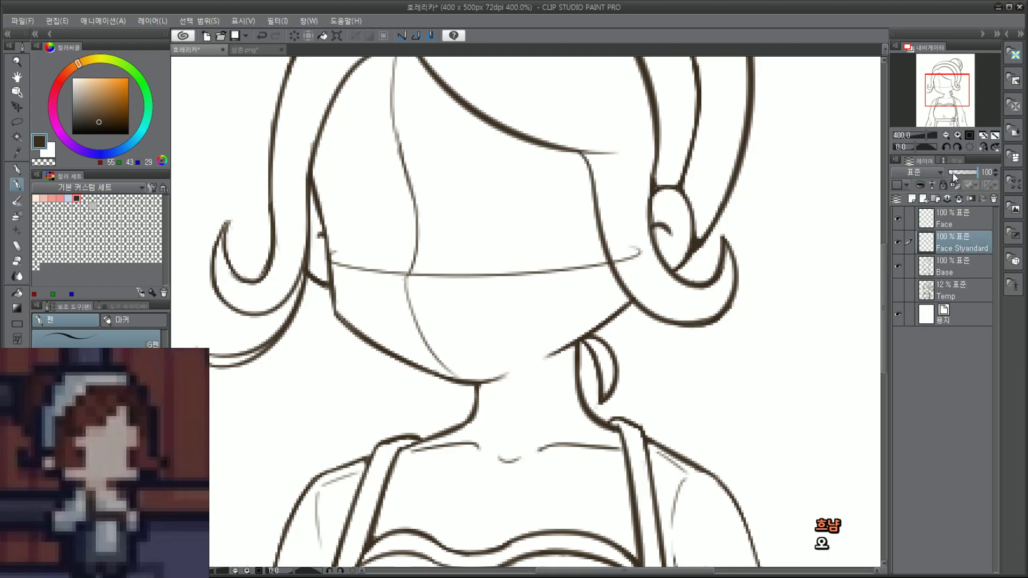
{"action": "left_click", "coordinate": [953, 173]}
{"action": "left_click", "coordinate": [965, 223]}
Step: Draw the right eye as a thick vertical bar on the Face layer, just above the horizontal guideline, redoing it until it fits
{"action": "mouse_move", "coordinate": [476, 199]}
{"action": "left_mouse_down"}
{"action": "mouse_move", "coordinate": [560, 193]}
{"action": "mouse_move", "coordinate": [547, 268]}
{"action": "left_mouse_up"}
{"action": "key", "text": "ctrl+z"}
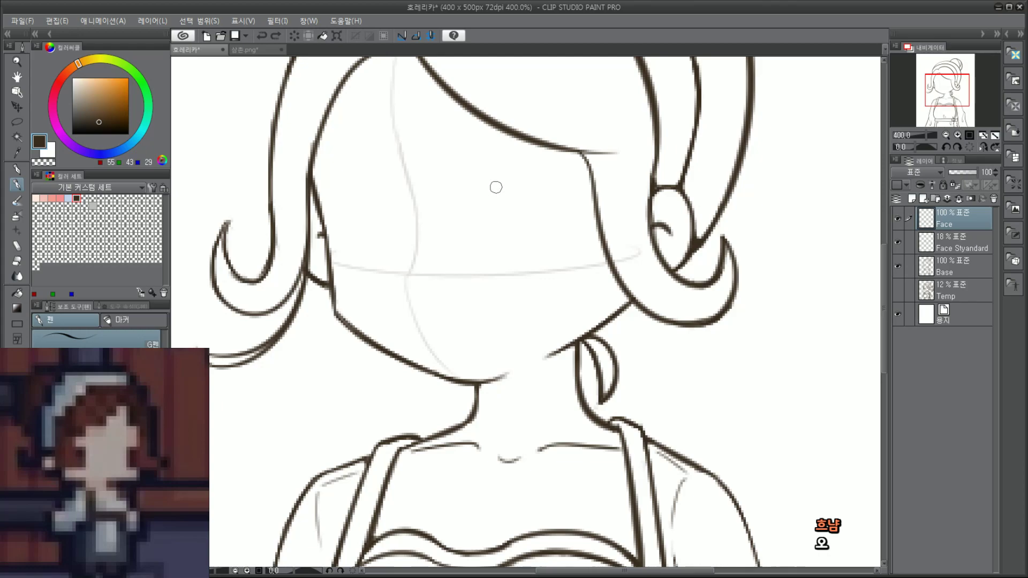
{"action": "left_click_drag", "start_coordinate": [491, 172], "coordinate": [498, 266]}
{"action": "key", "text": "ctrl+z"}
{"action": "key", "text": "ctrl+z"}
{"action": "mouse_move", "coordinate": [509, 175]}
{"action": "left_mouse_down"}
{"action": "mouse_move", "coordinate": [508, 272]}
{"action": "mouse_move", "coordinate": [509, 176]}
{"action": "mouse_move", "coordinate": [518, 267]}
{"action": "mouse_move", "coordinate": [511, 183]}
{"action": "left_mouse_up"}
{"action": "key", "text": "ctrl+z"}
{"action": "key", "text": "ctrl+z"}
{"action": "key", "text": "ctrl+z"}
Step: Draw the left eye as a thick vertical bar level with the right eye, redoing it until it fits
{"action": "mouse_move", "coordinate": [364, 185]}
{"action": "left_mouse_down"}
{"action": "mouse_move", "coordinate": [369, 259]}
{"action": "mouse_move", "coordinate": [365, 203]}
{"action": "left_mouse_up"}
{"action": "key", "text": "ctrl+z"}
{"action": "key", "text": "ctrl+z"}
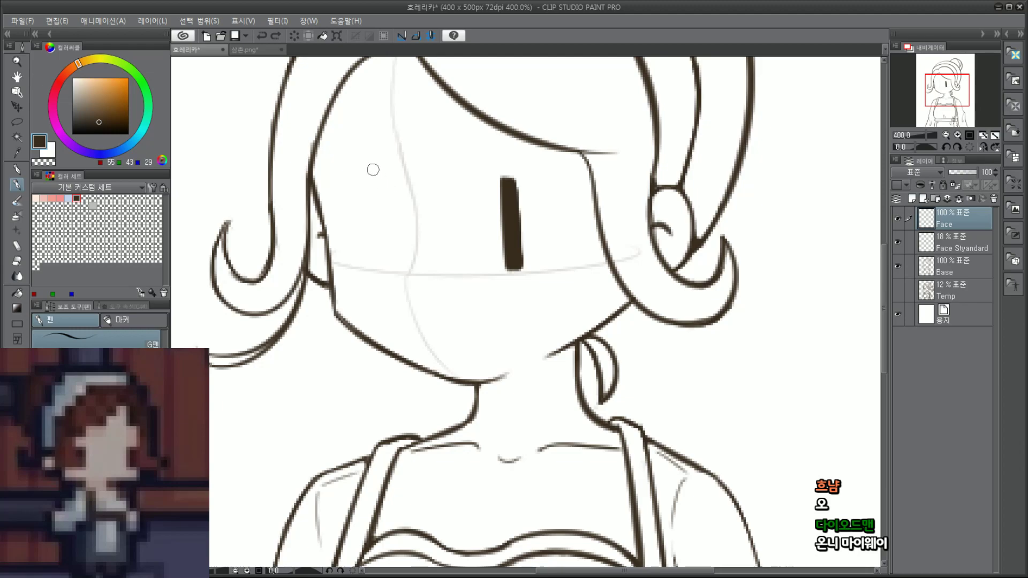
{"action": "mouse_move", "coordinate": [324, 256]}
{"action": "left_mouse_down"}
{"action": "mouse_move", "coordinate": [300, 172]}
{"action": "mouse_move", "coordinate": [380, 258]}
{"action": "left_mouse_up"}
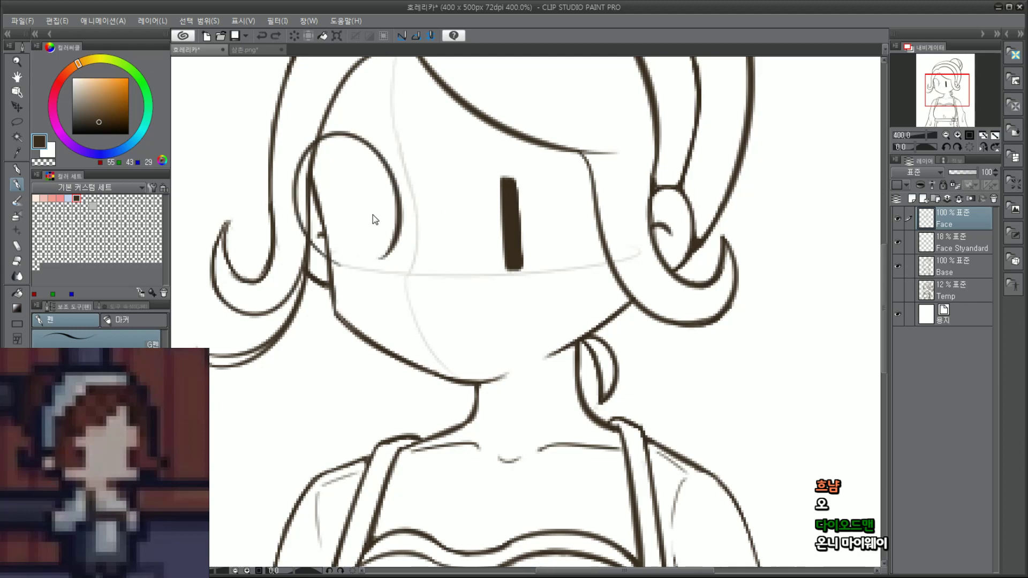
{"action": "key", "text": "ctrl+z"}
{"action": "mouse_move", "coordinate": [374, 185]}
{"action": "left_mouse_down"}
{"action": "mouse_move", "coordinate": [381, 262]}
{"action": "mouse_move", "coordinate": [377, 186]}
{"action": "mouse_move", "coordinate": [381, 262]}
{"action": "mouse_move", "coordinate": [381, 229]}
{"action": "left_mouse_up"}
{"action": "key", "text": "ctrl+z"}
{"action": "key", "text": "ctrl+z"}
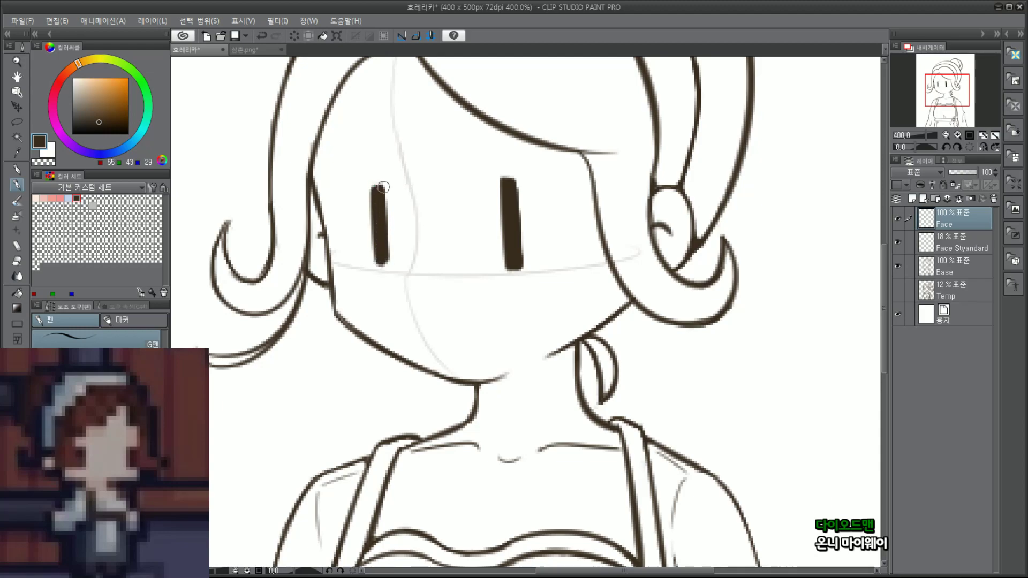
Step: Redraw the right eye bar to match the left eye's height, and shift both eyes slightly down to the horizontal guideline
{"action": "key", "text": "]"}
{"action": "key", "text": "ctrl+z"}
{"action": "key", "text": "ctrl+z"}
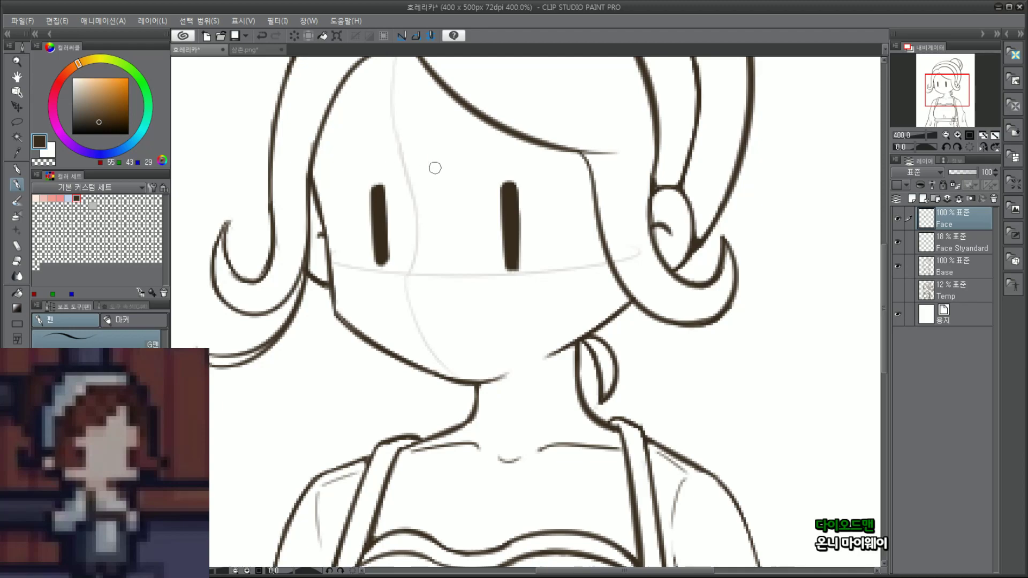
{"action": "left_click_drag", "start_coordinate": [518, 188], "coordinate": [519, 264]}
{"action": "key", "text": "ctrl+z"}
{"action": "left_click_drag", "start_coordinate": [517, 187], "coordinate": [519, 255]}
{"action": "key", "text": "ctrl+z"}
{"action": "left_click_drag", "start_coordinate": [517, 183], "coordinate": [517, 265]}
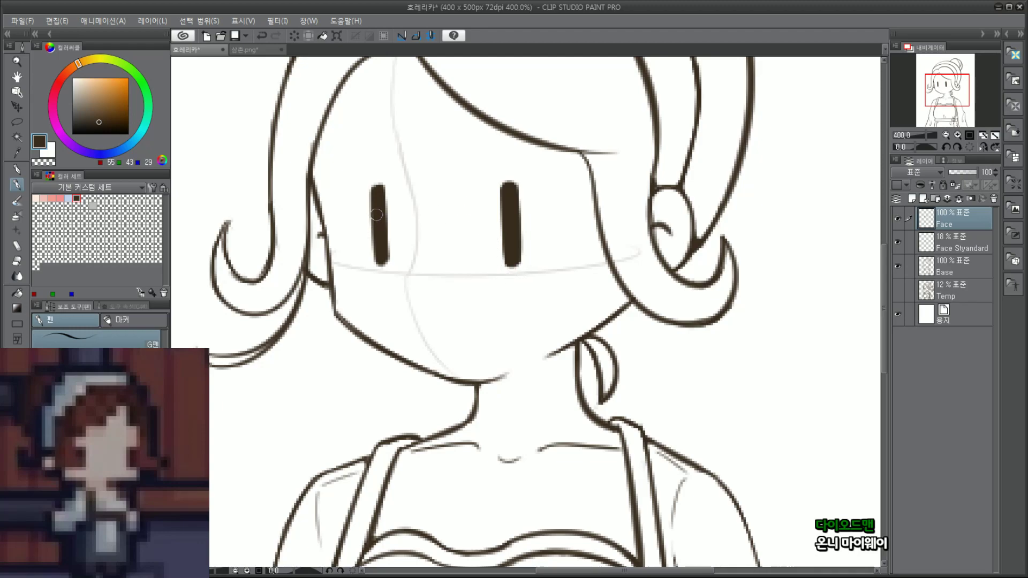
{"action": "key", "text": "k"}
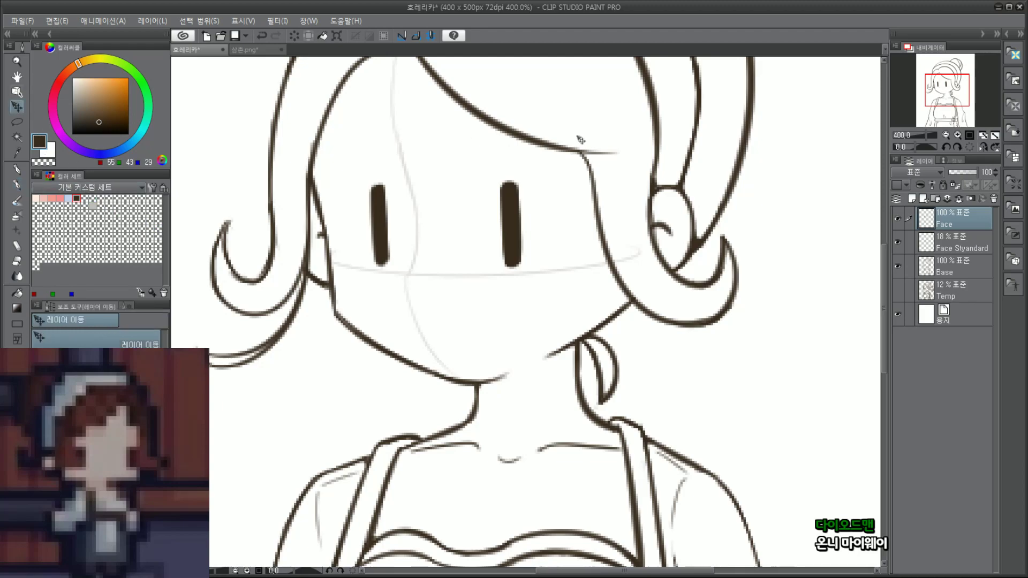
{"action": "left_click_drag", "start_coordinate": [647, 205], "coordinate": [648, 214]}
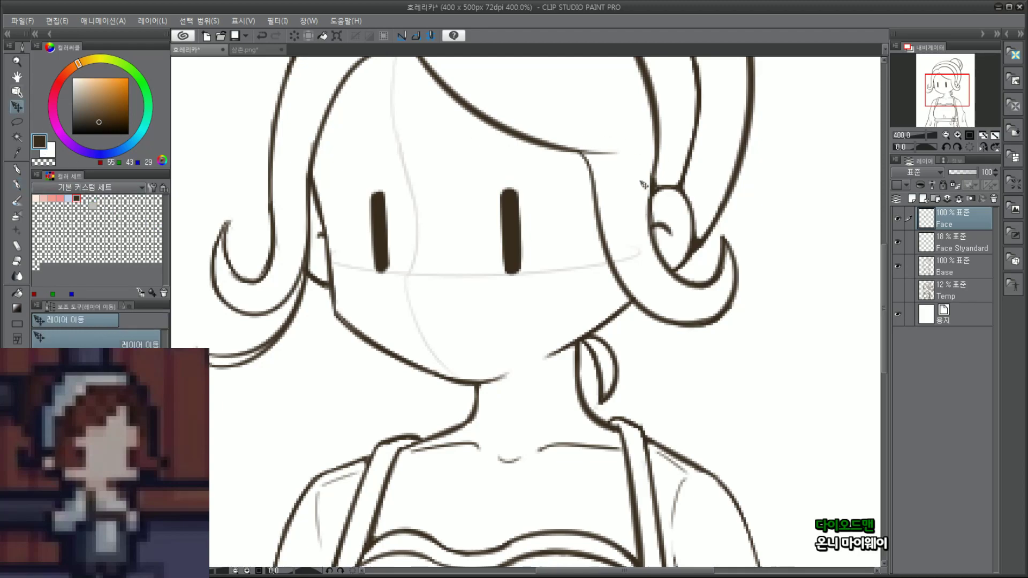
Step: Try curved lash strokes above the eyes and large oval outlines around them with the pen
{"action": "left_click", "coordinate": [17, 186]}
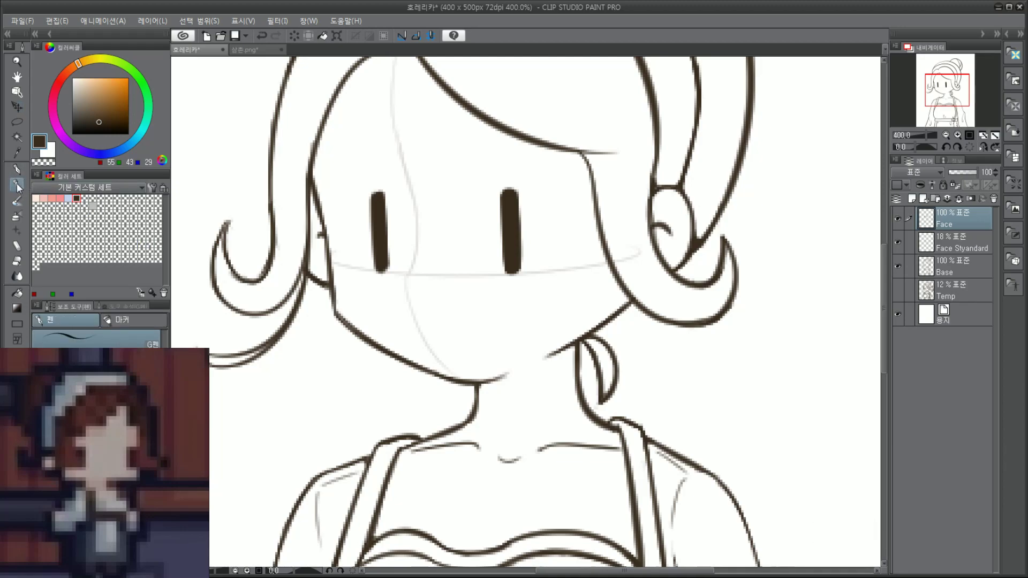
{"action": "left_click_drag", "start_coordinate": [346, 185], "coordinate": [380, 178]}
{"action": "left_click_drag", "start_coordinate": [498, 179], "coordinate": [536, 172]}
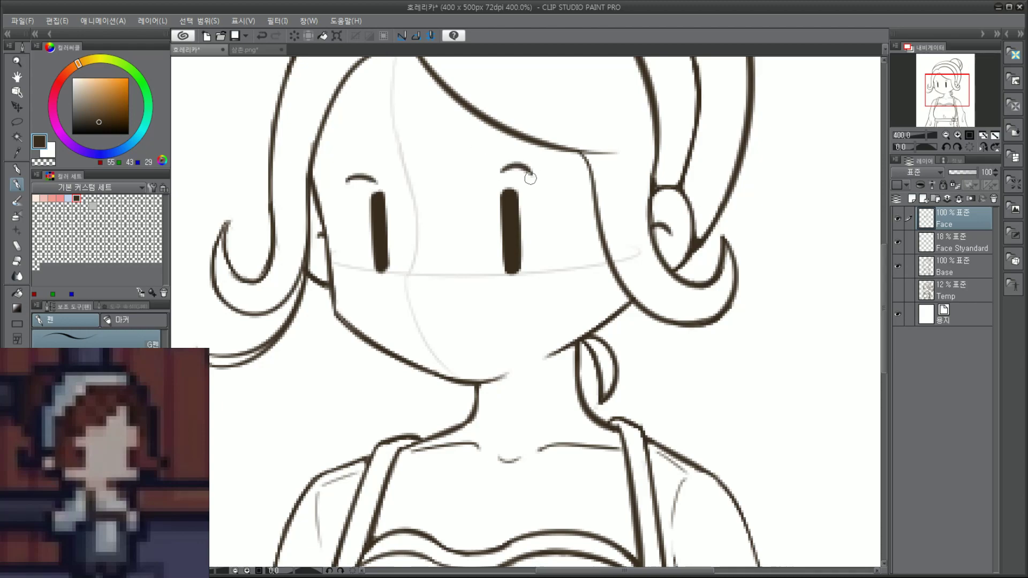
{"action": "key", "text": "ctrl+z"}
{"action": "key", "text": "ctrl+z"}
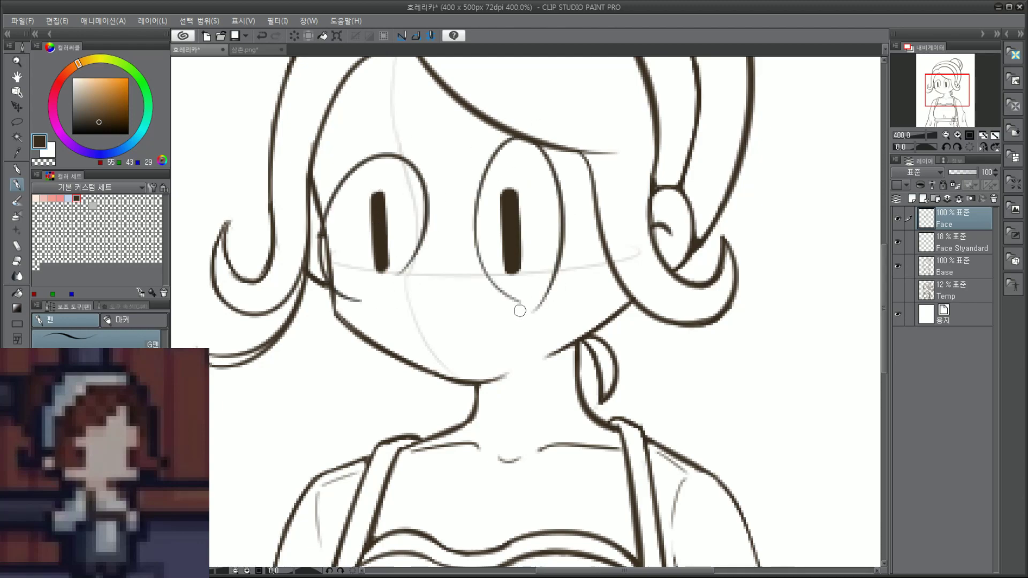
{"action": "key", "text": "ctrl+z"}
Step: Try horizontal lash strokes across the tops of both eye bars, undoing them
{"action": "left_click_drag", "start_coordinate": [361, 191], "coordinate": [392, 191]}
{"action": "key", "text": "ctrl+z"}
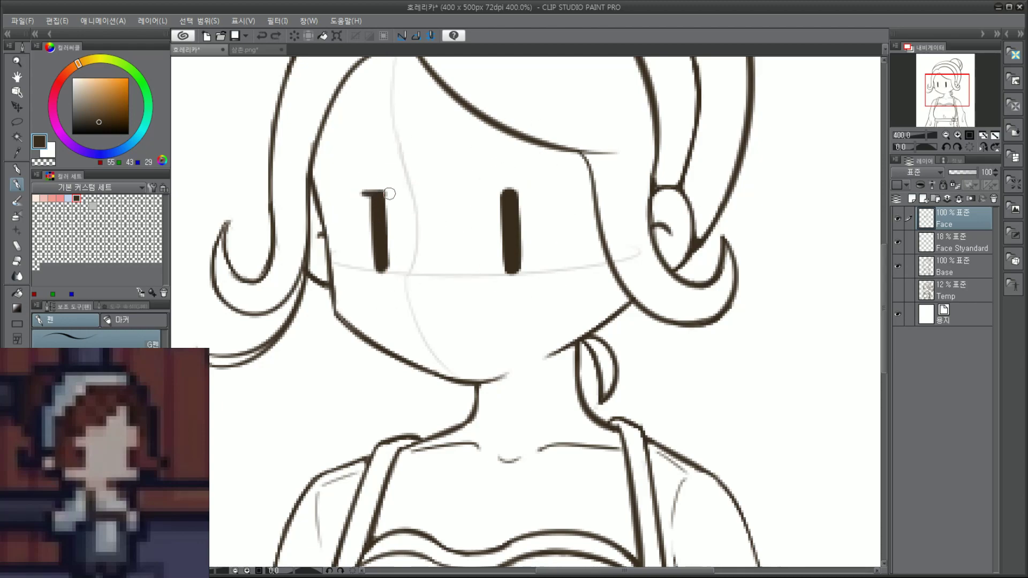
{"action": "left_click_drag", "start_coordinate": [502, 188], "coordinate": [538, 189]}
{"action": "key", "text": "ctrl+z"}
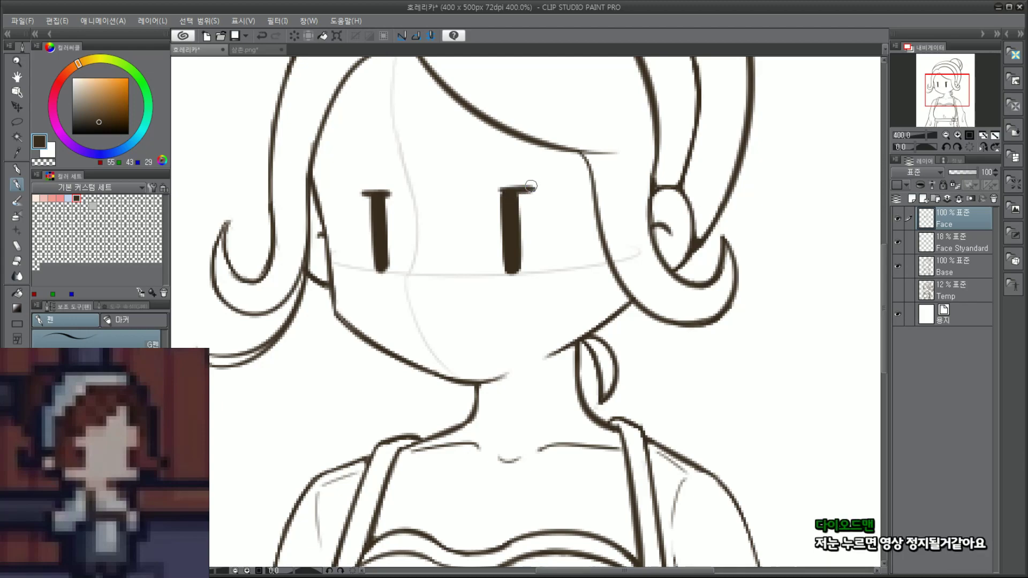
{"action": "key", "text": "ctrl+z"}
{"action": "left_click_drag", "start_coordinate": [347, 193], "coordinate": [384, 192]}
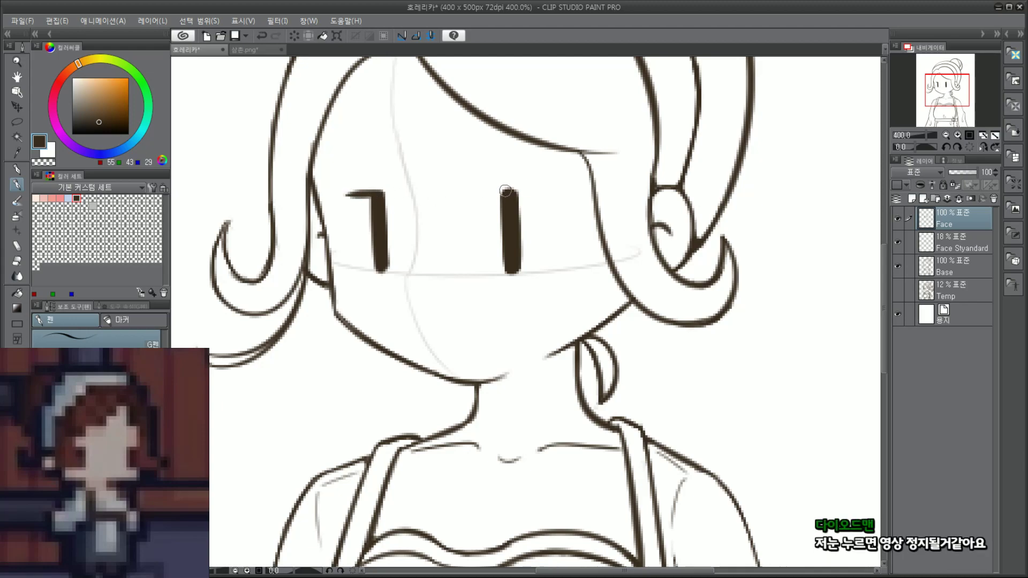
{"action": "left_click_drag", "start_coordinate": [487, 191], "coordinate": [532, 190]}
{"action": "key", "text": "ctrl+z"}
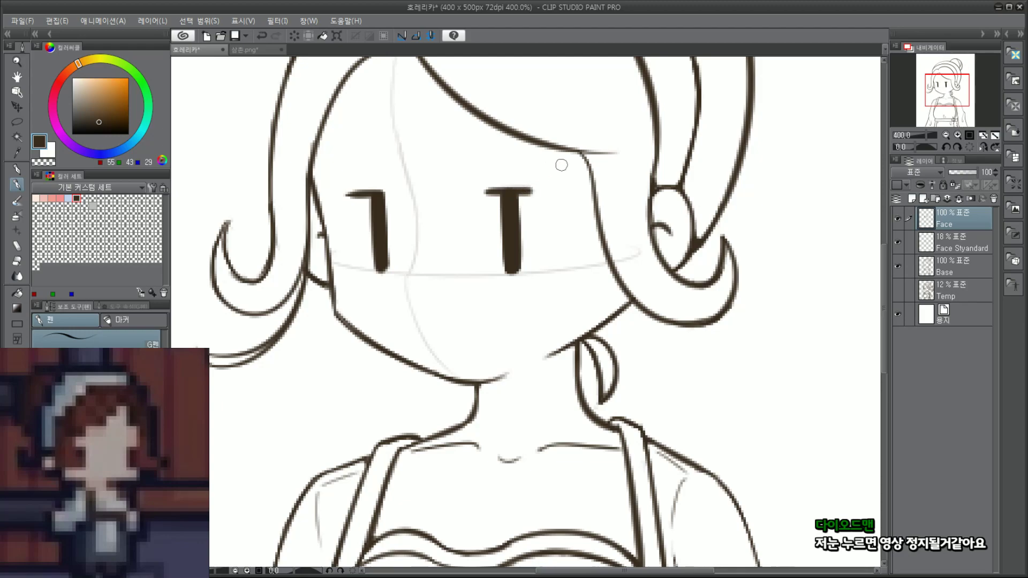
{"action": "scroll", "coordinate": [561, 165], "scroll_direction": "down", "scroll_amount": 3}
{"action": "scroll", "coordinate": [508, 204], "scroll_direction": "up", "scroll_amount": 3}
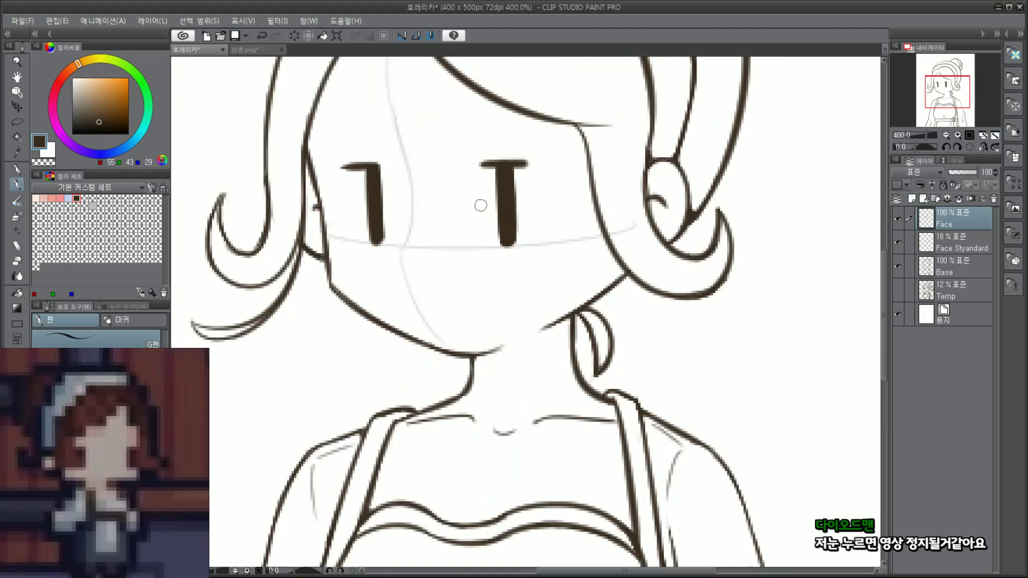
{"action": "key", "text": "ctrl+z"}
{"action": "key", "text": "ctrl+z"}
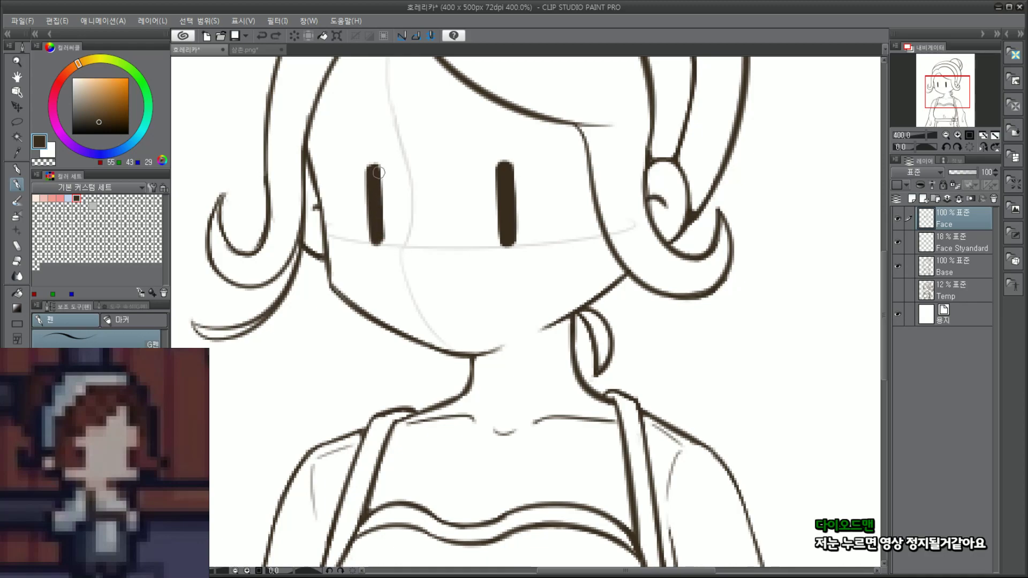
Step: Draw the nose as a tiny short stroke on the vertical guideline just below the horizontal guideline
{"action": "left_click_drag", "start_coordinate": [379, 172], "coordinate": [380, 214]}
{"action": "mouse_move", "coordinate": [411, 213]}
{"action": "left_mouse_down"}
{"action": "mouse_move", "coordinate": [397, 251]}
{"action": "mouse_move", "coordinate": [414, 289]}
{"action": "left_mouse_up"}
{"action": "key", "text": "ctrl+z"}
{"action": "left_click_drag", "start_coordinate": [402, 247], "coordinate": [408, 269]}
{"action": "key", "text": "ctrl+z"}
Step: Draw a small curved smile between the nose and chin, to the right of the vertical guideline, redoing it until it fits
{"action": "mouse_move", "coordinate": [460, 301]}
{"action": "left_mouse_down"}
{"action": "mouse_move", "coordinate": [490, 302]}
{"action": "mouse_move", "coordinate": [474, 306]}
{"action": "left_mouse_up"}
{"action": "key", "text": "ctrl+z"}
{"action": "key", "text": "ctrl+z"}
{"action": "key", "text": "ctrl+z"}
{"action": "left_click_drag", "start_coordinate": [409, 308], "coordinate": [443, 311]}
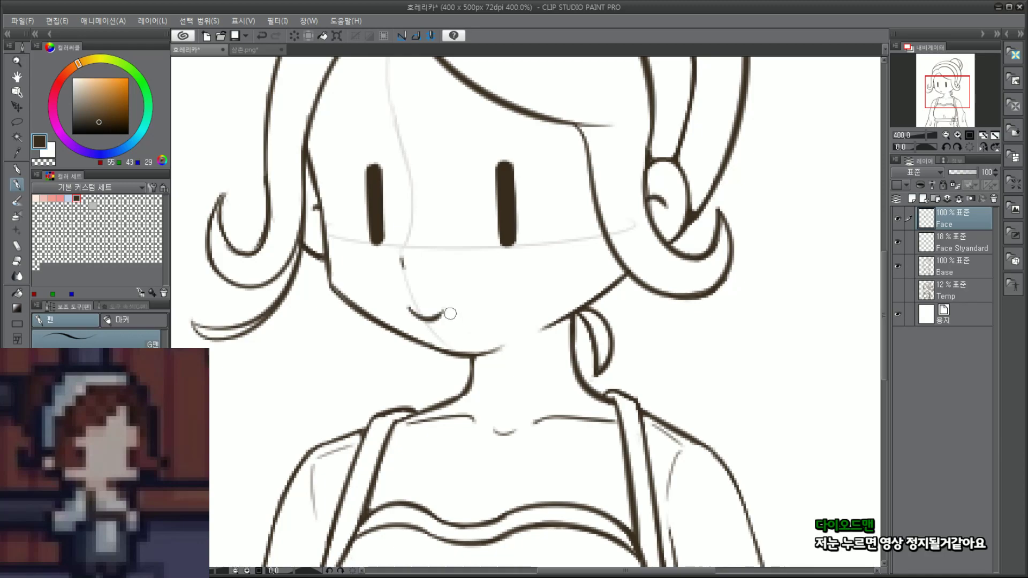
{"action": "key", "text": "ctrl+z"}
{"action": "mouse_move", "coordinate": [420, 310]}
{"action": "left_mouse_down"}
{"action": "mouse_move", "coordinate": [436, 318]}
{"action": "mouse_move", "coordinate": [480, 299]}
{"action": "left_mouse_up"}
{"action": "key", "text": "ctrl+z"}
{"action": "key", "text": "ctrl+z"}
{"action": "key", "text": "ctrl+z"}
{"action": "key", "text": "ctrl+z"}
{"action": "key", "text": "ctrl+z"}
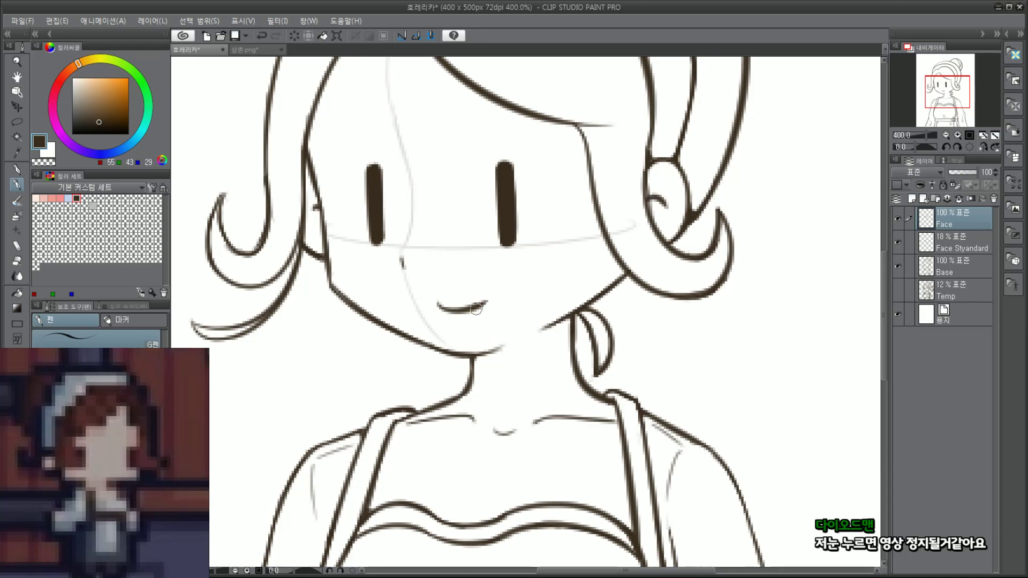
Step: Clean up the smile and erase its middle, leaving two short angled strokes as the mouth
{"action": "scroll", "coordinate": [485, 310], "scroll_direction": "up", "scroll_amount": 2}
{"action": "key", "text": "ctrl+z"}
{"action": "left_click_drag", "start_coordinate": [402, 299], "coordinate": [491, 296]}
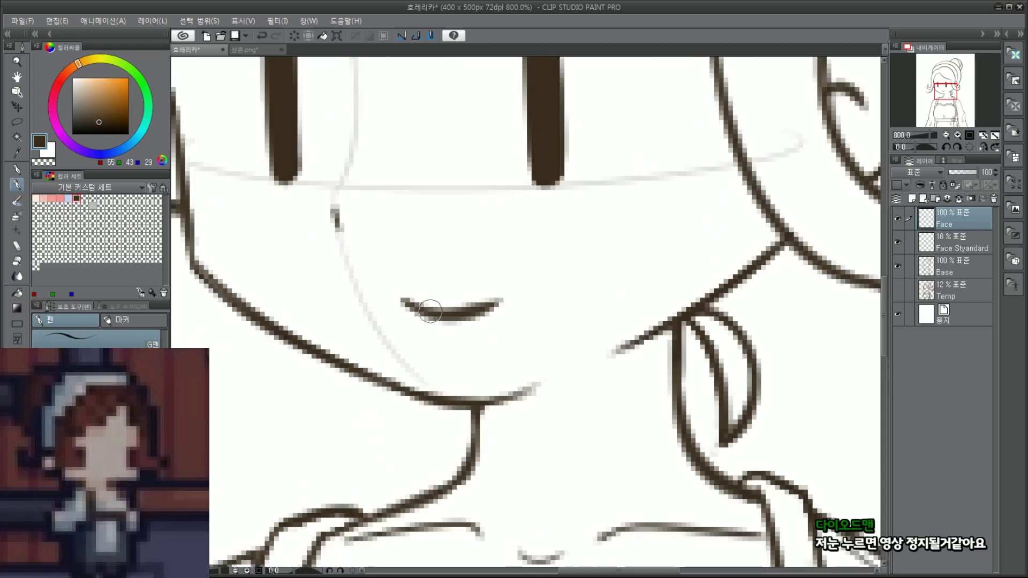
{"action": "left_click_drag", "start_coordinate": [431, 312], "coordinate": [497, 301]}
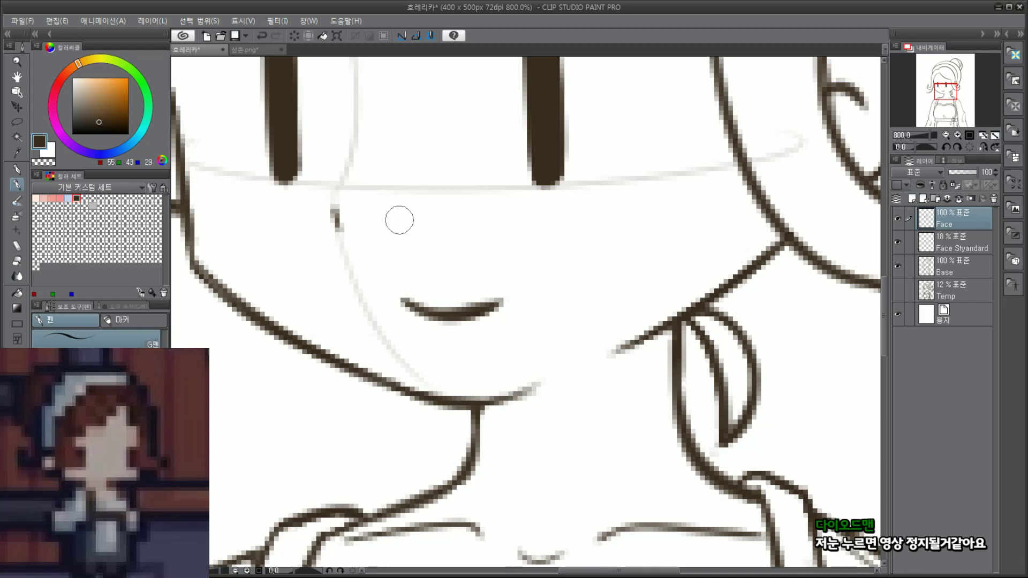
{"action": "mouse_move", "coordinate": [450, 315]}
{"action": "left_mouse_down"}
{"action": "mouse_move", "coordinate": [436, 314]}
{"action": "mouse_move", "coordinate": [448, 298]}
{"action": "mouse_move", "coordinate": [488, 299]}
{"action": "left_mouse_up"}
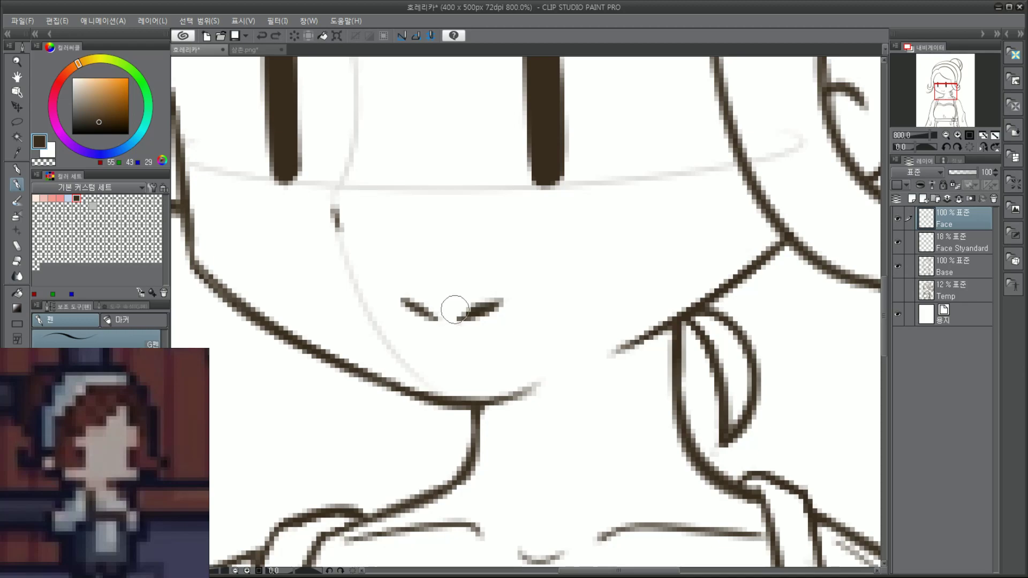
Step: Check the face at several zoom levels and try a retouching stroke on the mouth
{"action": "scroll", "coordinate": [487, 263], "scroll_direction": "down", "scroll_amount": 2}
{"action": "scroll", "coordinate": [493, 268], "scroll_direction": "down", "scroll_amount": 2}
{"action": "scroll", "coordinate": [503, 251], "scroll_direction": "up", "scroll_amount": 4}
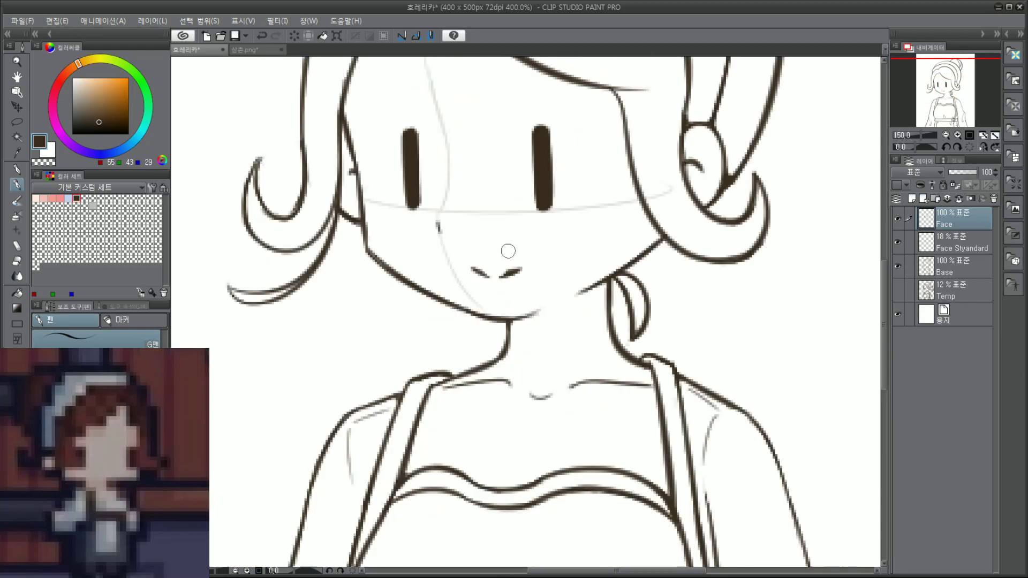
{"action": "scroll", "coordinate": [509, 279], "scroll_direction": "down", "scroll_amount": 5}
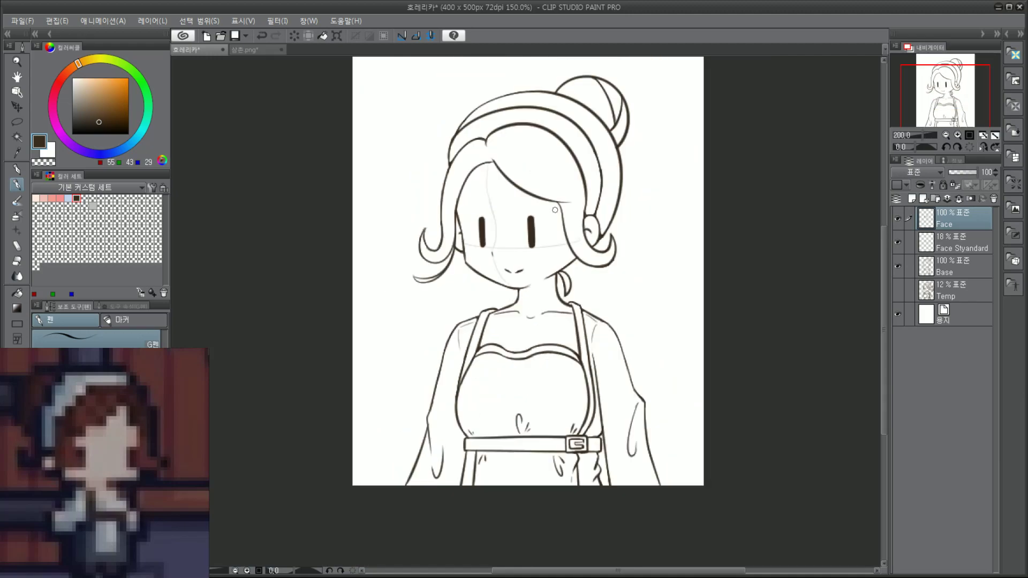
{"action": "scroll", "coordinate": [496, 295], "scroll_direction": "up", "scroll_amount": 3}
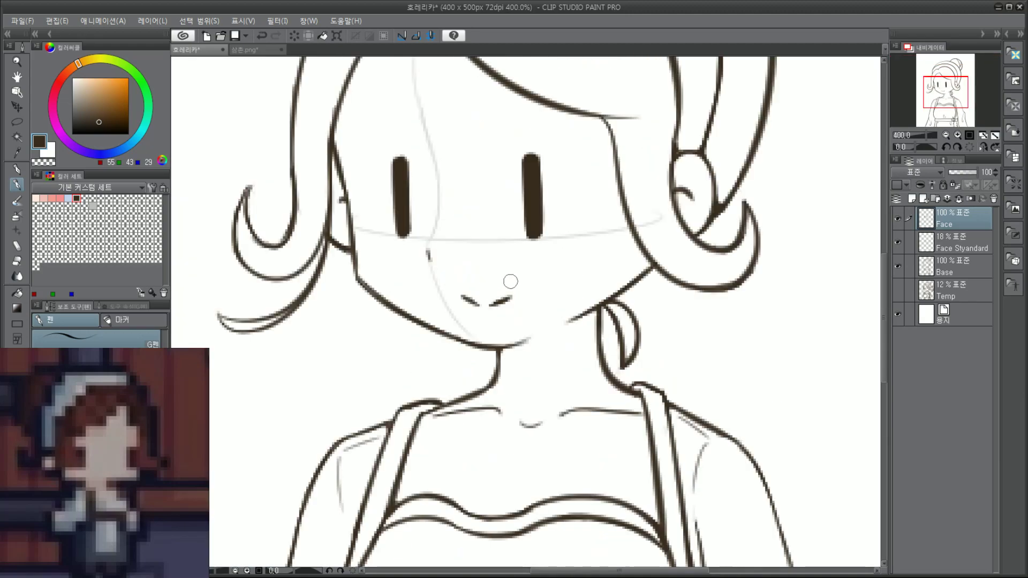
{"action": "scroll", "coordinate": [510, 281], "scroll_direction": "down", "scroll_amount": 3}
{"action": "scroll", "coordinate": [526, 317], "scroll_direction": "up", "scroll_amount": 3}
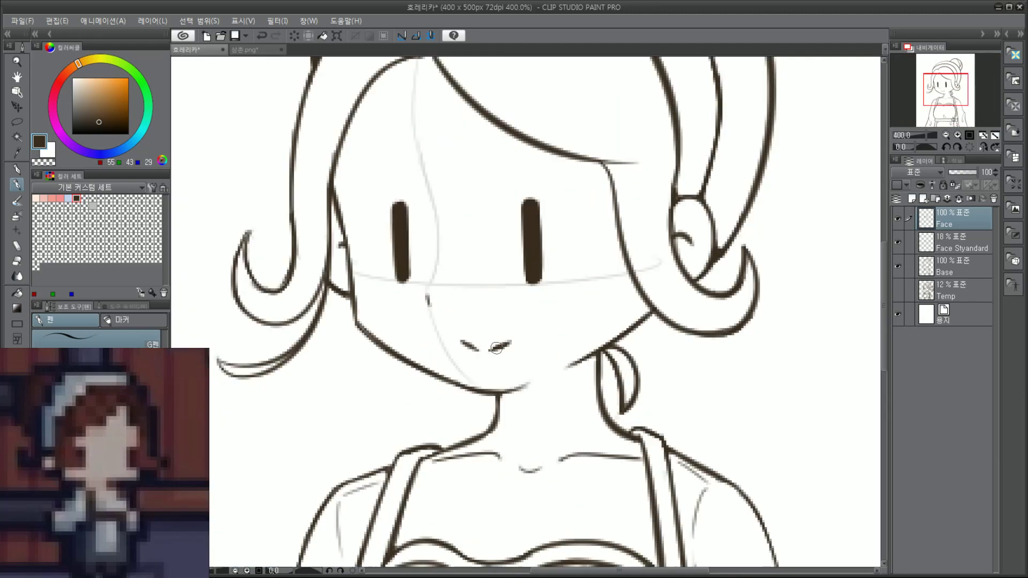
{"action": "mouse_move", "coordinate": [496, 348]}
{"action": "left_mouse_down"}
{"action": "mouse_move", "coordinate": [512, 339]}
{"action": "mouse_move", "coordinate": [459, 338]}
{"action": "left_mouse_up"}
{"action": "key", "text": "ctrl+z"}
Step: Lasso both eyes, move them slightly up above the horizontal guideline, and clear the selection
{"action": "key", "text": "m"}
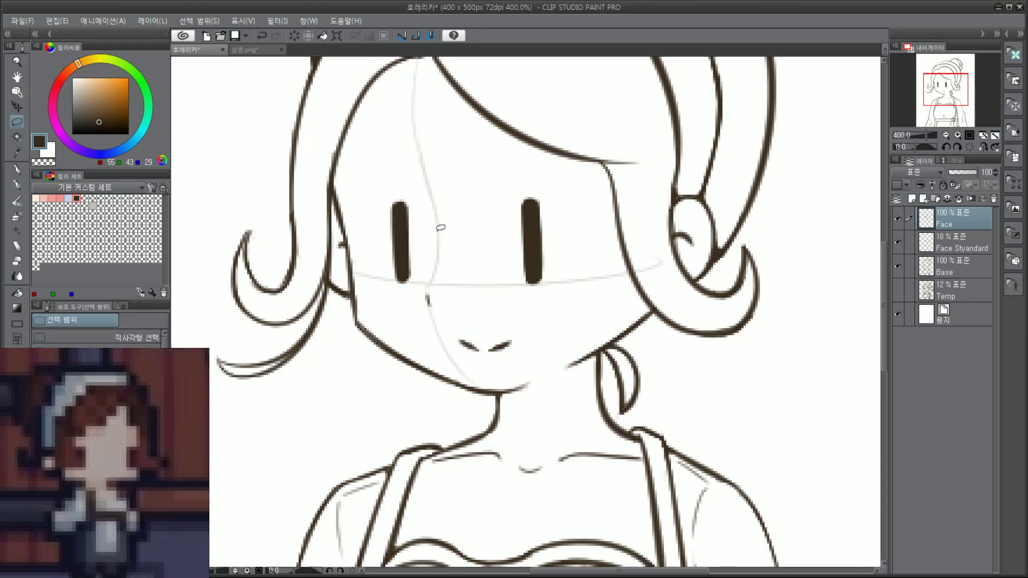
{"action": "mouse_move", "coordinate": [373, 191]}
{"action": "left_mouse_down"}
{"action": "mouse_move", "coordinate": [399, 310]}
{"action": "mouse_move", "coordinate": [512, 315]}
{"action": "mouse_move", "coordinate": [529, 170]}
{"action": "mouse_move", "coordinate": [358, 199]}
{"action": "left_mouse_up"}
{"action": "left_click", "coordinate": [510, 336]}
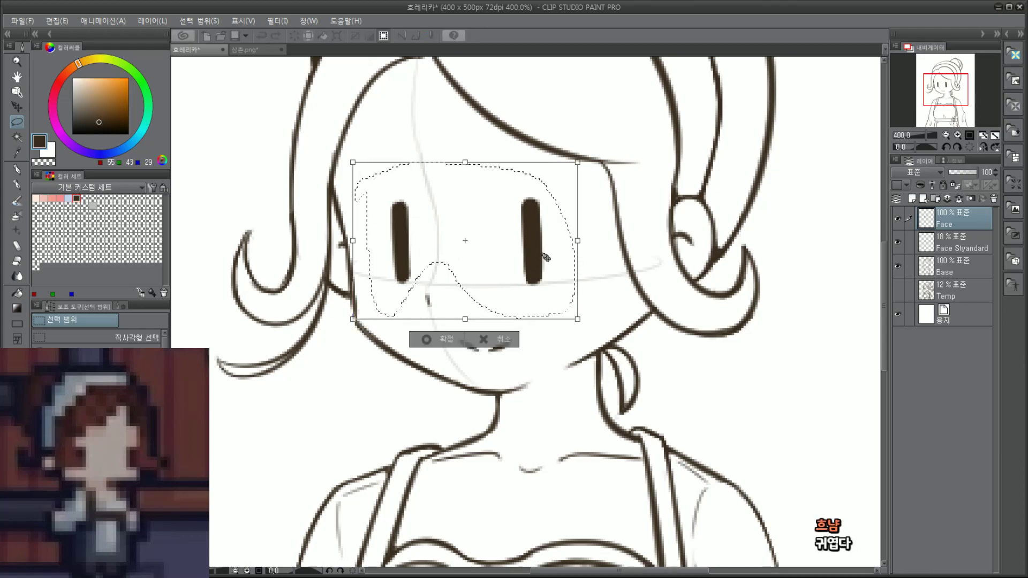
{"action": "left_click_drag", "start_coordinate": [545, 256], "coordinate": [545, 248]}
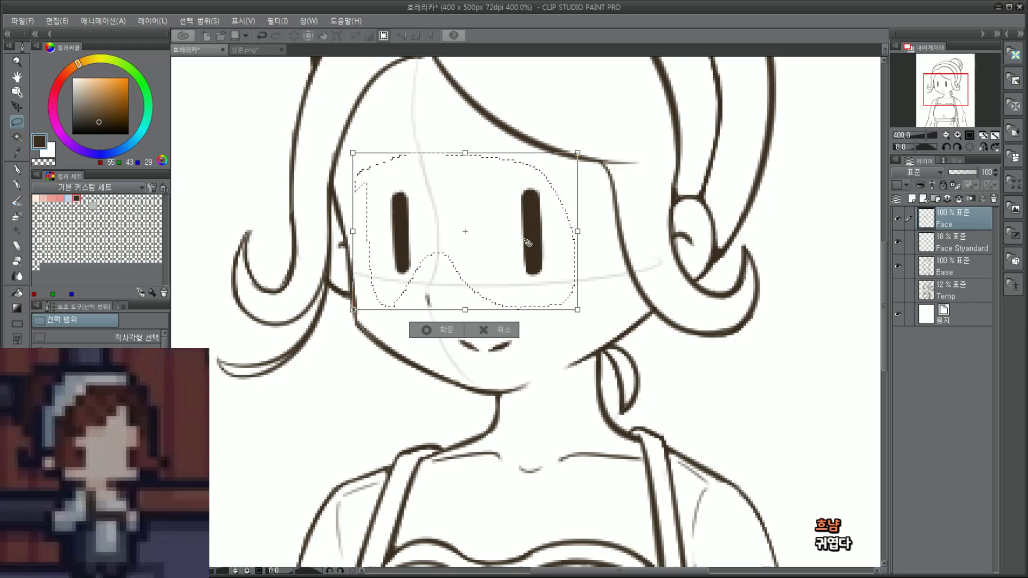
{"action": "key", "text": "Return"}
{"action": "left_click", "coordinate": [810, 223]}
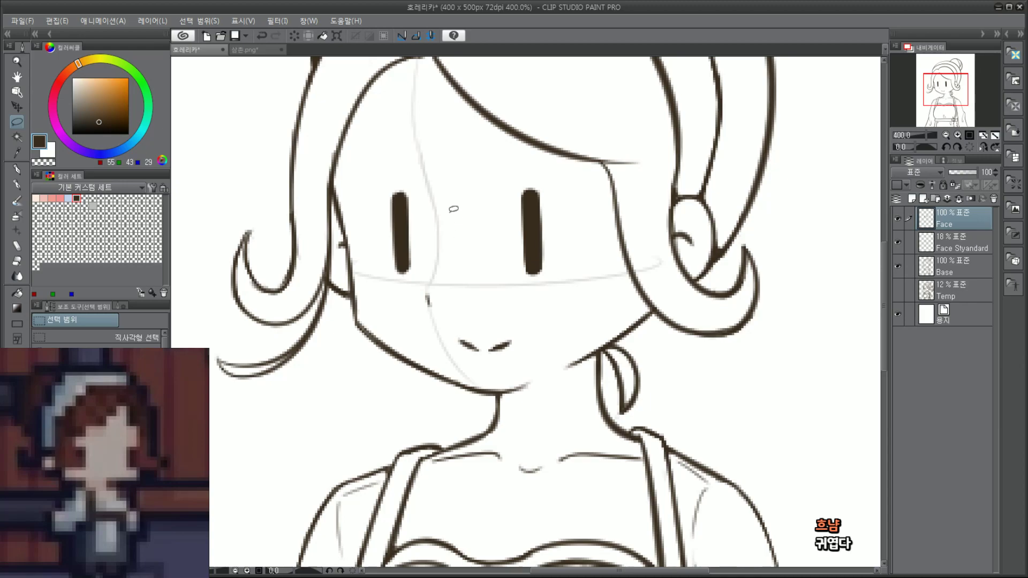
Step: Nudge all the facial features on the Face layer slightly upward with the Move Layer tool
{"action": "scroll", "coordinate": [531, 187], "scroll_direction": "down", "scroll_amount": 3}
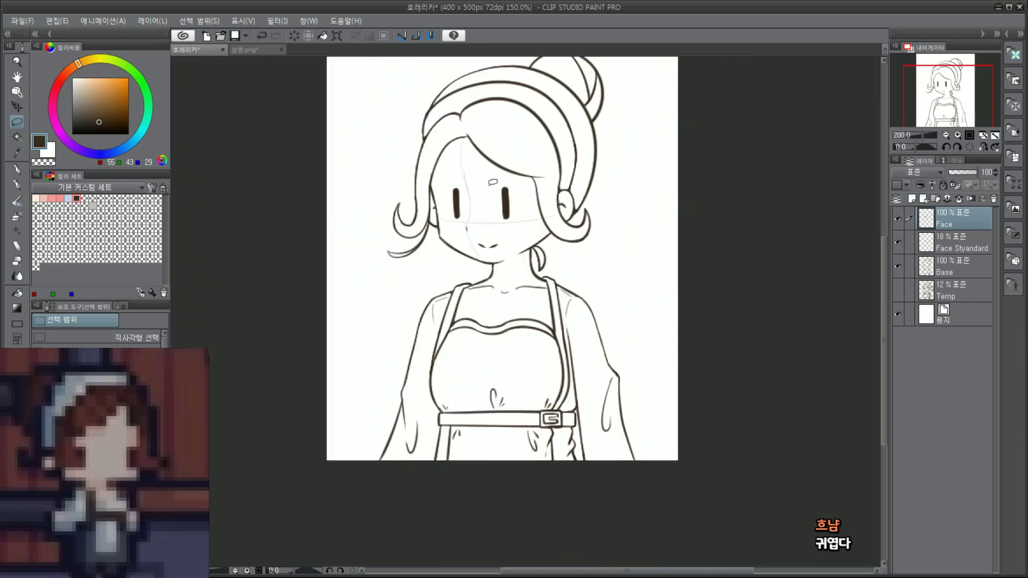
{"action": "scroll", "coordinate": [533, 190], "scroll_direction": "up", "scroll_amount": 1}
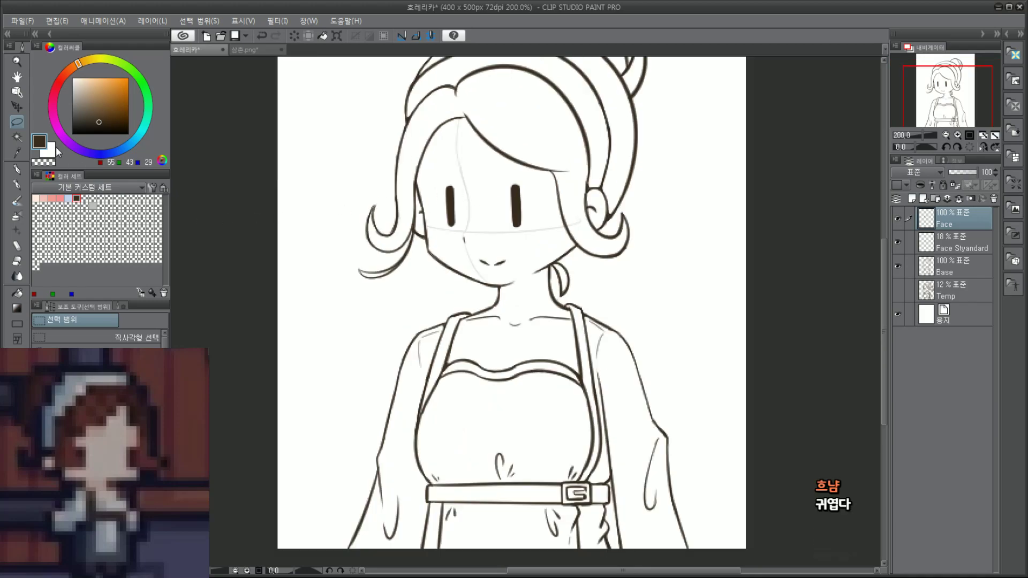
{"action": "key", "text": "k"}
{"action": "scroll", "coordinate": [539, 192], "scroll_direction": "up", "scroll_amount": 2}
{"action": "left_click_drag", "start_coordinate": [514, 223], "coordinate": [521, 214]}
{"action": "key", "text": "ctrl+z"}
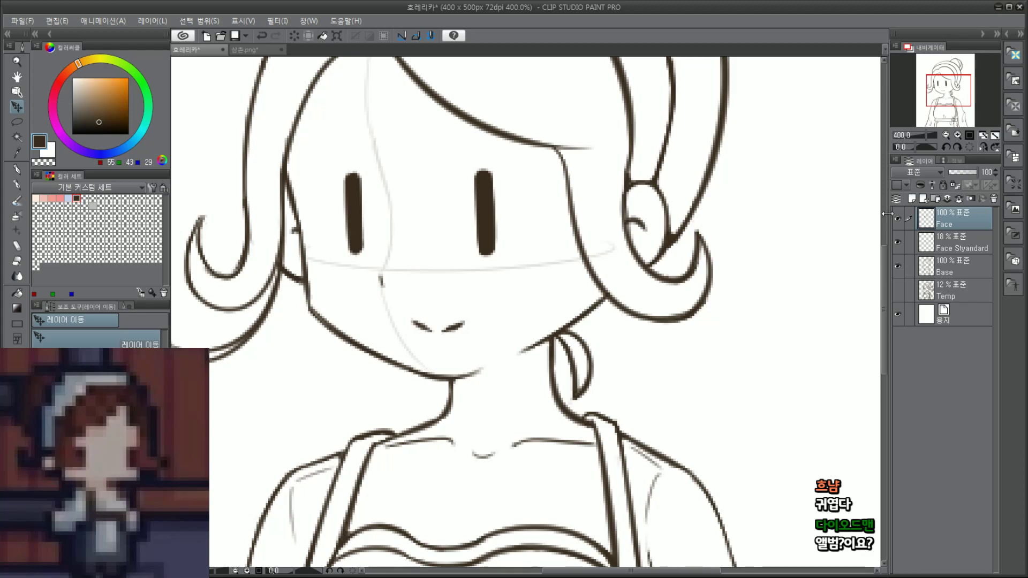
Step: Hide the Face Styandard guideline layer and review the girl's face and upper body without guidelines
{"action": "left_click", "coordinate": [899, 242]}
{"action": "key", "text": "ctrl+alt+0"}
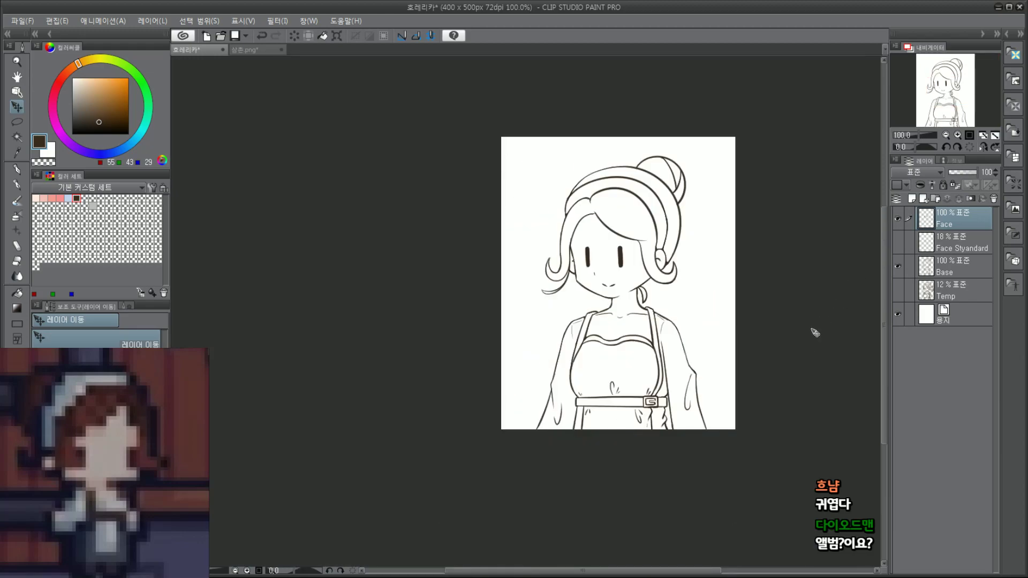
{"action": "scroll", "coordinate": [791, 313], "scroll_direction": "up", "scroll_amount": 2}
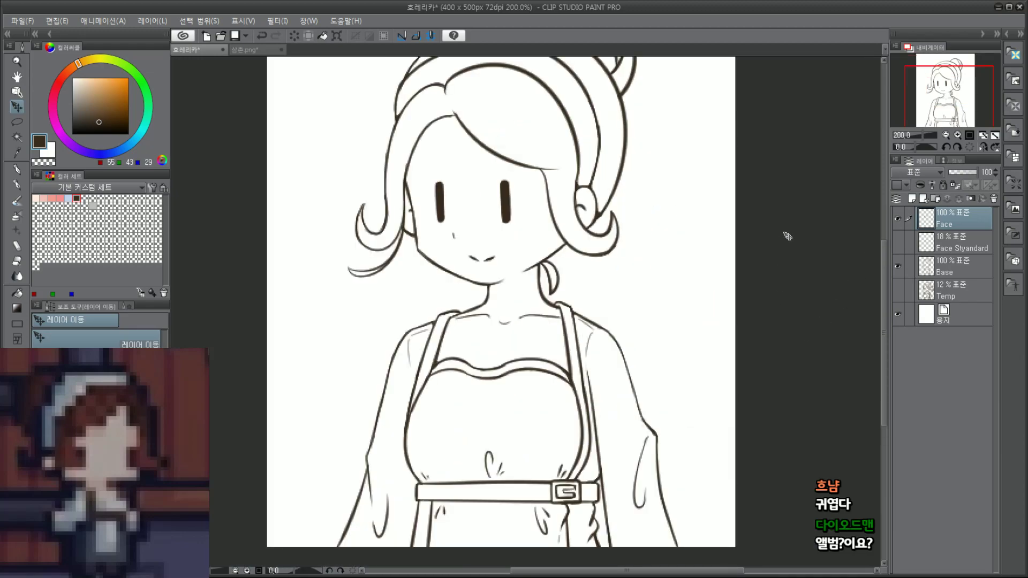
{"action": "left_click", "coordinate": [940, 89]}
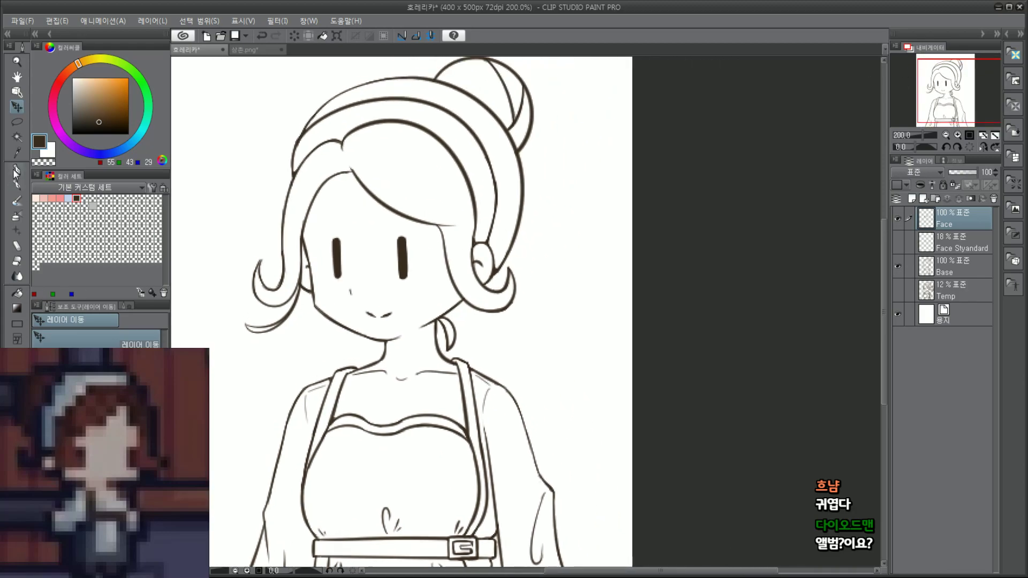
{"action": "key", "text": "p"}
{"action": "left_click_drag", "start_coordinate": [354, 266], "coordinate": [259, 351]}
{"action": "mouse_move", "coordinate": [266, 318]}
{"action": "left_mouse_down"}
{"action": "mouse_move", "coordinate": [258, 351]}
{"action": "mouse_move", "coordinate": [297, 345]}
{"action": "left_mouse_up"}
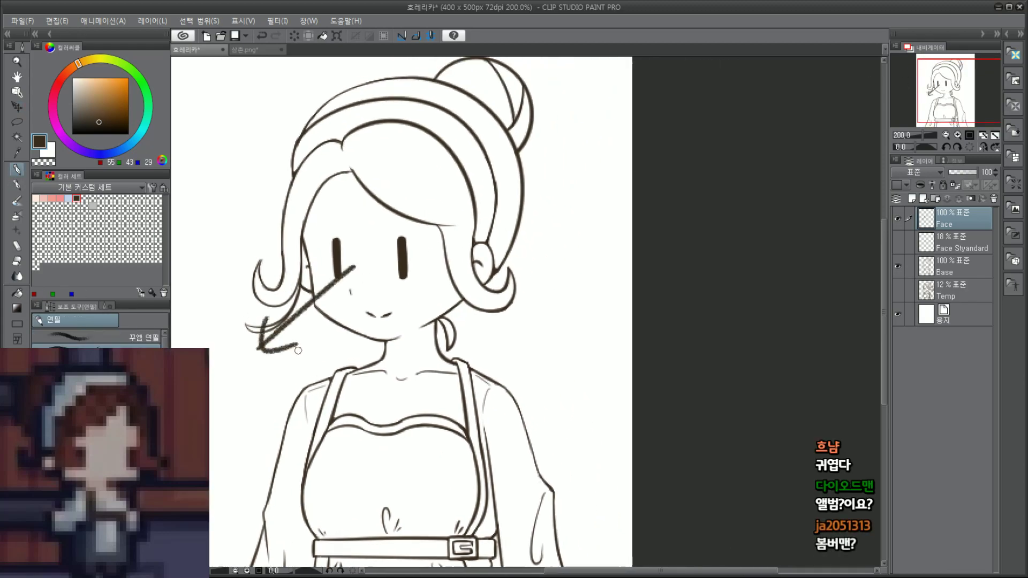
{"action": "left_click_drag", "start_coordinate": [938, 114], "coordinate": [920, 104]}
{"action": "key", "text": "ctrl+z"}
{"action": "key", "text": "ctrl+z"}
{"action": "key", "text": "ctrl+z"}
{"action": "mouse_move", "coordinate": [451, 191]}
{"action": "left_mouse_down"}
{"action": "mouse_move", "coordinate": [356, 192]}
{"action": "mouse_move", "coordinate": [392, 210]}
{"action": "left_mouse_up"}
{"action": "key", "text": "ctrl+z"}
{"action": "key", "text": "ctrl+z"}
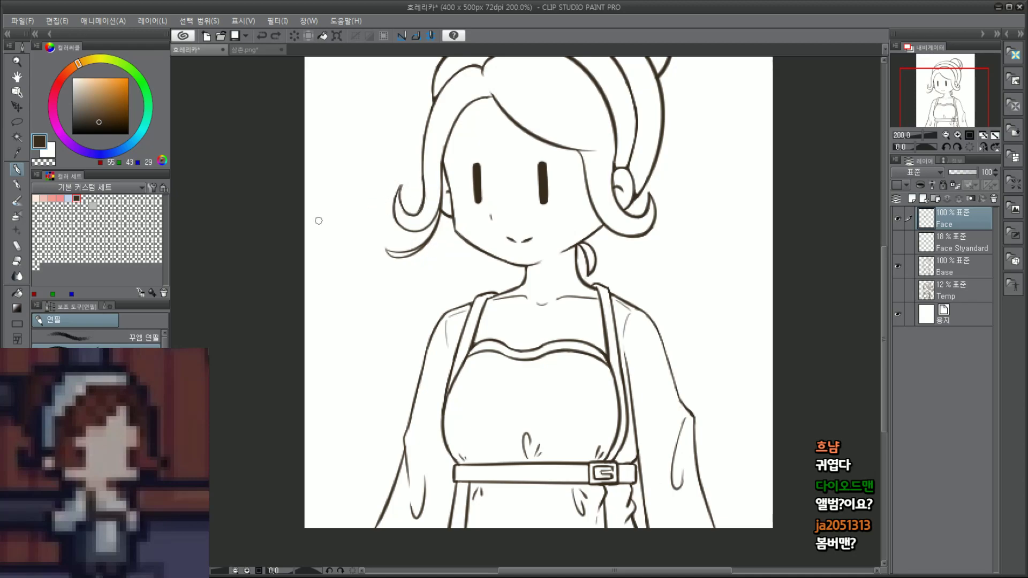
{"action": "left_click", "coordinate": [17, 185]}
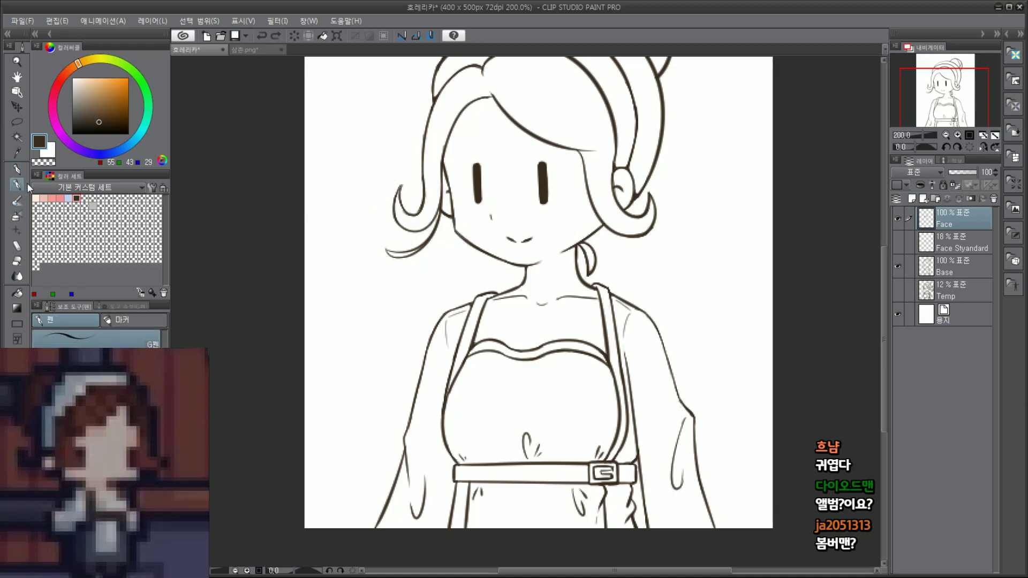
{"action": "key", "text": "ctrl+plus"}
{"action": "key", "text": "ctrl+plus"}
{"action": "left_click_drag", "start_coordinate": [944, 90], "coordinate": [942, 89]}
{"action": "mouse_move", "coordinate": [573, 289]}
{"action": "left_mouse_down"}
{"action": "mouse_move", "coordinate": [608, 174]}
{"action": "mouse_move", "coordinate": [570, 306]}
{"action": "left_mouse_up"}
{"action": "key", "text": "ctrl+z"}
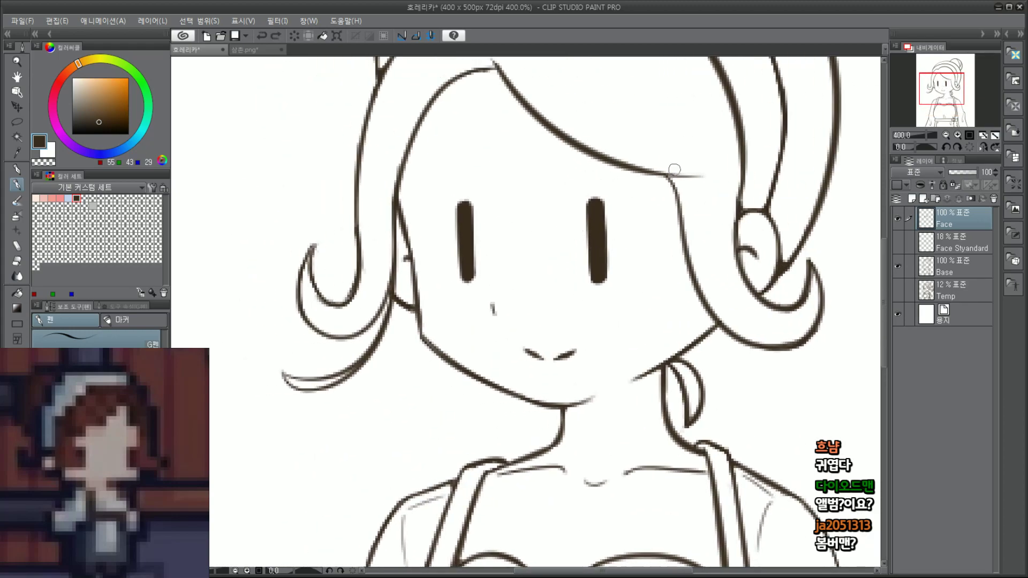
Step: Select both eyes with a rectangular selection, shift them slightly to the right, and clear the selection
{"action": "left_click_drag", "start_coordinate": [951, 89], "coordinate": [956, 90]}
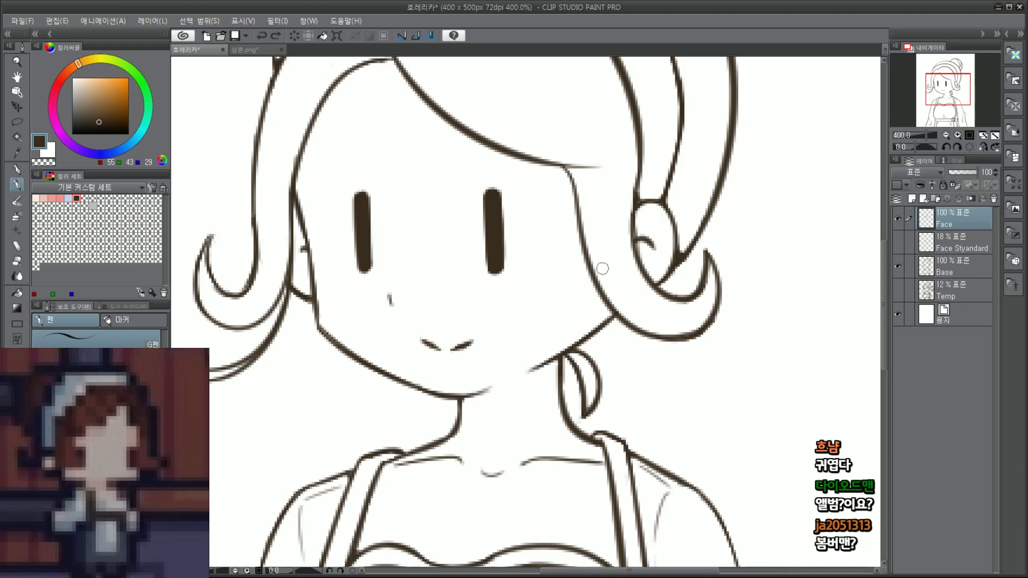
{"action": "left_click", "coordinate": [18, 121]}
{"action": "left_click", "coordinate": [96, 338]}
{"action": "left_click_drag", "start_coordinate": [295, 159], "coordinate": [561, 285]}
{"action": "left_click", "coordinate": [474, 303]}
{"action": "mouse_move", "coordinate": [517, 258]}
{"action": "left_mouse_down"}
{"action": "mouse_move", "coordinate": [530, 253]}
{"action": "mouse_move", "coordinate": [524, 263]}
{"action": "left_mouse_up"}
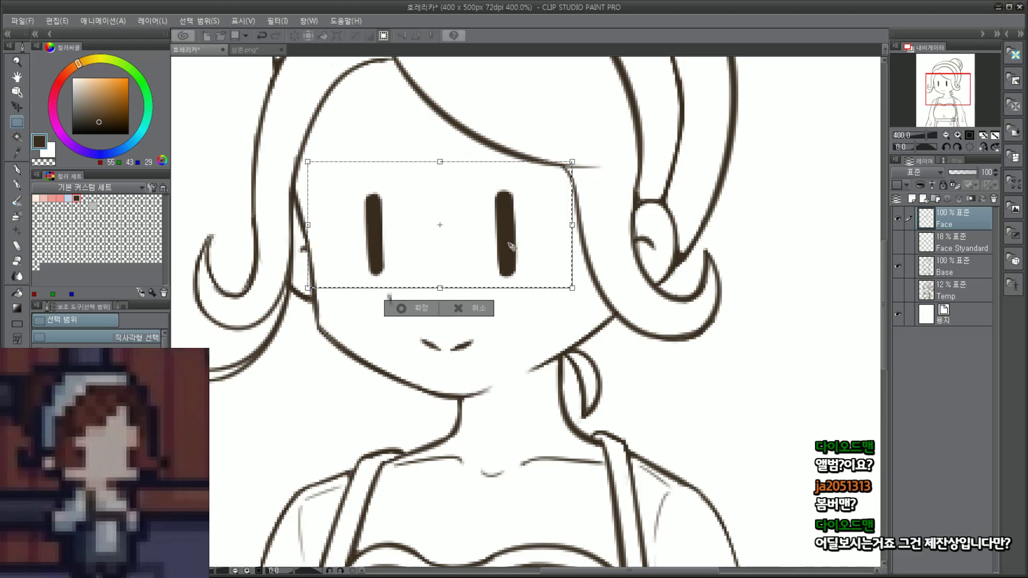
{"action": "key", "text": "Return"}
{"action": "left_click", "coordinate": [800, 251]}
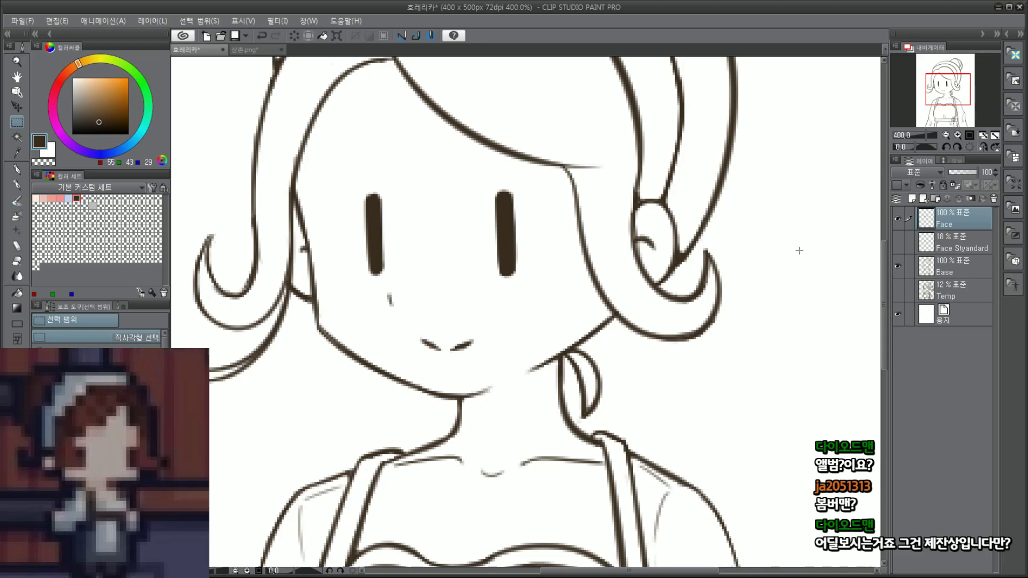
Step: Try moving both eyes slightly down with a rectangular selection, undo the move, and clear the selection
{"action": "scroll", "coordinate": [808, 193], "scroll_direction": "down", "scroll_amount": 3}
{"action": "left_click_drag", "start_coordinate": [809, 193], "coordinate": [658, 222]}
{"action": "scroll", "coordinate": [542, 246], "scroll_direction": "up", "scroll_amount": 1}
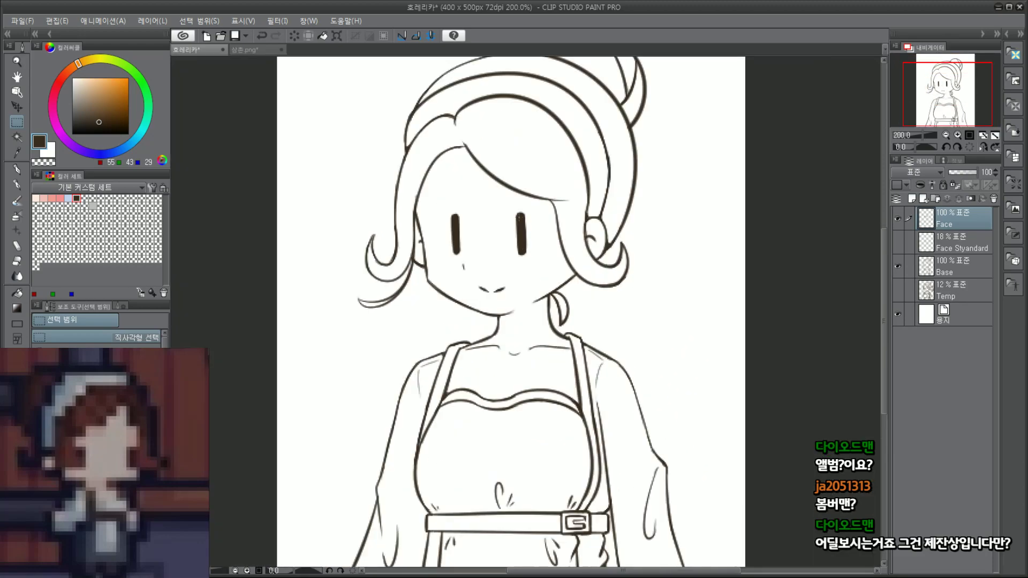
{"action": "scroll", "coordinate": [525, 220], "scroll_direction": "up", "scroll_amount": 1}
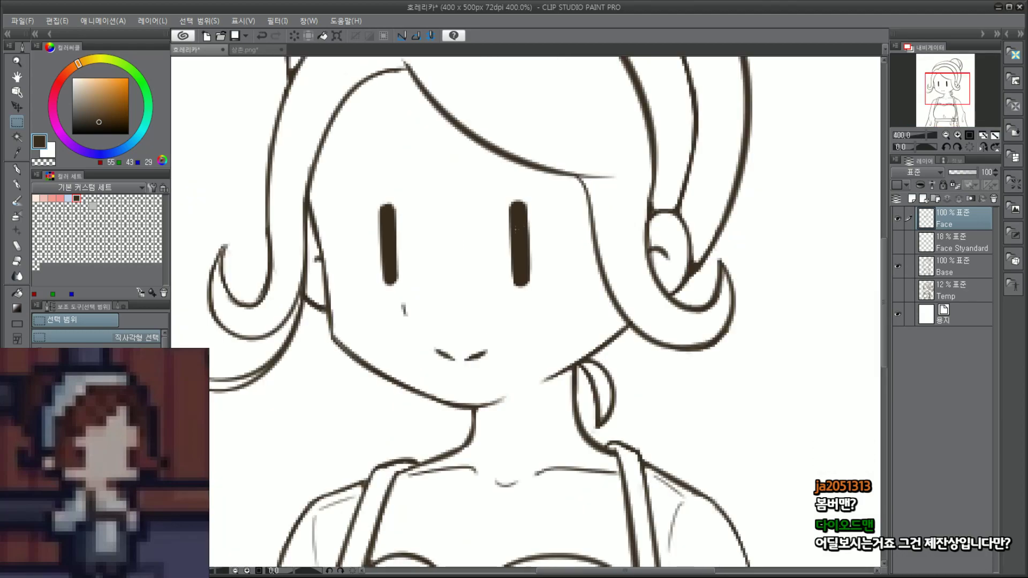
{"action": "left_click_drag", "start_coordinate": [263, 163], "coordinate": [586, 298]}
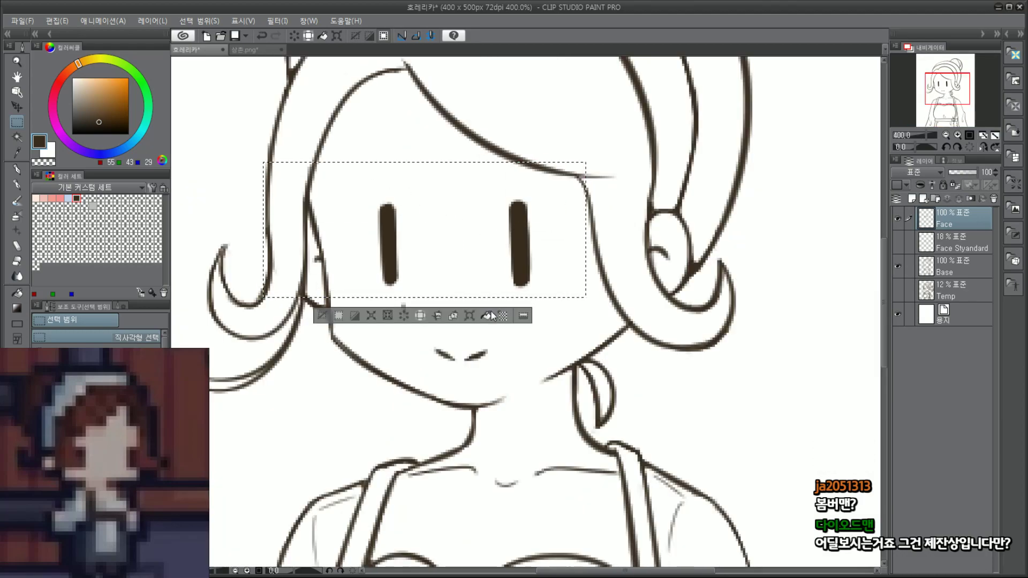
{"action": "left_click_drag", "start_coordinate": [528, 271], "coordinate": [528, 276]}
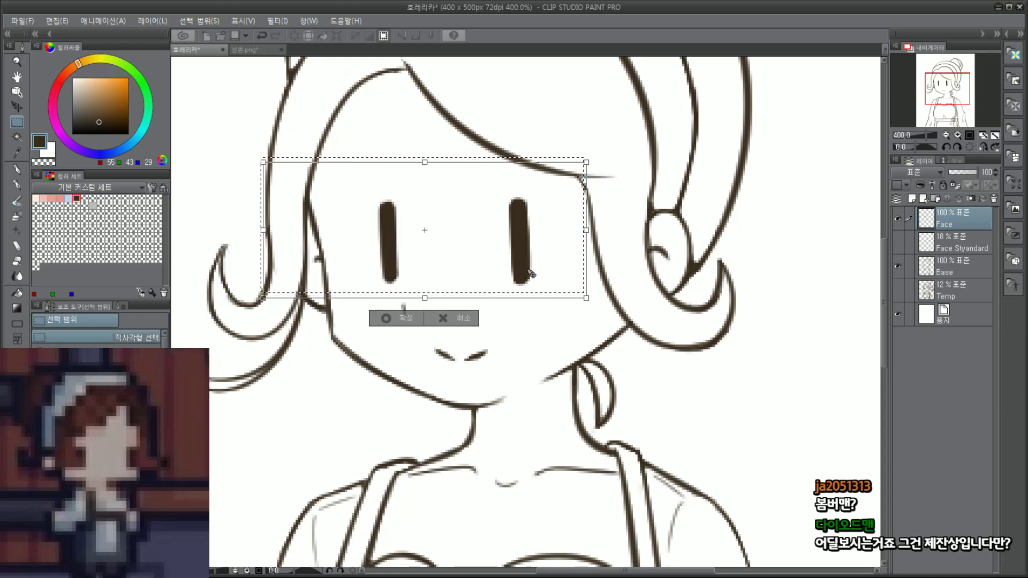
{"action": "key", "text": "Return"}
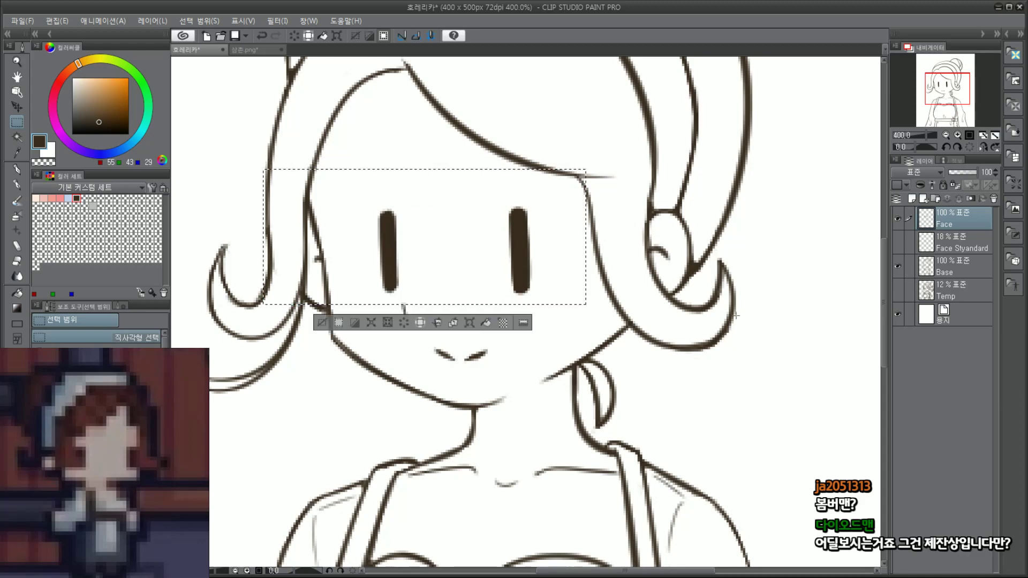
{"action": "key", "text": "ctrl+d"}
{"action": "scroll", "coordinate": [785, 307], "scroll_direction": "down", "scroll_amount": 3}
{"action": "left_click_drag", "start_coordinate": [723, 247], "coordinate": [584, 189]}
{"action": "scroll", "coordinate": [579, 188], "scroll_direction": "up", "scroll_amount": 1}
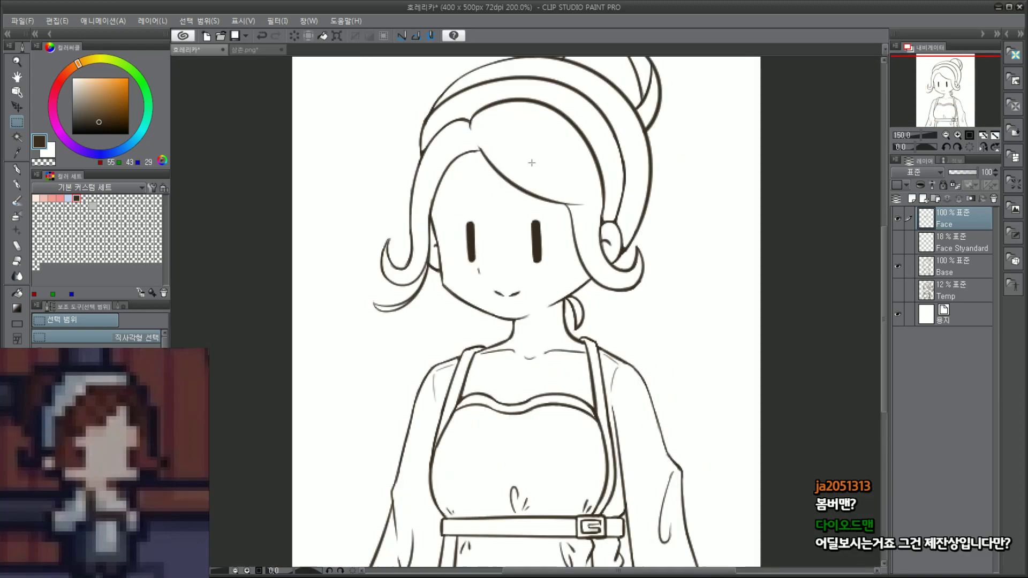
{"action": "key", "text": "ctrl+z"}
{"action": "scroll", "coordinate": [595, 220], "scroll_direction": "up", "scroll_amount": 2}
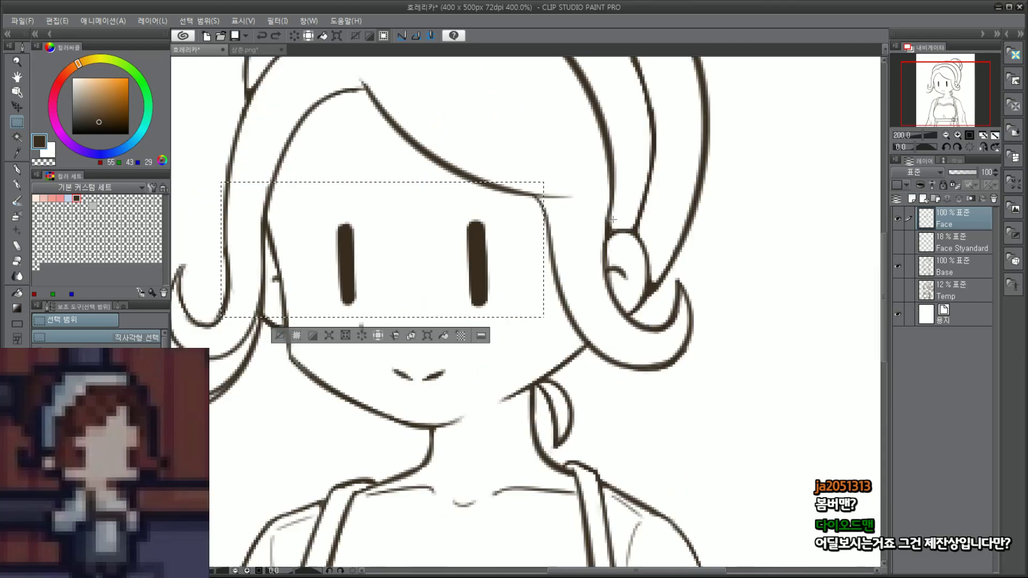
{"action": "key", "text": "ctrl+d"}
Step: Touch up the ends of both vertical eye strokes with the G-pen and check the face at several zoom levels
{"action": "scroll", "coordinate": [540, 244], "scroll_direction": "down", "scroll_amount": 2}
{"action": "scroll", "coordinate": [504, 285], "scroll_direction": "up", "scroll_amount": 2}
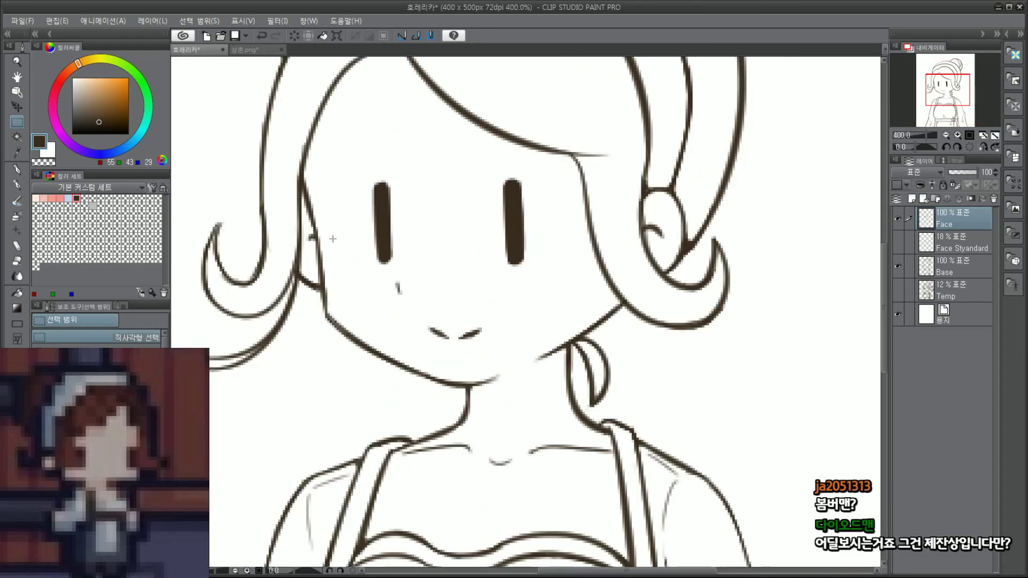
{"action": "left_click", "coordinate": [18, 184]}
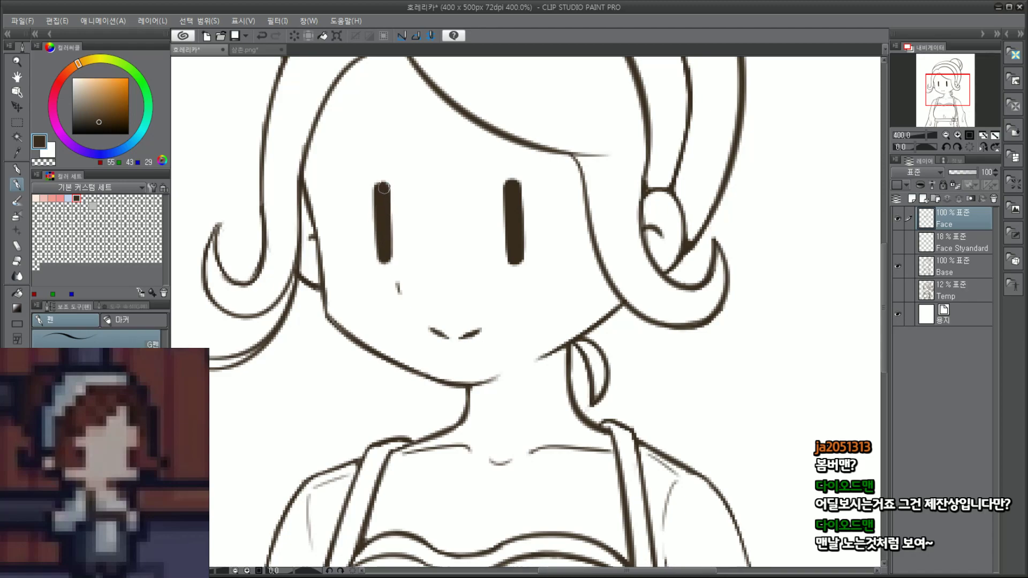
{"action": "mouse_move", "coordinate": [385, 186]}
{"action": "left_mouse_down"}
{"action": "mouse_move", "coordinate": [386, 253]}
{"action": "mouse_move", "coordinate": [386, 201]}
{"action": "left_mouse_up"}
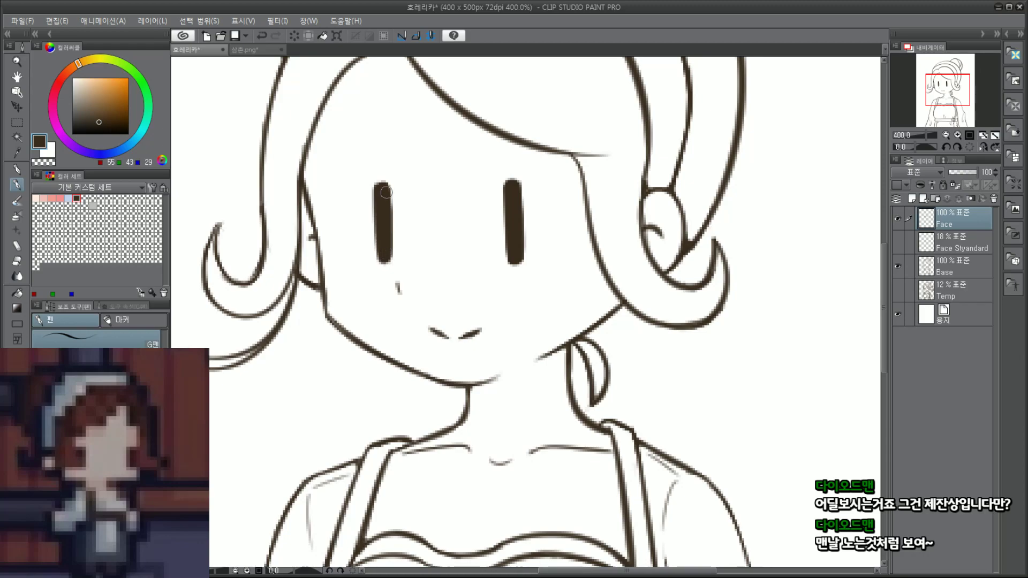
{"action": "scroll", "coordinate": [425, 152], "scroll_direction": "down", "scroll_amount": 3}
{"action": "scroll", "coordinate": [458, 160], "scroll_direction": "up", "scroll_amount": 3}
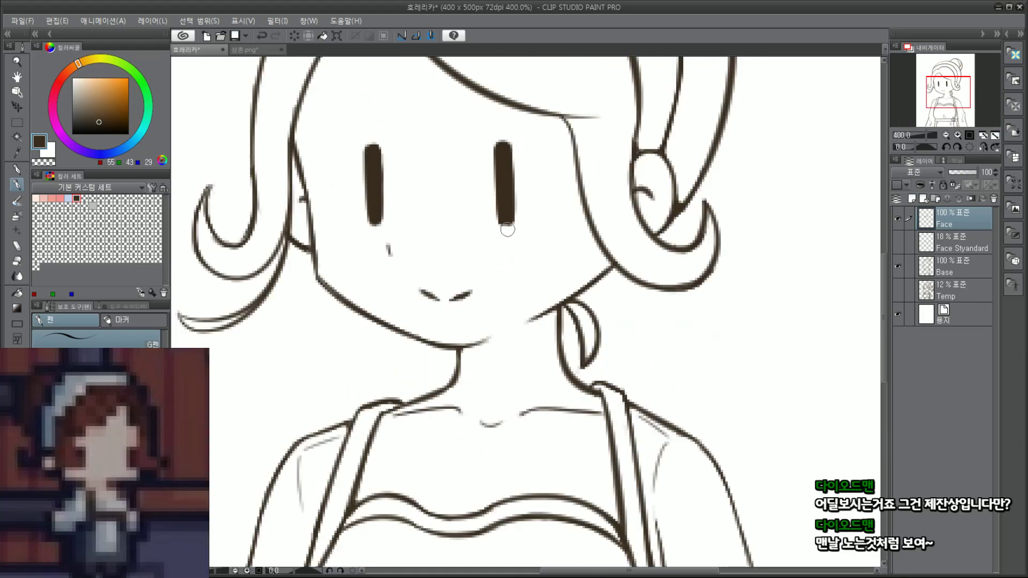
{"action": "scroll", "coordinate": [461, 252], "scroll_direction": "down", "scroll_amount": 2}
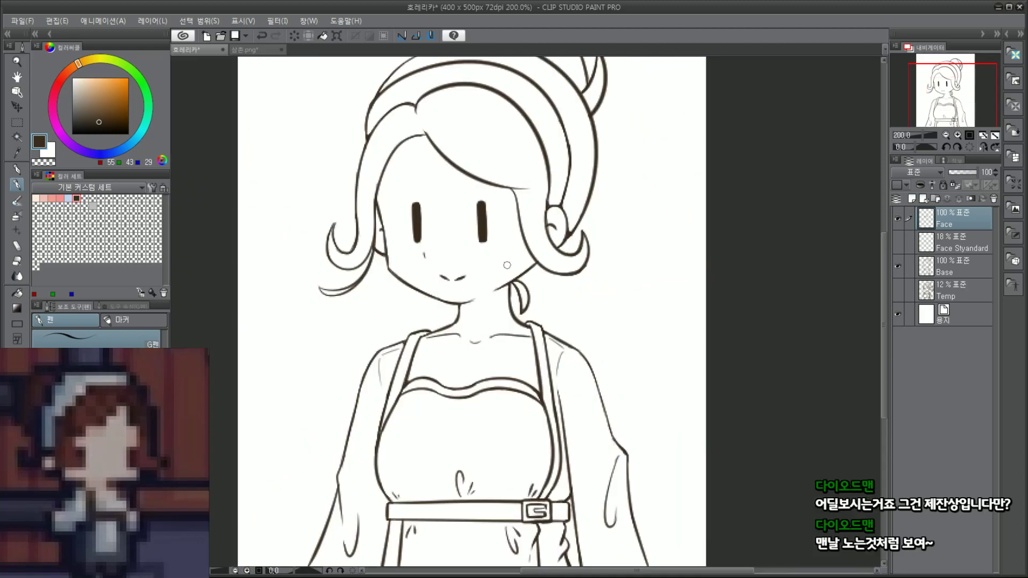
{"action": "scroll", "coordinate": [507, 265], "scroll_direction": "down", "scroll_amount": 2}
Step: Try short curved eyebrows above both eyes, check them at reduced zoom, and undo them
{"action": "scroll", "coordinate": [323, 189], "scroll_direction": "up", "scroll_amount": 4}
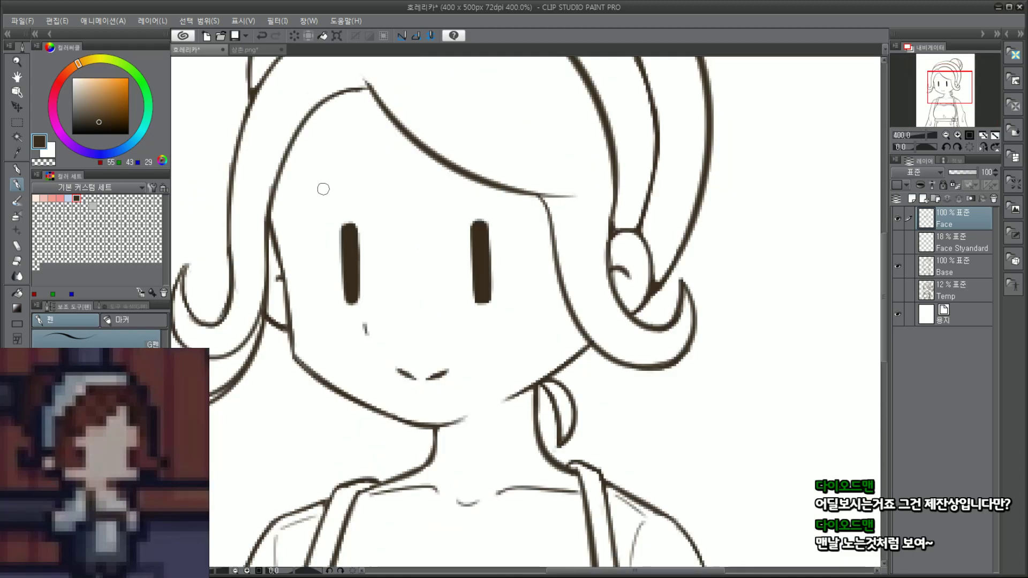
{"action": "scroll", "coordinate": [489, 193], "scroll_direction": "down", "scroll_amount": 4}
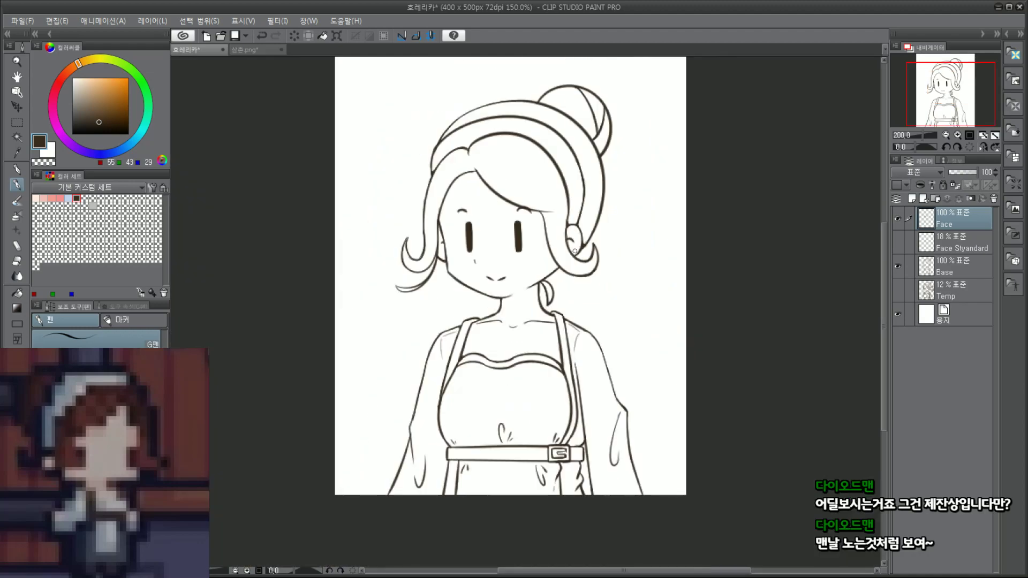
{"action": "scroll", "coordinate": [574, 254], "scroll_direction": "up", "scroll_amount": 2}
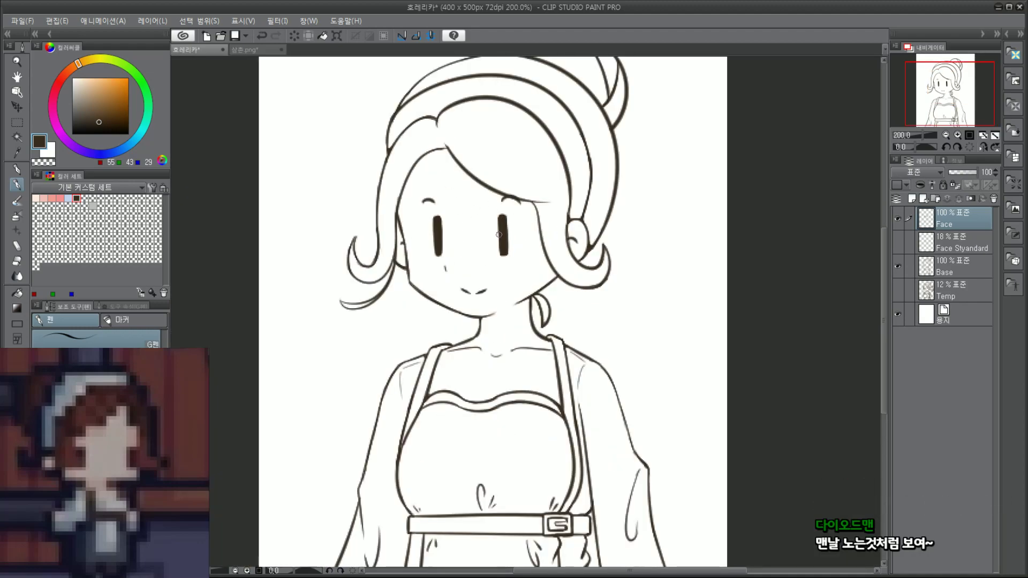
{"action": "scroll", "coordinate": [499, 234], "scroll_direction": "up", "scroll_amount": 2}
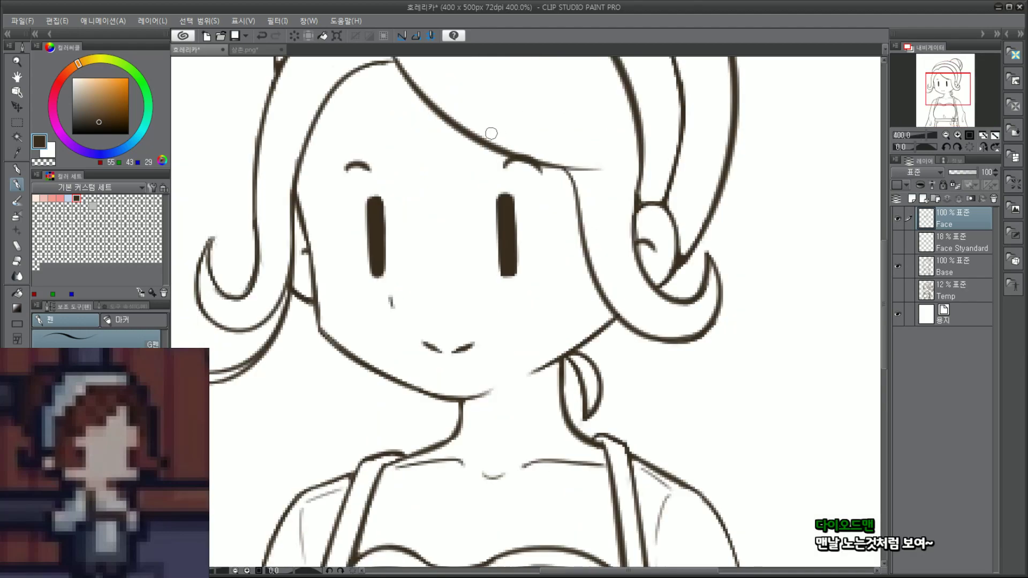
{"action": "key", "text": "ctrl+z"}
{"action": "key", "text": "ctrl+z"}
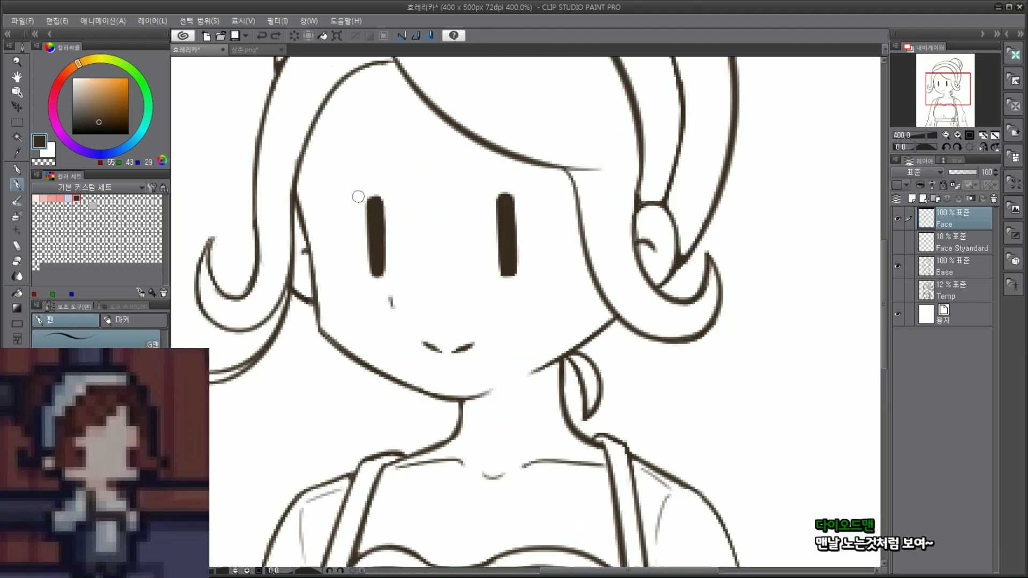
Step: Try short horizontal lash strokes across the tops of both eyes and check the look at reduced zoom
{"action": "left_click_drag", "start_coordinate": [358, 196], "coordinate": [382, 195]}
{"action": "key", "text": "ctrl+z"}
{"action": "key", "text": "ctrl+z"}
{"action": "left_click_drag", "start_coordinate": [492, 196], "coordinate": [528, 194]}
{"action": "key", "text": "ctrl+z"}
{"action": "scroll", "coordinate": [525, 189], "scroll_direction": "down", "scroll_amount": 2}
{"action": "scroll", "coordinate": [556, 168], "scroll_direction": "down", "scroll_amount": 2}
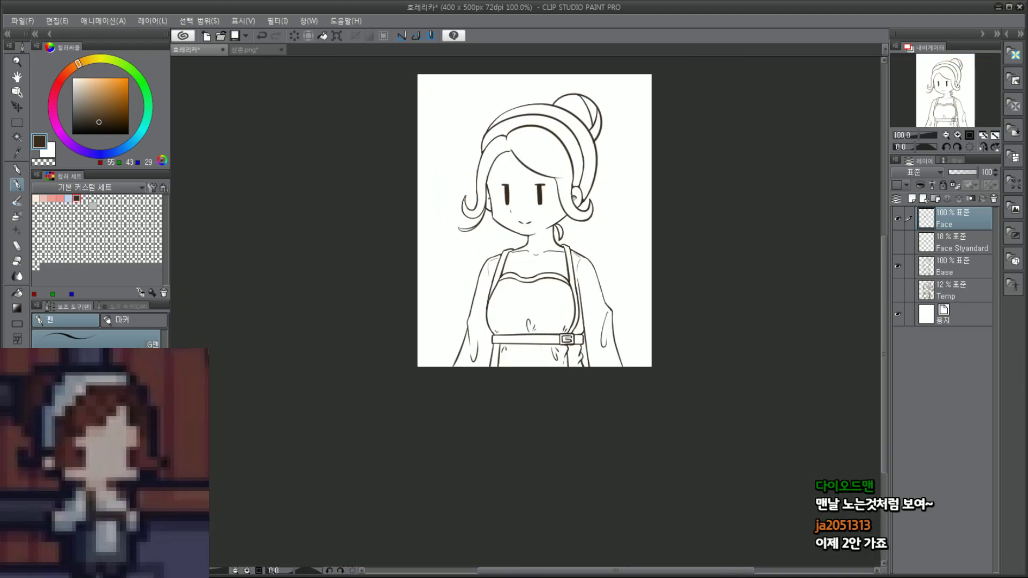
{"action": "scroll", "coordinate": [525, 233], "scroll_direction": "up", "scroll_amount": 2}
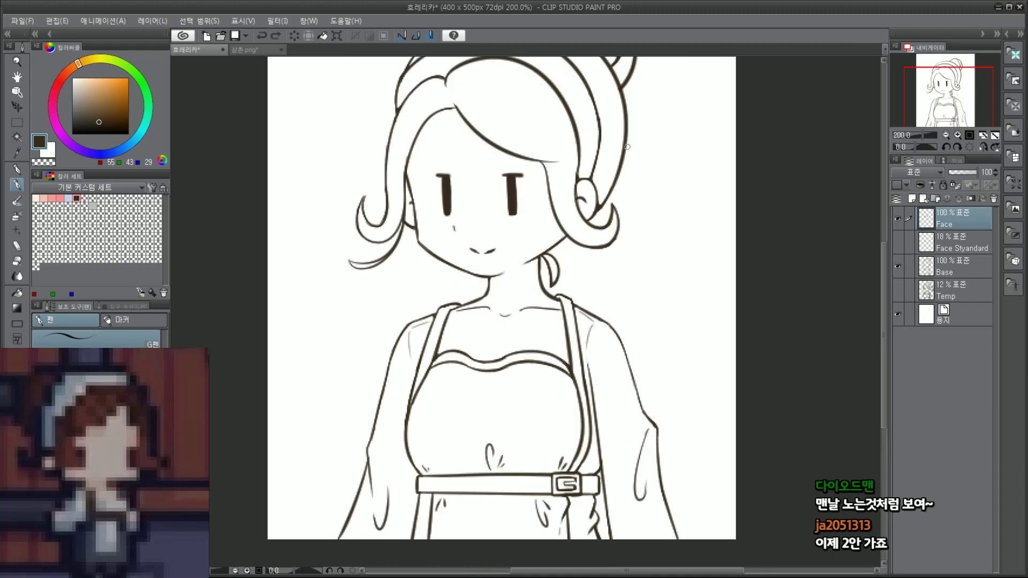
Step: Duplicate the Face layer without the lash strokes and rename the original layer Face II
{"action": "double_click", "coordinate": [954, 224]}
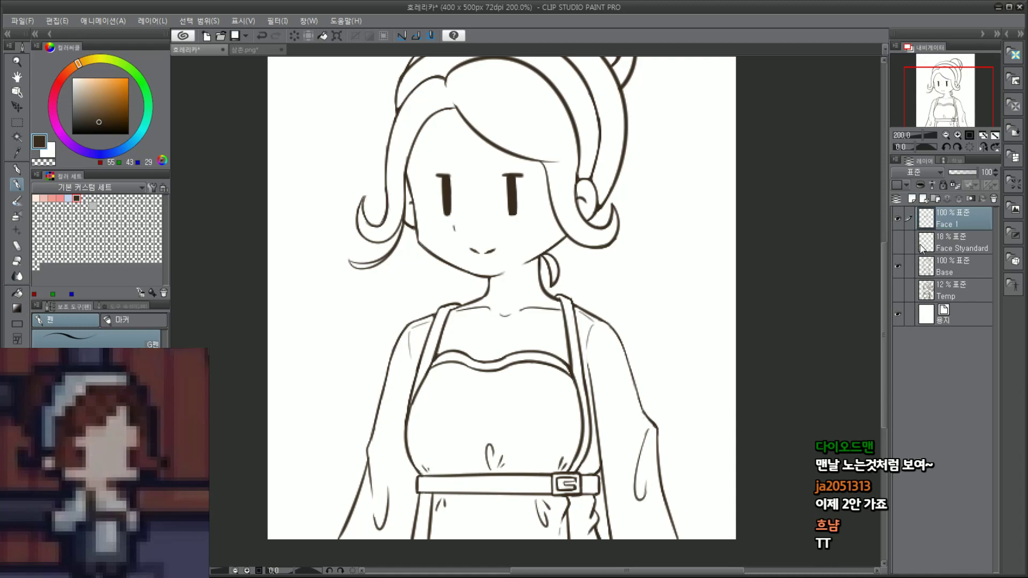
{"action": "left_click_drag", "start_coordinate": [942, 219], "coordinate": [912, 199]}
{"action": "double_click", "coordinate": [953, 244]}
{"action": "left_click", "coordinate": [963, 243]}
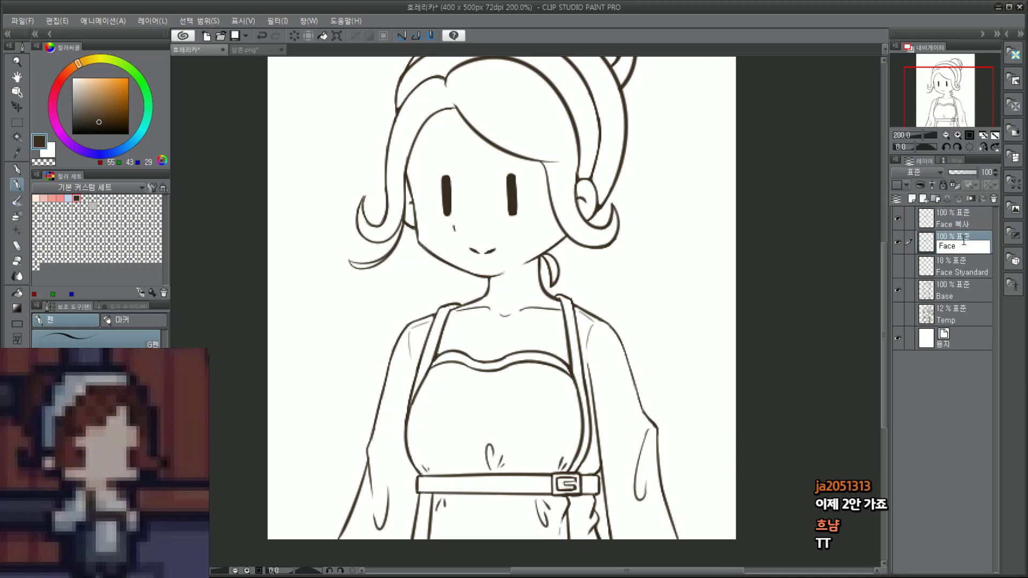
{"action": "type", "text": "II"}
{"action": "key", "text": "Return"}
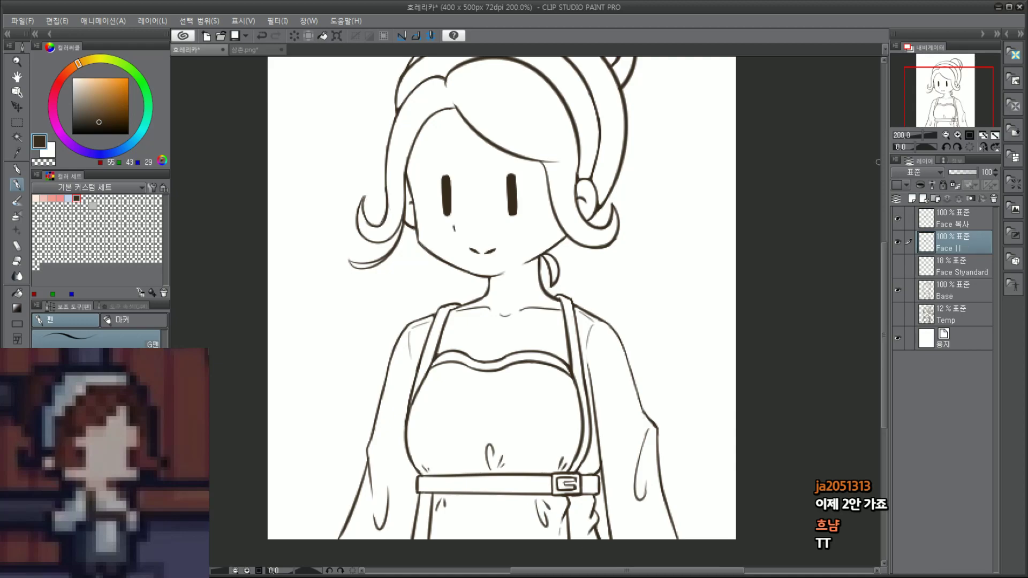
Step: Hide the Face II layer, make the duplicated Face layer active, and show the Face Styandard guideline layer
{"action": "left_click", "coordinate": [898, 244]}
{"action": "left_click", "coordinate": [959, 218]}
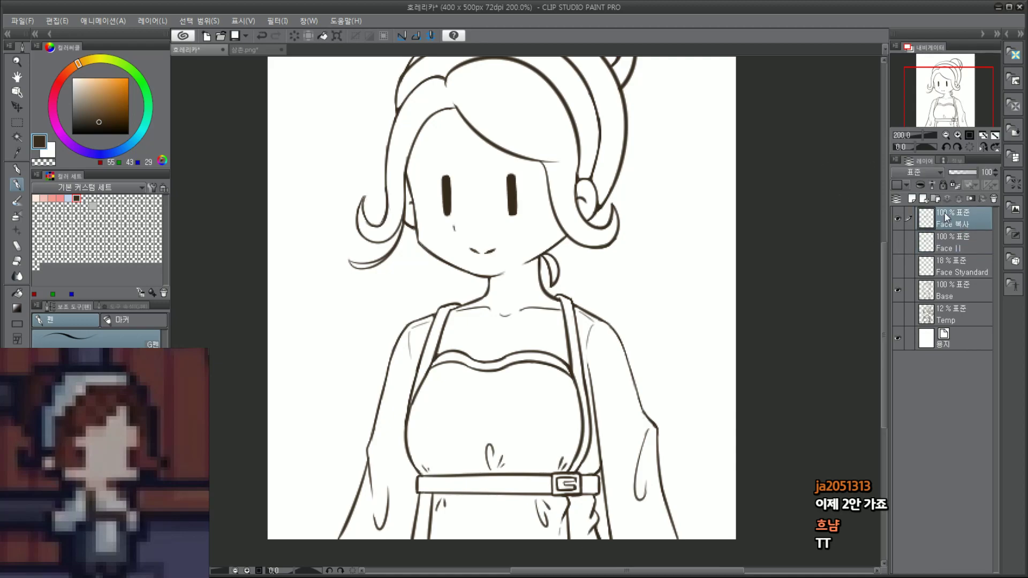
{"action": "scroll", "coordinate": [468, 185], "scroll_direction": "up", "scroll_amount": 3}
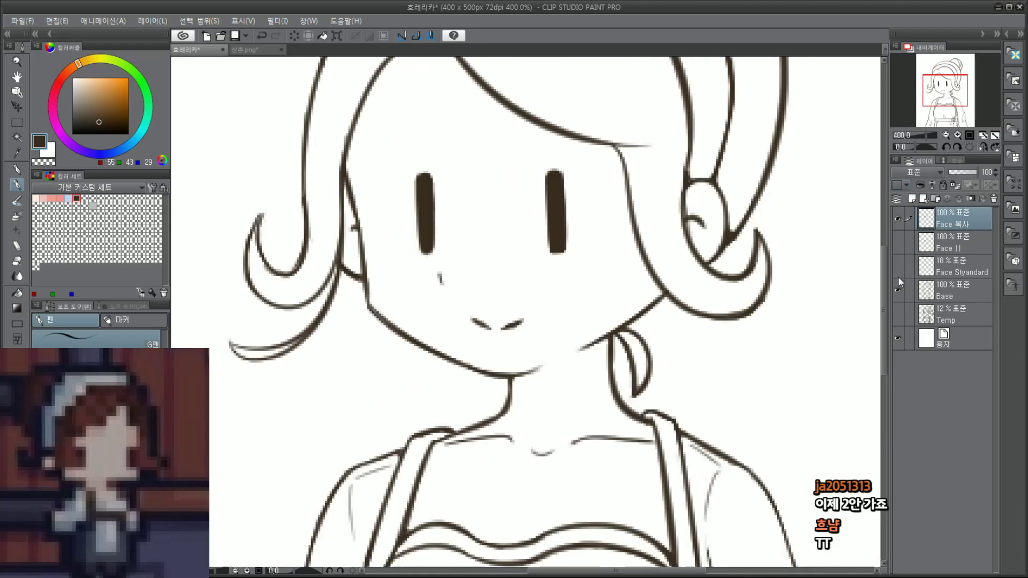
{"action": "left_click", "coordinate": [898, 266]}
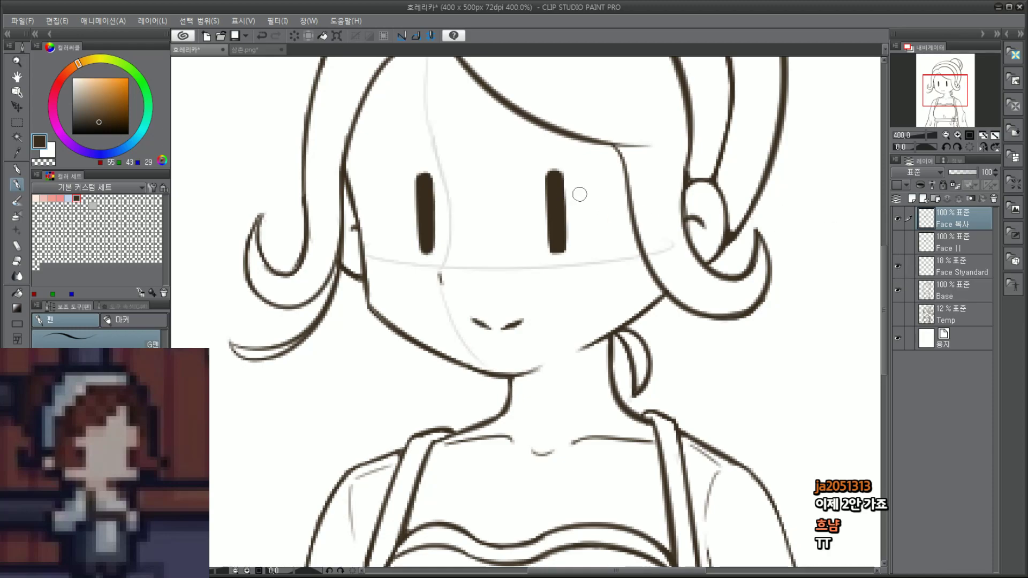
Step: Erase both vertical bar eyes from the duplicated Face layer, keeping the nose and mouth
{"action": "mouse_move", "coordinate": [546, 169]}
{"action": "left_mouse_down"}
{"action": "mouse_move", "coordinate": [542, 213]}
{"action": "mouse_move", "coordinate": [568, 257]}
{"action": "left_mouse_up"}
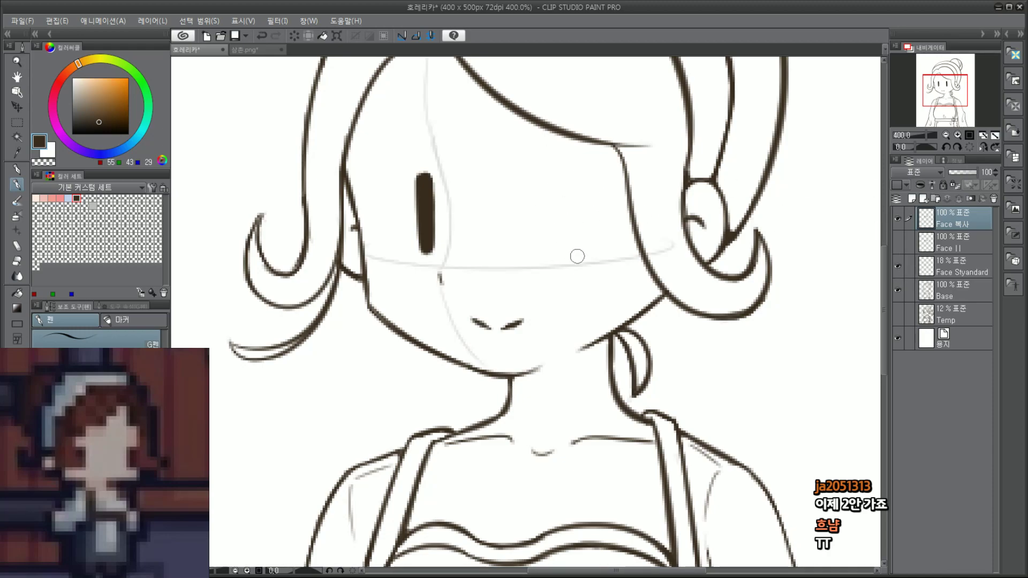
{"action": "left_click_drag", "start_coordinate": [416, 164], "coordinate": [426, 165]}
{"action": "key", "text": "ctrl+z"}
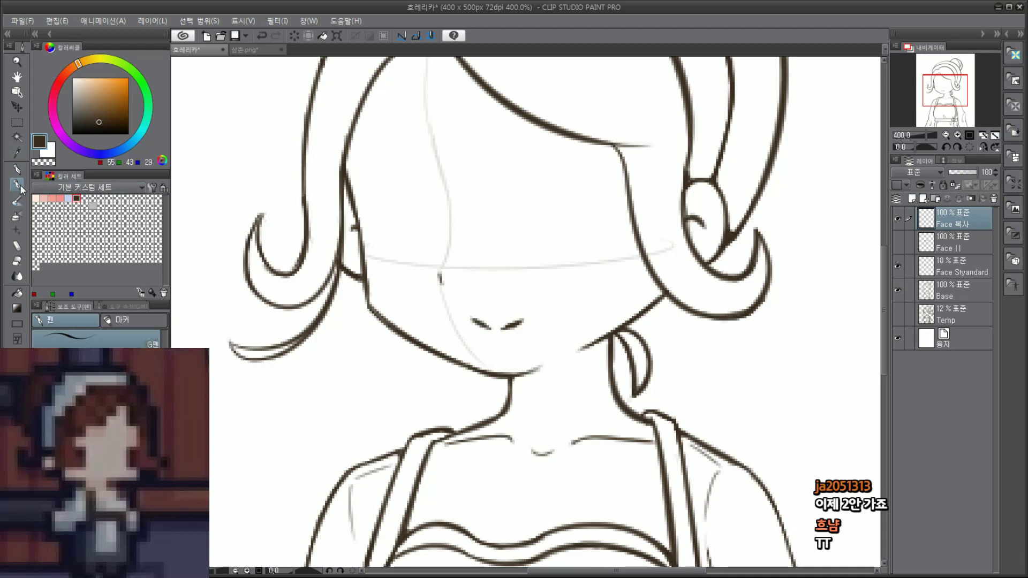
Step: Try several arched upper-lid strokes for the larger eye, undoing each attempt
{"action": "left_click_drag", "start_coordinate": [504, 178], "coordinate": [585, 231]}
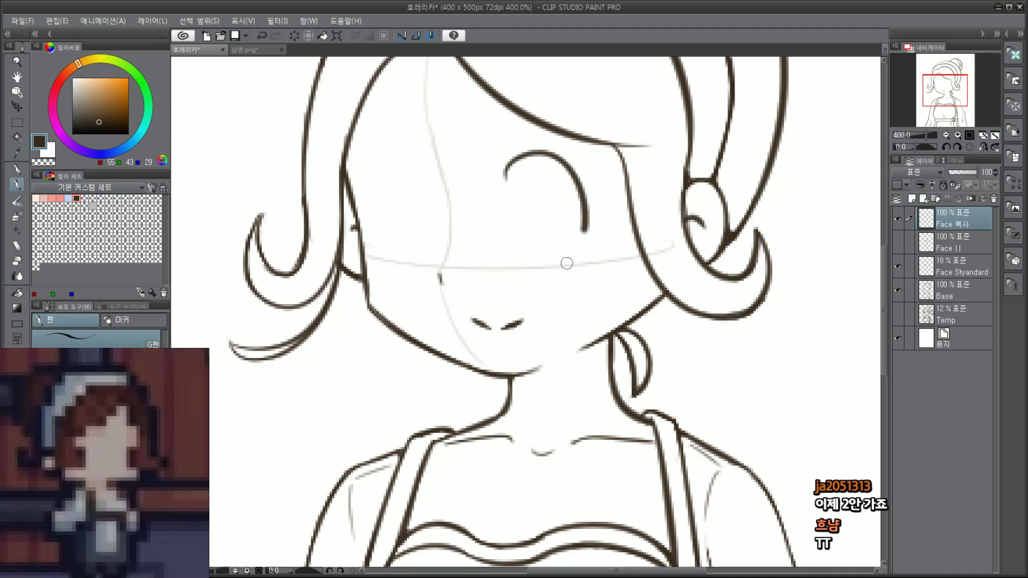
{"action": "key", "text": "ctrl+z"}
{"action": "left_click_drag", "start_coordinate": [504, 191], "coordinate": [585, 187]}
{"action": "key", "text": "ctrl+z"}
{"action": "key", "text": "ctrl+z"}
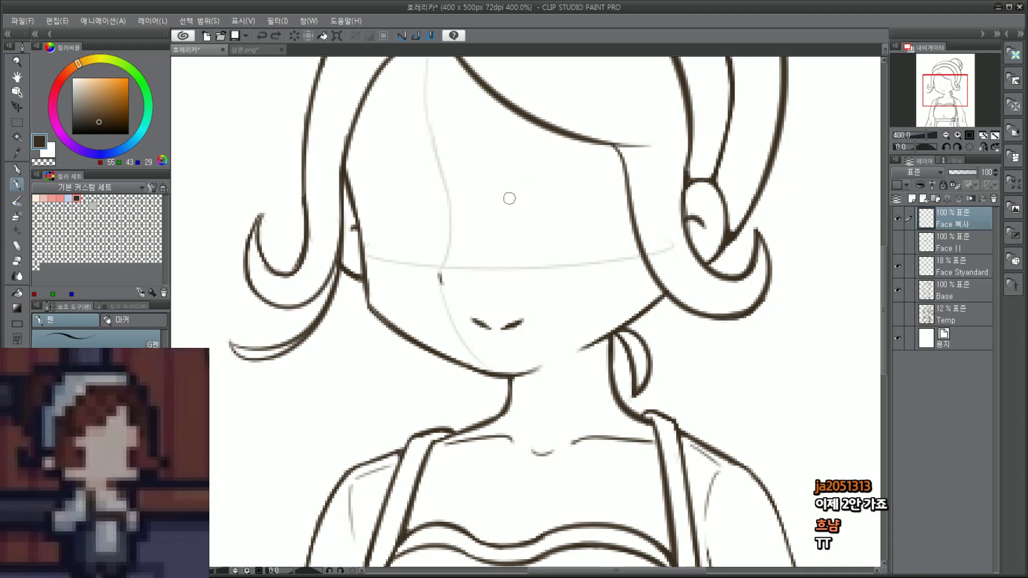
{"action": "left_click_drag", "start_coordinate": [495, 204], "coordinate": [594, 190]}
{"action": "key", "text": "ctrl+z"}
{"action": "left_click_drag", "start_coordinate": [506, 208], "coordinate": [605, 182]}
{"action": "key", "text": "ctrl+z"}
{"action": "left_click_drag", "start_coordinate": [520, 172], "coordinate": [595, 266]}
{"action": "key", "text": "ctrl+z"}
{"action": "mouse_move", "coordinate": [497, 198]}
{"action": "left_mouse_down"}
{"action": "mouse_move", "coordinate": [602, 195]}
{"action": "mouse_move", "coordinate": [594, 256]}
{"action": "mouse_move", "coordinate": [554, 149]}
{"action": "mouse_move", "coordinate": [593, 255]}
{"action": "mouse_move", "coordinate": [592, 191]}
{"action": "mouse_move", "coordinate": [596, 265]}
{"action": "mouse_move", "coordinate": [494, 186]}
{"action": "mouse_move", "coordinate": [596, 259]}
{"action": "left_mouse_up"}
{"action": "key", "text": "ctrl+z"}
{"action": "key", "text": "ctrl+z"}
{"action": "key", "text": "ctrl+z"}
{"action": "key", "text": "ctrl+z"}
Step: Try a tall double-line arched lid with an oval iris for the larger eye and check it at reduced zoom
{"action": "left_click_drag", "start_coordinate": [497, 198], "coordinate": [595, 259]}
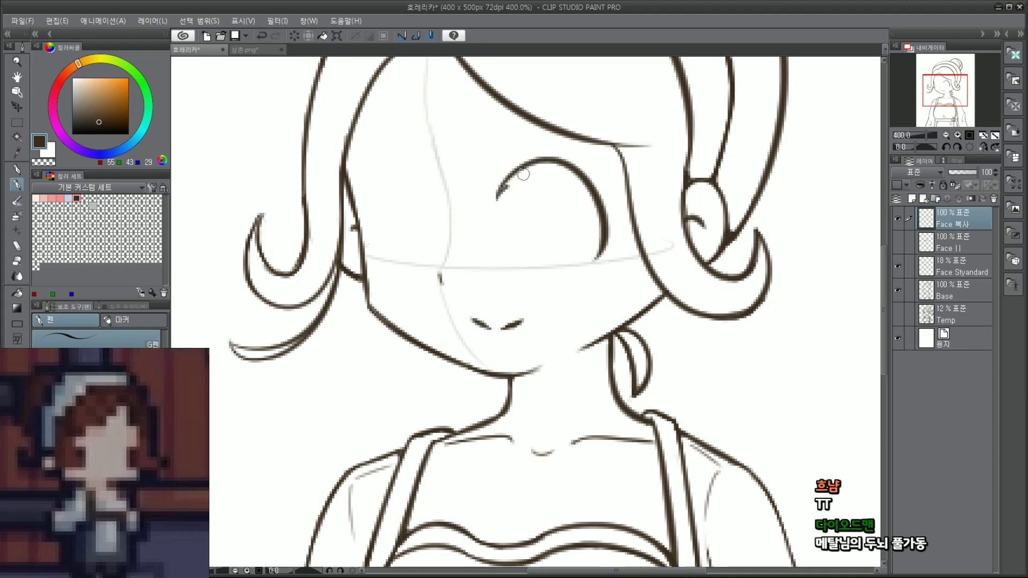
{"action": "left_click_drag", "start_coordinate": [523, 174], "coordinate": [601, 246]}
{"action": "key", "text": "ctrl+z"}
{"action": "mouse_move", "coordinate": [498, 196]}
{"action": "left_mouse_down"}
{"action": "mouse_move", "coordinate": [583, 178]}
{"action": "mouse_move", "coordinate": [602, 230]}
{"action": "mouse_move", "coordinate": [596, 258]}
{"action": "left_mouse_up"}
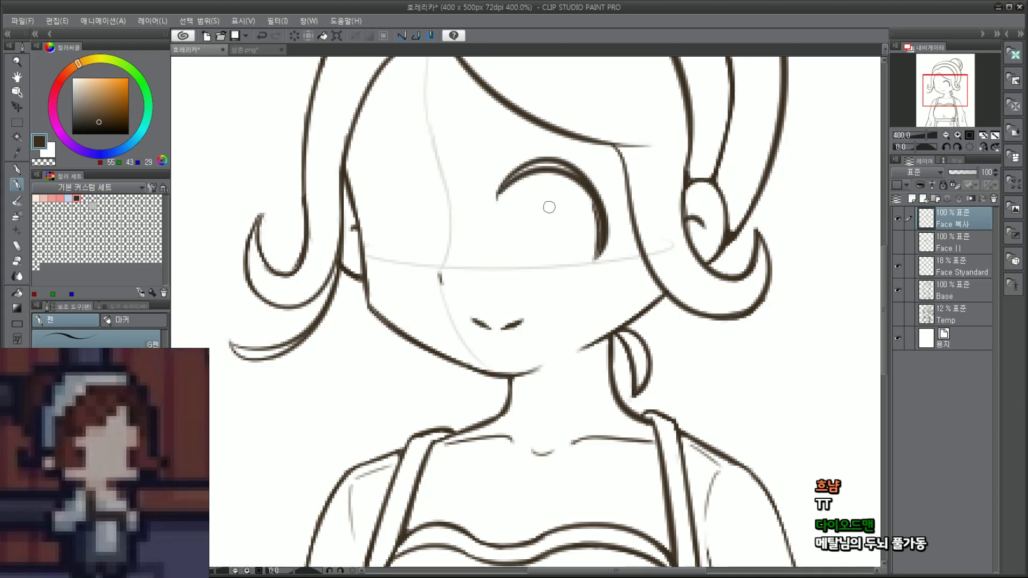
{"action": "mouse_move", "coordinate": [547, 182]}
{"action": "left_mouse_down"}
{"action": "mouse_move", "coordinate": [553, 271]}
{"action": "mouse_move", "coordinate": [524, 186]}
{"action": "left_mouse_up"}
{"action": "key", "text": "ctrl+z"}
{"action": "scroll", "coordinate": [597, 167], "scroll_direction": "down", "scroll_amount": 2}
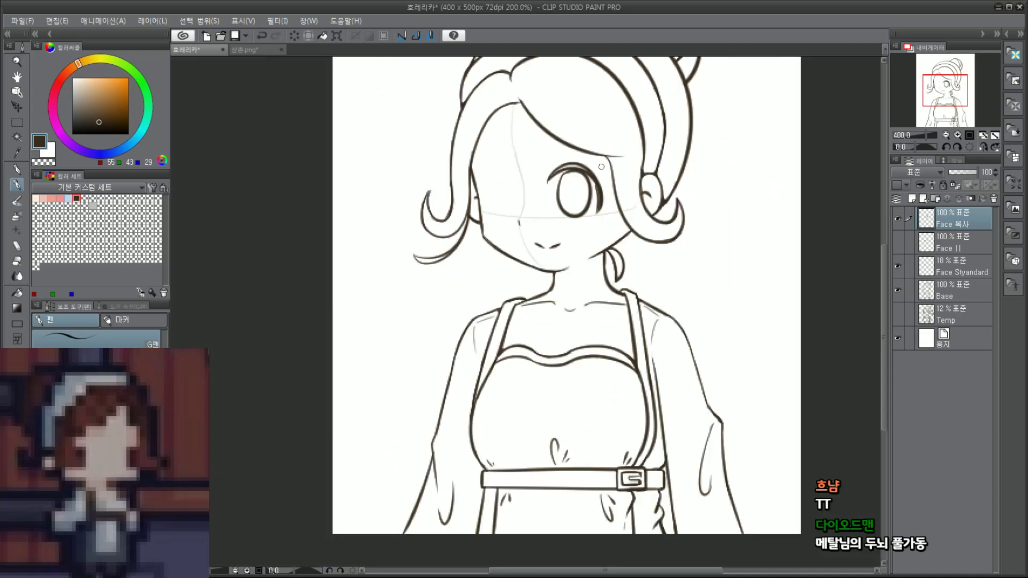
{"action": "scroll", "coordinate": [584, 167], "scroll_direction": "up", "scroll_amount": 2}
{"action": "scroll", "coordinate": [577, 175], "scroll_direction": "down", "scroll_amount": 2}
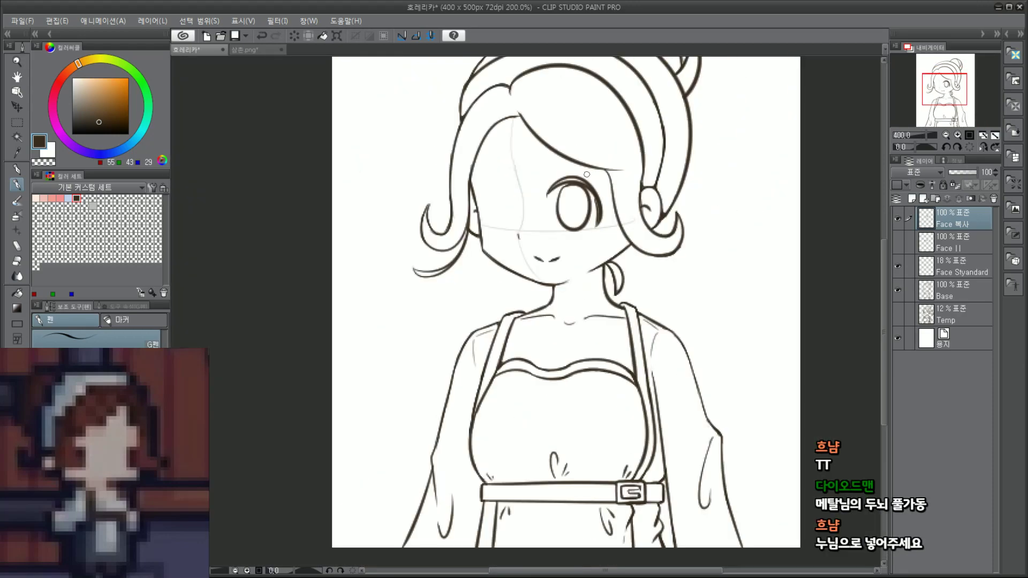
{"action": "scroll", "coordinate": [594, 167], "scroll_direction": "up", "scroll_amount": 2}
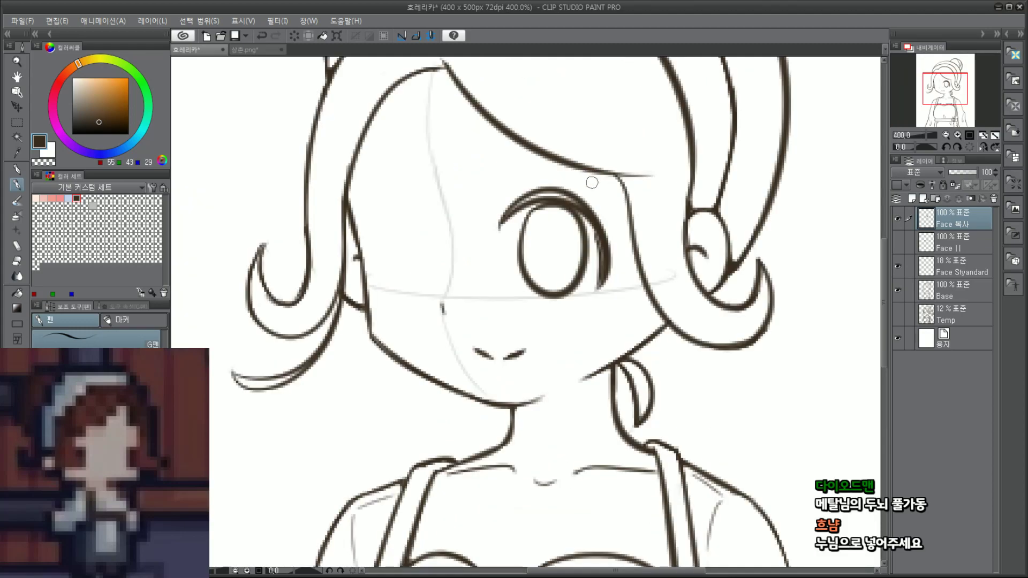
Step: Undo the oval iris and the tall arched lid of the larger eye
{"action": "key", "text": "ctrl+z"}
{"action": "key", "text": "ctrl+z"}
{"action": "key", "text": "ctrl+z"}
{"action": "key", "text": "ctrl+z"}
{"action": "key", "text": "ctrl+z"}
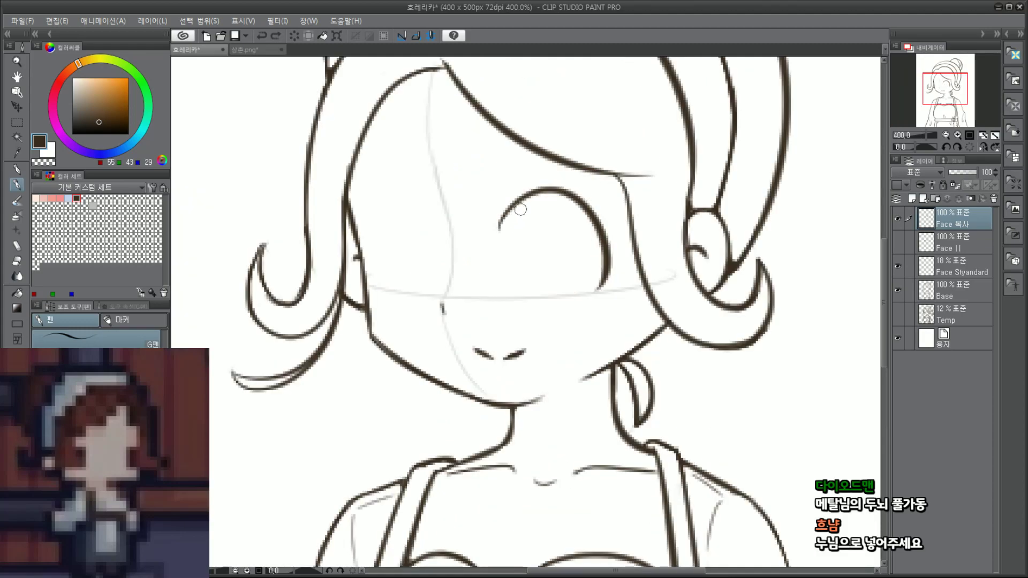
{"action": "left_click_drag", "start_coordinate": [497, 218], "coordinate": [601, 223]}
{"action": "key", "text": "ctrl+z"}
{"action": "key", "text": "ctrl+z"}
Step: Draw the larger eye's upper lid as a flatter curve with a second line beneath, closing it into a thin crescent
{"action": "mouse_move", "coordinate": [504, 222]}
{"action": "left_mouse_down"}
{"action": "mouse_move", "coordinate": [593, 205]}
{"action": "mouse_move", "coordinate": [553, 201]}
{"action": "mouse_move", "coordinate": [610, 219]}
{"action": "left_mouse_up"}
{"action": "key", "text": "ctrl+z"}
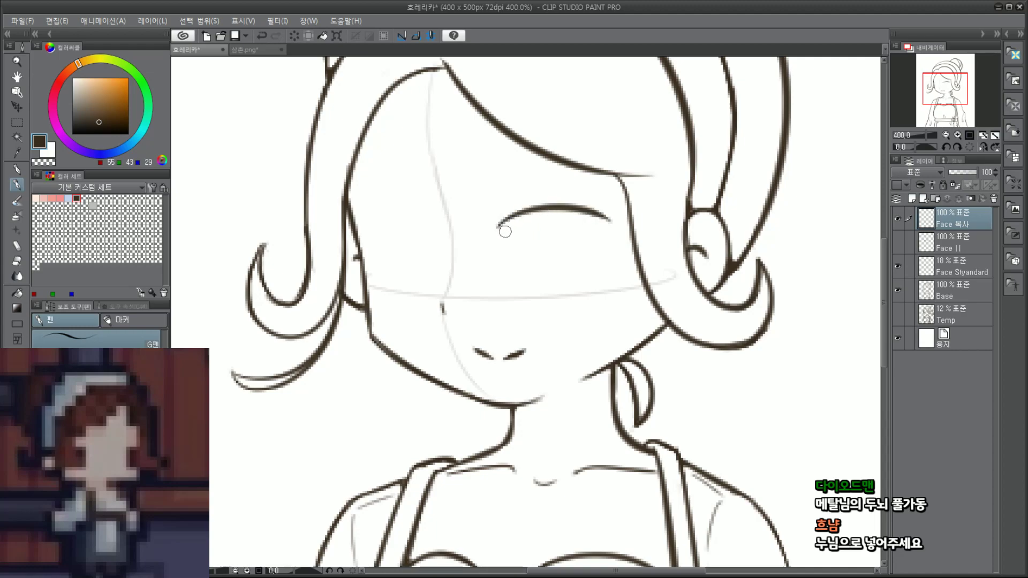
{"action": "left_click_drag", "start_coordinate": [505, 232], "coordinate": [603, 227]}
{"action": "key", "text": "ctrl+z"}
{"action": "left_click_drag", "start_coordinate": [492, 236], "coordinate": [607, 231]}
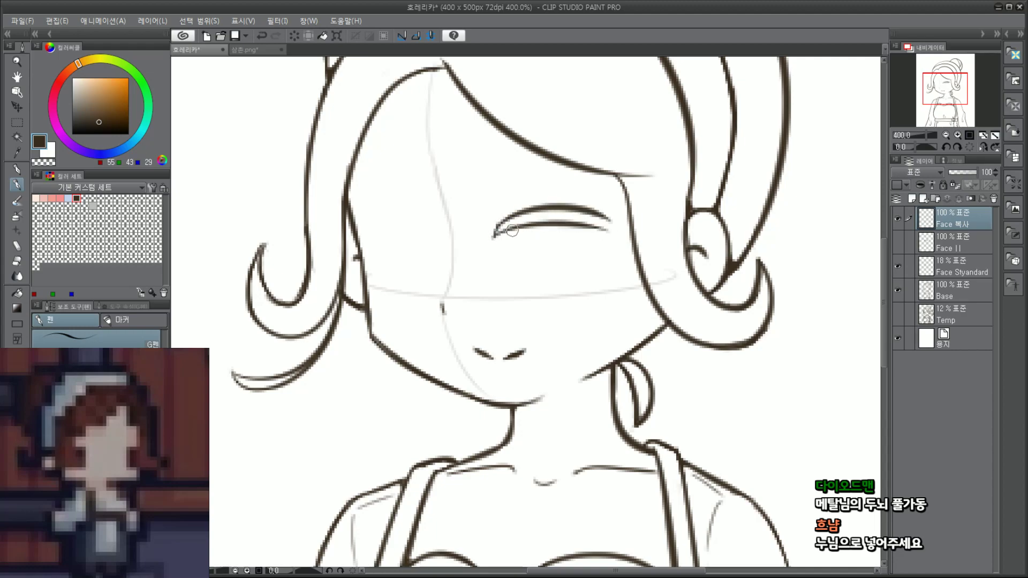
{"action": "left_click_drag", "start_coordinate": [508, 232], "coordinate": [604, 229]}
{"action": "key", "text": "ctrl+z"}
{"action": "key", "text": "ctrl+z"}
Step: Try a straight alignment line across the face below the larger eye's lid, then undo it
{"action": "left_click_drag", "start_coordinate": [370, 235], "coordinate": [568, 230]}
{"action": "key", "text": "ctrl+z"}
{"action": "key", "text": "ctrl+z"}
{"action": "left_click_drag", "start_coordinate": [368, 239], "coordinate": [632, 249]}
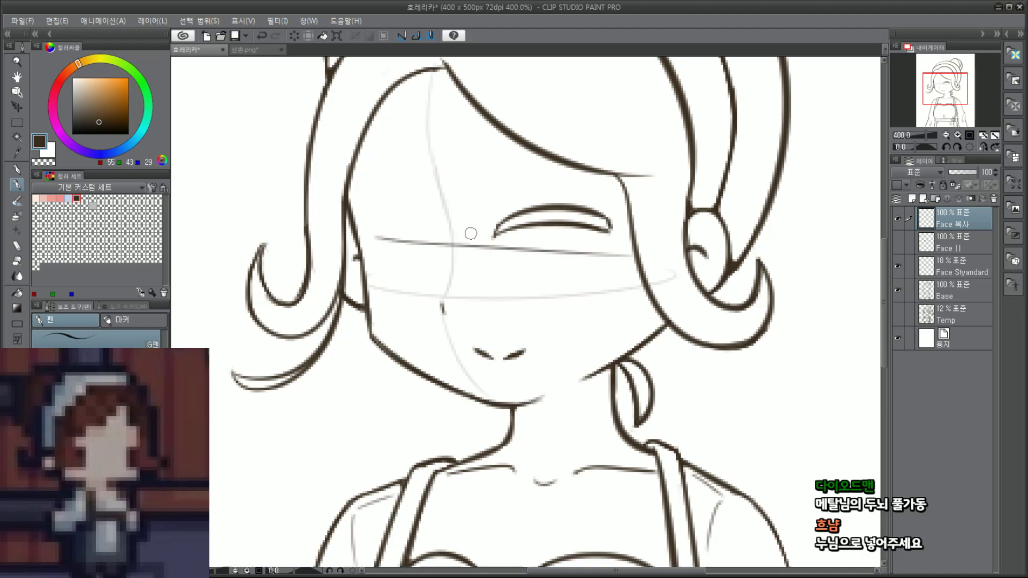
{"action": "key", "text": "ctrl+z"}
Step: Draw a small thin crescent lid for the far eye with a lower curve and a matching upper curve
{"action": "left_click_drag", "start_coordinate": [365, 239], "coordinate": [432, 234]}
{"action": "key", "text": "ctrl+z"}
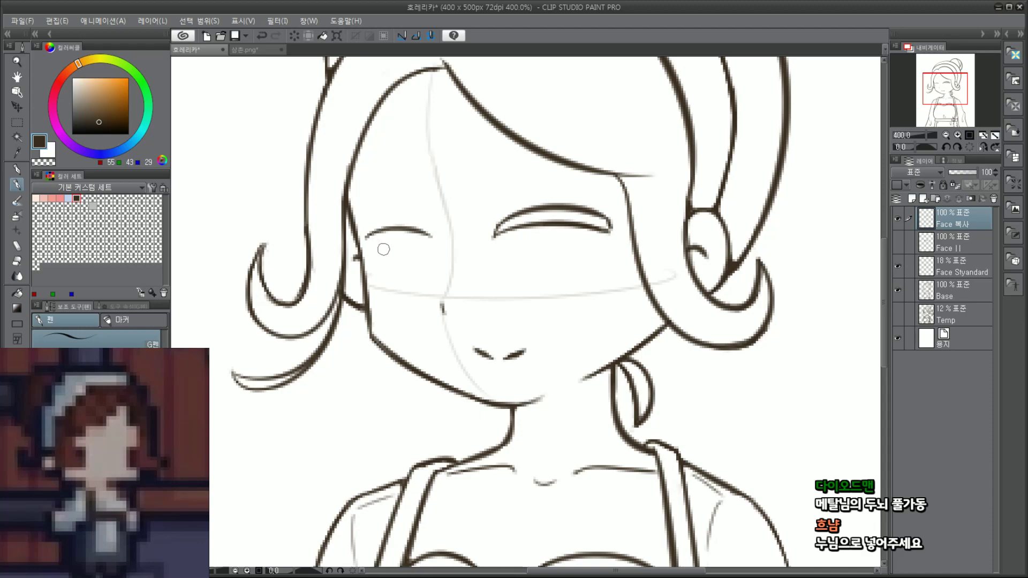
{"action": "key", "text": "ctrl+z"}
{"action": "left_click_drag", "start_coordinate": [375, 236], "coordinate": [432, 241]}
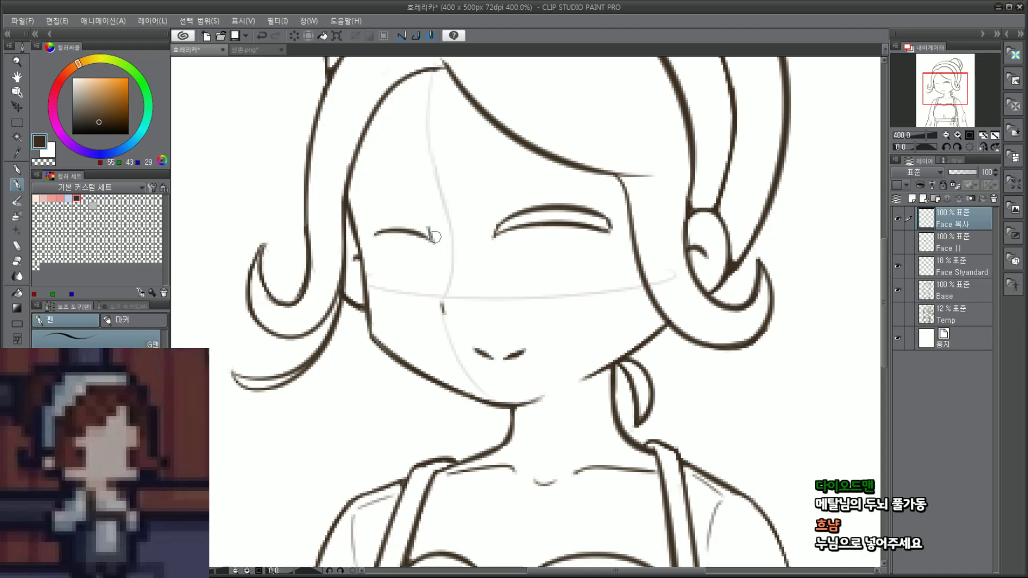
{"action": "key", "text": "ctrl+z"}
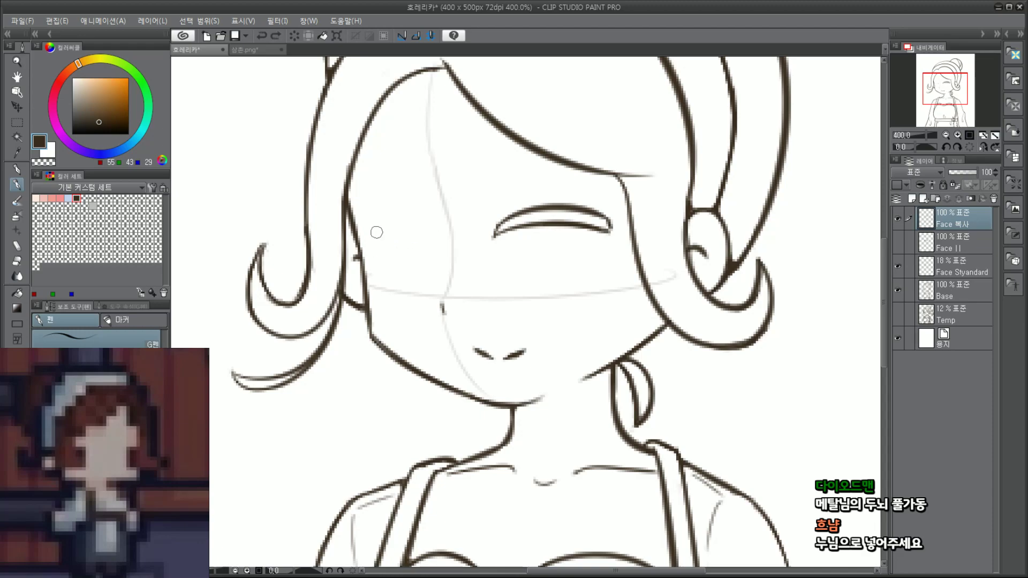
{"action": "left_click_drag", "start_coordinate": [374, 230], "coordinate": [431, 238]}
{"action": "key", "text": "ctrl+z"}
{"action": "left_click_drag", "start_coordinate": [370, 231], "coordinate": [428, 240]}
{"action": "left_click_drag", "start_coordinate": [370, 226], "coordinate": [428, 236]}
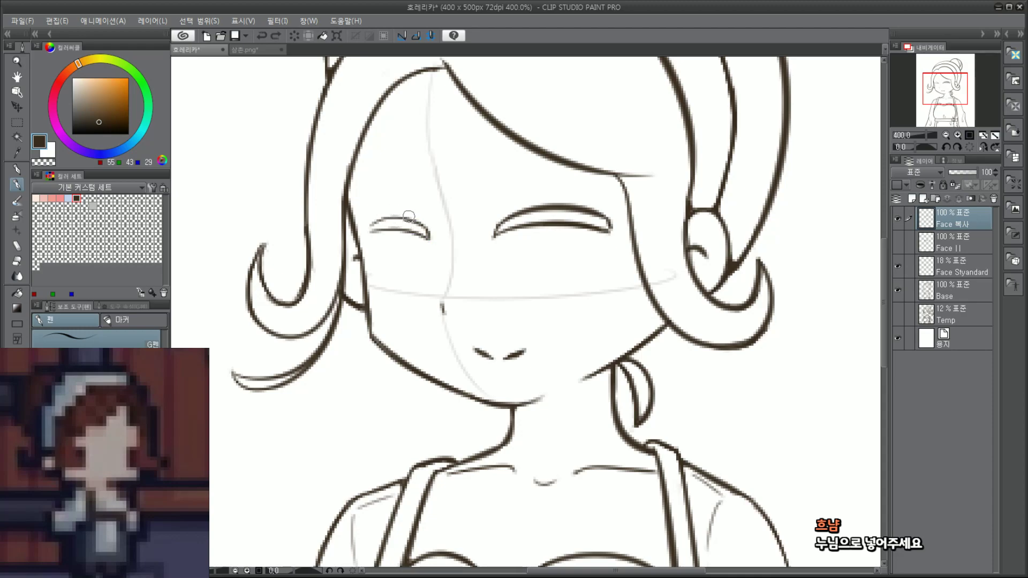
Step: Draw horizontal guide lines across the face above and below both lids to compare eye heights, then undo them
{"action": "left_click_drag", "start_coordinate": [438, 197], "coordinate": [652, 198]}
{"action": "key", "text": "ctrl+z"}
{"action": "left_click_drag", "start_coordinate": [364, 205], "coordinate": [673, 207]}
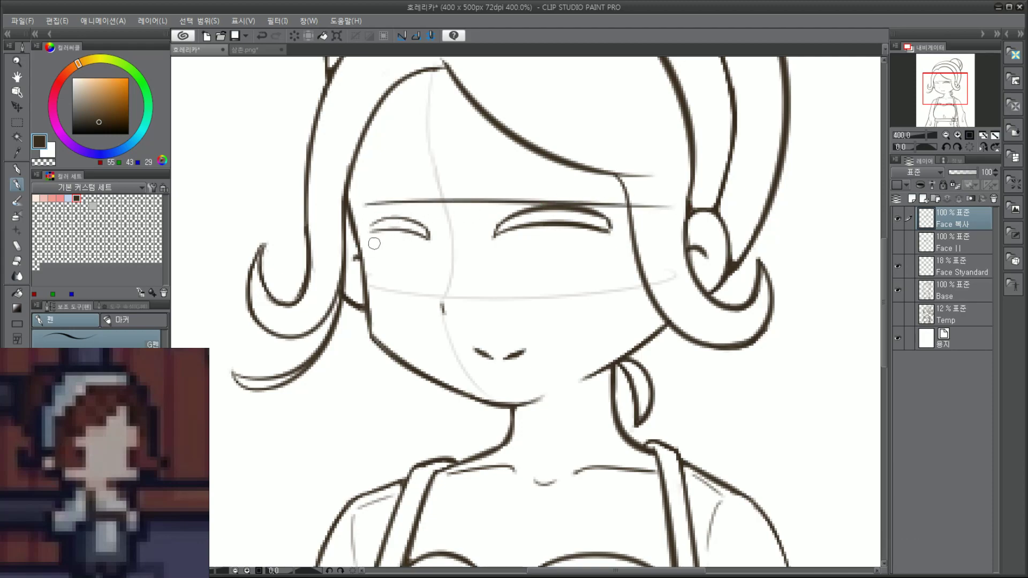
{"action": "left_click_drag", "start_coordinate": [375, 240], "coordinate": [704, 242]}
{"action": "key", "text": "ctrl+z"}
{"action": "mouse_move", "coordinate": [370, 238]}
{"action": "left_mouse_down"}
{"action": "mouse_move", "coordinate": [423, 235]}
{"action": "mouse_move", "coordinate": [710, 236]}
{"action": "left_mouse_up"}
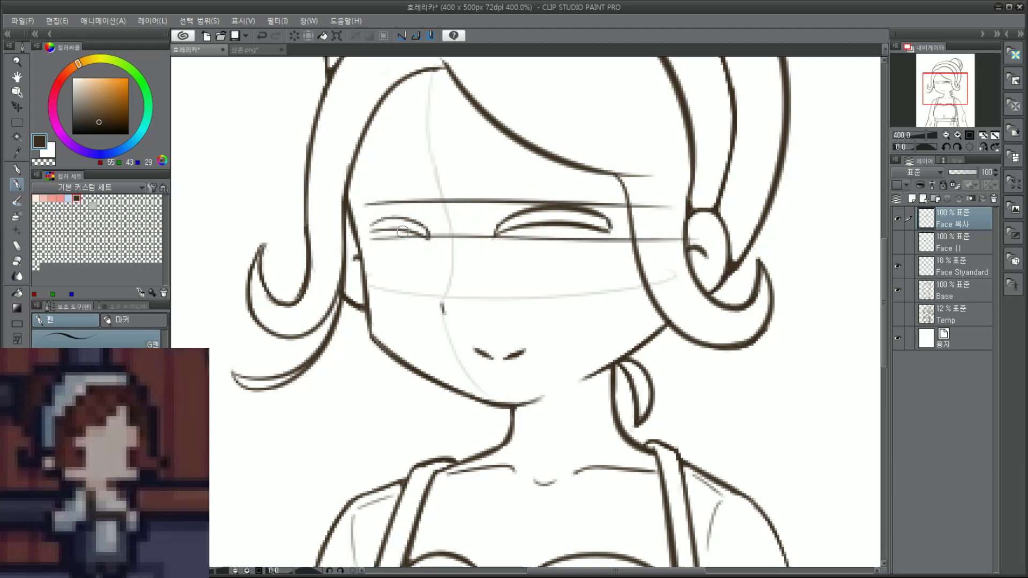
{"action": "key", "text": "ctrl+z"}
{"action": "key", "text": "ctrl+z"}
{"action": "key", "text": "ctrl+z"}
Step: Redraw the far eye's upper lid as a rounder arch and remove its old lower line
{"action": "mouse_move", "coordinate": [374, 225]}
{"action": "left_mouse_down"}
{"action": "mouse_move", "coordinate": [419, 218]}
{"action": "mouse_move", "coordinate": [426, 227]}
{"action": "left_mouse_up"}
{"action": "key", "text": "ctrl+z"}
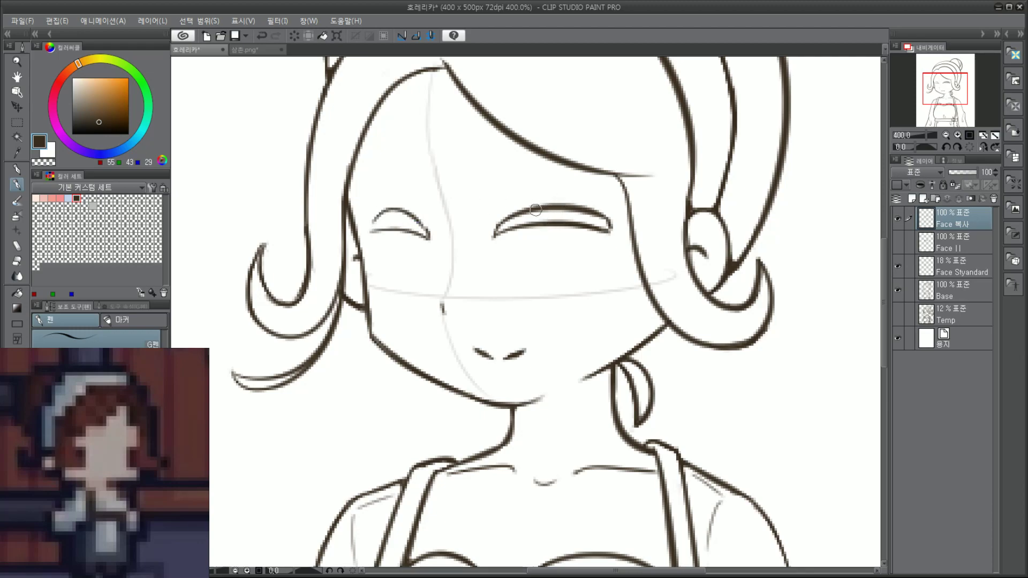
{"action": "key", "text": "ctrl+z"}
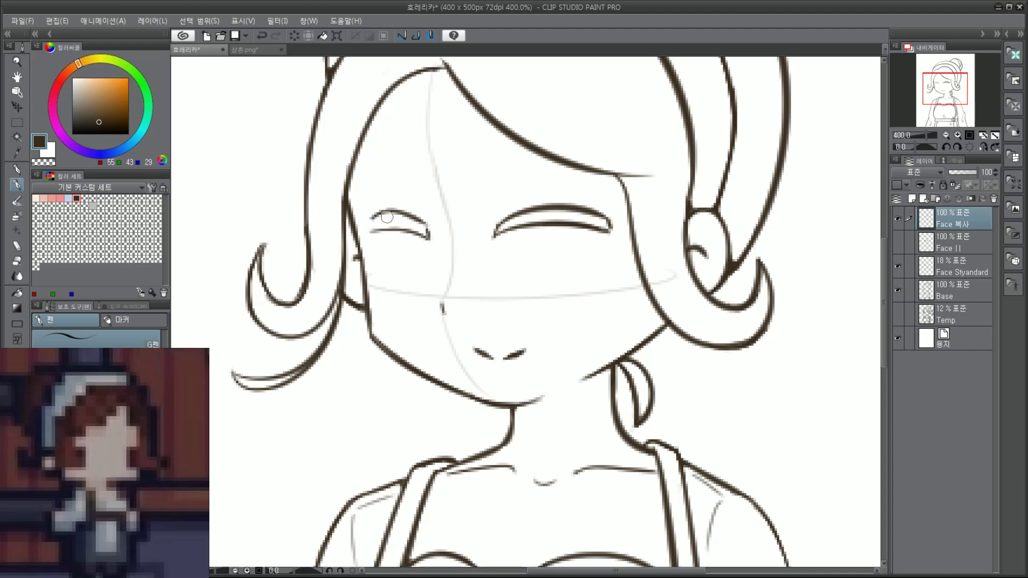
{"action": "key", "text": "ctrl+z"}
{"action": "scroll", "coordinate": [404, 219], "scroll_direction": "up", "scroll_amount": 2}
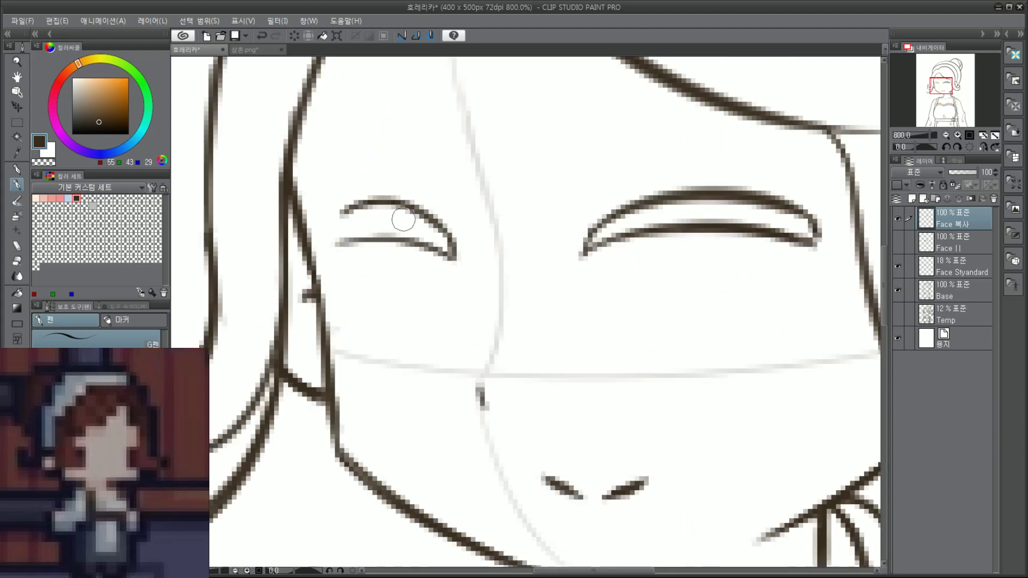
{"action": "left_click_drag", "start_coordinate": [422, 244], "coordinate": [446, 262]}
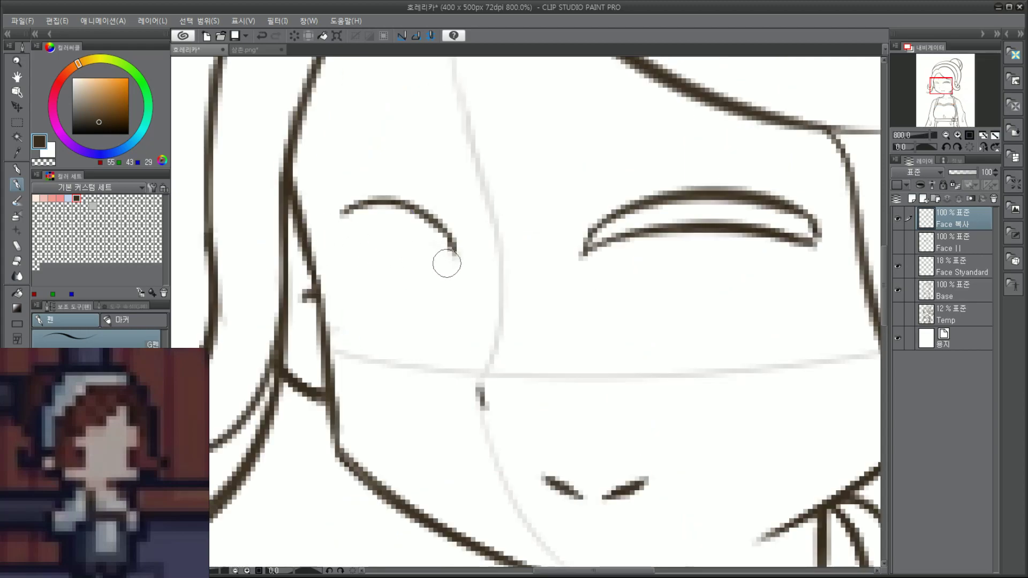
{"action": "mouse_move", "coordinate": [350, 211]}
{"action": "left_mouse_down"}
{"action": "mouse_move", "coordinate": [339, 239]}
{"action": "mouse_move", "coordinate": [348, 210]}
{"action": "mouse_move", "coordinate": [334, 242]}
{"action": "mouse_move", "coordinate": [443, 268]}
{"action": "left_mouse_up"}
{"action": "key", "text": "ctrl+z"}
{"action": "key", "text": "ctrl+z"}
{"action": "key", "text": "ctrl+z"}
Step: Draw the far eye's lower lid curve, join it at both corners into a closed crescent, and check both eyes
{"action": "left_click_drag", "start_coordinate": [338, 240], "coordinate": [456, 250]}
{"action": "key", "text": "ctrl+z"}
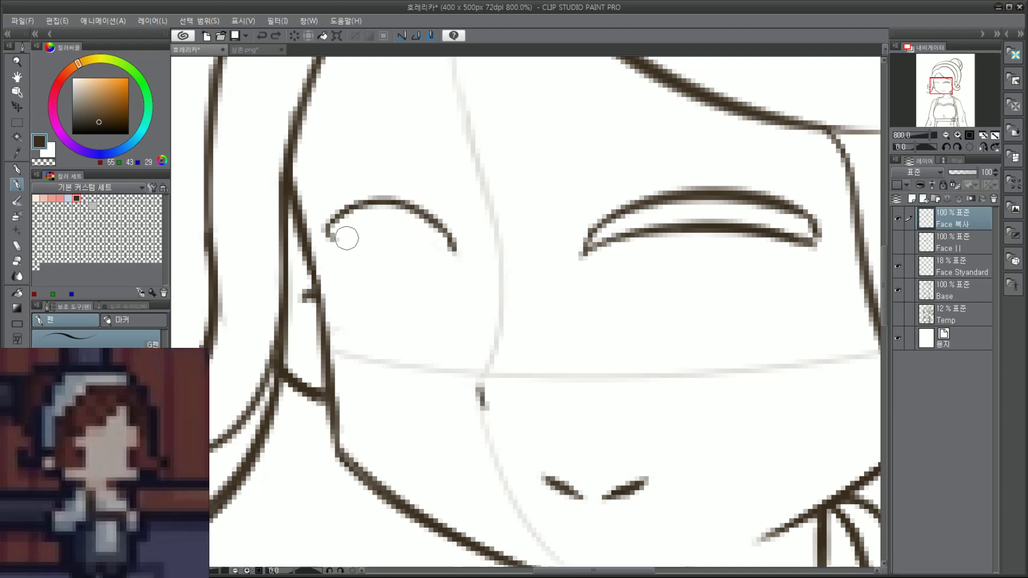
{"action": "left_click_drag", "start_coordinate": [339, 239], "coordinate": [452, 248]}
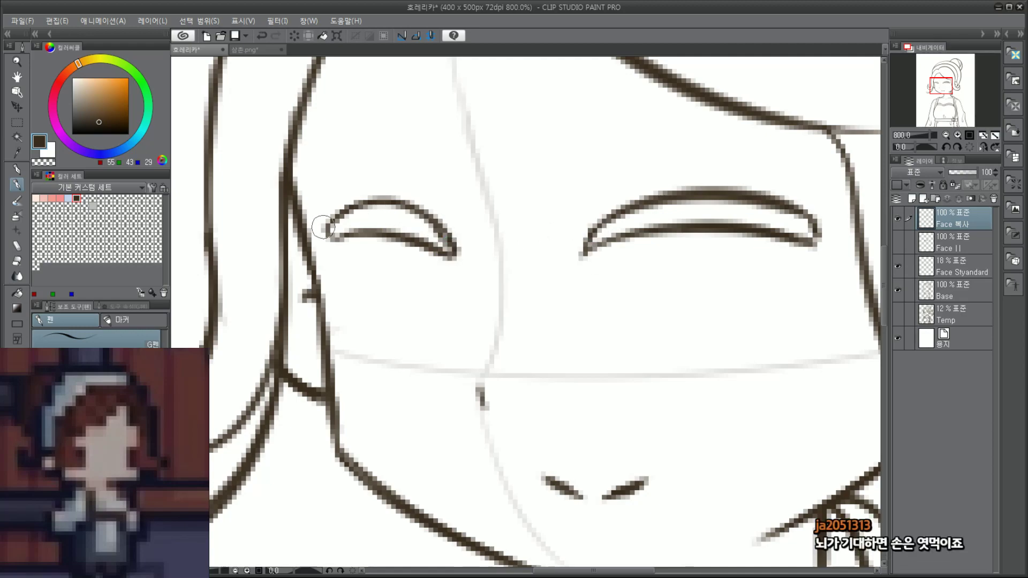
{"action": "left_click_drag", "start_coordinate": [331, 232], "coordinate": [378, 234]}
{"action": "scroll", "coordinate": [457, 202], "scroll_direction": "down", "scroll_amount": 2}
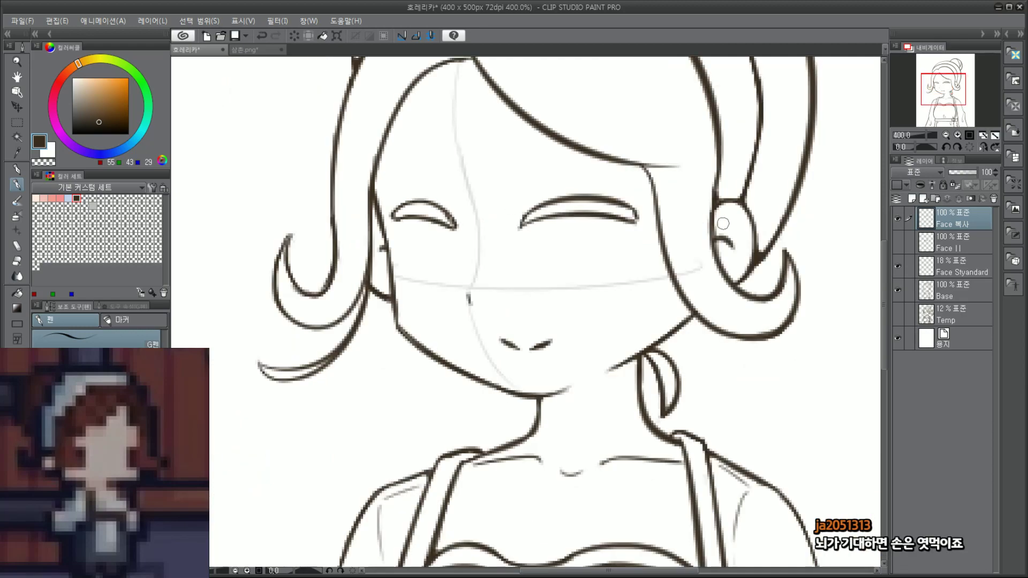
Step: Add short lash strokes at the inner corners of both eyes' upper lids
{"action": "scroll", "coordinate": [527, 217], "scroll_direction": "up", "scroll_amount": 2}
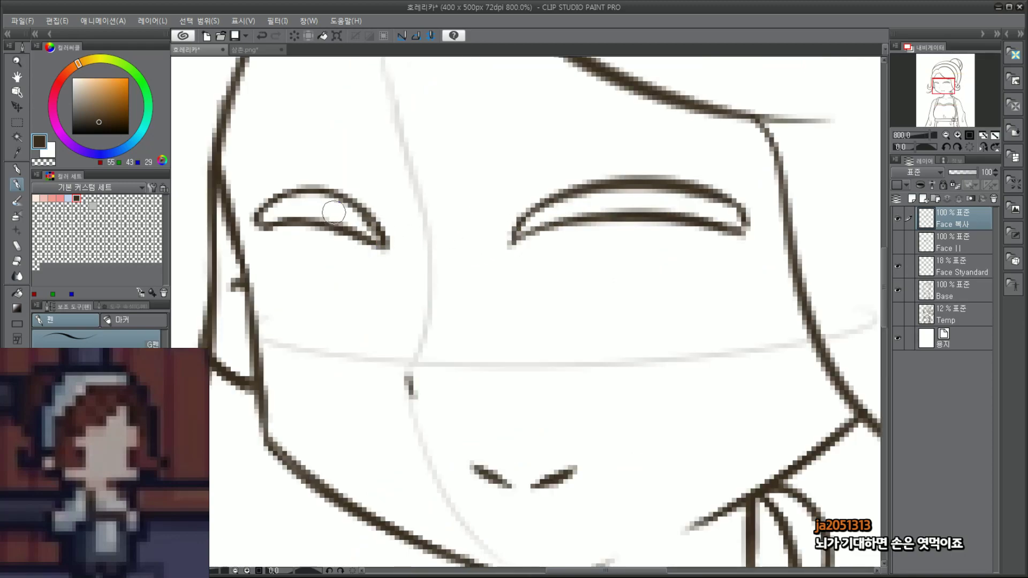
{"action": "key", "text": "ctrl+z"}
{"action": "left_click_drag", "start_coordinate": [318, 191], "coordinate": [388, 213]}
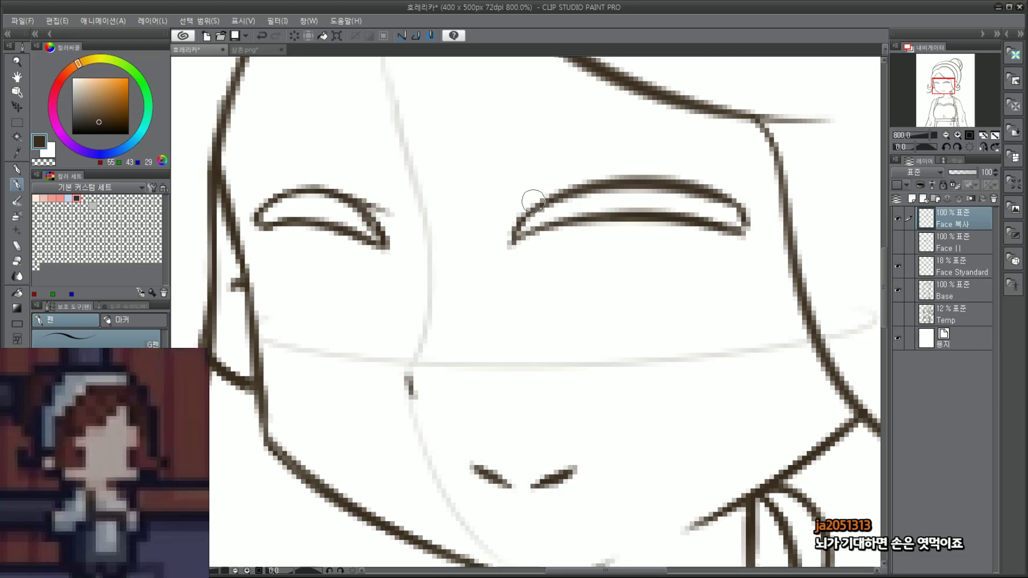
{"action": "left_click_drag", "start_coordinate": [599, 180], "coordinate": [493, 218]}
{"action": "key", "text": "ctrl+z"}
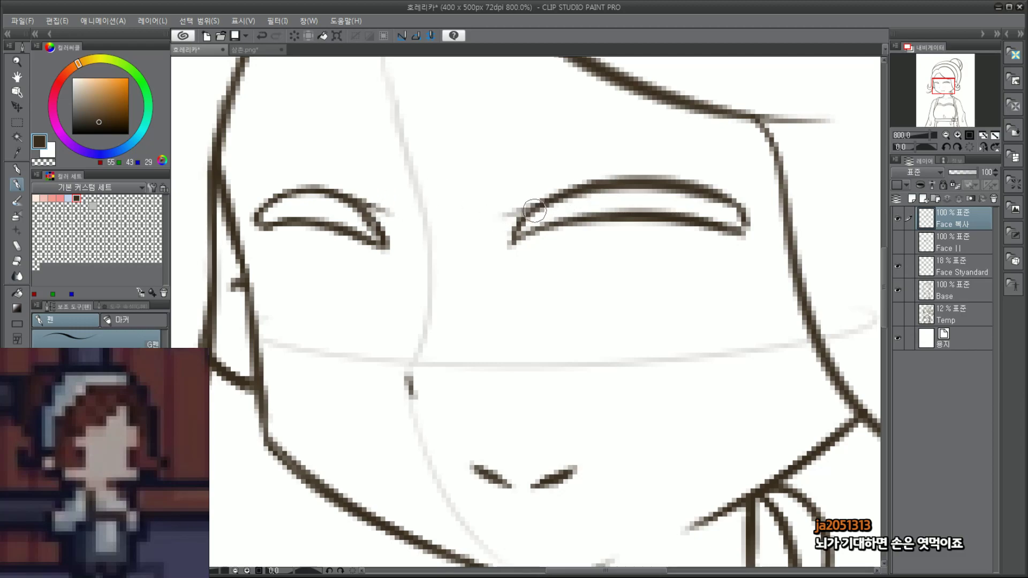
{"action": "key", "text": "ctrl+z"}
{"action": "mouse_move", "coordinate": [592, 185]}
{"action": "left_mouse_down"}
{"action": "mouse_move", "coordinate": [497, 212]}
{"action": "mouse_move", "coordinate": [515, 211]}
{"action": "mouse_move", "coordinate": [513, 202]}
{"action": "mouse_move", "coordinate": [537, 213]}
{"action": "left_mouse_up"}
{"action": "key", "text": "ctrl+z"}
{"action": "key", "text": "ctrl+z"}
{"action": "mouse_move", "coordinate": [369, 228]}
{"action": "left_mouse_down"}
{"action": "mouse_move", "coordinate": [349, 182]}
{"action": "mouse_move", "coordinate": [412, 237]}
{"action": "left_mouse_up"}
{"action": "key", "text": "ctrl+z"}
{"action": "key", "text": "ctrl+z"}
Step: Draw thin eyelid crease lines just above both eyes and check the face at reduced zoom
{"action": "mouse_move", "coordinate": [505, 181]}
{"action": "left_mouse_down"}
{"action": "mouse_move", "coordinate": [636, 154]}
{"action": "mouse_move", "coordinate": [619, 167]}
{"action": "mouse_move", "coordinate": [628, 168]}
{"action": "mouse_move", "coordinate": [538, 182]}
{"action": "mouse_move", "coordinate": [637, 162]}
{"action": "left_mouse_up"}
{"action": "key", "text": "ctrl+z"}
{"action": "key", "text": "ctrl+z"}
{"action": "key", "text": "ctrl+z"}
{"action": "left_click_drag", "start_coordinate": [514, 190], "coordinate": [641, 160]}
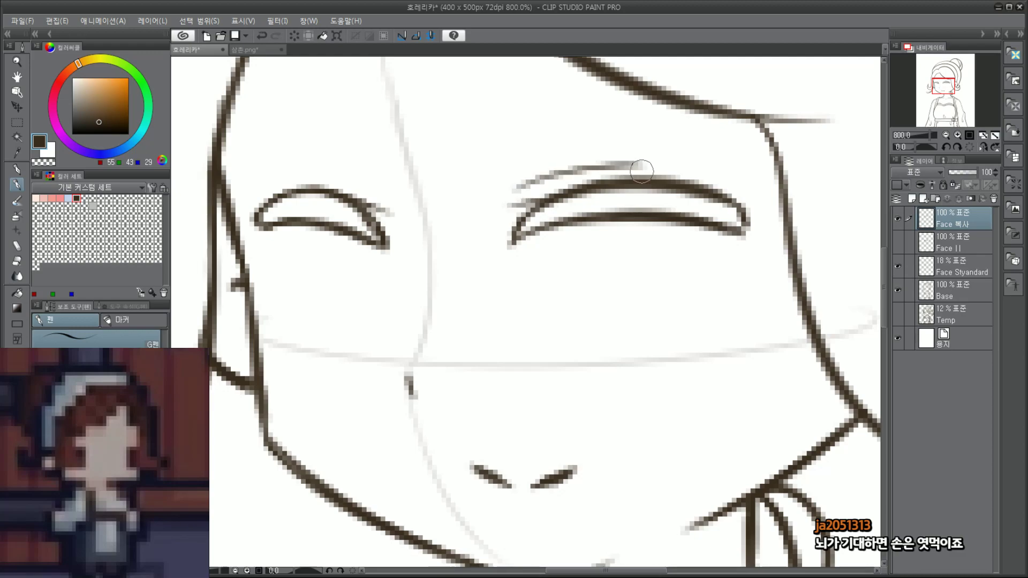
{"action": "mouse_move", "coordinate": [377, 191]}
{"action": "left_mouse_down"}
{"action": "mouse_move", "coordinate": [305, 178]}
{"action": "mouse_move", "coordinate": [323, 170]}
{"action": "mouse_move", "coordinate": [353, 182]}
{"action": "mouse_move", "coordinate": [291, 174]}
{"action": "left_mouse_up"}
{"action": "key", "text": "ctrl+z"}
{"action": "scroll", "coordinate": [374, 160], "scroll_direction": "down", "scroll_amount": 6}
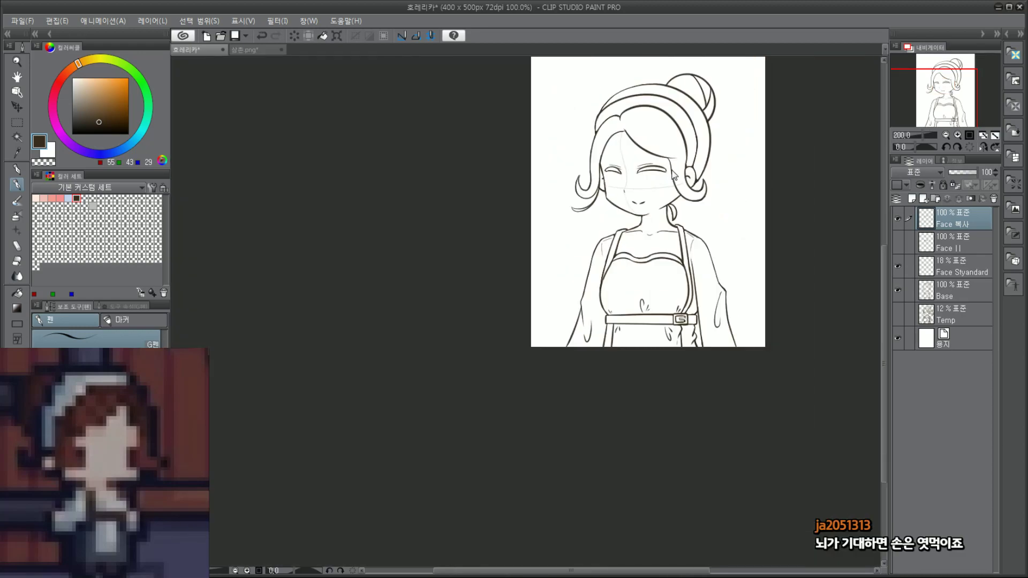
{"action": "scroll", "coordinate": [679, 173], "scroll_direction": "up", "scroll_amount": 2}
{"action": "scroll", "coordinate": [679, 173], "scroll_direction": "up", "scroll_amount": 3}
{"action": "scroll", "coordinate": [551, 184], "scroll_direction": "down", "scroll_amount": 2}
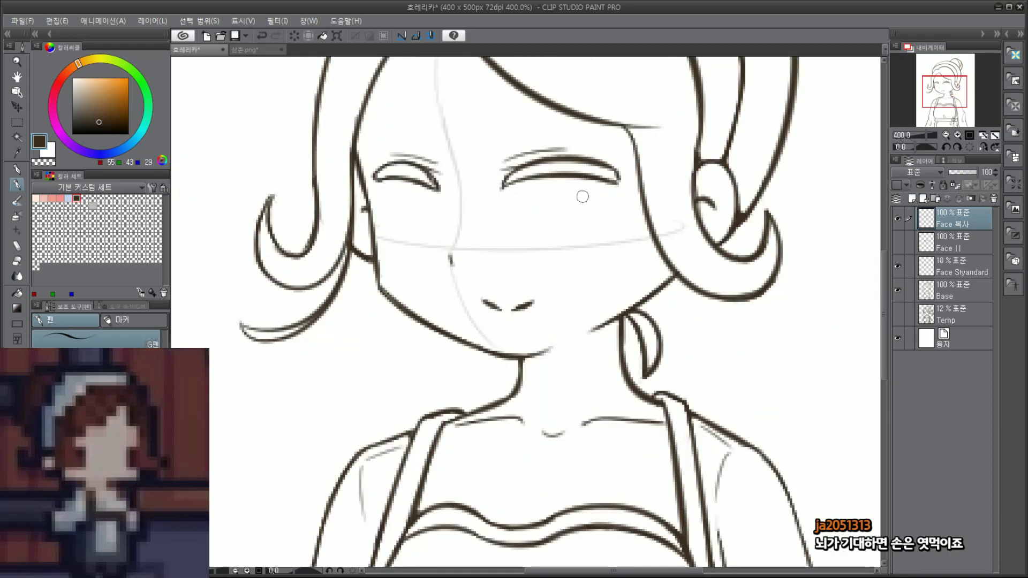
Step: Try curved strokes down from the outer end of the larger eye's lid as the eye's side, undoing each one
{"action": "scroll", "coordinate": [580, 197], "scroll_direction": "up", "scroll_amount": 2}
{"action": "left_click_drag", "start_coordinate": [738, 170], "coordinate": [717, 262]}
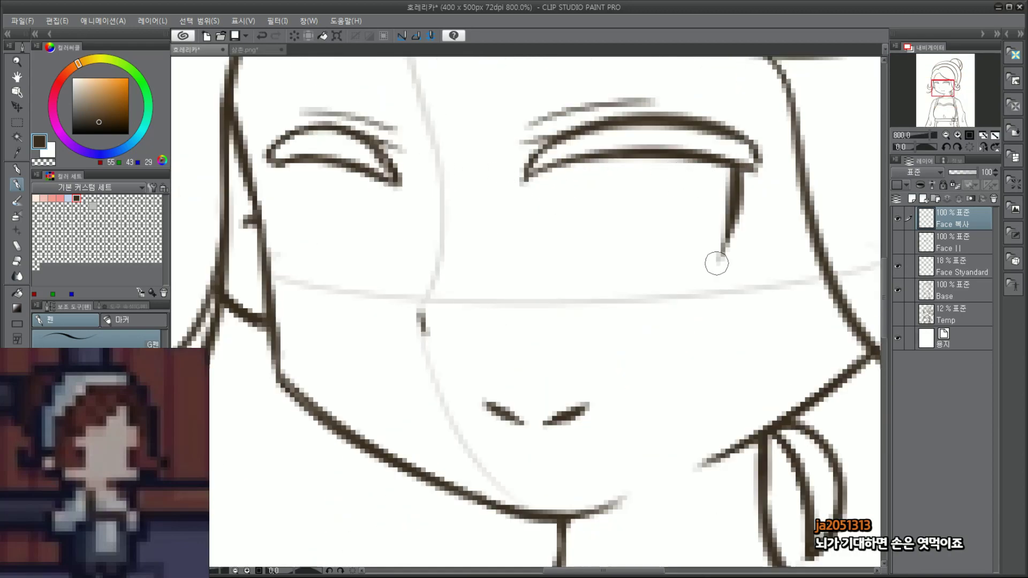
{"action": "key", "text": "ctrl+z"}
{"action": "left_click_drag", "start_coordinate": [735, 170], "coordinate": [688, 275]}
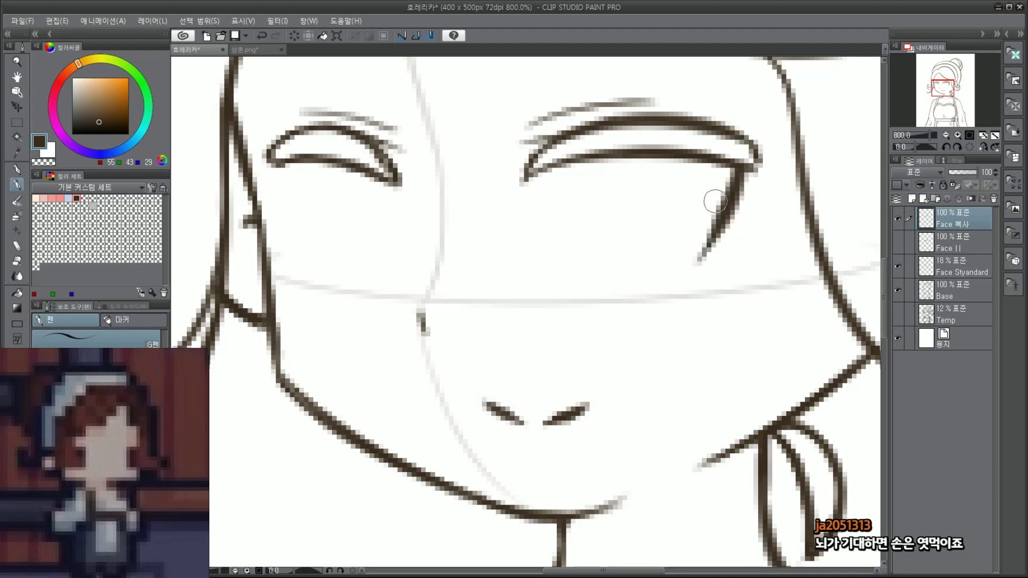
{"action": "key", "text": "ctrl+z"}
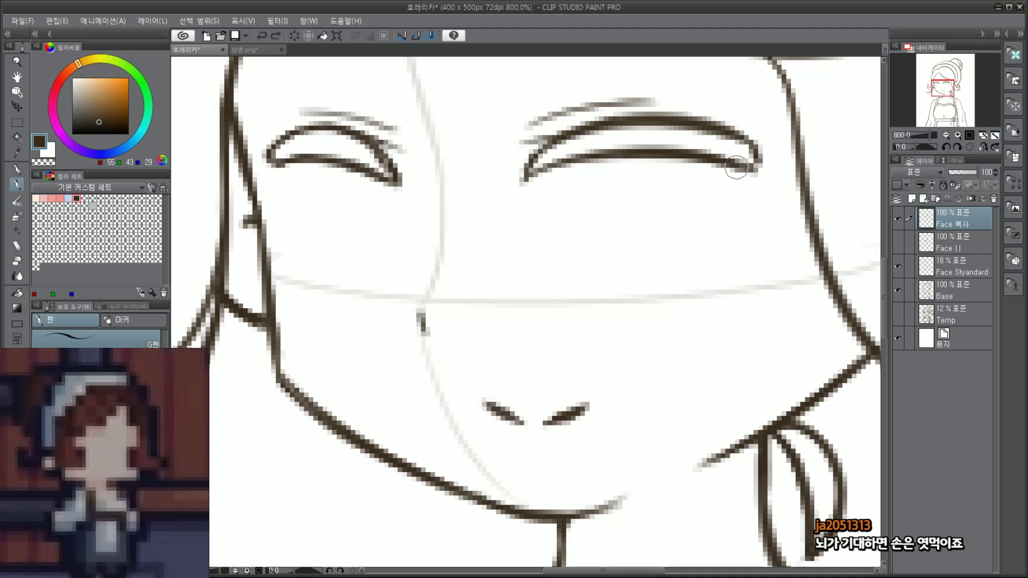
{"action": "mouse_move", "coordinate": [741, 163]}
{"action": "left_mouse_down"}
{"action": "mouse_move", "coordinate": [714, 264]}
{"action": "mouse_move", "coordinate": [721, 222]}
{"action": "left_mouse_up"}
{"action": "left_click_drag", "start_coordinate": [720, 169], "coordinate": [710, 262]}
{"action": "key", "text": "ctrl+z"}
{"action": "key", "text": "ctrl+z"}
{"action": "key", "text": "ctrl+z"}
Step: Try inner and outer side outlines of an iris beneath the larger eye's lid, then undo them
{"action": "left_click_drag", "start_coordinate": [629, 159], "coordinate": [635, 225]}
{"action": "key", "text": "ctrl+z"}
{"action": "left_click_drag", "start_coordinate": [626, 158], "coordinate": [649, 276]}
{"action": "key", "text": "ctrl+z"}
{"action": "mouse_move", "coordinate": [625, 159]}
{"action": "left_mouse_down"}
{"action": "mouse_move", "coordinate": [630, 227]}
{"action": "mouse_move", "coordinate": [648, 203]}
{"action": "mouse_move", "coordinate": [653, 280]}
{"action": "left_mouse_up"}
{"action": "key", "text": "ctrl+z"}
{"action": "left_click_drag", "start_coordinate": [729, 166], "coordinate": [743, 283]}
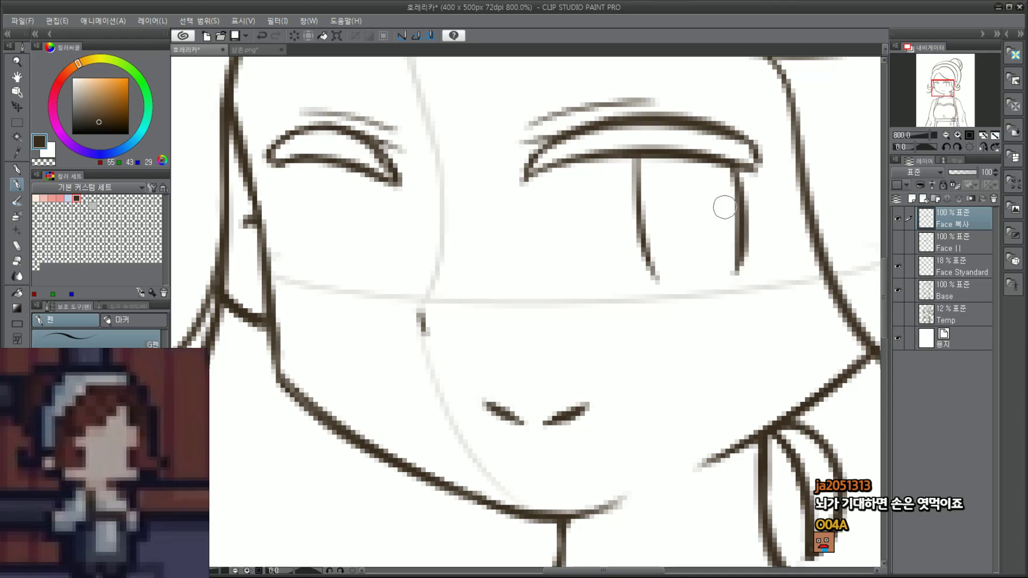
{"action": "key", "text": "ctrl+z"}
{"action": "key", "text": "ctrl+z"}
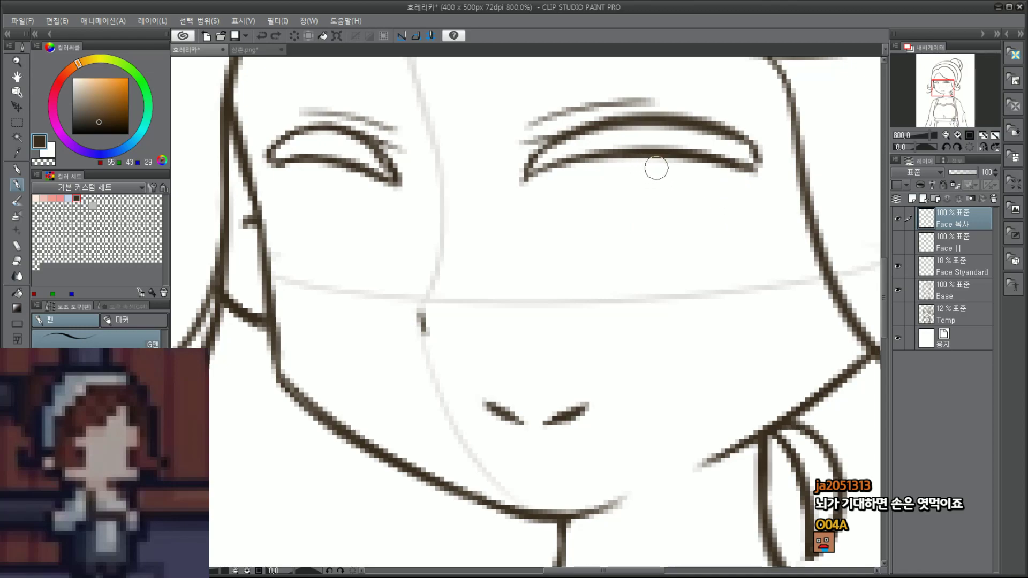
Step: Draw the inner and outer side lines of the iris beneath the larger eye's lid
{"action": "mouse_move", "coordinate": [634, 161]}
{"action": "left_mouse_down"}
{"action": "mouse_move", "coordinate": [681, 280]}
{"action": "mouse_move", "coordinate": [733, 162]}
{"action": "left_mouse_up"}
{"action": "key", "text": "ctrl+z"}
{"action": "left_click_drag", "start_coordinate": [638, 161], "coordinate": [664, 261]}
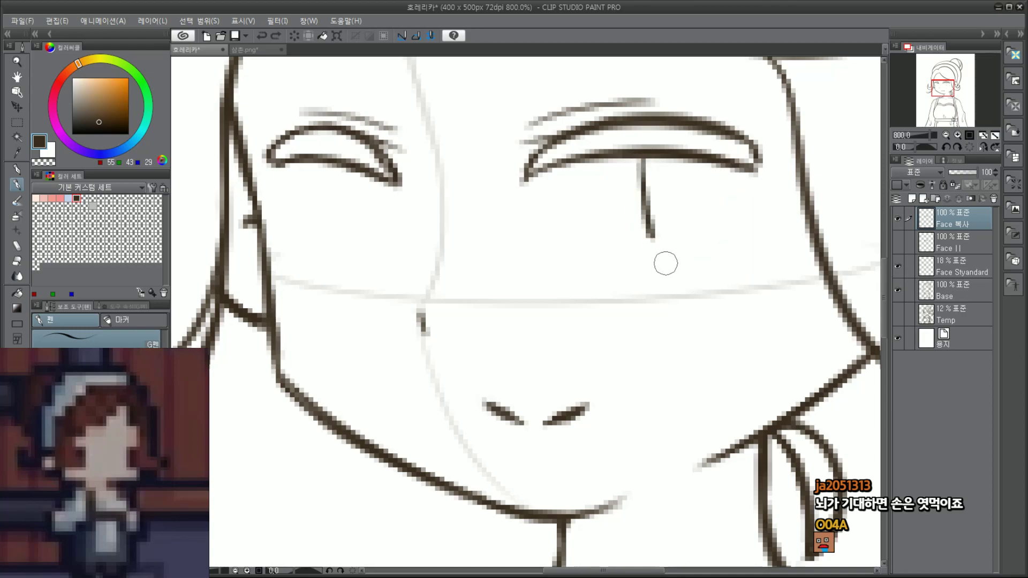
{"action": "left_click_drag", "start_coordinate": [736, 168], "coordinate": [727, 254]}
{"action": "left_click_drag", "start_coordinate": [660, 245], "coordinate": [720, 245]}
{"action": "key", "text": "ctrl+z"}
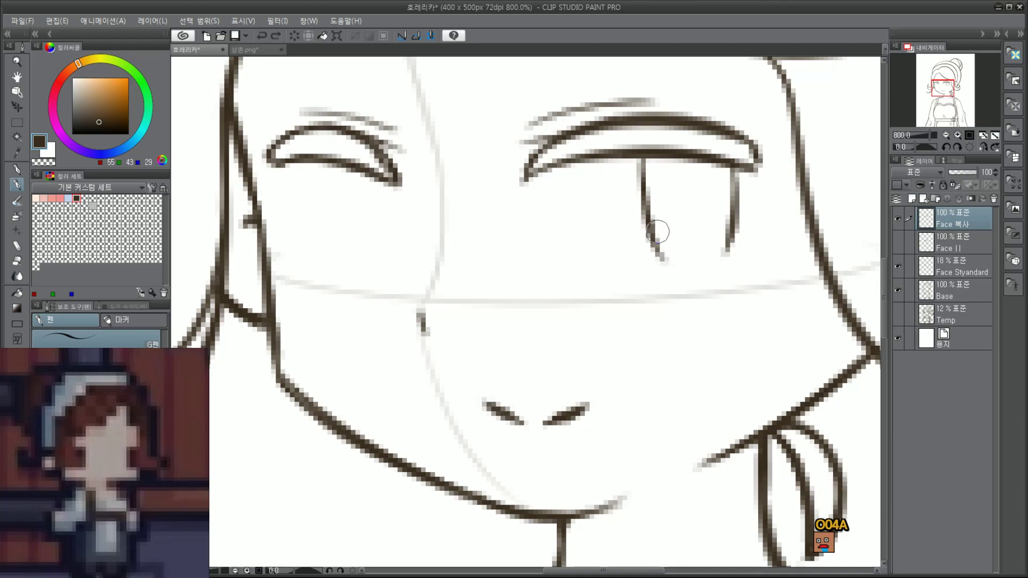
Step: Trim the overhanging iris side ends along a flat bottom line, and erase that line to leave the iris open
{"action": "left_click_drag", "start_coordinate": [651, 236], "coordinate": [730, 234]}
{"action": "key", "text": "ctrl+z"}
{"action": "mouse_move", "coordinate": [654, 233]}
{"action": "left_mouse_down"}
{"action": "mouse_move", "coordinate": [730, 232]}
{"action": "mouse_move", "coordinate": [654, 233]}
{"action": "mouse_move", "coordinate": [647, 251]}
{"action": "mouse_move", "coordinate": [656, 249]}
{"action": "left_mouse_up"}
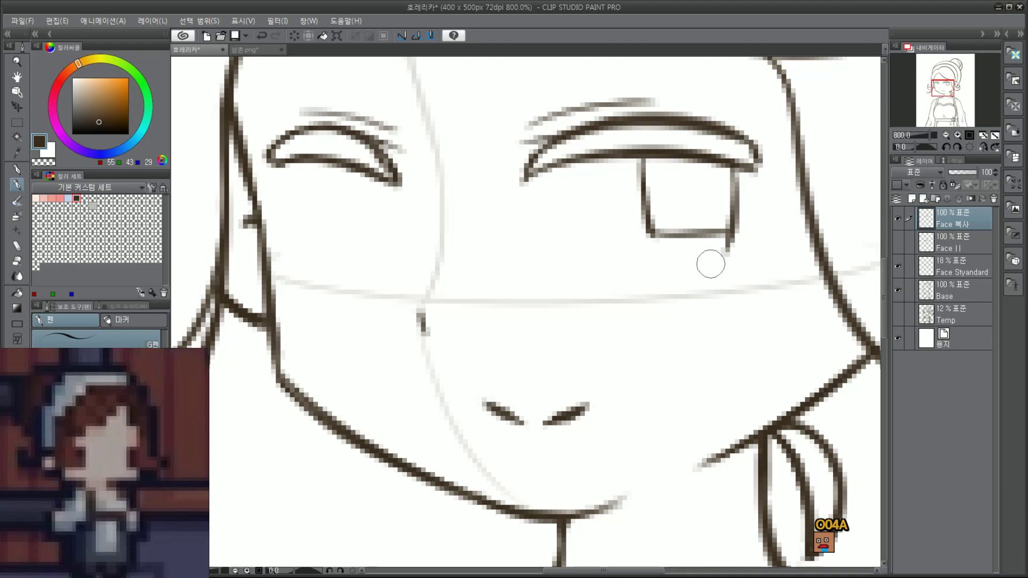
{"action": "mouse_move", "coordinate": [719, 261]}
{"action": "left_mouse_down"}
{"action": "mouse_move", "coordinate": [737, 249]}
{"action": "mouse_move", "coordinate": [726, 250]}
{"action": "left_mouse_up"}
{"action": "scroll", "coordinate": [743, 249], "scroll_direction": "down", "scroll_amount": 6}
{"action": "scroll", "coordinate": [754, 249], "scroll_direction": "up", "scroll_amount": 6}
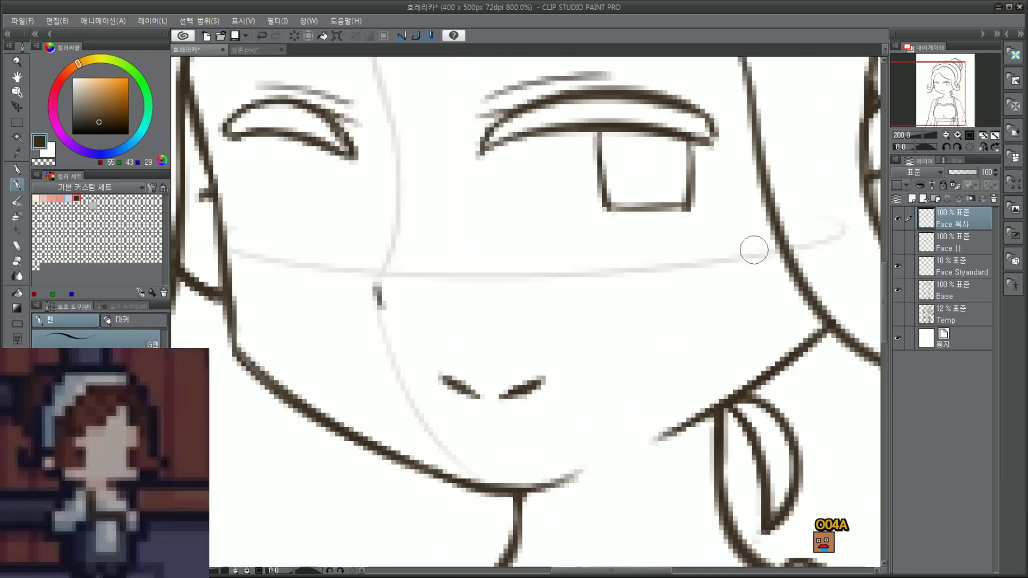
{"action": "mouse_move", "coordinate": [631, 210]}
{"action": "left_mouse_down"}
{"action": "mouse_move", "coordinate": [668, 204]}
{"action": "mouse_move", "coordinate": [668, 219]}
{"action": "left_mouse_up"}
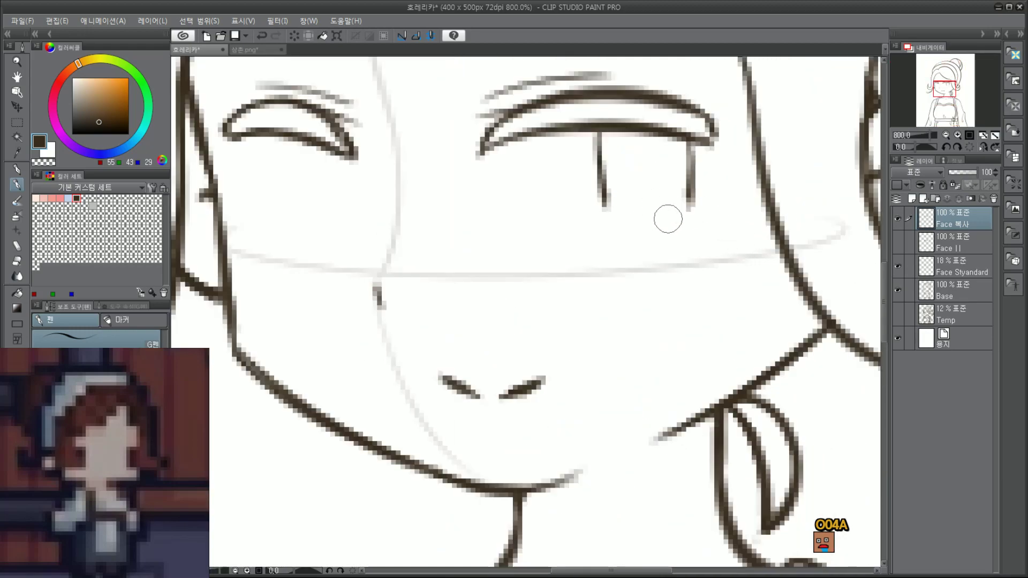
Step: Curl the lower ends of the larger eye's iris sides inward and add two small dots below its outer corner
{"action": "left_click_drag", "start_coordinate": [607, 202], "coordinate": [620, 206]}
{"action": "key", "text": "ctrl+z"}
{"action": "left_click_drag", "start_coordinate": [691, 193], "coordinate": [674, 207]}
{"action": "mouse_move", "coordinate": [690, 152]}
{"action": "left_mouse_down"}
{"action": "mouse_move", "coordinate": [691, 176]}
{"action": "mouse_move", "coordinate": [691, 163]}
{"action": "left_mouse_up"}
{"action": "left_click", "coordinate": [699, 222]}
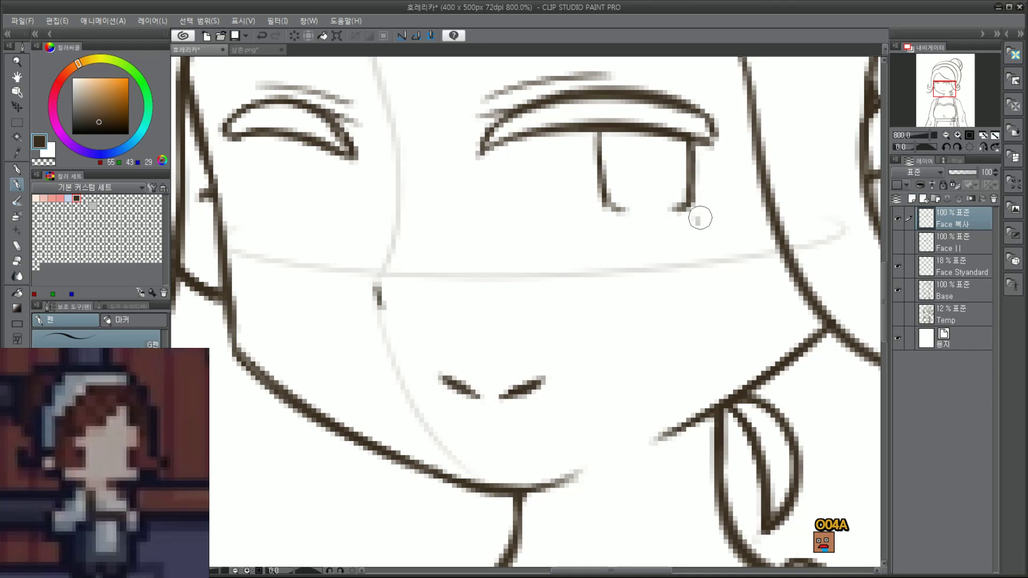
{"action": "left_click", "coordinate": [708, 215]}
Step: Draw the inner side line of the smaller eye's iris, testing its height with a horizontal line across the face that is undone
{"action": "left_click_drag", "start_coordinate": [334, 147], "coordinate": [336, 207]}
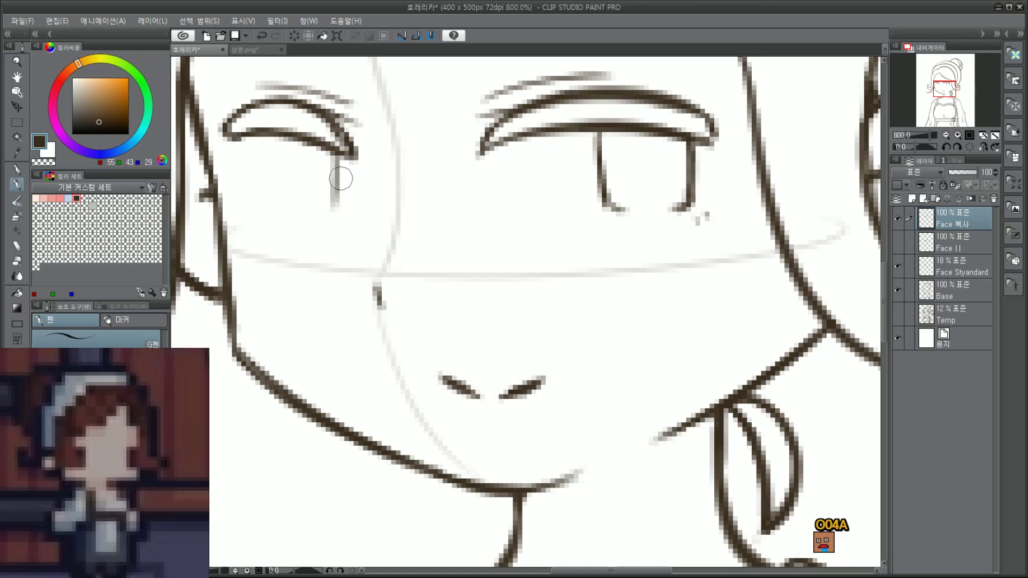
{"action": "key", "text": "ctrl+z"}
{"action": "left_click_drag", "start_coordinate": [342, 154], "coordinate": [339, 213]}
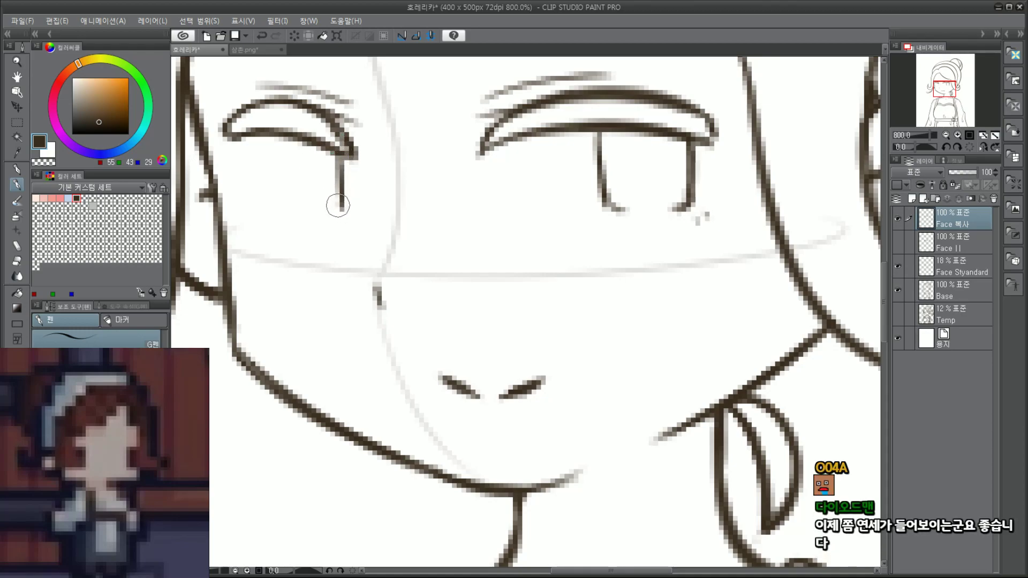
{"action": "left_click_drag", "start_coordinate": [207, 223], "coordinate": [838, 226]}
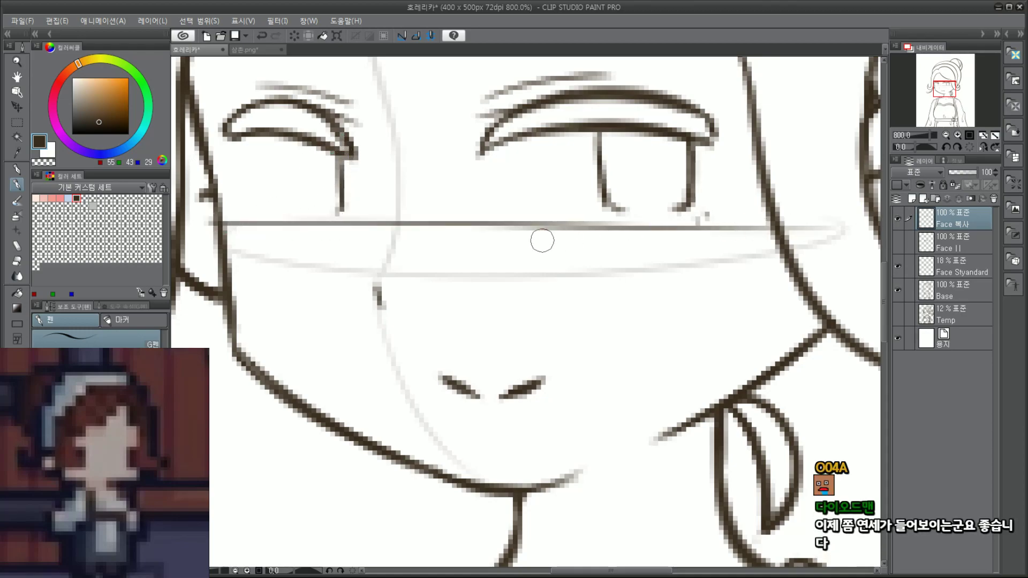
{"action": "key", "text": "ctrl+z"}
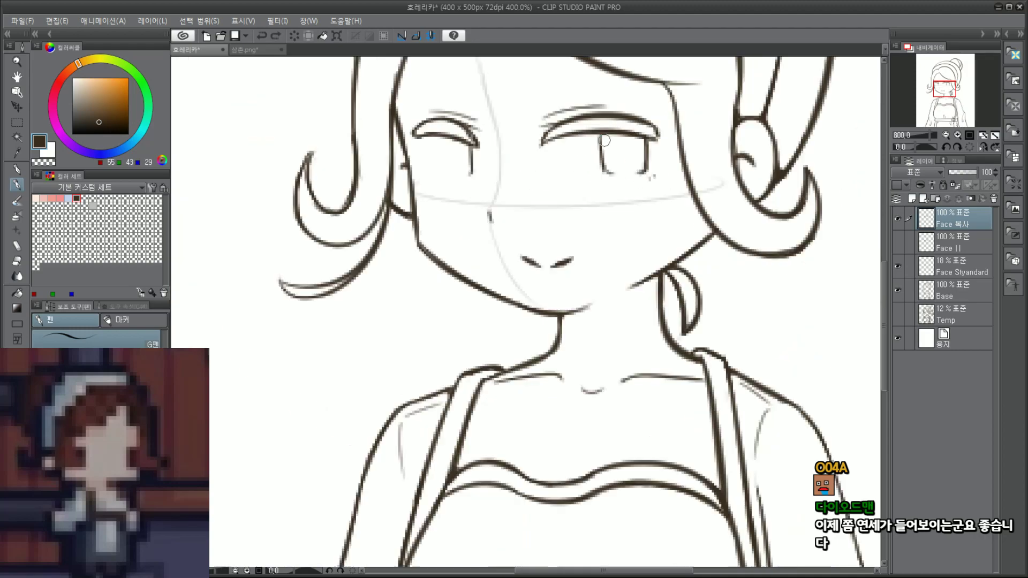
Step: Select both eyes with a rectangular selection and move them slightly down
{"action": "scroll", "coordinate": [595, 135], "scroll_direction": "down", "scroll_amount": 2}
{"action": "left_click", "coordinate": [16, 122]}
{"action": "left_click_drag", "start_coordinate": [364, 79], "coordinate": [709, 204]}
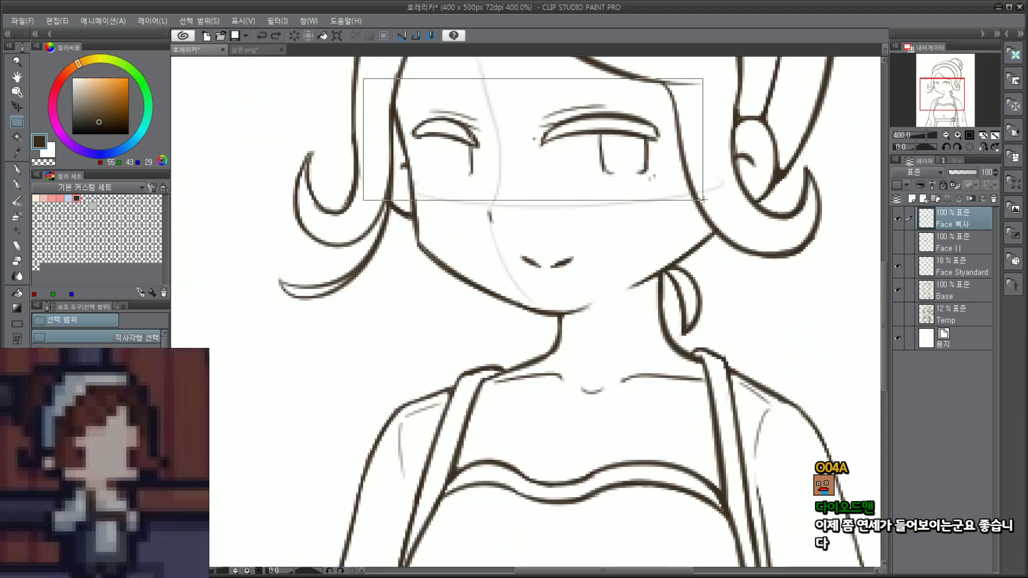
{"action": "left_click", "coordinate": [588, 222]}
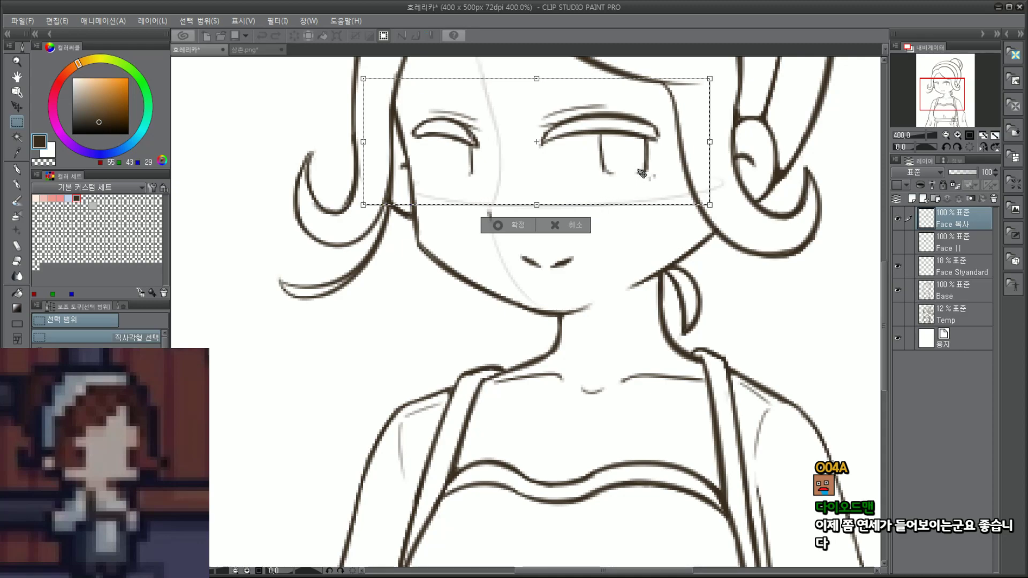
{"action": "left_click_drag", "start_coordinate": [641, 175], "coordinate": [641, 183]}
{"action": "key", "text": "Return"}
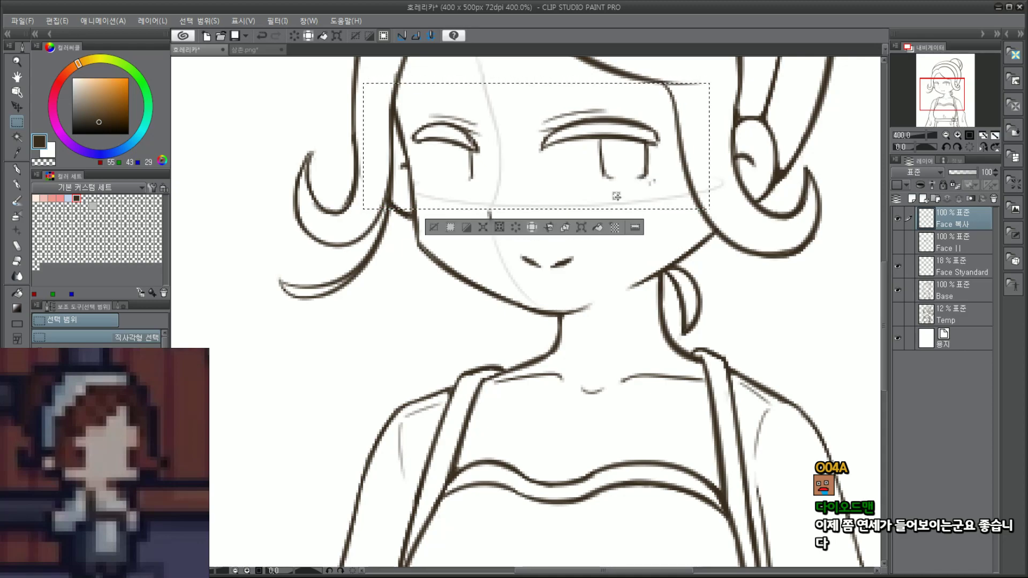
Step: Select the short nose-bridge mark, nudge it slightly up and clear the selection
{"action": "left_click", "coordinate": [439, 314]}
{"action": "left_click_drag", "start_coordinate": [470, 185], "coordinate": [533, 209]}
{"action": "key", "text": "ctrl+t"}
{"action": "key", "text": "Return"}
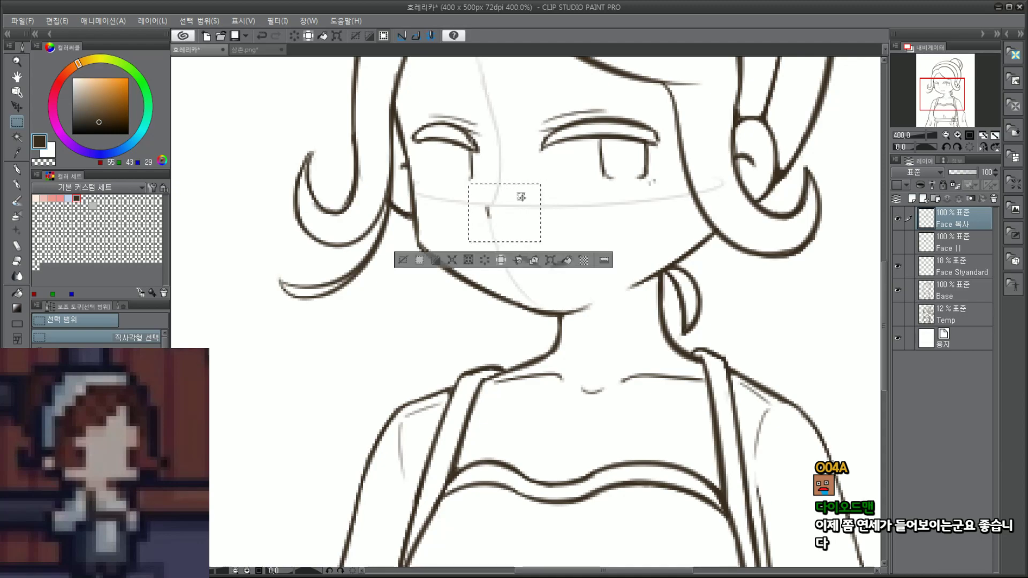
{"action": "left_click", "coordinate": [641, 246]}
Step: Draw the outer side of the smaller eye's iris and curl both lower ends inward
{"action": "left_click_drag", "start_coordinate": [926, 84], "coordinate": [930, 77]}
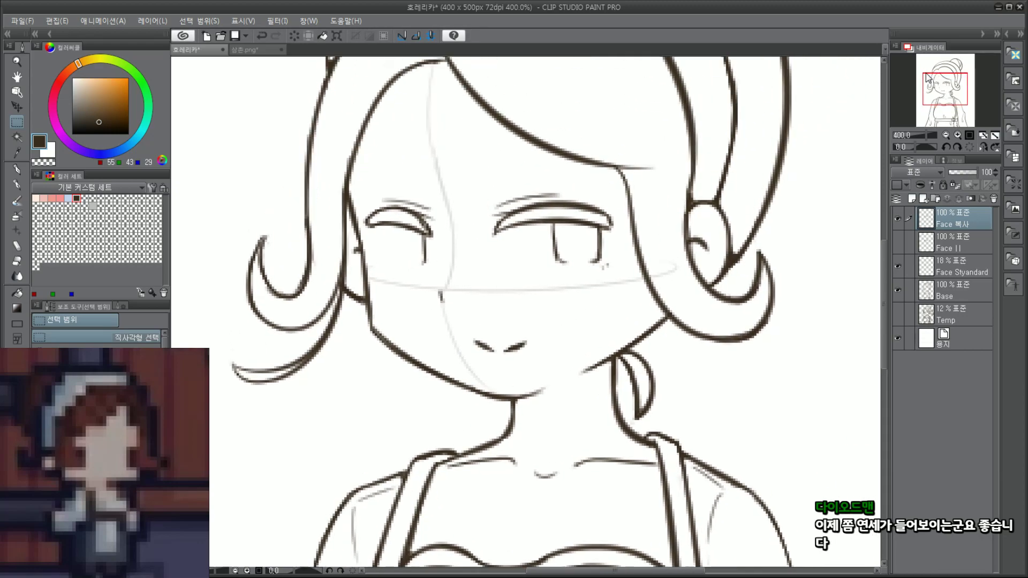
{"action": "left_click", "coordinate": [19, 189]}
{"action": "scroll", "coordinate": [401, 252], "scroll_direction": "up", "scroll_amount": 2}
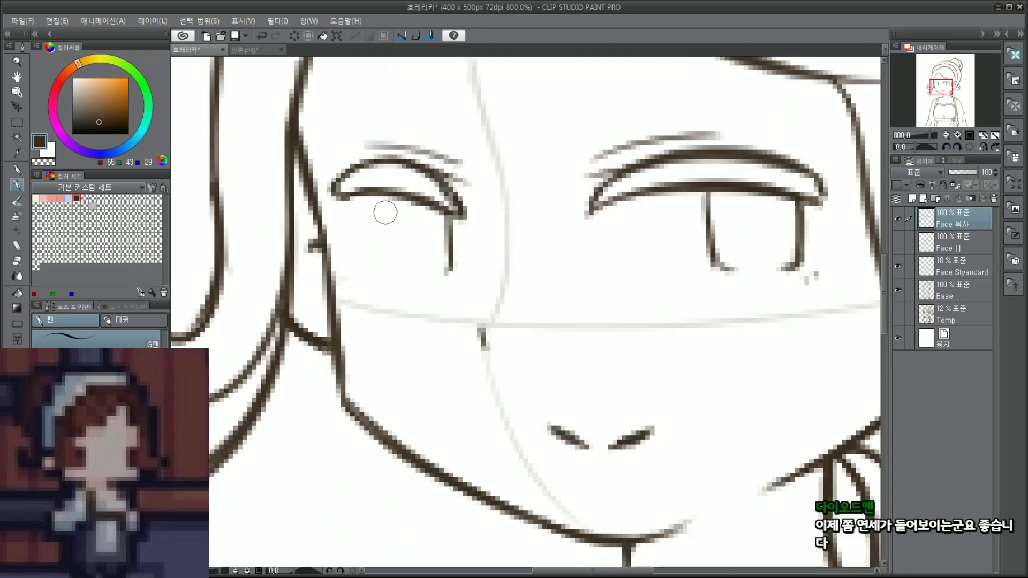
{"action": "left_click_drag", "start_coordinate": [387, 197], "coordinate": [392, 272]}
{"action": "key", "text": "ctrl+z"}
{"action": "mouse_move", "coordinate": [381, 197]}
{"action": "left_mouse_down"}
{"action": "mouse_move", "coordinate": [397, 274]}
{"action": "mouse_move", "coordinate": [395, 258]}
{"action": "mouse_move", "coordinate": [438, 273]}
{"action": "left_mouse_up"}
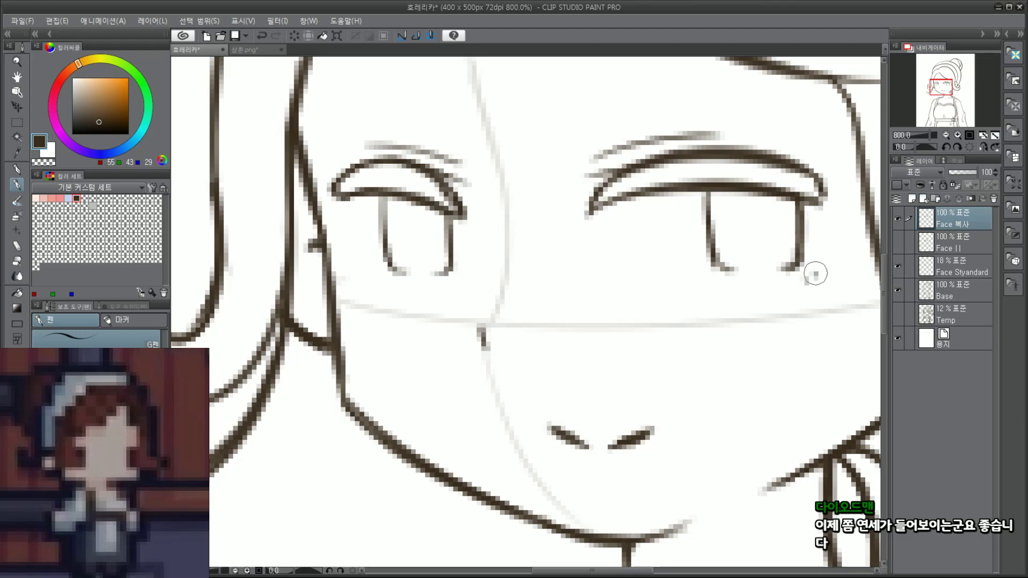
Step: Try a slanted line down from the outer end of the smaller eye's lid, undoing each attempt
{"action": "left_click_drag", "start_coordinate": [343, 206], "coordinate": [362, 266]}
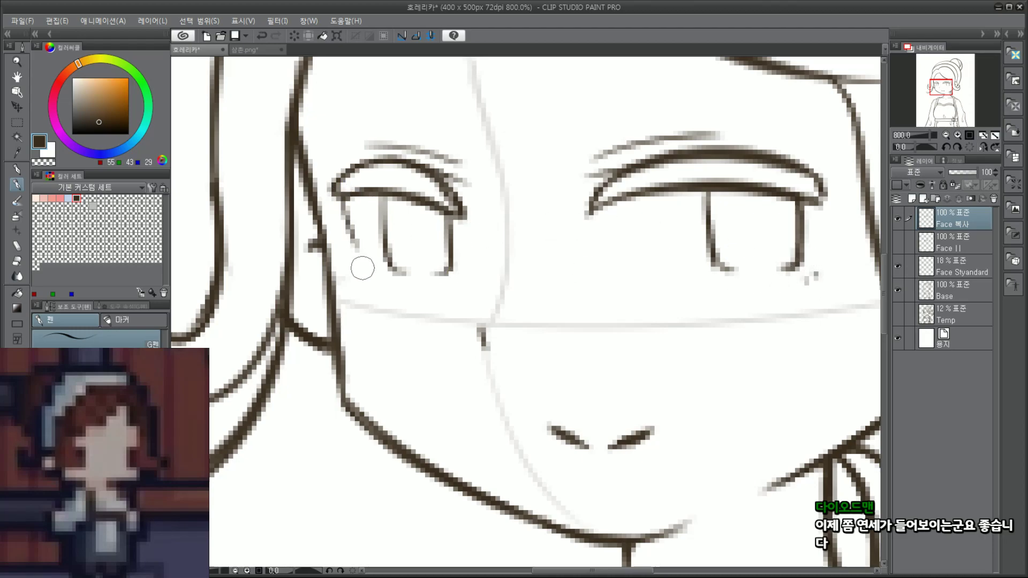
{"action": "key", "text": "ctrl+z"}
{"action": "left_click_drag", "start_coordinate": [340, 200], "coordinate": [362, 266]}
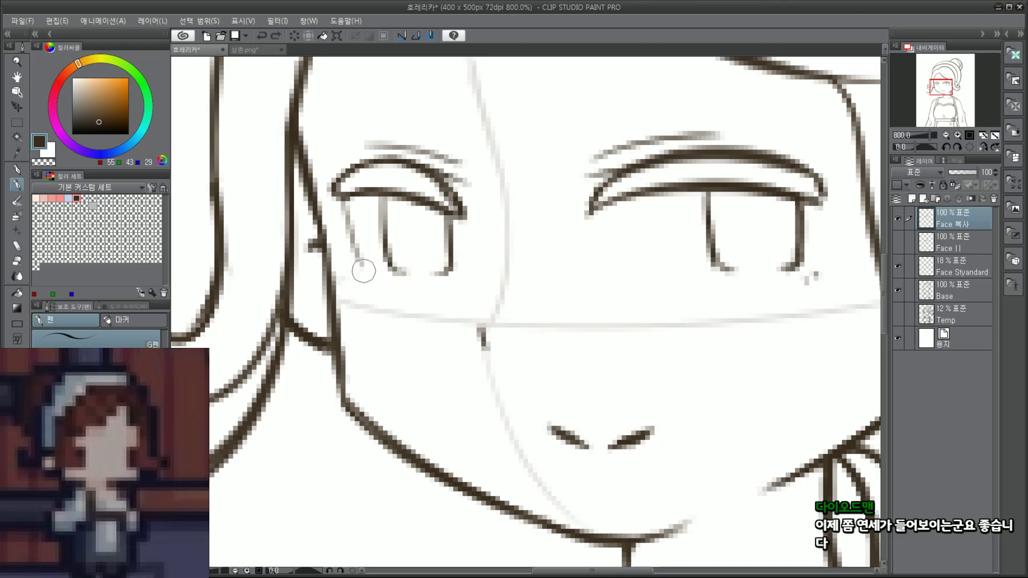
{"action": "key", "text": "ctrl+z"}
{"action": "key", "text": "ctrl+z"}
Step: Place small lash dots below the outer corner of the smaller eye
{"action": "left_click", "coordinate": [364, 273]}
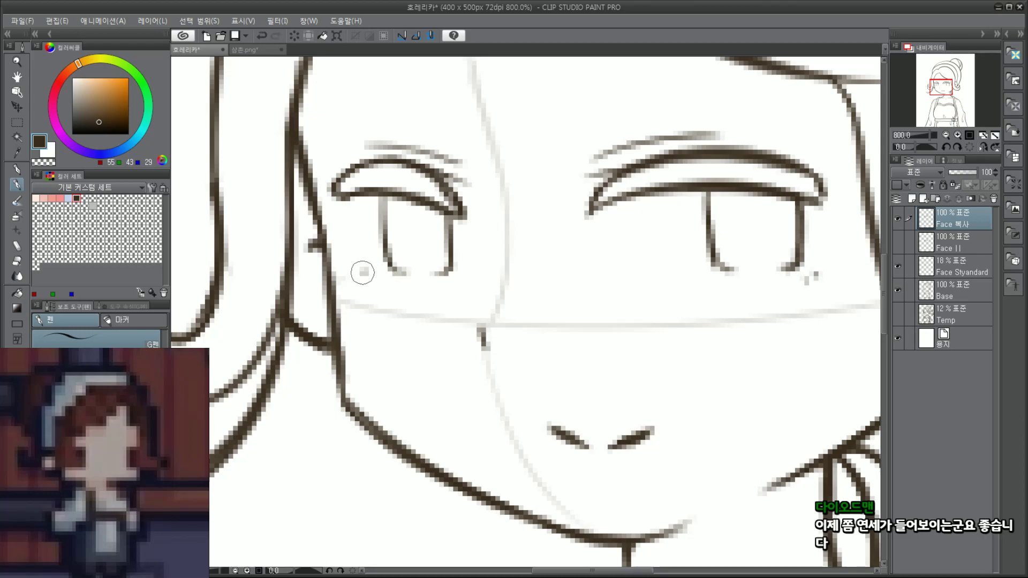
{"action": "left_click", "coordinate": [372, 280]}
{"action": "key", "text": "ctrl+z"}
{"action": "left_click", "coordinate": [370, 281]}
{"action": "key", "text": "ctrl+z"}
{"action": "left_click", "coordinate": [370, 280]}
{"action": "left_click", "coordinate": [362, 274]}
Step: Darken and extend the small lash dots below the larger eye's outer corner, checking the face at reduced zoom
{"action": "scroll", "coordinate": [359, 265], "scroll_direction": "down", "scroll_amount": 3}
{"action": "scroll", "coordinate": [552, 185], "scroll_direction": "up", "scroll_amount": 2}
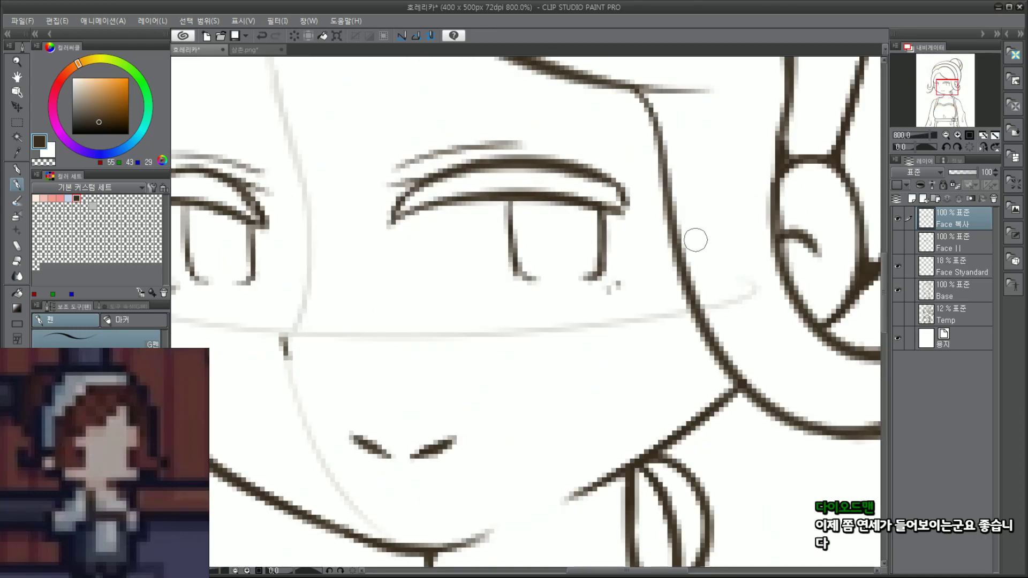
{"action": "scroll", "coordinate": [693, 236], "scroll_direction": "down", "scroll_amount": 2}
{"action": "scroll", "coordinate": [606, 273], "scroll_direction": "up", "scroll_amount": 2}
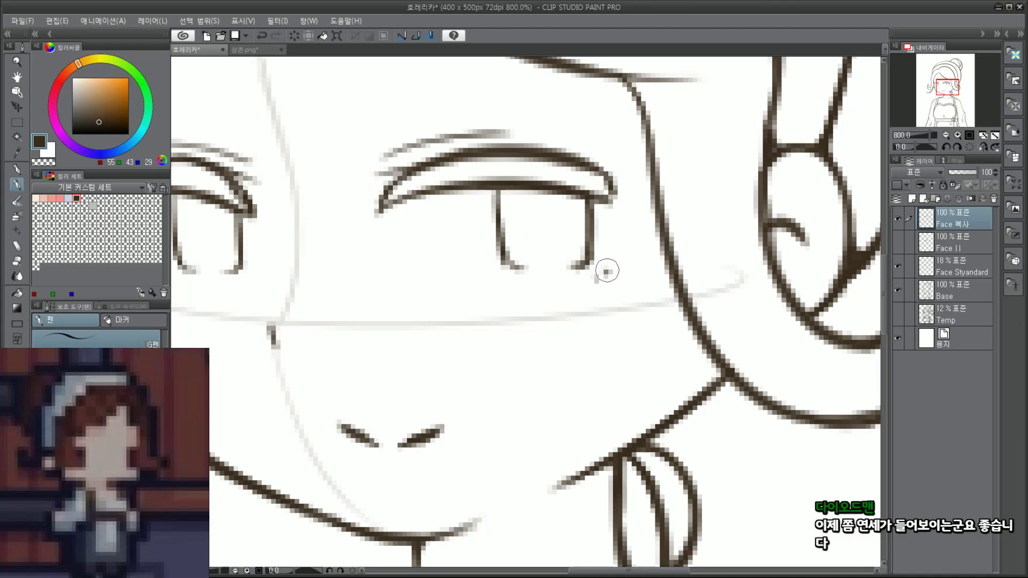
{"action": "mouse_move", "coordinate": [621, 292]}
{"action": "left_mouse_down"}
{"action": "mouse_move", "coordinate": [639, 261]}
{"action": "mouse_move", "coordinate": [607, 286]}
{"action": "left_mouse_up"}
{"action": "key", "text": "ctrl+z"}
{"action": "left_click", "coordinate": [606, 273]}
{"action": "scroll", "coordinate": [604, 271], "scroll_direction": "down", "scroll_amount": 1}
{"action": "scroll", "coordinate": [604, 271], "scroll_direction": "down", "scroll_amount": 2}
{"action": "scroll", "coordinate": [585, 246], "scroll_direction": "up", "scroll_amount": 2}
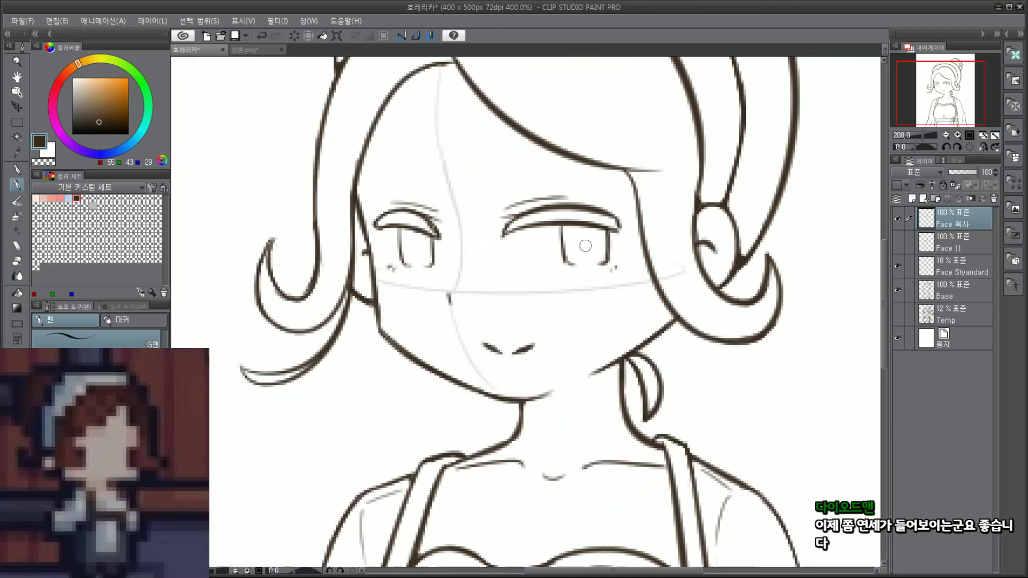
{"action": "scroll", "coordinate": [586, 245], "scroll_direction": "up", "scroll_amount": 1}
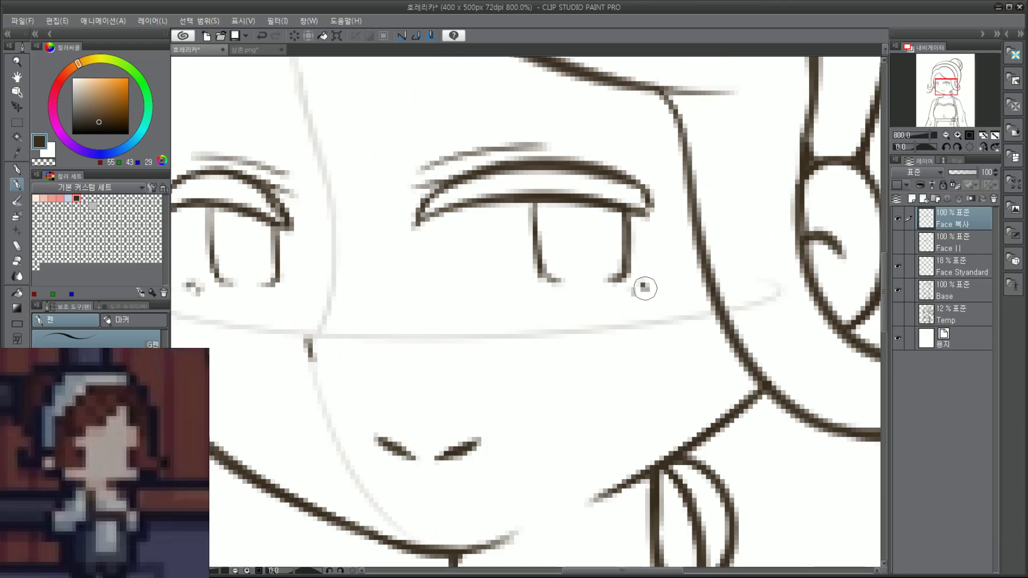
{"action": "left_click", "coordinate": [637, 291]}
{"action": "left_click", "coordinate": [632, 286]}
{"action": "scroll", "coordinate": [620, 242], "scroll_direction": "down", "scroll_amount": 2}
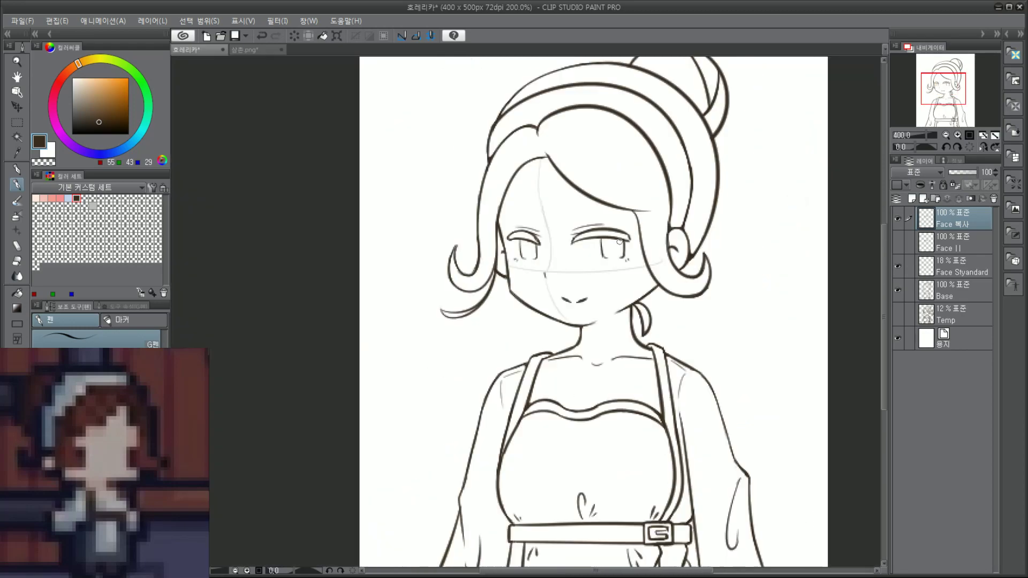
{"action": "scroll", "coordinate": [620, 242], "scroll_direction": "up", "scroll_amount": 2}
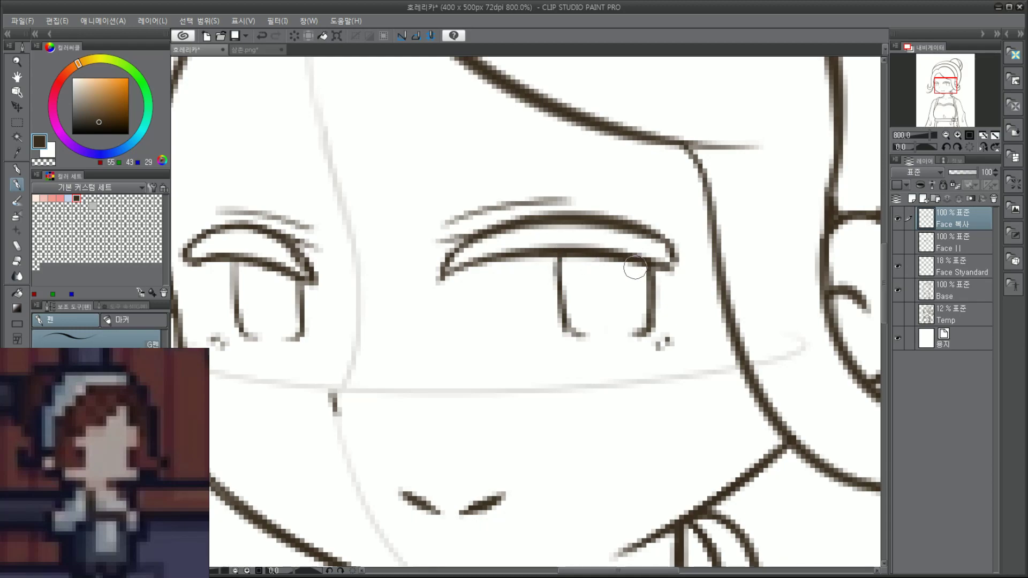
Step: Try diagonal strokes across the cheeks beneath both eyes, undoing them
{"action": "scroll", "coordinate": [647, 260], "scroll_direction": "down", "scroll_amount": 1}
{"action": "left_click_drag", "start_coordinate": [551, 302], "coordinate": [616, 346]}
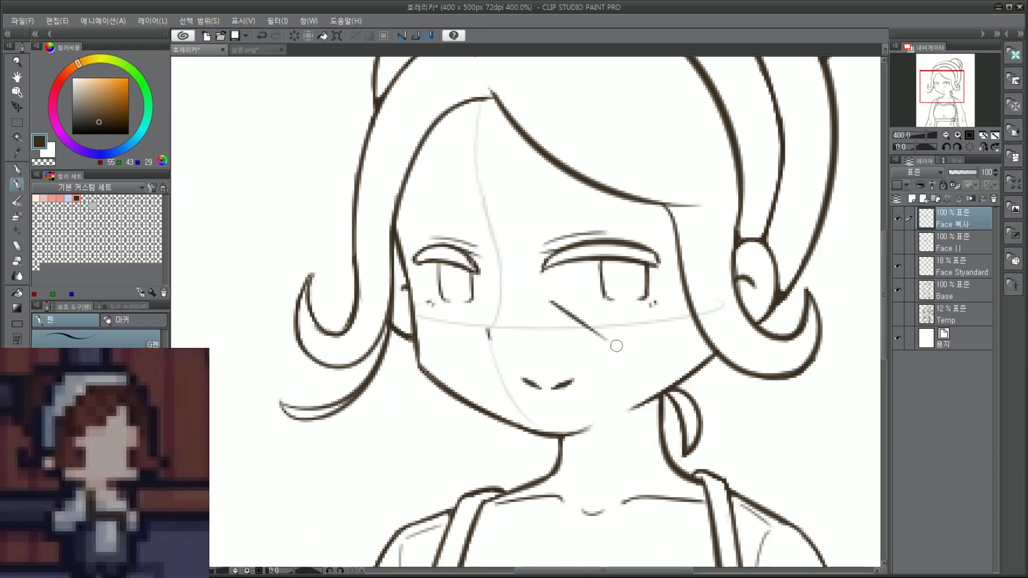
{"action": "mouse_move", "coordinate": [482, 294]}
{"action": "left_mouse_down"}
{"action": "mouse_move", "coordinate": [432, 341]}
{"action": "mouse_move", "coordinate": [474, 327]}
{"action": "mouse_move", "coordinate": [482, 301]}
{"action": "mouse_move", "coordinate": [440, 326]}
{"action": "left_mouse_up"}
{"action": "key", "text": "ctrl+z"}
{"action": "key", "text": "ctrl+z"}
{"action": "key", "text": "ctrl+z"}
Step: Darken and close the inner corner of the larger eye's crescent lid
{"action": "scroll", "coordinate": [547, 268], "scroll_direction": "up", "scroll_amount": 2}
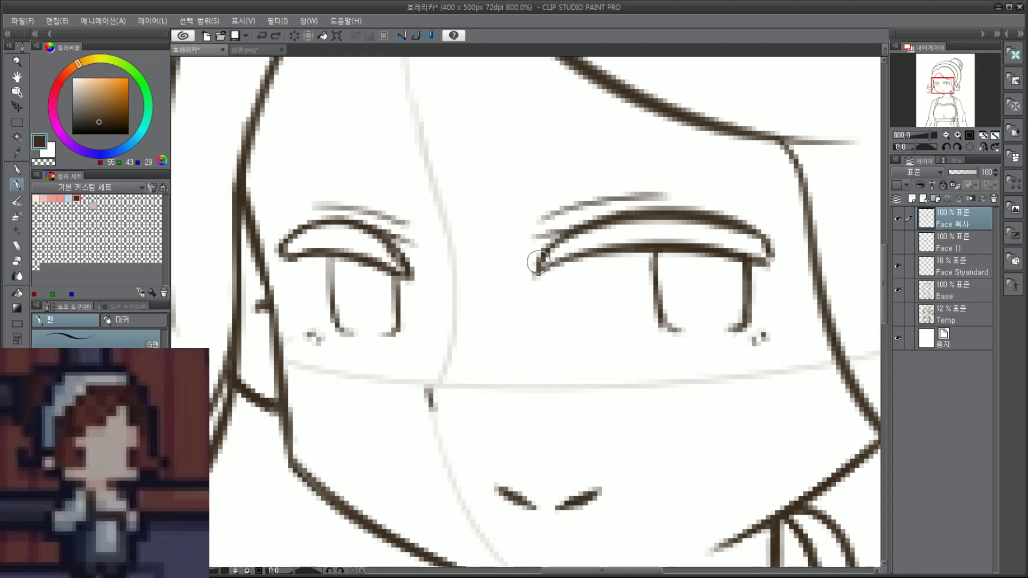
{"action": "left_click_drag", "start_coordinate": [537, 272], "coordinate": [607, 248]}
{"action": "key", "text": "ctrl+z"}
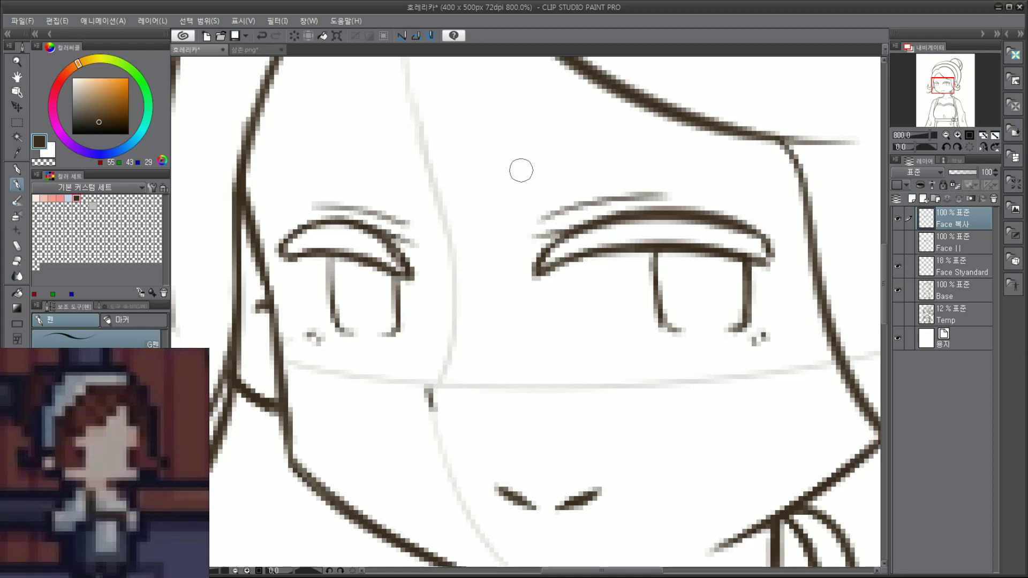
Step: Select the larger eye with its crease and dots, nudge it slightly down and deselect
{"action": "left_click", "coordinate": [17, 122]}
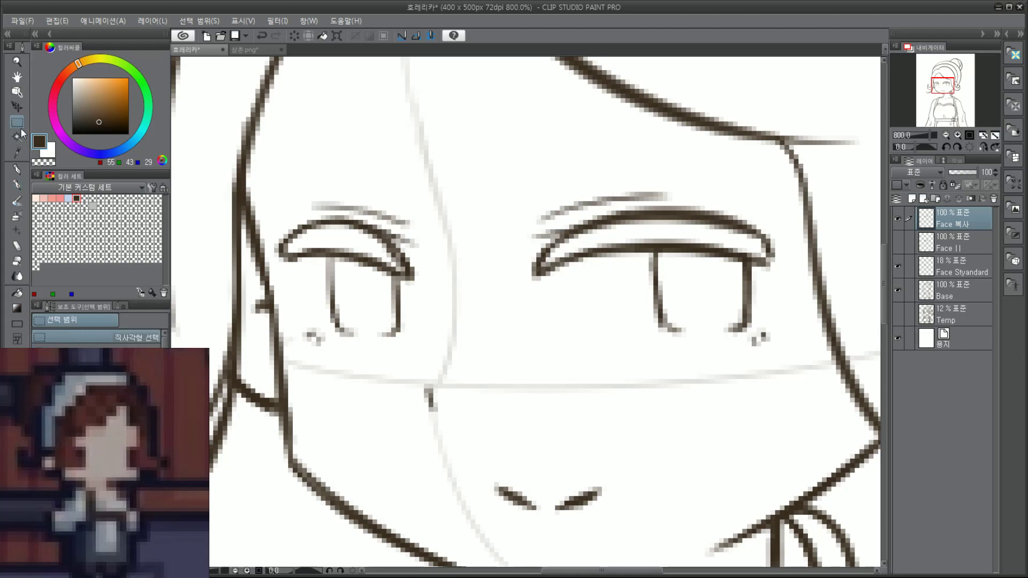
{"action": "left_click_drag", "start_coordinate": [494, 155], "coordinate": [814, 374]}
{"action": "left_click", "coordinate": [701, 393]}
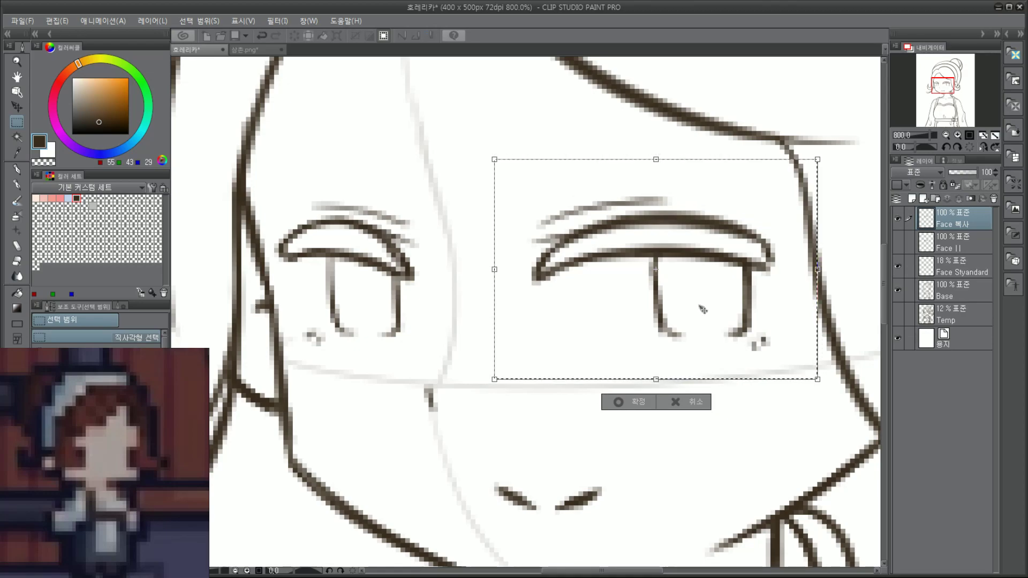
{"action": "key", "text": "Return"}
{"action": "key", "text": "ctrl+d"}
{"action": "scroll", "coordinate": [464, 155], "scroll_direction": "down", "scroll_amount": 2}
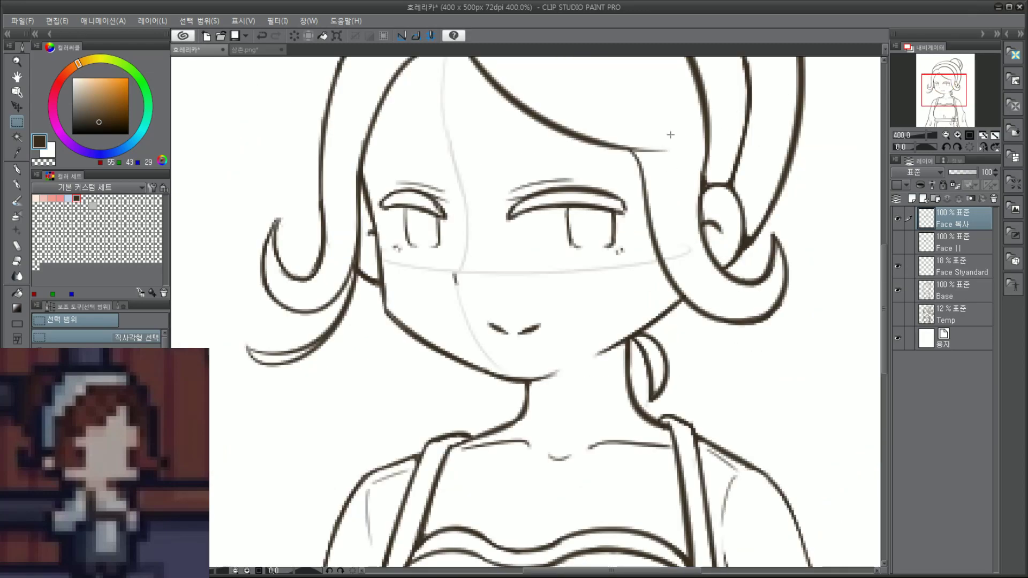
{"action": "left_click", "coordinate": [16, 169]}
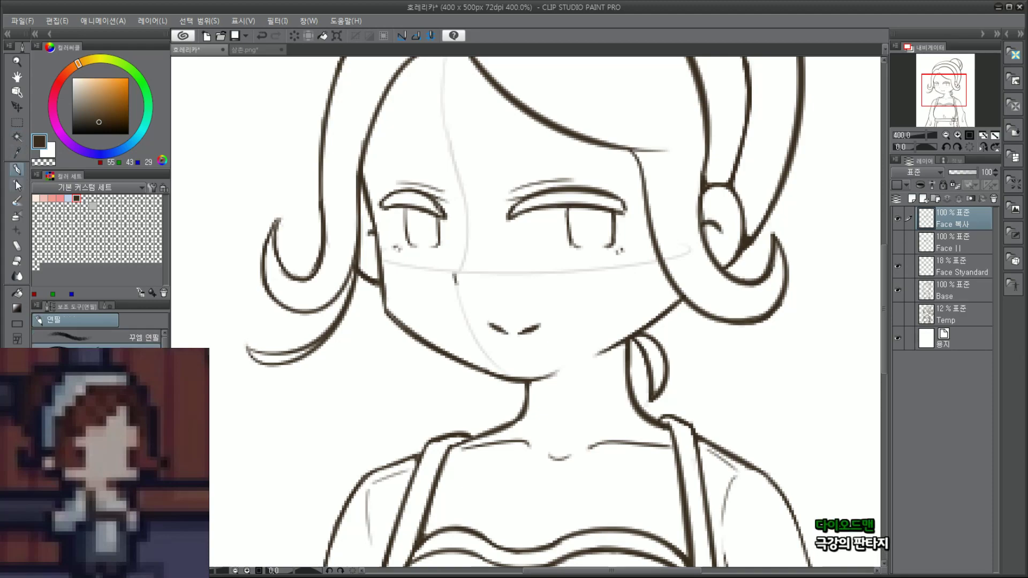
{"action": "left_click_drag", "start_coordinate": [941, 98], "coordinate": [943, 93]}
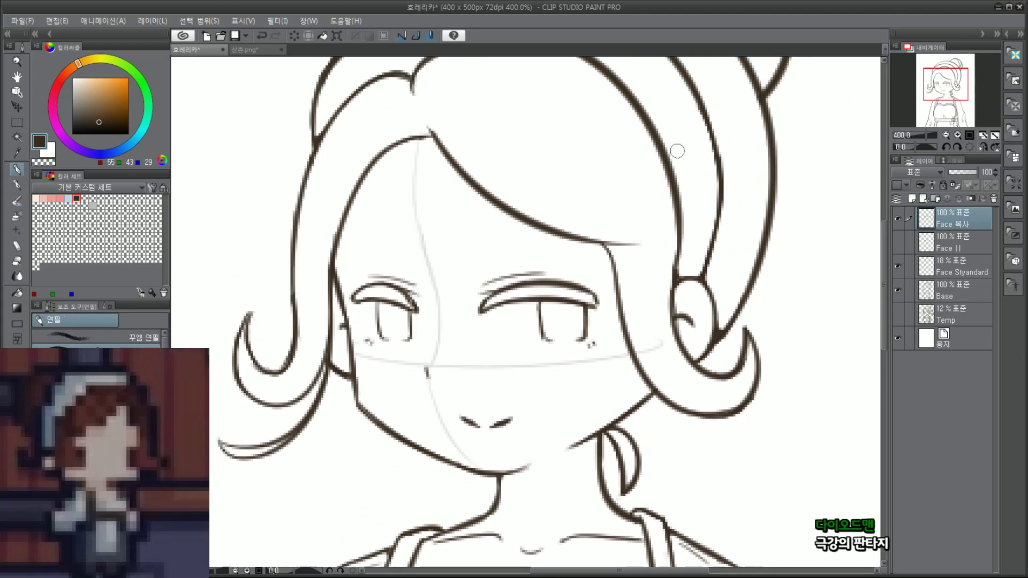
{"action": "left_click", "coordinate": [17, 185]}
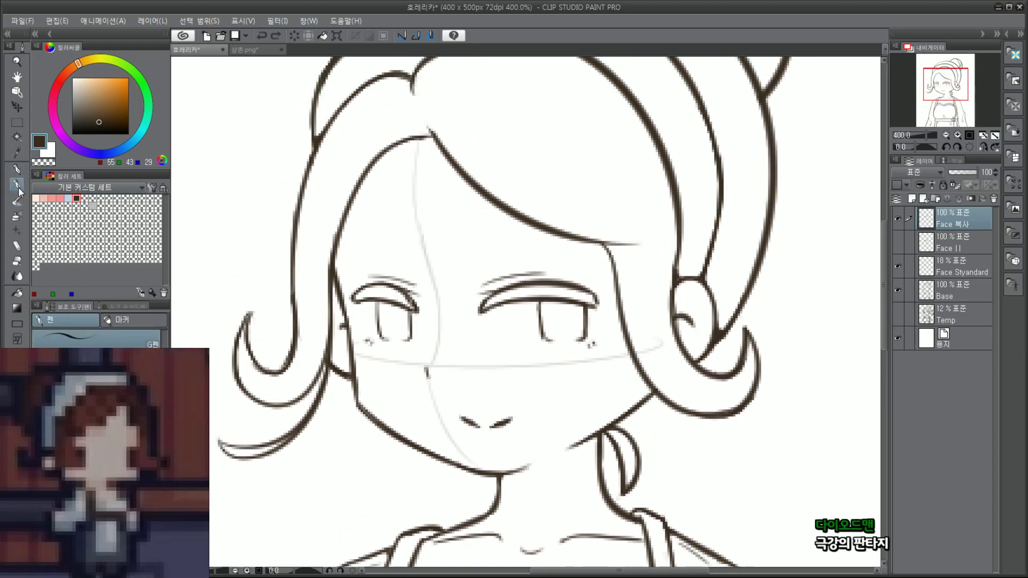
Step: Try single thin arched eyebrow strokes above the larger eye, crossing the fringe line, and undo each attempt
{"action": "left_click_drag", "start_coordinate": [489, 221], "coordinate": [603, 232]}
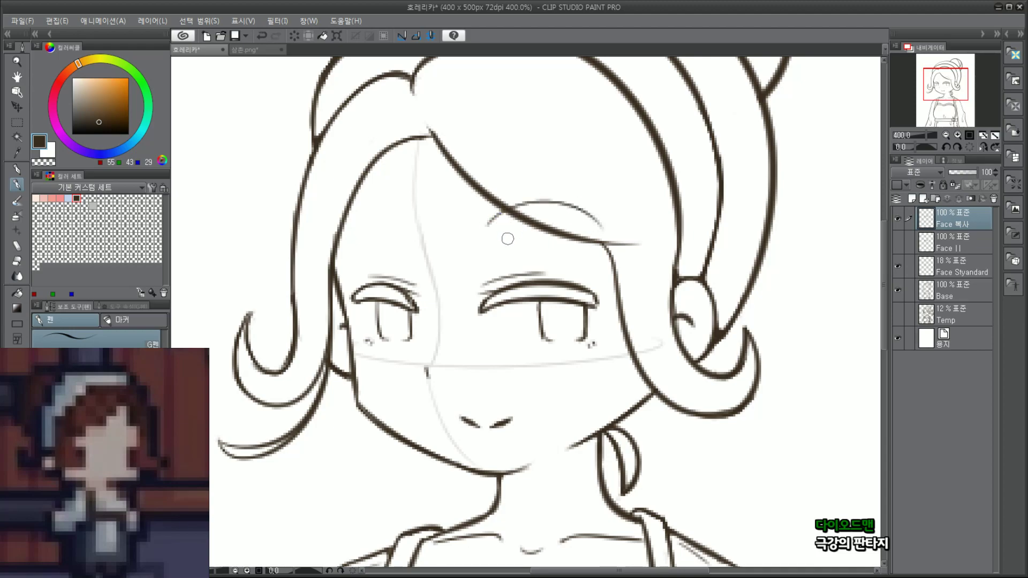
{"action": "key", "text": "ctrl+z"}
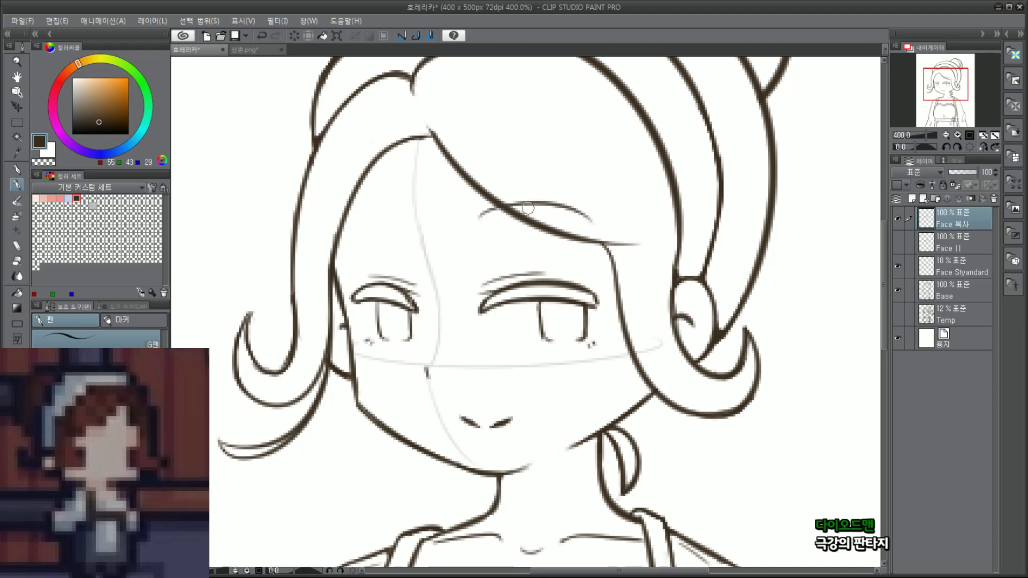
{"action": "left_click_drag", "start_coordinate": [483, 225], "coordinate": [593, 228]}
{"action": "key", "text": "ctrl+z"}
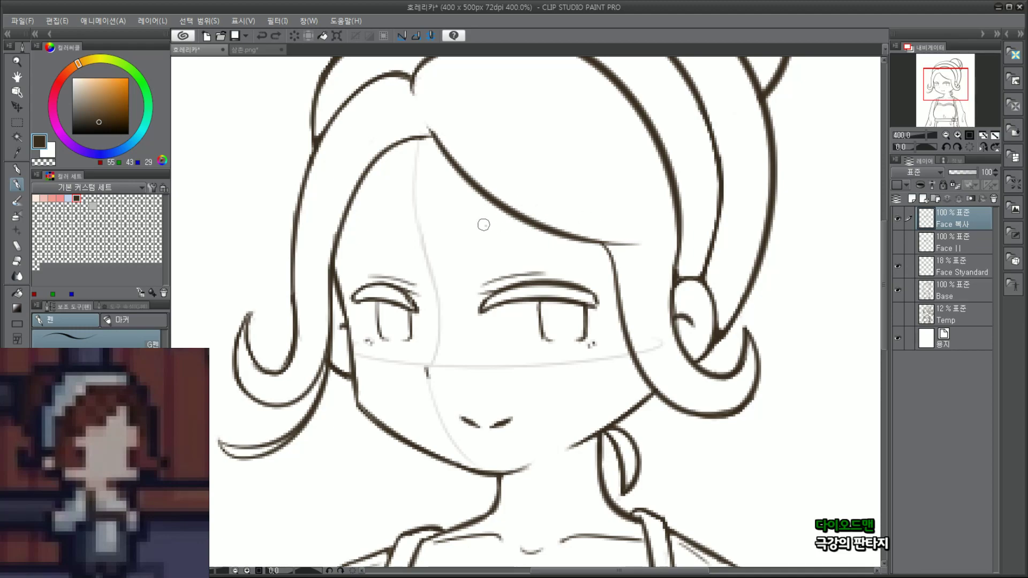
{"action": "key", "text": "ctrl+z"}
{"action": "mouse_move", "coordinate": [483, 225]}
{"action": "left_mouse_down"}
{"action": "mouse_move", "coordinate": [582, 224]}
{"action": "mouse_move", "coordinate": [582, 215]}
{"action": "left_mouse_up"}
{"action": "key", "text": "ctrl+z"}
Step: Try two short, thick vertical brow dots on the forehead above the fringe line, then undo both
{"action": "left_click_drag", "start_coordinate": [528, 167], "coordinate": [530, 185]}
{"action": "mouse_move", "coordinate": [579, 158]}
{"action": "left_mouse_down"}
{"action": "mouse_move", "coordinate": [574, 172]}
{"action": "mouse_move", "coordinate": [585, 171]}
{"action": "left_mouse_up"}
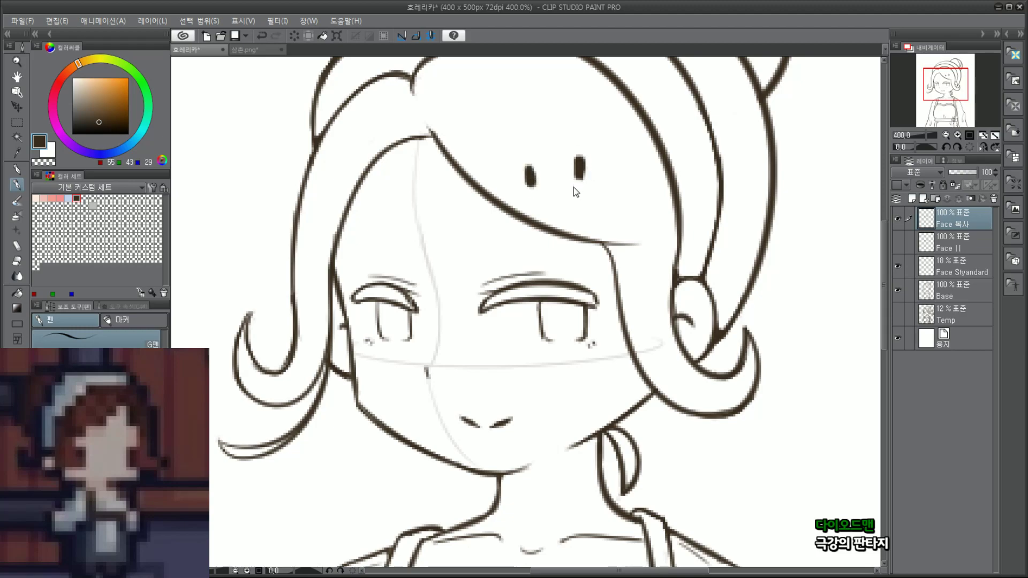
{"action": "key", "text": "ctrl+z"}
{"action": "key", "text": "ctrl+z"}
Step: Redraw the arched eyebrow above the larger eye until it fits, outlining it as a slim shape with two nearly parallel strokes
{"action": "left_click_drag", "start_coordinate": [472, 226], "coordinate": [579, 219]}
{"action": "key", "text": "ctrl+z"}
{"action": "left_click_drag", "start_coordinate": [481, 226], "coordinate": [580, 220]}
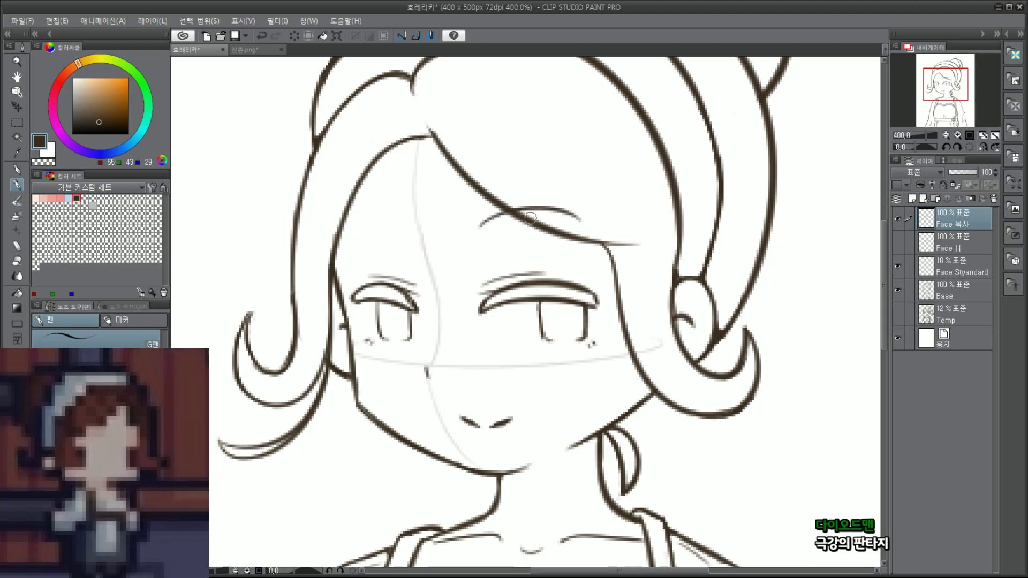
{"action": "key", "text": "ctrl+z"}
{"action": "left_click_drag", "start_coordinate": [483, 217], "coordinate": [586, 224]}
{"action": "left_click_drag", "start_coordinate": [488, 219], "coordinate": [583, 222]}
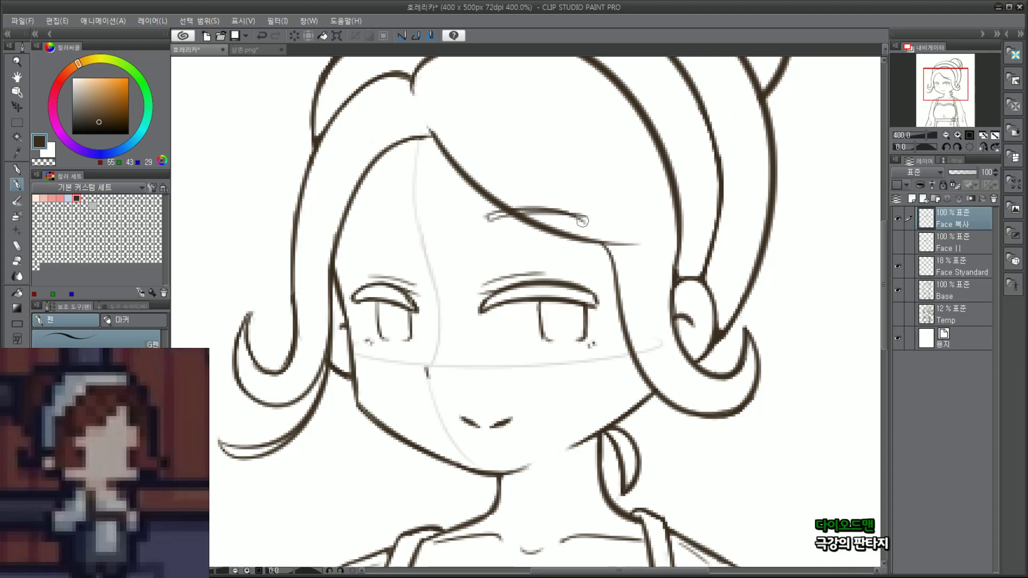
Step: Redraw the thin arched line of the eyebrow crossing the fringe, above the viewer's-right eye
{"action": "key", "text": "ctrl+z"}
{"action": "left_click_drag", "start_coordinate": [491, 219], "coordinate": [581, 223]}
{"action": "key", "text": "ctrl+z"}
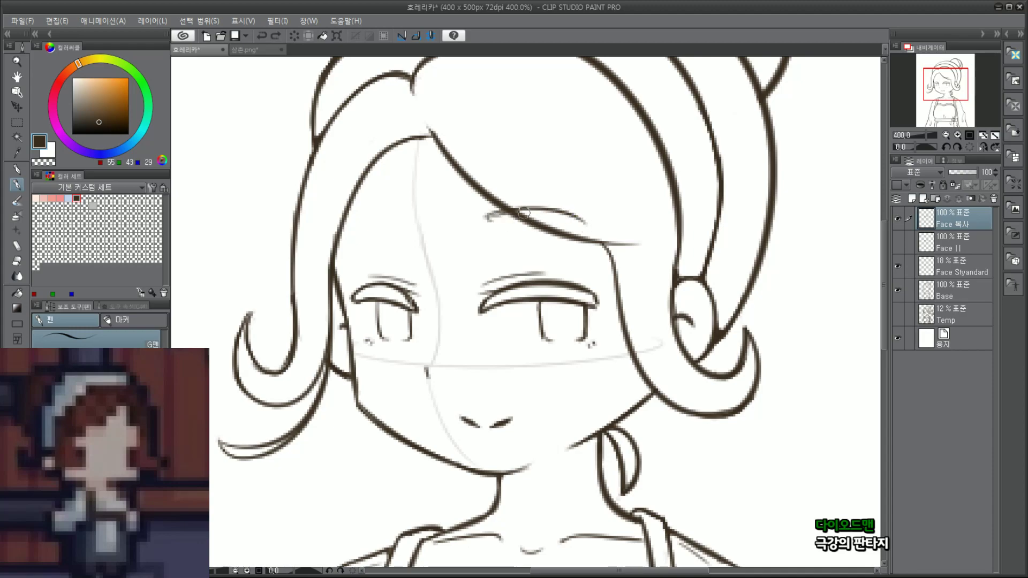
{"action": "left_click_drag", "start_coordinate": [487, 218], "coordinate": [583, 222]}
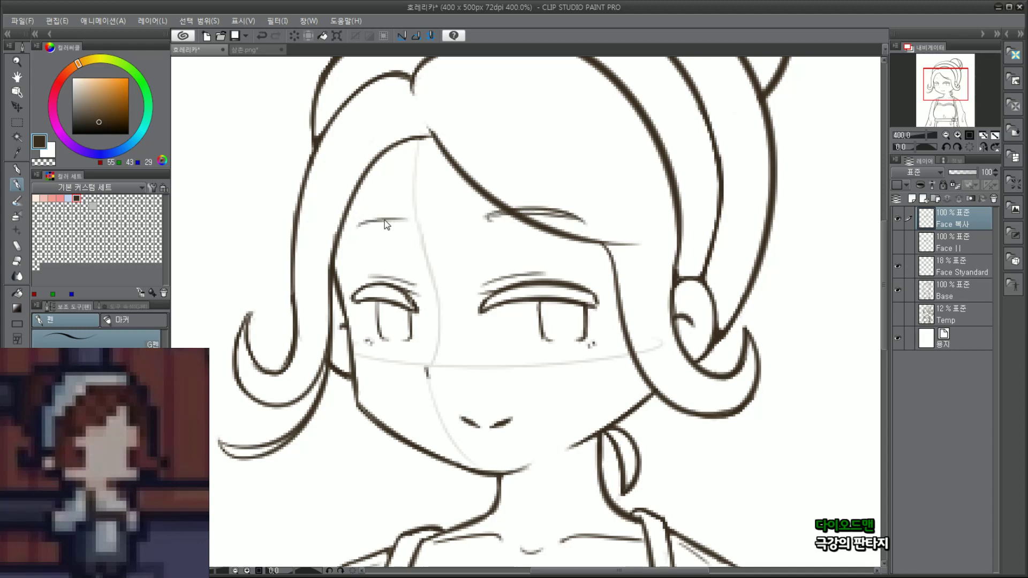
Step: Redraw the short eyebrow above the viewer's-left eye as a small, closed arch
{"action": "key", "text": "ctrl+z"}
{"action": "left_click_drag", "start_coordinate": [357, 221], "coordinate": [405, 220]}
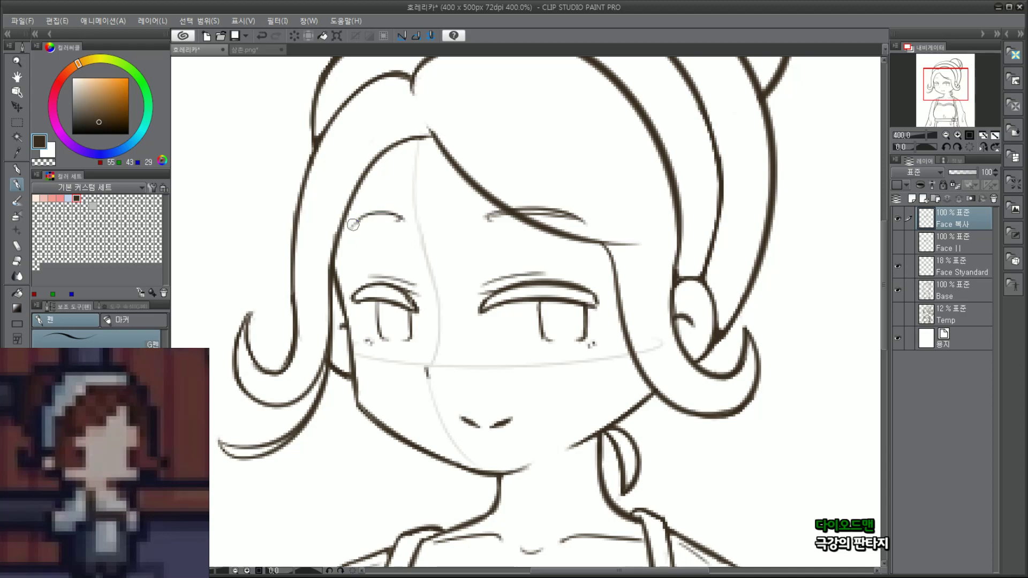
{"action": "mouse_move", "coordinate": [353, 224]}
{"action": "left_mouse_down"}
{"action": "mouse_move", "coordinate": [398, 222]}
{"action": "mouse_move", "coordinate": [379, 217]}
{"action": "mouse_move", "coordinate": [389, 218]}
{"action": "left_mouse_up"}
{"action": "key", "text": "ctrl+z"}
{"action": "key", "text": "ctrl+z"}
Step: Trim and clean up the inner ends of both eyebrows
{"action": "scroll", "coordinate": [503, 203], "scroll_direction": "down", "scroll_amount": 3}
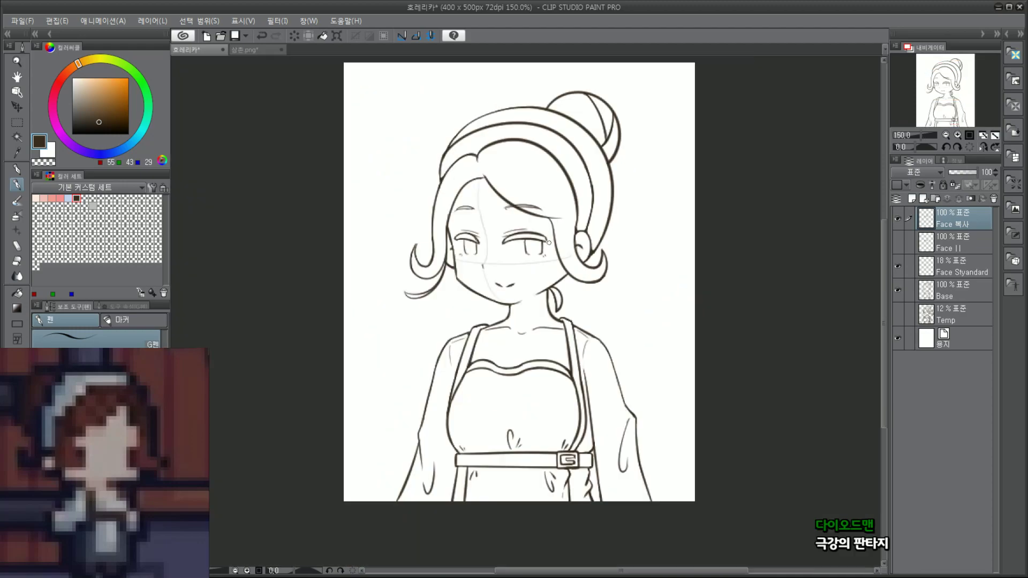
{"action": "scroll", "coordinate": [514, 203], "scroll_direction": "up", "scroll_amount": 7}
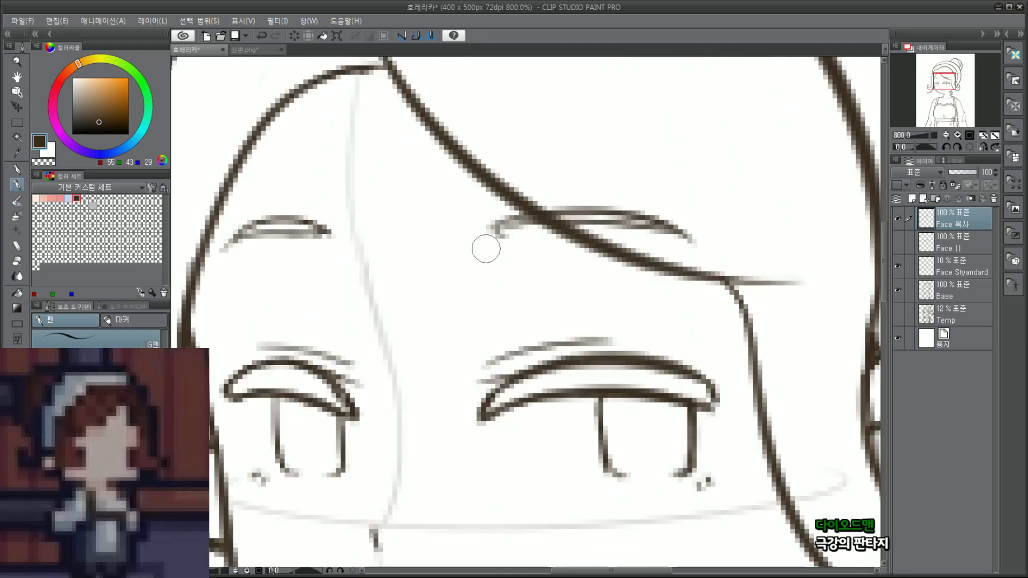
{"action": "mouse_move", "coordinate": [487, 248]}
{"action": "left_mouse_down"}
{"action": "mouse_move", "coordinate": [496, 234]}
{"action": "mouse_move", "coordinate": [480, 224]}
{"action": "left_mouse_up"}
{"action": "left_click_drag", "start_coordinate": [336, 225], "coordinate": [338, 234]}
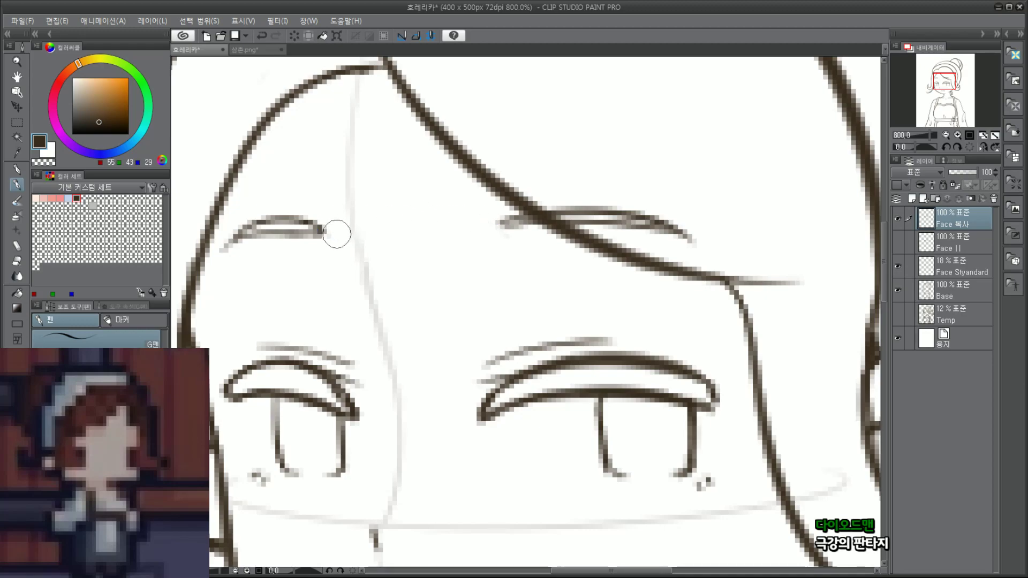
{"action": "left_click_drag", "start_coordinate": [496, 243], "coordinate": [502, 243]}
Step: Select the forehead strip containing both eyebrows, move it down closer to the eyes, and deselect
{"action": "scroll", "coordinate": [494, 244], "scroll_direction": "down", "scroll_amount": 5}
{"action": "scroll", "coordinate": [496, 356], "scroll_direction": "up", "scroll_amount": 4}
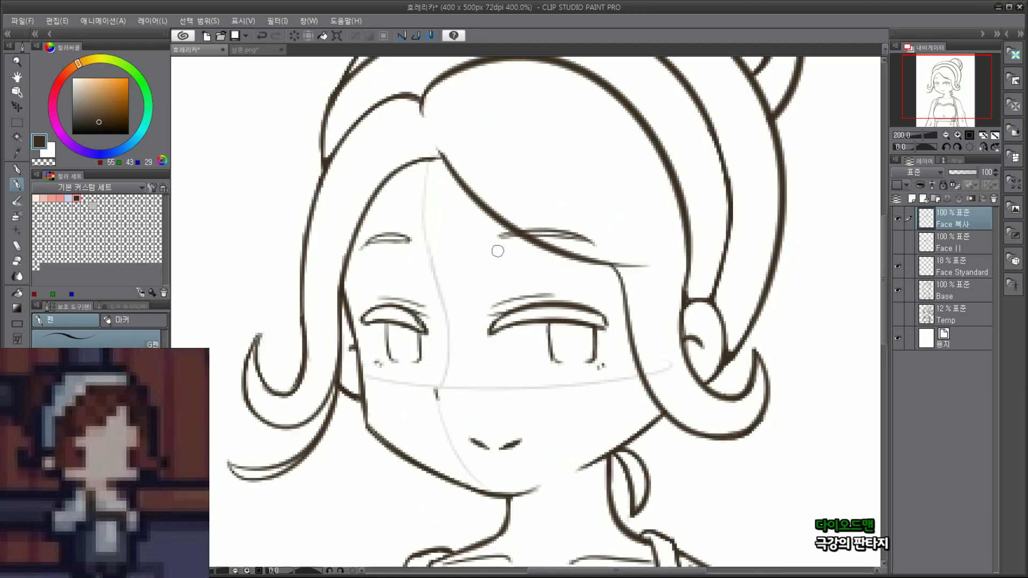
{"action": "left_click_drag", "start_coordinate": [945, 83], "coordinate": [949, 85]}
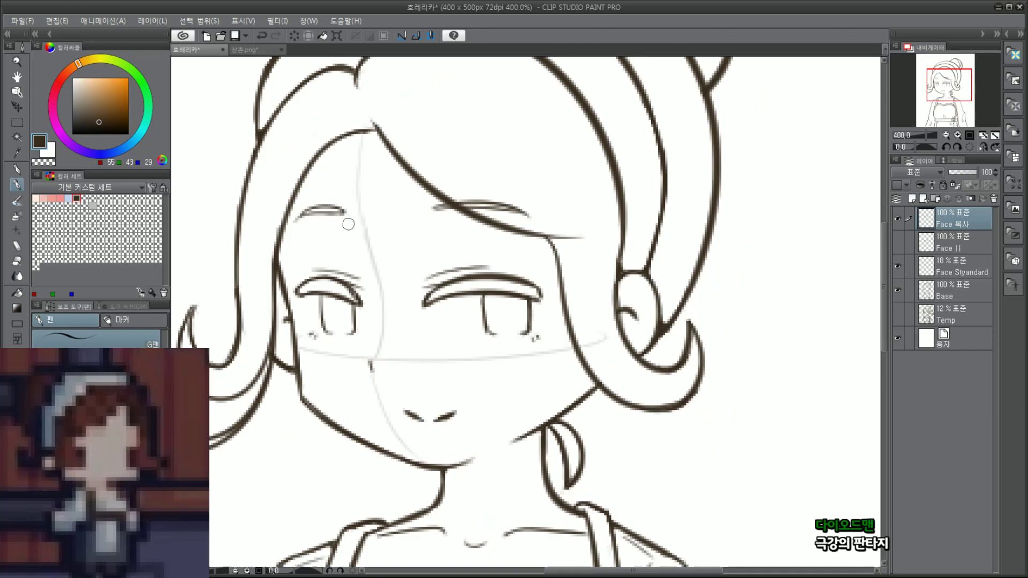
{"action": "left_click", "coordinate": [18, 122]}
{"action": "left_click_drag", "start_coordinate": [242, 158], "coordinate": [627, 234]}
{"action": "left_click", "coordinate": [480, 253]}
{"action": "left_click_drag", "start_coordinate": [519, 204], "coordinate": [518, 222]}
{"action": "key", "text": "Return"}
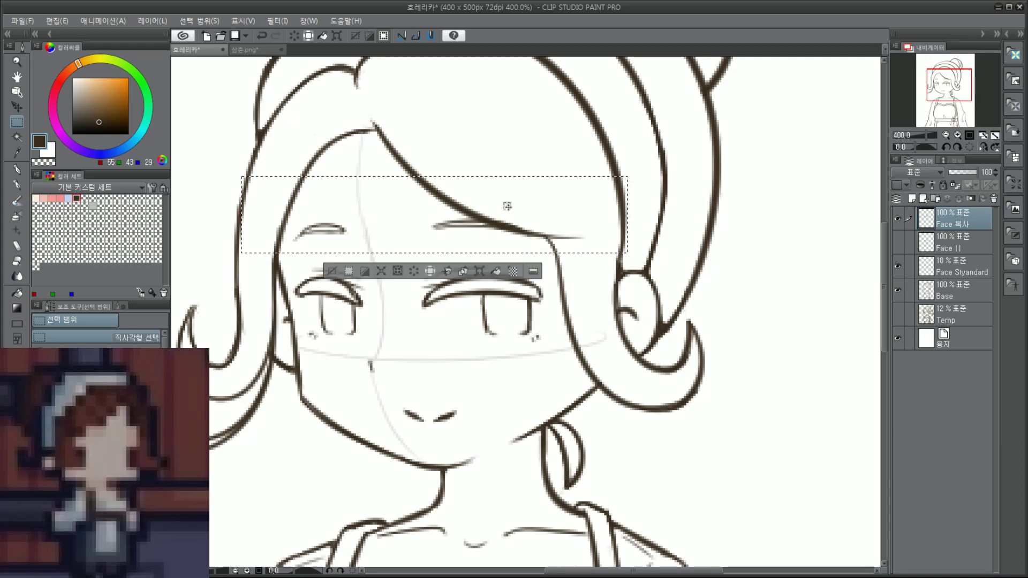
{"action": "left_click", "coordinate": [734, 271]}
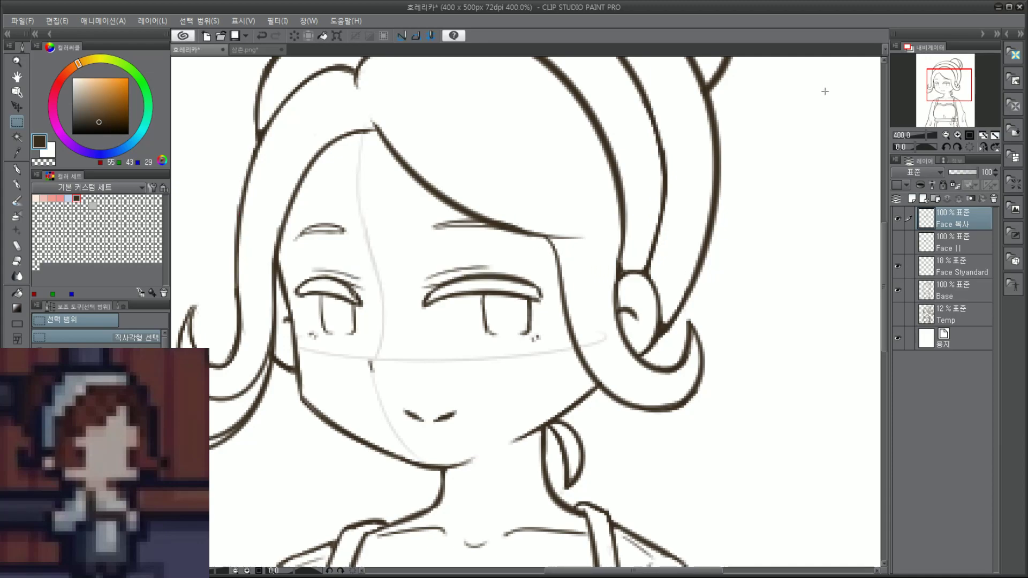
Step: Reselect both eyebrows with a rectangular selection, nudge them slightly further down with a transform, and deselect
{"action": "scroll", "coordinate": [825, 91], "scroll_direction": "down", "scroll_amount": 2}
{"action": "scroll", "coordinate": [732, 167], "scroll_direction": "up", "scroll_amount": 2}
{"action": "left_click_drag", "start_coordinate": [931, 98], "coordinate": [936, 95]}
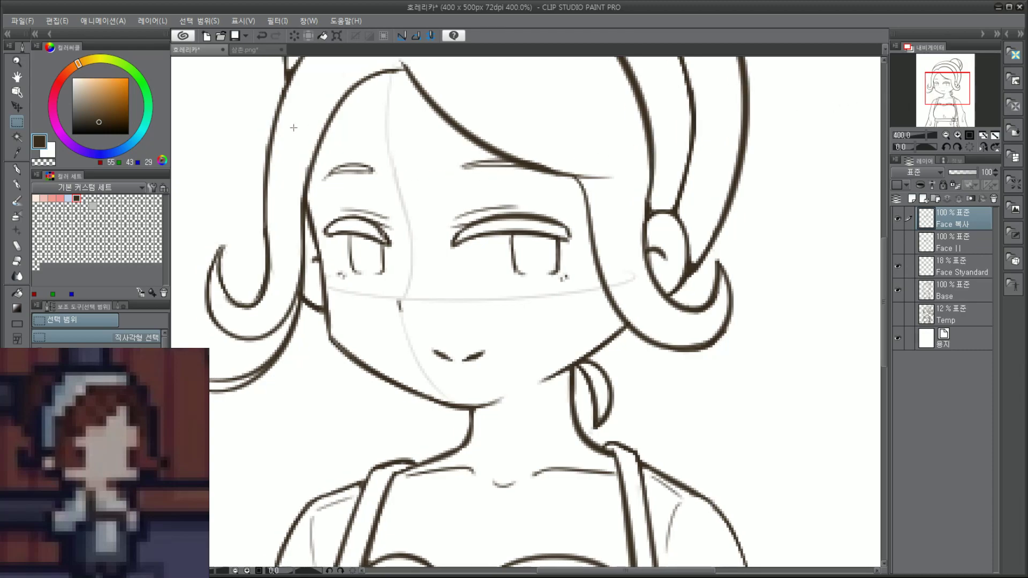
{"action": "left_click_drag", "start_coordinate": [268, 120], "coordinate": [647, 187]}
{"action": "key", "text": "ctrl+t"}
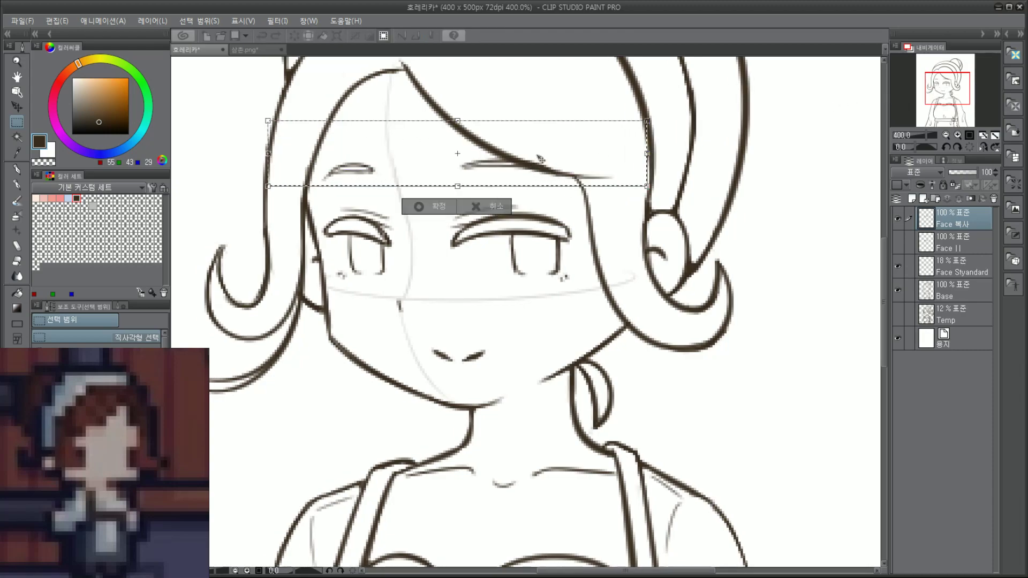
{"action": "left_click_drag", "start_coordinate": [539, 158], "coordinate": [544, 166]}
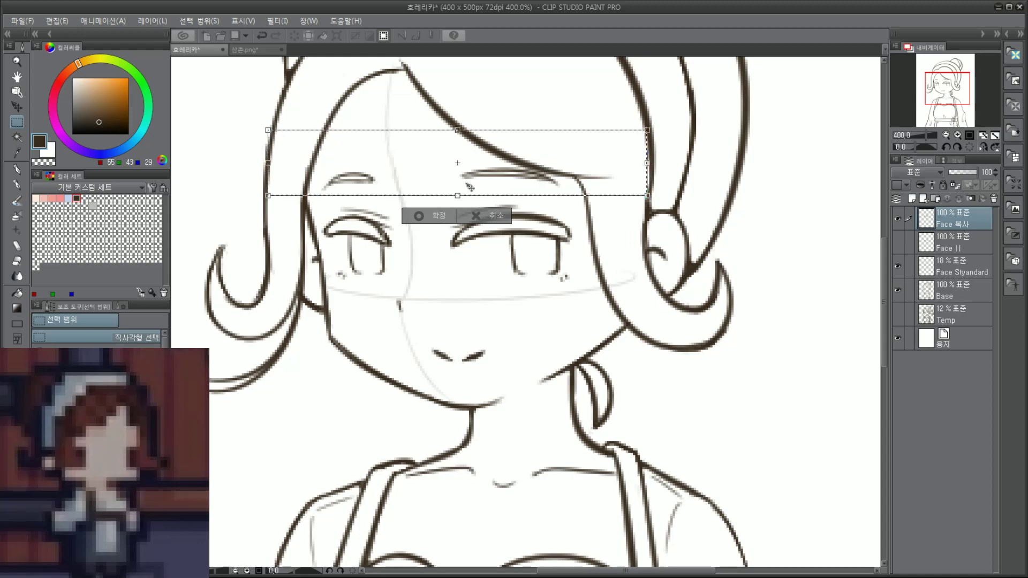
{"action": "key", "text": "Return"}
{"action": "left_click", "coordinate": [781, 239]}
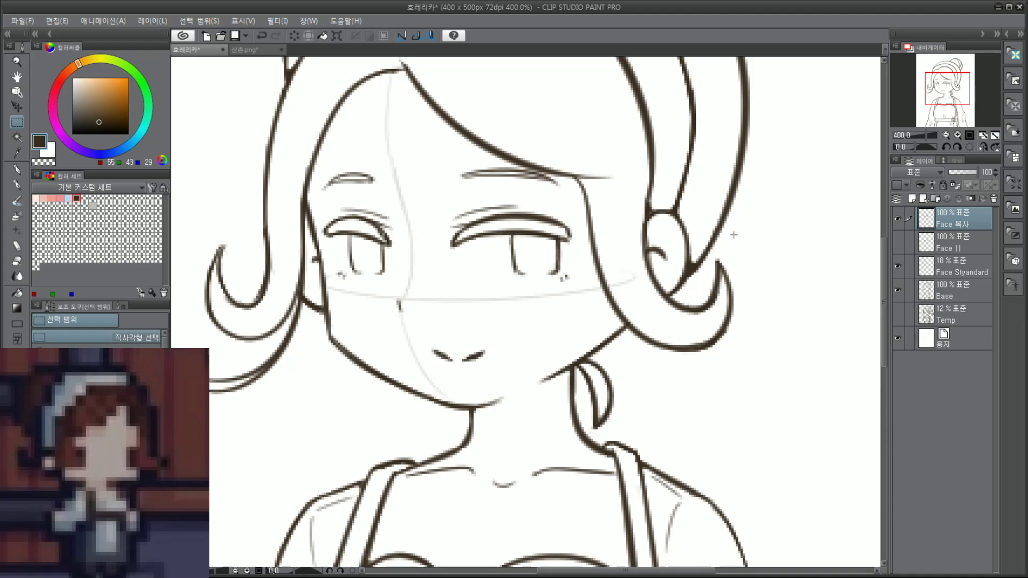
Step: Try to reshape the inner end of the eyebrow above the viewer's-right eye
{"action": "scroll", "coordinate": [516, 161], "scroll_direction": "up", "scroll_amount": 2}
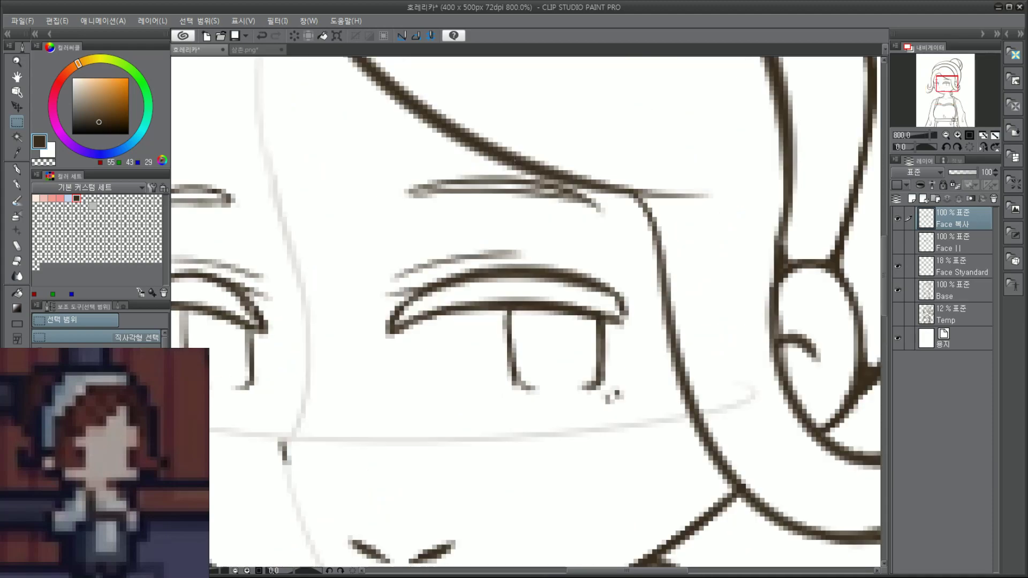
{"action": "left_click", "coordinate": [18, 185]}
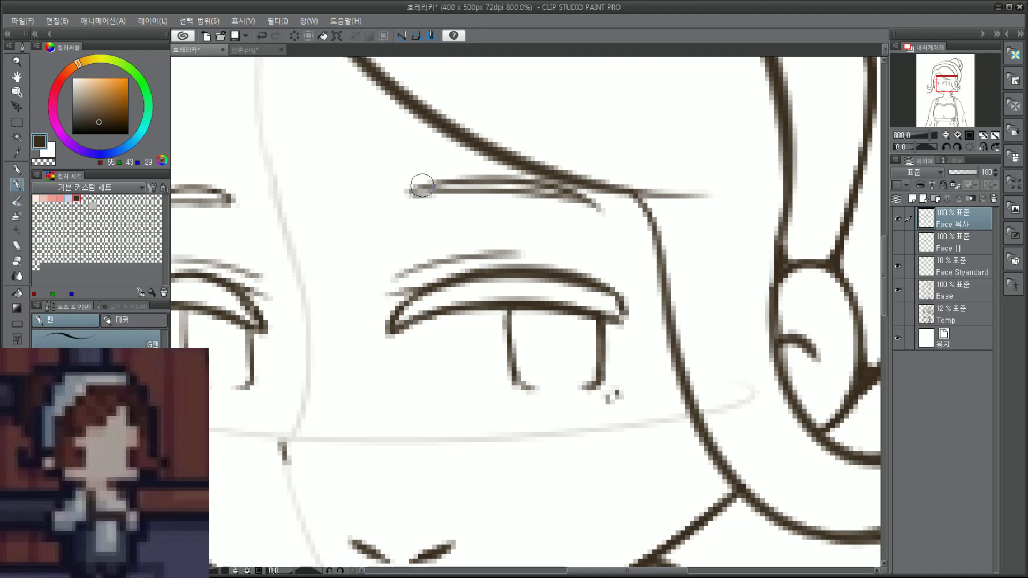
{"action": "mouse_move", "coordinate": [422, 185]}
{"action": "left_mouse_down"}
{"action": "mouse_move", "coordinate": [443, 190]}
{"action": "mouse_move", "coordinate": [413, 197]}
{"action": "mouse_move", "coordinate": [464, 192]}
{"action": "left_mouse_up"}
{"action": "key", "text": "ctrl+z"}
{"action": "key", "text": "ctrl+z"}
{"action": "scroll", "coordinate": [660, 174], "scroll_direction": "down", "scroll_amount": 4}
{"action": "scroll", "coordinate": [640, 209], "scroll_direction": "up", "scroll_amount": 2}
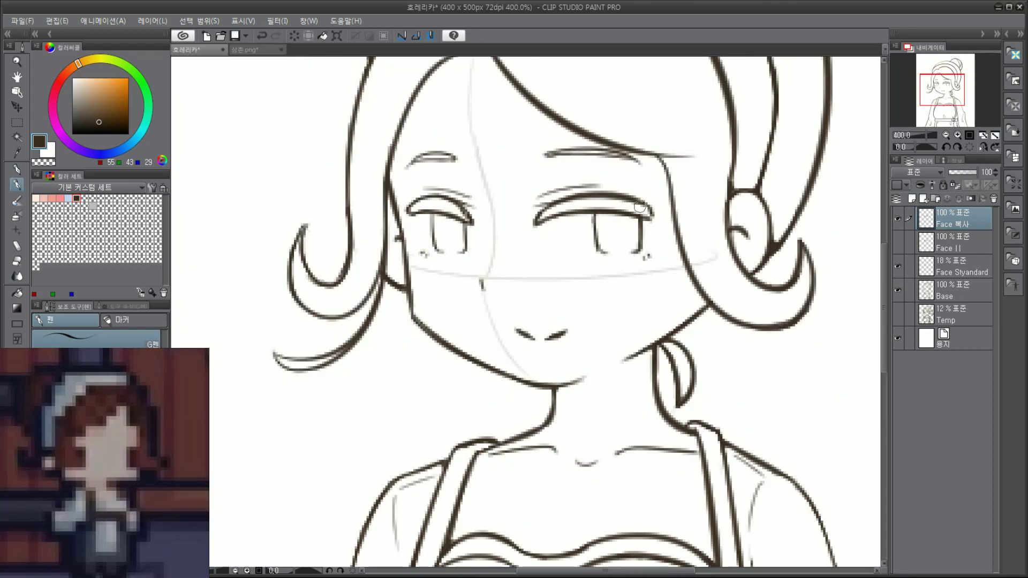
Step: Remove both slanted strokes of the old mouth
{"action": "scroll", "coordinate": [640, 206], "scroll_direction": "up", "scroll_amount": 2}
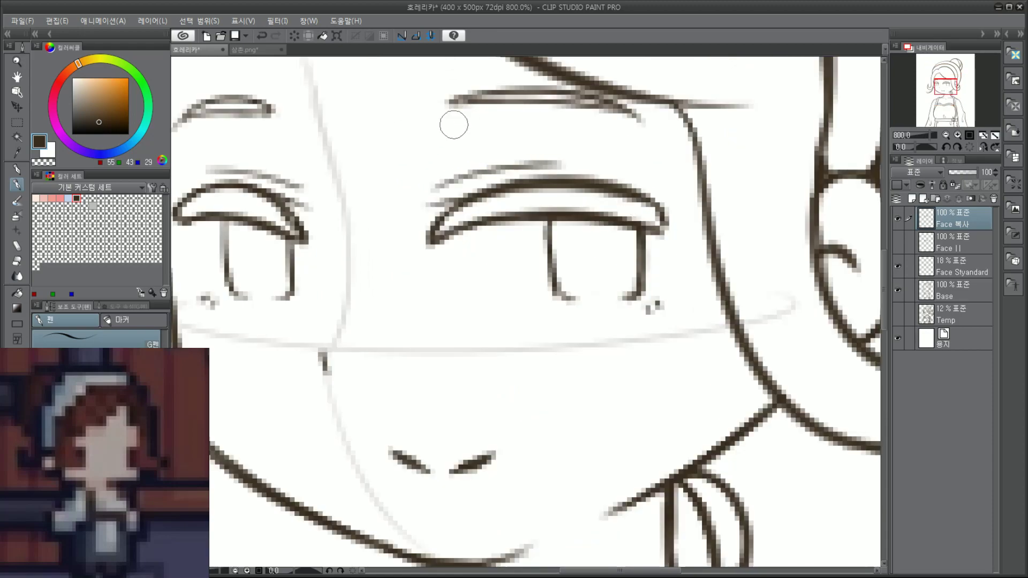
{"action": "key", "text": "ctrl+z"}
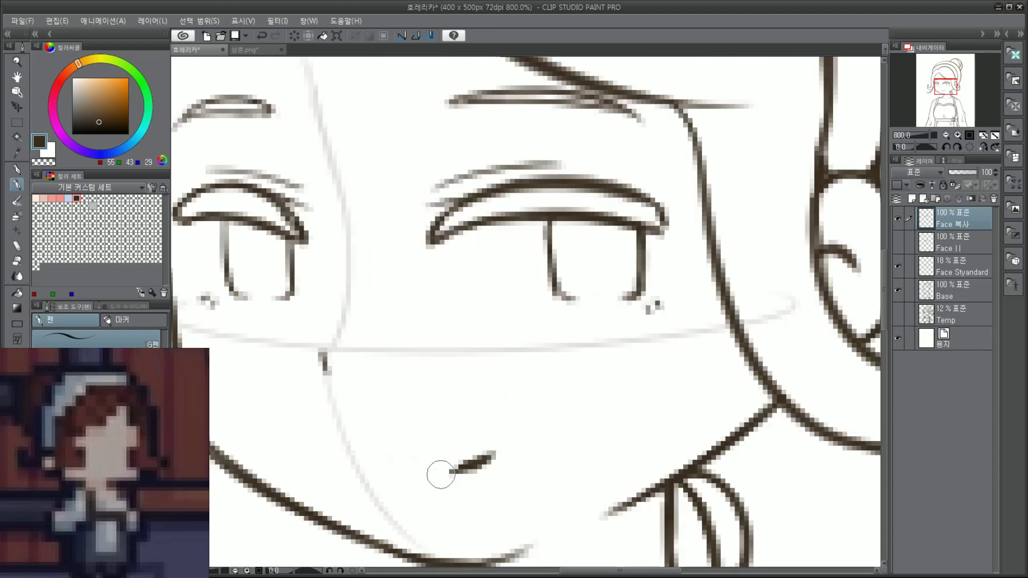
{"action": "key", "text": "ctrl+z"}
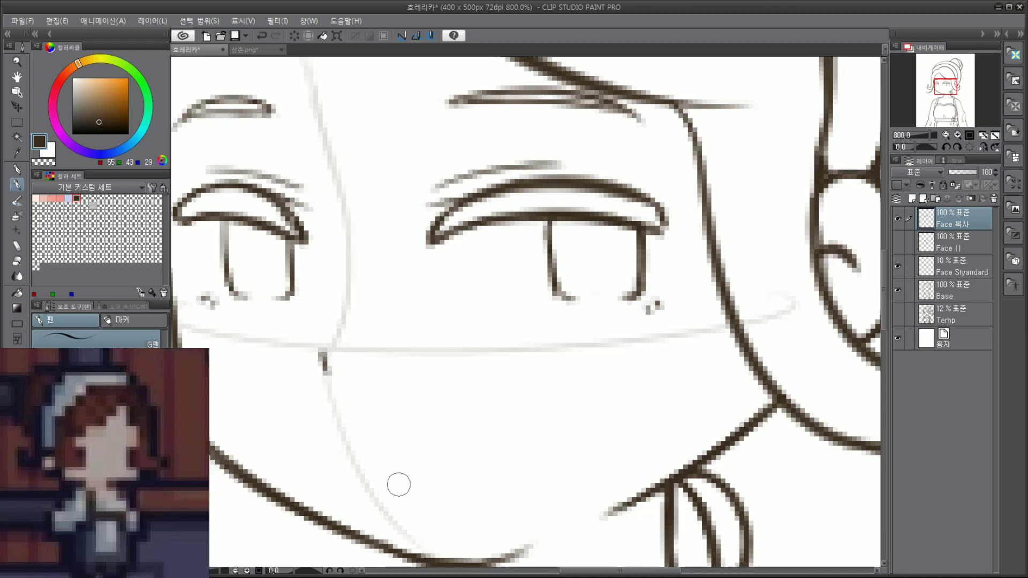
Step: Try a short, shallow smile curve in place of the old mouth
{"action": "left_click_drag", "start_coordinate": [387, 459], "coordinate": [474, 458]}
{"action": "key", "text": "ctrl+z"}
{"action": "mouse_move", "coordinate": [385, 456]}
{"action": "left_mouse_down"}
{"action": "mouse_move", "coordinate": [472, 460]}
{"action": "mouse_move", "coordinate": [411, 479]}
{"action": "mouse_move", "coordinate": [516, 452]}
{"action": "mouse_move", "coordinate": [489, 468]}
{"action": "mouse_move", "coordinate": [517, 441]}
{"action": "mouse_move", "coordinate": [510, 461]}
{"action": "left_mouse_up"}
{"action": "key", "text": "ctrl+z"}
{"action": "key", "text": "ctrl+z"}
{"action": "key", "text": "ctrl+z"}
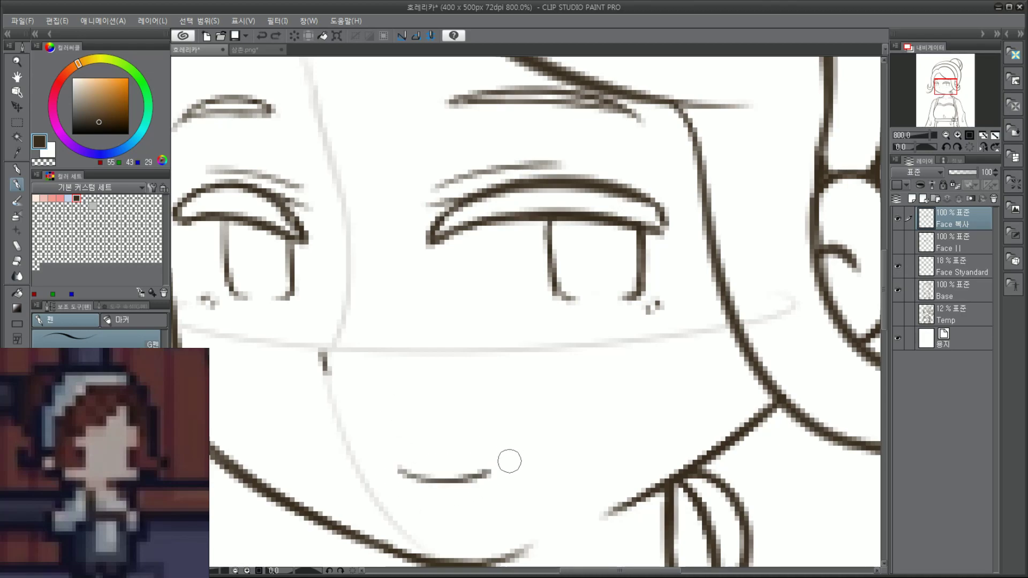
{"action": "scroll", "coordinate": [503, 439], "scroll_direction": "down", "scroll_amount": 5}
{"action": "scroll", "coordinate": [488, 428], "scroll_direction": "up", "scroll_amount": 3}
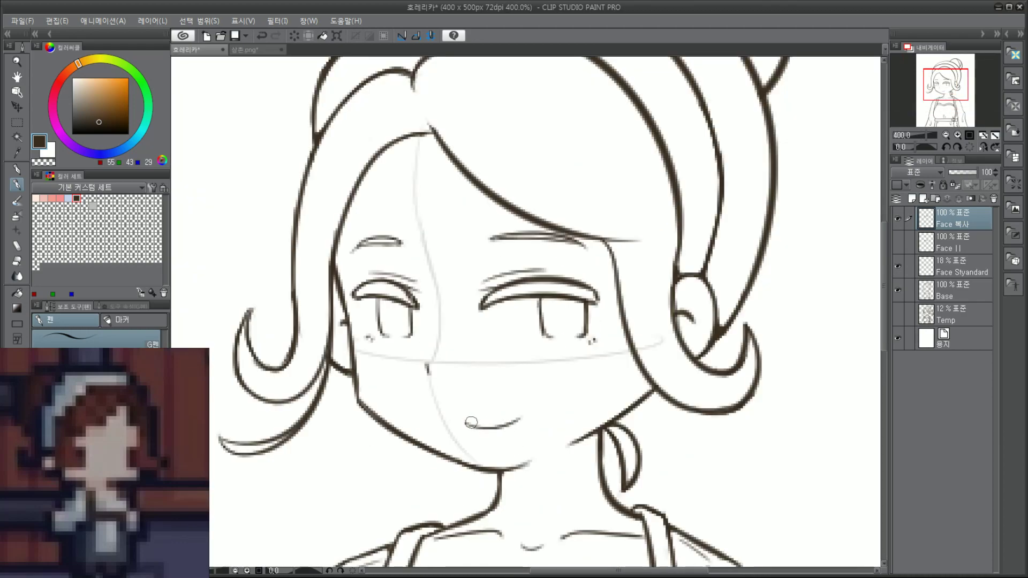
Step: Try wider, more upturned versions of the mouth curve
{"action": "key", "text": "ctrl+z"}
{"action": "left_click_drag", "start_coordinate": [458, 415], "coordinate": [519, 402]}
{"action": "key", "text": "ctrl+z"}
{"action": "left_click_drag", "start_coordinate": [459, 413], "coordinate": [526, 408]}
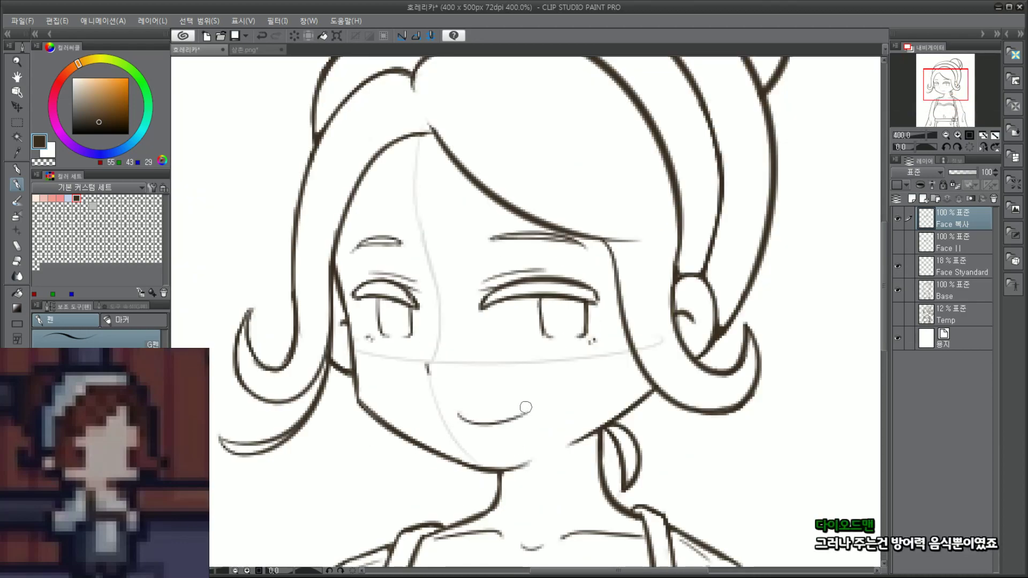
{"action": "key", "text": "ctrl+z"}
{"action": "left_click_drag", "start_coordinate": [464, 415], "coordinate": [520, 417]}
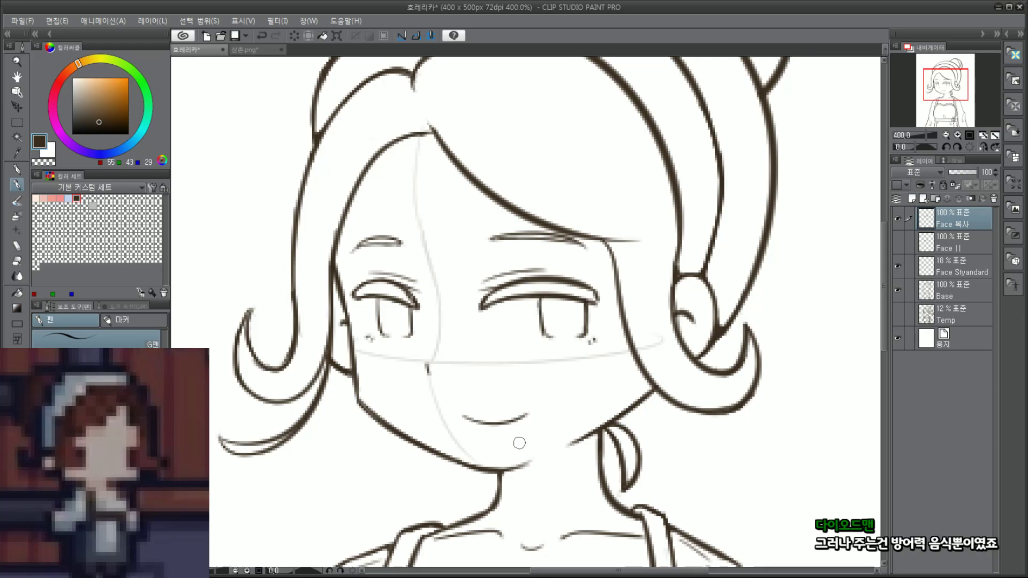
Step: Redraw the mouth as one gently upturned smile line between the nose and chin
{"action": "scroll", "coordinate": [519, 443], "scroll_direction": "up", "scroll_amount": 2}
{"action": "key", "text": "ctrl+z"}
{"action": "left_click_drag", "start_coordinate": [382, 364], "coordinate": [513, 370]}
{"action": "key", "text": "ctrl+z"}
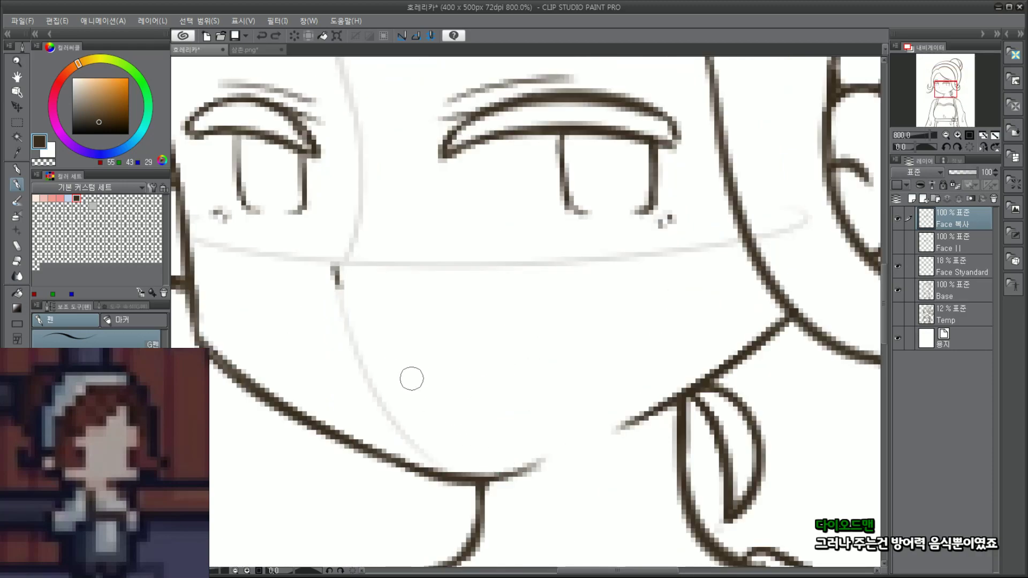
{"action": "left_click_drag", "start_coordinate": [398, 375], "coordinate": [531, 370]}
{"action": "mouse_move", "coordinate": [426, 380]}
{"action": "left_mouse_down"}
{"action": "mouse_move", "coordinate": [531, 367]}
{"action": "mouse_move", "coordinate": [496, 387]}
{"action": "mouse_move", "coordinate": [534, 370]}
{"action": "left_mouse_up"}
{"action": "key", "text": "ctrl+z"}
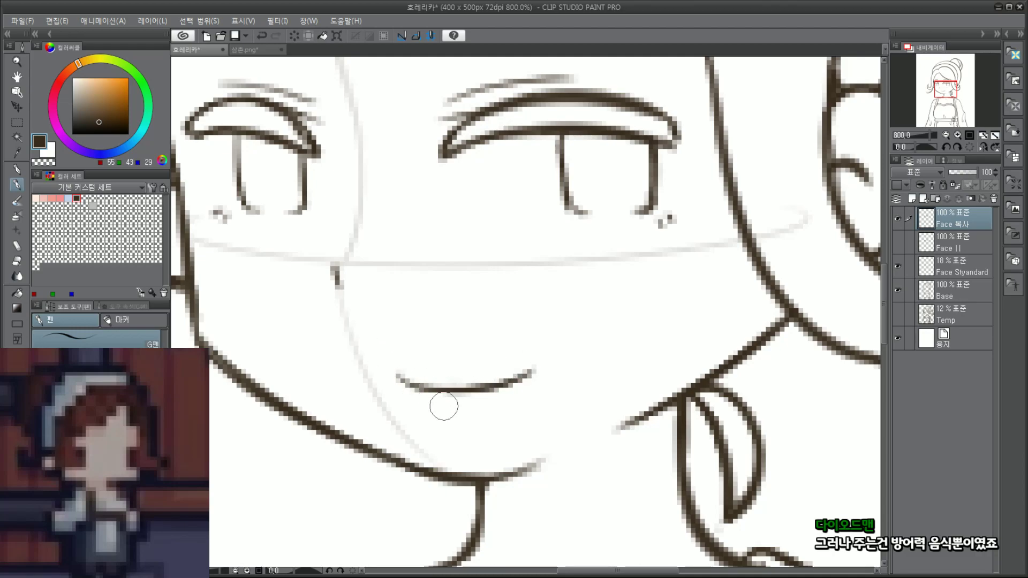
Step: Erase a small gap in the middle of the smile line
{"action": "left_click_drag", "start_coordinate": [443, 407], "coordinate": [459, 390]}
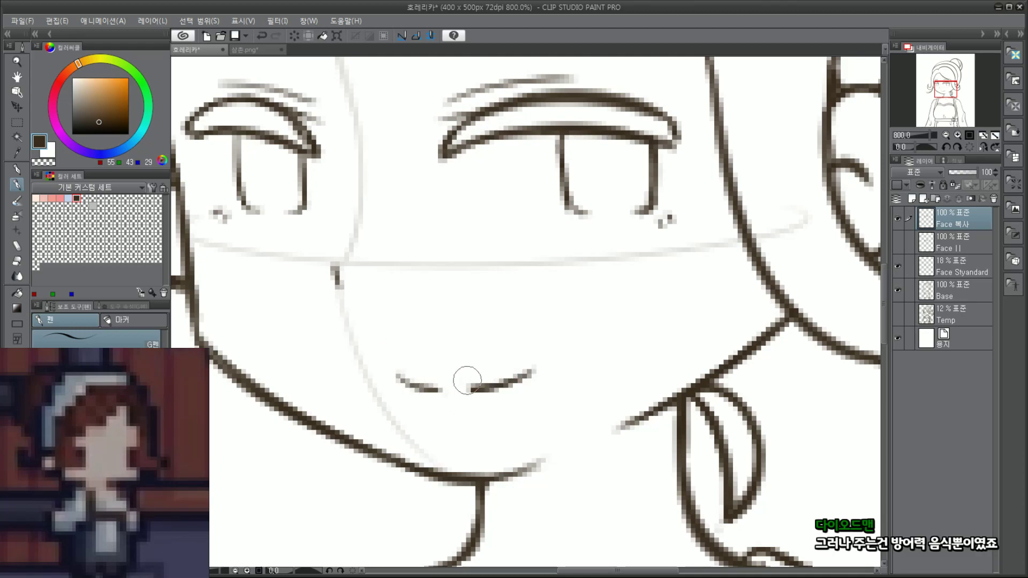
{"action": "scroll", "coordinate": [542, 299], "scroll_direction": "down", "scroll_amount": 8}
{"action": "scroll", "coordinate": [608, 261], "scroll_direction": "up", "scroll_amount": 2}
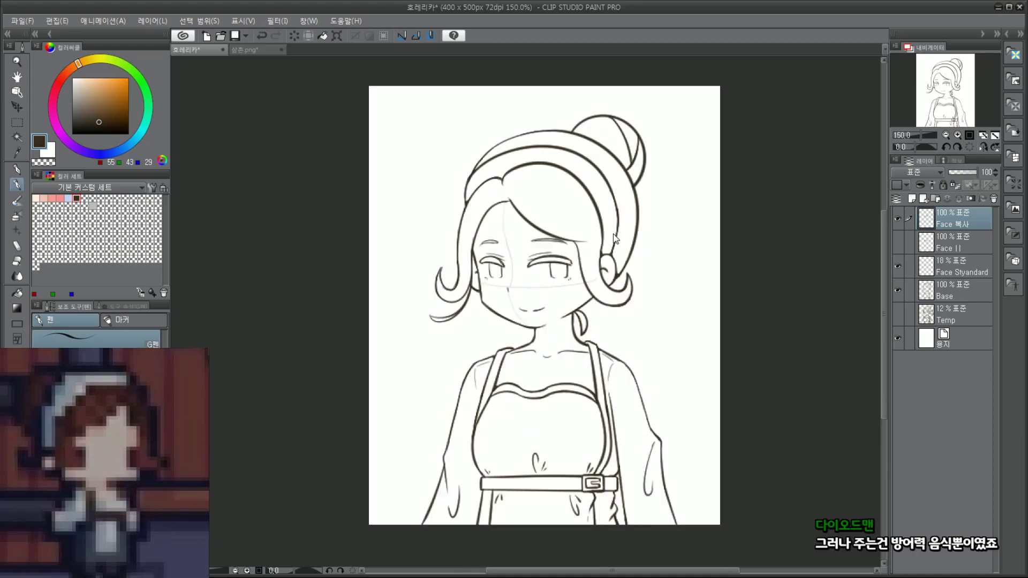
Step: Hide the Face Styandard guide layer and review the line art without the face guides
{"action": "left_click", "coordinate": [898, 266]}
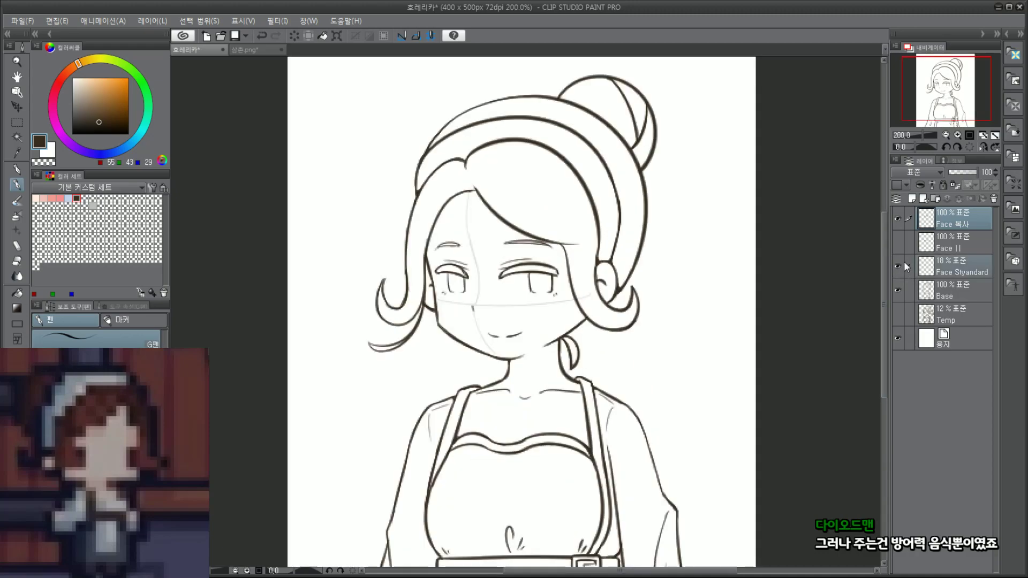
{"action": "scroll", "coordinate": [935, 107], "scroll_direction": "down", "scroll_amount": 3}
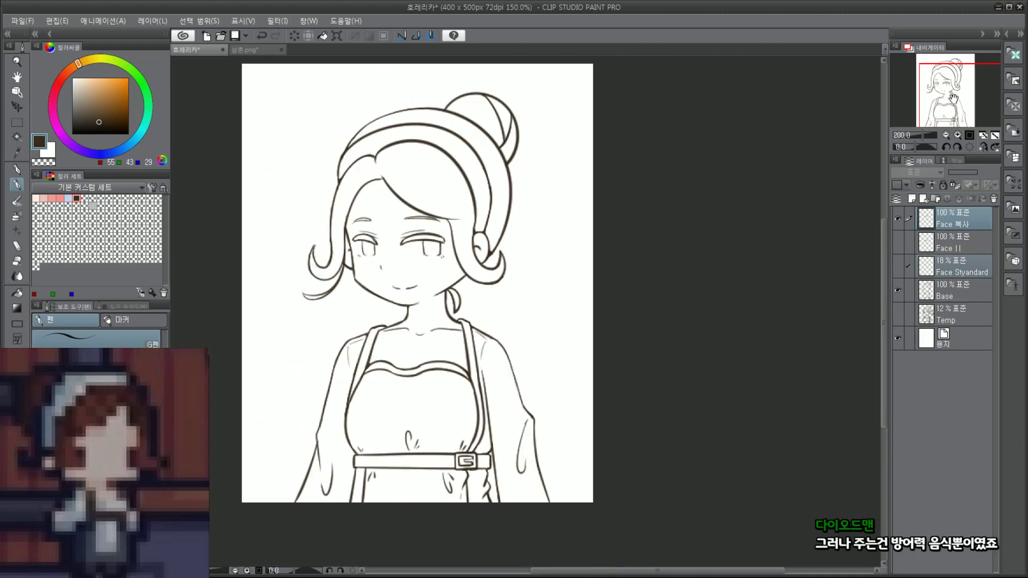
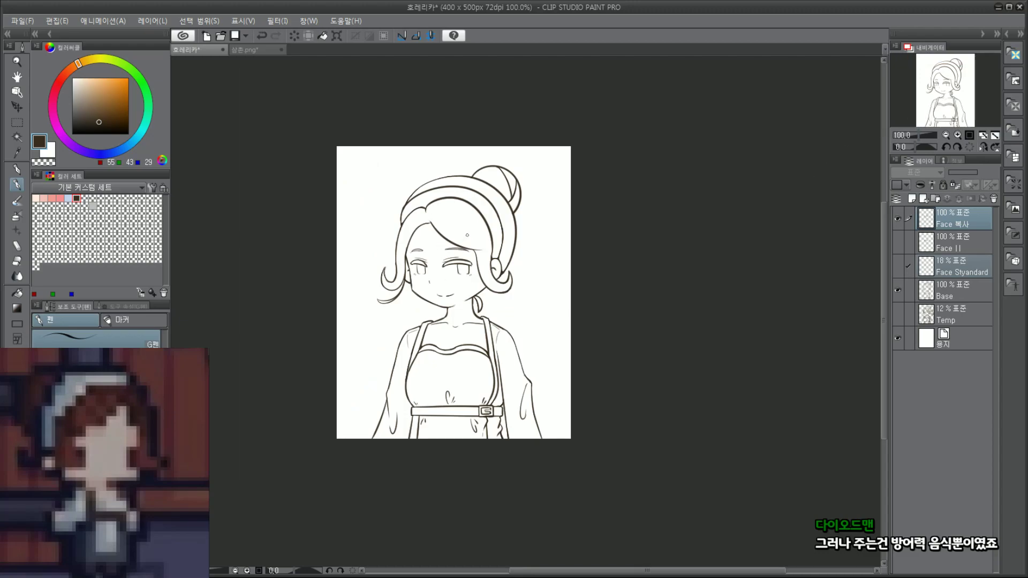
{"action": "scroll", "coordinate": [455, 242], "scroll_direction": "up", "scroll_amount": 3}
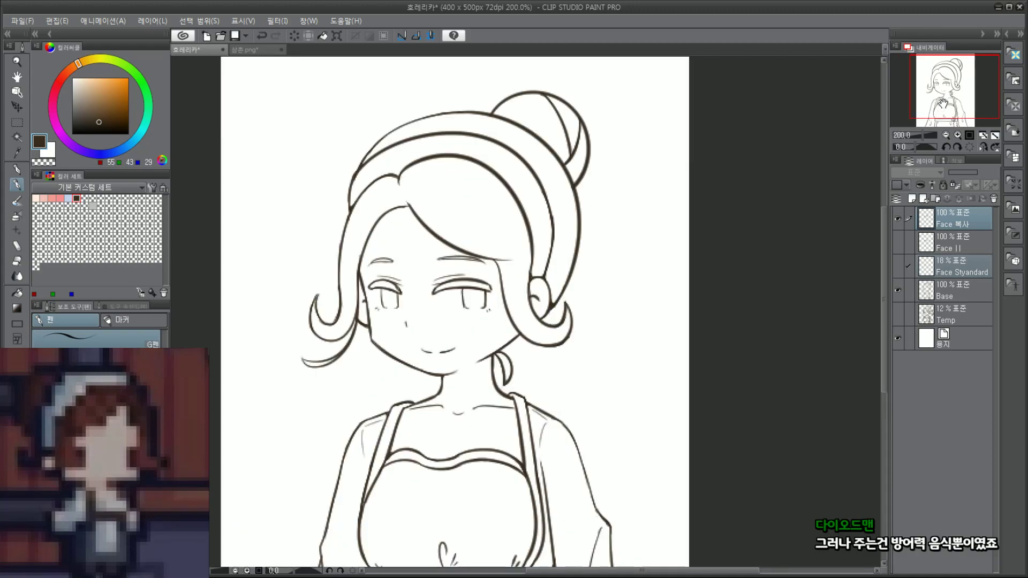
{"action": "left_click_drag", "start_coordinate": [951, 90], "coordinate": [955, 97]}
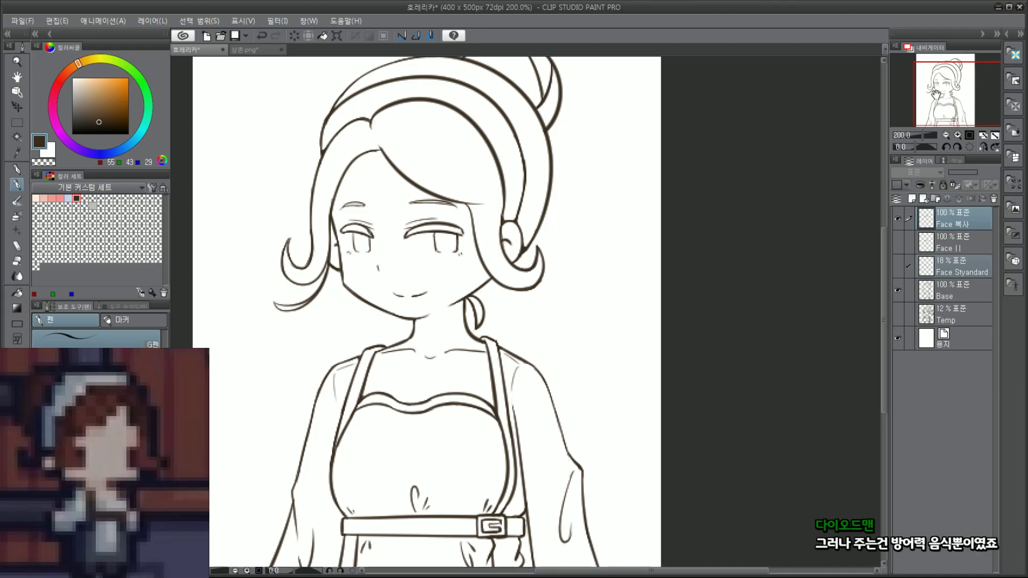
Step: Compare the Face 복사 and Face II versions by toggling their visibility, and delete the Face II layer
{"action": "left_click", "coordinate": [899, 219]}
{"action": "left_click", "coordinate": [896, 238]}
{"action": "left_click", "coordinate": [895, 239]}
{"action": "left_click", "coordinate": [896, 219]}
{"action": "left_click", "coordinate": [965, 240]}
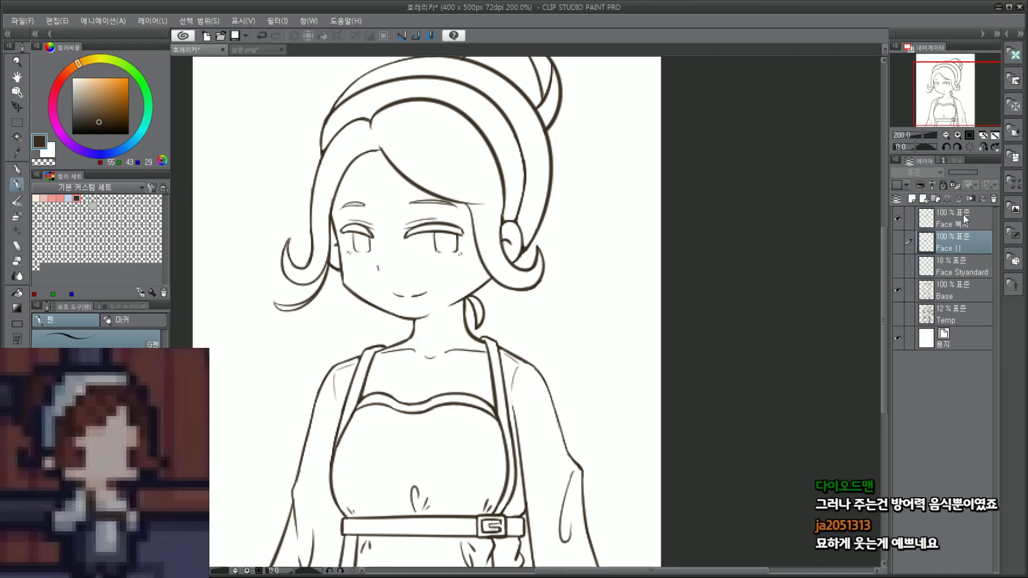
{"action": "left_click", "coordinate": [993, 197]}
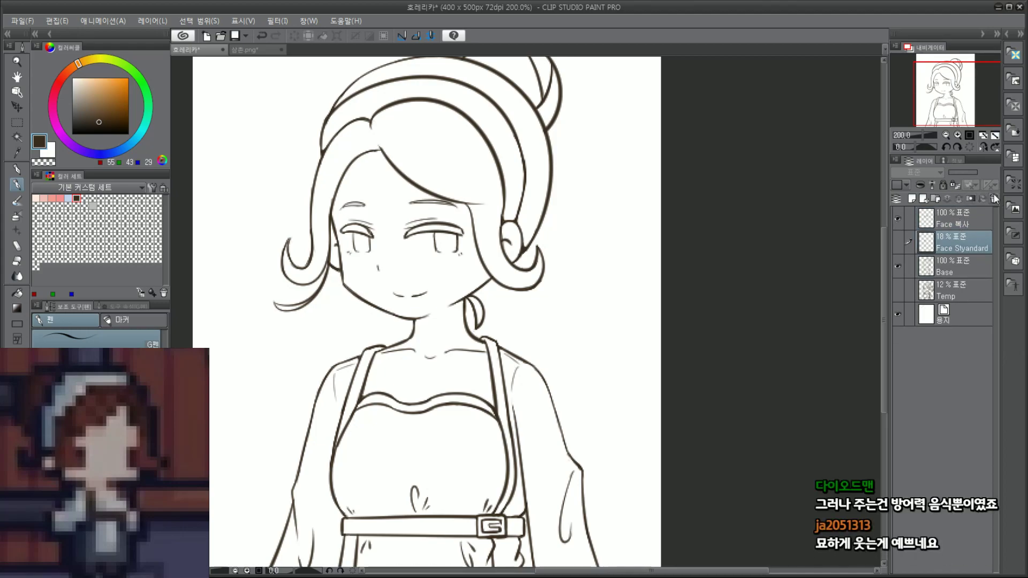
Step: On the Face 복사 layer, select the eye and eyebrow on the viewer's right and shift them slightly with a free transform
{"action": "scroll", "coordinate": [779, 231], "scroll_direction": "down", "scroll_amount": 1}
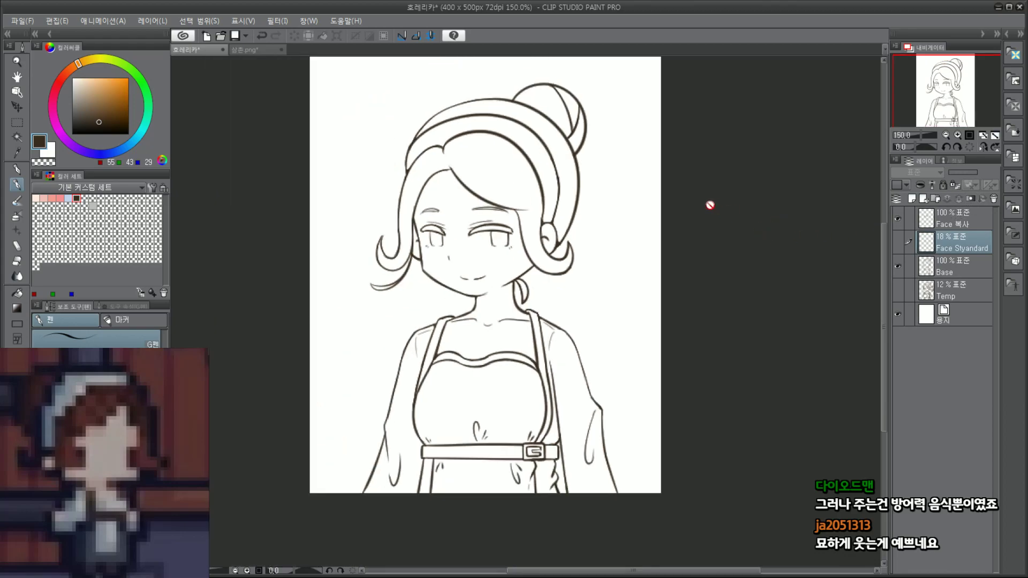
{"action": "scroll", "coordinate": [585, 170], "scroll_direction": "up", "scroll_amount": 2}
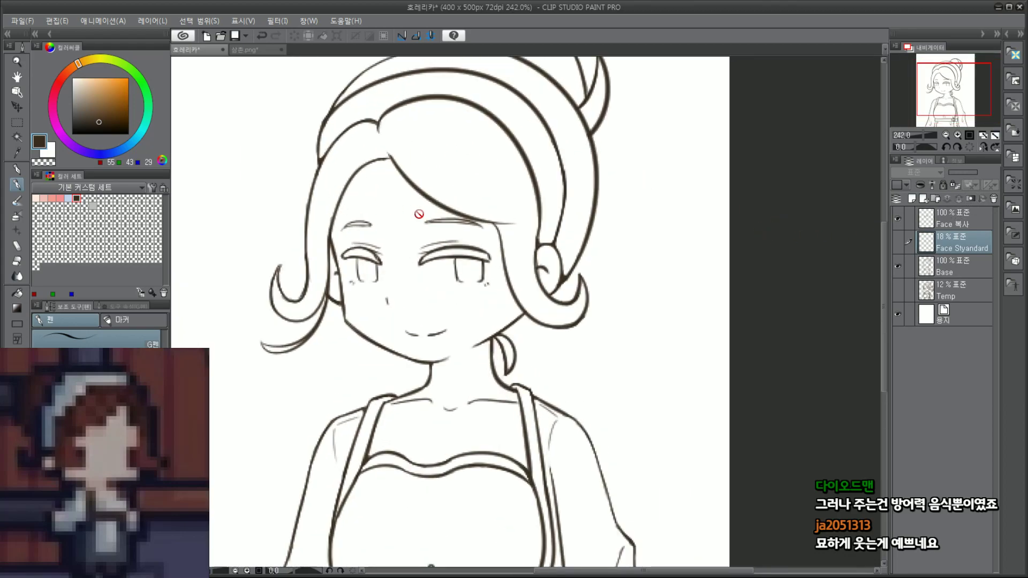
{"action": "left_click", "coordinate": [968, 220]}
{"action": "key", "text": "m"}
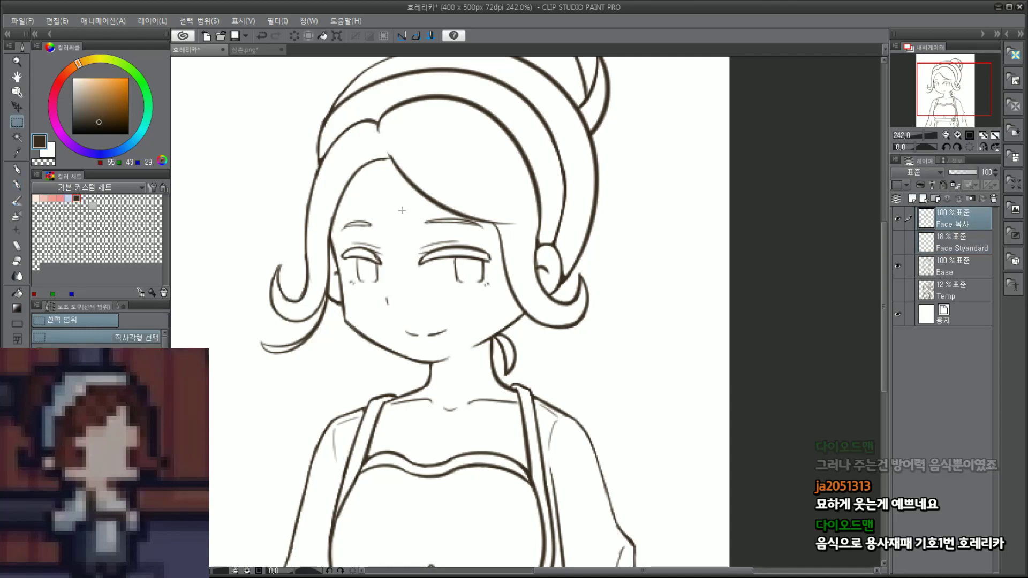
{"action": "left_click_drag", "start_coordinate": [400, 202], "coordinate": [532, 292]}
{"action": "scroll", "coordinate": [512, 279], "scroll_direction": "up", "scroll_amount": 2}
{"action": "left_click", "coordinate": [480, 318]}
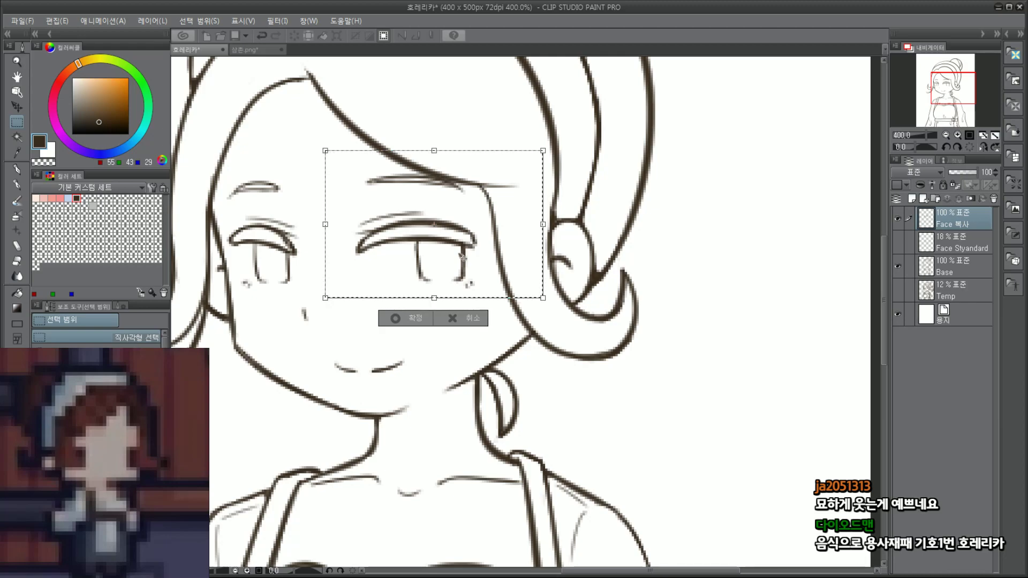
{"action": "left_click_drag", "start_coordinate": [467, 284], "coordinate": [469, 284]}
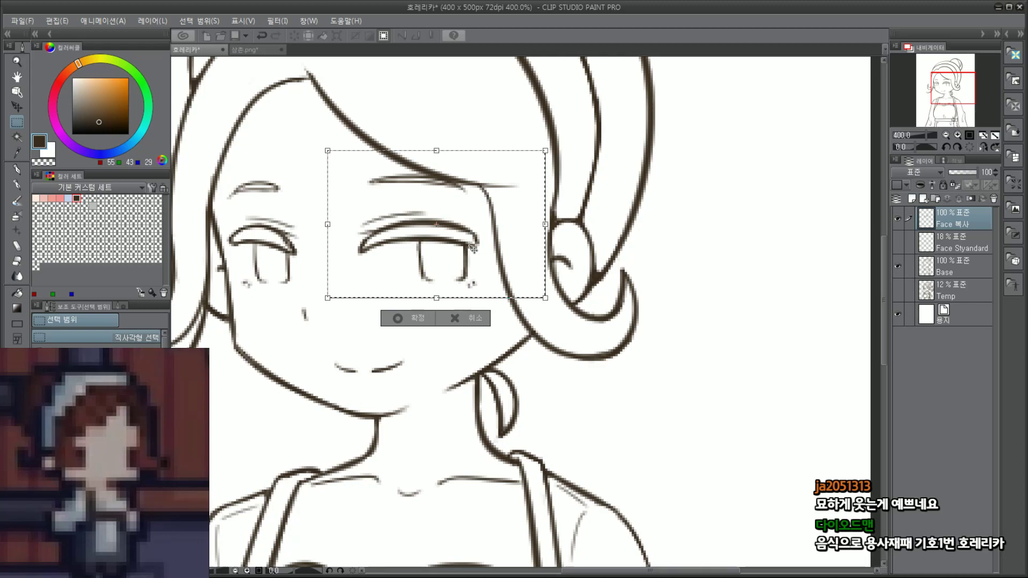
{"action": "left_click_drag", "start_coordinate": [671, 296], "coordinate": [658, 293]}
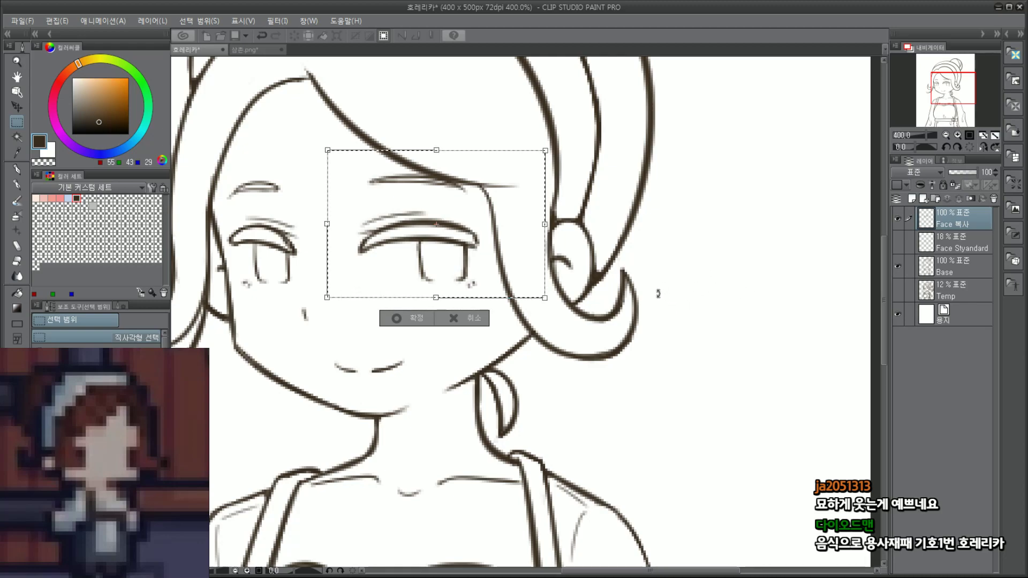
{"action": "key", "text": "Return"}
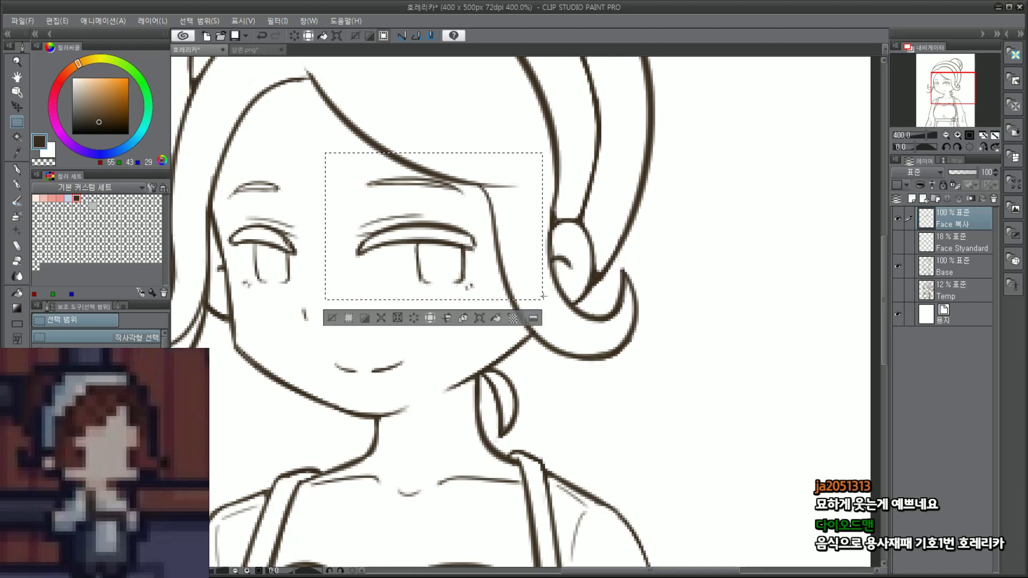
Step: Nudge the selected eye and eyebrow slightly upward, apply the transform and clear the selection
{"action": "left_click", "coordinate": [480, 318]}
{"action": "key", "text": "Up"}
{"action": "key", "text": "Up"}
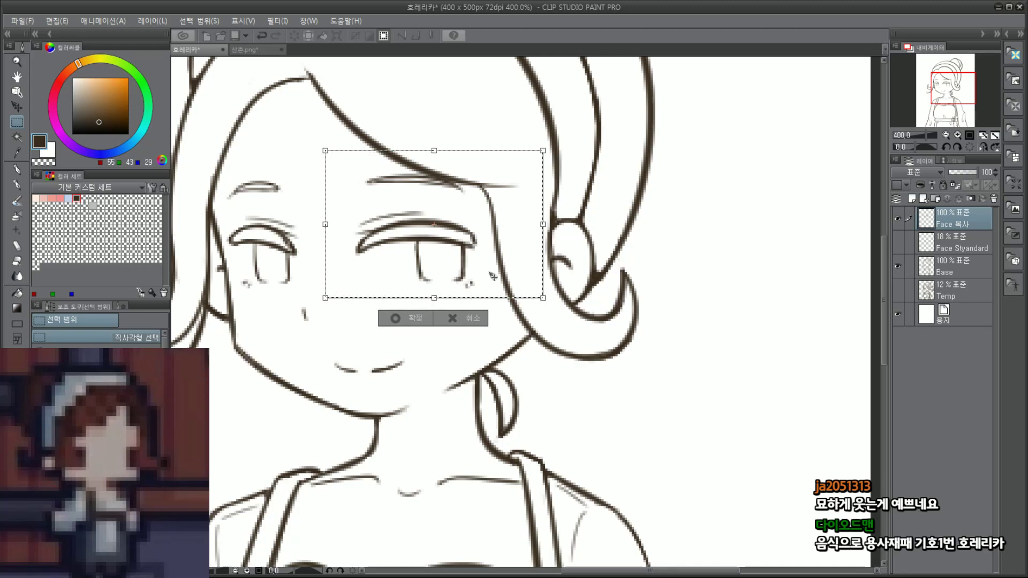
{"action": "key", "text": "Return"}
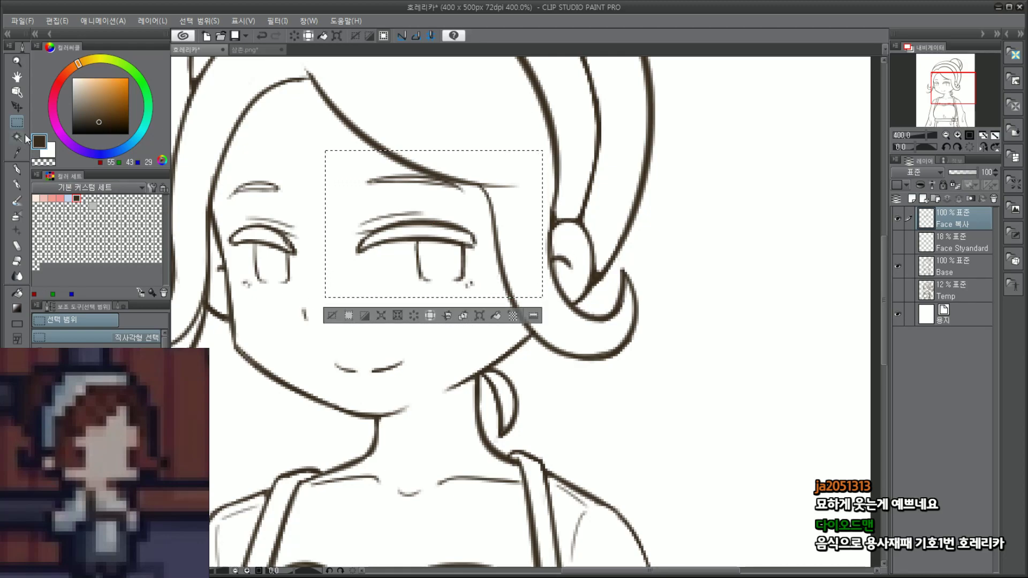
{"action": "left_click", "coordinate": [284, 136]}
{"action": "scroll", "coordinate": [285, 140], "scroll_direction": "down", "scroll_amount": 3}
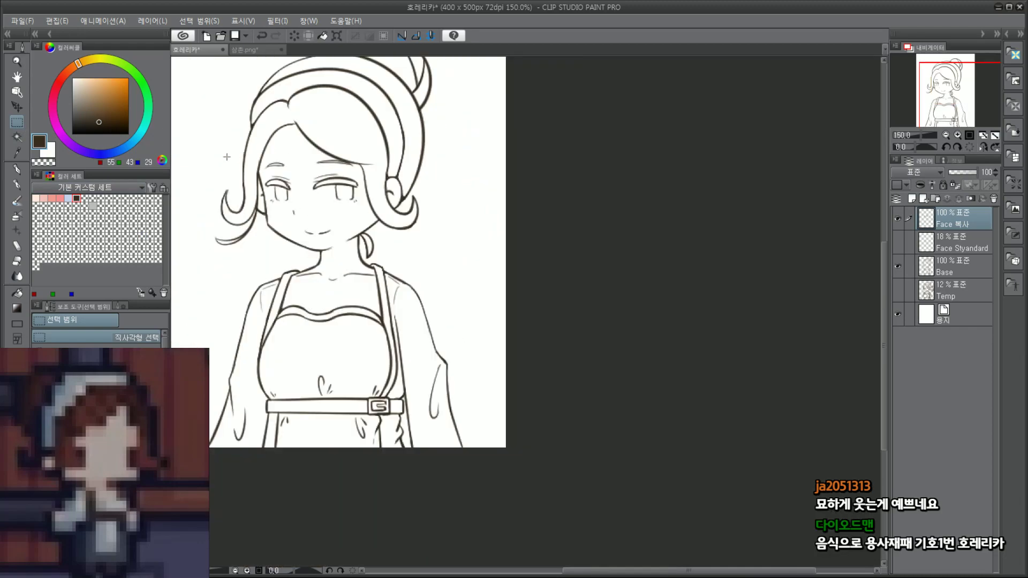
{"action": "scroll", "coordinate": [226, 164], "scroll_direction": "up", "scroll_amount": 1}
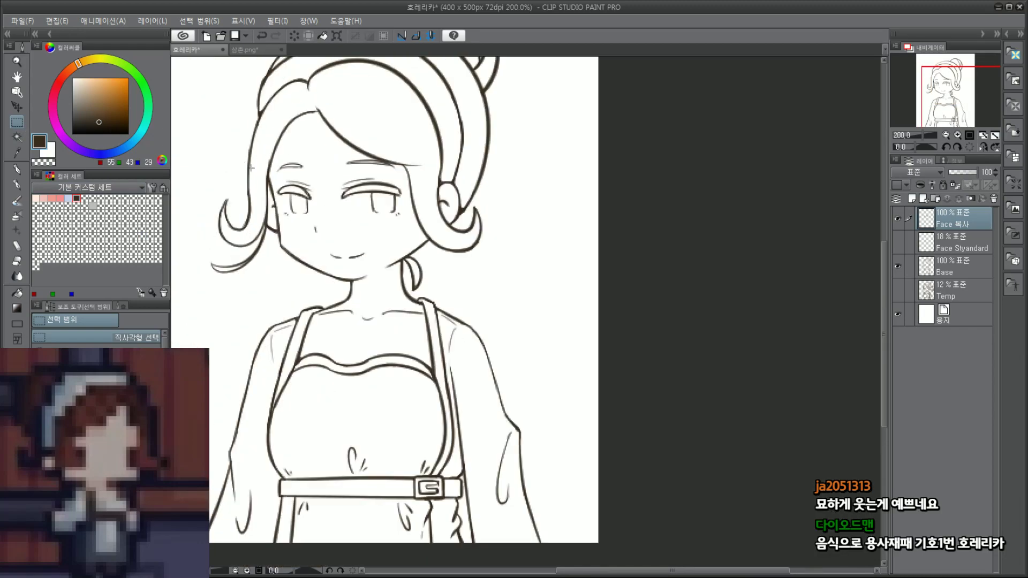
Step: Try to redraw the nose with the pen as a short slanted stroke between the eyes and mouth
{"action": "left_click", "coordinate": [17, 185]}
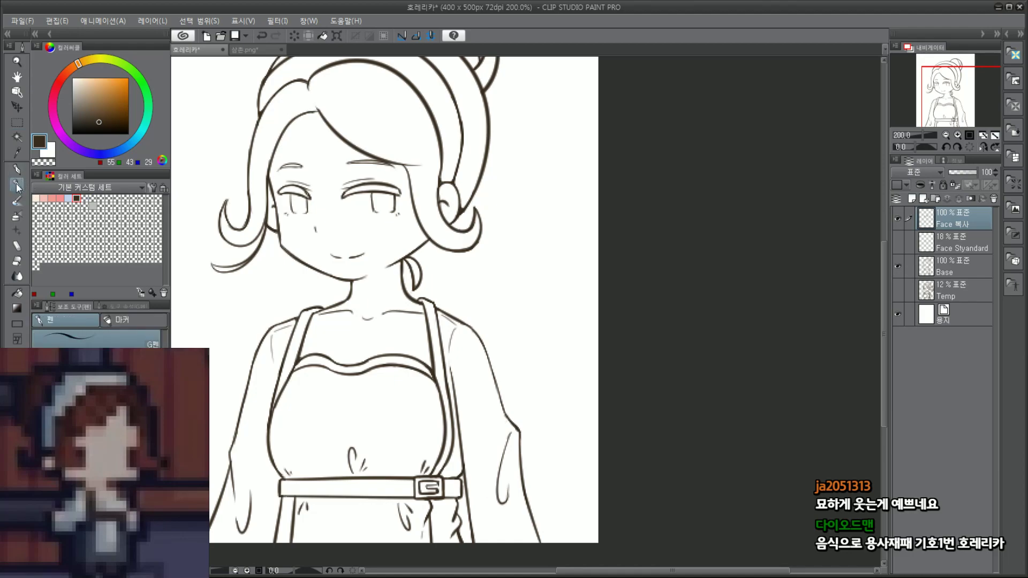
{"action": "key", "text": "ctrl+plus"}
{"action": "key", "text": "ctrl+plus"}
{"action": "left_click_drag", "start_coordinate": [951, 94], "coordinate": [942, 87]}
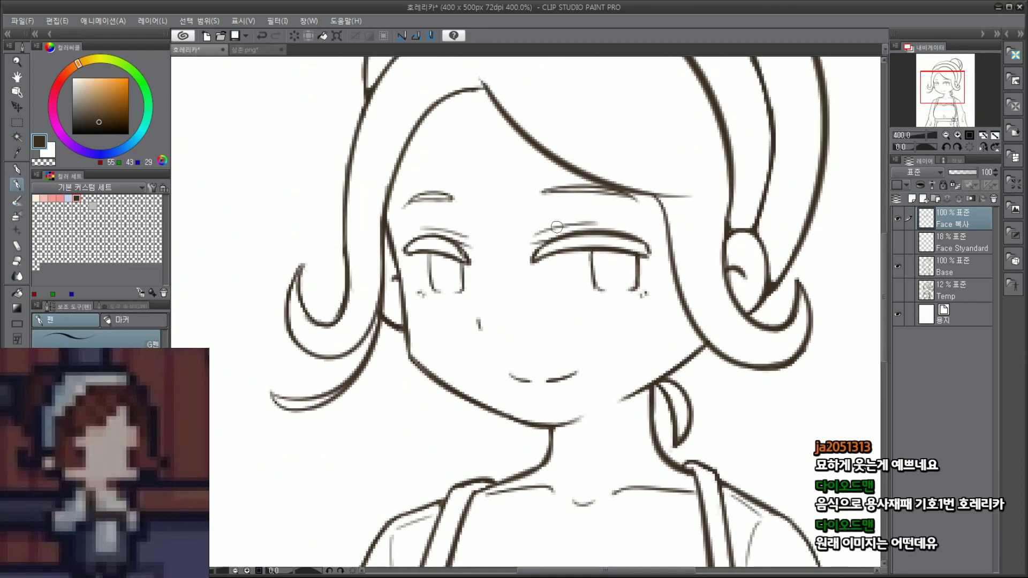
{"action": "left_click_drag", "start_coordinate": [489, 297], "coordinate": [478, 319]}
{"action": "key", "text": "ctrl+z"}
{"action": "scroll", "coordinate": [483, 330], "scroll_direction": "down", "scroll_amount": 3}
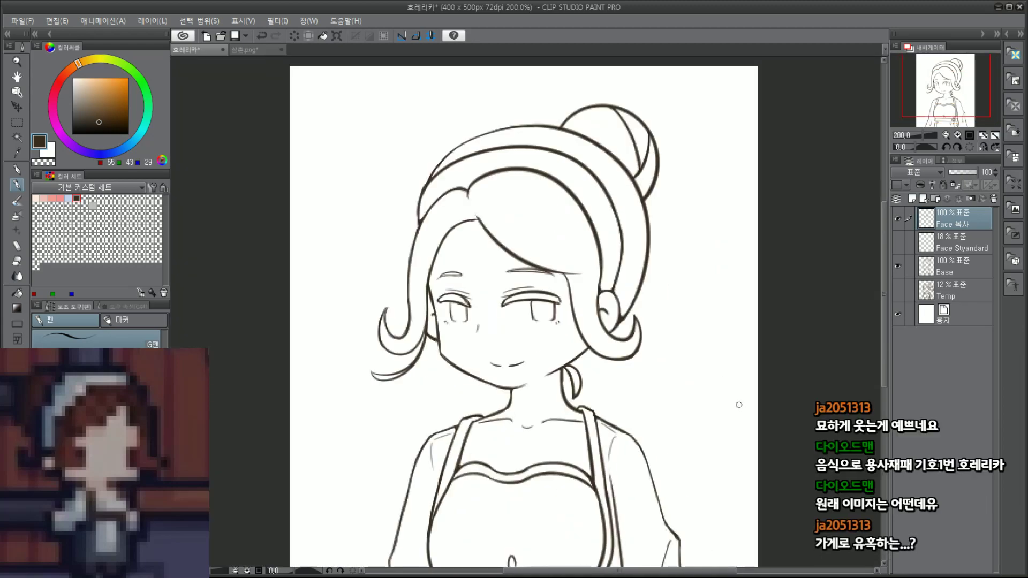
Step: Replace the nose mark with a short, thin stroke slanting down toward the viewer's left
{"action": "scroll", "coordinate": [483, 222], "scroll_direction": "up", "scroll_amount": 3}
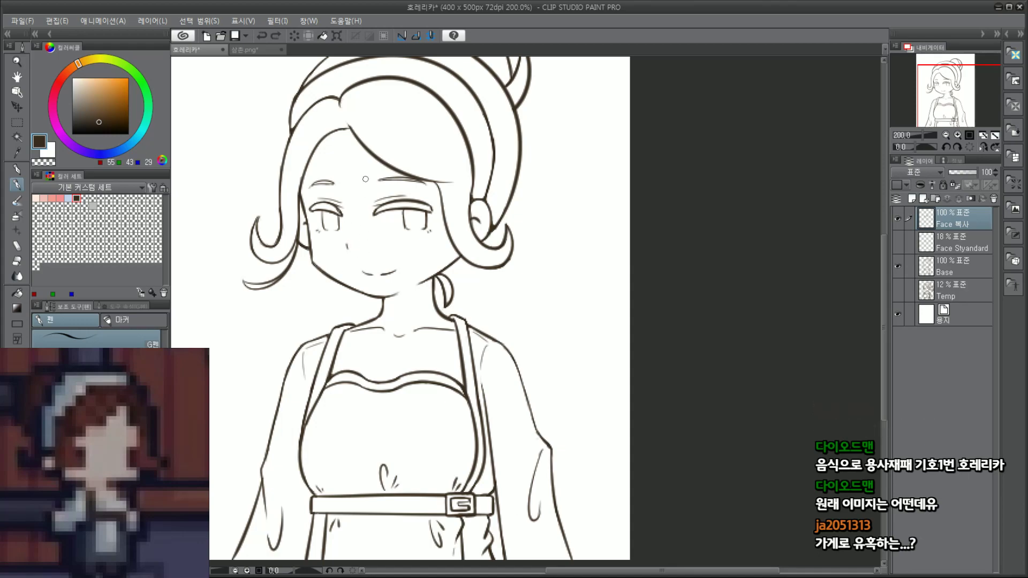
{"action": "scroll", "coordinate": [349, 222], "scroll_direction": "up", "scroll_amount": 4}
{"action": "key", "text": "ctrl+z"}
{"action": "mouse_move", "coordinate": [357, 265]}
{"action": "left_mouse_down"}
{"action": "mouse_move", "coordinate": [343, 306]}
{"action": "mouse_move", "coordinate": [347, 298]}
{"action": "left_mouse_up"}
{"action": "key", "text": "ctrl+z"}
{"action": "key", "text": "ctrl+z"}
{"action": "key", "text": "ctrl+z"}
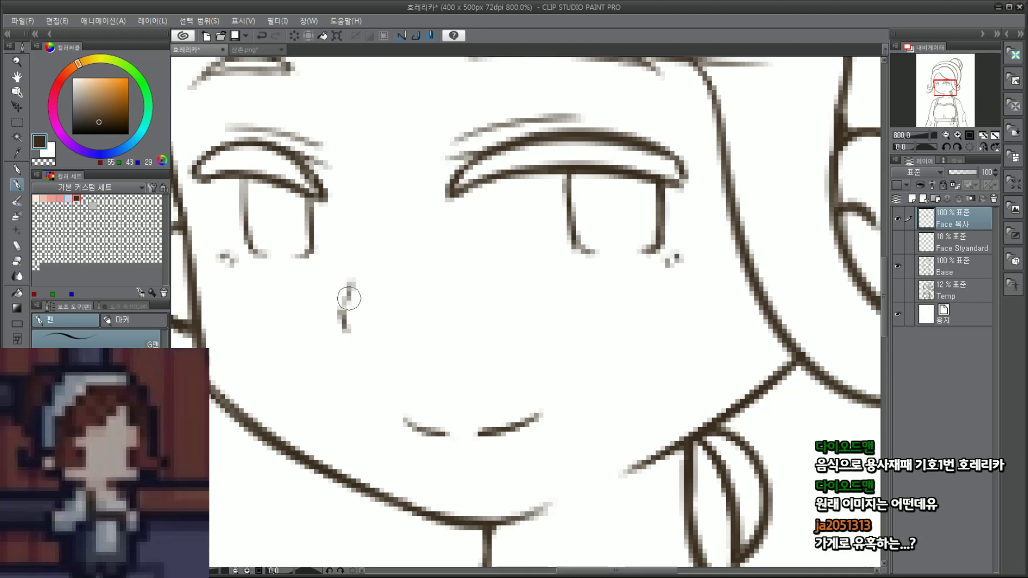
{"action": "scroll", "coordinate": [429, 343], "scroll_direction": "down", "scroll_amount": 3}
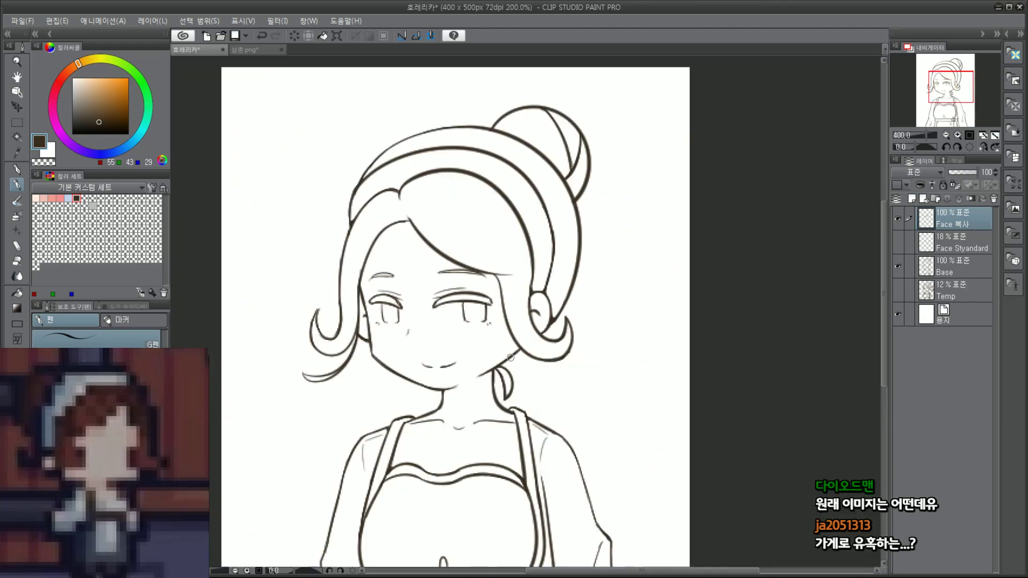
{"action": "scroll", "coordinate": [510, 357], "scroll_direction": "down", "scroll_amount": 2}
{"action": "scroll", "coordinate": [508, 384], "scroll_direction": "up", "scroll_amount": 2}
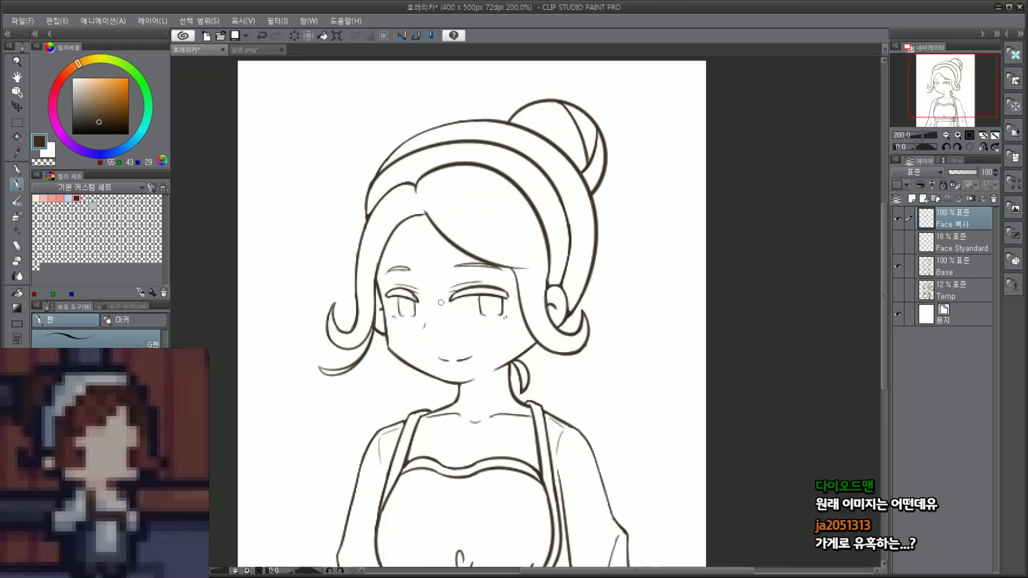
Step: Close the bottom of the iris on the viewer's left with a thin horizontal line
{"action": "scroll", "coordinate": [440, 303], "scroll_direction": "up", "scroll_amount": 2}
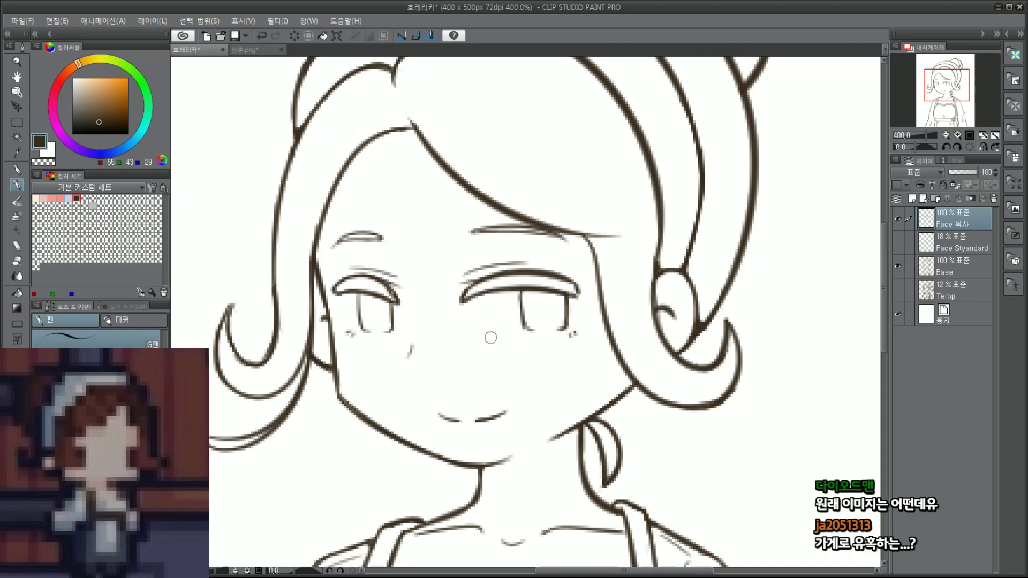
{"action": "scroll", "coordinate": [396, 313], "scroll_direction": "up", "scroll_amount": 2}
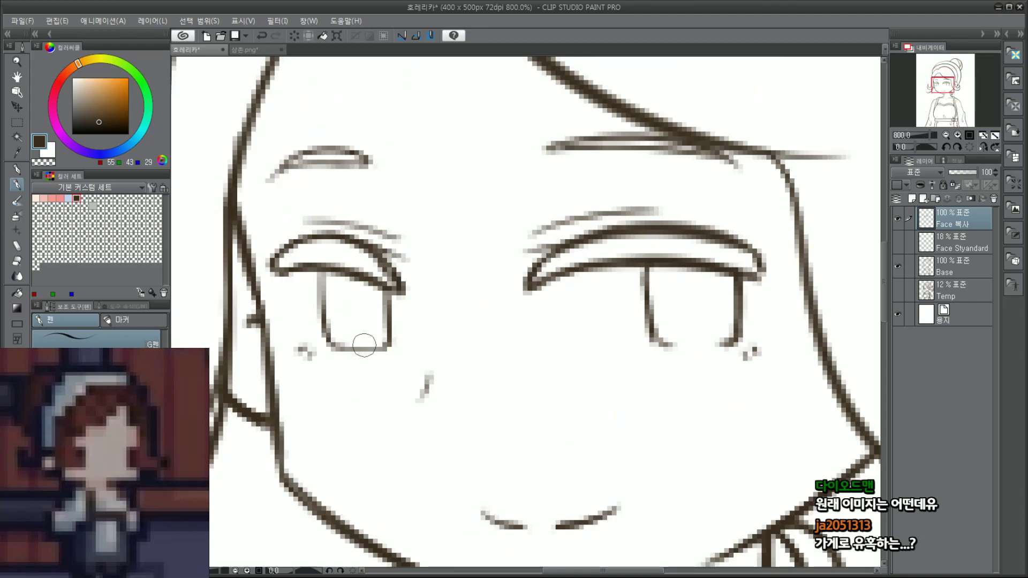
{"action": "key", "text": "ctrl+z"}
{"action": "left_click_drag", "start_coordinate": [336, 348], "coordinate": [378, 350]}
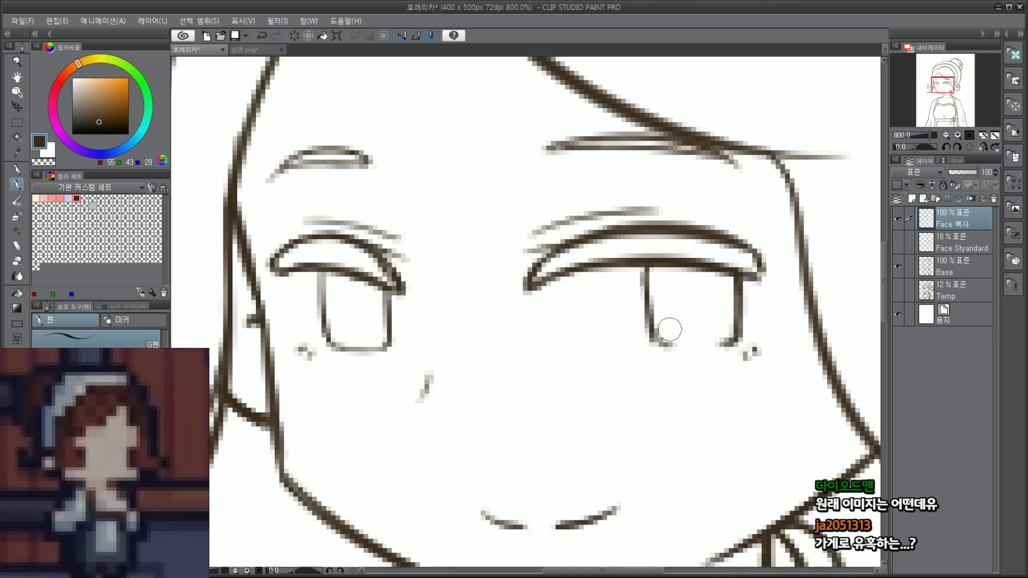
Step: Close the bottom of the iris on the viewer's right with a matching thin horizontal line
{"action": "left_click_drag", "start_coordinate": [656, 343], "coordinate": [733, 345]}
{"action": "key", "text": "ctrl+z"}
{"action": "key", "text": "ctrl+z"}
{"action": "left_click_drag", "start_coordinate": [669, 344], "coordinate": [731, 344]}
{"action": "scroll", "coordinate": [763, 306], "scroll_direction": "down", "scroll_amount": 7}
{"action": "left_click_drag", "start_coordinate": [940, 104], "coordinate": [956, 96]}
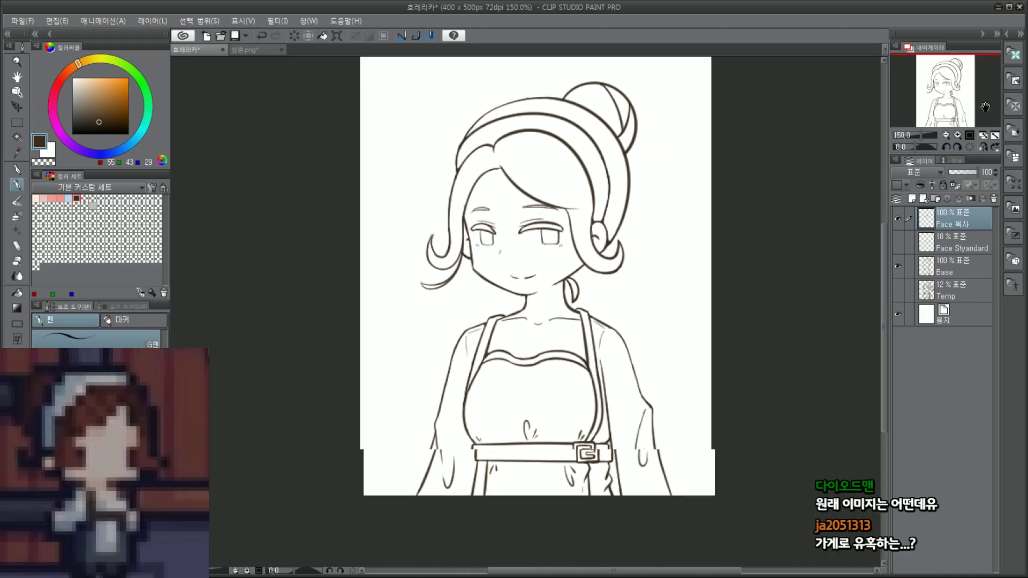
{"action": "scroll", "coordinate": [499, 230], "scroll_direction": "up", "scroll_amount": 4}
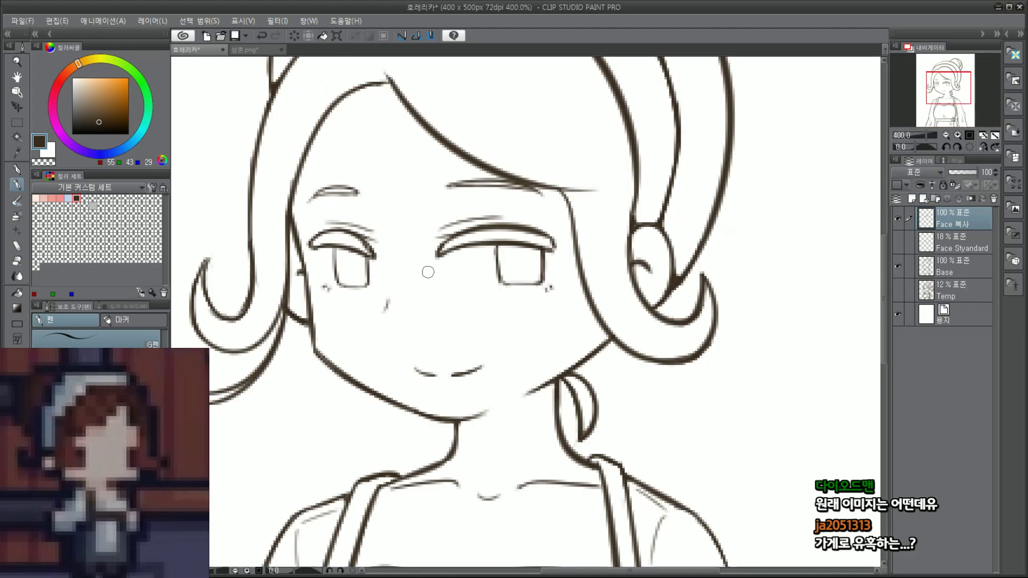
Step: Try a correction stroke at the inner corner of the eye on the viewer's right
{"action": "scroll", "coordinate": [351, 252], "scroll_direction": "up", "scroll_amount": 2}
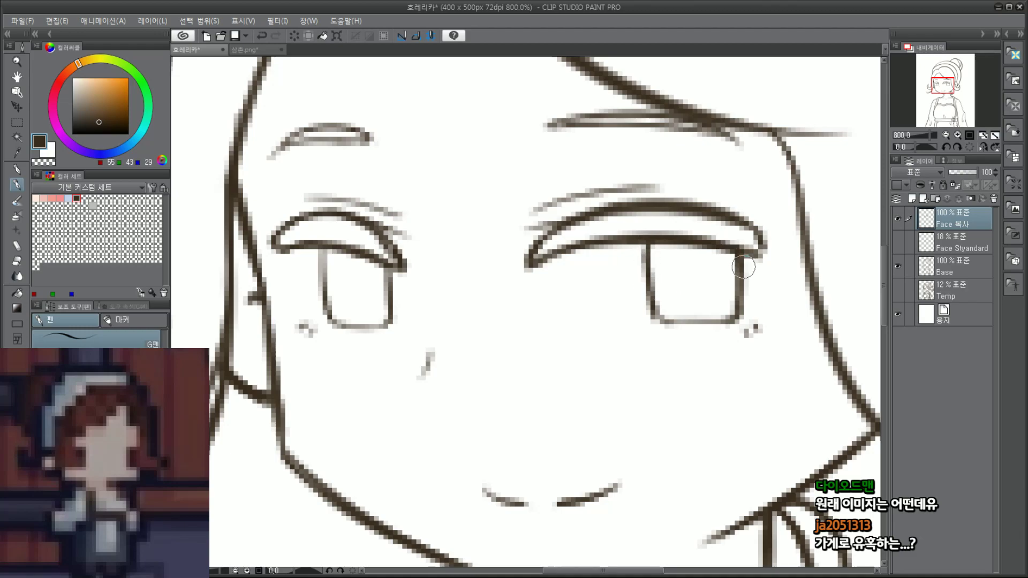
{"action": "scroll", "coordinate": [693, 319], "scroll_direction": "down", "scroll_amount": 4}
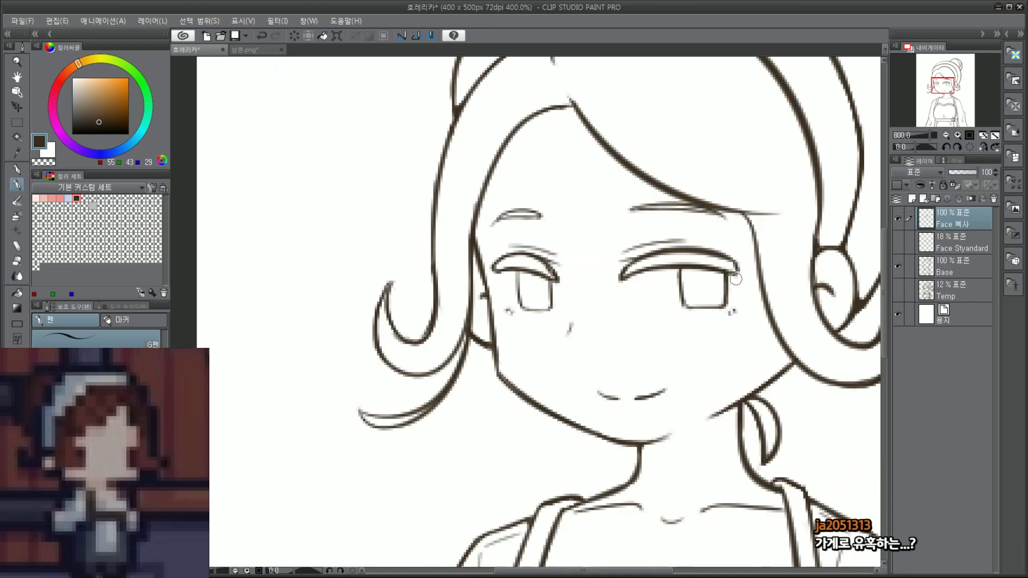
{"action": "scroll", "coordinate": [785, 238], "scroll_direction": "up", "scroll_amount": 4}
{"action": "scroll", "coordinate": [803, 172], "scroll_direction": "down", "scroll_amount": 2}
{"action": "scroll", "coordinate": [791, 175], "scroll_direction": "up", "scroll_amount": 2}
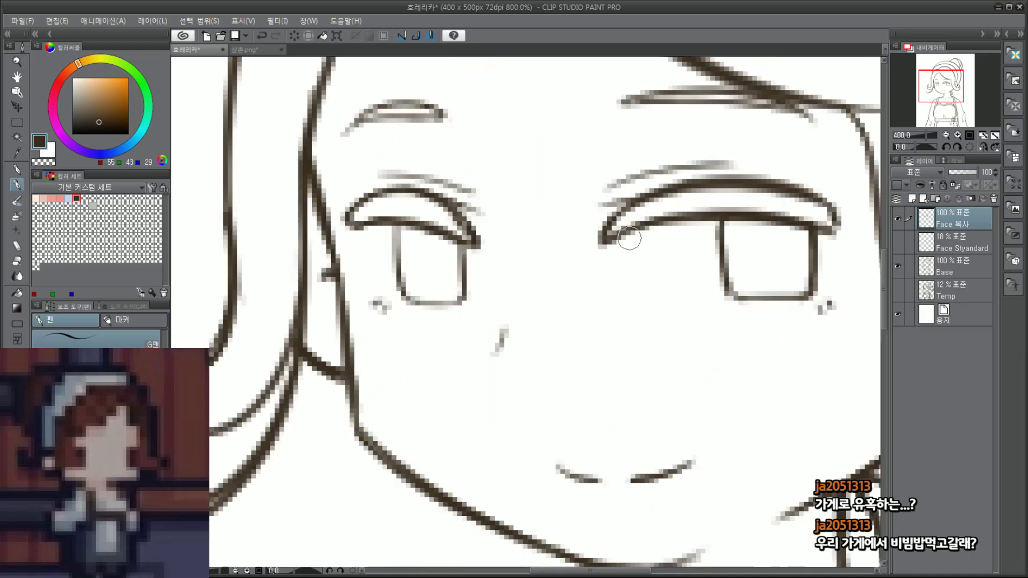
{"action": "mouse_move", "coordinate": [662, 278]}
{"action": "left_mouse_down"}
{"action": "mouse_move", "coordinate": [585, 188]}
{"action": "mouse_move", "coordinate": [654, 268]}
{"action": "left_mouse_up"}
{"action": "key", "text": "ctrl+z"}
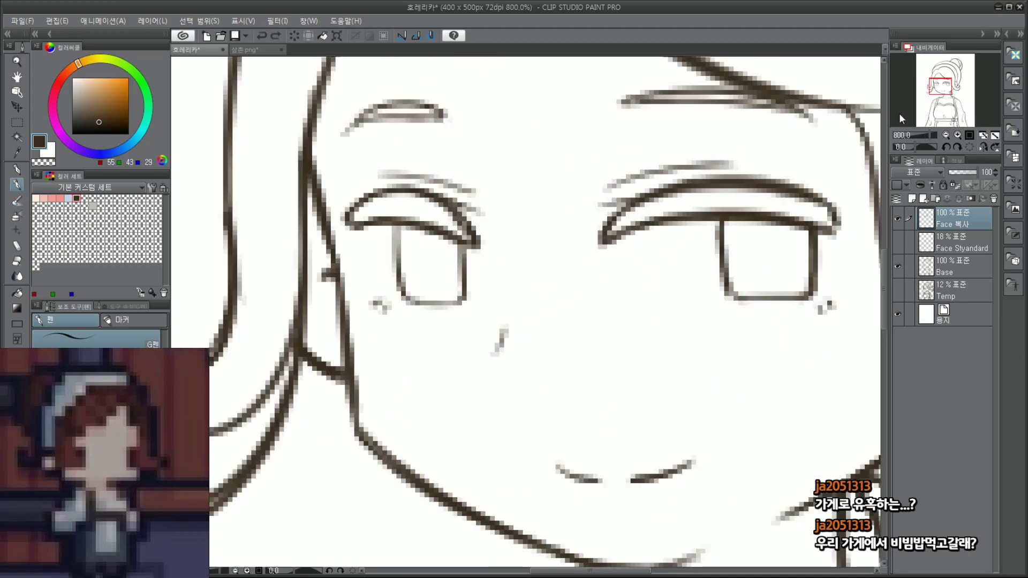
{"action": "scroll", "coordinate": [944, 91], "scroll_direction": "down", "scroll_amount": 4}
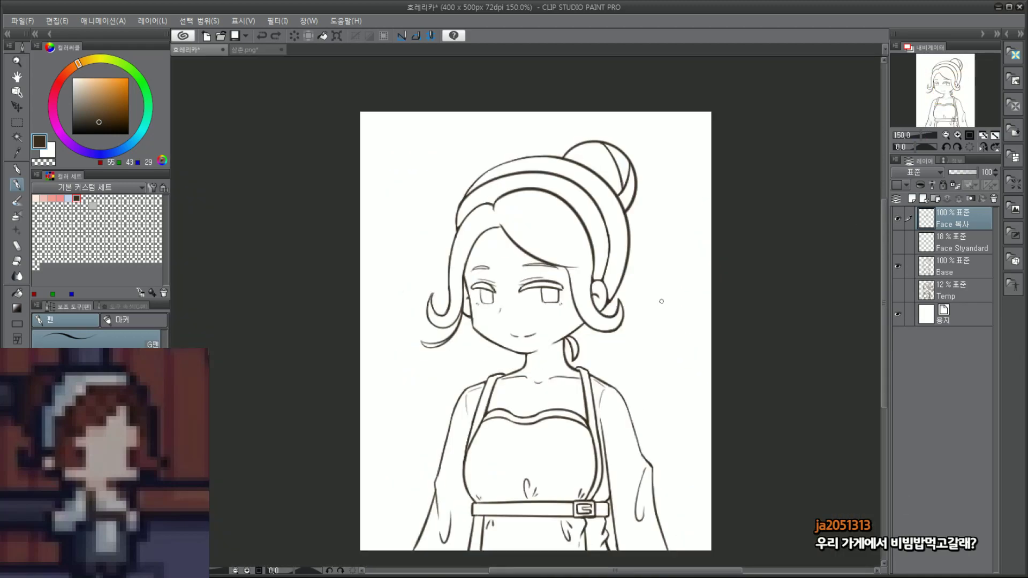
Step: Redraw the inner corner of the upper eyelid on the viewer's right so the lower lash line extends to a tapered point
{"action": "scroll", "coordinate": [547, 304], "scroll_direction": "up", "scroll_amount": 2}
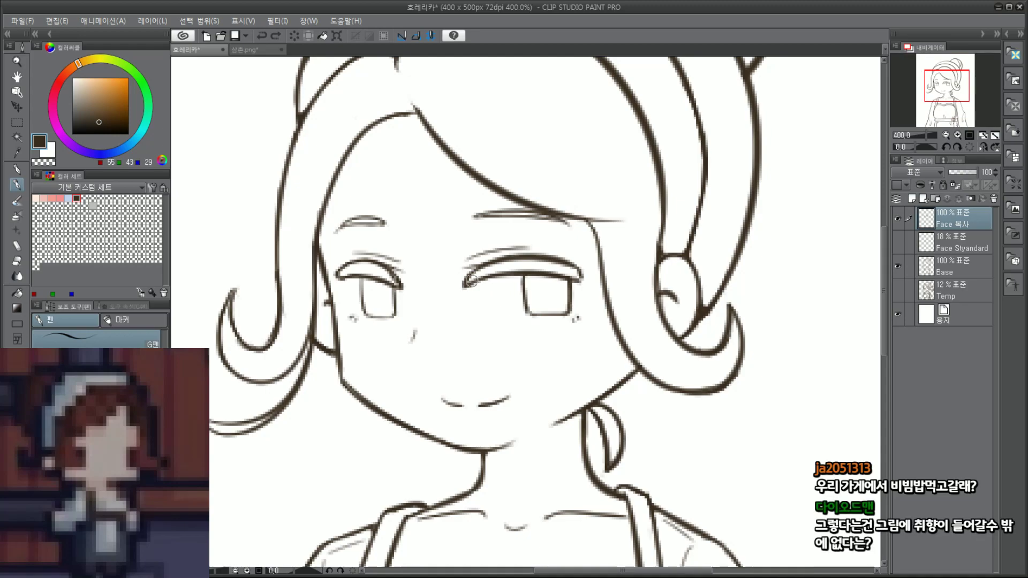
{"action": "scroll", "coordinate": [460, 282], "scroll_direction": "up", "scroll_amount": 2}
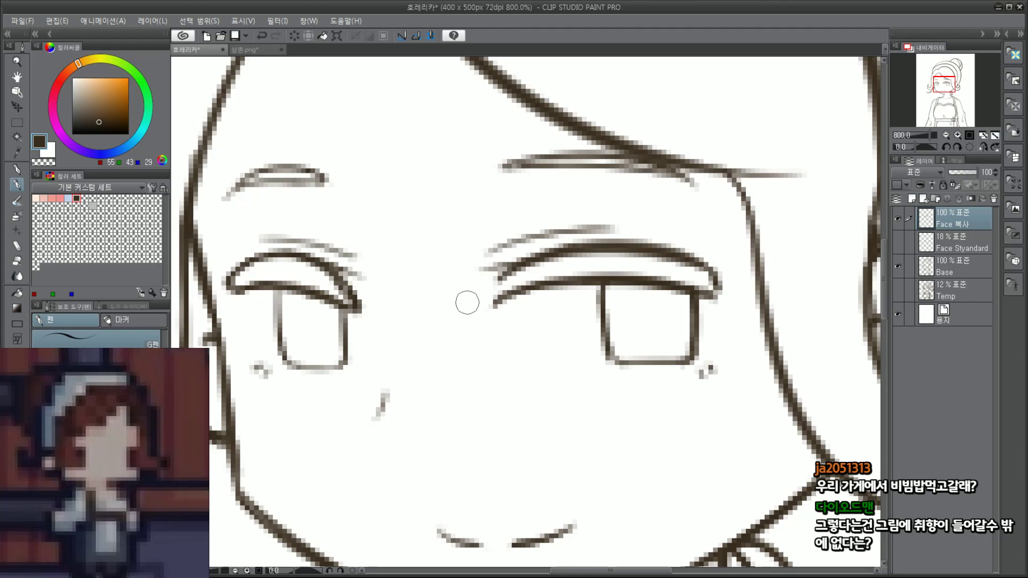
{"action": "left_click_drag", "start_coordinate": [503, 278], "coordinate": [485, 309]}
{"action": "scroll", "coordinate": [510, 296], "scroll_direction": "down", "scroll_amount": 2}
{"action": "scroll", "coordinate": [583, 263], "scroll_direction": "down", "scroll_amount": 2}
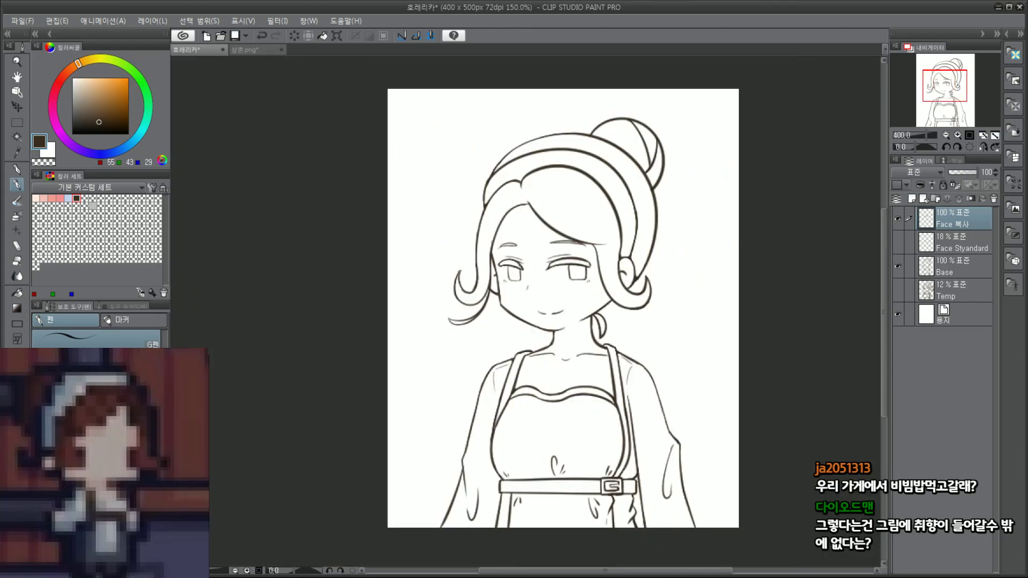
Step: Erase the rounded outer corner of the upper eyelid on the viewer's left
{"action": "scroll", "coordinate": [583, 263], "scroll_direction": "up", "scroll_amount": 4}
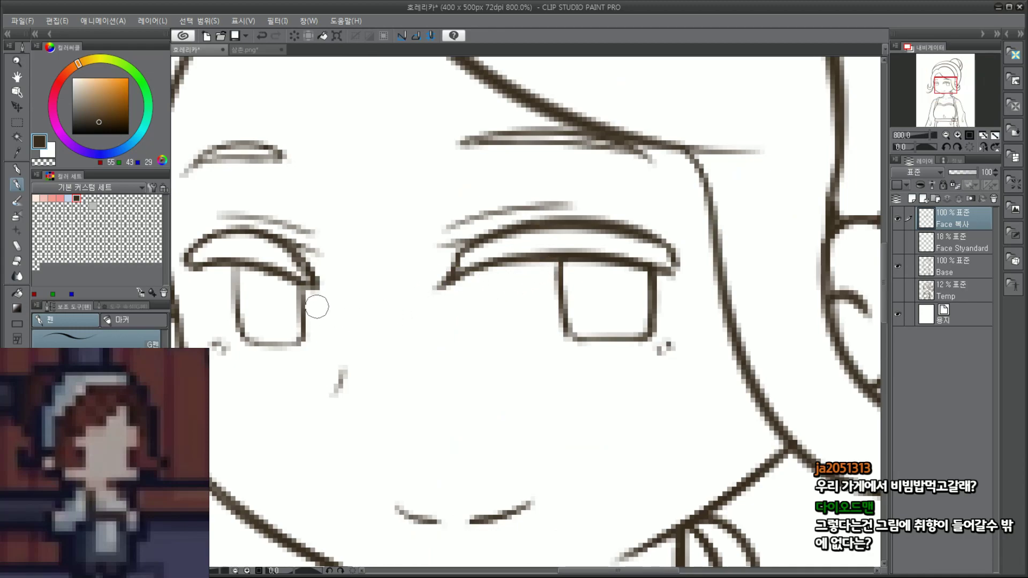
{"action": "left_click_drag", "start_coordinate": [188, 260], "coordinate": [189, 268]}
{"action": "key", "text": "ctrl+z"}
{"action": "left_click_drag", "start_coordinate": [947, 86], "coordinate": [942, 85]}
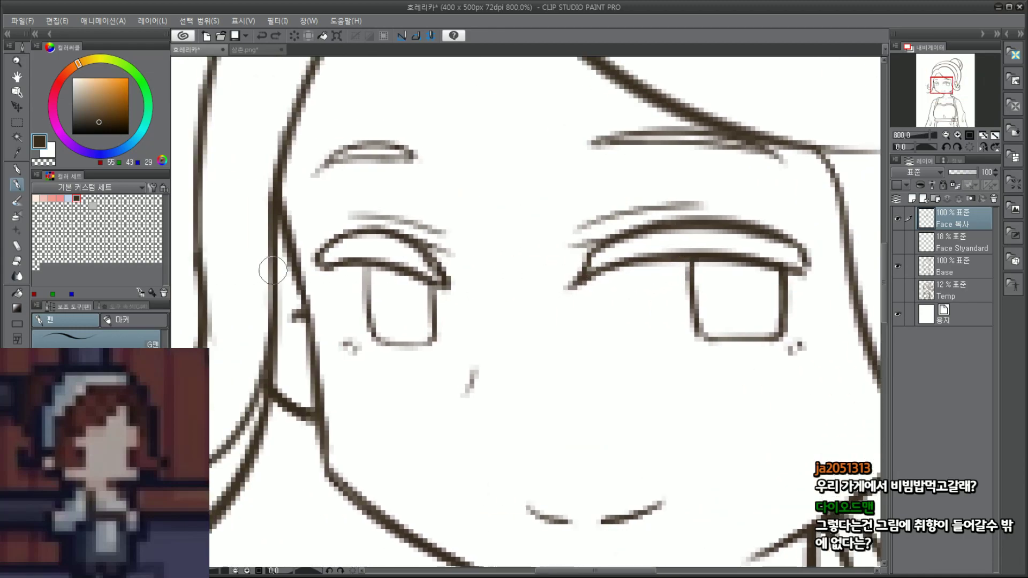
{"action": "mouse_move", "coordinate": [341, 287]}
{"action": "left_mouse_down"}
{"action": "mouse_move", "coordinate": [333, 268]}
{"action": "mouse_move", "coordinate": [323, 277]}
{"action": "left_mouse_up"}
{"action": "key", "text": "["}
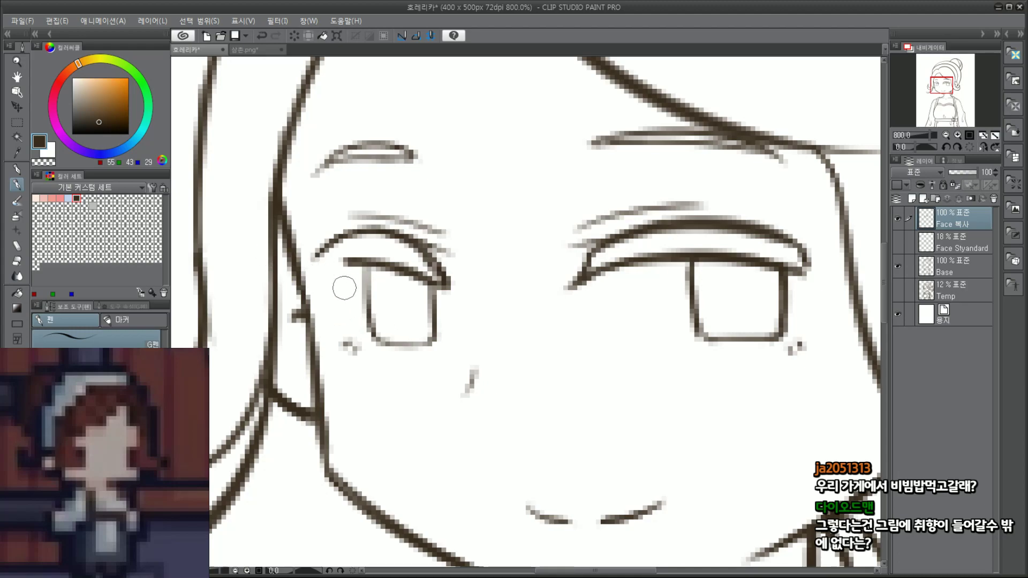
Step: Redraw the outer corner of the eyelid on the viewer's left, extending the lash line to the face outline
{"action": "left_click_drag", "start_coordinate": [316, 303], "coordinate": [378, 344]}
{"action": "key", "text": "ctrl+z"}
{"action": "mouse_move", "coordinate": [320, 252]}
{"action": "left_mouse_down"}
{"action": "mouse_move", "coordinate": [302, 278]}
{"action": "mouse_move", "coordinate": [384, 264]}
{"action": "mouse_move", "coordinate": [310, 277]}
{"action": "mouse_move", "coordinate": [338, 266]}
{"action": "left_mouse_up"}
{"action": "key", "text": "ctrl+z"}
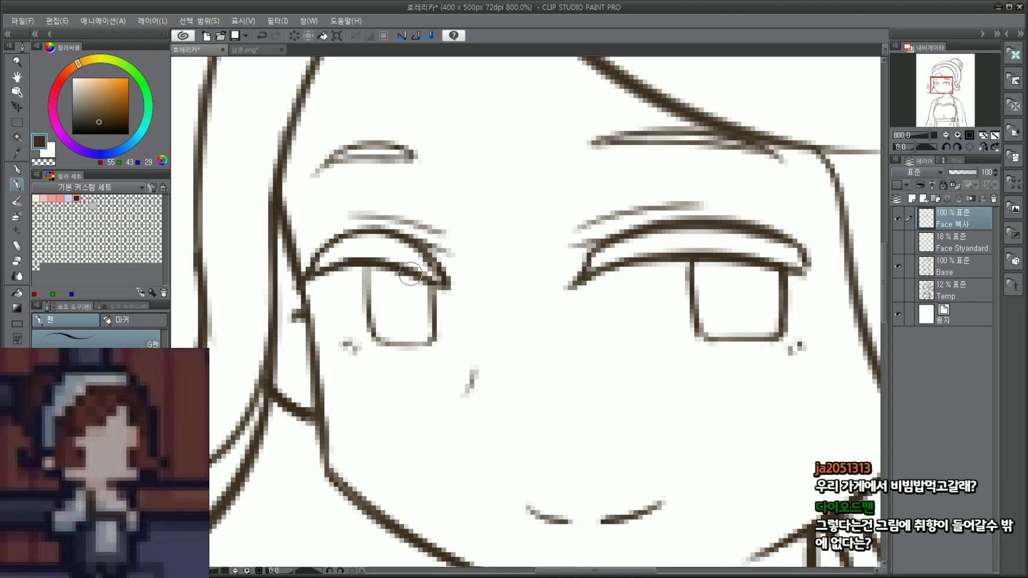
Step: Try erasing and redrawing the outer corner of the eyelid on the viewer's left
{"action": "scroll", "coordinate": [494, 244], "scroll_direction": "down", "scroll_amount": 4}
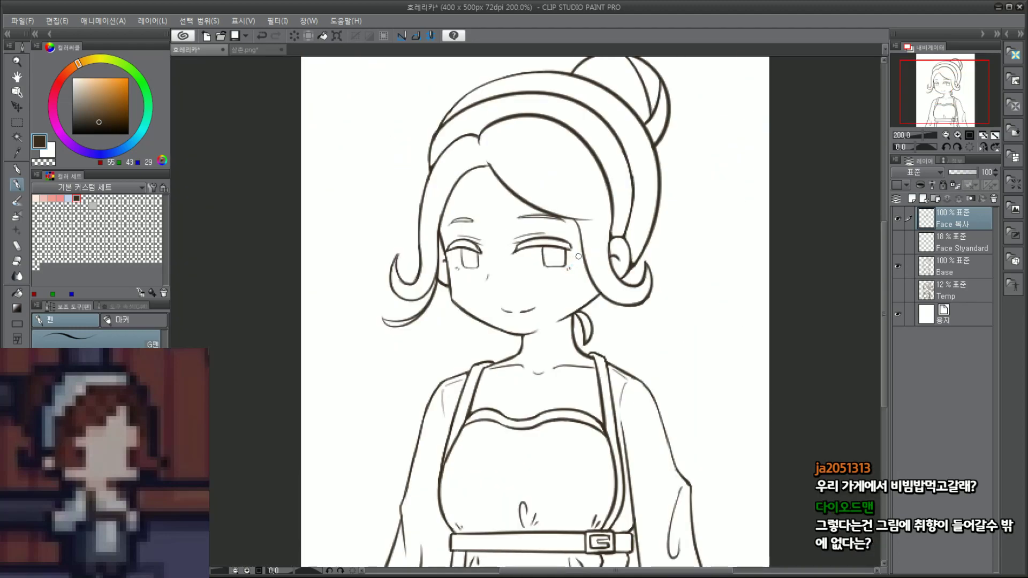
{"action": "scroll", "coordinate": [573, 267], "scroll_direction": "up", "scroll_amount": 2}
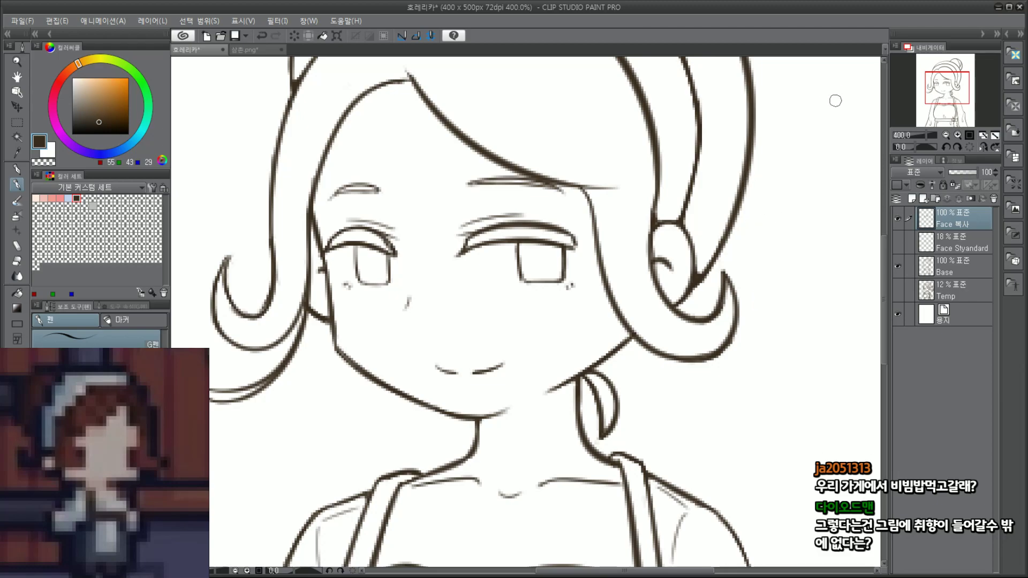
{"action": "scroll", "coordinate": [355, 240], "scroll_direction": "up", "scroll_amount": 2}
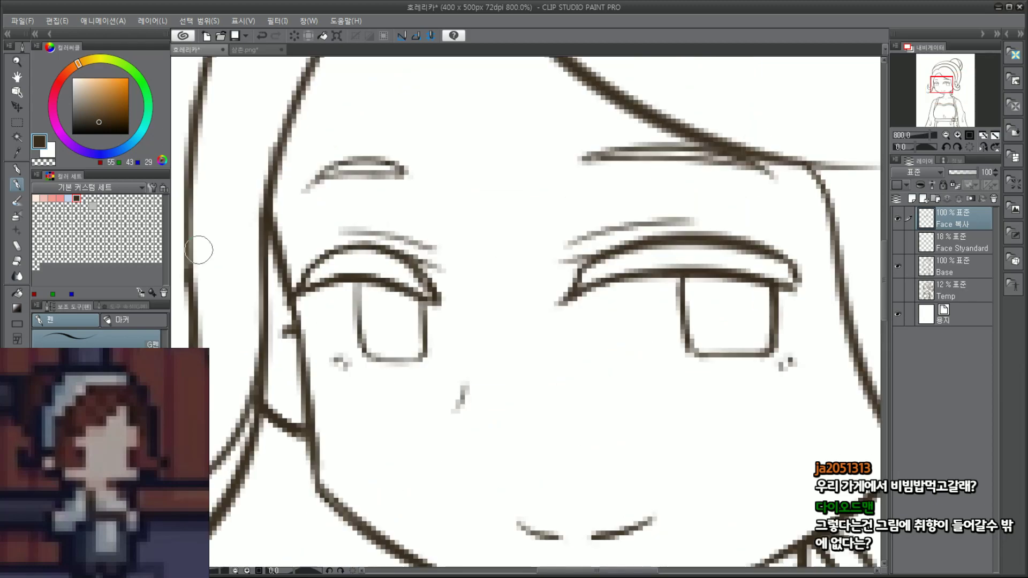
{"action": "mouse_move", "coordinate": [285, 293]}
{"action": "left_mouse_down"}
{"action": "mouse_move", "coordinate": [278, 286]}
{"action": "mouse_move", "coordinate": [301, 248]}
{"action": "left_mouse_up"}
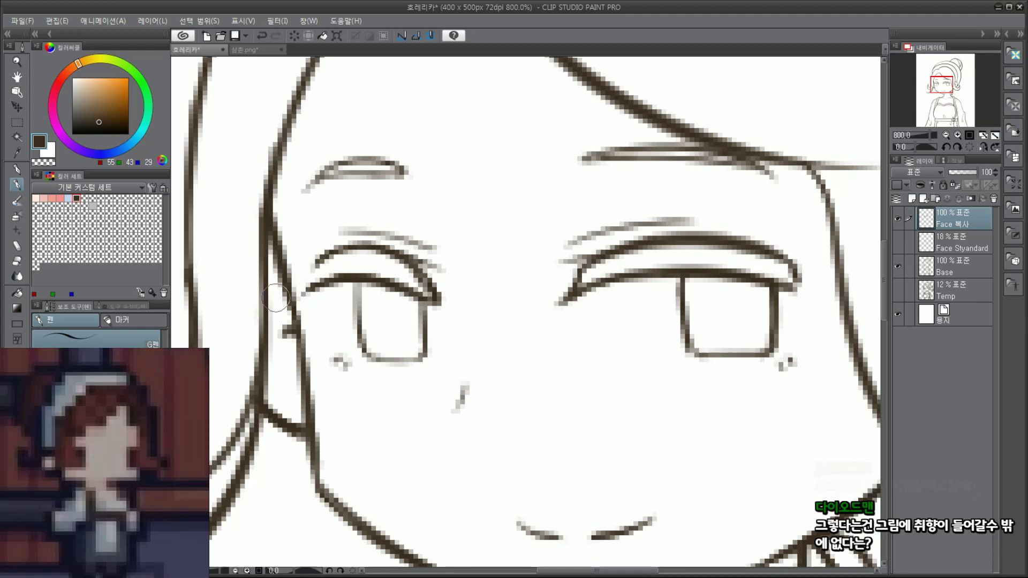
{"action": "mouse_move", "coordinate": [324, 262]}
{"action": "left_mouse_down"}
{"action": "mouse_move", "coordinate": [301, 293]}
{"action": "mouse_move", "coordinate": [359, 277]}
{"action": "left_mouse_up"}
{"action": "key", "text": "ctrl+z"}
{"action": "key", "text": "ctrl+z"}
Step: Thicken the side and bottom outline of the iris on the viewer's right
{"action": "scroll", "coordinate": [593, 225], "scroll_direction": "down", "scroll_amount": 7}
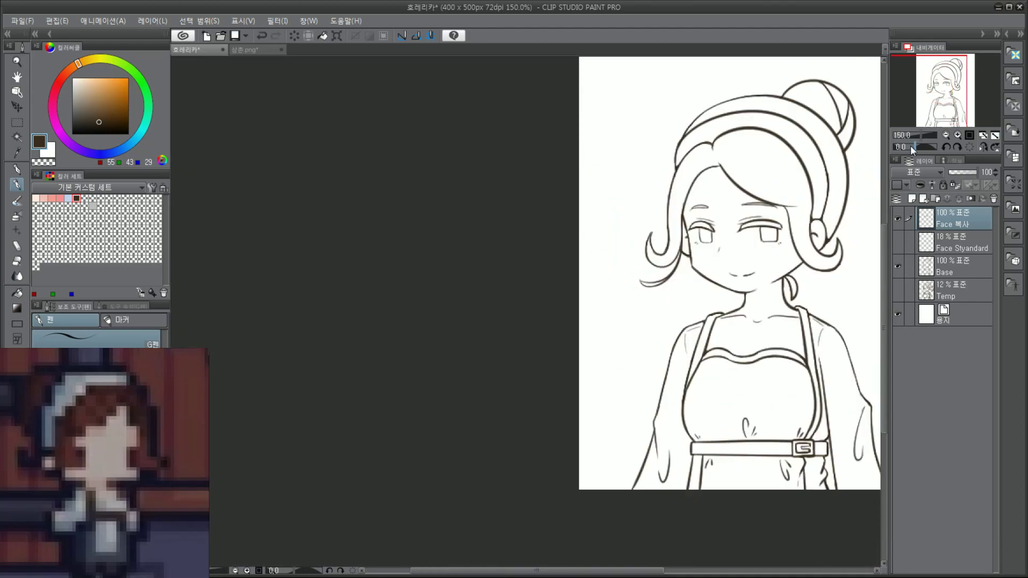
{"action": "left_click_drag", "start_coordinate": [942, 118], "coordinate": [964, 113]}
{"action": "scroll", "coordinate": [648, 190], "scroll_direction": "up", "scroll_amount": 1}
{"action": "scroll", "coordinate": [628, 231], "scroll_direction": "up", "scroll_amount": 4}
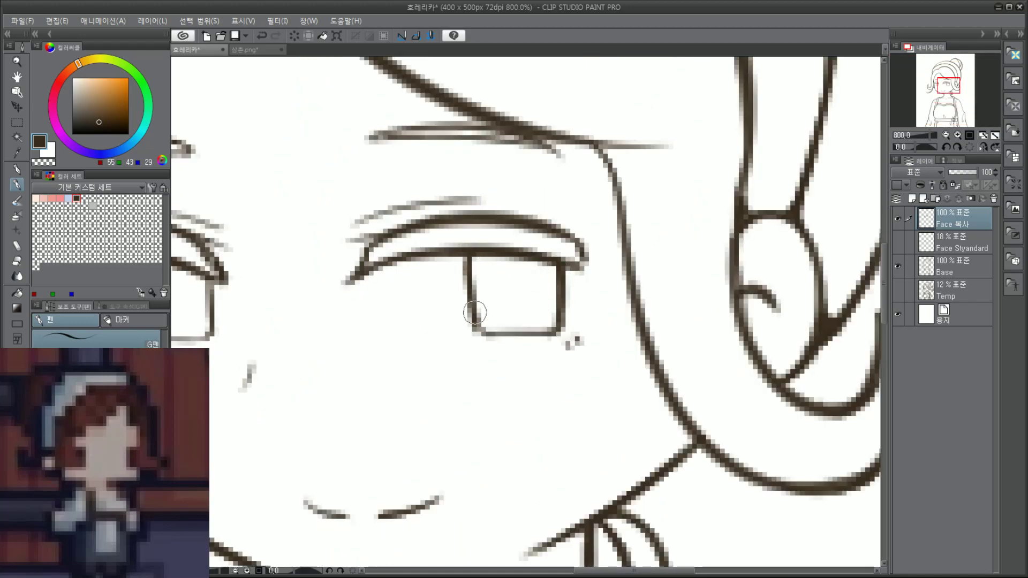
{"action": "left_click_drag", "start_coordinate": [477, 318], "coordinate": [551, 338]}
{"action": "key", "text": "ctrl+z"}
{"action": "mouse_move", "coordinate": [469, 261]}
{"action": "left_mouse_down"}
{"action": "mouse_move", "coordinate": [479, 330]}
{"action": "mouse_move", "coordinate": [561, 335]}
{"action": "left_mouse_up"}
{"action": "scroll", "coordinate": [576, 303], "scroll_direction": "down", "scroll_amount": 2}
{"action": "scroll", "coordinate": [576, 303], "scroll_direction": "down", "scroll_amount": 3}
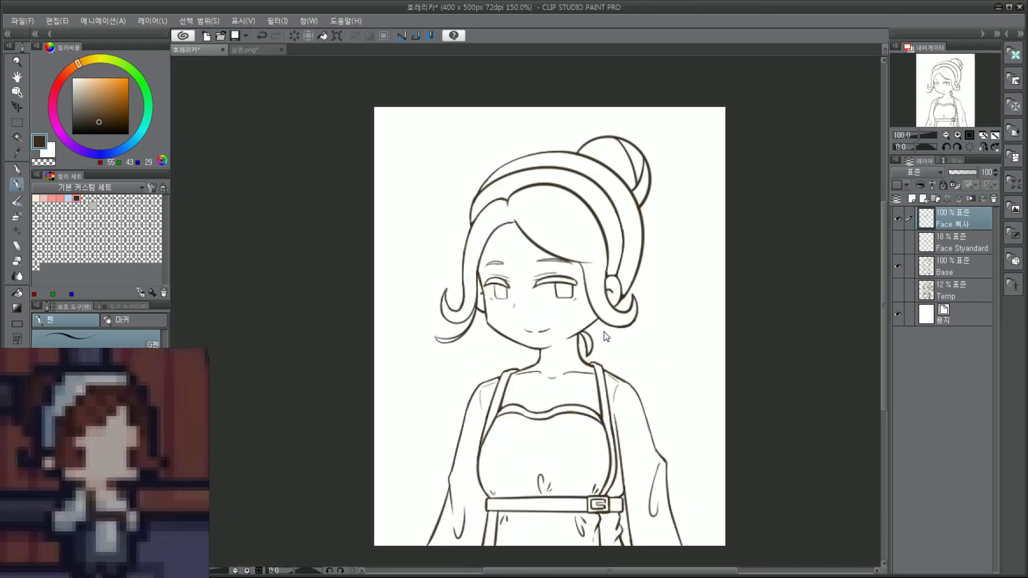
{"action": "scroll", "coordinate": [553, 274], "scroll_direction": "up", "scroll_amount": 3}
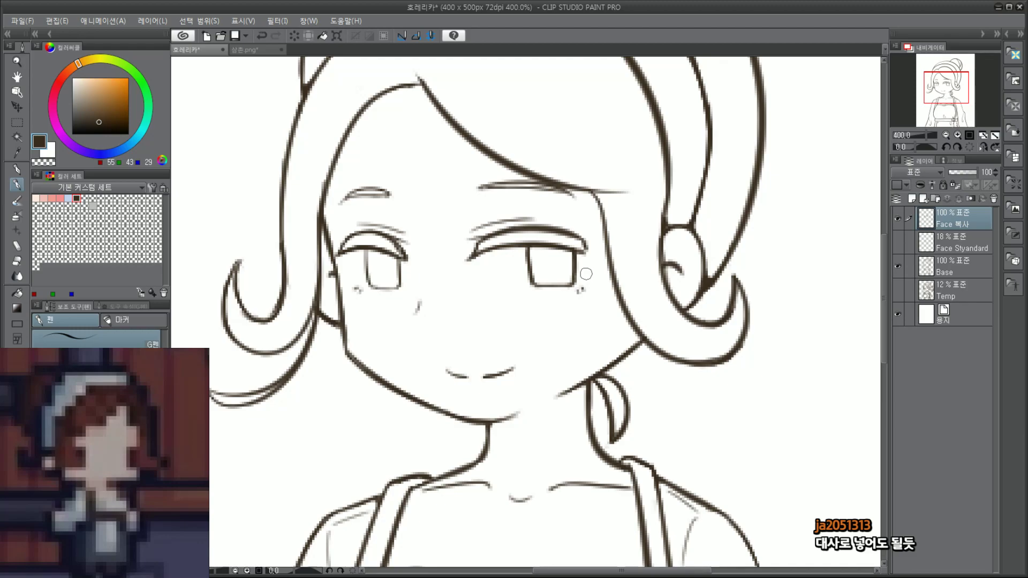
{"action": "left_click", "coordinate": [18, 122]}
{"action": "key", "text": "m"}
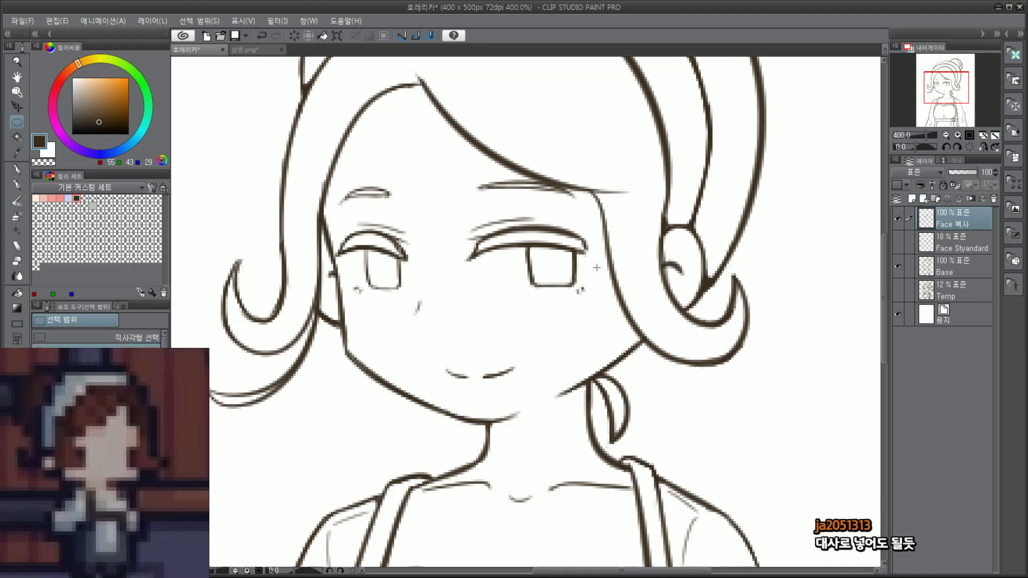
{"action": "scroll", "coordinate": [602, 268], "scroll_direction": "up", "scroll_amount": 1}
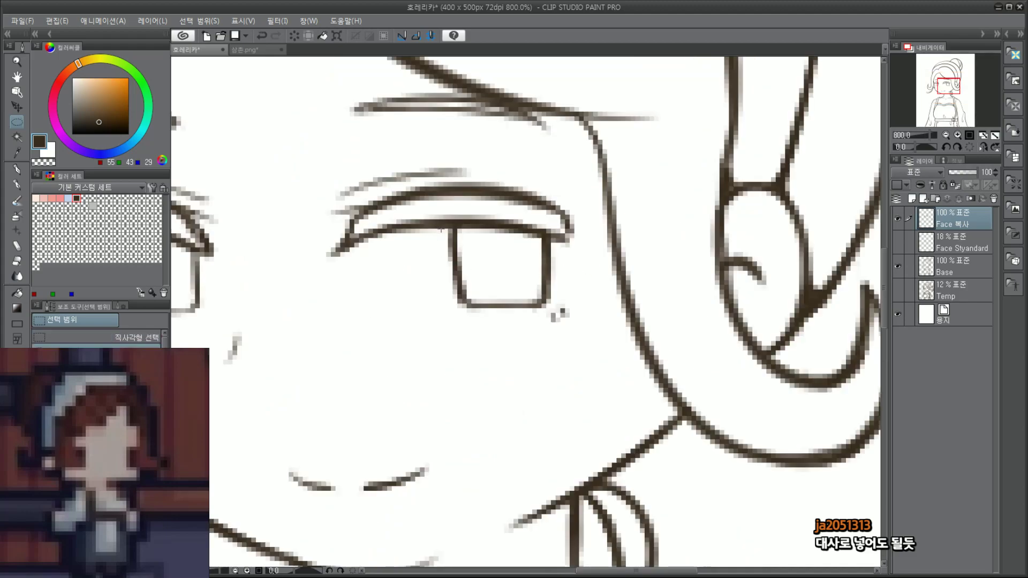
{"action": "left_click_drag", "start_coordinate": [459, 234], "coordinate": [561, 304]}
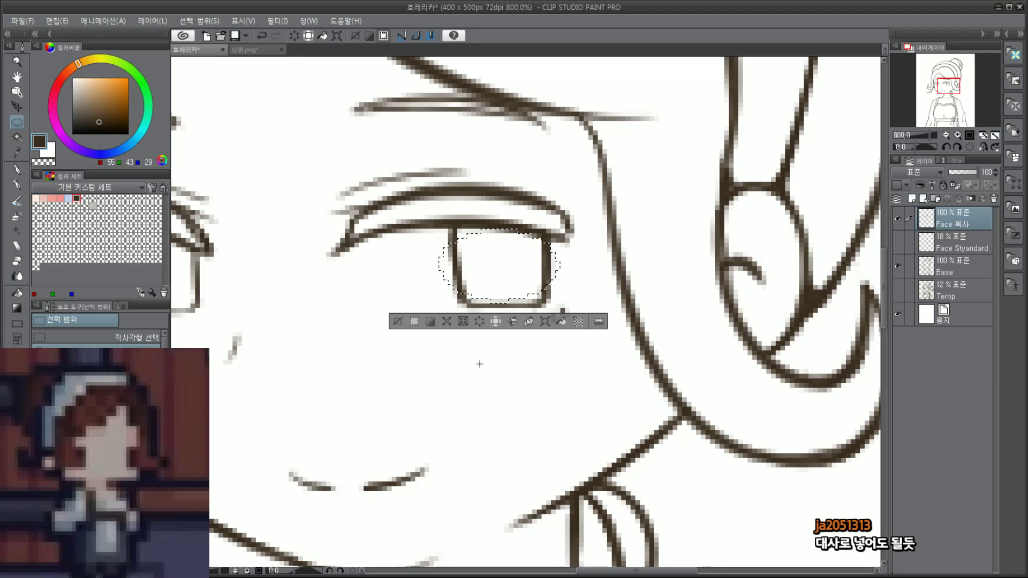
{"action": "left_click", "coordinate": [479, 362]}
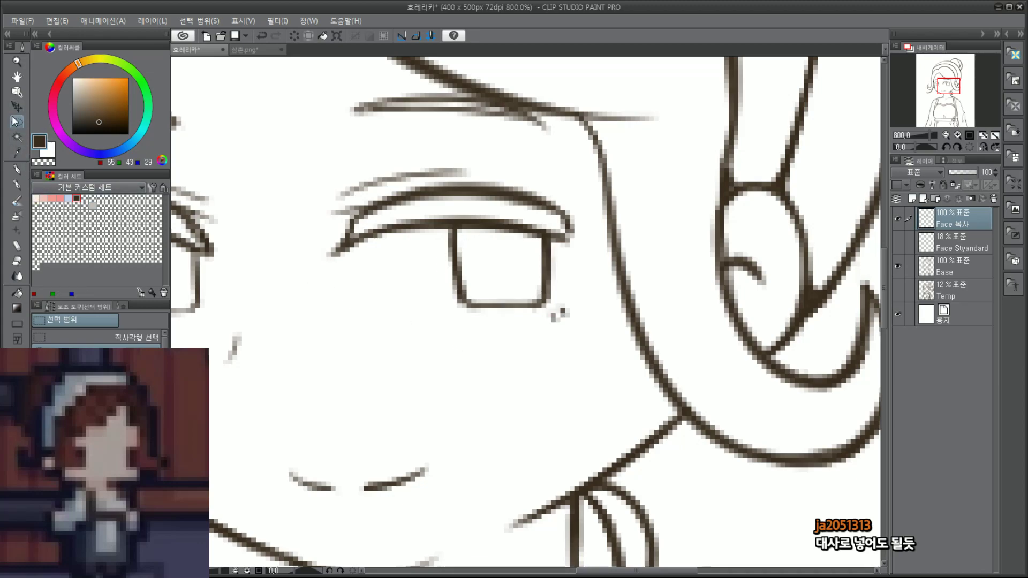
Step: Select the iris on the viewer's right with rectangular selections, shift it slightly toward the nose, and deselect
{"action": "left_click", "coordinate": [88, 338]}
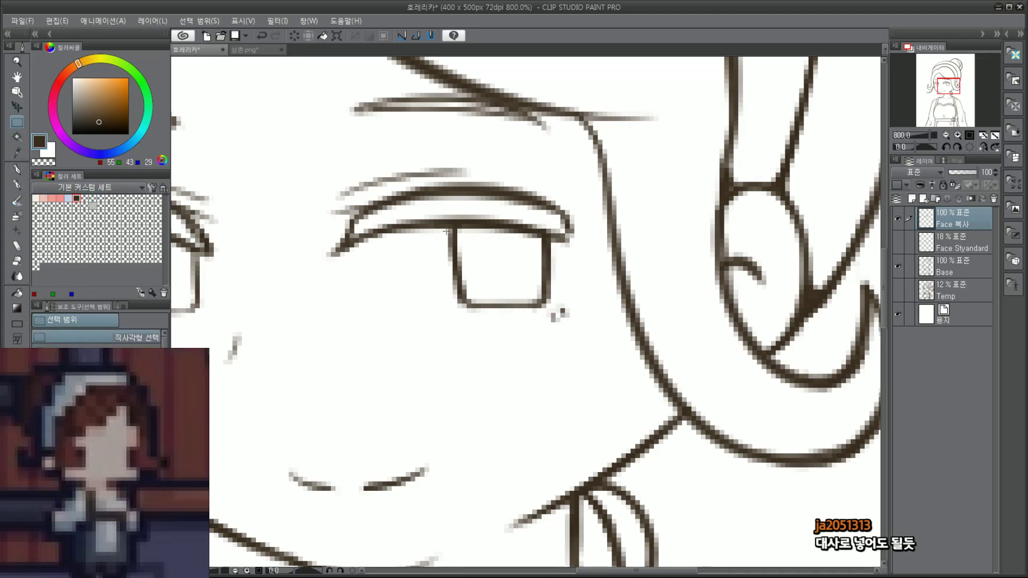
{"action": "left_click_drag", "start_coordinate": [500, 322], "coordinate": [513, 322]}
{"action": "left_click_drag", "start_coordinate": [559, 260], "coordinate": [555, 263]}
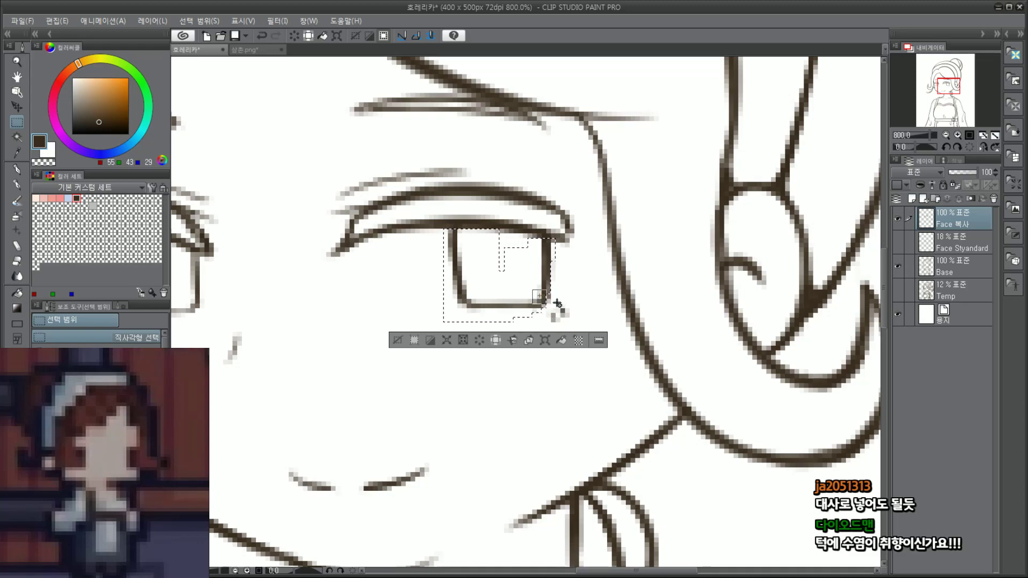
{"action": "left_click_drag", "start_coordinate": [583, 295], "coordinate": [560, 290]}
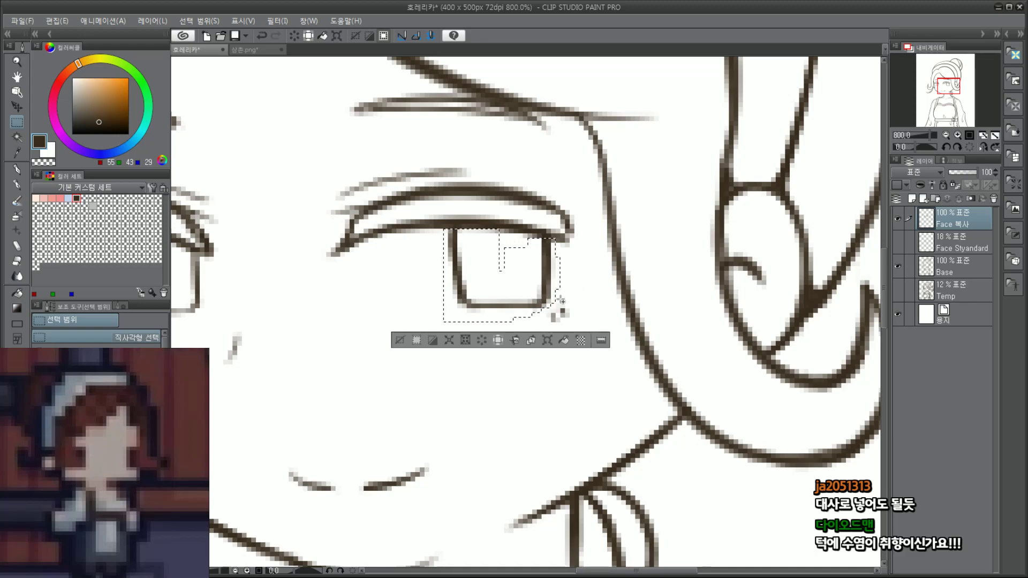
{"action": "left_click", "coordinate": [547, 341]}
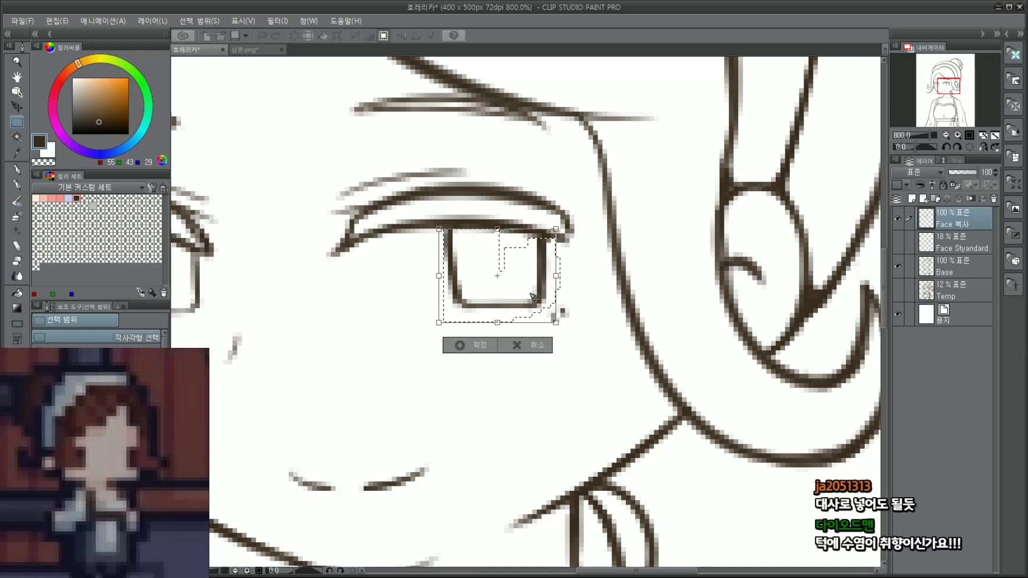
{"action": "key", "text": "Return"}
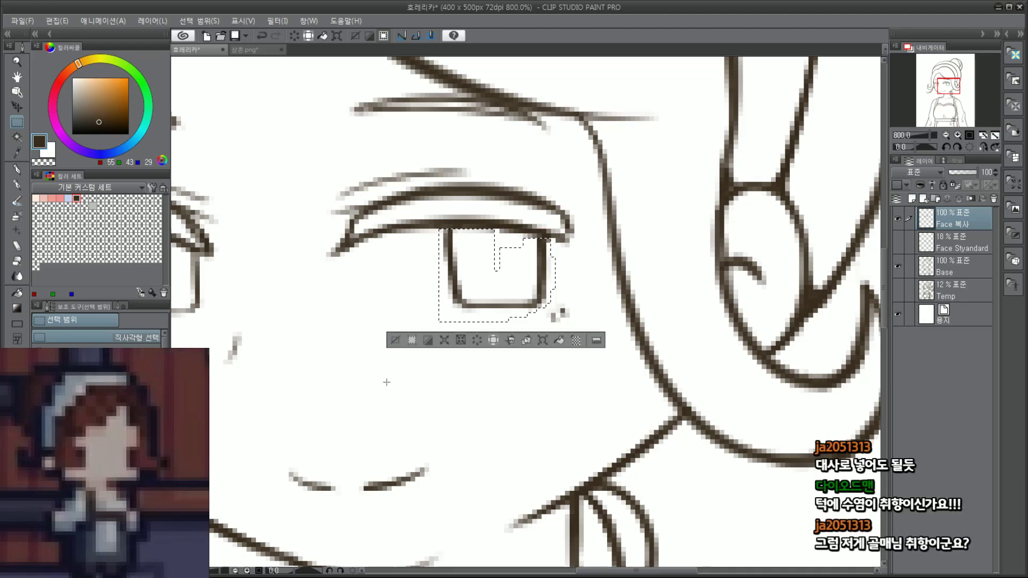
{"action": "key", "text": "ctrl+d"}
Step: Thicken the lower lash line on the viewer's right with the pen and sharpen its outer corner
{"action": "scroll", "coordinate": [402, 379], "scroll_direction": "down", "scroll_amount": 1}
{"action": "key", "text": "ctrl+minus"}
{"action": "key", "text": "ctrl+minus"}
{"action": "key", "text": "ctrl+minus"}
{"action": "scroll", "coordinate": [502, 479], "scroll_direction": "up", "scroll_amount": 7}
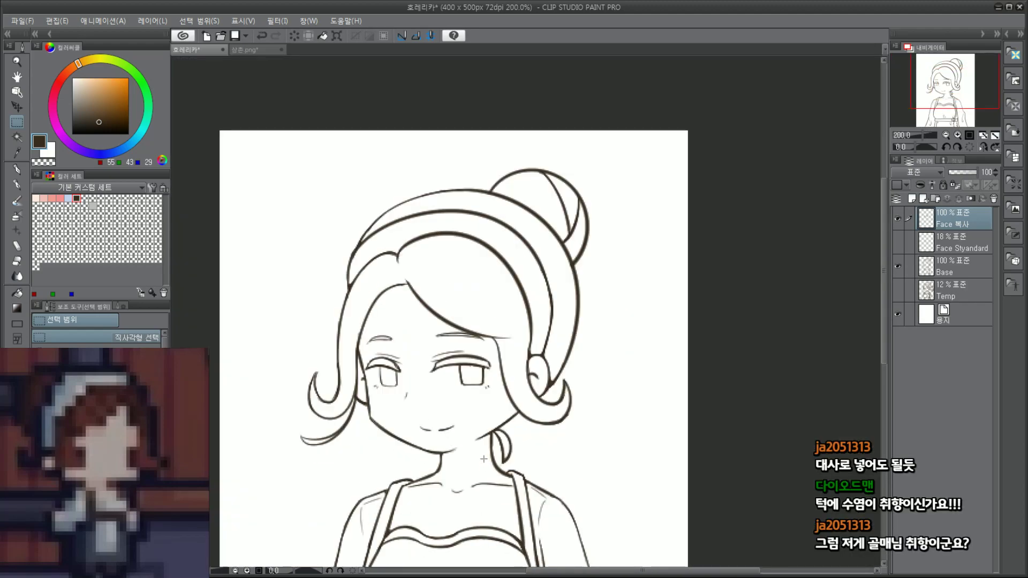
{"action": "left_click", "coordinate": [17, 186]}
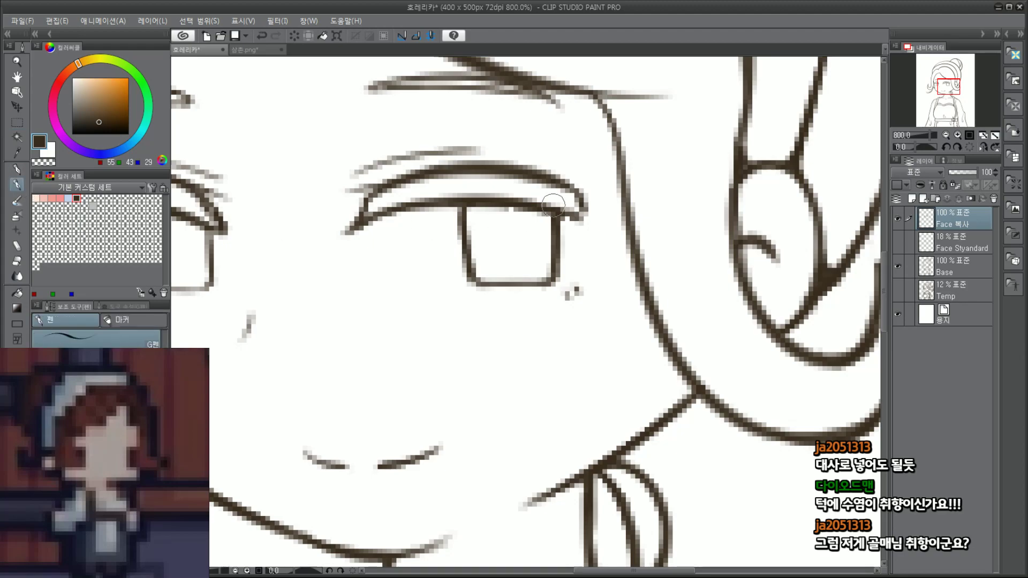
{"action": "mouse_move", "coordinate": [498, 205]}
{"action": "left_mouse_down"}
{"action": "mouse_move", "coordinate": [577, 220]}
{"action": "mouse_move", "coordinate": [543, 208]}
{"action": "mouse_move", "coordinate": [580, 219]}
{"action": "mouse_move", "coordinate": [582, 199]}
{"action": "mouse_move", "coordinate": [588, 220]}
{"action": "left_mouse_up"}
{"action": "key", "text": "ctrl+z"}
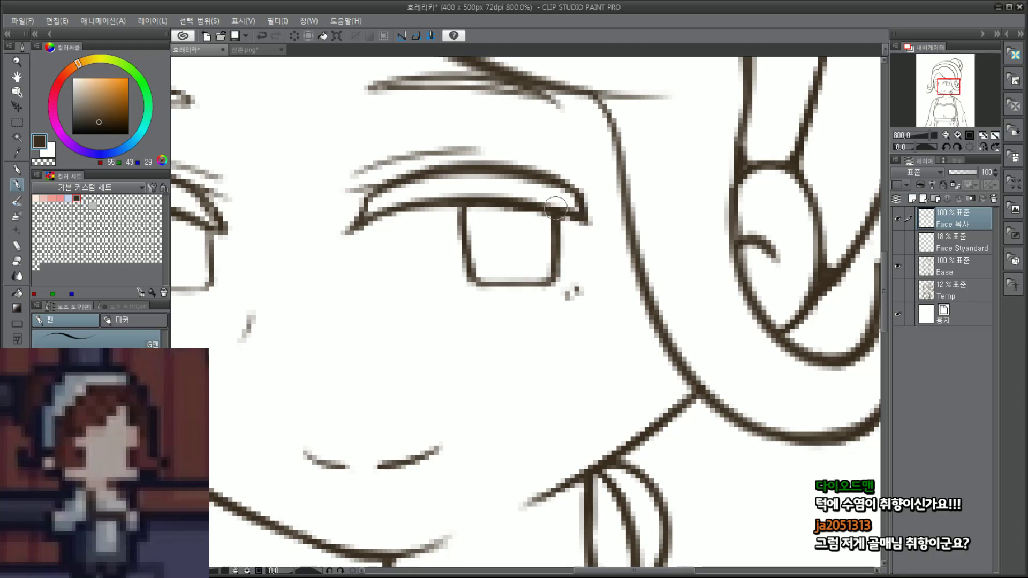
Step: Try dark shading strokes between the iris and the outer corner of both eyes
{"action": "scroll", "coordinate": [576, 222], "scroll_direction": "down", "scroll_amount": 2}
{"action": "scroll", "coordinate": [546, 234], "scroll_direction": "up", "scroll_amount": 2}
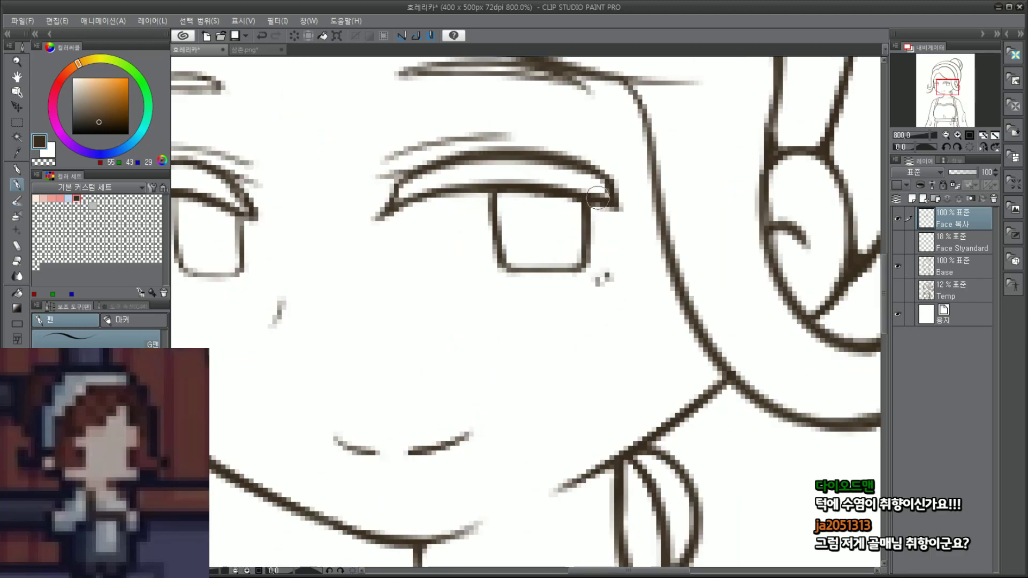
{"action": "left_click_drag", "start_coordinate": [600, 202], "coordinate": [595, 245]}
{"action": "key", "text": "ctrl+z"}
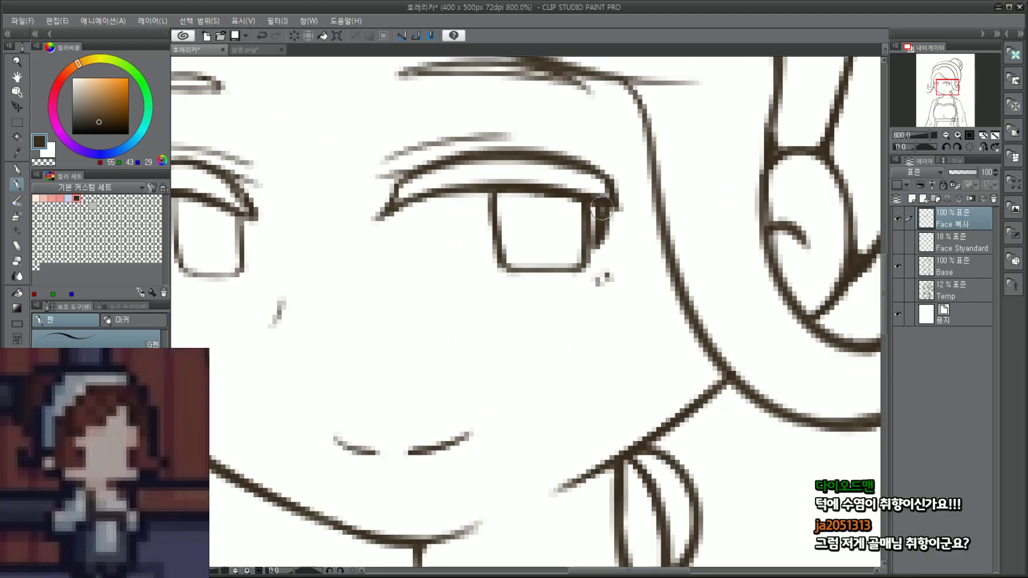
{"action": "scroll", "coordinate": [589, 250], "scroll_direction": "down", "scroll_amount": 3}
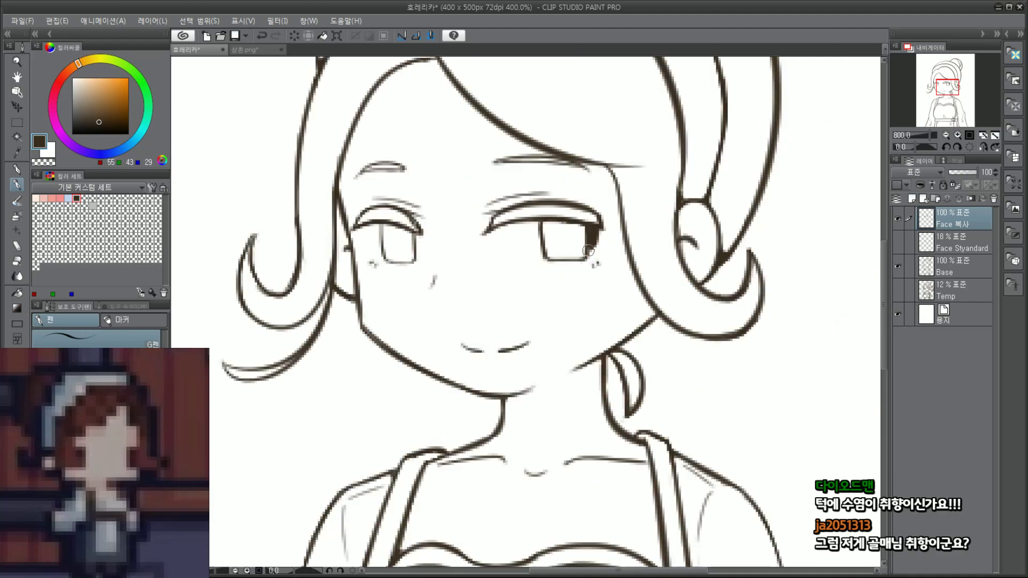
{"action": "scroll", "coordinate": [588, 250], "scroll_direction": "down", "scroll_amount": 2}
{"action": "scroll", "coordinate": [369, 187], "scroll_direction": "up", "scroll_amount": 4}
{"action": "mouse_move", "coordinate": [303, 246]}
{"action": "left_mouse_down"}
{"action": "mouse_move", "coordinate": [293, 214]}
{"action": "mouse_move", "coordinate": [310, 245]}
{"action": "left_mouse_up"}
{"action": "key", "text": "ctrl+z"}
{"action": "mouse_move", "coordinate": [296, 196]}
{"action": "left_mouse_down"}
{"action": "mouse_move", "coordinate": [313, 254]}
{"action": "mouse_move", "coordinate": [292, 208]}
{"action": "mouse_move", "coordinate": [298, 231]}
{"action": "left_mouse_up"}
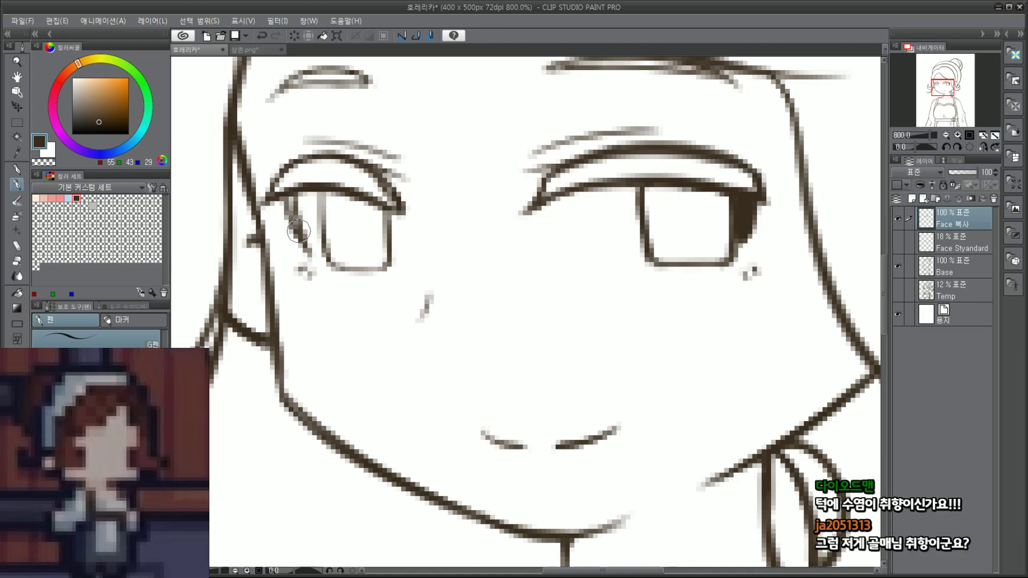
{"action": "scroll", "coordinate": [521, 181], "scroll_direction": "down", "scroll_amount": 7}
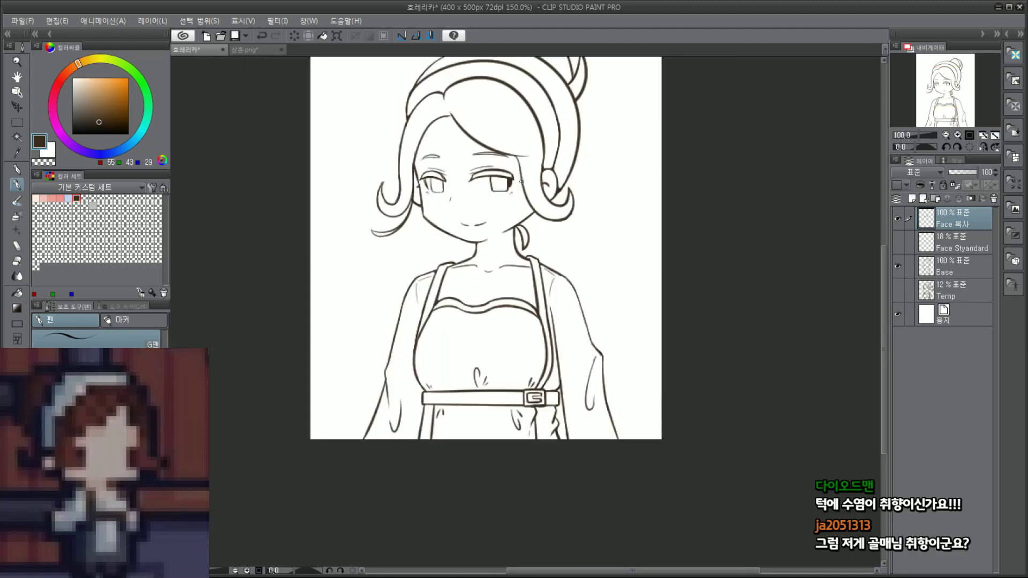
{"action": "scroll", "coordinate": [510, 171], "scroll_direction": "up", "scroll_amount": 1}
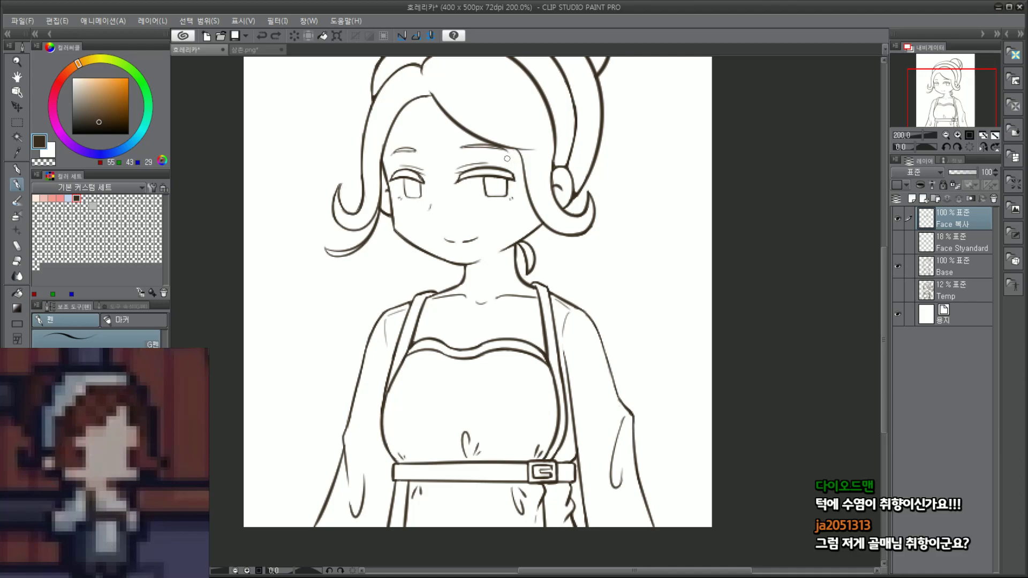
Step: Remove the whole eyebrow on the viewer's right, clearing the strokes beneath the fringe line
{"action": "left_click_drag", "start_coordinate": [916, 112], "coordinate": [965, 97]}
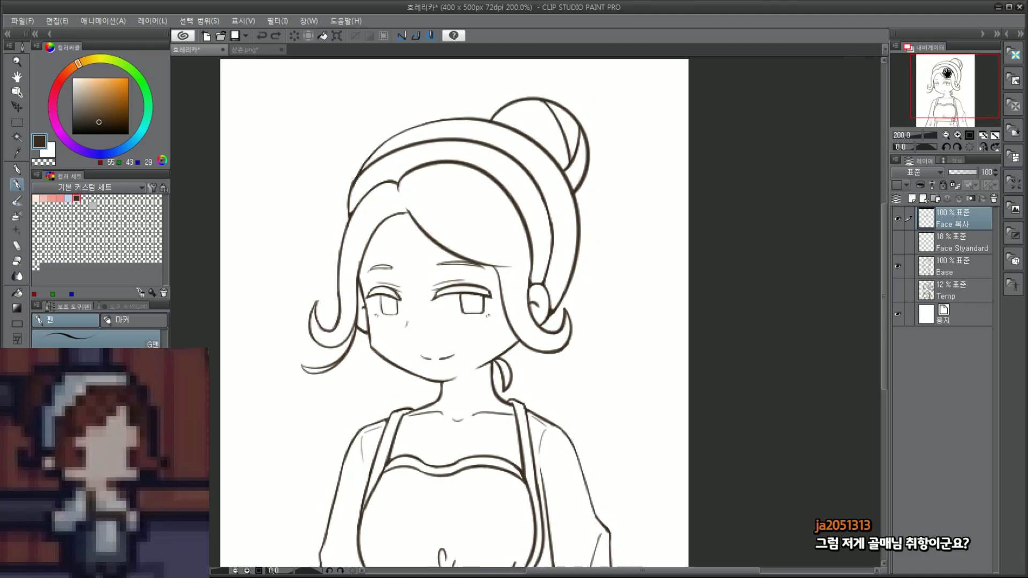
{"action": "scroll", "coordinate": [410, 239], "scroll_direction": "up", "scroll_amount": 2}
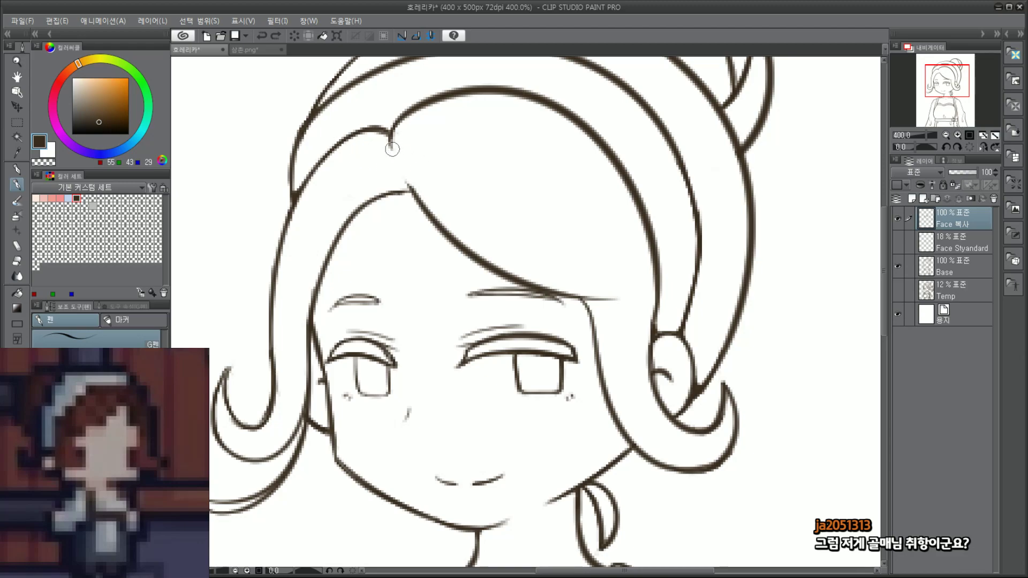
{"action": "key", "text": "ctrl+minus"}
{"action": "key", "text": "ctrl+minus"}
{"action": "left_click_drag", "start_coordinate": [900, 94], "coordinate": [907, 111]}
{"action": "scroll", "coordinate": [430, 161], "scroll_direction": "up", "scroll_amount": 4}
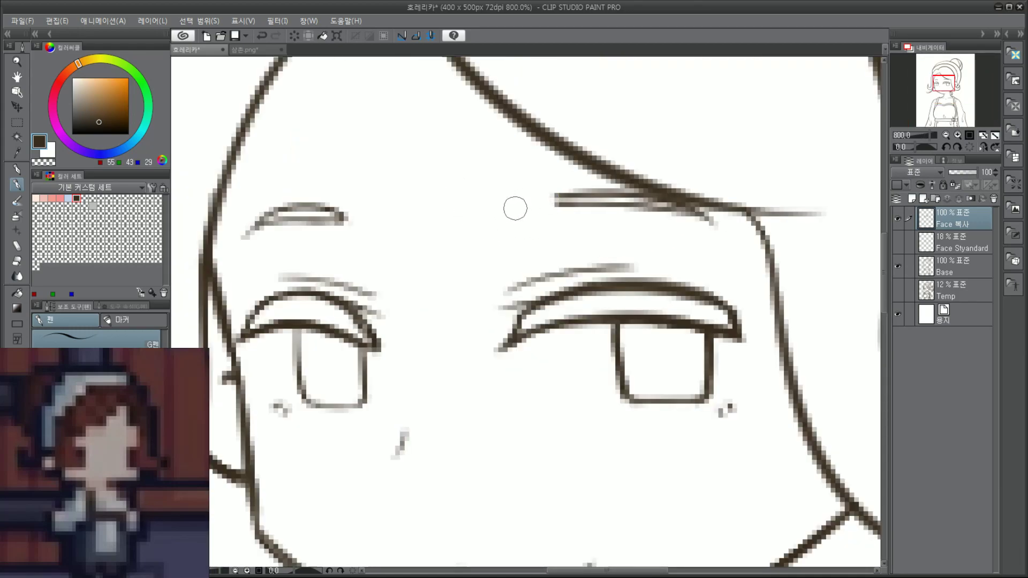
{"action": "left_click_drag", "start_coordinate": [319, 243], "coordinate": [333, 248]}
{"action": "key", "text": "ctrl+z"}
{"action": "key", "text": "ctrl+z"}
{"action": "key", "text": "ctrl+z"}
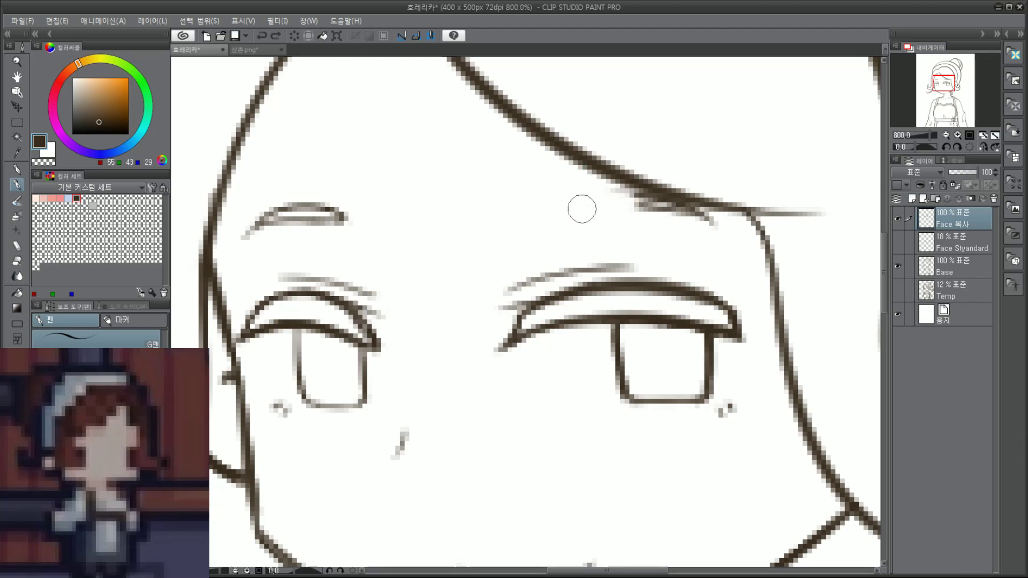
{"action": "key", "text": "ctrl+z"}
{"action": "key", "text": "ctrl+z"}
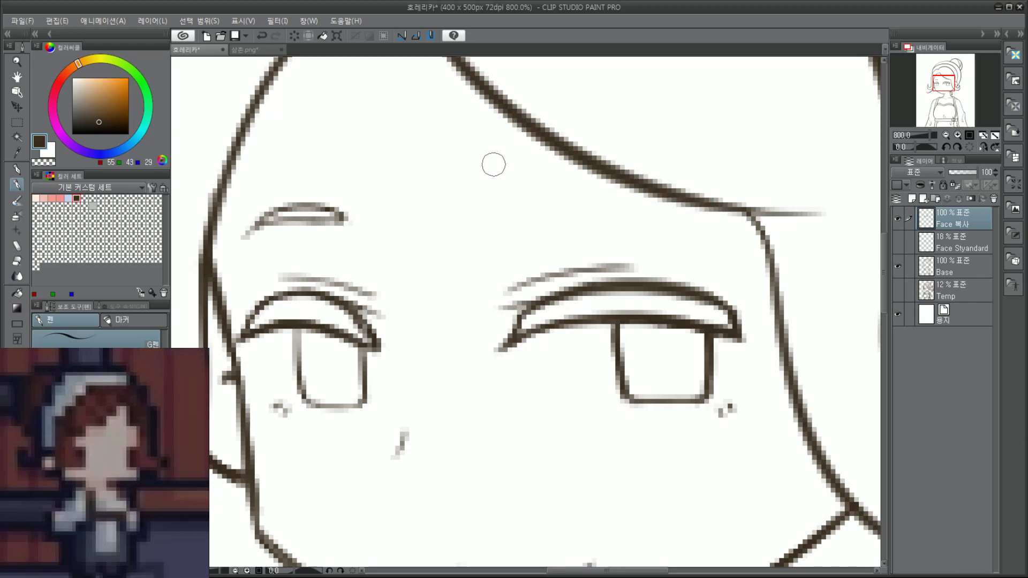
Step: Draw a thin arched line with a blunt inner end for the eyebrow on the viewer's right
{"action": "mouse_move", "coordinate": [529, 203]}
{"action": "left_mouse_down"}
{"action": "mouse_move", "coordinate": [529, 217]}
{"action": "mouse_move", "coordinate": [643, 223]}
{"action": "mouse_move", "coordinate": [630, 204]}
{"action": "left_mouse_up"}
{"action": "key", "text": "ctrl+z"}
{"action": "key", "text": "ctrl+z"}
{"action": "left_click_drag", "start_coordinate": [524, 207], "coordinate": [696, 236]}
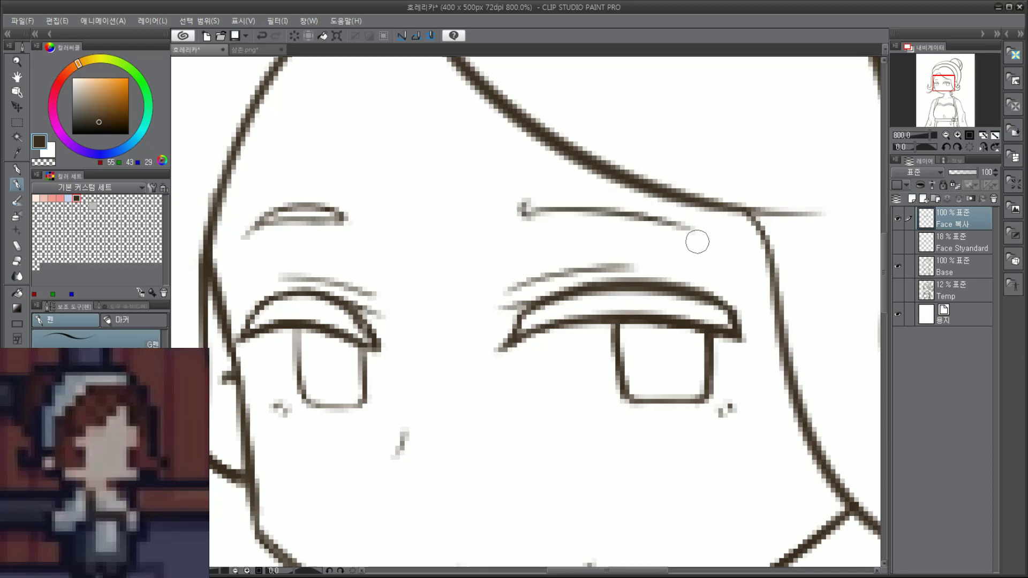
{"action": "key", "text": "ctrl+z"}
{"action": "left_click_drag", "start_coordinate": [529, 210], "coordinate": [688, 239]}
{"action": "key", "text": "ctrl+z"}
{"action": "mouse_move", "coordinate": [516, 214]}
{"action": "left_mouse_down"}
{"action": "mouse_move", "coordinate": [696, 236]}
{"action": "mouse_move", "coordinate": [553, 194]}
{"action": "mouse_move", "coordinate": [696, 224]}
{"action": "mouse_move", "coordinate": [701, 242]}
{"action": "left_mouse_up"}
{"action": "key", "text": "ctrl+z"}
{"action": "key", "text": "ctrl+z"}
{"action": "key", "text": "ctrl+z"}
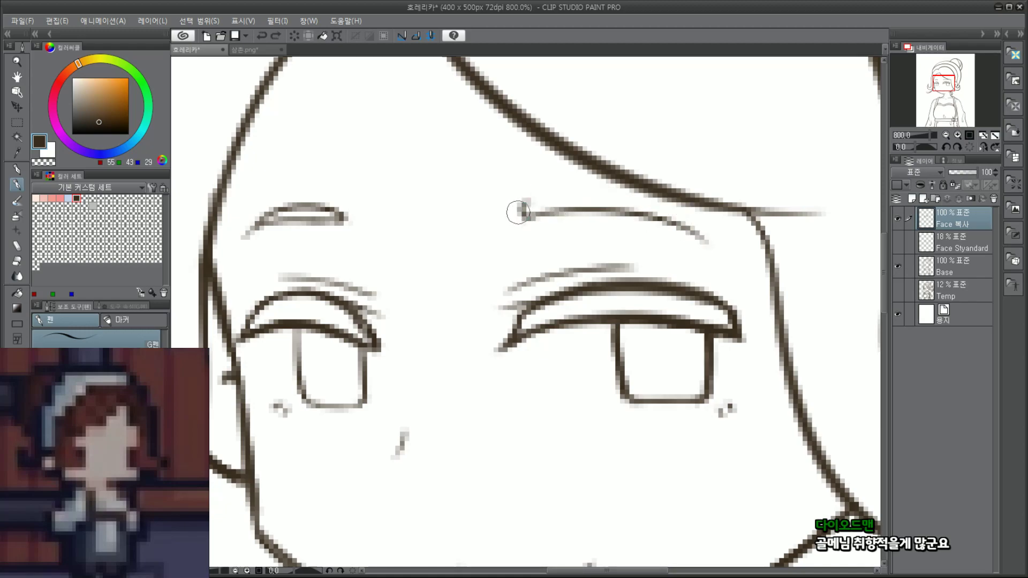
Step: Add the upper contour and tapered tail to the eyebrow on the viewer's right, closing its shape
{"action": "mouse_move", "coordinate": [519, 209]}
{"action": "left_mouse_down"}
{"action": "mouse_move", "coordinate": [648, 202]}
{"action": "mouse_move", "coordinate": [673, 227]}
{"action": "left_mouse_up"}
{"action": "key", "text": "ctrl+z"}
{"action": "mouse_move", "coordinate": [522, 213]}
{"action": "left_mouse_down"}
{"action": "mouse_move", "coordinate": [702, 242]}
{"action": "mouse_move", "coordinate": [524, 211]}
{"action": "mouse_move", "coordinate": [673, 223]}
{"action": "mouse_move", "coordinate": [716, 245]}
{"action": "left_mouse_up"}
{"action": "key", "text": "ctrl+z"}
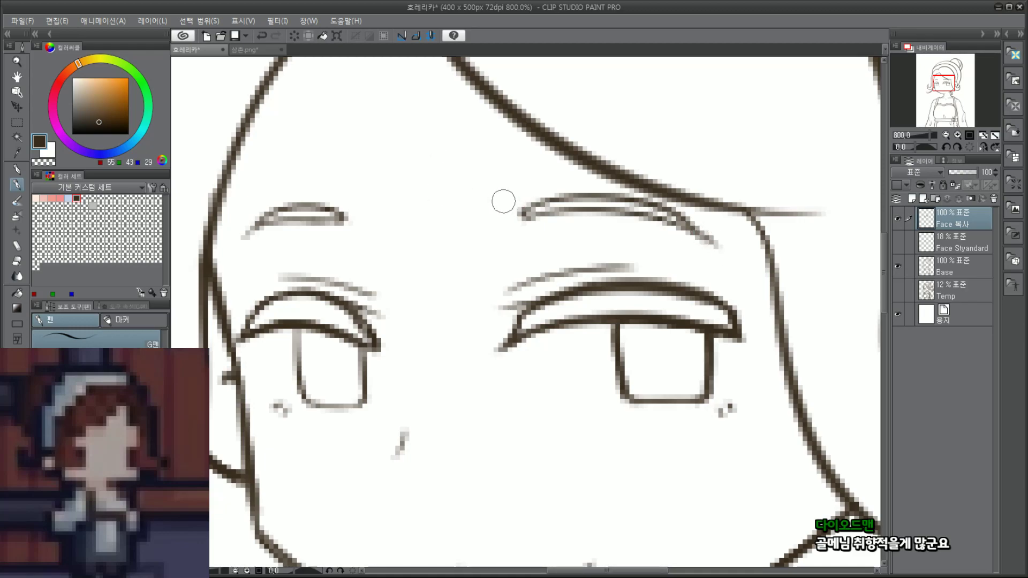
Step: Select both eyebrows with a rectangular selection, move them slightly upward, and clear the selection
{"action": "key", "text": "m"}
{"action": "left_click_drag", "start_coordinate": [189, 128], "coordinate": [752, 258]}
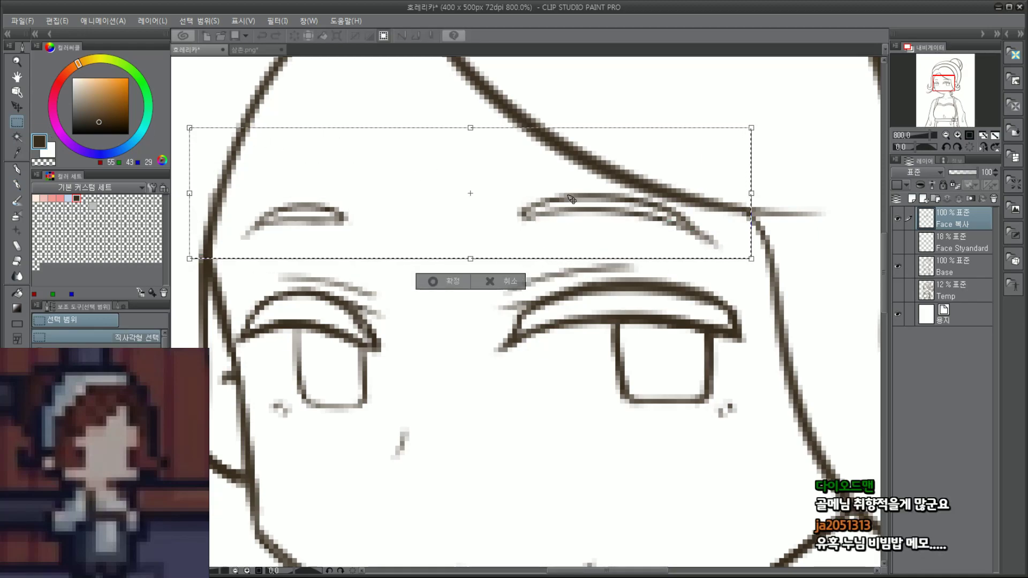
{"action": "left_click_drag", "start_coordinate": [571, 198], "coordinate": [570, 180]}
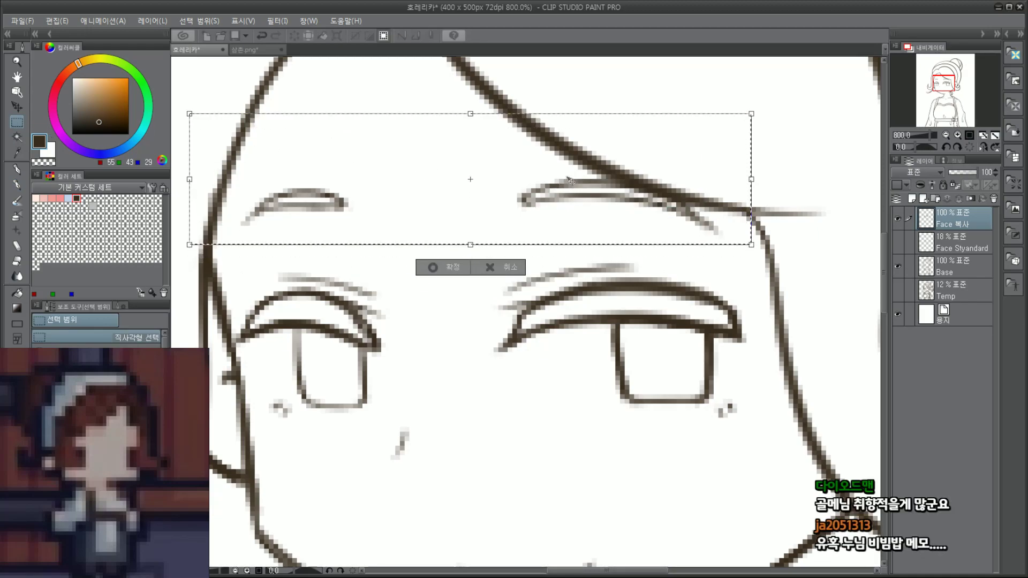
{"action": "key", "text": "Return"}
{"action": "key", "text": "ctrl+d"}
{"action": "scroll", "coordinate": [463, 361], "scroll_direction": "down", "scroll_amount": 7}
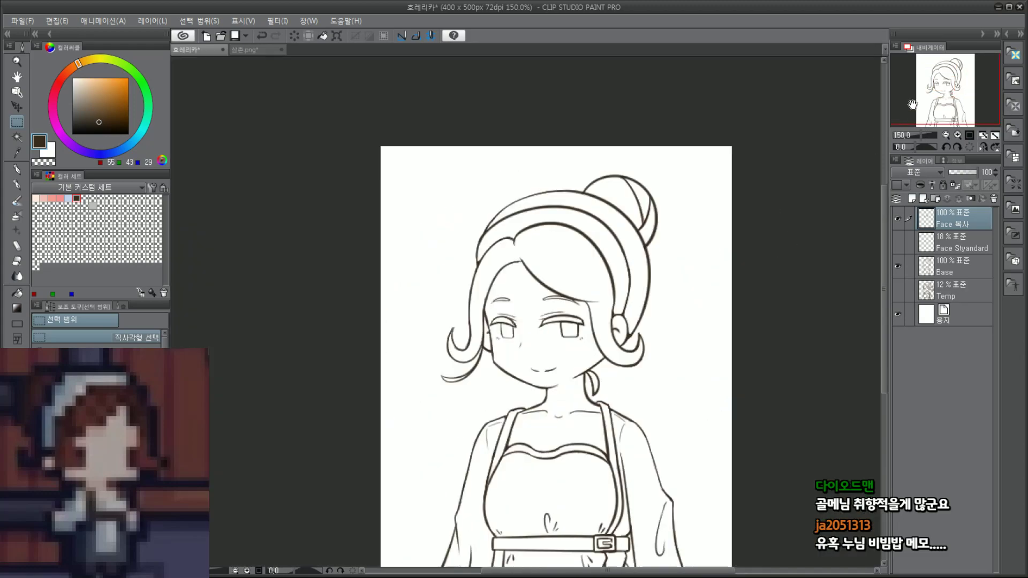
Step: Move the entire facial line art on the Face 복사 layer slightly upward within the head
{"action": "left_click_drag", "start_coordinate": [913, 105], "coordinate": [926, 115]}
{"action": "scroll", "coordinate": [453, 280], "scroll_direction": "up", "scroll_amount": 1}
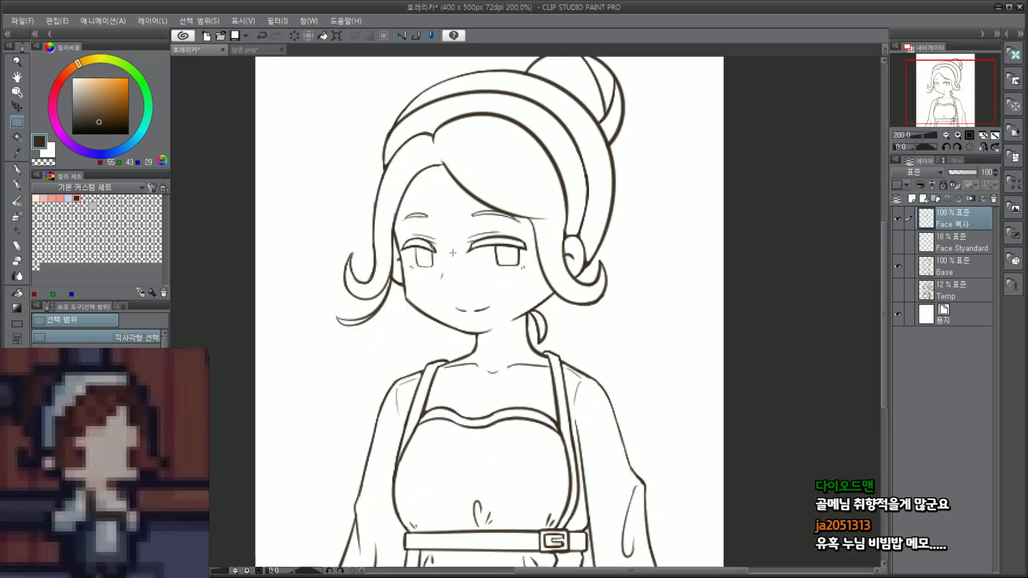
{"action": "scroll", "coordinate": [462, 246], "scroll_direction": "up", "scroll_amount": 2}
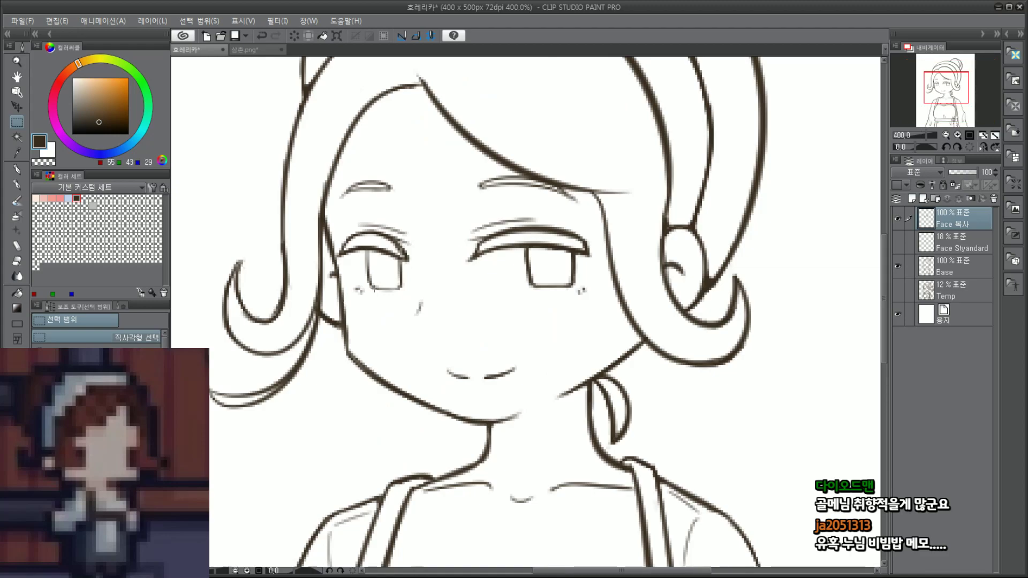
{"action": "left_click", "coordinate": [17, 106]}
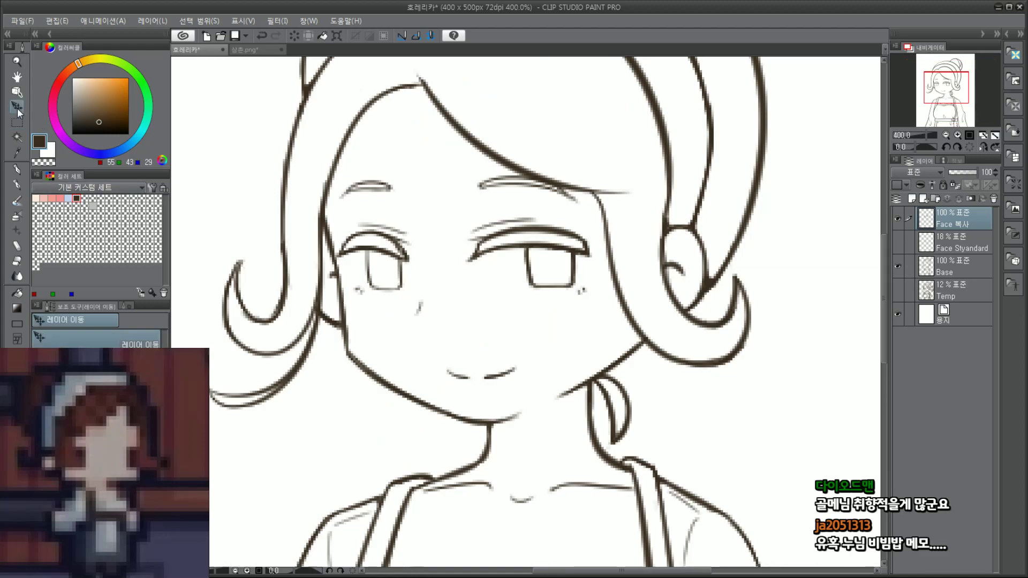
{"action": "left_click_drag", "start_coordinate": [475, 240], "coordinate": [475, 232]}
{"action": "scroll", "coordinate": [477, 236], "scroll_direction": "down", "scroll_amount": 3}
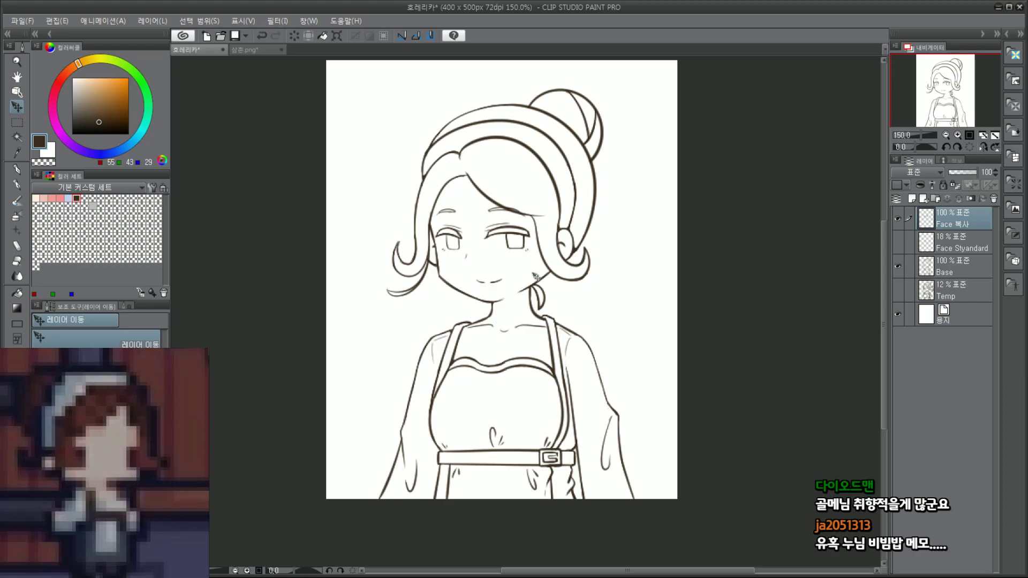
{"action": "key", "text": "Up"}
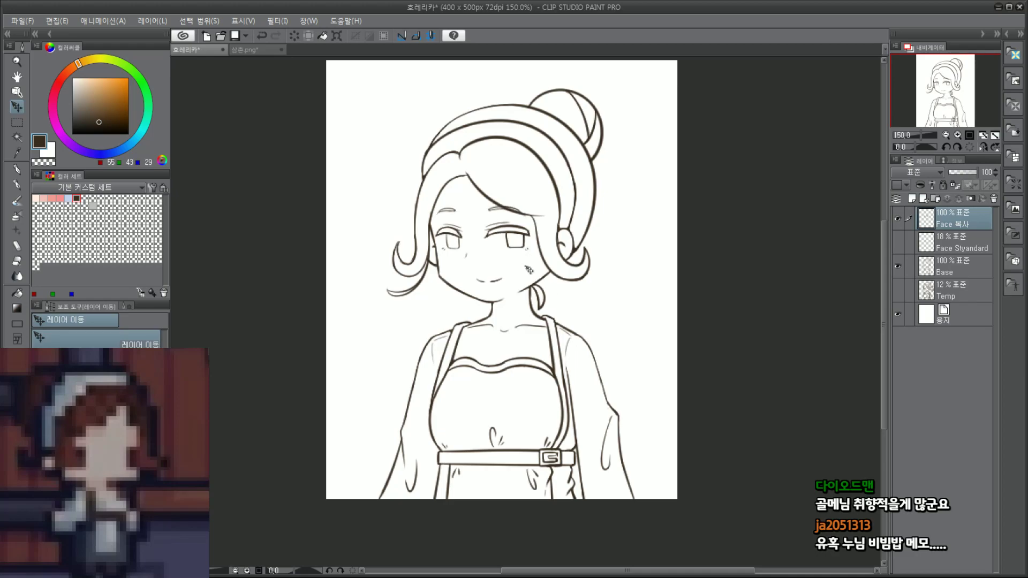
{"action": "scroll", "coordinate": [529, 268], "scroll_direction": "up", "scroll_amount": 1}
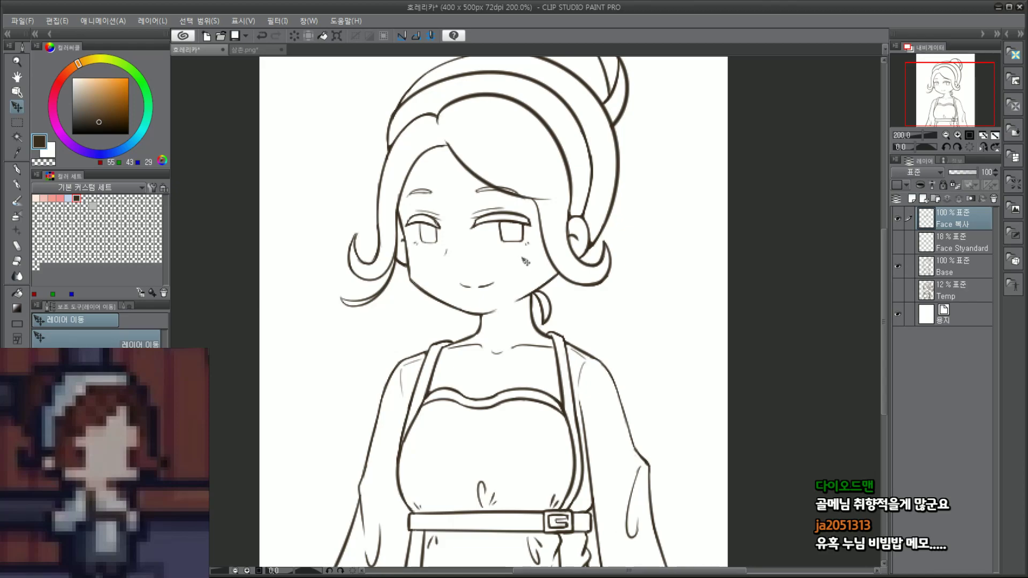
Step: Nudge the facial line art slightly back down to fine-tune its placement, and save the document
{"action": "left_click_drag", "start_coordinate": [522, 259], "coordinate": [522, 262]}
{"action": "scroll", "coordinate": [525, 269], "scroll_direction": "down", "scroll_amount": 2}
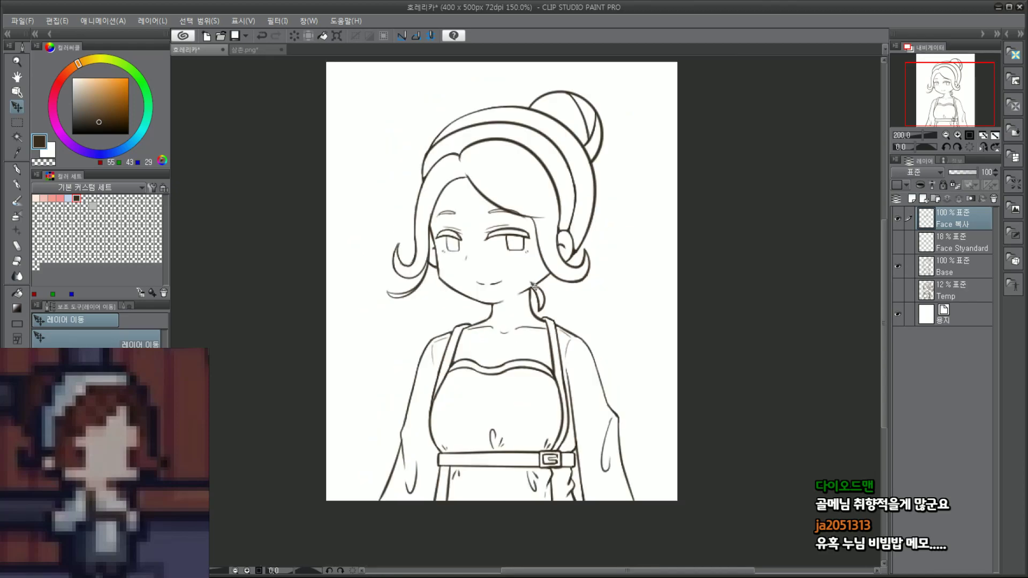
{"action": "scroll", "coordinate": [525, 269], "scroll_direction": "up", "scroll_amount": 2}
{"action": "left_click_drag", "start_coordinate": [524, 269], "coordinate": [522, 271]}
{"action": "scroll", "coordinate": [529, 276], "scroll_direction": "down", "scroll_amount": 2}
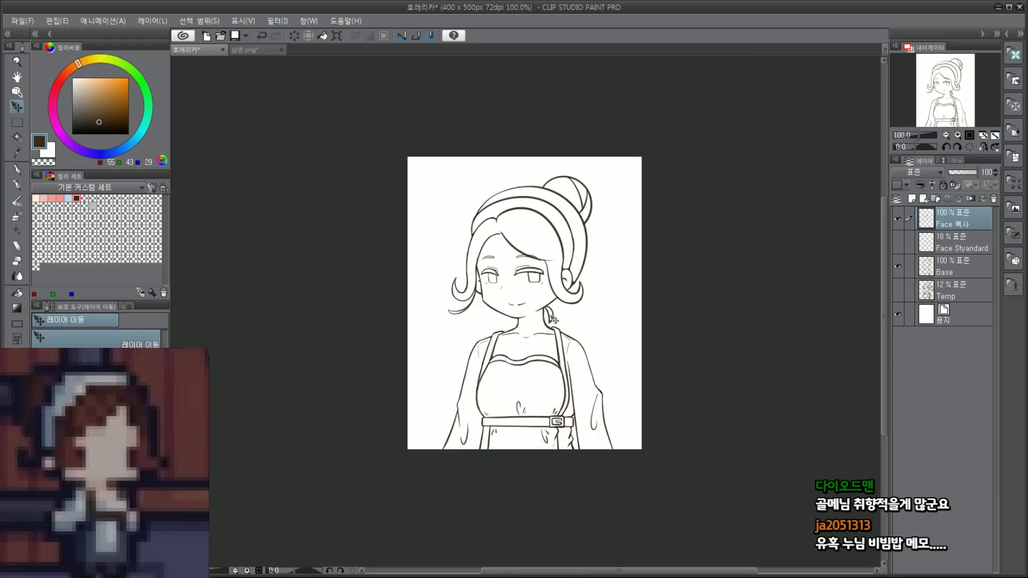
{"action": "left_click", "coordinate": [22, 21]}
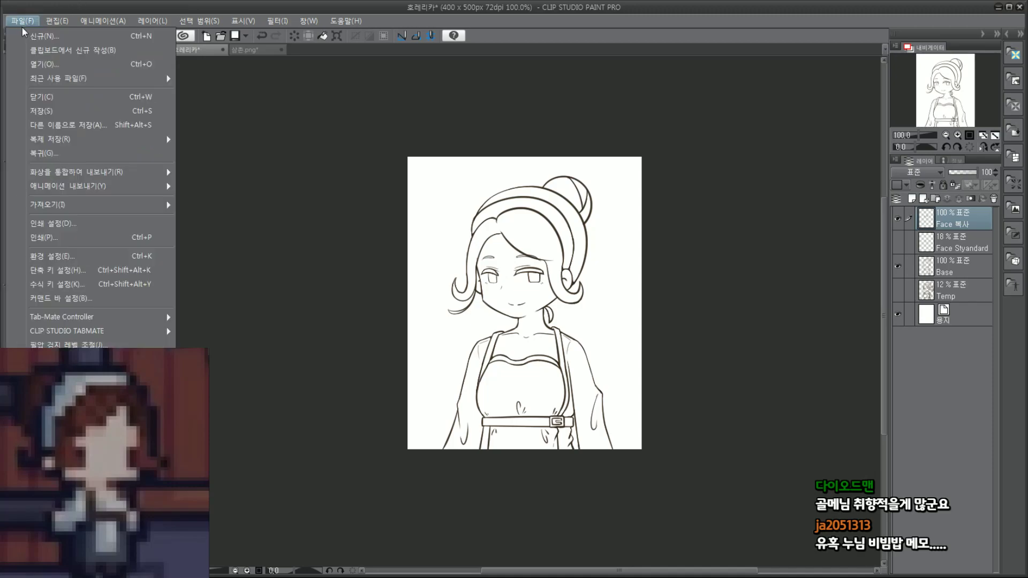
{"action": "left_click", "coordinate": [60, 105]}
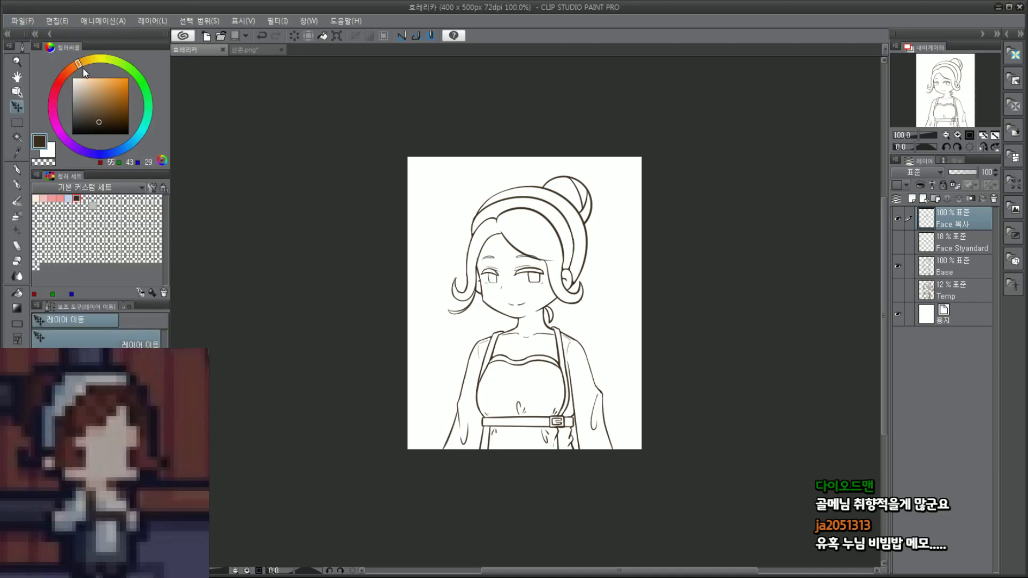
Step: Show the Face Styandard guide layer to check the facial features against its guide lines, and hide it again
{"action": "scroll", "coordinate": [525, 241], "scroll_direction": "up", "scroll_amount": 4}
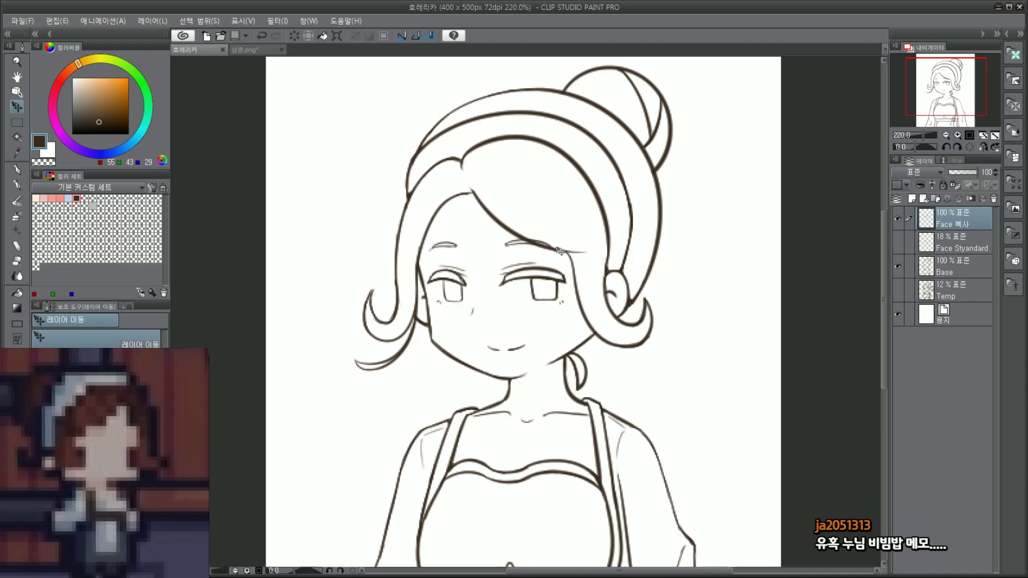
{"action": "mouse_move", "coordinate": [952, 88]}
{"action": "left_mouse_down"}
{"action": "mouse_move", "coordinate": [962, 96]}
{"action": "mouse_move", "coordinate": [950, 93]}
{"action": "left_mouse_up"}
{"action": "left_click", "coordinate": [966, 234]}
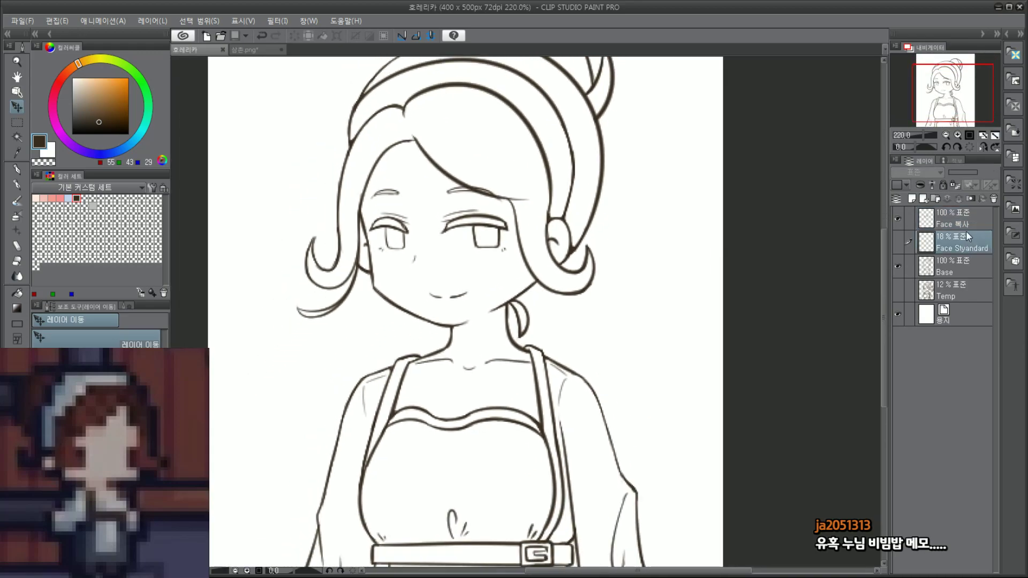
{"action": "left_click", "coordinate": [898, 241]}
{"action": "scroll", "coordinate": [386, 264], "scroll_direction": "up", "scroll_amount": 2}
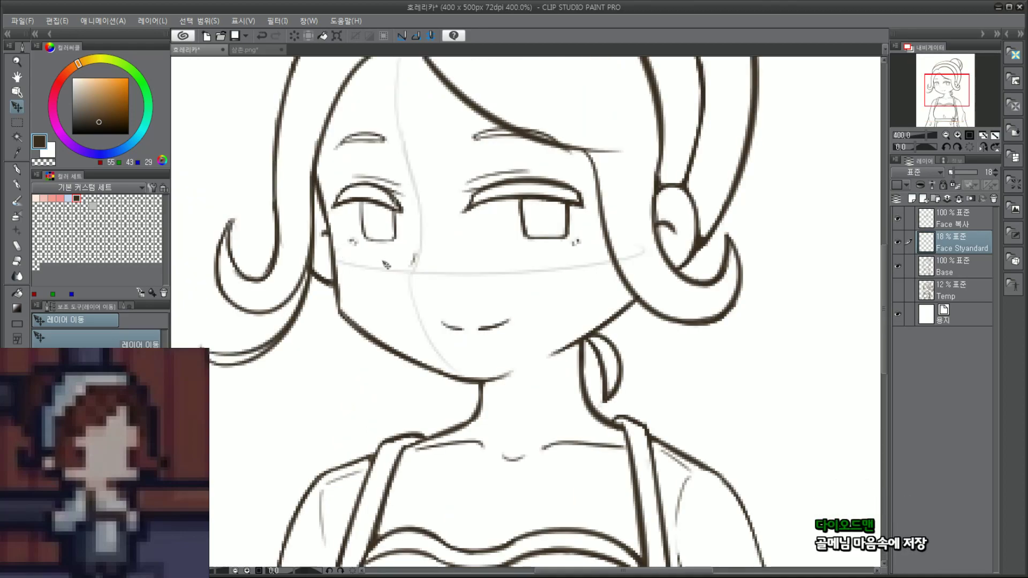
{"action": "scroll", "coordinate": [590, 244], "scroll_direction": "down", "scroll_amount": 2}
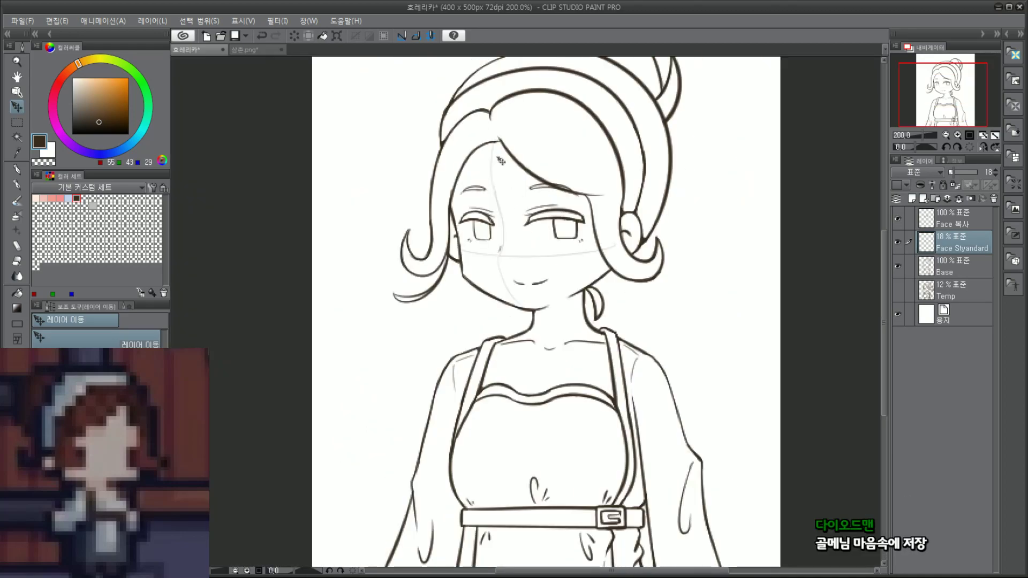
{"action": "left_click_drag", "start_coordinate": [950, 102], "coordinate": [960, 101]}
{"action": "left_click", "coordinate": [898, 241]}
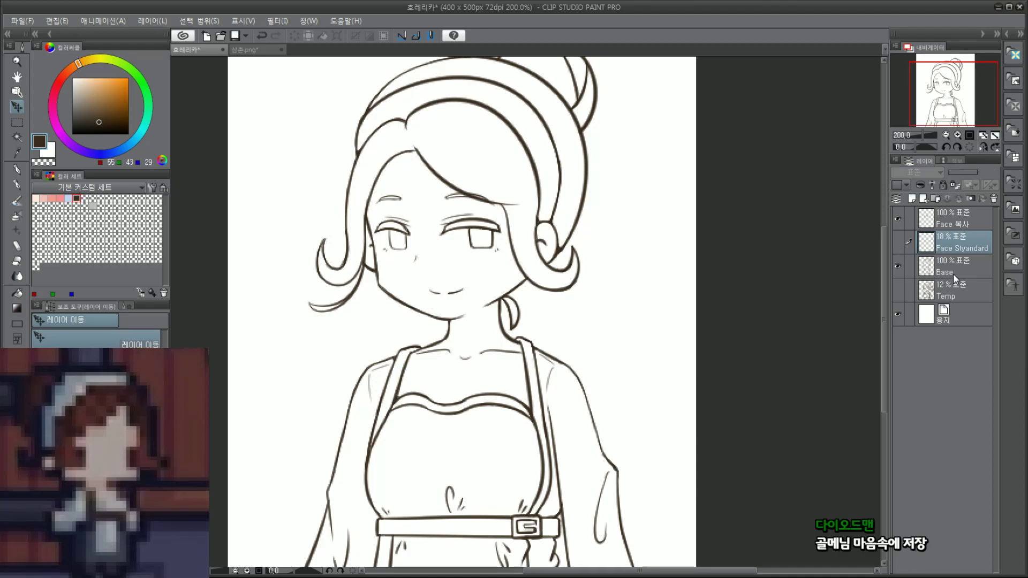
Step: Add a new layer named Color-Base directly above the Temp layer
{"action": "left_click", "coordinate": [965, 292]}
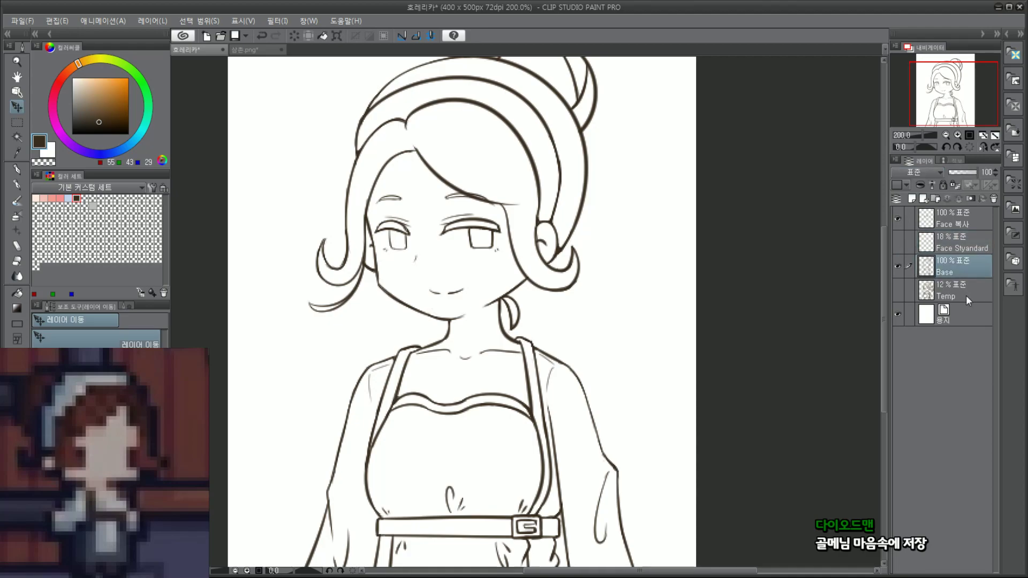
{"action": "left_click", "coordinate": [897, 292]}
{"action": "left_click", "coordinate": [898, 293]}
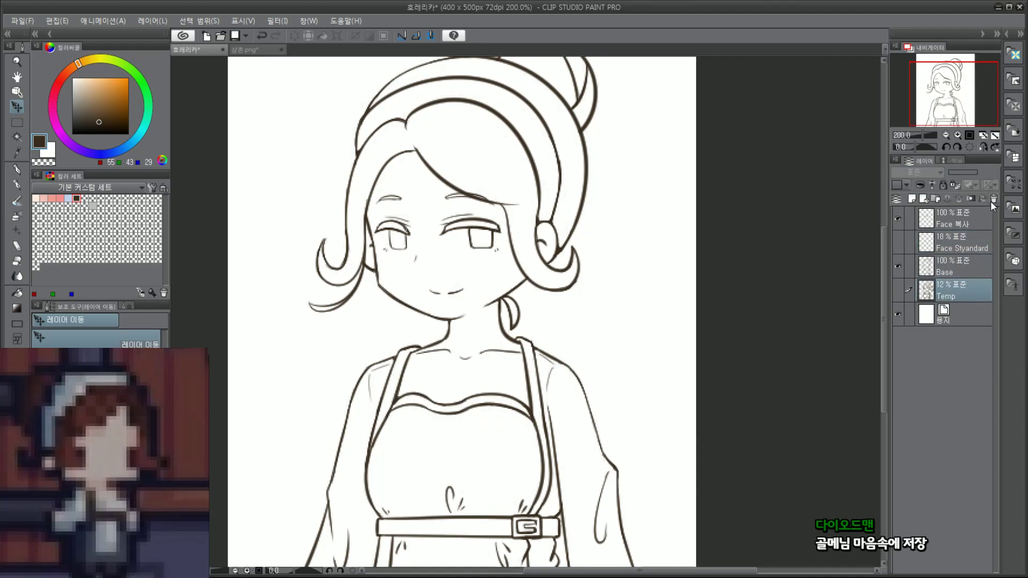
{"action": "left_click", "coordinate": [923, 200]}
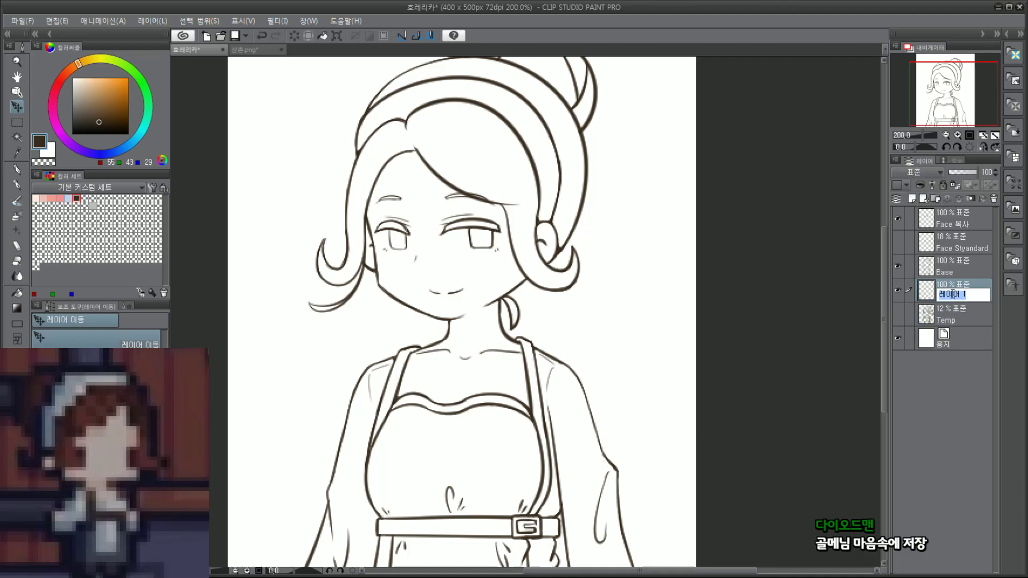
{"action": "type", "text": "Color-Base"}
{"action": "key", "text": "Return"}
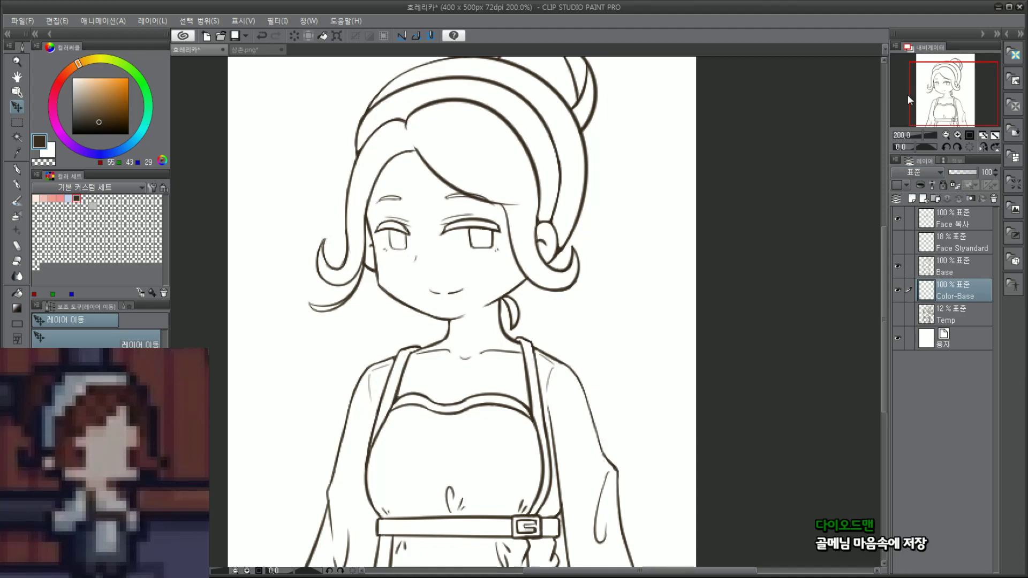
Step: Set the drawing colour to a muted slate blue (RGB 83, 97, 125) and activate the Fill tool
{"action": "left_click_drag", "start_coordinate": [950, 105], "coordinate": [948, 91]}
{"action": "scroll", "coordinate": [957, 99], "scroll_direction": "down", "scroll_amount": 1}
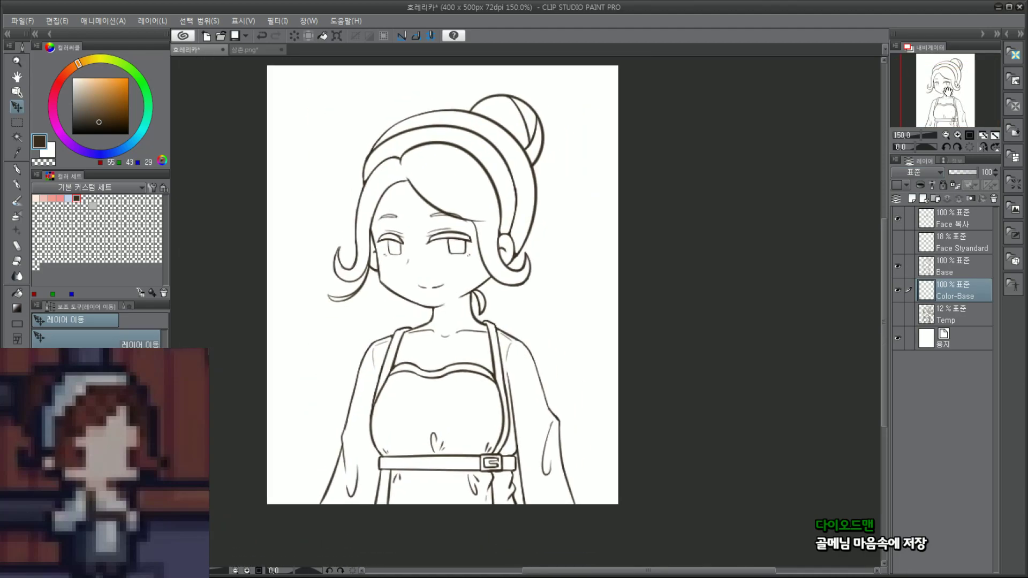
{"action": "scroll", "coordinate": [947, 92], "scroll_direction": "up", "scroll_amount": 2}
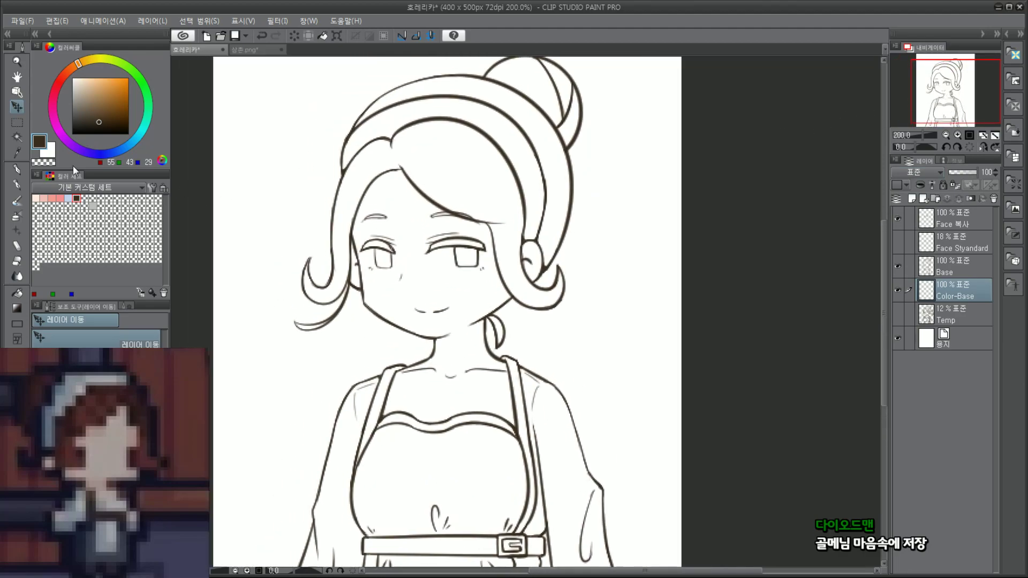
{"action": "left_click_drag", "start_coordinate": [128, 148], "coordinate": [91, 107]}
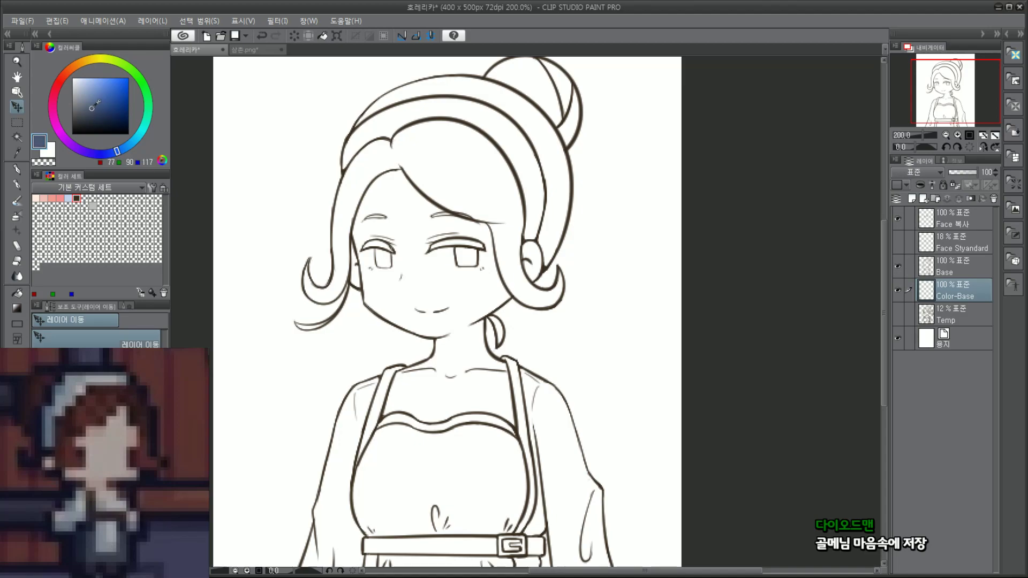
{"action": "left_click", "coordinate": [18, 293]}
Step: Undo the test fill on the face, hide the Face 복사 layer, and fill the face, hair, headband and bun with the blue
{"action": "left_click", "coordinate": [430, 289]}
{"action": "key", "text": "ctrl+z"}
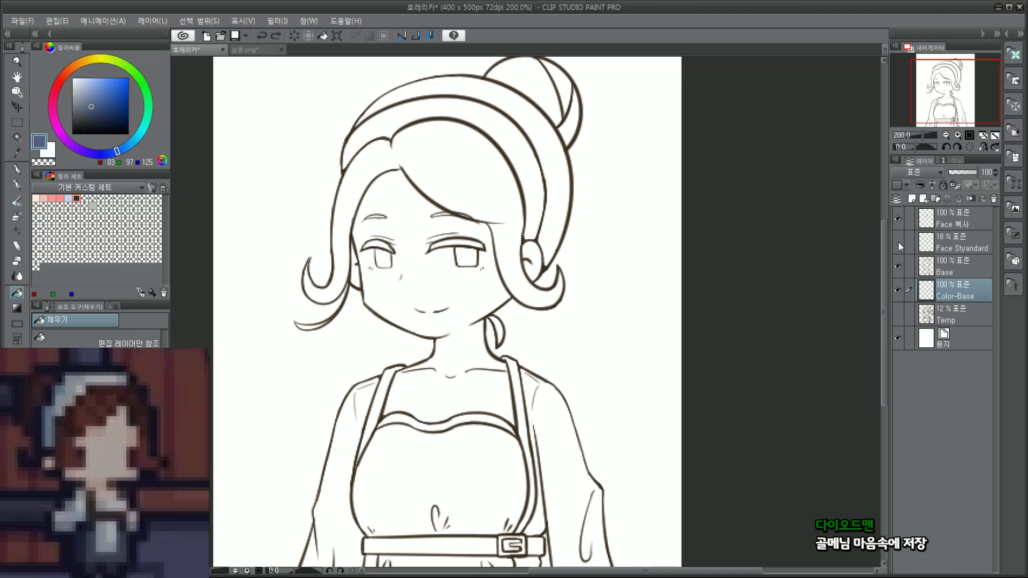
{"action": "left_click", "coordinate": [901, 218]}
{"action": "left_click", "coordinate": [461, 169]}
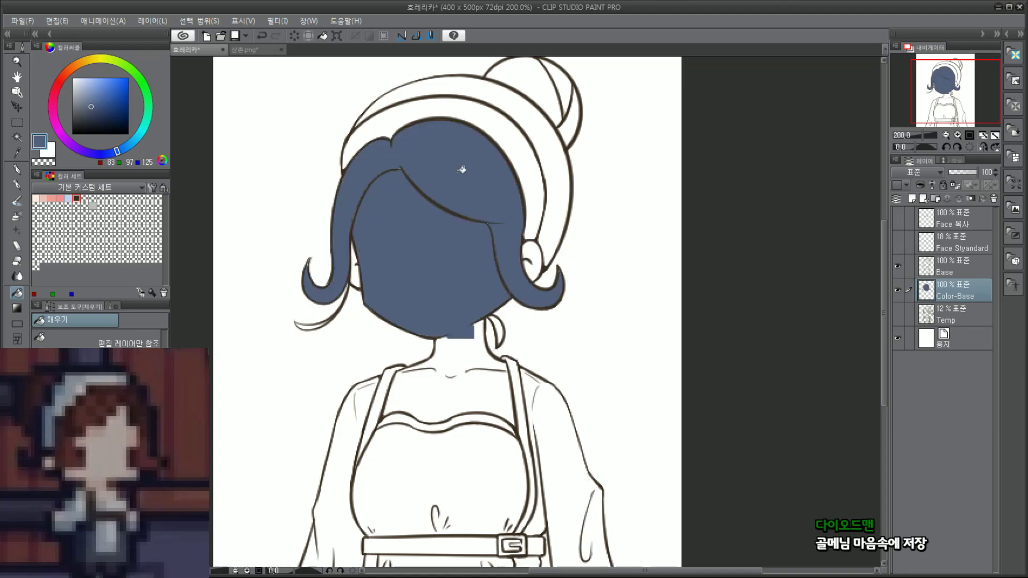
{"action": "left_click", "coordinate": [510, 143]}
{"action": "left_click", "coordinate": [559, 91]}
{"action": "left_click", "coordinate": [569, 86]}
{"action": "left_click", "coordinate": [573, 119]}
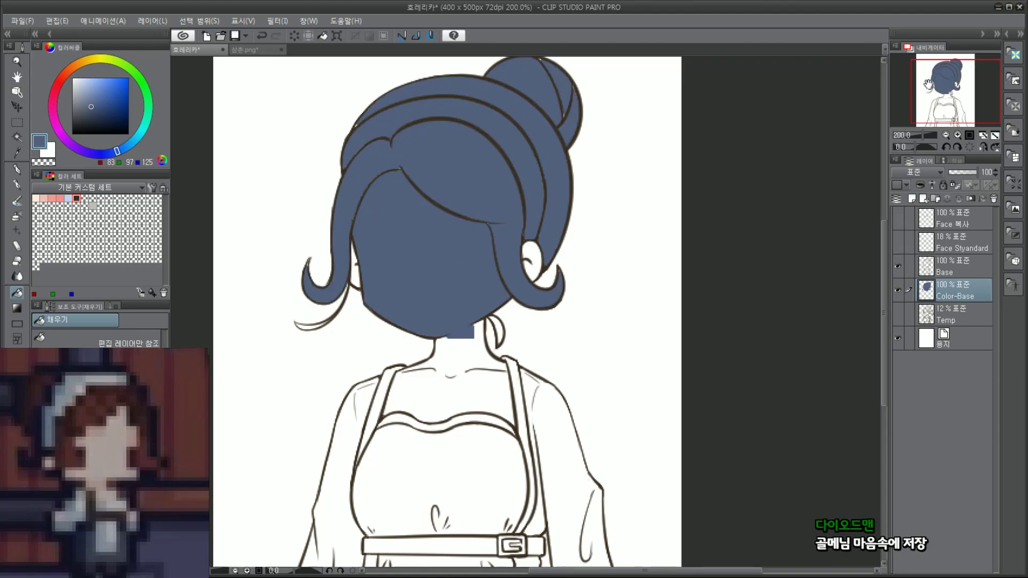
Step: Fill the bodice, the skirt sections below the belt, and the sleeve on the viewer's left with the same blue
{"action": "left_click_drag", "start_coordinate": [928, 84], "coordinate": [925, 98]}
{"action": "left_click", "coordinate": [467, 346]}
{"action": "left_click", "coordinate": [523, 458]}
{"action": "left_click", "coordinate": [557, 470]}
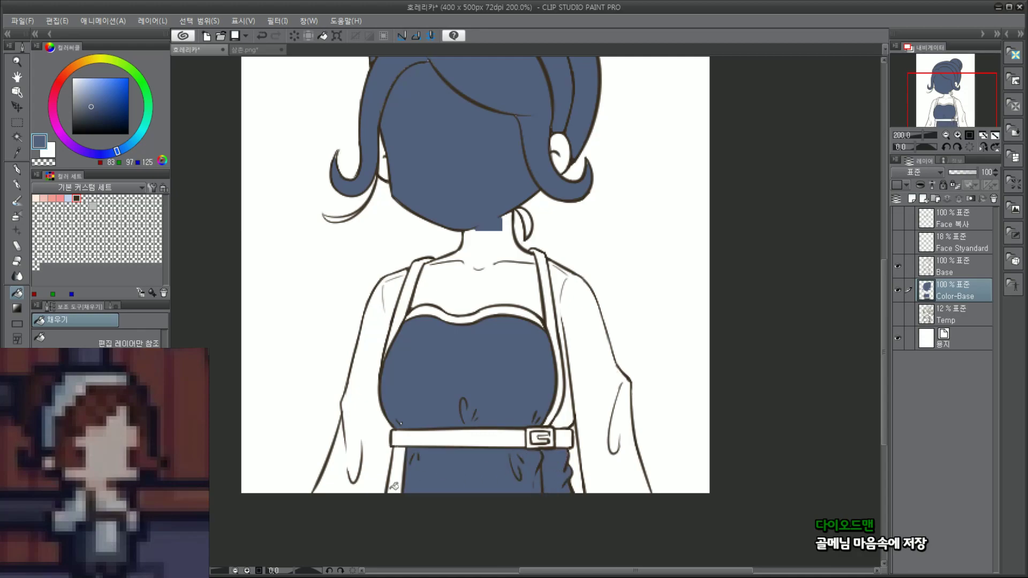
{"action": "left_click", "coordinate": [397, 480]}
{"action": "left_click", "coordinate": [370, 375]}
{"action": "left_click", "coordinate": [343, 481]}
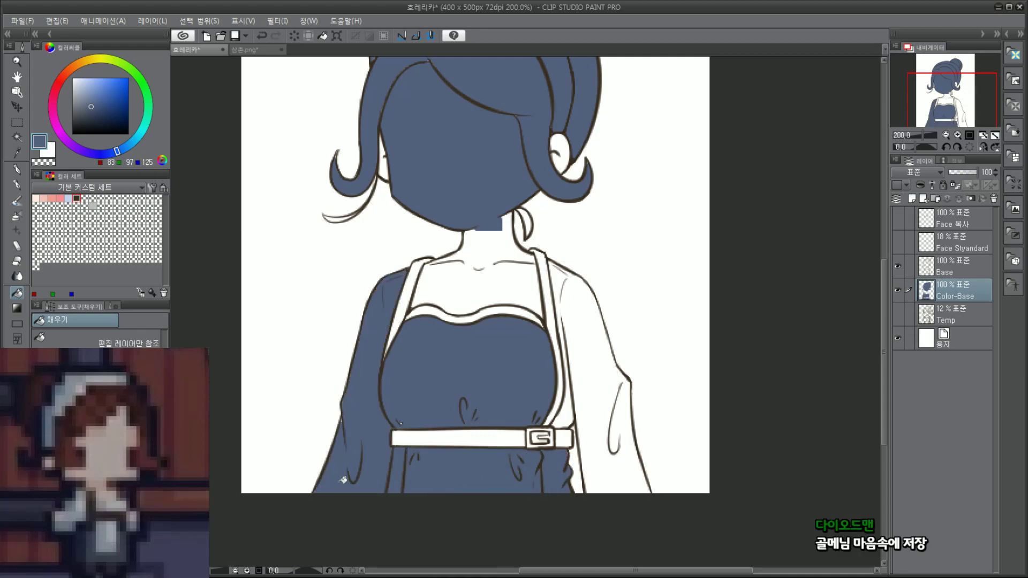
Step: Fill the shoulder straps, neckline trim, upper chest, neck and the sleeve on the viewer's right with blue
{"action": "left_click", "coordinate": [426, 293]}
{"action": "left_click", "coordinate": [447, 316]}
{"action": "left_click", "coordinate": [406, 306]}
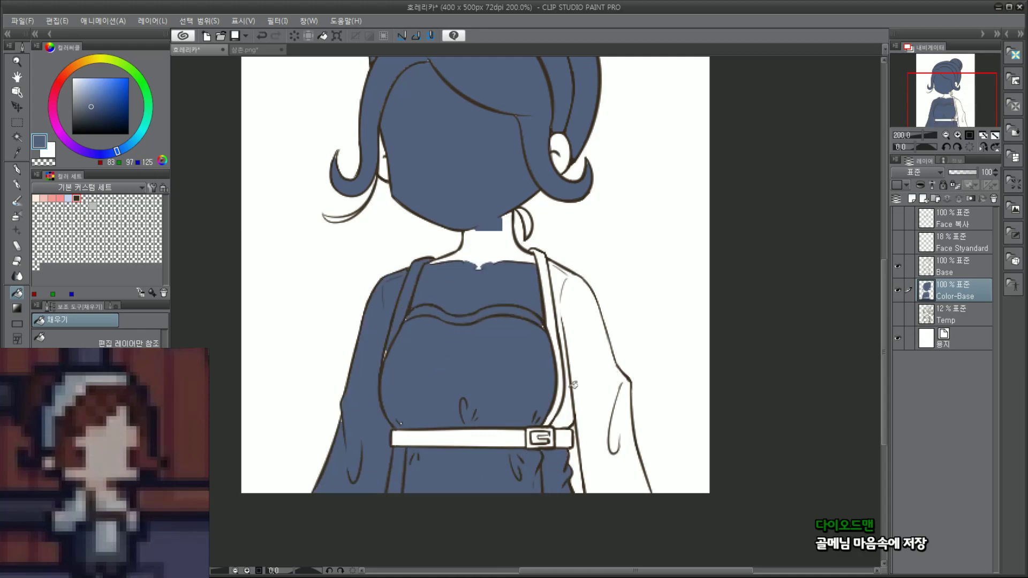
{"action": "left_click", "coordinate": [565, 403]}
{"action": "left_click", "coordinate": [594, 355]}
{"action": "left_click", "coordinate": [482, 246]}
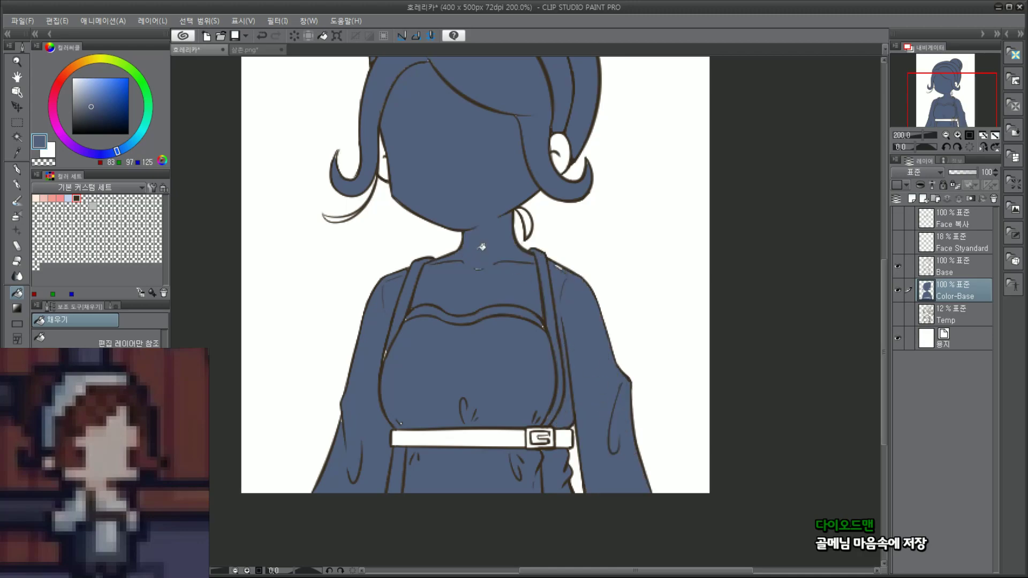
Step: Fill the small hair strand beside the neck, both ears, and the thin curled lock on the viewer's left with blue
{"action": "left_click", "coordinate": [526, 221]}
{"action": "left_click", "coordinate": [563, 145]}
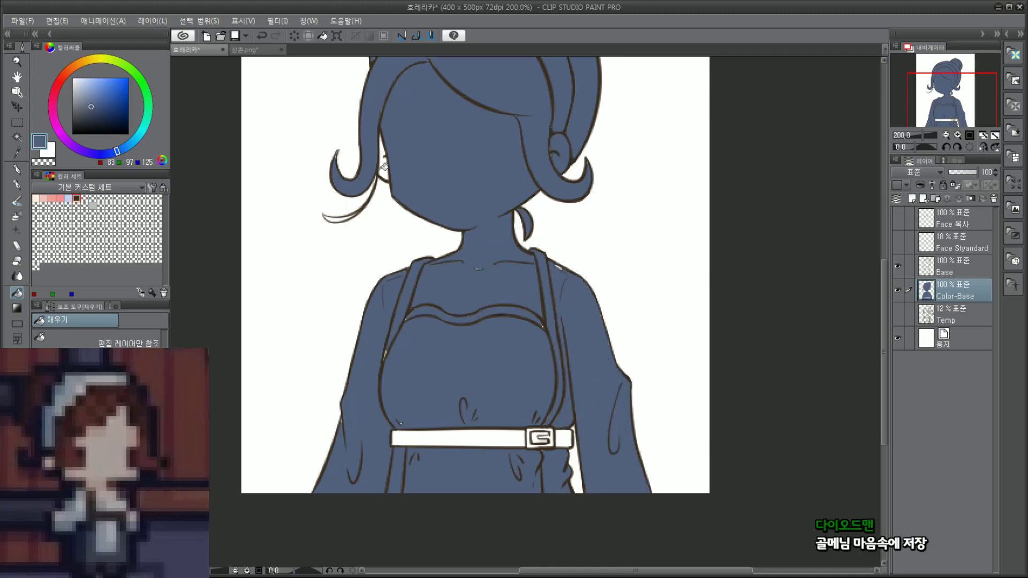
{"action": "left_click", "coordinate": [383, 166]}
{"action": "scroll", "coordinate": [336, 213], "scroll_direction": "up", "scroll_amount": 2}
{"action": "left_click", "coordinate": [337, 218]}
{"action": "scroll", "coordinate": [373, 179], "scroll_direction": "down", "scroll_amount": 3}
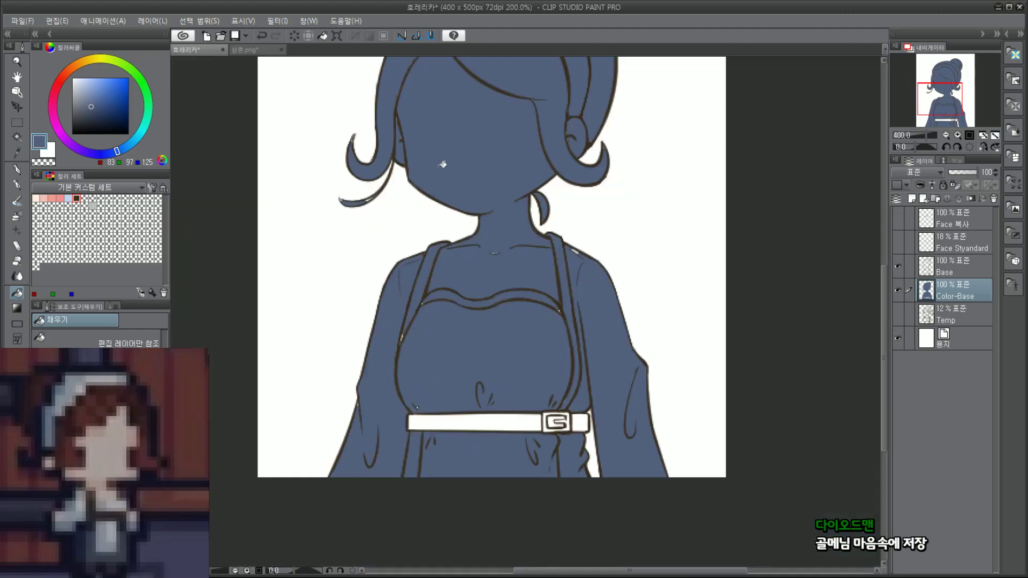
{"action": "left_click_drag", "start_coordinate": [962, 101], "coordinate": [879, 127]}
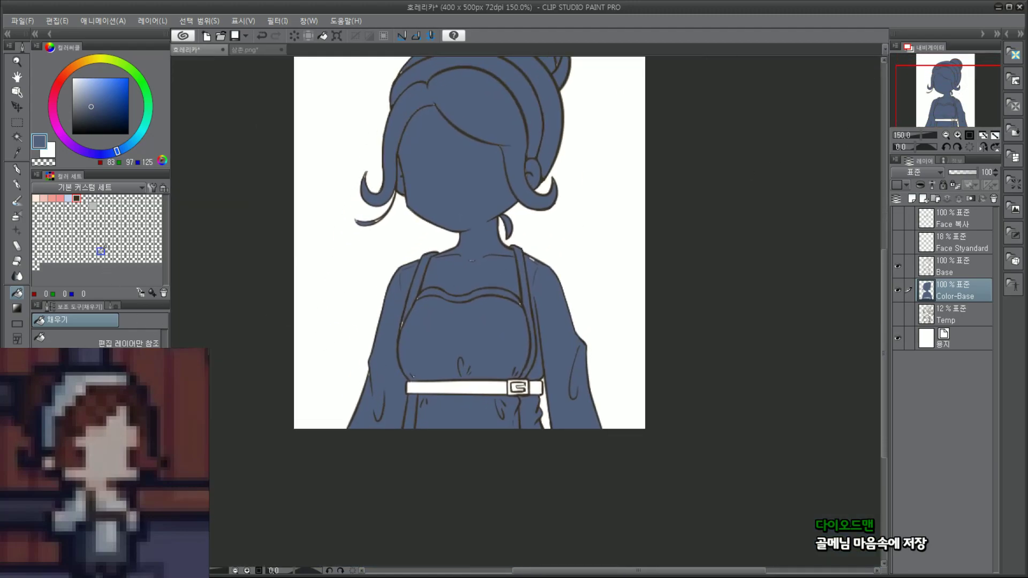
Step: Fill the belt with the blue, hide the Base layer, and pen over the white line gaps across the torso and belt on Color-Base
{"action": "left_click", "coordinate": [538, 385]}
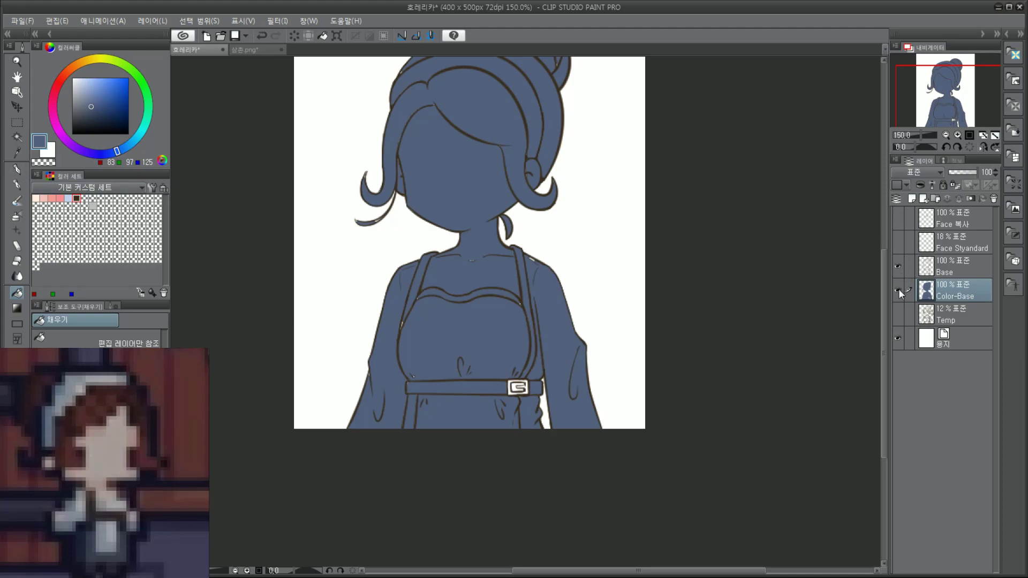
{"action": "left_click", "coordinate": [897, 266]}
{"action": "left_click", "coordinate": [18, 186]}
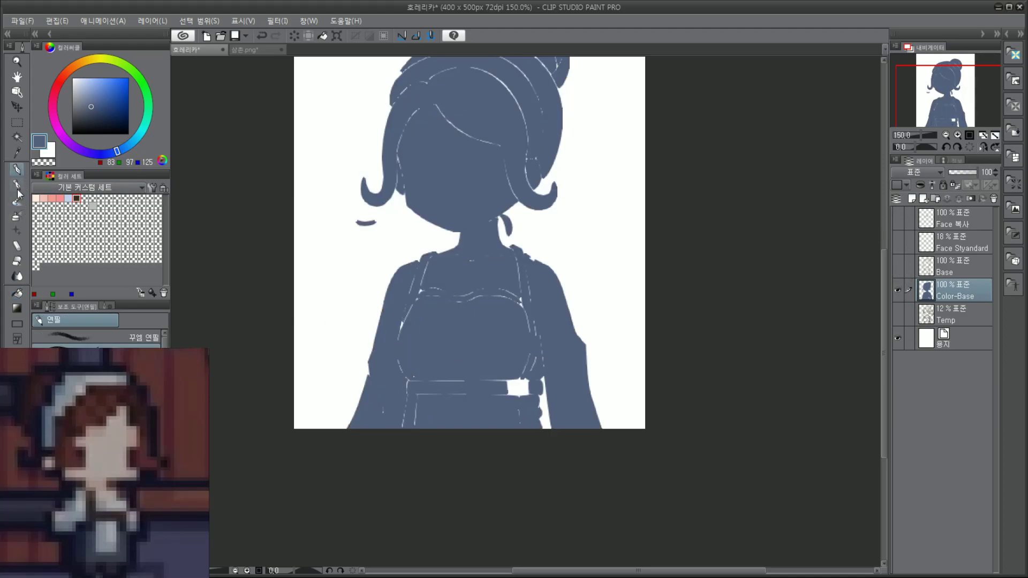
{"action": "scroll", "coordinate": [482, 406], "scroll_direction": "up", "scroll_amount": 1}
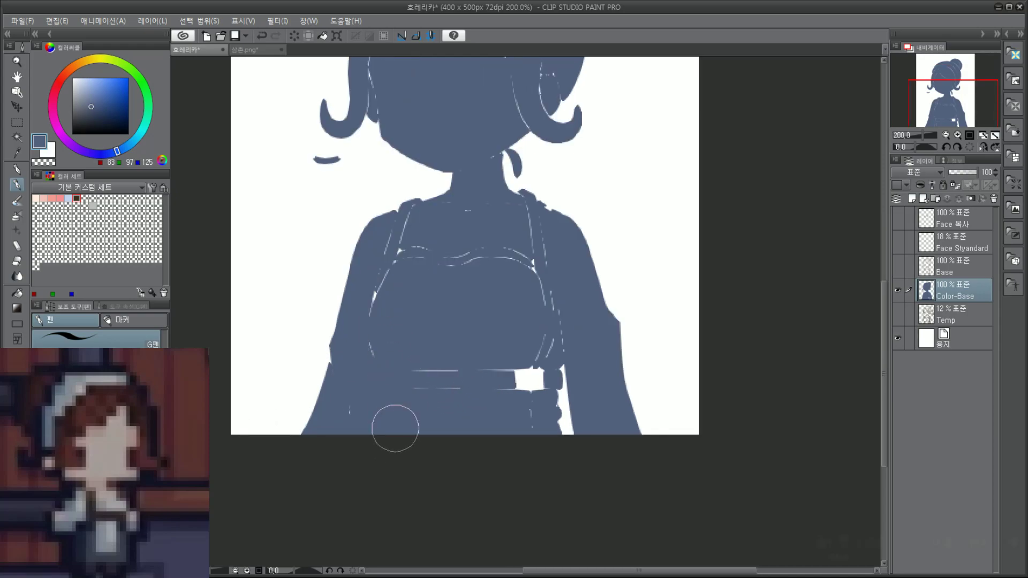
{"action": "mouse_move", "coordinate": [355, 374]}
{"action": "left_mouse_down"}
{"action": "mouse_move", "coordinate": [417, 225]}
{"action": "mouse_move", "coordinate": [469, 217]}
{"action": "mouse_move", "coordinate": [458, 216]}
{"action": "mouse_move", "coordinate": [445, 294]}
{"action": "mouse_move", "coordinate": [461, 376]}
{"action": "mouse_move", "coordinate": [484, 336]}
{"action": "mouse_move", "coordinate": [456, 310]}
{"action": "mouse_move", "coordinate": [466, 376]}
{"action": "mouse_move", "coordinate": [476, 321]}
{"action": "mouse_move", "coordinate": [463, 394]}
{"action": "mouse_move", "coordinate": [519, 360]}
{"action": "mouse_move", "coordinate": [474, 349]}
{"action": "mouse_move", "coordinate": [474, 335]}
{"action": "mouse_move", "coordinate": [480, 400]}
{"action": "mouse_move", "coordinate": [495, 406]}
{"action": "mouse_move", "coordinate": [454, 359]}
{"action": "mouse_move", "coordinate": [425, 355]}
{"action": "mouse_move", "coordinate": [422, 390]}
{"action": "mouse_move", "coordinate": [503, 442]}
{"action": "mouse_move", "coordinate": [522, 441]}
{"action": "mouse_move", "coordinate": [523, 367]}
{"action": "mouse_move", "coordinate": [554, 300]}
{"action": "mouse_move", "coordinate": [521, 297]}
{"action": "mouse_move", "coordinate": [538, 292]}
{"action": "mouse_move", "coordinate": [502, 235]}
{"action": "left_mouse_up"}
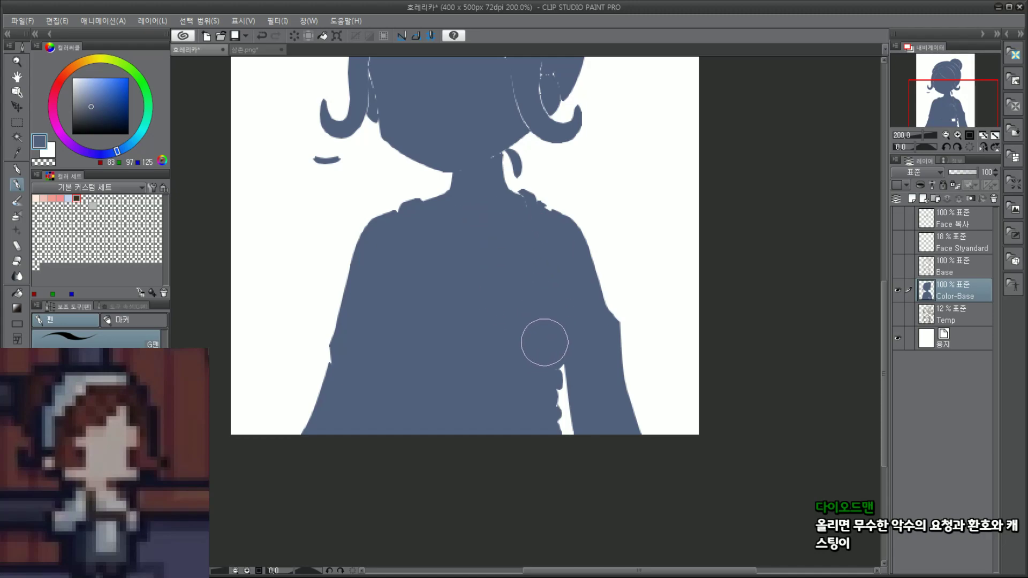
Step: Reduce the pen's brush size for touching up the narrow opening between the waist and the sleeve on the viewer's right
{"action": "mouse_move", "coordinate": [955, 91]}
{"action": "left_mouse_down"}
{"action": "mouse_move", "coordinate": [954, 75]}
{"action": "mouse_move", "coordinate": [944, 106]}
{"action": "left_mouse_up"}
{"action": "scroll", "coordinate": [469, 350], "scroll_direction": "up", "scroll_amount": 2}
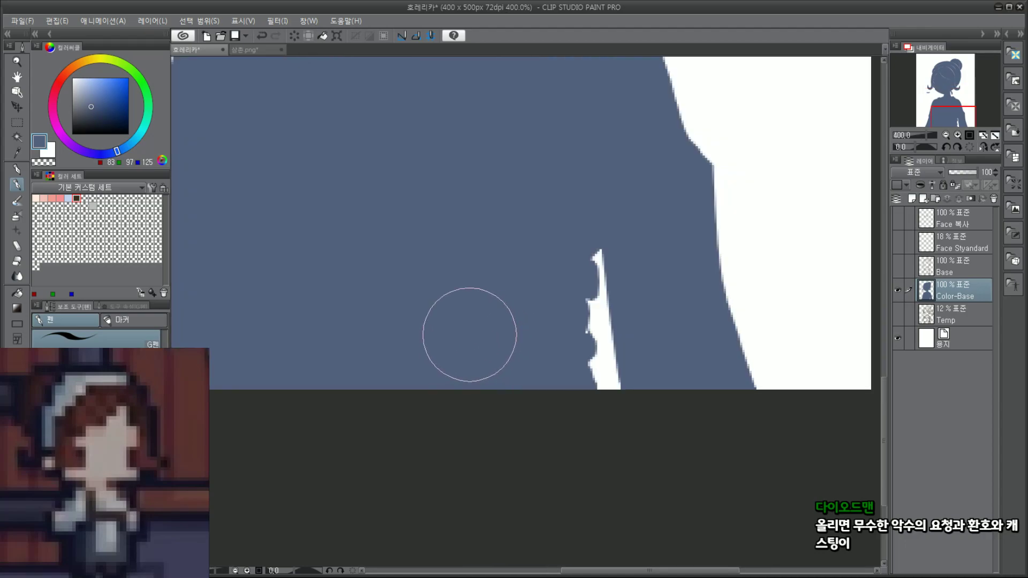
{"action": "key", "text": "bracketleft"}
{"action": "key", "text": "bracketleft"}
{"action": "key", "text": "bracketleft"}
{"action": "key", "text": "bracketleft"}
{"action": "key", "text": "bracketleft"}
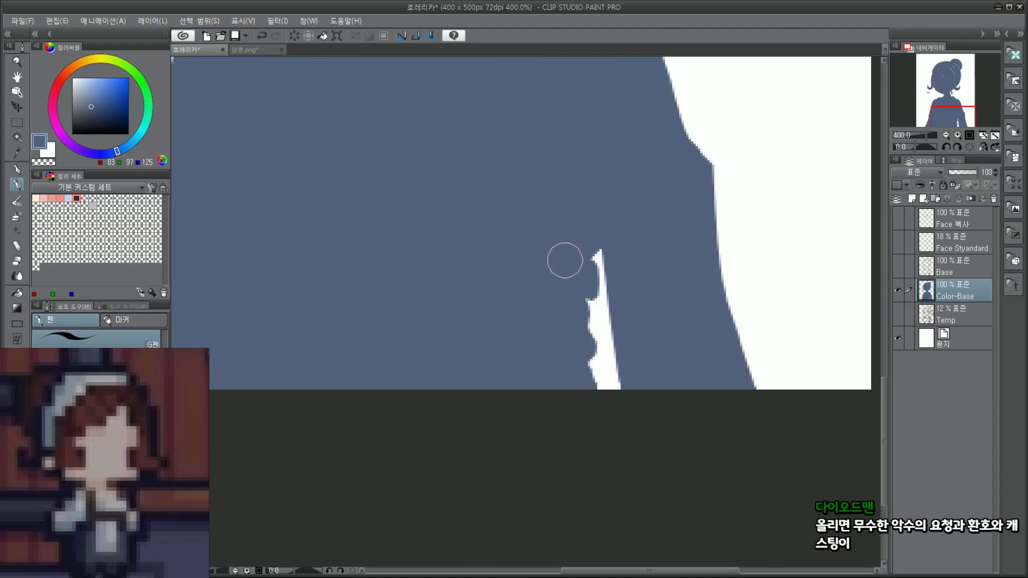
{"action": "scroll", "coordinate": [569, 253], "scroll_direction": "down", "scroll_amount": 2}
{"action": "left_click_drag", "start_coordinate": [924, 119], "coordinate": [924, 88]}
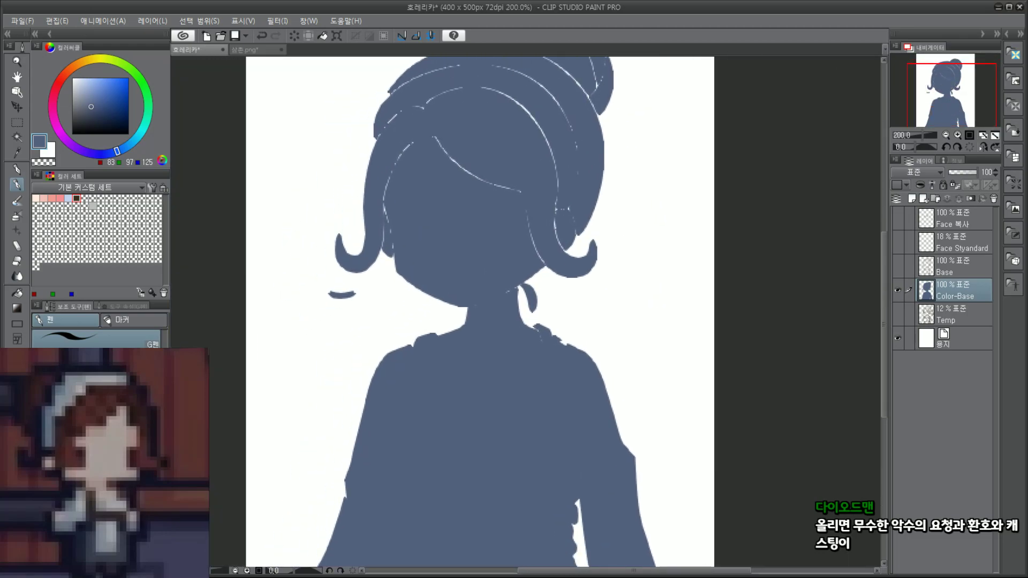
Step: View NPC_Ranko.png from the Commu folder in Windows Photo Viewer, show the Base line art for comparison, and close the viewer
{"action": "key", "text": "alt+Tab"}
{"action": "double_click", "coordinate": [375, 163]}
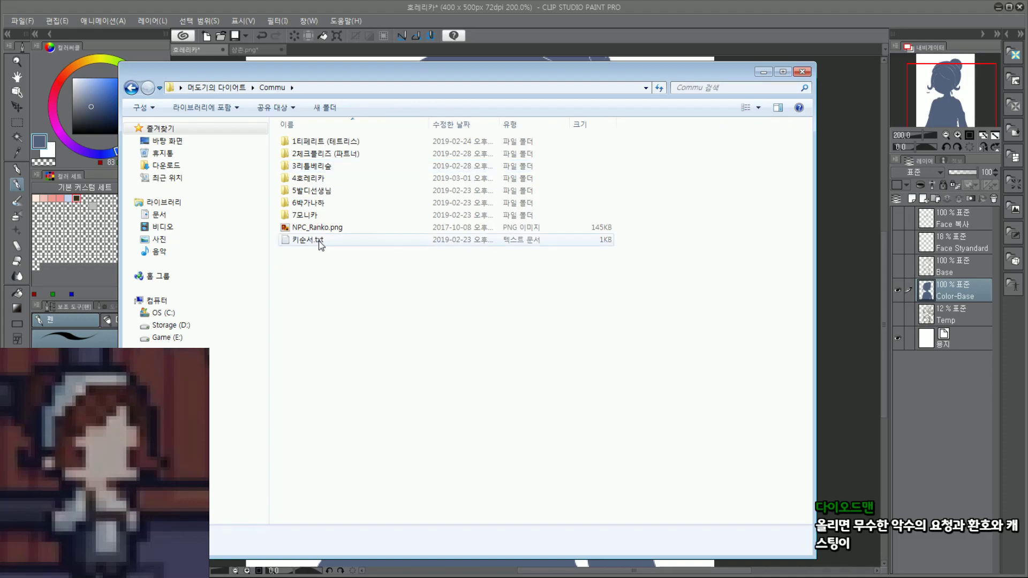
{"action": "double_click", "coordinate": [322, 227]}
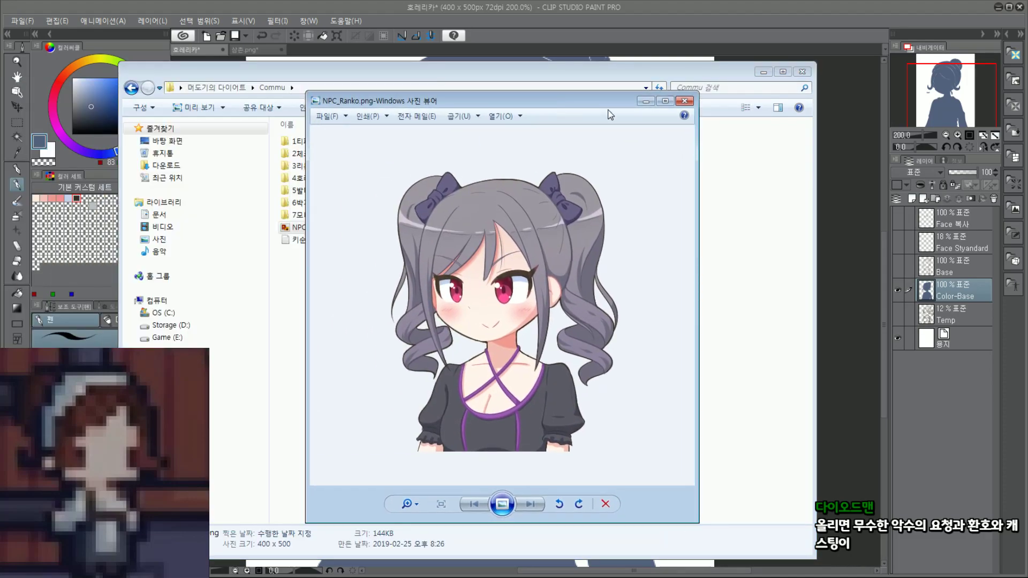
{"action": "left_click", "coordinate": [764, 72]}
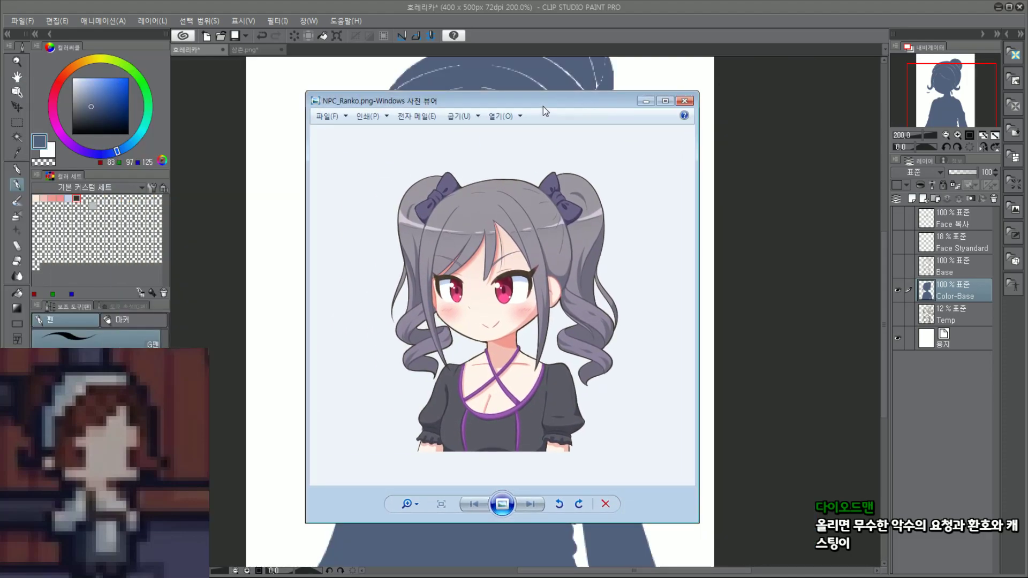
{"action": "left_click_drag", "start_coordinate": [546, 111], "coordinate": [310, 98]}
{"action": "left_click", "coordinate": [896, 265]}
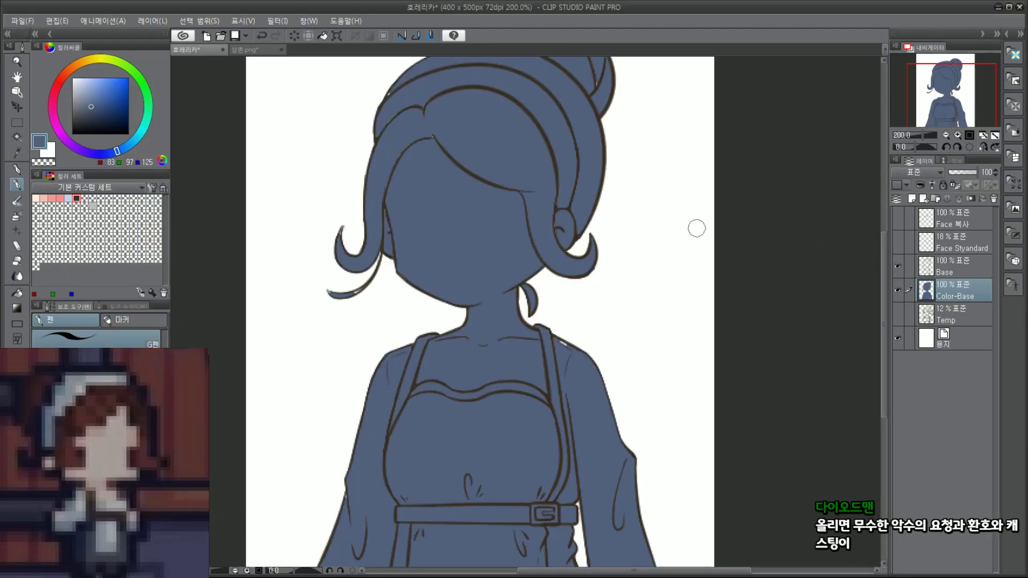
{"action": "left_click", "coordinate": [217, 575]}
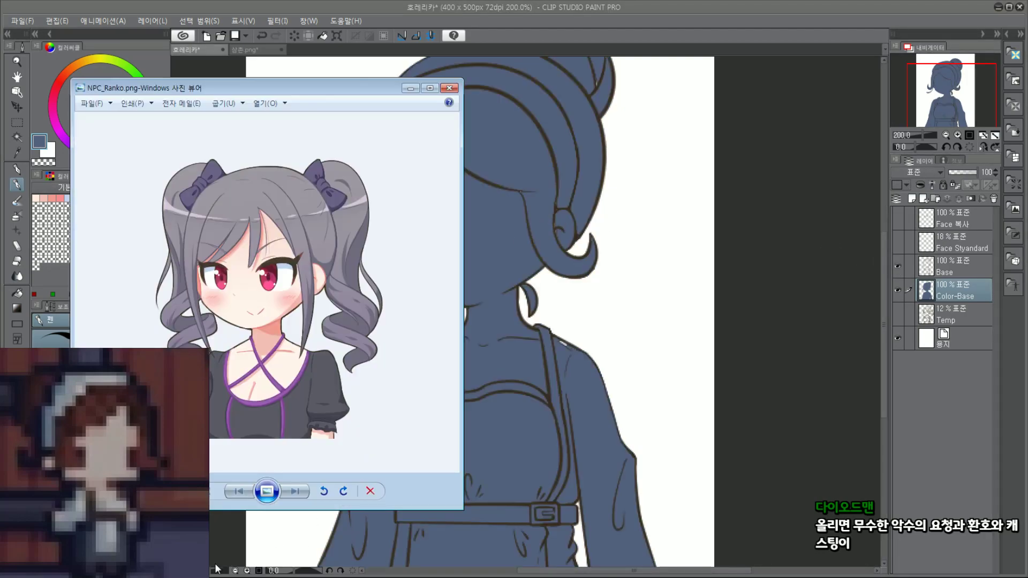
{"action": "left_click_drag", "start_coordinate": [325, 87], "coordinate": [212, 43]}
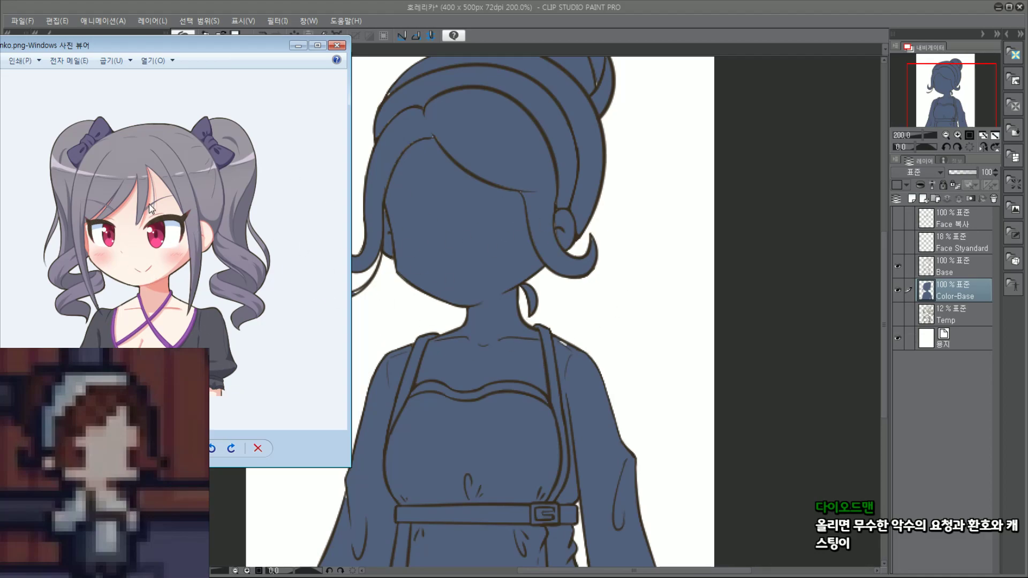
{"action": "left_click", "coordinate": [337, 46]}
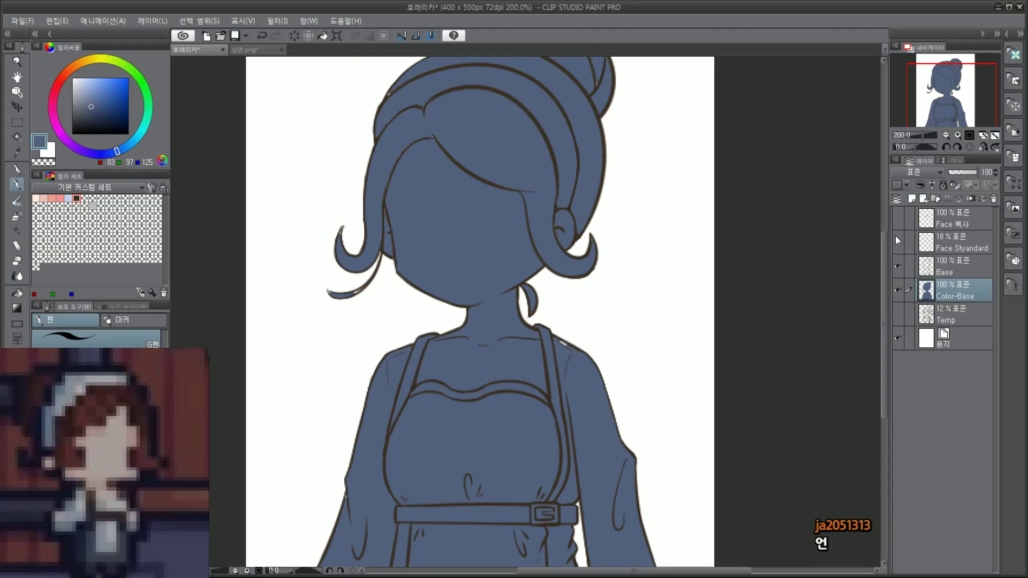
Step: Show the Face 복사 layer to examine the face and outfit over the blue base, and hide the layer again
{"action": "left_click", "coordinate": [899, 217]}
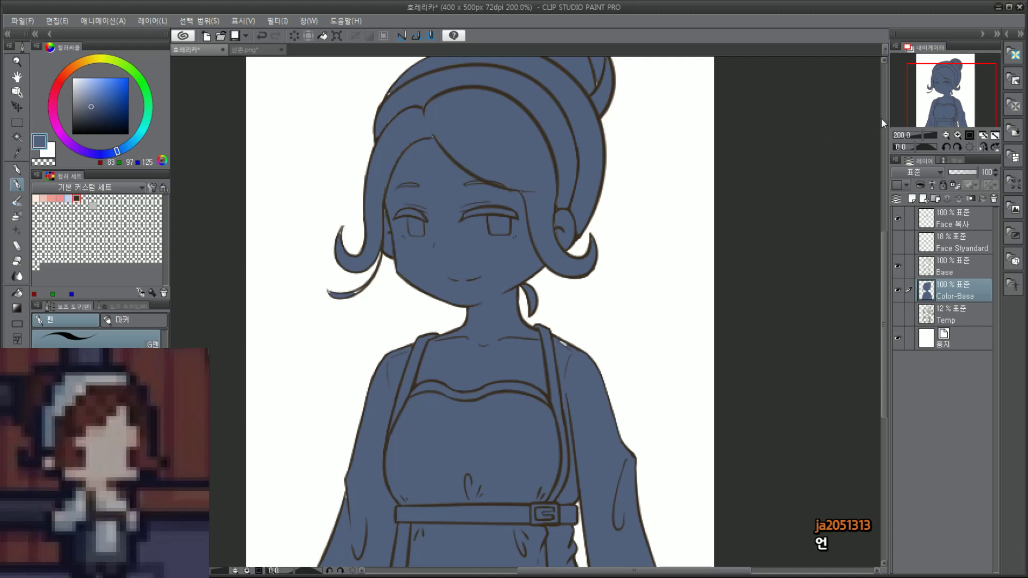
{"action": "left_click_drag", "start_coordinate": [965, 89], "coordinate": [964, 99]}
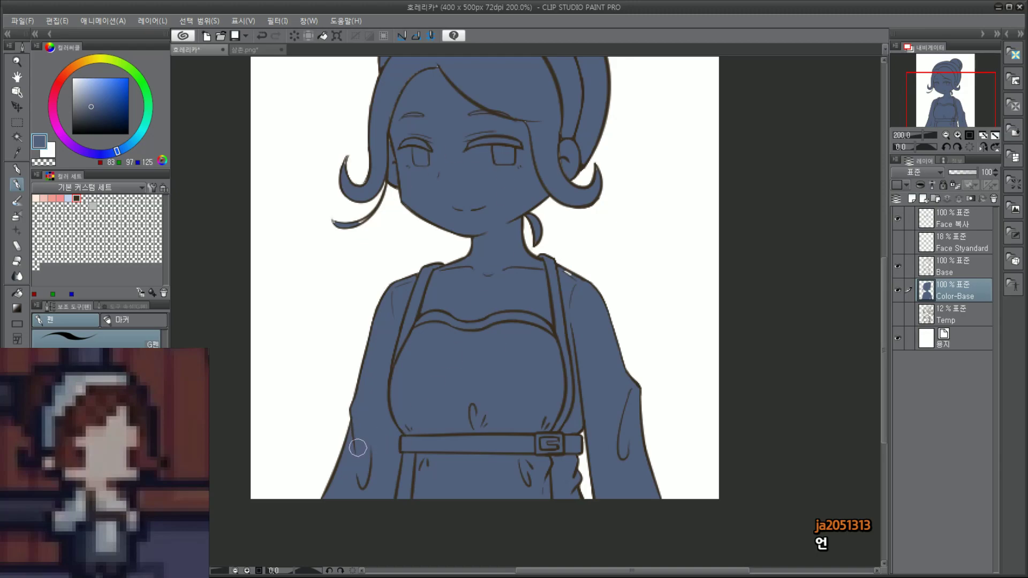
{"action": "scroll", "coordinate": [557, 321], "scroll_direction": "up", "scroll_amount": 2}
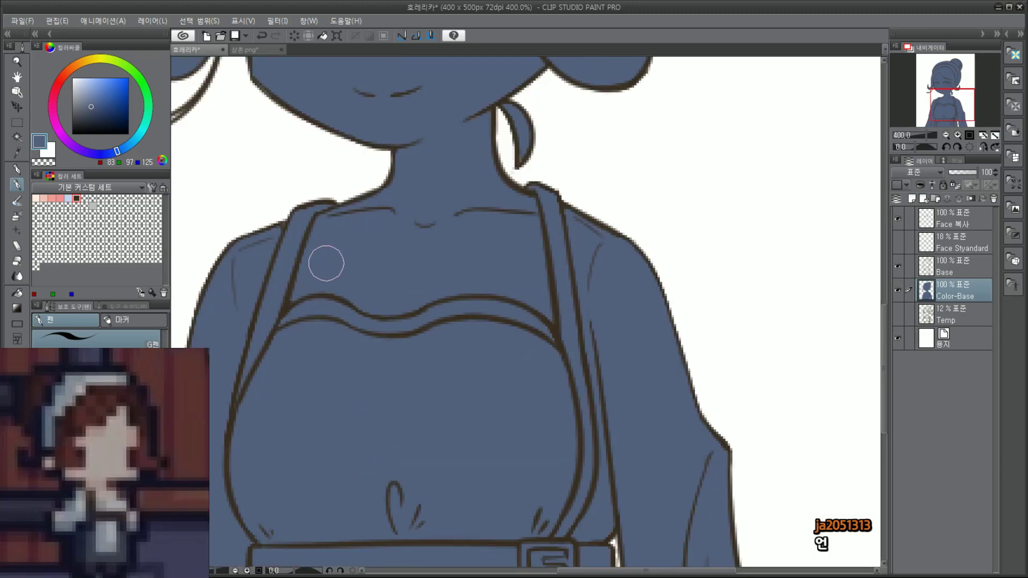
{"action": "scroll", "coordinate": [326, 263], "scroll_direction": "down", "scroll_amount": 2}
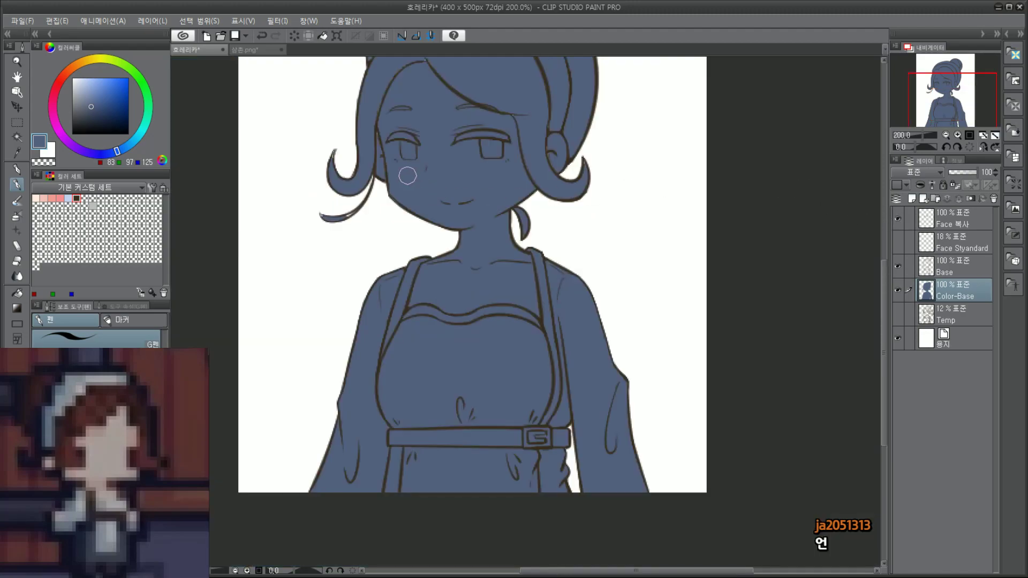
{"action": "left_click_drag", "start_coordinate": [972, 88], "coordinate": [971, 71]}
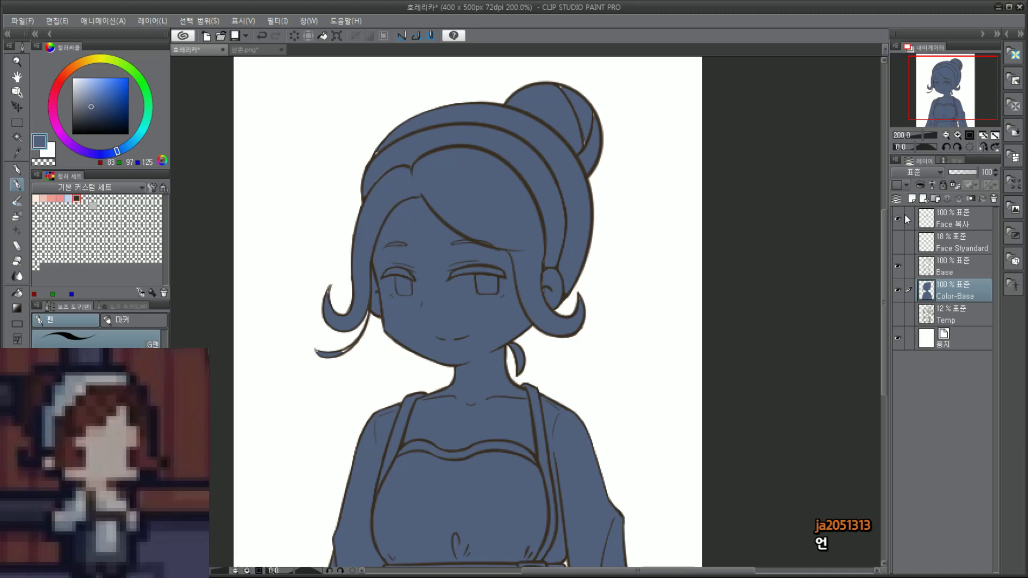
{"action": "left_click", "coordinate": [899, 219]}
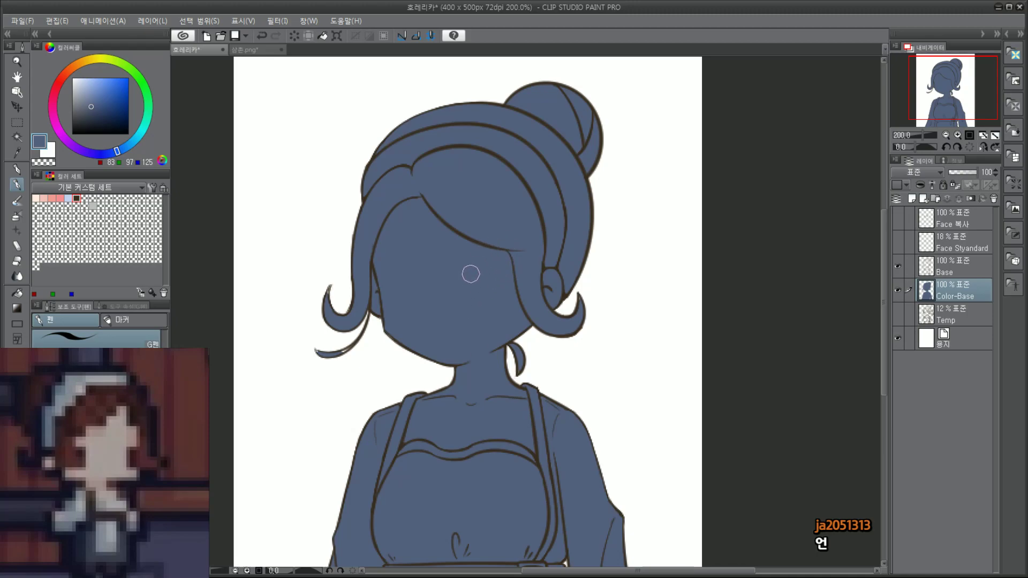
Step: With a finer pen, touch up the unfilled parts of the thin curled lock and the hair beside the ears
{"action": "scroll", "coordinate": [334, 297], "scroll_direction": "up", "scroll_amount": 2}
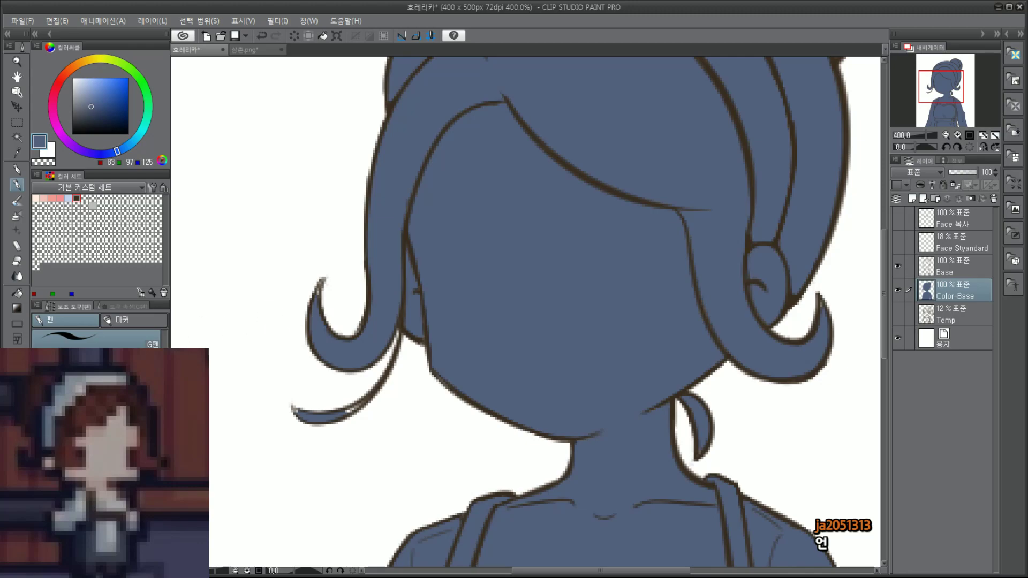
{"action": "scroll", "coordinate": [320, 284], "scroll_direction": "up", "scroll_amount": 2}
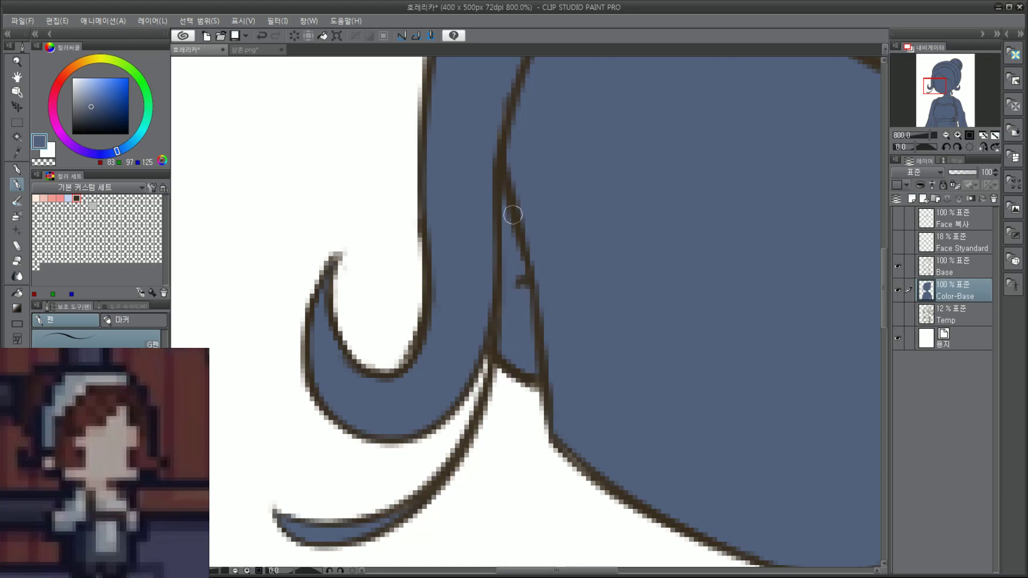
{"action": "scroll", "coordinate": [508, 104], "scroll_direction": "down", "scroll_amount": 4}
{"action": "scroll", "coordinate": [731, 260], "scroll_direction": "up", "scroll_amount": 4}
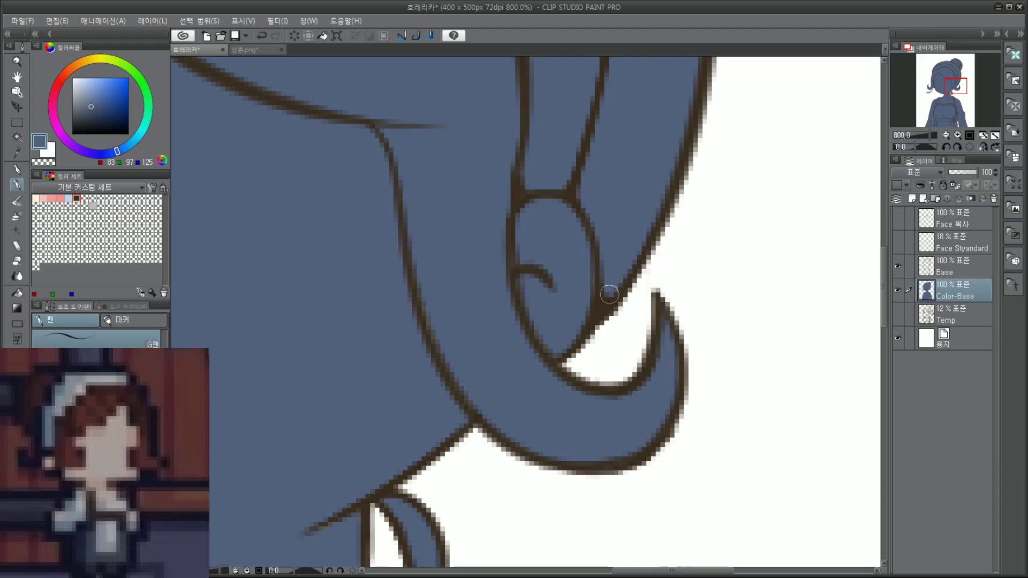
{"action": "scroll", "coordinate": [501, 207], "scroll_direction": "down", "scroll_amount": 4}
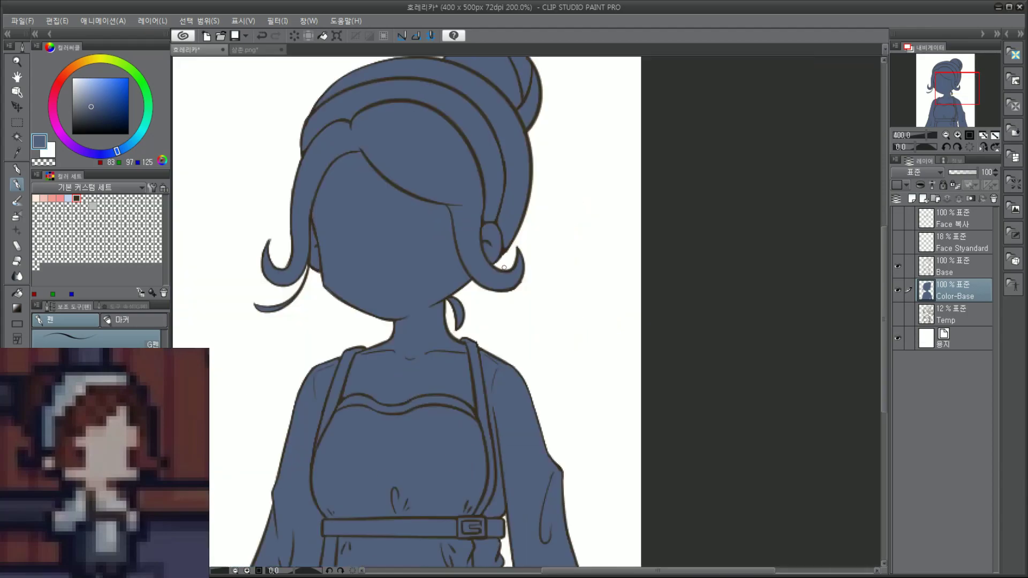
Step: Hide the Base layer, enlarge the pen, and paint over the gaps at the strap and shoulder on the viewer's right
{"action": "left_click", "coordinate": [897, 268]}
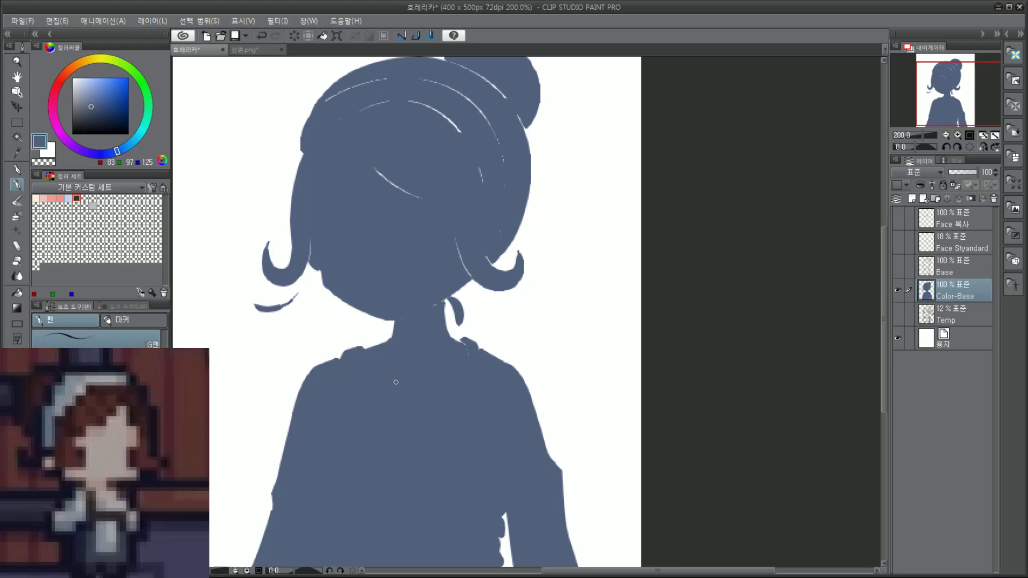
{"action": "key", "text": "]"}
{"action": "key", "text": "]"}
{"action": "key", "text": "]"}
{"action": "key", "text": "]"}
{"action": "key", "text": "]"}
{"action": "scroll", "coordinate": [529, 417], "scroll_direction": "up", "scroll_amount": 4}
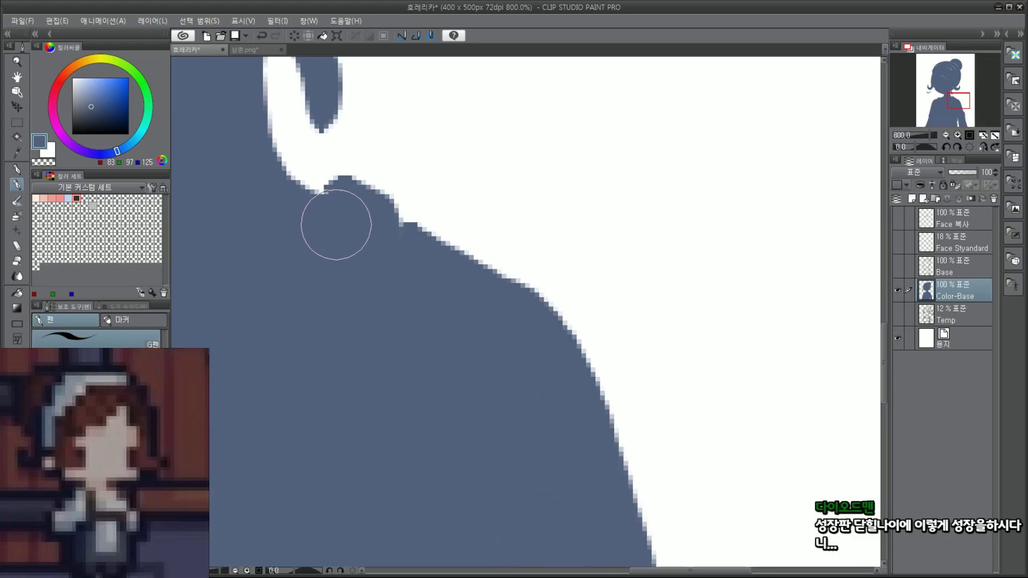
{"action": "left_click_drag", "start_coordinate": [336, 224], "coordinate": [380, 252]}
{"action": "scroll", "coordinate": [378, 253], "scroll_direction": "down", "scroll_amount": 2}
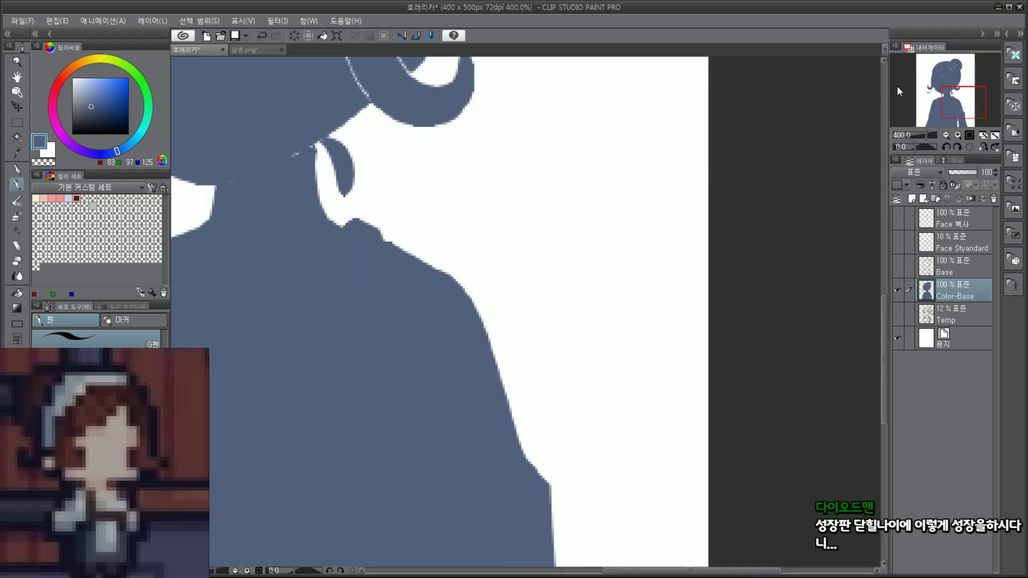
Step: Paint over the small gaps around the strap on the shoulder on the viewer's left
{"action": "left_click_drag", "start_coordinate": [950, 97], "coordinate": [944, 99]}
{"action": "scroll", "coordinate": [448, 352], "scroll_direction": "up", "scroll_amount": 2}
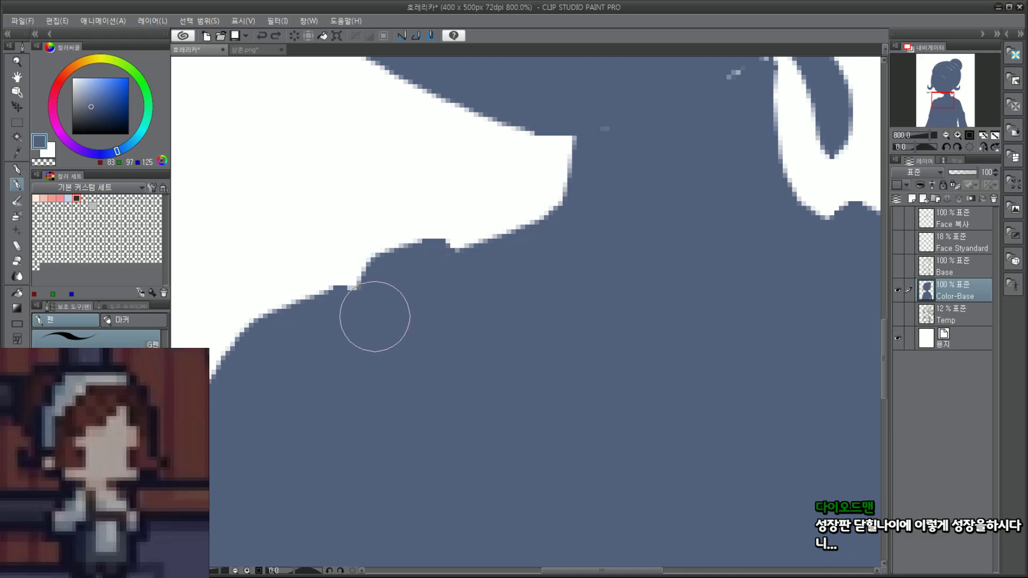
{"action": "left_click_drag", "start_coordinate": [374, 316], "coordinate": [356, 330]}
{"action": "scroll", "coordinate": [834, 184], "scroll_direction": "down", "scroll_amount": 2}
Step: Paint over the white line gaps along both side locks, beside the chin, around the ear and along the fringe
{"action": "left_click_drag", "start_coordinate": [934, 73], "coordinate": [971, 87]}
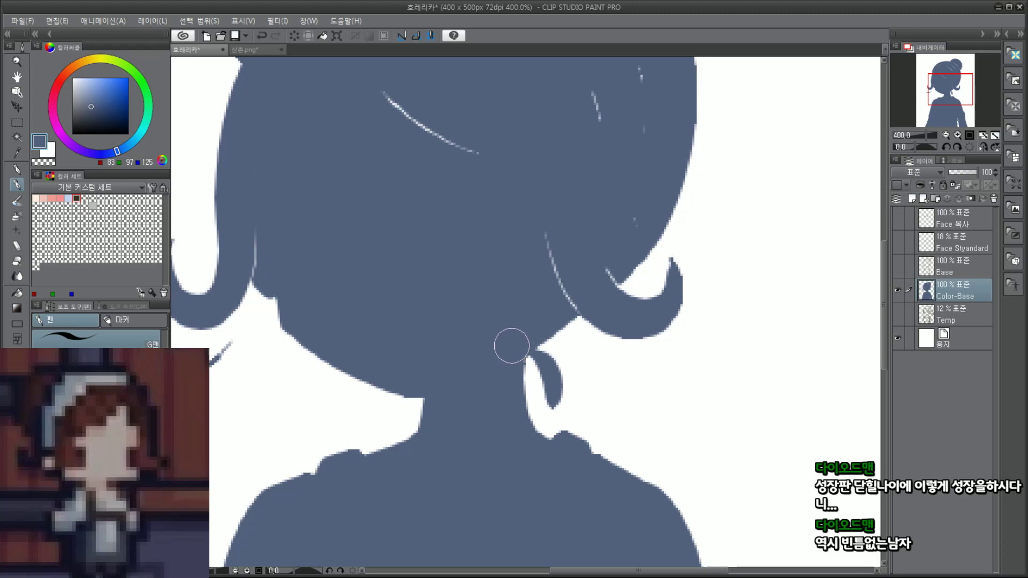
{"action": "left_click_drag", "start_coordinate": [256, 247], "coordinate": [275, 271]}
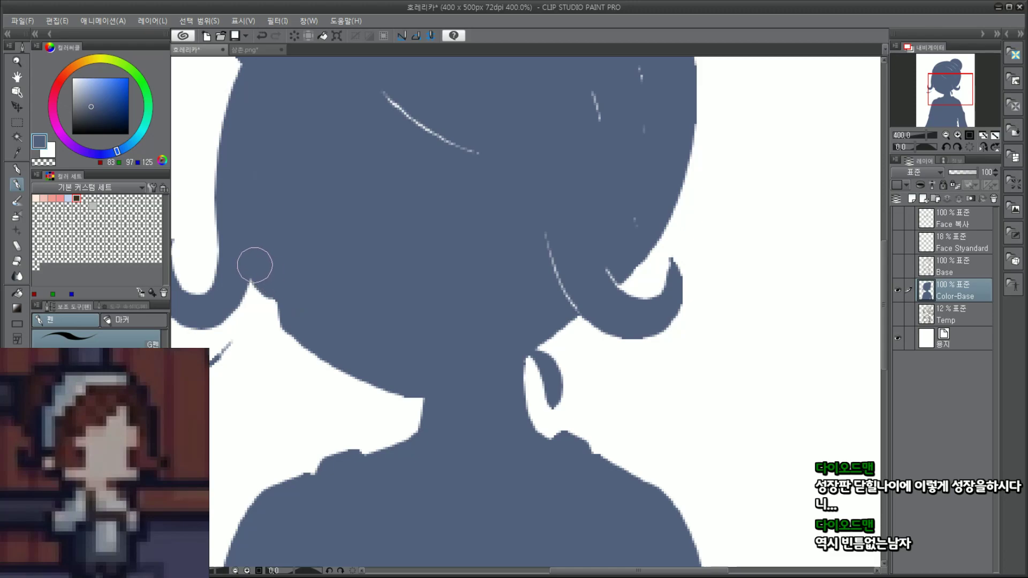
{"action": "mouse_move", "coordinate": [558, 239]}
{"action": "left_mouse_down"}
{"action": "mouse_move", "coordinate": [549, 265]}
{"action": "mouse_move", "coordinate": [577, 279]}
{"action": "mouse_move", "coordinate": [570, 297]}
{"action": "mouse_move", "coordinate": [602, 277]}
{"action": "left_mouse_up"}
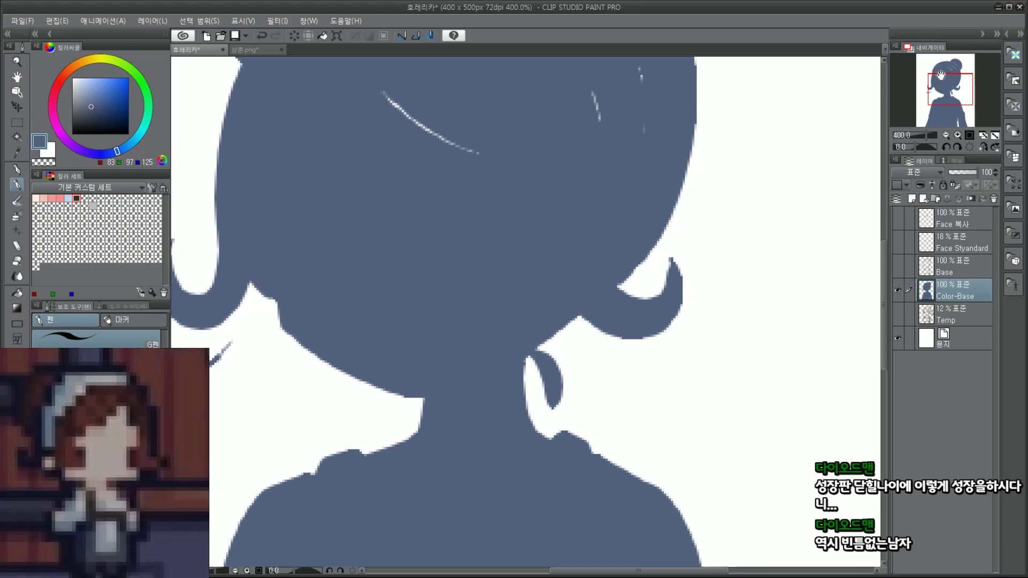
{"action": "scroll", "coordinate": [817, 104], "scroll_direction": "up", "scroll_amount": 3}
{"action": "left_click_drag", "start_coordinate": [393, 254], "coordinate": [370, 239]}
{"action": "scroll", "coordinate": [346, 199], "scroll_direction": "down", "scroll_amount": 4}
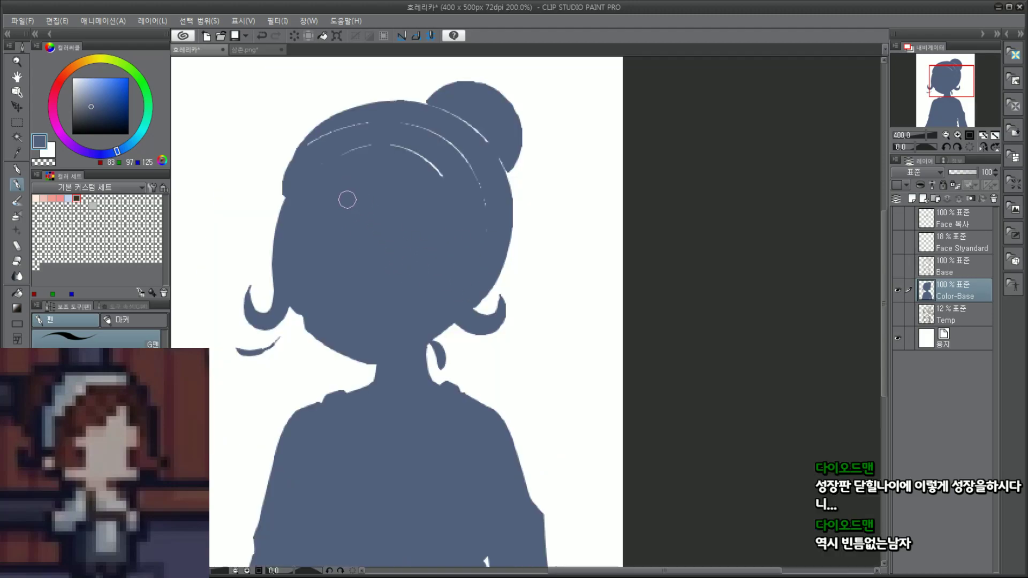
Step: Paint over the remaining white line gaps in the fringe, along the headband and between the head and bun
{"action": "scroll", "coordinate": [469, 305], "scroll_direction": "up", "scroll_amount": 2}
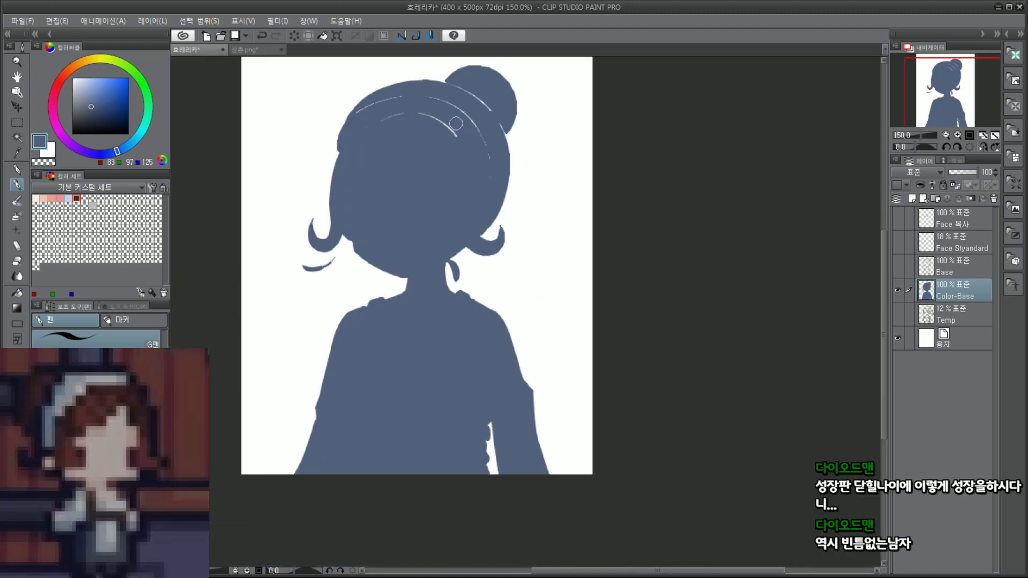
{"action": "scroll", "coordinate": [456, 124], "scroll_direction": "up", "scroll_amount": 1}
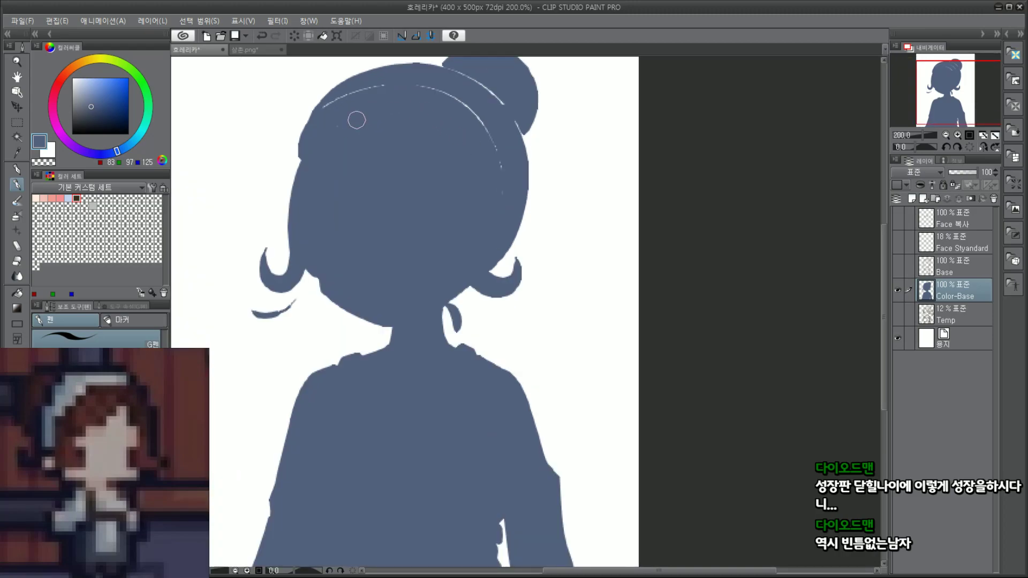
{"action": "mouse_move", "coordinate": [501, 202]}
{"action": "left_mouse_down"}
{"action": "mouse_move", "coordinate": [485, 116]}
{"action": "mouse_move", "coordinate": [487, 131]}
{"action": "mouse_move", "coordinate": [460, 99]}
{"action": "left_mouse_up"}
{"action": "scroll", "coordinate": [583, 229], "scroll_direction": "up", "scroll_amount": 2}
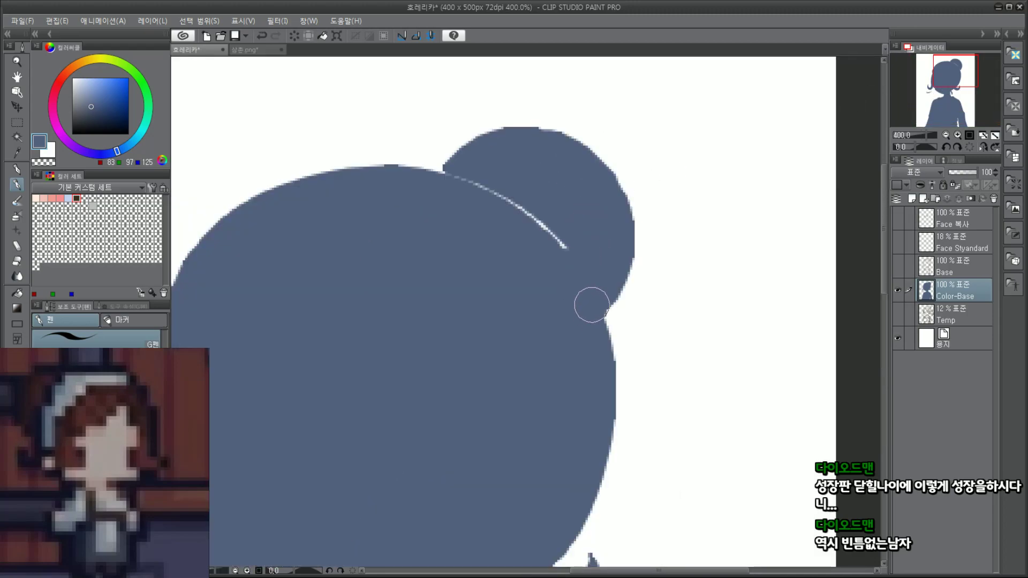
{"action": "mouse_move", "coordinate": [589, 303]}
{"action": "left_mouse_down"}
{"action": "mouse_move", "coordinate": [528, 213]}
{"action": "mouse_move", "coordinate": [448, 184]}
{"action": "mouse_move", "coordinate": [452, 175]}
{"action": "mouse_move", "coordinate": [447, 190]}
{"action": "mouse_move", "coordinate": [477, 92]}
{"action": "left_mouse_up"}
{"action": "scroll", "coordinate": [446, 190], "scroll_direction": "down", "scroll_amount": 3}
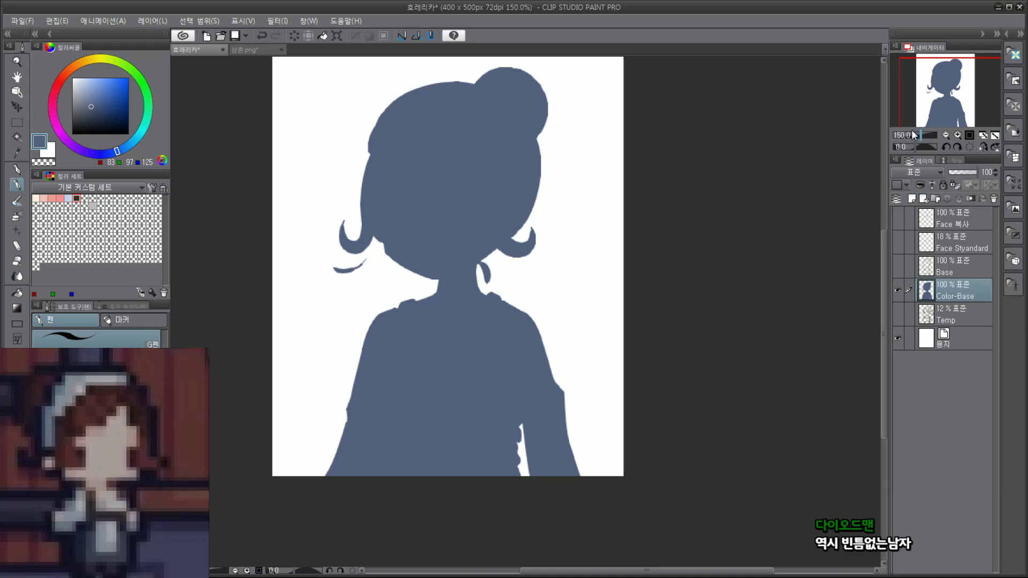
Step: Show the Base layer, add three new layers above Color-Base, and name the uppermost one Skin
{"action": "left_click", "coordinate": [898, 270]}
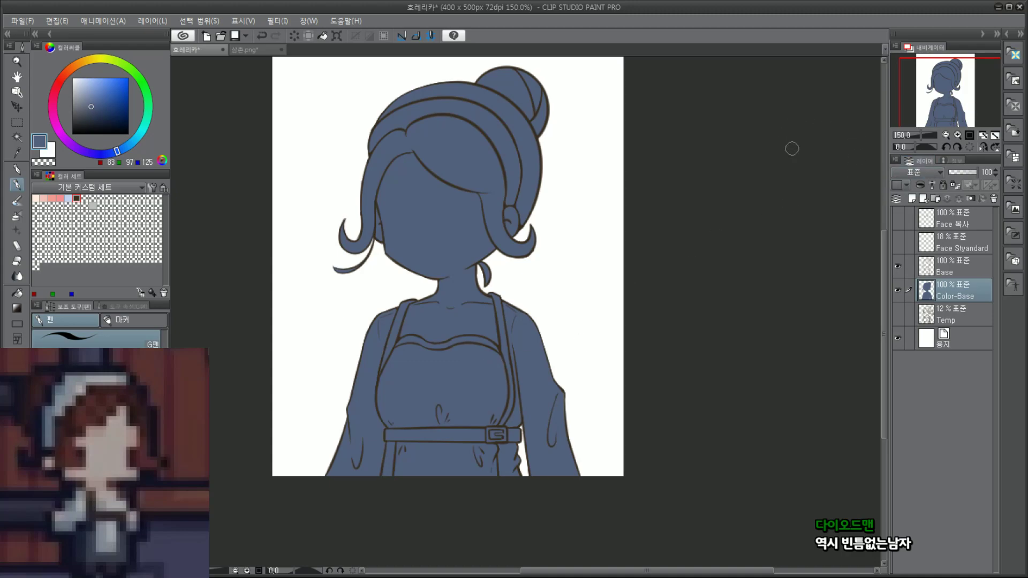
{"action": "left_click", "coordinate": [913, 199]}
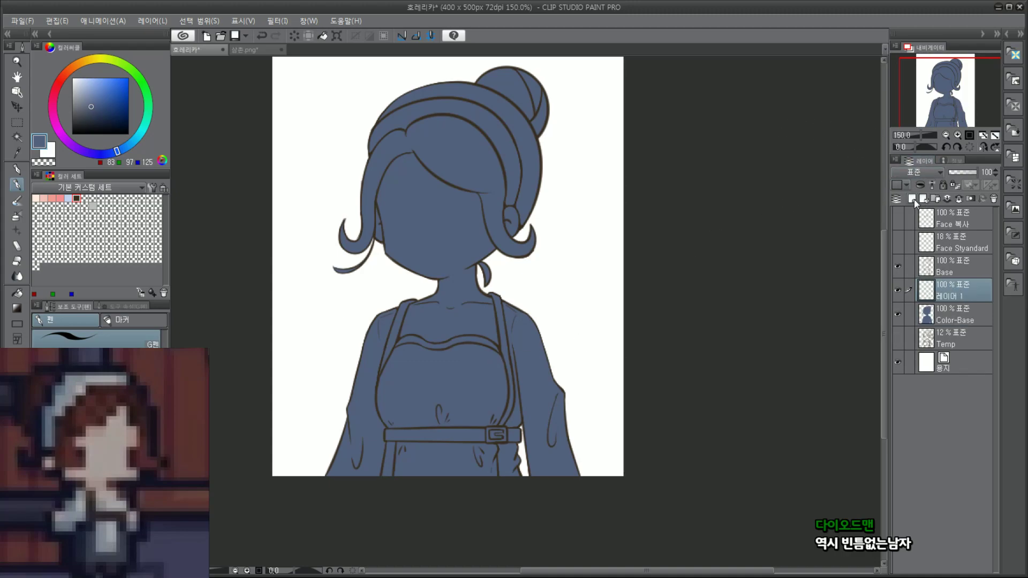
{"action": "left_click", "coordinate": [913, 198]}
{"action": "left_click", "coordinate": [913, 198]}
{"action": "double_click", "coordinate": [950, 294]}
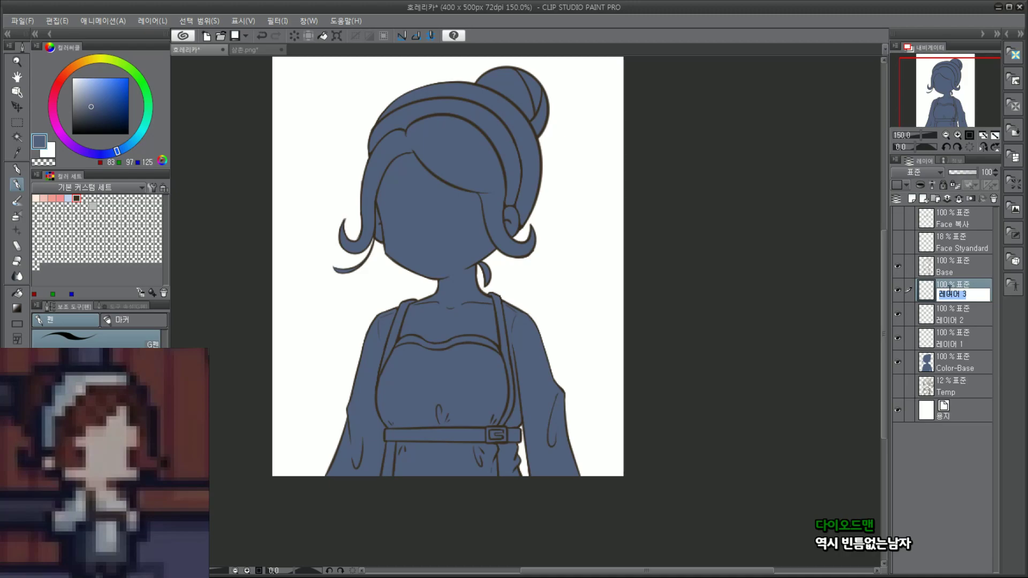
{"action": "key", "text": "Return"}
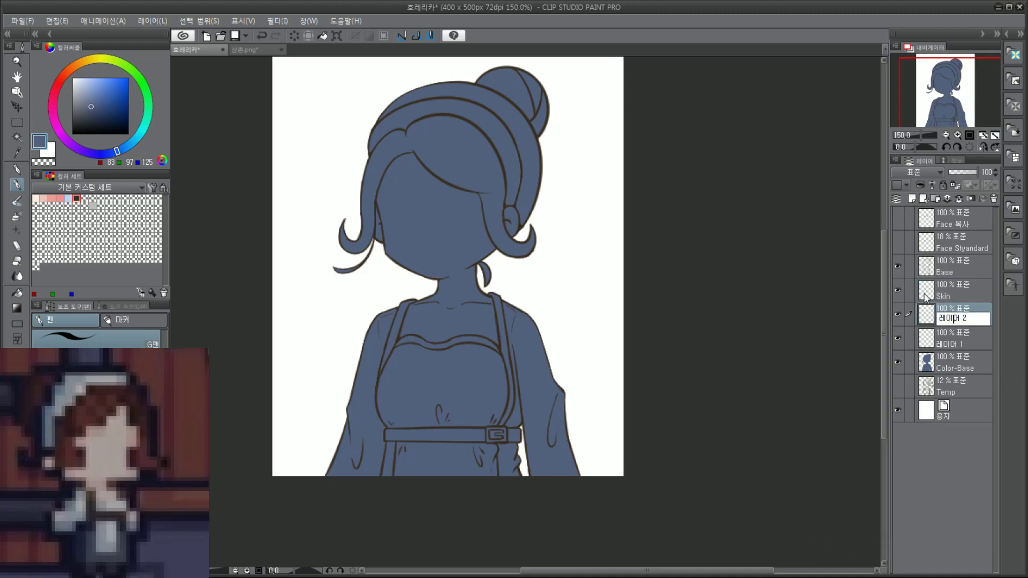
Step: Rename the two new layers beneath Skin as Hair and Cloth
{"action": "key", "text": "ctrl+a"}
{"action": "key", "text": "BackSpace"}
{"action": "type", "text": "Hair"}
{"action": "key", "text": "Return"}
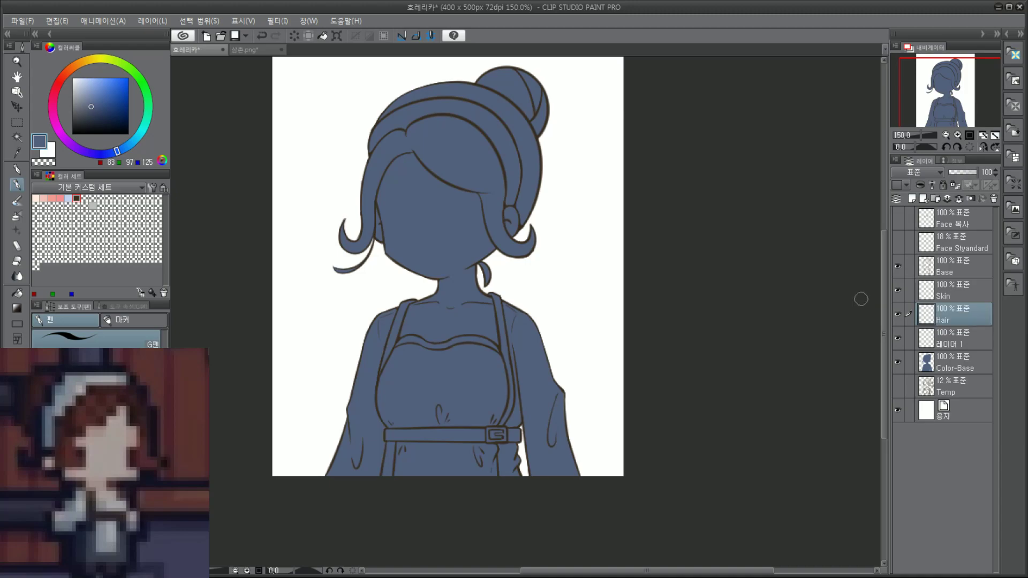
{"action": "double_click", "coordinate": [952, 345]}
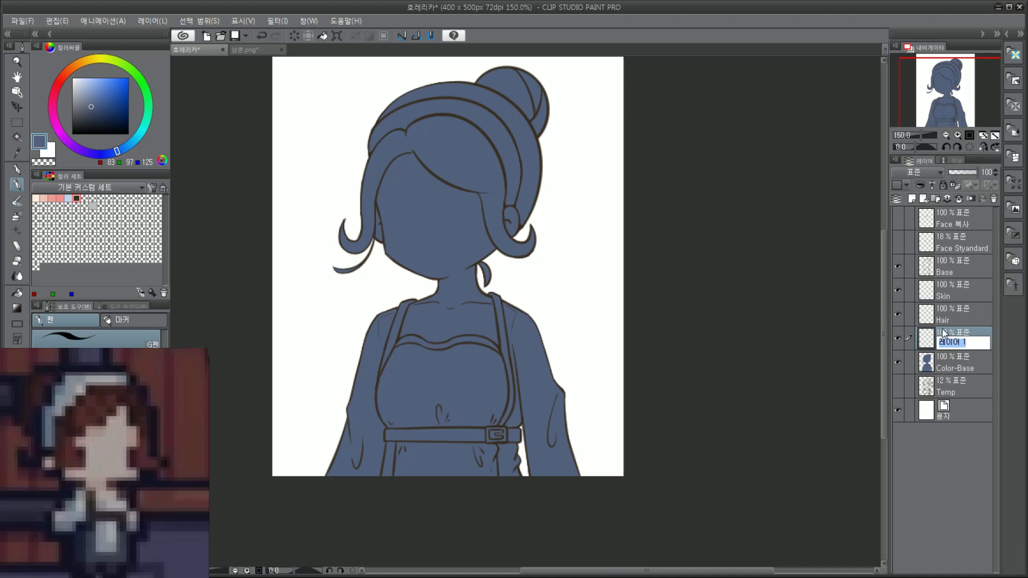
{"action": "type", "text": "Cloth"}
{"action": "key", "text": "Return"}
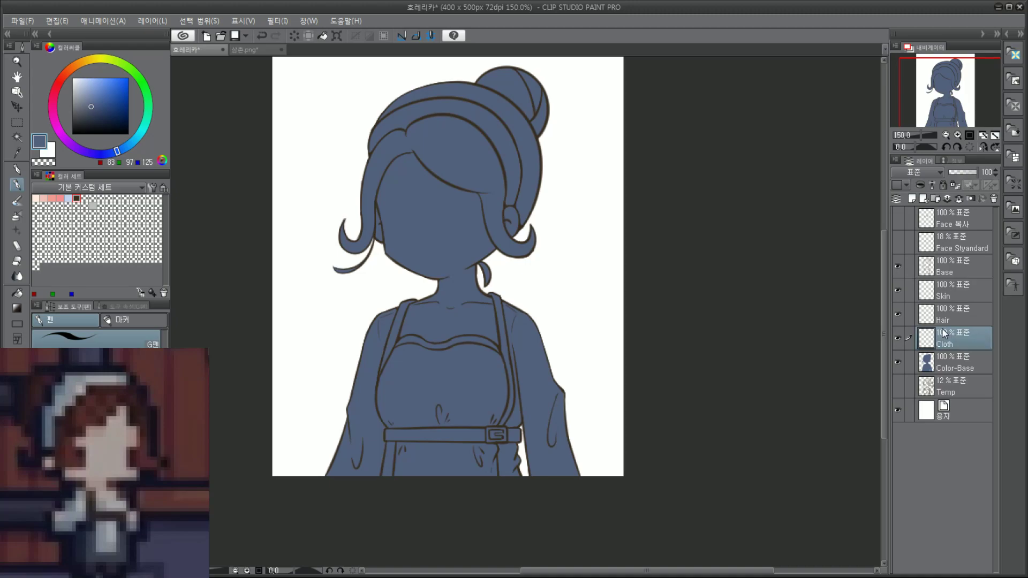
Step: On the Skin layer, block in the face, neck, upper chest and side locks with light skin colour (RGB 255, 236, 222)
{"action": "left_click", "coordinate": [962, 295]}
{"action": "left_click", "coordinate": [36, 198]}
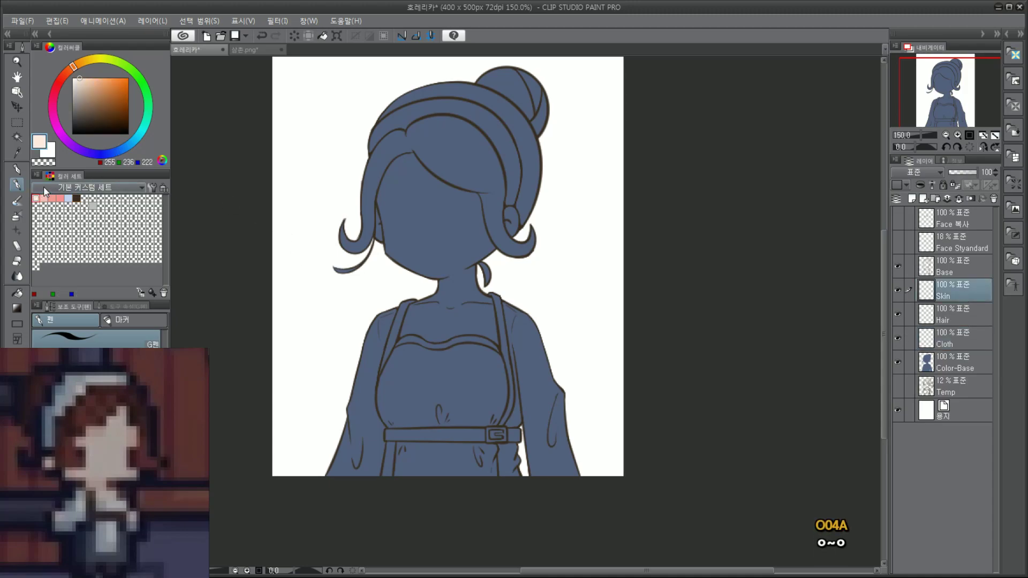
{"action": "mouse_move", "coordinate": [399, 200]}
{"action": "left_mouse_down"}
{"action": "mouse_move", "coordinate": [391, 162]}
{"action": "mouse_move", "coordinate": [384, 186]}
{"action": "mouse_move", "coordinate": [418, 190]}
{"action": "mouse_move", "coordinate": [412, 174]}
{"action": "mouse_move", "coordinate": [379, 205]}
{"action": "mouse_move", "coordinate": [402, 253]}
{"action": "mouse_move", "coordinate": [455, 250]}
{"action": "mouse_move", "coordinate": [422, 256]}
{"action": "mouse_move", "coordinate": [429, 298]}
{"action": "mouse_move", "coordinate": [440, 295]}
{"action": "mouse_move", "coordinate": [403, 303]}
{"action": "mouse_move", "coordinate": [411, 337]}
{"action": "mouse_move", "coordinate": [488, 329]}
{"action": "mouse_move", "coordinate": [470, 278]}
{"action": "mouse_move", "coordinate": [420, 288]}
{"action": "mouse_move", "coordinate": [479, 265]}
{"action": "mouse_move", "coordinate": [475, 208]}
{"action": "mouse_move", "coordinate": [406, 186]}
{"action": "mouse_move", "coordinate": [423, 229]}
{"action": "mouse_move", "coordinate": [457, 192]}
{"action": "mouse_move", "coordinate": [430, 142]}
{"action": "mouse_move", "coordinate": [457, 209]}
{"action": "mouse_move", "coordinate": [497, 260]}
{"action": "mouse_move", "coordinate": [518, 210]}
{"action": "mouse_move", "coordinate": [426, 247]}
{"action": "mouse_move", "coordinate": [416, 216]}
{"action": "mouse_move", "coordinate": [391, 261]}
{"action": "mouse_move", "coordinate": [378, 333]}
{"action": "mouse_move", "coordinate": [431, 350]}
{"action": "mouse_move", "coordinate": [486, 311]}
{"action": "mouse_move", "coordinate": [461, 290]}
{"action": "mouse_move", "coordinate": [502, 283]}
{"action": "mouse_move", "coordinate": [522, 245]}
{"action": "mouse_move", "coordinate": [471, 222]}
{"action": "mouse_move", "coordinate": [475, 264]}
{"action": "mouse_move", "coordinate": [515, 313]}
{"action": "mouse_move", "coordinate": [499, 289]}
{"action": "mouse_move", "coordinate": [429, 298]}
{"action": "mouse_move", "coordinate": [397, 321]}
{"action": "mouse_move", "coordinate": [459, 362]}
{"action": "mouse_move", "coordinate": [530, 463]}
{"action": "mouse_move", "coordinate": [437, 455]}
{"action": "mouse_move", "coordinate": [437, 339]}
{"action": "mouse_move", "coordinate": [427, 311]}
{"action": "mouse_move", "coordinate": [444, 339]}
{"action": "mouse_move", "coordinate": [467, 317]}
{"action": "mouse_move", "coordinate": [469, 341]}
{"action": "left_mouse_up"}
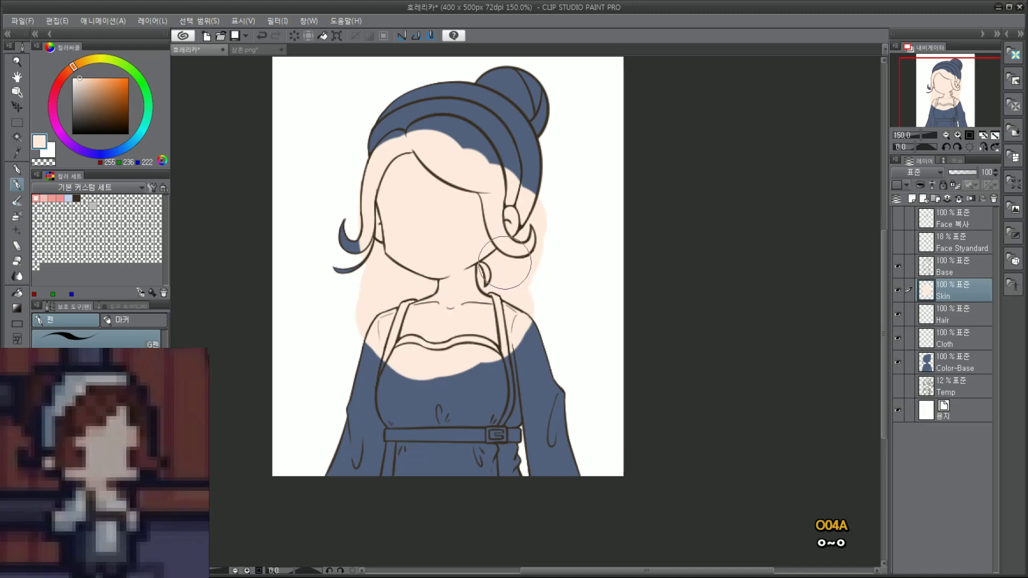
{"action": "left_click_drag", "start_coordinate": [485, 188], "coordinate": [433, 162]}
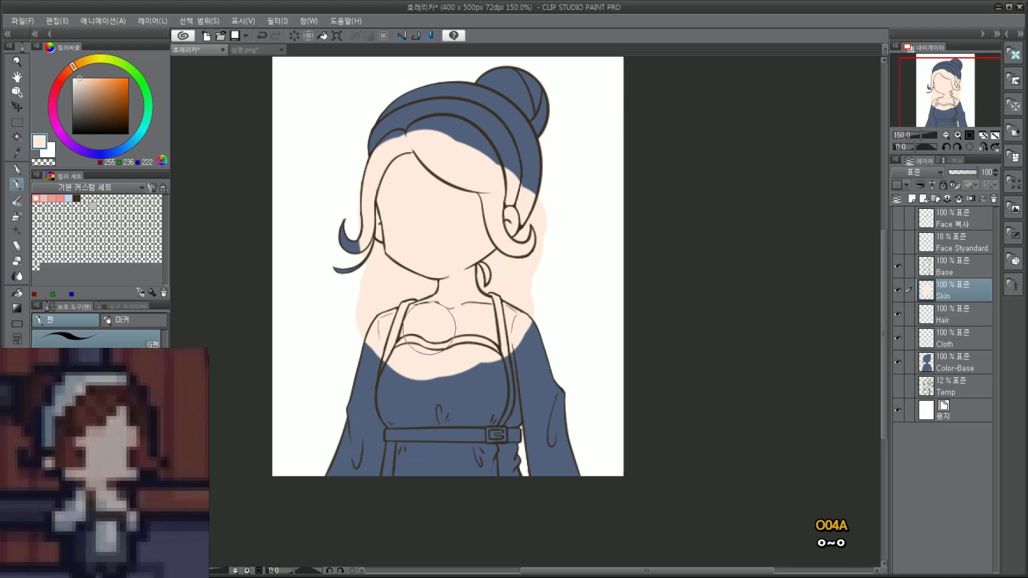
{"action": "scroll", "coordinate": [443, 277], "scroll_direction": "up", "scroll_amount": 1}
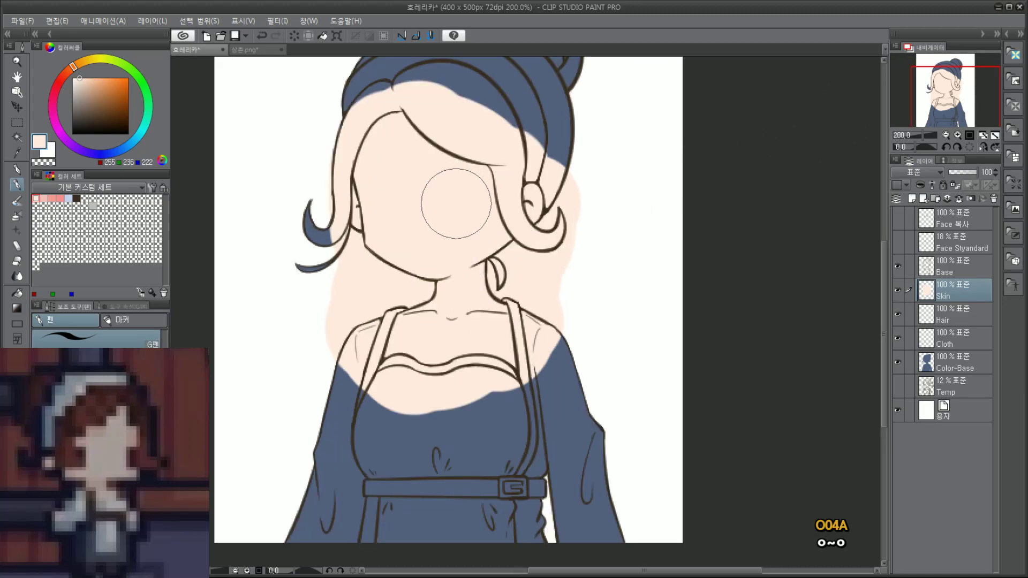
{"action": "mouse_move", "coordinate": [457, 203]}
{"action": "left_mouse_down"}
{"action": "mouse_move", "coordinate": [407, 109]}
{"action": "mouse_move", "coordinate": [551, 207]}
{"action": "mouse_move", "coordinate": [494, 154]}
{"action": "mouse_move", "coordinate": [322, 234]}
{"action": "mouse_move", "coordinate": [373, 232]}
{"action": "mouse_move", "coordinate": [440, 266]}
{"action": "left_mouse_up"}
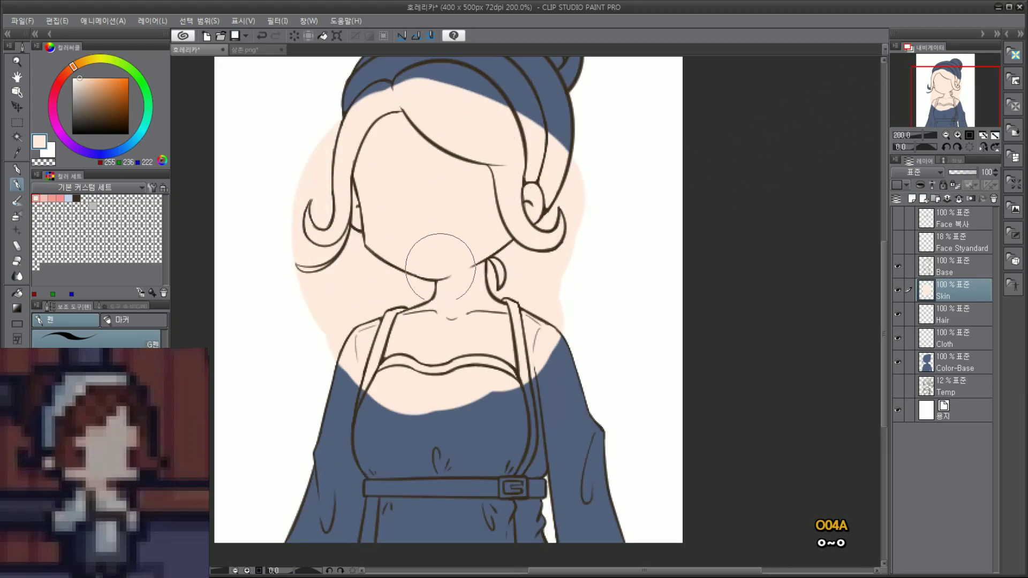
Step: Add a clipped layer named Shadow above Skin and paint a light pink shadow (RGB 243, 190, 182) across the neck
{"action": "left_click", "coordinate": [913, 199]}
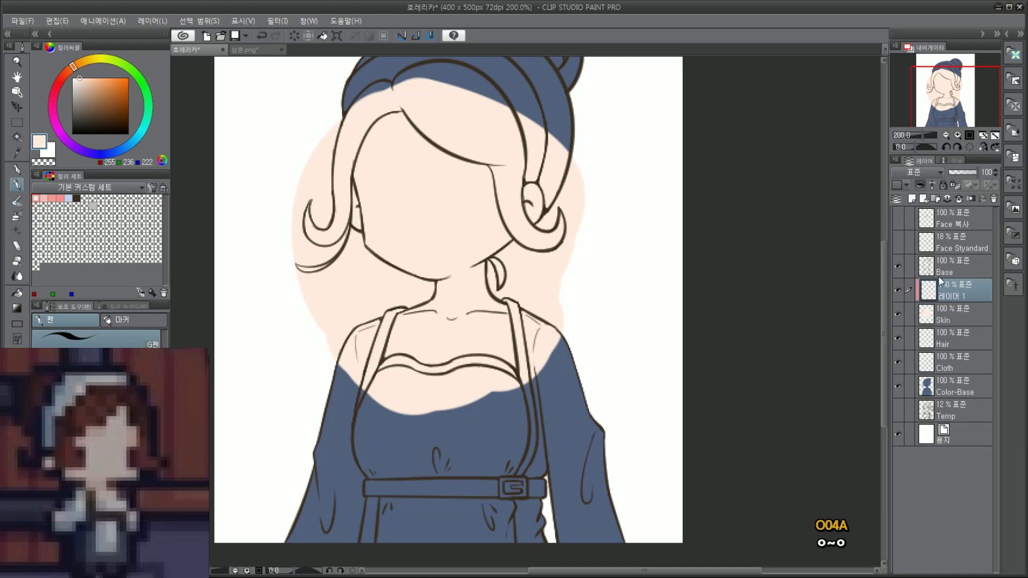
{"action": "double_click", "coordinate": [952, 294]}
{"action": "left_click", "coordinate": [44, 198]}
{"action": "scroll", "coordinate": [413, 321], "scroll_direction": "up", "scroll_amount": 2}
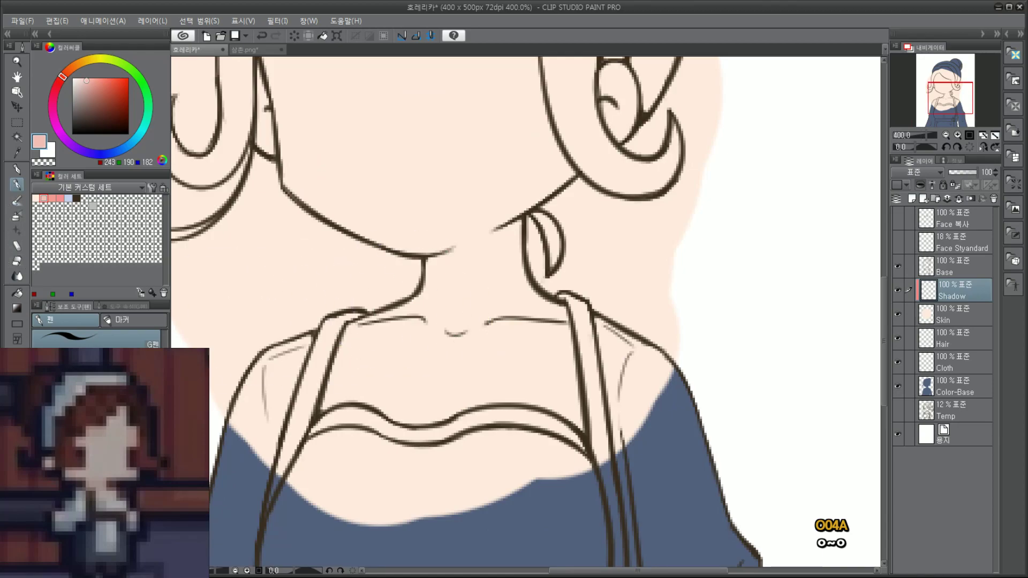
{"action": "mouse_move", "coordinate": [436, 265]}
{"action": "left_mouse_down"}
{"action": "mouse_move", "coordinate": [525, 226]}
{"action": "mouse_move", "coordinate": [434, 285]}
{"action": "mouse_move", "coordinate": [450, 289]}
{"action": "mouse_move", "coordinate": [503, 251]}
{"action": "mouse_move", "coordinate": [514, 278]}
{"action": "mouse_move", "coordinate": [498, 263]}
{"action": "mouse_move", "coordinate": [439, 271]}
{"action": "mouse_move", "coordinate": [425, 295]}
{"action": "mouse_move", "coordinate": [455, 309]}
{"action": "mouse_move", "coordinate": [449, 326]}
{"action": "mouse_move", "coordinate": [466, 326]}
{"action": "mouse_move", "coordinate": [470, 306]}
{"action": "mouse_move", "coordinate": [511, 272]}
{"action": "mouse_move", "coordinate": [494, 298]}
{"action": "mouse_move", "coordinate": [512, 289]}
{"action": "mouse_move", "coordinate": [460, 323]}
{"action": "mouse_move", "coordinate": [437, 311]}
{"action": "mouse_move", "coordinate": [421, 276]}
{"action": "mouse_move", "coordinate": [465, 335]}
{"action": "mouse_move", "coordinate": [521, 276]}
{"action": "mouse_move", "coordinate": [445, 320]}
{"action": "left_mouse_up"}
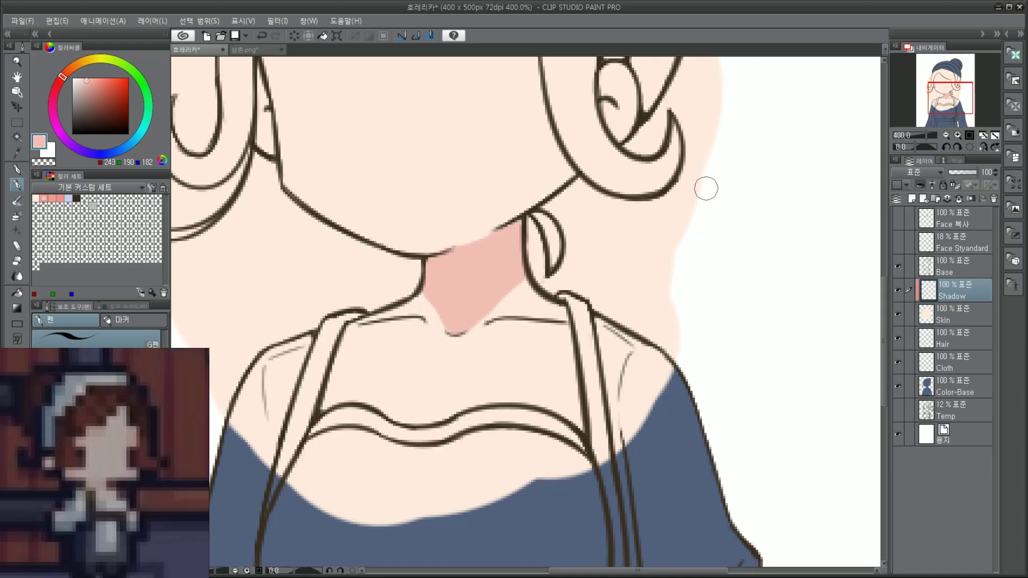
{"action": "mouse_move", "coordinate": [535, 263]}
{"action": "left_mouse_down"}
{"action": "mouse_move", "coordinate": [515, 275]}
{"action": "mouse_move", "coordinate": [552, 213]}
{"action": "mouse_move", "coordinate": [522, 227]}
{"action": "left_mouse_up"}
{"action": "mouse_move", "coordinate": [419, 277]}
{"action": "left_mouse_down"}
{"action": "mouse_move", "coordinate": [407, 271]}
{"action": "mouse_move", "coordinate": [419, 272]}
{"action": "left_mouse_up"}
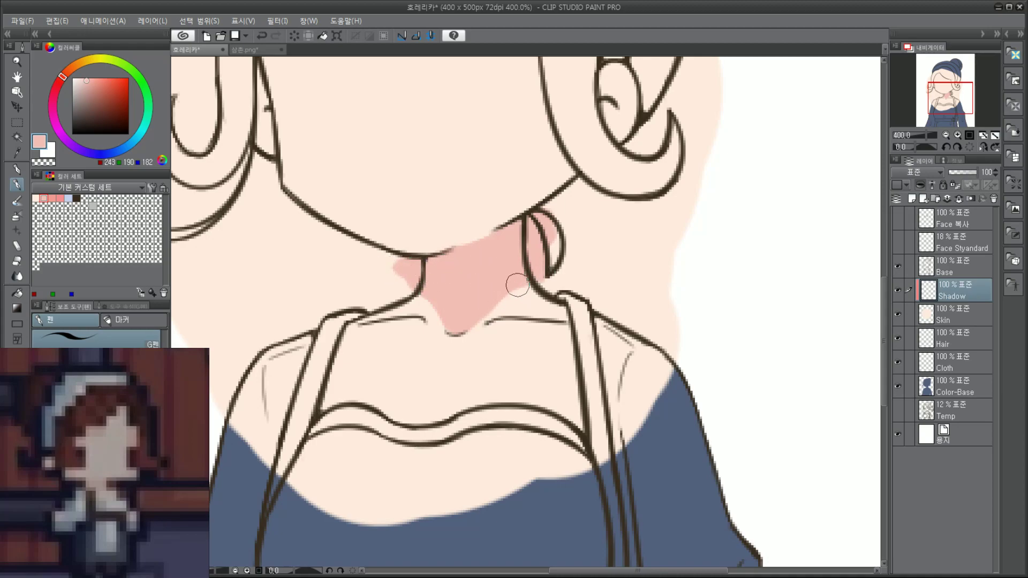
{"action": "left_click_drag", "start_coordinate": [537, 279], "coordinate": [546, 285]}
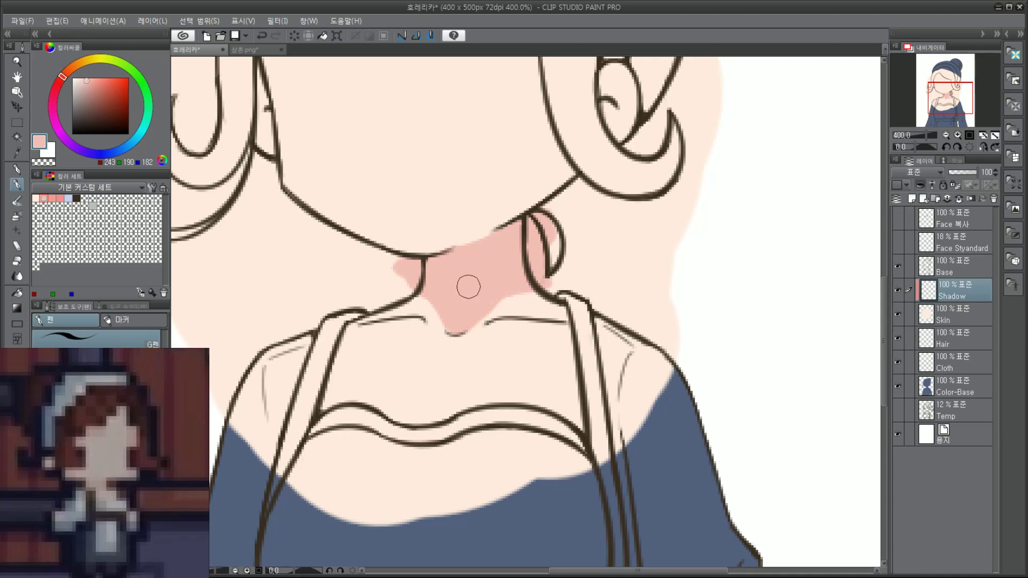
Step: Paint a darker pink shadow (RGB 240, 154, 144) on the neck directly beneath the chin
{"action": "left_click", "coordinate": [52, 199]}
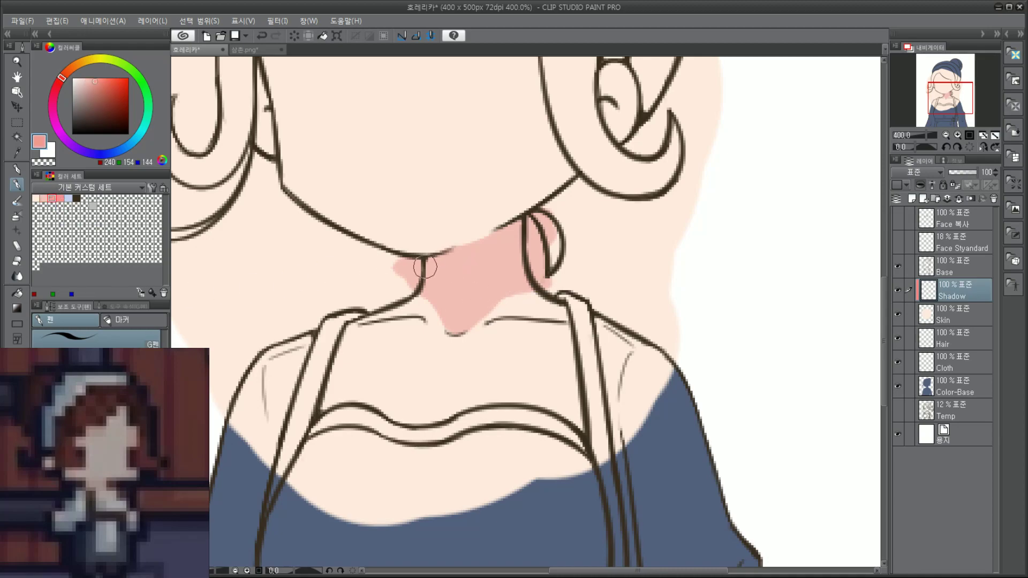
{"action": "left_click_drag", "start_coordinate": [432, 257], "coordinate": [525, 275]}
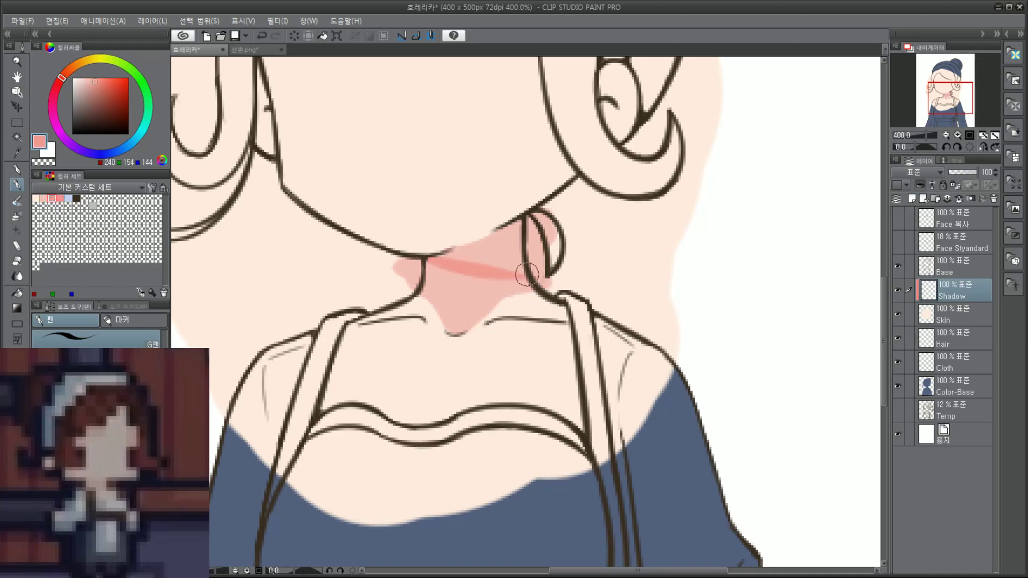
{"action": "key", "text": "ctrl+z"}
{"action": "mouse_move", "coordinate": [431, 256]}
{"action": "left_mouse_down"}
{"action": "mouse_move", "coordinate": [546, 275]}
{"action": "mouse_move", "coordinate": [464, 261]}
{"action": "mouse_move", "coordinate": [539, 264]}
{"action": "left_mouse_up"}
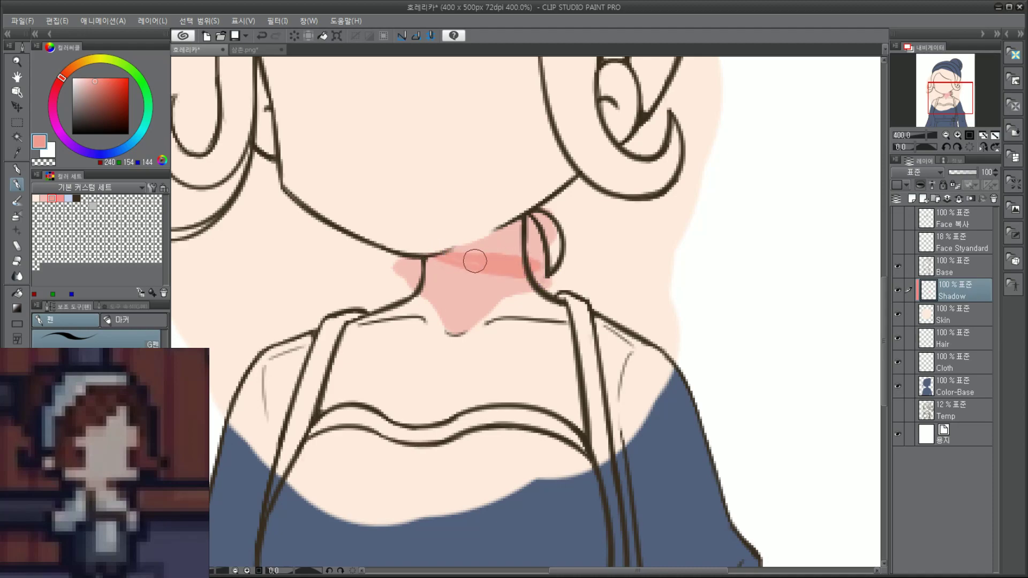
{"action": "mouse_move", "coordinate": [475, 259]}
{"action": "left_mouse_down"}
{"action": "mouse_move", "coordinate": [540, 257]}
{"action": "mouse_move", "coordinate": [540, 240]}
{"action": "left_mouse_up"}
{"action": "left_click_drag", "start_coordinate": [458, 247], "coordinate": [539, 224]}
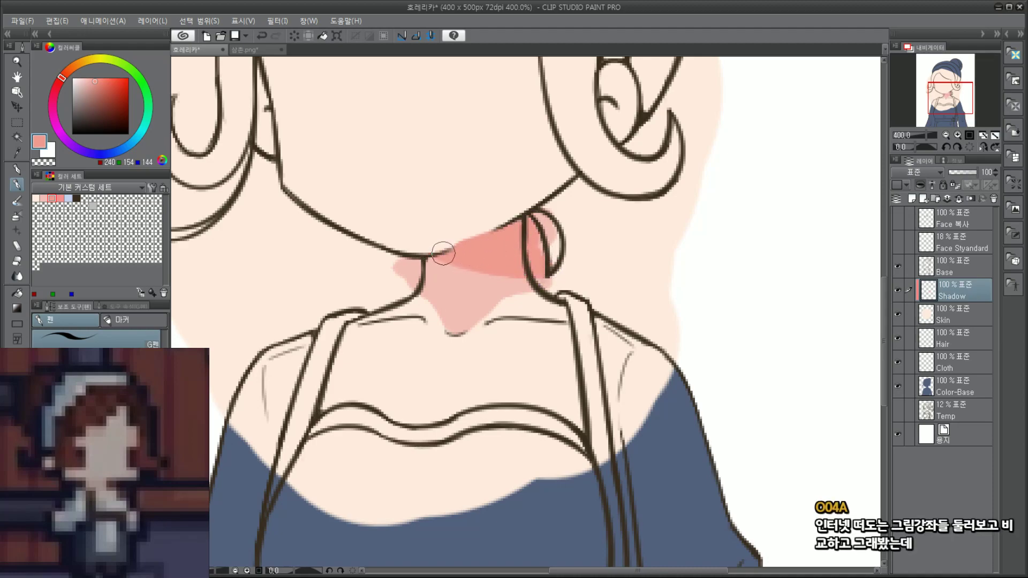
{"action": "left_click_drag", "start_coordinate": [463, 265], "coordinate": [548, 267]}
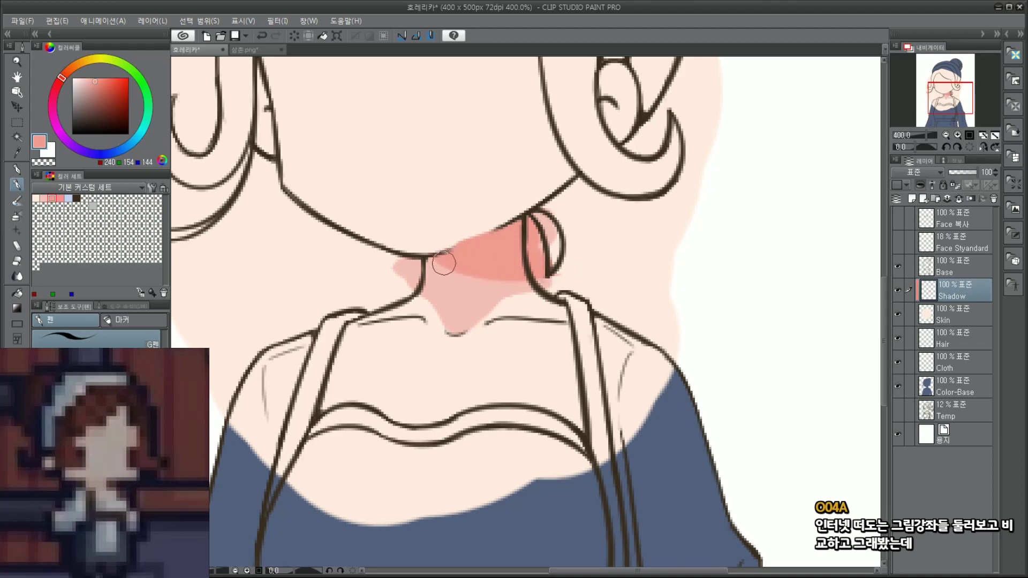
Step: Check the layered neck shading and sample the lighter pink from the neck shadow as the painting colour
{"action": "scroll", "coordinate": [444, 263], "scroll_direction": "down", "scroll_amount": 5}
{"action": "scroll", "coordinate": [467, 241], "scroll_direction": "up", "scroll_amount": 3}
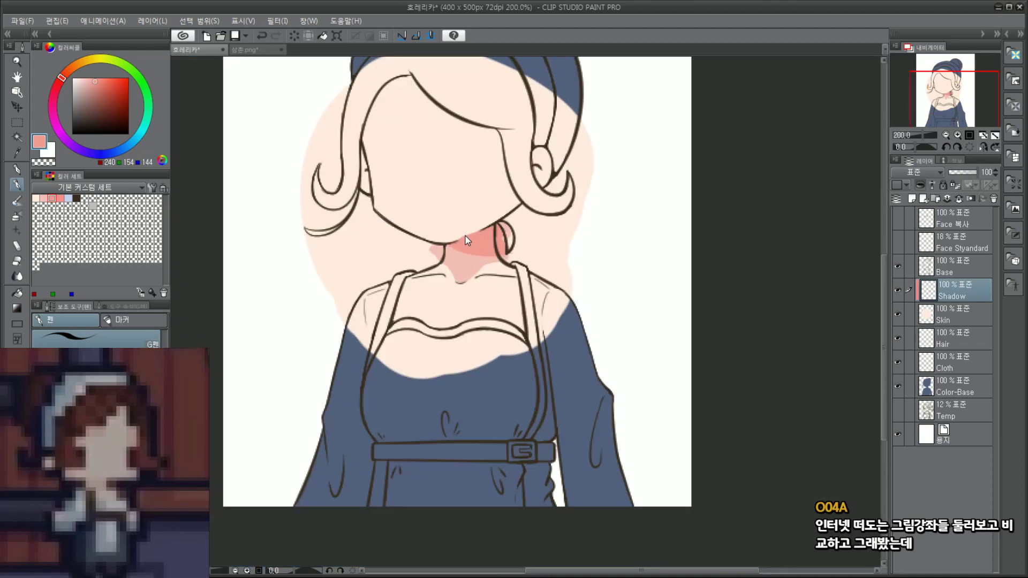
{"action": "scroll", "coordinate": [467, 240], "scroll_direction": "up", "scroll_amount": 2}
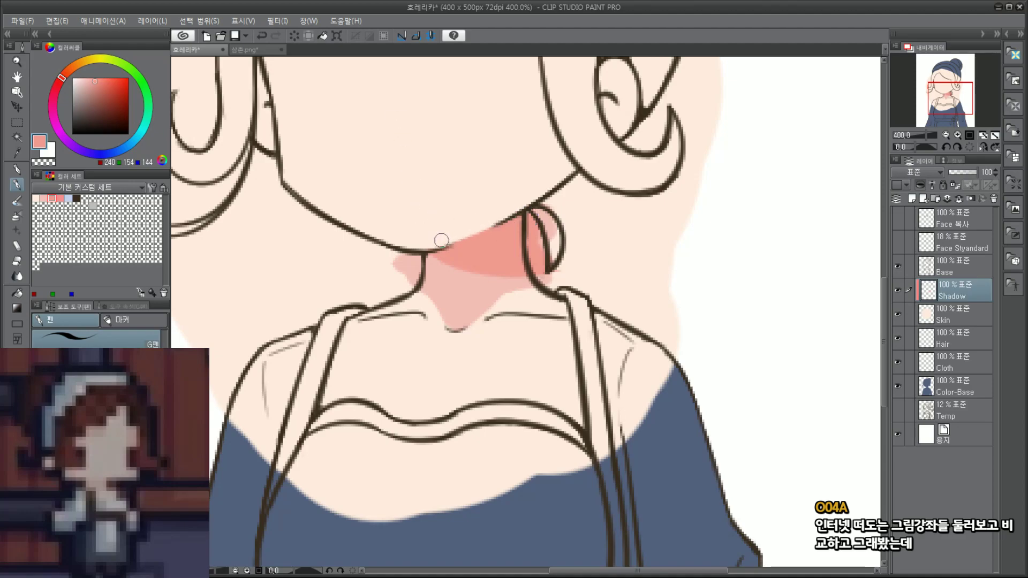
{"action": "left_click", "coordinate": [482, 296], "text": "alt"}
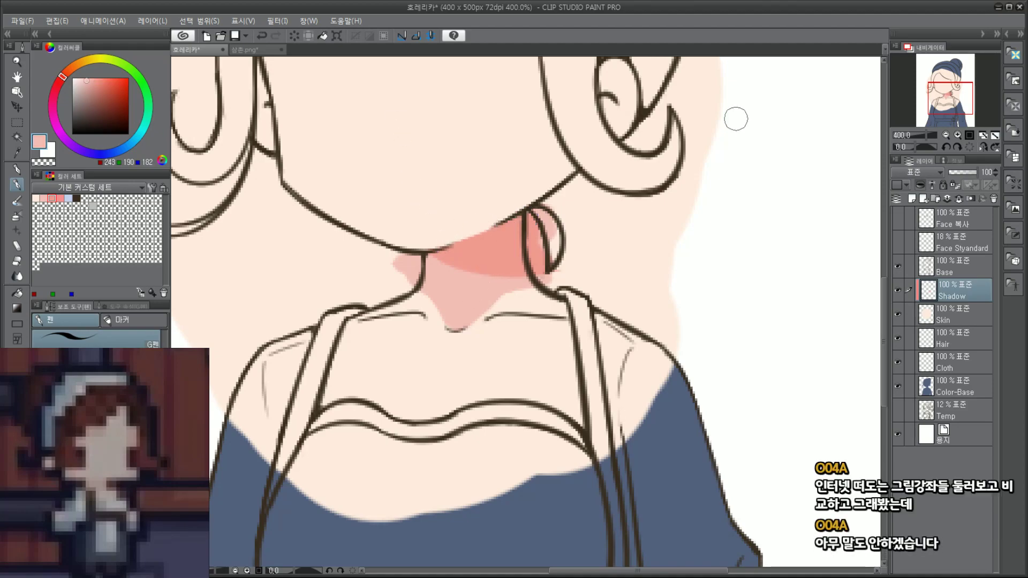
{"action": "left_click_drag", "start_coordinate": [935, 97], "coordinate": [931, 88]}
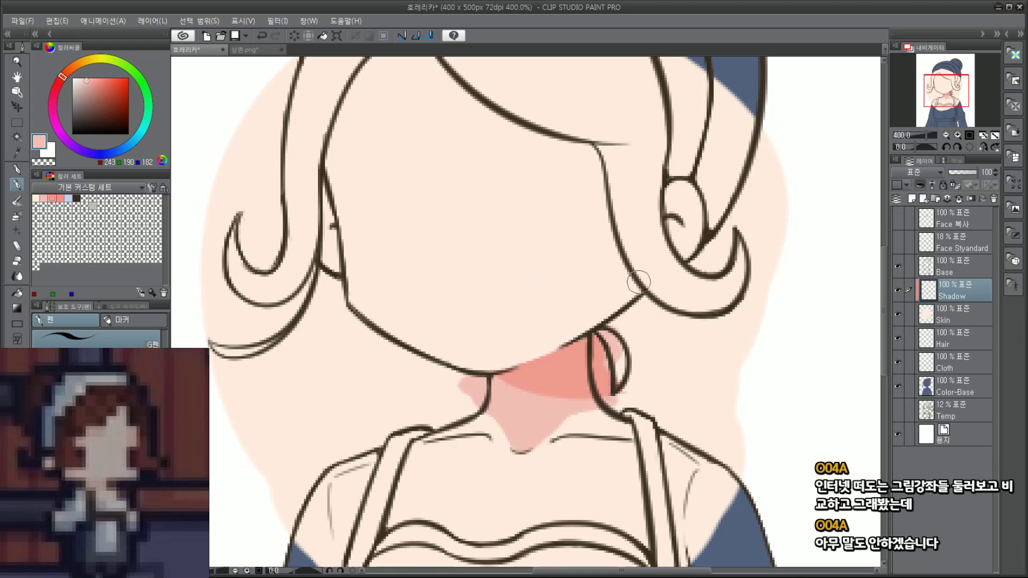
{"action": "left_click_drag", "start_coordinate": [645, 255], "coordinate": [603, 328]}
{"action": "key", "text": "ctrl+z"}
{"action": "left_click_drag", "start_coordinate": [642, 285], "coordinate": [604, 323]}
{"action": "key", "text": "ctrl+z"}
Step: Shade the inside of both ears with the light pink shadow colour
{"action": "mouse_move", "coordinate": [668, 230]}
{"action": "left_mouse_down"}
{"action": "mouse_move", "coordinate": [673, 221]}
{"action": "mouse_move", "coordinate": [676, 228]}
{"action": "mouse_move", "coordinate": [662, 215]}
{"action": "left_mouse_up"}
{"action": "left_click_drag", "start_coordinate": [957, 96], "coordinate": [957, 93]}
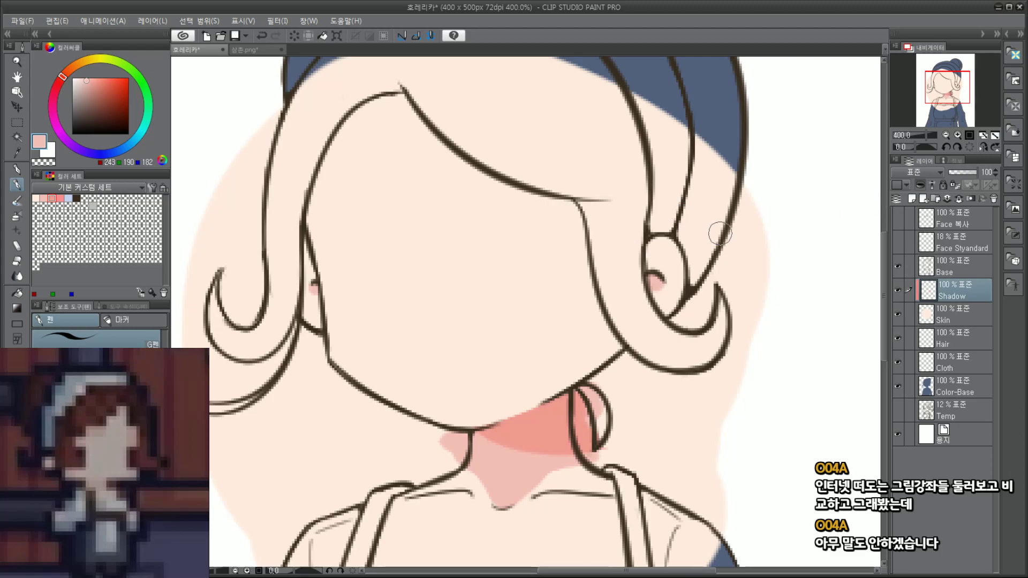
Step: On the Base layer, thicken the line-art junctions where the hair meets both ears, using the dark brown line colour and a smaller brush
{"action": "left_click", "coordinate": [961, 319]}
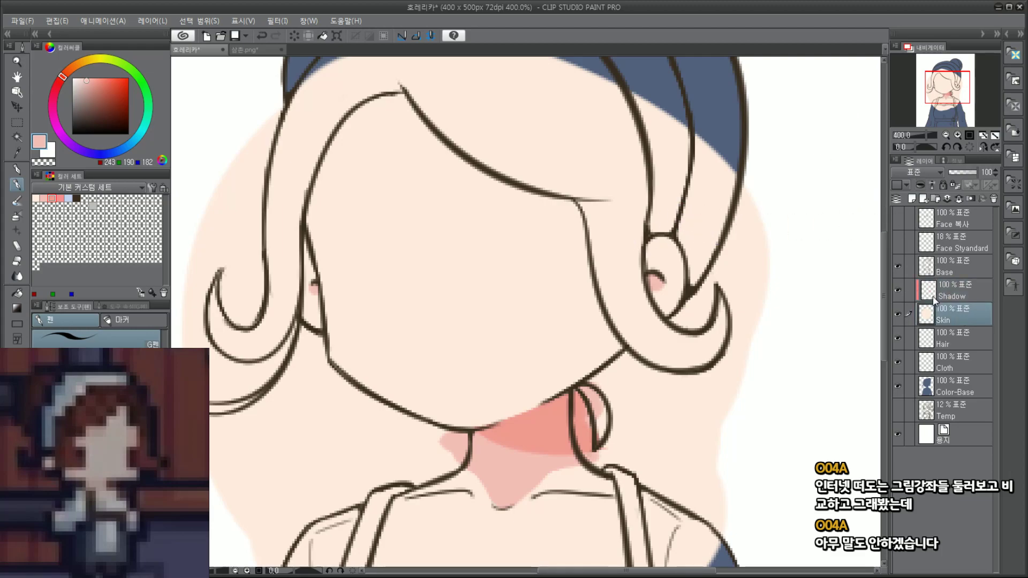
{"action": "left_click", "coordinate": [969, 270]}
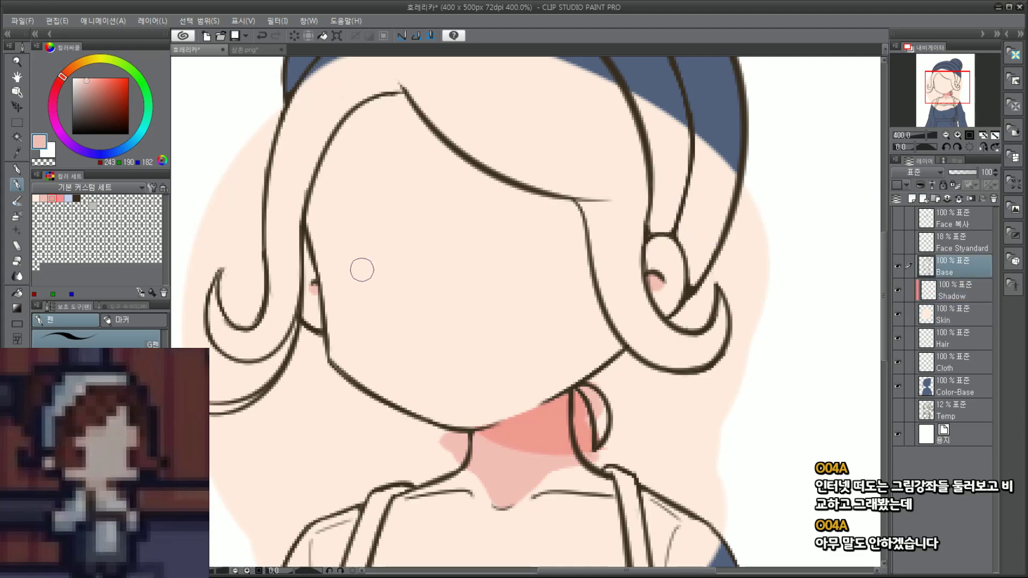
{"action": "left_click", "coordinate": [77, 198]}
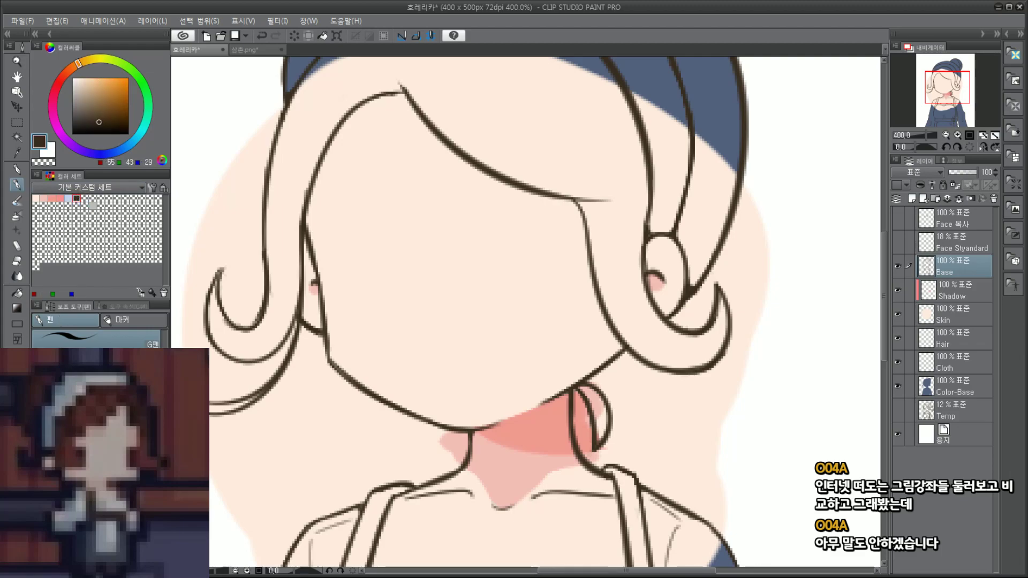
{"action": "key", "text": "["}
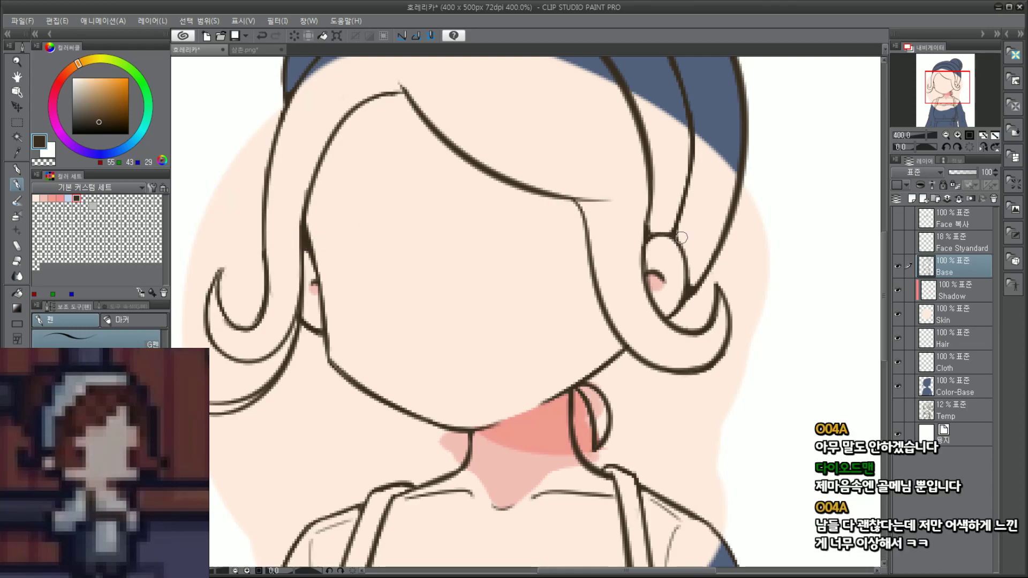
{"action": "scroll", "coordinate": [625, 224], "scroll_direction": "up", "scroll_amount": 2}
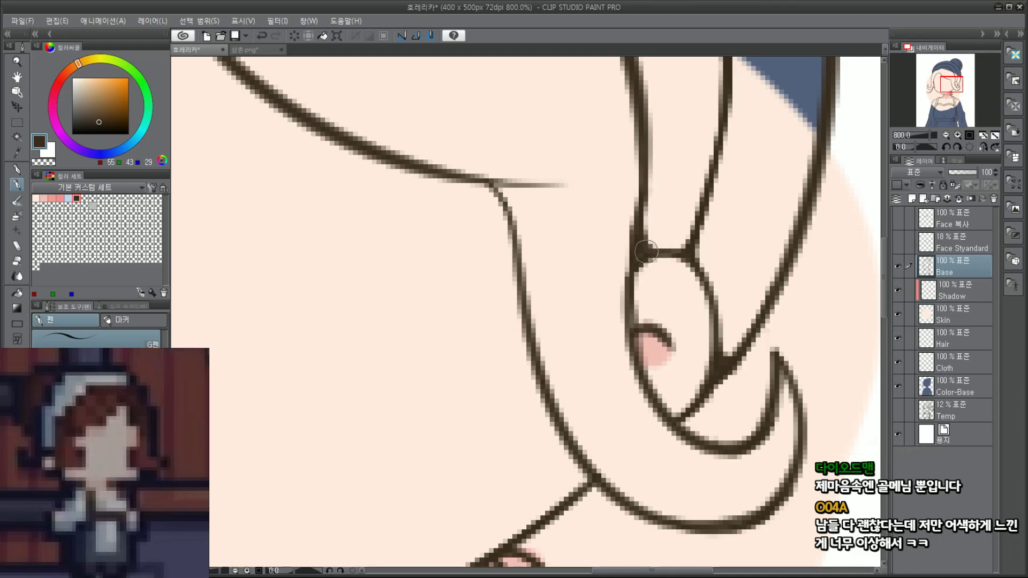
{"action": "scroll", "coordinate": [655, 239], "scroll_direction": "down", "scroll_amount": 5}
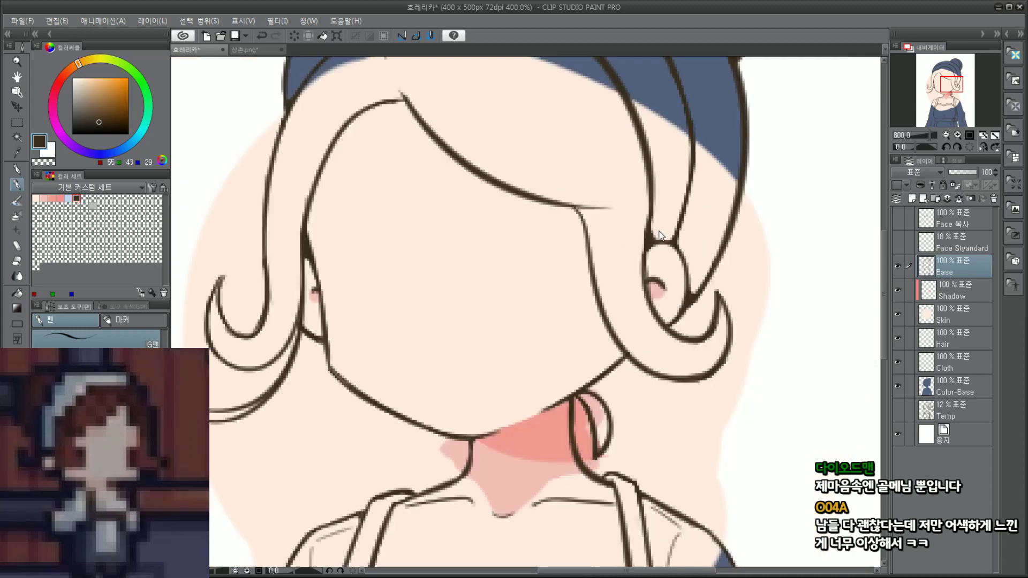
{"action": "left_click_drag", "start_coordinate": [965, 92], "coordinate": [977, 101]}
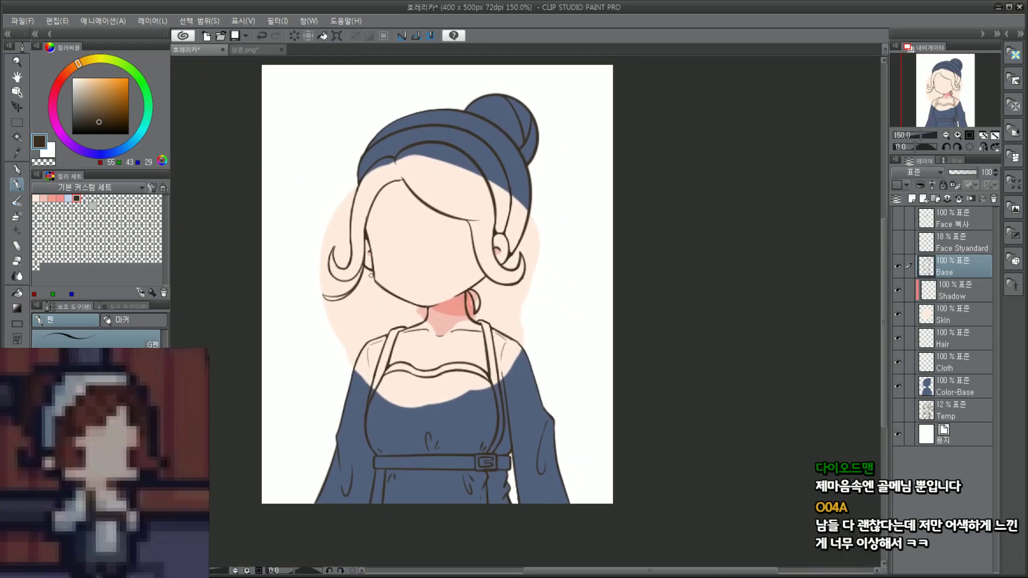
{"action": "scroll", "coordinate": [385, 302], "scroll_direction": "up", "scroll_amount": 1}
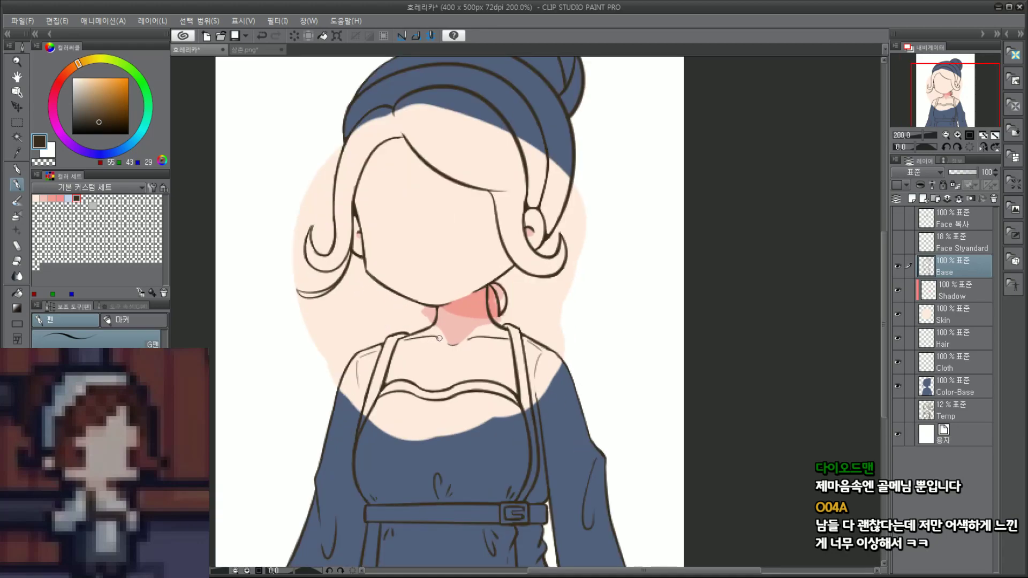
{"action": "left_click", "coordinate": [948, 84]}
{"action": "scroll", "coordinate": [557, 225], "scroll_direction": "up", "scroll_amount": 2}
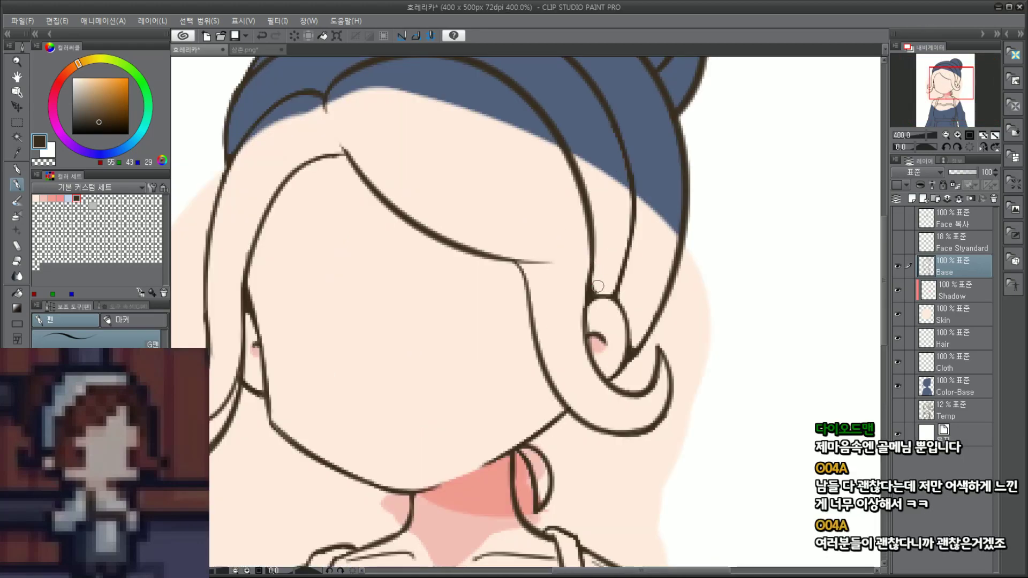
{"action": "left_click", "coordinate": [949, 99]}
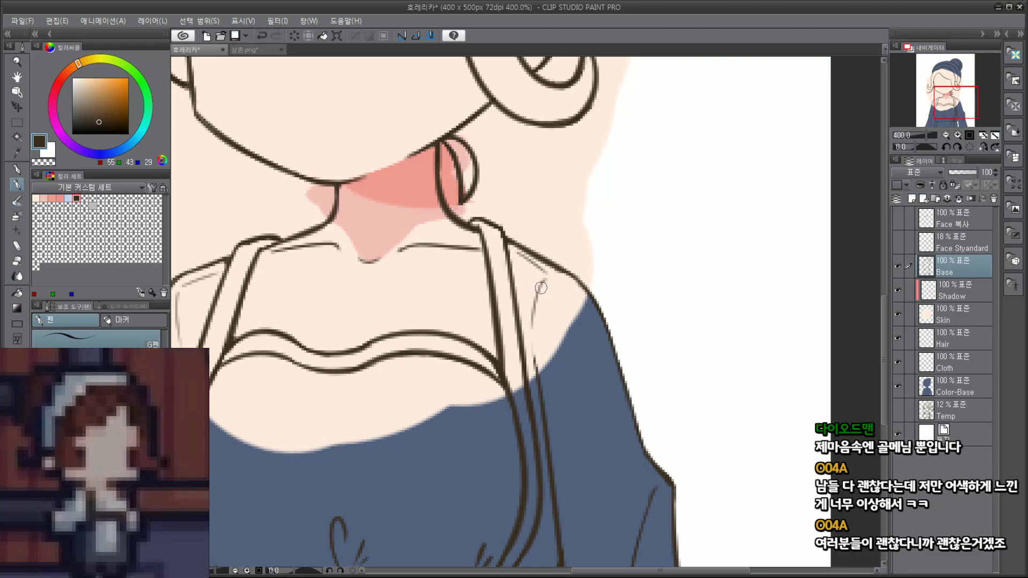
{"action": "left_click_drag", "start_coordinate": [547, 280], "coordinate": [533, 356]}
{"action": "key", "text": "ctrl+z"}
{"action": "mouse_move", "coordinate": [553, 283]}
{"action": "left_mouse_down"}
{"action": "mouse_move", "coordinate": [600, 326]}
{"action": "mouse_move", "coordinate": [557, 284]}
{"action": "left_mouse_up"}
{"action": "left_click_drag", "start_coordinate": [572, 328], "coordinate": [643, 340]}
{"action": "mouse_move", "coordinate": [624, 324]}
{"action": "left_mouse_down"}
{"action": "mouse_move", "coordinate": [644, 337]}
{"action": "mouse_move", "coordinate": [633, 340]}
{"action": "left_mouse_up"}
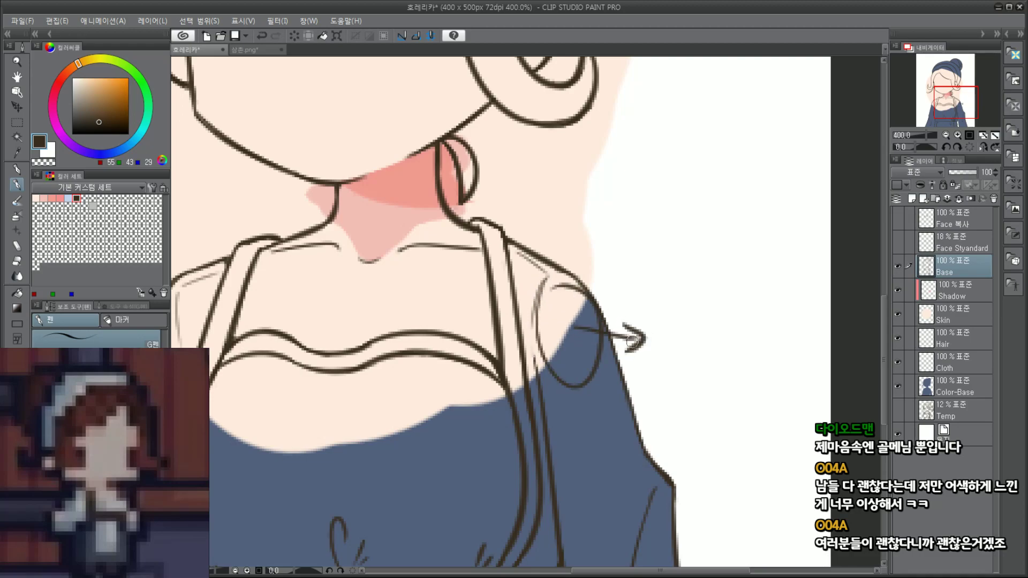
{"action": "scroll", "coordinate": [617, 320], "scroll_direction": "down", "scroll_amount": 2}
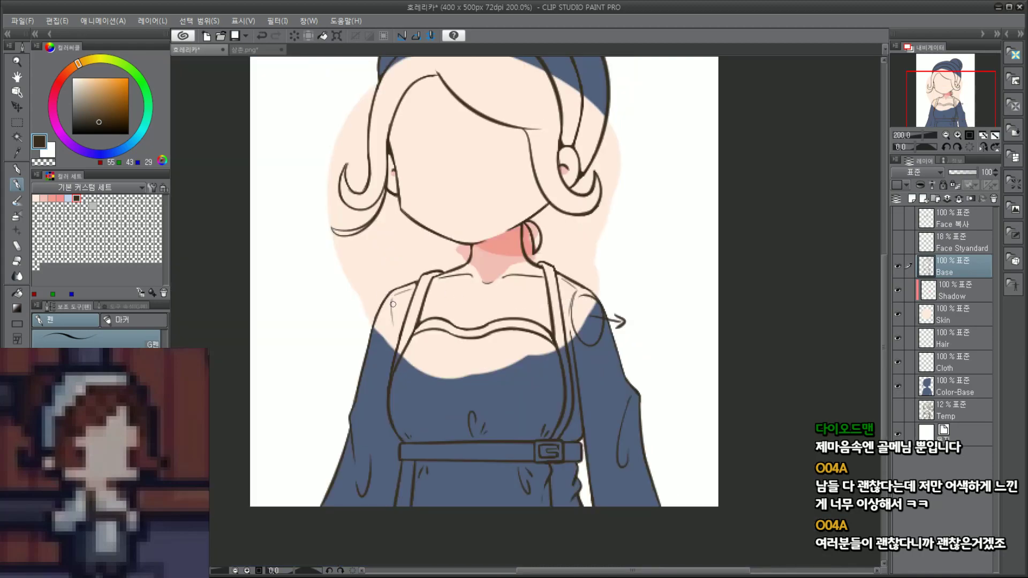
{"action": "left_click_drag", "start_coordinate": [393, 304], "coordinate": [399, 353]}
{"action": "key", "text": "ctrl+z"}
{"action": "key", "text": "ctrl+z"}
{"action": "key", "text": "ctrl+z"}
{"action": "key", "text": "ctrl+z"}
{"action": "key", "text": "ctrl+z"}
Step: On the Shadow layer, sample the light pink (RGB 243, 190, 182) and paint a shadow band along the hairline on the forehead's left side
{"action": "scroll", "coordinate": [546, 203], "scroll_direction": "up", "scroll_amount": 2}
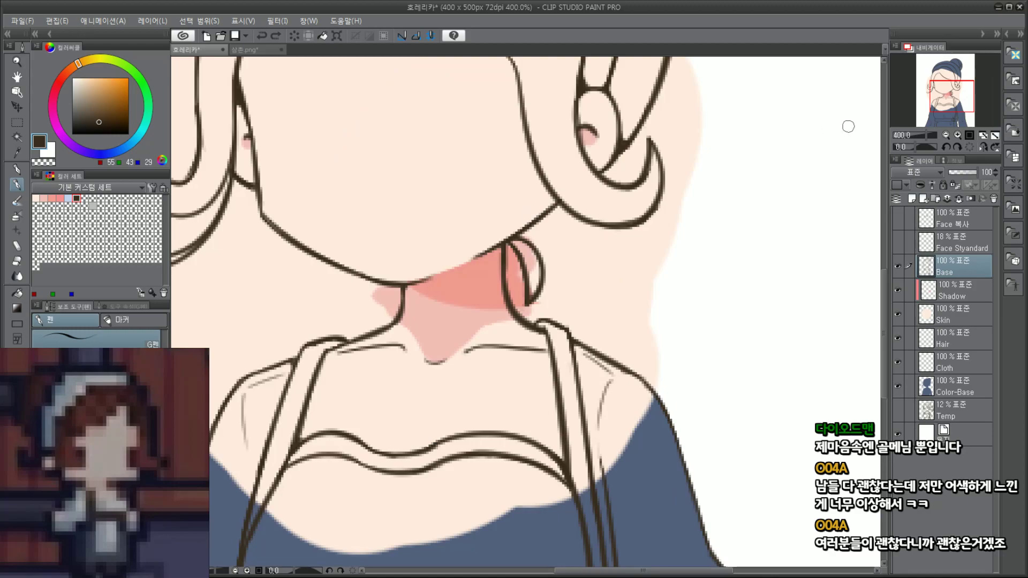
{"action": "left_click_drag", "start_coordinate": [940, 98], "coordinate": [934, 82]}
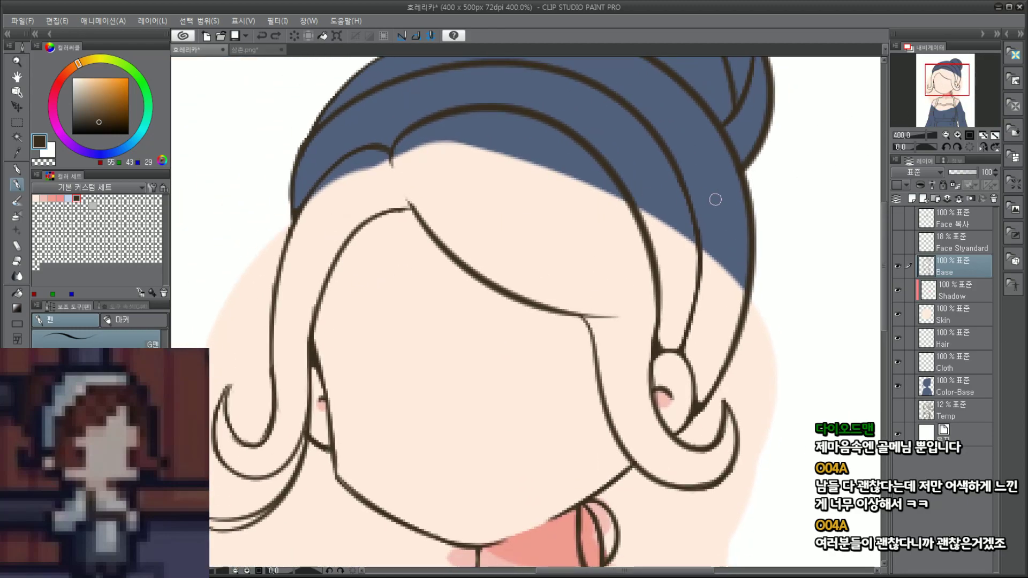
{"action": "key", "text": "ctrl+minus"}
{"action": "key", "text": "ctrl+minus"}
{"action": "left_click", "coordinate": [946, 297]}
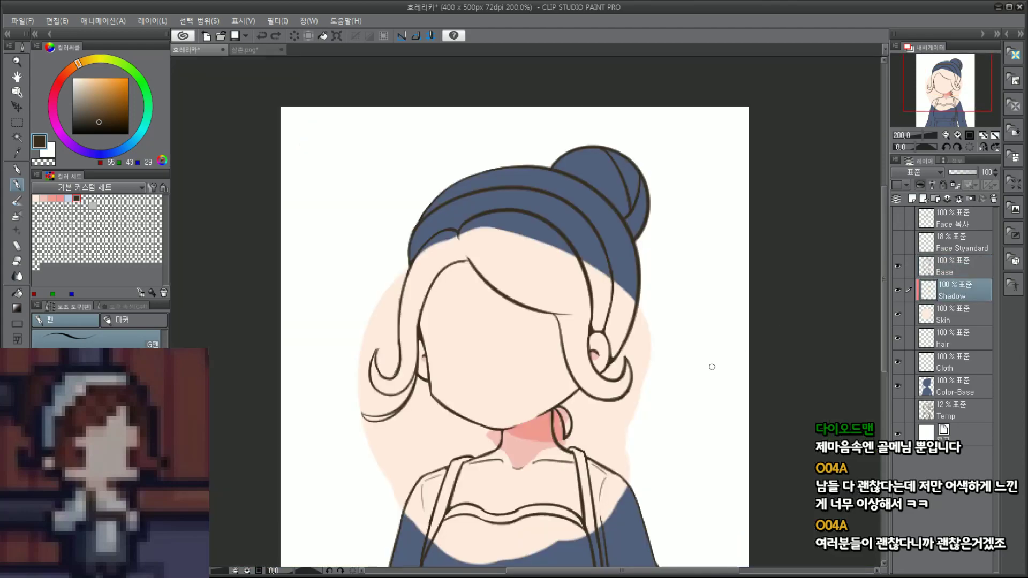
{"action": "scroll", "coordinate": [565, 439], "scroll_direction": "up", "scroll_amount": 2}
{"action": "left_click", "coordinate": [499, 451], "text": "alt"}
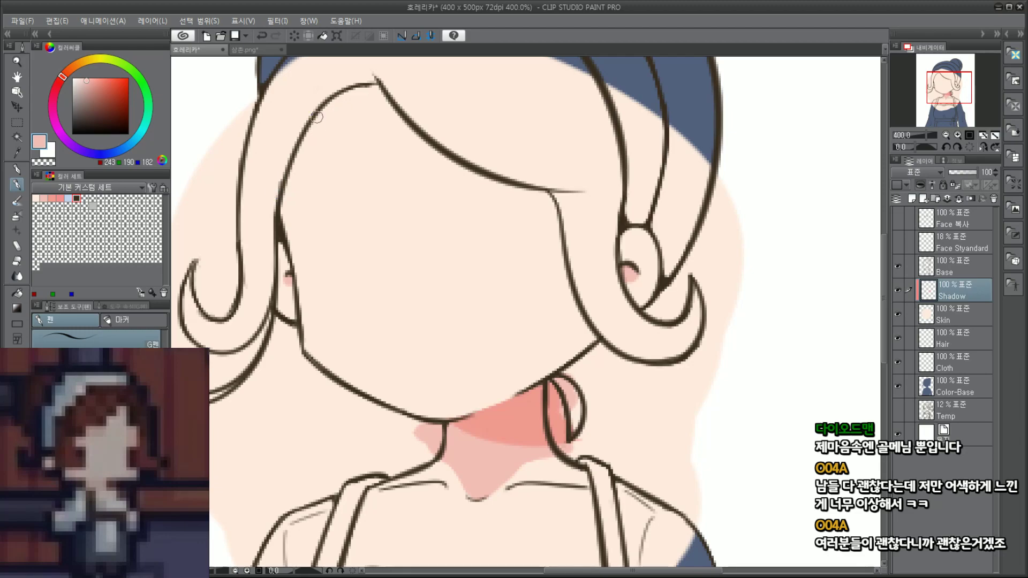
{"action": "left_click_drag", "start_coordinate": [287, 212], "coordinate": [394, 85]}
{"action": "left_click_drag", "start_coordinate": [324, 113], "coordinate": [369, 82]}
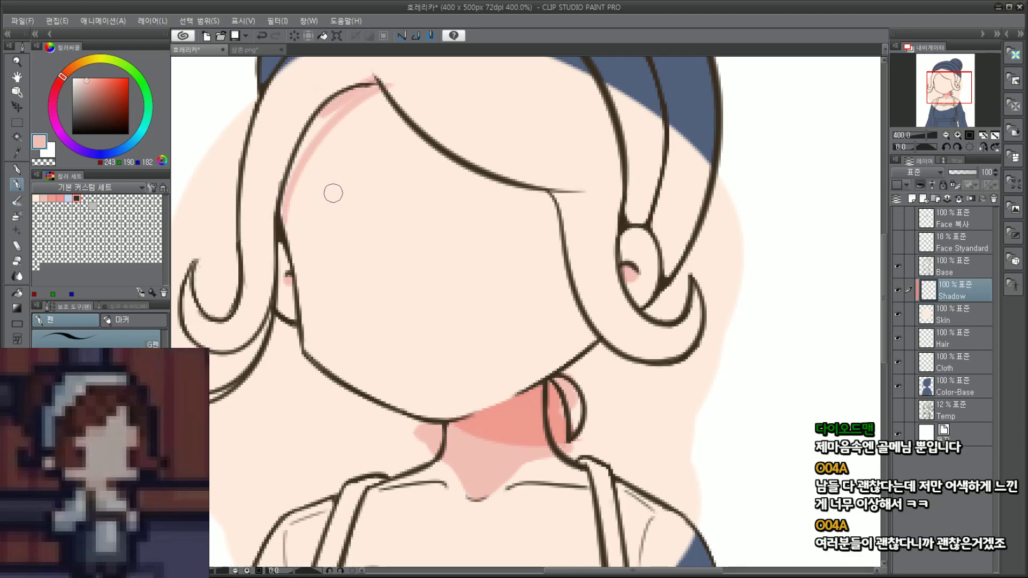
{"action": "left_click_drag", "start_coordinate": [302, 115], "coordinate": [393, 77]}
{"action": "mouse_move", "coordinate": [314, 136]}
{"action": "left_mouse_down"}
{"action": "mouse_move", "coordinate": [271, 211]}
{"action": "mouse_move", "coordinate": [287, 185]}
{"action": "mouse_move", "coordinate": [415, 79]}
{"action": "mouse_move", "coordinate": [273, 225]}
{"action": "left_mouse_up"}
{"action": "left_click_drag", "start_coordinate": [358, 76], "coordinate": [264, 213]}
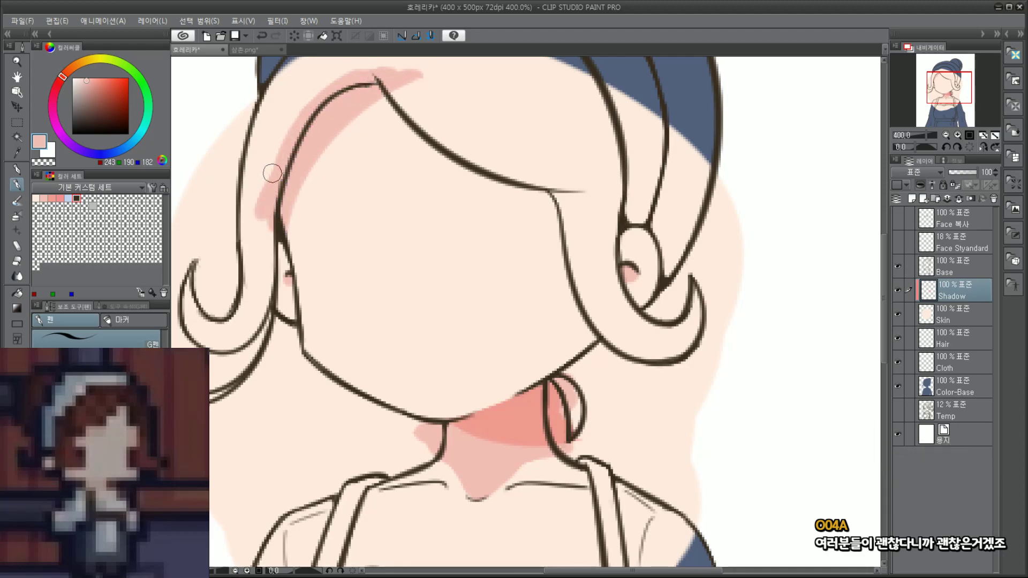
Step: Redo the inner edge of the left forehead shadow and widen the light pink outward over the adjoining hair strand
{"action": "scroll", "coordinate": [375, 200], "scroll_direction": "down", "scroll_amount": 2}
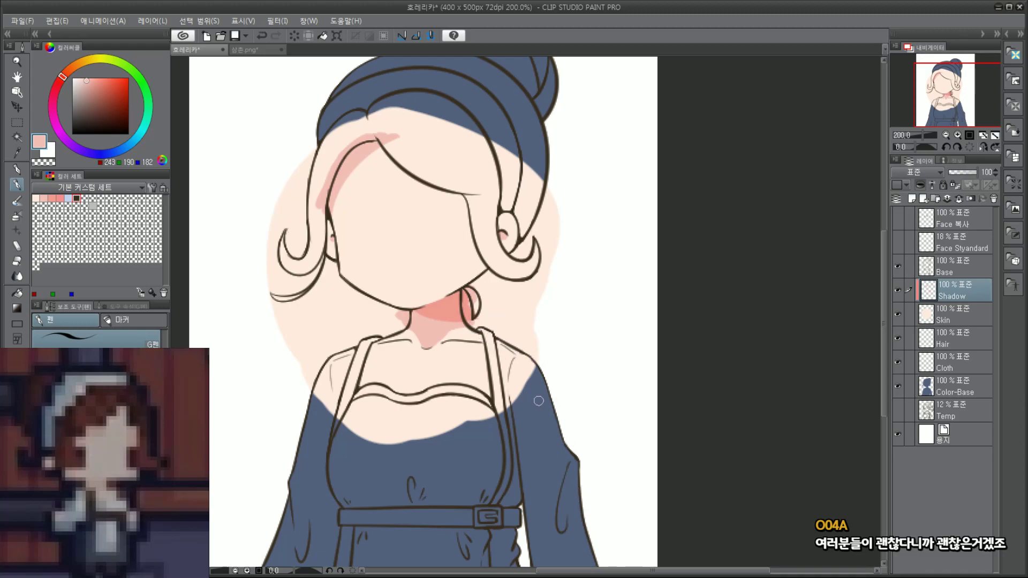
{"action": "scroll", "coordinate": [368, 165], "scroll_direction": "up", "scroll_amount": 2}
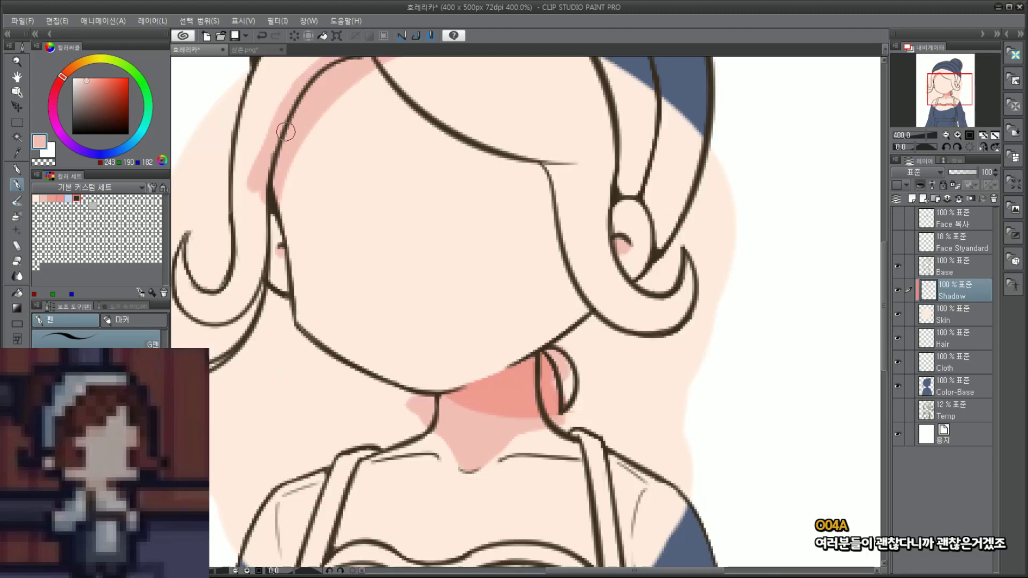
{"action": "left_click_drag", "start_coordinate": [940, 83], "coordinate": [940, 82]}
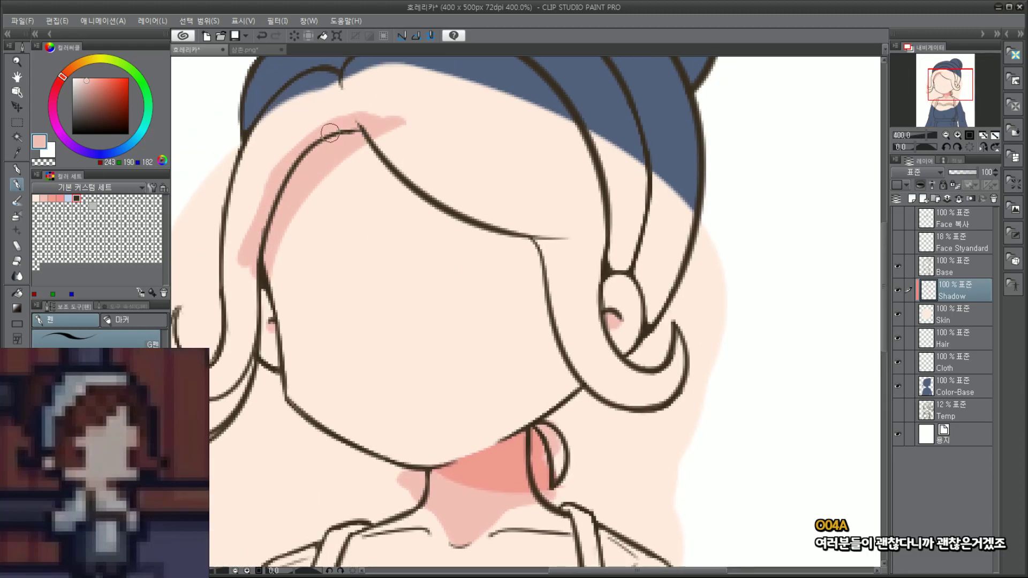
{"action": "mouse_move", "coordinate": [277, 278]}
{"action": "left_mouse_down"}
{"action": "mouse_move", "coordinate": [291, 213]}
{"action": "mouse_move", "coordinate": [408, 118]}
{"action": "left_mouse_up"}
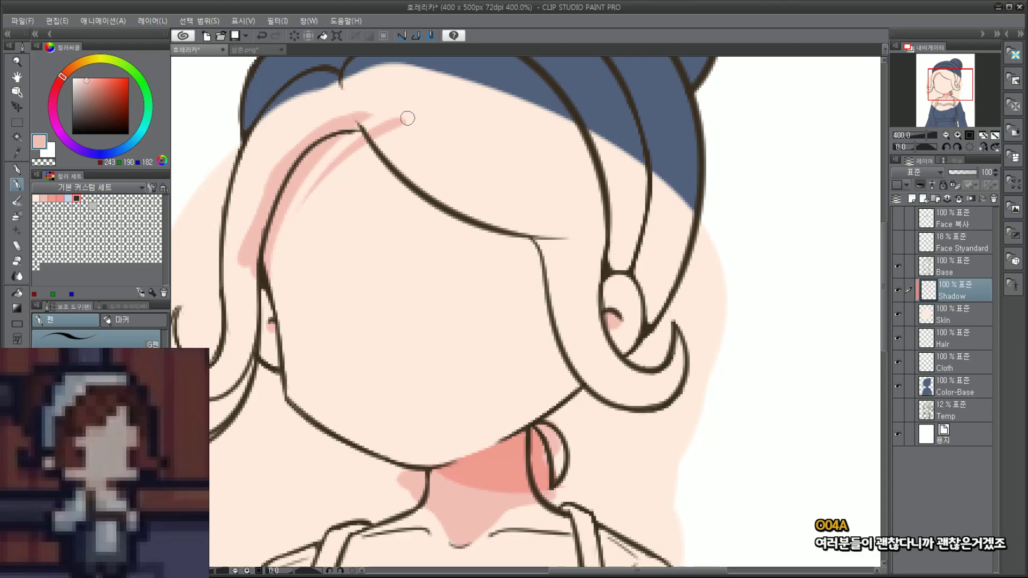
{"action": "key", "text": "ctrl+z"}
{"action": "mouse_move", "coordinate": [277, 281]}
{"action": "left_mouse_down"}
{"action": "mouse_move", "coordinate": [329, 161]}
{"action": "mouse_move", "coordinate": [397, 131]}
{"action": "left_mouse_up"}
{"action": "key", "text": "ctrl+z"}
{"action": "left_click_drag", "start_coordinate": [273, 272], "coordinate": [403, 120]}
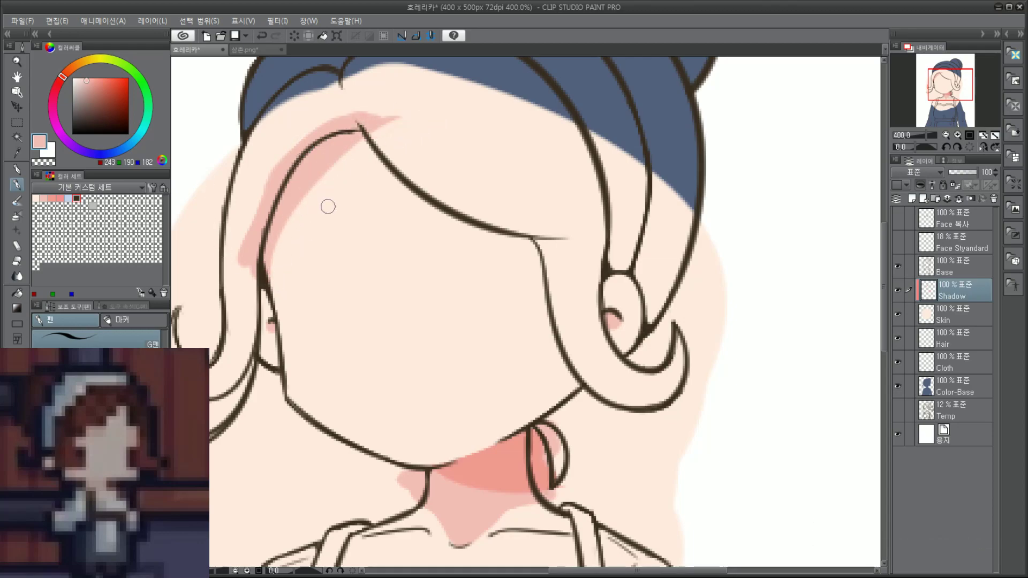
{"action": "key", "text": "ctrl+z"}
{"action": "left_click_drag", "start_coordinate": [277, 274], "coordinate": [399, 128]}
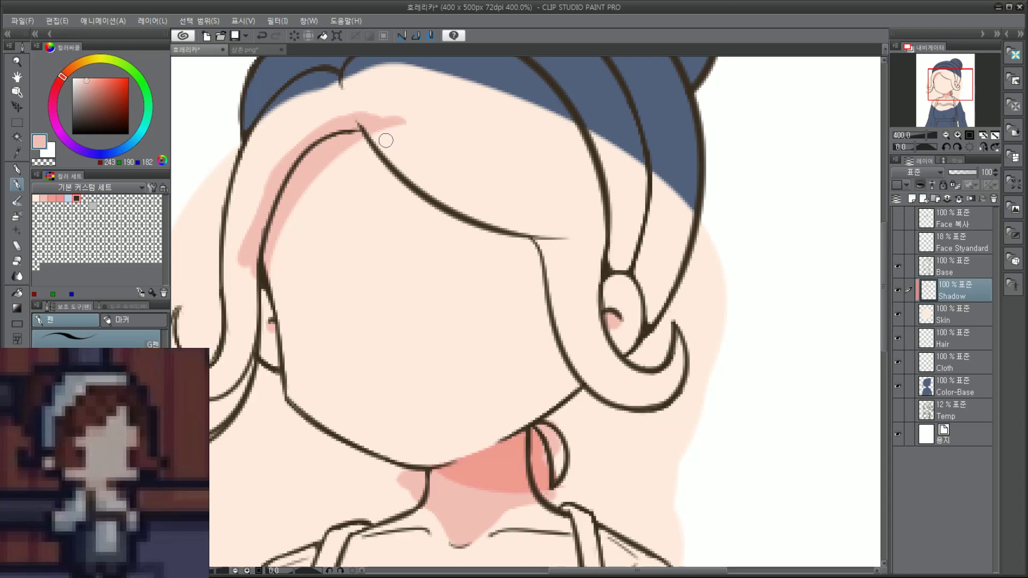
{"action": "left_click_drag", "start_coordinate": [246, 256], "coordinate": [333, 121]}
{"action": "key", "text": "ctrl+z"}
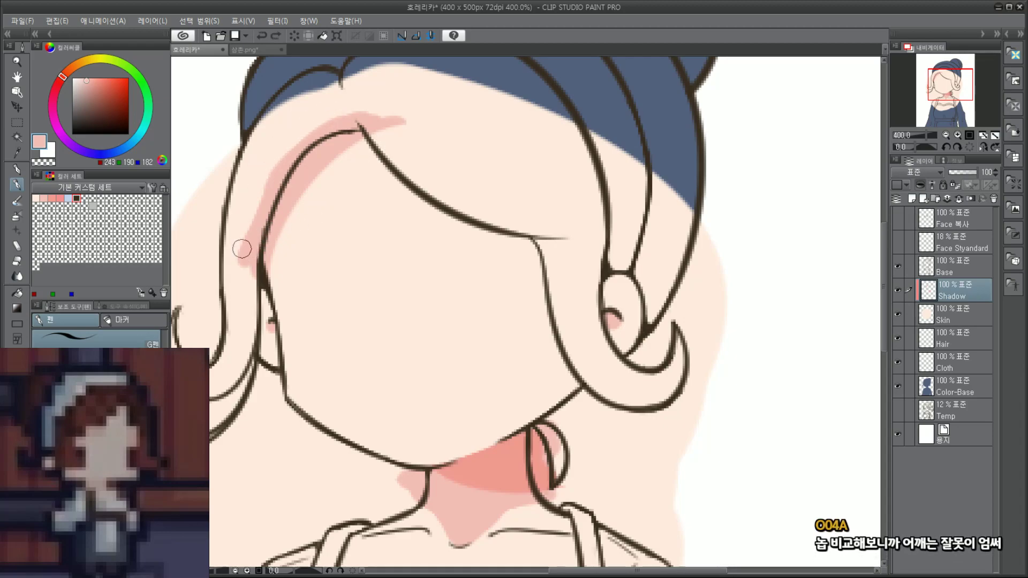
{"action": "mouse_move", "coordinate": [241, 250]}
{"action": "left_mouse_down"}
{"action": "mouse_move", "coordinate": [390, 110]}
{"action": "mouse_move", "coordinate": [304, 160]}
{"action": "mouse_move", "coordinate": [282, 151]}
{"action": "left_mouse_up"}
{"action": "mouse_move", "coordinate": [248, 273]}
{"action": "left_mouse_down"}
{"action": "mouse_move", "coordinate": [258, 194]}
{"action": "mouse_move", "coordinate": [282, 157]}
{"action": "mouse_move", "coordinate": [332, 121]}
{"action": "mouse_move", "coordinate": [398, 109]}
{"action": "mouse_move", "coordinate": [361, 109]}
{"action": "mouse_move", "coordinate": [231, 212]}
{"action": "left_mouse_up"}
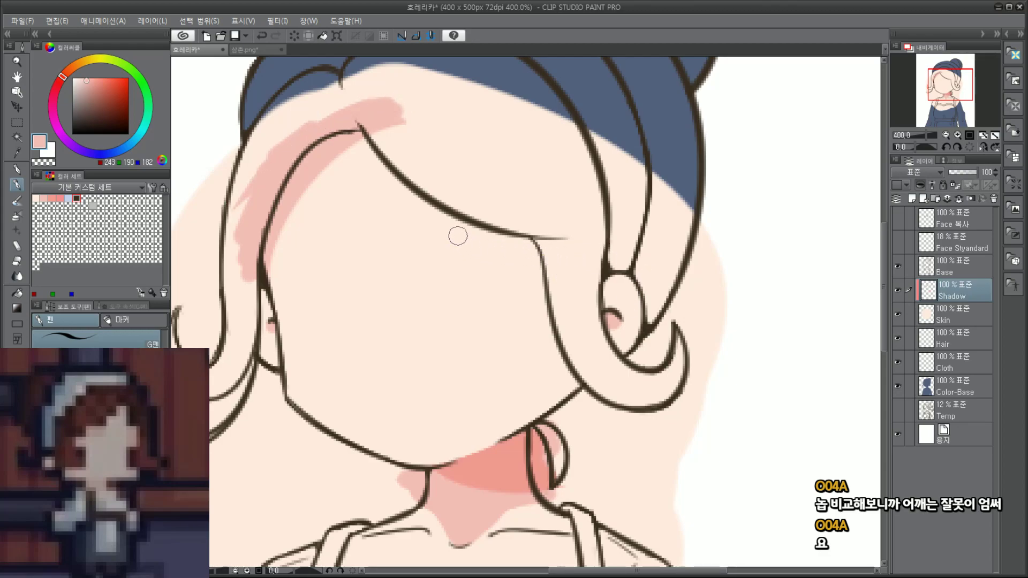
{"action": "key", "text": "ctrl+z"}
Step: Paint a light pink shadow along both sides of the swept fringe line, from the parting to the right hair strand
{"action": "left_click_drag", "start_coordinate": [371, 147], "coordinate": [517, 243]}
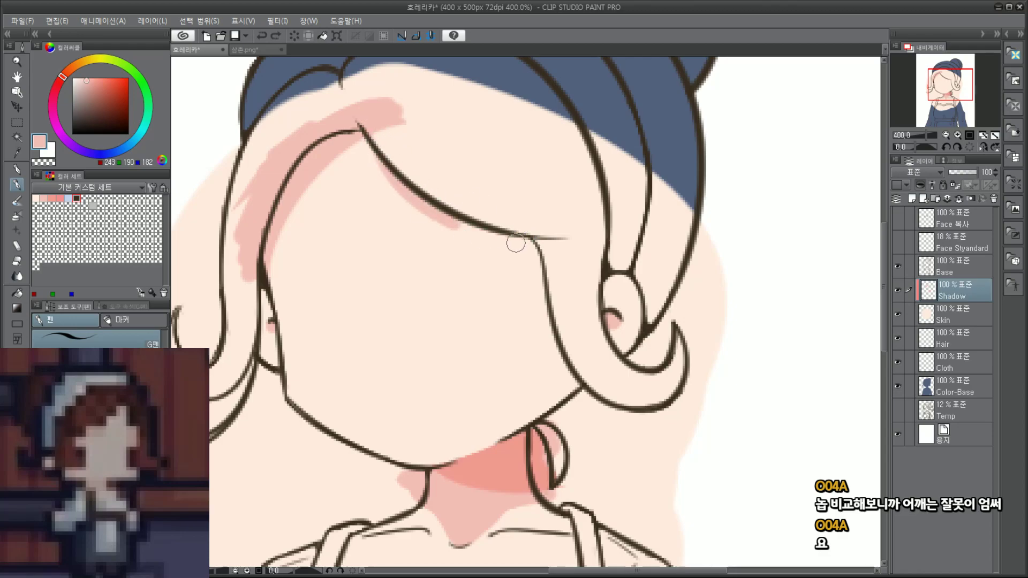
{"action": "key", "text": "ctrl+z"}
{"action": "mouse_move", "coordinate": [375, 150]}
{"action": "left_mouse_down"}
{"action": "mouse_move", "coordinate": [502, 241]}
{"action": "mouse_move", "coordinate": [546, 239]}
{"action": "left_mouse_up"}
{"action": "key", "text": "ctrl+z"}
{"action": "key", "text": "ctrl+z"}
{"action": "mouse_move", "coordinate": [373, 142]}
{"action": "left_mouse_down"}
{"action": "mouse_move", "coordinate": [423, 211]}
{"action": "mouse_move", "coordinate": [546, 239]}
{"action": "mouse_move", "coordinate": [378, 160]}
{"action": "mouse_move", "coordinate": [552, 239]}
{"action": "mouse_move", "coordinate": [508, 222]}
{"action": "mouse_move", "coordinate": [550, 230]}
{"action": "left_mouse_up"}
{"action": "key", "text": "ctrl+z"}
{"action": "left_click_drag", "start_coordinate": [476, 221], "coordinate": [563, 241]}
{"action": "left_click_drag", "start_coordinate": [356, 116], "coordinate": [567, 236]}
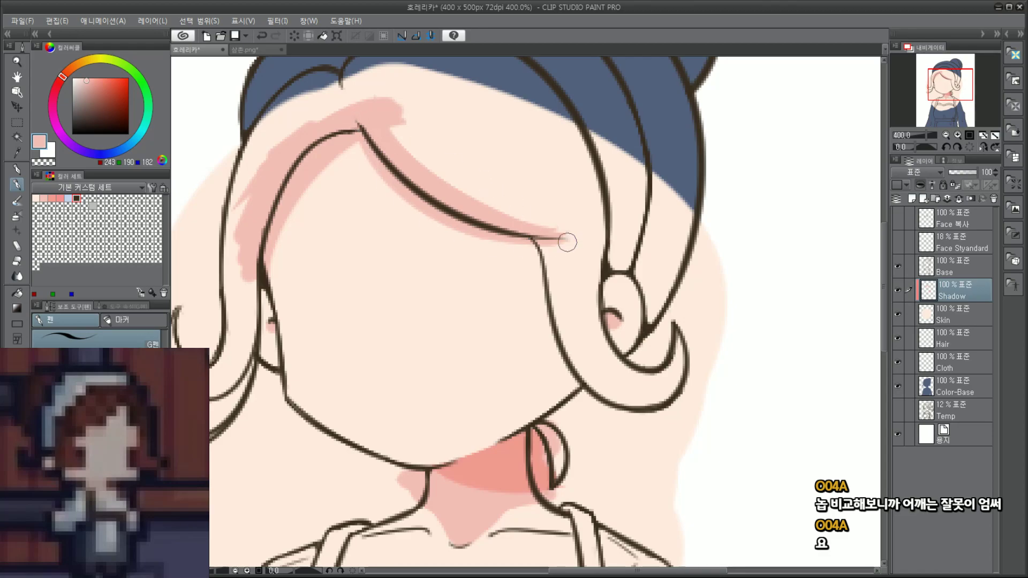
{"action": "left_click_drag", "start_coordinate": [361, 114], "coordinate": [583, 246]}
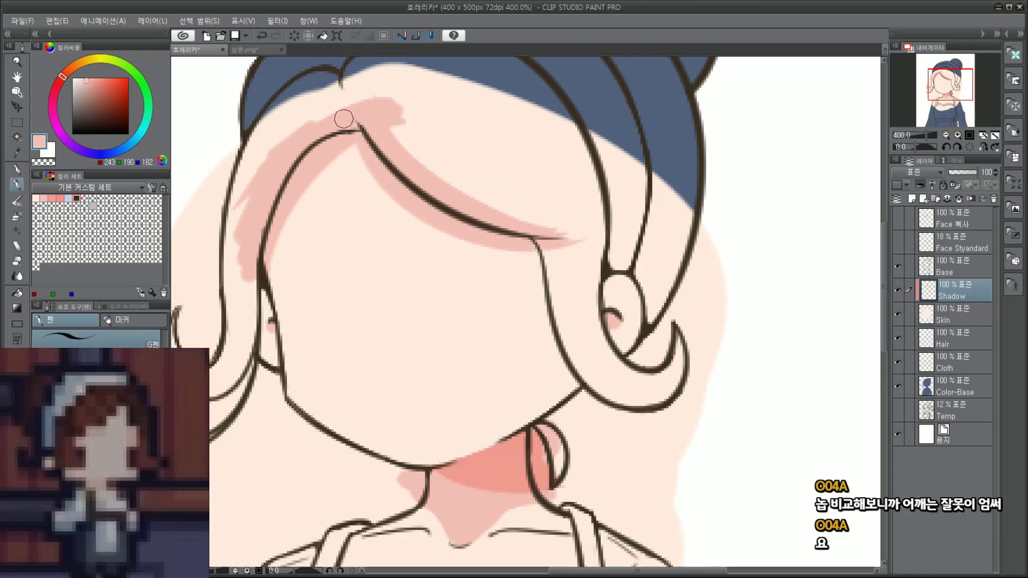
Step: Shade the lower right cheek along the jawline in light pink, from the curled hair strand towards the chin
{"action": "scroll", "coordinate": [412, 177], "scroll_direction": "down", "scroll_amount": 3}
{"action": "scroll", "coordinate": [426, 165], "scroll_direction": "up", "scroll_amount": 3}
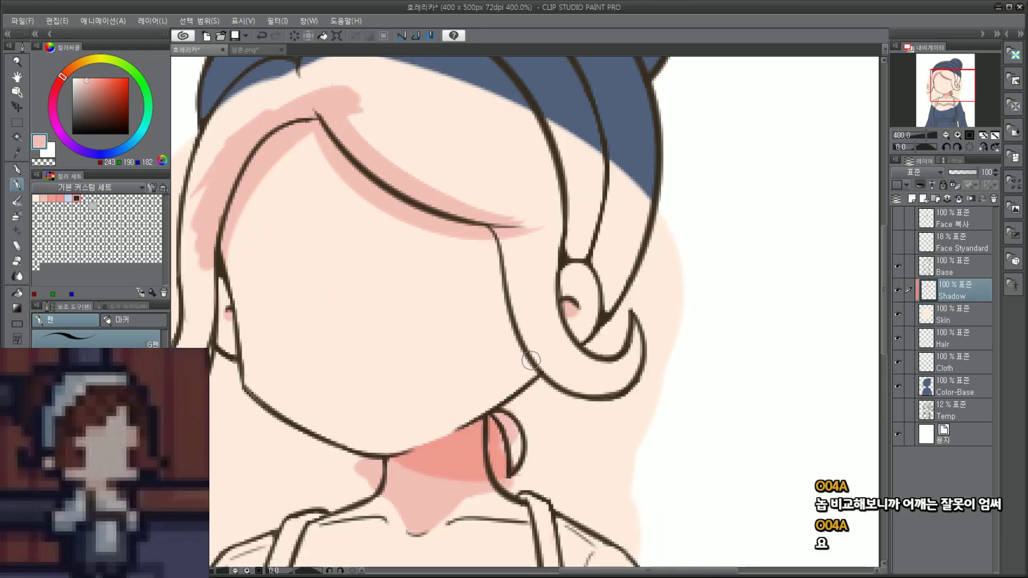
{"action": "mouse_move", "coordinate": [523, 351]}
{"action": "left_mouse_down"}
{"action": "mouse_move", "coordinate": [539, 375]}
{"action": "mouse_move", "coordinate": [528, 381]}
{"action": "mouse_move", "coordinate": [523, 348]}
{"action": "mouse_move", "coordinate": [502, 394]}
{"action": "mouse_move", "coordinate": [529, 378]}
{"action": "mouse_move", "coordinate": [521, 392]}
{"action": "mouse_move", "coordinate": [521, 358]}
{"action": "mouse_move", "coordinate": [510, 364]}
{"action": "mouse_move", "coordinate": [520, 372]}
{"action": "mouse_move", "coordinate": [527, 358]}
{"action": "mouse_move", "coordinate": [515, 346]}
{"action": "mouse_move", "coordinate": [470, 425]}
{"action": "mouse_move", "coordinate": [517, 346]}
{"action": "mouse_move", "coordinate": [456, 422]}
{"action": "mouse_move", "coordinate": [514, 367]}
{"action": "mouse_move", "coordinate": [444, 430]}
{"action": "left_mouse_up"}
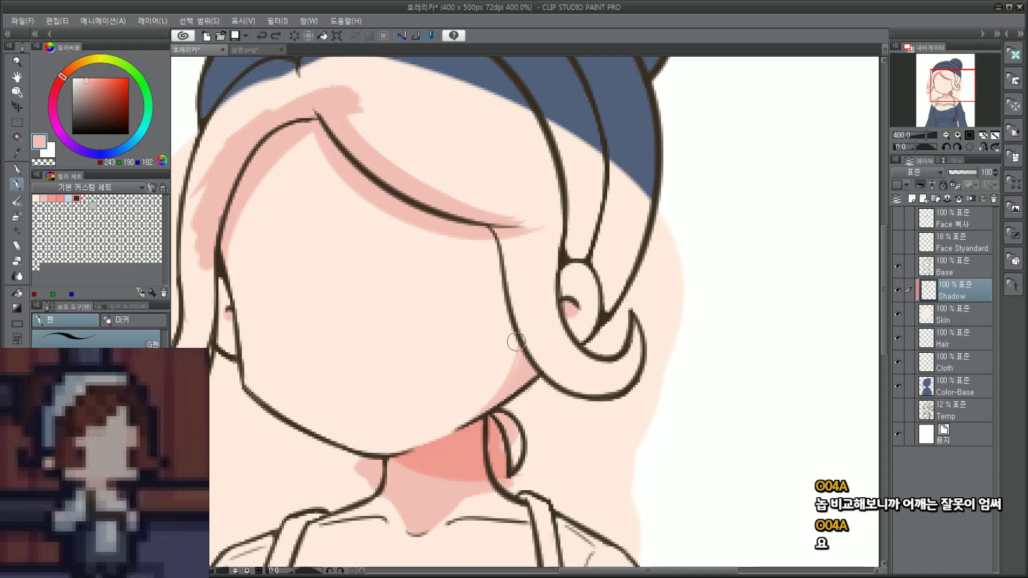
{"action": "left_click_drag", "start_coordinate": [517, 342], "coordinate": [457, 415]}
{"action": "key", "text": "ctrl+z"}
{"action": "mouse_move", "coordinate": [508, 378]}
{"action": "left_mouse_down"}
{"action": "mouse_move", "coordinate": [444, 435]}
{"action": "mouse_move", "coordinate": [481, 402]}
{"action": "left_mouse_up"}
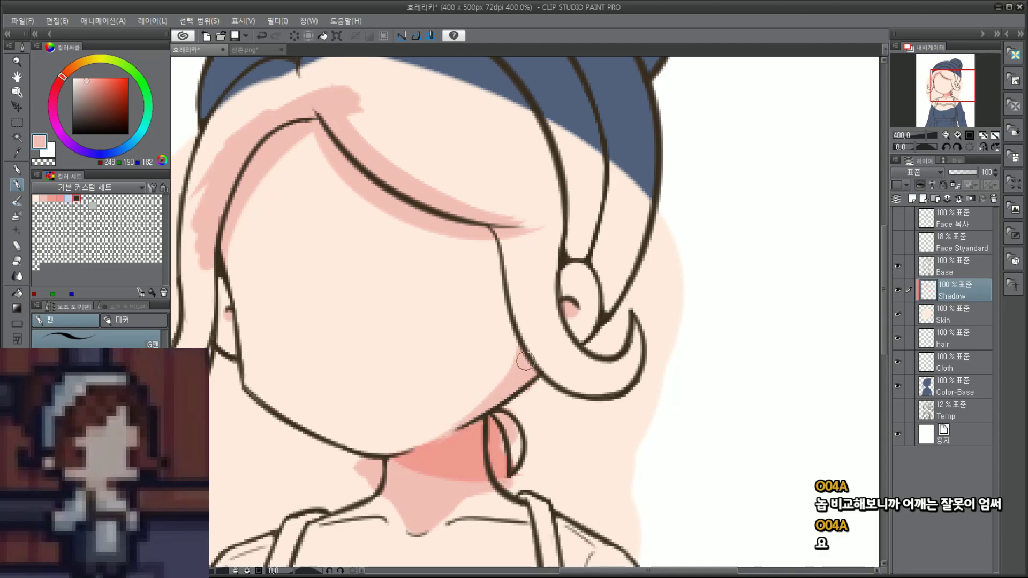
{"action": "left_click_drag", "start_coordinate": [518, 340], "coordinate": [450, 427]}
{"action": "key", "text": "ctrl+z"}
{"action": "left_click_drag", "start_coordinate": [516, 347], "coordinate": [454, 419]}
{"action": "key", "text": "ctrl+z"}
{"action": "left_click_drag", "start_coordinate": [511, 353], "coordinate": [423, 440]}
{"action": "key", "text": "ctrl+z"}
{"action": "left_click_drag", "start_coordinate": [517, 339], "coordinate": [436, 422]}
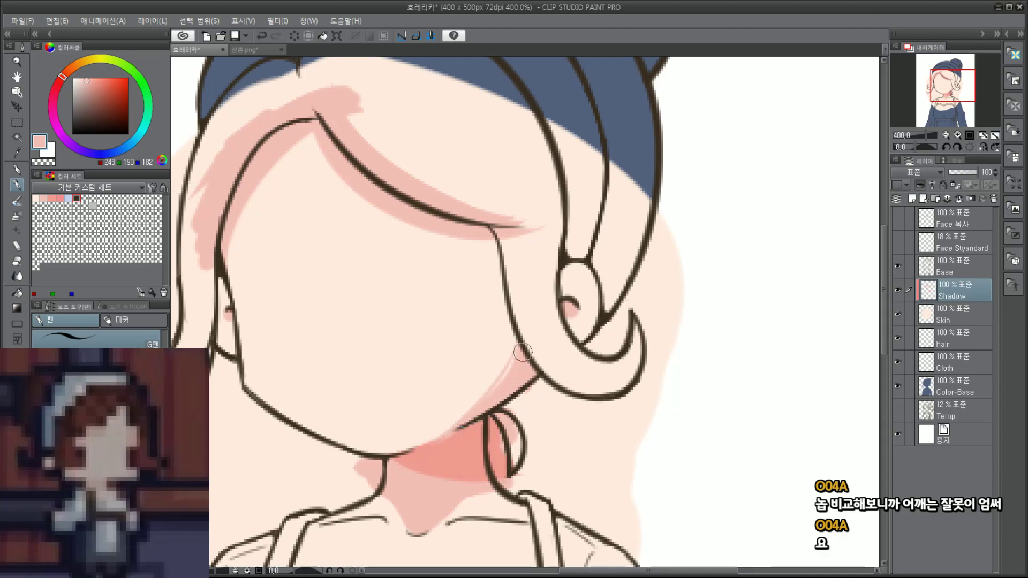
{"action": "scroll", "coordinate": [443, 486], "scroll_direction": "up", "scroll_amount": 2}
{"action": "left_click", "coordinate": [467, 436], "text": "alt"}
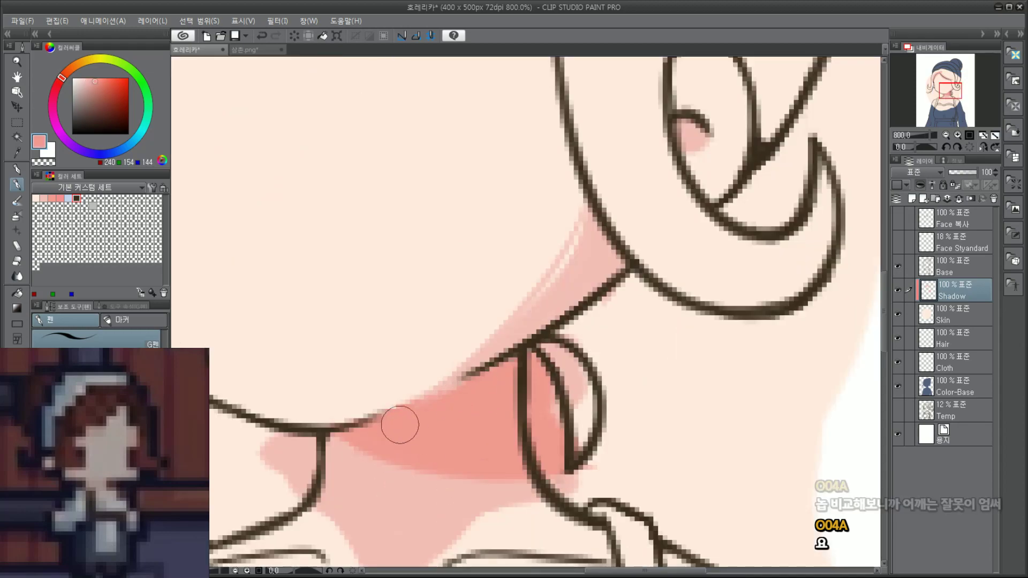
{"action": "scroll", "coordinate": [448, 396], "scroll_direction": "down", "scroll_amount": 2}
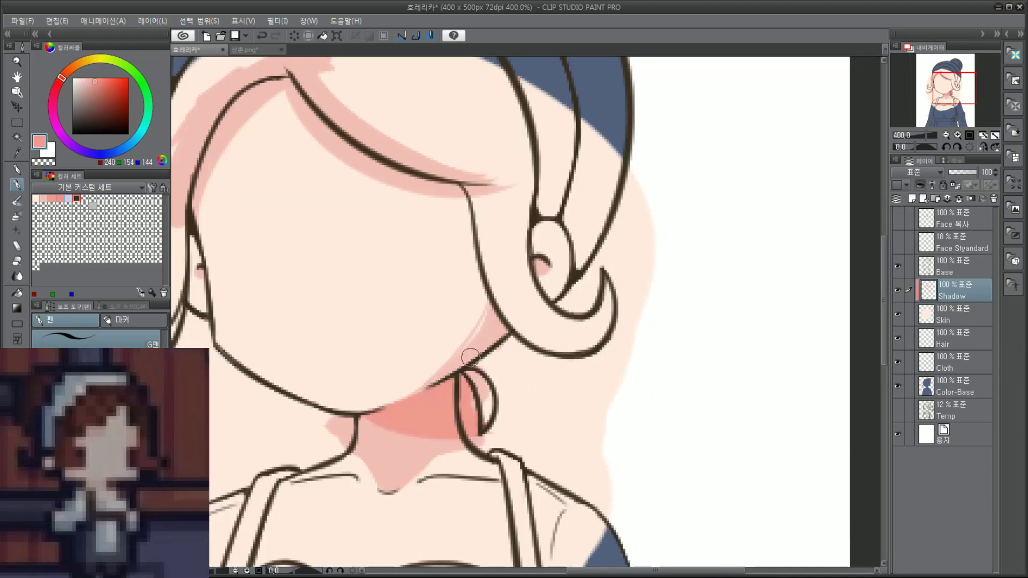
{"action": "key", "text": "ctrl+z"}
{"action": "scroll", "coordinate": [505, 352], "scroll_direction": "down", "scroll_amount": 2}
{"action": "scroll", "coordinate": [502, 355], "scroll_direction": "down", "scroll_amount": 2}
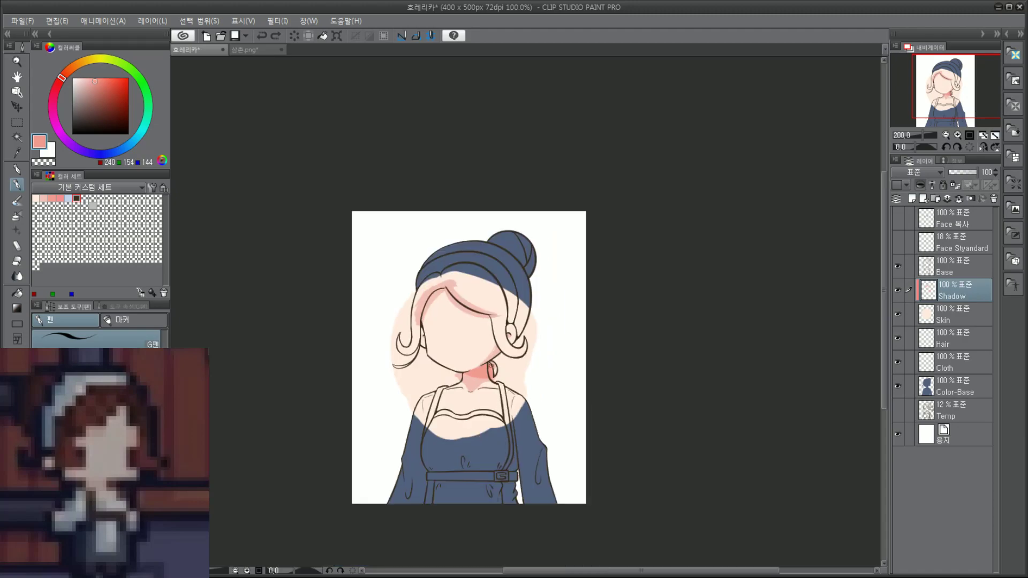
Step: Sample the light pink (RGB 243, 190, 182) and shade the inner edge of the right ear on the Shadow layer
{"action": "scroll", "coordinate": [498, 353], "scroll_direction": "up", "scroll_amount": 4}
{"action": "left_click", "coordinate": [494, 352], "text": "alt"}
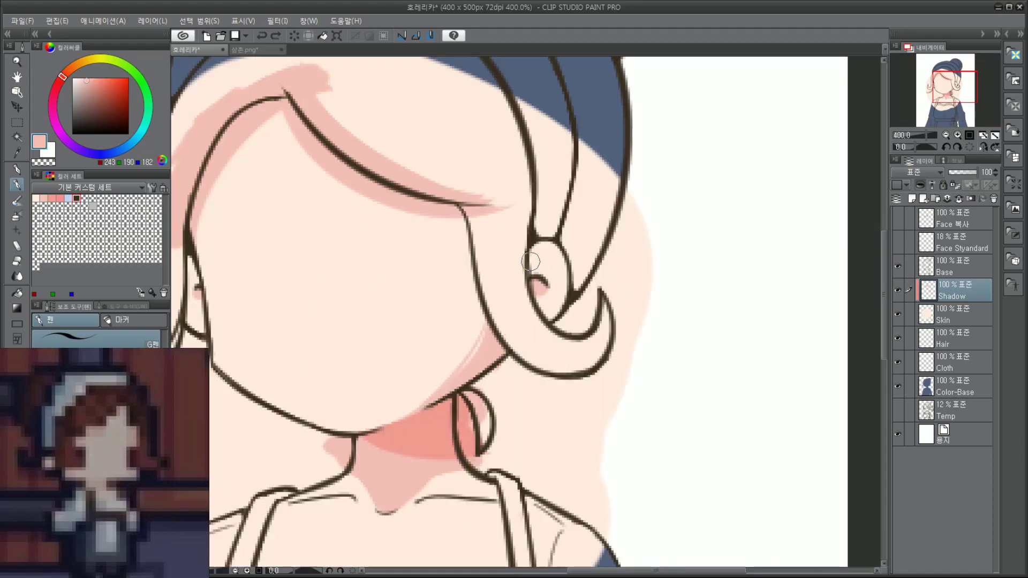
{"action": "mouse_move", "coordinate": [532, 284]}
{"action": "left_mouse_down"}
{"action": "mouse_move", "coordinate": [553, 321]}
{"action": "mouse_move", "coordinate": [546, 310]}
{"action": "left_mouse_up"}
{"action": "mouse_move", "coordinate": [541, 264]}
{"action": "left_mouse_down"}
{"action": "mouse_move", "coordinate": [532, 253]}
{"action": "mouse_move", "coordinate": [536, 289]}
{"action": "left_mouse_up"}
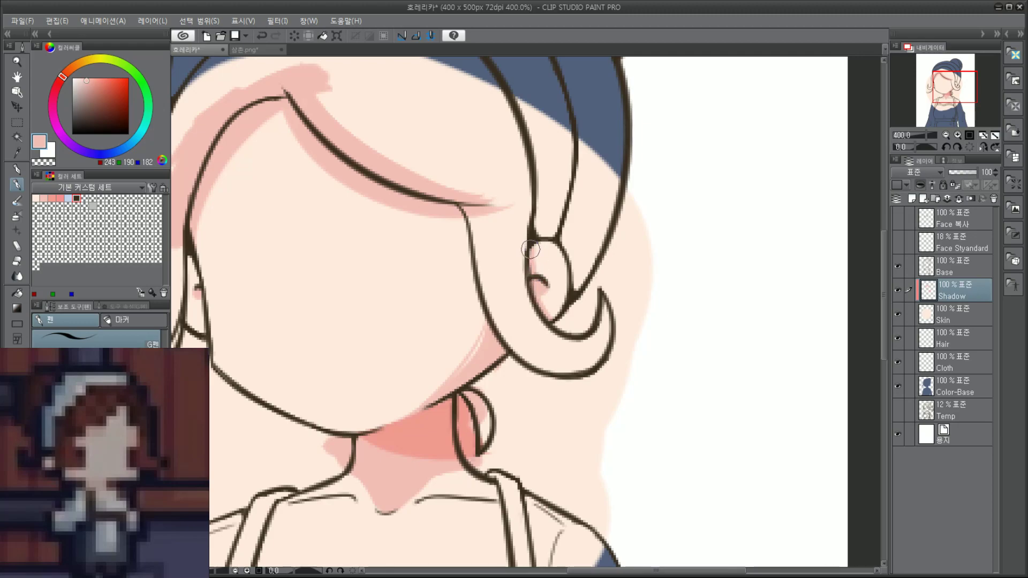
Step: Cover the visible part of the left ear with the light pink shadow
{"action": "scroll", "coordinate": [531, 249], "scroll_direction": "down", "scroll_amount": 5}
{"action": "scroll", "coordinate": [396, 261], "scroll_direction": "up", "scroll_amount": 5}
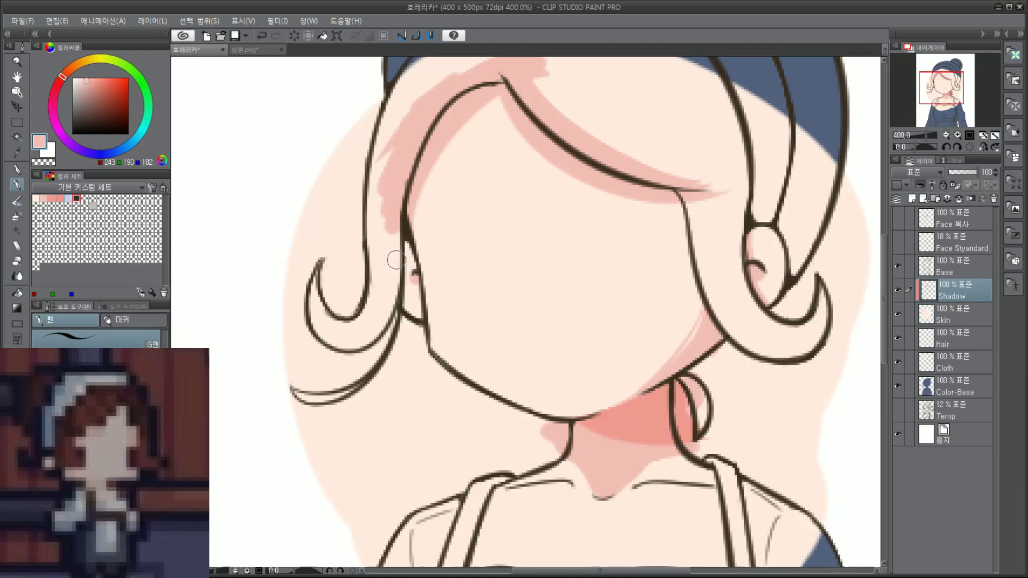
{"action": "scroll", "coordinate": [411, 262], "scroll_direction": "down", "scroll_amount": 2}
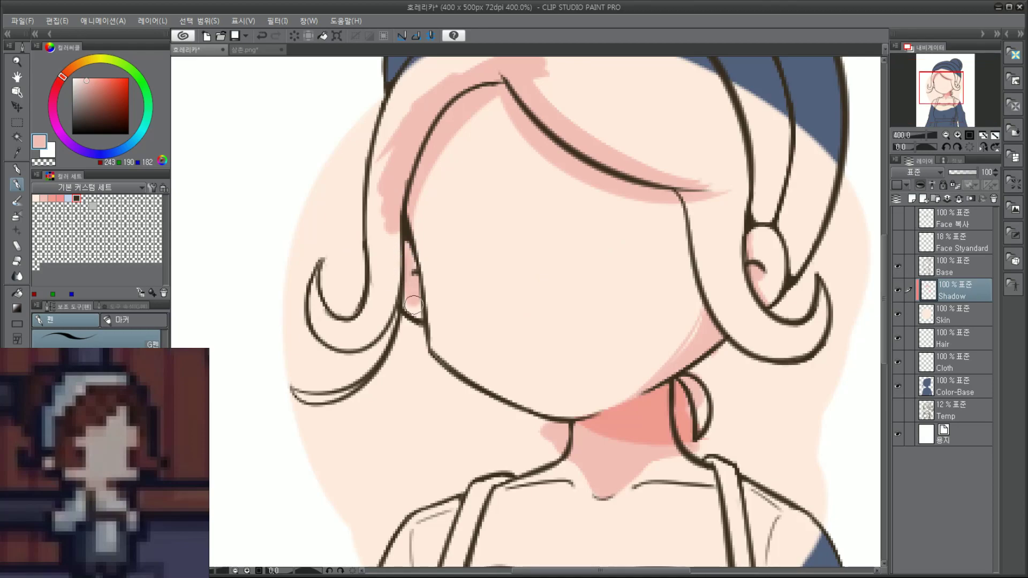
{"action": "scroll", "coordinate": [510, 224], "scroll_direction": "down", "scroll_amount": 2}
{"action": "scroll", "coordinate": [510, 224], "scroll_direction": "down", "scroll_amount": 1}
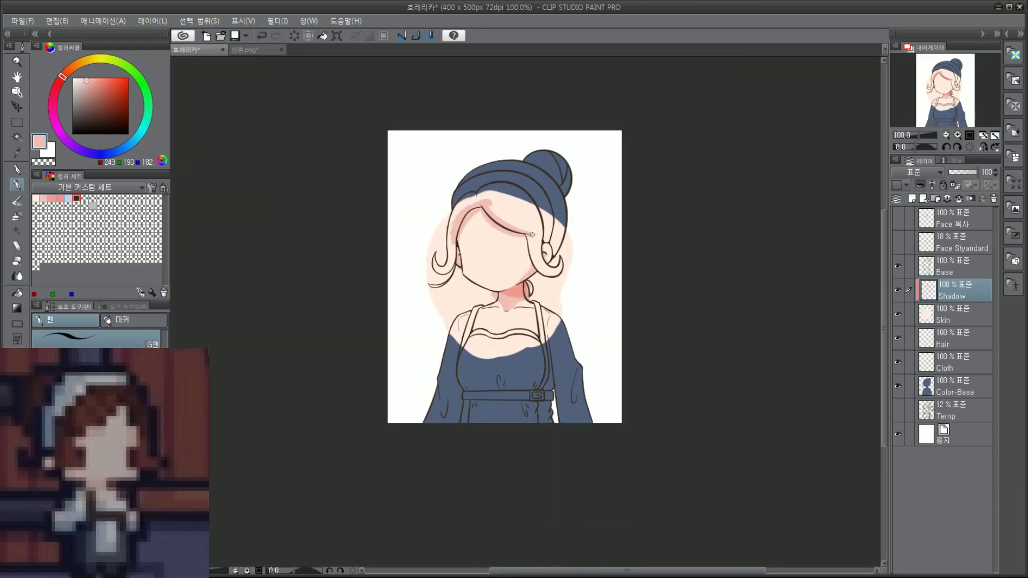
Step: Sample the darker pink (RGB 240, 154, 144) and deepen the shadow along the left inner hairline and inside the left ear
{"action": "scroll", "coordinate": [538, 240], "scroll_direction": "up", "scroll_amount": 2}
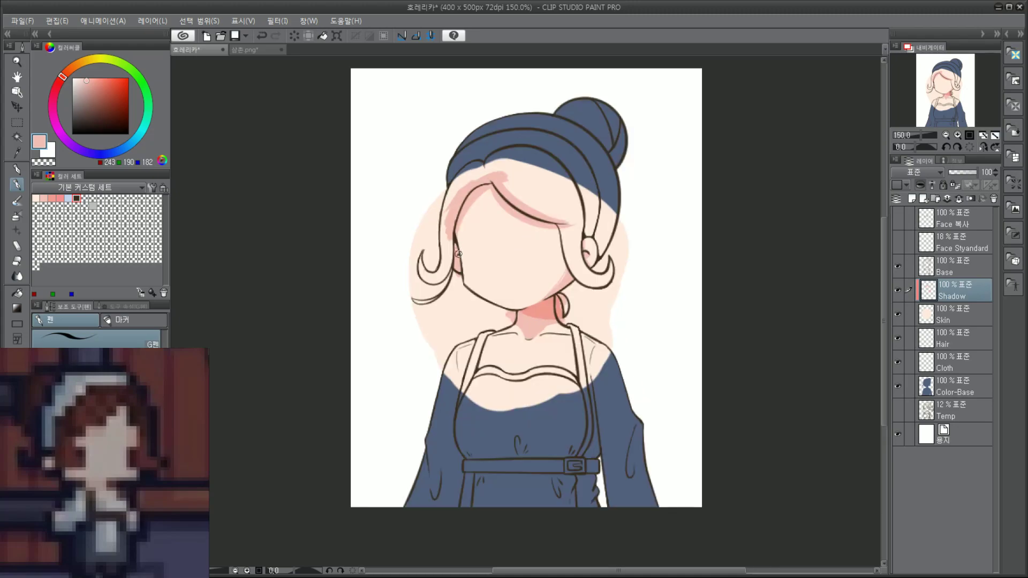
{"action": "scroll", "coordinate": [671, 236], "scroll_direction": "up", "scroll_amount": 2}
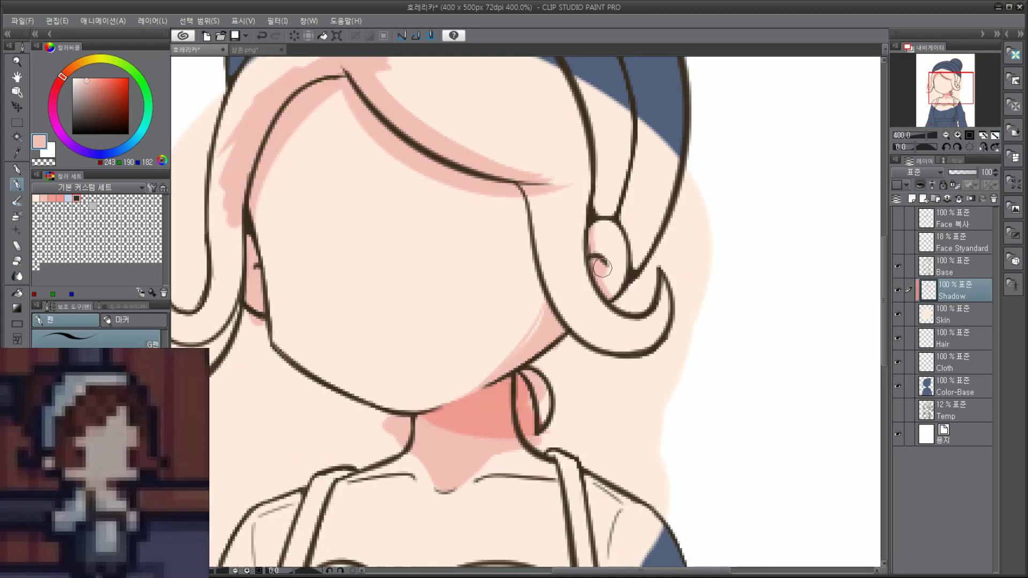
{"action": "scroll", "coordinate": [592, 216], "scroll_direction": "down", "scroll_amount": 2}
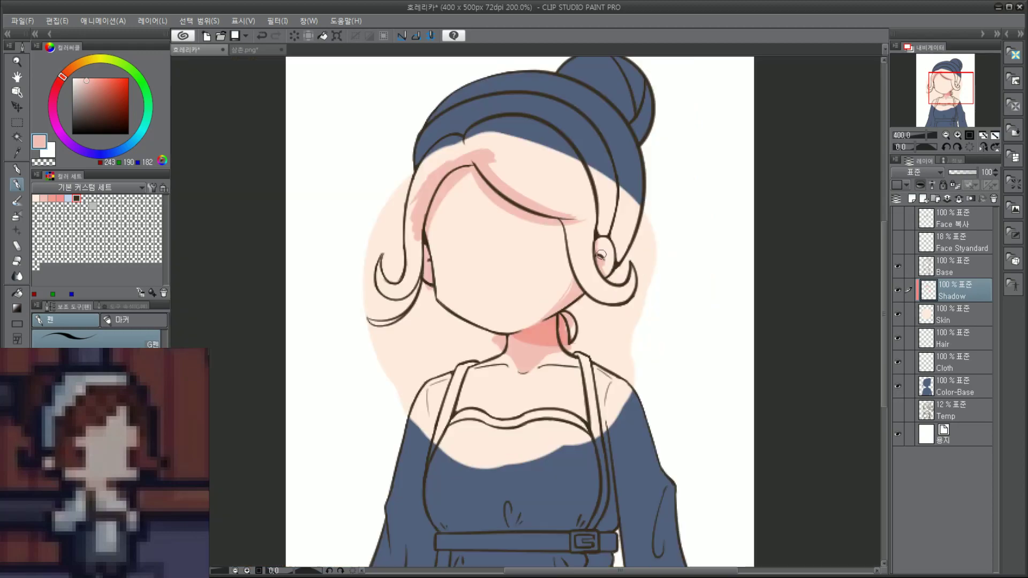
{"action": "scroll", "coordinate": [602, 230], "scroll_direction": "up", "scroll_amount": 2}
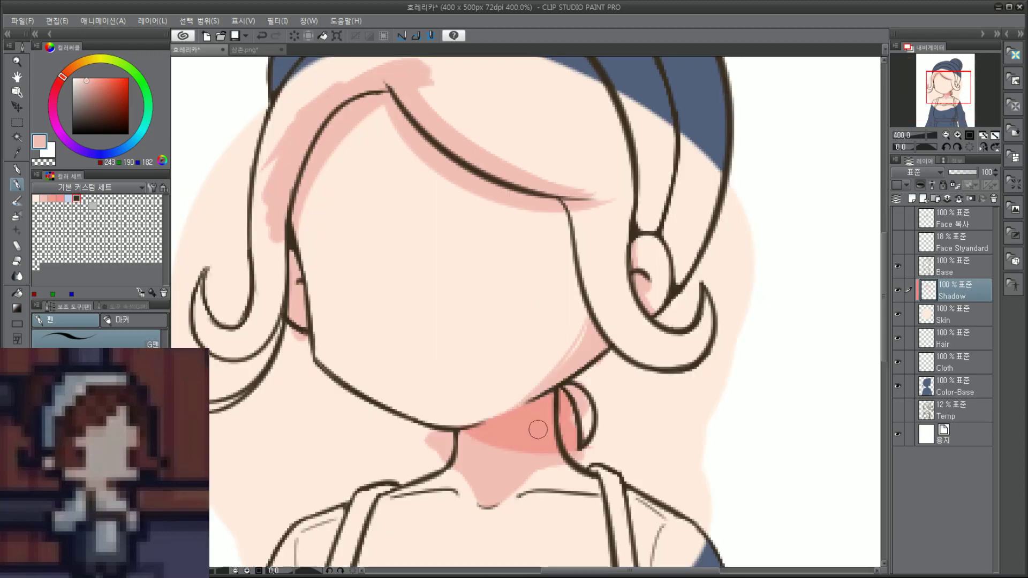
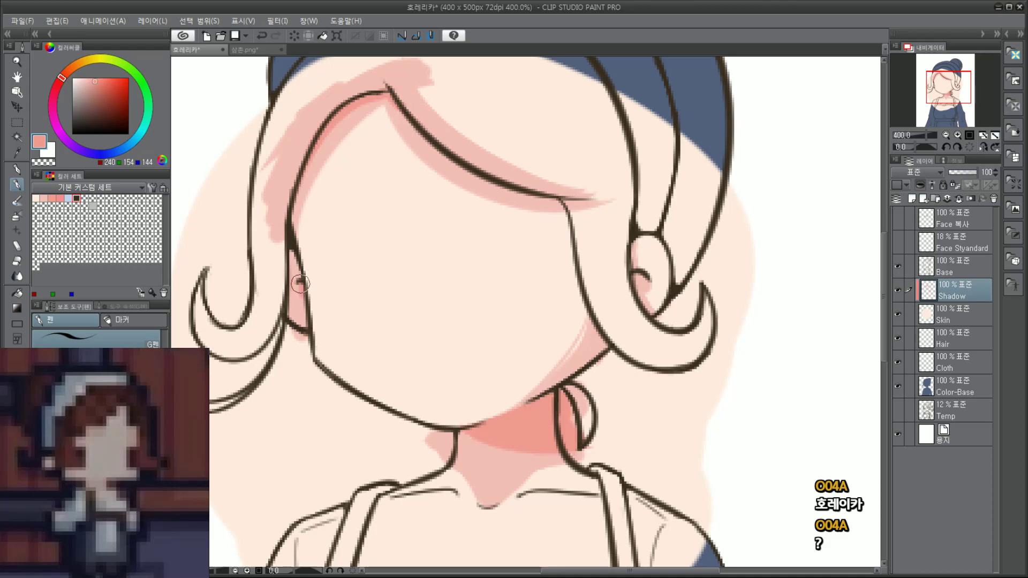
{"action": "scroll", "coordinate": [306, 287], "scroll_direction": "down", "scroll_amount": 4}
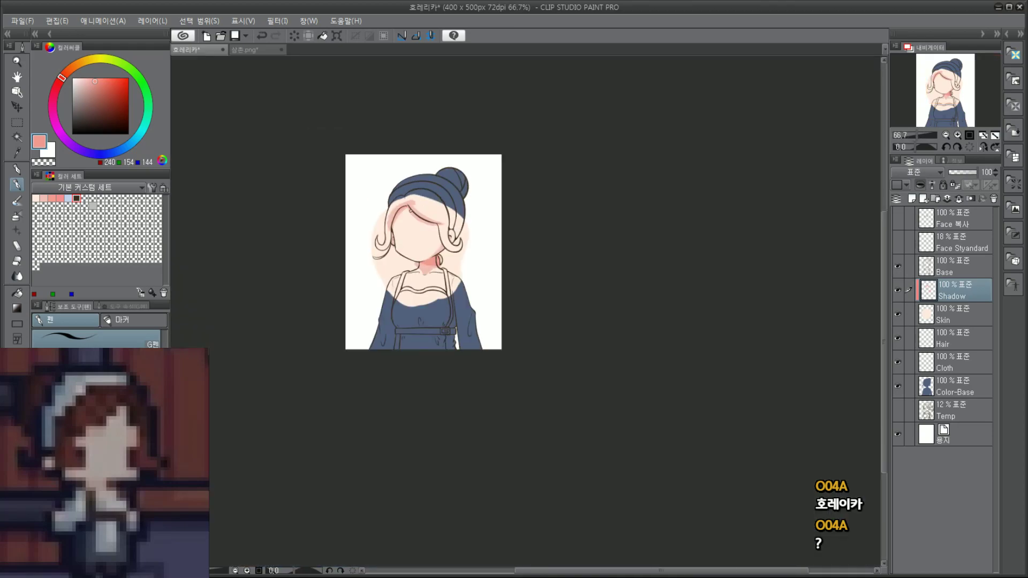
Step: Sample the light pink (RGB 243, 190, 182) and paint a thin shadow along the inner edge of the left shoulder strap
{"action": "scroll", "coordinate": [405, 219], "scroll_direction": "up", "scroll_amount": 2}
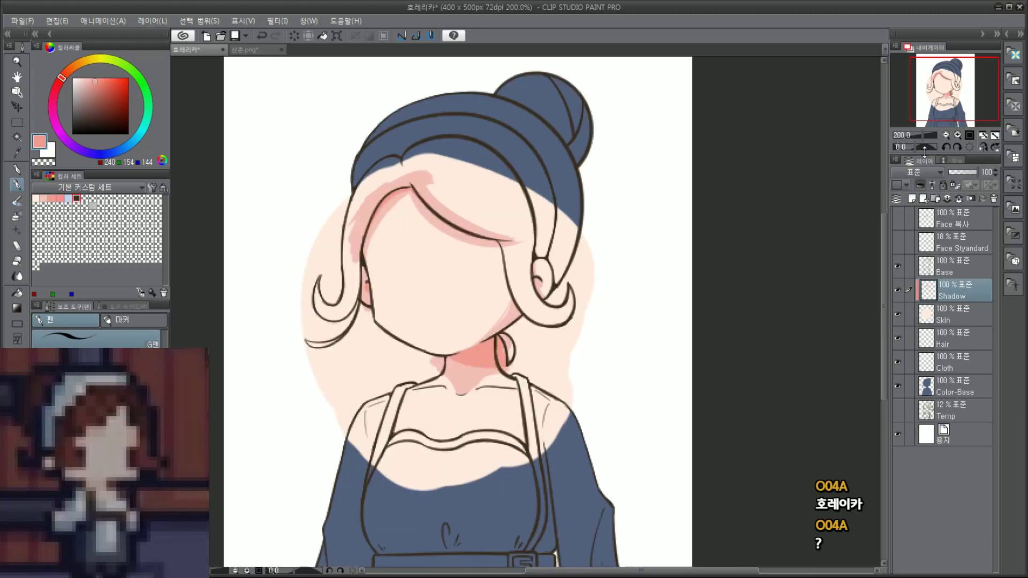
{"action": "left_click_drag", "start_coordinate": [944, 117], "coordinate": [942, 125]}
{"action": "scroll", "coordinate": [479, 336], "scroll_direction": "up", "scroll_amount": 2}
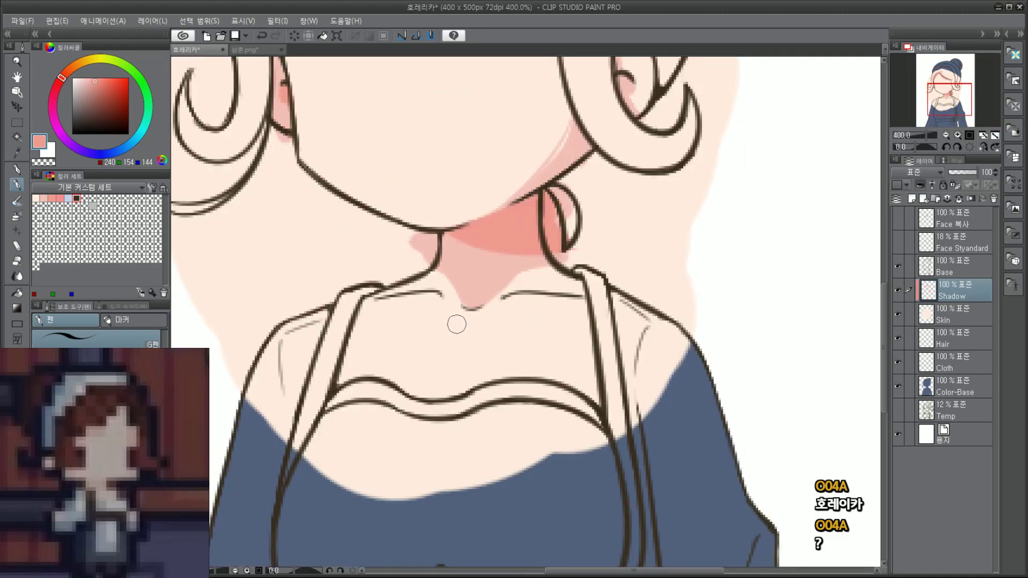
{"action": "left_click", "coordinate": [488, 301], "text": "alt"}
{"action": "left_click_drag", "start_coordinate": [376, 300], "coordinate": [341, 367]}
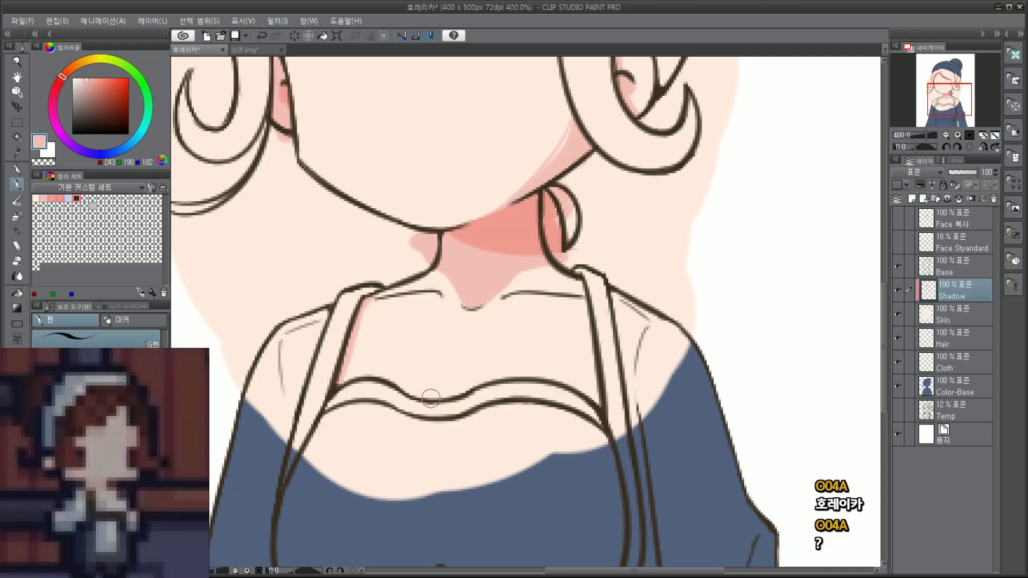
Step: Paint a small light pink shadow above the neckline's central dip and shade the skin along the right strap's inner edge
{"action": "left_click_drag", "start_coordinate": [422, 398], "coordinate": [457, 391]}
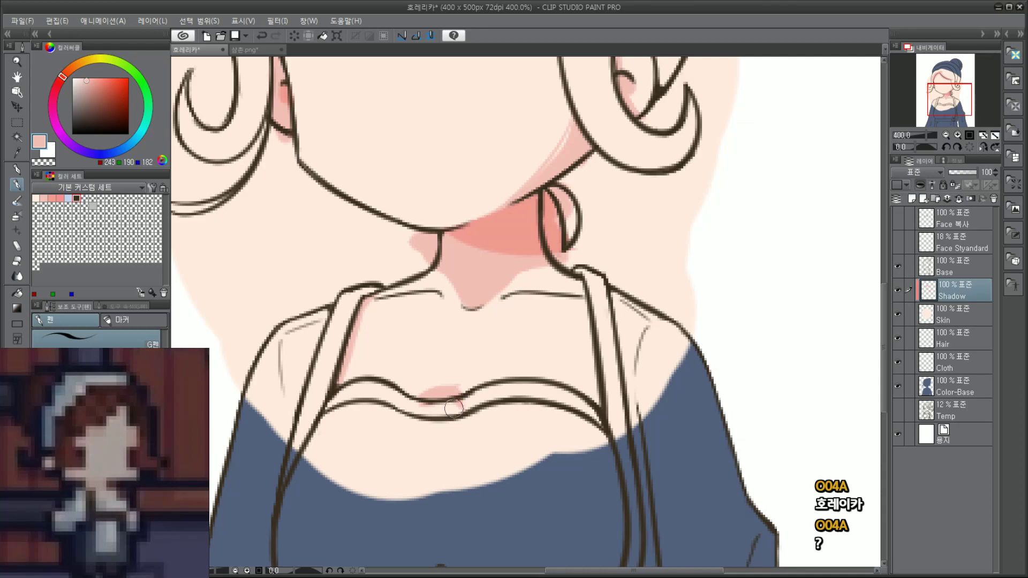
{"action": "key", "text": "ctrl+z"}
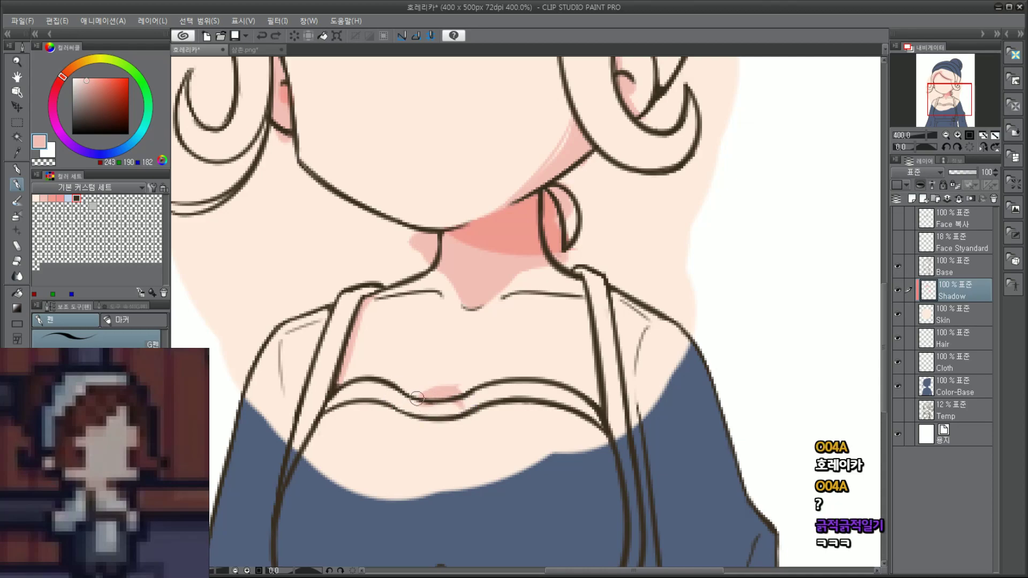
{"action": "left_click_drag", "start_coordinate": [415, 399], "coordinate": [438, 383]}
{"action": "left_click_drag", "start_coordinate": [456, 380], "coordinate": [463, 409]}
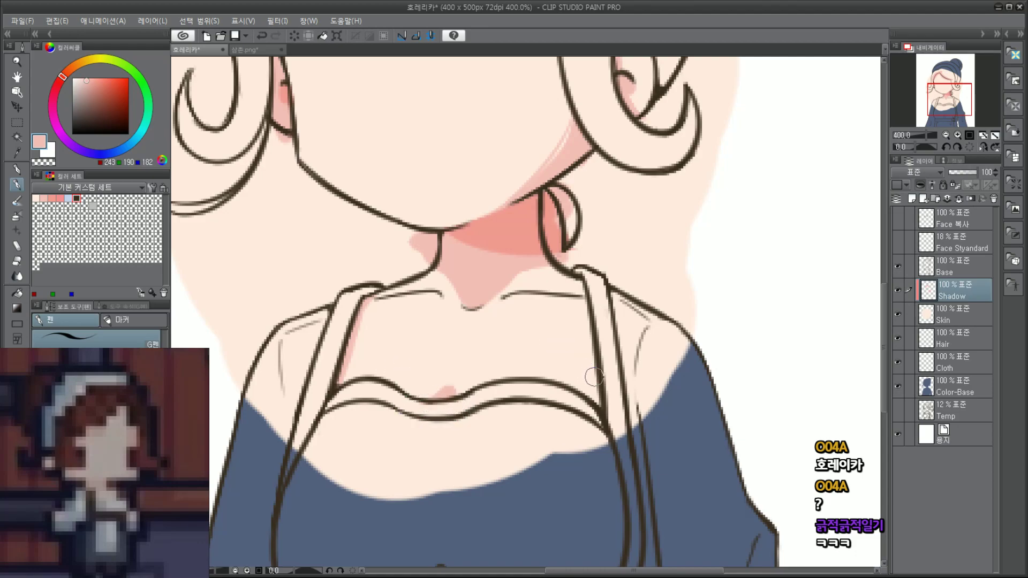
{"action": "mouse_move", "coordinate": [594, 377]}
{"action": "left_mouse_down"}
{"action": "mouse_move", "coordinate": [601, 408]}
{"action": "mouse_move", "coordinate": [598, 372]}
{"action": "mouse_move", "coordinate": [593, 397]}
{"action": "mouse_move", "coordinate": [593, 373]}
{"action": "mouse_move", "coordinate": [580, 393]}
{"action": "mouse_move", "coordinate": [590, 365]}
{"action": "mouse_move", "coordinate": [567, 346]}
{"action": "left_mouse_up"}
{"action": "scroll", "coordinate": [615, 343], "scroll_direction": "down", "scroll_amount": 4}
{"action": "scroll", "coordinate": [630, 319], "scroll_direction": "up", "scroll_amount": 1}
{"action": "scroll", "coordinate": [615, 354], "scroll_direction": "up", "scroll_amount": 3}
{"action": "key", "text": "ctrl+0"}
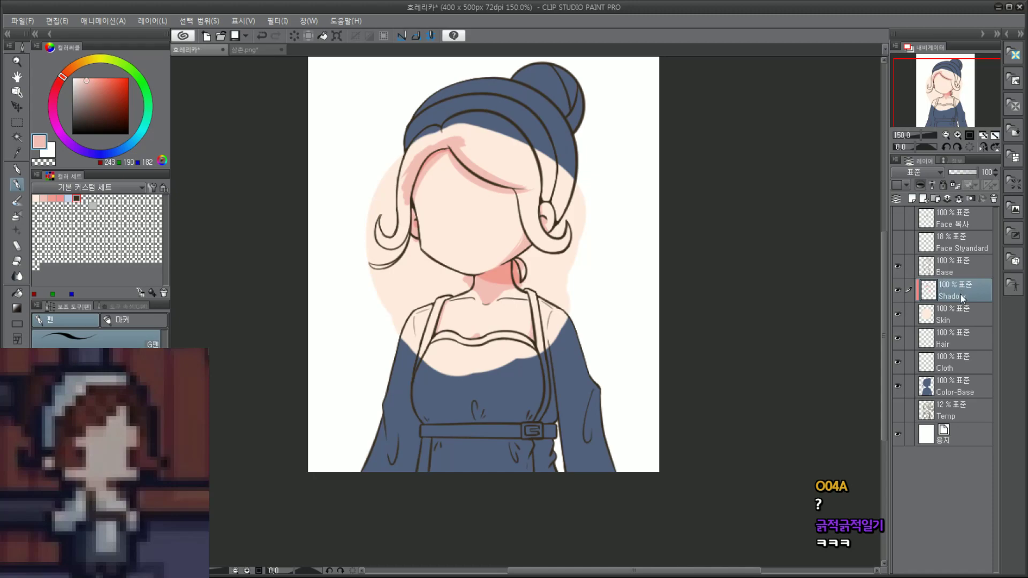
Step: Move the Hair layer above the Shadow layer
{"action": "left_click", "coordinate": [912, 198]}
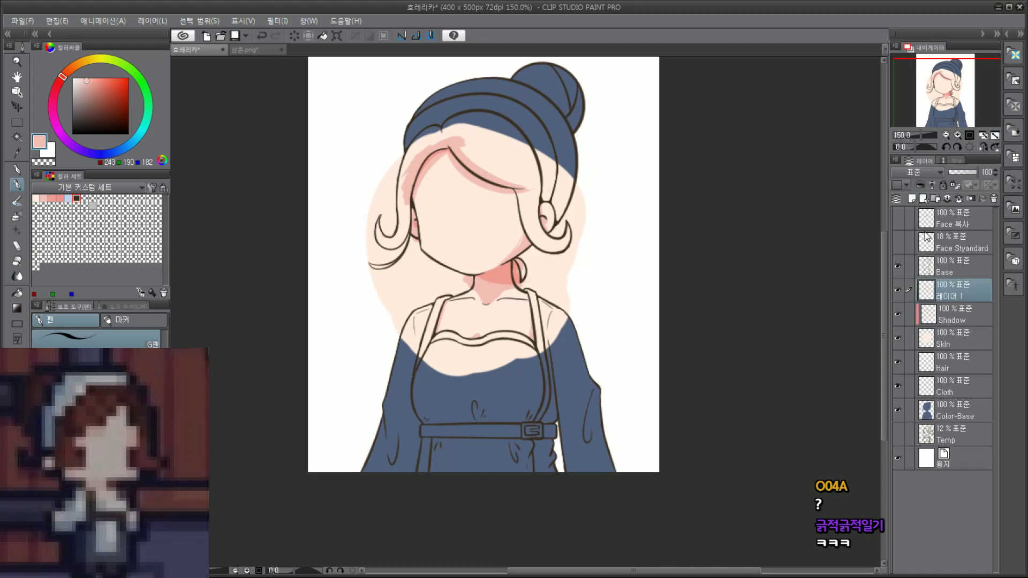
{"action": "left_click", "coordinate": [992, 200]}
{"action": "left_click", "coordinate": [948, 344]}
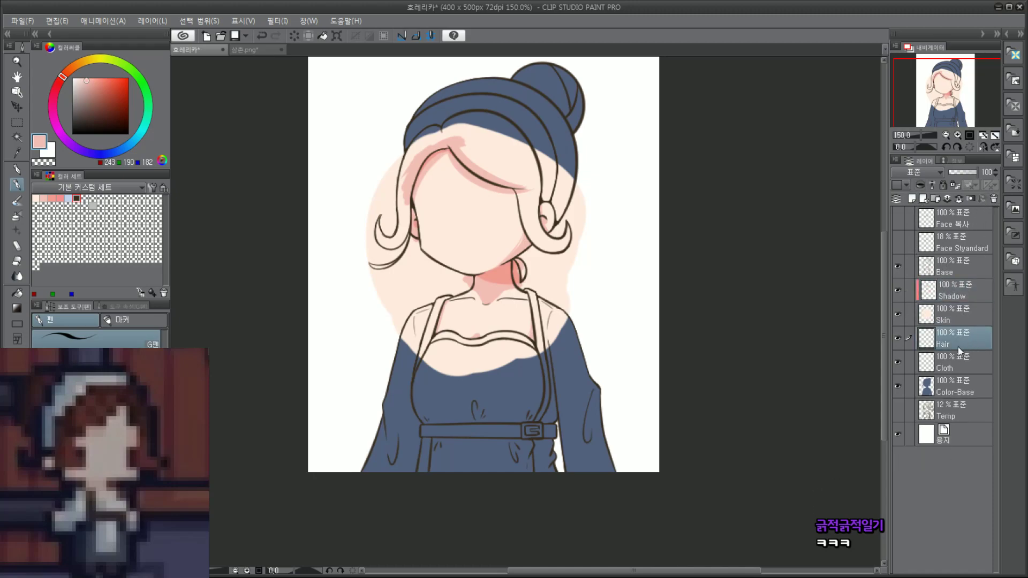
{"action": "left_click_drag", "start_coordinate": [971, 287], "coordinate": [971, 288]}
Step: Set the drawing colour to a reddish brown (RGB 165, 102, 84) and hide the Skin layer
{"action": "key", "text": "ctrl+plus"}
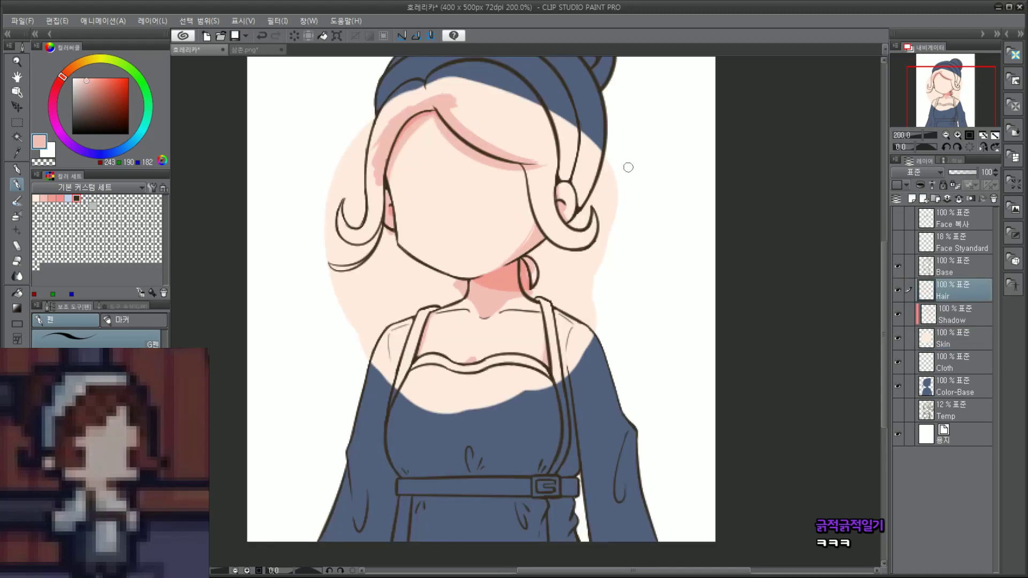
{"action": "mouse_move", "coordinate": [933, 109]}
{"action": "left_mouse_down"}
{"action": "mouse_move", "coordinate": [942, 89]}
{"action": "mouse_move", "coordinate": [931, 96]}
{"action": "left_mouse_up"}
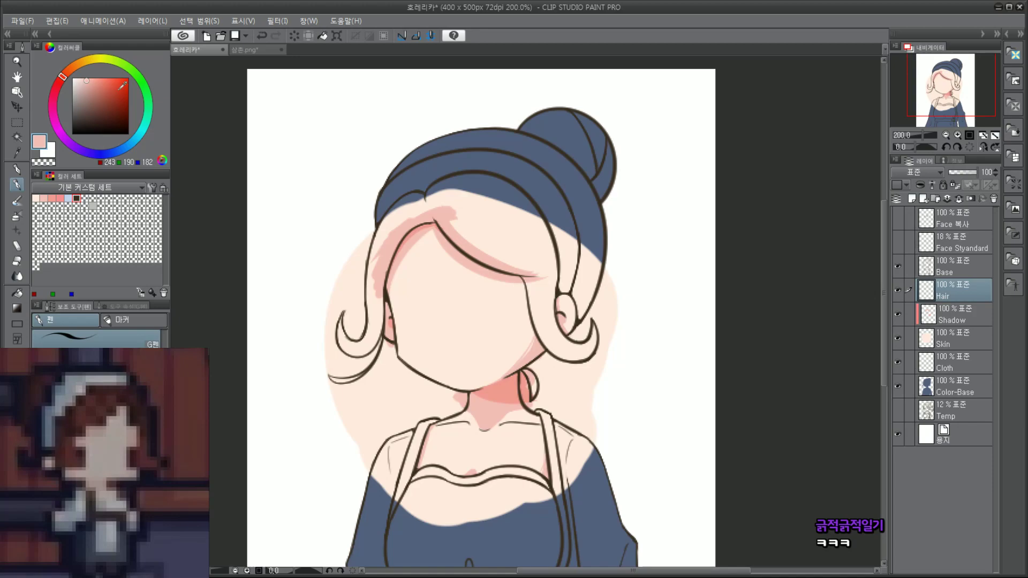
{"action": "left_click", "coordinate": [103, 92]}
{"action": "left_click", "coordinate": [898, 339]}
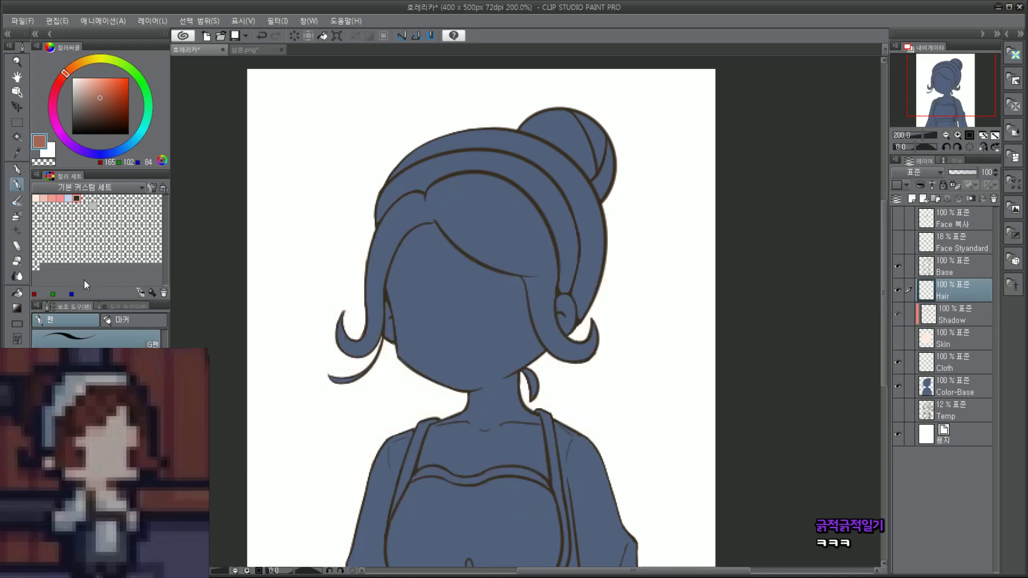
Step: On the Hair layer, fill the fringe and front side strands with a muted brown, RGB 154, 109, 98
{"action": "left_click", "coordinate": [17, 294]}
{"action": "left_click", "coordinate": [541, 206]}
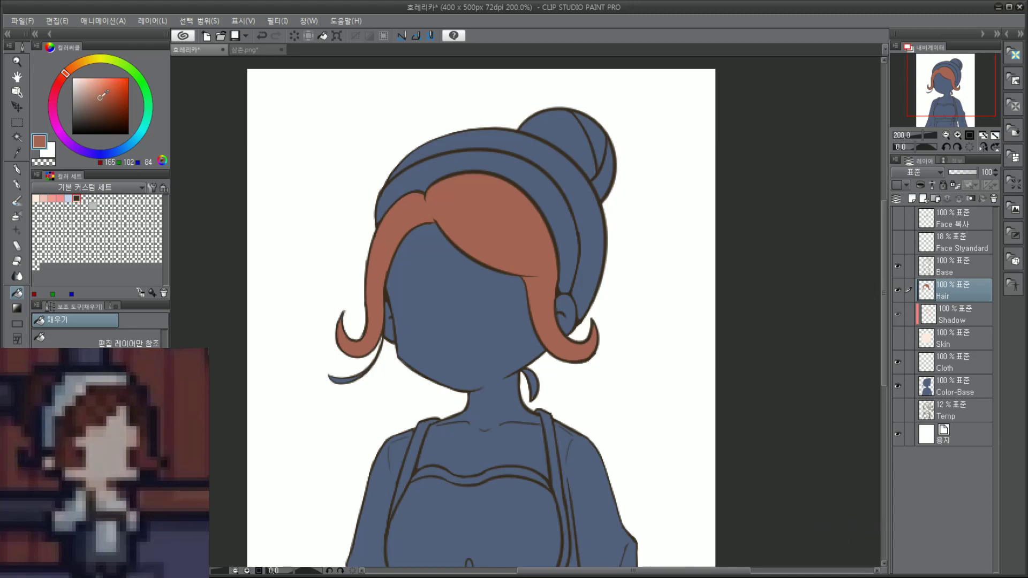
{"action": "key", "text": "ctrl+z"}
{"action": "left_click", "coordinate": [508, 214]}
{"action": "left_click", "coordinate": [93, 100]}
{"action": "key", "text": "ctrl+z"}
{"action": "left_click", "coordinate": [514, 206]}
Step: Fill the hair behind the headband, the bun's sections and the loose strands at the left side and neck in the same brown
{"action": "left_click", "coordinate": [587, 184]}
{"action": "left_click", "coordinate": [570, 134]}
{"action": "left_click", "coordinate": [595, 133]}
{"action": "left_click", "coordinate": [606, 177]}
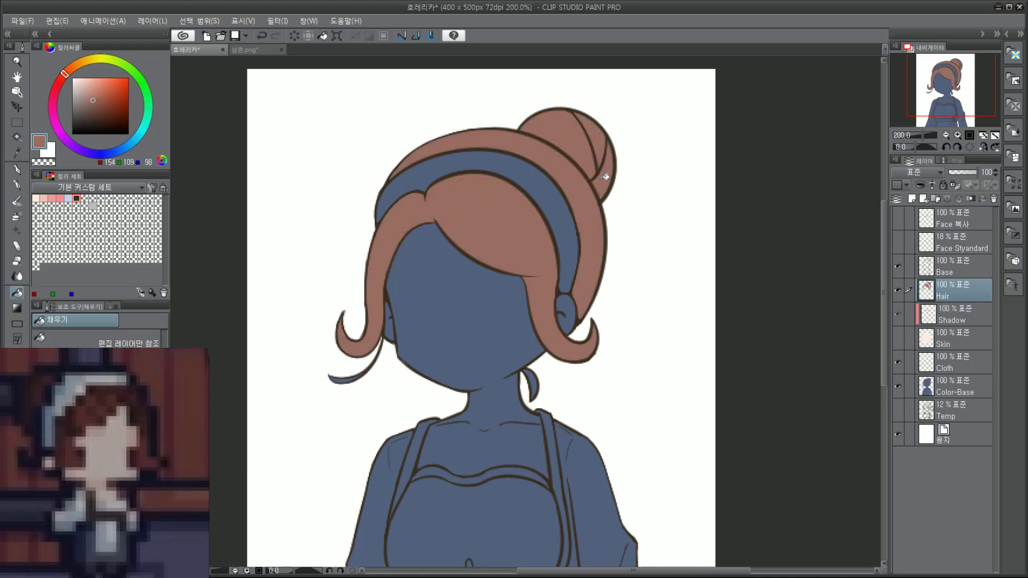
{"action": "left_click_drag", "start_coordinate": [941, 101], "coordinate": [919, 95]}
{"action": "left_click", "coordinate": [327, 339]}
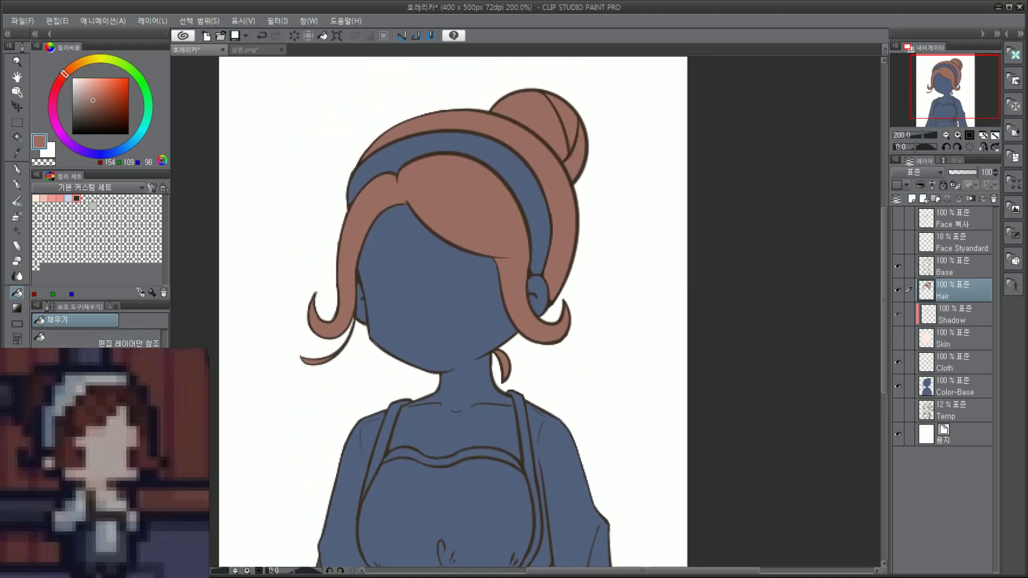
Step: With a large pen, paint the muted brown over and beyond the left side strand, its curl and the loose strand below
{"action": "left_click", "coordinate": [17, 184]}
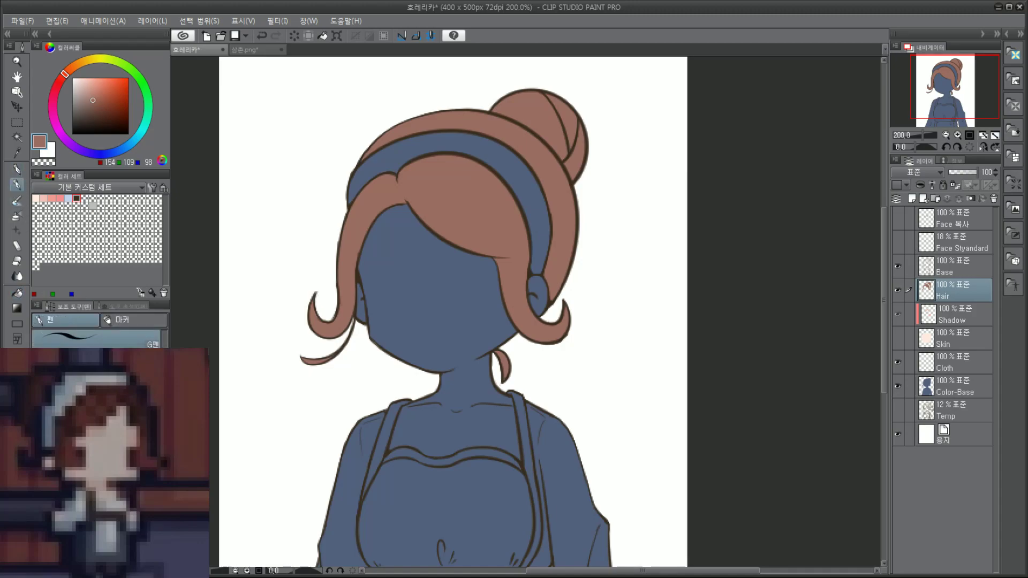
{"action": "mouse_move", "coordinate": [303, 399]}
{"action": "left_mouse_down"}
{"action": "mouse_move", "coordinate": [291, 379]}
{"action": "mouse_move", "coordinate": [345, 356]}
{"action": "mouse_move", "coordinate": [309, 309]}
{"action": "mouse_move", "coordinate": [310, 235]}
{"action": "mouse_move", "coordinate": [294, 184]}
{"action": "mouse_move", "coordinate": [364, 110]}
{"action": "left_mouse_up"}
{"action": "key", "text": "ctrl+z"}
{"action": "mouse_move", "coordinate": [299, 240]}
{"action": "left_mouse_down"}
{"action": "mouse_move", "coordinate": [294, 218]}
{"action": "mouse_move", "coordinate": [317, 229]}
{"action": "left_mouse_up"}
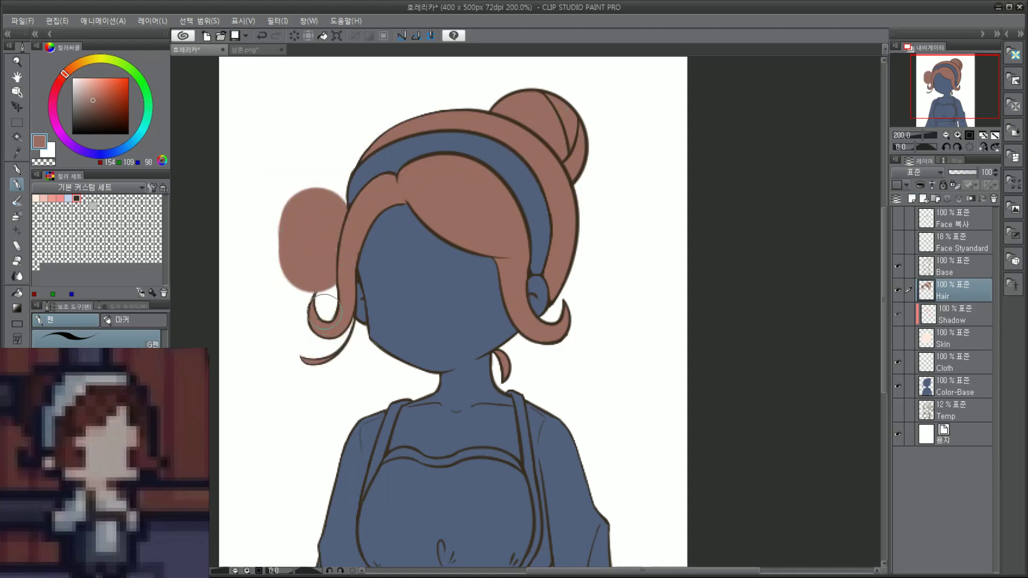
{"action": "scroll", "coordinate": [332, 273], "scroll_direction": "up", "scroll_amount": 2}
{"action": "mouse_move", "coordinate": [321, 311]}
{"action": "left_mouse_down"}
{"action": "mouse_move", "coordinate": [278, 375]}
{"action": "mouse_move", "coordinate": [252, 375]}
{"action": "mouse_move", "coordinate": [341, 417]}
{"action": "mouse_move", "coordinate": [349, 391]}
{"action": "mouse_move", "coordinate": [285, 391]}
{"action": "left_mouse_up"}
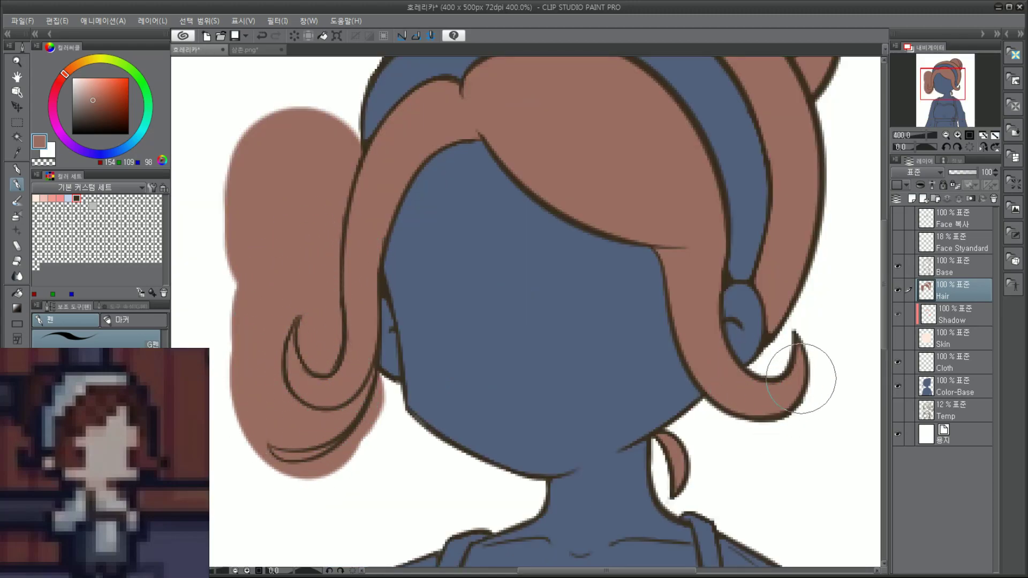
Step: With the large pen, paint the muted brown over and beyond the right curl, the strand by the neck and the hair's right edge
{"action": "mouse_move", "coordinate": [801, 380]}
{"action": "left_mouse_down"}
{"action": "mouse_move", "coordinate": [798, 364]}
{"action": "mouse_move", "coordinate": [710, 447]}
{"action": "mouse_move", "coordinate": [677, 458]}
{"action": "mouse_move", "coordinate": [691, 473]}
{"action": "mouse_move", "coordinate": [723, 449]}
{"action": "left_mouse_up"}
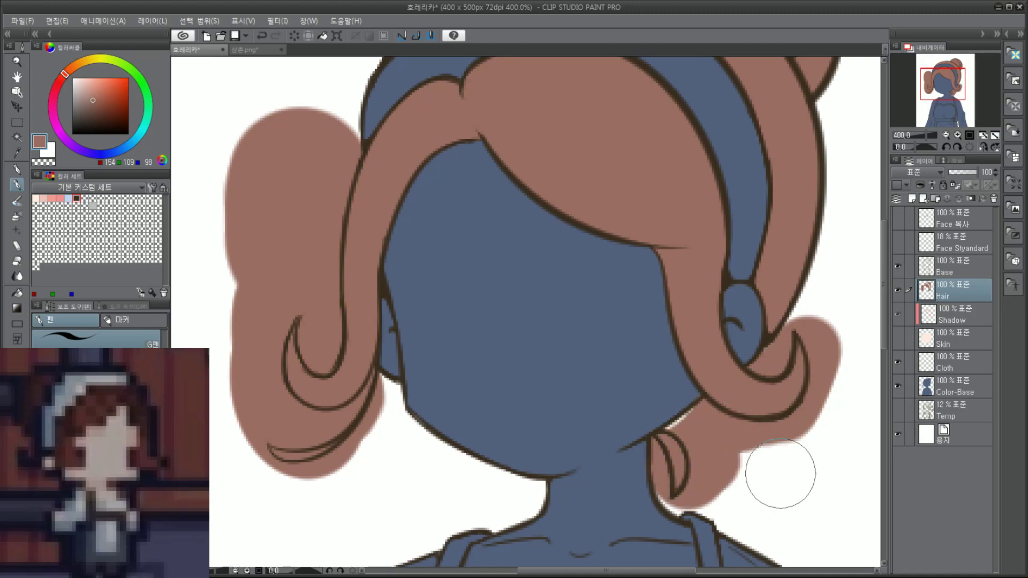
{"action": "left_click_drag", "start_coordinate": [675, 420], "coordinate": [688, 418]}
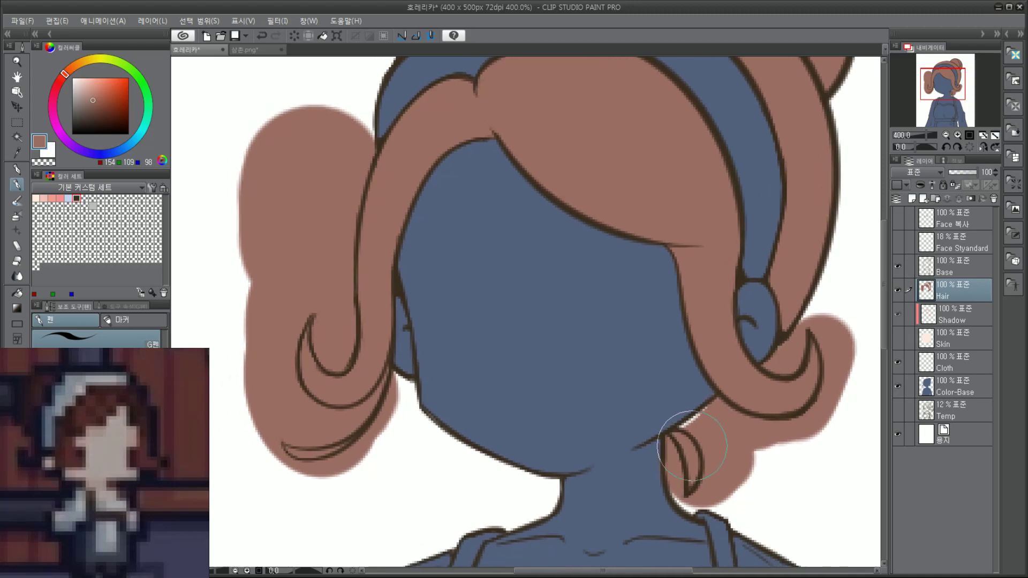
{"action": "left_click", "coordinate": [954, 84]}
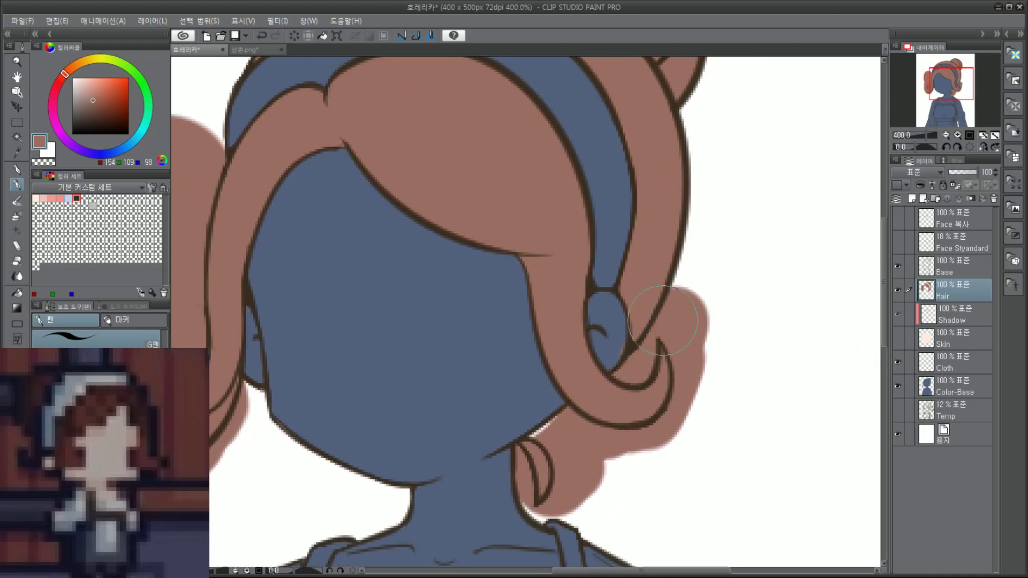
{"action": "scroll", "coordinate": [663, 321], "scroll_direction": "down", "scroll_amount": 2}
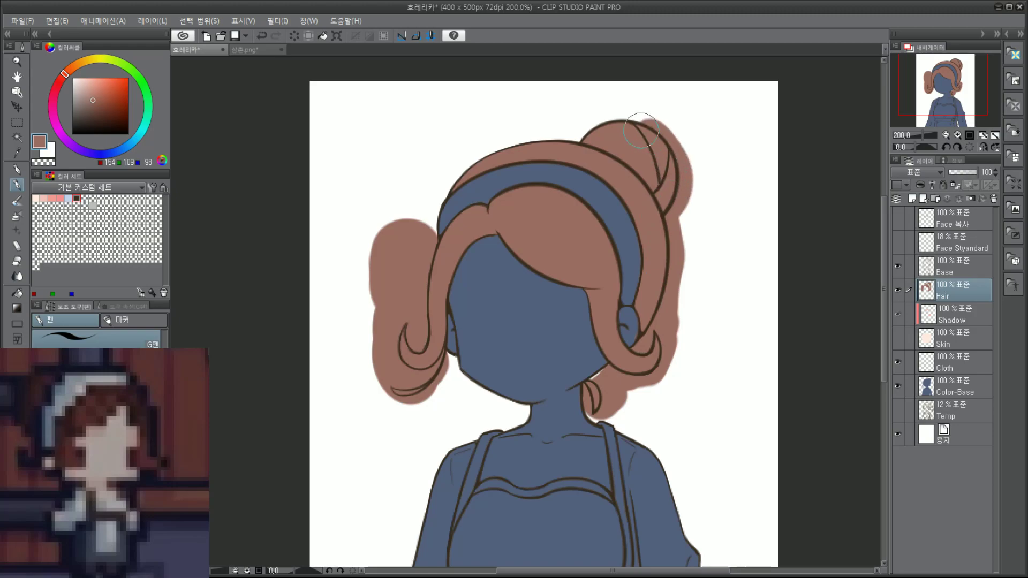
Step: Cover the bun, headband and crown outline on the Hair layer in the muted brown, and touch up the gap between jaw and neck strand
{"action": "mouse_move", "coordinate": [641, 130]}
{"action": "left_mouse_down"}
{"action": "mouse_move", "coordinate": [607, 130]}
{"action": "mouse_move", "coordinate": [559, 151]}
{"action": "mouse_move", "coordinate": [592, 142]}
{"action": "mouse_move", "coordinate": [540, 134]}
{"action": "mouse_move", "coordinate": [511, 143]}
{"action": "mouse_move", "coordinate": [443, 178]}
{"action": "mouse_move", "coordinate": [419, 214]}
{"action": "mouse_move", "coordinate": [423, 230]}
{"action": "mouse_move", "coordinate": [457, 185]}
{"action": "mouse_move", "coordinate": [484, 178]}
{"action": "mouse_move", "coordinate": [443, 239]}
{"action": "mouse_move", "coordinate": [500, 164]}
{"action": "mouse_move", "coordinate": [456, 203]}
{"action": "mouse_move", "coordinate": [455, 220]}
{"action": "mouse_move", "coordinate": [566, 149]}
{"action": "mouse_move", "coordinate": [561, 183]}
{"action": "mouse_move", "coordinate": [598, 215]}
{"action": "mouse_move", "coordinate": [632, 221]}
{"action": "mouse_move", "coordinate": [623, 226]}
{"action": "mouse_move", "coordinate": [633, 281]}
{"action": "left_mouse_up"}
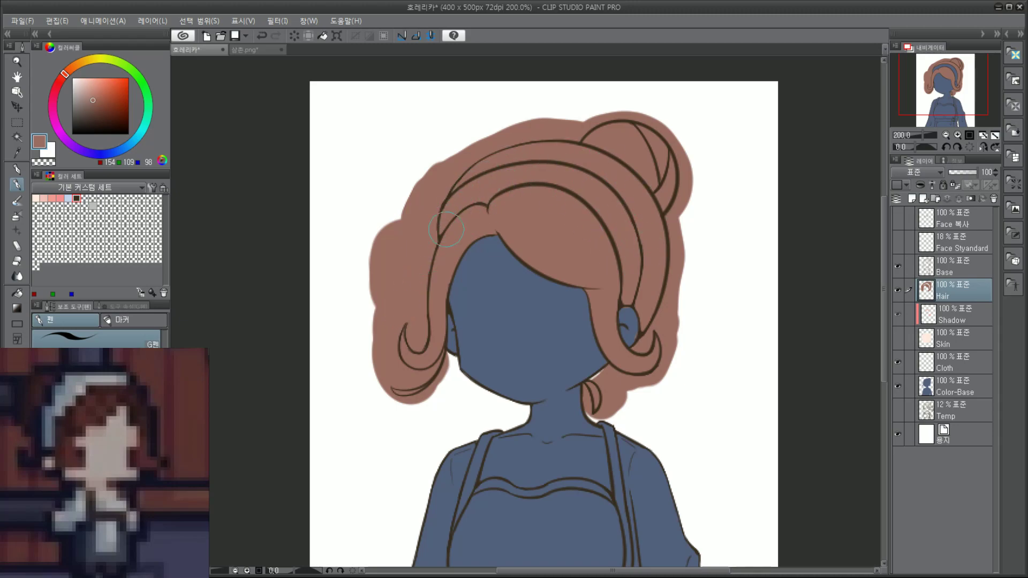
{"action": "scroll", "coordinate": [645, 213], "scroll_direction": "up", "scroll_amount": 2}
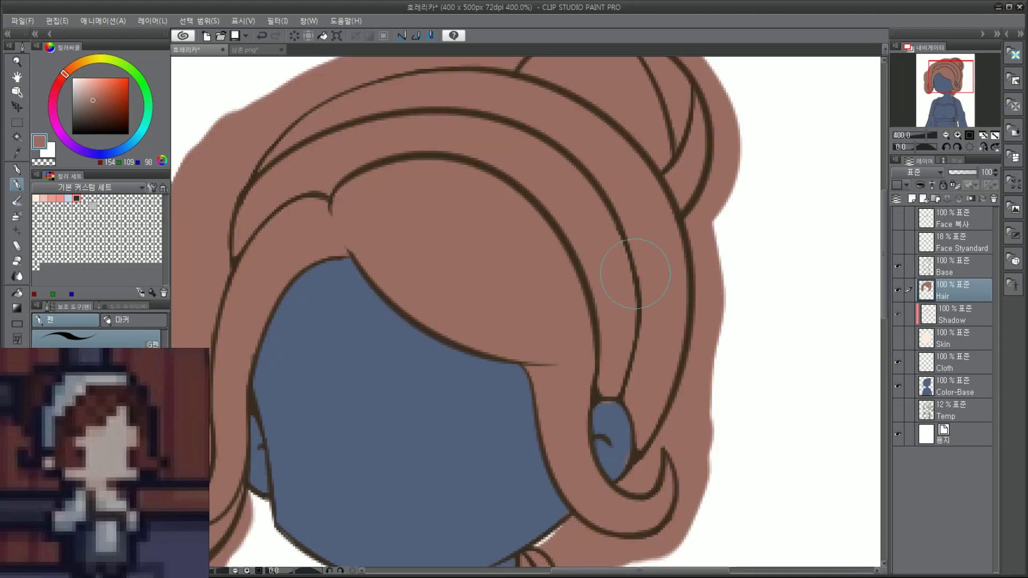
{"action": "scroll", "coordinate": [641, 467], "scroll_direction": "up", "scroll_amount": 2}
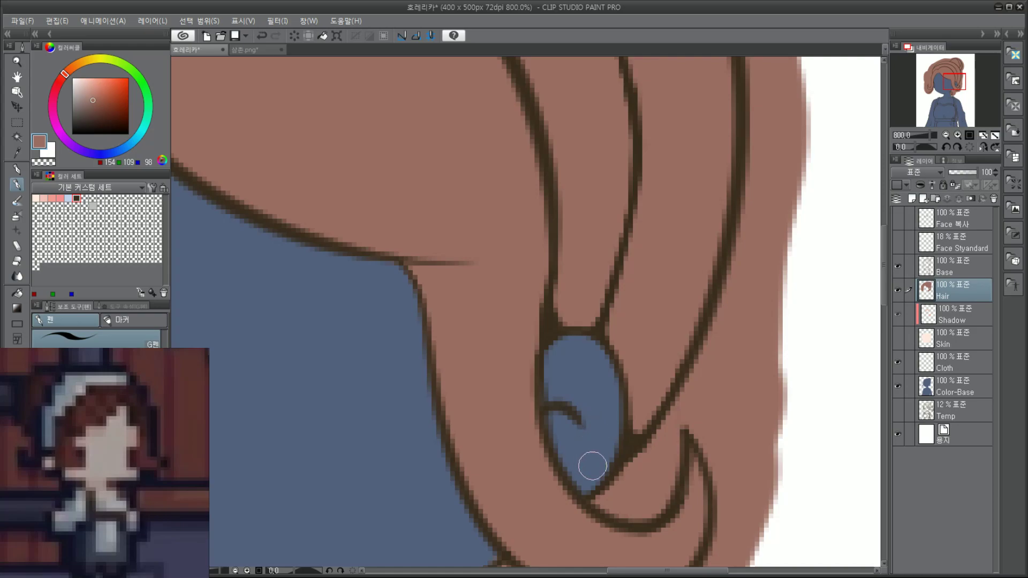
{"action": "scroll", "coordinate": [569, 355], "scroll_direction": "down", "scroll_amount": 3}
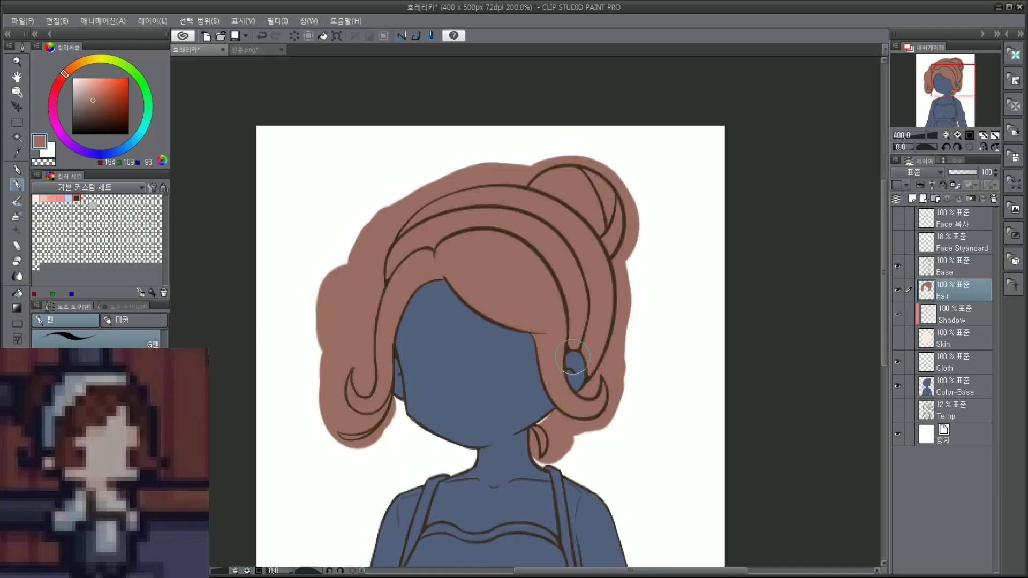
{"action": "scroll", "coordinate": [546, 427], "scroll_direction": "up", "scroll_amount": 2}
{"action": "left_click_drag", "start_coordinate": [614, 473], "coordinate": [643, 472], "text": "ctrl+alt"}
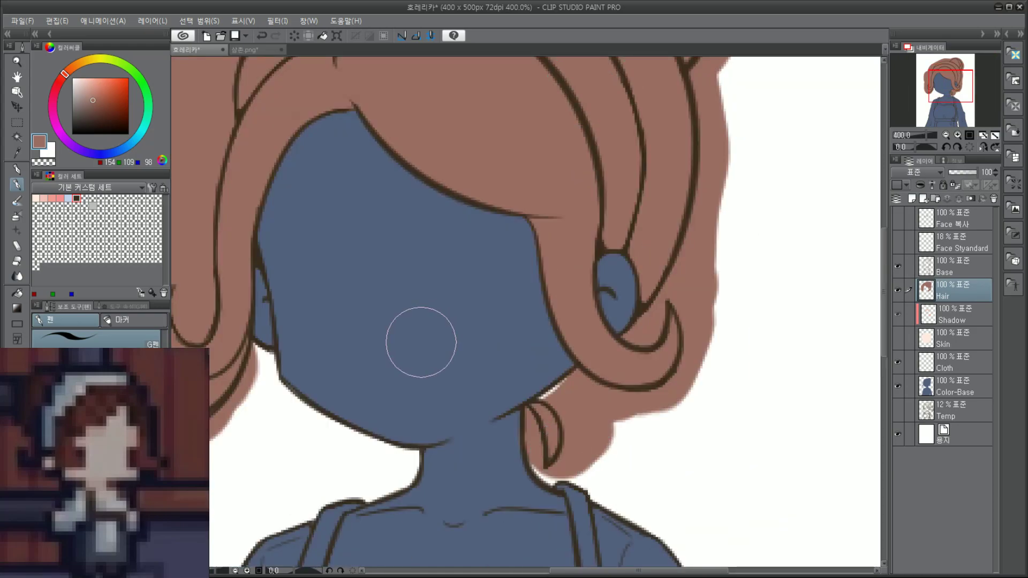
{"action": "left_click_drag", "start_coordinate": [422, 369], "coordinate": [443, 410]}
{"action": "key", "text": "ctrl+z"}
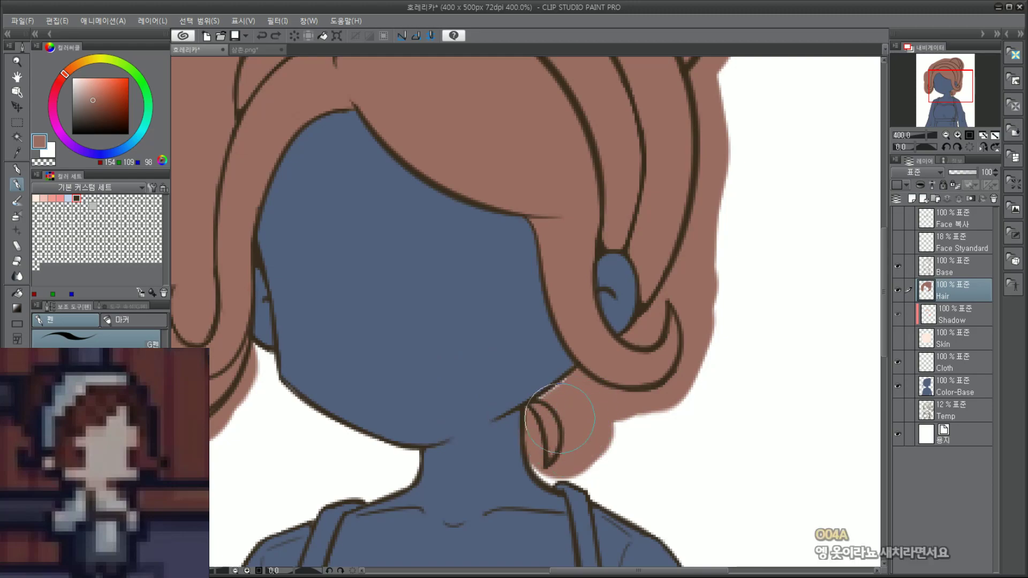
{"action": "left_click_drag", "start_coordinate": [562, 410], "coordinate": [581, 408]}
{"action": "scroll", "coordinate": [576, 412], "scroll_direction": "down", "scroll_amount": 2}
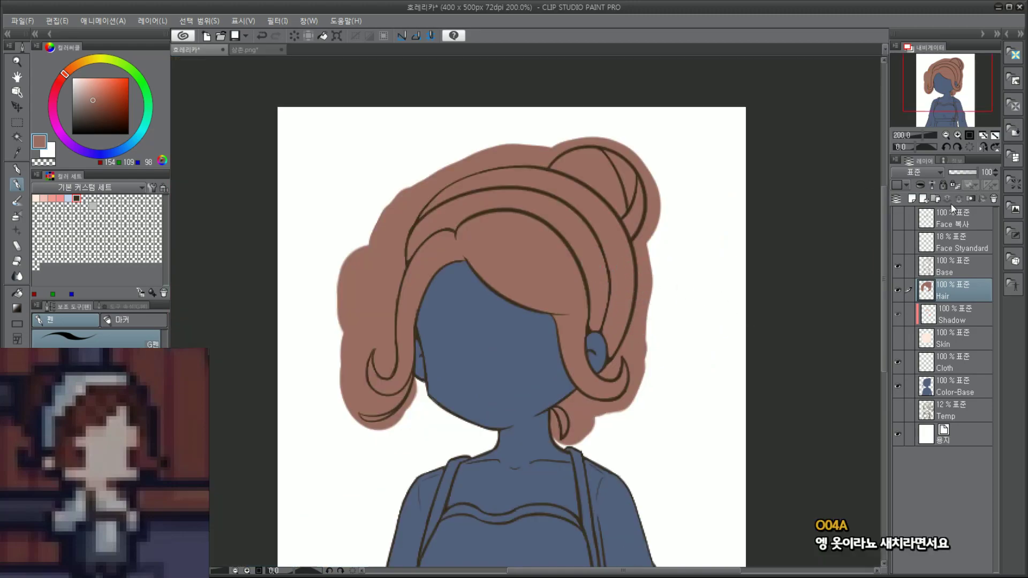
Step: Add a new layer above Hair, clip it to the layer below and name it Gradation
{"action": "left_click", "coordinate": [919, 199]}
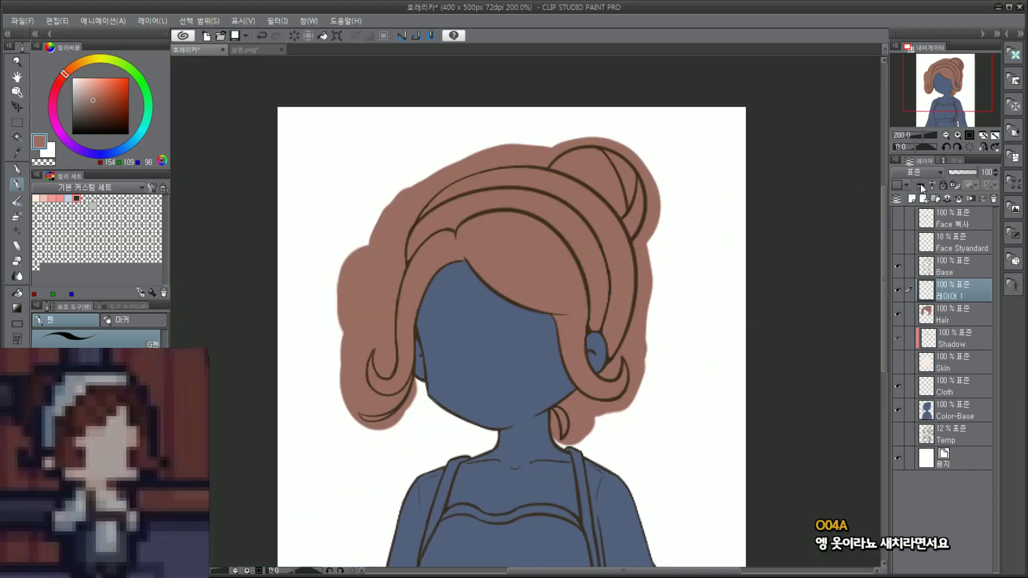
{"action": "double_click", "coordinate": [956, 290]}
{"action": "type", "text": "Gradation"}
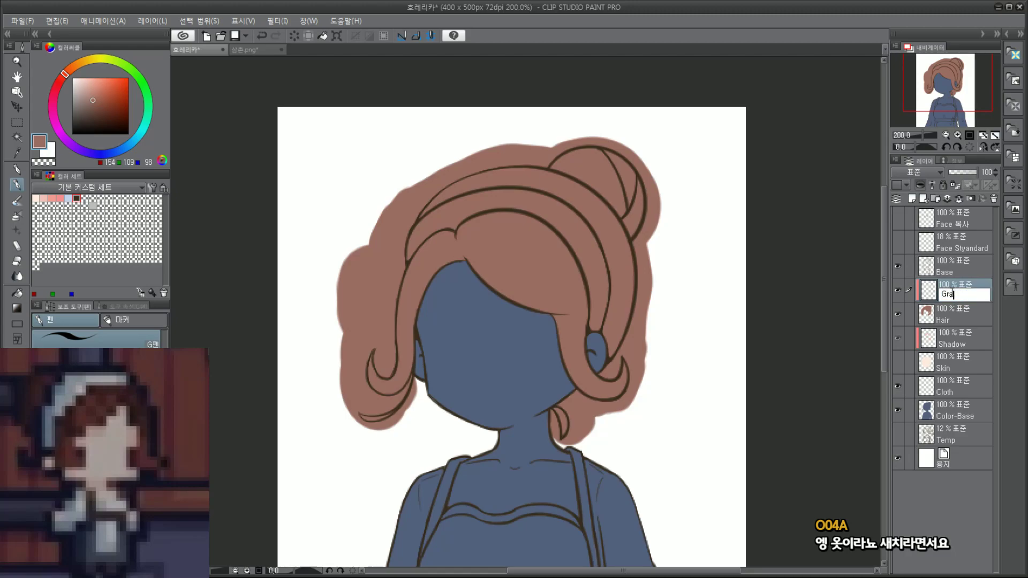
{"action": "key", "text": "Return"}
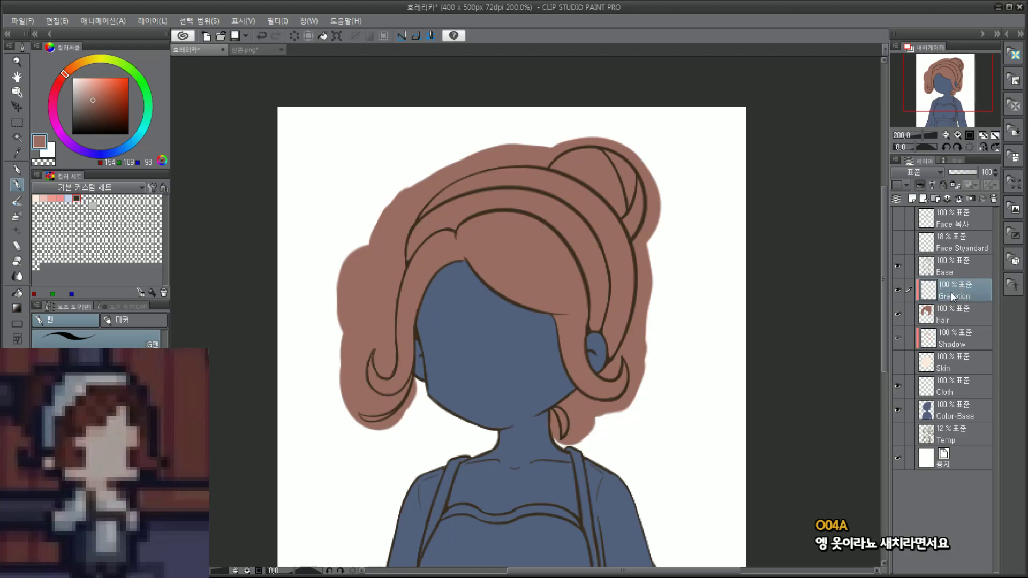
Step: Apply a downward gradient on the Gradation layer, from the muted brown at the fringe to reddish brown (RGB 157, 92, 80) below the curls
{"action": "left_click", "coordinate": [54, 151]}
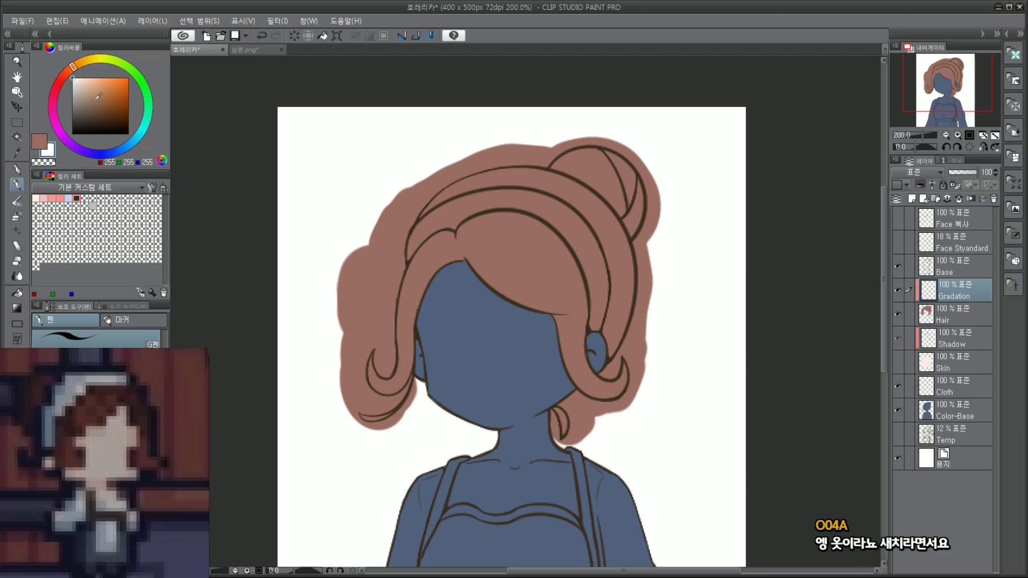
{"action": "left_click", "coordinate": [63, 75]}
{"action": "left_click_drag", "start_coordinate": [92, 98], "coordinate": [98, 105]}
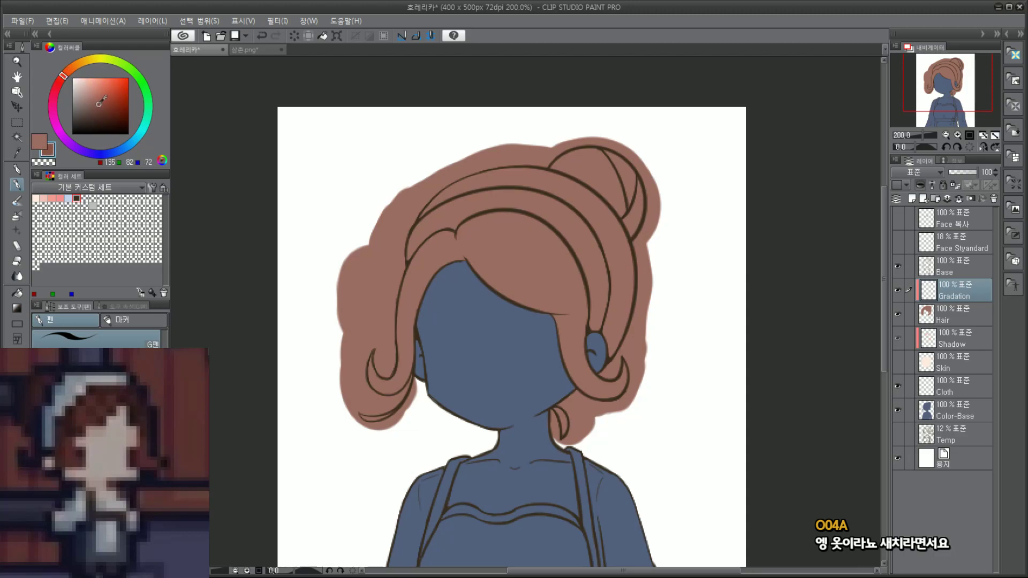
{"action": "left_click", "coordinate": [17, 309]}
{"action": "left_click_drag", "start_coordinate": [499, 324], "coordinate": [499, 404]}
{"action": "key", "text": "ctrl+z"}
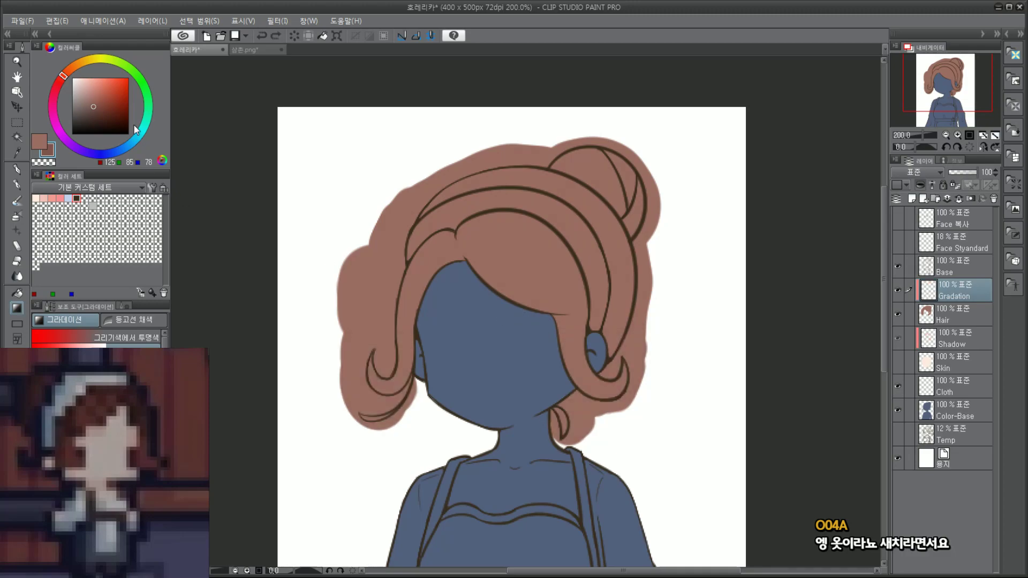
{"action": "left_click_drag", "start_coordinate": [528, 290], "coordinate": [528, 336]}
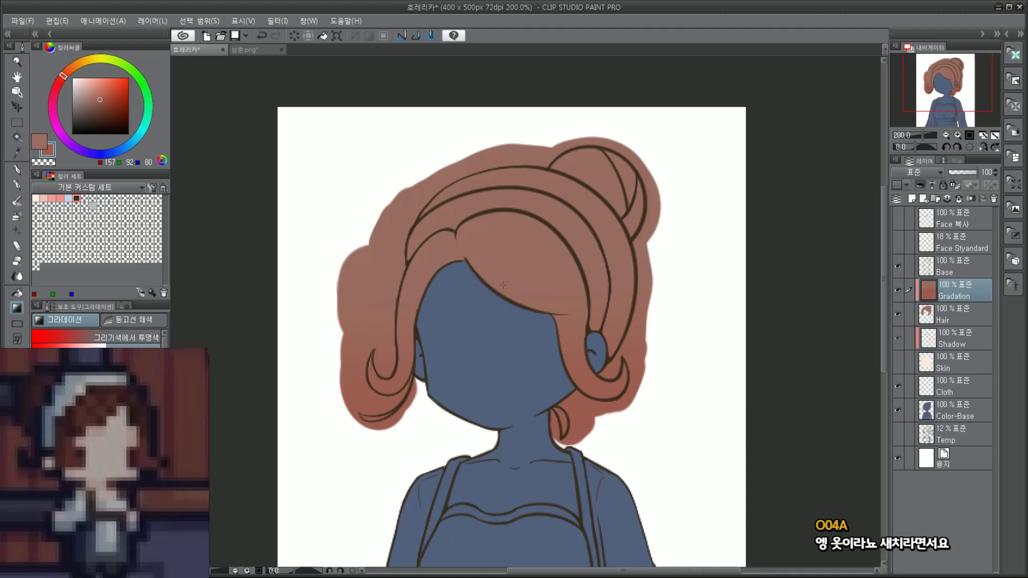
{"action": "key", "text": "ctrl+z"}
{"action": "left_click_drag", "start_coordinate": [500, 281], "coordinate": [505, 440]}
Step: Add another clipped layer above Gradation and name it Shadow
{"action": "left_click", "coordinate": [912, 199]}
{"action": "double_click", "coordinate": [957, 294]}
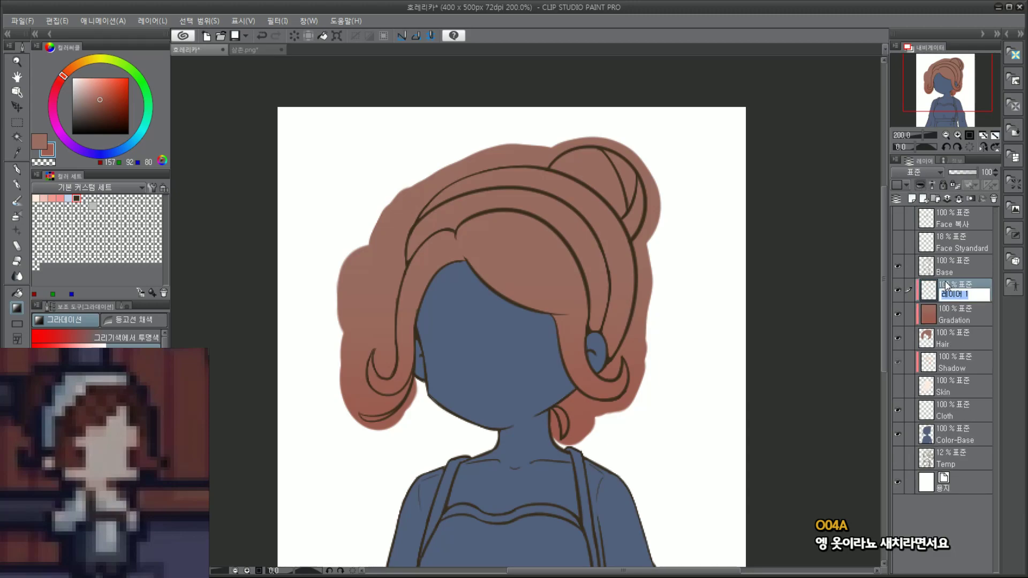
{"action": "type", "text": "Shadow"}
{"action": "key", "text": "Return"}
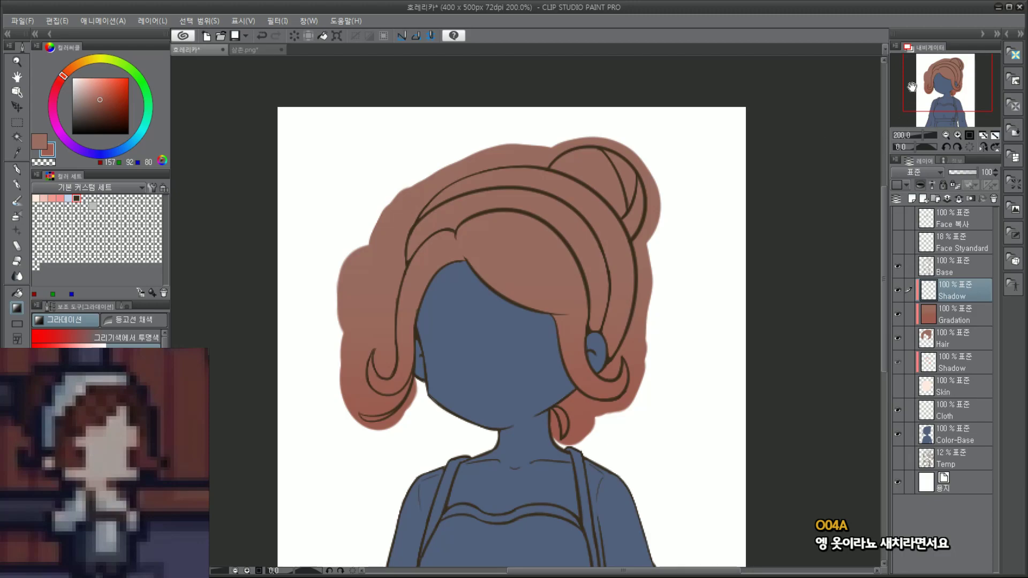
Step: Set the drawing colour to pale pink (RGB 218, 192, 186) and try a pen dab over the loose strand by the neck
{"action": "left_click_drag", "start_coordinate": [950, 87], "coordinate": [921, 81]}
{"action": "scroll", "coordinate": [573, 163], "scroll_direction": "up", "scroll_amount": 2}
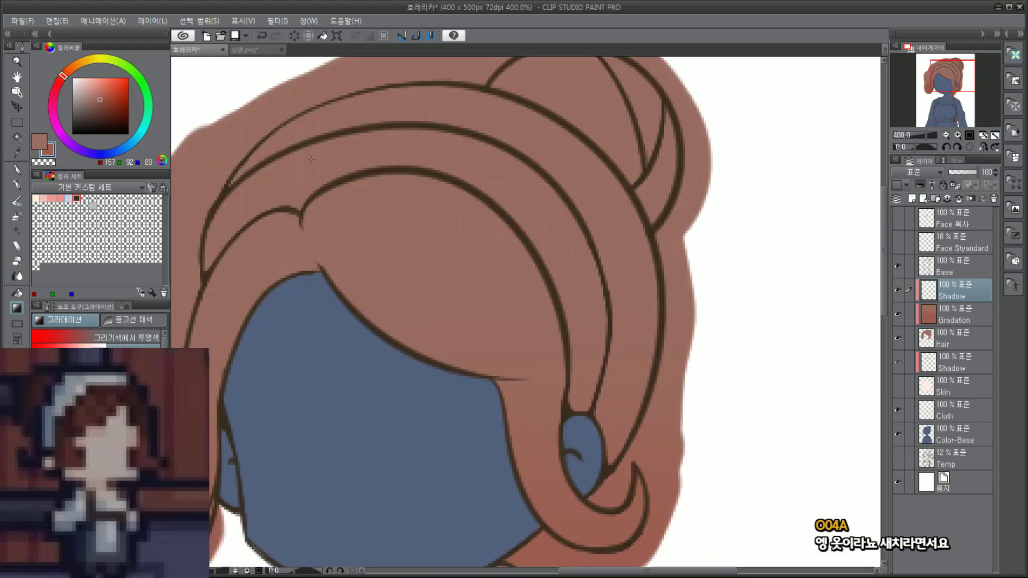
{"action": "scroll", "coordinate": [592, 305], "scroll_direction": "down", "scroll_amount": 2}
{"action": "left_click_drag", "start_coordinate": [955, 85], "coordinate": [955, 97]}
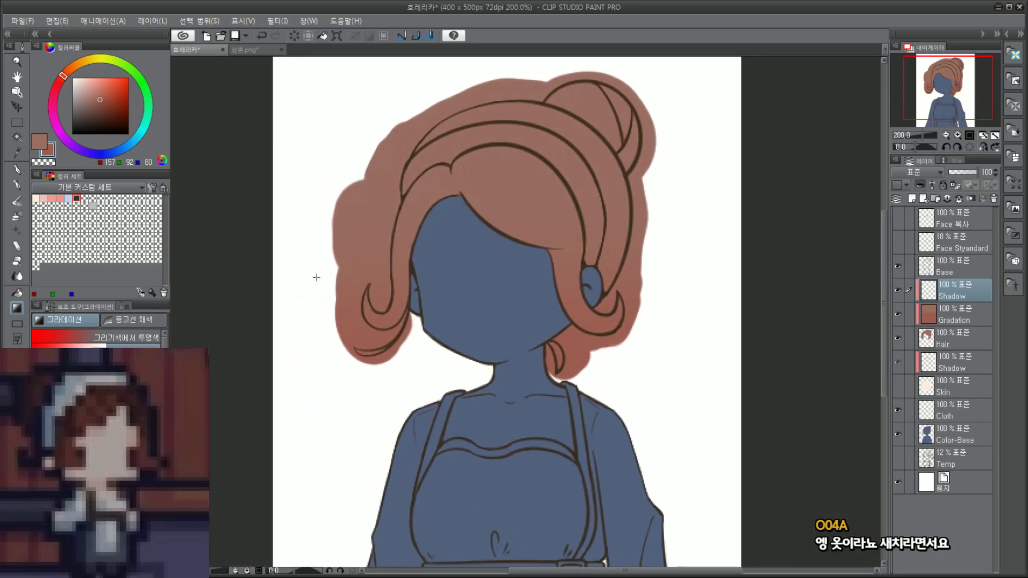
{"action": "mouse_move", "coordinate": [81, 128]}
{"action": "left_mouse_down"}
{"action": "mouse_move", "coordinate": [70, 76]}
{"action": "mouse_move", "coordinate": [89, 90]}
{"action": "mouse_move", "coordinate": [80, 78]}
{"action": "left_mouse_up"}
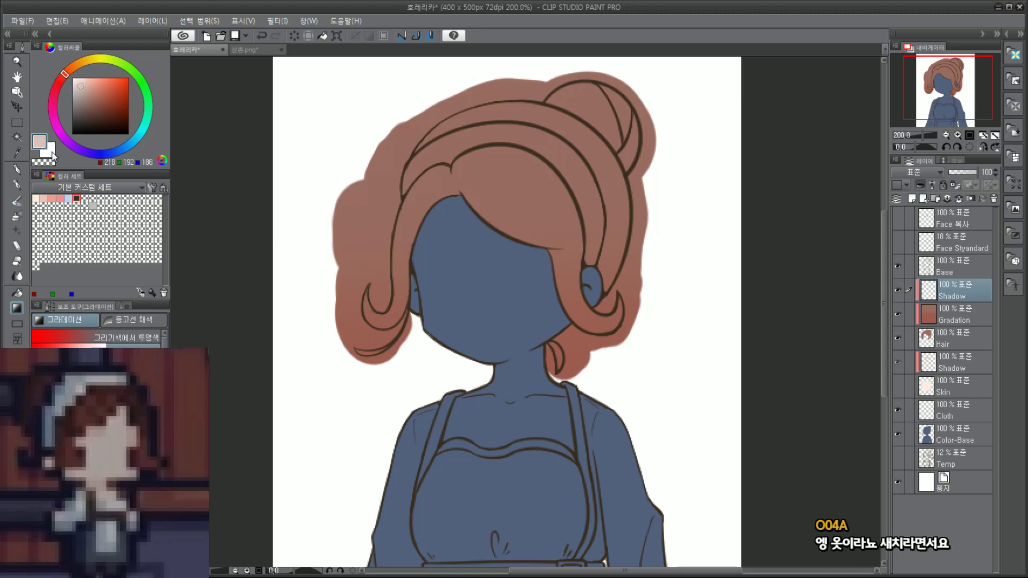
{"action": "left_click", "coordinate": [16, 185]}
{"action": "scroll", "coordinate": [581, 334], "scroll_direction": "up", "scroll_amount": 2}
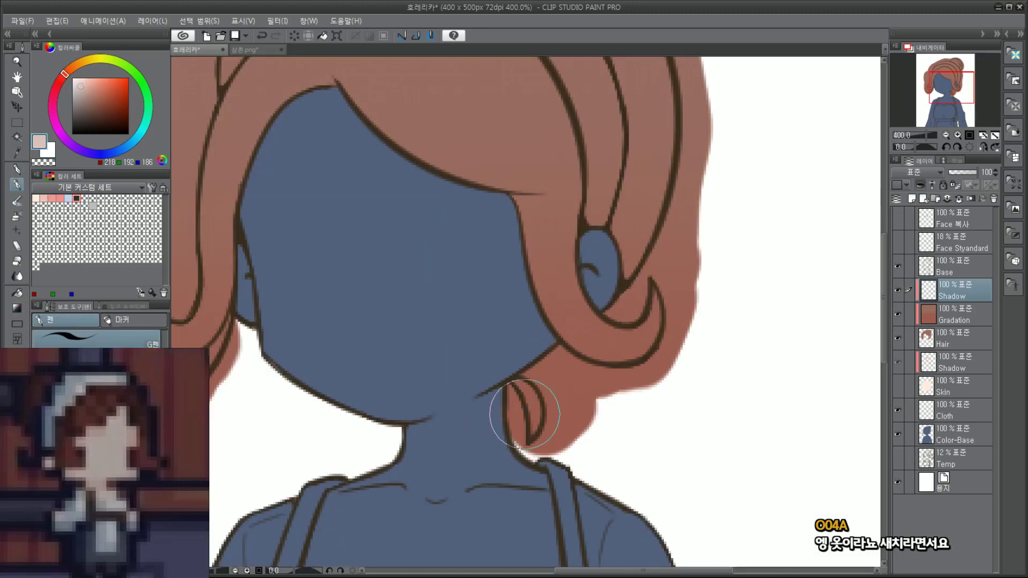
{"action": "left_click_drag", "start_coordinate": [554, 412], "coordinate": [551, 415]}
{"action": "key", "text": "ctrl+z"}
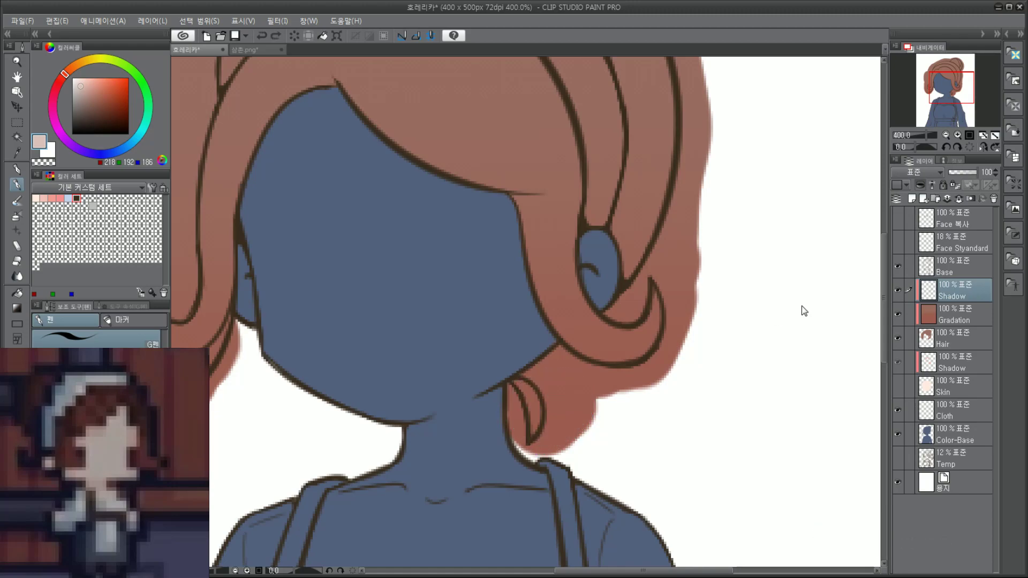
Step: Set the hair's Shadow layer to Multiply blending and paint a round shadow dab over the loose strand by the neck
{"action": "left_click", "coordinate": [924, 172]}
{"action": "left_click", "coordinate": [915, 205]}
{"action": "mouse_move", "coordinate": [547, 413]}
{"action": "left_mouse_down"}
{"action": "mouse_move", "coordinate": [551, 399]}
{"action": "mouse_move", "coordinate": [545, 408]}
{"action": "mouse_move", "coordinate": [540, 397]}
{"action": "mouse_move", "coordinate": [538, 412]}
{"action": "mouse_move", "coordinate": [542, 402]}
{"action": "left_mouse_up"}
{"action": "key", "text": "ctrl+z"}
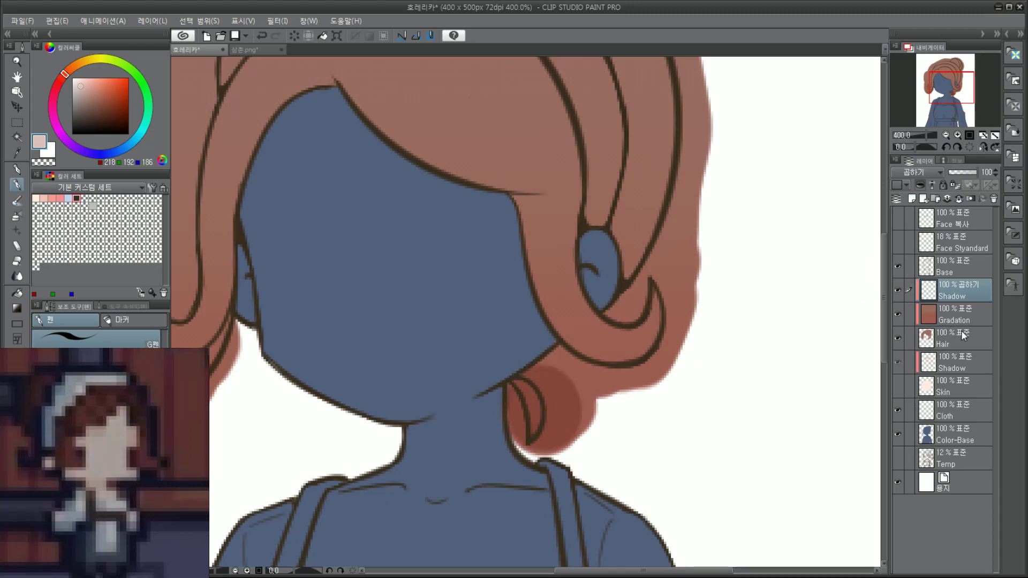
Step: Switch to the Hair layer and sample the muted brown from the fringe
{"action": "left_click", "coordinate": [956, 344]}
{"action": "left_click", "coordinate": [460, 86], "text": "alt"}
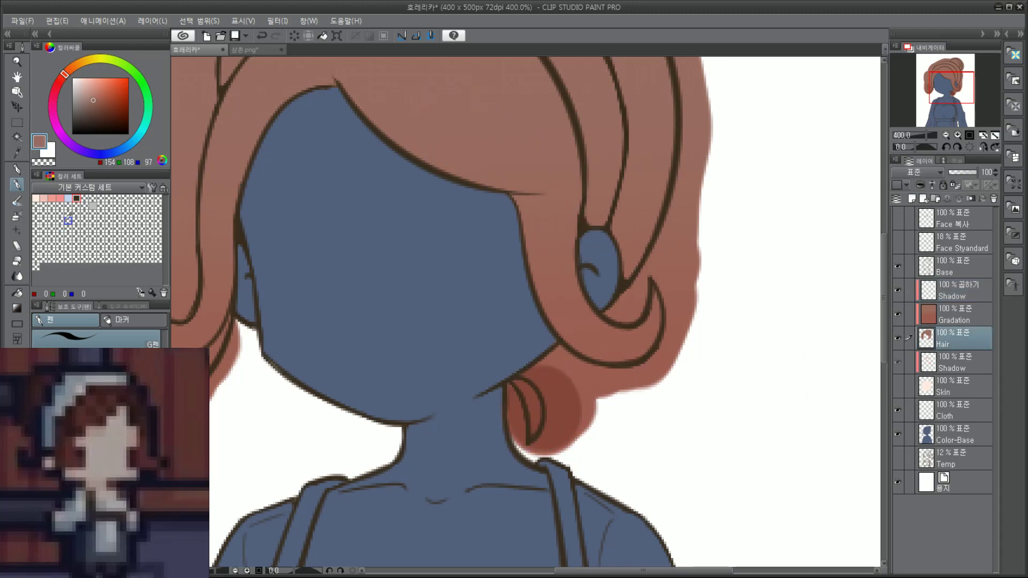
{"action": "scroll", "coordinate": [551, 416], "scroll_direction": "up", "scroll_amount": 2}
{"action": "scroll", "coordinate": [471, 344], "scroll_direction": "up", "scroll_amount": 2}
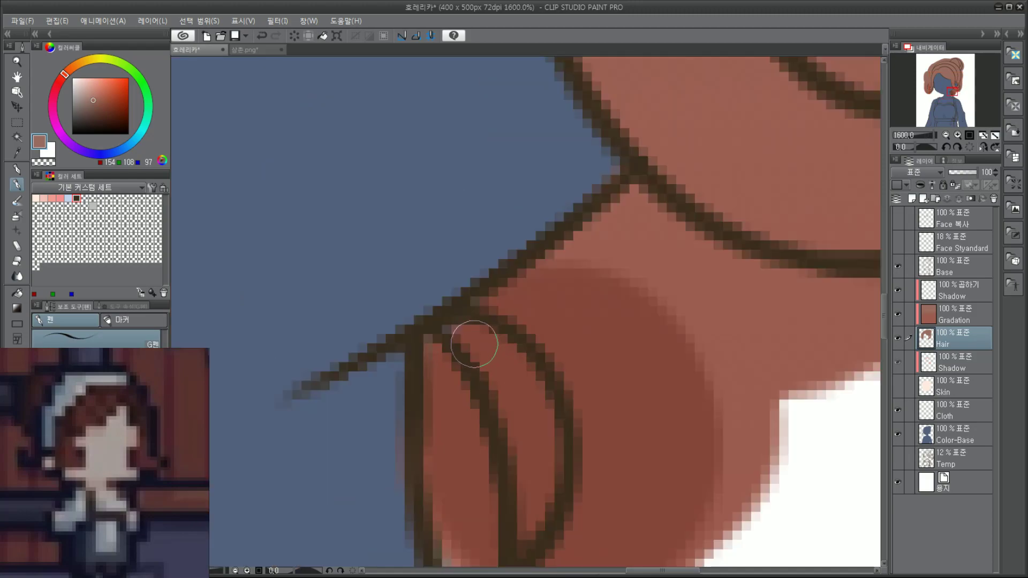
{"action": "scroll", "coordinate": [457, 325], "scroll_direction": "down", "scroll_amount": 2}
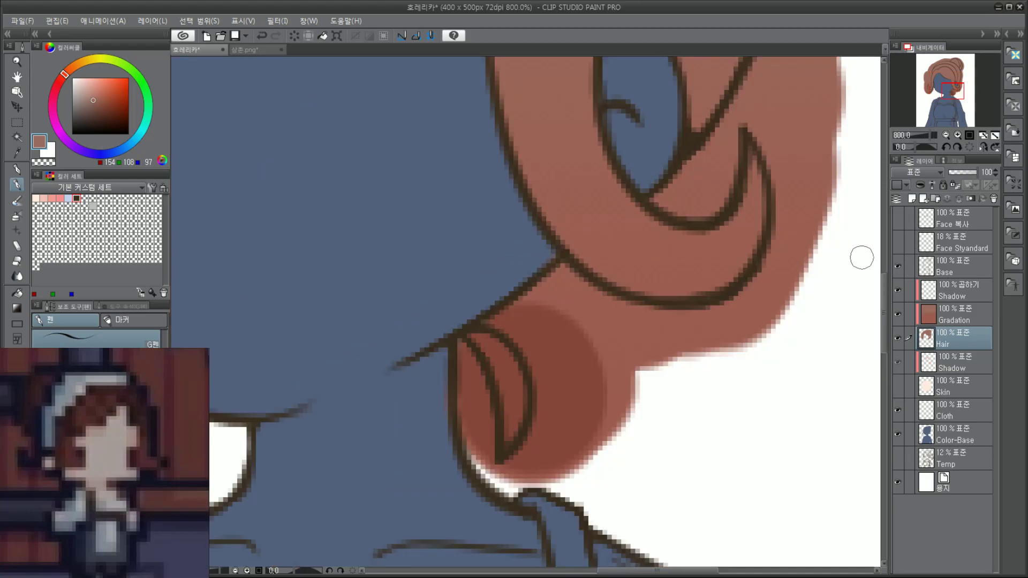
Step: On the hair's Shadow layer, set Normal blending, sample the dab's pale pink (RGB 218, 193, 186) and restore Multiply blending
{"action": "left_click", "coordinate": [945, 296]}
{"action": "left_click", "coordinate": [924, 176]}
{"action": "left_click", "coordinate": [917, 184]}
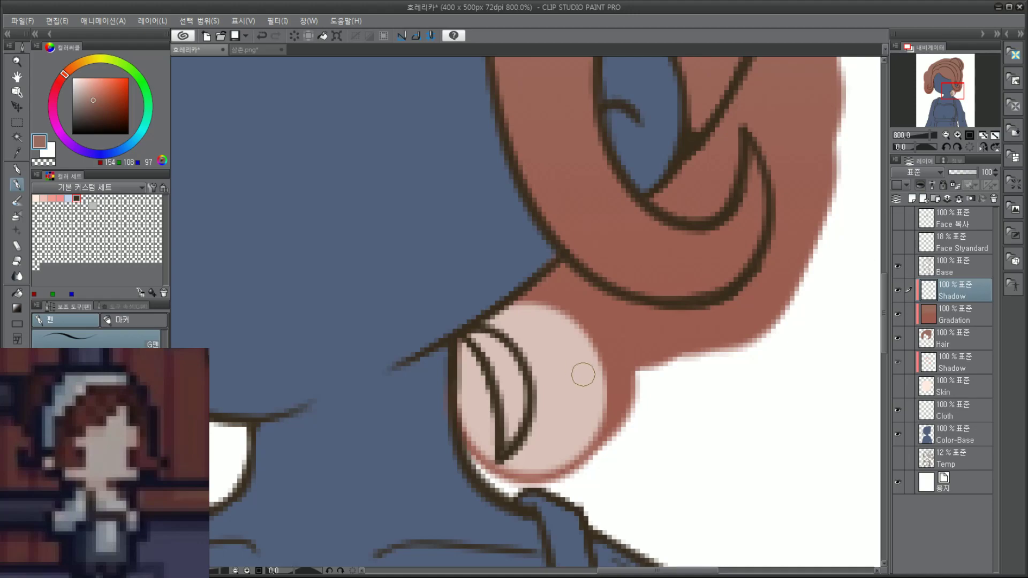
{"action": "left_click", "coordinate": [581, 372], "text": "alt"}
{"action": "scroll", "coordinate": [562, 379], "scroll_direction": "down", "scroll_amount": 2}
{"action": "left_click", "coordinate": [923, 169]}
{"action": "left_click", "coordinate": [911, 201]}
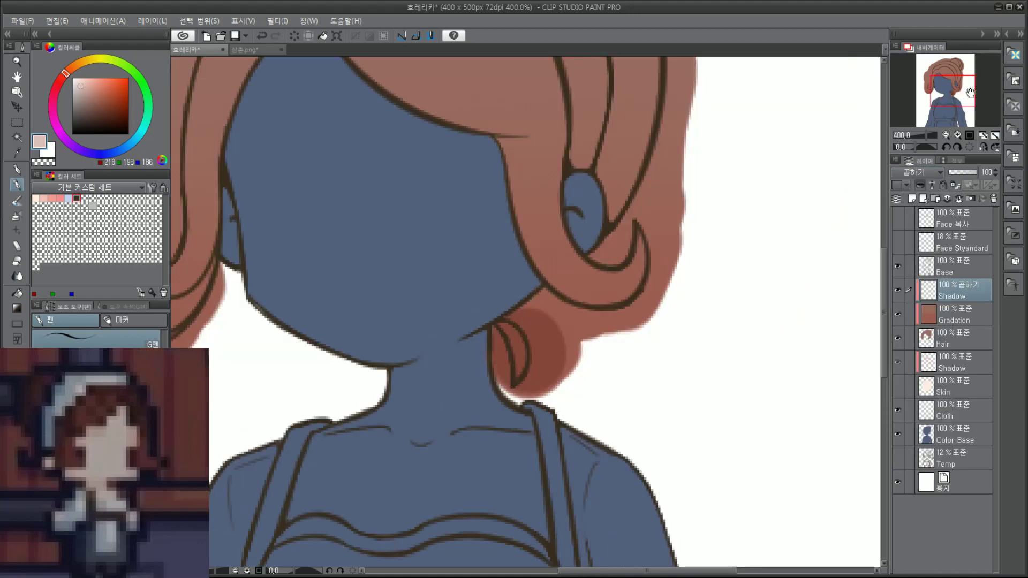
Step: With a small pen, paint a thin shadow along the lower outer edge of the right side strand's curl
{"action": "left_click_drag", "start_coordinate": [961, 89], "coordinate": [957, 84]}
{"action": "left_click_drag", "start_coordinate": [690, 311], "coordinate": [649, 344]}
{"action": "key", "text": "ctrl+z"}
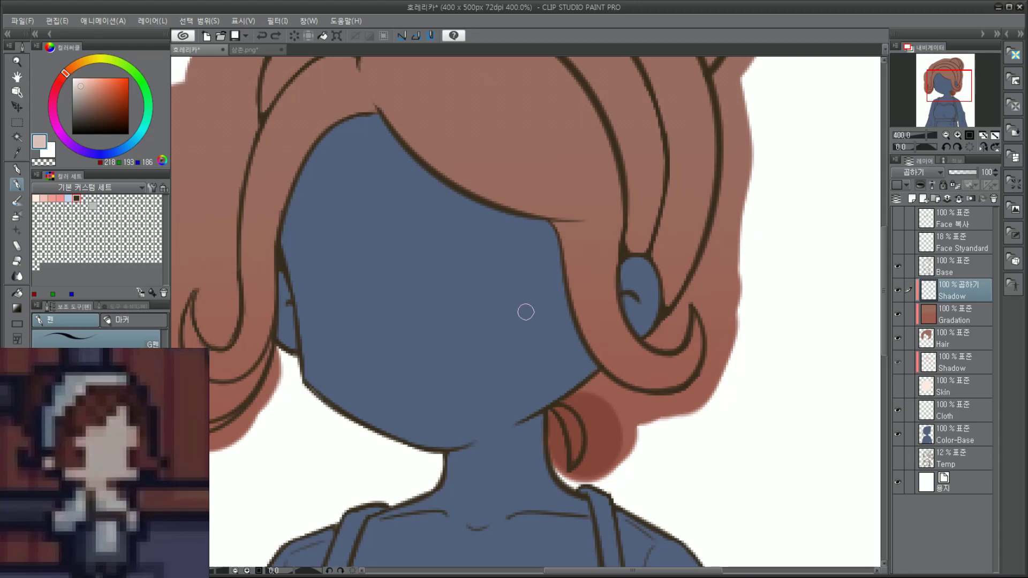
{"action": "left_click_drag", "start_coordinate": [695, 316], "coordinate": [670, 394]}
{"action": "key", "text": "ctrl+z"}
{"action": "left_click_drag", "start_coordinate": [695, 316], "coordinate": [669, 389]}
{"action": "mouse_move", "coordinate": [698, 351]}
{"action": "left_mouse_down"}
{"action": "mouse_move", "coordinate": [628, 376]}
{"action": "mouse_move", "coordinate": [698, 365]}
{"action": "mouse_move", "coordinate": [643, 390]}
{"action": "mouse_move", "coordinate": [597, 361]}
{"action": "left_mouse_up"}
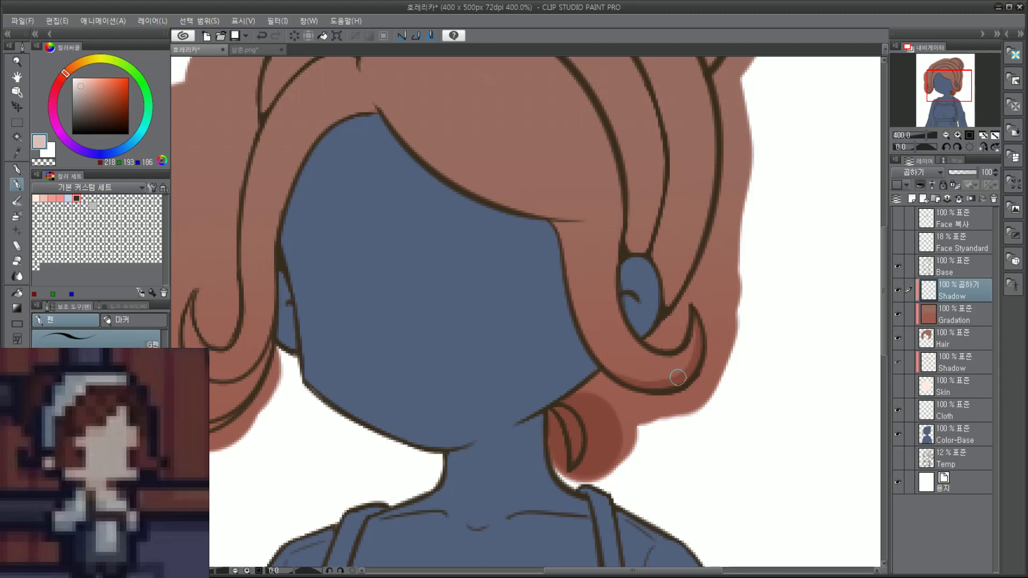
Step: Paint a shadow along the inner edge of the left side strand, from beside the face down into its curl
{"action": "mouse_move", "coordinate": [597, 188]}
{"action": "left_mouse_down"}
{"action": "mouse_move", "coordinate": [617, 210]}
{"action": "mouse_move", "coordinate": [775, 291]}
{"action": "left_mouse_up"}
{"action": "mouse_move", "coordinate": [455, 357]}
{"action": "left_mouse_down"}
{"action": "mouse_move", "coordinate": [429, 454]}
{"action": "mouse_move", "coordinate": [451, 392]}
{"action": "mouse_move", "coordinate": [406, 473]}
{"action": "left_mouse_up"}
{"action": "key", "text": "ctrl+z"}
{"action": "key", "text": "ctrl+z"}
{"action": "mouse_move", "coordinate": [452, 358]}
{"action": "left_mouse_down"}
{"action": "mouse_move", "coordinate": [410, 475]}
{"action": "mouse_move", "coordinate": [445, 431]}
{"action": "mouse_move", "coordinate": [393, 481]}
{"action": "mouse_move", "coordinate": [440, 453]}
{"action": "mouse_move", "coordinate": [399, 477]}
{"action": "mouse_move", "coordinate": [419, 480]}
{"action": "mouse_move", "coordinate": [360, 485]}
{"action": "mouse_move", "coordinate": [429, 467]}
{"action": "mouse_move", "coordinate": [353, 469]}
{"action": "left_mouse_up"}
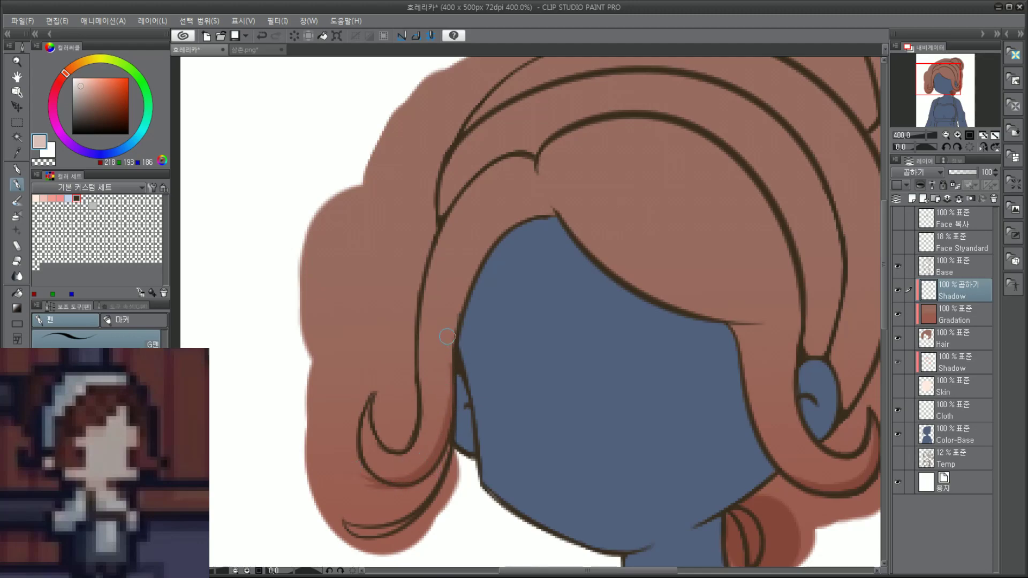
{"action": "mouse_move", "coordinate": [429, 463]}
{"action": "left_mouse_down"}
{"action": "mouse_move", "coordinate": [433, 363]}
{"action": "mouse_move", "coordinate": [439, 415]}
{"action": "mouse_move", "coordinate": [454, 330]}
{"action": "left_mouse_up"}
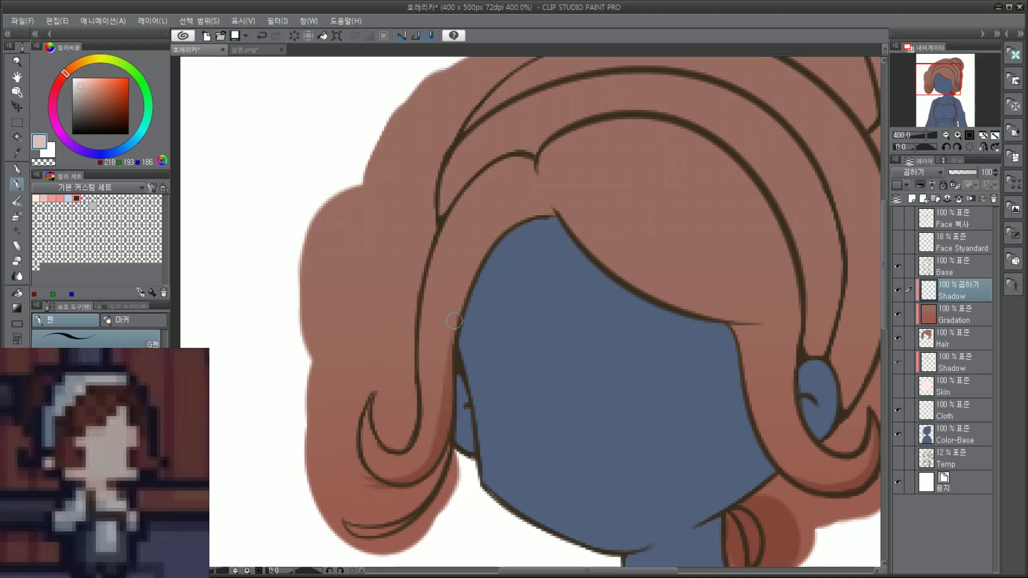
Step: Repaint the shadow beside the face on the left side strand and add a small shadow just below the hair parting
{"action": "key", "text": "ctrl+z"}
{"action": "left_click_drag", "start_coordinate": [454, 400], "coordinate": [455, 348]}
{"action": "left_click_drag", "start_coordinate": [940, 85], "coordinate": [946, 81]}
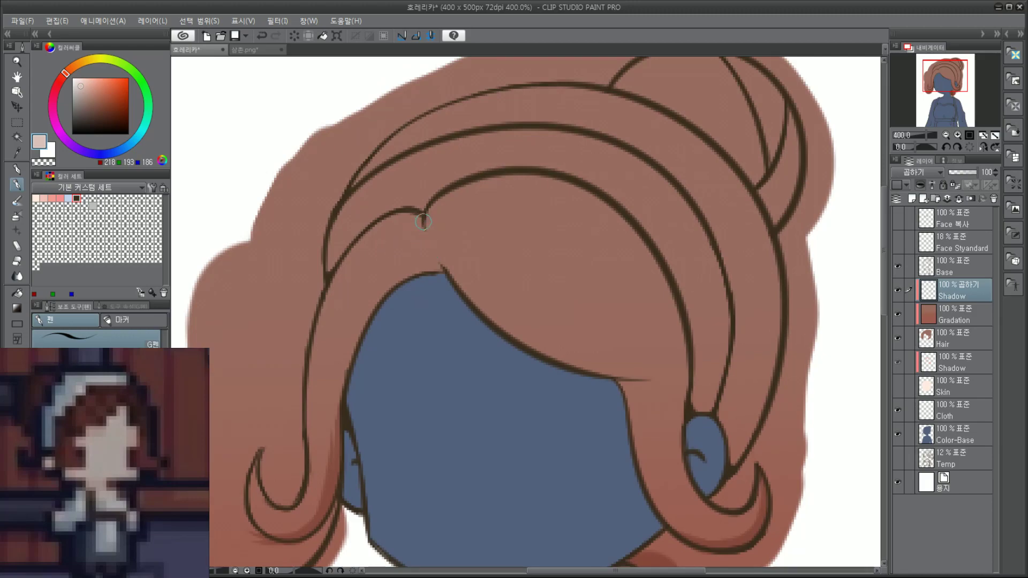
{"action": "left_click_drag", "start_coordinate": [415, 217], "coordinate": [423, 249]}
{"action": "key", "text": "ctrl+z"}
{"action": "left_click_drag", "start_coordinate": [417, 214], "coordinate": [437, 263]}
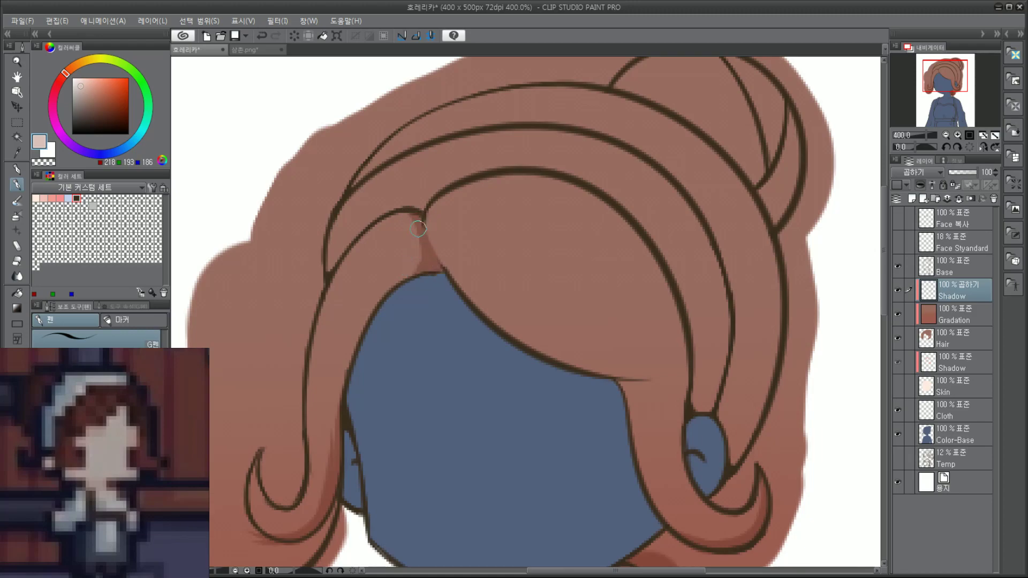
Step: Extend the parting's shadow along the lower inner edge of the left fringe strand, following the face outline downward
{"action": "mouse_move", "coordinate": [418, 229]}
{"action": "left_mouse_down"}
{"action": "mouse_move", "coordinate": [411, 249]}
{"action": "mouse_move", "coordinate": [408, 214]}
{"action": "mouse_move", "coordinate": [416, 275]}
{"action": "mouse_move", "coordinate": [421, 254]}
{"action": "mouse_move", "coordinate": [408, 299]}
{"action": "mouse_move", "coordinate": [426, 272]}
{"action": "mouse_move", "coordinate": [366, 341]}
{"action": "left_mouse_up"}
{"action": "key", "text": "ctrl+z"}
{"action": "key", "text": "ctrl+z"}
{"action": "mouse_move", "coordinate": [417, 261]}
{"action": "left_mouse_down"}
{"action": "mouse_move", "coordinate": [442, 276]}
{"action": "mouse_move", "coordinate": [420, 218]}
{"action": "mouse_move", "coordinate": [443, 279]}
{"action": "mouse_move", "coordinate": [418, 270]}
{"action": "mouse_move", "coordinate": [419, 259]}
{"action": "mouse_move", "coordinate": [380, 341]}
{"action": "mouse_move", "coordinate": [419, 272]}
{"action": "mouse_move", "coordinate": [349, 363]}
{"action": "left_mouse_up"}
{"action": "key", "text": "ctrl+z"}
{"action": "left_click_drag", "start_coordinate": [415, 271], "coordinate": [359, 386]}
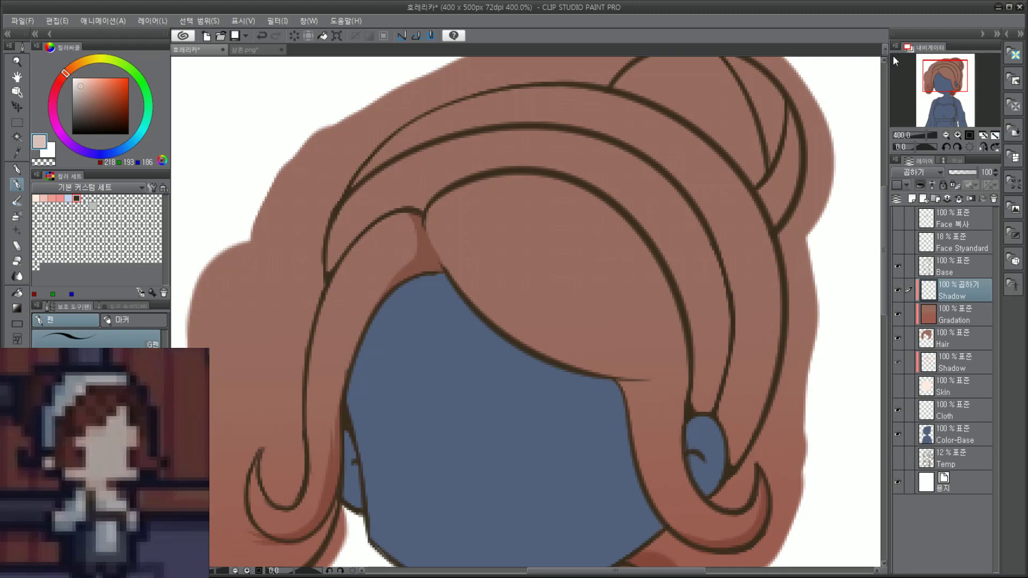
Step: Paint a thin shadow along the large fringe's lower edge, from the parting across the forehead to its tip
{"action": "left_click_drag", "start_coordinate": [931, 66], "coordinate": [937, 69]}
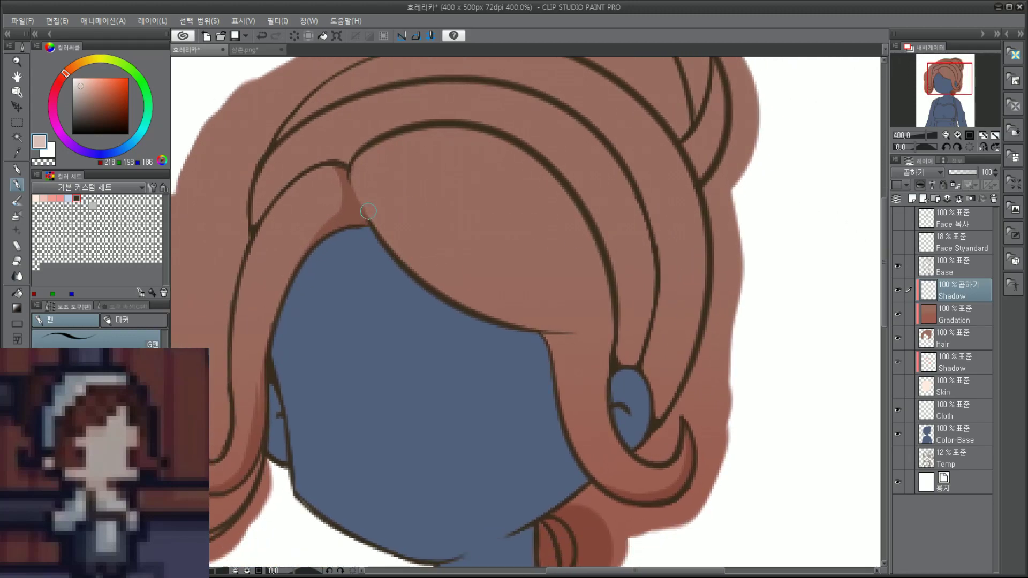
{"action": "left_click_drag", "start_coordinate": [360, 189], "coordinate": [433, 284]}
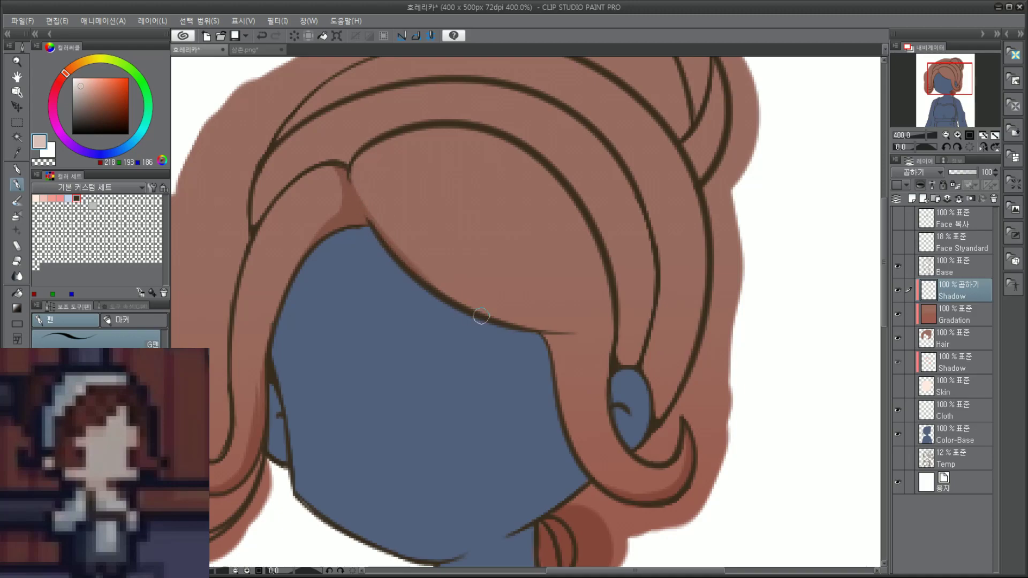
{"action": "key", "text": "ctrl+z"}
{"action": "left_click_drag", "start_coordinate": [371, 221], "coordinate": [533, 325]}
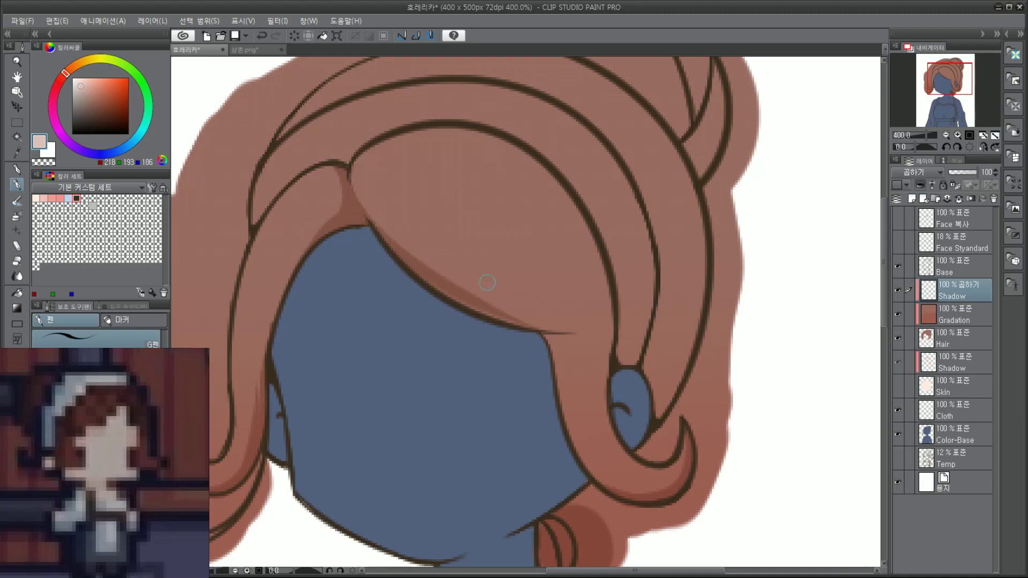
{"action": "key", "text": "ctrl+z"}
{"action": "left_click_drag", "start_coordinate": [370, 218], "coordinate": [544, 328]}
Step: Paint a shadow along the large fringe's outer right edge, beside the adjoining hair band
{"action": "mouse_move", "coordinate": [479, 308]}
{"action": "left_mouse_down"}
{"action": "mouse_move", "coordinate": [545, 319]}
{"action": "mouse_move", "coordinate": [589, 230]}
{"action": "mouse_move", "coordinate": [566, 192]}
{"action": "left_mouse_up"}
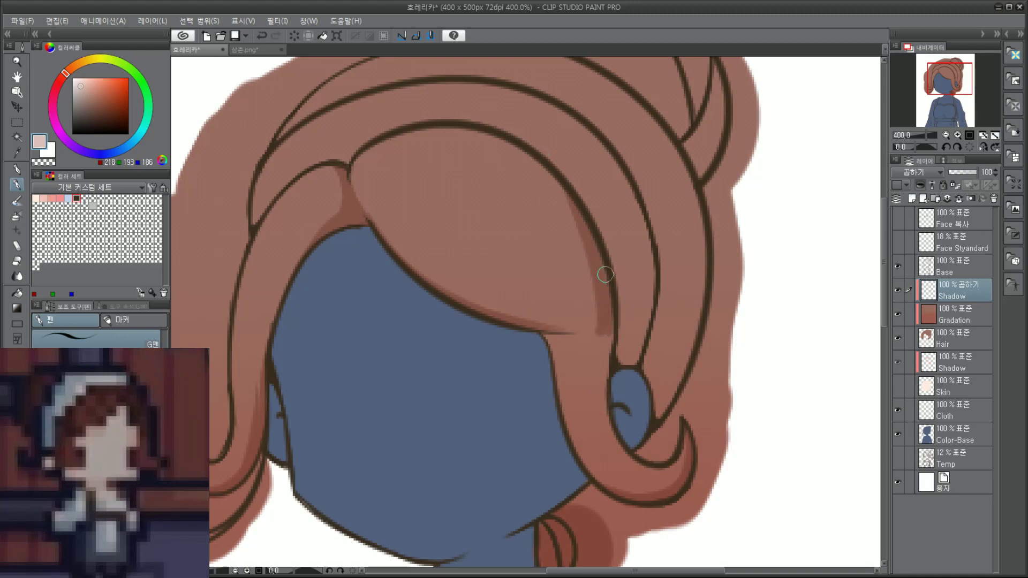
{"action": "left_click_drag", "start_coordinate": [596, 275], "coordinate": [518, 133]}
{"action": "key", "text": "ctrl+z"}
{"action": "mouse_move", "coordinate": [607, 317]}
{"action": "left_mouse_down"}
{"action": "mouse_move", "coordinate": [533, 158]}
{"action": "mouse_move", "coordinate": [597, 328]}
{"action": "mouse_move", "coordinate": [522, 176]}
{"action": "left_mouse_up"}
{"action": "key", "text": "ctrl+z"}
{"action": "left_click_drag", "start_coordinate": [601, 326], "coordinate": [498, 137]}
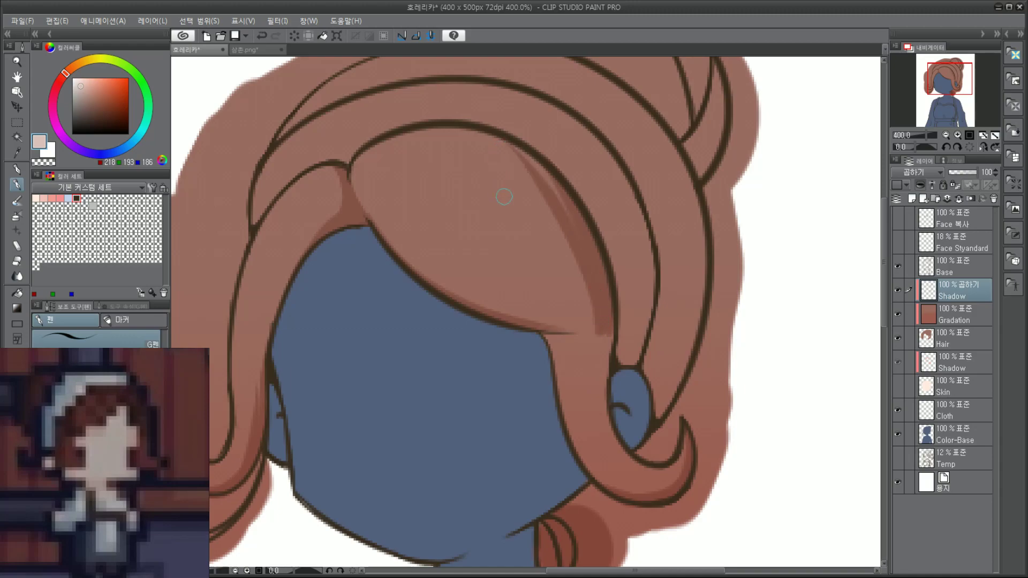
{"action": "key", "text": "ctrl+z"}
Step: Add two tapered shadow streaks curving from the fringe's outer right edge up into its middle
{"action": "mouse_move", "coordinate": [600, 327]}
{"action": "left_mouse_down"}
{"action": "mouse_move", "coordinate": [544, 196]}
{"action": "mouse_move", "coordinate": [484, 173]}
{"action": "left_mouse_up"}
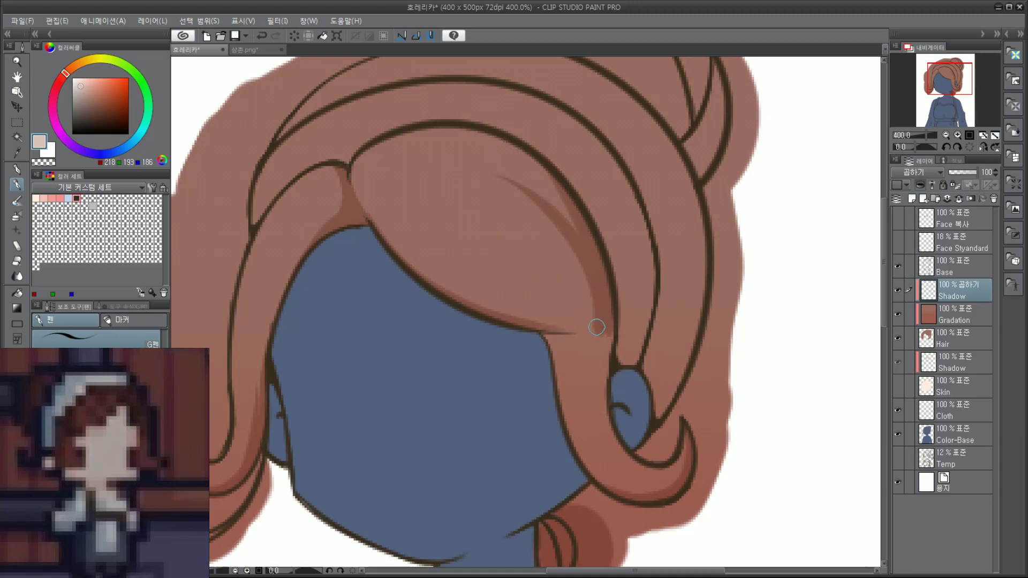
{"action": "left_click_drag", "start_coordinate": [597, 326], "coordinate": [503, 173]}
{"action": "key", "text": "ctrl+z"}
{"action": "mouse_move", "coordinate": [602, 321]}
{"action": "left_mouse_down"}
{"action": "mouse_move", "coordinate": [598, 287]}
{"action": "mouse_move", "coordinate": [513, 210]}
{"action": "left_mouse_up"}
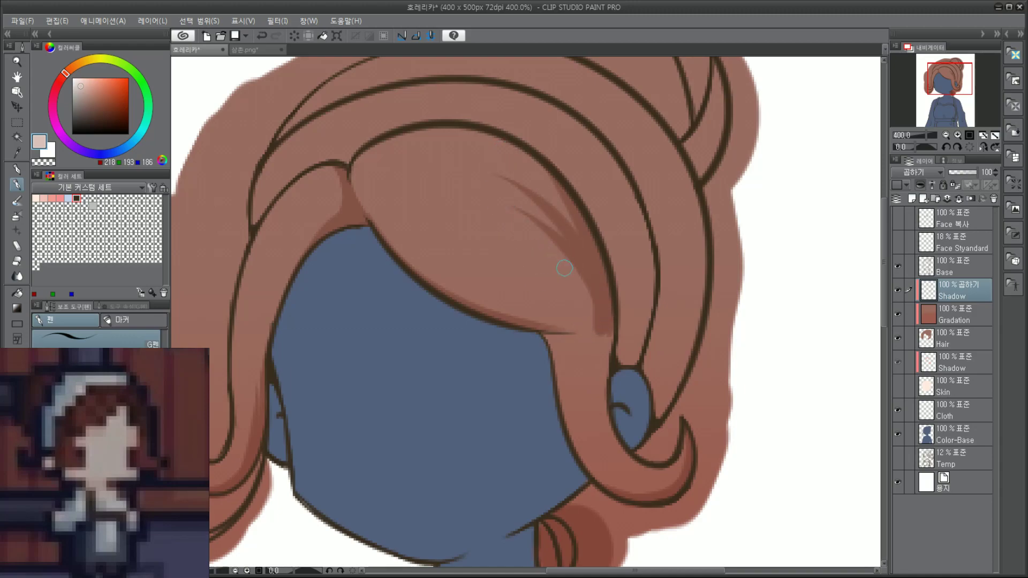
Step: Paint a tapered shadow streak from the large fringe's tip back along its lower edge toward the parting
{"action": "left_click_drag", "start_coordinate": [610, 324], "coordinate": [437, 243]}
{"action": "key", "text": "ctrl+z"}
{"action": "left_click_drag", "start_coordinate": [608, 335], "coordinate": [412, 250]}
{"action": "key", "text": "ctrl+z"}
{"action": "mouse_move", "coordinate": [601, 333]}
{"action": "left_mouse_down"}
{"action": "mouse_move", "coordinate": [580, 329]}
{"action": "mouse_move", "coordinate": [423, 208]}
{"action": "left_mouse_up"}
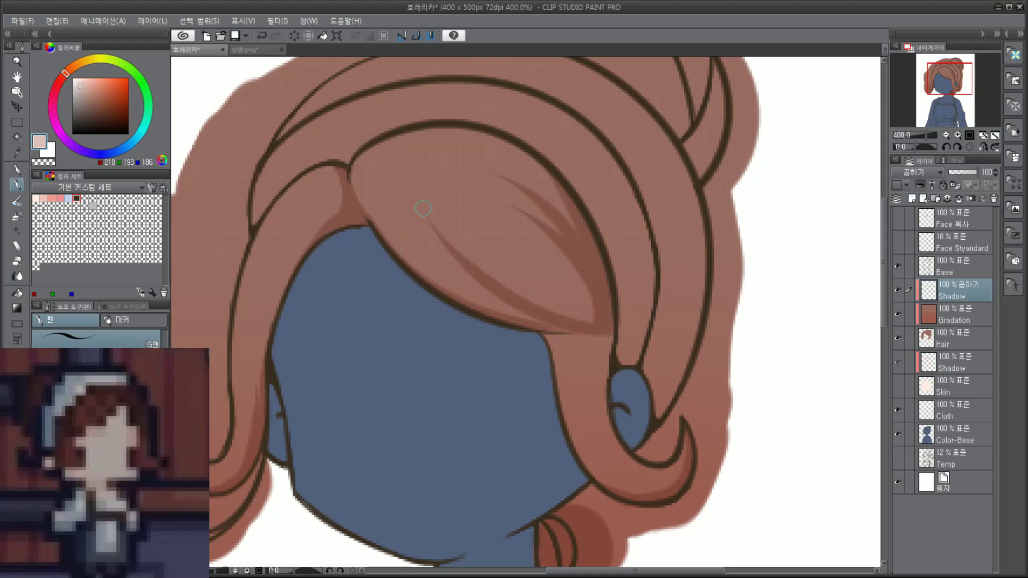
{"action": "scroll", "coordinate": [546, 273], "scroll_direction": "down", "scroll_amount": 3}
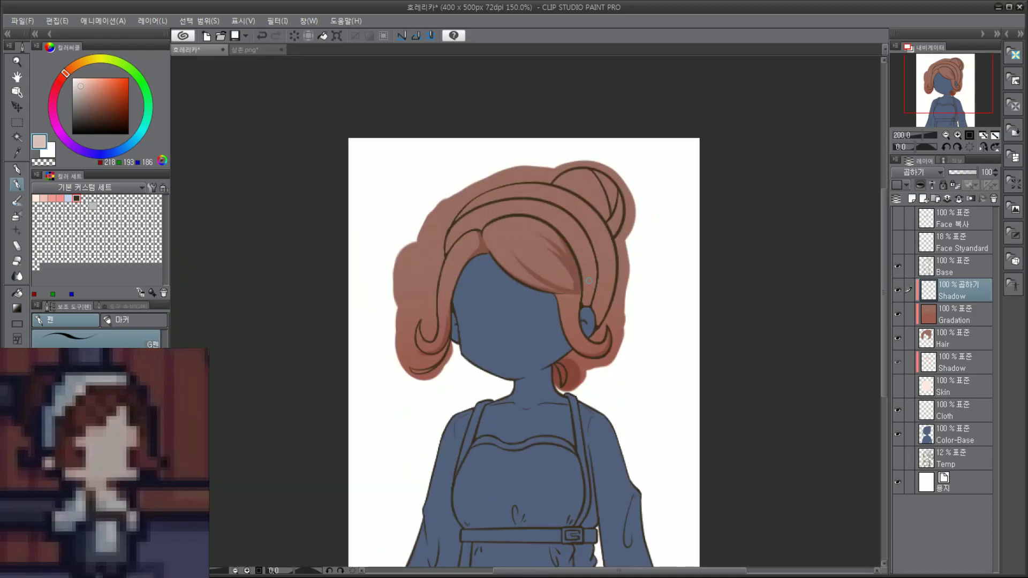
{"action": "scroll", "coordinate": [565, 271], "scroll_direction": "up", "scroll_amount": 3}
{"action": "key", "text": "ctrl+z"}
{"action": "left_click_drag", "start_coordinate": [597, 338], "coordinate": [414, 255]}
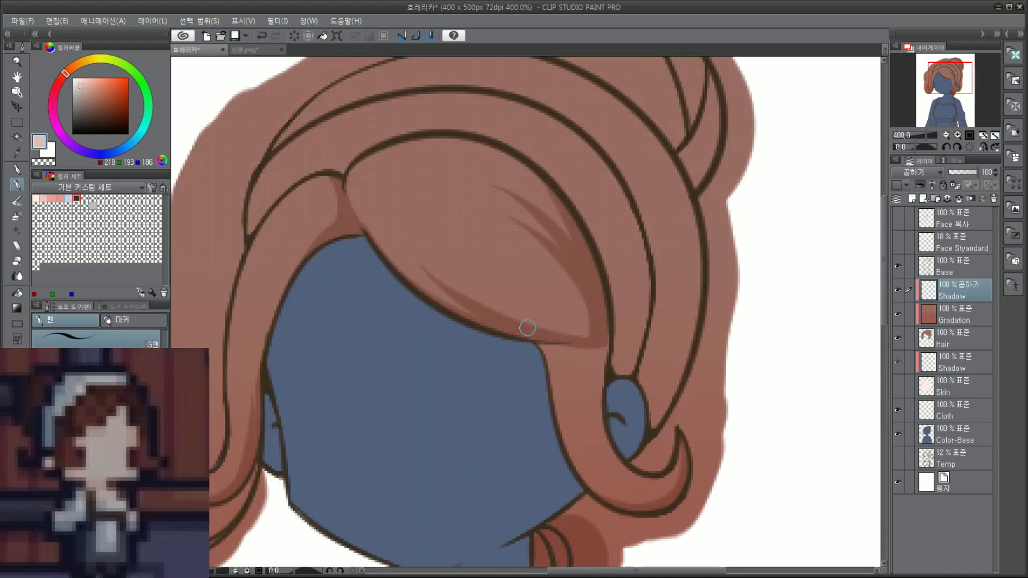
Step: Thicken the shadow at the large fringe's tip and shade the top of the right side strand beneath it
{"action": "left_click_drag", "start_coordinate": [588, 338], "coordinate": [469, 291]}
{"action": "key", "text": "ctrl+z"}
{"action": "left_click_drag", "start_coordinate": [583, 337], "coordinate": [509, 312]}
{"action": "key", "text": "ctrl+z"}
{"action": "left_click_drag", "start_coordinate": [593, 336], "coordinate": [506, 313]}
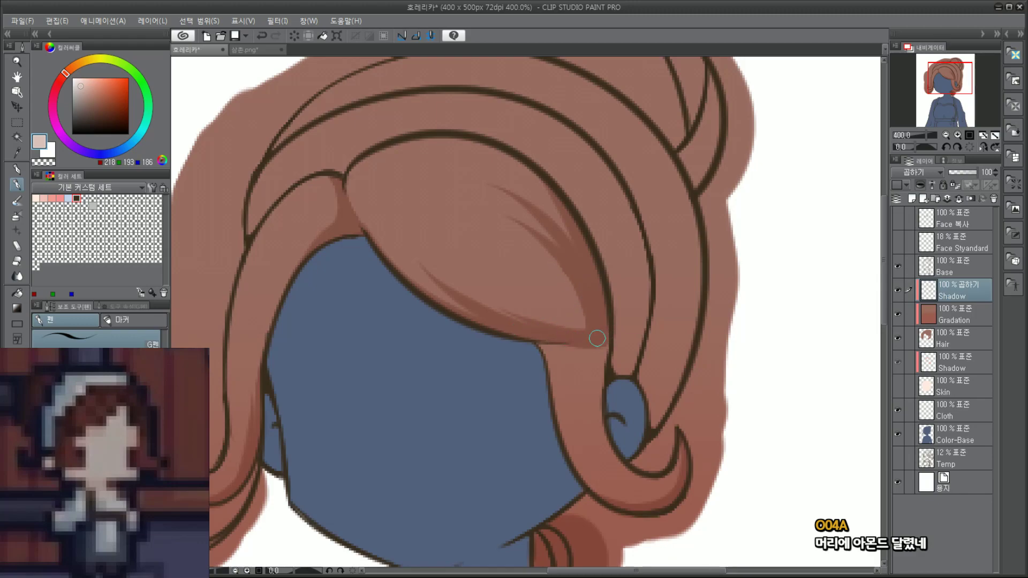
{"action": "left_click_drag", "start_coordinate": [546, 344], "coordinate": [602, 347]}
{"action": "left_click_drag", "start_coordinate": [523, 342], "coordinate": [589, 349]}
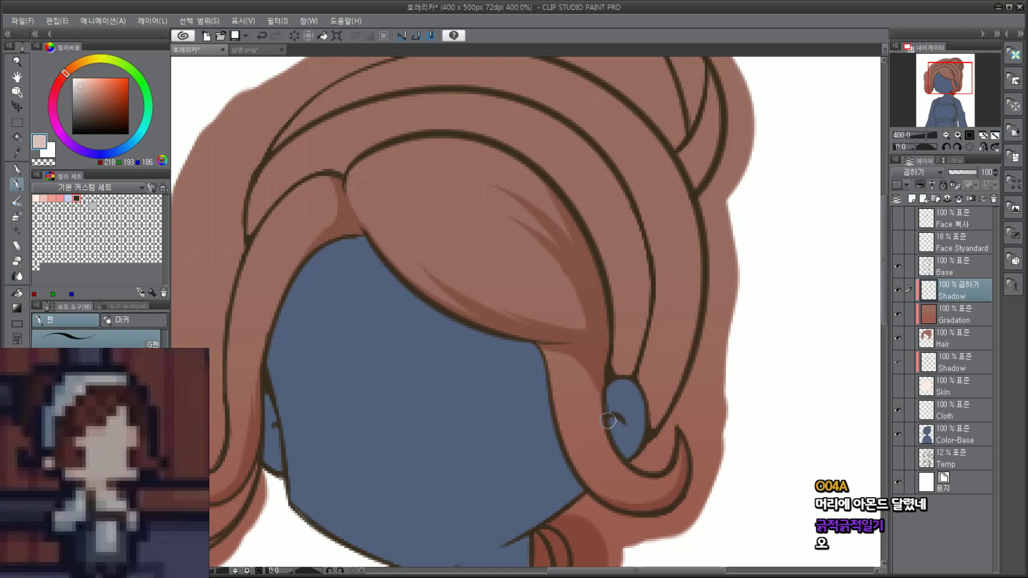
{"action": "key", "text": "ctrl+minus"}
{"action": "key", "text": "ctrl+minus"}
{"action": "scroll", "coordinate": [643, 357], "scroll_direction": "up", "scroll_amount": 3}
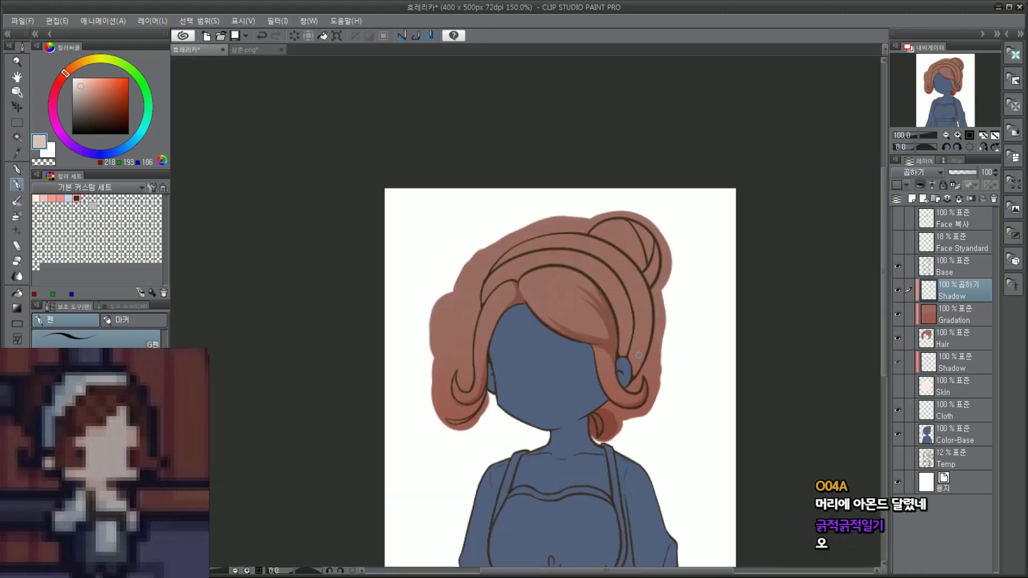
{"action": "scroll", "coordinate": [527, 322], "scroll_direction": "down", "scroll_amount": 1}
{"action": "scroll", "coordinate": [552, 316], "scroll_direction": "down", "scroll_amount": 1}
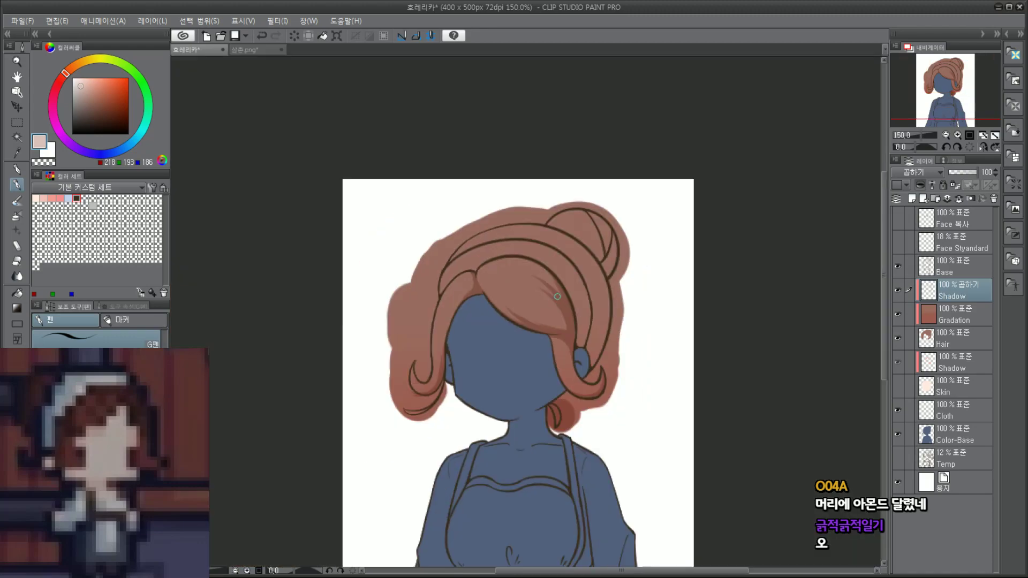
{"action": "scroll", "coordinate": [553, 316], "scroll_direction": "up", "scroll_amount": 1}
{"action": "scroll", "coordinate": [552, 317], "scroll_direction": "up", "scroll_amount": 2}
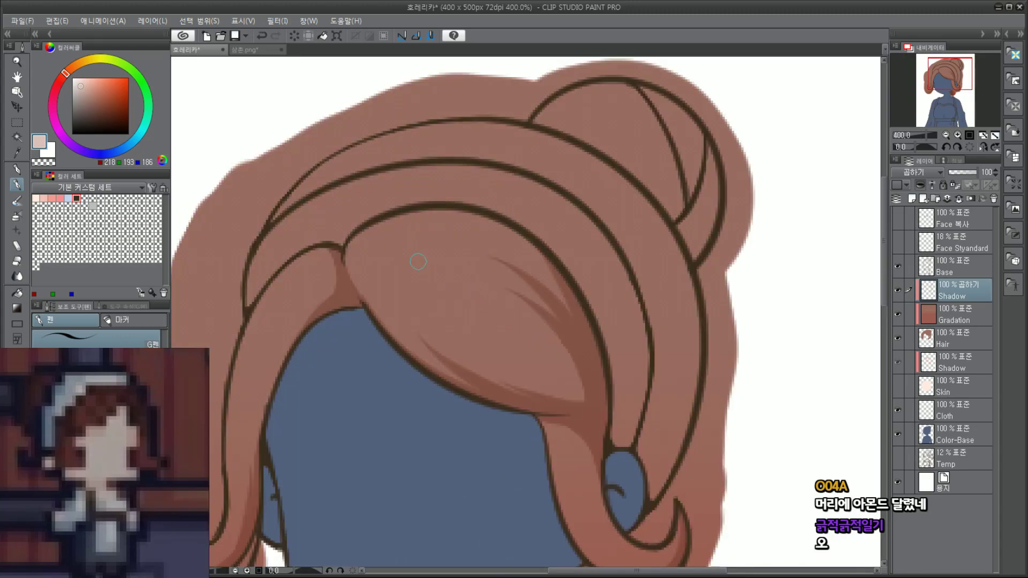
{"action": "mouse_move", "coordinate": [349, 248]}
{"action": "left_mouse_down"}
{"action": "mouse_move", "coordinate": [423, 244]}
{"action": "mouse_move", "coordinate": [503, 279]}
{"action": "left_mouse_up"}
{"action": "key", "text": "ctrl+z"}
{"action": "key", "text": "ctrl+z"}
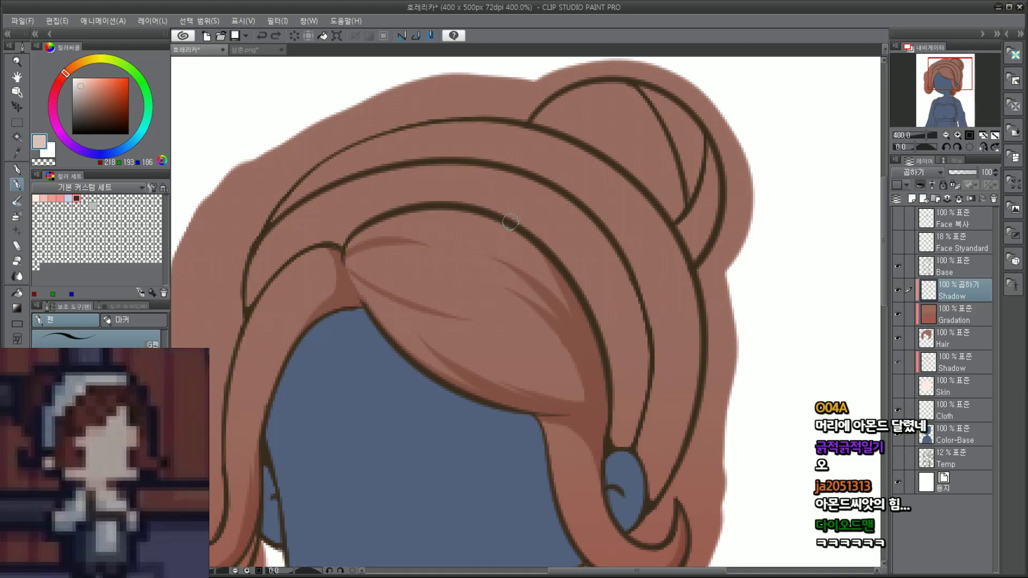
{"action": "key", "text": "ctrl+z"}
{"action": "mouse_move", "coordinate": [399, 340]}
{"action": "left_mouse_down"}
{"action": "mouse_move", "coordinate": [413, 299]}
{"action": "mouse_move", "coordinate": [474, 213]}
{"action": "left_mouse_up"}
{"action": "key", "text": "ctrl+z"}
Step: Fill the lower part of the outer hair band above and behind the right ear with shadow
{"action": "scroll", "coordinate": [686, 234], "scroll_direction": "down", "scroll_amount": 2}
{"action": "scroll", "coordinate": [734, 229], "scroll_direction": "up", "scroll_amount": 2}
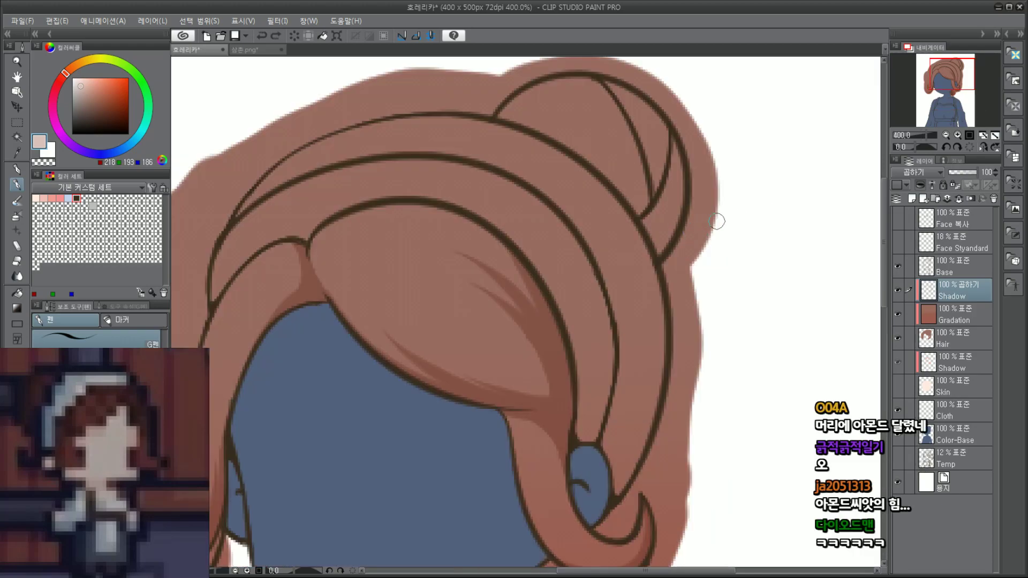
{"action": "mouse_move", "coordinate": [608, 449]}
{"action": "left_mouse_down"}
{"action": "mouse_move", "coordinate": [623, 493]}
{"action": "mouse_move", "coordinate": [621, 471]}
{"action": "mouse_move", "coordinate": [625, 491]}
{"action": "mouse_move", "coordinate": [645, 475]}
{"action": "mouse_move", "coordinate": [631, 451]}
{"action": "mouse_move", "coordinate": [618, 466]}
{"action": "mouse_move", "coordinate": [637, 453]}
{"action": "mouse_move", "coordinate": [632, 427]}
{"action": "mouse_move", "coordinate": [606, 430]}
{"action": "mouse_move", "coordinate": [632, 423]}
{"action": "left_mouse_up"}
{"action": "mouse_move", "coordinate": [621, 343]}
{"action": "left_mouse_down"}
{"action": "mouse_move", "coordinate": [657, 321]}
{"action": "mouse_move", "coordinate": [673, 337]}
{"action": "mouse_move", "coordinate": [626, 352]}
{"action": "mouse_move", "coordinate": [637, 370]}
{"action": "mouse_move", "coordinate": [621, 342]}
{"action": "mouse_move", "coordinate": [646, 429]}
{"action": "mouse_move", "coordinate": [635, 464]}
{"action": "left_mouse_up"}
{"action": "key", "text": "ctrl+z"}
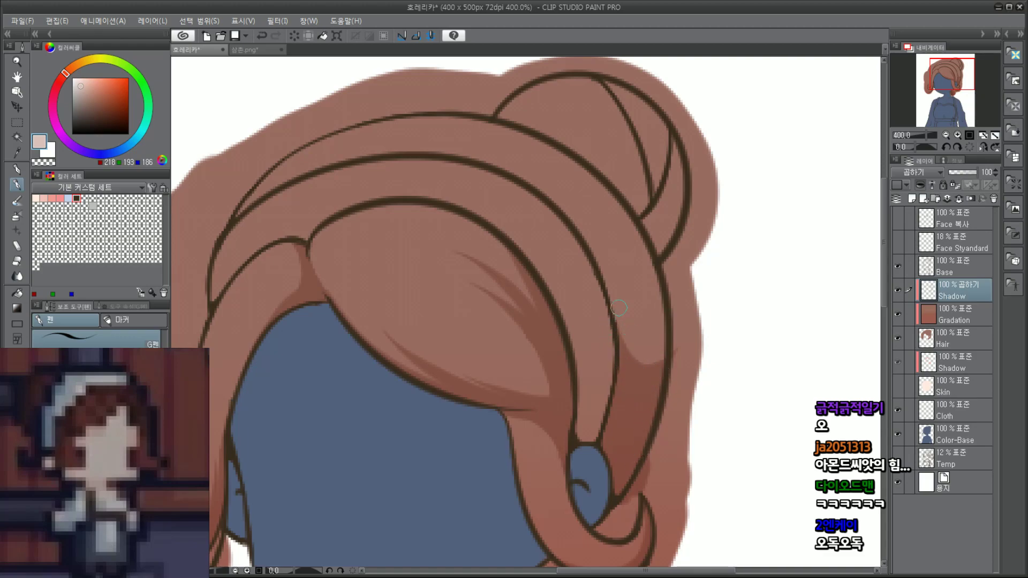
Step: Reshape the upper border of the outer hair band's shadow into a curve that rises along the inner line
{"action": "left_click_drag", "start_coordinate": [620, 311], "coordinate": [665, 364]}
{"action": "key", "text": "ctrl+z"}
{"action": "left_click_drag", "start_coordinate": [620, 320], "coordinate": [663, 359]}
{"action": "key", "text": "ctrl+z"}
{"action": "key", "text": "ctrl+y"}
{"action": "key", "text": "ctrl+z"}
{"action": "key", "text": "ctrl+y"}
{"action": "key", "text": "ctrl+z"}
{"action": "left_click_drag", "start_coordinate": [617, 307], "coordinate": [657, 358]}
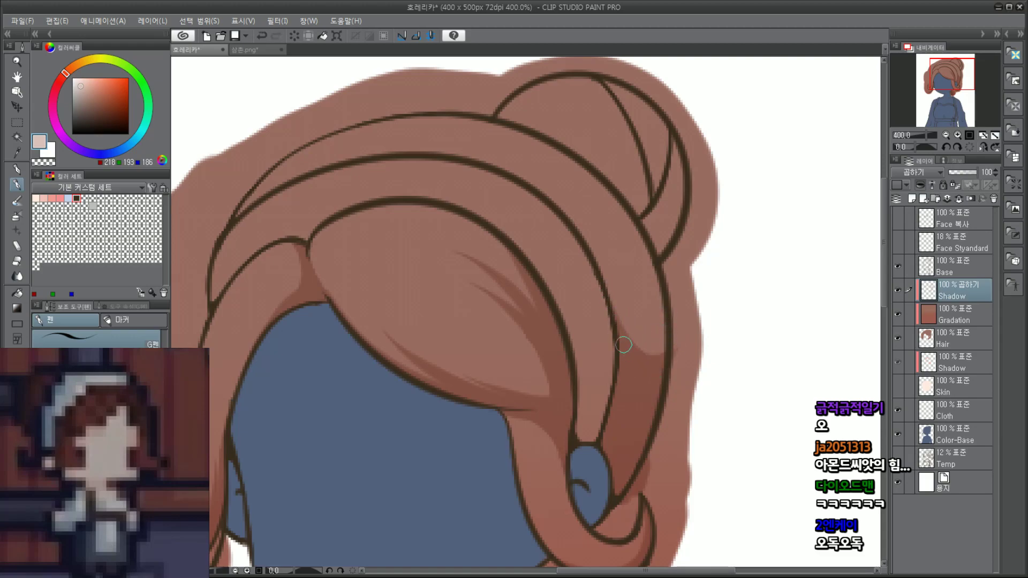
Step: With a larger pen, shade the whole hair bun and continue the shadow along the top edge of the back hair
{"action": "scroll", "coordinate": [680, 349], "scroll_direction": "down", "scroll_amount": 3}
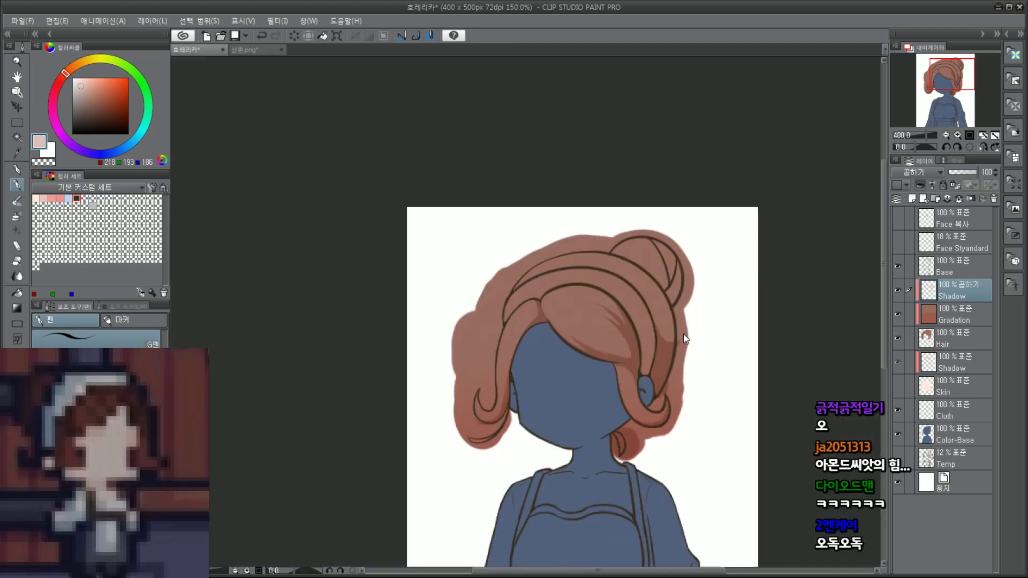
{"action": "scroll", "coordinate": [682, 338], "scroll_direction": "up", "scroll_amount": 3}
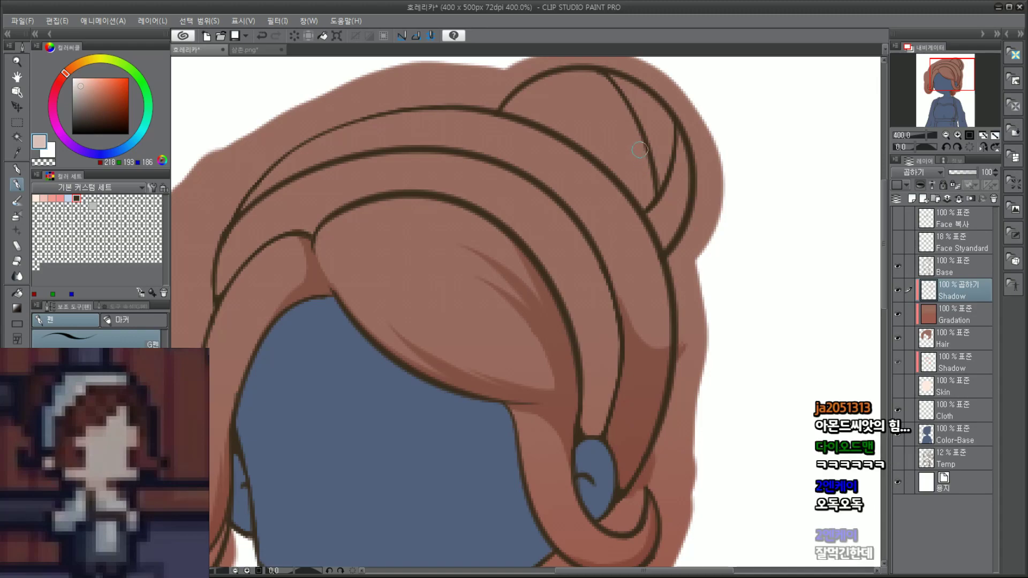
{"action": "scroll", "coordinate": [589, 170], "scroll_direction": "down", "scroll_amount": 2}
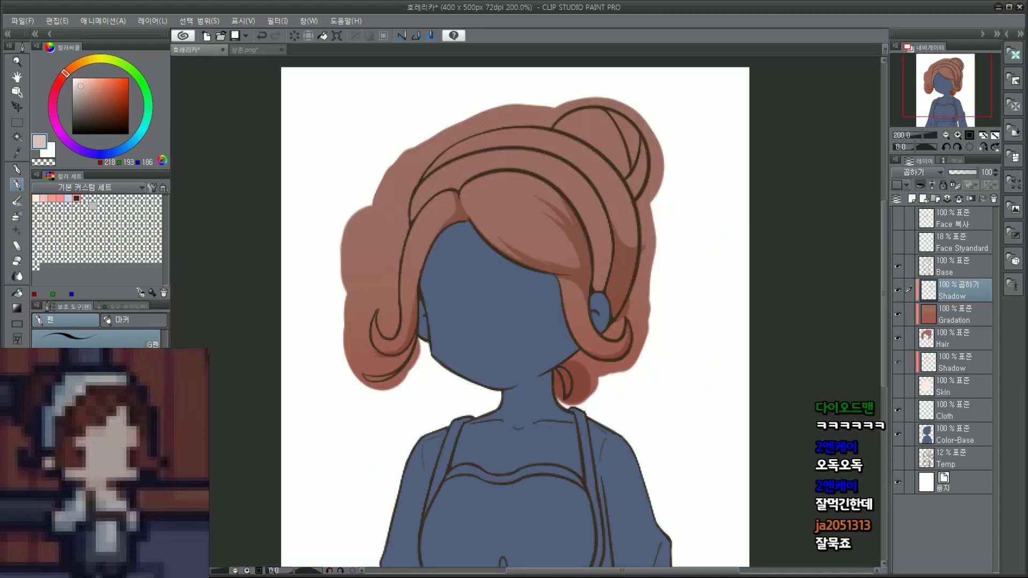
{"action": "mouse_move", "coordinate": [621, 119]}
{"action": "left_mouse_down"}
{"action": "mouse_move", "coordinate": [666, 158]}
{"action": "mouse_move", "coordinate": [618, 110]}
{"action": "mouse_move", "coordinate": [589, 105]}
{"action": "left_mouse_up"}
{"action": "scroll", "coordinate": [617, 121], "scroll_direction": "up", "scroll_amount": 2}
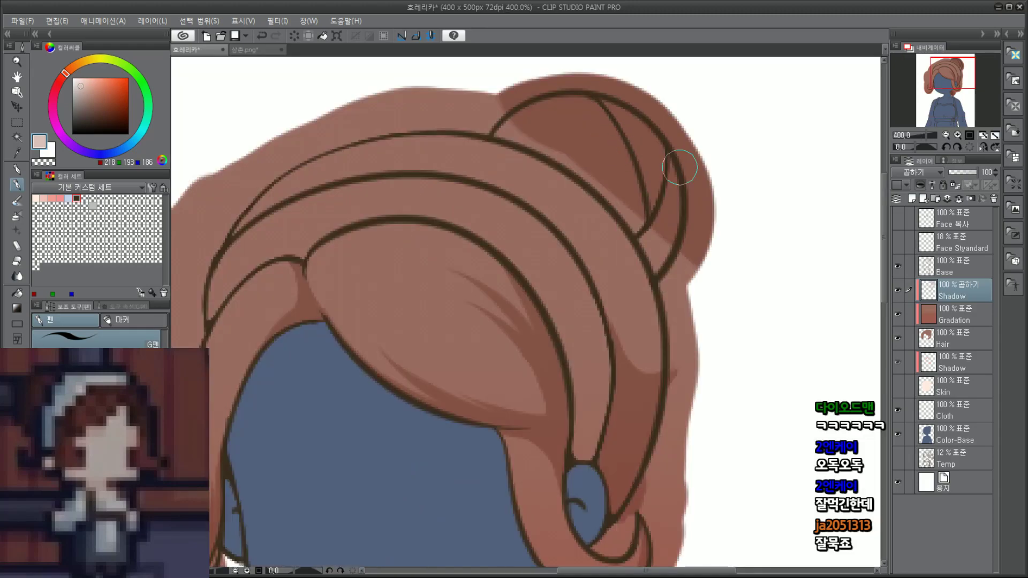
{"action": "mouse_move", "coordinate": [673, 254]}
{"action": "left_mouse_down"}
{"action": "mouse_move", "coordinate": [597, 157]}
{"action": "mouse_move", "coordinate": [614, 183]}
{"action": "mouse_move", "coordinate": [526, 131]}
{"action": "mouse_move", "coordinate": [490, 124]}
{"action": "mouse_move", "coordinate": [471, 96]}
{"action": "mouse_move", "coordinate": [440, 108]}
{"action": "mouse_move", "coordinate": [423, 90]}
{"action": "mouse_move", "coordinate": [339, 104]}
{"action": "left_mouse_up"}
{"action": "scroll", "coordinate": [339, 105], "scroll_direction": "down", "scroll_amount": 2}
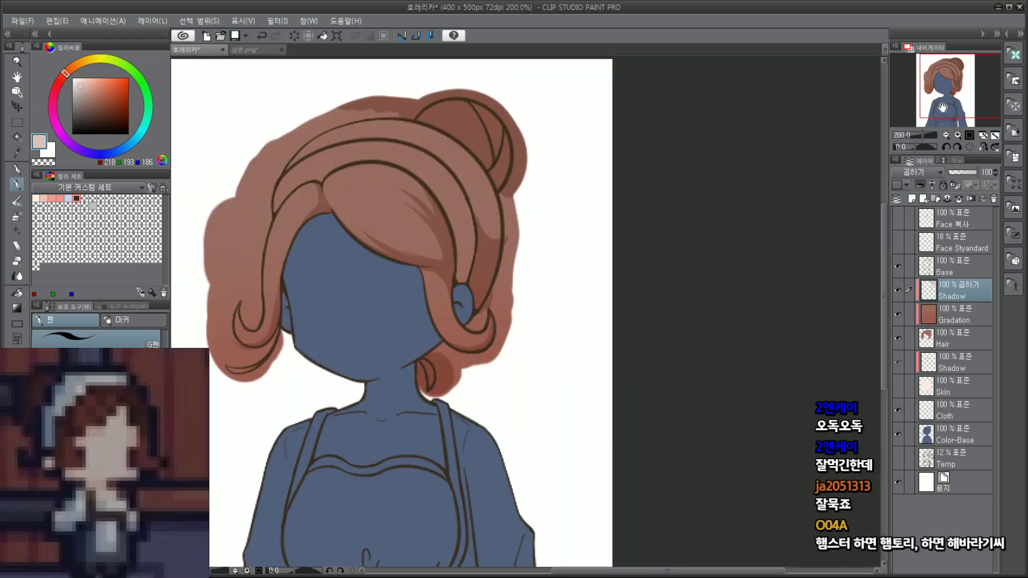
Step: Shade the back hair outside the right outer band, from below the bun down to the side curl
{"action": "left_click_drag", "start_coordinate": [953, 105], "coordinate": [942, 101]}
{"action": "scroll", "coordinate": [673, 283], "scroll_direction": "up", "scroll_amount": 2}
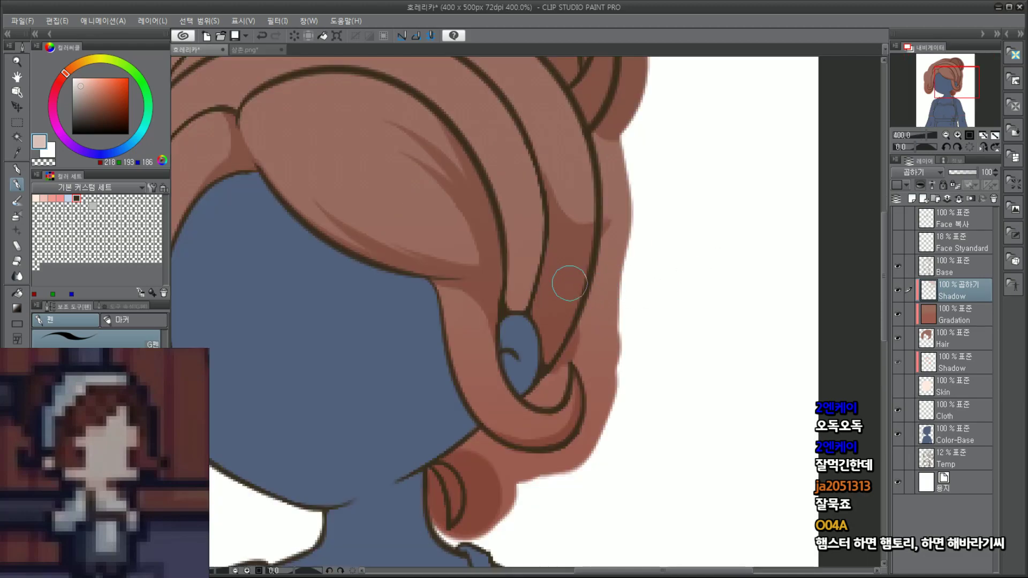
{"action": "mouse_move", "coordinate": [569, 283]}
{"action": "left_mouse_down"}
{"action": "mouse_move", "coordinate": [568, 317]}
{"action": "mouse_move", "coordinate": [616, 222]}
{"action": "mouse_move", "coordinate": [605, 144]}
{"action": "mouse_move", "coordinate": [625, 272]}
{"action": "mouse_move", "coordinate": [614, 189]}
{"action": "mouse_move", "coordinate": [618, 272]}
{"action": "mouse_move", "coordinate": [599, 359]}
{"action": "mouse_move", "coordinate": [592, 347]}
{"action": "mouse_move", "coordinate": [599, 372]}
{"action": "mouse_move", "coordinate": [609, 330]}
{"action": "left_mouse_up"}
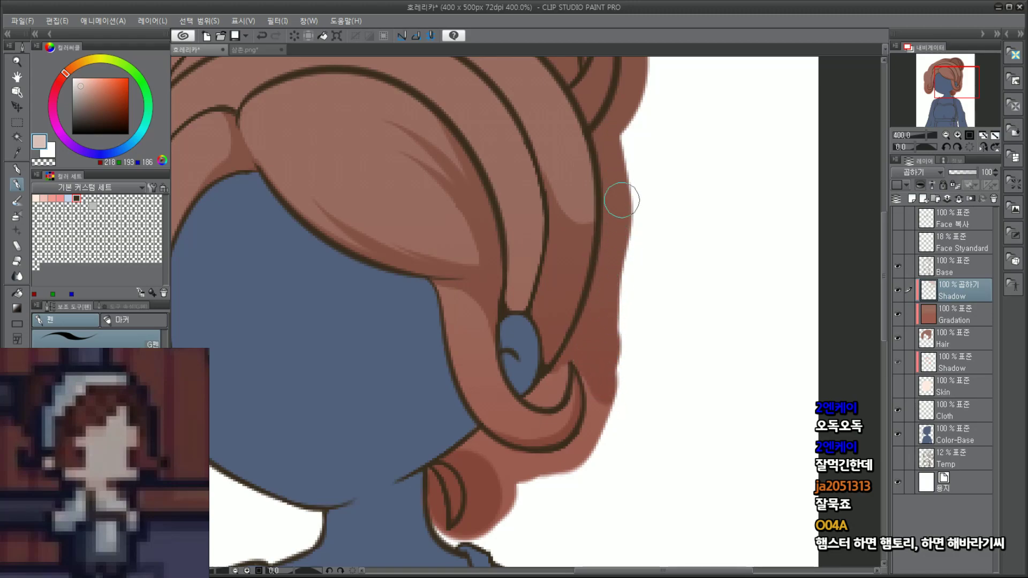
{"action": "scroll", "coordinate": [633, 223], "scroll_direction": "down", "scroll_amount": 2}
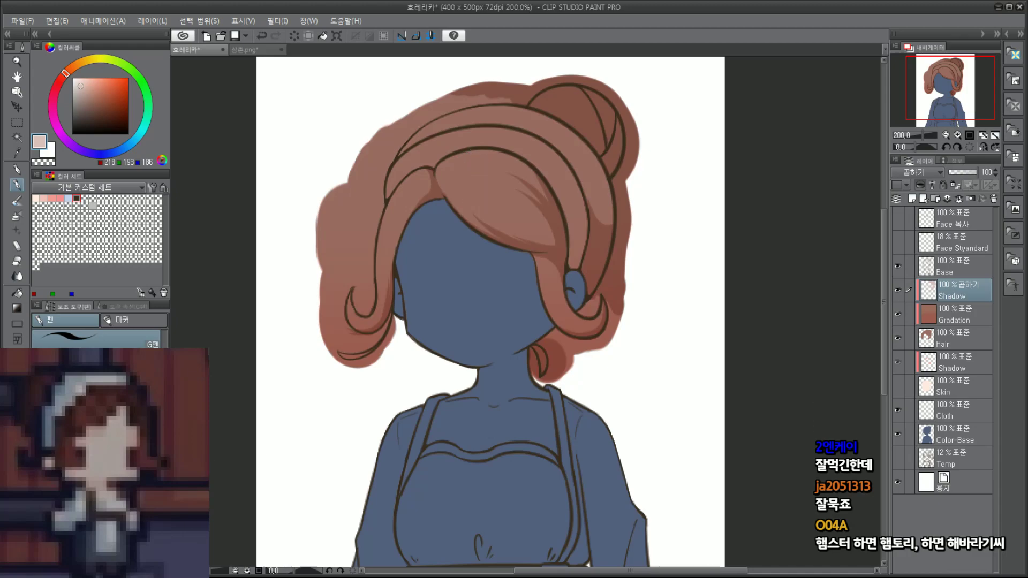
Step: With a smaller pen, add short tapered shadow streaks in the outer hair band just above its filled shadow
{"action": "scroll", "coordinate": [624, 235], "scroll_direction": "up", "scroll_amount": 3}
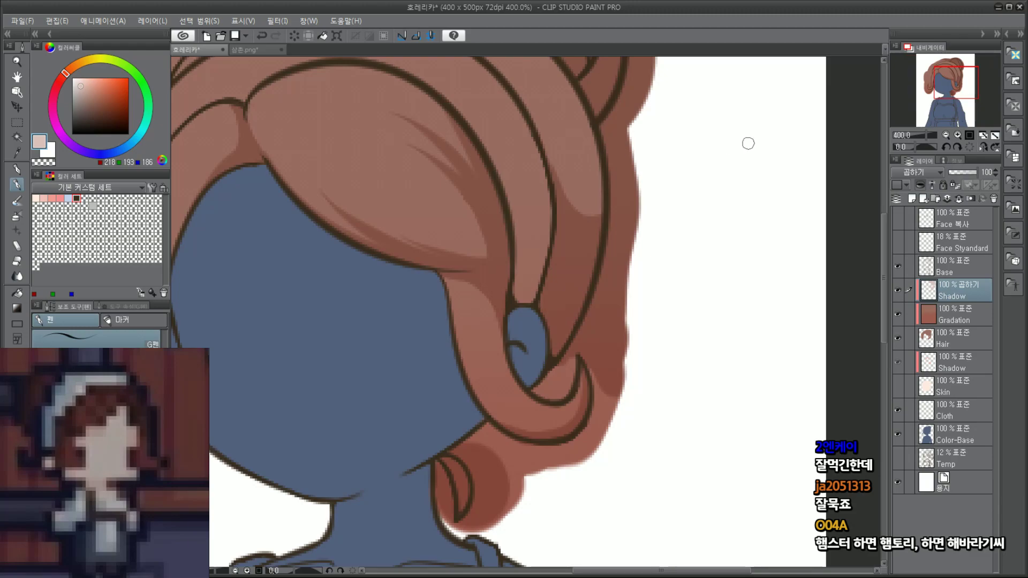
{"action": "left_click_drag", "start_coordinate": [714, 317], "coordinate": [723, 284]}
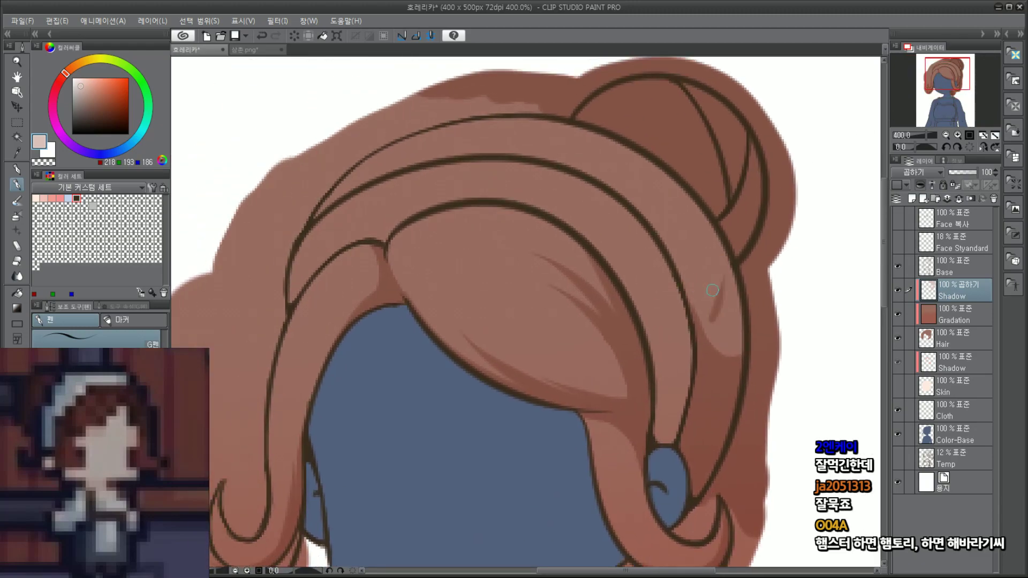
{"action": "key", "text": "ctrl+z"}
{"action": "left_click_drag", "start_coordinate": [711, 322], "coordinate": [723, 295]}
{"action": "mouse_move", "coordinate": [723, 341]}
{"action": "left_mouse_down"}
{"action": "mouse_move", "coordinate": [726, 285]}
{"action": "mouse_move", "coordinate": [724, 339]}
{"action": "mouse_move", "coordinate": [733, 295]}
{"action": "left_mouse_up"}
{"action": "key", "text": "ctrl+z"}
{"action": "key", "text": "ctrl+z"}
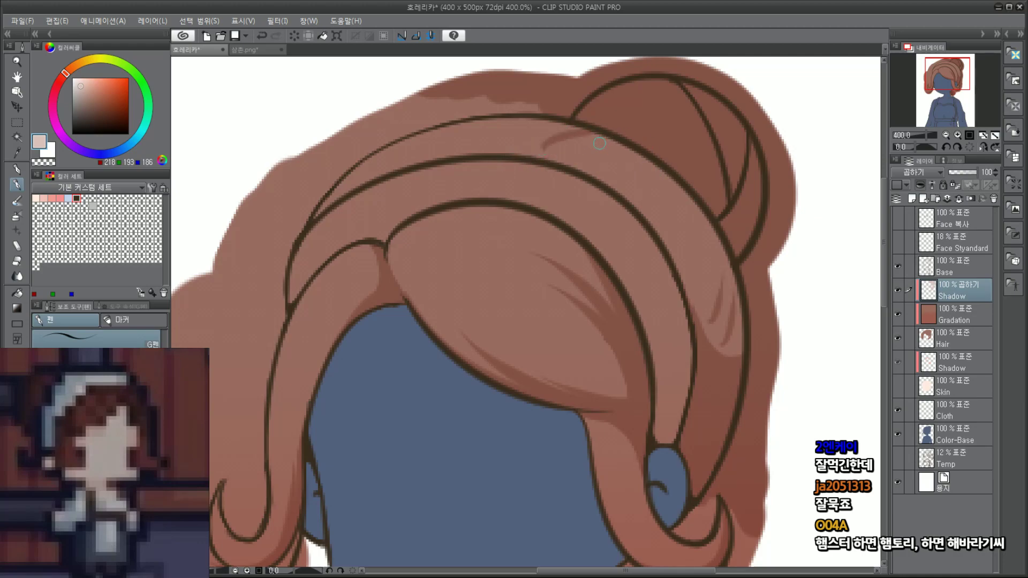
Step: Add thin tapered shadow streaks at the top of the outer hair band, beside the base of the bun
{"action": "mouse_move", "coordinate": [589, 131]}
{"action": "left_mouse_down"}
{"action": "mouse_move", "coordinate": [547, 150]}
{"action": "mouse_move", "coordinate": [515, 124]}
{"action": "mouse_move", "coordinate": [450, 141]}
{"action": "left_mouse_up"}
{"action": "key", "text": "ctrl+z"}
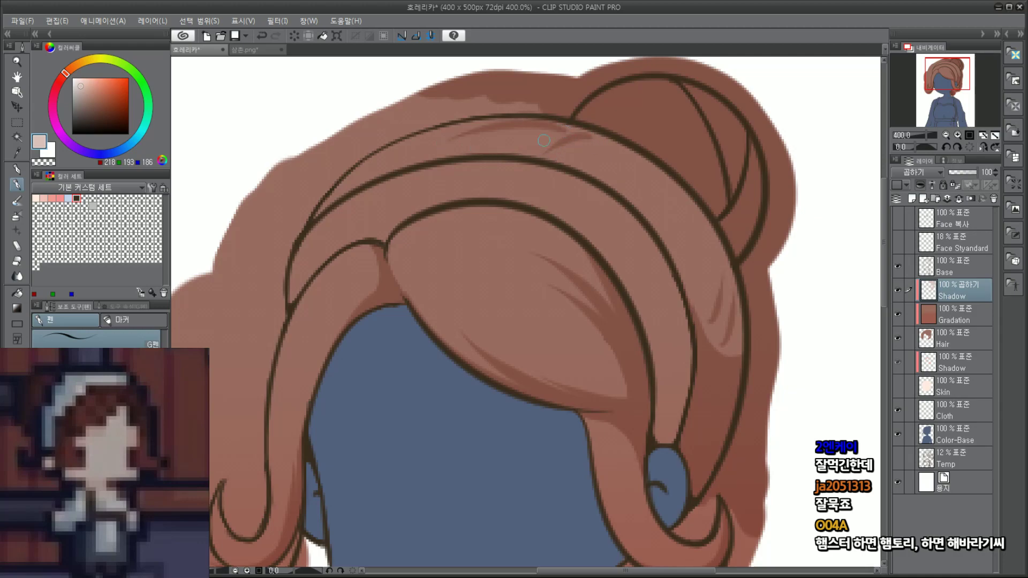
{"action": "key", "text": "ctrl+z"}
{"action": "left_click_drag", "start_coordinate": [567, 129], "coordinate": [493, 142]}
{"action": "key", "text": "ctrl+z"}
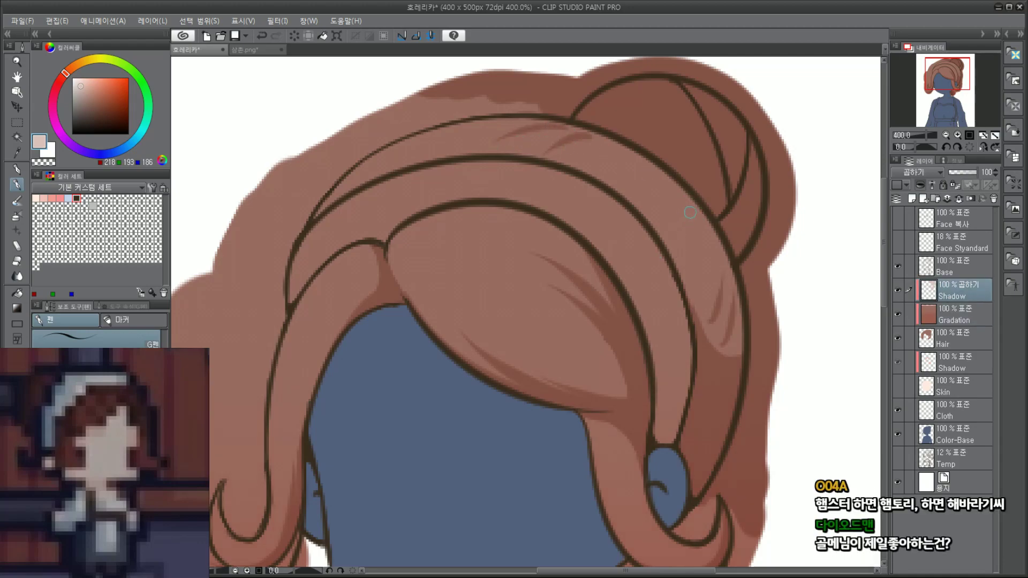
Step: Try more thin shadow streaks along the outer hair band, and undo the streaks drawn there
{"action": "left_click_drag", "start_coordinate": [691, 210], "coordinate": [671, 266]}
{"action": "key", "text": "ctrl+z"}
{"action": "left_click_drag", "start_coordinate": [690, 213], "coordinate": [681, 243]}
{"action": "left_click_drag", "start_coordinate": [458, 129], "coordinate": [375, 166]}
{"action": "scroll", "coordinate": [692, 207], "scroll_direction": "down", "scroll_amount": 2}
{"action": "key", "text": "ctrl+z"}
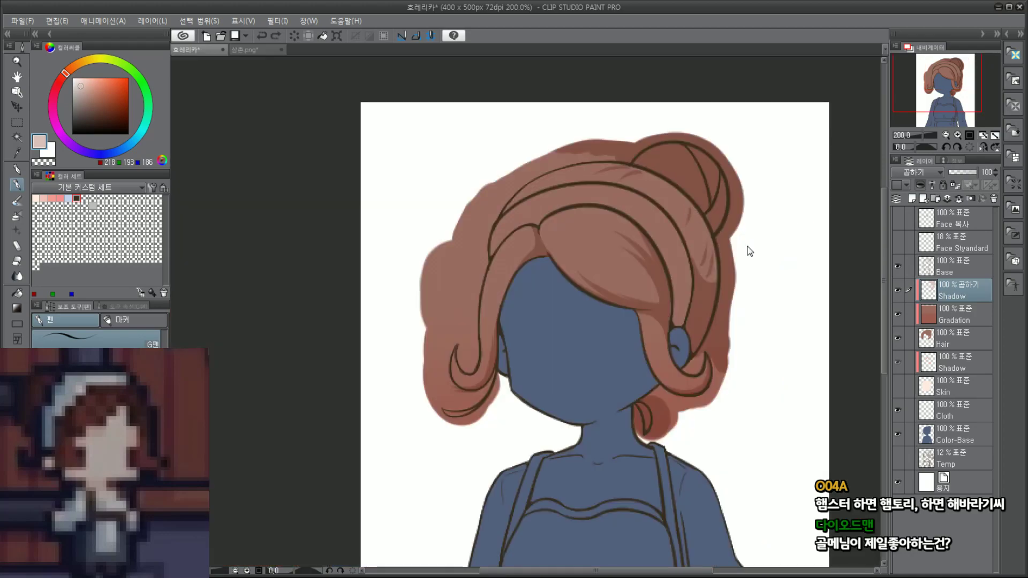
{"action": "scroll", "coordinate": [755, 204], "scroll_direction": "up", "scroll_amount": 2}
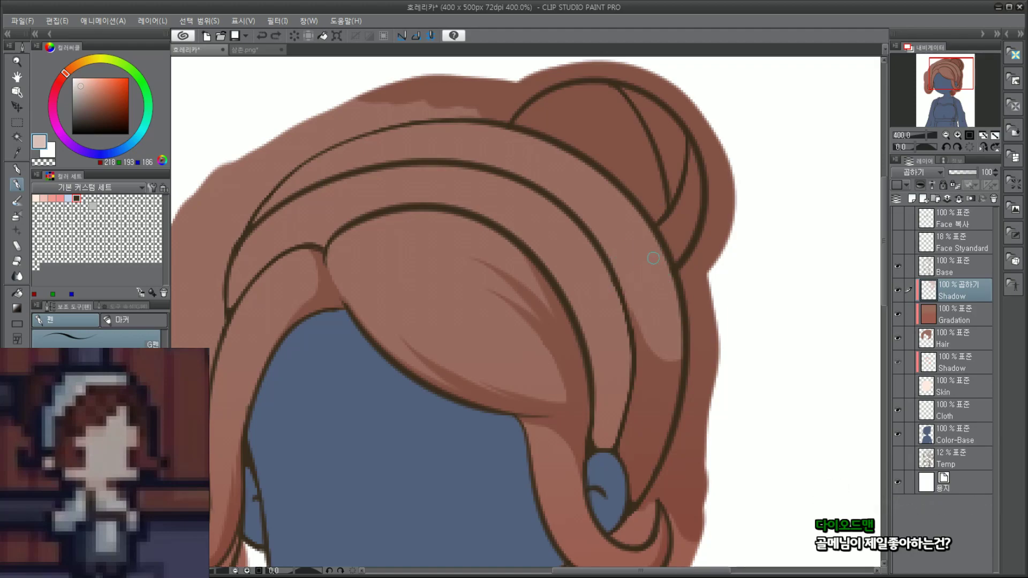
Step: Draw short tapered shadow streaks in the outer hair band beside the base of the bun
{"action": "mouse_move", "coordinate": [654, 248]}
{"action": "left_mouse_down"}
{"action": "mouse_move", "coordinate": [617, 266]}
{"action": "mouse_move", "coordinate": [656, 263]}
{"action": "mouse_move", "coordinate": [632, 315]}
{"action": "left_mouse_up"}
{"action": "key", "text": "ctrl+z"}
{"action": "key", "text": "ctrl+z"}
{"action": "mouse_move", "coordinate": [658, 258]}
{"action": "left_mouse_down"}
{"action": "mouse_move", "coordinate": [635, 296]}
{"action": "mouse_move", "coordinate": [655, 351]}
{"action": "left_mouse_up"}
{"action": "key", "text": "ctrl+z"}
{"action": "left_click_drag", "start_coordinate": [664, 280], "coordinate": [658, 348]}
{"action": "key", "text": "ctrl+z"}
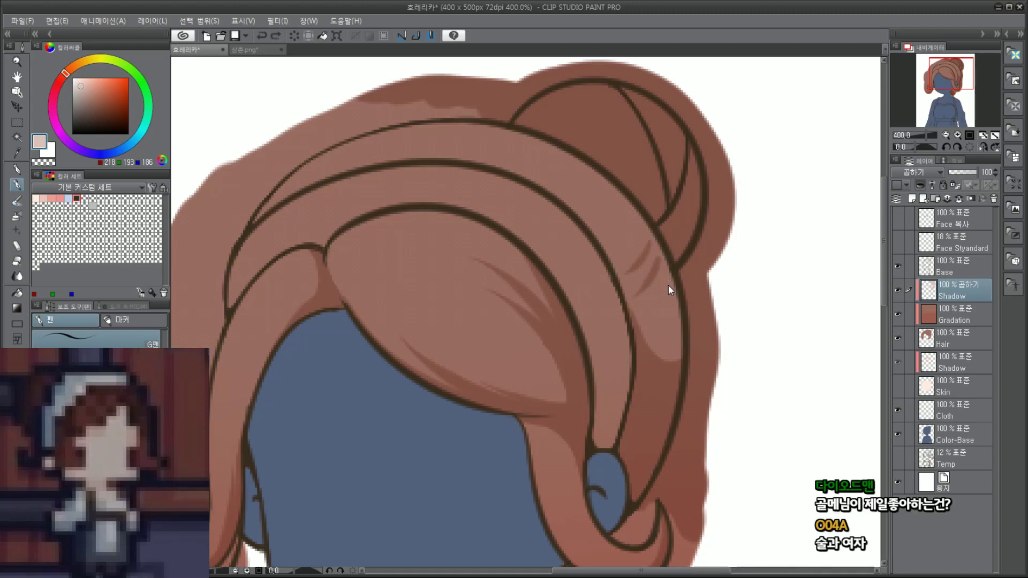
Step: Add tapered shadow streaks just above the outer band's filled shadow and one short streak higher up the band
{"action": "left_click_drag", "start_coordinate": [666, 276], "coordinate": [655, 337]}
{"action": "key", "text": "ctrl+z"}
{"action": "key", "text": "ctrl+z"}
{"action": "left_click_drag", "start_coordinate": [658, 262], "coordinate": [636, 319]}
{"action": "key", "text": "ctrl+z"}
{"action": "left_click_drag", "start_coordinate": [665, 264], "coordinate": [649, 323]}
{"action": "key", "text": "ctrl+z"}
{"action": "left_click_drag", "start_coordinate": [658, 265], "coordinate": [641, 286]}
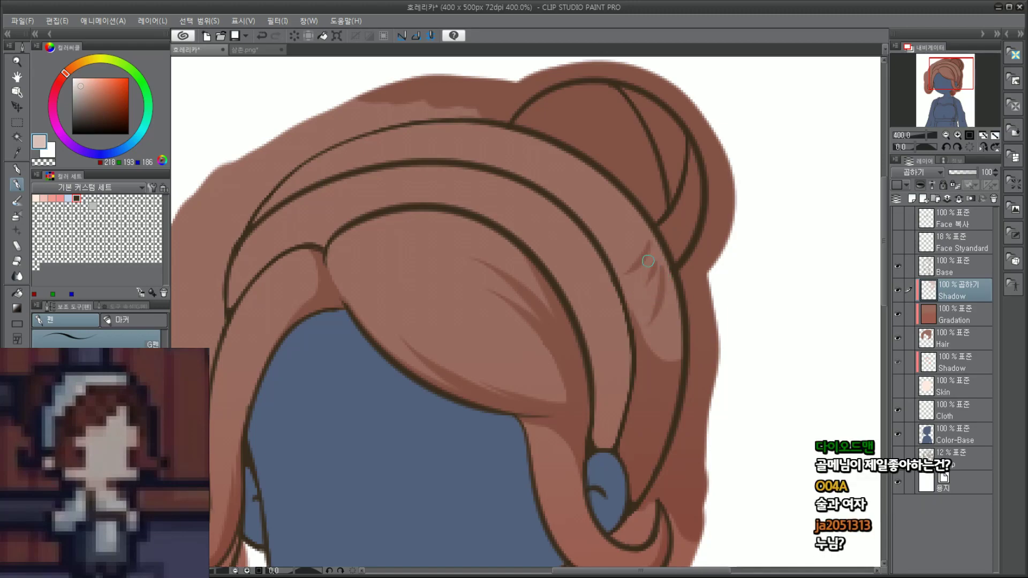
{"action": "mouse_move", "coordinate": [604, 196]}
{"action": "left_mouse_down"}
{"action": "mouse_move", "coordinate": [584, 213]}
{"action": "mouse_move", "coordinate": [597, 214]}
{"action": "left_mouse_up"}
{"action": "key", "text": "ctrl+z"}
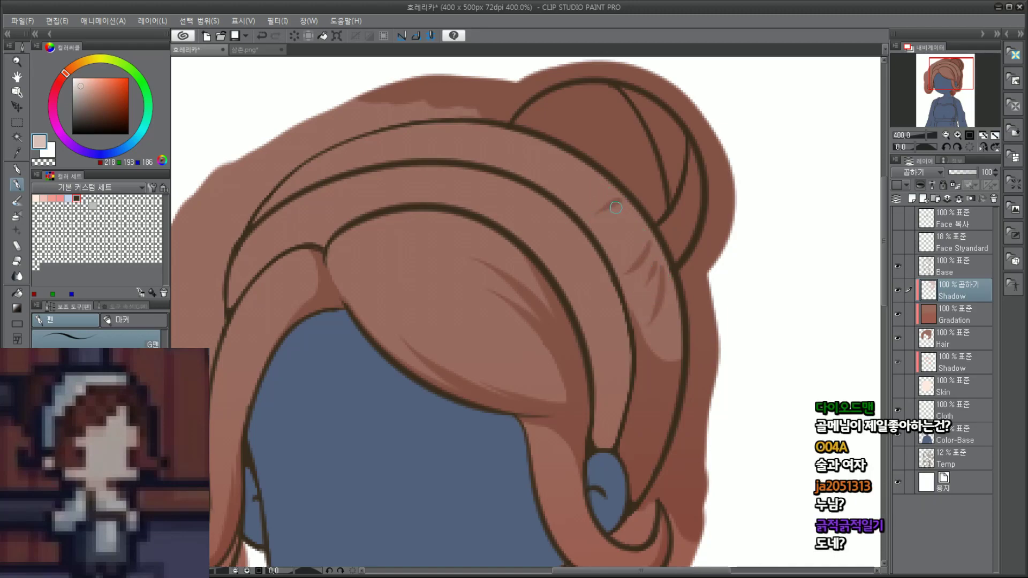
Step: Examine the new shadow streaks in the outer hair band both close up and against the whole figure
{"action": "scroll", "coordinate": [709, 164], "scroll_direction": "down", "scroll_amount": 4}
{"action": "scroll", "coordinate": [767, 198], "scroll_direction": "up", "scroll_amount": 2}
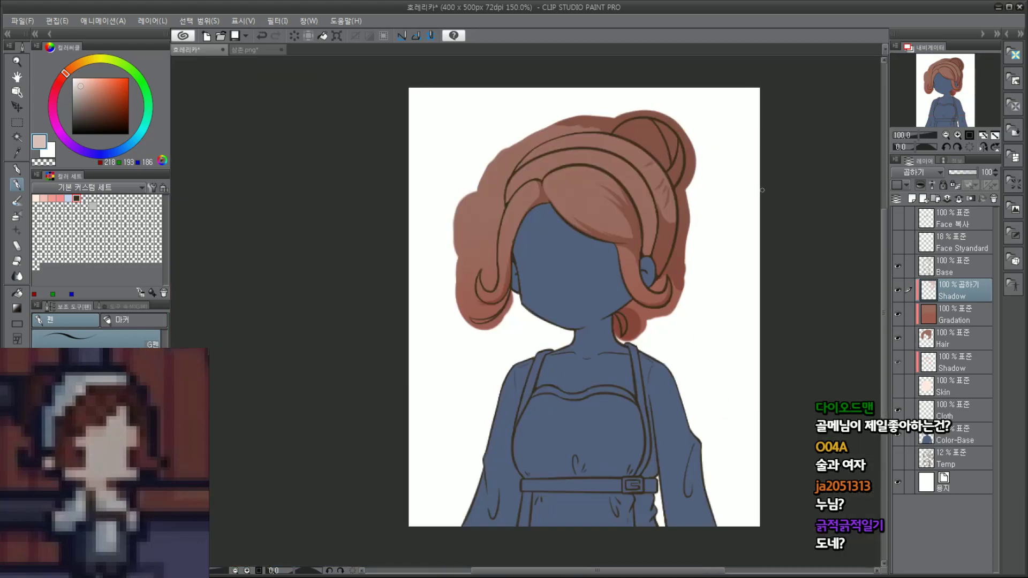
{"action": "left_click", "coordinate": [964, 84]}
{"action": "left_click_drag", "start_coordinate": [964, 85], "coordinate": [954, 75]}
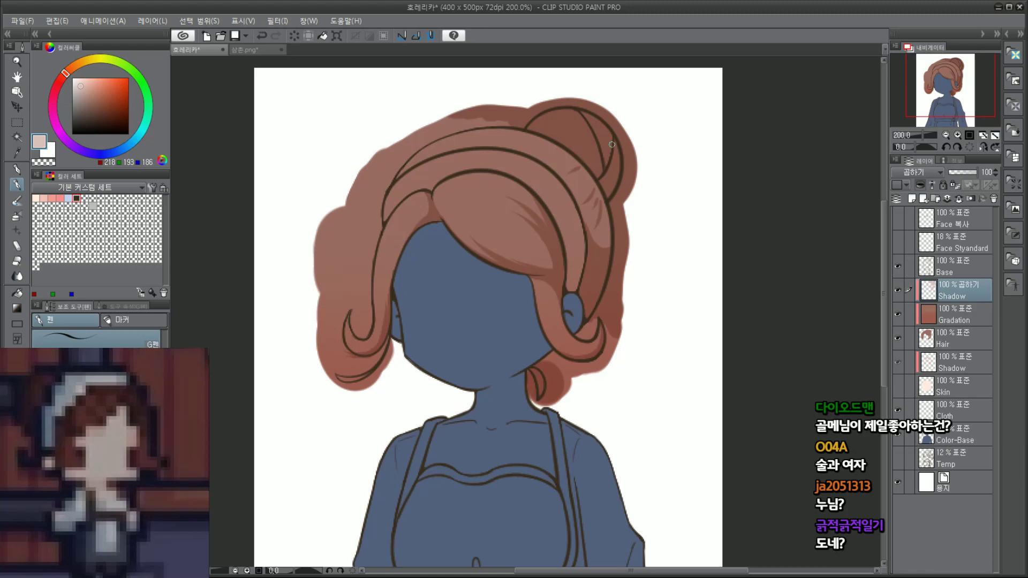
{"action": "scroll", "coordinate": [588, 141], "scroll_direction": "up", "scroll_amount": 2}
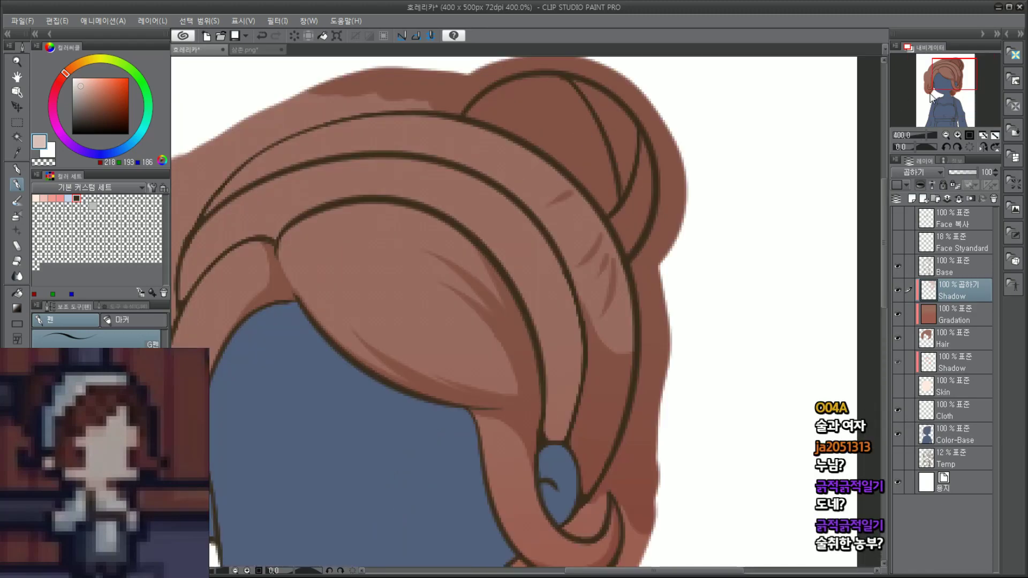
{"action": "scroll", "coordinate": [932, 98], "scroll_direction": "down", "scroll_amount": 2}
{"action": "left_click_drag", "start_coordinate": [953, 69], "coordinate": [949, 75]}
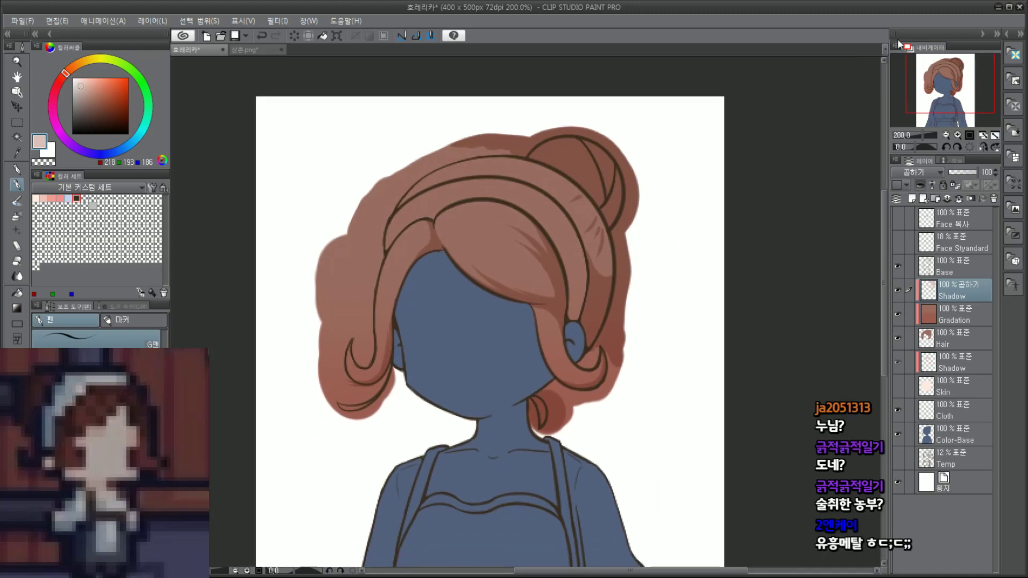
{"action": "scroll", "coordinate": [725, 112], "scroll_direction": "up", "scroll_amount": 2}
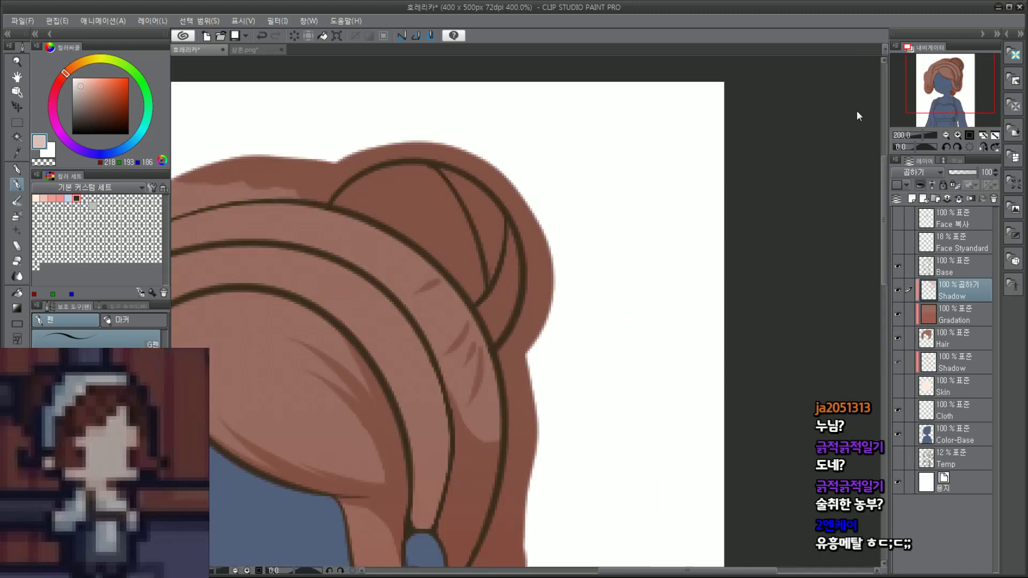
Step: Shade the thin pointed curl at the bottom of the left back hair, beneath the side lock's curl
{"action": "left_click_drag", "start_coordinate": [966, 76], "coordinate": [949, 88]}
{"action": "scroll", "coordinate": [965, 76], "scroll_direction": "down", "scroll_amount": 1}
{"action": "scroll", "coordinate": [537, 289], "scroll_direction": "up", "scroll_amount": 2}
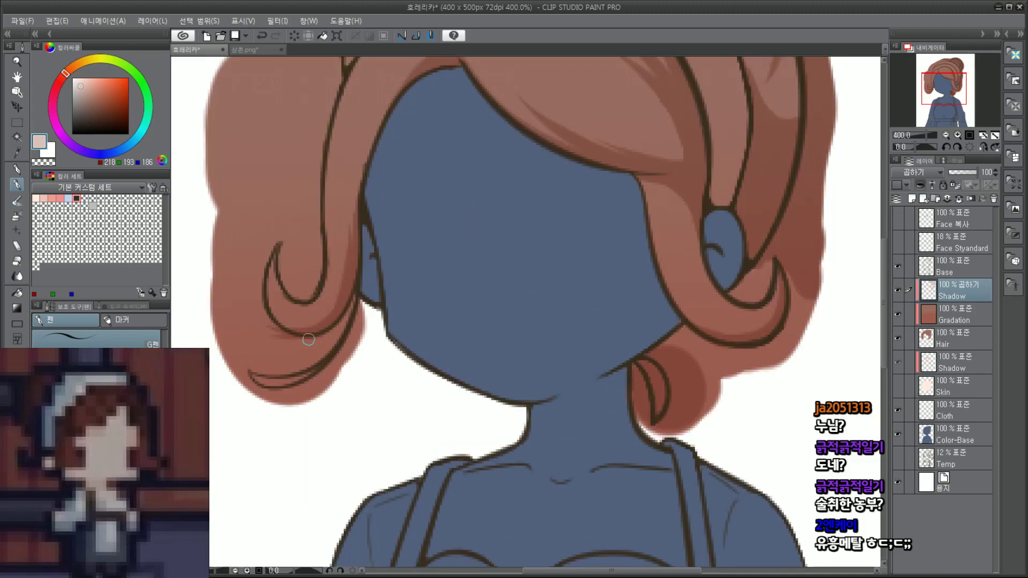
{"action": "mouse_move", "coordinate": [251, 376]}
{"action": "left_mouse_down"}
{"action": "mouse_move", "coordinate": [287, 391]}
{"action": "mouse_move", "coordinate": [298, 377]}
{"action": "mouse_move", "coordinate": [262, 377]}
{"action": "mouse_move", "coordinate": [293, 391]}
{"action": "left_mouse_up"}
{"action": "key", "text": "ctrl+z"}
{"action": "key", "text": "ctrl+z"}
{"action": "key", "text": "ctrl+z"}
{"action": "left_click_drag", "start_coordinate": [239, 374], "coordinate": [253, 381]}
{"action": "left_click_drag", "start_coordinate": [290, 384], "coordinate": [311, 377]}
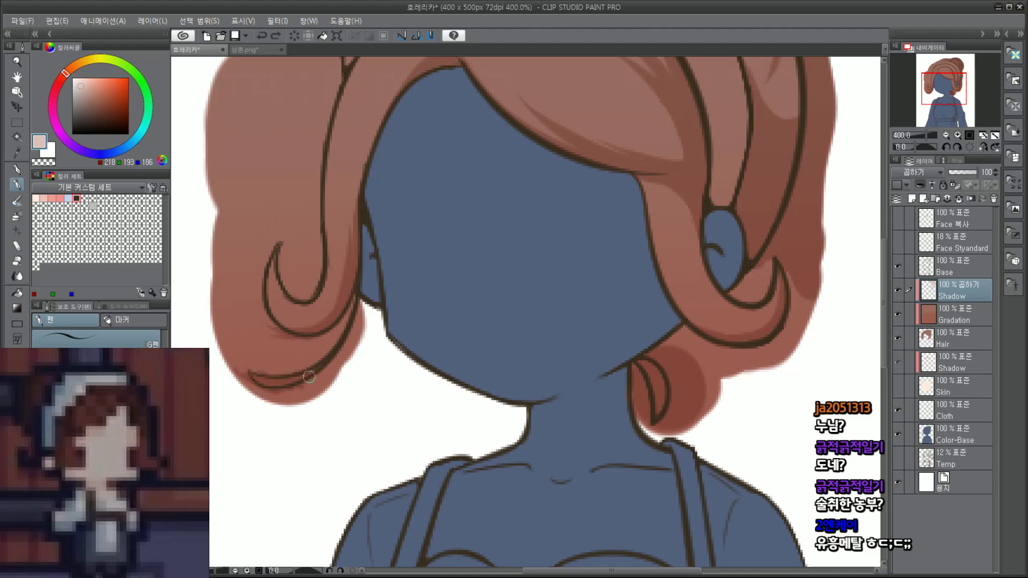
{"action": "key", "text": "ctrl+z"}
{"action": "scroll", "coordinate": [344, 390], "scroll_direction": "down", "scroll_amount": 2}
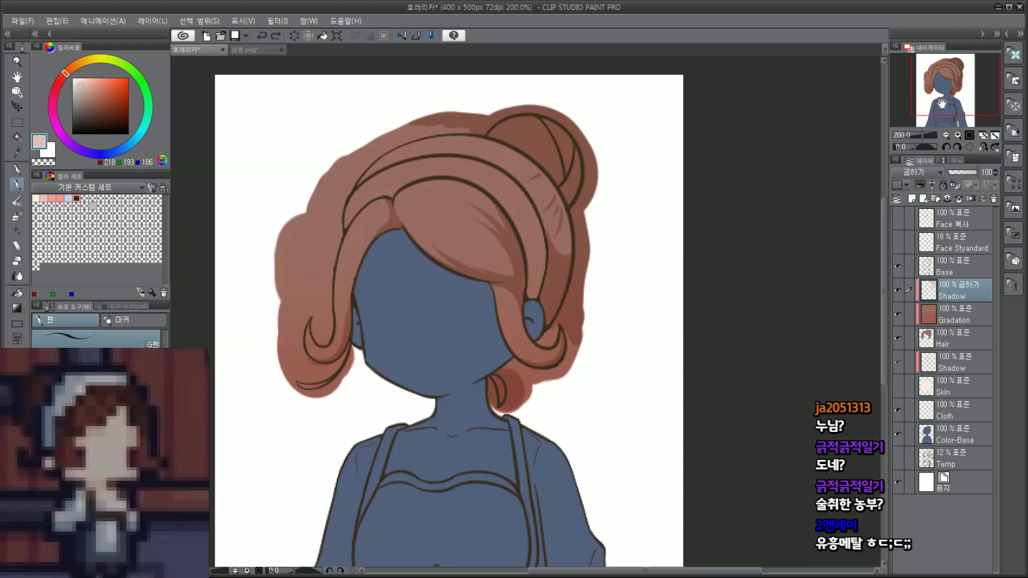
{"action": "left_click_drag", "start_coordinate": [936, 102], "coordinate": [947, 85]}
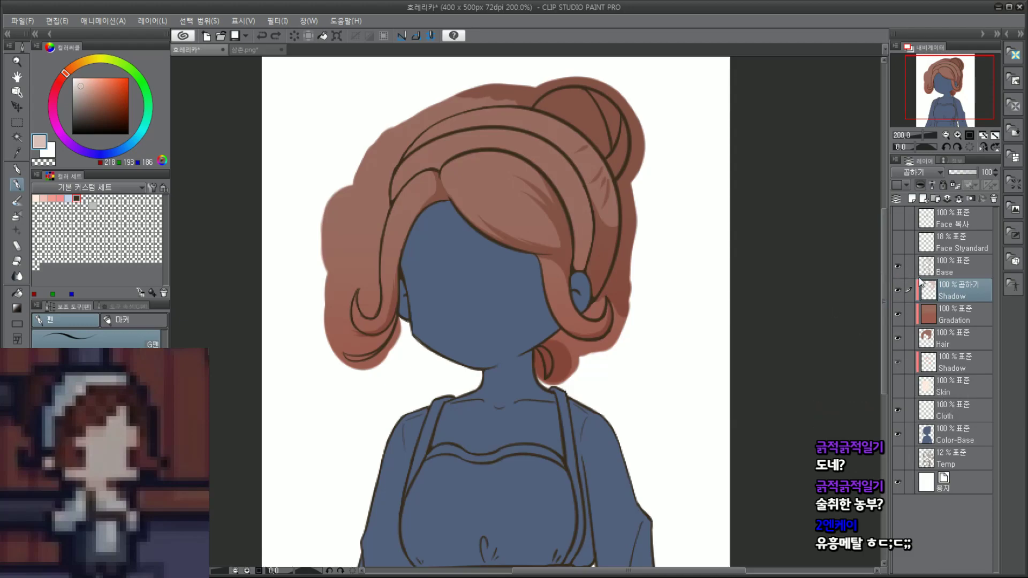
Step: Add a clipped layer above the hair's Shadow layer and name it Shining
{"action": "left_click", "coordinate": [912, 199]}
{"action": "double_click", "coordinate": [952, 296]}
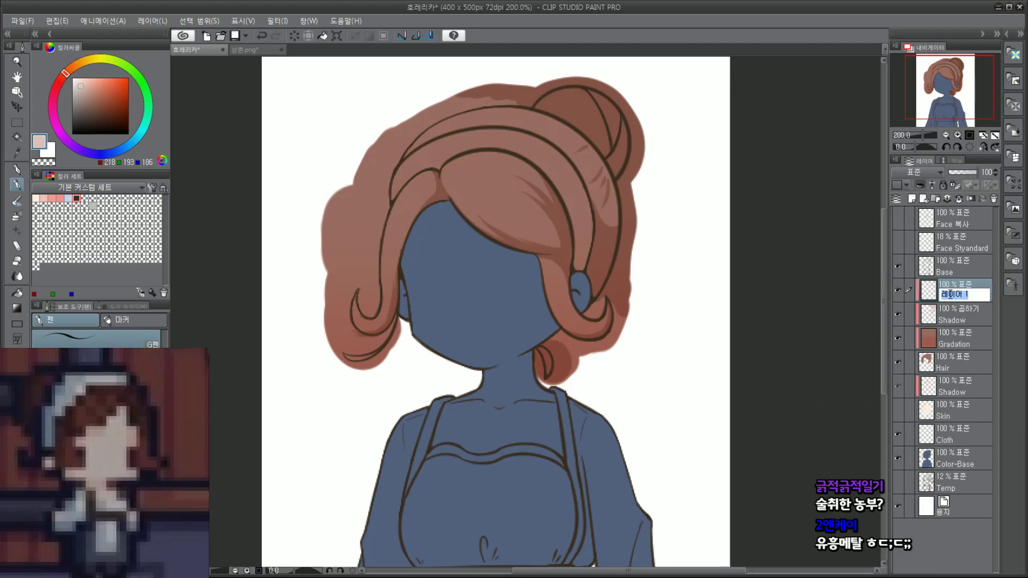
{"action": "type", "text": "ㅓ"}
{"action": "key", "text": "BackSpace"}
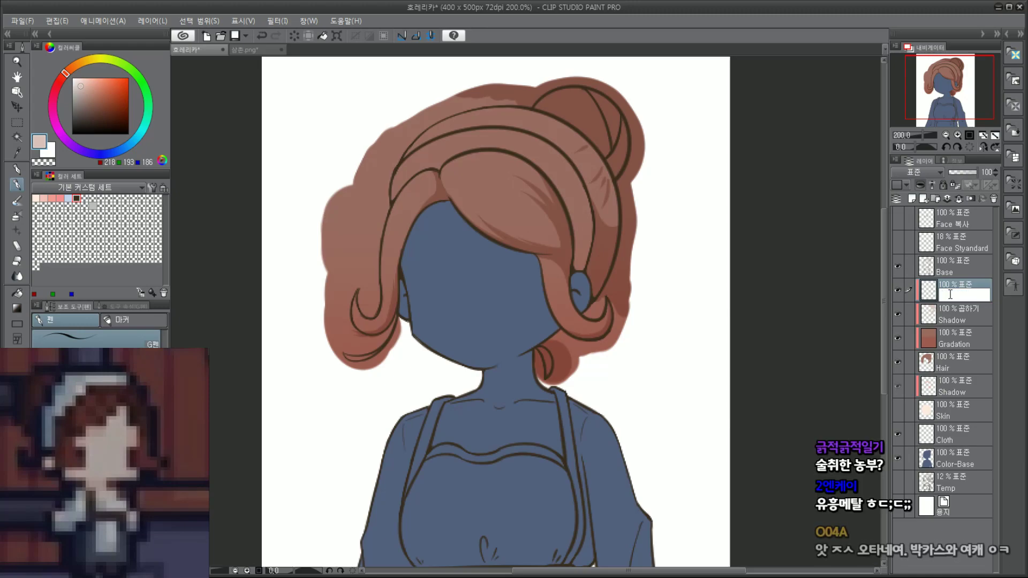
{"action": "type", "text": "Shining"}
{"action": "key", "text": "Return"}
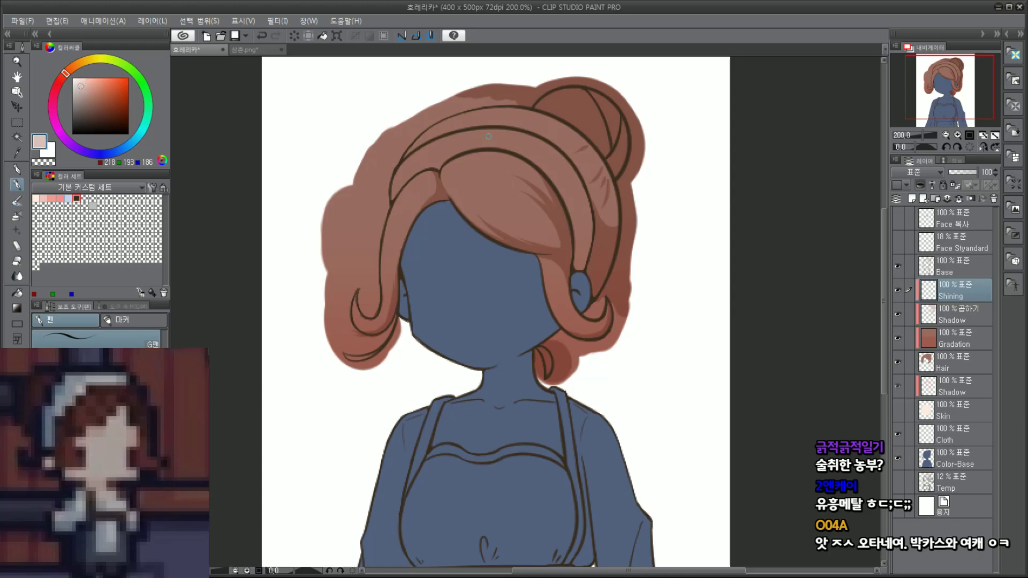
Step: Try pale peach highlight strokes on the left front lock, adjusting the hue and brightness between tests
{"action": "scroll", "coordinate": [489, 136], "scroll_direction": "up", "scroll_amount": 2}
{"action": "left_click", "coordinate": [380, 272], "text": "alt"}
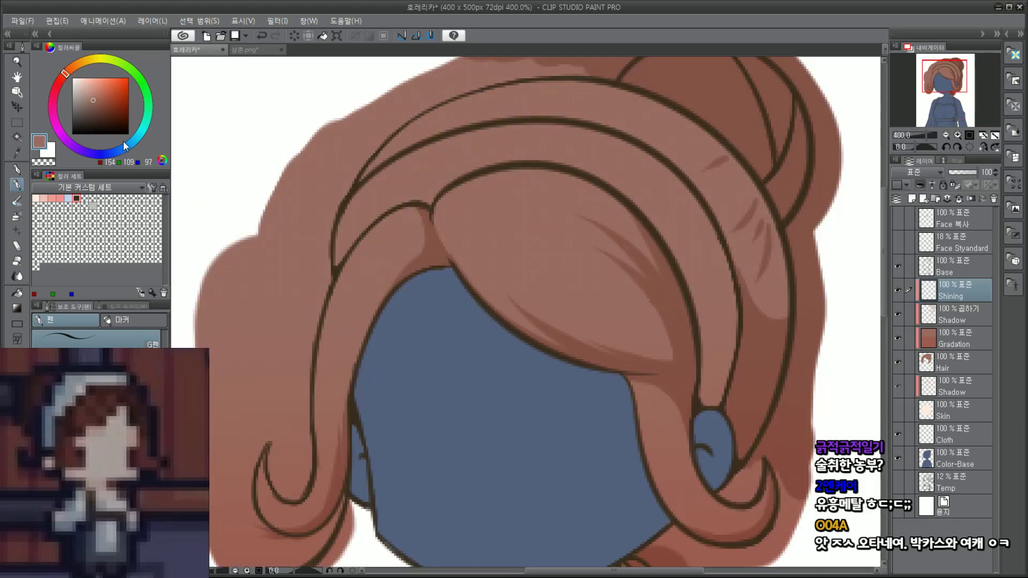
{"action": "left_click", "coordinate": [89, 89]}
{"action": "left_click_drag", "start_coordinate": [66, 73], "coordinate": [70, 69]}
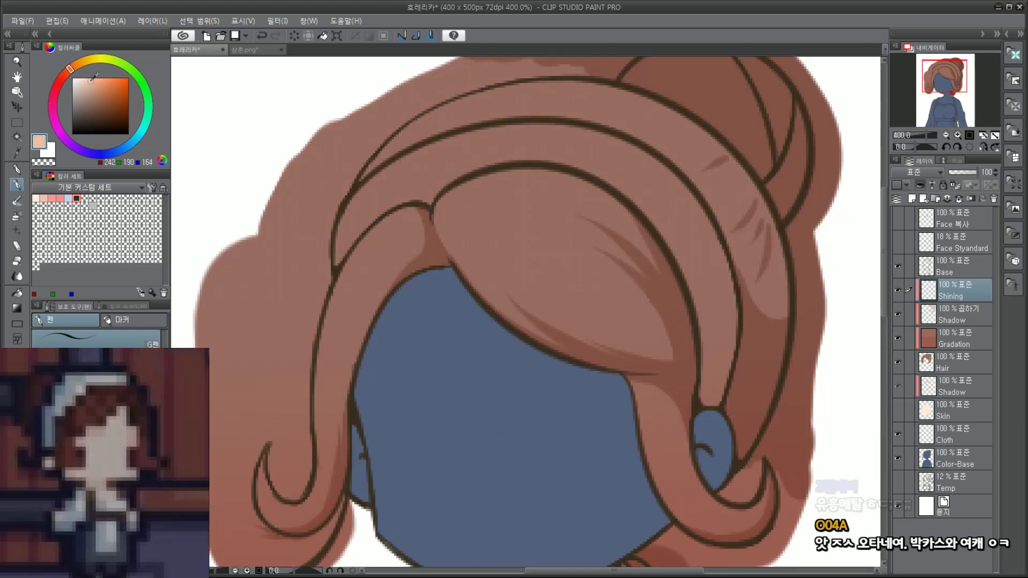
{"action": "left_click", "coordinate": [87, 80]}
{"action": "left_click_drag", "start_coordinate": [354, 280], "coordinate": [344, 327]}
{"action": "key", "text": "ctrl+z"}
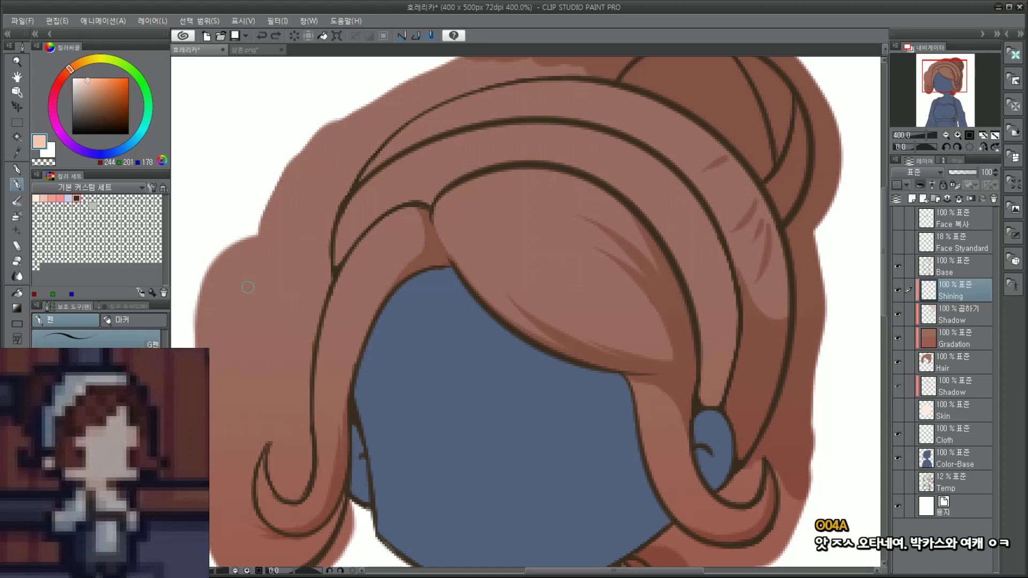
{"action": "left_click", "coordinate": [84, 78]}
{"action": "left_click", "coordinate": [89, 79]}
{"action": "left_click_drag", "start_coordinate": [350, 292], "coordinate": [346, 322]}
{"action": "key", "text": "ctrl+z"}
Step: Test a light yellow-orange highlight on the left front lock
{"action": "left_click_drag", "start_coordinate": [73, 68], "coordinate": [100, 75]}
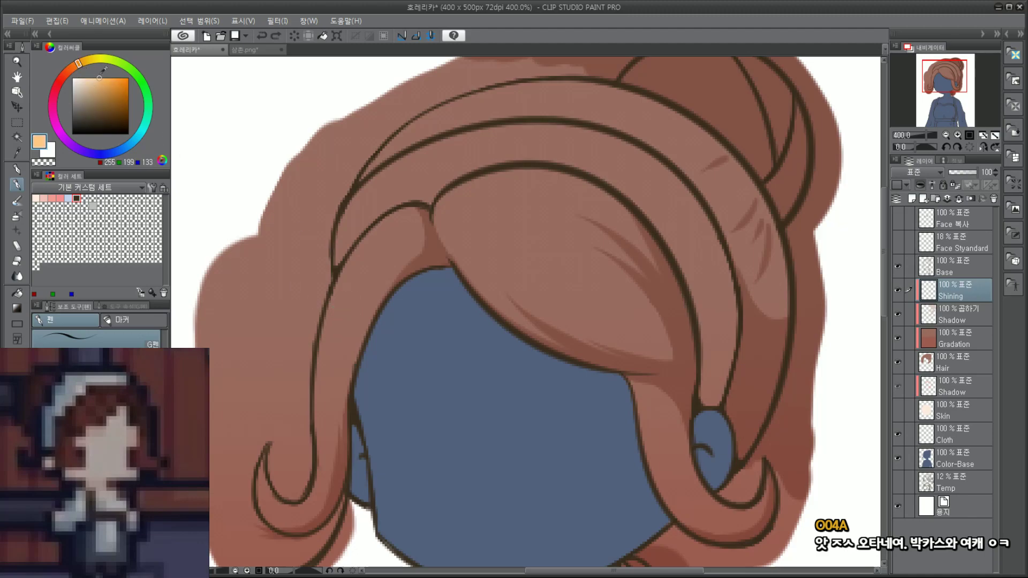
{"action": "left_click_drag", "start_coordinate": [341, 309], "coordinate": [340, 337]}
{"action": "scroll", "coordinate": [343, 321], "scroll_direction": "up", "scroll_amount": 2}
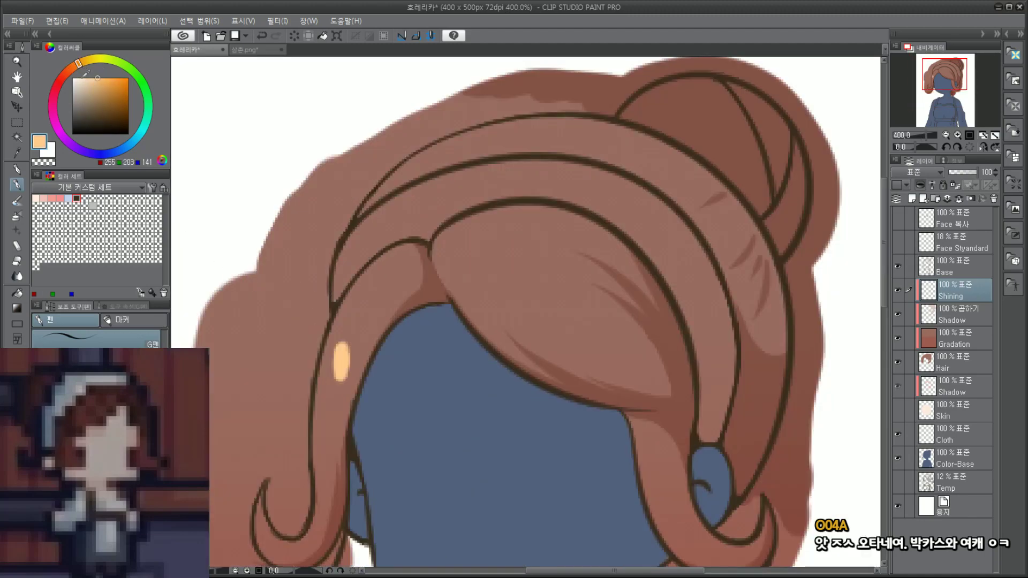
{"action": "left_click", "coordinate": [64, 77]}
{"action": "left_click", "coordinate": [104, 73]}
{"action": "key", "text": "ctrl+z"}
{"action": "mouse_move", "coordinate": [345, 343]}
{"action": "left_mouse_down"}
{"action": "mouse_move", "coordinate": [347, 358]}
{"action": "mouse_move", "coordinate": [335, 367]}
{"action": "mouse_move", "coordinate": [338, 357]}
{"action": "left_mouse_up"}
{"action": "key", "text": "ctrl+z"}
Step: Test a vivid red-orange and a muted orange highlight on the left front lock
{"action": "left_click", "coordinate": [66, 73]}
{"action": "left_click", "coordinate": [110, 78]}
{"action": "key", "text": "ctrl+minus"}
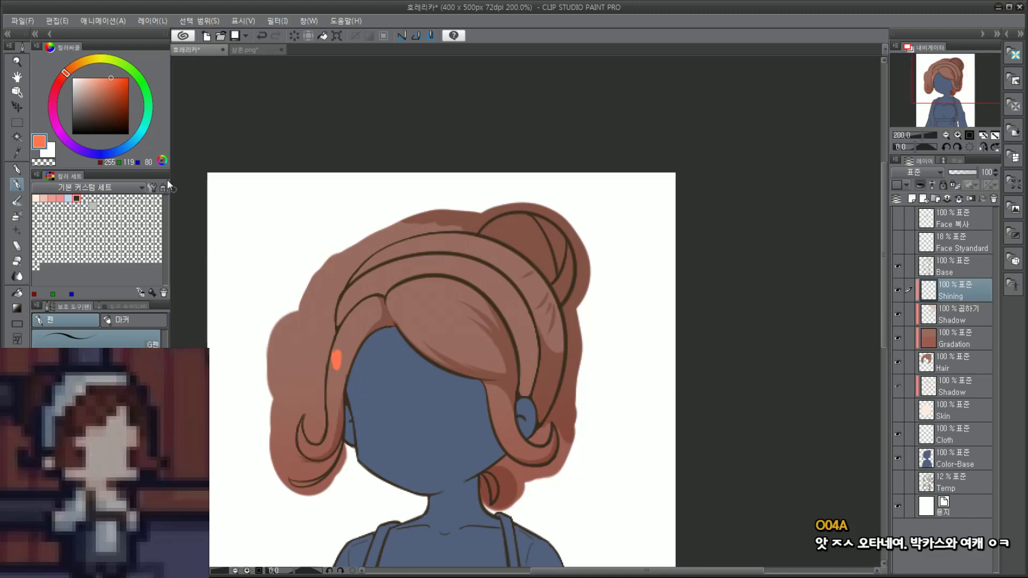
{"action": "left_click", "coordinate": [73, 67]}
{"action": "left_click", "coordinate": [106, 83]}
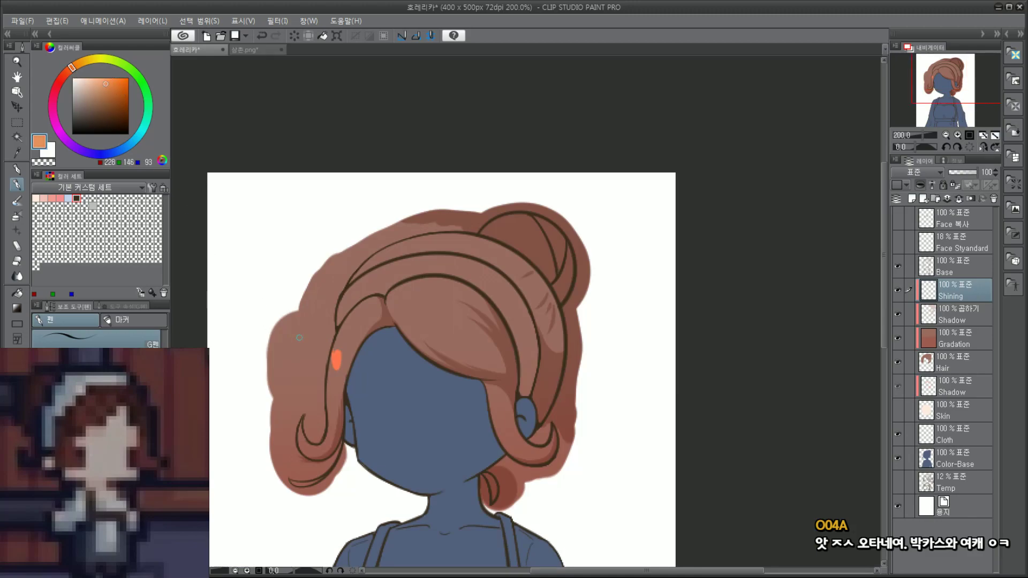
{"action": "key", "text": "ctrl+z"}
{"action": "left_click_drag", "start_coordinate": [344, 353], "coordinate": [341, 365]}
{"action": "scroll", "coordinate": [347, 345], "scroll_direction": "up", "scroll_amount": 2}
{"action": "key", "text": "ctrl+z"}
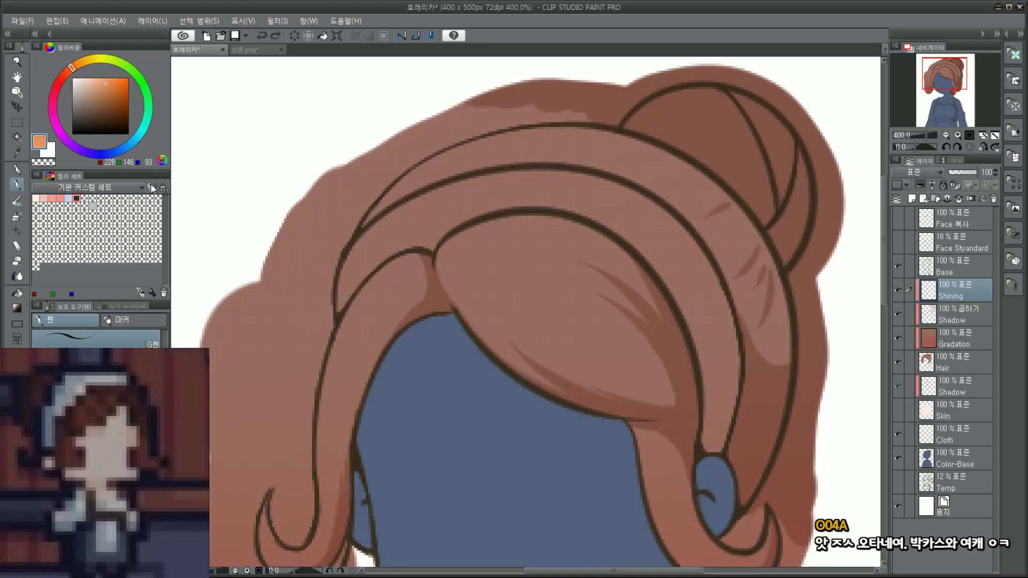
Step: Set the drawing colour to RGB 244, 168, 135 and try highlight strokes across the left front lock
{"action": "left_click", "coordinate": [68, 70]}
{"action": "left_click", "coordinate": [98, 76]}
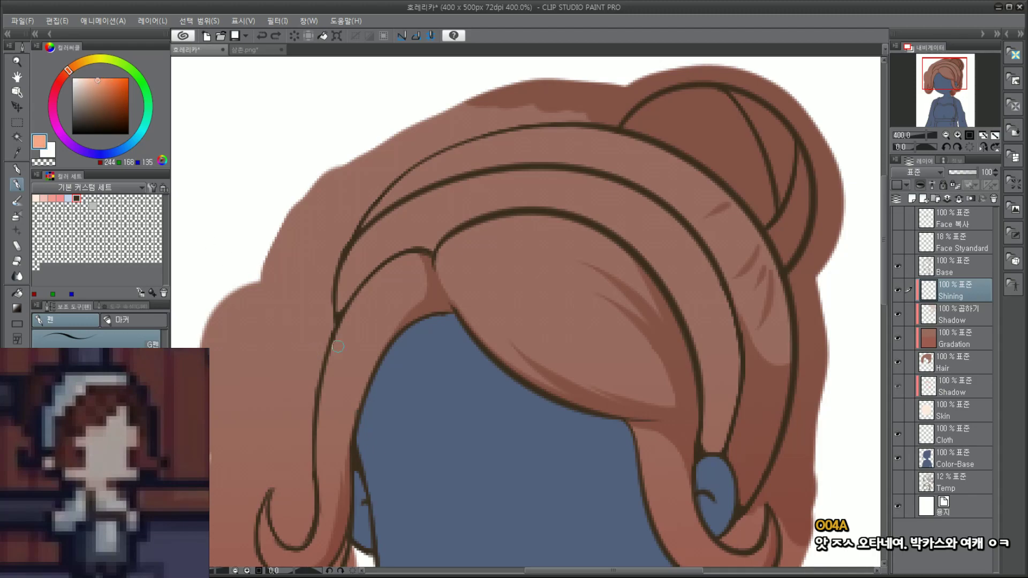
{"action": "left_click_drag", "start_coordinate": [341, 329], "coordinate": [368, 384]}
{"action": "key", "text": "ctrl+z"}
{"action": "left_click_drag", "start_coordinate": [339, 333], "coordinate": [378, 359]}
{"action": "key", "text": "ctrl+z"}
{"action": "left_click_drag", "start_coordinate": [338, 329], "coordinate": [367, 367]}
{"action": "key", "text": "ctrl+z"}
{"action": "key", "text": "ctrl+z"}
{"action": "key", "text": "ctrl+z"}
{"action": "key", "text": "ctrl+z"}
Step: Dab oval highlights and small dots across the left front lock, the fringe and the right-hand hair bands
{"action": "mouse_move", "coordinate": [340, 325]}
{"action": "left_mouse_down"}
{"action": "mouse_move", "coordinate": [361, 368]}
{"action": "mouse_move", "coordinate": [339, 369]}
{"action": "mouse_move", "coordinate": [343, 377]}
{"action": "left_mouse_up"}
{"action": "key", "text": "ctrl+z"}
{"action": "mouse_move", "coordinate": [345, 324]}
{"action": "left_mouse_down"}
{"action": "mouse_move", "coordinate": [346, 349]}
{"action": "mouse_move", "coordinate": [362, 345]}
{"action": "left_mouse_up"}
{"action": "mouse_move", "coordinate": [594, 343]}
{"action": "left_mouse_down"}
{"action": "mouse_move", "coordinate": [616, 313]}
{"action": "mouse_move", "coordinate": [622, 350]}
{"action": "left_mouse_up"}
{"action": "left_click", "coordinate": [635, 333]}
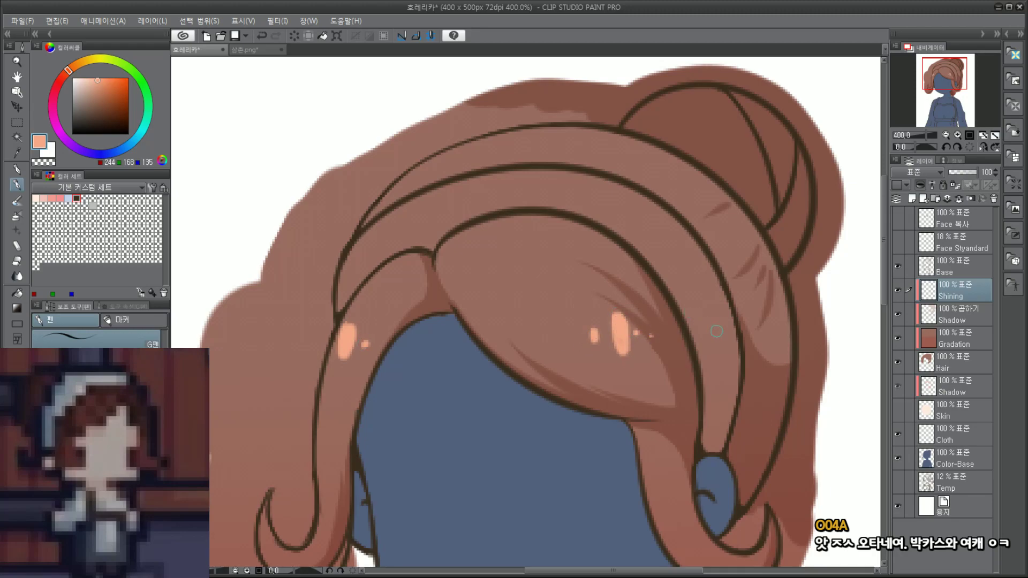
{"action": "left_click_drag", "start_coordinate": [721, 324], "coordinate": [724, 349]}
{"action": "left_click", "coordinate": [774, 338]}
{"action": "scroll", "coordinate": [781, 332], "scroll_direction": "down", "scroll_amount": 3}
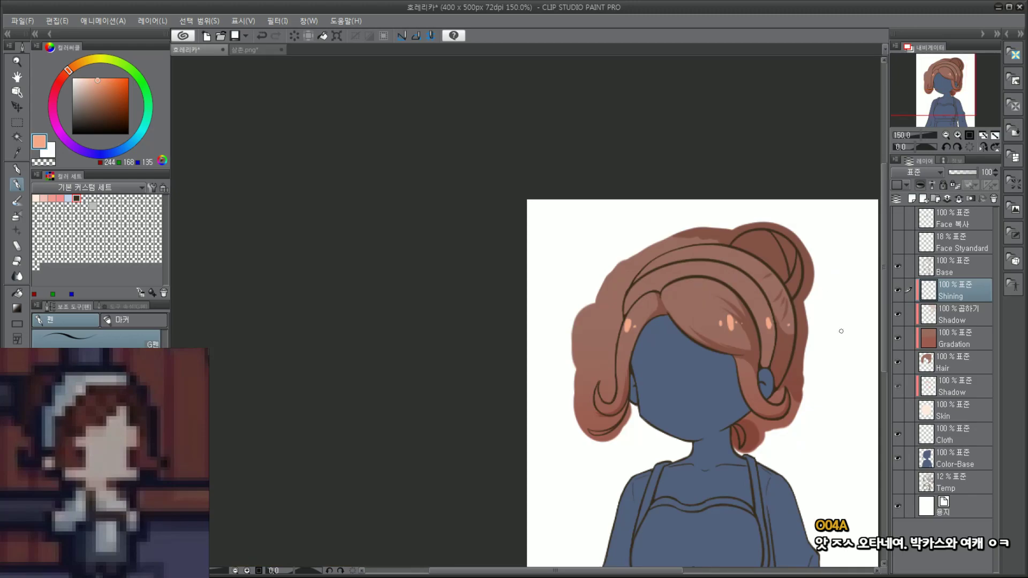
{"action": "scroll", "coordinate": [841, 331], "scroll_direction": "up", "scroll_amount": 3}
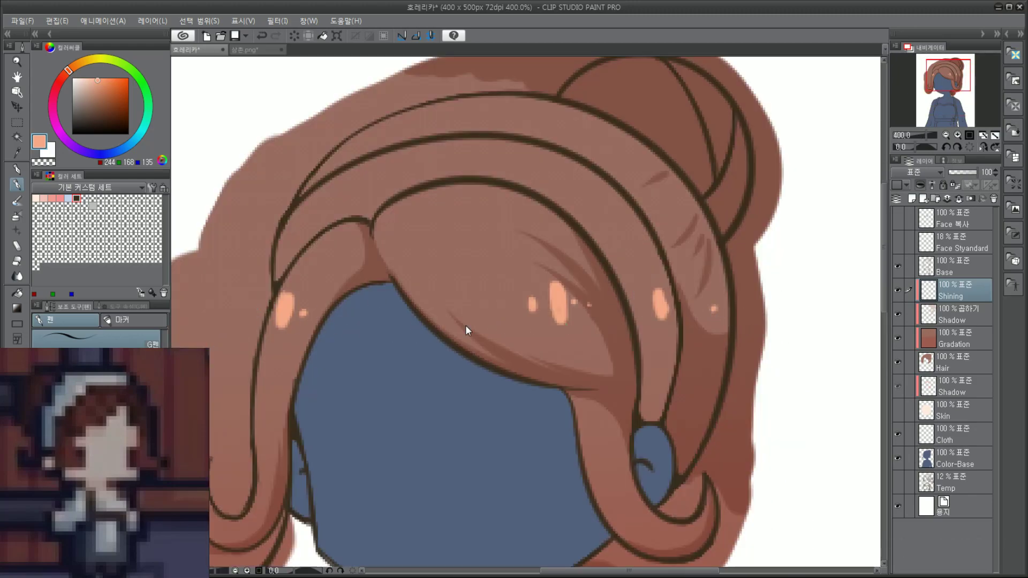
Step: Undo all the dabbed oval and dot highlights on the hair
{"action": "key", "text": "ctrl+z"}
{"action": "key", "text": "ctrl+z"}
{"action": "key", "text": "ctrl+z"}
{"action": "key", "text": "ctrl+z"}
{"action": "key", "text": "ctrl+z"}
{"action": "key", "text": "ctrl+z"}
{"action": "key", "text": "ctrl+z"}
{"action": "key", "text": "ctrl+z"}
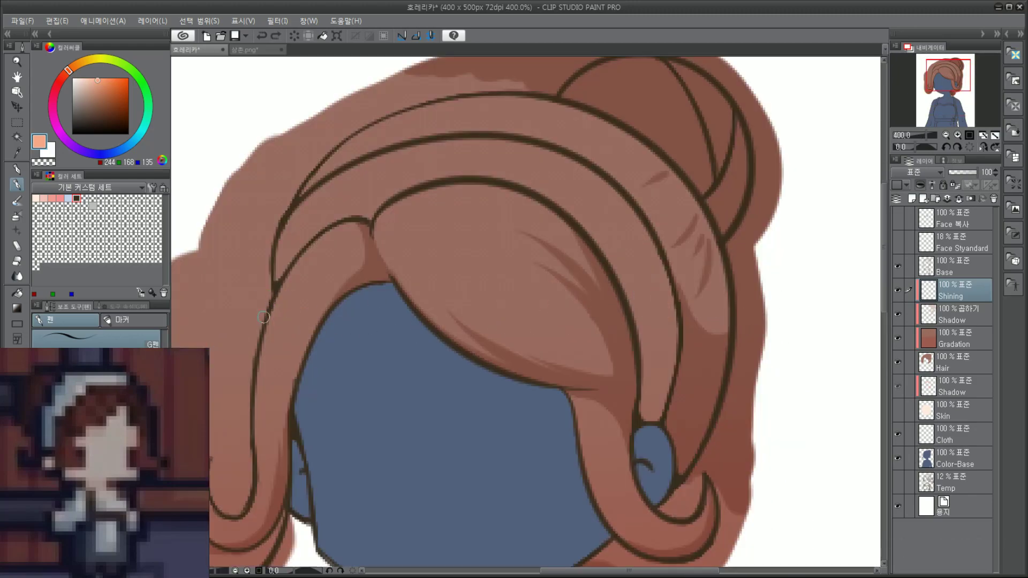
Step: Paint a peach highlight with pointed edges across the left front lock and the adjoining back hair
{"action": "left_click_drag", "start_coordinate": [282, 311], "coordinate": [312, 321]}
{"action": "key", "text": "ctrl+z"}
{"action": "mouse_move", "coordinate": [278, 292]}
{"action": "left_mouse_down"}
{"action": "mouse_move", "coordinate": [314, 316]}
{"action": "mouse_move", "coordinate": [281, 314]}
{"action": "mouse_move", "coordinate": [310, 332]}
{"action": "mouse_move", "coordinate": [263, 327]}
{"action": "mouse_move", "coordinate": [265, 308]}
{"action": "mouse_move", "coordinate": [253, 340]}
{"action": "mouse_move", "coordinate": [271, 341]}
{"action": "left_mouse_up"}
{"action": "key", "text": "ctrl+z"}
{"action": "mouse_move", "coordinate": [273, 300]}
{"action": "left_mouse_down"}
{"action": "mouse_move", "coordinate": [273, 292]}
{"action": "mouse_move", "coordinate": [244, 318]}
{"action": "mouse_move", "coordinate": [273, 312]}
{"action": "left_mouse_up"}
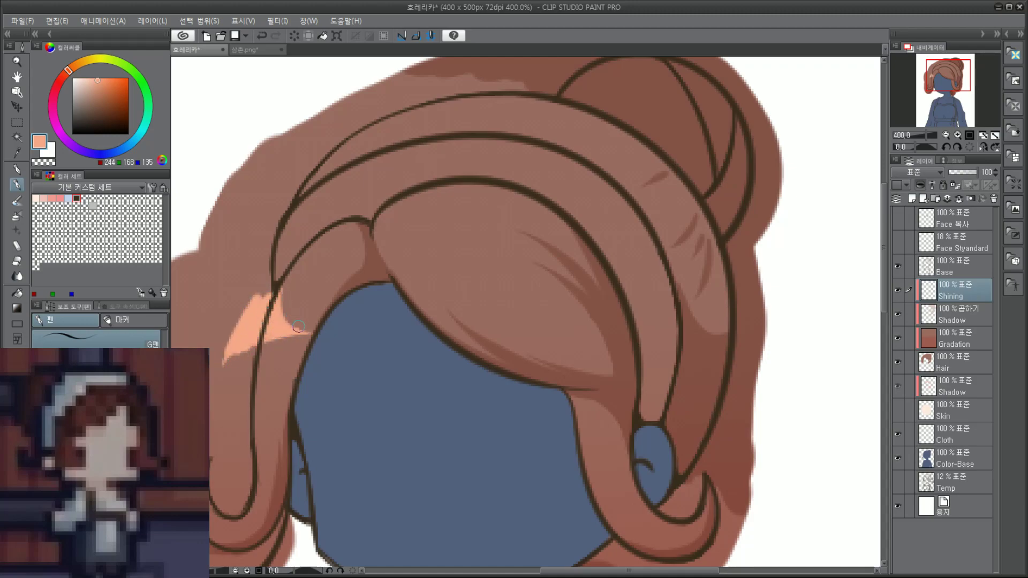
Step: Extend the left highlight to the lock's inner edge and add a thin tapered streak at the fringe's lower edge
{"action": "left_click_drag", "start_coordinate": [458, 335], "coordinate": [517, 336]}
{"action": "key", "text": "ctrl+z"}
{"action": "left_click_drag", "start_coordinate": [268, 333], "coordinate": [566, 321]}
{"action": "key", "text": "ctrl+z"}
{"action": "left_click_drag", "start_coordinate": [292, 333], "coordinate": [506, 338]}
{"action": "key", "text": "ctrl+z"}
{"action": "left_click_drag", "start_coordinate": [289, 320], "coordinate": [314, 324]}
{"action": "left_click_drag", "start_coordinate": [250, 351], "coordinate": [316, 336]}
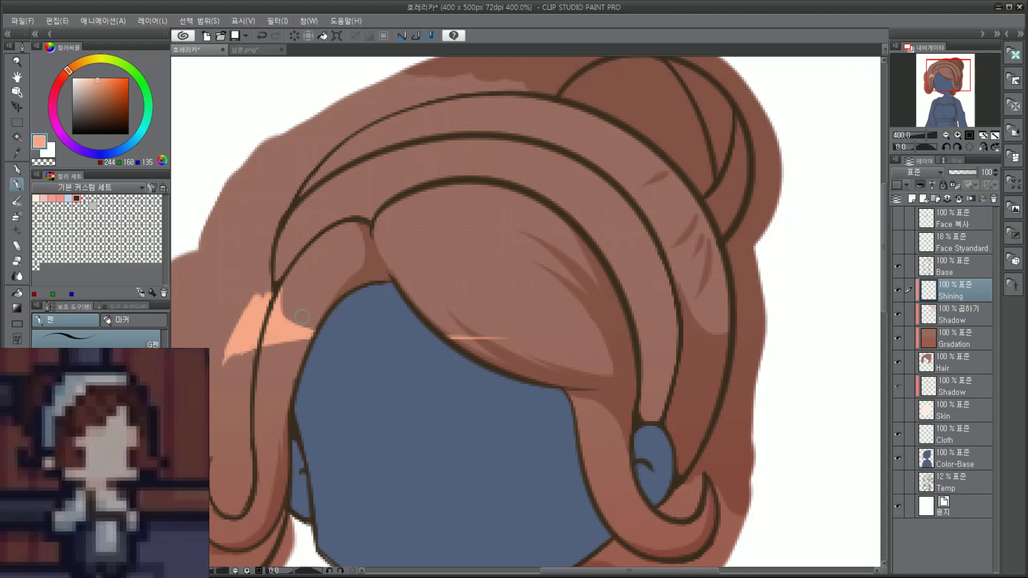
Step: Paint a pointed peach highlight across the fringe's right edge and into the inner hair band
{"action": "left_click_drag", "start_coordinate": [611, 289], "coordinate": [581, 336]}
{"action": "key", "text": "ctrl+z"}
{"action": "left_click_drag", "start_coordinate": [443, 331], "coordinate": [482, 337]}
{"action": "key", "text": "ctrl+z"}
{"action": "key", "text": "ctrl+z"}
{"action": "left_click_drag", "start_coordinate": [630, 310], "coordinate": [590, 347]}
{"action": "key", "text": "ctrl+z"}
{"action": "key", "text": "ctrl+z"}
{"action": "mouse_move", "coordinate": [624, 306]}
{"action": "left_mouse_down"}
{"action": "mouse_move", "coordinate": [582, 329]}
{"action": "mouse_move", "coordinate": [622, 338]}
{"action": "mouse_move", "coordinate": [596, 330]}
{"action": "mouse_move", "coordinate": [625, 328]}
{"action": "mouse_move", "coordinate": [631, 311]}
{"action": "mouse_move", "coordinate": [621, 293]}
{"action": "mouse_move", "coordinate": [624, 316]}
{"action": "left_mouse_up"}
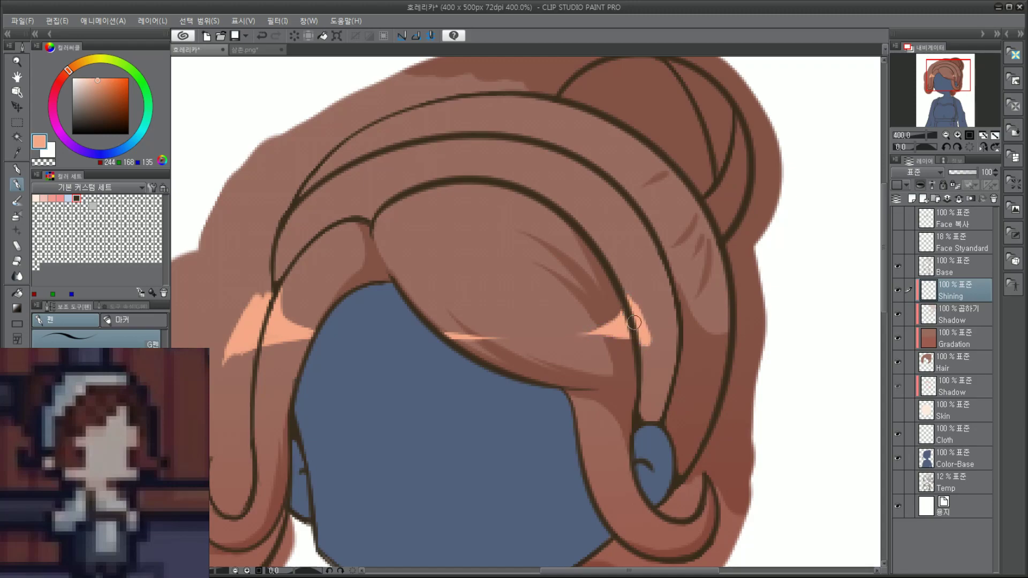
Step: Try extending the fringe's right-hand peach highlight inward with a short thin streak, and undo it
{"action": "scroll", "coordinate": [598, 332], "scroll_direction": "down", "scroll_amount": 6}
{"action": "scroll", "coordinate": [694, 321], "scroll_direction": "up", "scroll_amount": 3}
{"action": "scroll", "coordinate": [694, 321], "scroll_direction": "up", "scroll_amount": 3}
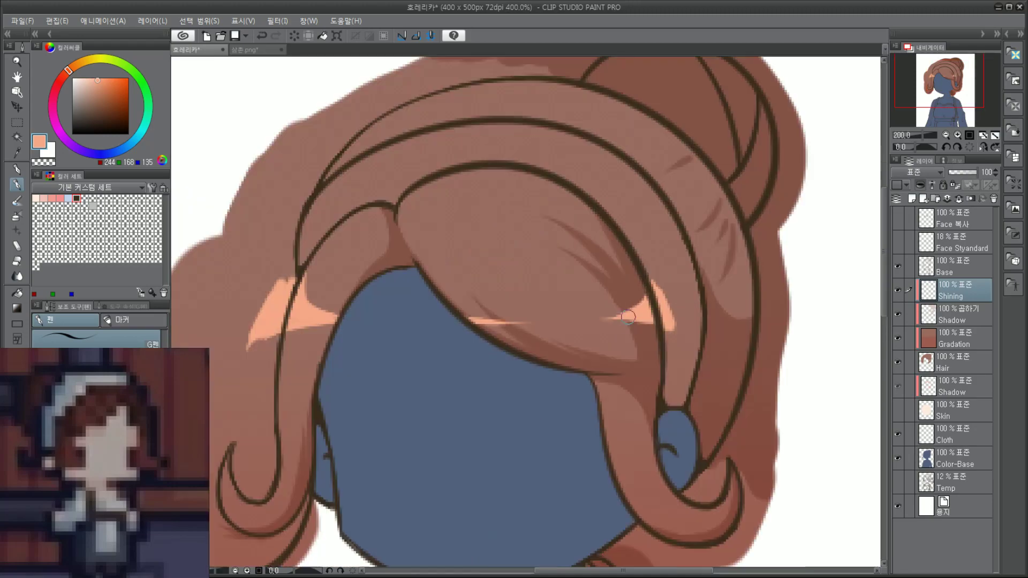
{"action": "left_click_drag", "start_coordinate": [588, 321], "coordinate": [568, 320]}
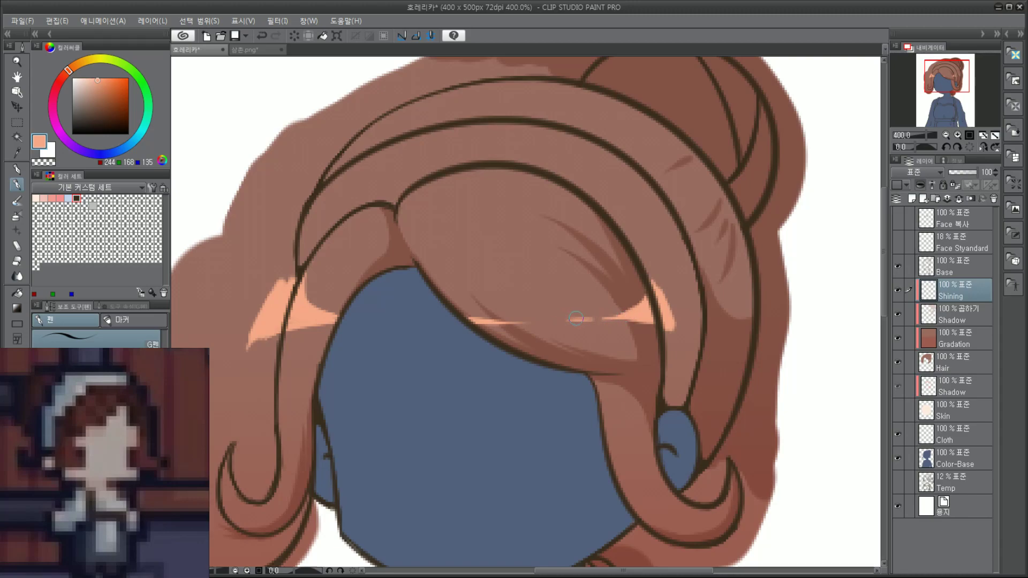
{"action": "key", "text": "ctrl+z"}
{"action": "scroll", "coordinate": [562, 322], "scroll_direction": "down", "scroll_amount": 3}
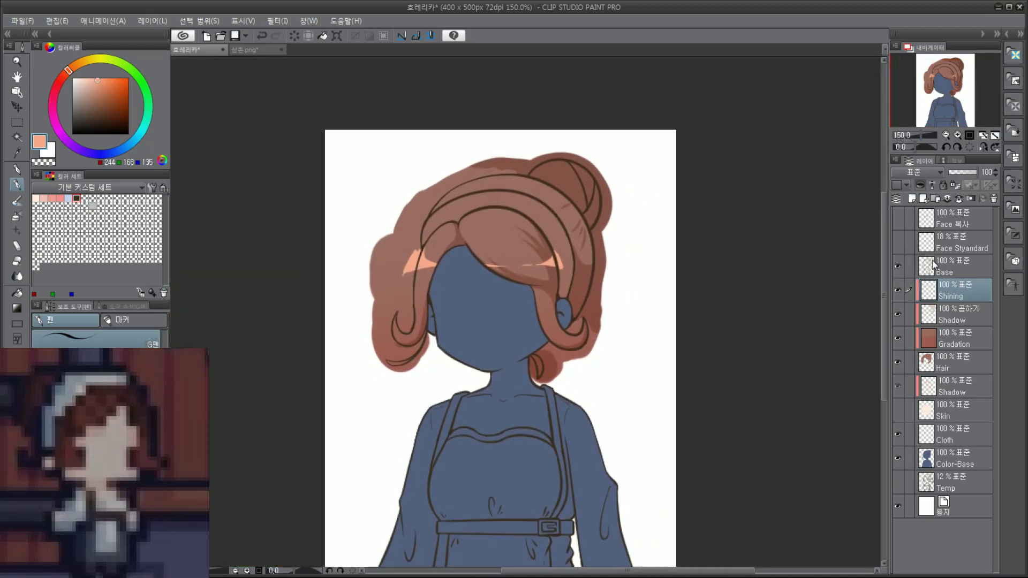
Step: Move the Cloth layer directly above the Shining layer and hide the Hair layer
{"action": "left_click_drag", "start_coordinate": [974, 435], "coordinate": [954, 288]}
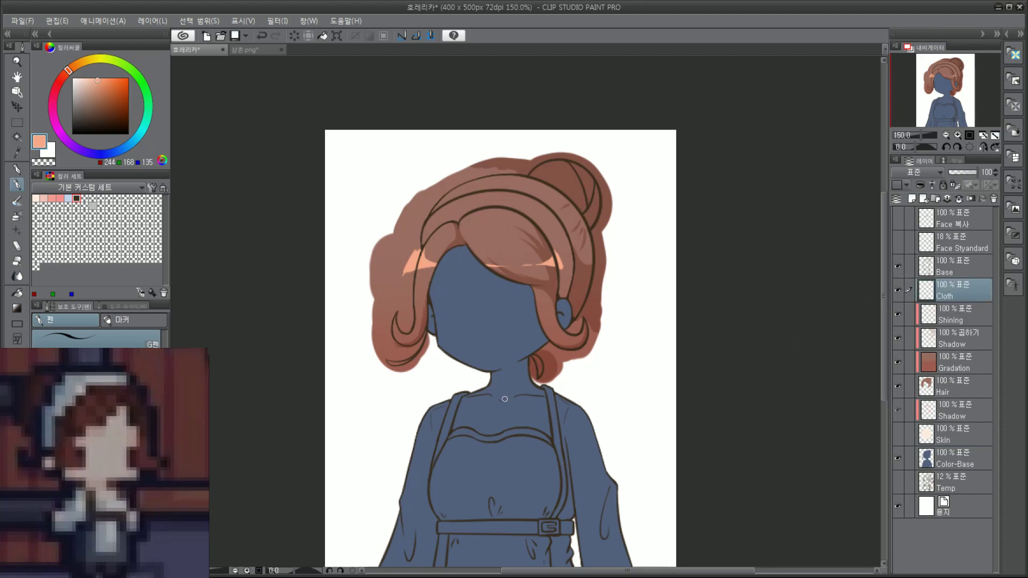
{"action": "scroll", "coordinate": [465, 358], "scroll_direction": "up", "scroll_amount": 1}
{"action": "left_click", "coordinate": [898, 386]}
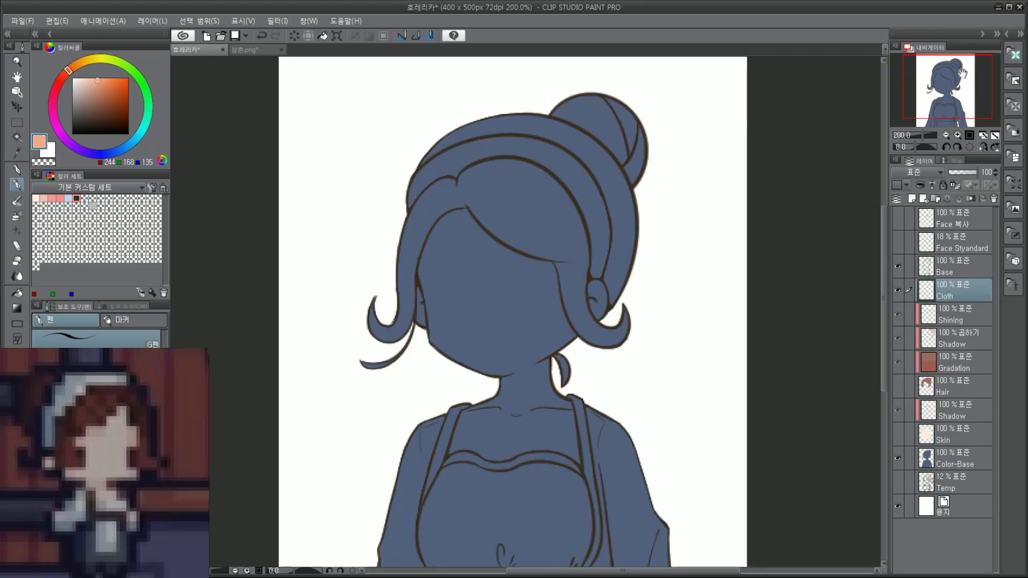
Step: Fill the headband with white on the Cloth layer
{"action": "left_click_drag", "start_coordinate": [951, 79], "coordinate": [950, 79]}
{"action": "key", "text": "c"}
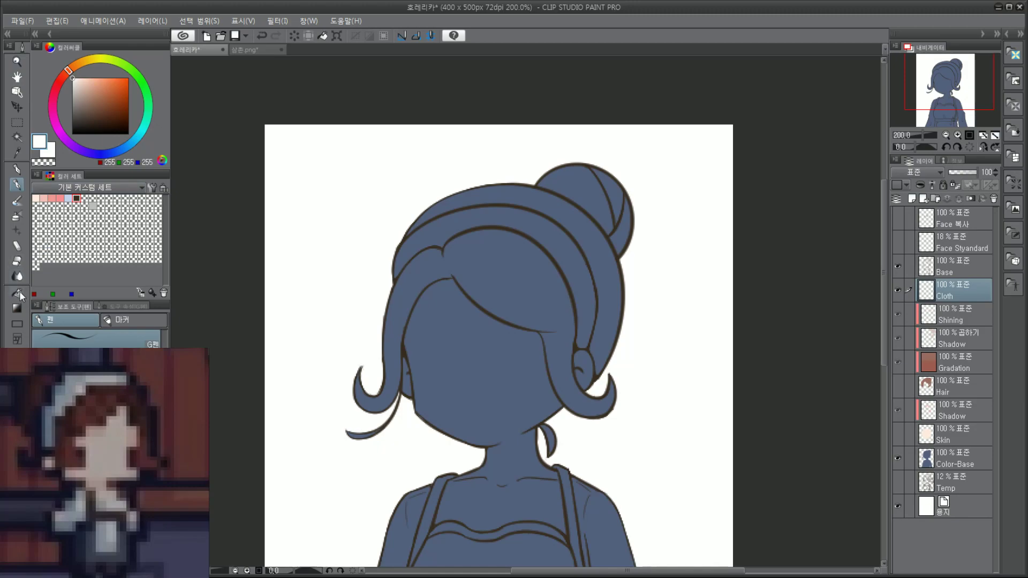
{"action": "left_click", "coordinate": [18, 293]}
{"action": "left_click", "coordinate": [580, 271]}
{"action": "scroll", "coordinate": [580, 272], "scroll_direction": "up", "scroll_amount": 2}
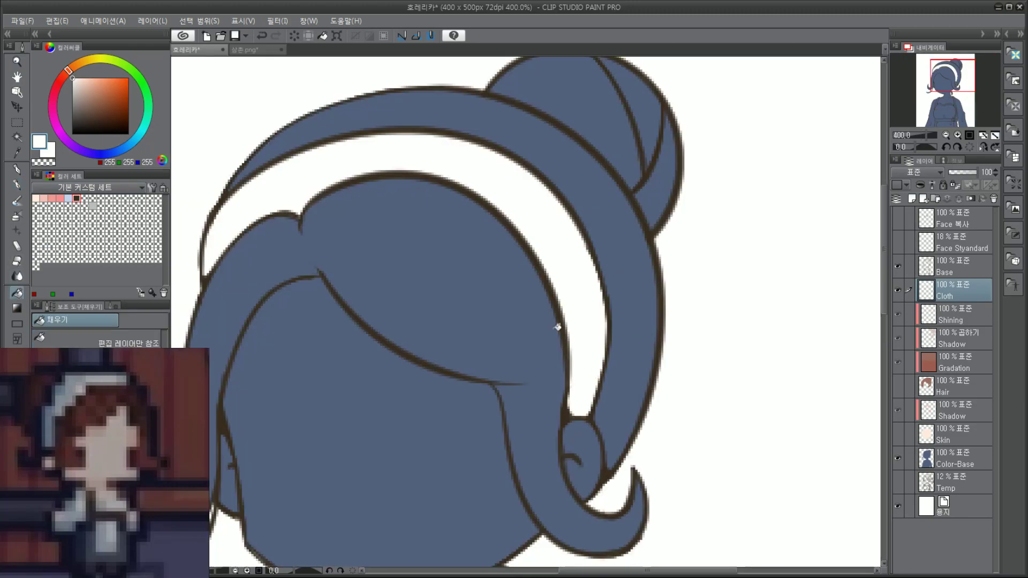
Step: Fill the dress's bodice and the front of the skirt below the belt with white
{"action": "left_click_drag", "start_coordinate": [945, 107], "coordinate": [948, 110]}
{"action": "left_click", "coordinate": [519, 383]}
{"action": "scroll", "coordinate": [522, 387], "scroll_direction": "down", "scroll_amount": 2}
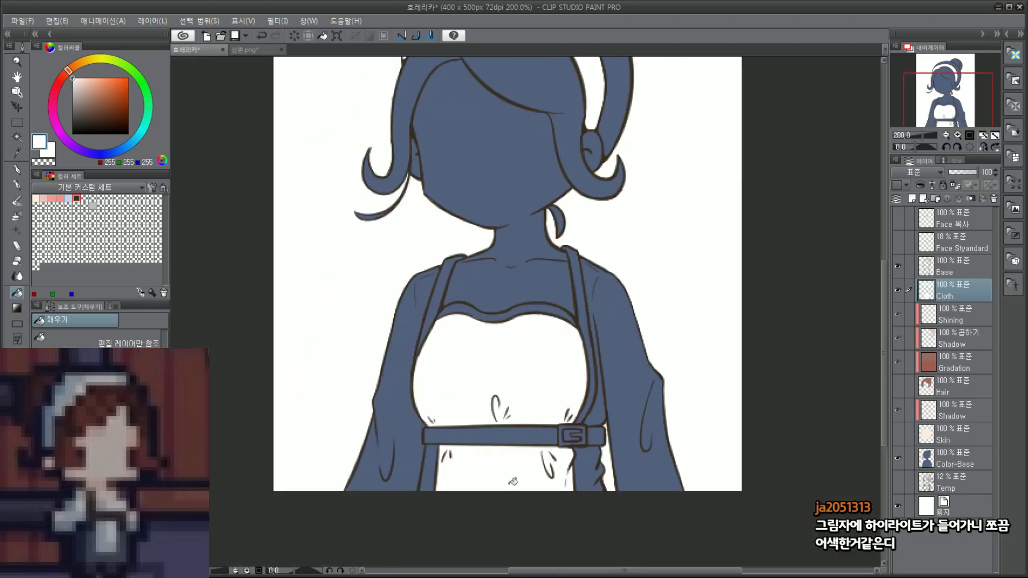
{"action": "scroll", "coordinate": [510, 485], "scroll_direction": "up", "scroll_amount": 2}
{"action": "scroll", "coordinate": [418, 433], "scroll_direction": "down", "scroll_amount": 2}
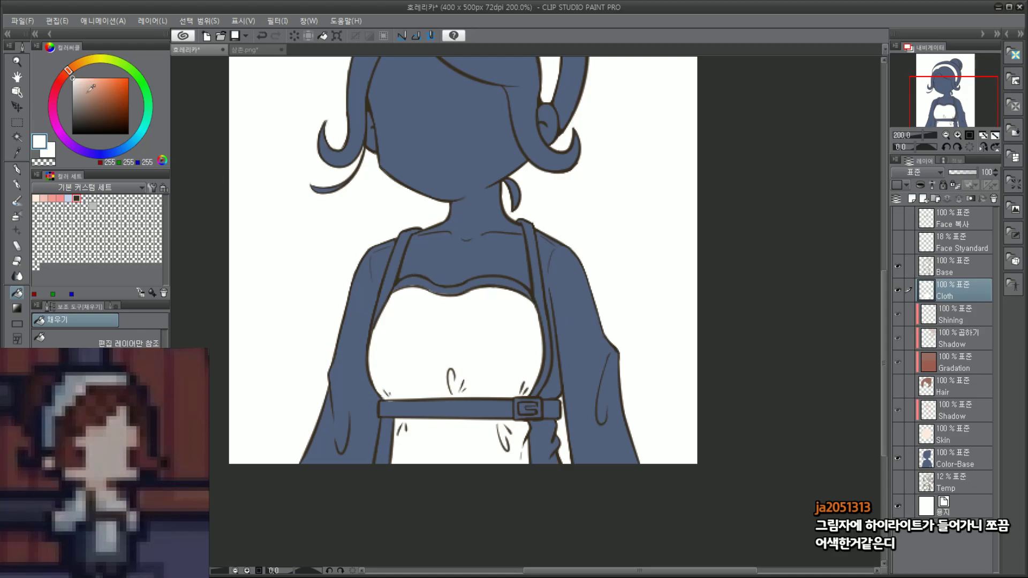
Step: Mix a muted brown of RGB 143, 103, 85 and fill both shoulder straps with it
{"action": "left_click_drag", "start_coordinate": [87, 92], "coordinate": [89, 103]}
{"action": "left_click", "coordinate": [70, 67]}
{"action": "left_click_drag", "start_coordinate": [99, 98], "coordinate": [102, 99]}
{"action": "scroll", "coordinate": [381, 353], "scroll_direction": "up", "scroll_amount": 2}
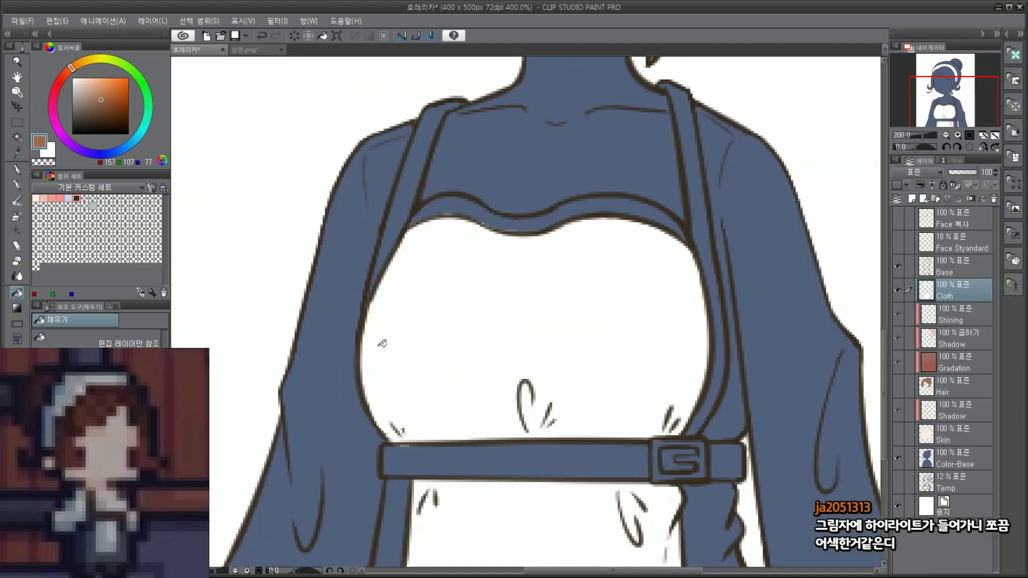
{"action": "left_click", "coordinate": [412, 187]}
{"action": "left_click_drag", "start_coordinate": [100, 97], "coordinate": [70, 73]}
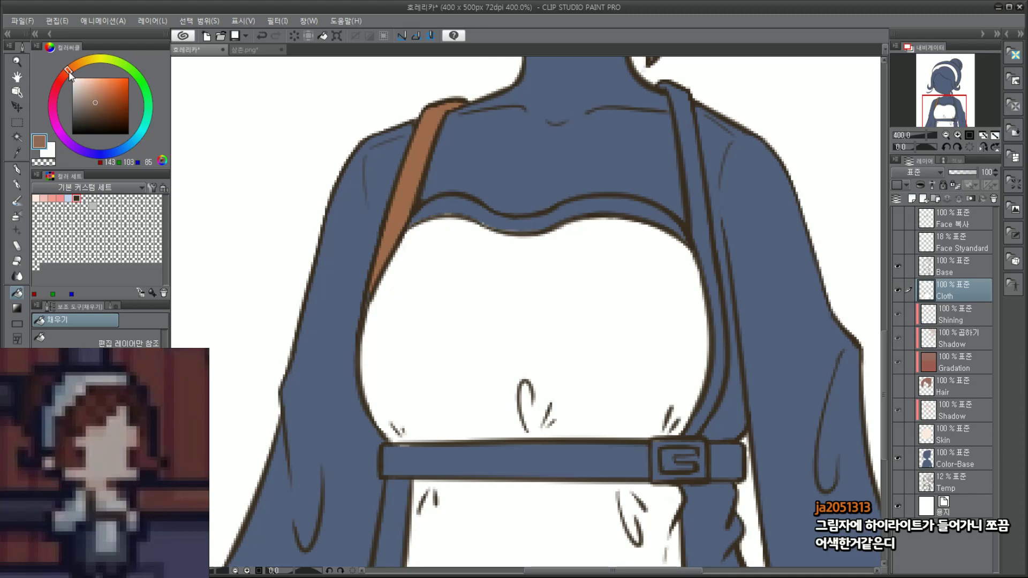
{"action": "left_click", "coordinate": [414, 175]}
{"action": "left_click", "coordinate": [706, 155]}
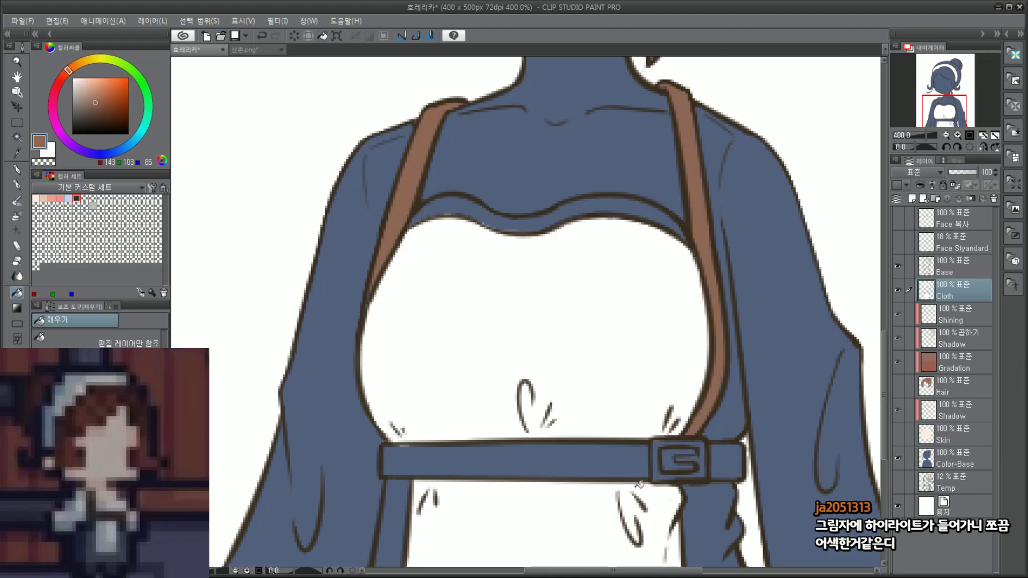
Step: Fill the belt on both sides of the buckle and inside the buckle opening with the same brown
{"action": "left_click", "coordinate": [634, 461]}
{"action": "left_click", "coordinate": [718, 458]}
{"action": "left_click", "coordinate": [675, 458]}
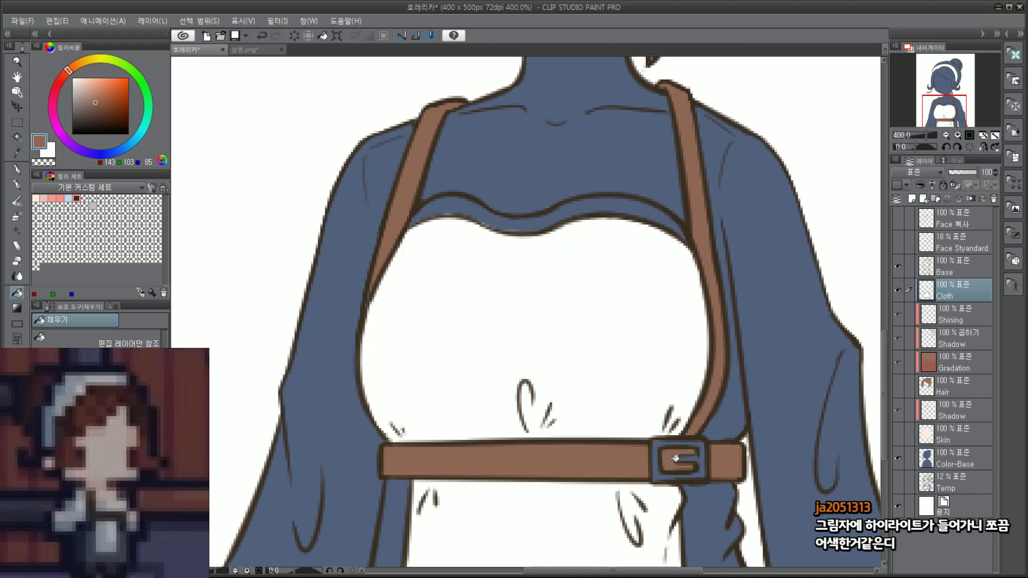
Step: Fill both sleeves with white on the Cloth layer, including the unfilled lower part of the left sleeve
{"action": "key", "text": "ctrl+minus"}
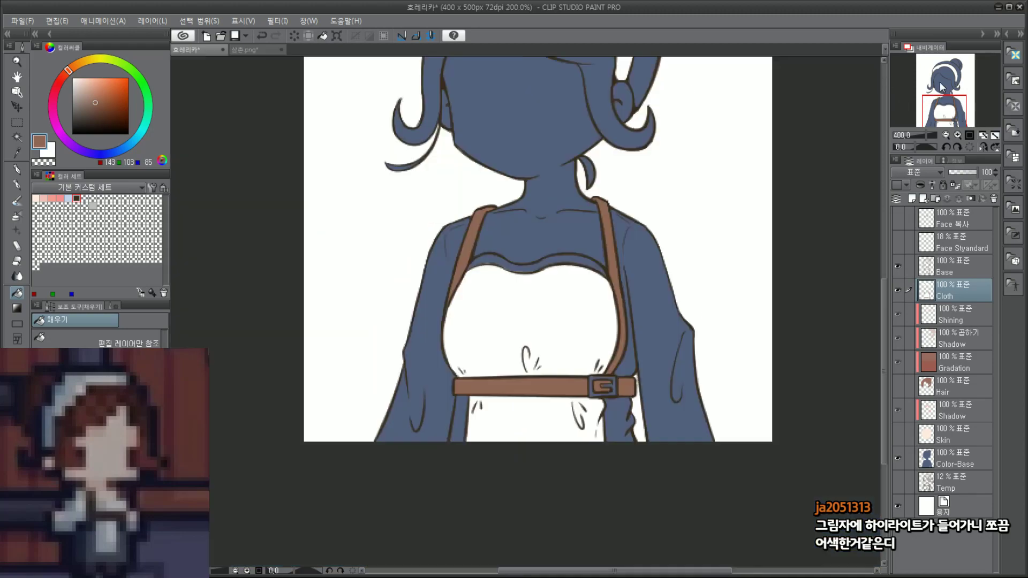
{"action": "mouse_move", "coordinate": [947, 94]}
{"action": "left_mouse_down"}
{"action": "mouse_move", "coordinate": [956, 77]}
{"action": "mouse_move", "coordinate": [954, 98]}
{"action": "left_mouse_up"}
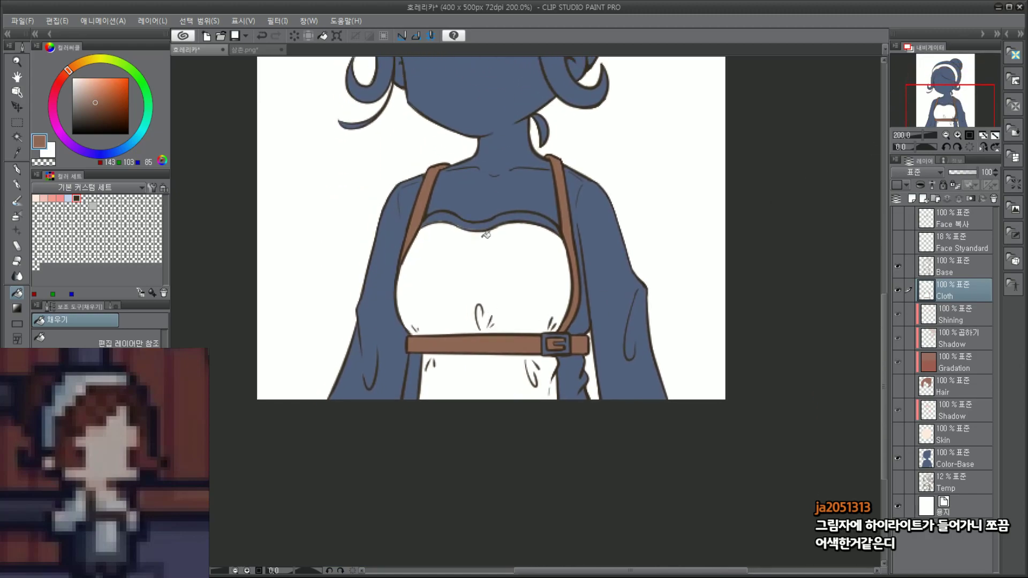
{"action": "scroll", "coordinate": [558, 347], "scroll_direction": "up", "scroll_amount": 2}
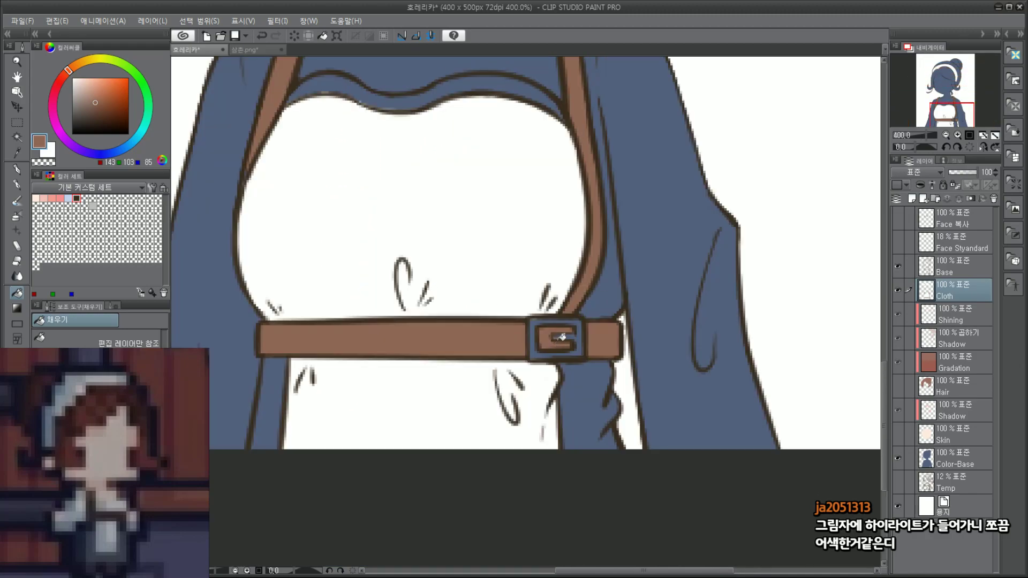
{"action": "scroll", "coordinate": [559, 346], "scroll_direction": "down", "scroll_amount": 2}
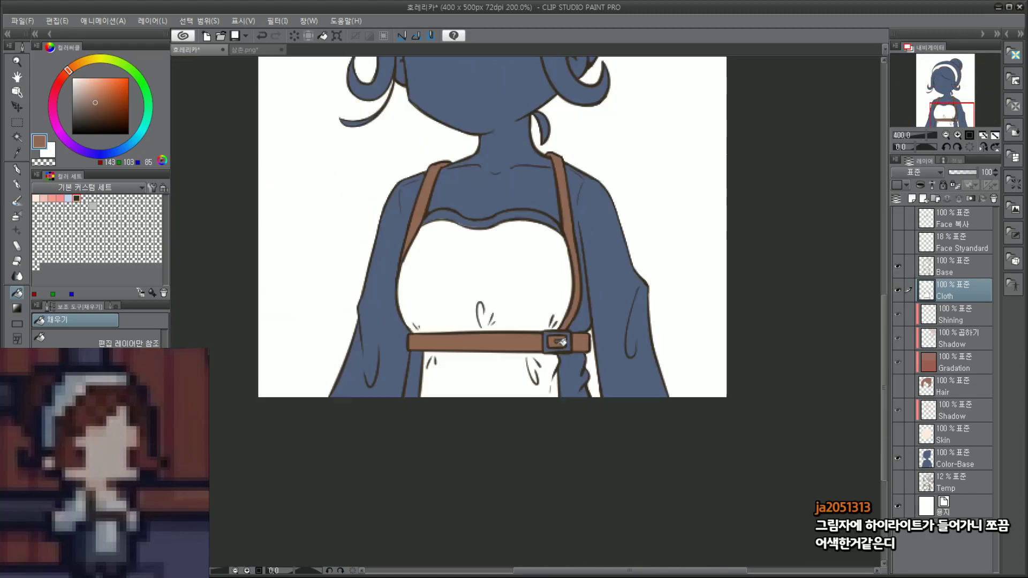
{"action": "left_click", "coordinate": [344, 265], "text": "alt"}
{"action": "left_click", "coordinate": [381, 297]}
{"action": "left_click", "coordinate": [610, 262]}
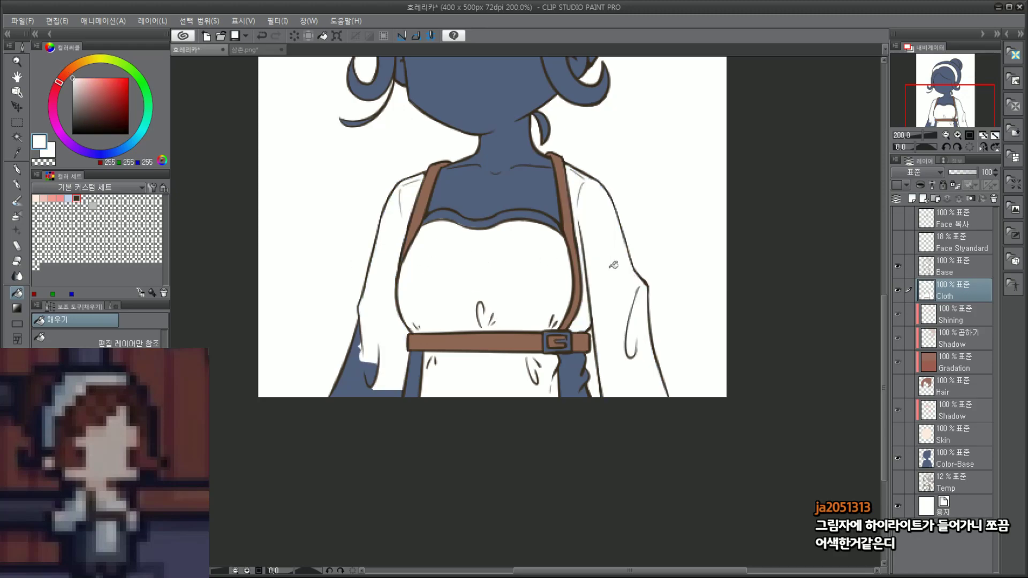
{"action": "left_click", "coordinate": [350, 386]}
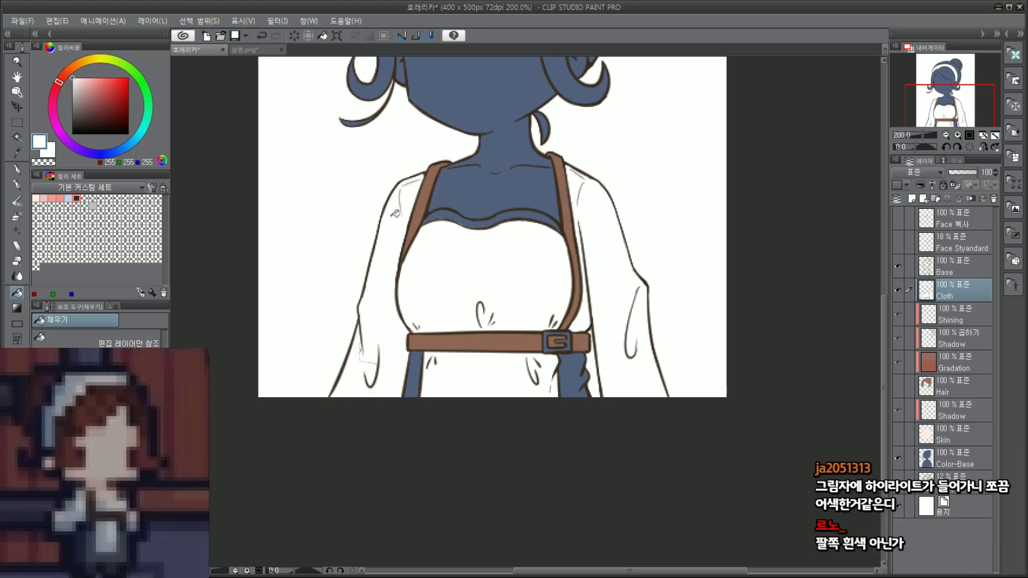
Step: Choose a muted grey-blue and fill the neckline trim and the skirt sections beside the apron with it
{"action": "left_click", "coordinate": [125, 147]}
{"action": "left_click_drag", "start_coordinate": [89, 103], "coordinate": [86, 107]}
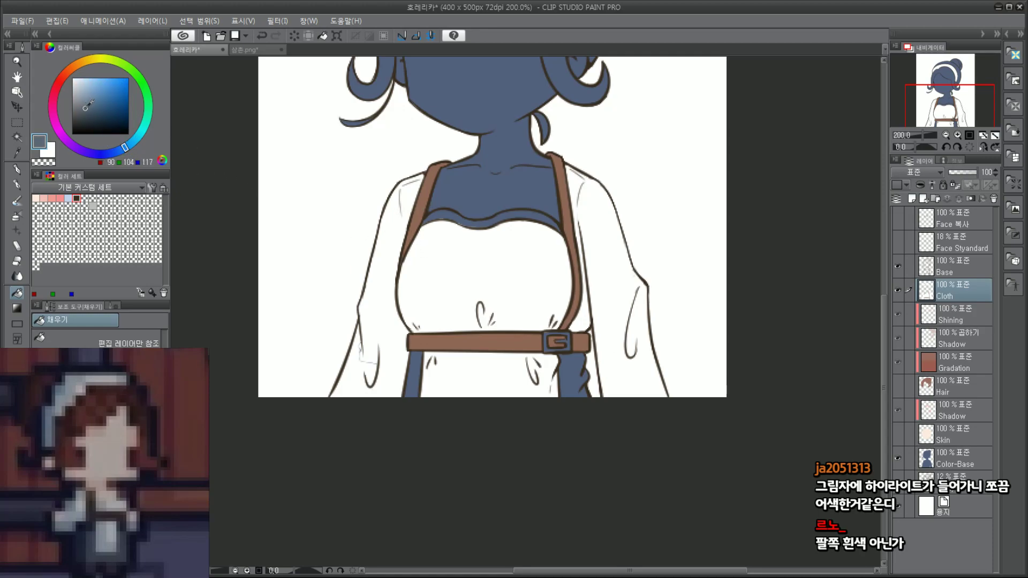
{"action": "left_click", "coordinate": [466, 219]}
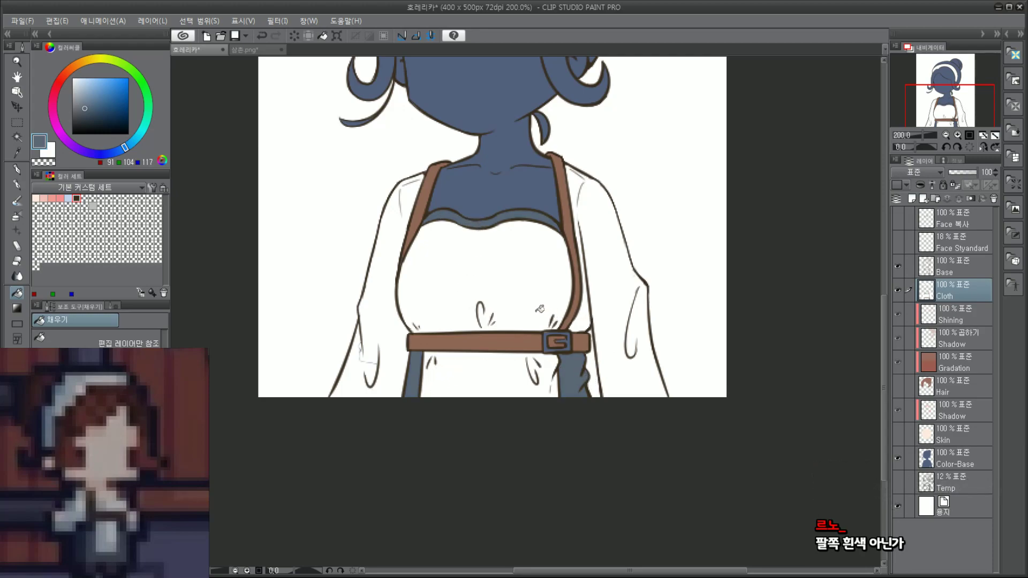
{"action": "left_click_drag", "start_coordinate": [84, 108], "coordinate": [88, 110]}
{"action": "left_click_drag", "start_coordinate": [941, 120], "coordinate": [944, 96]}
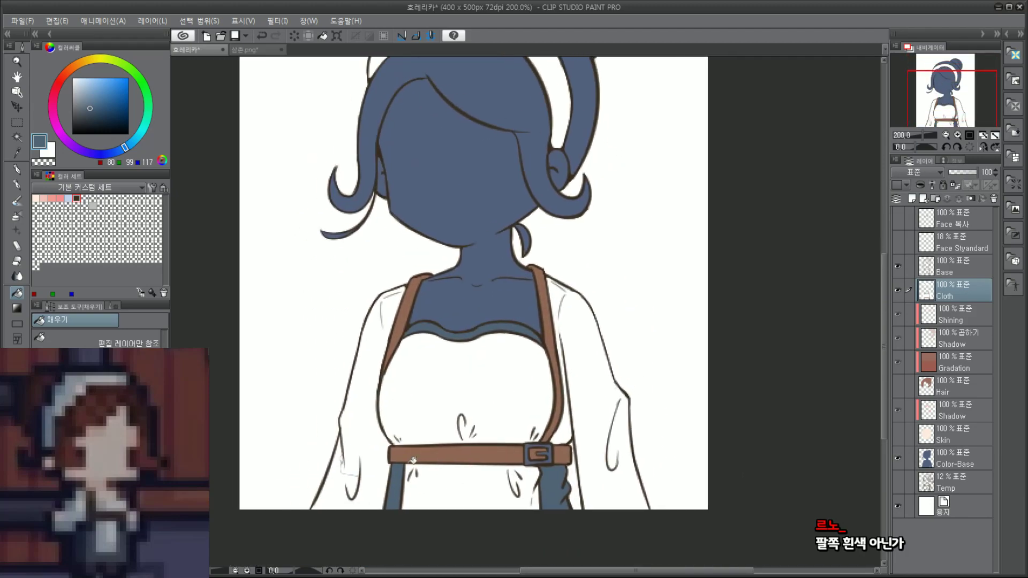
Step: Hide the paper layer to check the filled areas against transparency, and show it again
{"action": "left_click", "coordinate": [17, 185]}
{"action": "left_click", "coordinate": [897, 506]}
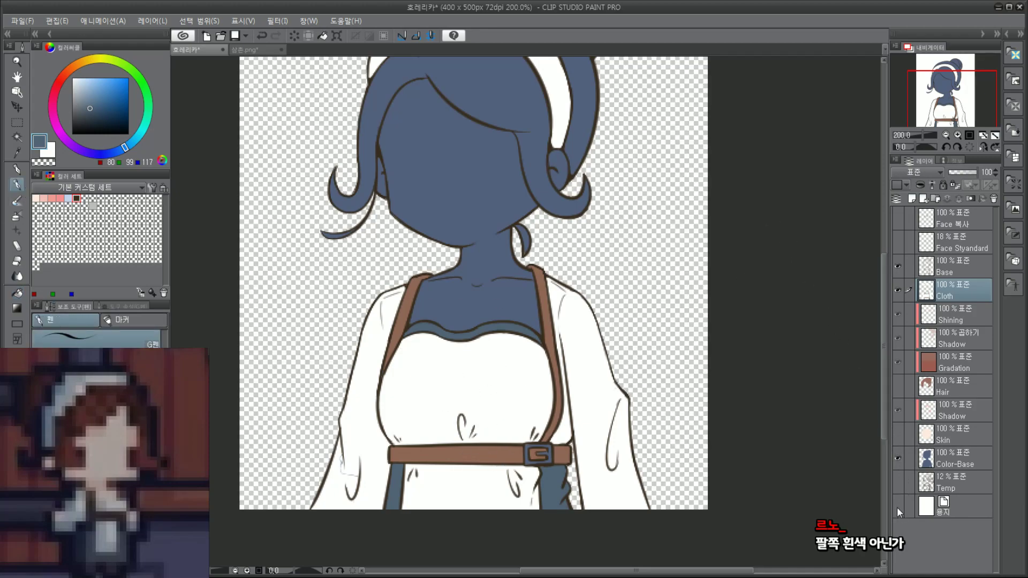
{"action": "left_click_drag", "start_coordinate": [946, 99], "coordinate": [949, 105]}
{"action": "left_click", "coordinate": [898, 506]}
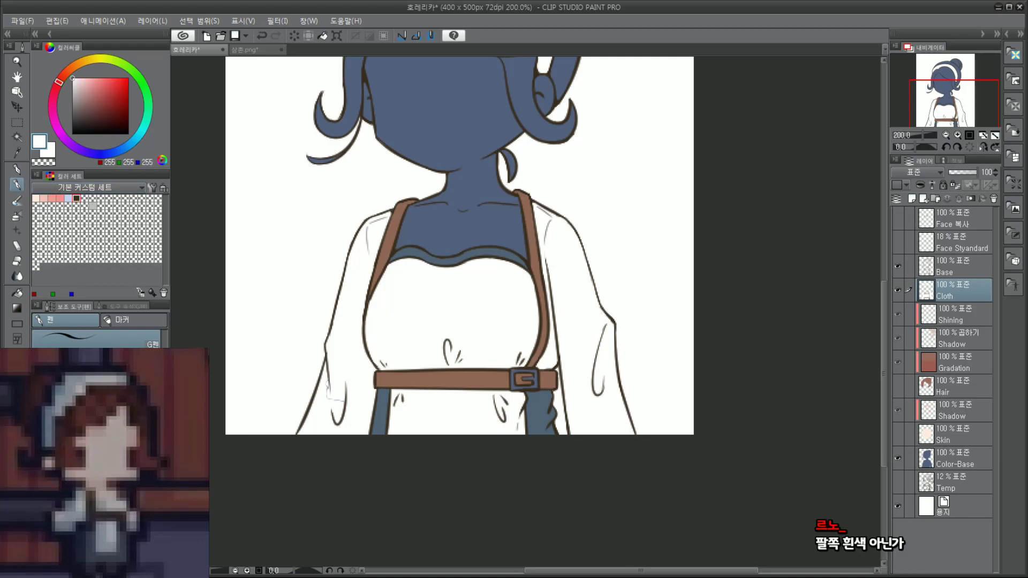
Step: Add a new layer directly above the paper layer and hide the Color-Base, Cloth and Base layers
{"action": "left_click", "coordinate": [971, 505]}
{"action": "left_click", "coordinate": [912, 200]}
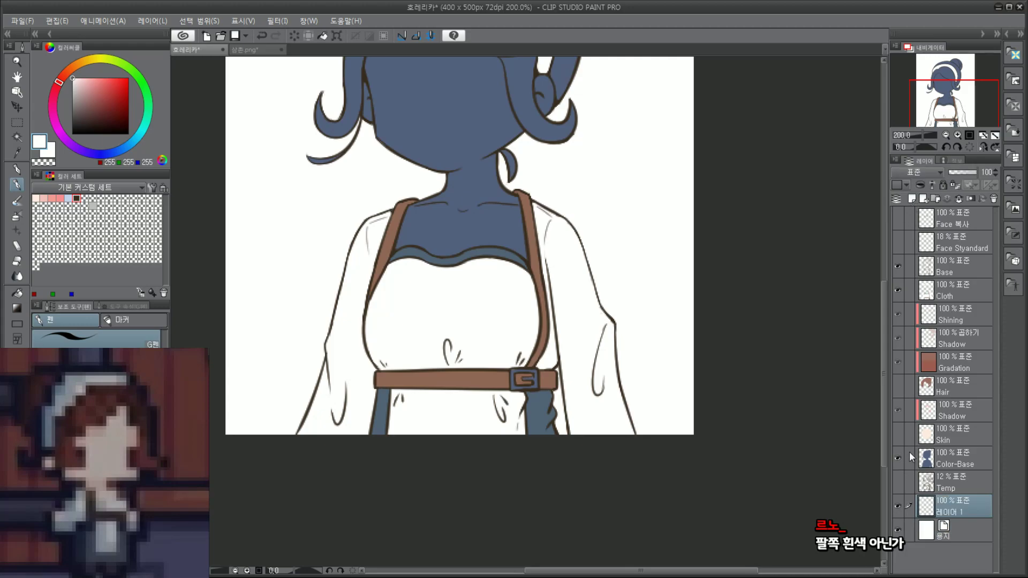
{"action": "left_click", "coordinate": [898, 458]}
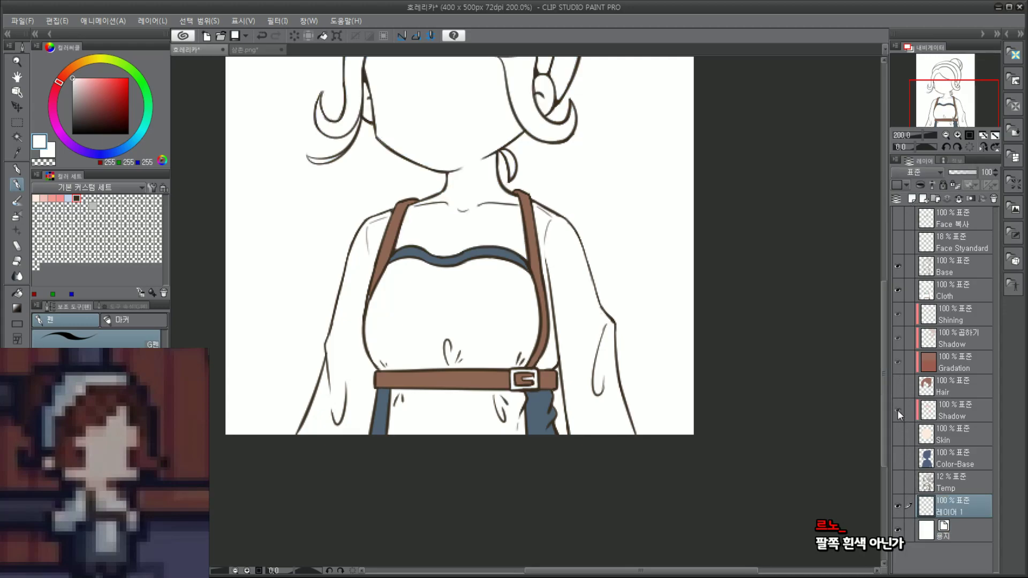
{"action": "left_click", "coordinate": [898, 290]}
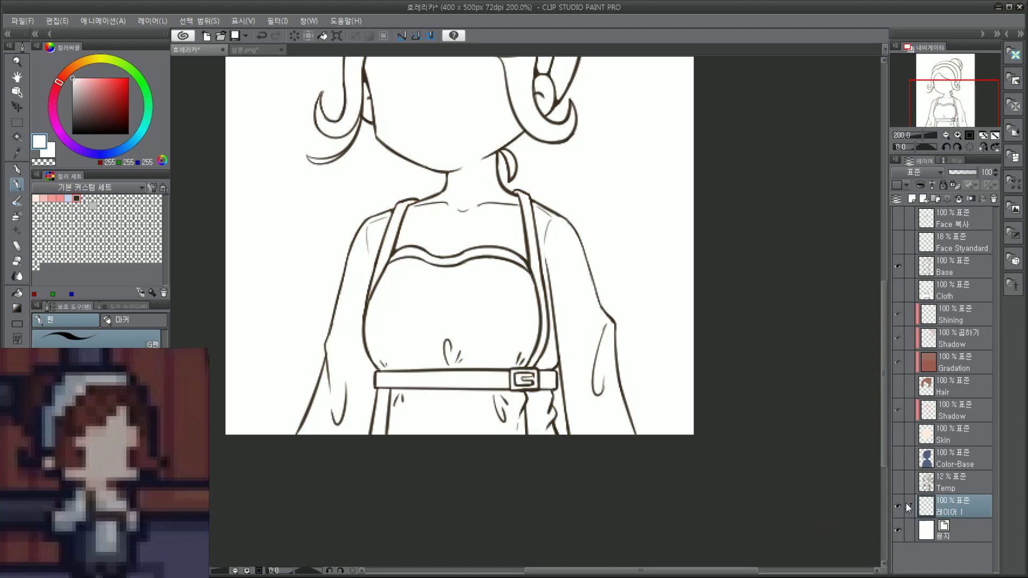
{"action": "left_click", "coordinate": [898, 266]}
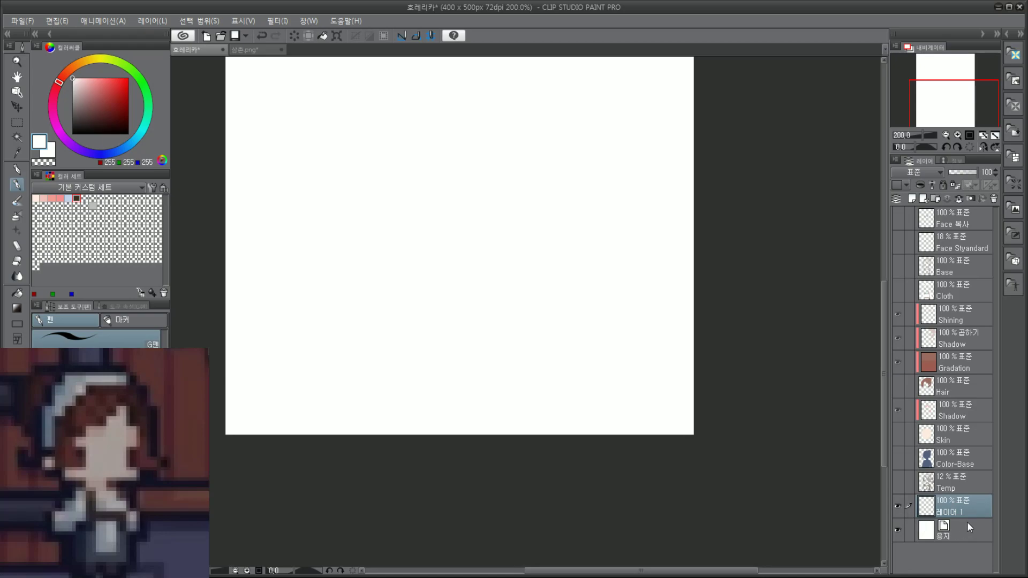
Step: Fill the new layer entirely with bright magenta (RGB 241, 0, 255) as a contrasting backdrop
{"action": "left_click", "coordinate": [66, 138]}
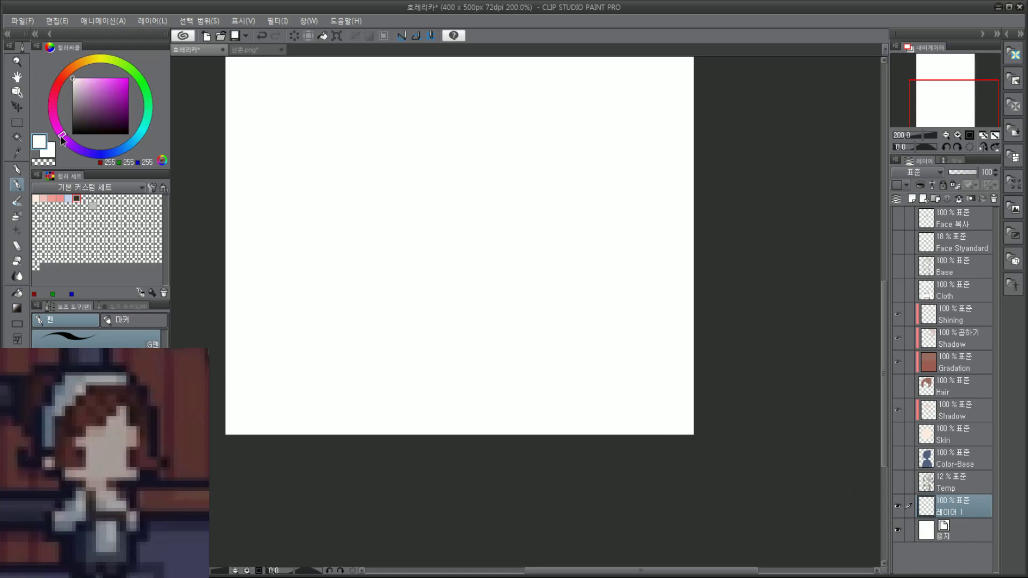
{"action": "left_click", "coordinate": [128, 78]}
{"action": "left_click_drag", "start_coordinate": [70, 146], "coordinate": [62, 128]}
{"action": "left_click", "coordinate": [17, 293]}
{"action": "left_click", "coordinate": [459, 244]}
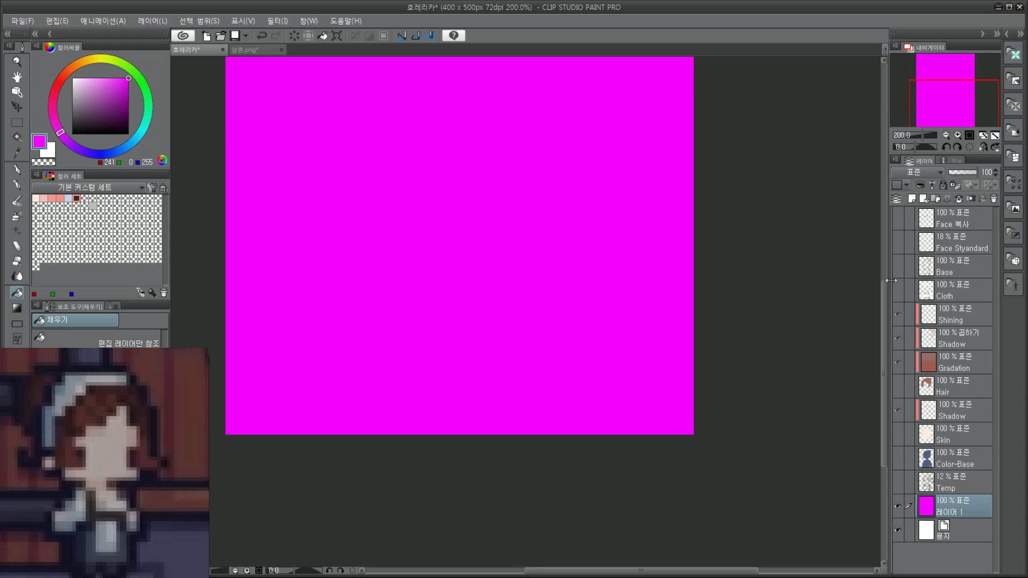
Step: Show the Base and Cloth layers again and make Cloth the active layer
{"action": "left_click", "coordinate": [899, 272]}
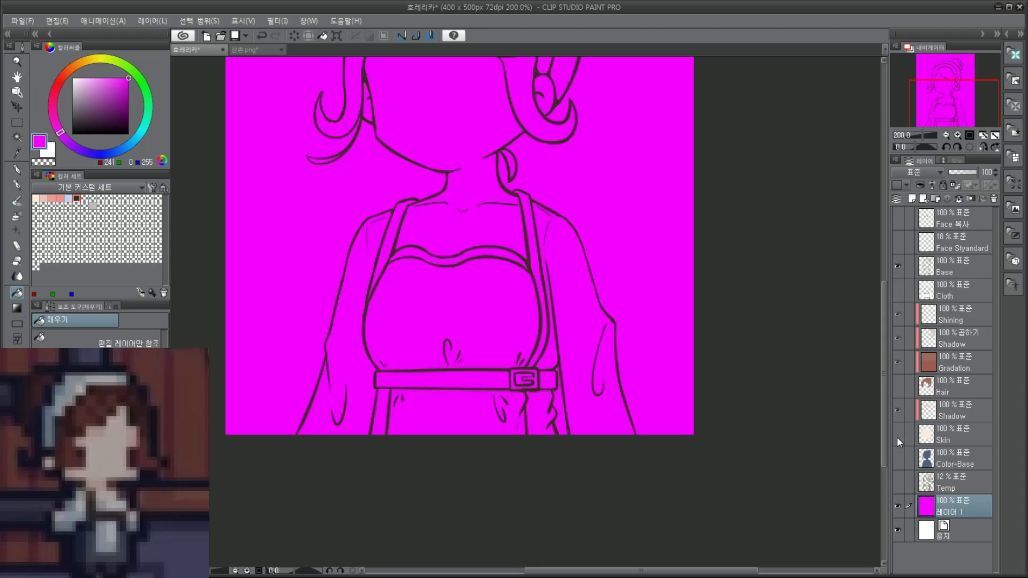
{"action": "left_click", "coordinate": [899, 290]}
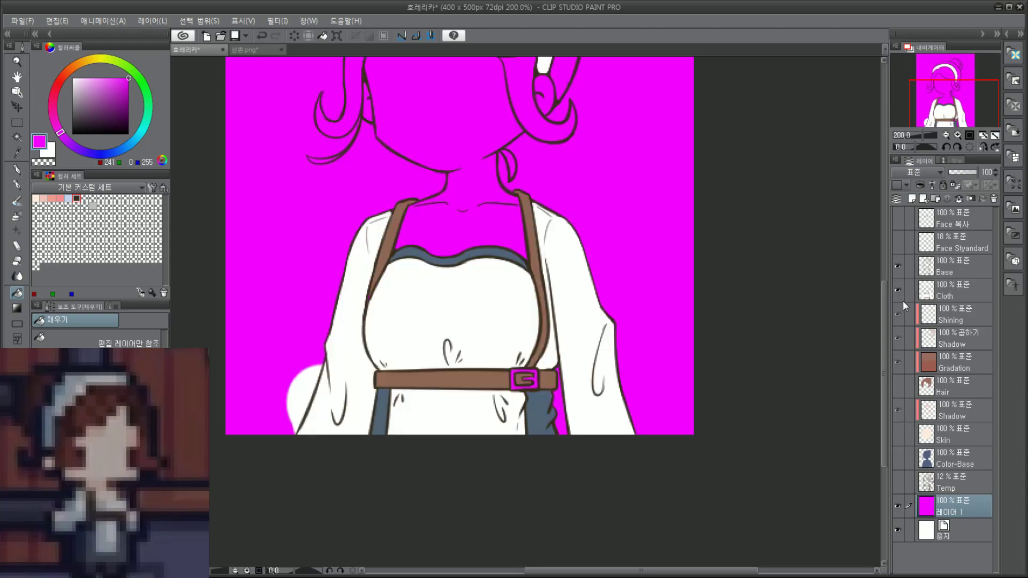
{"action": "left_click", "coordinate": [970, 286]}
Step: Touch up the inner edge of the headband on the Cloth layer with the pen in white
{"action": "left_click_drag", "start_coordinate": [938, 102], "coordinate": [933, 74]}
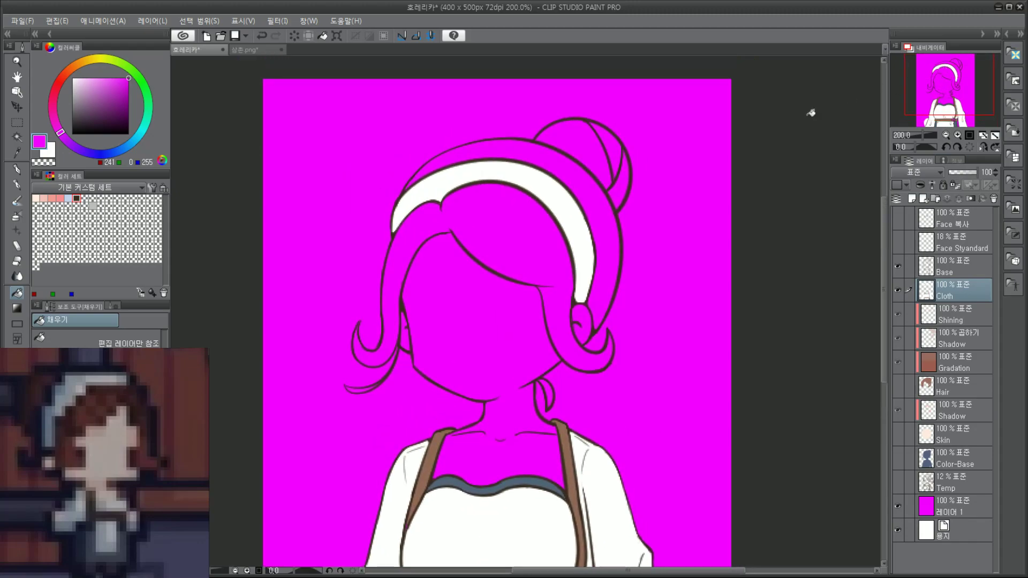
{"action": "left_click", "coordinate": [16, 169]}
{"action": "left_click", "coordinate": [17, 186]}
{"action": "scroll", "coordinate": [539, 190], "scroll_direction": "up", "scroll_amount": 2}
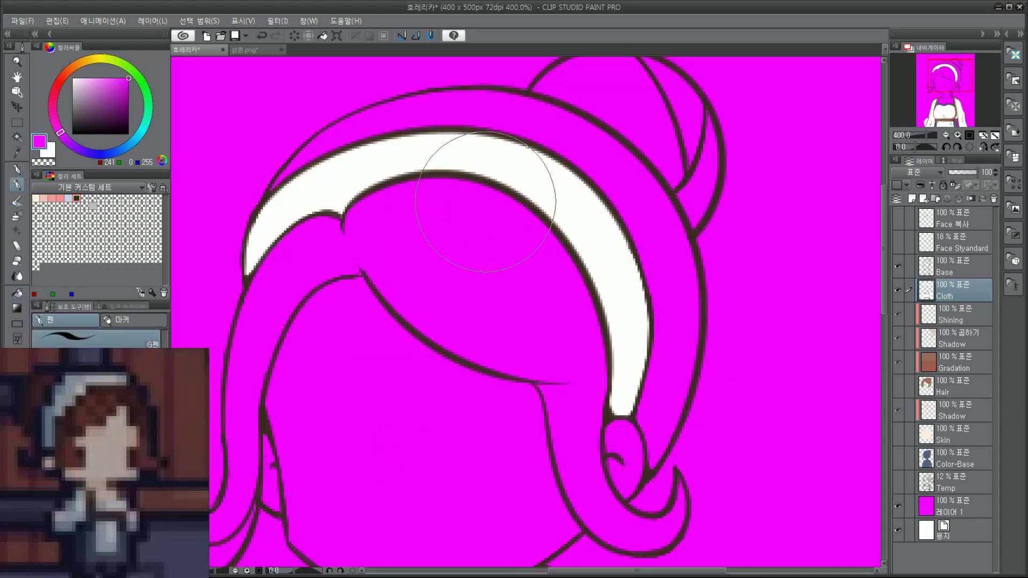
{"action": "right_click", "coordinate": [336, 195]}
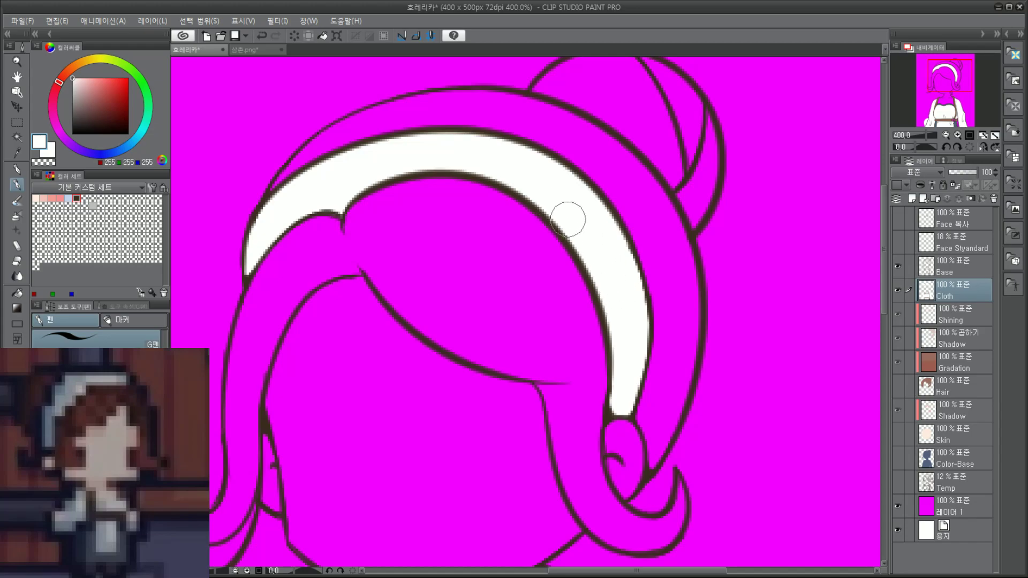
{"action": "left_click_drag", "start_coordinate": [570, 220], "coordinate": [509, 184]}
{"action": "scroll", "coordinate": [537, 187], "scroll_direction": "down", "scroll_amount": 2}
{"action": "scroll", "coordinate": [663, 185], "scroll_direction": "up", "scroll_amount": 2}
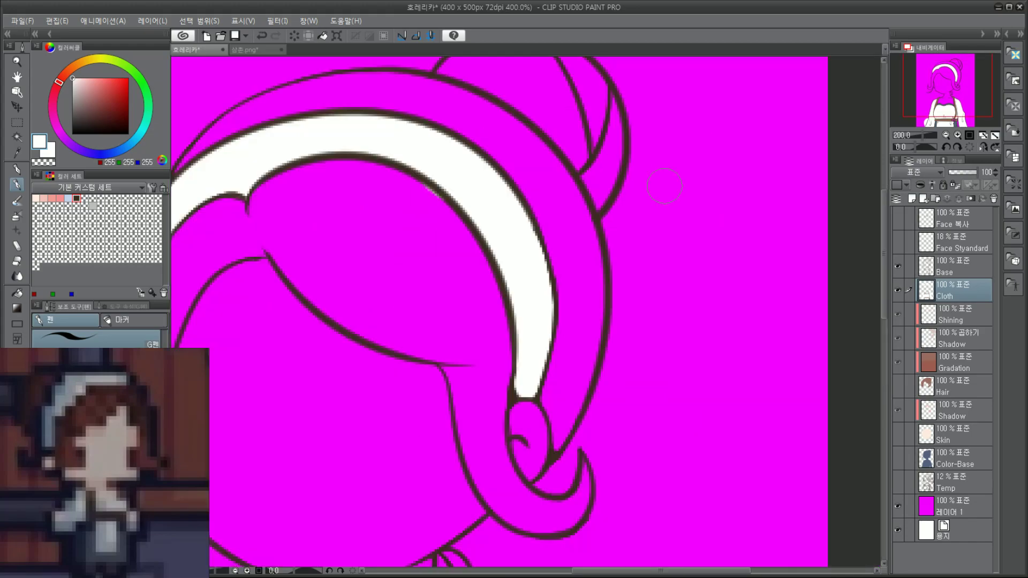
{"action": "key", "text": "["}
{"action": "key", "text": "["}
{"action": "key", "text": "["}
{"action": "key", "text": "["}
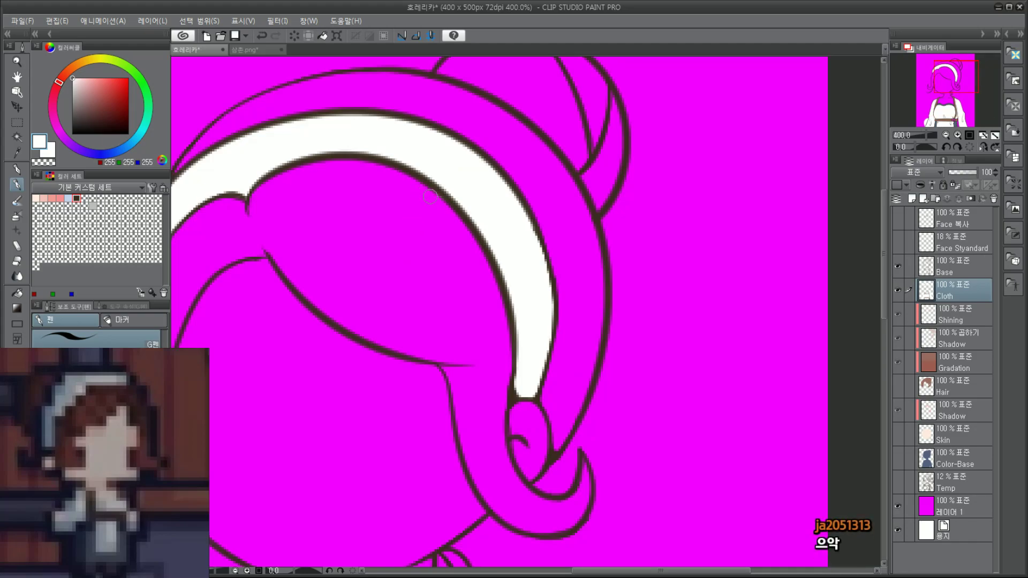
{"action": "scroll", "coordinate": [427, 201], "scroll_direction": "down", "scroll_amount": 2}
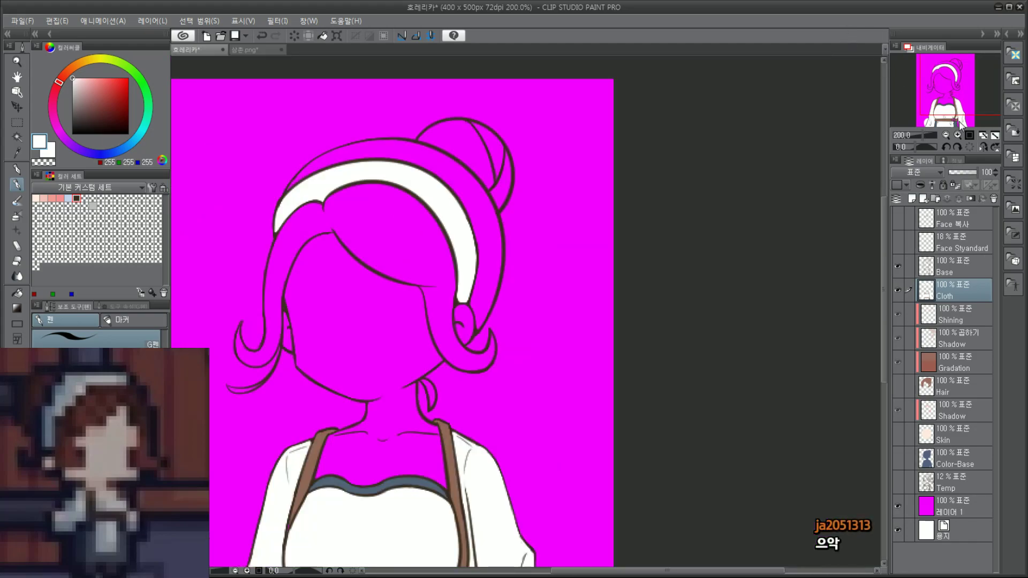
Step: Paint white along the outer edge of the left sleeve, from the shoulder strap down past the elbow
{"action": "left_click_drag", "start_coordinate": [956, 106], "coordinate": [946, 115]}
{"action": "scroll", "coordinate": [457, 351], "scroll_direction": "up", "scroll_amount": 2}
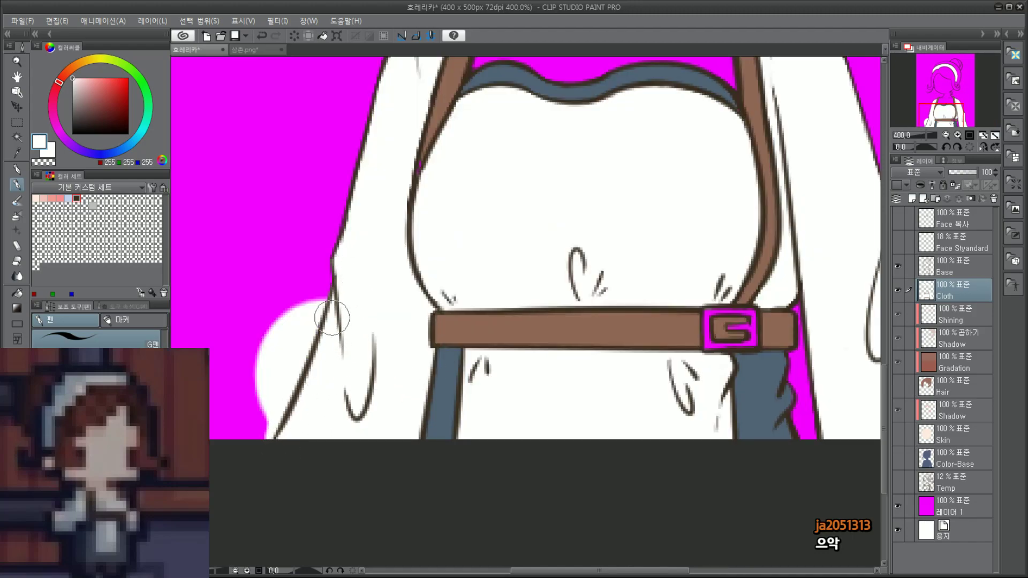
{"action": "scroll", "coordinate": [264, 451], "scroll_direction": "down", "scroll_amount": 2}
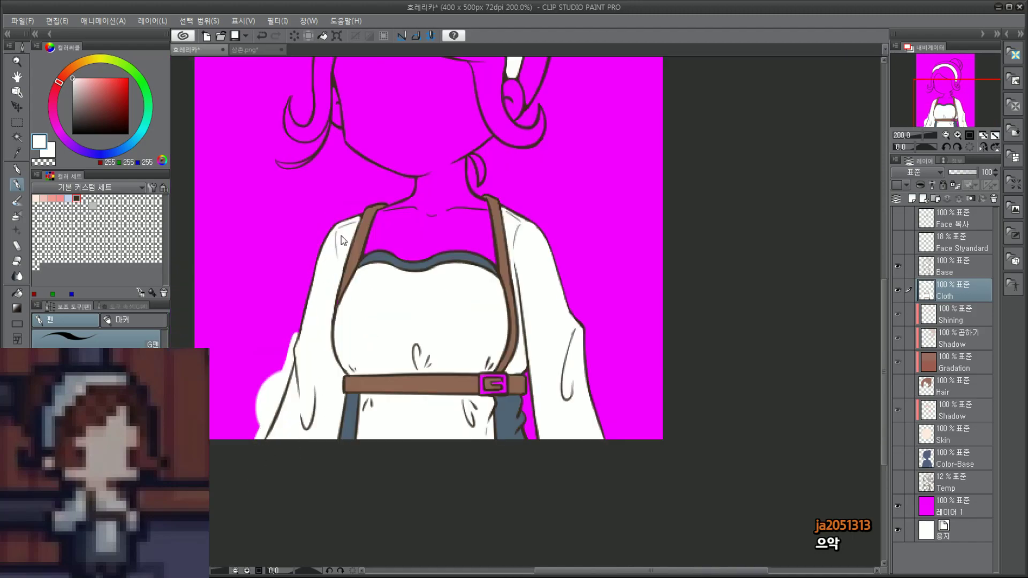
{"action": "scroll", "coordinate": [344, 241], "scroll_direction": "up", "scroll_amount": 2}
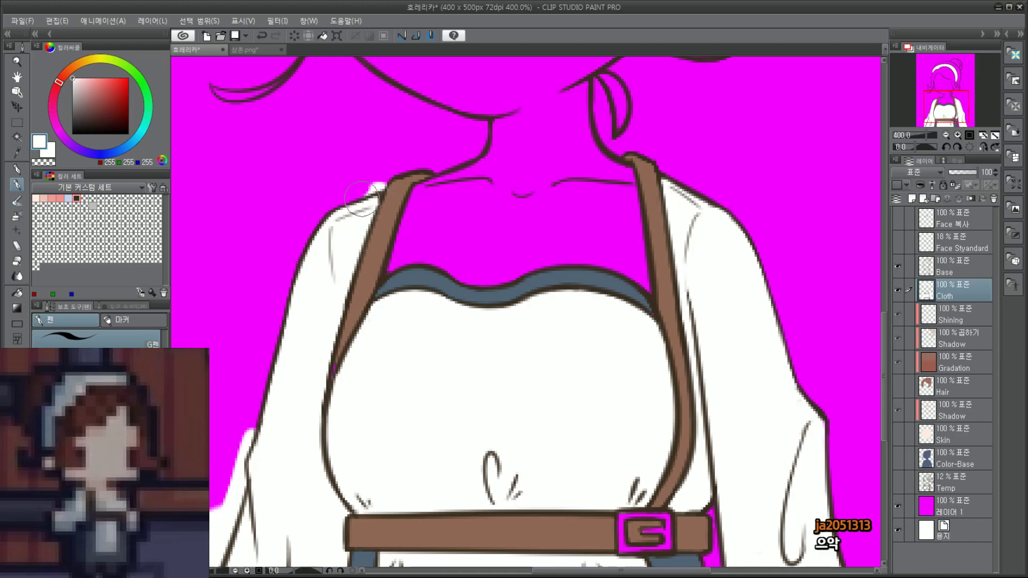
{"action": "mouse_move", "coordinate": [362, 198]}
{"action": "left_mouse_down"}
{"action": "mouse_move", "coordinate": [297, 278]}
{"action": "mouse_move", "coordinate": [312, 268]}
{"action": "mouse_move", "coordinate": [322, 222]}
{"action": "mouse_move", "coordinate": [247, 450]}
{"action": "mouse_move", "coordinate": [265, 357]}
{"action": "mouse_move", "coordinate": [222, 533]}
{"action": "left_mouse_up"}
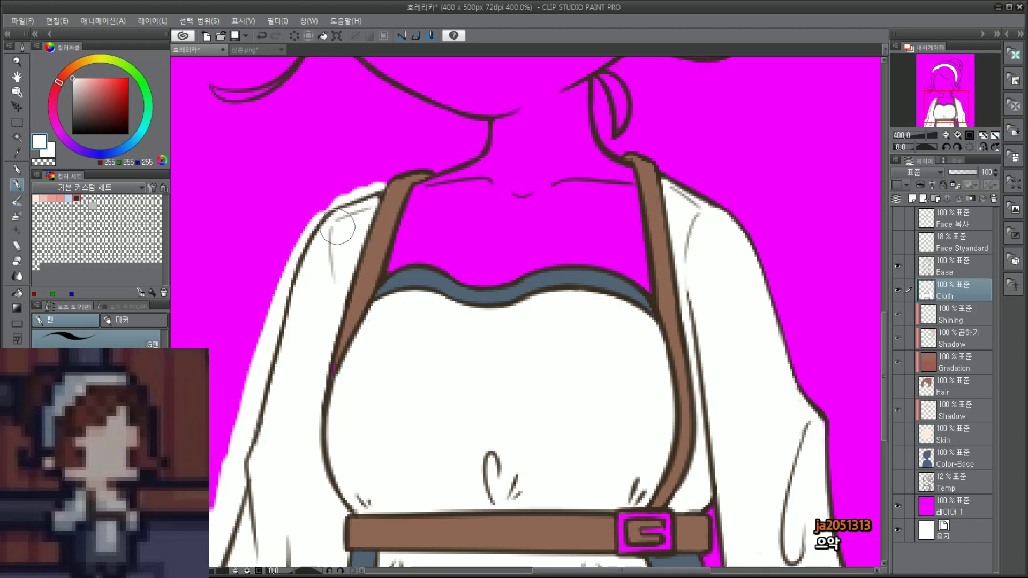
{"action": "left_click_drag", "start_coordinate": [337, 227], "coordinate": [367, 195]}
{"action": "key", "text": "bracketleft"}
{"action": "key", "text": "bracketleft"}
{"action": "key", "text": "bracketleft"}
{"action": "key", "text": "bracketleft"}
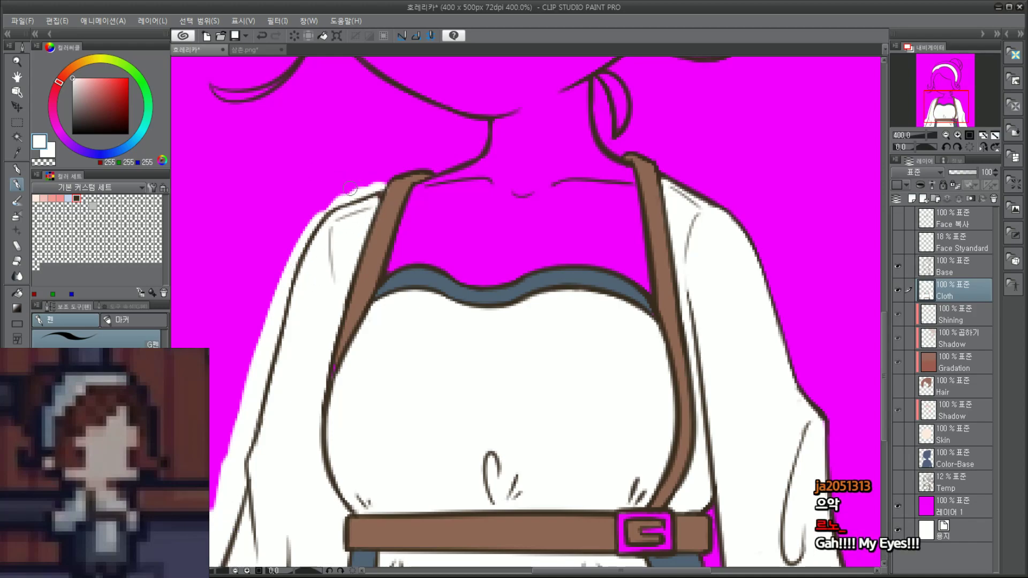
{"action": "key", "text": "ctrl+z"}
Step: Widen the white band outside the left shoulder and down the outer edge of the upper sleeve
{"action": "left_click_drag", "start_coordinate": [379, 179], "coordinate": [279, 293]}
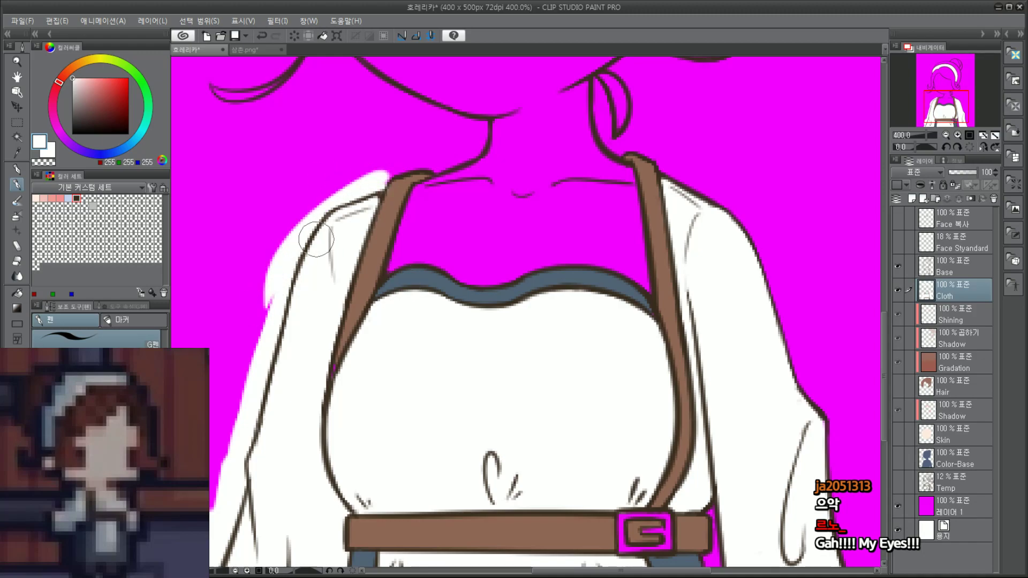
{"action": "left_click_drag", "start_coordinate": [330, 223], "coordinate": [248, 439]}
{"action": "left_click_drag", "start_coordinate": [283, 262], "coordinate": [213, 498]}
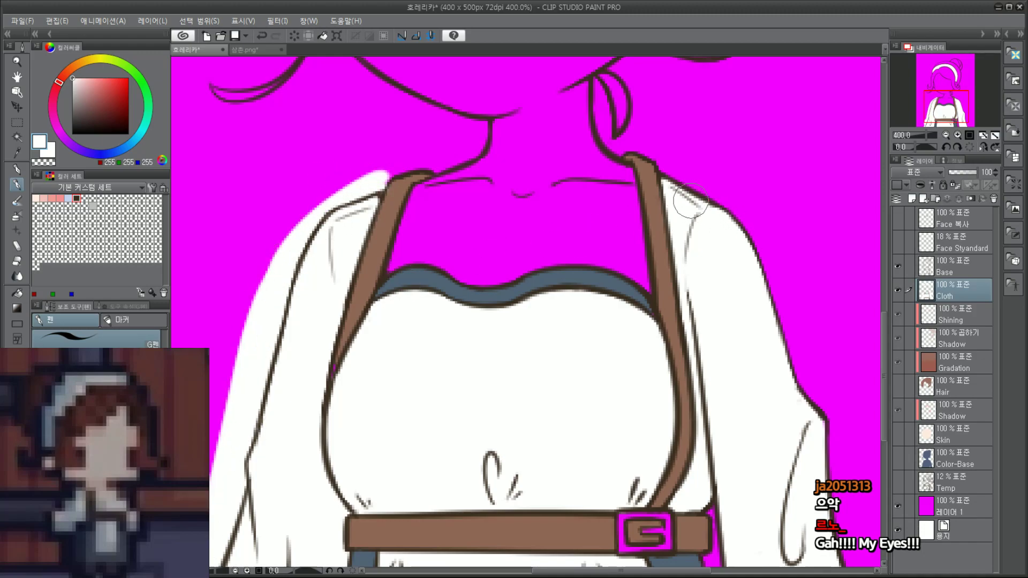
Step: Paint white over the gap between the belt's end and the inner edge of the right sleeve
{"action": "scroll", "coordinate": [718, 230], "scroll_direction": "down", "scroll_amount": 2}
{"action": "scroll", "coordinate": [627, 342], "scroll_direction": "up", "scroll_amount": 2}
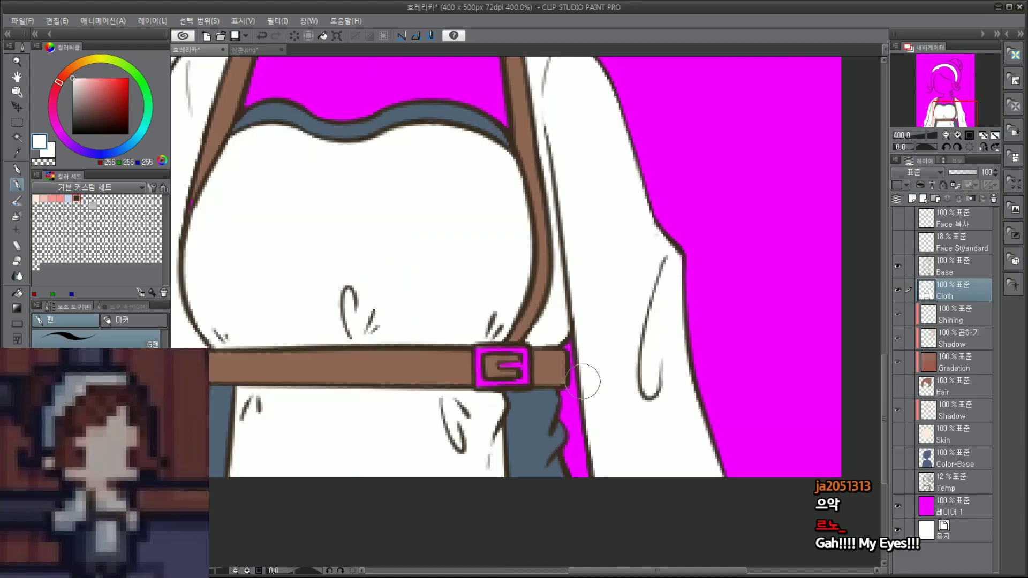
{"action": "mouse_move", "coordinate": [577, 344]}
{"action": "left_mouse_down"}
{"action": "mouse_move", "coordinate": [584, 336]}
{"action": "mouse_move", "coordinate": [592, 394]}
{"action": "left_mouse_up"}
{"action": "key", "text": "ctrl+z"}
{"action": "left_click_drag", "start_coordinate": [590, 334], "coordinate": [589, 439]}
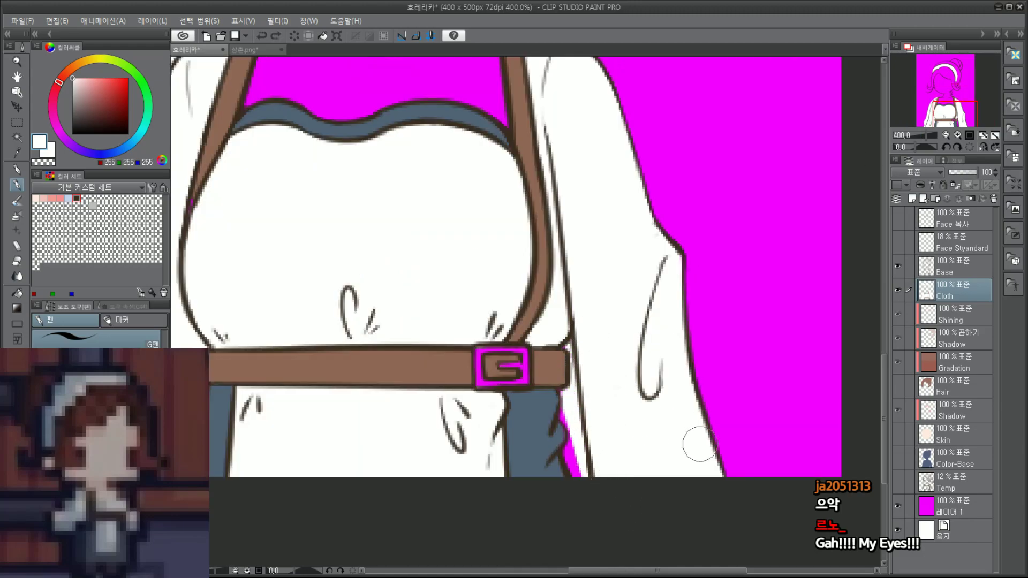
Step: Paint a white band along the outer edge of the right sleeve, from the cuff up to the shoulder strap
{"action": "mouse_move", "coordinate": [695, 443]}
{"action": "left_mouse_down"}
{"action": "mouse_move", "coordinate": [719, 473]}
{"action": "mouse_move", "coordinate": [680, 384]}
{"action": "mouse_move", "coordinate": [668, 235]}
{"action": "mouse_move", "coordinate": [679, 304]}
{"action": "mouse_move", "coordinate": [634, 205]}
{"action": "left_mouse_up"}
{"action": "left_click", "coordinate": [950, 106]}
{"action": "mouse_move", "coordinate": [714, 348]}
{"action": "left_mouse_down"}
{"action": "mouse_move", "coordinate": [660, 258]}
{"action": "mouse_move", "coordinate": [576, 155]}
{"action": "left_mouse_up"}
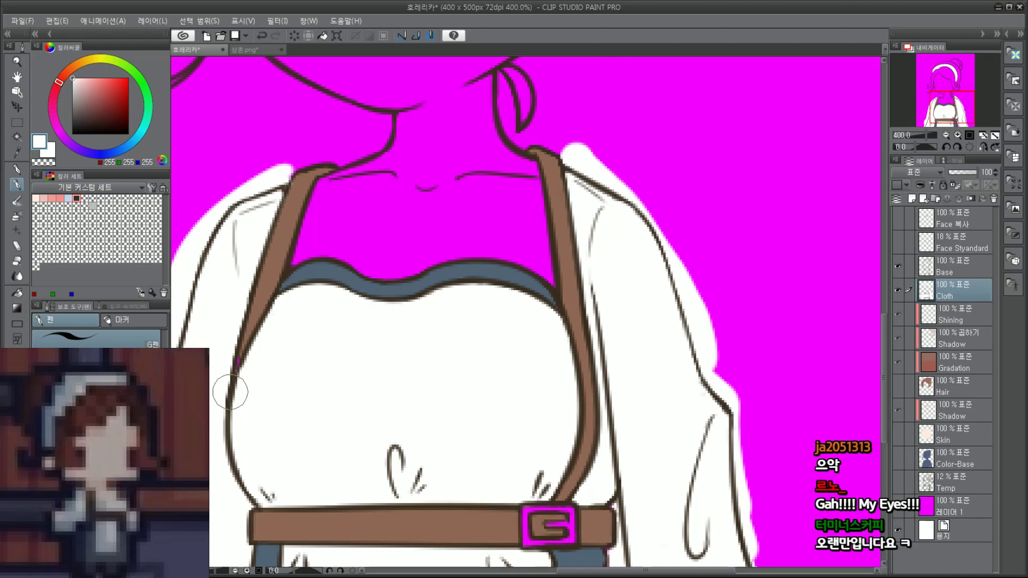
Step: Cover the magenta gap at the left strap's lower tip with the strap's brown and touch up the adjoining white
{"action": "scroll", "coordinate": [230, 390], "scroll_direction": "up", "scroll_amount": 2}
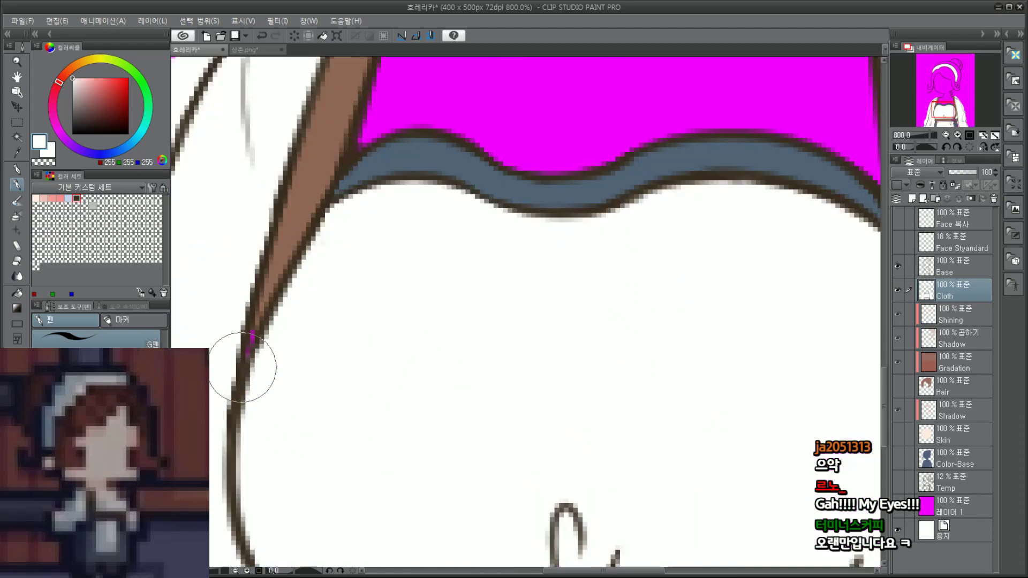
{"action": "left_click", "coordinate": [307, 180], "text": "alt"}
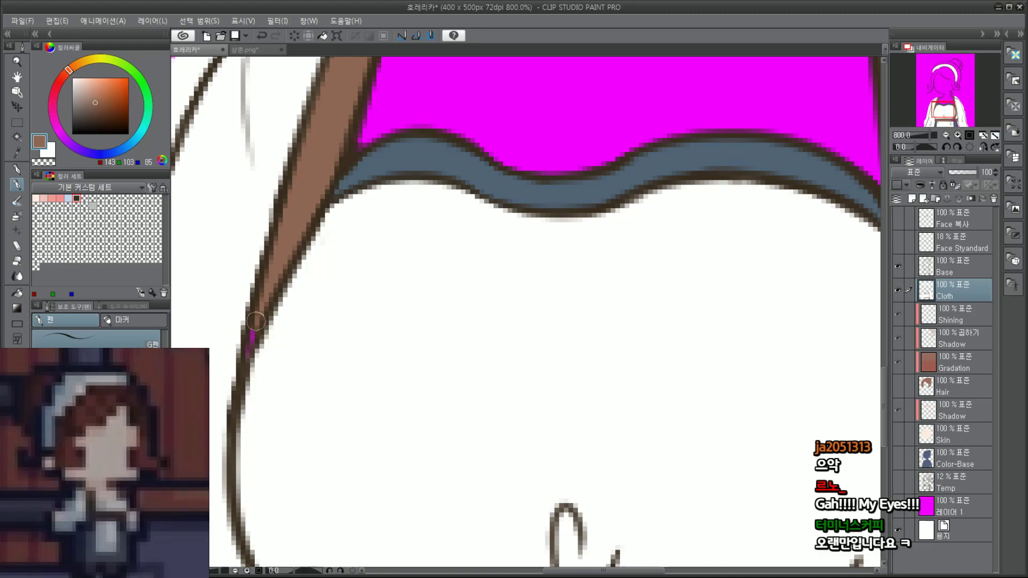
{"action": "left_click", "coordinate": [268, 364], "text": "alt"}
{"action": "scroll", "coordinate": [252, 423], "scroll_direction": "down", "scroll_amount": 2}
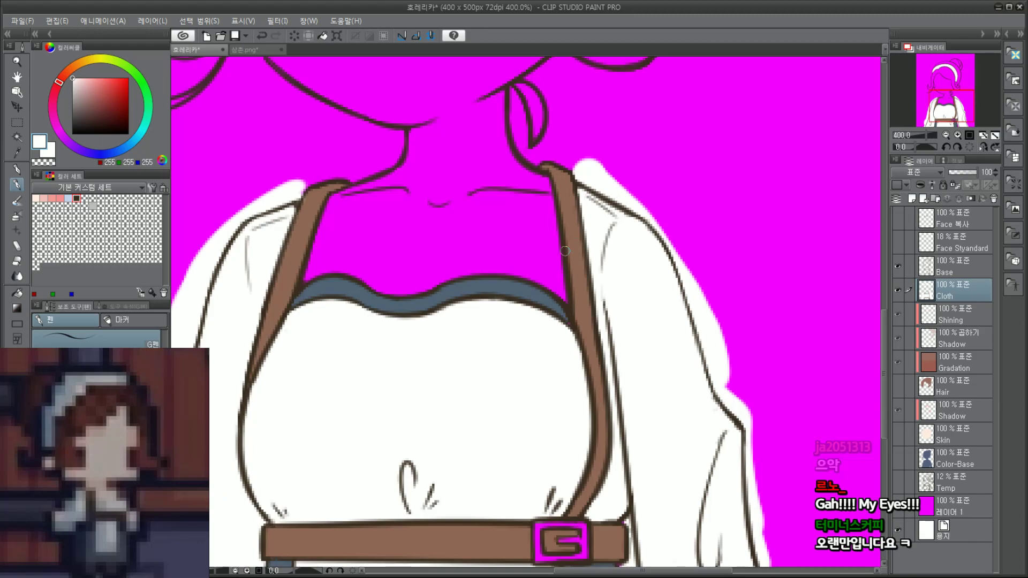
Step: Extend the blue neckline trim into its corner against the right strap, using the trim's own colour
{"action": "scroll", "coordinate": [536, 321], "scroll_direction": "up", "scroll_amount": 2}
{"action": "left_click", "coordinate": [592, 308], "text": "alt"}
{"action": "left_click_drag", "start_coordinate": [620, 343], "coordinate": [611, 334]}
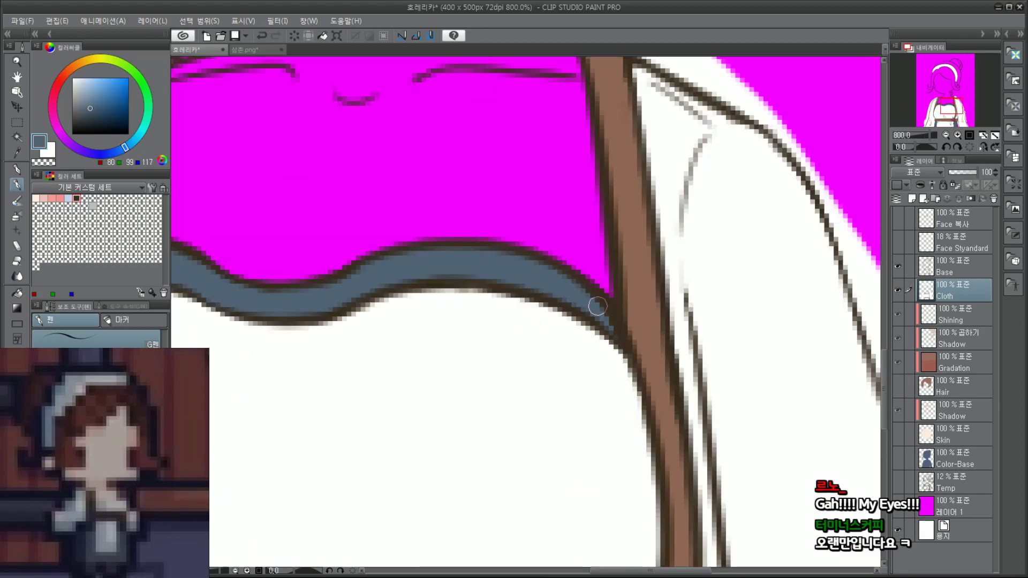
Step: Touch up the left strap's shoulder end in brown and the sleeve edges beside the straps in white
{"action": "scroll", "coordinate": [664, 176], "scroll_direction": "down", "scroll_amount": 2}
{"action": "left_click_drag", "start_coordinate": [956, 98], "coordinate": [957, 93]}
{"action": "scroll", "coordinate": [384, 239], "scroll_direction": "up", "scroll_amount": 2}
{"action": "left_click", "coordinate": [377, 216], "text": "alt"}
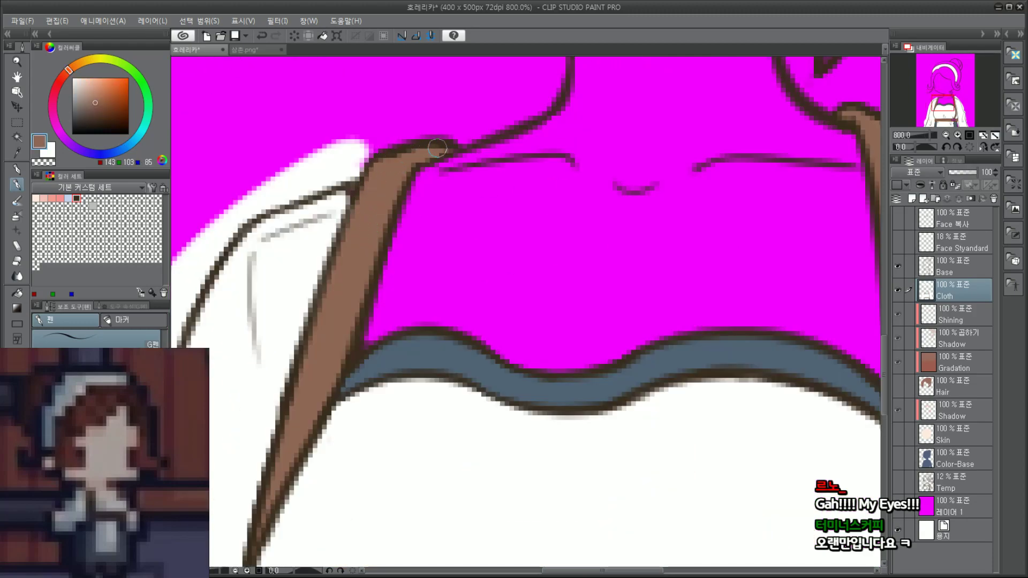
{"action": "left_click", "coordinate": [329, 241], "text": "alt"}
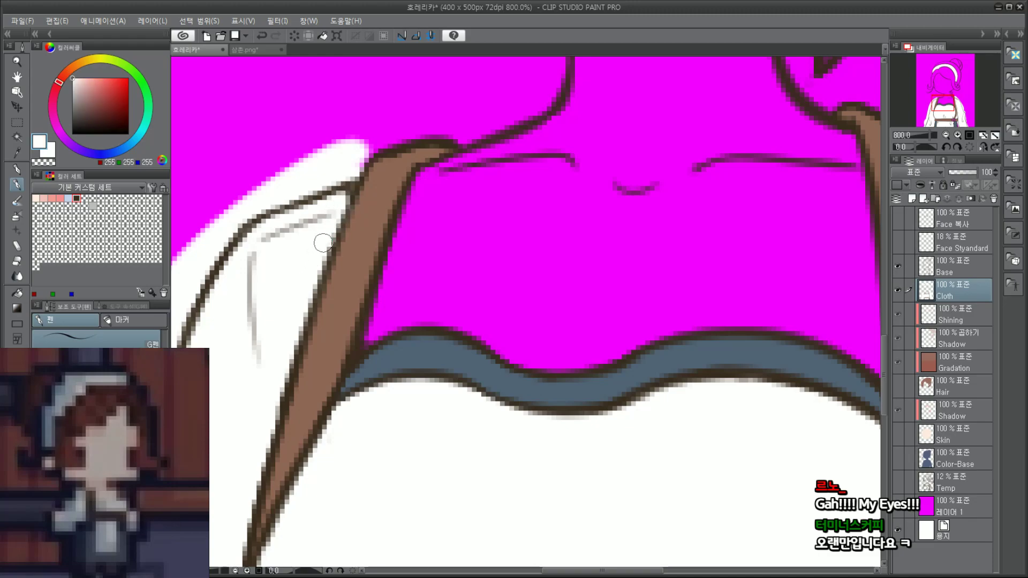
{"action": "scroll", "coordinate": [298, 280], "scroll_direction": "down", "scroll_amount": 2}
{"action": "left_click_drag", "start_coordinate": [658, 255], "coordinate": [562, 285]}
{"action": "scroll", "coordinate": [524, 289], "scroll_direction": "up", "scroll_amount": 2}
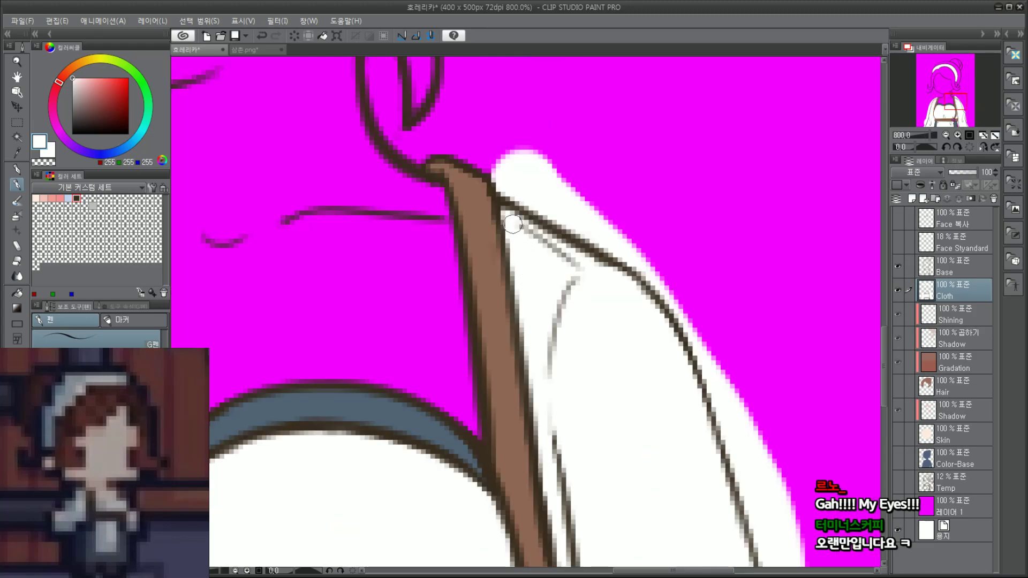
Step: Paint the belt buckle's frame and prong in neutral grey (141, 141, 141) over the magenta
{"action": "scroll", "coordinate": [585, 280], "scroll_direction": "down", "scroll_amount": 2}
{"action": "left_click_drag", "start_coordinate": [950, 101], "coordinate": [947, 123]}
{"action": "scroll", "coordinate": [617, 271], "scroll_direction": "up", "scroll_amount": 2}
{"action": "left_click_drag", "start_coordinate": [81, 107], "coordinate": [62, 104]}
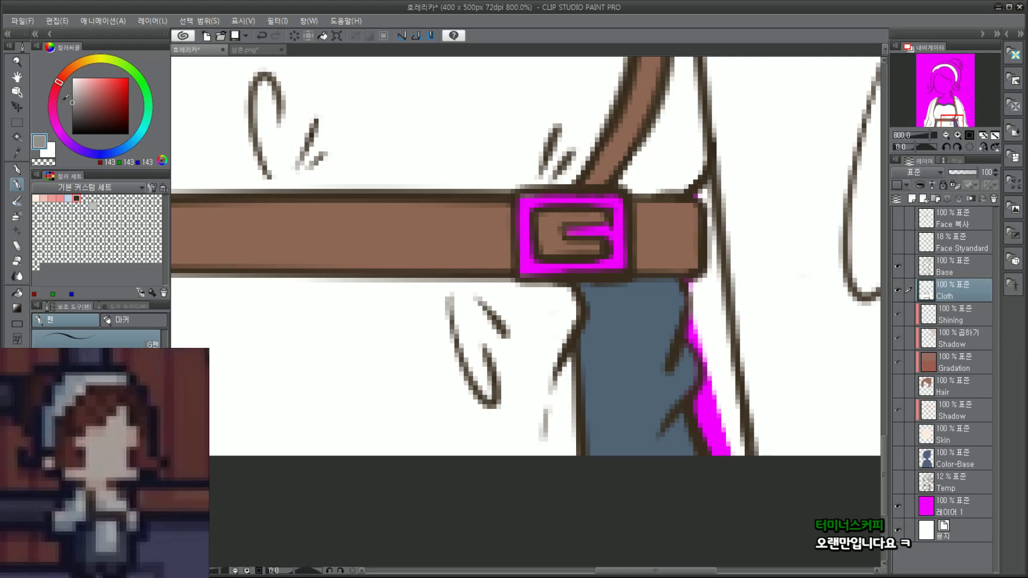
{"action": "mouse_move", "coordinate": [525, 206]}
{"action": "left_mouse_down"}
{"action": "mouse_move", "coordinate": [535, 264]}
{"action": "mouse_move", "coordinate": [568, 267]}
{"action": "mouse_move", "coordinate": [528, 262]}
{"action": "mouse_move", "coordinate": [525, 272]}
{"action": "mouse_move", "coordinate": [620, 262]}
{"action": "mouse_move", "coordinate": [612, 233]}
{"action": "mouse_move", "coordinate": [585, 231]}
{"action": "mouse_move", "coordinate": [611, 231]}
{"action": "mouse_move", "coordinate": [625, 264]}
{"action": "mouse_move", "coordinate": [617, 205]}
{"action": "mouse_move", "coordinate": [594, 194]}
{"action": "mouse_move", "coordinate": [550, 204]}
{"action": "mouse_move", "coordinate": [584, 200]}
{"action": "left_mouse_up"}
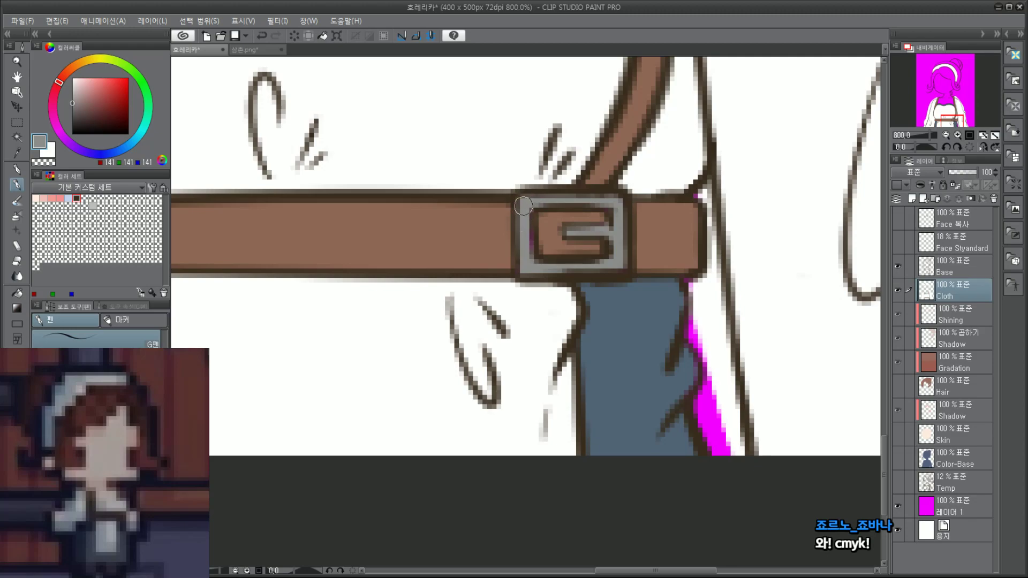
{"action": "left_click_drag", "start_coordinate": [524, 206], "coordinate": [527, 226]}
{"action": "scroll", "coordinate": [647, 172], "scroll_direction": "down", "scroll_amount": 7}
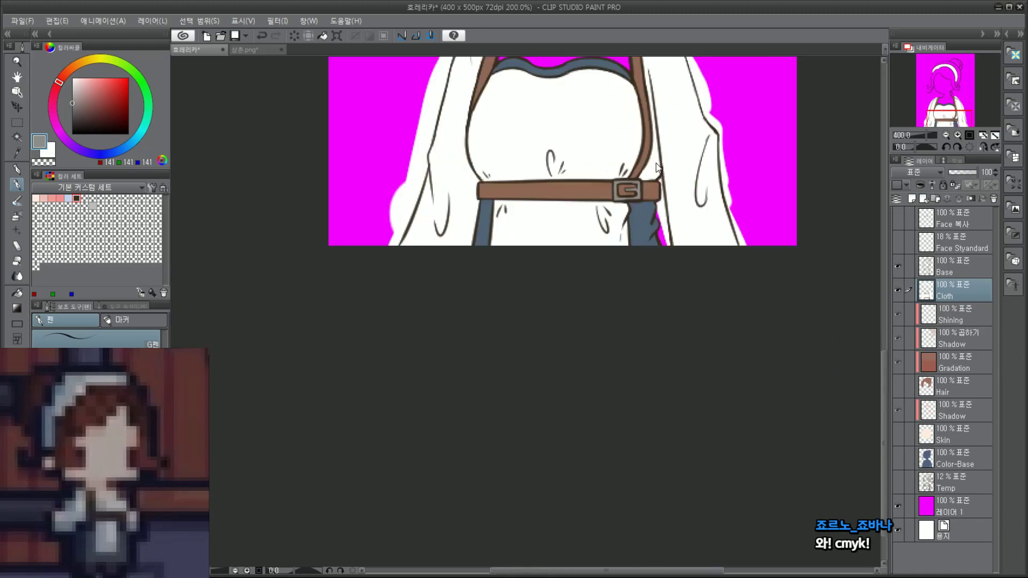
Step: Retouch the line art at the inner right edge of the belt buckle on the Base layer
{"action": "scroll", "coordinate": [653, 170], "scroll_direction": "up", "scroll_amount": 7}
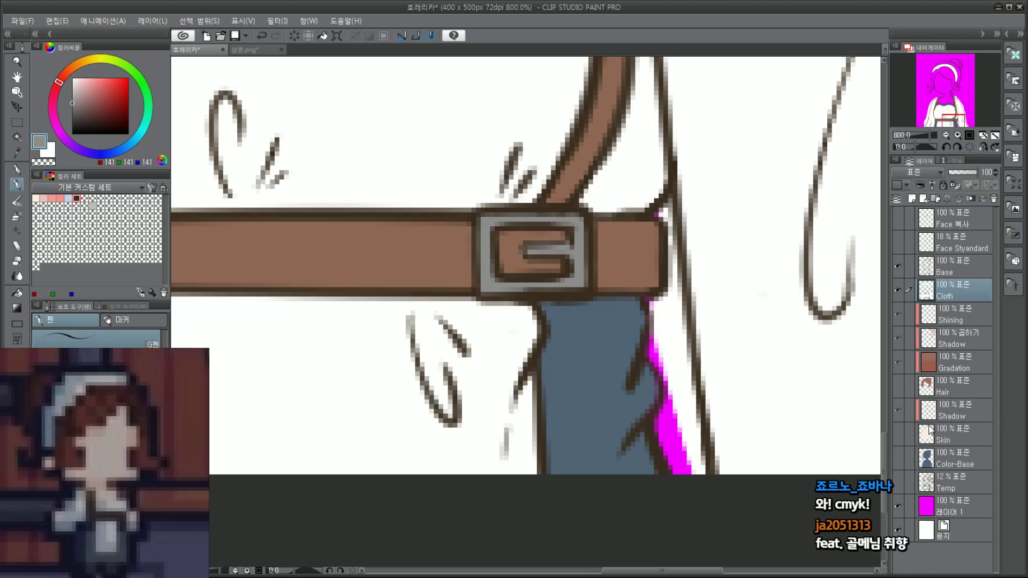
{"action": "left_click", "coordinate": [966, 502]}
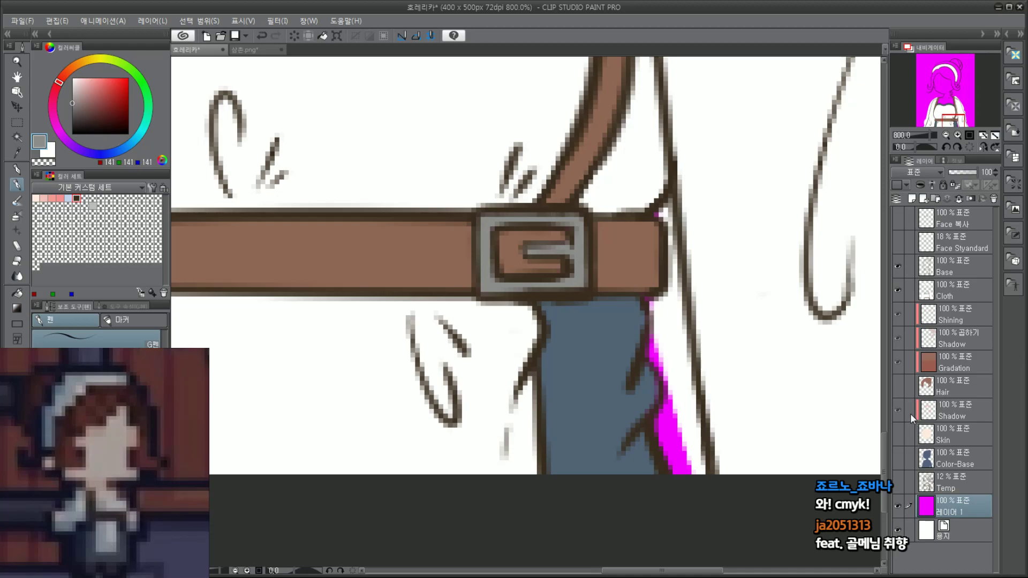
{"action": "left_click", "coordinate": [969, 441]}
{"action": "left_click", "coordinate": [968, 501]}
{"action": "left_click", "coordinate": [958, 267]}
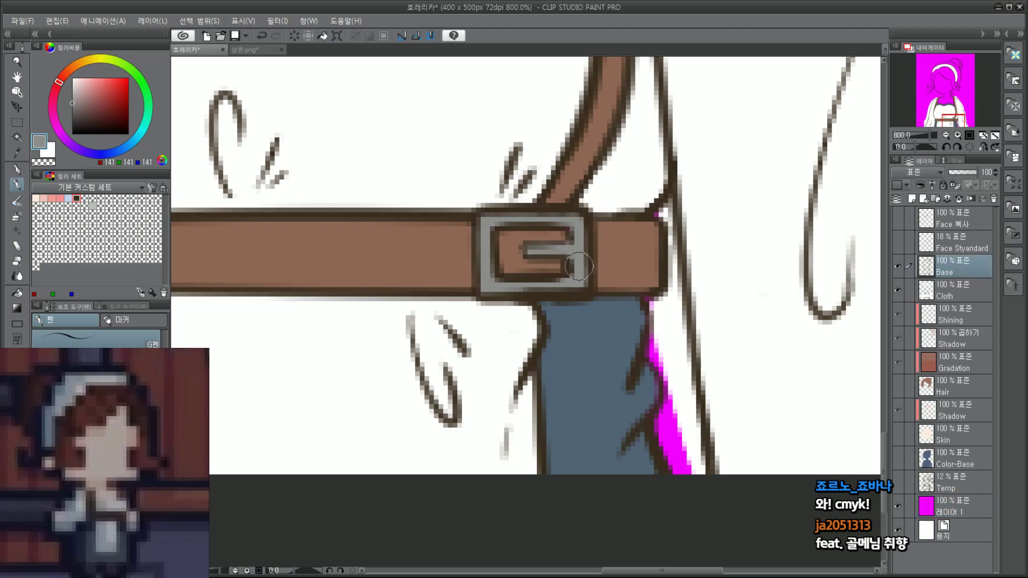
{"action": "mouse_move", "coordinate": [574, 272]}
{"action": "left_mouse_down"}
{"action": "mouse_move", "coordinate": [575, 244]}
{"action": "mouse_move", "coordinate": [573, 265]}
{"action": "left_mouse_up"}
Step: Touch up the opening inside the buckle with the belt's brown on the Cloth layer
{"action": "left_click", "coordinate": [980, 292]}
{"action": "scroll", "coordinate": [611, 248], "scroll_direction": "up", "scroll_amount": 2}
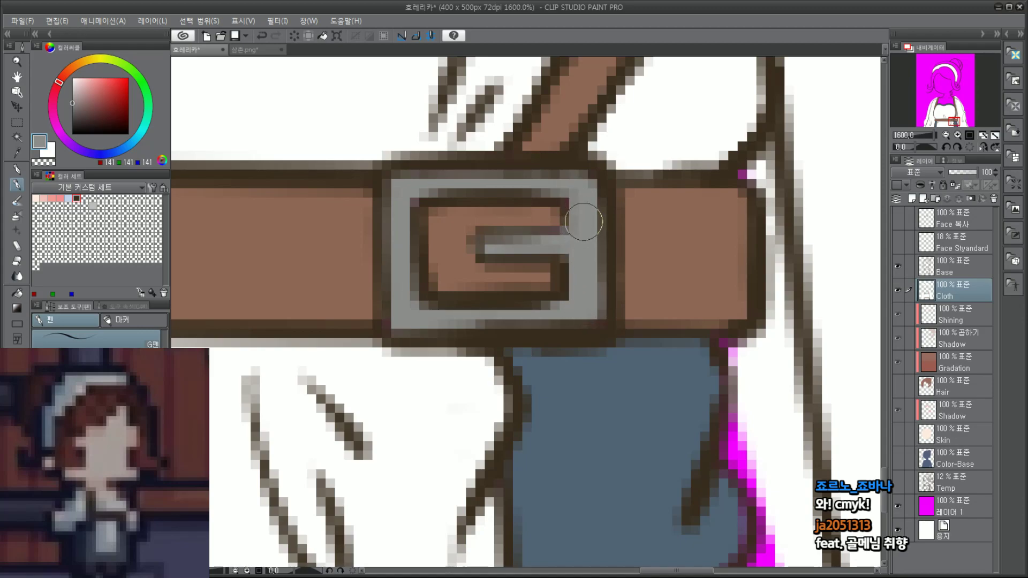
{"action": "left_click", "coordinate": [525, 219], "text": "alt"}
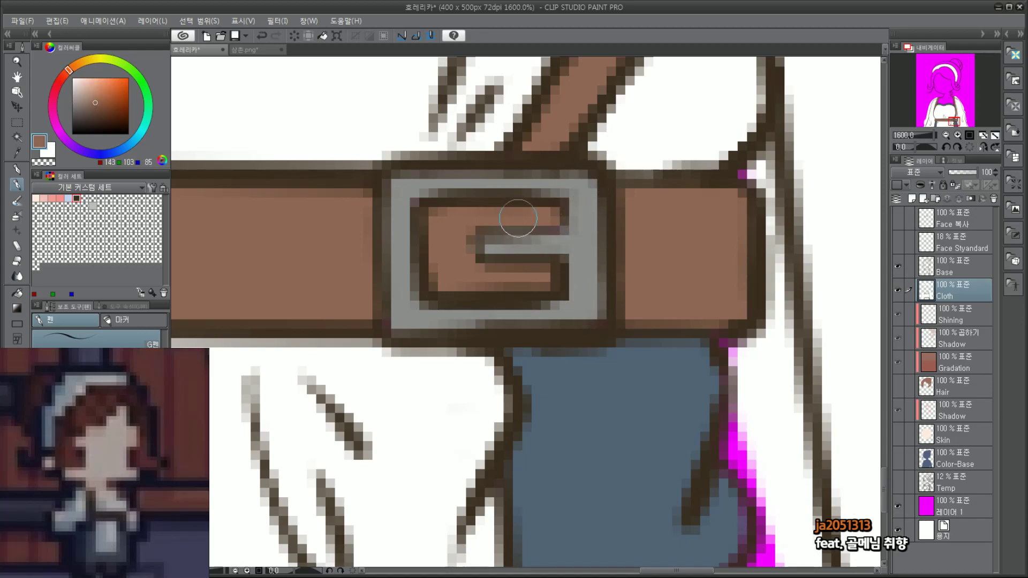
{"action": "scroll", "coordinate": [559, 228], "scroll_direction": "down", "scroll_amount": 8}
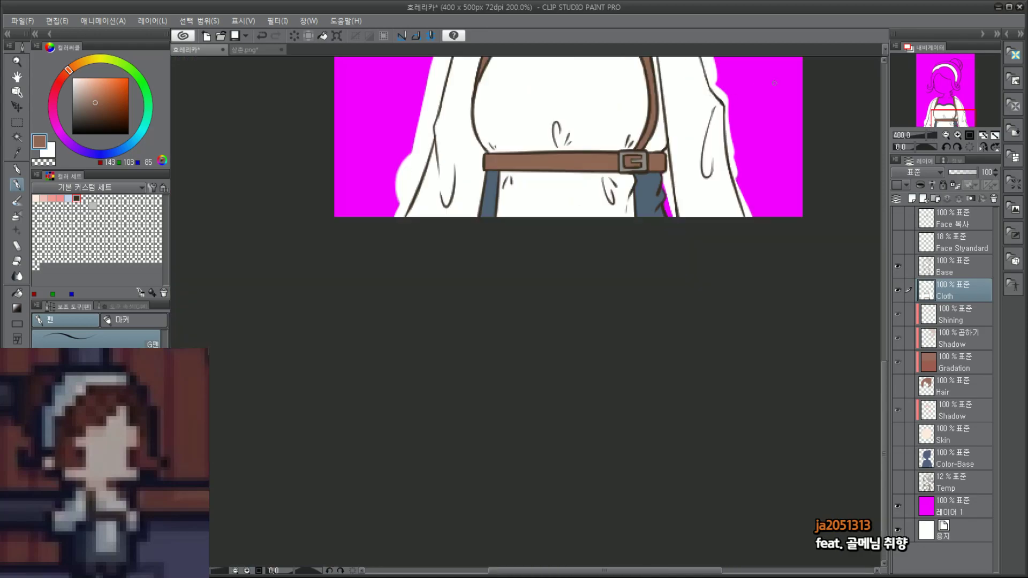
Step: Fill the magenta gaps at the belt's right end and between the blue skirt and right sleeve with white
{"action": "left_click_drag", "start_coordinate": [948, 110], "coordinate": [965, 71]}
{"action": "scroll", "coordinate": [607, 395], "scroll_direction": "up", "scroll_amount": 6}
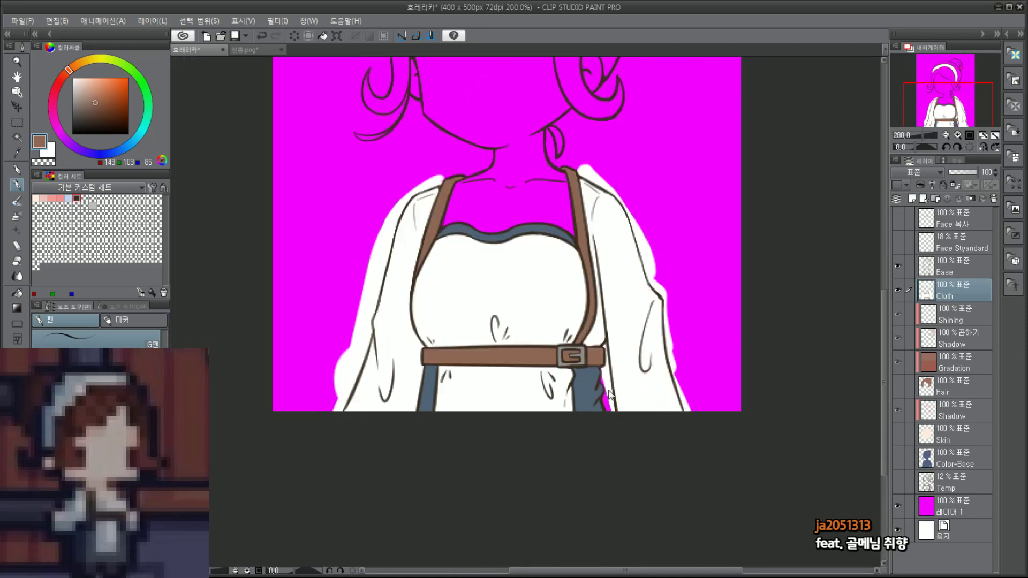
{"action": "left_click", "coordinate": [607, 358], "text": "alt"}
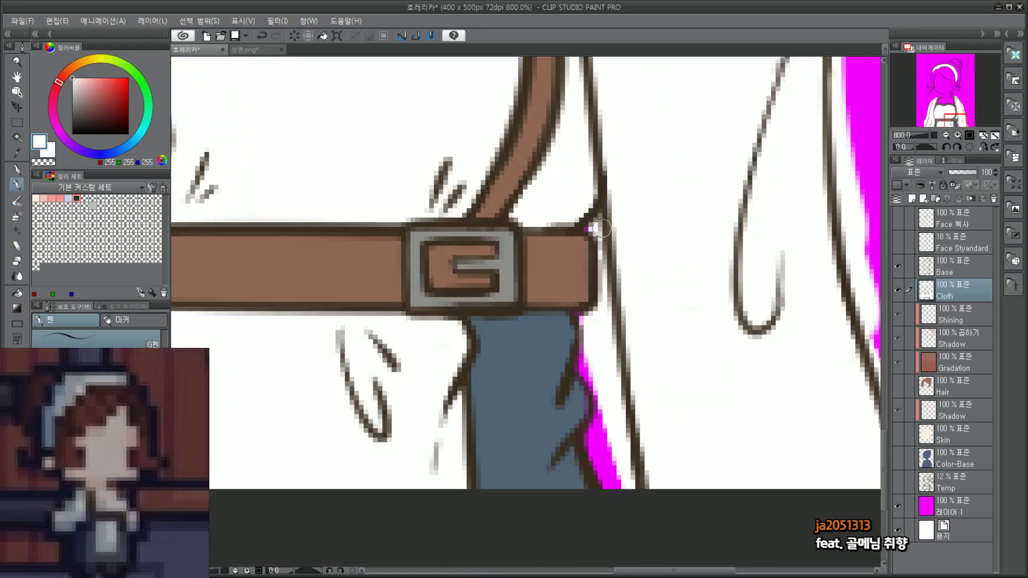
{"action": "mouse_move", "coordinate": [581, 313]}
{"action": "left_mouse_down"}
{"action": "mouse_move", "coordinate": [582, 365]}
{"action": "mouse_move", "coordinate": [599, 394]}
{"action": "mouse_move", "coordinate": [597, 476]}
{"action": "mouse_move", "coordinate": [627, 496]}
{"action": "mouse_move", "coordinate": [601, 416]}
{"action": "mouse_move", "coordinate": [596, 438]}
{"action": "mouse_move", "coordinate": [591, 315]}
{"action": "left_mouse_up"}
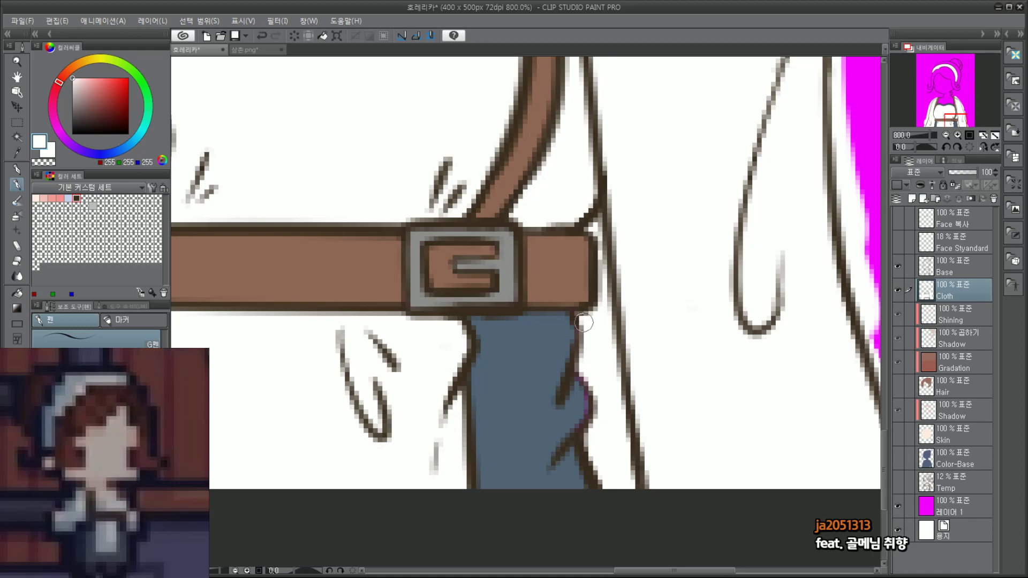
Step: Cover the magenta fringe along the folded right edge of the skirt with the skirt's blue
{"action": "left_click", "coordinate": [575, 330], "text": "alt"}
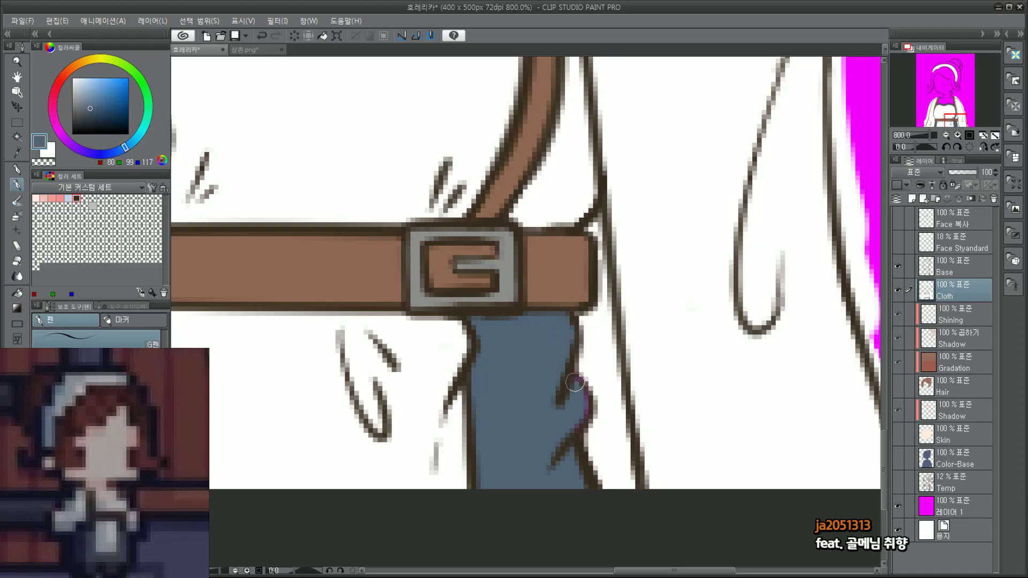
{"action": "left_click_drag", "start_coordinate": [573, 382], "coordinate": [585, 397]}
{"action": "scroll", "coordinate": [576, 489], "scroll_direction": "down", "scroll_amount": 4}
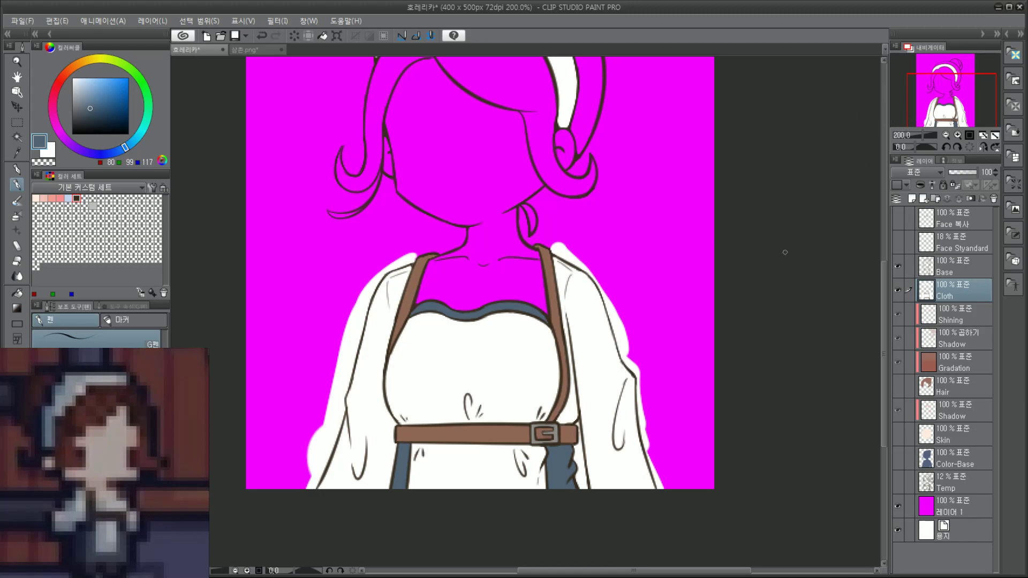
Step: Add a layer clipped to the Cloth layer and name it Shadow
{"action": "left_click", "coordinate": [913, 201]}
{"action": "double_click", "coordinate": [953, 294]}
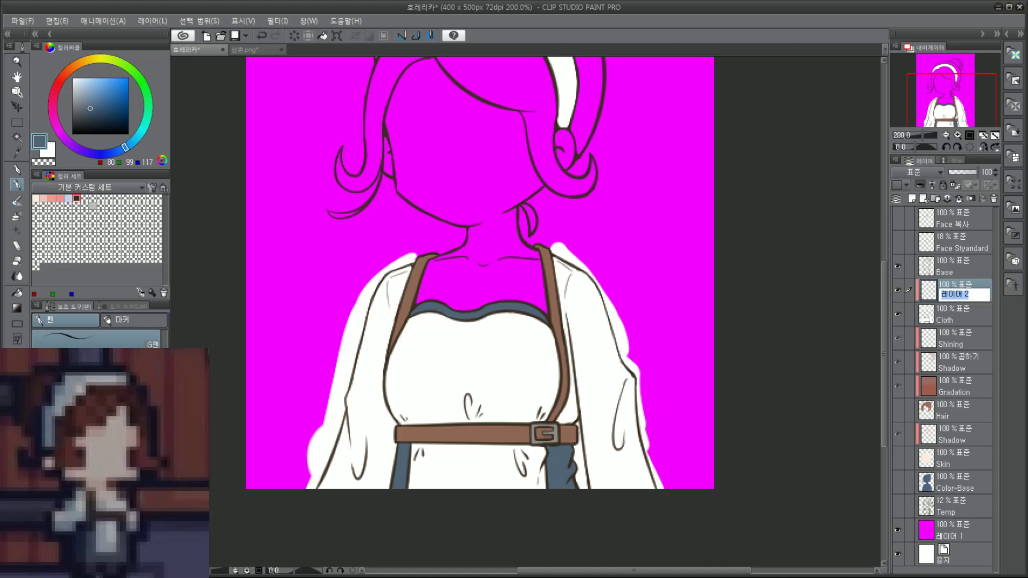
{"action": "type", "text": "Shadow"}
{"action": "key", "text": "Return"}
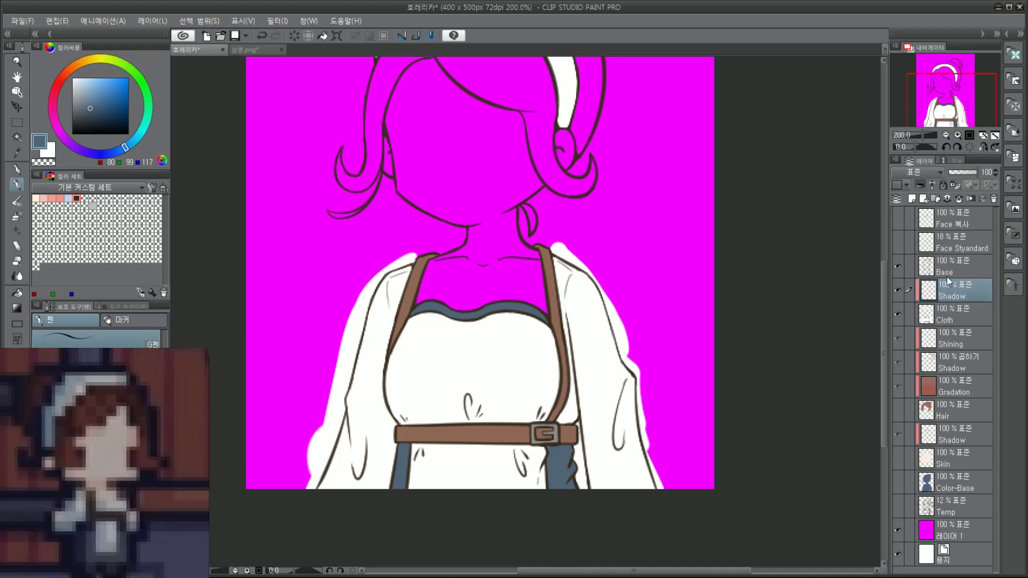
Step: Shade the lower right end of the headband with light blue (193, 210, 240) on the new Shadow layer
{"action": "scroll", "coordinate": [829, 117], "scroll_direction": "up", "scroll_amount": 5}
{"action": "scroll", "coordinate": [591, 231], "scroll_direction": "up", "scroll_amount": 2}
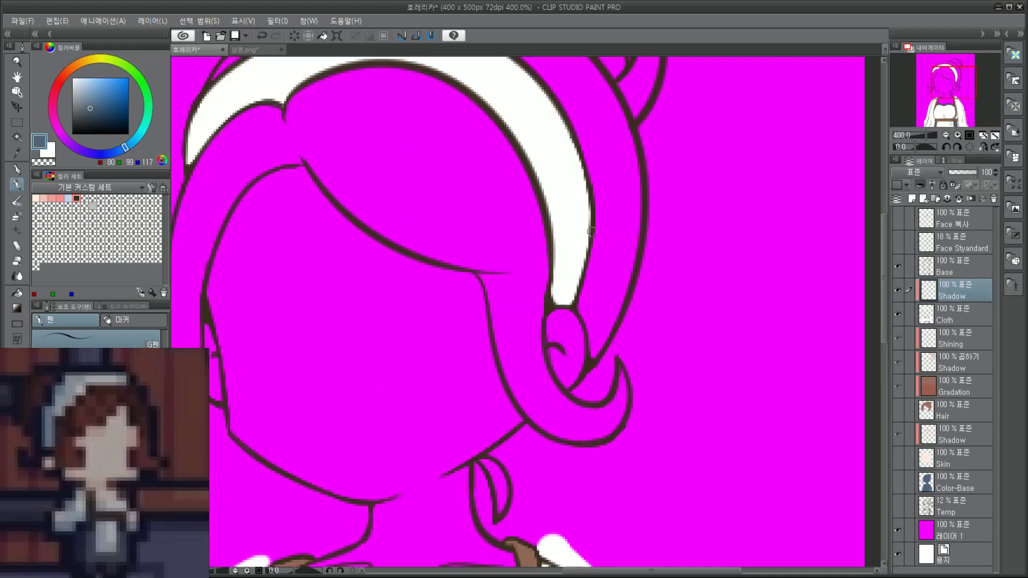
{"action": "left_click", "coordinate": [69, 198]}
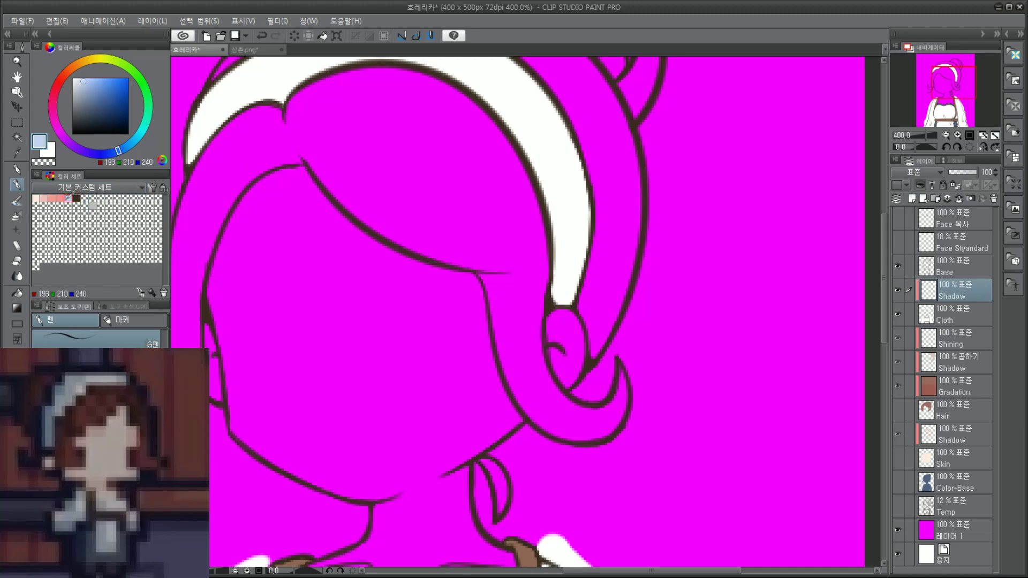
{"action": "mouse_move", "coordinate": [565, 289]}
{"action": "left_mouse_down"}
{"action": "mouse_move", "coordinate": [585, 249]}
{"action": "mouse_move", "coordinate": [560, 235]}
{"action": "mouse_move", "coordinate": [567, 223]}
{"action": "mouse_move", "coordinate": [562, 236]}
{"action": "left_mouse_up"}
{"action": "mouse_move", "coordinate": [584, 201]}
{"action": "left_mouse_down"}
{"action": "mouse_move", "coordinate": [559, 235]}
{"action": "mouse_move", "coordinate": [578, 168]}
{"action": "mouse_move", "coordinate": [572, 187]}
{"action": "left_mouse_up"}
{"action": "key", "text": "ctrl+z"}
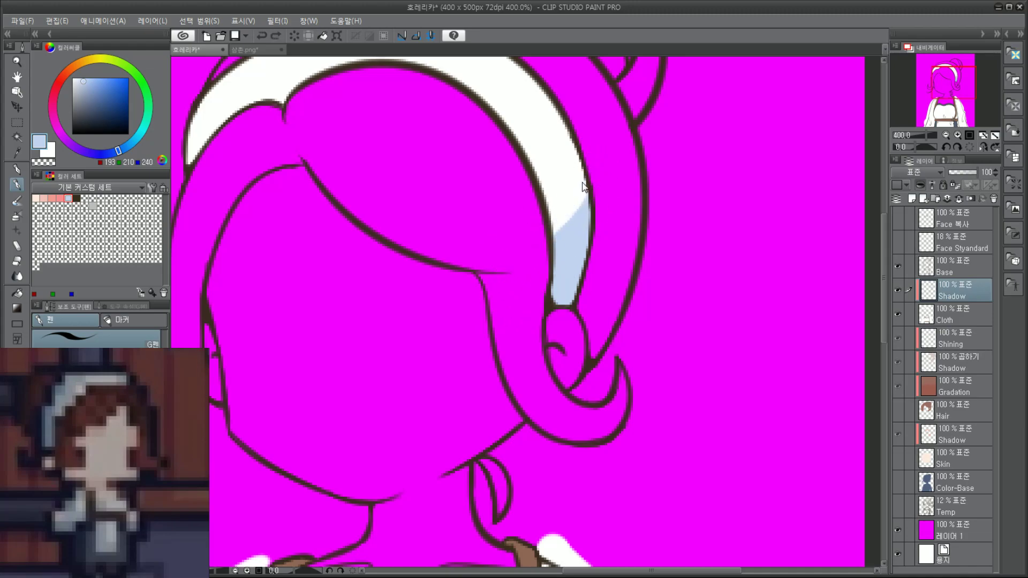
Step: Try to add another light-blue shadow stroke across the headband above its shaded right end
{"action": "left_click_drag", "start_coordinate": [584, 185], "coordinate": [554, 223]}
{"action": "key", "text": "ctrl+minus"}
{"action": "key", "text": "ctrl+minus"}
{"action": "left_click_drag", "start_coordinate": [944, 87], "coordinate": [940, 84]}
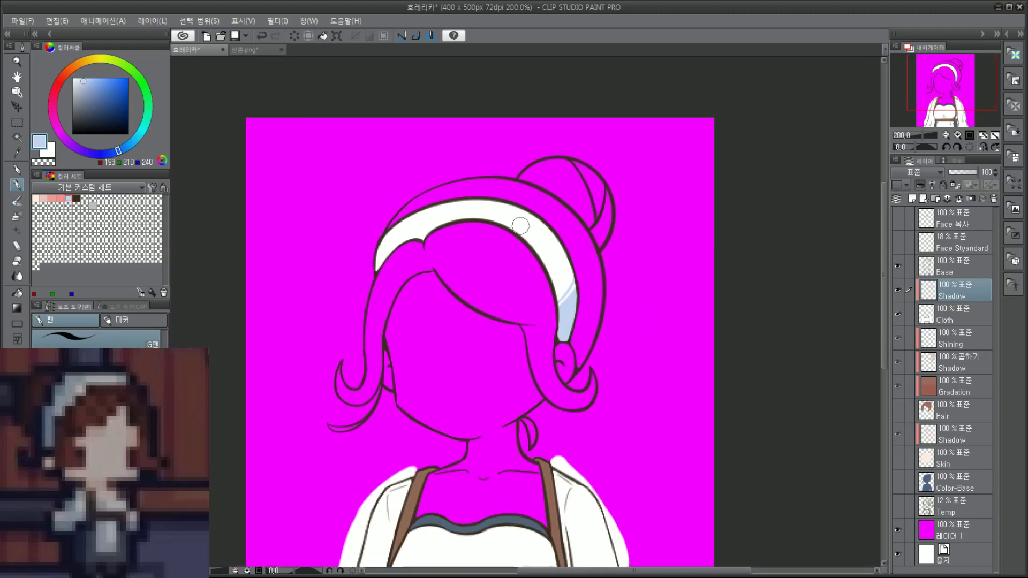
{"action": "scroll", "coordinate": [540, 301], "scroll_direction": "up", "scroll_amount": 2}
{"action": "key", "text": "ctrl+z"}
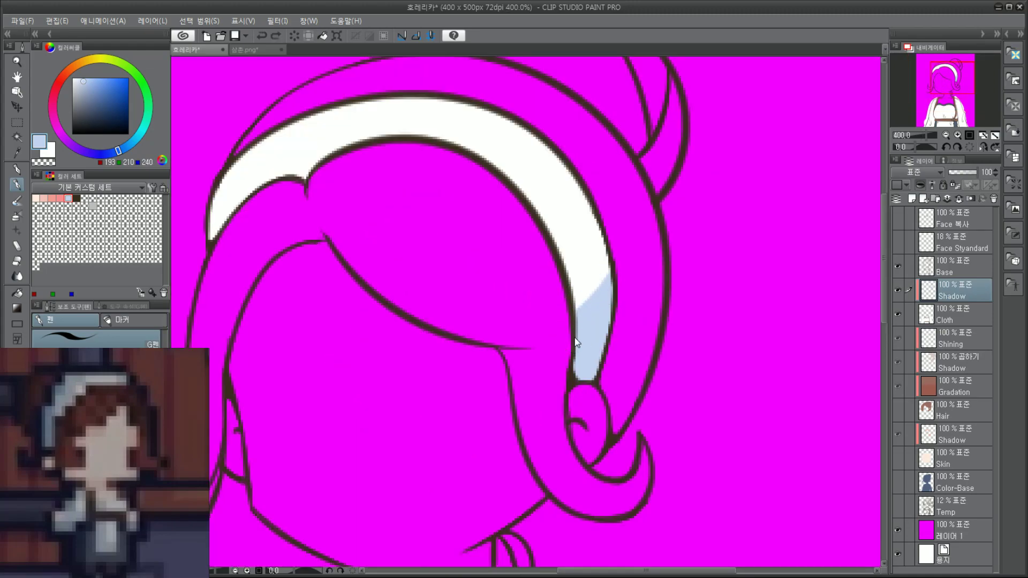
Step: Shade the notch near the headband's left end in light blue and reshape the right-end shadow with a curved upper edge
{"action": "left_click_drag", "start_coordinate": [579, 318], "coordinate": [586, 230]}
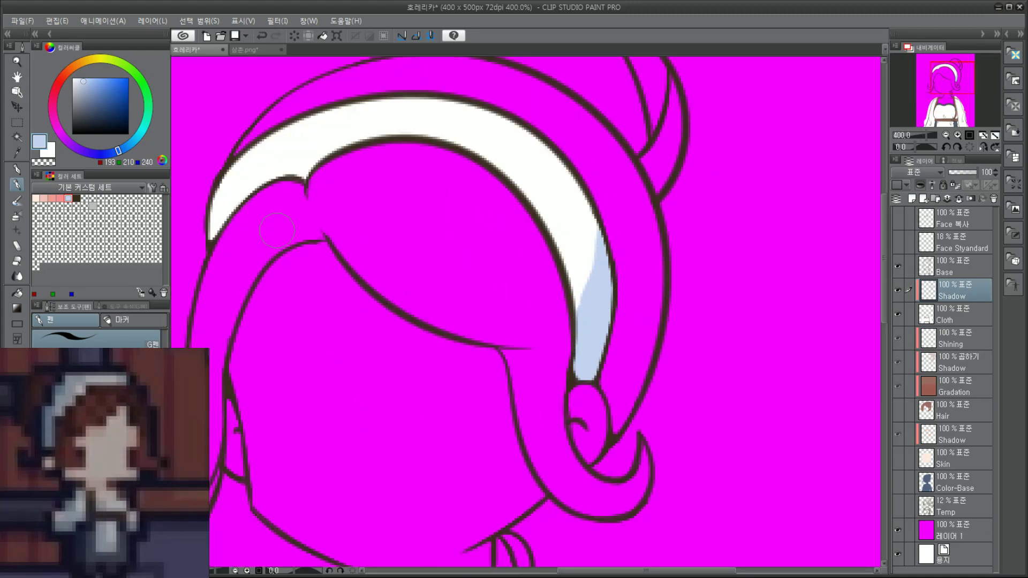
{"action": "left_click_drag", "start_coordinate": [305, 193], "coordinate": [297, 170]}
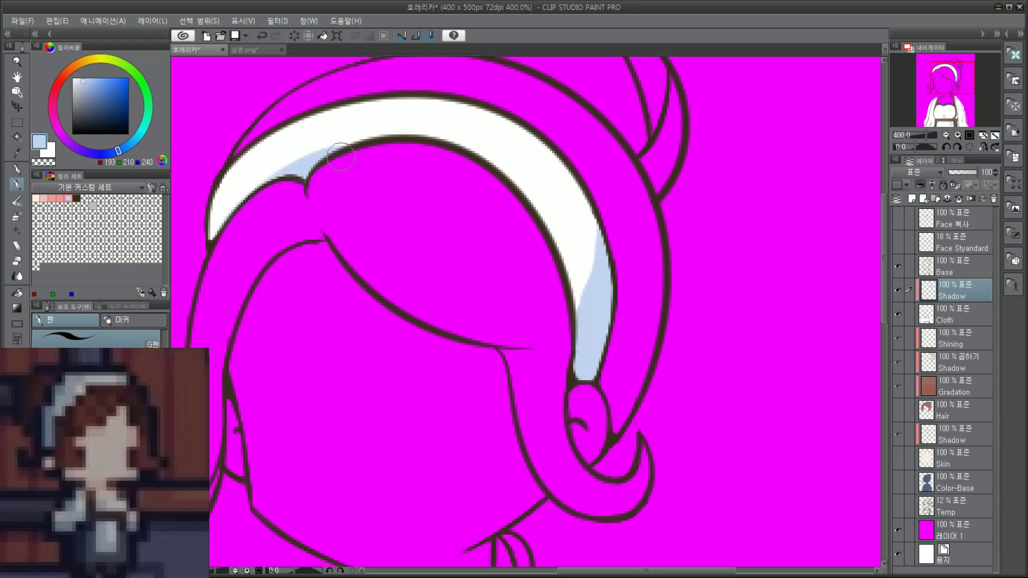
{"action": "key", "text": "ctrl+z"}
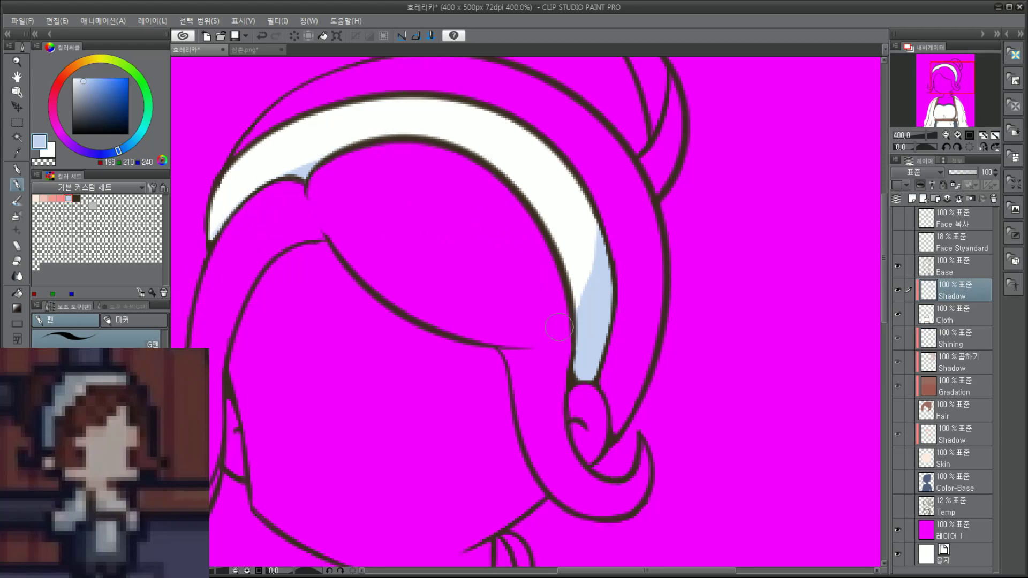
{"action": "left_click_drag", "start_coordinate": [567, 285], "coordinate": [594, 290]}
{"action": "mouse_move", "coordinate": [575, 225]}
{"action": "left_mouse_down"}
{"action": "mouse_move", "coordinate": [590, 231]}
{"action": "mouse_move", "coordinate": [579, 273]}
{"action": "left_mouse_up"}
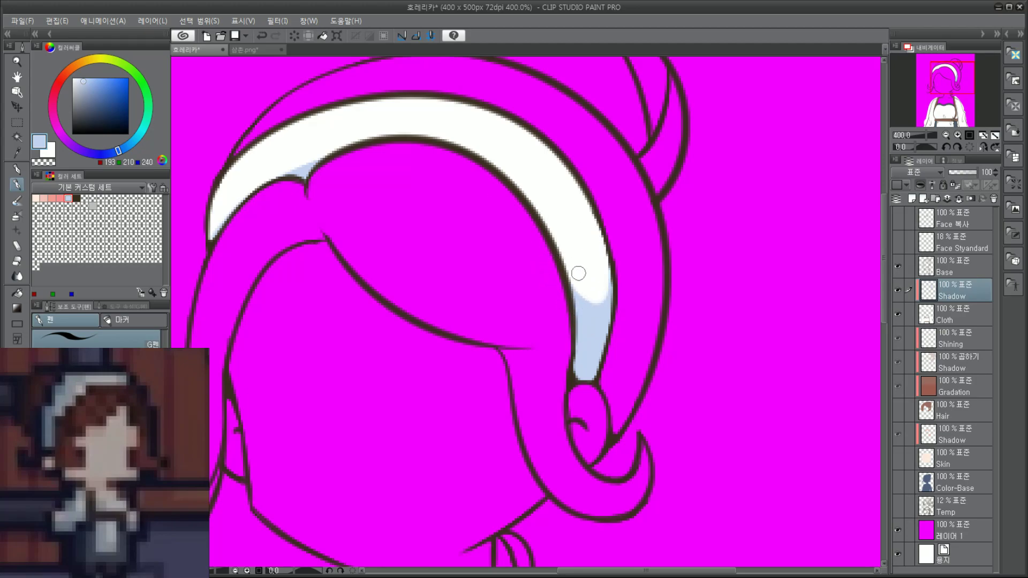
Step: Shade the inside of the teardrop-shaped fold on the right sleeve in light blue, tapering it towards the top
{"action": "scroll", "coordinate": [582, 211], "scroll_direction": "down", "scroll_amount": 2}
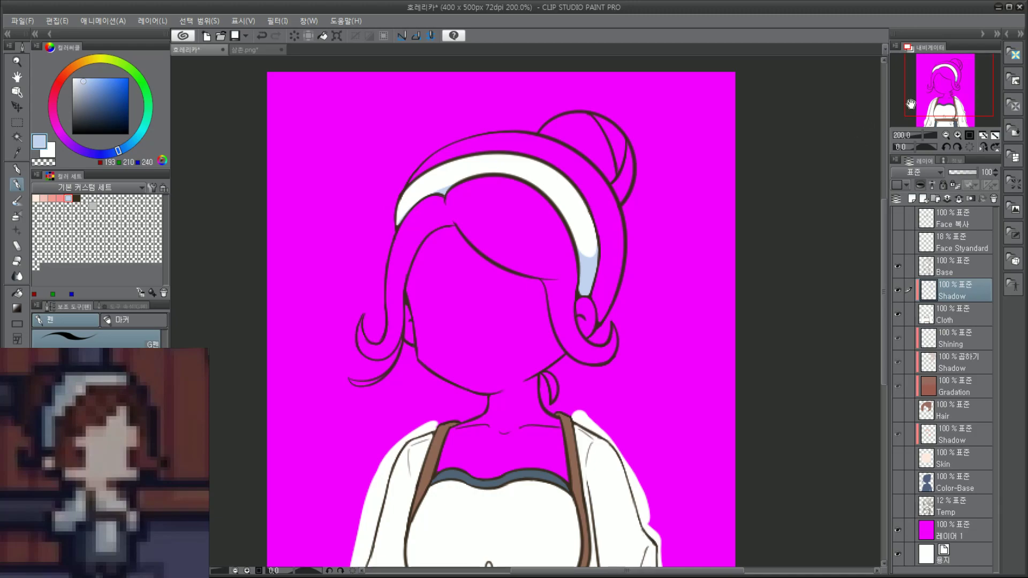
{"action": "left_click_drag", "start_coordinate": [911, 103], "coordinate": [967, 109]}
{"action": "scroll", "coordinate": [963, 107], "scroll_direction": "up", "scroll_amount": 2}
{"action": "key", "text": "ctrl+z"}
{"action": "left_click_drag", "start_coordinate": [593, 396], "coordinate": [606, 306]}
{"action": "key", "text": "ctrl+z"}
{"action": "left_click_drag", "start_coordinate": [594, 396], "coordinate": [612, 290]}
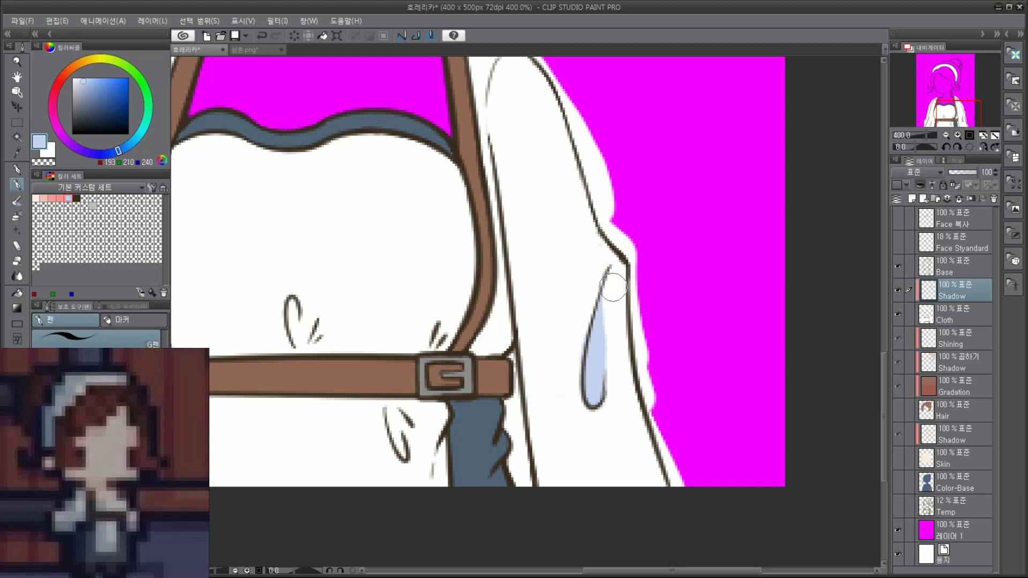
{"action": "left_click_drag", "start_coordinate": [598, 389], "coordinate": [615, 252]}
{"action": "left_click_drag", "start_coordinate": [596, 341], "coordinate": [614, 256]}
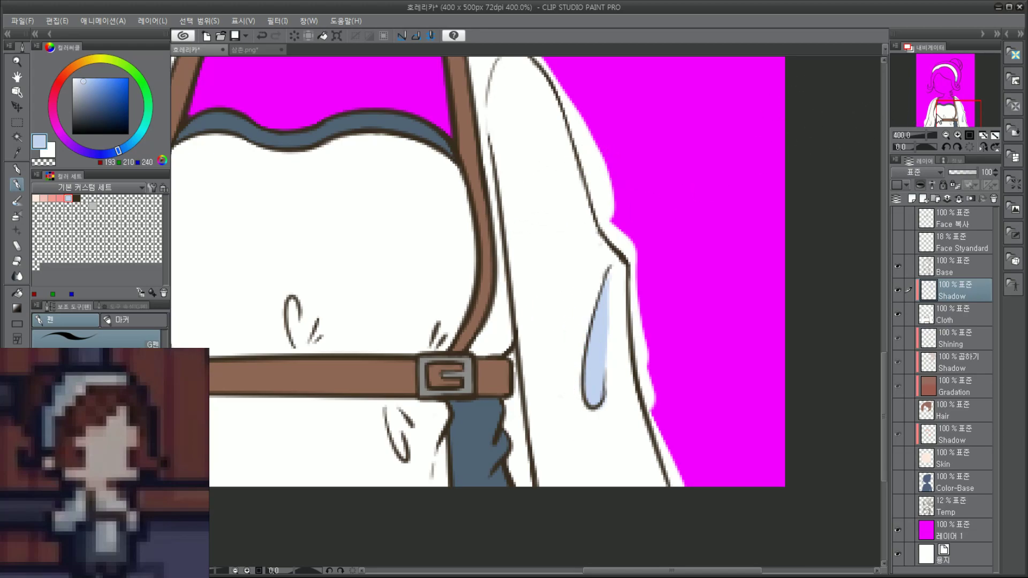
Step: Shade the narrow cloth strip between the right strap and sleeve, plus the oval fold at the chest's lower centre, in light blue
{"action": "left_click_drag", "start_coordinate": [938, 119], "coordinate": [948, 111]}
{"action": "mouse_move", "coordinate": [652, 441]}
{"action": "left_mouse_down"}
{"action": "mouse_move", "coordinate": [676, 433]}
{"action": "mouse_move", "coordinate": [667, 412]}
{"action": "mouse_move", "coordinate": [648, 439]}
{"action": "mouse_move", "coordinate": [664, 399]}
{"action": "mouse_move", "coordinate": [673, 421]}
{"action": "mouse_move", "coordinate": [672, 348]}
{"action": "mouse_move", "coordinate": [664, 369]}
{"action": "mouse_move", "coordinate": [664, 278]}
{"action": "mouse_move", "coordinate": [640, 160]}
{"action": "mouse_move", "coordinate": [651, 261]}
{"action": "left_mouse_up"}
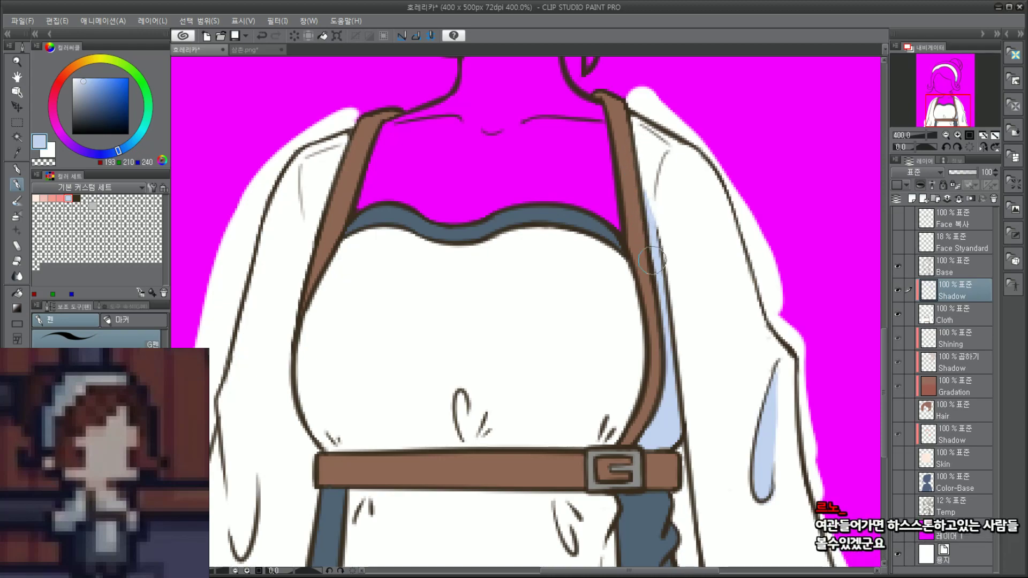
{"action": "mouse_move", "coordinate": [475, 430]}
{"action": "left_mouse_down"}
{"action": "mouse_move", "coordinate": [465, 405]}
{"action": "mouse_move", "coordinate": [468, 438]}
{"action": "mouse_move", "coordinate": [458, 417]}
{"action": "mouse_move", "coordinate": [464, 438]}
{"action": "left_mouse_up"}
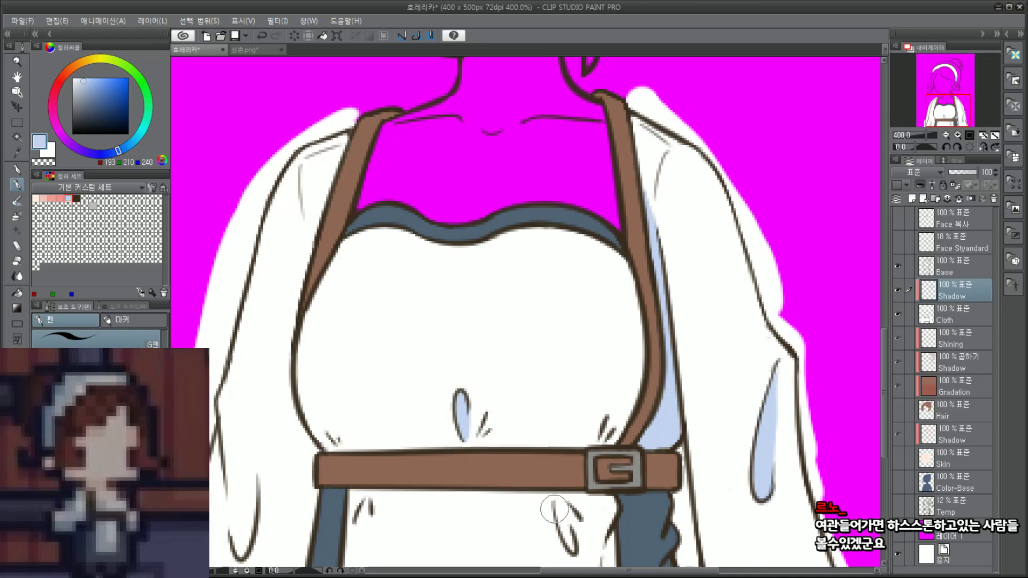
Step: Shade the small creases below both ends of the belt and just above the buckle in light blue
{"action": "mouse_move", "coordinate": [569, 540]}
{"action": "left_mouse_down"}
{"action": "mouse_move", "coordinate": [556, 501]}
{"action": "mouse_move", "coordinate": [573, 550]}
{"action": "mouse_move", "coordinate": [560, 512]}
{"action": "mouse_move", "coordinate": [572, 505]}
{"action": "mouse_move", "coordinate": [586, 516]}
{"action": "mouse_move", "coordinate": [554, 487]}
{"action": "mouse_move", "coordinate": [585, 517]}
{"action": "mouse_move", "coordinate": [560, 501]}
{"action": "left_mouse_up"}
{"action": "key", "text": "ctrl+z"}
{"action": "mouse_move", "coordinate": [389, 495]}
{"action": "left_mouse_down"}
{"action": "mouse_move", "coordinate": [361, 509]}
{"action": "mouse_move", "coordinate": [375, 517]}
{"action": "mouse_move", "coordinate": [376, 502]}
{"action": "left_mouse_up"}
{"action": "mouse_move", "coordinate": [604, 414]}
{"action": "left_mouse_down"}
{"action": "mouse_move", "coordinate": [608, 432]}
{"action": "mouse_move", "coordinate": [610, 423]}
{"action": "left_mouse_up"}
{"action": "key", "text": "ctrl+z"}
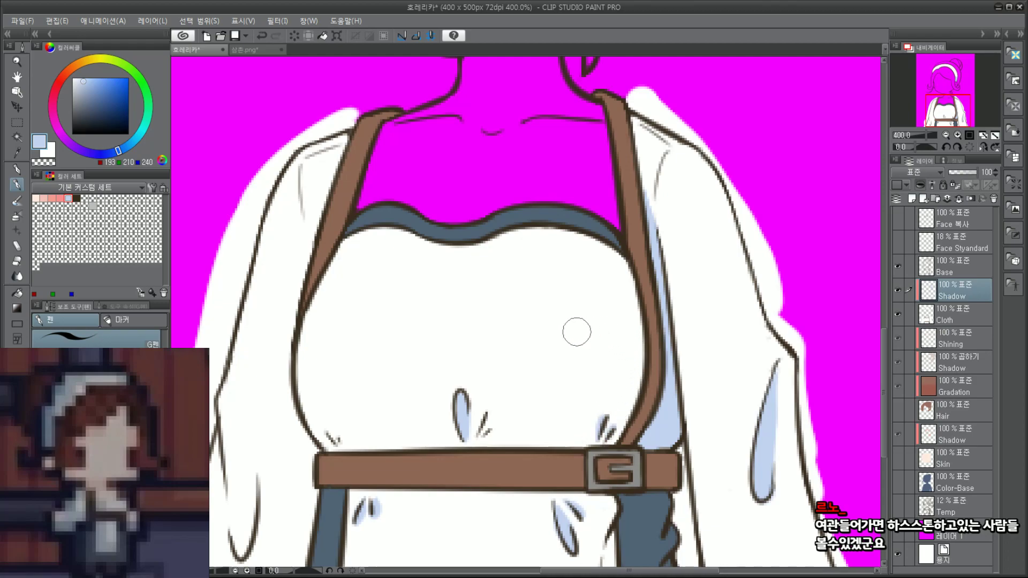
Step: Shade the teardrop-shaped fold on the left sleeve in light blue, filling its rounded bottom and tapering upwards along its right edge
{"action": "left_click_drag", "start_coordinate": [936, 110], "coordinate": [926, 117]}
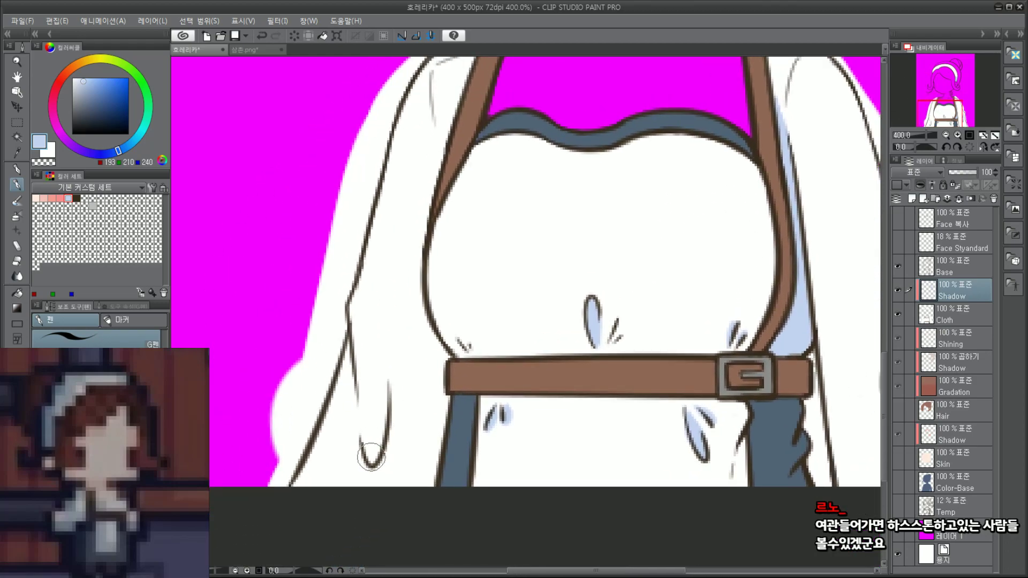
{"action": "mouse_move", "coordinate": [371, 457]}
{"action": "left_mouse_down"}
{"action": "mouse_move", "coordinate": [372, 371]}
{"action": "mouse_move", "coordinate": [374, 448]}
{"action": "mouse_move", "coordinate": [364, 362]}
{"action": "left_mouse_up"}
{"action": "key", "text": "ctrl+z"}
{"action": "key", "text": "ctrl+z"}
{"action": "key", "text": "ctrl+z"}
{"action": "left_click_drag", "start_coordinate": [375, 455], "coordinate": [361, 356]}
{"action": "key", "text": "ctrl+z"}
{"action": "left_click_drag", "start_coordinate": [375, 455], "coordinate": [360, 365]}
{"action": "key", "text": "ctrl+z"}
{"action": "left_click_drag", "start_coordinate": [375, 455], "coordinate": [355, 348]}
{"action": "key", "text": "ctrl+z"}
{"action": "left_click_drag", "start_coordinate": [374, 455], "coordinate": [358, 353]}
{"action": "key", "text": "ctrl+z"}
{"action": "left_click_drag", "start_coordinate": [375, 460], "coordinate": [386, 349]}
{"action": "key", "text": "ctrl+z"}
{"action": "left_click_drag", "start_coordinate": [373, 445], "coordinate": [382, 344]}
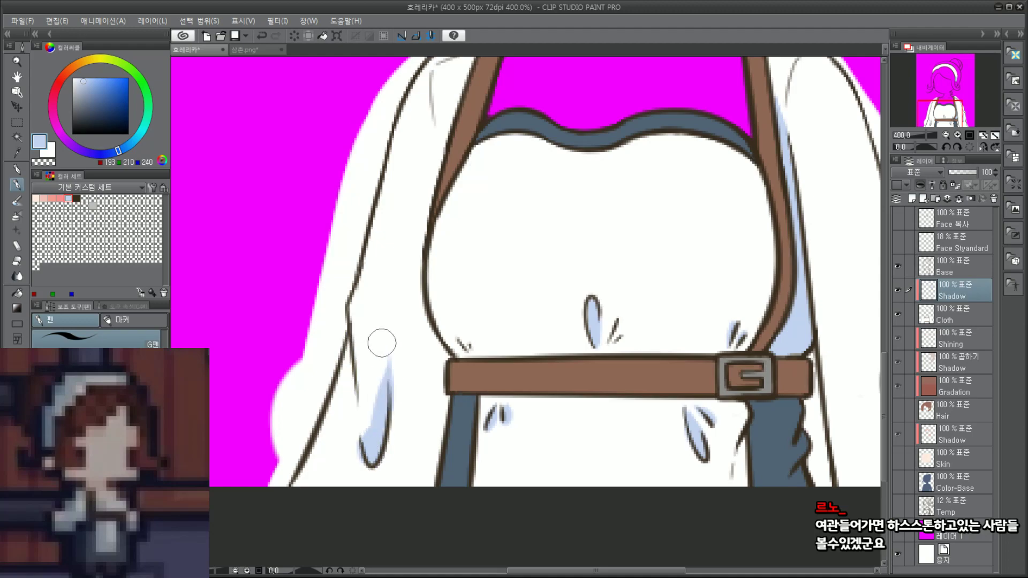
{"action": "key", "text": "ctrl+z"}
{"action": "left_click_drag", "start_coordinate": [374, 409], "coordinate": [388, 367]}
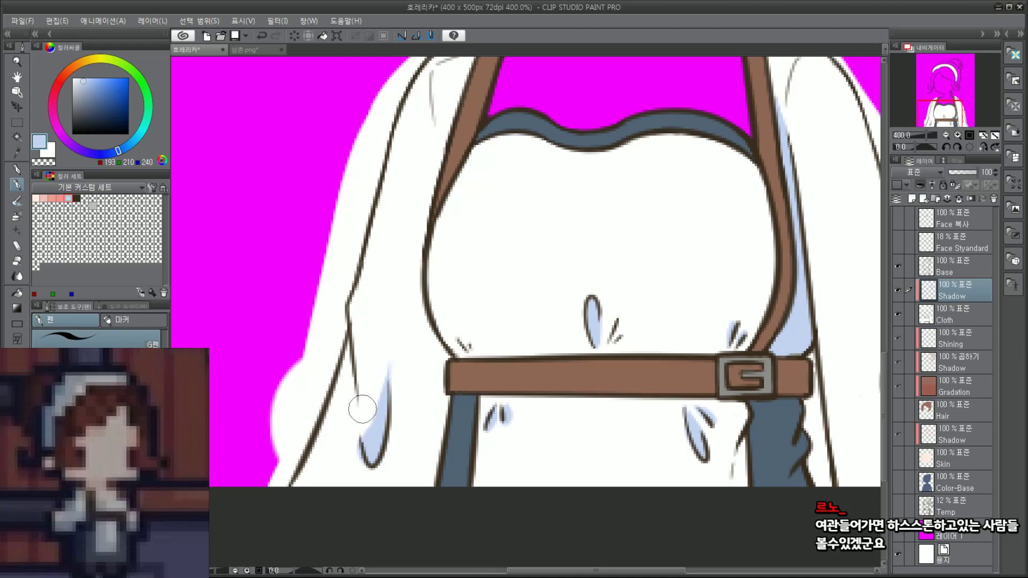
{"action": "key", "text": "ctrl+z"}
{"action": "left_click_drag", "start_coordinate": [378, 429], "coordinate": [382, 357]}
{"action": "key", "text": "ctrl+z"}
{"action": "mouse_move", "coordinate": [377, 450]}
{"action": "left_mouse_down"}
{"action": "mouse_move", "coordinate": [372, 356]}
{"action": "mouse_move", "coordinate": [372, 431]}
{"action": "left_mouse_up"}
{"action": "key", "text": "ctrl+z"}
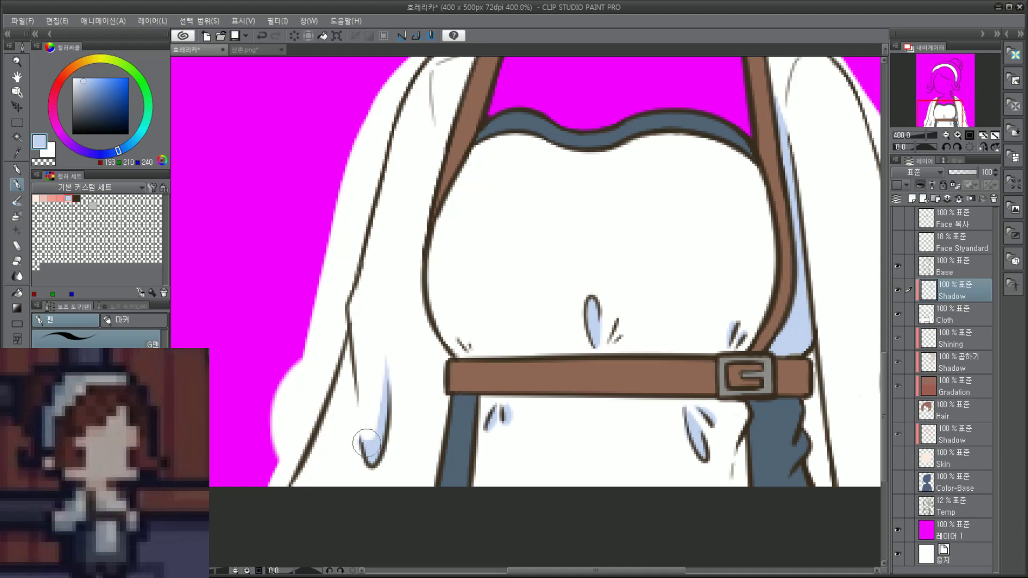
{"action": "key", "text": "ctrl+z"}
{"action": "left_click_drag", "start_coordinate": [363, 442], "coordinate": [370, 456]}
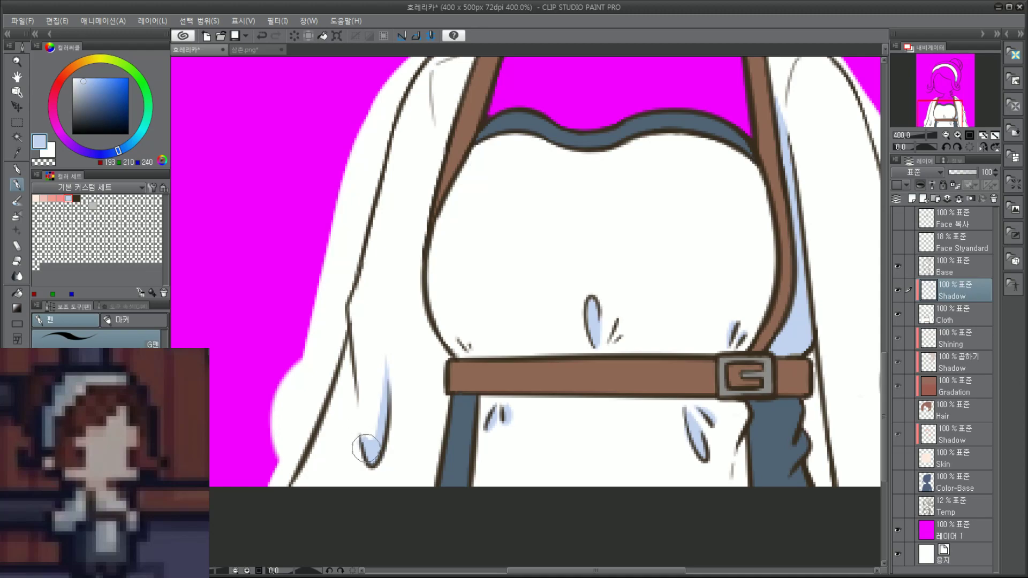
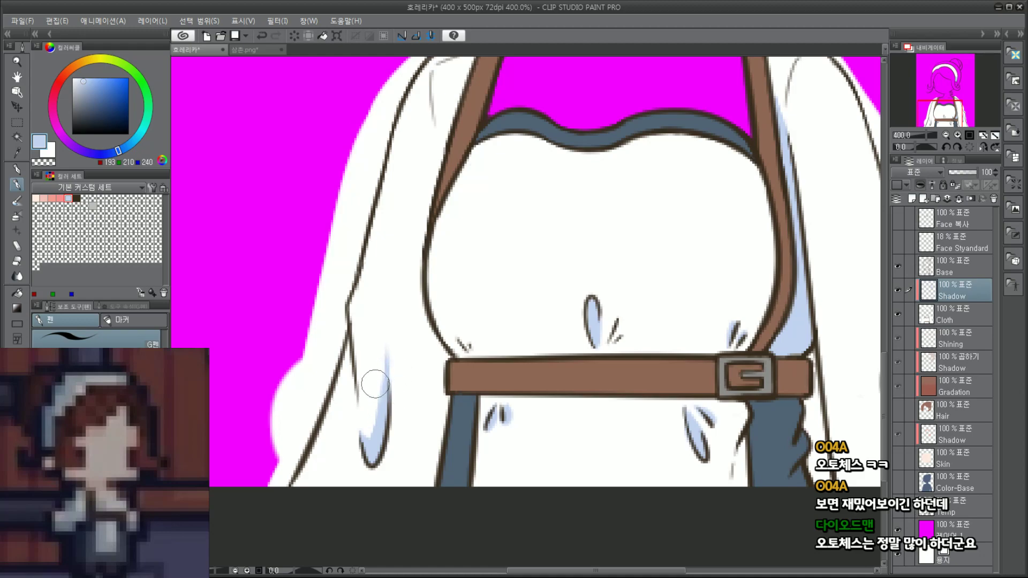
Step: Shade the cloth between the left sleeve and the belt's left end in light blue, widening it towards the canvas's lower edge
{"action": "left_click_drag", "start_coordinate": [447, 343], "coordinate": [420, 433]}
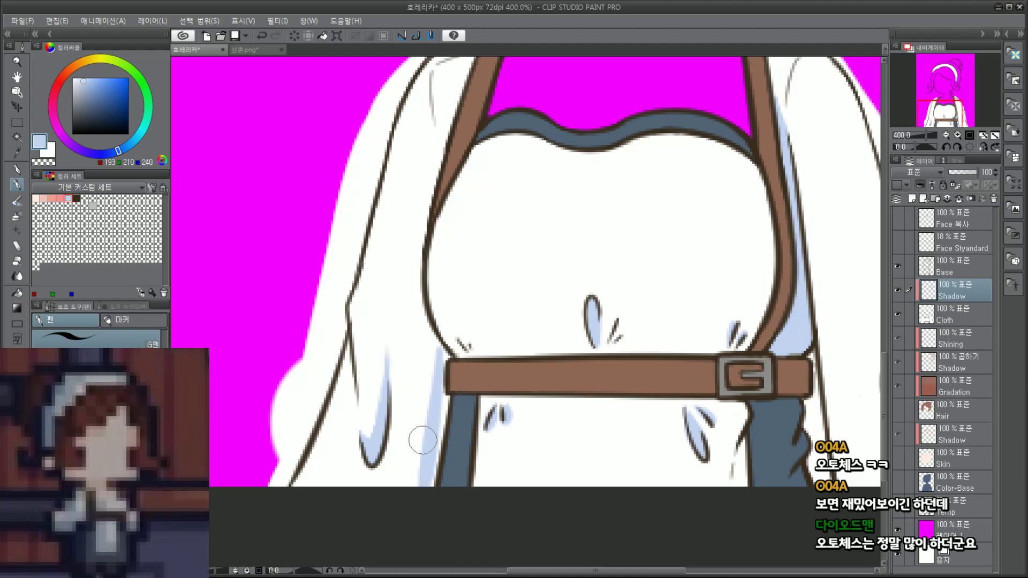
{"action": "key", "text": "ctrl+z"}
{"action": "left_click_drag", "start_coordinate": [444, 353], "coordinate": [423, 485]}
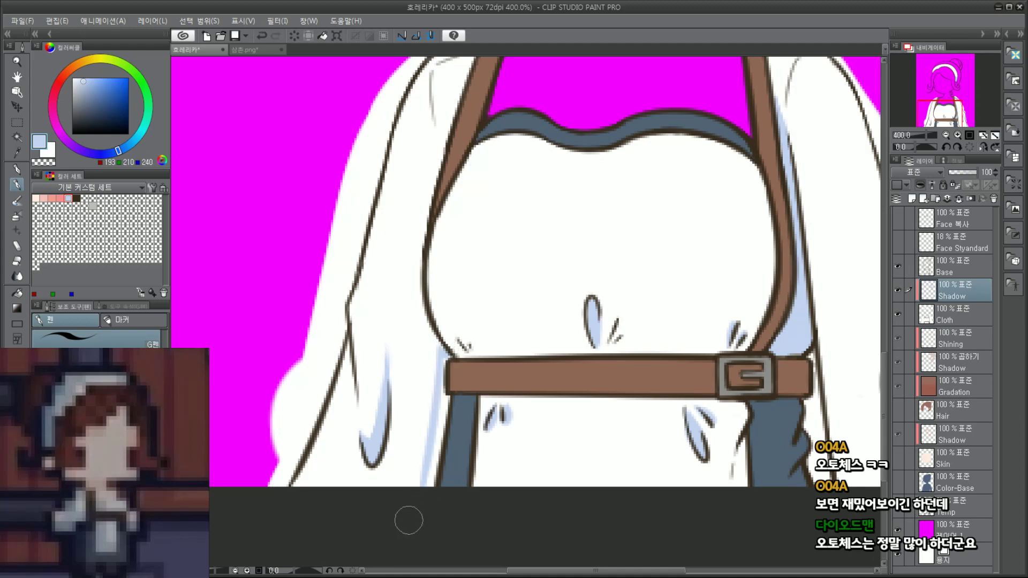
{"action": "mouse_move", "coordinate": [437, 413]}
{"action": "left_mouse_down"}
{"action": "mouse_move", "coordinate": [441, 352]}
{"action": "mouse_move", "coordinate": [422, 484]}
{"action": "left_mouse_up"}
{"action": "key", "text": "ctrl+z"}
{"action": "left_click_drag", "start_coordinate": [442, 340], "coordinate": [410, 485]}
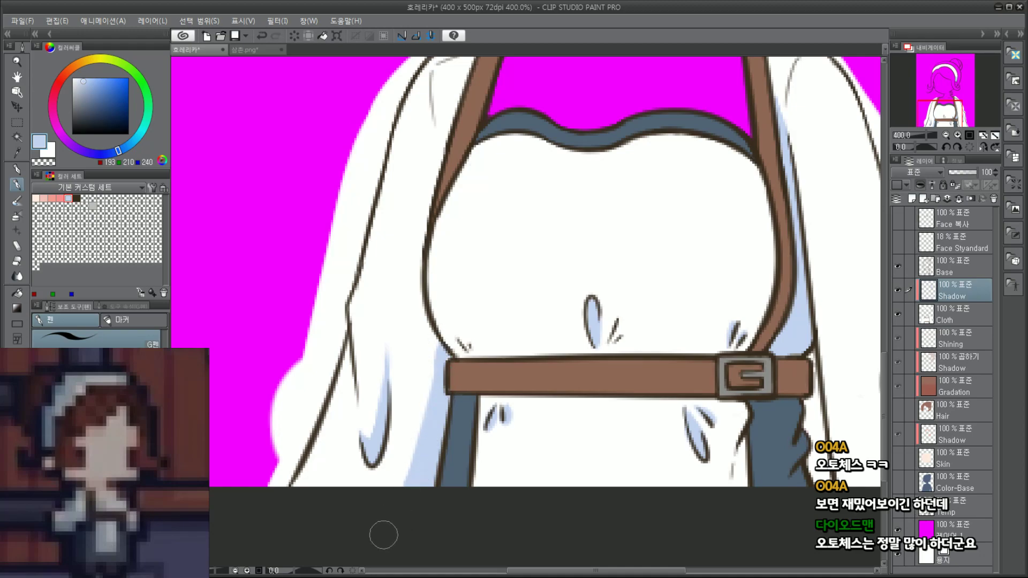
{"action": "mouse_move", "coordinate": [437, 369]}
{"action": "left_mouse_down"}
{"action": "mouse_move", "coordinate": [384, 551]}
{"action": "mouse_move", "coordinate": [432, 400]}
{"action": "mouse_move", "coordinate": [408, 479]}
{"action": "left_mouse_up"}
{"action": "key", "text": "ctrl+z"}
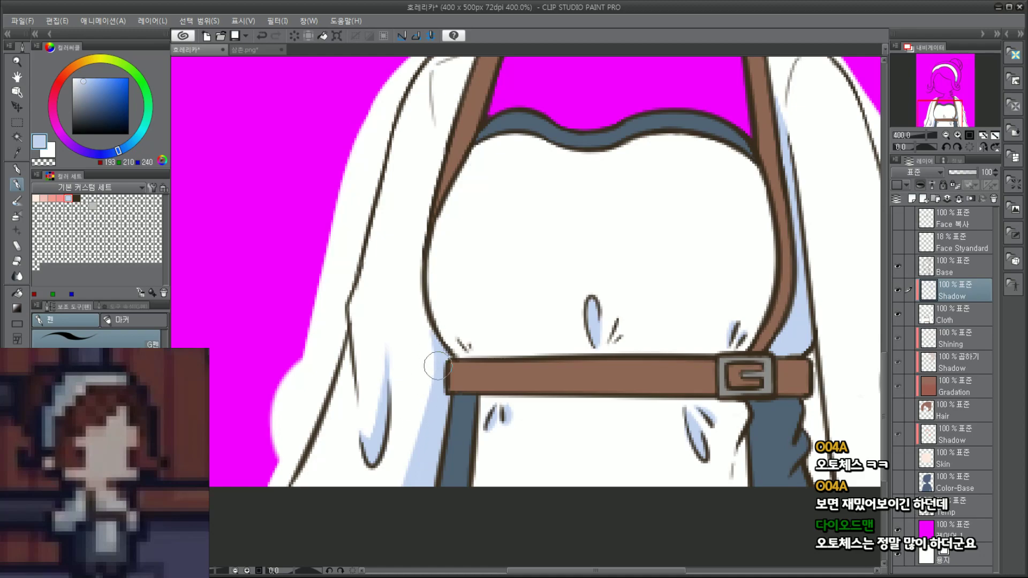
Step: Add a clipped layer named Color Shadow directly above the clothes' Shadow layer and set its blending mode to Multiply (곱하기)
{"action": "key", "text": "ctrl+alt+0"}
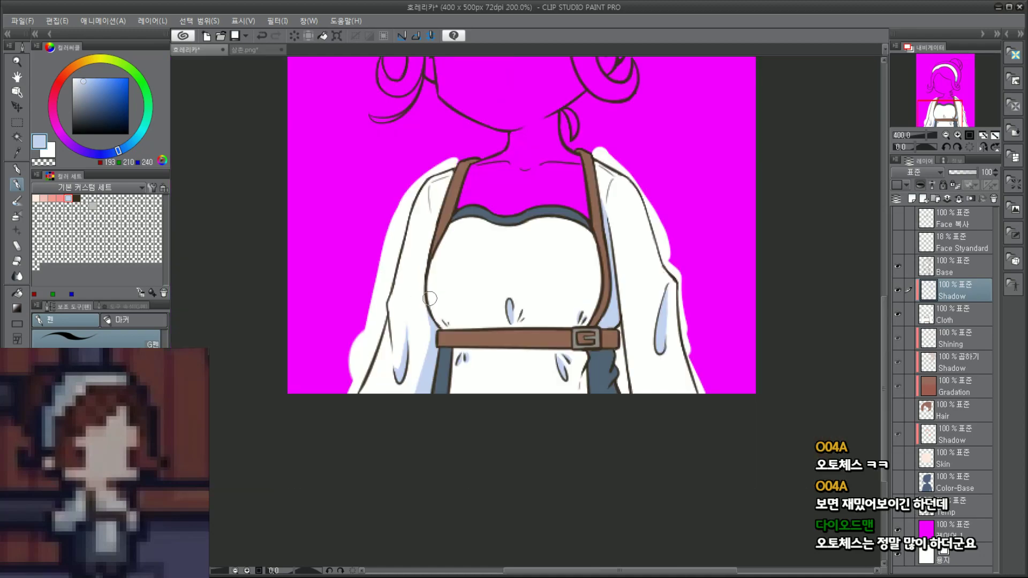
{"action": "scroll", "coordinate": [435, 309], "scroll_direction": "up", "scroll_amount": 4}
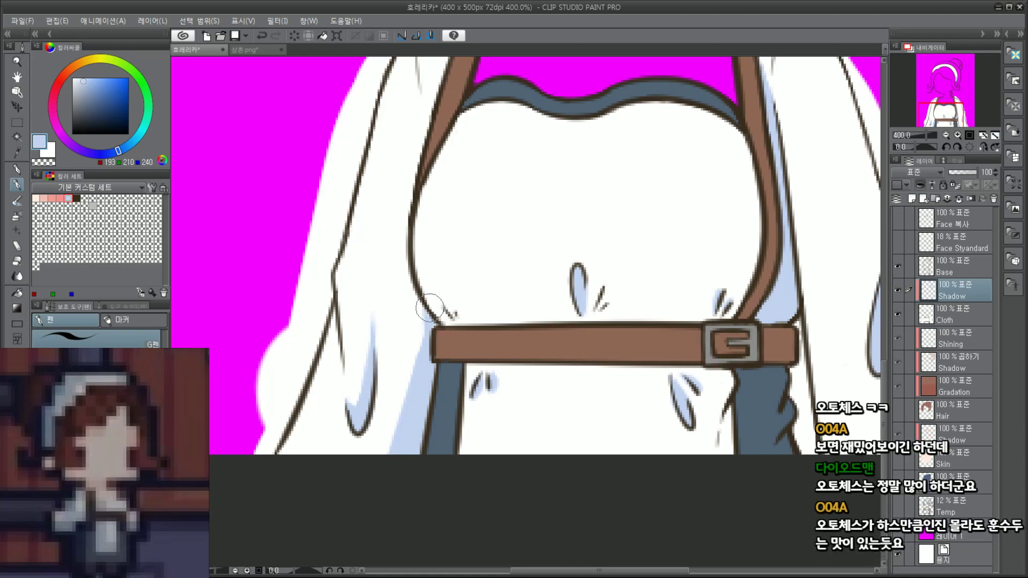
{"action": "scroll", "coordinate": [474, 245], "scroll_direction": "down", "scroll_amount": 2}
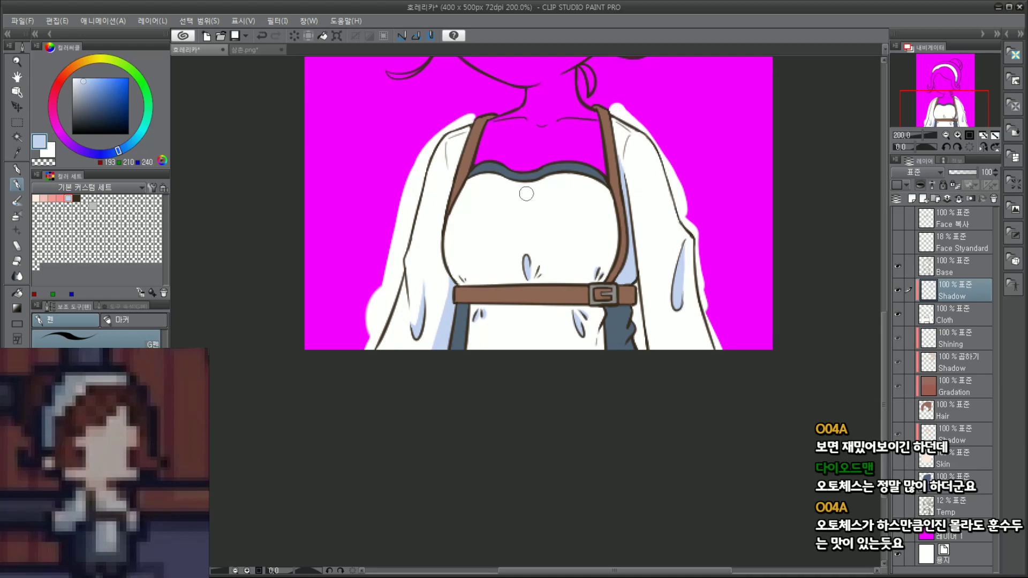
{"action": "scroll", "coordinate": [523, 195], "scroll_direction": "up", "scroll_amount": 2}
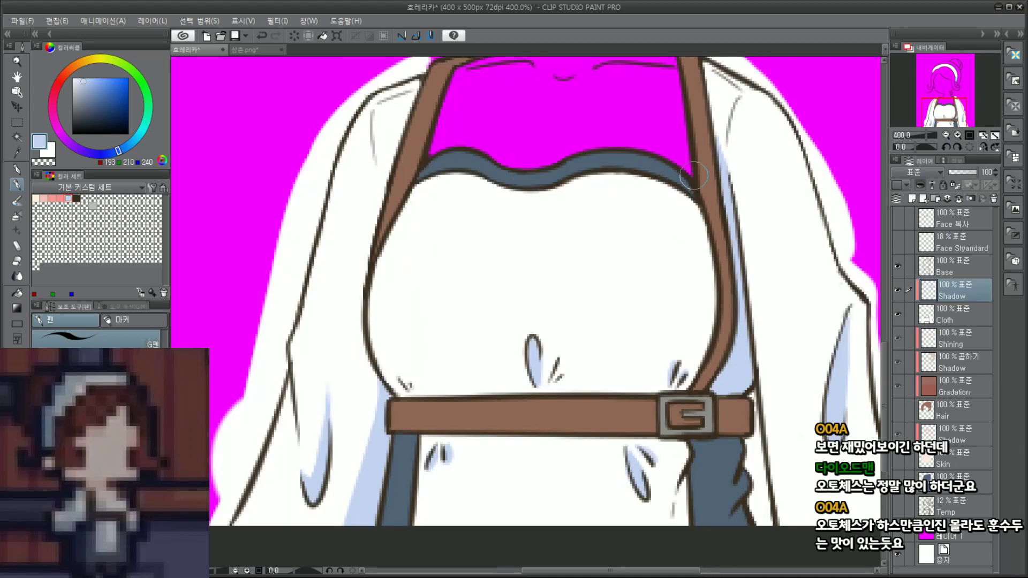
{"action": "left_click", "coordinate": [913, 199]}
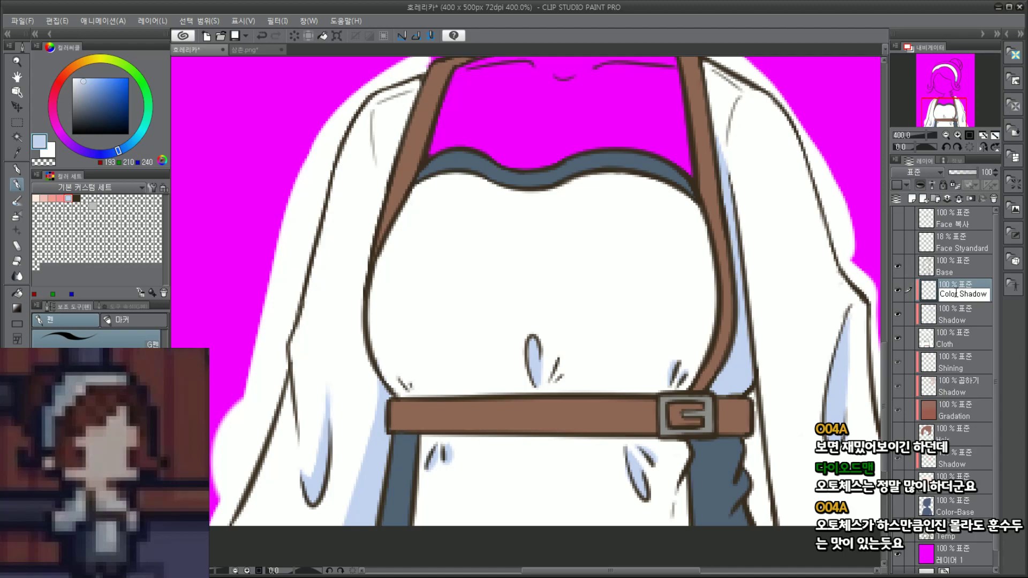
{"action": "left_click", "coordinate": [923, 175]}
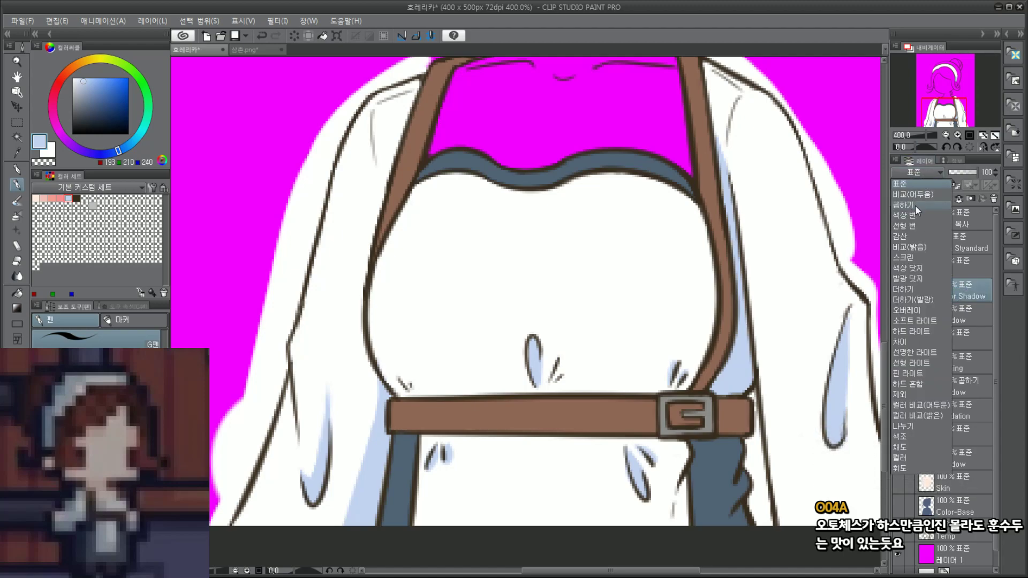
{"action": "left_click", "coordinate": [915, 204]}
Step: Try to paint a centred, downward-pointing light-blue shadow beneath the dip of the blue neckline trim
{"action": "mouse_move", "coordinate": [537, 180]}
{"action": "left_mouse_down"}
{"action": "mouse_move", "coordinate": [539, 257]}
{"action": "mouse_move", "coordinate": [522, 196]}
{"action": "mouse_move", "coordinate": [541, 178]}
{"action": "mouse_move", "coordinate": [534, 192]}
{"action": "mouse_move", "coordinate": [519, 186]}
{"action": "mouse_move", "coordinate": [528, 241]}
{"action": "mouse_move", "coordinate": [543, 175]}
{"action": "mouse_move", "coordinate": [538, 190]}
{"action": "mouse_move", "coordinate": [524, 169]}
{"action": "mouse_move", "coordinate": [518, 200]}
{"action": "mouse_move", "coordinate": [523, 249]}
{"action": "mouse_move", "coordinate": [546, 166]}
{"action": "left_mouse_up"}
{"action": "key", "text": "ctrl+z"}
{"action": "key", "text": "ctrl+z"}
{"action": "key", "text": "ctrl+z"}
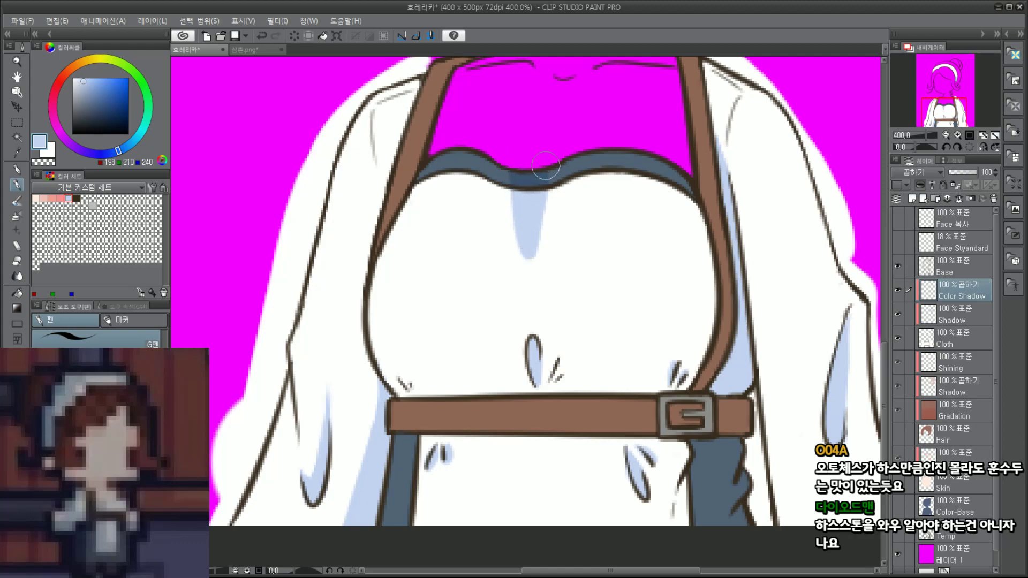
{"action": "key", "text": "ctrl+z"}
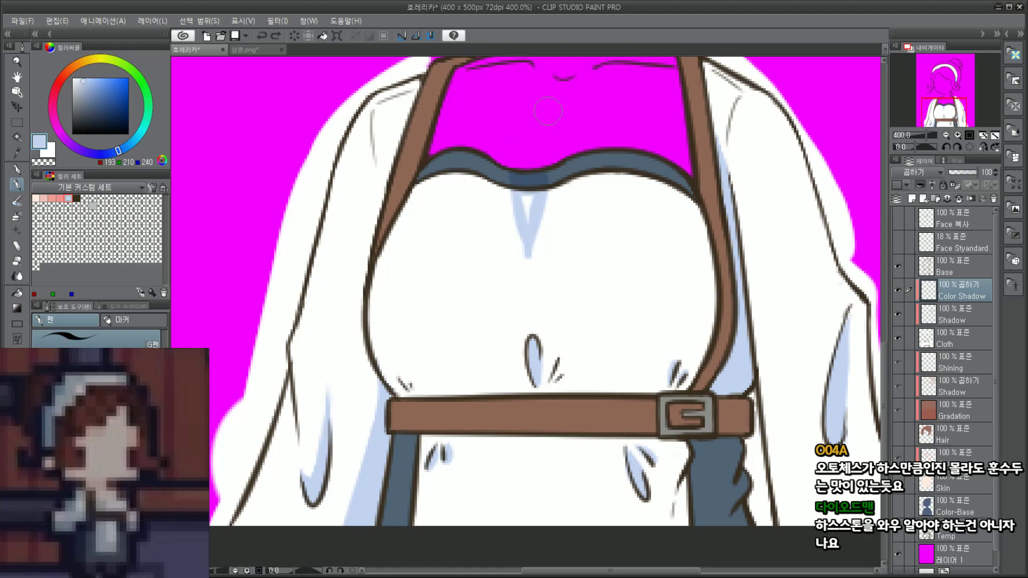
{"action": "key", "text": "ctrl+z"}
{"action": "key", "text": "ctrl+z"}
{"action": "key", "text": "ctrl+z"}
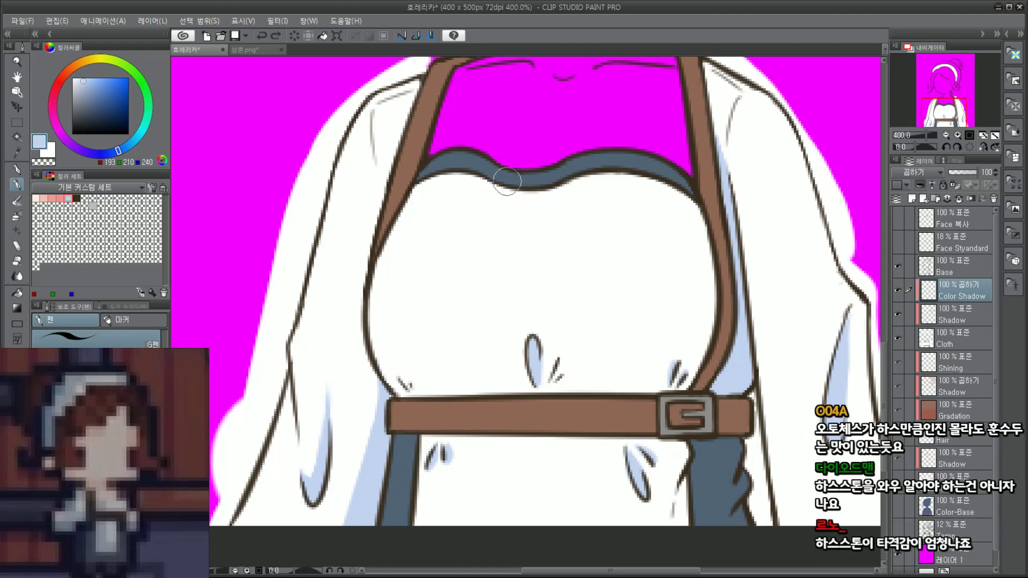
Step: Paint a short, slanted light-blue shadow across the blue trim's central dip and onto the white cloth just below it
{"action": "mouse_move", "coordinate": [507, 182]}
{"action": "left_mouse_down"}
{"action": "mouse_move", "coordinate": [538, 170]}
{"action": "mouse_move", "coordinate": [503, 205]}
{"action": "mouse_move", "coordinate": [511, 237]}
{"action": "mouse_move", "coordinate": [528, 187]}
{"action": "mouse_move", "coordinate": [513, 211]}
{"action": "mouse_move", "coordinate": [511, 181]}
{"action": "mouse_move", "coordinate": [500, 196]}
{"action": "mouse_move", "coordinate": [500, 234]}
{"action": "mouse_move", "coordinate": [499, 215]}
{"action": "mouse_move", "coordinate": [544, 178]}
{"action": "mouse_move", "coordinate": [507, 201]}
{"action": "mouse_move", "coordinate": [534, 171]}
{"action": "left_mouse_up"}
{"action": "key", "text": "ctrl+z"}
{"action": "key", "text": "ctrl+z"}
{"action": "key", "text": "ctrl+z"}
{"action": "key", "text": "ctrl+z"}
{"action": "key", "text": "ctrl+z"}
{"action": "key", "text": "ctrl+z"}
{"action": "key", "text": "ctrl+z"}
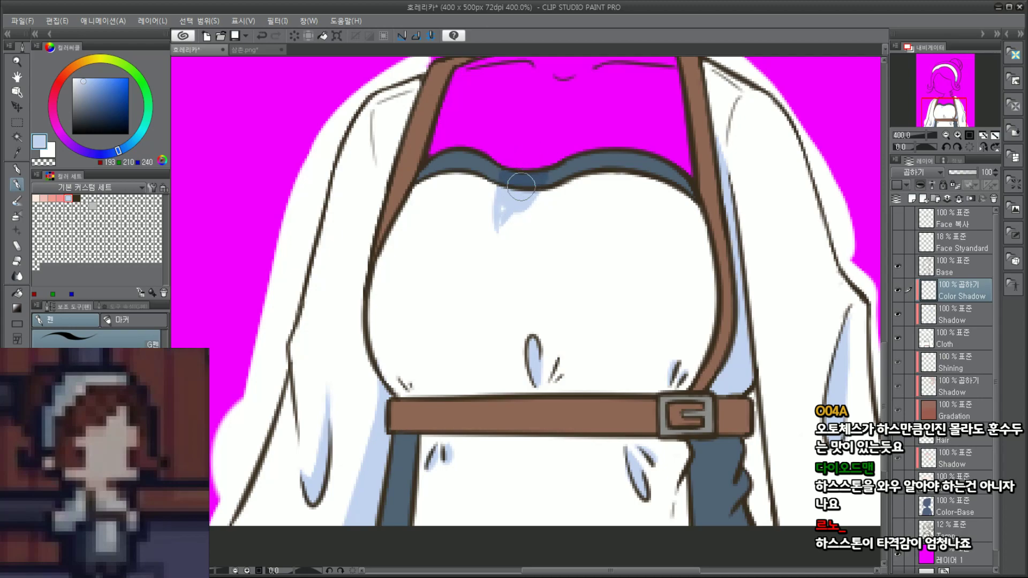
{"action": "mouse_move", "coordinate": [513, 191]}
{"action": "left_mouse_down"}
{"action": "mouse_move", "coordinate": [501, 235]}
{"action": "mouse_move", "coordinate": [528, 187]}
{"action": "left_mouse_up"}
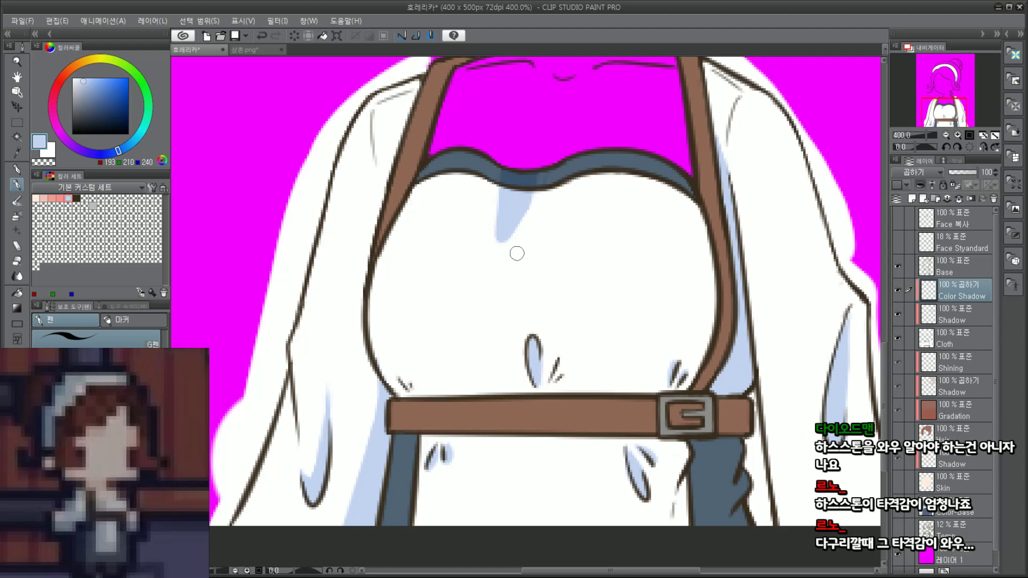
{"action": "left_click_drag", "start_coordinate": [514, 244], "coordinate": [541, 188]}
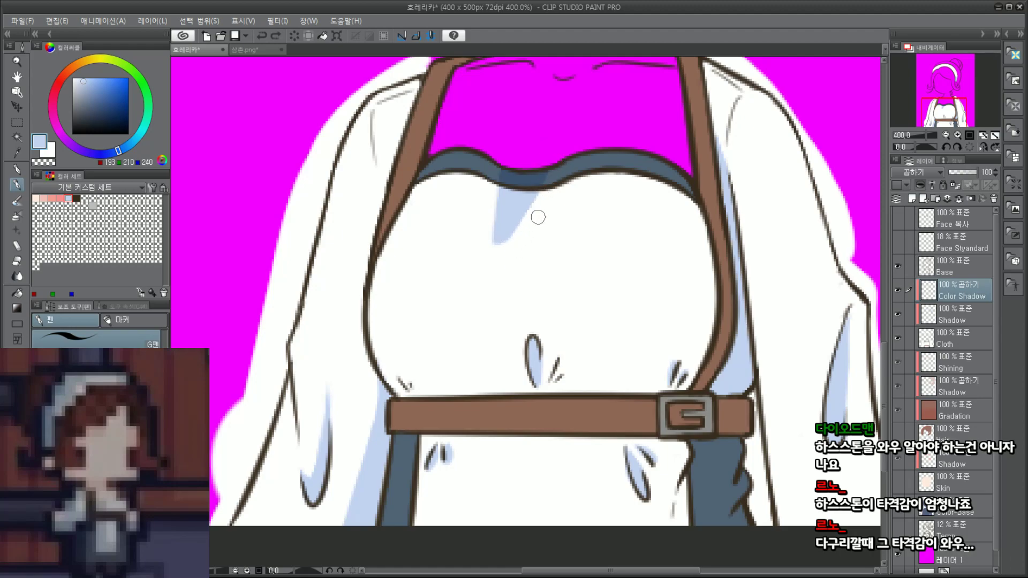
{"action": "left_click_drag", "start_coordinate": [495, 212], "coordinate": [497, 250]}
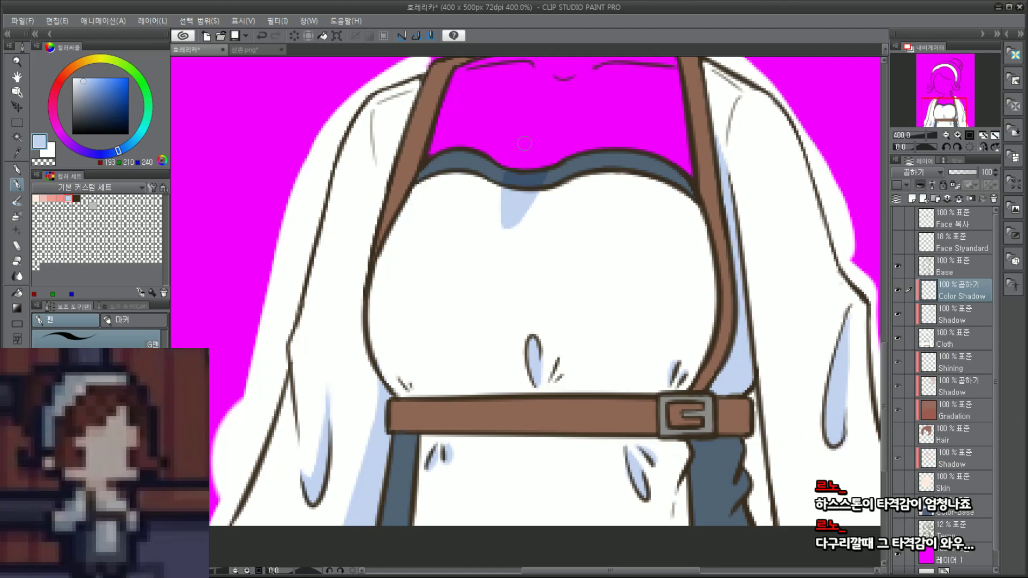
Step: Outline two shallow arcs above the belt along the underside of the chest and fill the area down to the belt with light-blue shadow
{"action": "scroll", "coordinate": [525, 144], "scroll_direction": "down", "scroll_amount": 3}
{"action": "scroll", "coordinate": [562, 121], "scroll_direction": "up", "scroll_amount": 3}
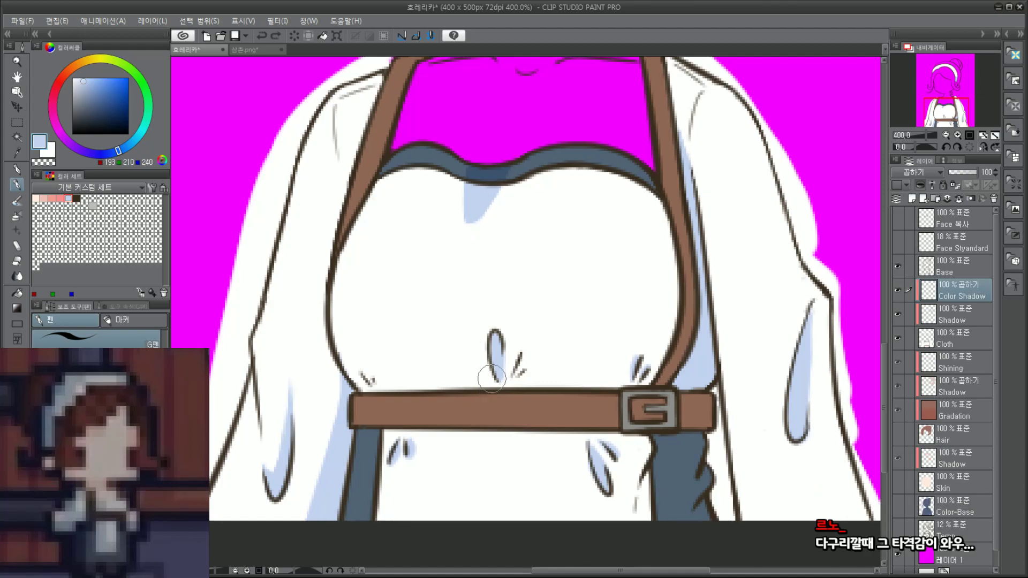
{"action": "scroll", "coordinate": [498, 369], "scroll_direction": "down", "scroll_amount": 2}
{"action": "scroll", "coordinate": [517, 326], "scroll_direction": "down", "scroll_amount": 3}
{"action": "scroll", "coordinate": [426, 283], "scroll_direction": "up", "scroll_amount": 5}
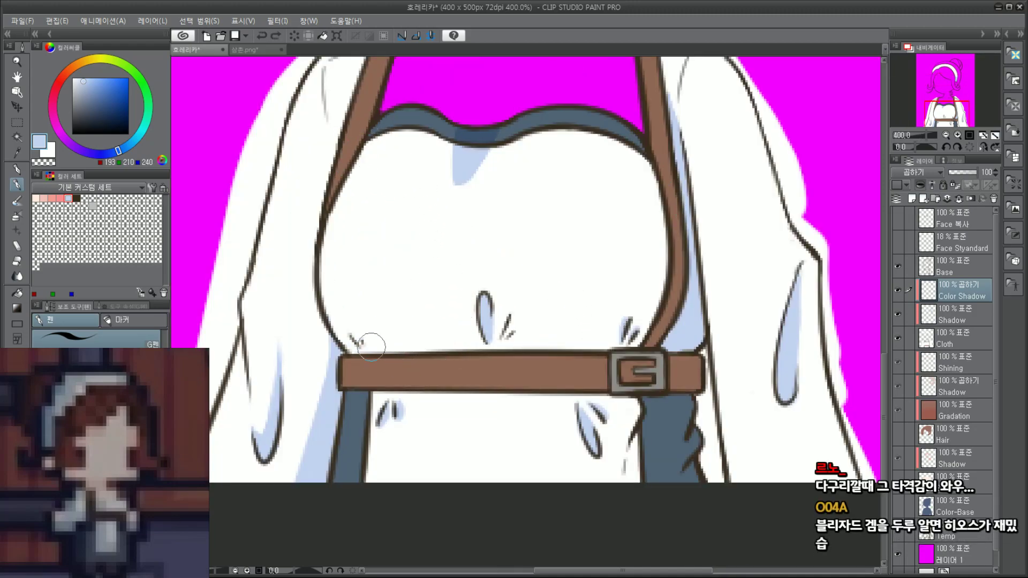
{"action": "left_click_drag", "start_coordinate": [352, 327], "coordinate": [498, 348]}
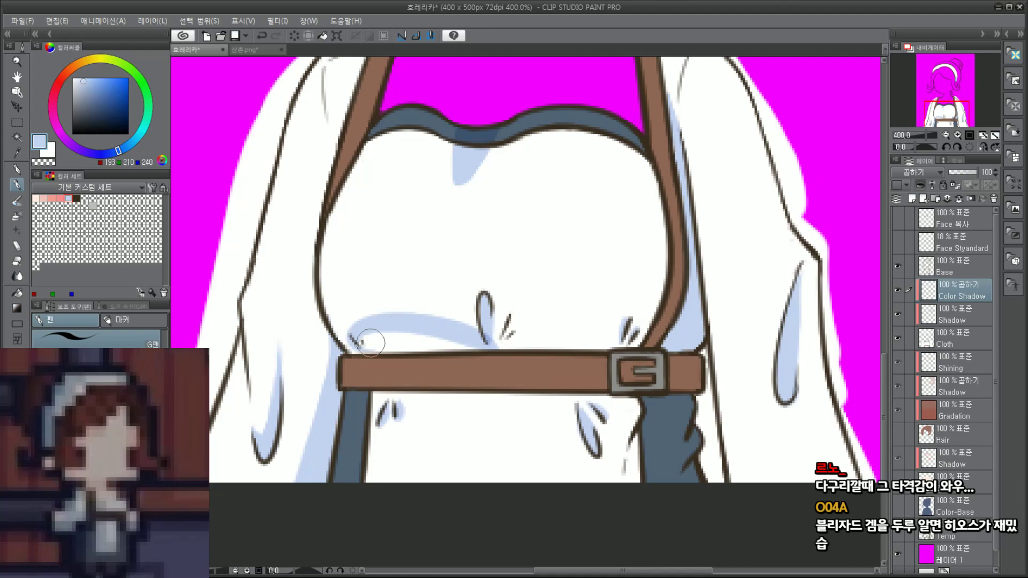
{"action": "left_click_drag", "start_coordinate": [491, 336], "coordinate": [627, 328]}
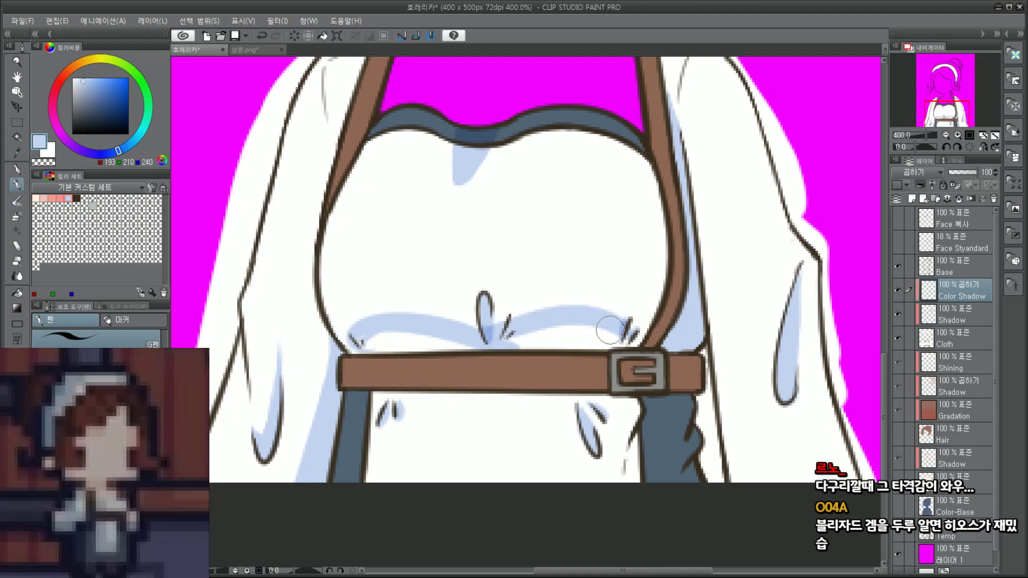
{"action": "mouse_move", "coordinate": [547, 329]}
{"action": "left_mouse_down"}
{"action": "mouse_move", "coordinate": [605, 337]}
{"action": "mouse_move", "coordinate": [494, 343]}
{"action": "mouse_move", "coordinate": [446, 323]}
{"action": "mouse_move", "coordinate": [483, 342]}
{"action": "mouse_move", "coordinate": [351, 346]}
{"action": "mouse_move", "coordinate": [488, 342]}
{"action": "mouse_move", "coordinate": [379, 348]}
{"action": "mouse_move", "coordinate": [425, 344]}
{"action": "left_mouse_up"}
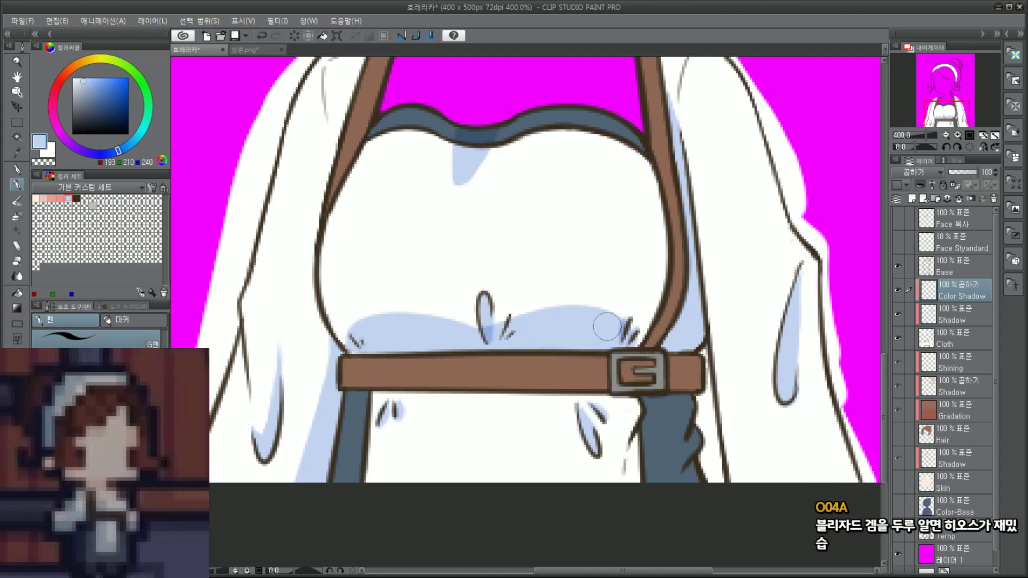
Step: Shade the apron's edge, the blue cloth beneath the buckle and the white strip beside the right sleeve with the light blue
{"action": "scroll", "coordinate": [606, 327], "scroll_direction": "down", "scroll_amount": 5}
{"action": "scroll", "coordinate": [627, 309], "scroll_direction": "up", "scroll_amount": 4}
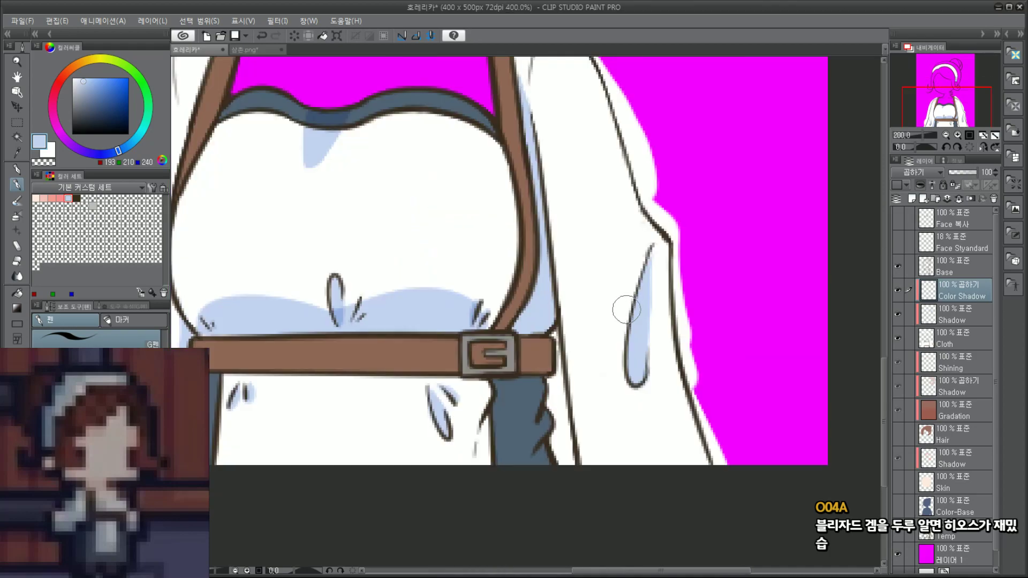
{"action": "left_click_drag", "start_coordinate": [941, 97], "coordinate": [940, 117]}
{"action": "left_click_drag", "start_coordinate": [647, 440], "coordinate": [642, 494]}
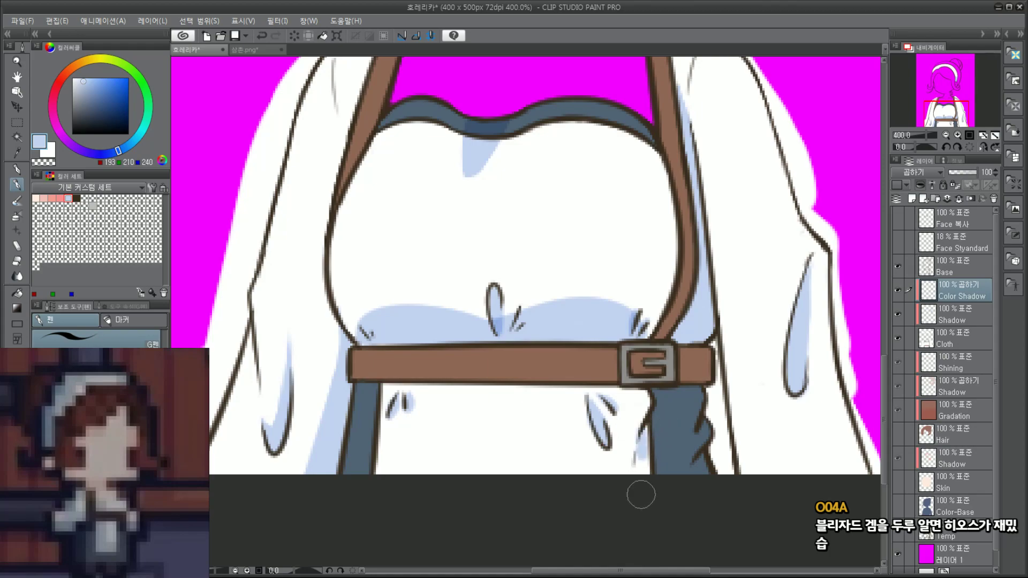
{"action": "key", "text": "ctrl+z"}
{"action": "mouse_move", "coordinate": [648, 435]}
{"action": "left_mouse_down"}
{"action": "mouse_move", "coordinate": [643, 500]}
{"action": "mouse_move", "coordinate": [661, 510]}
{"action": "mouse_move", "coordinate": [666, 418]}
{"action": "mouse_move", "coordinate": [708, 496]}
{"action": "mouse_move", "coordinate": [686, 439]}
{"action": "mouse_move", "coordinate": [694, 408]}
{"action": "mouse_move", "coordinate": [661, 392]}
{"action": "mouse_move", "coordinate": [664, 431]}
{"action": "mouse_move", "coordinate": [693, 410]}
{"action": "mouse_move", "coordinate": [718, 444]}
{"action": "mouse_move", "coordinate": [712, 399]}
{"action": "mouse_move", "coordinate": [707, 407]}
{"action": "left_mouse_up"}
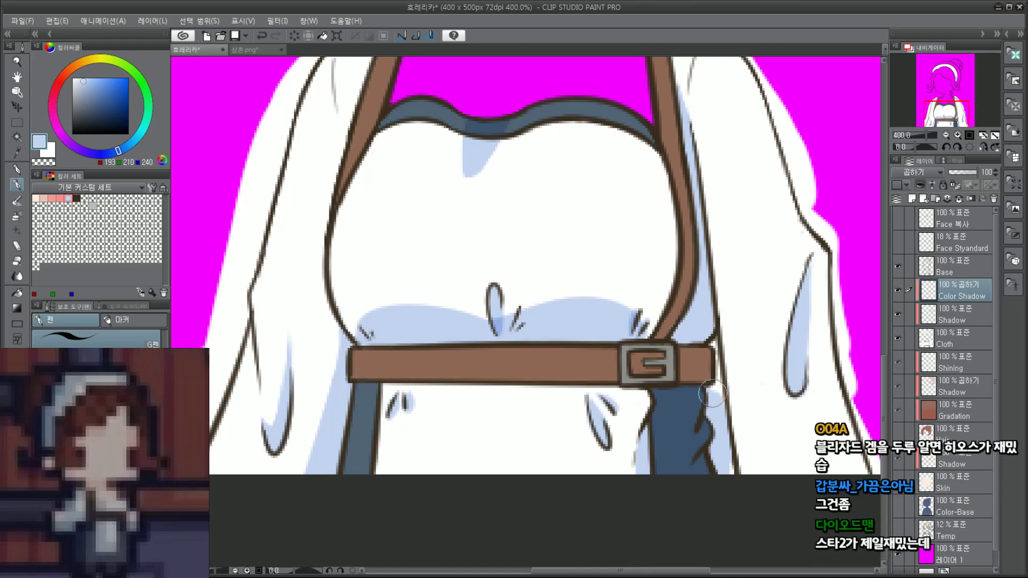
{"action": "left_click_drag", "start_coordinate": [717, 435], "coordinate": [718, 400]}
{"action": "mouse_move", "coordinate": [958, 111]}
{"action": "left_mouse_down"}
{"action": "mouse_move", "coordinate": [957, 76]}
{"action": "mouse_move", "coordinate": [953, 110]}
{"action": "left_mouse_up"}
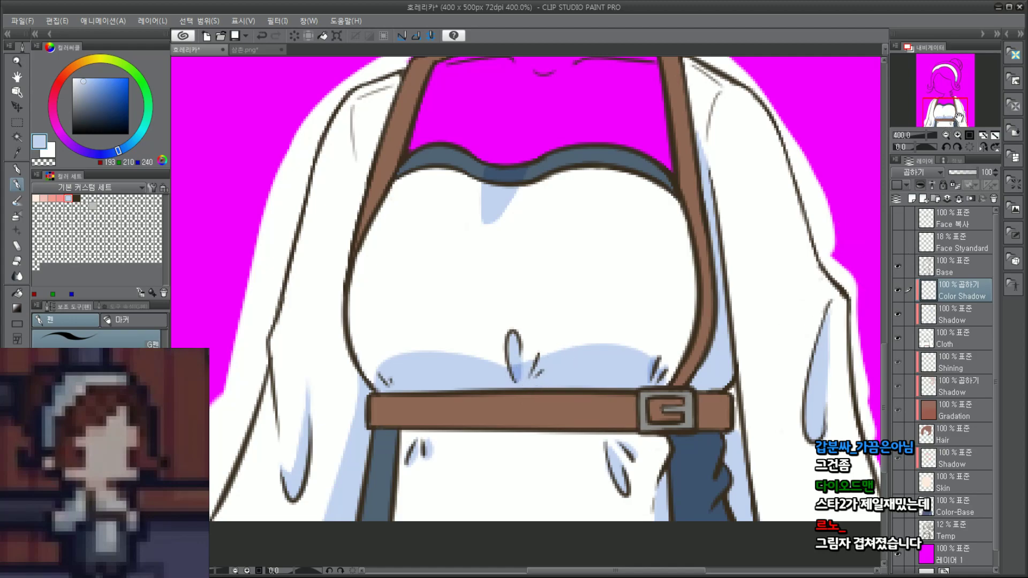
Step: On the clipped Shadow layer, shade the lower curve of the strap above the buckle with dark brown (RGB 112, 76, 60)
{"action": "left_click_drag", "start_coordinate": [959, 116], "coordinate": [961, 118]}
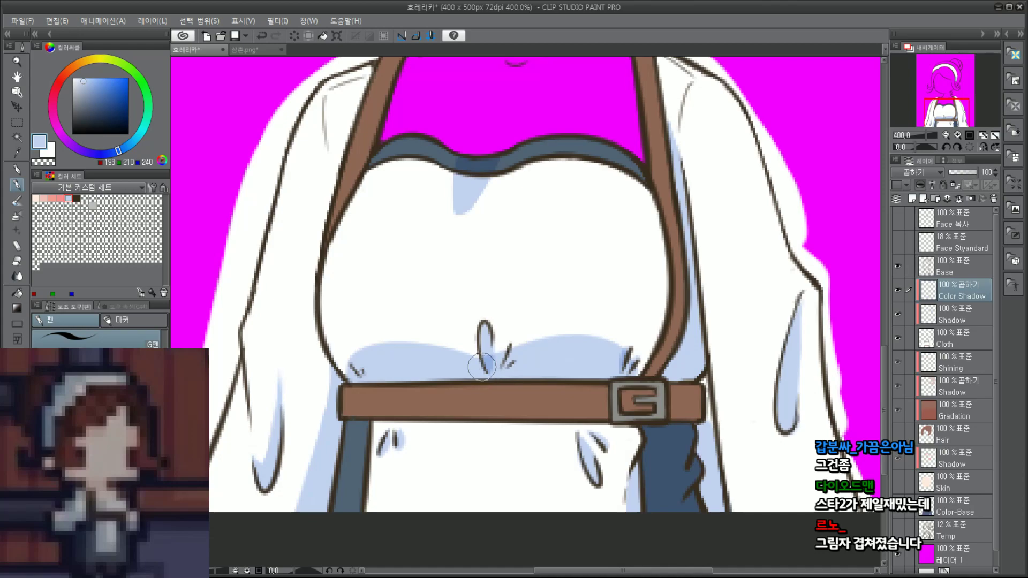
{"action": "scroll", "coordinate": [705, 289], "scroll_direction": "down", "scroll_amount": 5}
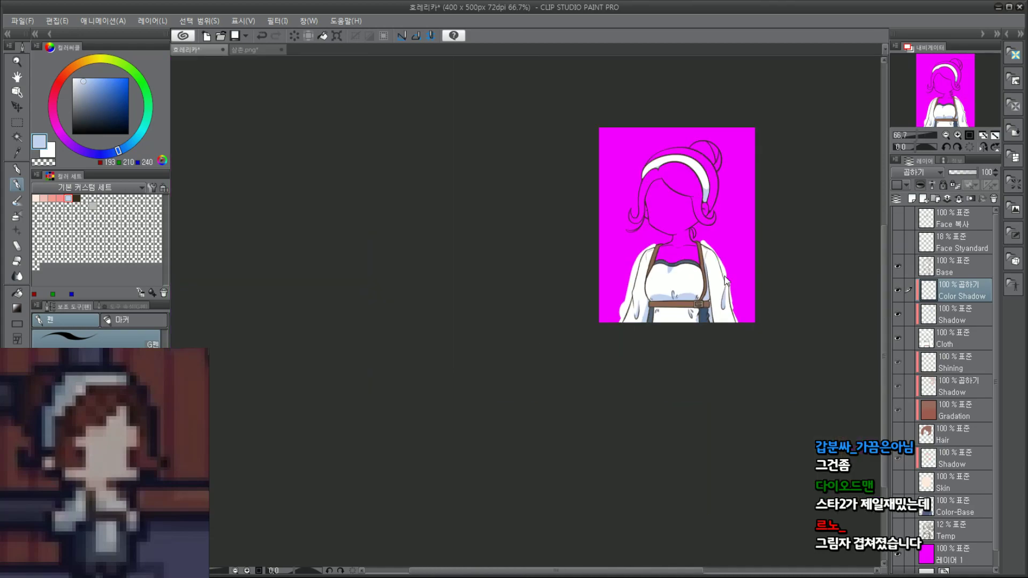
{"action": "scroll", "coordinate": [696, 297], "scroll_direction": "up", "scroll_amount": 5}
{"action": "scroll", "coordinate": [695, 300], "scroll_direction": "down", "scroll_amount": 5}
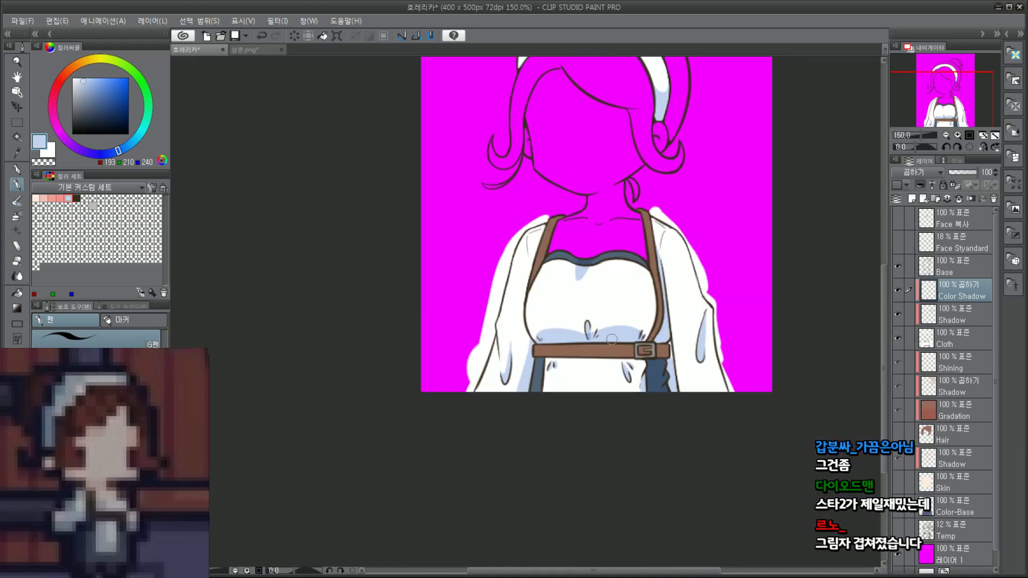
{"action": "scroll", "coordinate": [615, 336], "scroll_direction": "up", "scroll_amount": 5}
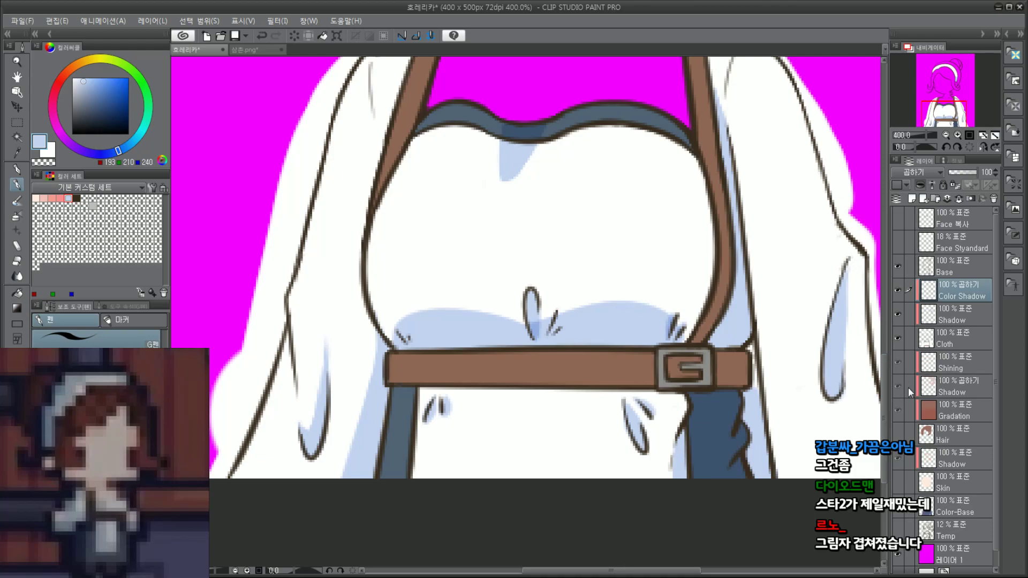
{"action": "left_click", "coordinate": [959, 316]}
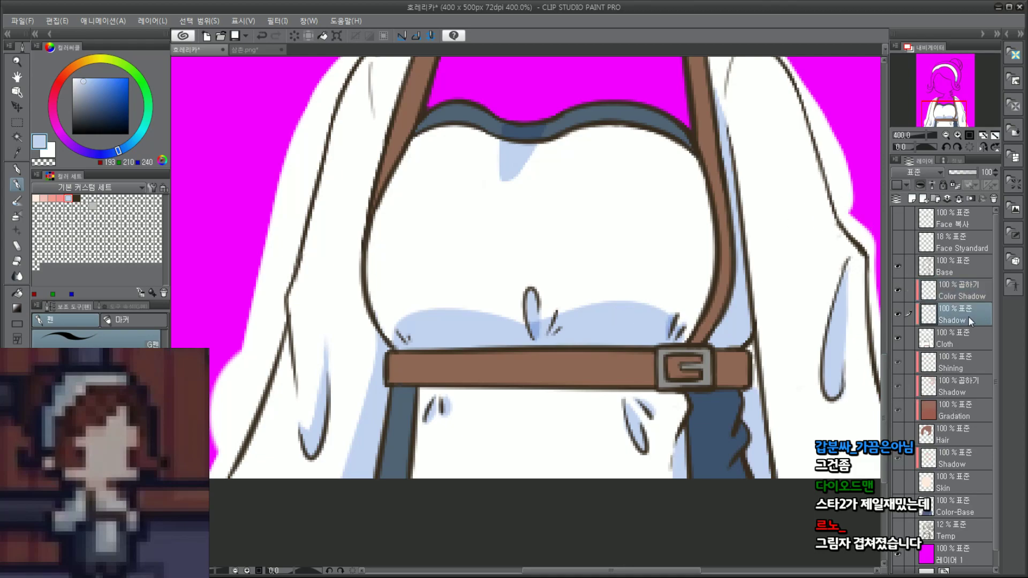
{"action": "left_click", "coordinate": [700, 140], "text": "alt"}
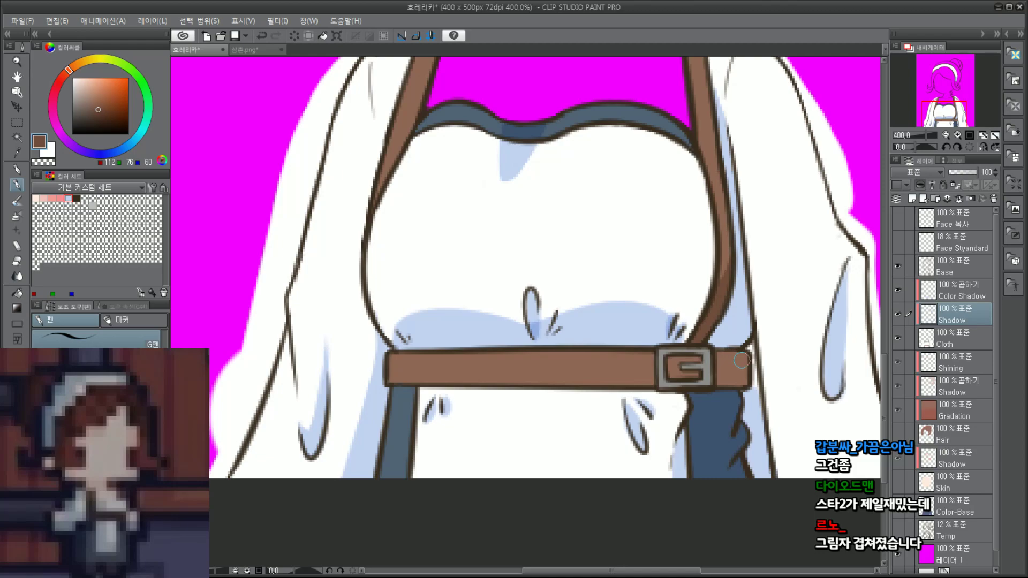
Step: Shade the belt's tip beyond the buckle and a straight band along the belt's lower edge with the same dark brown
{"action": "left_click_drag", "start_coordinate": [741, 360], "coordinate": [743, 384]}
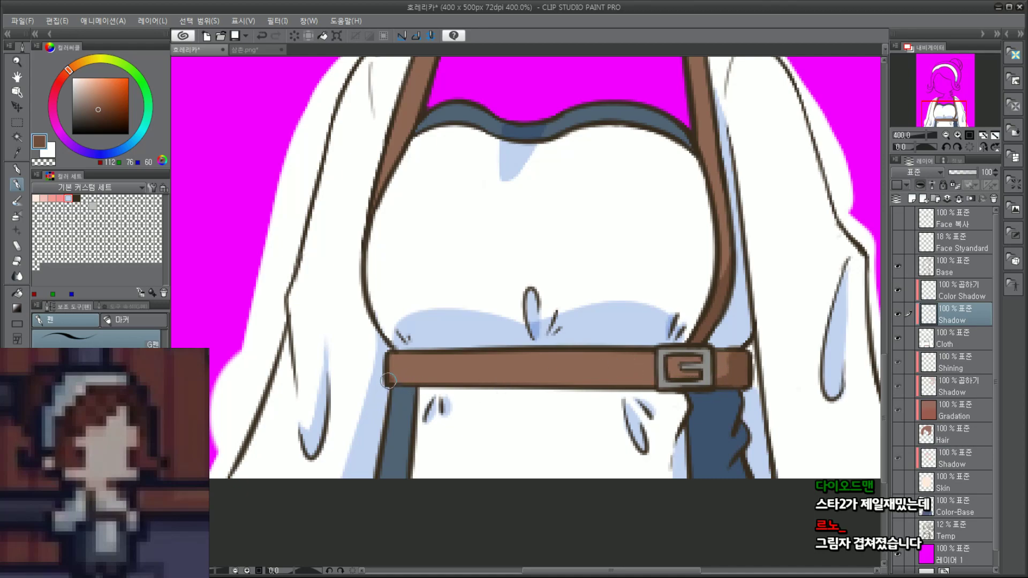
{"action": "left_click", "coordinate": [655, 382], "text": "shift"}
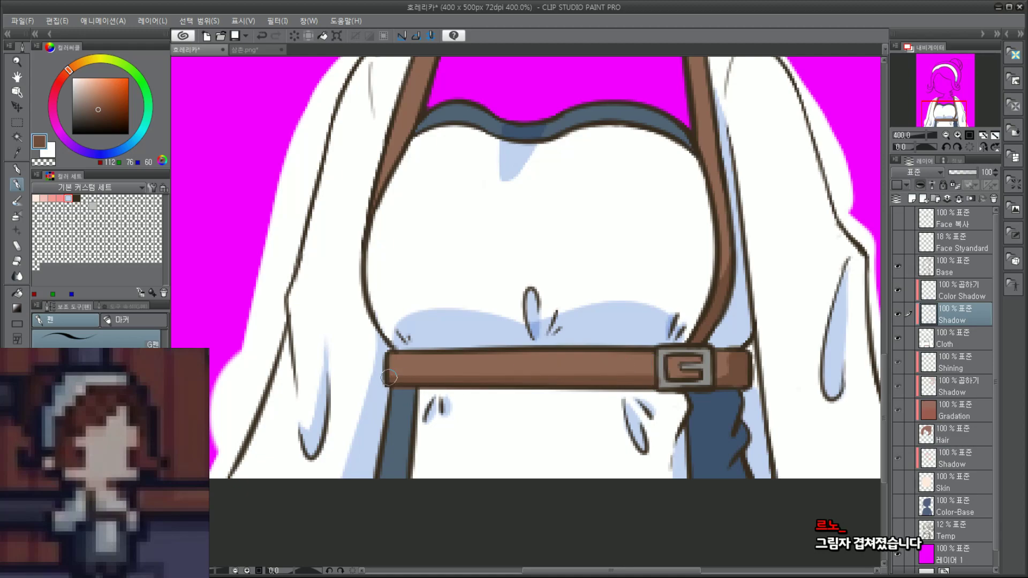
{"action": "scroll", "coordinate": [400, 407], "scroll_direction": "up", "scroll_amount": 2}
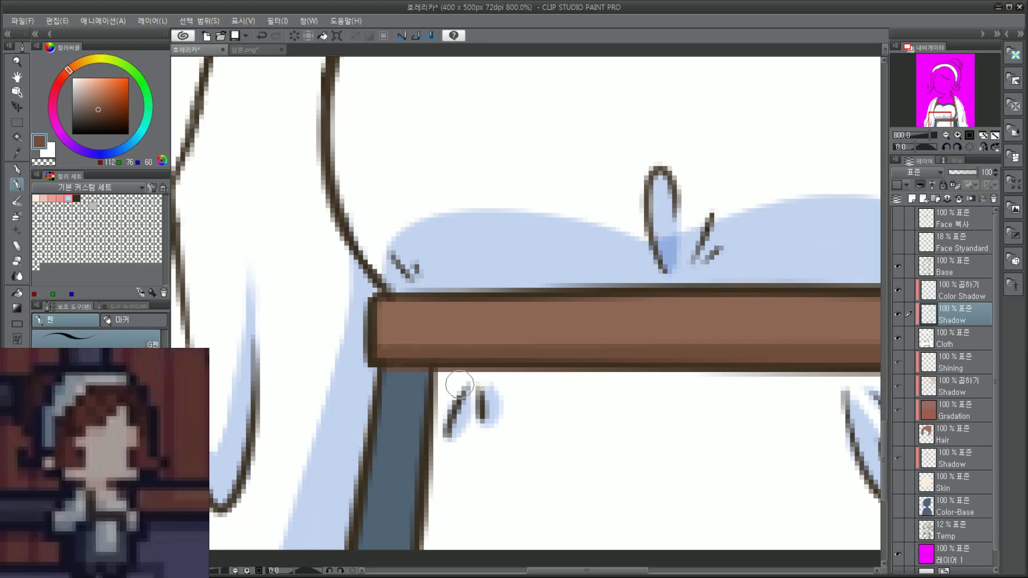
{"action": "scroll", "coordinate": [445, 375], "scroll_direction": "down", "scroll_amount": 2}
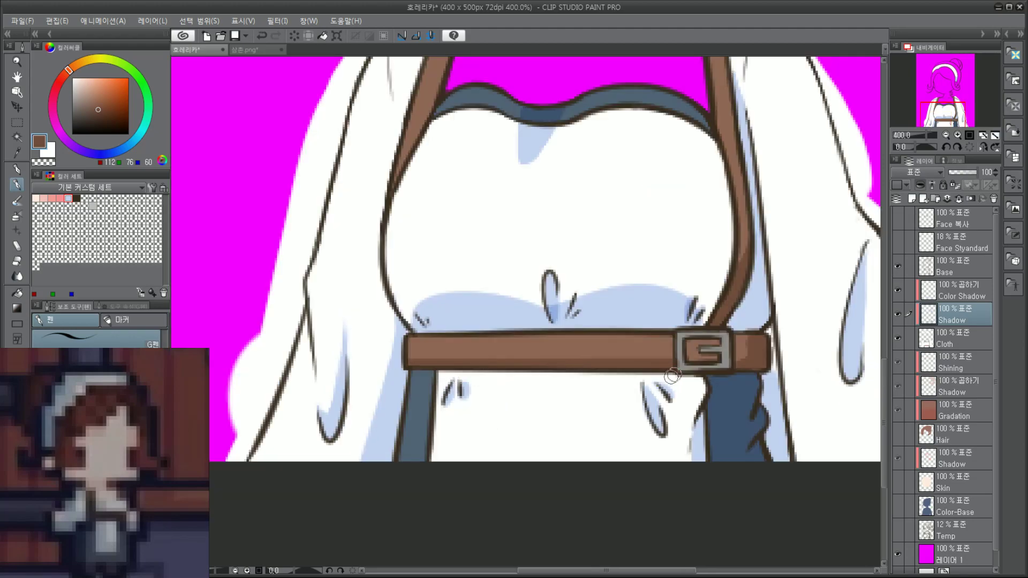
{"action": "scroll", "coordinate": [615, 346], "scroll_direction": "up", "scroll_amount": 2}
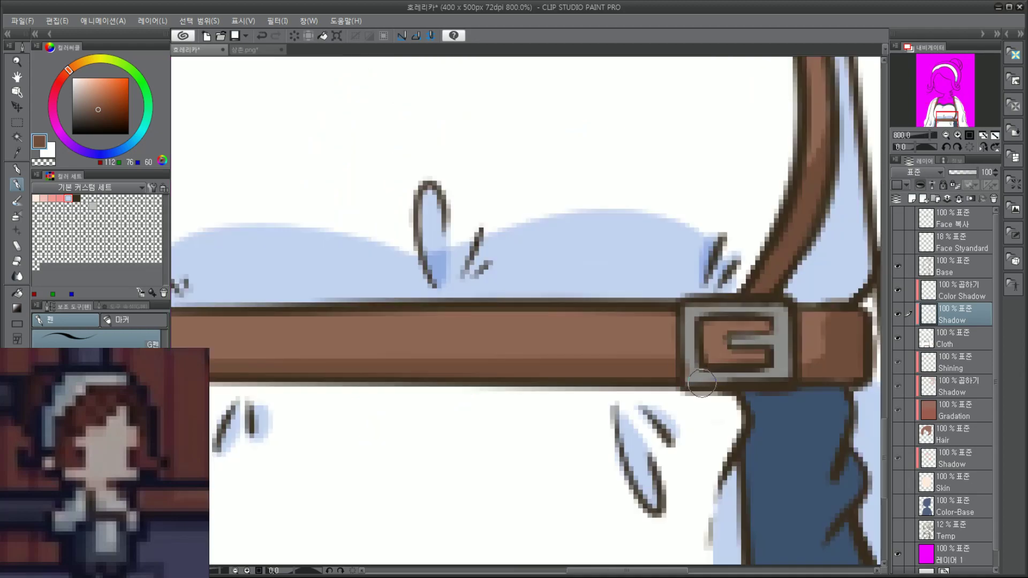
{"action": "scroll", "coordinate": [699, 384], "scroll_direction": "down", "scroll_amount": 2}
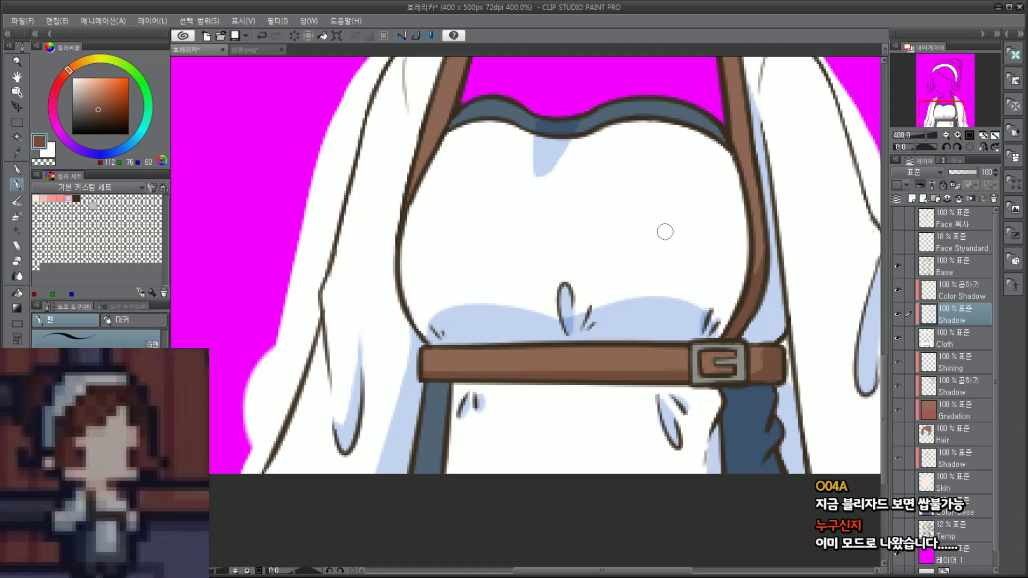
{"action": "scroll", "coordinate": [717, 348], "scroll_direction": "up", "scroll_amount": 2}
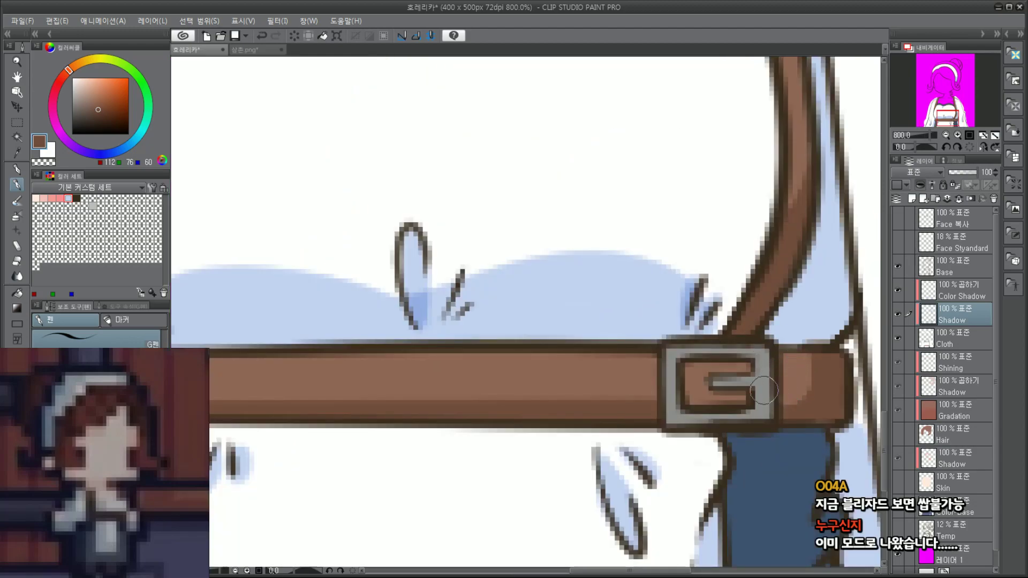
{"action": "scroll", "coordinate": [763, 391], "scroll_direction": "down", "scroll_amount": 2}
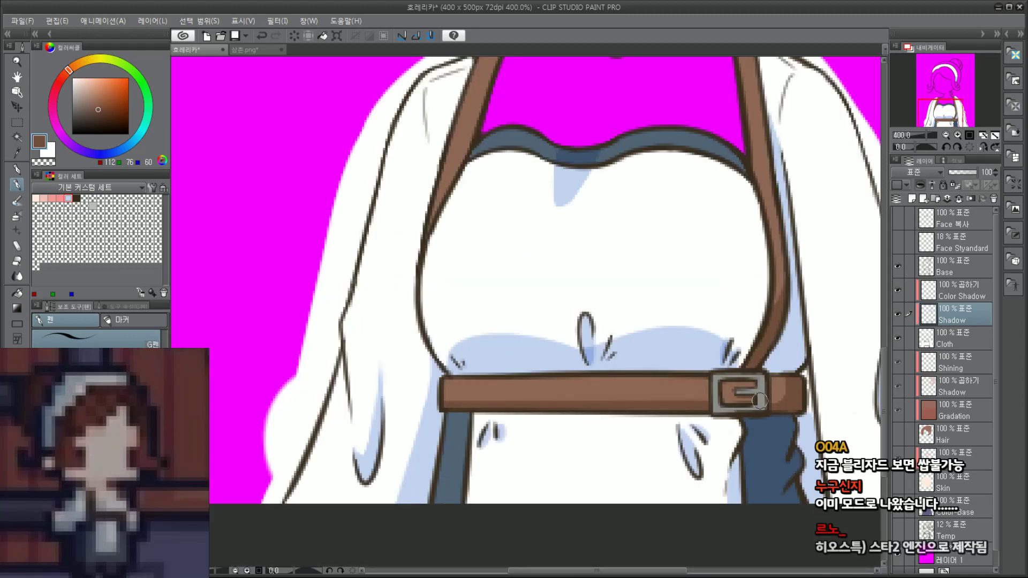
Step: Extend the dark-brown shadow on the belt's tip up to its upper edge
{"action": "left_click_drag", "start_coordinate": [949, 111], "coordinate": [953, 117]}
{"action": "scroll", "coordinate": [620, 266], "scroll_direction": "up", "scroll_amount": 2}
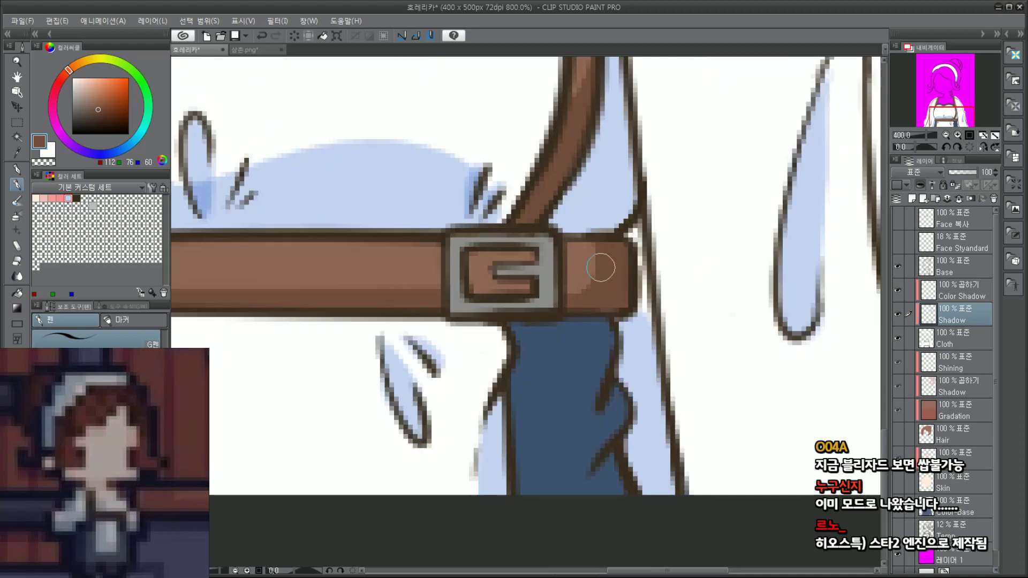
{"action": "left_click_drag", "start_coordinate": [615, 243], "coordinate": [598, 246]}
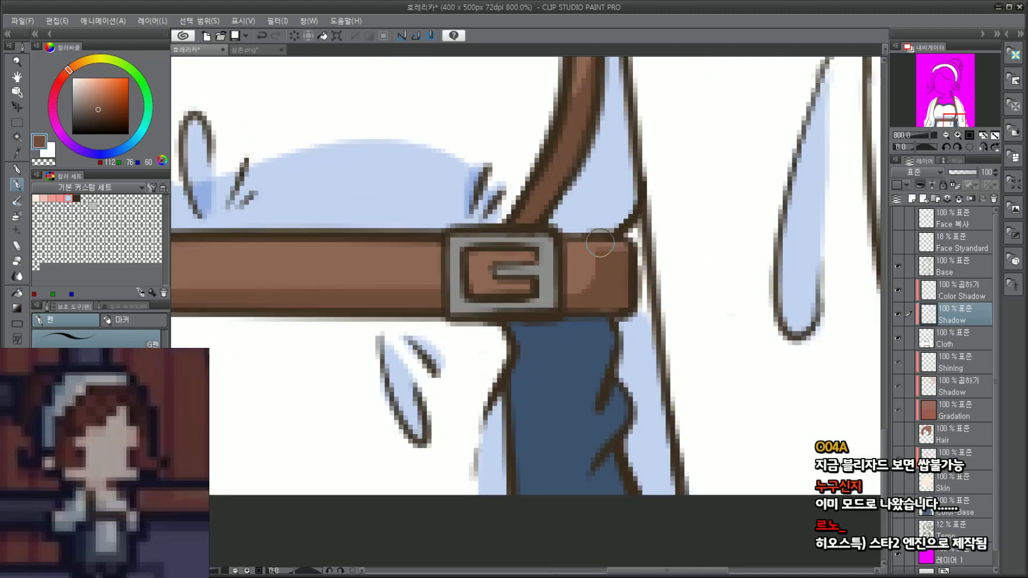
{"action": "scroll", "coordinate": [667, 278], "scroll_direction": "down", "scroll_amount": 2}
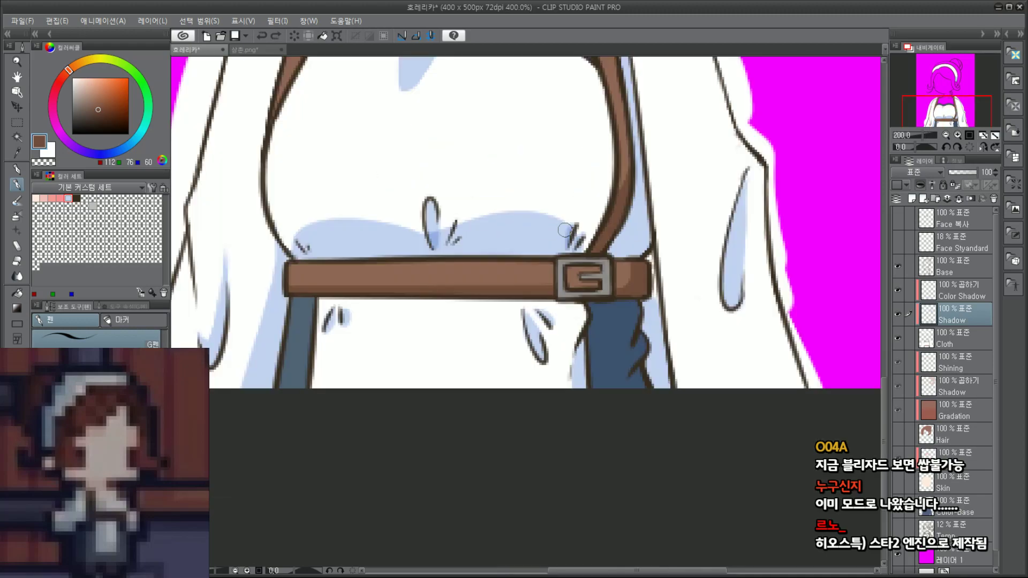
Step: Darken the buckle's sampled grey to RGB 114, 114, 114 and shade the lower part of the buckle frame with it
{"action": "scroll", "coordinate": [560, 229], "scroll_direction": "up", "scroll_amount": 2}
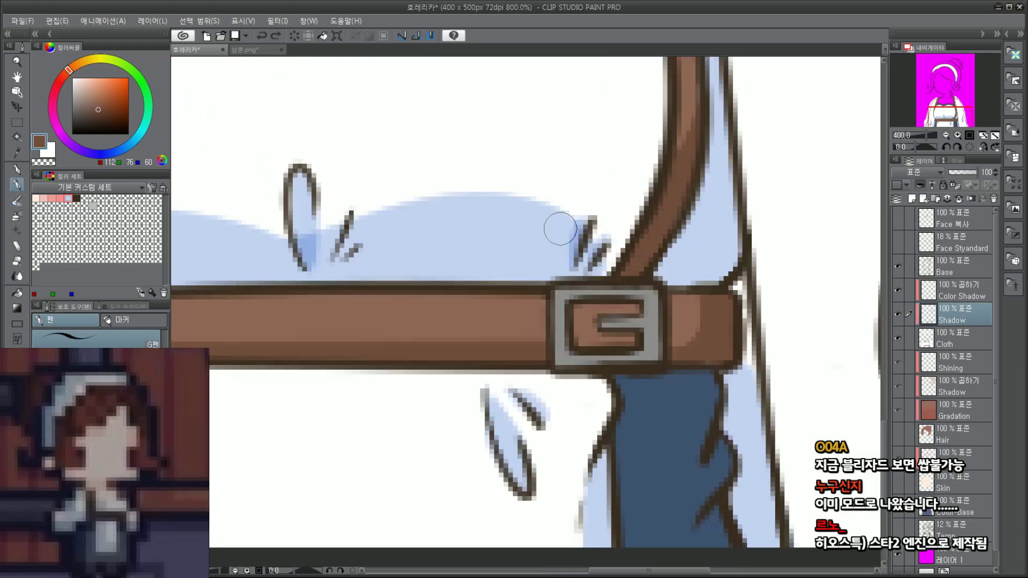
{"action": "left_click", "coordinate": [640, 320], "text": "alt"}
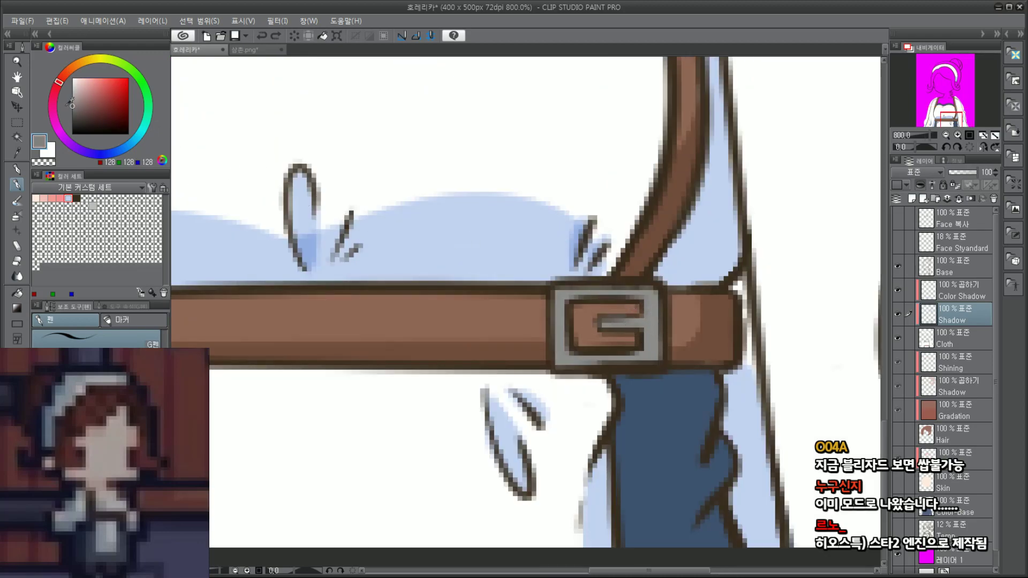
{"action": "left_click", "coordinate": [72, 108]}
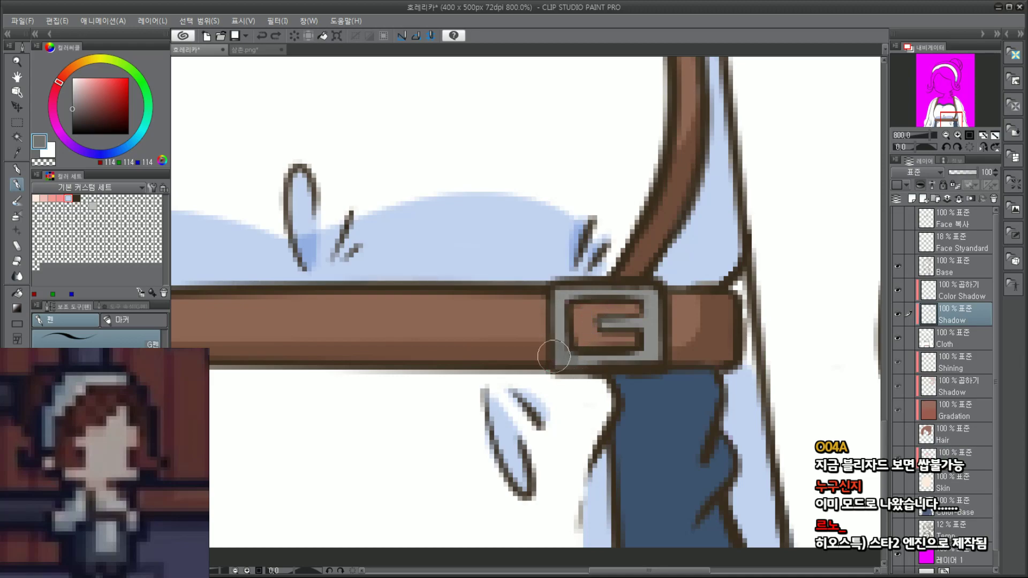
{"action": "left_click_drag", "start_coordinate": [554, 356], "coordinate": [659, 352]}
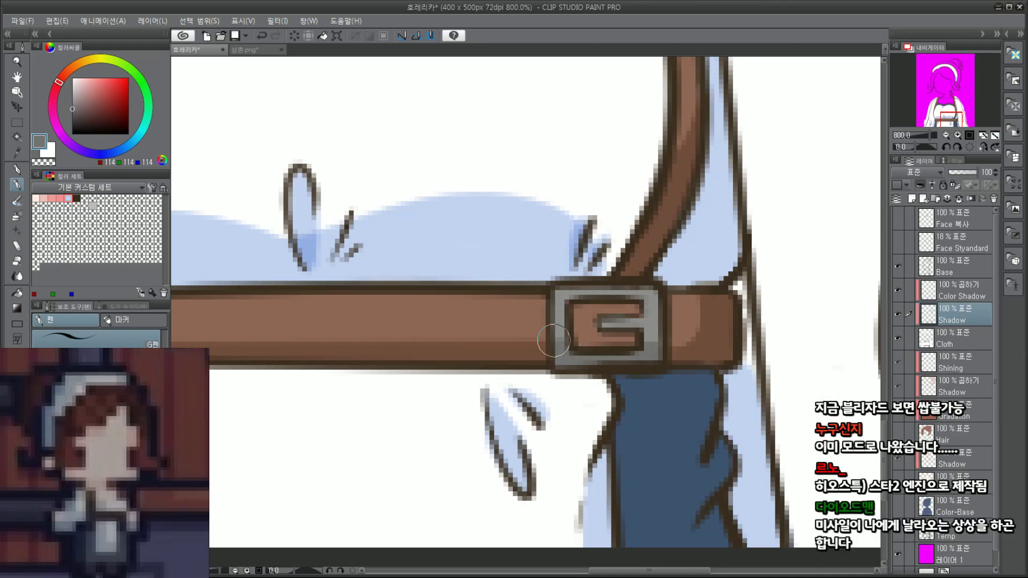
{"action": "scroll", "coordinate": [688, 292], "scroll_direction": "down", "scroll_amount": 2}
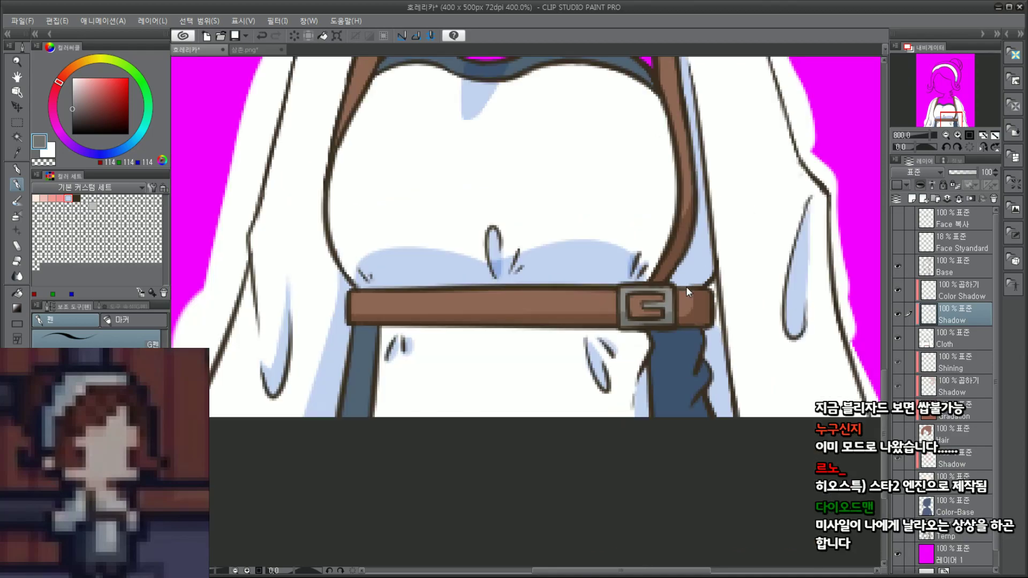
{"action": "scroll", "coordinate": [688, 292], "scroll_direction": "down", "scroll_amount": 2}
{"action": "scroll", "coordinate": [686, 236], "scroll_direction": "up", "scroll_amount": 2}
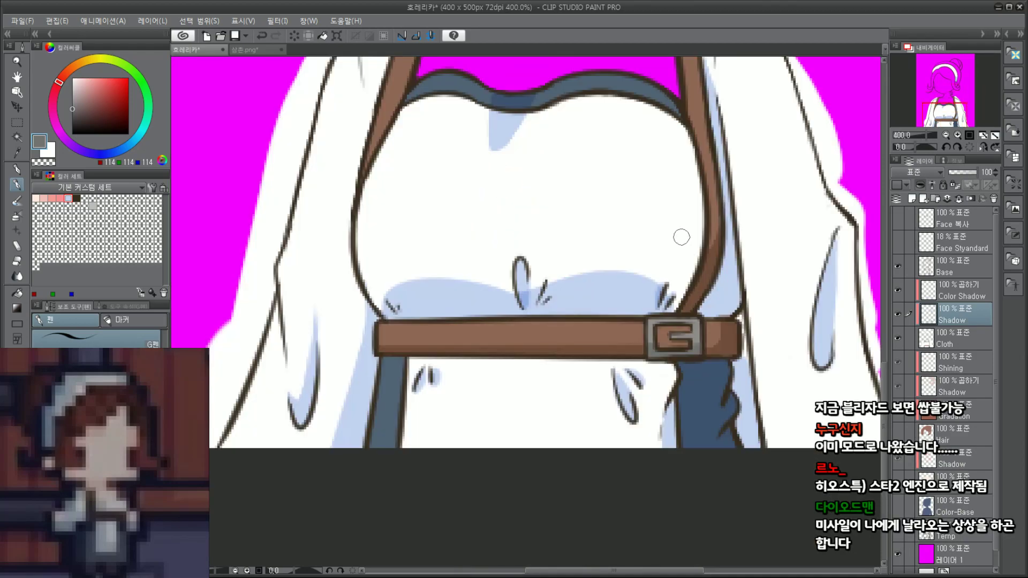
Step: Highlight the upper-left corner of the buckle frame with light grey (RGB 215, 215, 215), undoing the last stray stroke
{"action": "scroll", "coordinate": [681, 237], "scroll_direction": "up", "scroll_amount": 2}
{"action": "left_click", "coordinate": [73, 86]}
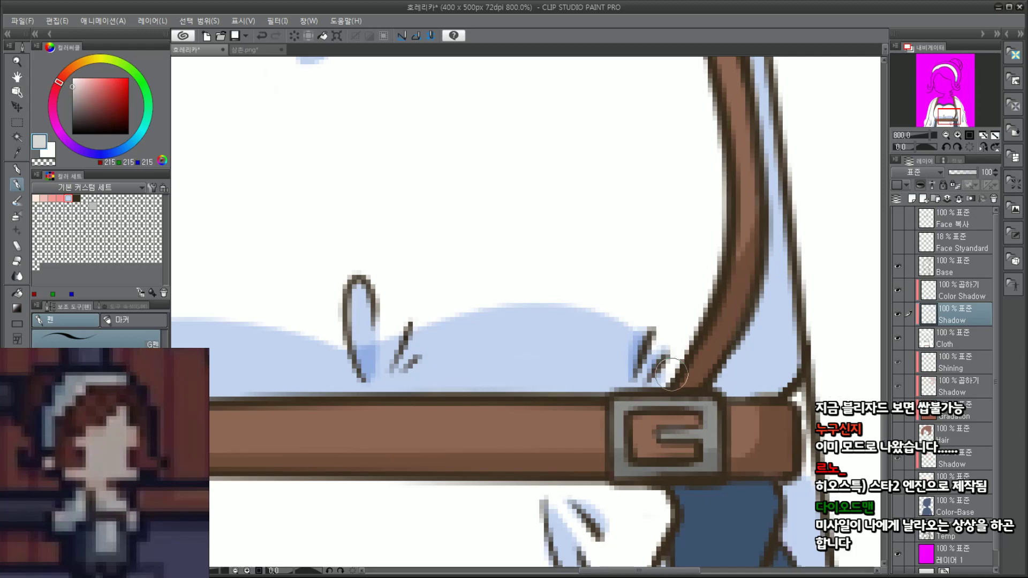
{"action": "mouse_move", "coordinate": [613, 403]}
{"action": "left_mouse_down"}
{"action": "mouse_move", "coordinate": [708, 401]}
{"action": "mouse_move", "coordinate": [615, 414]}
{"action": "left_mouse_up"}
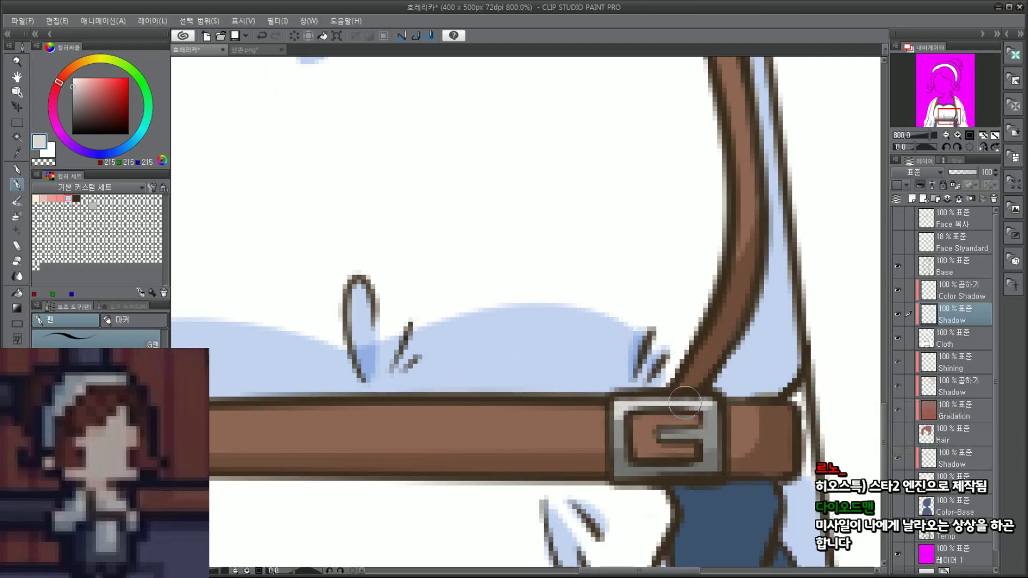
{"action": "scroll", "coordinate": [742, 382], "scroll_direction": "down", "scroll_amount": 5}
{"action": "scroll", "coordinate": [762, 411], "scroll_direction": "up", "scroll_amount": 5}
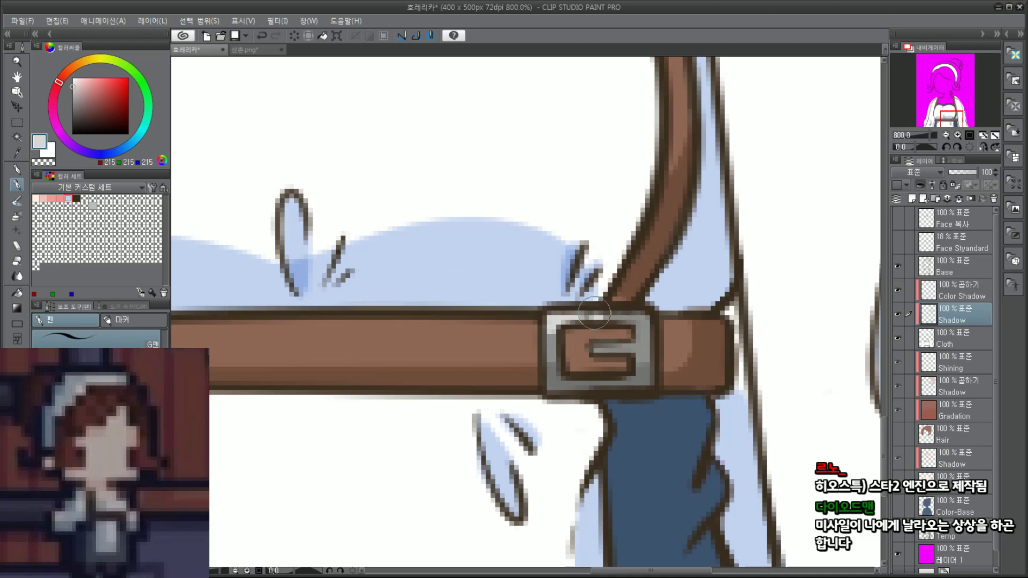
{"action": "key", "text": "ctrl+z"}
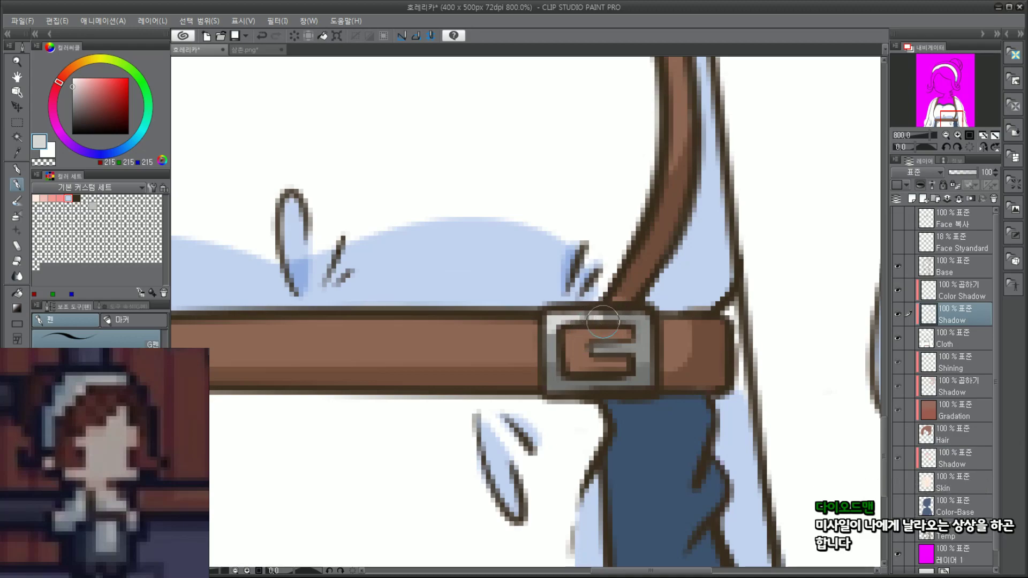
{"action": "scroll", "coordinate": [640, 273], "scroll_direction": "down", "scroll_amount": 6}
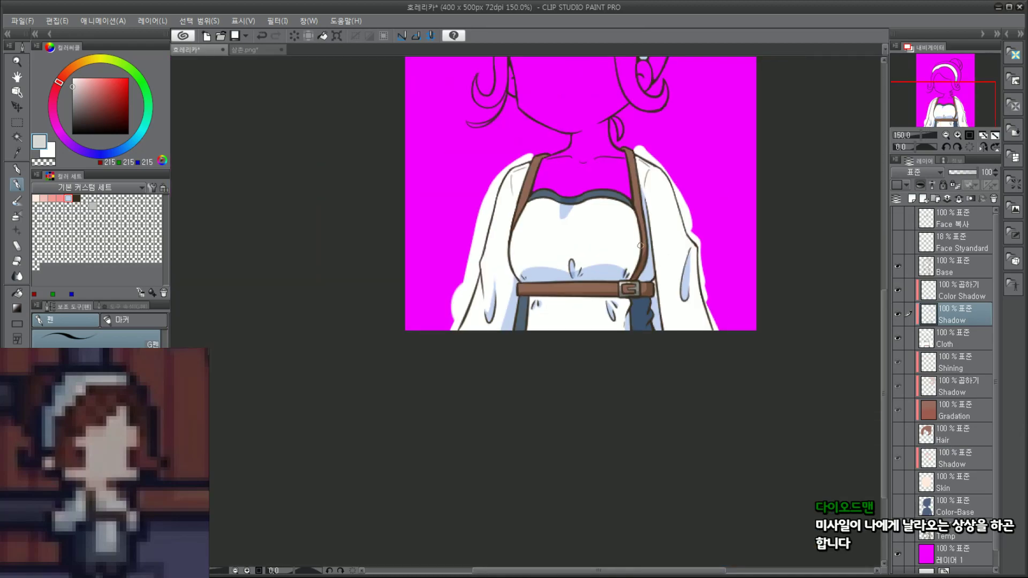
{"action": "scroll", "coordinate": [642, 274], "scroll_direction": "up", "scroll_amount": 6}
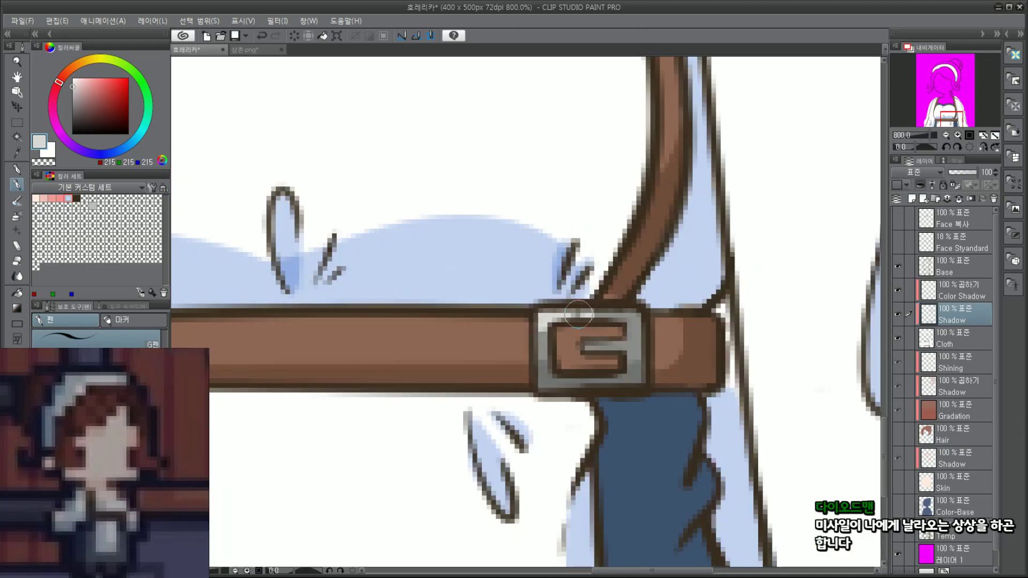
{"action": "scroll", "coordinate": [583, 305], "scroll_direction": "down", "scroll_amount": 6}
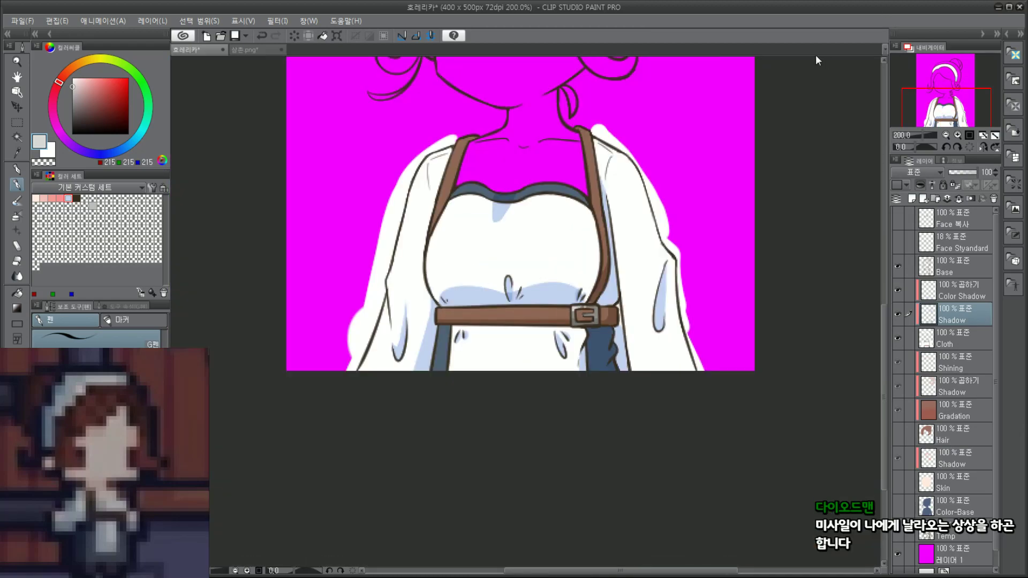
Step: Make the Base line-art layer active with the dark-brown line colour from the colour set
{"action": "mouse_move", "coordinate": [949, 117]}
{"action": "left_mouse_down"}
{"action": "mouse_move", "coordinate": [953, 85]}
{"action": "mouse_move", "coordinate": [945, 104]}
{"action": "left_mouse_up"}
{"action": "scroll", "coordinate": [466, 244], "scroll_direction": "up", "scroll_amount": 2}
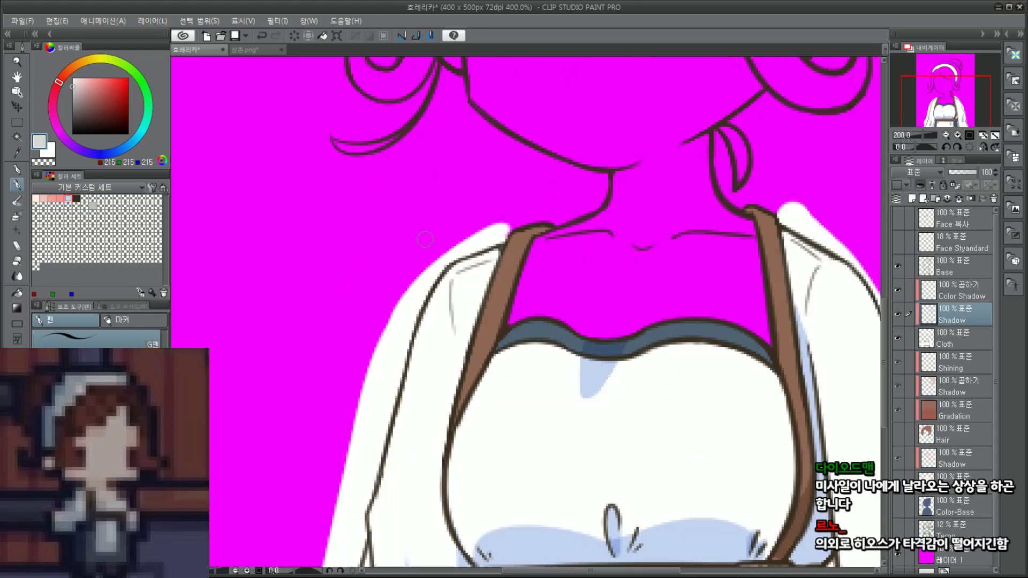
{"action": "scroll", "coordinate": [470, 247], "scroll_direction": "up", "scroll_amount": 2}
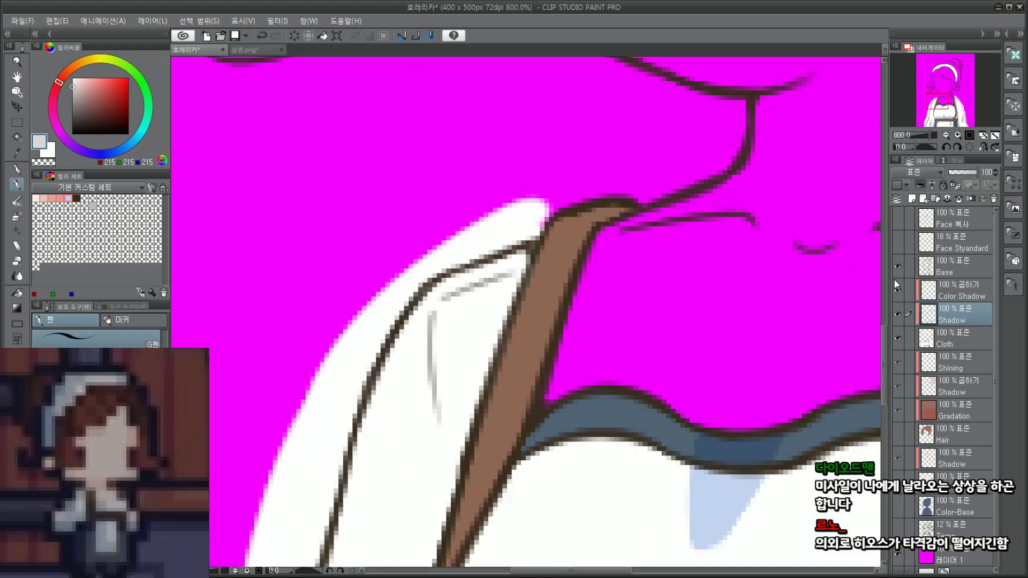
{"action": "left_click", "coordinate": [929, 266]}
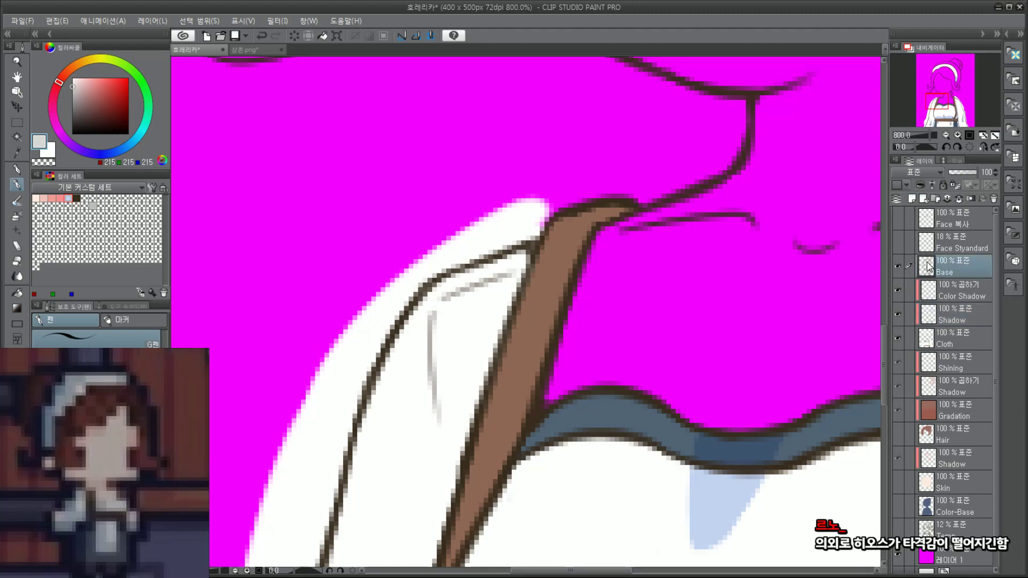
{"action": "left_click", "coordinate": [77, 198]}
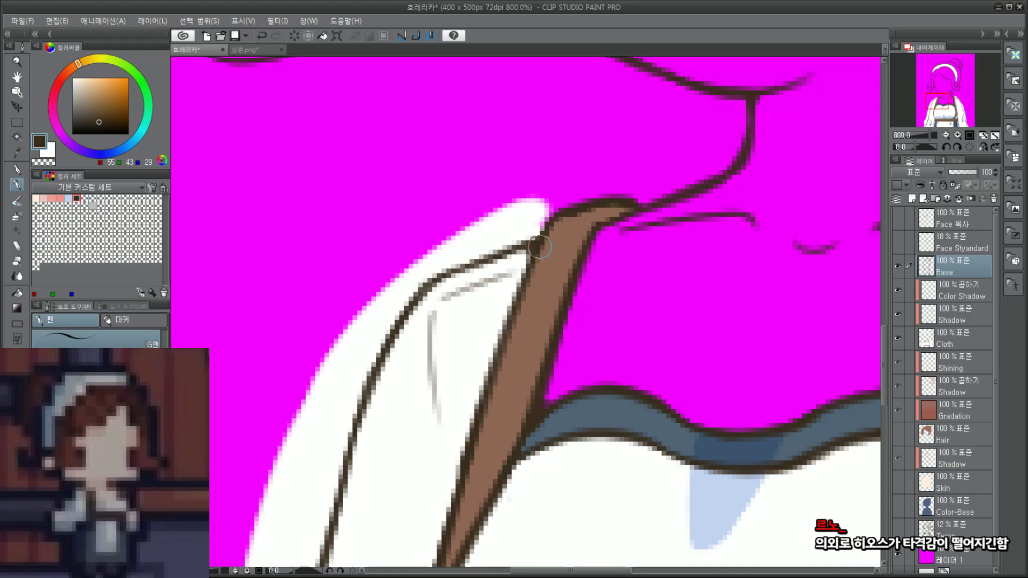
Step: Examine the line art along the shoulder straps, the neckline and the sleeves, and check the whole figure for flaws
{"action": "scroll", "coordinate": [529, 236], "scroll_direction": "down", "scroll_amount": 2}
{"action": "scroll", "coordinate": [531, 242], "scroll_direction": "up", "scroll_amount": 4}
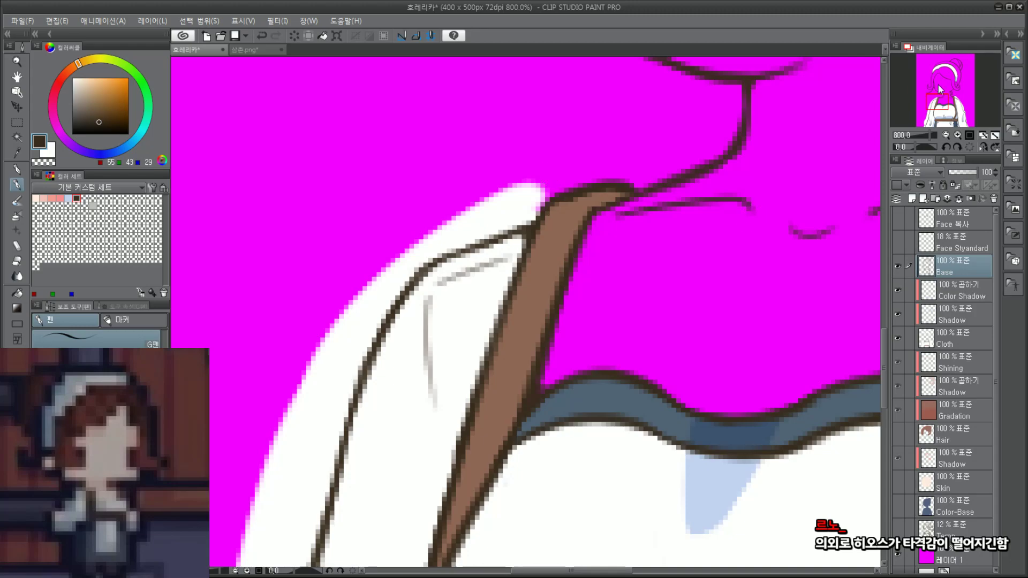
{"action": "scroll", "coordinate": [940, 90], "scroll_direction": "down", "scroll_amount": 4}
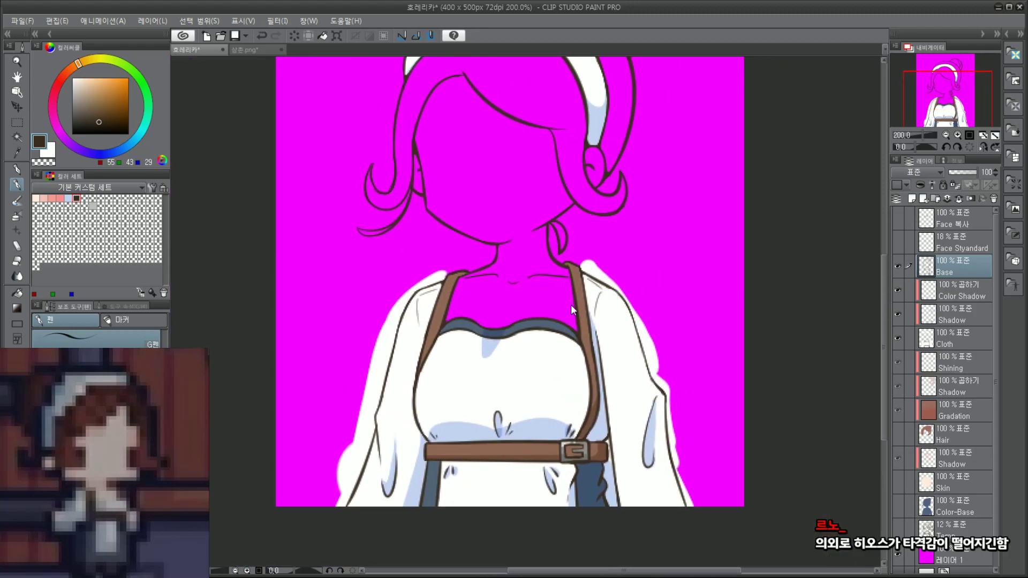
{"action": "scroll", "coordinate": [571, 310], "scroll_direction": "up", "scroll_amount": 3}
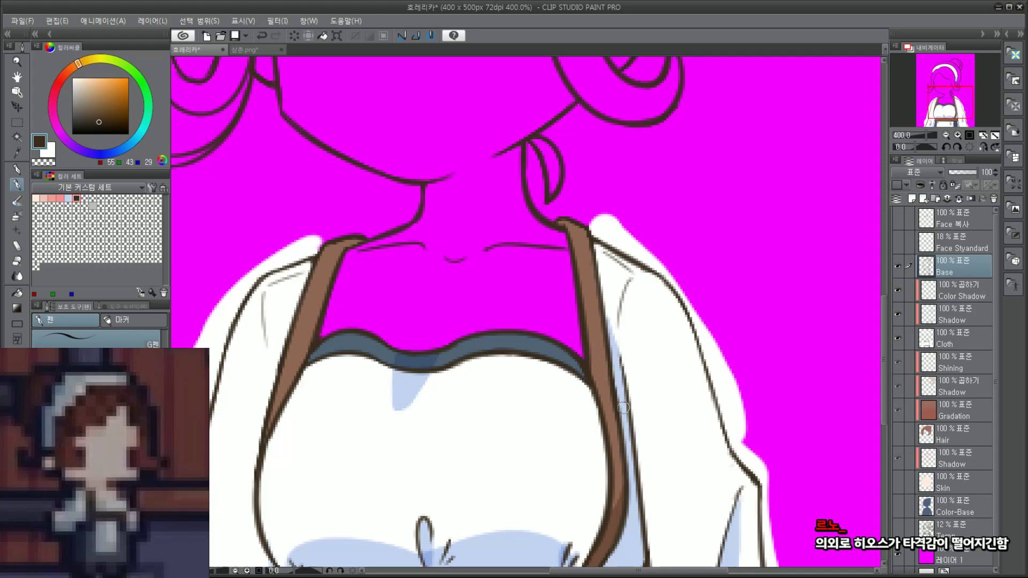
{"action": "scroll", "coordinate": [375, 390], "scroll_direction": "up", "scroll_amount": 2}
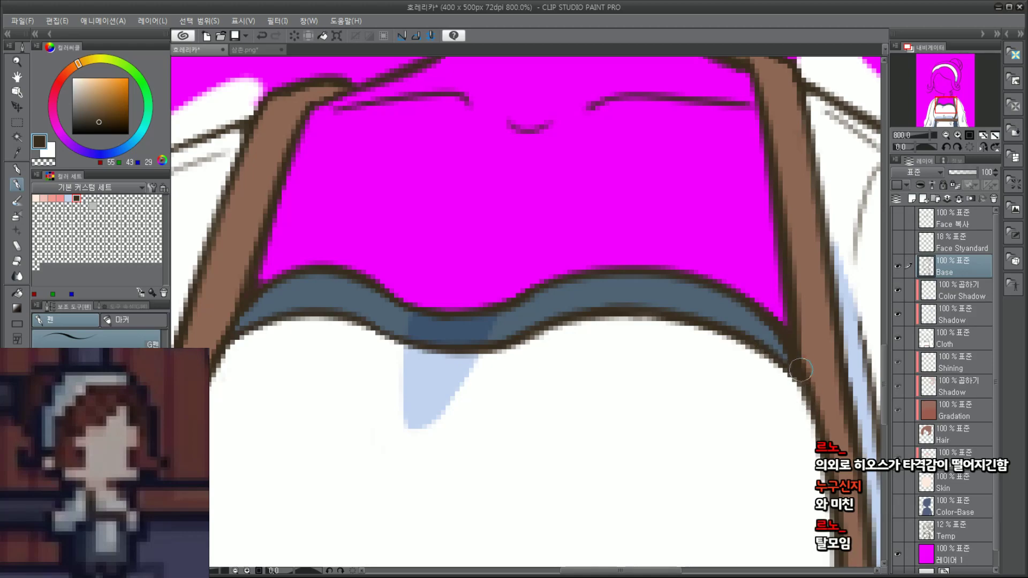
{"action": "scroll", "coordinate": [801, 370], "scroll_direction": "down", "scroll_amount": 6}
{"action": "left_click_drag", "start_coordinate": [946, 94], "coordinate": [969, 100]}
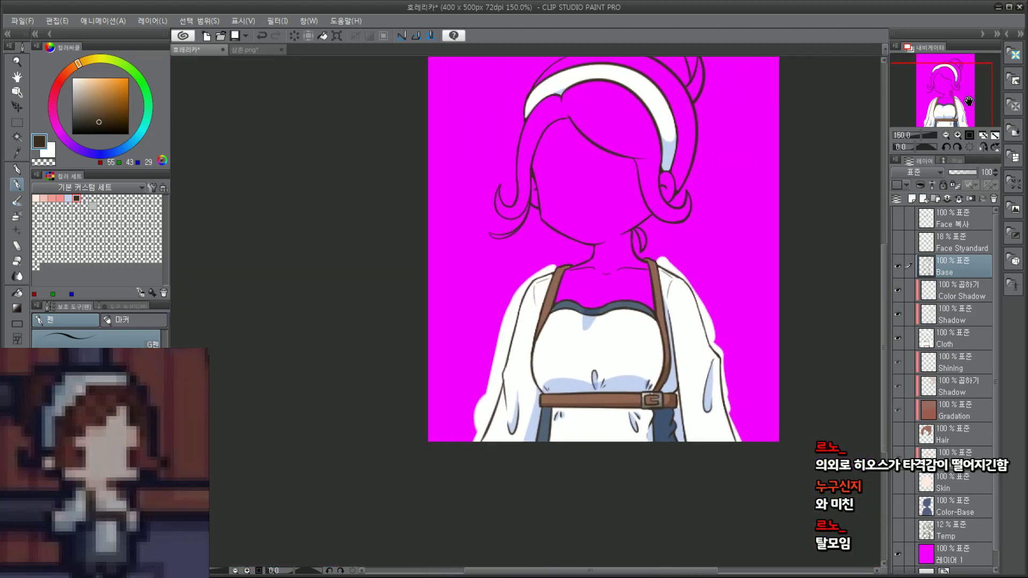
{"action": "scroll", "coordinate": [685, 349], "scroll_direction": "up", "scroll_amount": 3}
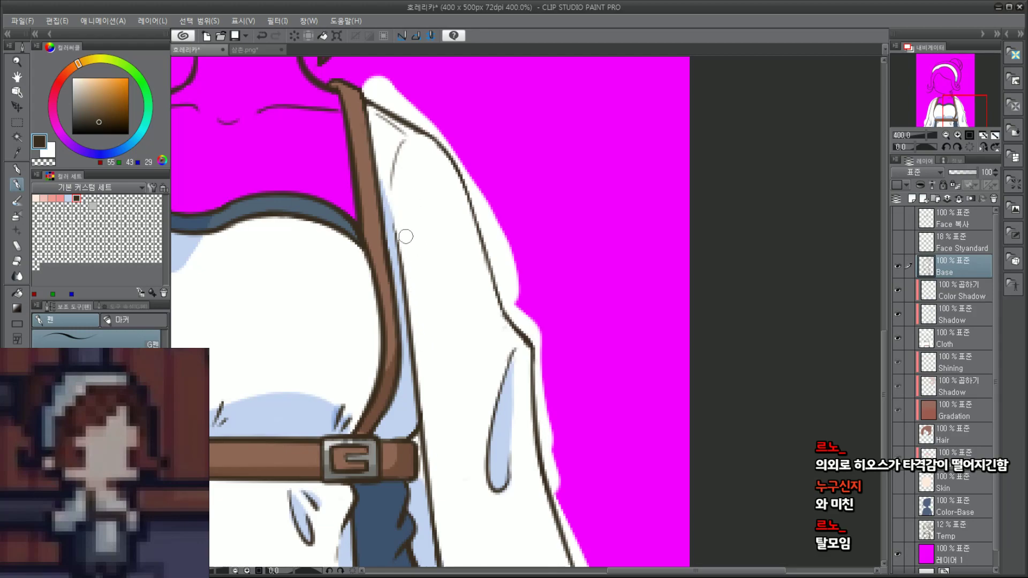
{"action": "scroll", "coordinate": [525, 174], "scroll_direction": "down", "scroll_amount": 2}
{"action": "scroll", "coordinate": [752, 132], "scroll_direction": "down", "scroll_amount": 1}
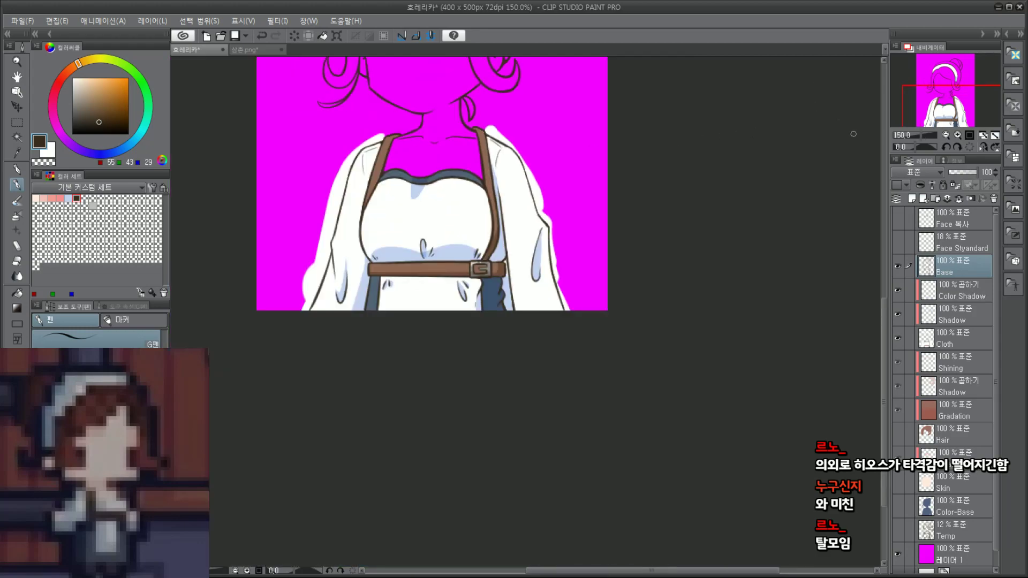
{"action": "left_click_drag", "start_coordinate": [935, 108], "coordinate": [922, 80]}
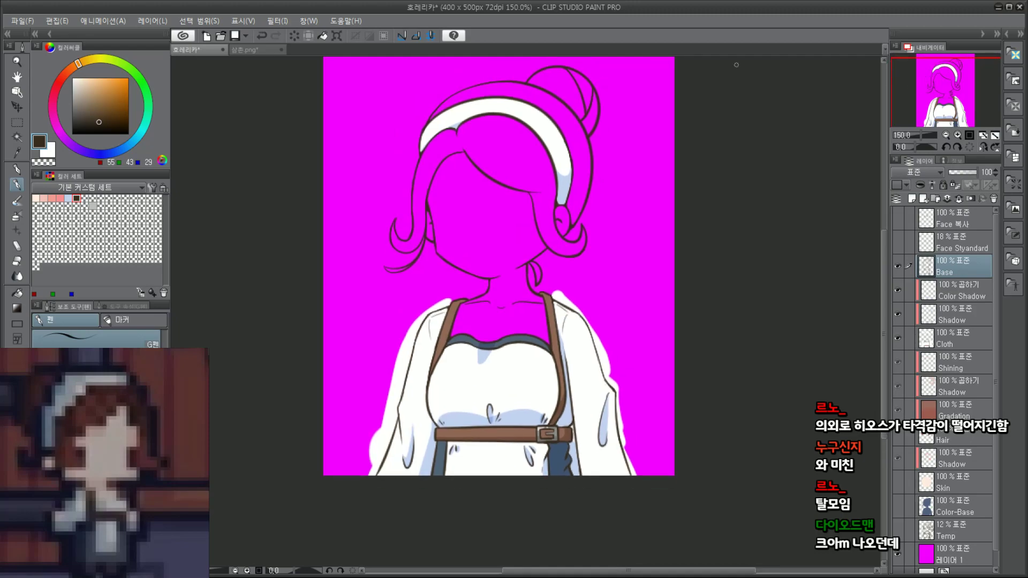
Step: Smooth and thicken the outer outline of the hair lock beside the ear, just above its curl, undoing unsuccessful strokes
{"action": "scroll", "coordinate": [420, 191], "scroll_direction": "up", "scroll_amount": 5}
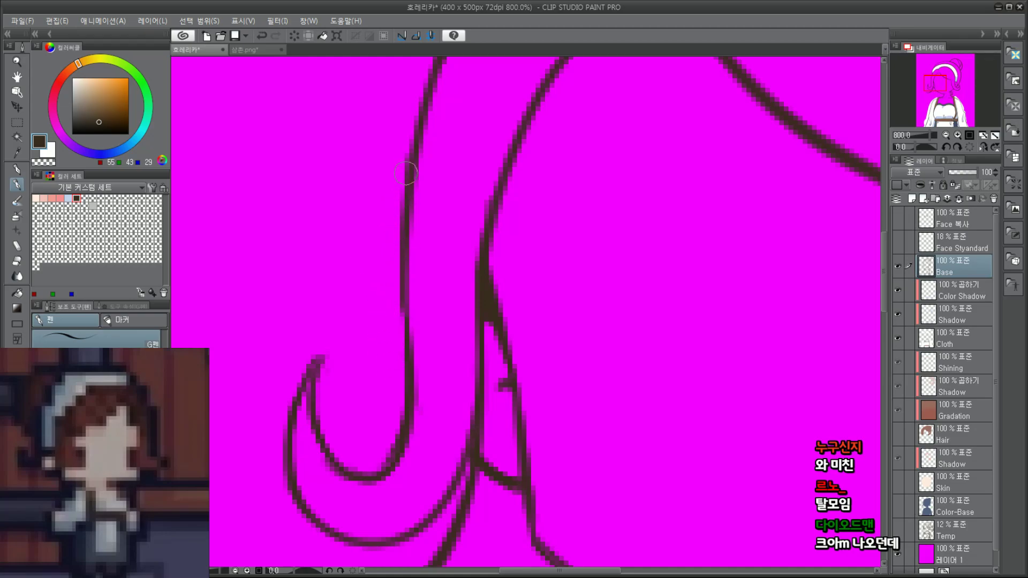
{"action": "mouse_move", "coordinate": [411, 168]}
{"action": "left_mouse_down"}
{"action": "mouse_move", "coordinate": [415, 401]}
{"action": "mouse_move", "coordinate": [399, 280]}
{"action": "mouse_move", "coordinate": [412, 402]}
{"action": "left_mouse_up"}
{"action": "key", "text": "ctrl+z"}
{"action": "key", "text": "ctrl+z"}
{"action": "key", "text": "ctrl+z"}
{"action": "key", "text": "ctrl+z"}
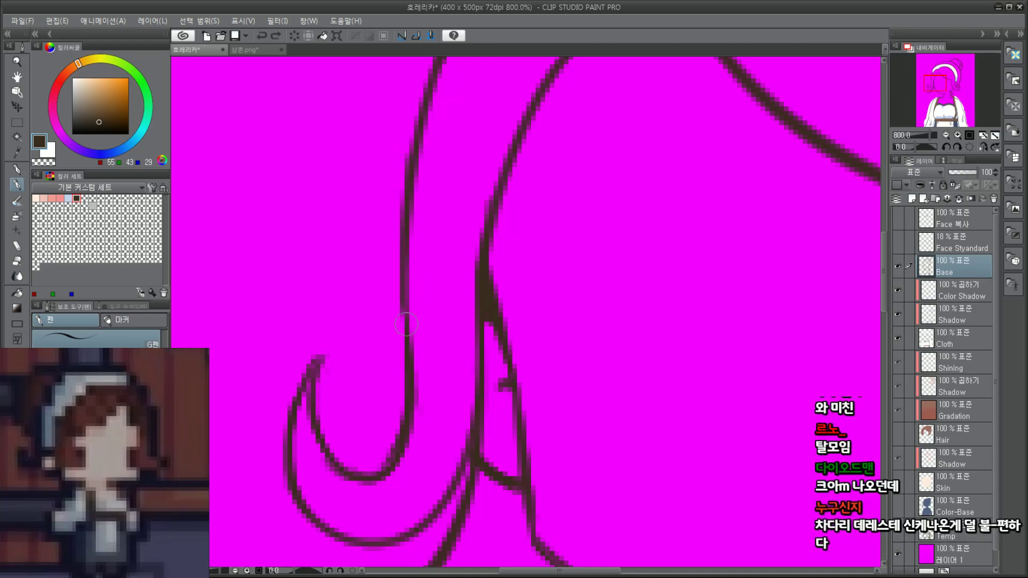
{"action": "left_click_drag", "start_coordinate": [404, 311], "coordinate": [409, 390]}
{"action": "key", "text": "ctrl+z"}
{"action": "left_click_drag", "start_coordinate": [401, 297], "coordinate": [411, 396]}
{"action": "left_click_drag", "start_coordinate": [409, 169], "coordinate": [409, 393]}
{"action": "key", "text": "ctrl+z"}
{"action": "left_click_drag", "start_coordinate": [407, 192], "coordinate": [410, 374]}
{"action": "key", "text": "ctrl+z"}
{"action": "left_click_drag", "start_coordinate": [405, 223], "coordinate": [408, 367]}
Step: Hide the magenta background layer and show the Color-Base, Skin and Hair layers
{"action": "scroll", "coordinate": [444, 126], "scroll_direction": "down", "scroll_amount": 7}
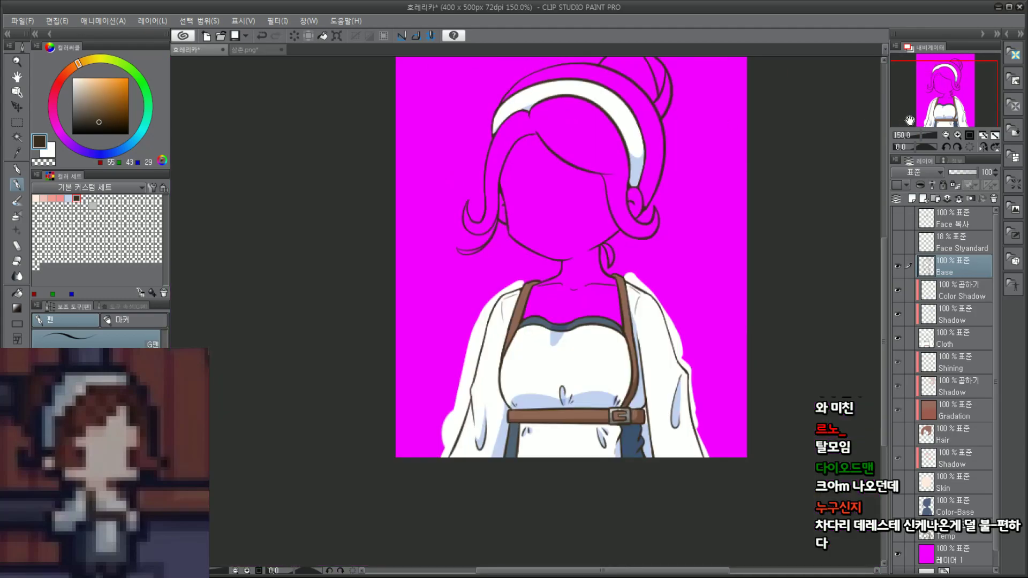
{"action": "left_click_drag", "start_coordinate": [935, 100], "coordinate": [951, 97]}
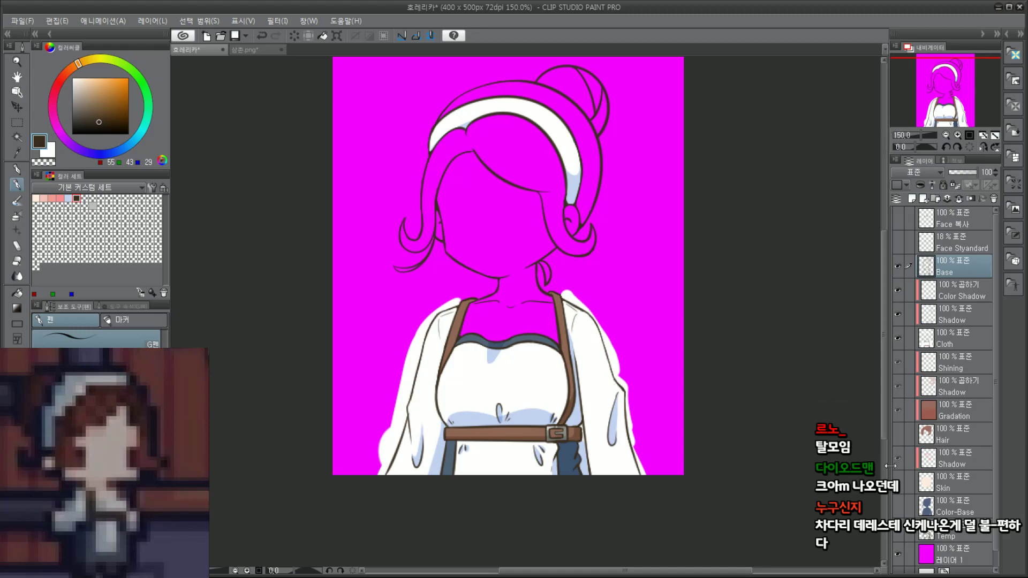
{"action": "left_click", "coordinate": [898, 557]}
{"action": "scroll", "coordinate": [901, 564], "scroll_direction": "down", "scroll_amount": 1}
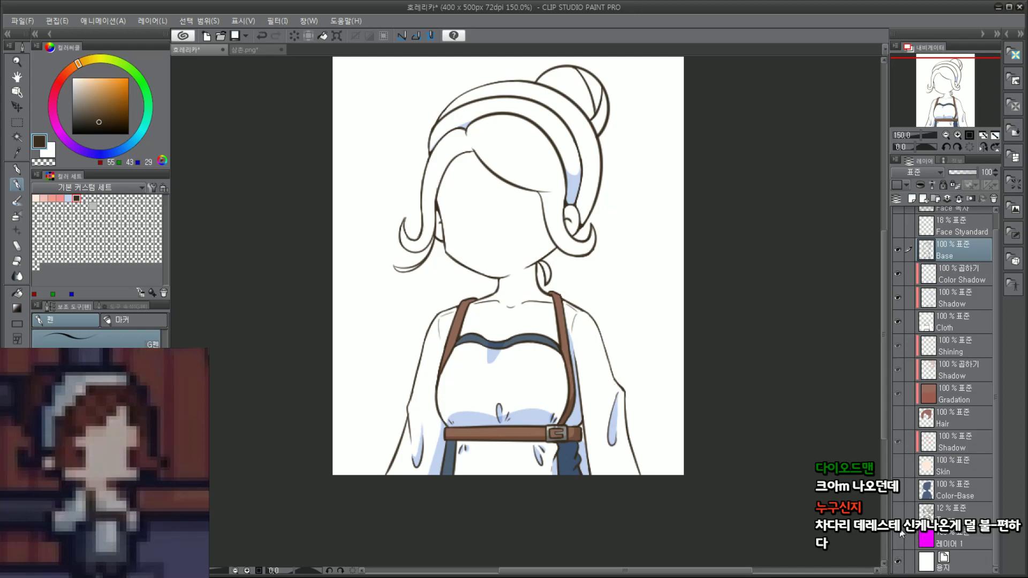
{"action": "left_click", "coordinate": [900, 490]}
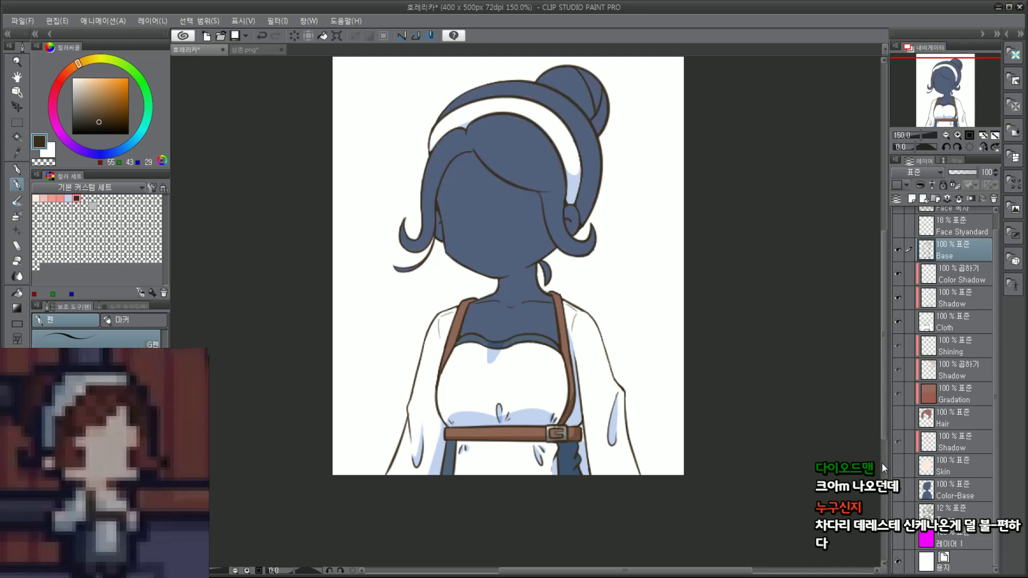
{"action": "left_click", "coordinate": [898, 466]}
{"action": "left_click", "coordinate": [899, 417]}
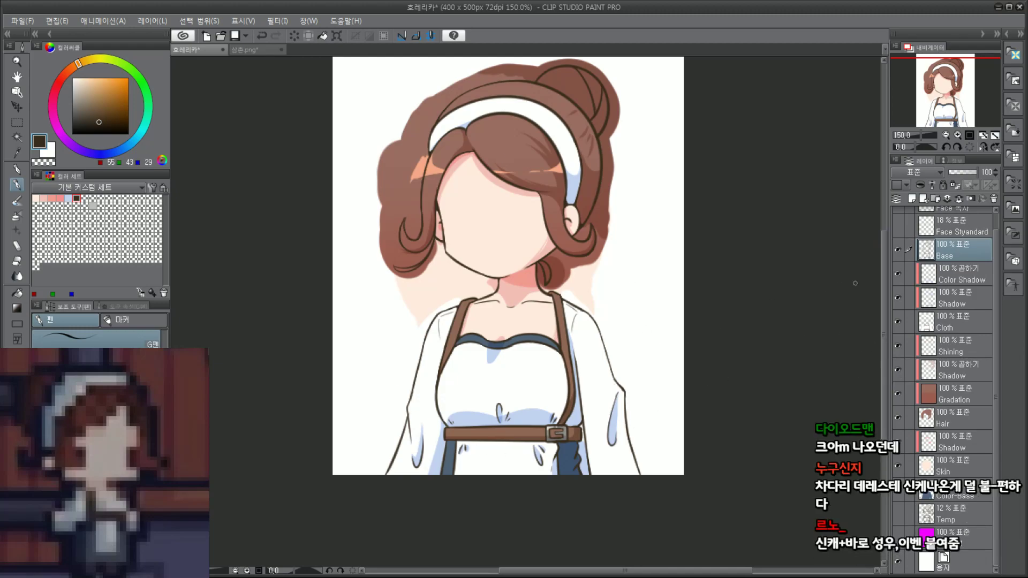
Step: Save the file and show the magenta background layer again behind the coloured figure
{"action": "left_click", "coordinate": [12, 21]}
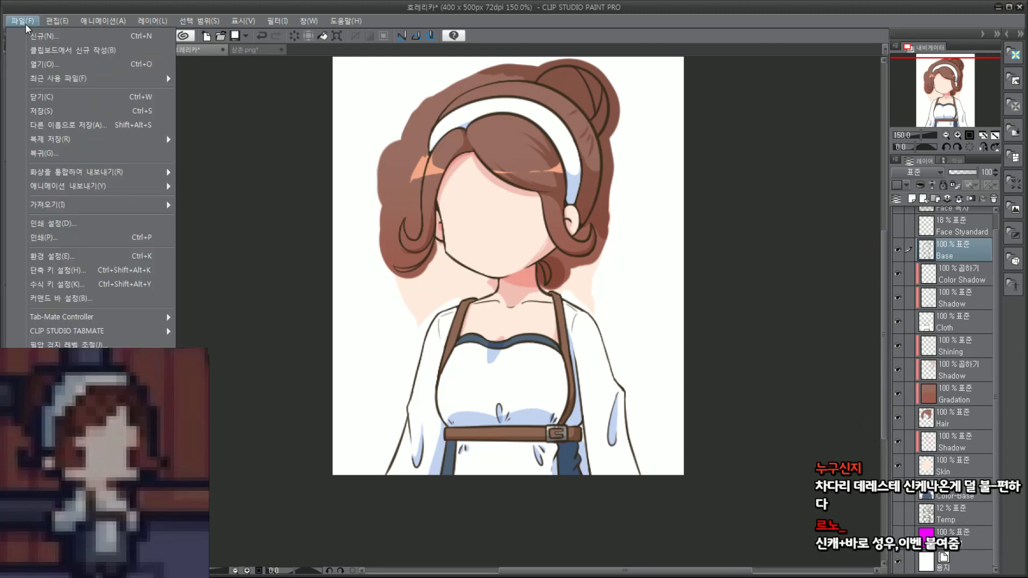
{"action": "left_click", "coordinate": [70, 111]}
{"action": "left_click", "coordinate": [896, 545]}
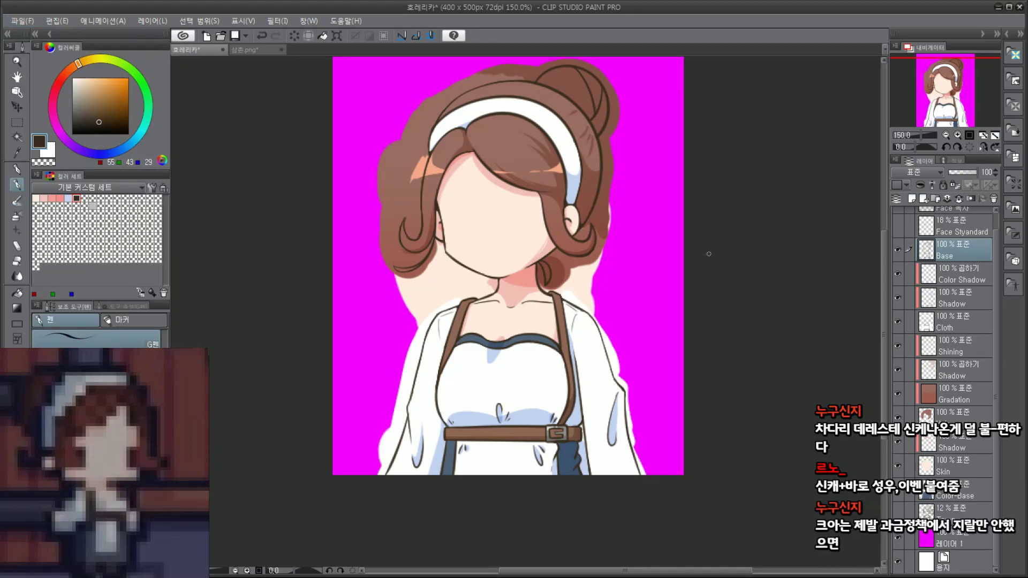
{"action": "left_click_drag", "start_coordinate": [940, 95], "coordinate": [954, 86]}
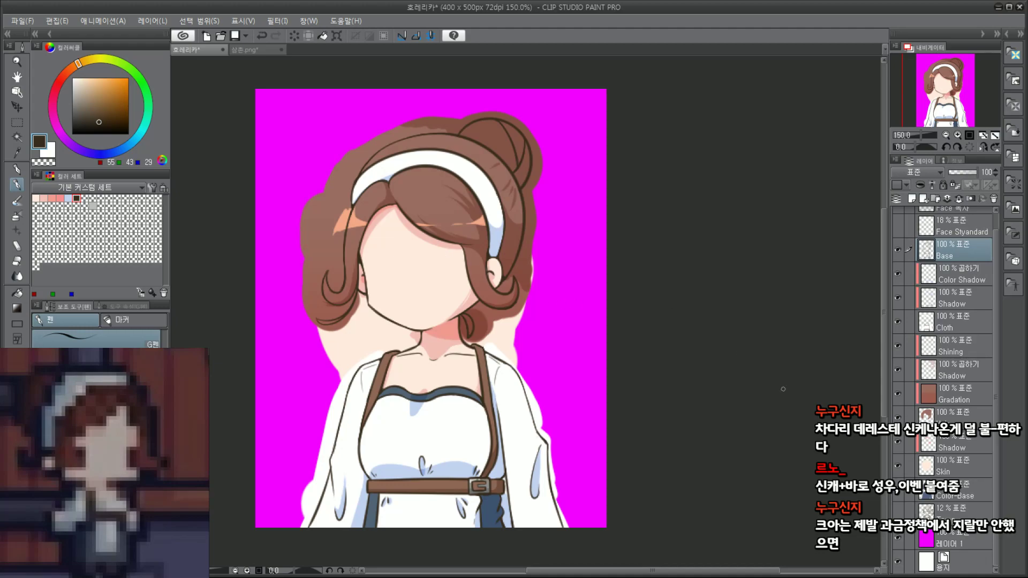
Step: Create a layer folder below Base and move all layers from Color Shadow down to Skin into it
{"action": "left_click", "coordinate": [959, 265]}
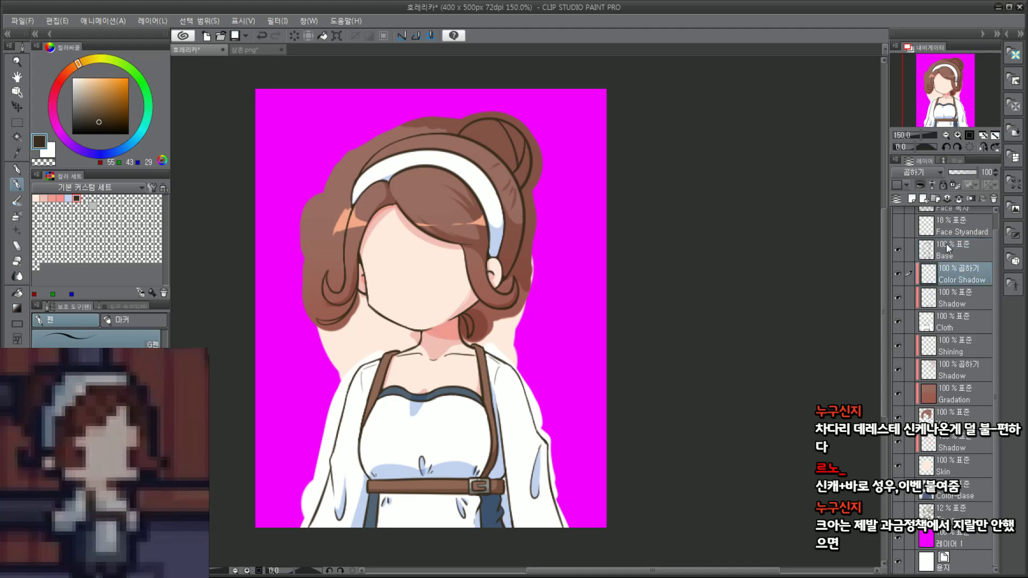
{"action": "left_click", "coordinate": [934, 202]}
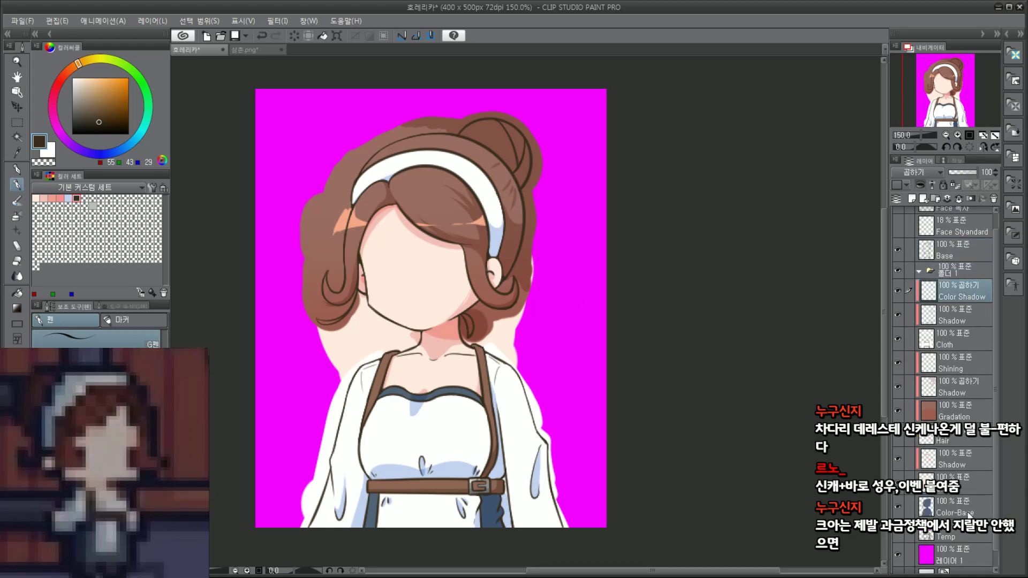
{"action": "left_click", "coordinate": [962, 486], "text": "shift"}
{"action": "left_click_drag", "start_coordinate": [962, 269], "coordinate": [938, 271]}
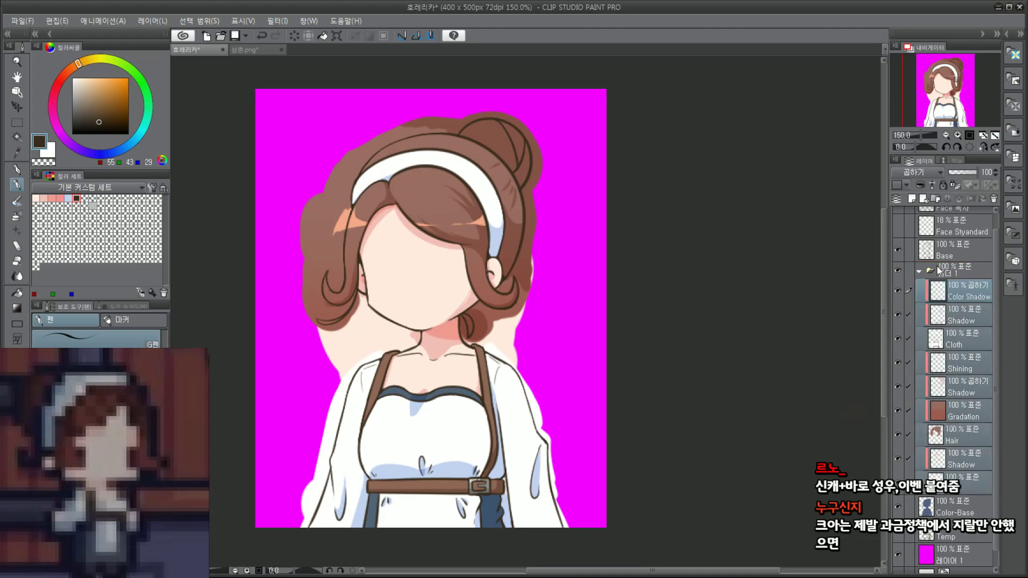
Step: Collapse the new layer folder and rename it Origin
{"action": "left_click", "coordinate": [920, 271]}
{"action": "left_click", "coordinate": [955, 289]}
{"action": "type", "text": "Origin"}
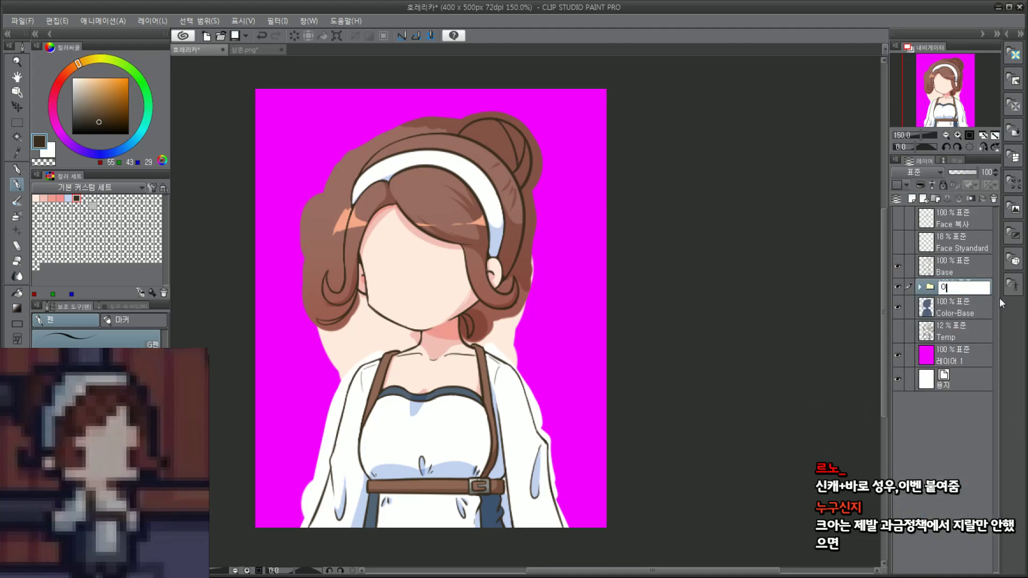
{"action": "key", "text": "Return"}
Step: Duplicate the Origin folder, hide the original and rename the copy Merge
{"action": "left_click_drag", "start_coordinate": [952, 272], "coordinate": [910, 200]}
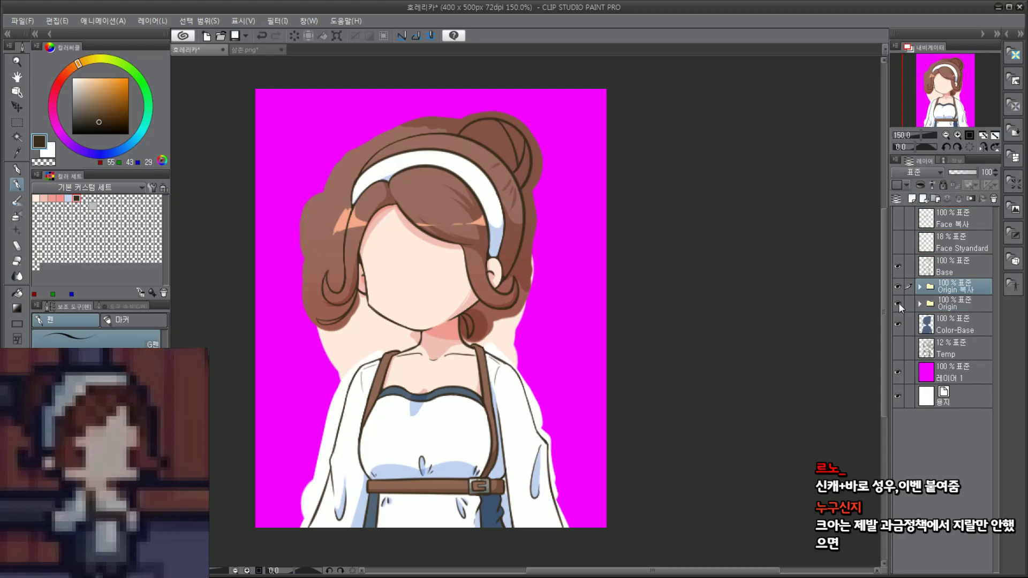
{"action": "left_click", "coordinate": [898, 304]}
{"action": "double_click", "coordinate": [955, 289]}
Step: Merge the copied clothing Shadow and Color Shadow layers into the Cloth copy inside the Merge folder
{"action": "left_click", "coordinate": [920, 288]}
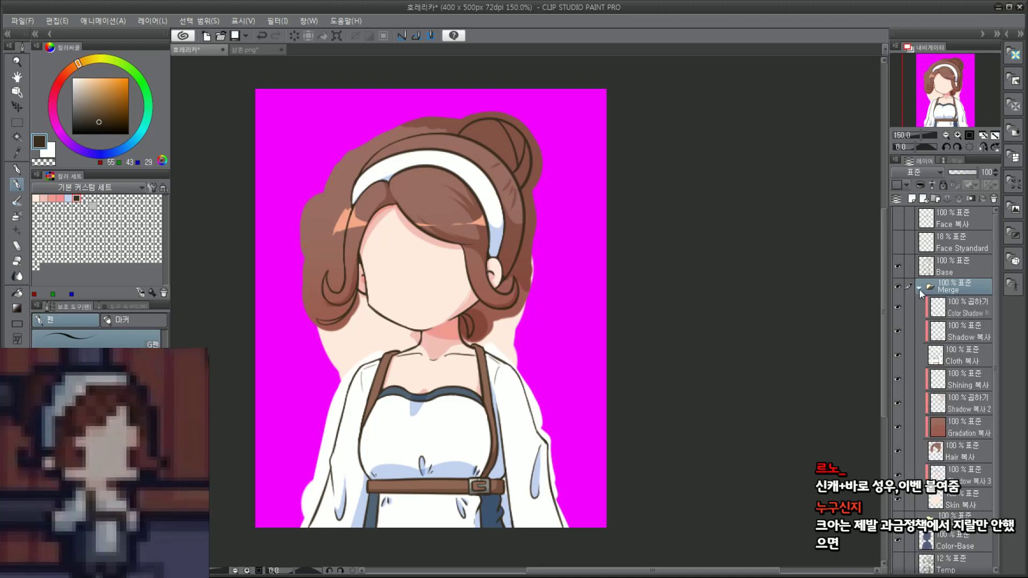
{"action": "left_click", "coordinate": [971, 333]}
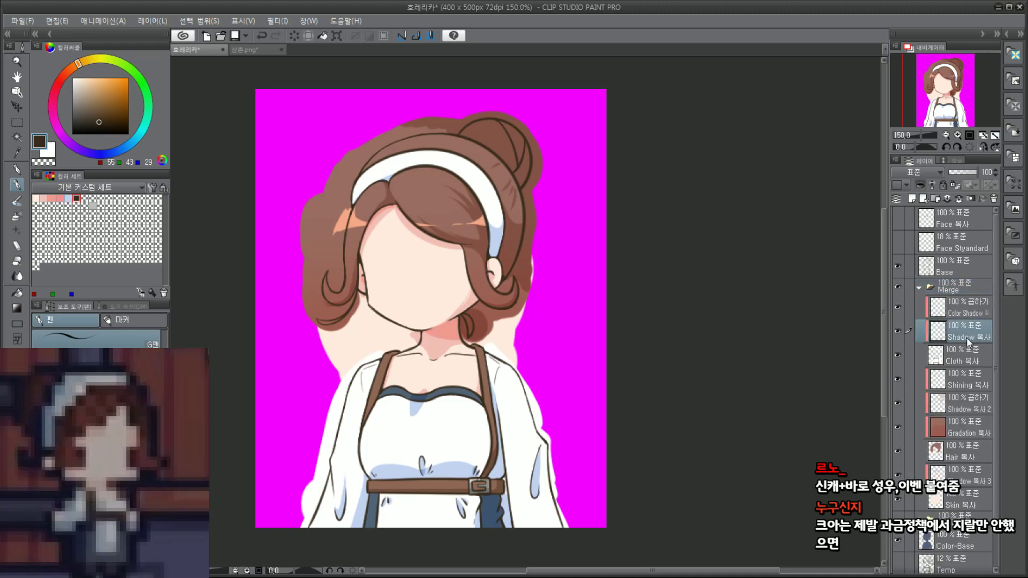
{"action": "key", "text": "ctrl+e"}
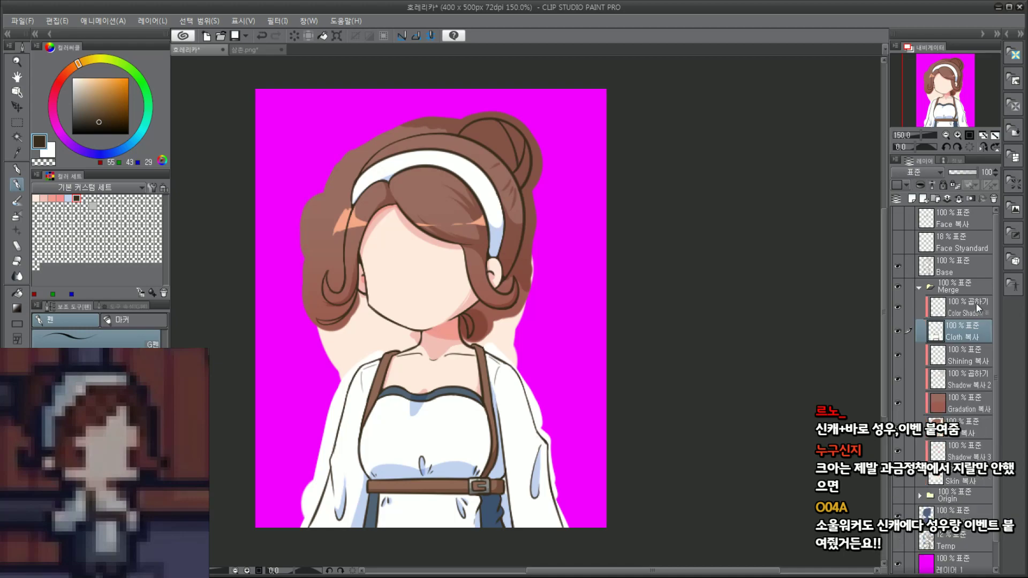
{"action": "left_click", "coordinate": [976, 303]}
{"action": "key", "text": "ctrl+e"}
Step: Merge the copied Gradation, Shadow and Shining layers down into the Hair copy
{"action": "left_click", "coordinate": [961, 351]}
{"action": "key", "text": "Delete"}
{"action": "key", "text": "Delete"}
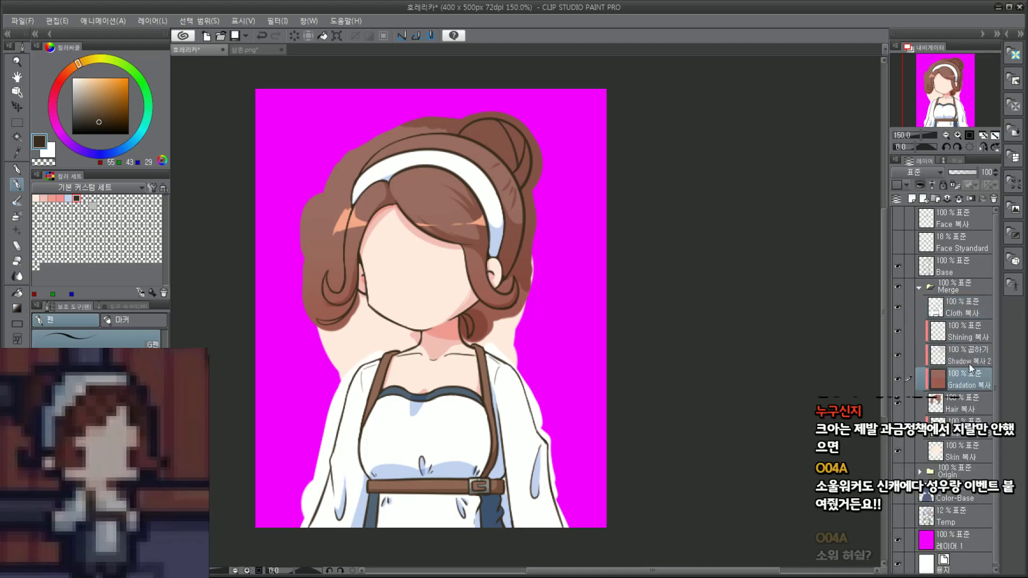
{"action": "left_click", "coordinate": [973, 332]}
{"action": "key", "text": "Delete"}
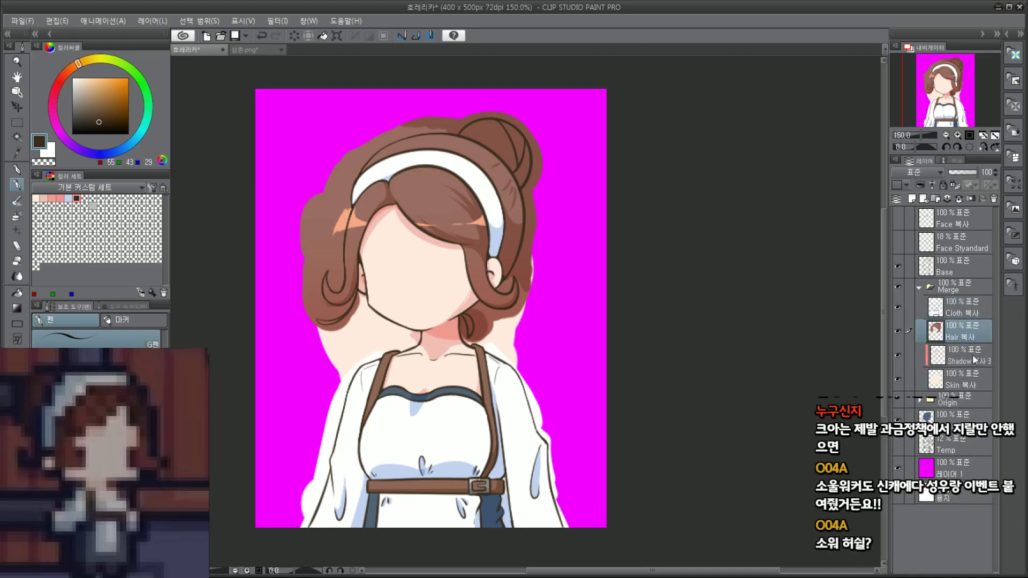
Step: Merge the copied skin shadow into the Skin copy and move the collapsed Merge folder below the Origin folder
{"action": "left_click", "coordinate": [973, 355]}
{"action": "key", "text": "Delete"}
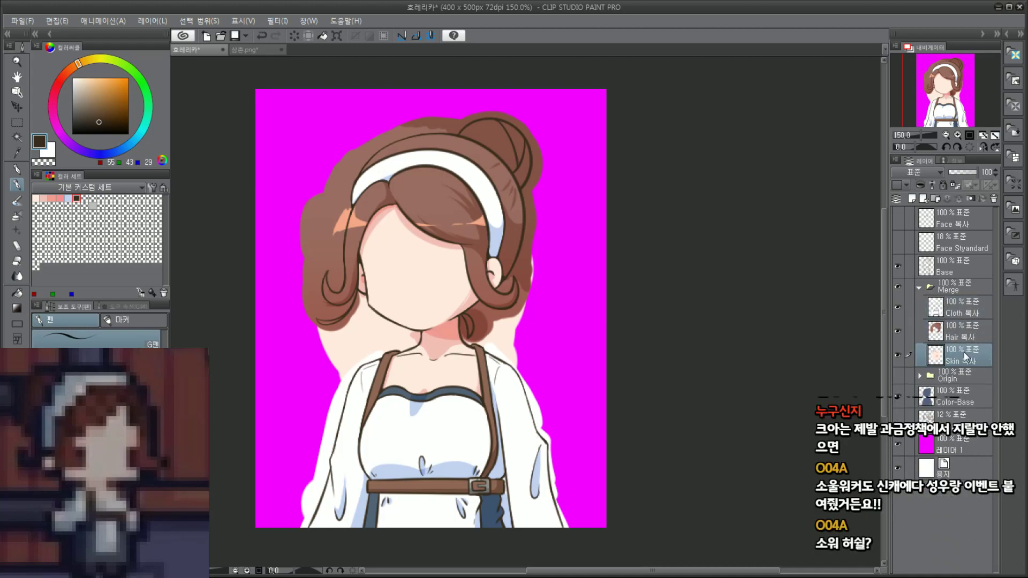
{"action": "left_click", "coordinate": [919, 288]}
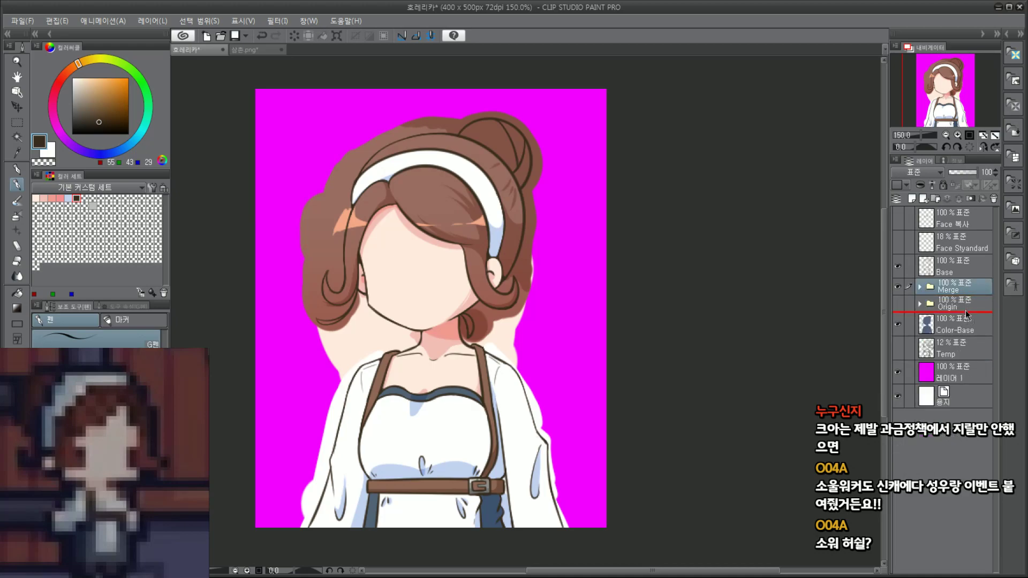
{"action": "left_click_drag", "start_coordinate": [967, 314], "coordinate": [967, 314]}
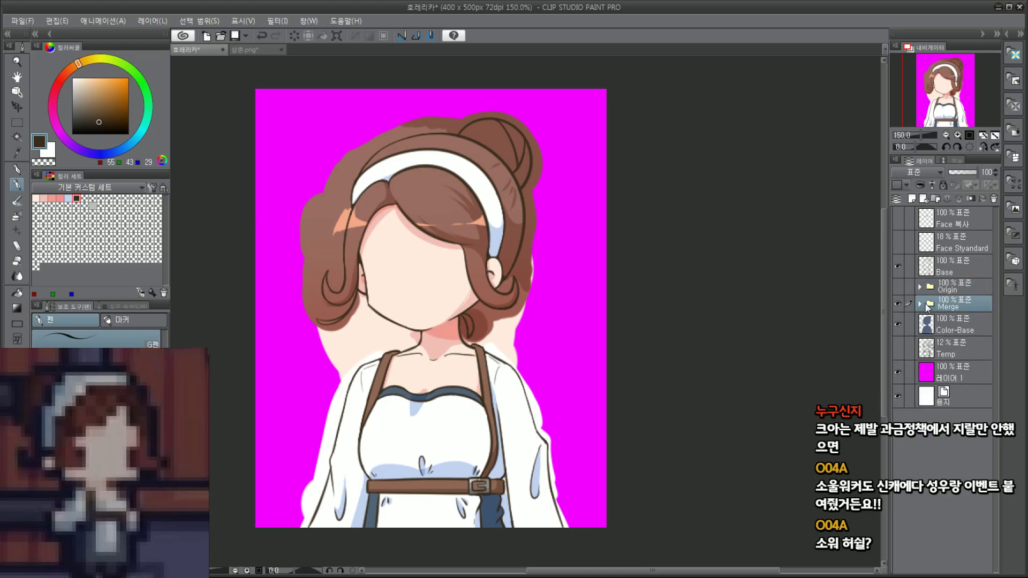
Step: Clip the Merge folder to the Color-Base layer and save the file
{"action": "left_click", "coordinate": [931, 185]}
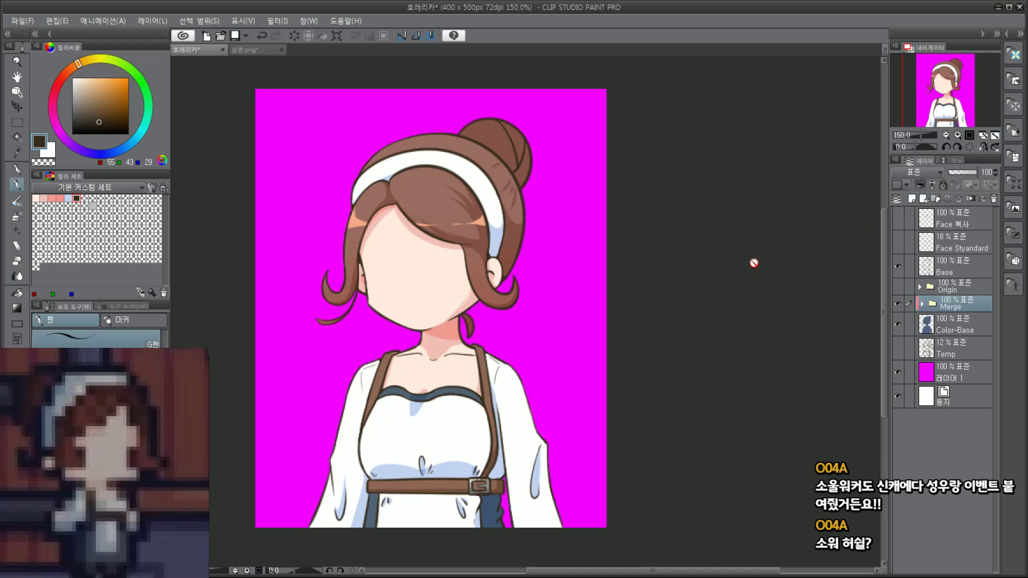
{"action": "scroll", "coordinate": [346, 347], "scroll_direction": "up", "scroll_amount": 1}
{"action": "scroll", "coordinate": [619, 317], "scroll_direction": "down", "scroll_amount": 1}
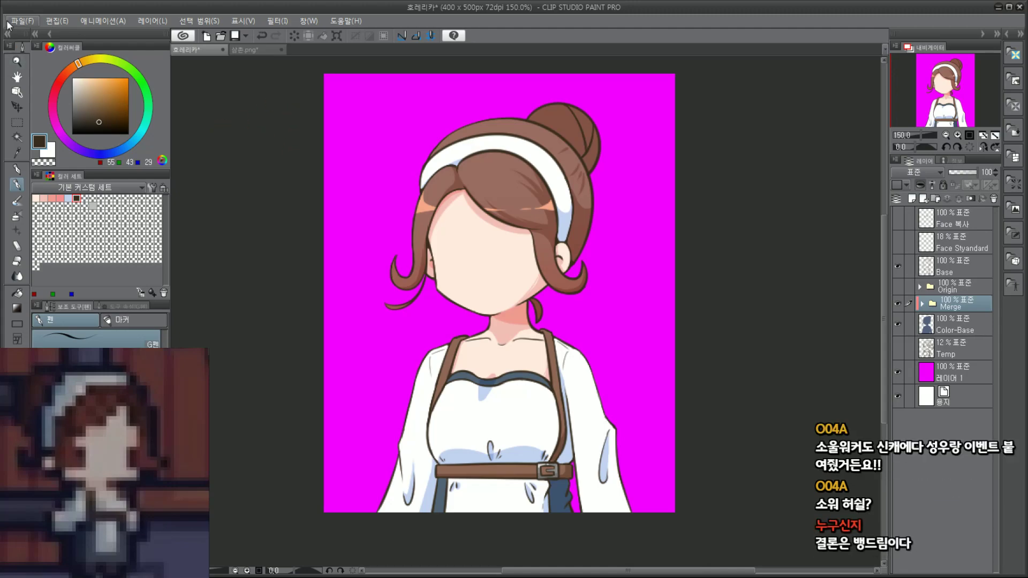
{"action": "left_click", "coordinate": [9, 23]}
{"action": "left_click", "coordinate": [70, 109]}
{"action": "left_click_drag", "start_coordinate": [937, 85], "coordinate": [950, 82]}
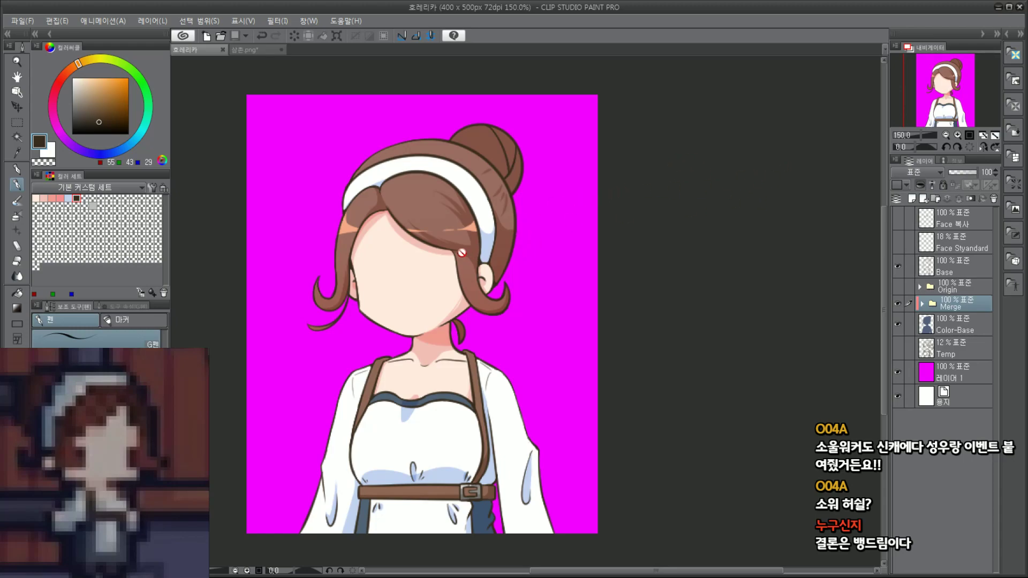
Step: Hide the magenta background layer and show the Face 복사 layer with the facial features
{"action": "left_click", "coordinate": [897, 375]}
{"action": "scroll", "coordinate": [401, 255], "scroll_direction": "up", "scroll_amount": 1}
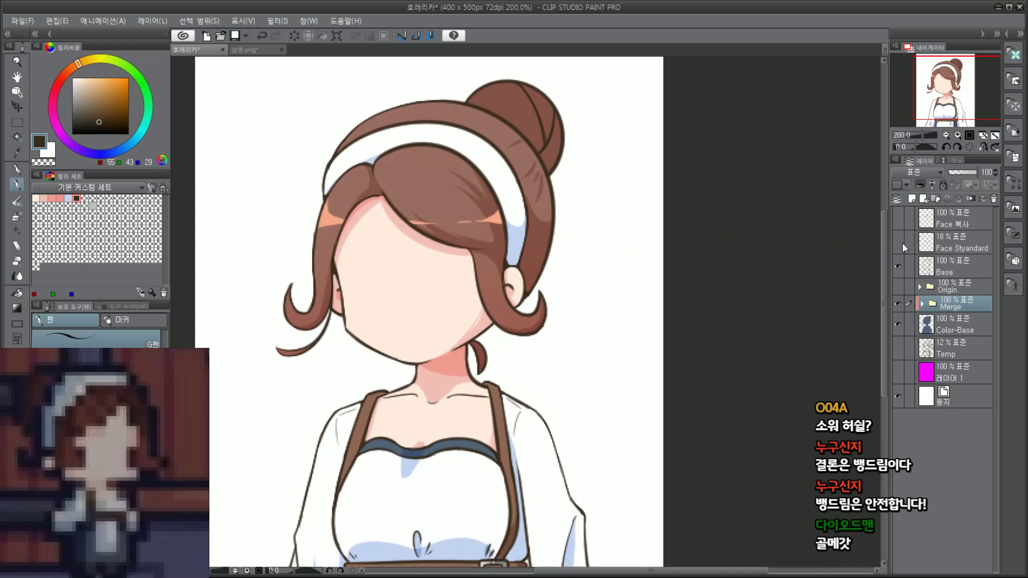
{"action": "left_click", "coordinate": [898, 243]}
{"action": "left_click", "coordinate": [898, 243]}
{"action": "left_click", "coordinate": [897, 218]}
{"action": "scroll", "coordinate": [354, 267], "scroll_direction": "up", "scroll_amount": 1}
{"action": "scroll", "coordinate": [357, 269], "scroll_direction": "up", "scroll_amount": 1}
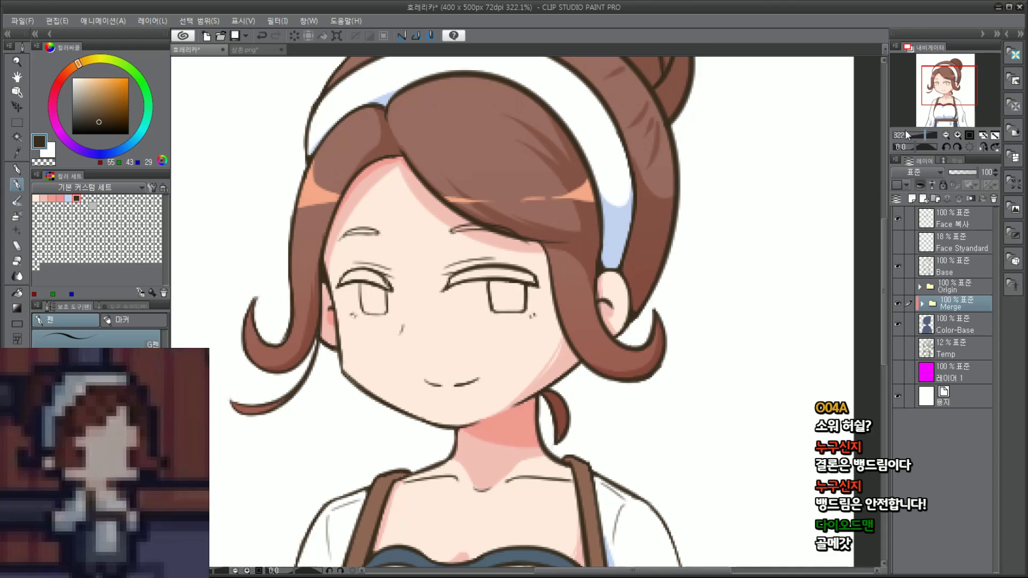
{"action": "mouse_move", "coordinate": [929, 94]}
{"action": "left_mouse_down"}
{"action": "mouse_move", "coordinate": [929, 117]}
{"action": "mouse_move", "coordinate": [926, 100]}
{"action": "left_mouse_up"}
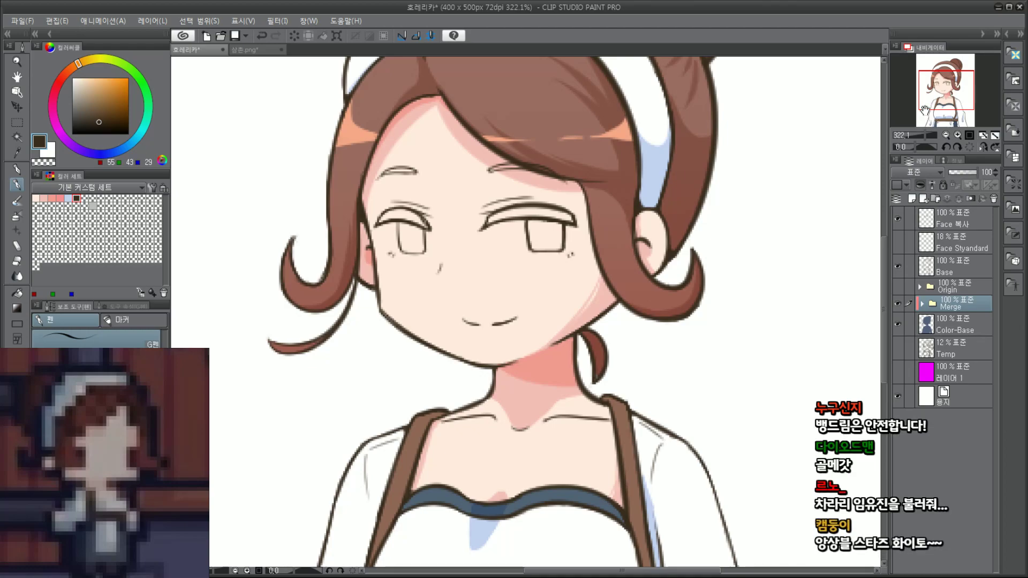
{"action": "left_click_drag", "start_coordinate": [959, 86], "coordinate": [948, 86]}
{"action": "scroll", "coordinate": [948, 86], "scroll_direction": "up", "scroll_amount": 1}
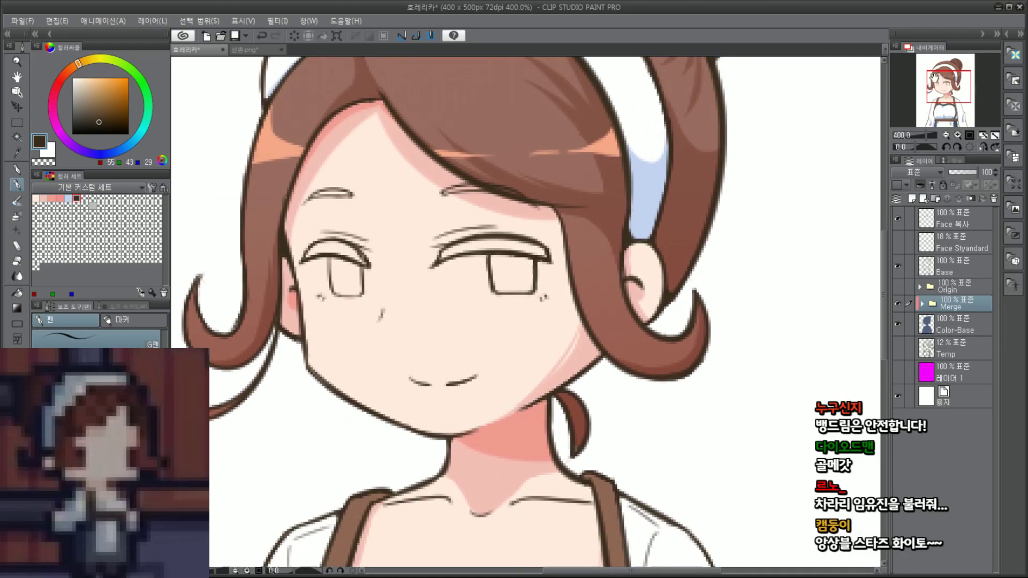
Step: Rename the Face 복사 layer as Face Base
{"action": "left_click", "coordinate": [951, 225]}
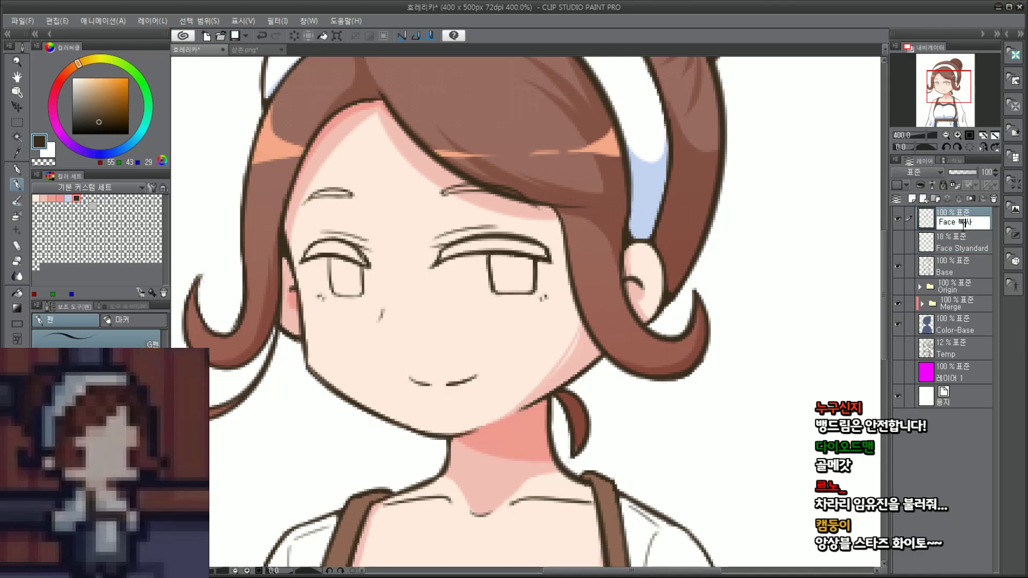
{"action": "double_click", "coordinate": [964, 224]}
{"action": "type", "text": "Base"}
{"action": "key", "text": "Return"}
Step: Create a layer folder named Face Idle and move the Face Base layer into it
{"action": "left_click", "coordinate": [935, 199]}
{"action": "double_click", "coordinate": [951, 216]}
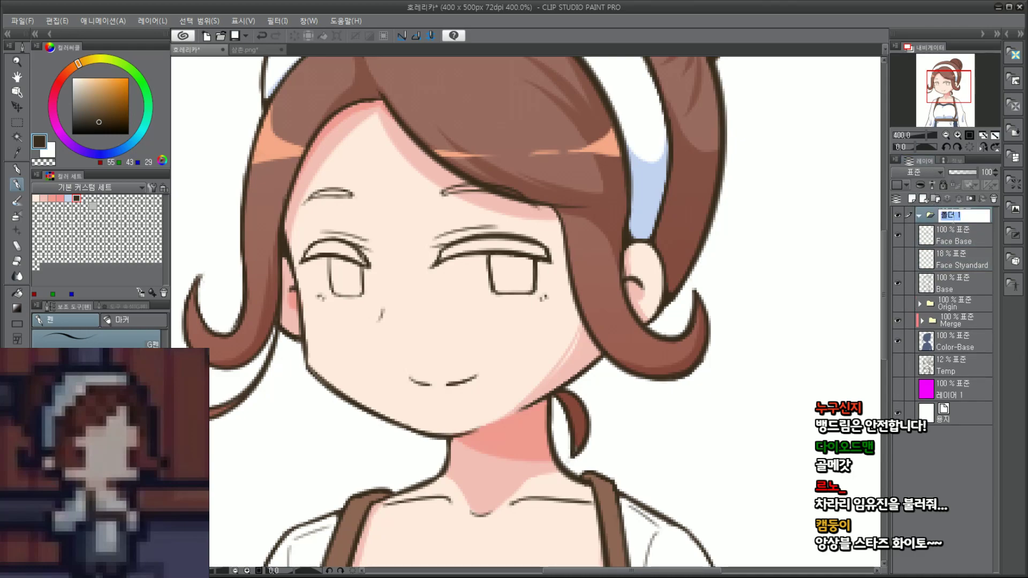
{"action": "type", "text": "Face Idle"}
{"action": "left_click", "coordinate": [972, 235]}
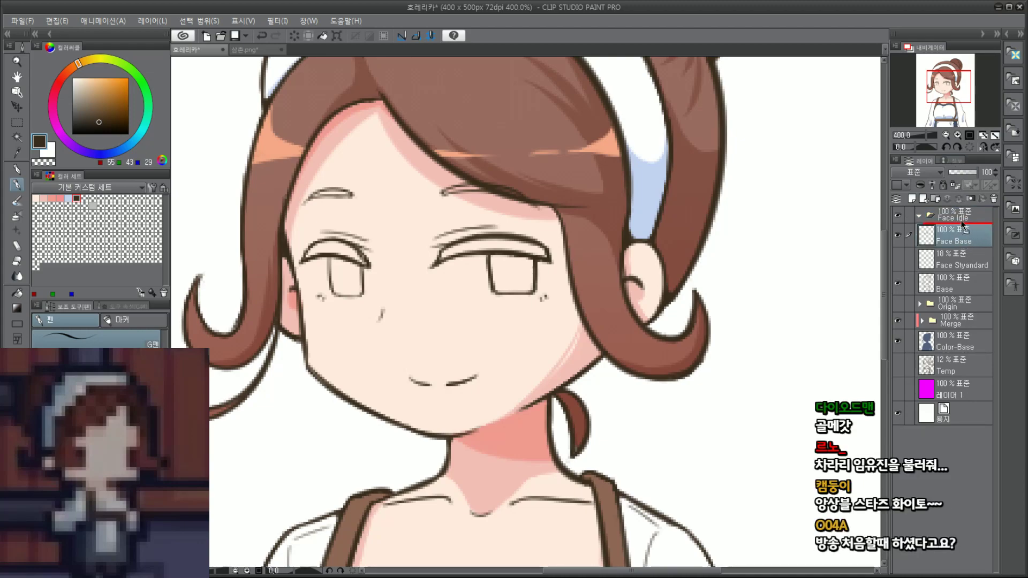
{"action": "left_click_drag", "start_coordinate": [962, 225], "coordinate": [945, 244]}
Step: Add a new layer named Color inside the Face Idle folder
{"action": "left_click", "coordinate": [923, 204]}
{"action": "double_click", "coordinate": [966, 240]}
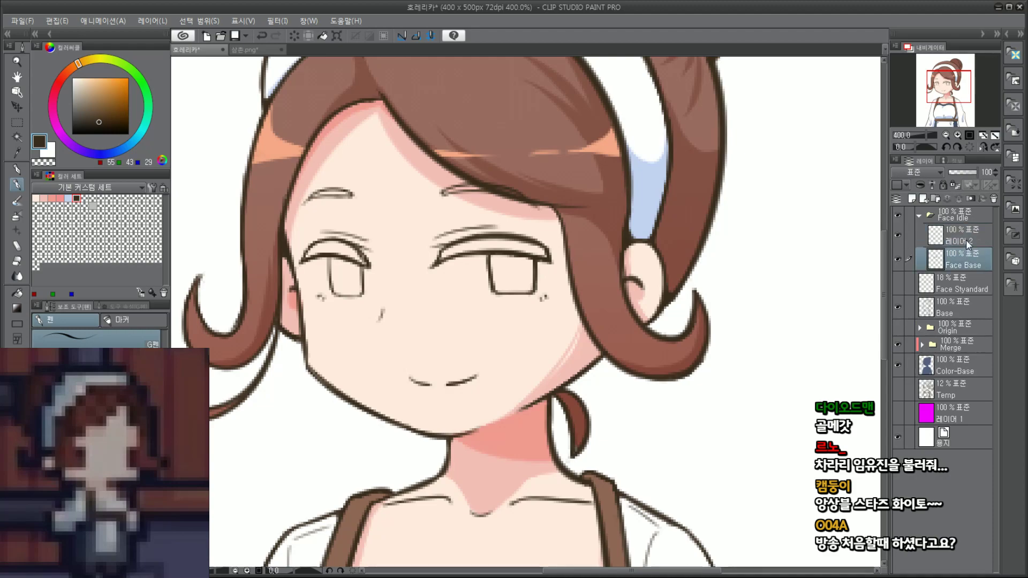
{"action": "type", "text": "ㅇ"}
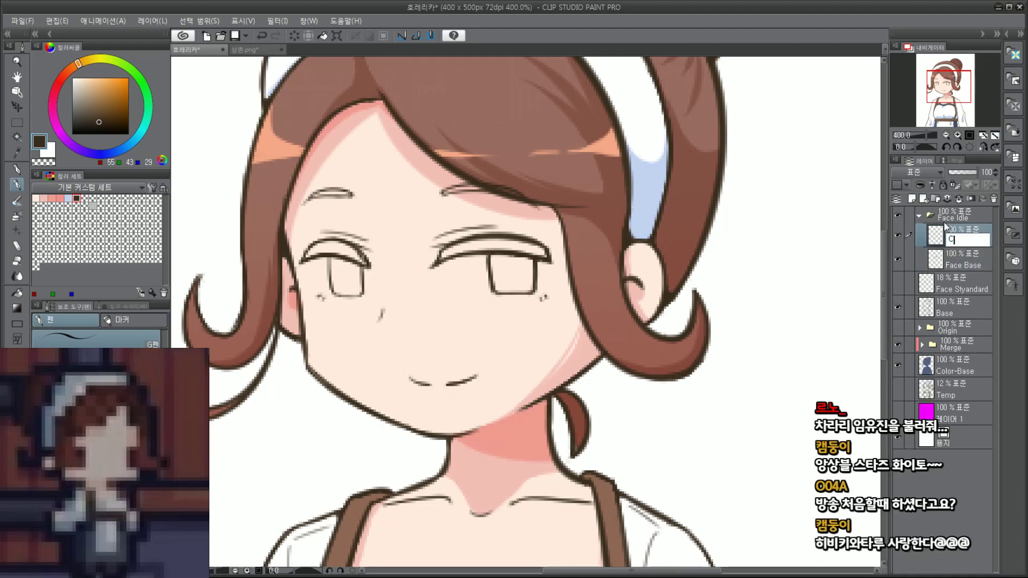
{"action": "key", "text": "Return"}
Step: Paint the left-hand eyebrow with brown sampled from the hair and undo the last stroke at its inner end
{"action": "left_click_drag", "start_coordinate": [963, 90], "coordinate": [948, 88]}
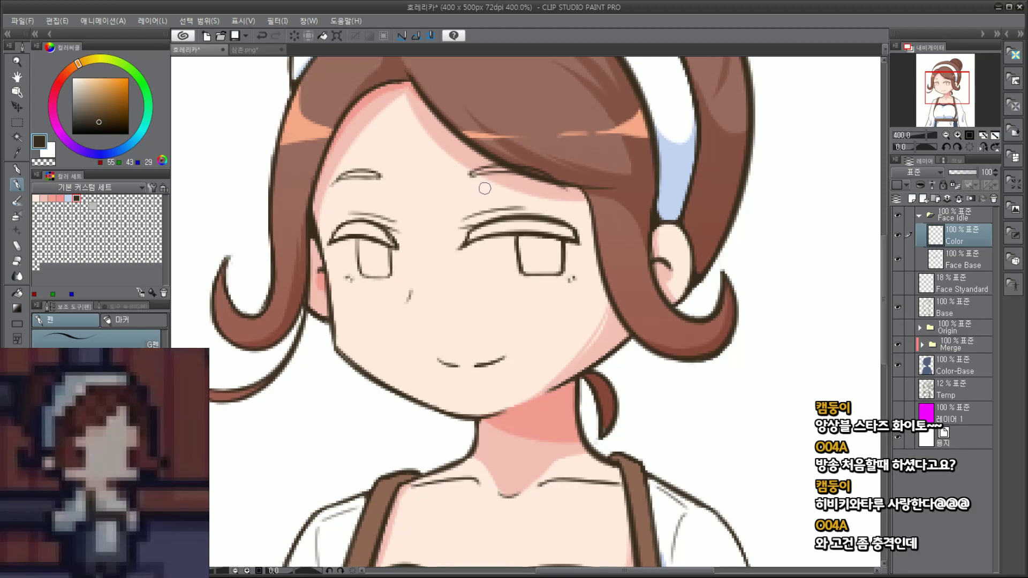
{"action": "left_click", "coordinate": [291, 189], "text": "alt"}
{"action": "scroll", "coordinate": [341, 171], "scroll_direction": "up", "scroll_amount": 1}
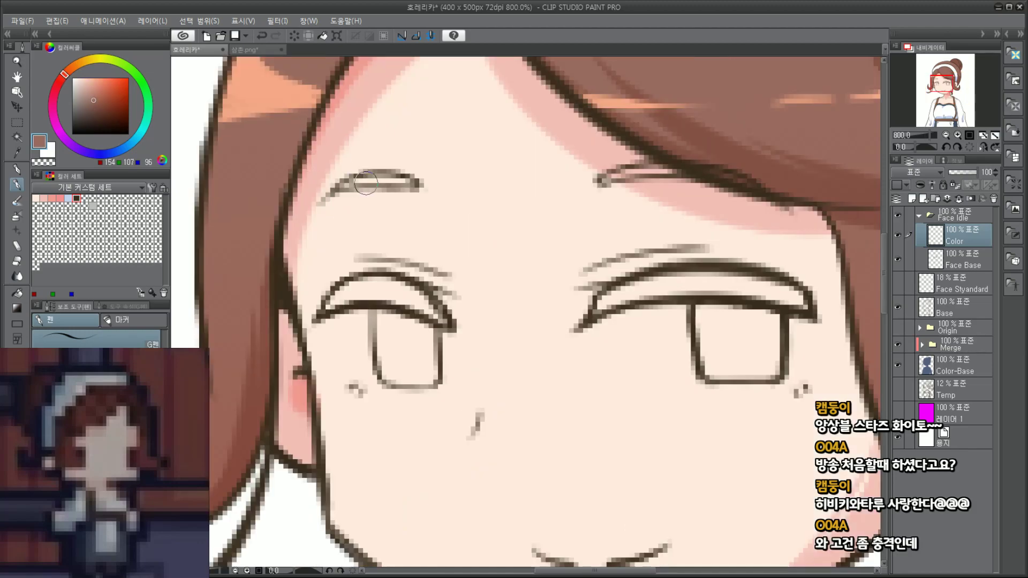
{"action": "mouse_move", "coordinate": [365, 183]}
{"action": "left_mouse_down"}
{"action": "mouse_move", "coordinate": [344, 184]}
{"action": "mouse_move", "coordinate": [400, 183]}
{"action": "left_mouse_up"}
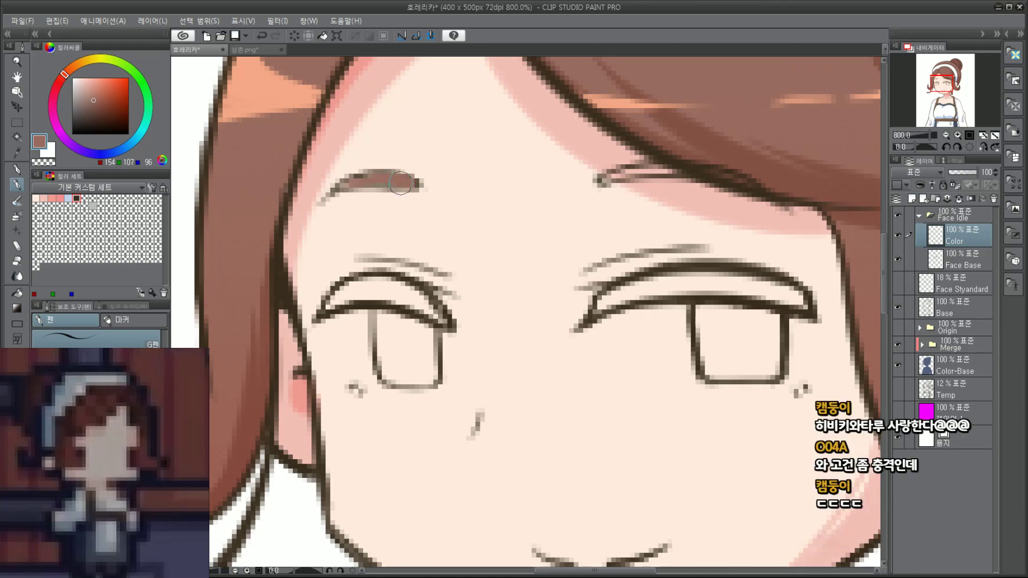
{"action": "key", "text": "ctrl+z"}
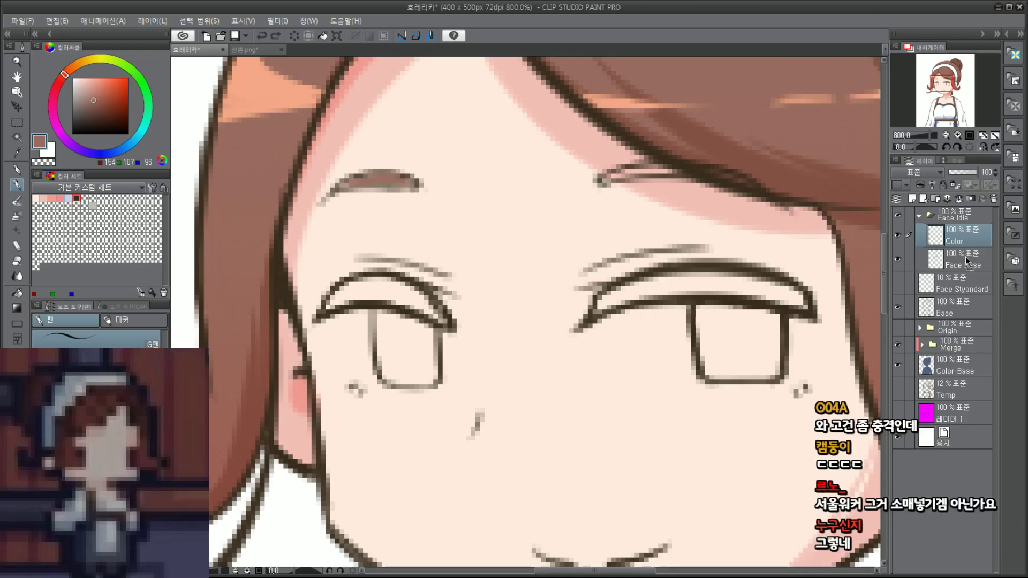
Step: Move the Color layer below Face Base, finish filling the left-hand eyebrow and clean up the paint outside its outline
{"action": "left_click_drag", "start_coordinate": [969, 268], "coordinate": [969, 269]}
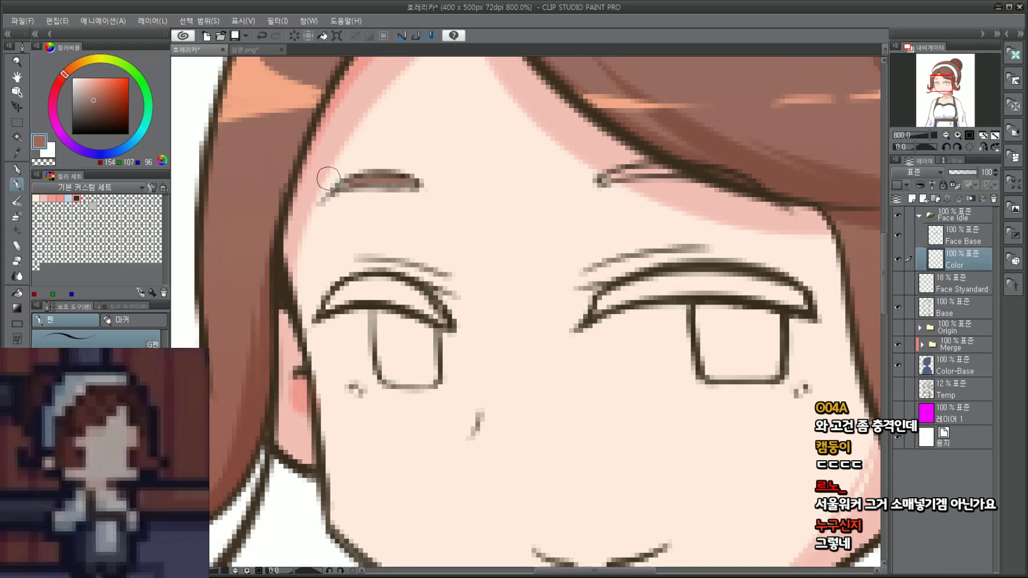
{"action": "mouse_move", "coordinate": [327, 193]}
{"action": "left_mouse_down"}
{"action": "mouse_move", "coordinate": [375, 179]}
{"action": "mouse_move", "coordinate": [412, 183]}
{"action": "left_mouse_up"}
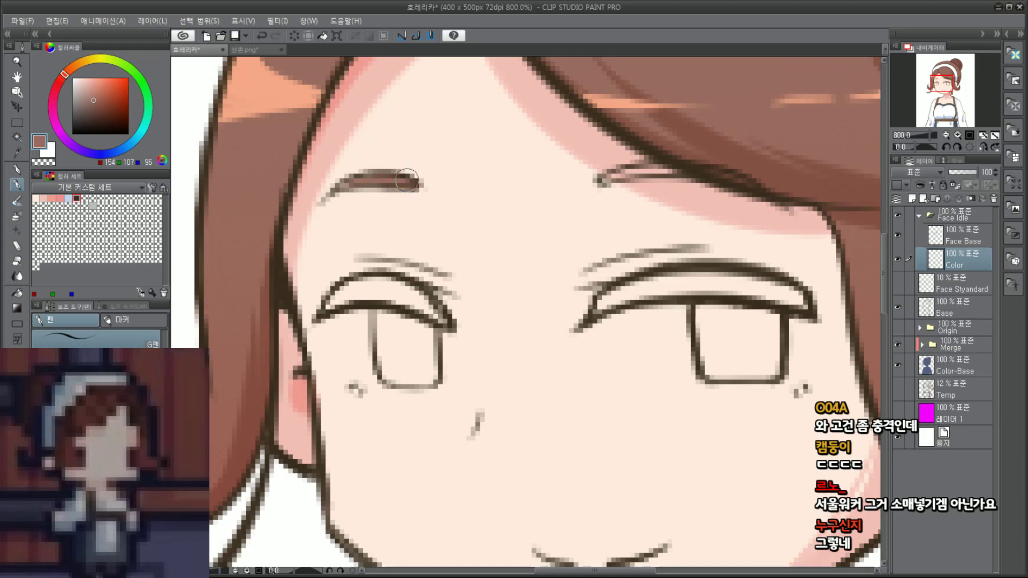
{"action": "mouse_move", "coordinate": [407, 180]}
{"action": "left_mouse_down"}
{"action": "mouse_move", "coordinate": [348, 172]}
{"action": "mouse_move", "coordinate": [327, 197]}
{"action": "mouse_move", "coordinate": [343, 177]}
{"action": "mouse_move", "coordinate": [372, 183]}
{"action": "left_mouse_up"}
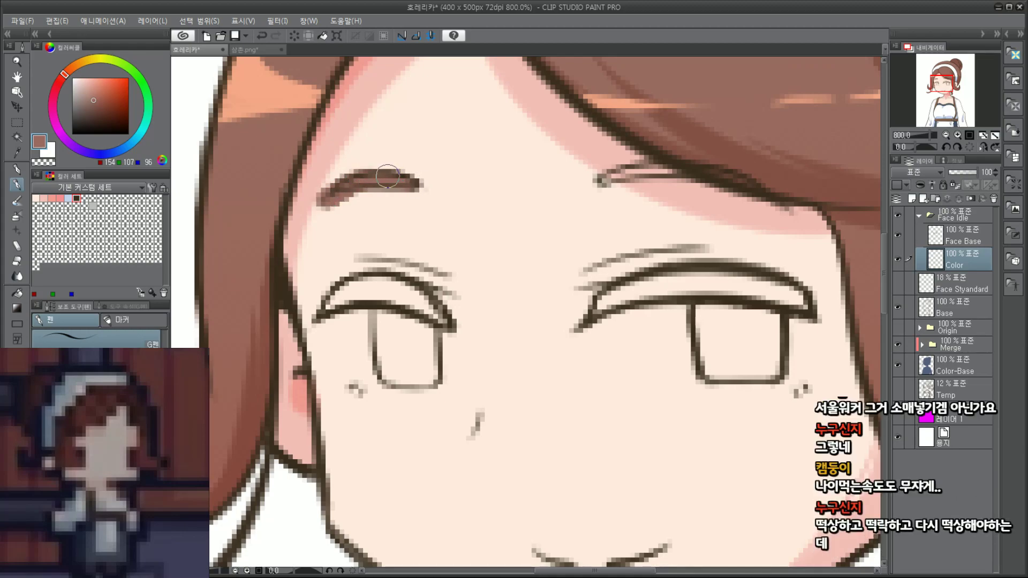
{"action": "left_click_drag", "start_coordinate": [359, 206], "coordinate": [408, 198]}
{"action": "mouse_move", "coordinate": [415, 161]}
{"action": "left_mouse_down"}
{"action": "mouse_move", "coordinate": [355, 164]}
{"action": "mouse_move", "coordinate": [332, 184]}
{"action": "mouse_move", "coordinate": [328, 210]}
{"action": "mouse_move", "coordinate": [386, 202]}
{"action": "mouse_move", "coordinate": [342, 202]}
{"action": "mouse_move", "coordinate": [377, 210]}
{"action": "mouse_move", "coordinate": [331, 197]}
{"action": "mouse_move", "coordinate": [349, 184]}
{"action": "left_mouse_up"}
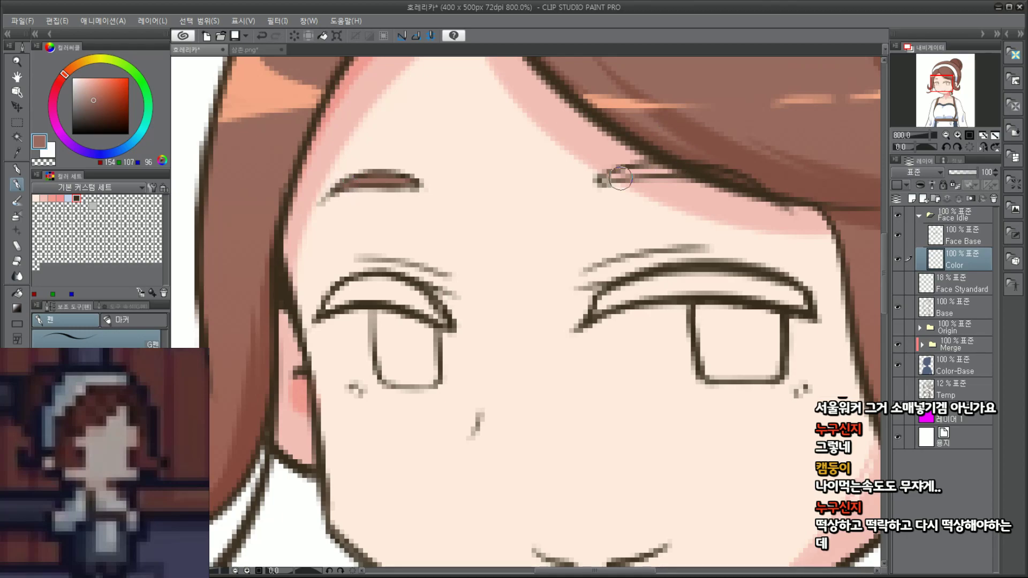
Step: Fill the right-hand eyebrow with the same hair brown, keeping the paint inside its outline under the fringe
{"action": "mouse_move", "coordinate": [608, 178]}
{"action": "left_mouse_down"}
{"action": "mouse_move", "coordinate": [700, 172]}
{"action": "mouse_move", "coordinate": [827, 139]}
{"action": "mouse_move", "coordinate": [700, 180]}
{"action": "mouse_move", "coordinate": [688, 173]}
{"action": "mouse_move", "coordinate": [784, 203]}
{"action": "left_mouse_up"}
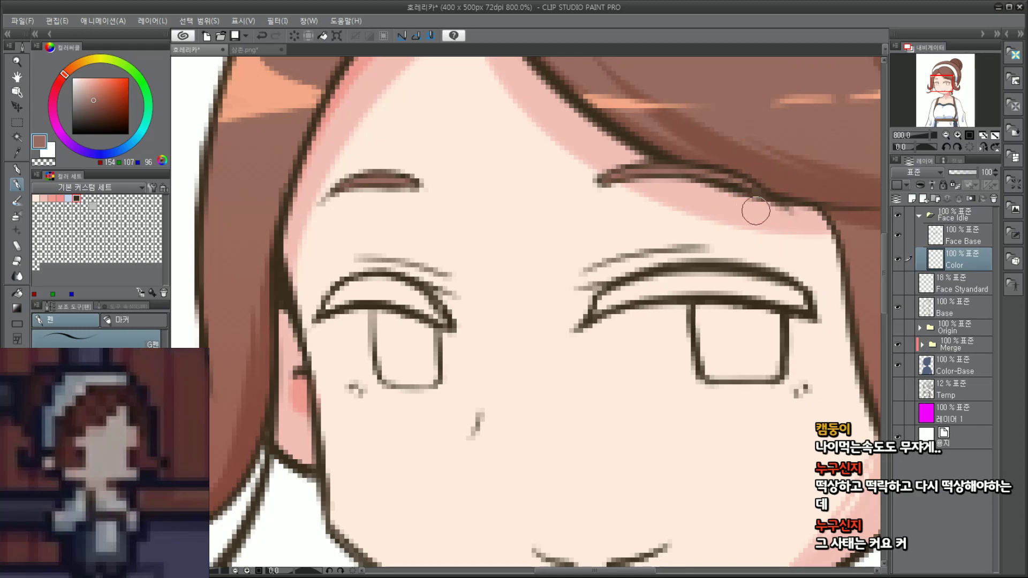
{"action": "scroll", "coordinate": [608, 202], "scroll_direction": "down", "scroll_amount": 2}
{"action": "scroll", "coordinate": [608, 205], "scroll_direction": "up", "scroll_amount": 2}
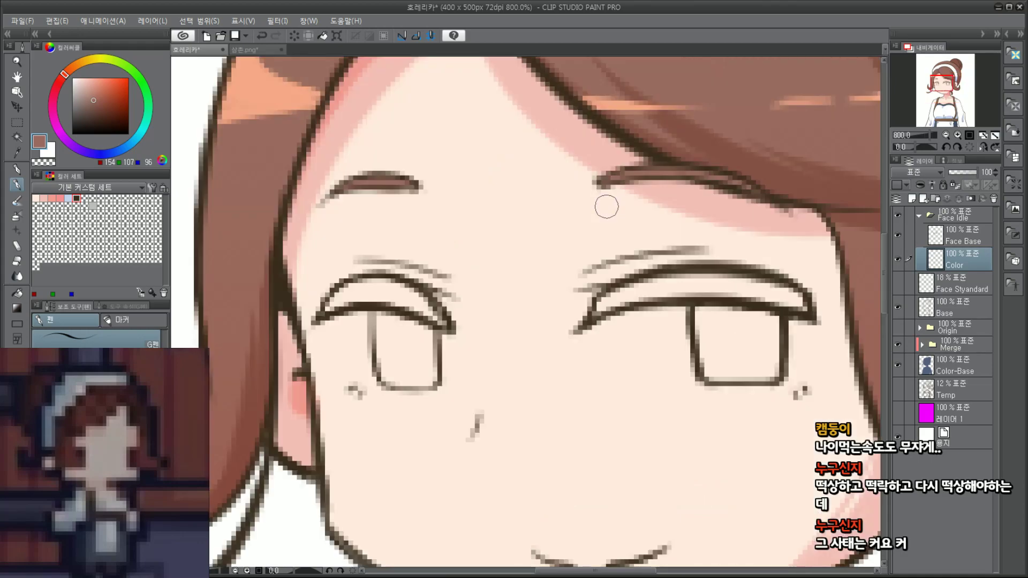
{"action": "left_click_drag", "start_coordinate": [943, 87], "coordinate": [939, 87]}
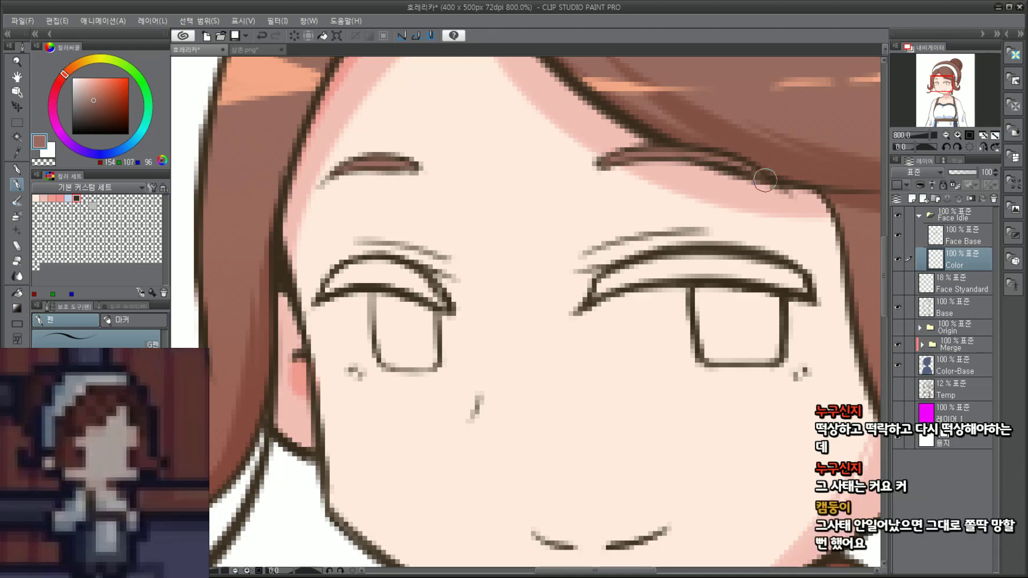
{"action": "scroll", "coordinate": [781, 145], "scroll_direction": "down", "scroll_amount": 3}
{"action": "scroll", "coordinate": [815, 105], "scroll_direction": "up", "scroll_amount": 3}
{"action": "scroll", "coordinate": [815, 105], "scroll_direction": "down", "scroll_amount": 2}
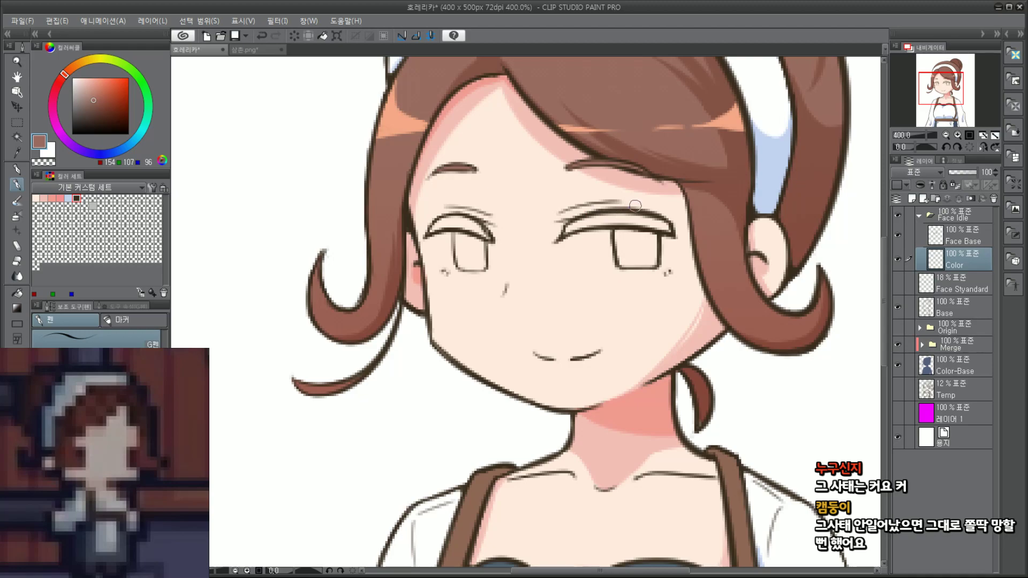
Step: Fill both upper eyelash shapes with a darker muted brown, RGB 104, 81, 76
{"action": "scroll", "coordinate": [620, 201], "scroll_direction": "up", "scroll_amount": 2}
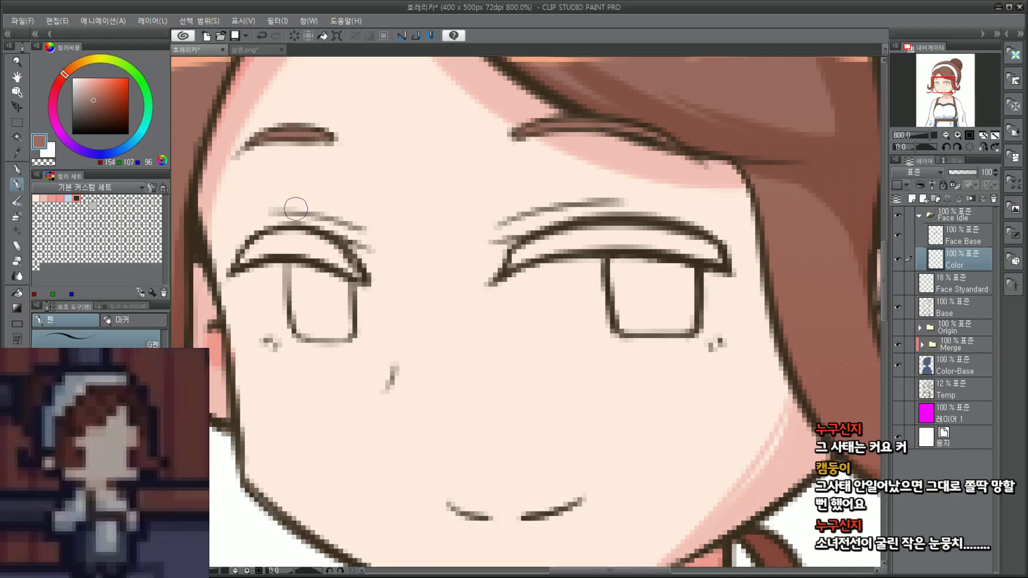
{"action": "mouse_move", "coordinate": [306, 241]}
{"action": "left_mouse_down"}
{"action": "mouse_move", "coordinate": [357, 274]}
{"action": "mouse_move", "coordinate": [328, 253]}
{"action": "mouse_move", "coordinate": [270, 243]}
{"action": "mouse_move", "coordinate": [238, 260]}
{"action": "mouse_move", "coordinate": [300, 245]}
{"action": "mouse_move", "coordinate": [356, 269]}
{"action": "left_mouse_up"}
{"action": "left_click", "coordinate": [91, 104]}
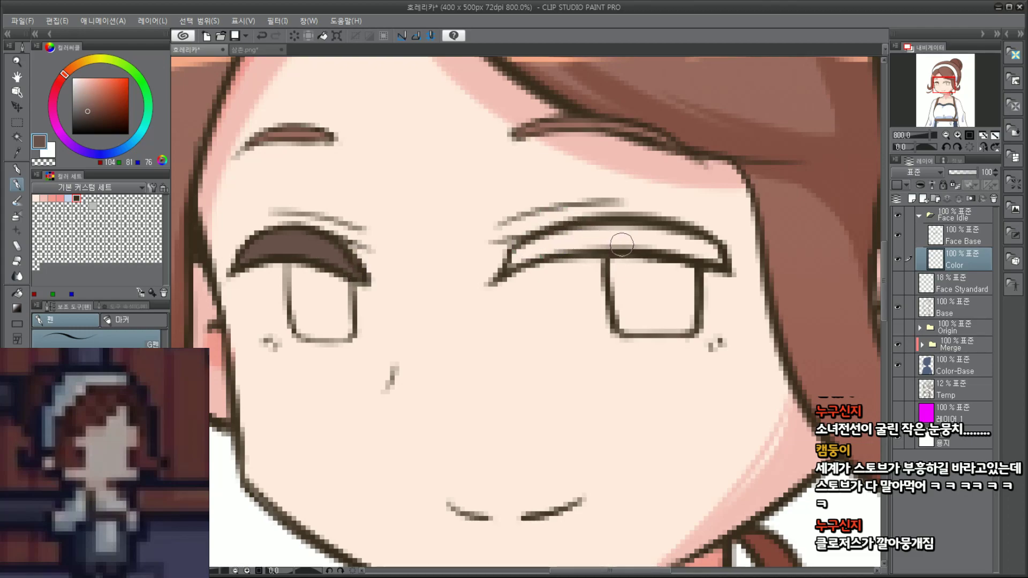
{"action": "mouse_move", "coordinate": [621, 245]}
{"action": "left_mouse_down"}
{"action": "mouse_move", "coordinate": [656, 242]}
{"action": "mouse_move", "coordinate": [667, 229]}
{"action": "mouse_move", "coordinate": [640, 226]}
{"action": "mouse_move", "coordinate": [710, 250]}
{"action": "mouse_move", "coordinate": [705, 241]}
{"action": "mouse_move", "coordinate": [581, 238]}
{"action": "mouse_move", "coordinate": [563, 245]}
{"action": "mouse_move", "coordinate": [598, 243]}
{"action": "mouse_move", "coordinate": [519, 247]}
{"action": "mouse_move", "coordinate": [528, 244]}
{"action": "mouse_move", "coordinate": [511, 256]}
{"action": "mouse_move", "coordinate": [541, 241]}
{"action": "mouse_move", "coordinate": [524, 257]}
{"action": "mouse_move", "coordinate": [549, 252]}
{"action": "left_mouse_up"}
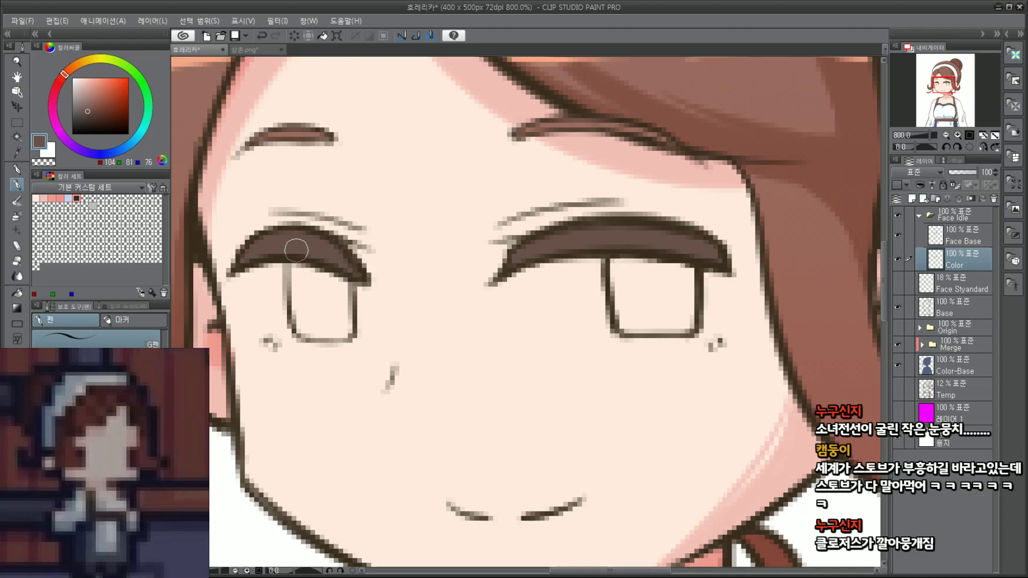
Step: Fill both upper eyelash shapes with the dark outline brown and extend the left-hand lash's outer corner to the face edge
{"action": "scroll", "coordinate": [249, 253], "scroll_direction": "down", "scroll_amount": 5}
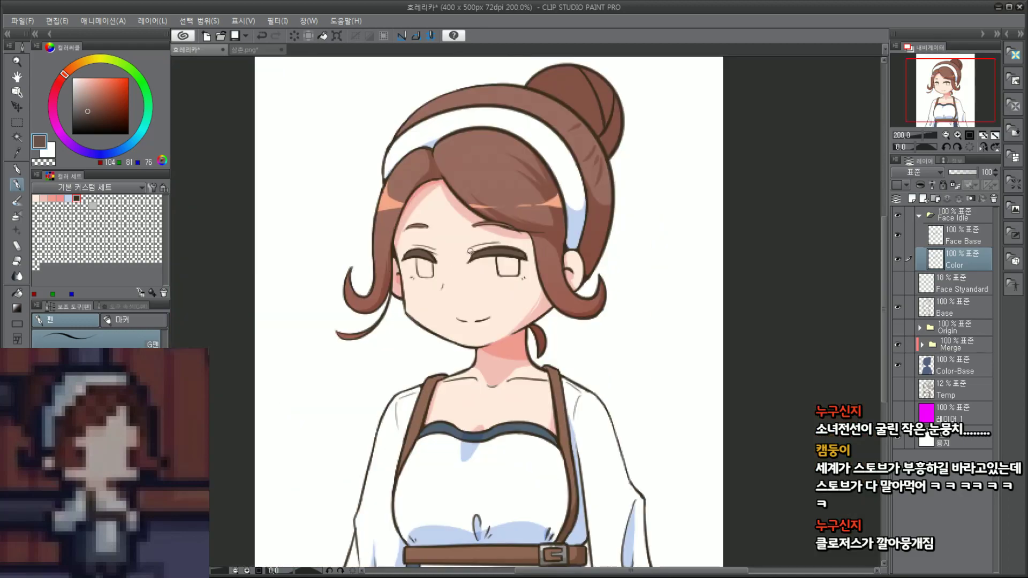
{"action": "scroll", "coordinate": [474, 263], "scroll_direction": "up", "scroll_amount": 5}
{"action": "scroll", "coordinate": [475, 263], "scroll_direction": "down", "scroll_amount": 3}
{"action": "scroll", "coordinate": [475, 262], "scroll_direction": "up", "scroll_amount": 3}
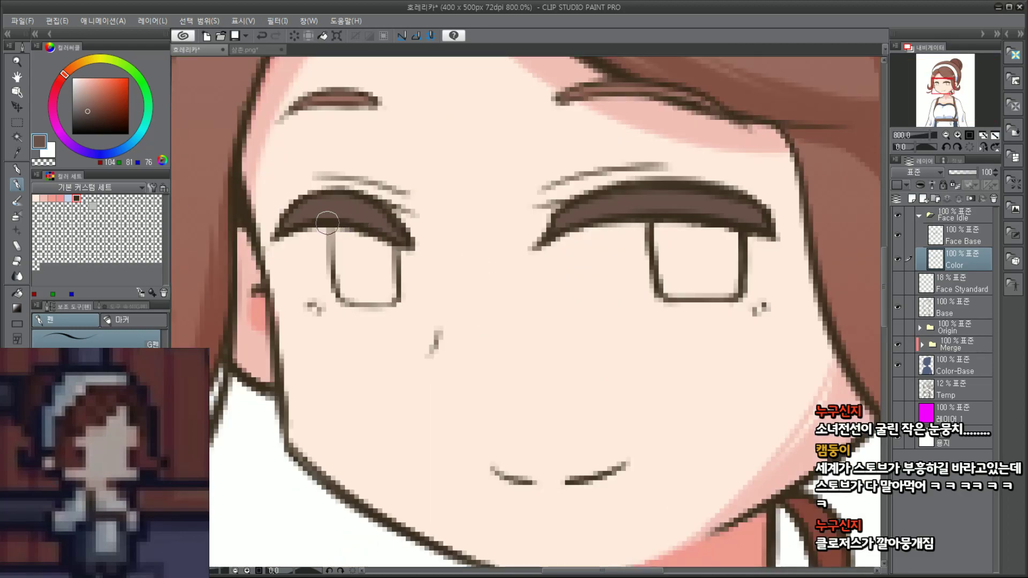
{"action": "left_click", "coordinate": [326, 222], "text": "alt"}
{"action": "mouse_move", "coordinate": [319, 207]}
{"action": "left_mouse_down"}
{"action": "mouse_move", "coordinate": [386, 224]}
{"action": "mouse_move", "coordinate": [355, 208]}
{"action": "mouse_move", "coordinate": [343, 220]}
{"action": "mouse_move", "coordinate": [303, 215]}
{"action": "left_mouse_up"}
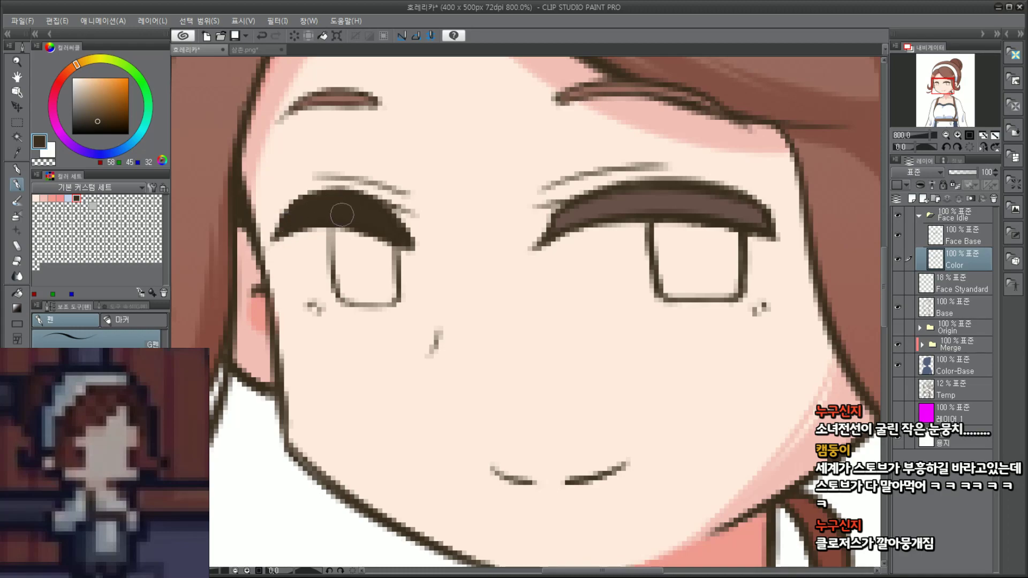
{"action": "mouse_move", "coordinate": [531, 230]}
{"action": "left_mouse_down"}
{"action": "mouse_move", "coordinate": [633, 202]}
{"action": "mouse_move", "coordinate": [622, 201]}
{"action": "mouse_move", "coordinate": [574, 217]}
{"action": "mouse_move", "coordinate": [681, 202]}
{"action": "mouse_move", "coordinate": [759, 217]}
{"action": "left_mouse_up"}
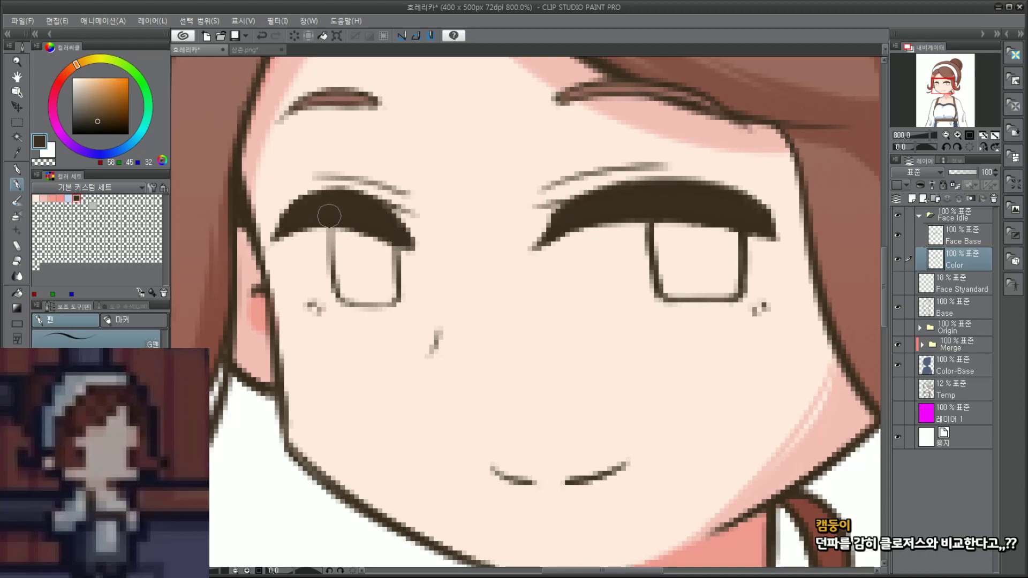
{"action": "left_click_drag", "start_coordinate": [284, 220], "coordinate": [262, 249]}
{"action": "scroll", "coordinate": [644, 176], "scroll_direction": "down", "scroll_amount": 3}
{"action": "scroll", "coordinate": [645, 173], "scroll_direction": "up", "scroll_amount": 3}
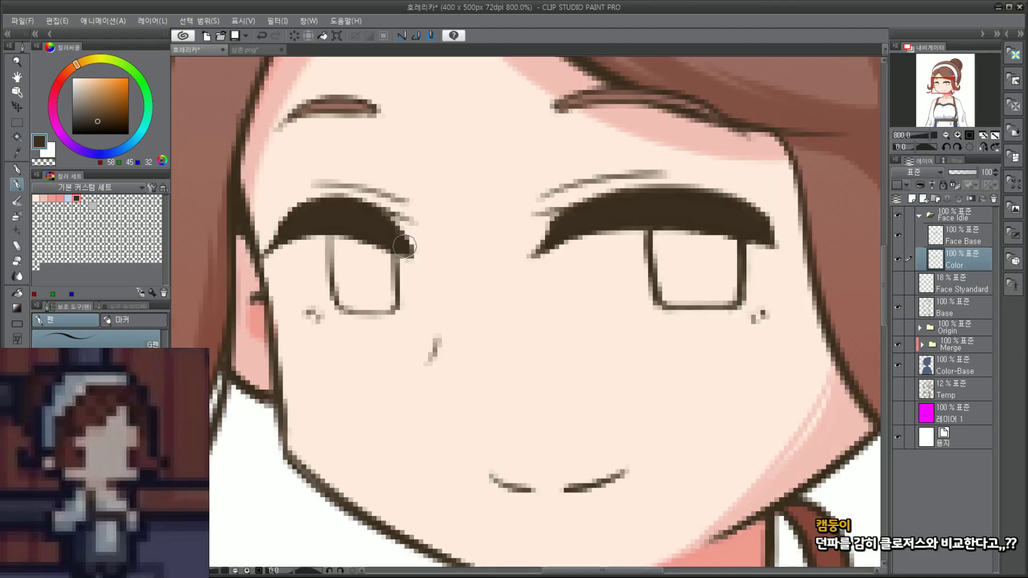
{"action": "left_click_drag", "start_coordinate": [405, 247], "coordinate": [411, 256]}
{"action": "mouse_move", "coordinate": [752, 217]}
{"action": "left_mouse_down"}
{"action": "mouse_move", "coordinate": [773, 250]}
{"action": "mouse_move", "coordinate": [732, 227]}
{"action": "mouse_move", "coordinate": [776, 252]}
{"action": "left_mouse_up"}
{"action": "key", "text": "ctrl+z"}
{"action": "key", "text": "ctrl+z"}
{"action": "scroll", "coordinate": [721, 213], "scroll_direction": "down", "scroll_amount": 4}
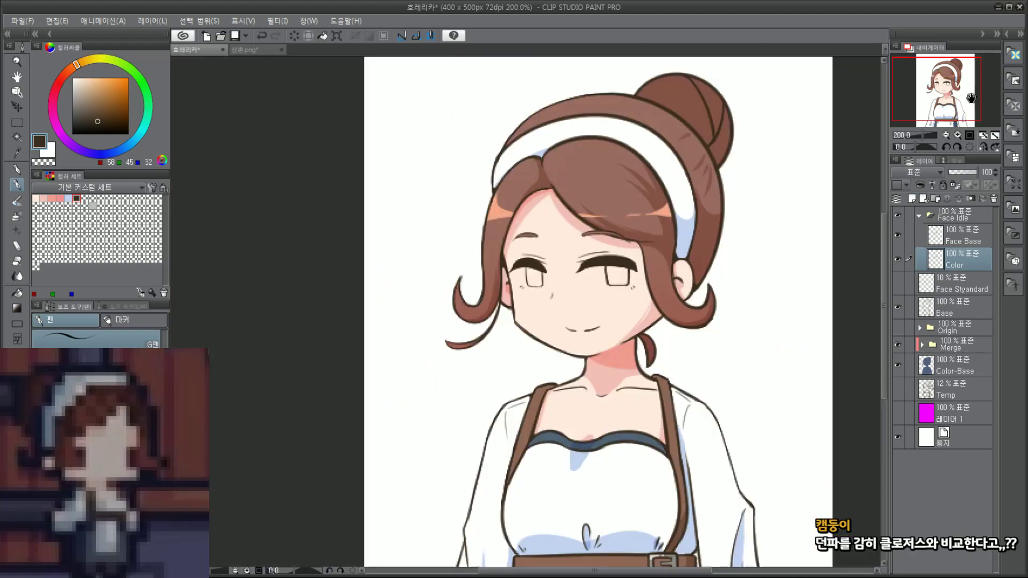
{"action": "scroll", "coordinate": [665, 244], "scroll_direction": "up", "scroll_amount": 2}
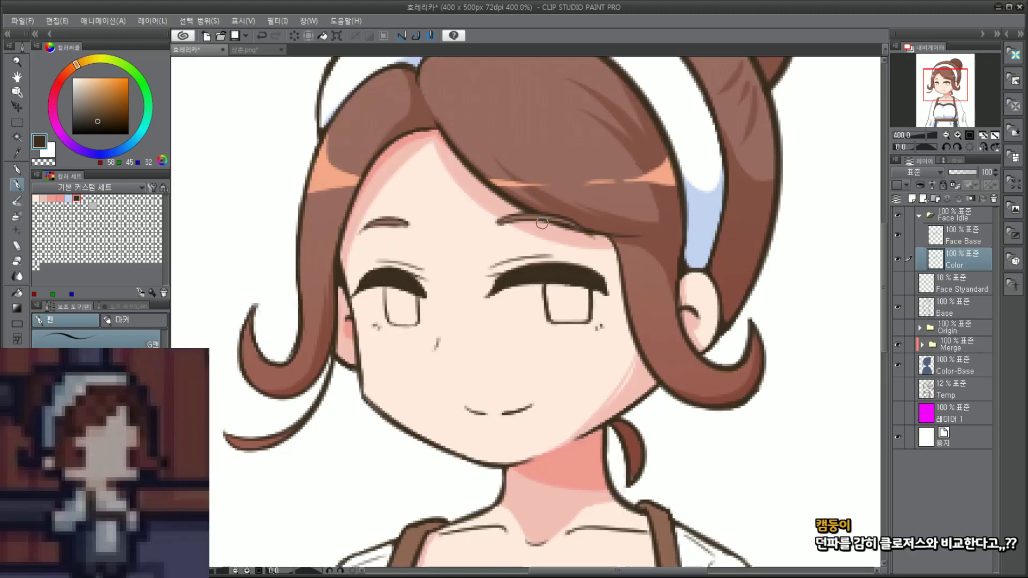
{"action": "scroll", "coordinate": [542, 223], "scroll_direction": "up", "scroll_amount": 2}
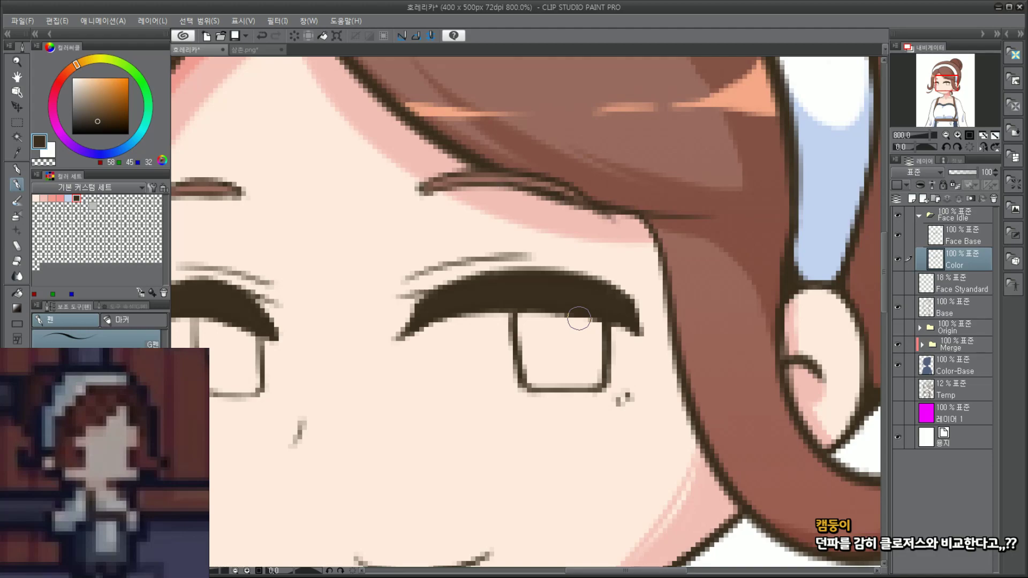
Step: Undo the last two lash strokes and retouch the outer corner of the right-hand upper eyelash
{"action": "key", "text": "ctrl+z"}
{"action": "key", "text": "ctrl+z"}
{"action": "left_click_drag", "start_coordinate": [646, 328], "coordinate": [647, 321]}
{"action": "scroll", "coordinate": [623, 319], "scroll_direction": "down", "scroll_amount": 2}
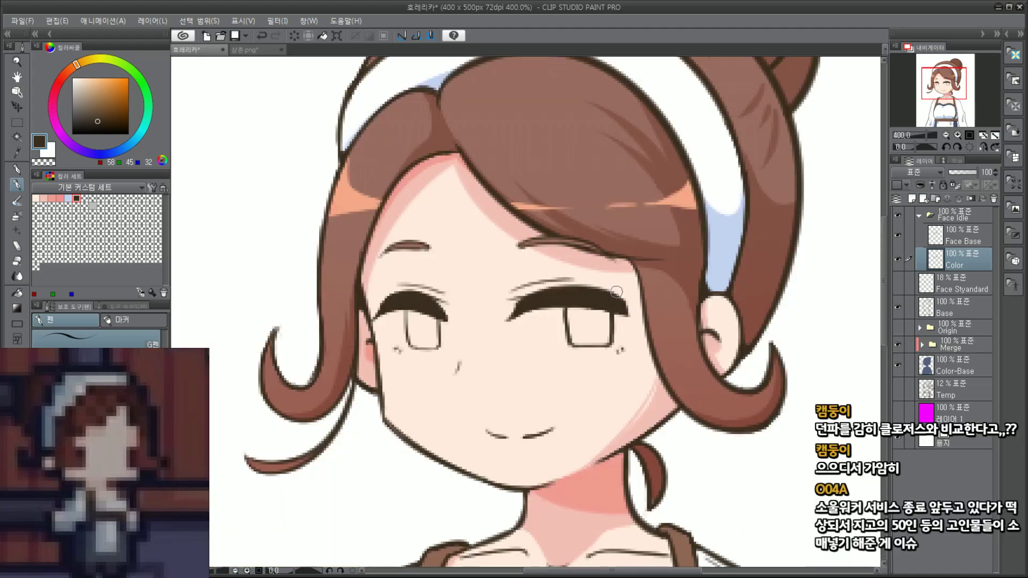
{"action": "scroll", "coordinate": [530, 316], "scroll_direction": "up", "scroll_amount": 2}
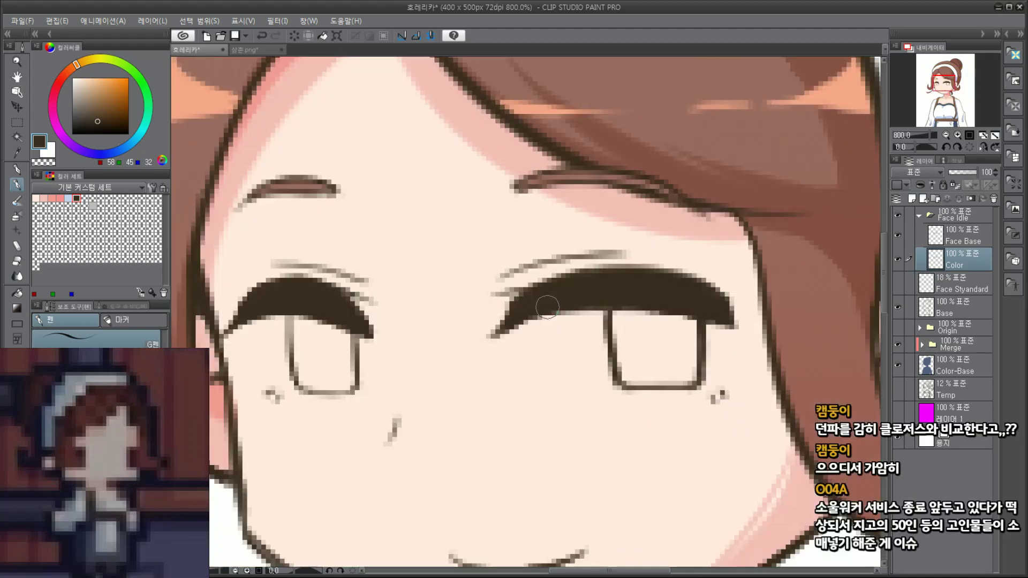
{"action": "scroll", "coordinate": [547, 306], "scroll_direction": "down", "scroll_amount": 2}
{"action": "scroll", "coordinate": [548, 306], "scroll_direction": "up", "scroll_amount": 2}
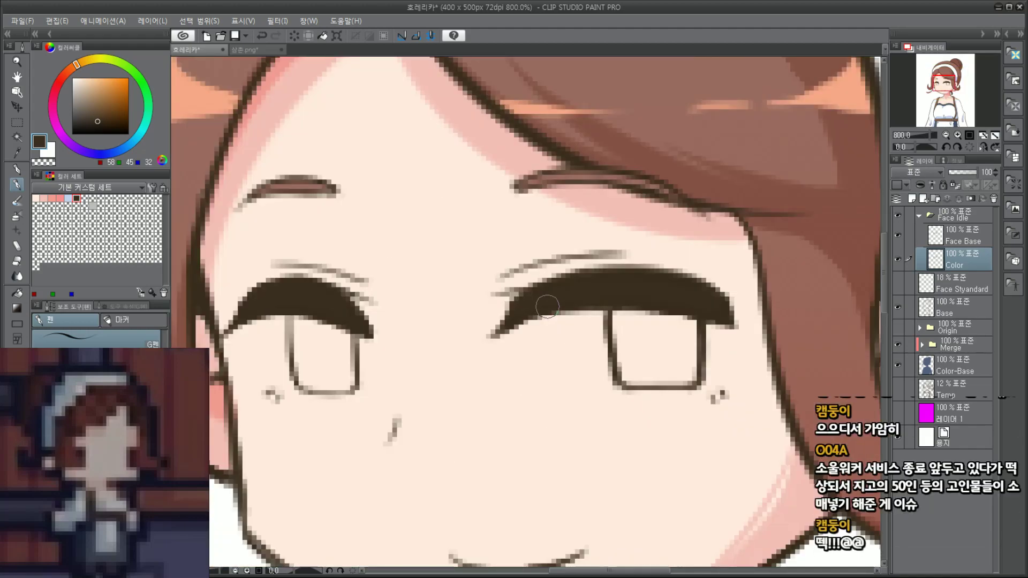
{"action": "scroll", "coordinate": [548, 306], "scroll_direction": "down", "scroll_amount": 2}
{"action": "scroll", "coordinate": [547, 306], "scroll_direction": "up", "scroll_amount": 2}
{"action": "scroll", "coordinate": [547, 306], "scroll_direction": "down", "scroll_amount": 2}
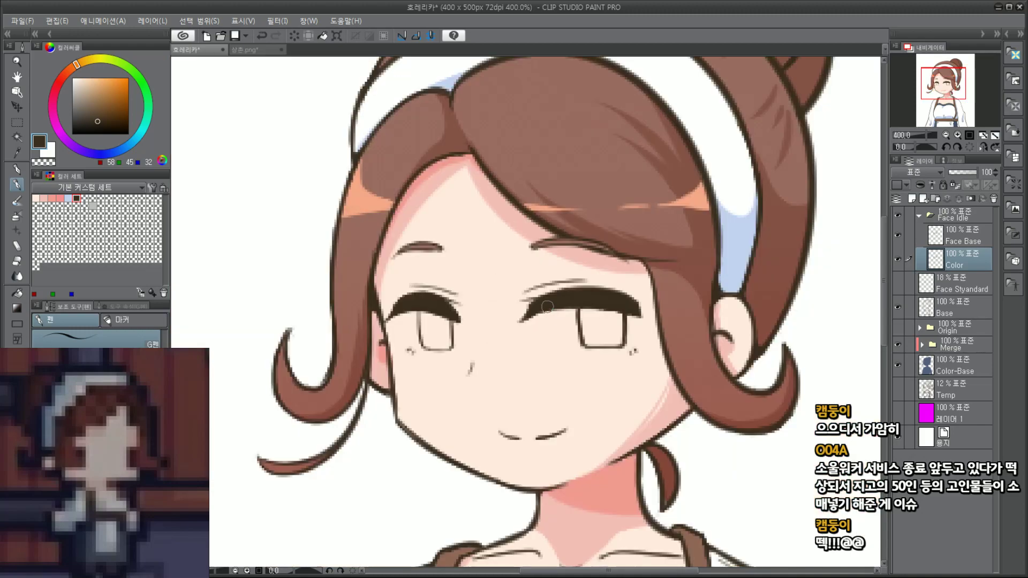
{"action": "left_click_drag", "start_coordinate": [922, 96], "coordinate": [923, 100]}
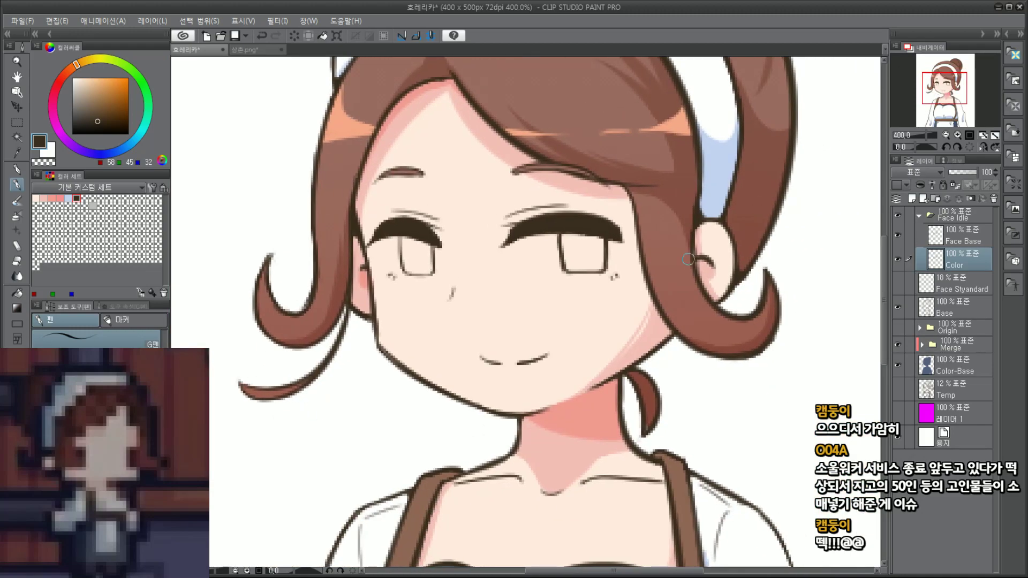
Step: Fill the left-hand eye with white, RGB 255, 255, 255, beneath the lash and down to the iris base
{"action": "left_click", "coordinate": [72, 78]}
{"action": "scroll", "coordinate": [451, 271], "scroll_direction": "up", "scroll_amount": 2}
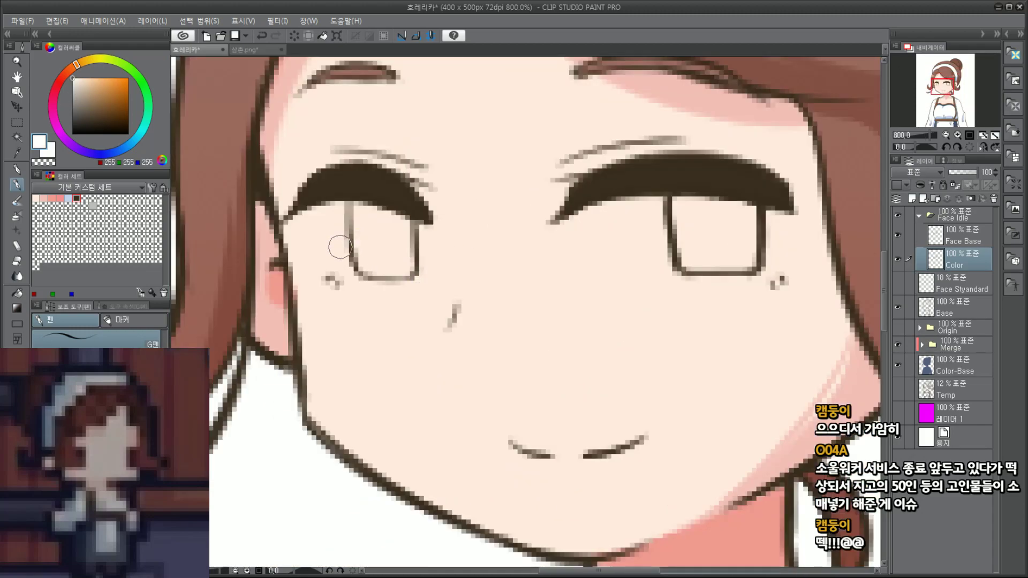
{"action": "mouse_move", "coordinate": [339, 246]}
{"action": "left_mouse_down"}
{"action": "mouse_move", "coordinate": [348, 276]}
{"action": "mouse_move", "coordinate": [338, 247]}
{"action": "mouse_move", "coordinate": [342, 281]}
{"action": "mouse_move", "coordinate": [336, 271]}
{"action": "mouse_move", "coordinate": [410, 262]}
{"action": "mouse_move", "coordinate": [391, 232]}
{"action": "mouse_move", "coordinate": [332, 207]}
{"action": "mouse_move", "coordinate": [399, 231]}
{"action": "mouse_move", "coordinate": [409, 253]}
{"action": "mouse_move", "coordinate": [403, 237]}
{"action": "mouse_move", "coordinate": [396, 253]}
{"action": "mouse_move", "coordinate": [410, 228]}
{"action": "mouse_move", "coordinate": [404, 272]}
{"action": "left_mouse_up"}
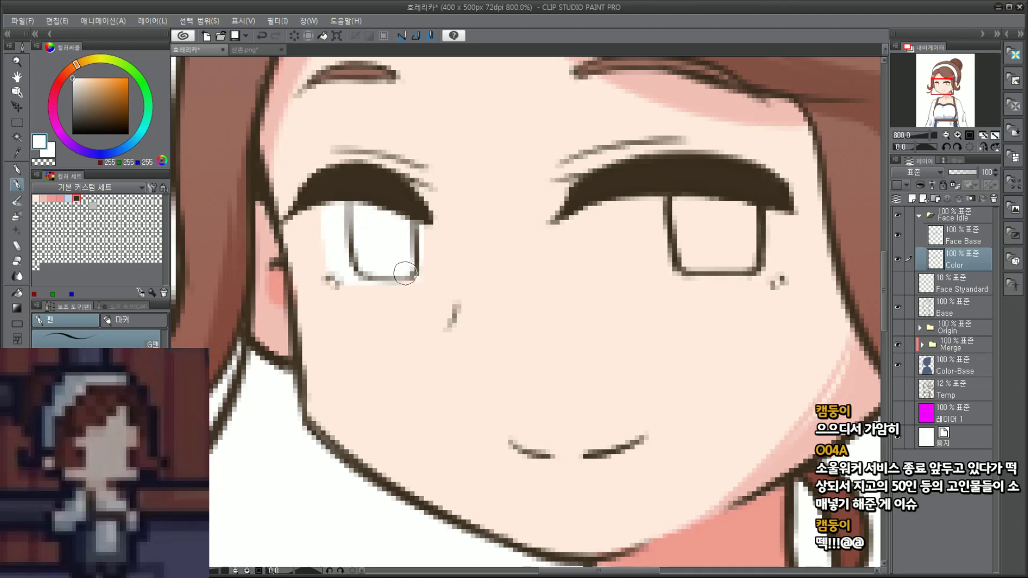
{"action": "scroll", "coordinate": [392, 221], "scroll_direction": "down", "scroll_amount": 5}
{"action": "scroll", "coordinate": [569, 229], "scroll_direction": "up", "scroll_amount": 5}
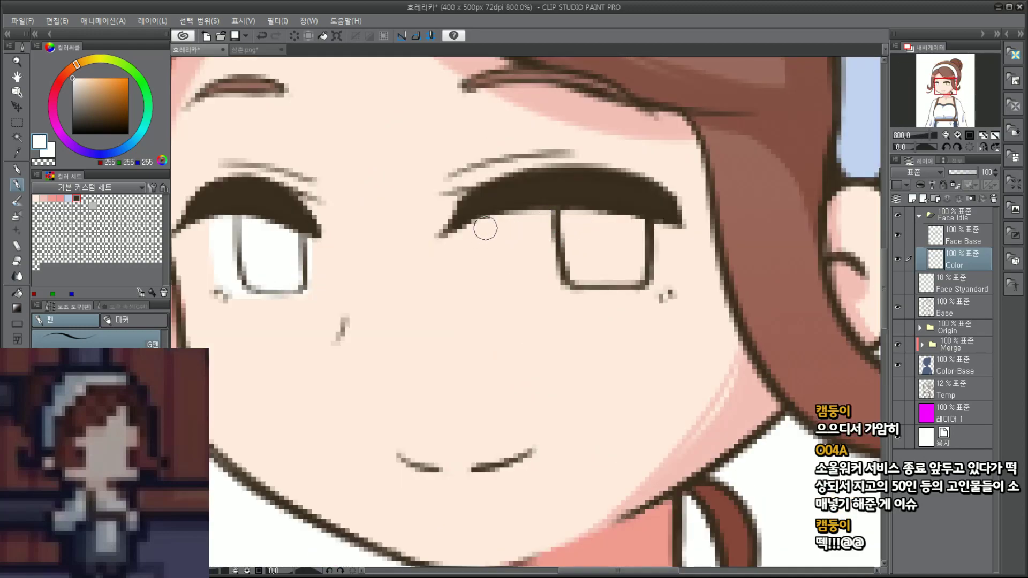
Step: Fill the right-hand eye with white around and inside the iris outline, up to the lash
{"action": "mouse_move", "coordinate": [485, 228]}
{"action": "left_mouse_down"}
{"action": "mouse_move", "coordinate": [504, 277]}
{"action": "mouse_move", "coordinate": [600, 272]}
{"action": "mouse_move", "coordinate": [560, 276]}
{"action": "mouse_move", "coordinate": [659, 248]}
{"action": "mouse_move", "coordinate": [652, 270]}
{"action": "mouse_move", "coordinate": [606, 272]}
{"action": "mouse_move", "coordinate": [648, 279]}
{"action": "mouse_move", "coordinate": [635, 272]}
{"action": "mouse_move", "coordinate": [648, 258]}
{"action": "mouse_move", "coordinate": [581, 225]}
{"action": "mouse_move", "coordinate": [615, 229]}
{"action": "mouse_move", "coordinate": [623, 234]}
{"action": "mouse_move", "coordinate": [543, 246]}
{"action": "mouse_move", "coordinate": [525, 259]}
{"action": "mouse_move", "coordinate": [497, 248]}
{"action": "mouse_move", "coordinate": [558, 222]}
{"action": "mouse_move", "coordinate": [497, 221]}
{"action": "mouse_move", "coordinate": [515, 257]}
{"action": "mouse_move", "coordinate": [528, 255]}
{"action": "mouse_move", "coordinate": [522, 230]}
{"action": "mouse_move", "coordinate": [506, 229]}
{"action": "mouse_move", "coordinate": [545, 238]}
{"action": "mouse_move", "coordinate": [510, 223]}
{"action": "left_mouse_up"}
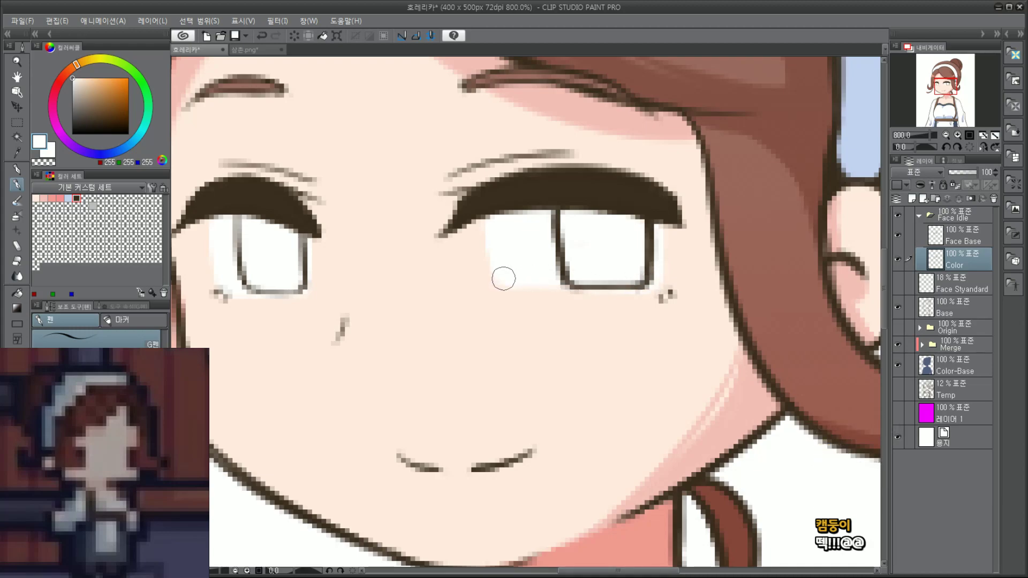
{"action": "left_click_drag", "start_coordinate": [495, 245], "coordinate": [489, 217]}
{"action": "scroll", "coordinate": [489, 217], "scroll_direction": "down", "scroll_amount": 4}
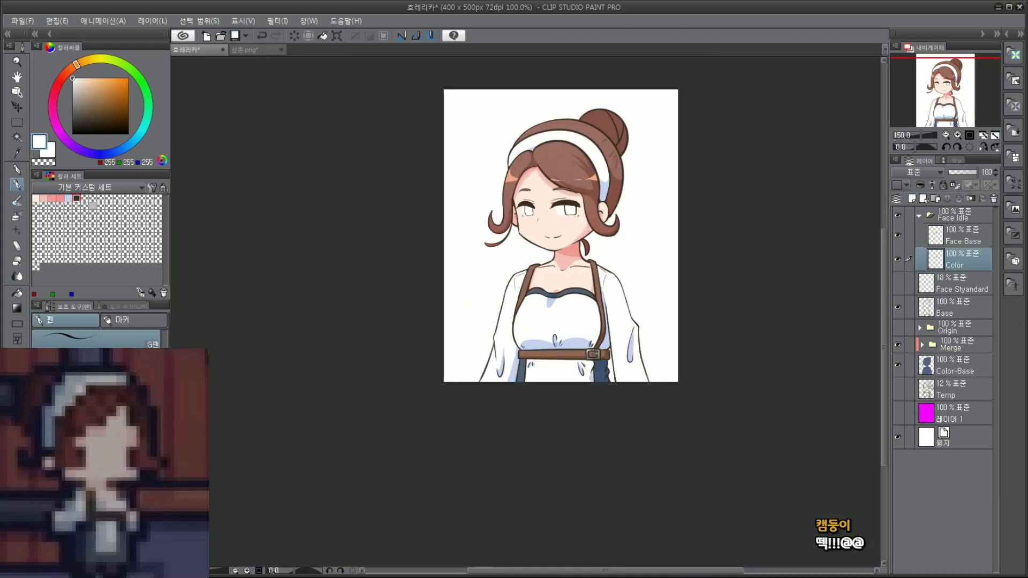
{"action": "scroll", "coordinate": [547, 211], "scroll_direction": "up", "scroll_amount": 6}
{"action": "scroll", "coordinate": [548, 210], "scroll_direction": "up", "scroll_amount": 2}
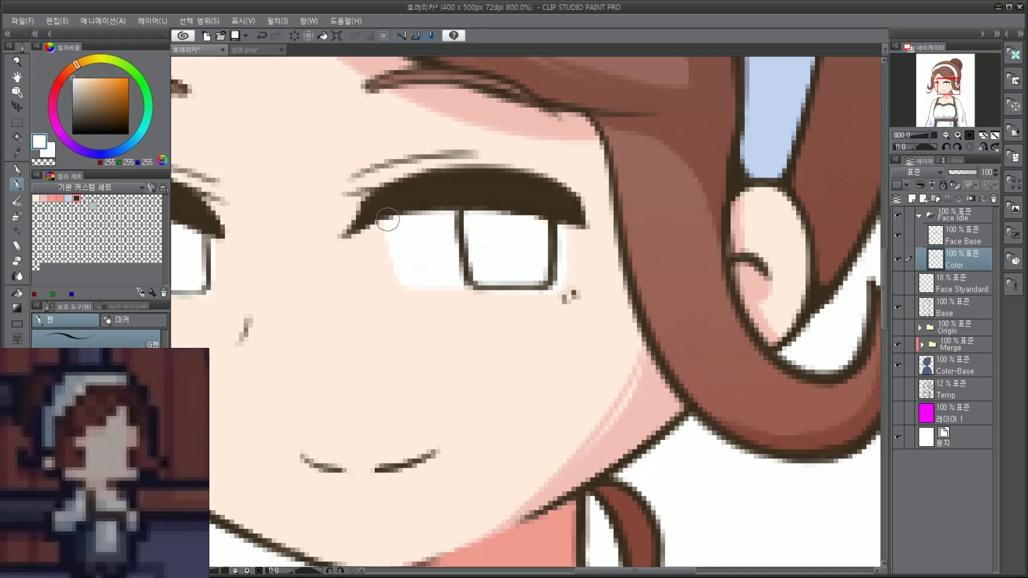
Step: Round the inner corner of the right-hand eye's white and level its lower edge with the iris base
{"action": "mouse_move", "coordinate": [388, 219]}
{"action": "left_mouse_down"}
{"action": "mouse_move", "coordinate": [420, 283]}
{"action": "mouse_move", "coordinate": [511, 276]}
{"action": "left_mouse_up"}
{"action": "mouse_move", "coordinate": [426, 283]}
{"action": "left_mouse_down"}
{"action": "mouse_move", "coordinate": [538, 286]}
{"action": "mouse_move", "coordinate": [505, 291]}
{"action": "left_mouse_up"}
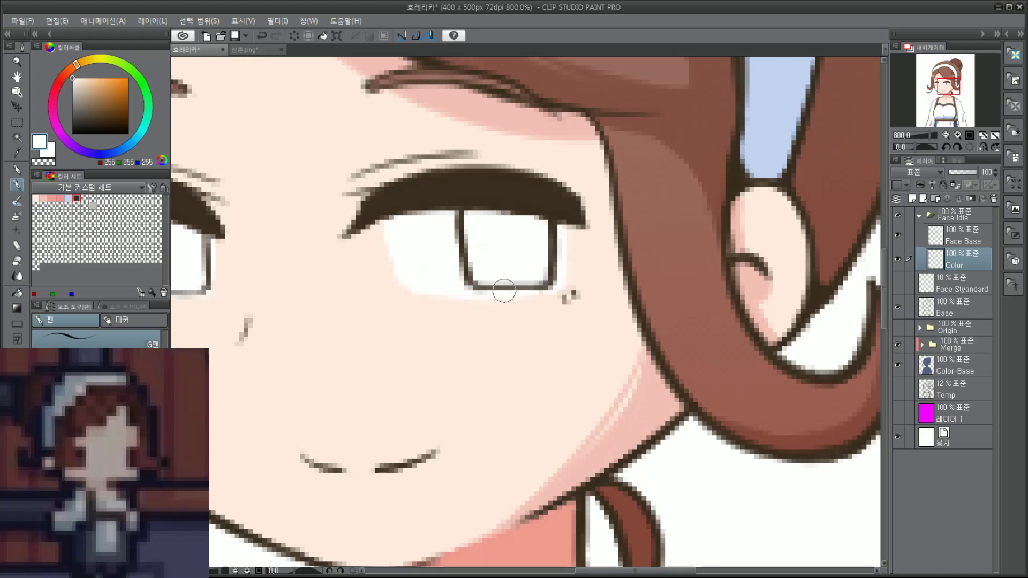
{"action": "scroll", "coordinate": [542, 230], "scroll_direction": "down", "scroll_amount": 4}
{"action": "scroll", "coordinate": [397, 274], "scroll_direction": "up", "scroll_amount": 4}
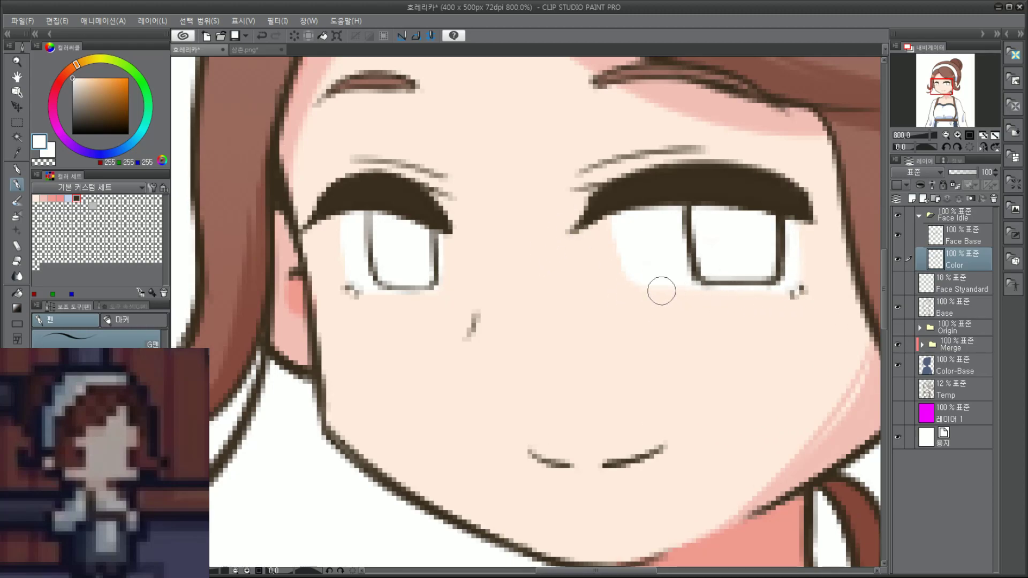
{"action": "left_click_drag", "start_coordinate": [661, 291], "coordinate": [805, 296]}
{"action": "key", "text": "ctrl+z"}
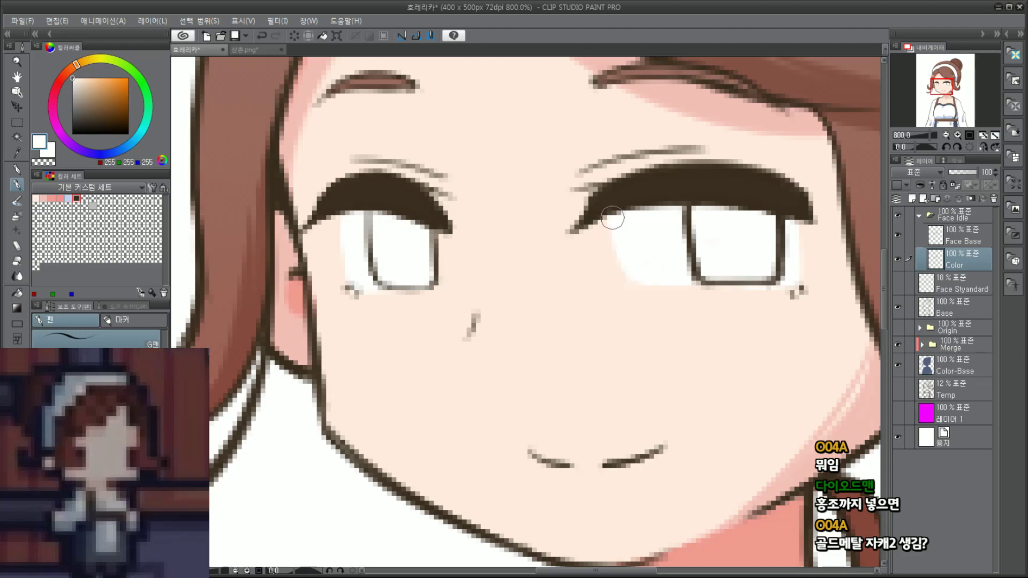
{"action": "scroll", "coordinate": [641, 275], "scroll_direction": "down", "scroll_amount": 6}
{"action": "left_click_drag", "start_coordinate": [874, 207], "coordinate": [732, 202]}
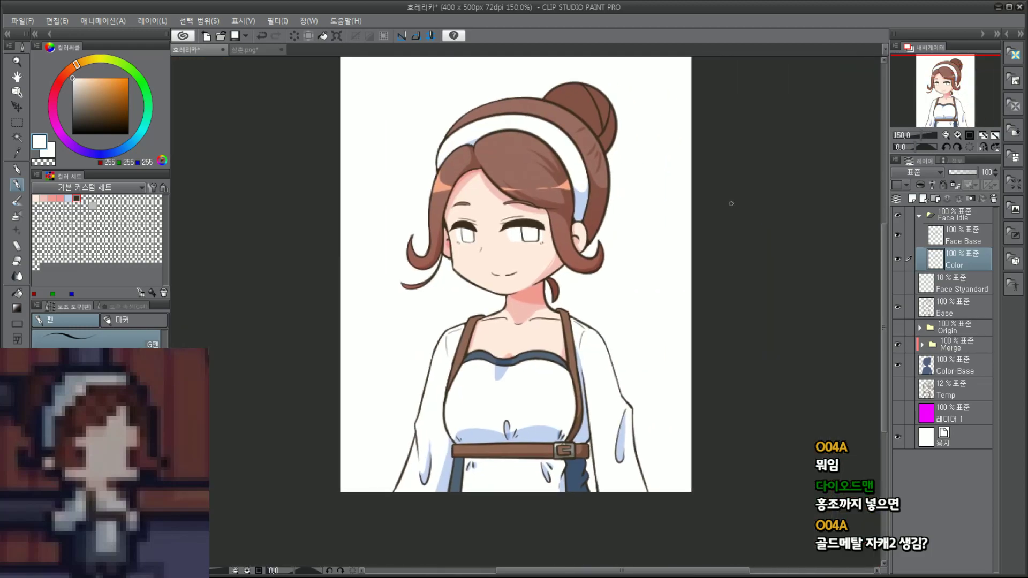
{"action": "scroll", "coordinate": [501, 216], "scroll_direction": "up", "scroll_amount": 3}
{"action": "scroll", "coordinate": [501, 216], "scroll_direction": "up", "scroll_amount": 1}
{"action": "scroll", "coordinate": [501, 216], "scroll_direction": "down", "scroll_amount": 3}
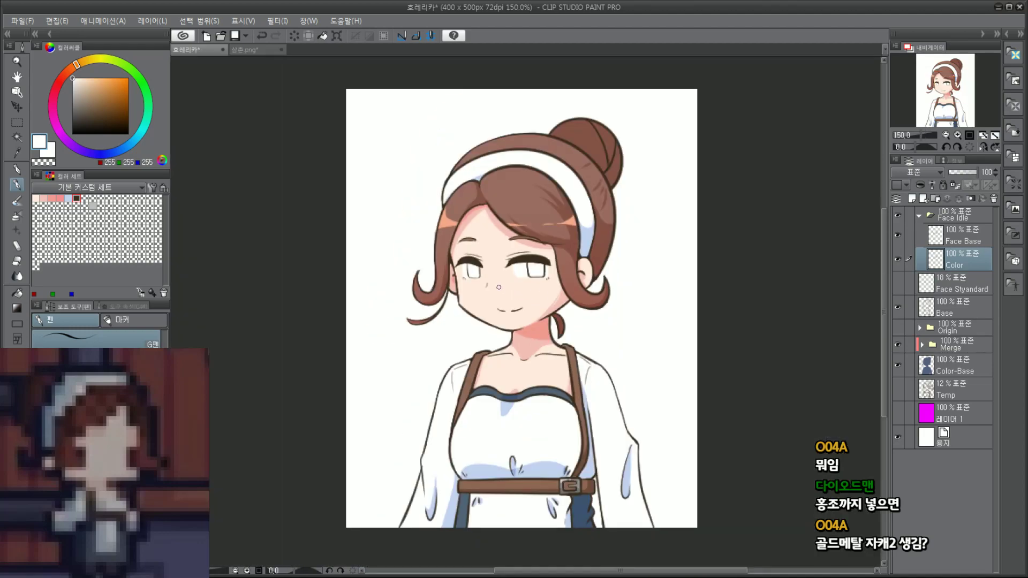
{"action": "scroll", "coordinate": [507, 280], "scroll_direction": "up", "scroll_amount": 2}
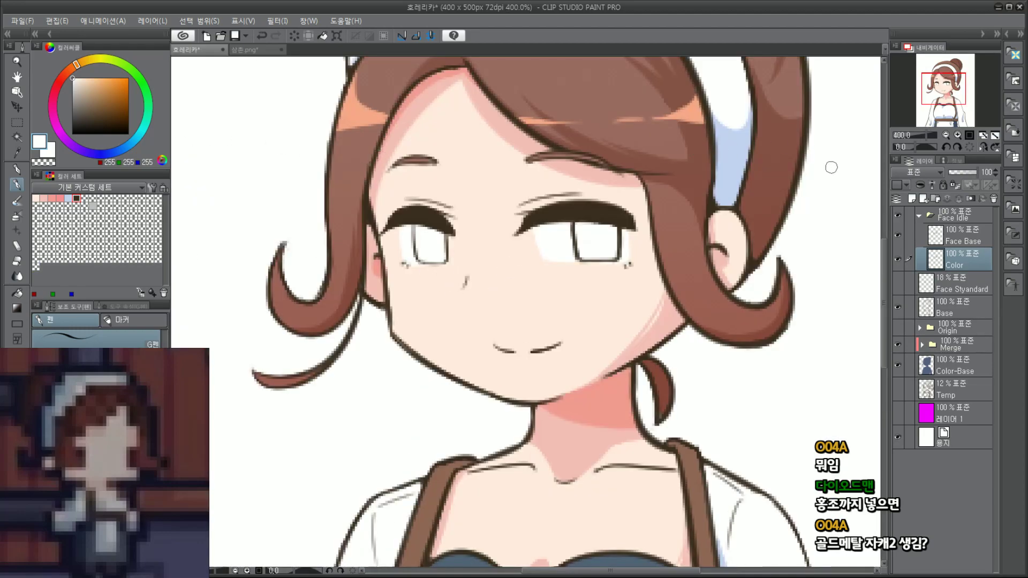
{"action": "scroll", "coordinate": [831, 167], "scroll_direction": "up", "scroll_amount": 3}
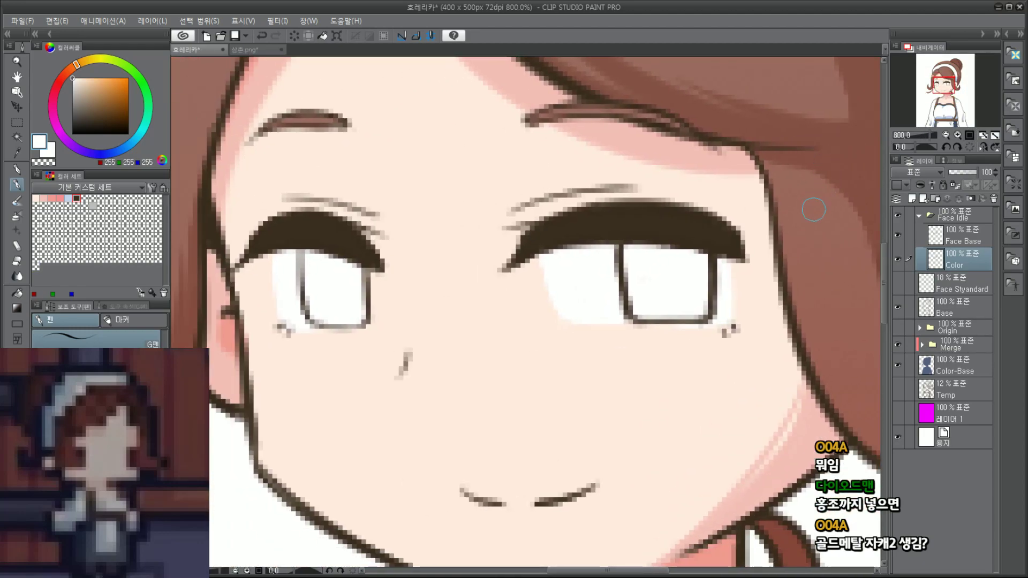
Step: Fill the left-hand iris with a muted brown based on the hair, RGB 114, 81, 74
{"action": "left_click", "coordinate": [852, 156], "text": "alt"}
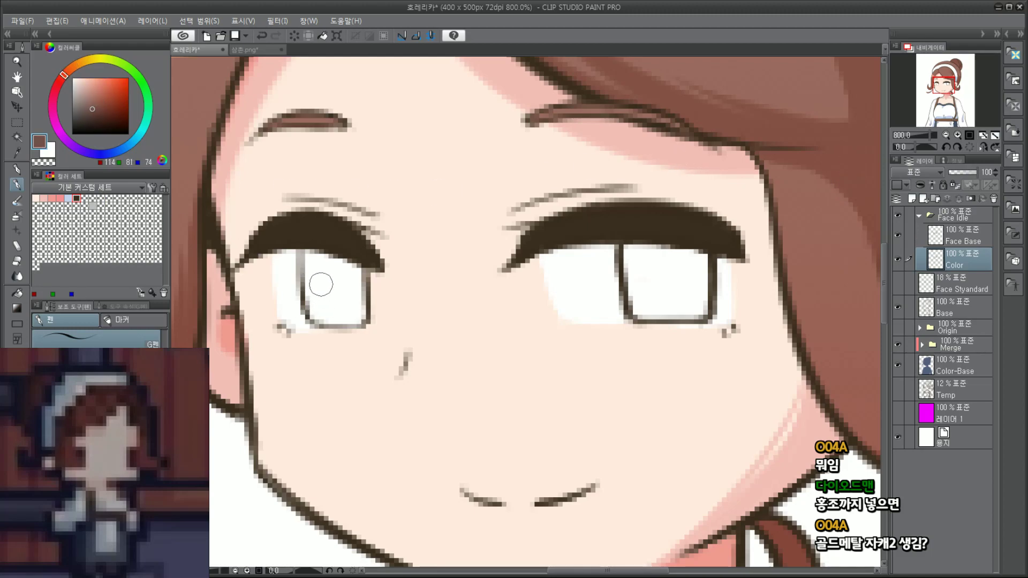
{"action": "mouse_move", "coordinate": [321, 284]}
{"action": "left_mouse_down"}
{"action": "mouse_move", "coordinate": [332, 300]}
{"action": "mouse_move", "coordinate": [316, 262]}
{"action": "mouse_move", "coordinate": [312, 296]}
{"action": "mouse_move", "coordinate": [308, 257]}
{"action": "mouse_move", "coordinate": [316, 321]}
{"action": "mouse_move", "coordinate": [356, 322]}
{"action": "mouse_move", "coordinate": [332, 292]}
{"action": "mouse_move", "coordinate": [361, 308]}
{"action": "mouse_move", "coordinate": [334, 289]}
{"action": "mouse_move", "coordinate": [328, 297]}
{"action": "mouse_move", "coordinate": [347, 282]}
{"action": "mouse_move", "coordinate": [337, 262]}
{"action": "mouse_move", "coordinate": [356, 291]}
{"action": "left_mouse_up"}
{"action": "key", "text": "ctrl+z"}
{"action": "key", "text": "ctrl+z"}
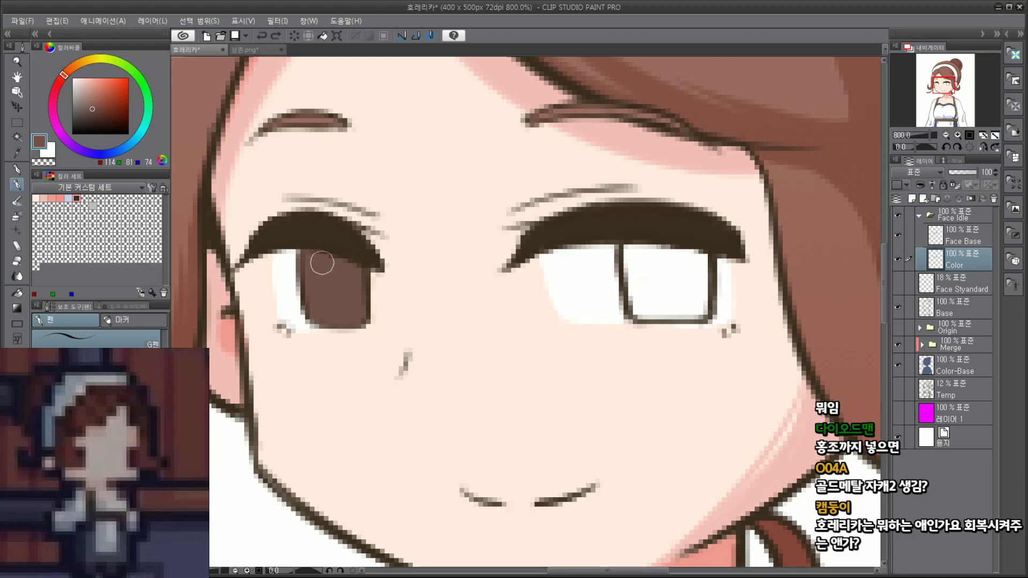
{"action": "scroll", "coordinate": [316, 293], "scroll_direction": "down", "scroll_amount": 5}
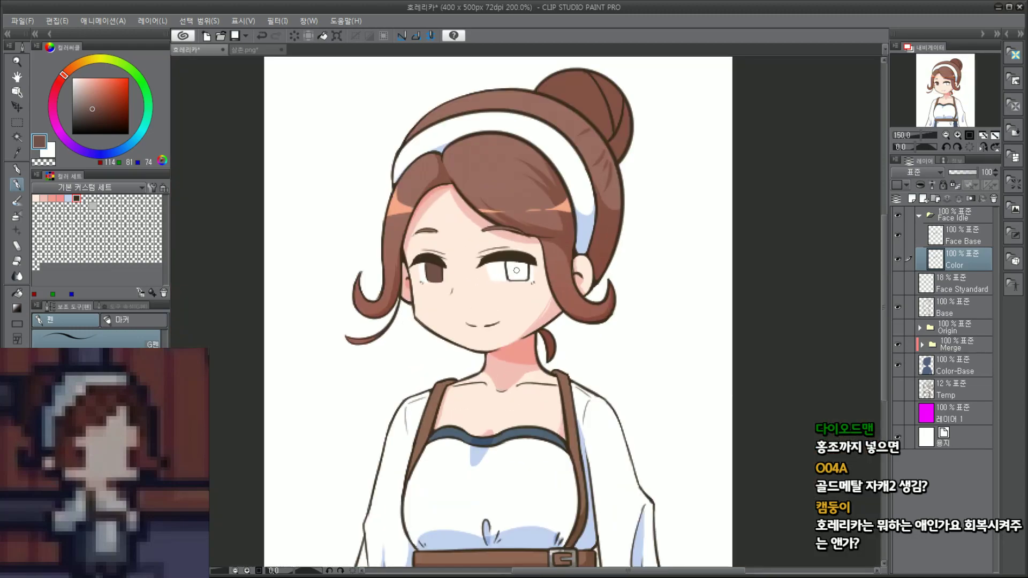
Step: Fill the right-hand iris with the same muted brown, covering it evenly up to its outline and the lash
{"action": "scroll", "coordinate": [489, 278], "scroll_direction": "up", "scroll_amount": 5}
{"action": "mouse_move", "coordinate": [489, 277]}
{"action": "left_mouse_down"}
{"action": "mouse_move", "coordinate": [514, 317]}
{"action": "mouse_move", "coordinate": [540, 292]}
{"action": "mouse_move", "coordinate": [556, 308]}
{"action": "mouse_move", "coordinate": [545, 314]}
{"action": "mouse_move", "coordinate": [563, 309]}
{"action": "mouse_move", "coordinate": [562, 268]}
{"action": "mouse_move", "coordinate": [562, 277]}
{"action": "mouse_move", "coordinate": [570, 268]}
{"action": "left_mouse_up"}
{"action": "scroll", "coordinate": [547, 282], "scroll_direction": "down", "scroll_amount": 2}
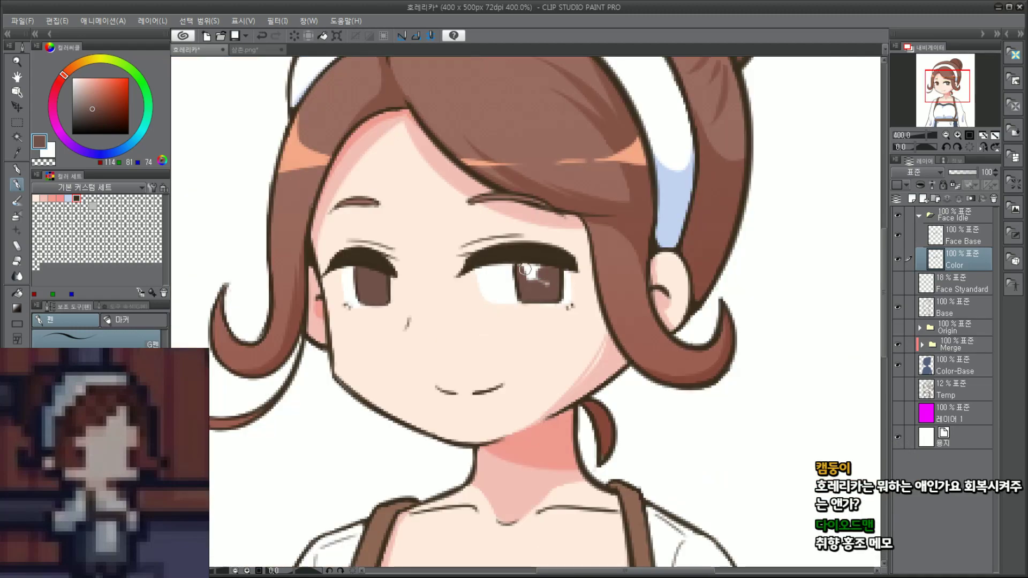
{"action": "scroll", "coordinate": [525, 263], "scroll_direction": "up", "scroll_amount": 2}
{"action": "mouse_move", "coordinate": [532, 306]}
{"action": "left_mouse_down"}
{"action": "mouse_move", "coordinate": [574, 322]}
{"action": "mouse_move", "coordinate": [579, 307]}
{"action": "mouse_move", "coordinate": [529, 275]}
{"action": "left_mouse_up"}
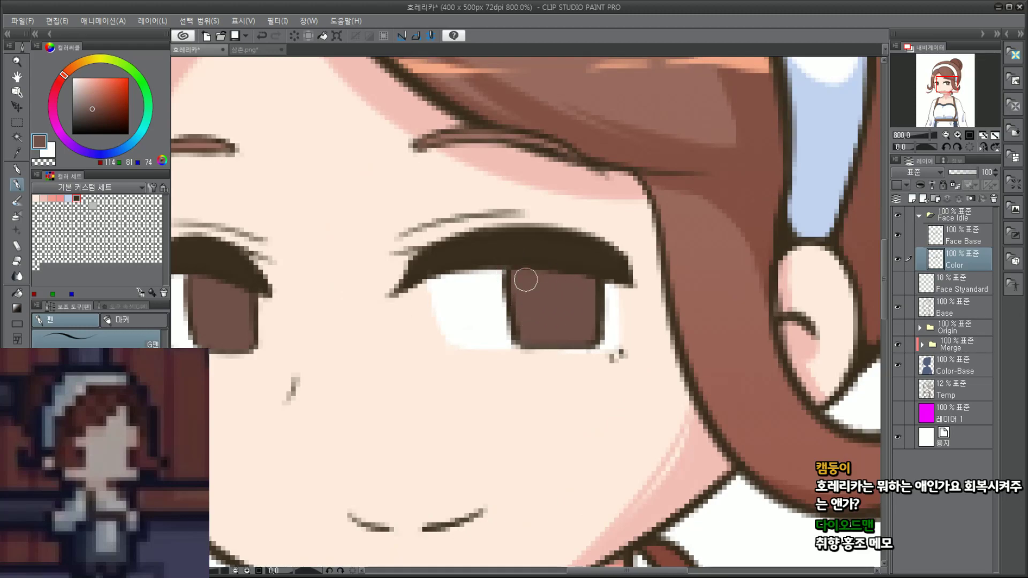
{"action": "left_click_drag", "start_coordinate": [527, 339], "coordinate": [588, 330]}
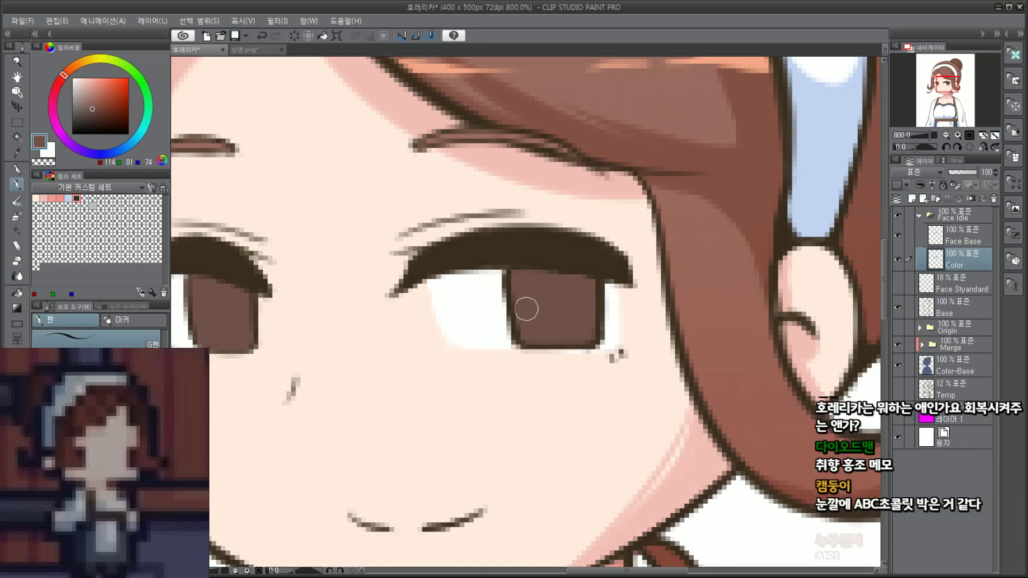
{"action": "scroll", "coordinate": [194, 351], "scroll_direction": "down", "scroll_amount": 2}
{"action": "left_click_drag", "start_coordinate": [966, 91], "coordinate": [945, 87]}
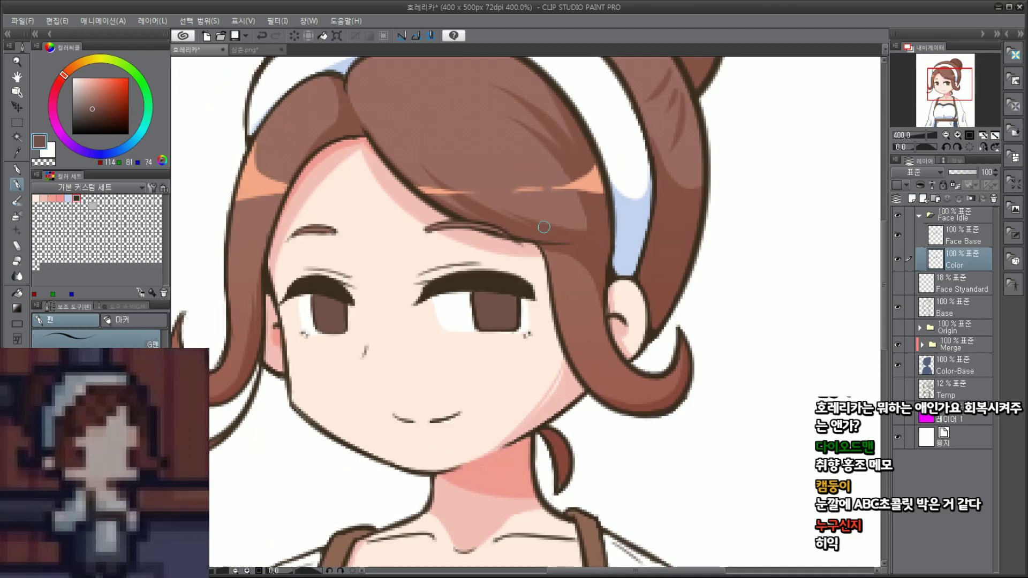
{"action": "scroll", "coordinate": [323, 313], "scroll_direction": "up", "scroll_amount": 2}
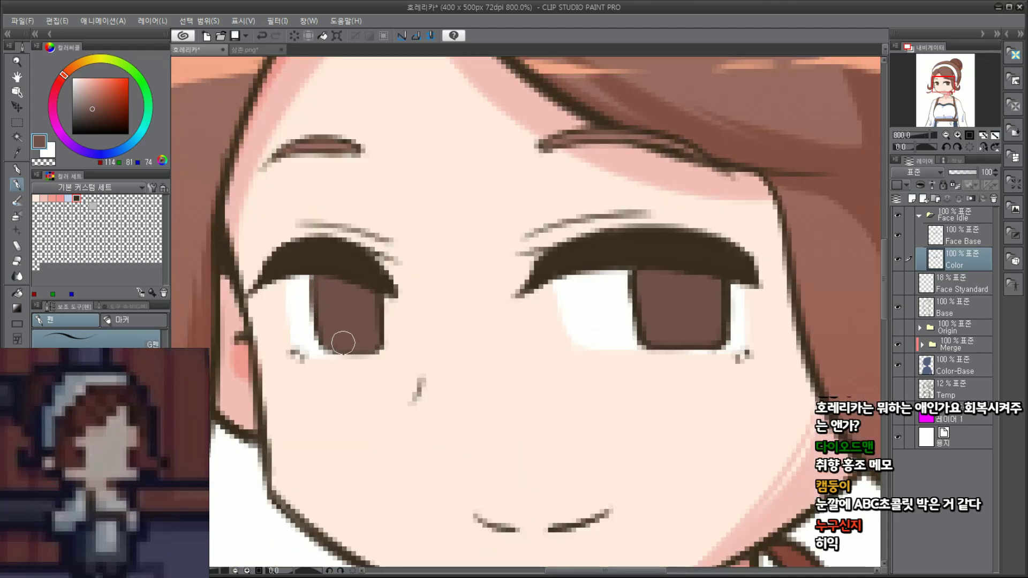
{"action": "scroll", "coordinate": [343, 343], "scroll_direction": "down", "scroll_amount": 5}
{"action": "scroll", "coordinate": [458, 290], "scroll_direction": "up", "scroll_amount": 5}
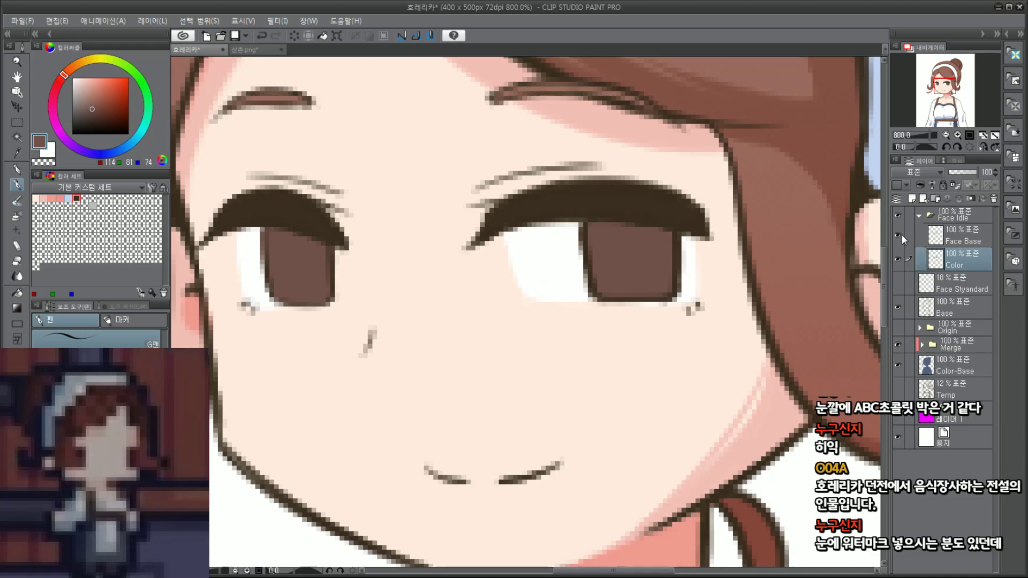
Step: Add an unclipped layer named Shadow directly above the Color layer in the Face Idle folder
{"action": "left_click", "coordinate": [921, 199]}
{"action": "double_click", "coordinate": [959, 264]}
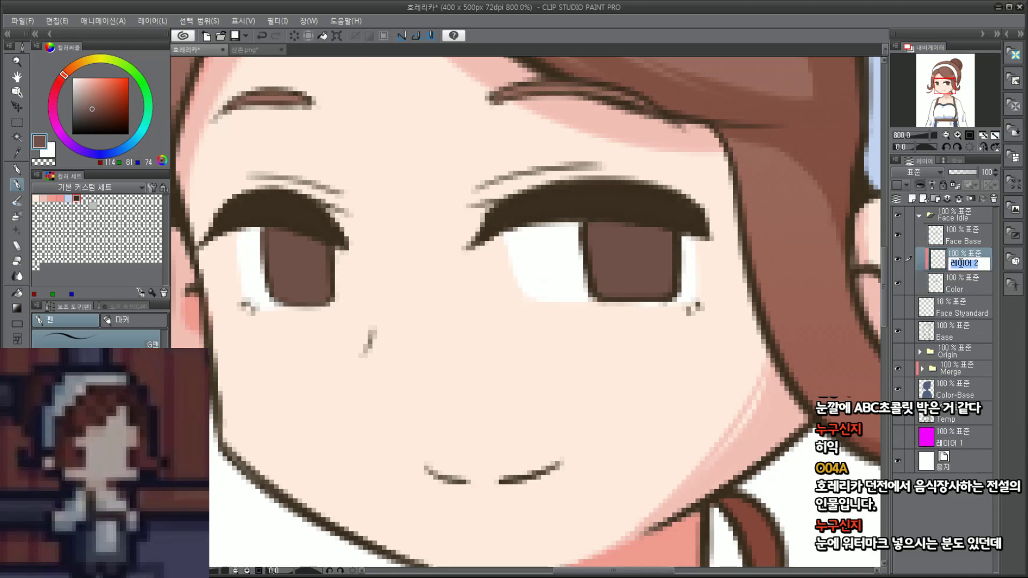
{"action": "type", "text": "Shadow"}
{"action": "key", "text": "Return"}
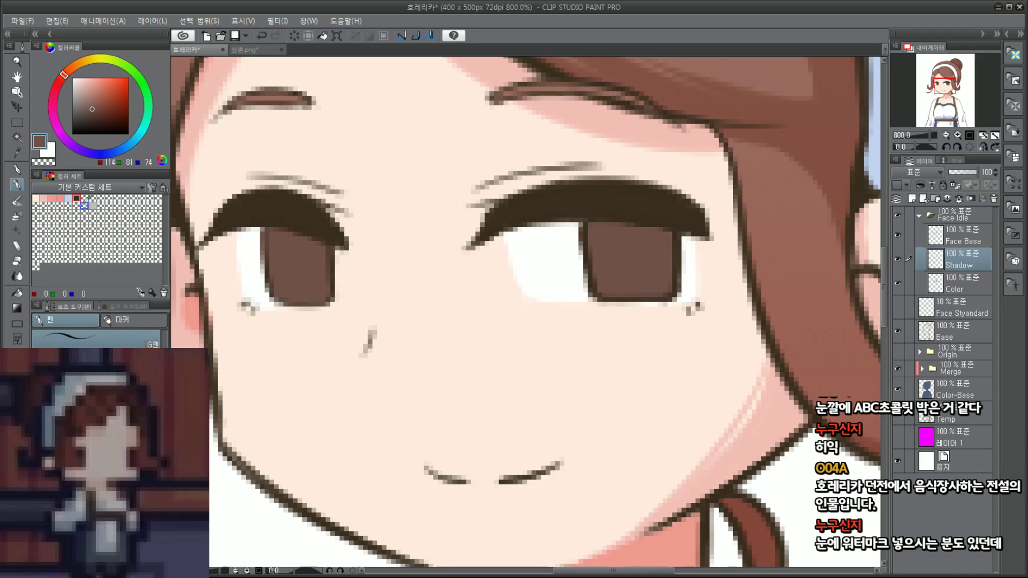
Step: Set the Shadow layer to Multiply and shade the upper part of the left-hand eye in pale blue, RGB 193, 210, 240
{"action": "left_click", "coordinate": [68, 198]}
{"action": "left_click_drag", "start_coordinate": [240, 242], "coordinate": [296, 241]}
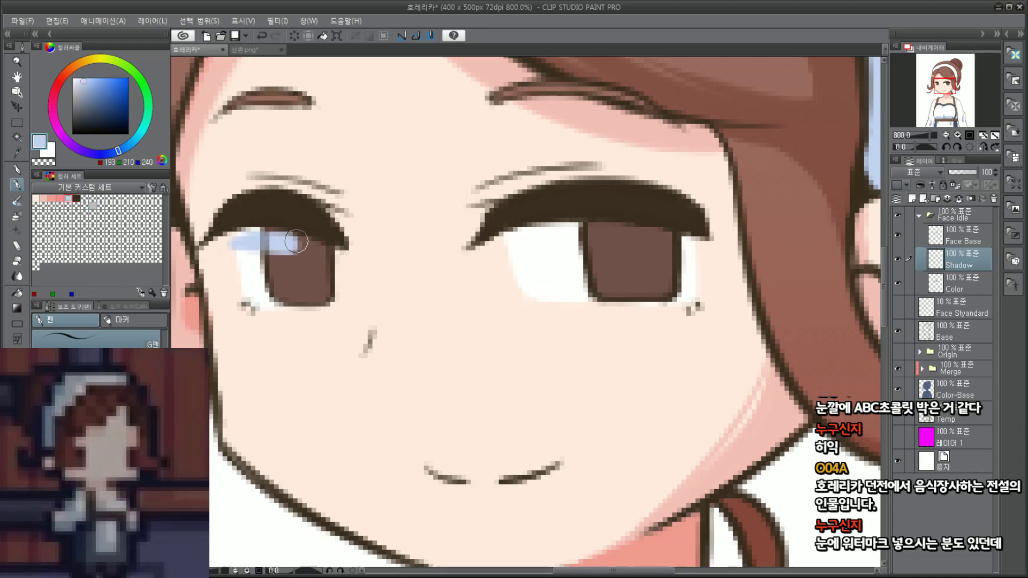
{"action": "key", "text": "ctrl+z"}
{"action": "left_click", "coordinate": [909, 173]}
{"action": "left_click", "coordinate": [917, 201]}
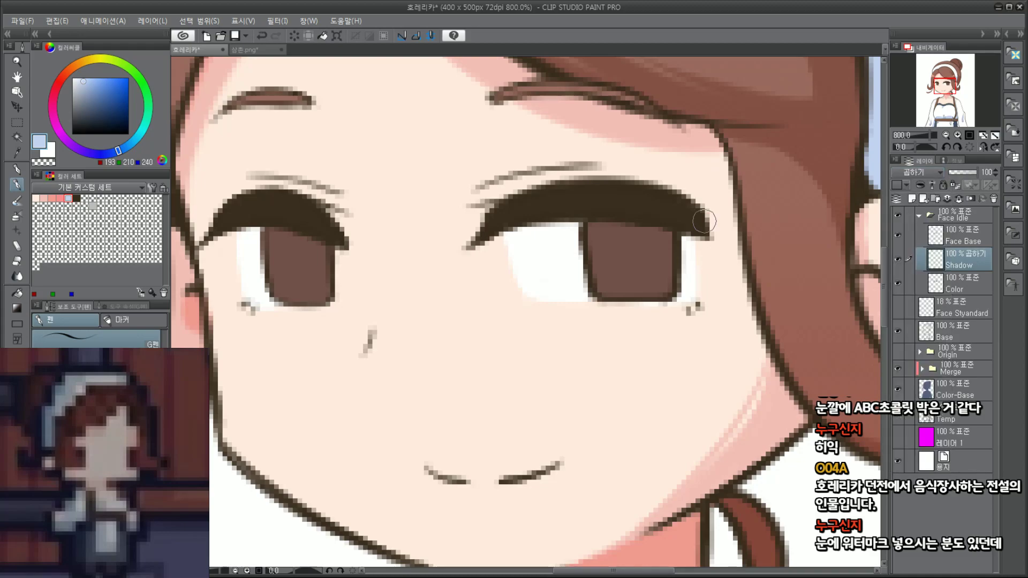
{"action": "mouse_move", "coordinate": [246, 239]}
{"action": "left_mouse_down"}
{"action": "mouse_move", "coordinate": [298, 245]}
{"action": "mouse_move", "coordinate": [255, 234]}
{"action": "mouse_move", "coordinate": [240, 244]}
{"action": "mouse_move", "coordinate": [280, 241]}
{"action": "mouse_move", "coordinate": [271, 257]}
{"action": "mouse_move", "coordinate": [276, 247]}
{"action": "mouse_move", "coordinate": [254, 250]}
{"action": "mouse_move", "coordinate": [319, 255]}
{"action": "left_mouse_up"}
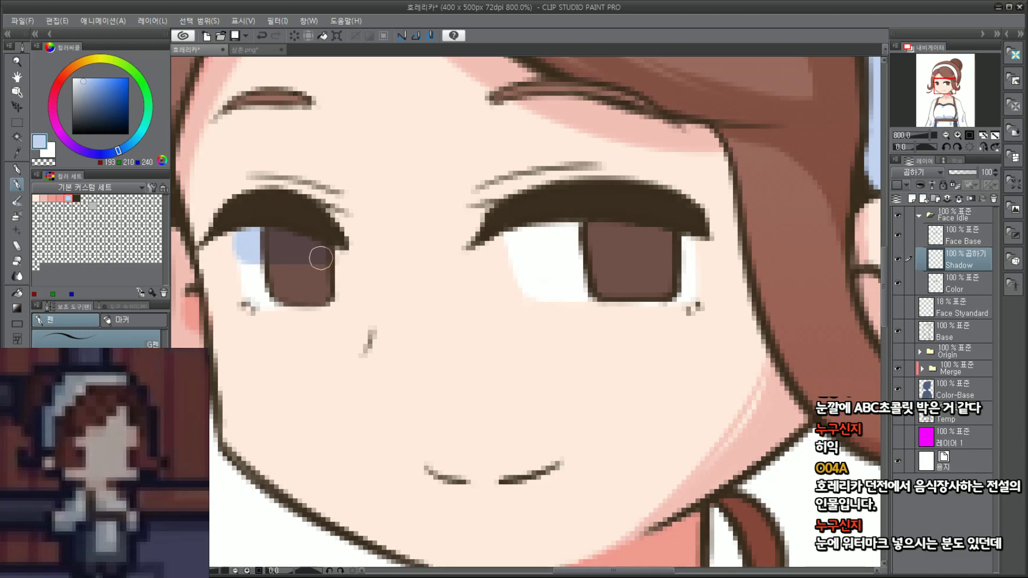
{"action": "mouse_move", "coordinate": [237, 249]}
{"action": "left_mouse_down"}
{"action": "mouse_move", "coordinate": [328, 256]}
{"action": "mouse_move", "coordinate": [266, 240]}
{"action": "mouse_move", "coordinate": [236, 258]}
{"action": "left_mouse_up"}
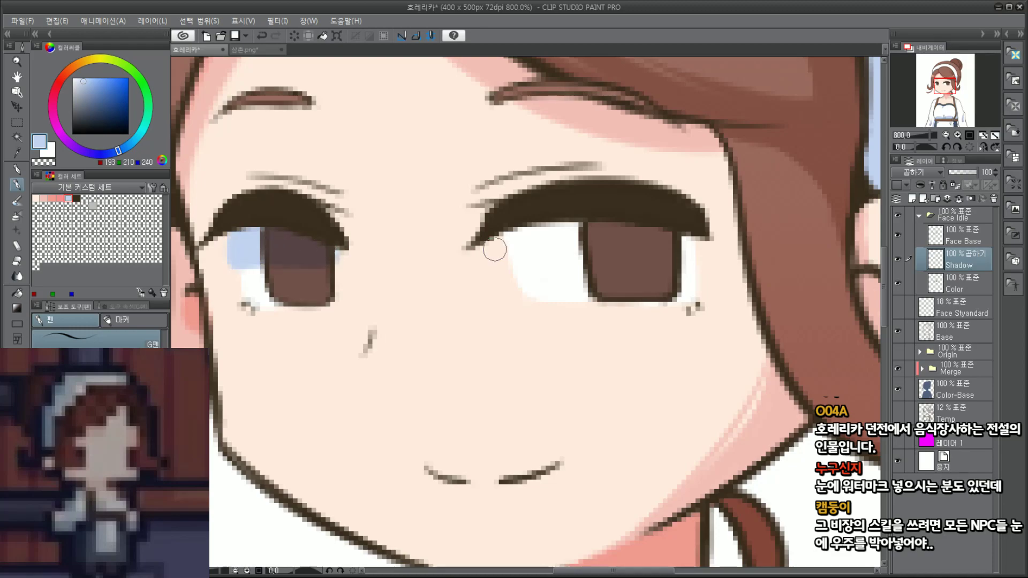
Step: Shade a band in the same pale blue across the top of the right-hand eye, just beneath the lash
{"action": "mouse_move", "coordinate": [492, 219]}
{"action": "left_mouse_down"}
{"action": "mouse_move", "coordinate": [495, 259]}
{"action": "mouse_move", "coordinate": [593, 237]}
{"action": "left_mouse_up"}
{"action": "key", "text": "ctrl+z"}
{"action": "mouse_move", "coordinate": [493, 218]}
{"action": "left_mouse_down"}
{"action": "mouse_move", "coordinate": [506, 245]}
{"action": "mouse_move", "coordinate": [627, 236]}
{"action": "left_mouse_up"}
{"action": "key", "text": "ctrl+z"}
{"action": "left_click_drag", "start_coordinate": [498, 241], "coordinate": [686, 236]}
{"action": "mouse_move", "coordinate": [515, 235]}
{"action": "left_mouse_down"}
{"action": "mouse_move", "coordinate": [657, 233]}
{"action": "mouse_move", "coordinate": [683, 245]}
{"action": "left_mouse_up"}
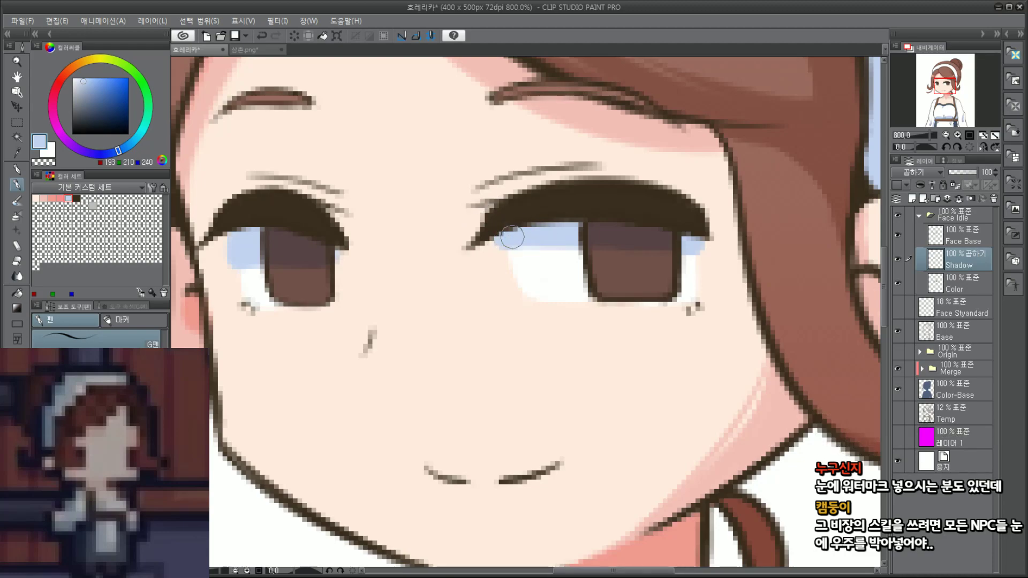
{"action": "scroll", "coordinate": [512, 237], "scroll_direction": "down", "scroll_amount": 10}
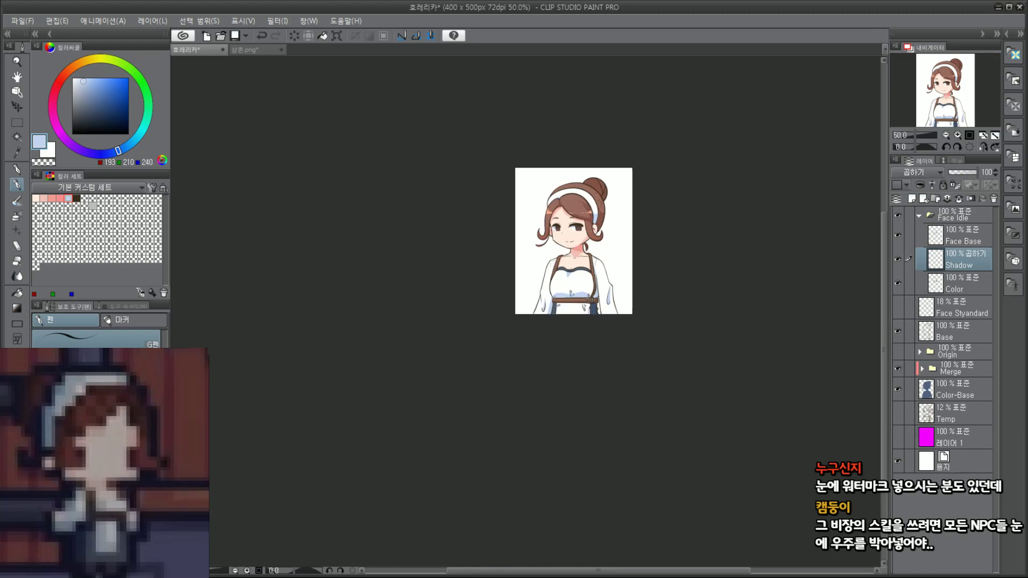
Step: Shade the outer corner of the left-hand eye in greyish beige, RGB 212, 196, 184, keeping the patch level with the blue band
{"action": "scroll", "coordinate": [528, 230], "scroll_direction": "up", "scroll_amount": 10}
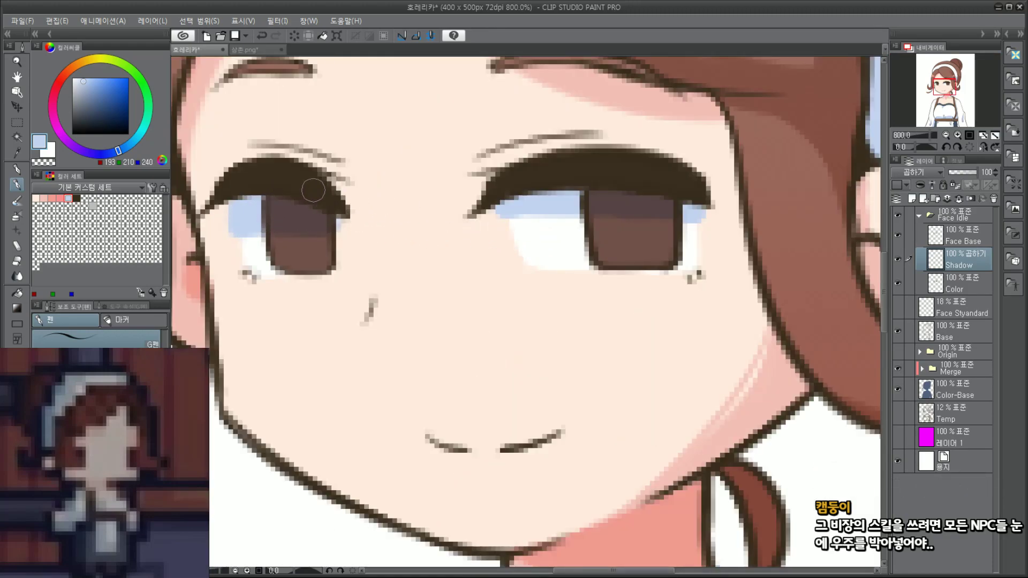
{"action": "left_click", "coordinate": [264, 303], "text": "alt"}
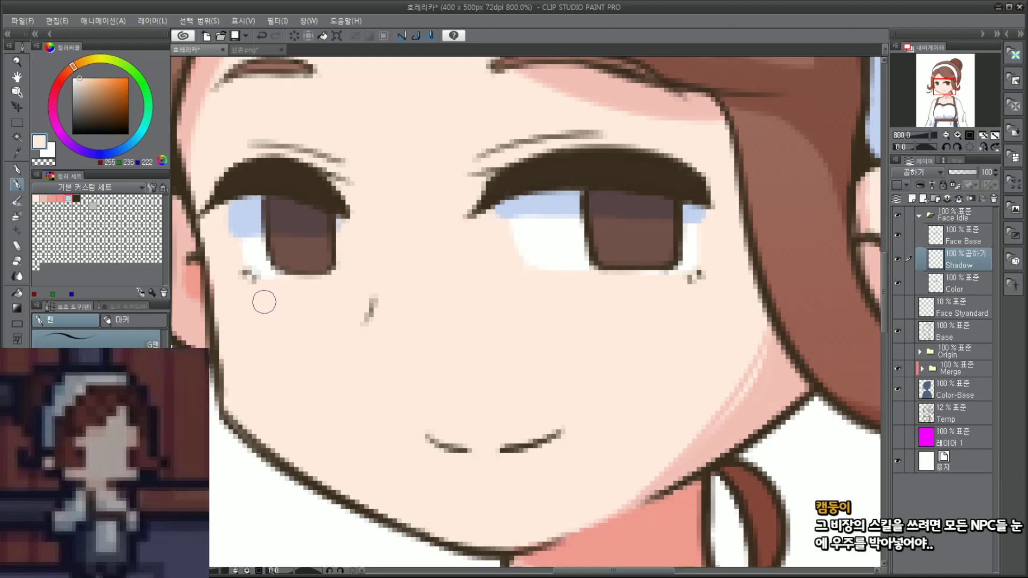
{"action": "left_click_drag", "start_coordinate": [231, 209], "coordinate": [234, 224]}
{"action": "key", "text": "ctrl+z"}
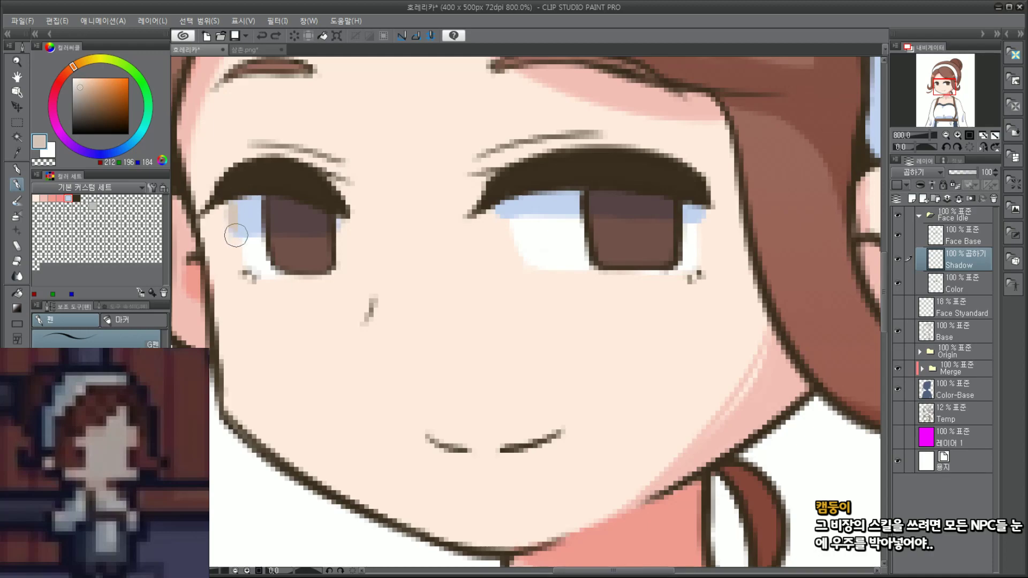
{"action": "left_click_drag", "start_coordinate": [234, 229], "coordinate": [222, 217]}
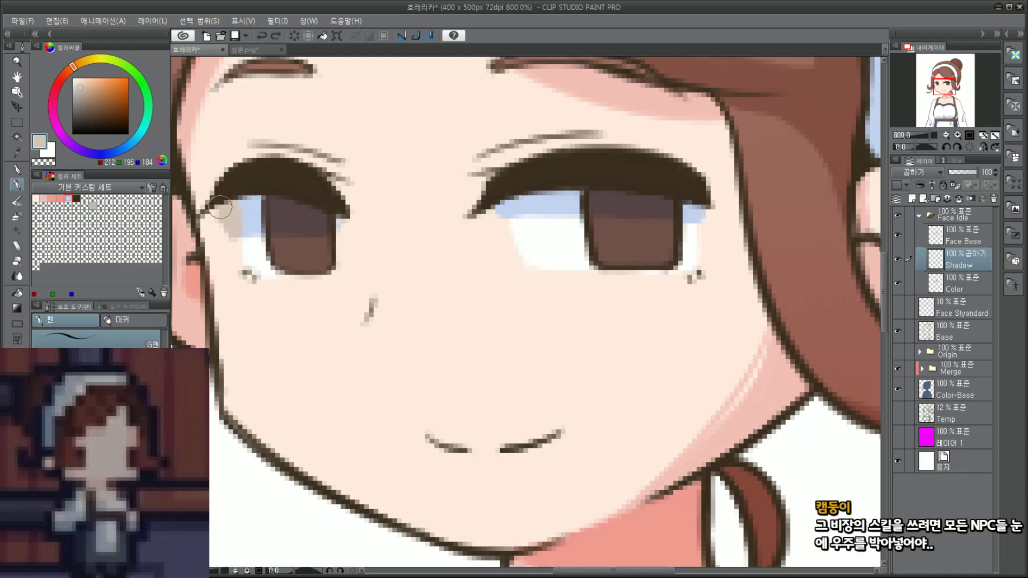
{"action": "scroll", "coordinate": [220, 207], "scroll_direction": "down", "scroll_amount": 6}
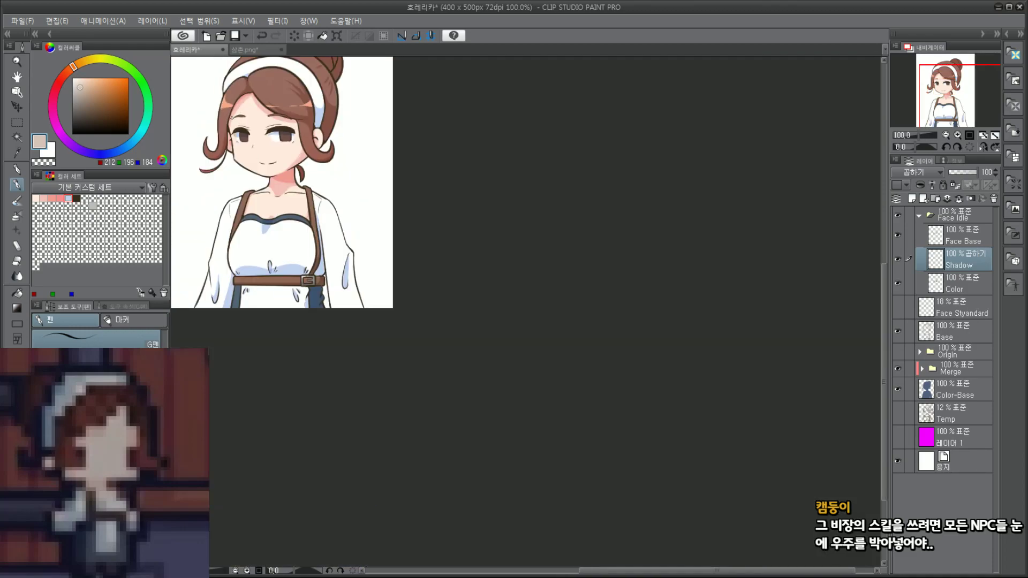
{"action": "scroll", "coordinate": [231, 131], "scroll_direction": "up", "scroll_amount": 6}
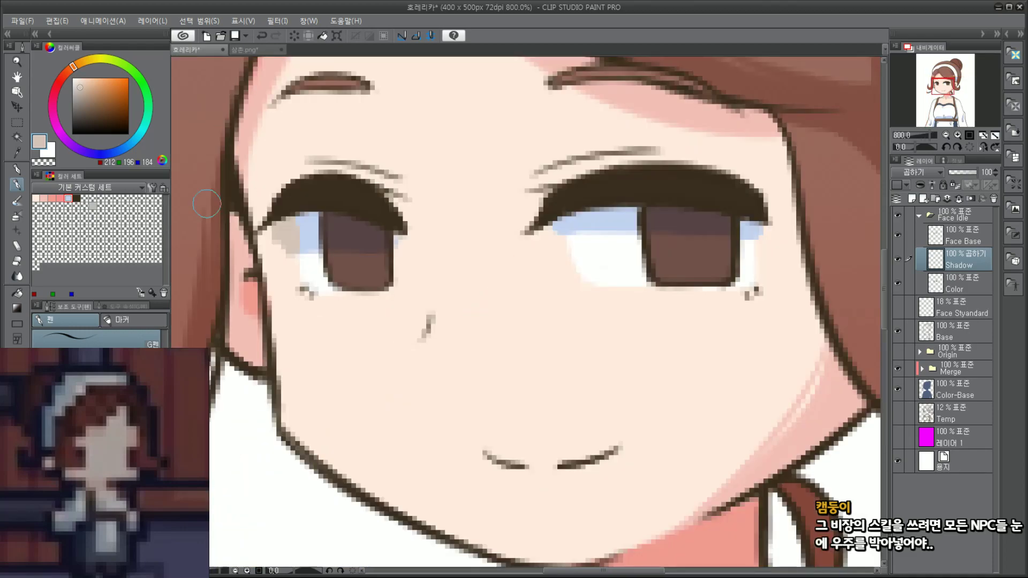
{"action": "mouse_move", "coordinate": [282, 254]}
{"action": "left_mouse_down"}
{"action": "mouse_move", "coordinate": [266, 225]}
{"action": "mouse_move", "coordinate": [299, 268]}
{"action": "left_mouse_up"}
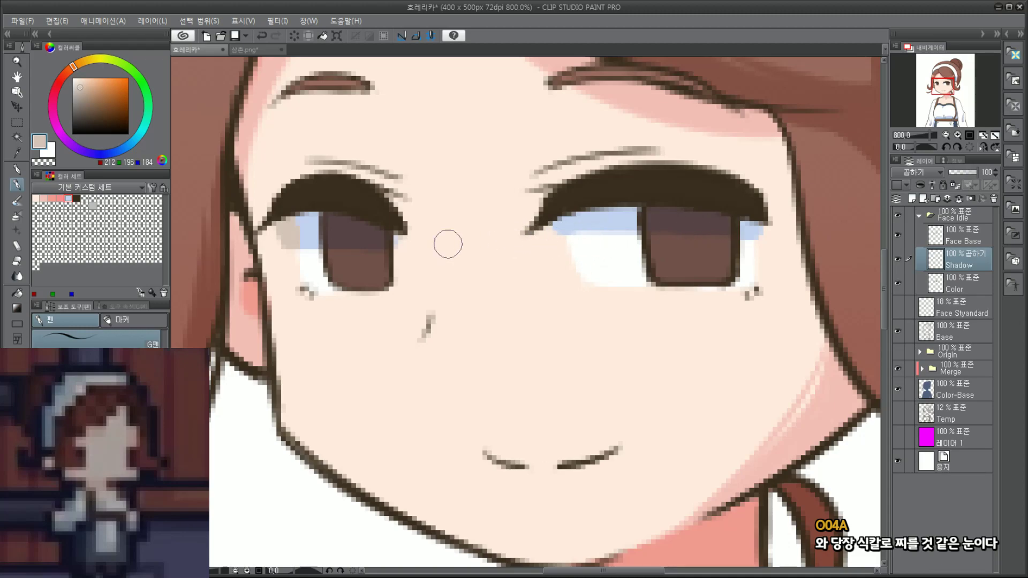
Step: Deepen the pale blue shadow band, RGB 193, 210, 240, across the right-hand eye and undo the stroke overshooting its outer corner
{"action": "left_click", "coordinate": [600, 219], "text": "alt"}
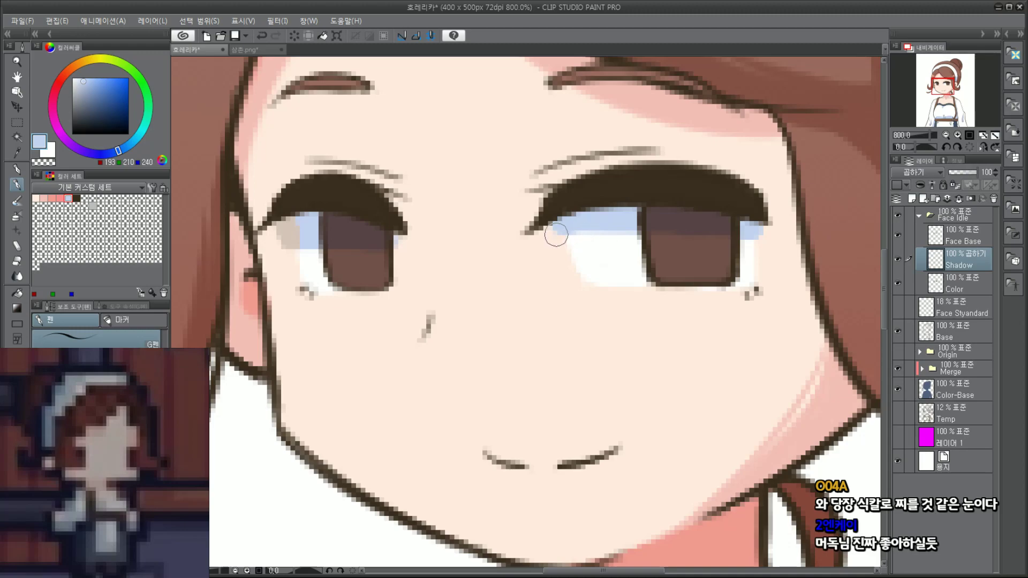
{"action": "left_click", "coordinate": [763, 237]}
{"action": "left_click_drag", "start_coordinate": [551, 234], "coordinate": [638, 232]}
{"action": "left_click_drag", "start_coordinate": [550, 236], "coordinate": [726, 241]}
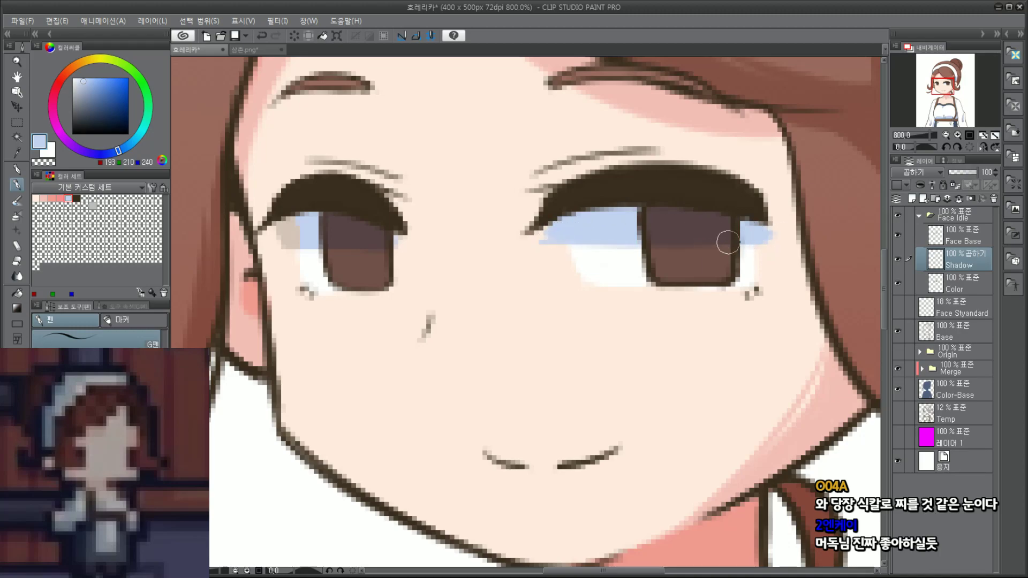
{"action": "key", "text": "ctrl+z"}
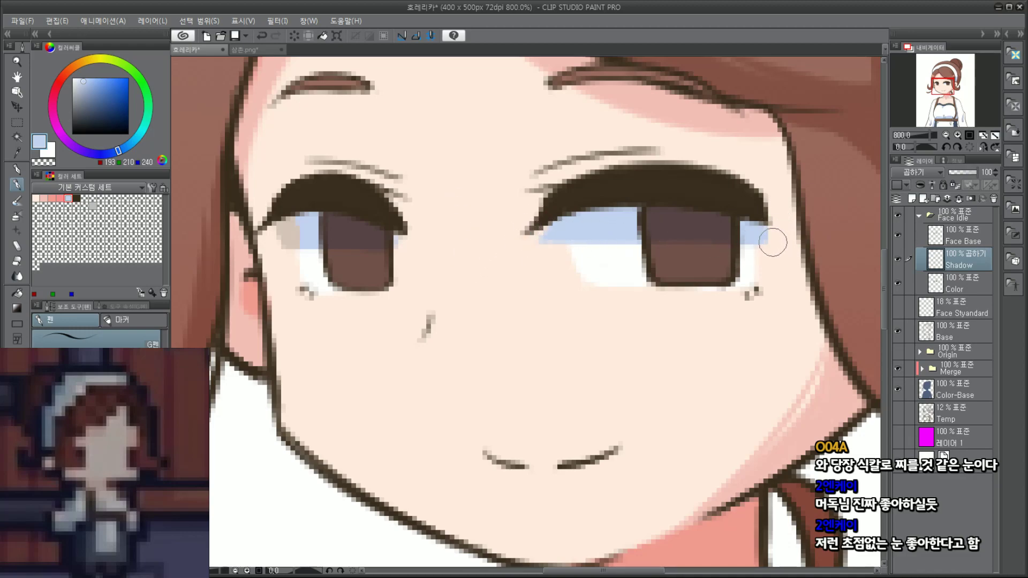
Step: Shade both corners of the right-hand eye in greyish beige, RGB 213, 196, 184, over the ends of the blue band
{"action": "left_click", "coordinate": [286, 237], "text": "alt"}
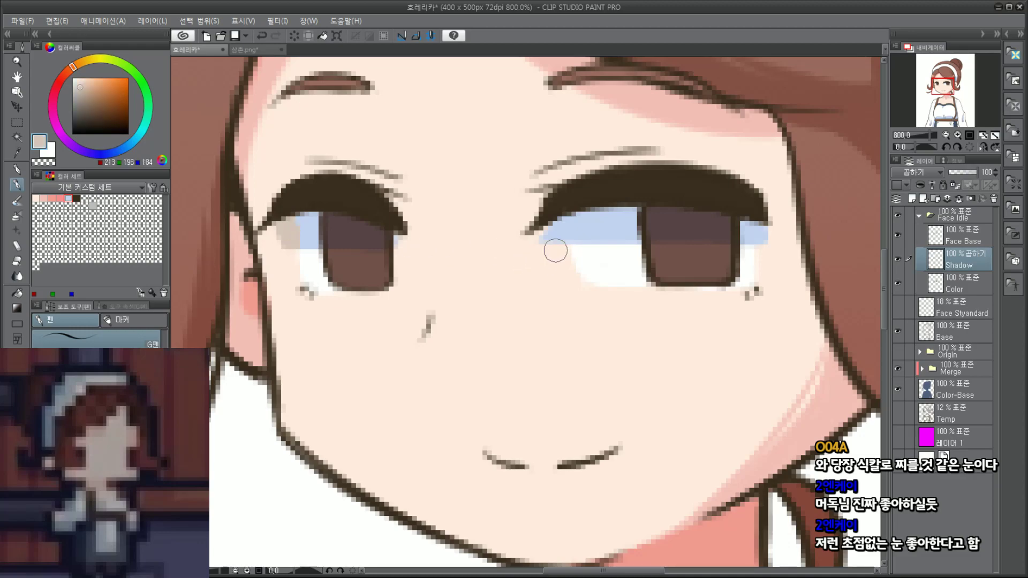
{"action": "mouse_move", "coordinate": [551, 225]}
{"action": "left_mouse_down"}
{"action": "mouse_move", "coordinate": [538, 250]}
{"action": "mouse_move", "coordinate": [556, 220]}
{"action": "mouse_move", "coordinate": [545, 234]}
{"action": "mouse_move", "coordinate": [555, 235]}
{"action": "mouse_move", "coordinate": [537, 257]}
{"action": "mouse_move", "coordinate": [557, 227]}
{"action": "left_mouse_up"}
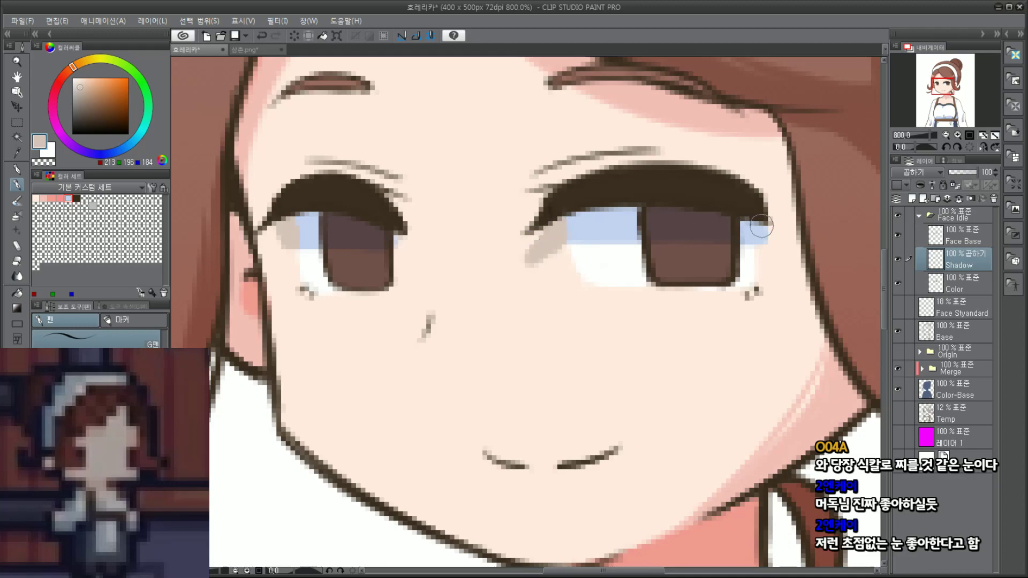
{"action": "mouse_move", "coordinate": [762, 226]}
{"action": "left_mouse_down"}
{"action": "mouse_move", "coordinate": [766, 258]}
{"action": "mouse_move", "coordinate": [760, 225]}
{"action": "left_mouse_up"}
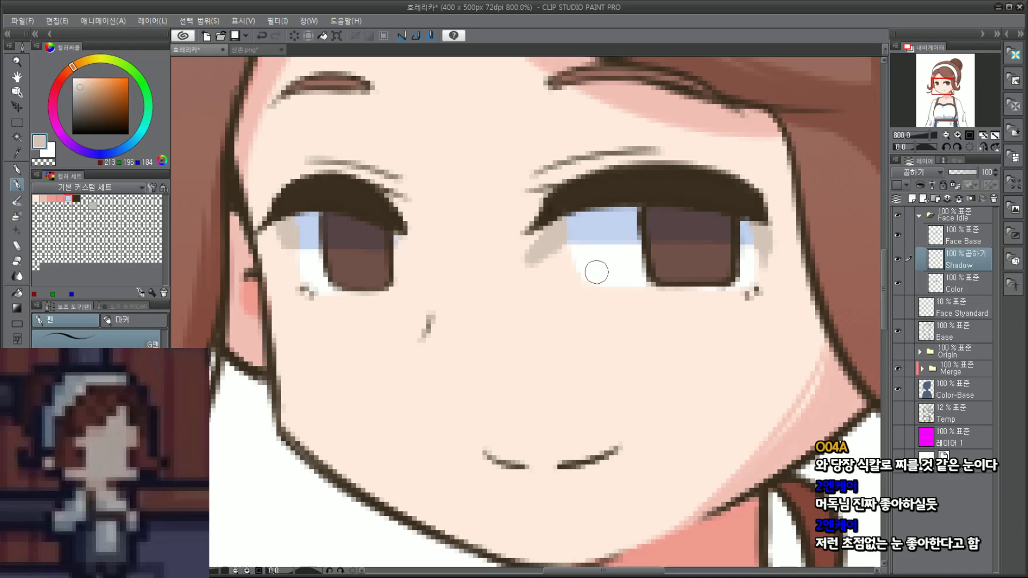
Step: Trim the beige patches at the right-hand eye's corners level with the blue band and close to the lash ends
{"action": "left_click", "coordinate": [614, 225], "text": "alt"}
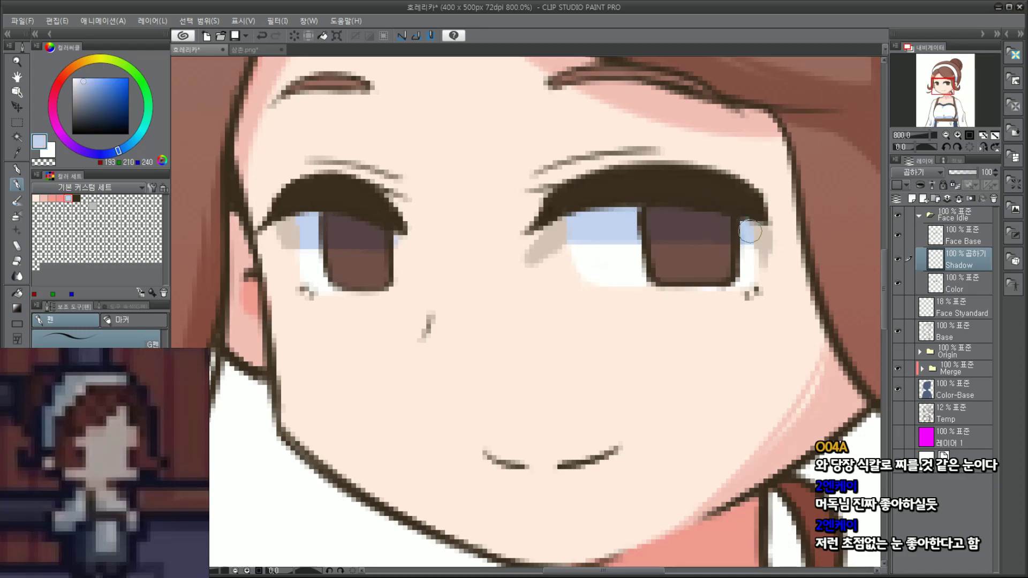
{"action": "key", "text": "bracketright"}
{"action": "left_click_drag", "start_coordinate": [777, 264], "coordinate": [766, 260]}
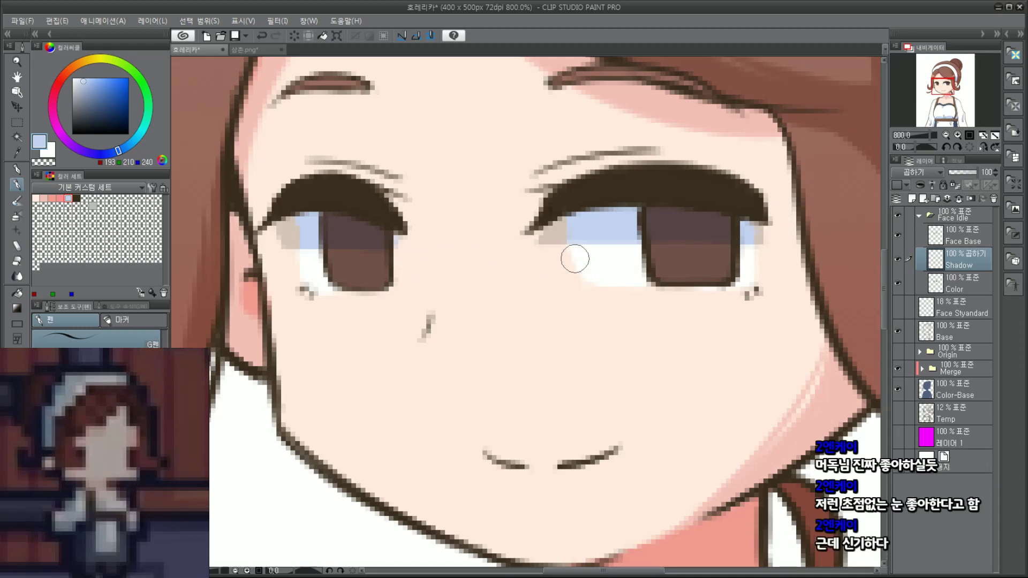
{"action": "key", "text": "ctrl+z"}
{"action": "key", "text": "ctrl+z"}
{"action": "left_click_drag", "start_coordinate": [538, 206], "coordinate": [526, 243]}
{"action": "key", "text": "ctrl+z"}
{"action": "left_click_drag", "start_coordinate": [543, 205], "coordinate": [519, 256]}
Step: Dab the same greyish beige, RGB 213, 196, 184, beneath the lash at the inner corner of the left-hand eye
{"action": "scroll", "coordinate": [545, 189], "scroll_direction": "down", "scroll_amount": 2}
{"action": "scroll", "coordinate": [575, 137], "scroll_direction": "down", "scroll_amount": 3}
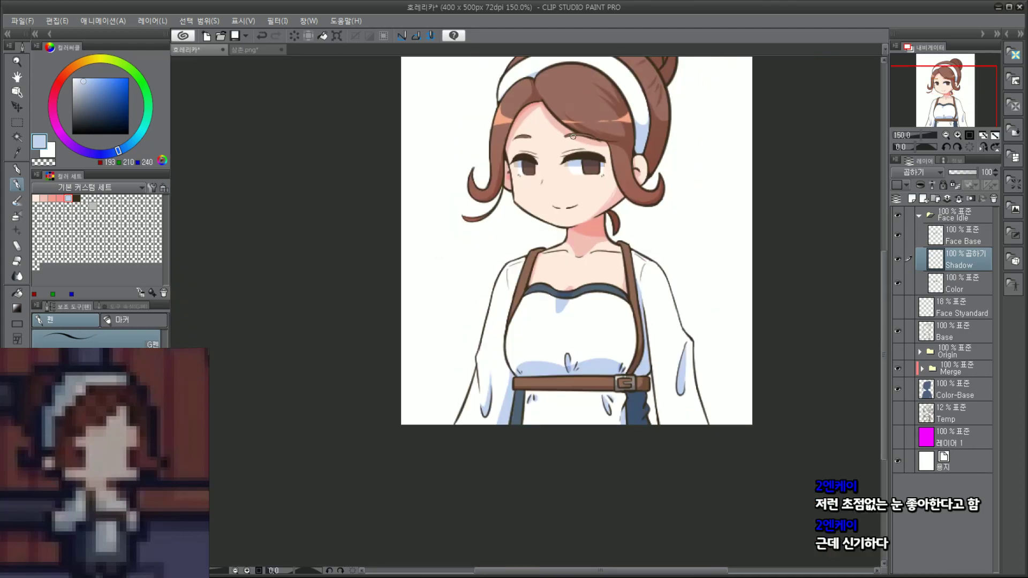
{"action": "scroll", "coordinate": [561, 148], "scroll_direction": "up", "scroll_amount": 5}
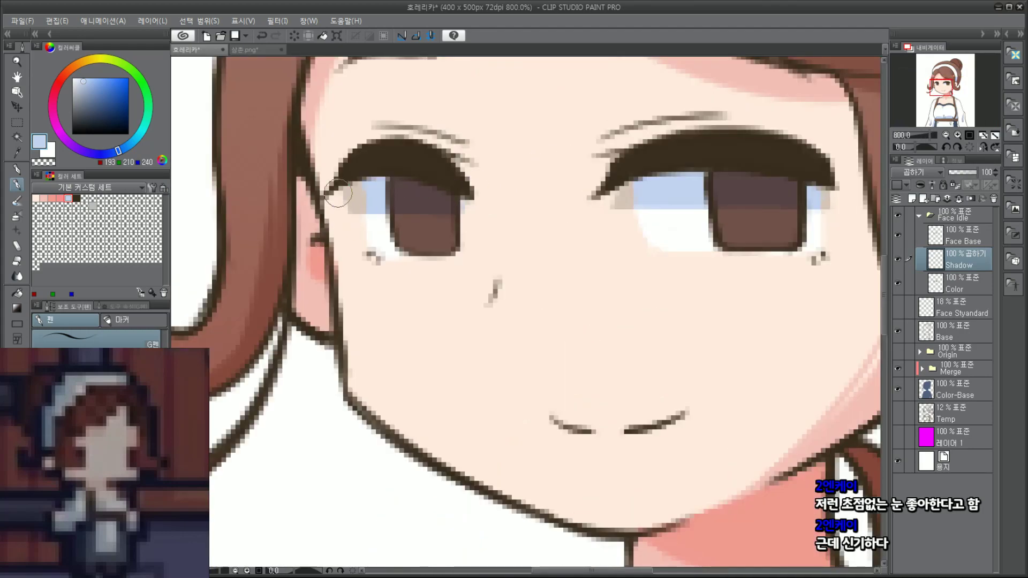
{"action": "scroll", "coordinate": [545, 228], "scroll_direction": "down", "scroll_amount": 2}
{"action": "scroll", "coordinate": [530, 230], "scroll_direction": "up", "scroll_amount": 2}
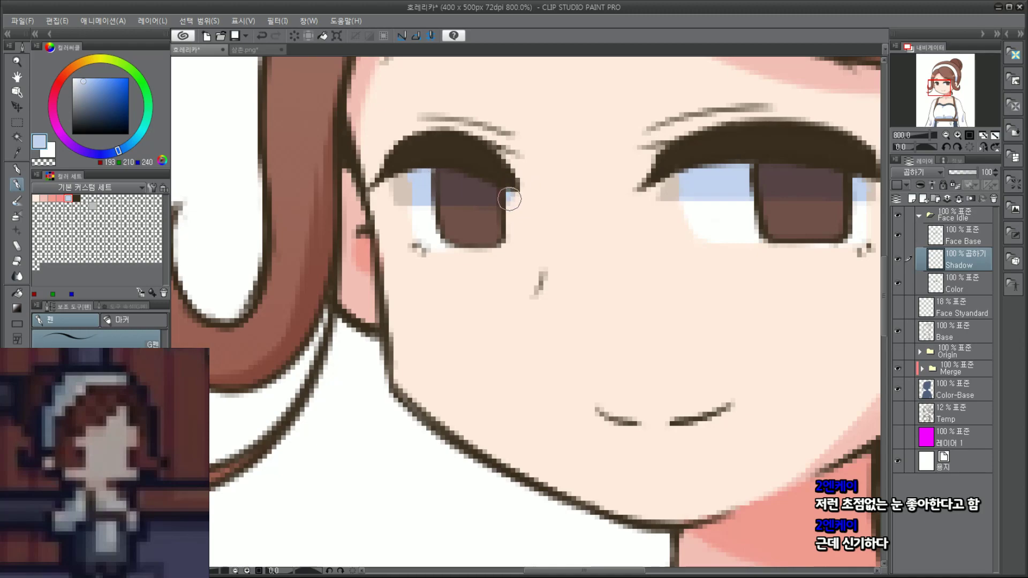
{"action": "key", "text": "ctrl+z"}
{"action": "right_click", "coordinate": [378, 183]}
{"action": "right_click", "coordinate": [421, 188]}
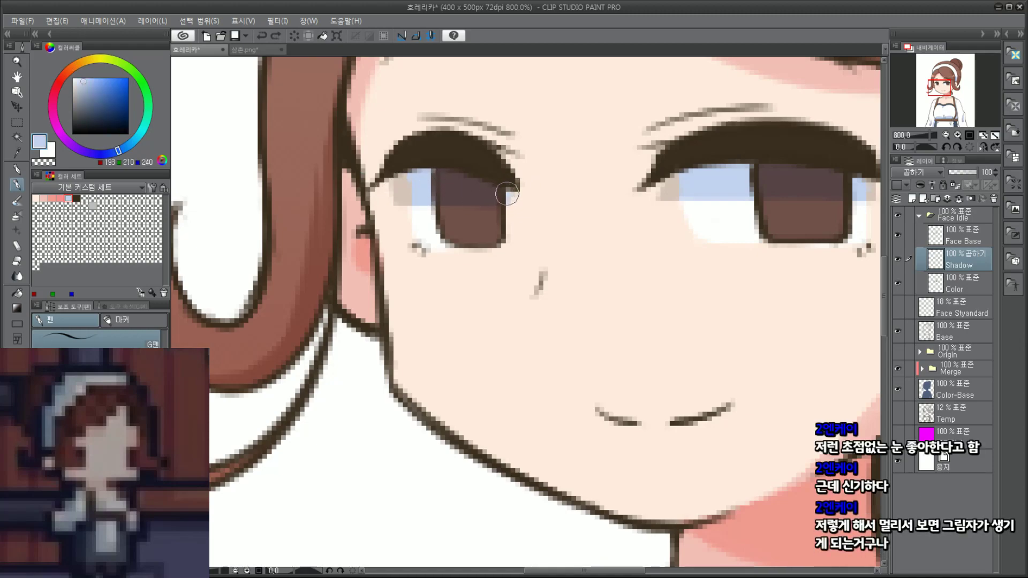
{"action": "left_click", "coordinate": [401, 188], "text": "alt"}
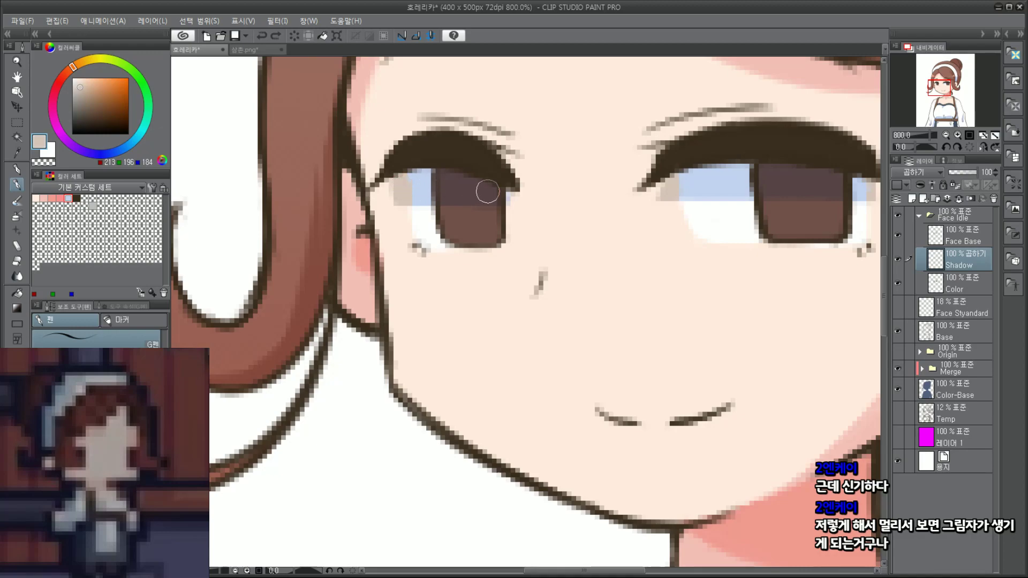
{"action": "left_click", "coordinate": [509, 187]}
{"action": "left_click", "coordinate": [513, 188]}
{"action": "left_click", "coordinate": [518, 186]}
{"action": "scroll", "coordinate": [696, 128], "scroll_direction": "down", "scroll_amount": 7}
{"action": "left_click_drag", "start_coordinate": [928, 107], "coordinate": [974, 91]}
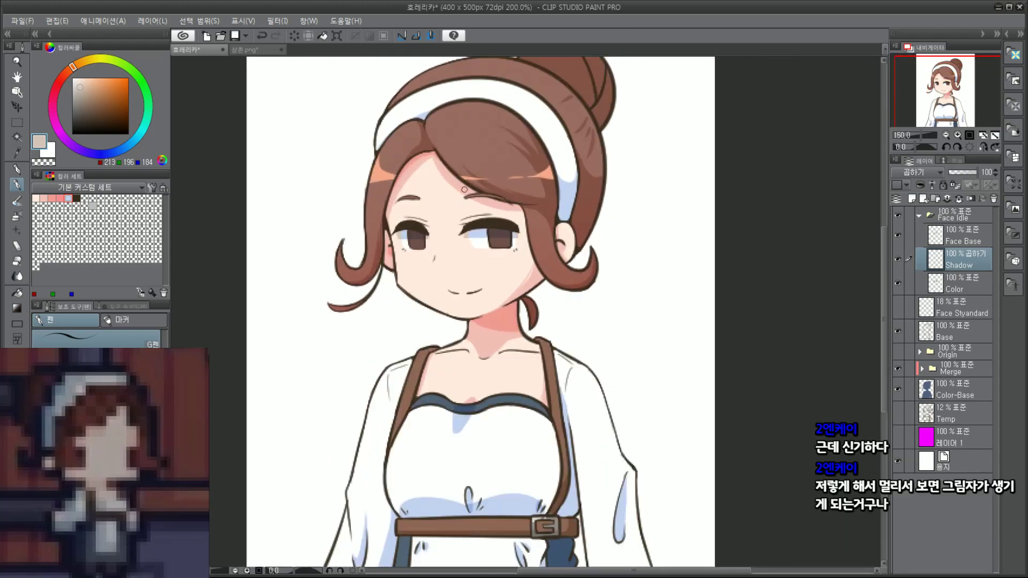
Step: Add a clipped layer named Base Color directly above the Face Base layer in the Face Idle folder
{"action": "scroll", "coordinate": [432, 218], "scroll_direction": "up", "scroll_amount": 3}
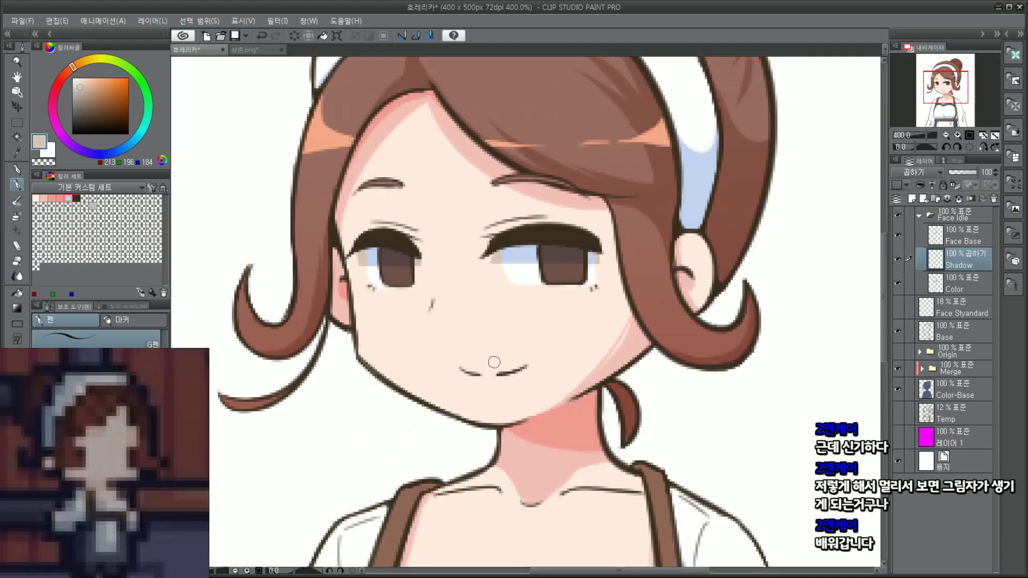
{"action": "left_click", "coordinate": [938, 239]}
{"action": "left_click", "coordinate": [913, 199]}
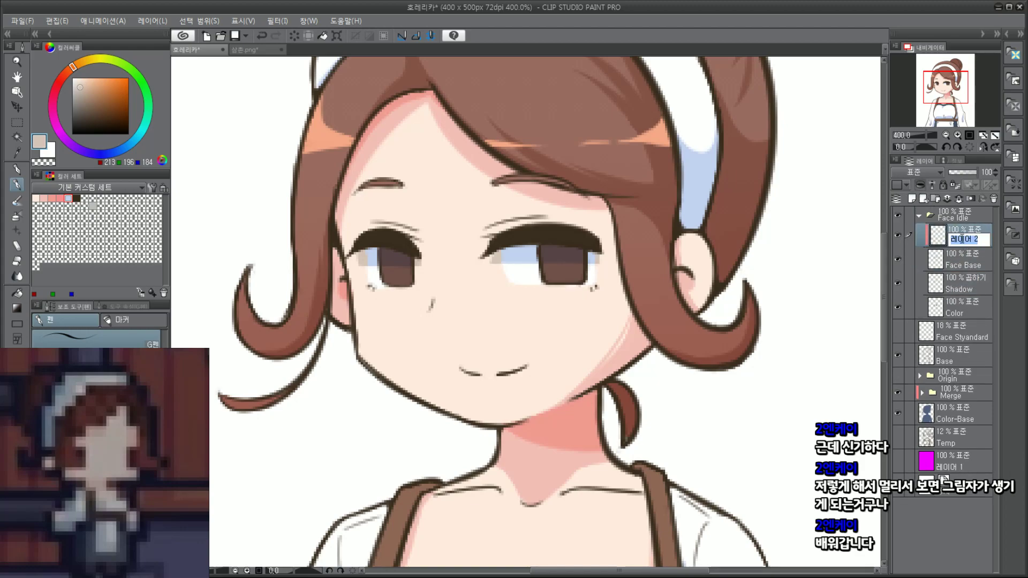
{"action": "type", "text": "Base Color"}
{"action": "key", "text": "Return"}
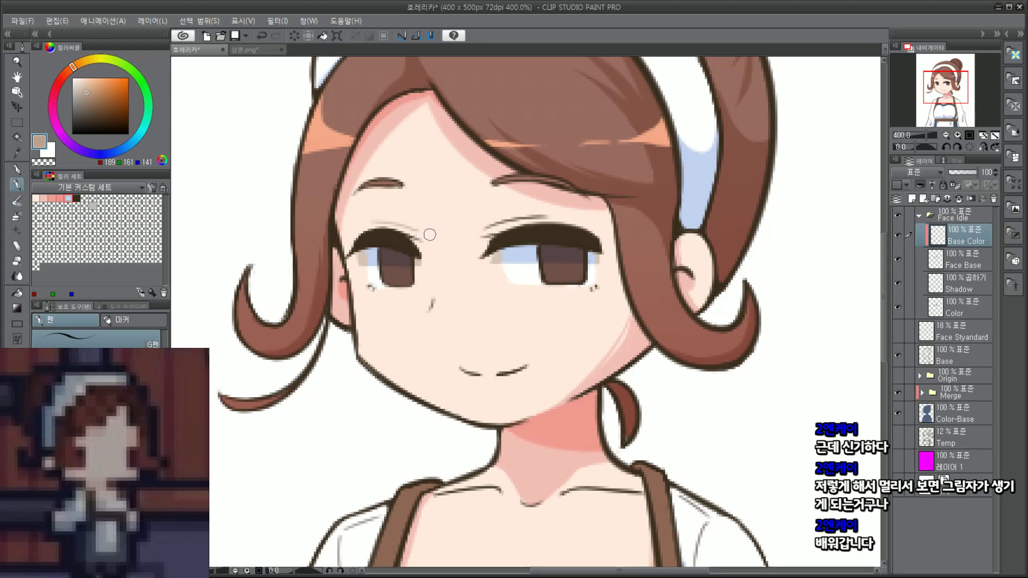
Step: Recolour the eyelid crease, nose and mouth lines in light brown, RGB 181, 156, 139, on the Base Color layer
{"action": "scroll", "coordinate": [363, 211], "scroll_direction": "up", "scroll_amount": 2}
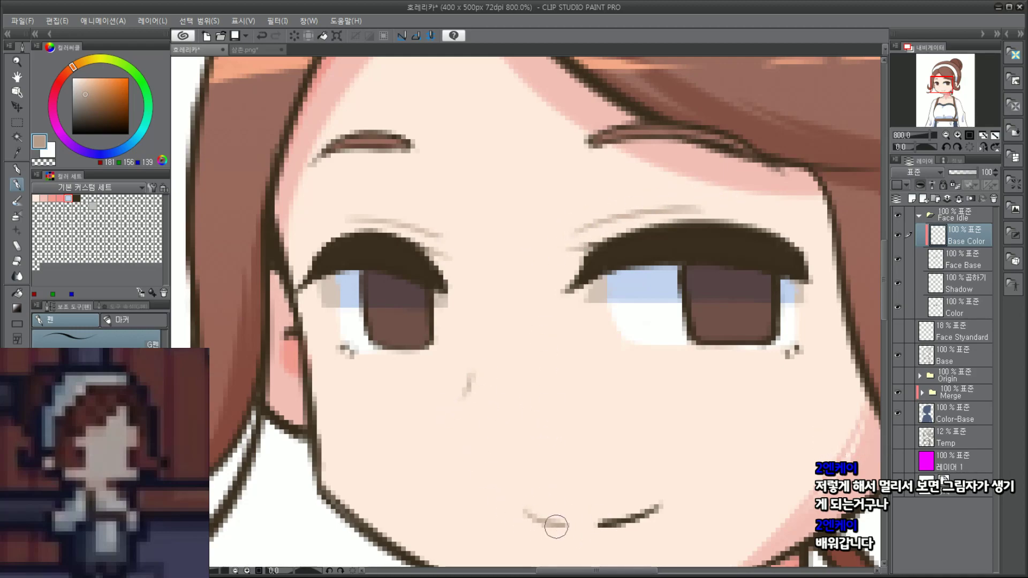
{"action": "scroll", "coordinate": [602, 475], "scroll_direction": "up", "scroll_amount": 3}
{"action": "scroll", "coordinate": [602, 475], "scroll_direction": "down", "scroll_amount": 4}
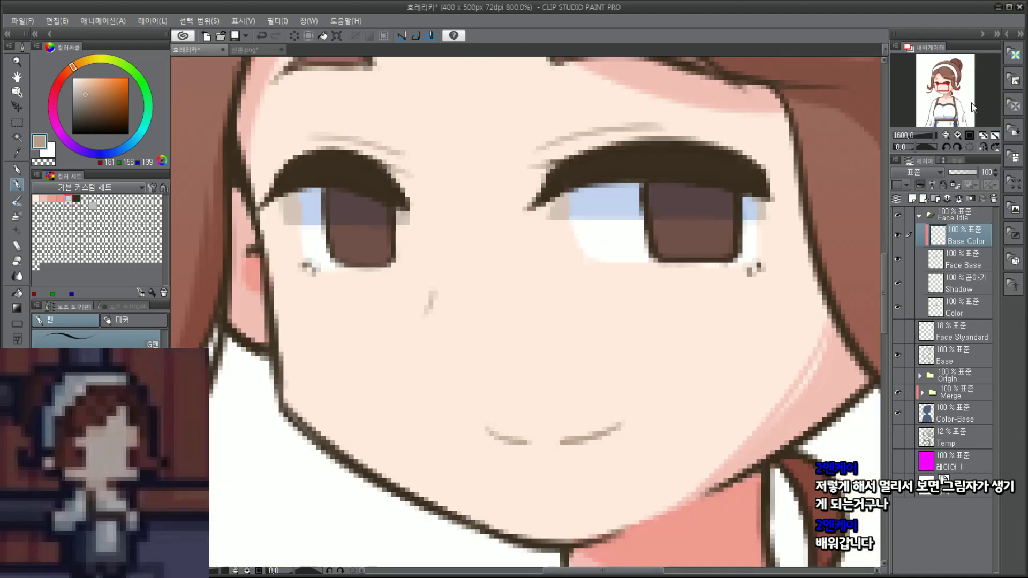
Step: Recolour the mouth and nose lines in dusty pink, RGB 212, 163, 157, on the Base Color layer
{"action": "left_click", "coordinate": [52, 197]}
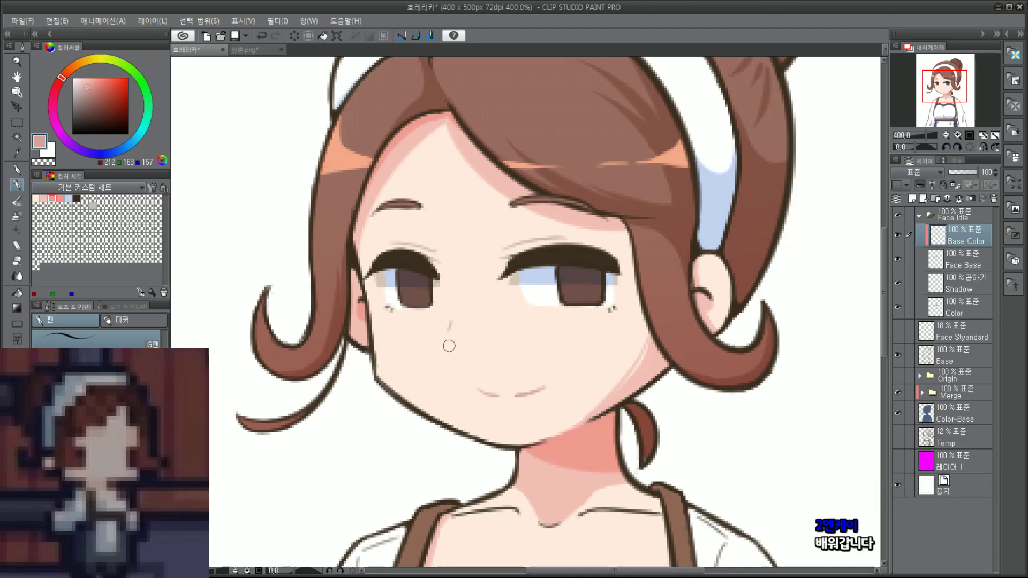
{"action": "scroll", "coordinate": [488, 353], "scroll_direction": "down", "scroll_amount": 4}
{"action": "scroll", "coordinate": [484, 346], "scroll_direction": "up", "scroll_amount": 4}
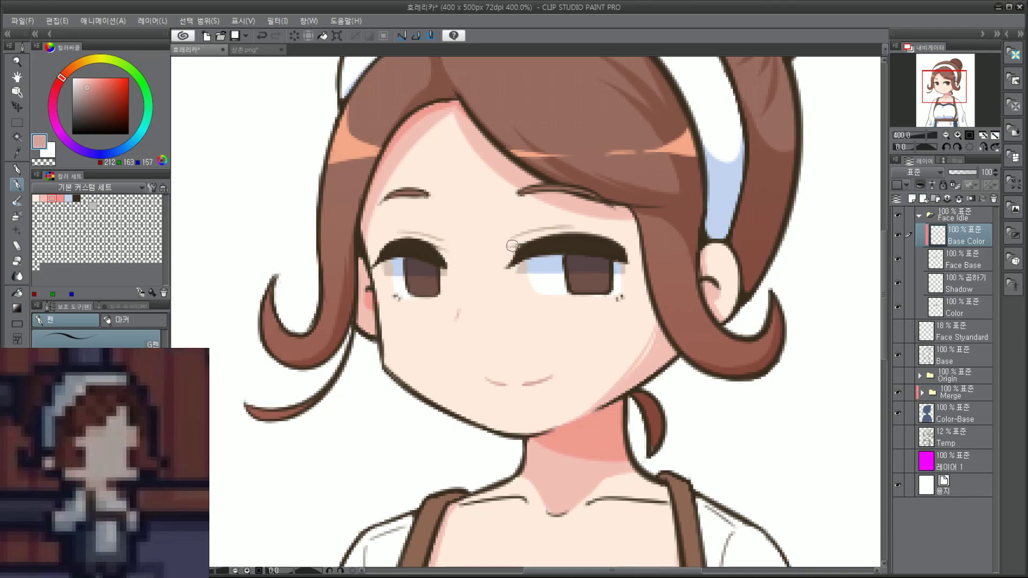
Step: Repaint the eye-corner shadows on the Shadow layer in a warmer tan, RGB 202, 175, 156
{"action": "scroll", "coordinate": [534, 266], "scroll_direction": "up", "scroll_amount": 2}
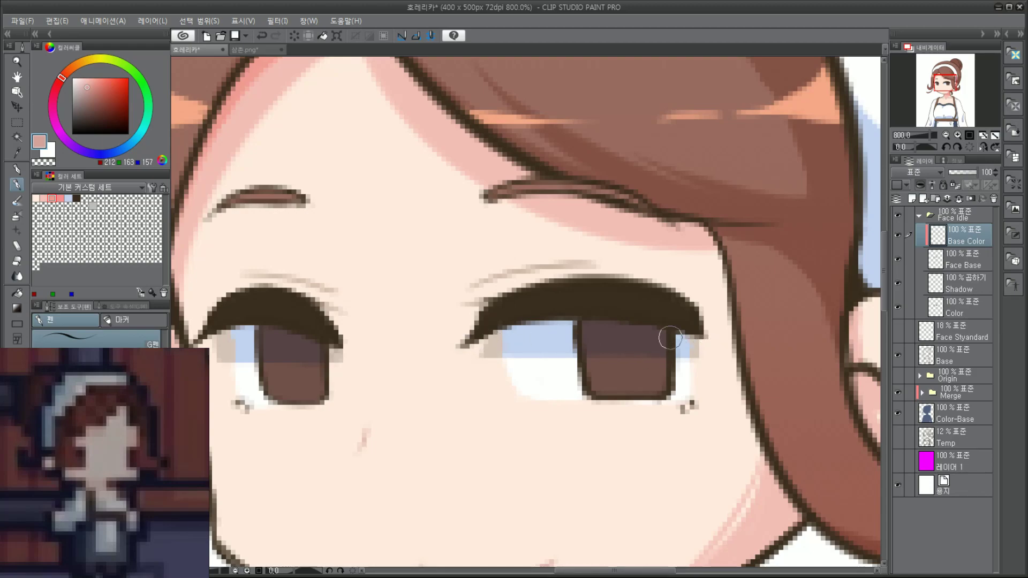
{"action": "key", "text": "ctrl+minus"}
{"action": "key", "text": "ctrl+minus"}
{"action": "scroll", "coordinate": [511, 325], "scroll_direction": "up", "scroll_amount": 2}
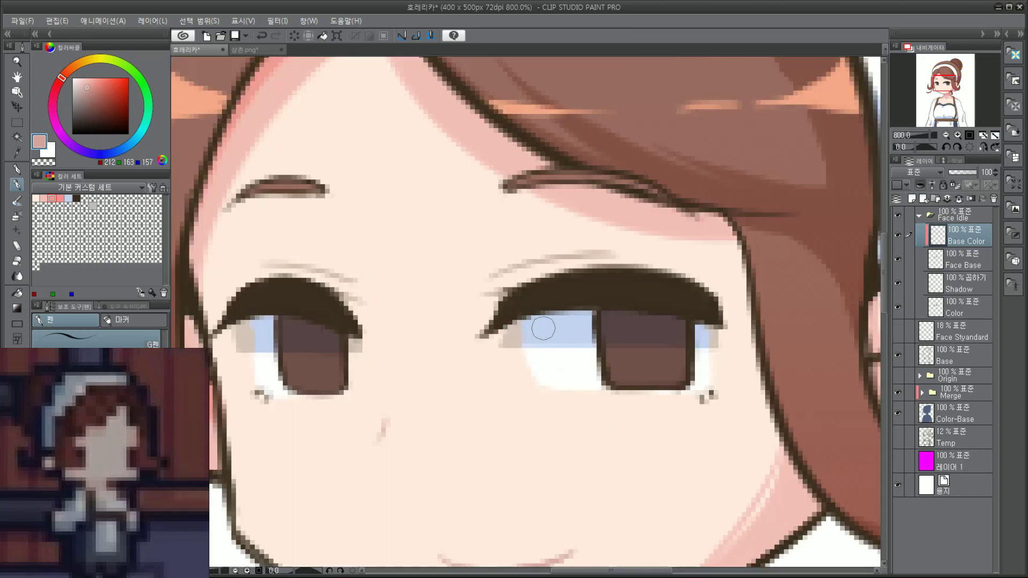
{"action": "left_click", "coordinate": [981, 281]}
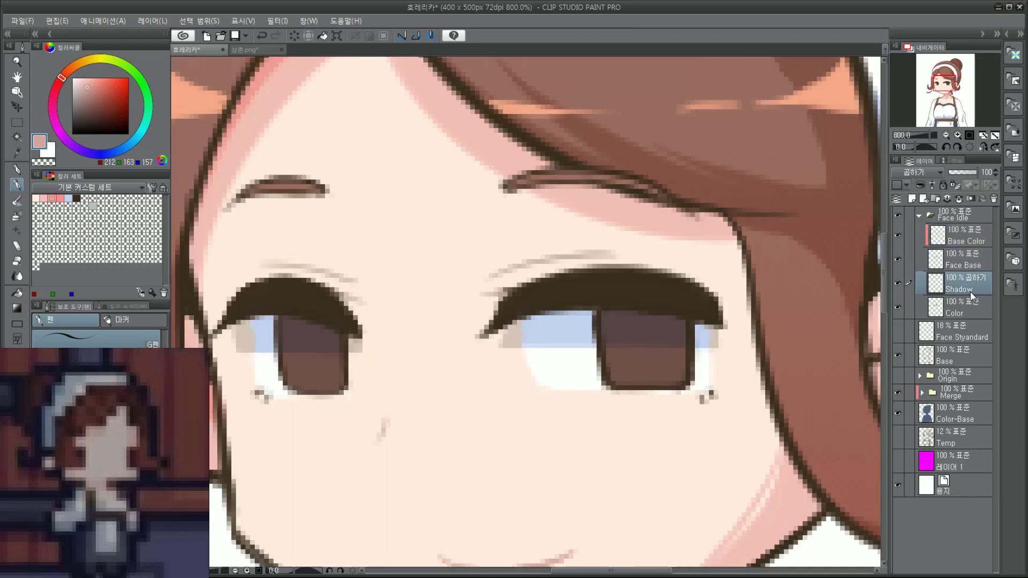
{"action": "left_click", "coordinate": [515, 336], "text": "alt"}
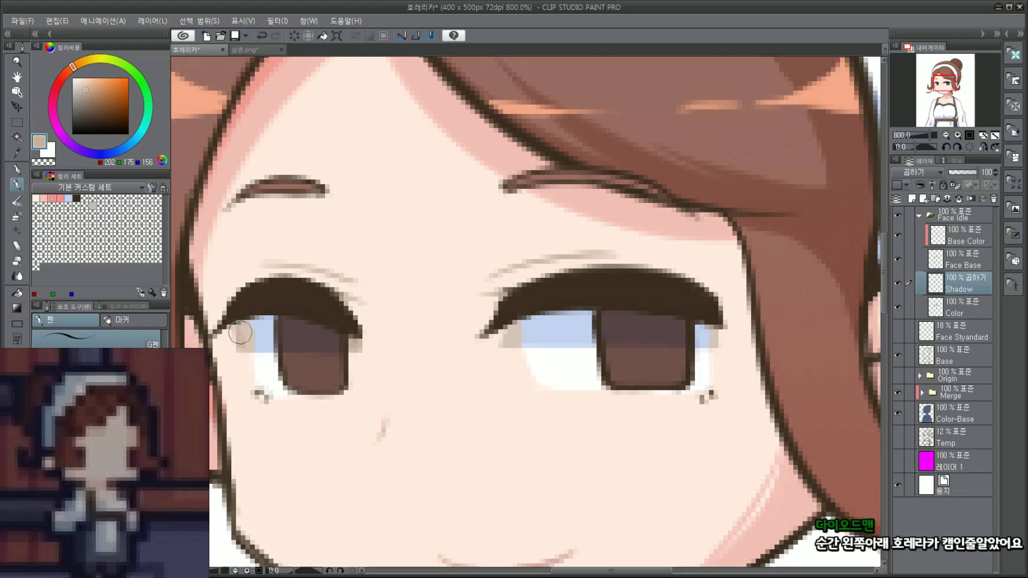
{"action": "left_click_drag", "start_coordinate": [244, 349], "coordinate": [234, 311]}
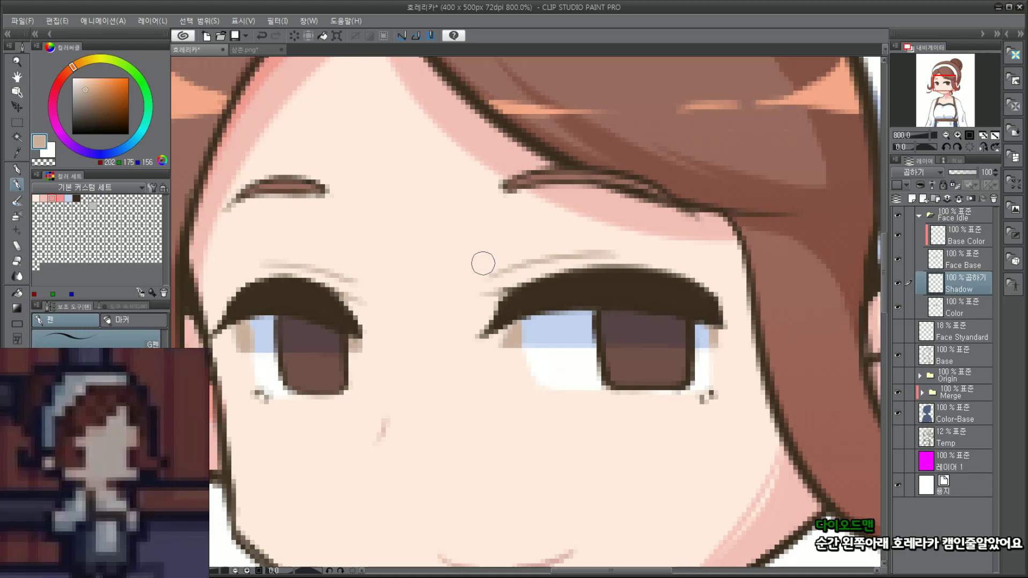
Step: Add small tan shadows at the inner ends of both eyelid creases and check the whole figure
{"action": "mouse_move", "coordinate": [484, 263]}
{"action": "left_mouse_down"}
{"action": "mouse_move", "coordinate": [487, 252]}
{"action": "mouse_move", "coordinate": [482, 261]}
{"action": "mouse_move", "coordinate": [496, 263]}
{"action": "left_mouse_up"}
{"action": "left_click_drag", "start_coordinate": [356, 271], "coordinate": [336, 273]}
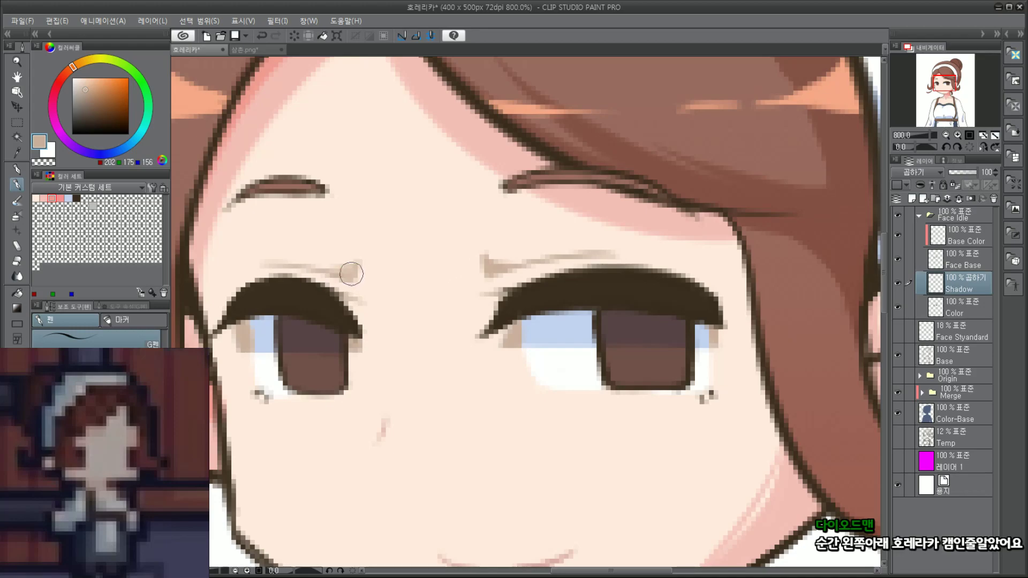
{"action": "key", "text": "ctrl+alt+0"}
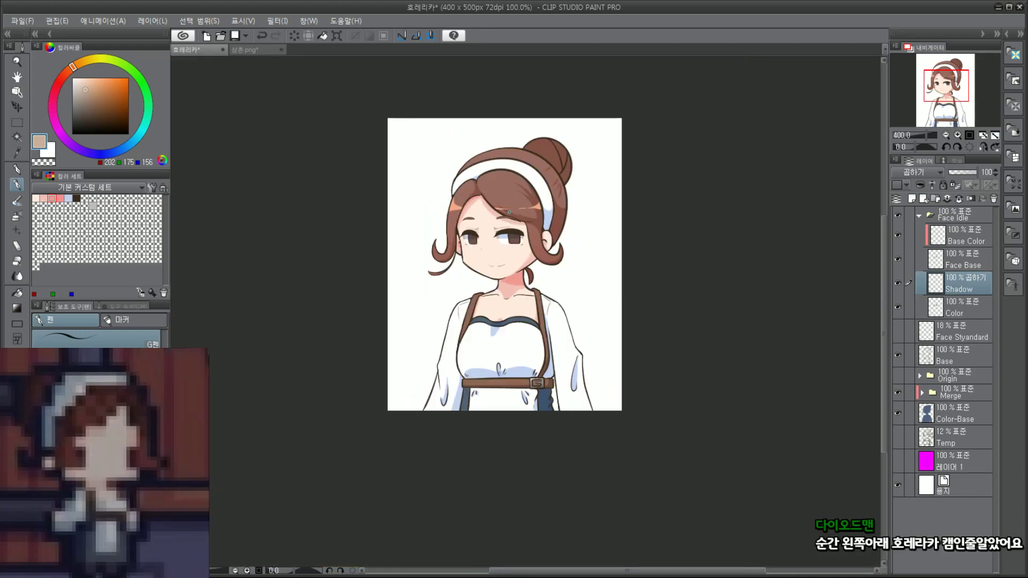
Step: Remove the tan shadows at the inner ends of both eyelid creases, comparing the face with and without them
{"action": "scroll", "coordinate": [488, 230], "scroll_direction": "up", "scroll_amount": 6}
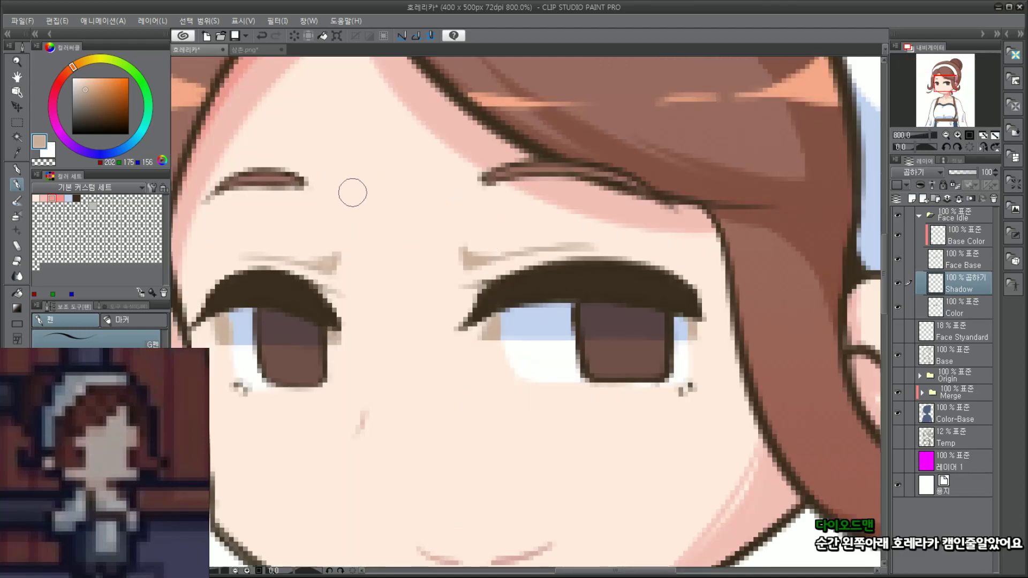
{"action": "left_click_drag", "start_coordinate": [340, 257], "coordinate": [325, 261]}
{"action": "left_click_drag", "start_coordinate": [468, 255], "coordinate": [494, 248]}
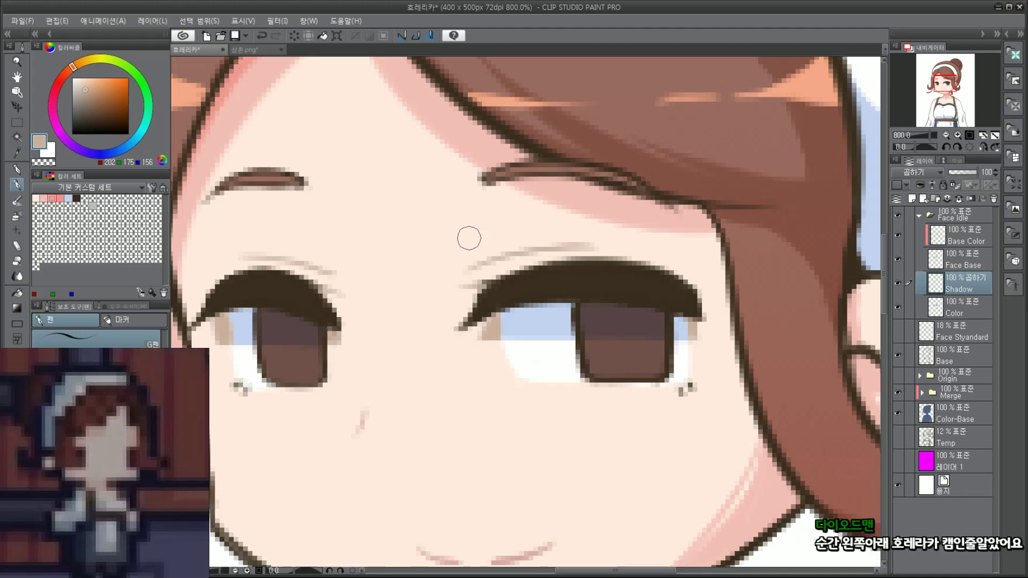
{"action": "left_click_drag", "start_coordinate": [462, 251], "coordinate": [582, 248]}
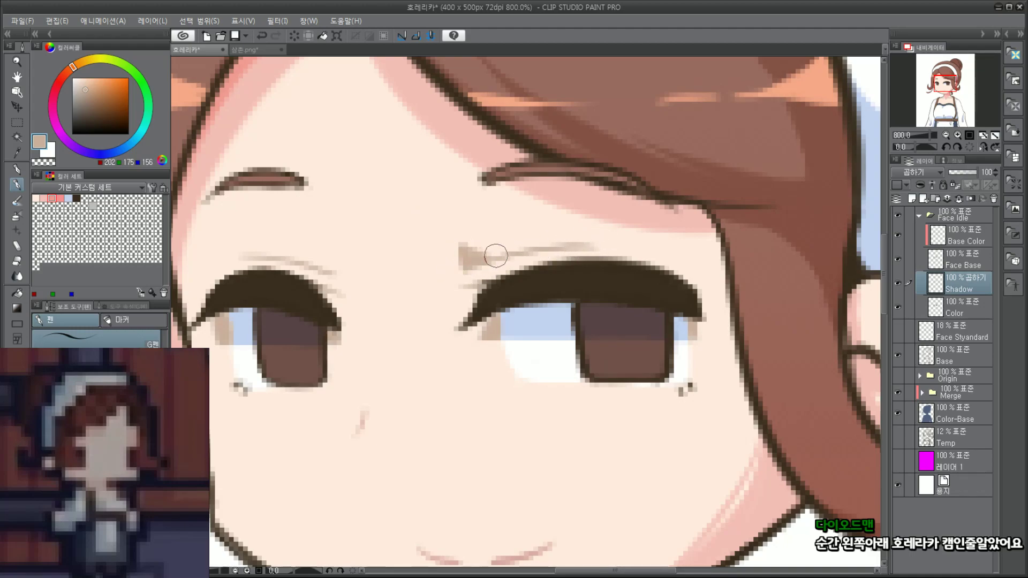
{"action": "mouse_move", "coordinate": [318, 262]}
{"action": "left_mouse_down"}
{"action": "mouse_move", "coordinate": [334, 262]}
{"action": "mouse_move", "coordinate": [312, 264]}
{"action": "mouse_move", "coordinate": [329, 261]}
{"action": "mouse_move", "coordinate": [315, 248]}
{"action": "mouse_move", "coordinate": [332, 271]}
{"action": "left_mouse_up"}
{"action": "key", "text": "ctrl+z"}
{"action": "key", "text": "ctrl+z"}
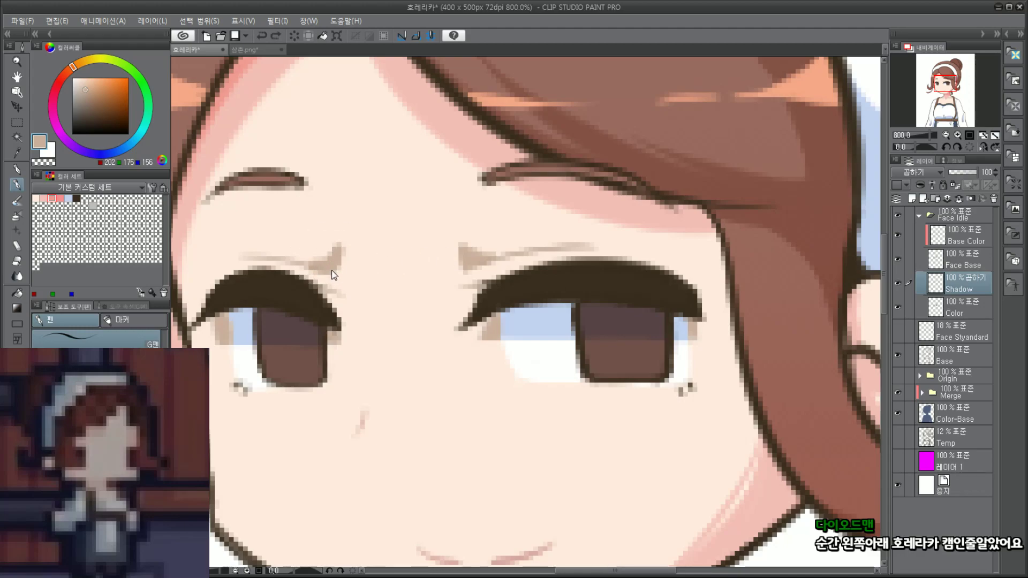
{"action": "scroll", "coordinate": [415, 215], "scroll_direction": "down", "scroll_amount": 6}
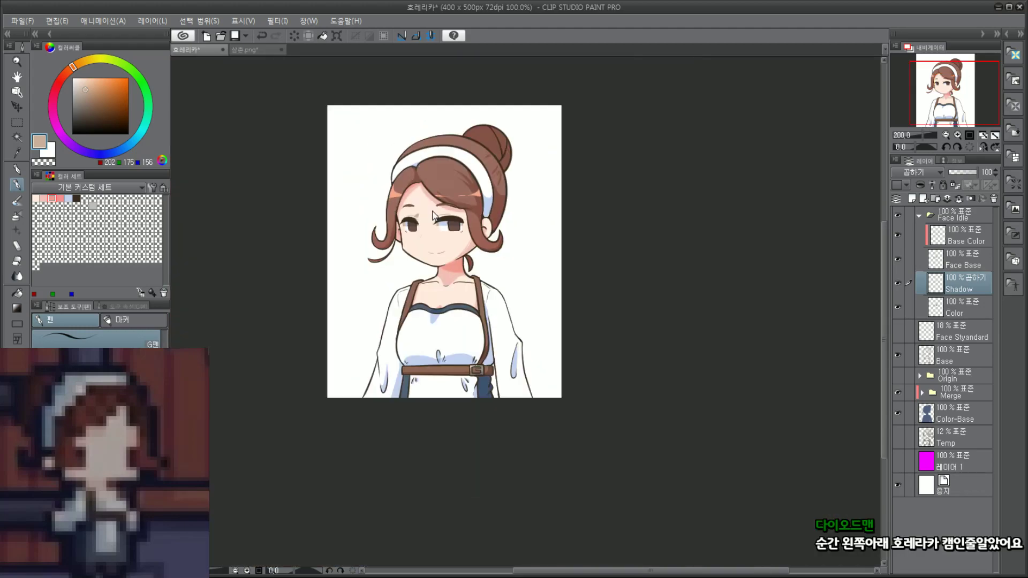
{"action": "scroll", "coordinate": [433, 216], "scroll_direction": "down", "scroll_amount": 1}
{"action": "scroll", "coordinate": [431, 219], "scroll_direction": "up", "scroll_amount": 6}
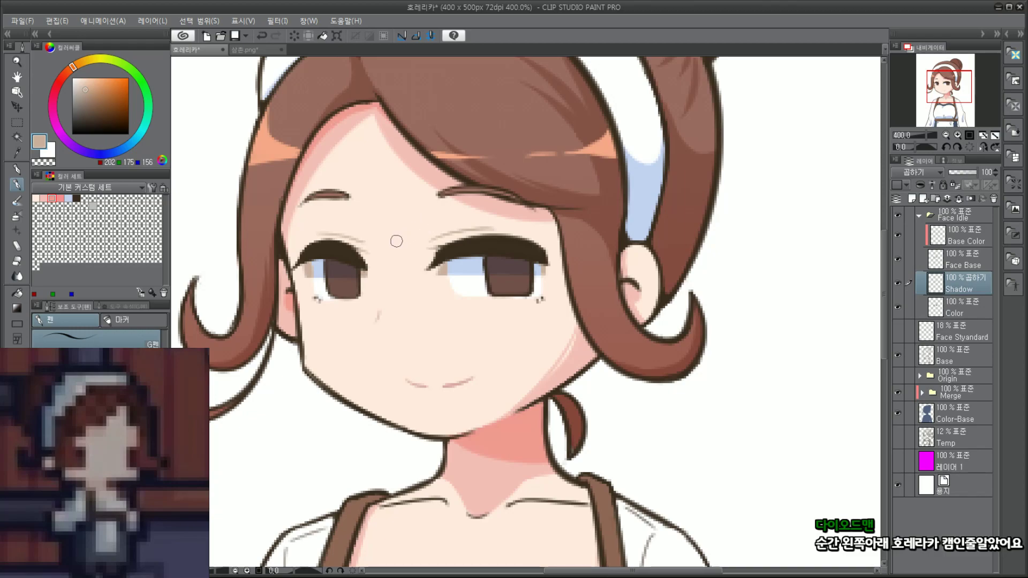
Step: Repaint the eye-corner shadows on the Shadow layer in the forehead shadow's pink, RGB 243, 190, 182
{"action": "scroll", "coordinate": [381, 299], "scroll_direction": "up", "scroll_amount": 2}
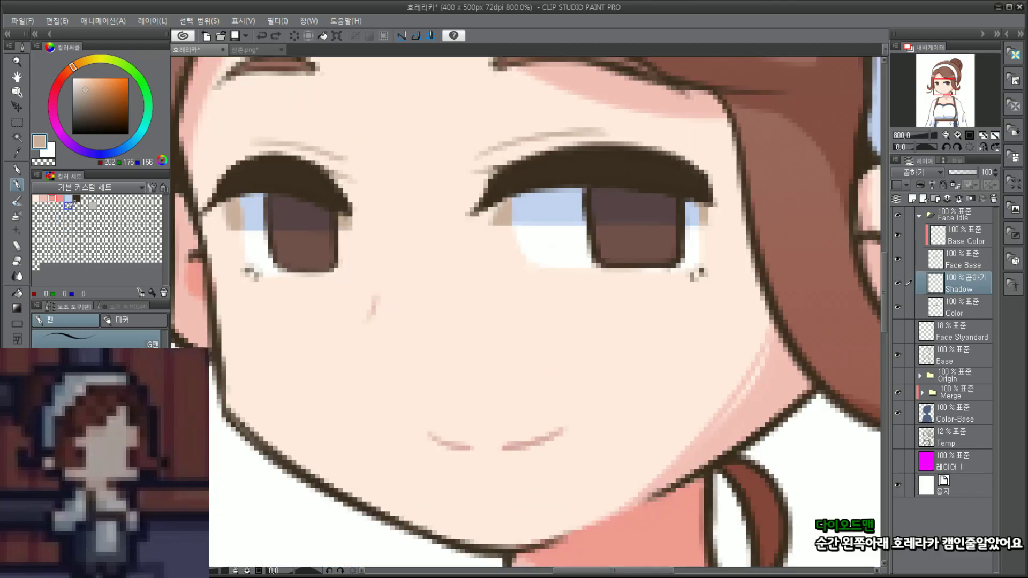
{"action": "left_click", "coordinate": [83, 83]}
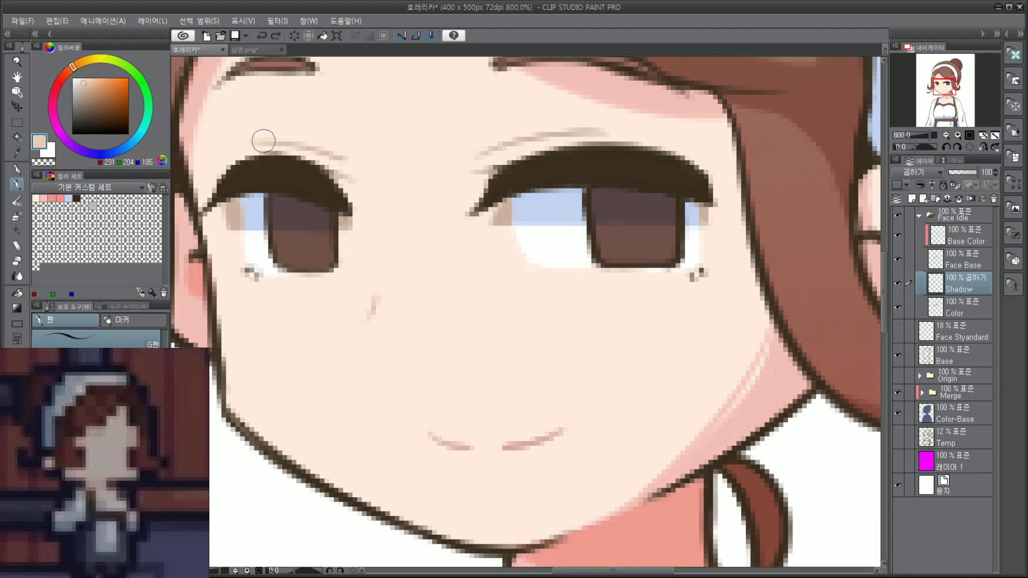
{"action": "left_click", "coordinate": [196, 101], "text": "alt"}
{"action": "left_click", "coordinate": [234, 216]}
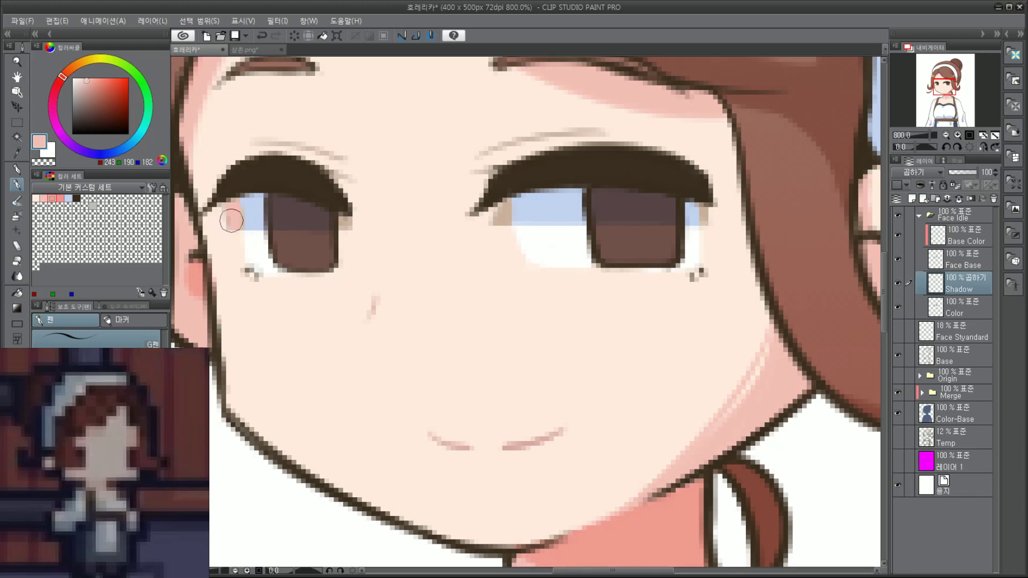
{"action": "left_click", "coordinate": [229, 212]}
{"action": "left_click", "coordinate": [238, 212]}
{"action": "left_click", "coordinate": [502, 214]}
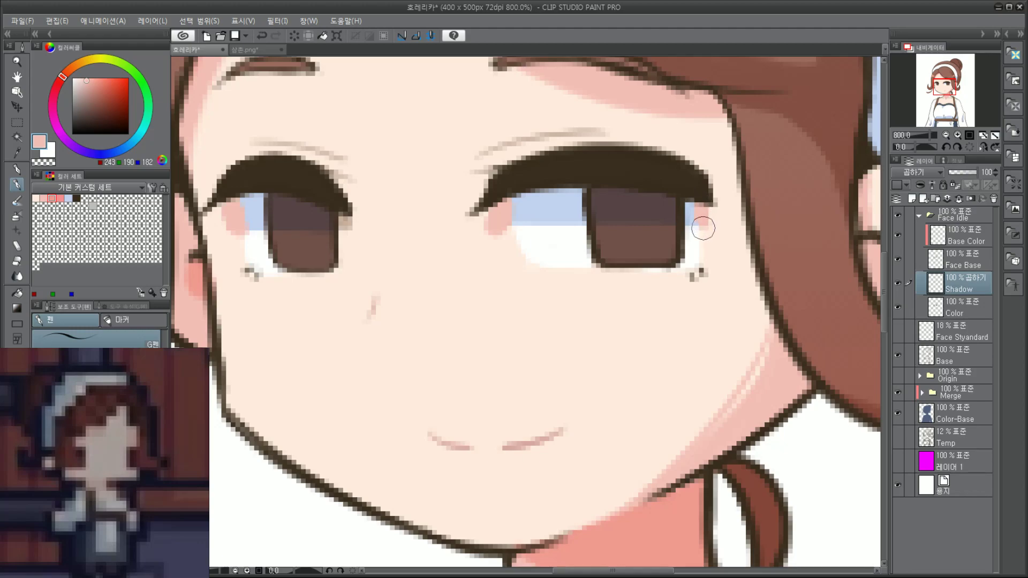
Step: Trim the lower edges of the pink eye-corner shadows level with the blue shadows on the eye whites
{"action": "key", "text": "]"}
{"action": "left_click_drag", "start_coordinate": [474, 242], "coordinate": [493, 239]}
{"action": "left_click_drag", "start_coordinate": [685, 239], "coordinate": [718, 238]}
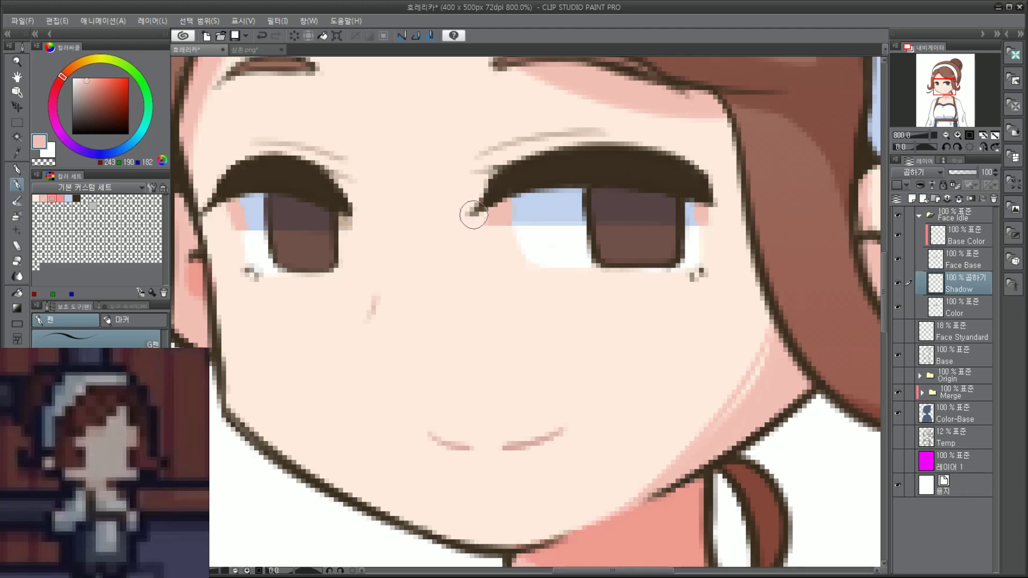
{"action": "scroll", "coordinate": [466, 227], "scroll_direction": "down", "scroll_amount": 4}
Step: Paint a narrow pink shadow along the nose line on the Shadow layer, redoing the stroke until it fits
{"action": "scroll", "coordinate": [366, 260], "scroll_direction": "up", "scroll_amount": 4}
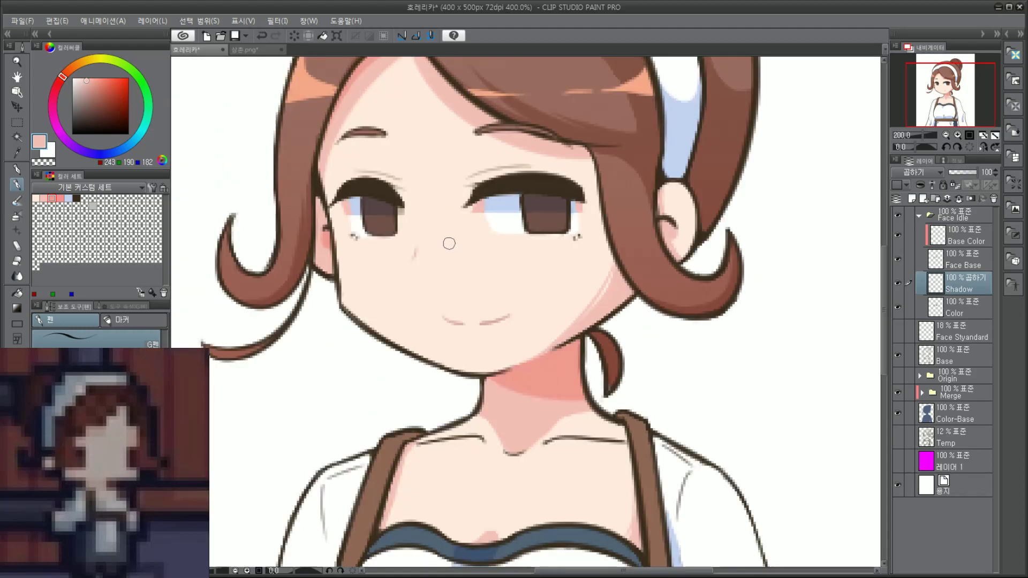
{"action": "left_click_drag", "start_coordinate": [366, 261], "coordinate": [377, 213]}
{"action": "key", "text": "ctrl+z"}
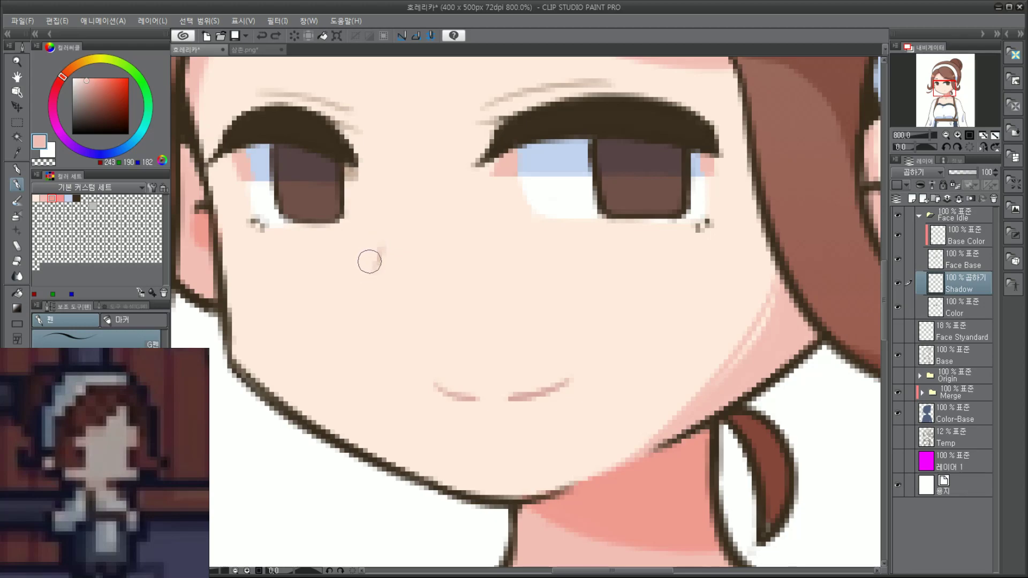
{"action": "left_click_drag", "start_coordinate": [368, 267], "coordinate": [381, 217]}
{"action": "key", "text": "ctrl+z"}
{"action": "left_click_drag", "start_coordinate": [372, 269], "coordinate": [380, 214]}
{"action": "scroll", "coordinate": [381, 205], "scroll_direction": "down", "scroll_amount": 6}
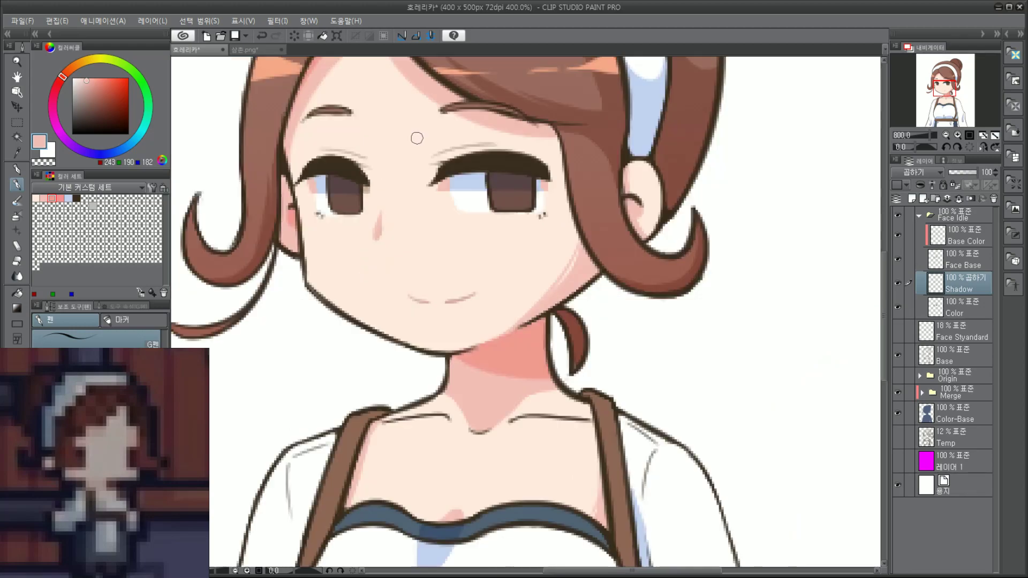
{"action": "scroll", "coordinate": [431, 267], "scroll_direction": "up", "scroll_amount": 5}
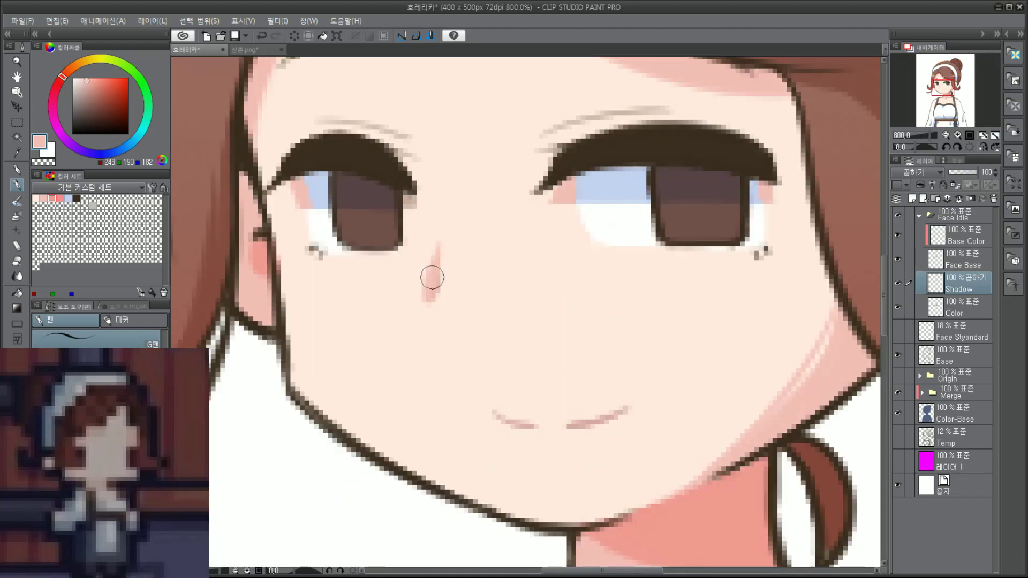
{"action": "left_click_drag", "start_coordinate": [431, 277], "coordinate": [427, 306]}
Step: Soften the nose shadow into the skin with the watercolour brush, fading its upper end towards the eye
{"action": "left_click", "coordinate": [16, 202]}
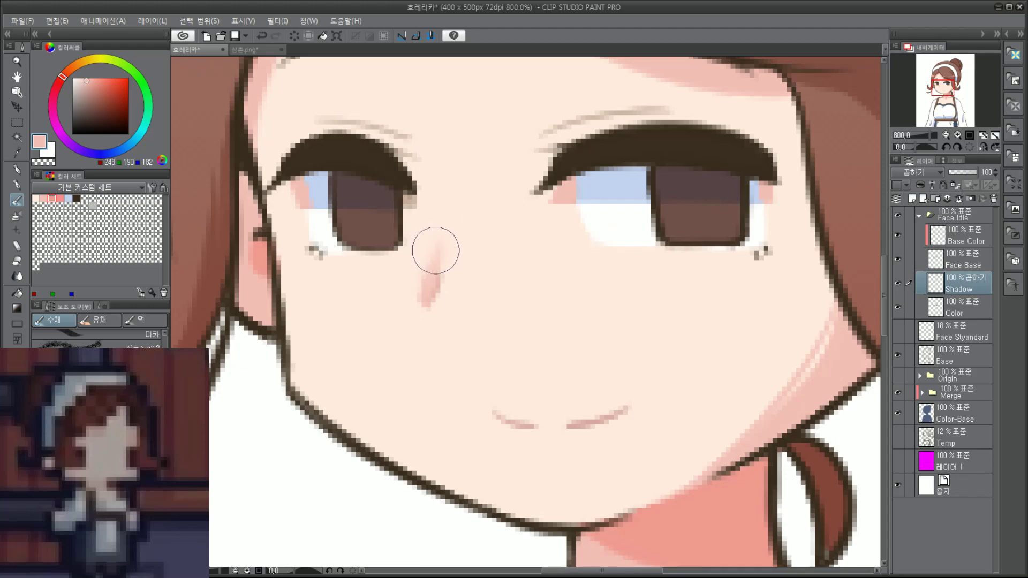
{"action": "key", "text": "ctrl+z"}
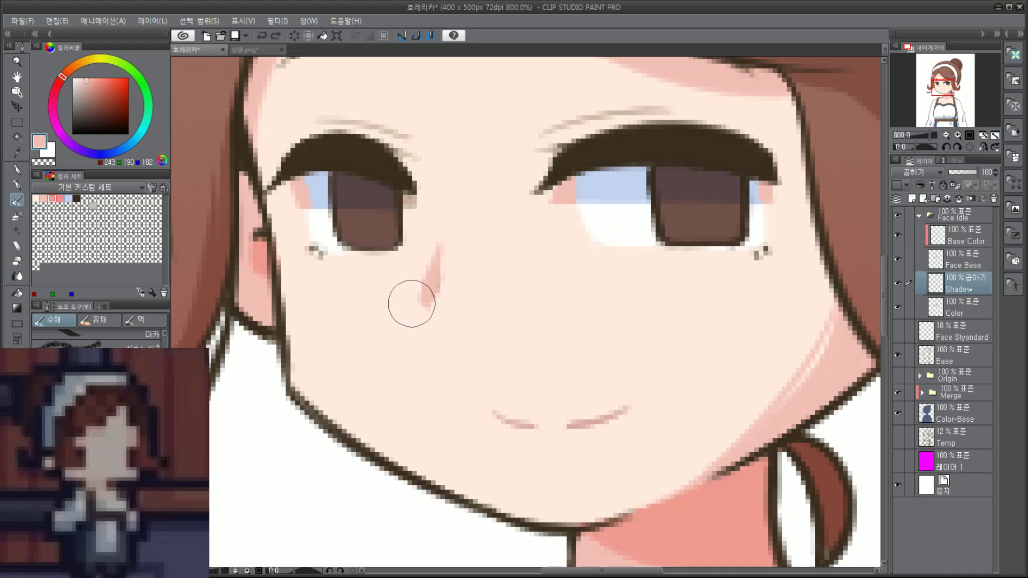
{"action": "scroll", "coordinate": [454, 213], "scroll_direction": "down", "scroll_amount": 4}
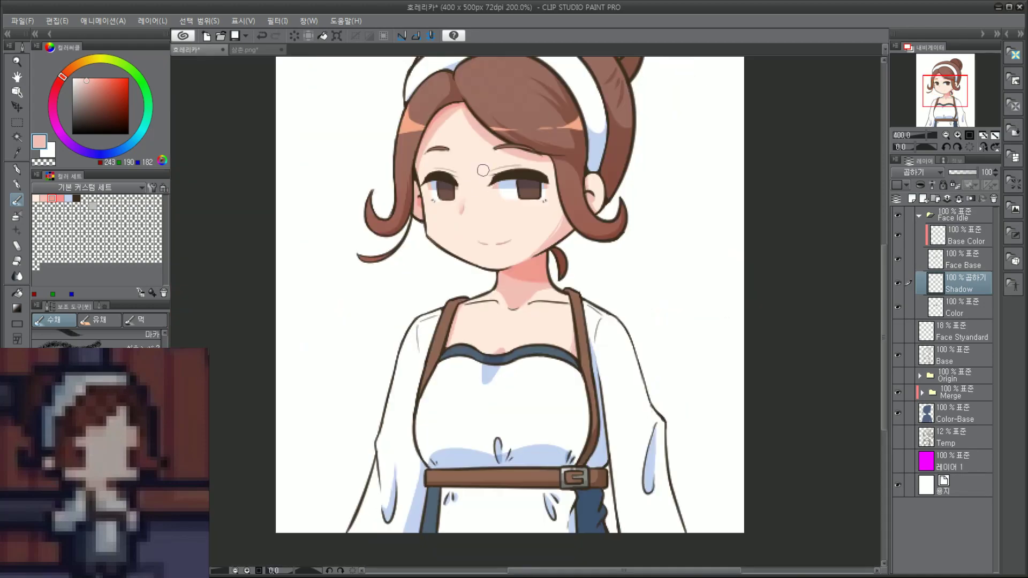
{"action": "scroll", "coordinate": [470, 185], "scroll_direction": "up", "scroll_amount": 2}
{"action": "scroll", "coordinate": [470, 186], "scroll_direction": "up", "scroll_amount": 2}
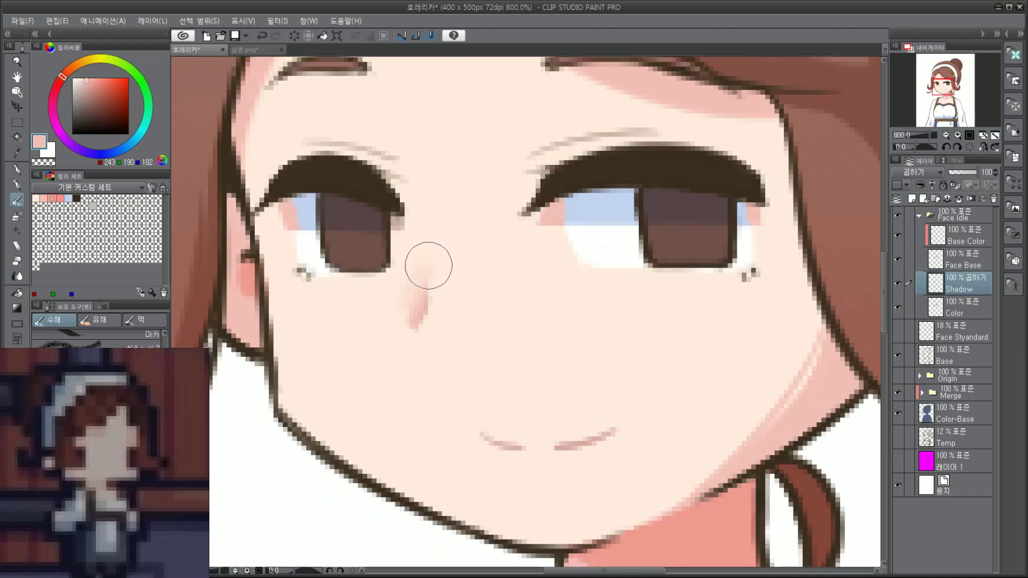
{"action": "key", "text": "ctrl+z"}
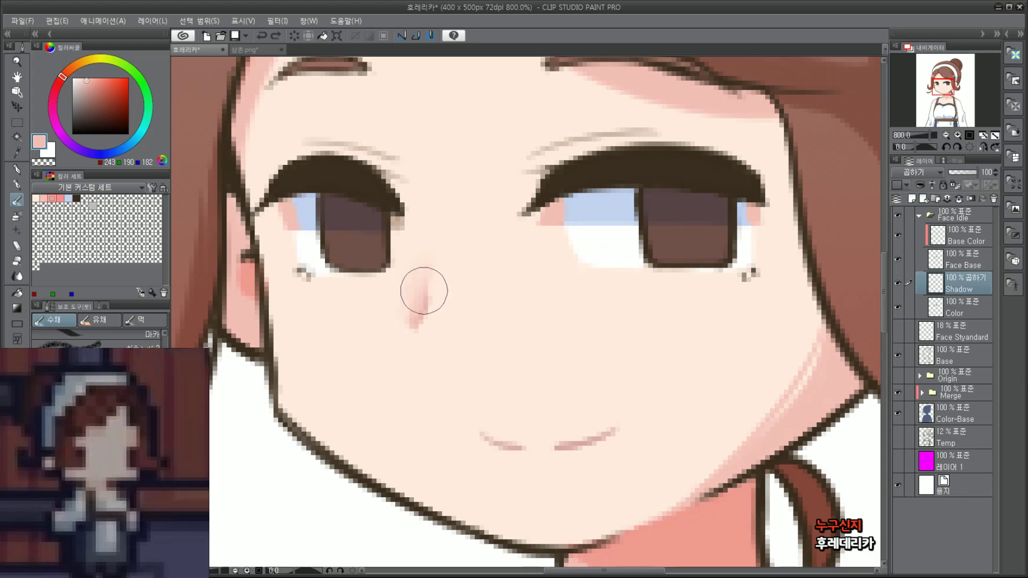
{"action": "left_click_drag", "start_coordinate": [423, 291], "coordinate": [436, 236]}
Step: Examine the nose shadow and mouth close up and in the whole figure
{"action": "scroll", "coordinate": [504, 164], "scroll_direction": "down", "scroll_amount": 4}
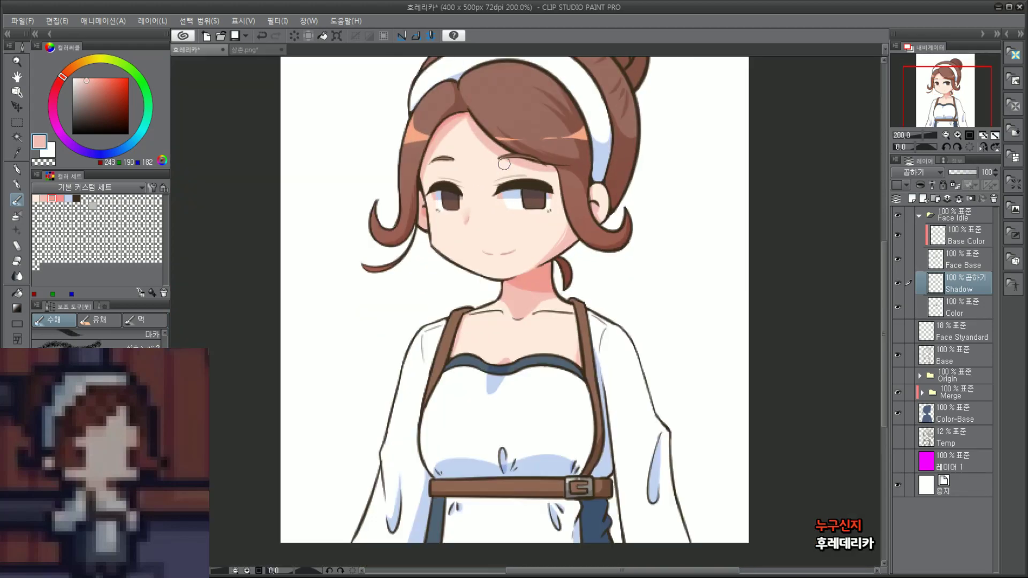
{"action": "scroll", "coordinate": [479, 204], "scroll_direction": "up", "scroll_amount": 4}
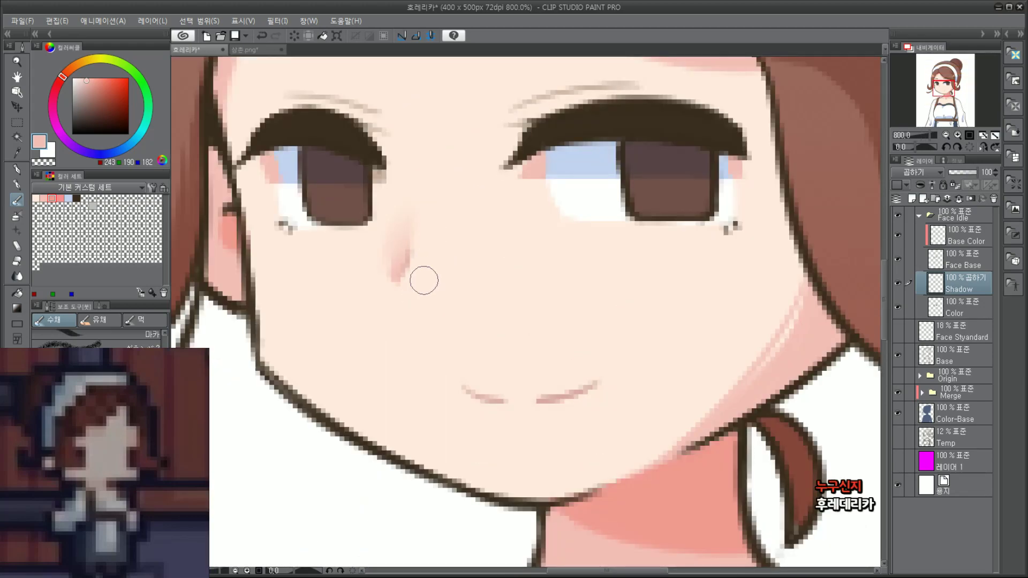
{"action": "scroll", "coordinate": [424, 280], "scroll_direction": "down", "scroll_amount": 2}
{"action": "left_click", "coordinate": [923, 113]}
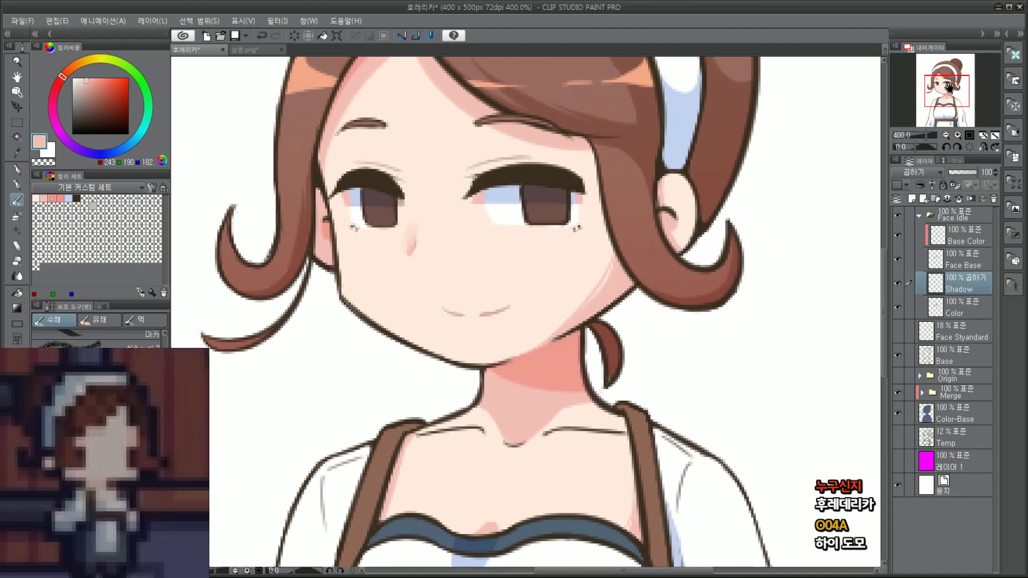
{"action": "scroll", "coordinate": [489, 282], "scroll_direction": "up", "scroll_amount": 2}
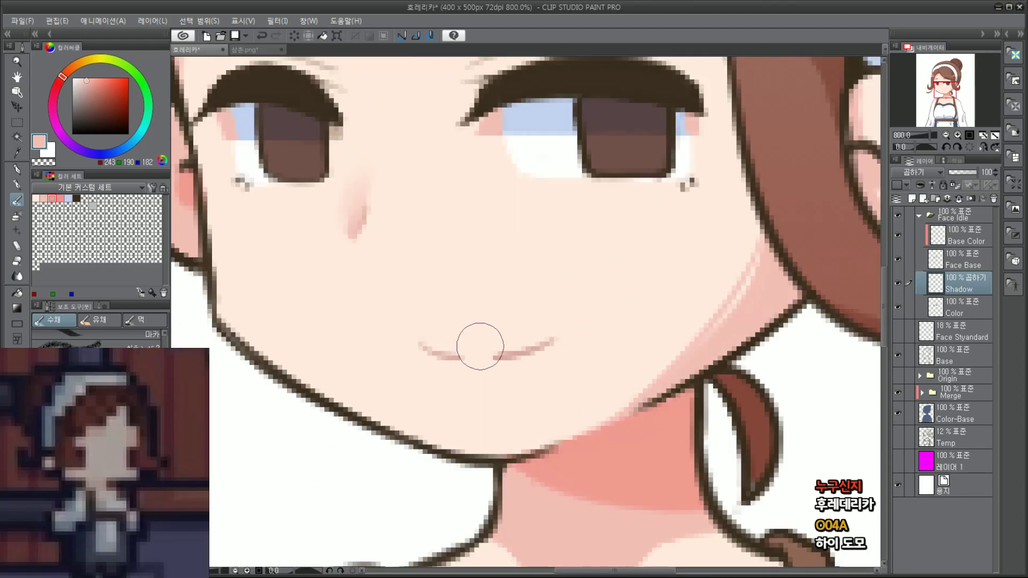
{"action": "scroll", "coordinate": [573, 252], "scroll_direction": "down", "scroll_amount": 4}
{"action": "scroll", "coordinate": [821, 138], "scroll_direction": "down", "scroll_amount": 1}
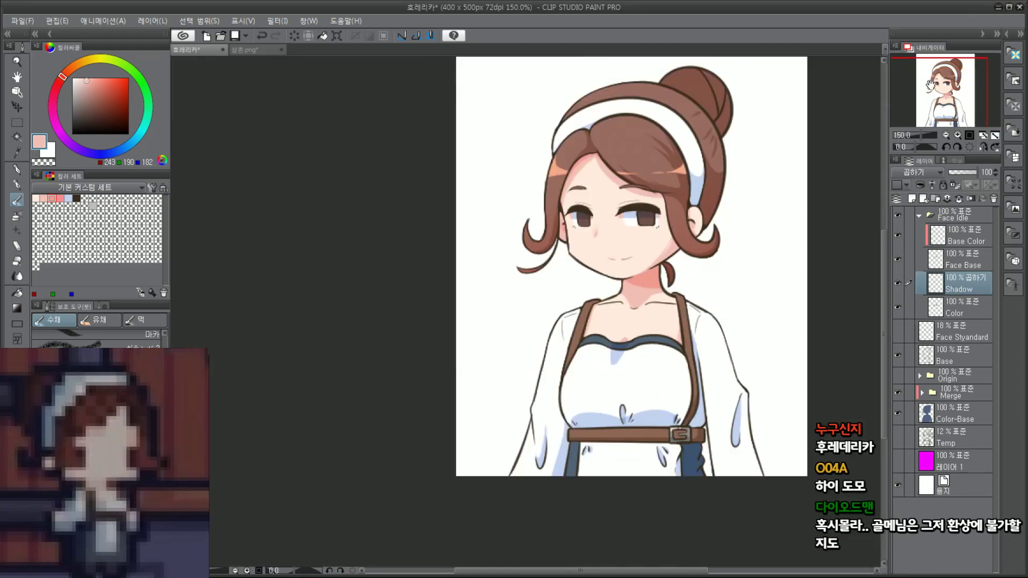
{"action": "scroll", "coordinate": [413, 316], "scroll_direction": "up", "scroll_amount": 3}
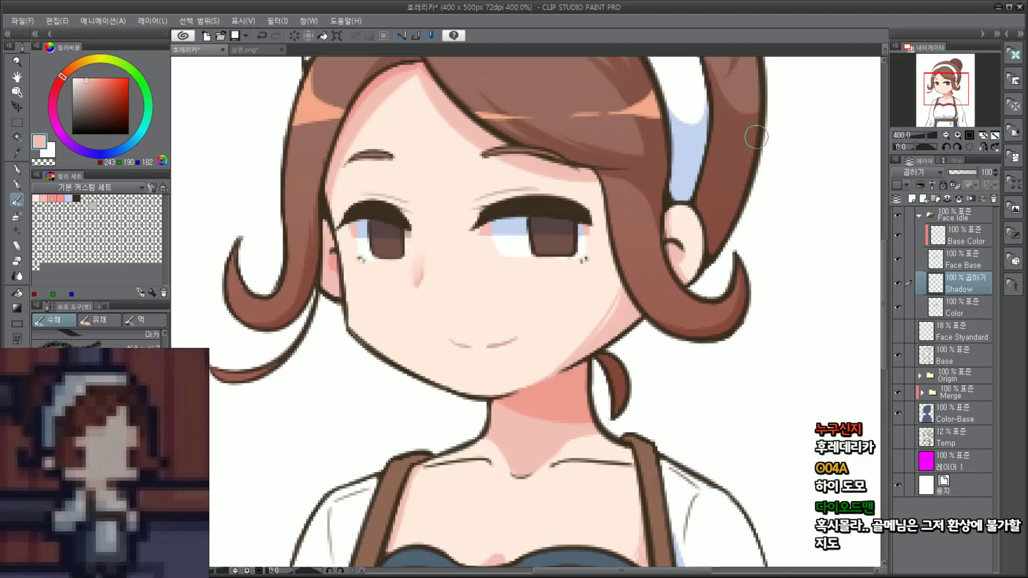
Step: Airbrush a soft pink blush, RGB 243, 190, 182, onto both cheeks on the Face Base layer and check the figure
{"action": "left_click_drag", "start_coordinate": [959, 83], "coordinate": [960, 81]}
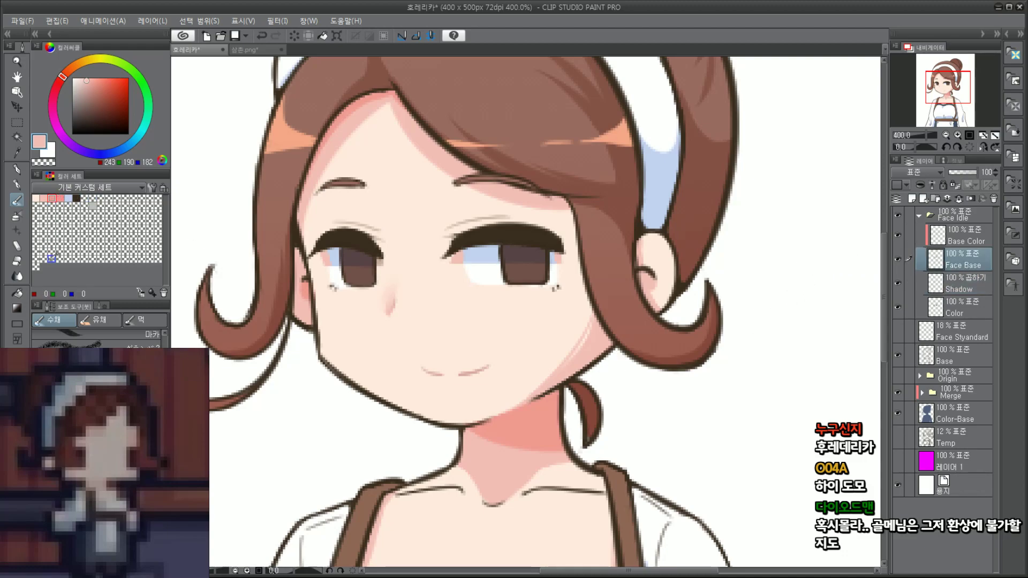
{"action": "left_click", "coordinate": [14, 216]}
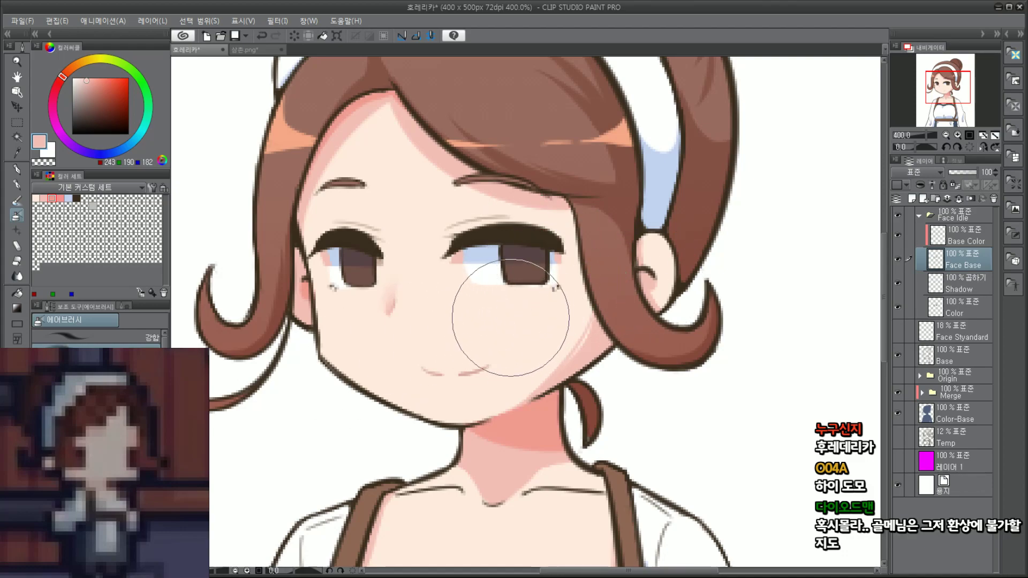
{"action": "left_click_drag", "start_coordinate": [552, 342], "coordinate": [585, 324]}
{"action": "key", "text": "ctrl+z"}
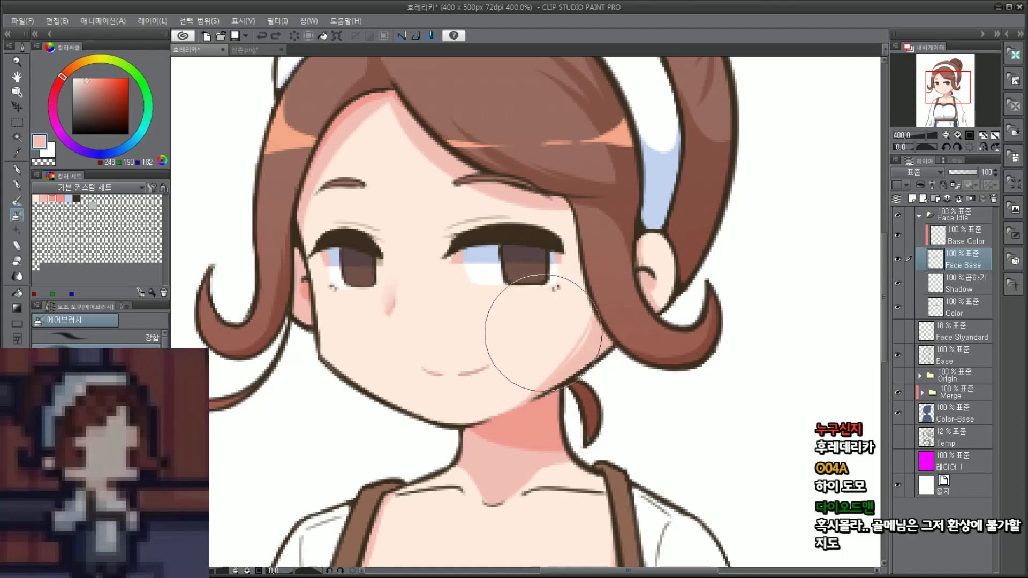
{"action": "left_click_drag", "start_coordinate": [525, 375], "coordinate": [559, 326]}
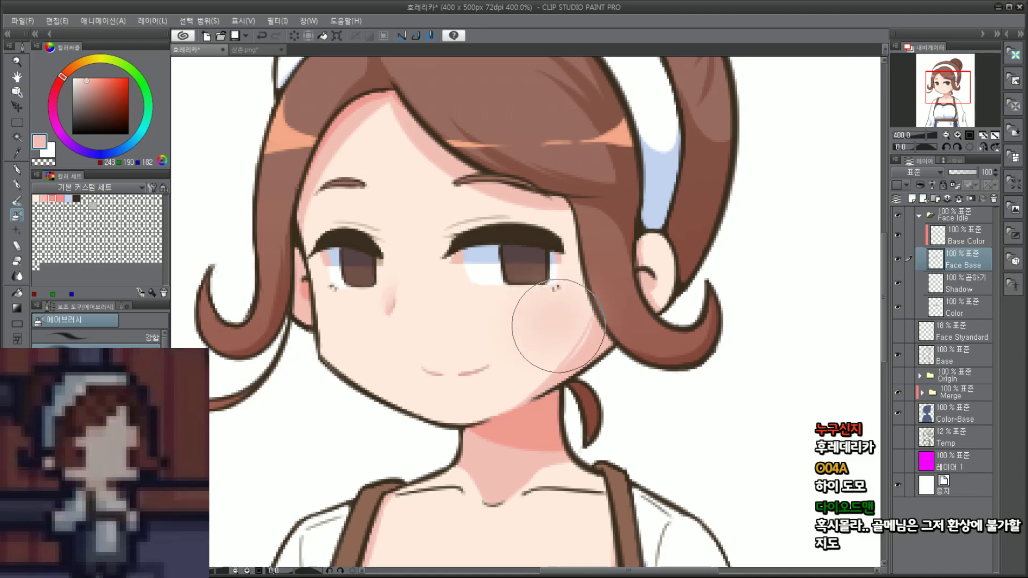
{"action": "key", "text": "ctrl+z"}
{"action": "key", "text": "ctrl+y"}
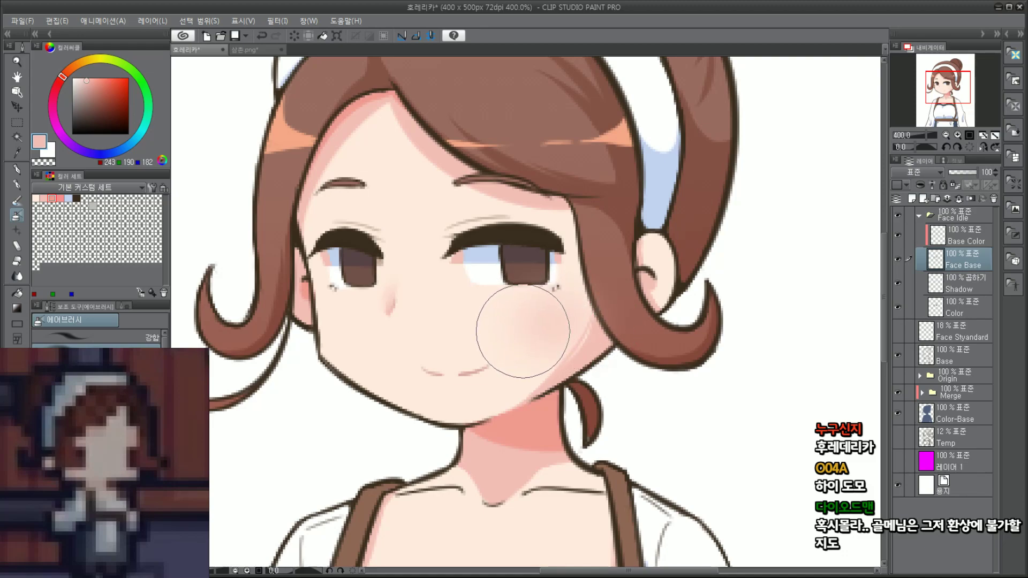
{"action": "key", "text": "ctrl+z"}
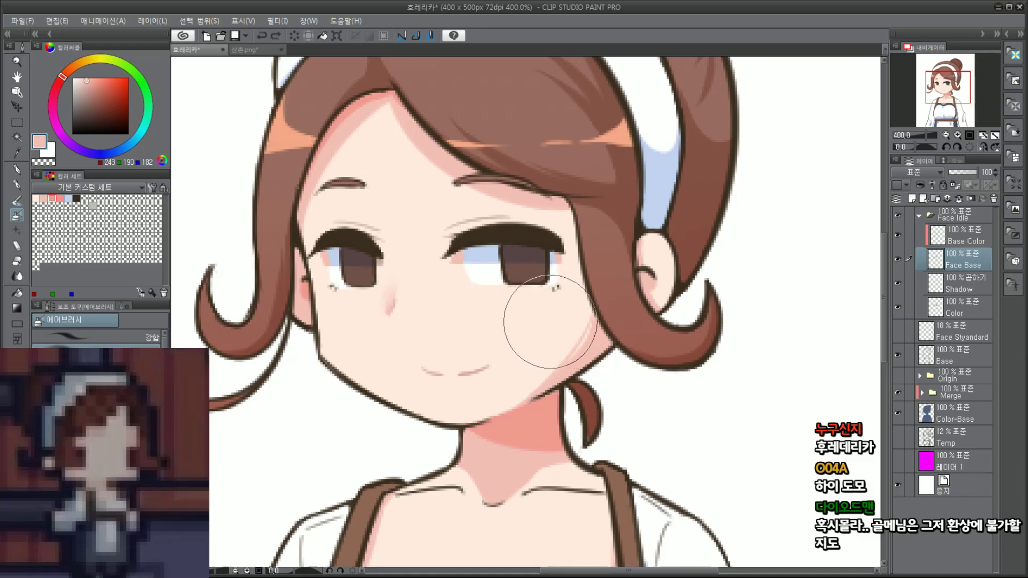
{"action": "mouse_move", "coordinate": [550, 322]}
{"action": "left_mouse_down"}
{"action": "mouse_move", "coordinate": [584, 326]}
{"action": "mouse_move", "coordinate": [541, 325]}
{"action": "mouse_move", "coordinate": [579, 321]}
{"action": "mouse_move", "coordinate": [530, 325]}
{"action": "mouse_move", "coordinate": [578, 321]}
{"action": "mouse_move", "coordinate": [575, 344]}
{"action": "left_mouse_up"}
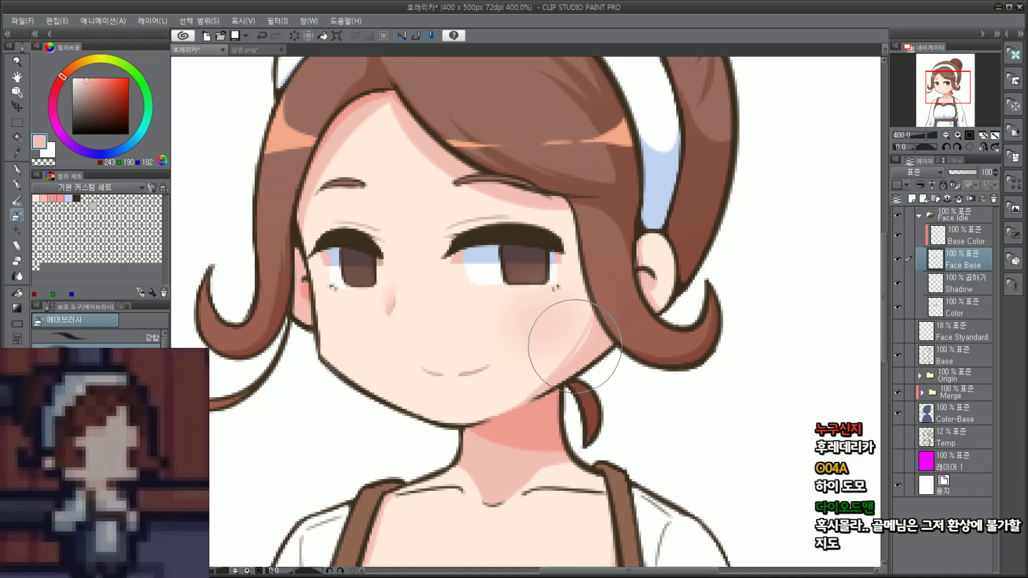
{"action": "mouse_move", "coordinate": [346, 322]}
{"action": "left_mouse_down"}
{"action": "mouse_move", "coordinate": [325, 321]}
{"action": "mouse_move", "coordinate": [327, 329]}
{"action": "left_mouse_up"}
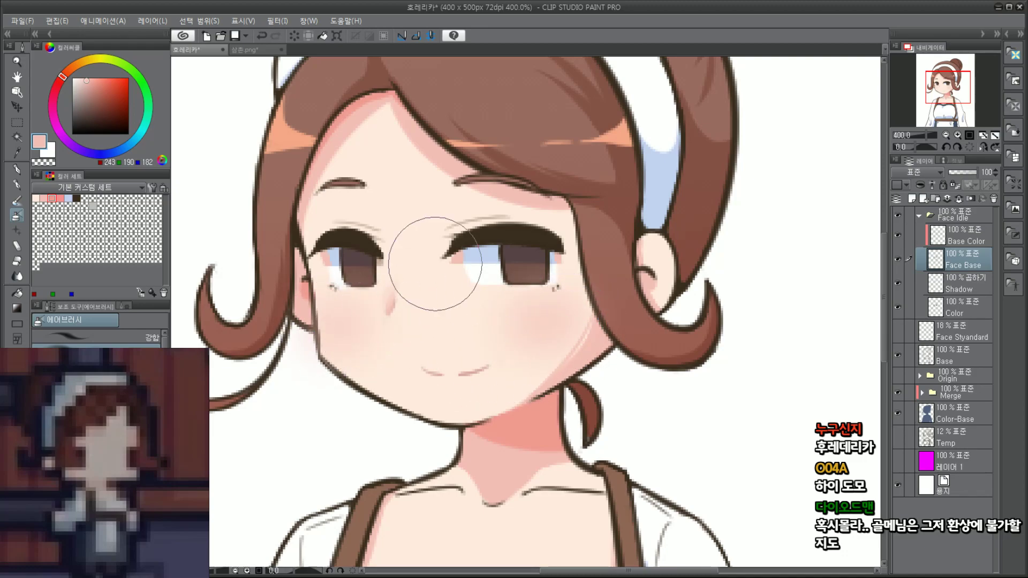
{"action": "scroll", "coordinate": [644, 215], "scroll_direction": "down", "scroll_amount": 4}
{"action": "scroll", "coordinate": [645, 212], "scroll_direction": "up", "scroll_amount": 4}
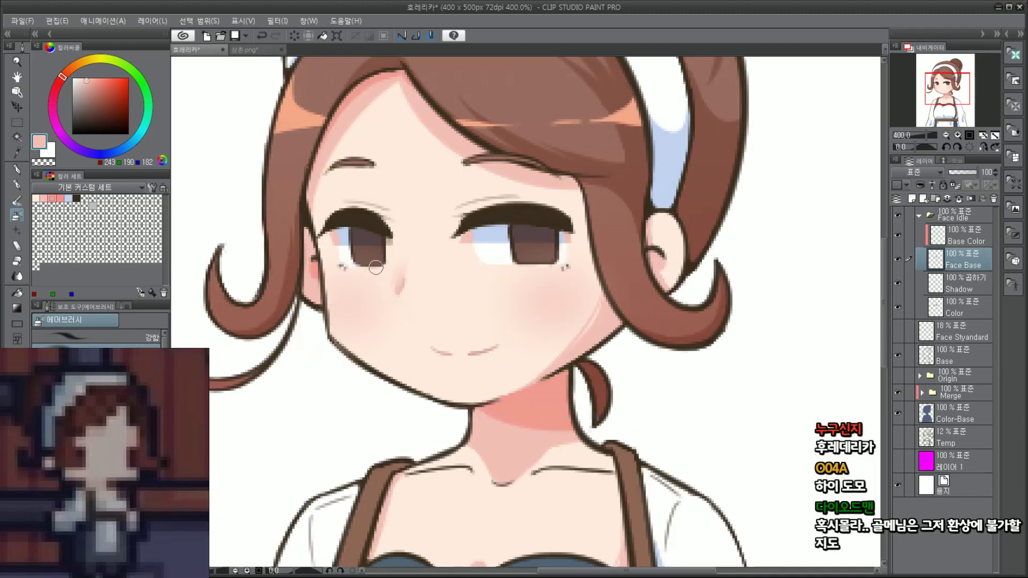
Step: Undo the recent blush strokes on the Face Base layer
{"action": "scroll", "coordinate": [364, 259], "scroll_direction": "up", "scroll_amount": 2}
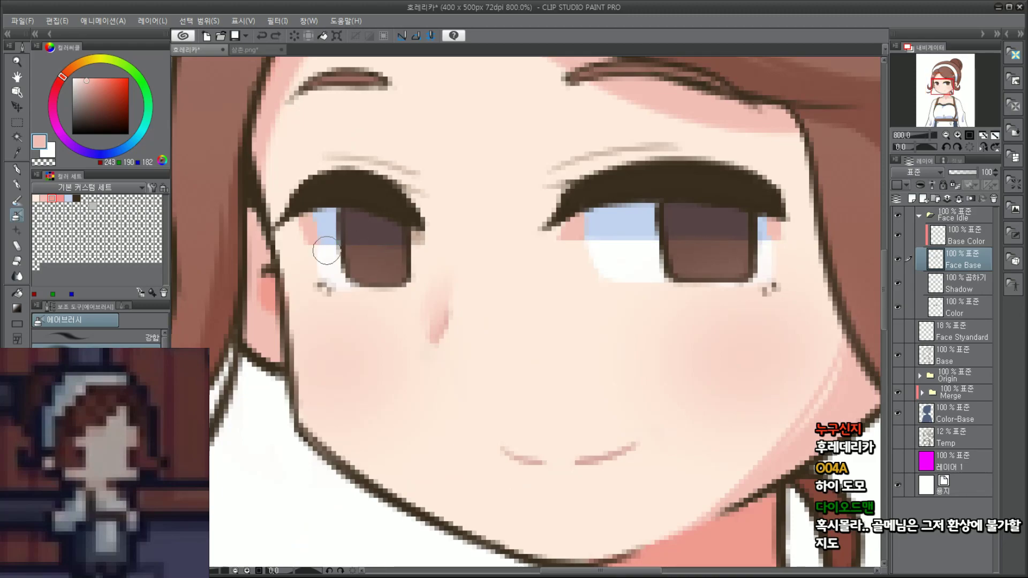
{"action": "key", "text": "ctrl+z"}
{"action": "key", "text": "ctrl+z"}
{"action": "key", "text": "ctrl+z"}
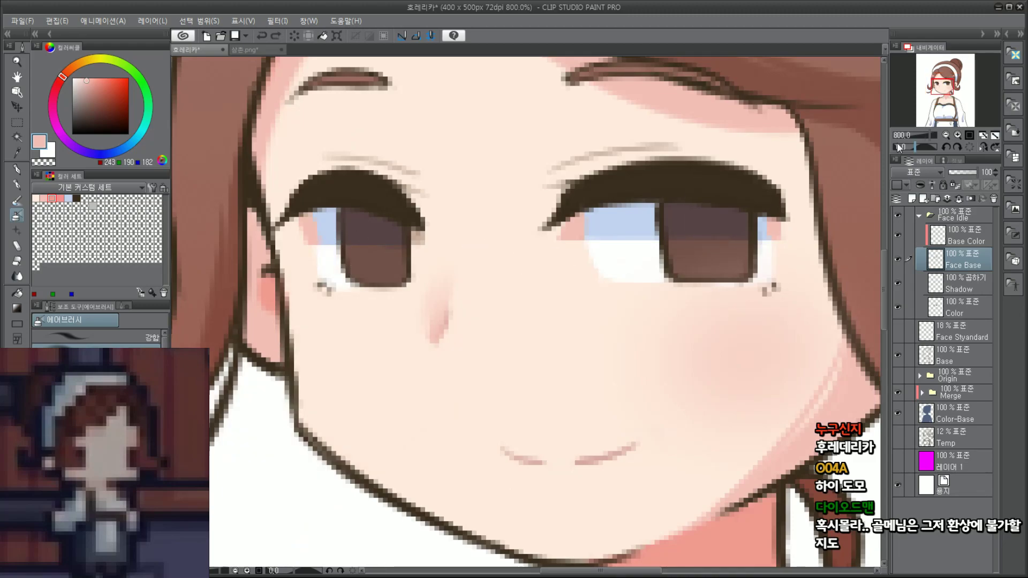
Step: Add a new layer directly above Face Base and name it Hong
{"action": "left_click", "coordinate": [946, 135]}
{"action": "left_click", "coordinate": [913, 198]}
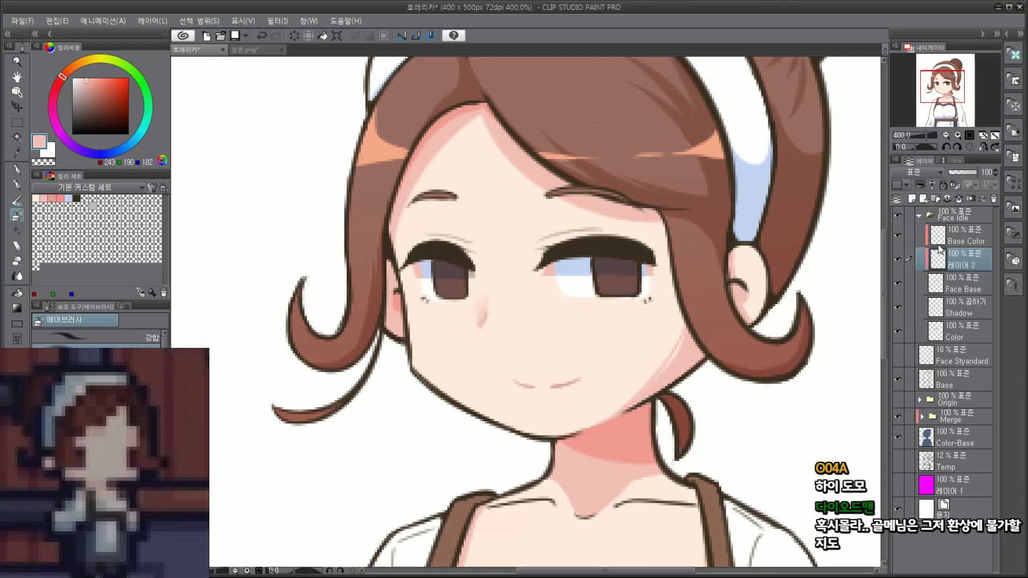
{"action": "double_click", "coordinate": [962, 263]}
{"action": "type", "text": "Hong"}
{"action": "key", "text": "Return"}
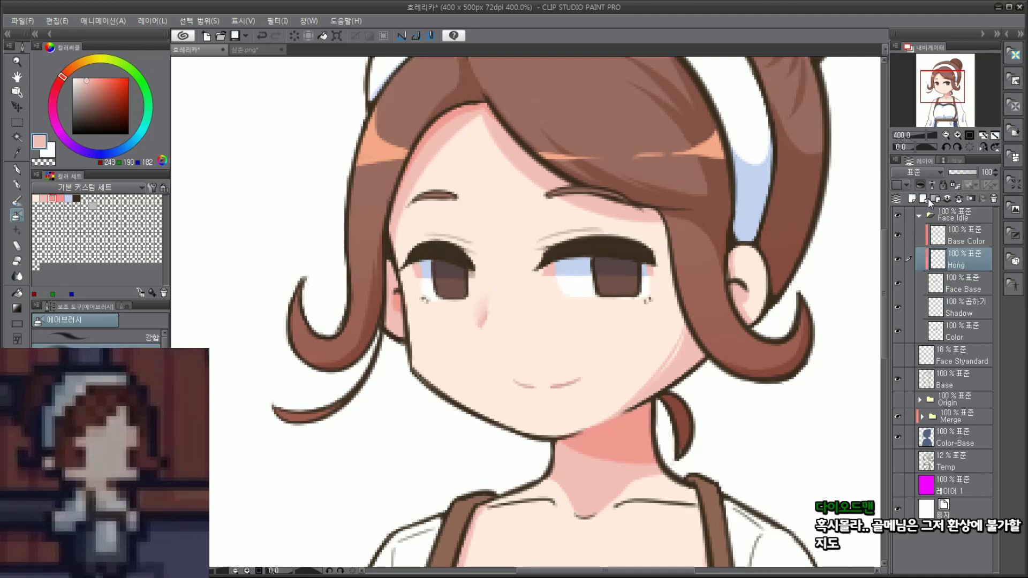
Step: Turn off clipping on the Hong layer, undo the test blush, and place the layer beneath Face Base
{"action": "left_click", "coordinate": [921, 183]}
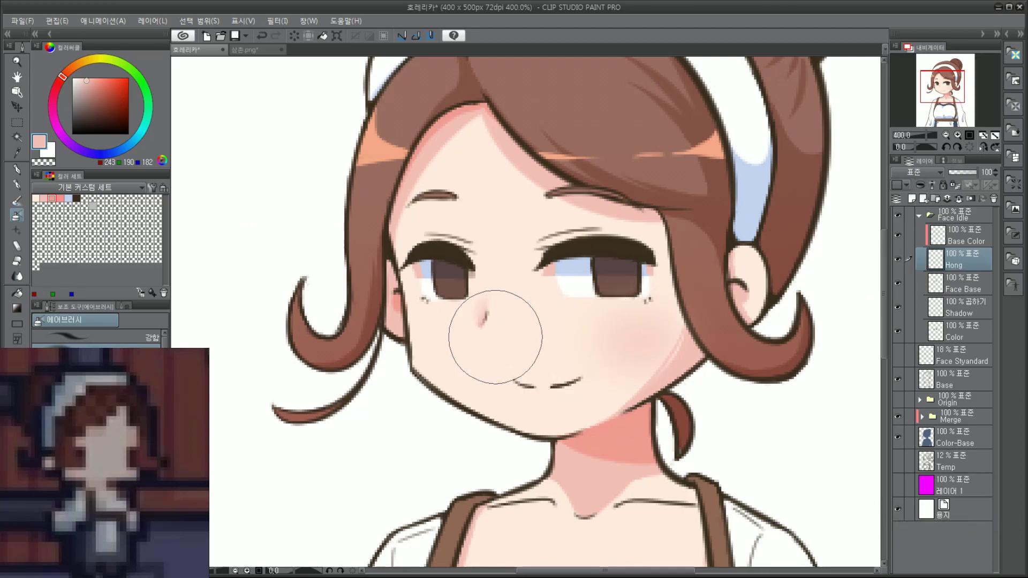
{"action": "key", "text": "ctrl+z"}
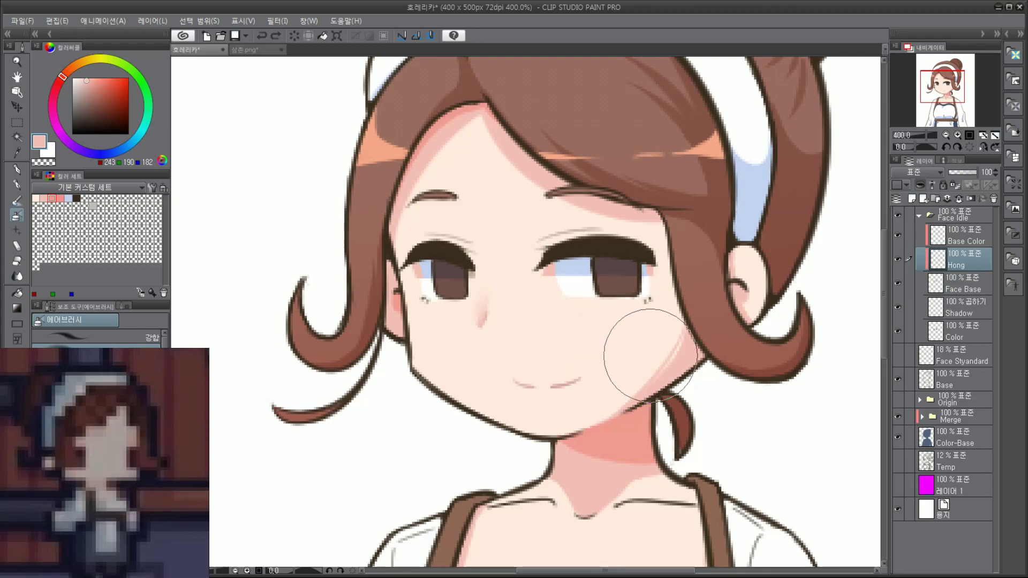
{"action": "left_click", "coordinate": [921, 185]}
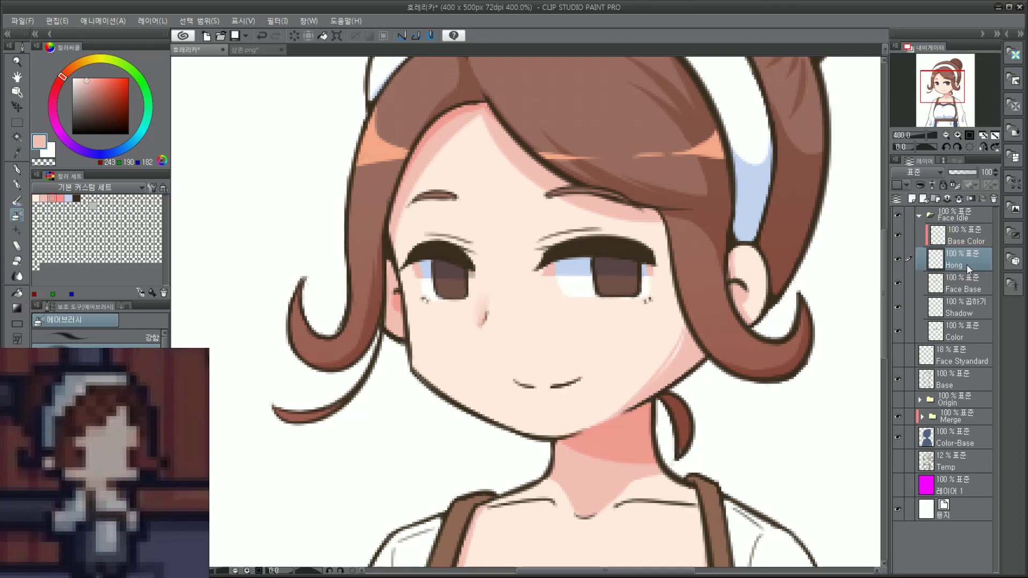
{"action": "left_click_drag", "start_coordinate": [971, 259], "coordinate": [969, 268]}
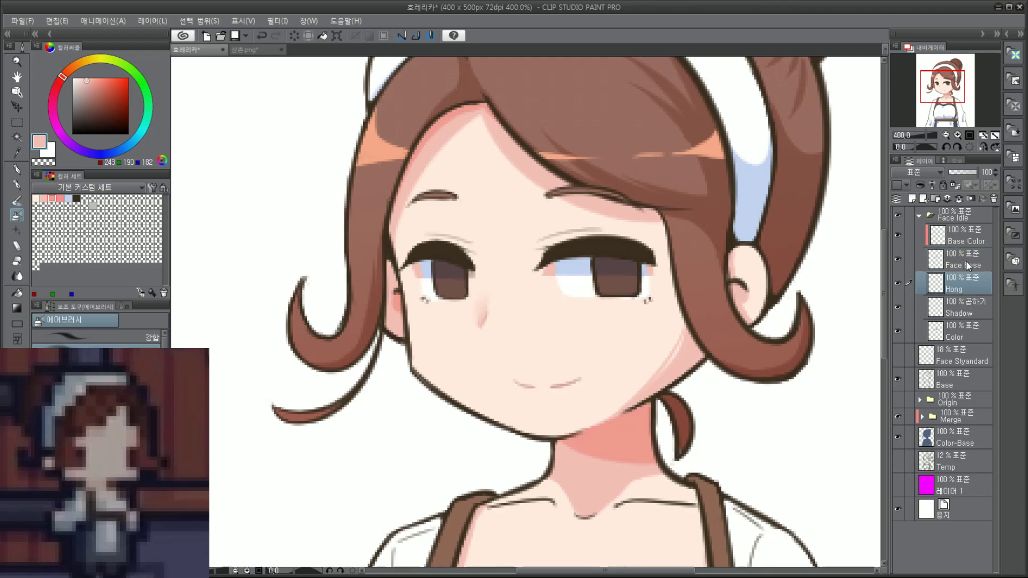
Step: Airbrush a soft pink blush, RGB 243, 190, 182, onto both cheeks on the Hong layer
{"action": "mouse_move", "coordinate": [680, 343]}
{"action": "left_mouse_down"}
{"action": "mouse_move", "coordinate": [619, 287]}
{"action": "mouse_move", "coordinate": [640, 298]}
{"action": "left_mouse_up"}
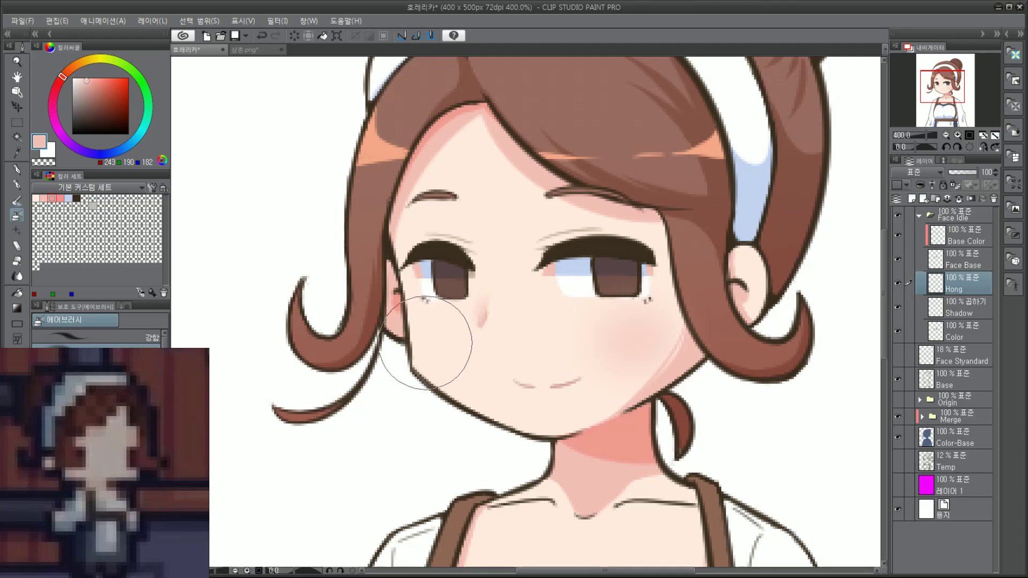
{"action": "left_click_drag", "start_coordinate": [448, 303], "coordinate": [454, 339]}
Step: Show the magenta backdrop layer and clear the blush spilling past the face outline below the ear with a smaller brush
{"action": "key", "text": "bracketleft"}
{"action": "key", "text": "bracketleft"}
{"action": "key", "text": "bracketleft"}
{"action": "key", "text": "bracketleft"}
{"action": "key", "text": "bracketleft"}
{"action": "scroll", "coordinate": [513, 105], "scroll_direction": "up", "scroll_amount": 2}
{"action": "scroll", "coordinate": [444, 366], "scroll_direction": "down", "scroll_amount": 2}
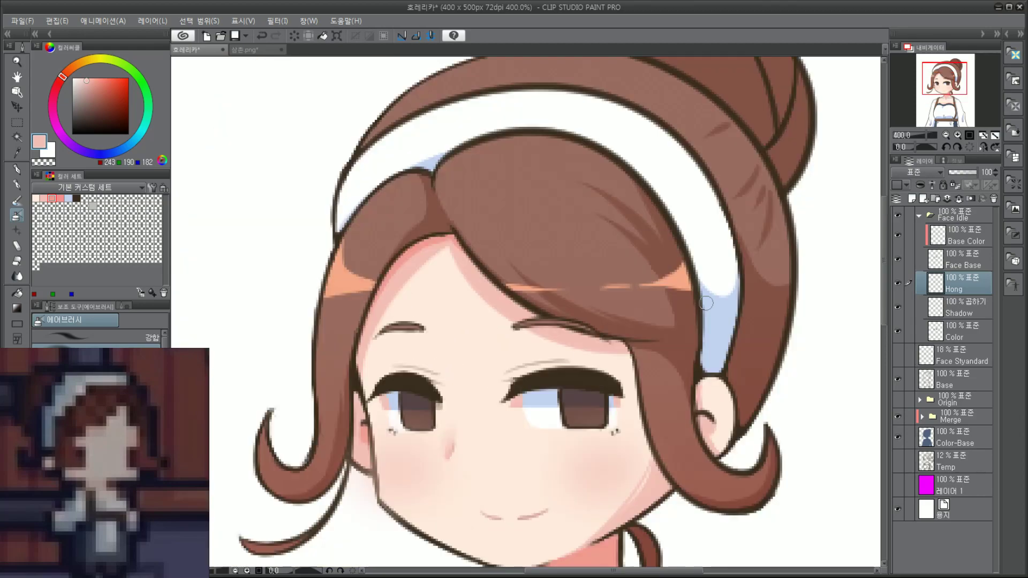
{"action": "left_click", "coordinate": [898, 488]}
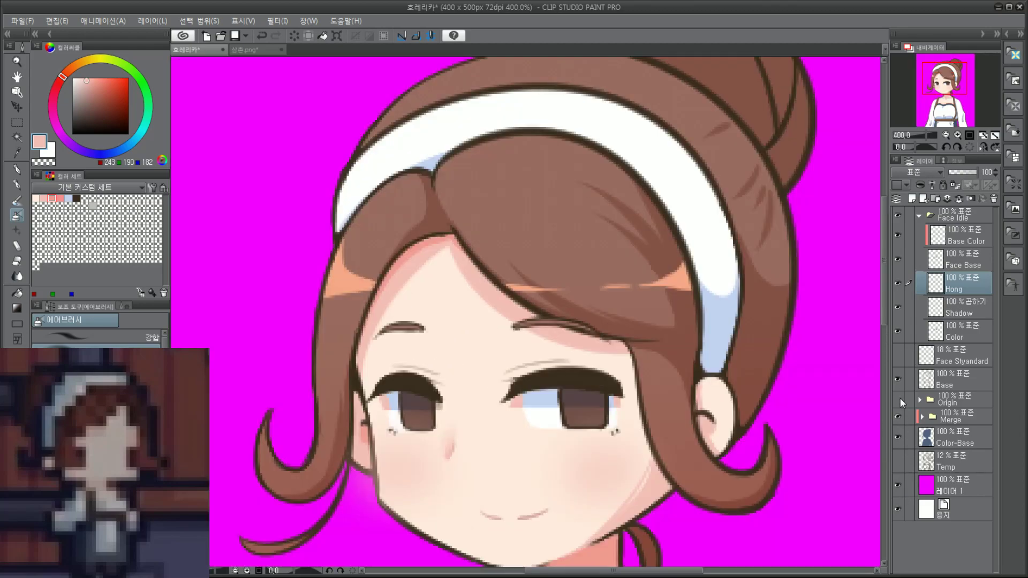
{"action": "left_click_drag", "start_coordinate": [954, 105], "coordinate": [946, 85]}
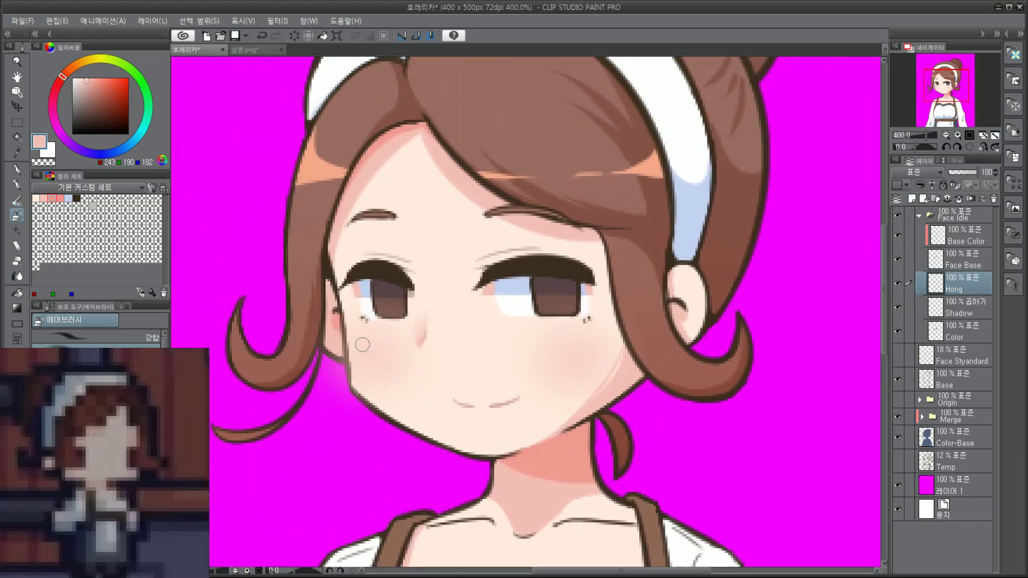
{"action": "scroll", "coordinate": [362, 345], "scroll_direction": "up", "scroll_amount": 2}
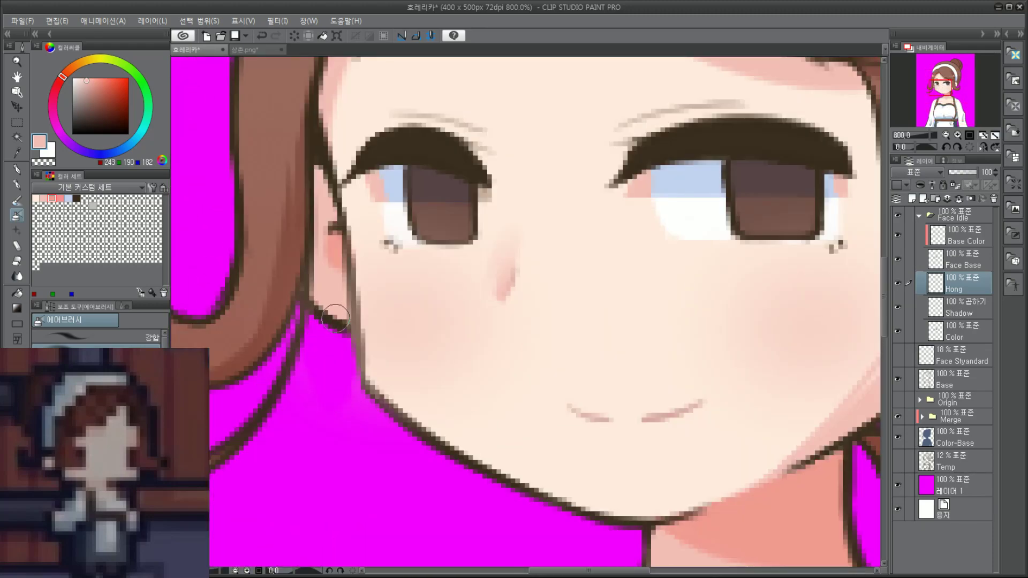
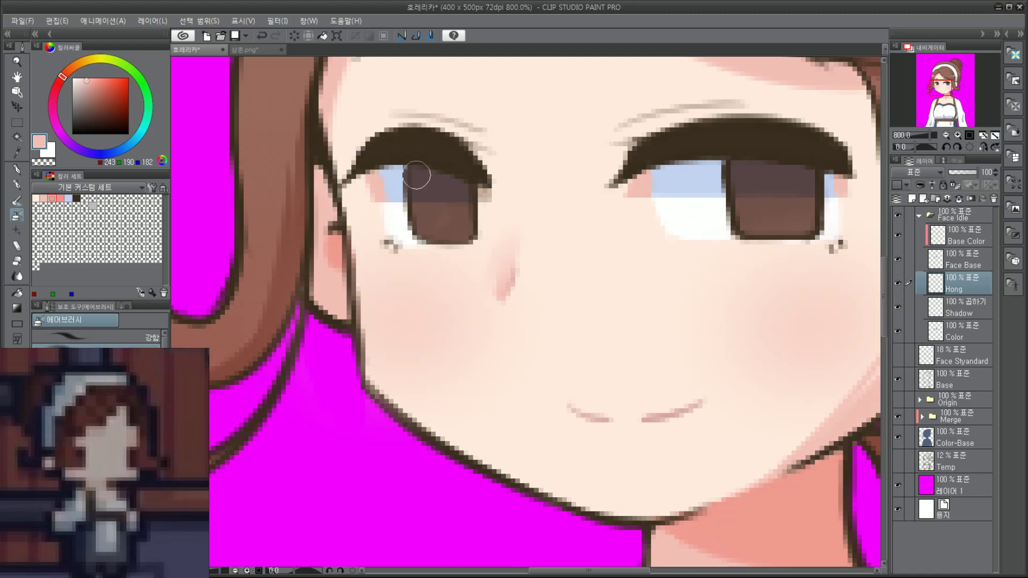
Step: Examine the other cheek and jaw edge against the magenta backdrop for blush outside the outline
{"action": "scroll", "coordinate": [757, 143], "scroll_direction": "down", "scroll_amount": 2}
{"action": "left_click_drag", "start_coordinate": [846, 255], "coordinate": [622, 325]}
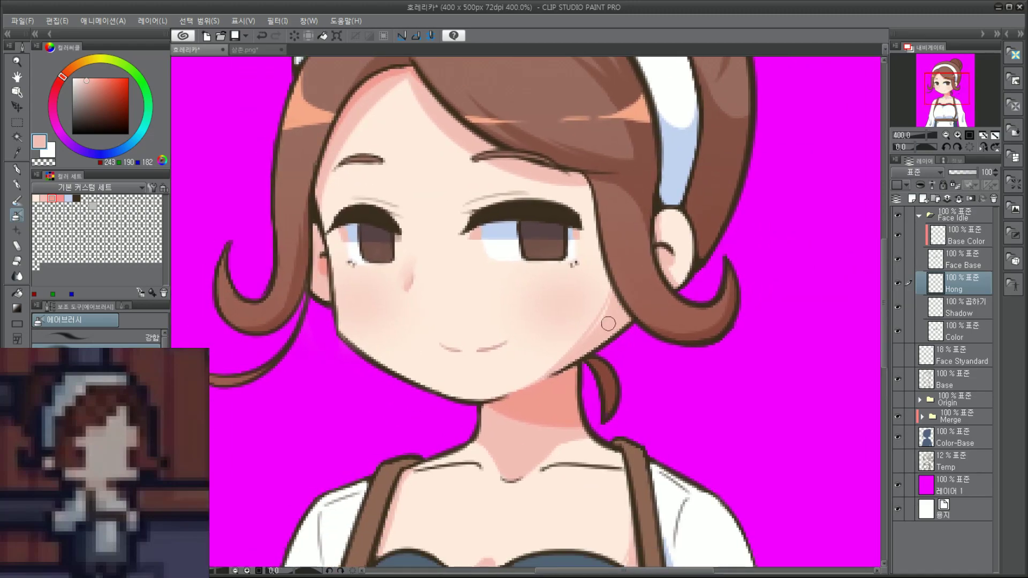
{"action": "scroll", "coordinate": [633, 347], "scroll_direction": "up", "scroll_amount": 2}
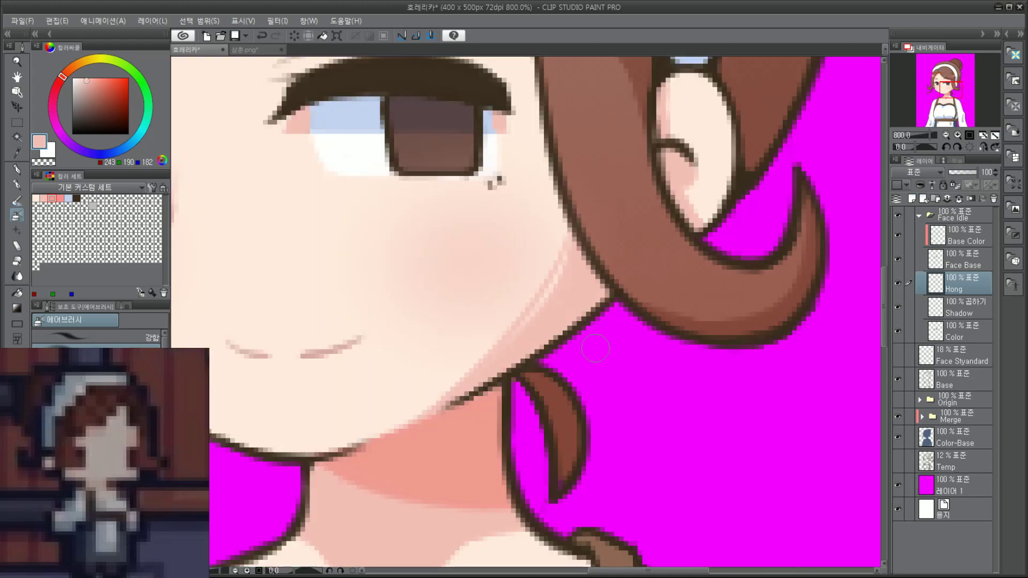
{"action": "scroll", "coordinate": [466, 137], "scroll_direction": "down", "scroll_amount": 4}
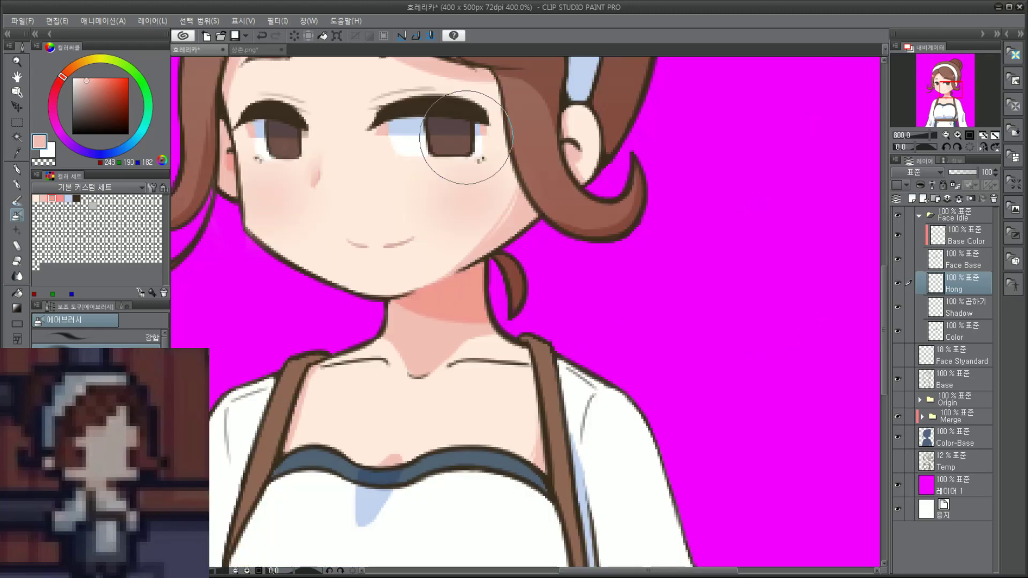
{"action": "left_click_drag", "start_coordinate": [960, 94], "coordinate": [937, 87]}
{"action": "scroll", "coordinate": [601, 296], "scroll_direction": "up", "scroll_amount": 2}
{"action": "scroll", "coordinate": [734, 195], "scroll_direction": "up", "scroll_amount": 2}
Step: Add an unclipped layer named Light above Base Color in the Face Idle folder
{"action": "left_click", "coordinate": [958, 234]}
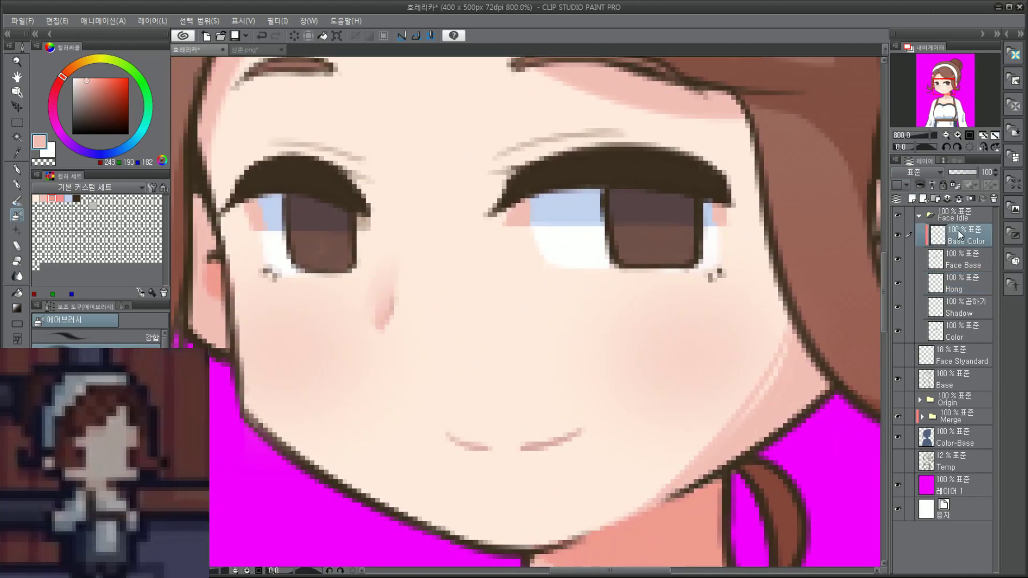
{"action": "left_click", "coordinate": [913, 200]}
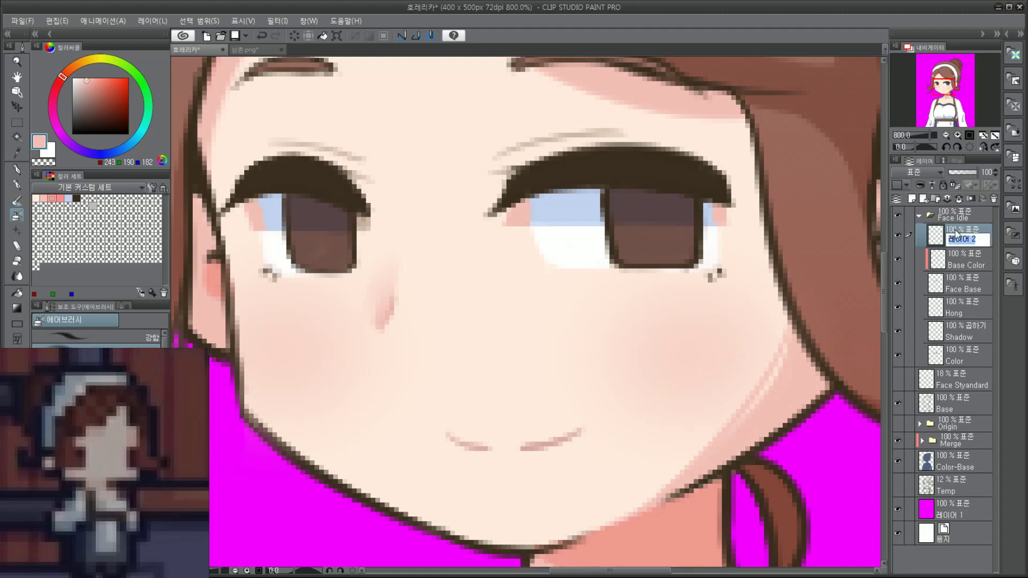
{"action": "left_click", "coordinate": [955, 236]}
{"action": "type", "text": "Light"}
{"action": "key", "text": "Return"}
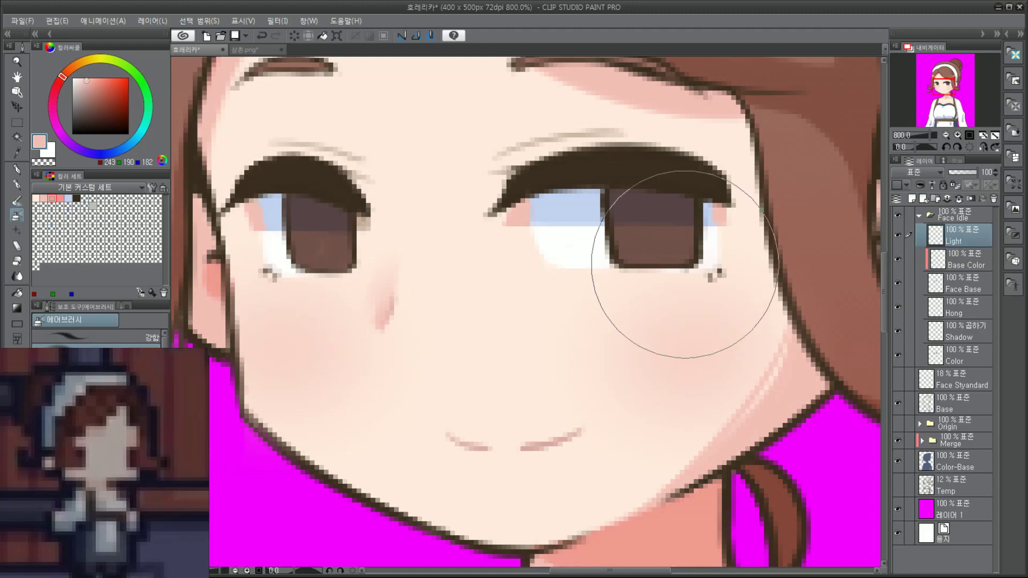
Step: Hide the magenta backdrop layer and make Face Base the active layer
{"action": "left_click", "coordinate": [977, 329]}
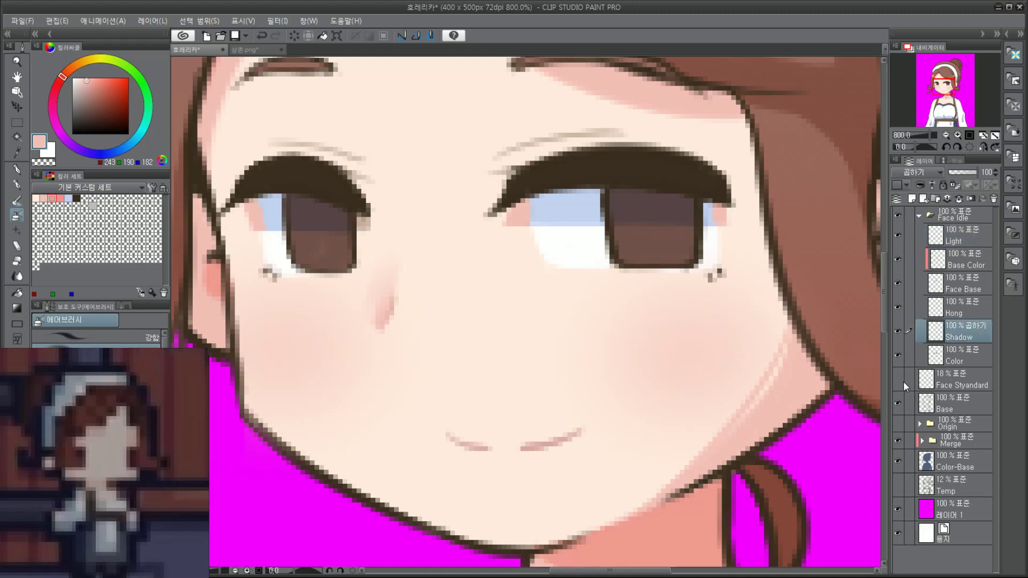
{"action": "left_click", "coordinate": [908, 512]}
{"action": "left_click", "coordinate": [898, 507]}
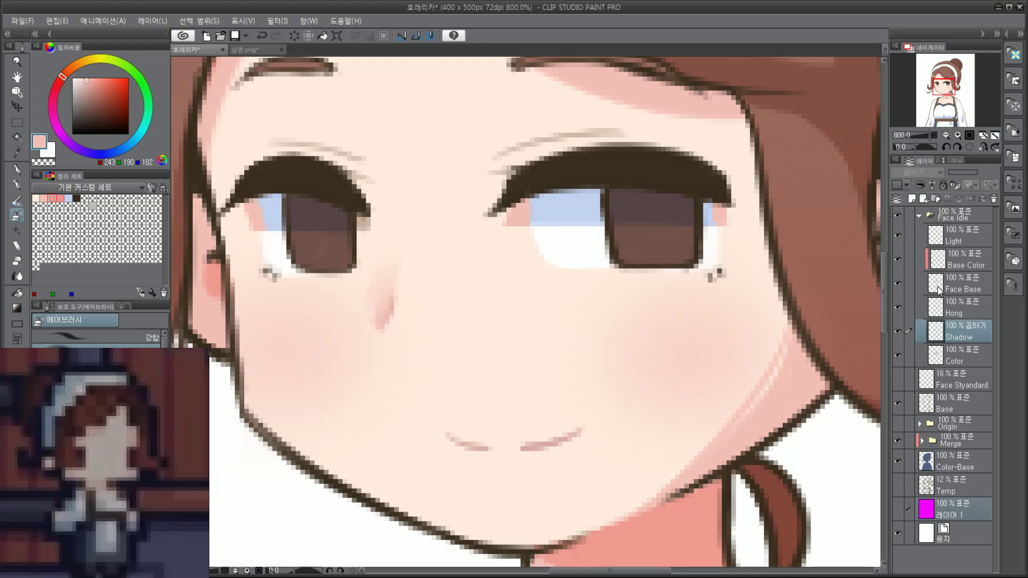
{"action": "left_click", "coordinate": [968, 309]}
{"action": "left_click", "coordinate": [978, 288]}
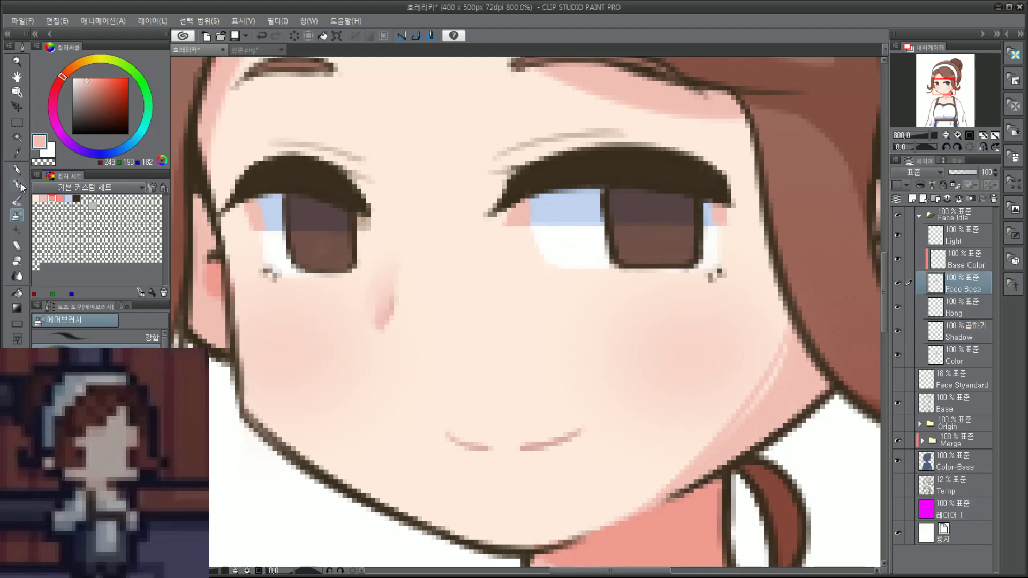
Step: Sample the iris brown, RGB 114, 81, 74, for the pen and add a clipped layer named Eye above Color
{"action": "key", "text": "ctrl+minus"}
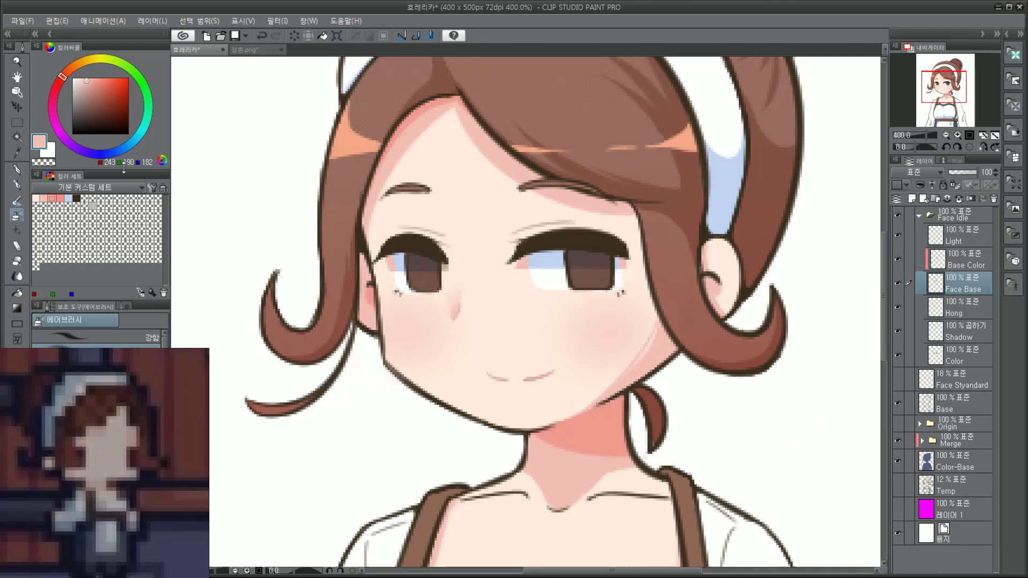
{"action": "left_click_drag", "start_coordinate": [947, 91], "coordinate": [952, 93]}
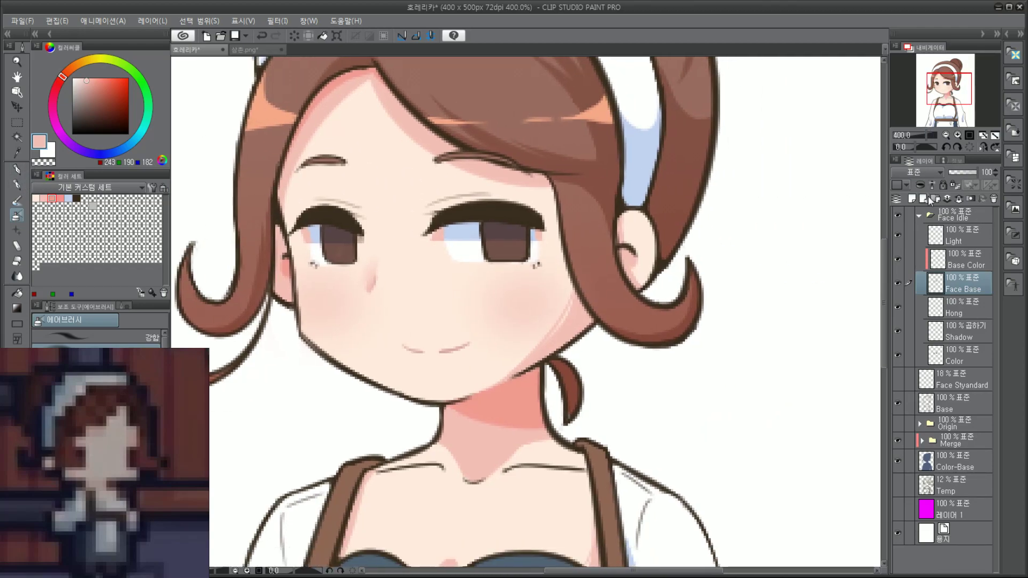
{"action": "left_click", "coordinate": [970, 346]}
{"action": "left_click", "coordinate": [503, 249], "text": "alt"}
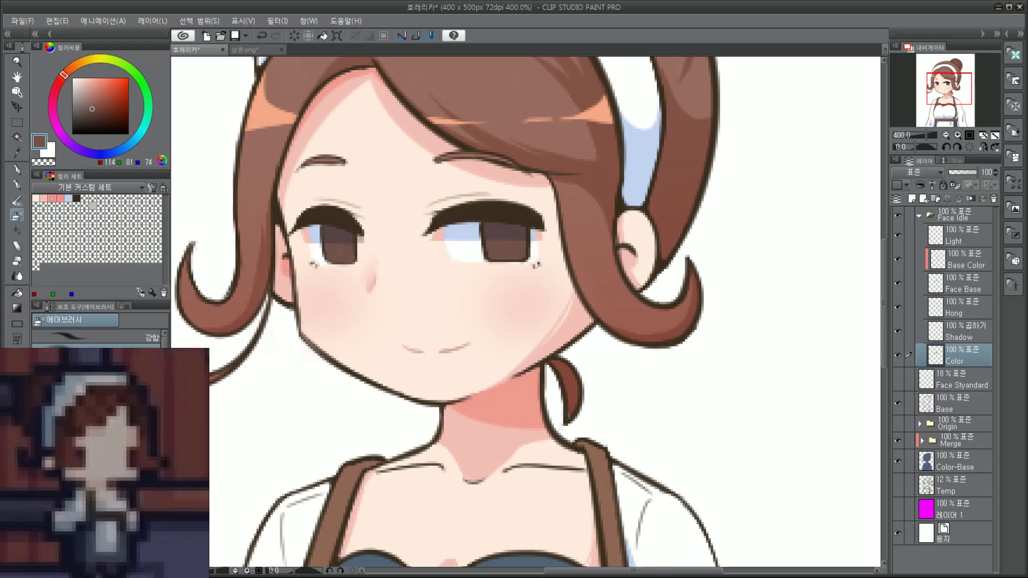
{"action": "left_click", "coordinate": [16, 184]}
{"action": "scroll", "coordinate": [514, 247], "scroll_direction": "up", "scroll_amount": 4}
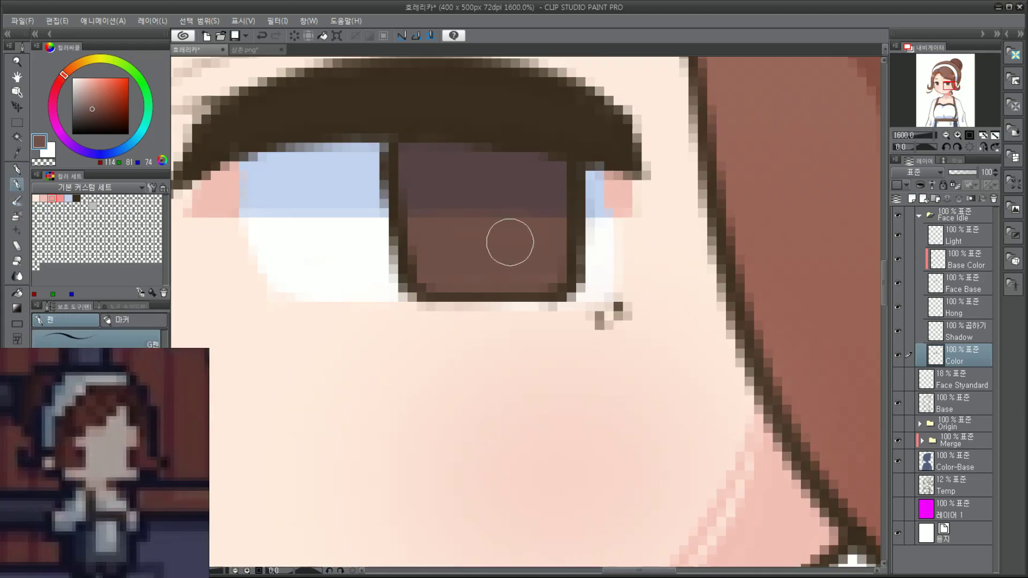
{"action": "scroll", "coordinate": [509, 236], "scroll_direction": "down", "scroll_amount": 4}
{"action": "scroll", "coordinate": [430, 292], "scroll_direction": "down", "scroll_amount": 2}
{"action": "scroll", "coordinate": [429, 291], "scroll_direction": "up", "scroll_amount": 3}
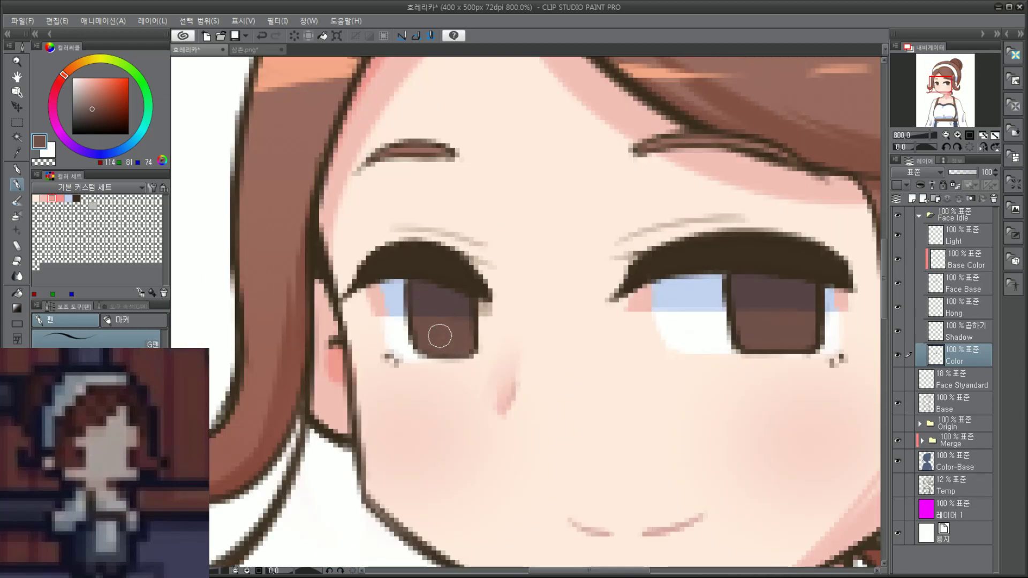
{"action": "left_click_drag", "start_coordinate": [929, 82], "coordinate": [933, 84]}
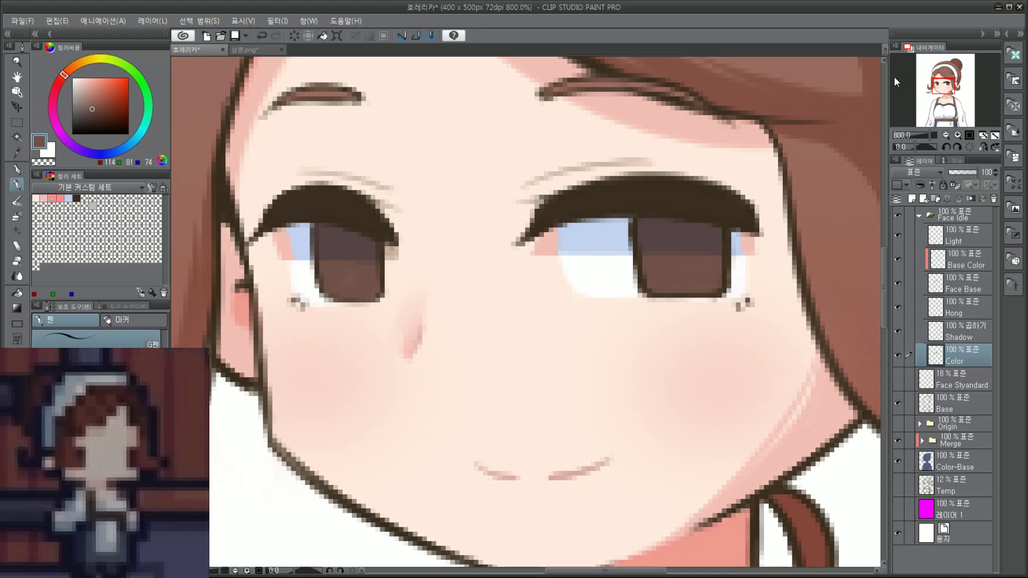
{"action": "left_click", "coordinate": [913, 198]}
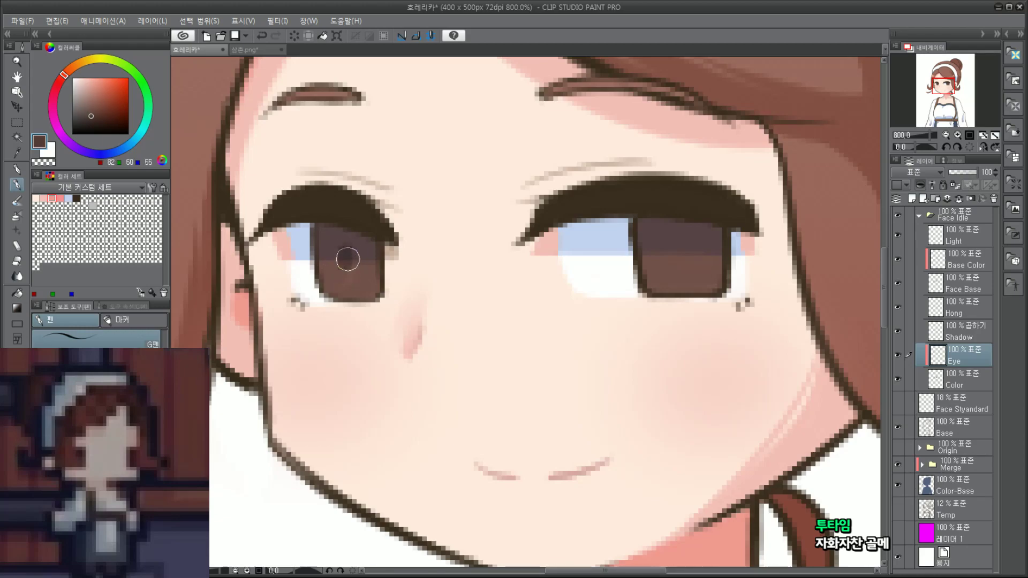
Step: Paint a small dark brown oval pupil in the iris nearer the nose shadow on the Eye layer, redoing the strokes until it fits
{"action": "key", "text": "ctrl+z"}
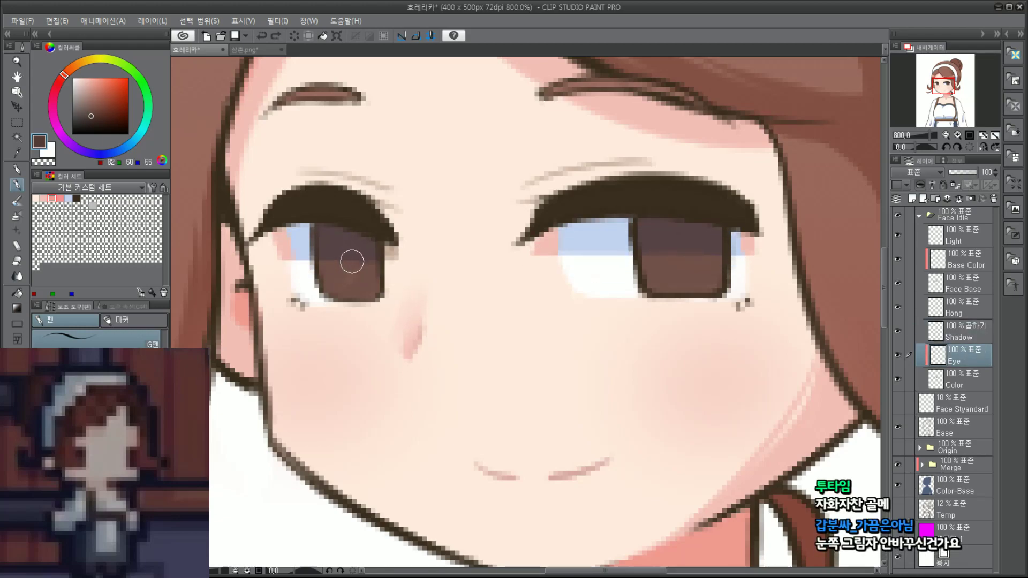
{"action": "left_click_drag", "start_coordinate": [352, 267], "coordinate": [346, 264]}
{"action": "key", "text": "ctrl+z"}
{"action": "key", "text": "ctrl+z"}
{"action": "left_click", "coordinate": [345, 248]}
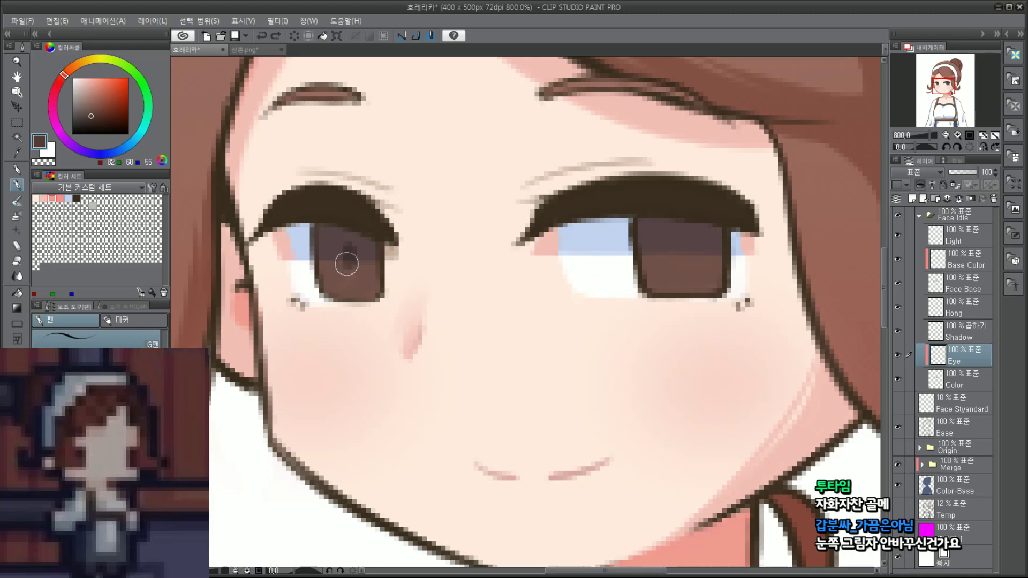
{"action": "left_click", "coordinate": [345, 260]}
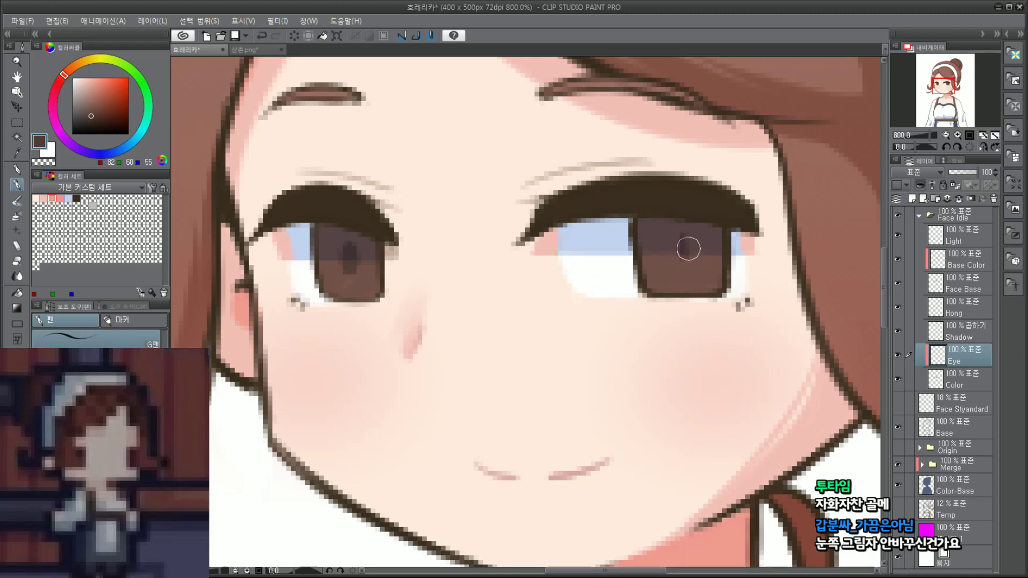
Step: Paint a matching dark brown pupil in the larger eye's iris and check both eyes in the whole figure
{"action": "left_click_drag", "start_coordinate": [689, 248], "coordinate": [687, 237]}
{"action": "key", "text": "ctrl+z"}
{"action": "left_click_drag", "start_coordinate": [682, 258], "coordinate": [683, 247]}
{"action": "scroll", "coordinate": [749, 193], "scroll_direction": "down", "scroll_amount": 3}
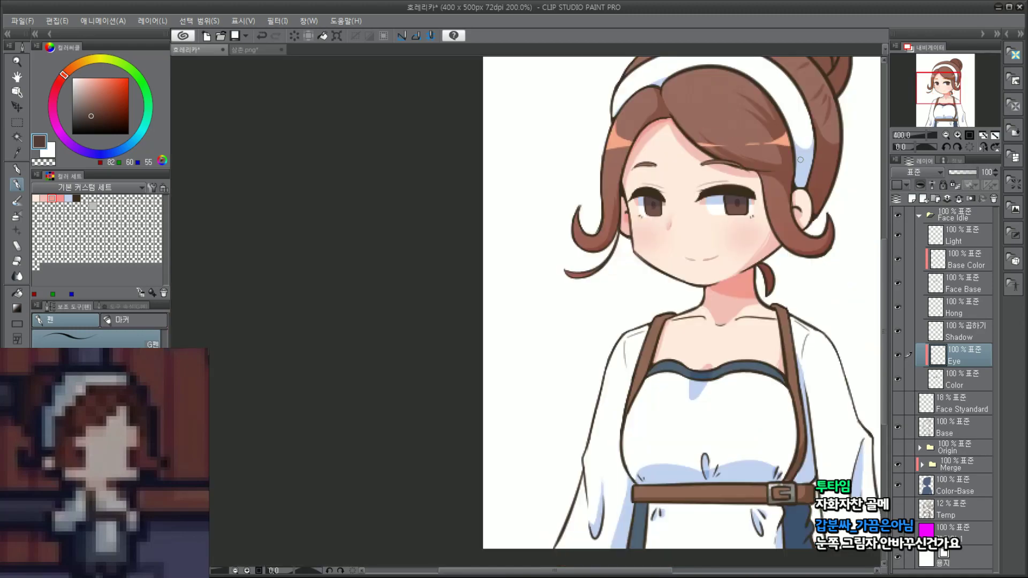
{"action": "scroll", "coordinate": [808, 185], "scroll_direction": "up", "scroll_amount": 2}
{"action": "scroll", "coordinate": [774, 187], "scroll_direction": "up", "scroll_amount": 2}
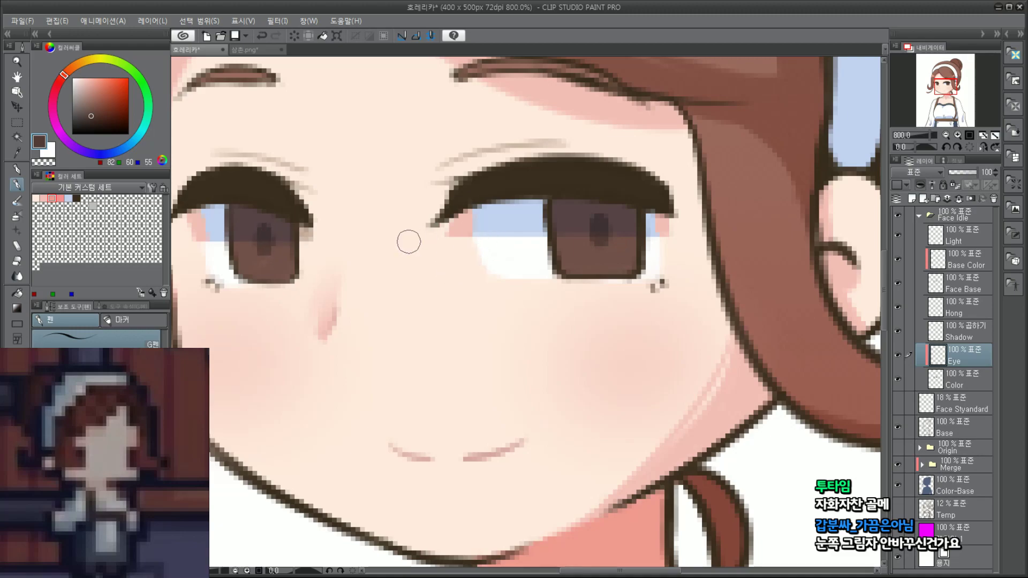
Step: Undo the dark brown pupils in both irises and set the pen colour to white, RGB 255, 255, 255
{"action": "key", "text": "ctrl+z"}
{"action": "key", "text": "ctrl+z"}
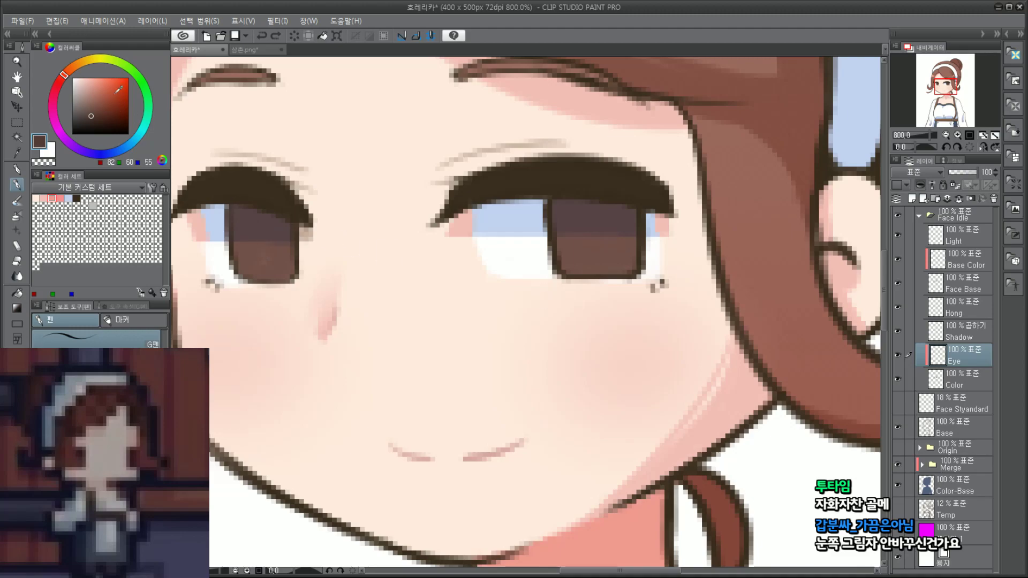
{"action": "left_click_drag", "start_coordinate": [116, 93], "coordinate": [72, 78]}
Step: Try a white oval highlight in each iris on the Eye layer, view the whole figure and take the strokes back
{"action": "mouse_move", "coordinate": [263, 246]}
{"action": "left_mouse_down"}
{"action": "mouse_move", "coordinate": [265, 237]}
{"action": "mouse_move", "coordinate": [265, 248]}
{"action": "left_mouse_up"}
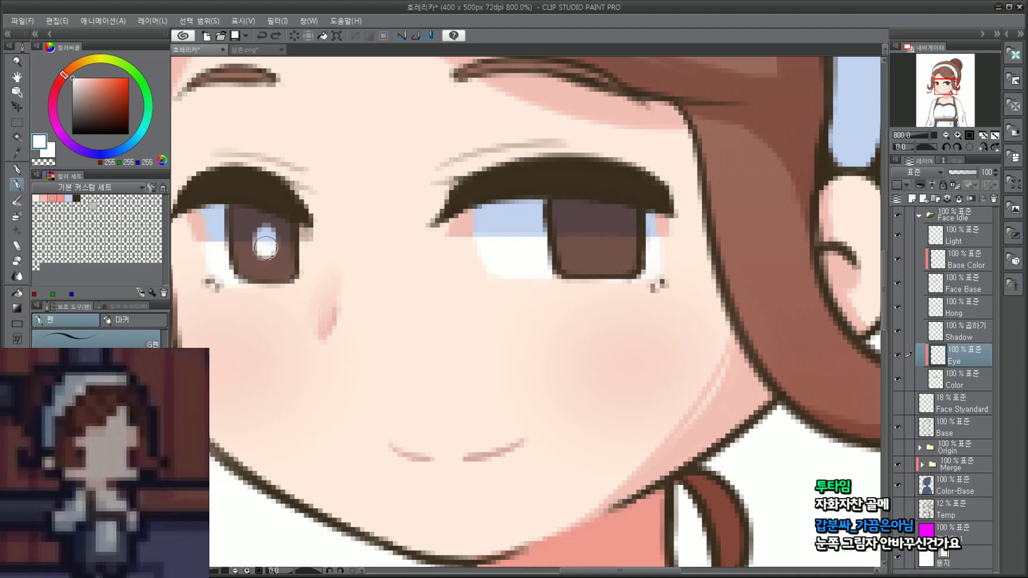
{"action": "mouse_move", "coordinate": [597, 230]}
{"action": "left_mouse_down"}
{"action": "mouse_move", "coordinate": [598, 240]}
{"action": "mouse_move", "coordinate": [595, 222]}
{"action": "left_mouse_up"}
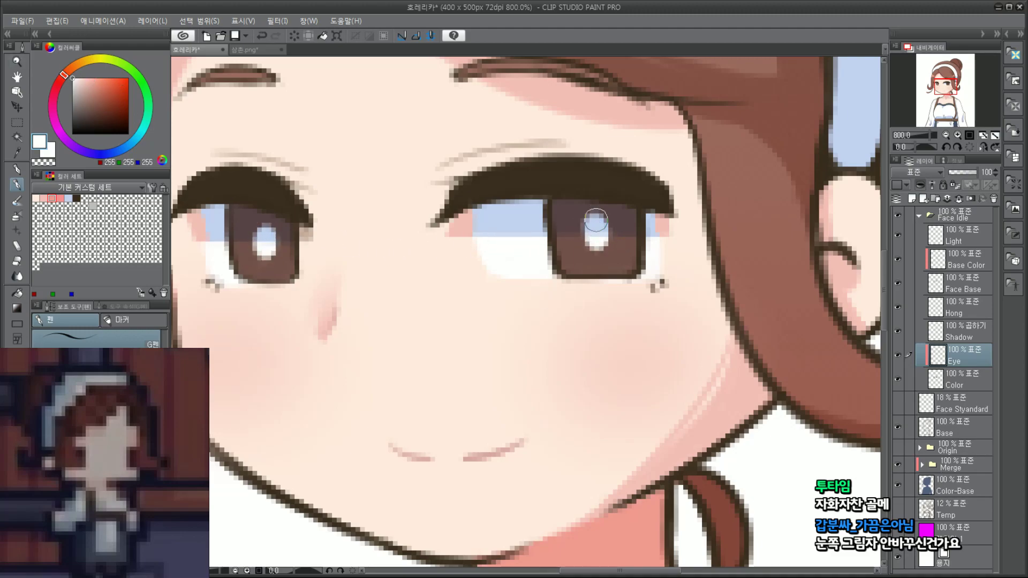
{"action": "scroll", "coordinate": [641, 195], "scroll_direction": "down", "scroll_amount": 2}
{"action": "key", "text": "ctrl+minus"}
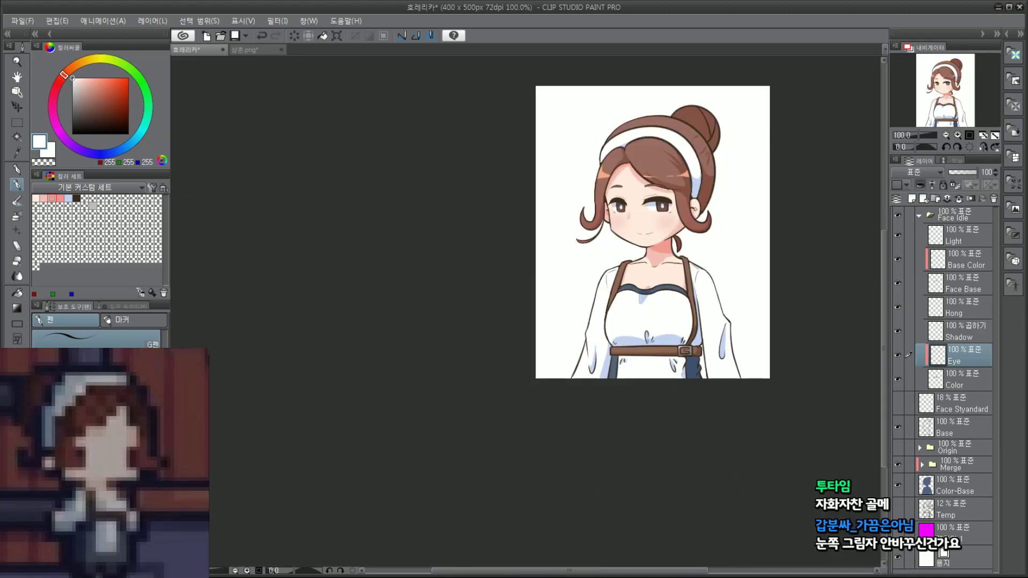
{"action": "key", "text": "ctrl+plus"}
{"action": "key", "text": "ctrl+plus"}
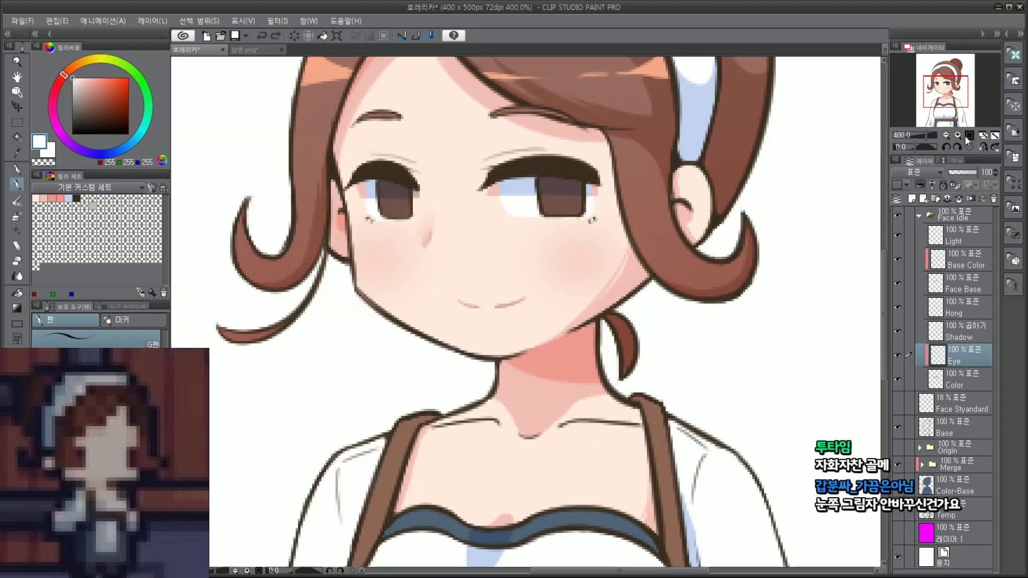
{"action": "key", "text": "ctrl+plus"}
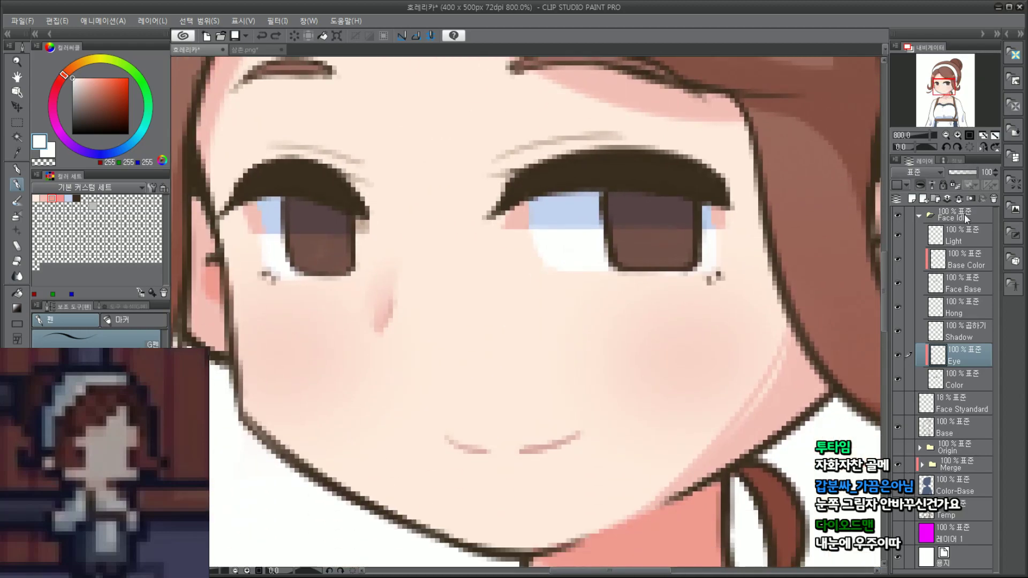
Step: Make Light the active layer and paint a white oval highlight in each iris, redoing strokes and checking the whole figure
{"action": "left_click", "coordinate": [968, 241]}
{"action": "mouse_move", "coordinate": [650, 214]}
{"action": "left_mouse_down"}
{"action": "mouse_move", "coordinate": [653, 244]}
{"action": "mouse_move", "coordinate": [652, 211]}
{"action": "mouse_move", "coordinate": [652, 230]}
{"action": "mouse_move", "coordinate": [652, 222]}
{"action": "left_mouse_up"}
{"action": "key", "text": "ctrl+z"}
{"action": "key", "text": "ctrl+z"}
{"action": "mouse_move", "coordinate": [321, 236]}
{"action": "left_mouse_down"}
{"action": "mouse_move", "coordinate": [318, 222]}
{"action": "mouse_move", "coordinate": [323, 231]}
{"action": "left_mouse_up"}
{"action": "key", "text": "ctrl+z"}
{"action": "scroll", "coordinate": [336, 224], "scroll_direction": "down", "scroll_amount": 7}
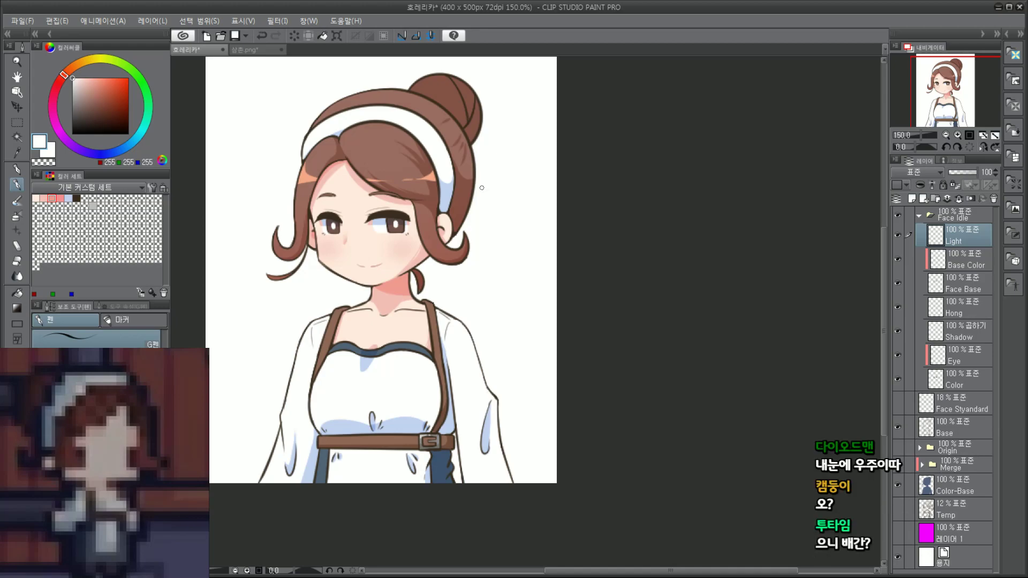
{"action": "scroll", "coordinate": [482, 187], "scroll_direction": "up", "scroll_amount": 1}
{"action": "scroll", "coordinate": [585, 209], "scroll_direction": "up", "scroll_amount": 1}
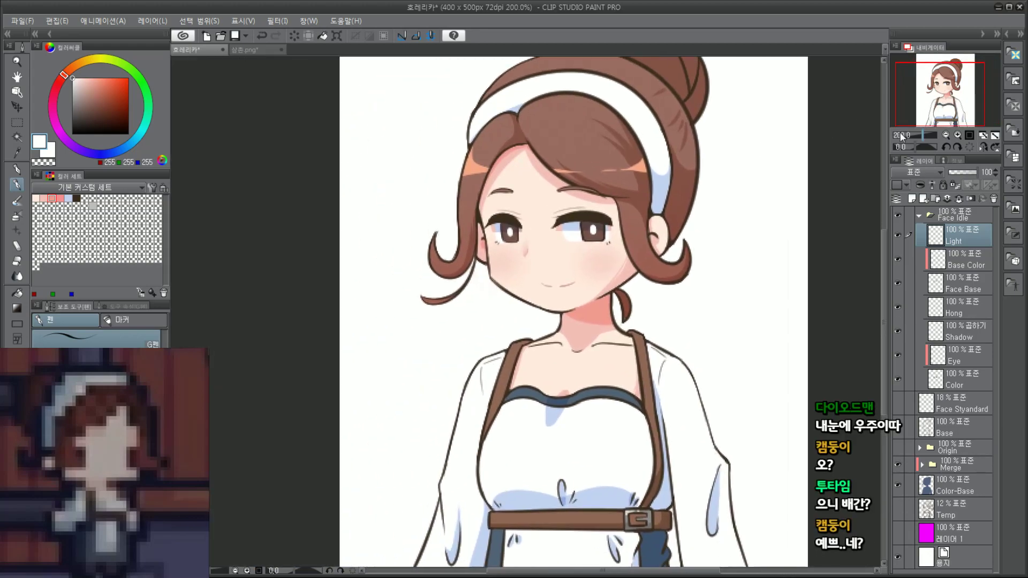
{"action": "scroll", "coordinate": [584, 208], "scroll_direction": "up", "scroll_amount": 1}
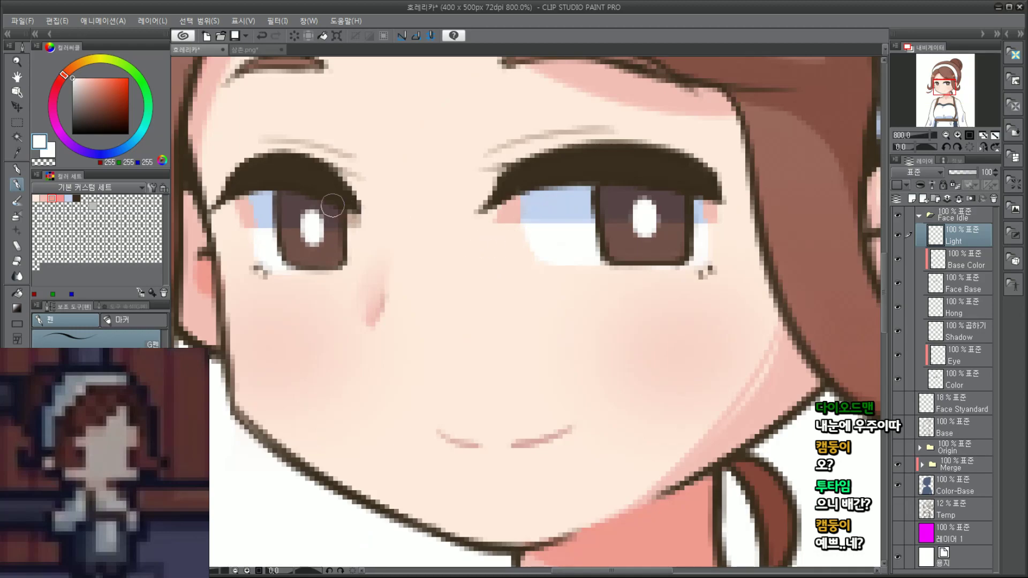
Step: Undo both oval highlights and try a small round white dot on the larger iris's edge nearer the nose
{"action": "key", "text": "ctrl+z"}
{"action": "key", "text": "ctrl+z"}
{"action": "left_click_drag", "start_coordinate": [599, 199], "coordinate": [595, 205]}
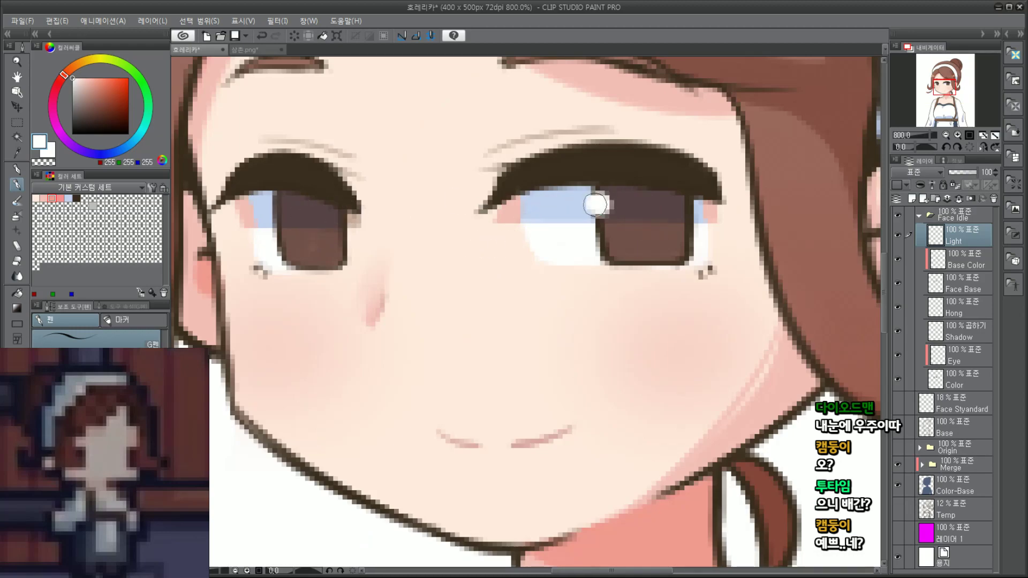
{"action": "scroll", "coordinate": [279, 216], "scroll_direction": "down", "scroll_amount": 6}
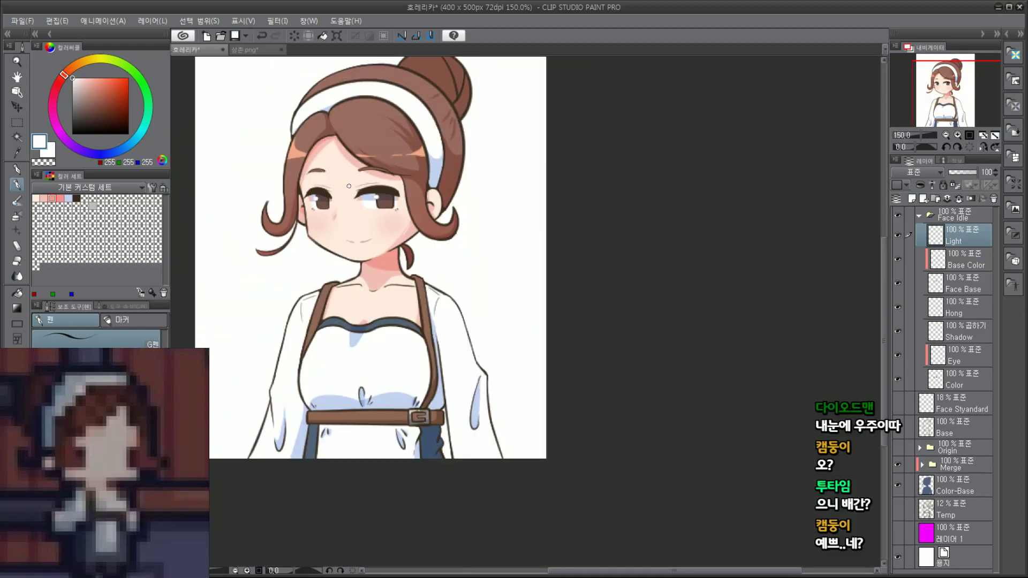
{"action": "scroll", "coordinate": [297, 193], "scroll_direction": "up", "scroll_amount": 6}
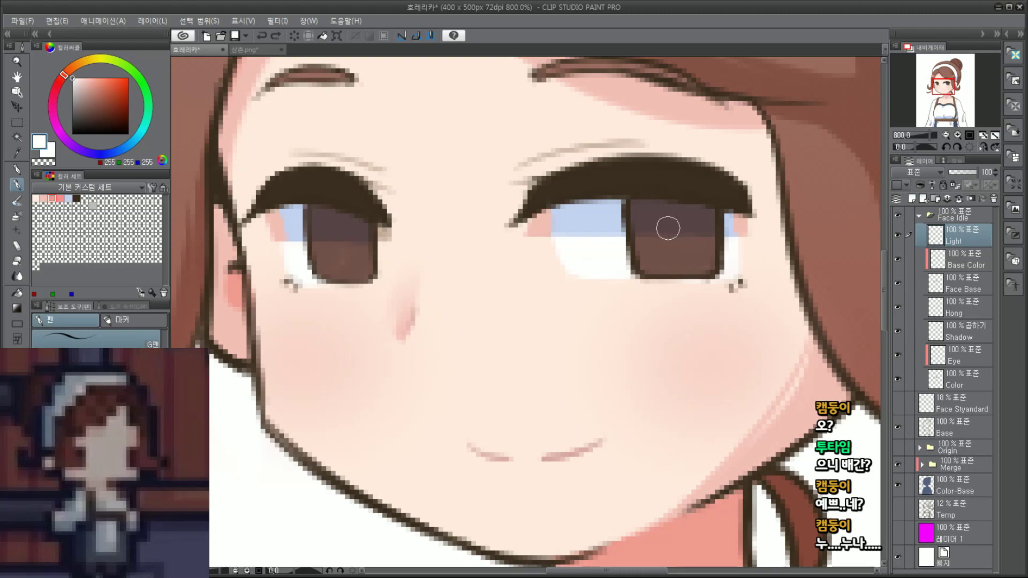
Step: Repaint a white oval highlight near the centre of each iris and check both eyes in the whole figure
{"action": "mouse_move", "coordinate": [674, 225]}
{"action": "left_mouse_down"}
{"action": "mouse_move", "coordinate": [672, 242]}
{"action": "mouse_move", "coordinate": [673, 234]}
{"action": "left_mouse_up"}
{"action": "key", "text": "ctrl+z"}
{"action": "mouse_move", "coordinate": [335, 232]}
{"action": "left_mouse_down"}
{"action": "mouse_move", "coordinate": [342, 249]}
{"action": "mouse_move", "coordinate": [344, 236]}
{"action": "left_mouse_up"}
{"action": "key", "text": "ctrl+z"}
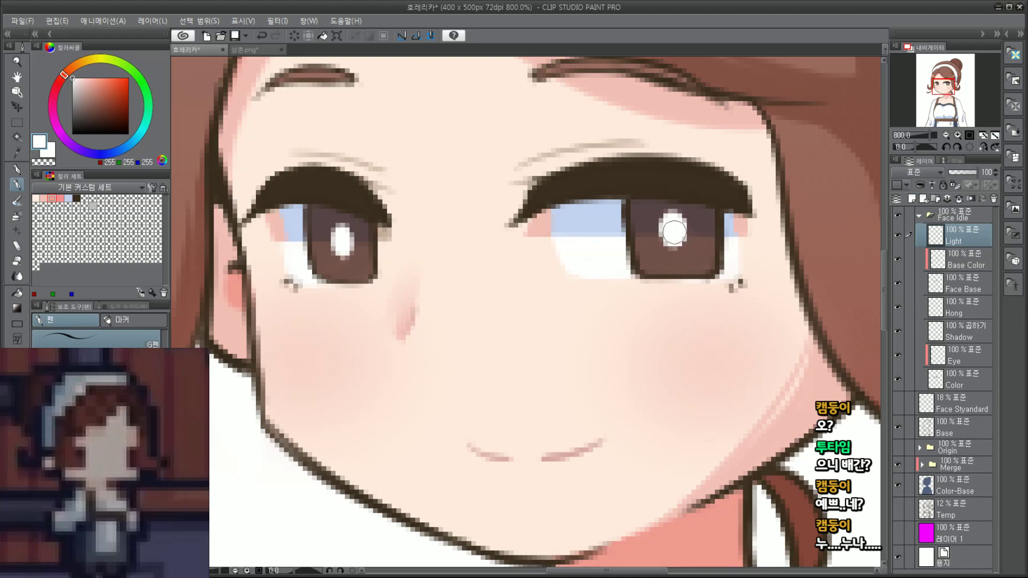
{"action": "scroll", "coordinate": [681, 234], "scroll_direction": "down", "scroll_amount": 2}
{"action": "left_click_drag", "start_coordinate": [959, 84], "coordinate": [967, 84]}
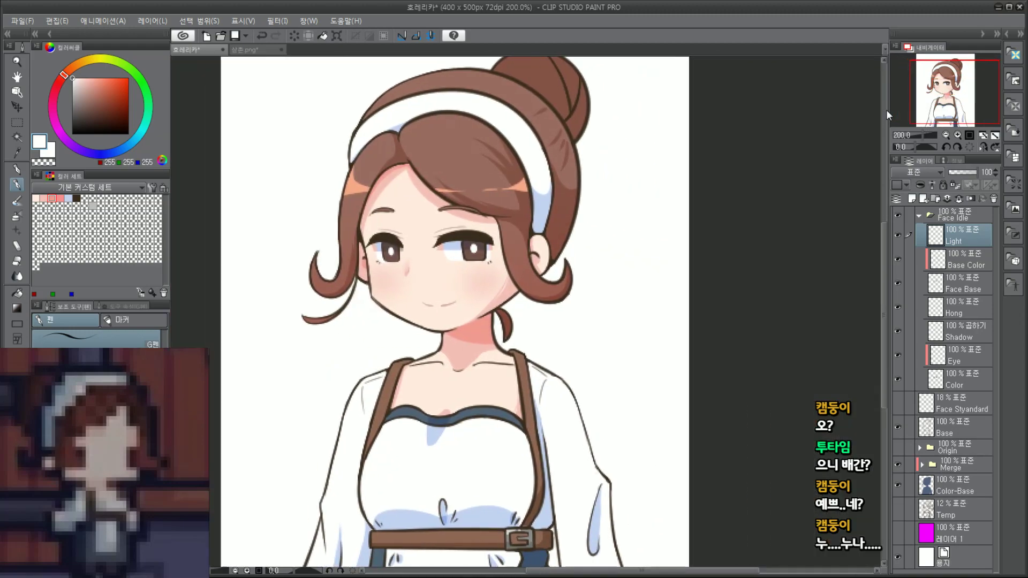
{"action": "scroll", "coordinate": [456, 245], "scroll_direction": "up", "scroll_amount": 2}
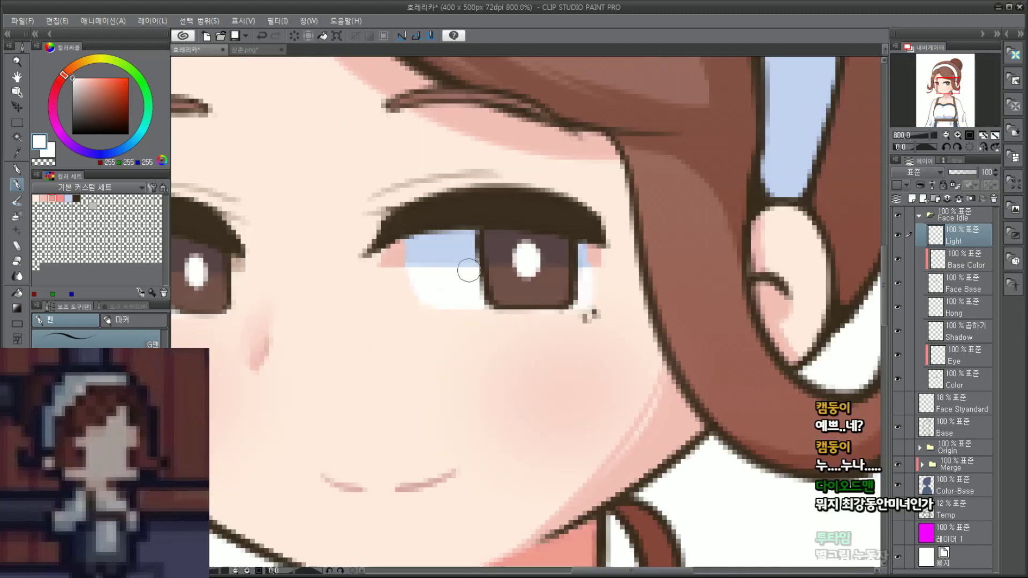
{"action": "scroll", "coordinate": [755, 180], "scroll_direction": "down", "scroll_amount": 1}
{"action": "left_click_drag", "start_coordinate": [944, 104], "coordinate": [951, 102]}
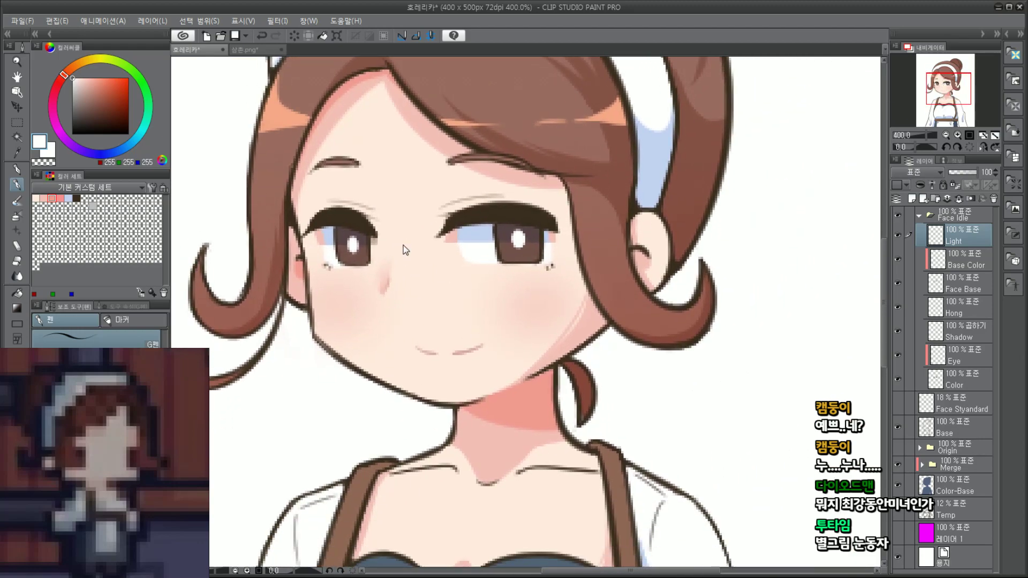
Step: Undo the oval highlights and try a small round white dot on the upper side edge of each iris
{"action": "scroll", "coordinate": [397, 246], "scroll_direction": "up", "scroll_amount": 2}
{"action": "key", "text": "ctrl+z"}
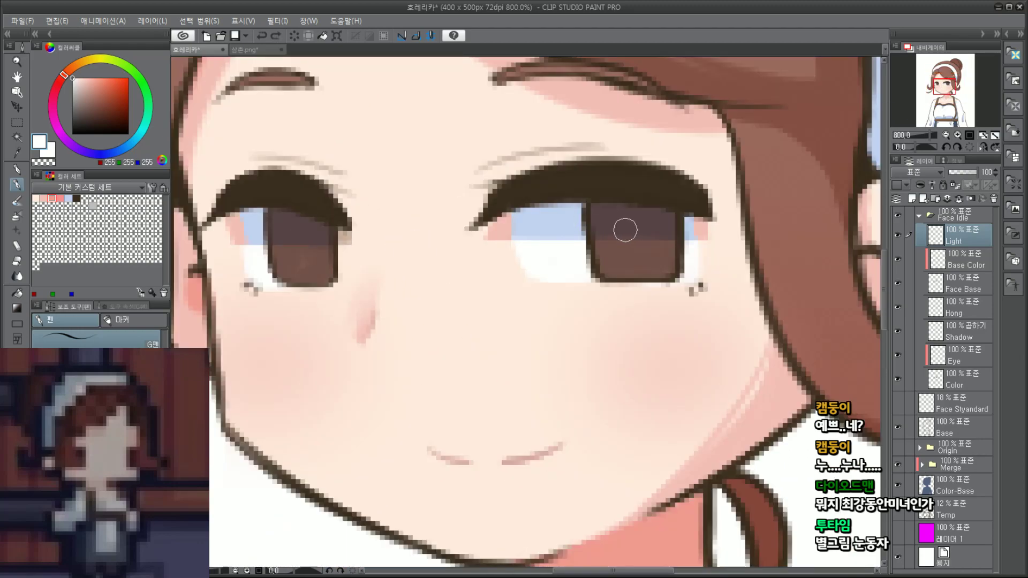
{"action": "left_click", "coordinate": [589, 221]}
{"action": "left_click", "coordinate": [268, 228]}
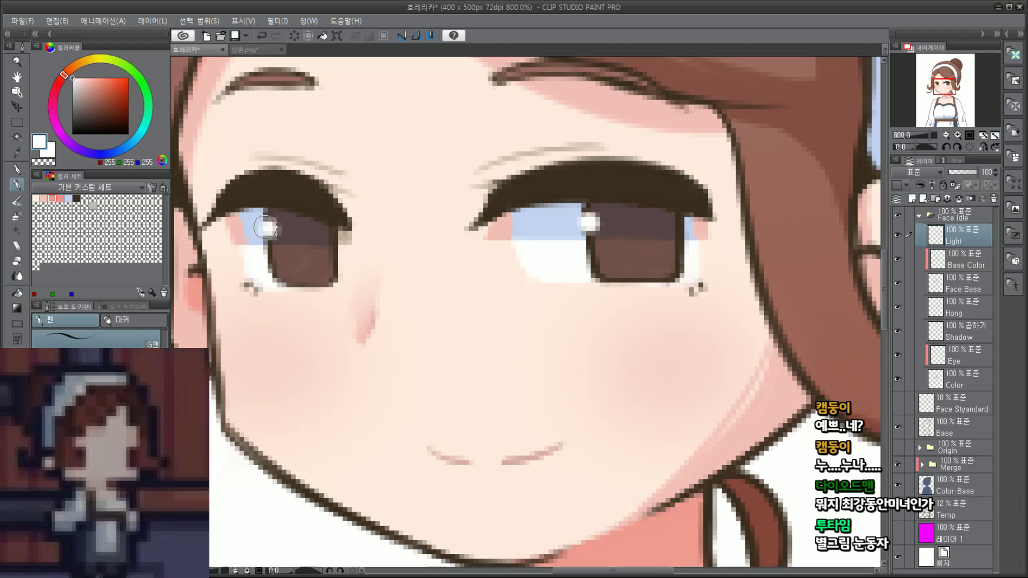
{"action": "key", "text": "ctrl+z"}
{"action": "key", "text": "ctrl+z"}
Step: Paint tall white oval highlights in the middle of both irises, redoing the larger eye's strokes, and view the figure
{"action": "left_click_drag", "start_coordinate": [635, 234], "coordinate": [632, 247]}
{"action": "key", "text": "ctrl+z"}
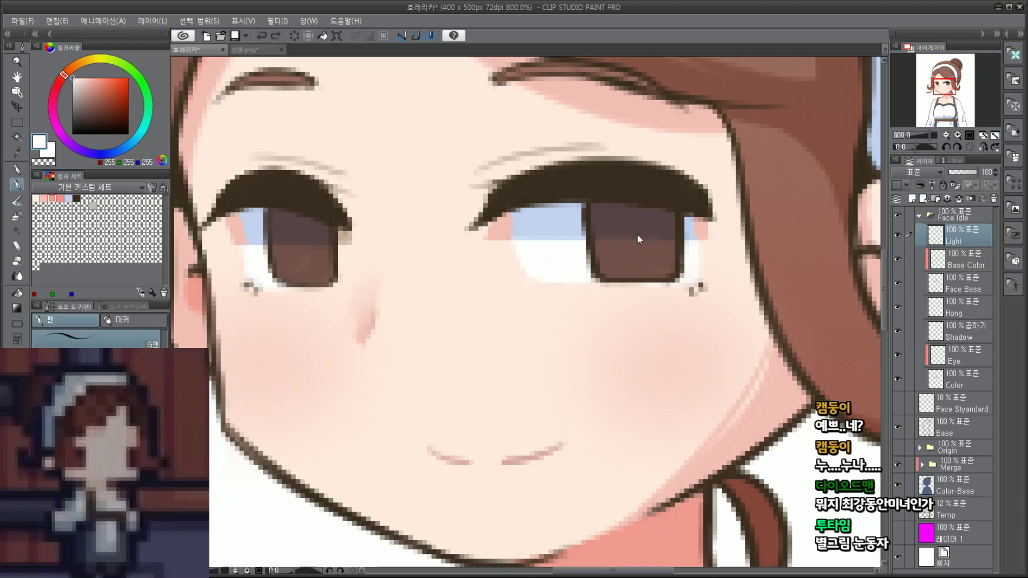
{"action": "key", "text": "ctrl+z"}
{"action": "left_click", "coordinate": [631, 239]}
{"action": "key", "text": "ctrl+z"}
{"action": "left_click_drag", "start_coordinate": [639, 237], "coordinate": [636, 239]}
{"action": "mouse_move", "coordinate": [303, 257]}
{"action": "left_mouse_down"}
{"action": "mouse_move", "coordinate": [294, 245]}
{"action": "mouse_move", "coordinate": [304, 236]}
{"action": "mouse_move", "coordinate": [303, 252]}
{"action": "left_mouse_up"}
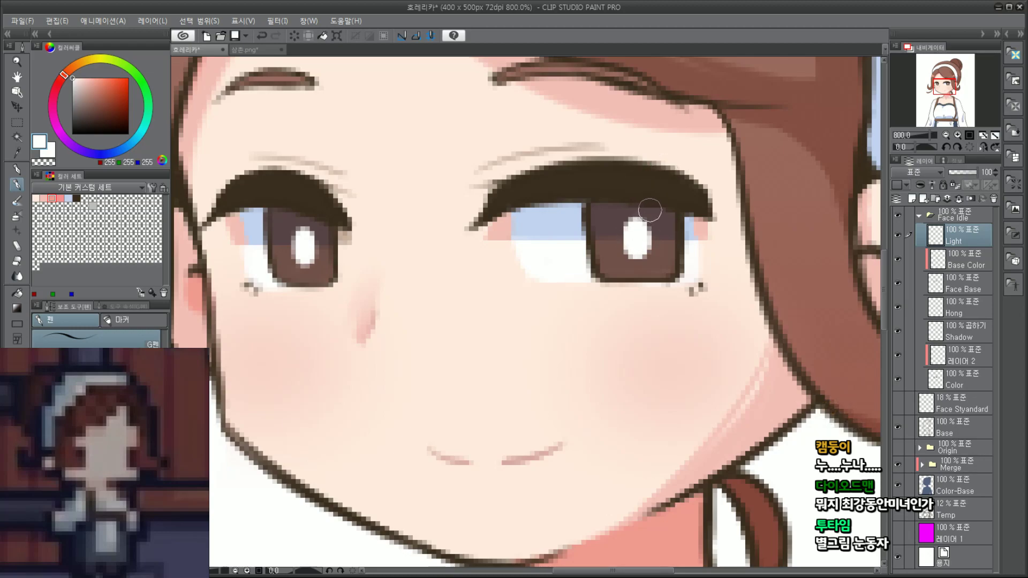
{"action": "scroll", "coordinate": [650, 210], "scroll_direction": "down", "scroll_amount": 7}
{"action": "scroll", "coordinate": [651, 210], "scroll_direction": "up", "scroll_amount": 7}
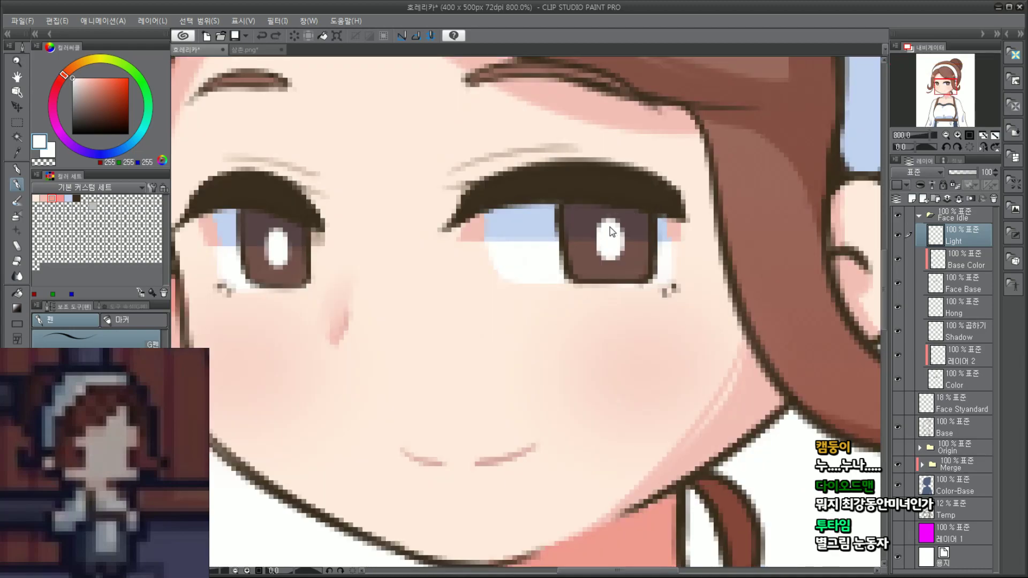
Step: Undo the tall ovals and try small white V-shaped highlights in both irises, then take them back
{"action": "key", "text": "ctrl+z"}
{"action": "key", "text": "ctrl+z"}
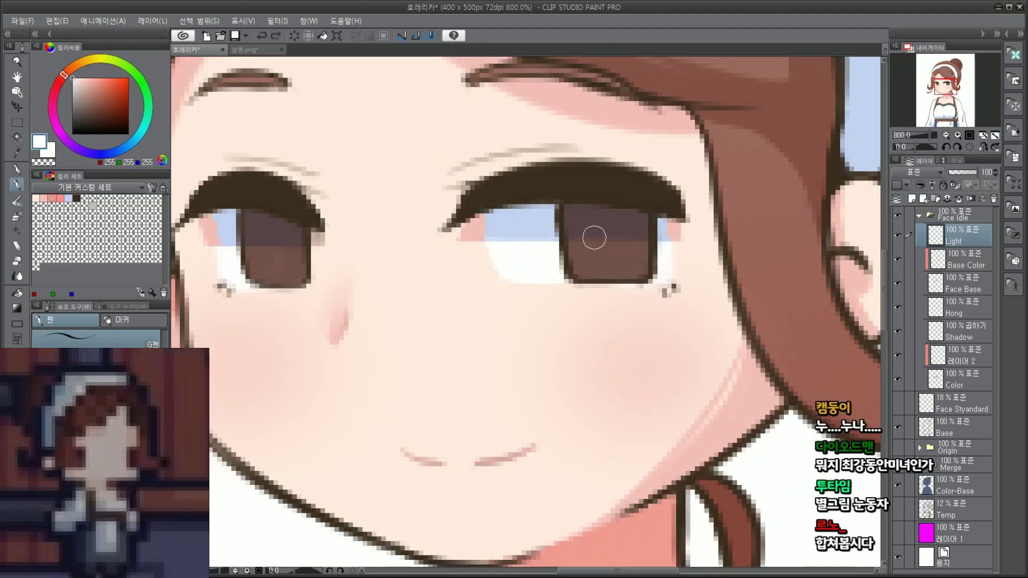
{"action": "key", "text": "ctrl+y"}
{"action": "key", "text": "ctrl+z"}
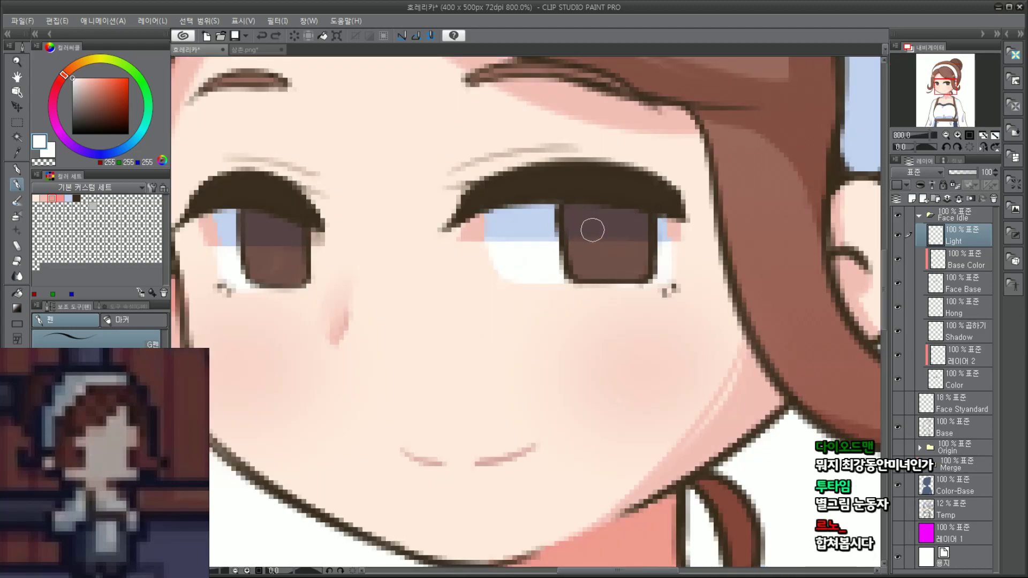
{"action": "key", "text": "ctrl+y"}
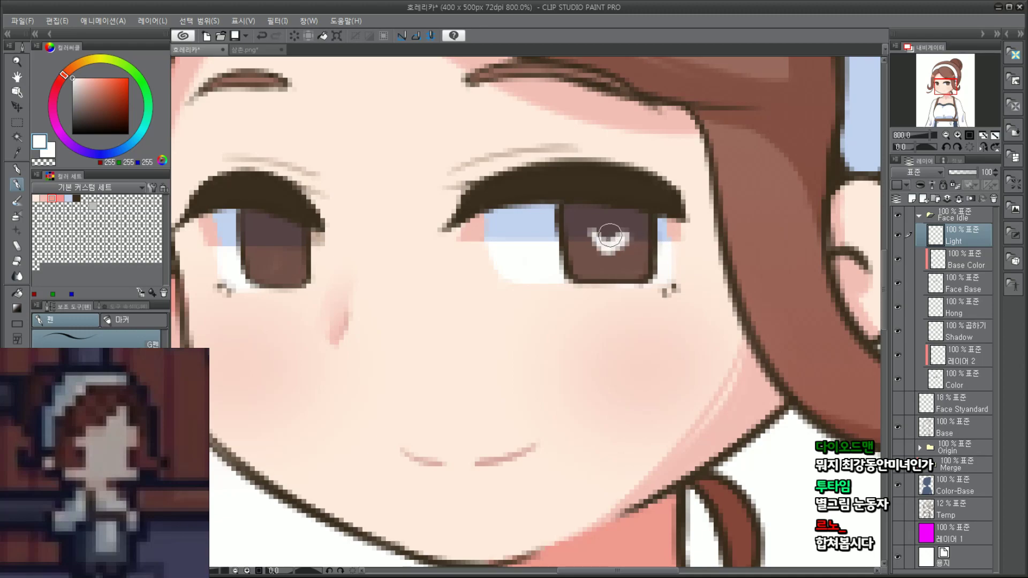
{"action": "mouse_move", "coordinate": [266, 237]}
{"action": "left_mouse_down"}
{"action": "mouse_move", "coordinate": [275, 256]}
{"action": "mouse_move", "coordinate": [286, 243]}
{"action": "mouse_move", "coordinate": [263, 238]}
{"action": "left_mouse_up"}
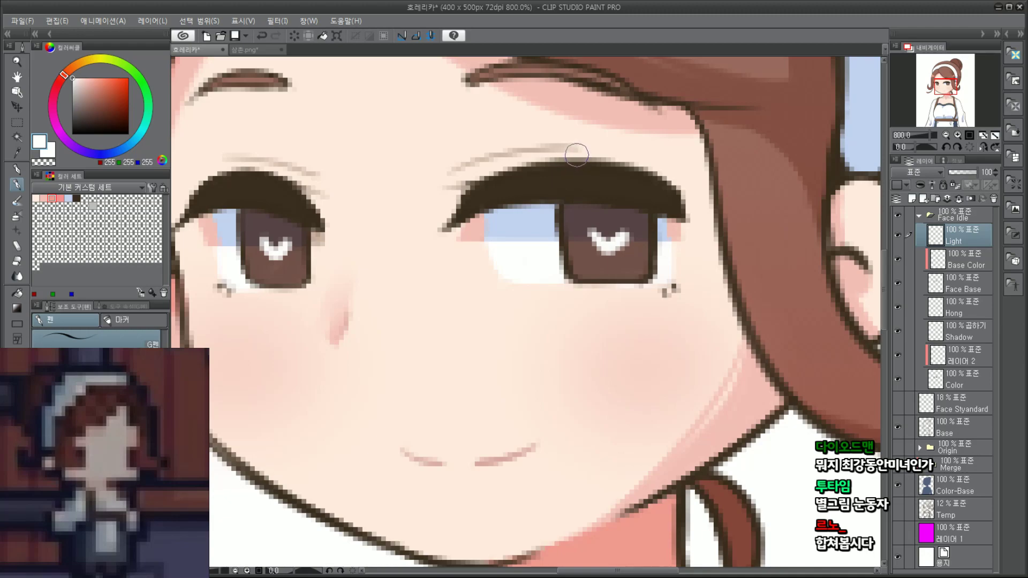
{"action": "key", "text": "ctrl+z"}
{"action": "key", "text": "ctrl+z"}
{"action": "key", "text": "ctrl+z"}
Step: Try a white oval highlight with an extra small dot on the iris edge in the larger eye
{"action": "mouse_move", "coordinate": [611, 247]}
{"action": "left_mouse_down"}
{"action": "mouse_move", "coordinate": [611, 228]}
{"action": "mouse_move", "coordinate": [616, 241]}
{"action": "left_mouse_up"}
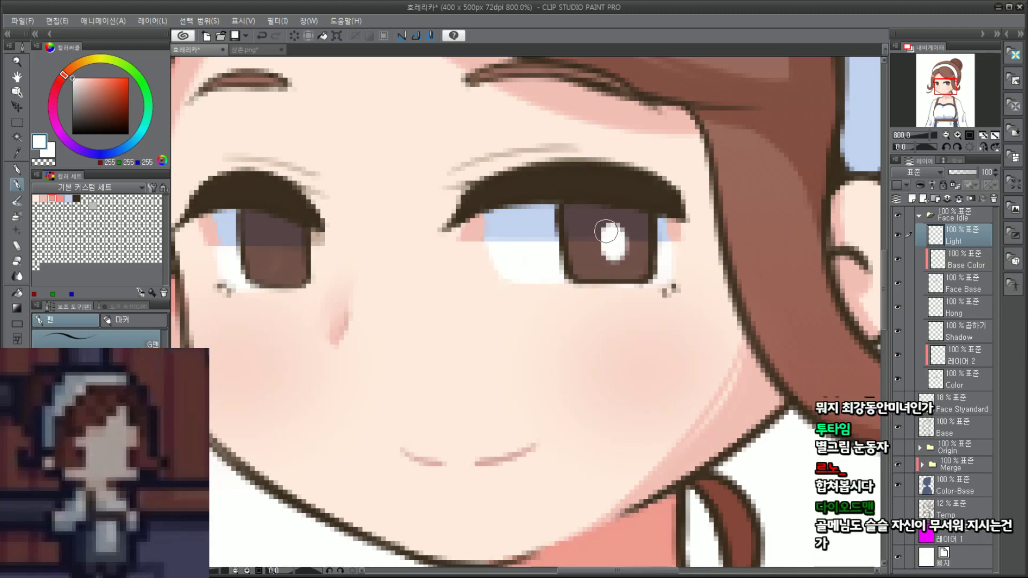
{"action": "left_click", "coordinate": [561, 223]}
{"action": "scroll", "coordinate": [640, 274], "scroll_direction": "down", "scroll_amount": 4}
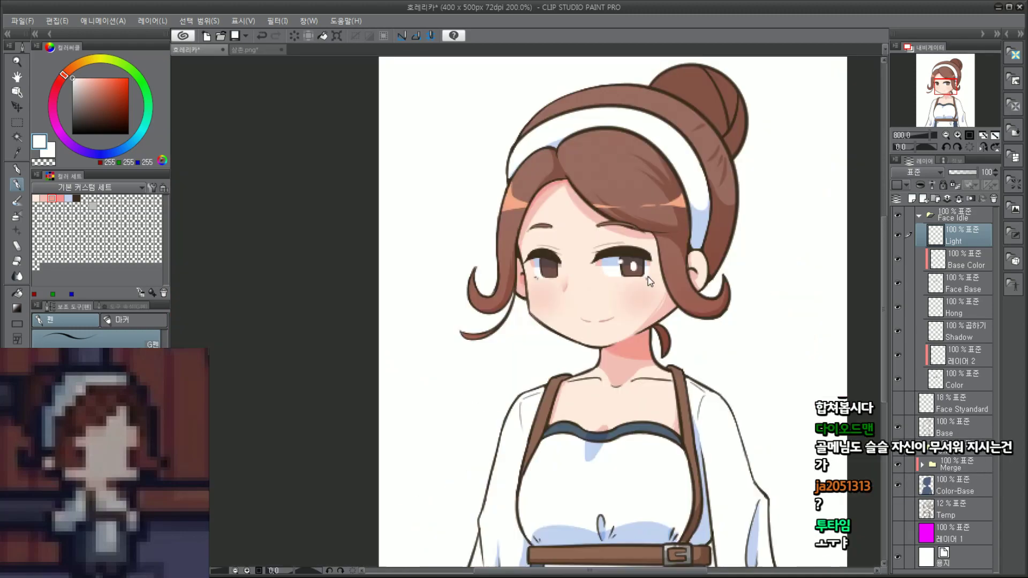
{"action": "scroll", "coordinate": [651, 270], "scroll_direction": "up", "scroll_amount": 4}
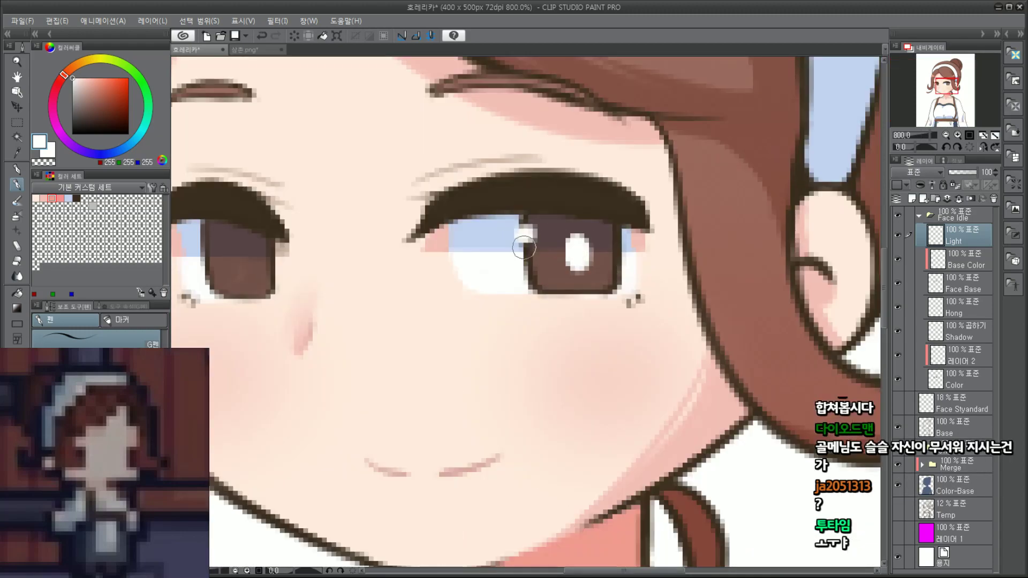
{"action": "key", "text": "ctrl+z"}
{"action": "key", "text": "ctrl+z"}
Step: Paint a tall white oval highlight in the centre of each iris on the Light layer, touching up both until they match
{"action": "mouse_move", "coordinate": [573, 253]}
{"action": "left_mouse_down"}
{"action": "mouse_move", "coordinate": [578, 267]}
{"action": "mouse_move", "coordinate": [575, 257]}
{"action": "left_mouse_up"}
{"action": "key", "text": "ctrl+z"}
{"action": "key", "text": "ctrl+z"}
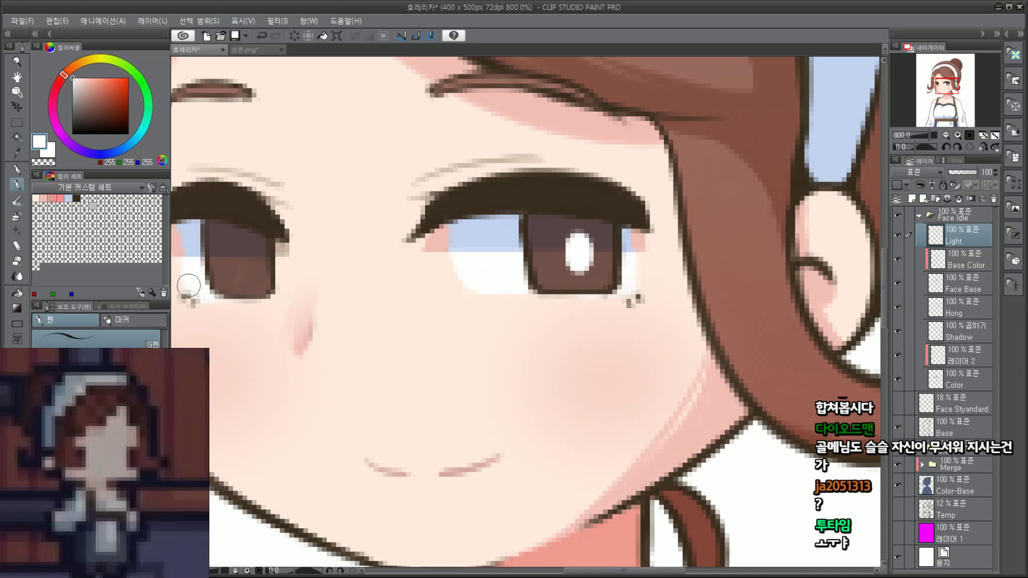
{"action": "left_click", "coordinate": [239, 250]}
{"action": "left_click_drag", "start_coordinate": [243, 251], "coordinate": [241, 263]}
{"action": "key", "text": "ctrl+z"}
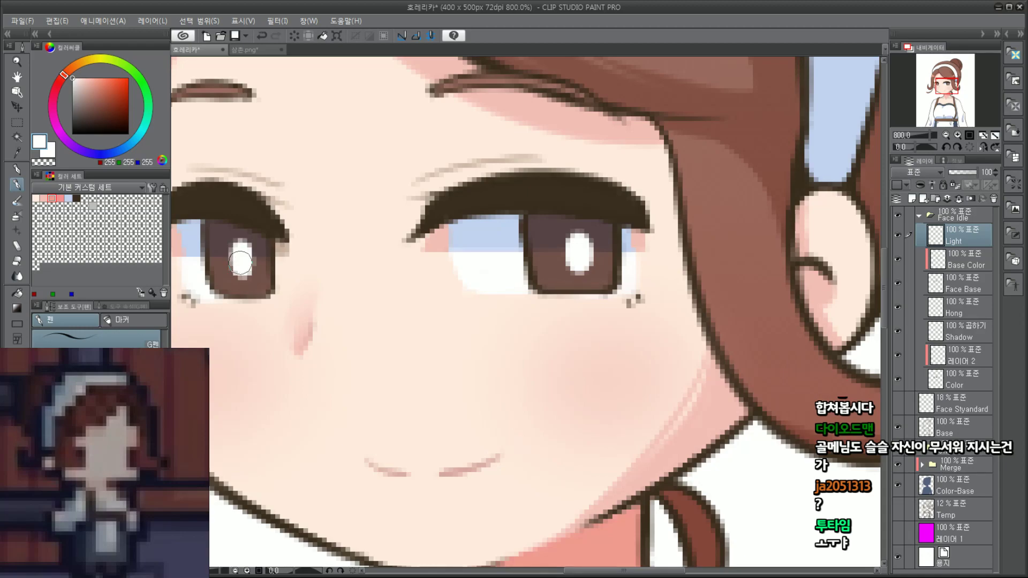
{"action": "mouse_move", "coordinate": [587, 238]}
{"action": "left_mouse_down"}
{"action": "mouse_move", "coordinate": [578, 229]}
{"action": "mouse_move", "coordinate": [574, 249]}
{"action": "left_mouse_up"}
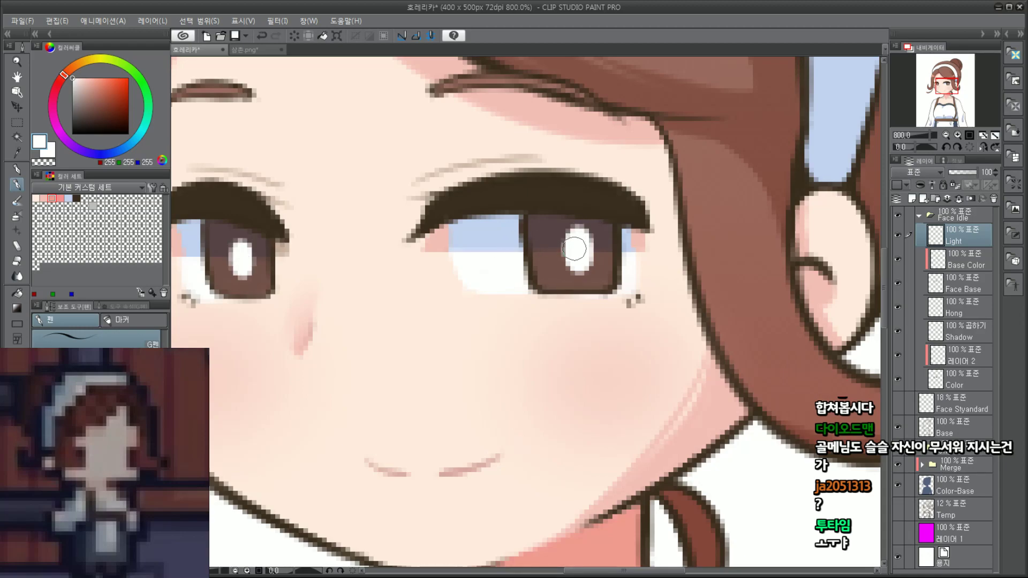
{"action": "scroll", "coordinate": [246, 264], "scroll_direction": "down", "scroll_amount": 6}
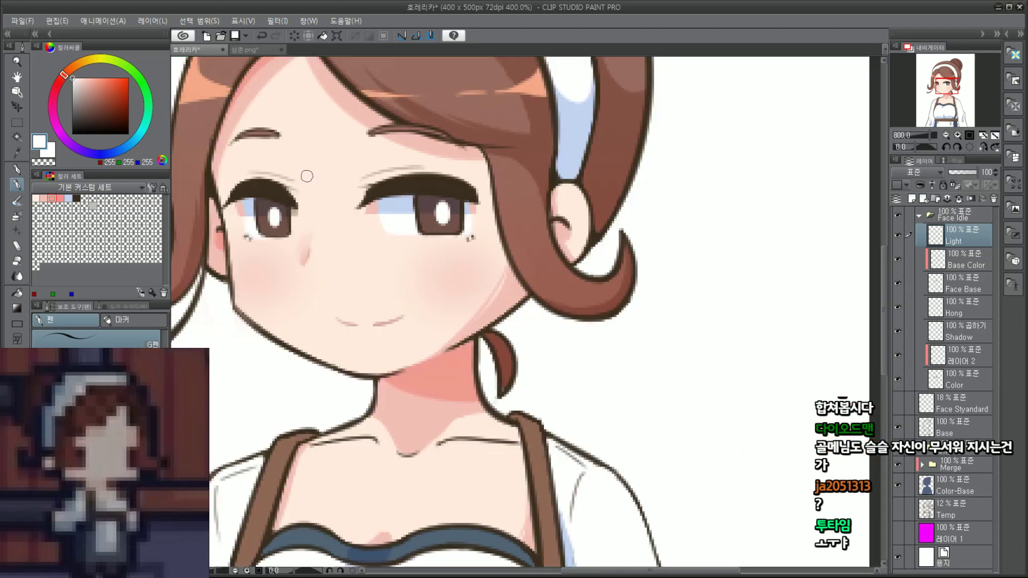
{"action": "scroll", "coordinate": [318, 174], "scroll_direction": "up", "scroll_amount": 6}
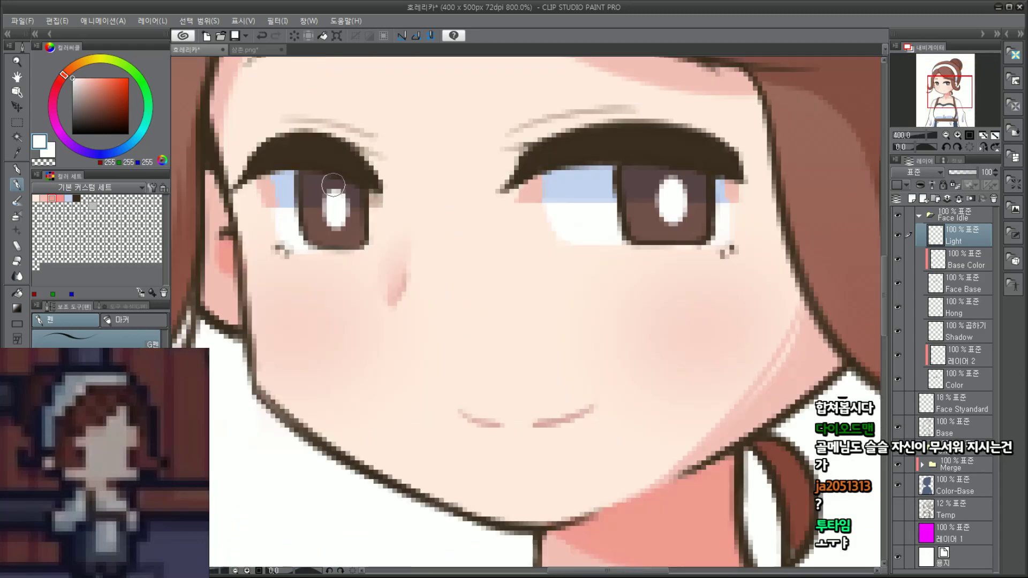
{"action": "left_click_drag", "start_coordinate": [336, 191], "coordinate": [335, 198]}
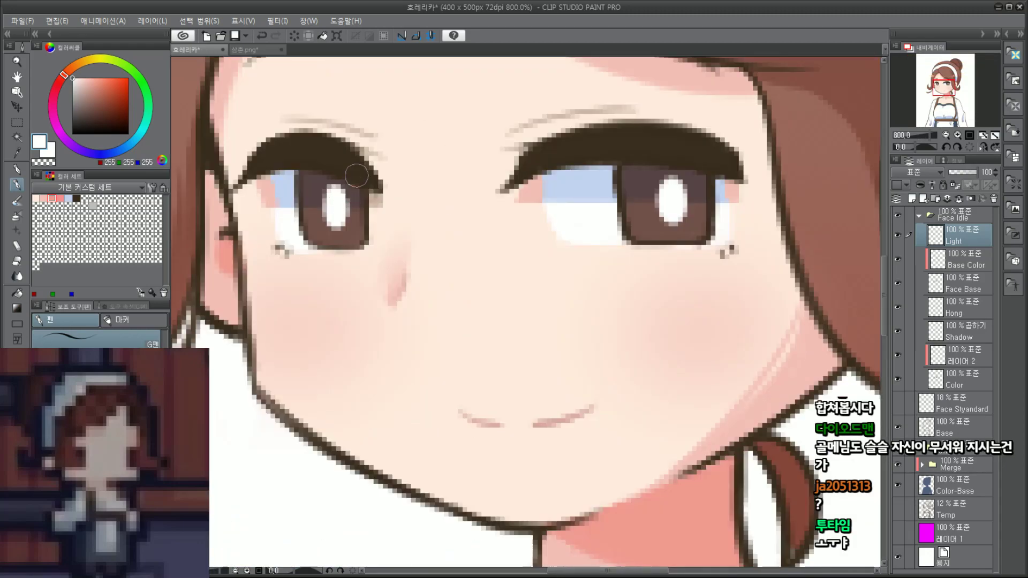
Step: Check both eye highlights in the whole figure and compare the larger eye with and without its last stroke
{"action": "scroll", "coordinate": [790, 170], "scroll_direction": "down", "scroll_amount": 7}
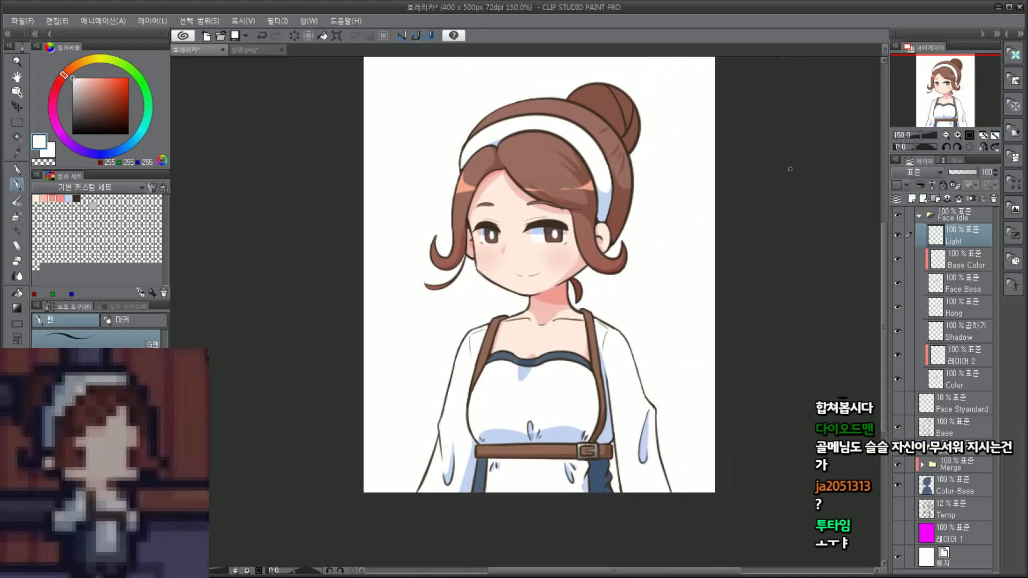
{"action": "scroll", "coordinate": [539, 261], "scroll_direction": "up", "scroll_amount": 7}
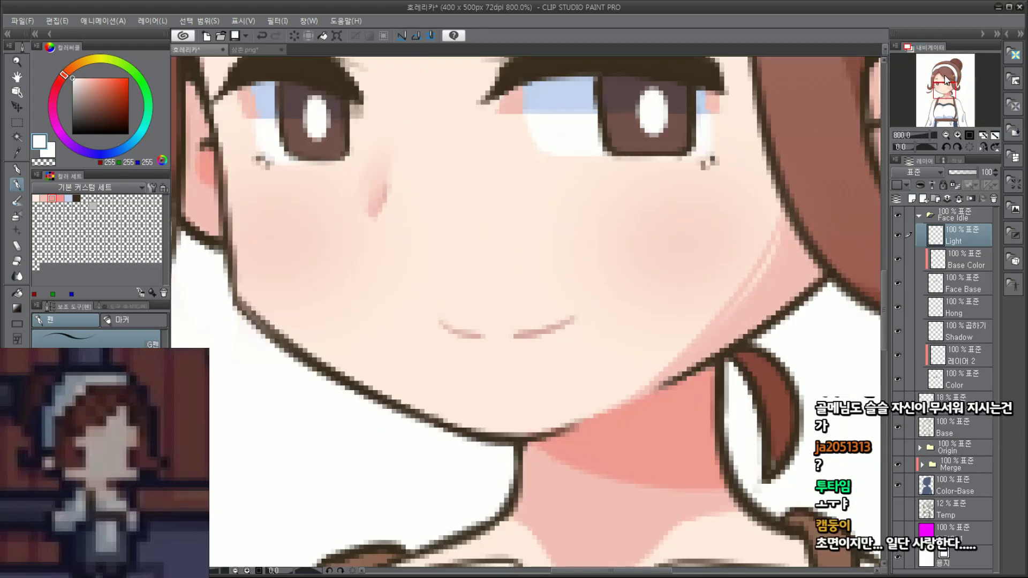
{"action": "scroll", "coordinate": [937, 87], "scroll_direction": "down", "scroll_amount": 4}
{"action": "left_click_drag", "start_coordinate": [937, 88], "coordinate": [939, 83]}
{"action": "scroll", "coordinate": [524, 187], "scroll_direction": "up", "scroll_amount": 4}
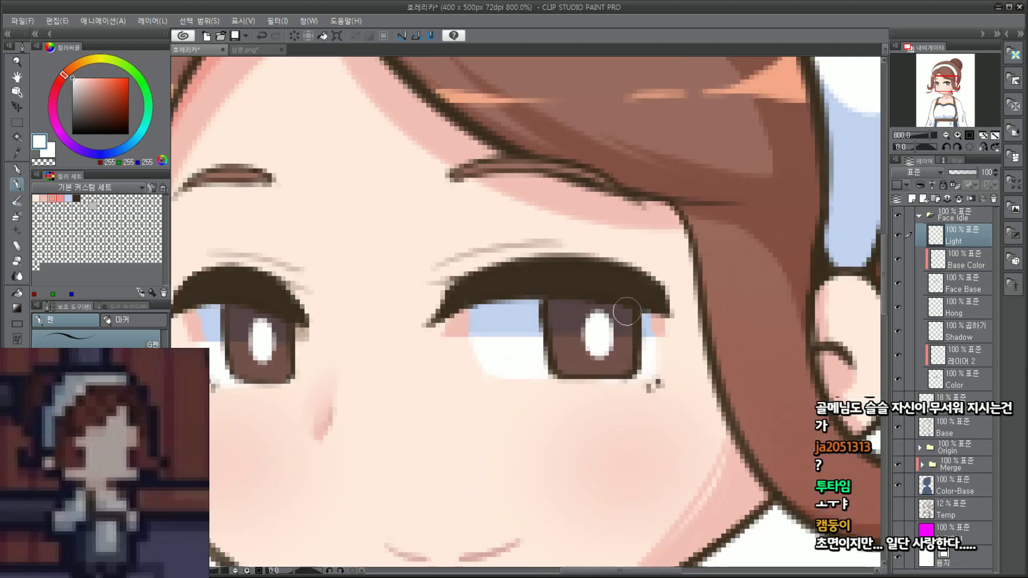
{"action": "key", "text": "ctrl+z"}
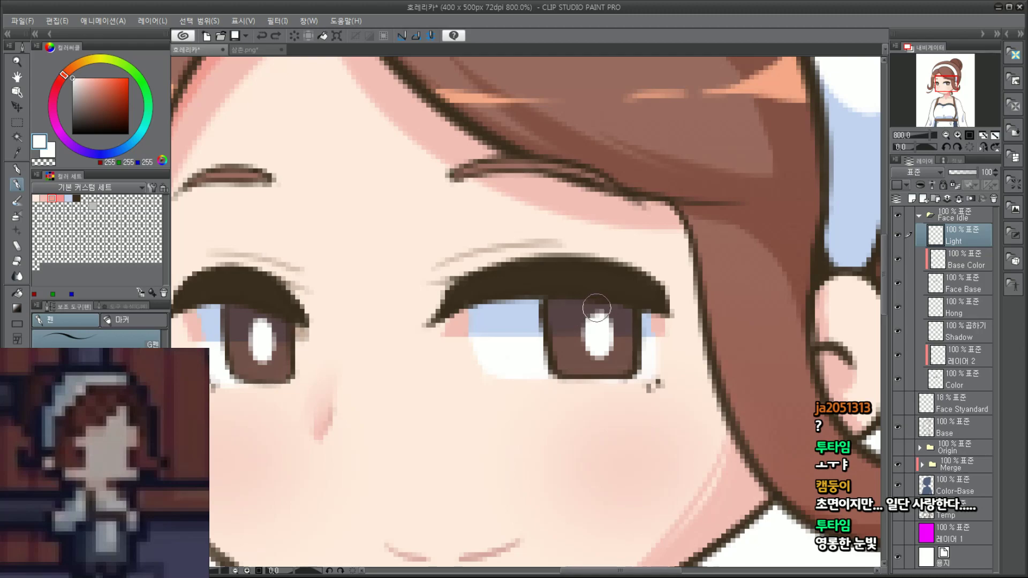
{"action": "key", "text": "ctrl+y"}
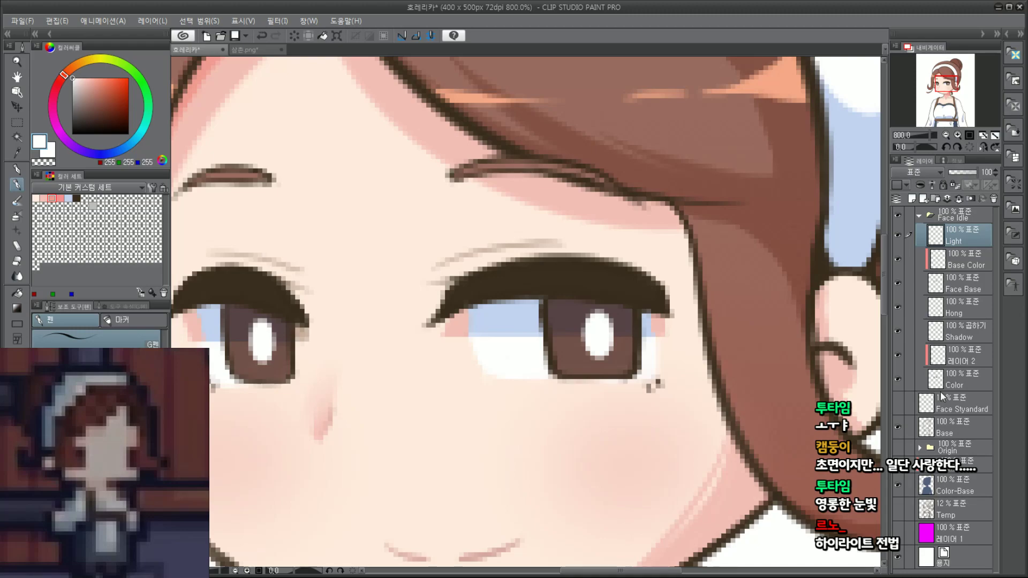
Step: Rename the layer directly above the Color layer in the Face Idle folder as Eye Color
{"action": "left_click", "coordinate": [963, 362]}
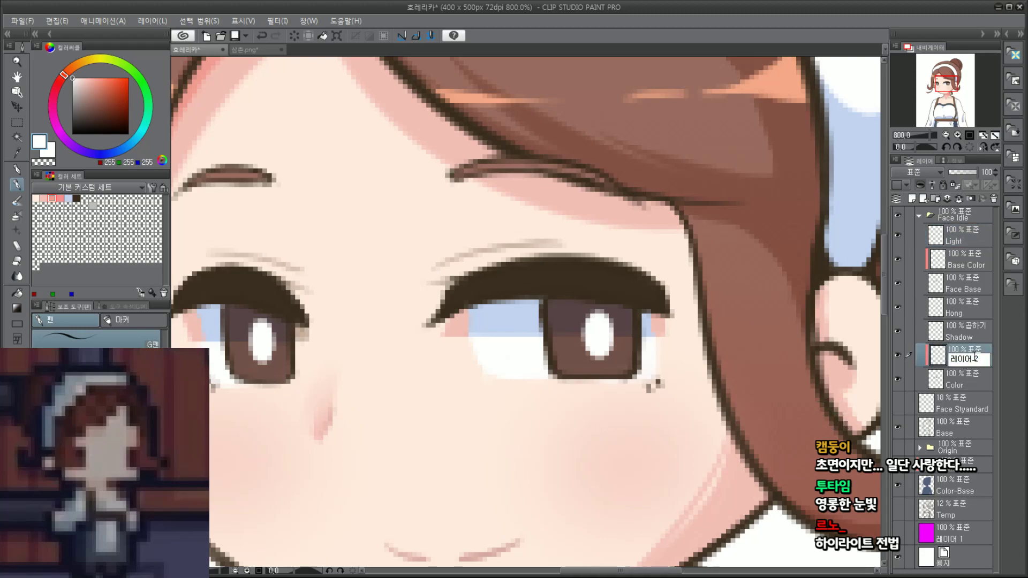
{"action": "left_click_drag", "start_coordinate": [979, 359], "coordinate": [877, 345]}
{"action": "type", "text": "Eye Color"}
{"action": "key", "text": "Return"}
Step: Paint a light orange band (RGB 234, 150, 105) across the lower part of both irises on the Eye Color layer
{"action": "left_click", "coordinate": [266, 364], "text": "alt"}
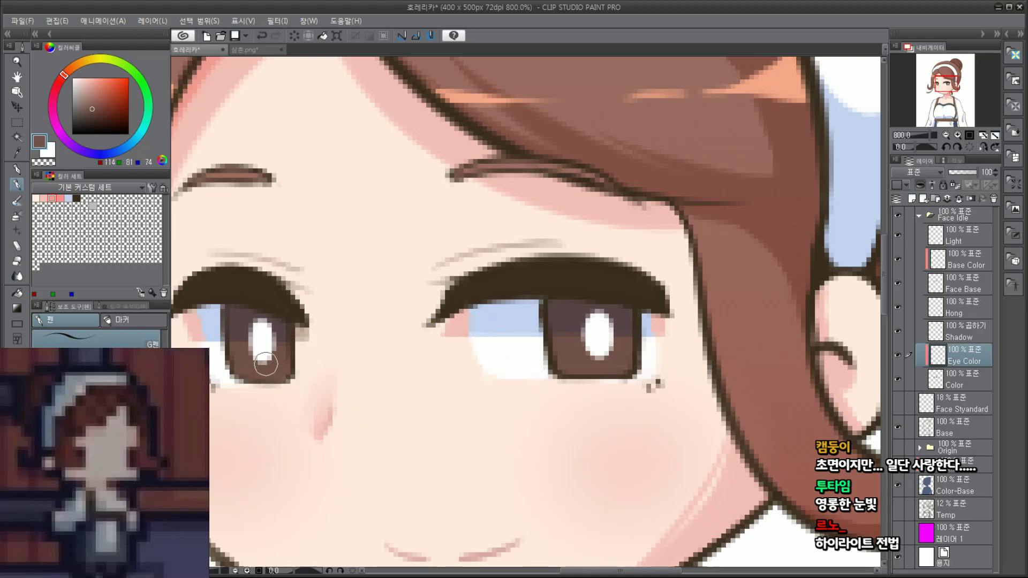
{"action": "mouse_move", "coordinate": [93, 108]}
{"action": "left_mouse_down"}
{"action": "mouse_move", "coordinate": [100, 79]}
{"action": "mouse_move", "coordinate": [70, 67]}
{"action": "left_mouse_up"}
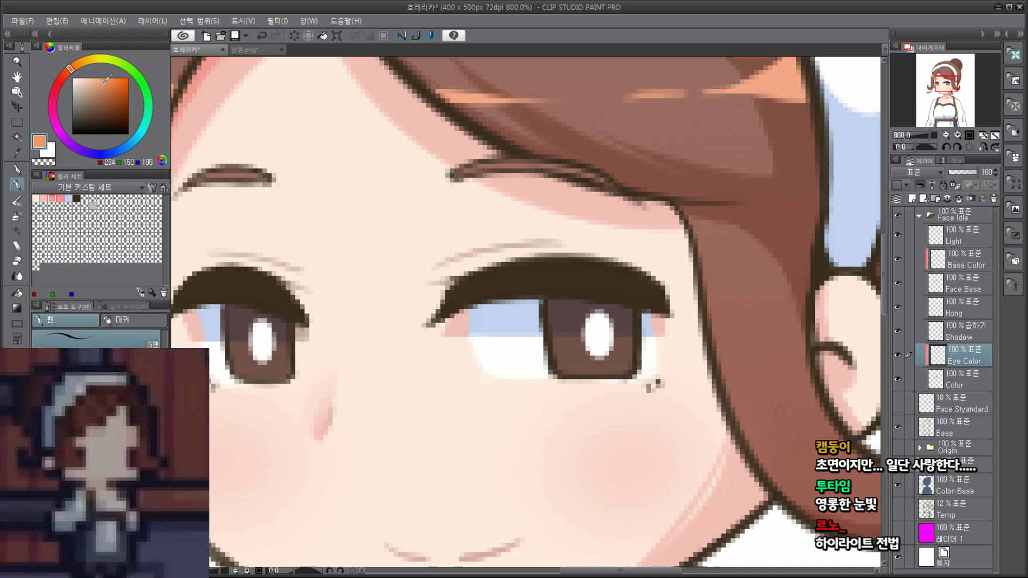
{"action": "mouse_move", "coordinate": [249, 375]}
{"action": "left_mouse_down"}
{"action": "mouse_move", "coordinate": [282, 366]}
{"action": "mouse_move", "coordinate": [231, 369]}
{"action": "mouse_move", "coordinate": [291, 371]}
{"action": "mouse_move", "coordinate": [240, 365]}
{"action": "left_mouse_up"}
{"action": "key", "text": "ctrl+z"}
{"action": "mouse_move", "coordinate": [560, 369]}
{"action": "left_mouse_down"}
{"action": "mouse_move", "coordinate": [623, 361]}
{"action": "mouse_move", "coordinate": [550, 361]}
{"action": "mouse_move", "coordinate": [635, 356]}
{"action": "mouse_move", "coordinate": [558, 359]}
{"action": "mouse_move", "coordinate": [614, 361]}
{"action": "mouse_move", "coordinate": [559, 353]}
{"action": "mouse_move", "coordinate": [610, 352]}
{"action": "left_mouse_up"}
{"action": "scroll", "coordinate": [610, 351], "scroll_direction": "down", "scroll_amount": 5}
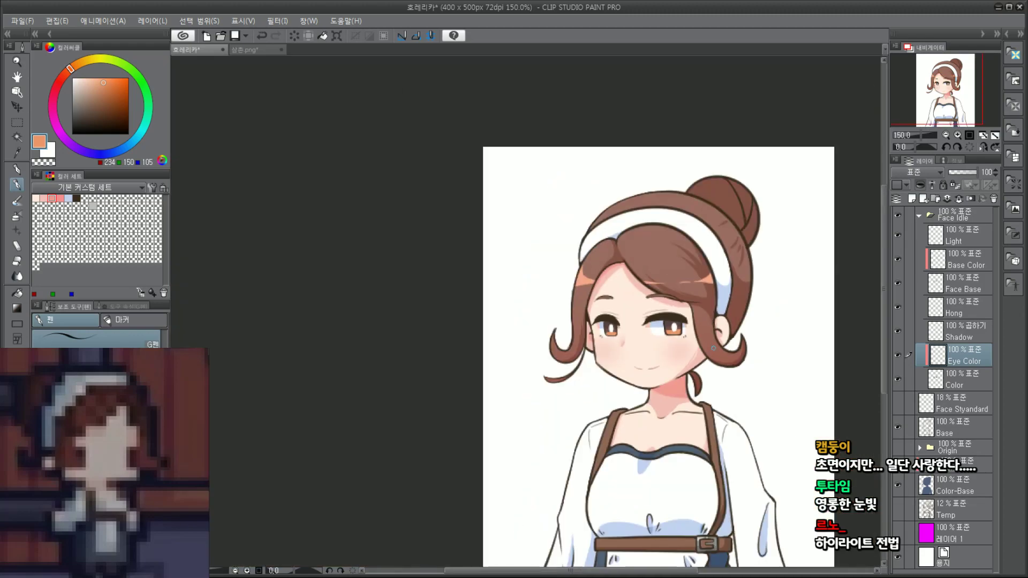
{"action": "left_click_drag", "start_coordinate": [963, 86], "coordinate": [986, 96]}
{"action": "scroll", "coordinate": [489, 226], "scroll_direction": "up", "scroll_amount": 5}
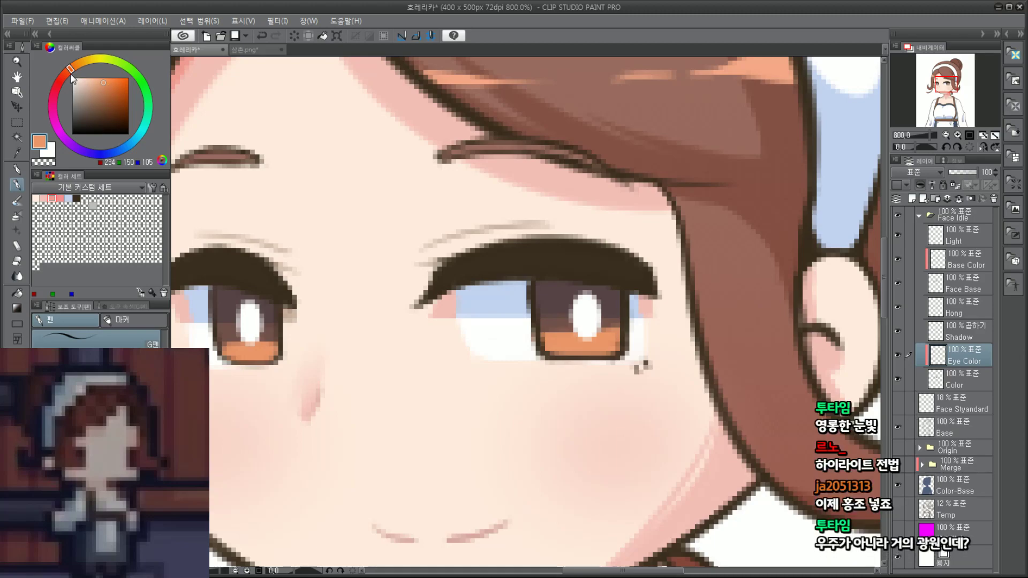
Step: Paint a brownish-orange tone (RGB 167, 102, 63) along the upper edge of the orange band in the left iris
{"action": "left_click", "coordinate": [224, 331], "text": "alt"}
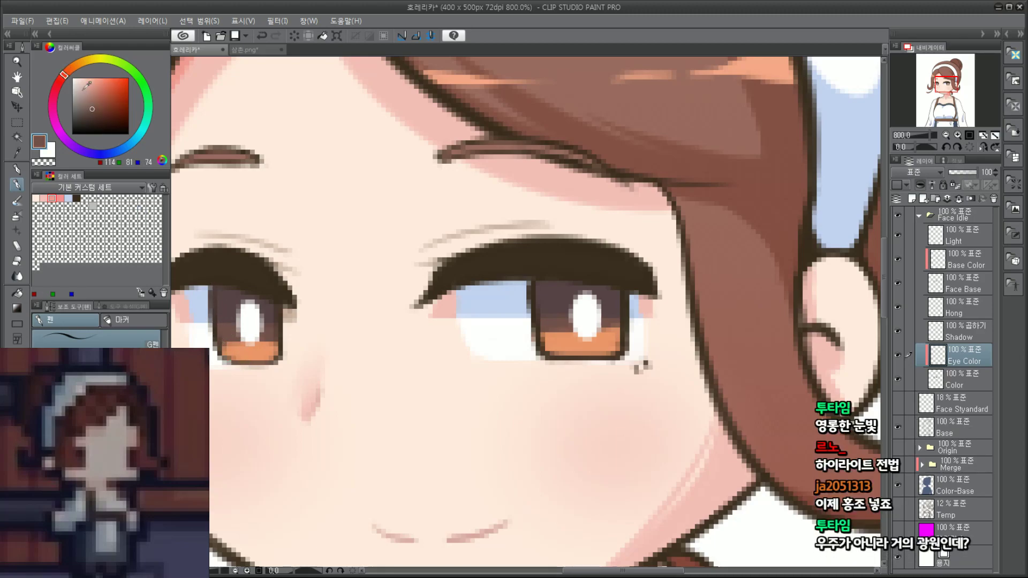
{"action": "left_click_drag", "start_coordinate": [64, 75], "coordinate": [71, 67]}
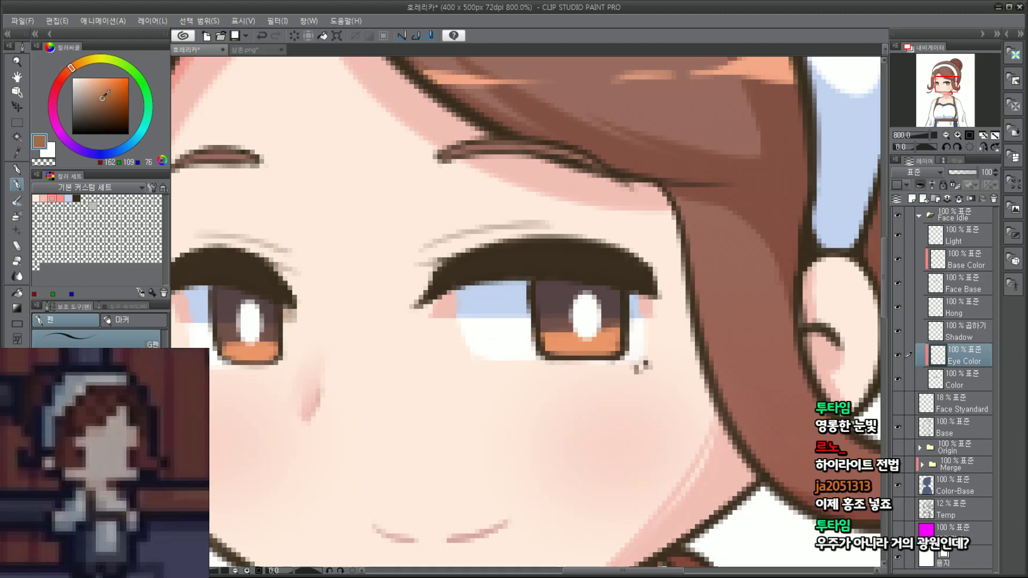
{"action": "left_click_drag", "start_coordinate": [265, 348], "coordinate": [221, 346]}
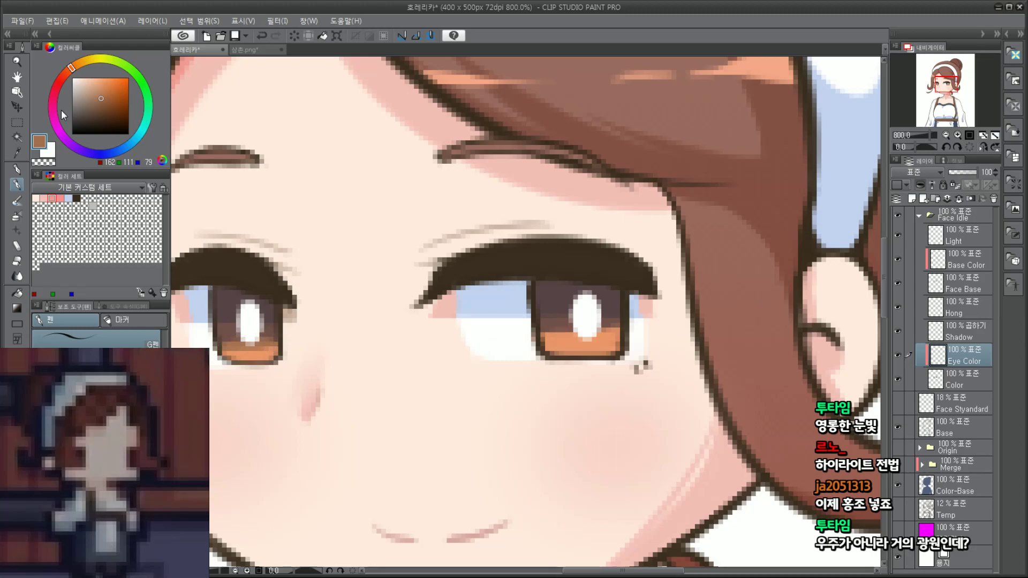
{"action": "key", "text": "ctrl+z"}
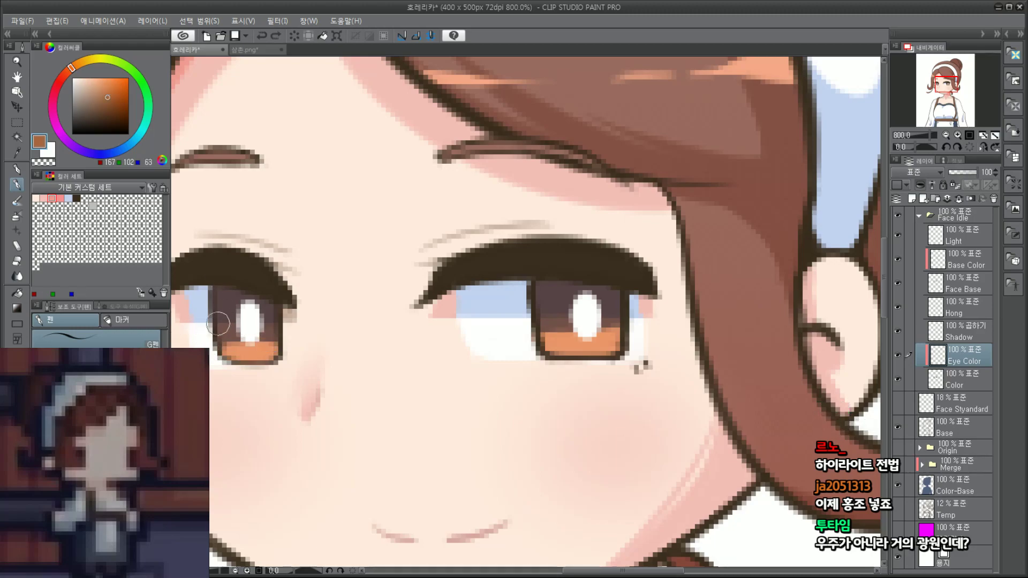
{"action": "mouse_move", "coordinate": [242, 346]}
{"action": "left_mouse_down"}
{"action": "mouse_move", "coordinate": [263, 345]}
{"action": "mouse_move", "coordinate": [216, 349]}
{"action": "left_mouse_up"}
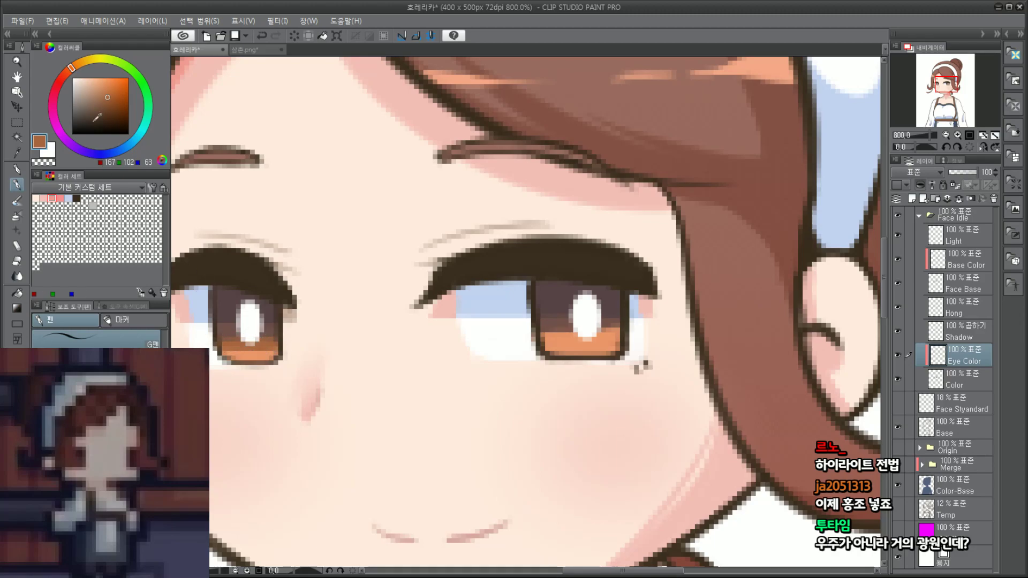
Step: Paint a reddish-brown transition (RGB 138, 88, 72) between the dark iris colour and the orange band in both eyes
{"action": "left_click", "coordinate": [232, 327], "text": "alt"}
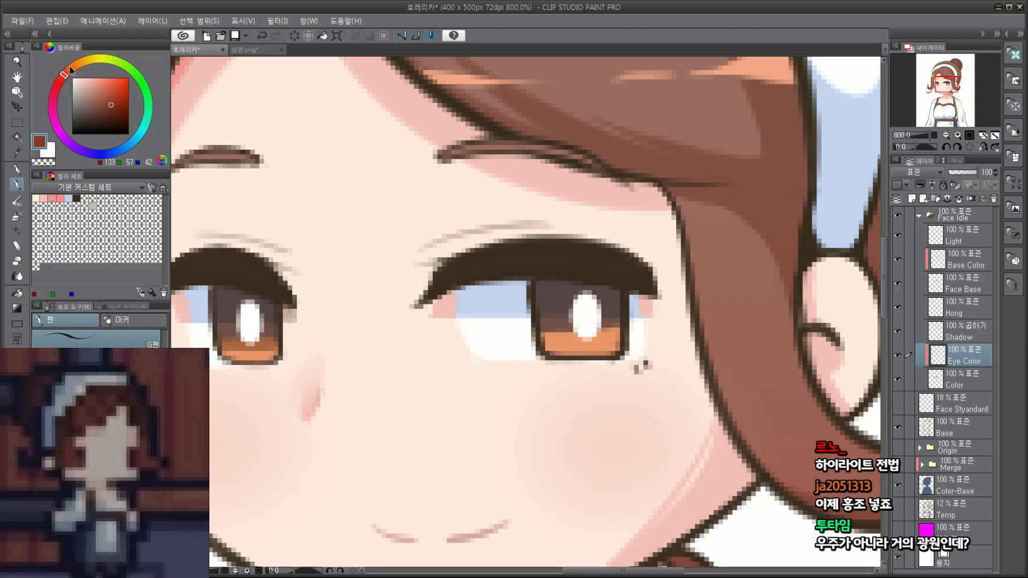
{"action": "left_click_drag", "start_coordinate": [72, 69], "coordinate": [72, 71]}
{"action": "left_click_drag", "start_coordinate": [240, 351], "coordinate": [252, 341]}
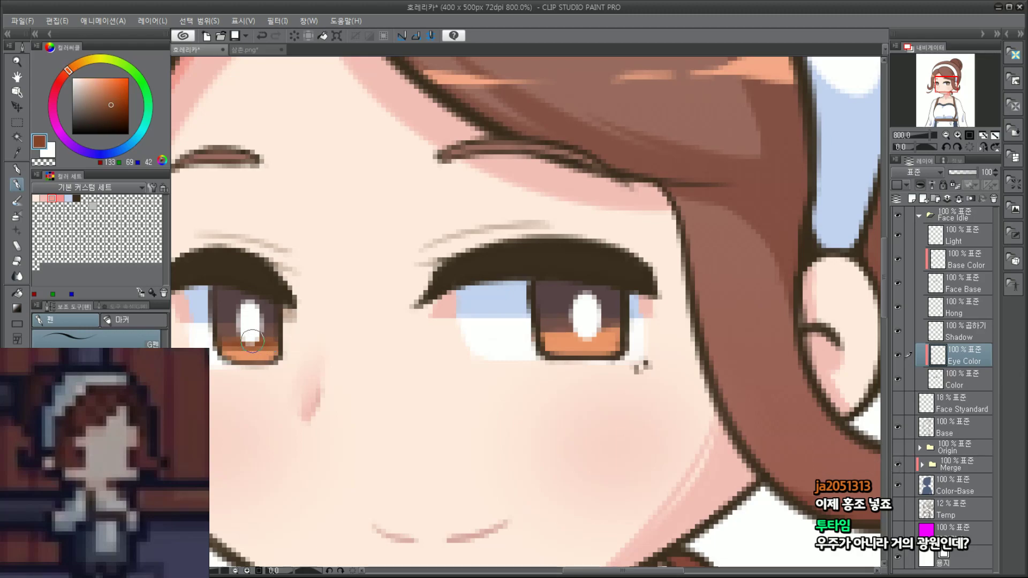
{"action": "left_click_drag", "start_coordinate": [109, 105], "coordinate": [101, 100]}
{"action": "mouse_move", "coordinate": [553, 335]}
{"action": "left_mouse_down"}
{"action": "mouse_move", "coordinate": [613, 331]}
{"action": "mouse_move", "coordinate": [544, 333]}
{"action": "mouse_move", "coordinate": [571, 323]}
{"action": "mouse_move", "coordinate": [602, 333]}
{"action": "mouse_move", "coordinate": [547, 337]}
{"action": "mouse_move", "coordinate": [623, 332]}
{"action": "mouse_move", "coordinate": [555, 331]}
{"action": "mouse_move", "coordinate": [606, 336]}
{"action": "left_mouse_up"}
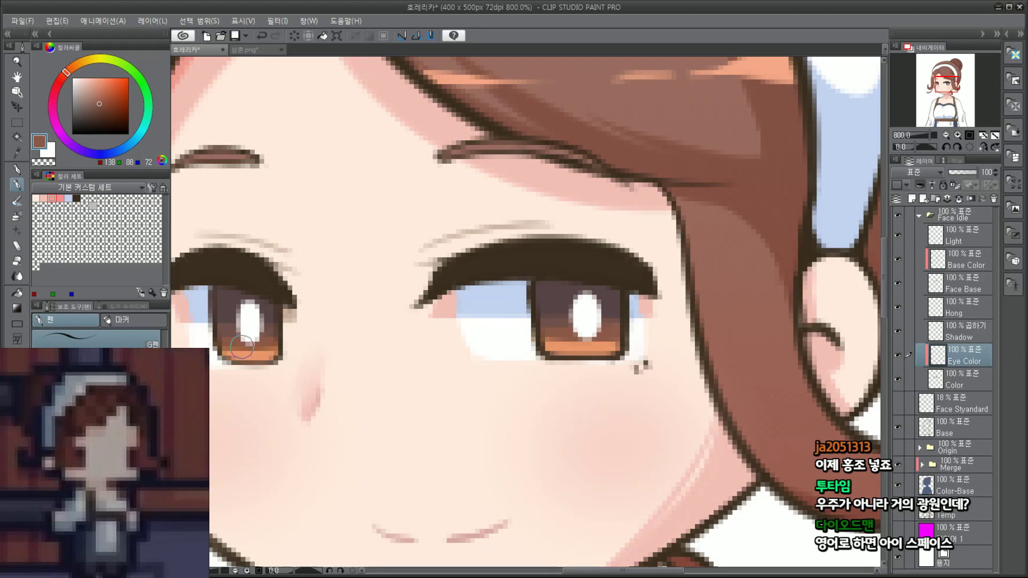
Step: Blend the brown-to-orange transition in both irises with the watercolour brush, using the sampled iris brown
{"action": "left_click", "coordinate": [18, 202]}
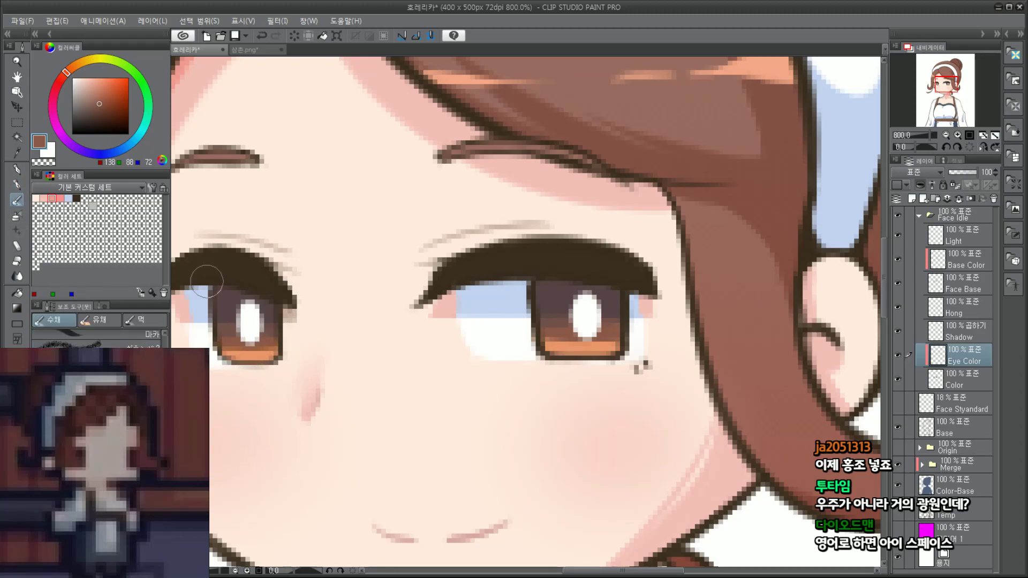
{"action": "mouse_move", "coordinate": [612, 321]}
{"action": "left_mouse_down"}
{"action": "mouse_move", "coordinate": [572, 334]}
{"action": "mouse_move", "coordinate": [590, 339]}
{"action": "mouse_move", "coordinate": [543, 339]}
{"action": "mouse_move", "coordinate": [618, 333]}
{"action": "mouse_move", "coordinate": [567, 335]}
{"action": "left_mouse_up"}
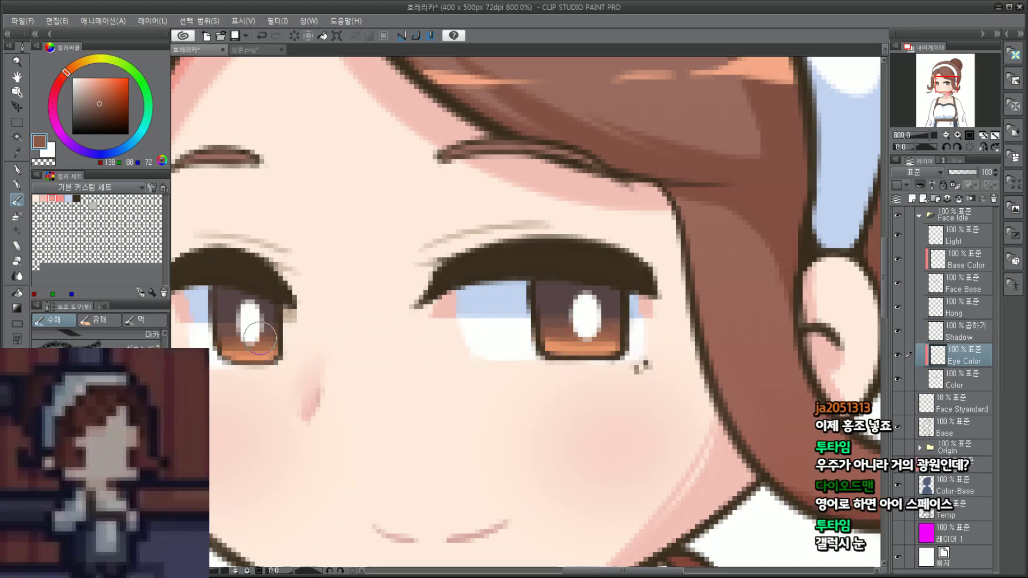
{"action": "left_click", "coordinate": [227, 325], "text": "alt"}
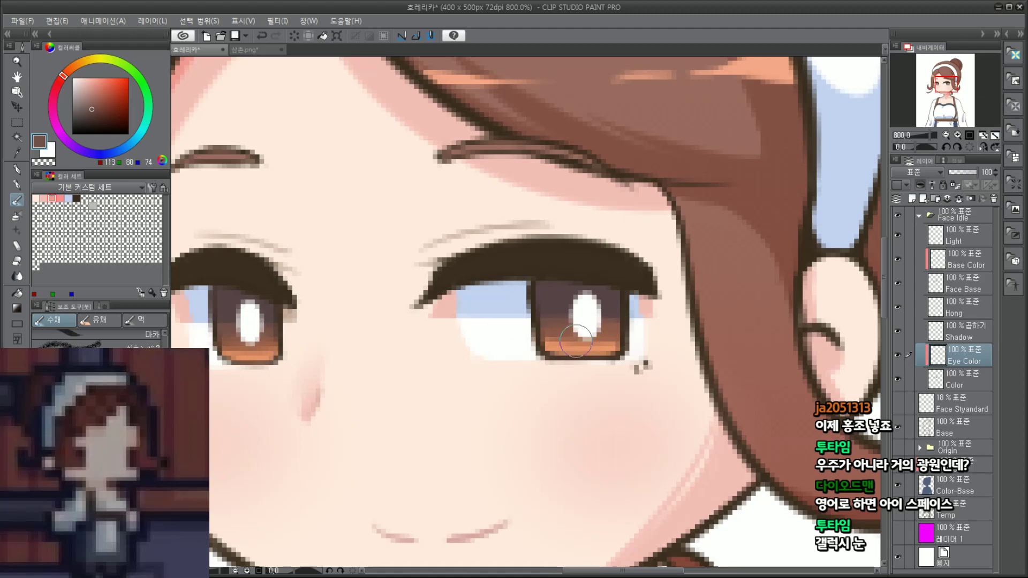
{"action": "scroll", "coordinate": [666, 316], "scroll_direction": "down", "scroll_amount": 7}
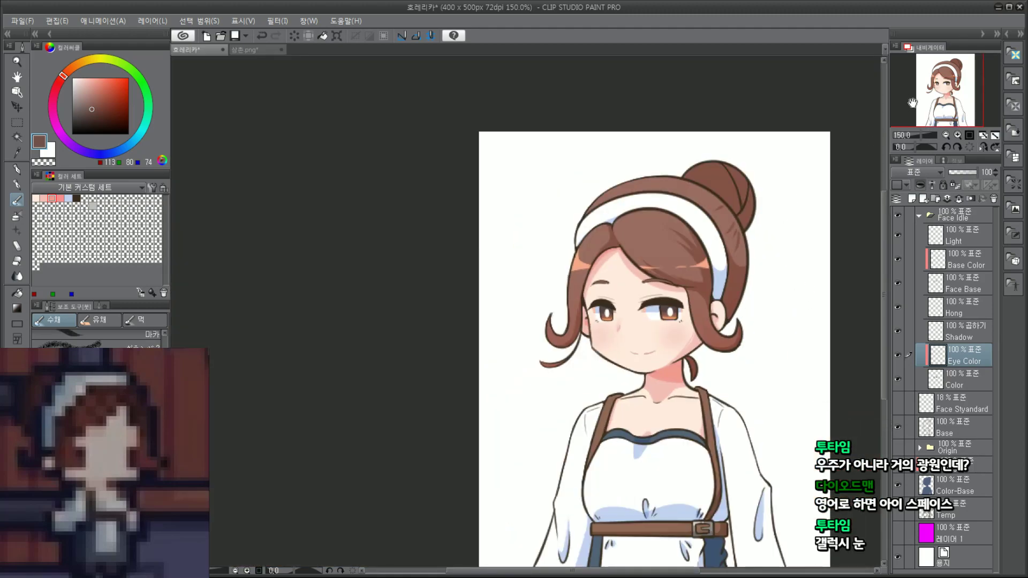
{"action": "left_click_drag", "start_coordinate": [913, 104], "coordinate": [897, 147]}
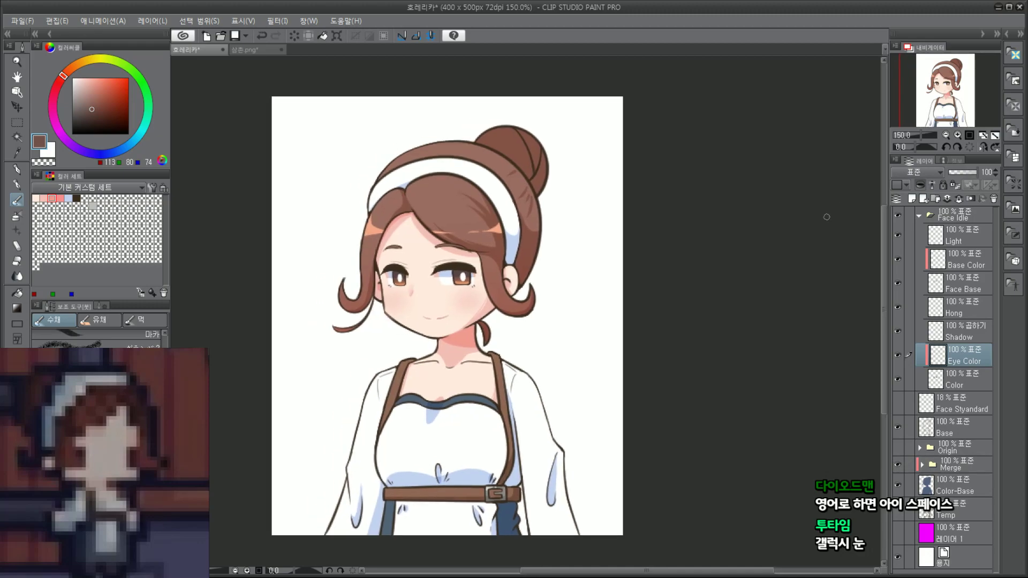
Step: Colour the dark bottom outline of both irises orange (RGB 232, 148, 104) with the pencil on the Base Color layer
{"action": "scroll", "coordinate": [394, 286], "scroll_direction": "up", "scroll_amount": 5}
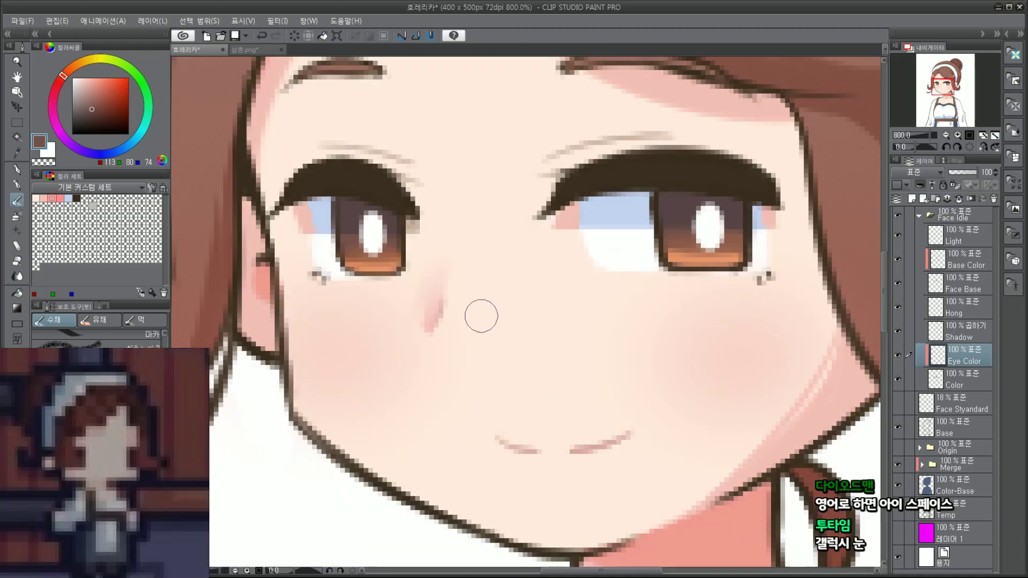
{"action": "scroll", "coordinate": [382, 275], "scroll_direction": "up", "scroll_amount": 2}
{"action": "left_click", "coordinate": [372, 267], "text": "alt"}
{"action": "scroll", "coordinate": [373, 267], "scroll_direction": "down", "scroll_amount": 2}
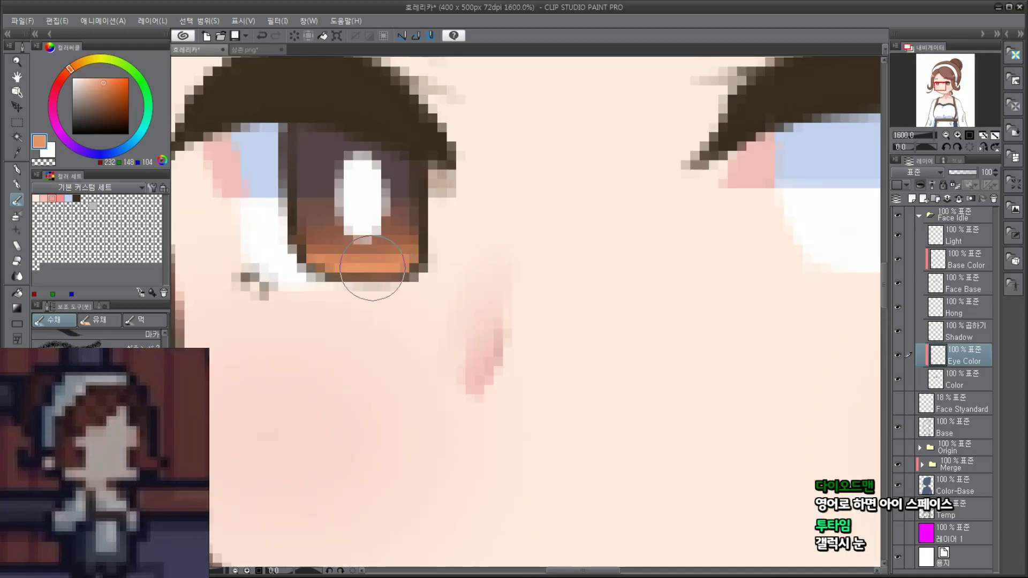
{"action": "left_click", "coordinate": [967, 260]}
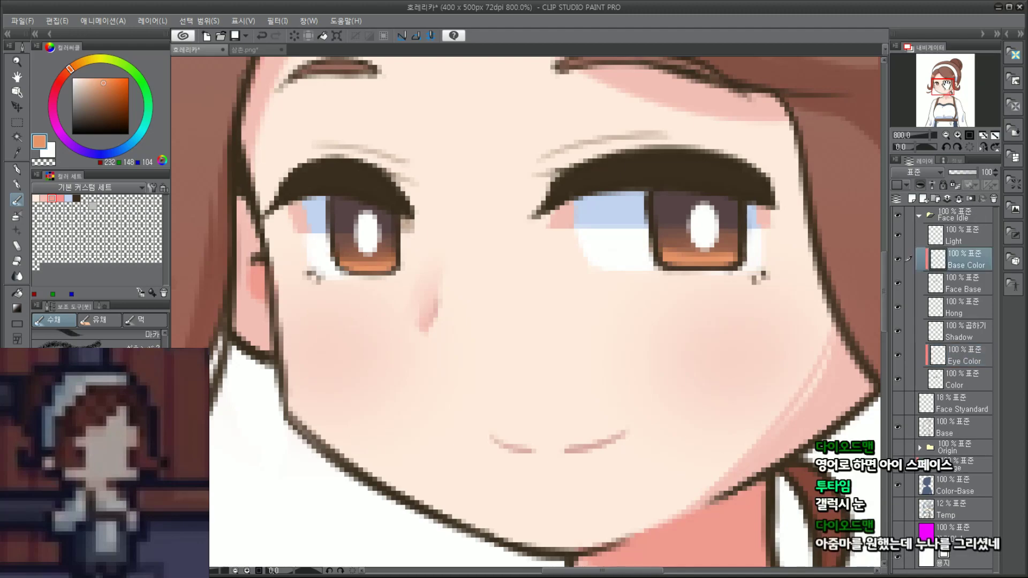
{"action": "left_click_drag", "start_coordinate": [942, 85], "coordinate": [945, 85]}
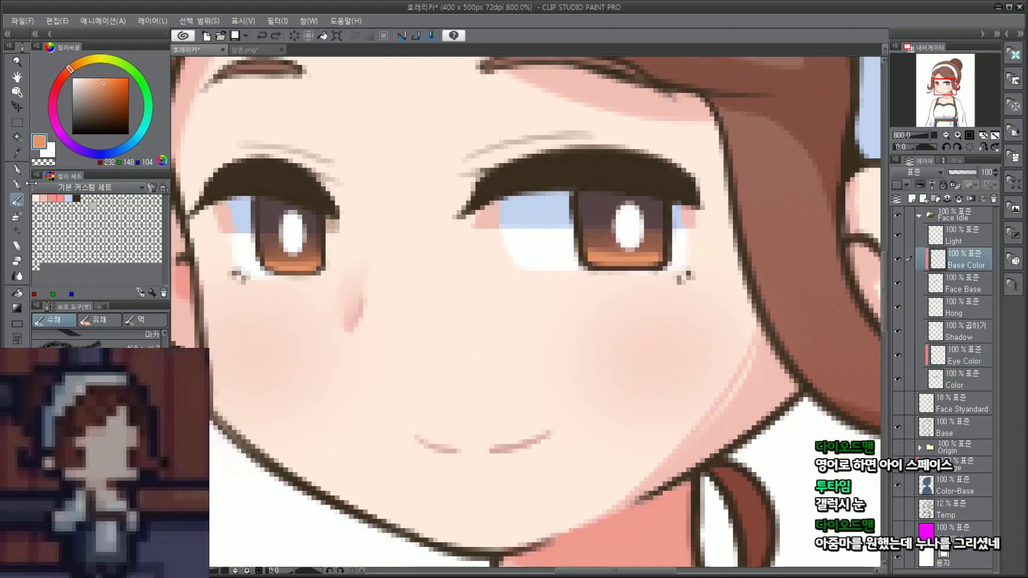
{"action": "key", "text": "p"}
{"action": "left_click_drag", "start_coordinate": [293, 274], "coordinate": [298, 273]}
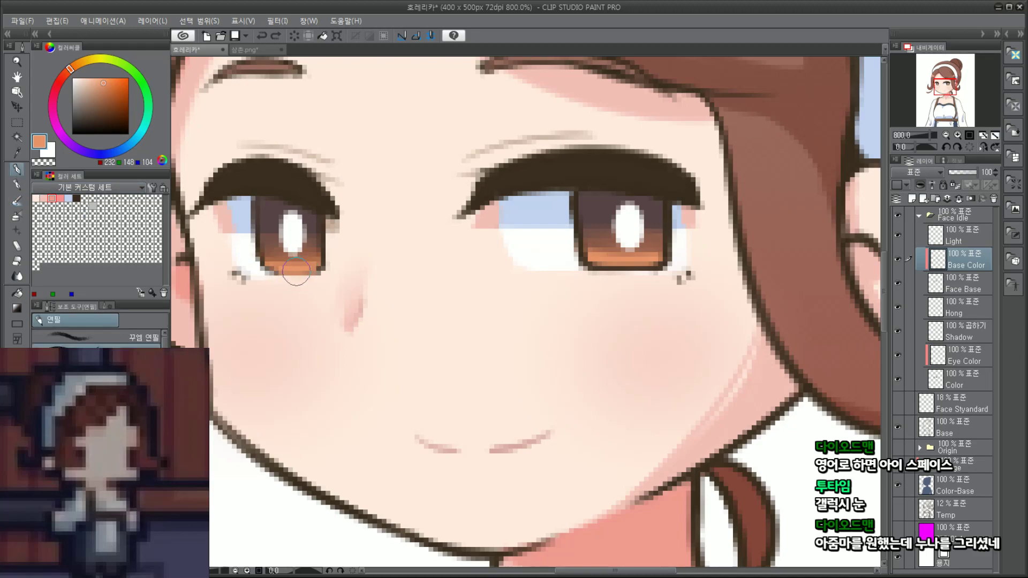
{"action": "left_click_drag", "start_coordinate": [602, 267], "coordinate": [610, 264]}
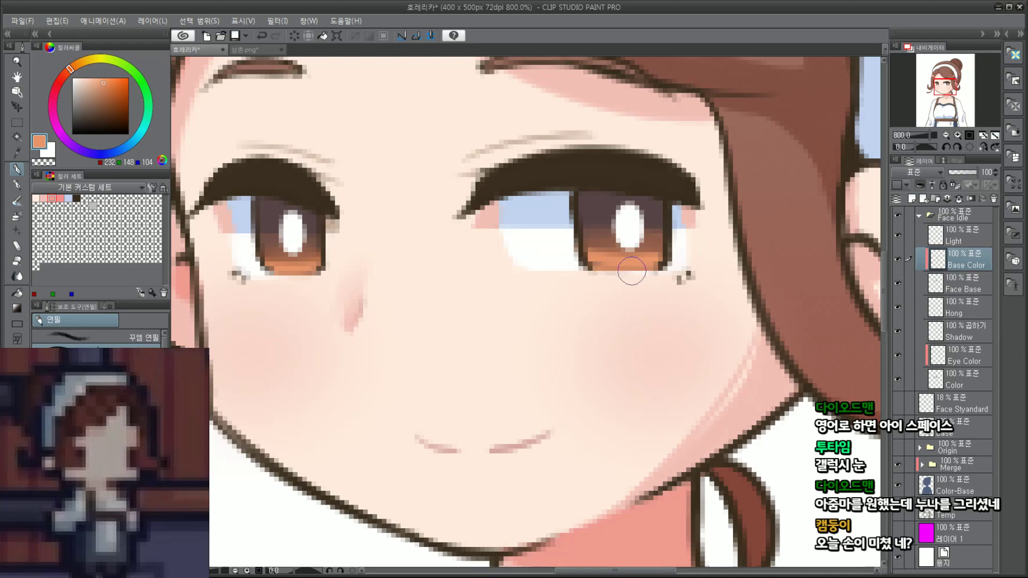
{"action": "scroll", "coordinate": [638, 276], "scroll_direction": "down", "scroll_amount": 5}
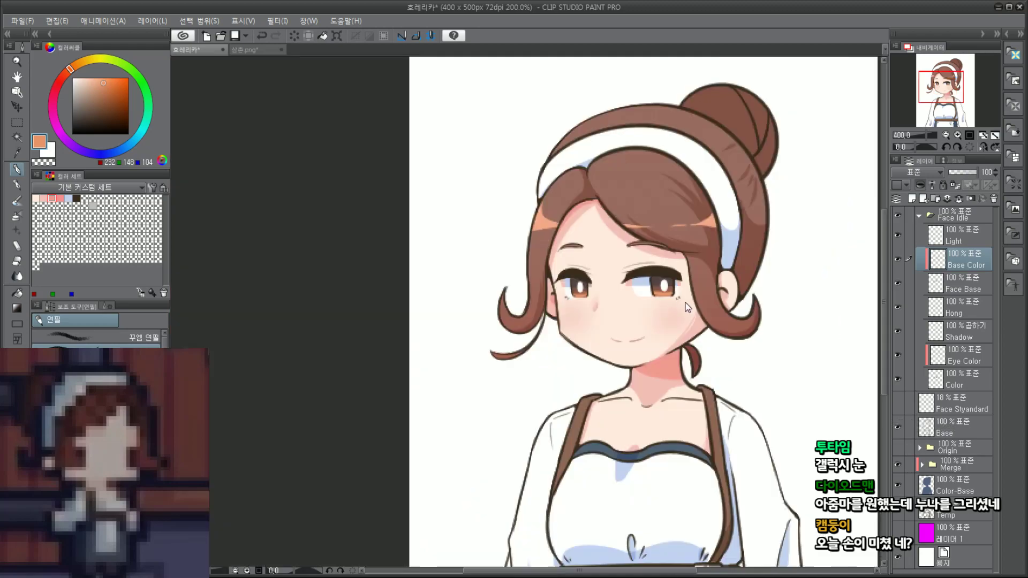
{"action": "scroll", "coordinate": [742, 296], "scroll_direction": "up", "scroll_amount": 5}
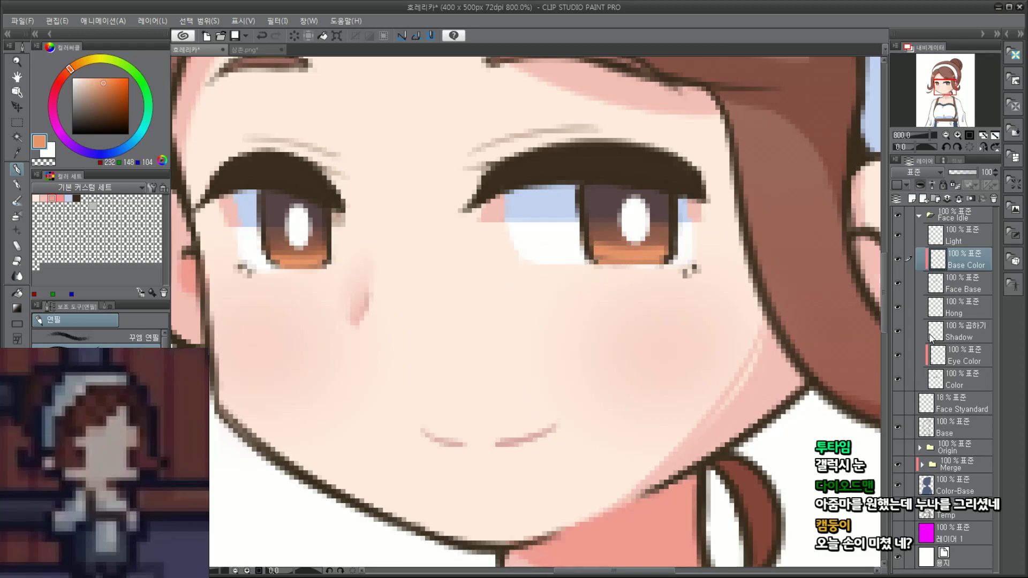
Step: Even out the orange at the bottom of the irises on the Eye Color layer with the sampled orange (RGB 226, 147, 107)
{"action": "left_click", "coordinate": [963, 362]}
{"action": "key", "text": "ctrl+z"}
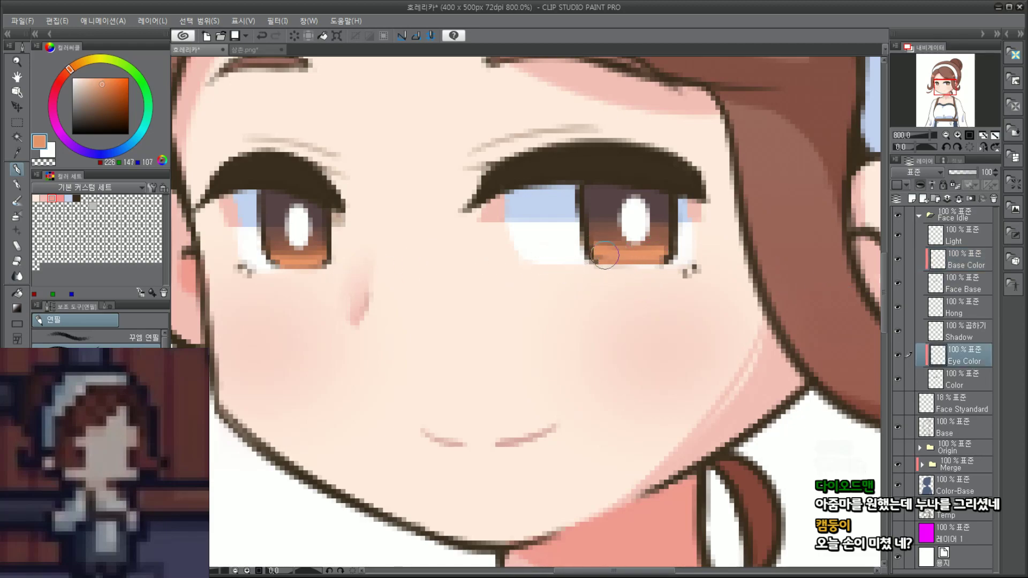
{"action": "left_click", "coordinate": [602, 257], "text": "alt"}
{"action": "left_click_drag", "start_coordinate": [608, 258], "coordinate": [625, 260]}
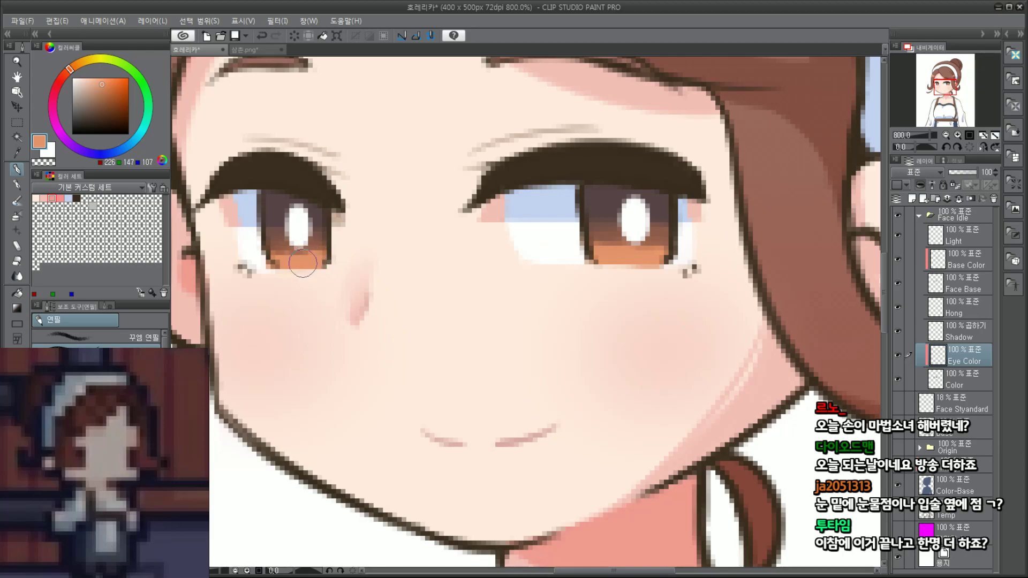
{"action": "key", "text": "ctrl+z"}
{"action": "left_click", "coordinate": [248, 250], "text": "alt"}
{"action": "mouse_move", "coordinate": [257, 259]}
{"action": "left_mouse_down"}
{"action": "mouse_move", "coordinate": [268, 271]}
{"action": "mouse_move", "coordinate": [259, 262]}
{"action": "left_mouse_up"}
{"action": "key", "text": "ctrl+z"}
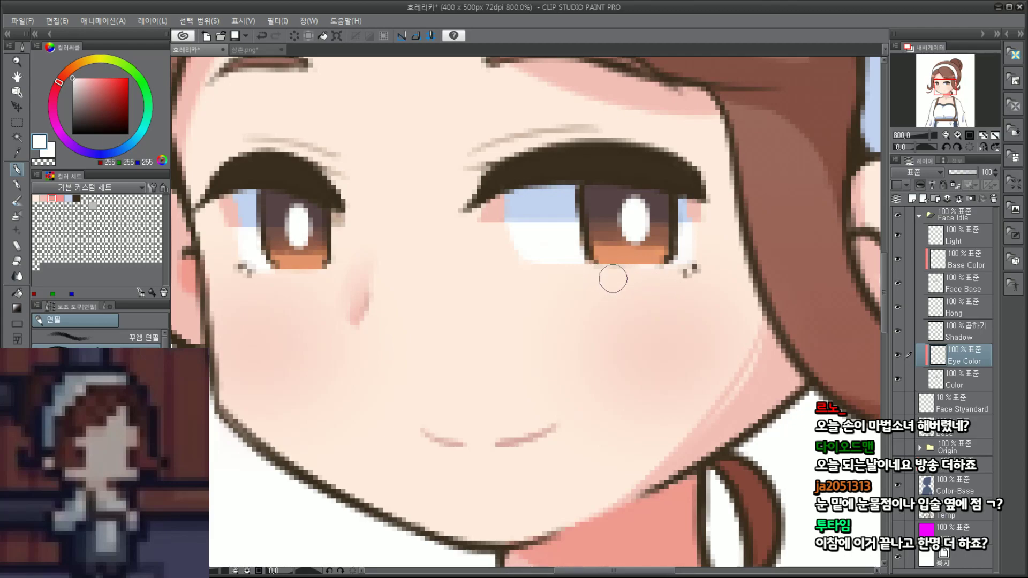
Step: Touch up the skin just below the right eye on the Color layer with the sampled skin tone (RGB 255, 236, 222)
{"action": "left_click", "coordinate": [976, 263]}
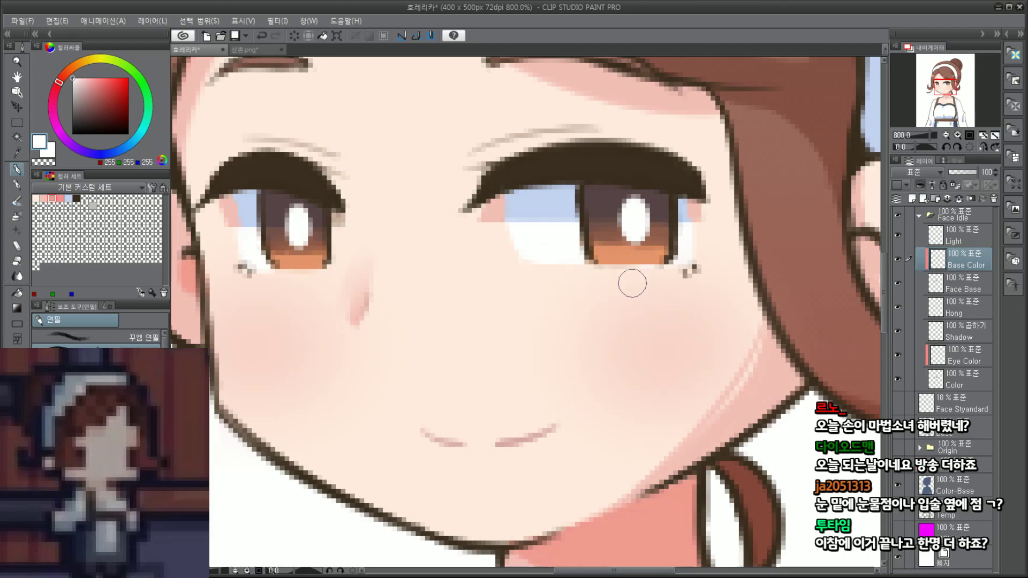
{"action": "left_click", "coordinate": [990, 379]}
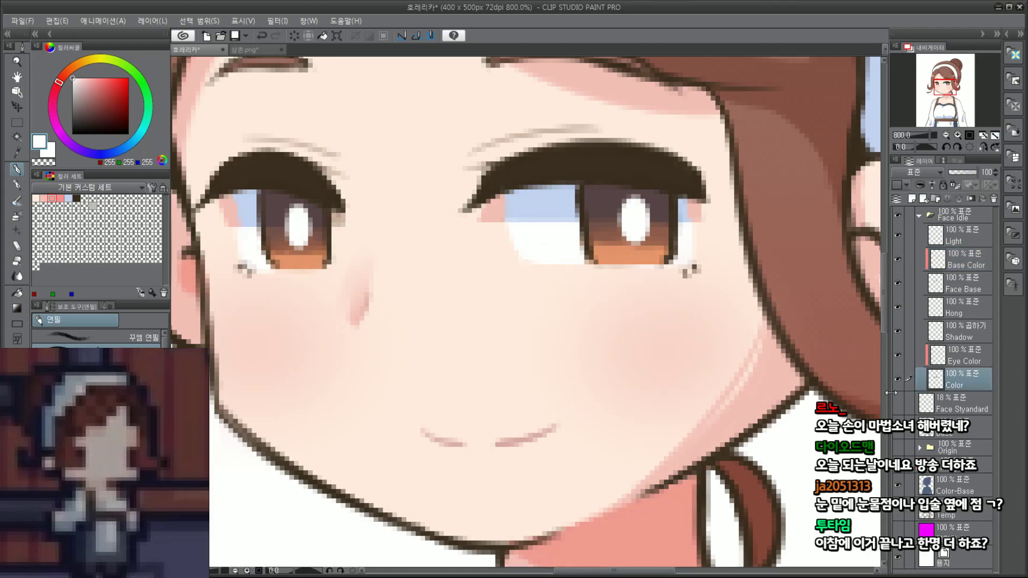
{"action": "left_click", "coordinate": [664, 347], "text": "alt"}
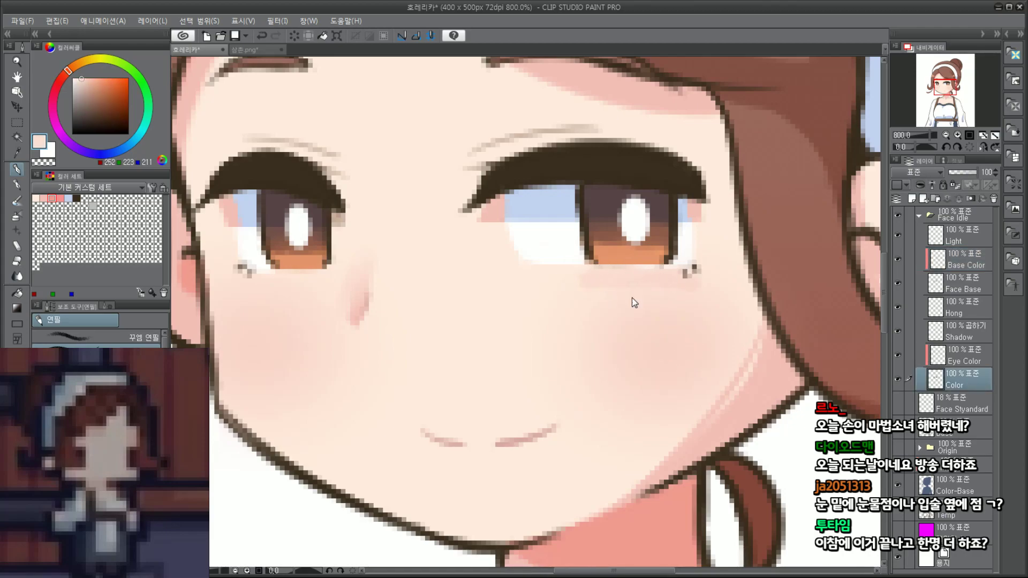
{"action": "key", "text": "ctrl+z"}
{"action": "left_click", "coordinate": [395, 107], "text": "alt"}
{"action": "left_click_drag", "start_coordinate": [638, 278], "coordinate": [614, 282]}
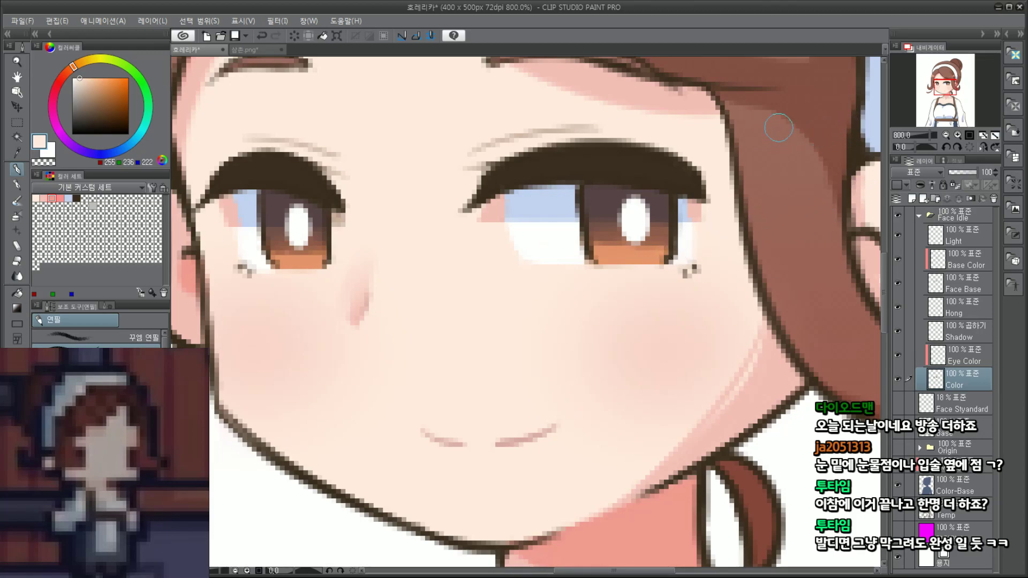
{"action": "scroll", "coordinate": [778, 127], "scroll_direction": "down", "scroll_amount": 7}
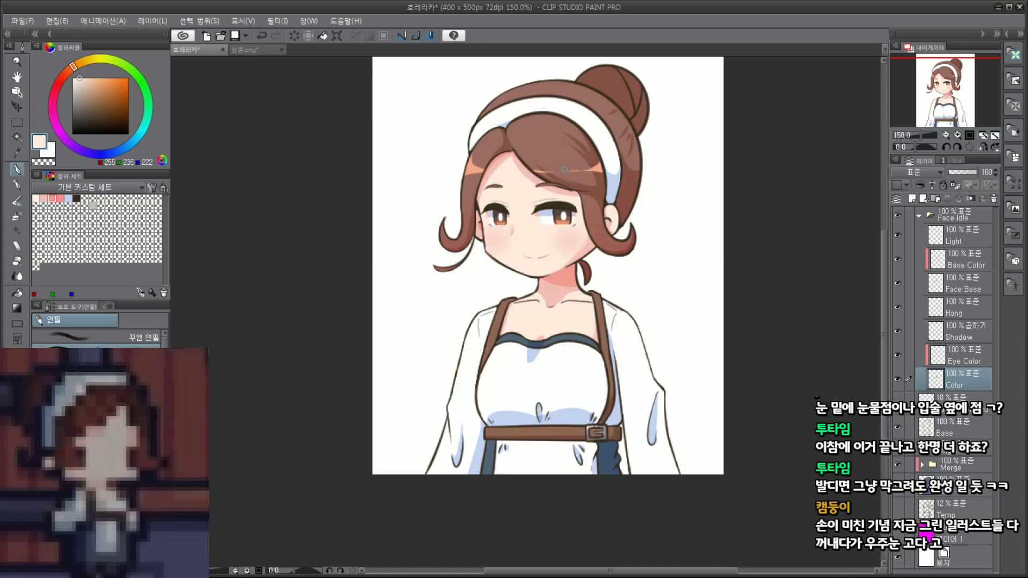
{"action": "scroll", "coordinate": [581, 234], "scroll_direction": "up", "scroll_amount": 7}
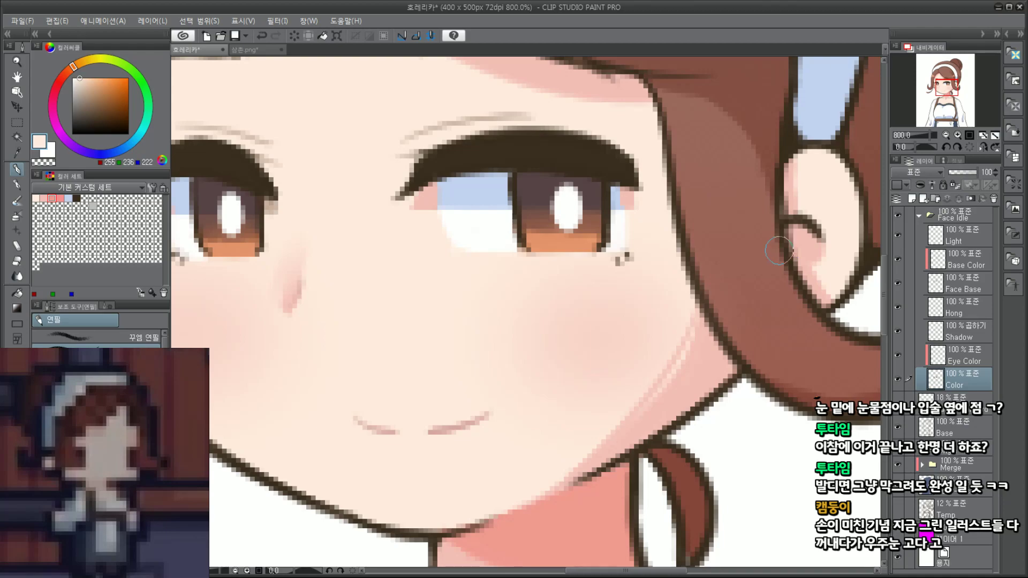
Step: Examine the shaded eyes on the whole character and close up
{"action": "left_click_drag", "start_coordinate": [949, 84], "coordinate": [948, 83]}
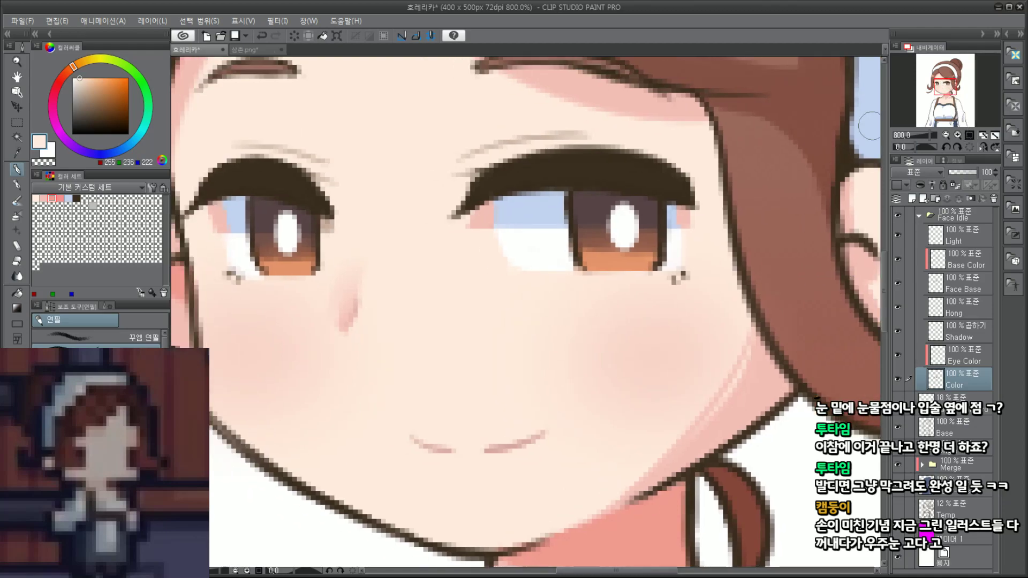
{"action": "left_click", "coordinate": [966, 334]}
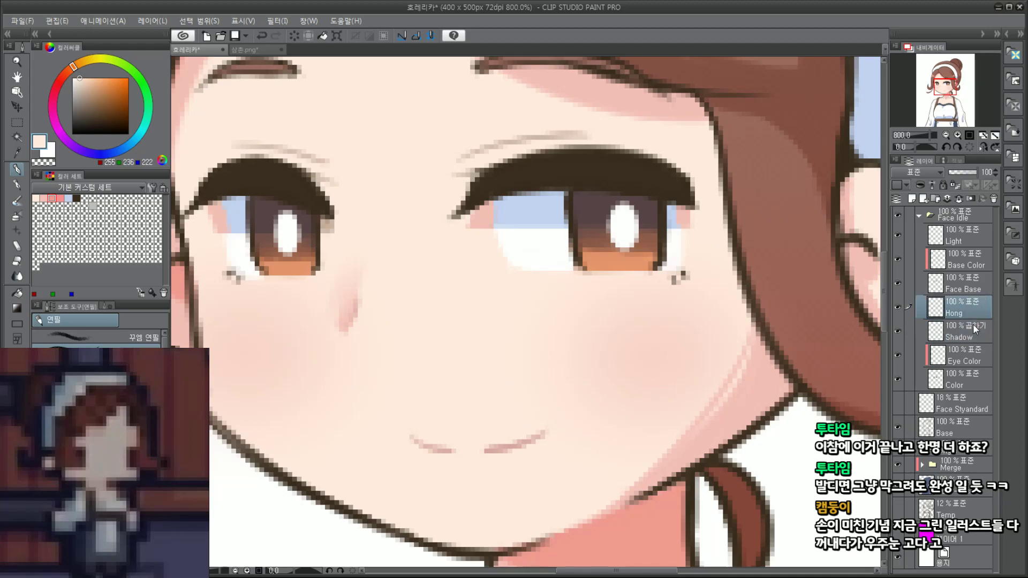
{"action": "left_click", "coordinate": [968, 288]}
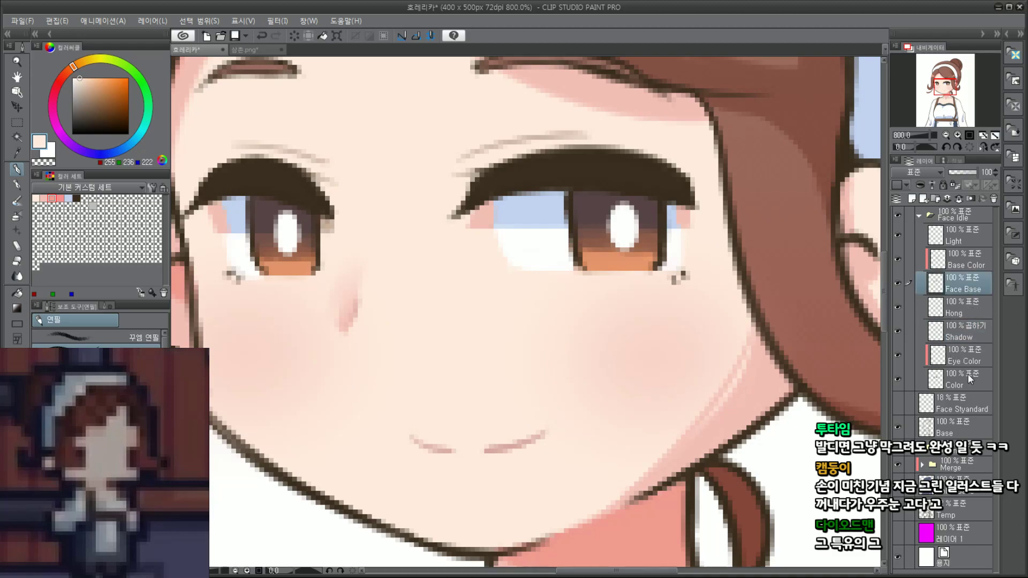
{"action": "key", "text": "ctrl+minus"}
{"action": "key", "text": "ctrl+minus"}
{"action": "key", "text": "ctrl+minus"}
{"action": "key", "text": "ctrl+minus"}
{"action": "key", "text": "ctrl+minus"}
{"action": "left_click", "coordinate": [949, 90]}
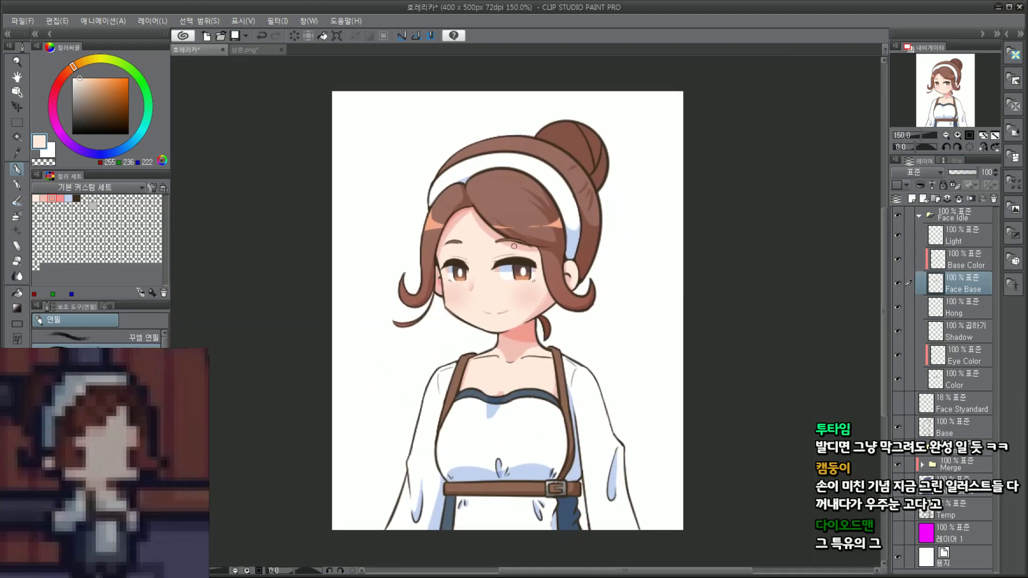
{"action": "scroll", "coordinate": [514, 245], "scroll_direction": "up", "scroll_amount": 6}
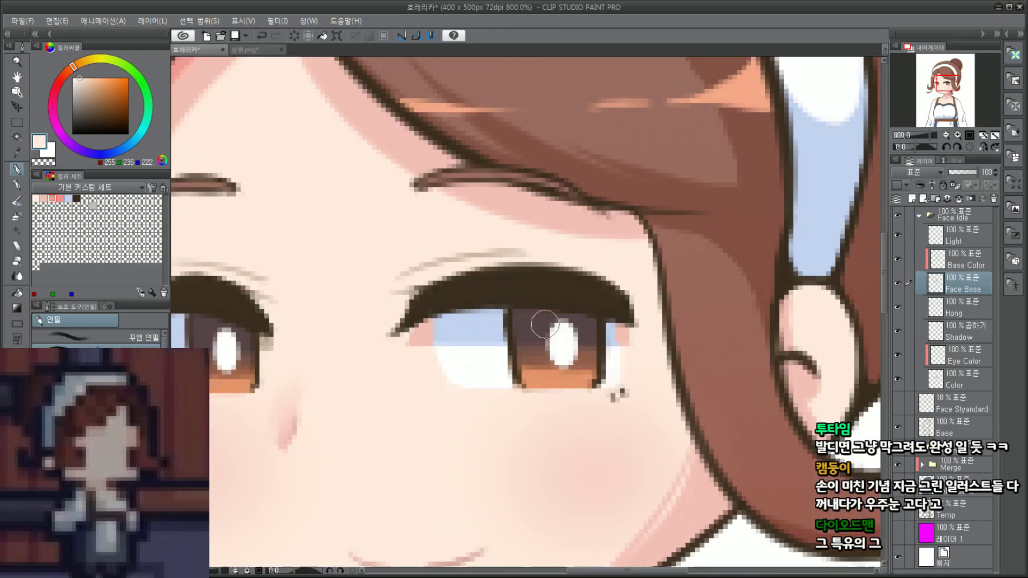
{"action": "left_click", "coordinate": [947, 87]}
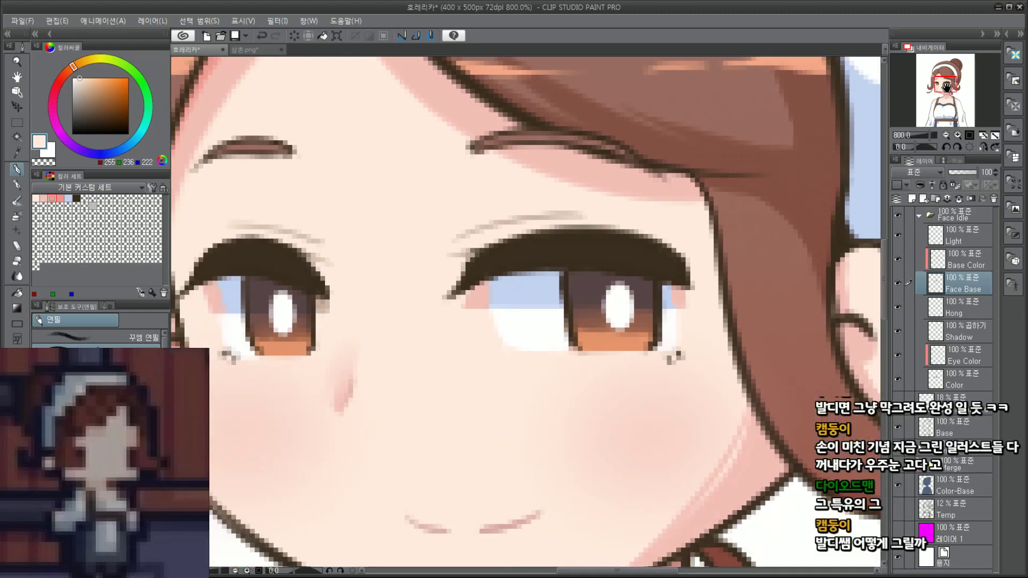
{"action": "left_click_drag", "start_coordinate": [946, 86], "coordinate": [946, 89]}
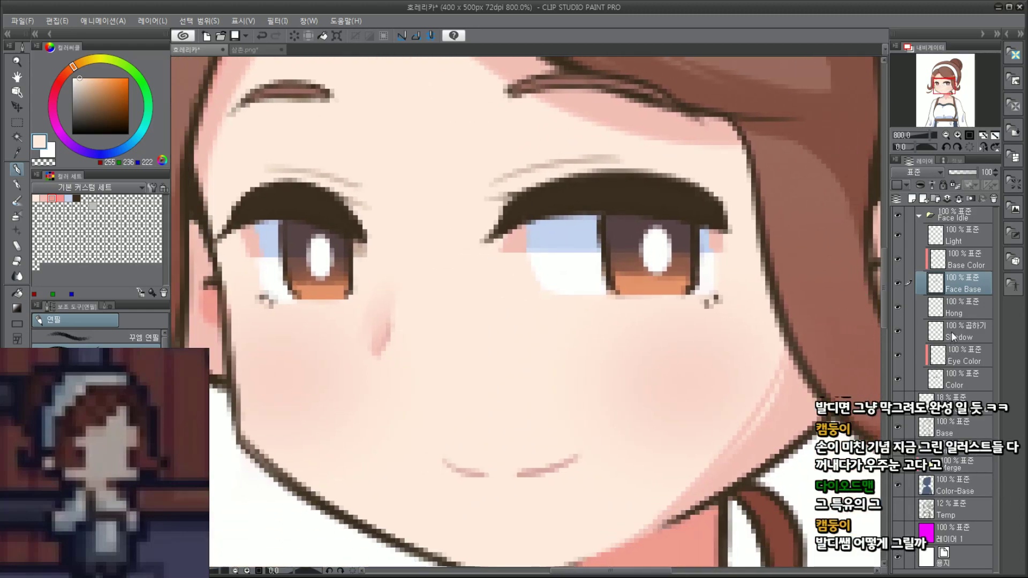
Step: Recolour the side outlines of both irises dark reddish brown (RGB 80, 46, 51) with the pencil on the Base Color layer
{"action": "left_click", "coordinate": [982, 265]}
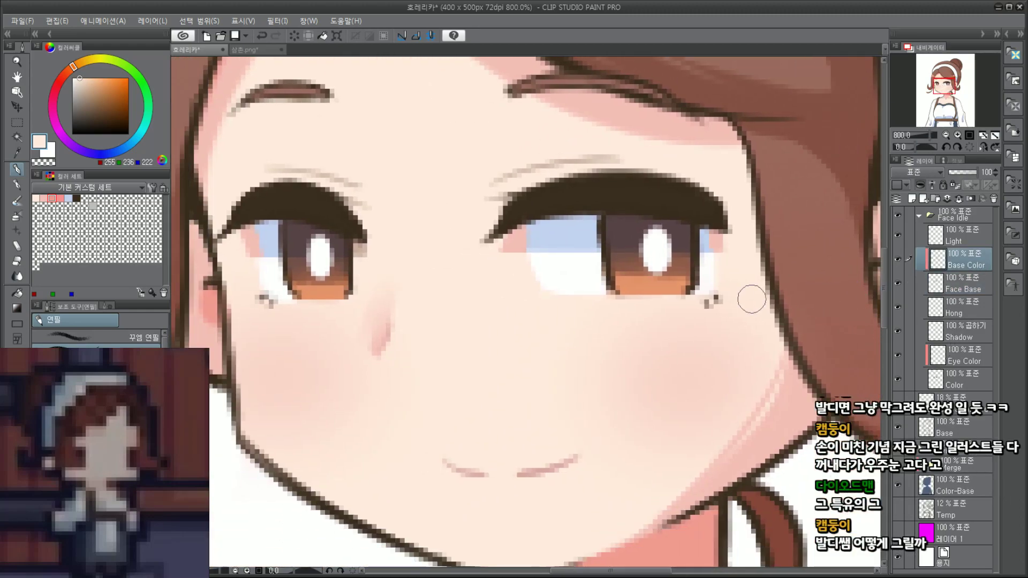
{"action": "left_click", "coordinate": [623, 258], "text": "alt"}
{"action": "key", "text": "ctrl+z"}
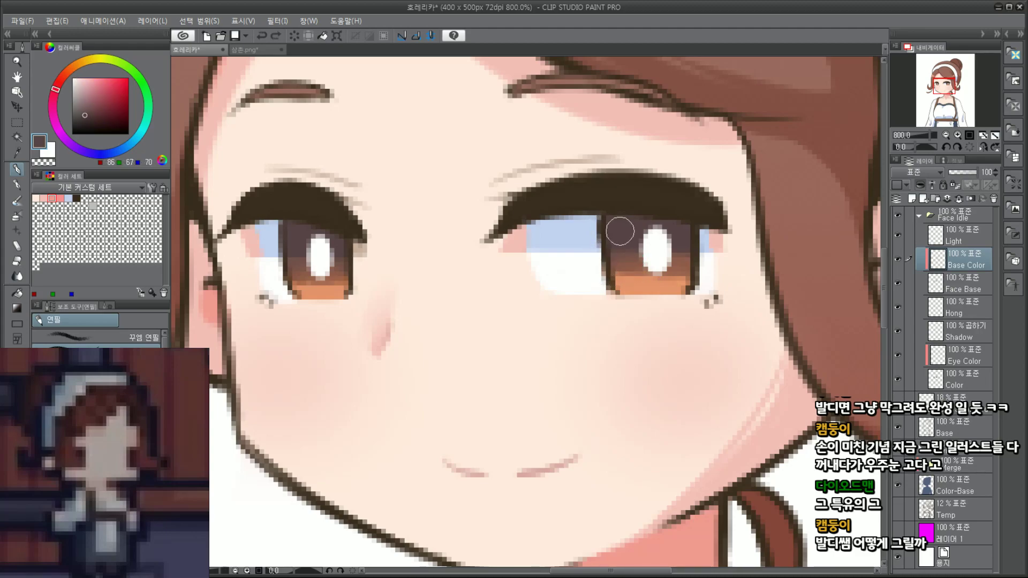
{"action": "mouse_move", "coordinate": [620, 234]}
{"action": "left_mouse_down"}
{"action": "mouse_move", "coordinate": [603, 245]}
{"action": "mouse_move", "coordinate": [608, 261]}
{"action": "left_mouse_up"}
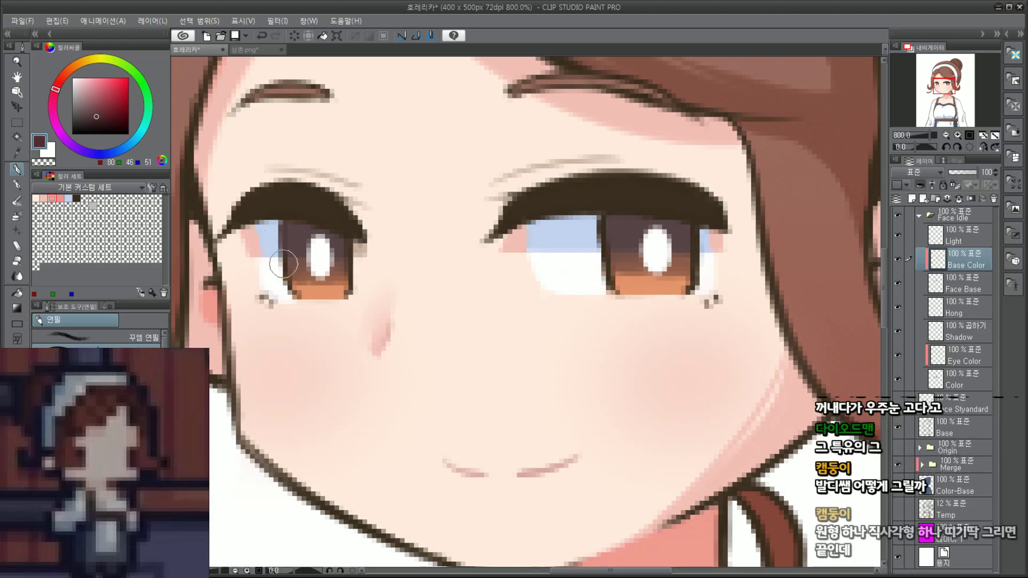
{"action": "left_click_drag", "start_coordinate": [348, 275], "coordinate": [343, 294]}
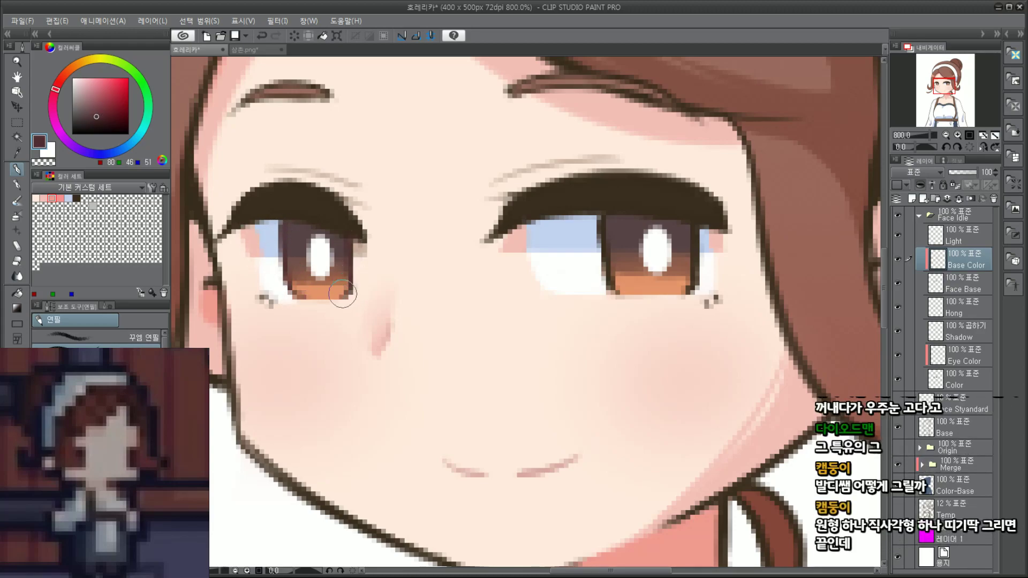
{"action": "mouse_move", "coordinate": [600, 228]}
{"action": "left_mouse_down"}
{"action": "mouse_move", "coordinate": [601, 255]}
{"action": "mouse_move", "coordinate": [614, 222]}
{"action": "left_mouse_up"}
{"action": "left_click_drag", "start_coordinate": [695, 233], "coordinate": [691, 266]}
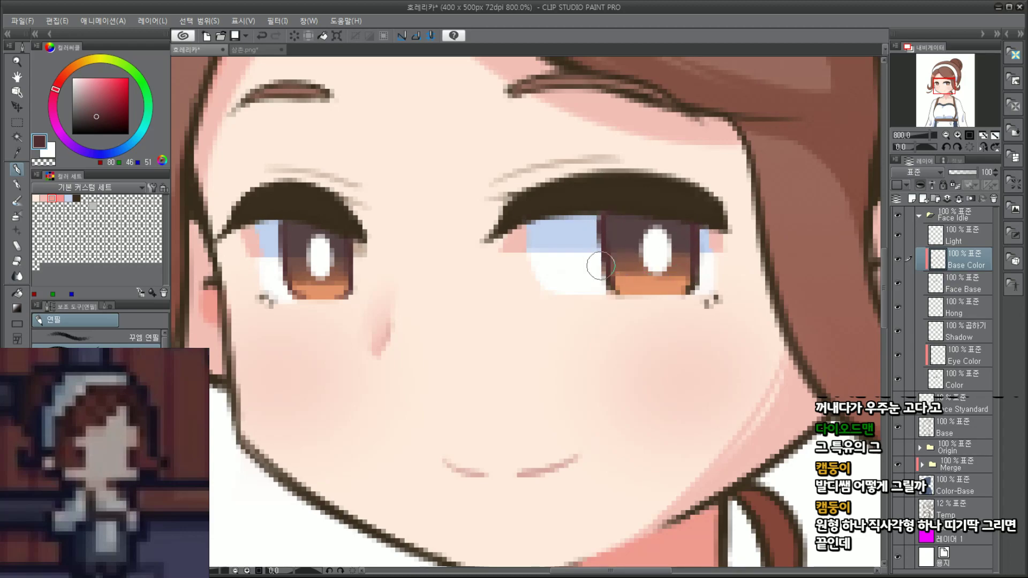
Step: Recolour the lower side outlines of the irises brown (RGB 128, 78, 66) and retouch their bottom edges with sampled orange (RGB 231, 149, 106)
{"action": "left_click", "coordinate": [296, 264], "text": "alt"}
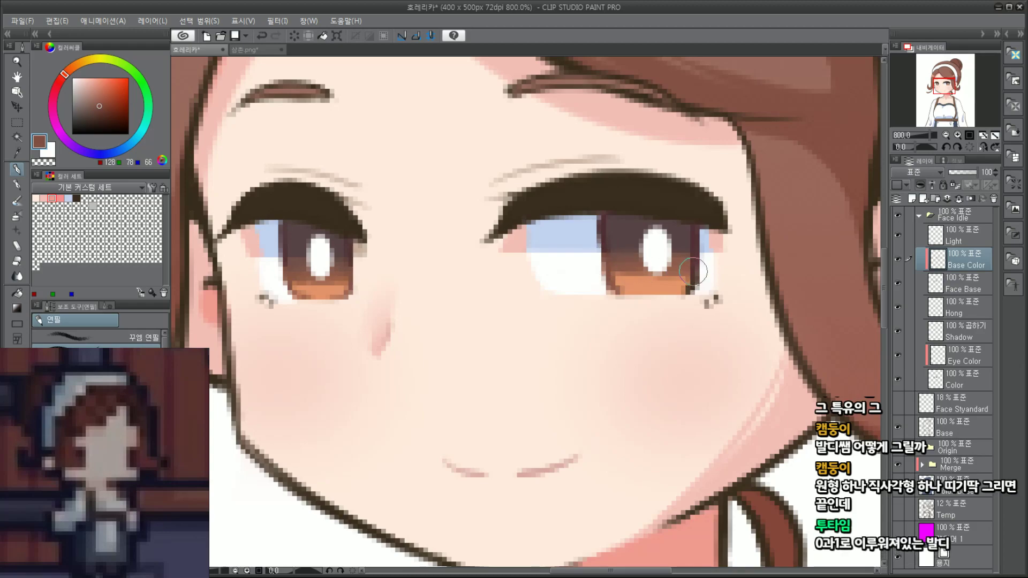
{"action": "left_click", "coordinate": [651, 287], "text": "alt"}
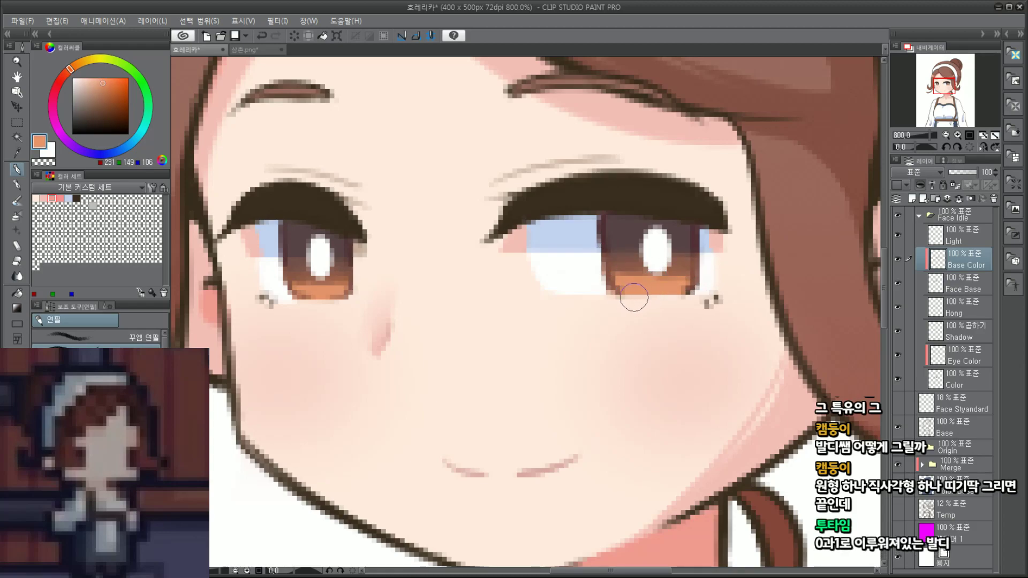
{"action": "left_click", "coordinate": [17, 201]}
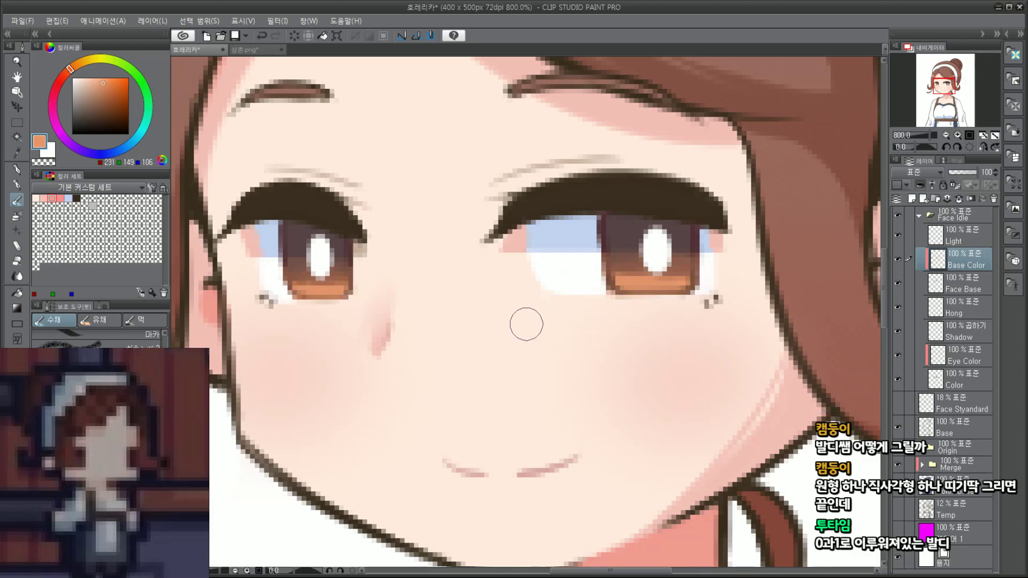
{"action": "left_click", "coordinate": [18, 184]}
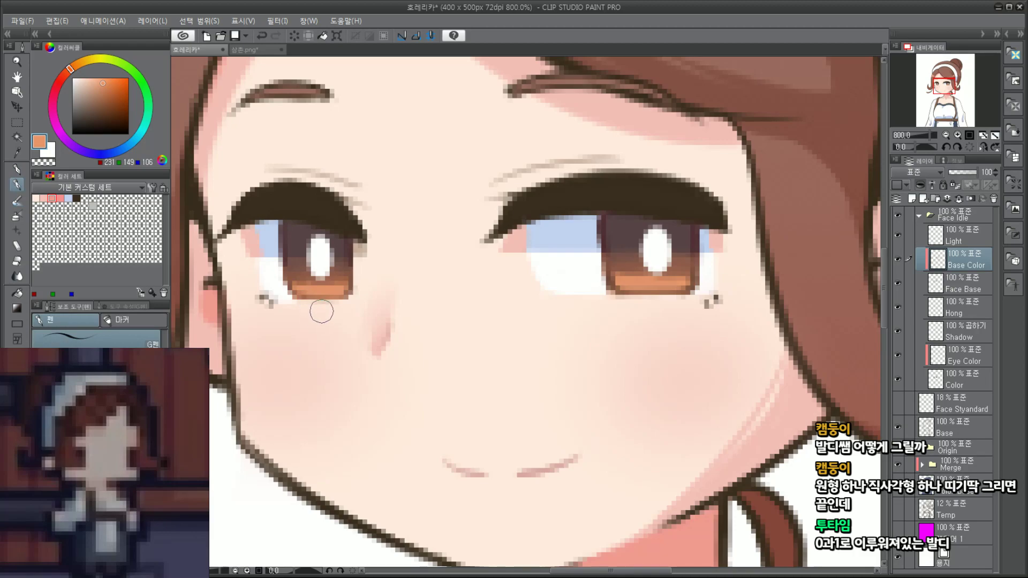
{"action": "key", "text": "ctrl+z"}
{"action": "mouse_move", "coordinate": [634, 304]}
{"action": "left_mouse_down"}
{"action": "mouse_move", "coordinate": [682, 300]}
{"action": "mouse_move", "coordinate": [655, 294]}
{"action": "left_mouse_up"}
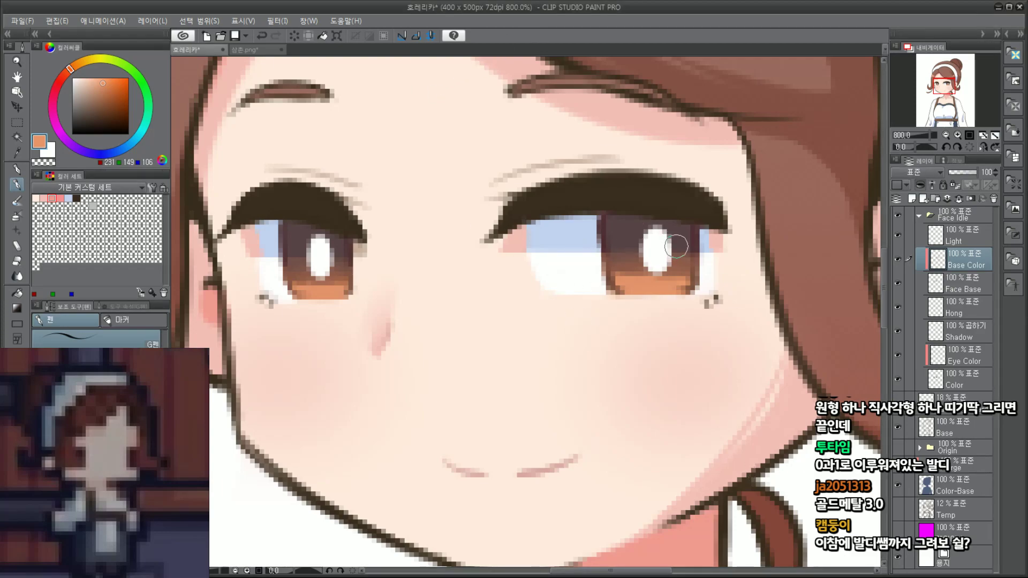
Step: Try to darken the inner edge of the right eye's iris with dark brown (RGB 55, 43, 29) using the pen on the Face Base layer
{"action": "scroll", "coordinate": [682, 223], "scroll_direction": "down", "scroll_amount": 5}
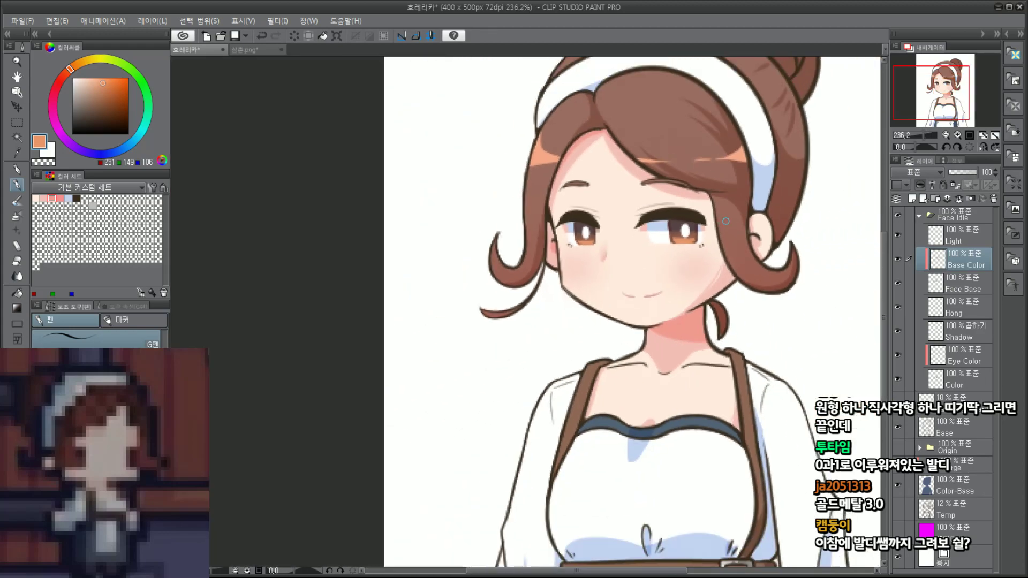
{"action": "scroll", "coordinate": [725, 221], "scroll_direction": "up", "scroll_amount": 4}
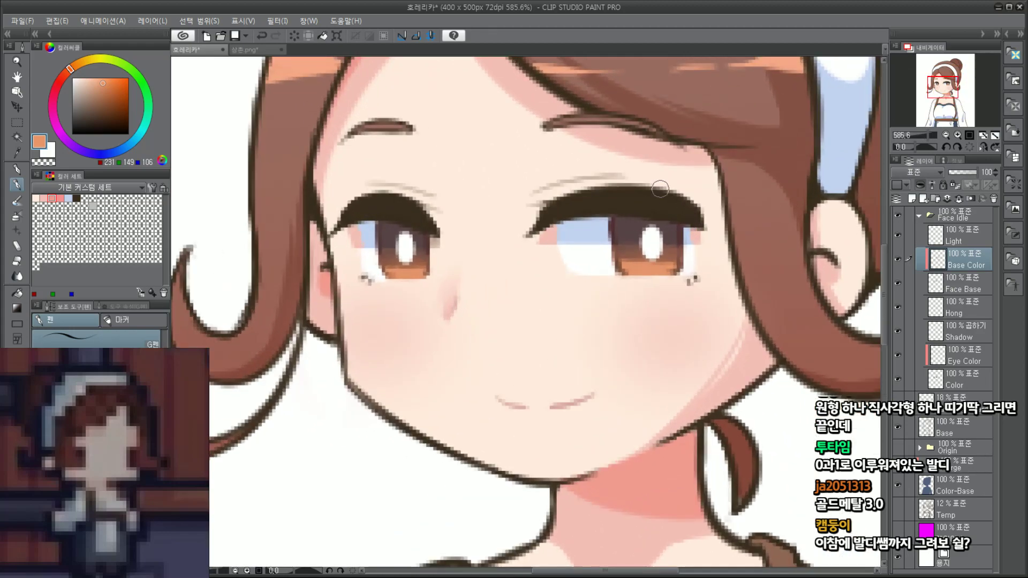
{"action": "key", "text": "ctrl+plus"}
{"action": "left_click", "coordinate": [964, 284]}
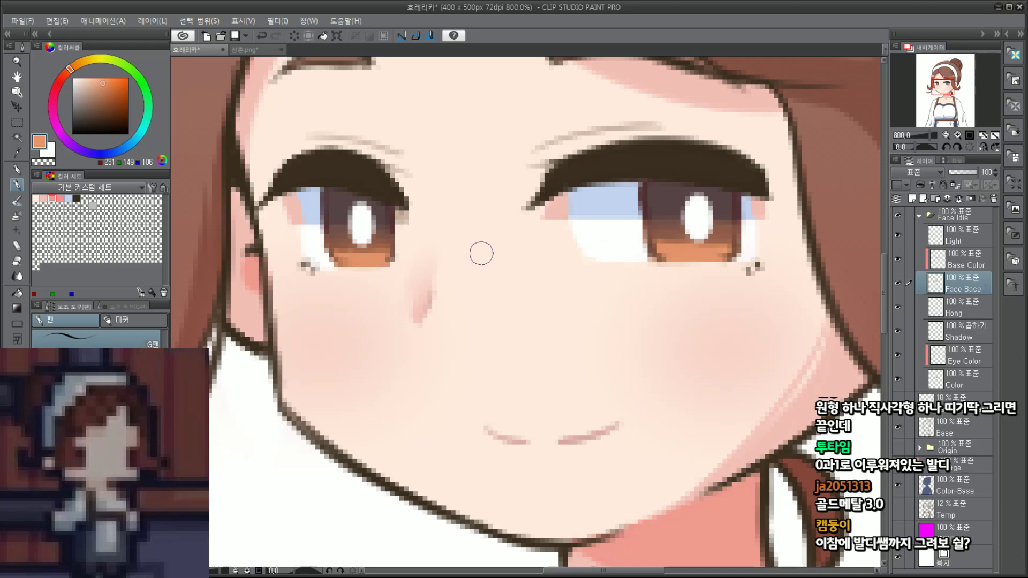
{"action": "left_click", "coordinate": [17, 201]}
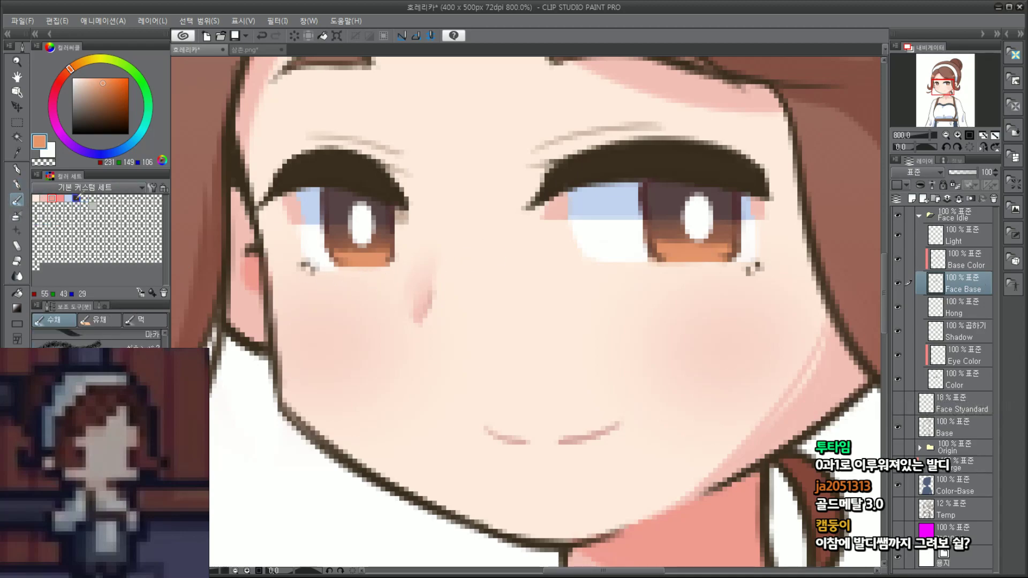
{"action": "left_click", "coordinate": [77, 198]}
{"action": "left_click", "coordinate": [17, 184]}
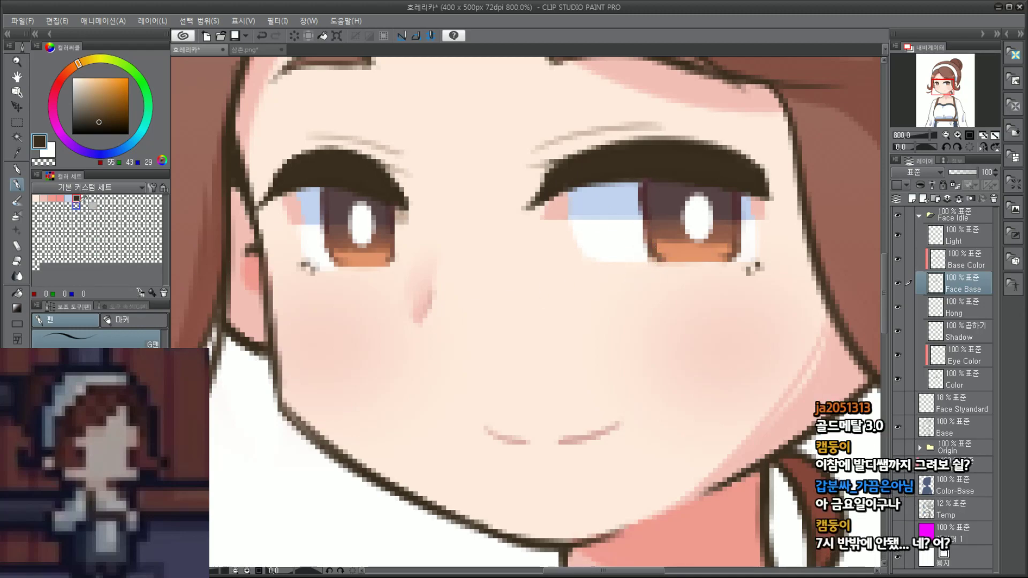
{"action": "left_click_drag", "start_coordinate": [641, 191], "coordinate": [644, 244]}
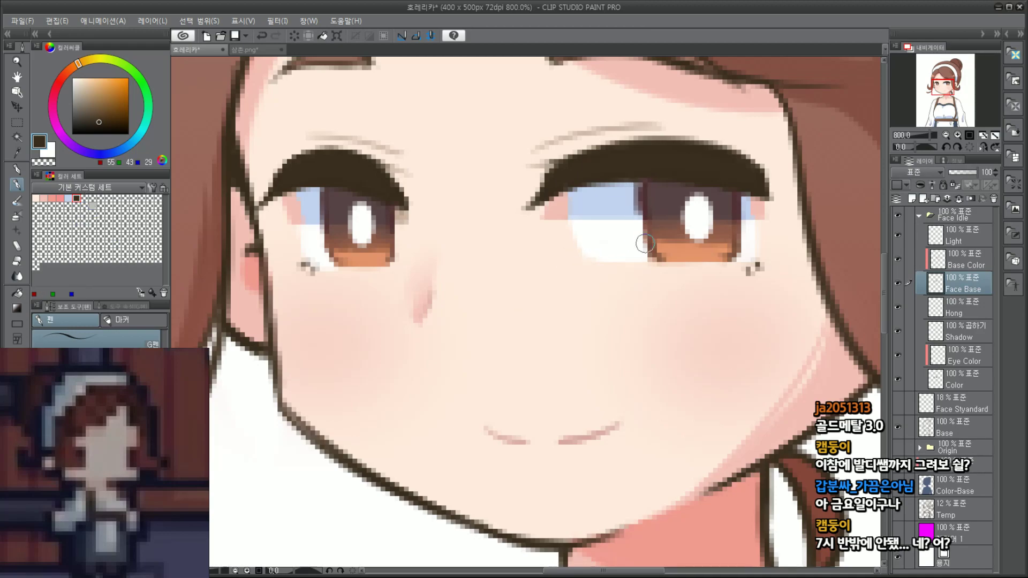
{"action": "key", "text": "ctrl+z"}
{"action": "left_click_drag", "start_coordinate": [640, 183], "coordinate": [652, 230]}
Step: Examine how the recoloured eyes read on the whole character at reduced scale
{"action": "key", "text": "ctrl+minus"}
{"action": "key", "text": "ctrl+minus"}
{"action": "key", "text": "ctrl+minus"}
{"action": "key", "text": "ctrl+minus"}
{"action": "key", "text": "ctrl+minus"}
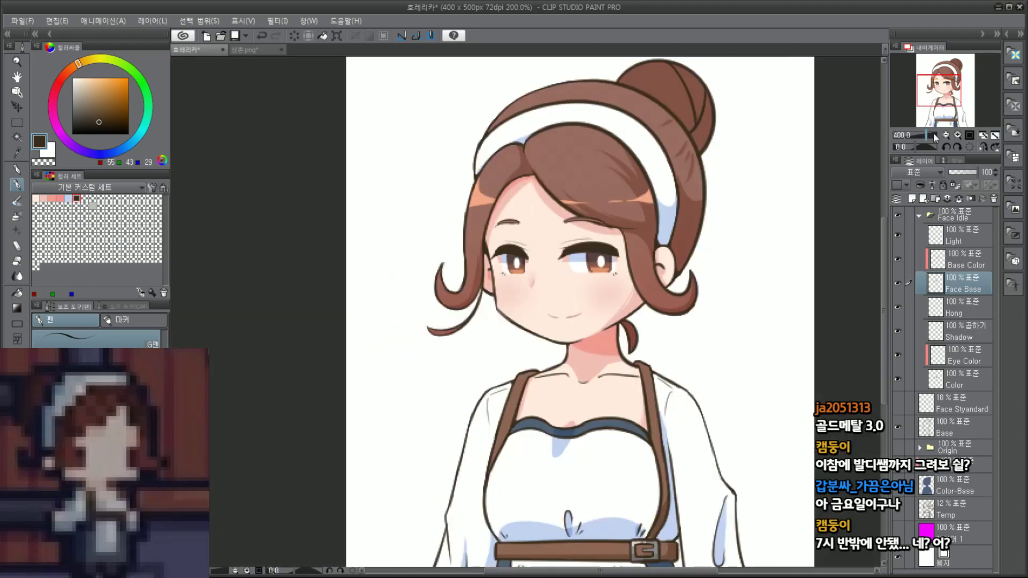
{"action": "key", "text": "ctrl+minus"}
{"action": "left_click_drag", "start_coordinate": [944, 113], "coordinate": [960, 121]}
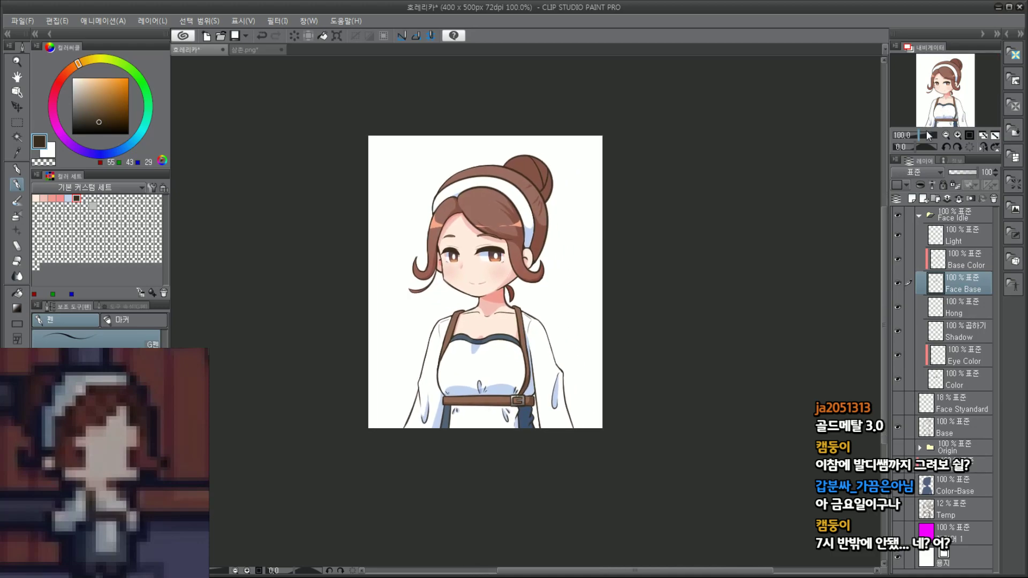
{"action": "scroll", "coordinate": [485, 282], "scroll_direction": "up", "scroll_amount": 2}
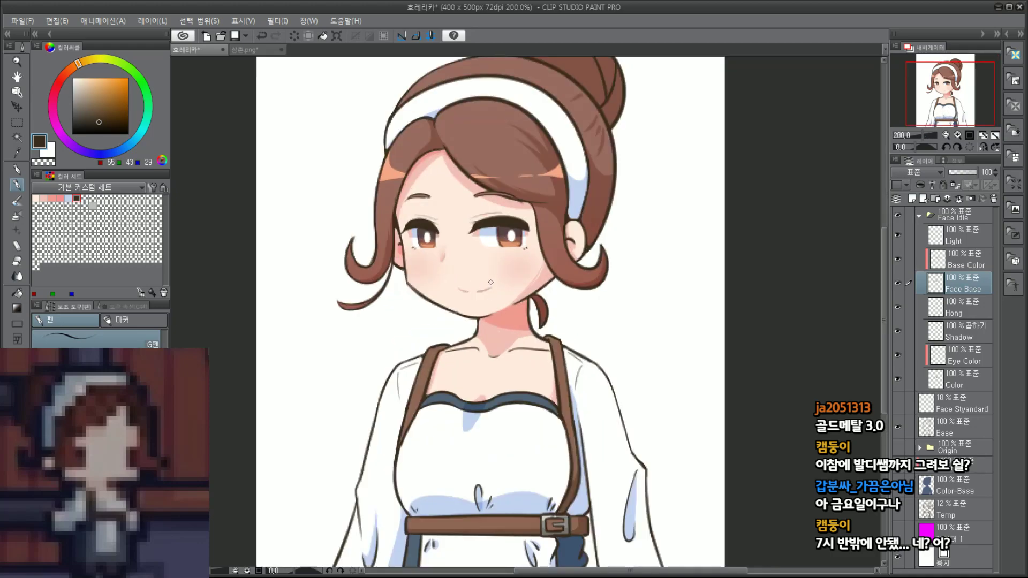
{"action": "scroll", "coordinate": [476, 270], "scroll_direction": "up", "scroll_amount": 2}
Step: Activate the pencil on the Hong layer and compare the eyes and cheek blush close up and against the whole figure
{"action": "left_click", "coordinate": [967, 313]}
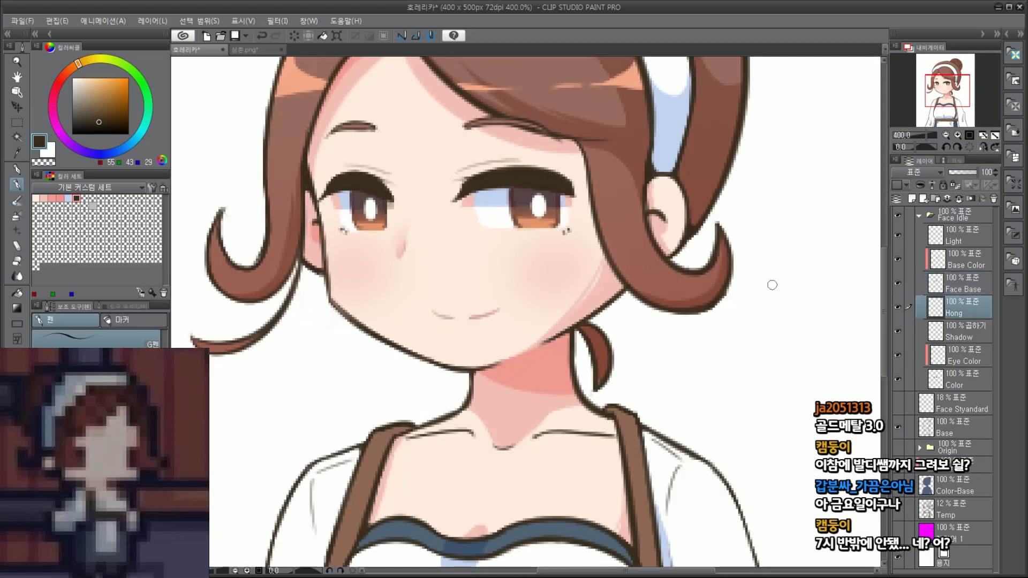
{"action": "left_click", "coordinate": [16, 107]}
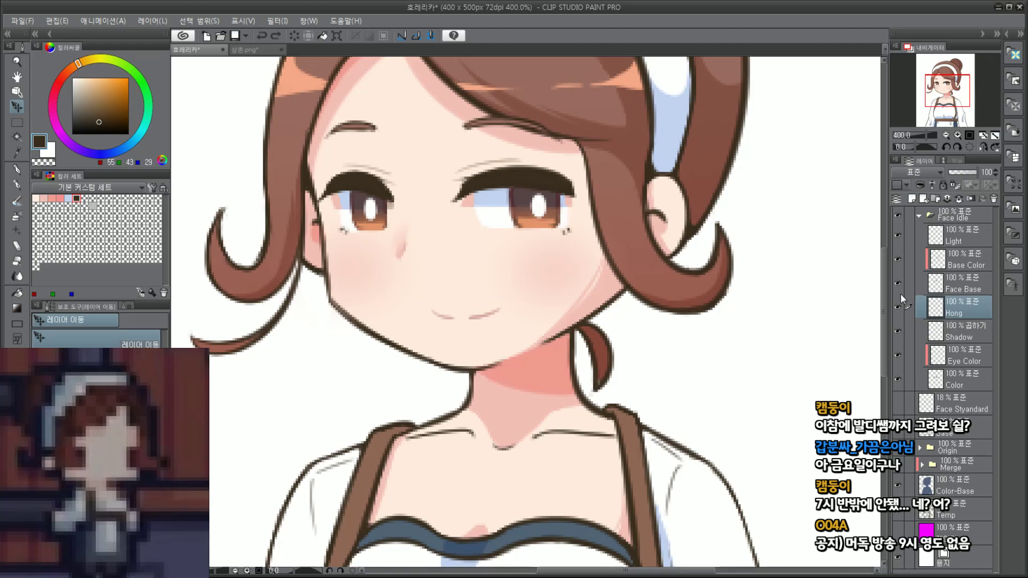
{"action": "left_click", "coordinate": [17, 170]}
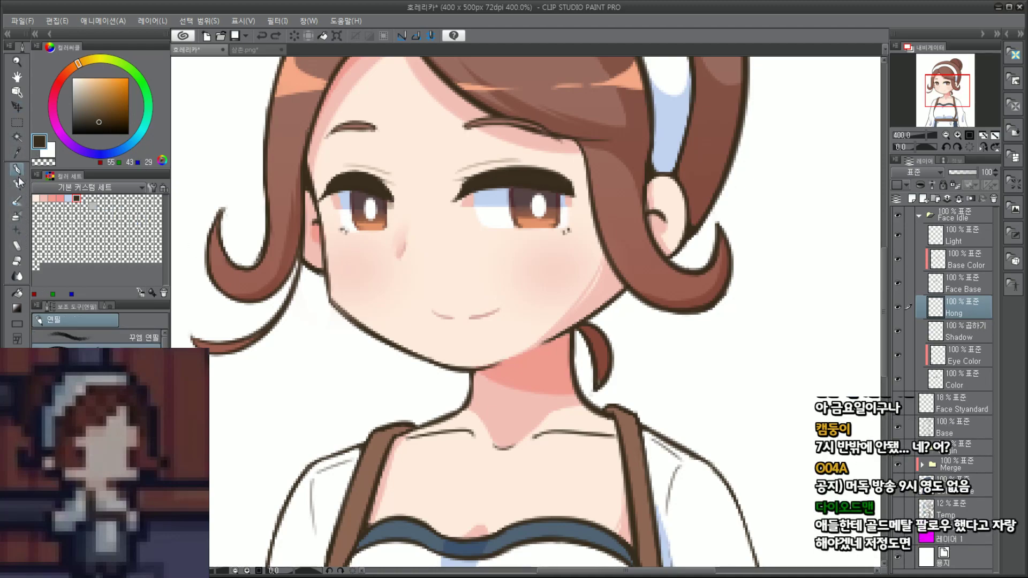
{"action": "scroll", "coordinate": [491, 166], "scroll_direction": "up", "scroll_amount": 2}
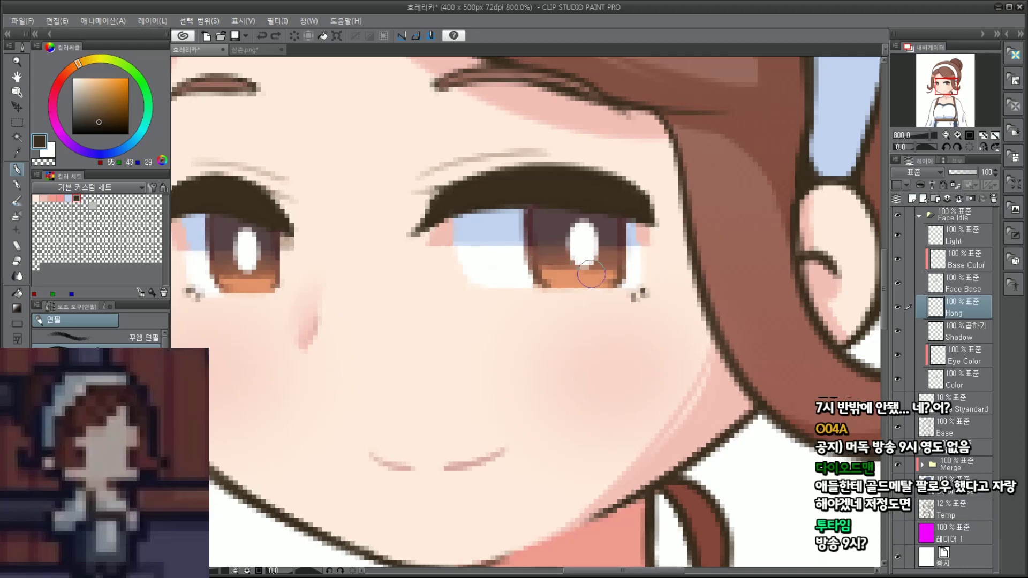
{"action": "scroll", "coordinate": [570, 241], "scroll_direction": "down", "scroll_amount": 2}
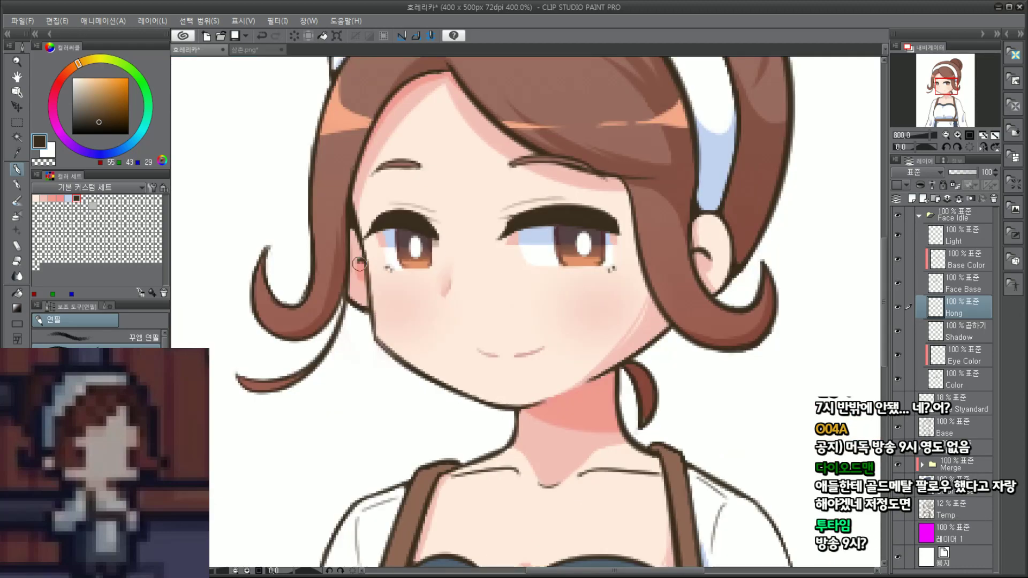
{"action": "scroll", "coordinate": [343, 251], "scroll_direction": "up", "scroll_amount": 2}
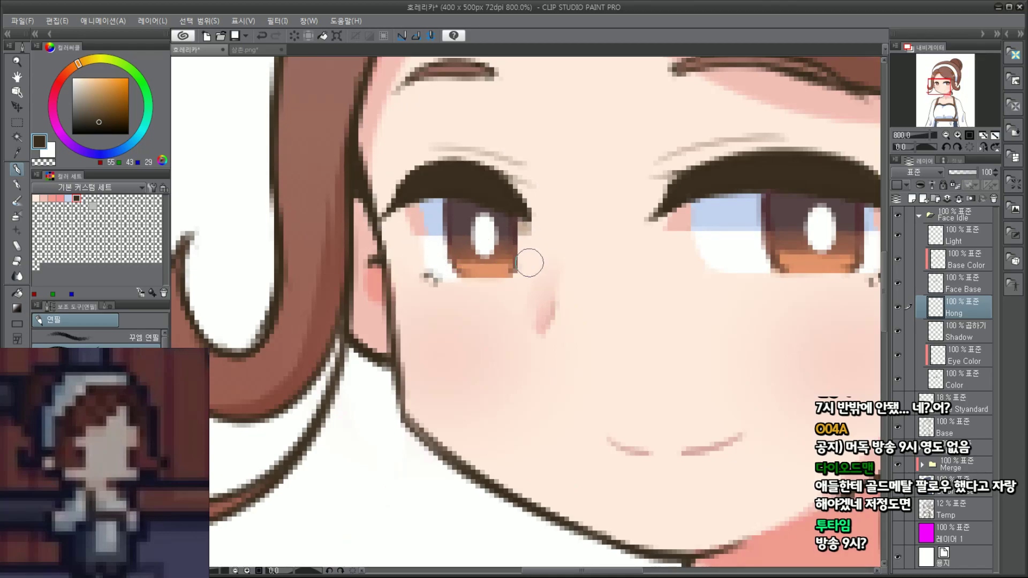
{"action": "scroll", "coordinate": [458, 269], "scroll_direction": "down", "scroll_amount": 4}
{"action": "left_click_drag", "start_coordinate": [966, 114], "coordinate": [971, 113]}
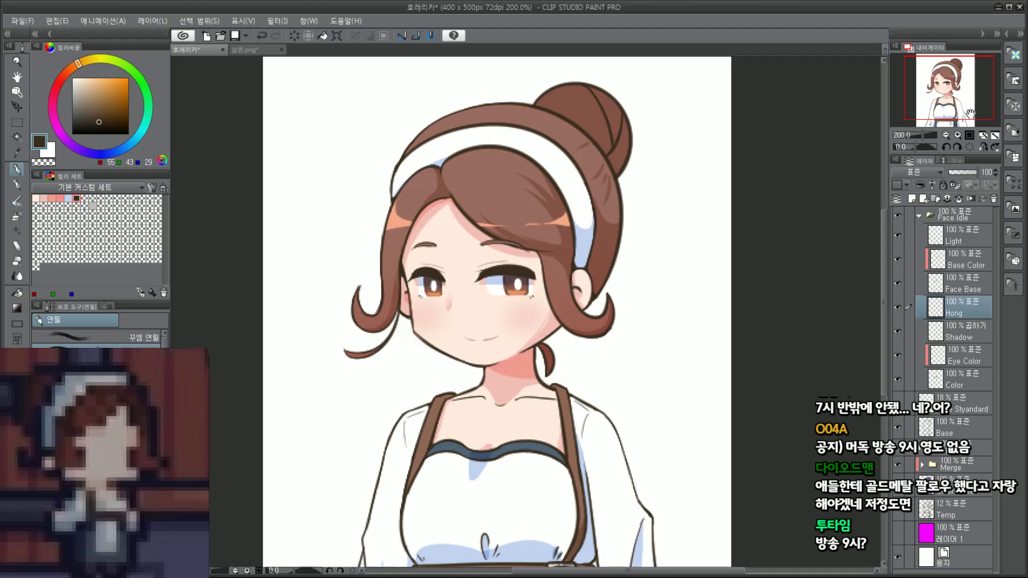
{"action": "scroll", "coordinate": [445, 248], "scroll_direction": "up", "scroll_amount": 2}
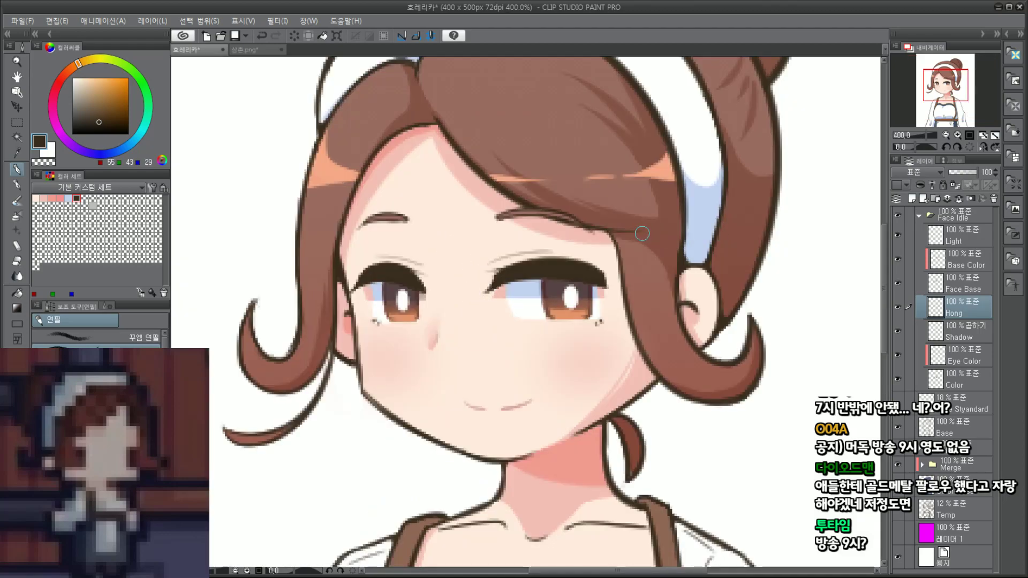
{"action": "scroll", "coordinate": [454, 317], "scroll_direction": "up", "scroll_amount": 2}
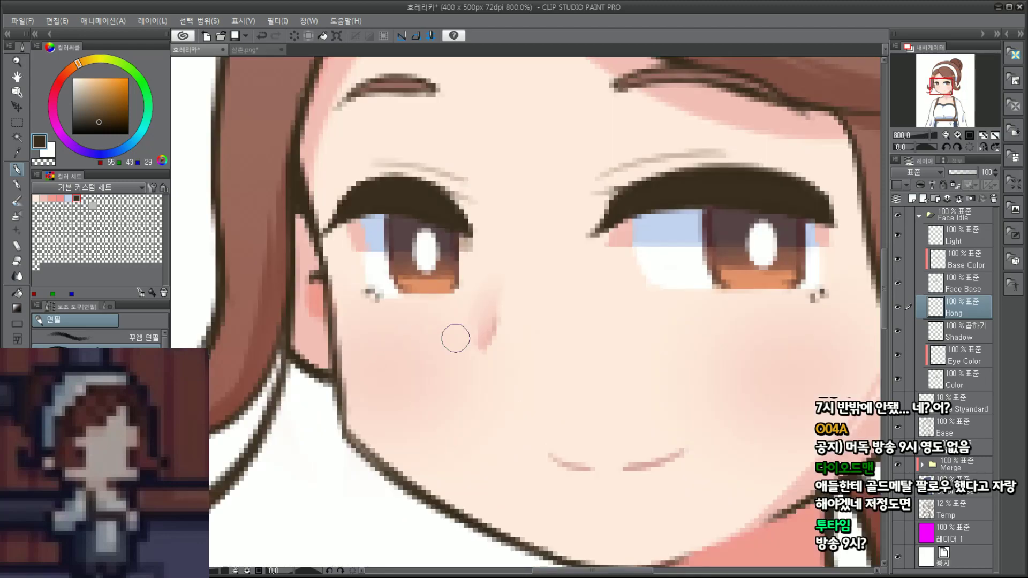
Step: Fill the inner corner of the left eye on the Shadow layer with pink sampled from the right eye's inner corner
{"action": "left_click", "coordinate": [621, 236], "text": "alt"}
{"action": "scroll", "coordinate": [567, 232], "scroll_direction": "up", "scroll_amount": 1}
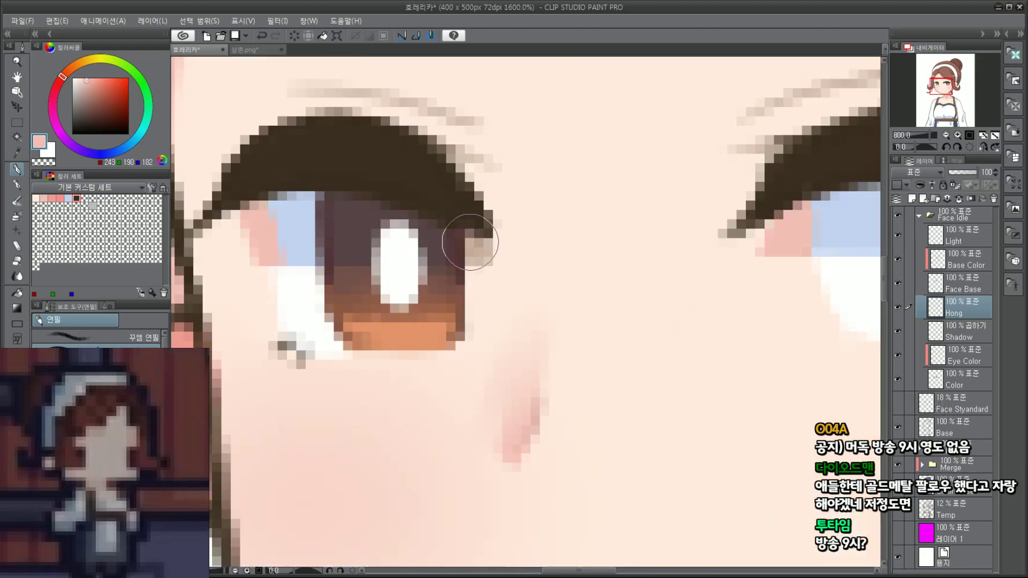
{"action": "key", "text": "ctrl+minus"}
{"action": "left_click_drag", "start_coordinate": [943, 86], "coordinate": [945, 83]}
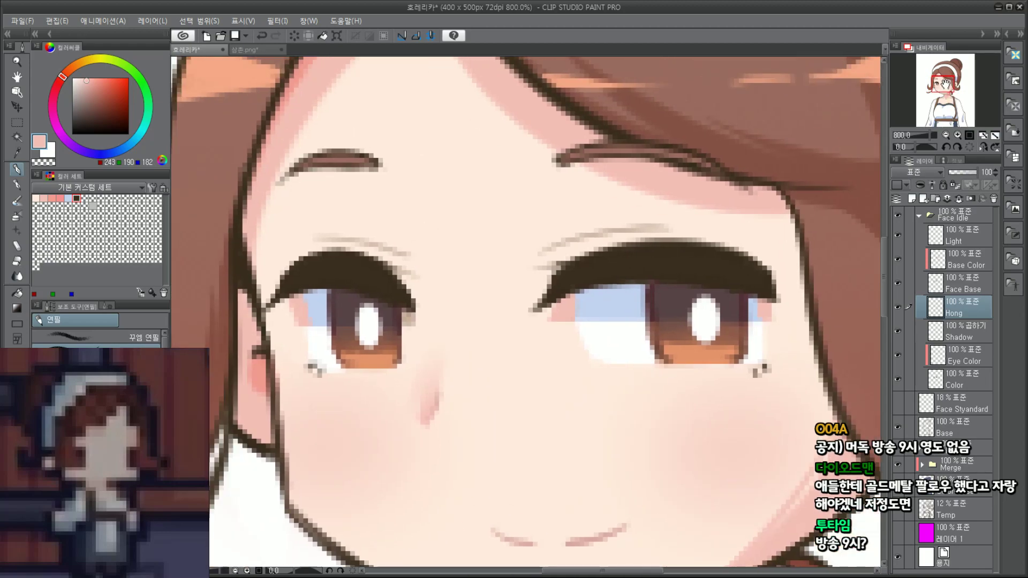
{"action": "left_click", "coordinate": [975, 329]}
{"action": "scroll", "coordinate": [445, 332], "scroll_direction": "up", "scroll_amount": 1}
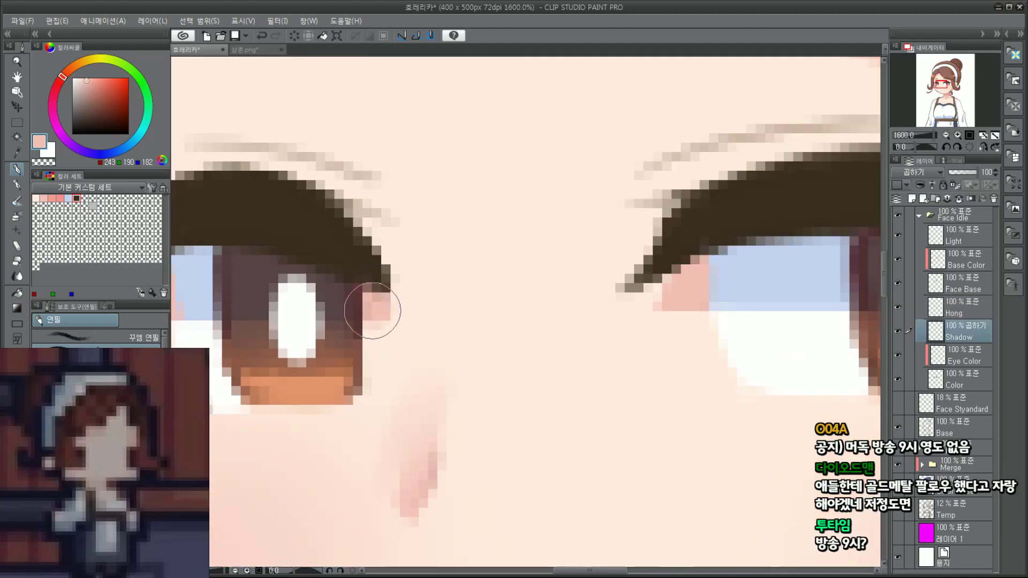
{"action": "left_click", "coordinate": [374, 303]}
{"action": "key", "text": "ctrl+z"}
{"action": "key", "text": "ctrl+z"}
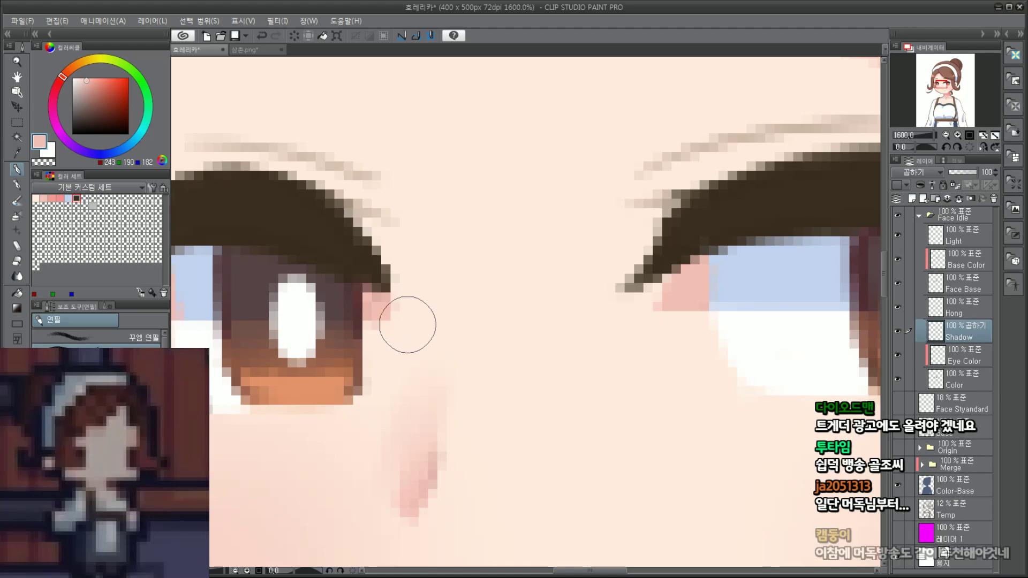
{"action": "scroll", "coordinate": [415, 315], "scroll_direction": "down", "scroll_amount": 2}
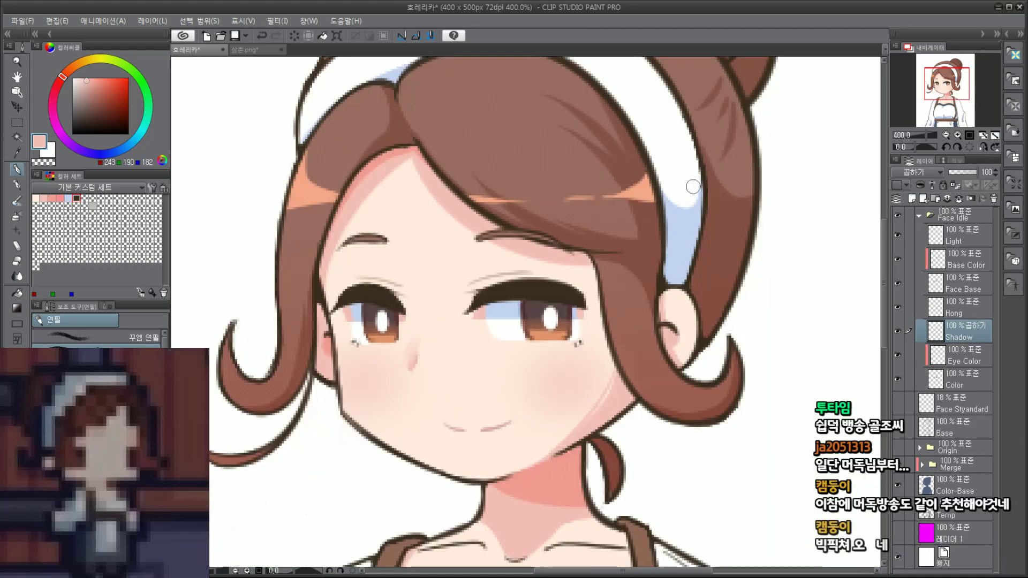
Step: Activate the Base Color layer and set the drawing colour to reddish brown (RGB 154, 86, 80)
{"action": "scroll", "coordinate": [512, 311], "scroll_direction": "up", "scroll_amount": 1}
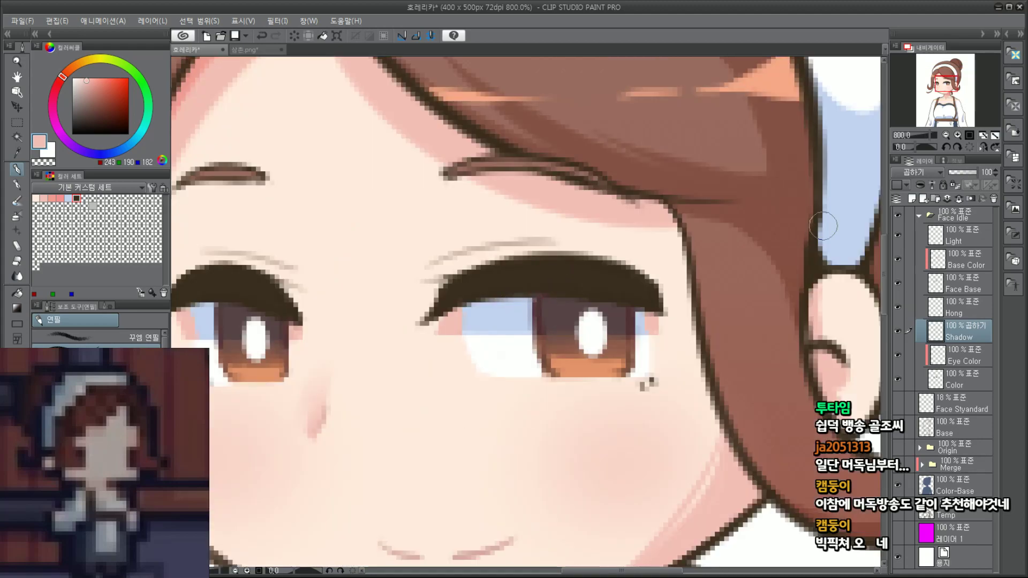
{"action": "left_click", "coordinate": [941, 266]}
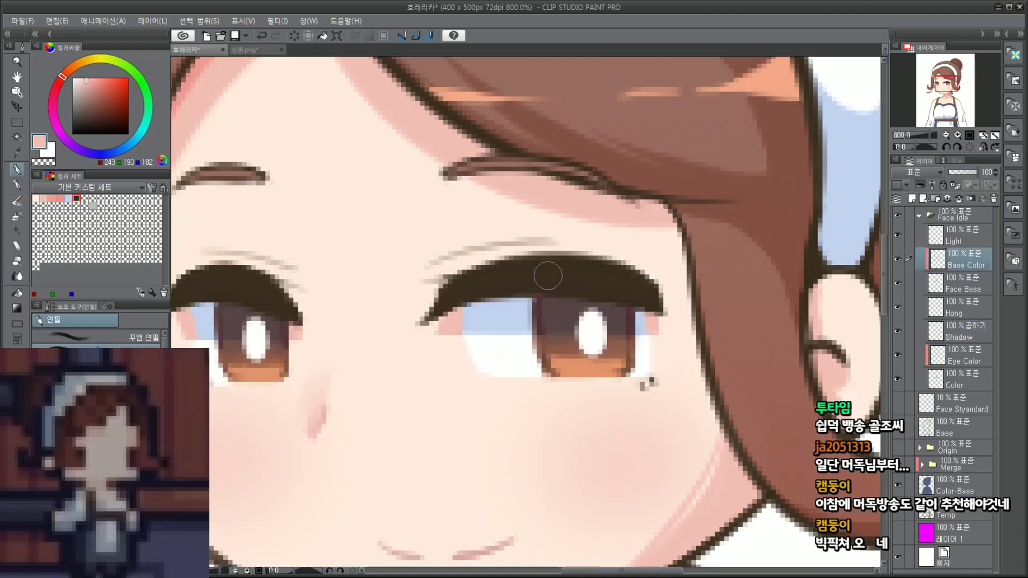
{"action": "scroll", "coordinate": [531, 284], "scroll_direction": "down", "scroll_amount": 1}
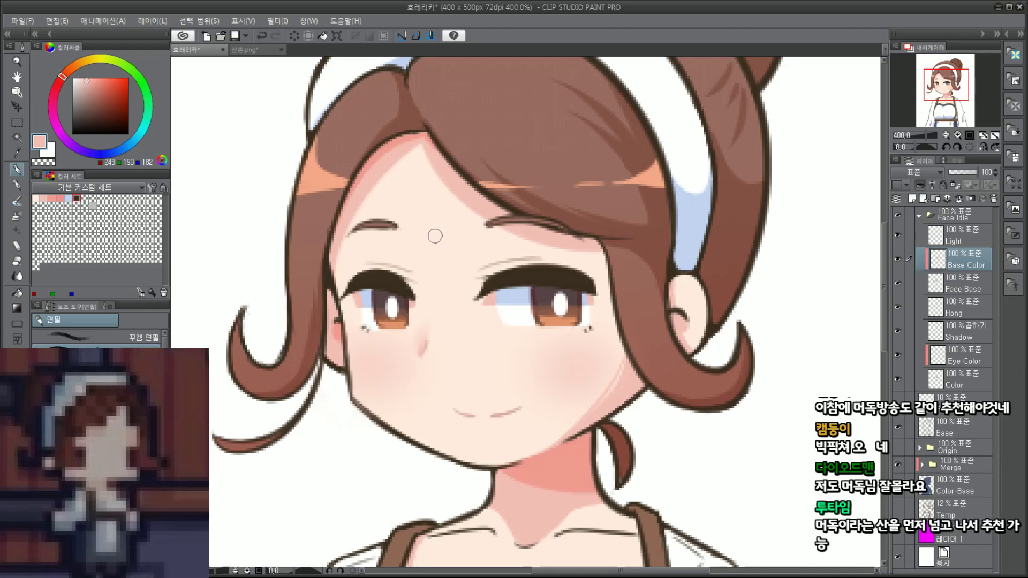
{"action": "left_click_drag", "start_coordinate": [97, 89], "coordinate": [89, 96]}
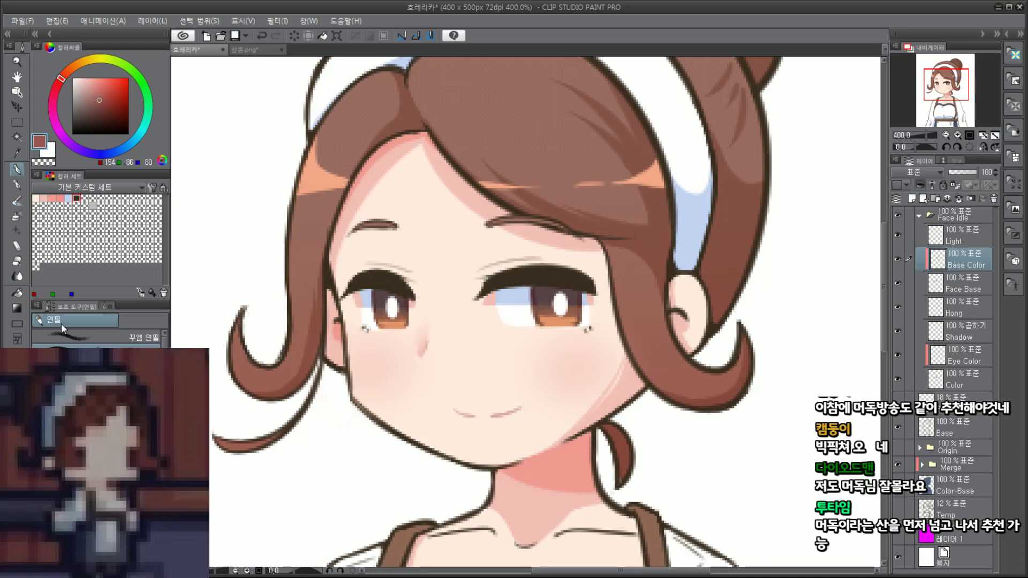
Step: Try to tint the outer end of the right eye's upper lashes reddish brown with the watercolour brush at different sizes
{"action": "key", "text": "b"}
{"action": "scroll", "coordinate": [589, 365], "scroll_direction": "up", "scroll_amount": 2}
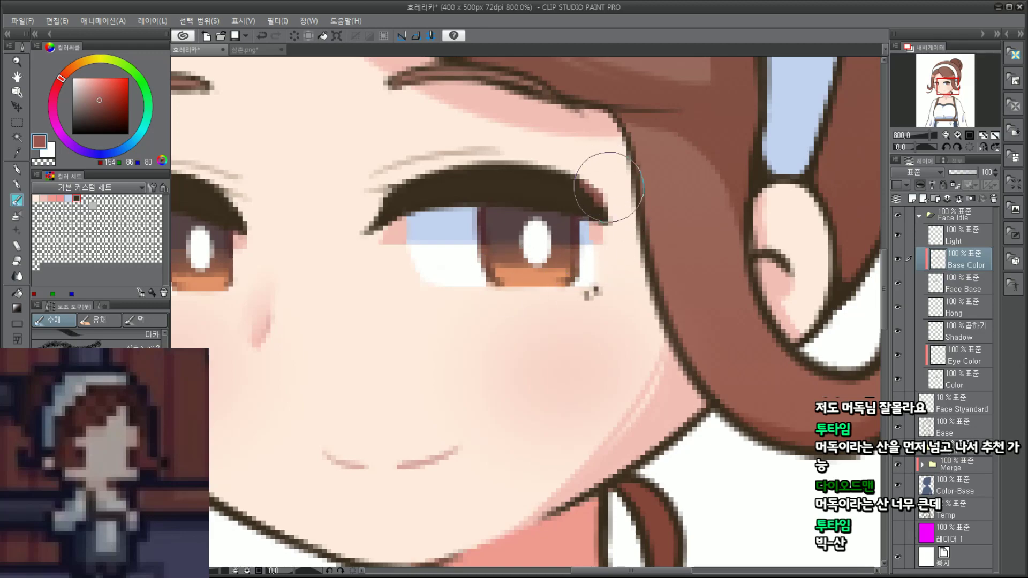
{"action": "left_click_drag", "start_coordinate": [608, 197], "coordinate": [600, 185]}
{"action": "key", "text": "ctrl+z"}
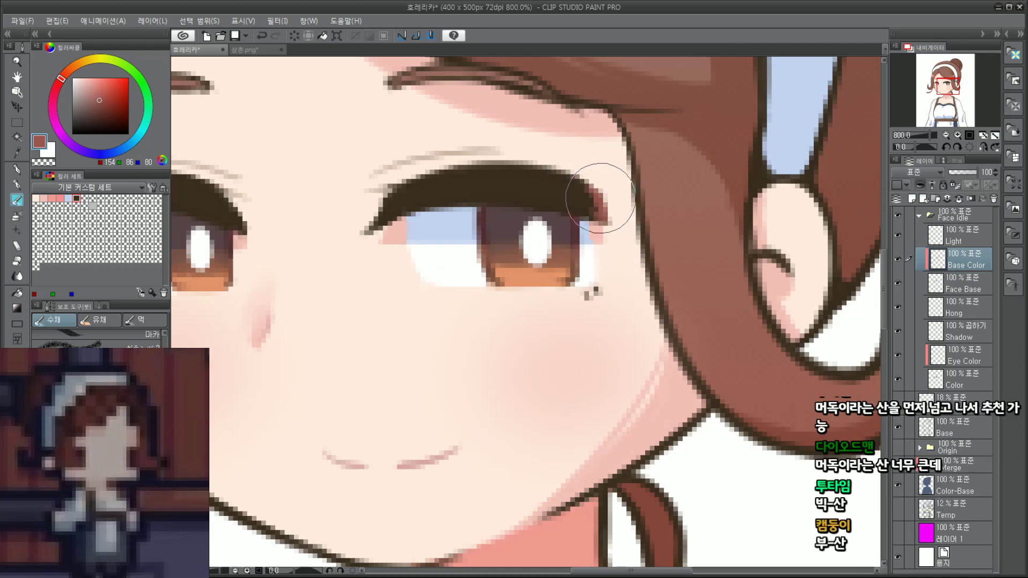
{"action": "key", "text": "ctrl+z"}
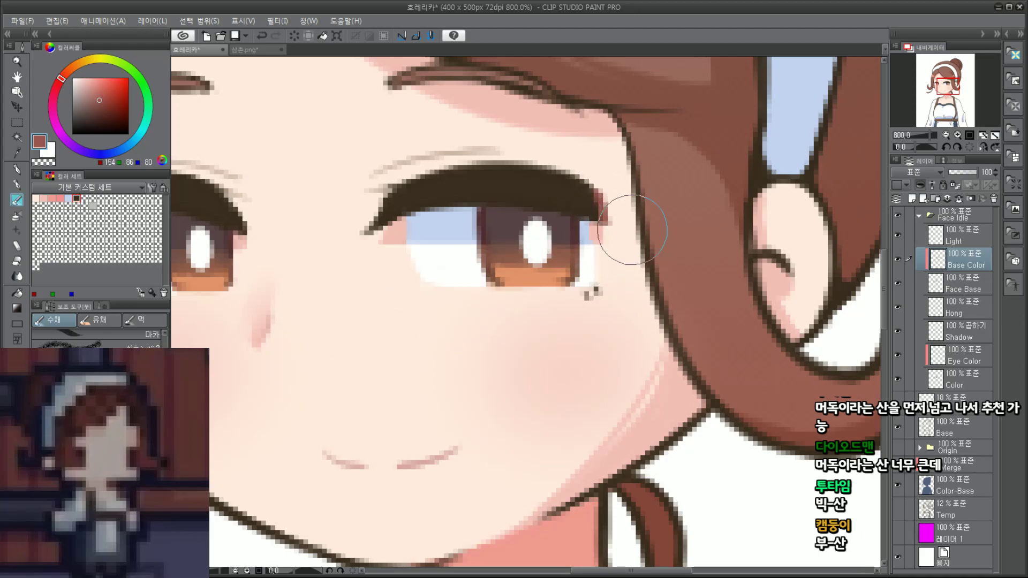
{"action": "key", "text": "ctrl+z"}
{"action": "key", "text": "ctrl+z"}
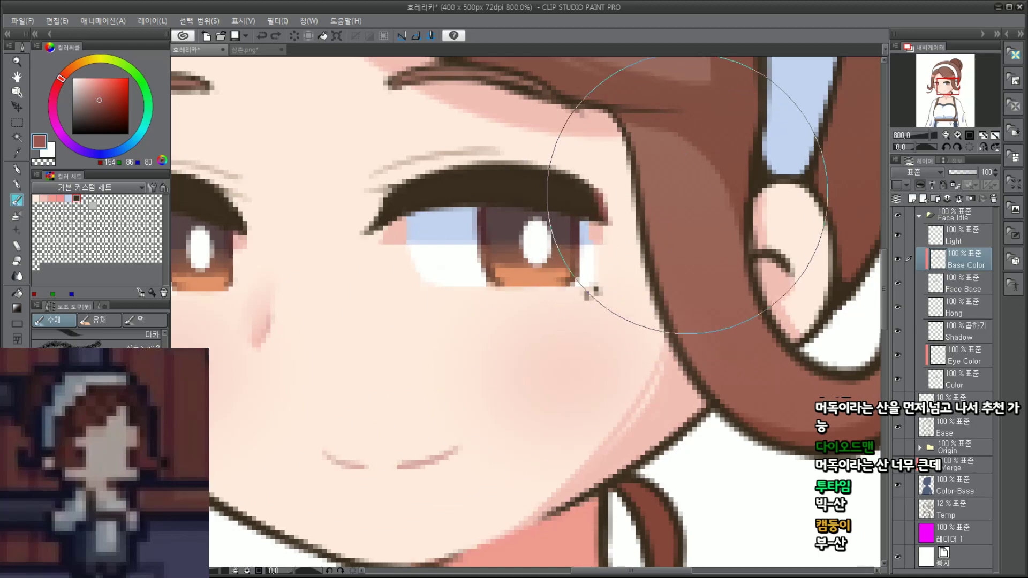
{"action": "left_click", "coordinate": [698, 213]}
{"action": "key", "text": "ctrl+z"}
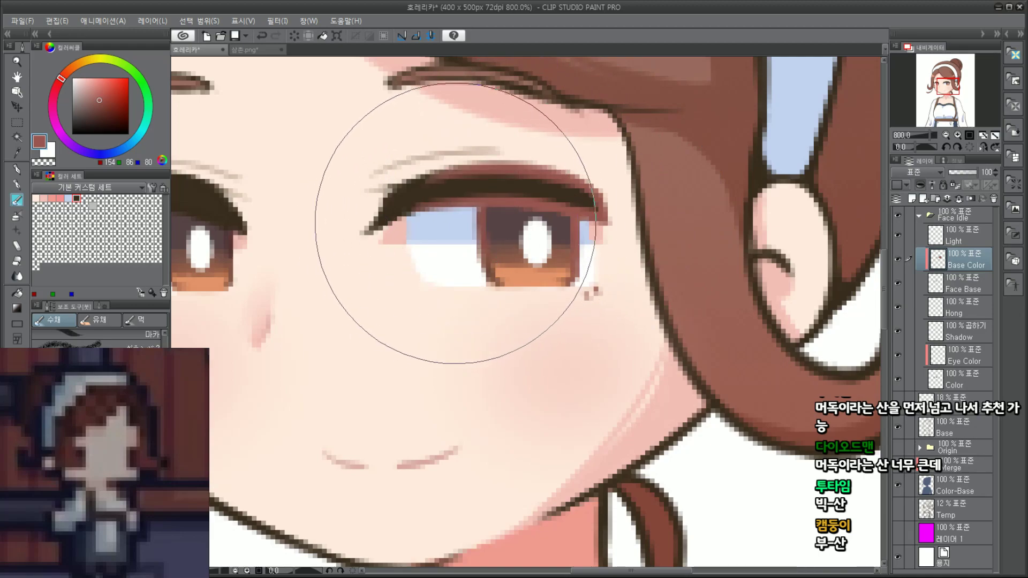
{"action": "key", "text": "ctrl+z"}
{"action": "left_click", "coordinate": [734, 217]}
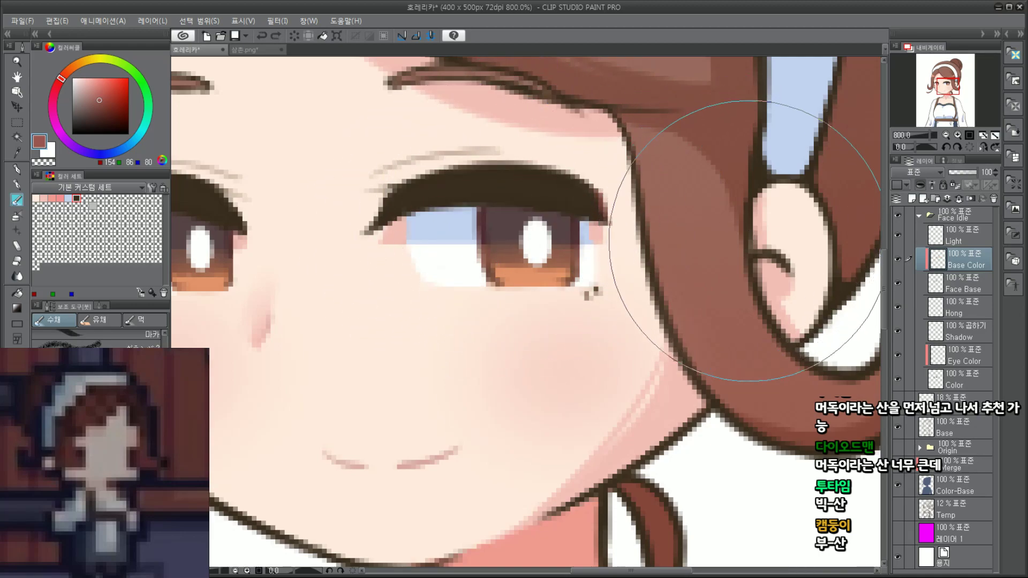
{"action": "key", "text": "ctrl+z"}
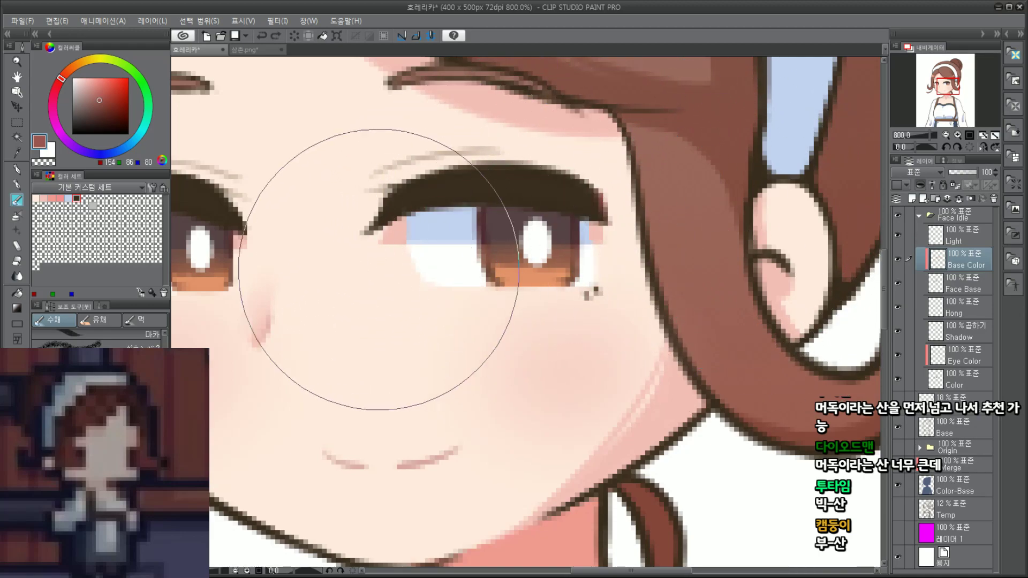
Step: Airbrush reddish brown over the inner and outer ends of both eyes' upper lashes on the Base Color layer
{"action": "left_click", "coordinate": [17, 216]}
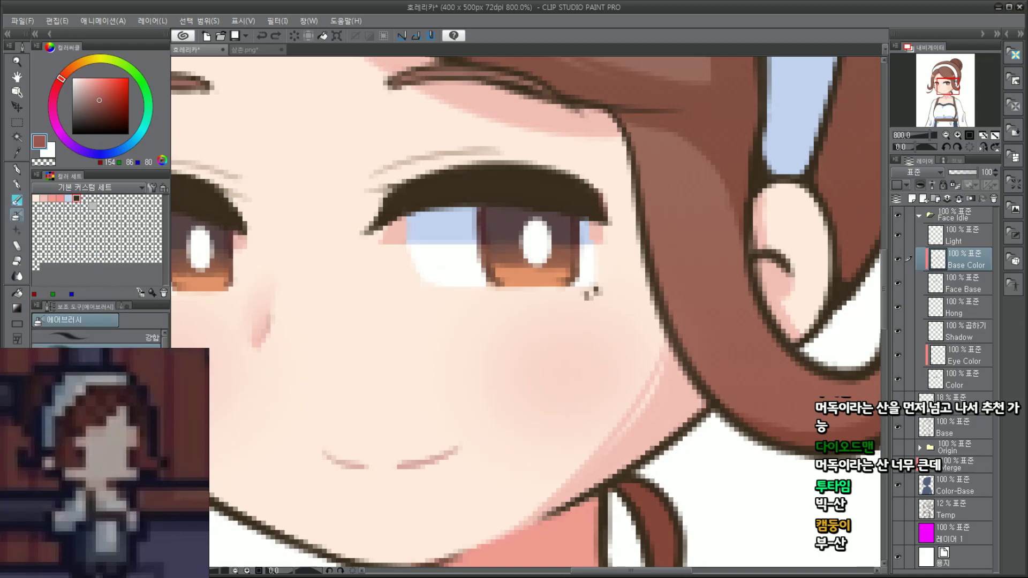
{"action": "left_click_drag", "start_coordinate": [641, 215], "coordinate": [638, 246]}
{"action": "mouse_move", "coordinate": [635, 193]}
{"action": "left_mouse_down"}
{"action": "mouse_move", "coordinate": [644, 287]}
{"action": "mouse_move", "coordinate": [657, 285]}
{"action": "left_mouse_up"}
{"action": "scroll", "coordinate": [657, 286], "scroll_direction": "down", "scroll_amount": 3}
{"action": "scroll", "coordinate": [456, 225], "scroll_direction": "up", "scroll_amount": 3}
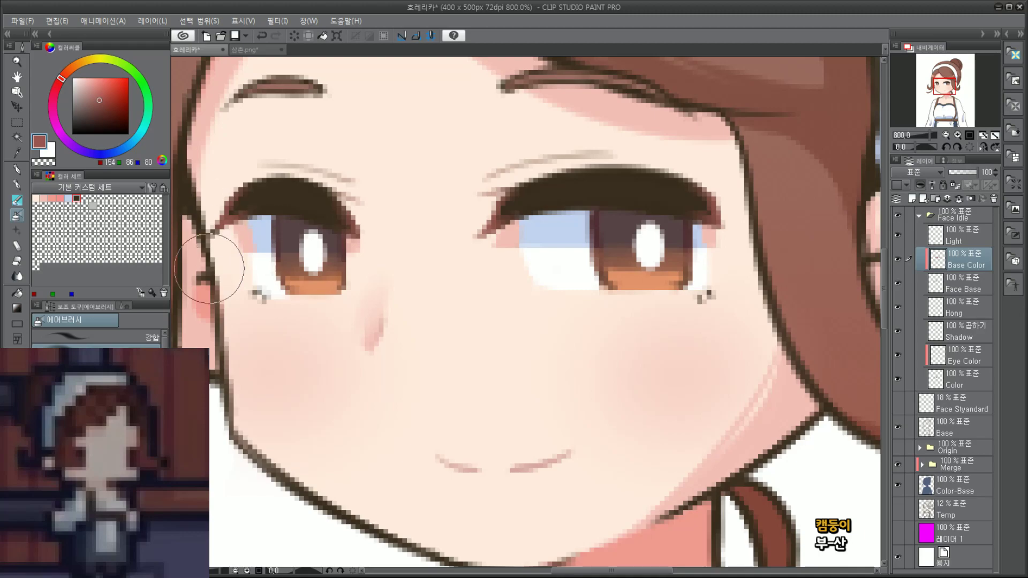
{"action": "scroll", "coordinate": [210, 270], "scroll_direction": "down", "scroll_amount": 3}
{"action": "scroll", "coordinate": [435, 240], "scroll_direction": "up", "scroll_amount": 3}
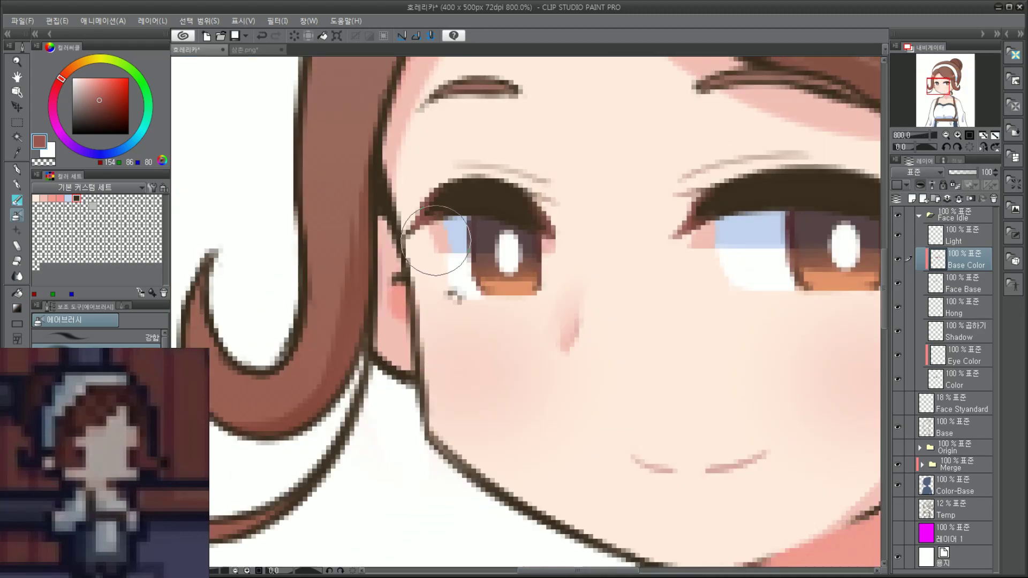
Step: Erase the dark lash tail at the left eye's outer corner on the Color layer, hiding Face Base while working and restoring it
{"action": "left_click_drag", "start_coordinate": [936, 91], "coordinate": [937, 88]}
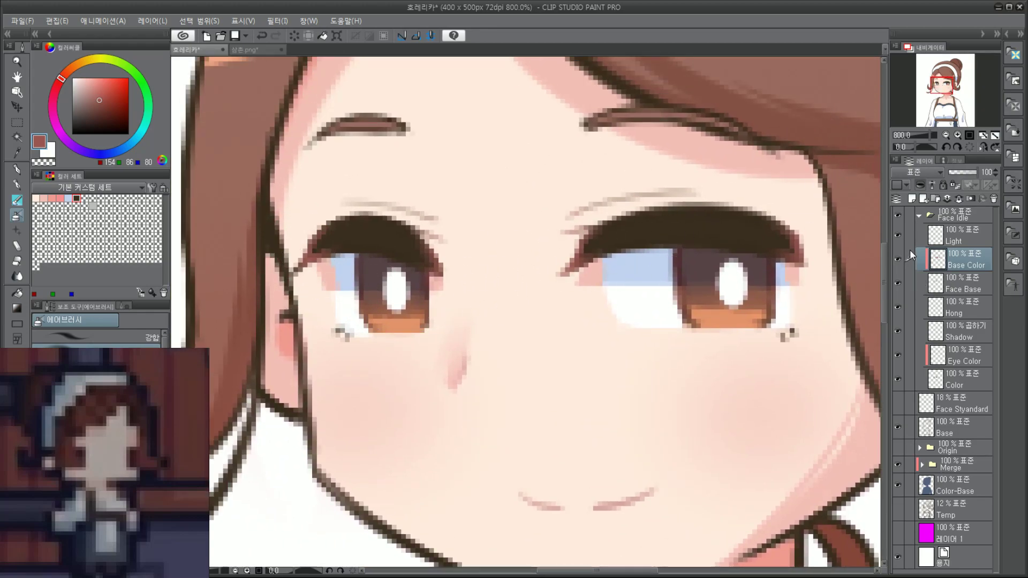
{"action": "left_click", "coordinate": [899, 286]}
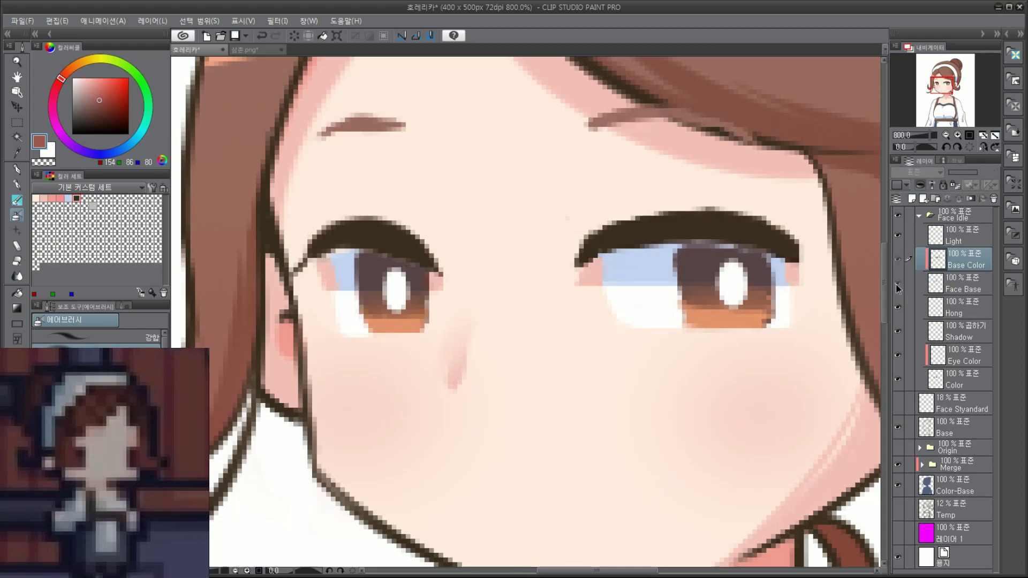
{"action": "left_click", "coordinate": [897, 282]}
{"action": "left_click", "coordinate": [896, 282]}
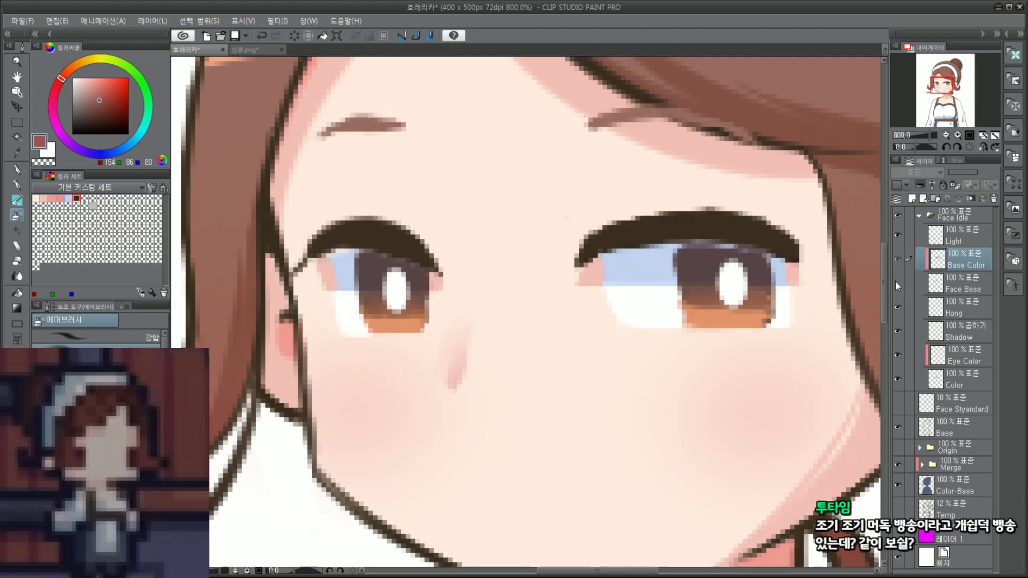
{"action": "left_click", "coordinate": [897, 379]}
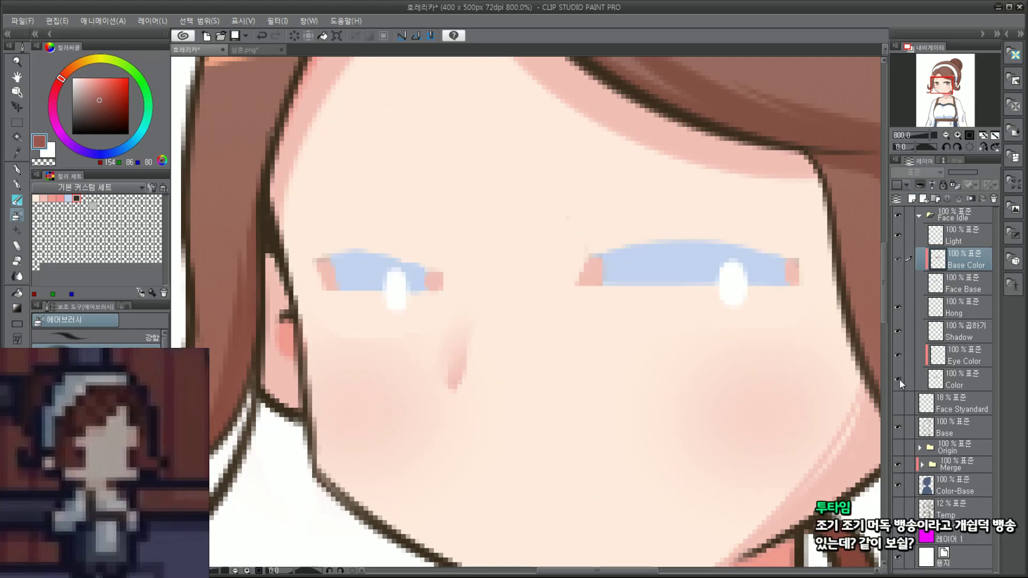
{"action": "left_click", "coordinate": [898, 378]}
{"action": "left_click", "coordinate": [962, 375]}
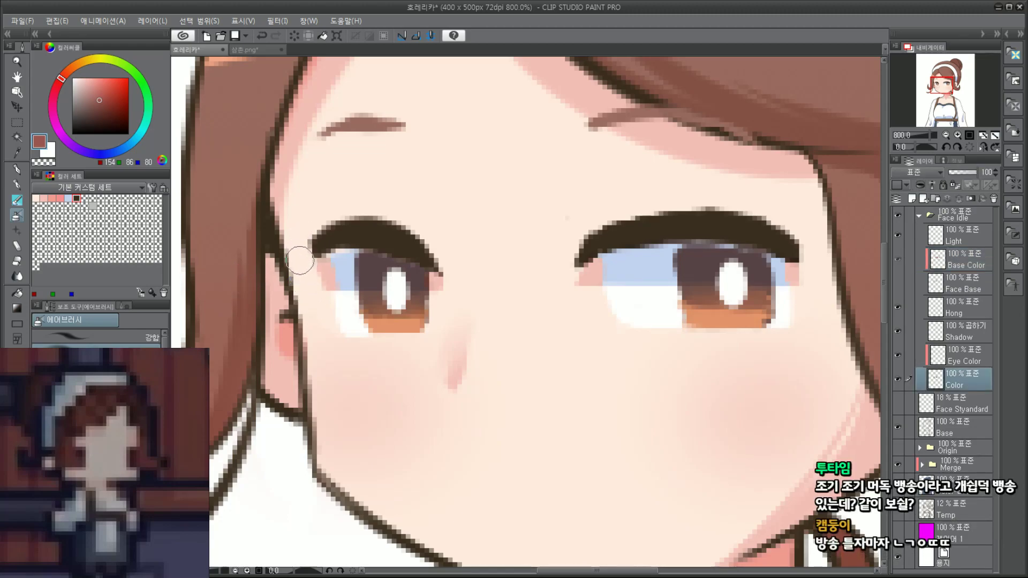
{"action": "mouse_move", "coordinate": [307, 258]}
{"action": "left_mouse_down"}
{"action": "mouse_move", "coordinate": [291, 277]}
{"action": "mouse_move", "coordinate": [299, 282]}
{"action": "left_mouse_up"}
{"action": "key", "text": "]"}
{"action": "key", "text": "]"}
{"action": "key", "text": "]"}
{"action": "key", "text": "]"}
{"action": "key", "text": "]"}
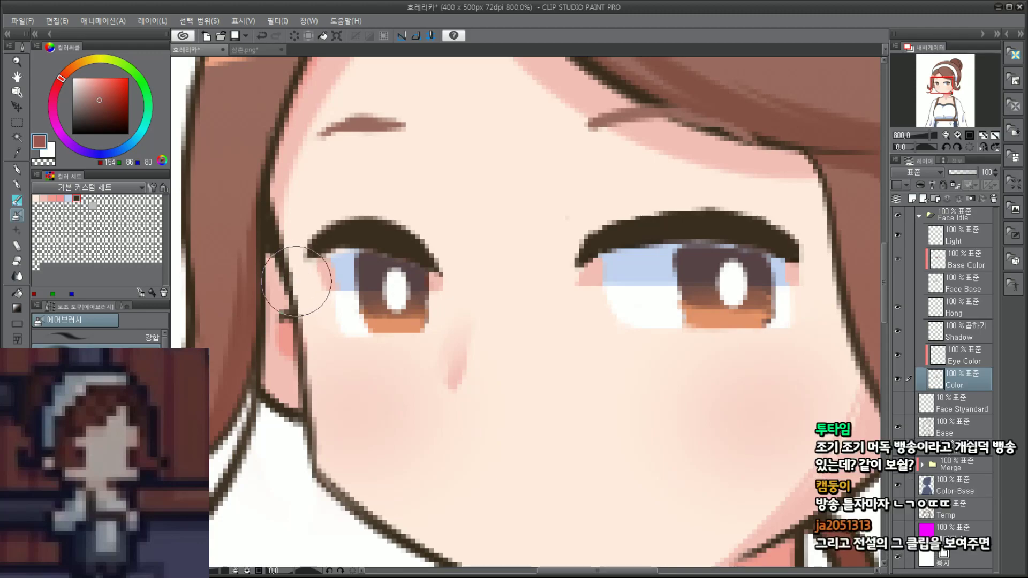
{"action": "left_click", "coordinate": [898, 282]}
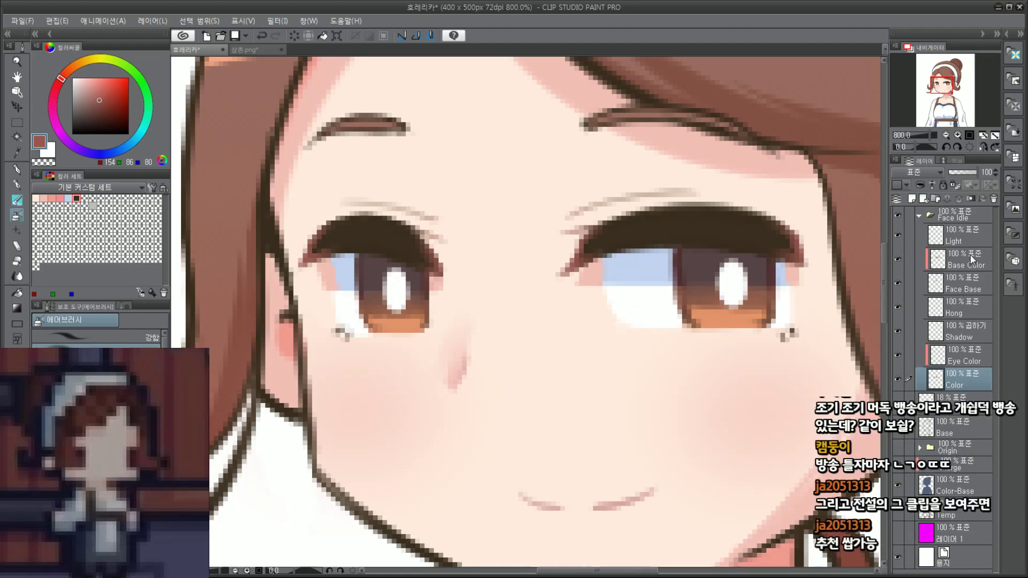
Step: Redraw the left eye's outer lash tail on the Face Base layer using the pen in dark brown (RGB 55, 43, 29)
{"action": "left_click", "coordinate": [970, 286]}
{"action": "left_click", "coordinate": [77, 199]}
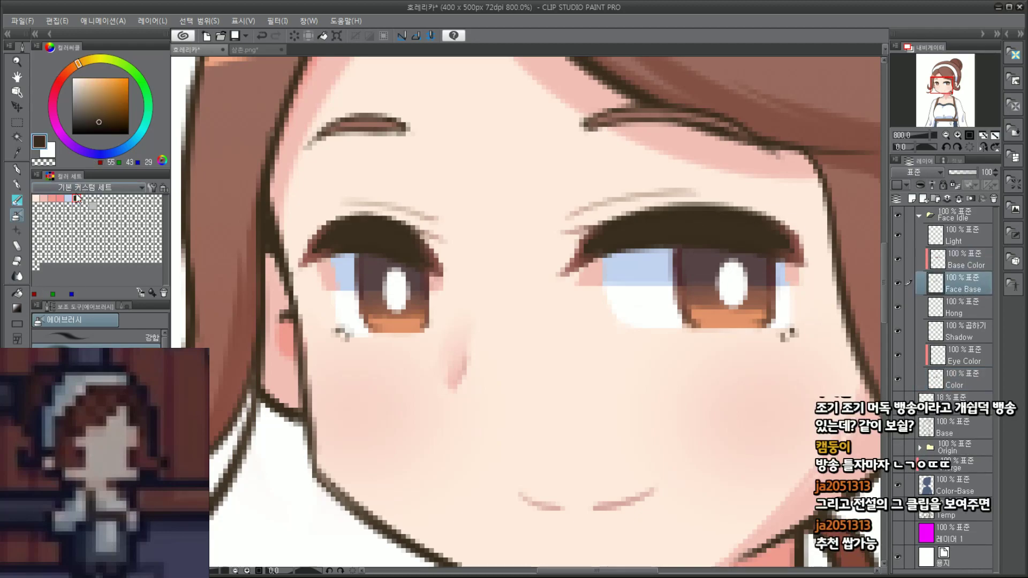
{"action": "left_click", "coordinate": [17, 185]}
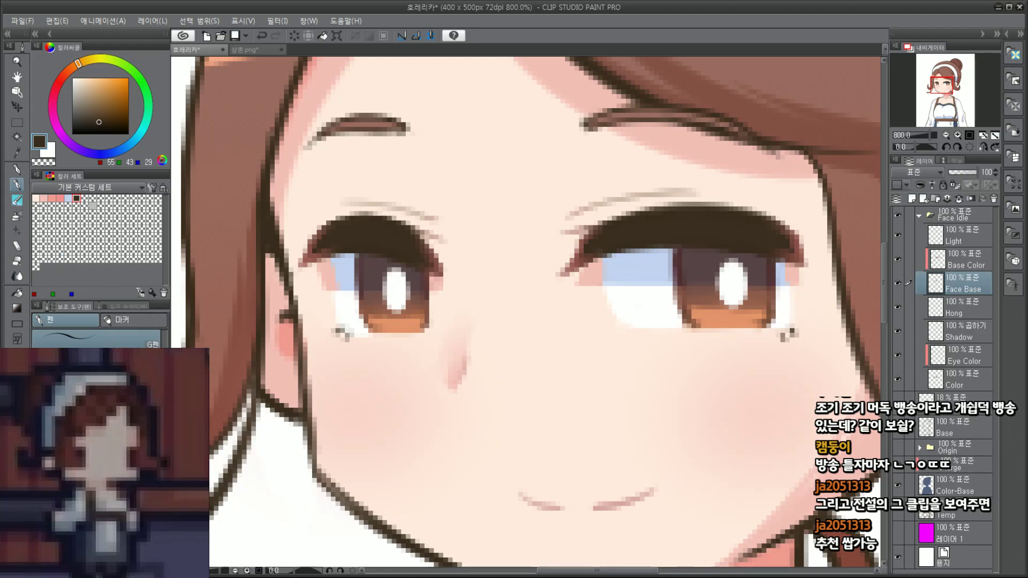
{"action": "left_click_drag", "start_coordinate": [309, 252], "coordinate": [292, 271]}
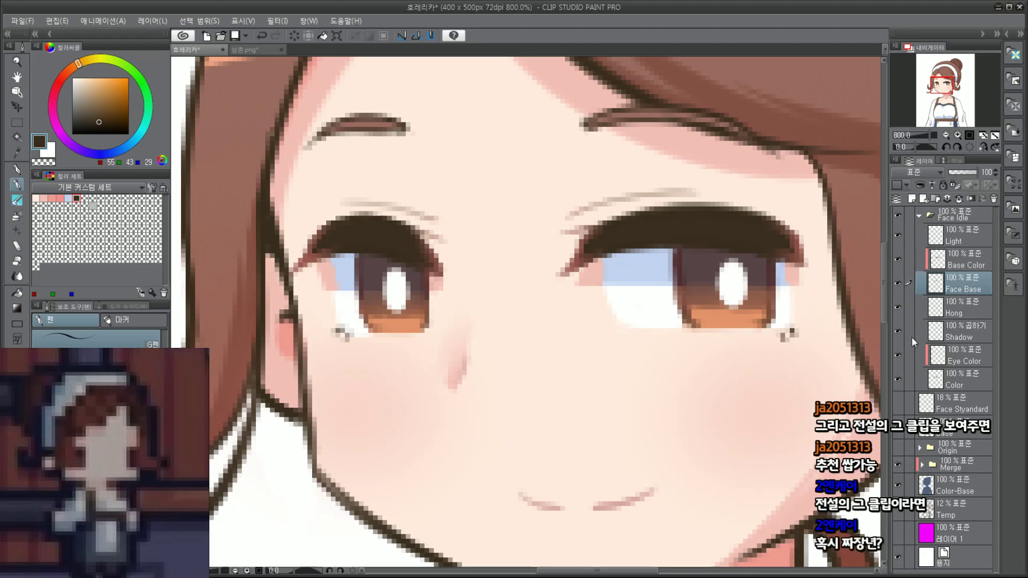
Step: Retouch the left eye's outer lash corner on the Color layer using the pen with sampled reddish browns (RGB 139, 81, 73 and 155, 90, 83)
{"action": "left_click", "coordinate": [965, 381]}
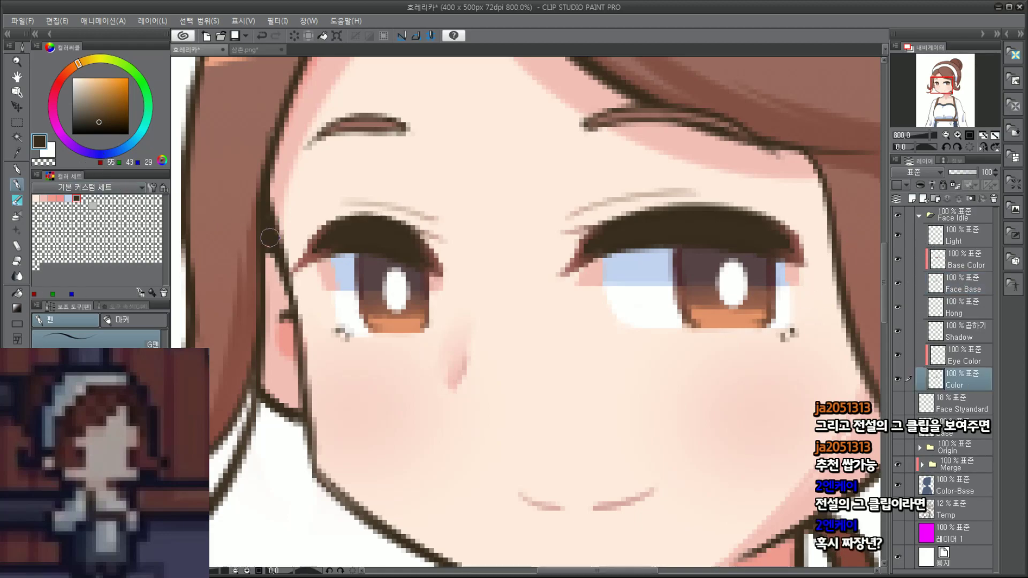
{"action": "scroll", "coordinate": [305, 260], "scroll_direction": "up", "scroll_amount": 3}
{"action": "left_click", "coordinate": [333, 234], "text": "alt"}
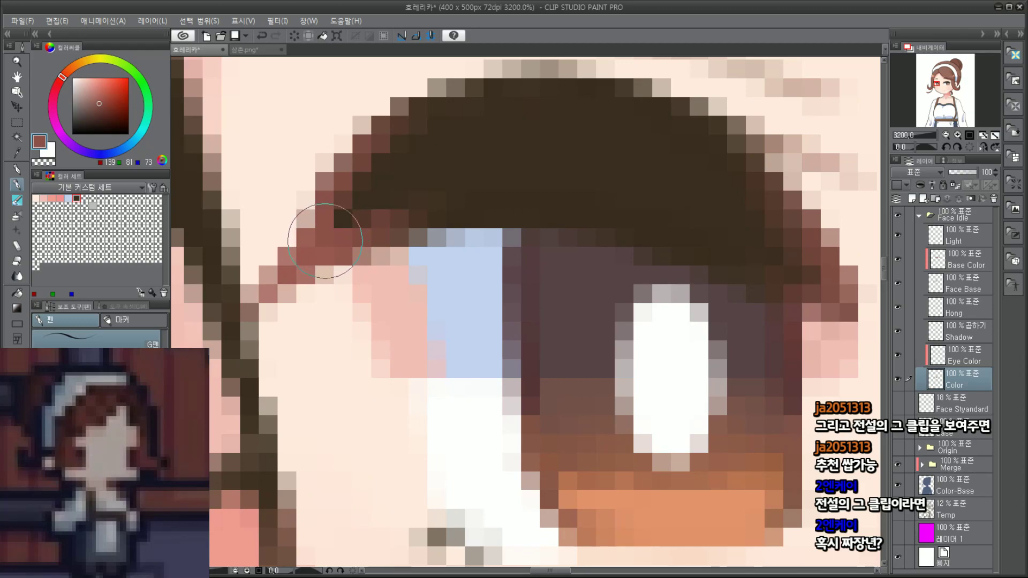
{"action": "left_click", "coordinate": [290, 273], "text": "alt"}
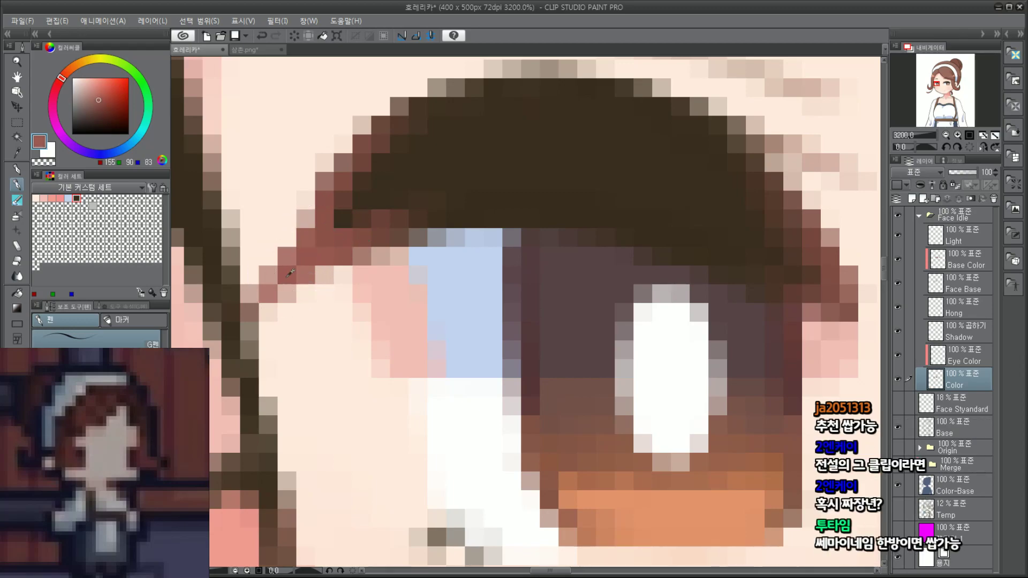
{"action": "scroll", "coordinate": [287, 275], "scroll_direction": "down", "scroll_amount": 4}
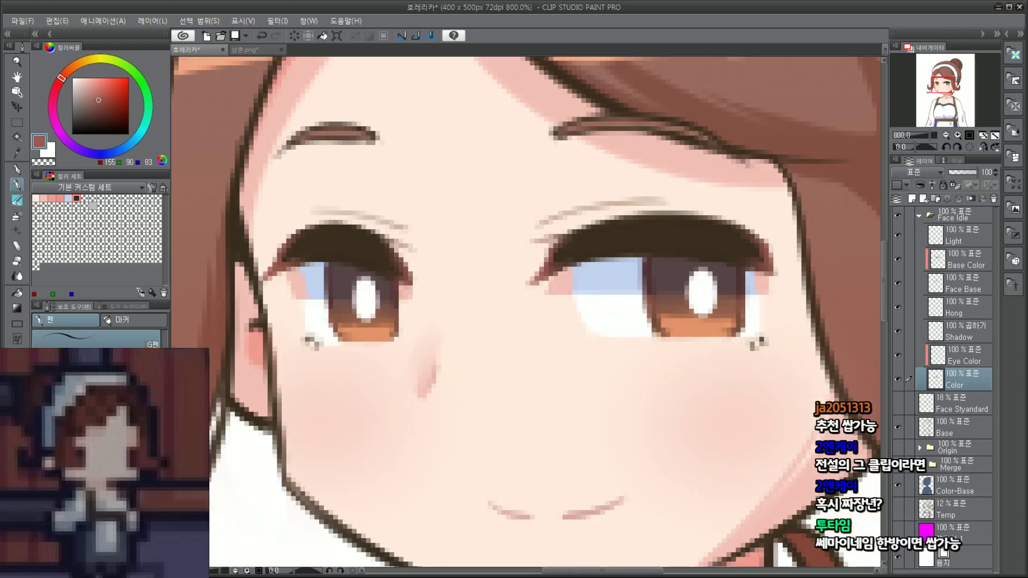
Step: Soften the lash ends on the Color layer with the airbrush in reddish brown (RGB 155, 90, 83) and check the whole figure
{"action": "key", "text": "b"}
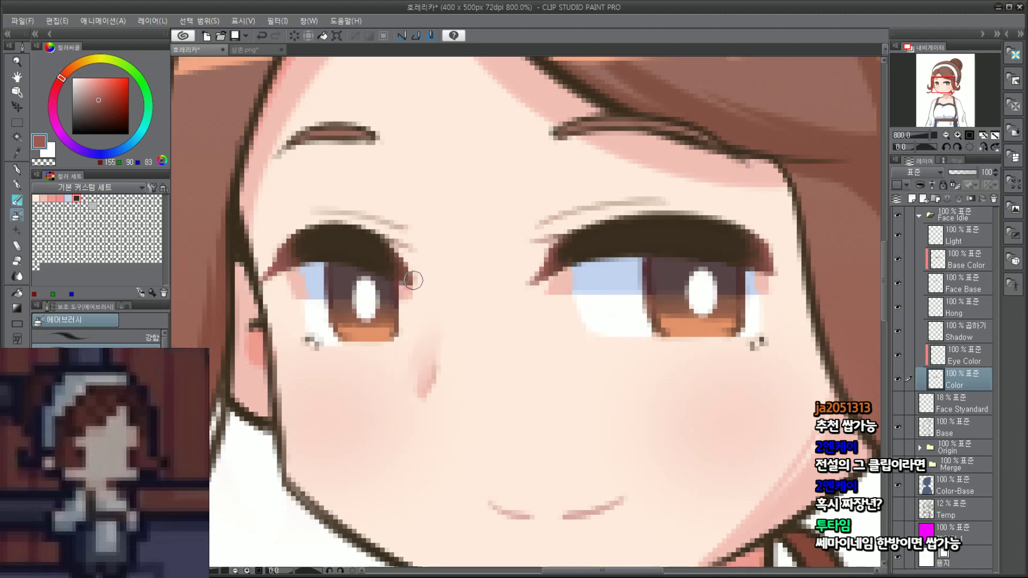
{"action": "key", "text": "ctrl+minus"}
{"action": "key", "text": "ctrl+minus"}
{"action": "key", "text": "ctrl+minus"}
{"action": "key", "text": "ctrl+minus"}
{"action": "key", "text": "ctrl+minus"}
{"action": "left_click_drag", "start_coordinate": [956, 105], "coordinate": [975, 110]}
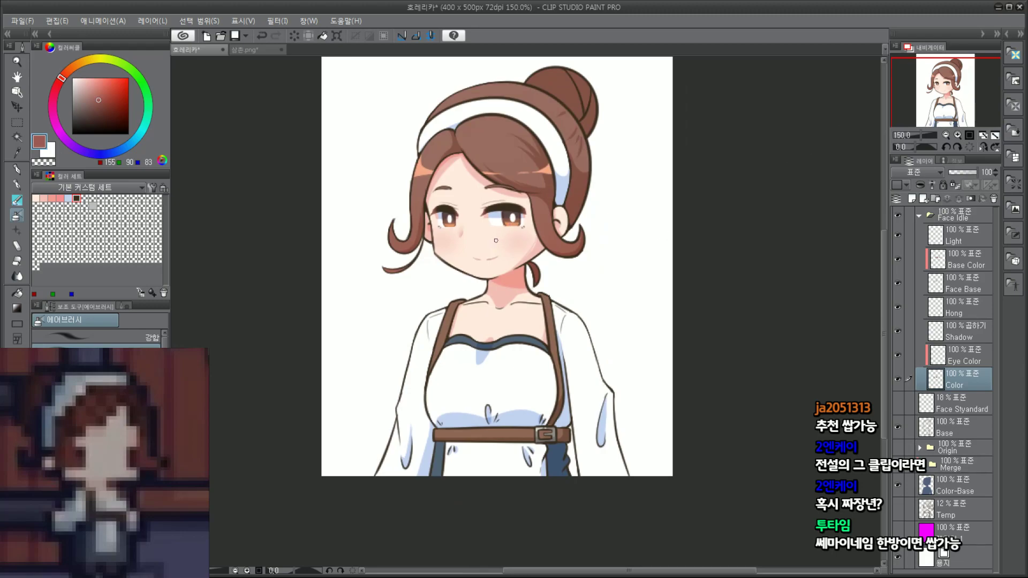
Step: Tint the mouth line on the Base Color layer with the airbrush in reddish brown (RGB 155, 90, 83)
{"action": "scroll", "coordinate": [501, 226], "scroll_direction": "up", "scroll_amount": 5}
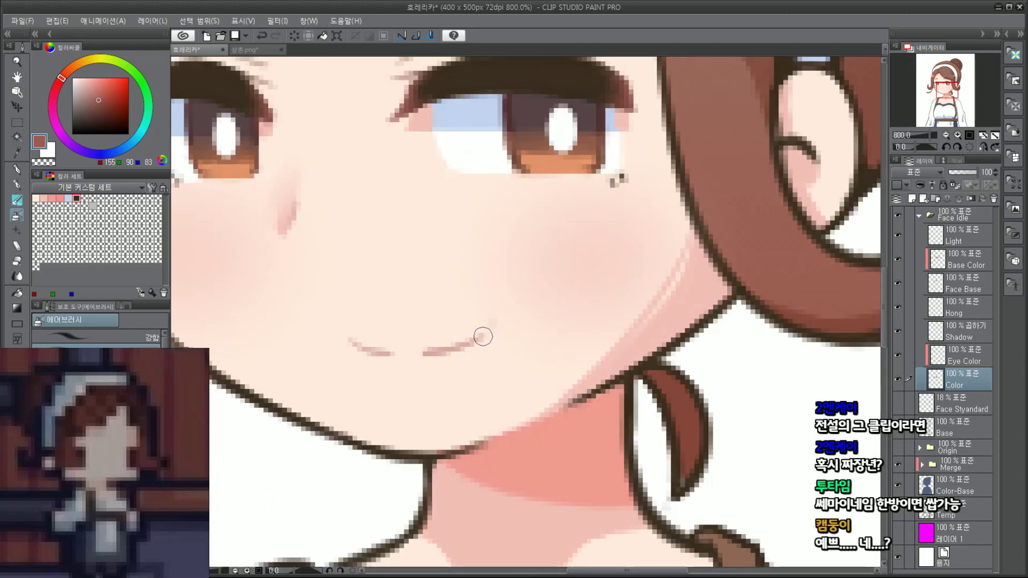
{"action": "left_click", "coordinate": [937, 261]}
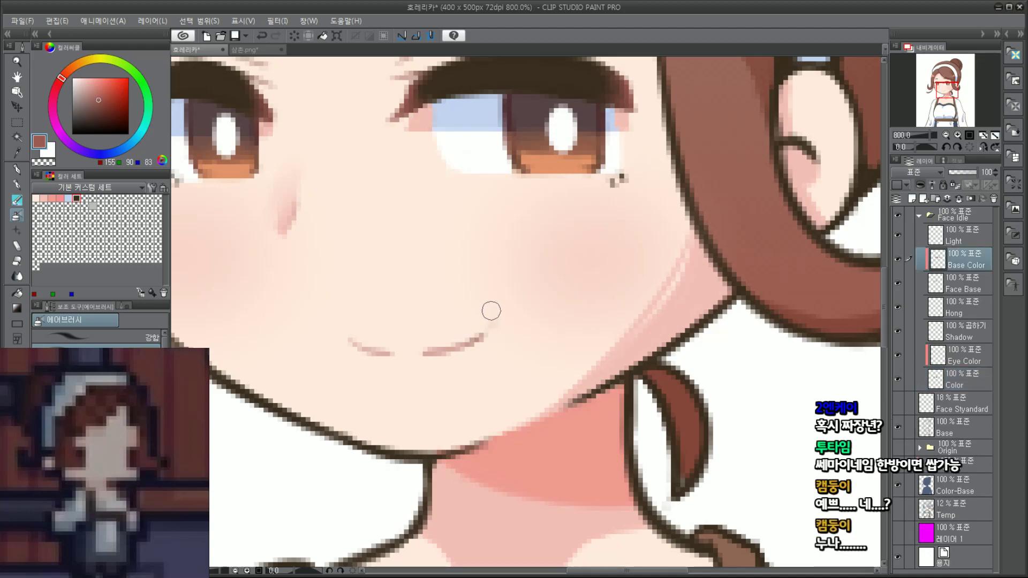
{"action": "left_click_drag", "start_coordinate": [466, 344], "coordinate": [489, 329]}
{"action": "key", "text": "ctrl+z"}
{"action": "mouse_move", "coordinate": [378, 364]}
{"action": "left_mouse_down"}
{"action": "mouse_move", "coordinate": [391, 348]}
{"action": "mouse_move", "coordinate": [456, 353]}
{"action": "left_mouse_up"}
{"action": "scroll", "coordinate": [376, 356], "scroll_direction": "down", "scroll_amount": 5}
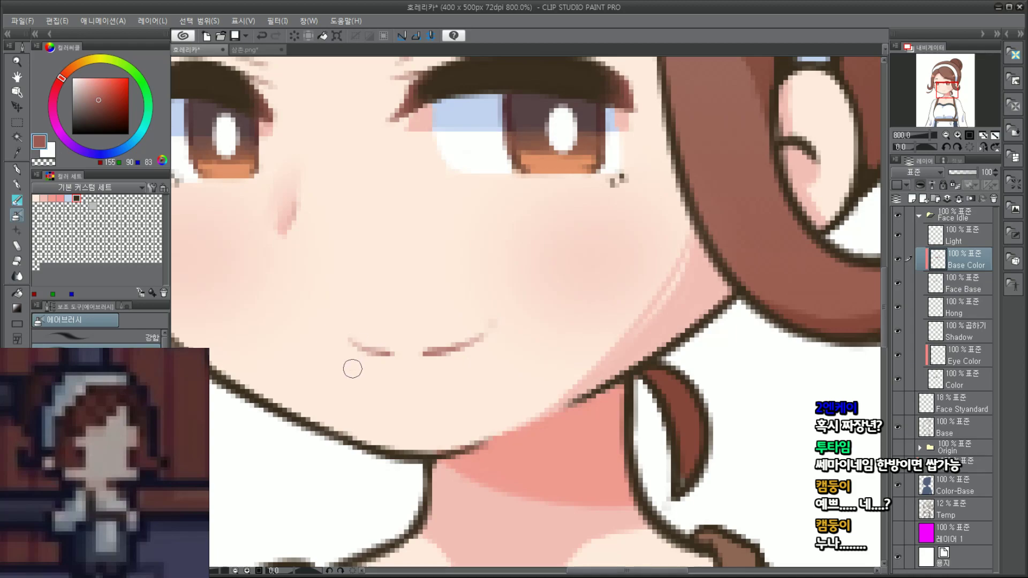
{"action": "scroll", "coordinate": [408, 328], "scroll_direction": "up", "scroll_amount": 1}
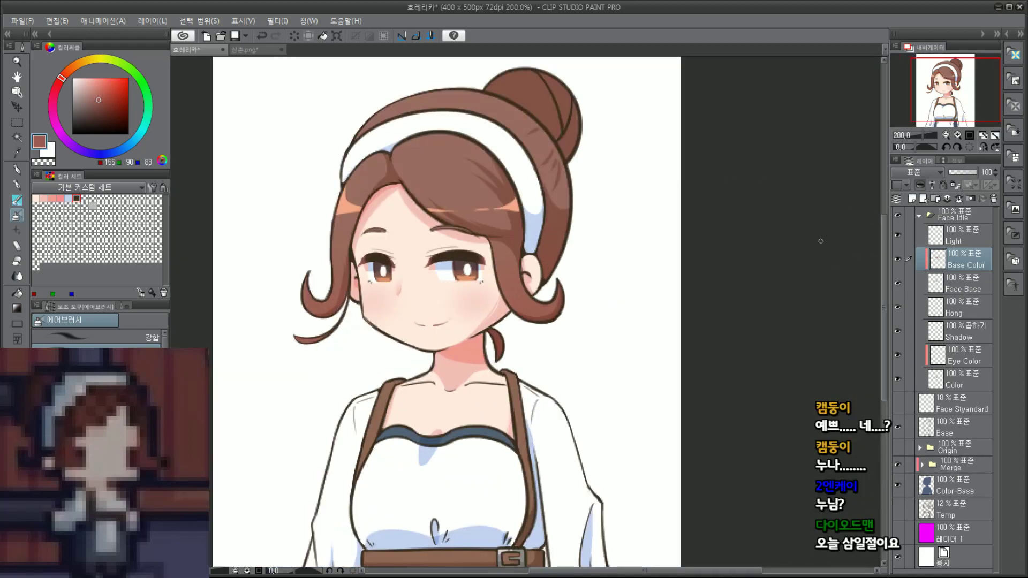
Step: Save the illustration file and examine the face up close
{"action": "left_click", "coordinate": [22, 20]}
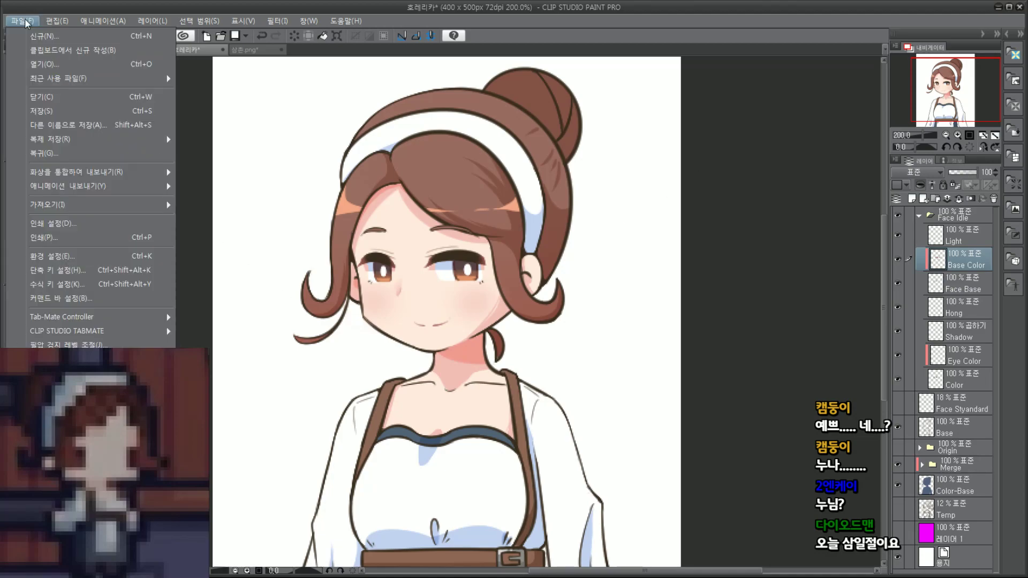
{"action": "left_click", "coordinate": [41, 110]}
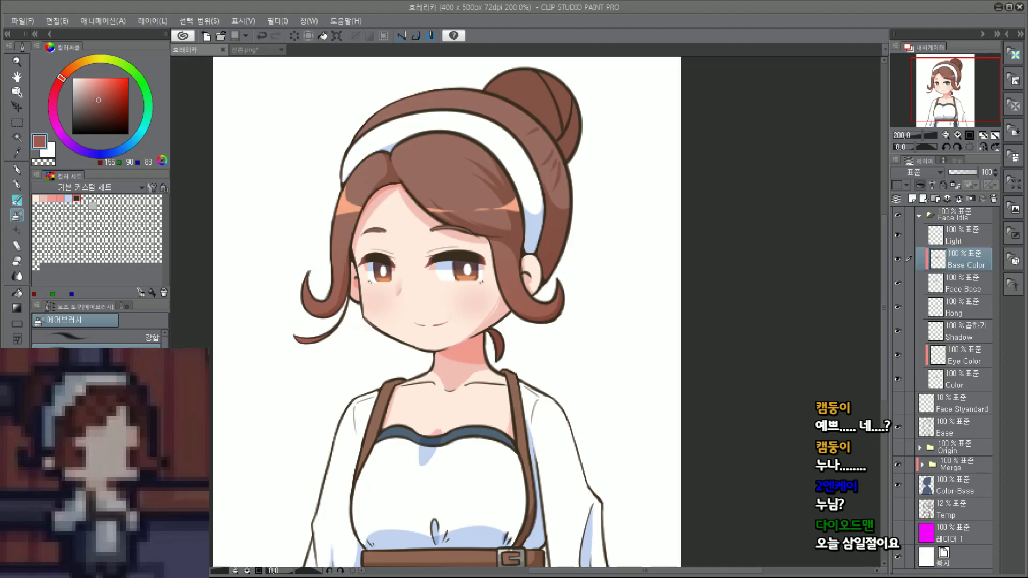
{"action": "left_click_drag", "start_coordinate": [491, 196], "coordinate": [455, 201]}
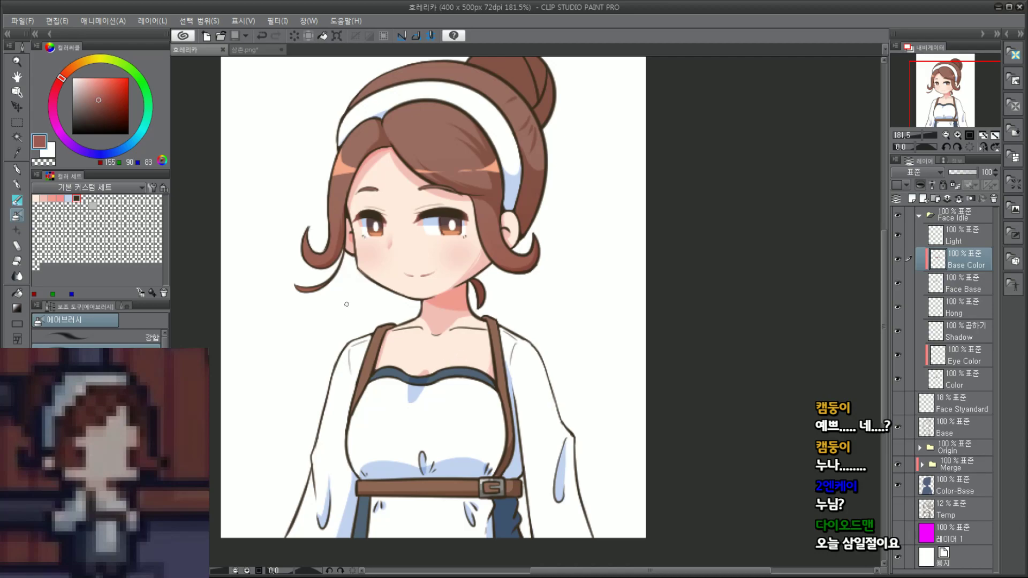
{"action": "scroll", "coordinate": [347, 305], "scroll_direction": "up", "scroll_amount": 1}
{"action": "scroll", "coordinate": [350, 190], "scroll_direction": "up", "scroll_amount": 1}
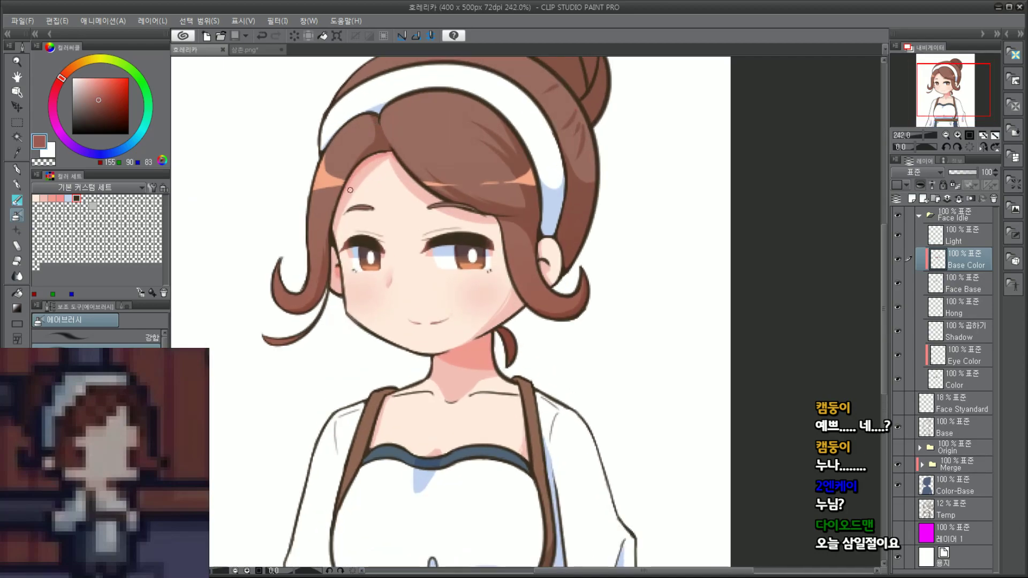
{"action": "scroll", "coordinate": [350, 189], "scroll_direction": "up", "scroll_amount": 3}
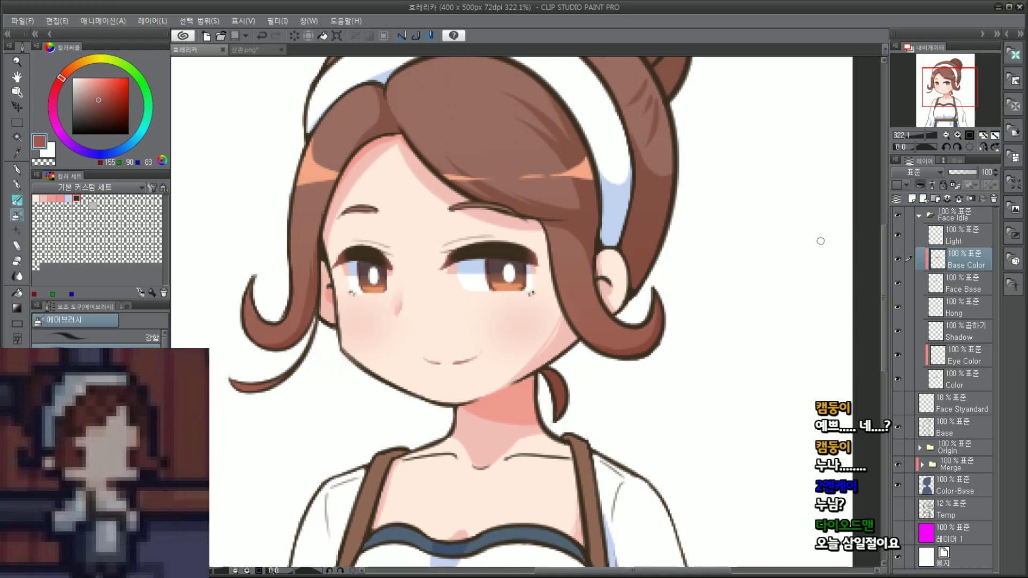
{"action": "mouse_move", "coordinate": [948, 84]}
{"action": "left_mouse_down"}
{"action": "mouse_move", "coordinate": [940, 91]}
{"action": "mouse_move", "coordinate": [952, 95]}
{"action": "left_mouse_up"}
{"action": "scroll", "coordinate": [476, 233], "scroll_direction": "up", "scroll_amount": 2}
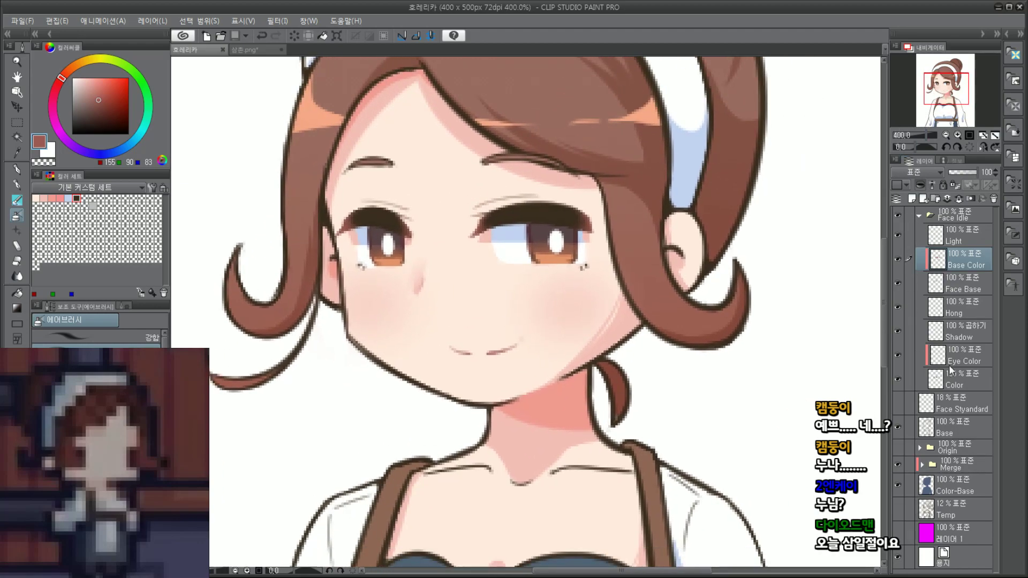
Step: Erase the mouth line on the Face Base layer, briefly hiding and restoring the Color and Face Base layers to compare them
{"action": "left_click", "coordinate": [958, 382]}
{"action": "left_click", "coordinate": [898, 383]}
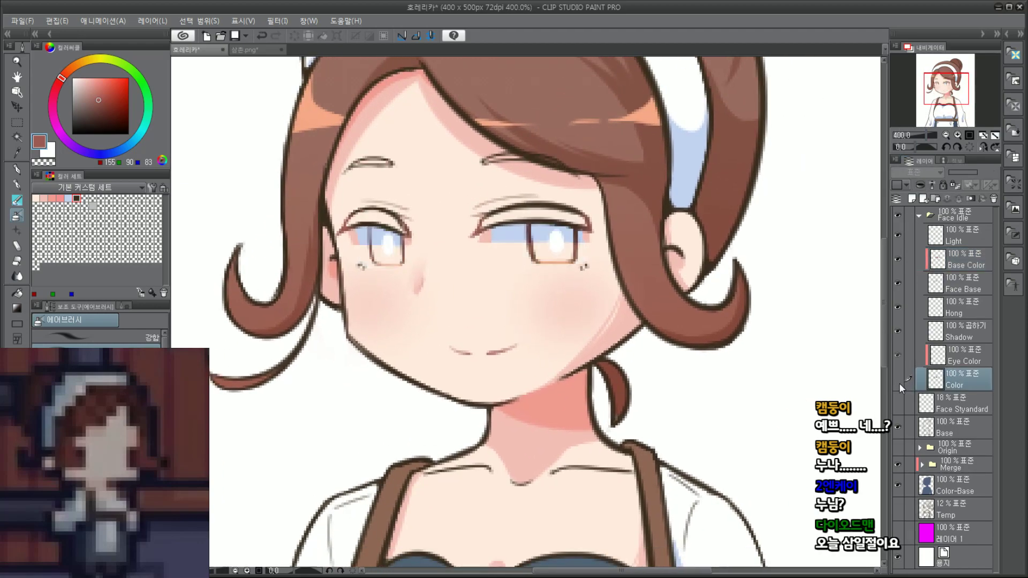
{"action": "left_click", "coordinate": [899, 383]}
{"action": "left_click", "coordinate": [898, 380]}
{"action": "left_click", "coordinate": [897, 381]}
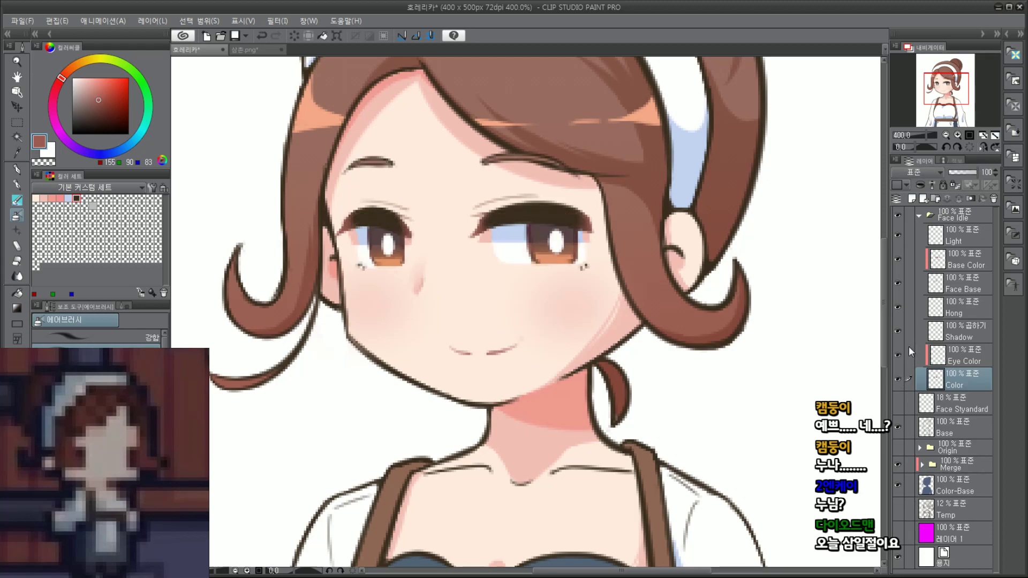
{"action": "left_click", "coordinate": [898, 283]}
{"action": "left_click", "coordinate": [897, 283]}
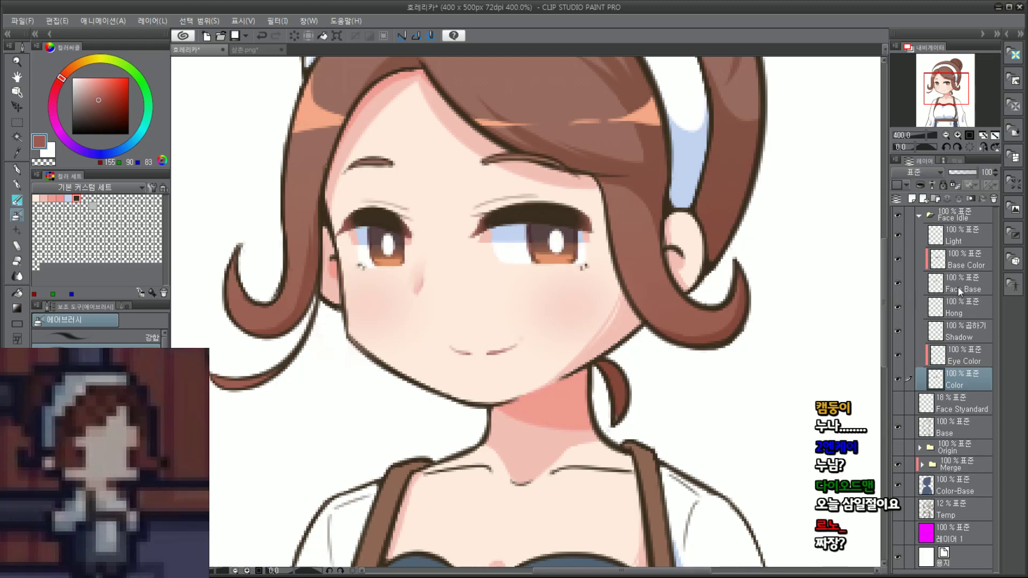
{"action": "left_click", "coordinate": [956, 288]}
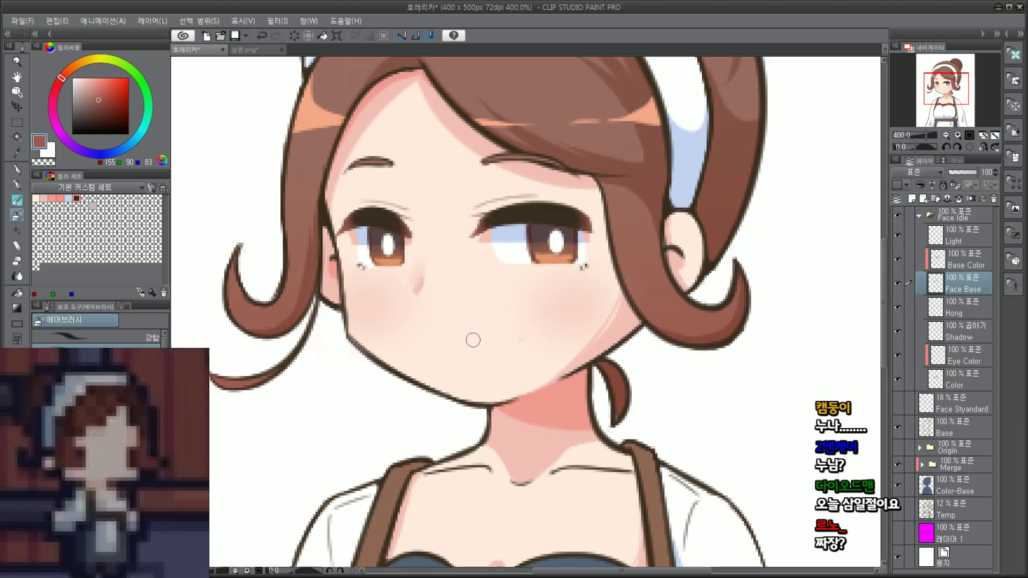
Step: Try to redraw the mouth on the Face Base layer using the pen in dark brown (RGB 55, 43, 29)
{"action": "left_click", "coordinate": [78, 198]}
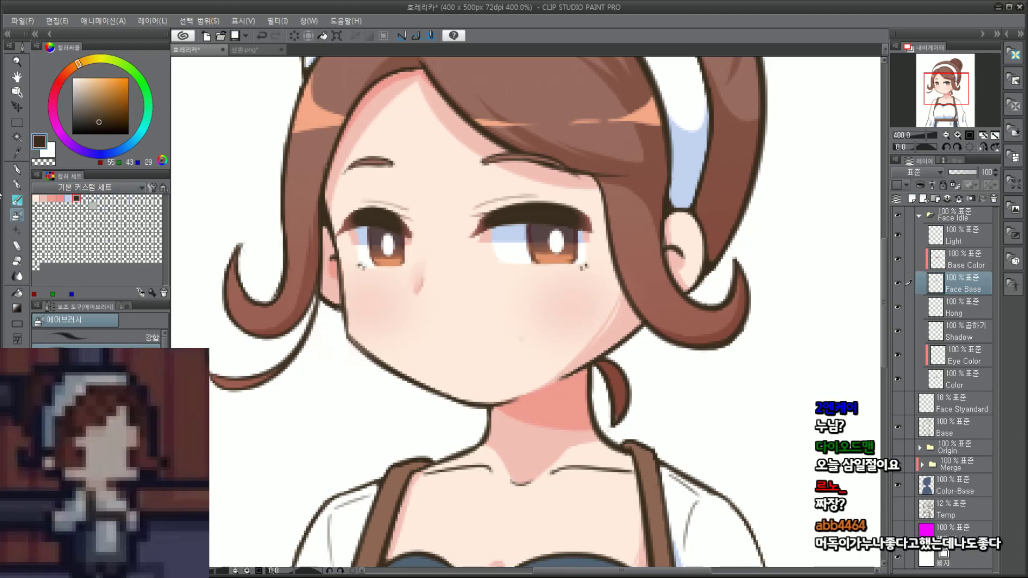
{"action": "left_click", "coordinate": [13, 182]}
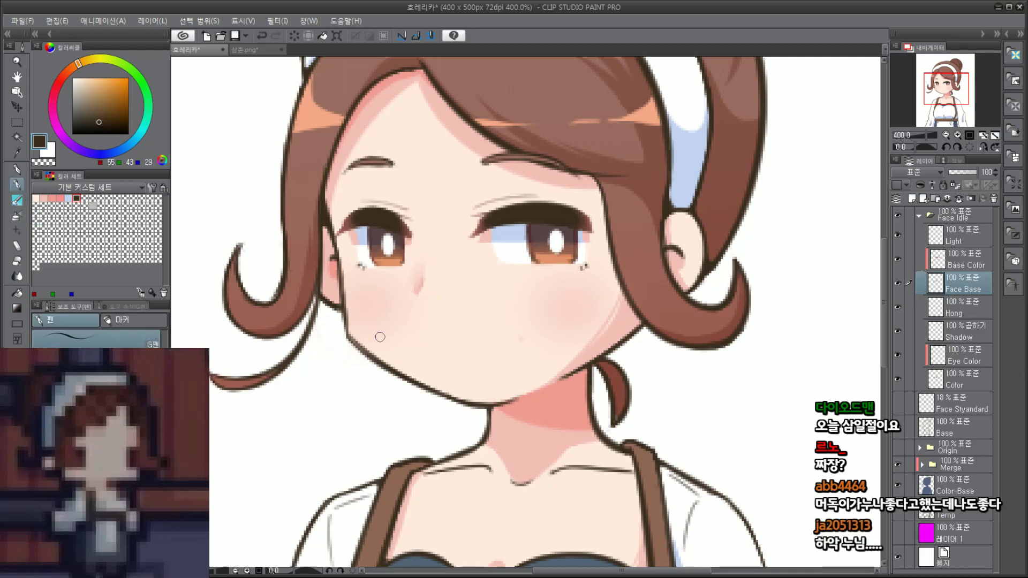
{"action": "key", "text": "ctrl+z"}
{"action": "mouse_move", "coordinate": [455, 345]}
{"action": "left_mouse_down"}
{"action": "mouse_move", "coordinate": [531, 343]}
{"action": "mouse_move", "coordinate": [517, 348]}
{"action": "left_mouse_up"}
{"action": "key", "text": "ctrl+z"}
{"action": "key", "text": "ctrl+z"}
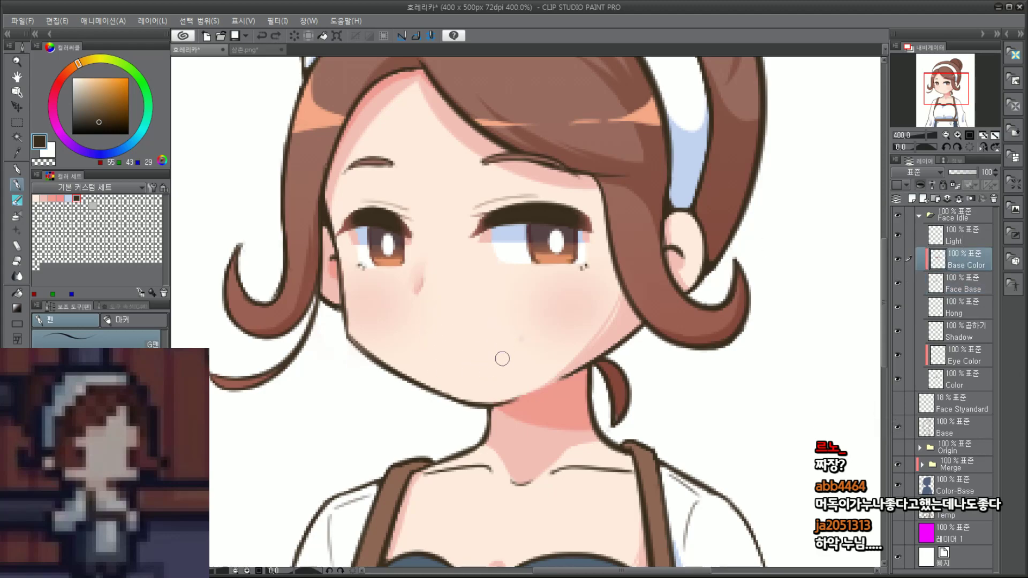
Step: Erase the stray speck beside the mouth area on the Color layer, checking that layer by hiding and restoring it
{"action": "scroll", "coordinate": [571, 332], "scroll_direction": "down", "scroll_amount": 2}
{"action": "scroll", "coordinate": [571, 332], "scroll_direction": "up", "scroll_amount": 5}
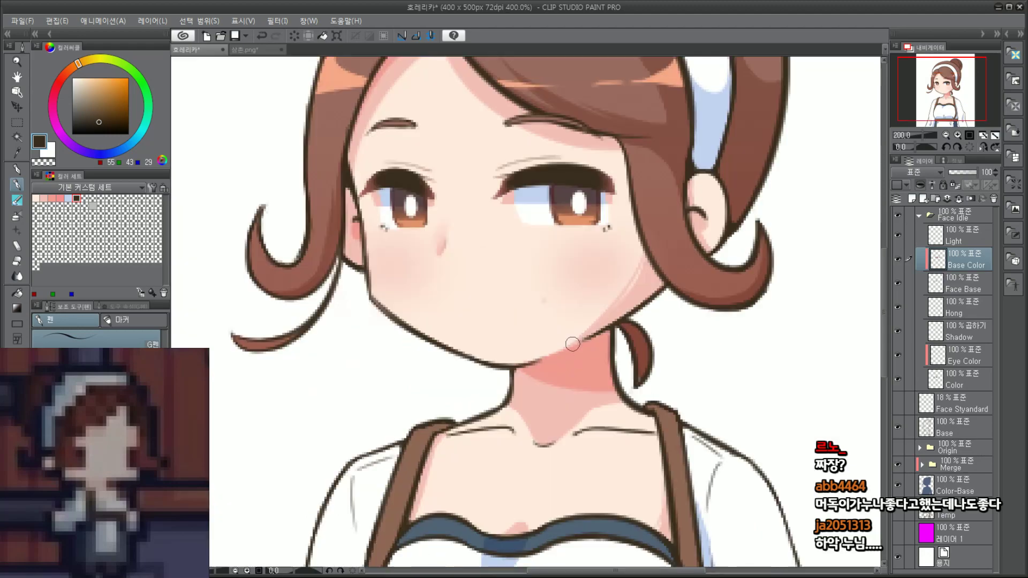
{"action": "scroll", "coordinate": [554, 303], "scroll_direction": "down", "scroll_amount": 3}
{"action": "left_click", "coordinate": [975, 289]}
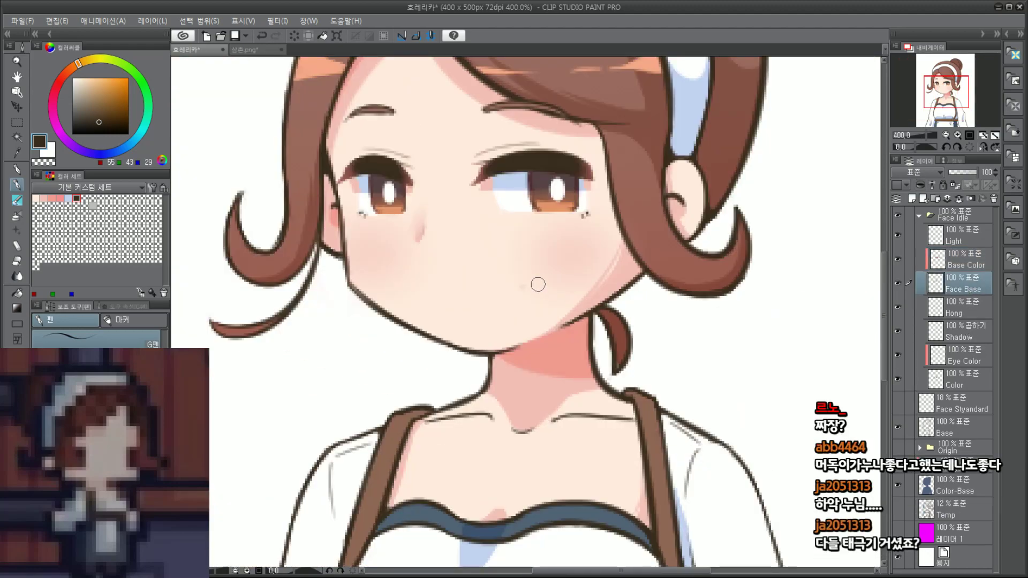
{"action": "left_click", "coordinate": [898, 379]}
{"action": "left_click", "coordinate": [898, 380]}
{"action": "left_click", "coordinate": [958, 379]}
{"action": "scroll", "coordinate": [509, 292], "scroll_direction": "up", "scroll_amount": 4}
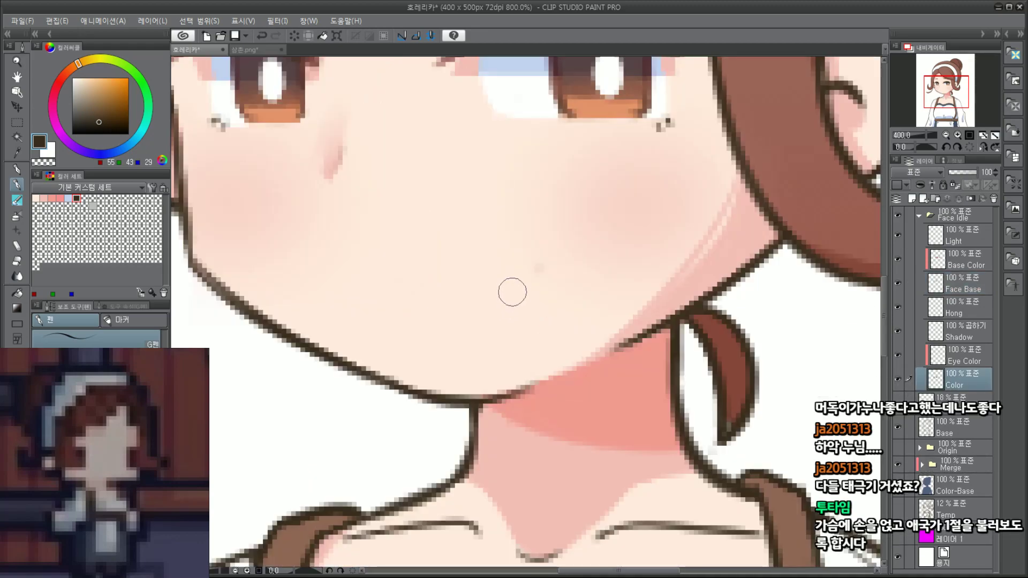
{"action": "scroll", "coordinate": [533, 264], "scroll_direction": "down", "scroll_amount": 1}
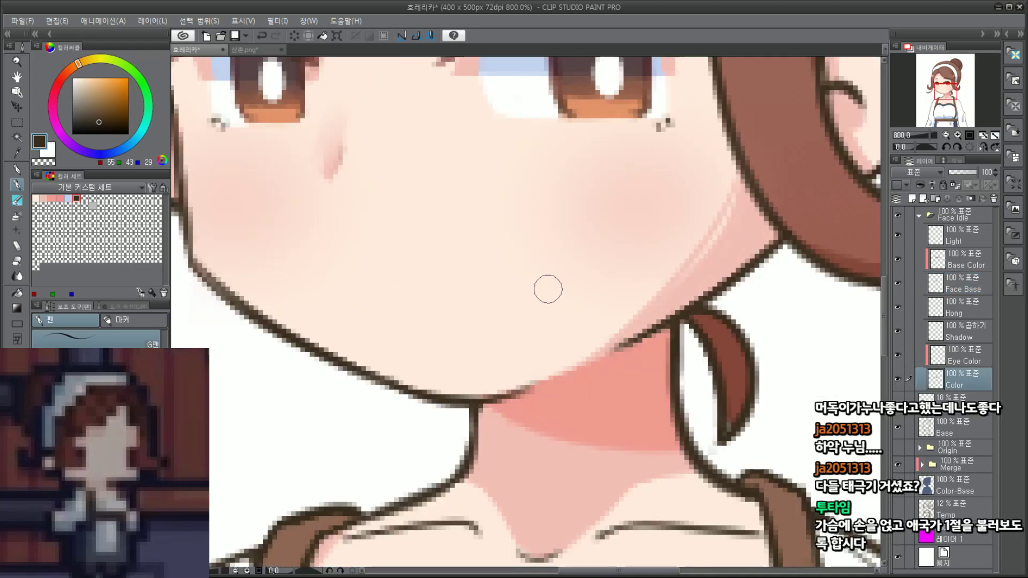
{"action": "scroll", "coordinate": [533, 268], "scroll_direction": "down", "scroll_amount": 1}
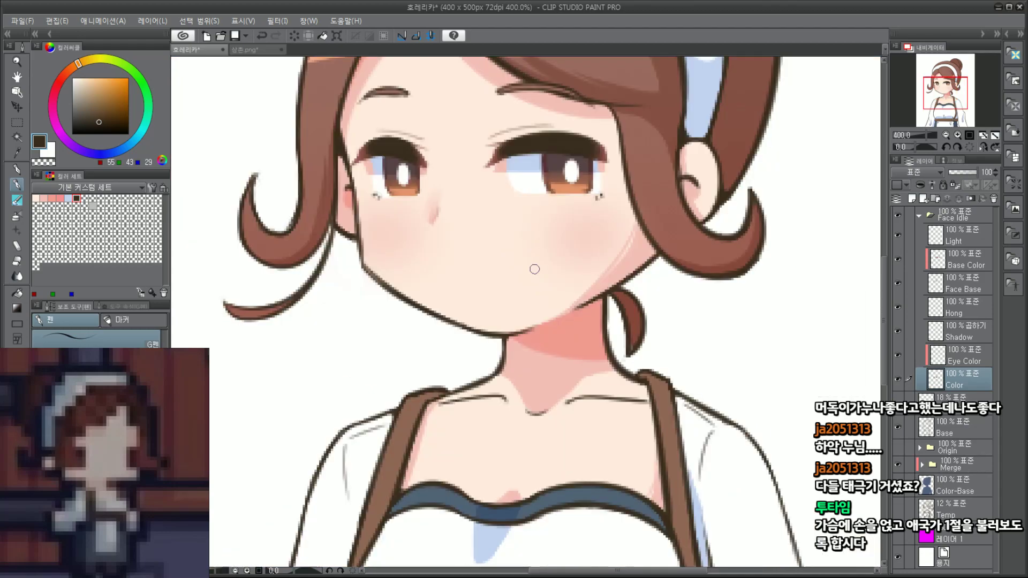
Step: Switch to the file explorer, view 누나_1.png from the Commu > 3리틀베리숲 folder as a face reference, and return to the drawing
{"action": "left_click", "coordinate": [967, 283]}
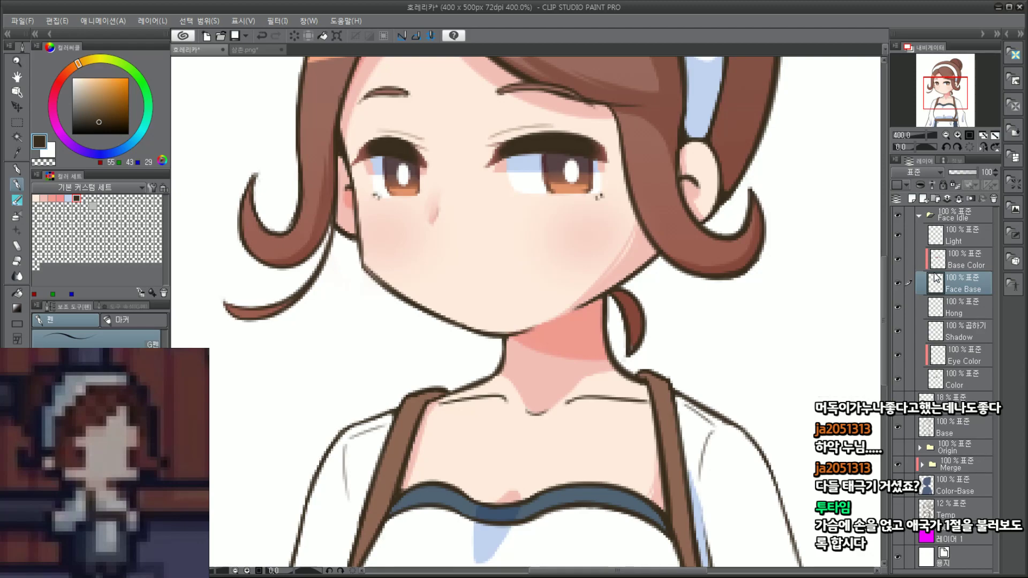
{"action": "key", "text": "alt+Tab"}
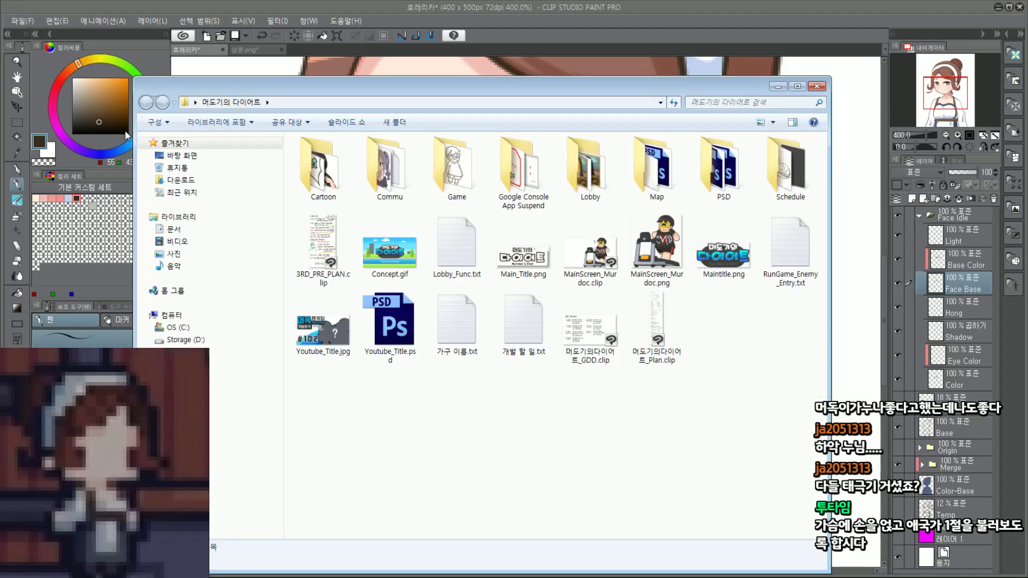
{"action": "double_click", "coordinate": [389, 157]}
{"action": "double_click", "coordinate": [390, 180]}
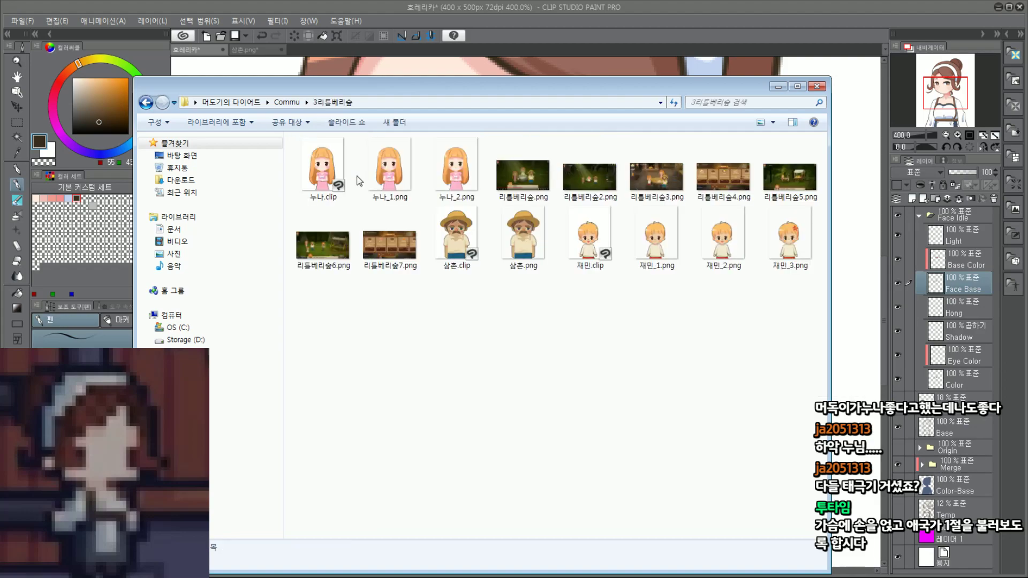
{"action": "left_click", "coordinate": [394, 166]}
{"action": "double_click", "coordinate": [394, 166]}
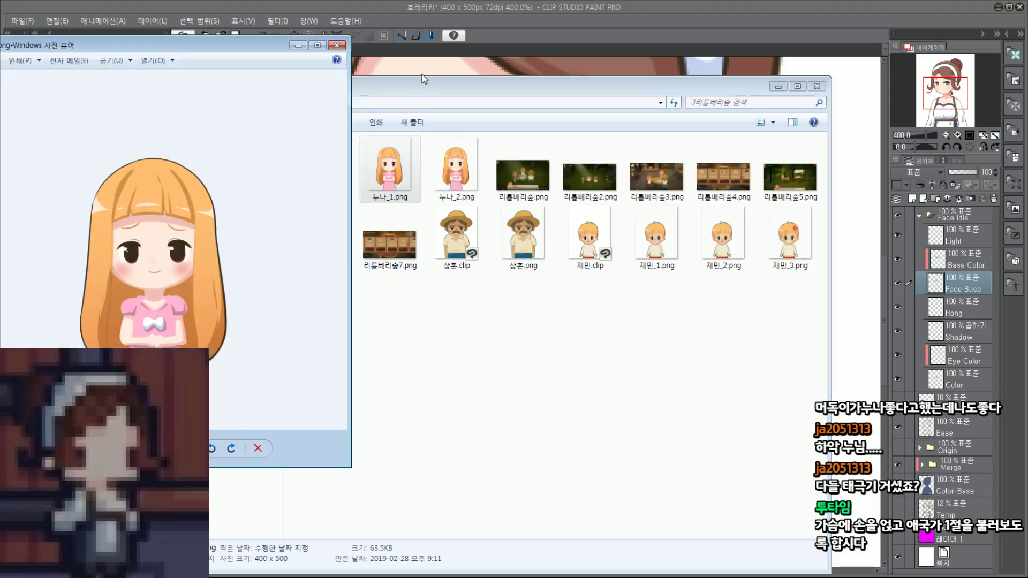
{"action": "left_click", "coordinate": [514, 16]}
{"action": "key", "text": "alt+Tab"}
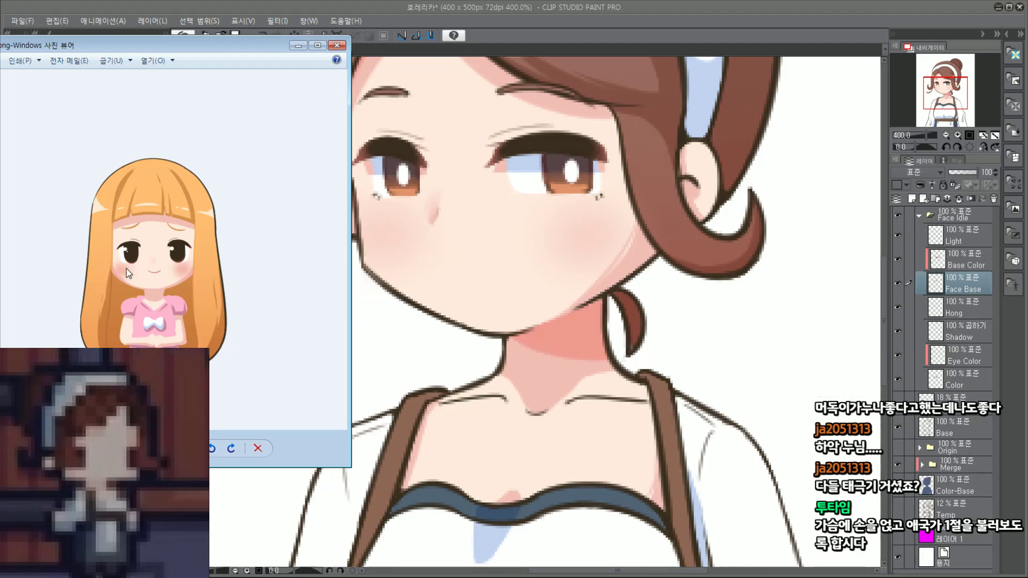
{"action": "left_click", "coordinate": [549, 33]}
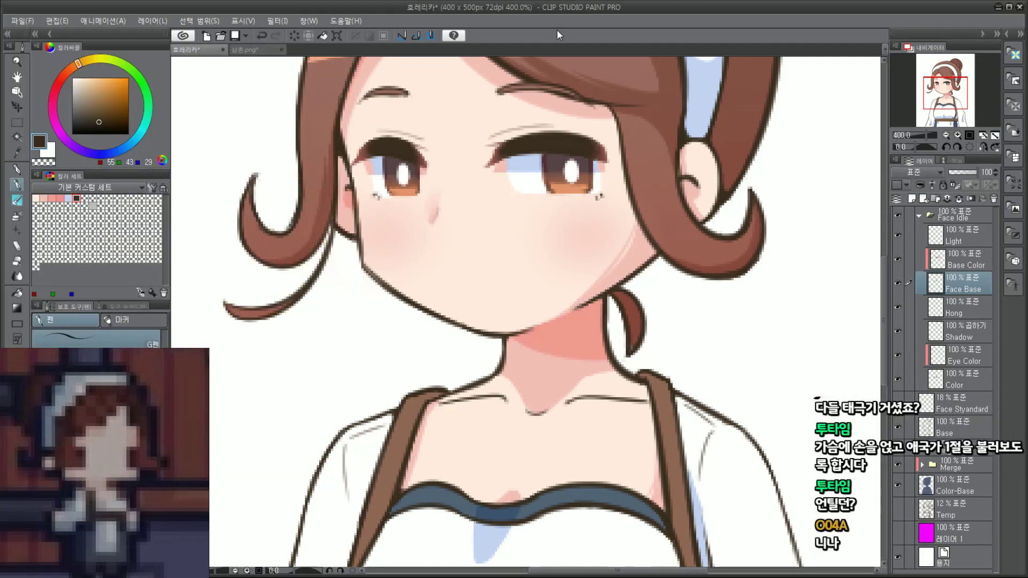
Step: Recolour both eyes' lower lash marks on the Base Color layer with the airbrush in sampled reddish brown, and pick lighter RGB 175, 104, 97
{"action": "left_click", "coordinate": [970, 263]}
{"action": "scroll", "coordinate": [415, 129], "scroll_direction": "up", "scroll_amount": 2}
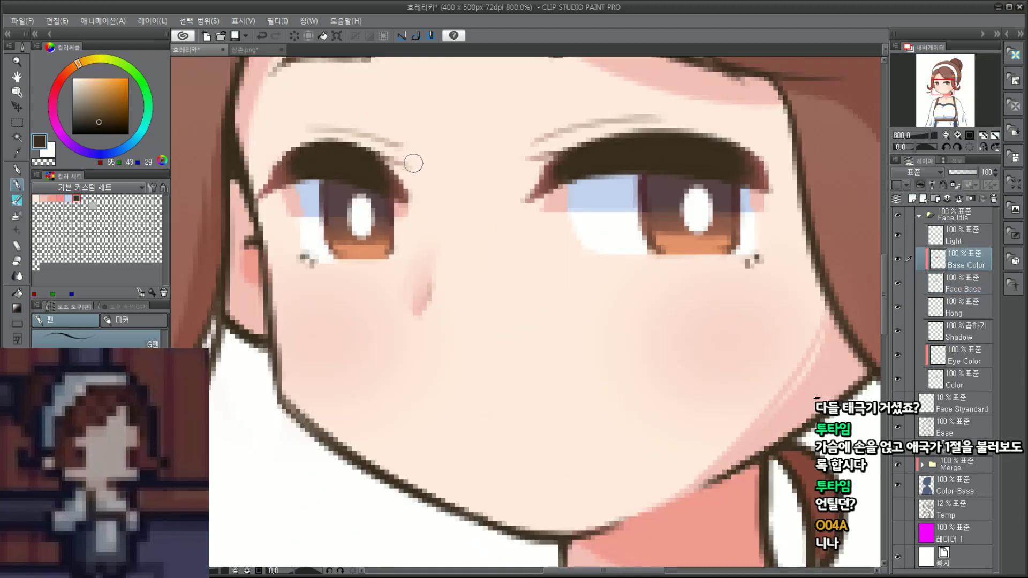
{"action": "left_click", "coordinate": [270, 187], "text": "alt"}
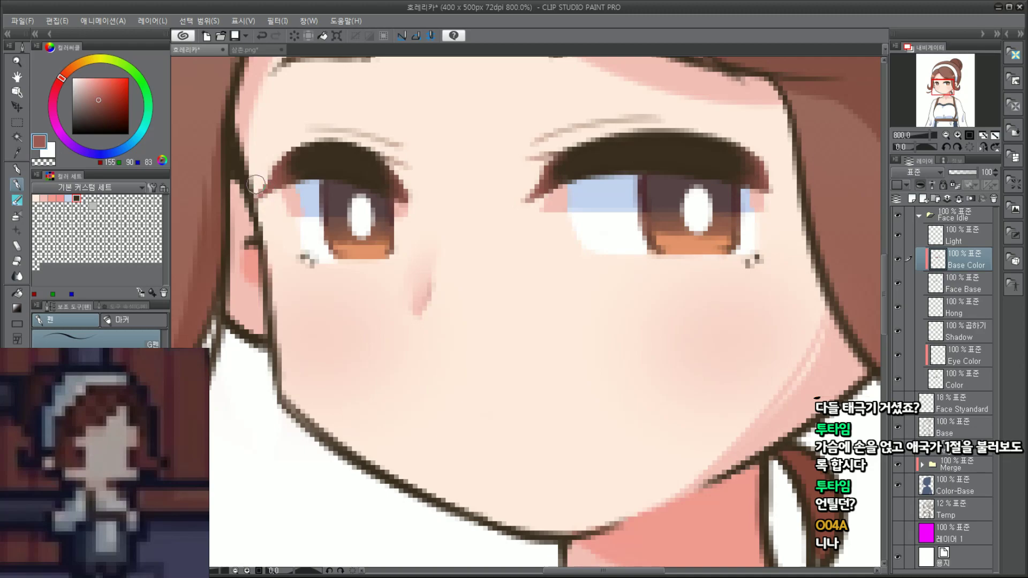
{"action": "left_click", "coordinate": [17, 216]}
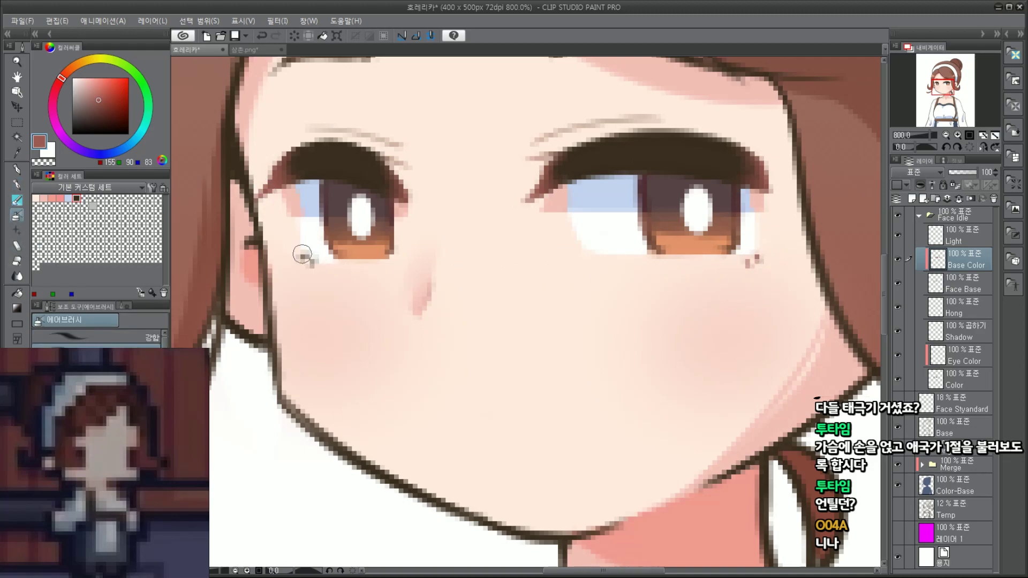
{"action": "scroll", "coordinate": [469, 174], "scroll_direction": "down", "scroll_amount": 7}
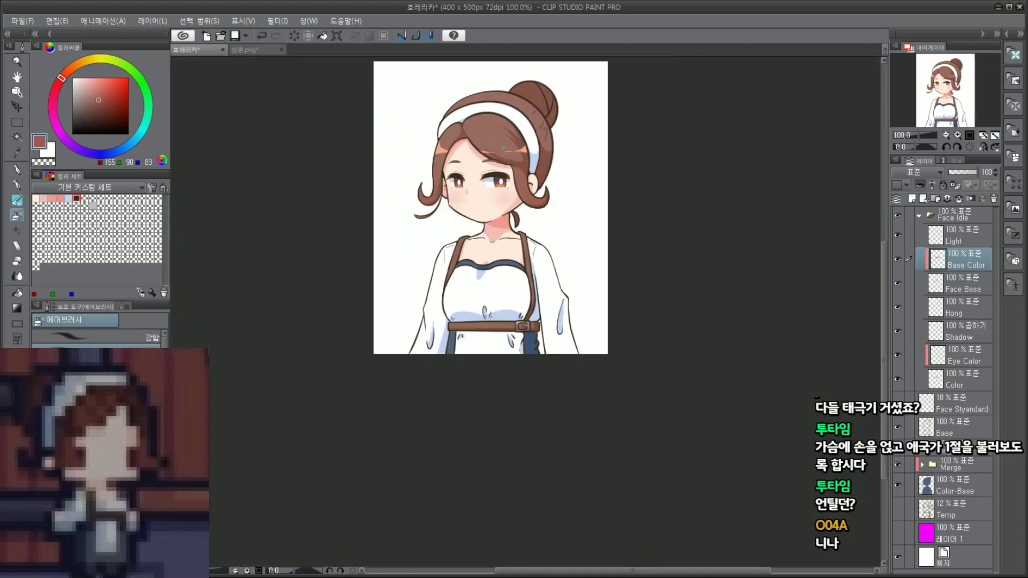
{"action": "scroll", "coordinate": [494, 173], "scroll_direction": "up", "scroll_amount": 4}
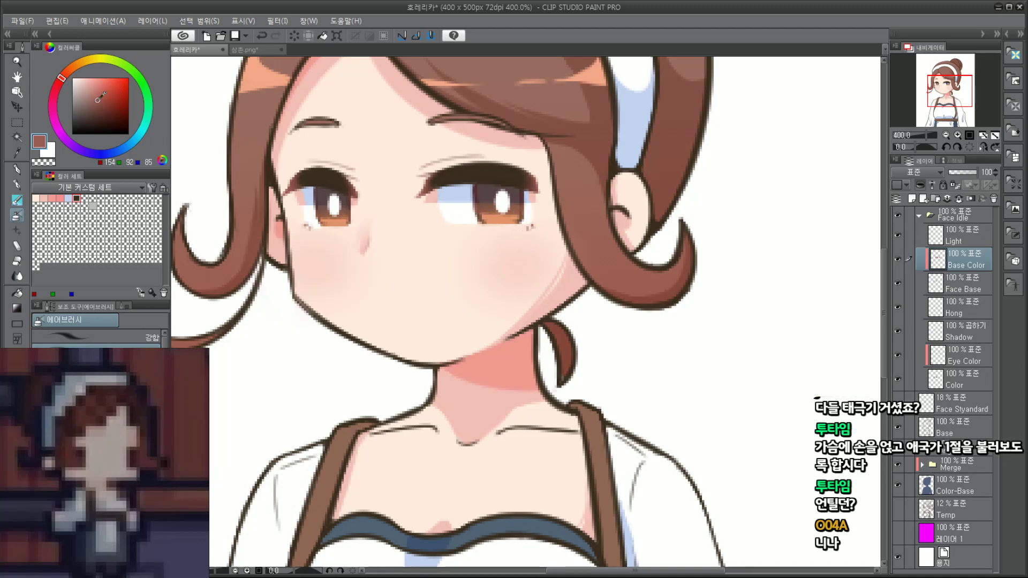
{"action": "left_click", "coordinate": [97, 96]}
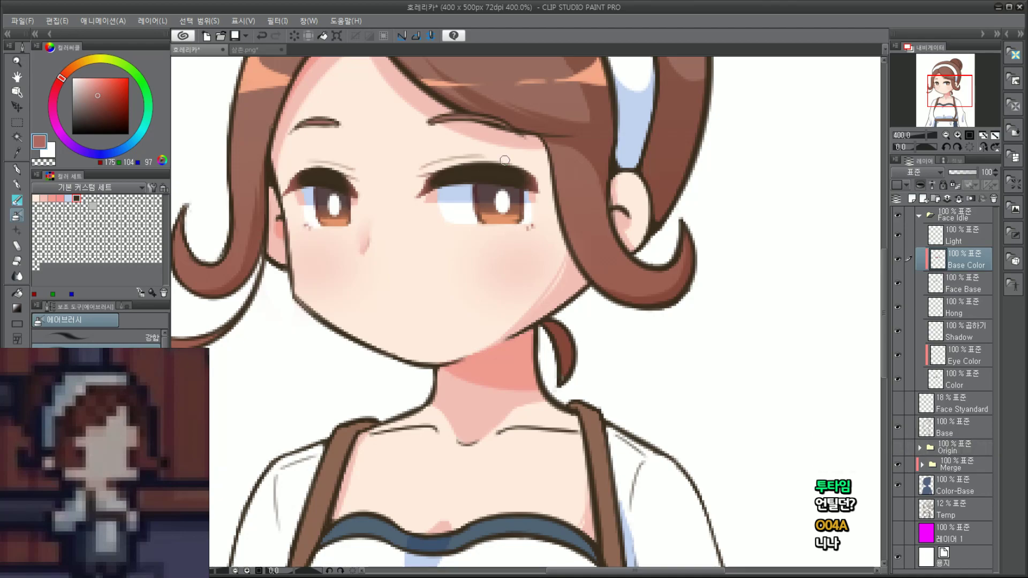
{"action": "left_click_drag", "start_coordinate": [953, 91], "coordinate": [950, 87]}
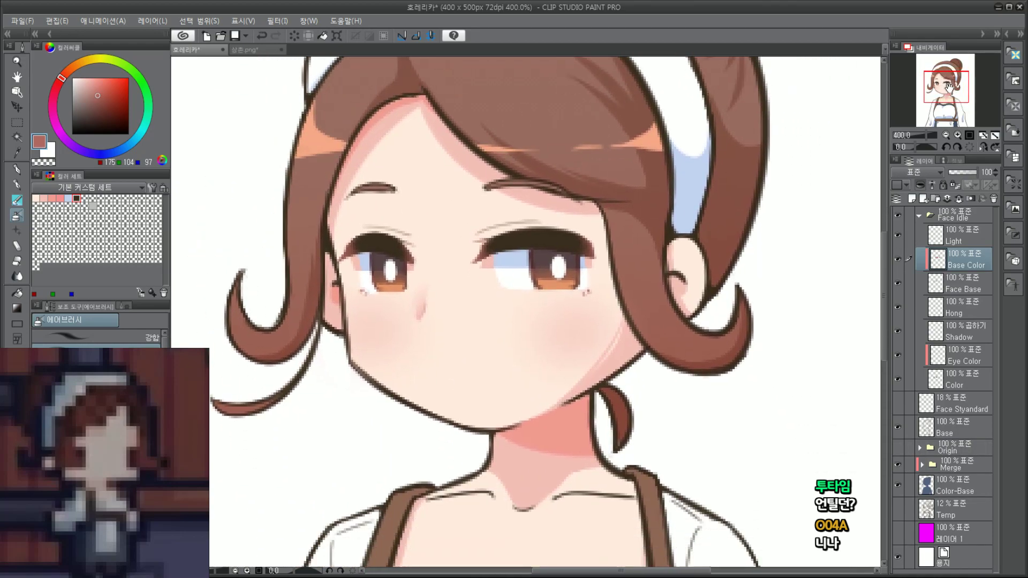
Step: Make the Face Base layer active and set the pen to dark brown, RGB 55, 43, 29
{"action": "left_click", "coordinate": [958, 285]}
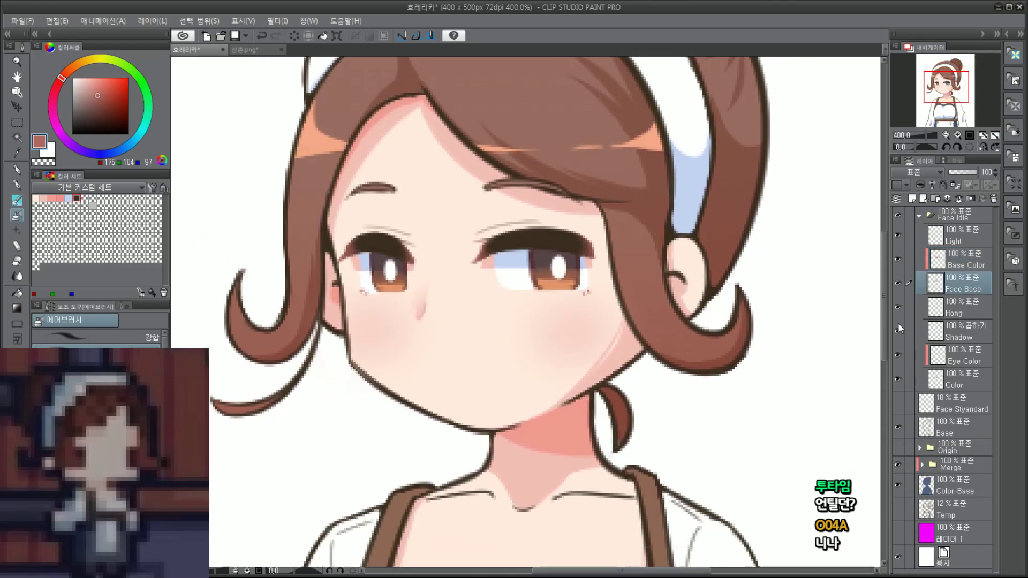
{"action": "left_click", "coordinate": [17, 185]}
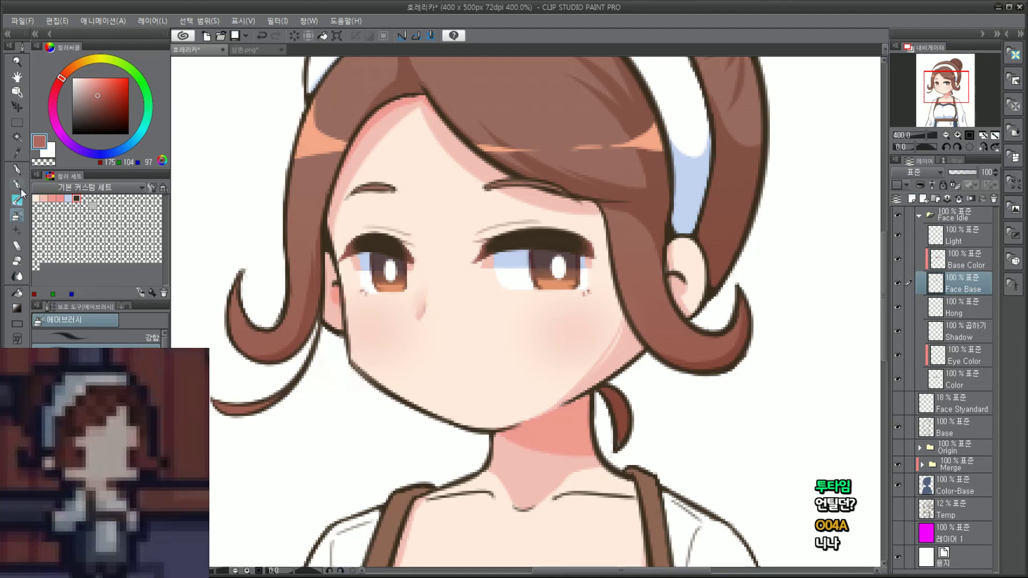
{"action": "left_click", "coordinate": [77, 198]}
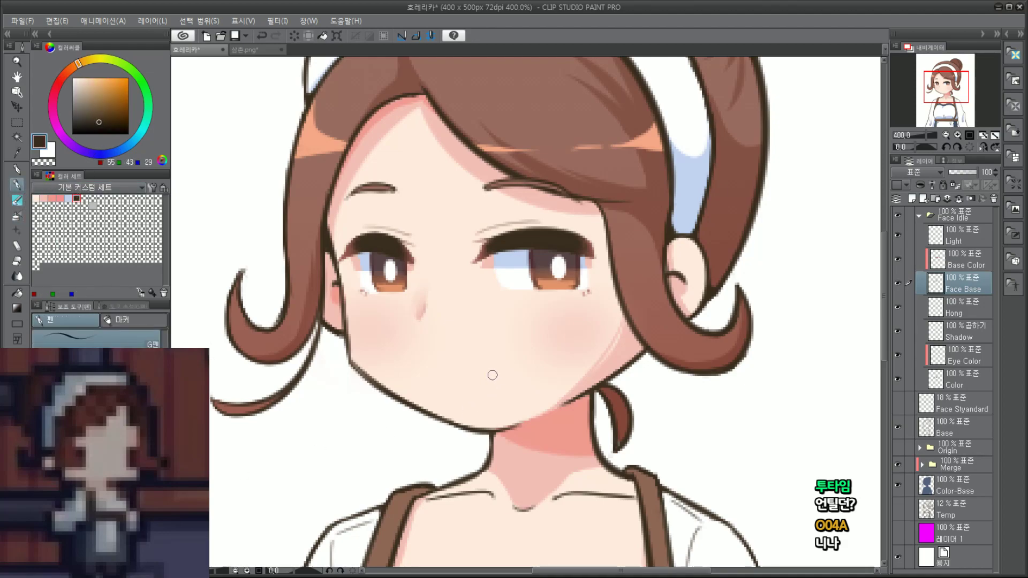
Step: Try short, nearly flat mouth lines on the lower face, undoing each one
{"action": "left_click_drag", "start_coordinate": [470, 366], "coordinate": [512, 362]}
{"action": "key", "text": "ctrl+z"}
{"action": "mouse_move", "coordinate": [428, 284]}
{"action": "left_mouse_down"}
{"action": "mouse_move", "coordinate": [471, 407]}
{"action": "mouse_move", "coordinate": [511, 378]}
{"action": "left_mouse_up"}
{"action": "key", "text": "ctrl+z"}
{"action": "key", "text": "ctrl+z"}
{"action": "scroll", "coordinate": [542, 372], "scroll_direction": "down", "scroll_amount": 2}
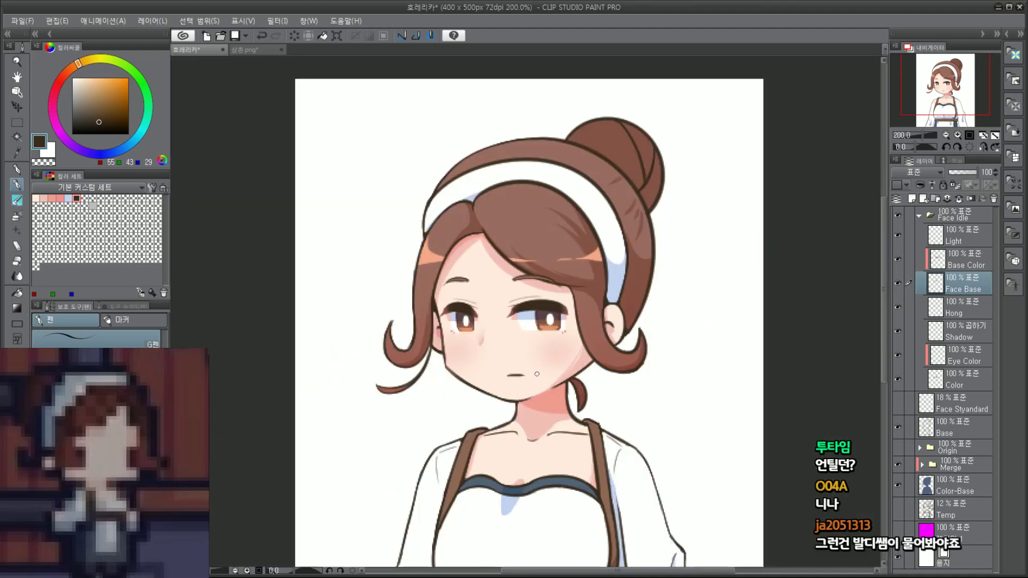
{"action": "key", "text": "ctrl+plus"}
{"action": "key", "text": "ctrl+plus"}
{"action": "key", "text": "ctrl+z"}
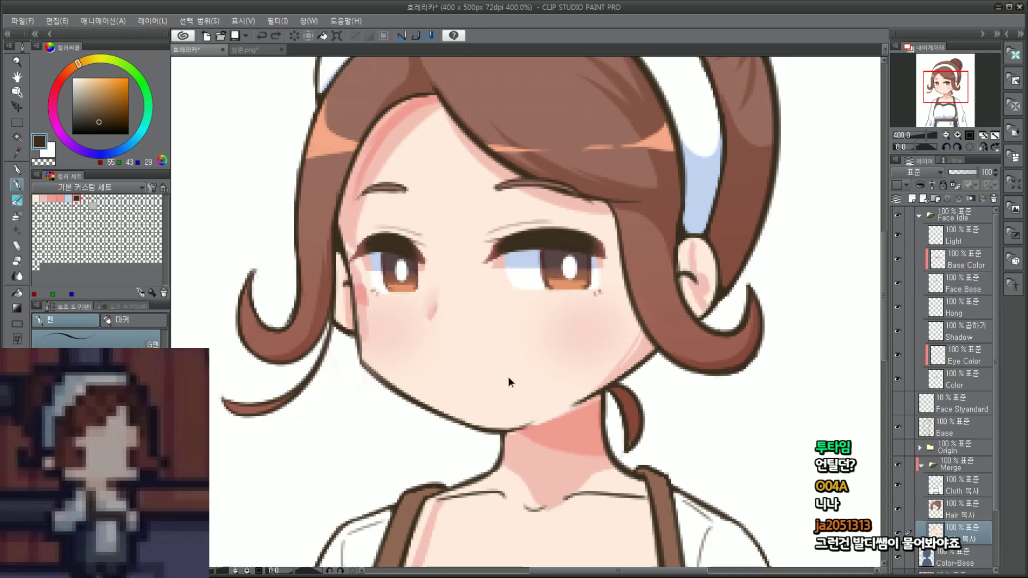
{"action": "left_click_drag", "start_coordinate": [484, 370], "coordinate": [515, 370]}
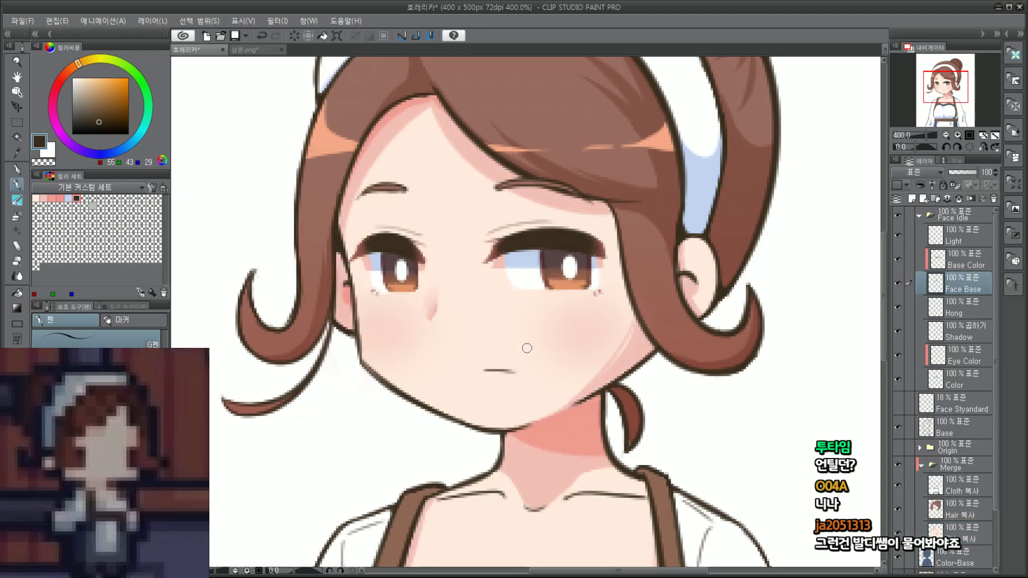
{"action": "key", "text": "ctrl+z"}
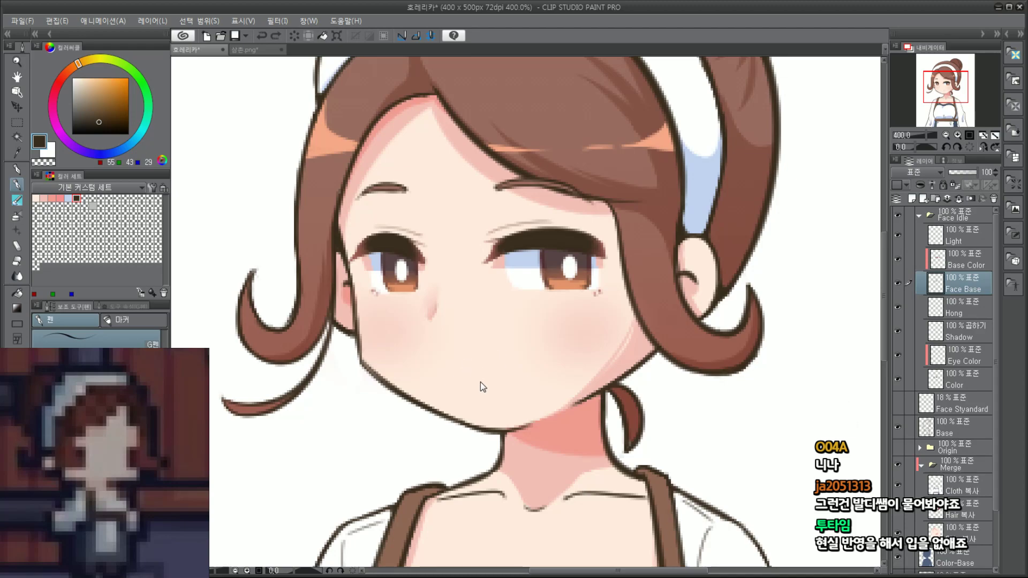
{"action": "mouse_move", "coordinate": [472, 370]}
{"action": "left_mouse_down"}
{"action": "mouse_move", "coordinate": [492, 379]}
{"action": "mouse_move", "coordinate": [510, 366]}
{"action": "left_mouse_up"}
{"action": "key", "text": "ctrl+z"}
{"action": "key", "text": "ctrl+z"}
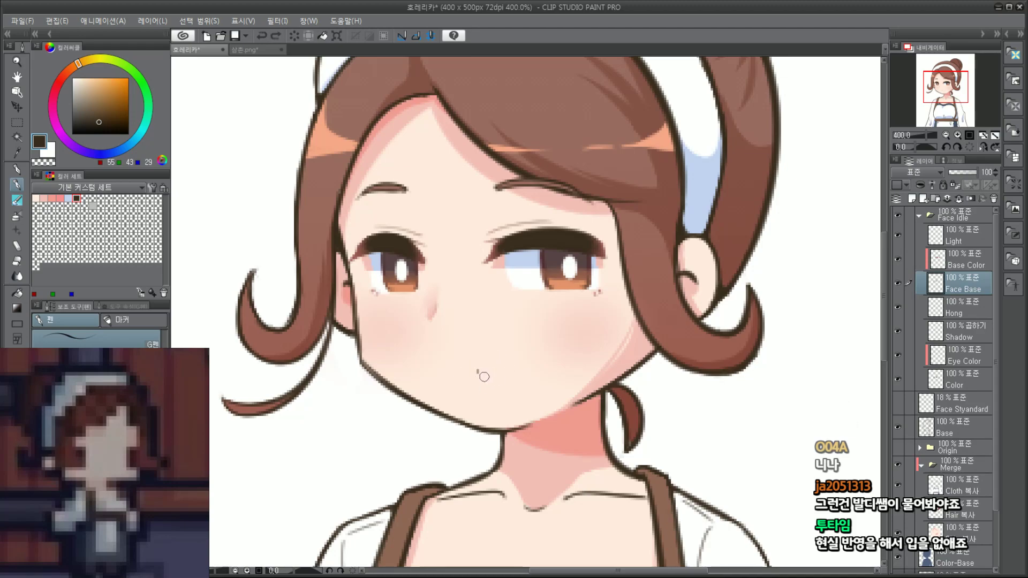
Step: Undo the small smile and try another upturned mouth curve in its place
{"action": "scroll", "coordinate": [524, 336], "scroll_direction": "down", "scroll_amount": 4}
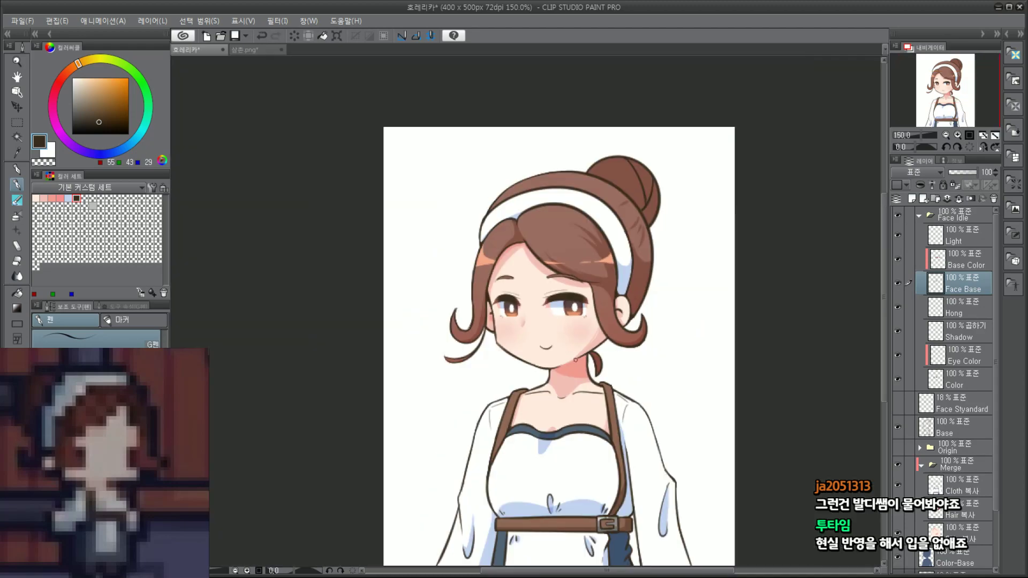
{"action": "scroll", "coordinate": [520, 343], "scroll_direction": "up", "scroll_amount": 4}
{"action": "key", "text": "ctrl+z"}
{"action": "left_click_drag", "start_coordinate": [513, 341], "coordinate": [583, 332]}
{"action": "key", "text": "ctrl+z"}
{"action": "key", "text": "ctrl+z"}
{"action": "key", "text": "ctrl+z"}
Step: Try a wide curved smile with a large oval around it, and undo both
{"action": "left_click_drag", "start_coordinate": [493, 336], "coordinate": [574, 338]}
{"action": "key", "text": "ctrl+z"}
{"action": "mouse_move", "coordinate": [494, 337]}
{"action": "left_mouse_down"}
{"action": "mouse_move", "coordinate": [560, 350]}
{"action": "mouse_move", "coordinate": [584, 337]}
{"action": "left_mouse_up"}
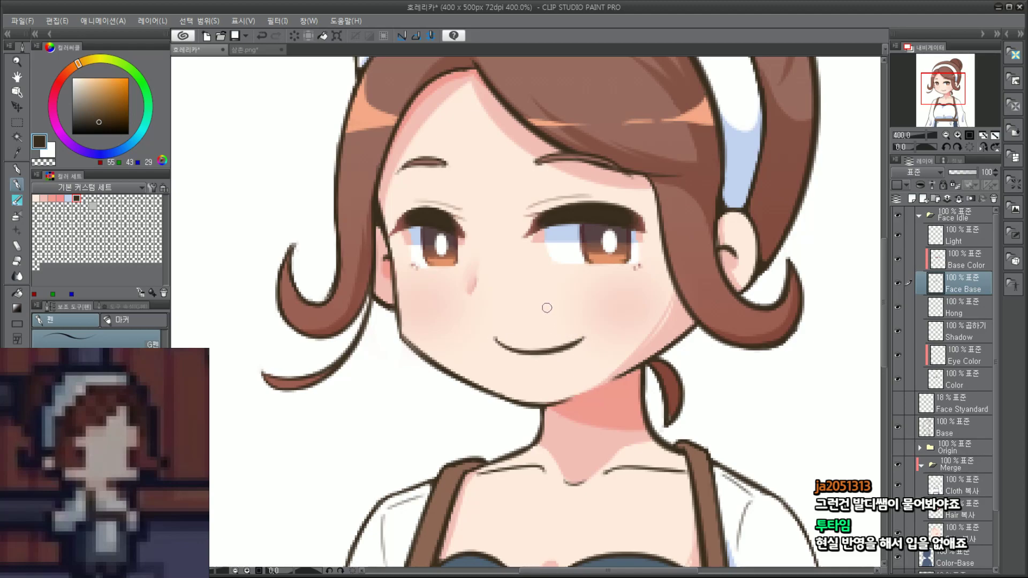
{"action": "scroll", "coordinate": [830, 361], "scroll_direction": "down", "scroll_amount": 2}
{"action": "scroll", "coordinate": [831, 360], "scroll_direction": "up", "scroll_amount": 2}
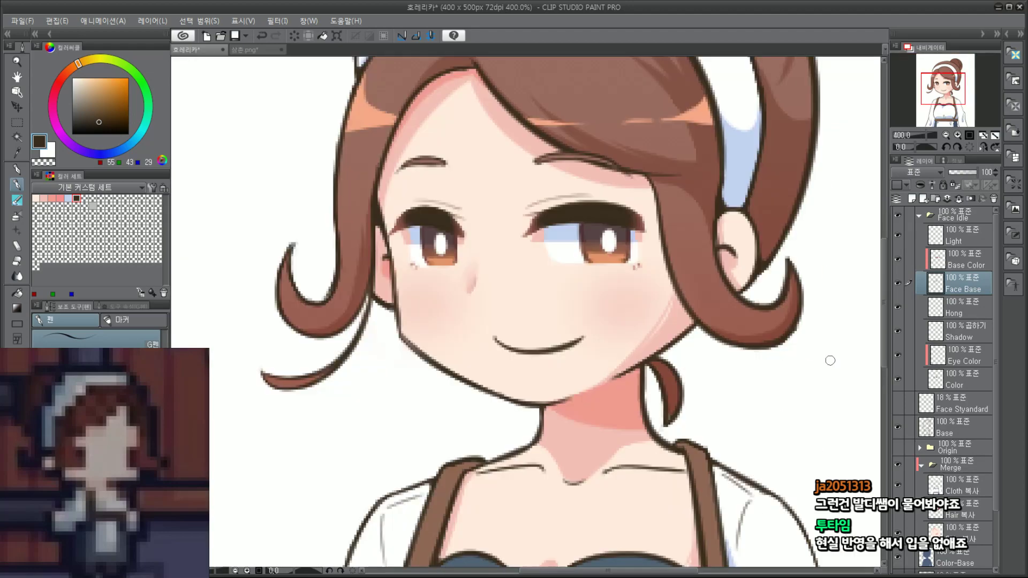
{"action": "left_click_drag", "start_coordinate": [830, 361], "coordinate": [783, 378]}
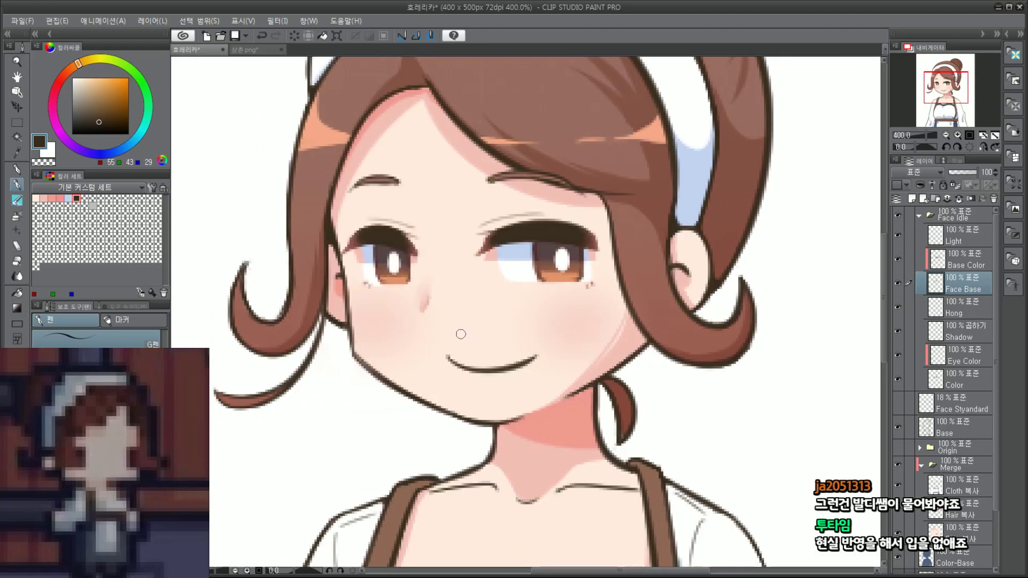
{"action": "left_click_drag", "start_coordinate": [526, 394], "coordinate": [492, 395]}
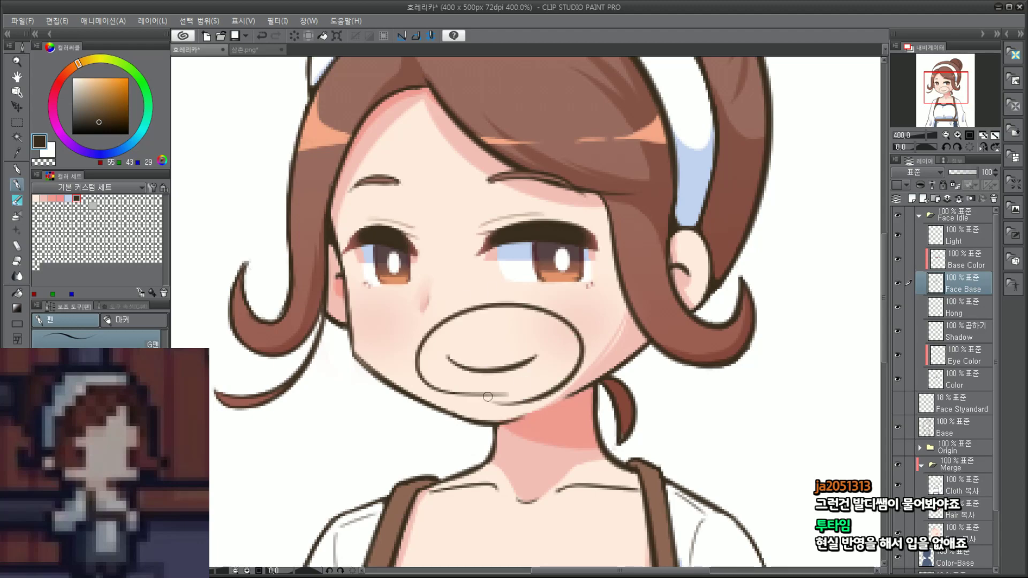
{"action": "key", "text": "ctrl+z"}
{"action": "key", "text": "ctrl+z"}
Step: Try a wide, nearly flat smile with small hooked corners, and undo it
{"action": "left_click_drag", "start_coordinate": [446, 354], "coordinate": [543, 353]}
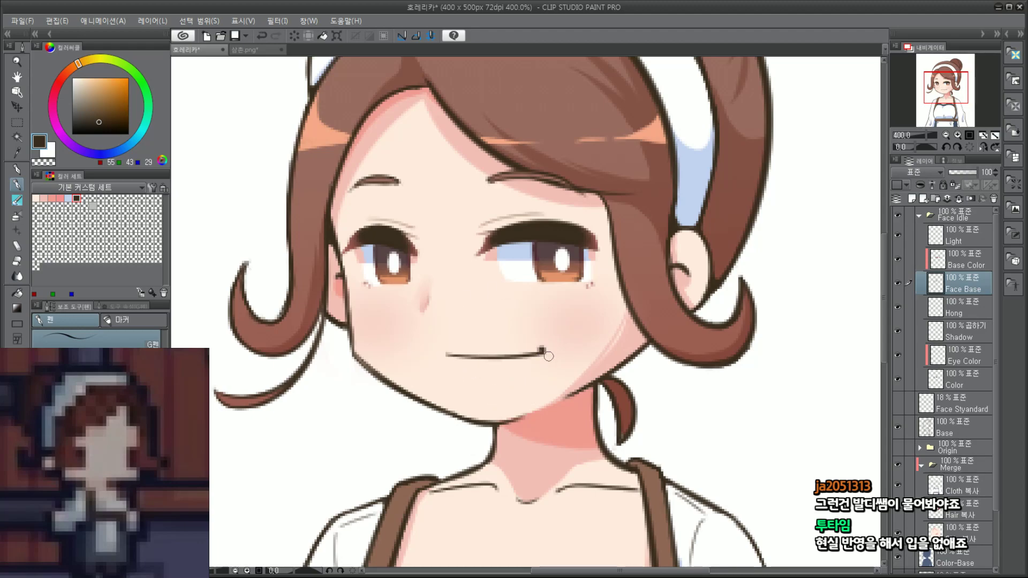
{"action": "scroll", "coordinate": [557, 296], "scroll_direction": "down", "scroll_amount": 2}
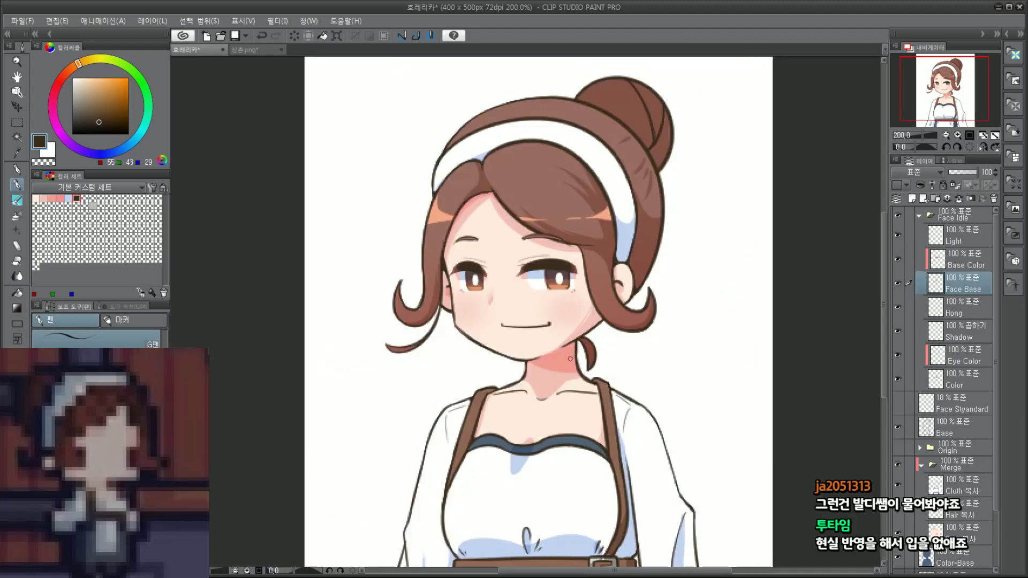
{"action": "scroll", "coordinate": [526, 328], "scroll_direction": "up", "scroll_amount": 4}
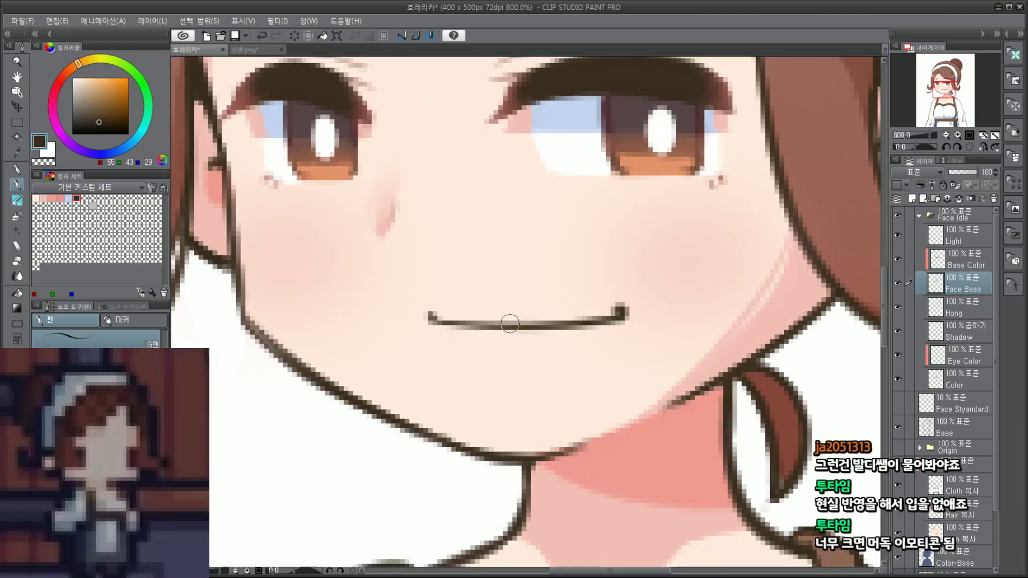
{"action": "scroll", "coordinate": [511, 324], "scroll_direction": "down", "scroll_amount": 2}
{"action": "key", "text": "ctrl+z"}
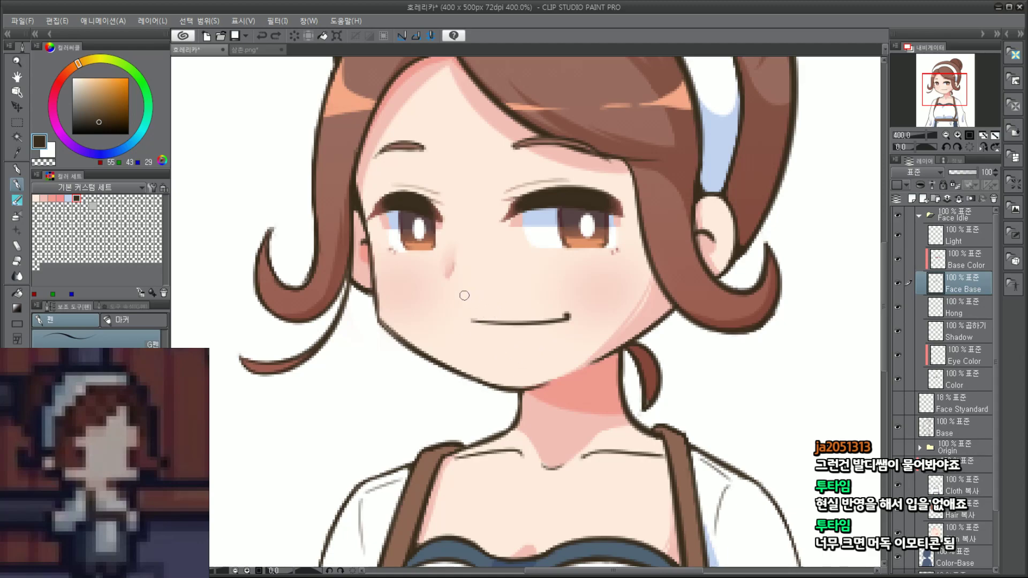
{"action": "key", "text": "ctrl+z"}
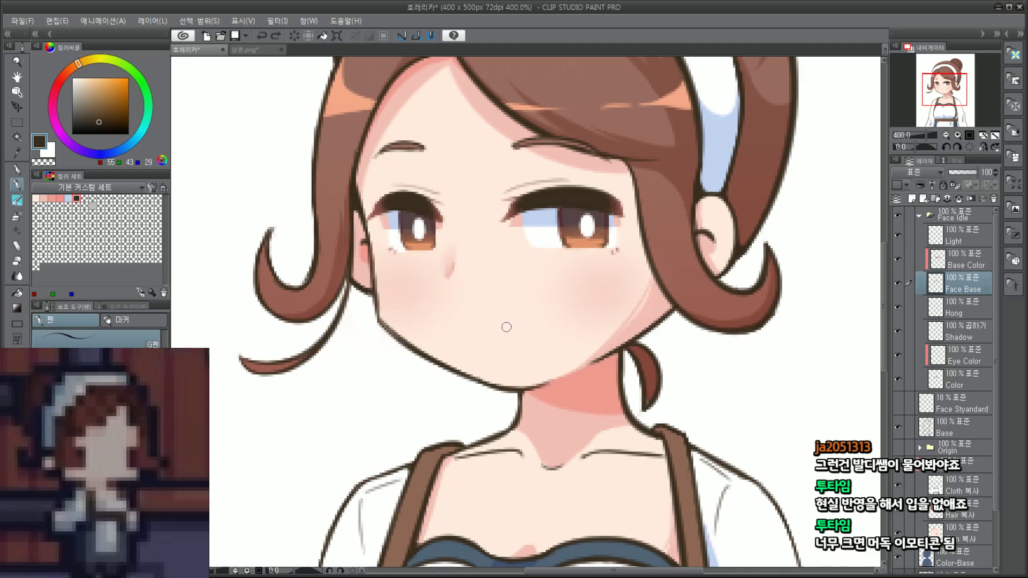
Step: Try narrower flat and wavy mouth lines with small corner hooks, undoing each version
{"action": "left_click_drag", "start_coordinate": [476, 330], "coordinate": [553, 332]}
{"action": "key", "text": "ctrl+z"}
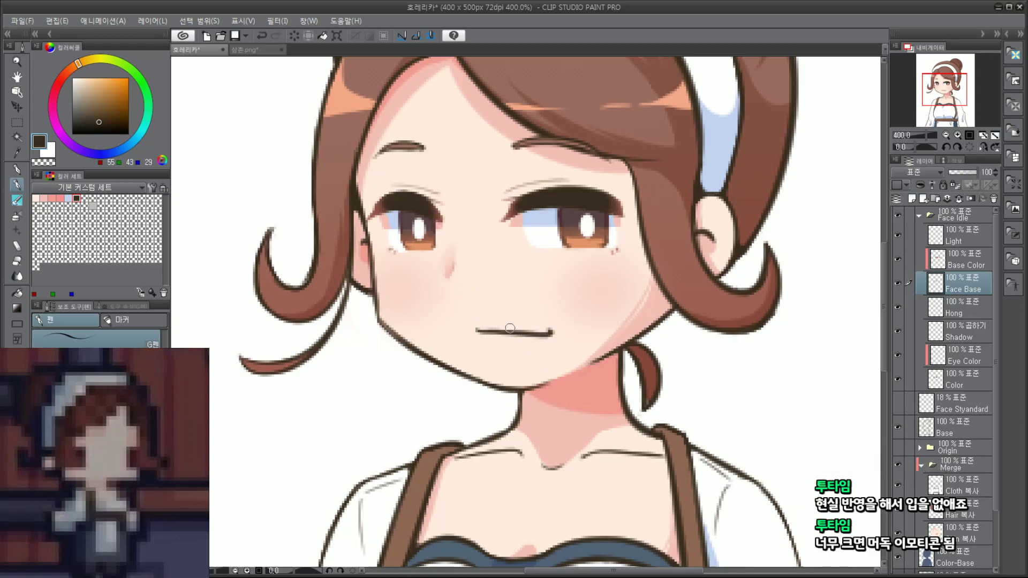
{"action": "key", "text": "ctrl+z"}
{"action": "mouse_move", "coordinate": [485, 327]}
{"action": "left_mouse_down"}
{"action": "mouse_move", "coordinate": [531, 323]}
{"action": "mouse_move", "coordinate": [522, 329]}
{"action": "mouse_move", "coordinate": [505, 330]}
{"action": "mouse_move", "coordinate": [524, 320]}
{"action": "mouse_move", "coordinate": [488, 327]}
{"action": "mouse_move", "coordinate": [547, 331]}
{"action": "left_mouse_up"}
{"action": "key", "text": "ctrl+z"}
{"action": "key", "text": "ctrl+z"}
{"action": "key", "text": "ctrl+z"}
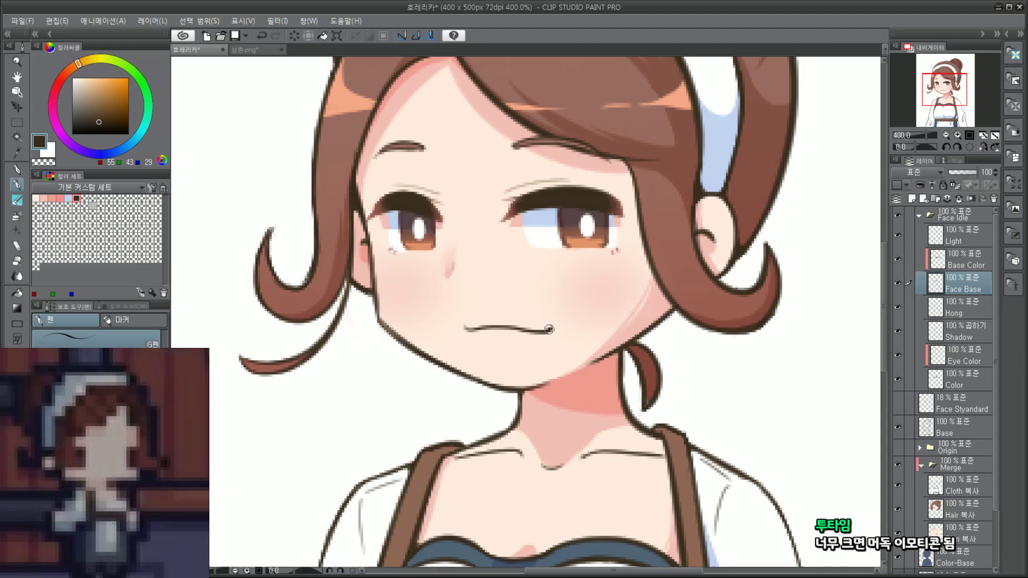
{"action": "left_click_drag", "start_coordinate": [466, 327], "coordinate": [463, 324]}
{"action": "scroll", "coordinate": [557, 276], "scroll_direction": "down", "scroll_amount": 3}
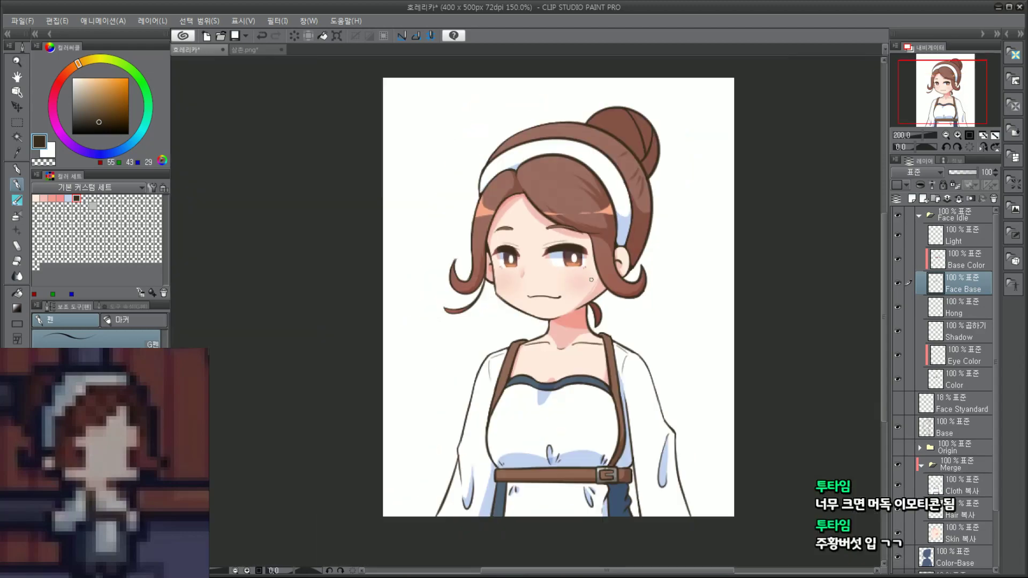
{"action": "scroll", "coordinate": [578, 290], "scroll_direction": "up", "scroll_amount": 1}
{"action": "scroll", "coordinate": [588, 273], "scroll_direction": "up", "scroll_amount": 2}
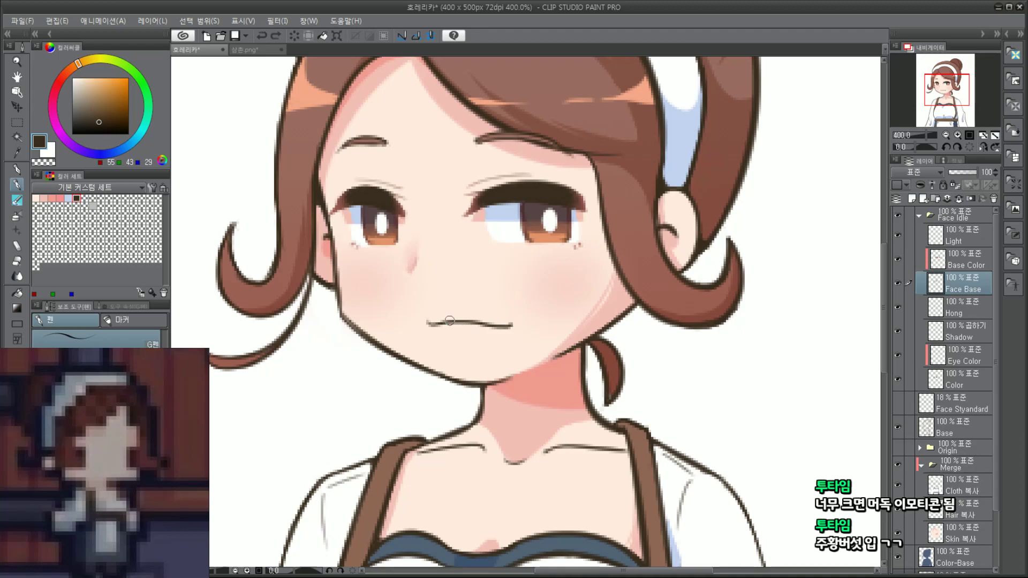
{"action": "key", "text": "ctrl+z"}
Step: Try a short mouth stroke, compare the face with and without it, and undo it
{"action": "left_click_drag", "start_coordinate": [443, 316], "coordinate": [488, 315]}
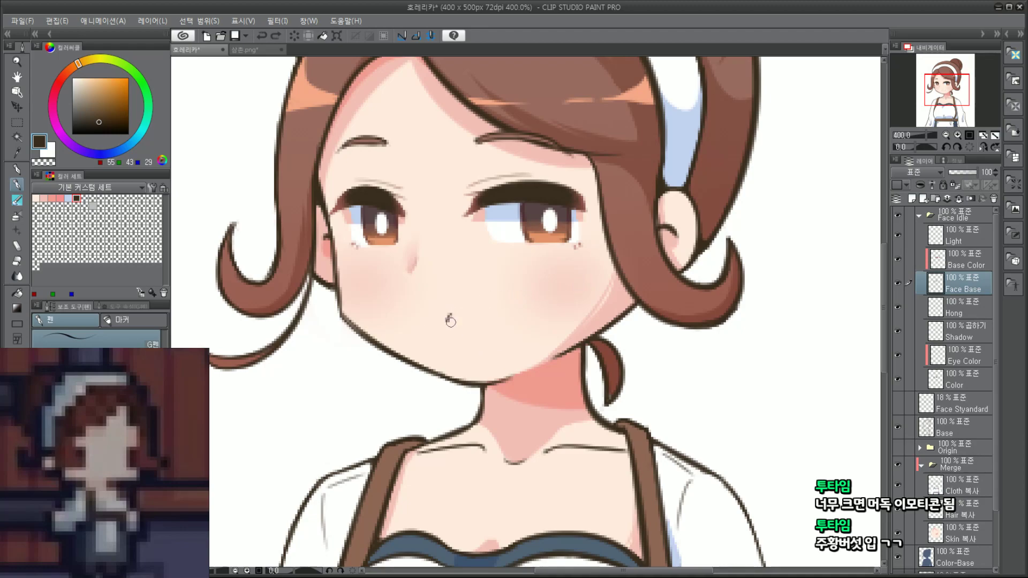
{"action": "key", "text": "ctrl+z"}
{"action": "key", "text": "ctrl+y"}
{"action": "key", "text": "ctrl+z"}
{"action": "key", "text": "ctrl+y"}
{"action": "key", "text": "ctrl+z"}
{"action": "key", "text": "ctrl+y"}
{"action": "key", "text": "ctrl+z"}
{"action": "key", "text": "ctrl+z"}
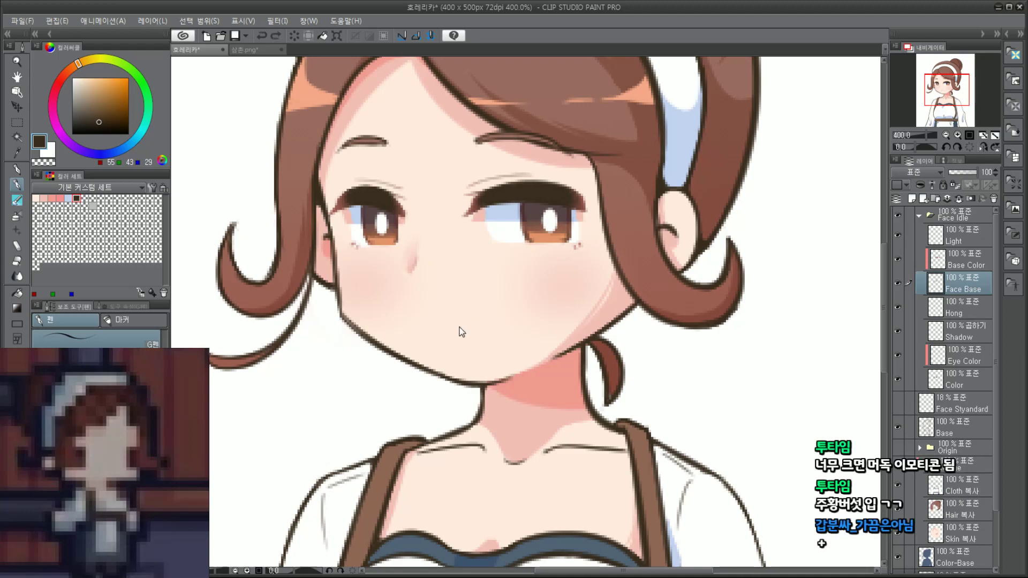
Step: Draw a small curved smile in dark brown and erase its middle to leave two separate corner strokes
{"action": "key", "text": "ctrl+z"}
{"action": "left_click_drag", "start_coordinate": [491, 317], "coordinate": [484, 324]}
{"action": "scroll", "coordinate": [506, 333], "scroll_direction": "down", "scroll_amount": 6}
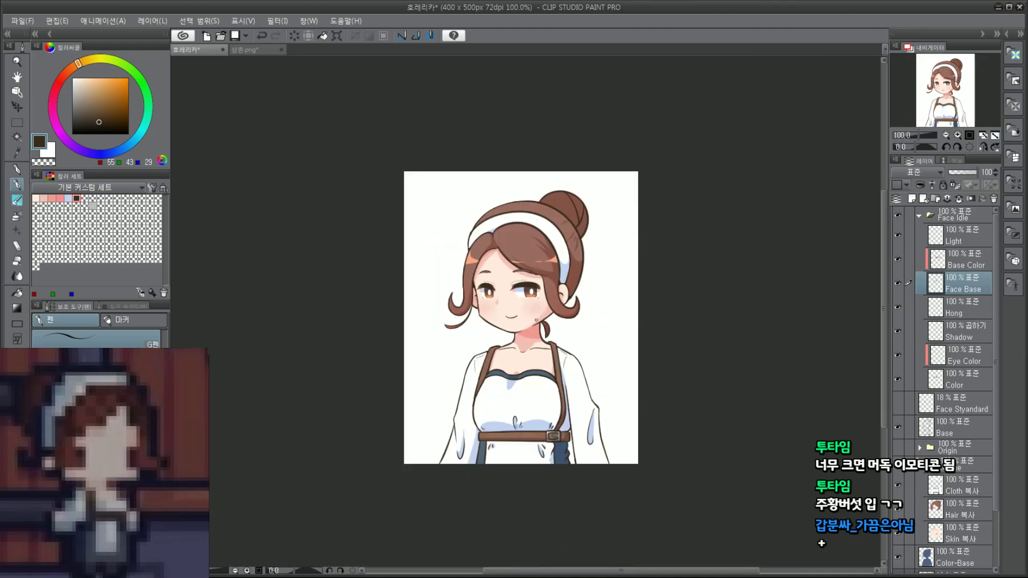
{"action": "scroll", "coordinate": [506, 321], "scroll_direction": "up", "scroll_amount": 6}
{"action": "scroll", "coordinate": [506, 319], "scroll_direction": "up", "scroll_amount": 3}
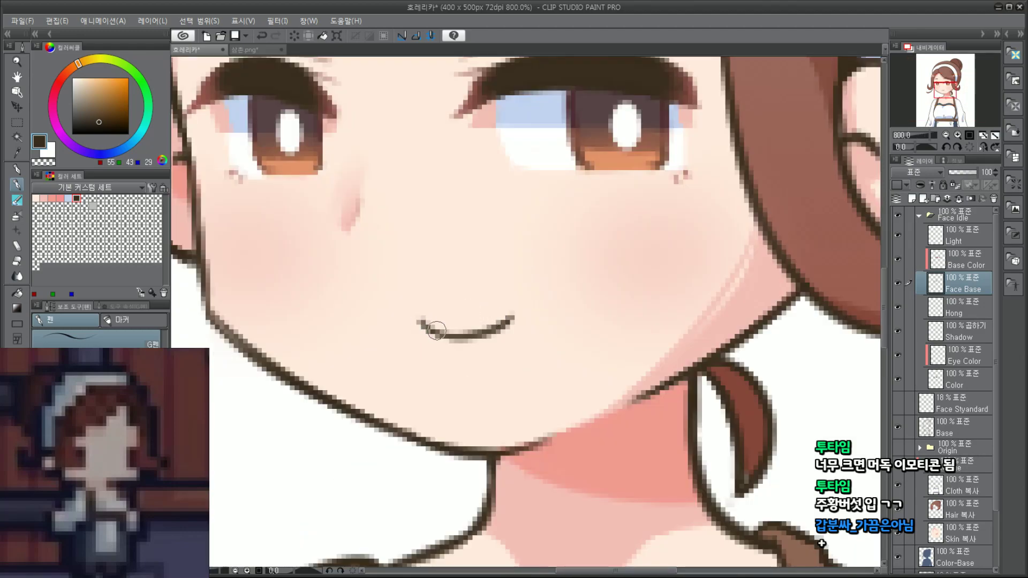
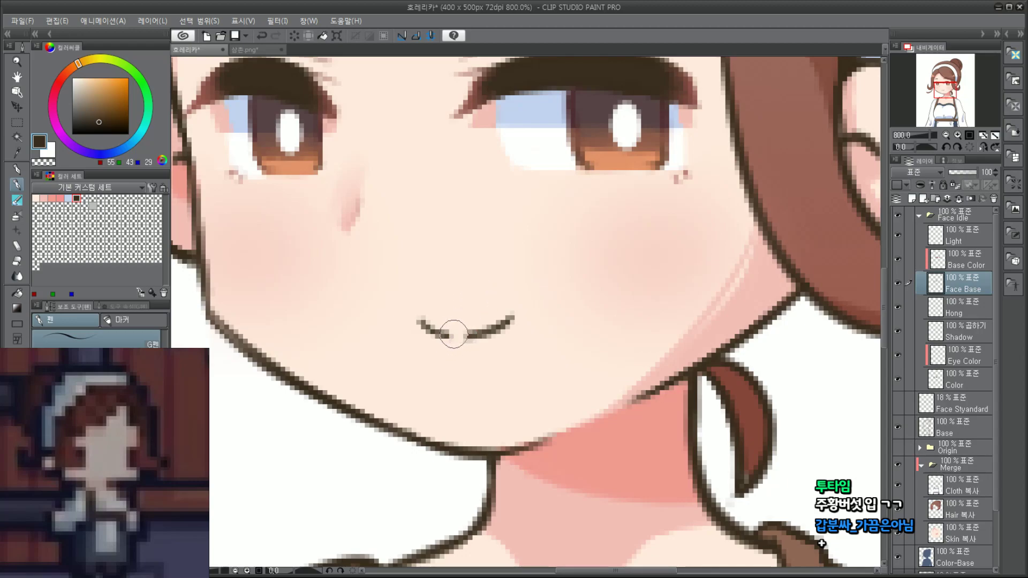
{"action": "scroll", "coordinate": [468, 330], "scroll_direction": "down", "scroll_amount": 4}
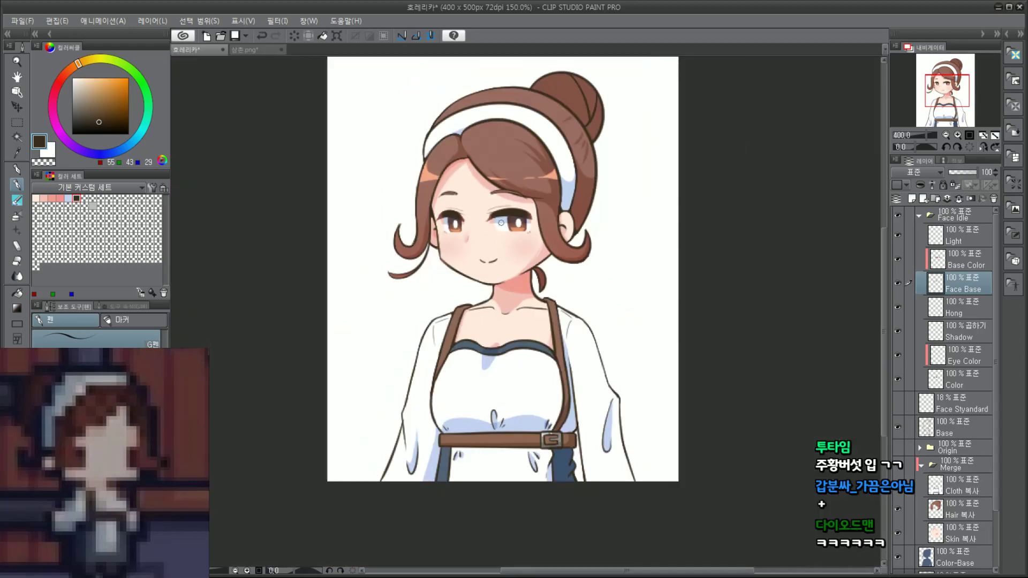
{"action": "scroll", "coordinate": [494, 242], "scroll_direction": "up", "scroll_amount": 2}
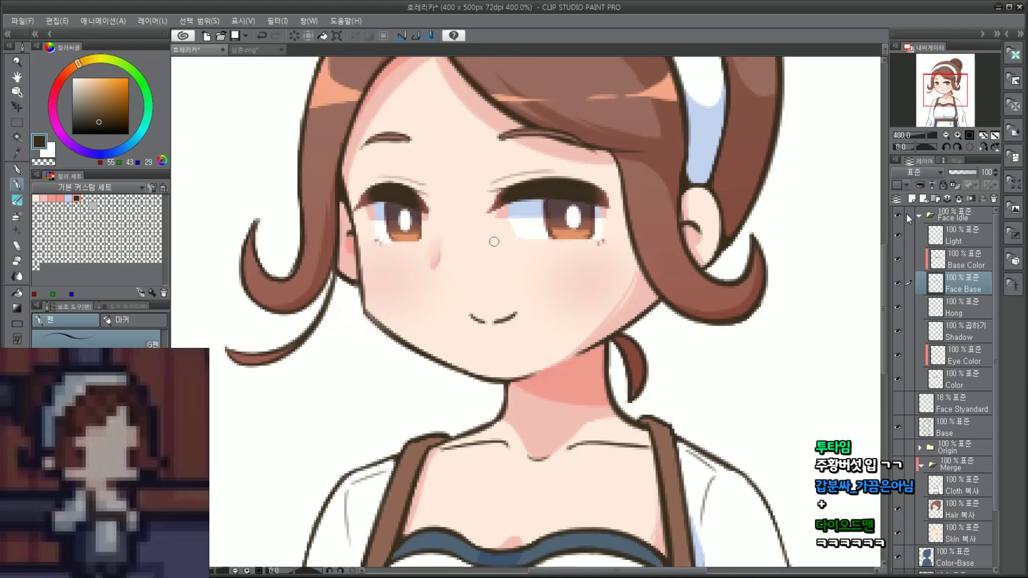
Step: Recolour the mouth strokes on the Base Color layer with the pen in muted reddish brown, RGB 178, 127, 119
{"action": "left_click", "coordinate": [978, 265]}
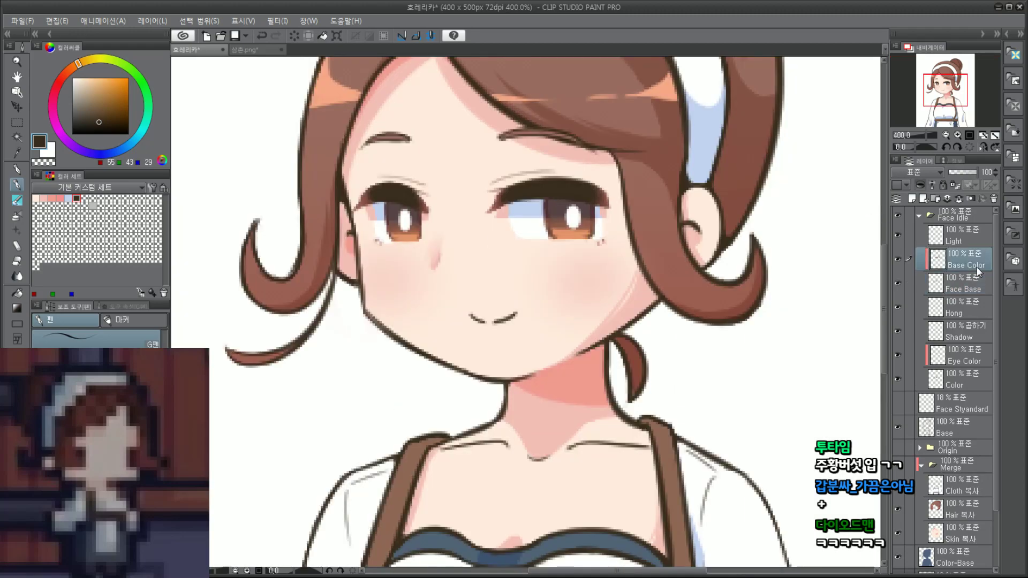
{"action": "left_click", "coordinate": [63, 77]}
{"action": "left_click", "coordinate": [101, 93]}
{"action": "left_click_drag", "start_coordinate": [101, 92], "coordinate": [93, 91]}
{"action": "mouse_move", "coordinate": [471, 314]}
{"action": "left_mouse_down"}
{"action": "mouse_move", "coordinate": [526, 315]}
{"action": "mouse_move", "coordinate": [499, 316]}
{"action": "left_mouse_up"}
{"action": "key", "text": "ctrl+z"}
{"action": "key", "text": "ctrl+z"}
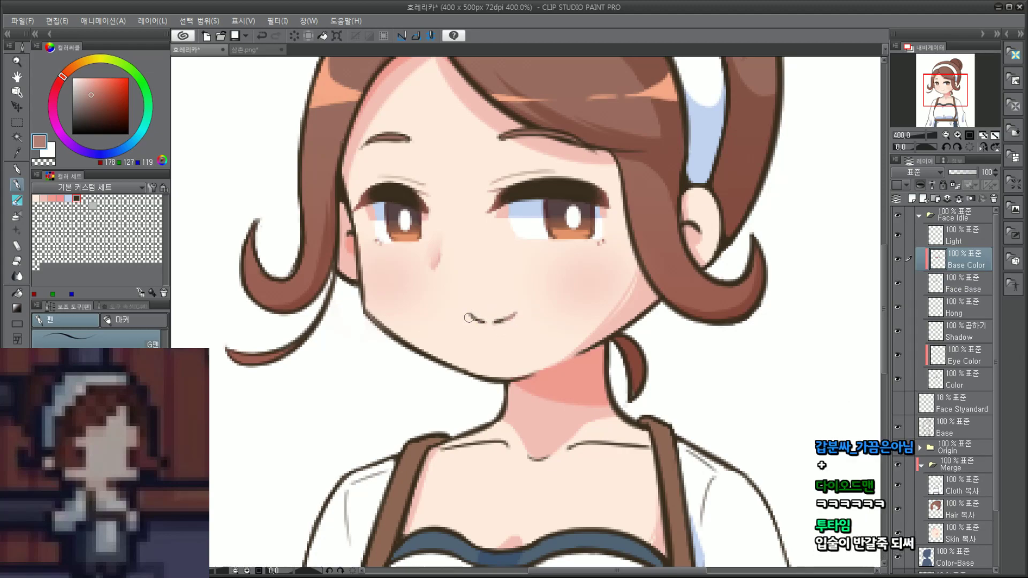
{"action": "scroll", "coordinate": [487, 312], "scroll_direction": "down", "scroll_amount": 5}
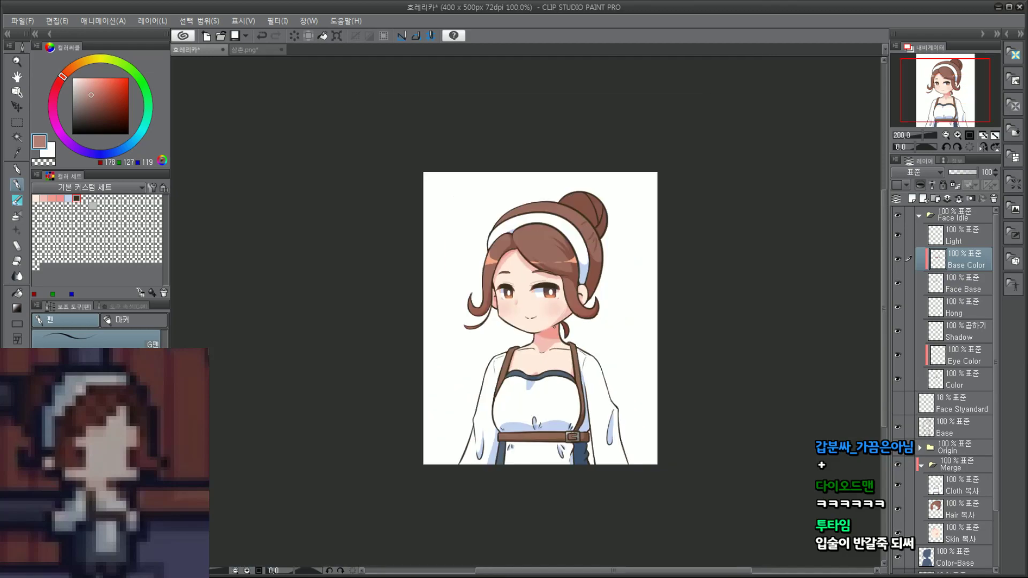
{"action": "scroll", "coordinate": [514, 316], "scroll_direction": "up", "scroll_amount": 5}
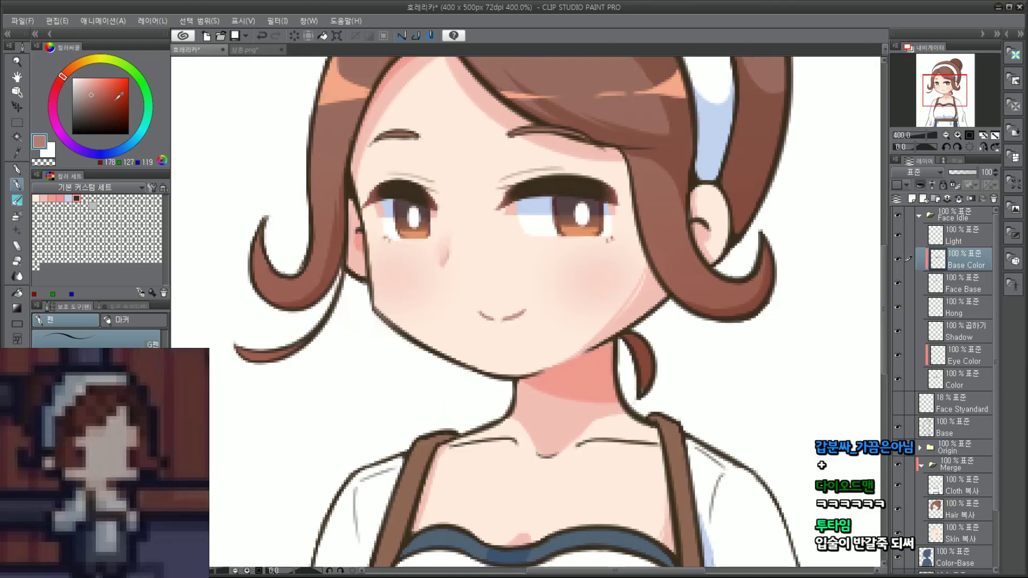
Step: Switch to the airbrush and tint the ends of the smile strokes in coral red, RGB 215, 124, 110
{"action": "left_click", "coordinate": [87, 89]}
{"action": "left_click", "coordinate": [17, 215]}
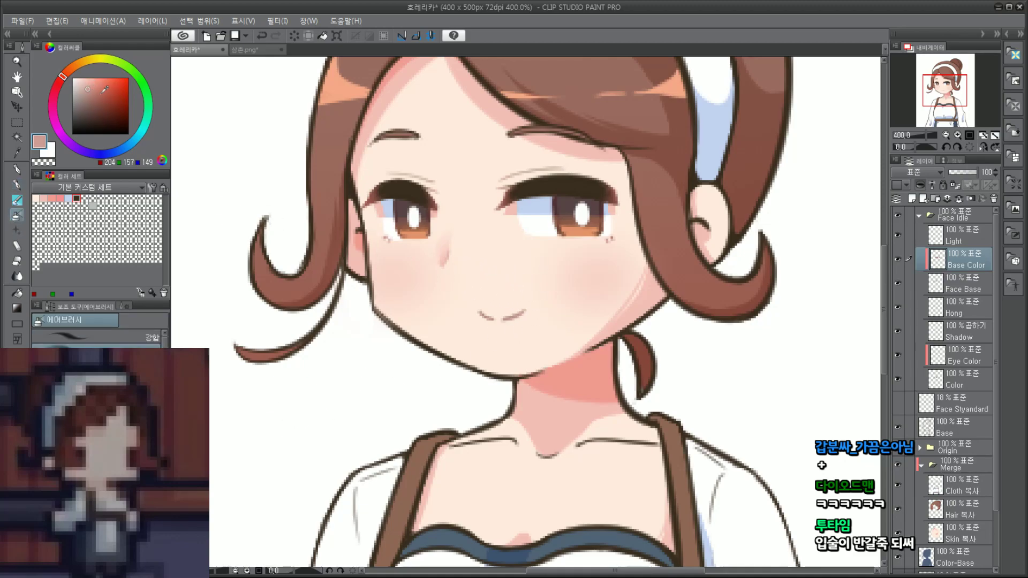
{"action": "left_click", "coordinate": [100, 87]}
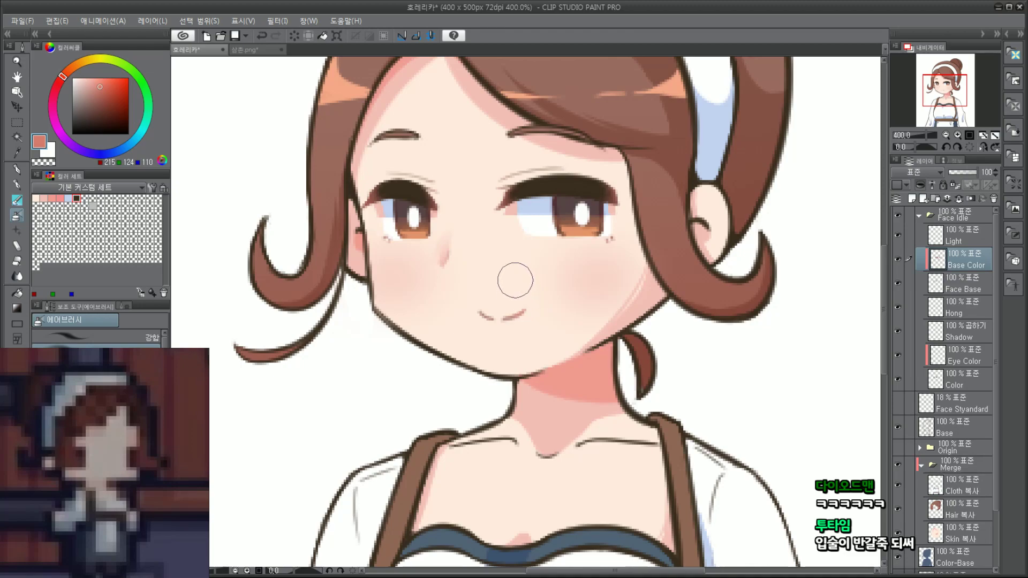
{"action": "scroll", "coordinate": [470, 286], "scroll_direction": "down", "scroll_amount": 3}
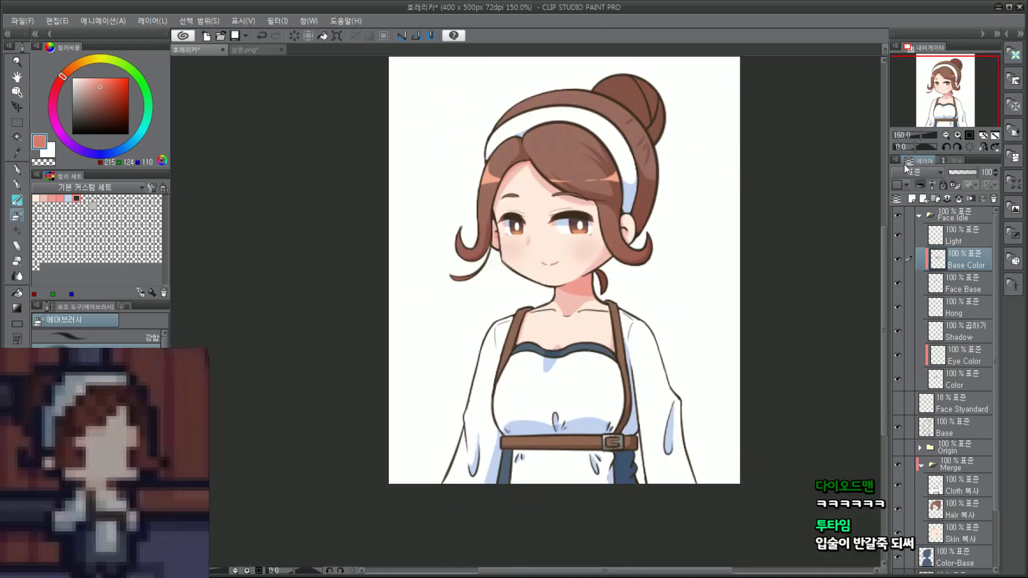
Step: Centre the whole character in view and save the drawing
{"action": "left_click", "coordinate": [947, 89]}
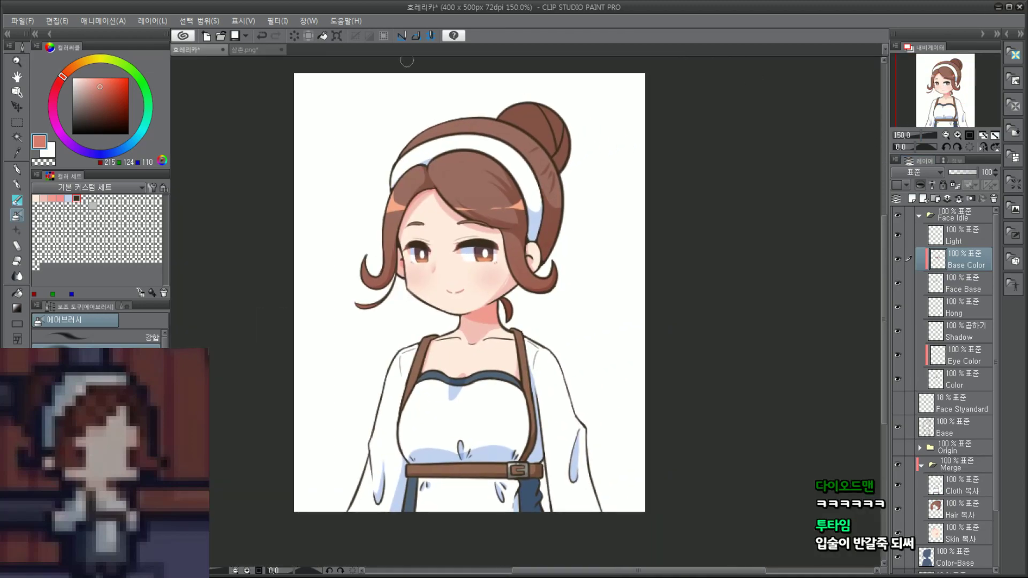
{"action": "left_click", "coordinate": [22, 20]}
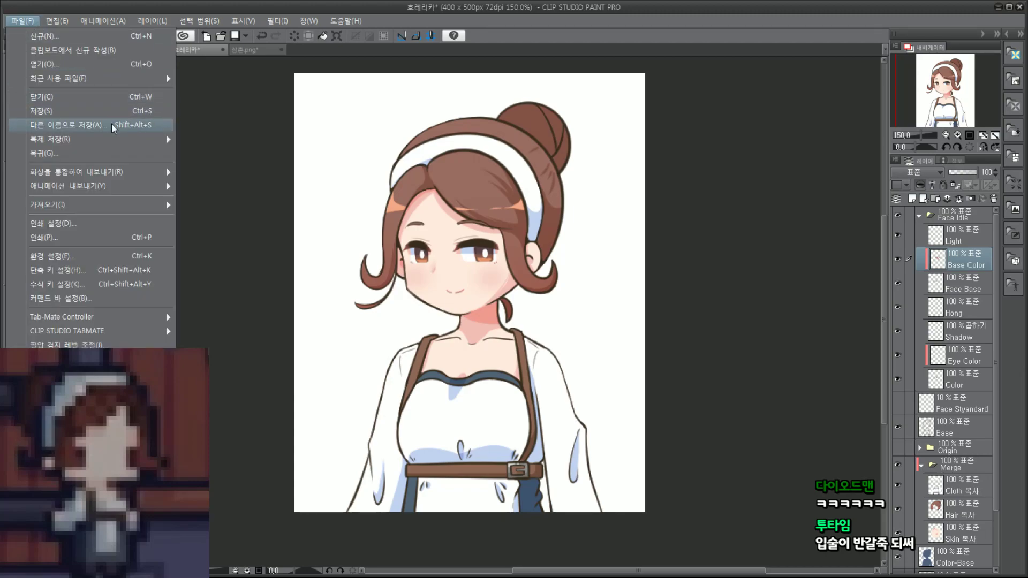
{"action": "left_click", "coordinate": [77, 116]}
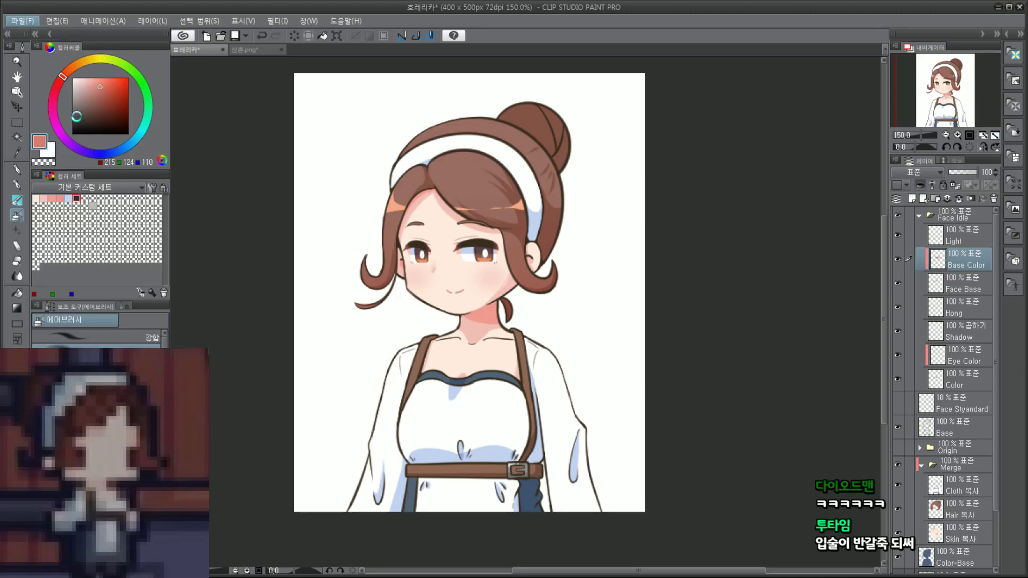
Step: Examine the idle face's smile up close and in the full figure
{"action": "scroll", "coordinate": [476, 282], "scroll_direction": "up", "scroll_amount": 3}
{"action": "scroll", "coordinate": [477, 282], "scroll_direction": "up", "scroll_amount": 2}
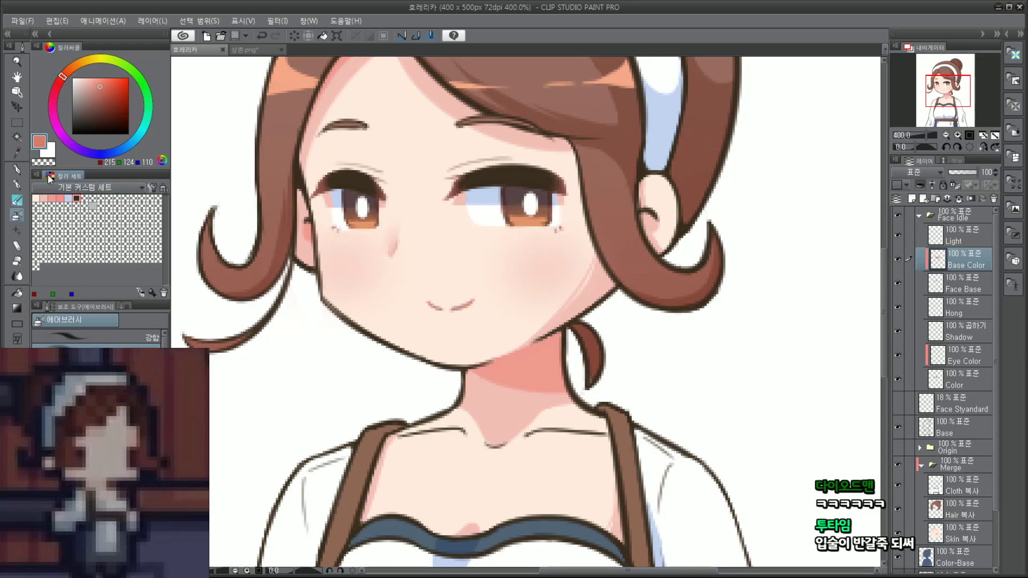
{"action": "left_click", "coordinate": [17, 185]}
{"action": "scroll", "coordinate": [351, 295], "scroll_direction": "up", "scroll_amount": 2}
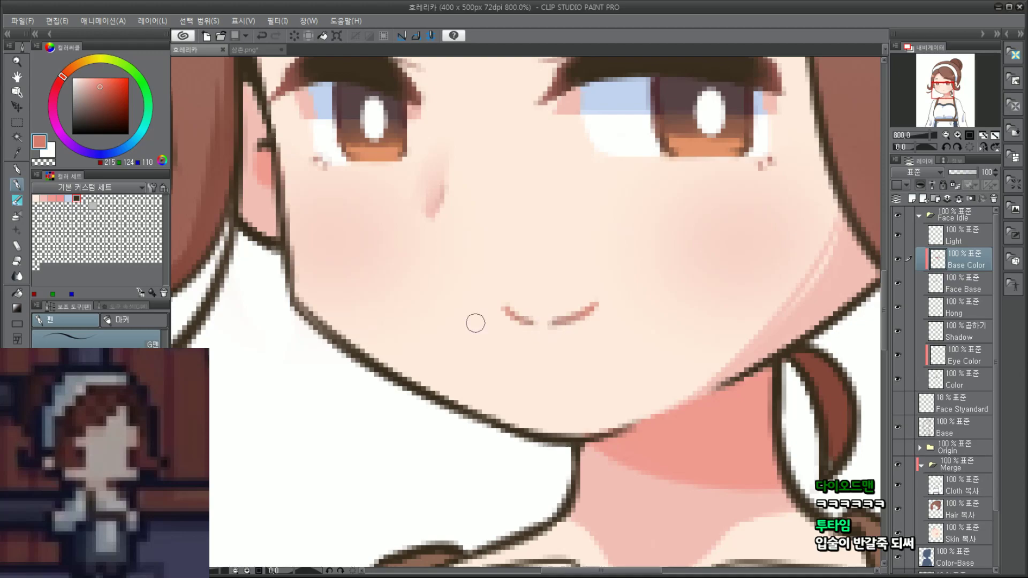
{"action": "left_click", "coordinate": [17, 169]}
{"action": "left_click", "coordinate": [18, 185]}
{"action": "scroll", "coordinate": [225, 170], "scroll_direction": "down", "scroll_amount": 1}
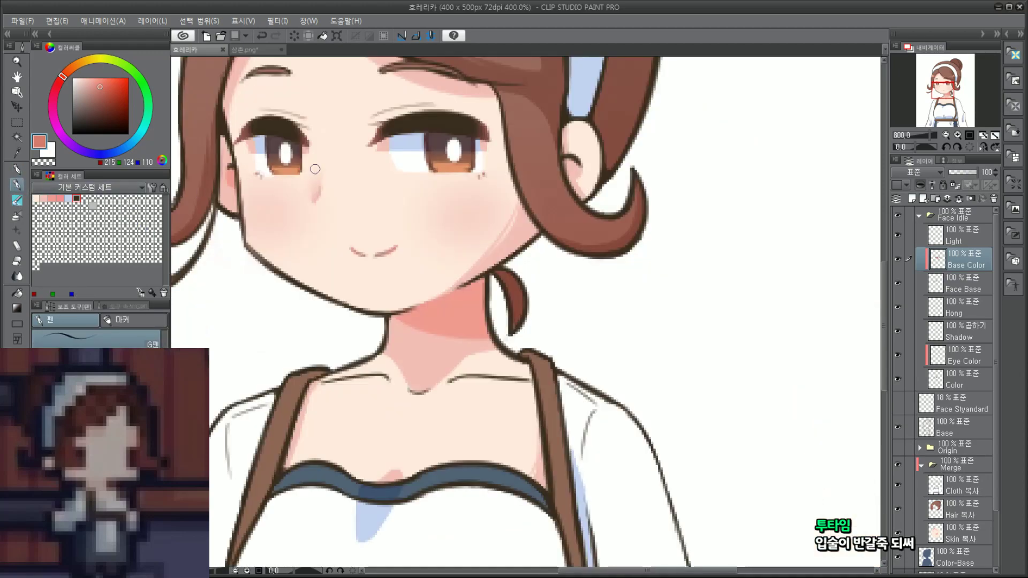
{"action": "scroll", "coordinate": [750, 128], "scroll_direction": "down", "scroll_amount": 1}
{"action": "scroll", "coordinate": [750, 128], "scroll_direction": "up", "scroll_amount": 1}
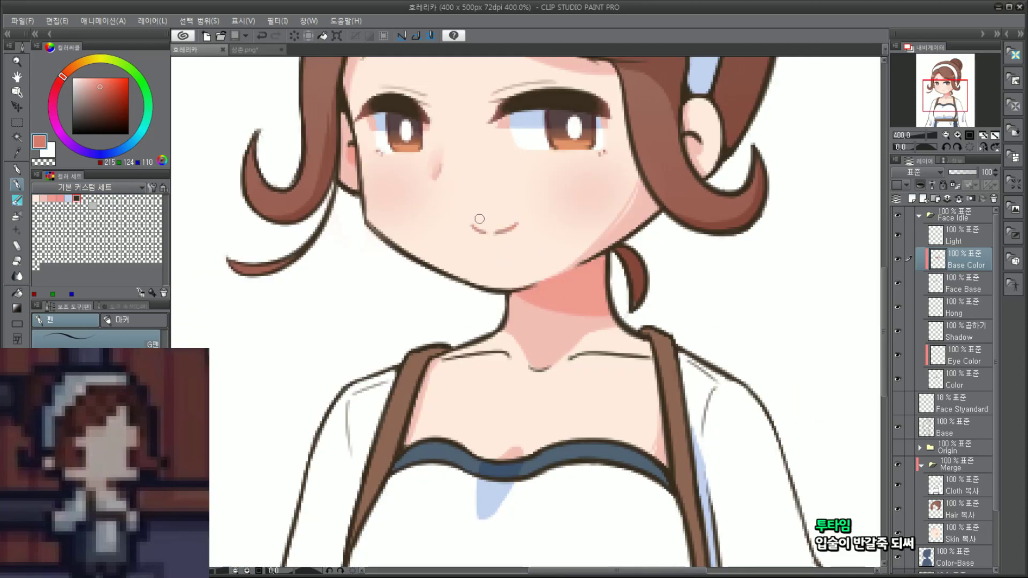
{"action": "scroll", "coordinate": [479, 179], "scroll_direction": "up", "scroll_amount": 1}
{"action": "scroll", "coordinate": [541, 161], "scroll_direction": "down", "scroll_amount": 3}
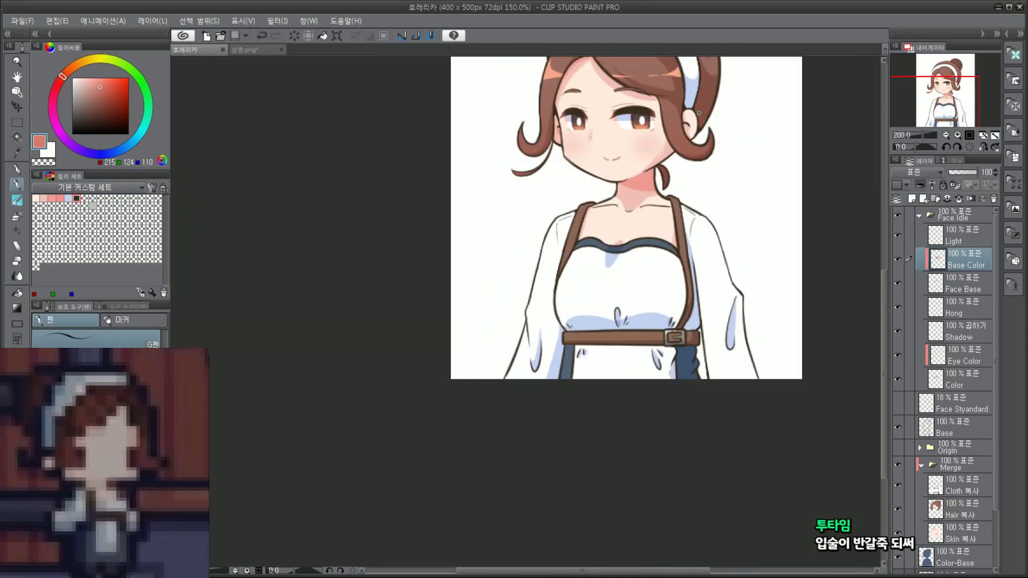
{"action": "left_click_drag", "start_coordinate": [946, 100], "coordinate": [957, 75]}
{"action": "scroll", "coordinate": [531, 250], "scroll_direction": "up", "scroll_amount": 2}
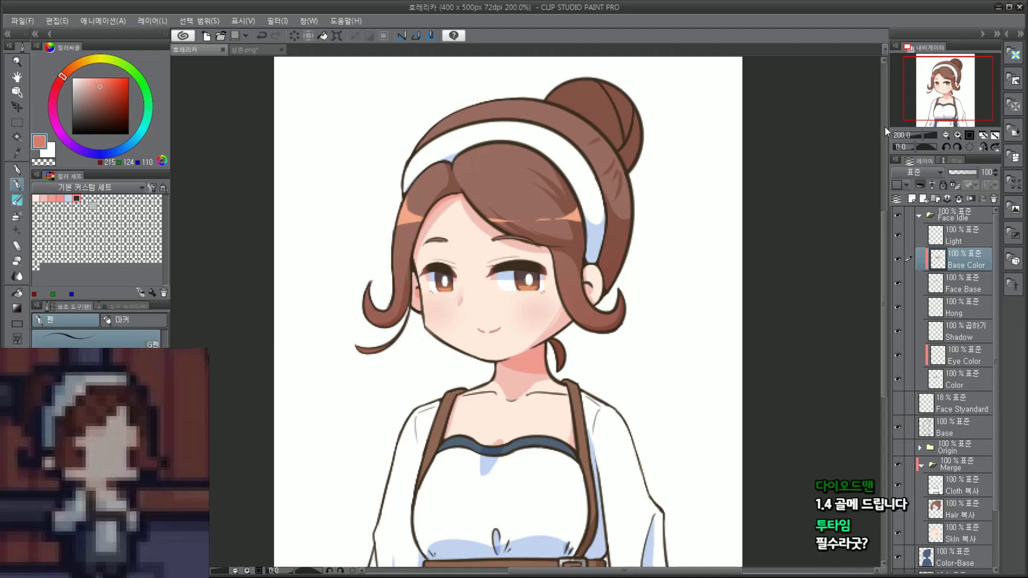
{"action": "left_click_drag", "start_coordinate": [932, 95], "coordinate": [934, 97]}
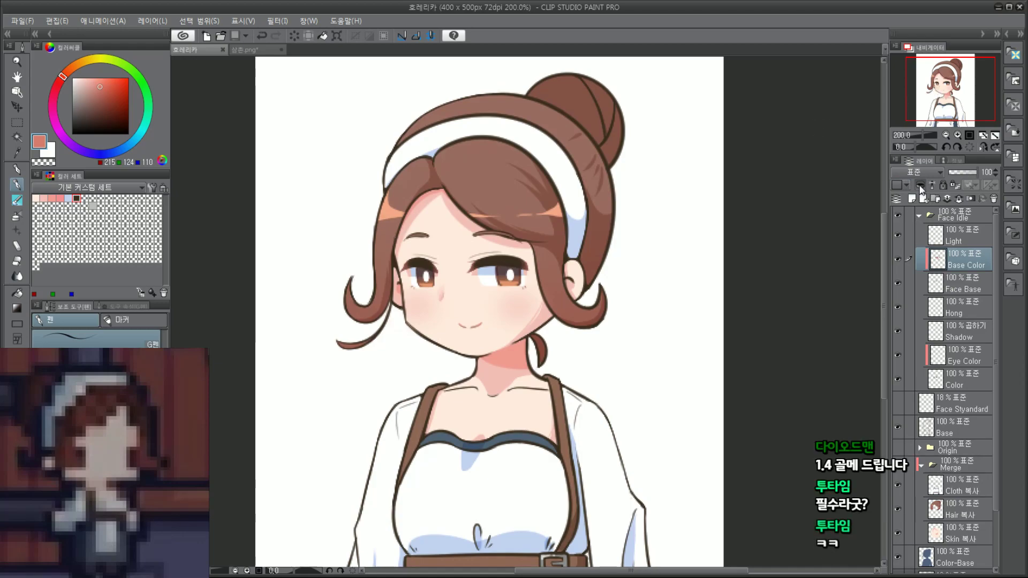
Step: Collapse the Face Idle folder, duplicate it above itself and hide the original
{"action": "left_click", "coordinate": [920, 215]}
{"action": "left_click", "coordinate": [963, 217]}
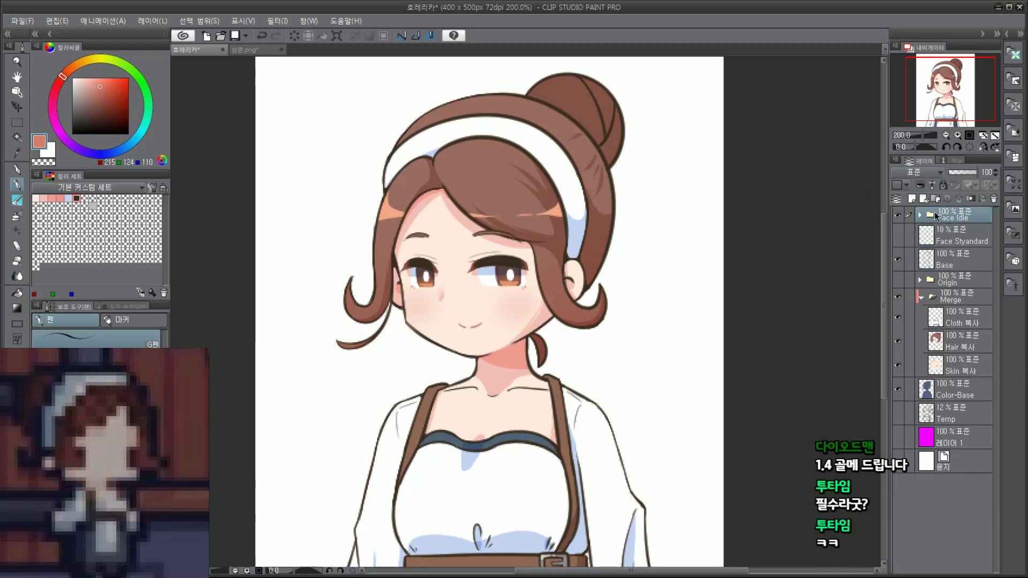
{"action": "left_click_drag", "start_coordinate": [934, 214], "coordinate": [977, 206]}
{"action": "left_click", "coordinate": [898, 233]}
Step: Rename the duplicated face folder as Face Talk
{"action": "double_click", "coordinate": [956, 217]}
{"action": "type", "text": "d"}
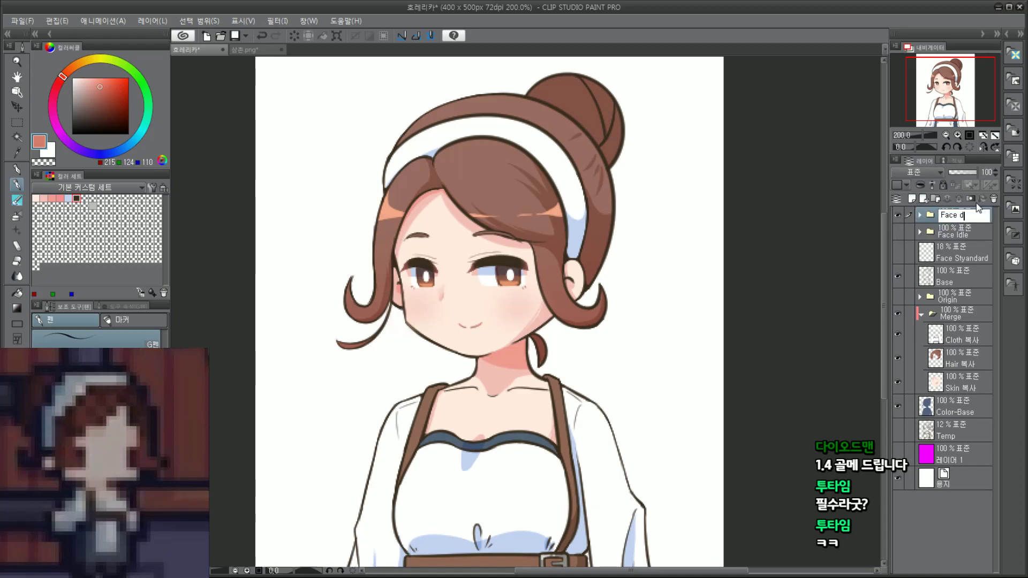
{"action": "type", "text": "e d"}
{"action": "type", "text": "Talk"}
{"action": "key", "text": "Return"}
Step: Erase the small smile from the Face Base 복사 layer inside the Face Talk folder
{"action": "left_click", "coordinate": [919, 216]}
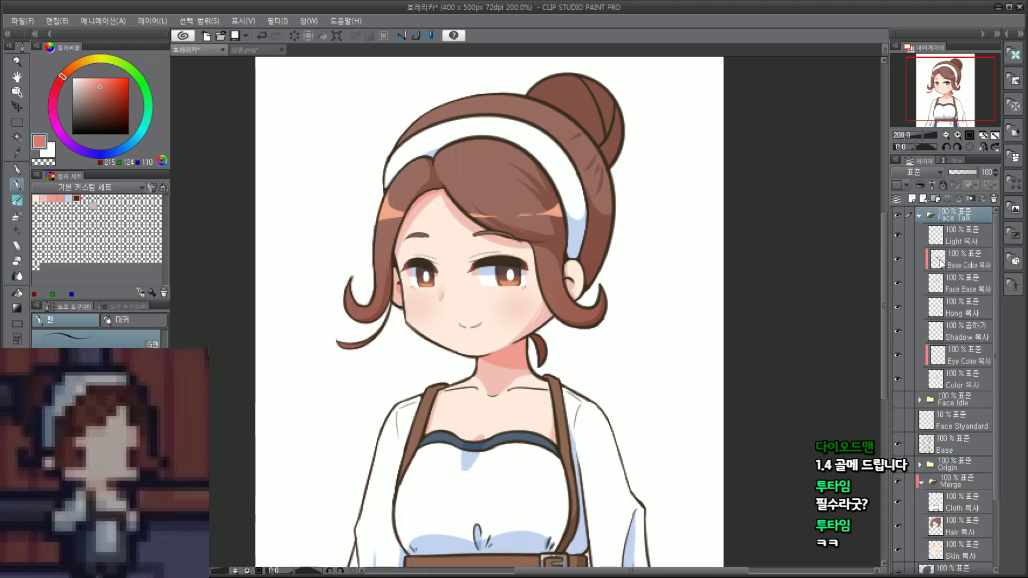
{"action": "left_click", "coordinate": [972, 387]}
{"action": "scroll", "coordinate": [491, 335], "scroll_direction": "up", "scroll_amount": 2}
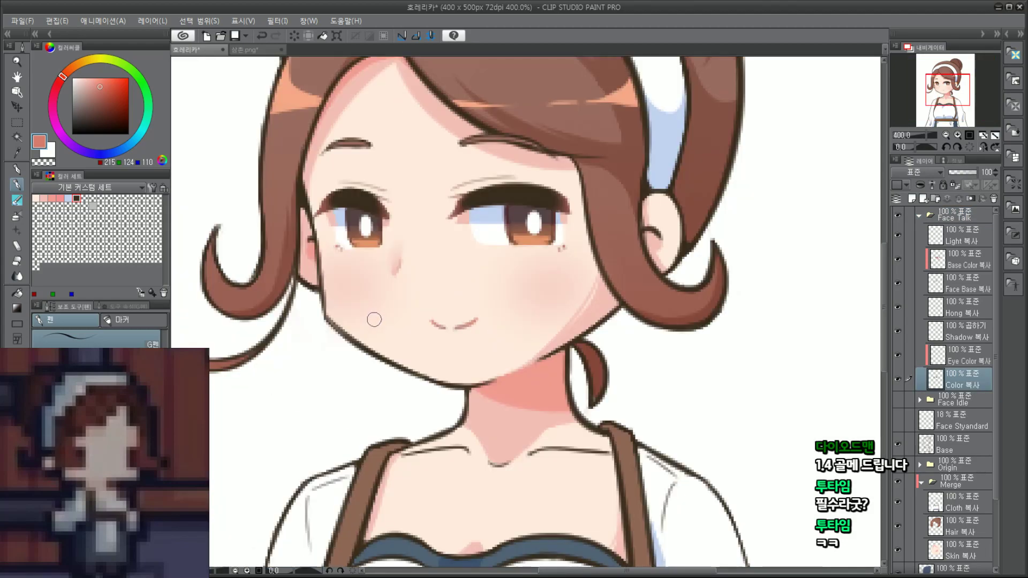
{"action": "left_click", "coordinate": [926, 292]}
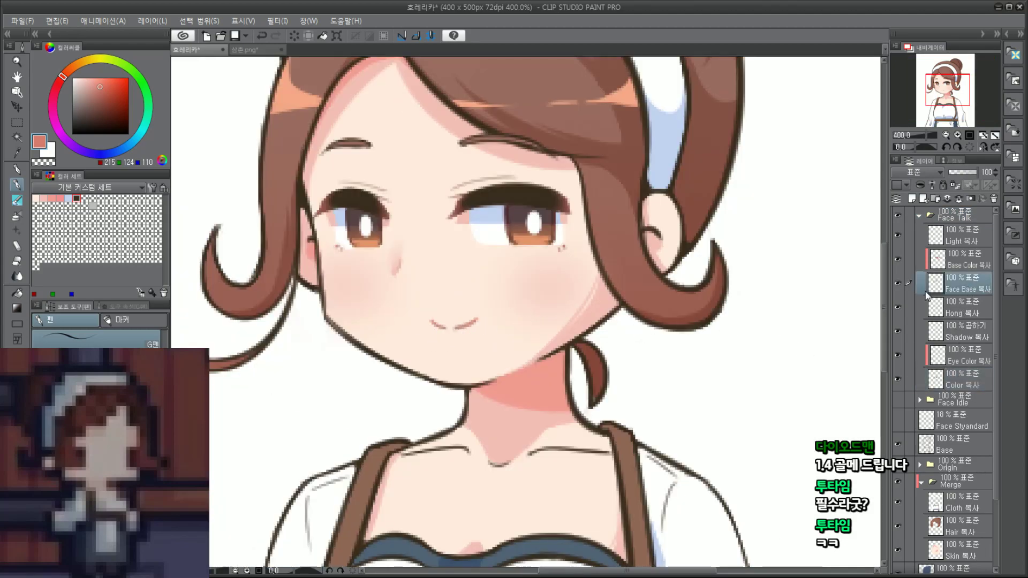
{"action": "mouse_move", "coordinate": [450, 320]}
{"action": "left_mouse_down"}
{"action": "mouse_move", "coordinate": [430, 323]}
{"action": "mouse_move", "coordinate": [494, 318]}
{"action": "left_mouse_up"}
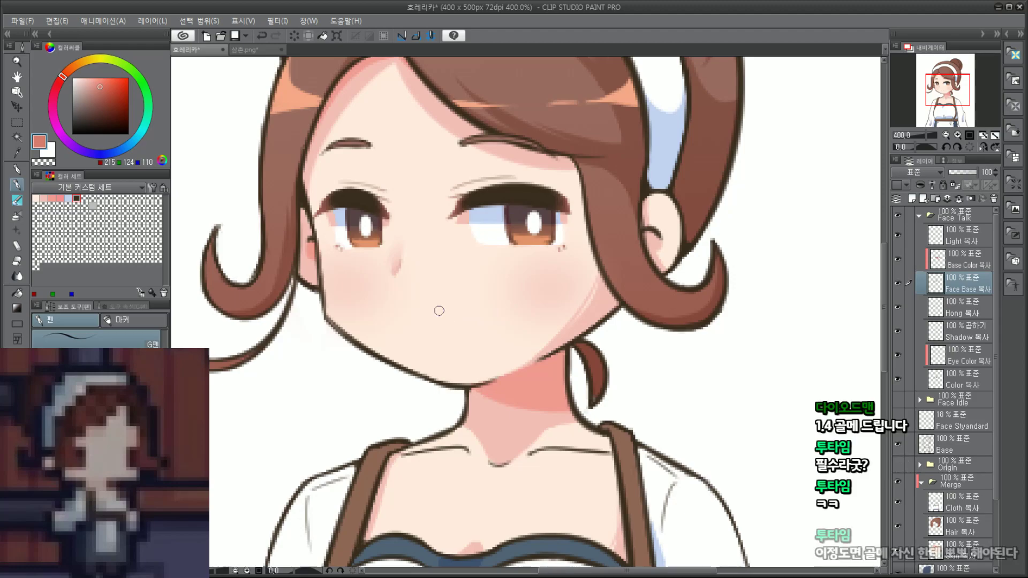
Step: Draw a nearly flat upper mouth line in dark brown, trying and undoing several curves for its sides
{"action": "left_click", "coordinate": [77, 199]}
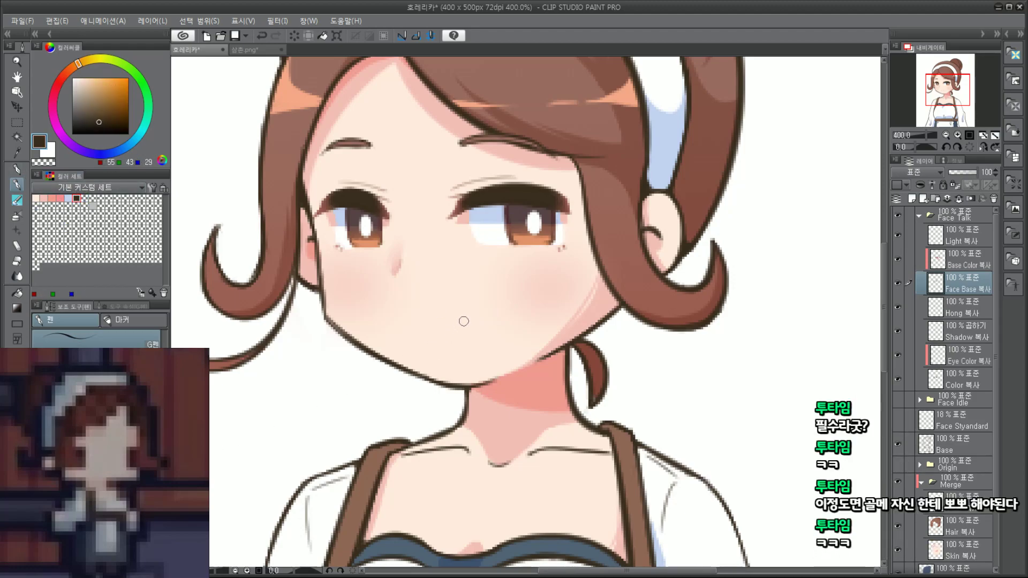
{"action": "mouse_move", "coordinate": [428, 318]}
{"action": "left_mouse_down"}
{"action": "mouse_move", "coordinate": [476, 307]}
{"action": "mouse_move", "coordinate": [488, 314]}
{"action": "mouse_move", "coordinate": [472, 339]}
{"action": "mouse_move", "coordinate": [471, 324]}
{"action": "mouse_move", "coordinate": [449, 310]}
{"action": "mouse_move", "coordinate": [489, 314]}
{"action": "mouse_move", "coordinate": [481, 337]}
{"action": "left_mouse_up"}
{"action": "key", "text": "ctrl+z"}
{"action": "key", "text": "ctrl+z"}
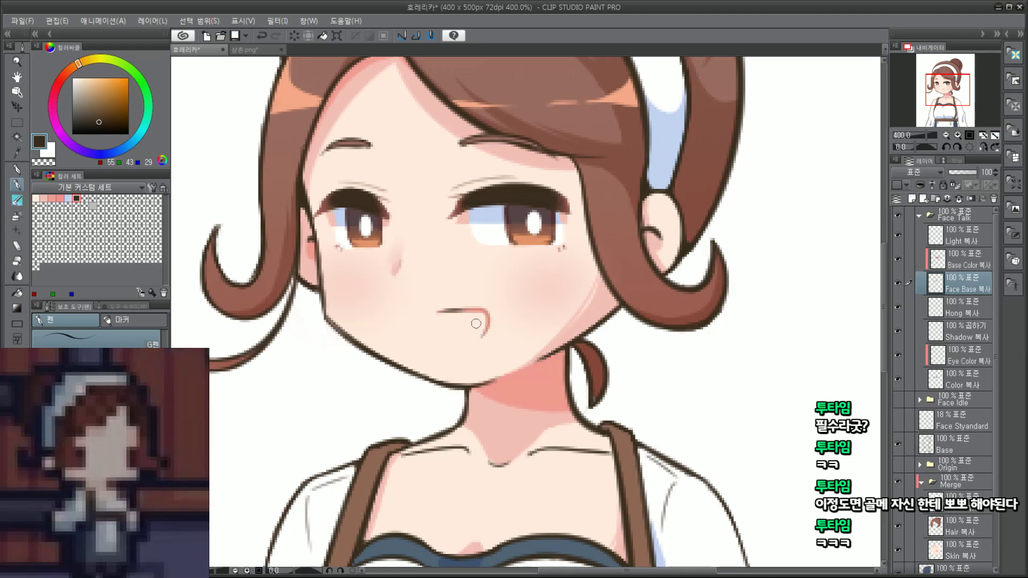
{"action": "key", "text": "ctrl+z"}
{"action": "key", "text": "ctrl+z"}
{"action": "mouse_move", "coordinate": [403, 257]}
{"action": "left_mouse_down"}
{"action": "mouse_move", "coordinate": [417, 323]}
{"action": "mouse_move", "coordinate": [480, 308]}
{"action": "mouse_move", "coordinate": [480, 348]}
{"action": "left_mouse_up"}
{"action": "key", "text": "ctrl+z"}
{"action": "left_click_drag", "start_coordinate": [484, 311], "coordinate": [484, 337]}
{"action": "key", "text": "ctrl+z"}
{"action": "mouse_move", "coordinate": [432, 311]}
{"action": "left_mouse_down"}
{"action": "mouse_move", "coordinate": [493, 313]}
{"action": "mouse_move", "coordinate": [477, 310]}
{"action": "mouse_move", "coordinate": [487, 313]}
{"action": "mouse_move", "coordinate": [480, 349]}
{"action": "left_mouse_up"}
{"action": "key", "text": "ctrl+z"}
{"action": "key", "text": "ctrl+z"}
{"action": "key", "text": "ctrl+z"}
{"action": "key", "text": "ctrl+z"}
{"action": "left_click_drag", "start_coordinate": [491, 314], "coordinate": [481, 352]}
{"action": "key", "text": "ctrl+z"}
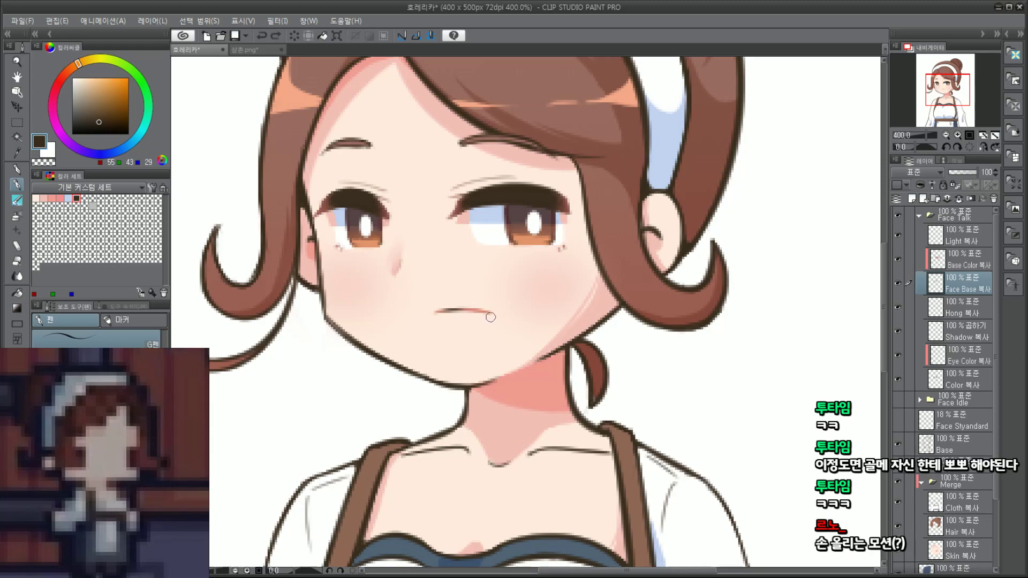
Step: Add curved side strokes below the upper line to outline an open smiling mouth with a gap at the bottom
{"action": "left_click_drag", "start_coordinate": [490, 314], "coordinate": [477, 340]}
{"action": "key", "text": "ctrl+z"}
{"action": "key", "text": "ctrl+z"}
{"action": "key", "text": "ctrl+z"}
{"action": "left_click_drag", "start_coordinate": [431, 324], "coordinate": [444, 337]}
{"action": "key", "text": "ctrl+z"}
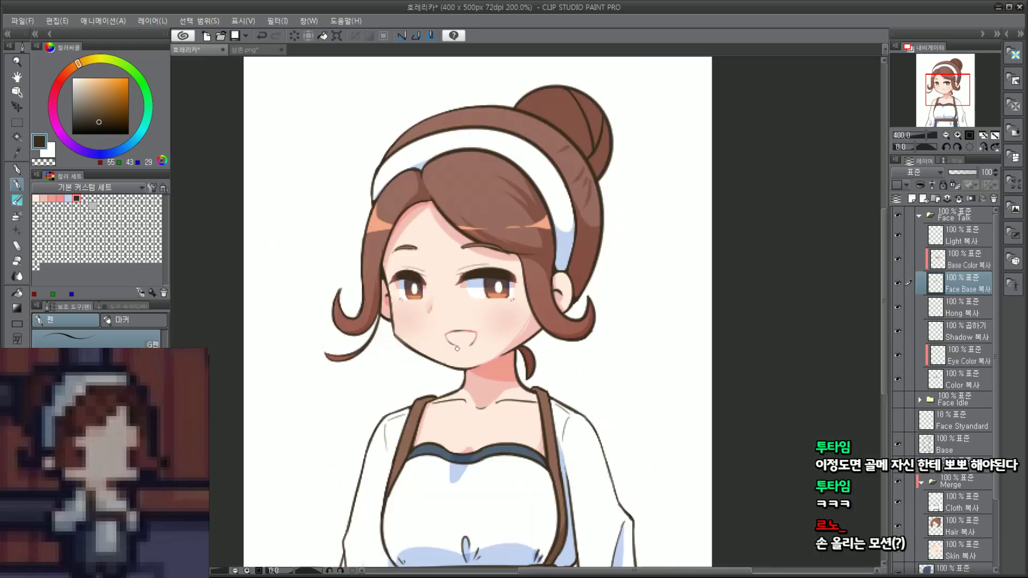
Step: Check the open mouth in the full figure and undo the latest stroke on it
{"action": "scroll", "coordinate": [464, 349], "scroll_direction": "down", "scroll_amount": 2}
{"action": "scroll", "coordinate": [472, 350], "scroll_direction": "down", "scroll_amount": 1}
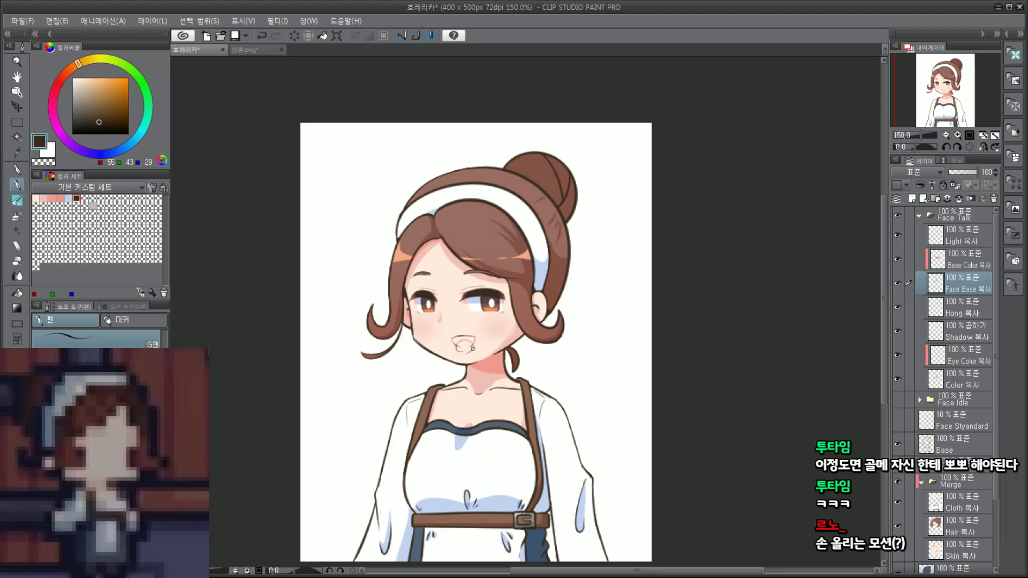
{"action": "scroll", "coordinate": [474, 345], "scroll_direction": "up", "scroll_amount": 3}
{"action": "key", "text": "ctrl+z"}
{"action": "key", "text": "ctrl+z"}
{"action": "key", "text": "ctrl+y"}
{"action": "key", "text": "ctrl+z"}
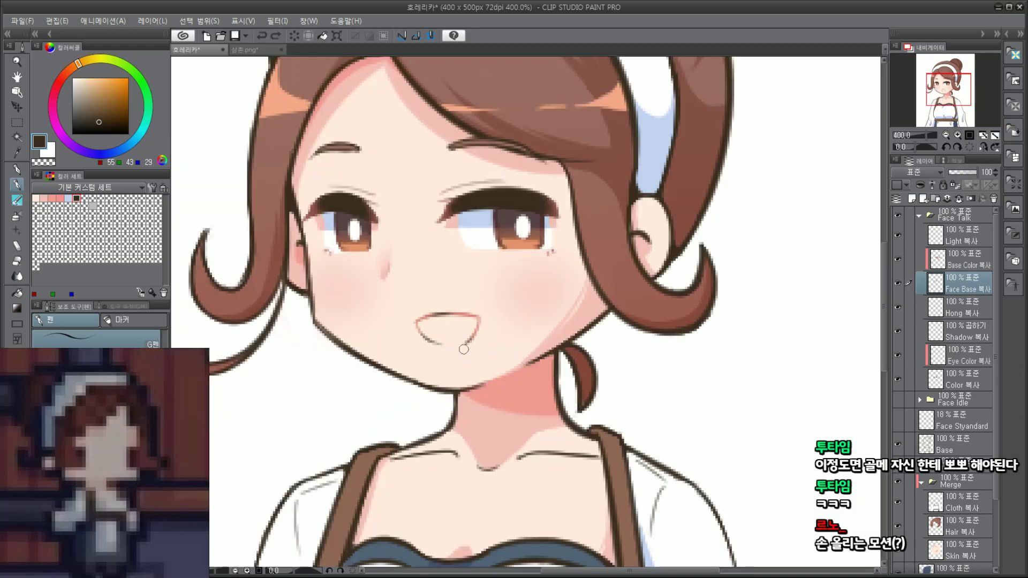
Step: Examine the open mouth outline up close and in the full figure
{"action": "scroll", "coordinate": [498, 322], "scroll_direction": "down", "scroll_amount": 2}
{"action": "scroll", "coordinate": [489, 328], "scroll_direction": "up", "scroll_amount": 4}
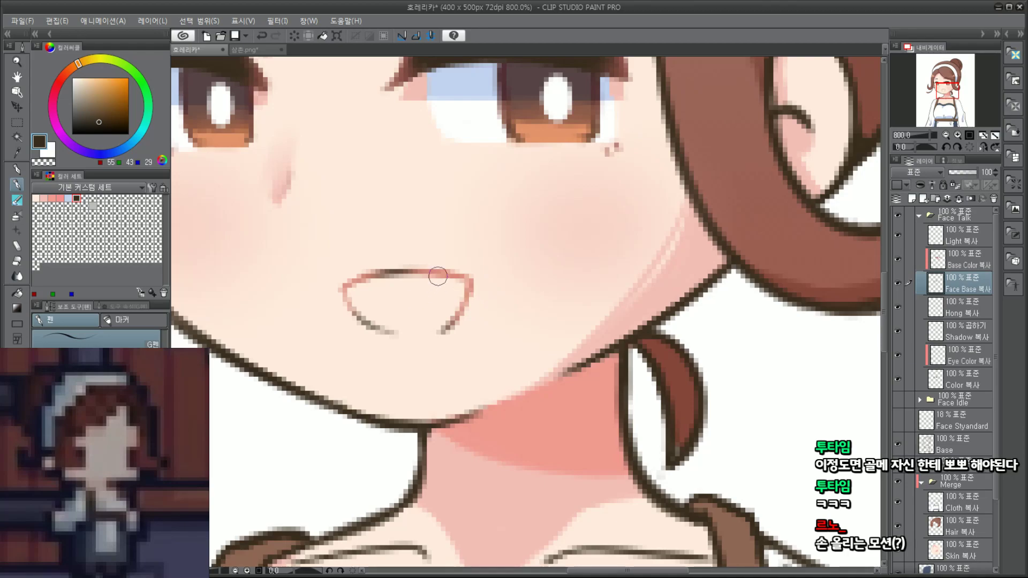
{"action": "scroll", "coordinate": [462, 281], "scroll_direction": "down", "scroll_amount": 4}
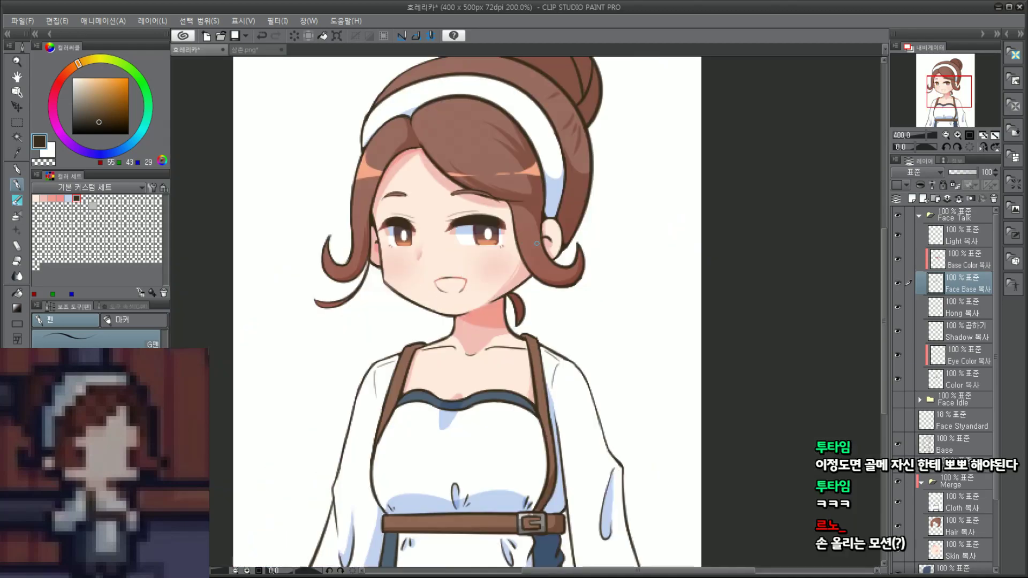
{"action": "left_click_drag", "start_coordinate": [964, 98], "coordinate": [963, 104]}
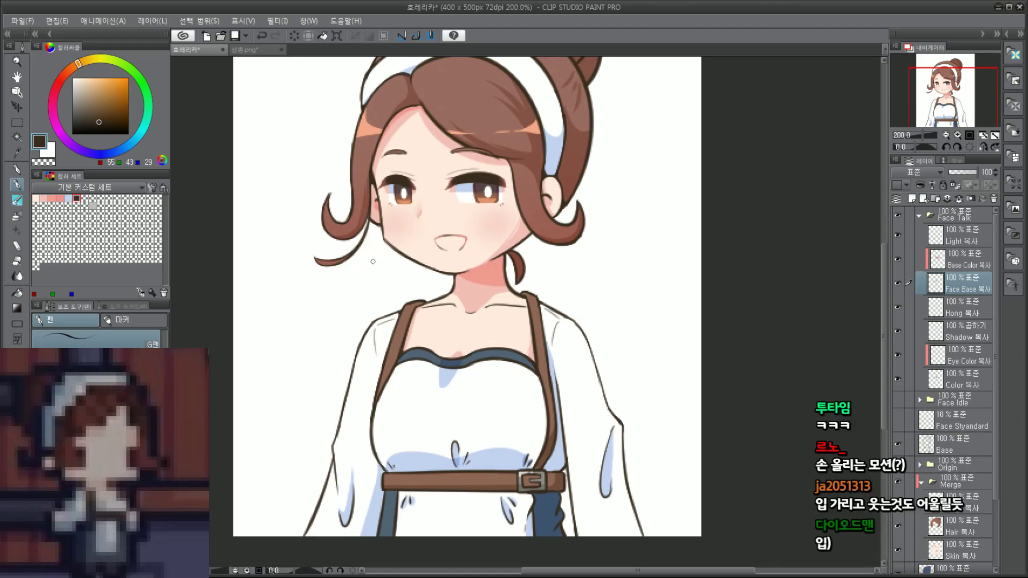
{"action": "scroll", "coordinate": [450, 203], "scroll_direction": "up", "scroll_amount": 4}
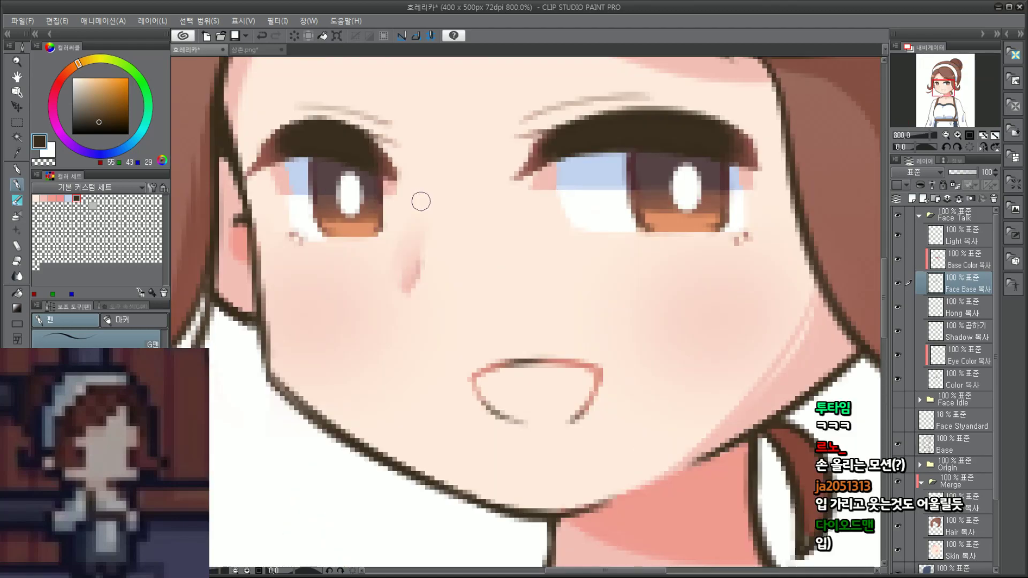
{"action": "left_click", "coordinate": [938, 89]}
{"action": "left_click_drag", "start_coordinate": [938, 88], "coordinate": [941, 90]}
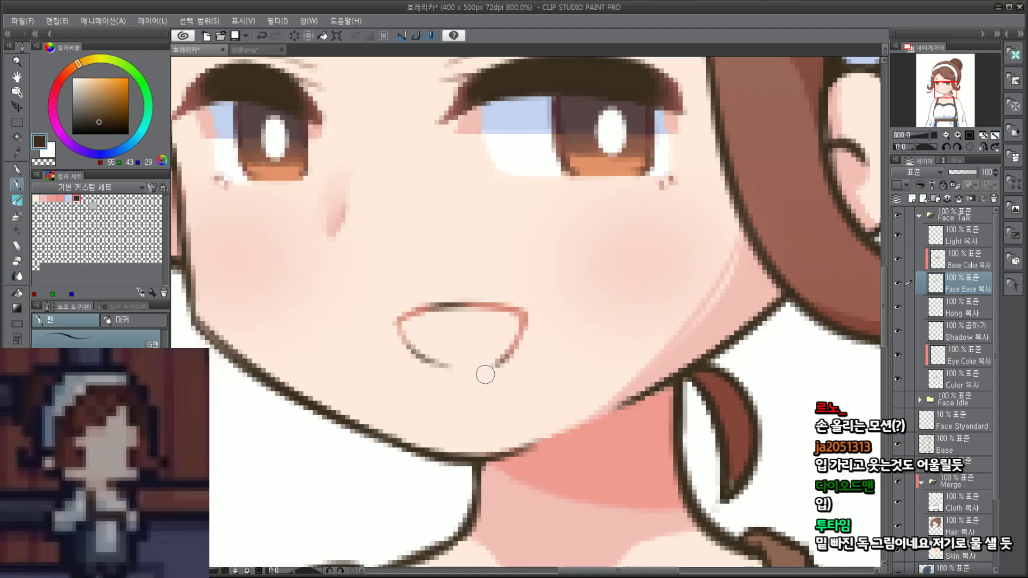
Step: Try two vertical lines running from the mouth's lower ends down to the chin and undo them
{"action": "left_click_drag", "start_coordinate": [437, 365], "coordinate": [448, 448]}
{"action": "left_click_drag", "start_coordinate": [494, 364], "coordinate": [496, 450]}
{"action": "key", "text": "ctrl+z"}
{"action": "key", "text": "ctrl+z"}
Step: Paint the inside of the open mouth salmon pink, RGB 240, 154, 144, on the Color 복사 layer
{"action": "left_click", "coordinate": [511, 310], "text": "alt"}
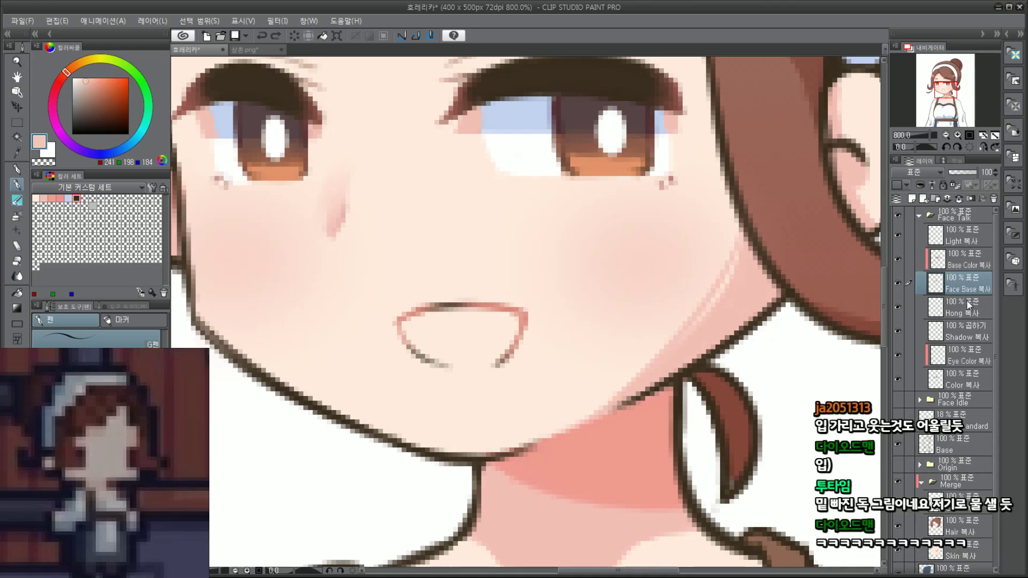
{"action": "left_click", "coordinate": [974, 378]}
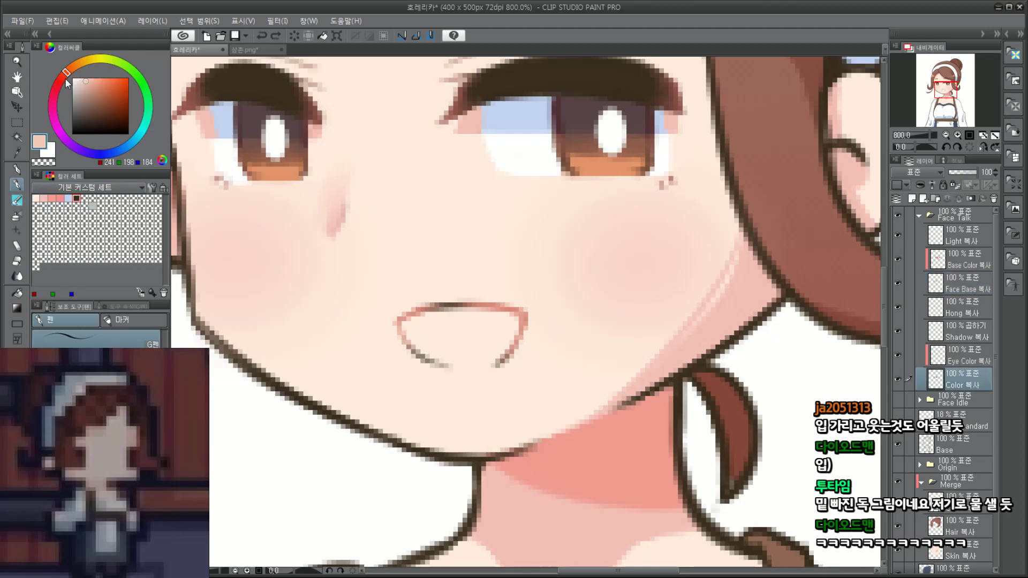
{"action": "left_click", "coordinate": [52, 198]}
{"action": "mouse_move", "coordinate": [459, 326]}
{"action": "left_mouse_down"}
{"action": "mouse_move", "coordinate": [429, 314]}
{"action": "mouse_move", "coordinate": [424, 337]}
{"action": "mouse_move", "coordinate": [403, 325]}
{"action": "mouse_move", "coordinate": [435, 353]}
{"action": "mouse_move", "coordinate": [465, 360]}
{"action": "mouse_move", "coordinate": [497, 352]}
{"action": "mouse_move", "coordinate": [473, 358]}
{"action": "mouse_move", "coordinate": [491, 356]}
{"action": "mouse_move", "coordinate": [434, 334]}
{"action": "mouse_move", "coordinate": [452, 331]}
{"action": "mouse_move", "coordinate": [405, 325]}
{"action": "mouse_move", "coordinate": [425, 332]}
{"action": "mouse_move", "coordinate": [470, 314]}
{"action": "mouse_move", "coordinate": [517, 331]}
{"action": "mouse_move", "coordinate": [501, 324]}
{"action": "mouse_move", "coordinate": [474, 336]}
{"action": "mouse_move", "coordinate": [501, 341]}
{"action": "mouse_move", "coordinate": [502, 352]}
{"action": "mouse_move", "coordinate": [512, 319]}
{"action": "mouse_move", "coordinate": [444, 313]}
{"action": "mouse_move", "coordinate": [424, 322]}
{"action": "mouse_move", "coordinate": [447, 360]}
{"action": "left_mouse_up"}
{"action": "scroll", "coordinate": [515, 323], "scroll_direction": "down", "scroll_amount": 3}
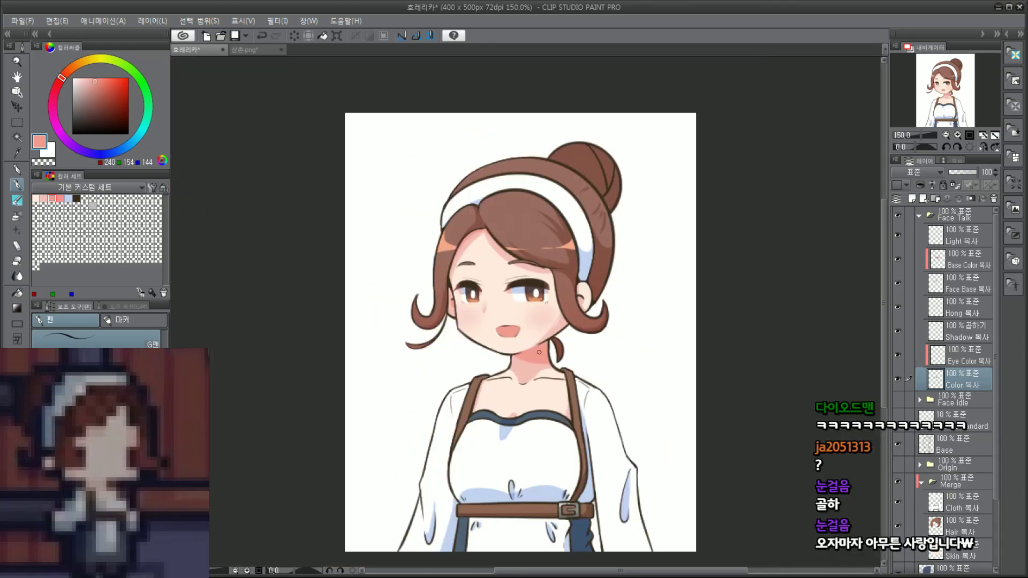
{"action": "scroll", "coordinate": [497, 333], "scroll_direction": "up", "scroll_amount": 2}
{"action": "scroll", "coordinate": [496, 333], "scroll_direction": "up", "scroll_amount": 2}
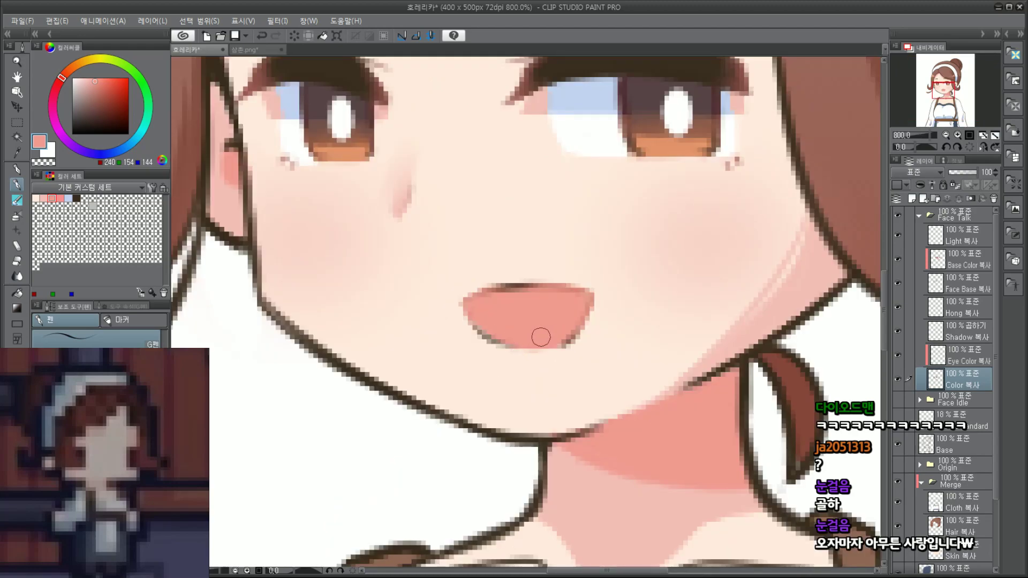
Step: Recolour the open mouth's outline on the Base Color 복사 layer with a muted brownish red, RGB 194, 111, 99
{"action": "left_click", "coordinate": [975, 259]}
{"action": "scroll", "coordinate": [569, 324], "scroll_direction": "up", "scroll_amount": 2}
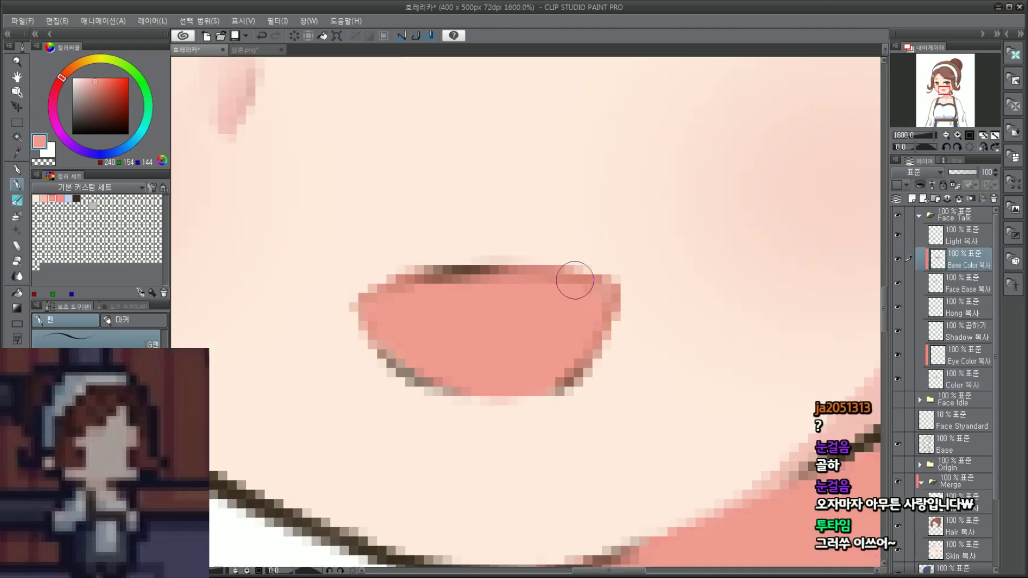
{"action": "left_click", "coordinate": [582, 281], "text": "alt"}
{"action": "scroll", "coordinate": [582, 281], "scroll_direction": "down", "scroll_amount": 2}
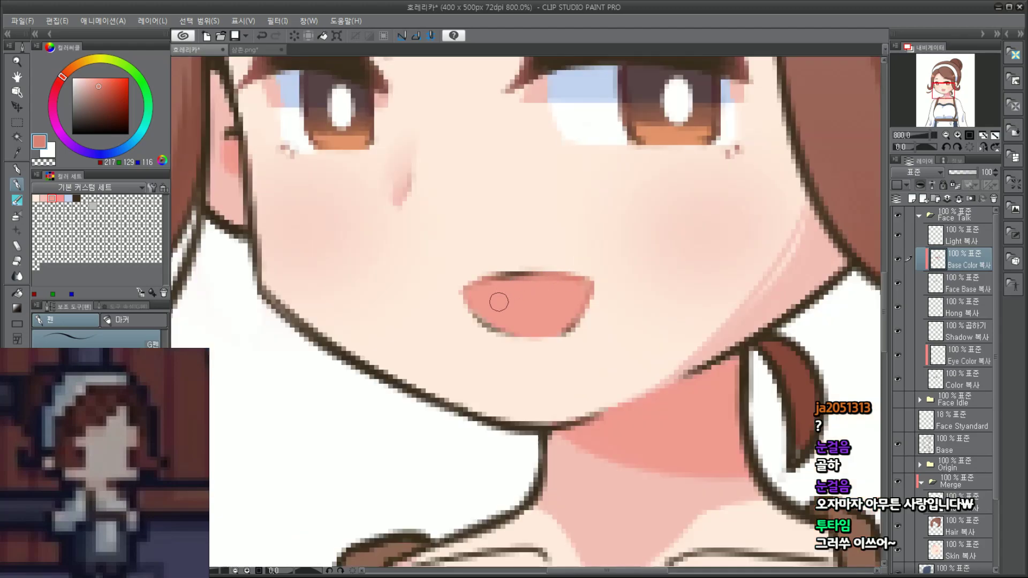
{"action": "mouse_move", "coordinate": [514, 299]}
{"action": "left_mouse_down"}
{"action": "mouse_move", "coordinate": [480, 291]}
{"action": "mouse_move", "coordinate": [572, 278]}
{"action": "mouse_move", "coordinate": [572, 316]}
{"action": "mouse_move", "coordinate": [583, 308]}
{"action": "mouse_move", "coordinate": [486, 323]}
{"action": "left_mouse_up"}
{"action": "left_click", "coordinate": [100, 89]}
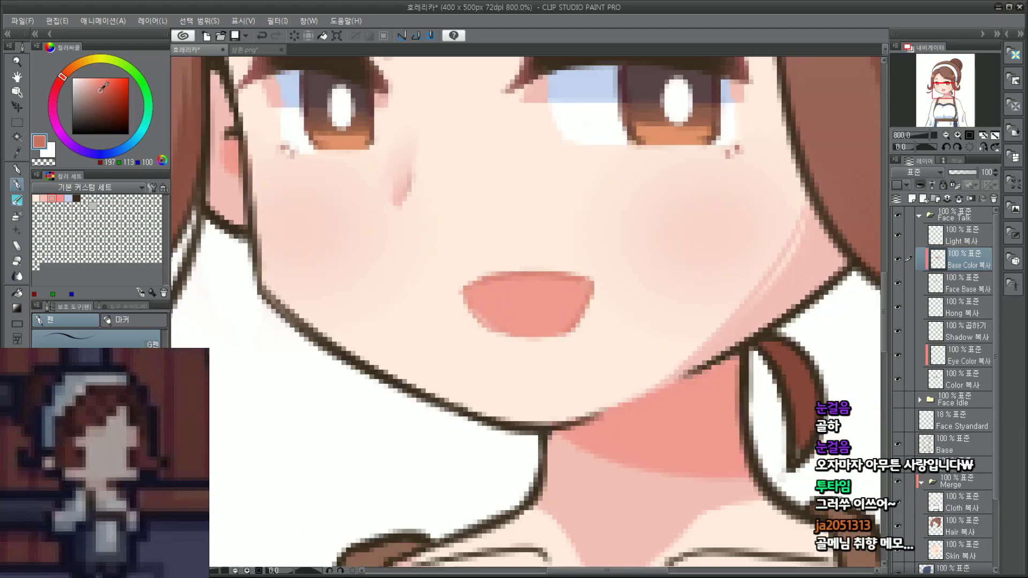
{"action": "left_click_drag", "start_coordinate": [490, 279], "coordinate": [501, 277]}
{"action": "left_click_drag", "start_coordinate": [570, 325], "coordinate": [592, 284]}
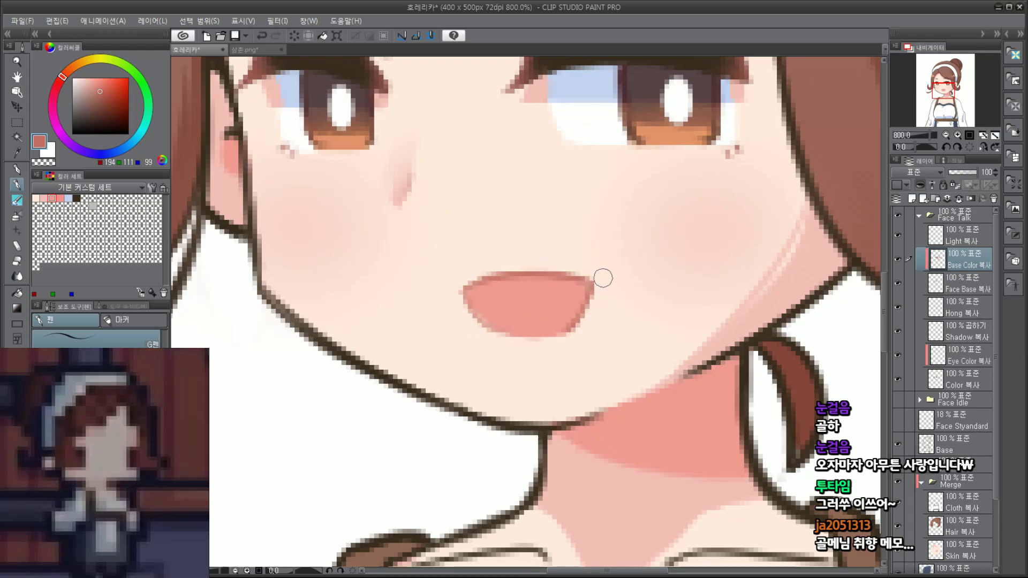
Step: Sample the mouth's salmon pink, make Color 복사 the active layer, and check the mouth in the full figure
{"action": "scroll", "coordinate": [580, 283], "scroll_direction": "down", "scroll_amount": 8}
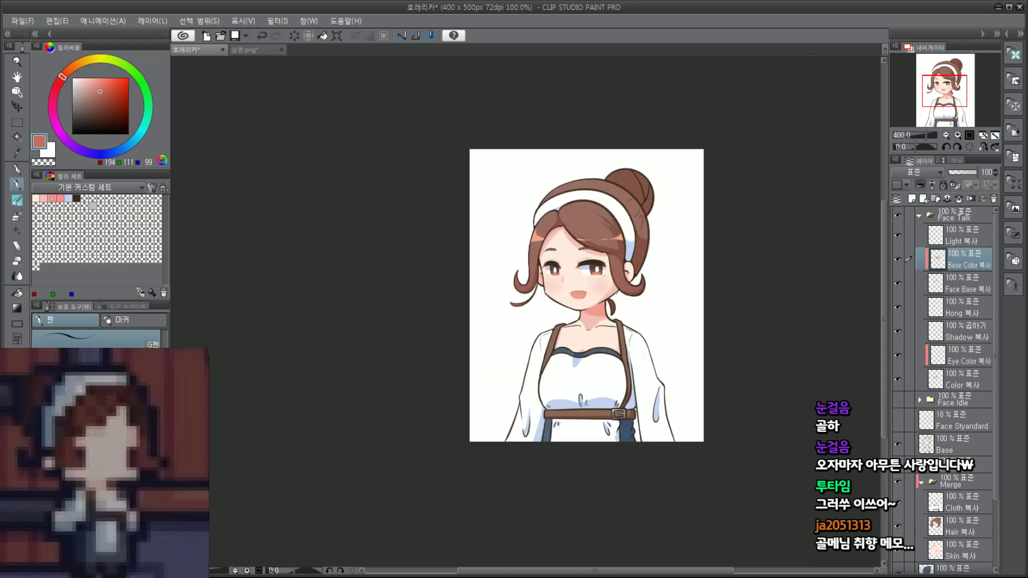
{"action": "scroll", "coordinate": [592, 272], "scroll_direction": "up", "scroll_amount": 8}
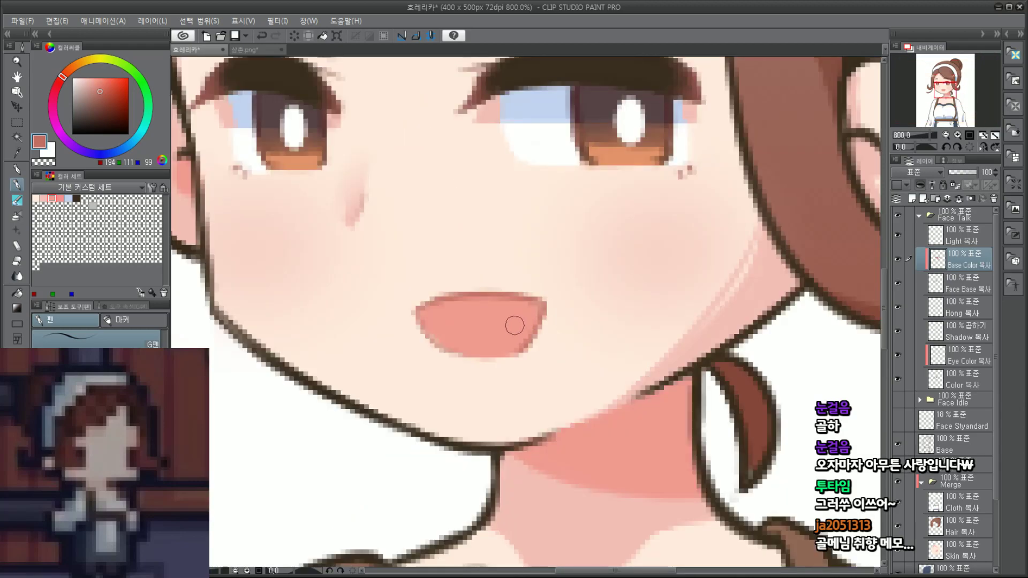
{"action": "left_click", "coordinate": [511, 327], "text": "alt"}
{"action": "left_click", "coordinate": [956, 380]}
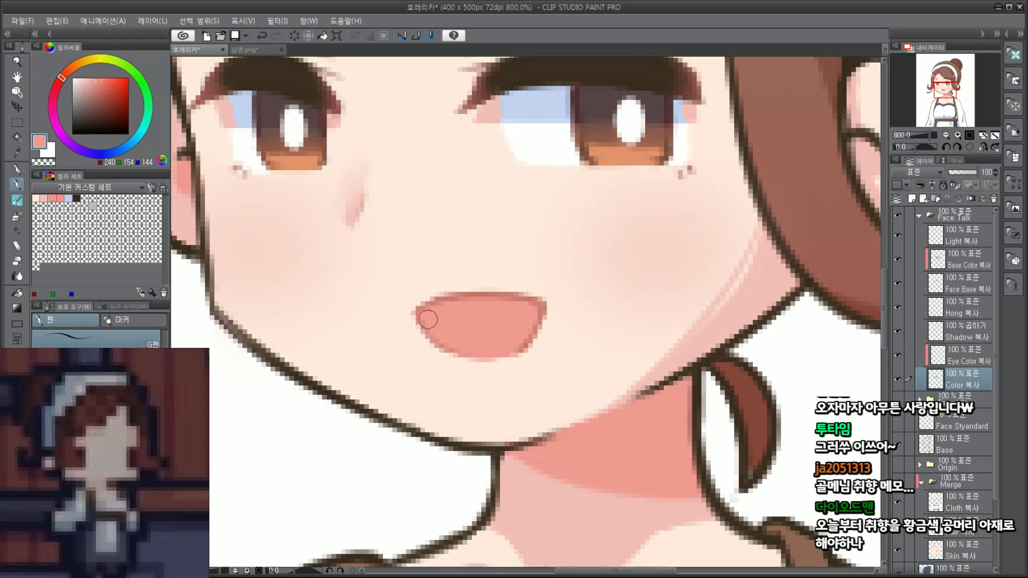
{"action": "scroll", "coordinate": [481, 315], "scroll_direction": "down", "scroll_amount": 5}
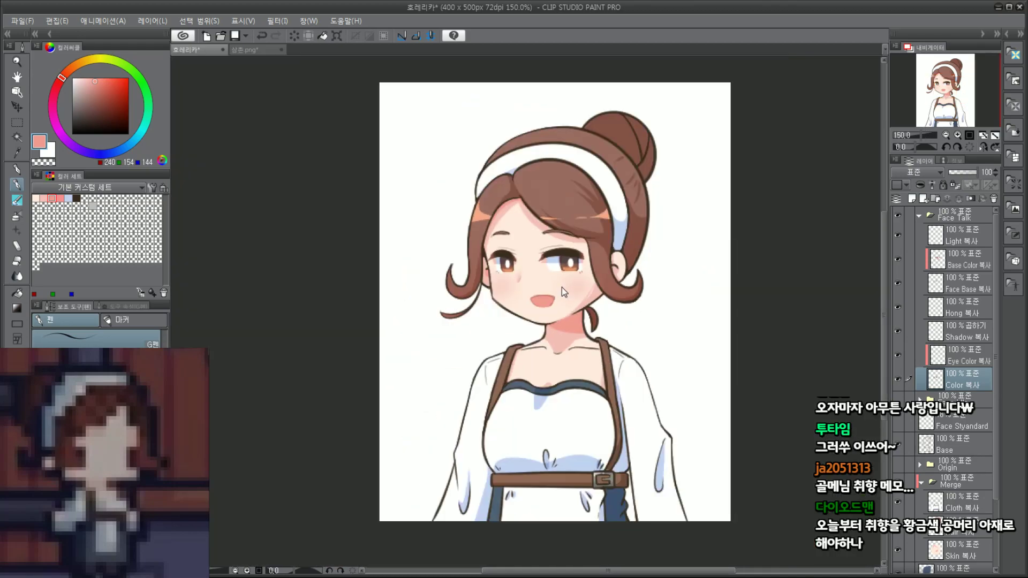
{"action": "scroll", "coordinate": [540, 303], "scroll_direction": "up", "scroll_amount": 4}
{"action": "scroll", "coordinate": [485, 305], "scroll_direction": "up", "scroll_amount": 2}
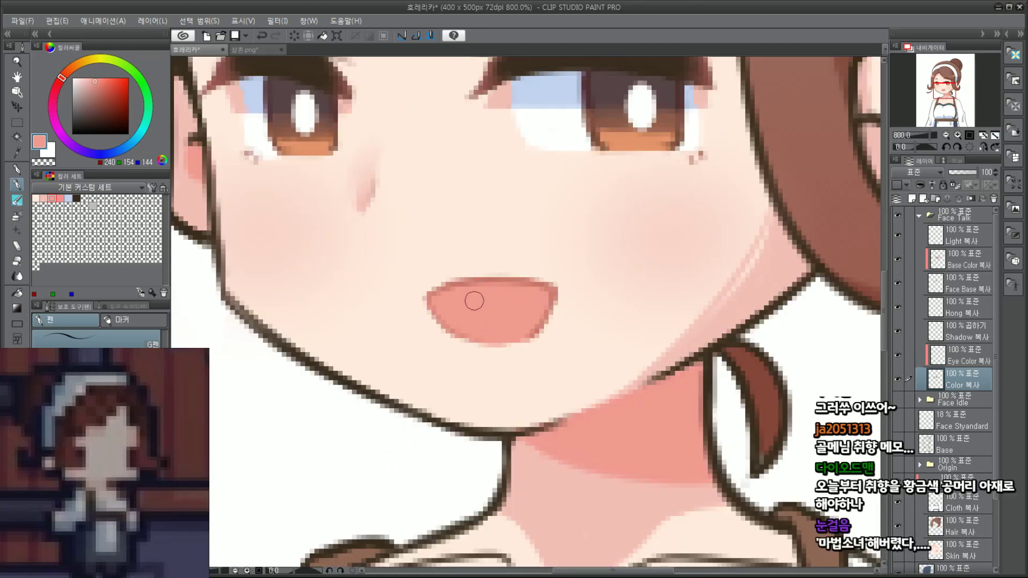
Step: Try a white teeth band just below the upper lip on the salmon mouth and undo it
{"action": "left_click_drag", "start_coordinate": [80, 84], "coordinate": [37, 62]}
{"action": "left_click_drag", "start_coordinate": [455, 289], "coordinate": [522, 288]}
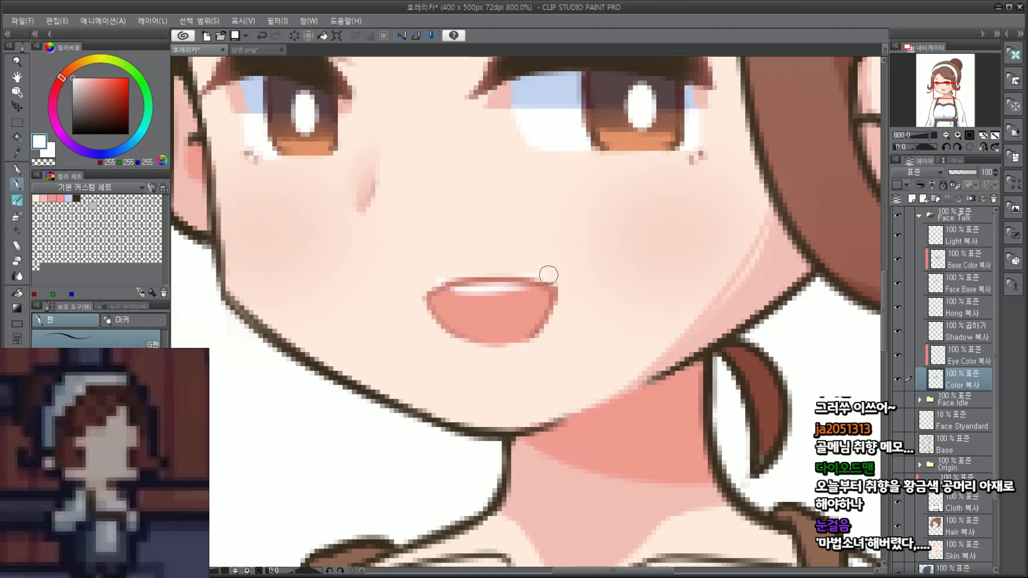
{"action": "key", "text": "ctrl+z"}
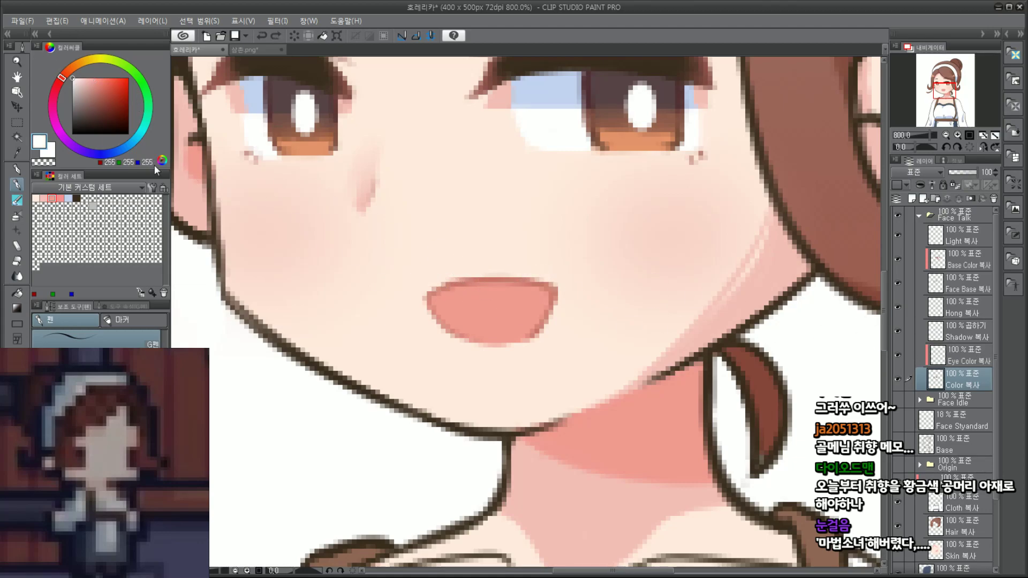
Step: Try several darker red strokes across the middle of the mouth in different shades, undoing each one
{"action": "left_click", "coordinate": [106, 86]}
{"action": "left_click_drag", "start_coordinate": [105, 94], "coordinate": [102, 92]}
{"action": "left_click_drag", "start_coordinate": [105, 89], "coordinate": [101, 91]}
{"action": "mouse_move", "coordinate": [439, 330]}
{"action": "left_mouse_down"}
{"action": "mouse_move", "coordinate": [494, 305]}
{"action": "mouse_move", "coordinate": [563, 324]}
{"action": "left_mouse_up"}
{"action": "key", "text": "ctrl+z"}
{"action": "left_click_drag", "start_coordinate": [105, 92], "coordinate": [110, 84]}
{"action": "left_click_drag", "start_coordinate": [448, 300], "coordinate": [557, 304]}
{"action": "key", "text": "ctrl+z"}
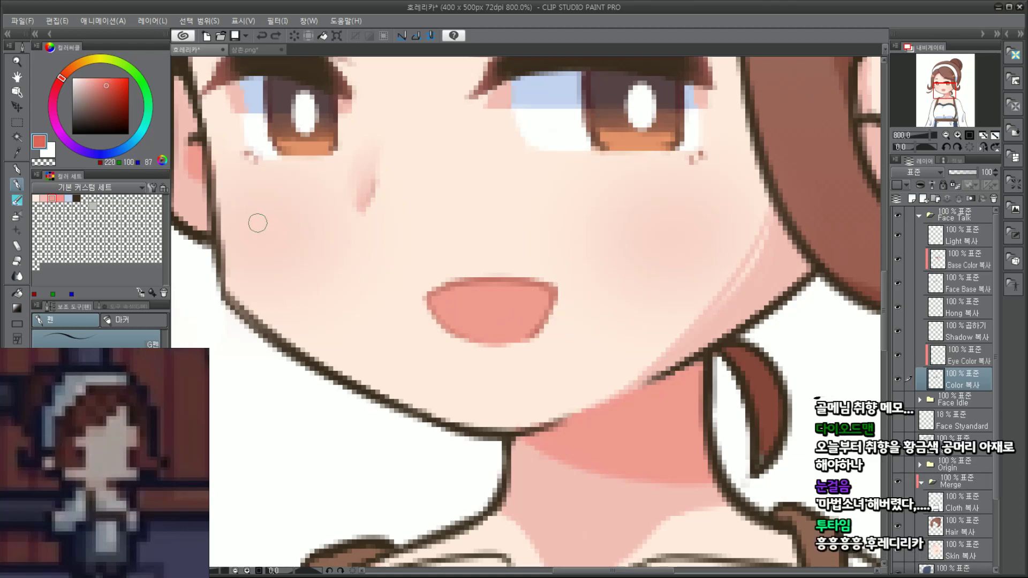
{"action": "left_click_drag", "start_coordinate": [431, 309], "coordinate": [571, 325]}
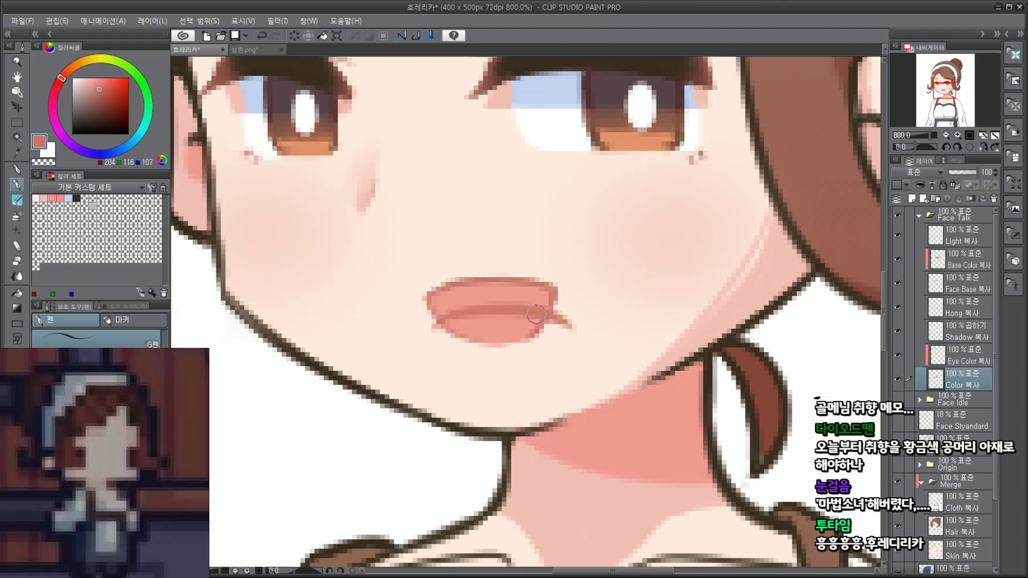
{"action": "key", "text": "ctrl+z"}
{"action": "left_click_drag", "start_coordinate": [431, 316], "coordinate": [551, 320]}
{"action": "key", "text": "ctrl+z"}
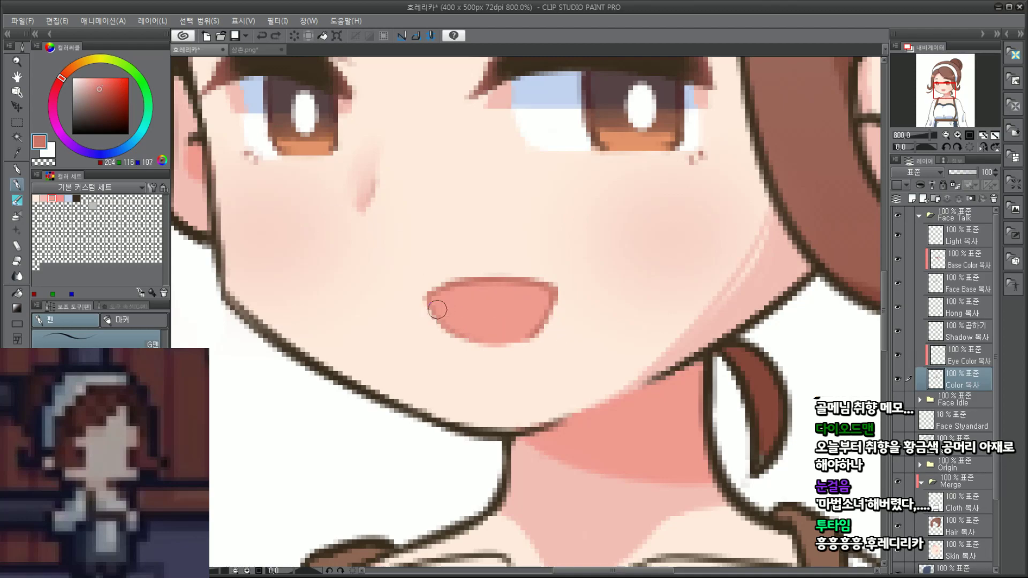
Step: Shade the upper part of the mouth's interior dark red, RGB 202, 103, 93, leaving a salmon tongue below
{"action": "left_click_drag", "start_coordinate": [437, 309], "coordinate": [548, 310]}
{"action": "mouse_move", "coordinate": [464, 293]}
{"action": "left_mouse_down"}
{"action": "mouse_move", "coordinate": [430, 301]}
{"action": "mouse_move", "coordinate": [482, 294]}
{"action": "mouse_move", "coordinate": [471, 288]}
{"action": "mouse_move", "coordinate": [554, 295]}
{"action": "left_mouse_up"}
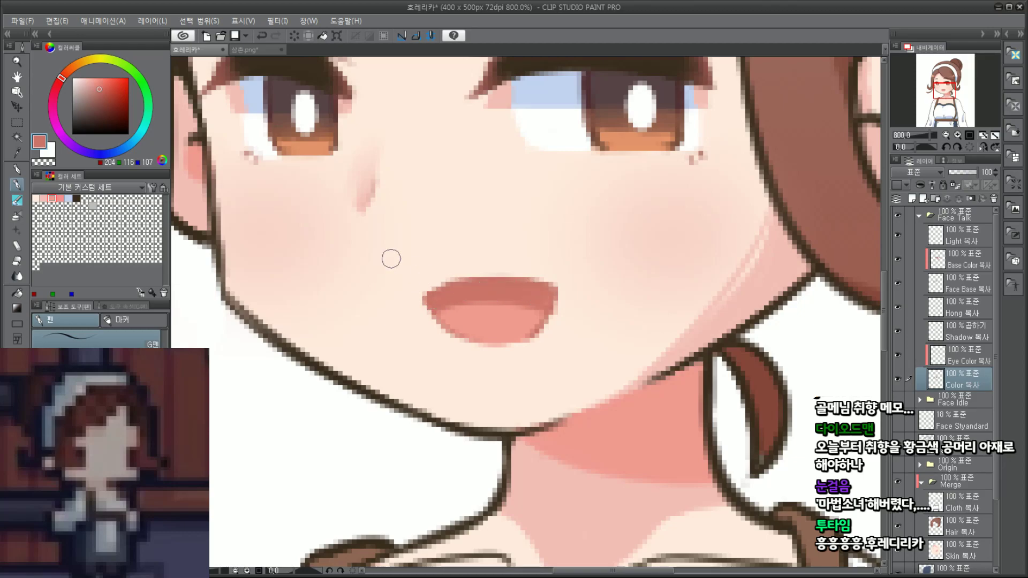
{"action": "left_click", "coordinate": [106, 86]}
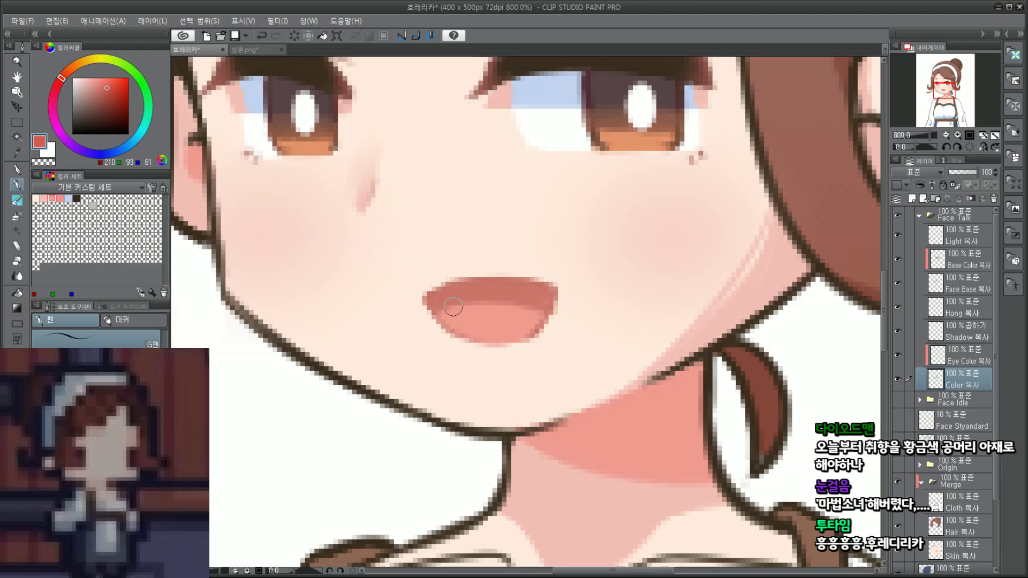
{"action": "mouse_move", "coordinate": [439, 300]}
{"action": "left_mouse_down"}
{"action": "mouse_move", "coordinate": [529, 294]}
{"action": "mouse_move", "coordinate": [470, 296]}
{"action": "mouse_move", "coordinate": [547, 298]}
{"action": "left_mouse_up"}
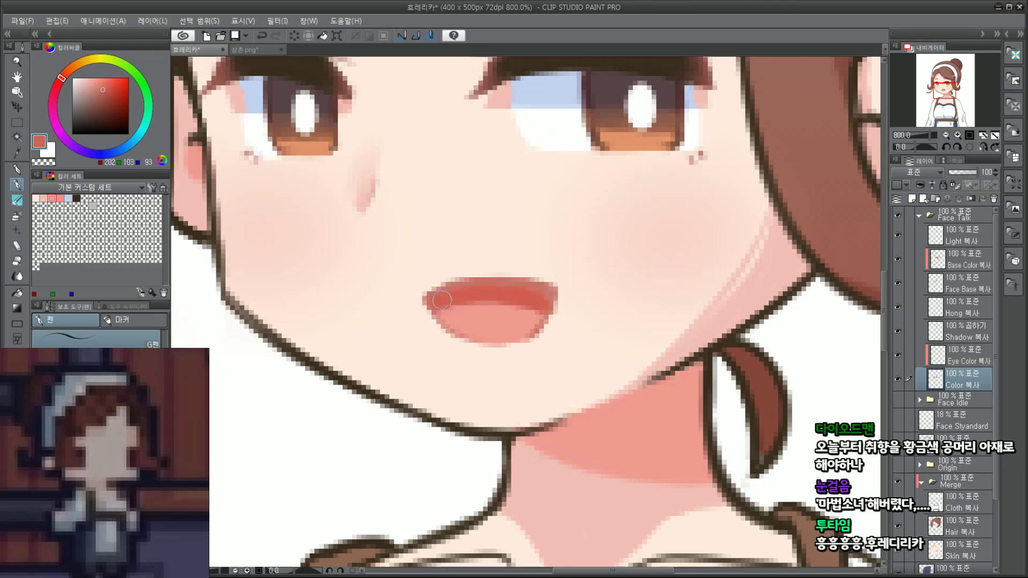
{"action": "left_click_drag", "start_coordinate": [449, 302], "coordinate": [501, 297]}
{"action": "mouse_move", "coordinate": [436, 310]}
{"action": "left_mouse_down"}
{"action": "mouse_move", "coordinate": [466, 298]}
{"action": "mouse_move", "coordinate": [544, 302]}
{"action": "left_mouse_up"}
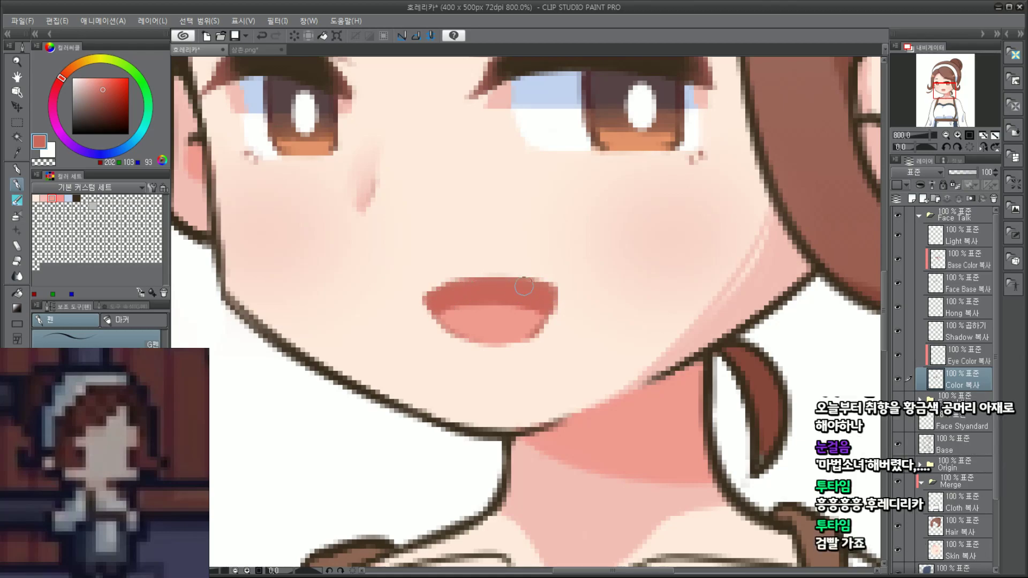
{"action": "scroll", "coordinate": [542, 267], "scroll_direction": "down", "scroll_amount": 8}
{"action": "scroll", "coordinate": [542, 267], "scroll_direction": "up", "scroll_amount": 8}
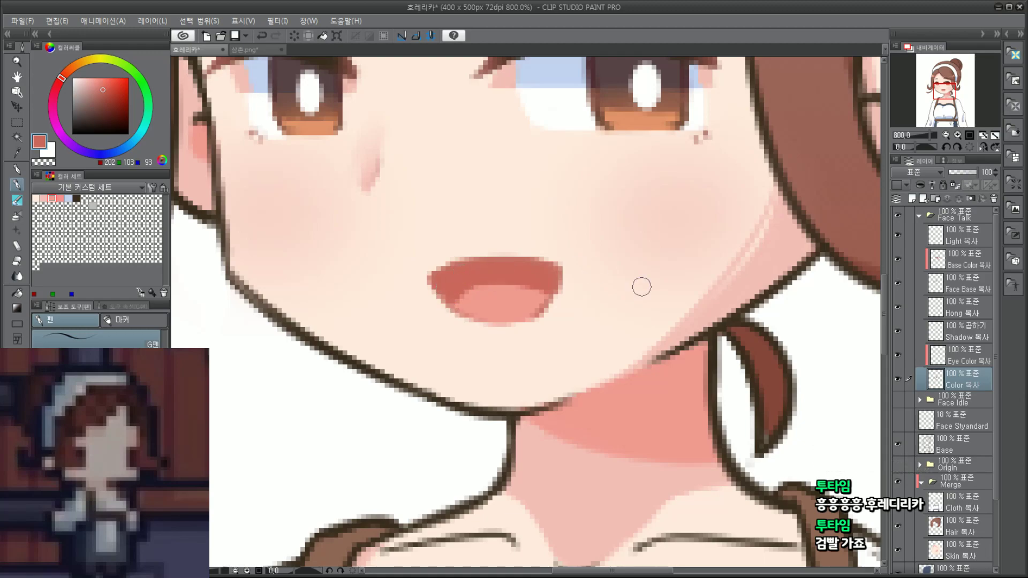
Step: Refine the tongue's rounded upper edge with the sampled salmon pink, RGB 240, 154, 144, and resample the dark red
{"action": "left_click", "coordinate": [489, 298], "text": "alt"}
{"action": "left_click_drag", "start_coordinate": [482, 289], "coordinate": [539, 291]}
{"action": "key", "text": "ctrl+z"}
{"action": "left_click_drag", "start_coordinate": [478, 303], "coordinate": [545, 293]}
{"action": "scroll", "coordinate": [506, 293], "scroll_direction": "down", "scroll_amount": 5}
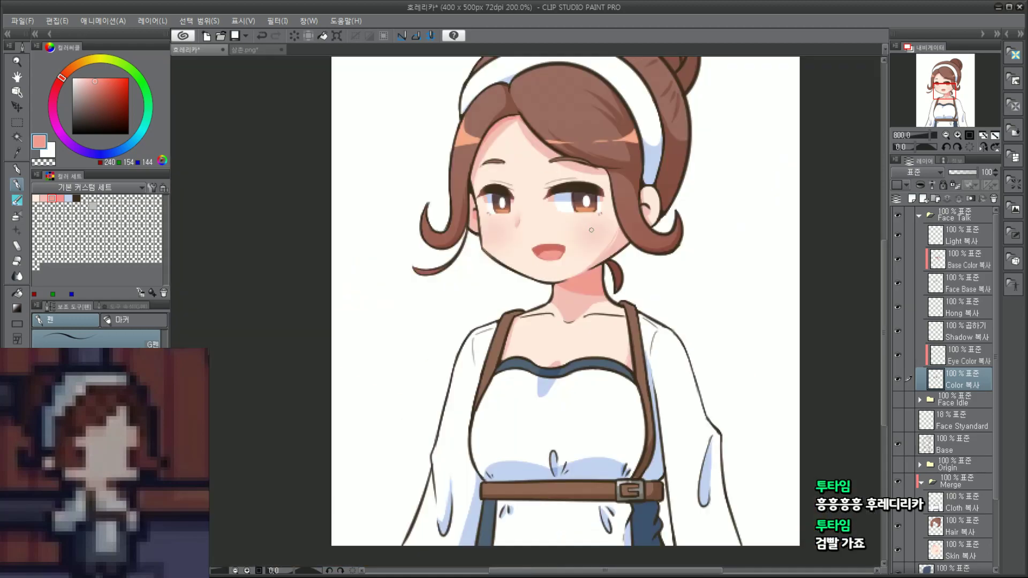
{"action": "scroll", "coordinate": [535, 251], "scroll_direction": "up", "scroll_amount": 3}
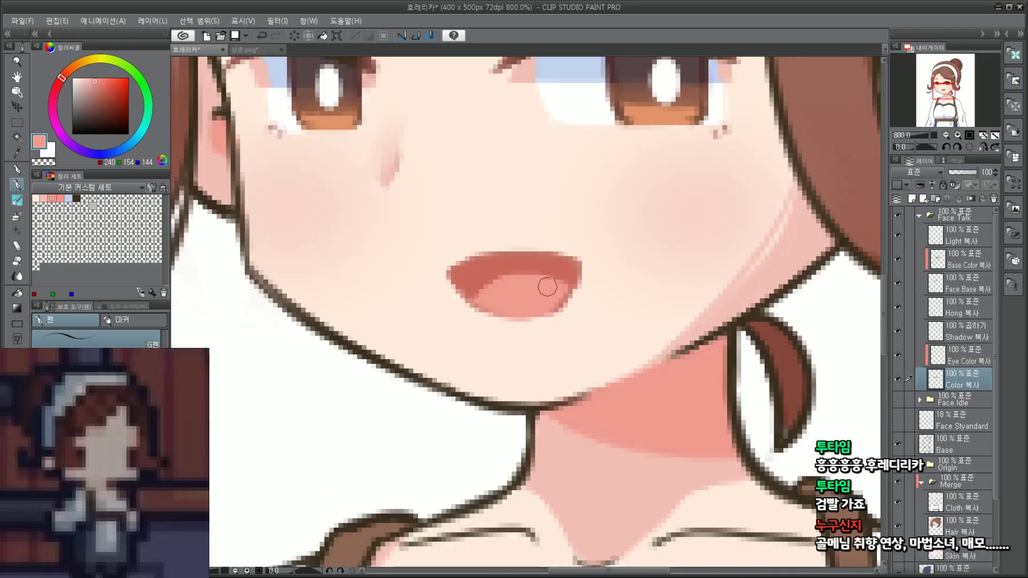
{"action": "left_click", "coordinate": [504, 265], "text": "alt"}
{"action": "scroll", "coordinate": [574, 246], "scroll_direction": "down", "scroll_amount": 6}
{"action": "scroll", "coordinate": [610, 236], "scroll_direction": "up", "scroll_amount": 6}
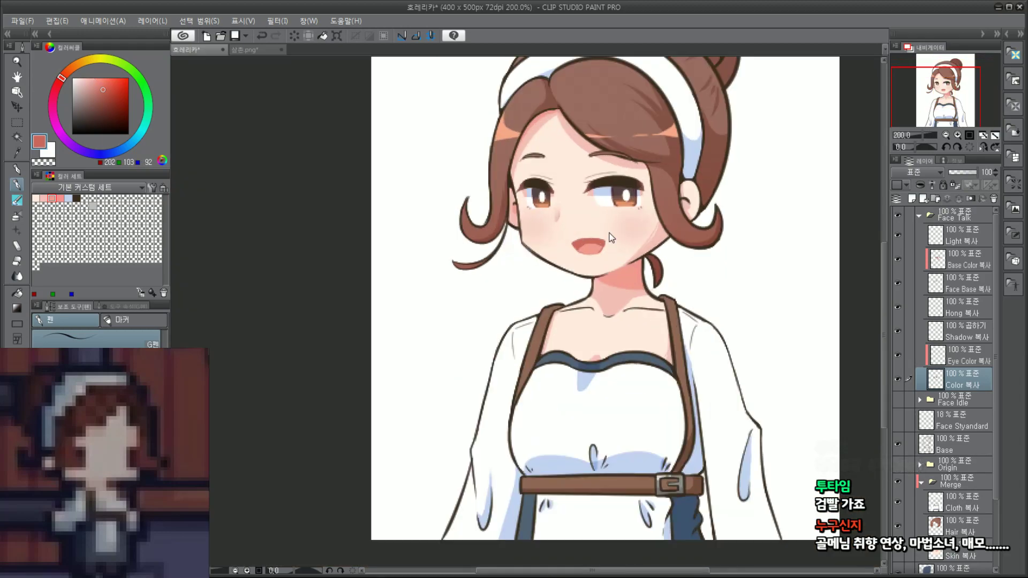
Step: Paint a white band of upper teeth beneath the upper lip and erase the white spill above the lip
{"action": "left_click_drag", "start_coordinate": [94, 102], "coordinate": [46, 69]}
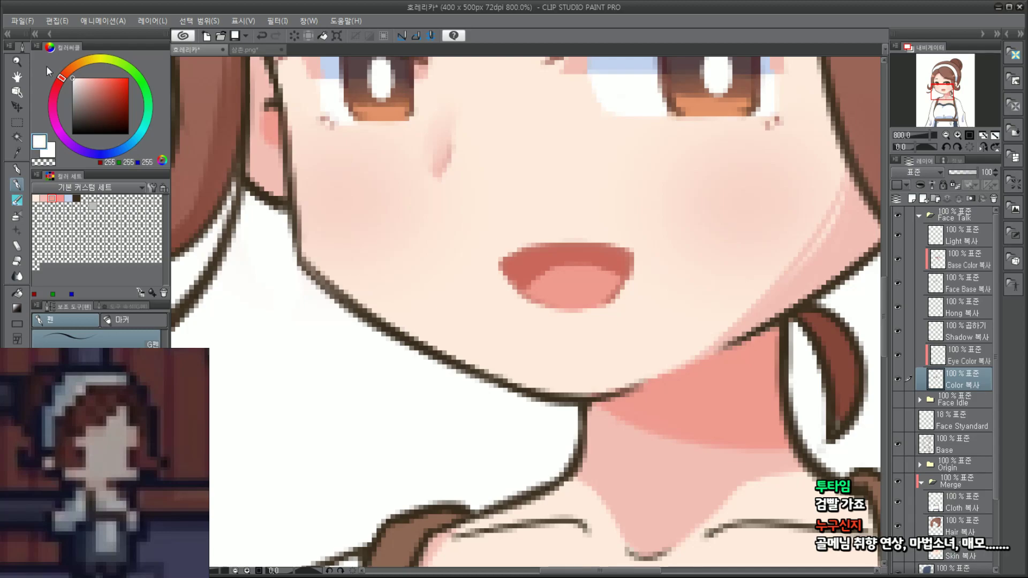
{"action": "mouse_move", "coordinate": [522, 247]}
{"action": "left_mouse_down"}
{"action": "mouse_move", "coordinate": [591, 236]}
{"action": "mouse_move", "coordinate": [512, 242]}
{"action": "mouse_move", "coordinate": [621, 244]}
{"action": "left_mouse_up"}
{"action": "key", "text": "ctrl+z"}
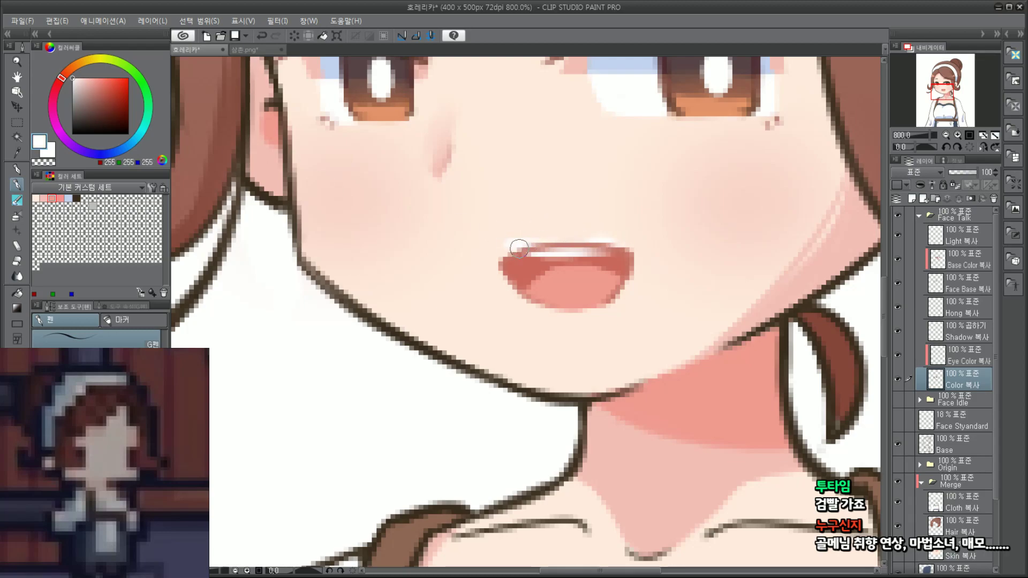
{"action": "mouse_move", "coordinate": [518, 246]}
{"action": "left_mouse_down"}
{"action": "mouse_move", "coordinate": [619, 239]}
{"action": "mouse_move", "coordinate": [531, 250]}
{"action": "mouse_move", "coordinate": [602, 253]}
{"action": "left_mouse_up"}
{"action": "scroll", "coordinate": [754, 166], "scroll_direction": "down", "scroll_amount": 7}
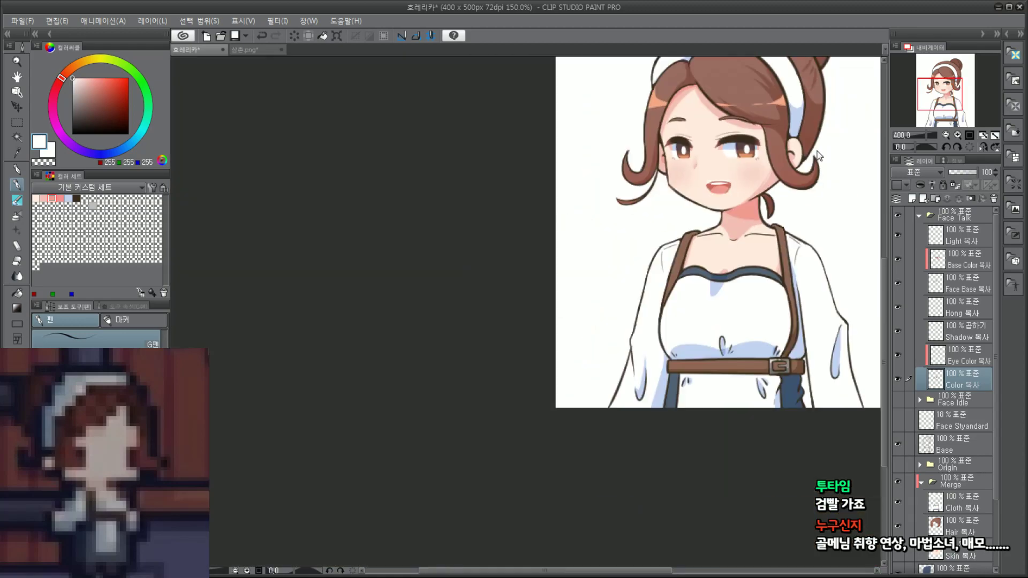
{"action": "scroll", "coordinate": [798, 170], "scroll_direction": "up", "scroll_amount": 1}
{"action": "scroll", "coordinate": [784, 184], "scroll_direction": "up", "scroll_amount": 4}
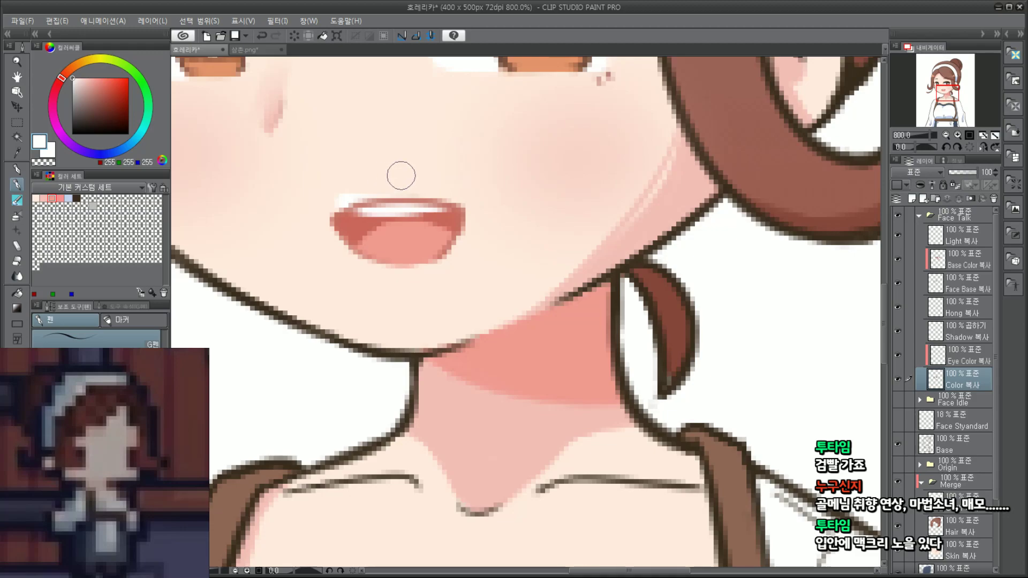
{"action": "mouse_move", "coordinate": [399, 166]}
{"action": "left_mouse_down"}
{"action": "mouse_move", "coordinate": [378, 188]}
{"action": "mouse_move", "coordinate": [432, 185]}
{"action": "left_mouse_up"}
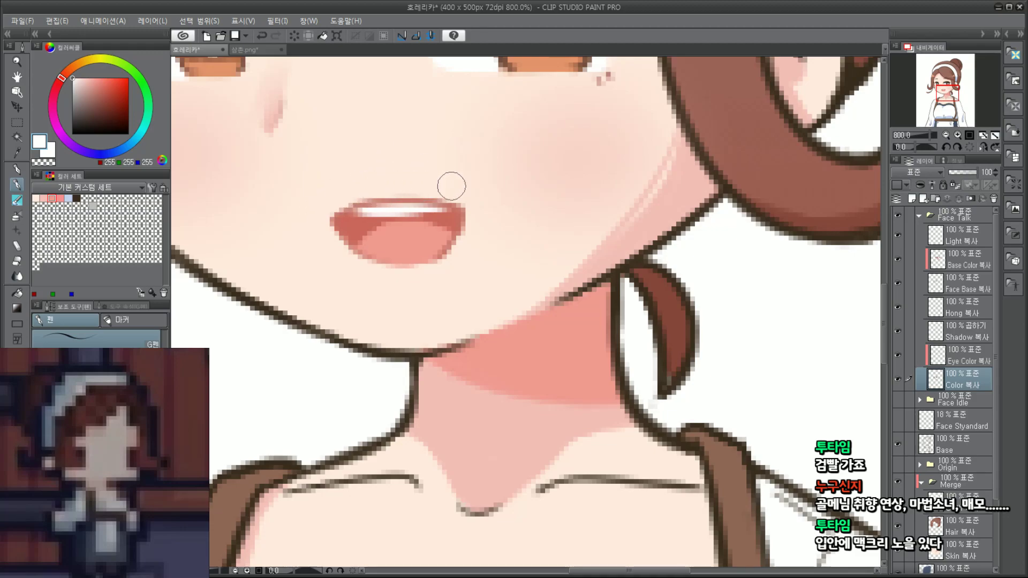
Step: Check the finished mouth in the full figure, save the file, and collapse the Face Talk layer folder
{"action": "scroll", "coordinate": [448, 178], "scroll_direction": "down", "scroll_amount": 2}
{"action": "scroll", "coordinate": [448, 179], "scroll_direction": "down", "scroll_amount": 3}
{"action": "scroll", "coordinate": [847, 127], "scroll_direction": "down", "scroll_amount": 1}
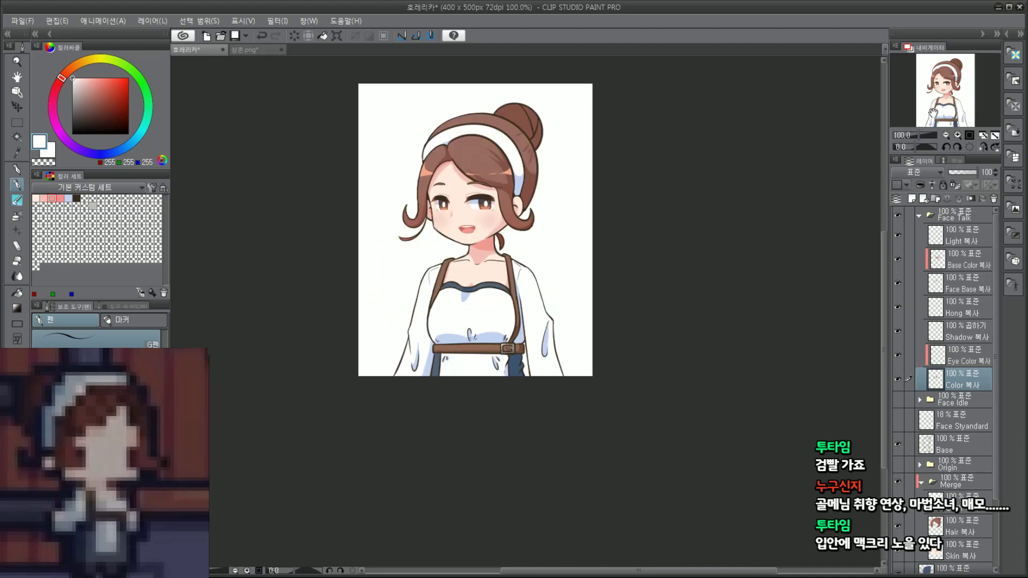
{"action": "left_click_drag", "start_coordinate": [933, 112], "coordinate": [926, 100]}
{"action": "scroll", "coordinate": [493, 249], "scroll_direction": "up", "scroll_amount": 4}
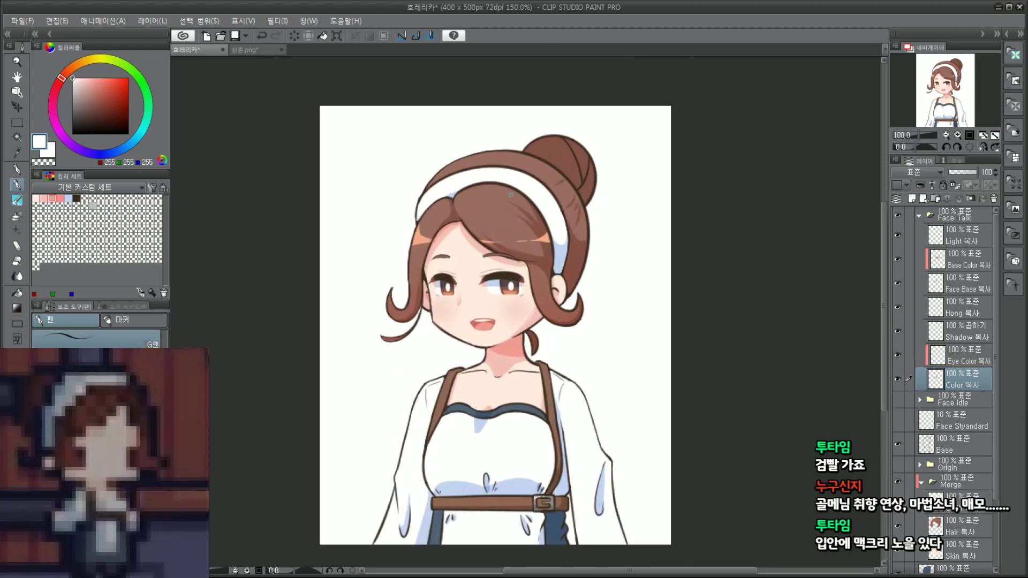
{"action": "scroll", "coordinate": [421, 225], "scroll_direction": "down", "scroll_amount": 1}
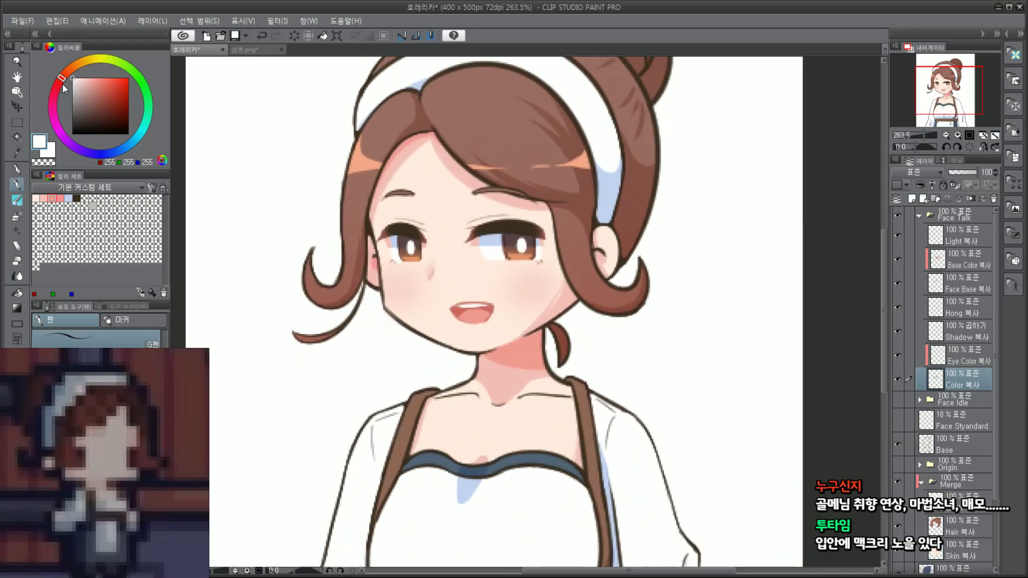
{"action": "left_click", "coordinate": [22, 21]}
{"action": "left_click", "coordinate": [48, 111]}
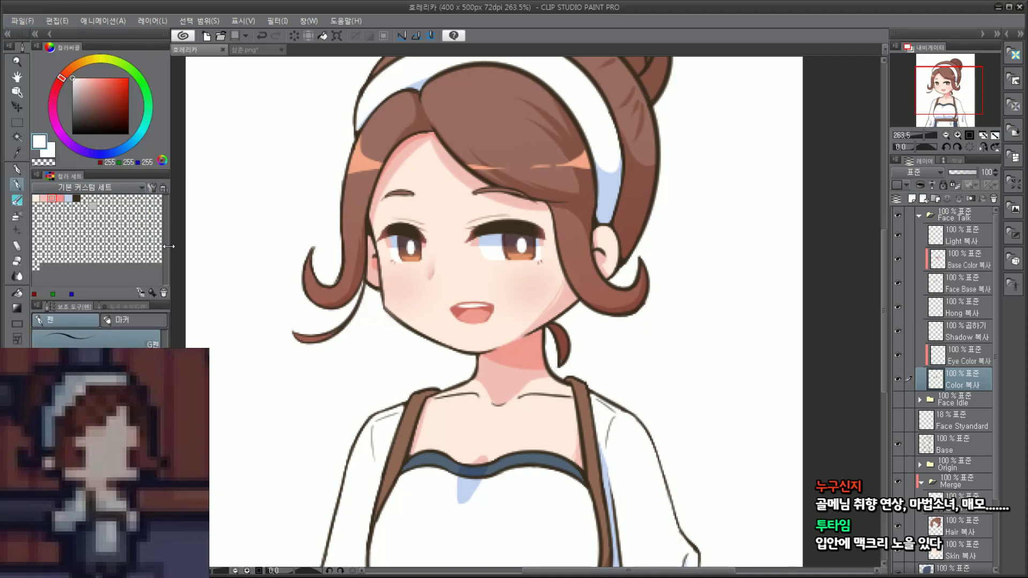
{"action": "left_click", "coordinate": [922, 216]}
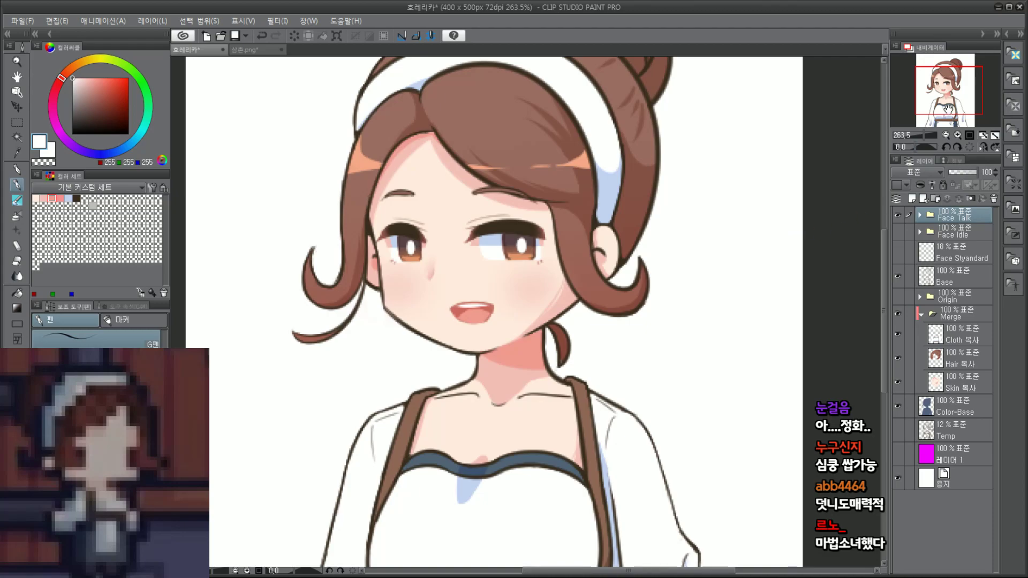
{"action": "left_click_drag", "start_coordinate": [946, 111], "coordinate": [945, 104]}
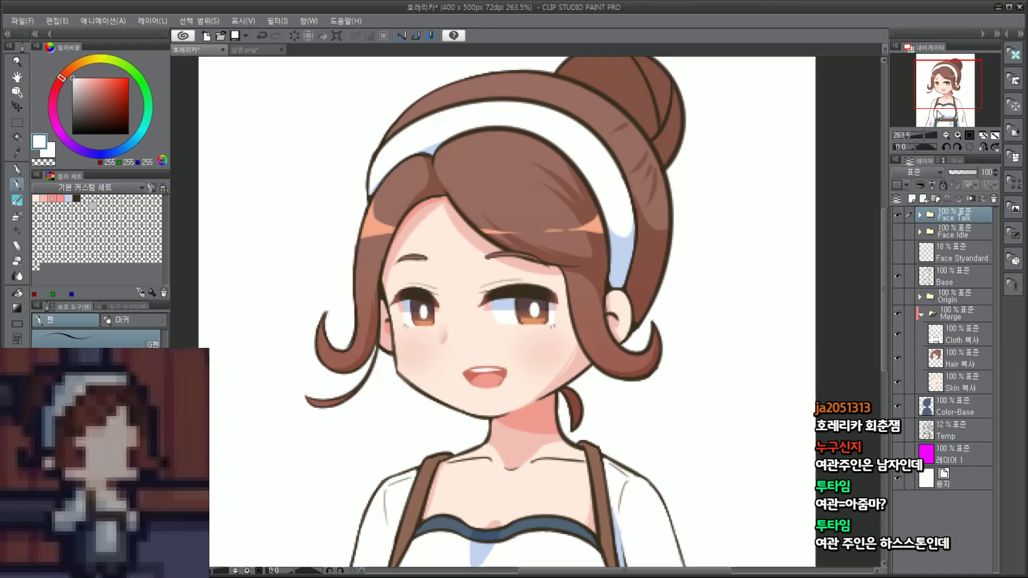
{"action": "left_click_drag", "start_coordinate": [950, 96], "coordinate": [951, 97]}
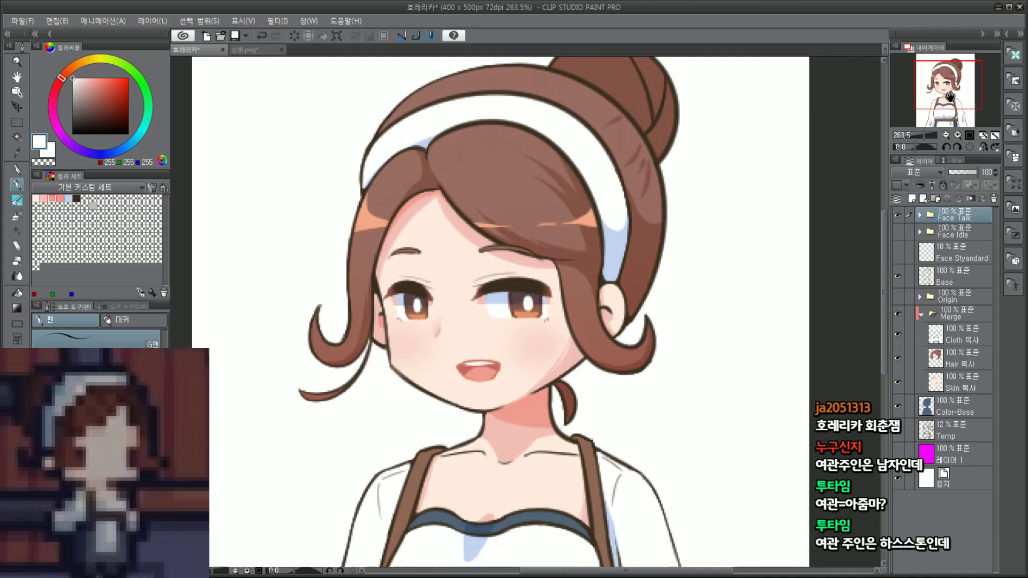
{"action": "scroll", "coordinate": [664, 285], "scroll_direction": "down", "scroll_amount": 2}
{"action": "scroll", "coordinate": [751, 254], "scroll_direction": "up", "scroll_amount": 1}
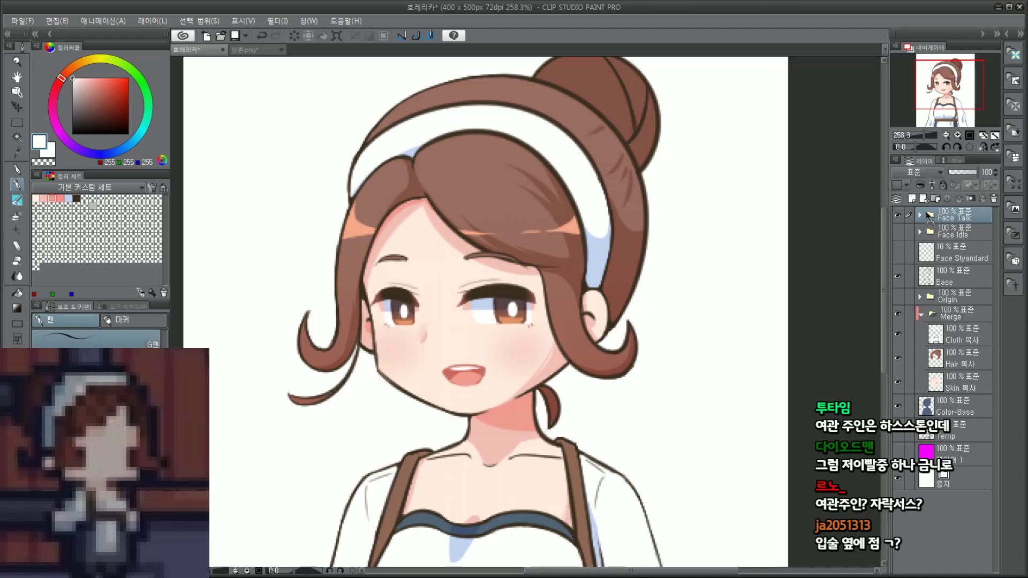
Step: Duplicate the Face Talk layer folder, hide the original, and rename the copy Face Down
{"action": "left_click_drag", "start_coordinate": [929, 216], "coordinate": [914, 195]}
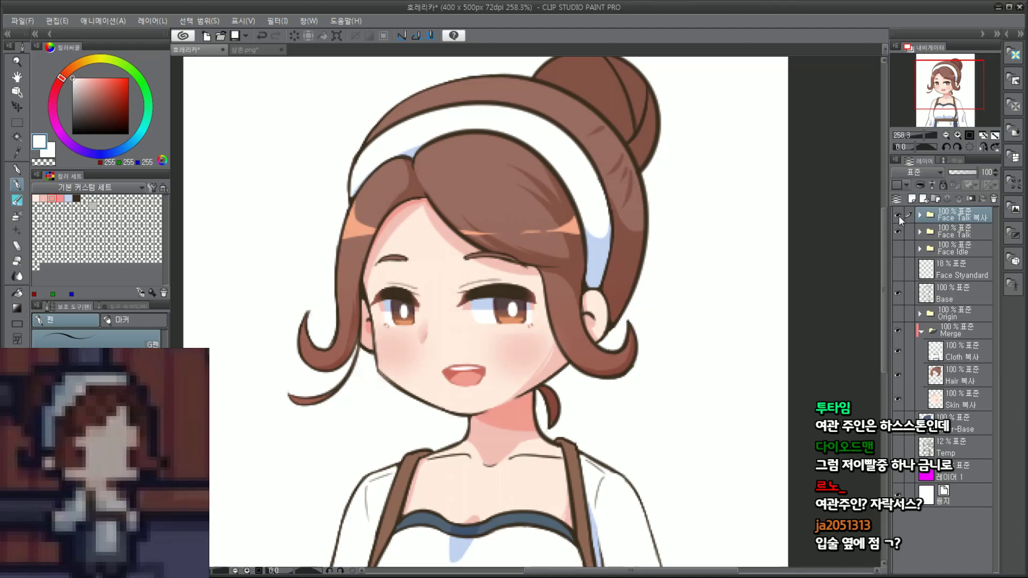
{"action": "double_click", "coordinate": [965, 216]}
{"action": "type", "text": "R"}
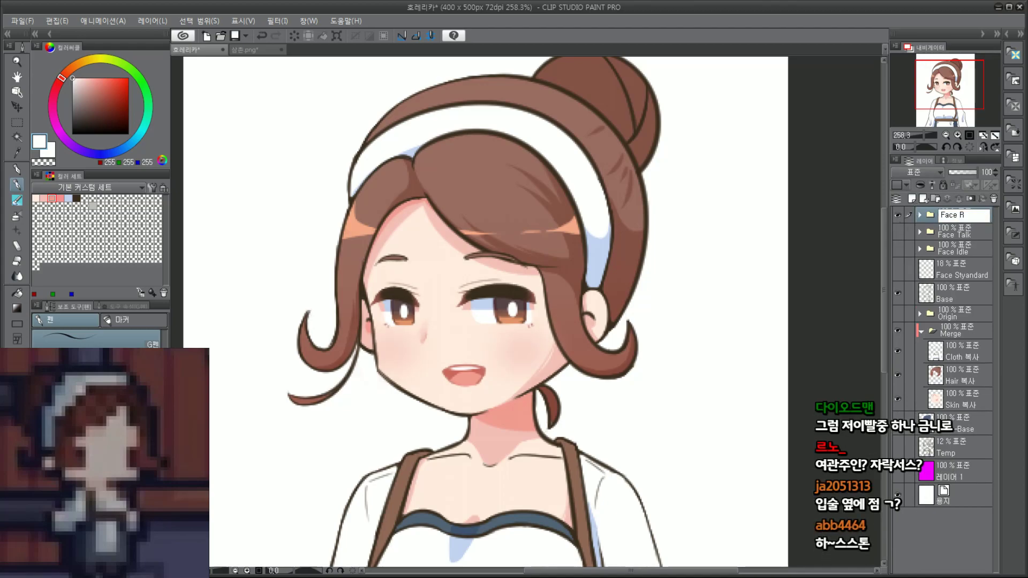
{"action": "type", "text": "an"}
{"action": "key", "text": "BackSpace"}
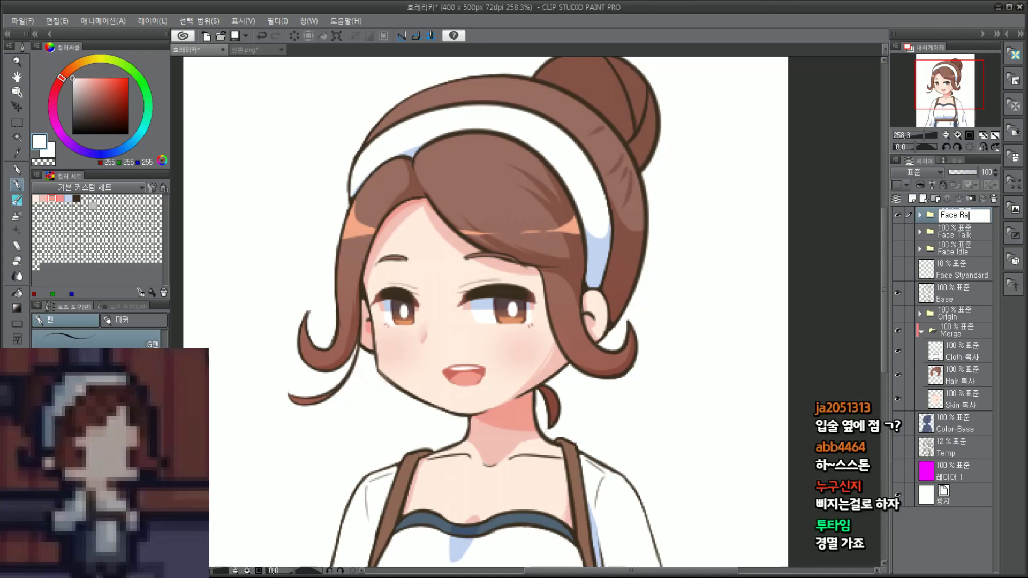
{"action": "key", "text": "BackSpace"}
{"action": "key", "text": "BackSpace"}
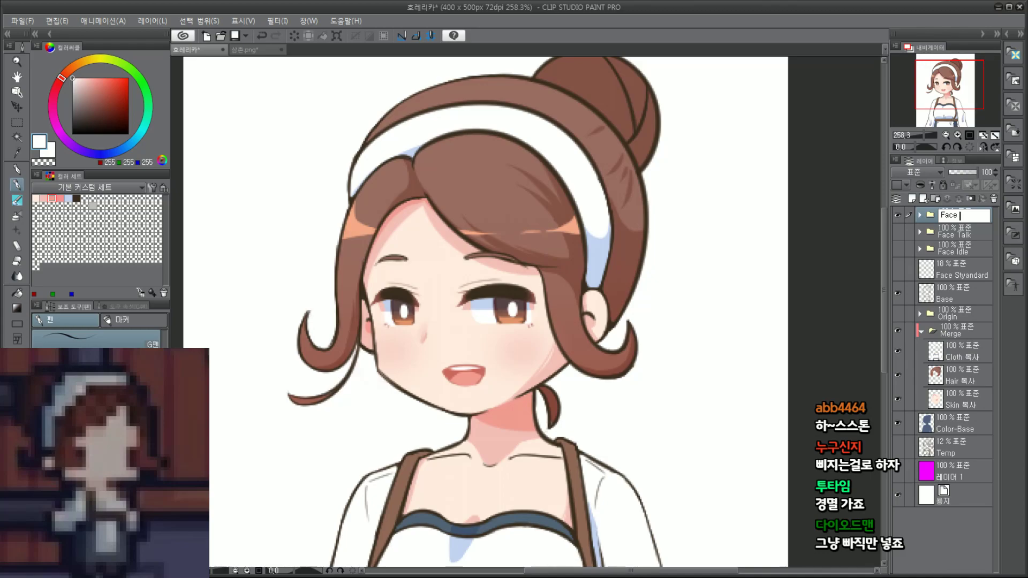
{"action": "type", "text": "Down"}
{"action": "key", "text": "Return"}
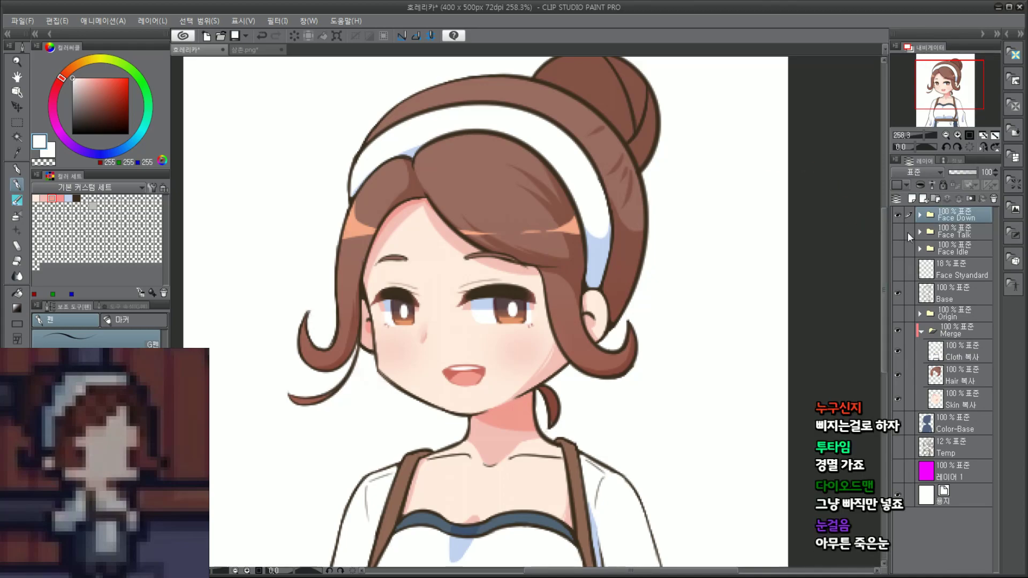
Step: Expand the Face Down folder and erase the mouth's white, red and salmon fill on its Color layer
{"action": "left_click", "coordinate": [920, 215]}
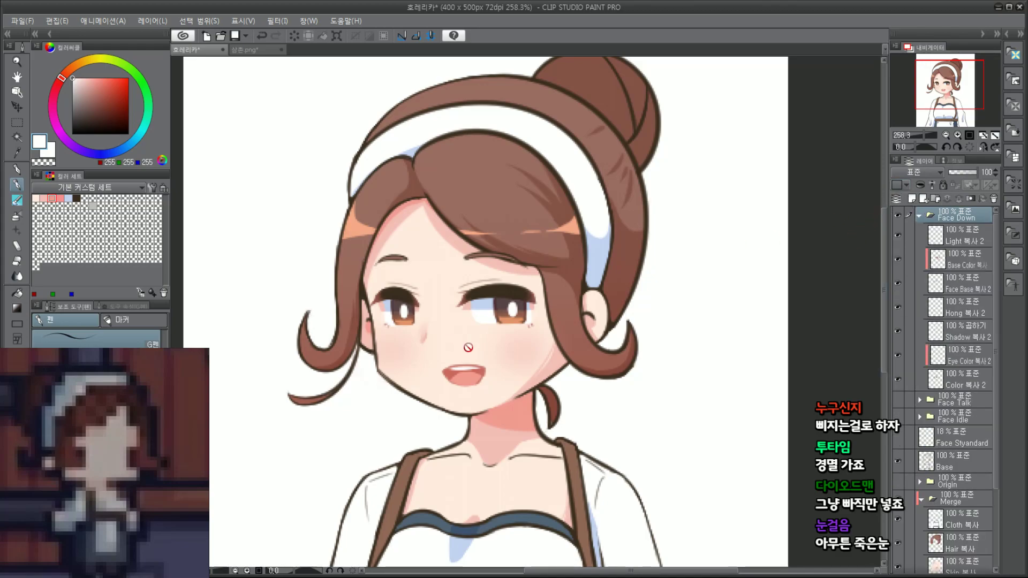
{"action": "scroll", "coordinate": [465, 347], "scroll_direction": "up", "scroll_amount": 2}
{"action": "left_click", "coordinate": [959, 382]}
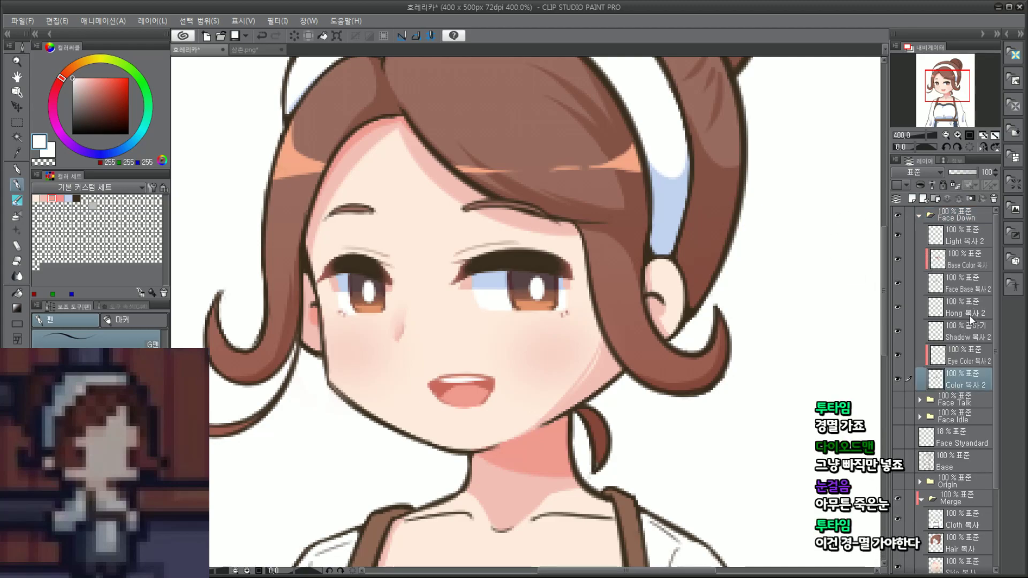
{"action": "mouse_move", "coordinate": [424, 388]}
{"action": "left_mouse_down"}
{"action": "mouse_move", "coordinate": [434, 405]}
{"action": "mouse_move", "coordinate": [463, 353]}
{"action": "mouse_move", "coordinate": [453, 416]}
{"action": "mouse_move", "coordinate": [478, 378]}
{"action": "mouse_move", "coordinate": [491, 370]}
{"action": "mouse_move", "coordinate": [483, 404]}
{"action": "mouse_move", "coordinate": [497, 385]}
{"action": "mouse_move", "coordinate": [473, 389]}
{"action": "mouse_move", "coordinate": [490, 383]}
{"action": "mouse_move", "coordinate": [467, 366]}
{"action": "left_mouse_up"}
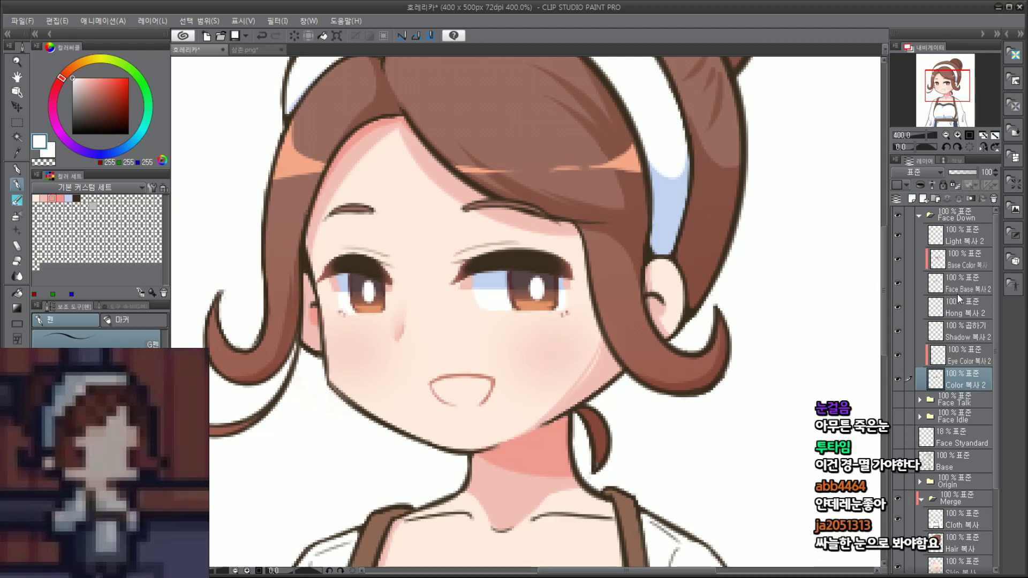
Step: Erase the open mouth's outline on the Face Base layer and select the dark brown swatch for the new line
{"action": "left_click", "coordinate": [971, 290]}
{"action": "mouse_move", "coordinate": [451, 378]}
{"action": "left_mouse_down"}
{"action": "mouse_move", "coordinate": [434, 383]}
{"action": "mouse_move", "coordinate": [461, 399]}
{"action": "mouse_move", "coordinate": [500, 384]}
{"action": "mouse_move", "coordinate": [491, 374]}
{"action": "left_mouse_up"}
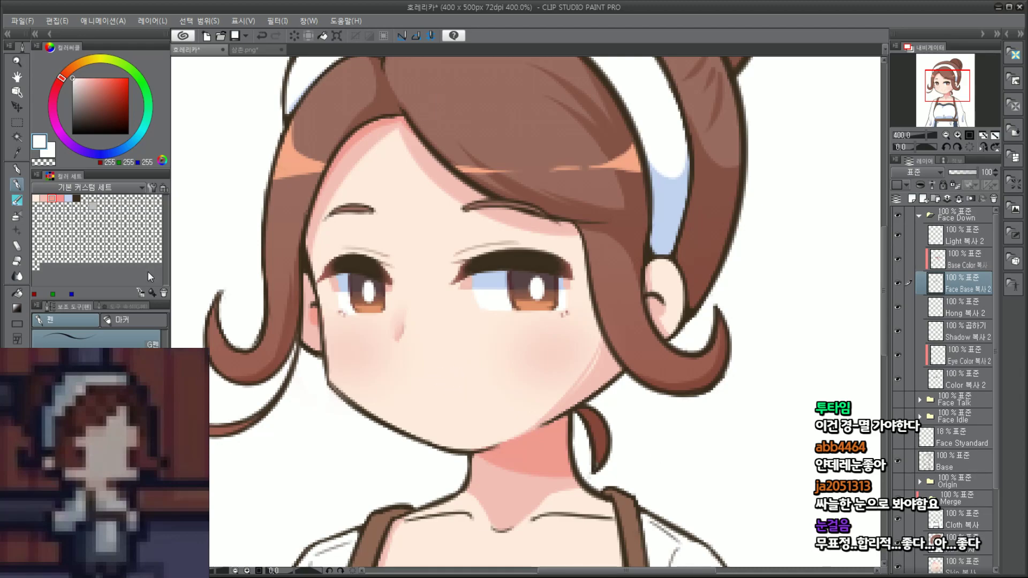
{"action": "left_click", "coordinate": [77, 198]}
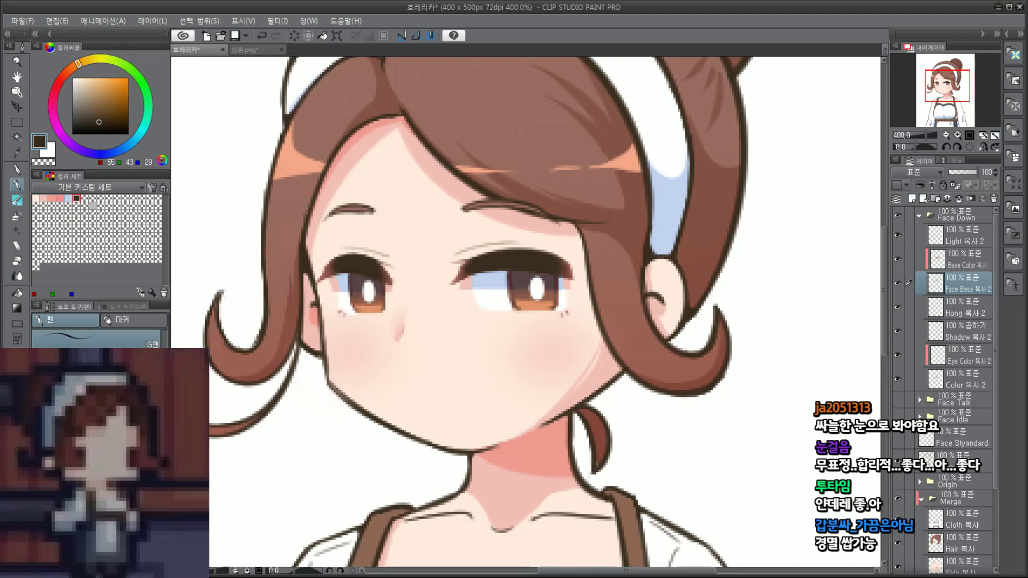
Step: Try a short, slightly slanted closed mouth line on the Face Base layer, then undo it
{"action": "key", "text": "ctrl+z"}
{"action": "mouse_move", "coordinate": [448, 393]}
{"action": "left_mouse_down"}
{"action": "mouse_move", "coordinate": [475, 387]}
{"action": "mouse_move", "coordinate": [506, 393]}
{"action": "mouse_move", "coordinate": [458, 393]}
{"action": "mouse_move", "coordinate": [485, 392]}
{"action": "left_mouse_up"}
{"action": "key", "text": "ctrl+z"}
{"action": "key", "text": "ctrl+z"}
{"action": "key", "text": "ctrl+z"}
{"action": "key", "text": "ctrl+z"}
{"action": "key", "text": "ctrl+z"}
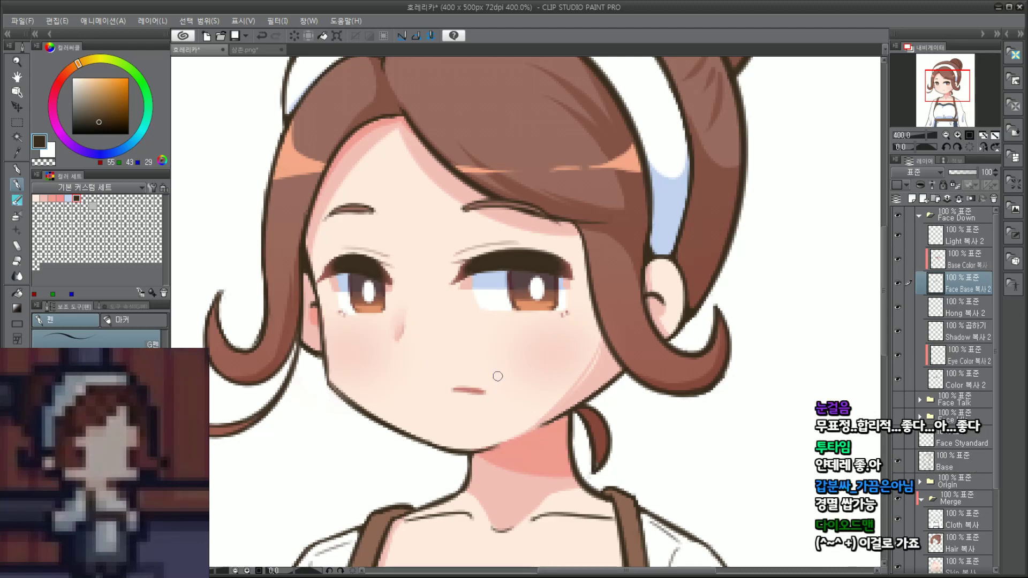
{"action": "scroll", "coordinate": [540, 369], "scroll_direction": "down", "scroll_amount": 3}
{"action": "scroll", "coordinate": [524, 369], "scroll_direction": "up", "scroll_amount": 3}
{"action": "key", "text": "ctrl+z"}
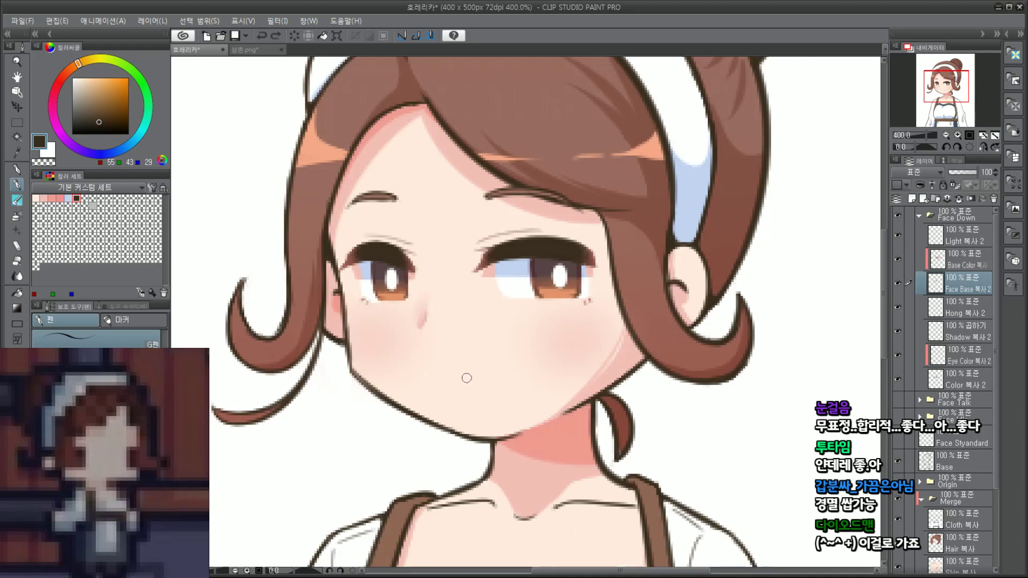
{"action": "key", "text": "ctrl+z"}
{"action": "key", "text": "ctrl+z"}
Step: Try a small downturned mouth curve and check it against the whole face
{"action": "mouse_move", "coordinate": [470, 381]}
{"action": "left_mouse_down"}
{"action": "mouse_move", "coordinate": [496, 383]}
{"action": "mouse_move", "coordinate": [508, 397]}
{"action": "left_mouse_up"}
{"action": "key", "text": "ctrl+z"}
{"action": "key", "text": "ctrl+z"}
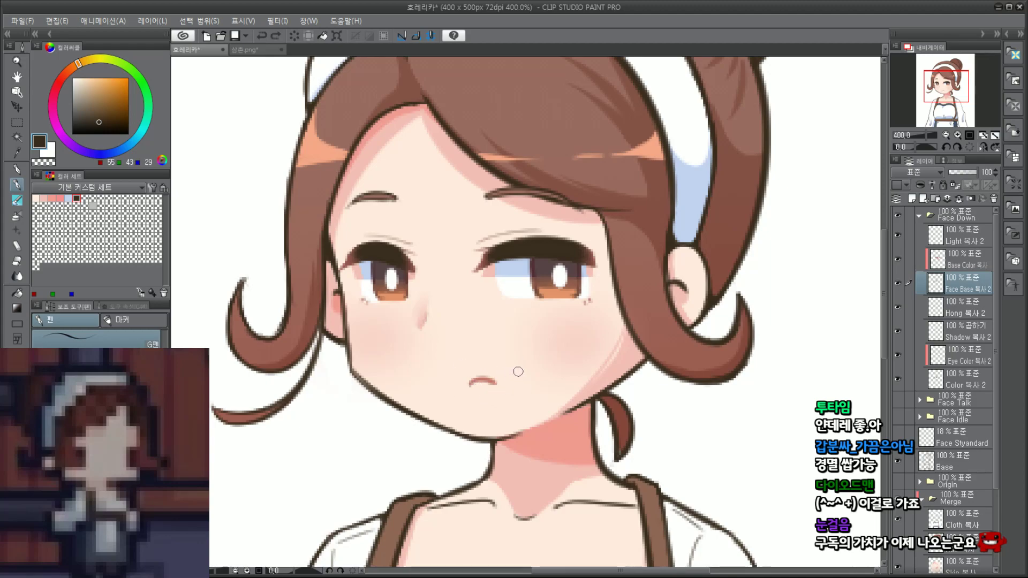
{"action": "scroll", "coordinate": [557, 384], "scroll_direction": "down", "scroll_amount": 4}
{"action": "scroll", "coordinate": [555, 387], "scroll_direction": "up", "scroll_amount": 4}
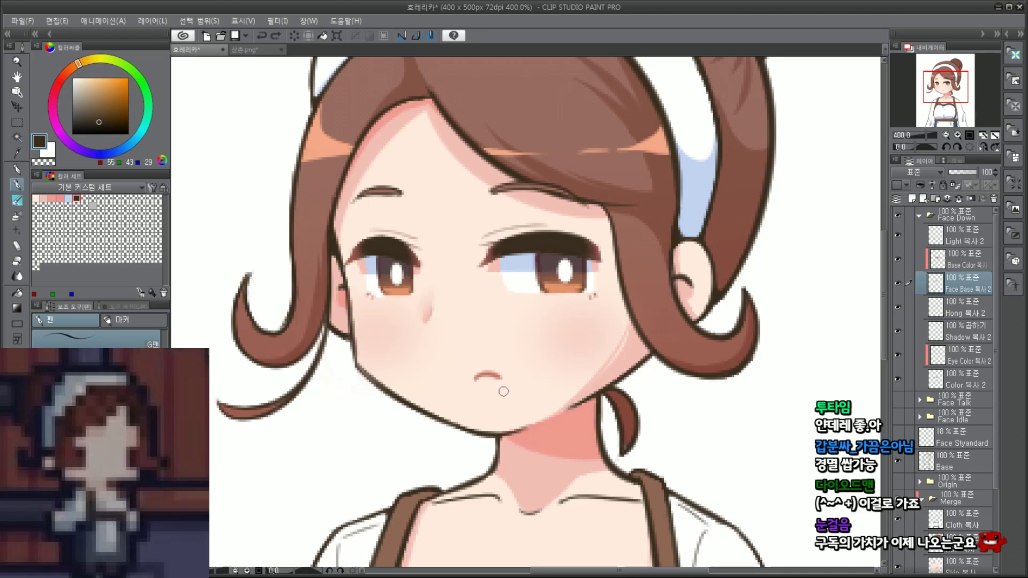
Step: Replace the curved mouth with a short, straight horizontal line, tidy its end, and check it in the full figure
{"action": "mouse_move", "coordinate": [488, 400]}
{"action": "left_mouse_down"}
{"action": "mouse_move", "coordinate": [492, 350]}
{"action": "mouse_move", "coordinate": [508, 373]}
{"action": "mouse_move", "coordinate": [488, 373]}
{"action": "mouse_move", "coordinate": [508, 373]}
{"action": "left_mouse_up"}
{"action": "key", "text": "ctrl+z"}
{"action": "key", "text": "ctrl+z"}
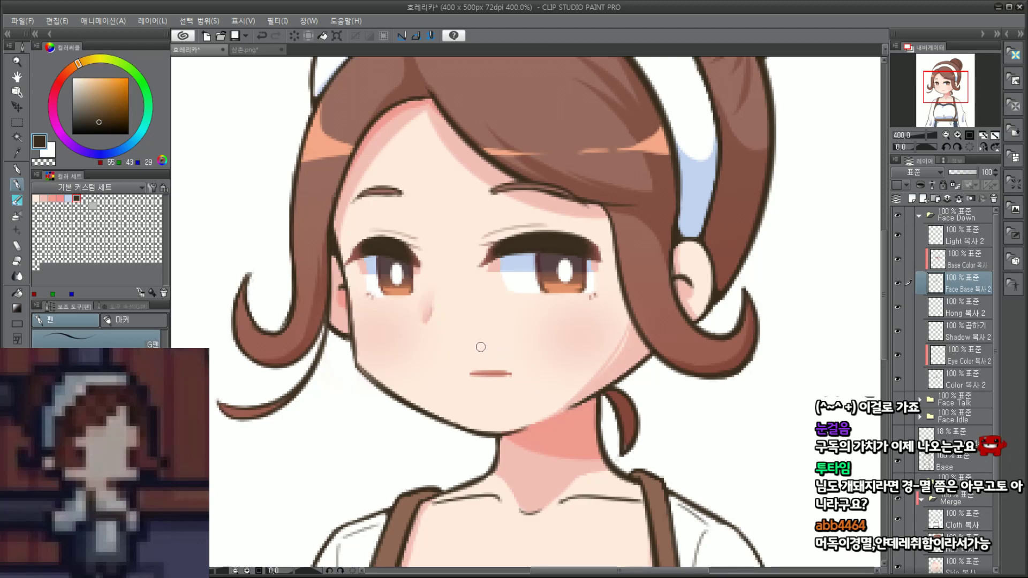
{"action": "scroll", "coordinate": [482, 366], "scroll_direction": "up", "scroll_amount": 2}
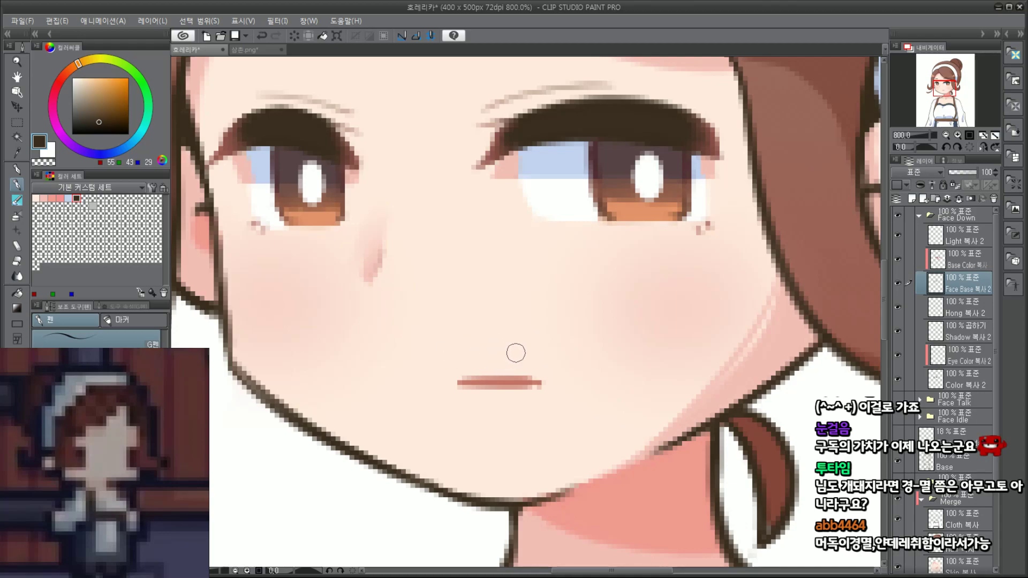
{"action": "left_click_drag", "start_coordinate": [523, 383], "coordinate": [537, 385]}
{"action": "scroll", "coordinate": [614, 340], "scroll_direction": "down", "scroll_amount": 6}
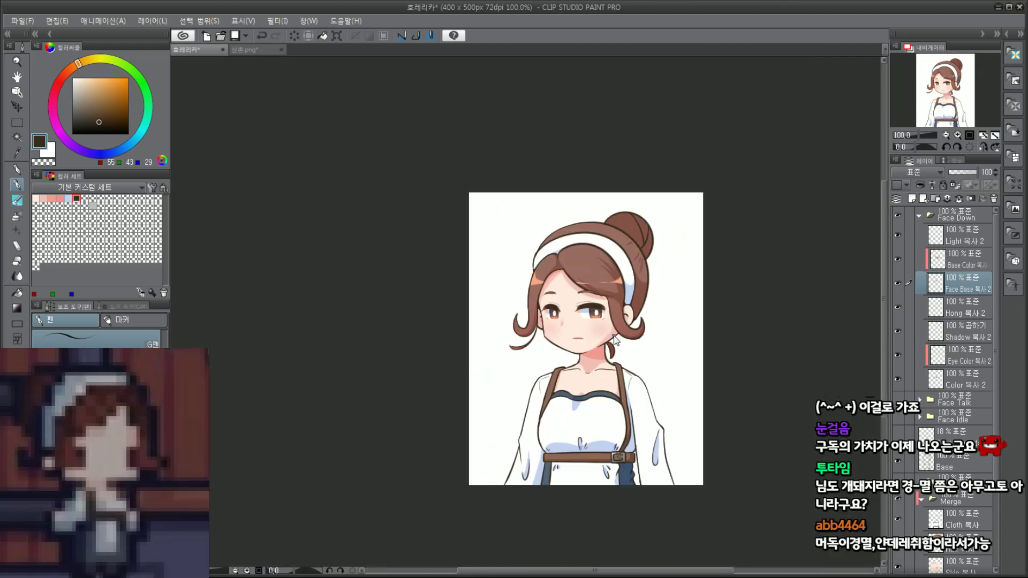
{"action": "scroll", "coordinate": [535, 332], "scroll_direction": "up", "scroll_amount": 6}
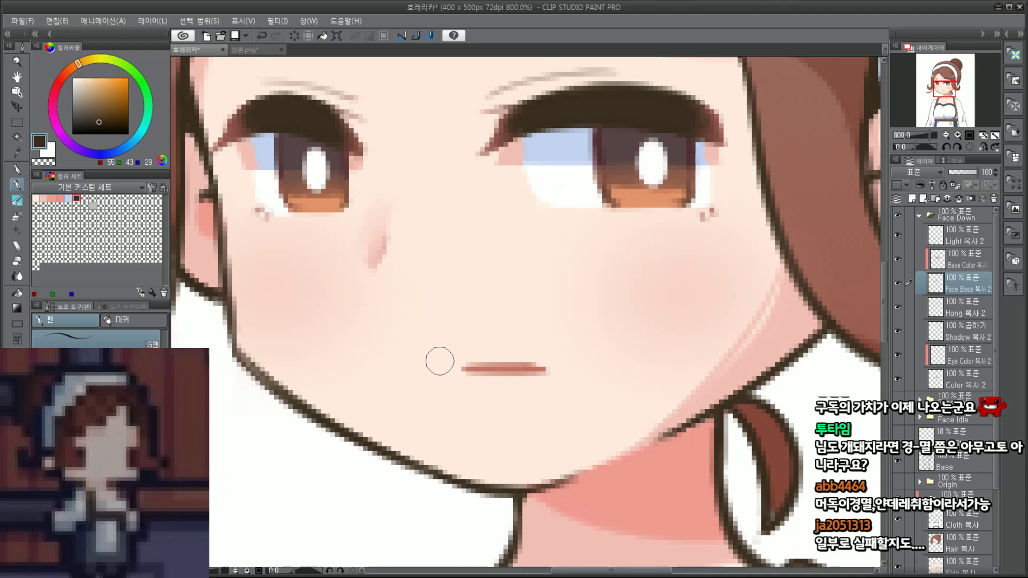
{"action": "scroll", "coordinate": [440, 361], "scroll_direction": "down", "scroll_amount": 6}
{"action": "scroll", "coordinate": [601, 309], "scroll_direction": "up", "scroll_amount": 3}
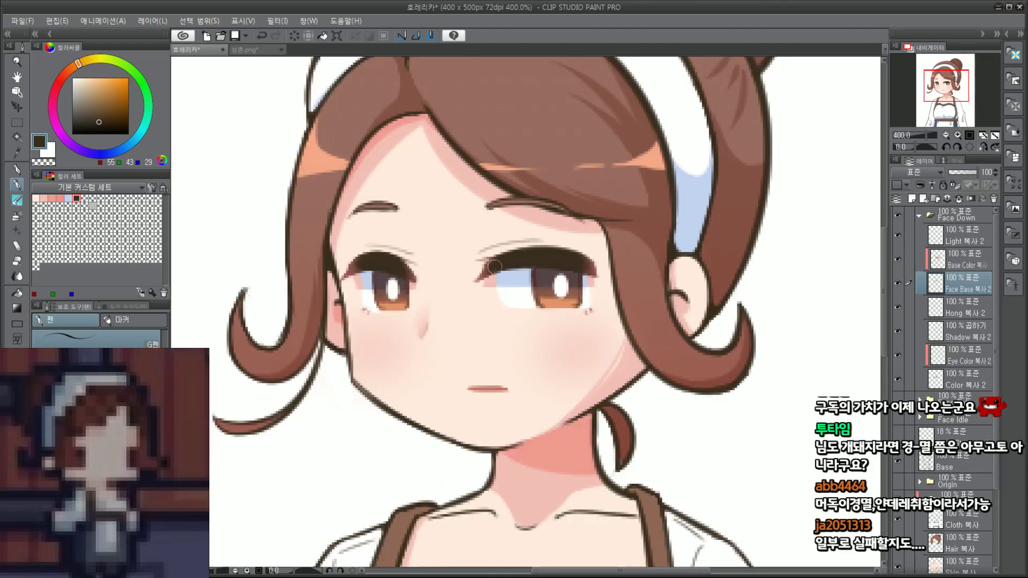
Step: Compare the eyes with and without their white highlights by hiding and restoring the Light layer of Face Down
{"action": "left_click", "coordinate": [966, 238]}
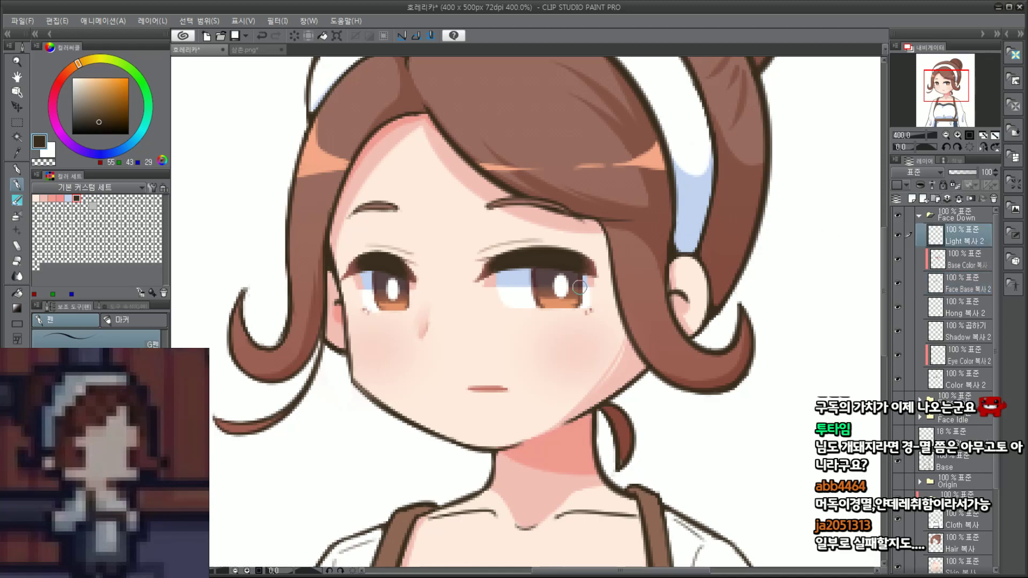
{"action": "left_click", "coordinate": [898, 236]}
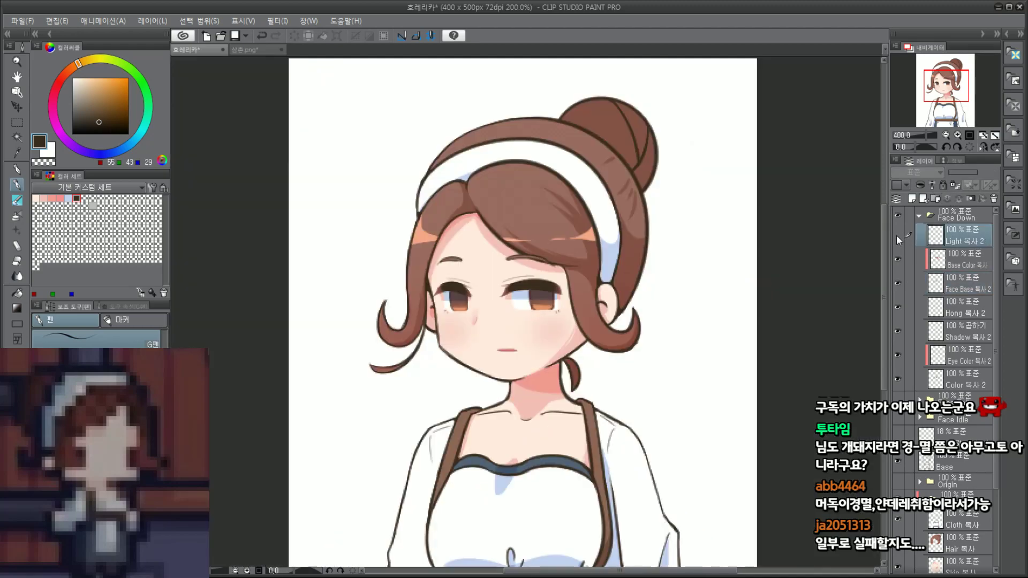
{"action": "key", "text": "ctrl+minus"}
{"action": "left_click", "coordinate": [899, 236]}
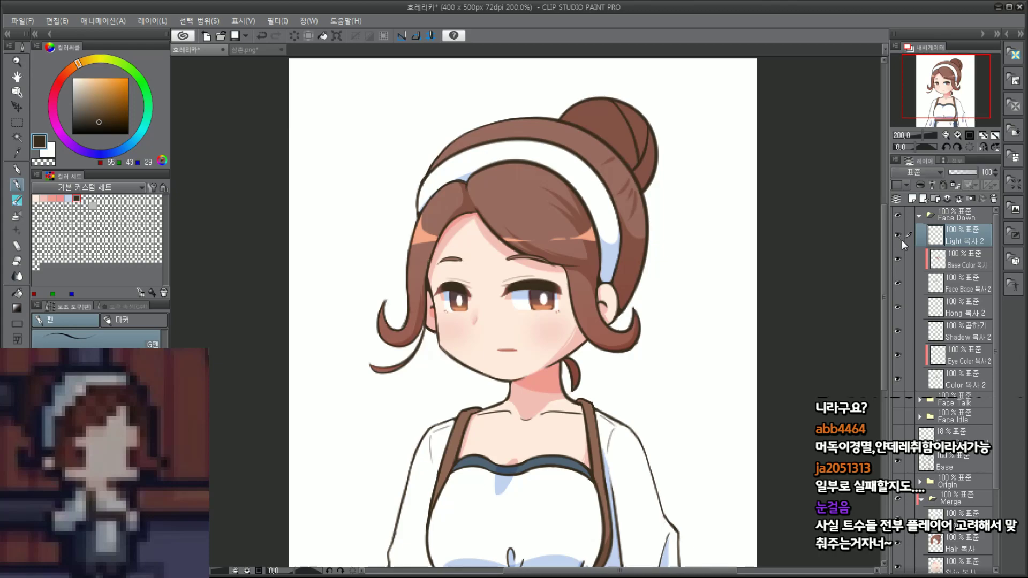
{"action": "key", "text": "ctrl+plus"}
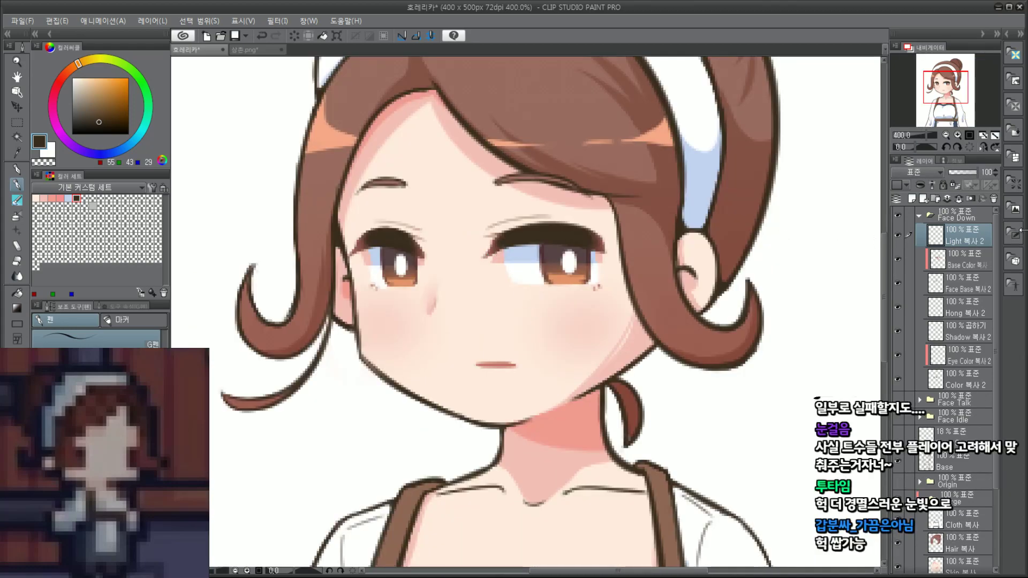
Step: Collapse the Face Down folder and review the expression across the head and upper body
{"action": "left_click", "coordinate": [921, 214]}
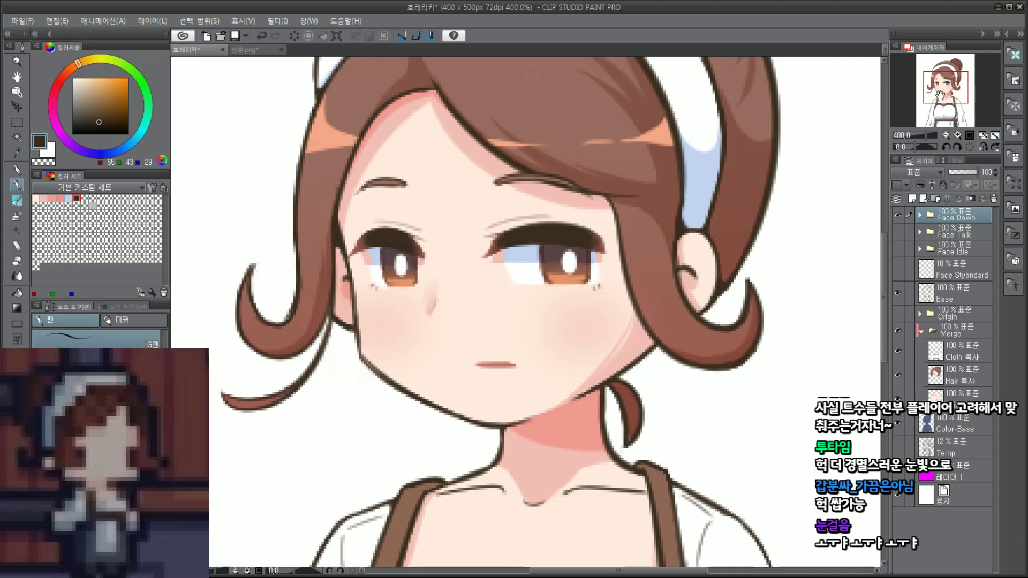
{"action": "scroll", "coordinate": [777, 199], "scroll_direction": "down", "scroll_amount": 4}
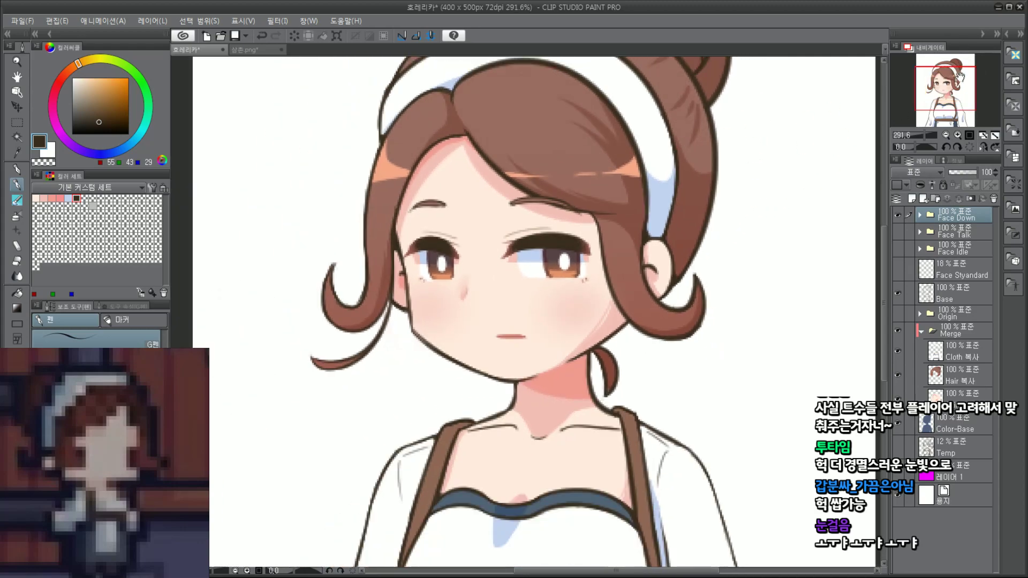
{"action": "scroll", "coordinate": [750, 131], "scroll_direction": "down", "scroll_amount": 2}
{"action": "scroll", "coordinate": [470, 397], "scroll_direction": "down", "scroll_amount": 2}
{"action": "scroll", "coordinate": [470, 396], "scroll_direction": "up", "scroll_amount": 2}
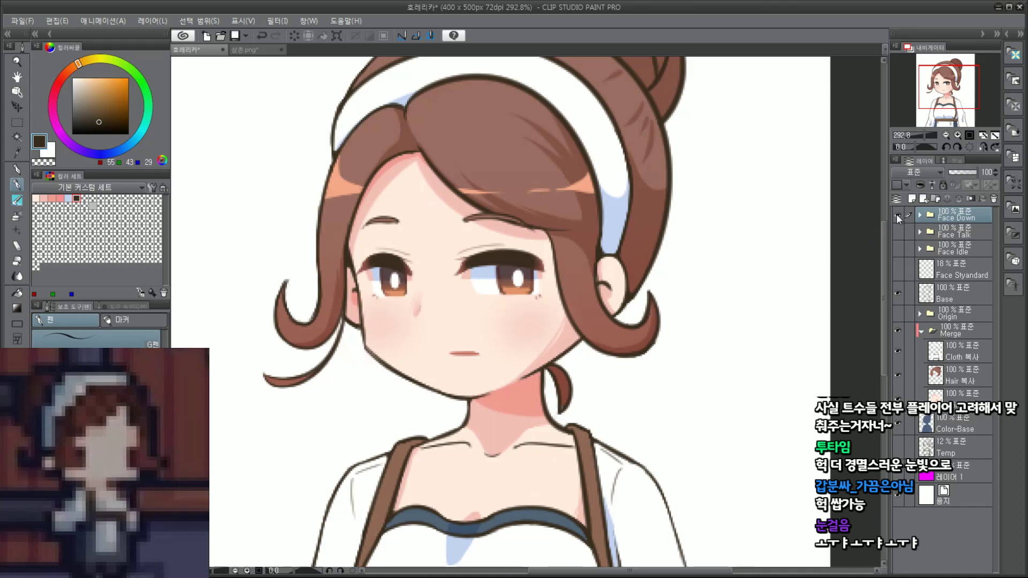
Step: Reopen the Face Down folder and check the gaze once more with the Light layer hidden, then restore it
{"action": "left_click", "coordinate": [919, 215]}
{"action": "left_click", "coordinate": [899, 234]}
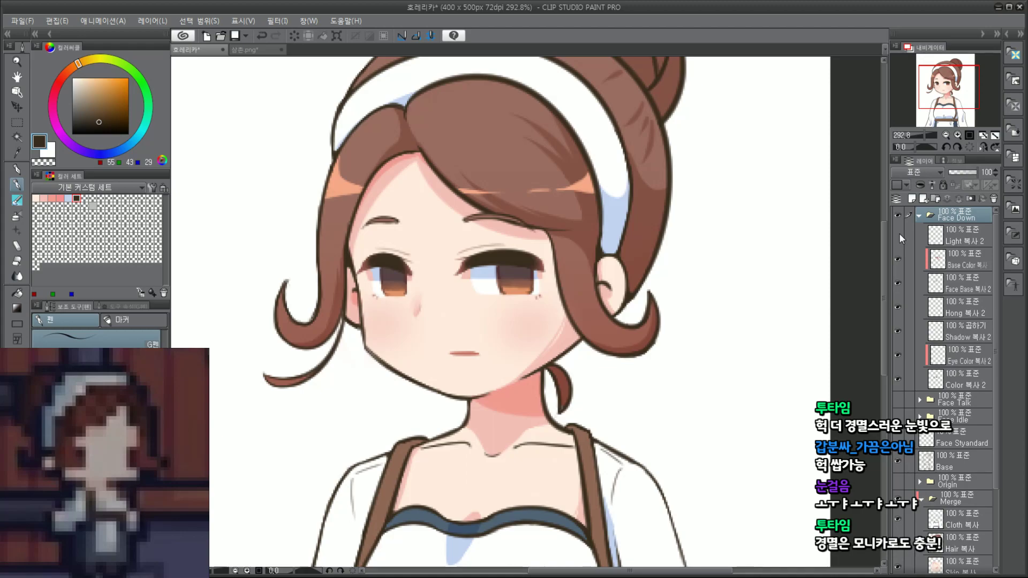
{"action": "left_click", "coordinate": [898, 233]}
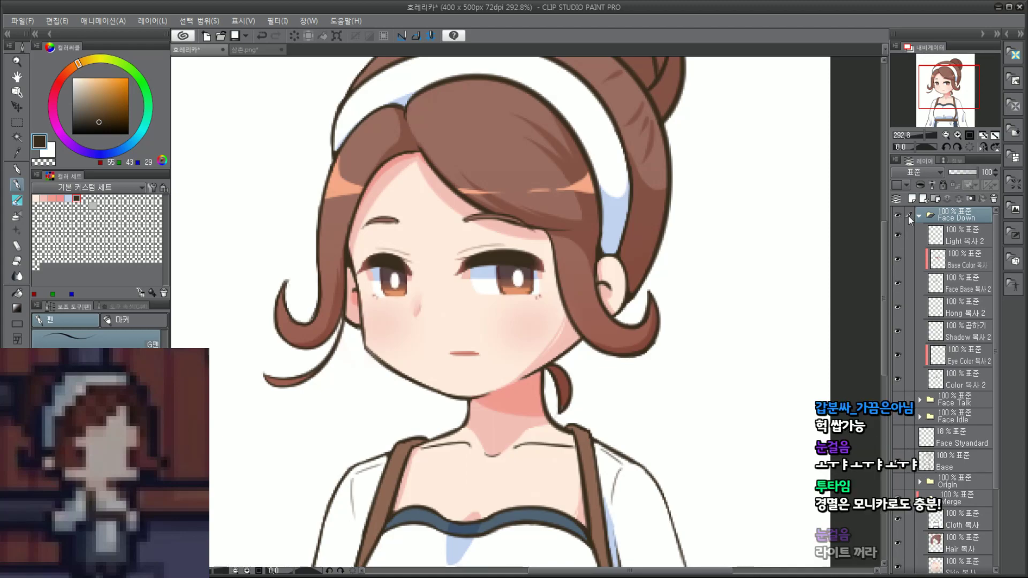
Step: Collapse the Face Down folder and save the file
{"action": "left_click", "coordinate": [919, 215]}
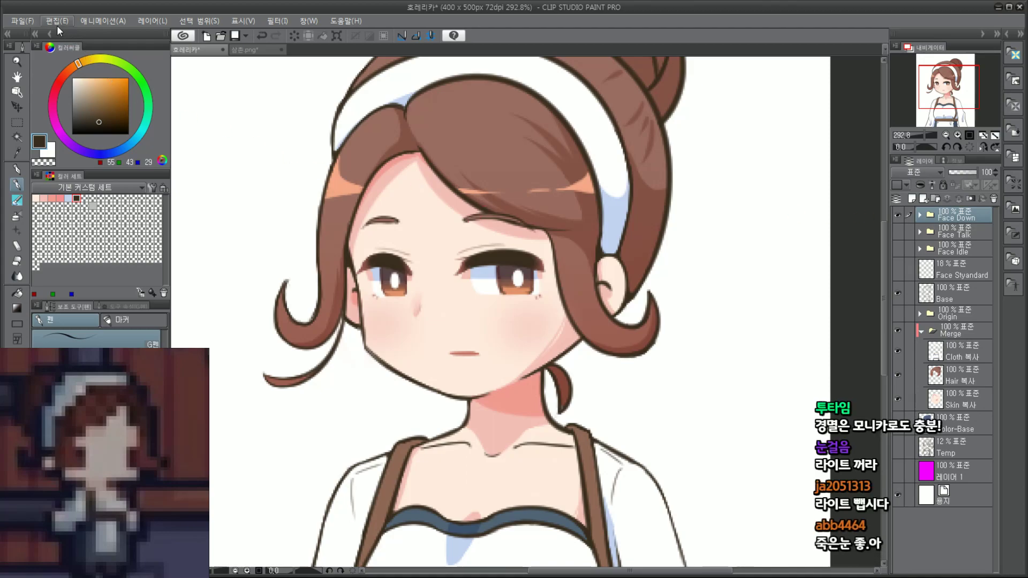
{"action": "left_click", "coordinate": [22, 20]}
{"action": "left_click", "coordinate": [95, 113]}
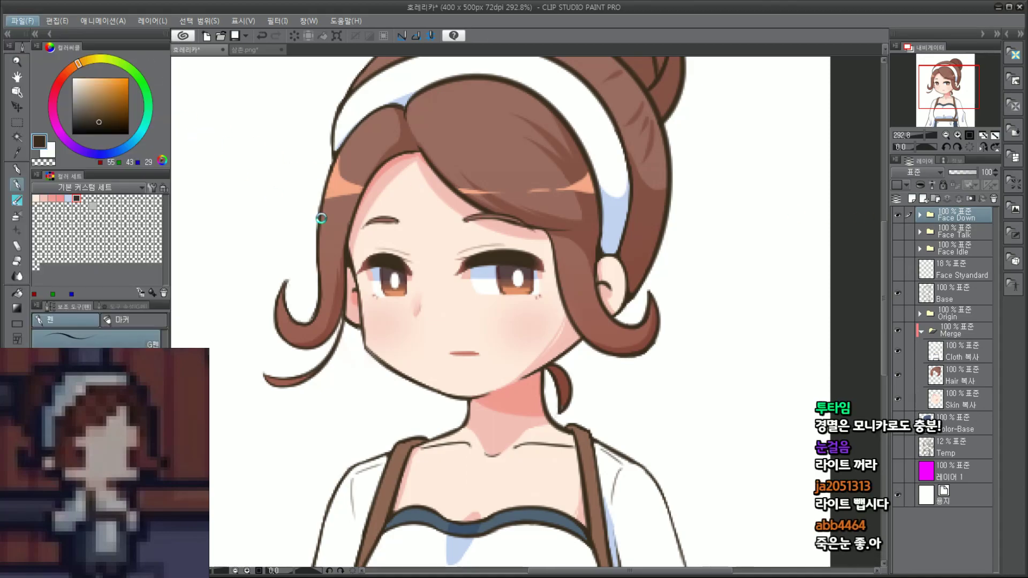
Step: Hide the Light layer inside Face Down to remove the white eye highlights, and collapse the folder
{"action": "left_click", "coordinate": [919, 217]}
{"action": "scroll", "coordinate": [766, 230], "scroll_direction": "down", "scroll_amount": 3}
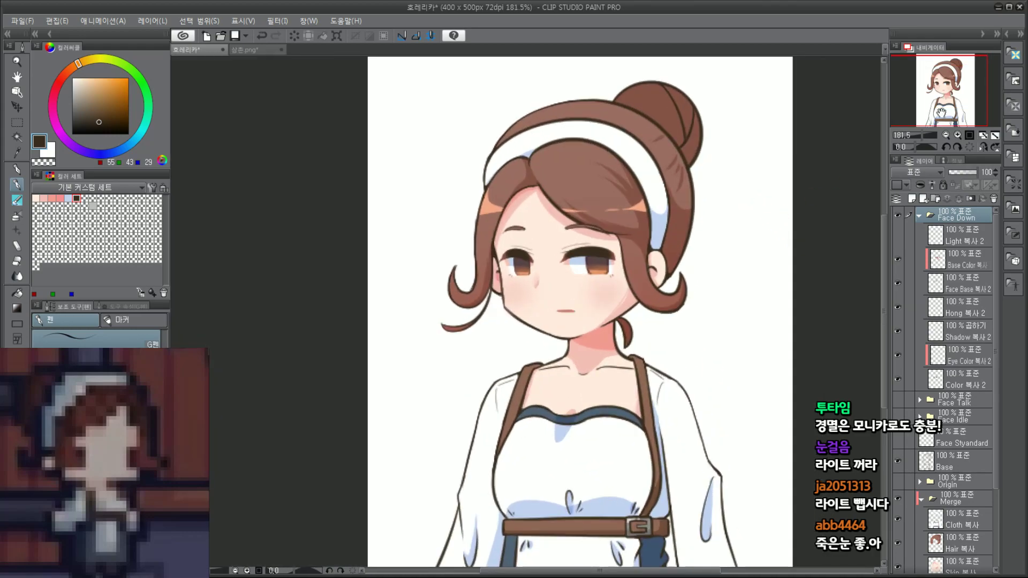
{"action": "scroll", "coordinate": [668, 237], "scroll_direction": "up", "scroll_amount": 1}
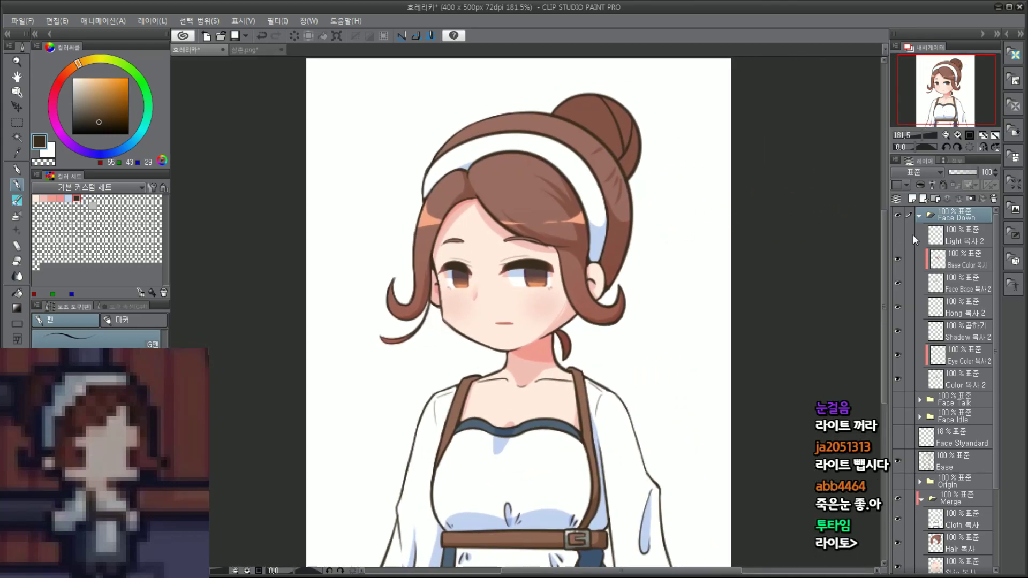
{"action": "left_click", "coordinate": [919, 217]}
Step: Compare the Face Idle and Face Talk expressions one at a time, then return to showing only Face Down
{"action": "left_click", "coordinate": [898, 214]}
{"action": "left_click", "coordinate": [898, 249]}
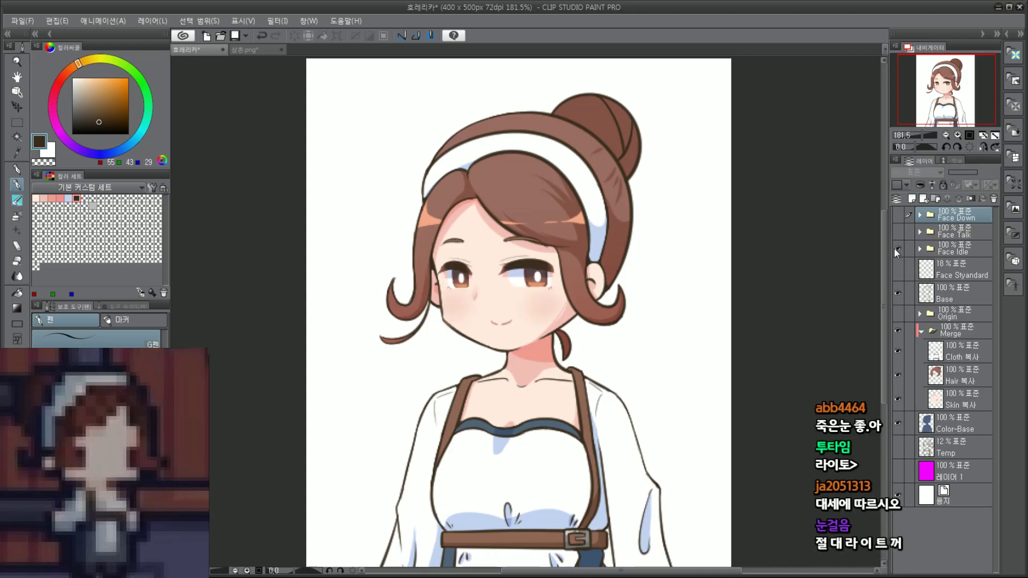
{"action": "left_click", "coordinate": [897, 249]}
{"action": "left_click", "coordinate": [897, 232]}
{"action": "scroll", "coordinate": [554, 304], "scroll_direction": "up", "scroll_amount": 1}
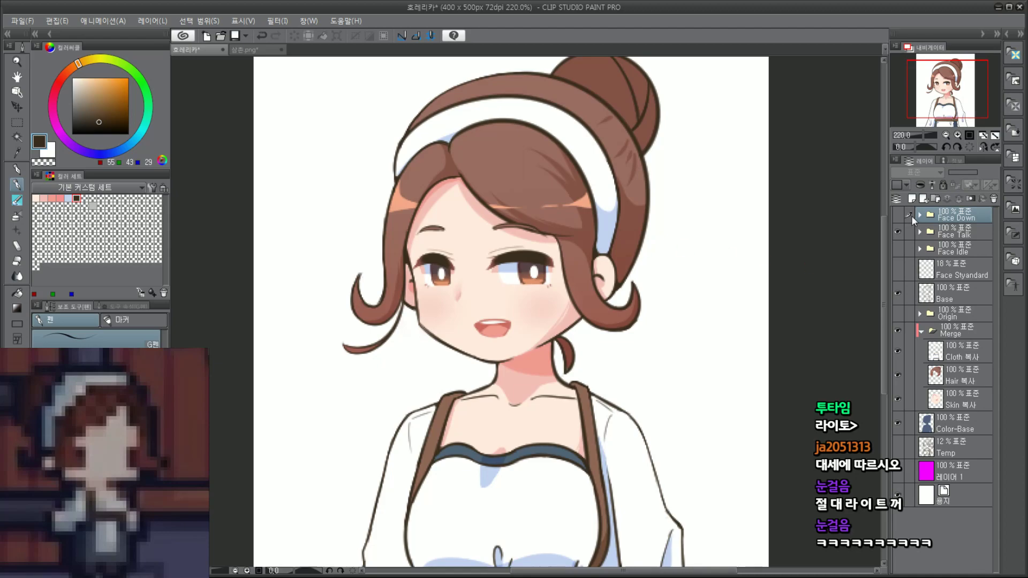
{"action": "left_click", "coordinate": [897, 232]}
{"action": "left_click", "coordinate": [896, 215]}
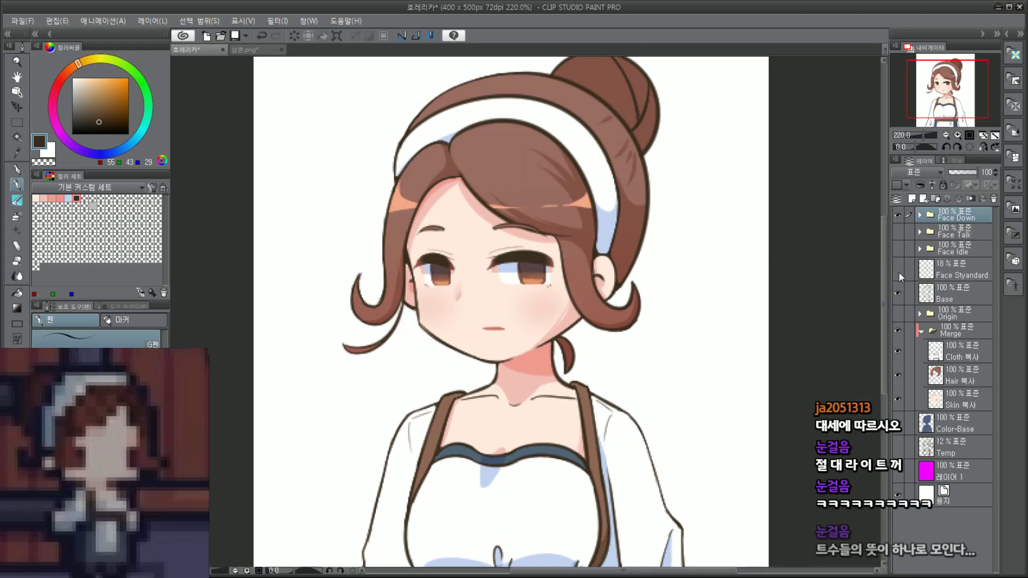
Step: Show Face Idle in place of Face Down, open its folder and select the Base Color layer
{"action": "left_click", "coordinate": [896, 216]}
{"action": "left_click", "coordinate": [898, 248]}
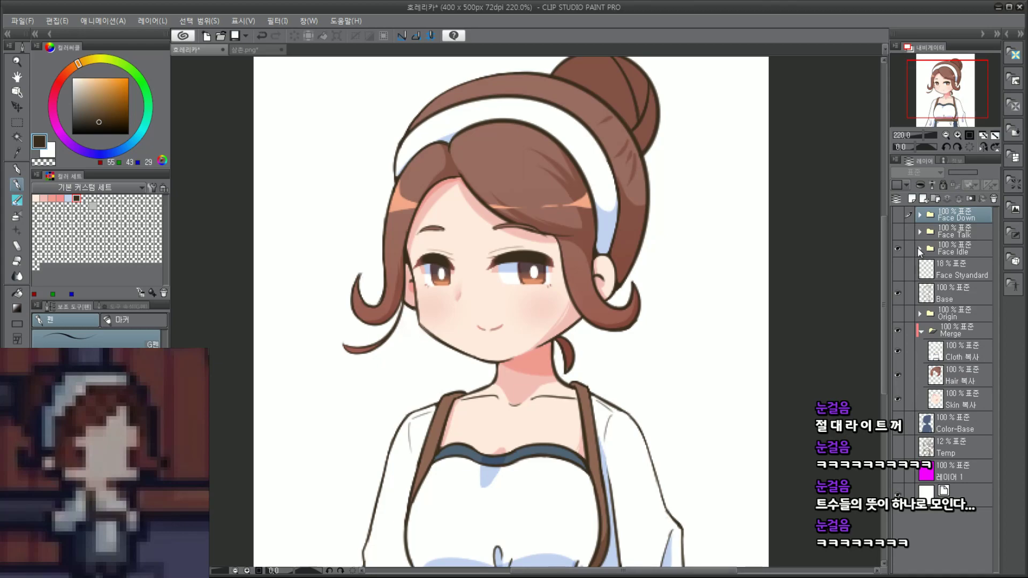
{"action": "left_click", "coordinate": [919, 249]}
{"action": "scroll", "coordinate": [425, 224], "scroll_direction": "up", "scroll_amount": 3}
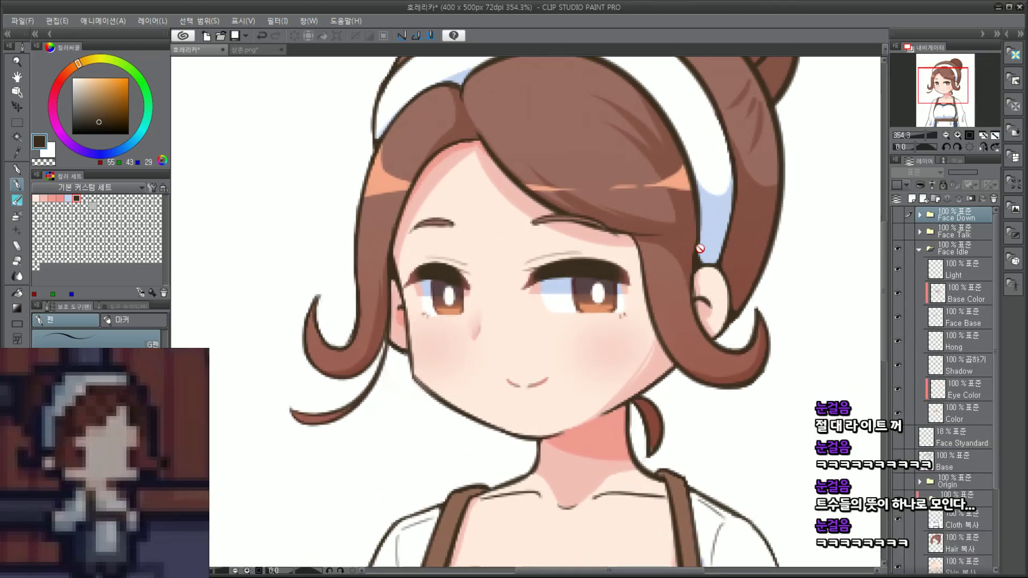
{"action": "left_click", "coordinate": [964, 300]}
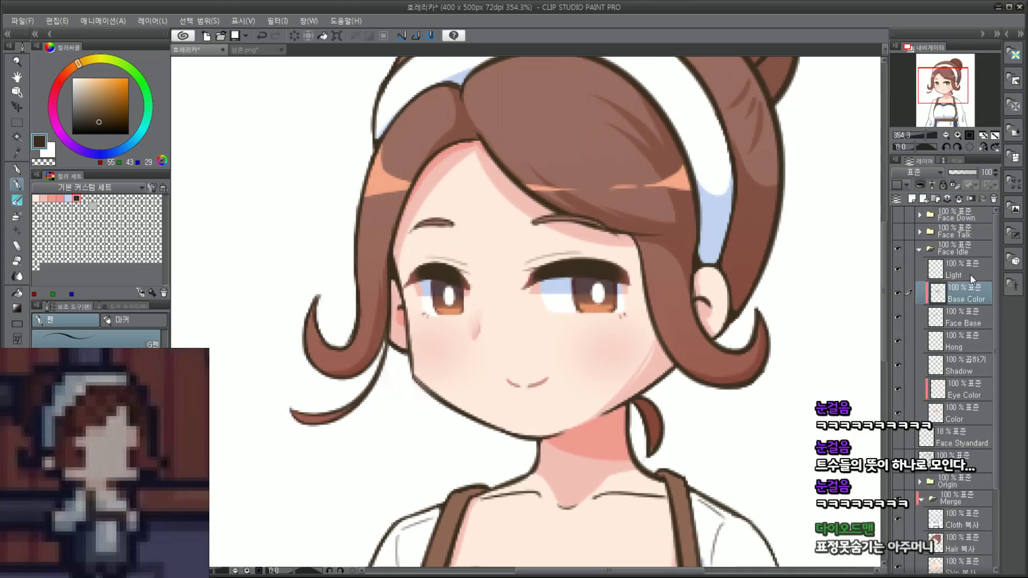
Step: Recolour the Face Idle eyebrows with a reddish brown sampled from the hair, undoing the last stroke
{"action": "scroll", "coordinate": [693, 217], "scroll_direction": "up", "scroll_amount": 1}
{"action": "right_click", "coordinate": [694, 233]}
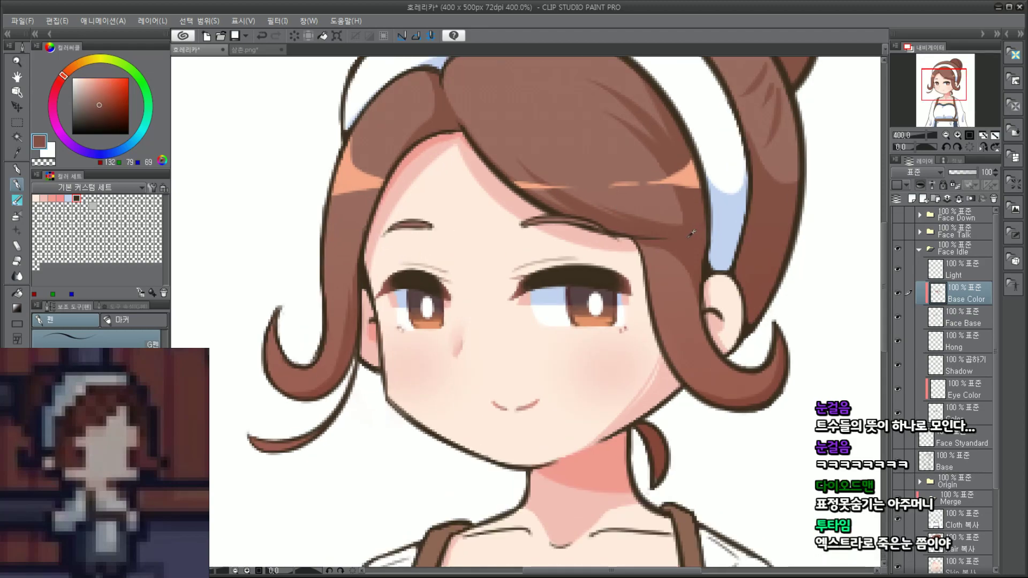
{"action": "right_click", "coordinate": [321, 174]}
{"action": "left_click", "coordinate": [681, 234], "text": "alt"}
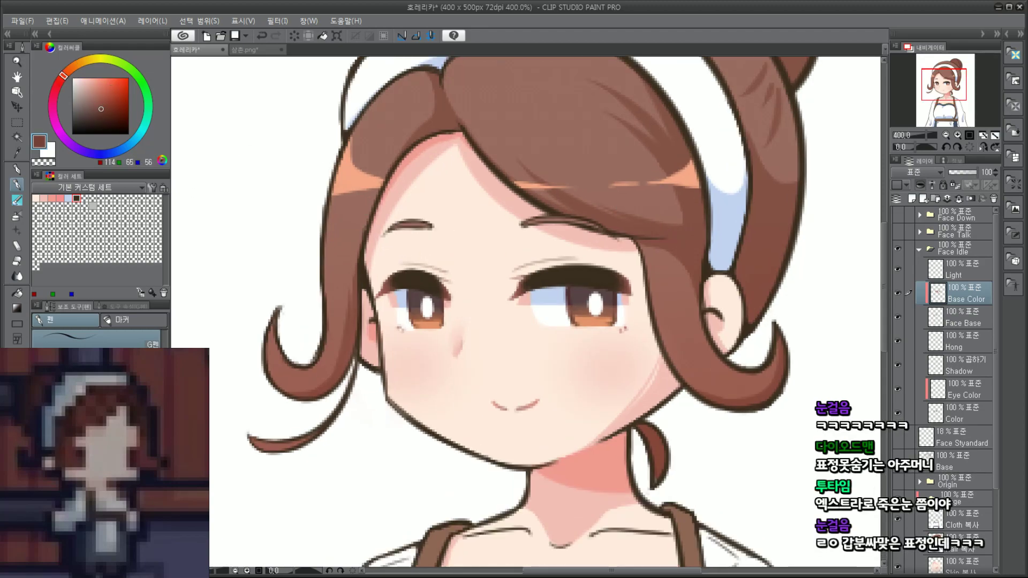
{"action": "mouse_move", "coordinate": [419, 229]}
{"action": "left_mouse_down"}
{"action": "mouse_move", "coordinate": [434, 227]}
{"action": "mouse_move", "coordinate": [429, 218]}
{"action": "mouse_move", "coordinate": [387, 228]}
{"action": "left_mouse_up"}
{"action": "left_click", "coordinate": [685, 237], "text": "alt"}
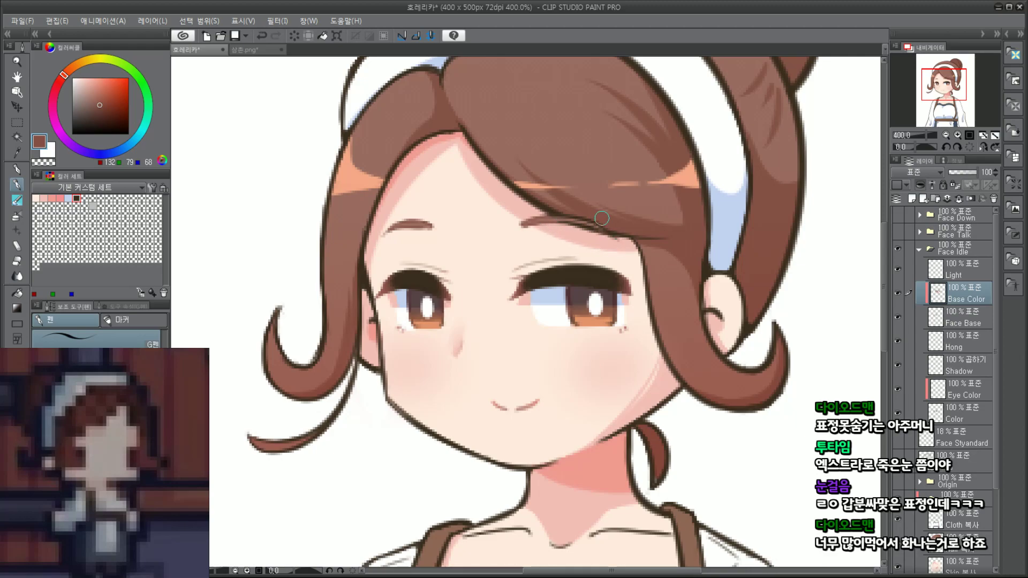
{"action": "key", "text": "ctrl+z"}
Step: Check the new eyebrow colour on the whole face, and resample the hair's brown to refine the Face Idle eyebrows
{"action": "scroll", "coordinate": [617, 218], "scroll_direction": "down", "scroll_amount": 4}
{"action": "scroll", "coordinate": [621, 215], "scroll_direction": "up", "scroll_amount": 6}
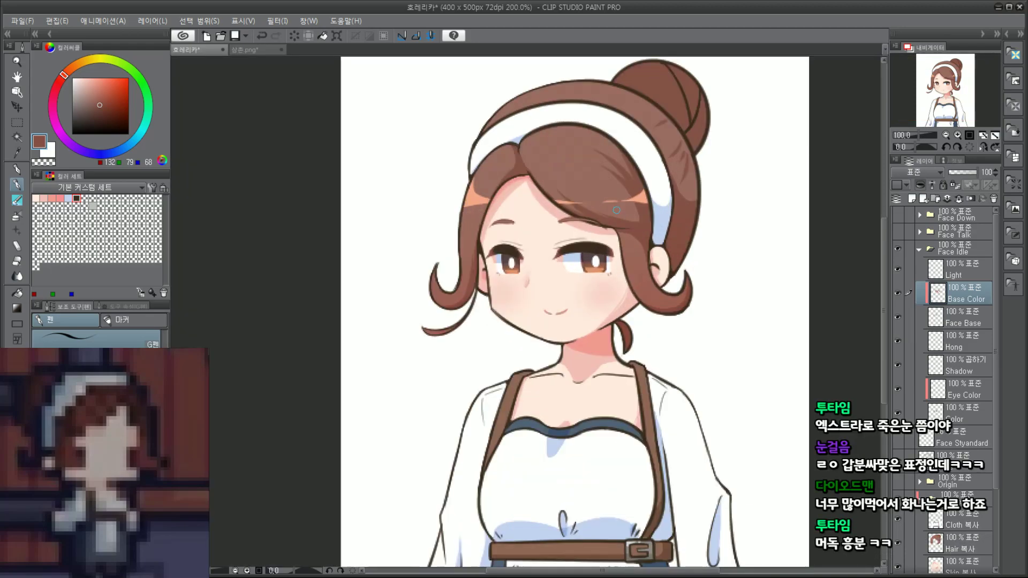
{"action": "scroll", "coordinate": [636, 224], "scroll_direction": "down", "scroll_amount": 2}
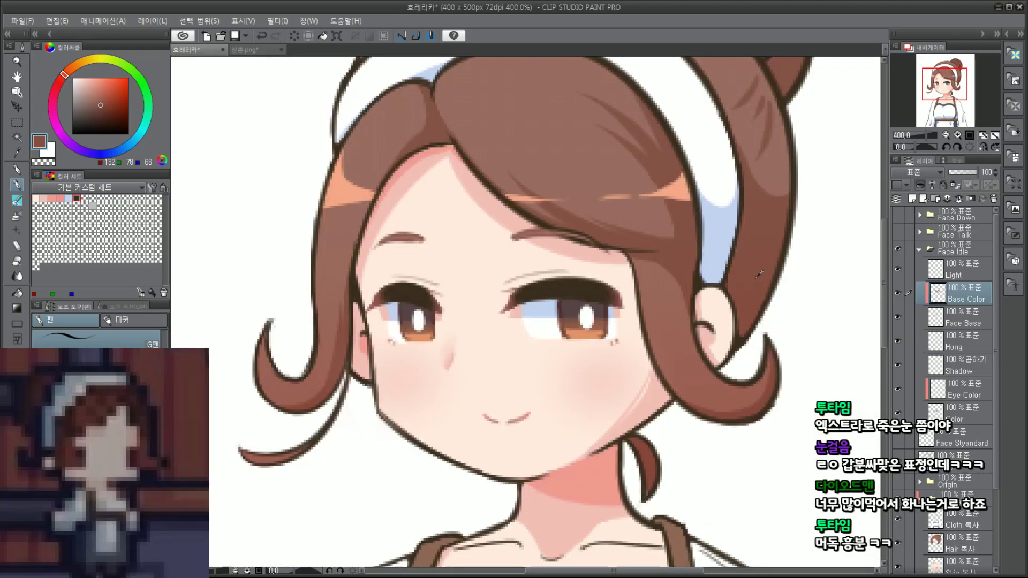
{"action": "left_click_drag", "start_coordinate": [104, 103], "coordinate": [110, 99]}
{"action": "scroll", "coordinate": [547, 201], "scroll_direction": "down", "scroll_amount": 5}
{"action": "scroll", "coordinate": [547, 201], "scroll_direction": "up", "scroll_amount": 6}
{"action": "scroll", "coordinate": [548, 201], "scroll_direction": "down", "scroll_amount": 2}
{"action": "scroll", "coordinate": [753, 251], "scroll_direction": "up", "scroll_amount": 1}
{"action": "left_click", "coordinate": [751, 254], "text": "alt"}
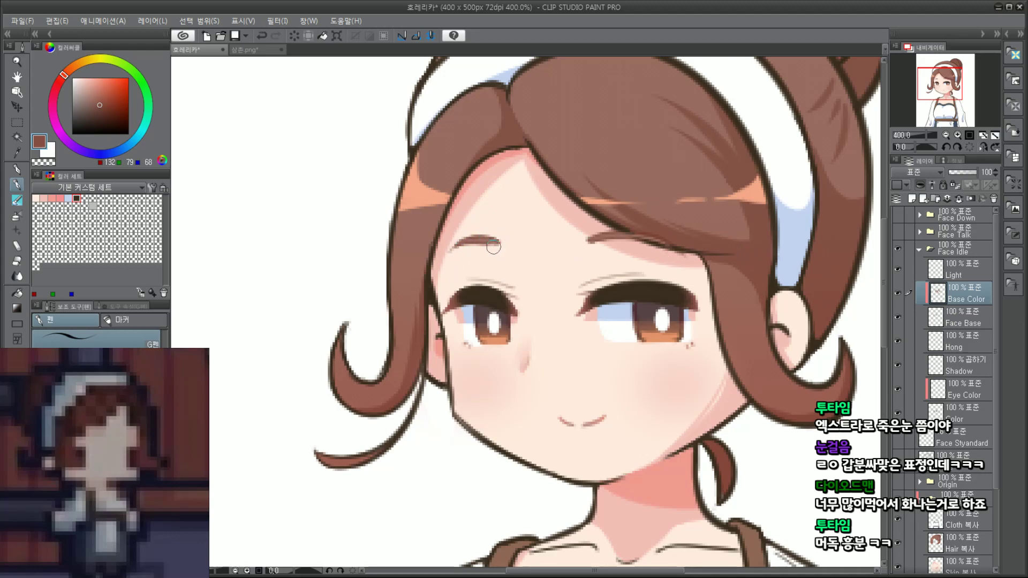
{"action": "left_click", "coordinate": [16, 122]}
{"action": "left_click_drag", "start_coordinate": [406, 206], "coordinate": [714, 262]}
{"action": "left_click", "coordinate": [732, 287]}
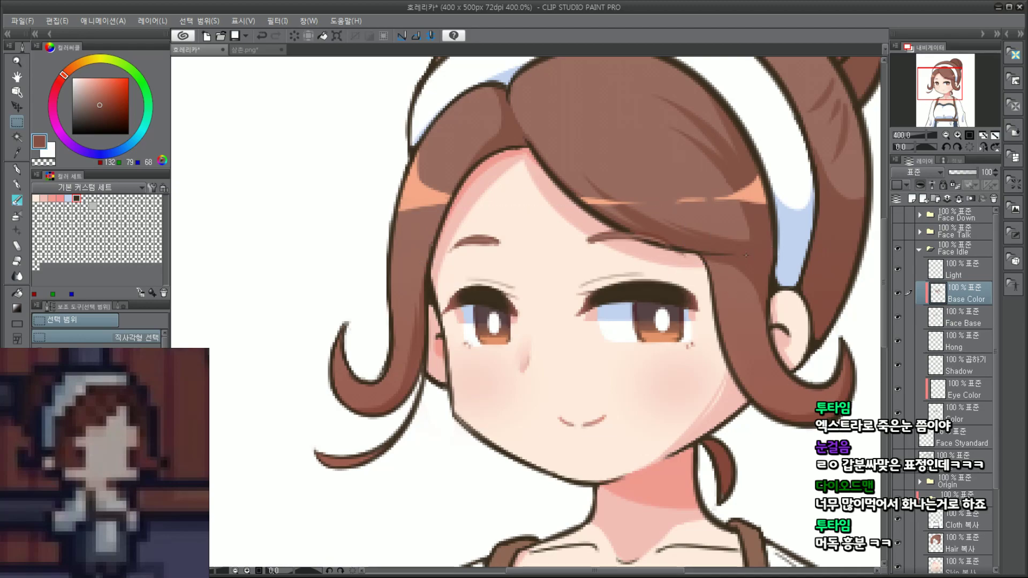
{"action": "left_click", "coordinate": [920, 249]}
{"action": "key", "text": "ctrl+minus"}
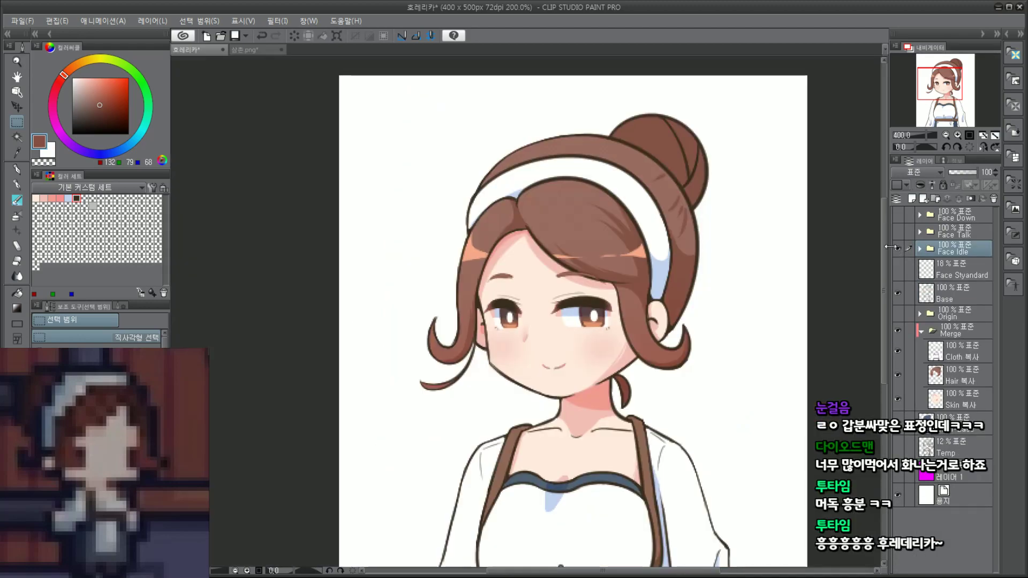
{"action": "scroll", "coordinate": [515, 269], "scroll_direction": "up", "scroll_amount": 5}
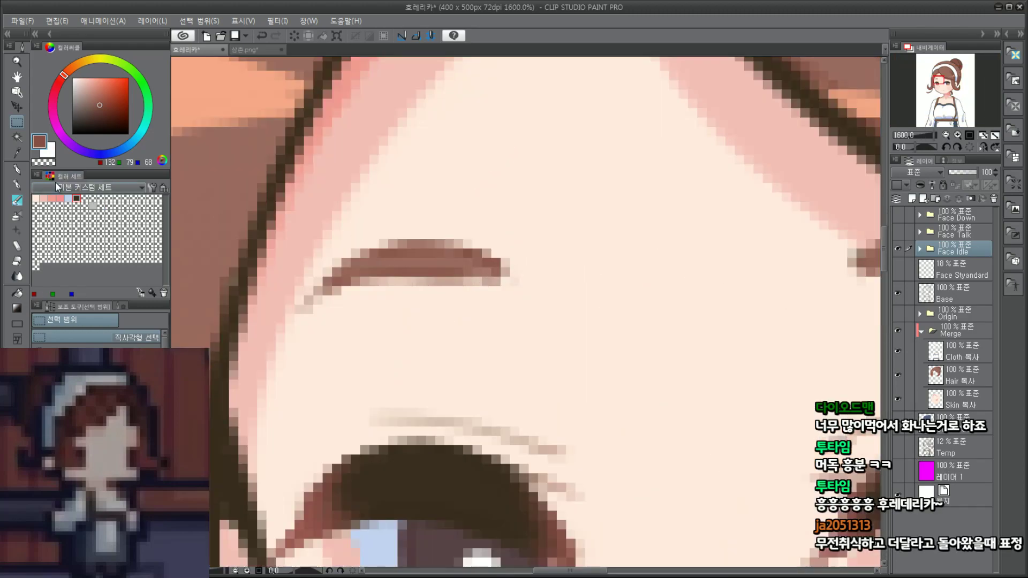
{"action": "key", "text": "ctrl+minus"}
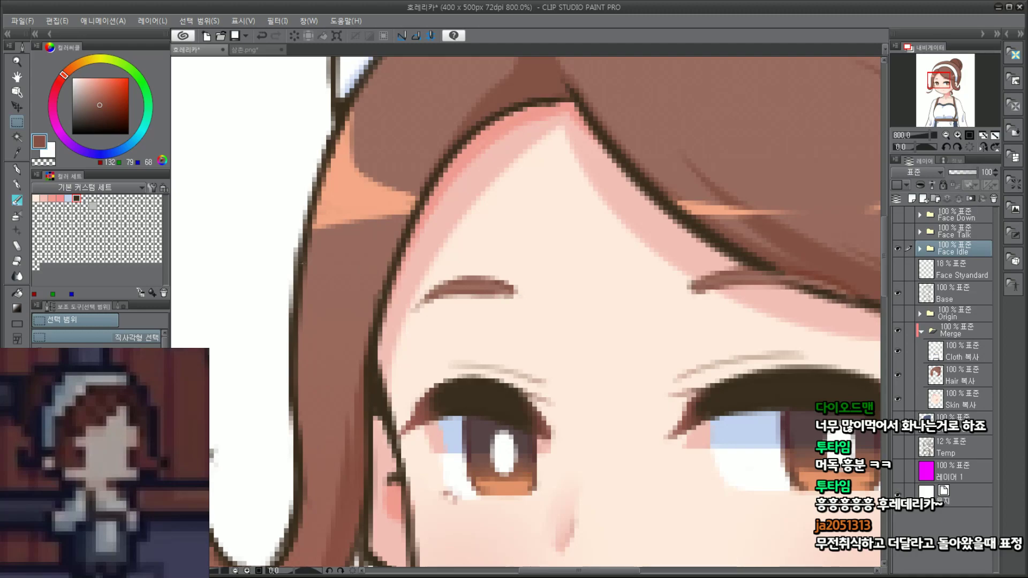
Step: Touch up the eyebrow ends on Face Idle's Face Base layer with the dark brown swatch, using the G-pen
{"action": "left_click", "coordinate": [17, 173]}
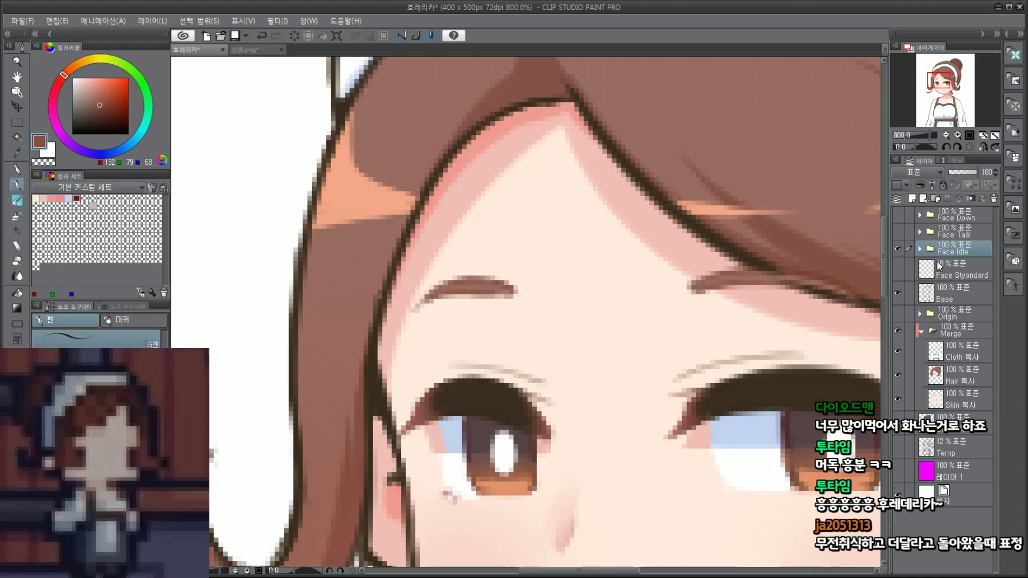
{"action": "left_click", "coordinate": [920, 249]}
{"action": "left_click", "coordinate": [964, 319]}
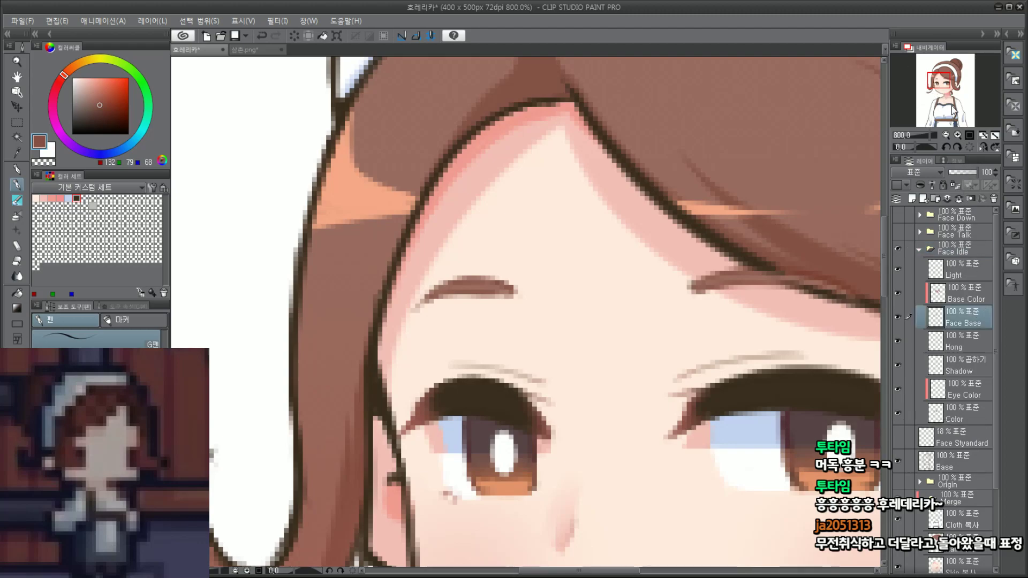
{"action": "left_click_drag", "start_coordinate": [944, 84], "coordinate": [948, 83]}
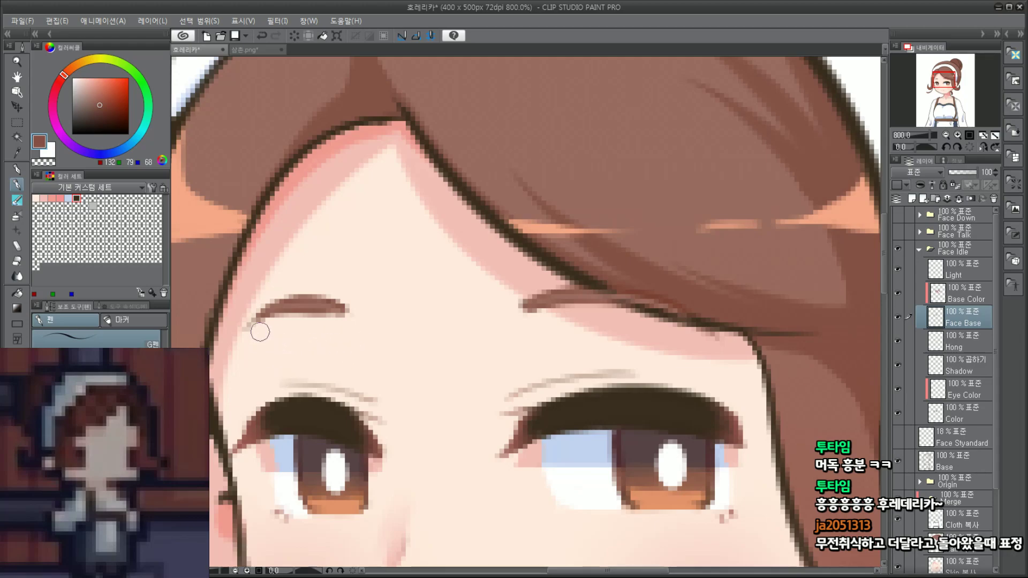
{"action": "left_click", "coordinate": [76, 198]}
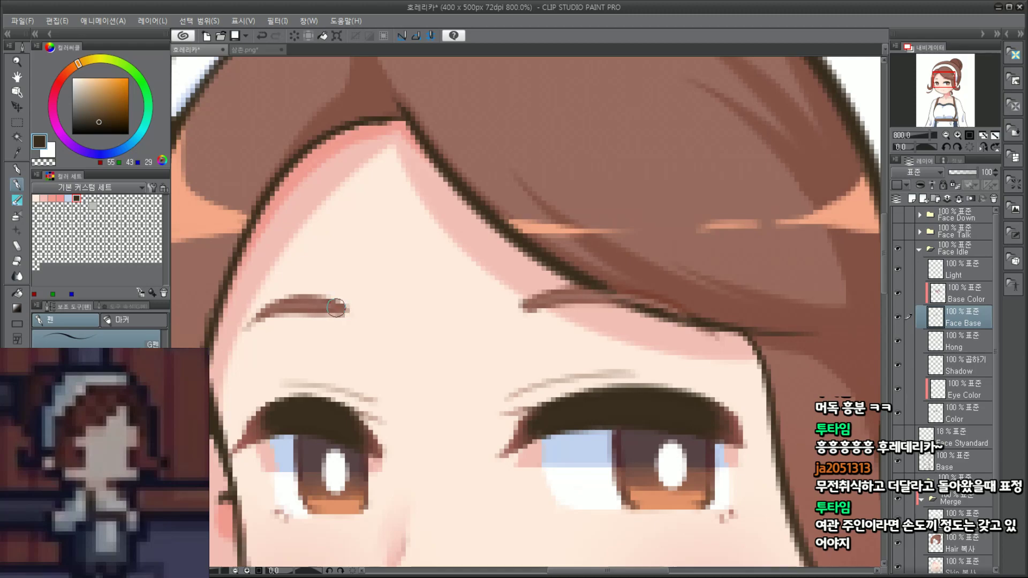
{"action": "scroll", "coordinate": [443, 265], "scroll_direction": "down", "scroll_amount": 6}
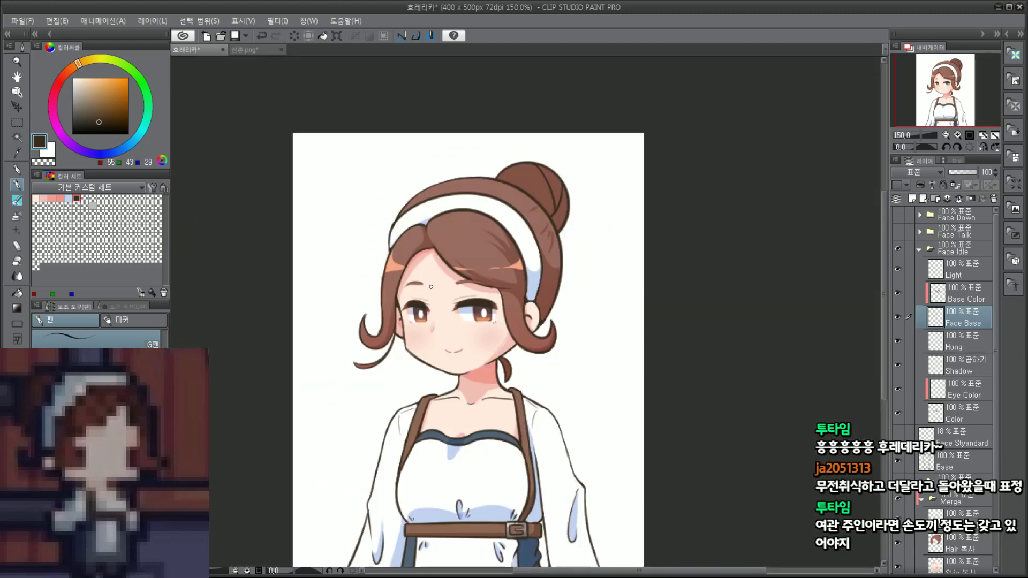
{"action": "scroll", "coordinate": [431, 287], "scroll_direction": "up", "scroll_amount": 6}
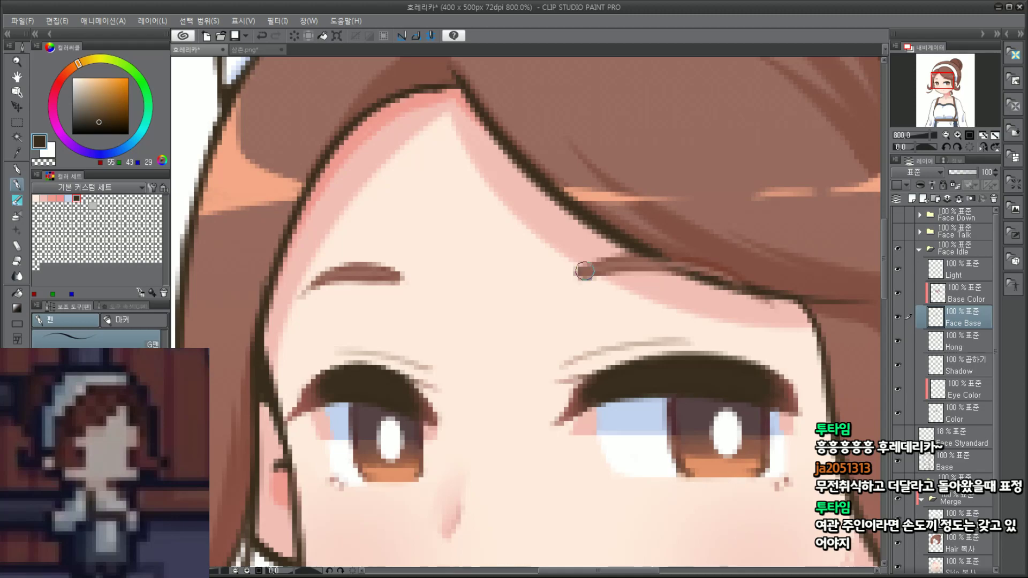
Step: Collapse and hide Face Idle, and show Face Talk with its folder open
{"action": "left_click", "coordinate": [919, 250]}
{"action": "left_click", "coordinate": [898, 248]}
{"action": "left_click", "coordinate": [898, 232]}
{"action": "left_click", "coordinate": [919, 233]}
{"action": "key", "text": "ctrl+minus"}
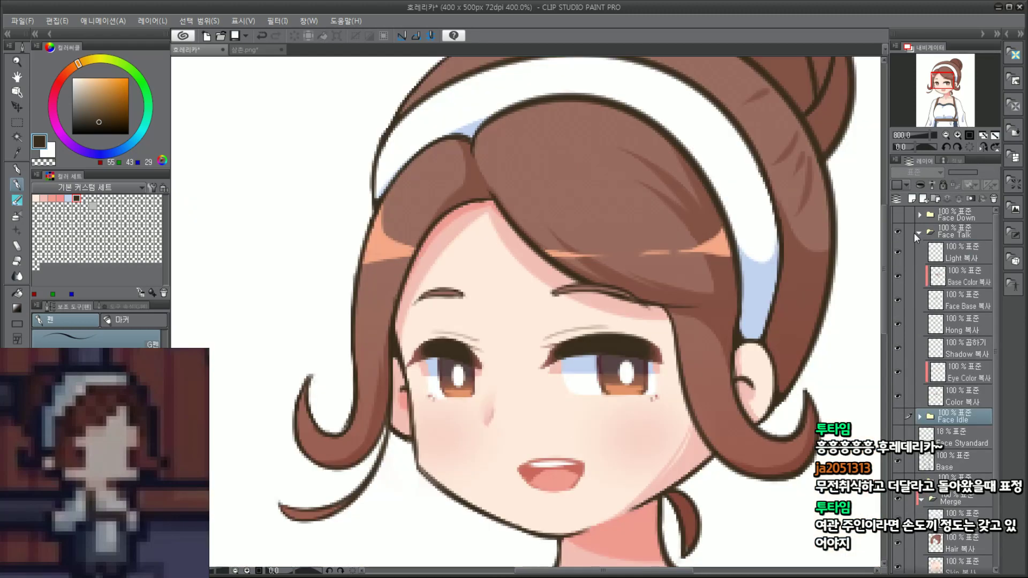
{"action": "scroll", "coordinate": [538, 410], "scroll_direction": "up", "scroll_amount": 3}
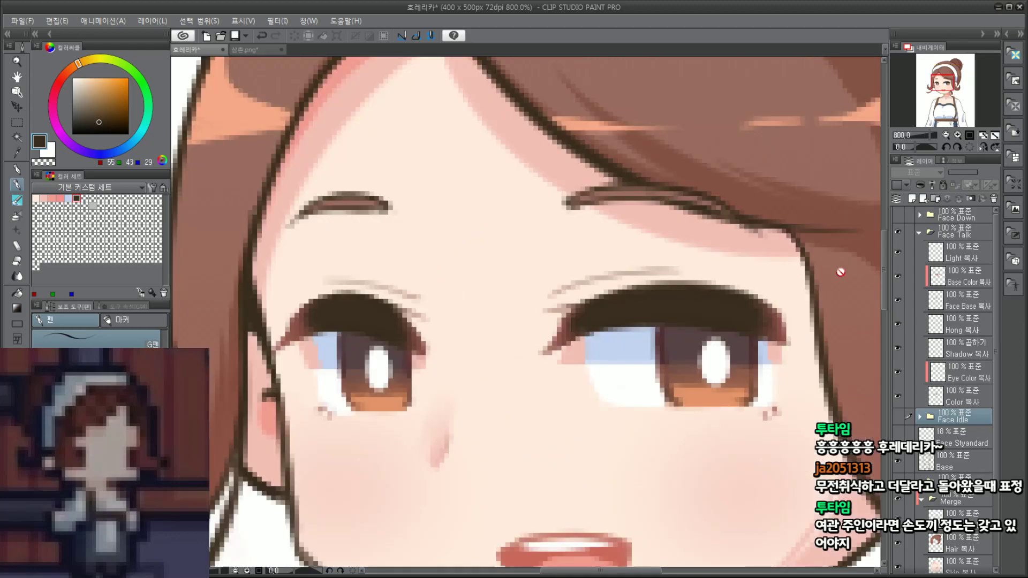
Step: Fill in the inner end of the eyebrow above the smaller eye on Face Talk's Face Base copy layer, replacing the undone stroke
{"action": "left_click", "coordinate": [971, 399]}
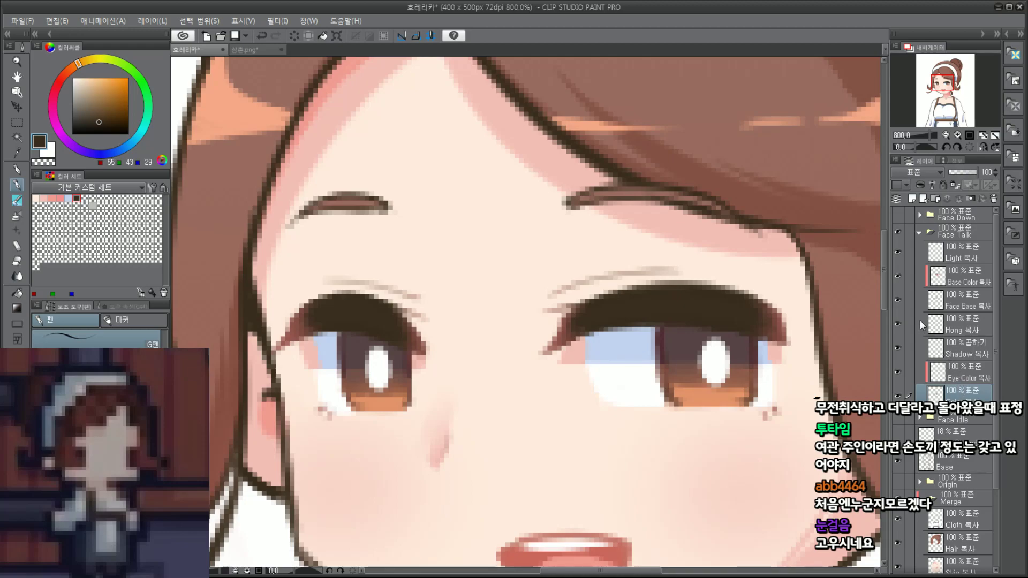
{"action": "key", "text": "ctrl+minus"}
{"action": "key", "text": "ctrl+minus"}
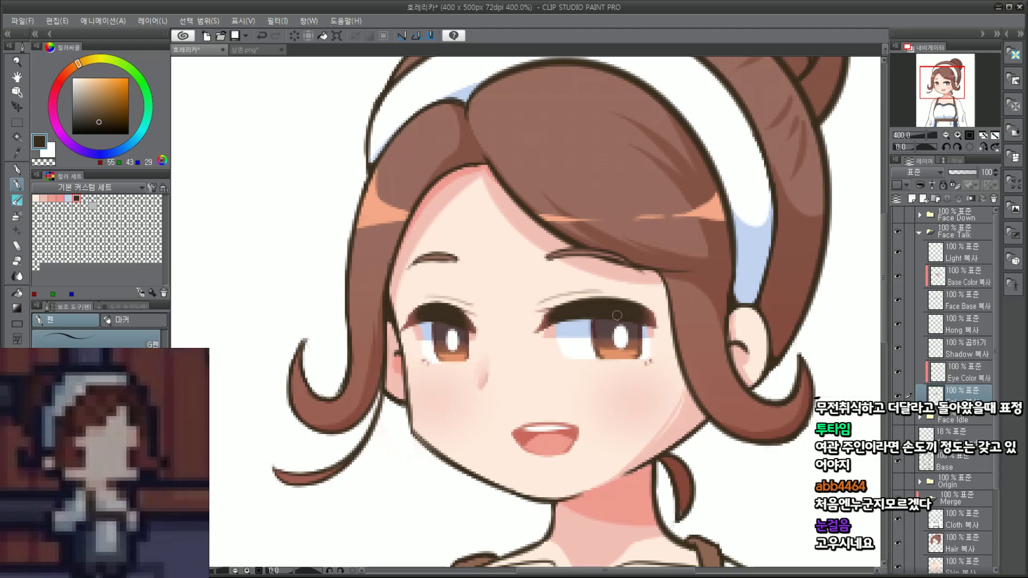
{"action": "scroll", "coordinate": [617, 315], "scroll_direction": "up", "scroll_amount": 3}
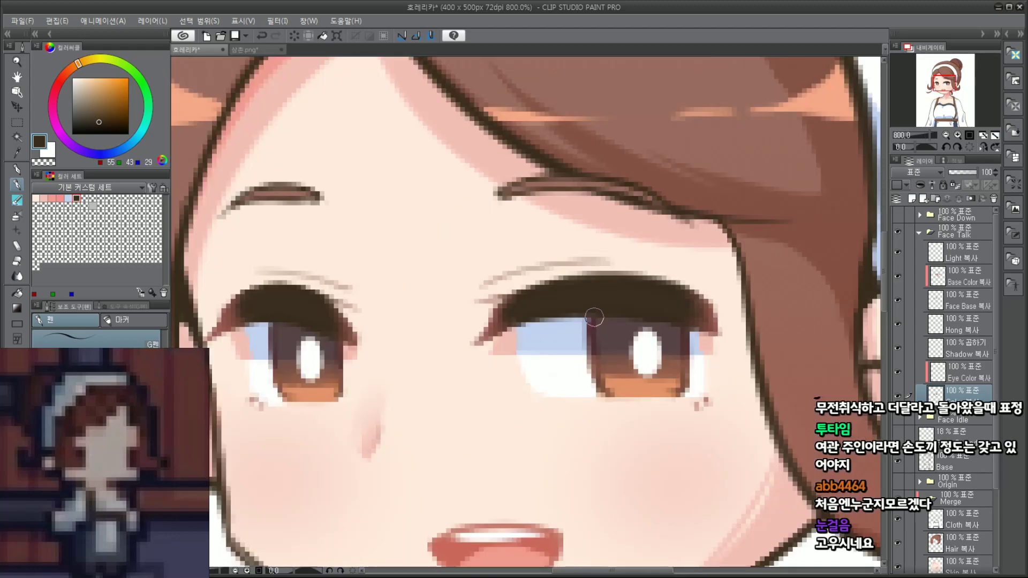
{"action": "left_click_drag", "start_coordinate": [945, 83], "coordinate": [944, 83]}
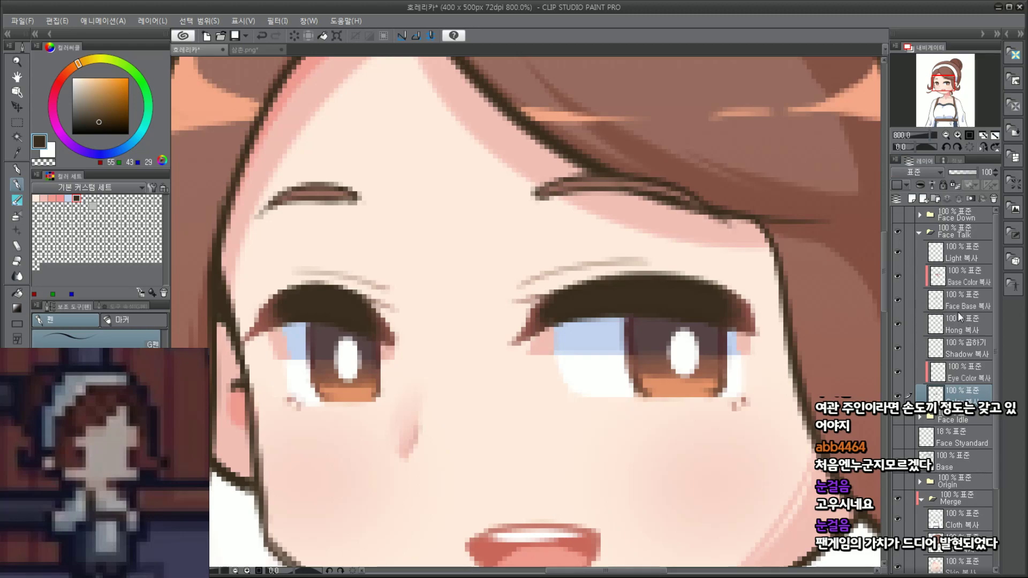
{"action": "left_click", "coordinate": [975, 303]}
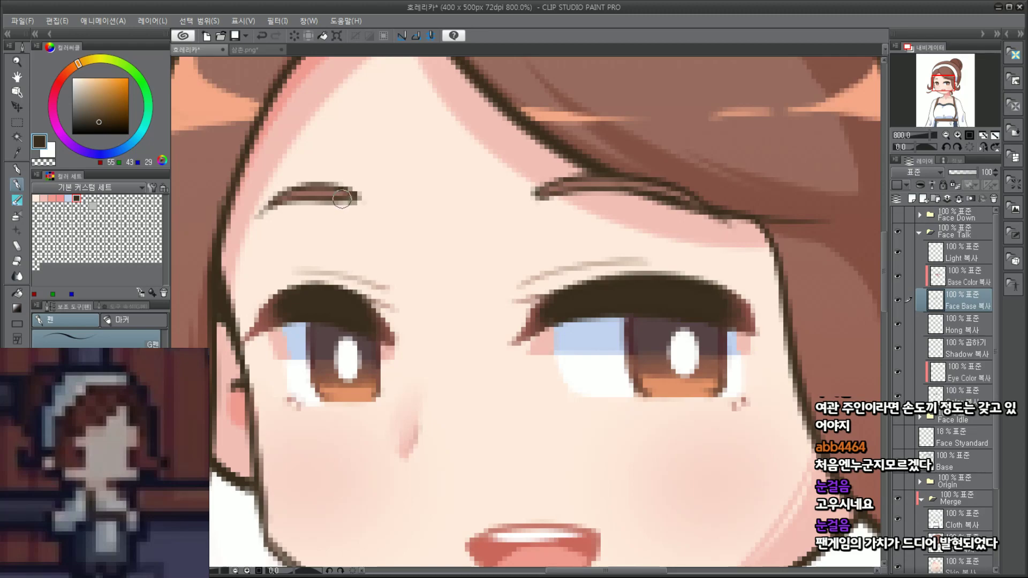
{"action": "key", "text": "ctrl+z"}
{"action": "left_click_drag", "start_coordinate": [332, 199], "coordinate": [354, 198]}
Step: Open the Face Down folder, show it in place of Face Talk and make its Base Color copy layer visible
{"action": "left_click", "coordinate": [920, 214]}
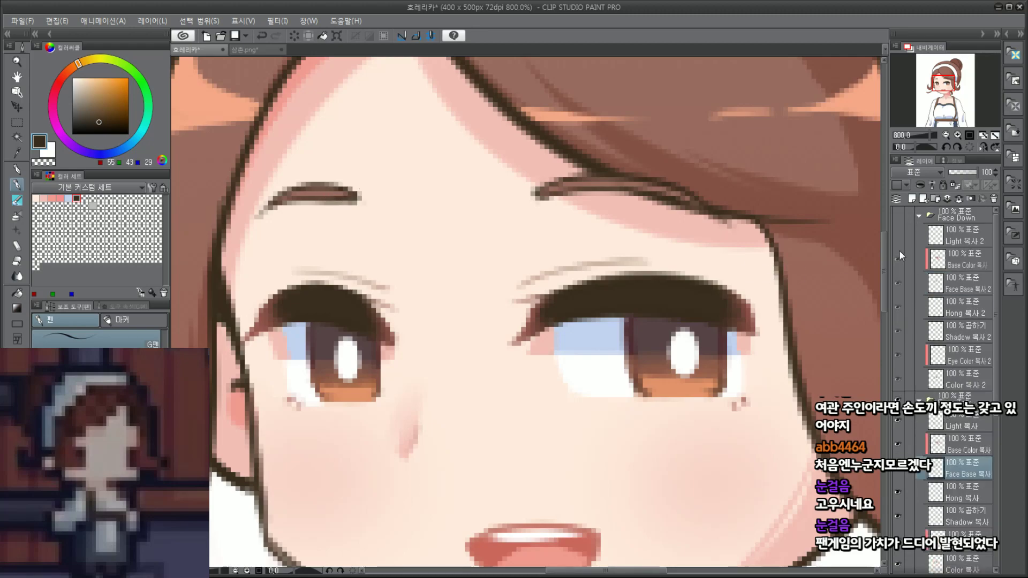
{"action": "left_click", "coordinate": [898, 216]}
{"action": "left_click", "coordinate": [898, 398]}
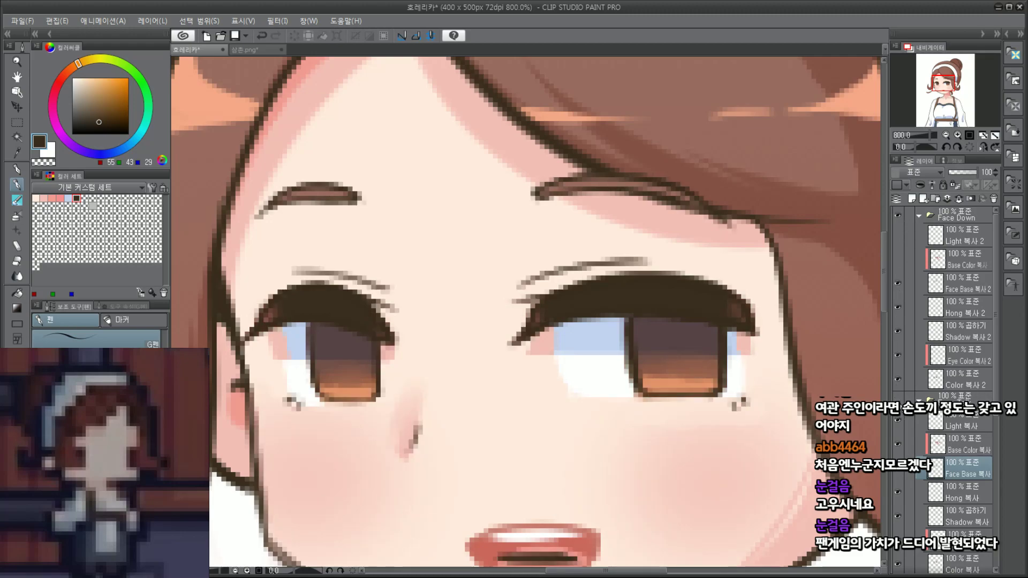
{"action": "scroll", "coordinate": [746, 339], "scroll_direction": "down", "scroll_amount": 2}
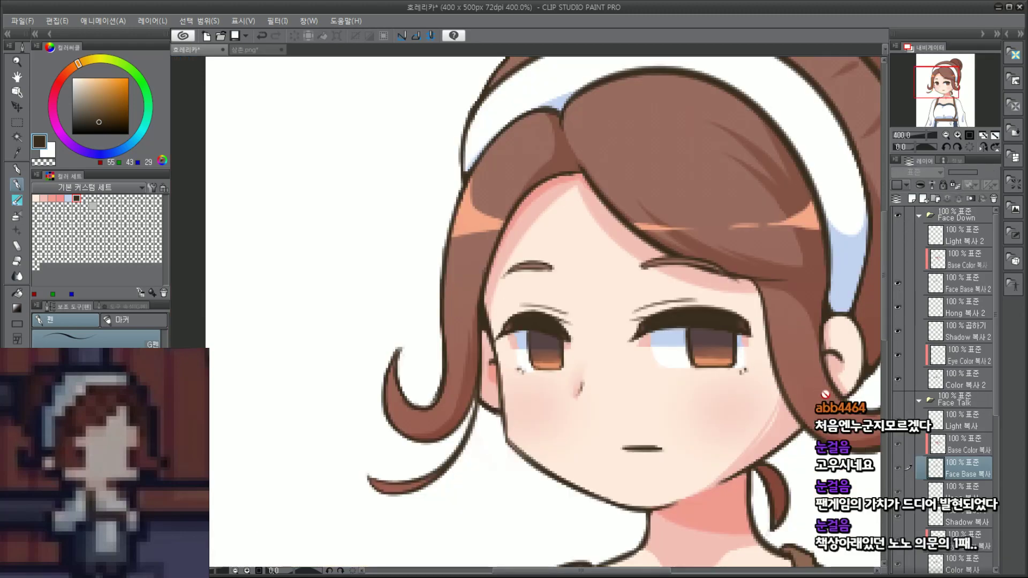
{"action": "left_click", "coordinate": [898, 259]}
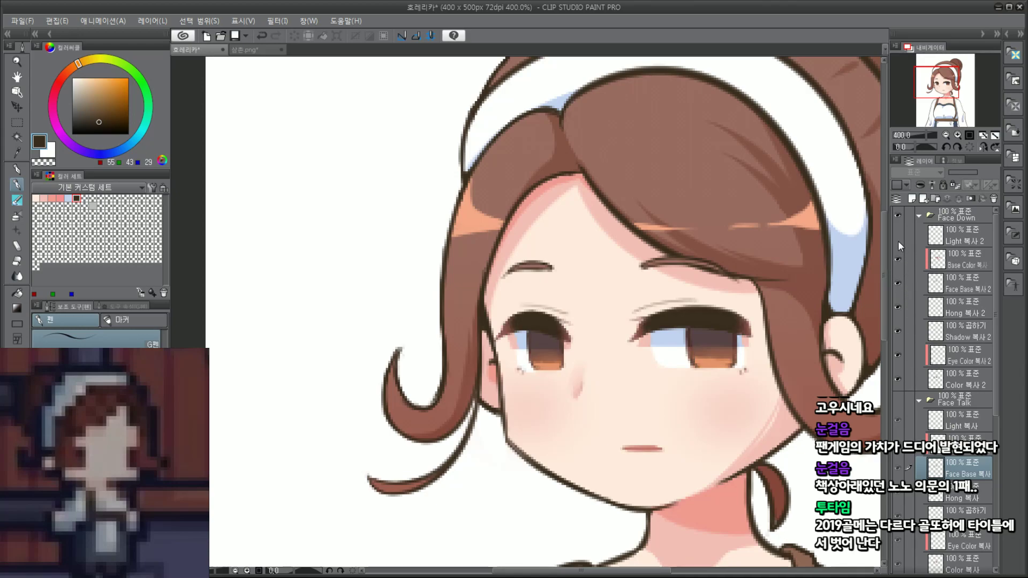
Step: Touch up the inner eyebrow ends in dark brown on Face Down's Face Base copy layer
{"action": "scroll", "coordinate": [835, 265], "scroll_direction": "up", "scroll_amount": 2}
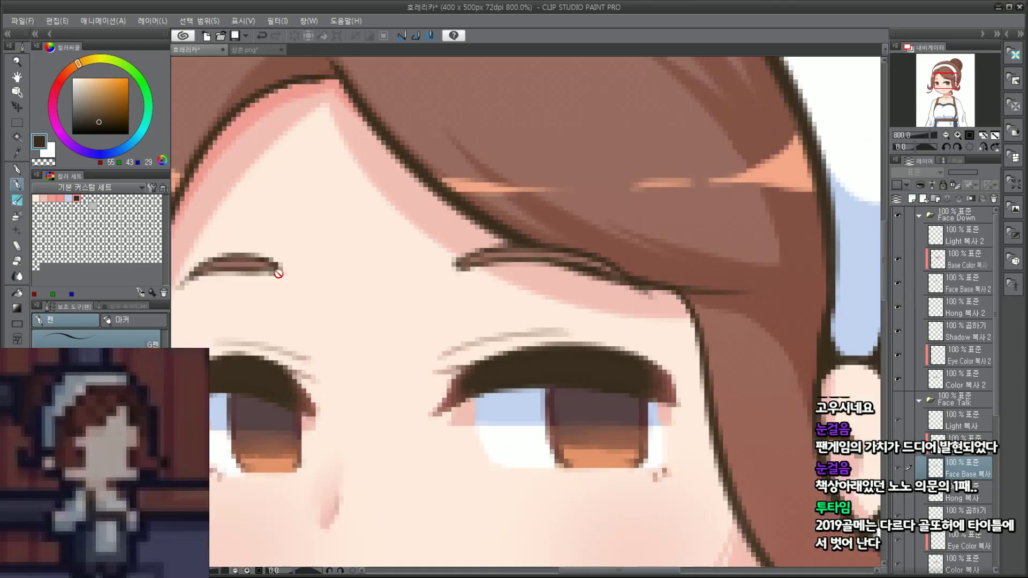
{"action": "left_click", "coordinate": [958, 286]}
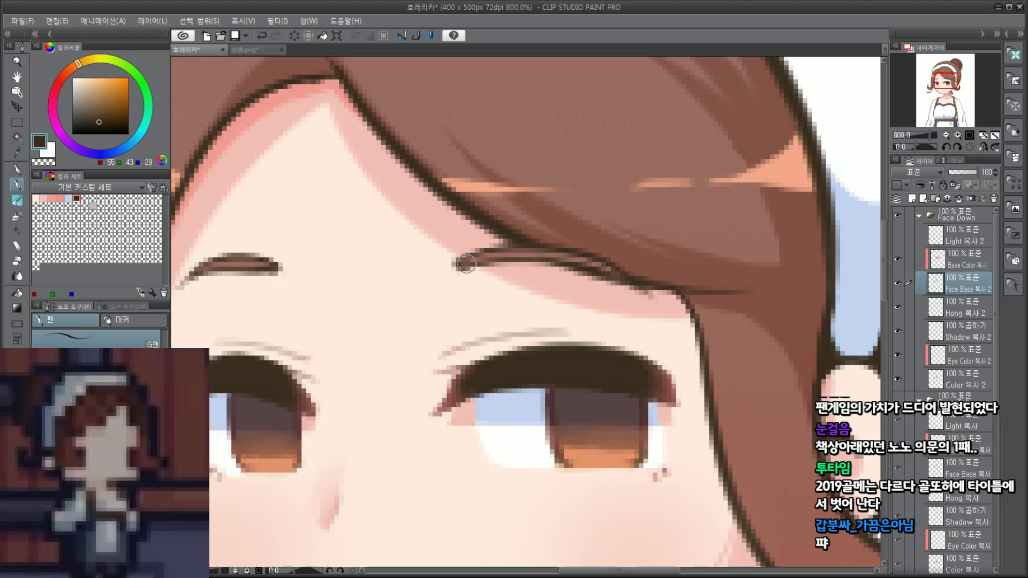
{"action": "scroll", "coordinate": [464, 270], "scroll_direction": "down", "scroll_amount": 5}
{"action": "scroll", "coordinate": [437, 248], "scroll_direction": "up", "scroll_amount": 5}
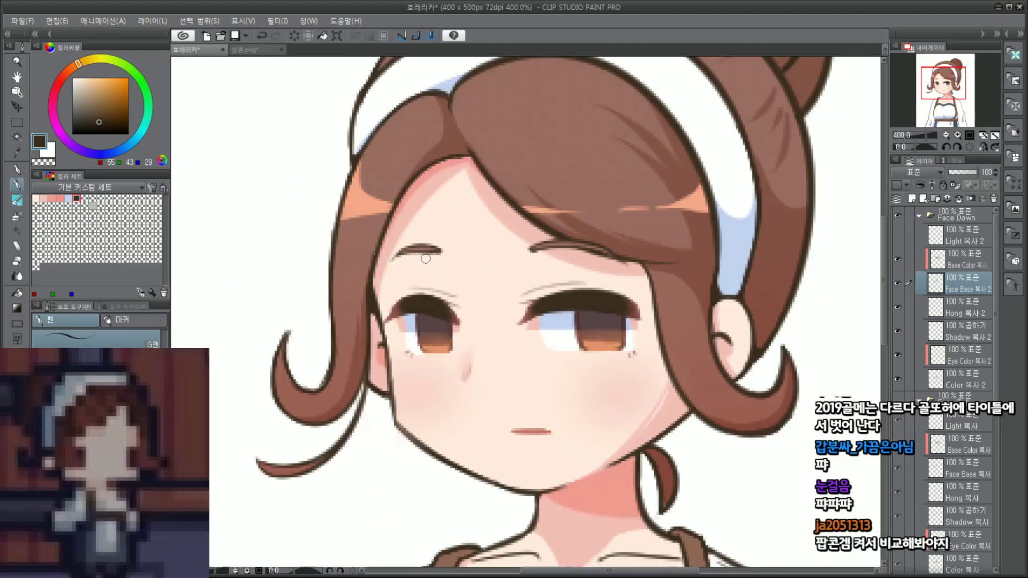
{"action": "key", "text": "ctrl+minus"}
{"action": "left_click_drag", "start_coordinate": [783, 204], "coordinate": [744, 168]}
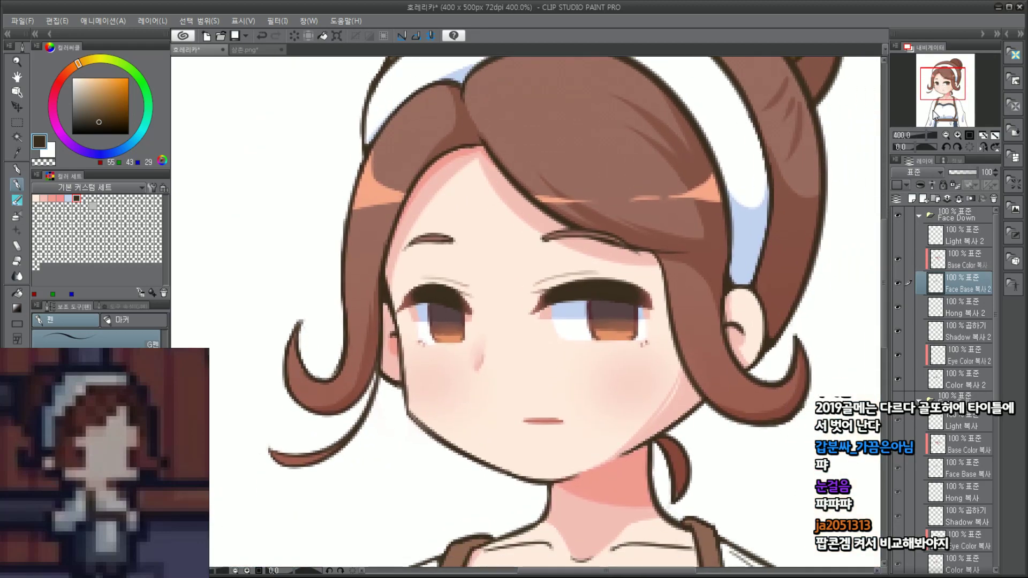
Step: Recolour the dark outlines of both eyebrows on Face Down's Base Color copy layer with the brown sampled from the hair
{"action": "left_click", "coordinate": [953, 258]}
{"action": "left_click", "coordinate": [713, 240], "text": "alt"}
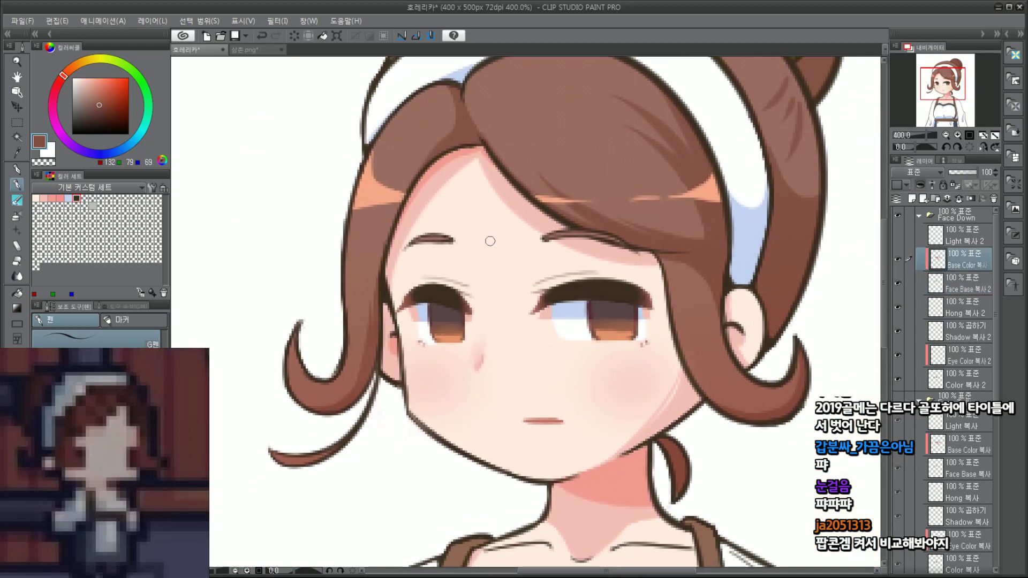
{"action": "scroll", "coordinate": [473, 246], "scroll_direction": "up", "scroll_amount": 2}
{"action": "left_click_drag", "start_coordinate": [428, 217], "coordinate": [371, 256]}
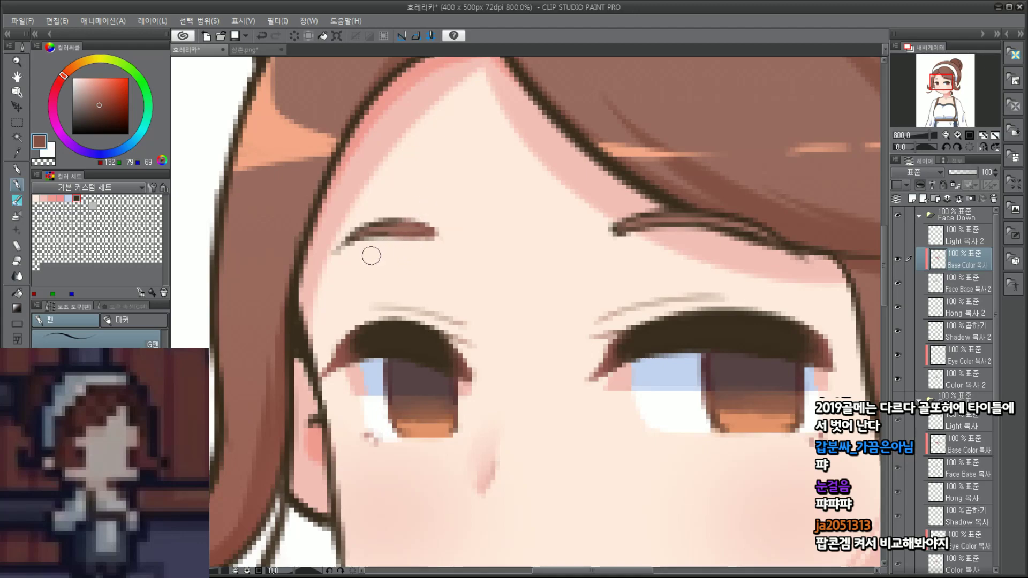
{"action": "mouse_move", "coordinate": [395, 210]}
{"action": "left_mouse_down"}
{"action": "mouse_move", "coordinate": [336, 254]}
{"action": "mouse_move", "coordinate": [340, 266]}
{"action": "left_mouse_up"}
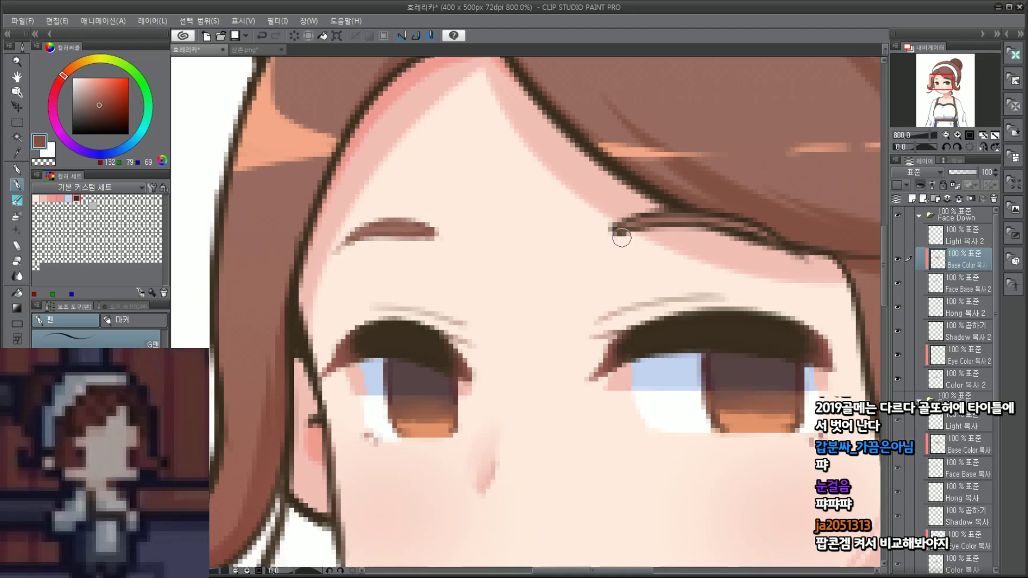
{"action": "mouse_move", "coordinate": [620, 232]}
{"action": "left_mouse_down"}
{"action": "mouse_move", "coordinate": [626, 218]}
{"action": "mouse_move", "coordinate": [664, 232]}
{"action": "left_mouse_up"}
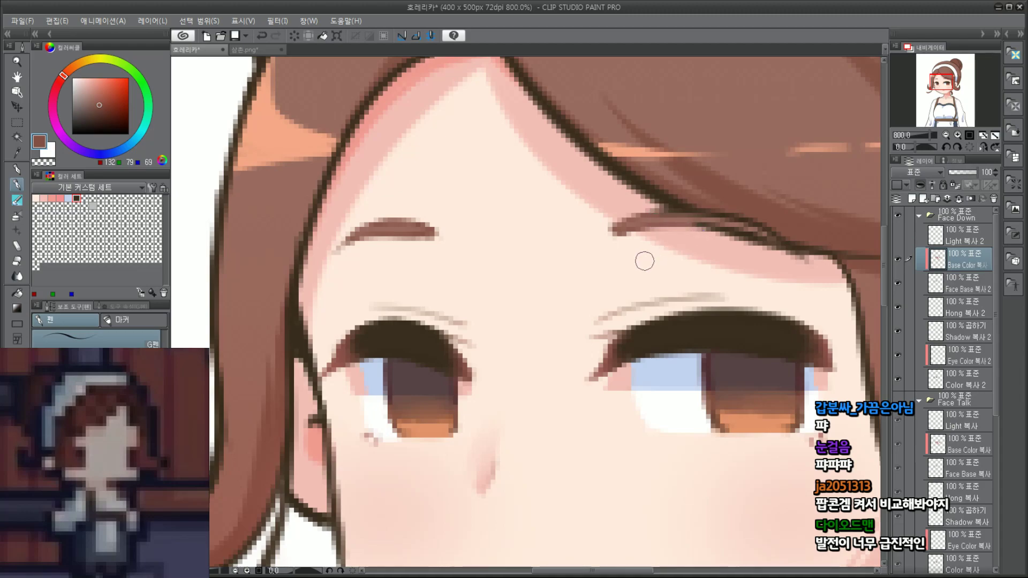
Step: Examine the recoloured Face Down eyebrows up close and against the whole portrait
{"action": "scroll", "coordinate": [611, 330], "scroll_direction": "down", "scroll_amount": 2}
{"action": "scroll", "coordinate": [611, 329], "scroll_direction": "down", "scroll_amount": 1}
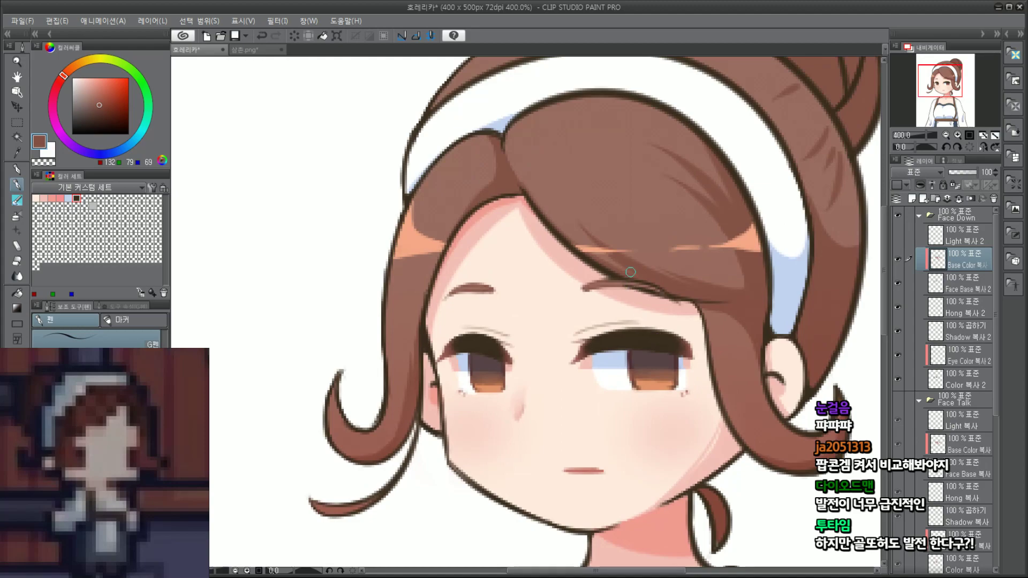
{"action": "scroll", "coordinate": [607, 315], "scroll_direction": "up", "scroll_amount": 4}
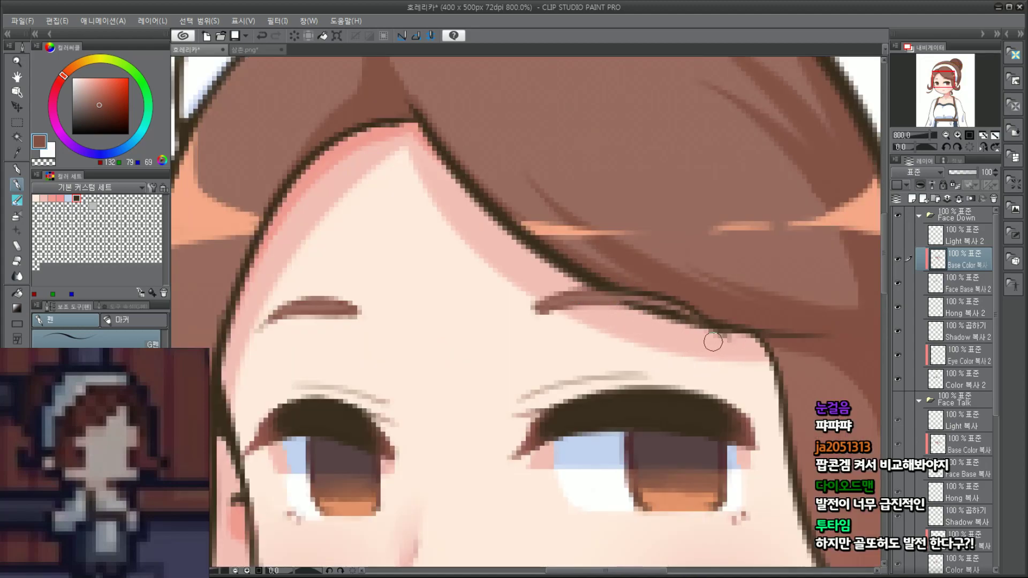
{"action": "scroll", "coordinate": [857, 255], "scroll_direction": "down", "scroll_amount": 4}
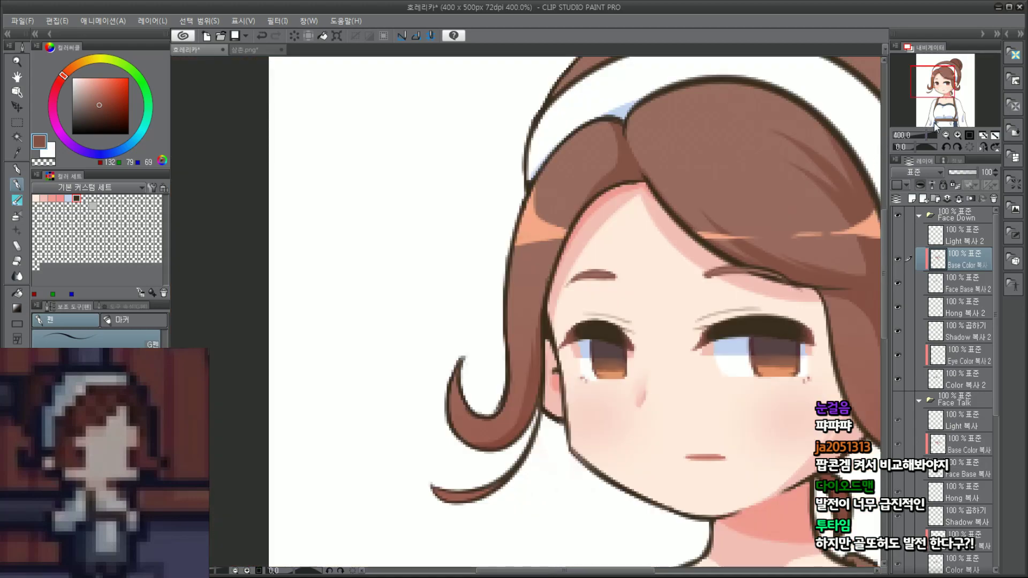
{"action": "left_click_drag", "start_coordinate": [939, 86], "coordinate": [952, 85]}
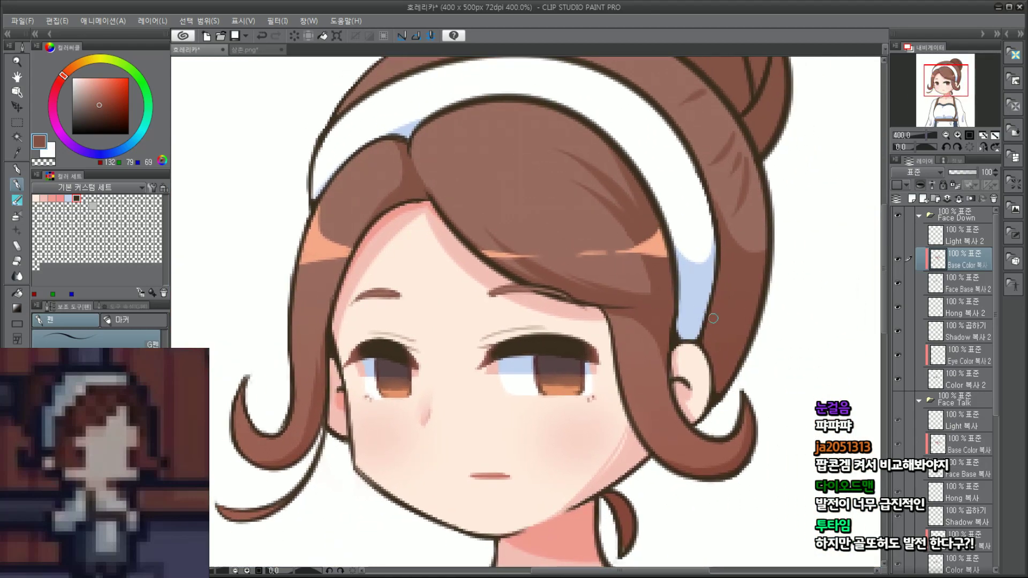
{"action": "left_click", "coordinate": [105, 110]}
{"action": "scroll", "coordinate": [548, 272], "scroll_direction": "up", "scroll_amount": 4}
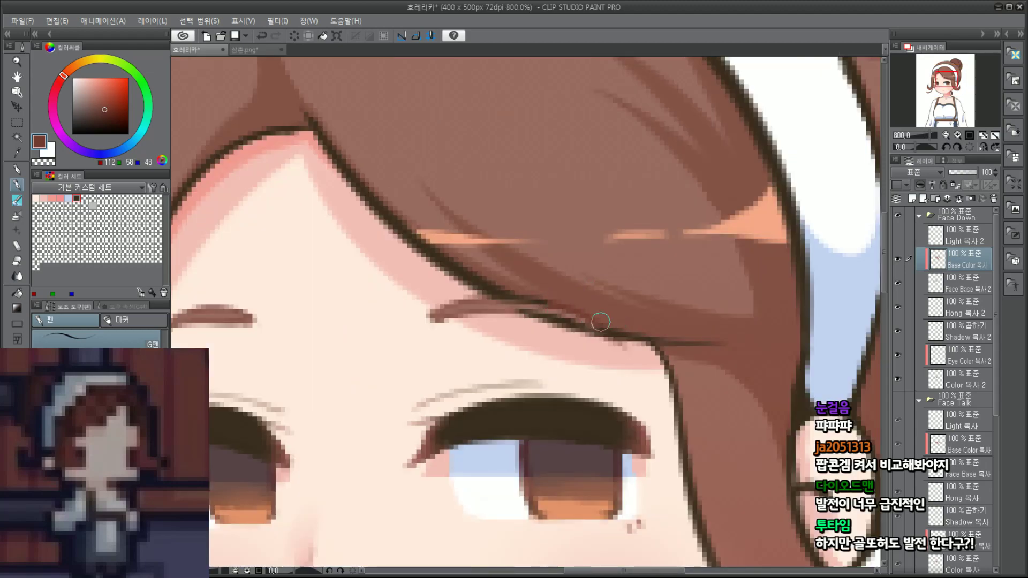
{"action": "scroll", "coordinate": [482, 260], "scroll_direction": "down", "scroll_amount": 2}
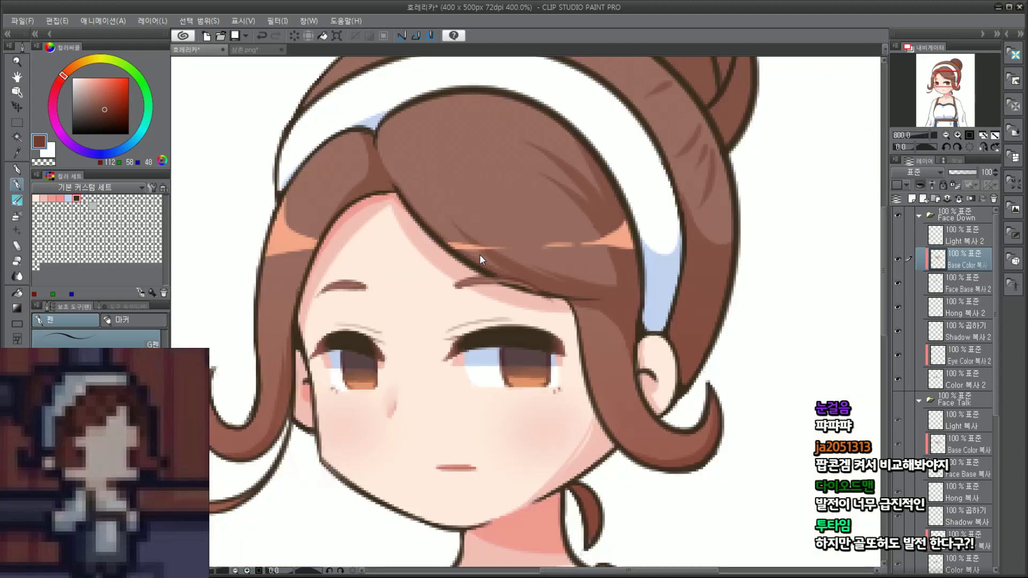
{"action": "scroll", "coordinate": [771, 222], "scroll_direction": "down", "scroll_amount": 3}
{"action": "scroll", "coordinate": [738, 257], "scroll_direction": "up", "scroll_amount": 1}
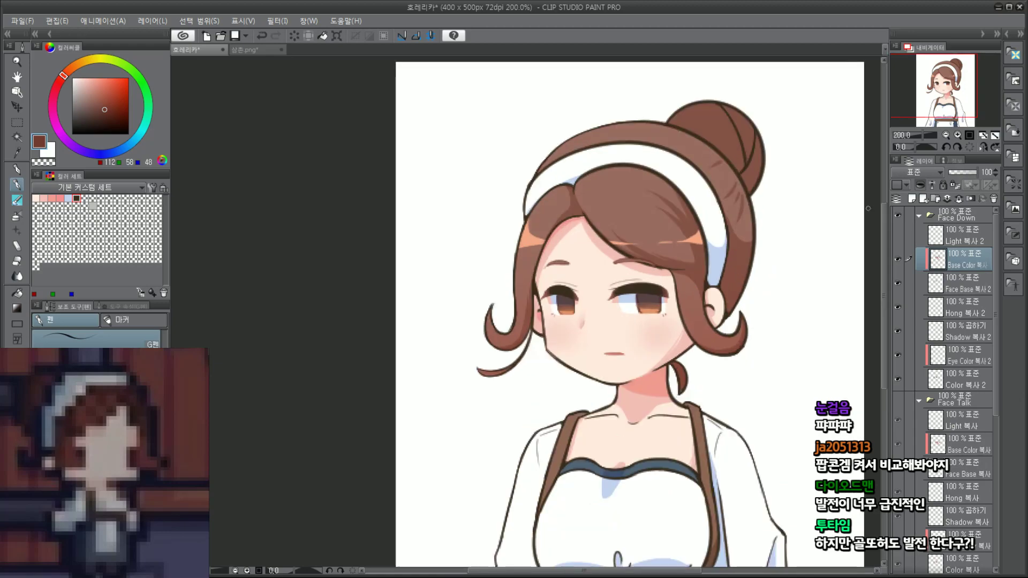
{"action": "left_click_drag", "start_coordinate": [953, 90], "coordinate": [966, 92]}
{"action": "scroll", "coordinate": [966, 92], "scroll_direction": "up", "scroll_amount": 2}
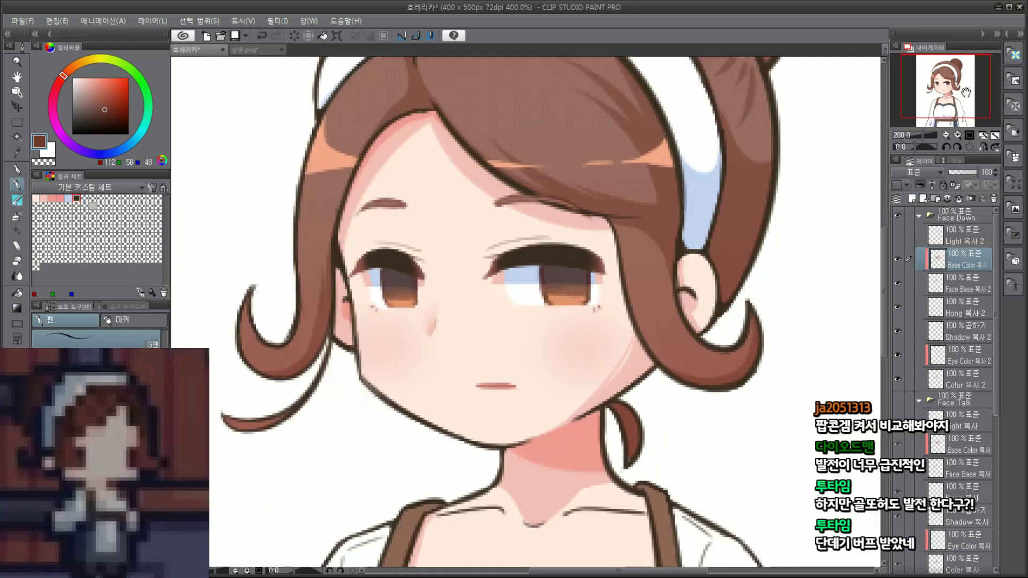
Step: Collapse and hide Face Down, show Face Talk in its place and select its Base Color copy layer
{"action": "left_click", "coordinate": [919, 214]}
{"action": "left_click", "coordinate": [898, 214]}
{"action": "left_click", "coordinate": [898, 232]}
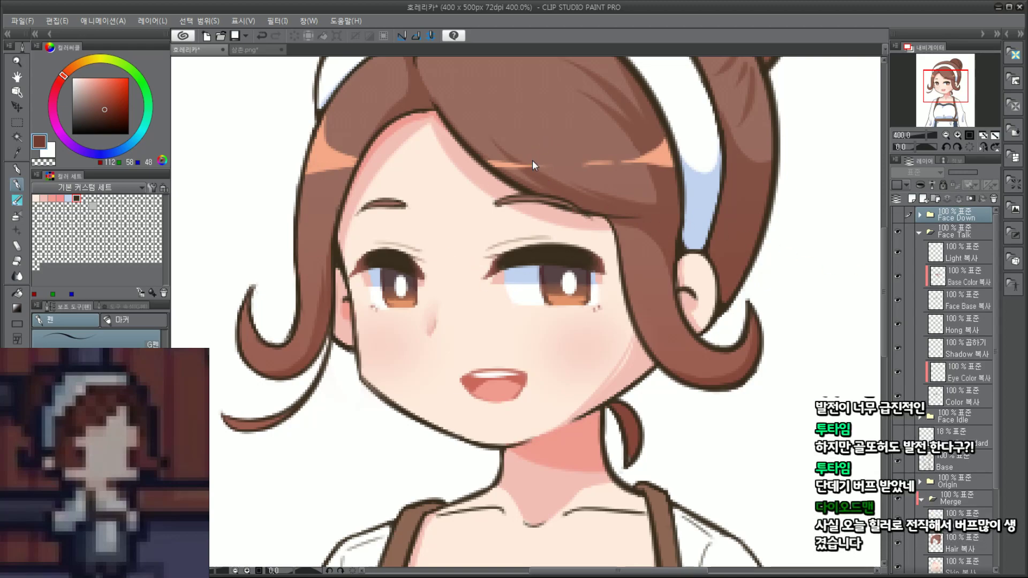
{"action": "scroll", "coordinate": [536, 171], "scroll_direction": "up", "scroll_amount": 2}
{"action": "left_click", "coordinate": [978, 305]}
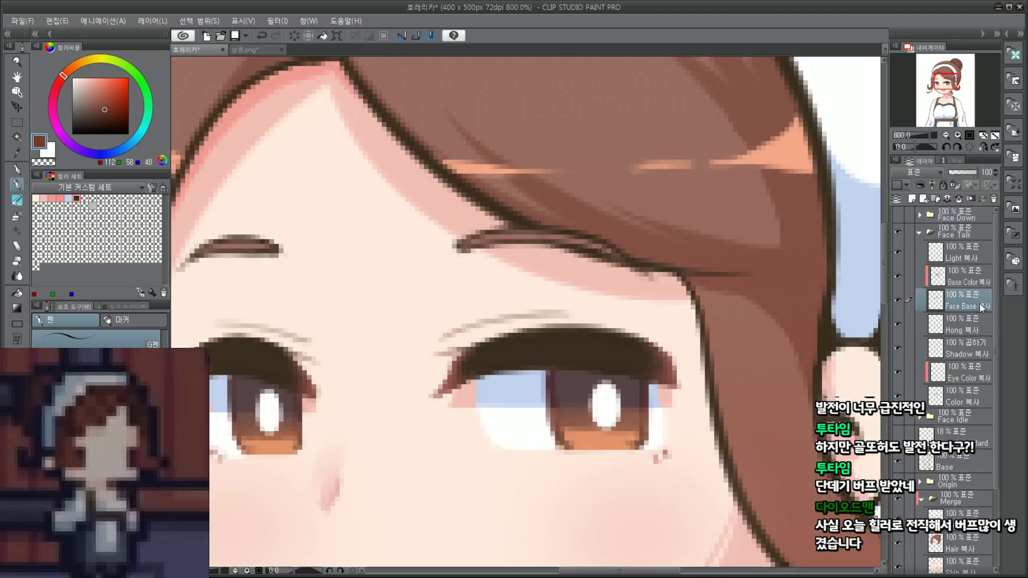
{"action": "left_click", "coordinate": [971, 278]}
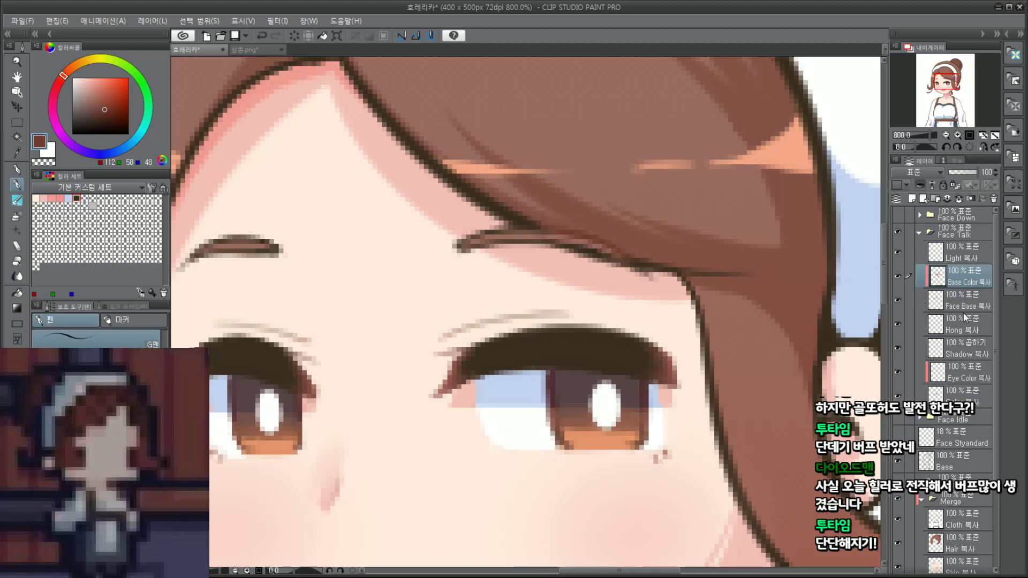
{"action": "left_click", "coordinate": [971, 301]}
{"action": "left_click", "coordinate": [972, 277]}
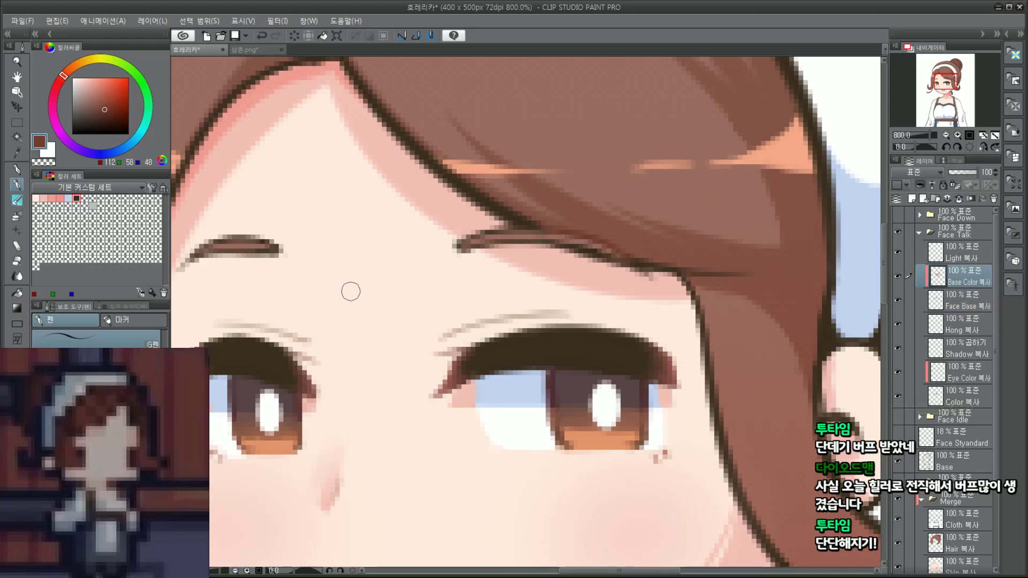
Step: Paint over both Face Talk eyebrows' dark outlines with the brown sampled from the hair
{"action": "scroll", "coordinate": [259, 265], "scroll_direction": "down", "scroll_amount": 2}
{"action": "left_click_drag", "start_coordinate": [961, 89], "coordinate": [948, 89]}
{"action": "scroll", "coordinate": [514, 219], "scroll_direction": "up", "scroll_amount": 2}
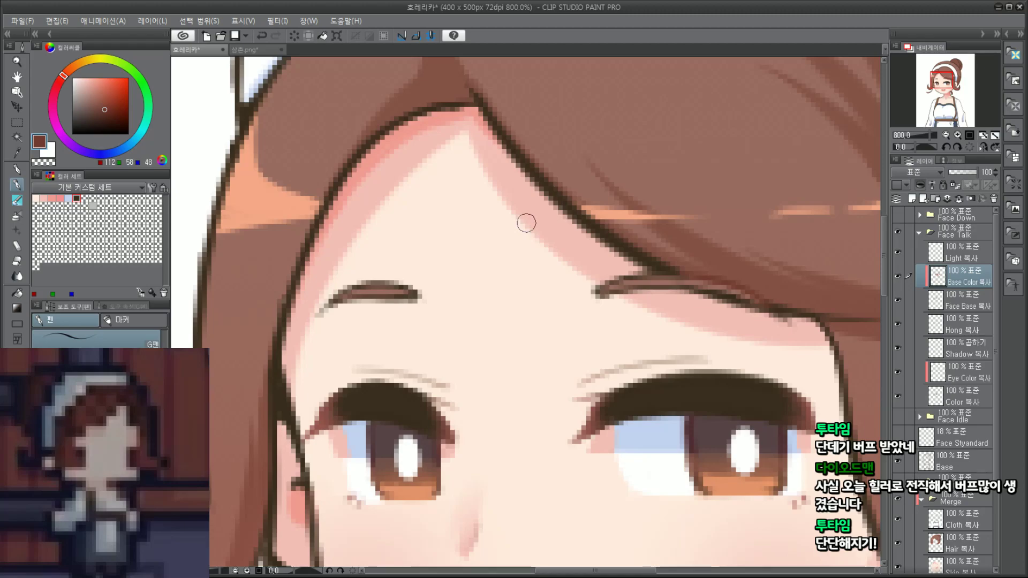
{"action": "left_click", "coordinate": [814, 299], "text": "alt"}
{"action": "left_click_drag", "start_coordinate": [408, 298], "coordinate": [382, 303]}
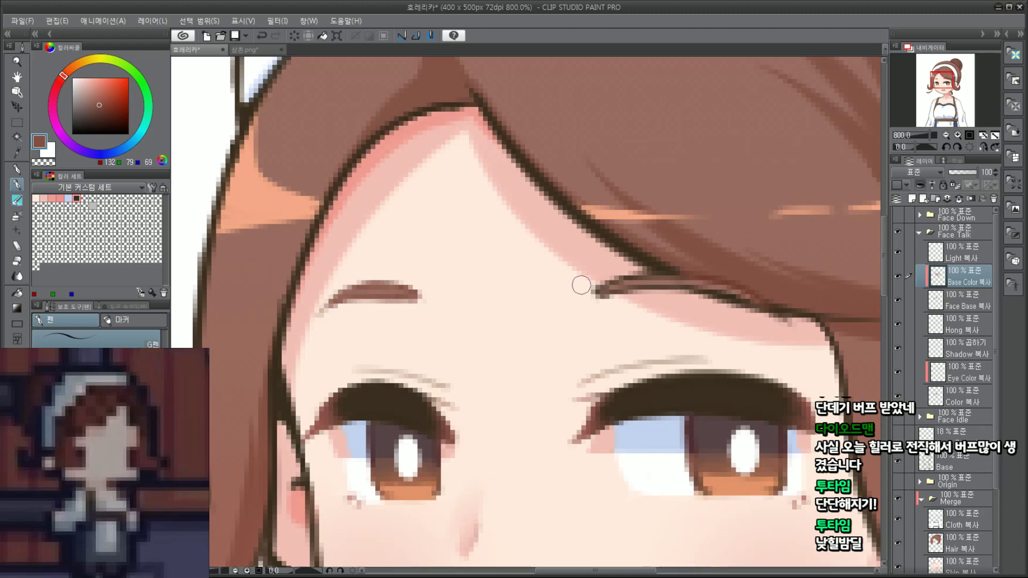
{"action": "mouse_move", "coordinate": [581, 285]}
{"action": "left_mouse_down"}
{"action": "mouse_move", "coordinate": [659, 293]}
{"action": "mouse_move", "coordinate": [624, 272]}
{"action": "mouse_move", "coordinate": [646, 294]}
{"action": "mouse_move", "coordinate": [683, 295]}
{"action": "mouse_move", "coordinate": [663, 288]}
{"action": "left_mouse_up"}
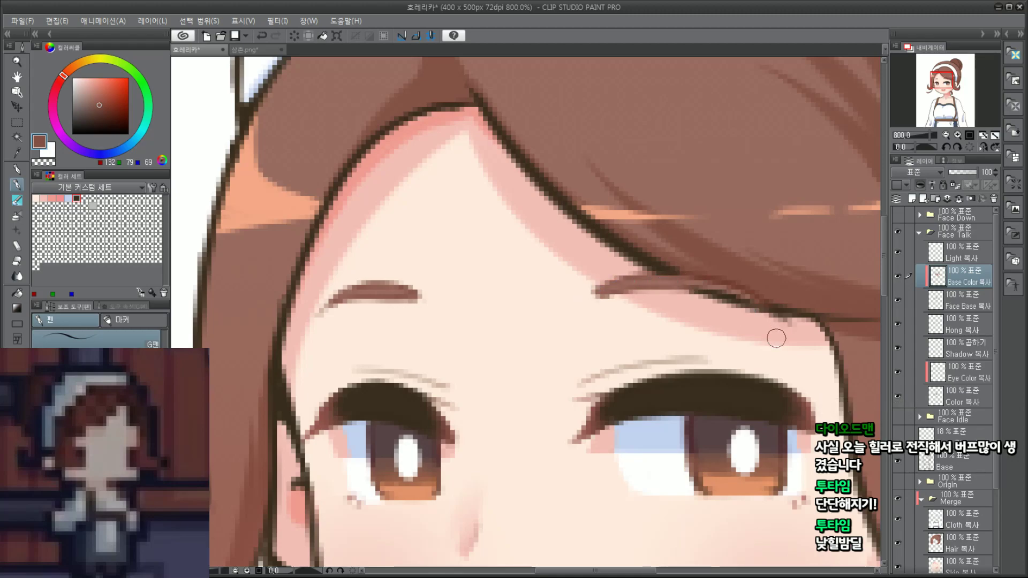
Step: Collapse the Face Talk folder and save the illustration
{"action": "key", "text": "ctrl+minus"}
{"action": "key", "text": "ctrl+minus"}
{"action": "key", "text": "ctrl+minus"}
{"action": "key", "text": "ctrl+minus"}
{"action": "key", "text": "ctrl+minus"}
{"action": "key", "text": "ctrl+minus"}
{"action": "key", "text": "ctrl+minus"}
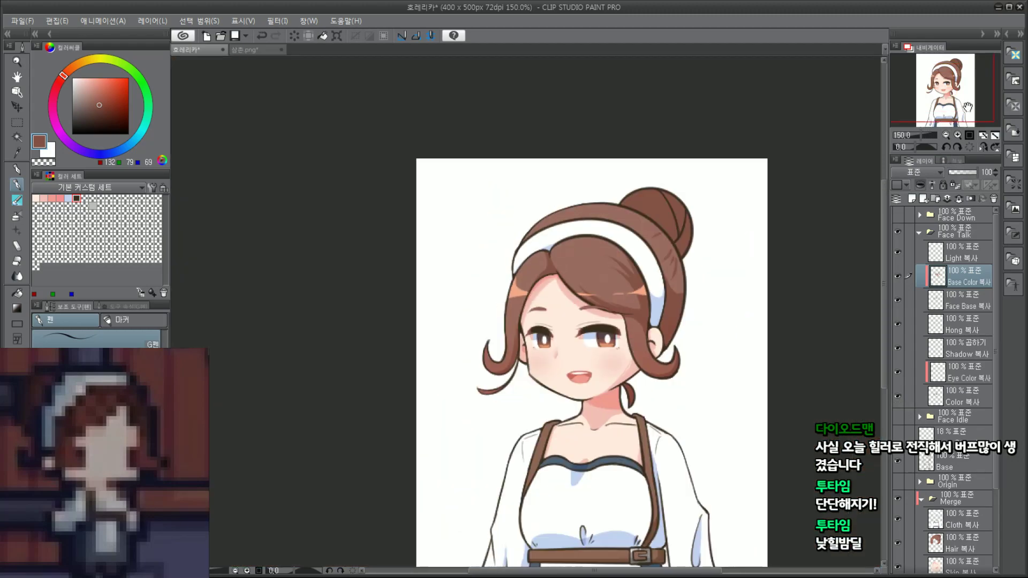
{"action": "left_click_drag", "start_coordinate": [968, 107], "coordinate": [939, 117]}
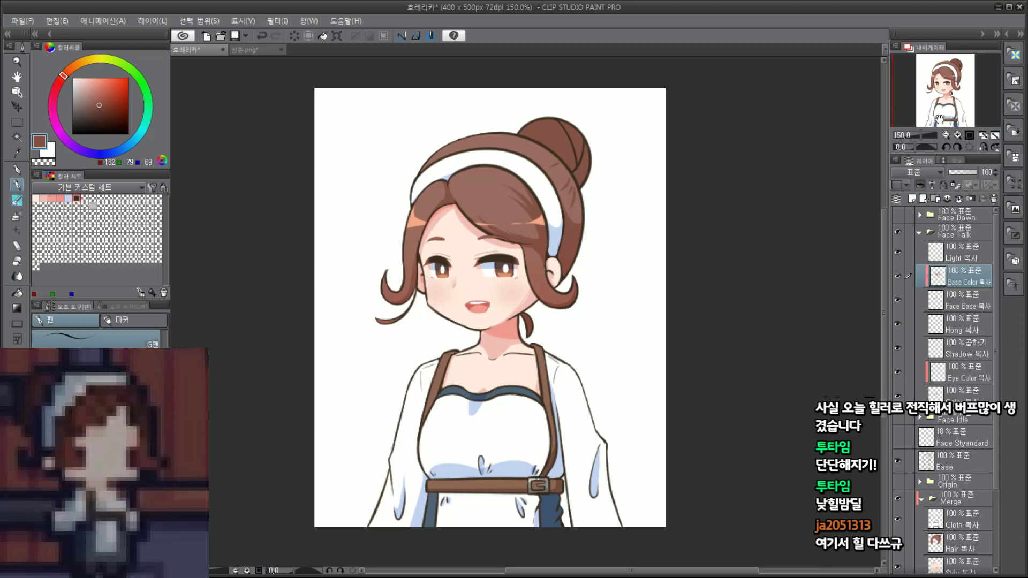
{"action": "left_click", "coordinate": [918, 234]}
{"action": "left_click", "coordinate": [22, 21]}
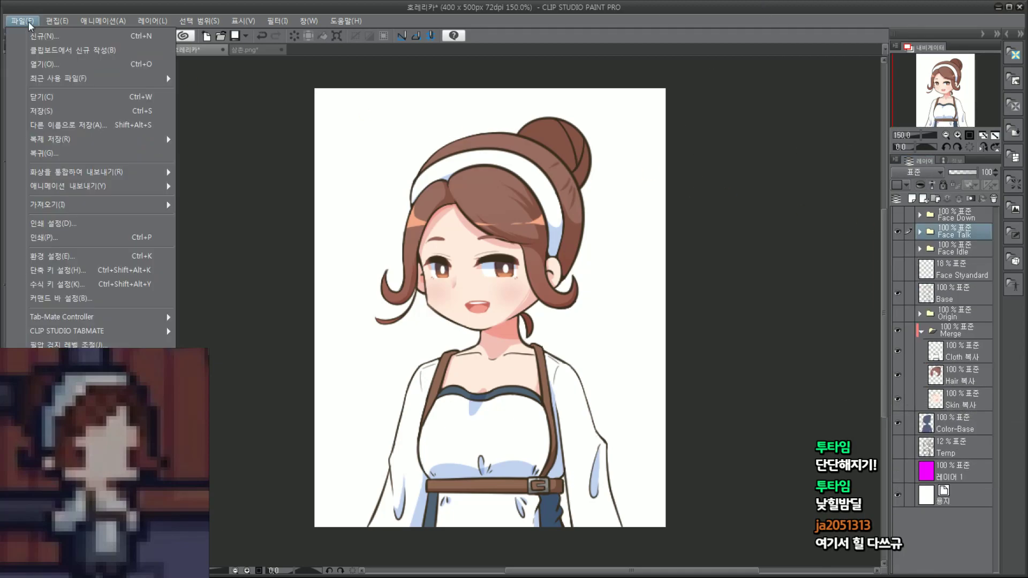
{"action": "left_click", "coordinate": [53, 115]}
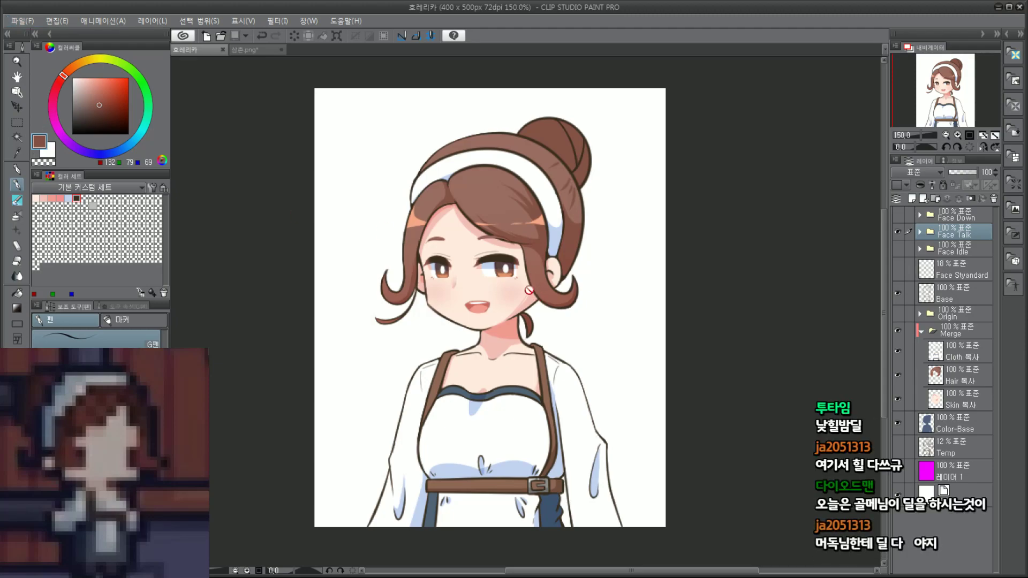
Step: Show Face Idle in place of Face Talk and hide the white paper layer
{"action": "left_click", "coordinate": [898, 232]}
{"action": "left_click", "coordinate": [897, 249]}
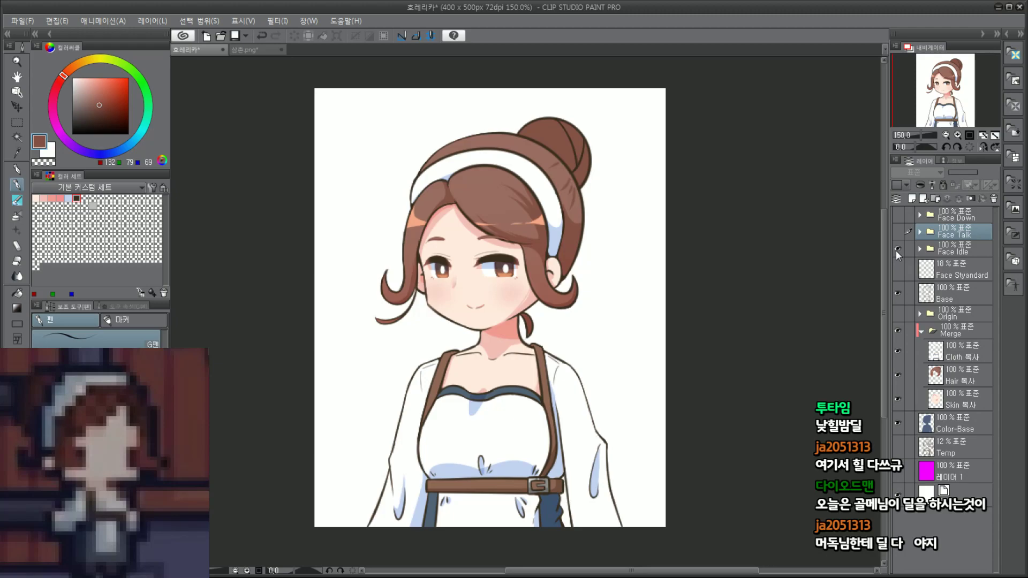
{"action": "scroll", "coordinate": [517, 264], "scroll_direction": "up", "scroll_amount": 1}
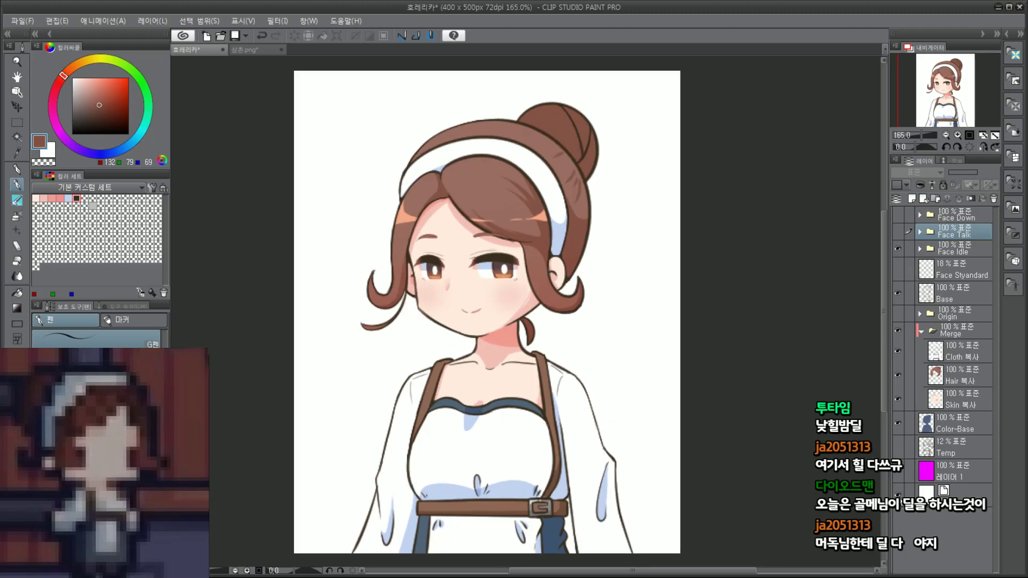
{"action": "left_click", "coordinate": [899, 494]}
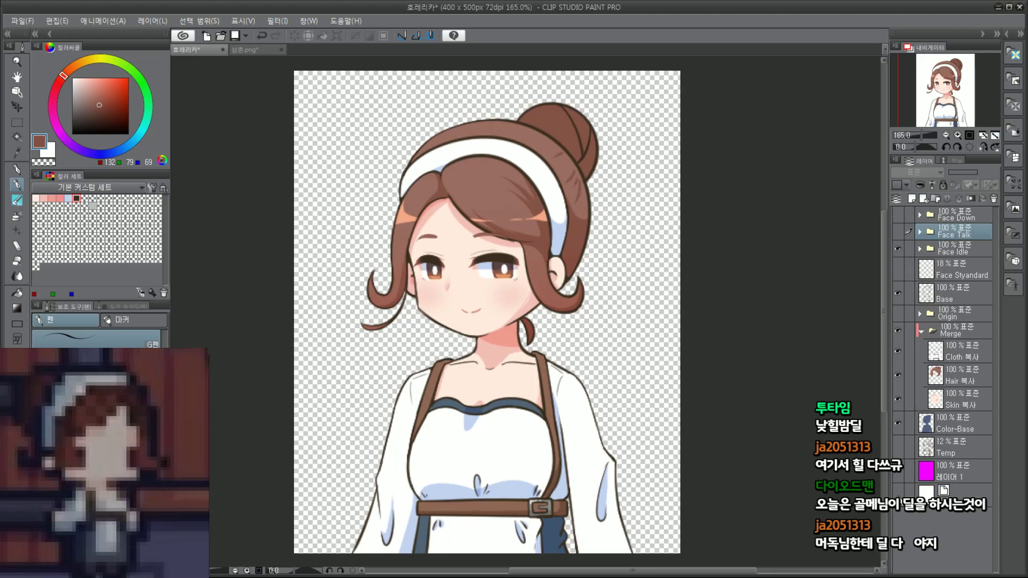
Step: Preview the character against the magenta 레이어 1 background, then hide that layer again
{"action": "double_click", "coordinate": [958, 470]}
{"action": "left_click", "coordinate": [897, 474]}
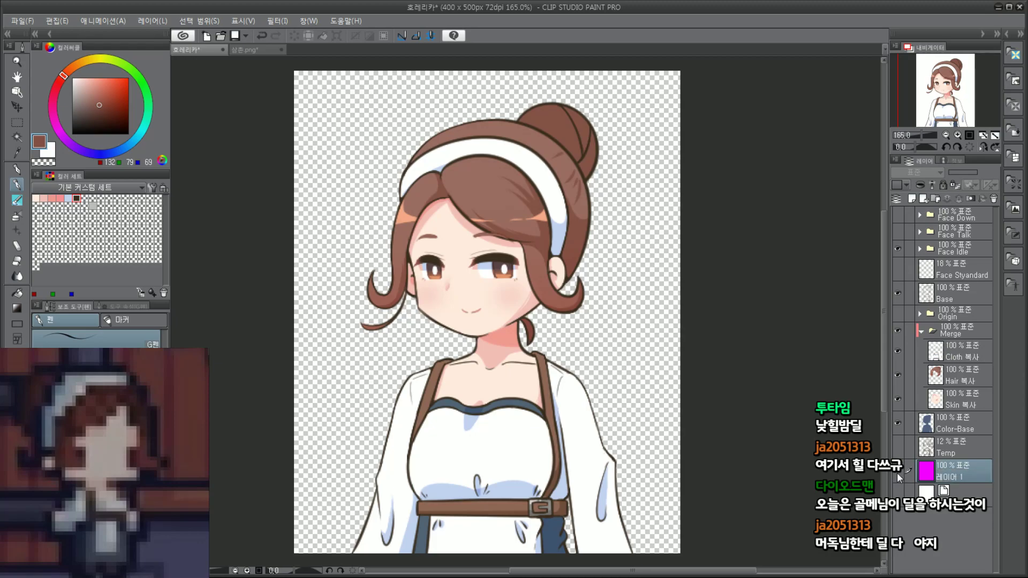
{"action": "left_click", "coordinate": [898, 473]}
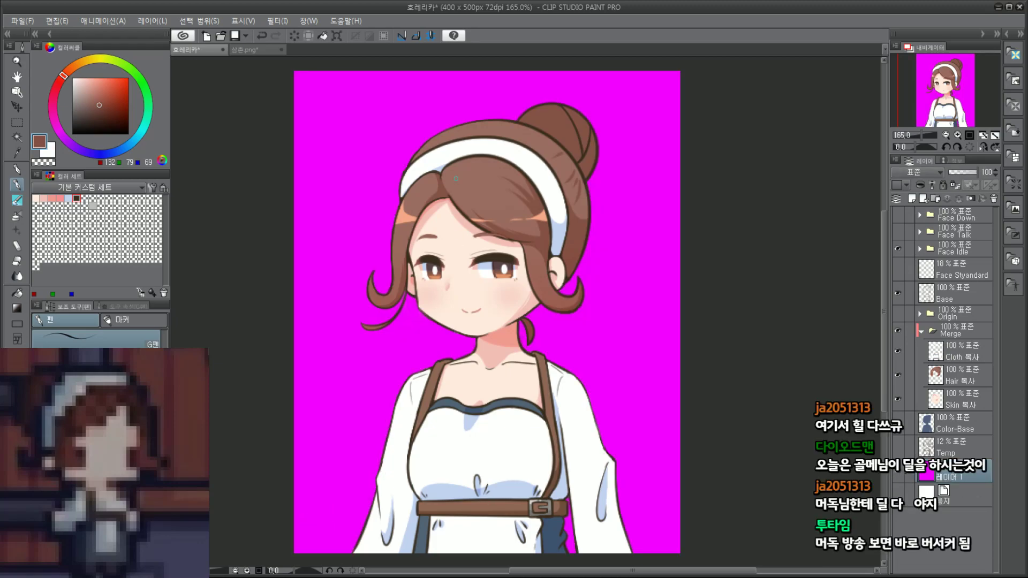
{"action": "left_click", "coordinate": [898, 473]}
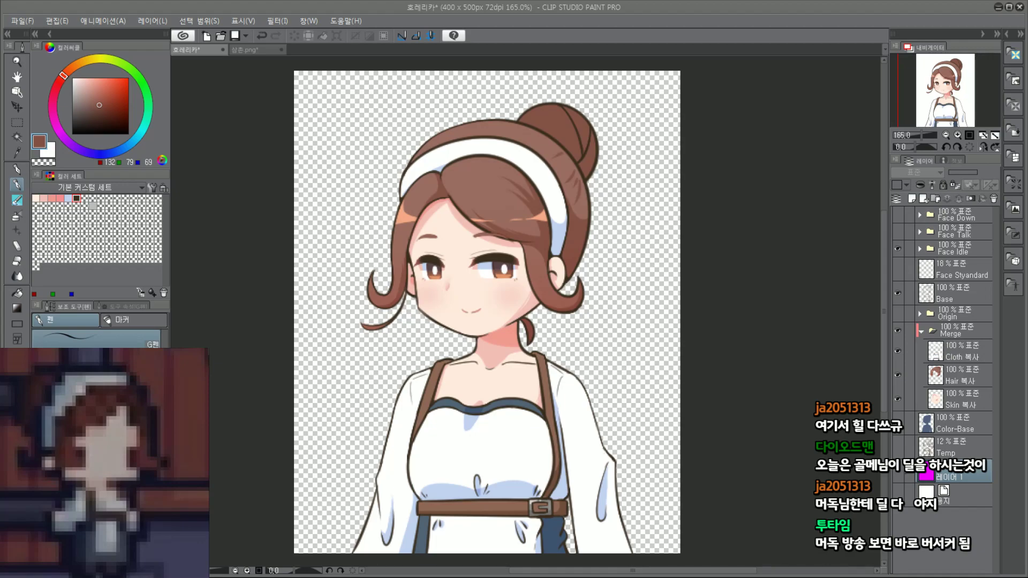
Step: Switch to the file explorer, open NPC_Ranko.png from the Commu folder and minimize the explorer window
{"action": "key", "text": "alt+Tab"}
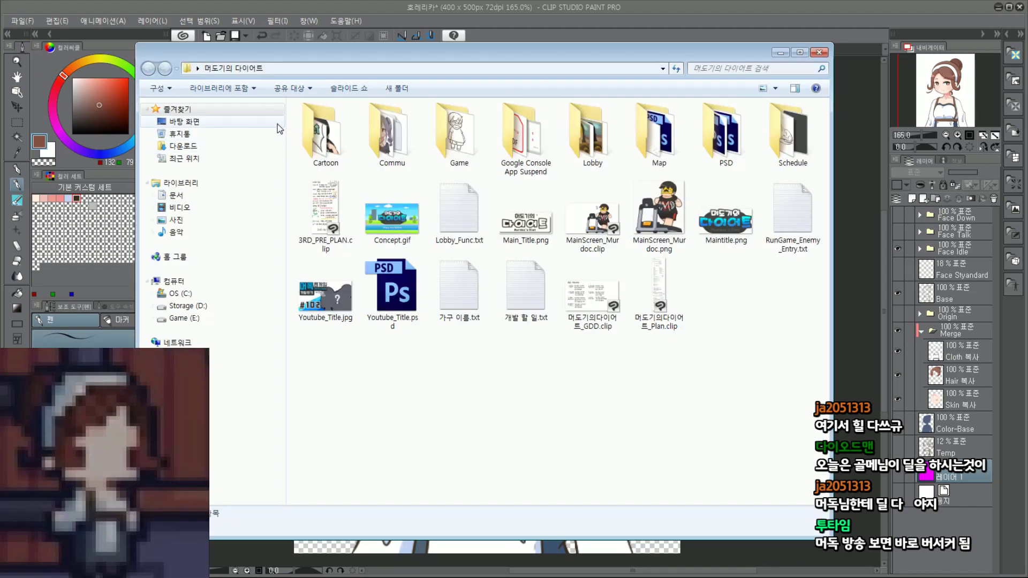
{"action": "double_click", "coordinate": [417, 122]}
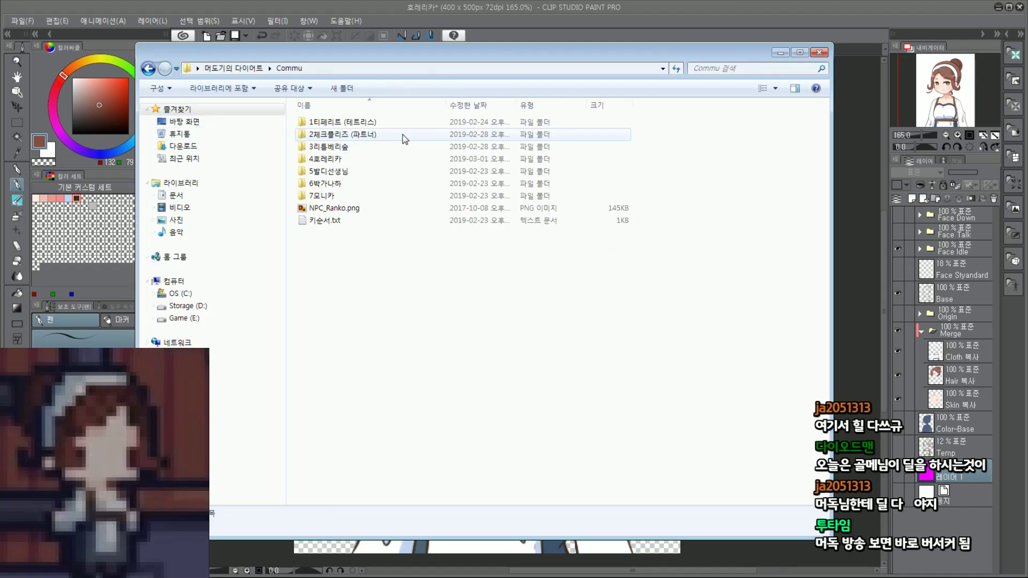
{"action": "double_click", "coordinate": [341, 209]}
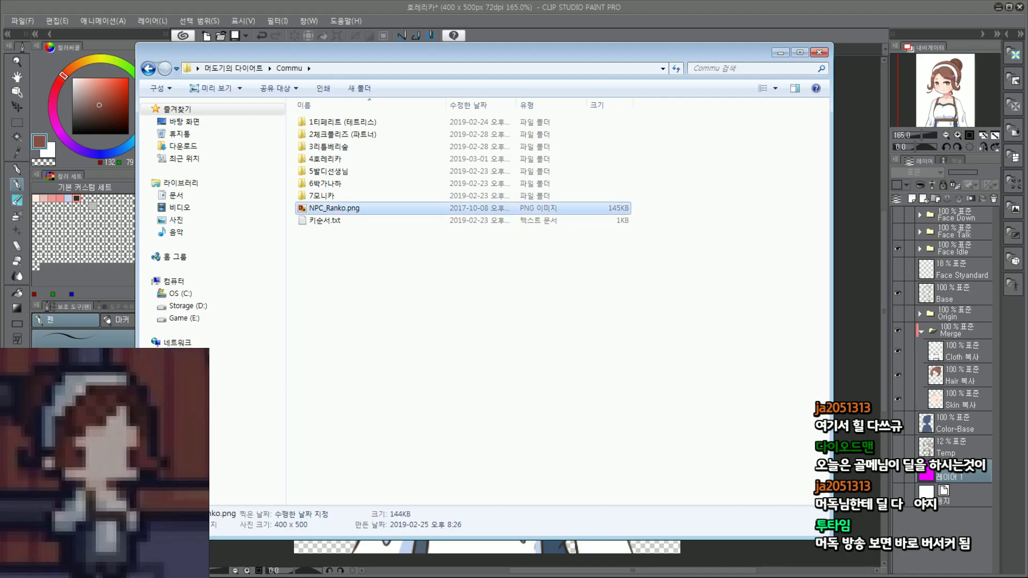
{"action": "left_click", "coordinate": [781, 52]}
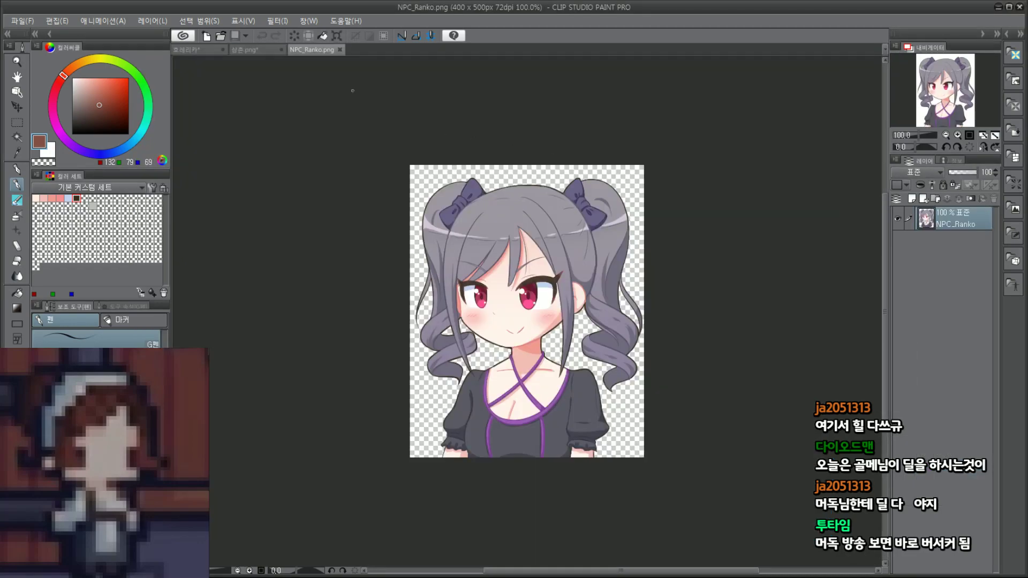
Step: Close the 삼촌.png document
{"action": "left_click", "coordinate": [239, 52]}
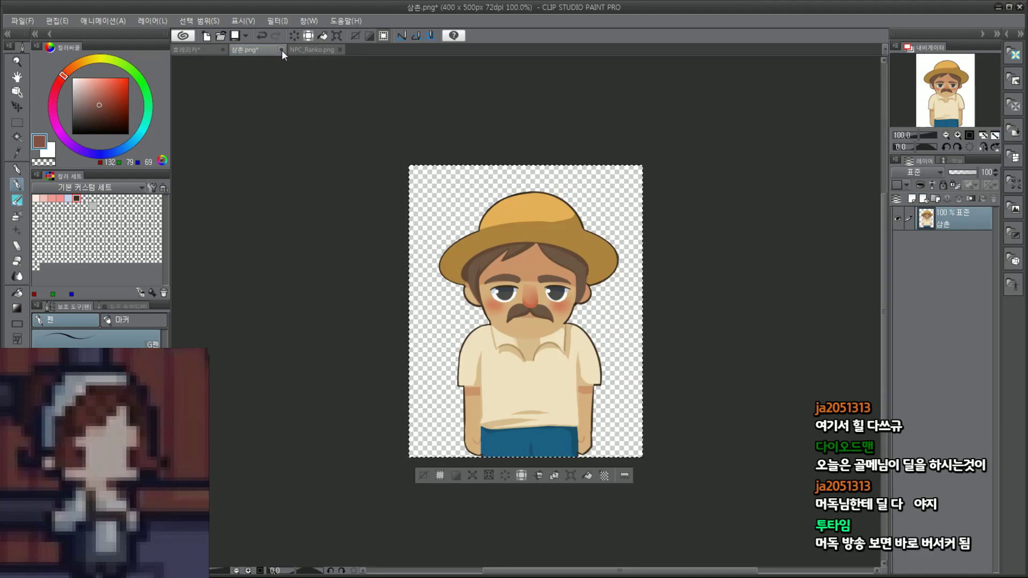
{"action": "left_click", "coordinate": [282, 50]}
{"action": "left_click", "coordinate": [510, 219]}
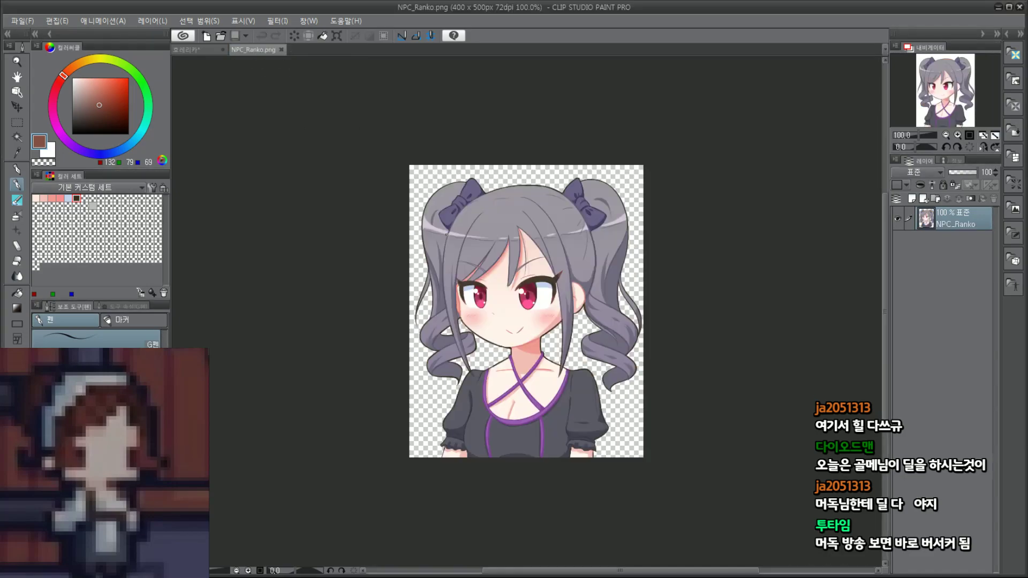
Step: Compare the 호레리카 portrait with NPC_Ranko.png by alternating between the two open documents
{"action": "left_click", "coordinate": [196, 52]}
{"action": "left_click", "coordinate": [252, 50]}
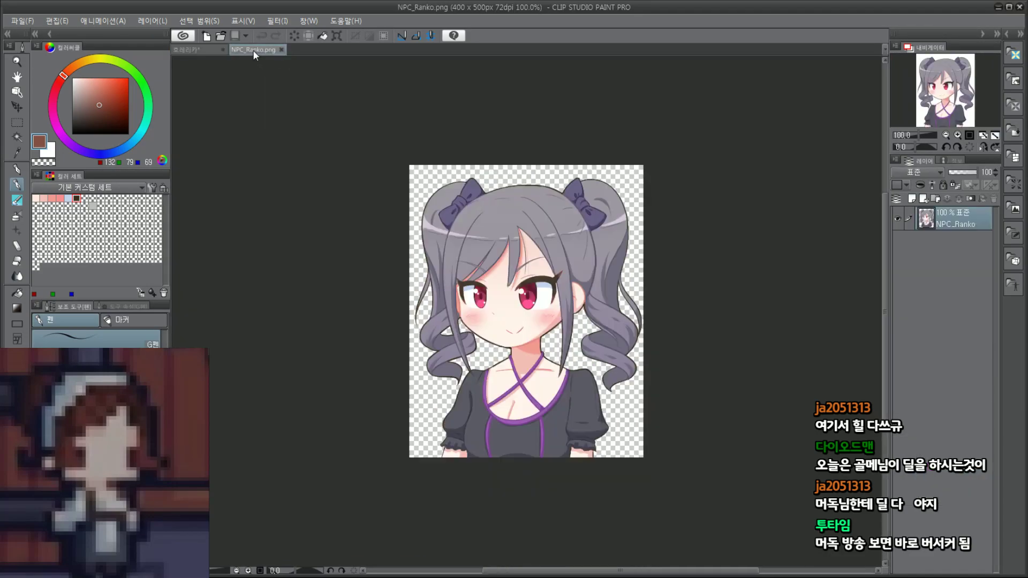
{"action": "left_click", "coordinate": [205, 49]}
{"action": "scroll", "coordinate": [480, 274], "scroll_direction": "up", "scroll_amount": 1}
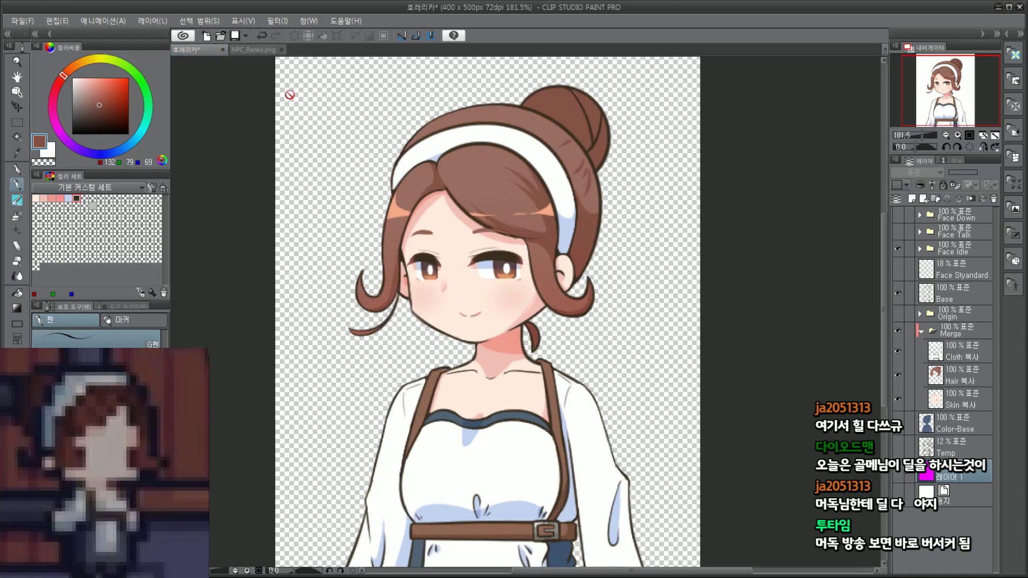
{"action": "left_click", "coordinate": [251, 51]}
{"action": "left_click", "coordinate": [195, 48]}
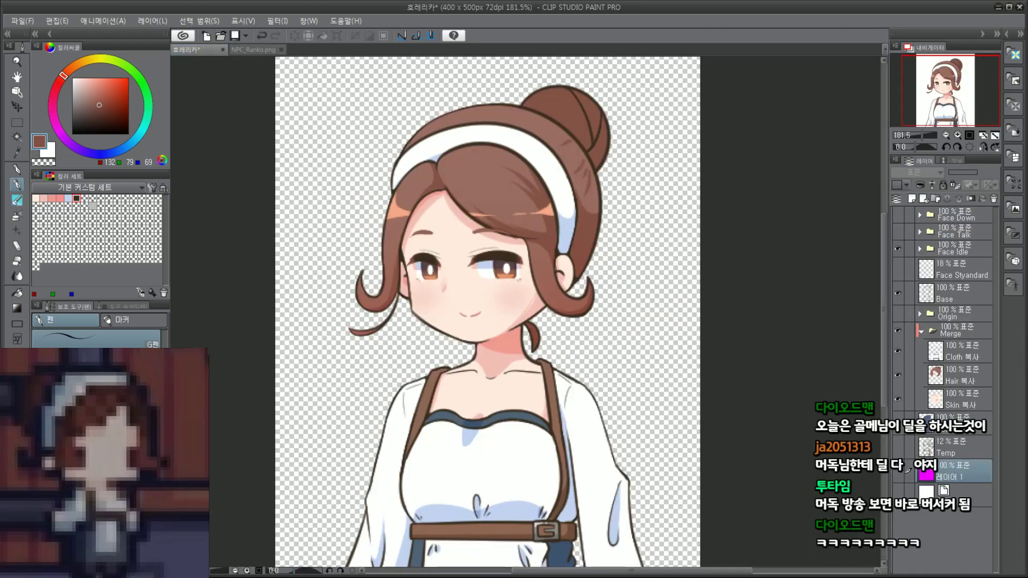
Step: Show the white paper layer and open NPC_Ranko.png from the Commu folder in the photo viewer, enlarged beside the portrait
{"action": "left_click", "coordinate": [898, 491]}
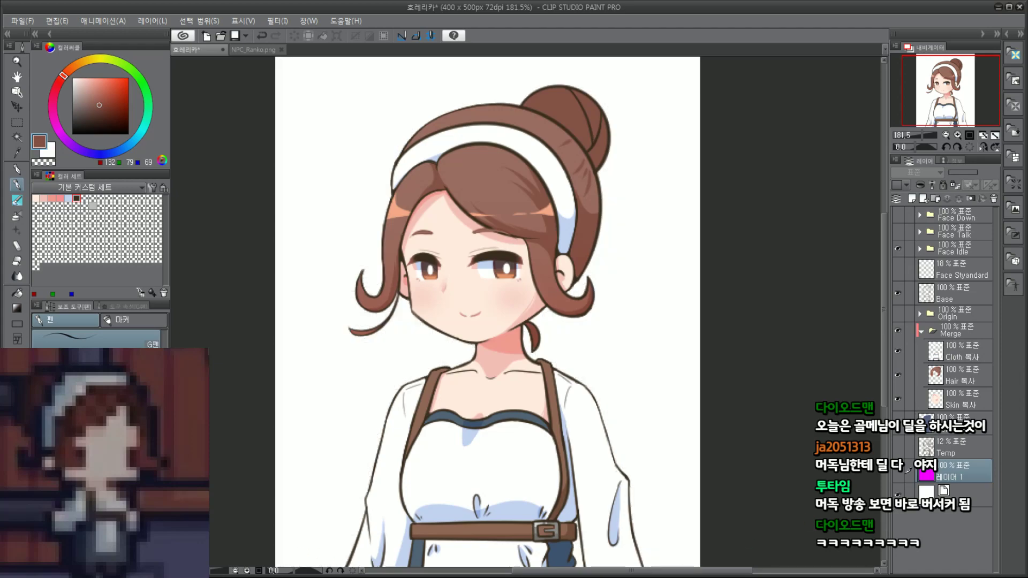
{"action": "key", "text": "alt+Tab"}
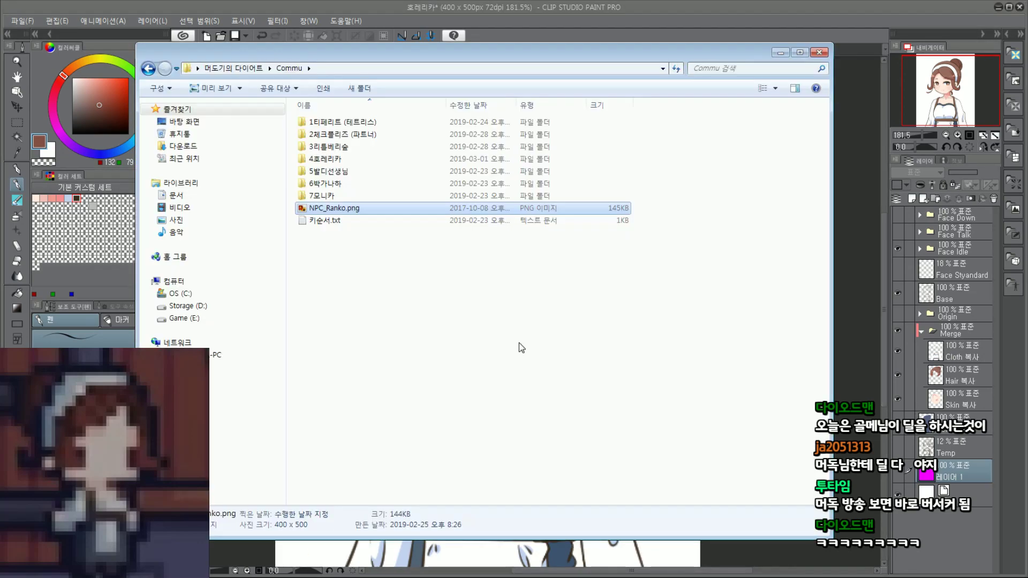
{"action": "double_click", "coordinate": [333, 209]}
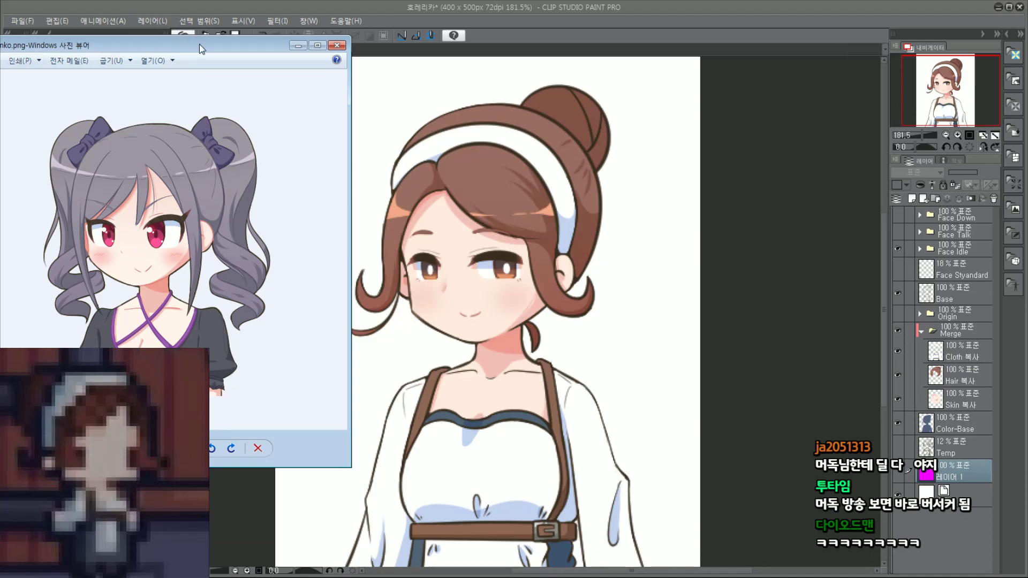
{"action": "left_click_drag", "start_coordinate": [199, 48], "coordinate": [206, 45]}
{"action": "left_click_drag", "start_coordinate": [358, 464], "coordinate": [318, 577]}
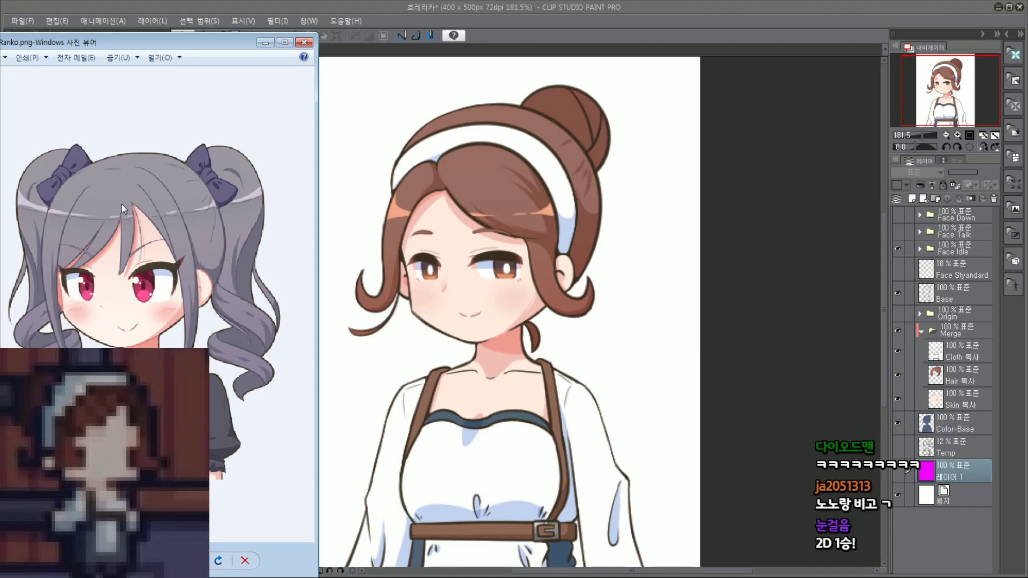
Step: Return to the canvas and examine the maid portrait at several zoom levels
{"action": "left_click", "coordinate": [725, 278]}
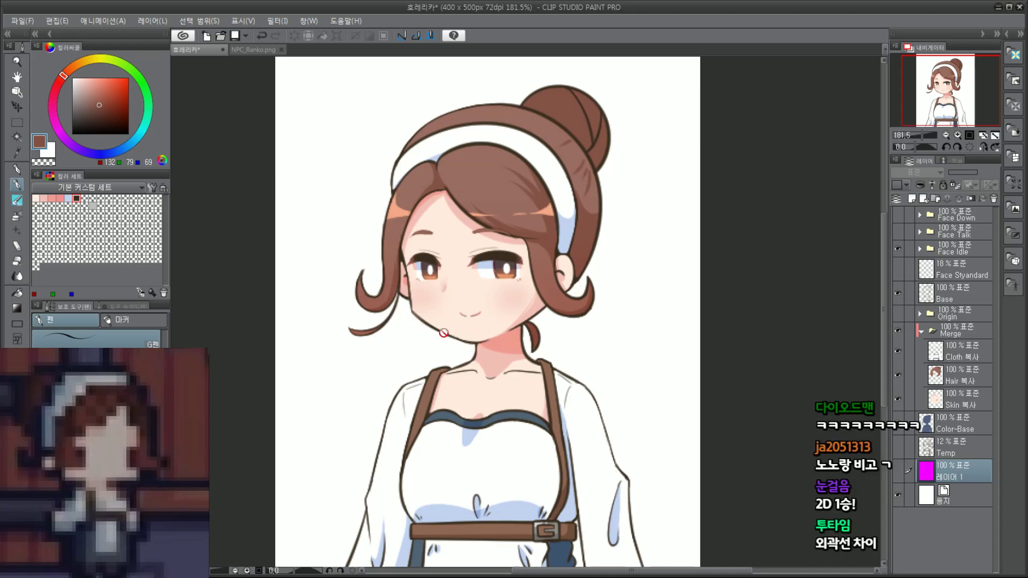
{"action": "scroll", "coordinate": [667, 332], "scroll_direction": "down", "scroll_amount": 4}
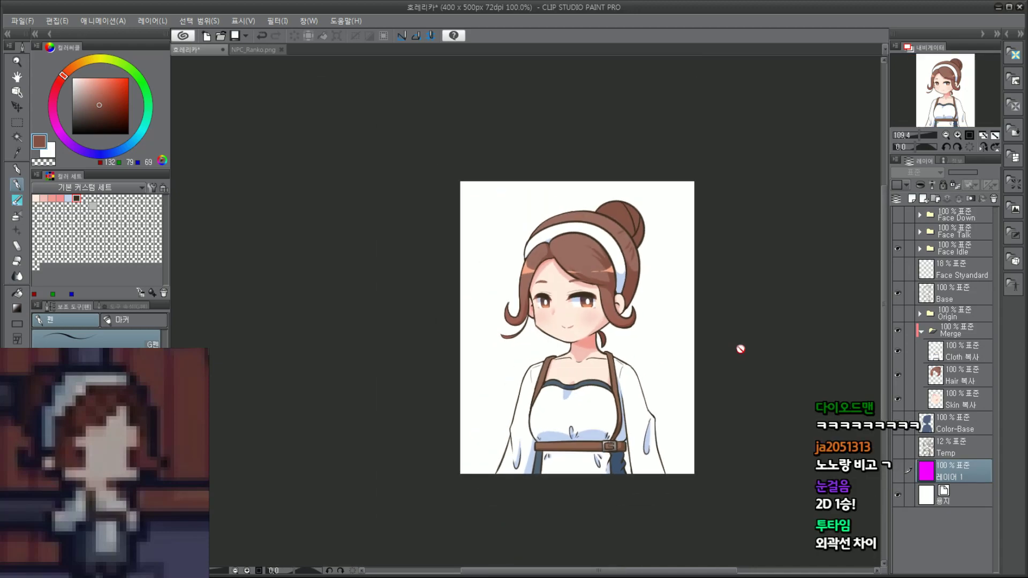
{"action": "scroll", "coordinate": [741, 349], "scroll_direction": "up", "scroll_amount": 4}
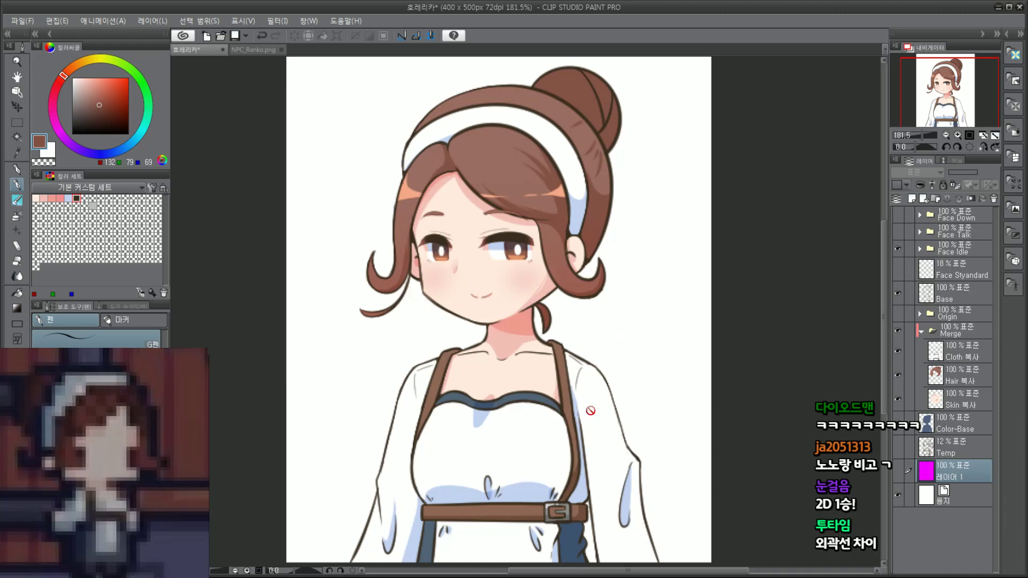
{"action": "scroll", "coordinate": [776, 260], "scroll_direction": "down", "scroll_amount": 3}
{"action": "scroll", "coordinate": [769, 255], "scroll_direction": "up", "scroll_amount": 2}
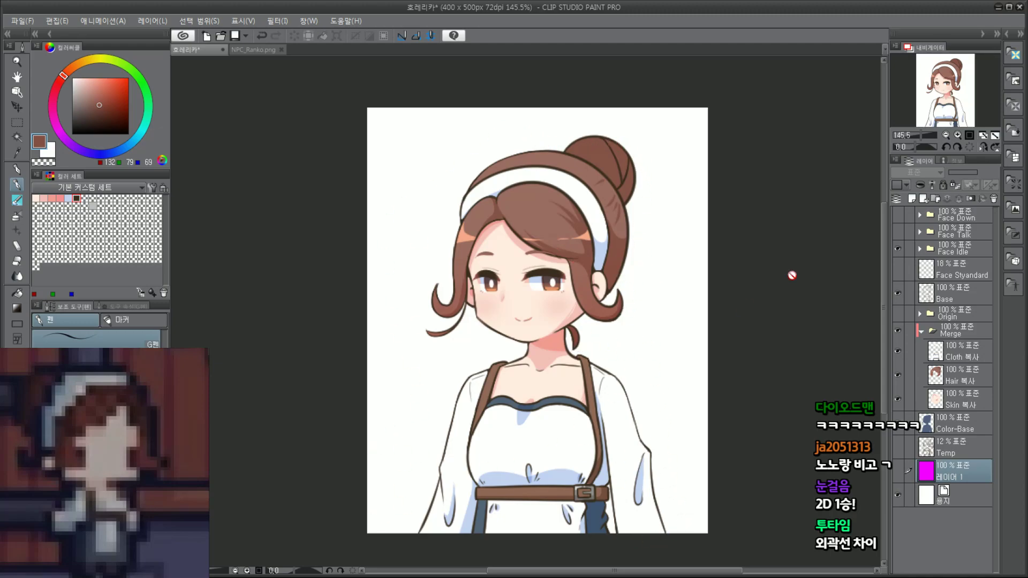
{"action": "left_click_drag", "start_coordinate": [949, 101], "coordinate": [958, 103]}
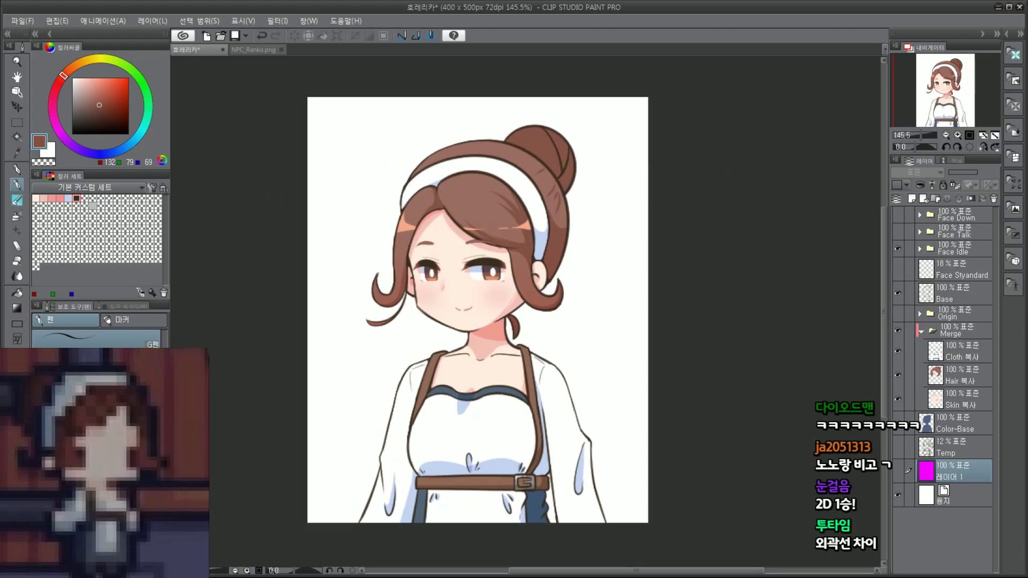
Step: Save the 호레리카 document
{"action": "key", "text": "alt+Tab"}
{"action": "key", "text": "alt+Tab"}
{"action": "key", "text": "alt+Tab"}
{"action": "key", "text": "alt+Tab"}
{"action": "left_click", "coordinate": [21, 21]}
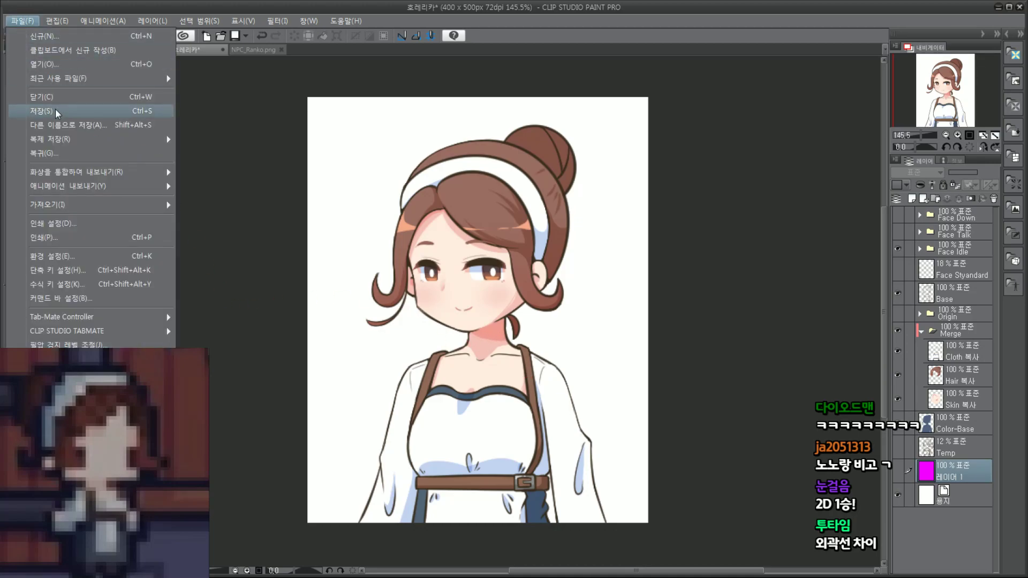
{"action": "left_click", "coordinate": [32, 112]}
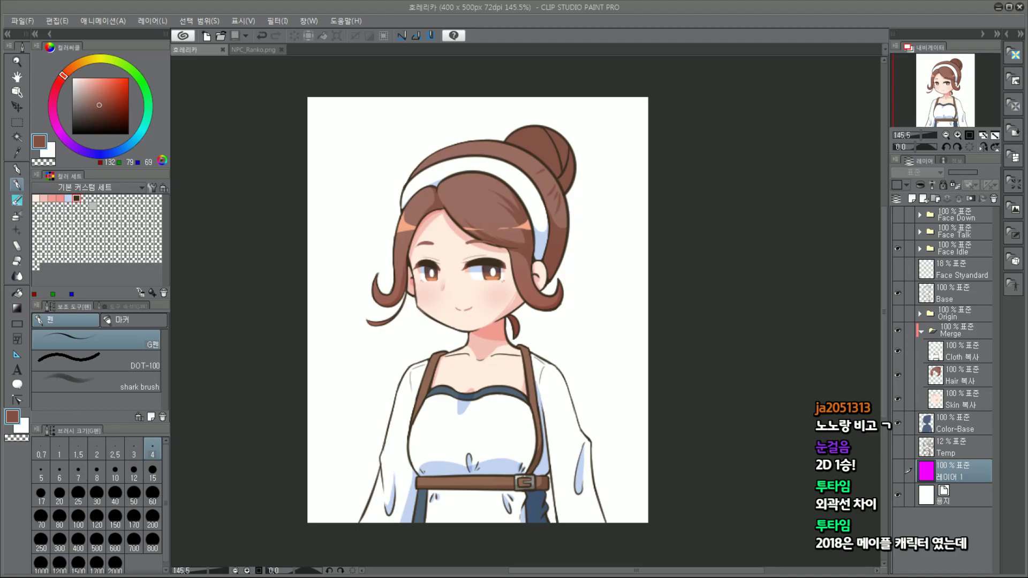
Step: Switch to the Steam window with the painted 호레리카 illustration, compare it beside the canvas and move it out of view
{"action": "key", "text": "alt+Tab"}
{"action": "left_click_drag", "start_coordinate": [448, 114], "coordinate": [77, 56]}
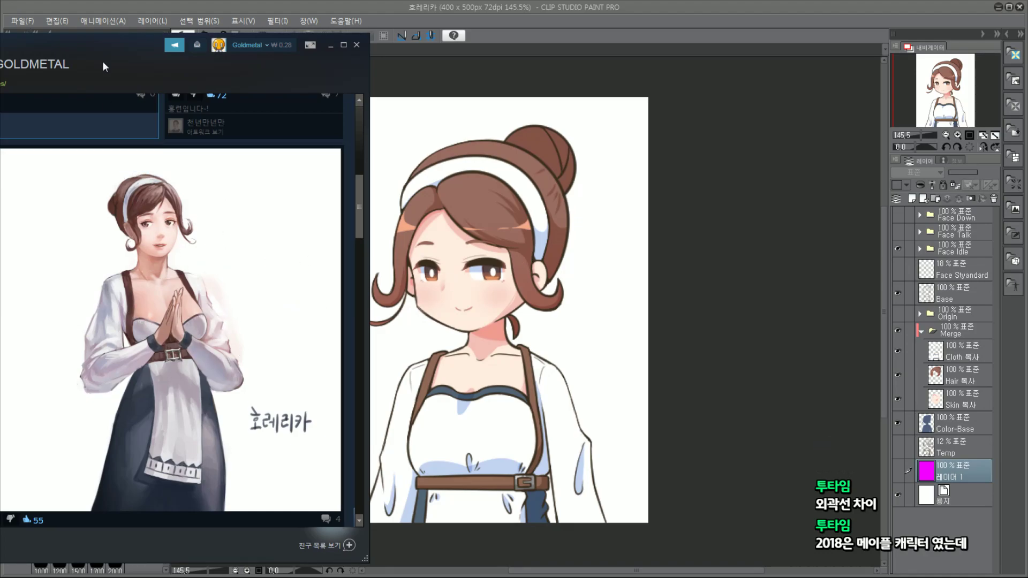
{"action": "left_click_drag", "start_coordinate": [104, 61], "coordinate": [74, 62]}
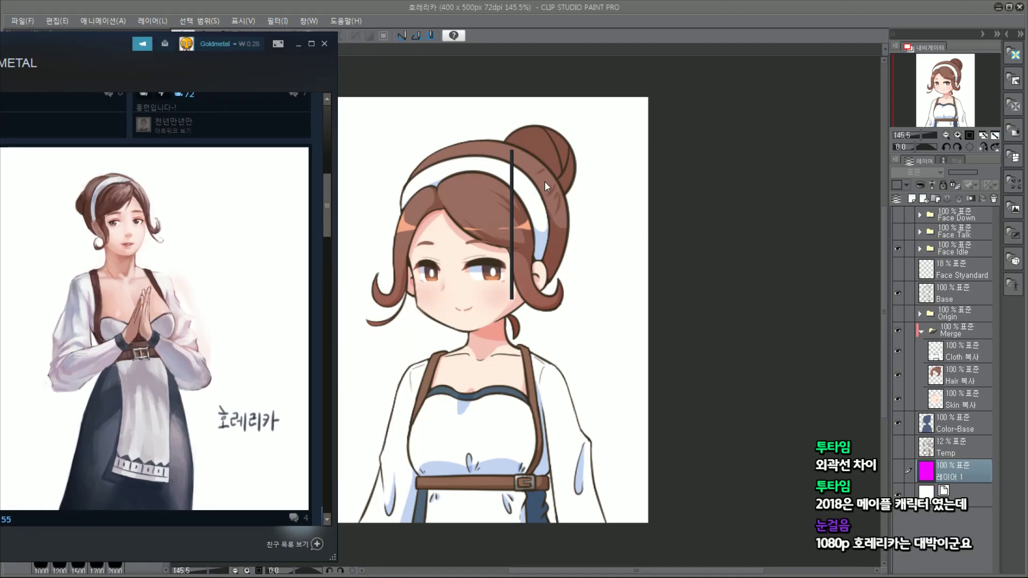
{"action": "mouse_move", "coordinate": [214, 66]}
{"action": "left_mouse_down"}
{"action": "mouse_move", "coordinate": [230, 116]}
{"action": "mouse_move", "coordinate": [217, 75]}
{"action": "left_mouse_up"}
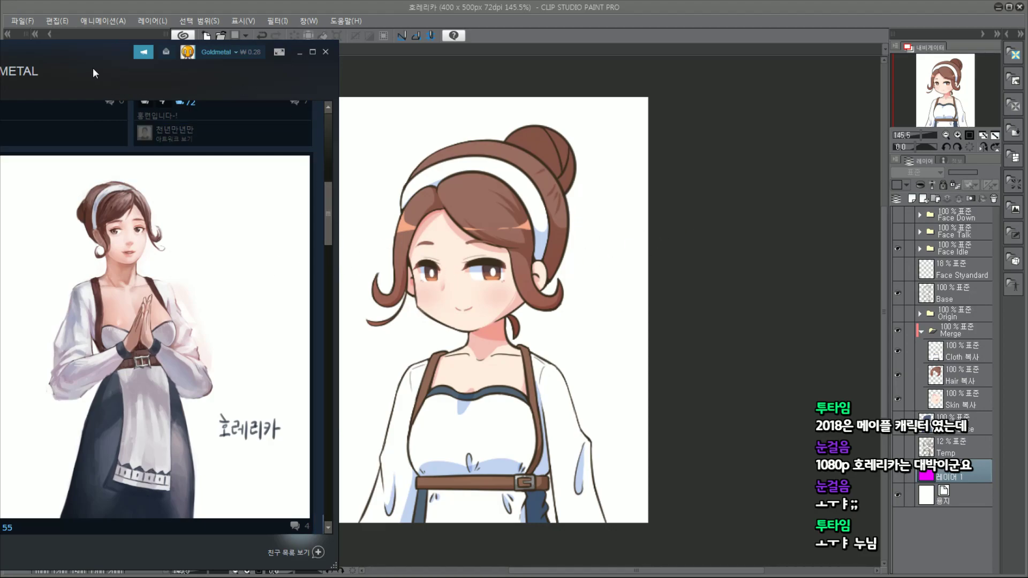
{"action": "left_click_drag", "start_coordinate": [92, 67], "coordinate": [1027, 113]}
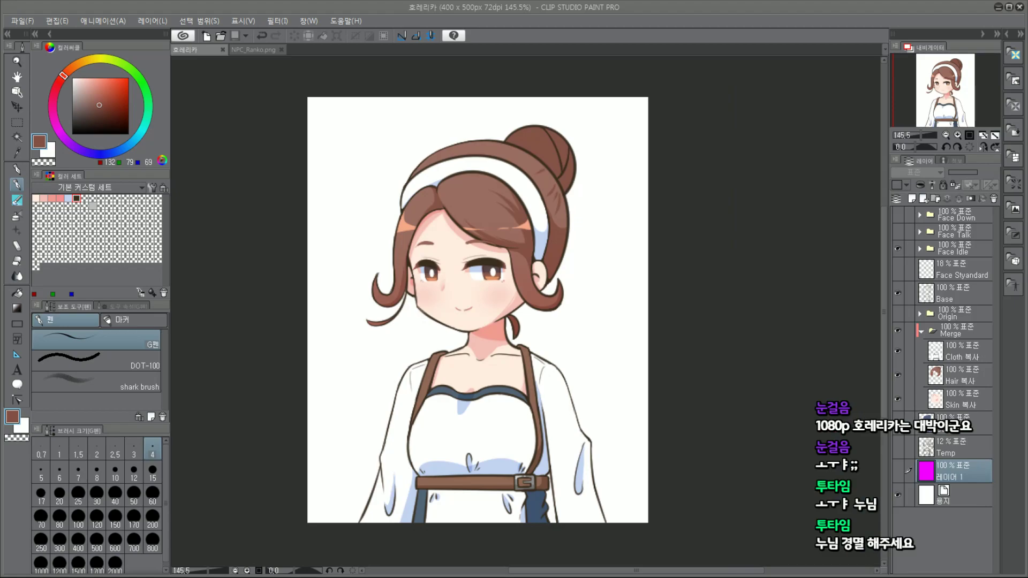
Step: Preview the portrait with Face Down in place of Face Idle and dismiss the open reference window
{"action": "left_click", "coordinate": [896, 246]}
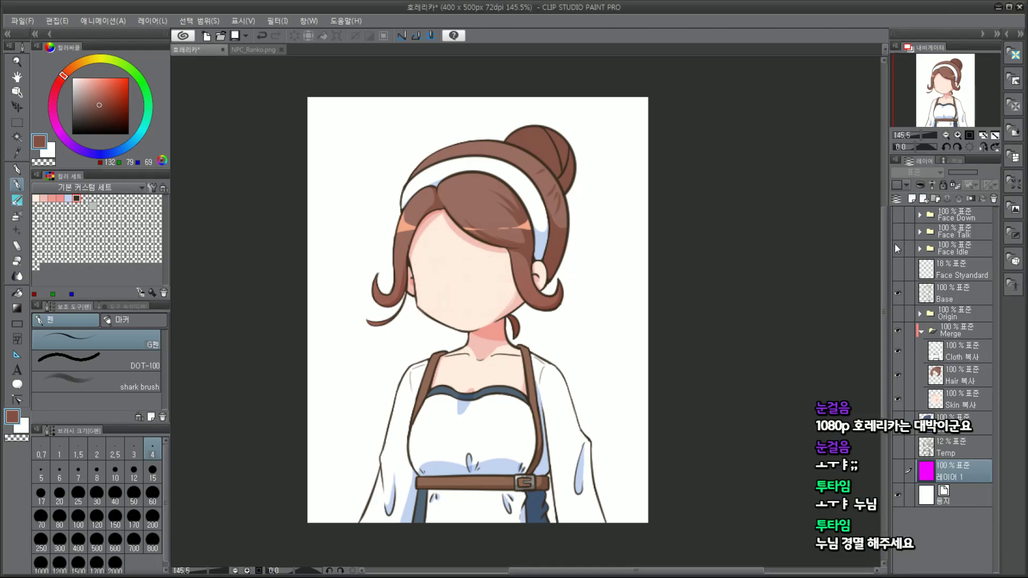
{"action": "left_click", "coordinate": [898, 214]}
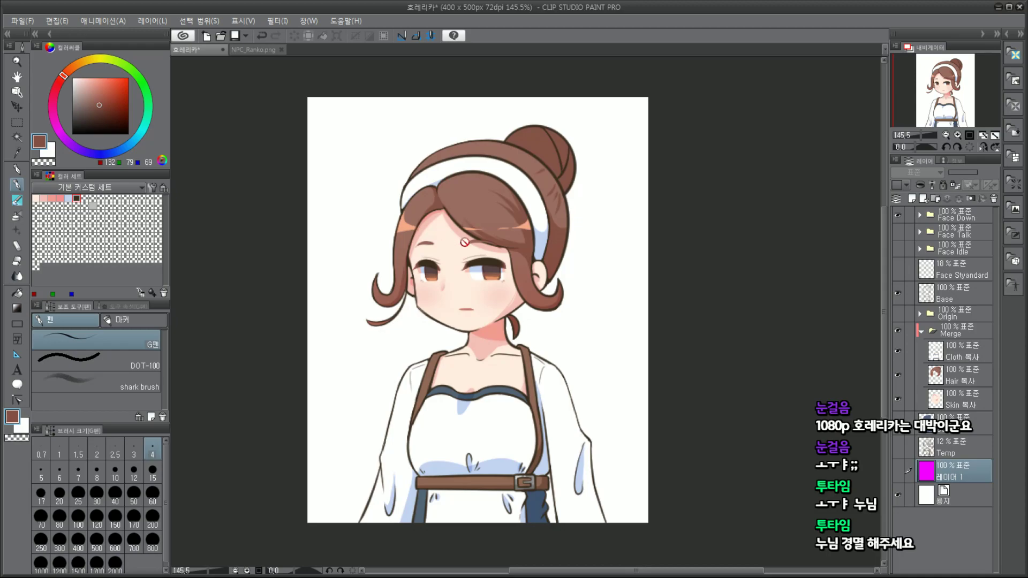
{"action": "scroll", "coordinate": [464, 242], "scroll_direction": "up", "scroll_amount": 4}
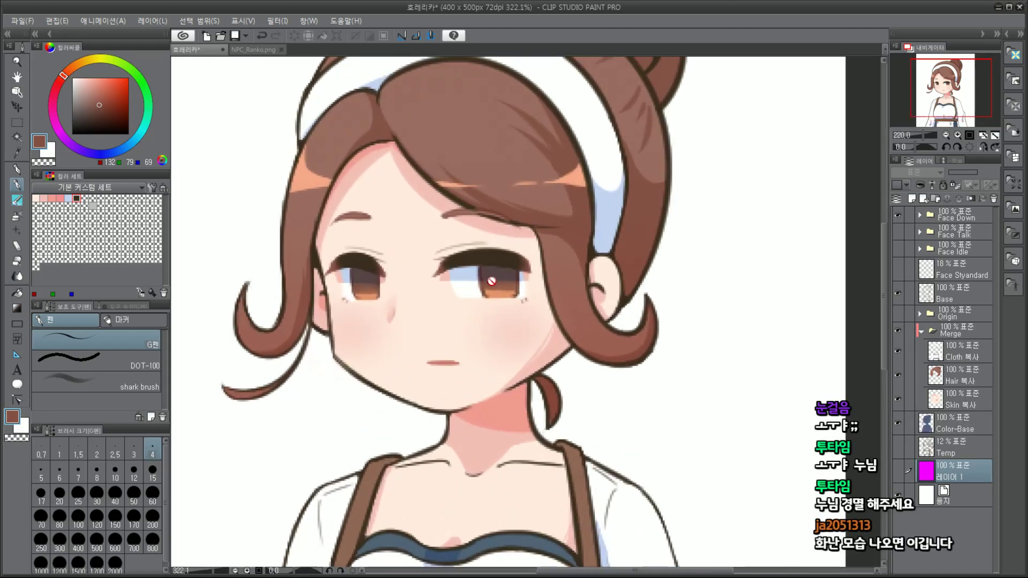
{"action": "scroll", "coordinate": [492, 280], "scroll_direction": "down", "scroll_amount": 5}
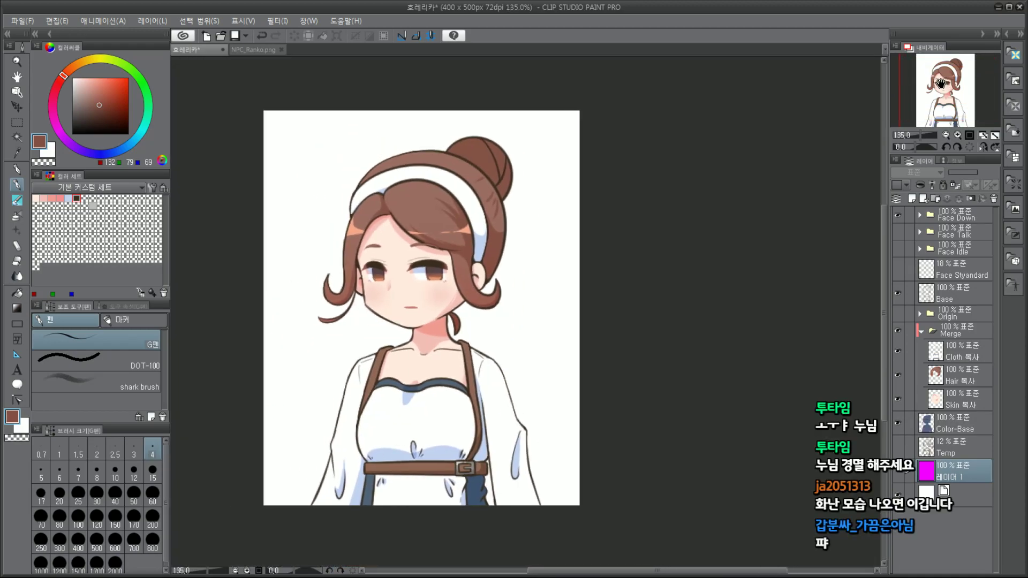
{"action": "left_click_drag", "start_coordinate": [941, 83], "coordinate": [934, 82]}
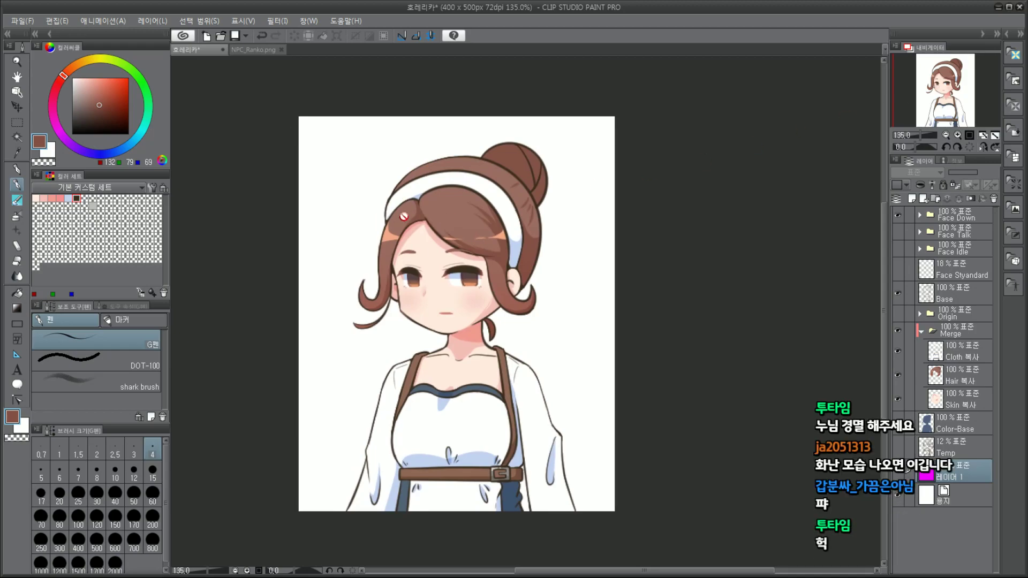
{"action": "key", "text": "alt+Tab"}
{"action": "left_click", "coordinate": [310, 42]}
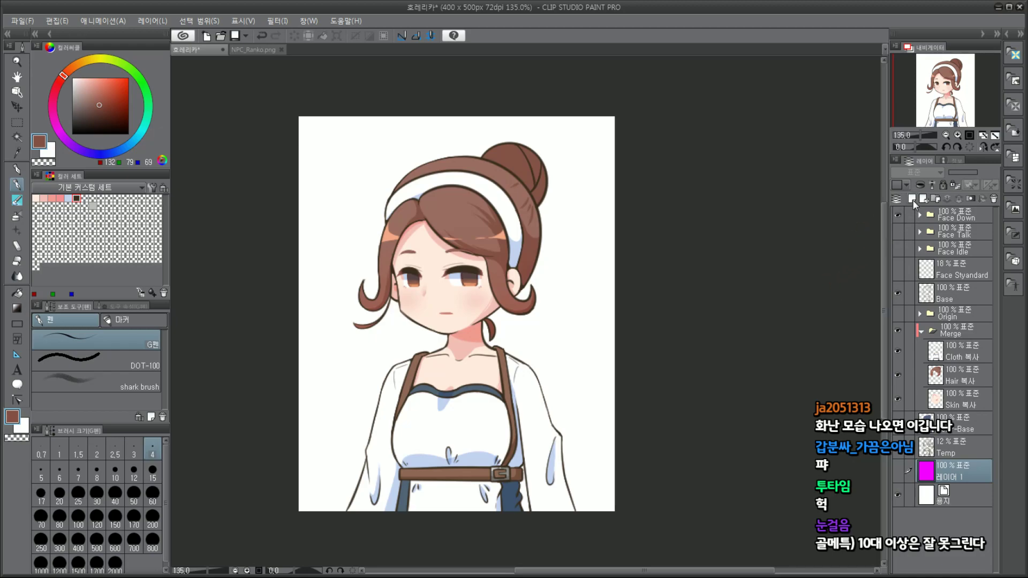
Step: Show Face Idle in place of Face Down and save the 호레리카 document
{"action": "left_click", "coordinate": [897, 217]}
{"action": "left_click", "coordinate": [19, 21]}
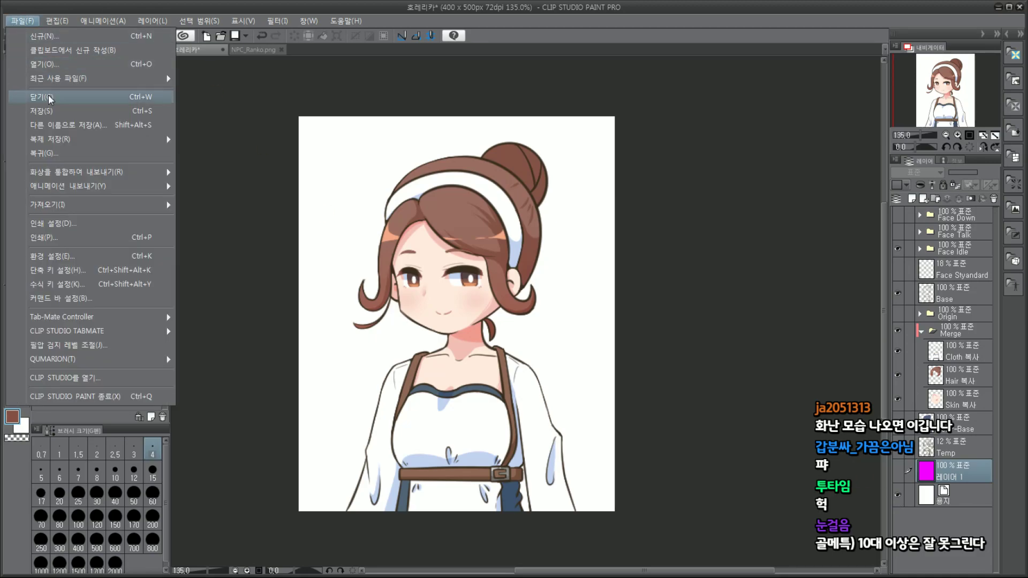
{"action": "left_click", "coordinate": [48, 111]}
Step: Save a duplicate of the Face Idle portrait in PNG format
{"action": "left_click", "coordinate": [24, 22]}
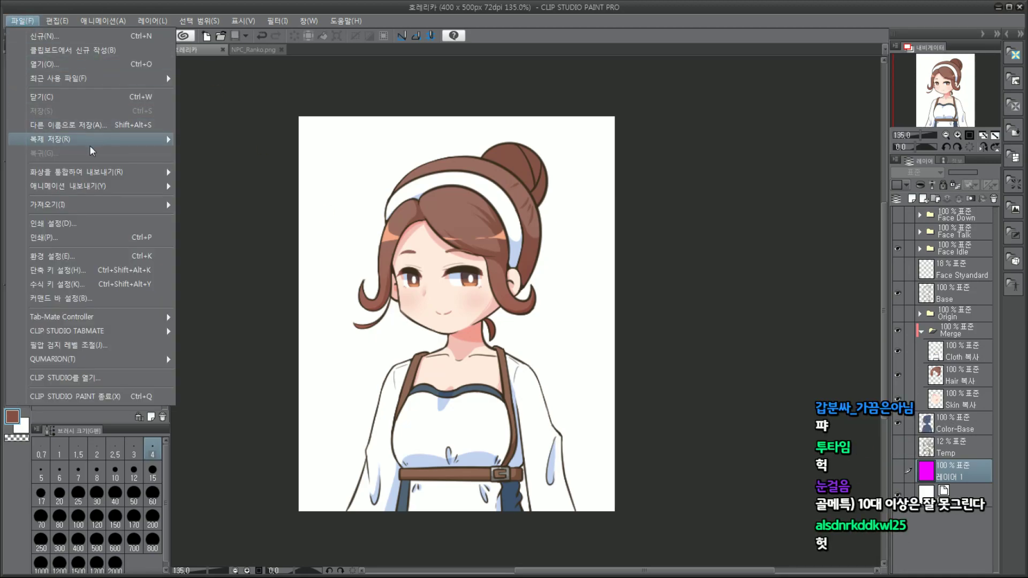
{"action": "mouse_move", "coordinate": [91, 140]}
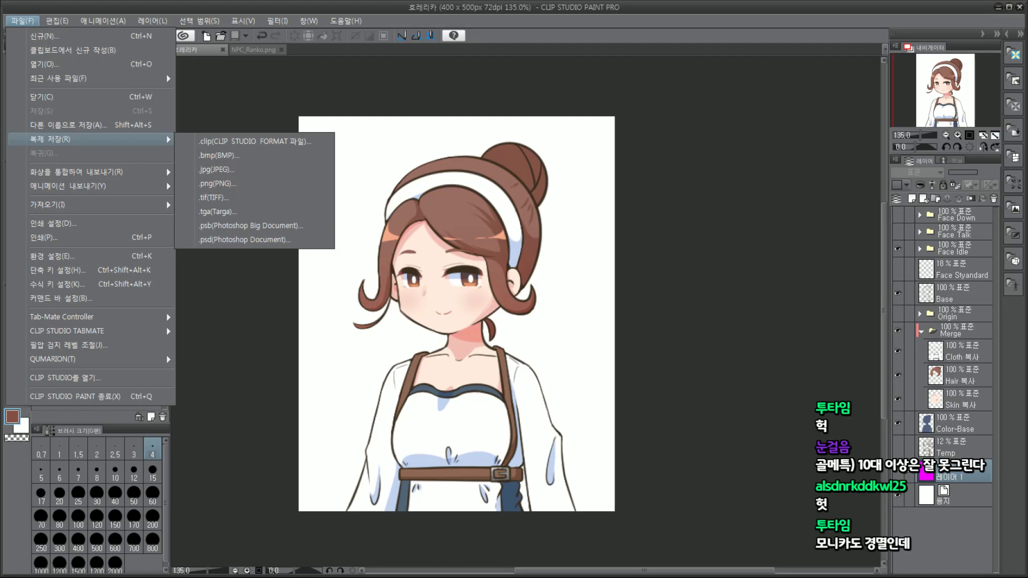
{"action": "left_click", "coordinate": [217, 183]}
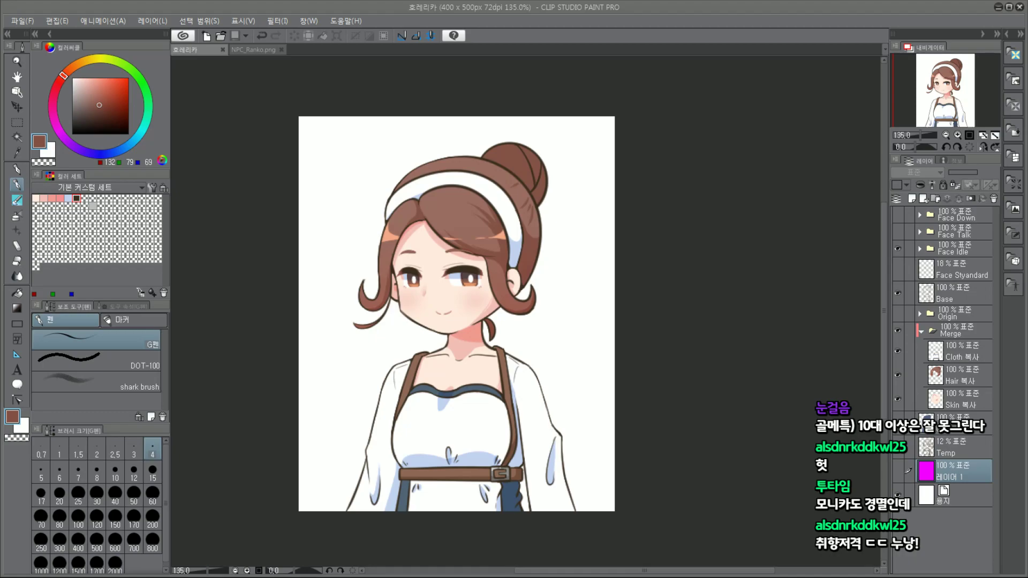
Step: Switch to the file explorer, open the 5발디선생님 folder and view 발디평소.png in the photo viewer
{"action": "key", "text": "alt+Tab"}
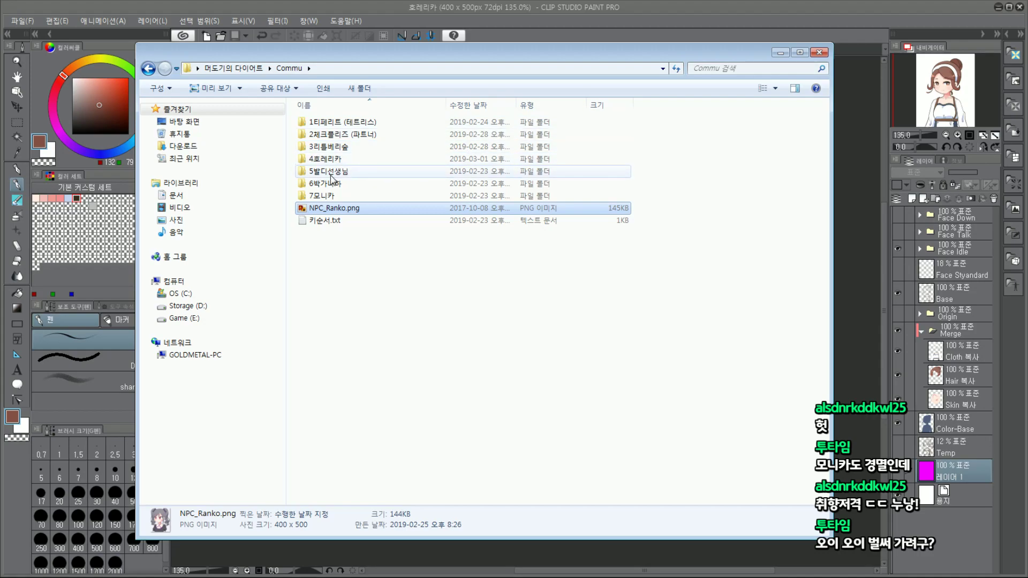
{"action": "double_click", "coordinate": [332, 173]}
{"action": "double_click", "coordinate": [593, 138]}
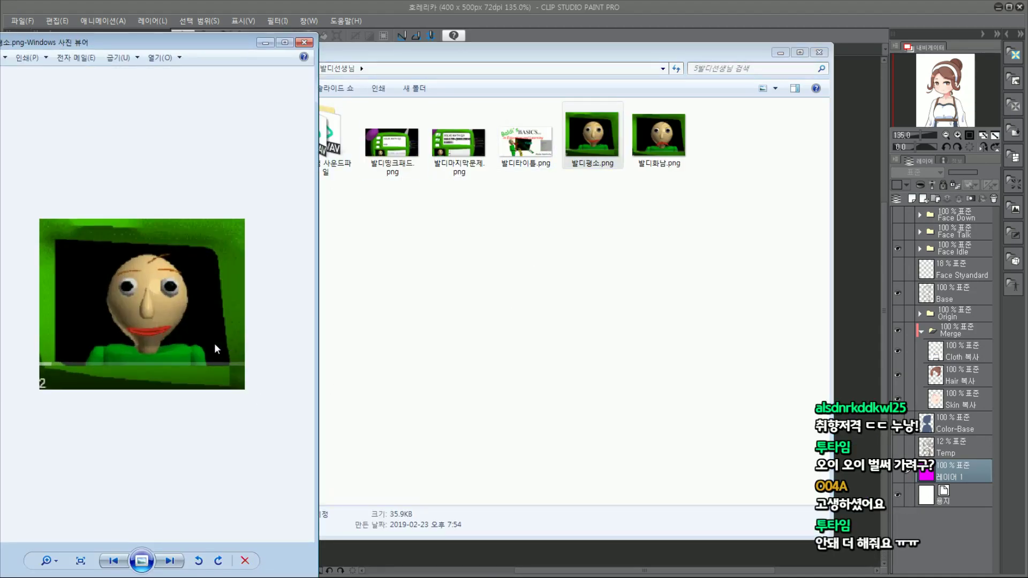
{"action": "left_click_drag", "start_coordinate": [212, 42], "coordinate": [453, 26]}
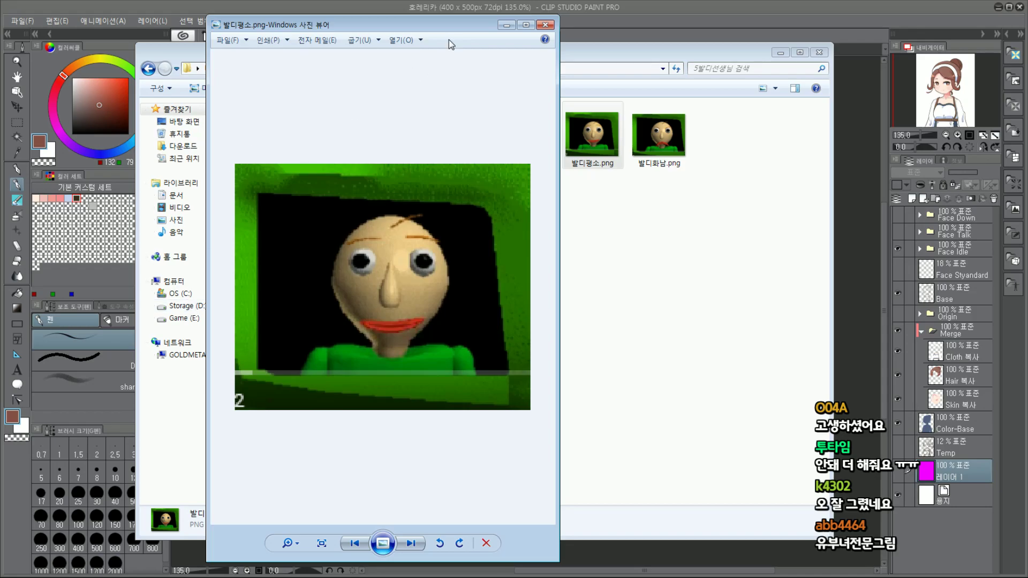
{"action": "left_click_drag", "start_coordinate": [449, 26], "coordinate": [258, 24]}
Step: Open 발디타이틀.png in the photo viewer and close the explorer and 발디평소.png windows
{"action": "left_click_drag", "start_coordinate": [563, 52], "coordinate": [640, 66]}
{"action": "key", "text": "Left"}
{"action": "key", "text": "Return"}
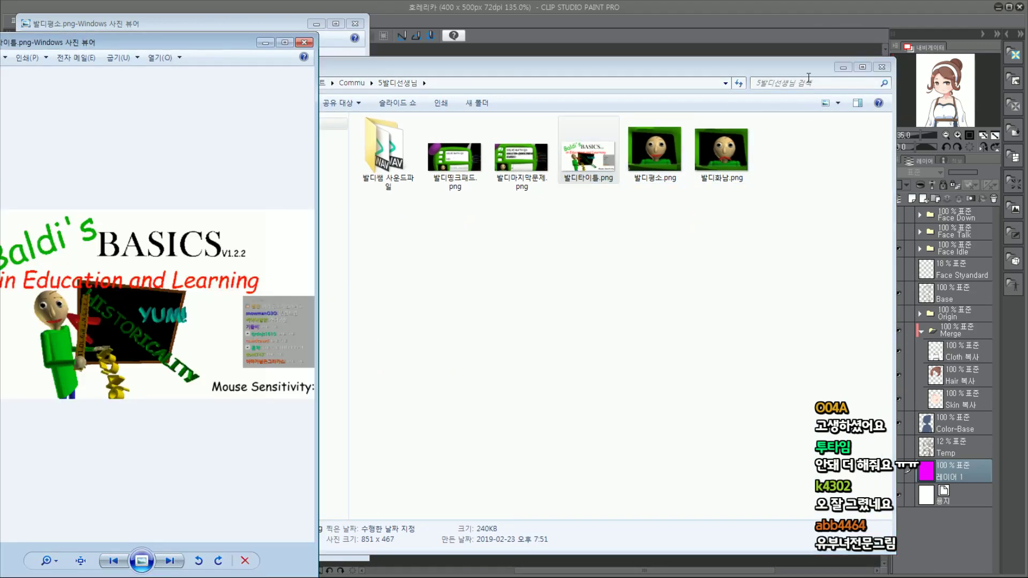
{"action": "left_click", "coordinate": [878, 69]}
{"action": "left_click", "coordinate": [355, 24]}
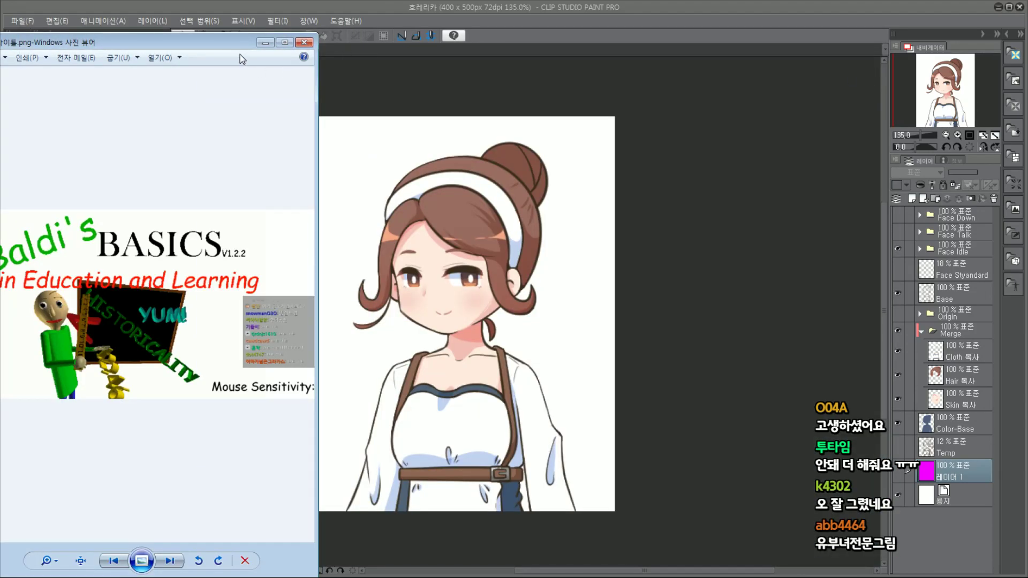
Step: Widen the photo viewer window to examine the whole 발디타이틀.png image and close it
{"action": "left_click_drag", "start_coordinate": [230, 42], "coordinate": [300, 24]}
{"action": "left_click_drag", "start_coordinate": [386, 560], "coordinate": [593, 459]}
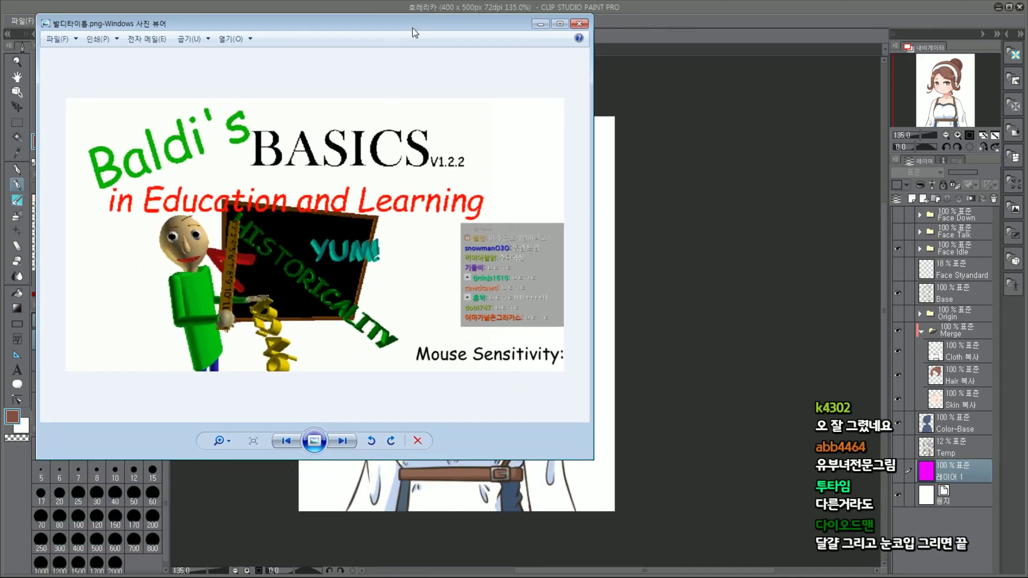
{"action": "left_click_drag", "start_coordinate": [412, 28], "coordinate": [405, 92]}
{"action": "scroll", "coordinate": [388, 262], "scroll_direction": "up", "scroll_amount": 4}
{"action": "scroll", "coordinate": [387, 262], "scroll_direction": "down", "scroll_amount": 4}
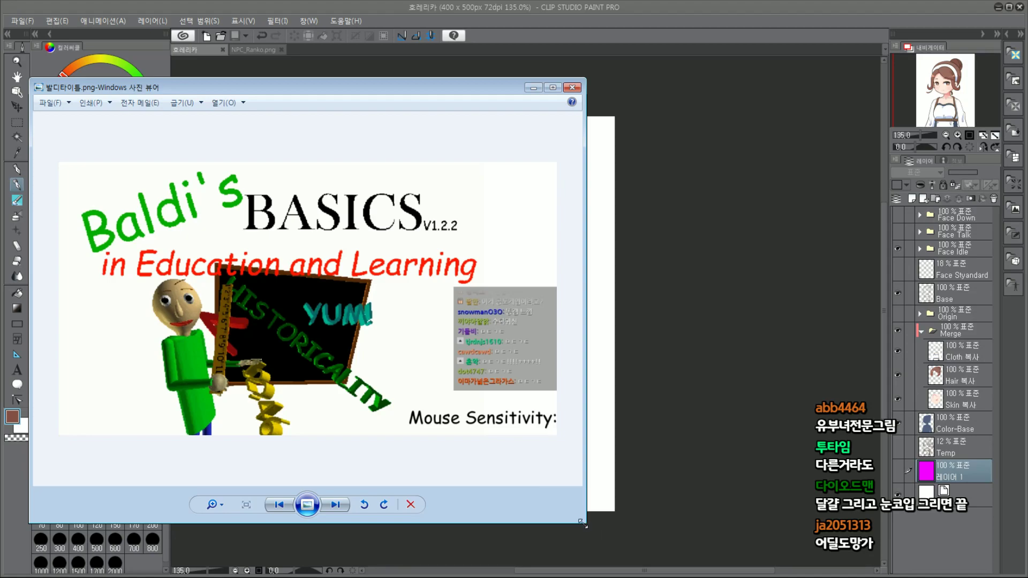
{"action": "left_click_drag", "start_coordinate": [584, 523], "coordinate": [572, 517]}
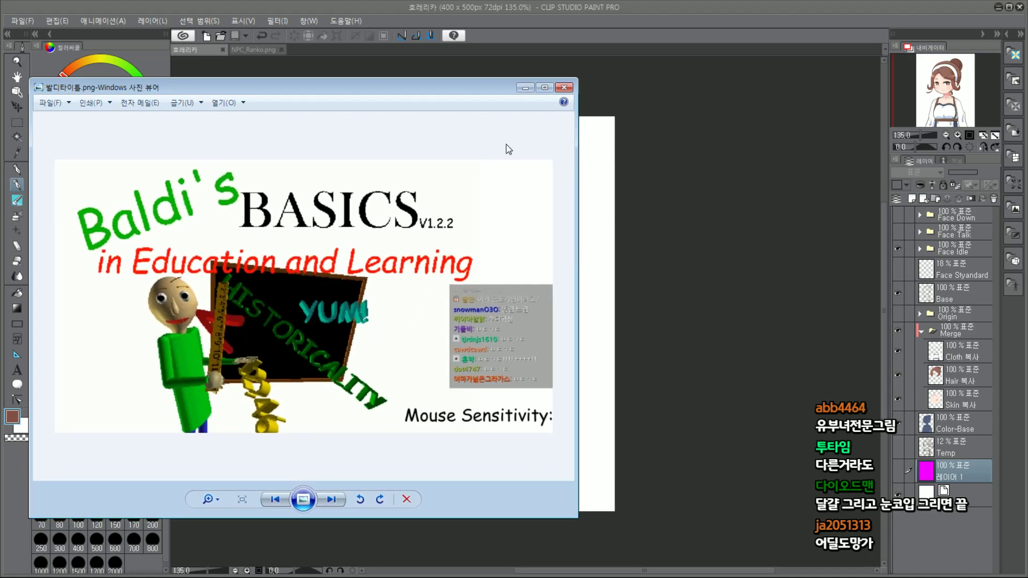
{"action": "left_click", "coordinate": [564, 88]}
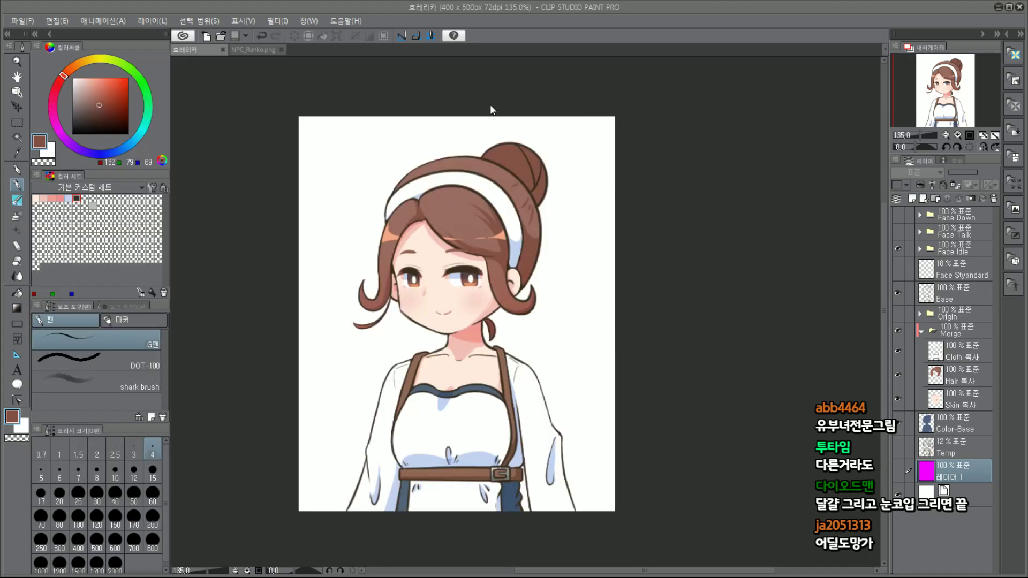
Step: Bring up the file commands for the 호레리카 document
{"action": "left_click", "coordinate": [25, 22]}
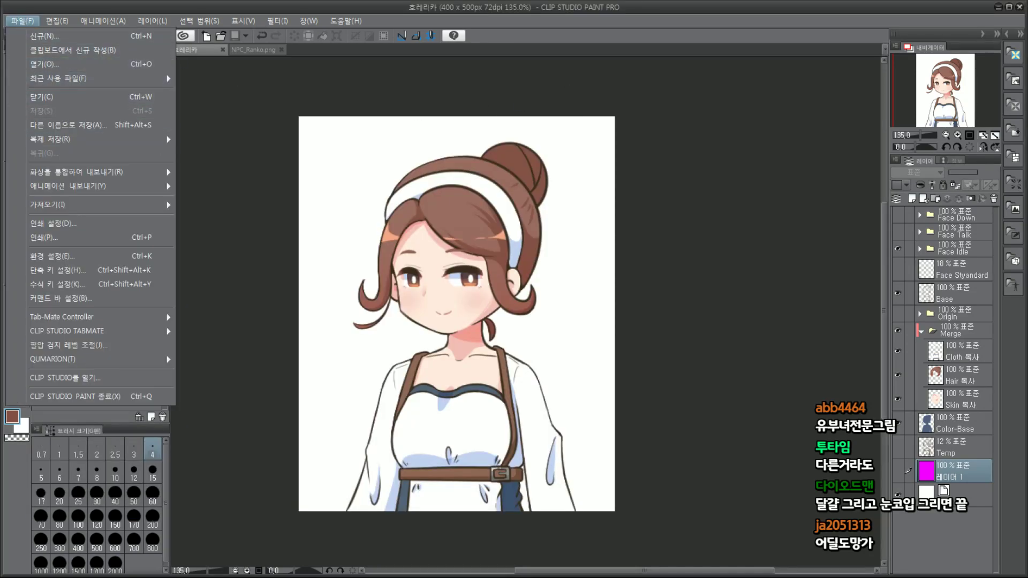